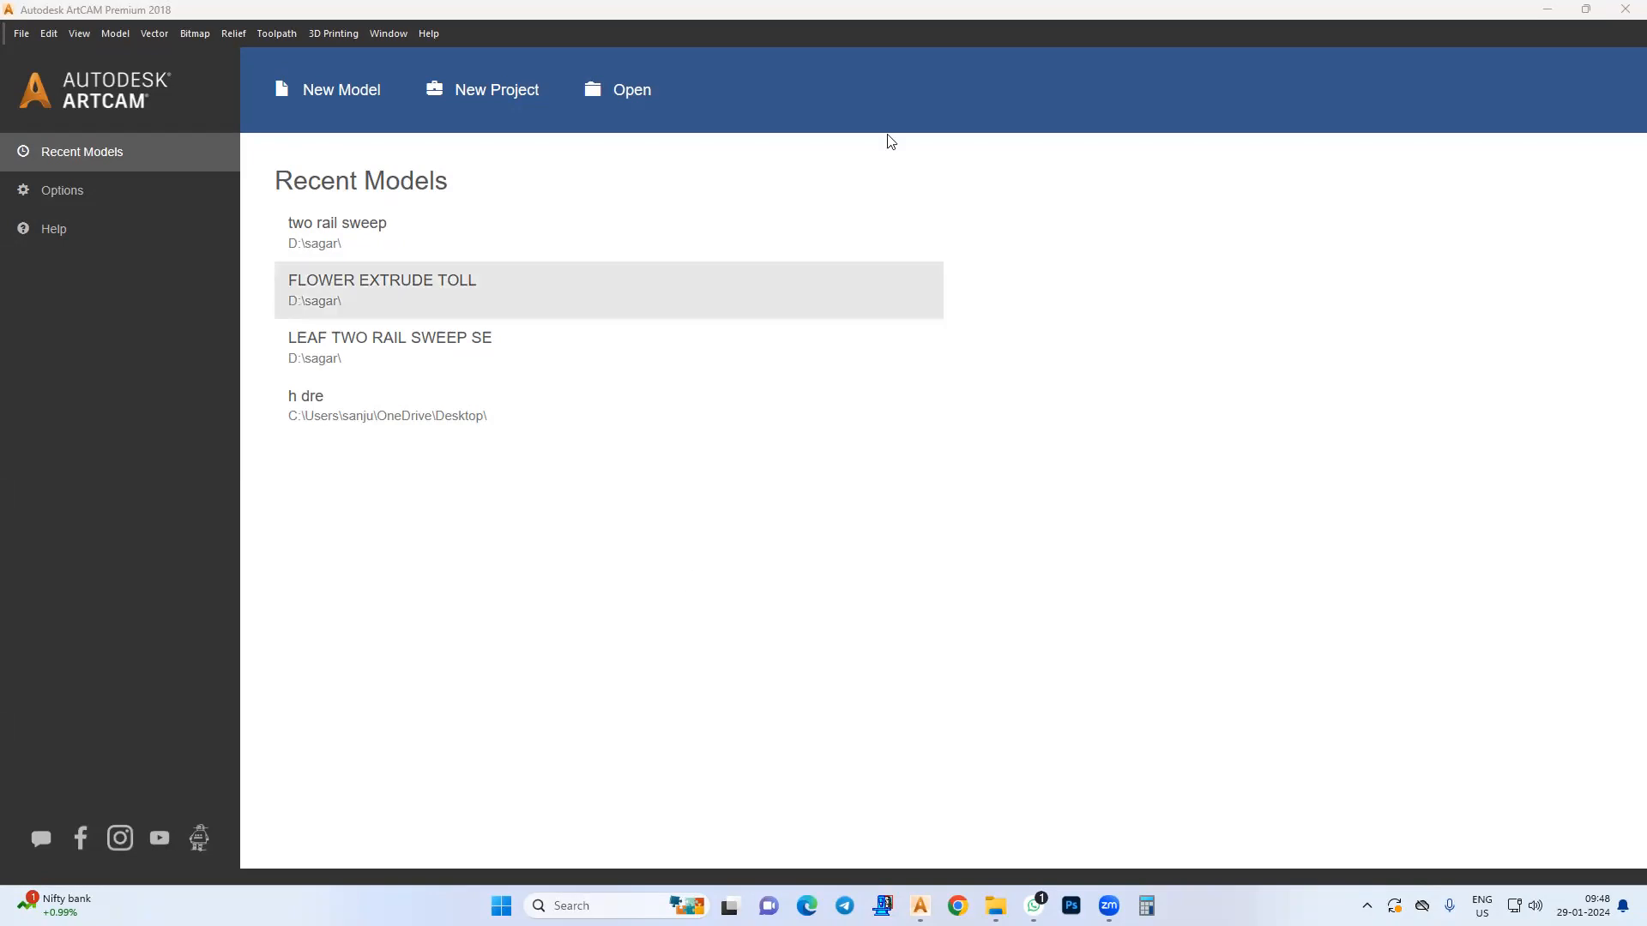
Step: Open the fl image from the scope folder's Class 11 subfolder, examine its carved leaf pattern and close it
{"action": "left_click", "coordinate": [995, 906]}
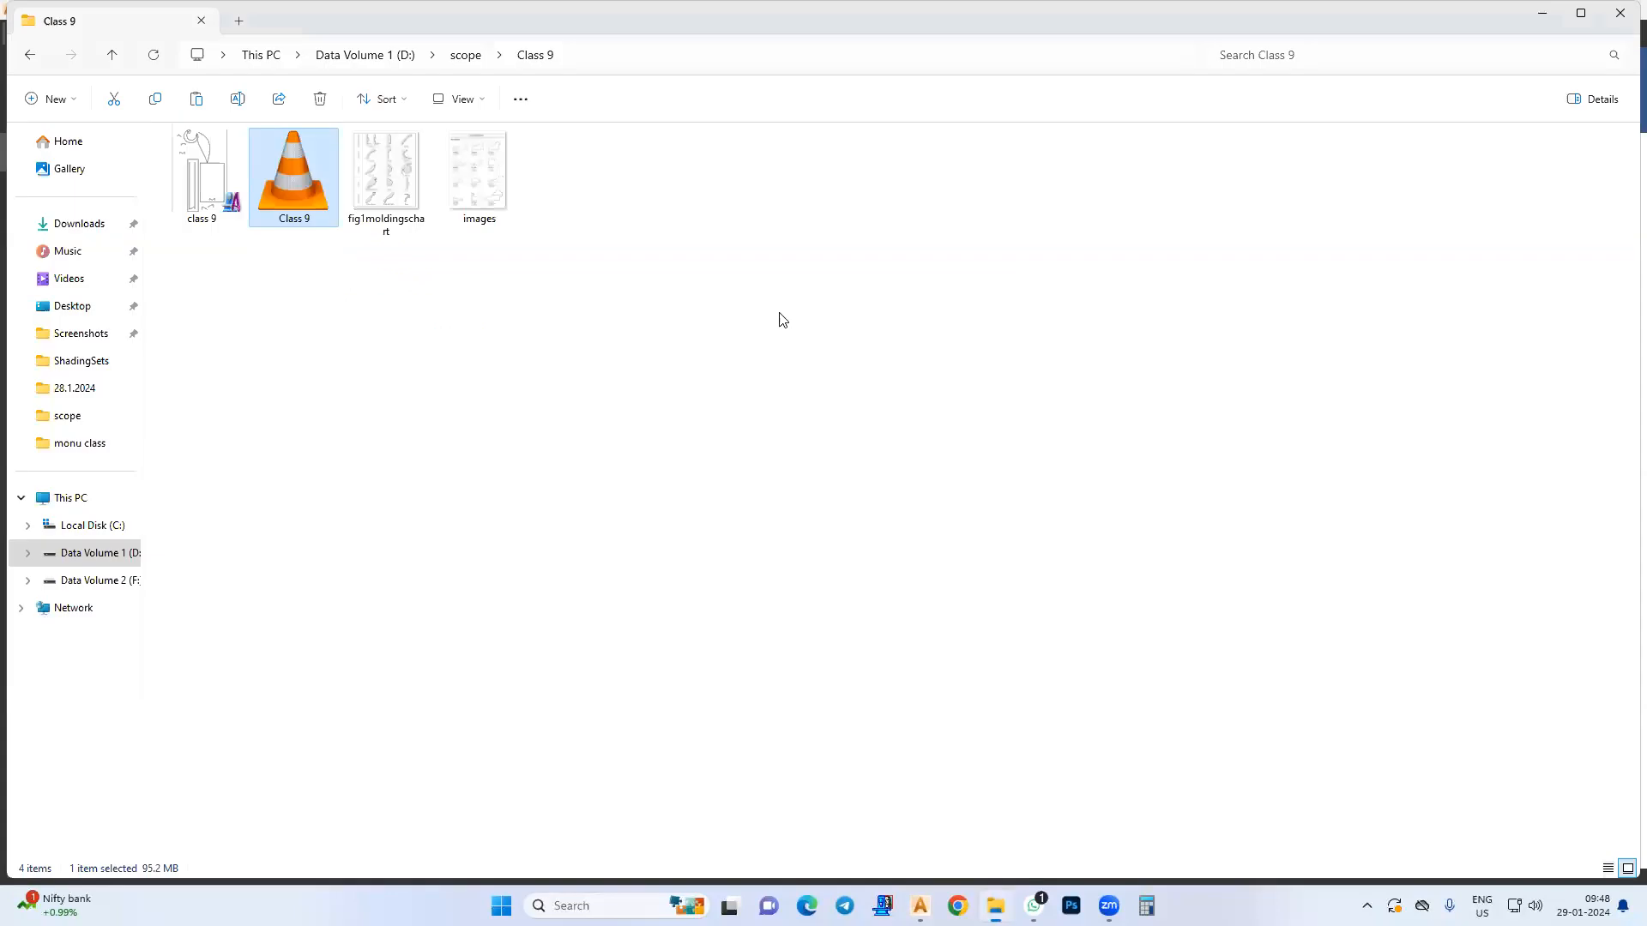
{"action": "left_click", "coordinate": [466, 55]}
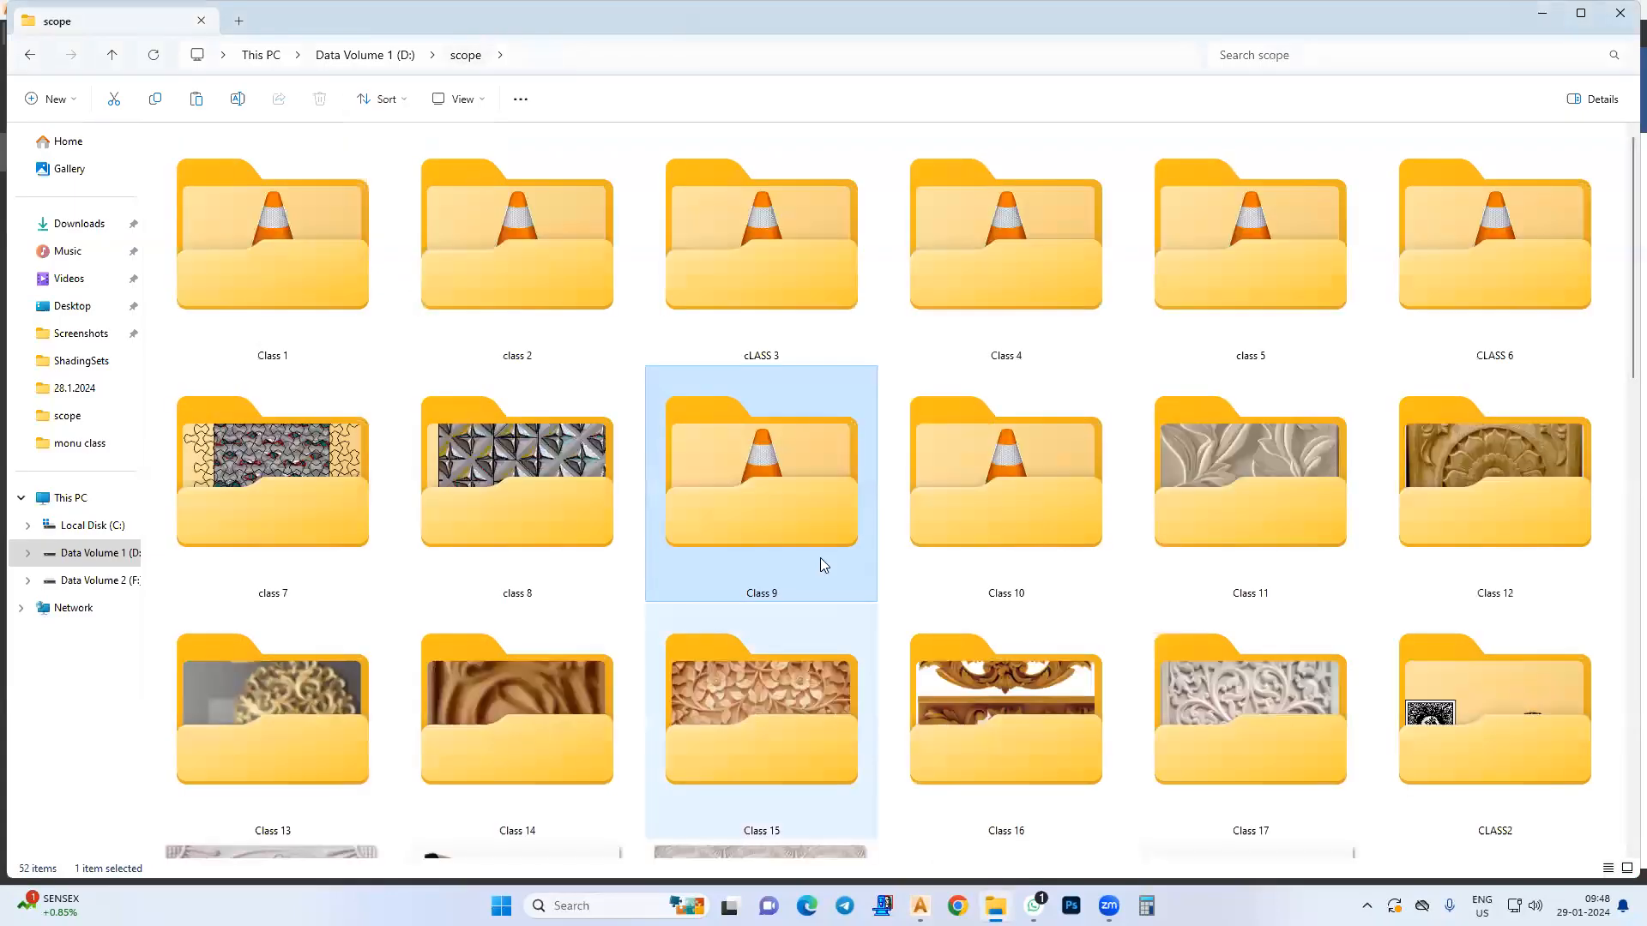
{"action": "double_click", "coordinate": [1232, 506]}
{"action": "left_click", "coordinate": [212, 163]}
{"action": "double_click", "coordinate": [213, 163]}
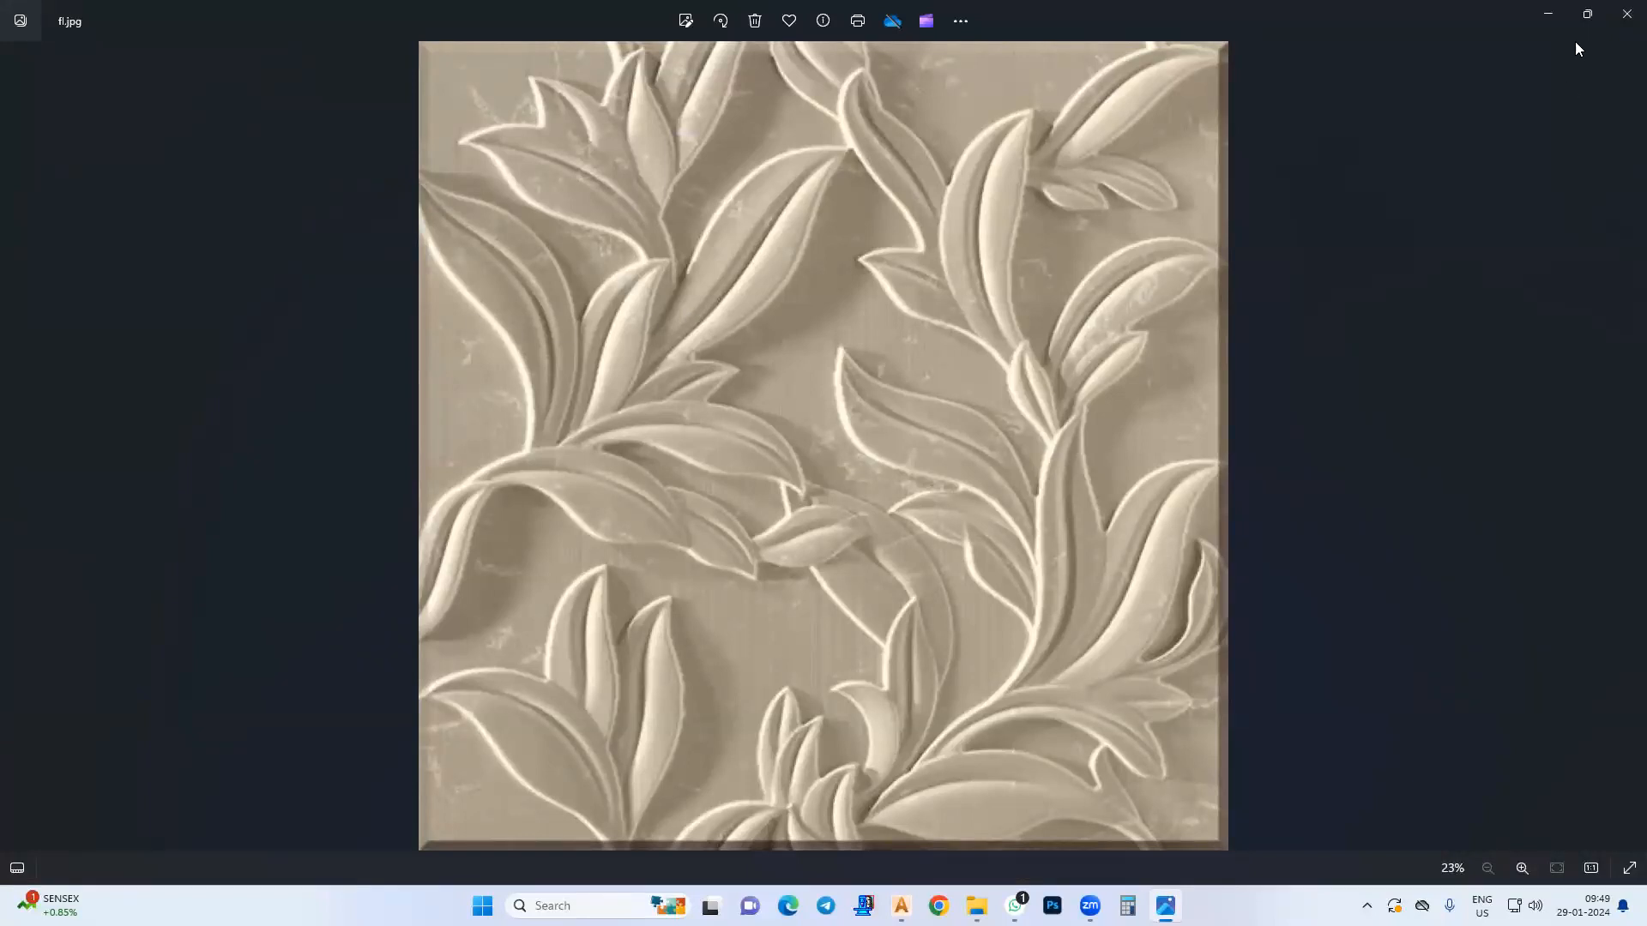
{"action": "left_click", "coordinate": [1621, 15]}
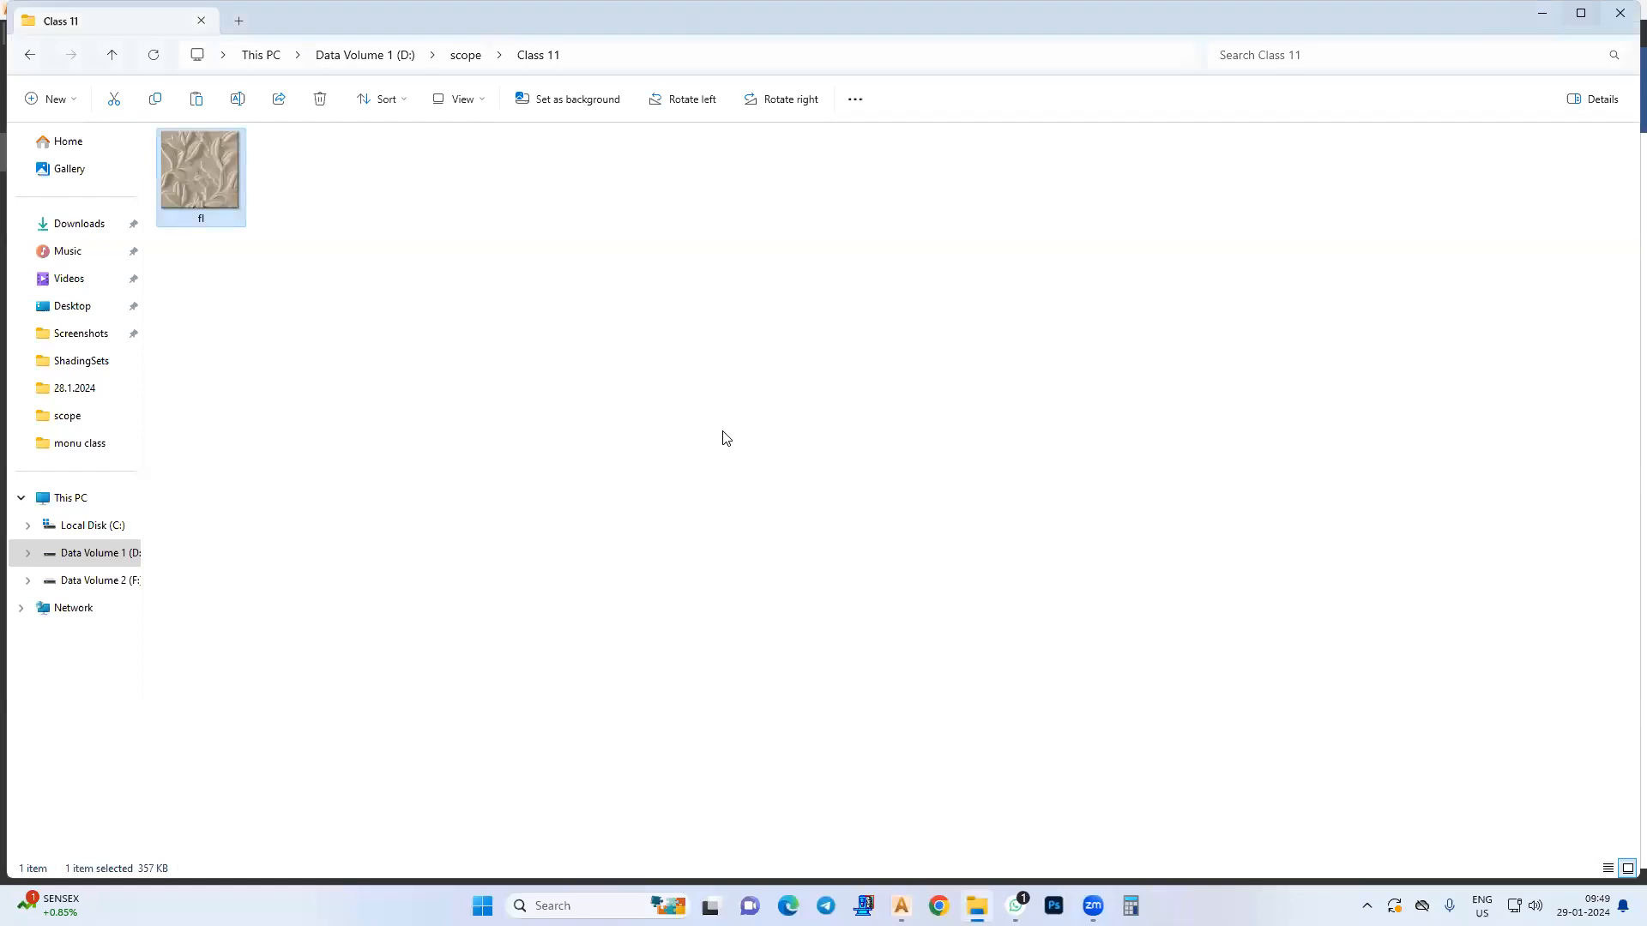
Step: Bring the fl image from the Class 11 folder into ArtCAM as a 30-inch-wide model, with the units switched back to mm
{"action": "left_click_drag", "start_coordinate": [899, 765], "coordinate": [719, 509]}
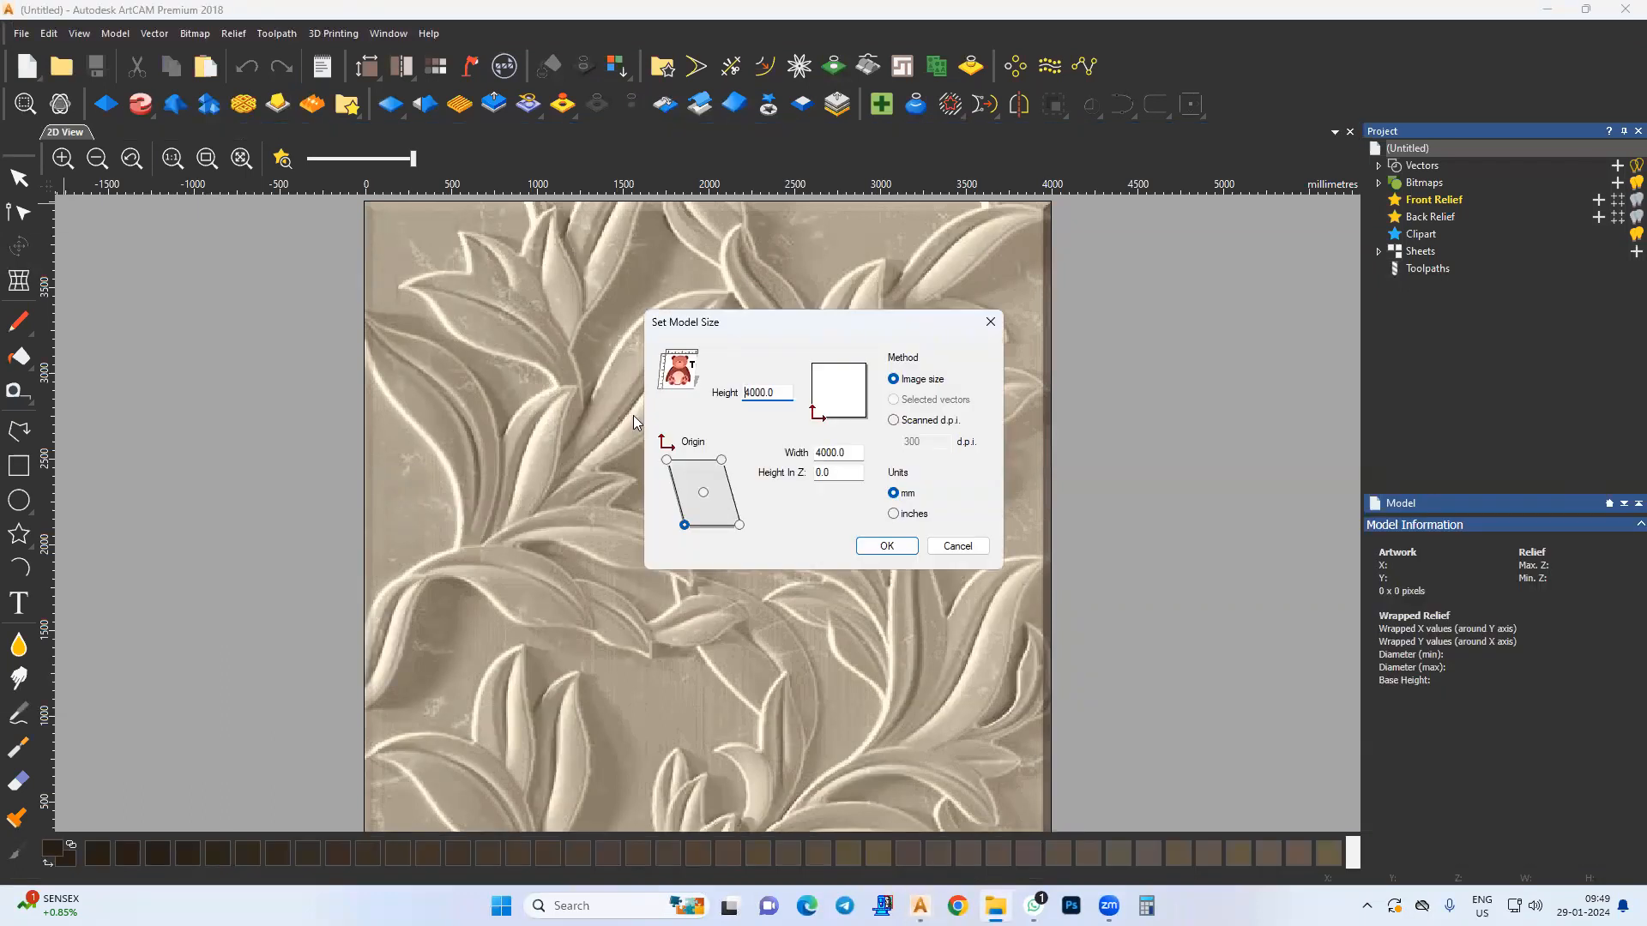
{"action": "left_click", "coordinate": [895, 514]}
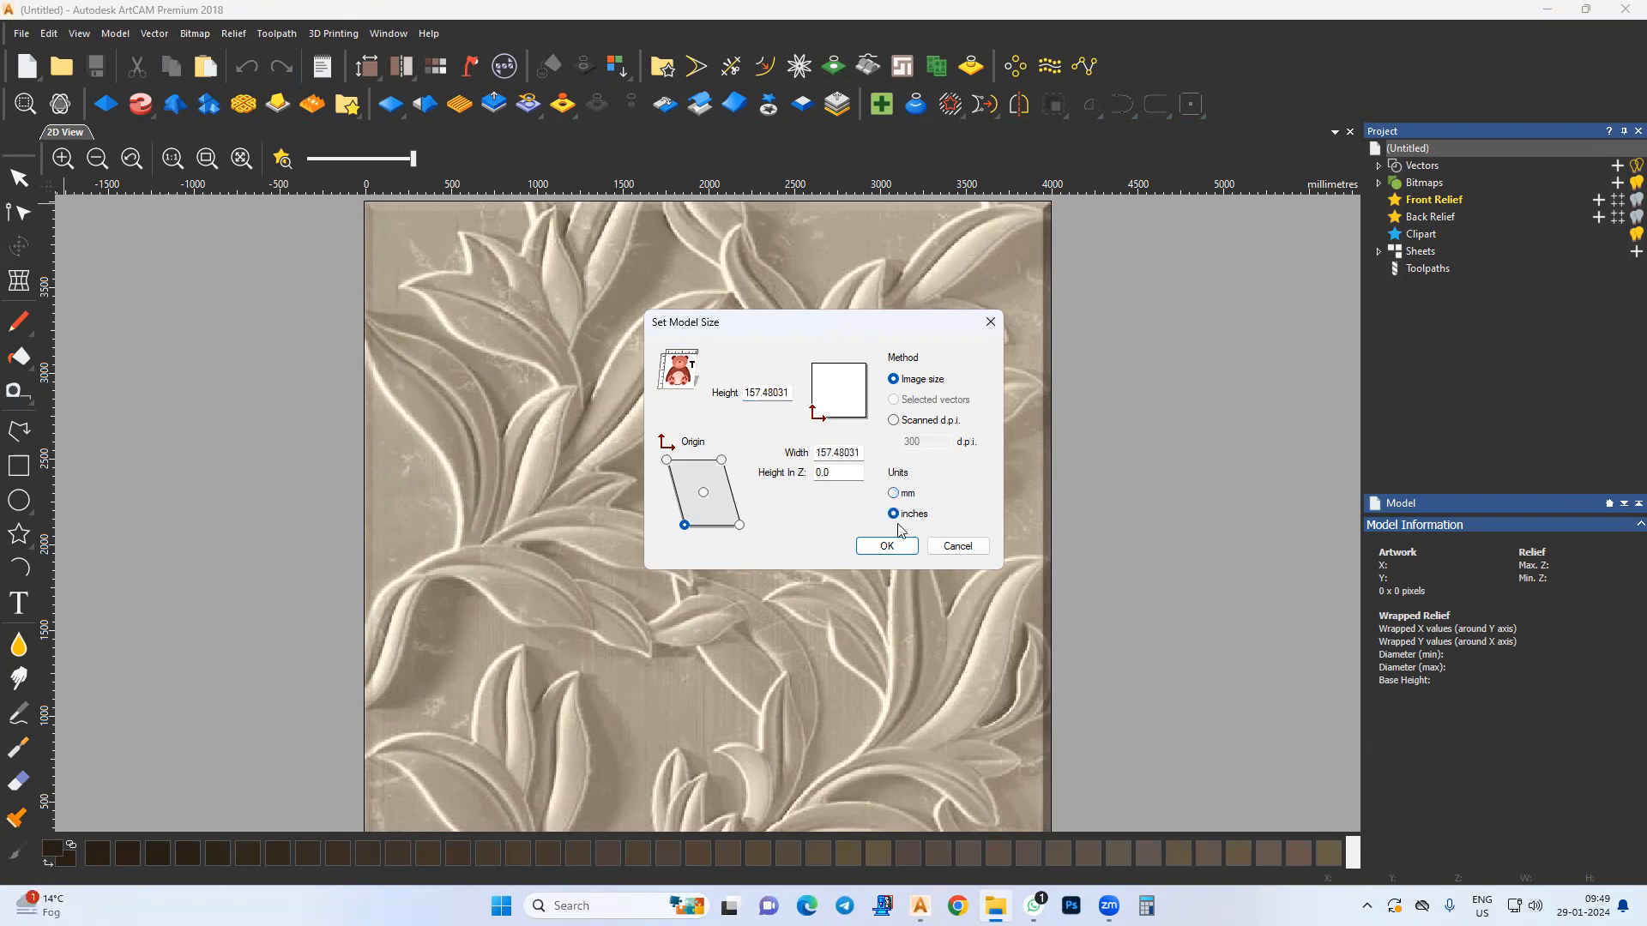
{"action": "left_click_drag", "start_coordinate": [859, 454], "coordinate": [784, 462]}
{"action": "type", "text": "20"}
{"action": "key", "text": "BackSpace"}
{"action": "type", "text": "30"}
{"action": "left_click", "coordinate": [901, 494]}
{"action": "left_click", "coordinate": [887, 546]}
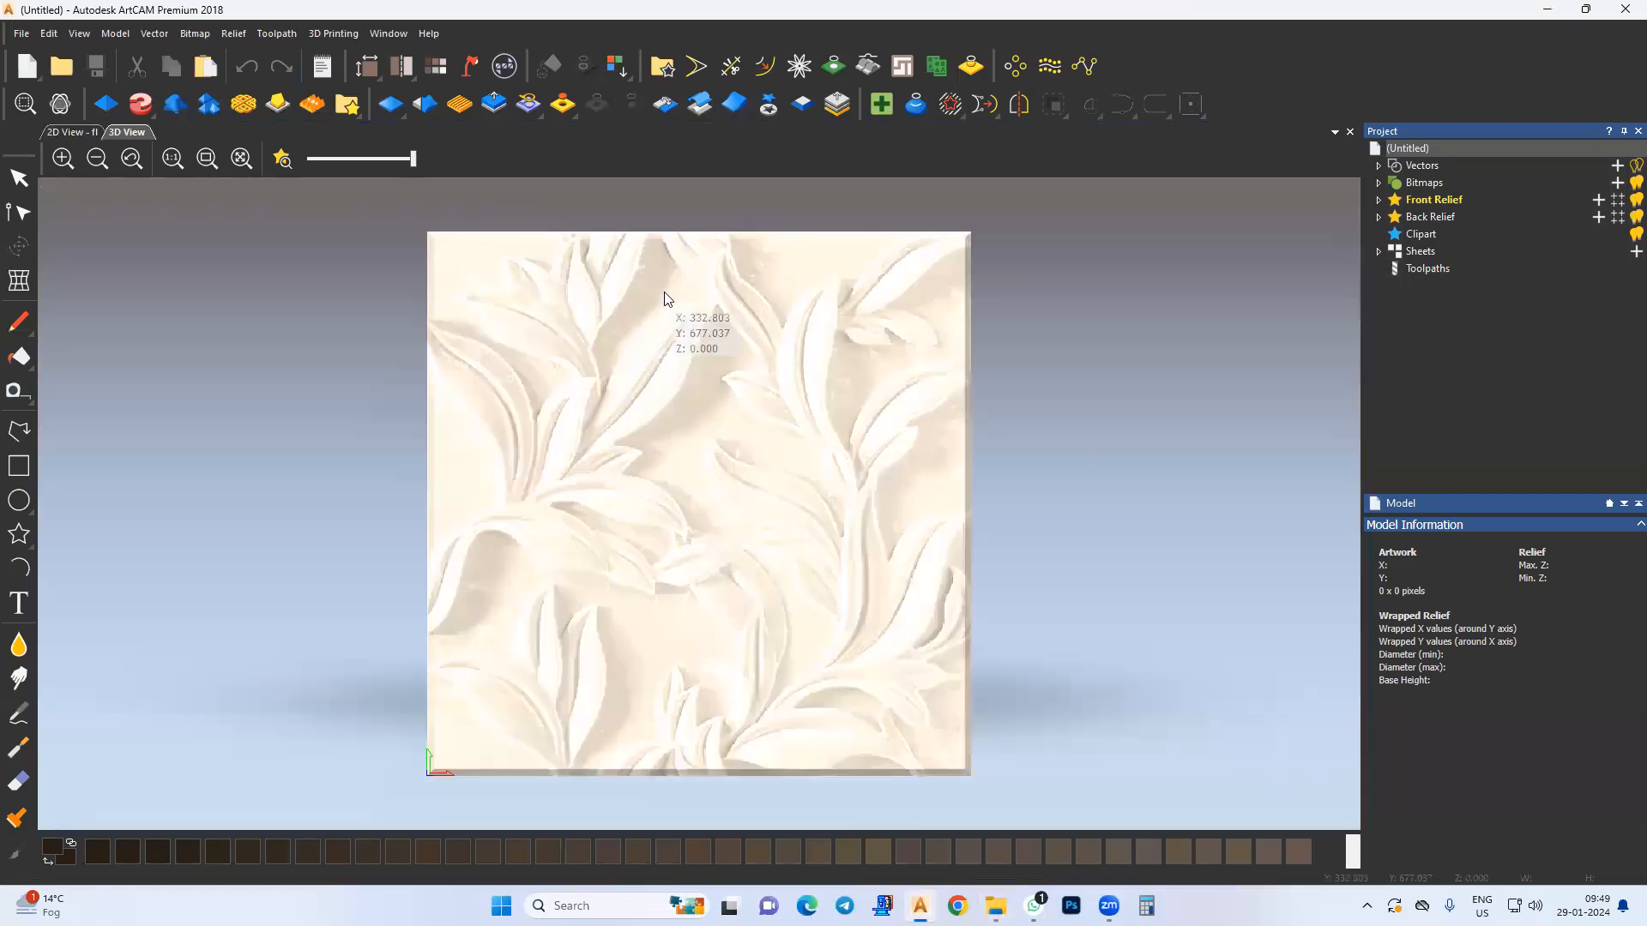
Step: Show the plain relief without the image colours in the 3D view and set the model resolution to 4000 x 4000 pixels
{"action": "left_click", "coordinate": [930, 527]}
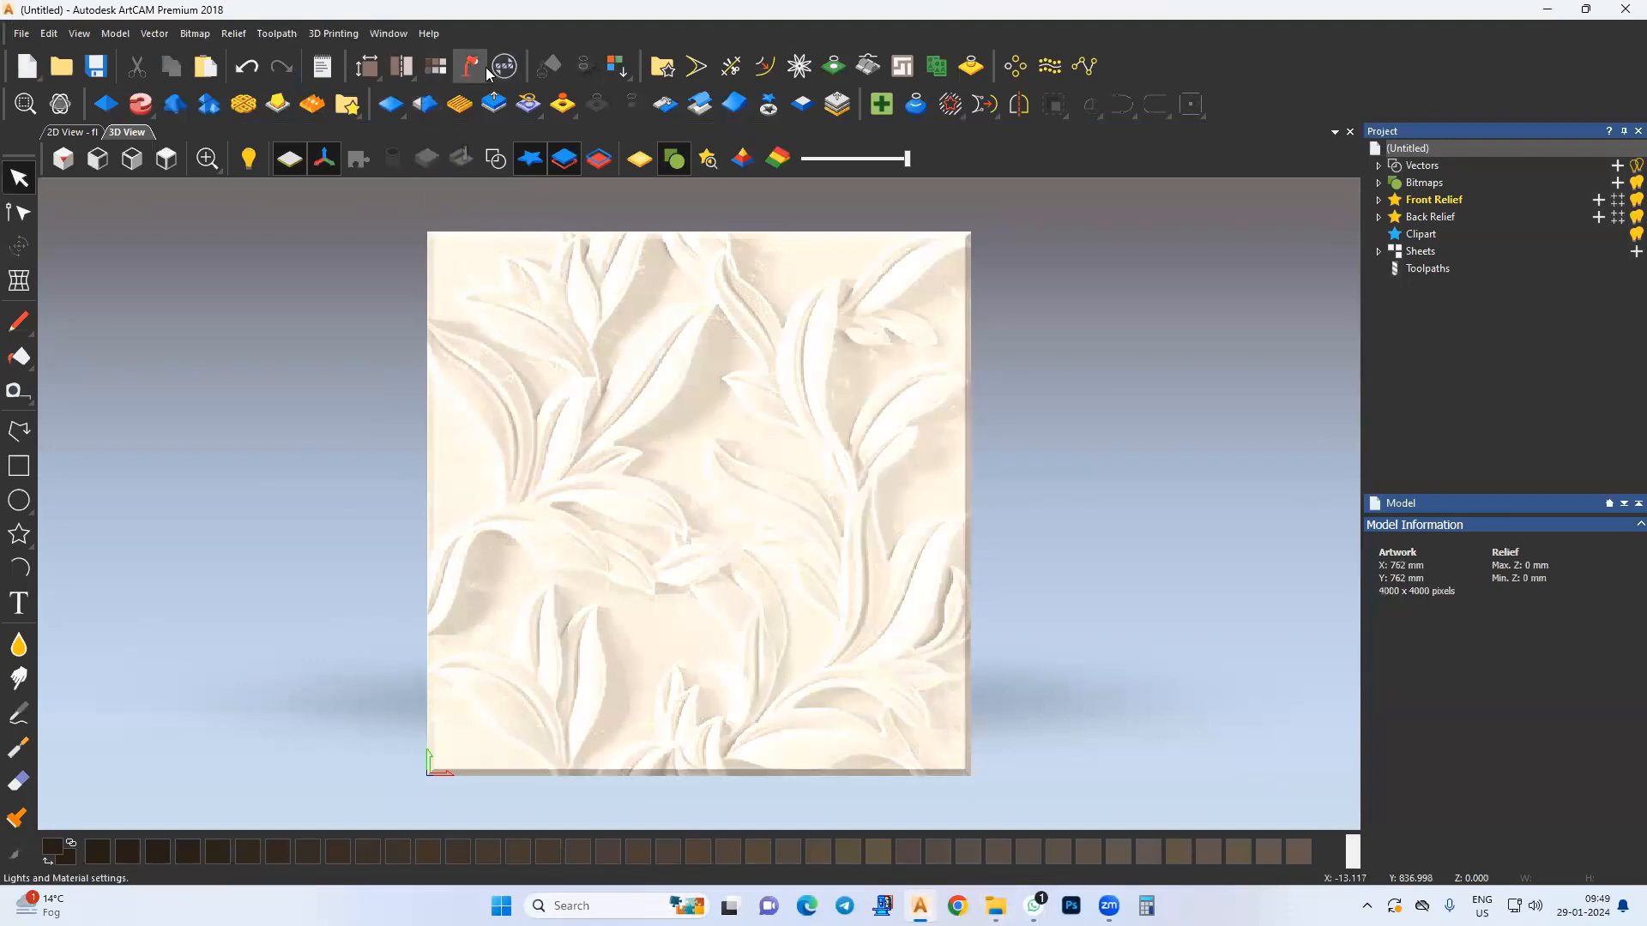
{"action": "left_click", "coordinate": [640, 160]}
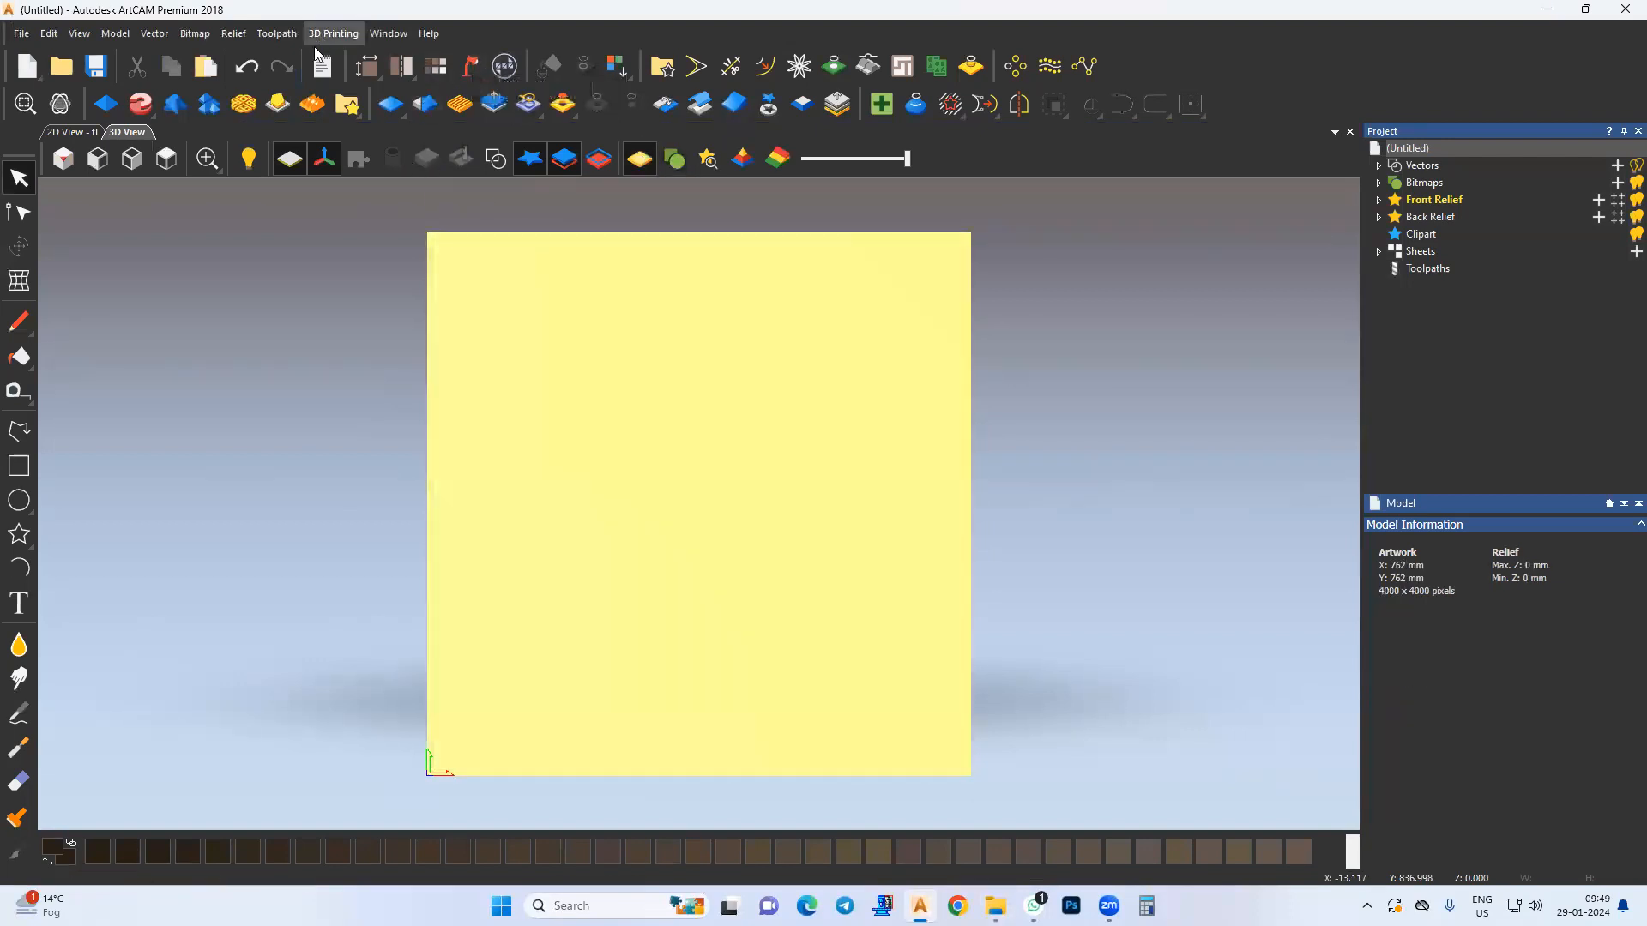
{"action": "left_click", "coordinate": [367, 66]}
{"action": "left_click", "coordinate": [367, 174]}
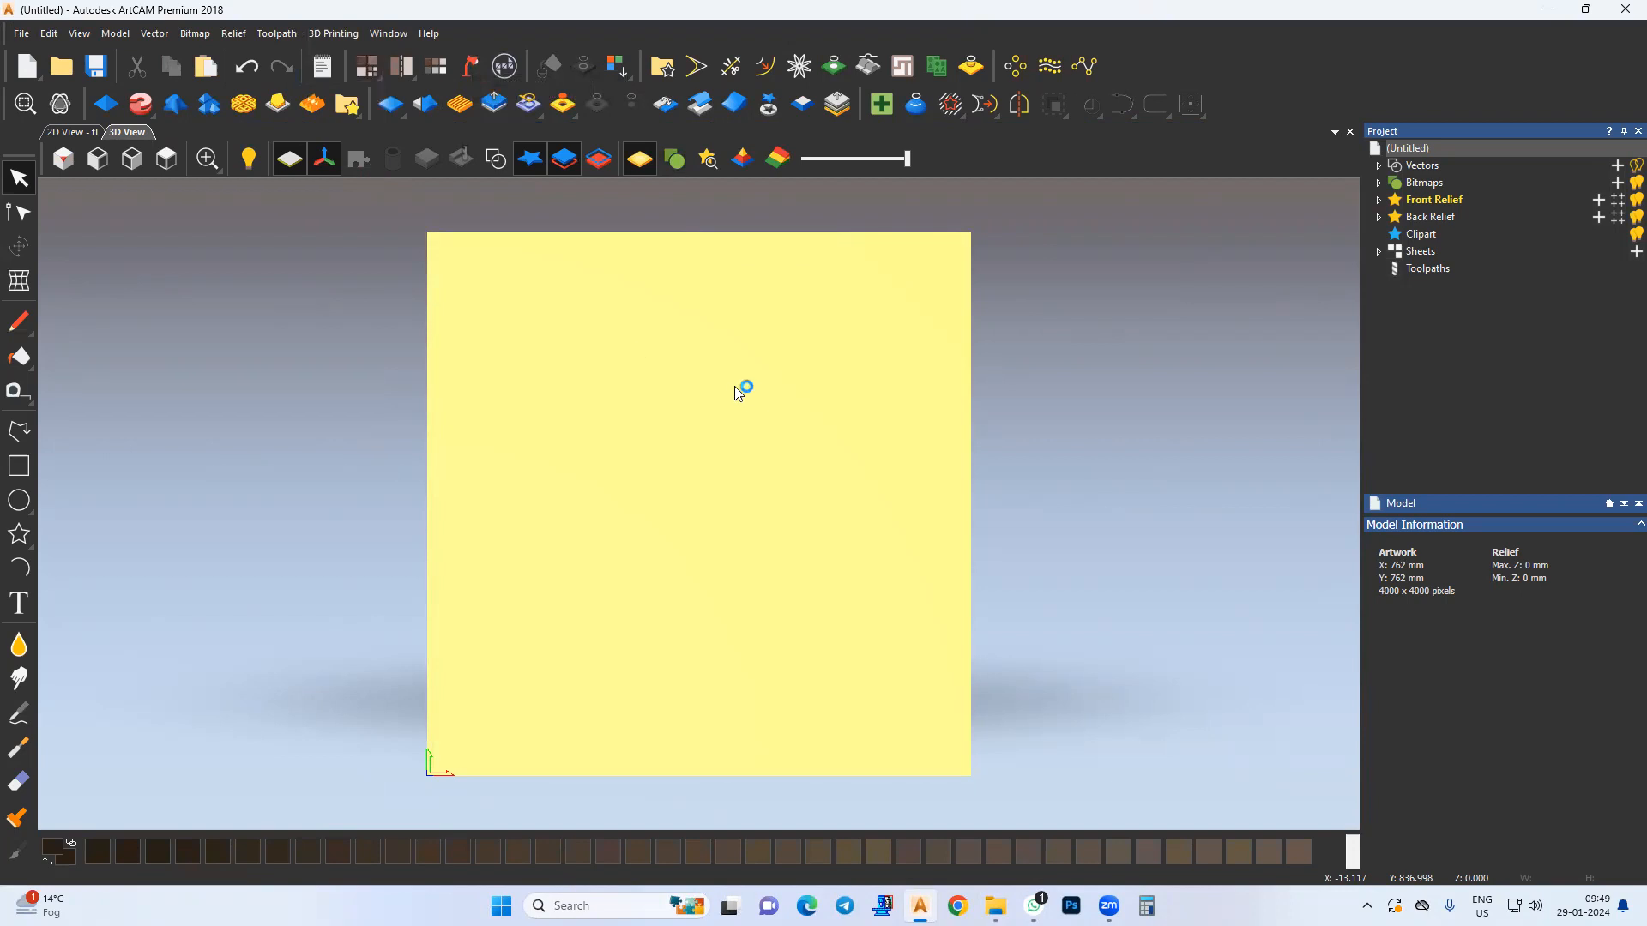
{"action": "left_click_drag", "start_coordinate": [894, 269], "coordinate": [977, 267]}
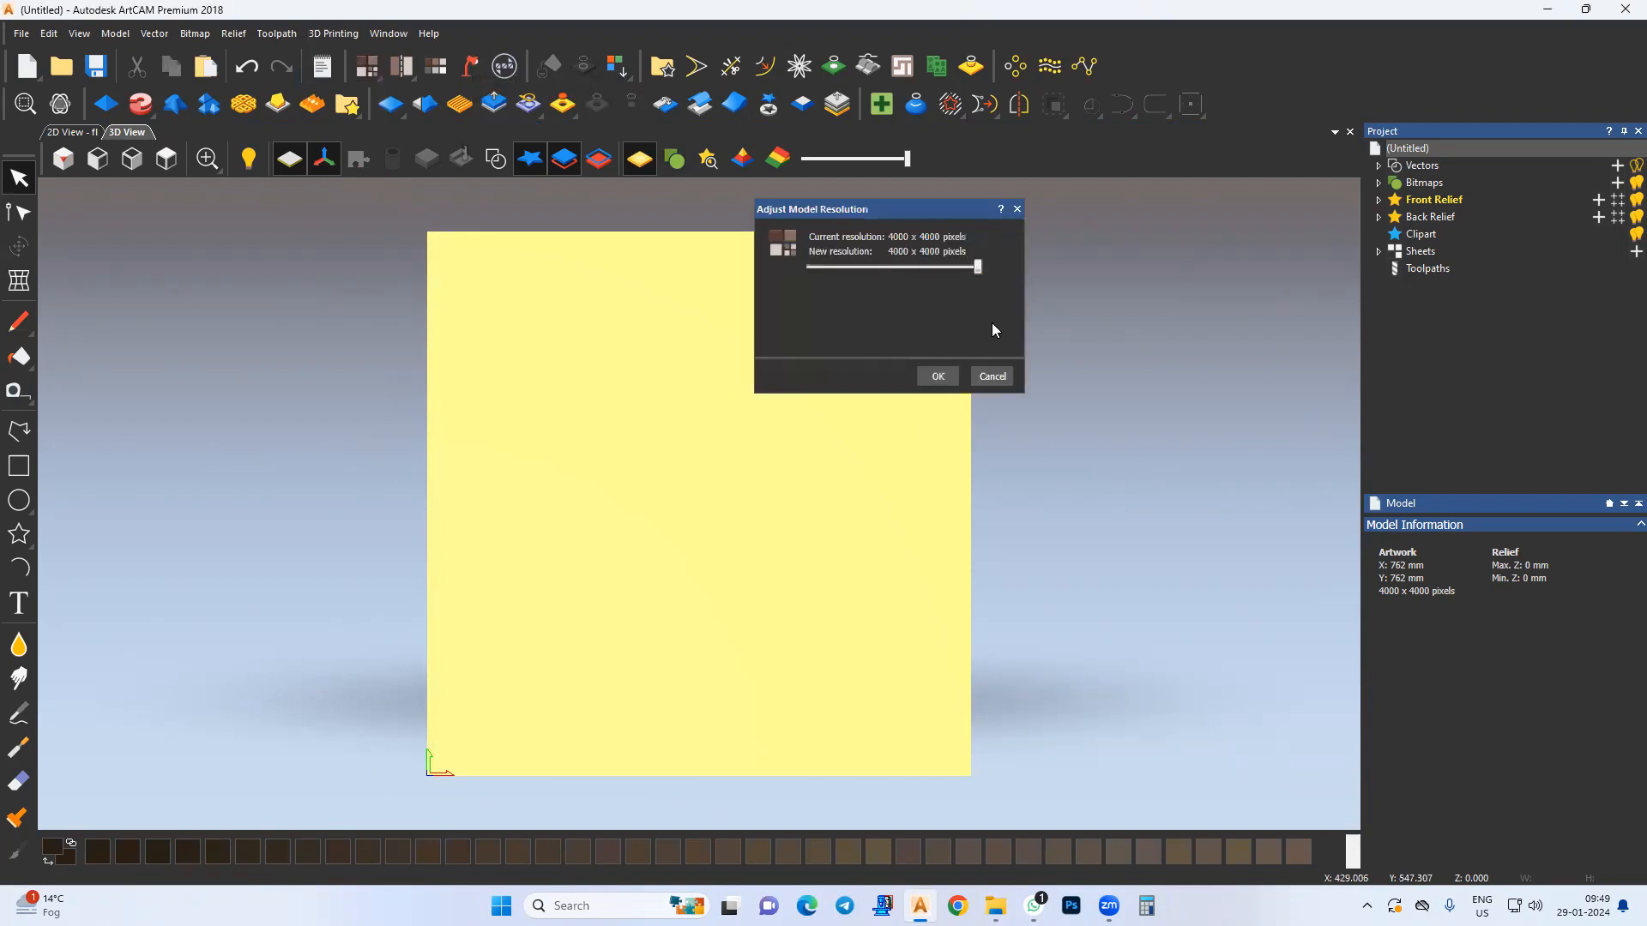
{"action": "left_click", "coordinate": [937, 376]}
{"action": "left_click", "coordinate": [940, 341]}
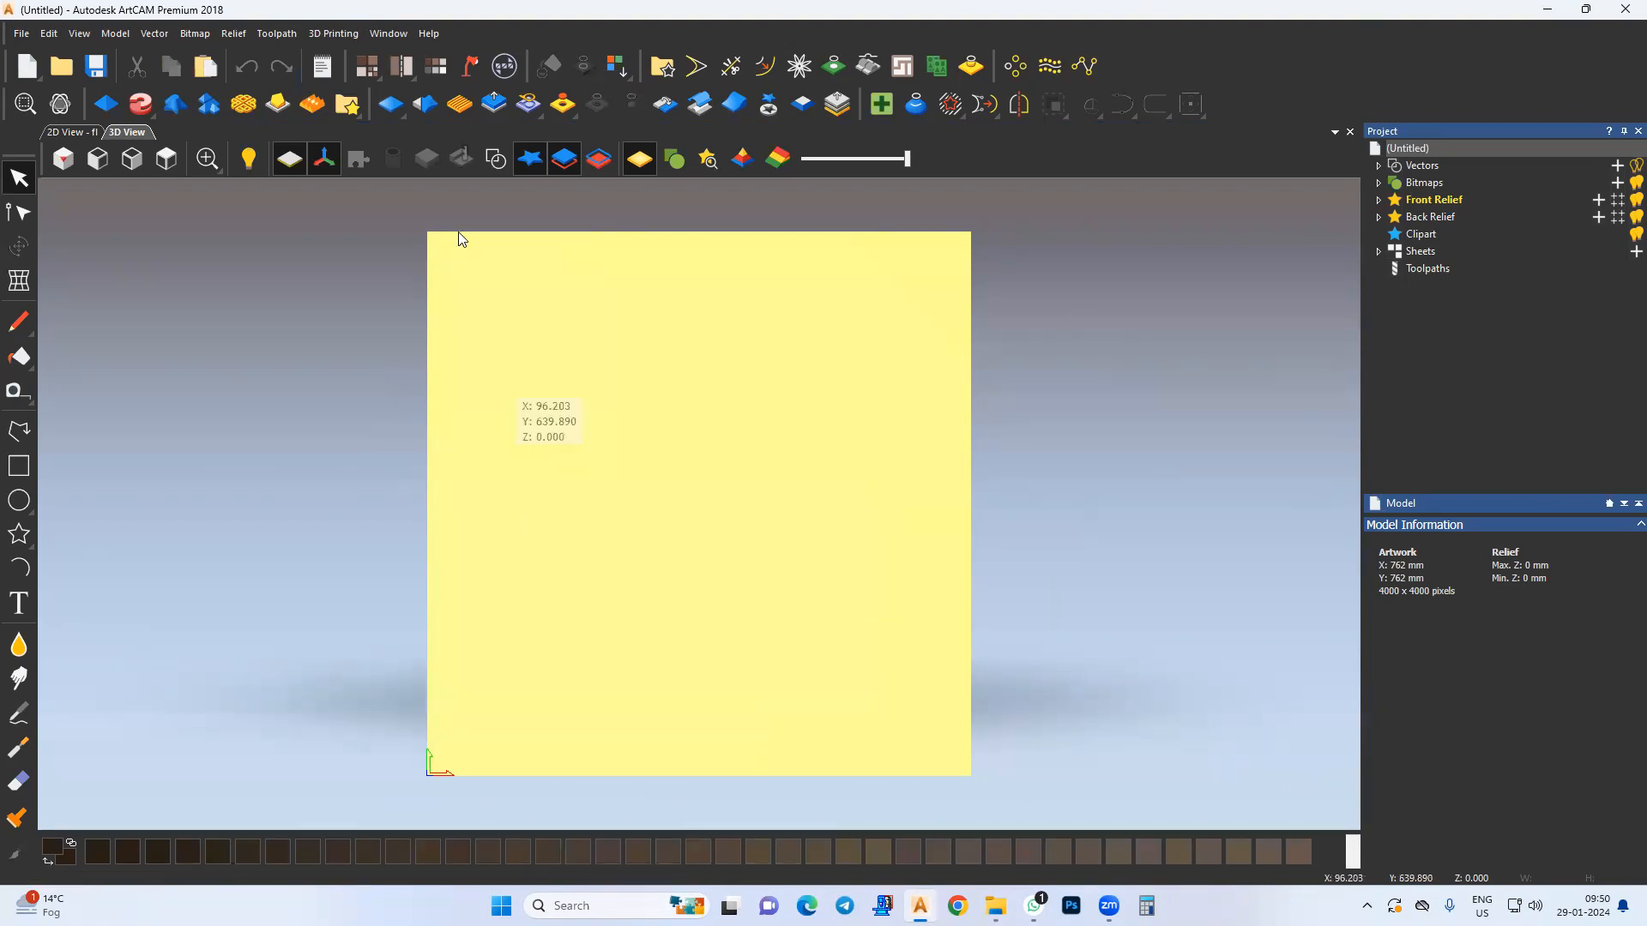
Step: Return to the 2D view and save the model as class 11 in the Class 11 folder
{"action": "left_click", "coordinate": [72, 131]}
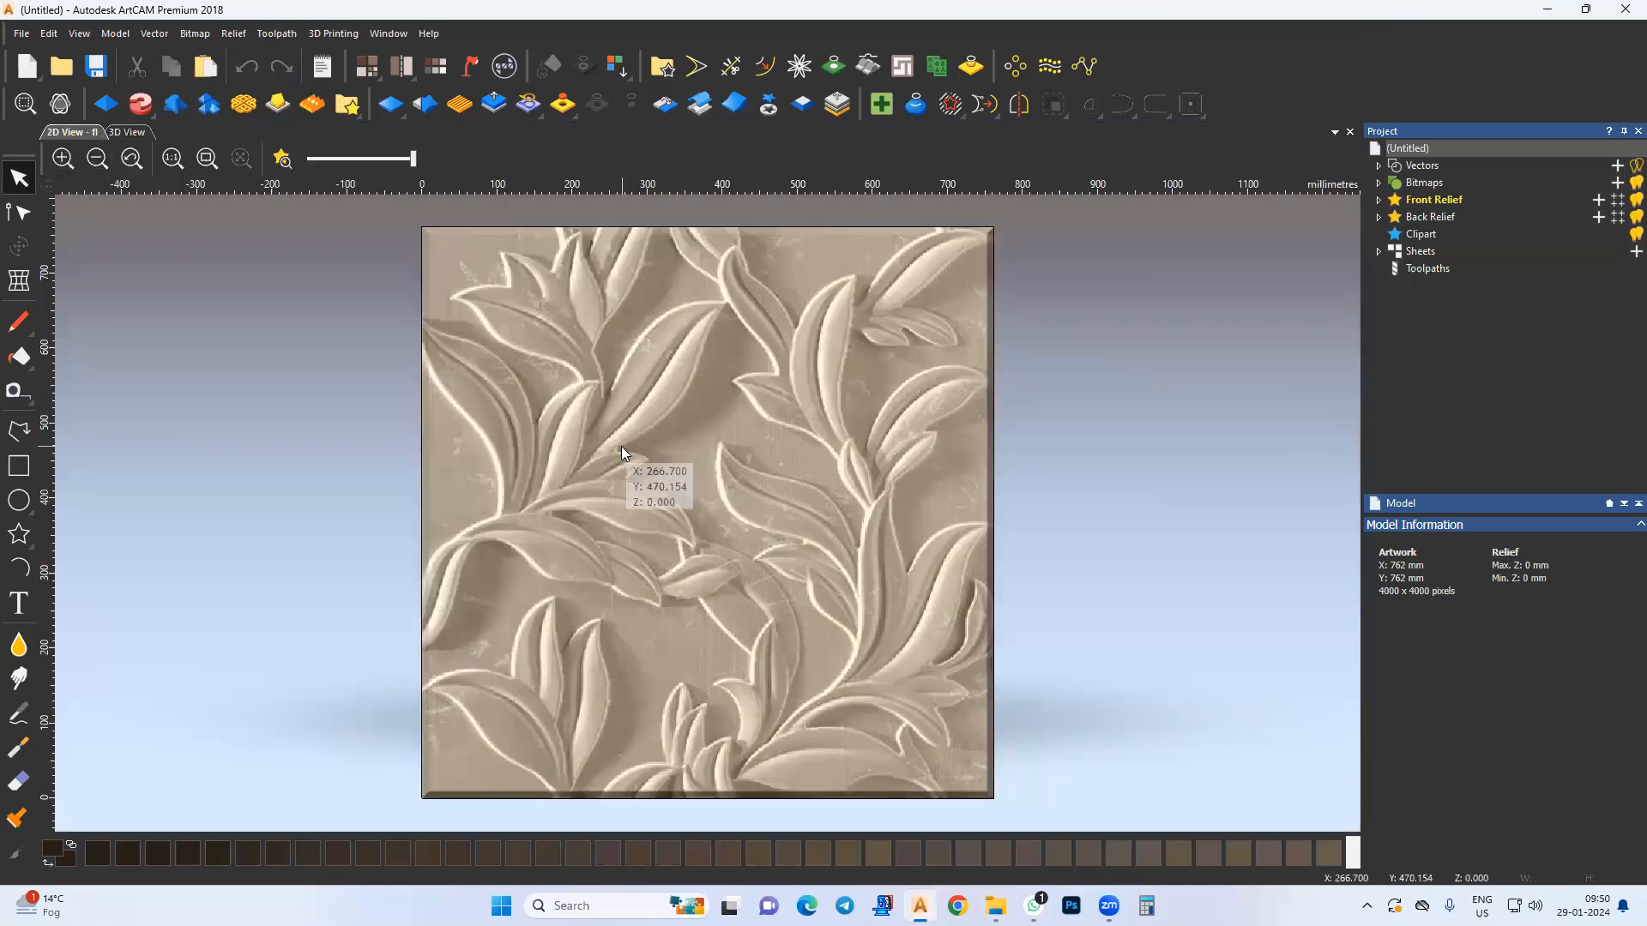
{"action": "key", "text": "ctrl+s"}
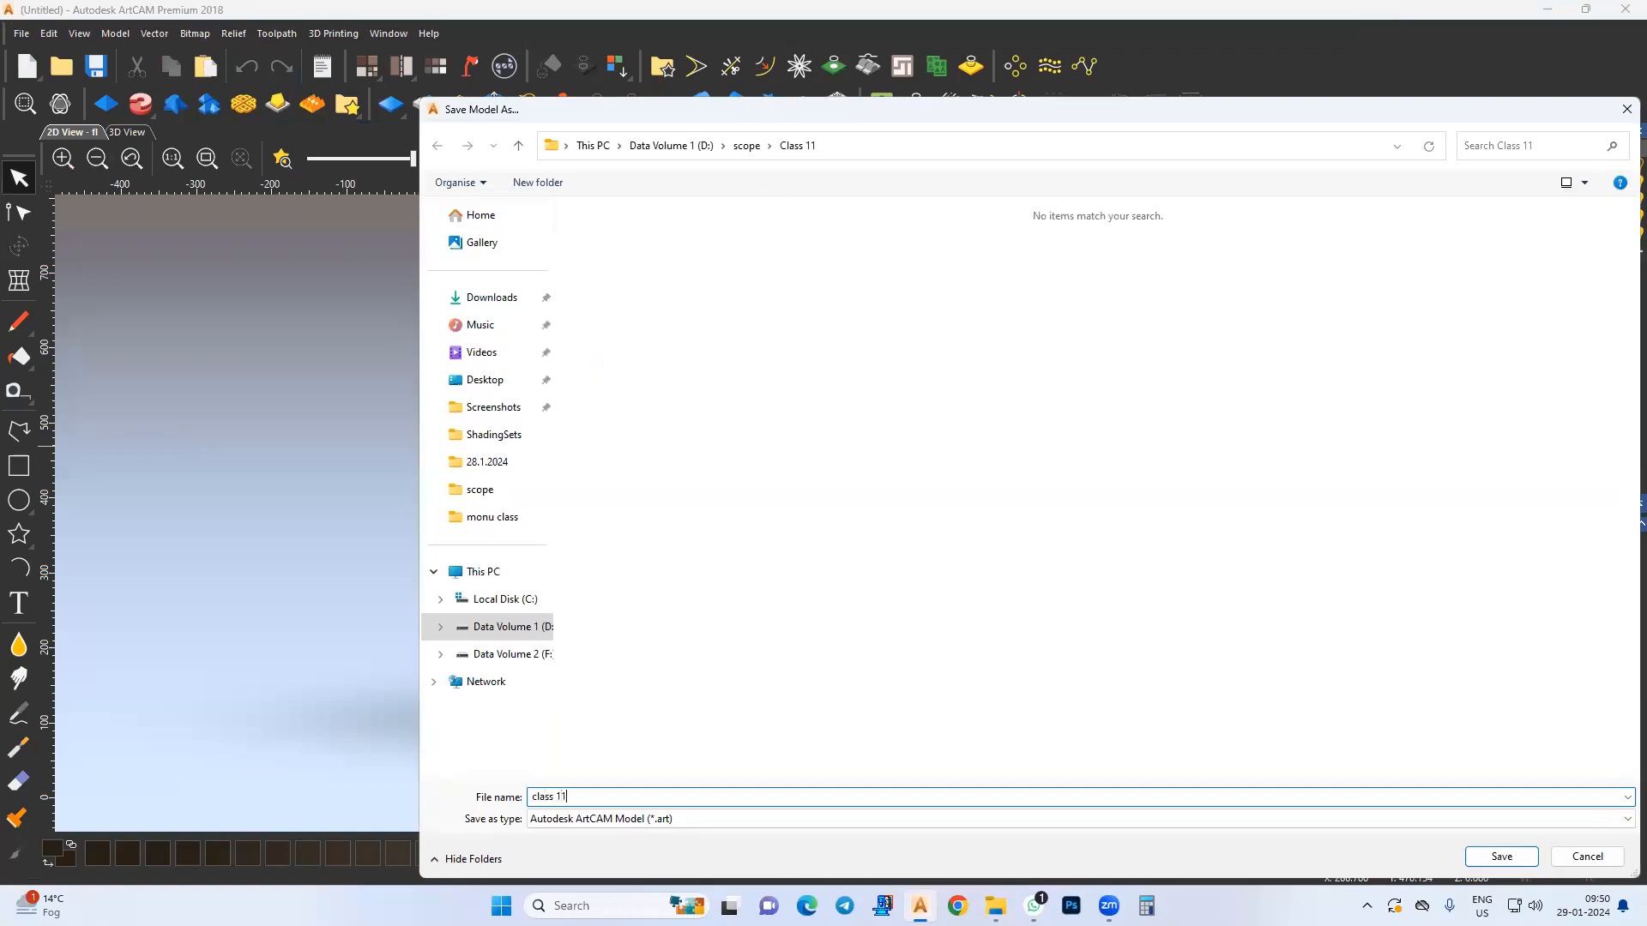
{"action": "key", "text": "Return"}
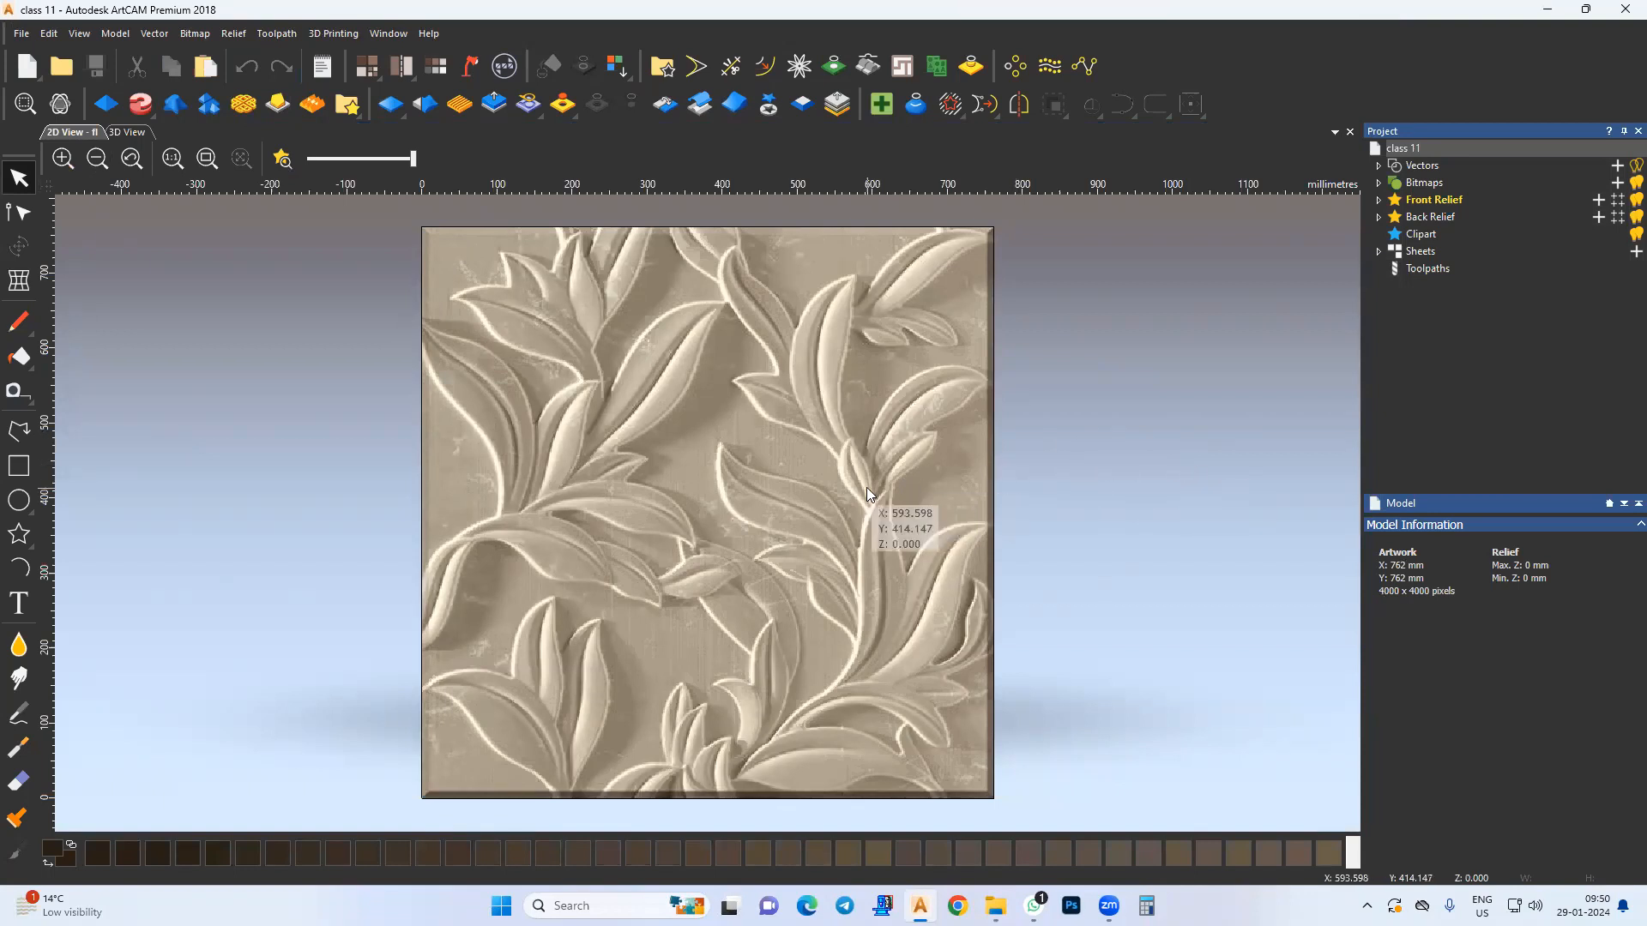
Step: Draw a start-end-point arc with a radius of about 124 mm from the upper-middle leaf's tip down its right edge
{"action": "middle_click_drag", "start_coordinate": [721, 408], "coordinate": [657, 431]}
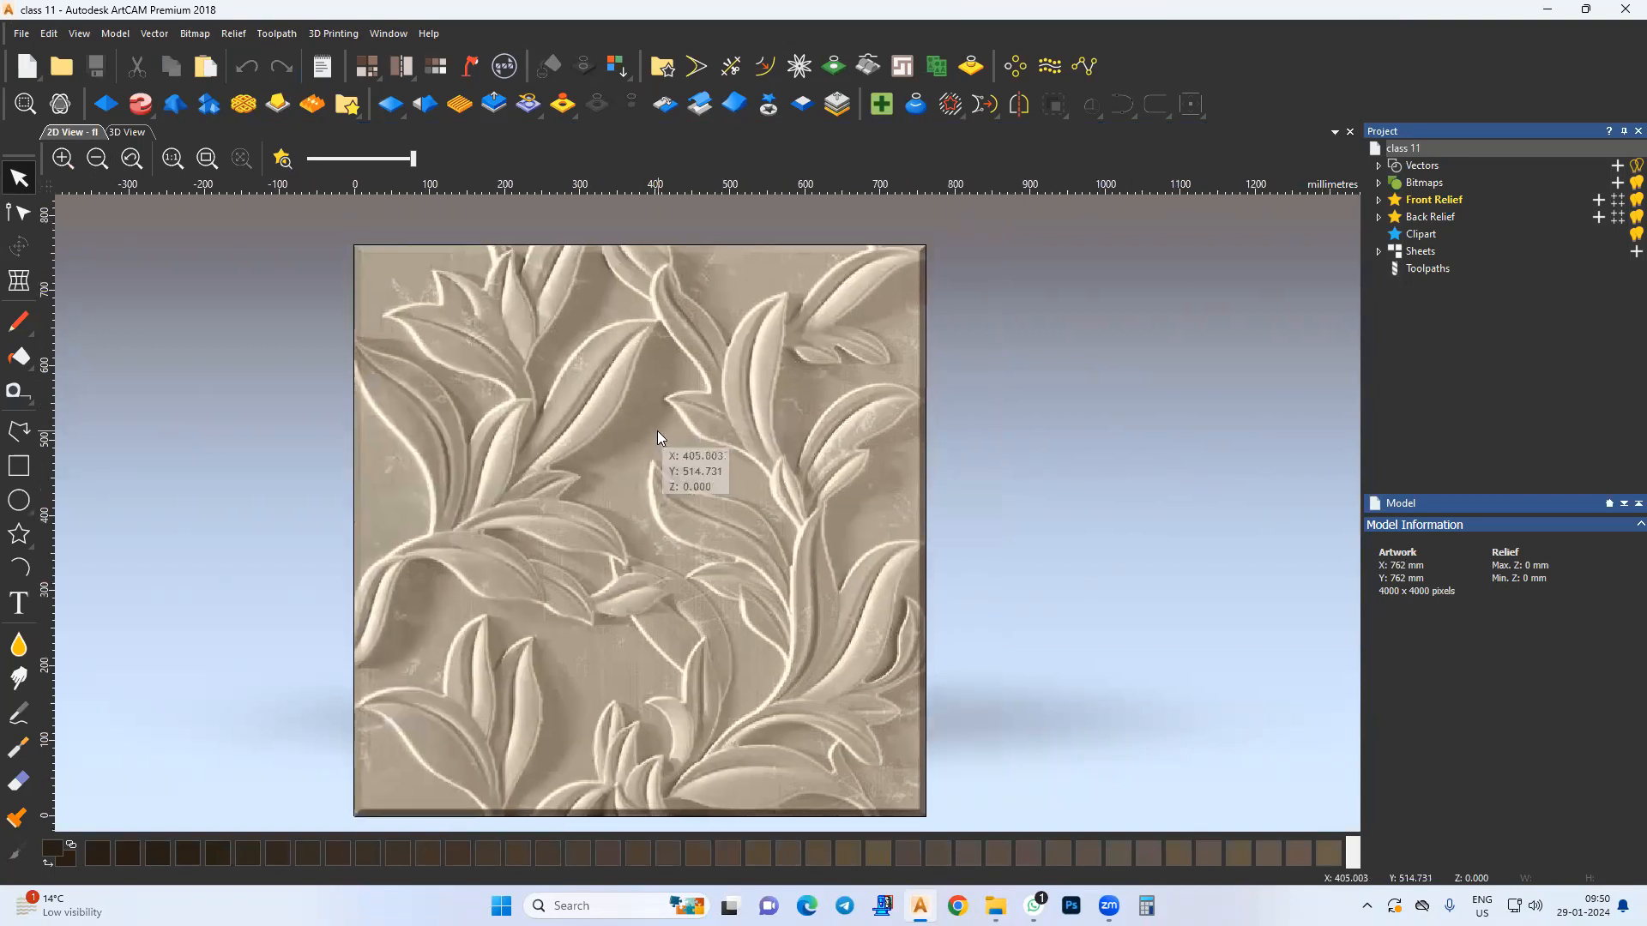
{"action": "scroll", "coordinate": [624, 340], "scroll_direction": "up", "scroll_amount": 2}
{"action": "left_click", "coordinate": [18, 574]}
{"action": "middle_click_drag", "start_coordinate": [703, 315], "coordinate": [732, 333]}
{"action": "scroll", "coordinate": [716, 341], "scroll_direction": "up", "scroll_amount": 1}
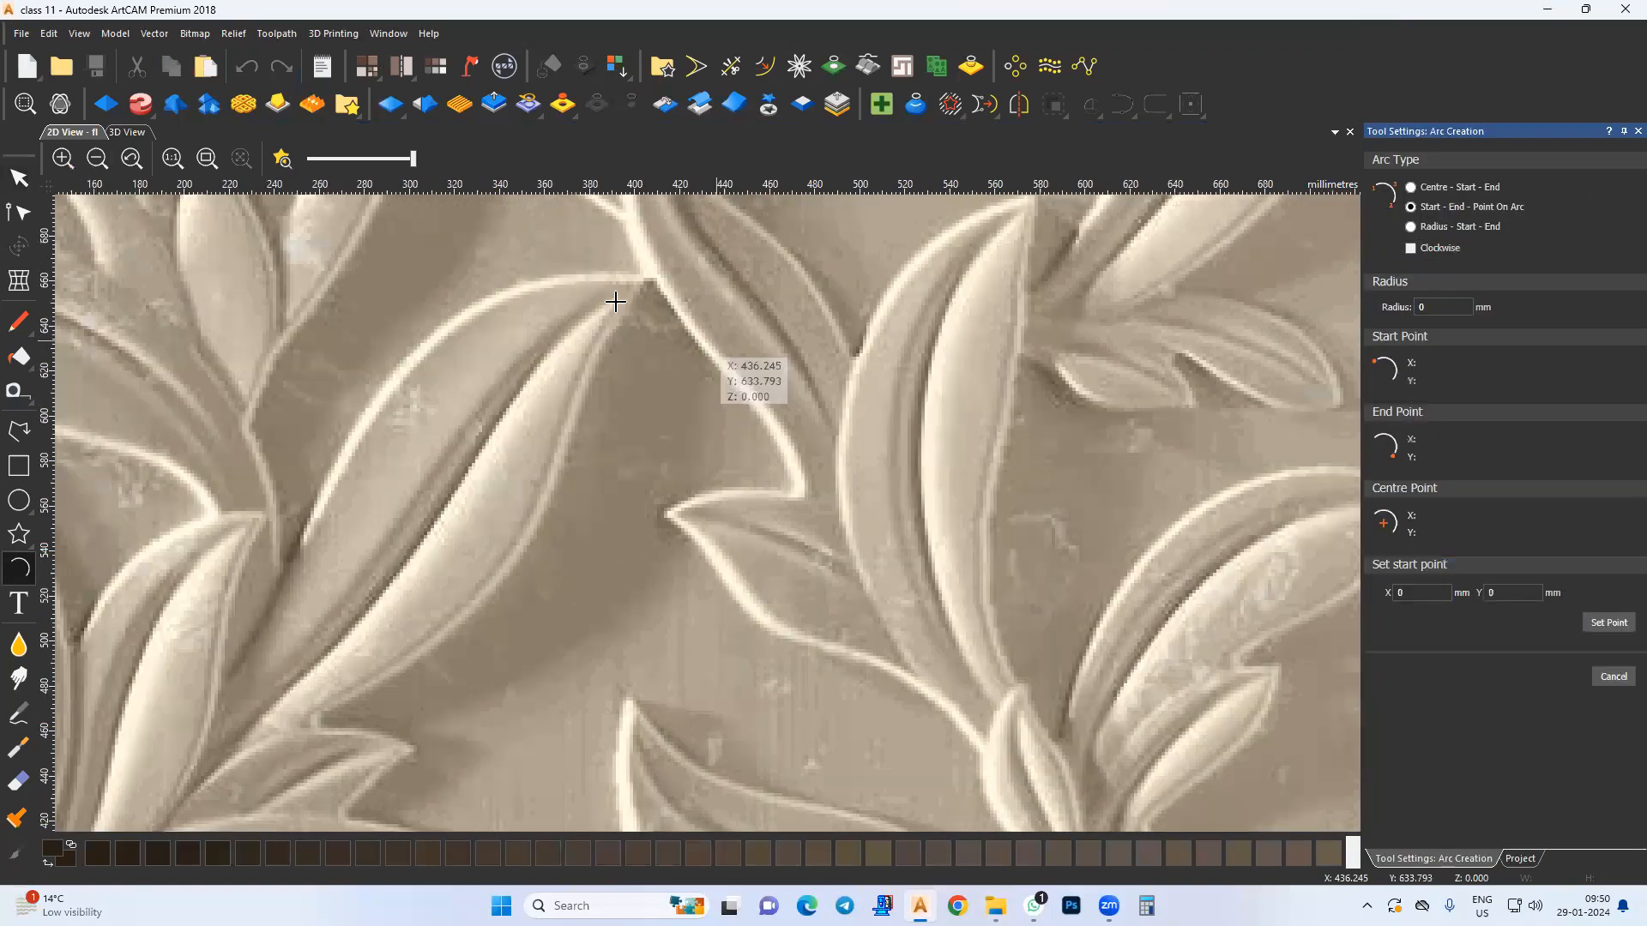
{"action": "left_click", "coordinate": [649, 283]}
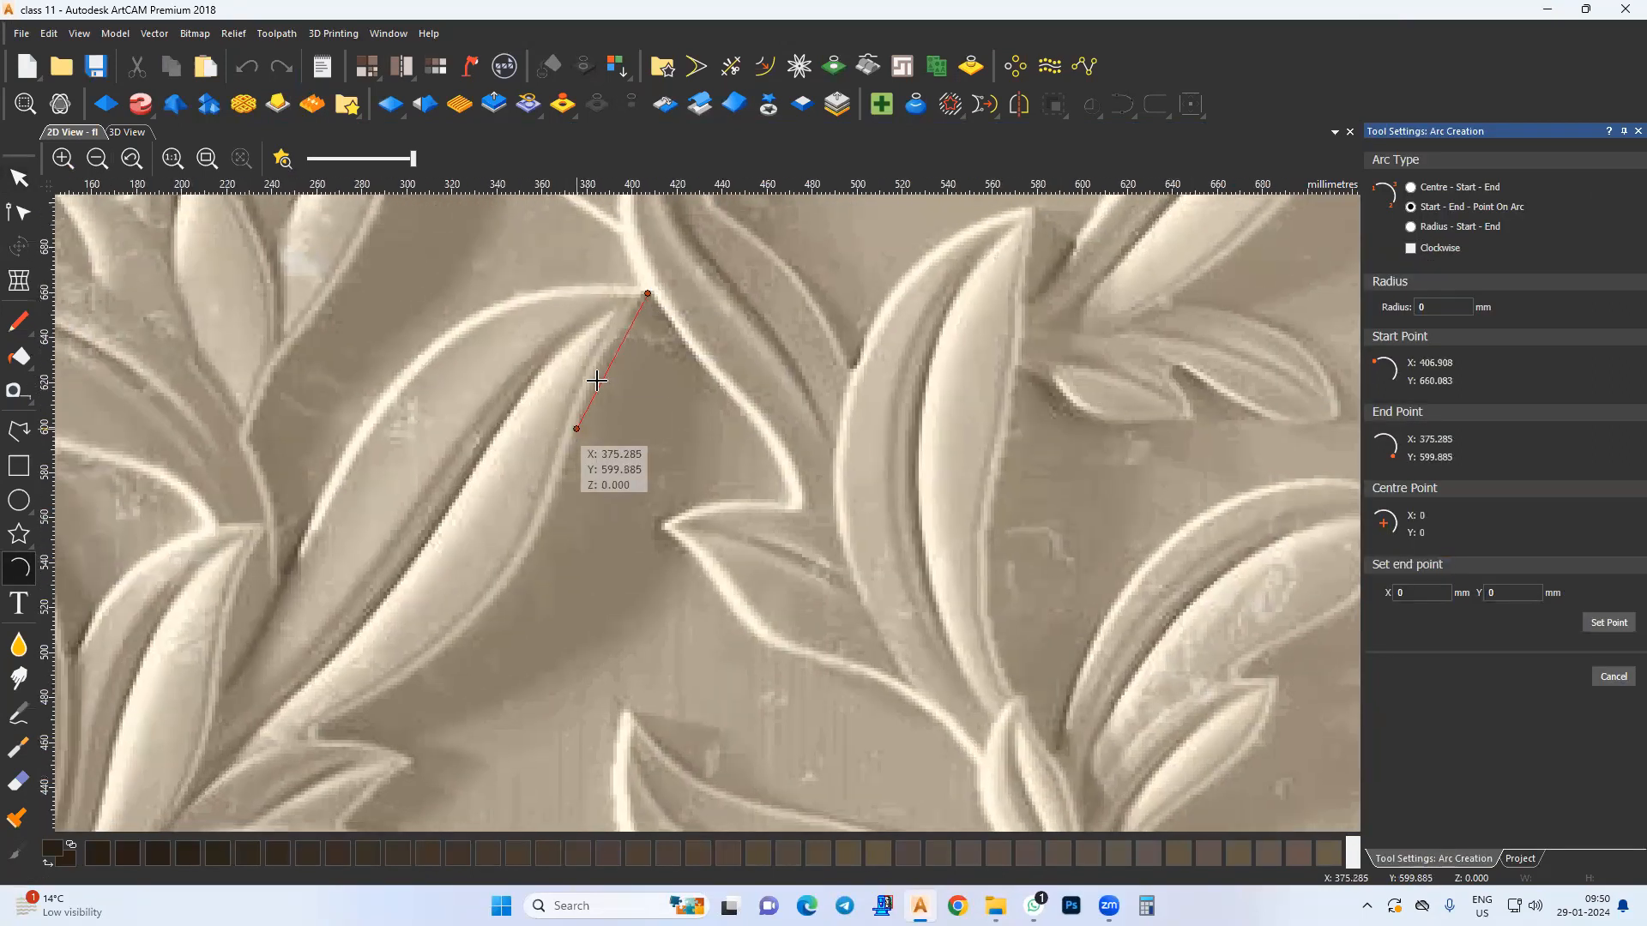
{"action": "left_click", "coordinate": [575, 430]}
{"action": "left_click", "coordinate": [575, 431]}
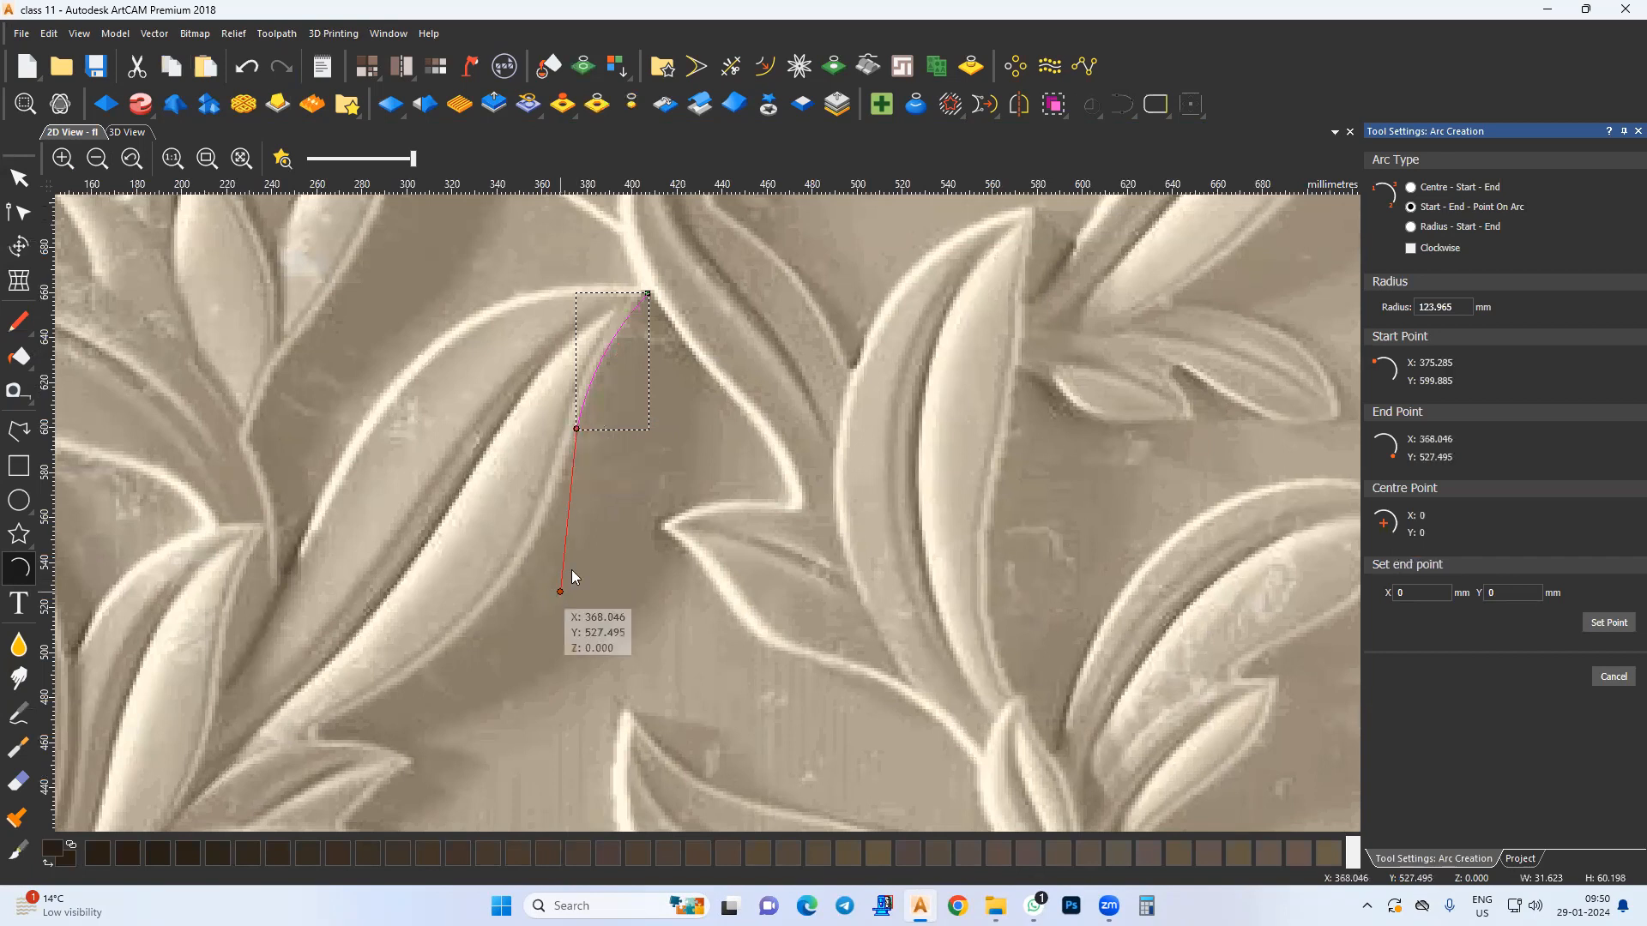
Step: Continue tracing the leaf's right edge with two more connected arcs down to the stem, the first about 168 mm in radius
{"action": "middle_click_drag", "start_coordinate": [560, 590], "coordinate": [610, 509]}
{"action": "left_click", "coordinate": [514, 552]}
{"action": "left_click", "coordinate": [577, 484]}
{"action": "left_click", "coordinate": [514, 552]}
{"action": "middle_click_drag", "start_coordinate": [386, 664], "coordinate": [557, 595]}
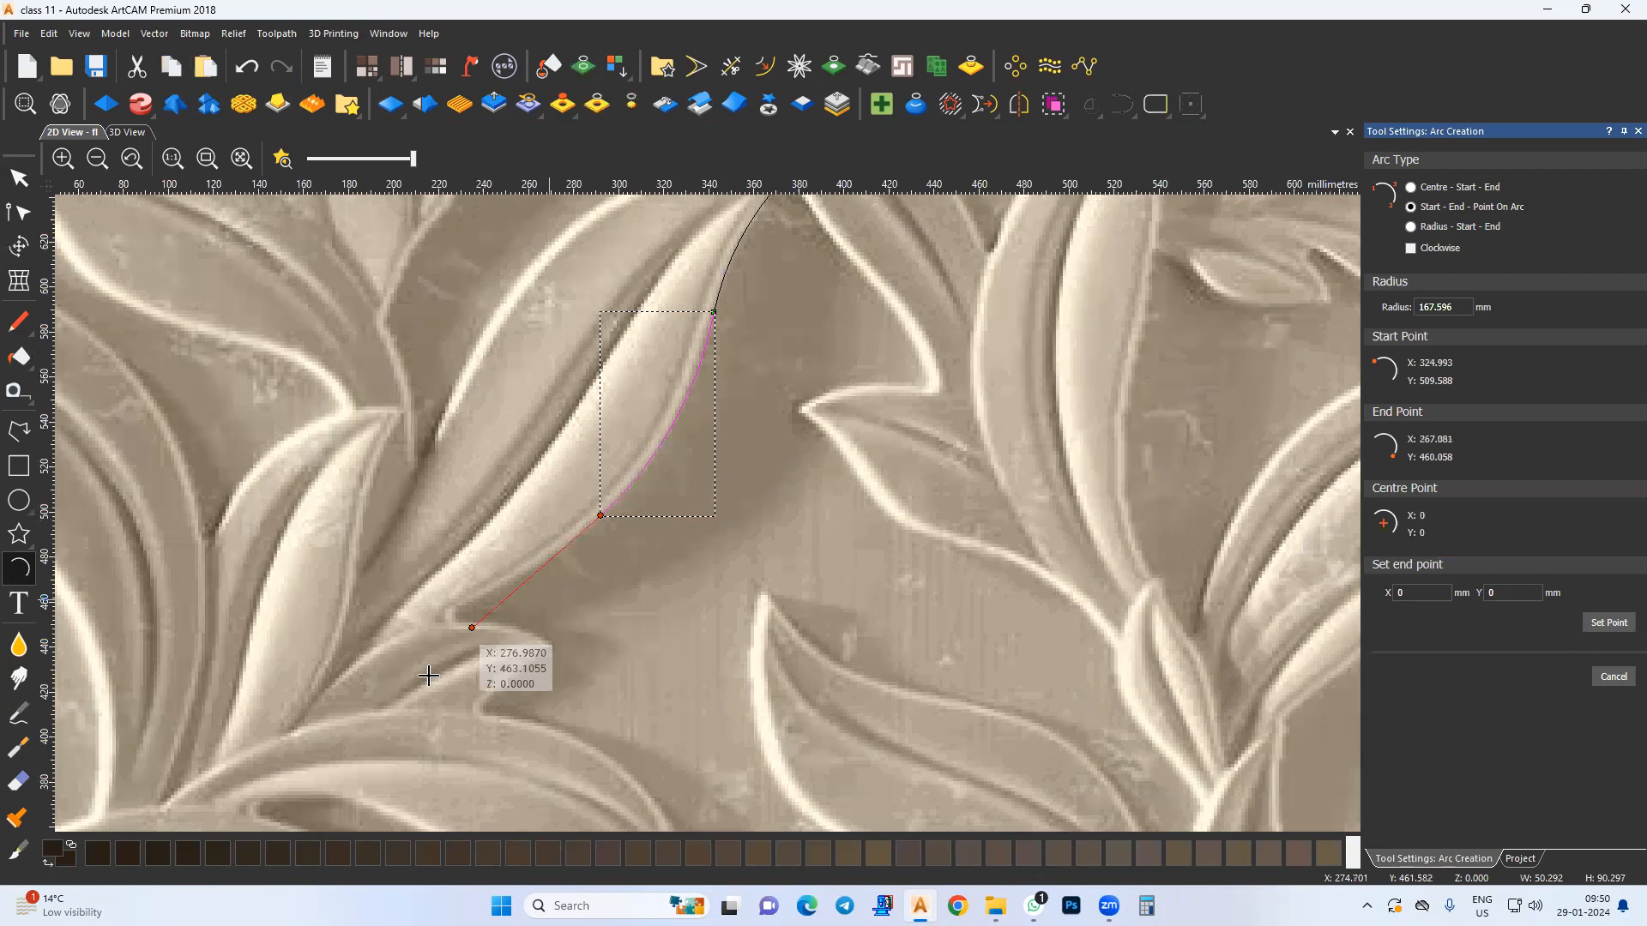
{"action": "left_click", "coordinate": [398, 711]}
{"action": "left_click", "coordinate": [530, 607]}
{"action": "key", "text": "Escape"}
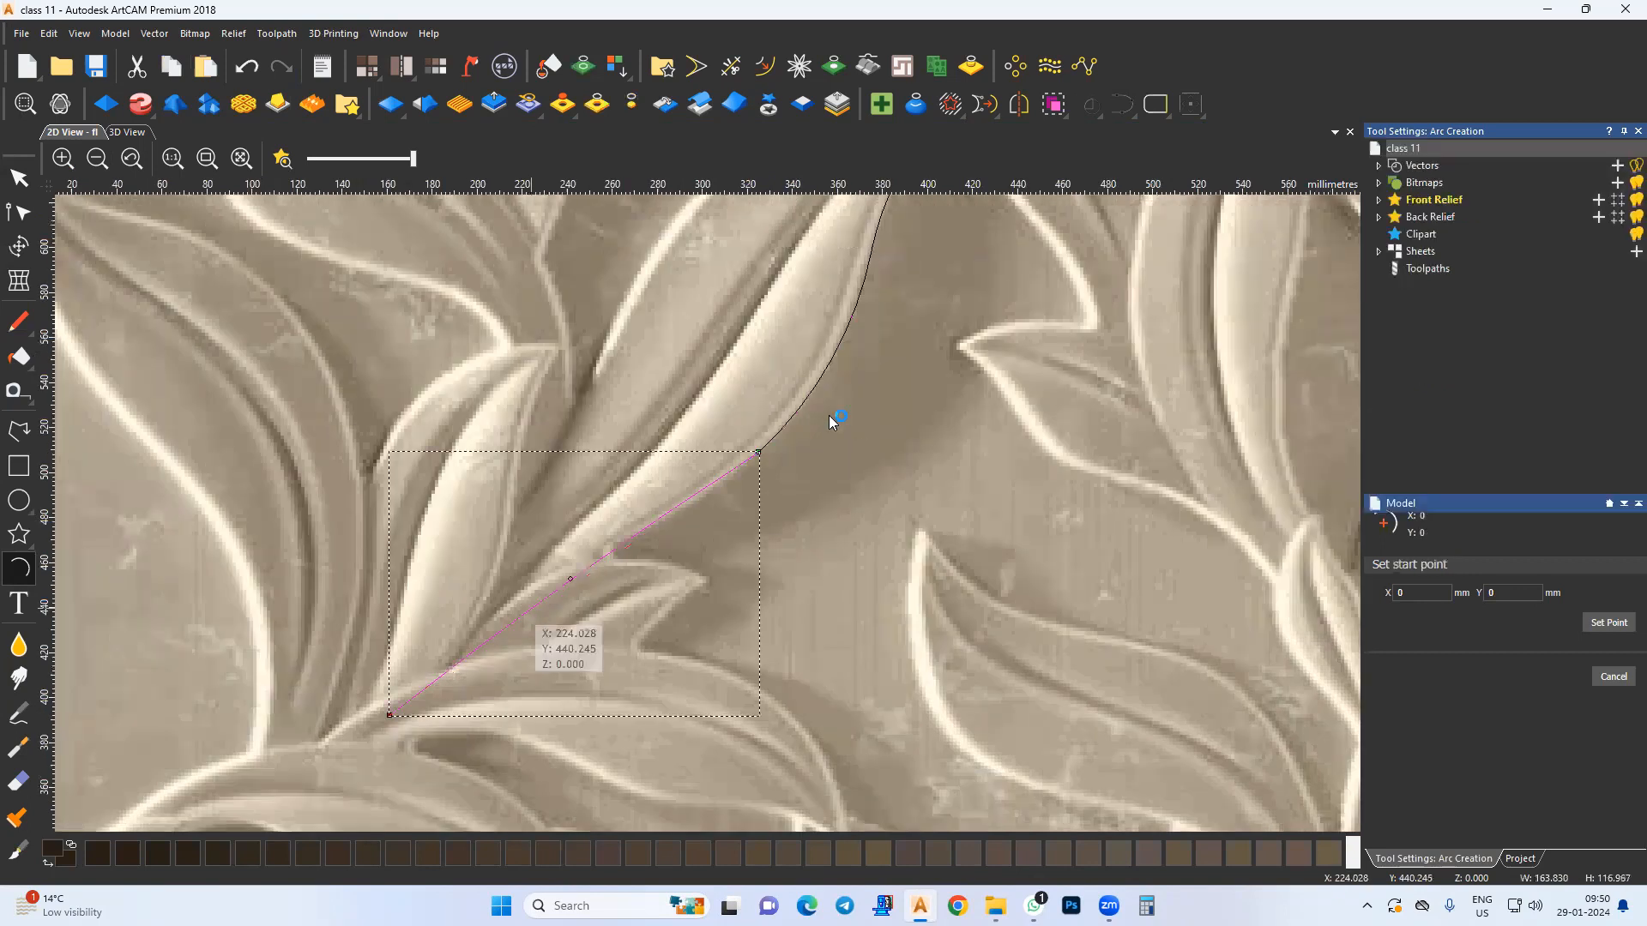
Step: Join the three right-edge arcs into one vector with a 0.025 mm tolerance and show its nodes
{"action": "middle_click_drag", "start_coordinate": [827, 419], "coordinate": [760, 556]}
{"action": "left_click", "coordinate": [834, 343], "text": "shift"}
{"action": "left_click", "coordinate": [709, 567], "text": "shift"}
{"action": "key", "text": "j"}
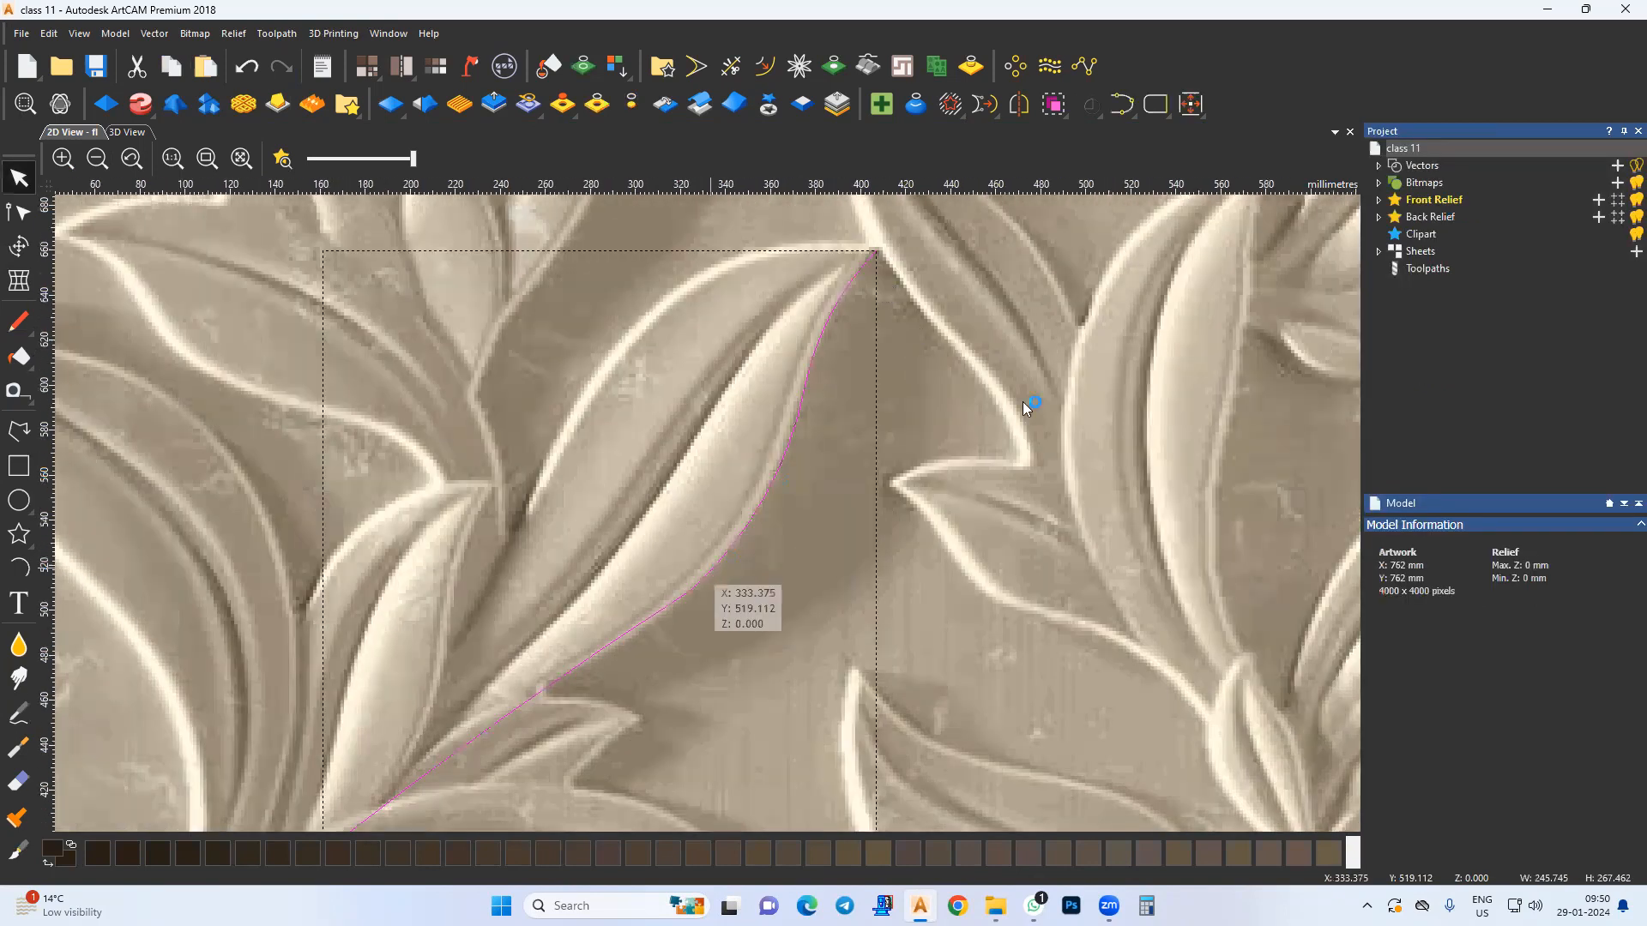
{"action": "left_click", "coordinate": [1225, 449]}
{"action": "middle_click_drag", "start_coordinate": [700, 487], "coordinate": [647, 526]}
{"action": "left_click", "coordinate": [11, 213]}
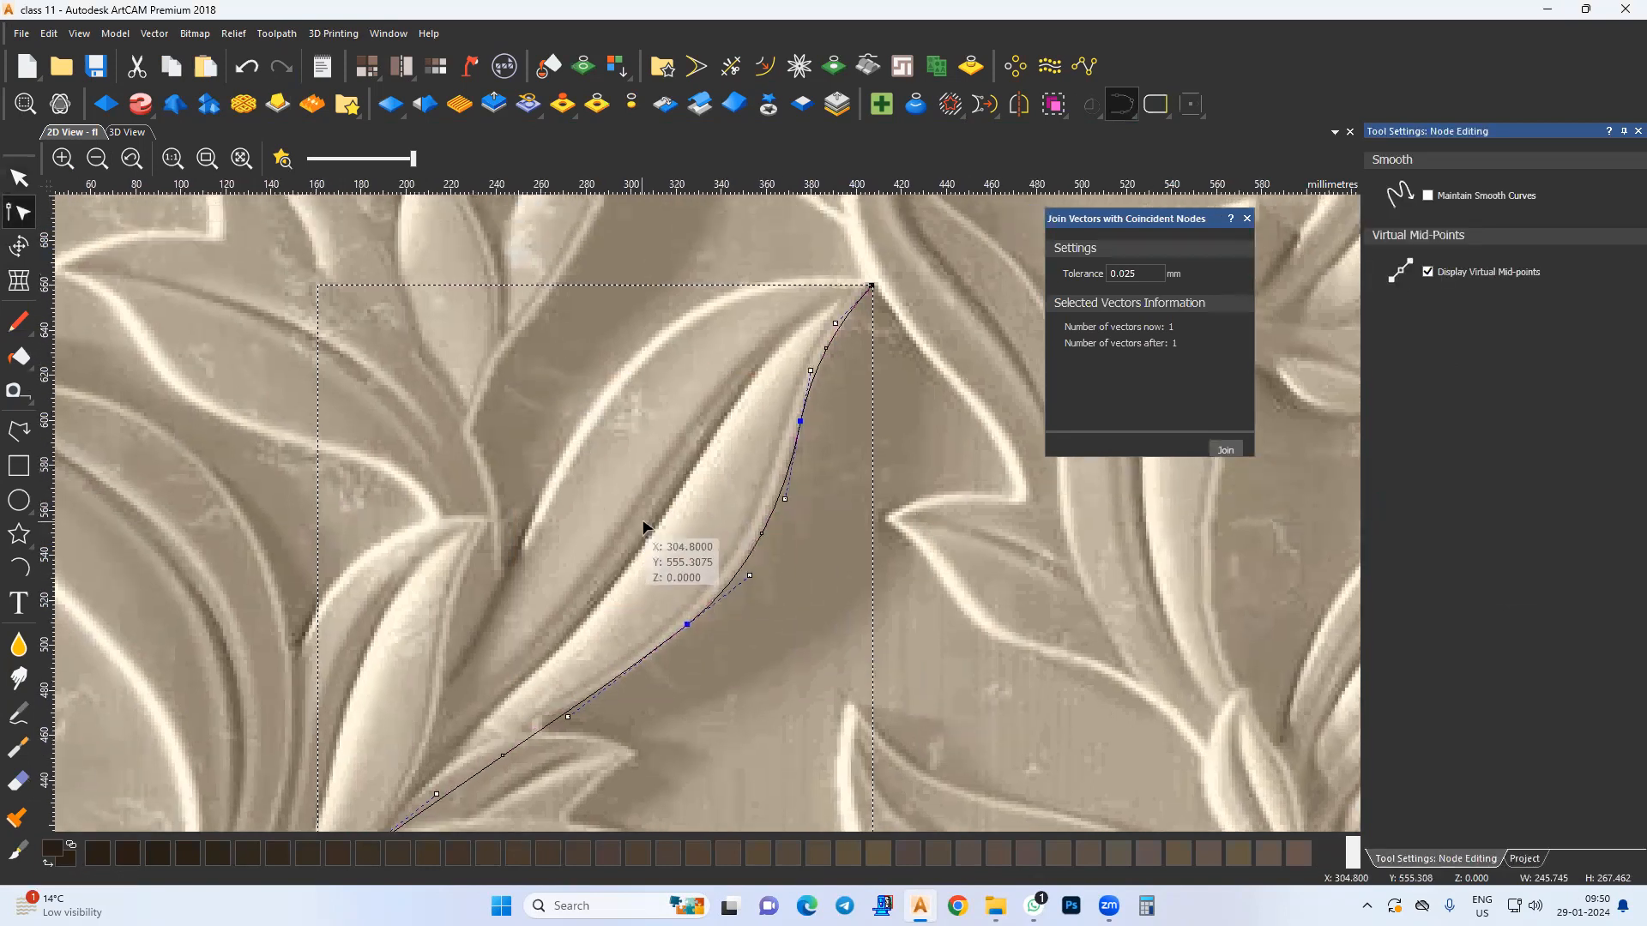
Step: Draw an arc with a radius of about 121 mm from the leaf's tip along its upper-left edge
{"action": "left_click", "coordinate": [19, 568]}
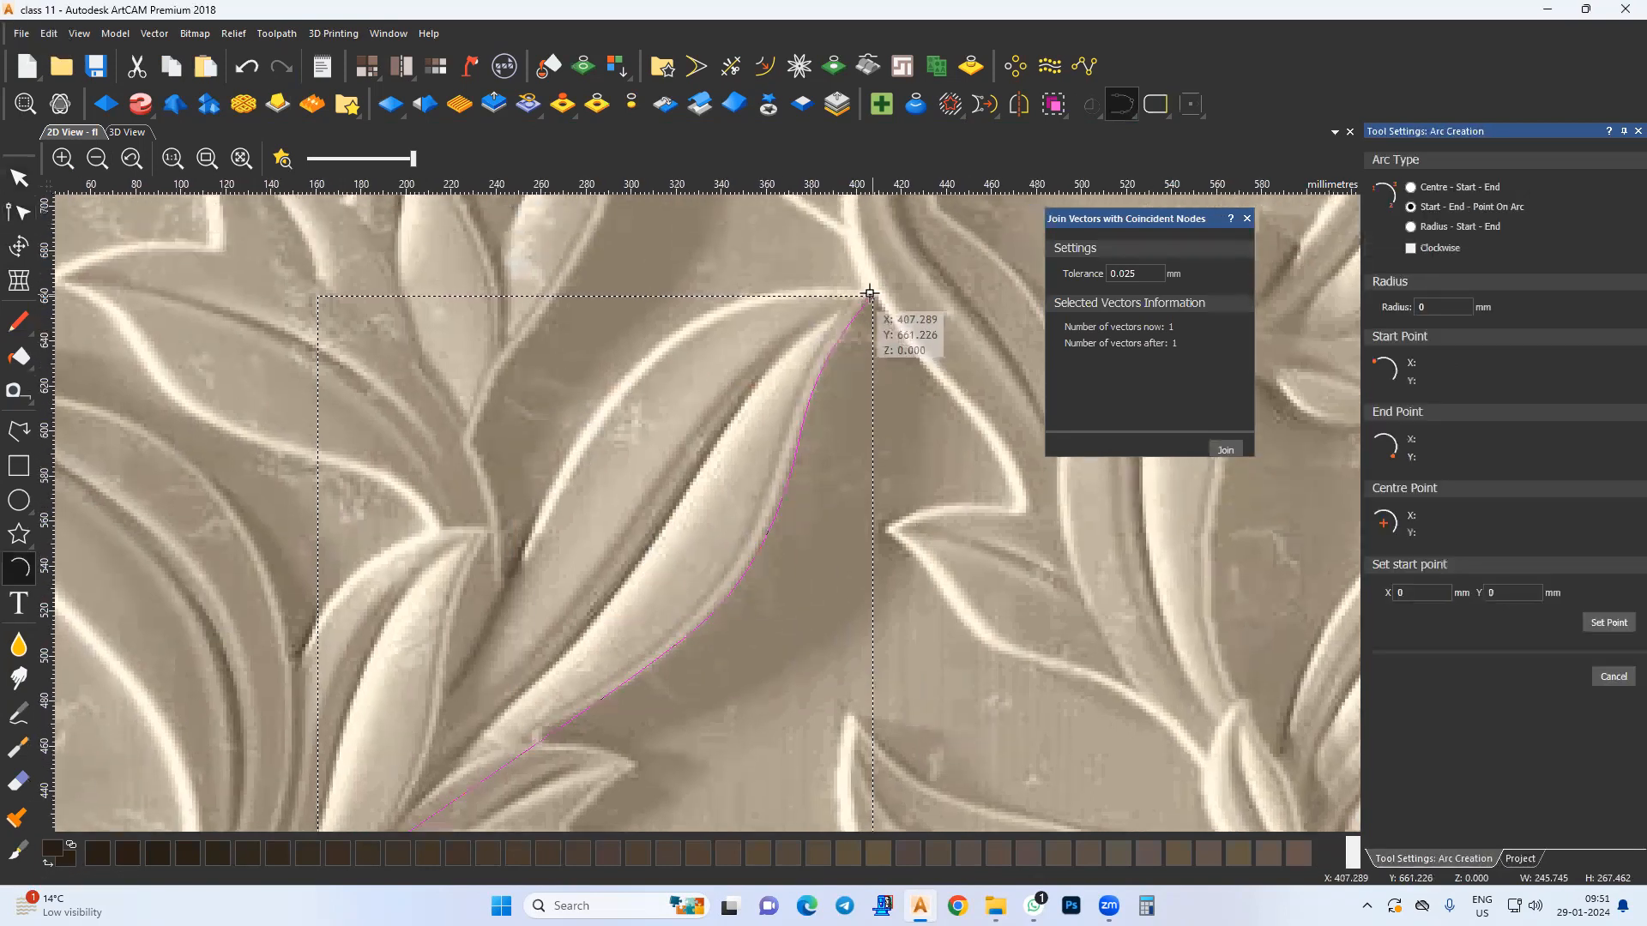
{"action": "left_click", "coordinate": [872, 298]}
{"action": "middle_click_drag", "start_coordinate": [705, 306], "coordinate": [738, 339]}
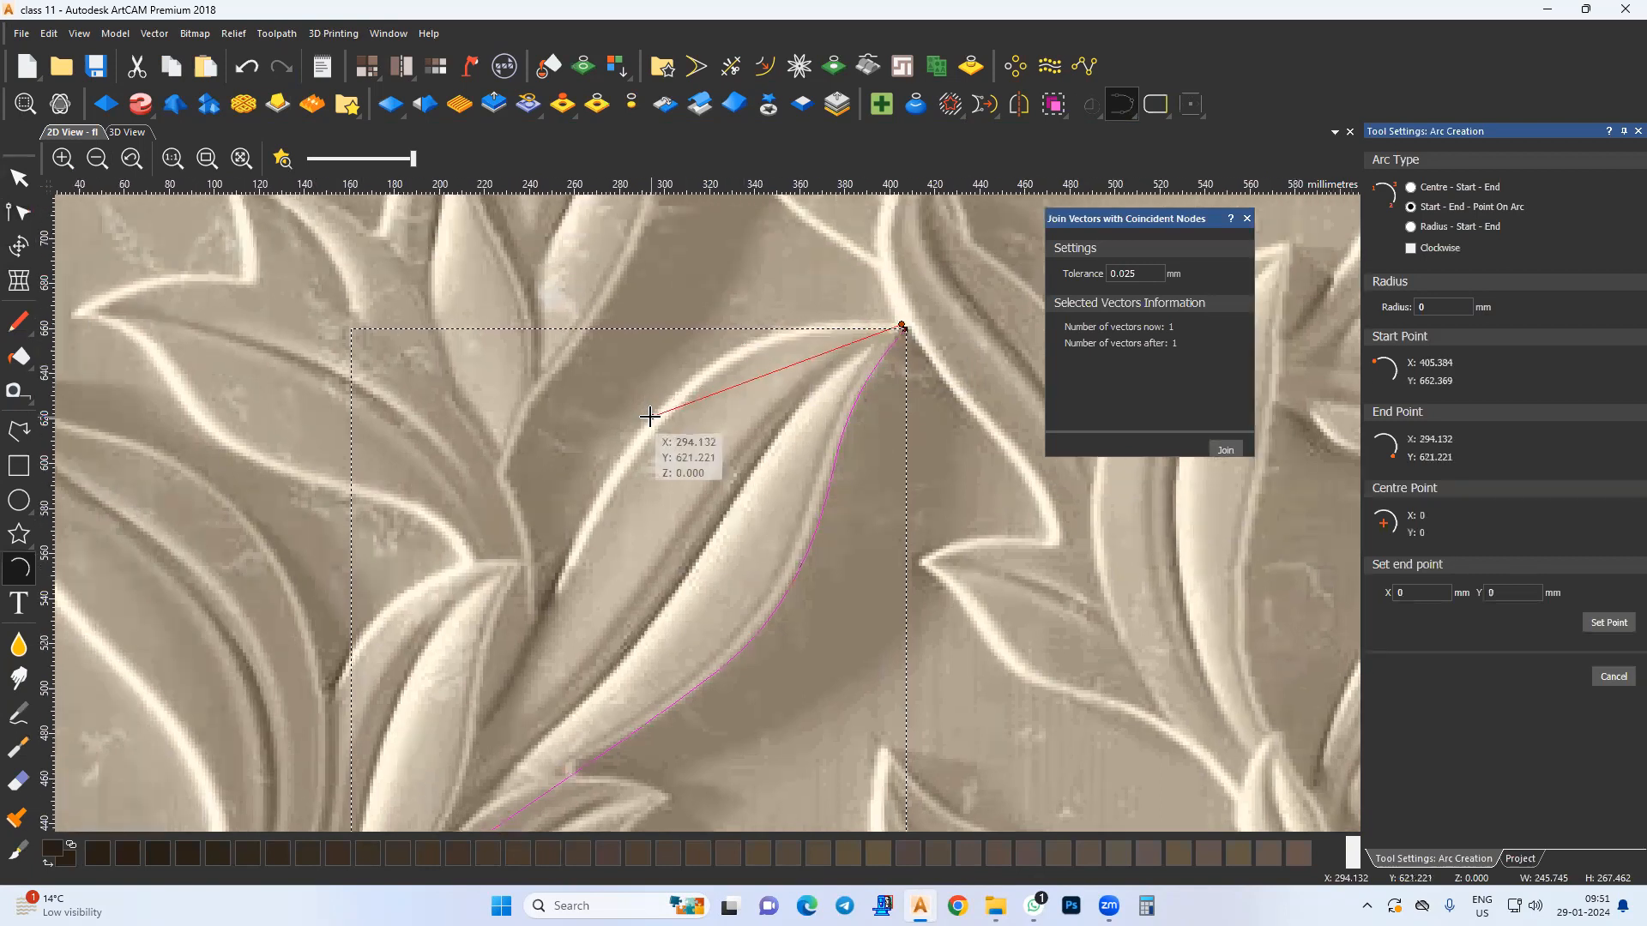
{"action": "left_click", "coordinate": [648, 416]}
{"action": "left_click", "coordinate": [647, 415]}
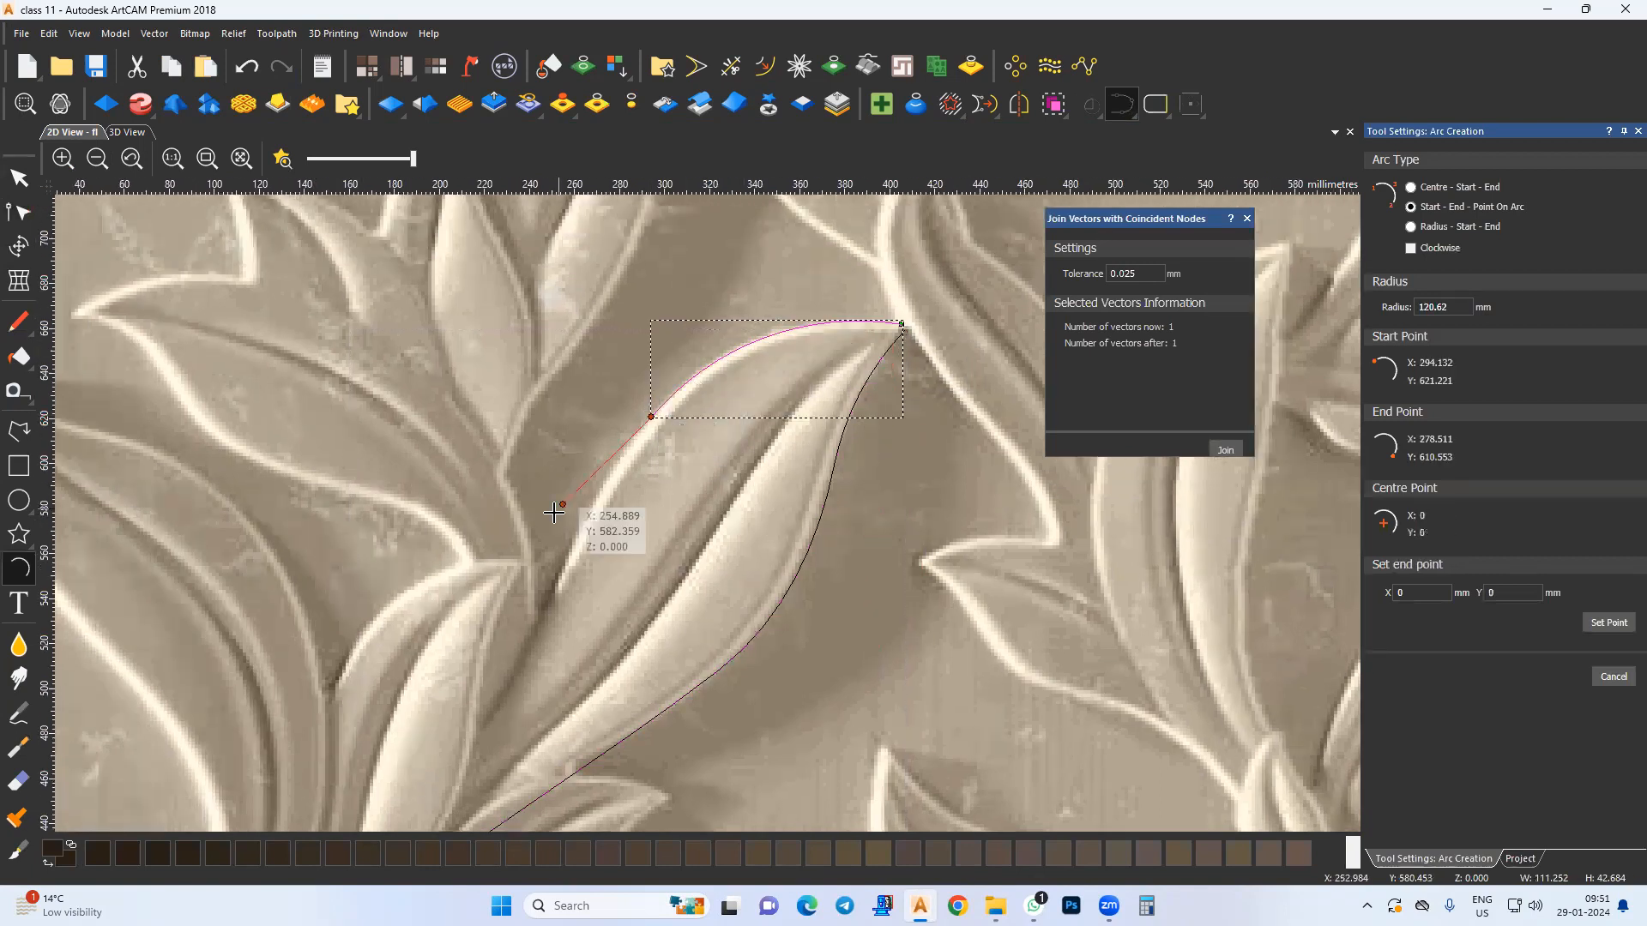
Step: Continue the leaf's left edge down to the stem with two connected arcs of about 223 mm and 460 mm radius
{"action": "middle_click_drag", "start_coordinate": [543, 575], "coordinate": [632, 441]}
{"action": "left_click", "coordinate": [649, 447]}
{"action": "left_click", "coordinate": [662, 405]}
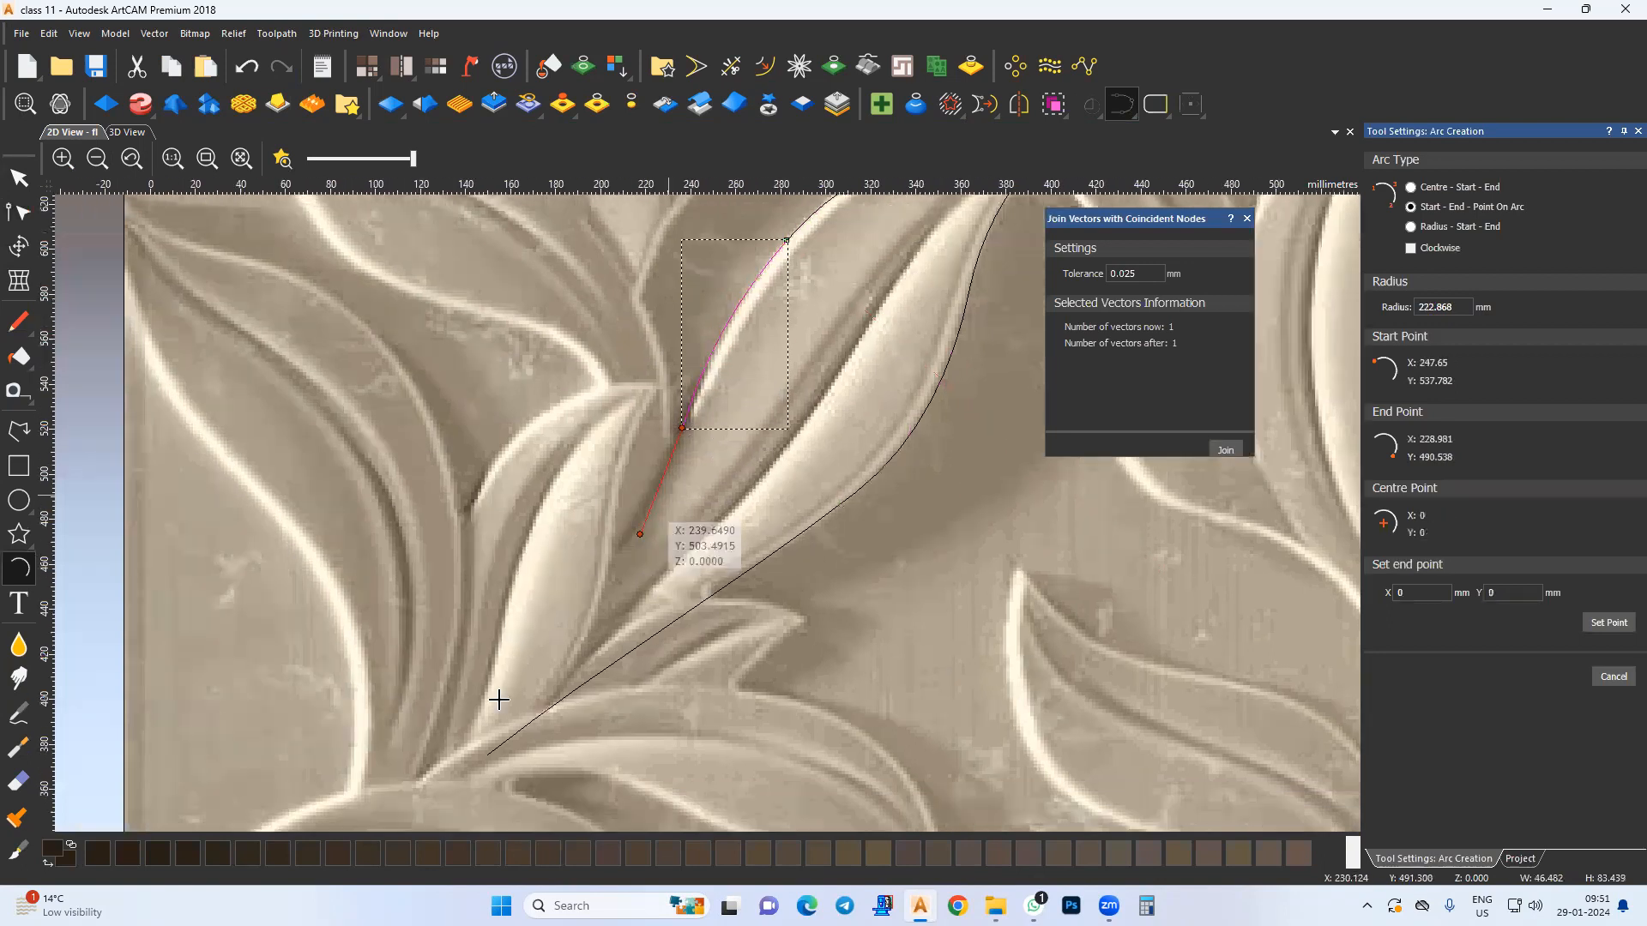
{"action": "left_click", "coordinate": [493, 699]}
{"action": "left_click", "coordinate": [605, 564]}
{"action": "key", "text": "Escape"}
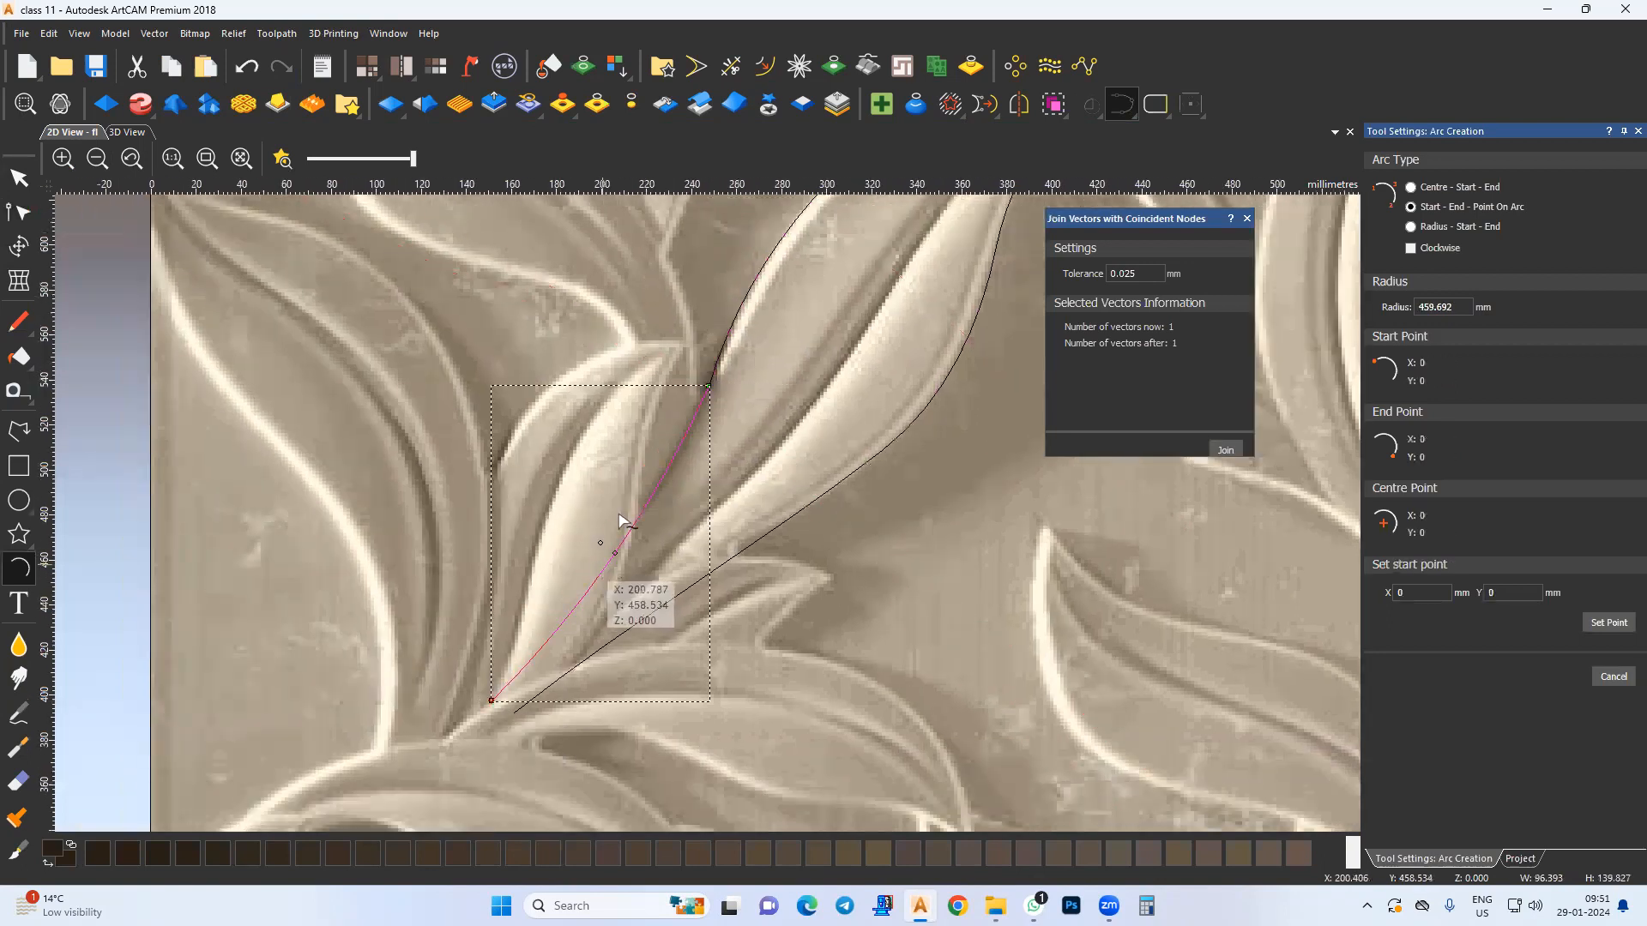
{"action": "key", "text": "Escape"}
Step: Join the three left-edge arcs into one vector and move its end node at the leaf's tip onto the right-edge vector
{"action": "middle_click_drag", "start_coordinate": [738, 348], "coordinate": [570, 599]}
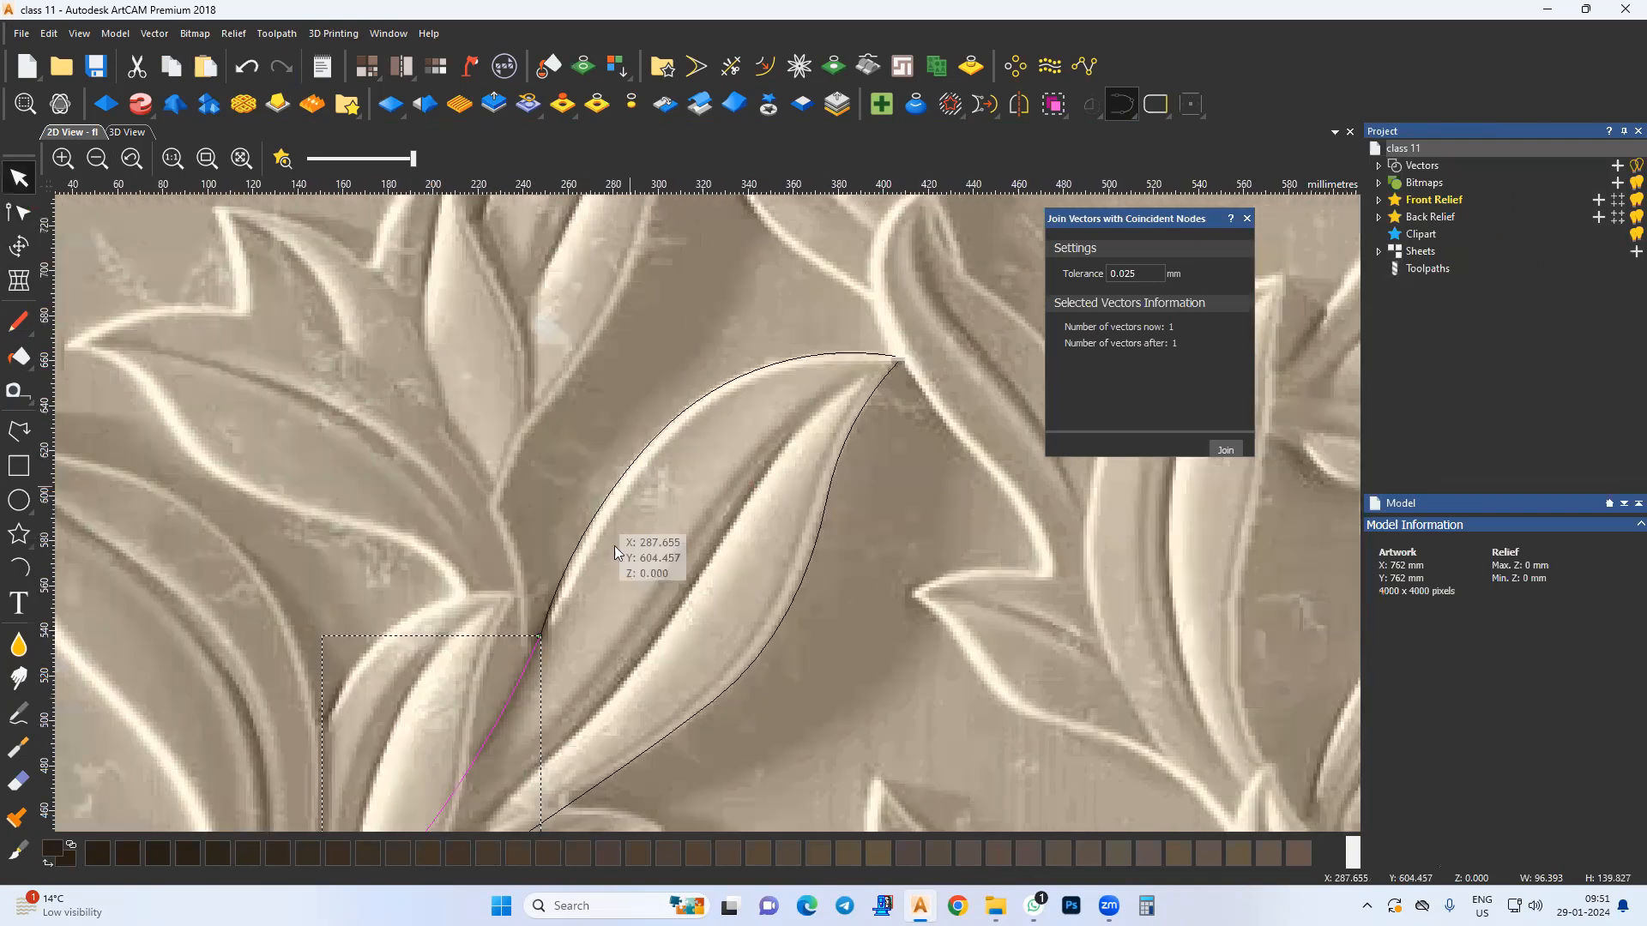
{"action": "left_click", "coordinate": [1226, 449]}
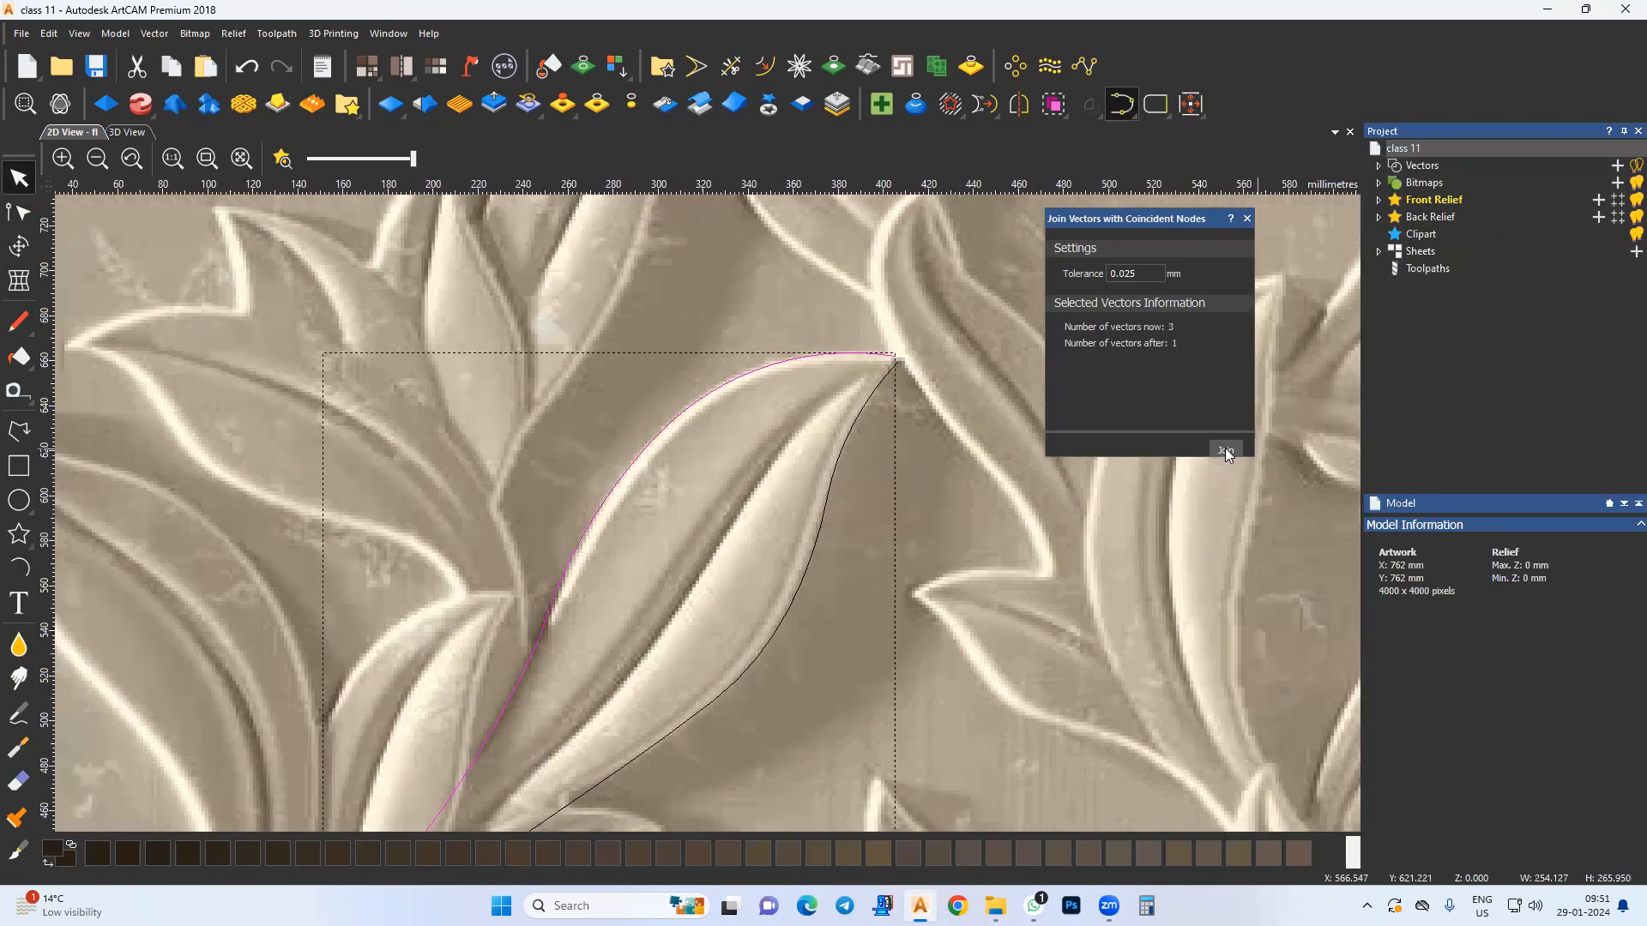
{"action": "left_click", "coordinate": [18, 212]}
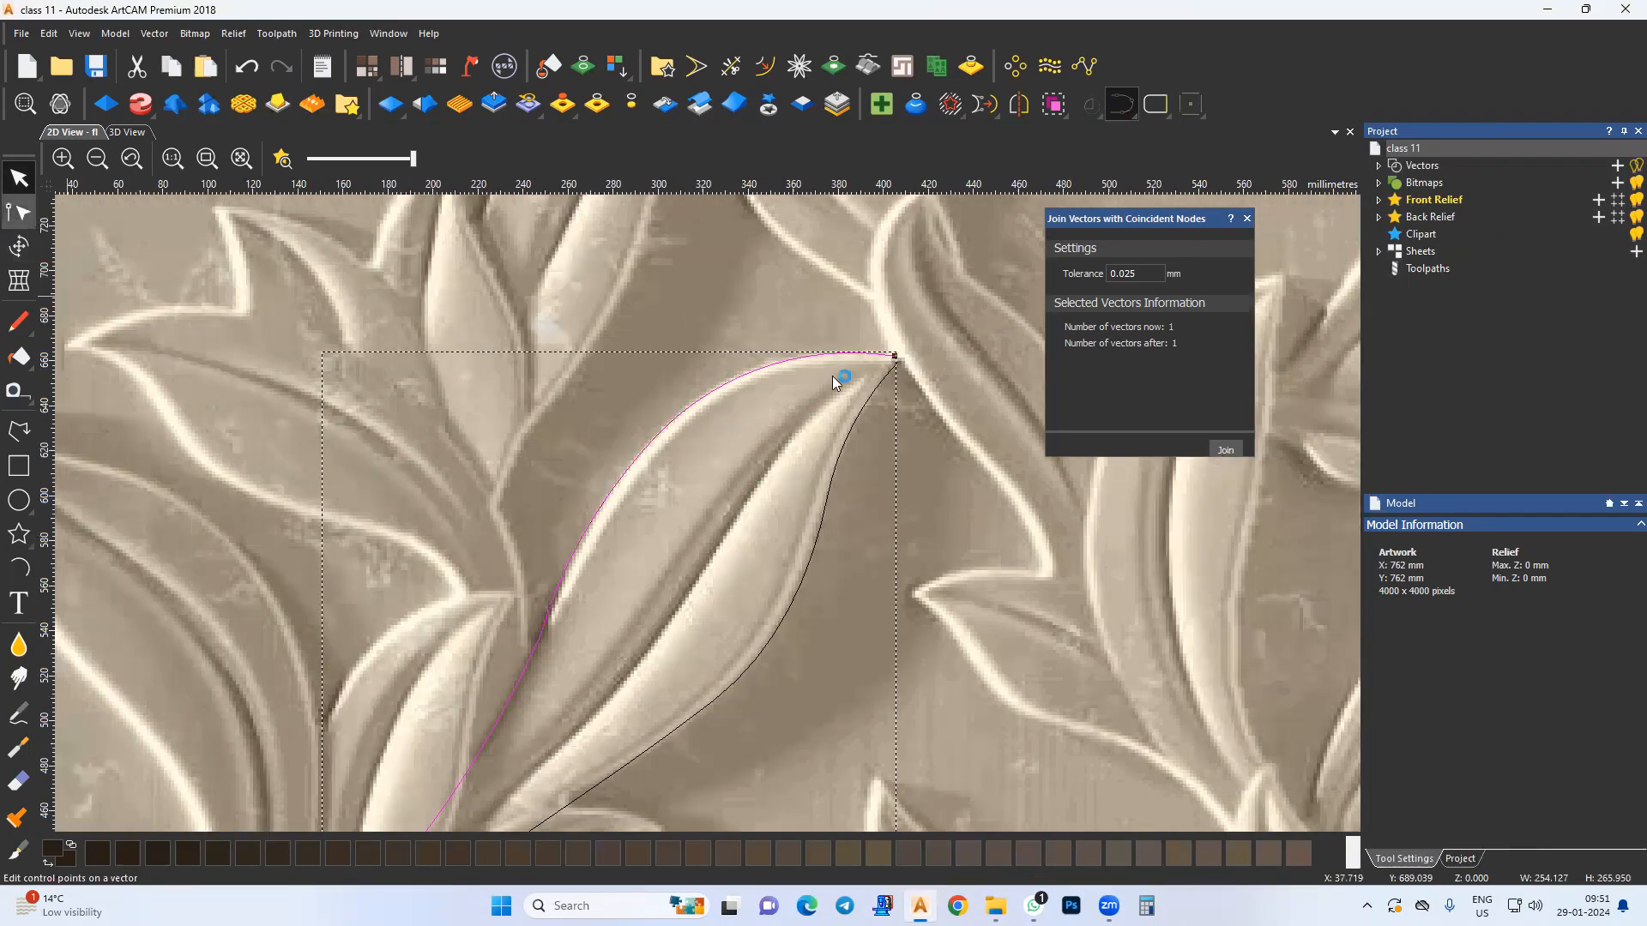
{"action": "left_click", "coordinate": [613, 619]}
{"action": "middle_click_drag", "start_coordinate": [674, 592], "coordinate": [646, 640]}
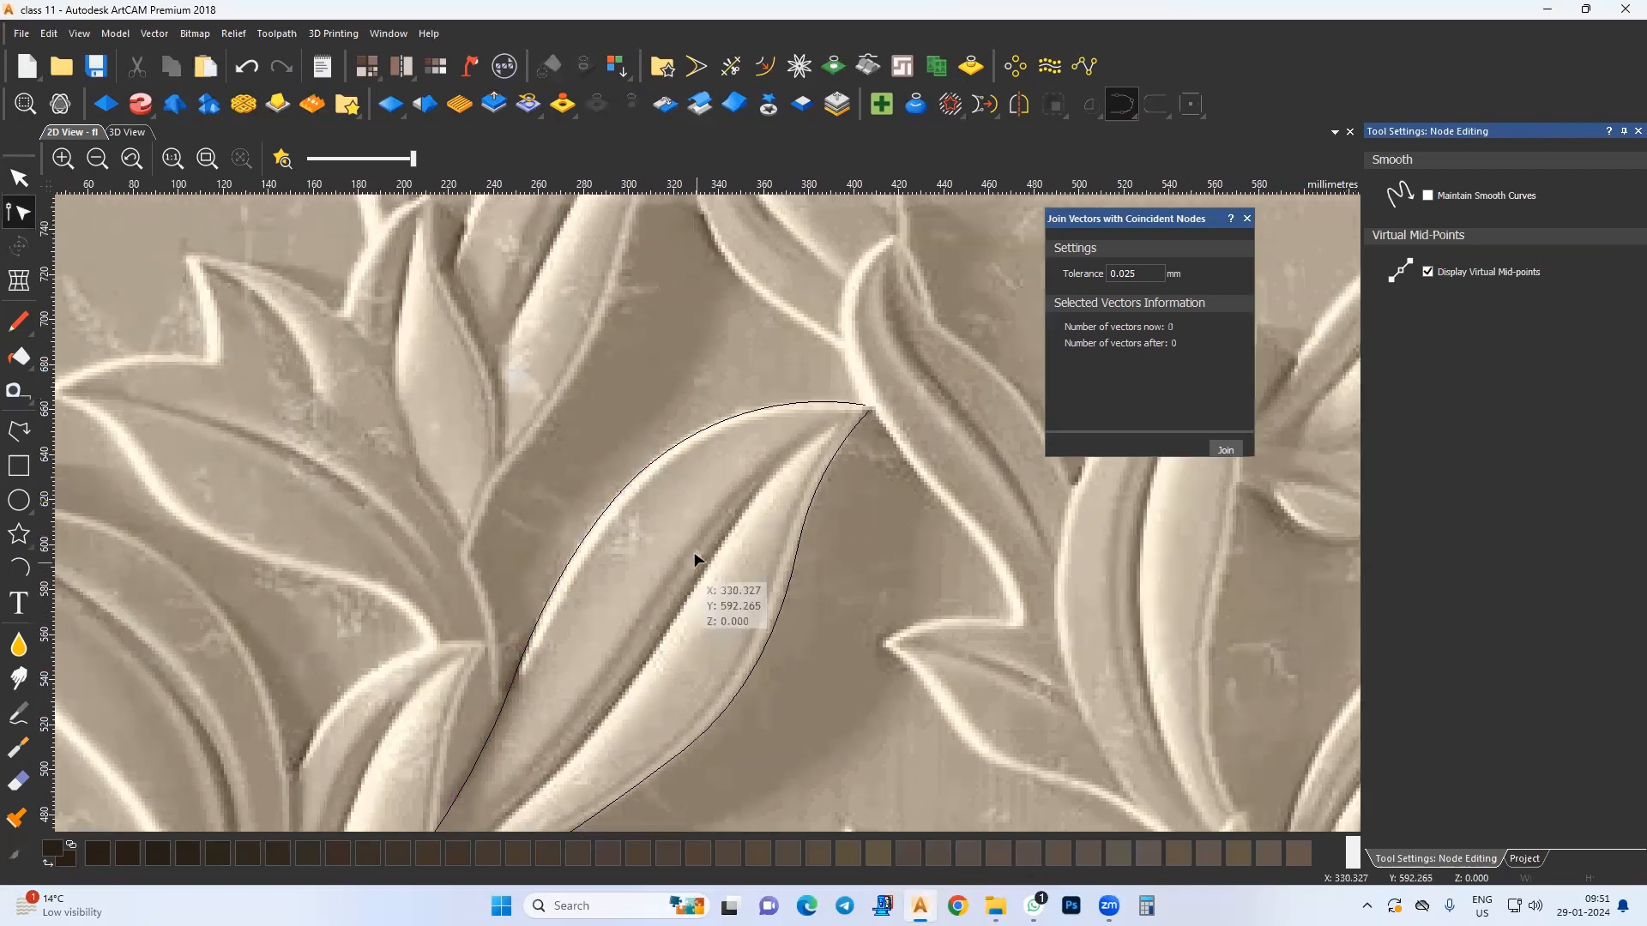
{"action": "scroll", "coordinate": [826, 466], "scroll_direction": "up", "scroll_amount": 2}
{"action": "left_click", "coordinate": [846, 399]}
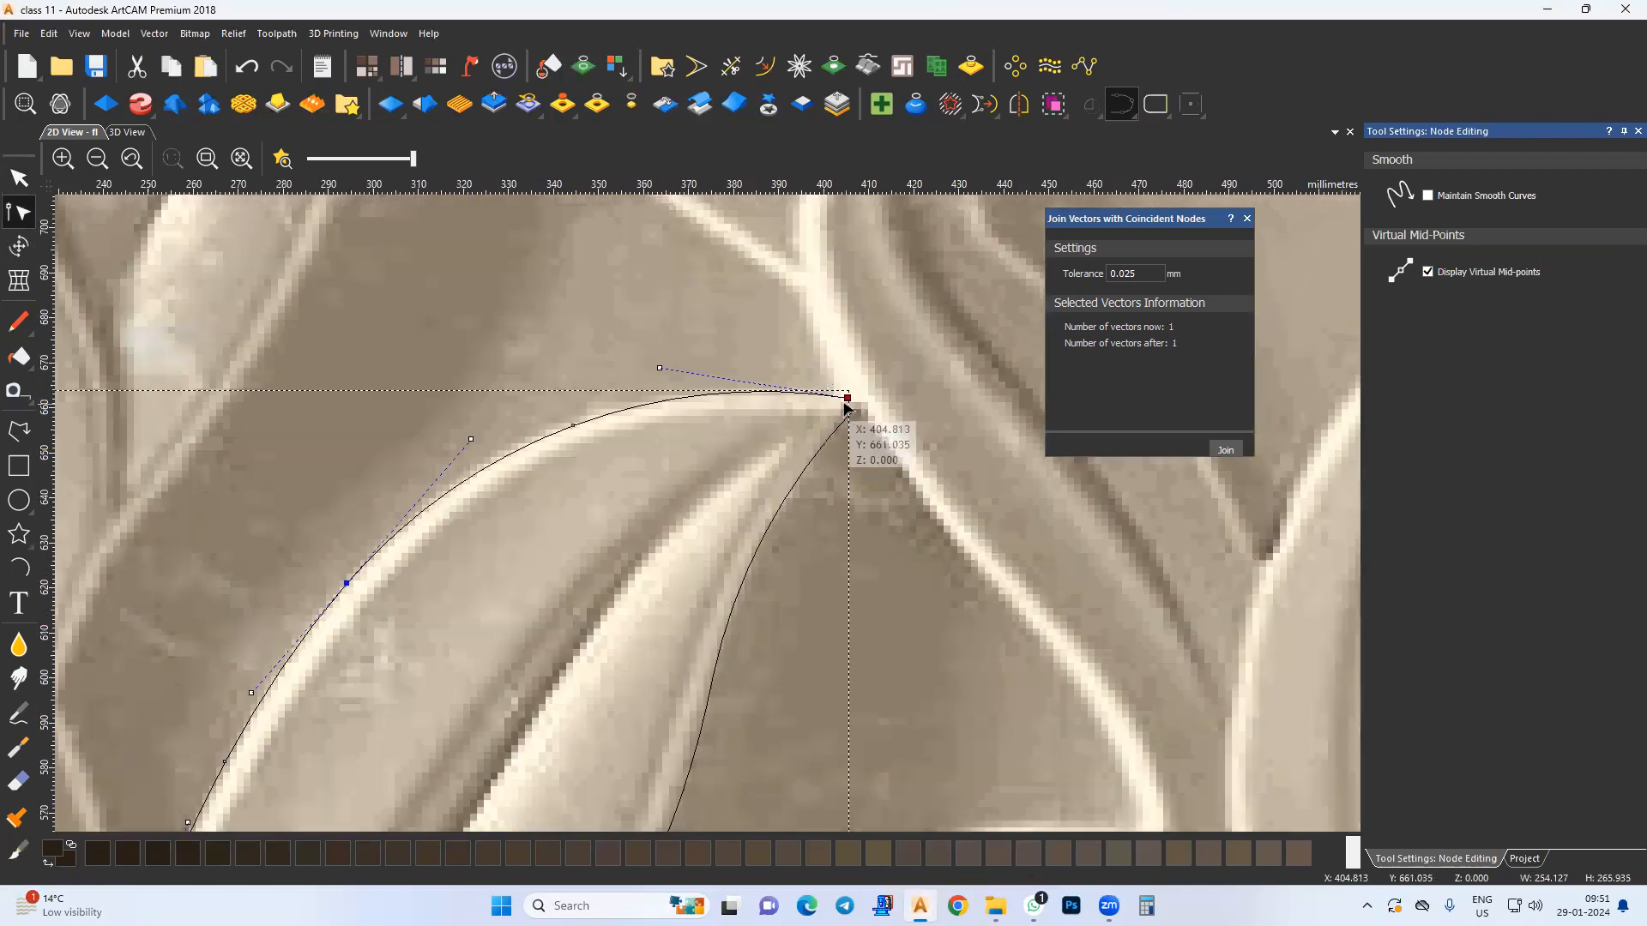
{"action": "left_click", "coordinate": [698, 515]}
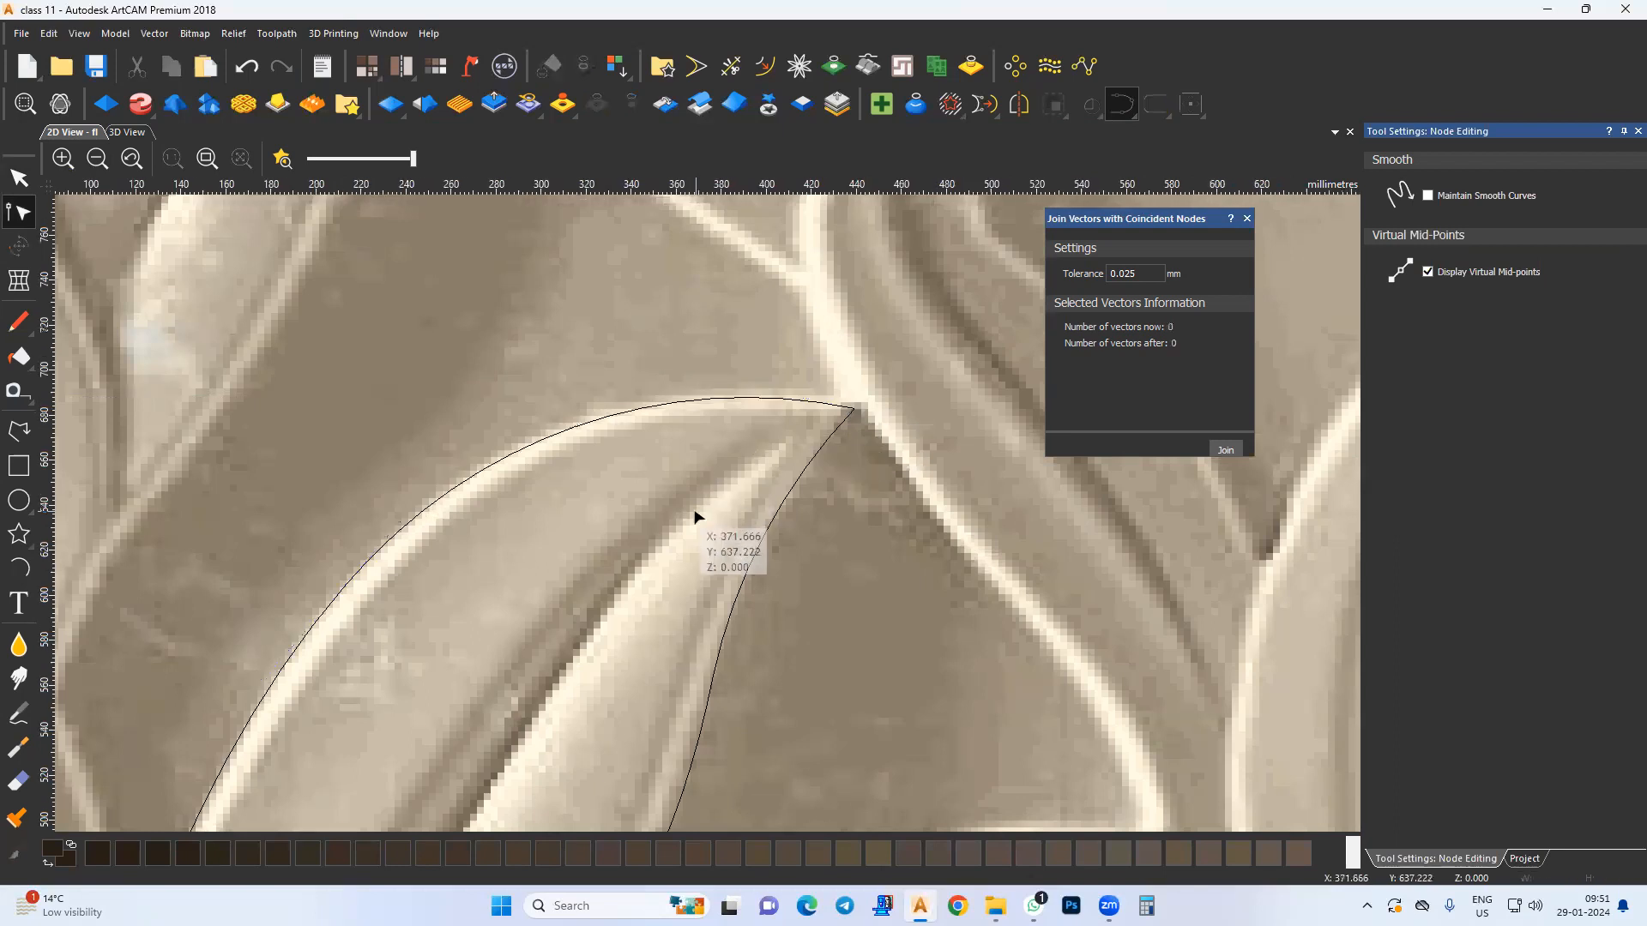
{"action": "scroll", "coordinate": [701, 518], "scroll_direction": "down", "scroll_amount": 2}
{"action": "scroll", "coordinate": [531, 558], "scroll_direction": "down", "scroll_amount": 4}
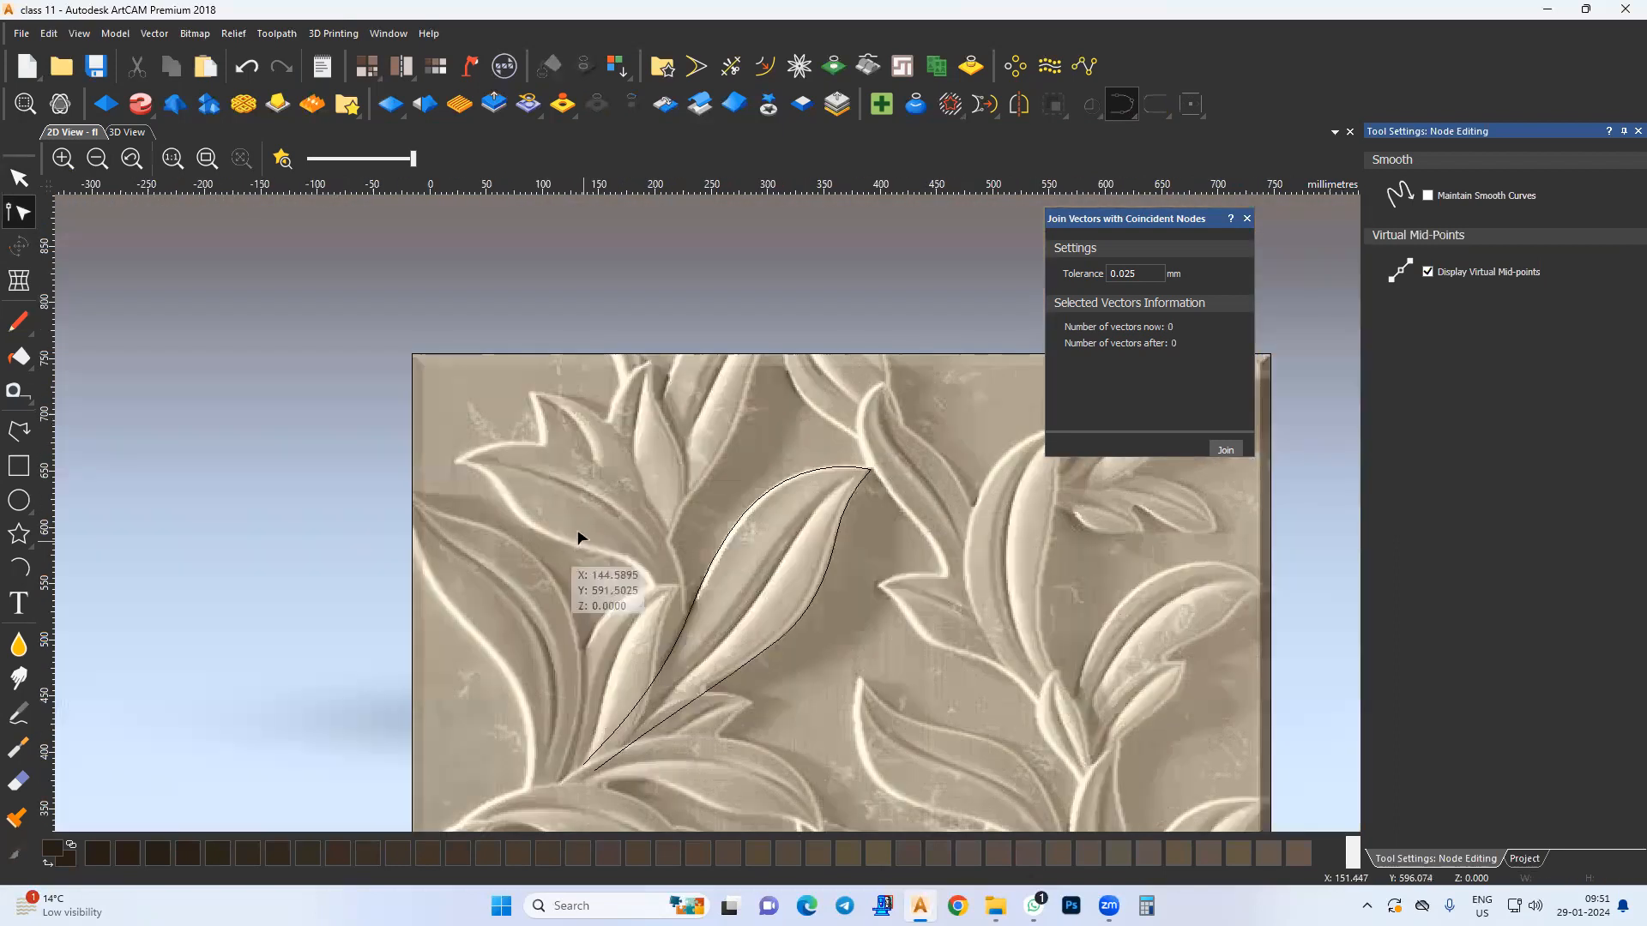
Step: Draw an arc with a radius of about 48 mm from the upper-left leaf's tip along its lower edge
{"action": "scroll", "coordinate": [448, 563], "scroll_direction": "up", "scroll_amount": 4}
{"action": "middle_click_drag", "start_coordinate": [484, 471], "coordinate": [468, 480]}
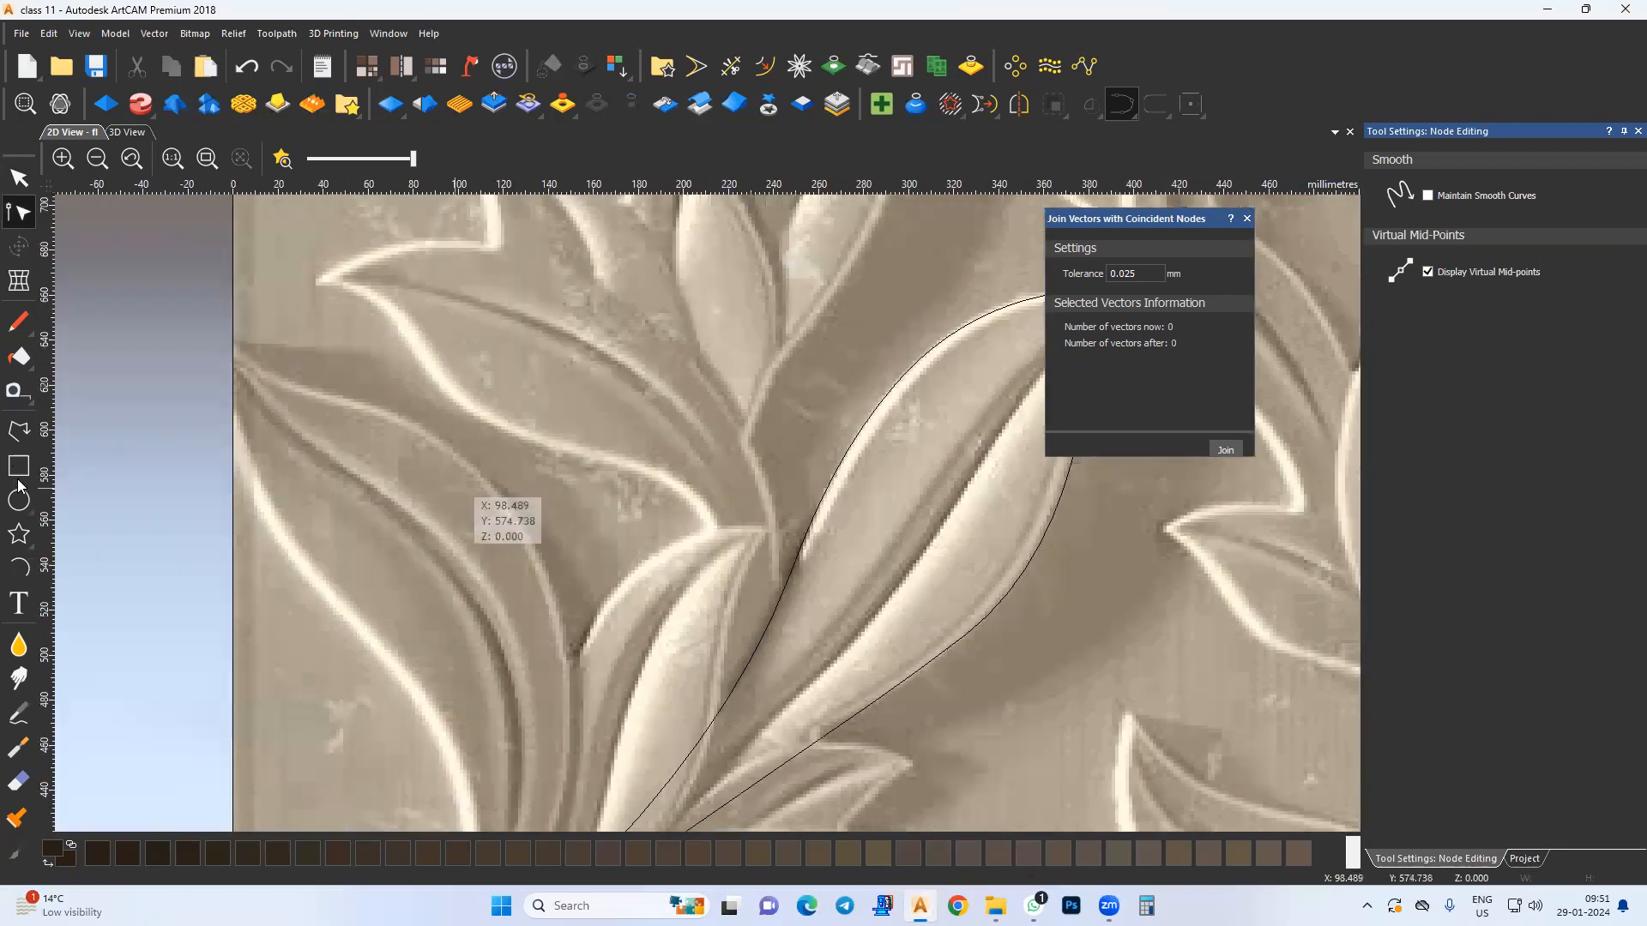
{"action": "left_click", "coordinate": [17, 568]}
{"action": "middle_click_drag", "start_coordinate": [378, 353], "coordinate": [383, 387]}
{"action": "scroll", "coordinate": [310, 322], "scroll_direction": "up", "scroll_amount": 2}
{"action": "left_click", "coordinate": [329, 319]}
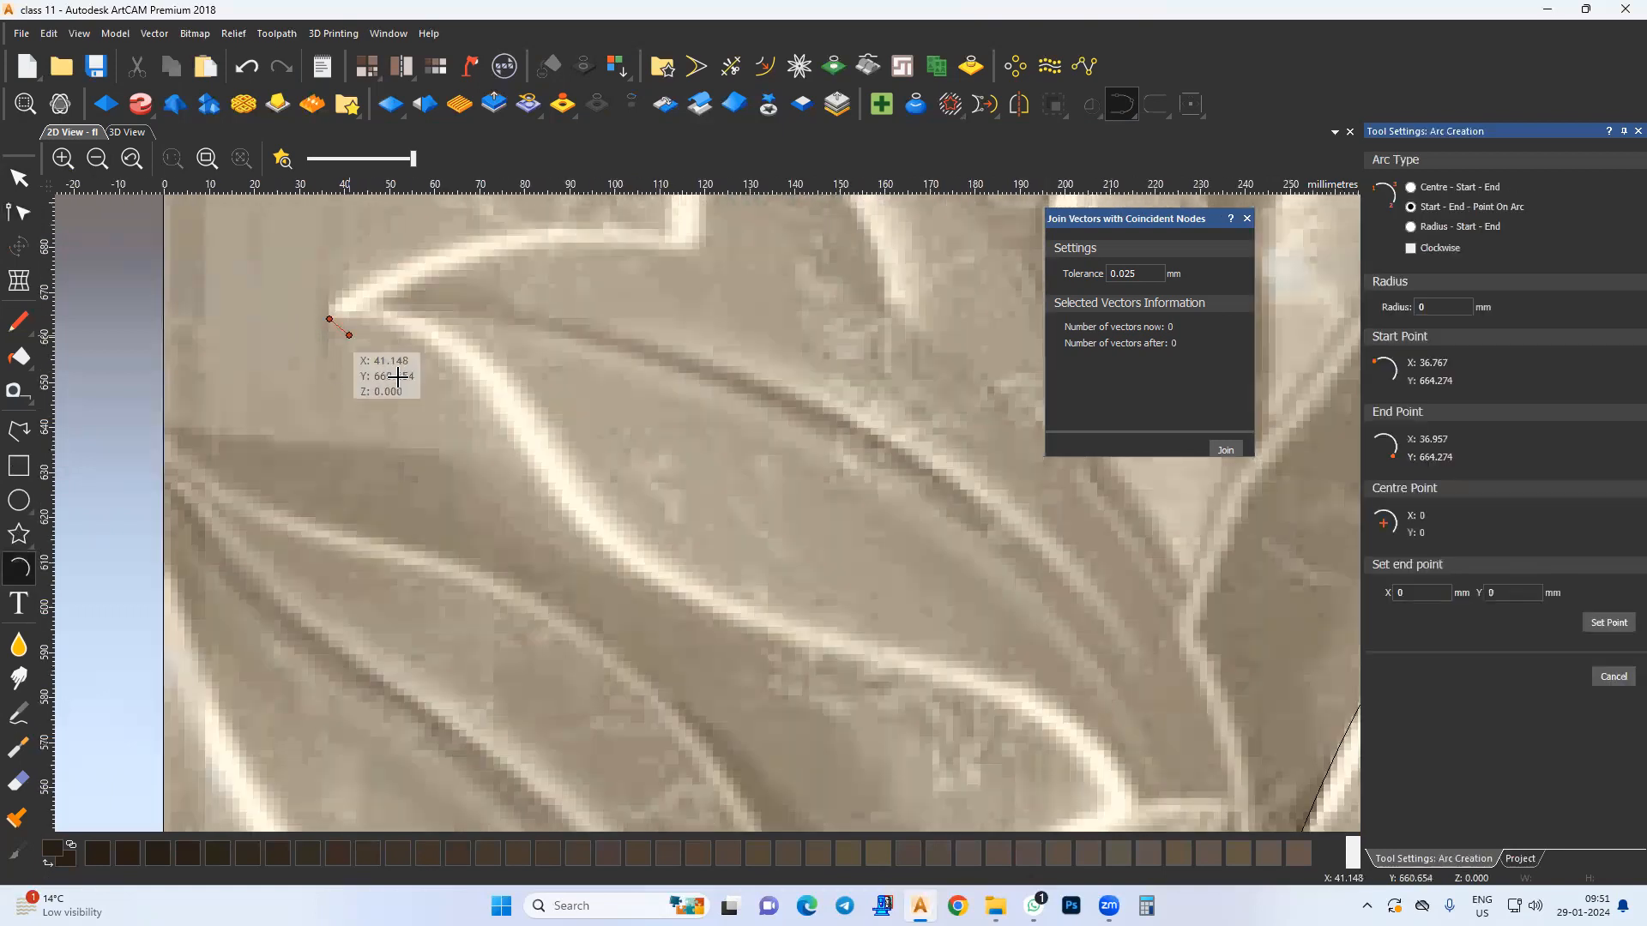
{"action": "left_click", "coordinate": [515, 441]}
{"action": "left_click", "coordinate": [431, 353]}
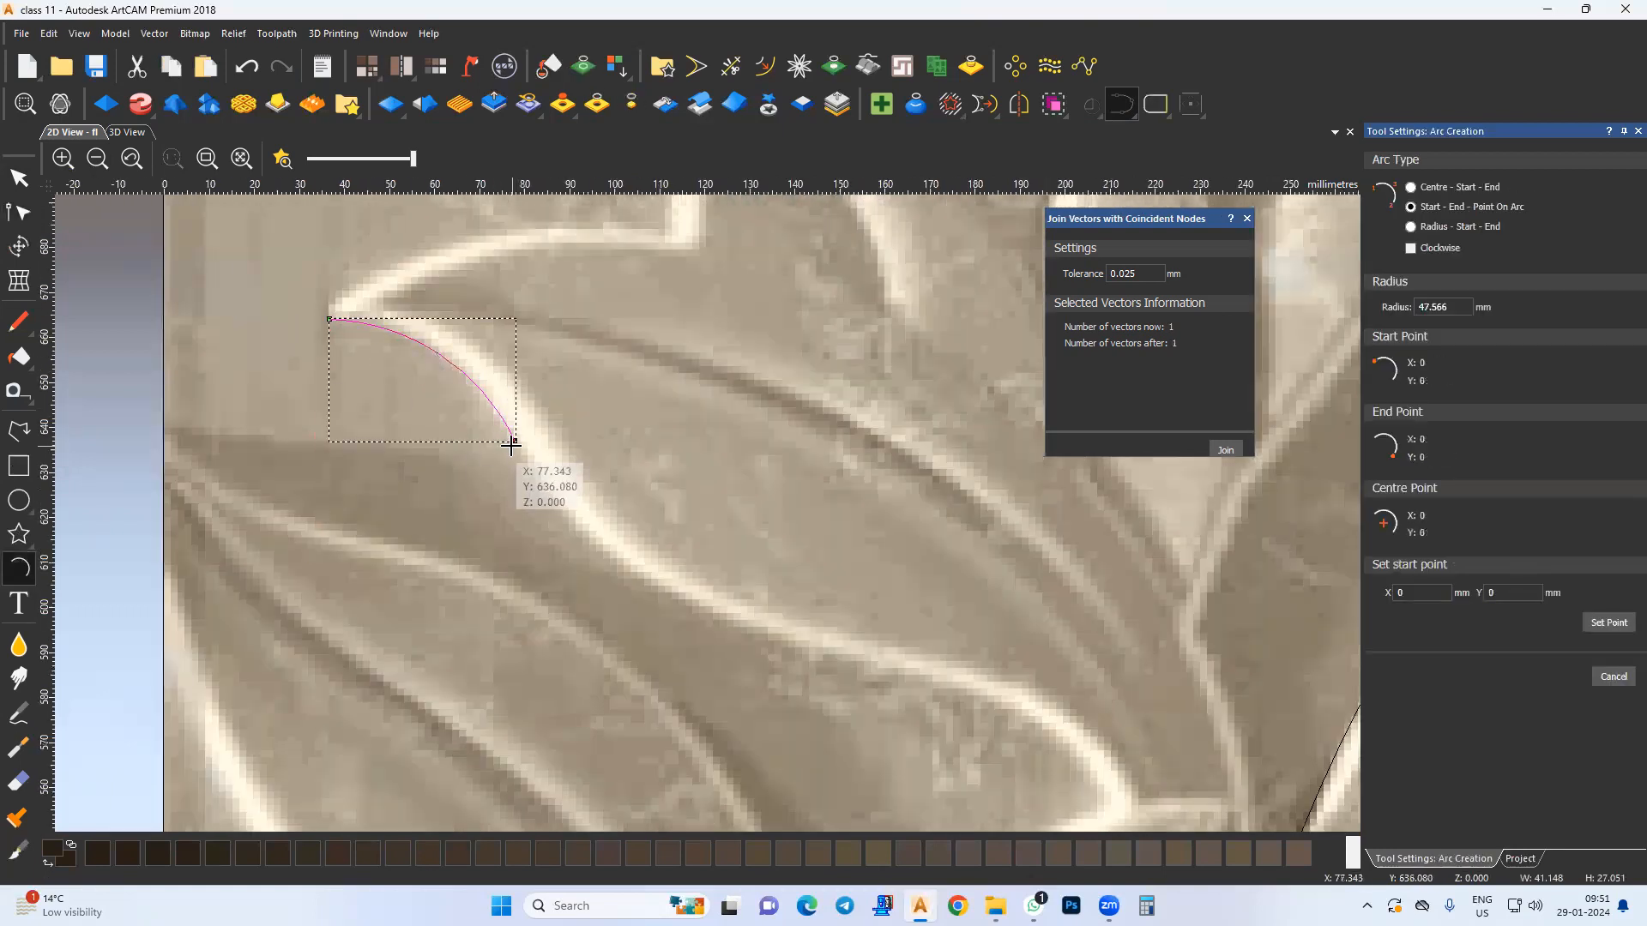
Step: Continue the upper-left leaf's lower edge with two connected arcs, the second with a radius of about 214 mm
{"action": "left_click", "coordinate": [13, 552]}
{"action": "left_click", "coordinate": [516, 442]}
{"action": "middle_click_drag", "start_coordinate": [613, 566], "coordinate": [495, 439]}
{"action": "left_click", "coordinate": [571, 476]}
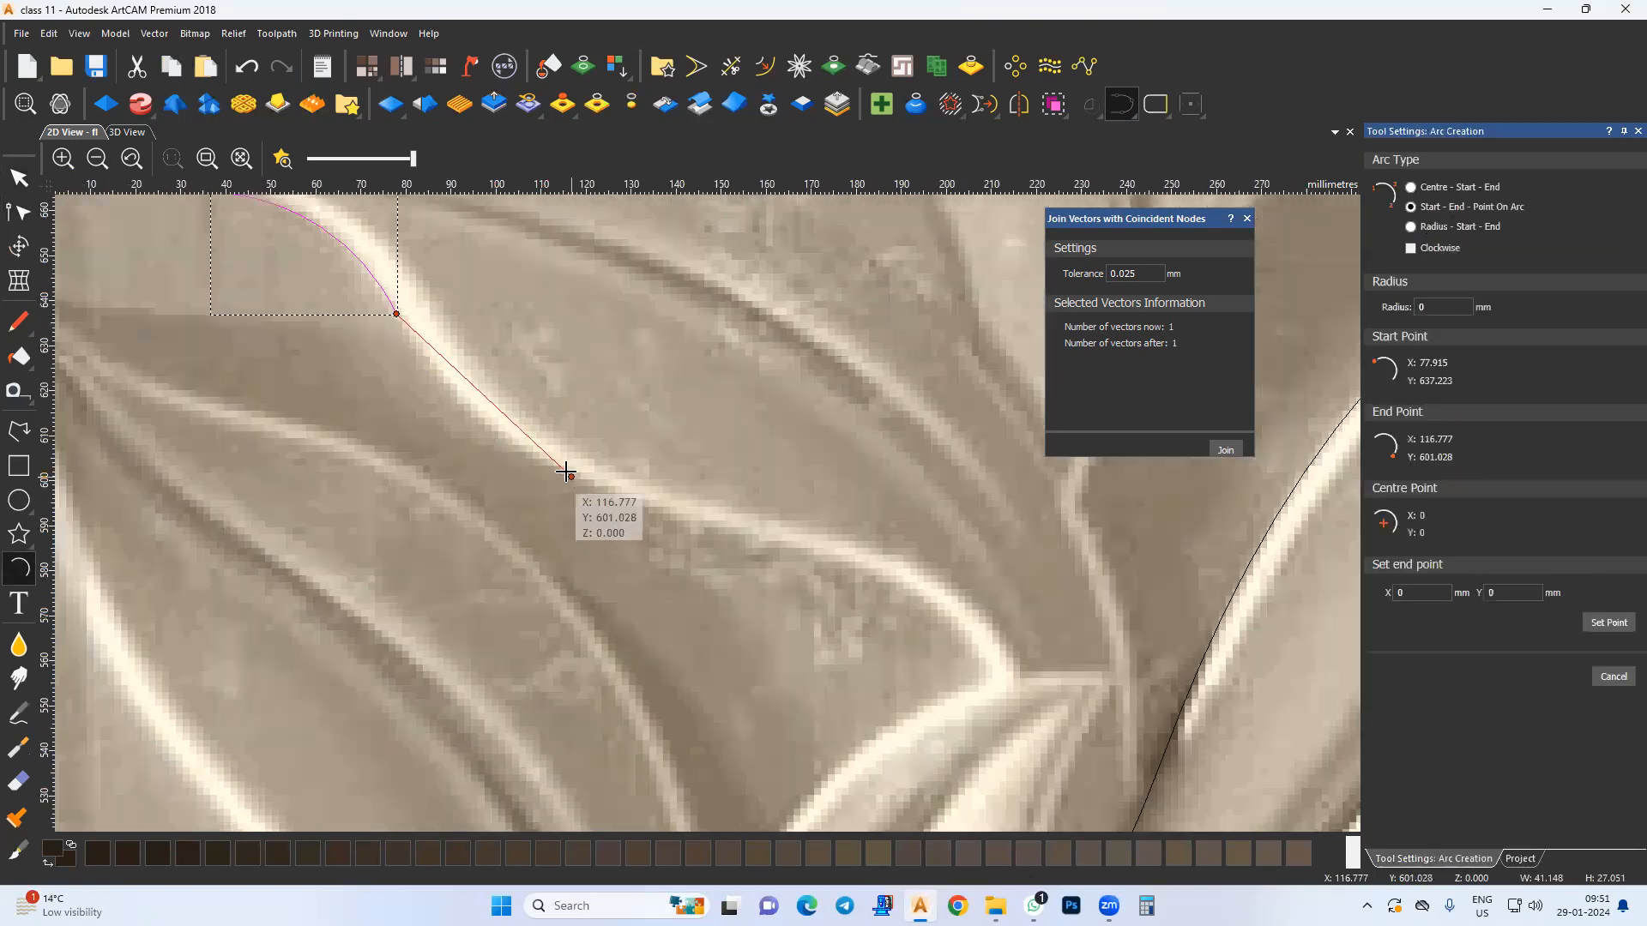
{"action": "left_click", "coordinate": [555, 462]}
{"action": "left_click", "coordinate": [571, 477]}
{"action": "middle_click_drag", "start_coordinate": [689, 531], "coordinate": [562, 486]}
{"action": "left_click", "coordinate": [666, 495]}
{"action": "left_click", "coordinate": [584, 481]}
Step: Extend the leaf's lower edge down to the stem with two connected arcs of about 66 mm and 223 mm radius
{"action": "left_click", "coordinate": [665, 495]}
{"action": "left_click", "coordinate": [783, 583]}
{"action": "middle_click_drag", "start_coordinate": [805, 591], "coordinate": [672, 415]}
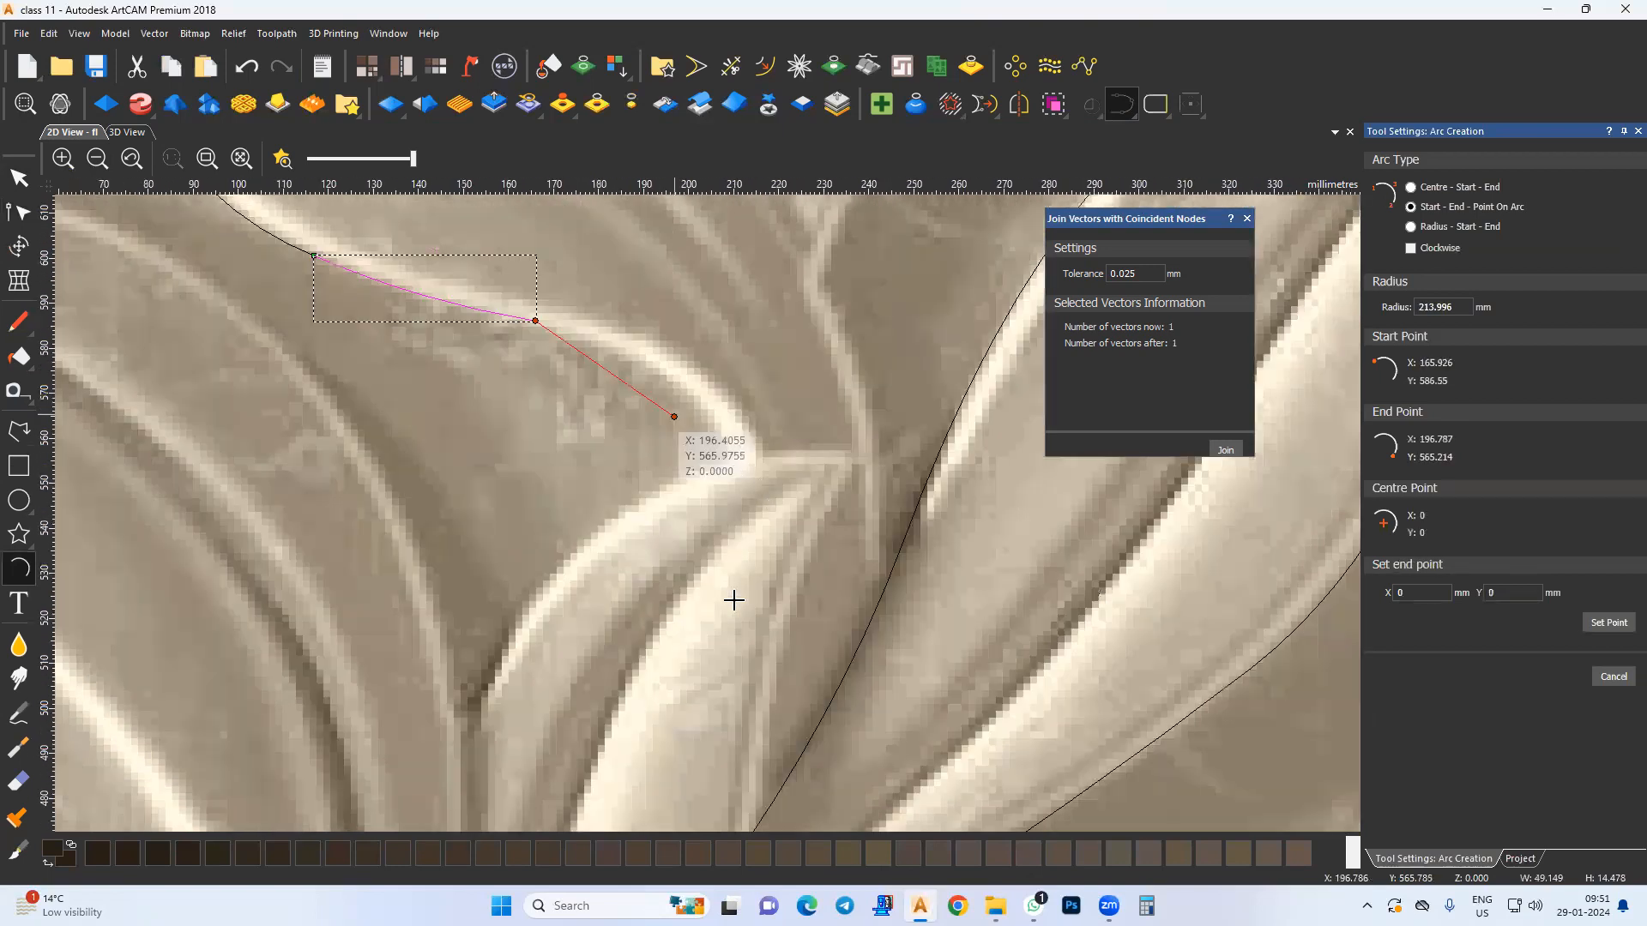
{"action": "middle_click_drag", "start_coordinate": [760, 646], "coordinate": [733, 616]}
{"action": "left_click", "coordinate": [661, 366]}
{"action": "left_click", "coordinate": [724, 458]}
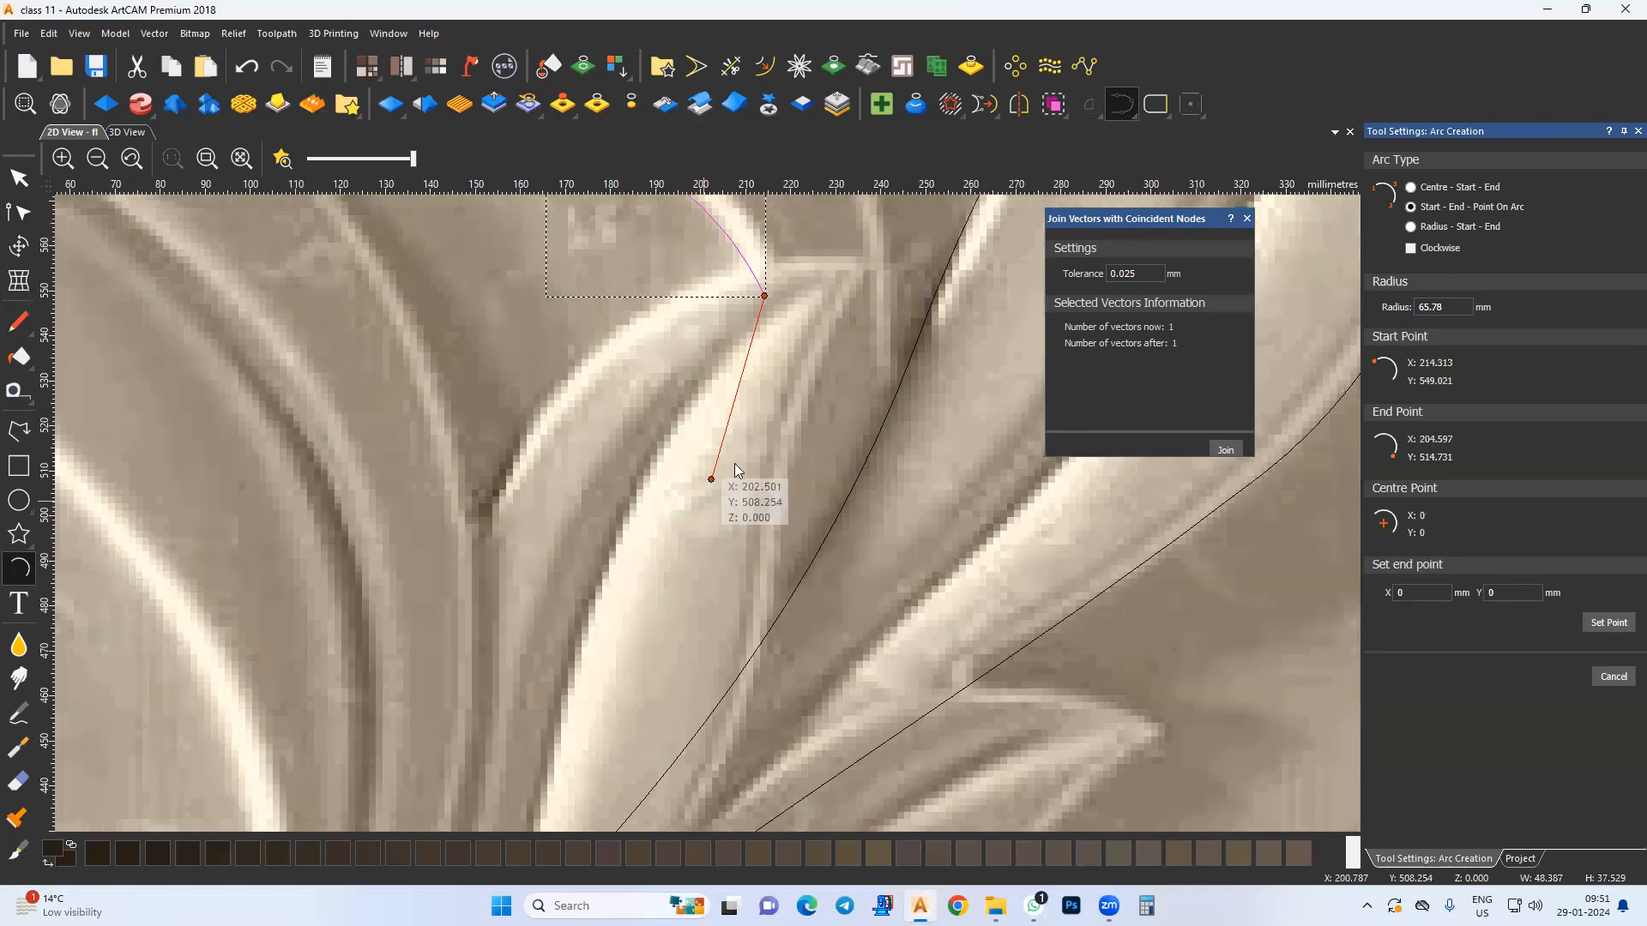
{"action": "left_click", "coordinate": [668, 733]}
{"action": "left_click", "coordinate": [743, 547]}
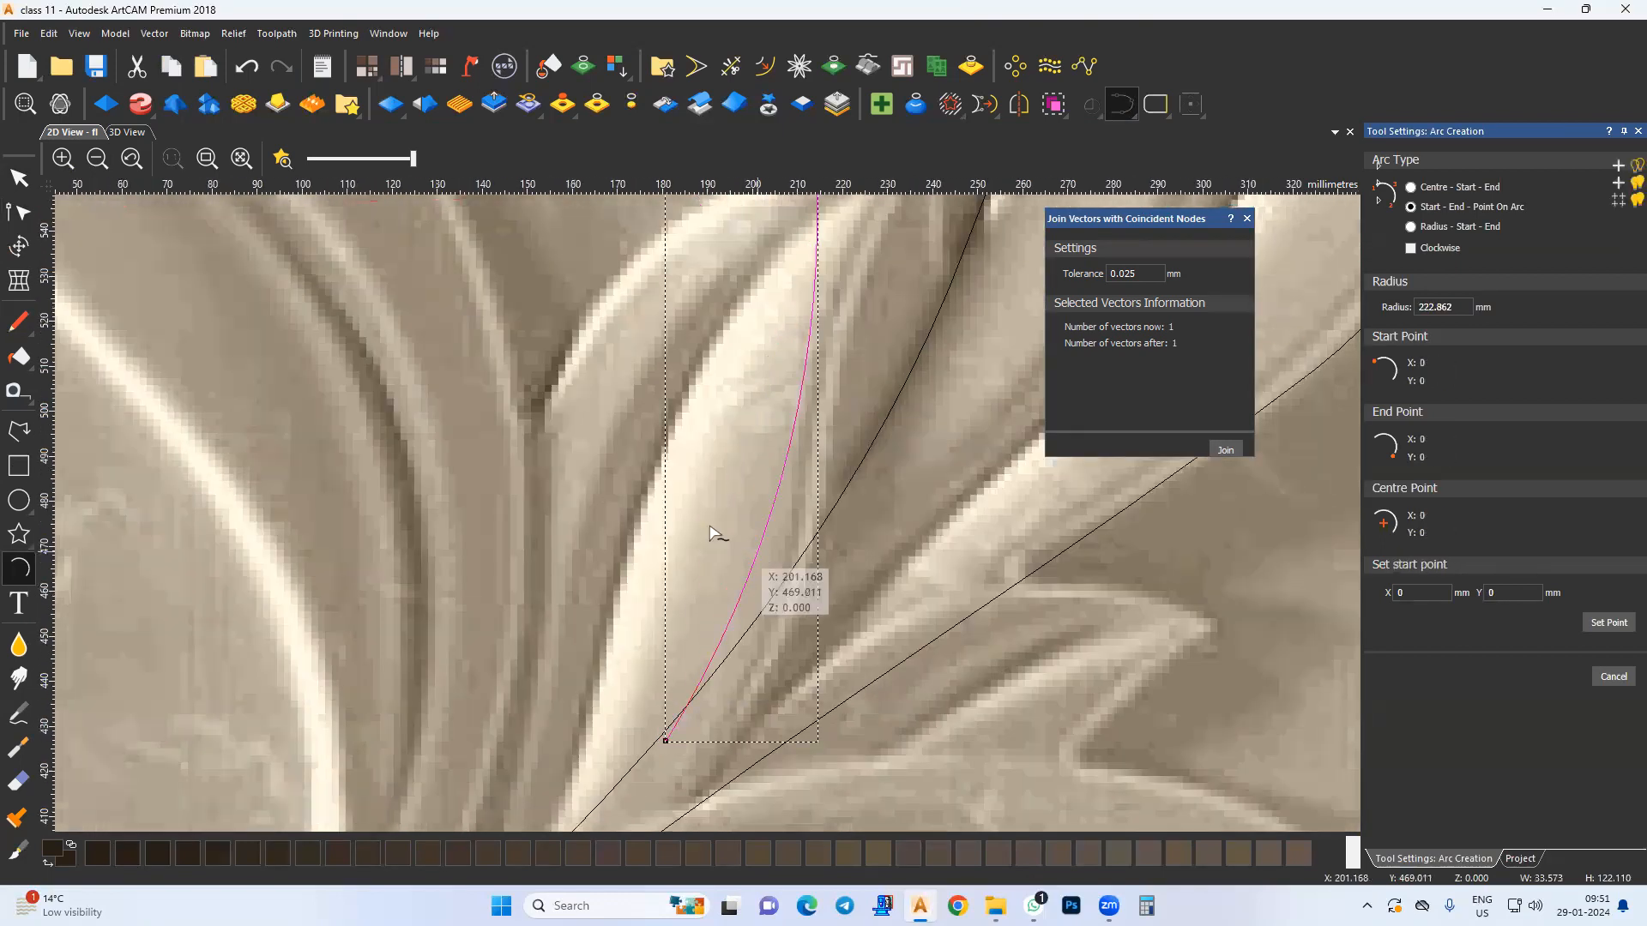
Step: Join the upper-left leaf's lower-edge arcs into one vector and smooth its inner nodes
{"action": "key", "text": "Escape"}
{"action": "scroll", "coordinate": [598, 410], "scroll_direction": "down", "scroll_amount": 1}
{"action": "middle_click_drag", "start_coordinate": [661, 314], "coordinate": [745, 538]}
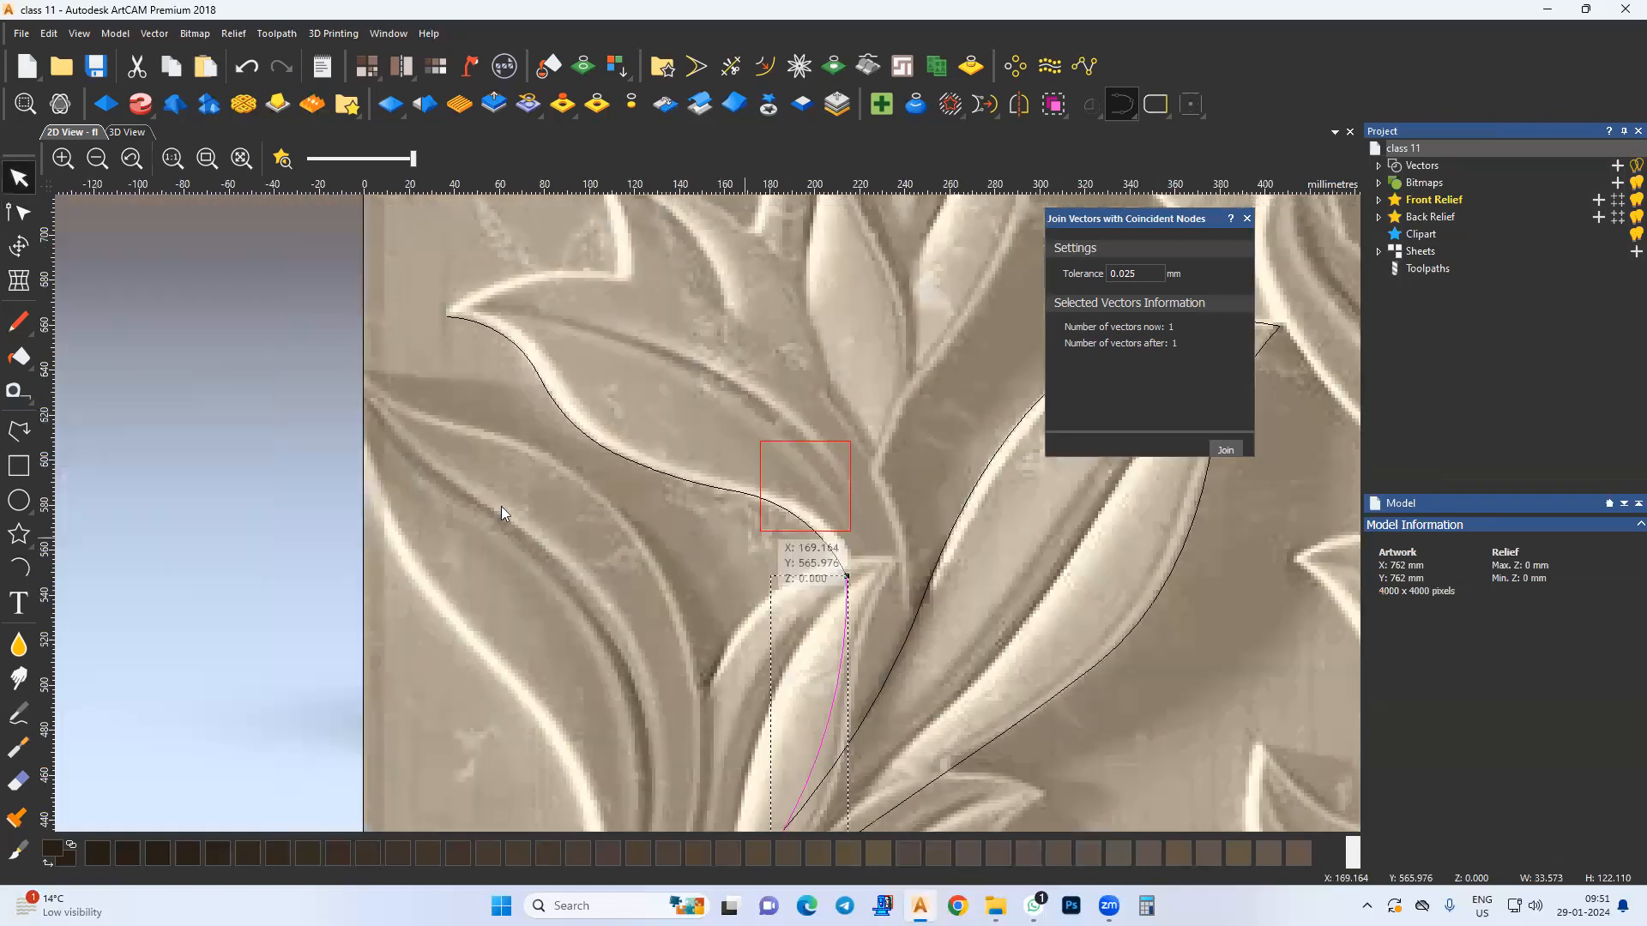
{"action": "left_click", "coordinate": [561, 417], "text": "shift"}
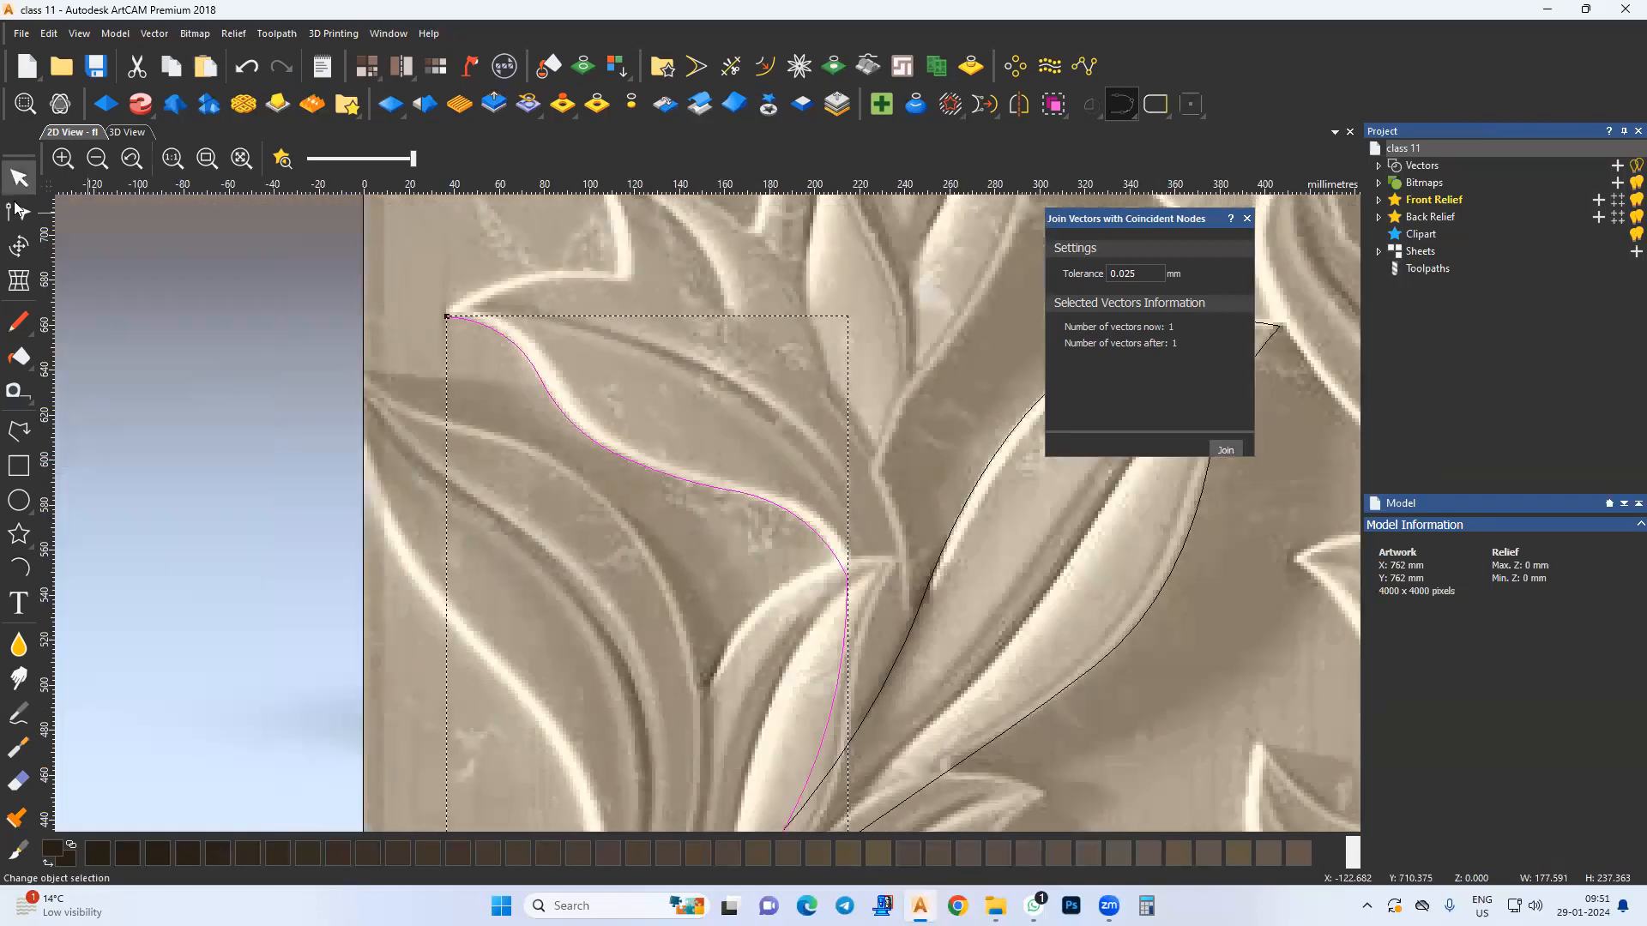
{"action": "left_click_drag", "start_coordinate": [525, 367], "coordinate": [893, 632]}
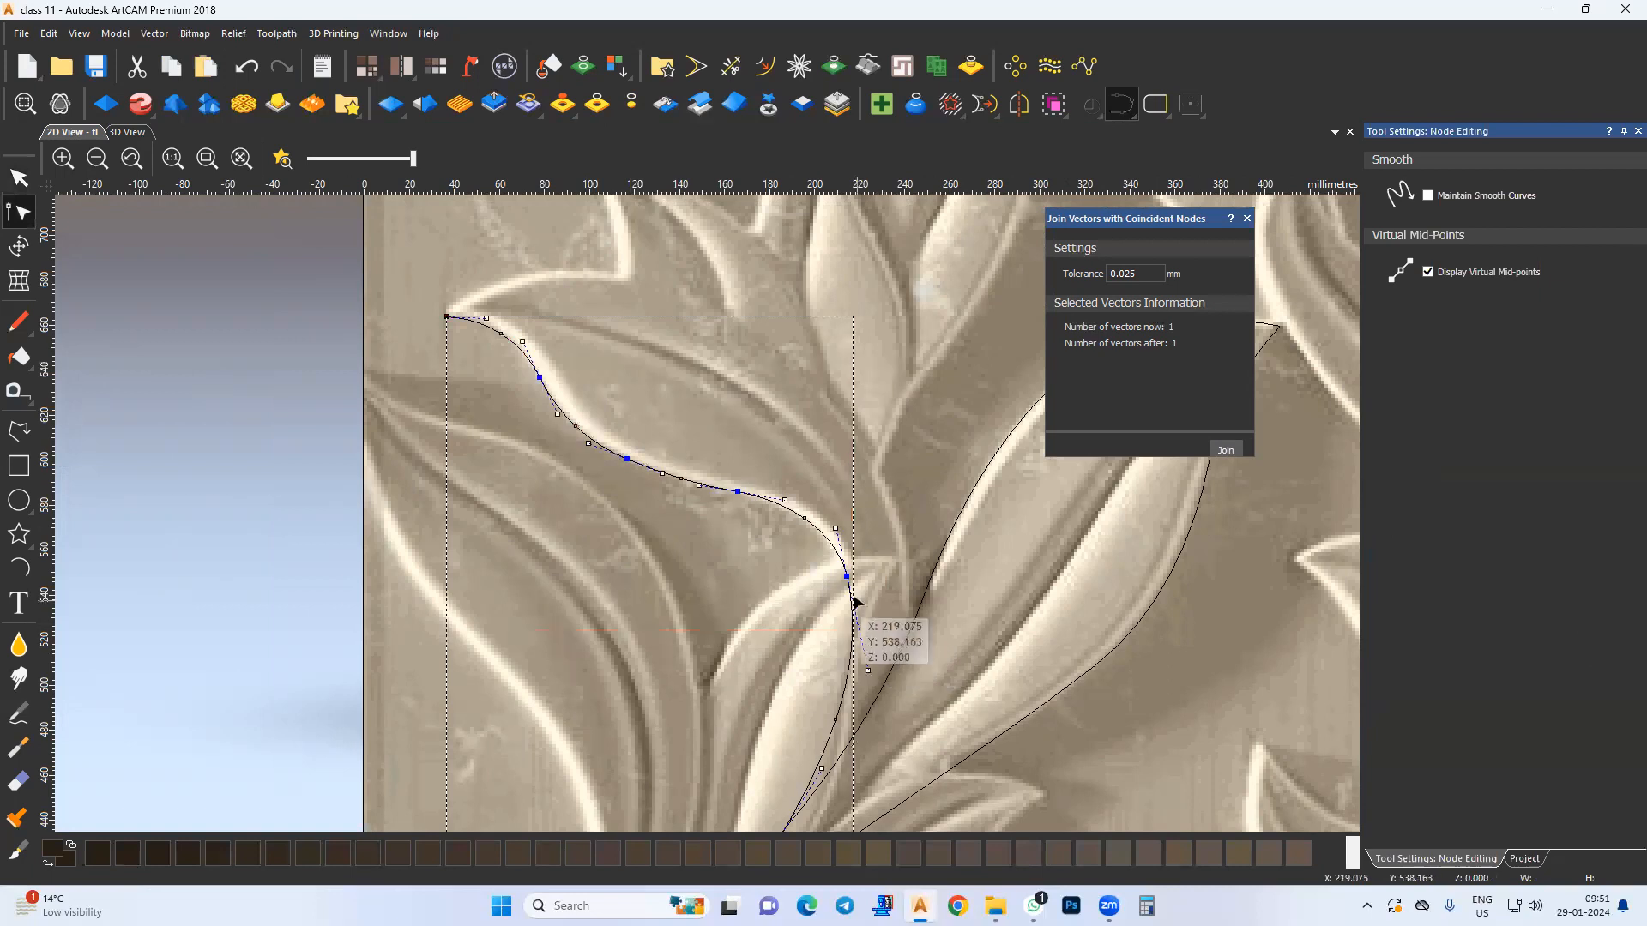
{"action": "left_click", "coordinate": [729, 581]}
{"action": "scroll", "coordinate": [549, 541], "scroll_direction": "down", "scroll_amount": 2}
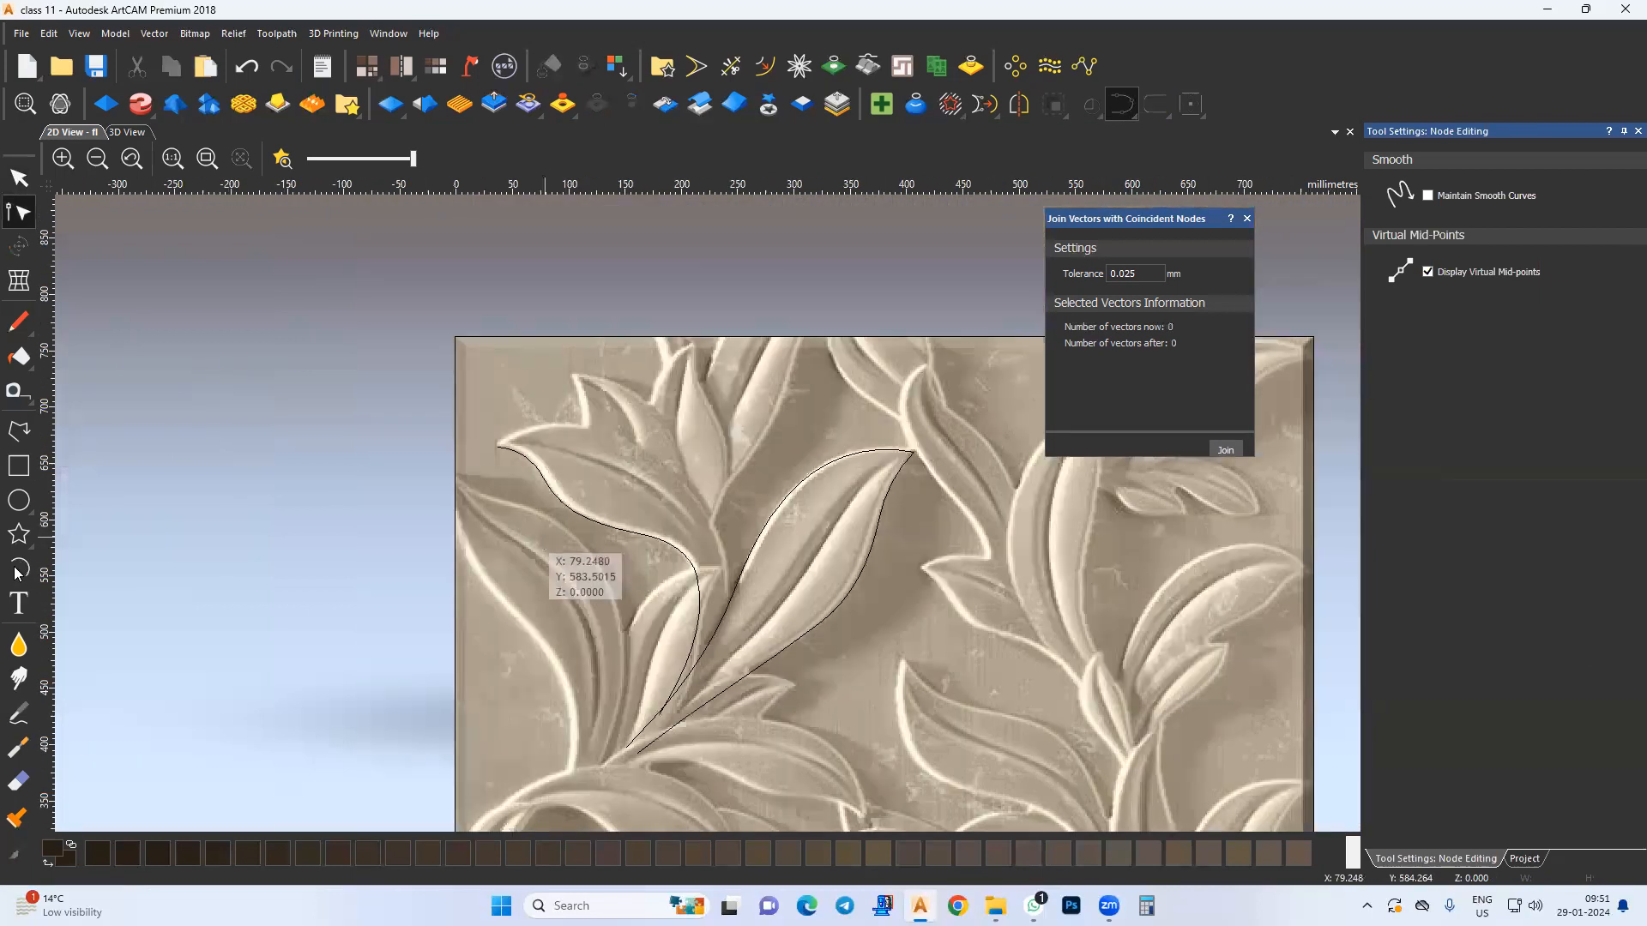
Step: Draw an arc with a radius of about 86 mm from the upper-left leaf's tip along its upper edge
{"action": "left_click", "coordinate": [17, 570]}
{"action": "left_click", "coordinate": [498, 445]}
{"action": "left_click", "coordinate": [534, 403]}
{"action": "scroll", "coordinate": [534, 409], "scroll_direction": "up", "scroll_amount": 2}
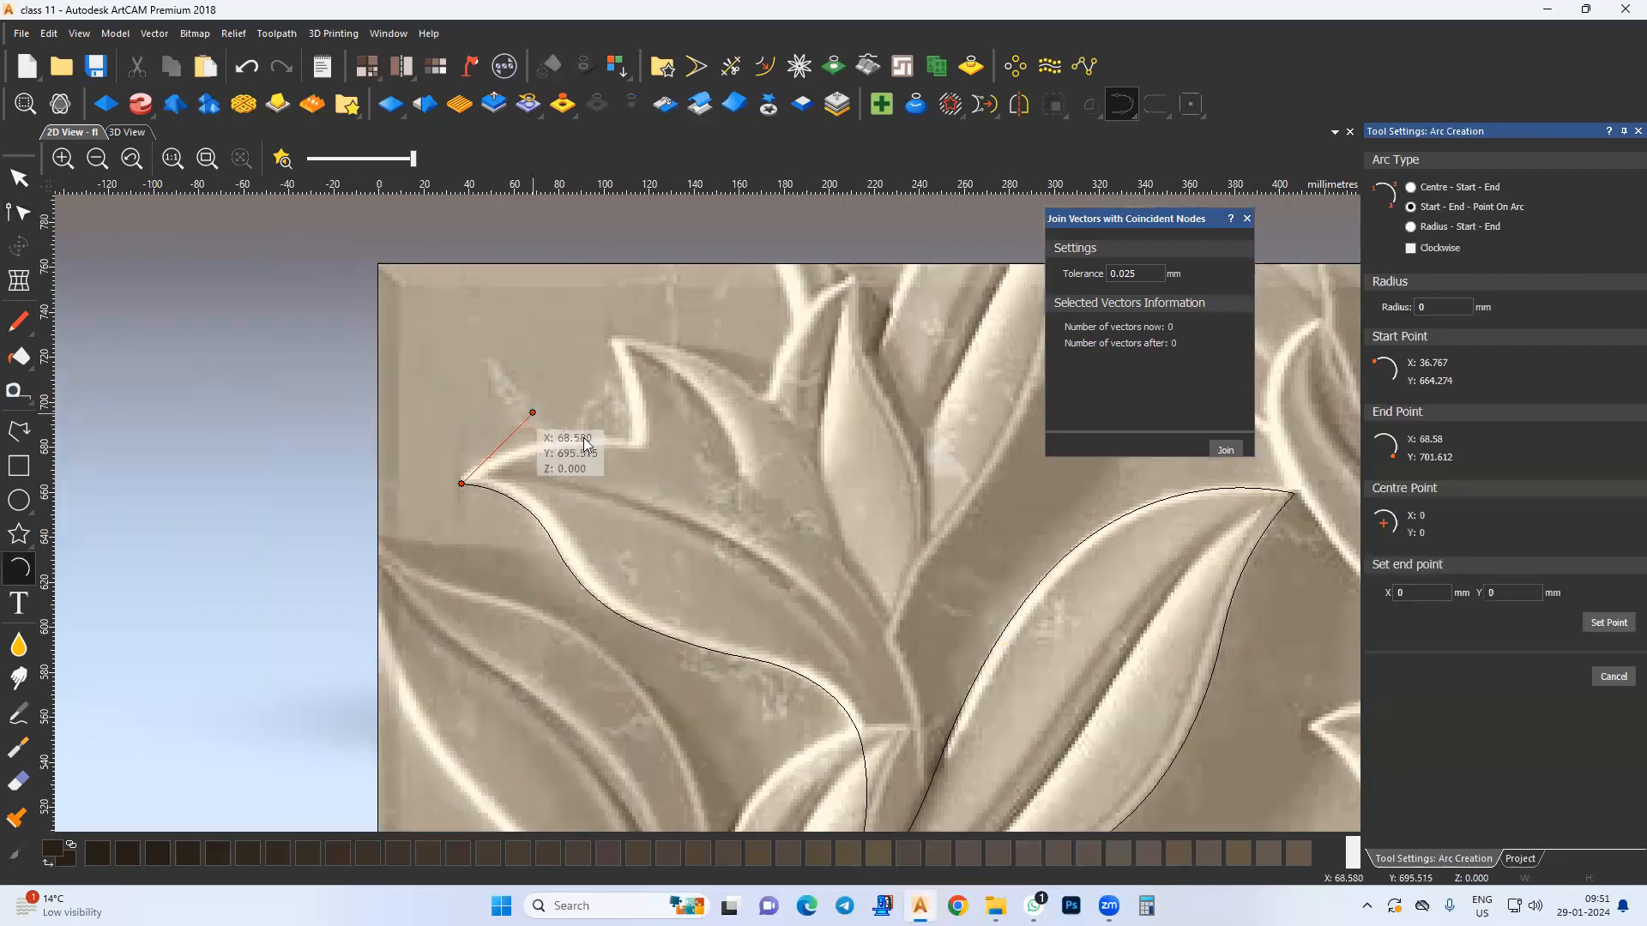
{"action": "middle_click_drag", "start_coordinate": [649, 466], "coordinate": [704, 463]}
{"action": "left_click", "coordinate": [695, 442]}
{"action": "left_click", "coordinate": [617, 436]}
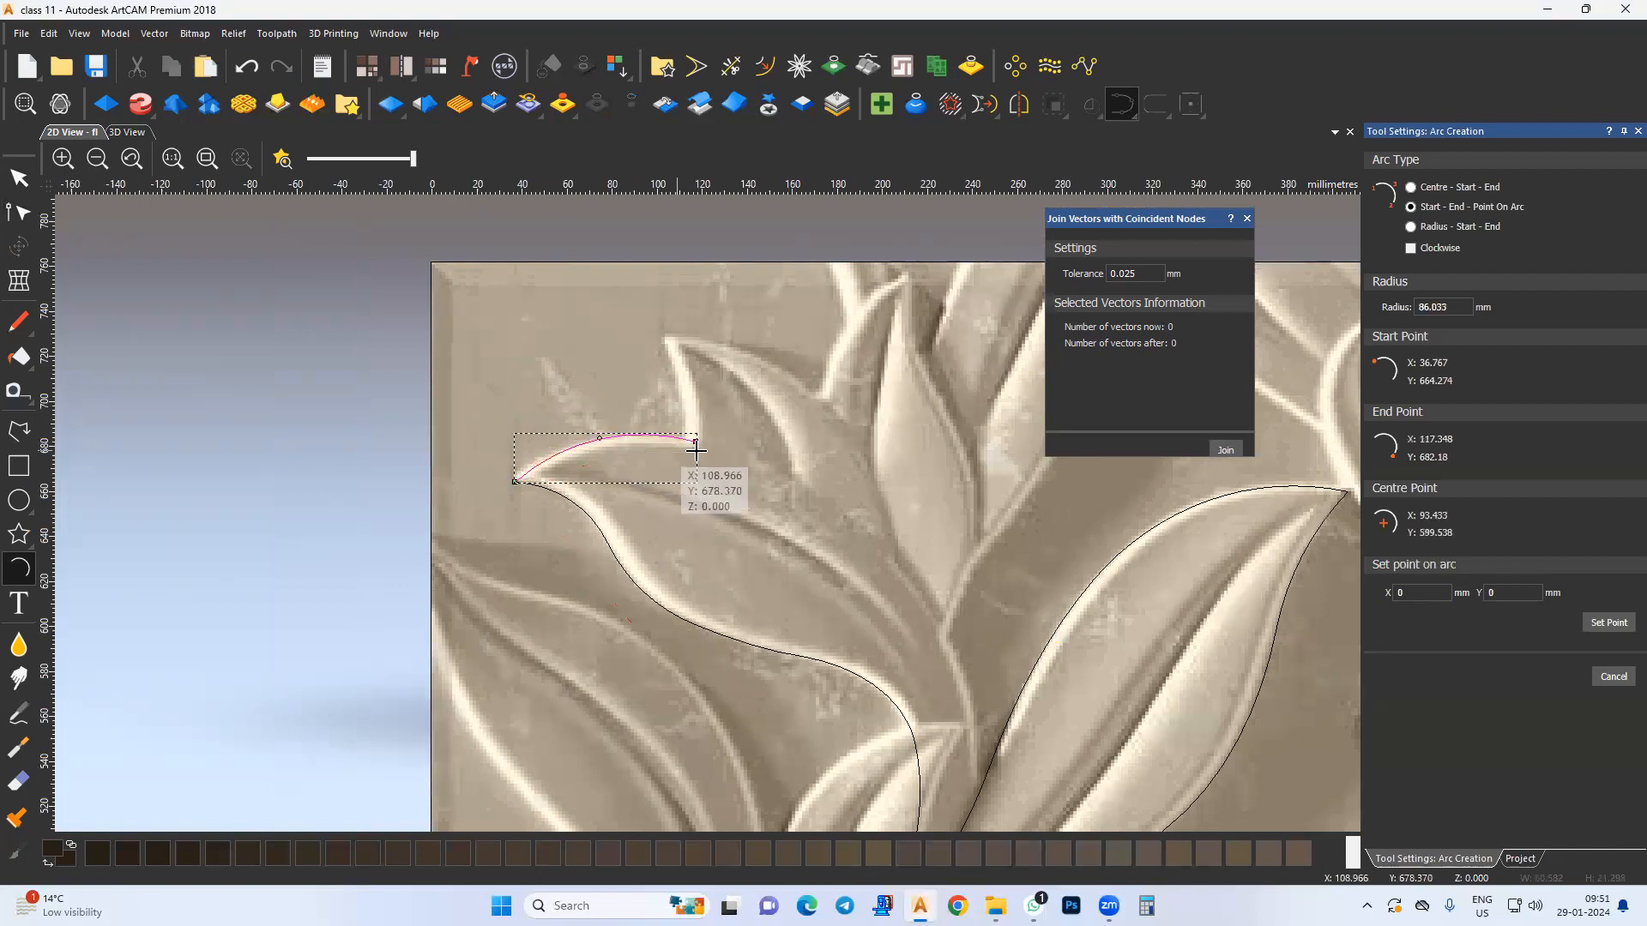
Step: Continue the leaf's upper edge toward the stem with two connected arcs, the second with a radius of about 124 mm
{"action": "left_click", "coordinate": [697, 442]}
{"action": "middle_click_drag", "start_coordinate": [917, 639], "coordinate": [794, 529]}
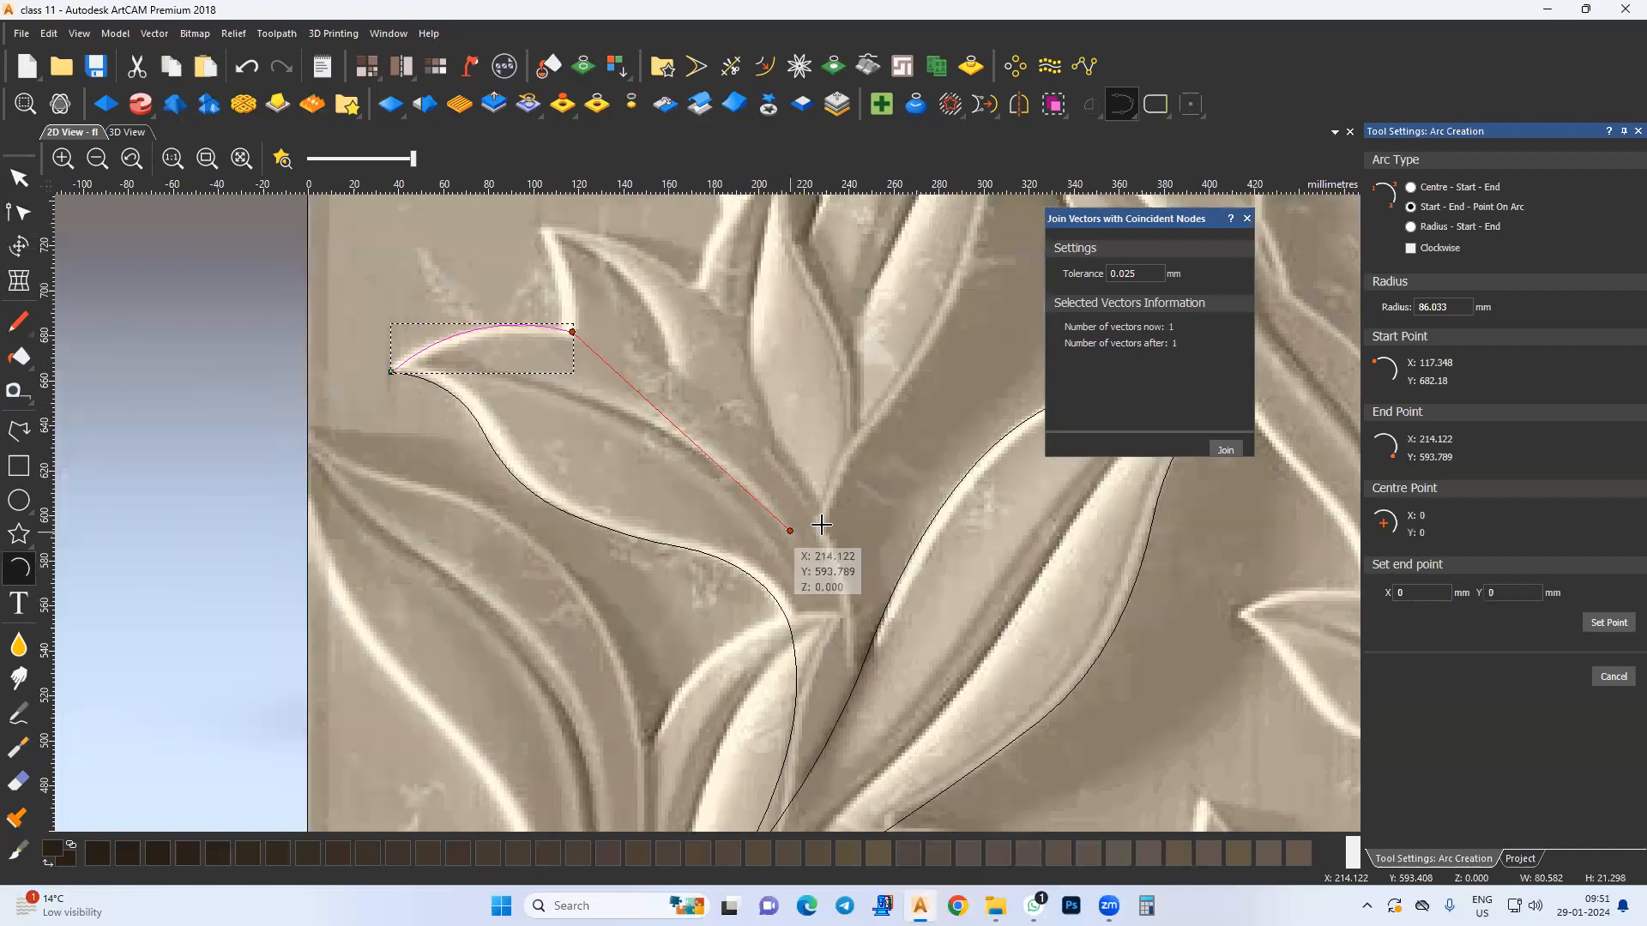
{"action": "left_click", "coordinate": [823, 525]}
{"action": "left_click", "coordinate": [742, 425]}
{"action": "left_click", "coordinate": [823, 525]}
{"action": "middle_click_drag", "start_coordinate": [839, 631], "coordinate": [841, 482]}
{"action": "left_click", "coordinate": [845, 587]}
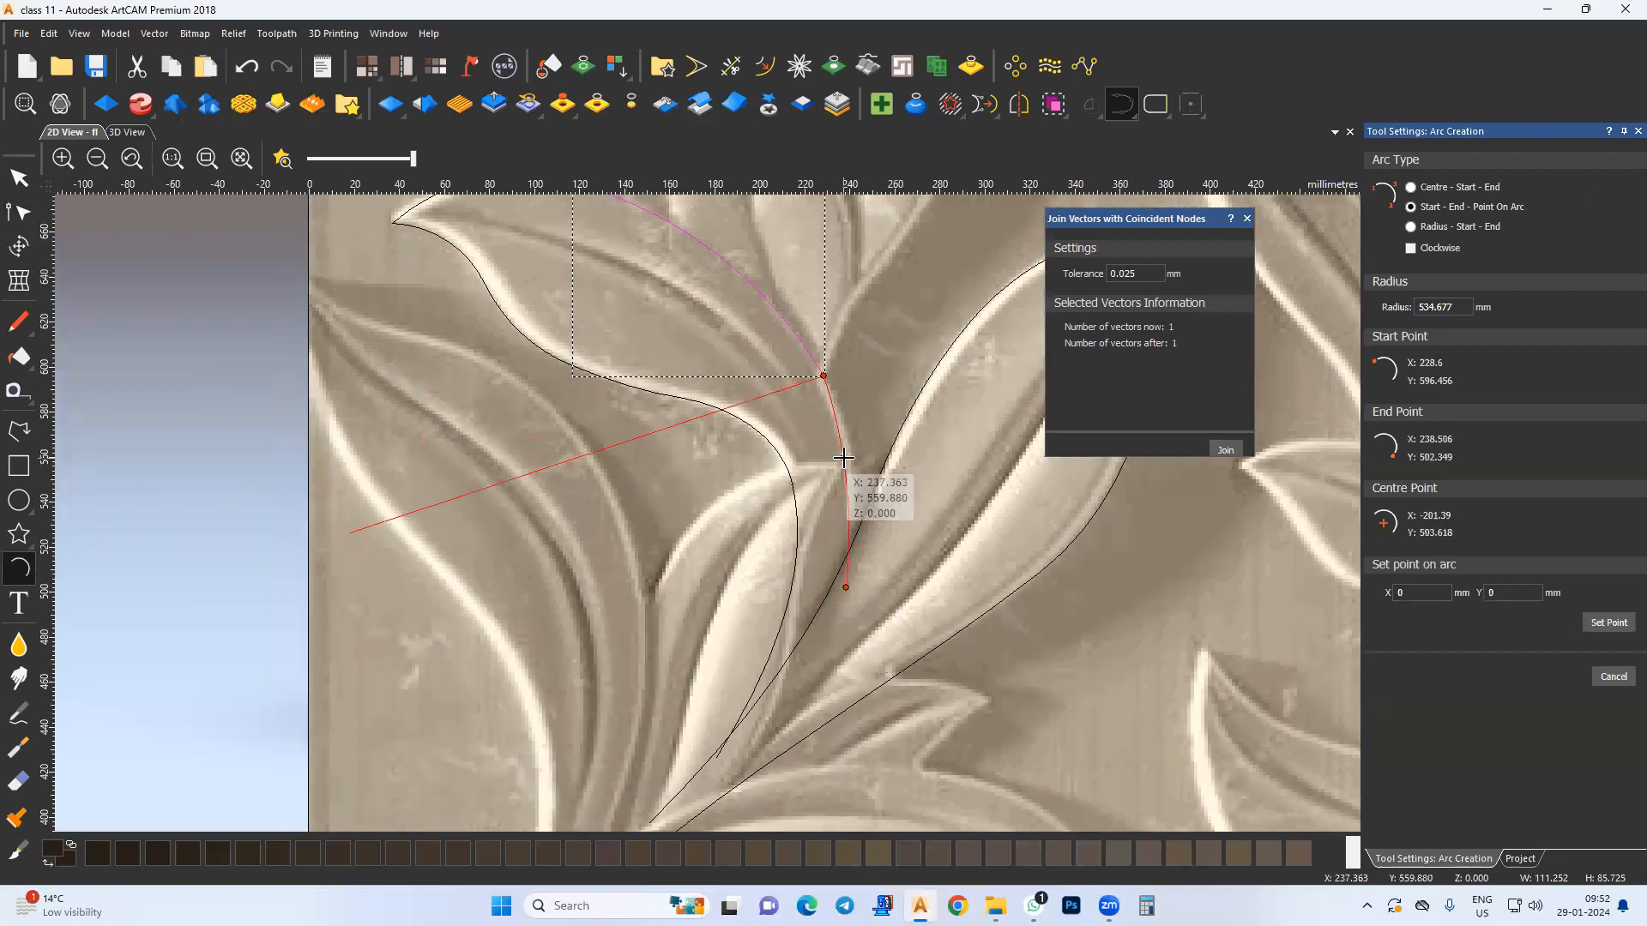
{"action": "left_click", "coordinate": [855, 480]}
Step: Finish the leaf's upper edge with an arc running down to the base of the stem
{"action": "left_click", "coordinate": [848, 587]}
{"action": "middle_click_drag", "start_coordinate": [761, 746], "coordinate": [812, 634]}
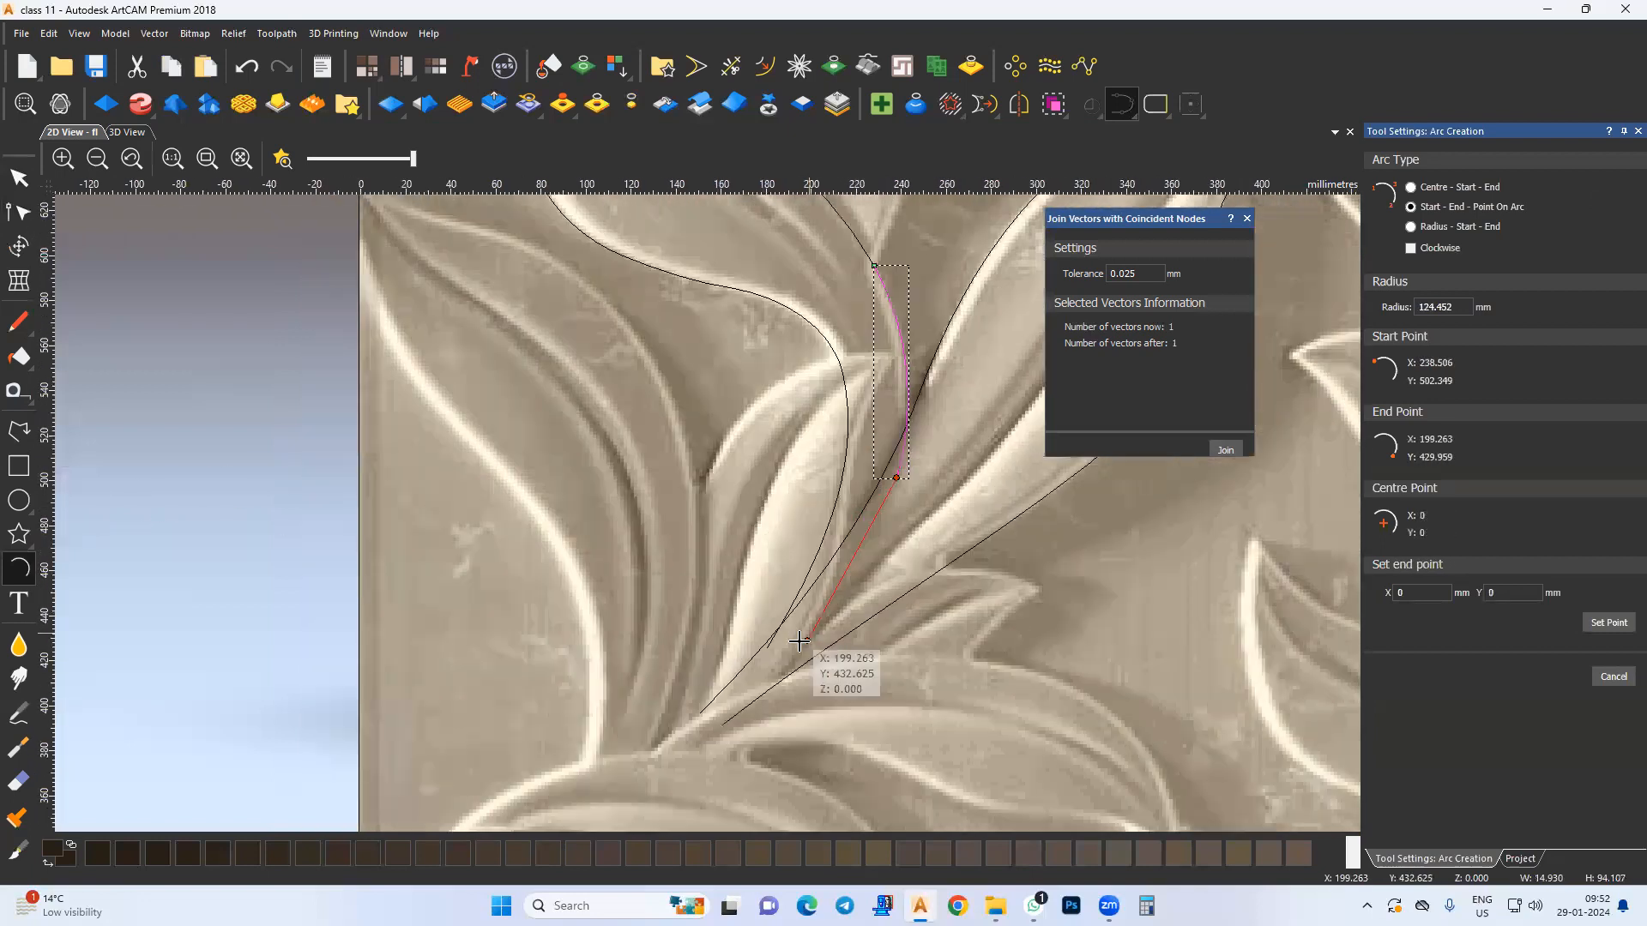
{"action": "left_click", "coordinate": [786, 653]}
{"action": "left_click", "coordinate": [848, 589]}
{"action": "key", "text": "Escape"}
Step: Join the four upper-edge arcs of the upper-left leaf into one vector and smooth its inner nodes
{"action": "middle_click_drag", "start_coordinate": [769, 476], "coordinate": [756, 691]}
{"action": "left_click", "coordinate": [865, 480], "text": "shift"}
{"action": "left_click", "coordinate": [776, 374], "text": "shift"}
{"action": "left_click_drag", "start_coordinate": [665, 262], "coordinate": [554, 316], "text": "shift"}
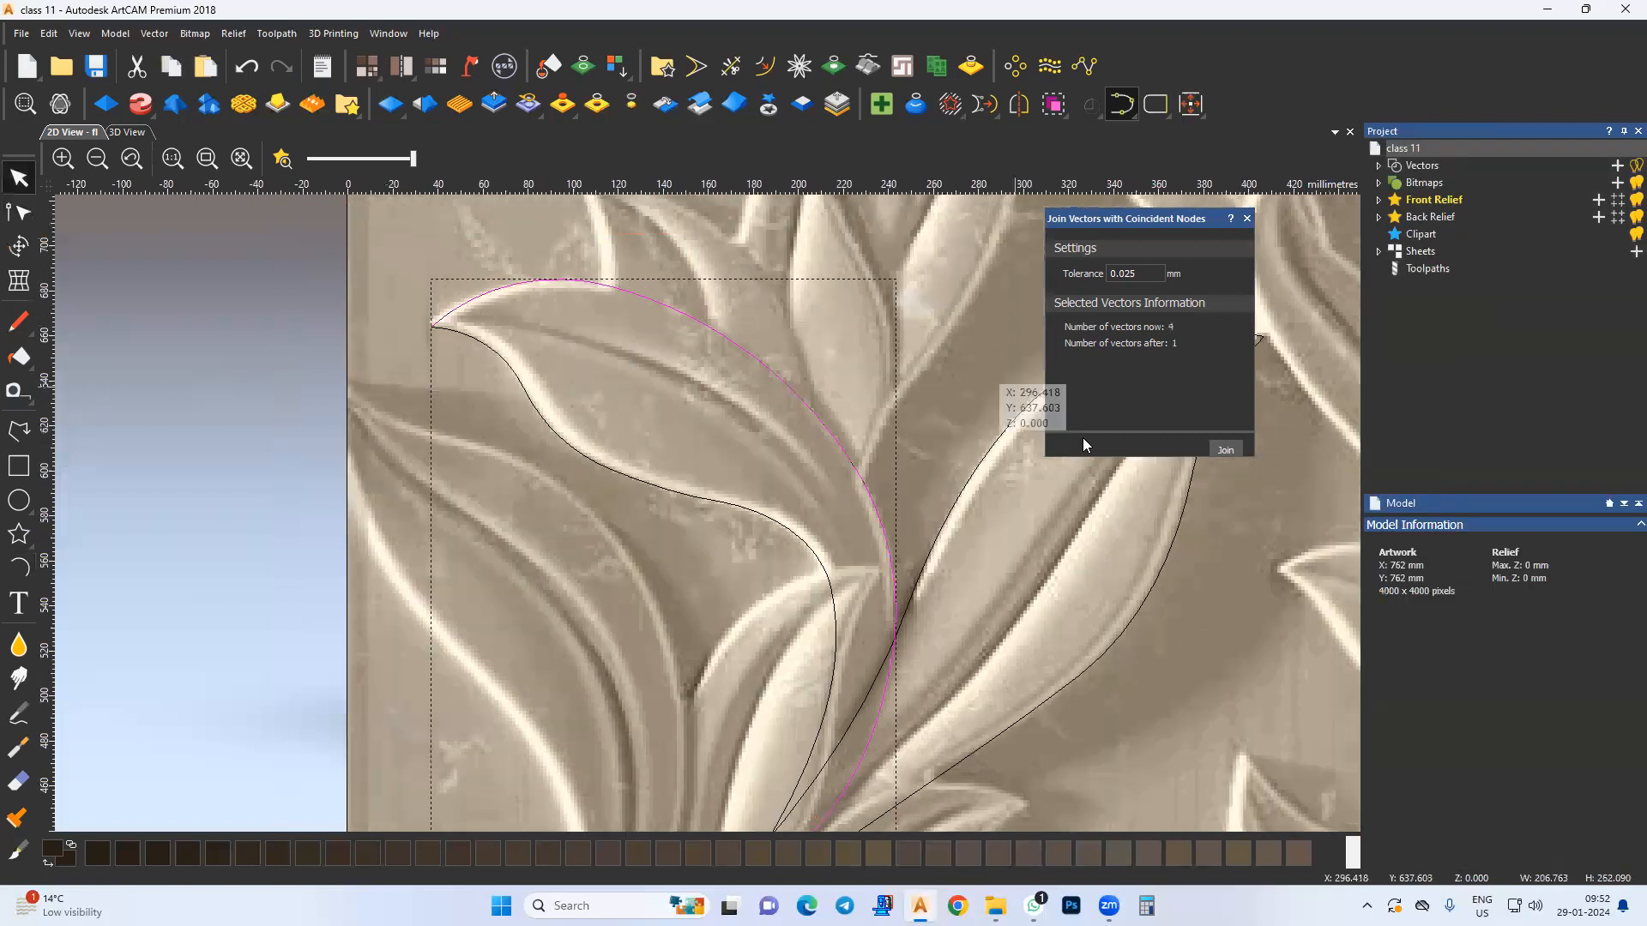
{"action": "left_click", "coordinate": [1226, 450]}
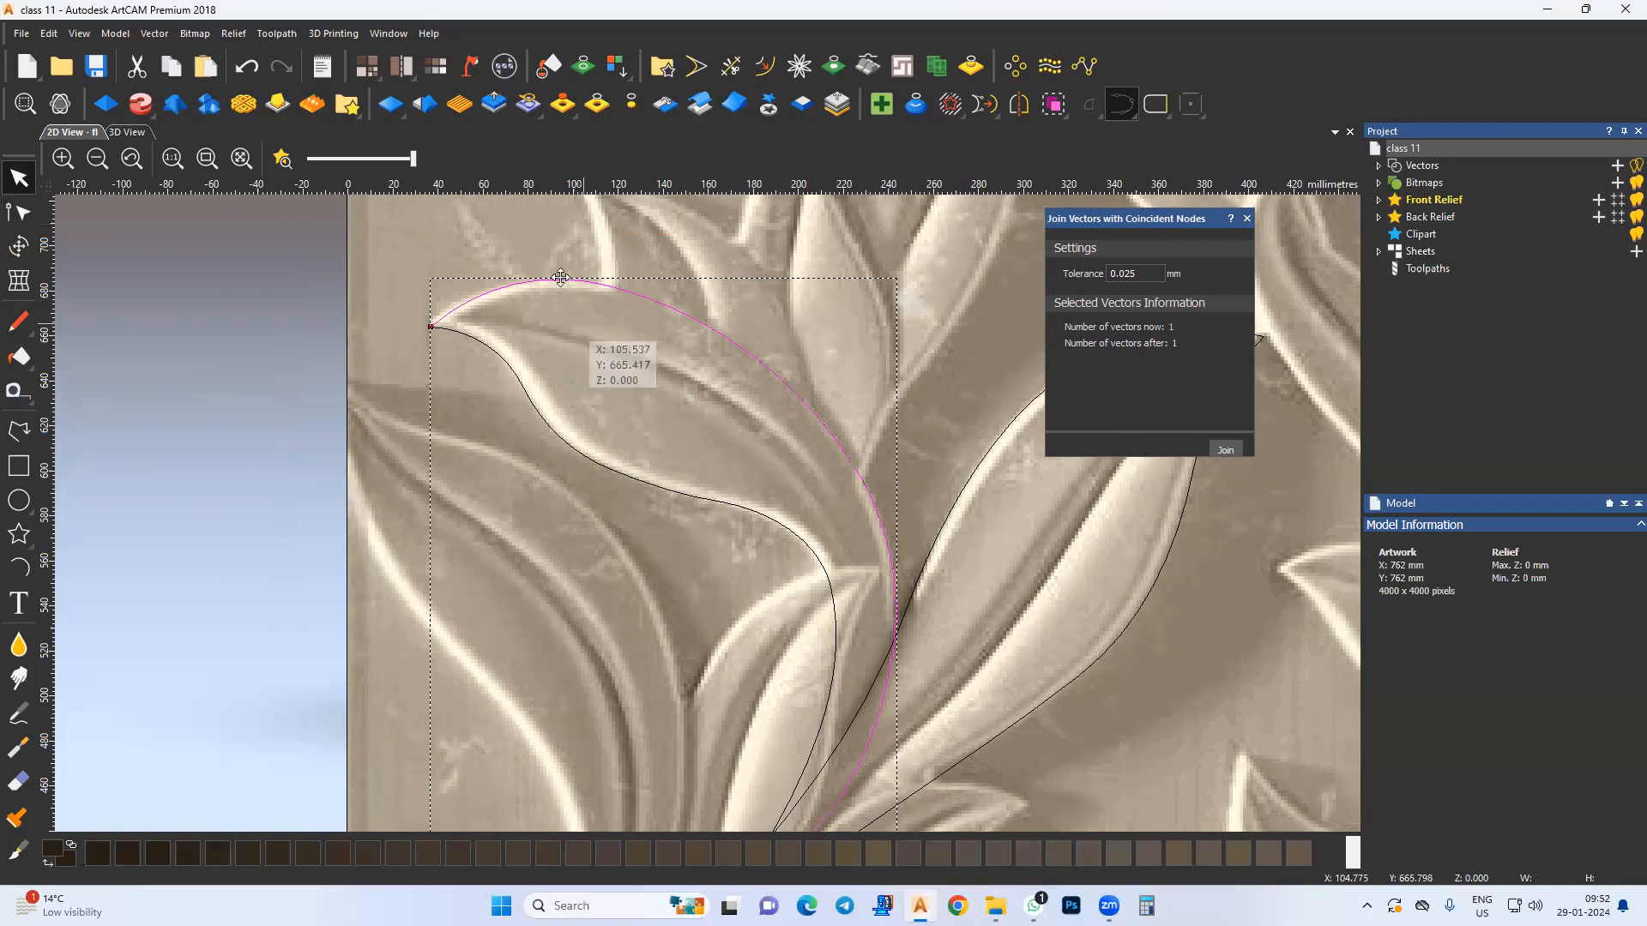
{"action": "double_click", "coordinate": [766, 357]}
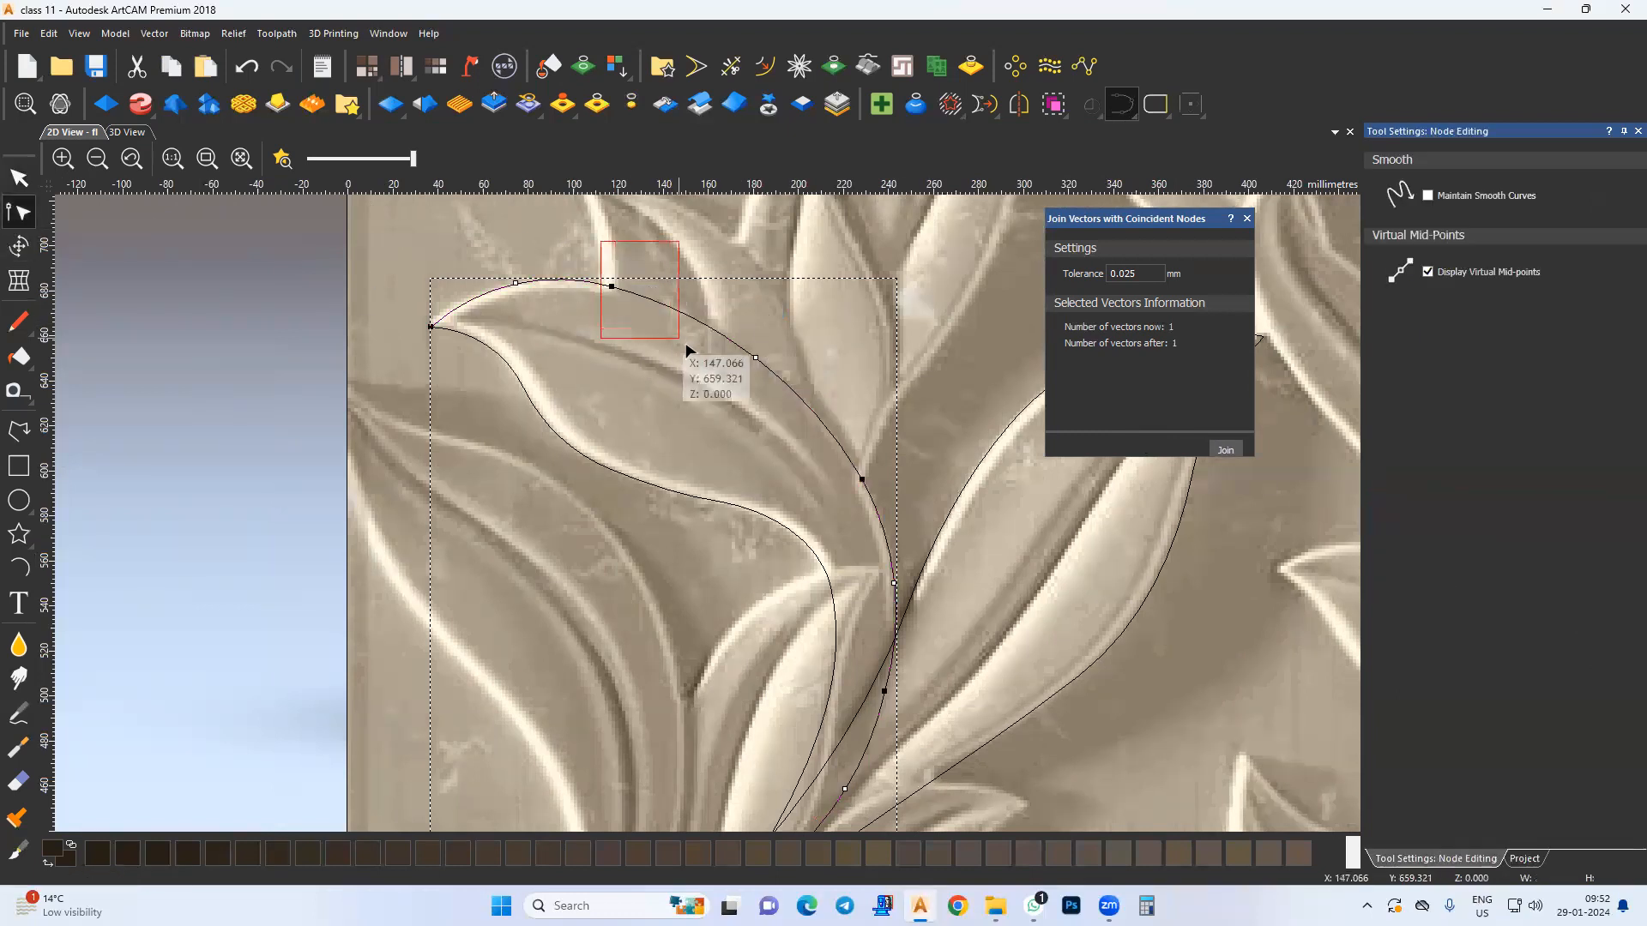
{"action": "left_click", "coordinate": [616, 584]}
{"action": "middle_click_drag", "start_coordinate": [728, 383], "coordinate": [603, 585]}
Step: Trace the right edge of the smaller leaf above from its tip with two connected arcs, the first about 82 mm in radius
{"action": "left_click", "coordinate": [19, 568]}
{"action": "scroll", "coordinate": [485, 428], "scroll_direction": "up", "scroll_amount": 2}
{"action": "left_click", "coordinate": [409, 316]}
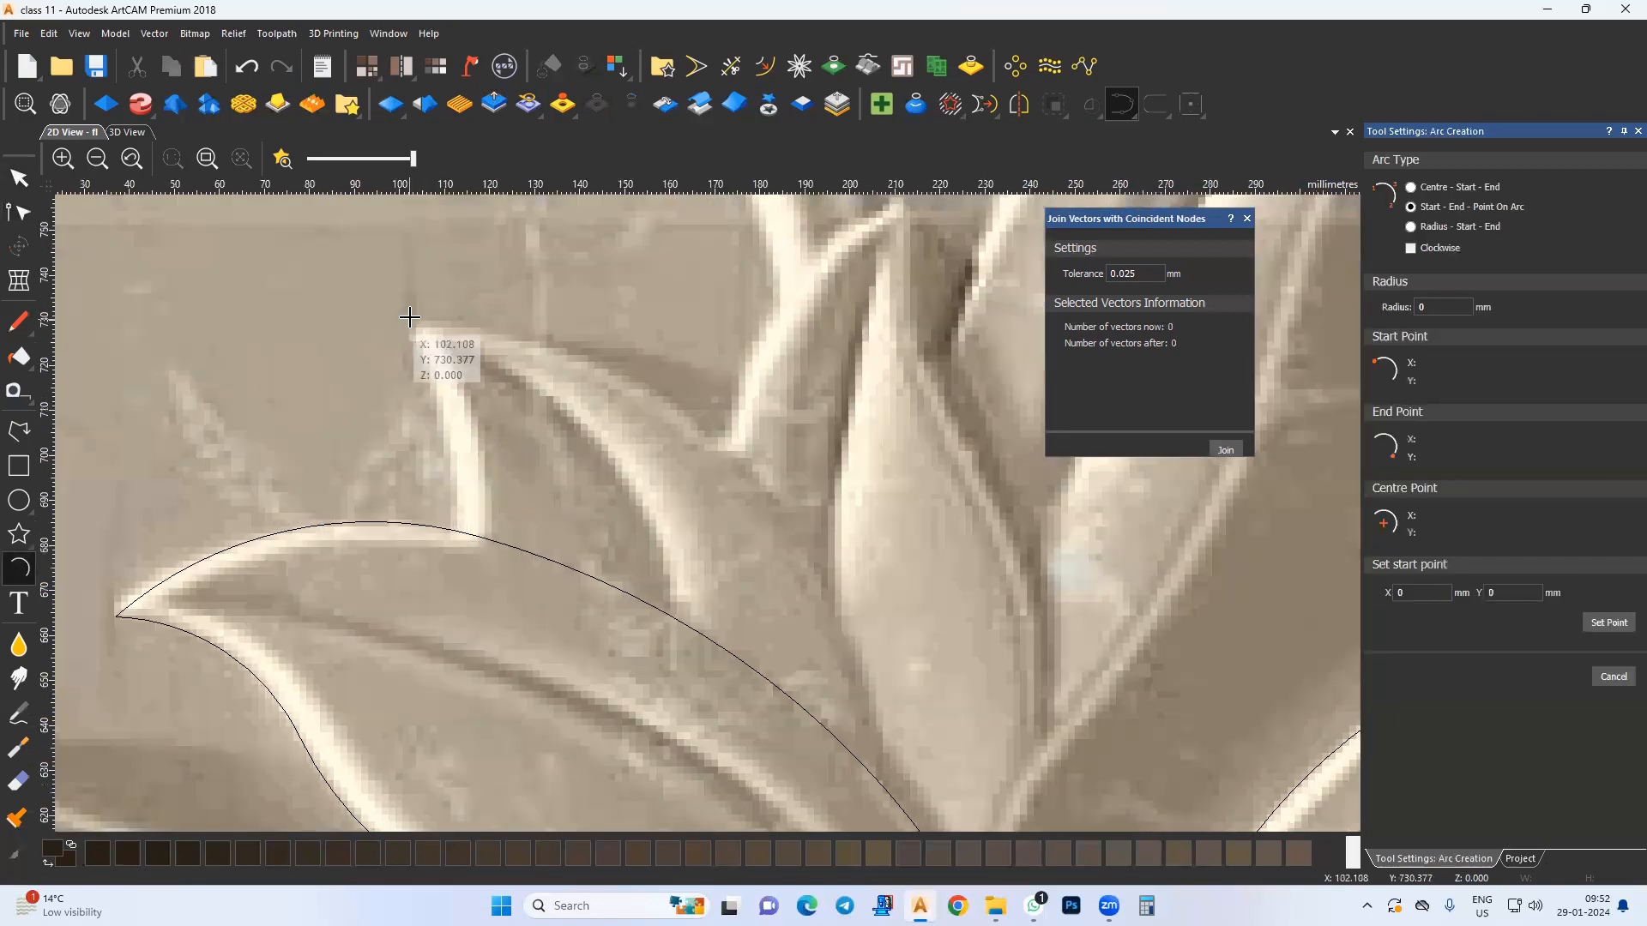
{"action": "middle_click_drag", "start_coordinate": [617, 412], "coordinate": [653, 434]}
{"action": "left_click", "coordinate": [750, 497]}
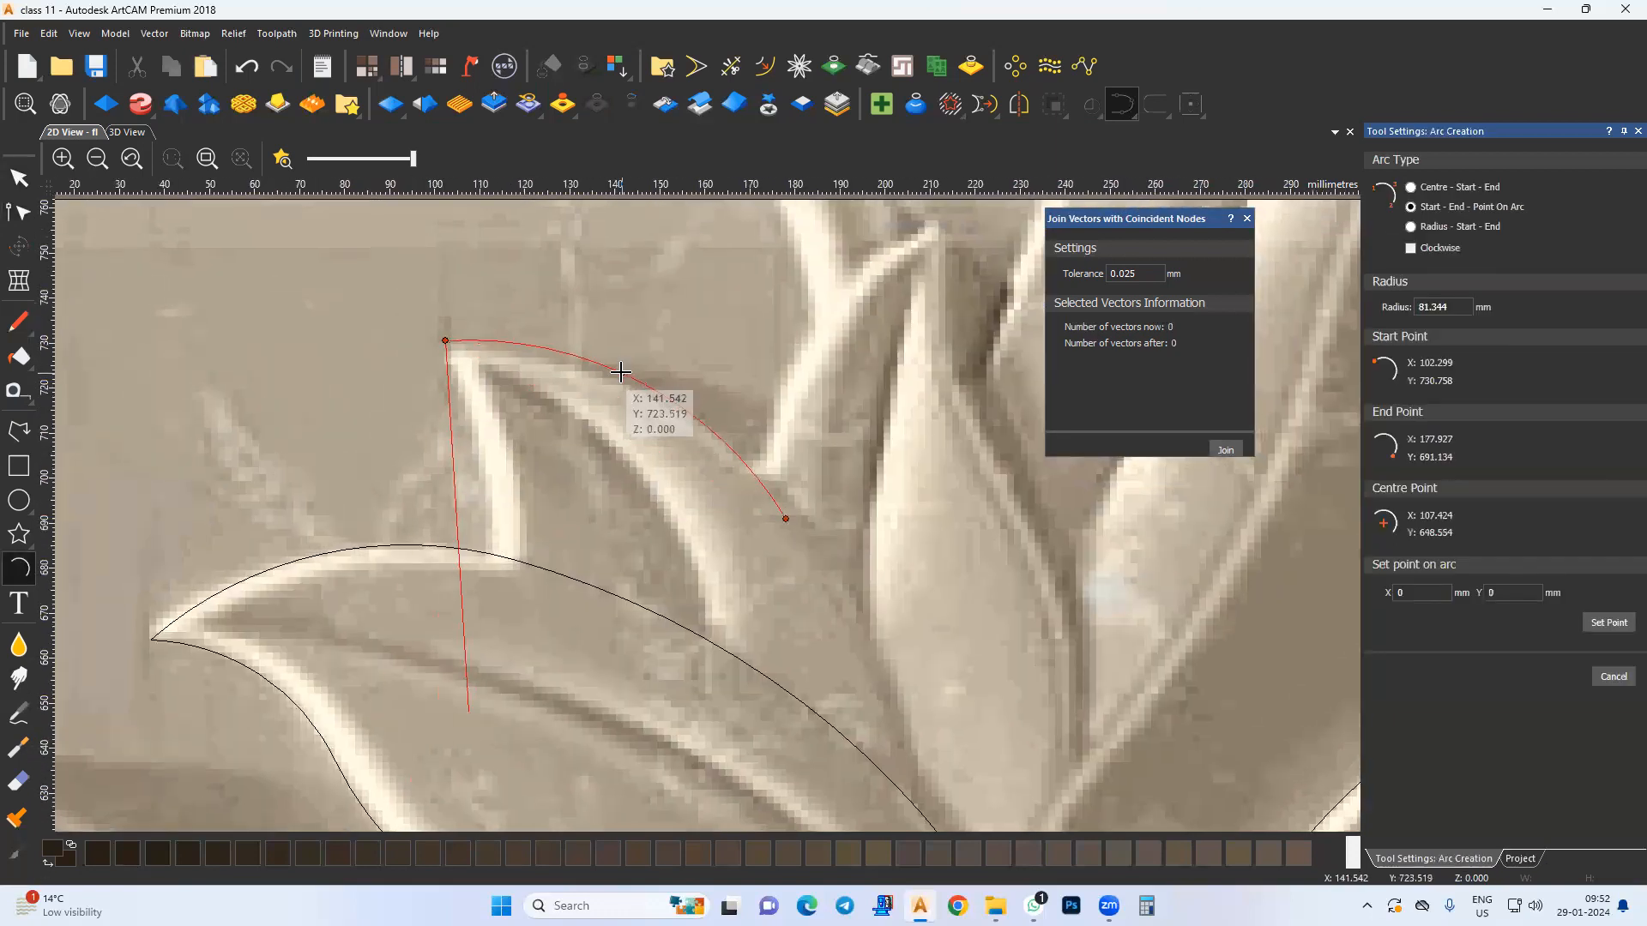
{"action": "left_click", "coordinate": [642, 386]}
{"action": "middle_click_drag", "start_coordinate": [875, 617], "coordinate": [824, 359]}
{"action": "left_click", "coordinate": [912, 788]}
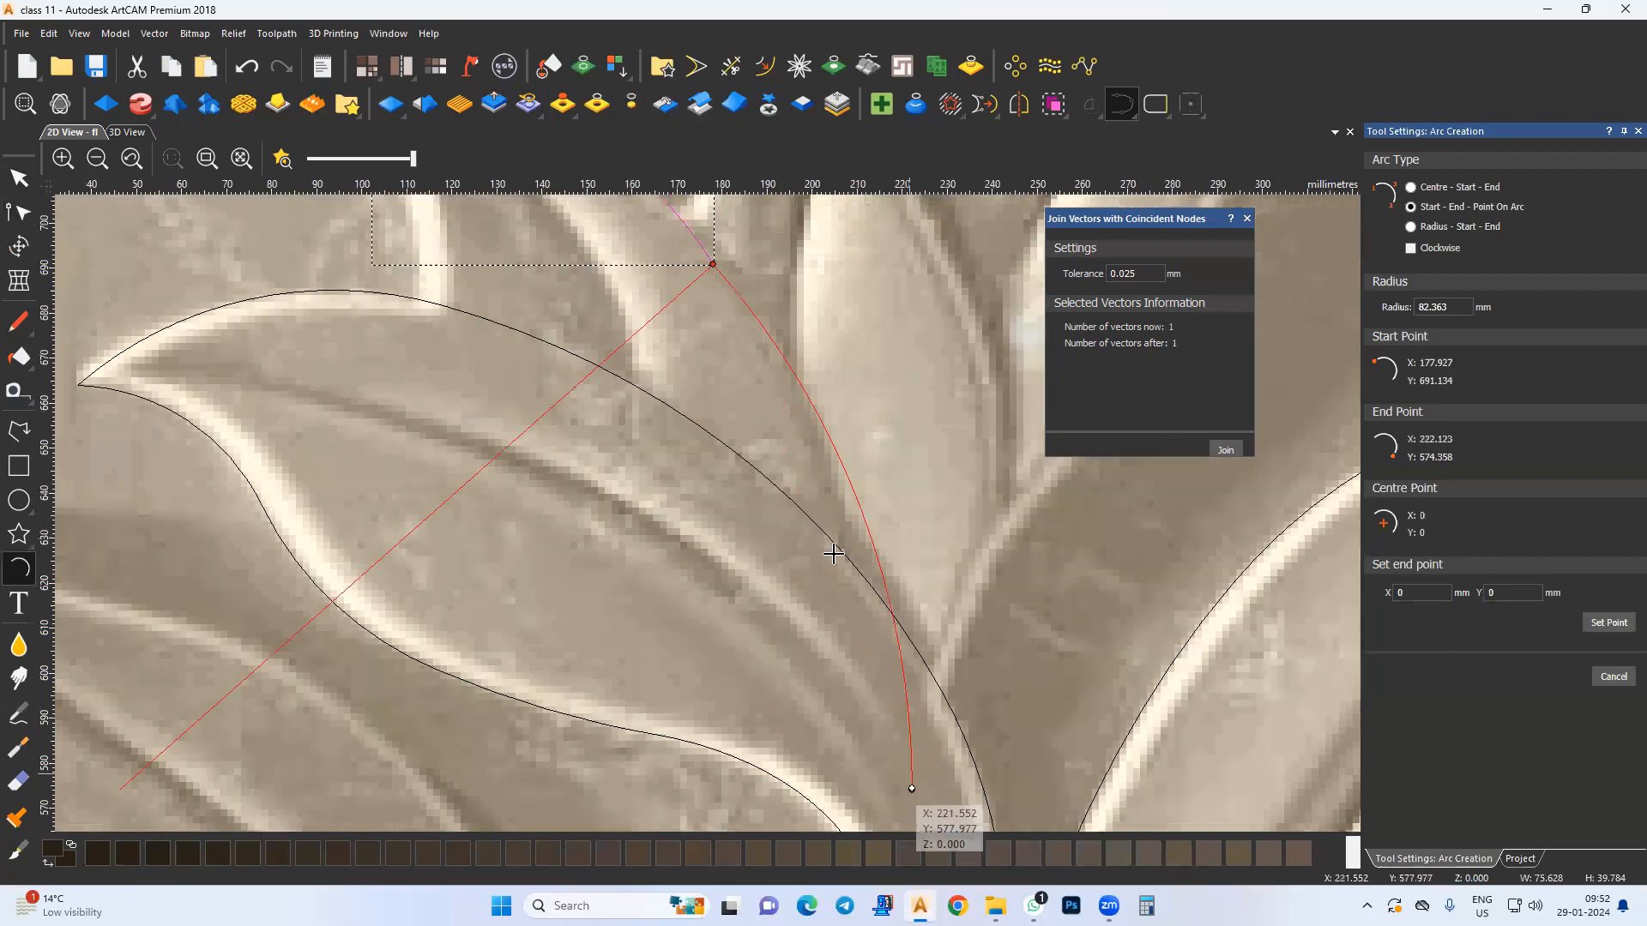
{"action": "left_click", "coordinate": [821, 477]}
{"action": "key", "text": "Escape"}
Step: Join the smaller leaf's two right-edge arcs into one vector and smooth its middle node
{"action": "scroll", "coordinate": [615, 451], "scroll_direction": "down", "scroll_amount": 1}
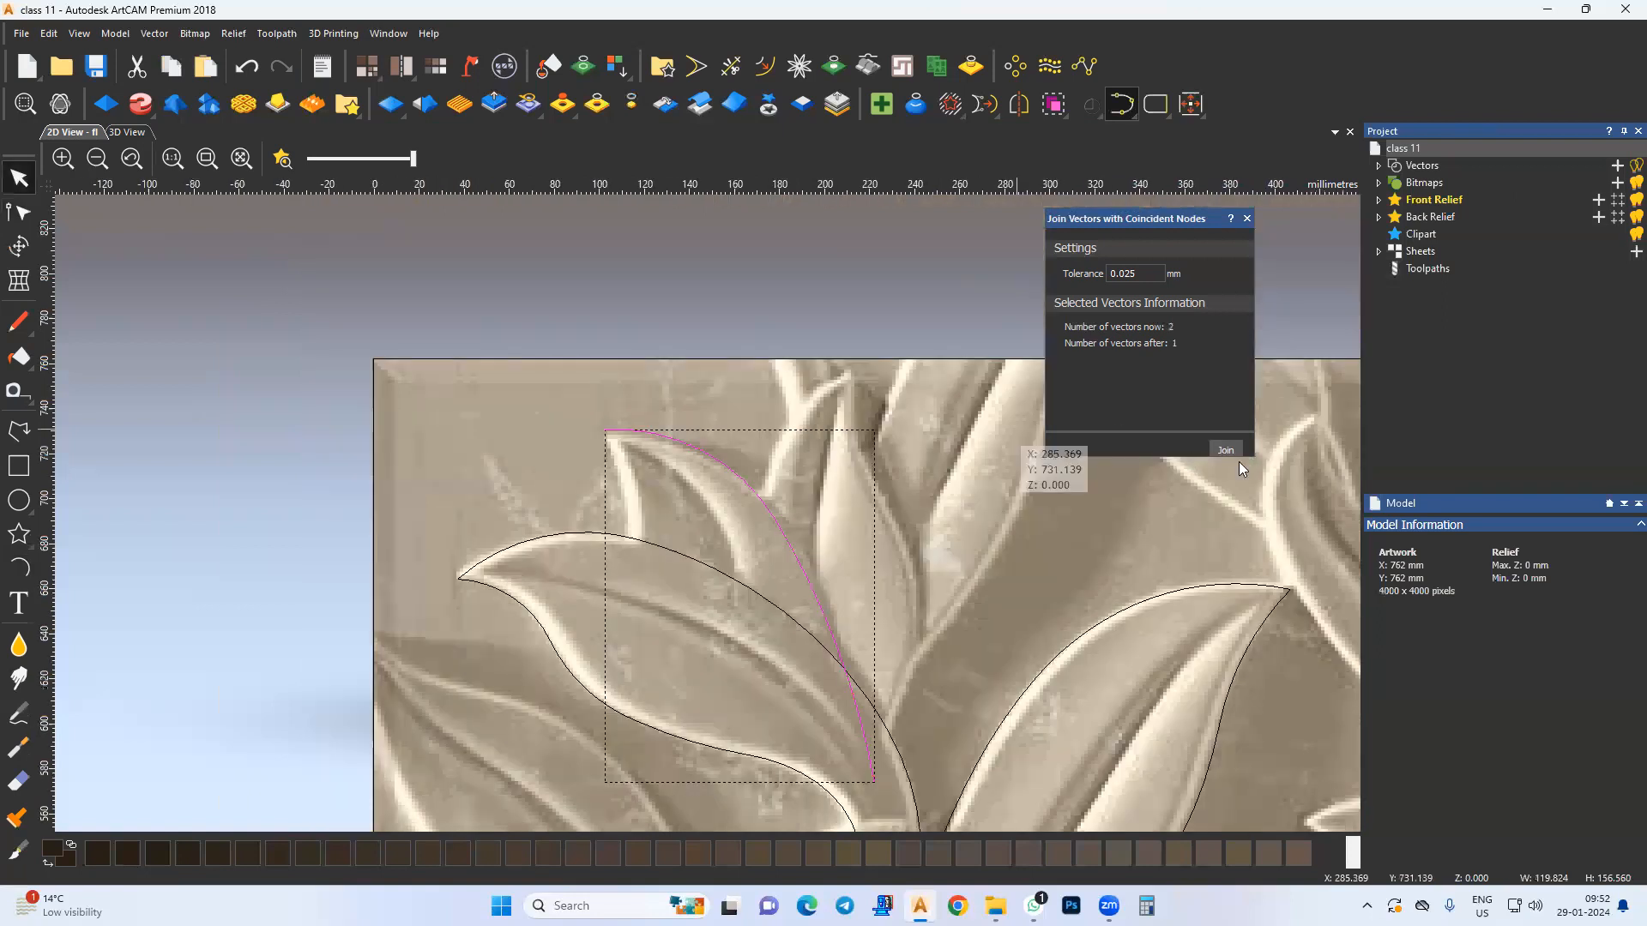
{"action": "left_click", "coordinate": [1218, 445]}
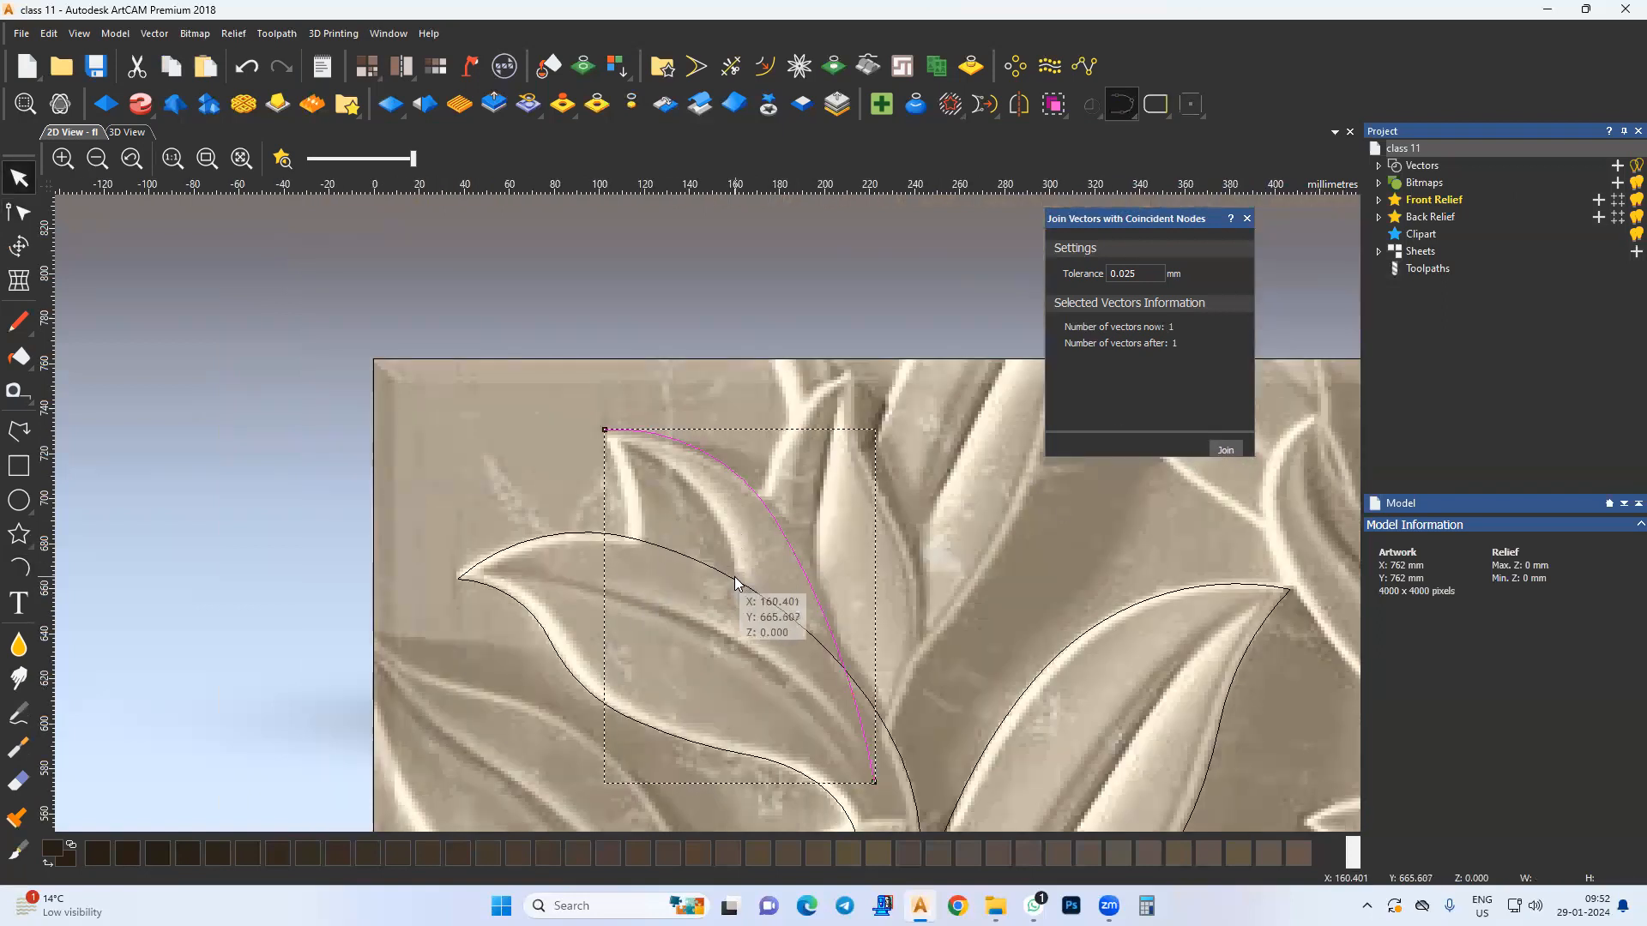
{"action": "left_click", "coordinate": [12, 218]}
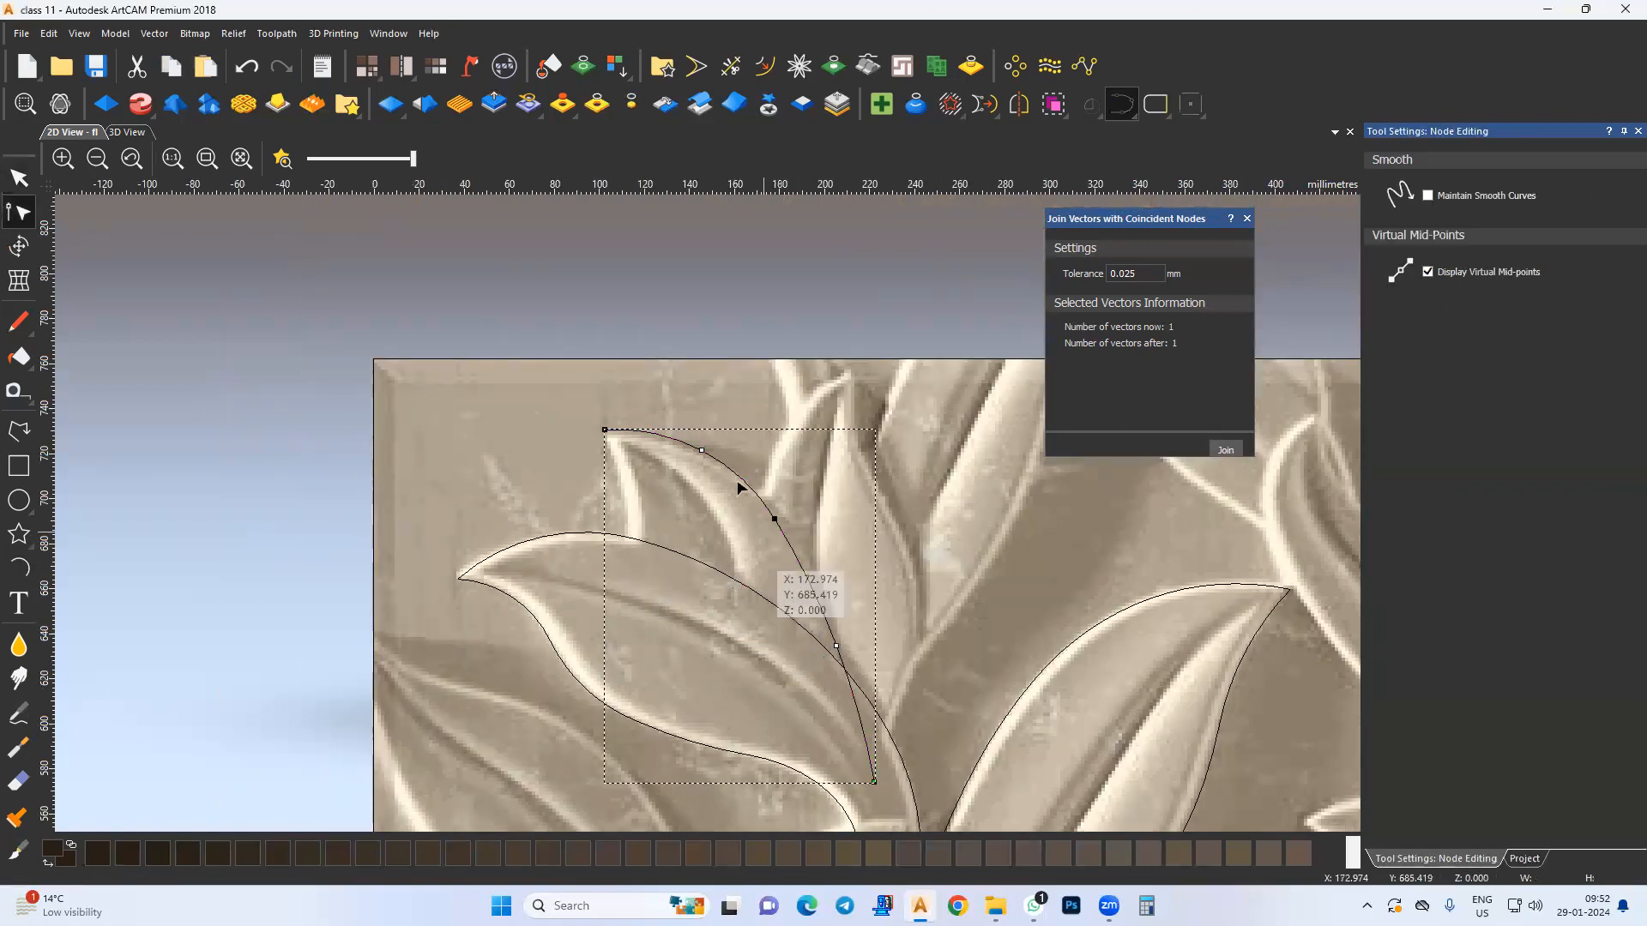
{"action": "left_click", "coordinate": [776, 518]}
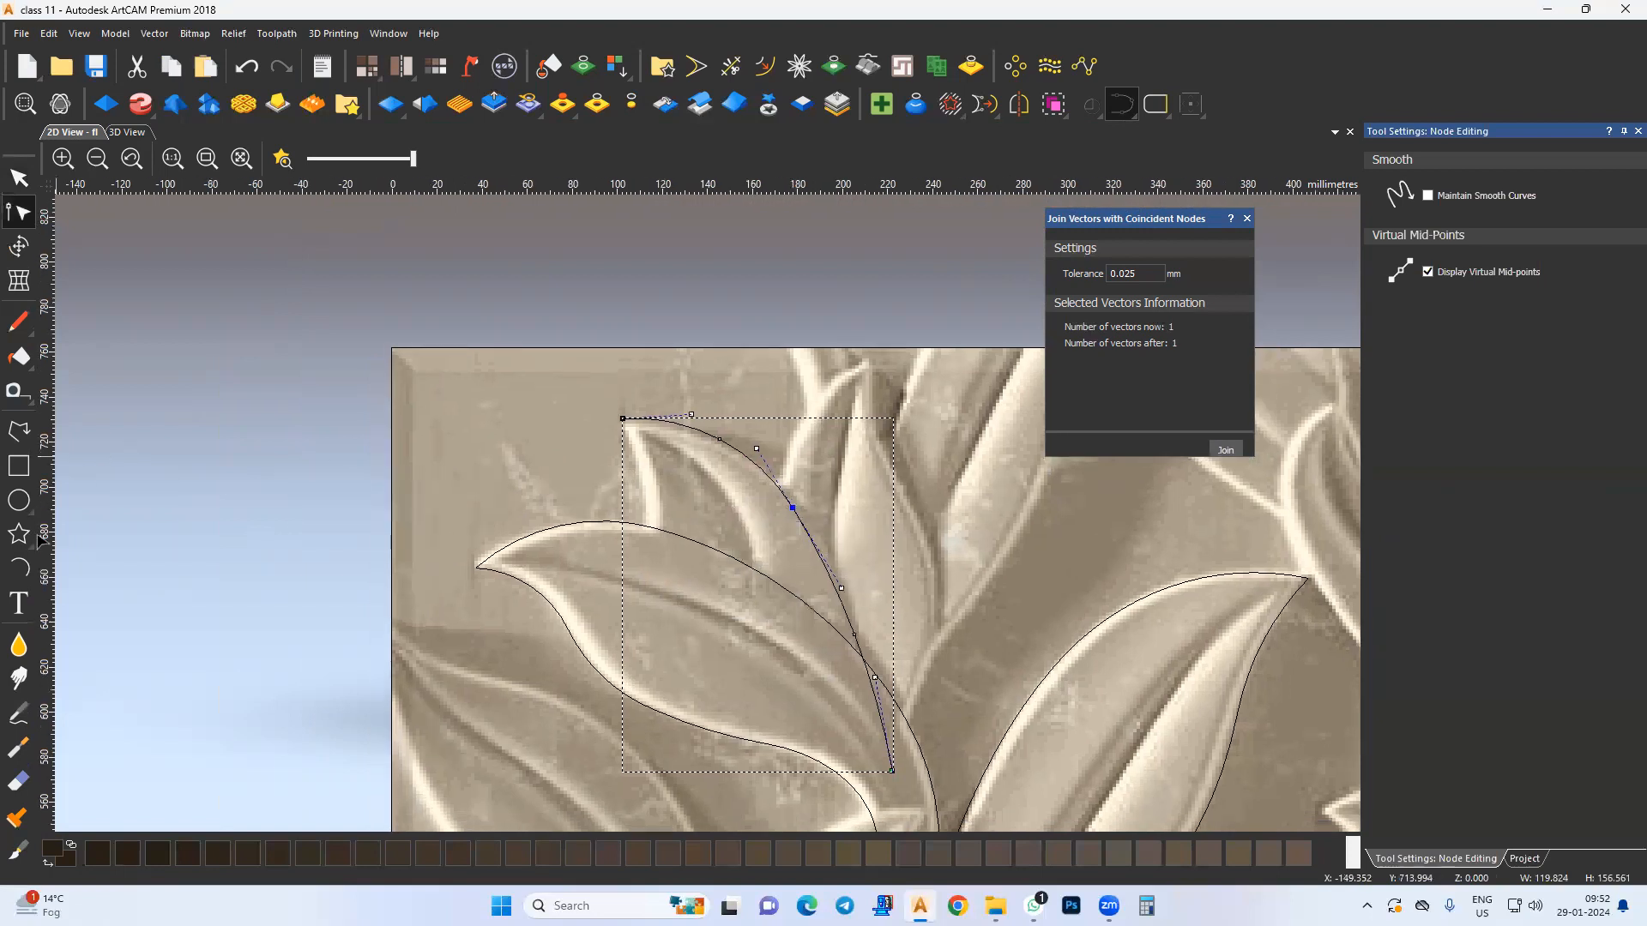
Step: Draw an arc with a radius of about 79 mm from the smaller leaf's tip down its left edge to the leaf below
{"action": "scroll", "coordinate": [608, 432], "scroll_direction": "up", "scroll_amount": 1}
{"action": "left_click", "coordinate": [635, 409]}
{"action": "middle_click_drag", "start_coordinate": [650, 514], "coordinate": [671, 497]}
{"action": "left_click", "coordinate": [711, 615]}
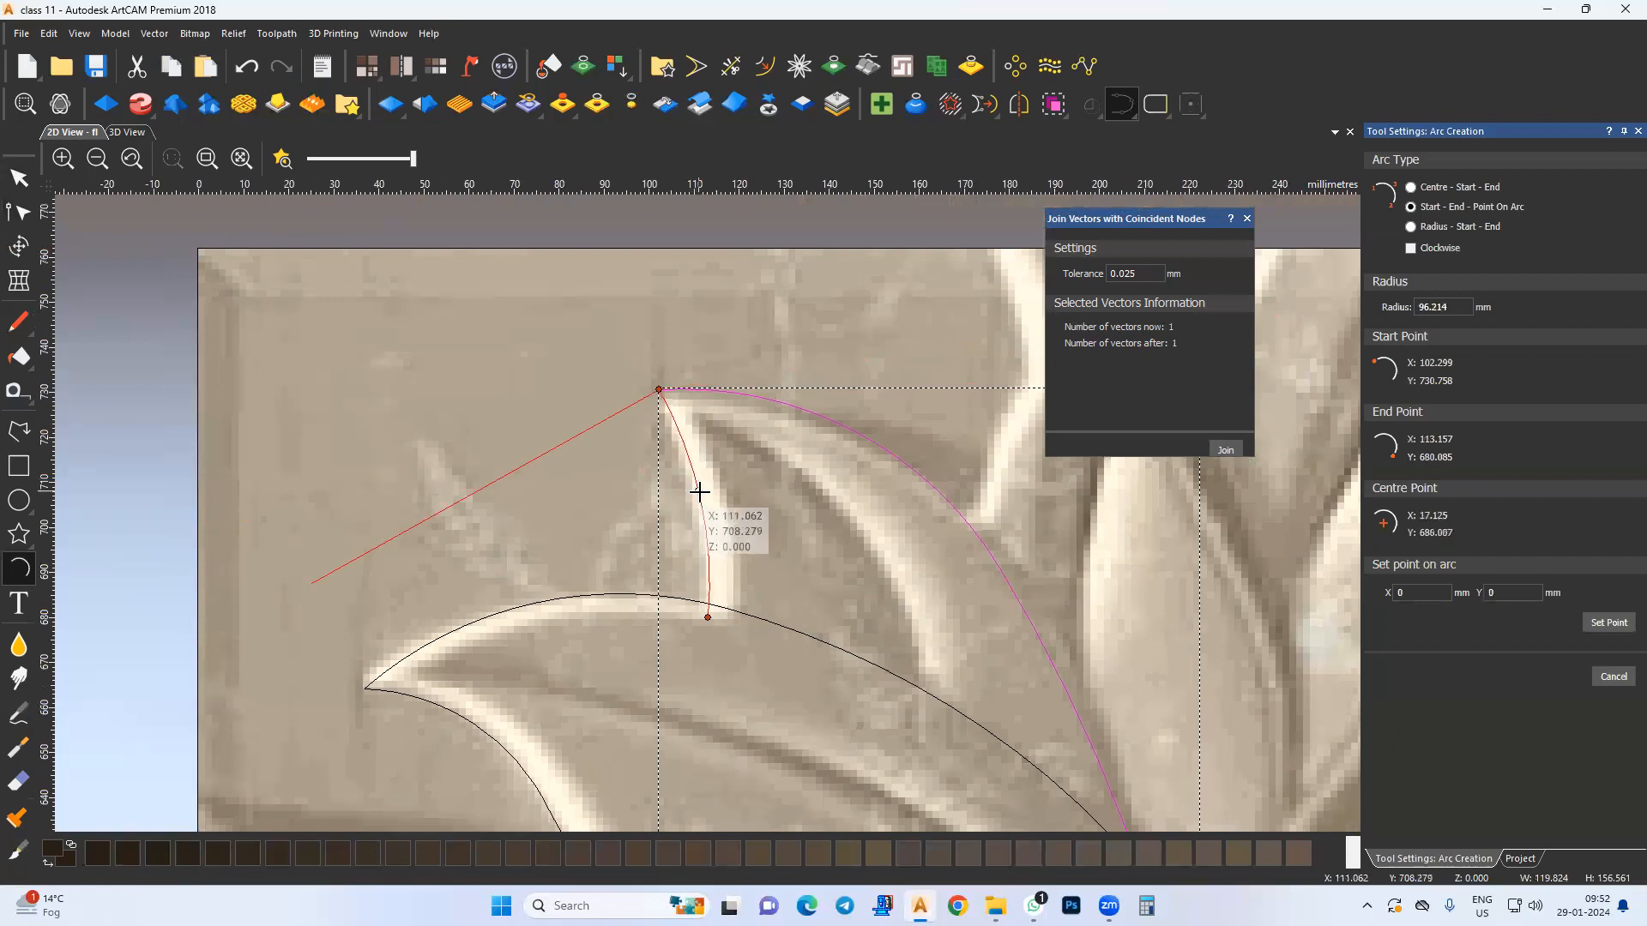
Step: Continue the smaller leaf's left edge across the leaf below toward the stem with two connected arcs
{"action": "left_click", "coordinate": [709, 617]}
{"action": "middle_click_drag", "start_coordinate": [760, 695], "coordinate": [639, 469]}
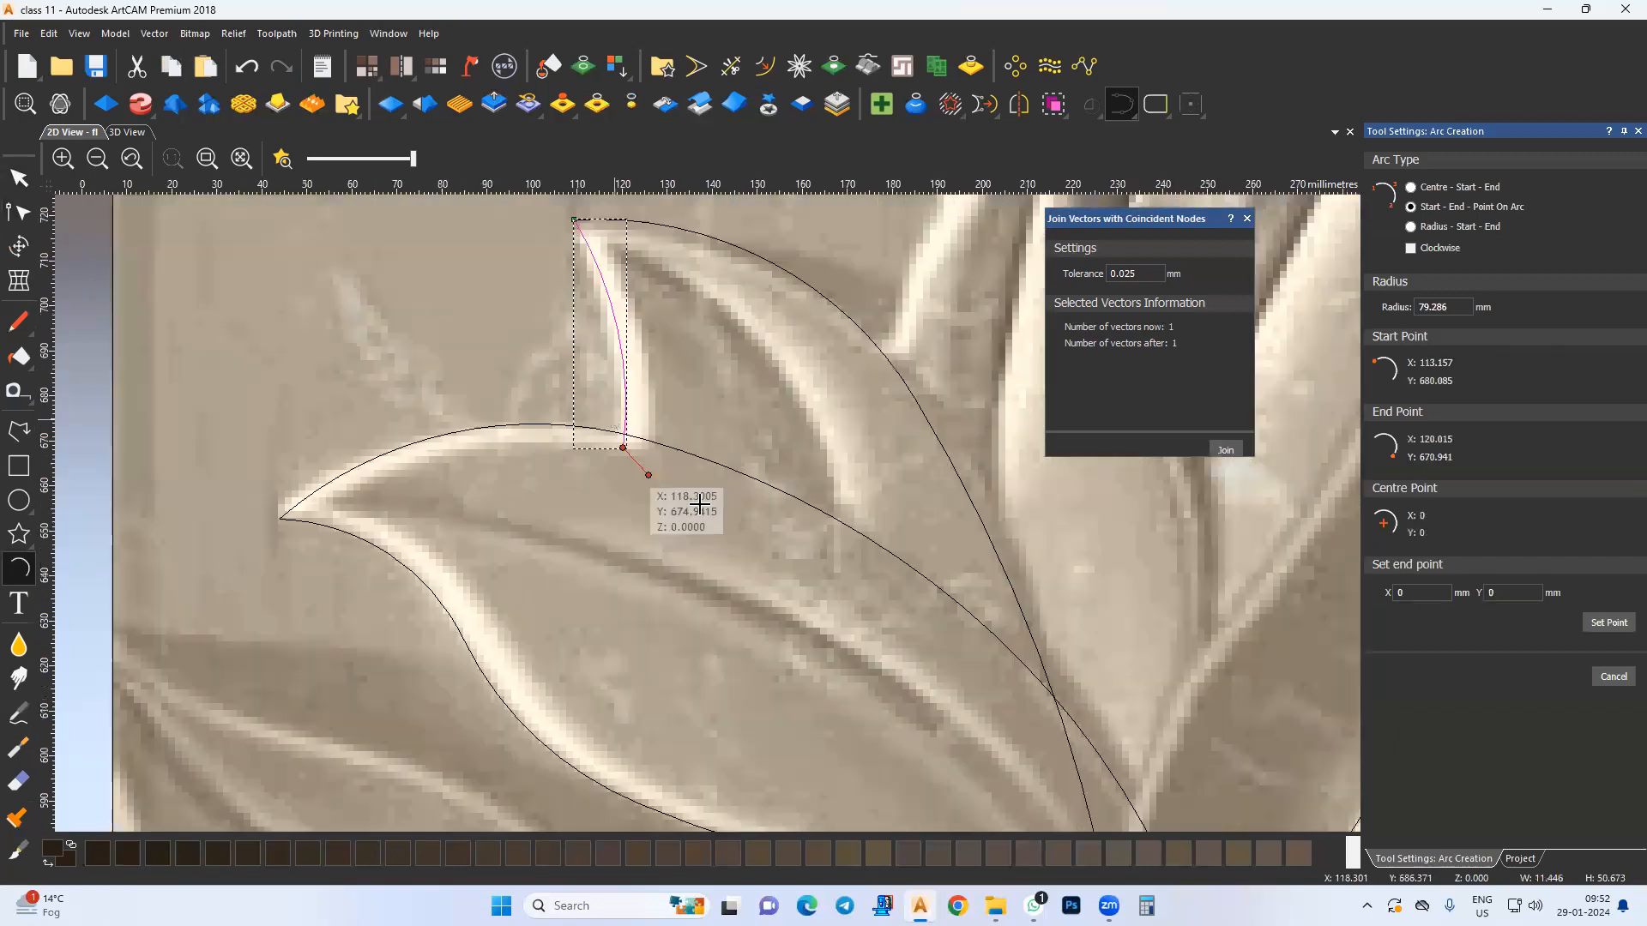
{"action": "left_click", "coordinate": [728, 525]}
{"action": "middle_click_drag", "start_coordinate": [815, 578], "coordinate": [705, 300]}
{"action": "left_click", "coordinate": [910, 612]}
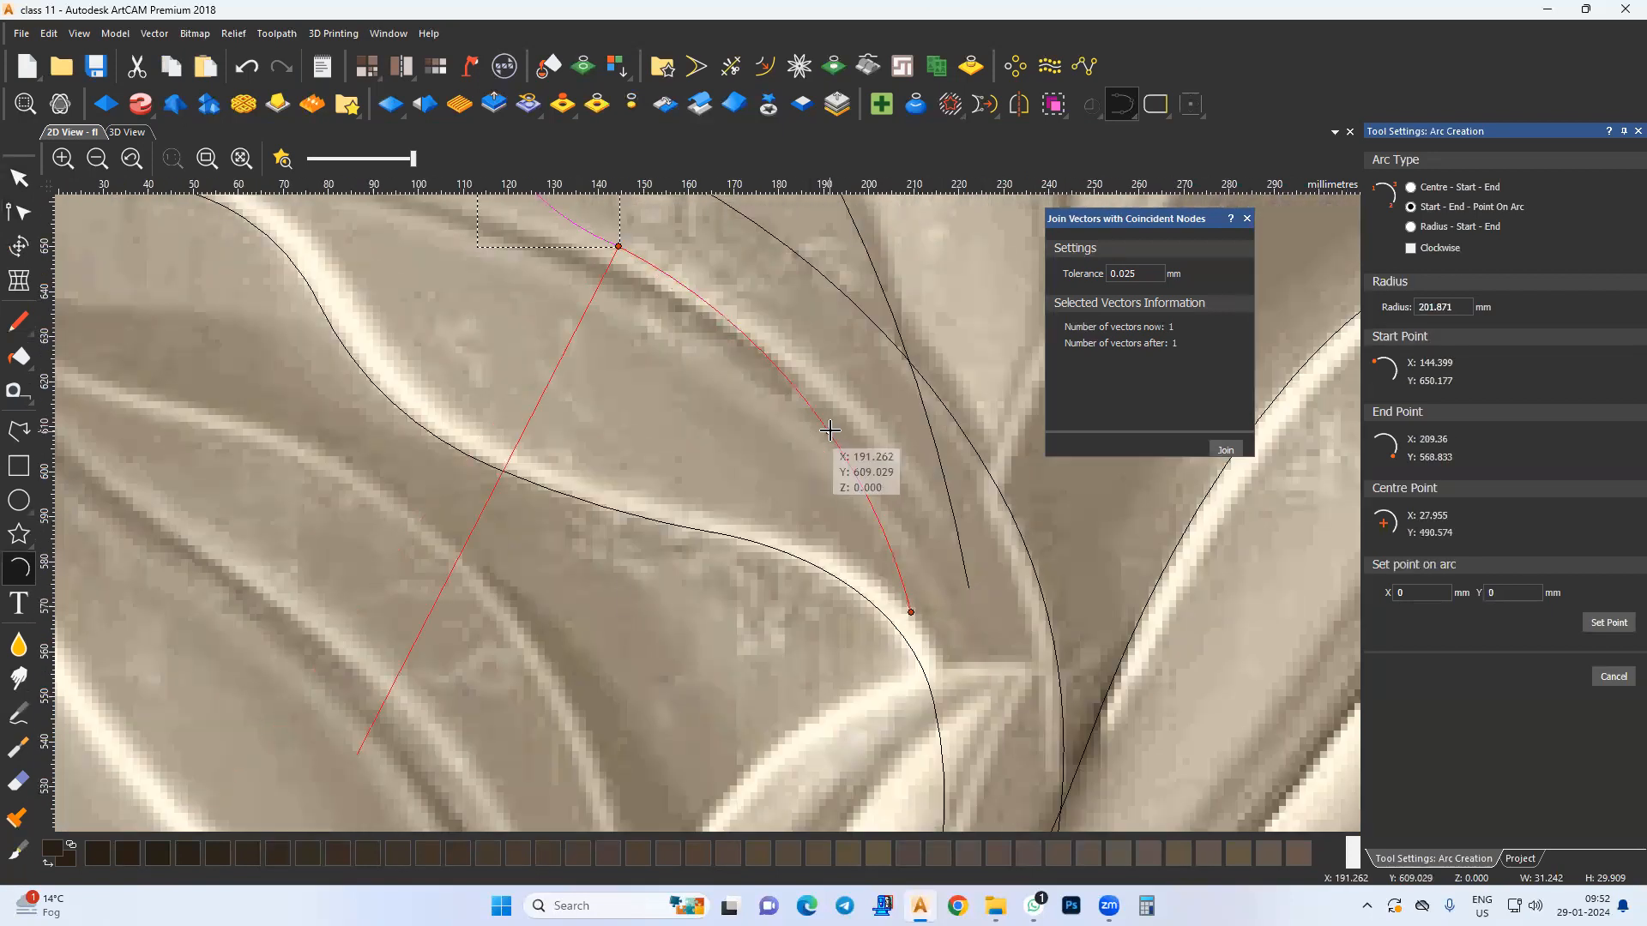
{"action": "left_click", "coordinate": [829, 434]}
Step: Join the smaller leaf's three left-edge arcs into one vector and smooth its inner nodes
{"action": "scroll", "coordinate": [559, 359], "scroll_direction": "down", "scroll_amount": 1}
{"action": "left_click", "coordinate": [623, 356], "text": "shift"}
{"action": "middle_click_drag", "start_coordinate": [580, 349], "coordinate": [665, 498]}
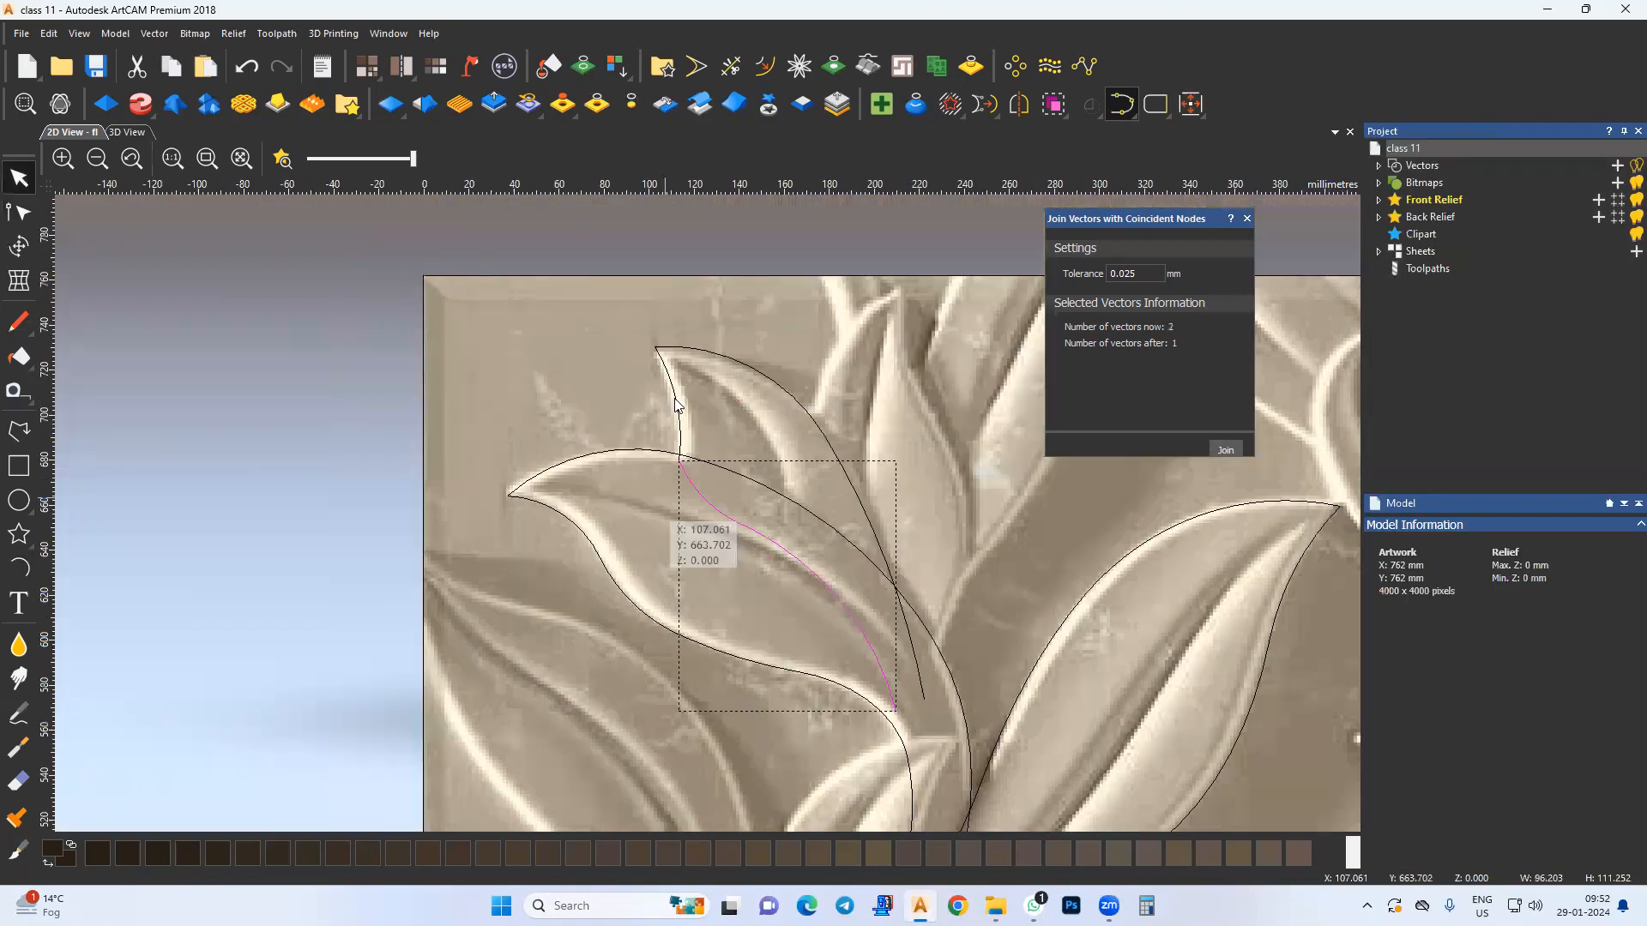
{"action": "left_click", "coordinate": [673, 403], "text": "shift"}
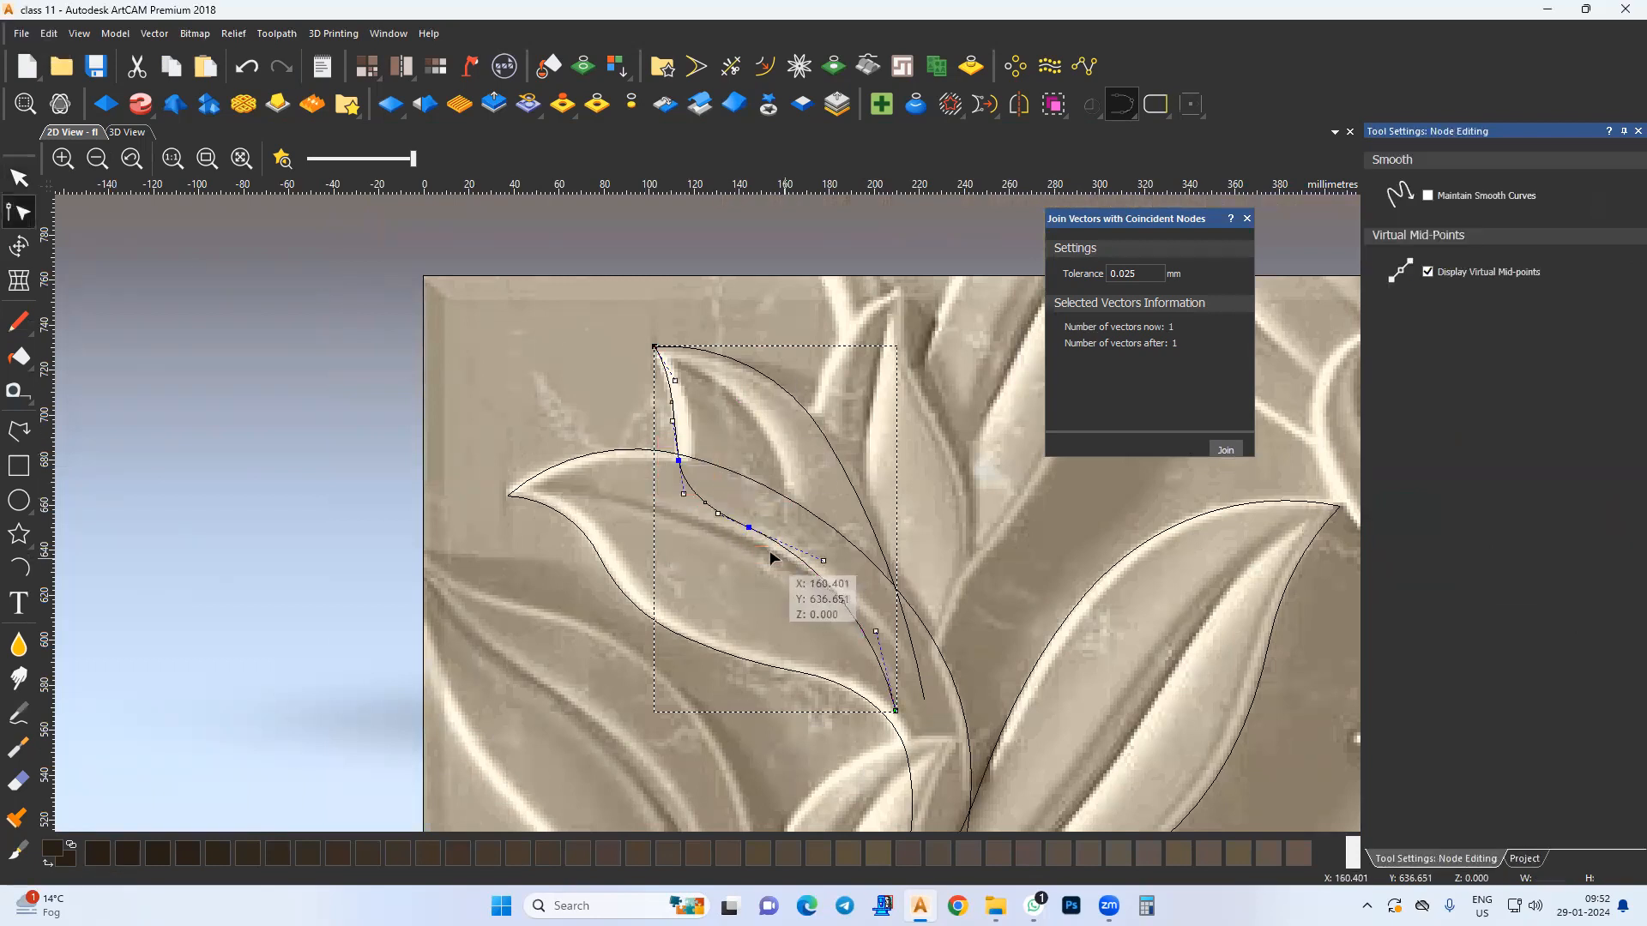
{"action": "left_click", "coordinate": [701, 504]}
Step: Trace the right edge of the upright leaf near the artwork's upper edge from its tip with two connected arcs
{"action": "middle_click_drag", "start_coordinate": [697, 501], "coordinate": [532, 476]}
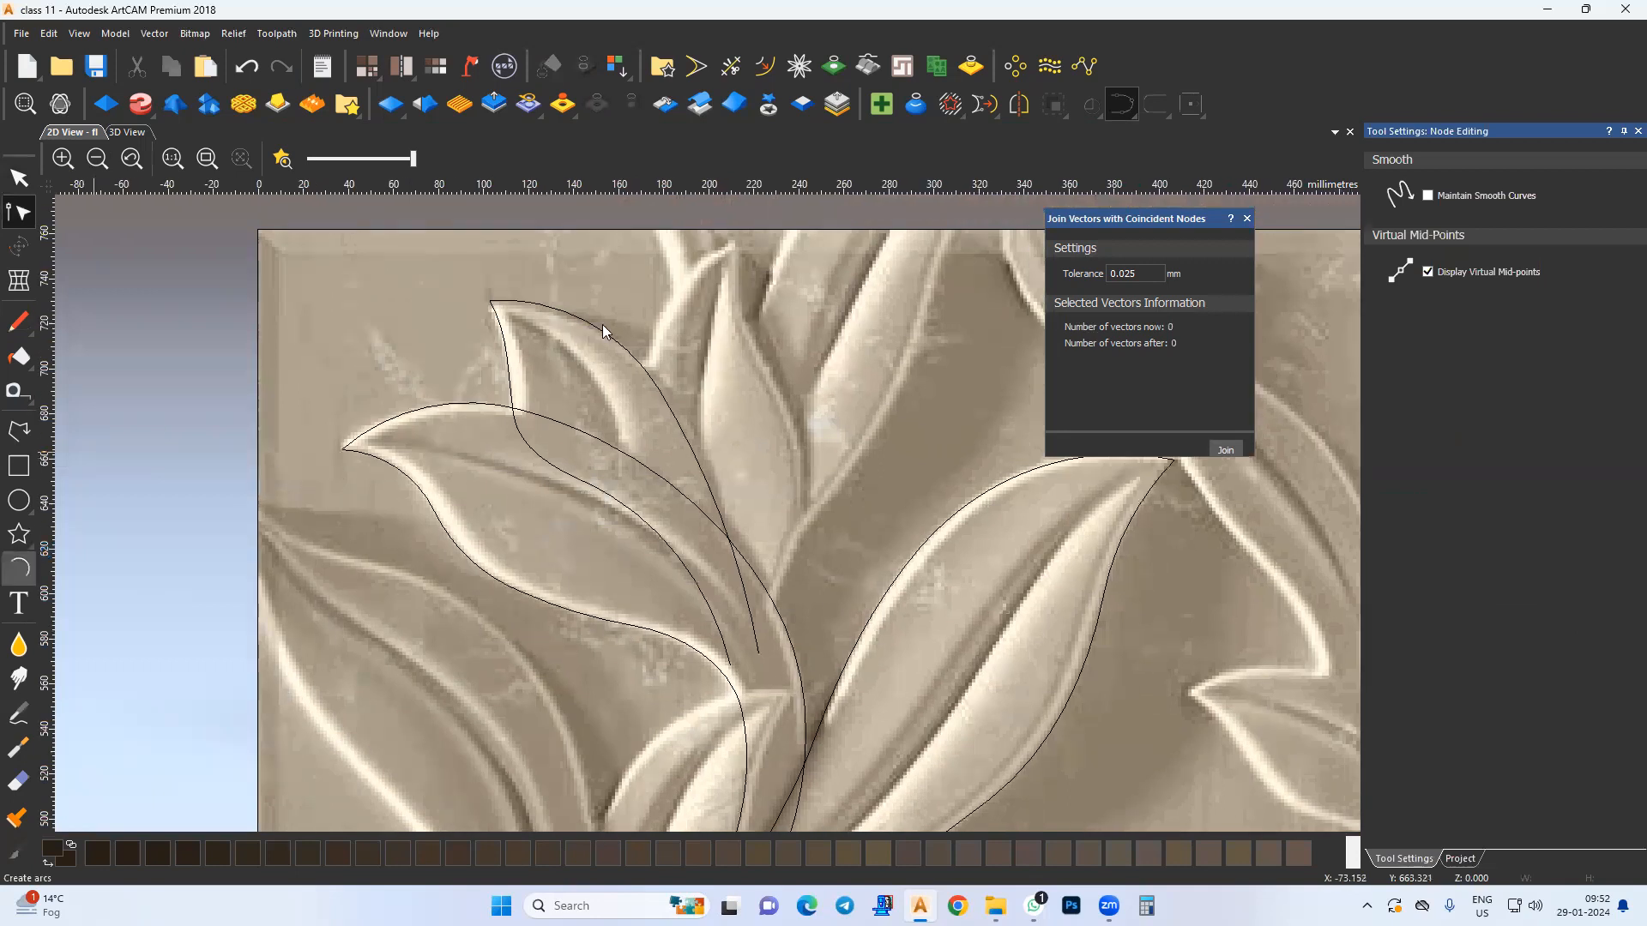
{"action": "scroll", "coordinate": [673, 330], "scroll_direction": "up", "scroll_amount": 3}
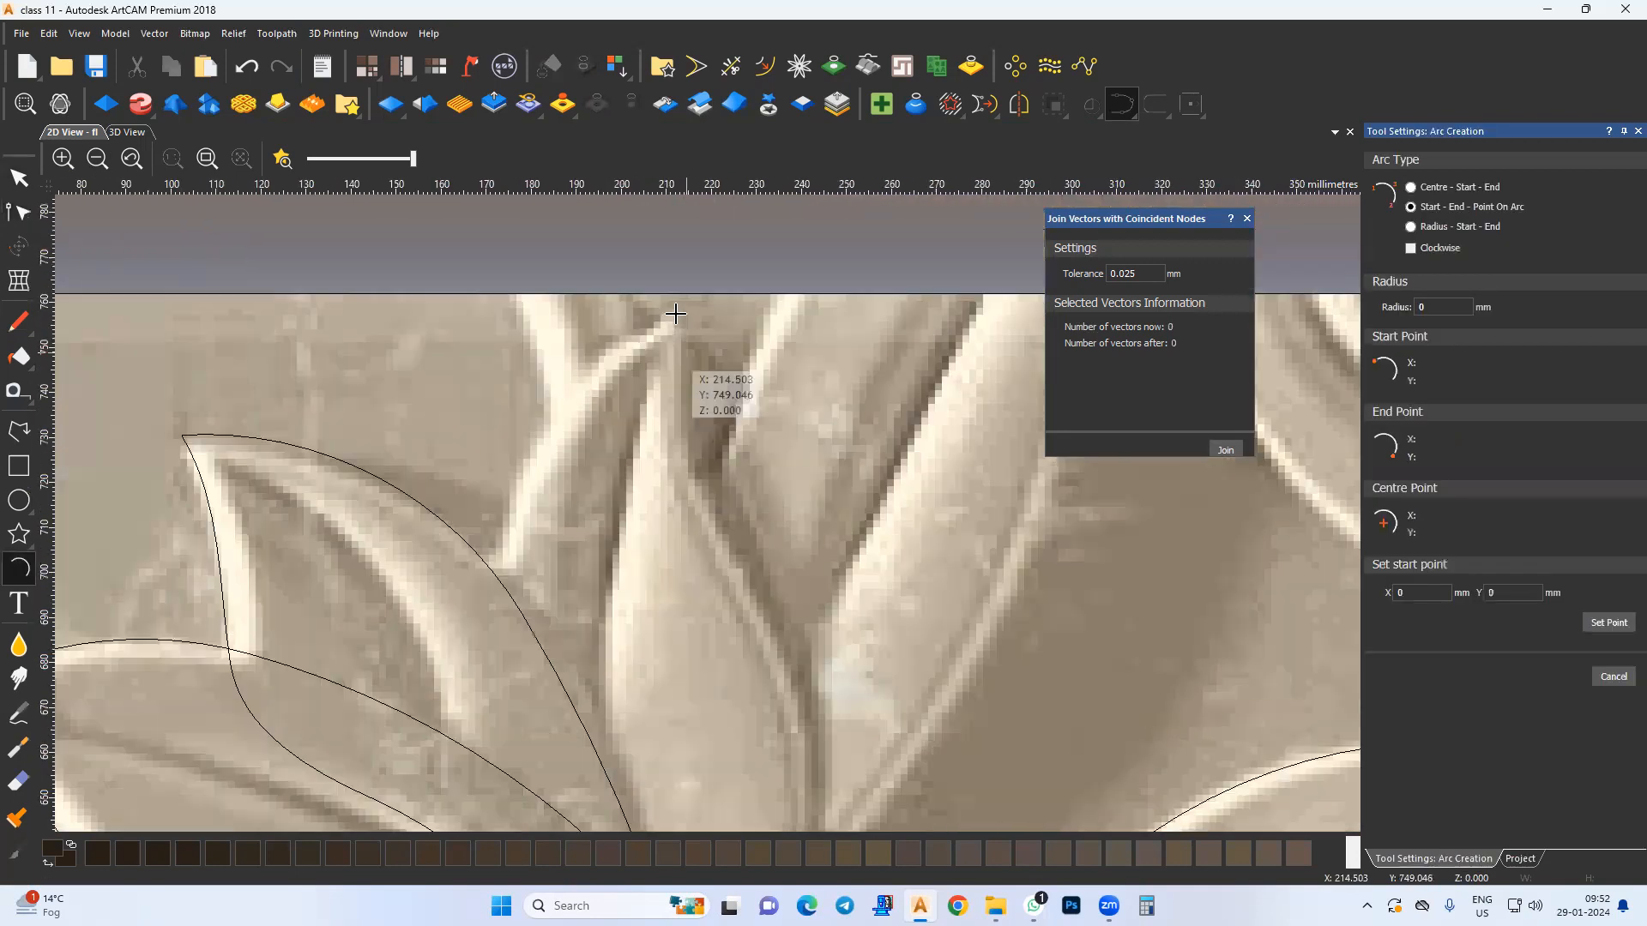
{"action": "left_click", "coordinate": [676, 314]}
{"action": "left_click", "coordinate": [739, 563]}
{"action": "left_click", "coordinate": [687, 450]}
{"action": "left_click", "coordinate": [731, 564]}
{"action": "middle_click_drag", "start_coordinate": [755, 617], "coordinate": [759, 343]}
{"action": "left_click", "coordinate": [797, 587]}
{"action": "left_click", "coordinate": [809, 581]}
Step: Extend the upright leaf's right edge down to the stem with a third arc
{"action": "left_click", "coordinate": [799, 589]}
{"action": "middle_click_drag", "start_coordinate": [798, 623], "coordinate": [820, 441]}
{"action": "middle_click_drag", "start_coordinate": [750, 566], "coordinate": [829, 446]}
{"action": "middle_click_drag", "start_coordinate": [819, 612], "coordinate": [858, 427]}
{"action": "left_click", "coordinate": [815, 618]}
{"action": "left_click", "coordinate": [866, 391]}
{"action": "key", "text": "Escape"}
Step: Join the upright leaf's three right-edge arcs into one vector and smooth its inner nodes
{"action": "scroll", "coordinate": [787, 359], "scroll_direction": "down", "scroll_amount": 1}
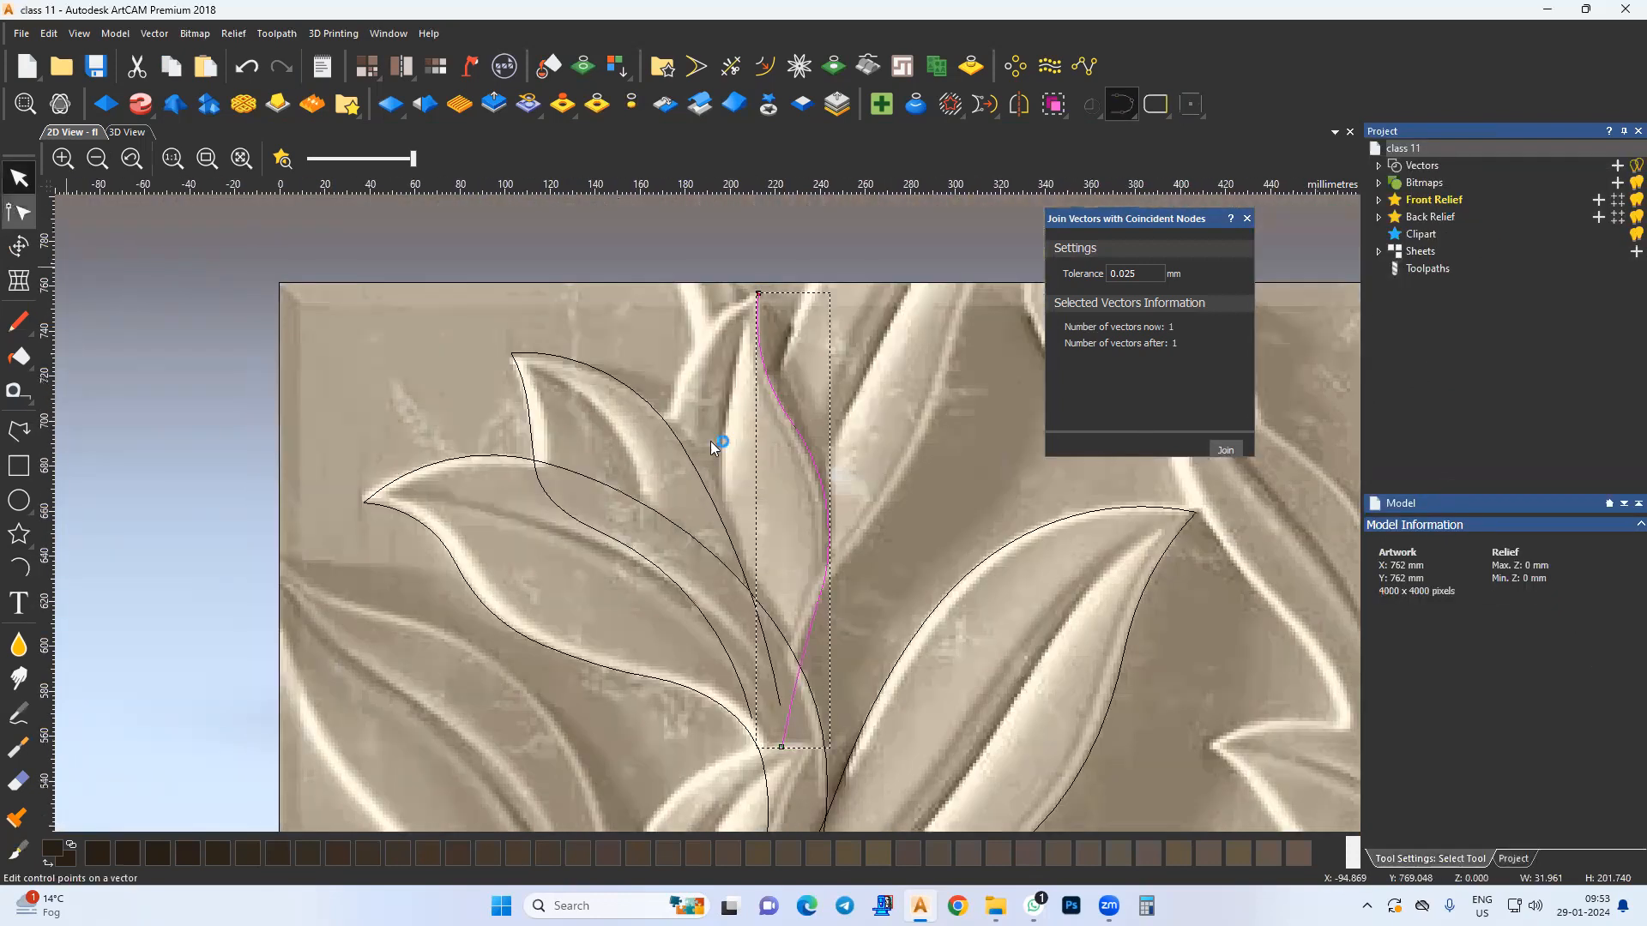
{"action": "left_click", "coordinate": [690, 480]}
{"action": "middle_click_drag", "start_coordinate": [634, 435], "coordinate": [650, 461]}
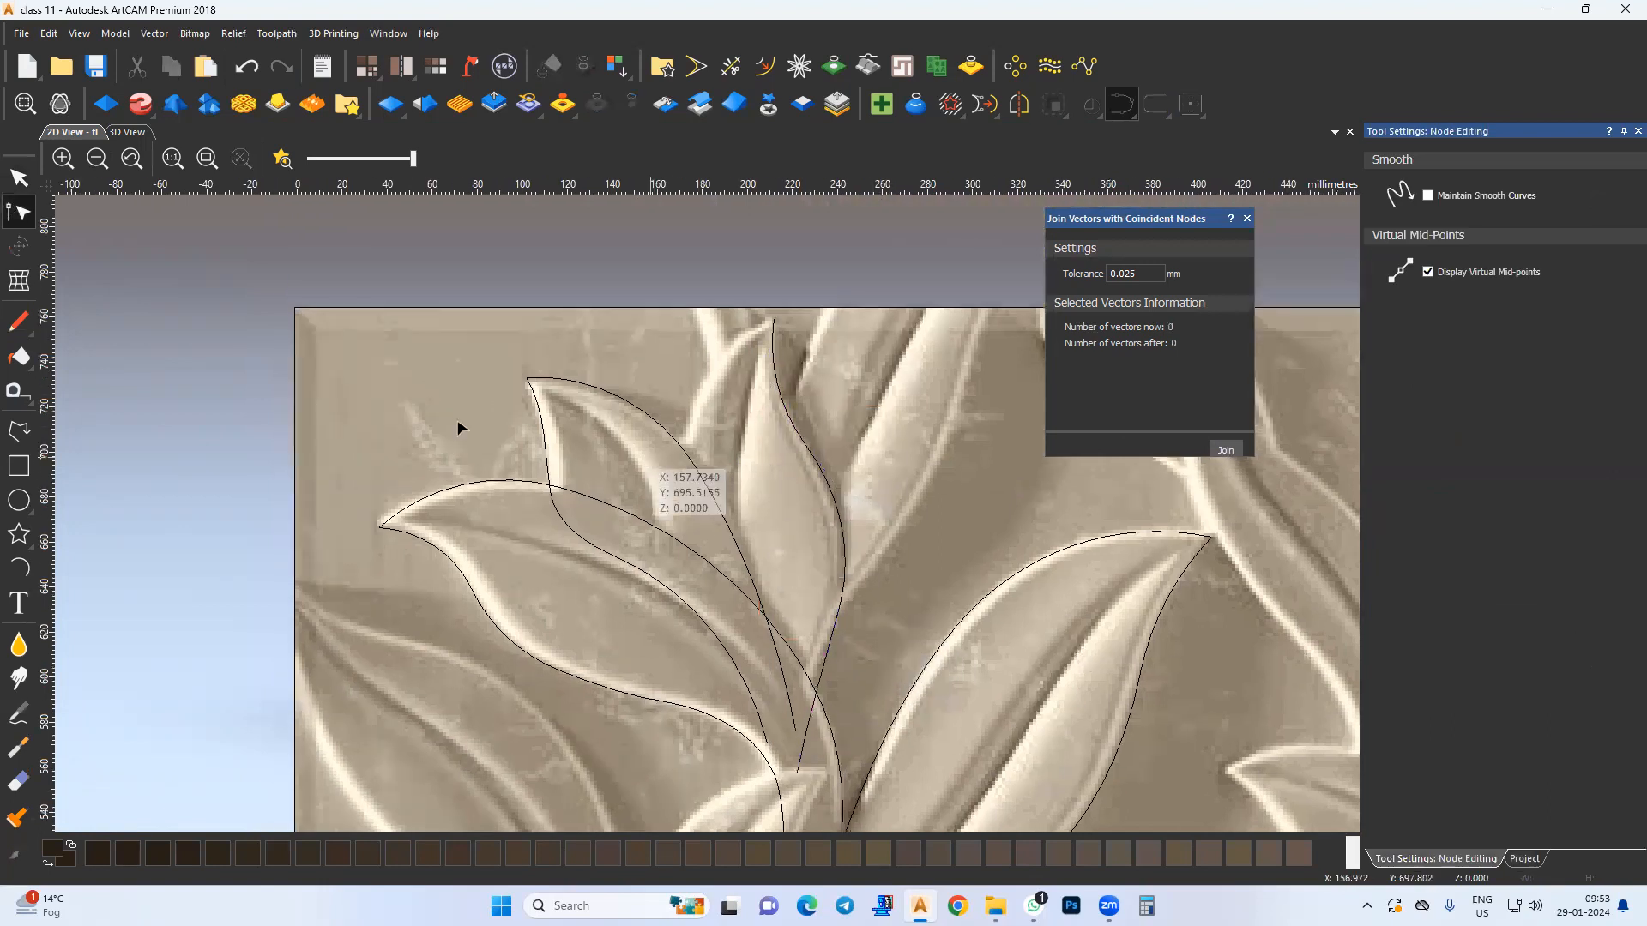
Step: Draw an arc along the upright leaf's left edge from its tip, with a radius of about 67 mm
{"action": "scroll", "coordinate": [761, 331], "scroll_direction": "up", "scroll_amount": 2}
{"action": "left_click", "coordinate": [771, 316]}
{"action": "left_click", "coordinate": [608, 645]}
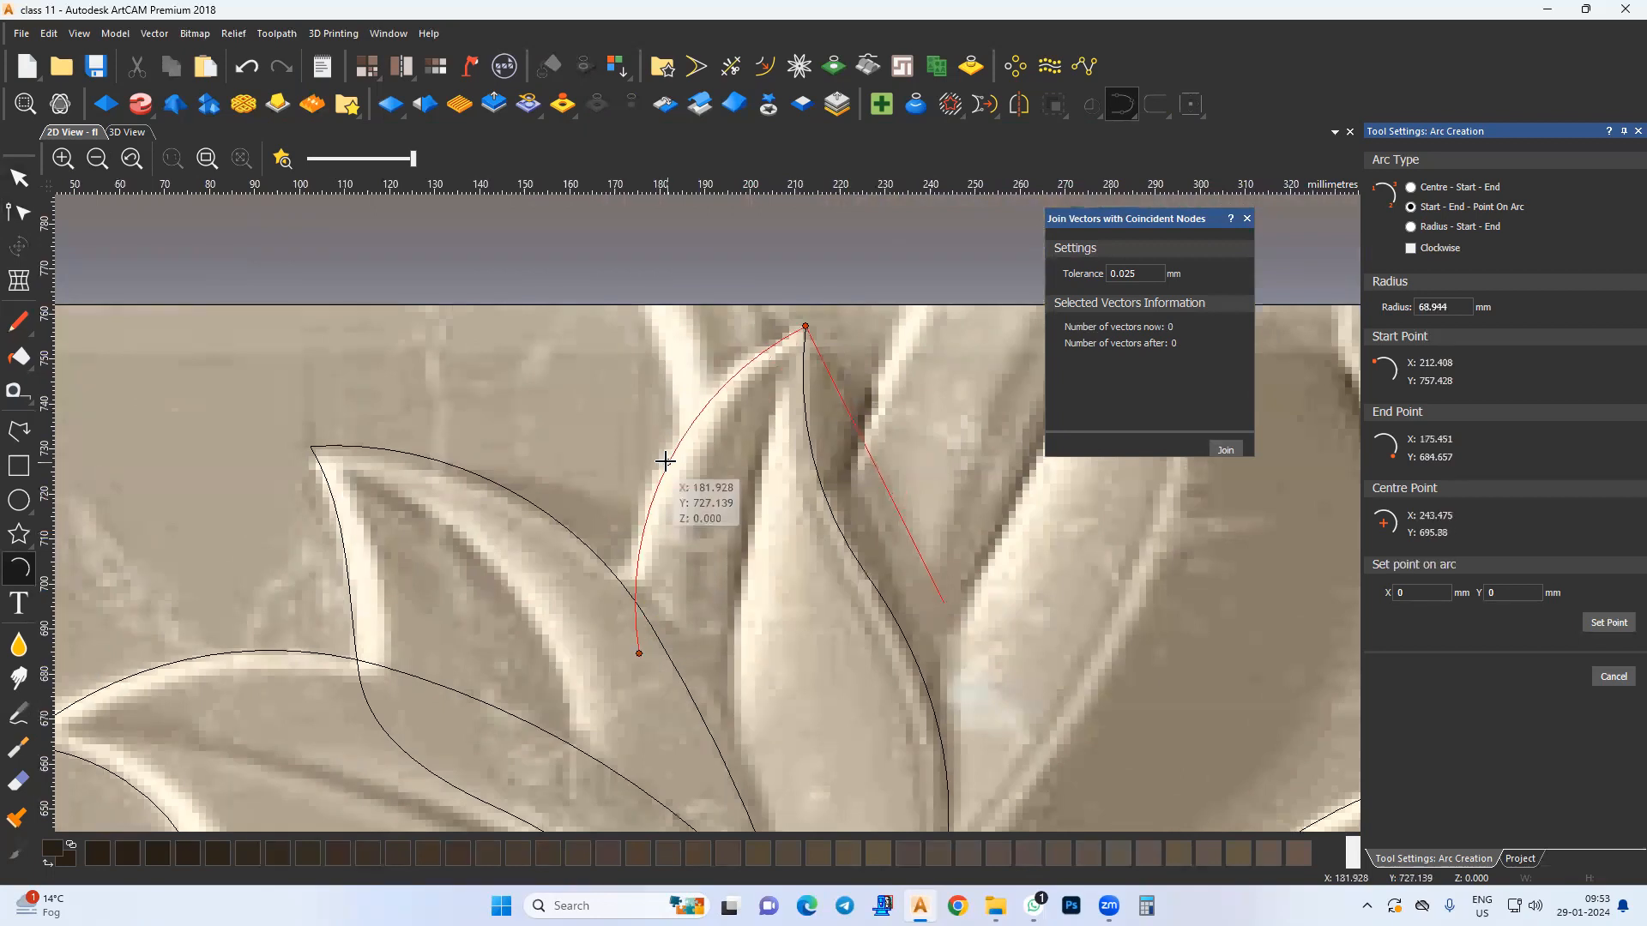
{"action": "left_click", "coordinate": [664, 460]}
{"action": "scroll", "coordinate": [632, 369], "scroll_direction": "down", "scroll_amount": 1}
{"action": "scroll", "coordinate": [590, 529], "scroll_direction": "up", "scroll_amount": 1}
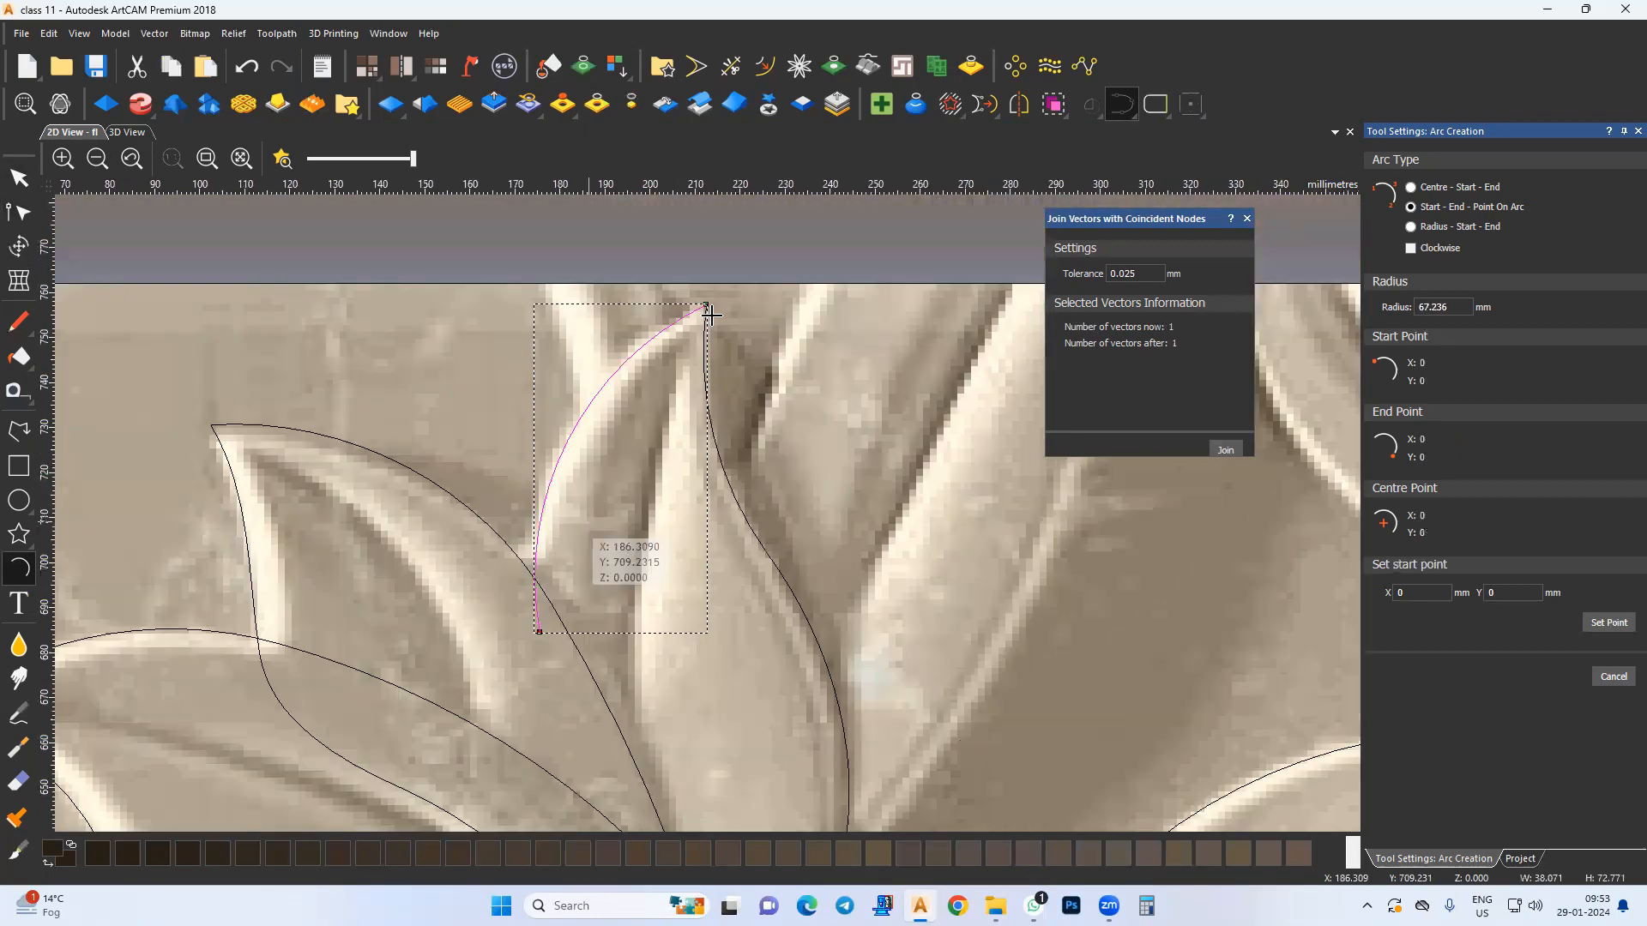
{"action": "scroll", "coordinate": [632, 423], "scroll_direction": "down", "scroll_amount": 1}
{"action": "scroll", "coordinate": [577, 558], "scroll_direction": "up", "scroll_amount": 1}
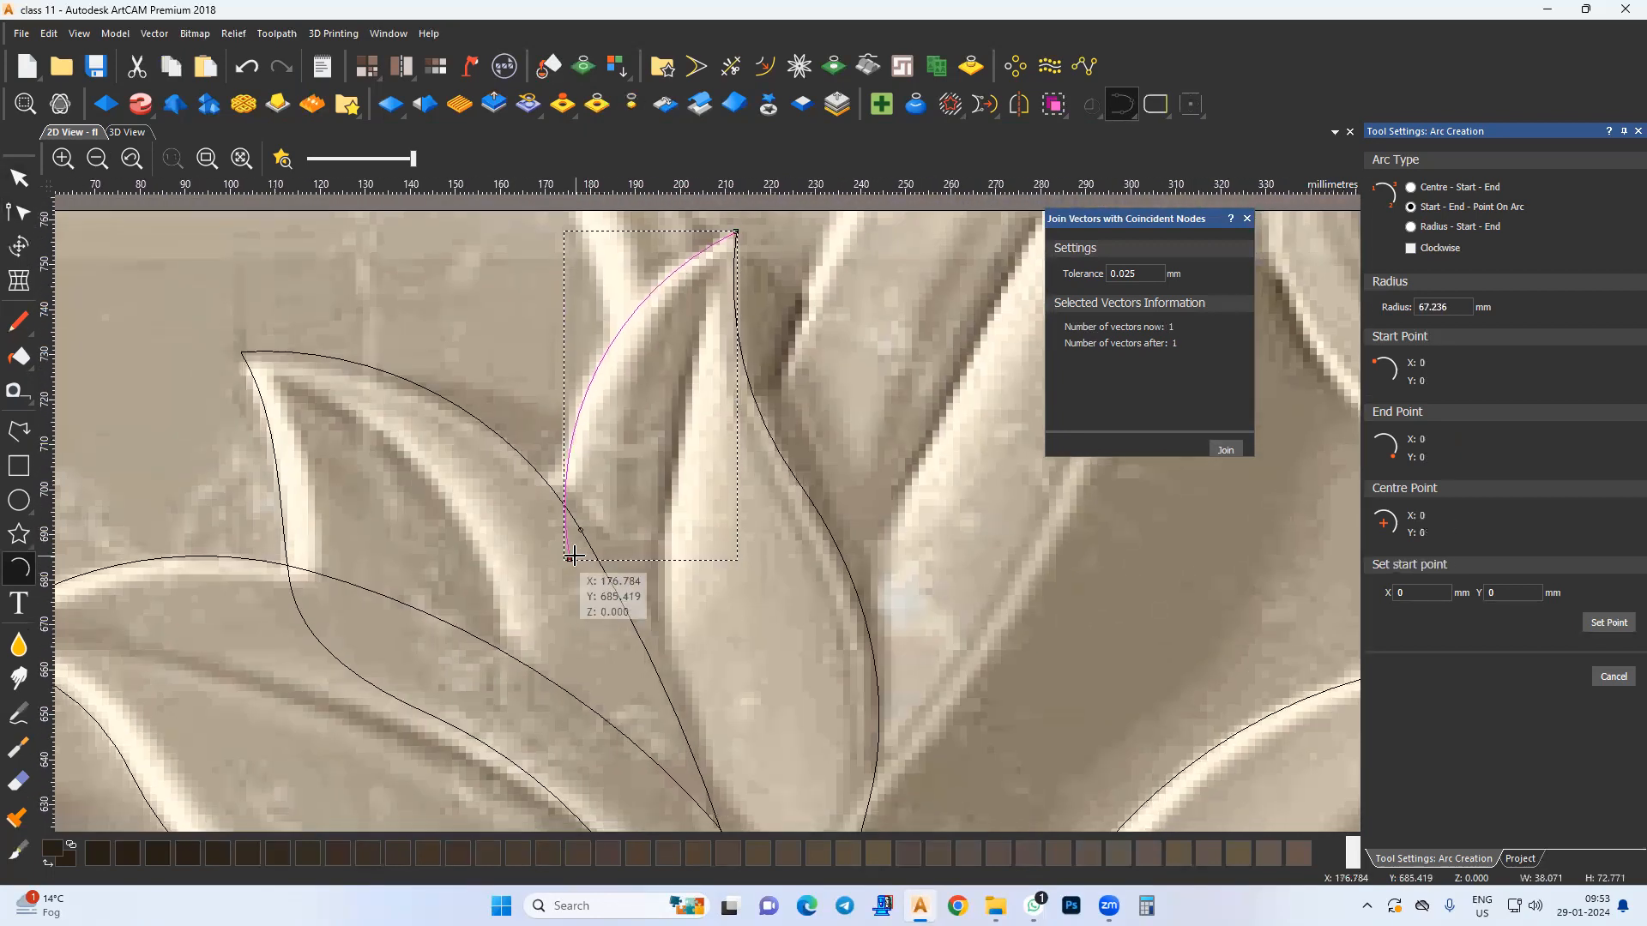
Step: Extend the upright leaf's left edge down to the stem with a second connected arc
{"action": "left_click", "coordinate": [571, 561]}
{"action": "scroll", "coordinate": [582, 580], "scroll_direction": "down", "scroll_amount": 1}
{"action": "scroll", "coordinate": [672, 657], "scroll_direction": "down", "scroll_amount": 1}
{"action": "scroll", "coordinate": [698, 644], "scroll_direction": "up", "scroll_amount": 1}
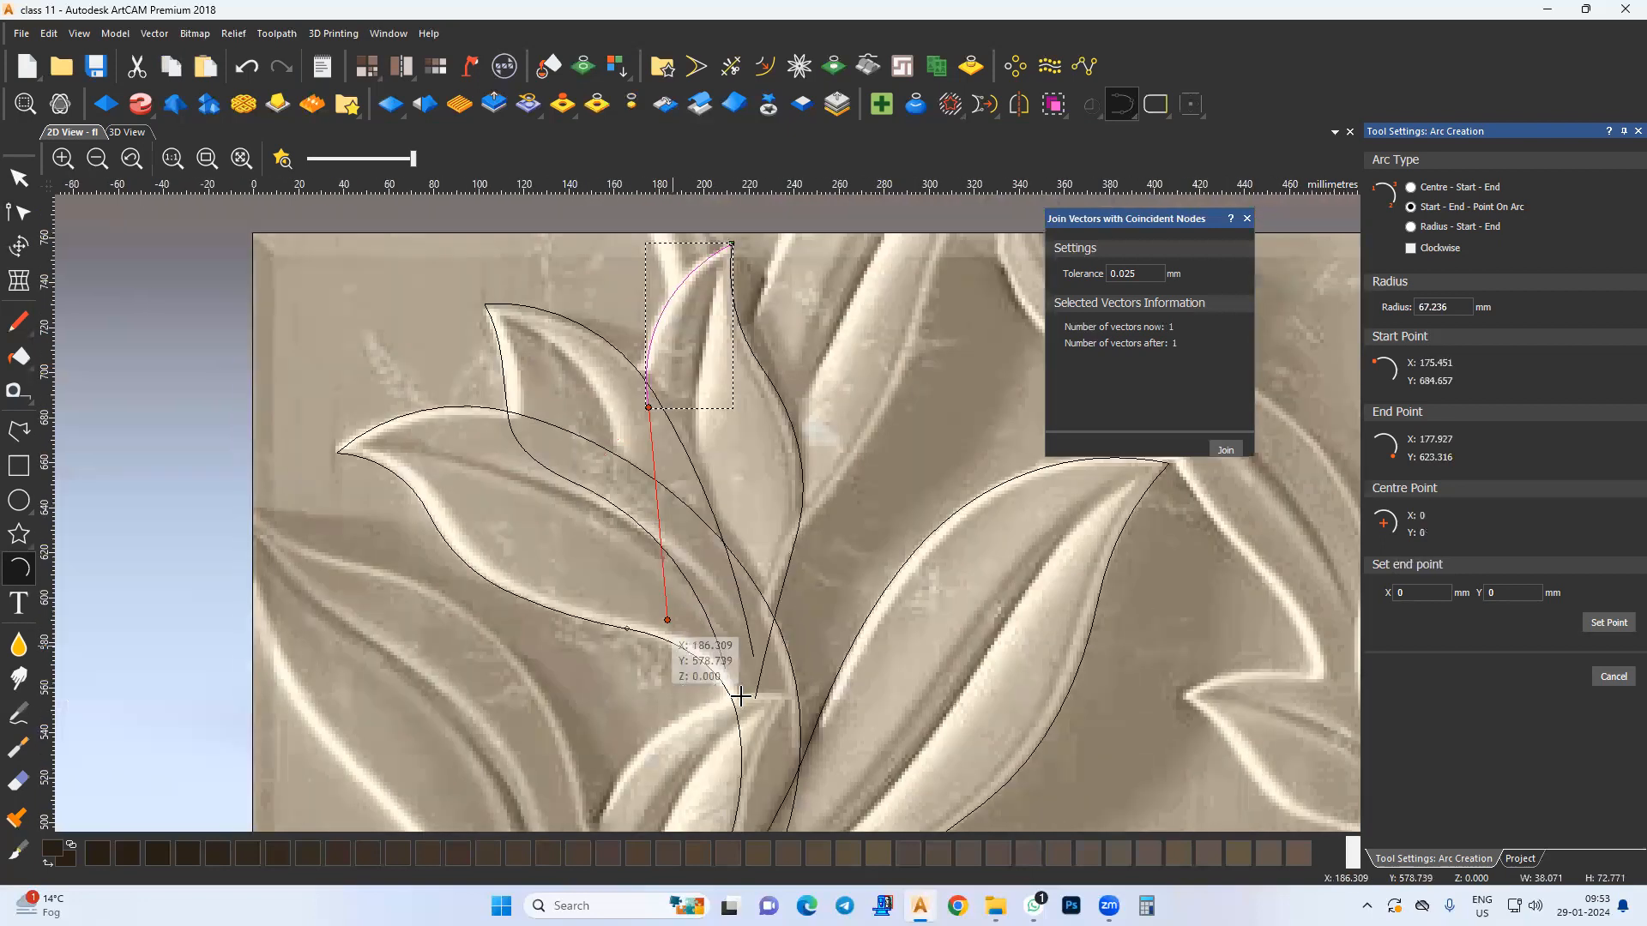
{"action": "left_click", "coordinate": [737, 694]}
{"action": "left_click", "coordinate": [709, 557]}
{"action": "key", "text": "Escape"}
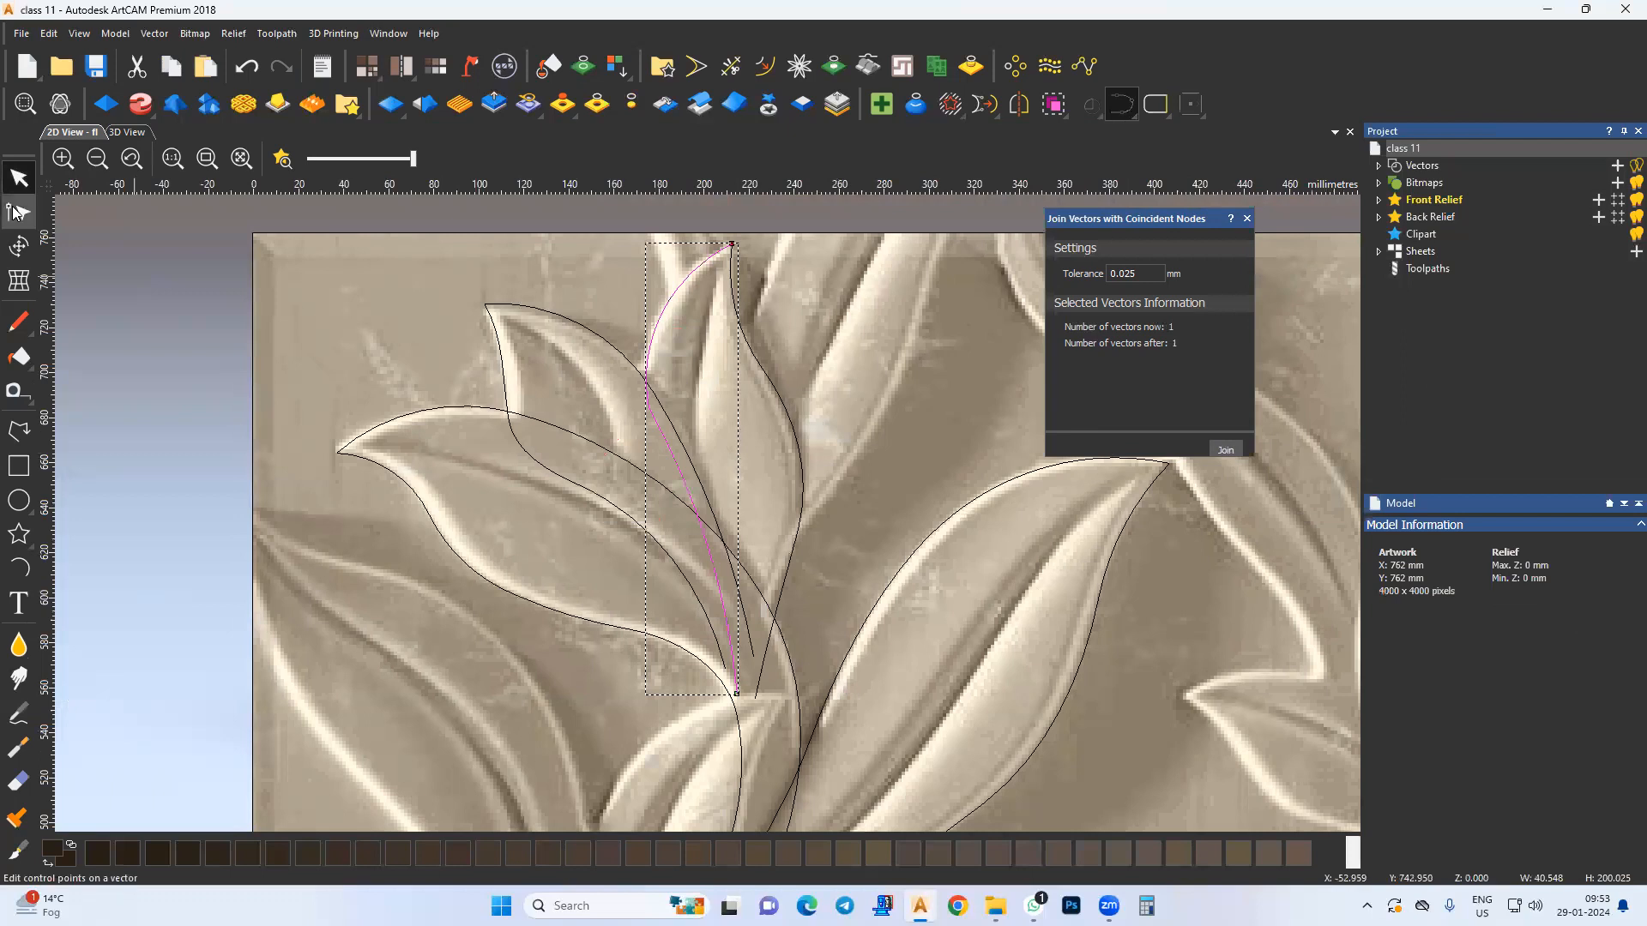
Step: Join the upright leaf's two left-edge arcs into one vector and smooth the node between them
{"action": "key", "text": "n"}
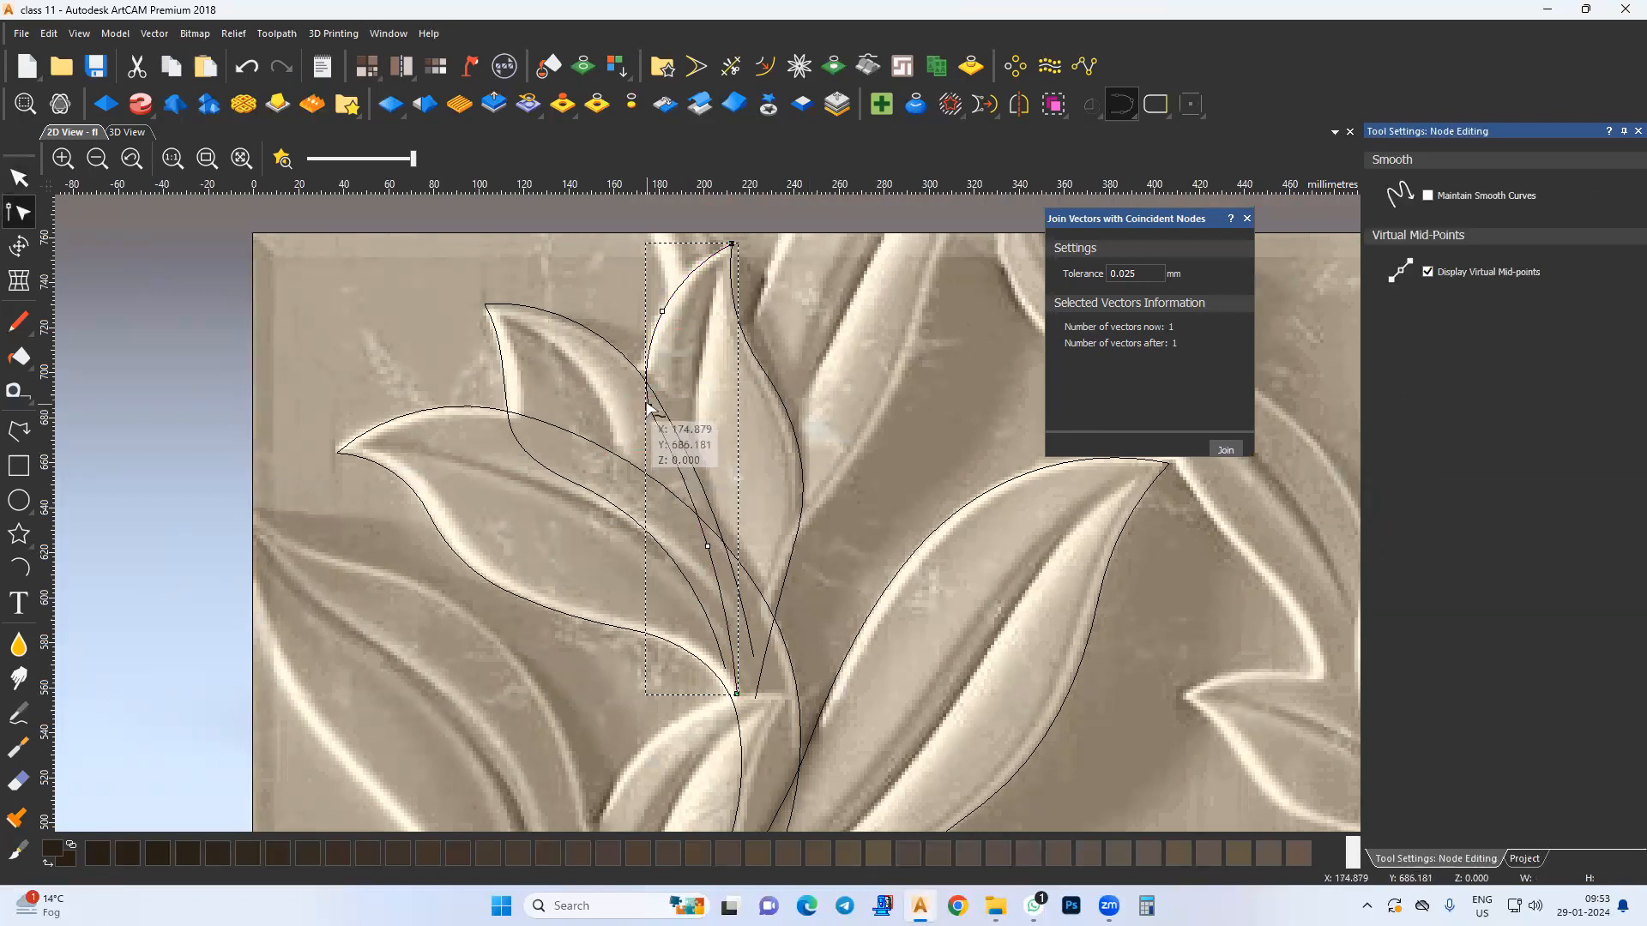
{"action": "left_click", "coordinate": [647, 404]}
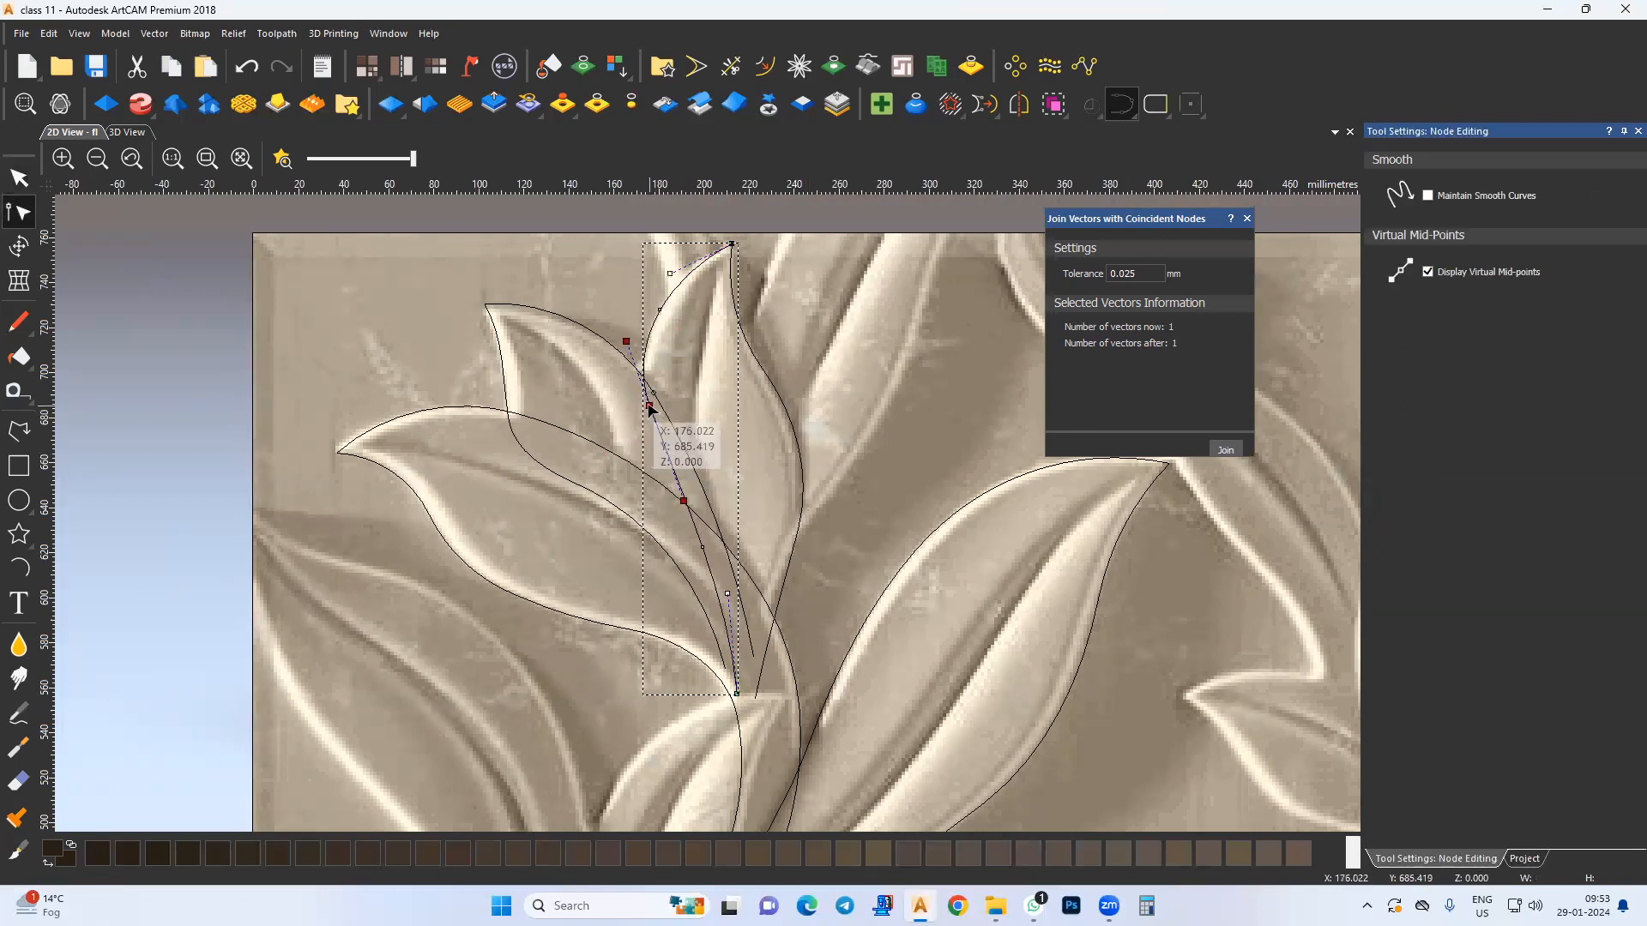
{"action": "left_click", "coordinate": [596, 421]}
Step: Trace the right edge of the leaf to the right of the upright leaf with two connected arcs from above the artwork to the stem
{"action": "middle_click_drag", "start_coordinate": [683, 433], "coordinate": [550, 501]}
{"action": "left_click", "coordinate": [11, 567]}
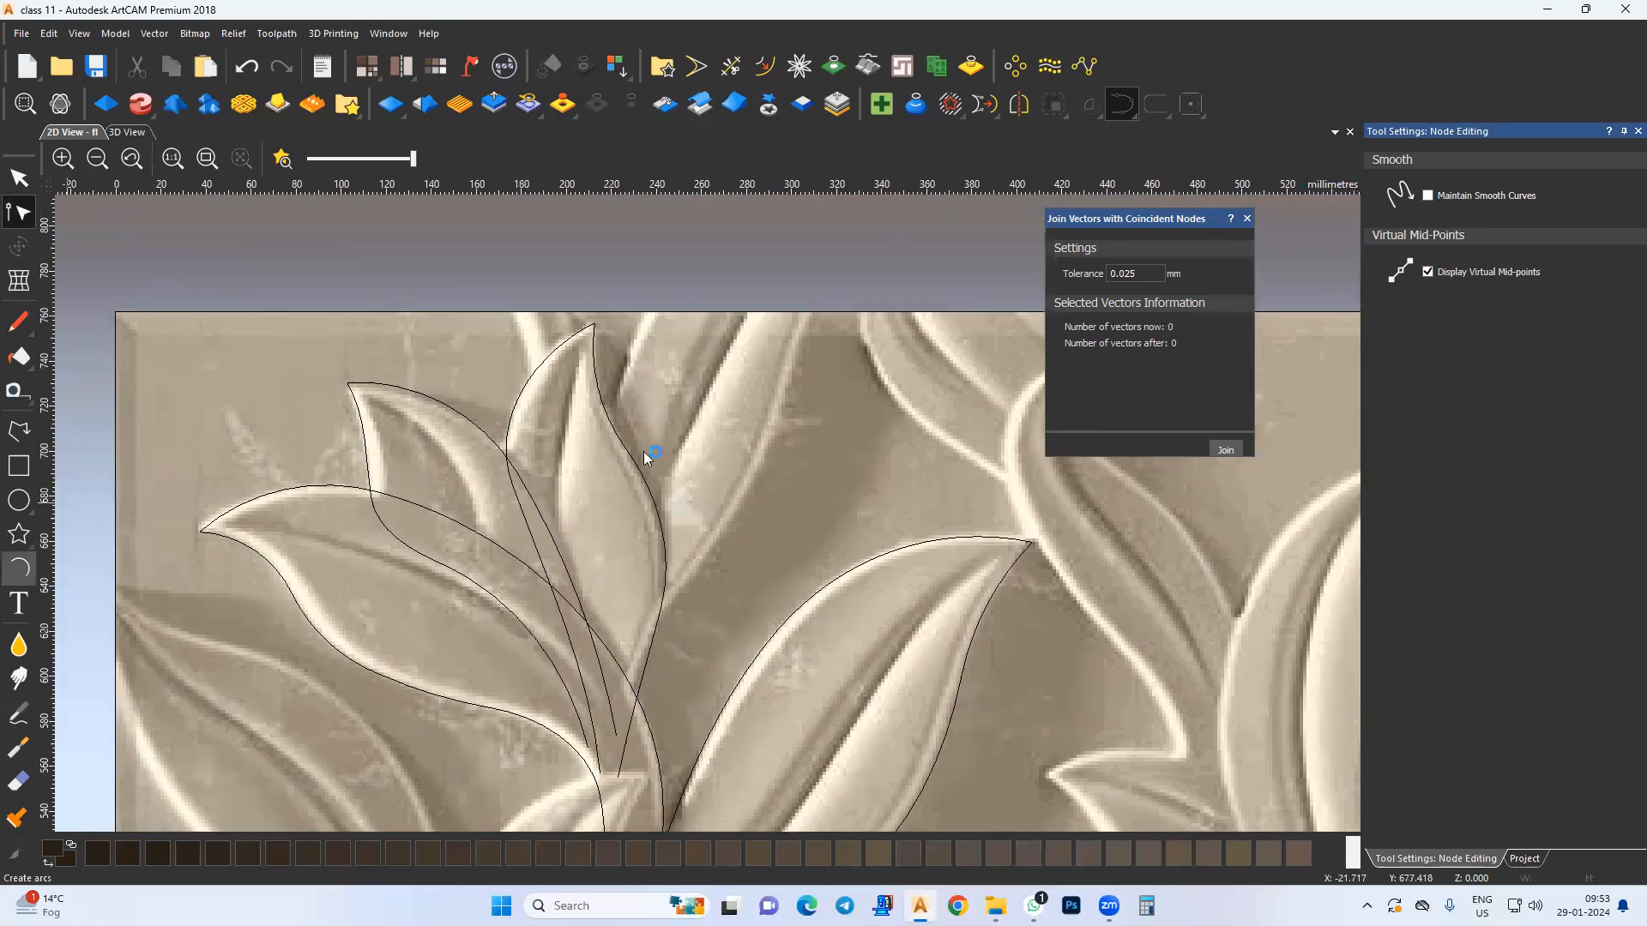
{"action": "middle_click_drag", "start_coordinate": [882, 379], "coordinate": [802, 420]}
{"action": "left_click", "coordinate": [754, 324]}
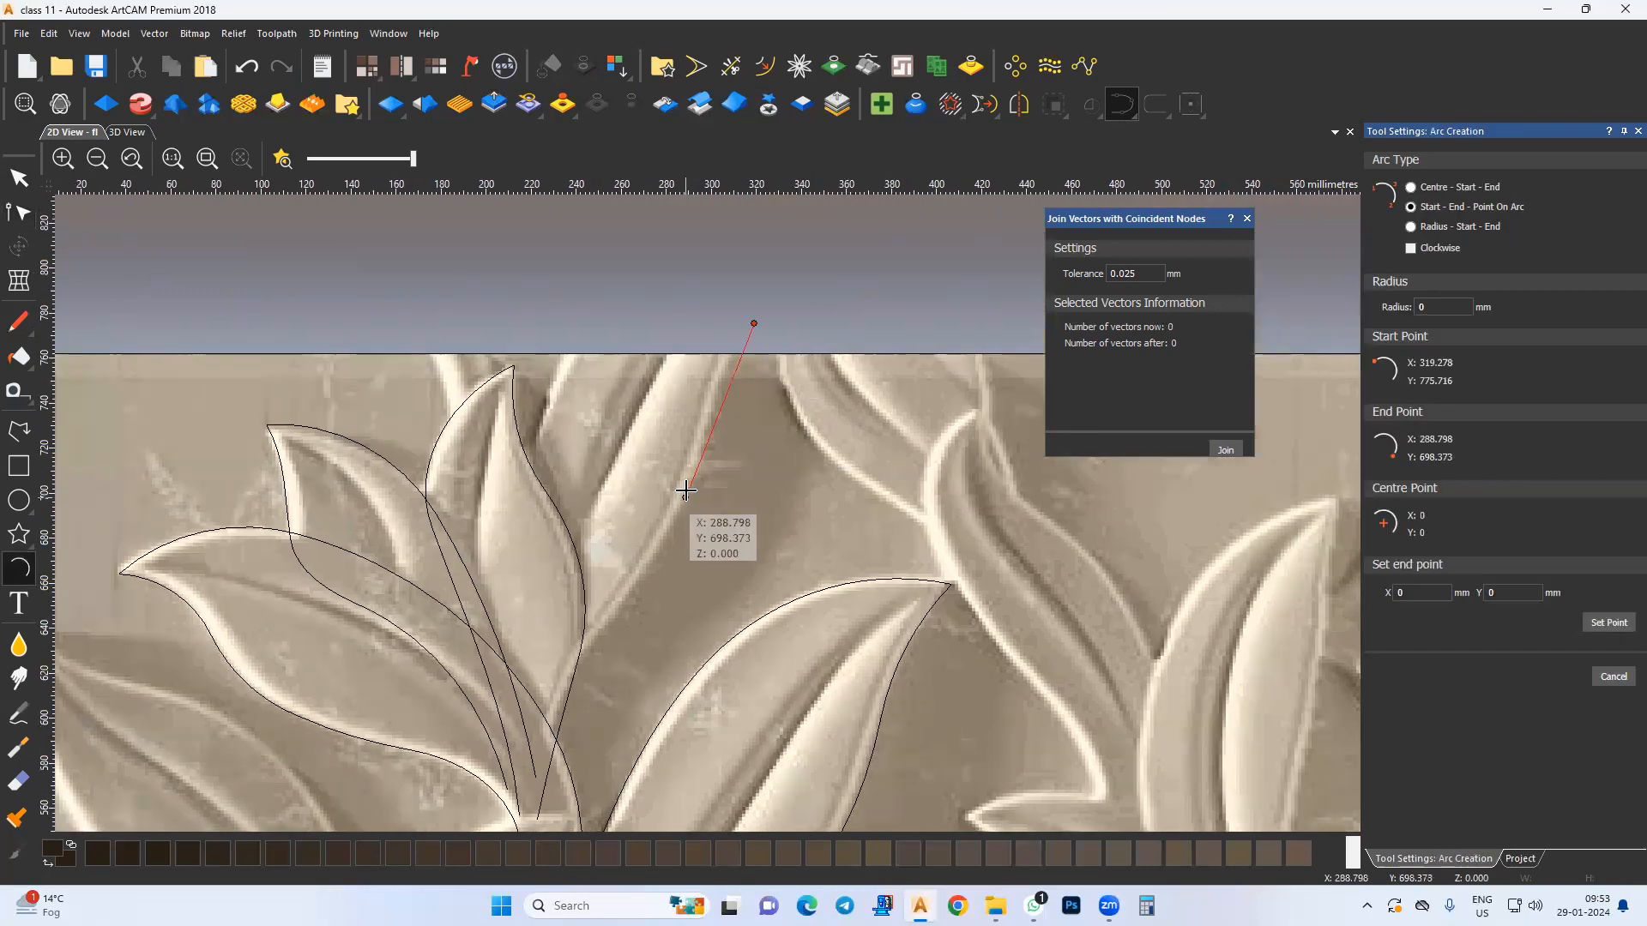
{"action": "left_click", "coordinate": [689, 476]}
{"action": "left_click", "coordinate": [723, 375]}
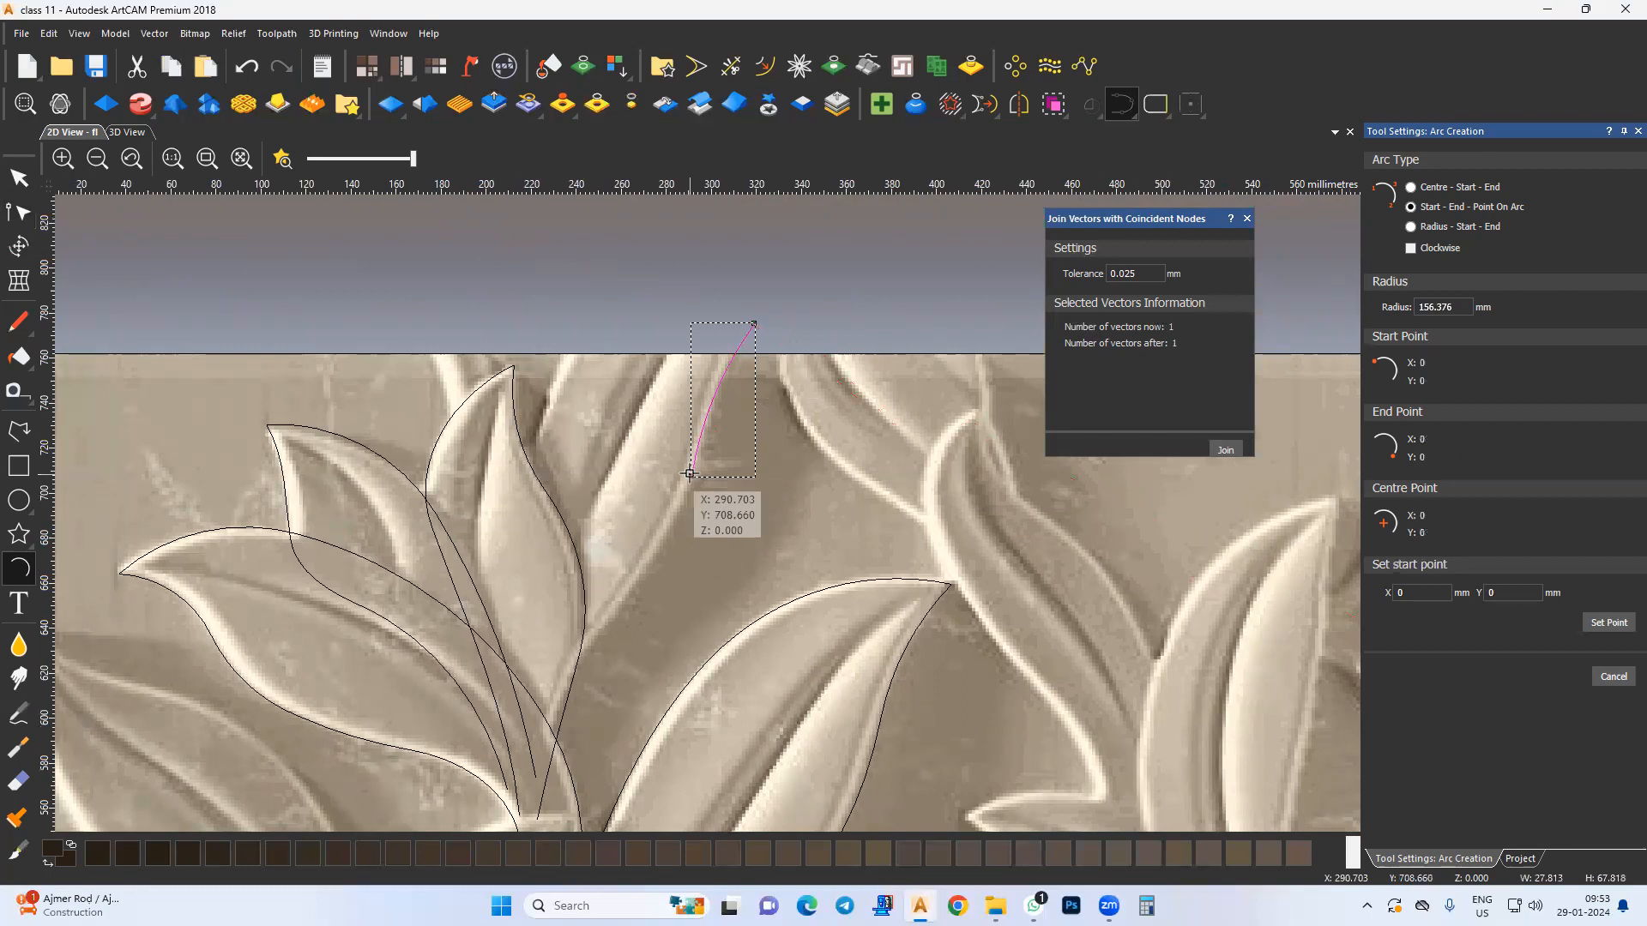
{"action": "left_click", "coordinate": [691, 475]}
{"action": "middle_click_drag", "start_coordinate": [603, 641], "coordinate": [652, 560]}
{"action": "left_click", "coordinate": [556, 633]}
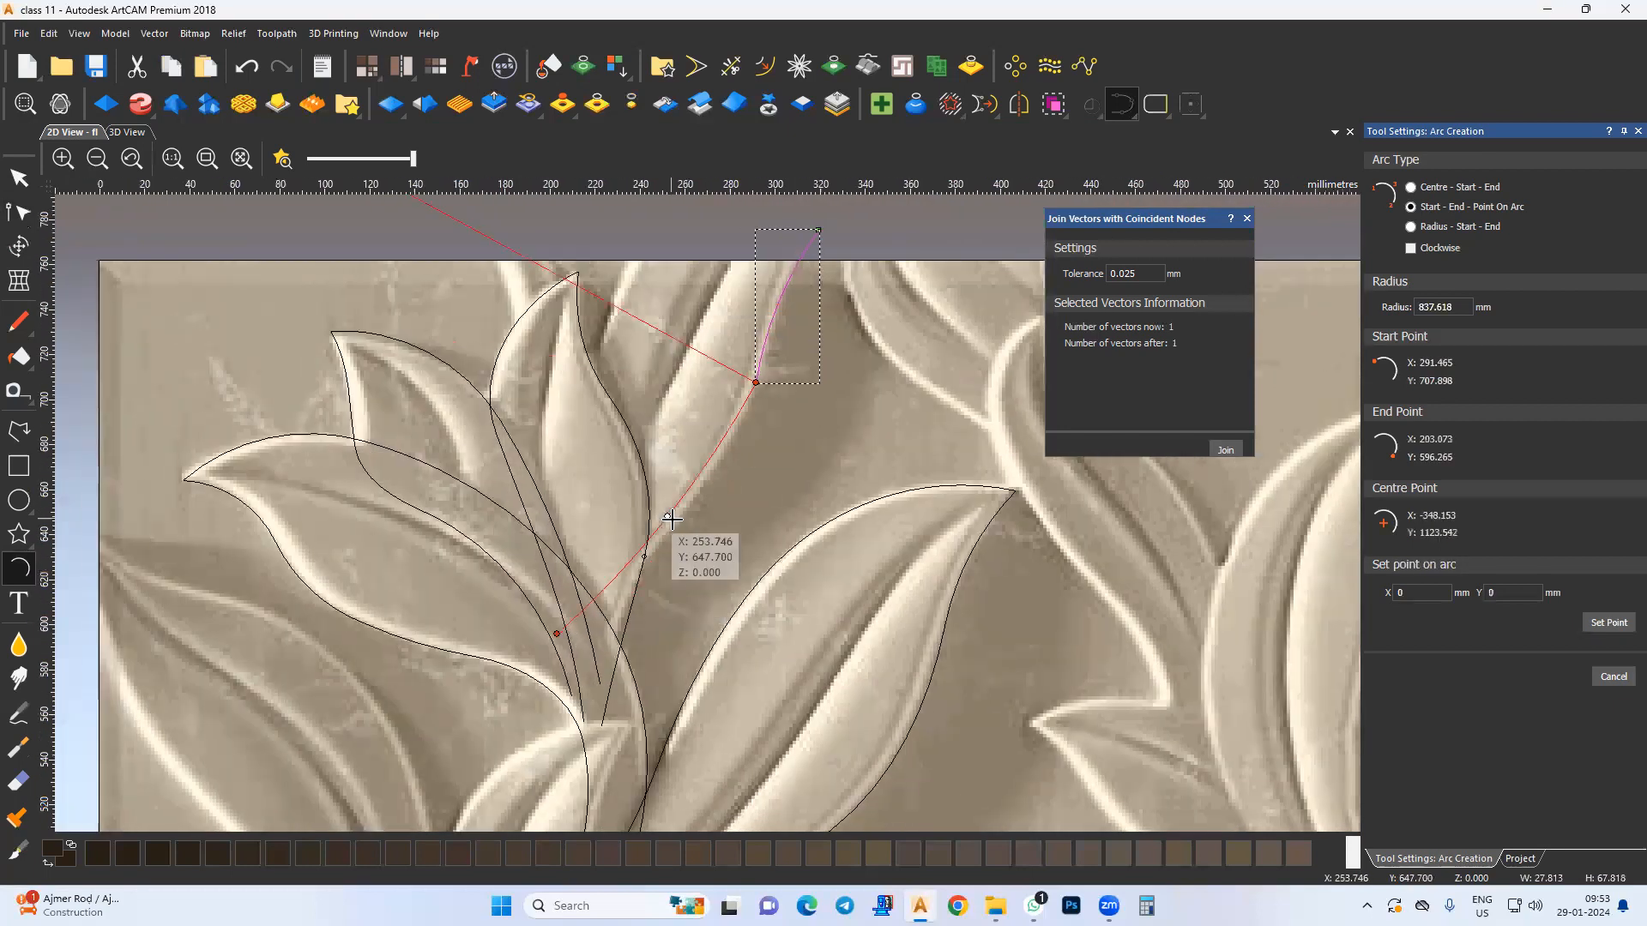
{"action": "left_click", "coordinate": [679, 526]}
{"action": "key", "text": "Escape"}
Step: Join that leaf's two right-edge arcs into one vector and smooth the node between them
{"action": "left_click_drag", "start_coordinate": [829, 331], "coordinate": [735, 415]}
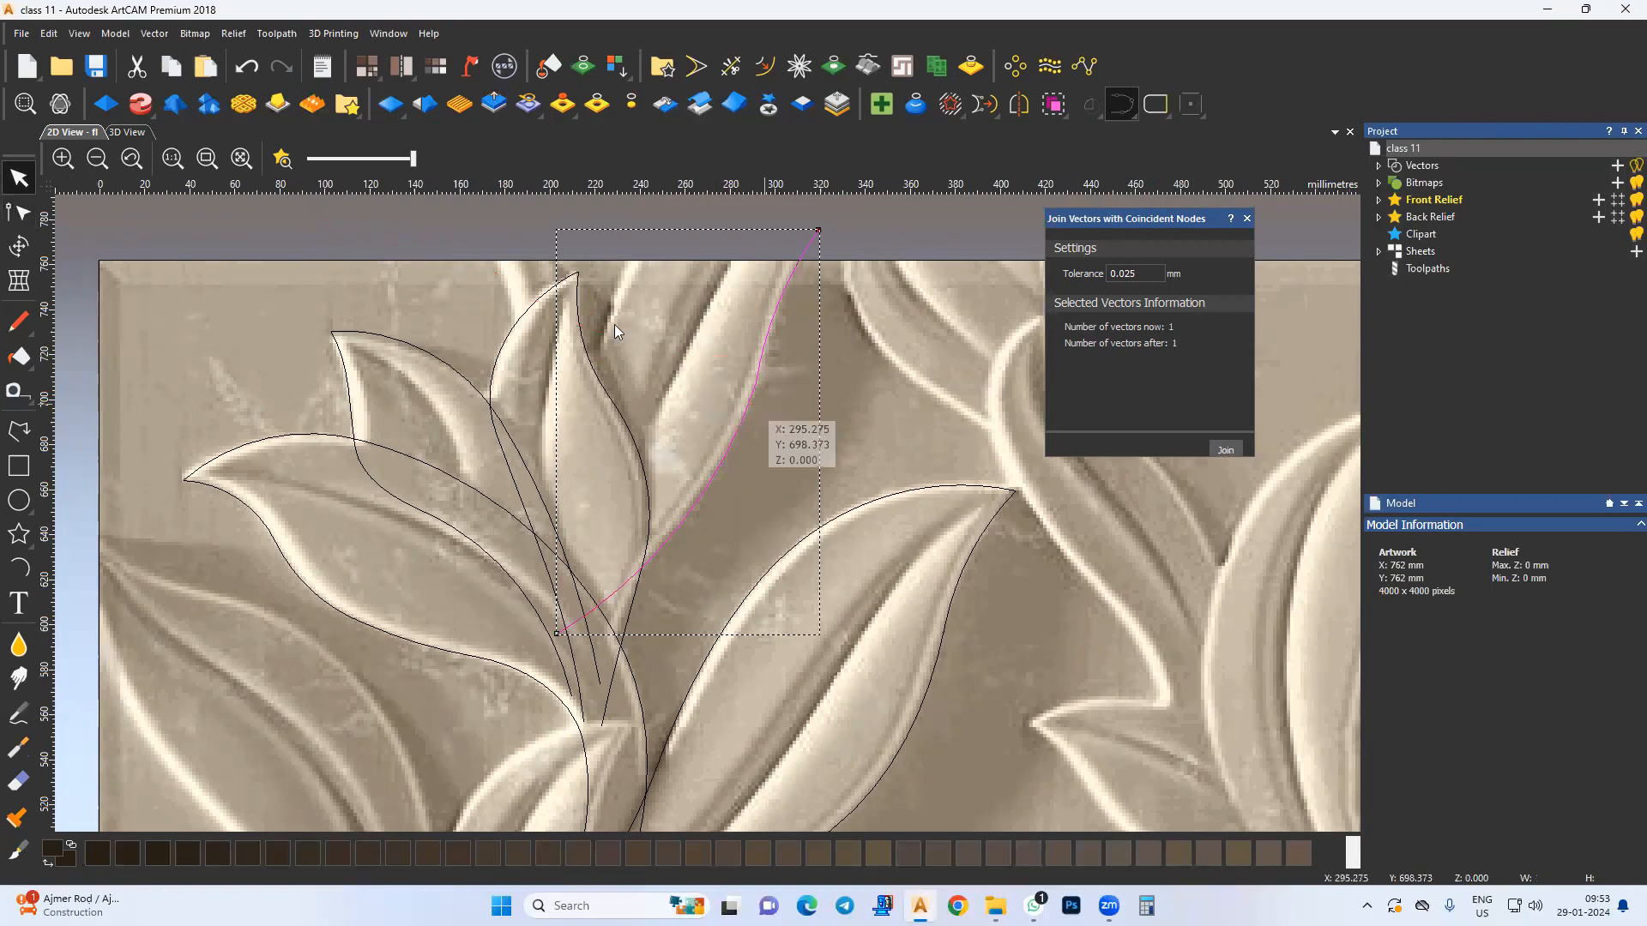
{"action": "left_click", "coordinate": [19, 214]}
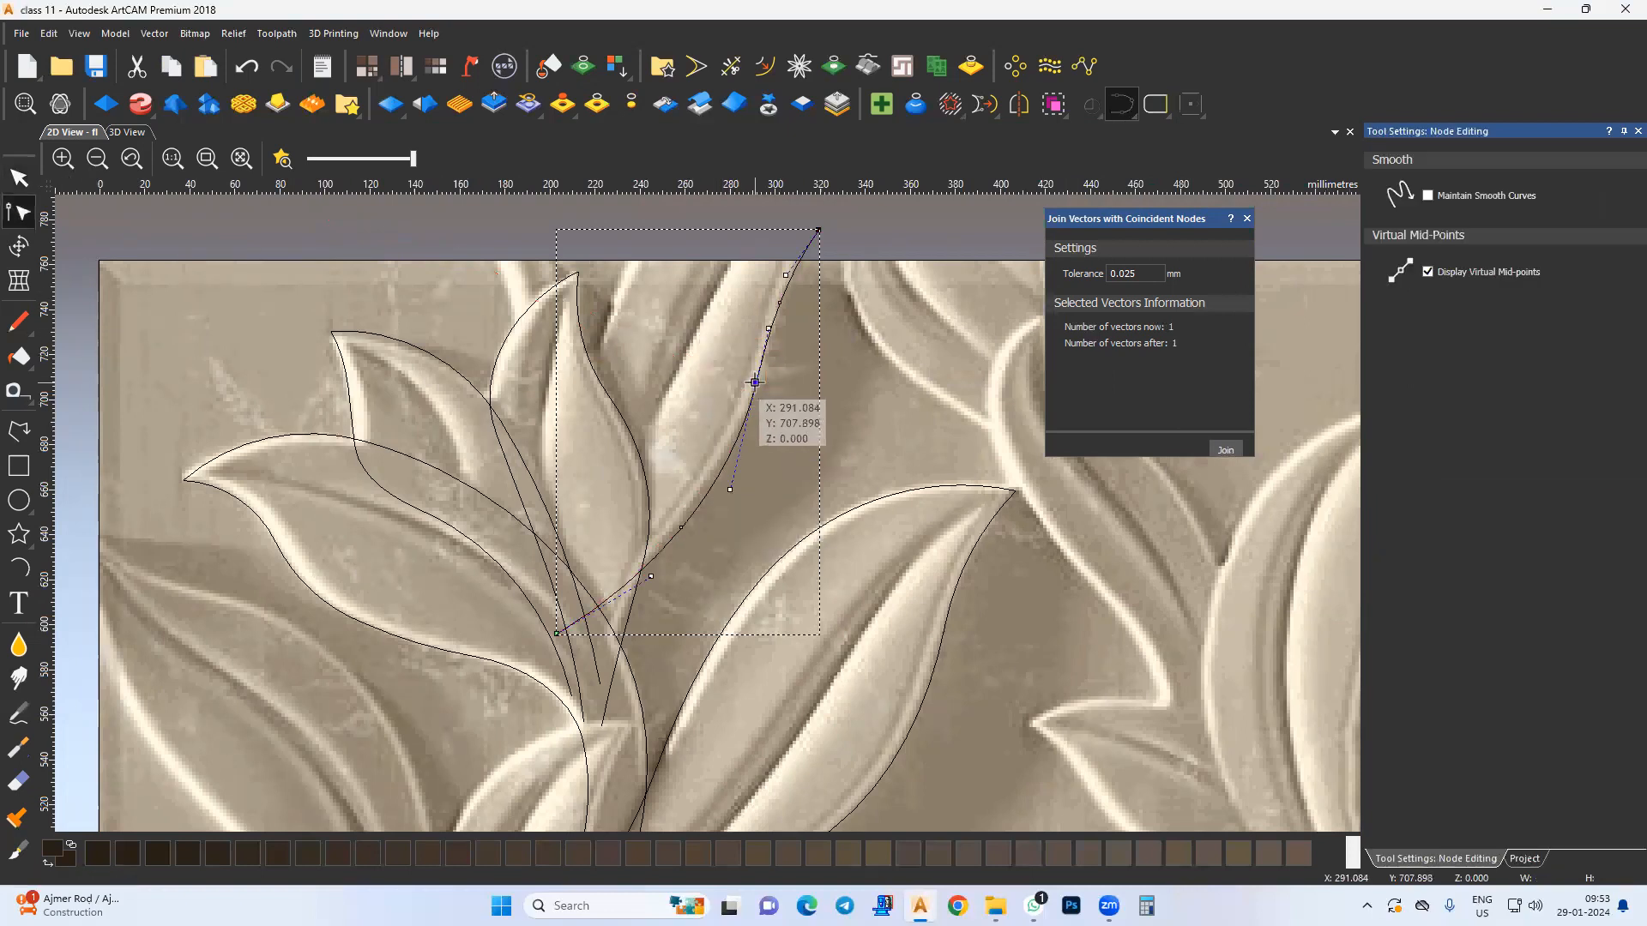
{"action": "middle_click_drag", "start_coordinate": [635, 383], "coordinate": [658, 417]}
Step: Trace the same leaf's left edge with two connected arcs from above the artwork's upper edge down to the stem
{"action": "middle_click_drag", "start_coordinate": [794, 340], "coordinate": [790, 358]}
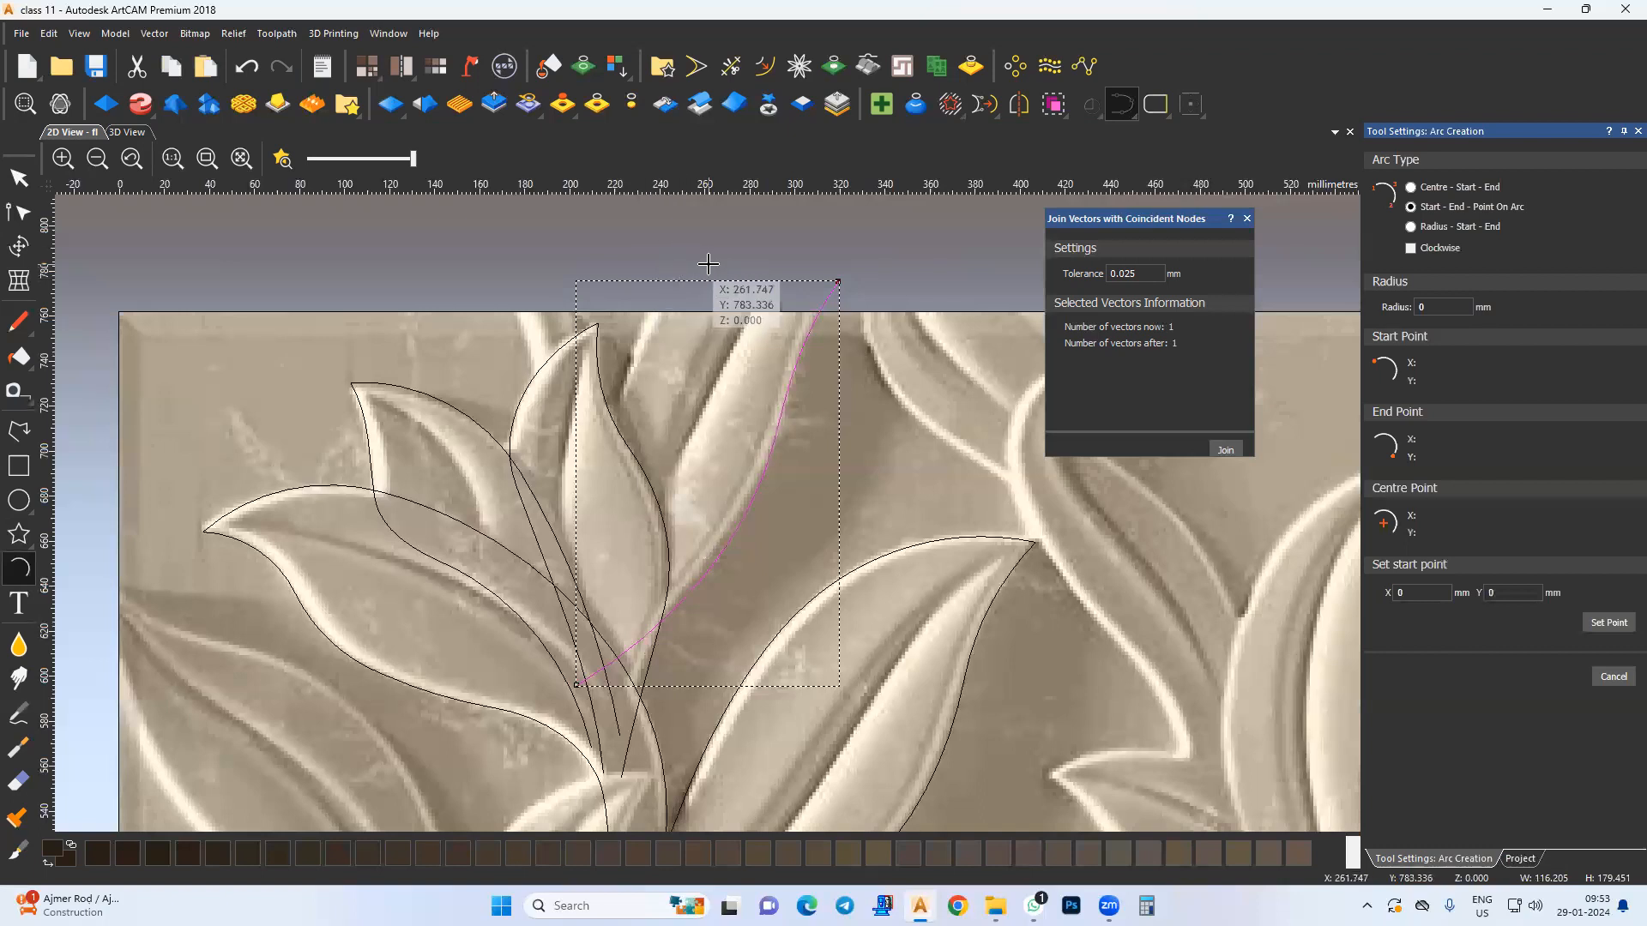
{"action": "left_click", "coordinate": [730, 243]}
{"action": "middle_click_drag", "start_coordinate": [730, 244], "coordinate": [746, 248]}
{"action": "left_click", "coordinate": [628, 478]}
{"action": "left_click", "coordinate": [654, 335]}
{"action": "left_click", "coordinate": [625, 559]}
{"action": "middle_click_drag", "start_coordinate": [625, 558], "coordinate": [676, 502]}
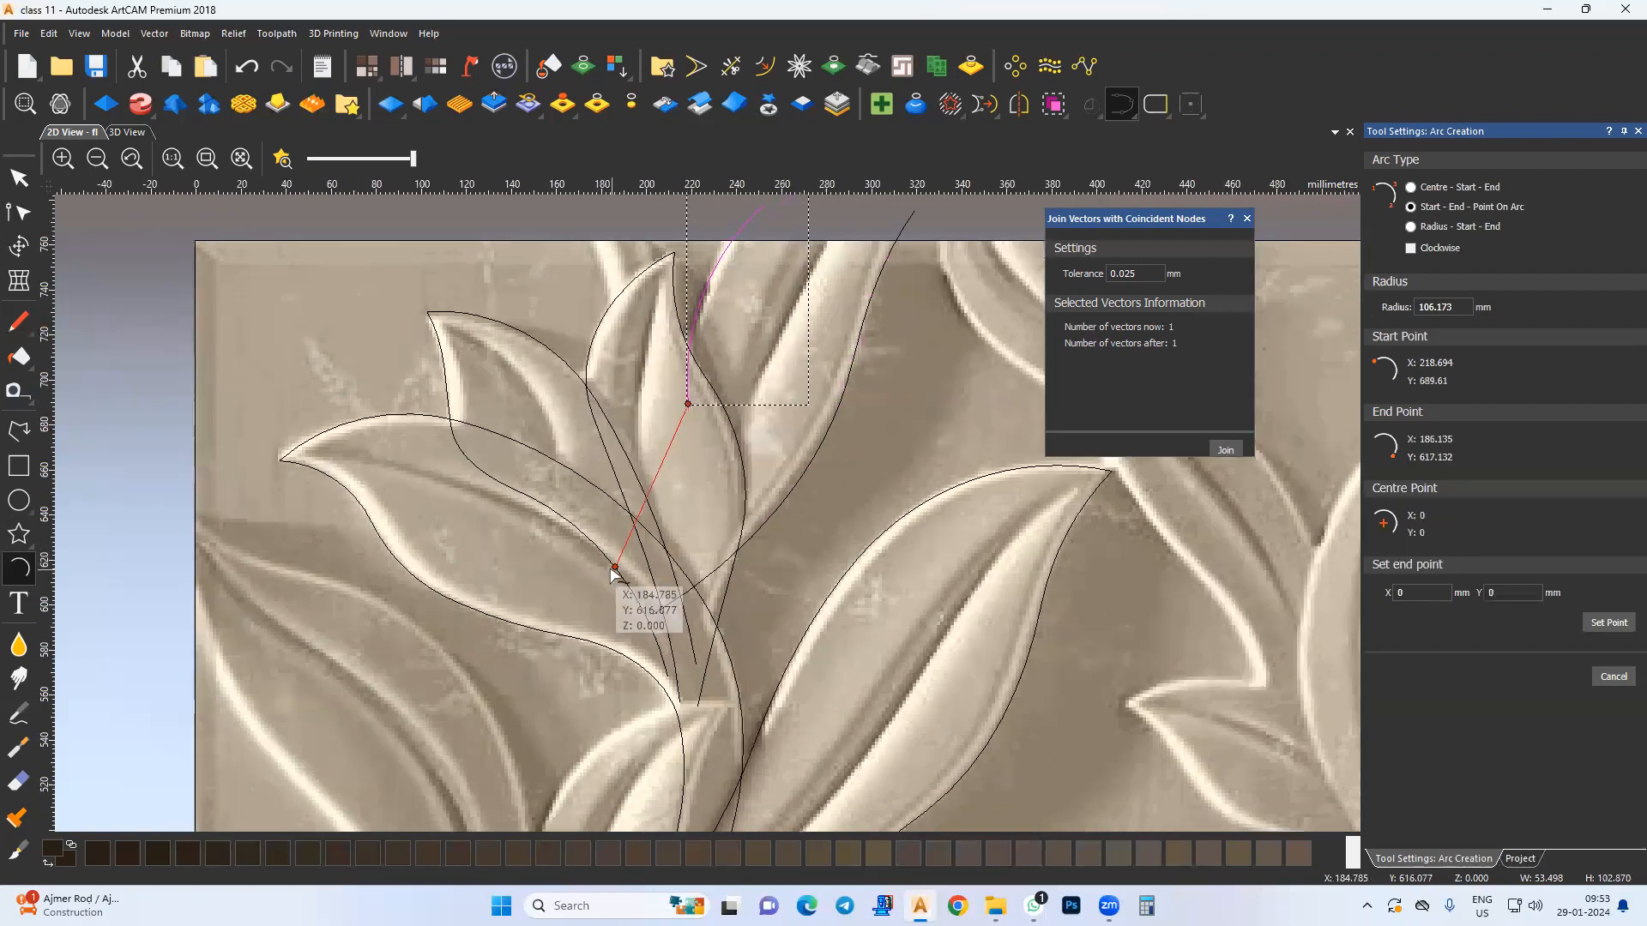
{"action": "left_click", "coordinate": [680, 437]}
{"action": "key", "text": "Escape"}
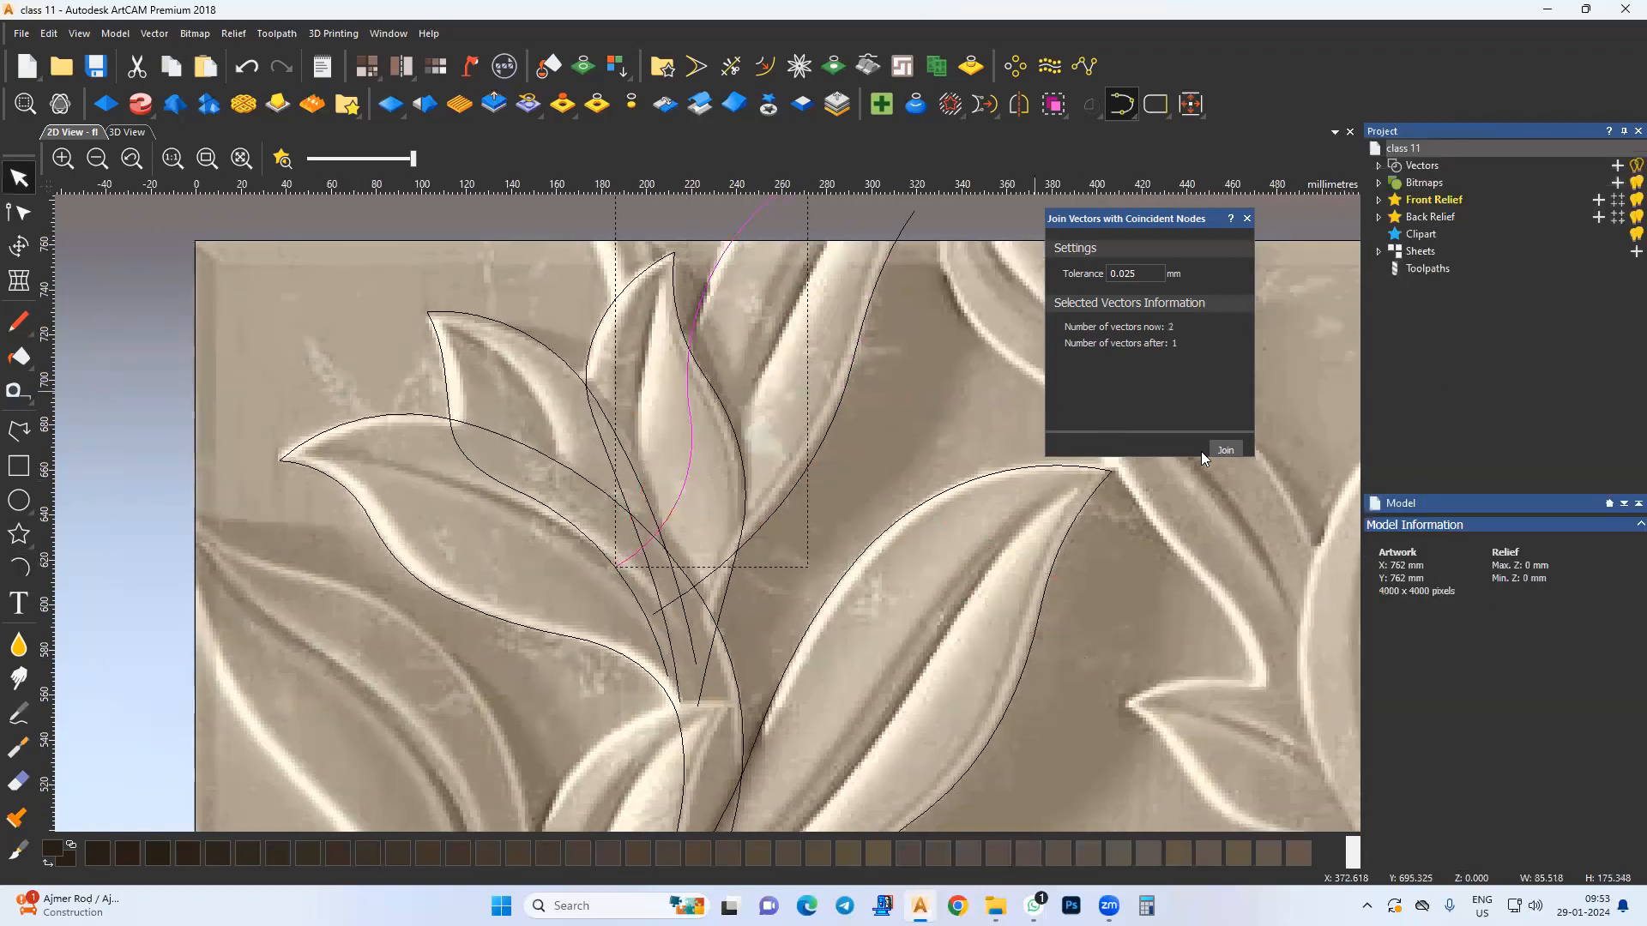
Step: Join the leaf's two left-edge arcs into one vector and smooth the node between them
{"action": "left_click", "coordinate": [19, 212]}
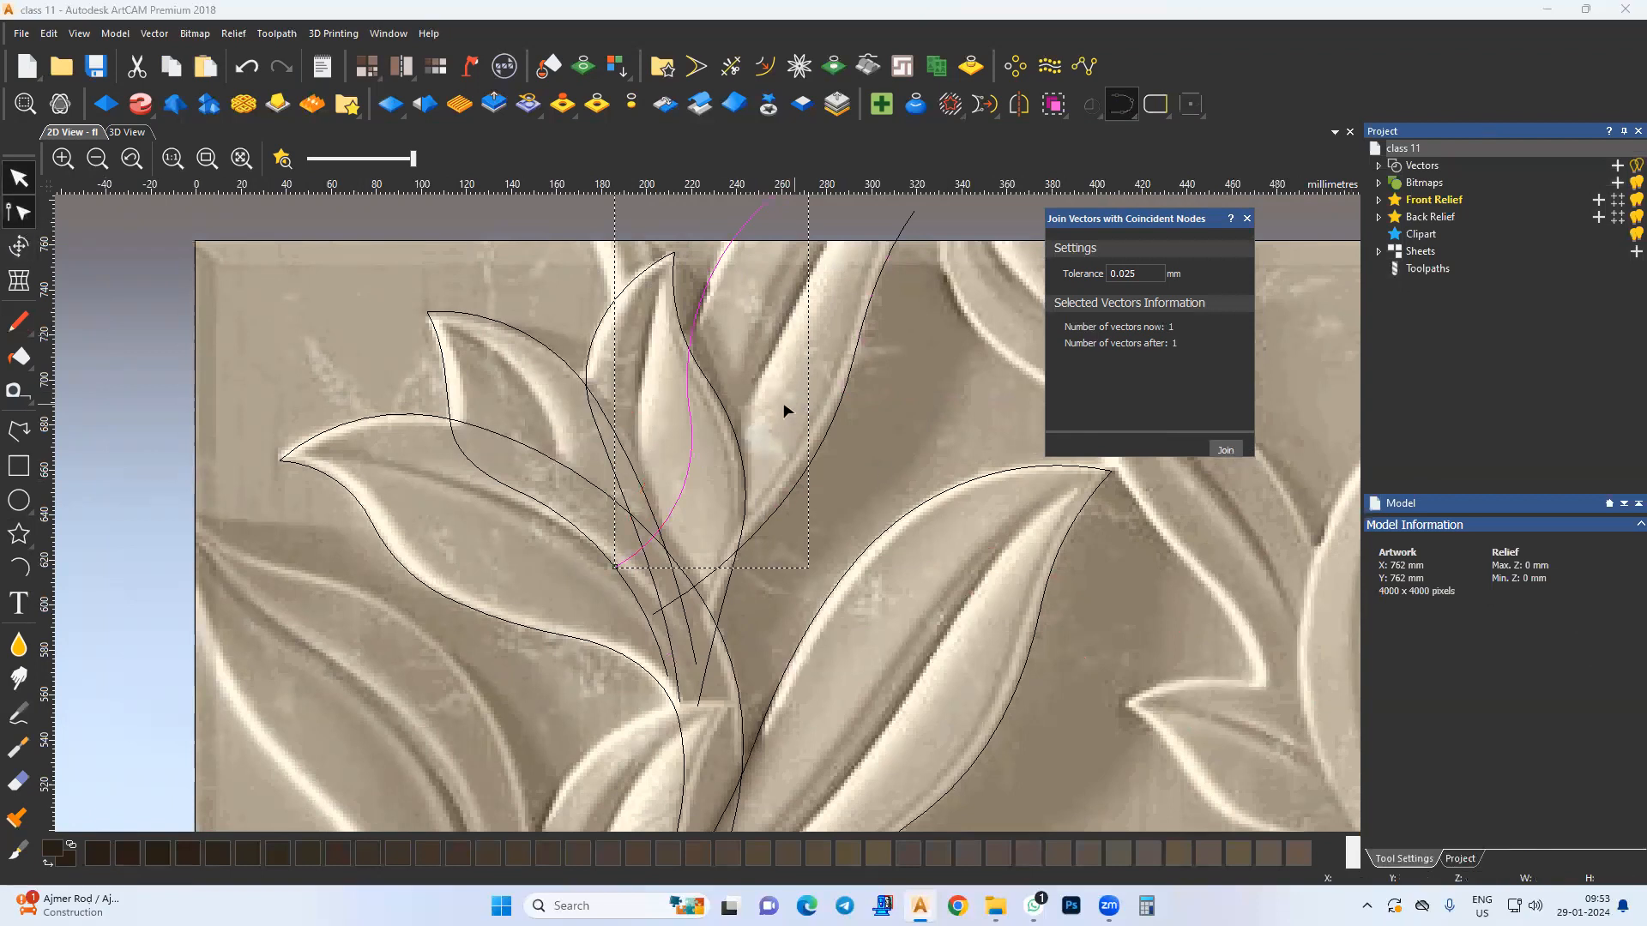
{"action": "left_click", "coordinate": [667, 405]}
{"action": "middle_click_drag", "start_coordinate": [698, 451], "coordinate": [681, 441]}
Step: Trace the upper part of the right edge of the large leaf at the artwork's left border with two connected arcs
{"action": "scroll", "coordinate": [681, 442], "scroll_direction": "down", "scroll_amount": 2}
{"action": "middle_click_drag", "start_coordinate": [682, 657], "coordinate": [608, 460]}
{"action": "middle_click_drag", "start_coordinate": [588, 620], "coordinate": [602, 393]}
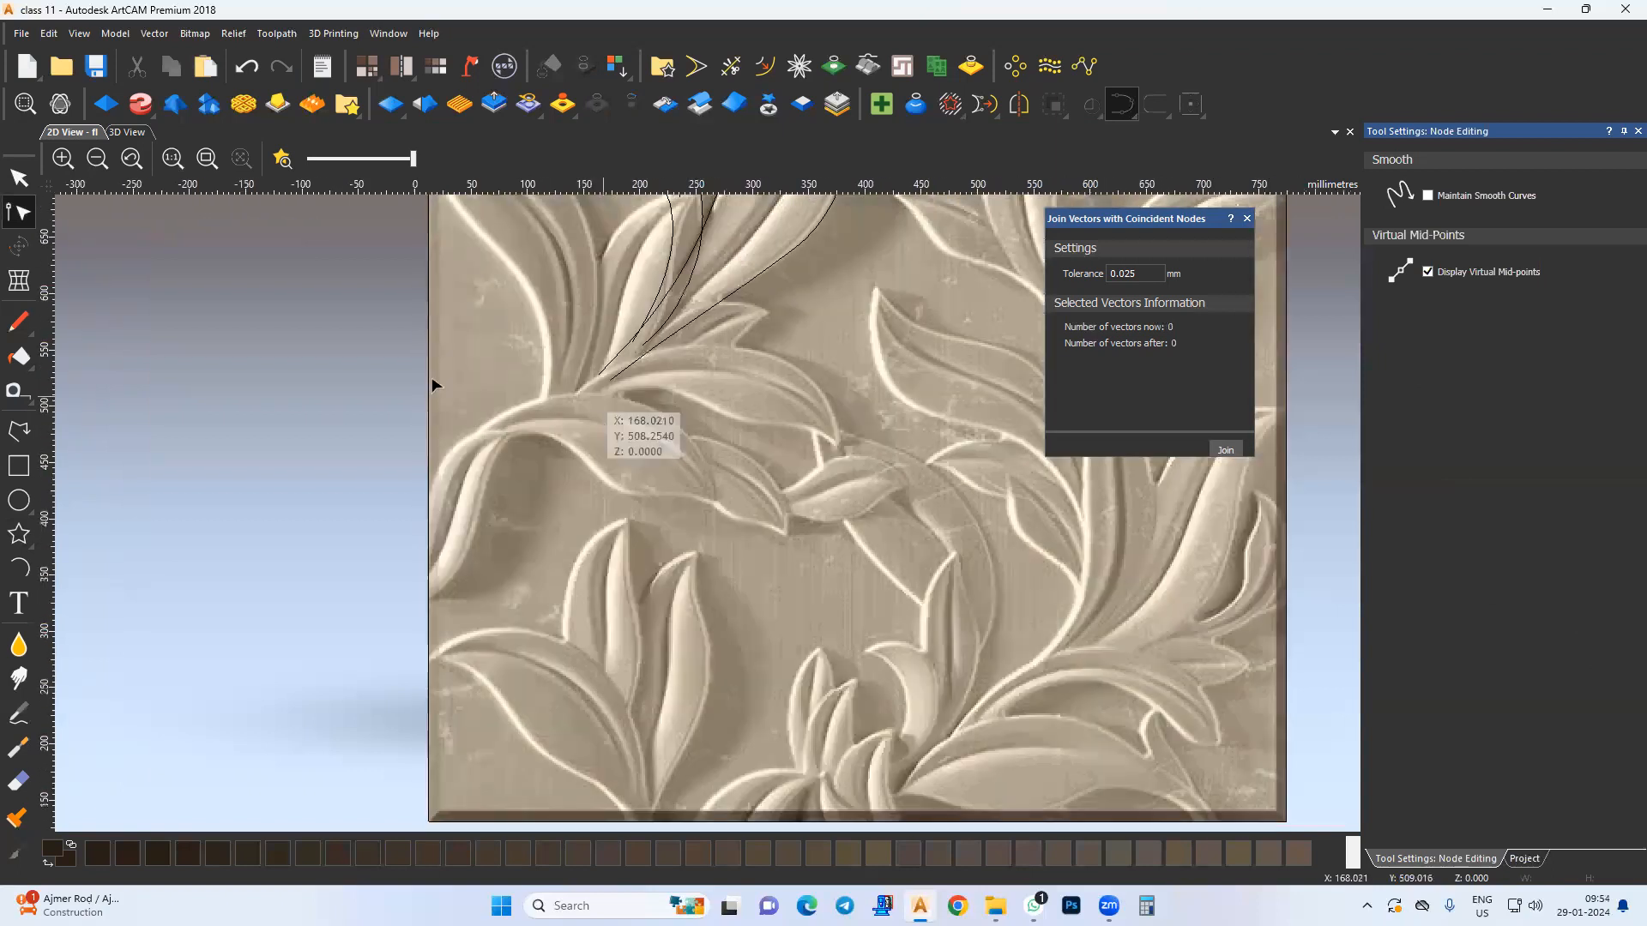
{"action": "middle_click_drag", "start_coordinate": [436, 384], "coordinate": [415, 564]}
{"action": "scroll", "coordinate": [469, 305], "scroll_direction": "up", "scroll_amount": 1}
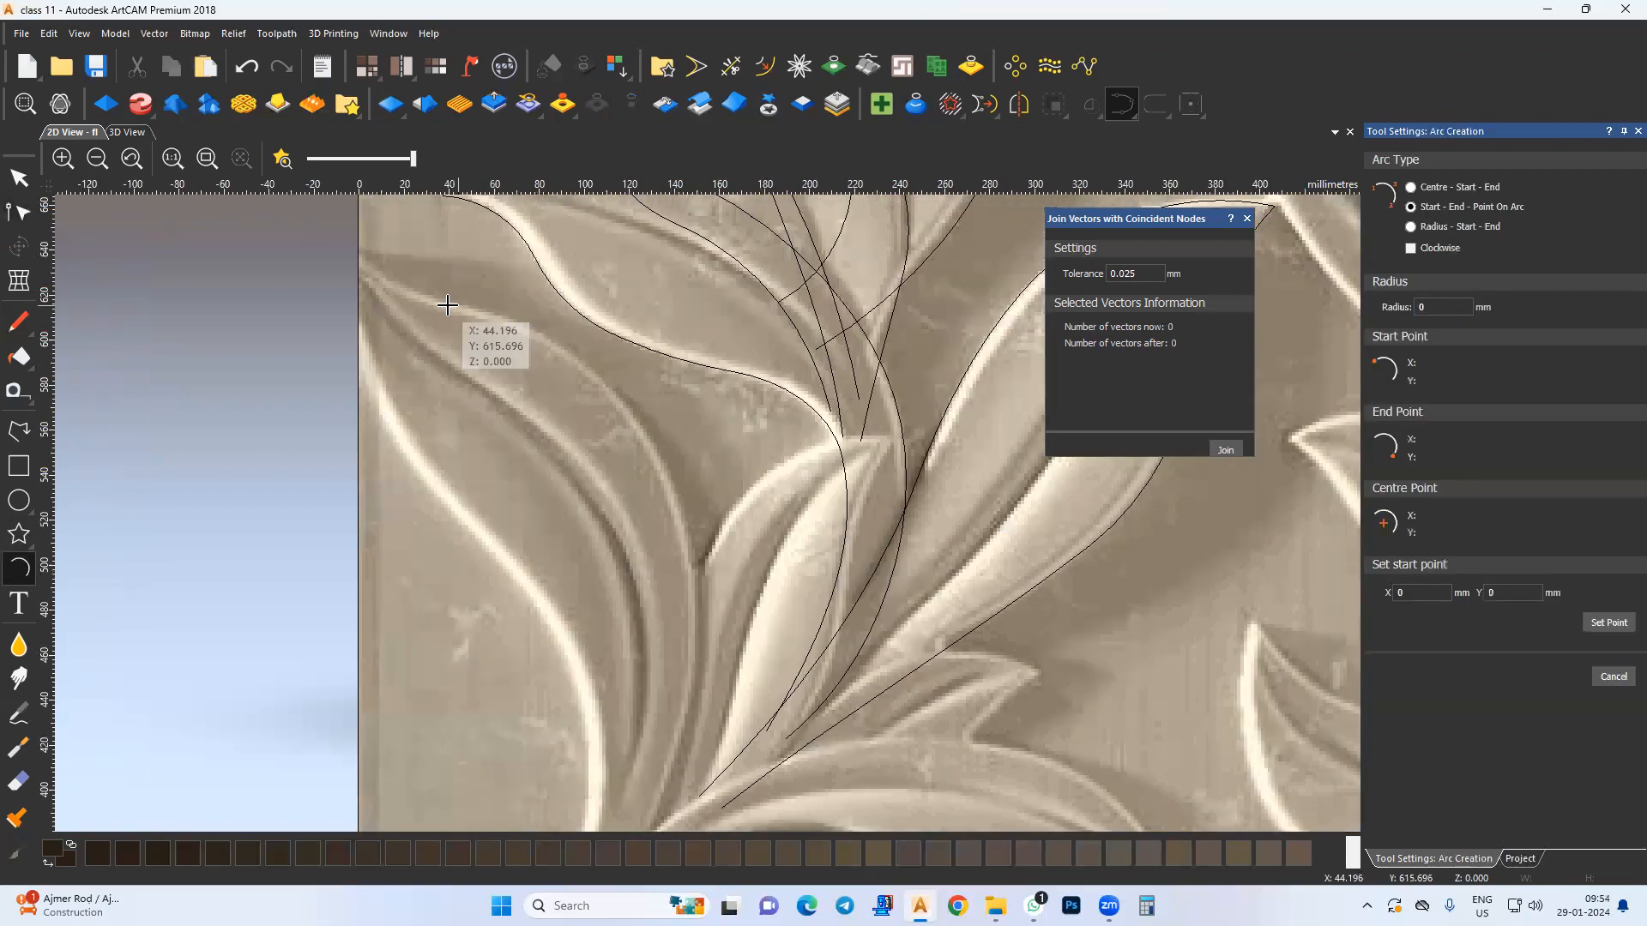
{"action": "left_click", "coordinate": [337, 343]}
{"action": "left_click", "coordinate": [424, 402]}
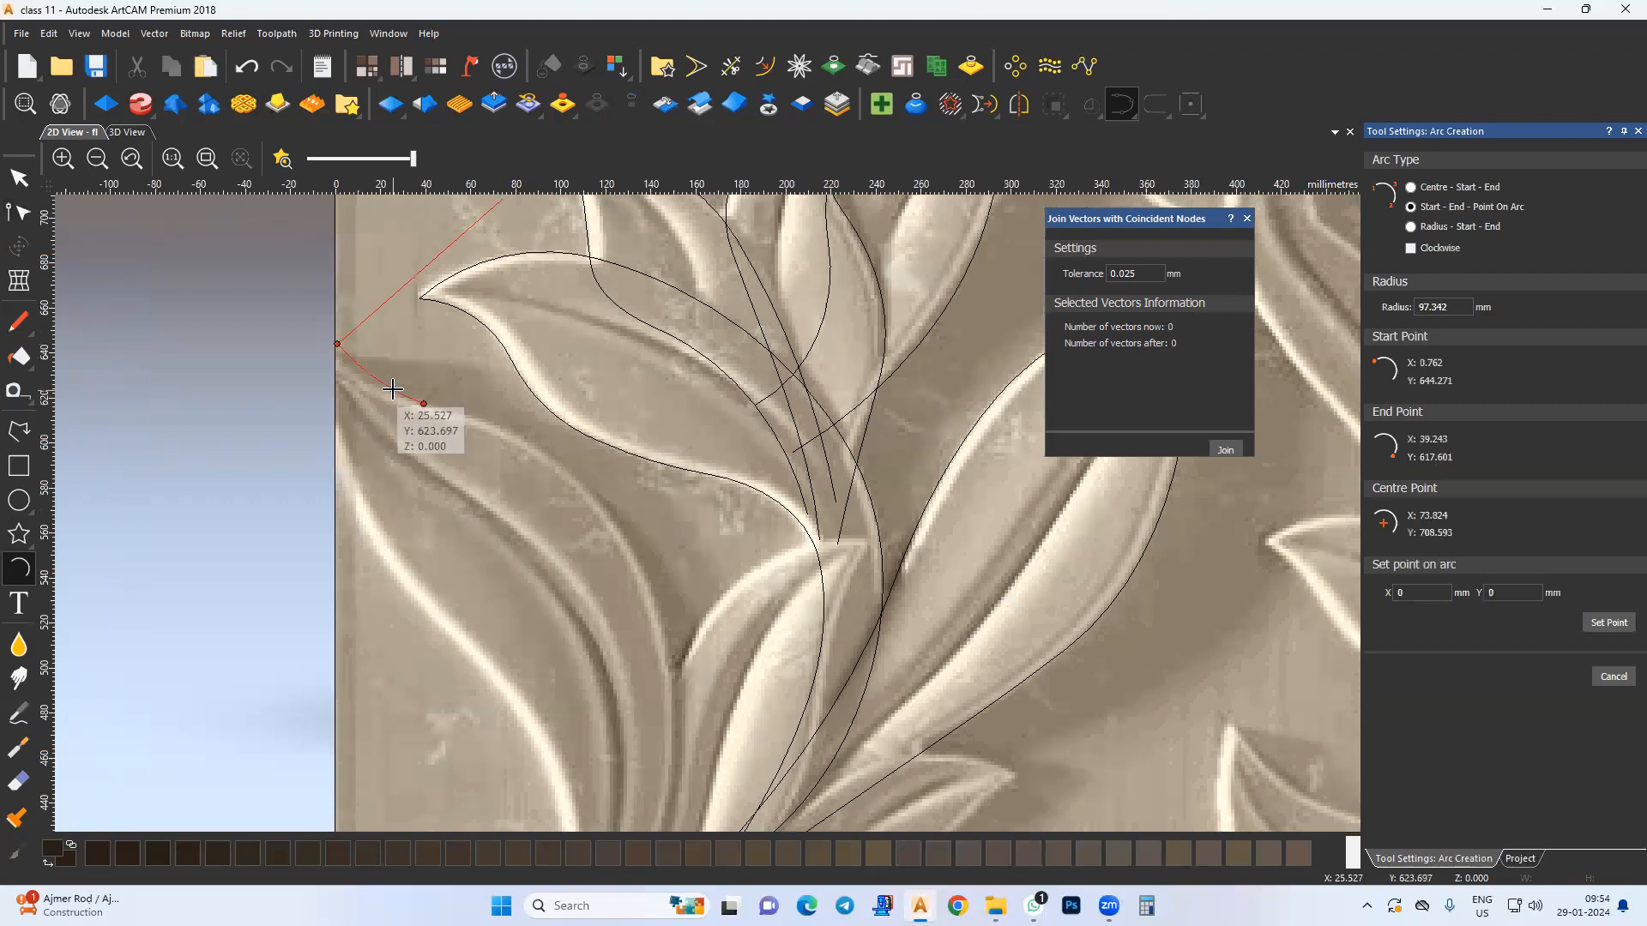
{"action": "left_click", "coordinate": [424, 403]}
{"action": "middle_click_drag", "start_coordinate": [620, 608], "coordinate": [618, 480]}
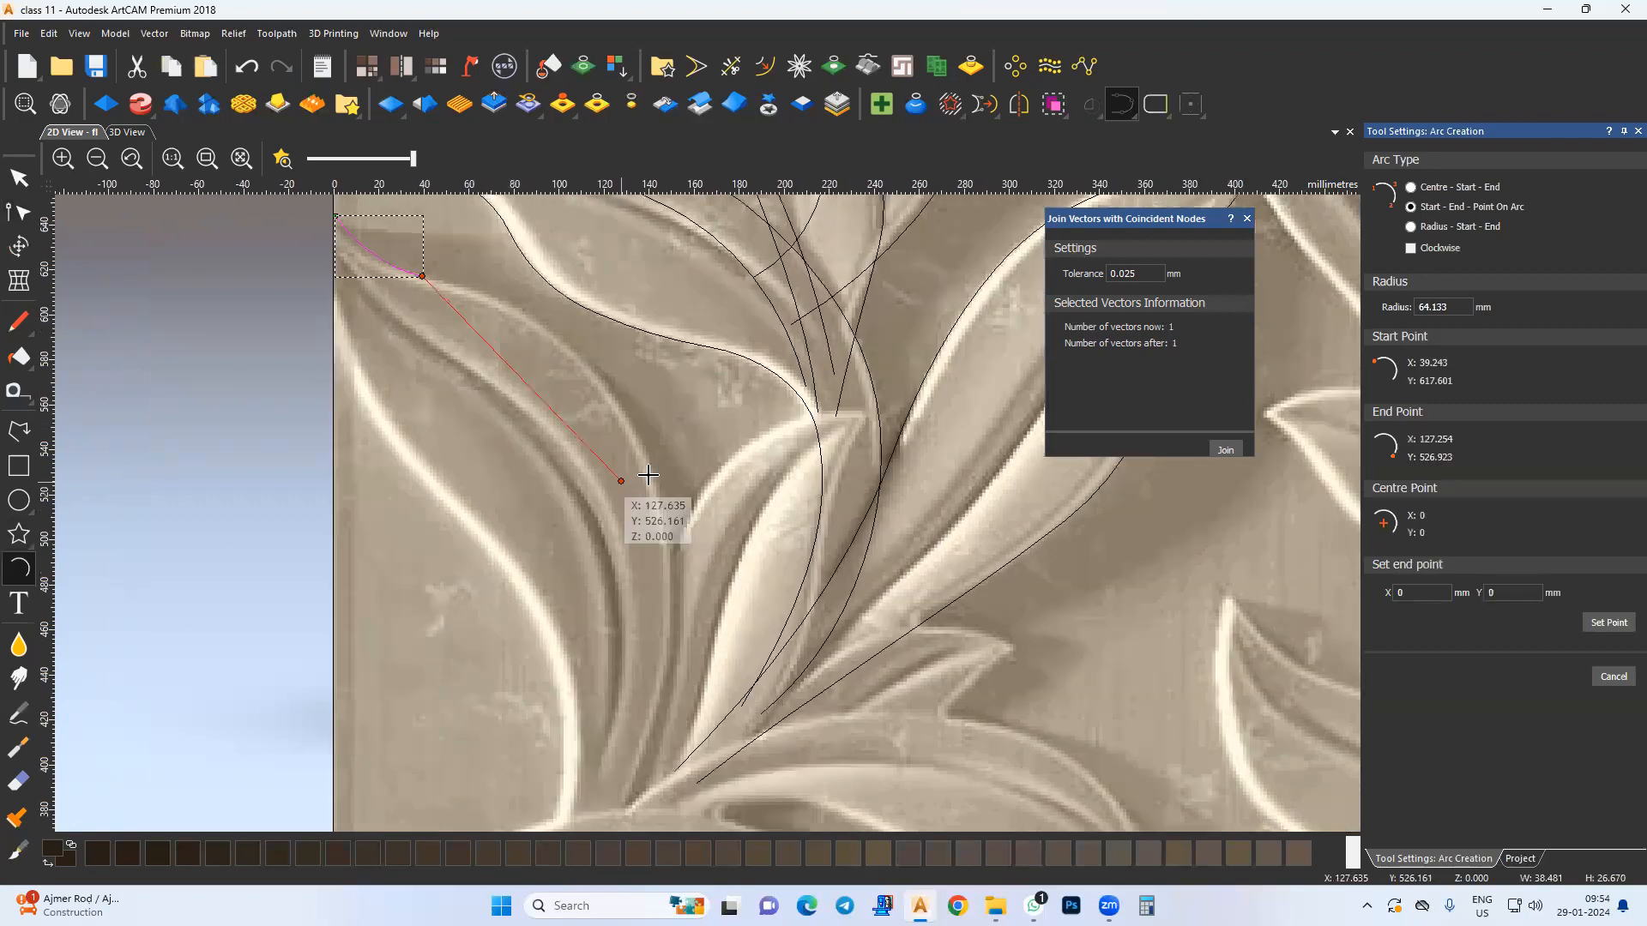
{"action": "left_click", "coordinate": [646, 447]}
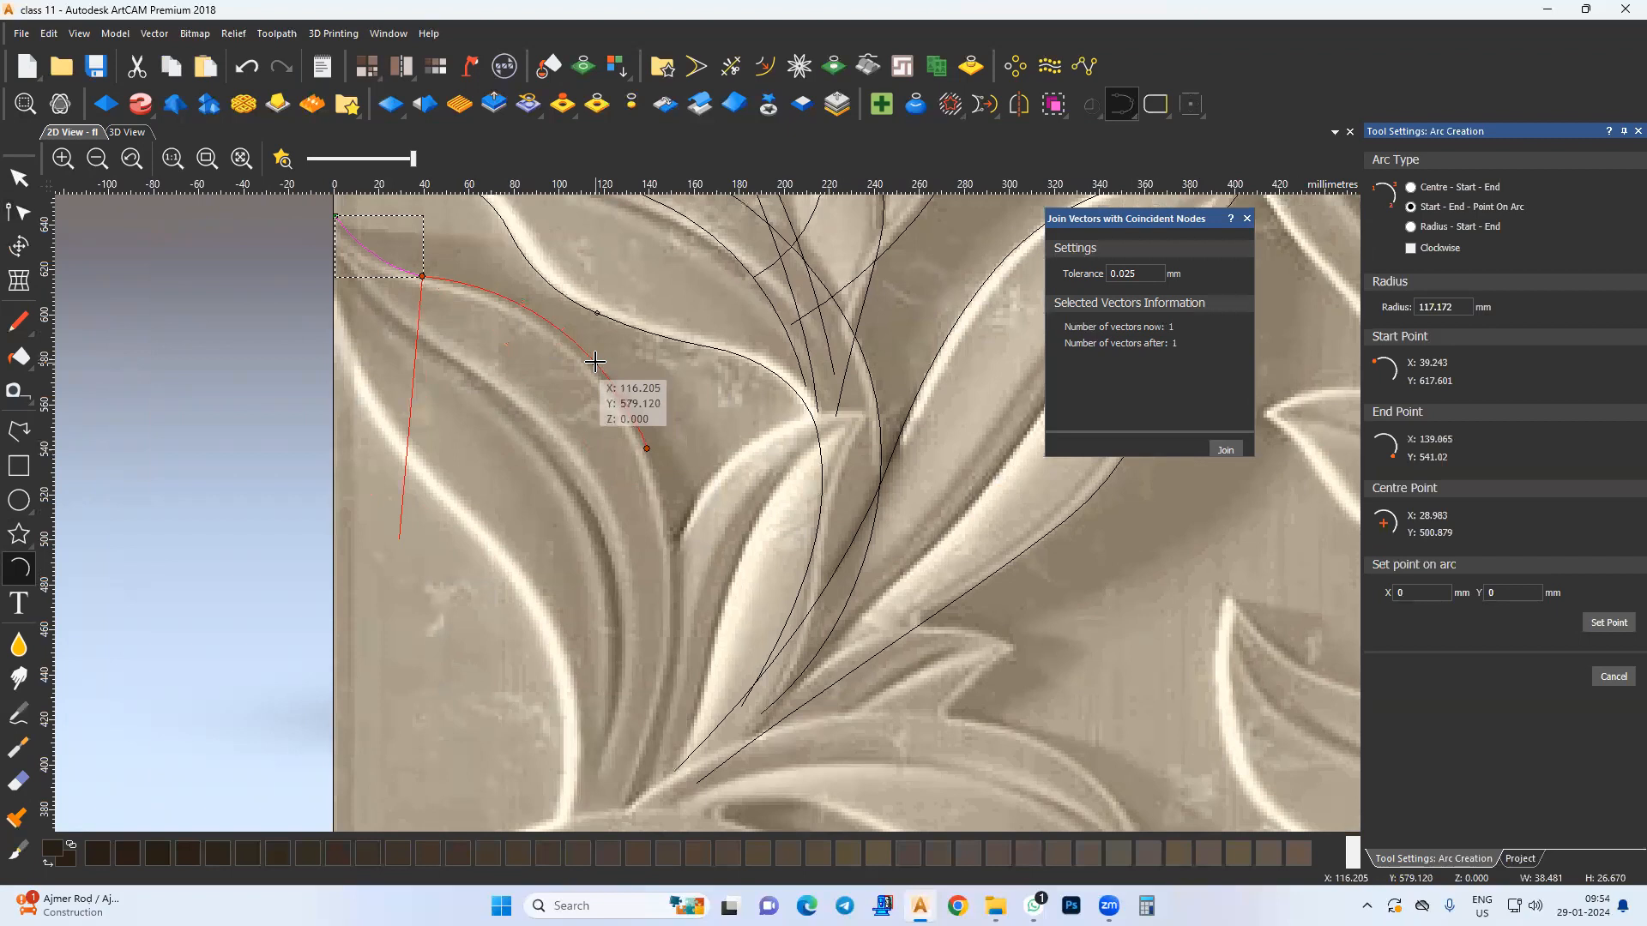
{"action": "left_click", "coordinate": [609, 367]}
Step: Extend the large border leaf's right edge down past its base with two more connected arcs
{"action": "left_click", "coordinate": [647, 453]}
{"action": "middle_click_drag", "start_coordinate": [683, 571], "coordinate": [691, 429]}
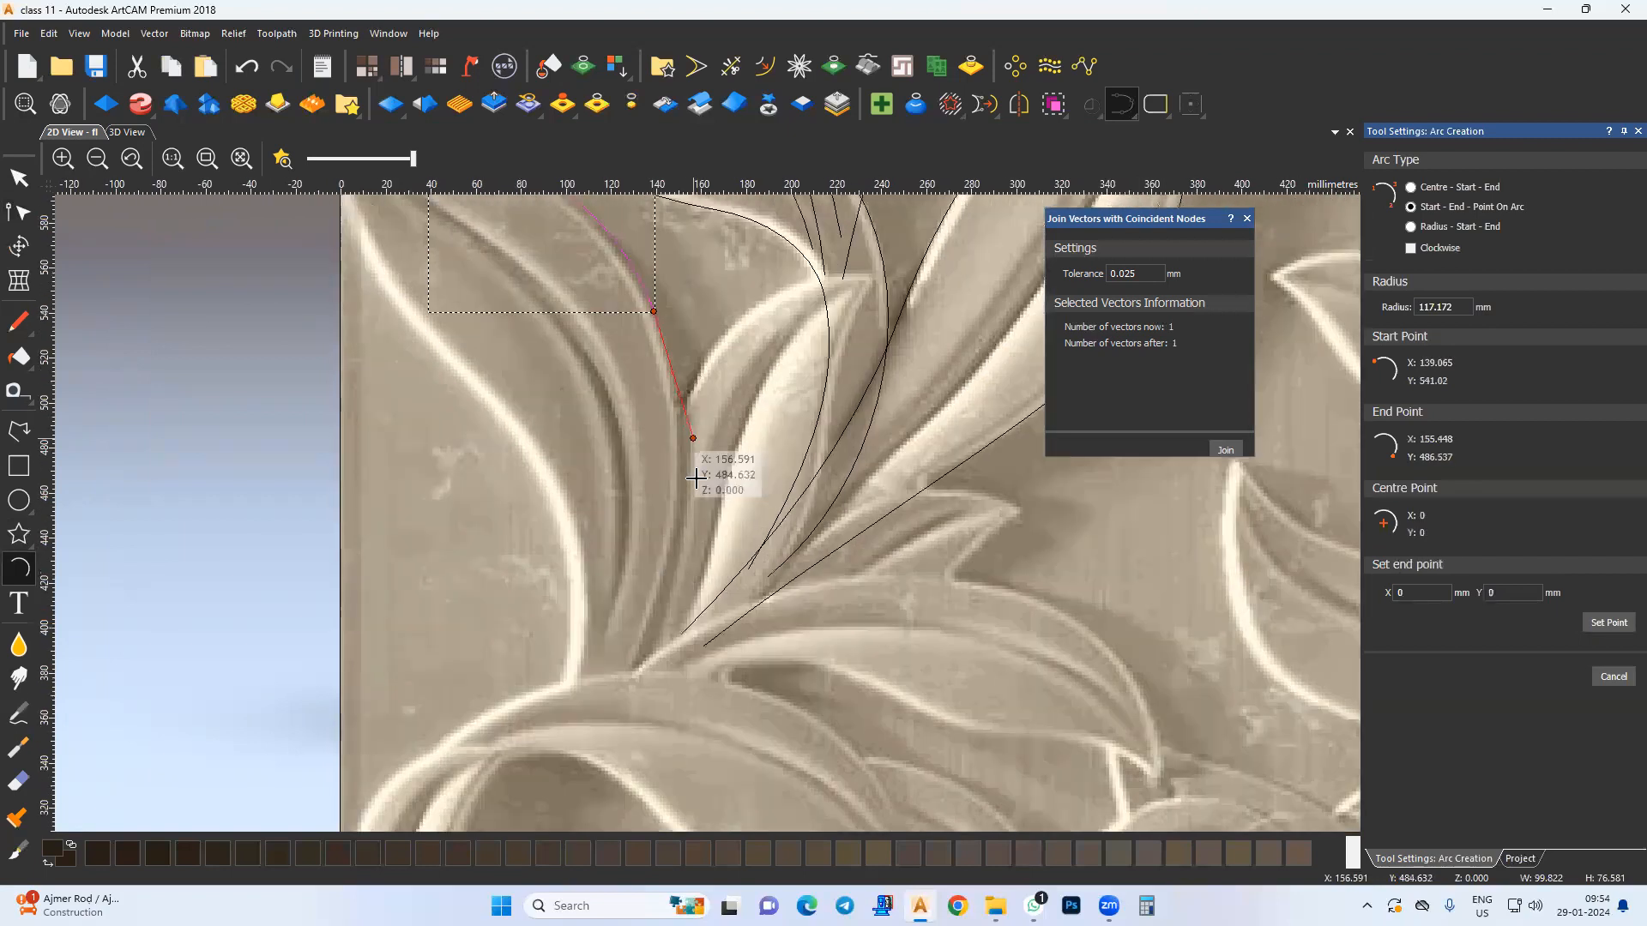
{"action": "left_click", "coordinate": [668, 568]}
{"action": "left_click", "coordinate": [681, 463]}
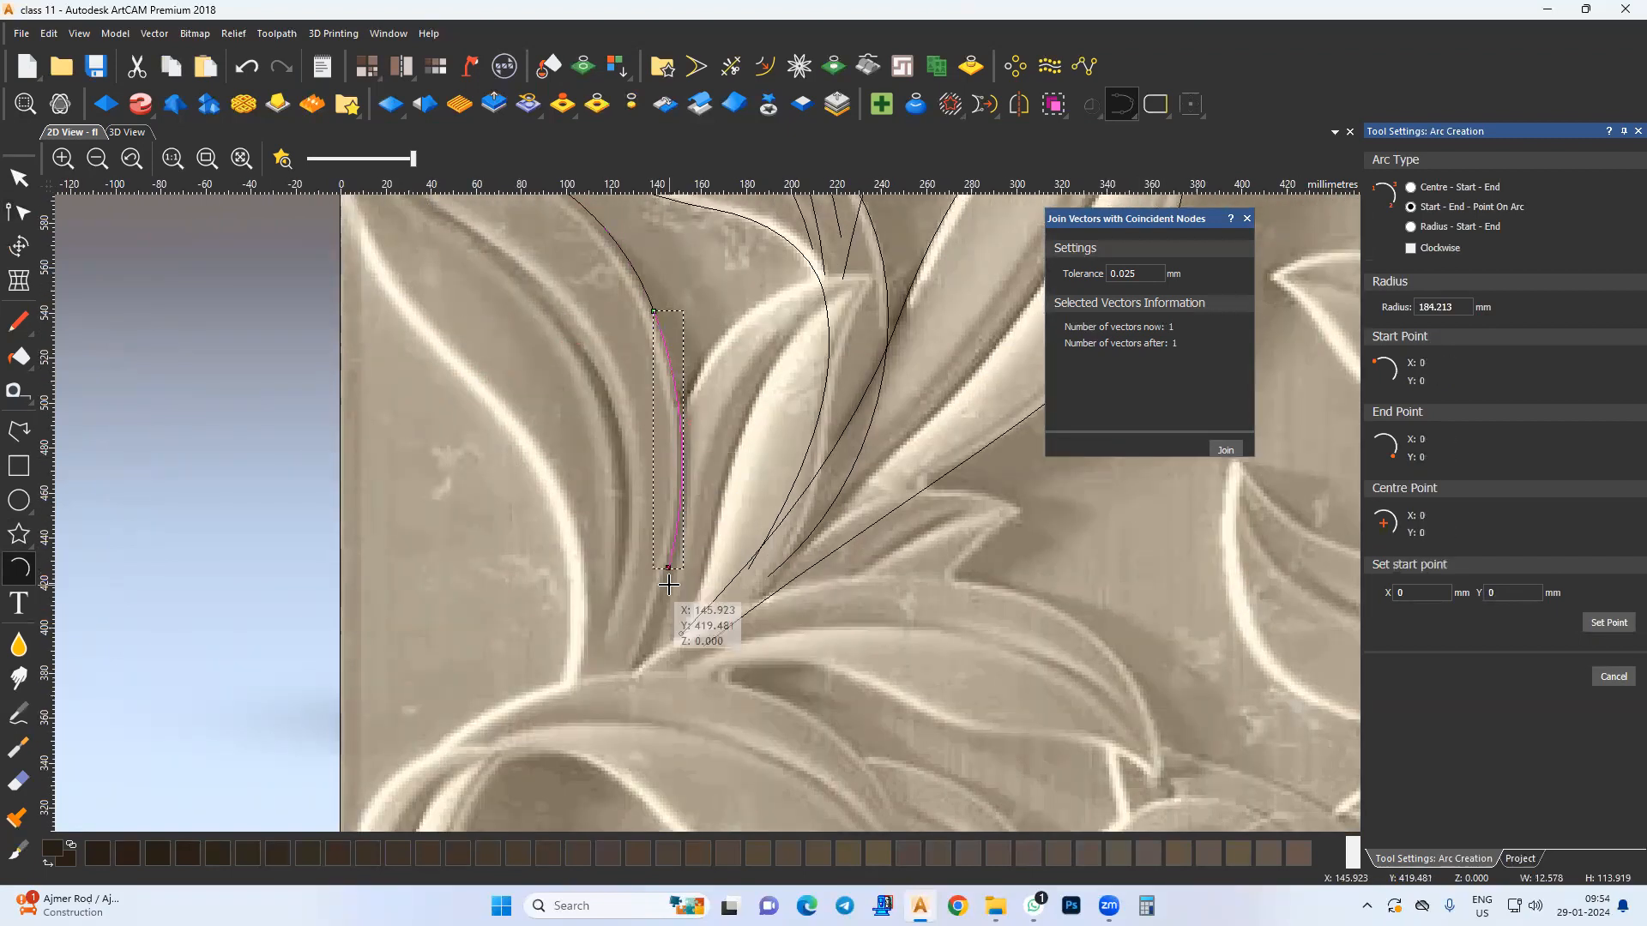
{"action": "left_click", "coordinate": [668, 566]}
{"action": "middle_click_drag", "start_coordinate": [605, 721], "coordinate": [624, 574]}
{"action": "left_click", "coordinate": [611, 587]}
{"action": "left_click", "coordinate": [667, 491]}
{"action": "key", "text": "Escape"}
Step: Join the large border leaf's four right-edge arcs into one vector and smooth its three inner nodes
{"action": "scroll", "coordinate": [597, 422], "scroll_direction": "down", "scroll_amount": 1}
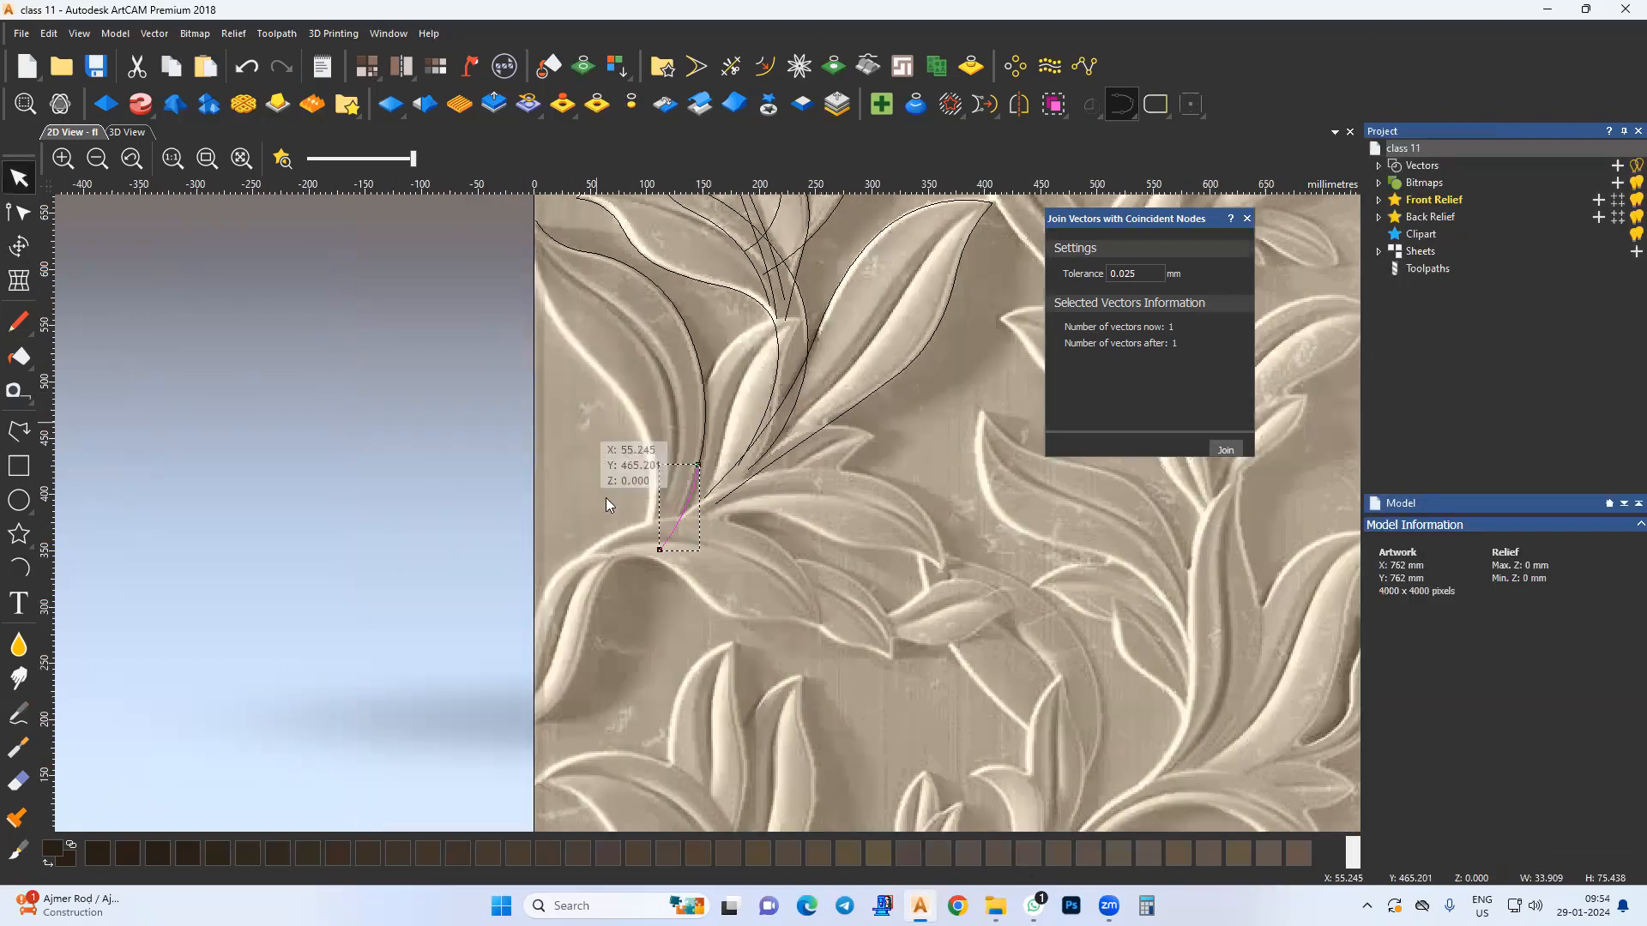
{"action": "left_click", "coordinate": [686, 328], "text": "shift"}
{"action": "middle_click_drag", "start_coordinate": [709, 364], "coordinate": [726, 453]}
{"action": "left_click", "coordinate": [584, 354], "text": "shift"}
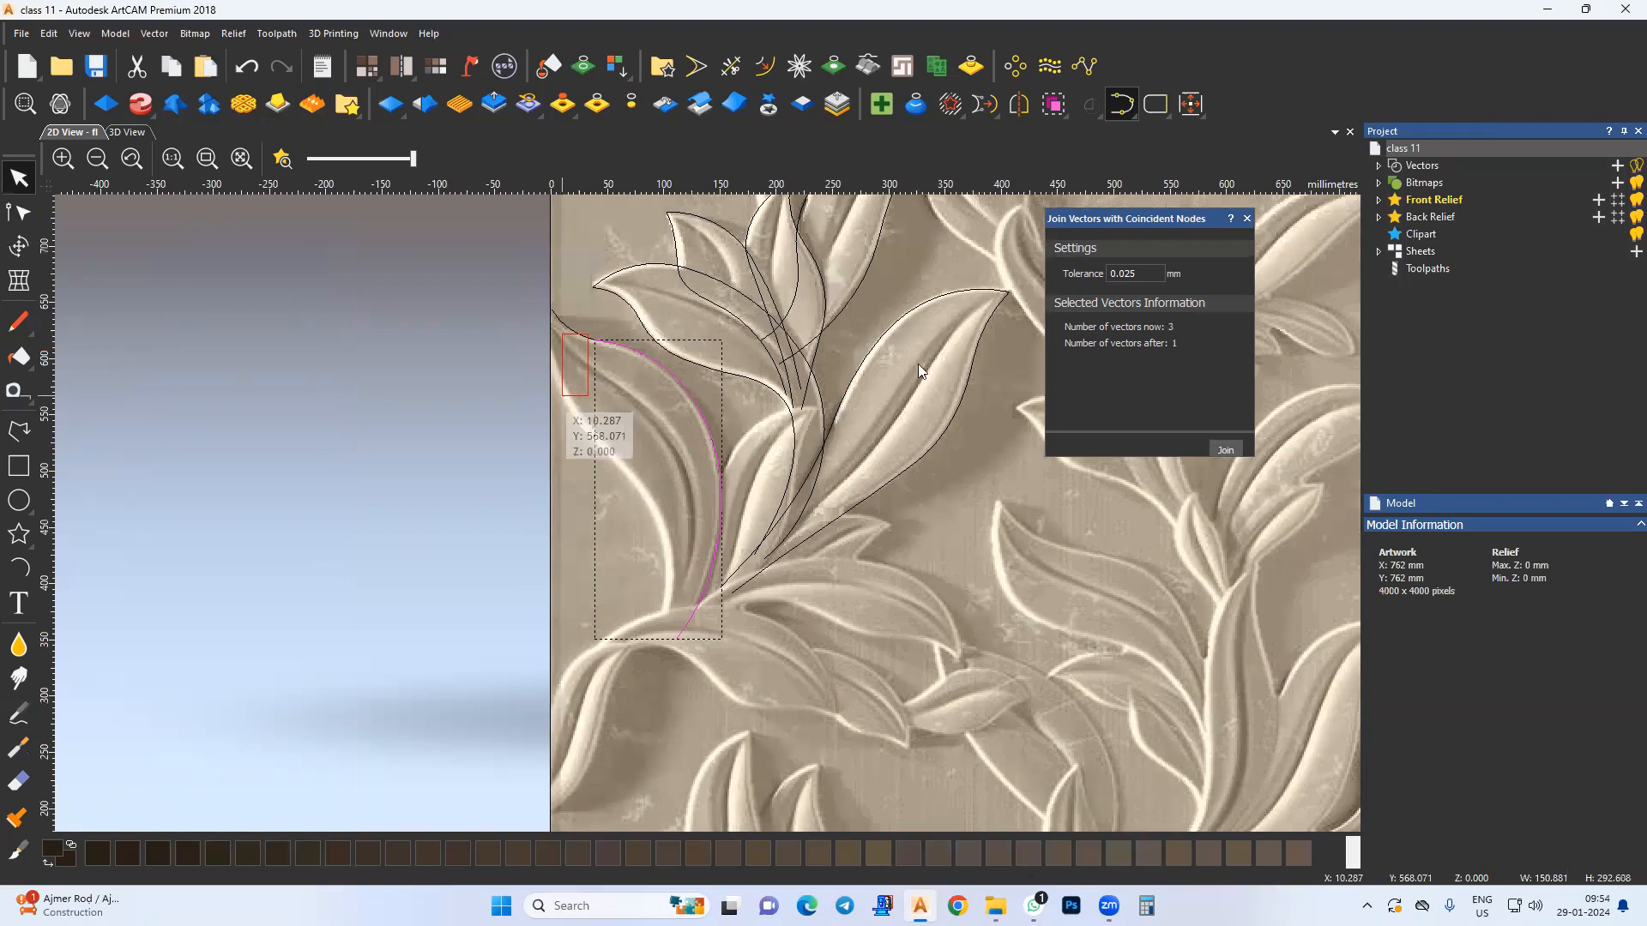
{"action": "left_click", "coordinate": [19, 215]}
{"action": "left_click_drag", "start_coordinate": [649, 385], "coordinate": [742, 575]}
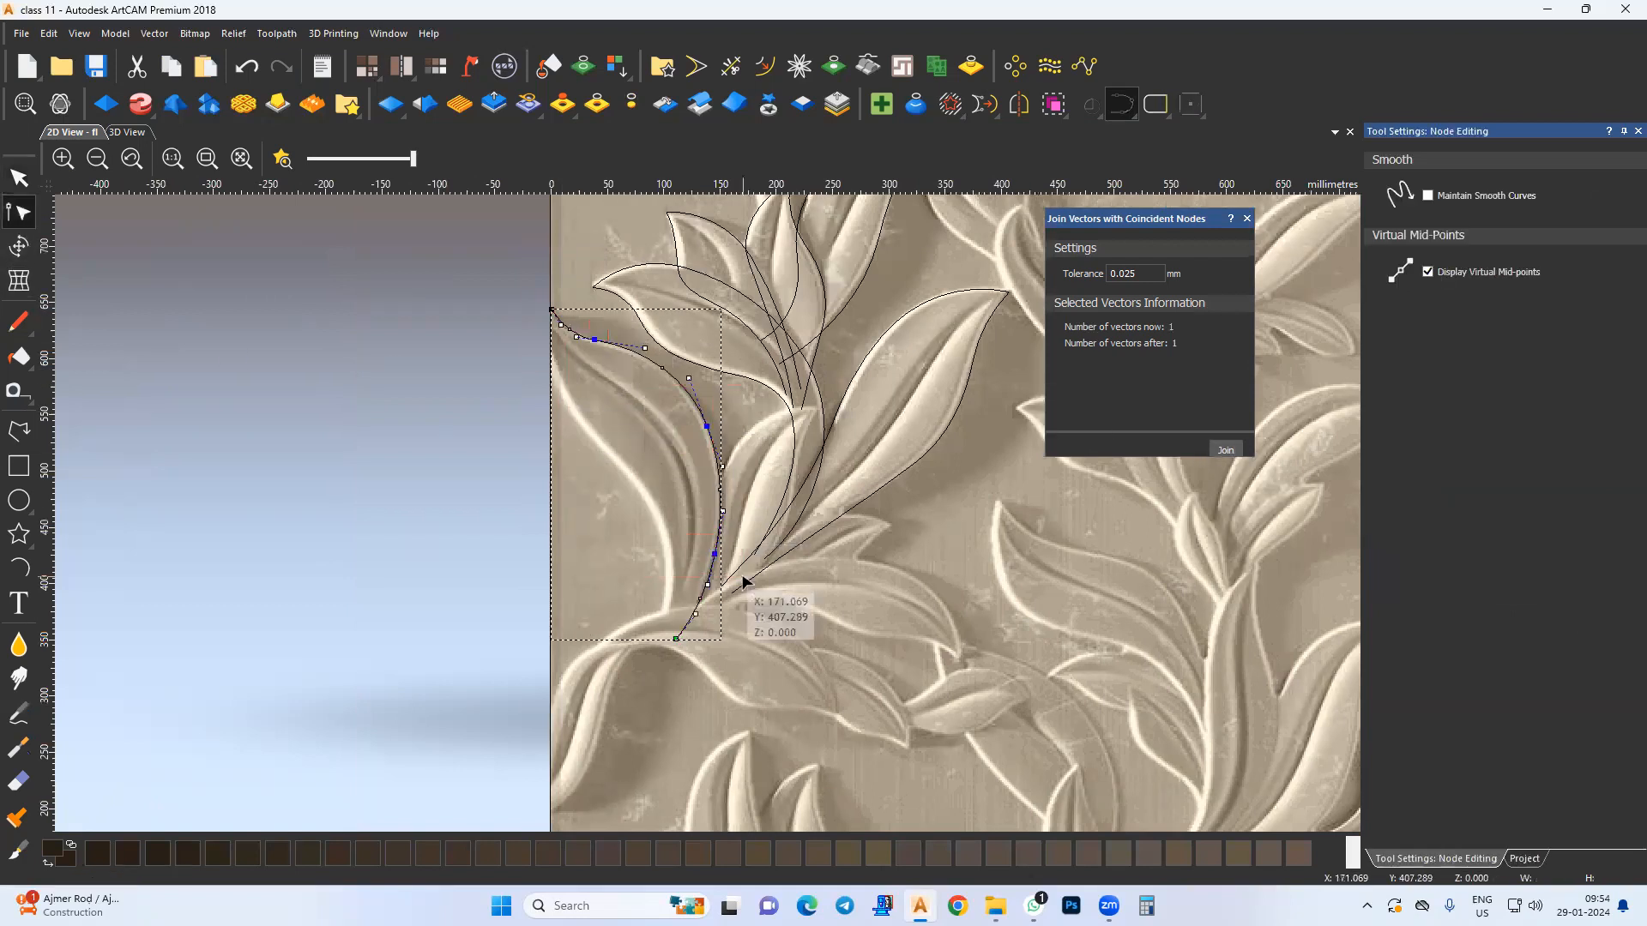
{"action": "middle_click_drag", "start_coordinate": [627, 491], "coordinate": [640, 503]}
Step: Trace the large border leaf's left edge from just outside the artwork with two connected arcs
{"action": "scroll", "coordinate": [558, 360], "scroll_direction": "up", "scroll_amount": 2}
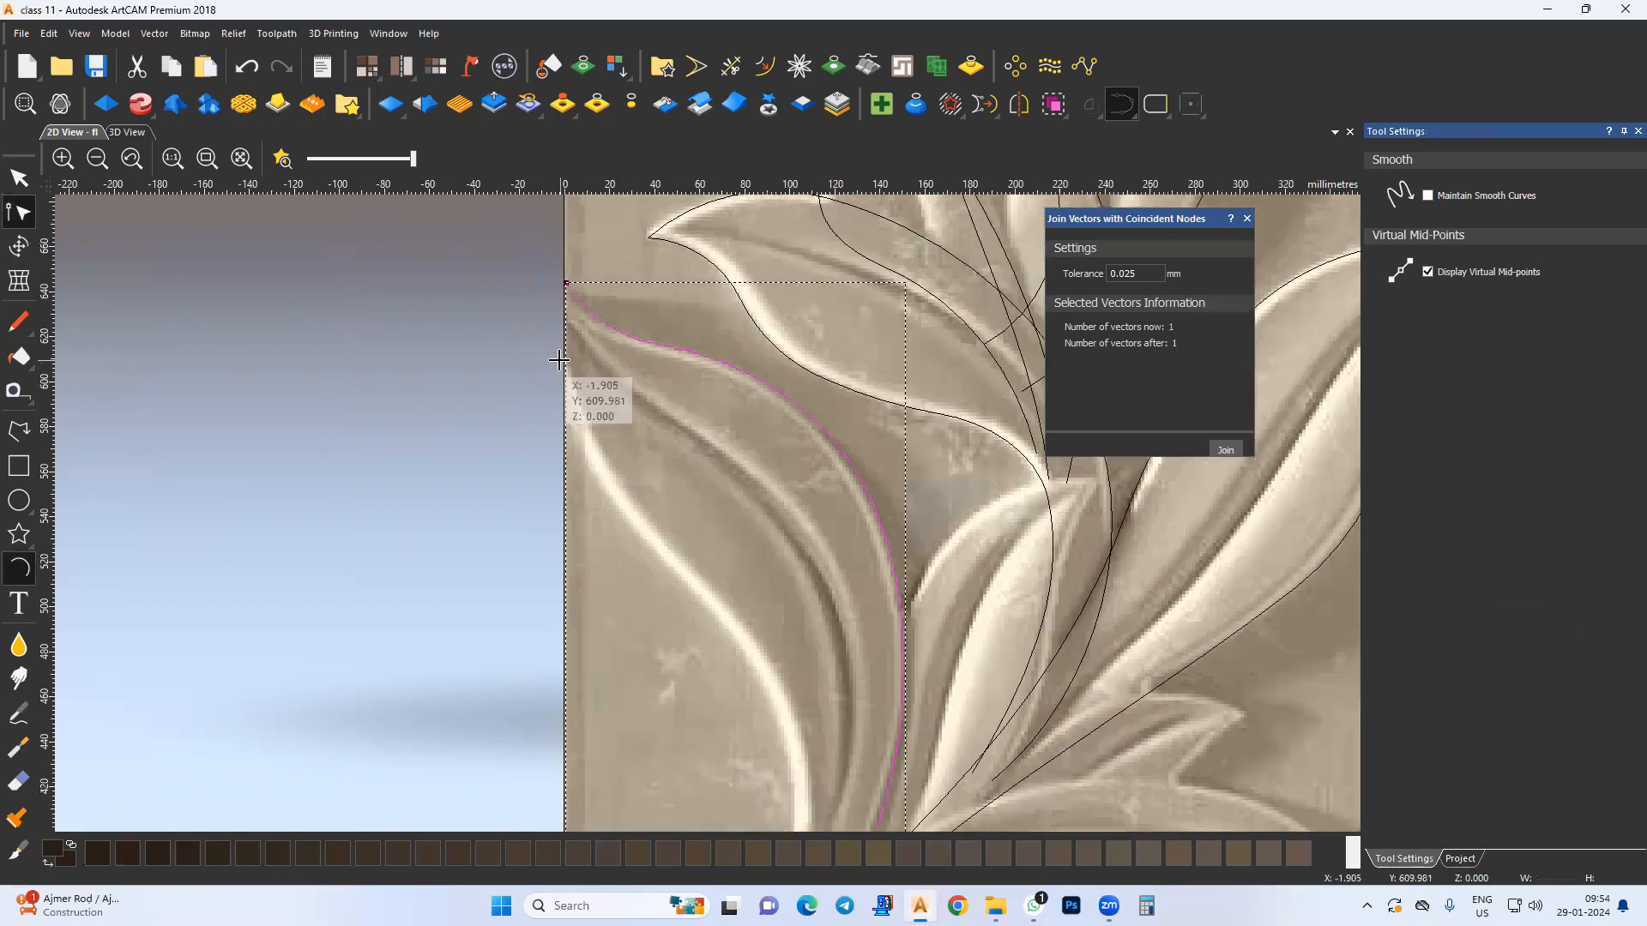
{"action": "left_click", "coordinate": [546, 299]}
{"action": "left_click", "coordinate": [623, 512]}
{"action": "left_click", "coordinate": [595, 463]}
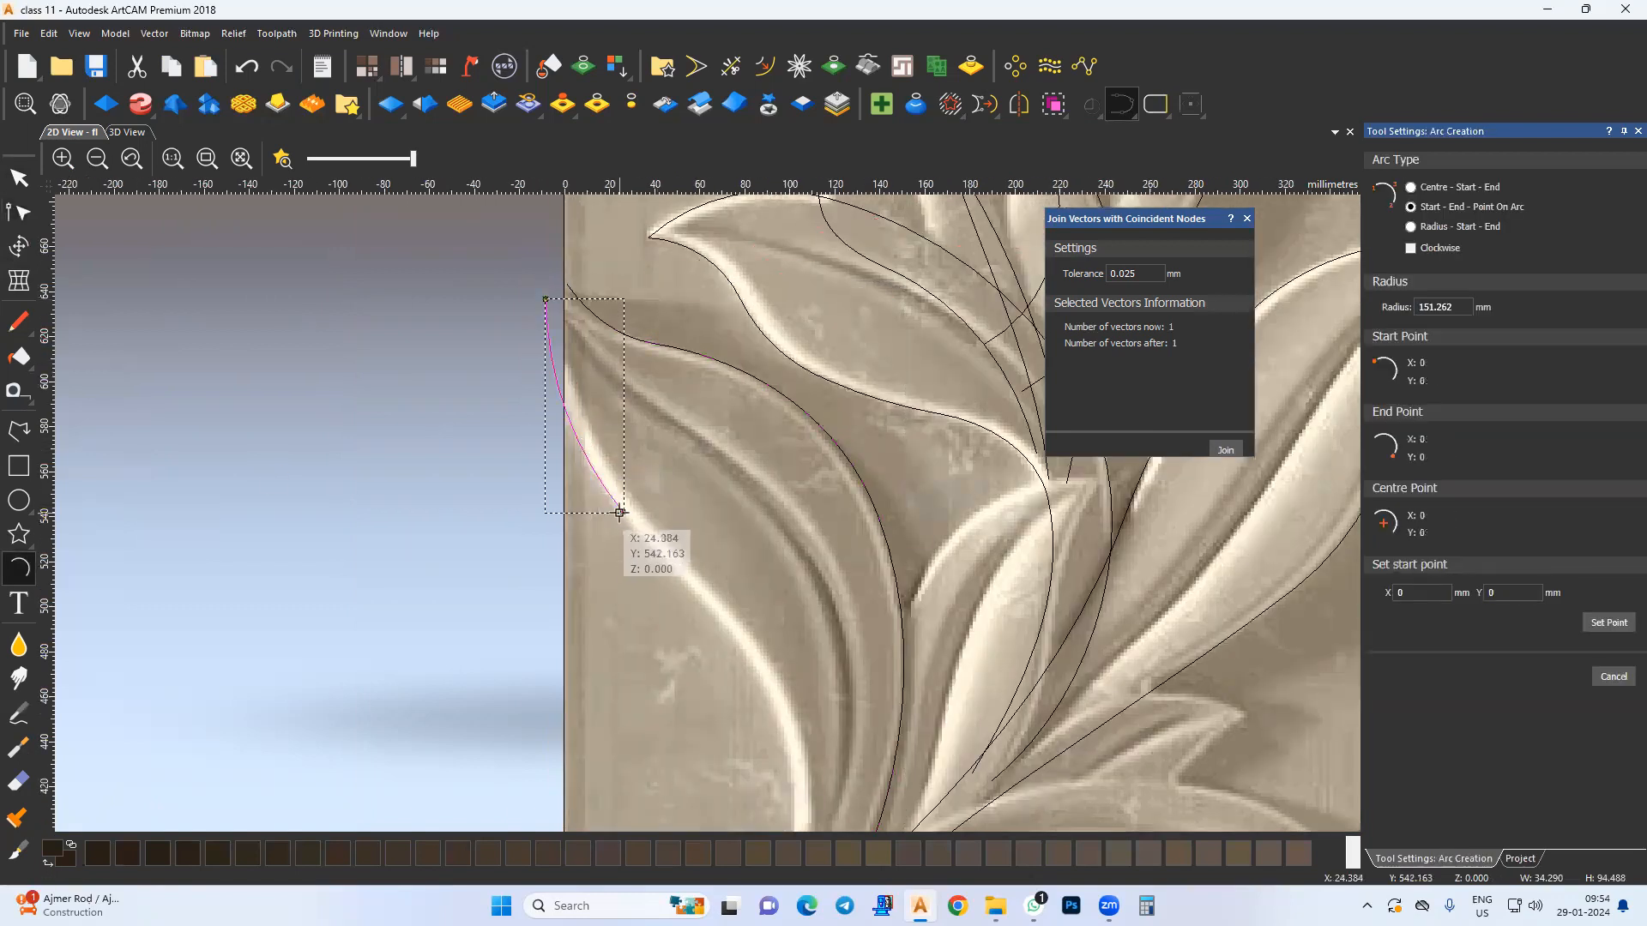
{"action": "left_click", "coordinate": [621, 512]}
{"action": "left_click", "coordinate": [704, 561]}
{"action": "left_click", "coordinate": [668, 520]}
Step: Extend the large border leaf's left edge down past its base with a third connected arc
{"action": "left_click", "coordinate": [704, 561]}
{"action": "middle_click_drag", "start_coordinate": [727, 626], "coordinate": [742, 469]}
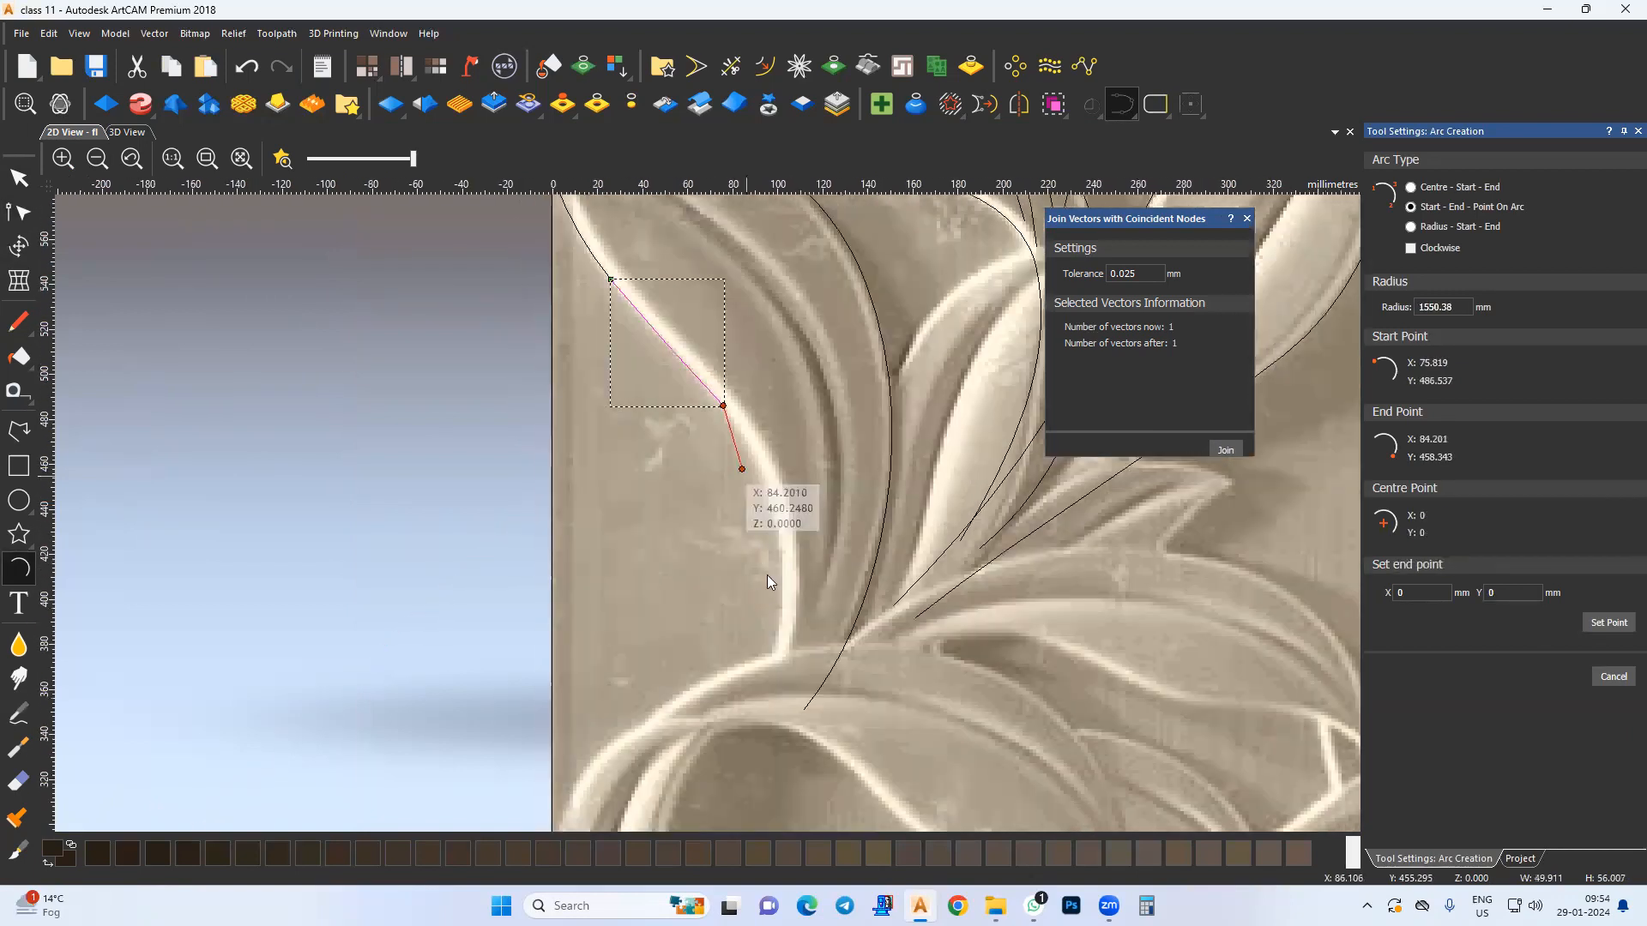
{"action": "left_click", "coordinate": [764, 645]}
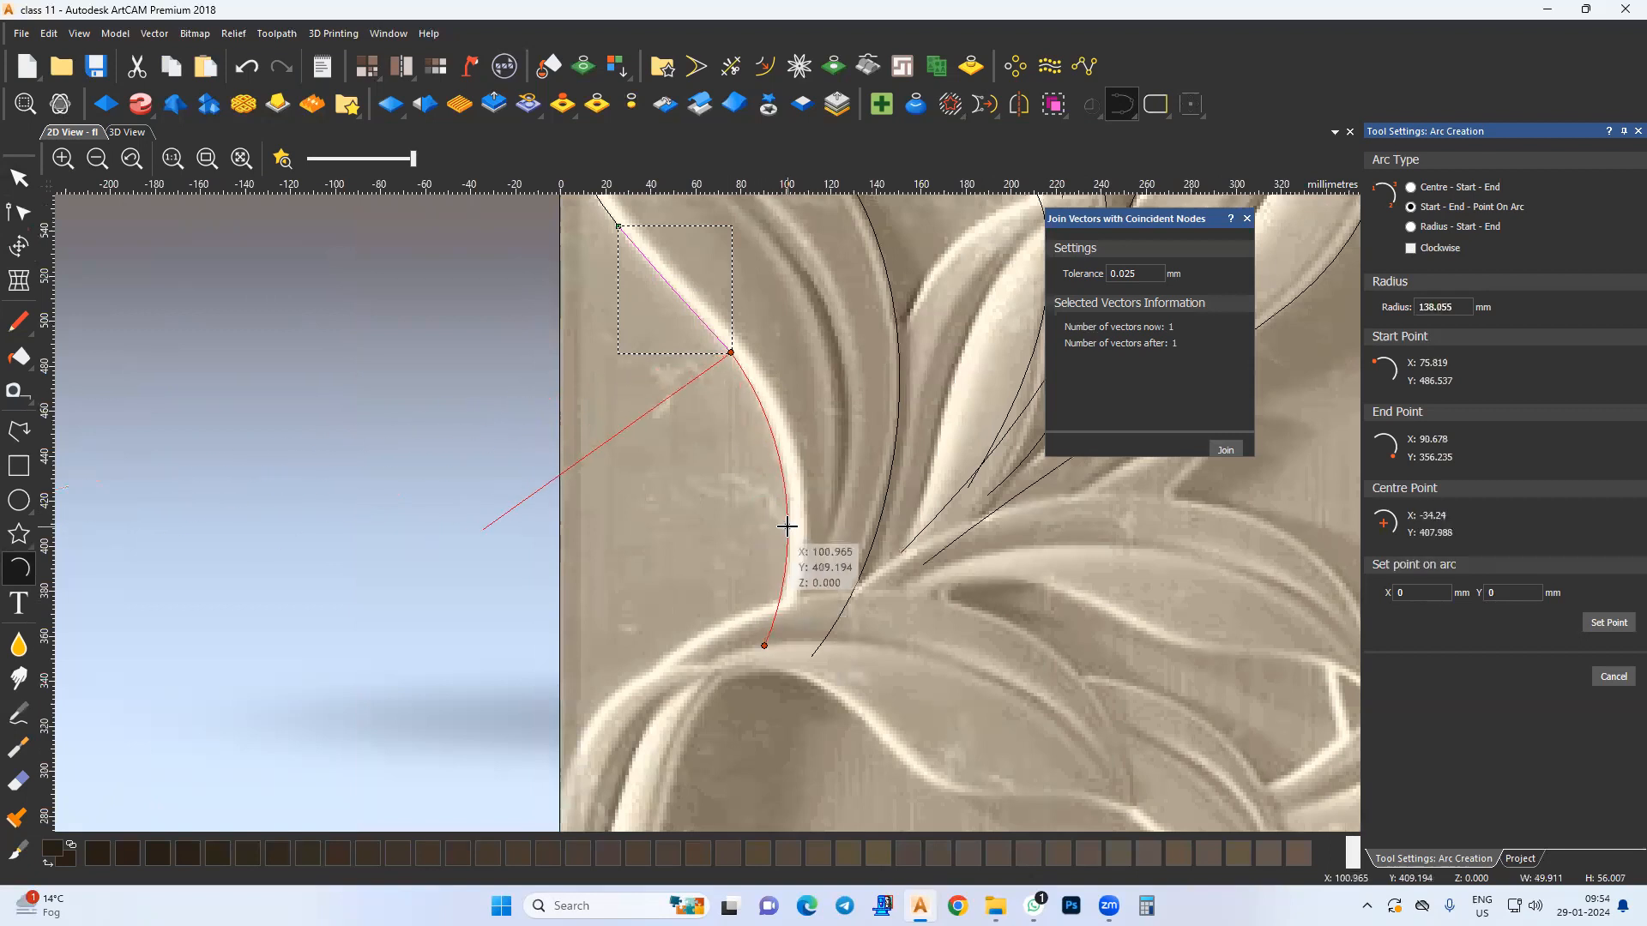
{"action": "left_click", "coordinate": [787, 527]}
{"action": "key", "text": "Escape"}
Step: Join the large border leaf's three left-edge arcs into one vector and smooth its inner nodes
{"action": "left_click_drag", "start_coordinate": [688, 283], "coordinate": [637, 335], "text": "shift"}
{"action": "middle_click_drag", "start_coordinate": [636, 335], "coordinate": [708, 602]}
{"action": "left_click_drag", "start_coordinate": [676, 439], "coordinate": [662, 498], "text": "shift"}
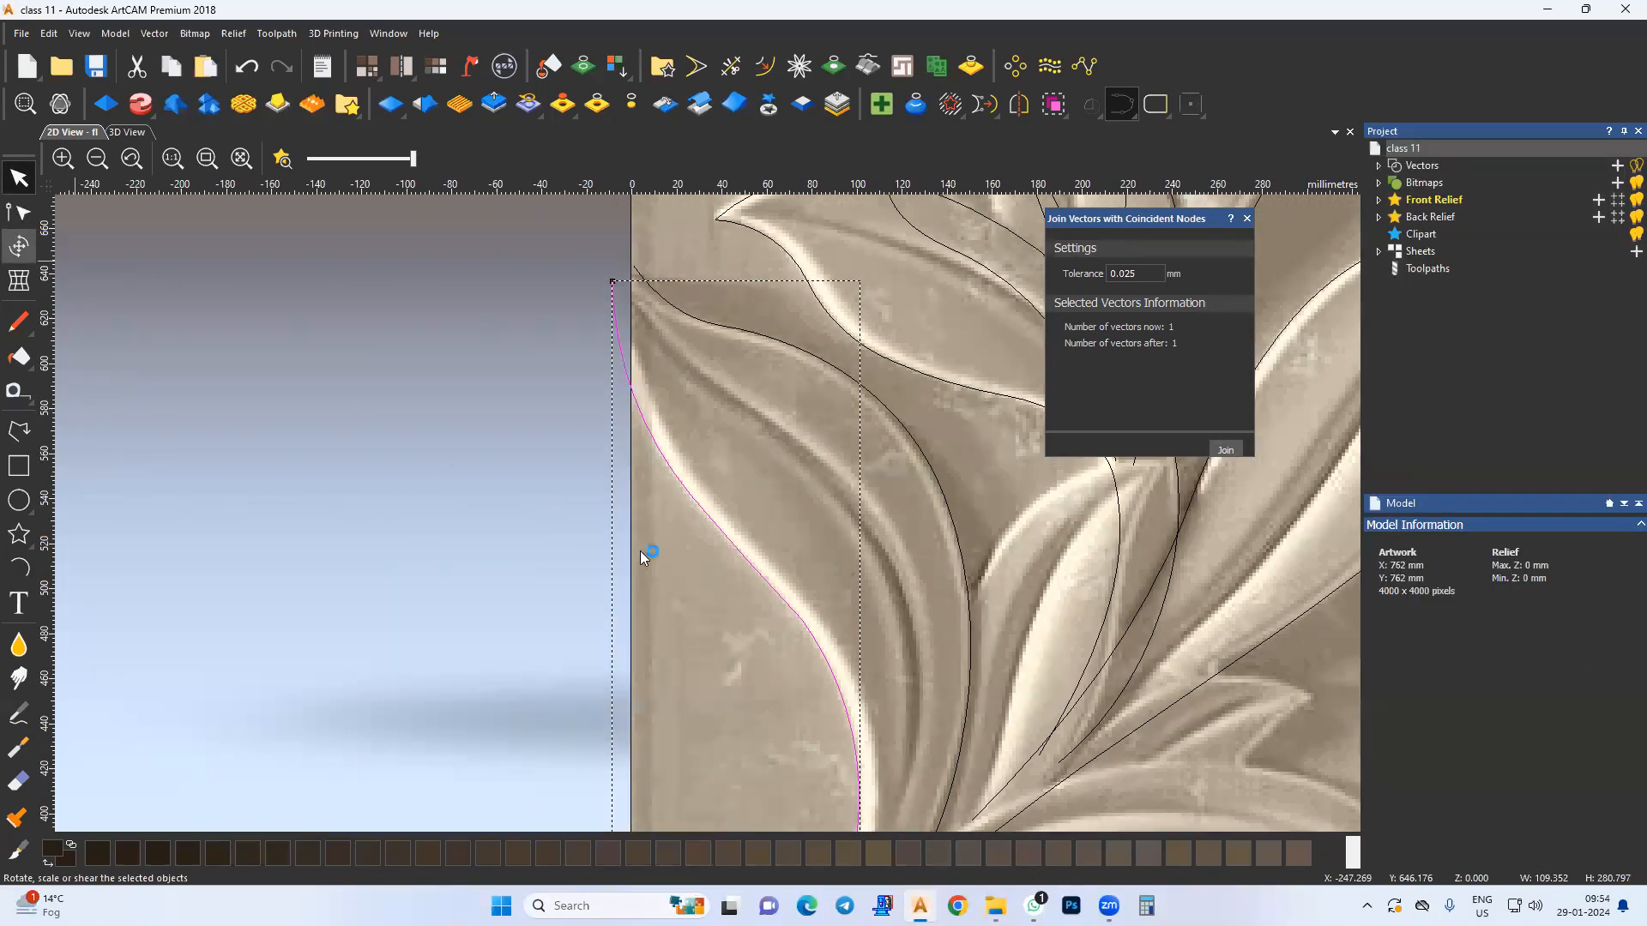
{"action": "middle_click_drag", "start_coordinate": [611, 487], "coordinate": [572, 415]}
{"action": "key", "text": "n"}
{"action": "key", "text": "s"}
{"action": "left_click", "coordinate": [719, 607]}
Step: Trace the outer end of the drooping leaf's upper edge with an arc about 31 mm wide and 68 mm high, starting at its tip
{"action": "scroll", "coordinate": [717, 610], "scroll_direction": "down", "scroll_amount": 2}
{"action": "middle_click_drag", "start_coordinate": [697, 590], "coordinate": [601, 485]}
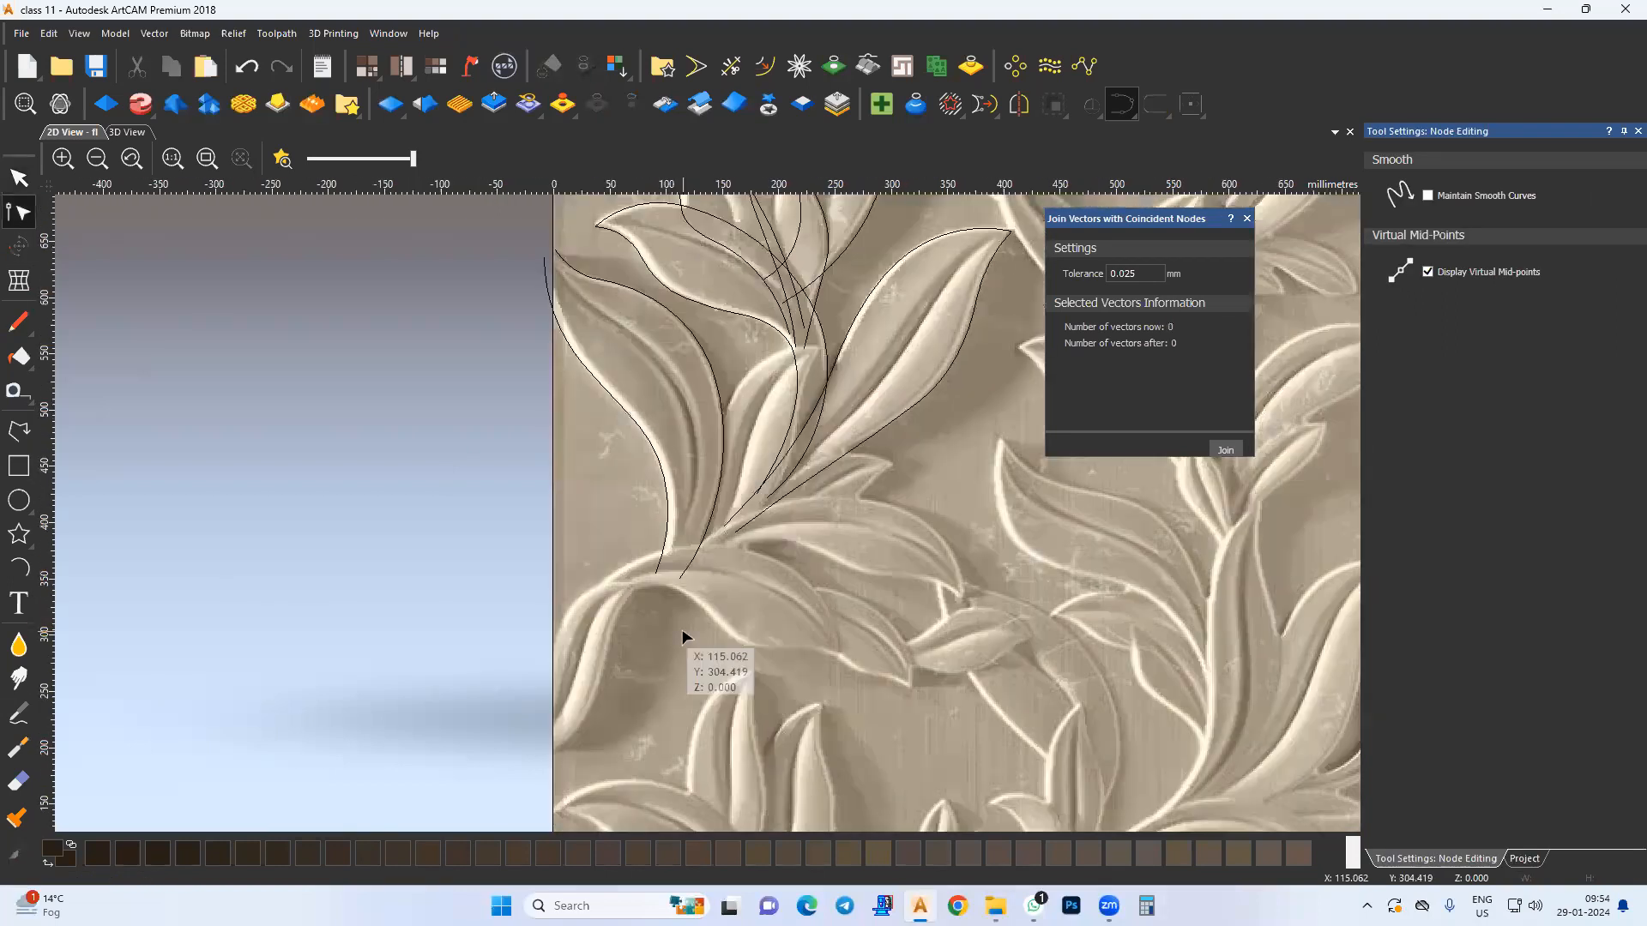
{"action": "left_click", "coordinate": [19, 569]}
{"action": "scroll", "coordinate": [843, 649], "scroll_direction": "up", "scroll_amount": 1}
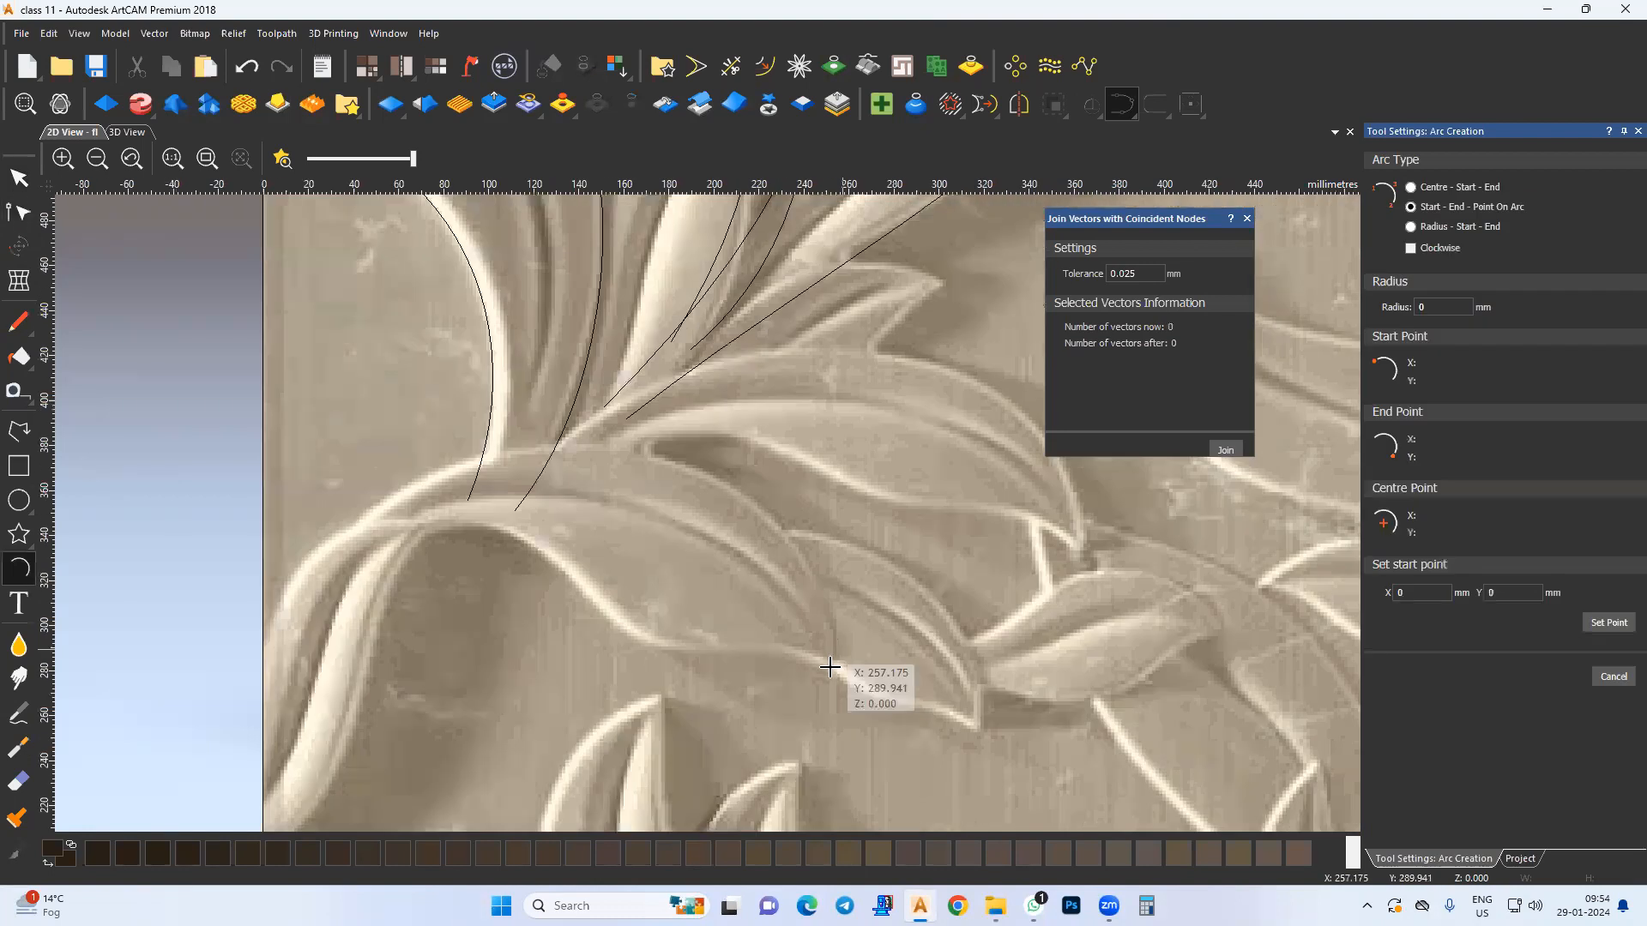
{"action": "left_click", "coordinate": [835, 675]}
{"action": "left_click", "coordinate": [766, 523]}
{"action": "scroll", "coordinate": [765, 522], "scroll_direction": "up", "scroll_amount": 1}
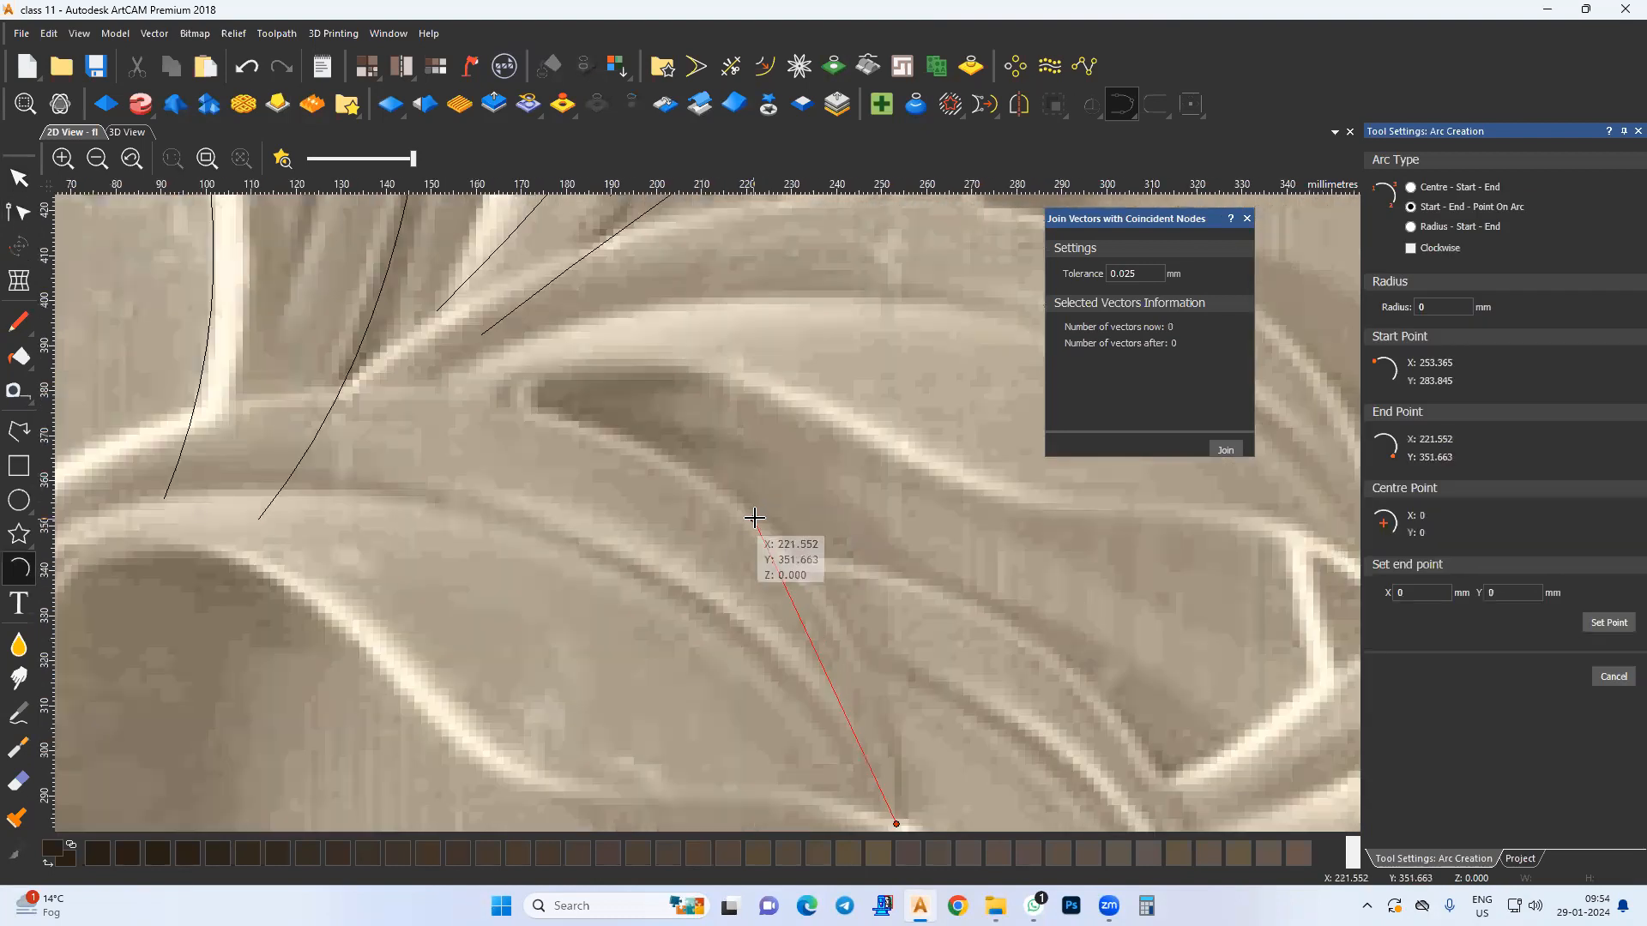
{"action": "left_click", "coordinate": [855, 650]}
Step: Continue the drooping leaf's upper edge over its crest towards the artwork border with two connected arcs about 105 and 110 mm wide
{"action": "left_click", "coordinate": [757, 519]}
{"action": "middle_click_drag", "start_coordinate": [513, 423], "coordinate": [642, 508]}
{"action": "left_click", "coordinate": [414, 477]}
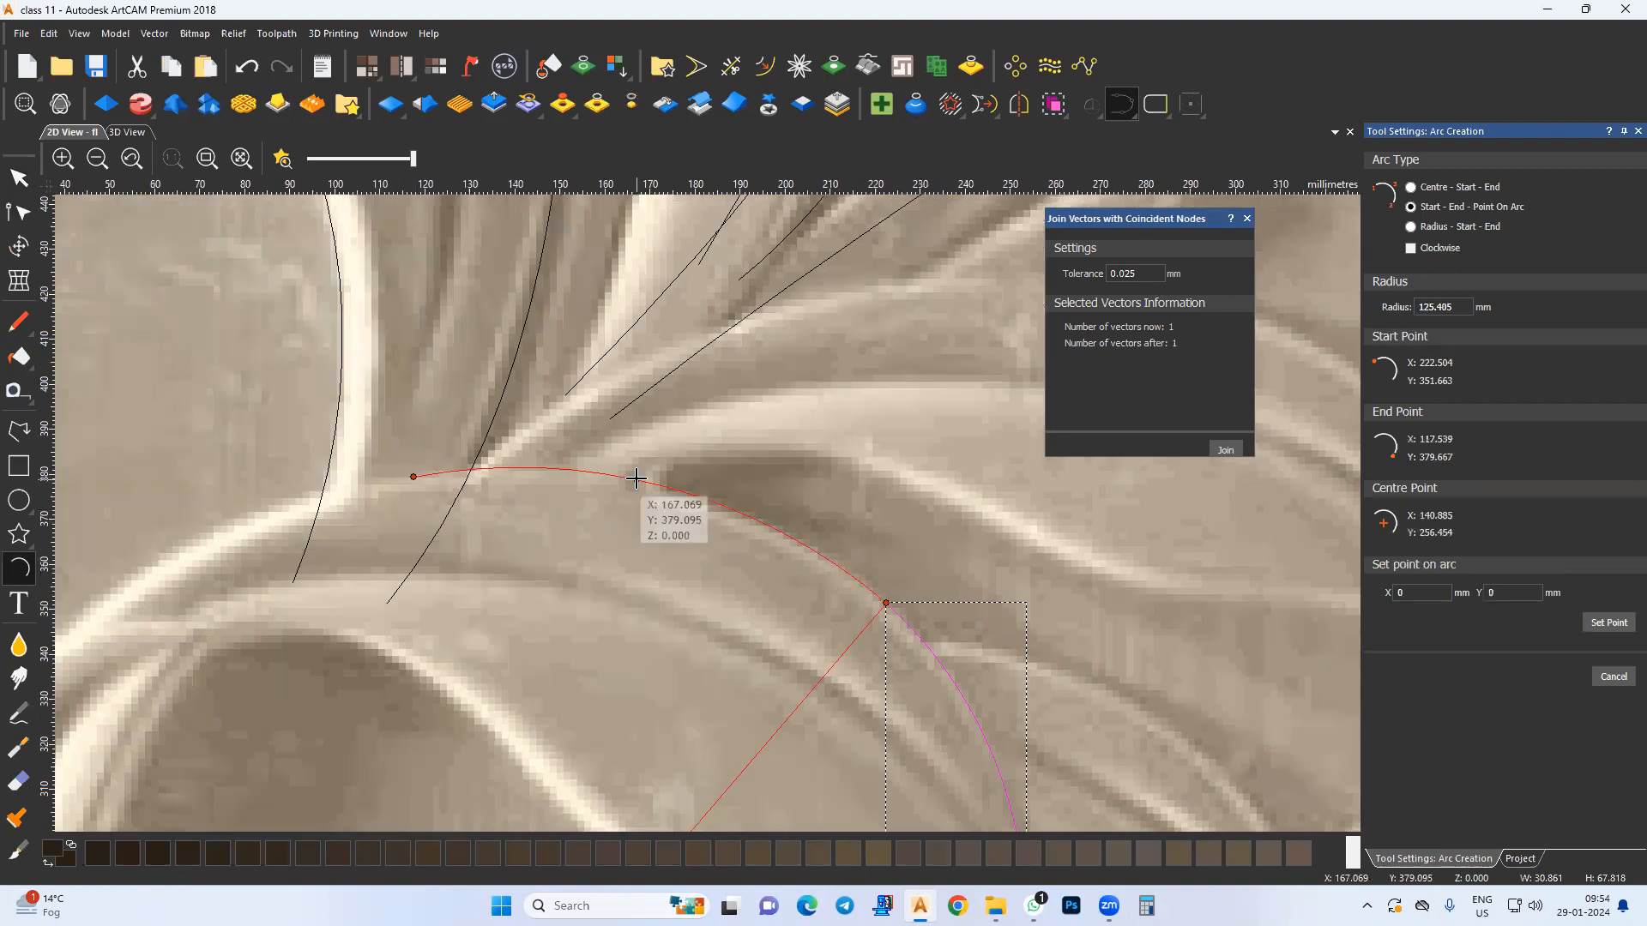
{"action": "left_click", "coordinate": [625, 471]}
{"action": "left_click", "coordinate": [417, 478]}
{"action": "middle_click_drag", "start_coordinate": [209, 544], "coordinate": [387, 620]}
{"action": "left_click", "coordinate": [345, 710]}
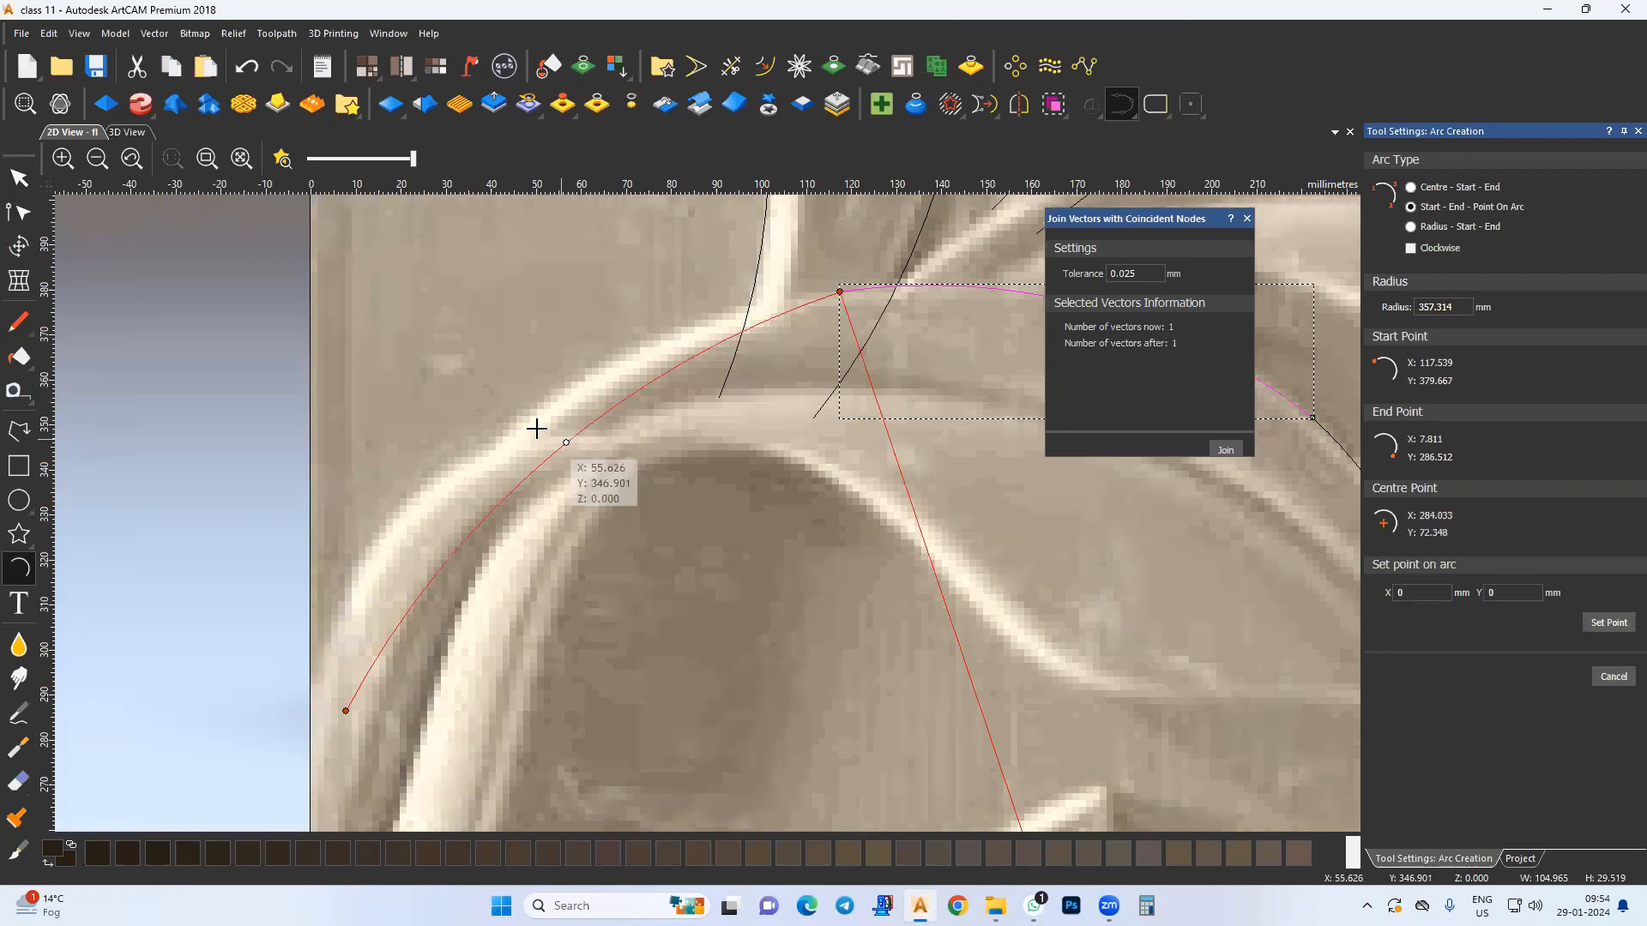
{"action": "left_click", "coordinate": [518, 423]}
{"action": "key", "text": "Escape"}
Step: Join the drooping leaf's three upper-edge arcs into one vector and smooth its inner nodes
{"action": "scroll", "coordinate": [653, 530], "scroll_direction": "down", "scroll_amount": 1}
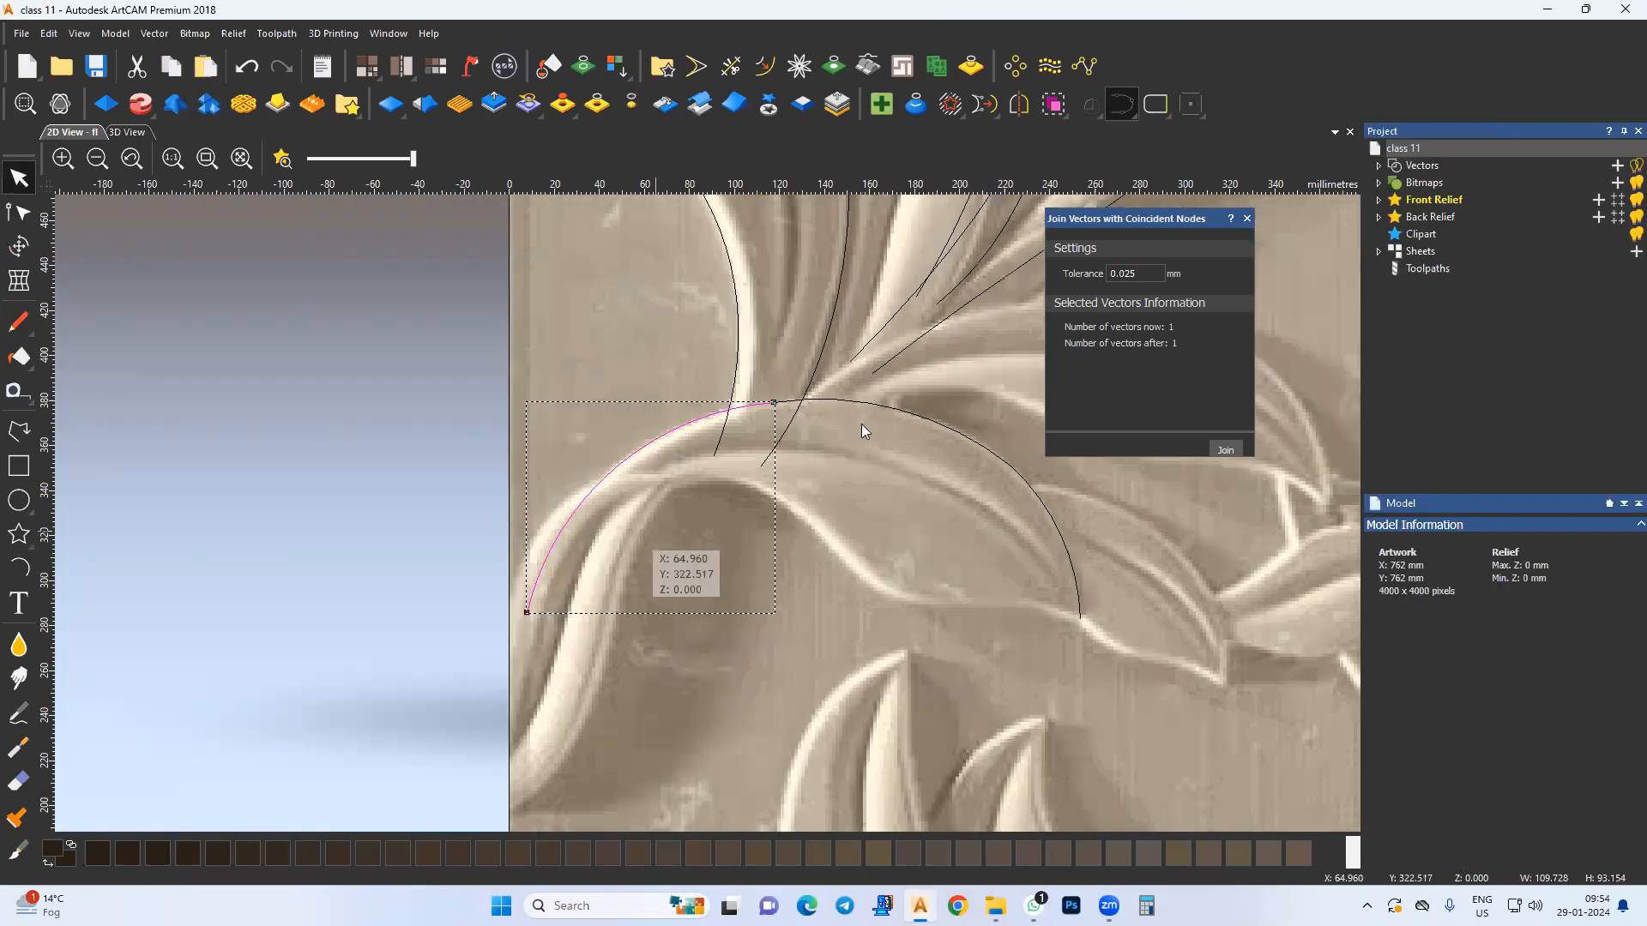
{"action": "middle_click_drag", "start_coordinate": [1022, 433], "coordinate": [861, 424]}
{"action": "left_click", "coordinate": [1225, 451]}
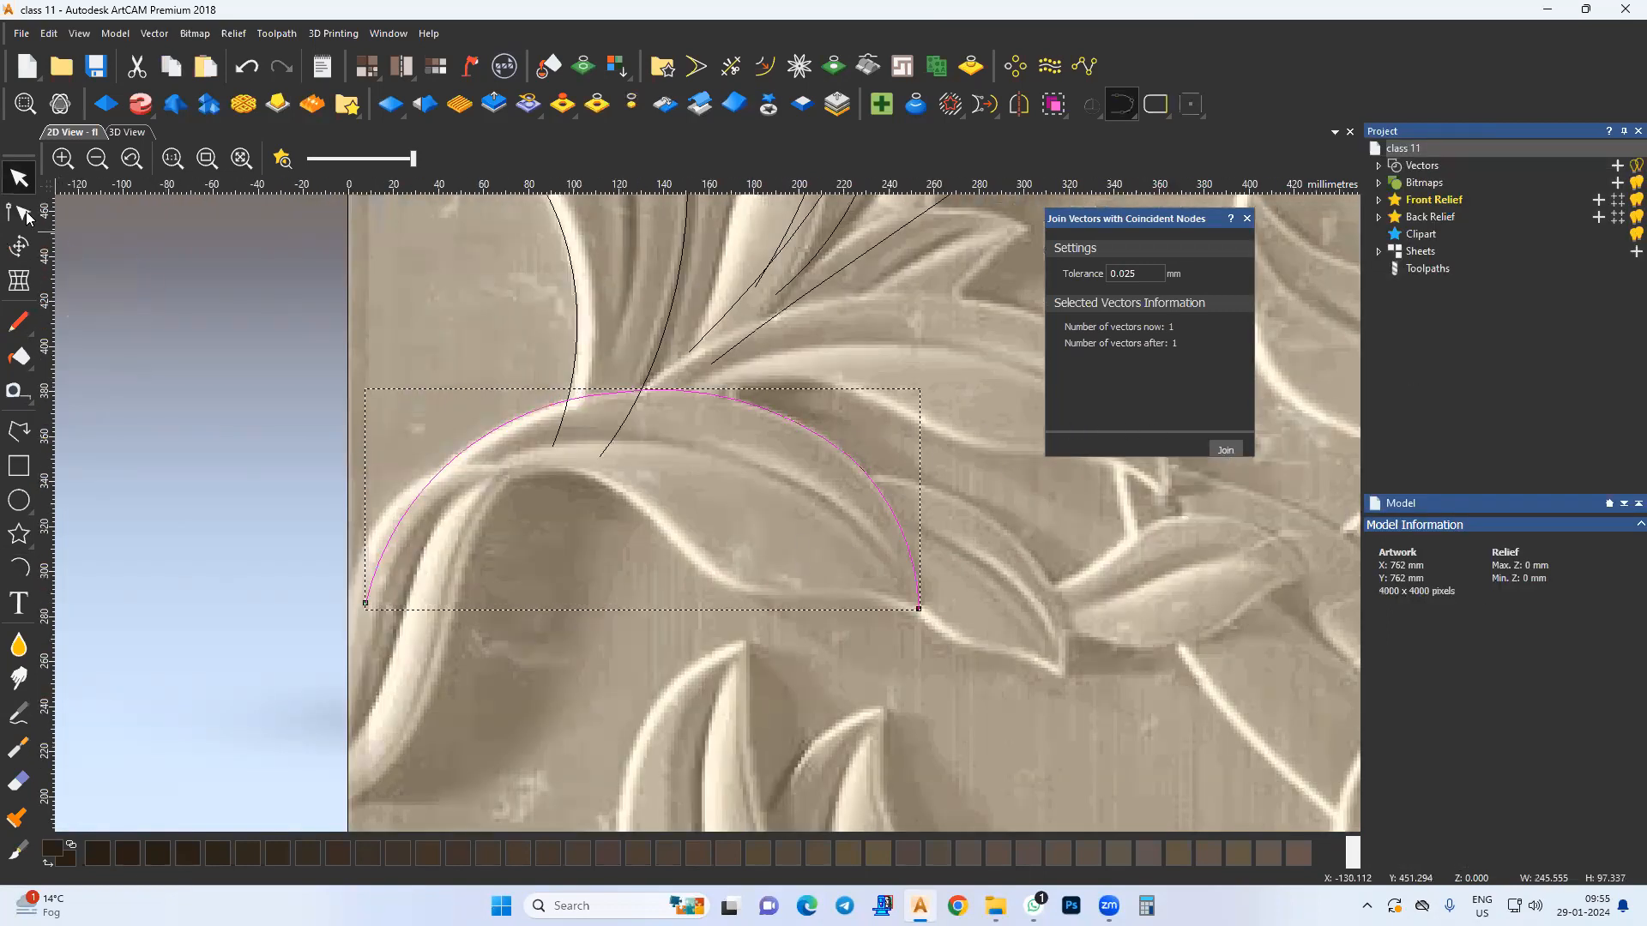
{"action": "left_click_drag", "start_coordinate": [905, 491], "coordinate": [907, 490]}
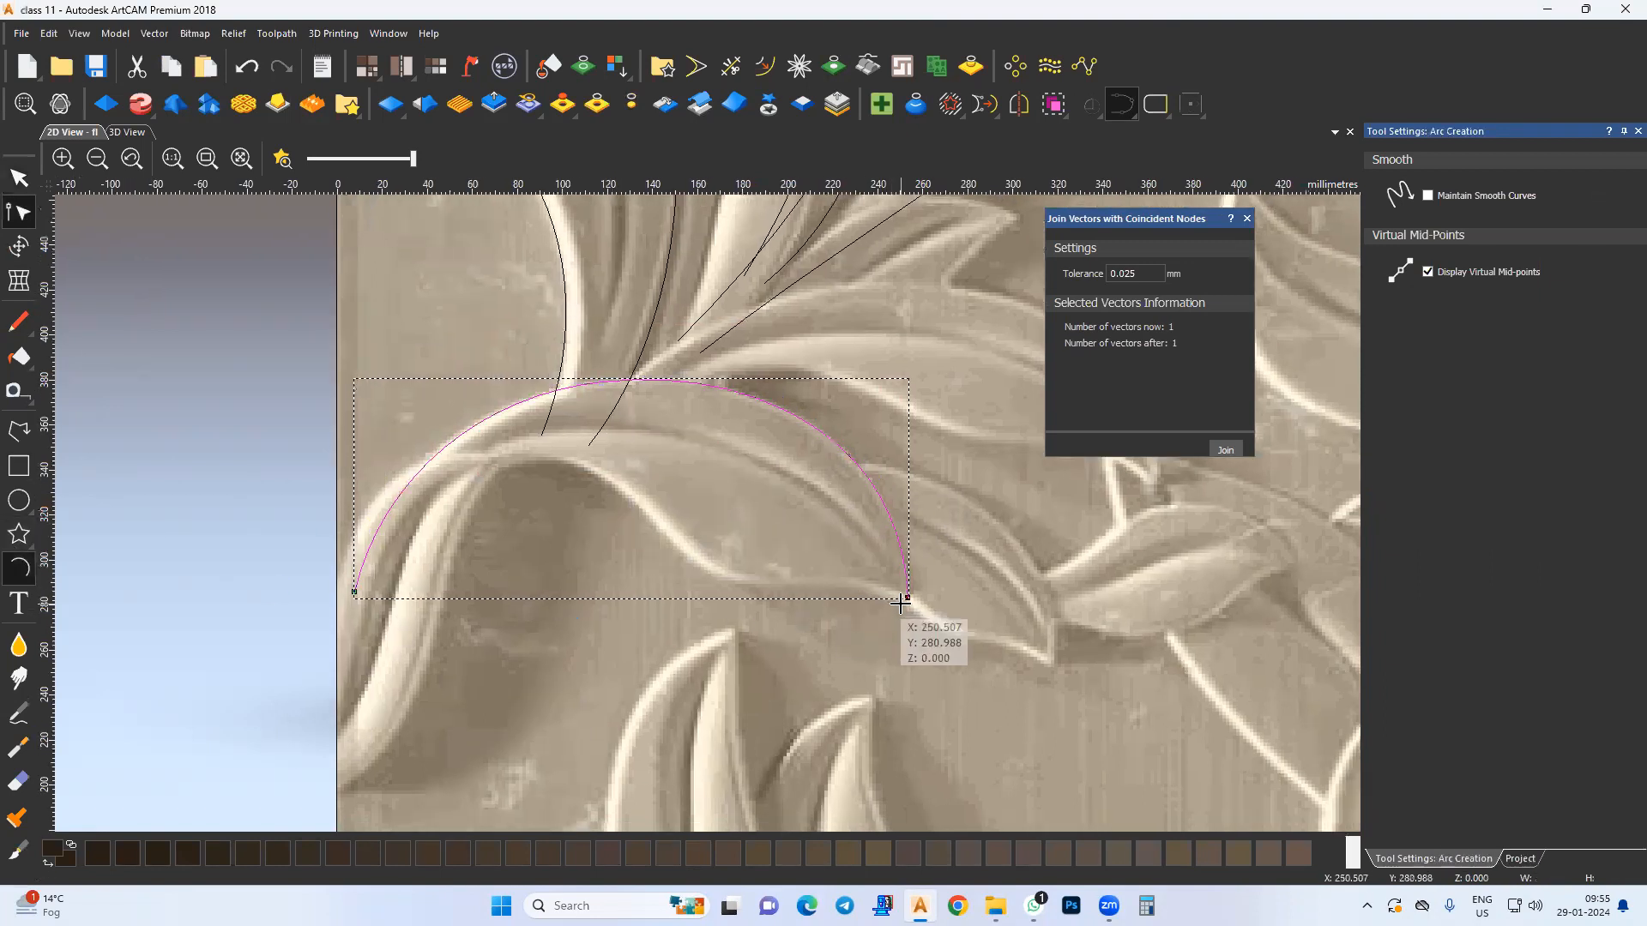
Step: Trace the drooping leaf's lower edge from its tip with two connected arcs, the second about 53 mm wide and 23 mm high
{"action": "scroll", "coordinate": [905, 596], "scroll_direction": "up", "scroll_amount": 2}
{"action": "left_click", "coordinate": [907, 597]}
{"action": "left_click", "coordinate": [678, 572]}
{"action": "left_click", "coordinate": [665, 569]}
{"action": "left_click", "coordinate": [424, 465]}
{"action": "left_click", "coordinate": [573, 549]}
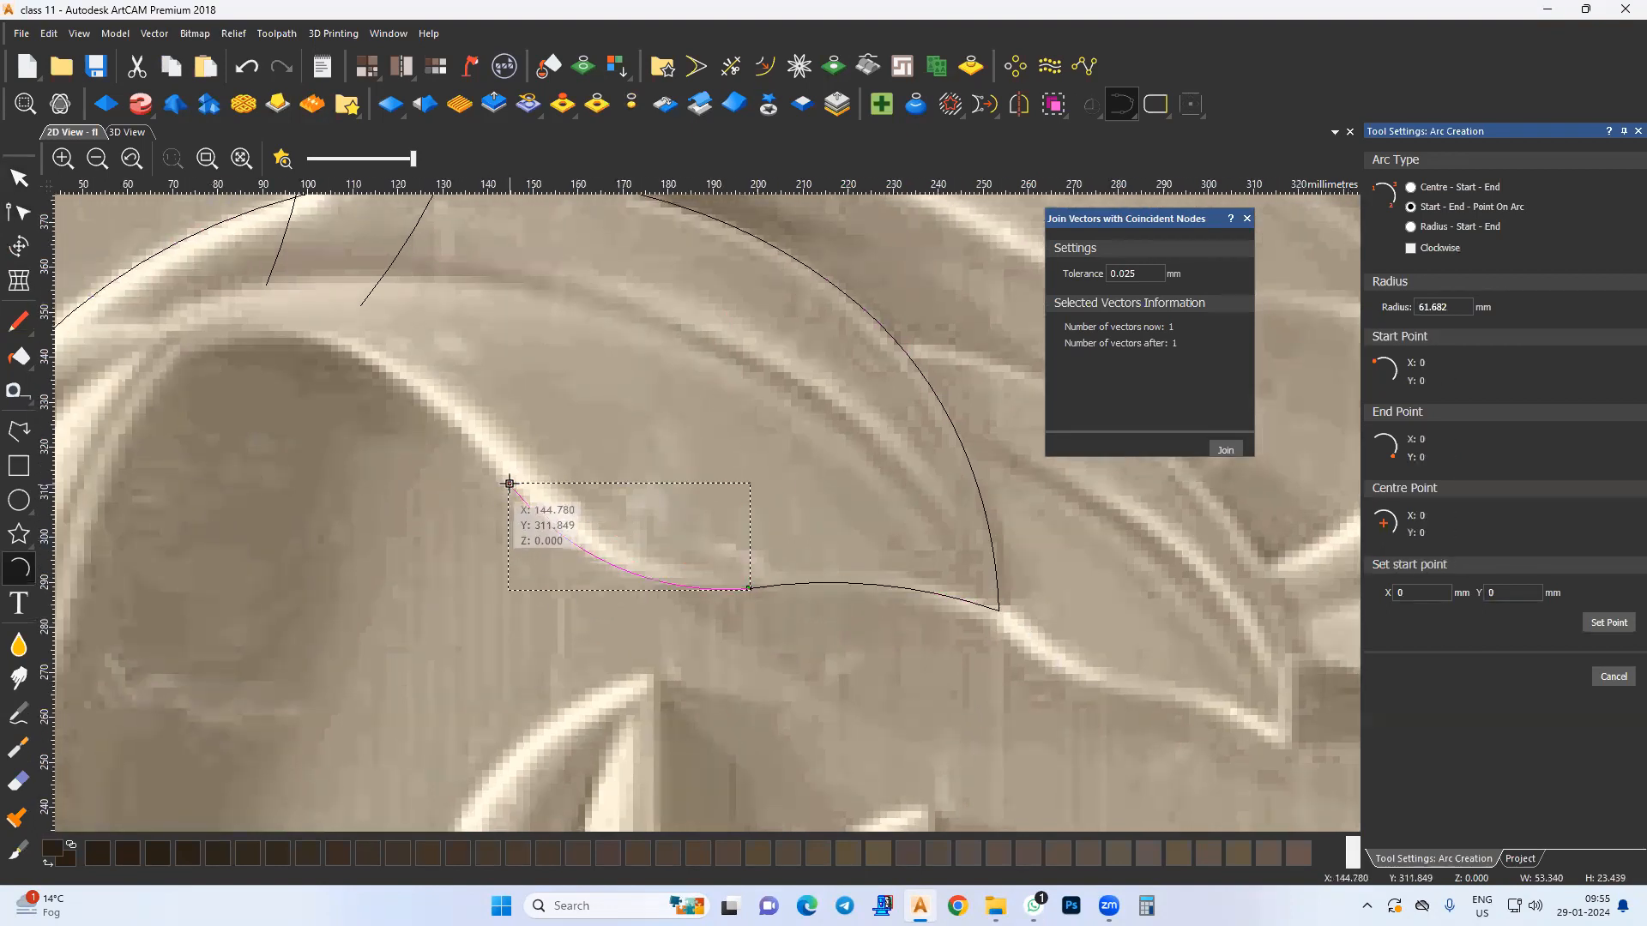
Step: Continue the drooping leaf's lower edge over the hollow and down towards its base with two more connected arcs
{"action": "middle_click_drag", "start_coordinate": [304, 386], "coordinate": [536, 463]}
{"action": "left_click", "coordinate": [403, 447]}
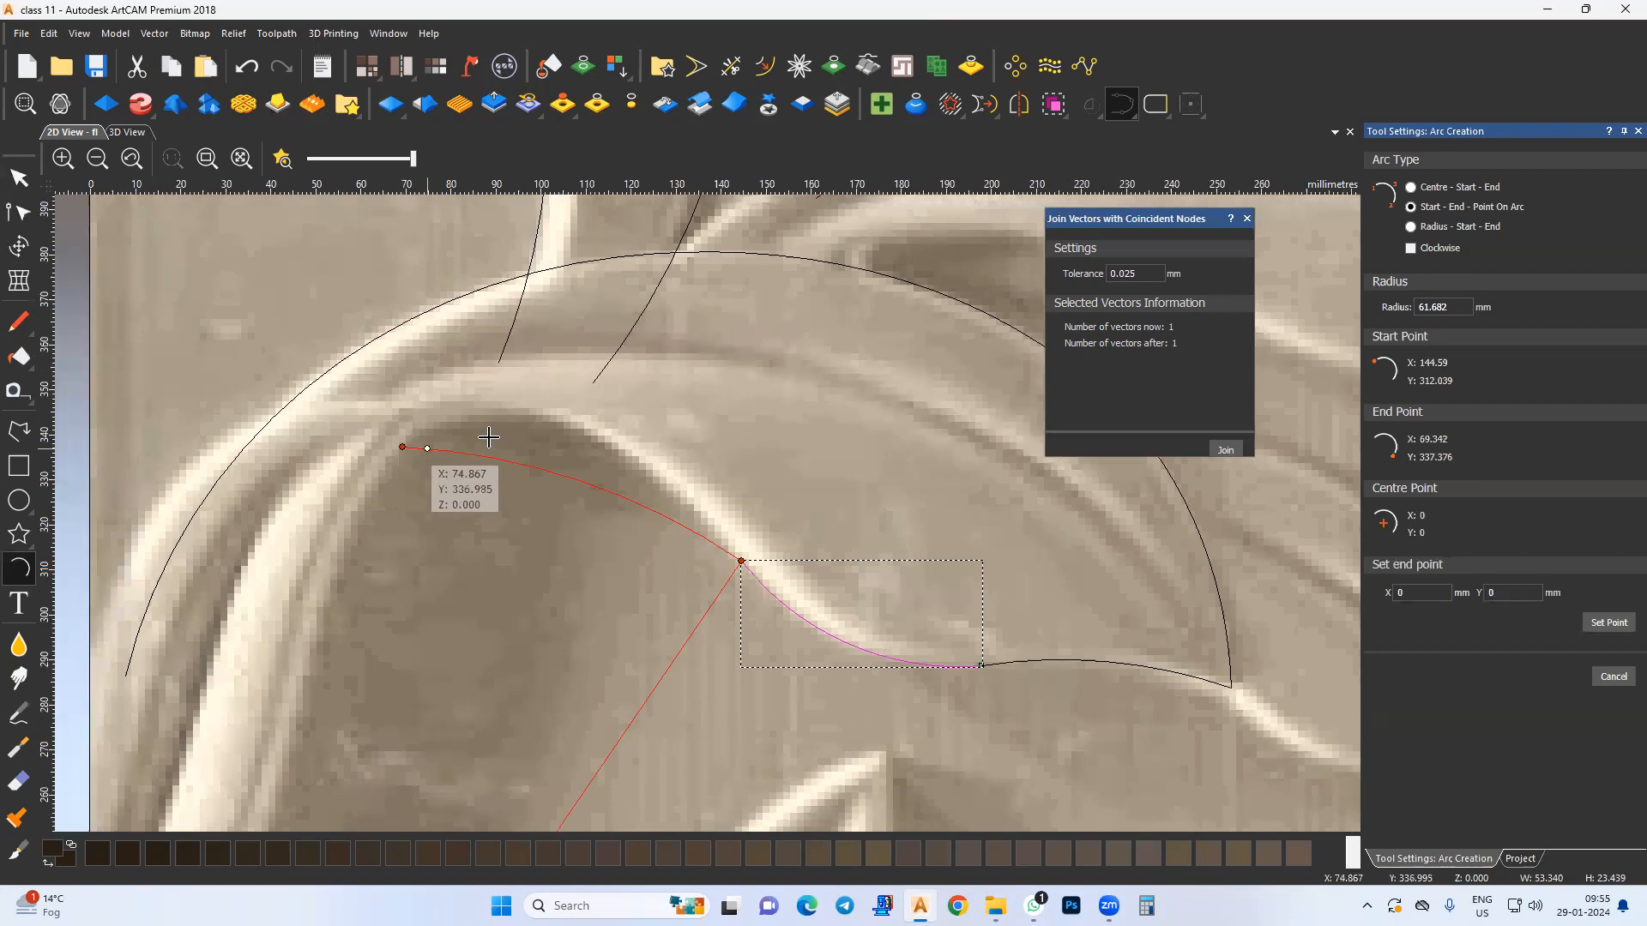
{"action": "left_click", "coordinate": [534, 431]}
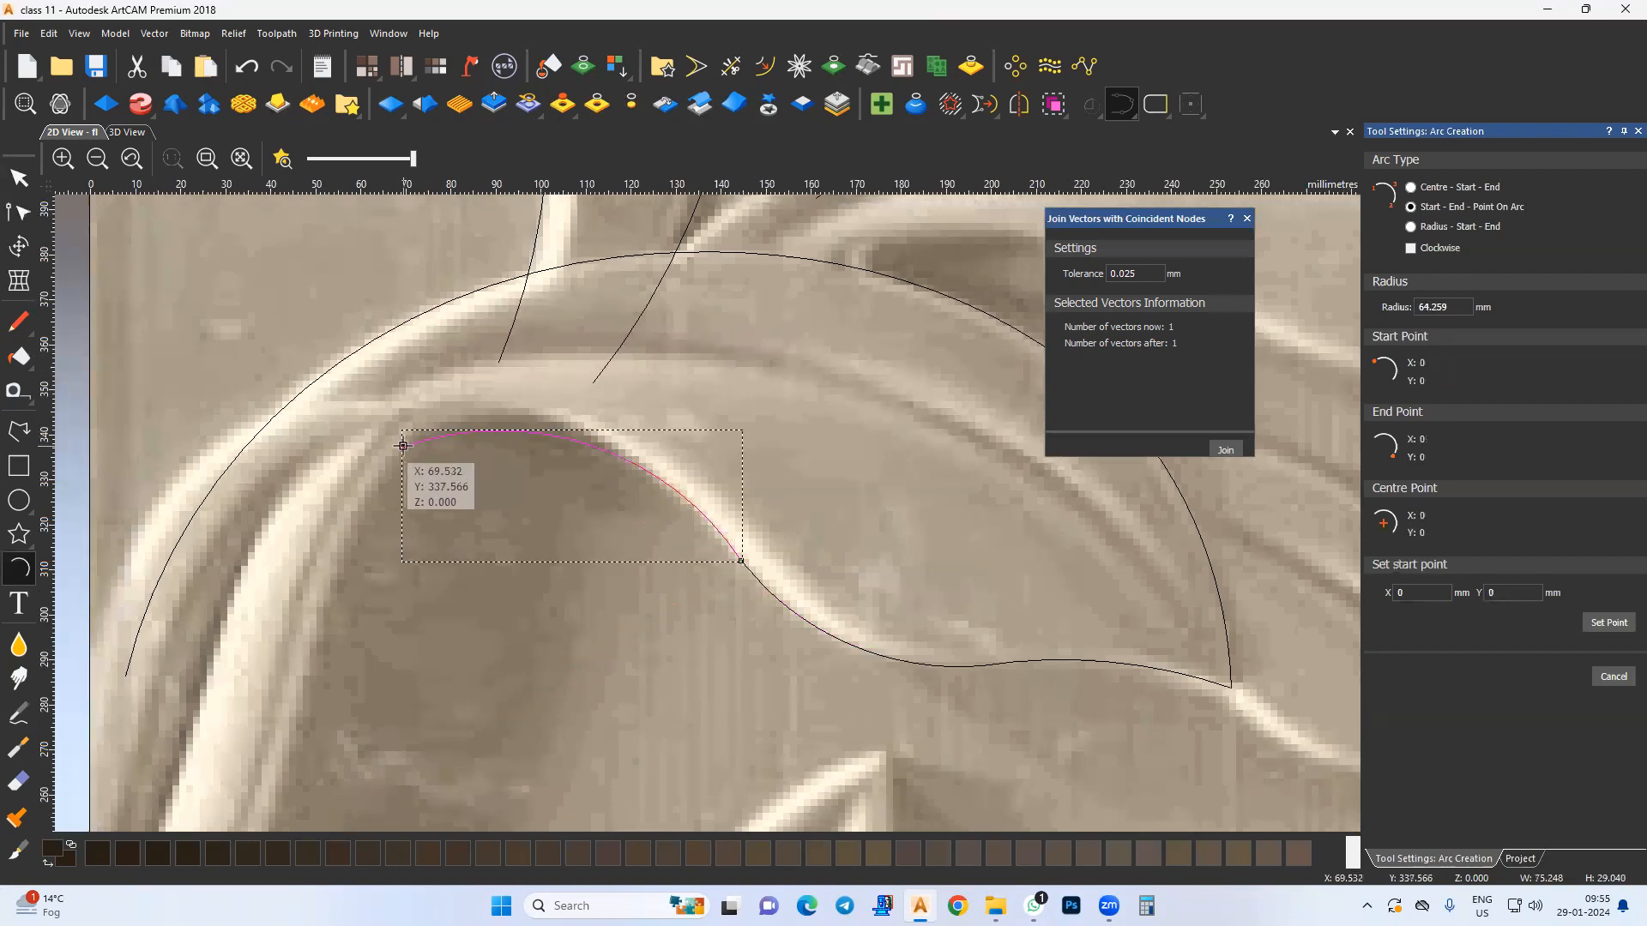
{"action": "left_click", "coordinate": [403, 446]}
{"action": "middle_click_drag", "start_coordinate": [220, 597], "coordinate": [354, 492]}
{"action": "left_click", "coordinate": [340, 606]}
{"action": "left_click", "coordinate": [401, 490]}
{"action": "key", "text": "Escape"}
Step: Join the drooping leaf's four lower-edge arcs into one vector and smooth its three inner nodes
{"action": "left_click_drag", "start_coordinate": [887, 433], "coordinate": [830, 502], "text": "shift"}
{"action": "middle_click_drag", "start_coordinate": [830, 504], "coordinate": [201, 387]}
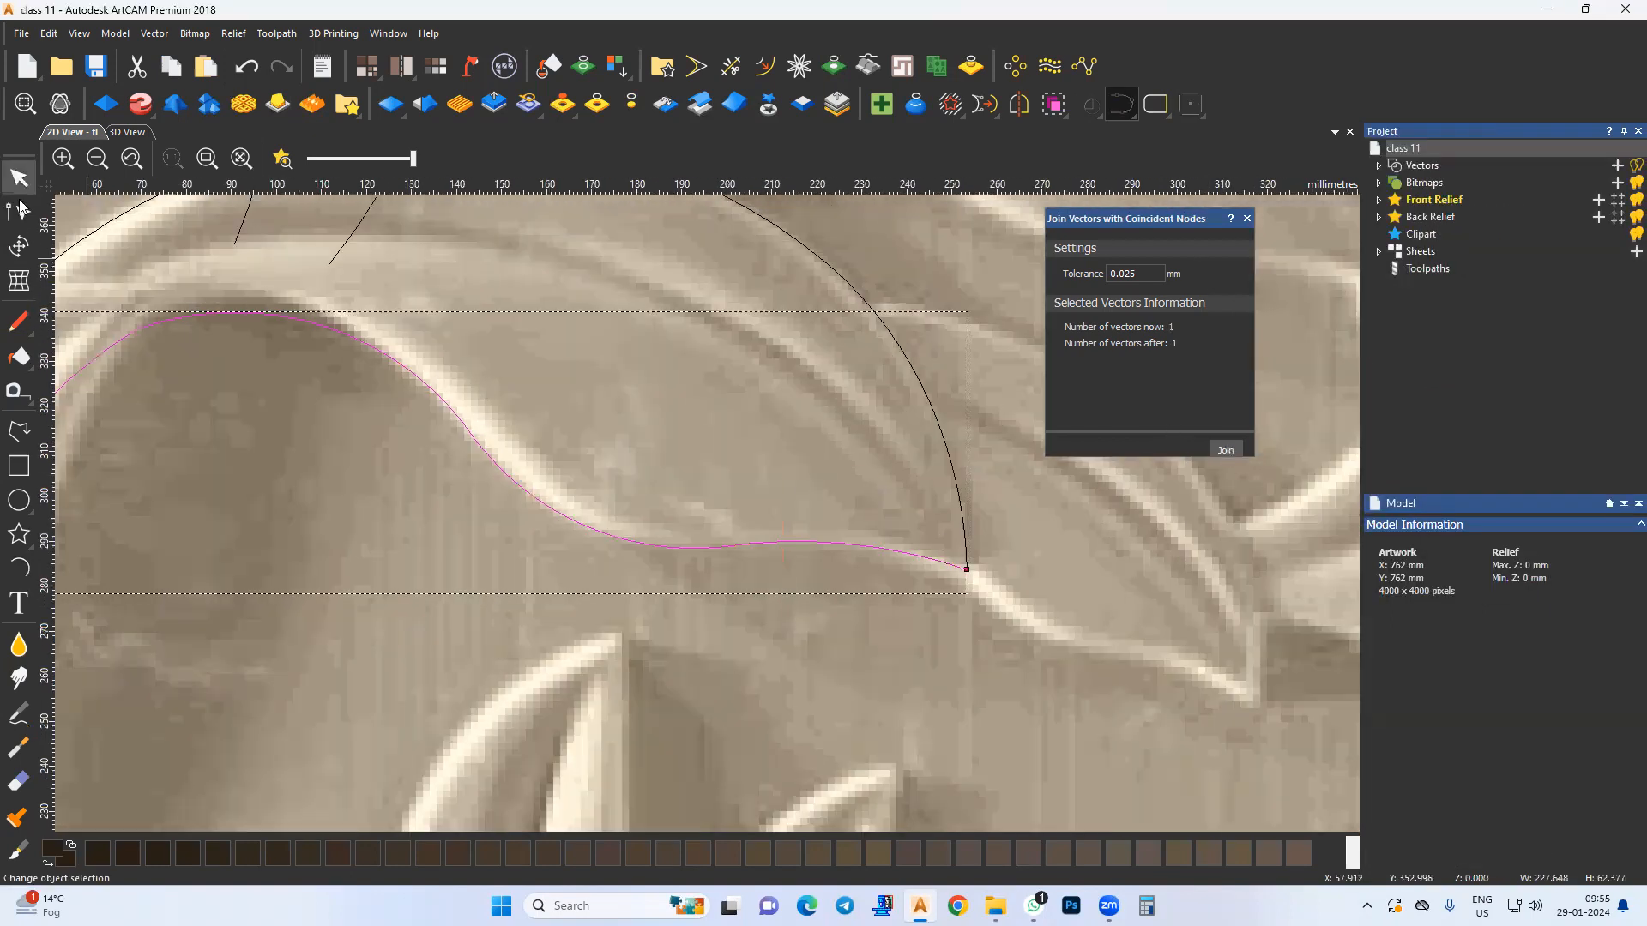
{"action": "scroll", "coordinate": [410, 424], "scroll_direction": "down", "scroll_amount": 1}
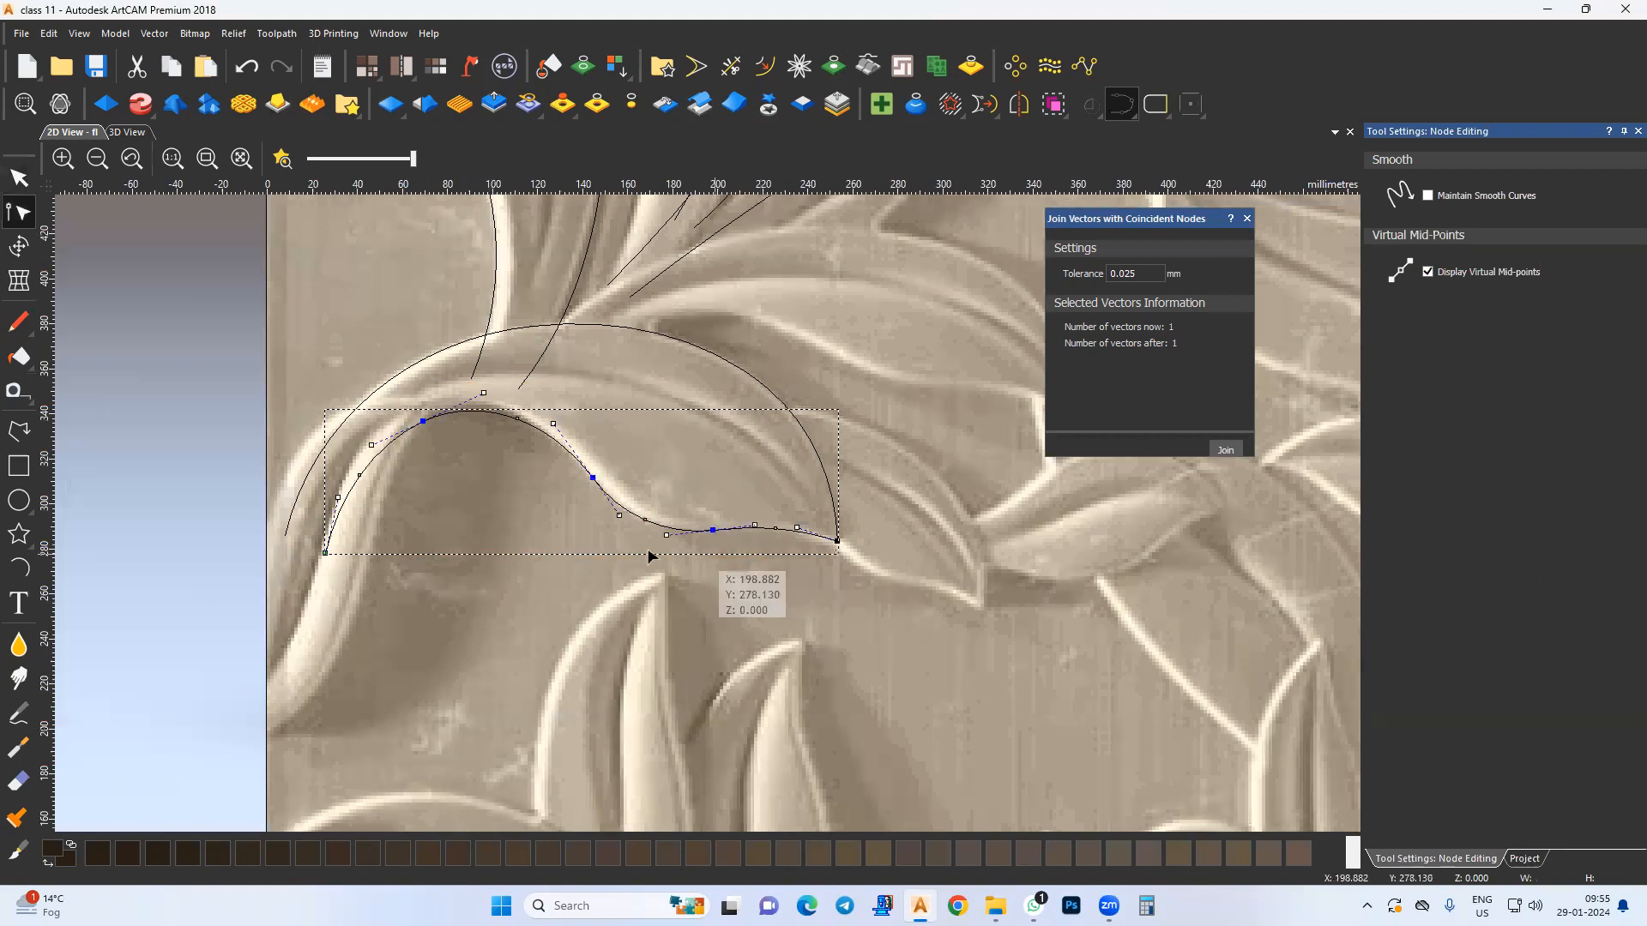
{"action": "left_click", "coordinate": [610, 470]}
Step: Trace the upper edge of the small leaf beside the drooping leaf's tip with two connected arcs, about 127 mm wide overall
{"action": "middle_click_drag", "start_coordinate": [610, 470], "coordinate": [0, 491]}
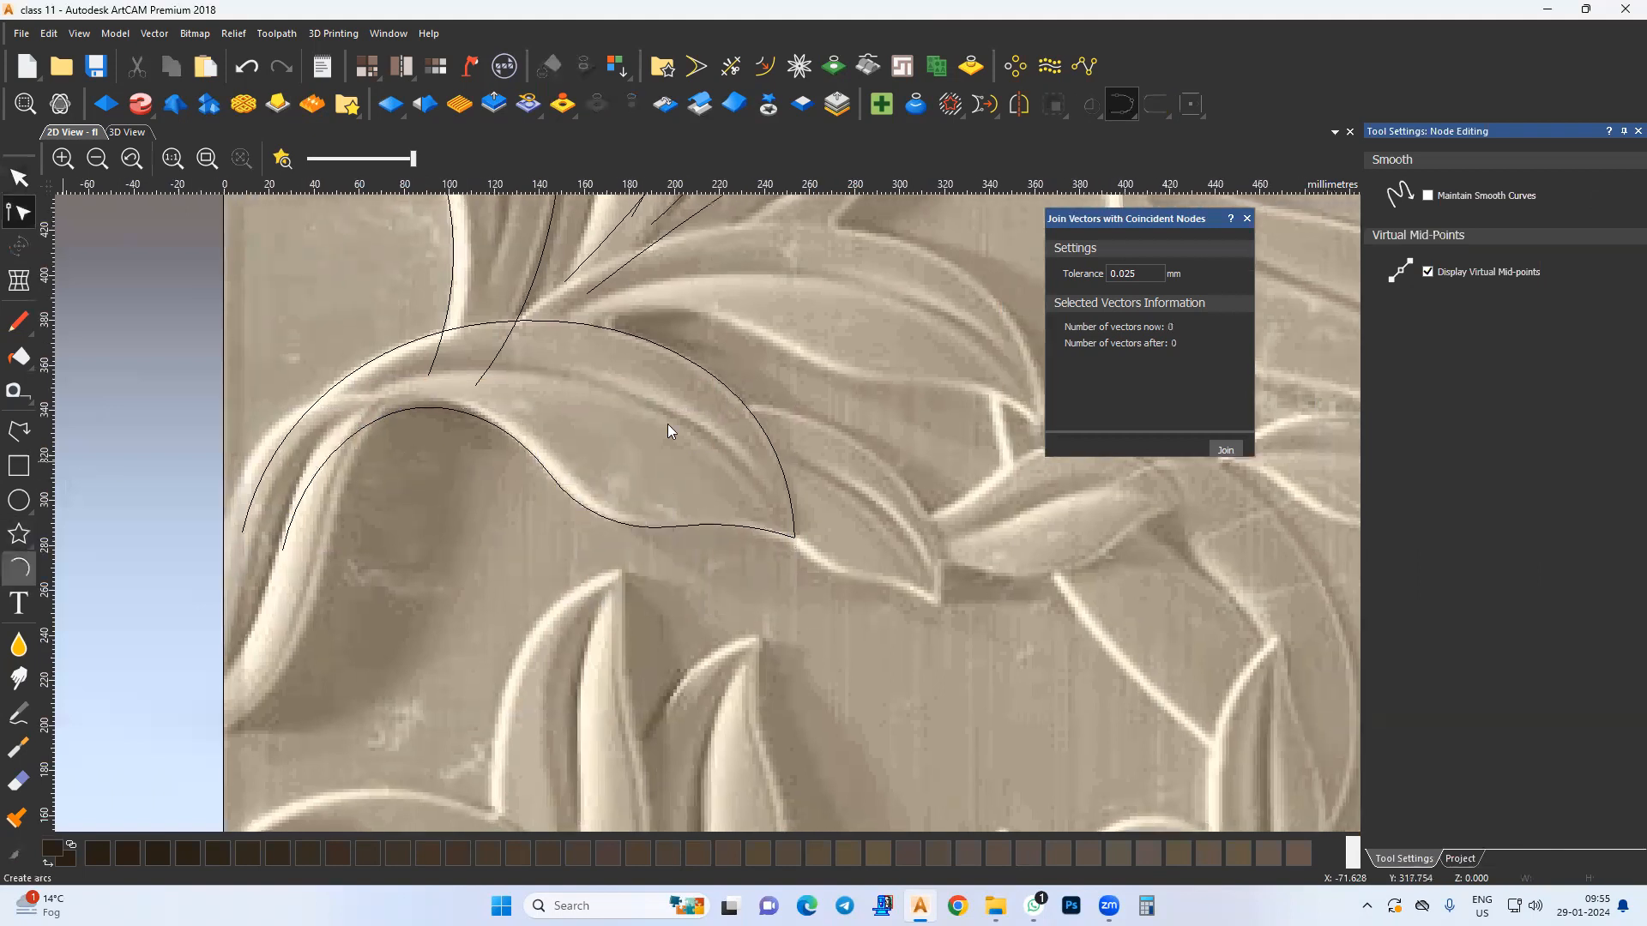
{"action": "scroll", "coordinate": [902, 614], "scroll_direction": "up", "scroll_amount": 1}
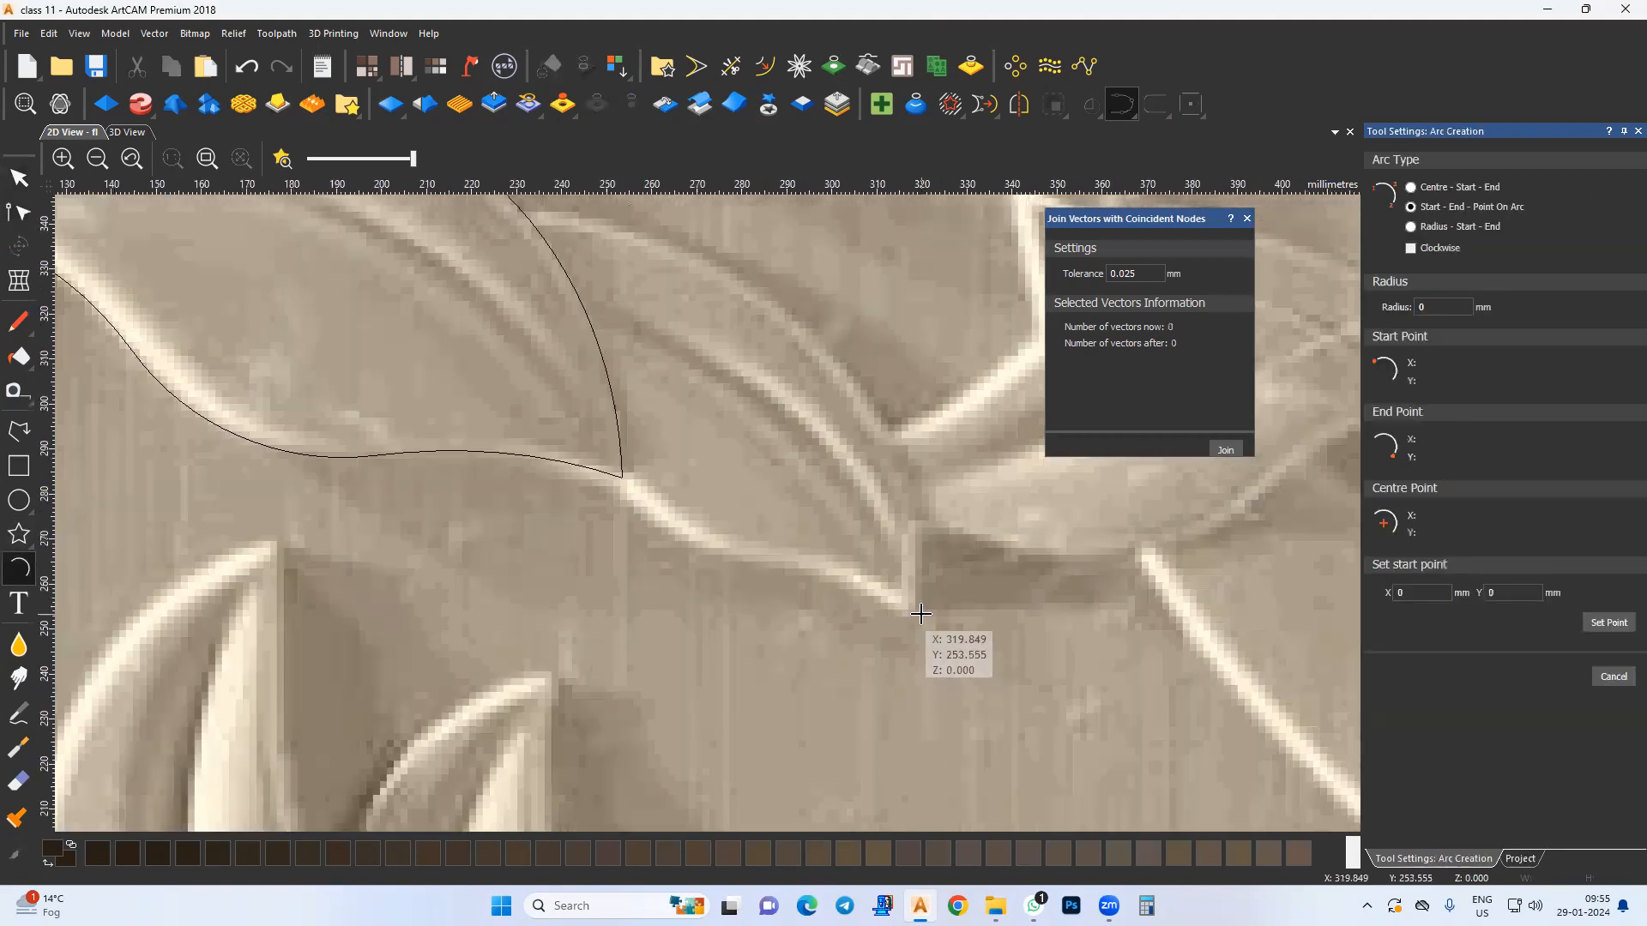
{"action": "left_click", "coordinate": [920, 613]}
{"action": "left_click", "coordinate": [823, 346]}
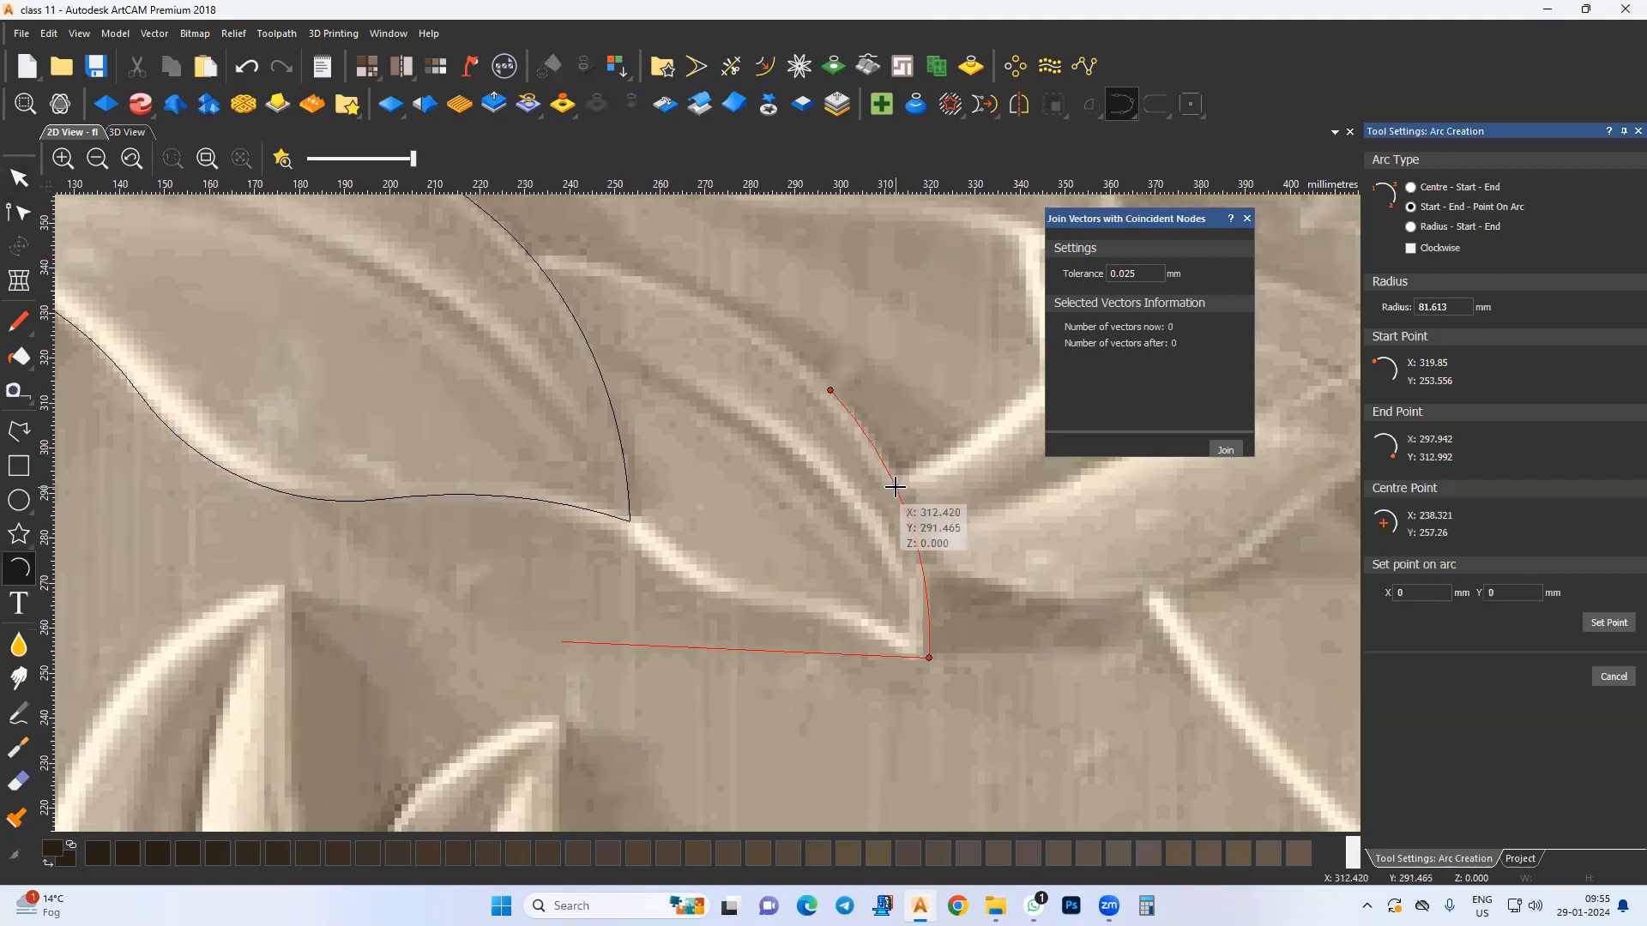
{"action": "left_click", "coordinate": [894, 487]}
{"action": "left_click", "coordinate": [830, 390]}
{"action": "middle_click_drag", "start_coordinate": [578, 273], "coordinate": [698, 360]}
{"action": "left_click", "coordinate": [479, 353]}
{"action": "left_click", "coordinate": [709, 355]}
{"action": "key", "text": "Escape"}
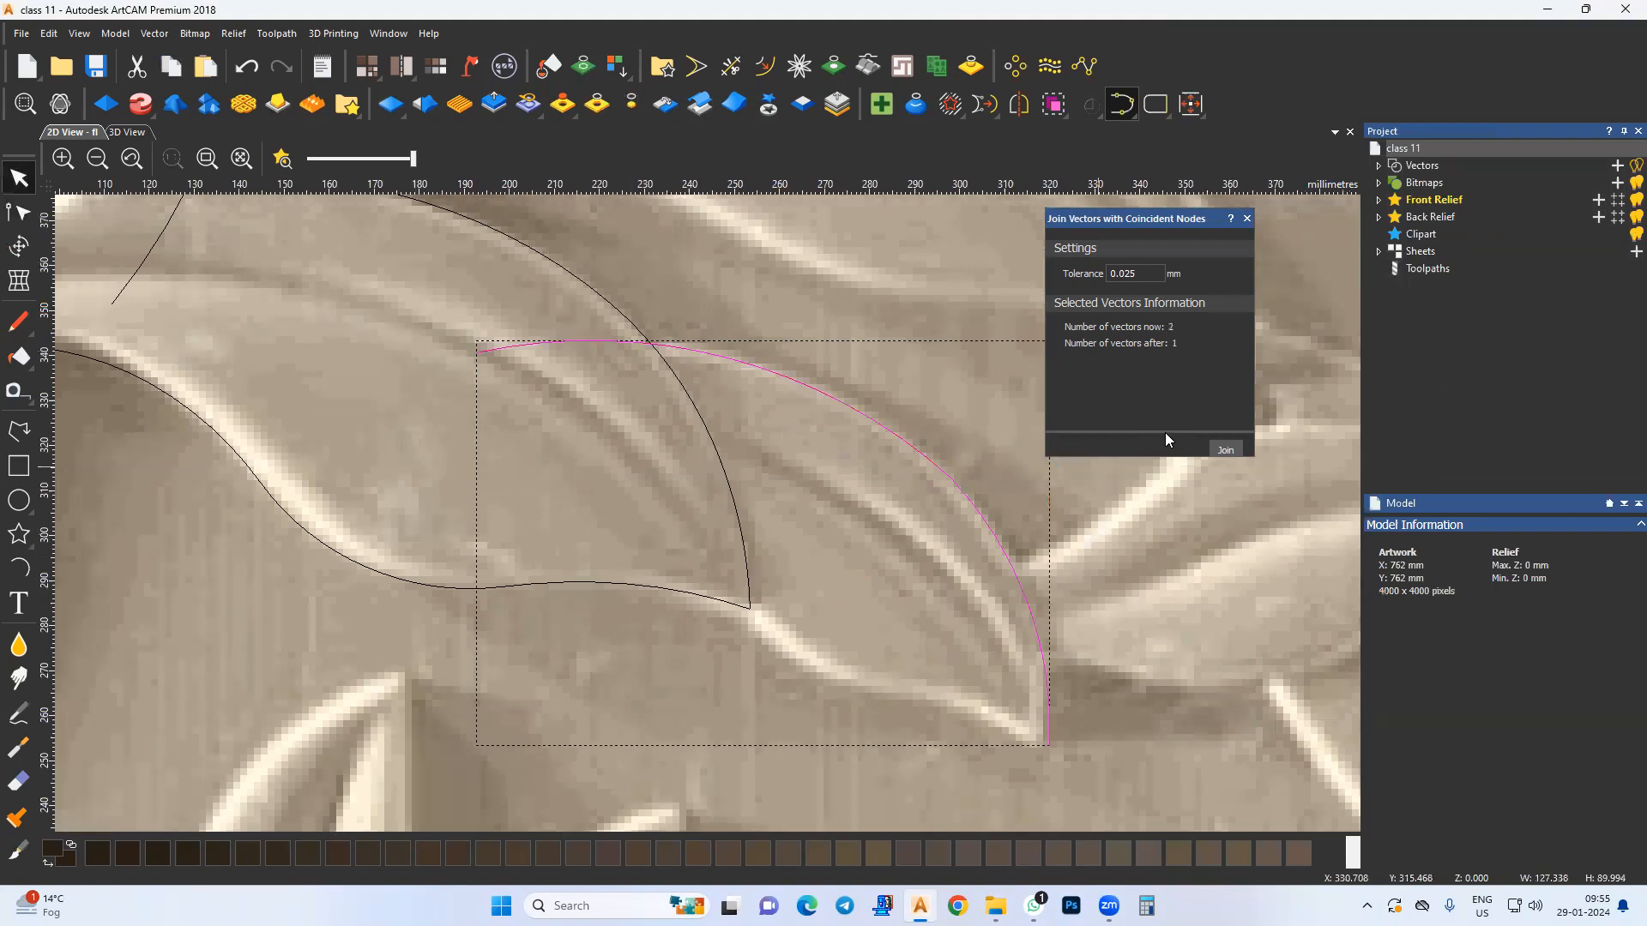
Step: Join the small leaf's two upper-edge arcs into one vector and smooth the node between them
{"action": "key", "text": "n"}
{"action": "left_click_drag", "start_coordinate": [790, 357], "coordinate": [1060, 549]}
{"action": "key", "text": "s"}
Step: Trace the small leaf's lower edge from its tip to the drooping leaf with two connected arcs about 30 and 35 mm wide
{"action": "middle_click_drag", "start_coordinate": [849, 526], "coordinate": [783, 444]}
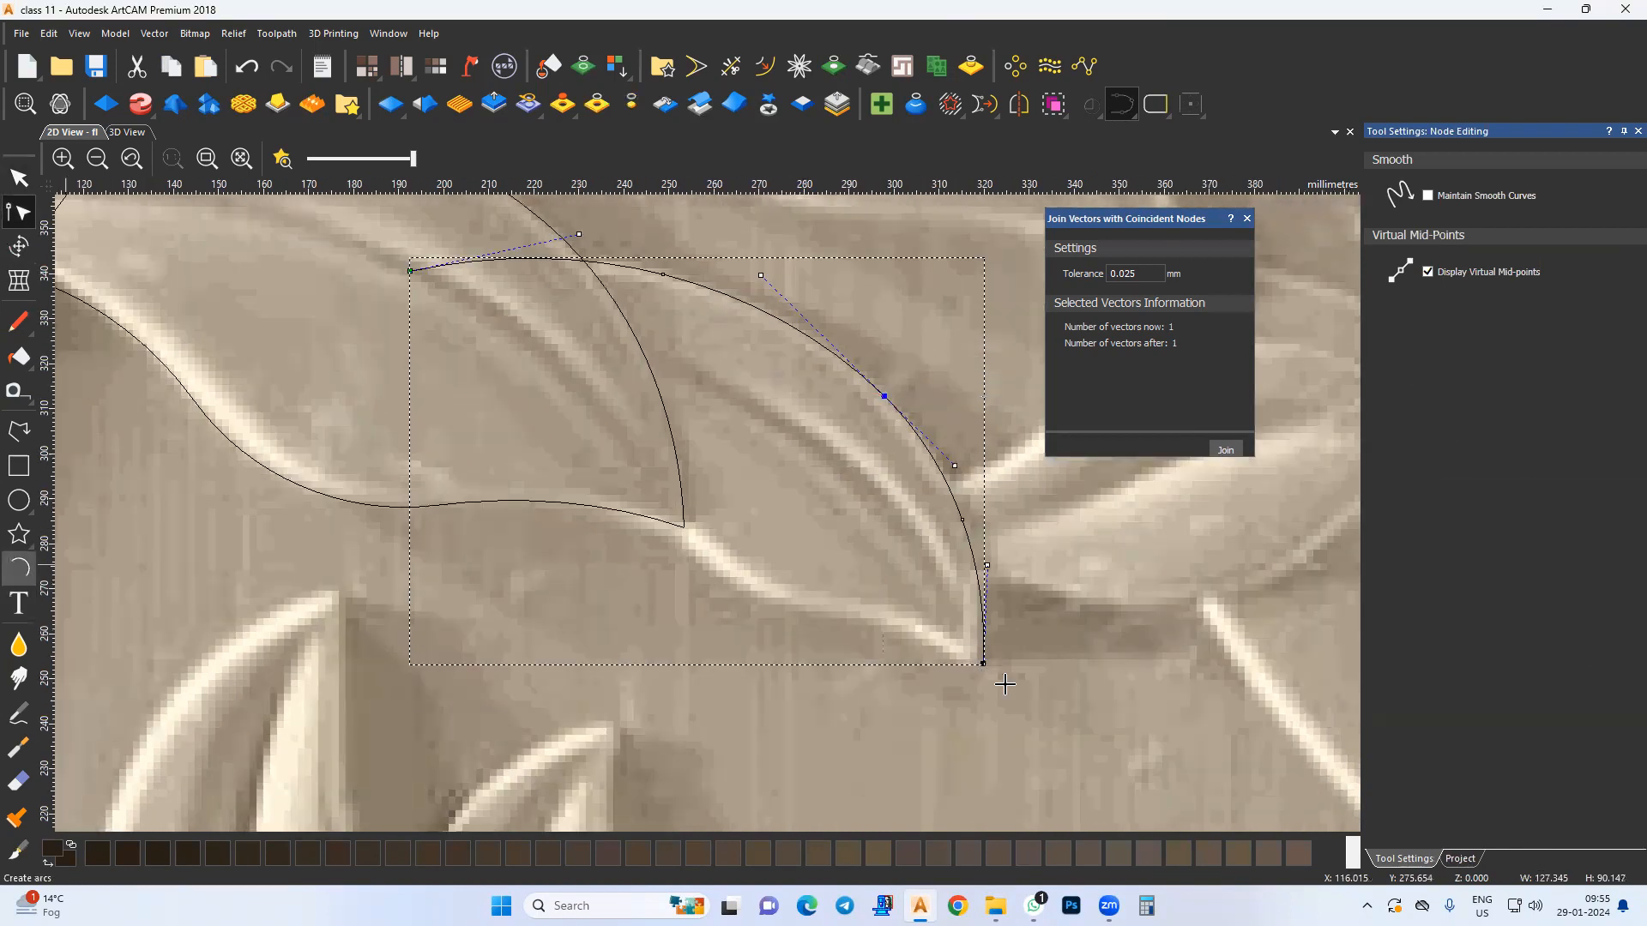
{"action": "left_click", "coordinate": [984, 662]}
{"action": "left_click", "coordinate": [849, 618]}
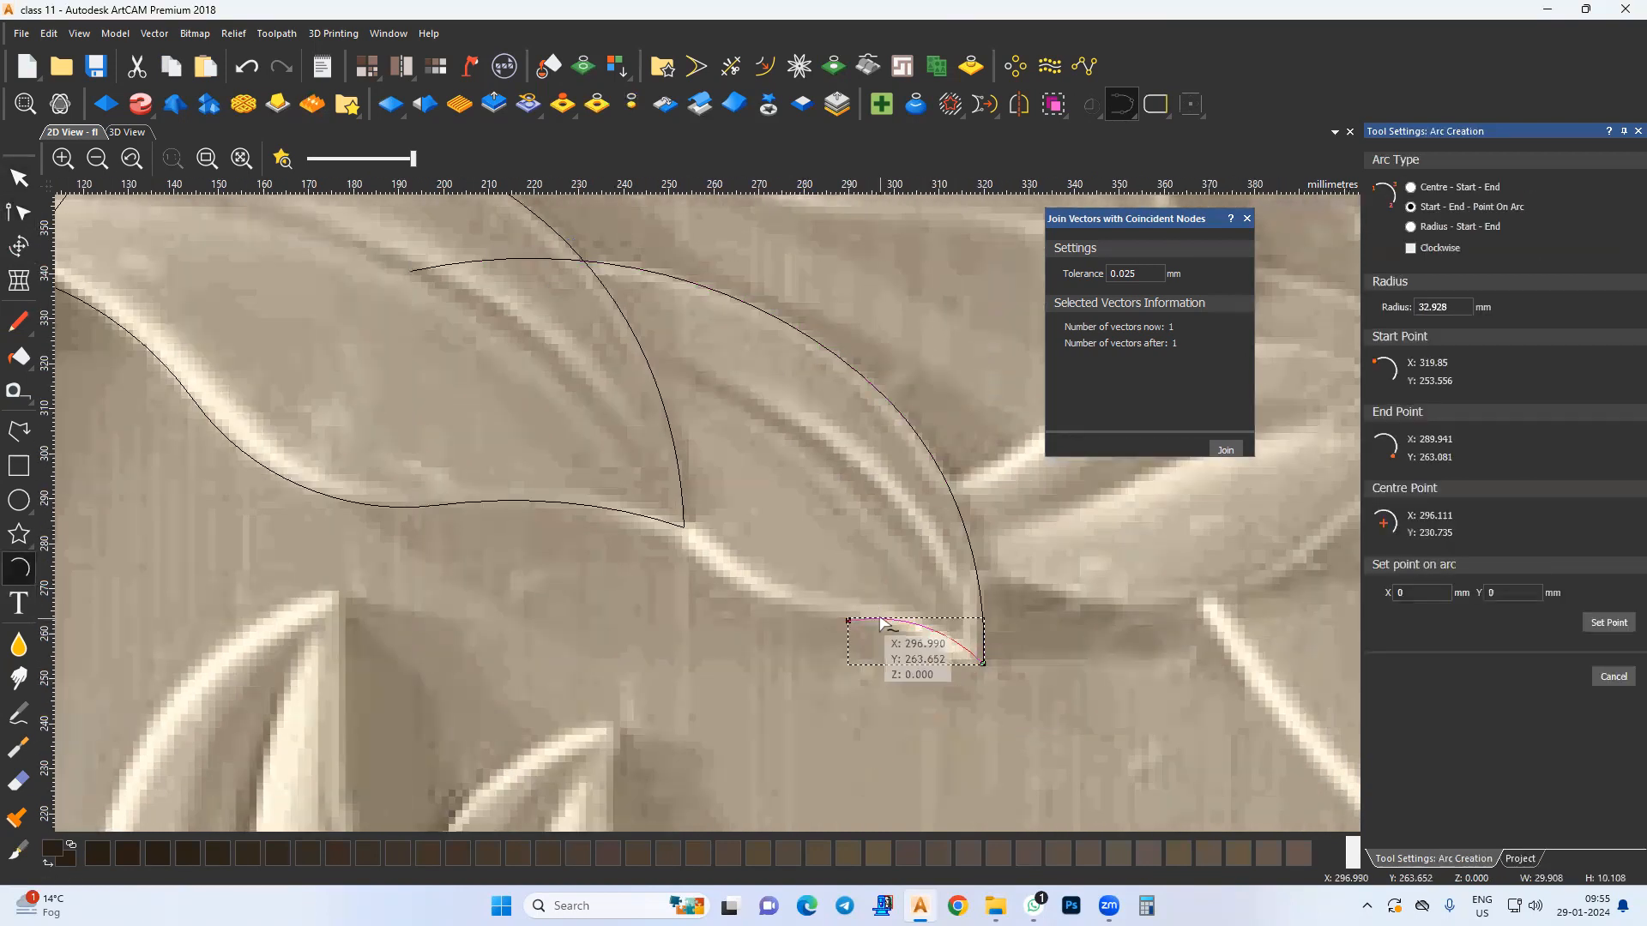
{"action": "left_click", "coordinate": [849, 620]}
{"action": "middle_click_drag", "start_coordinate": [637, 548], "coordinate": [680, 574]}
{"action": "left_click", "coordinate": [734, 572]}
{"action": "left_click", "coordinate": [770, 611]}
{"action": "left_click", "coordinate": [734, 572]}
{"action": "left_click", "coordinate": [729, 571]}
{"action": "middle_click_drag", "start_coordinate": [595, 441], "coordinate": [669, 502]}
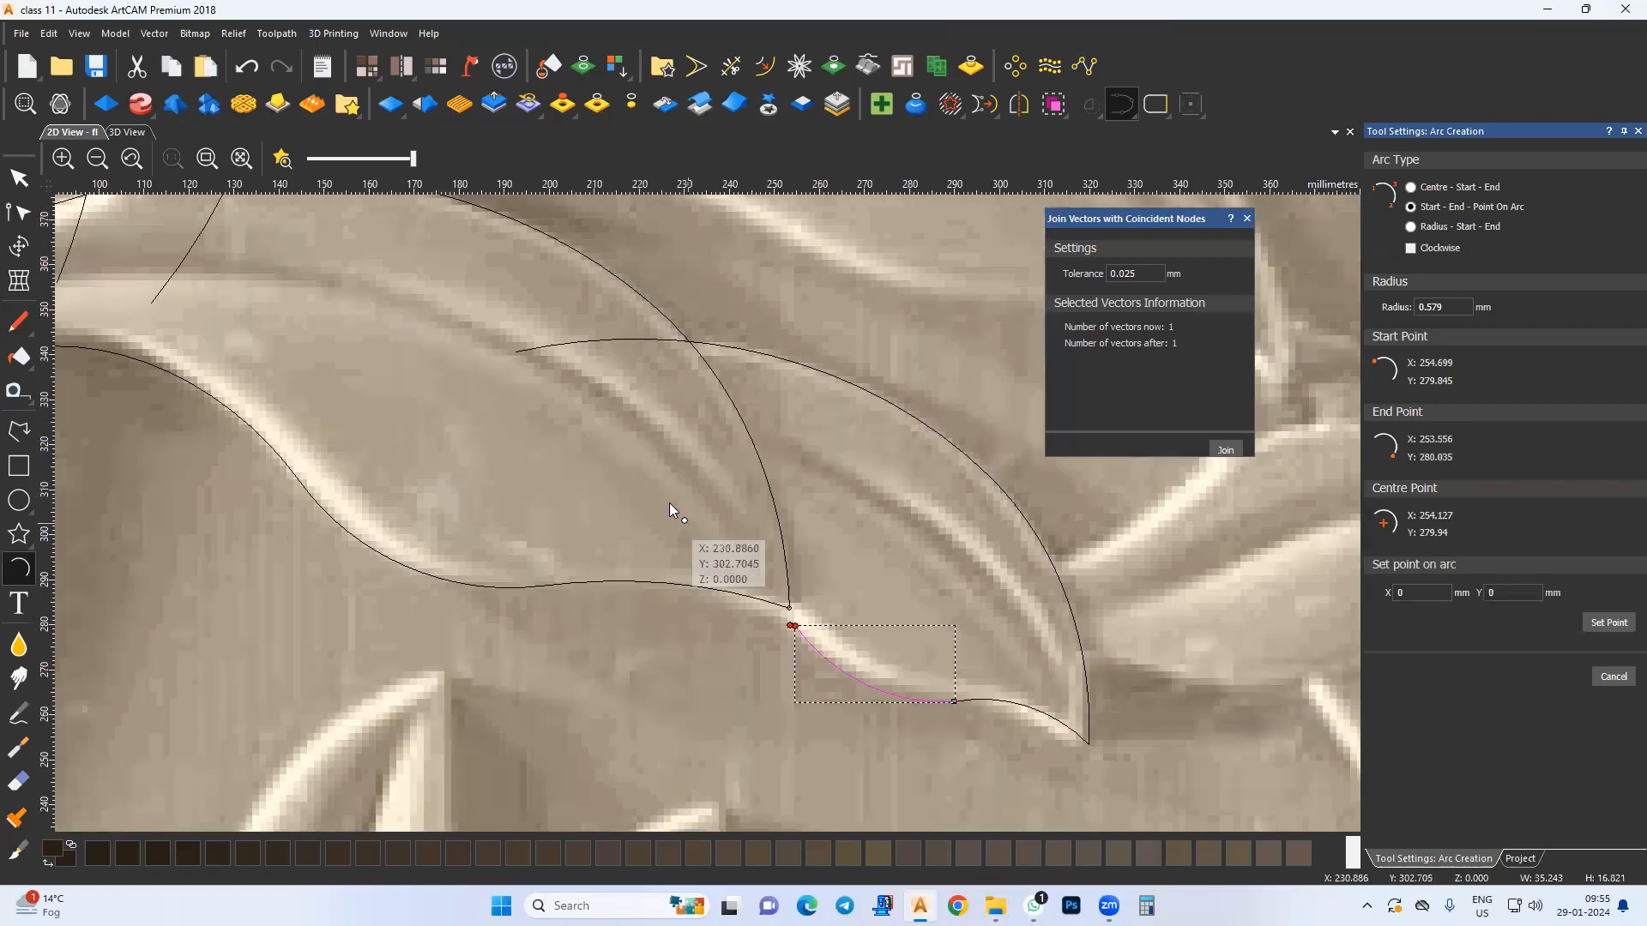
{"action": "key", "text": "Escape"}
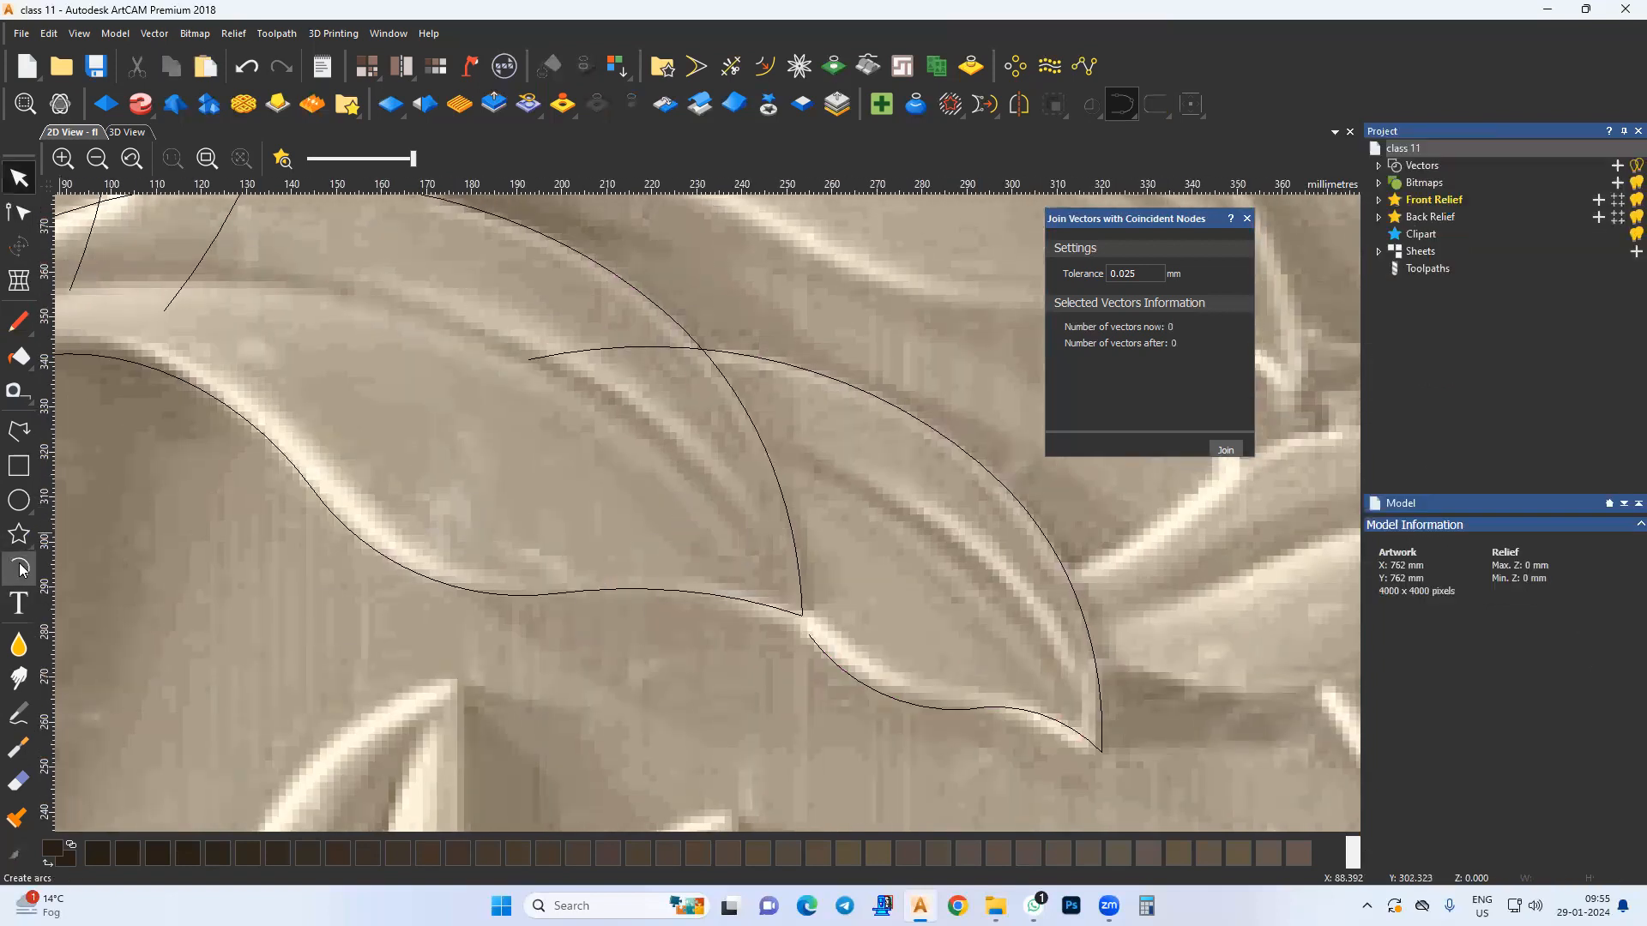
Step: Extend the small leaf's lower edge into the drooping leaf with a third connected arc
{"action": "left_click", "coordinate": [807, 635]}
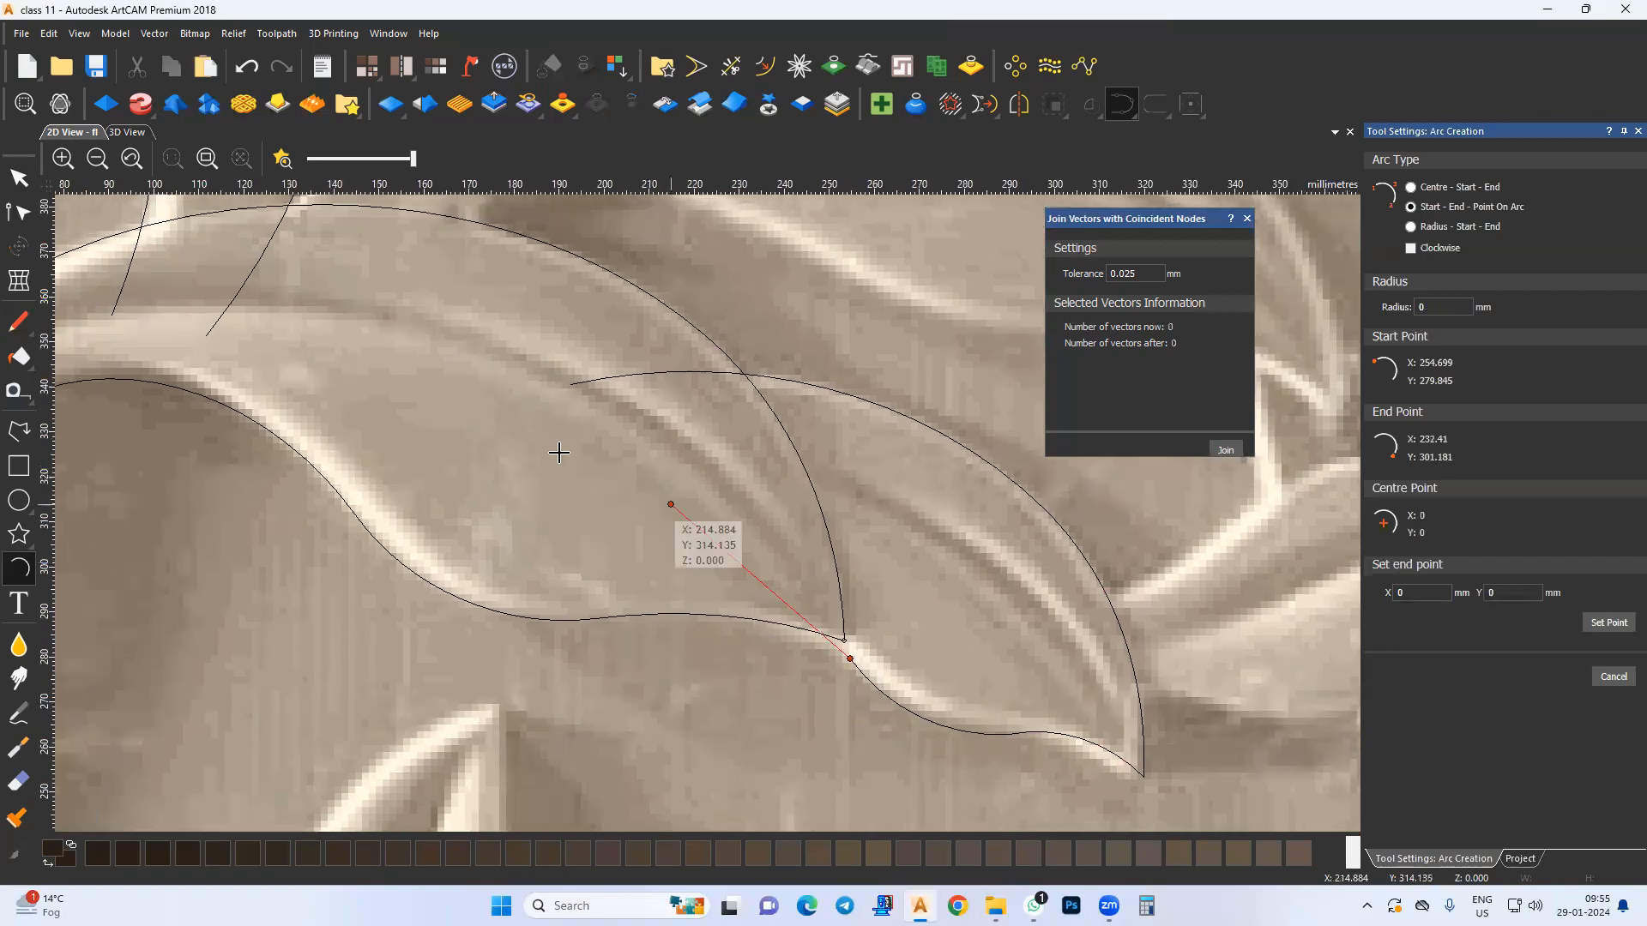
{"action": "left_click", "coordinate": [565, 417]}
{"action": "left_click", "coordinate": [691, 478]}
Step: Join the small leaf's three lower-edge arcs into one vector and smooth its two inner nodes
{"action": "left_click", "coordinate": [1013, 734], "text": "shift"}
{"action": "left_click", "coordinate": [1225, 450]}
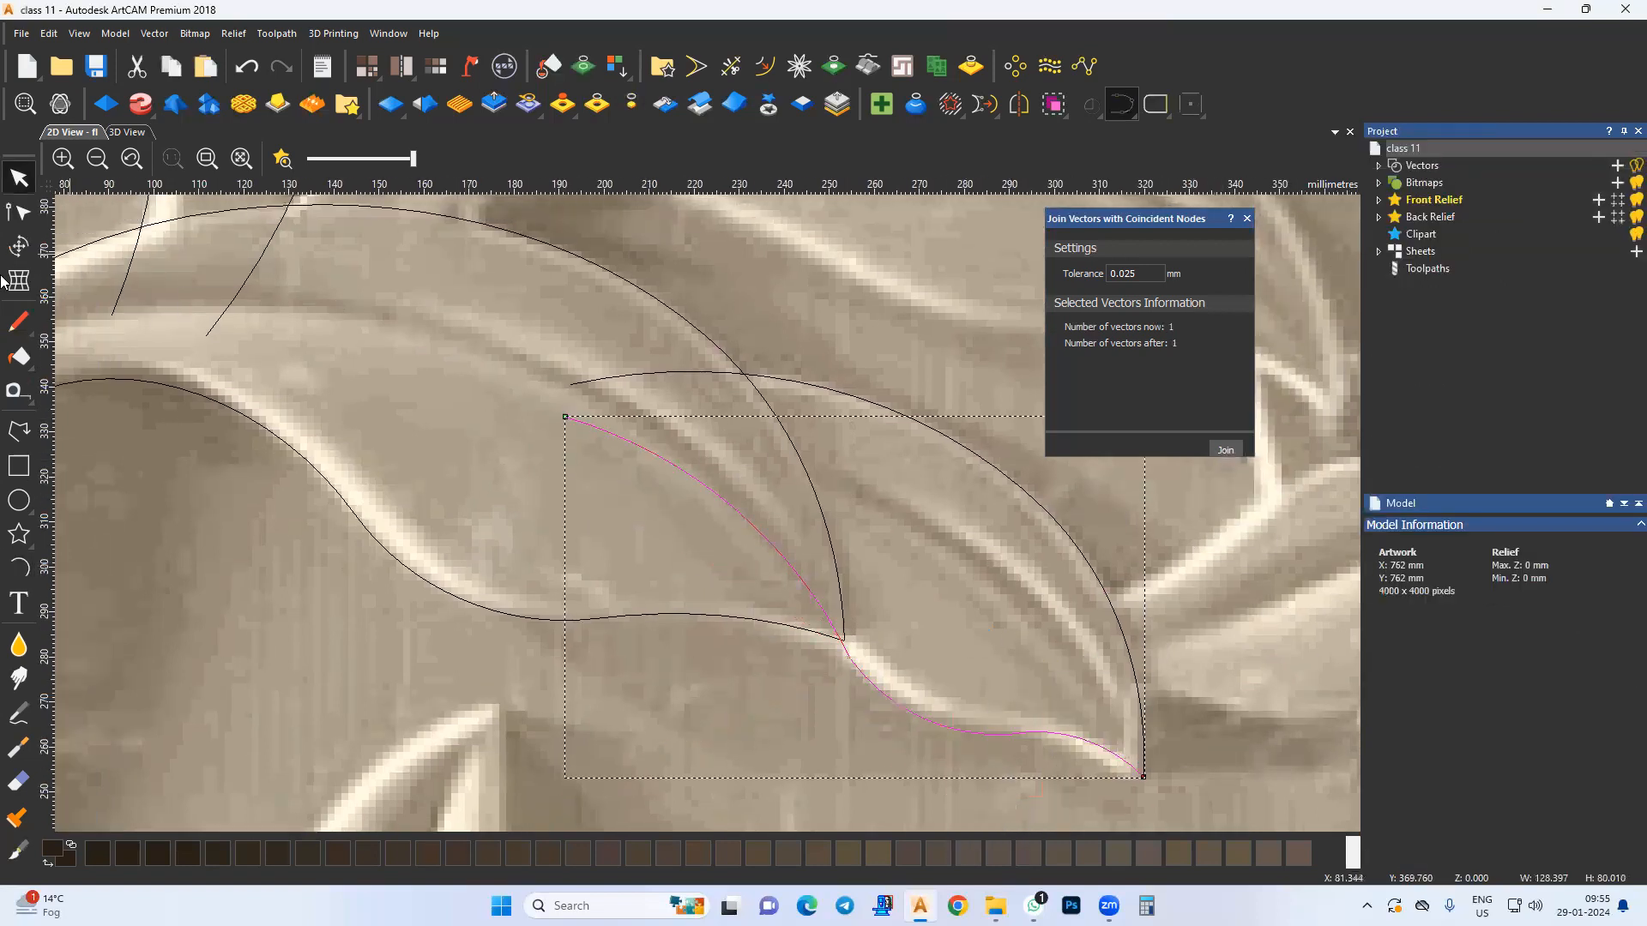
{"action": "left_click", "coordinate": [19, 212]}
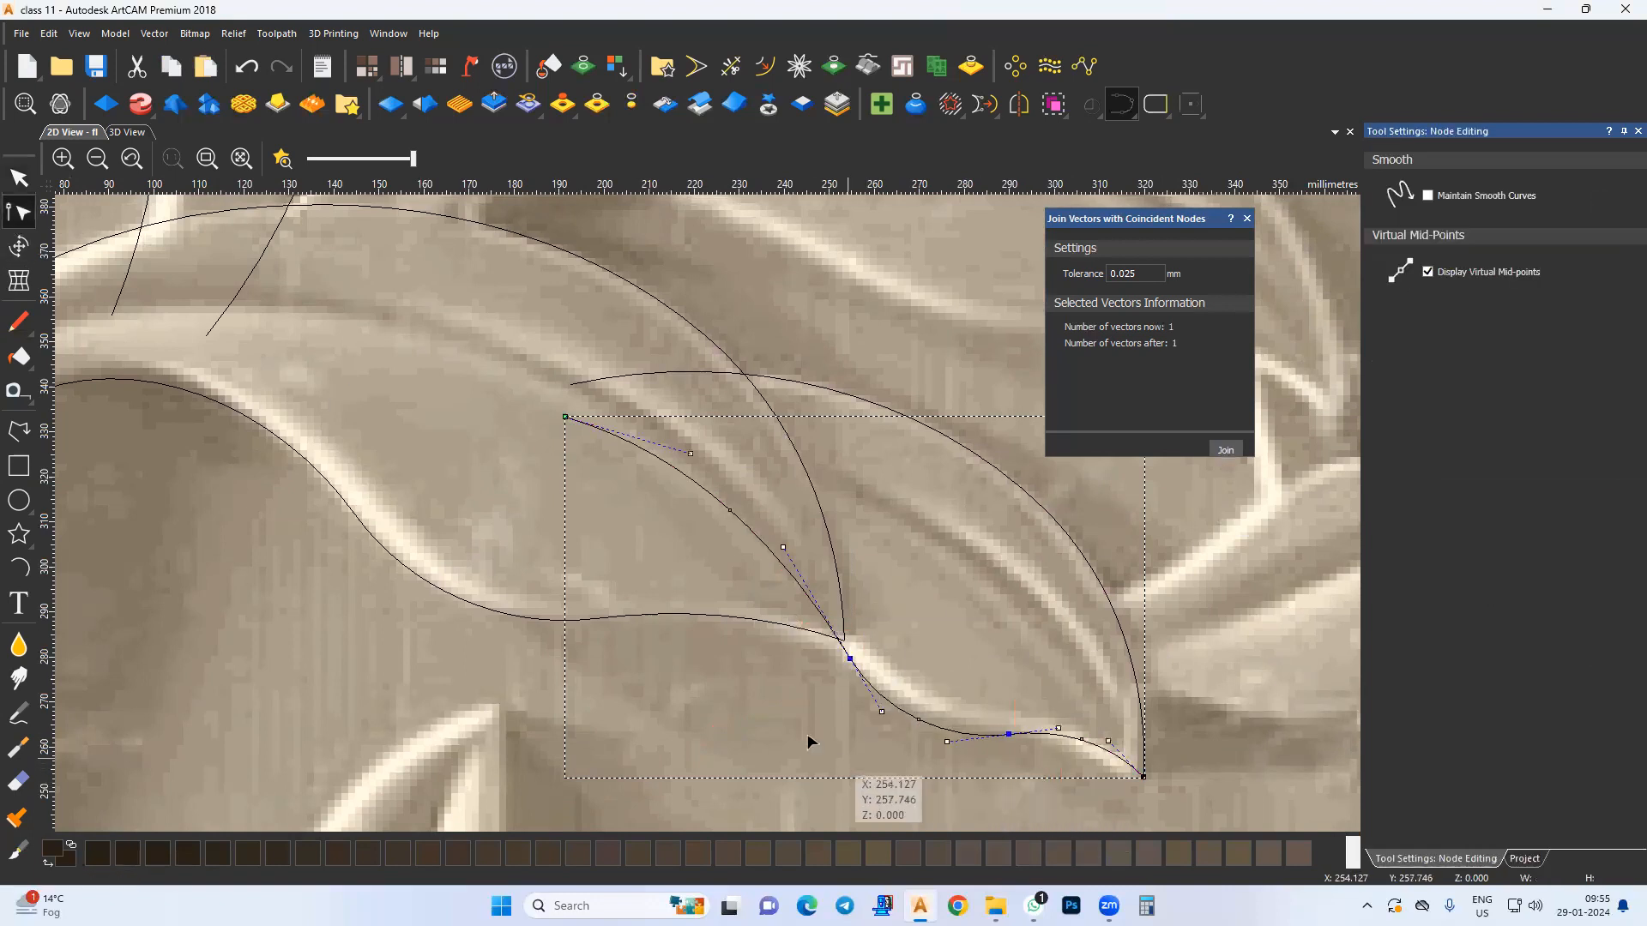
{"action": "left_click", "coordinate": [810, 737]}
Step: Begin the curved stem's outer edge with an arc about 47 mm wide and 25 mm high from inside the leaf above it
{"action": "scroll", "coordinate": [810, 699], "scroll_direction": "down", "scroll_amount": 1}
{"action": "scroll", "coordinate": [687, 677], "scroll_direction": "down", "scroll_amount": 2}
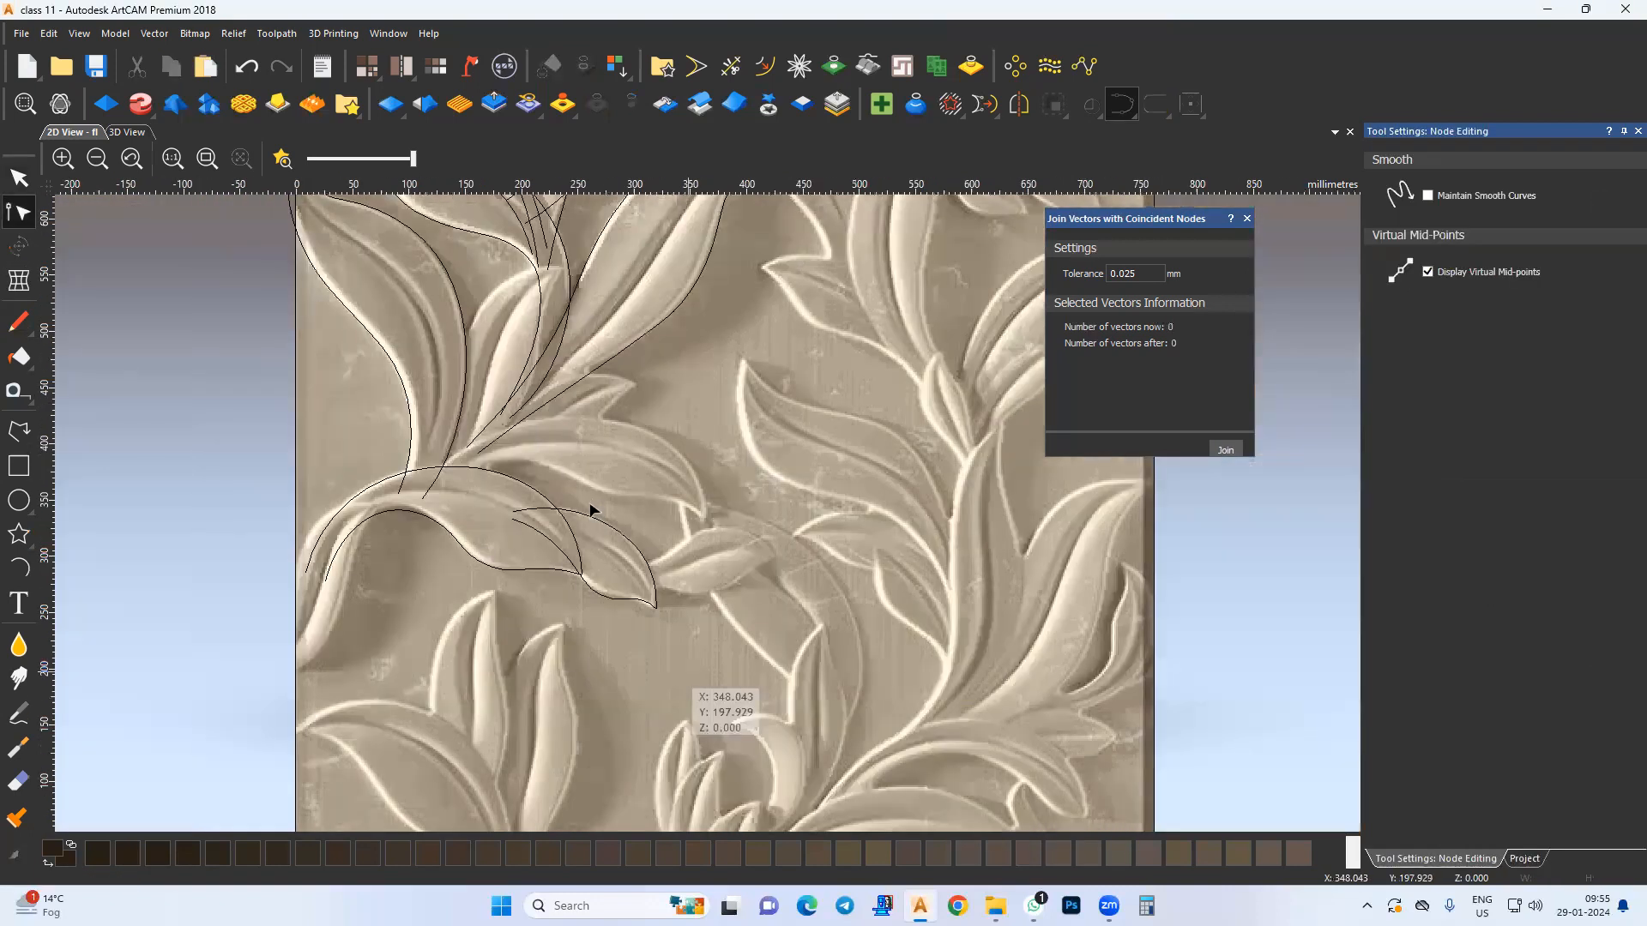
{"action": "scroll", "coordinate": [614, 633], "scroll_direction": "up", "scroll_amount": 2}
{"action": "scroll", "coordinate": [867, 621], "scroll_direction": "down", "scroll_amount": 2}
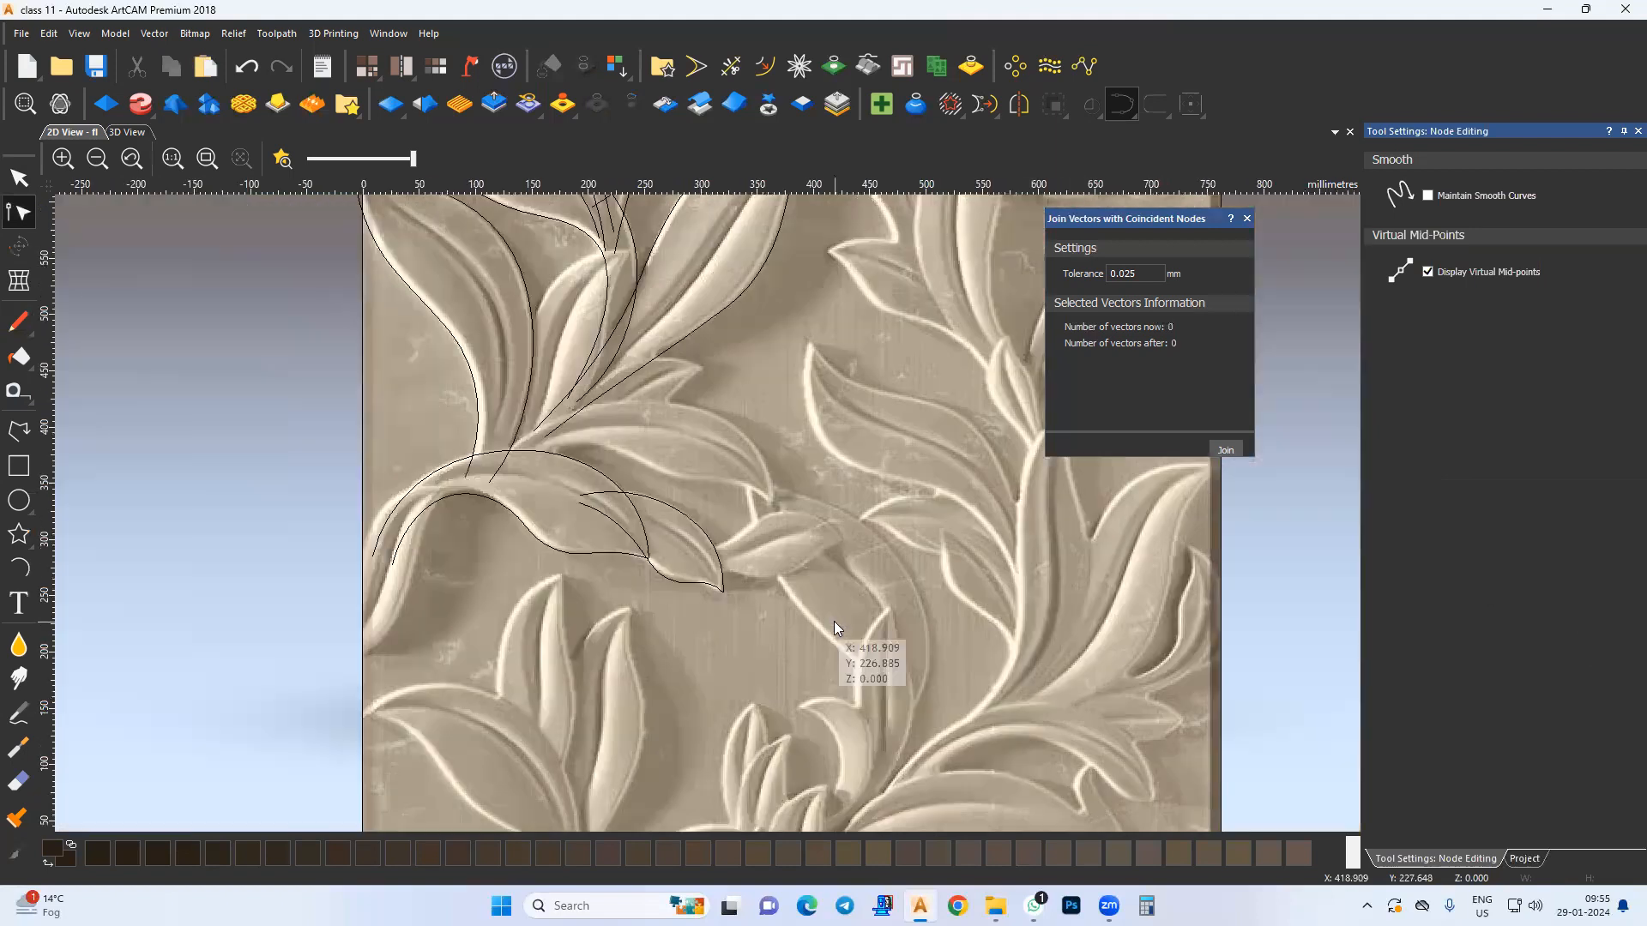
{"action": "scroll", "coordinate": [818, 625], "scroll_direction": "up", "scroll_amount": 2}
{"action": "middle_click_drag", "start_coordinate": [788, 588], "coordinate": [788, 609]}
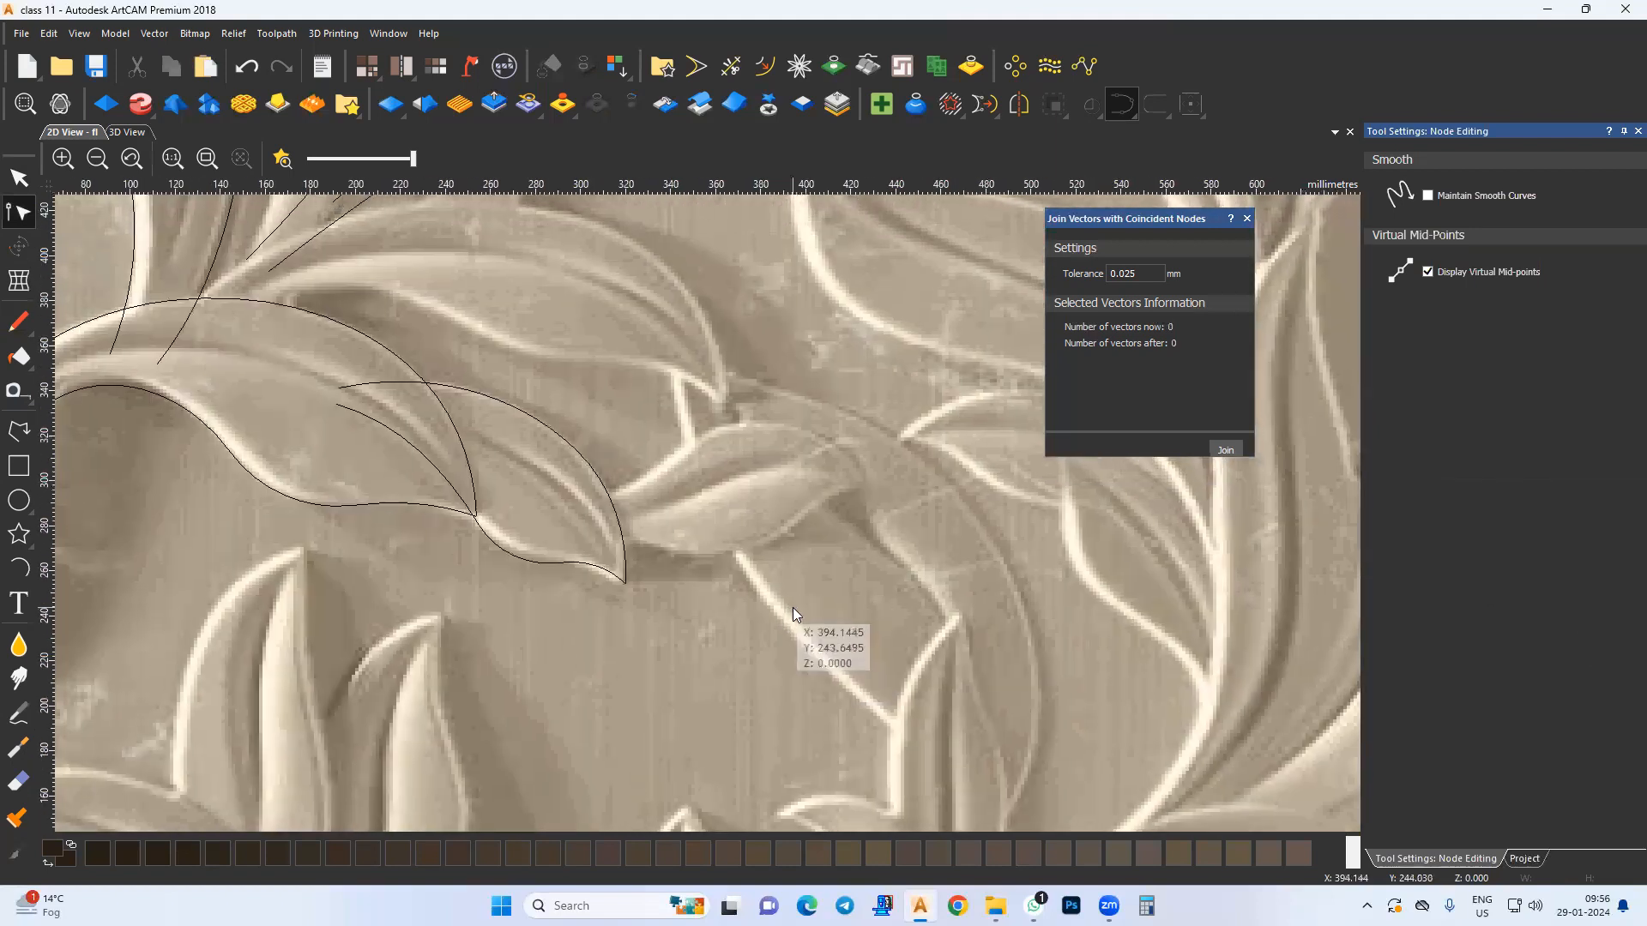
{"action": "left_click", "coordinate": [19, 566]}
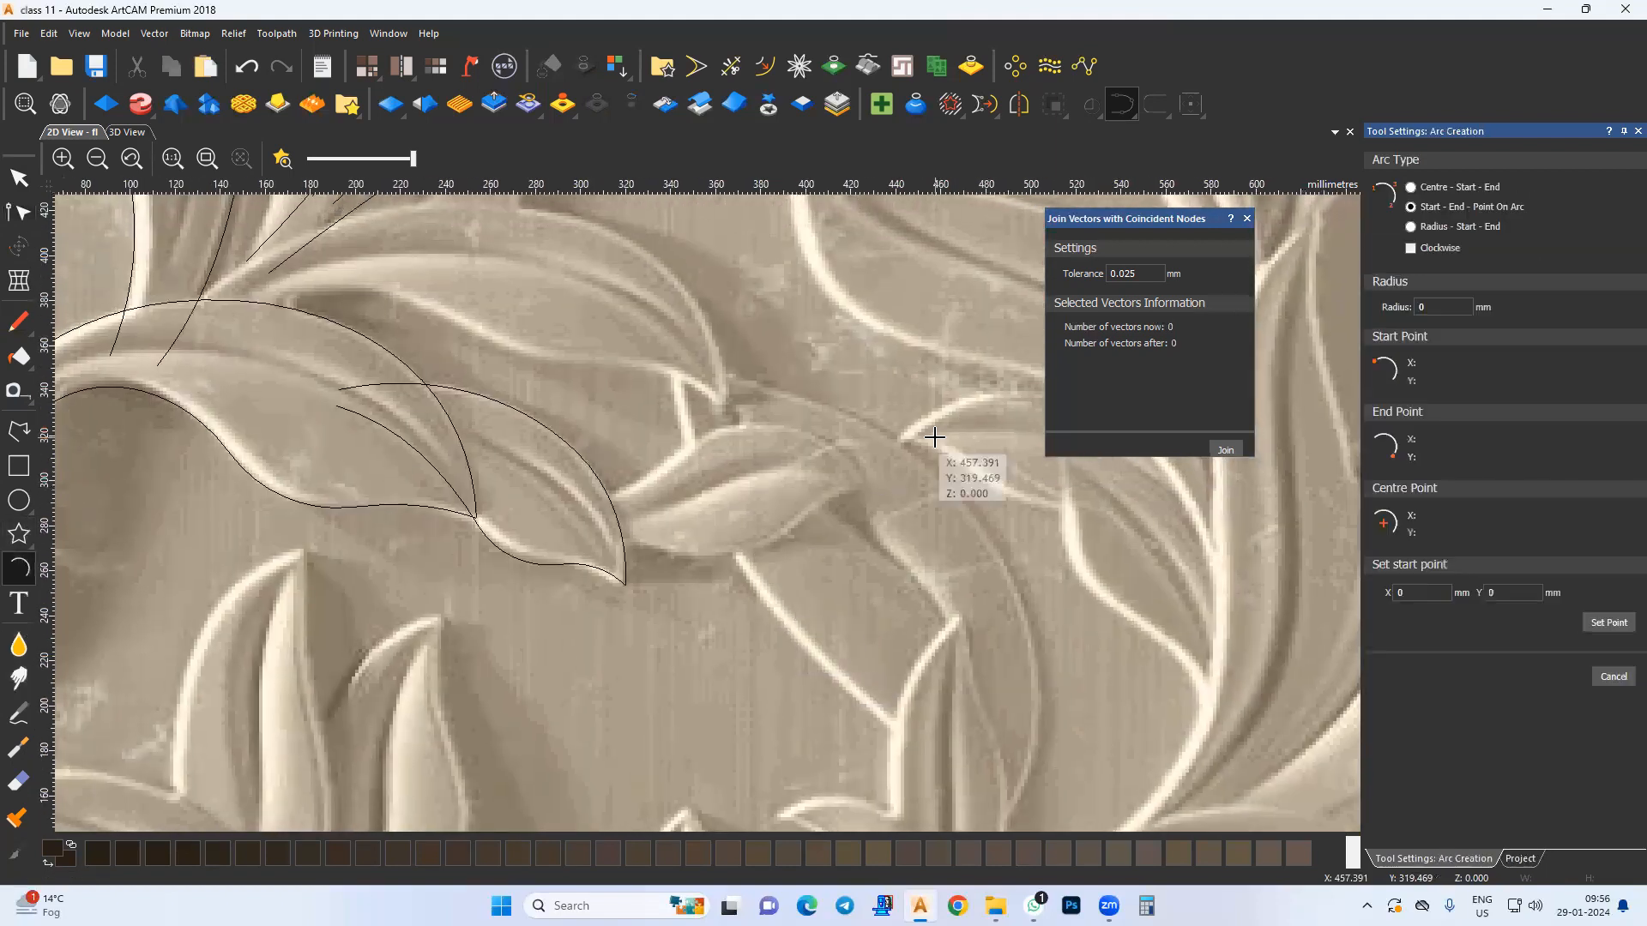
{"action": "scroll", "coordinate": [693, 408], "scroll_direction": "up", "scroll_amount": 2}
{"action": "left_click", "coordinate": [671, 367]}
{"action": "left_click", "coordinate": [885, 477]}
{"action": "left_click", "coordinate": [816, 460]}
Step: Continue the curved stem's outer edge around its bend and down behind the upright leaf with three connected arcs
{"action": "left_click", "coordinate": [884, 477]}
{"action": "left_click", "coordinate": [982, 552]}
{"action": "scroll", "coordinate": [870, 558], "scroll_direction": "down", "scroll_amount": 2}
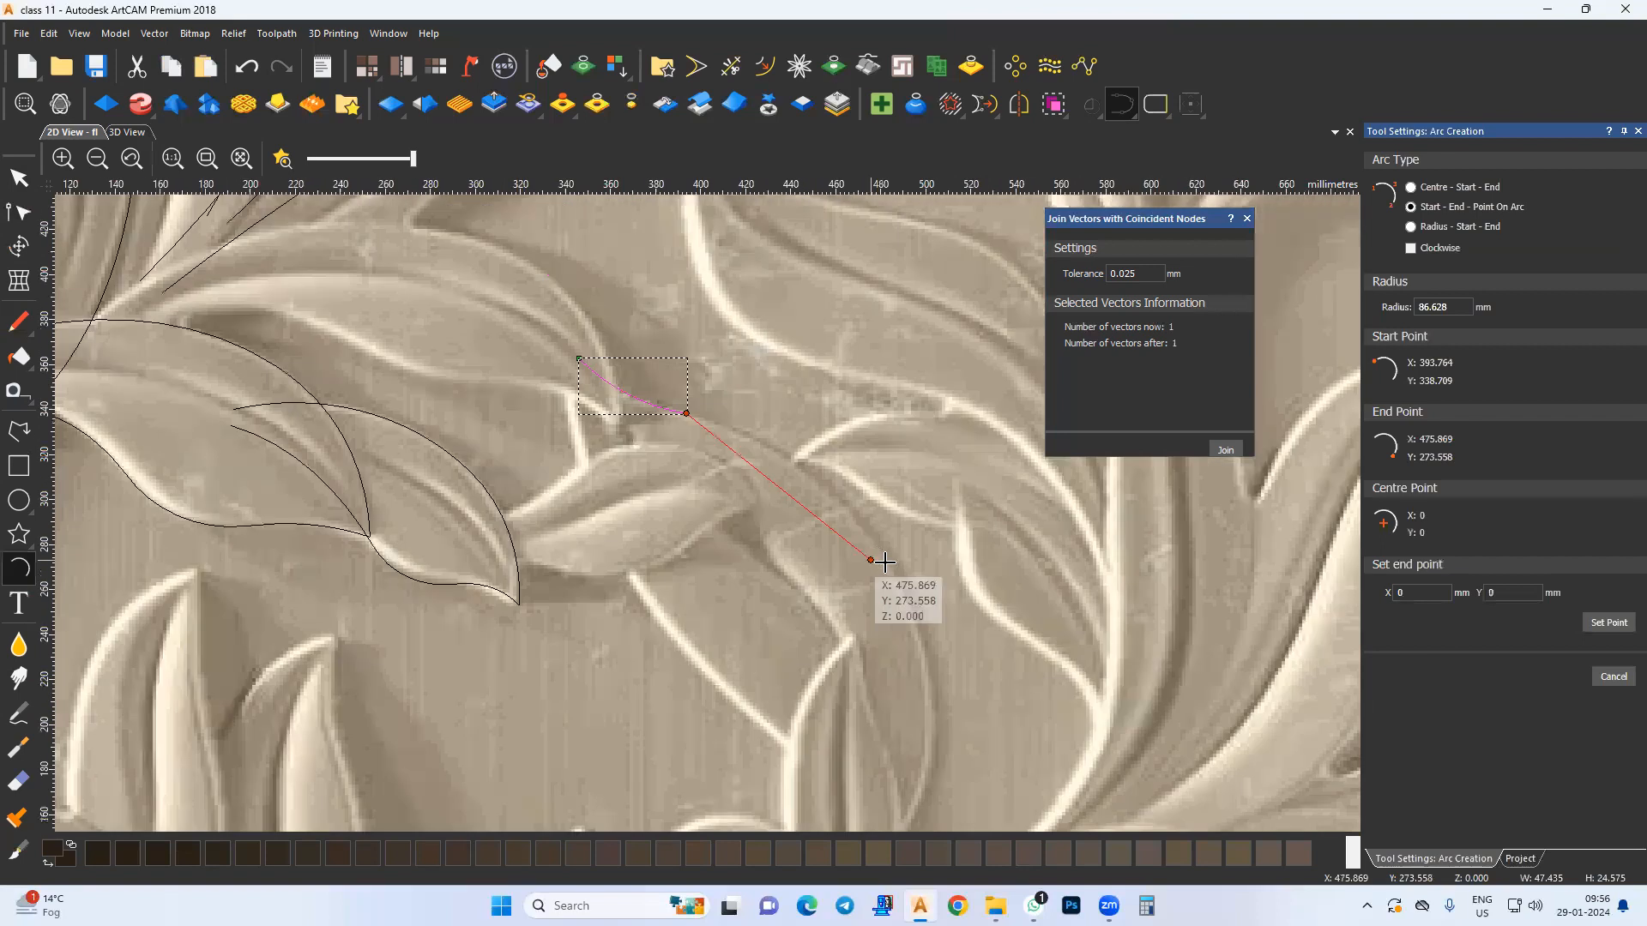
{"action": "left_click", "coordinate": [824, 489]}
{"action": "left_click", "coordinate": [886, 563]}
{"action": "middle_click_drag", "start_coordinate": [946, 699], "coordinate": [903, 490]}
{"action": "left_click", "coordinate": [888, 532]}
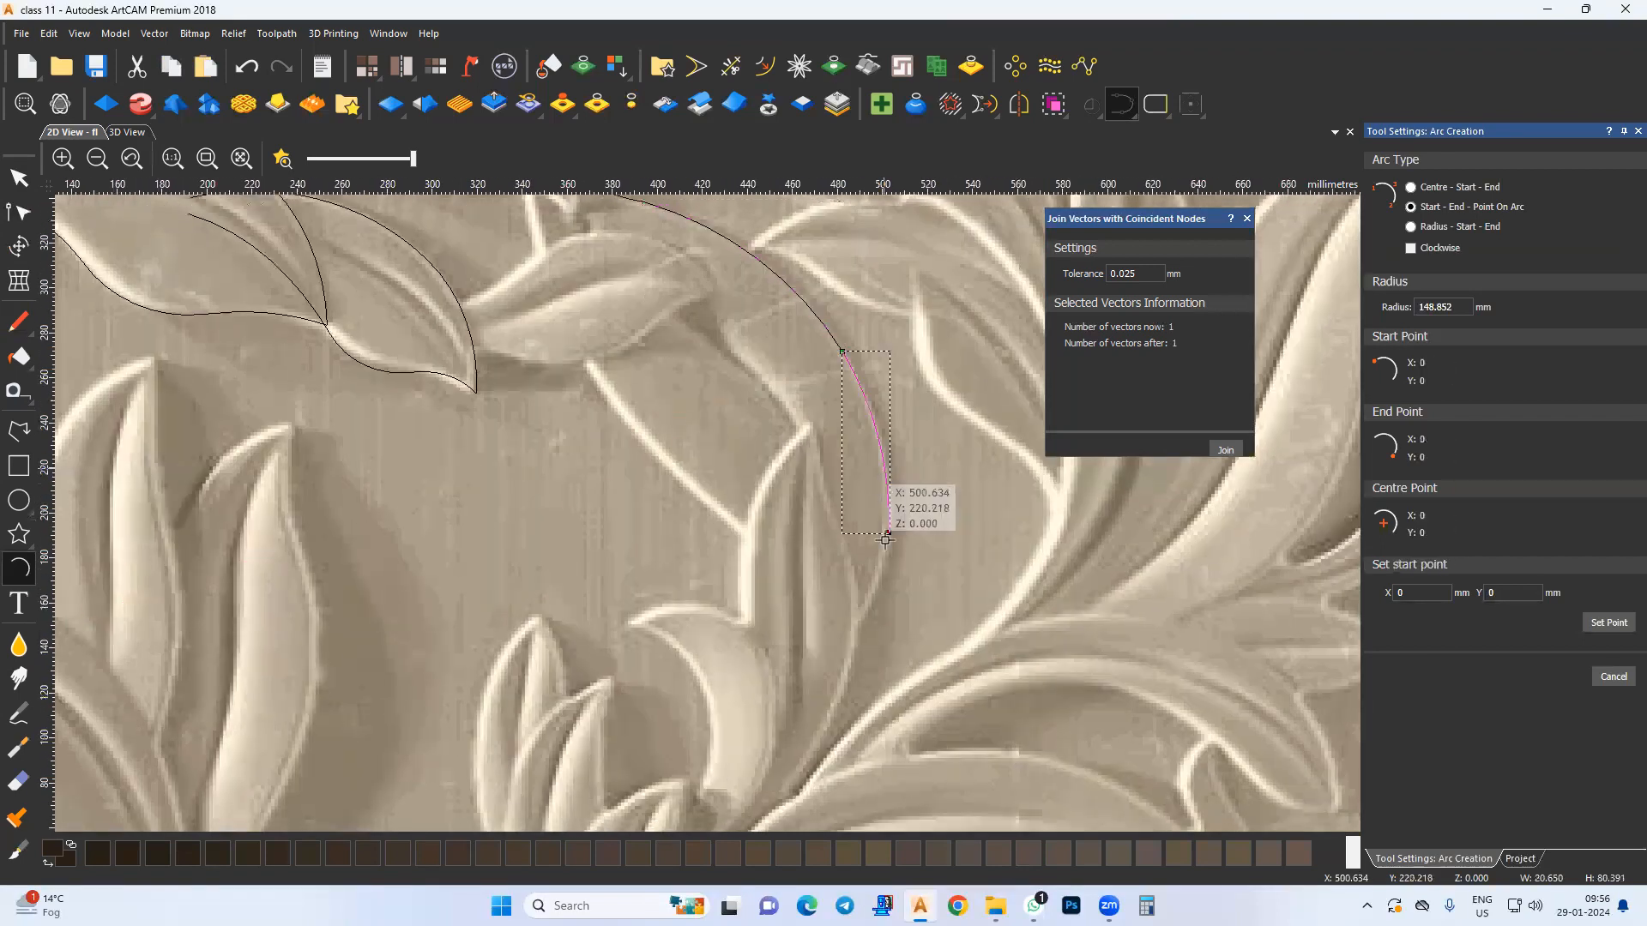
{"action": "middle_click_drag", "start_coordinate": [875, 635], "coordinate": [881, 626]}
{"action": "left_click", "coordinate": [838, 669]}
{"action": "left_click", "coordinate": [883, 594]}
{"action": "key", "text": "Escape"}
Step: Join the curved stem's four outer-edge arcs into one vector and smooth its three inner nodes
{"action": "middle_click_drag", "start_coordinate": [831, 547], "coordinate": [853, 645]}
{"action": "left_click_drag", "start_coordinate": [922, 446], "coordinate": [872, 590], "text": "shift"}
{"action": "left_click_drag", "start_coordinate": [817, 302], "coordinate": [729, 418], "text": "shift"}
{"action": "left_click_drag", "start_coordinate": [766, 259], "coordinate": [681, 355], "text": "shift"}
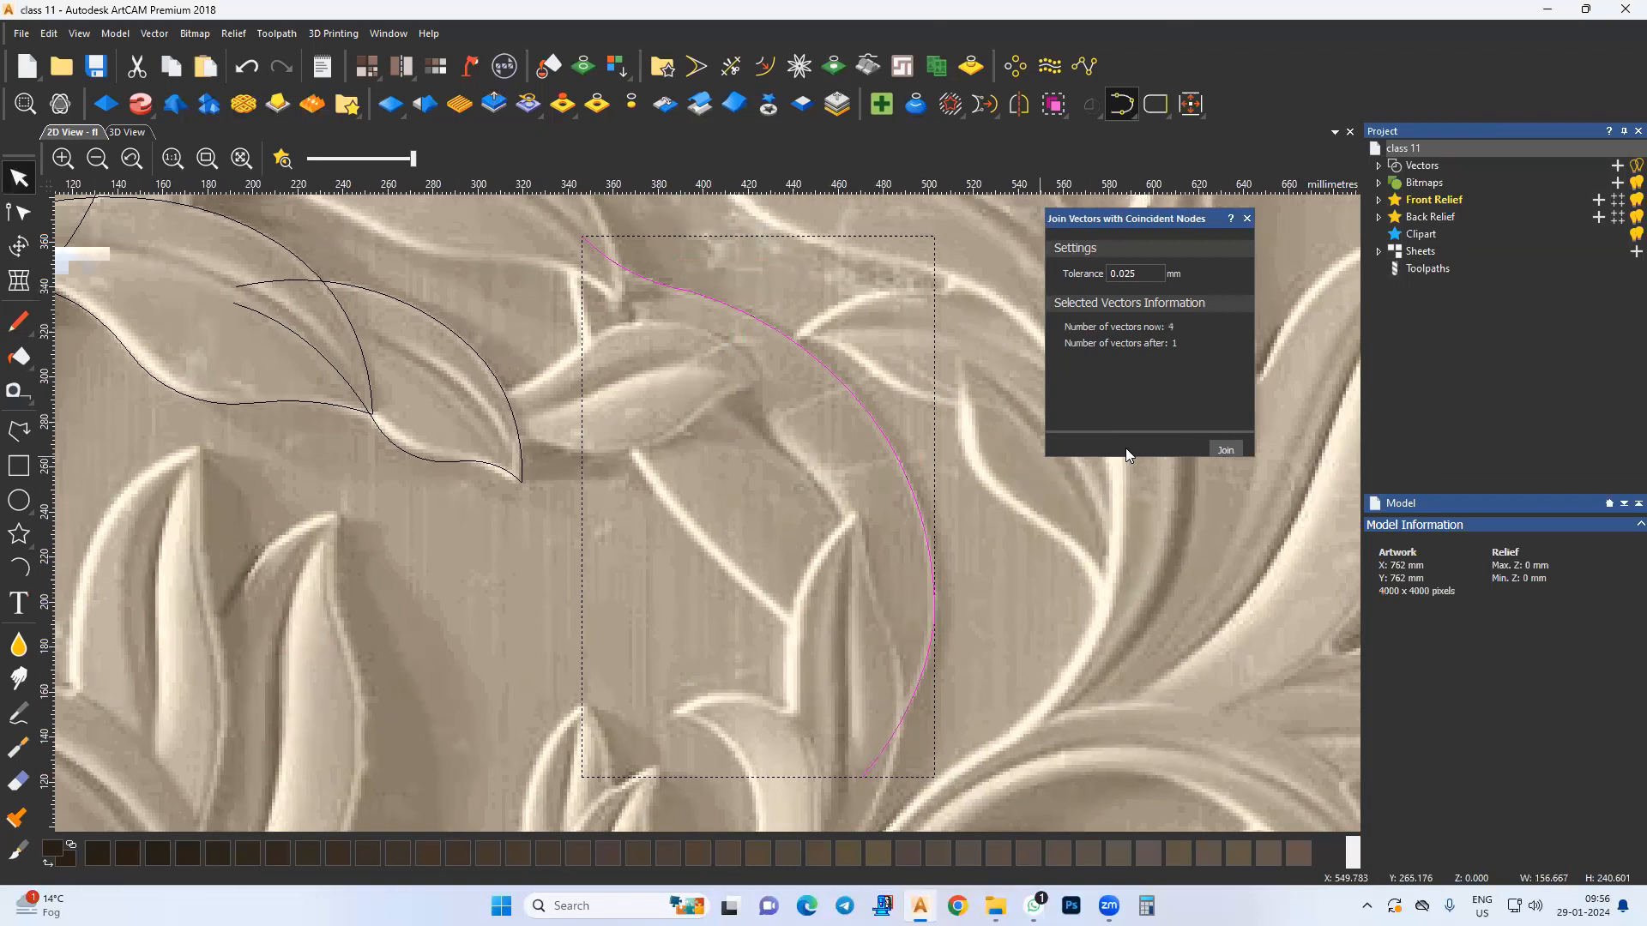
{"action": "left_click", "coordinate": [1226, 451]}
{"action": "left_click", "coordinate": [24, 211]}
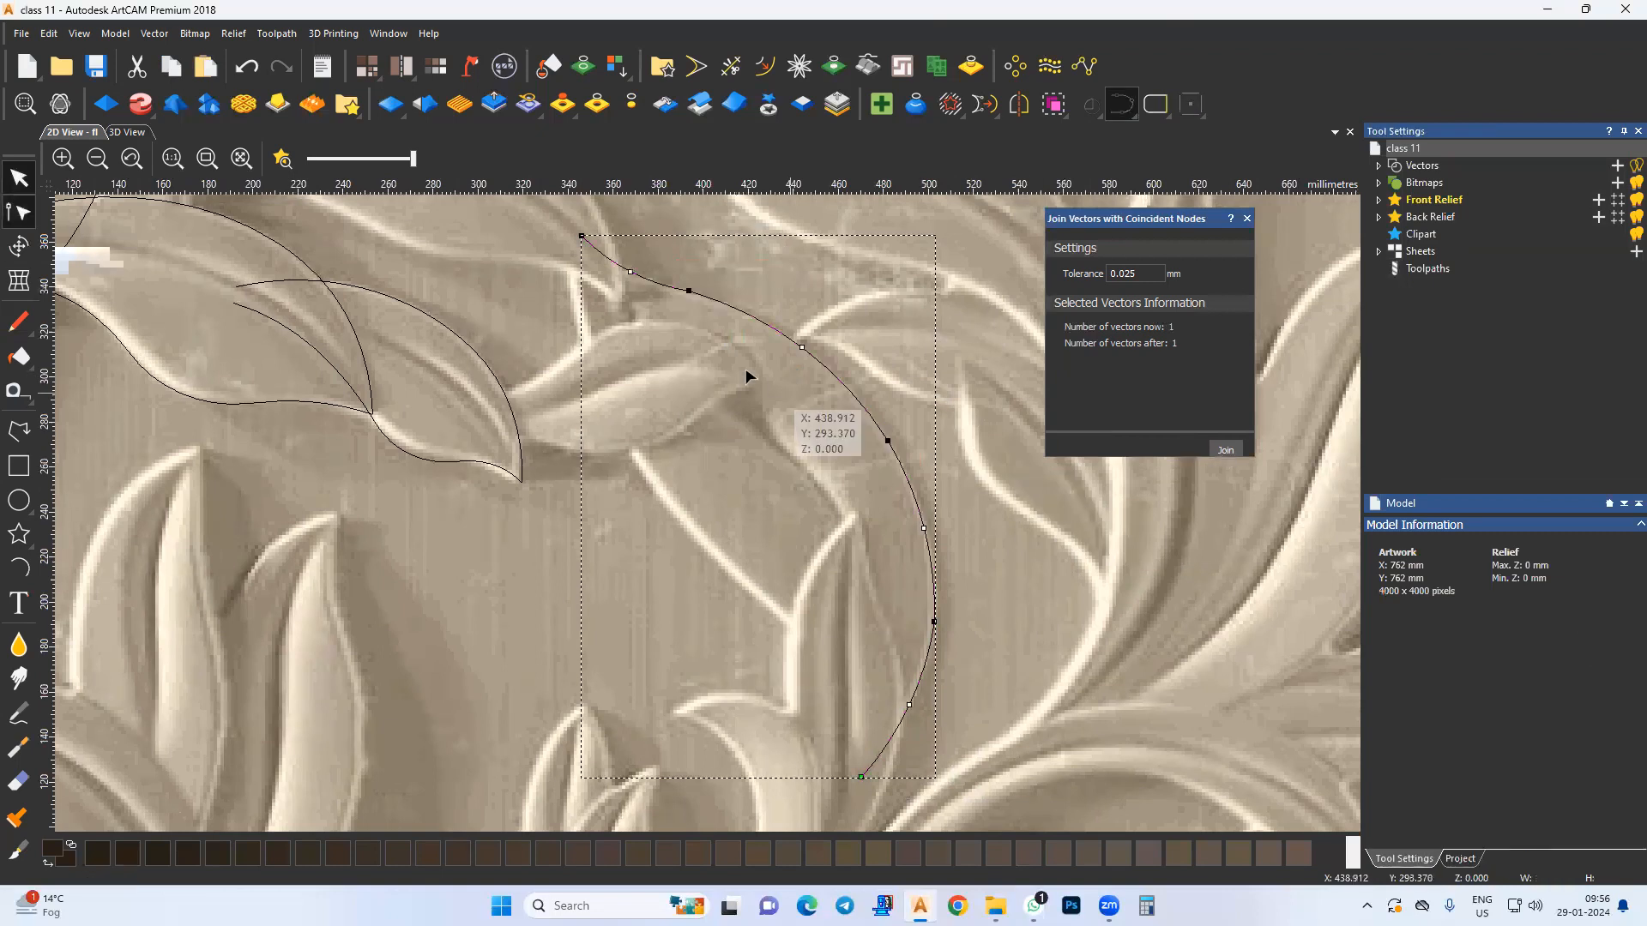
{"action": "middle_click_drag", "start_coordinate": [716, 552], "coordinate": [755, 601]}
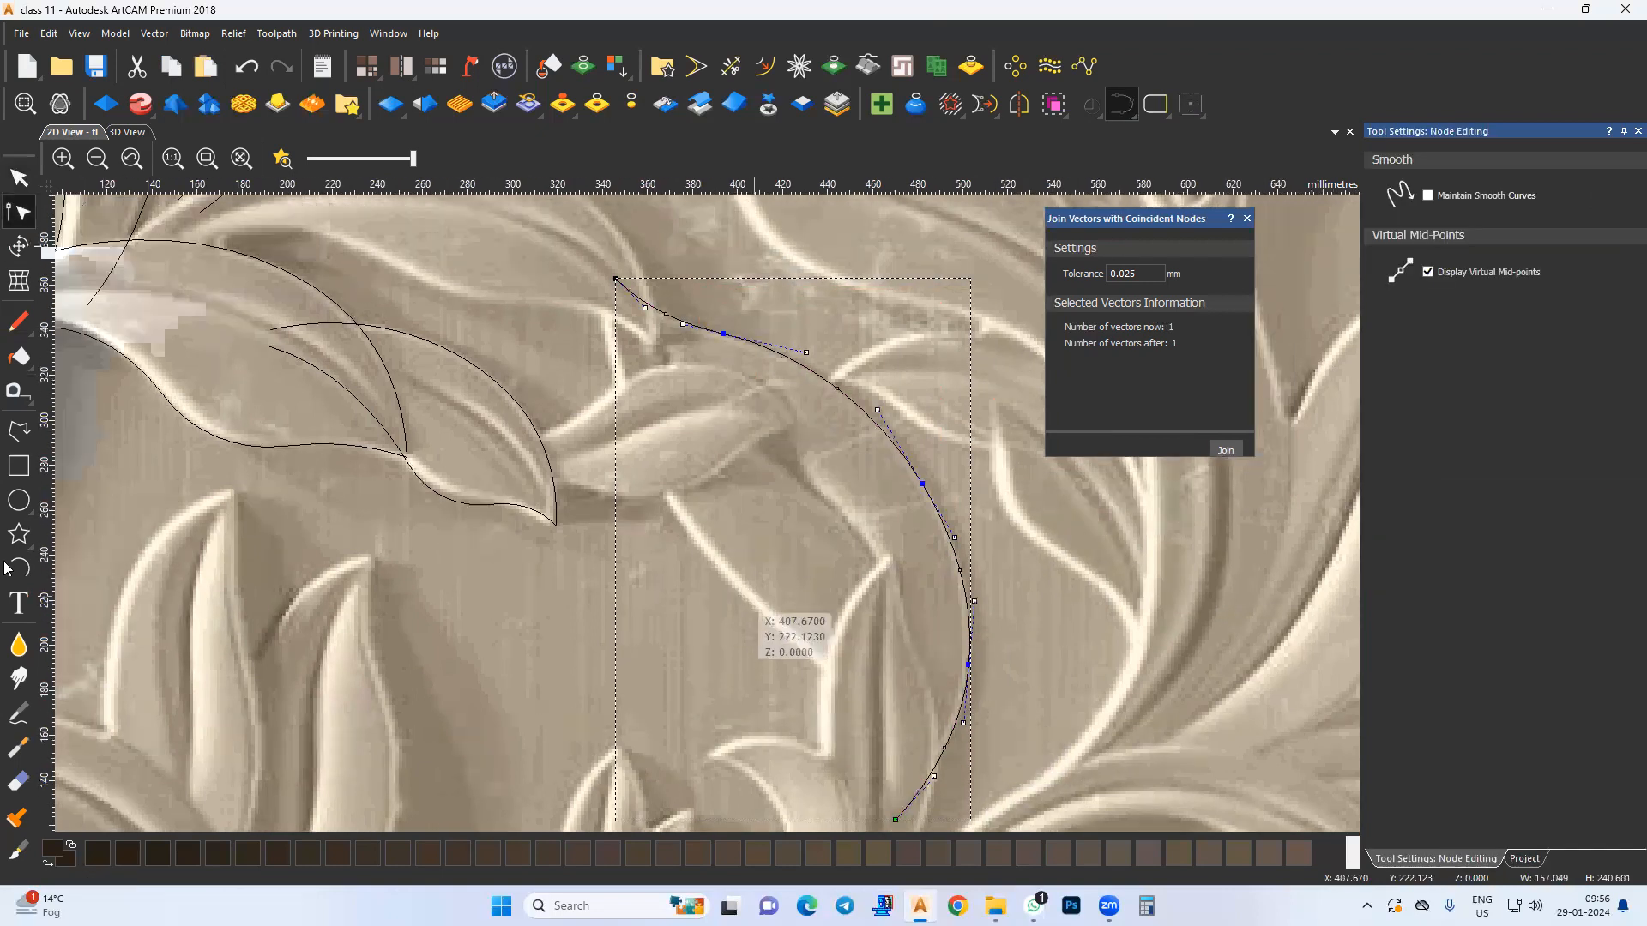
Step: Trace the curved stem's inner edge from the outer edge's upper end down behind the upright leaf with three connected arcs
{"action": "middle_click_drag", "start_coordinate": [587, 377], "coordinate": [599, 404]}
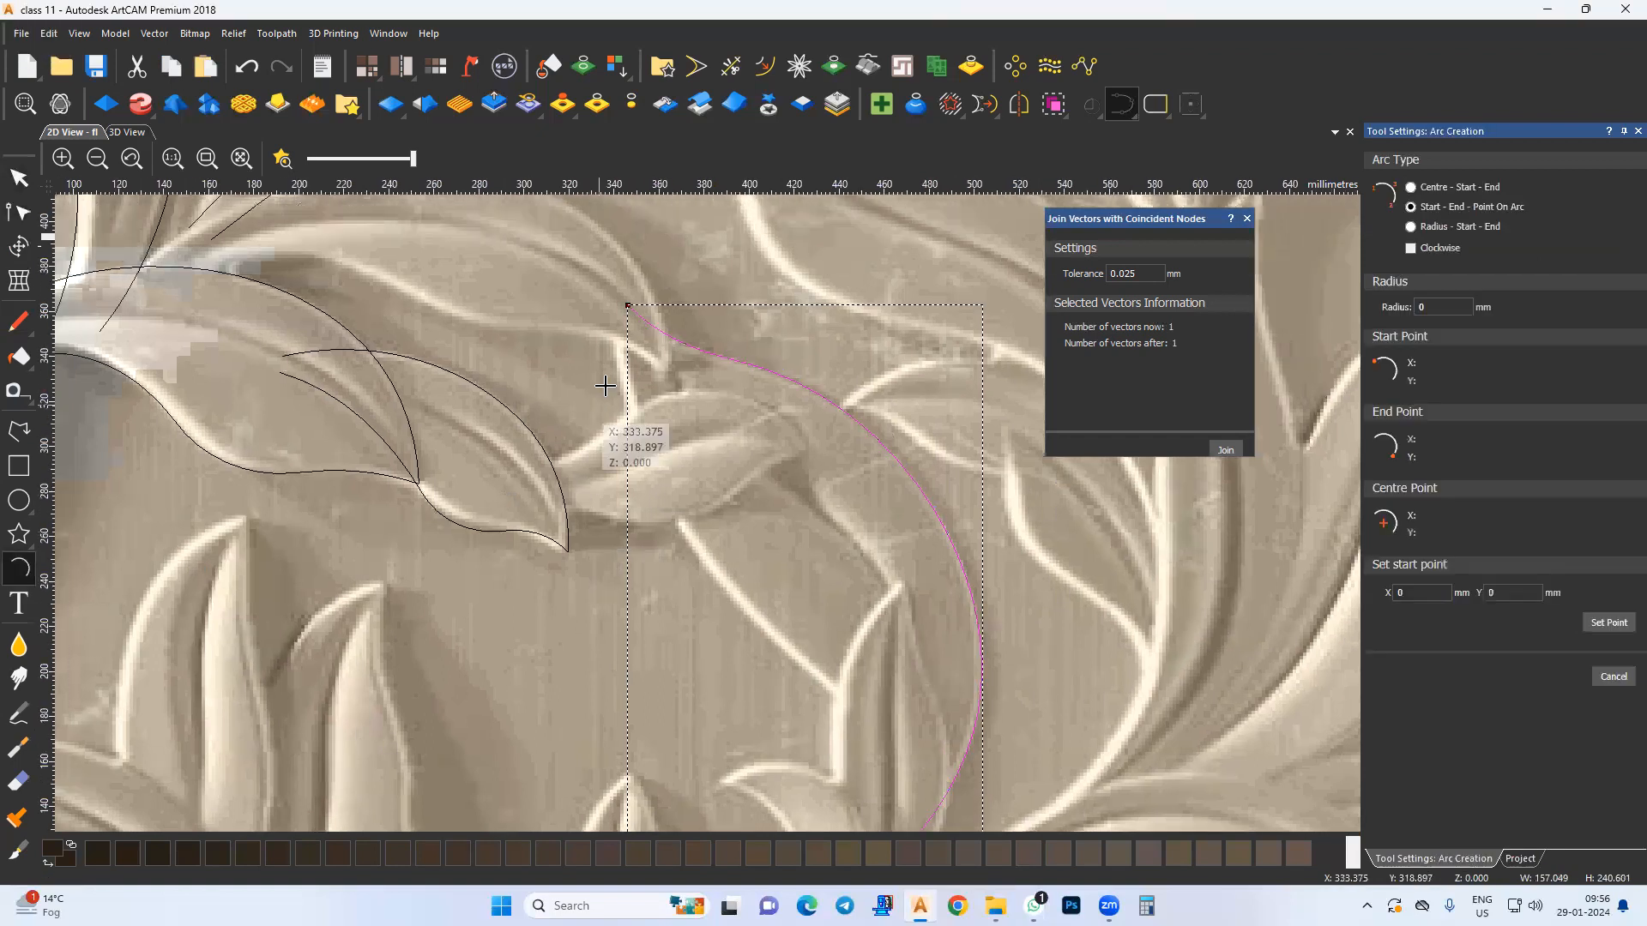
{"action": "left_click", "coordinate": [627, 306]}
{"action": "left_click", "coordinate": [687, 544]}
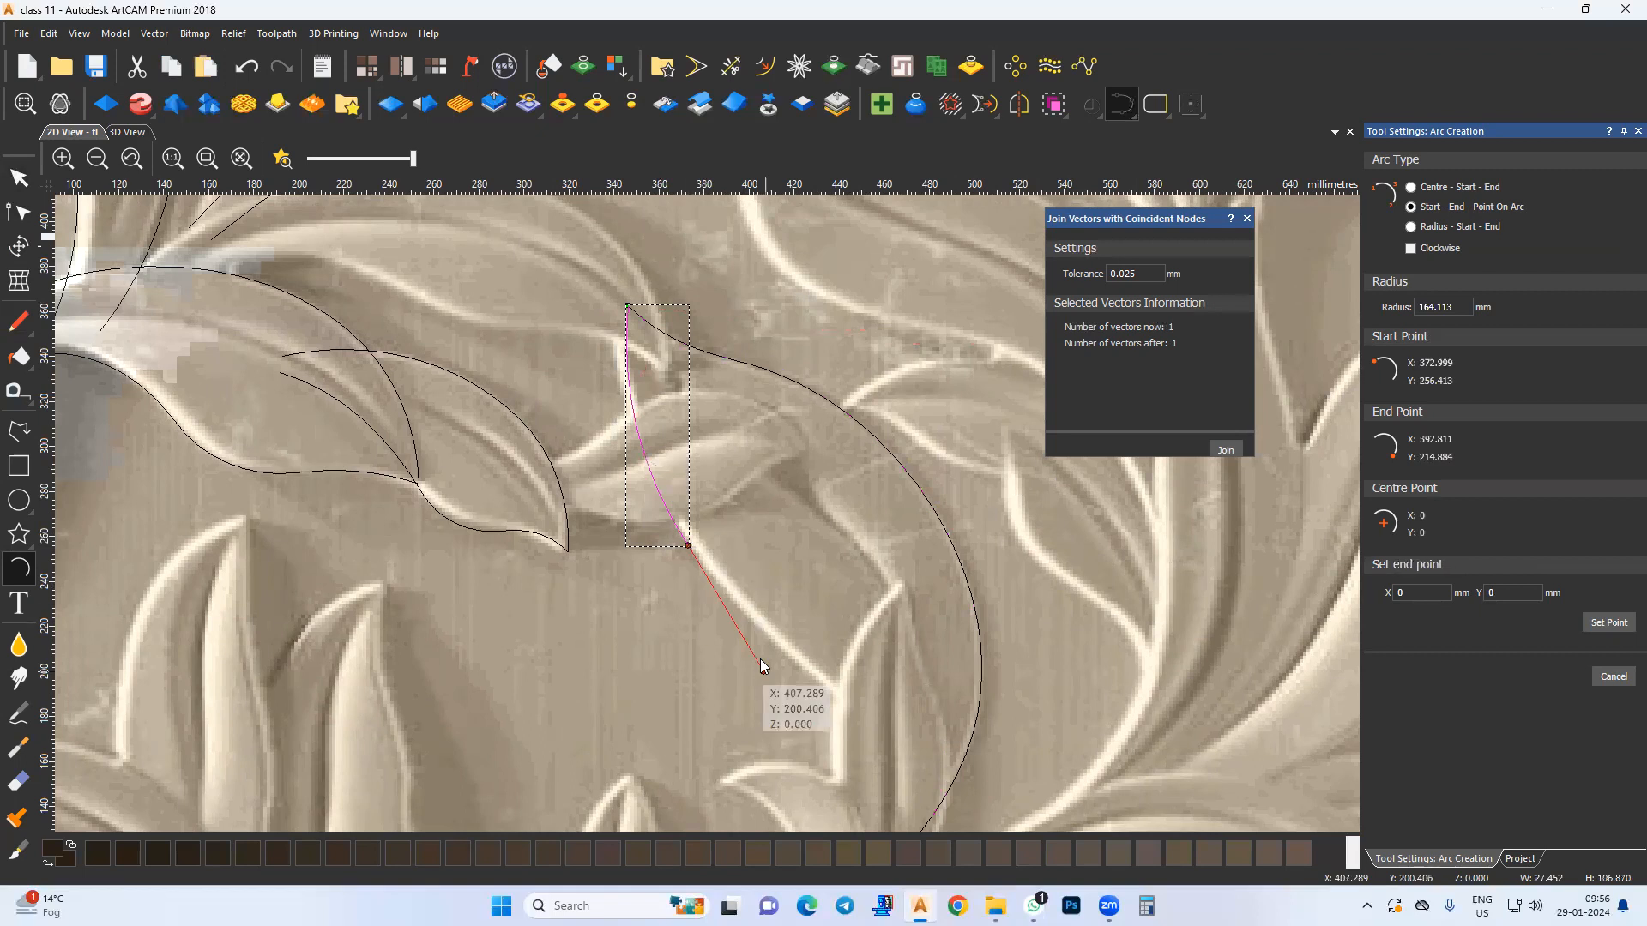
{"action": "middle_click_drag", "start_coordinate": [758, 658], "coordinate": [728, 602]}
{"action": "left_click", "coordinate": [811, 647]}
{"action": "left_click", "coordinate": [741, 584]}
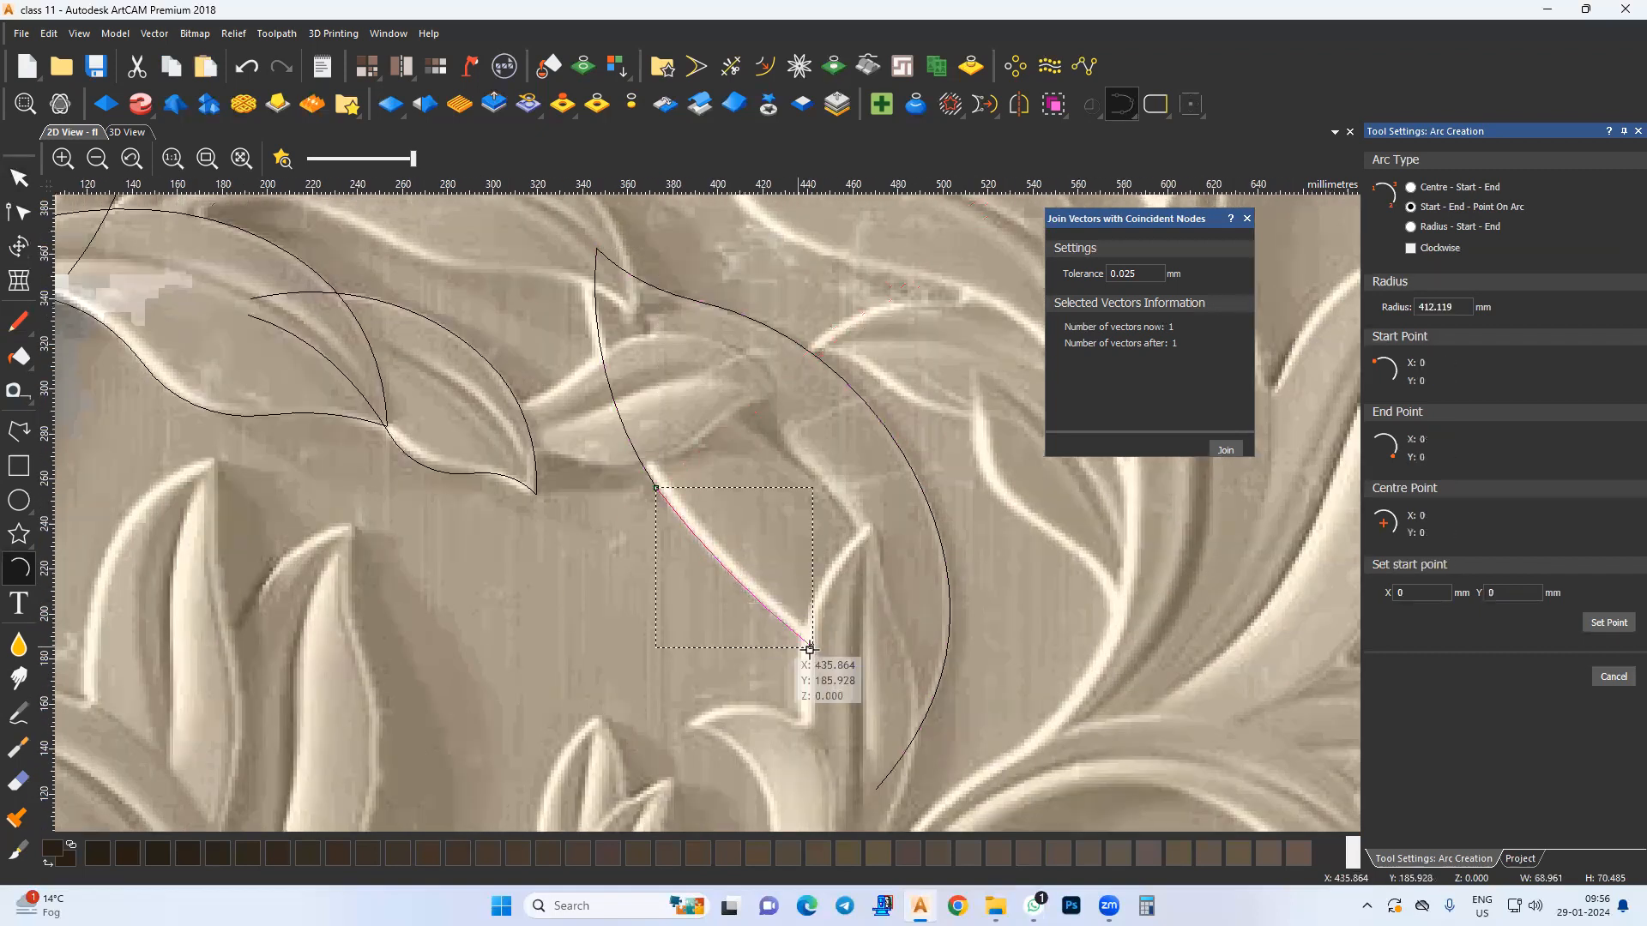
{"action": "left_click", "coordinate": [811, 648]}
{"action": "left_click", "coordinate": [846, 786]}
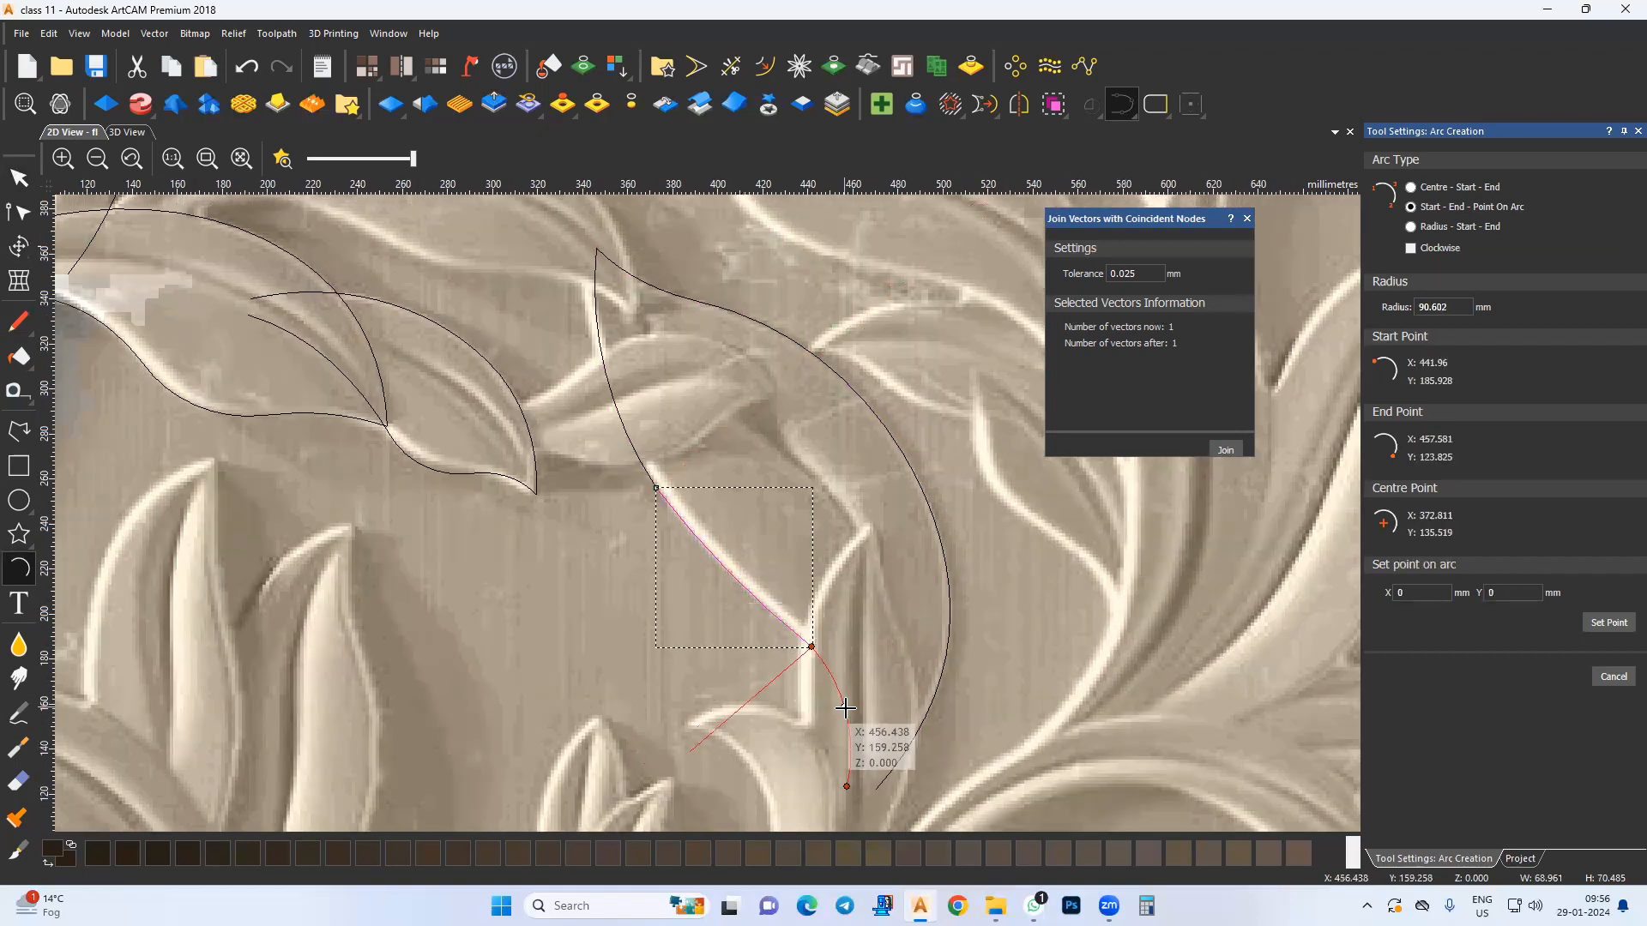
{"action": "key", "text": "Escape"}
Step: Join the curved stem's three inner-edge arcs into one vector and smooth its two inner nodes
{"action": "left_click_drag", "start_coordinate": [858, 707], "coordinate": [638, 488]}
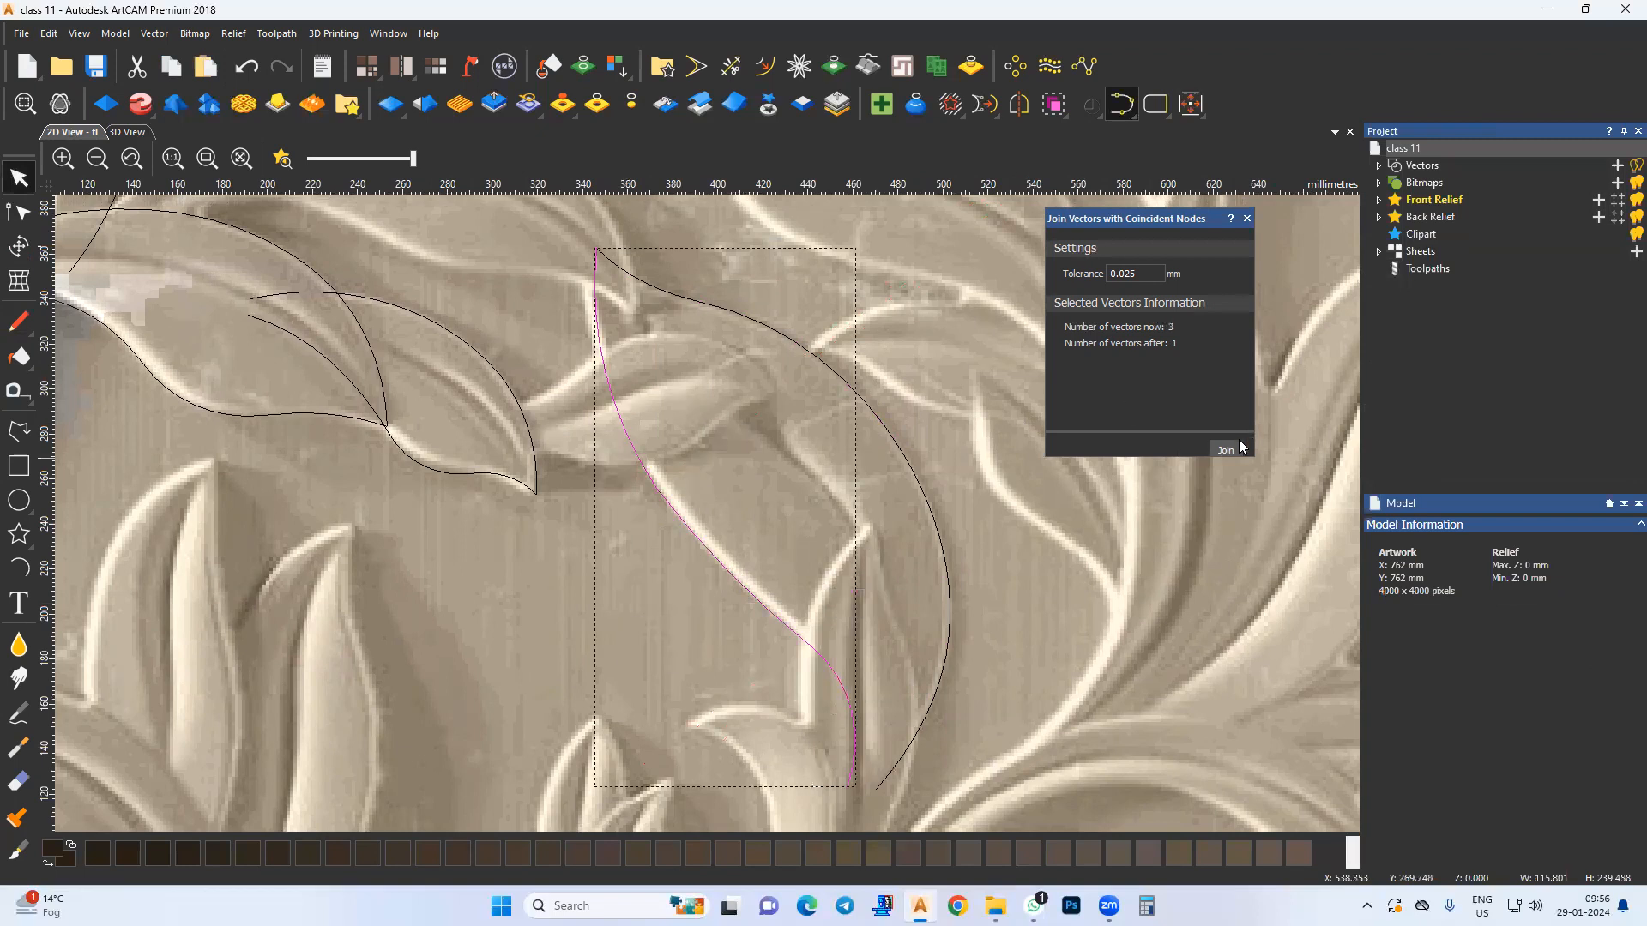
{"action": "left_click", "coordinate": [19, 212]}
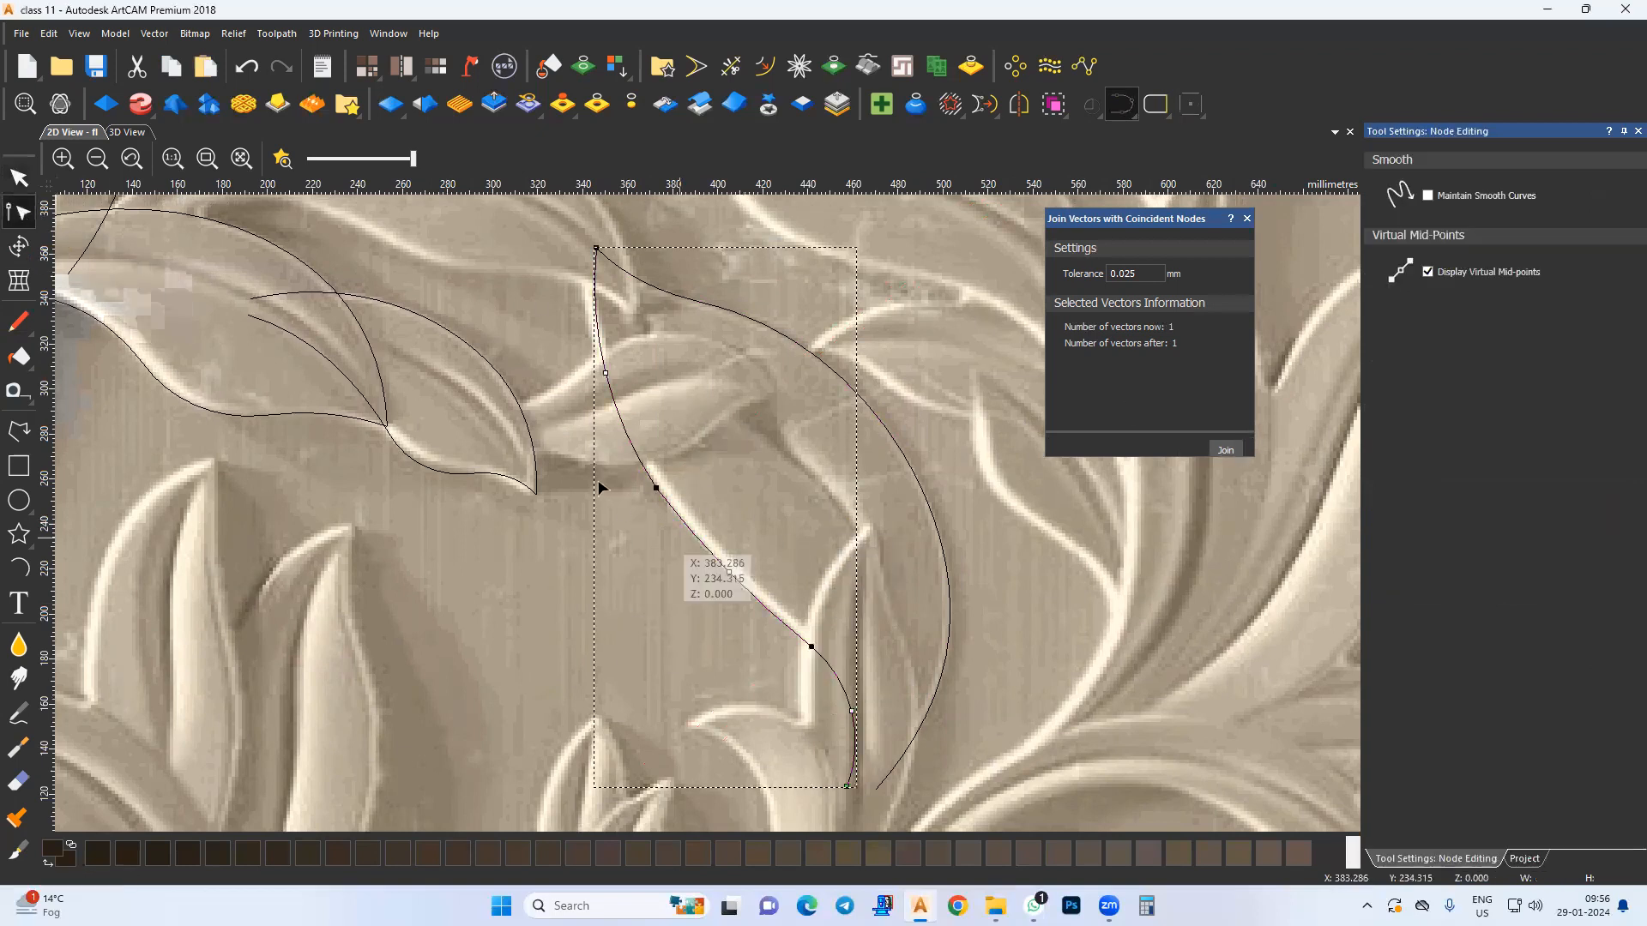
{"action": "left_click", "coordinate": [696, 652]}
{"action": "middle_click_drag", "start_coordinate": [599, 550], "coordinate": [648, 634]}
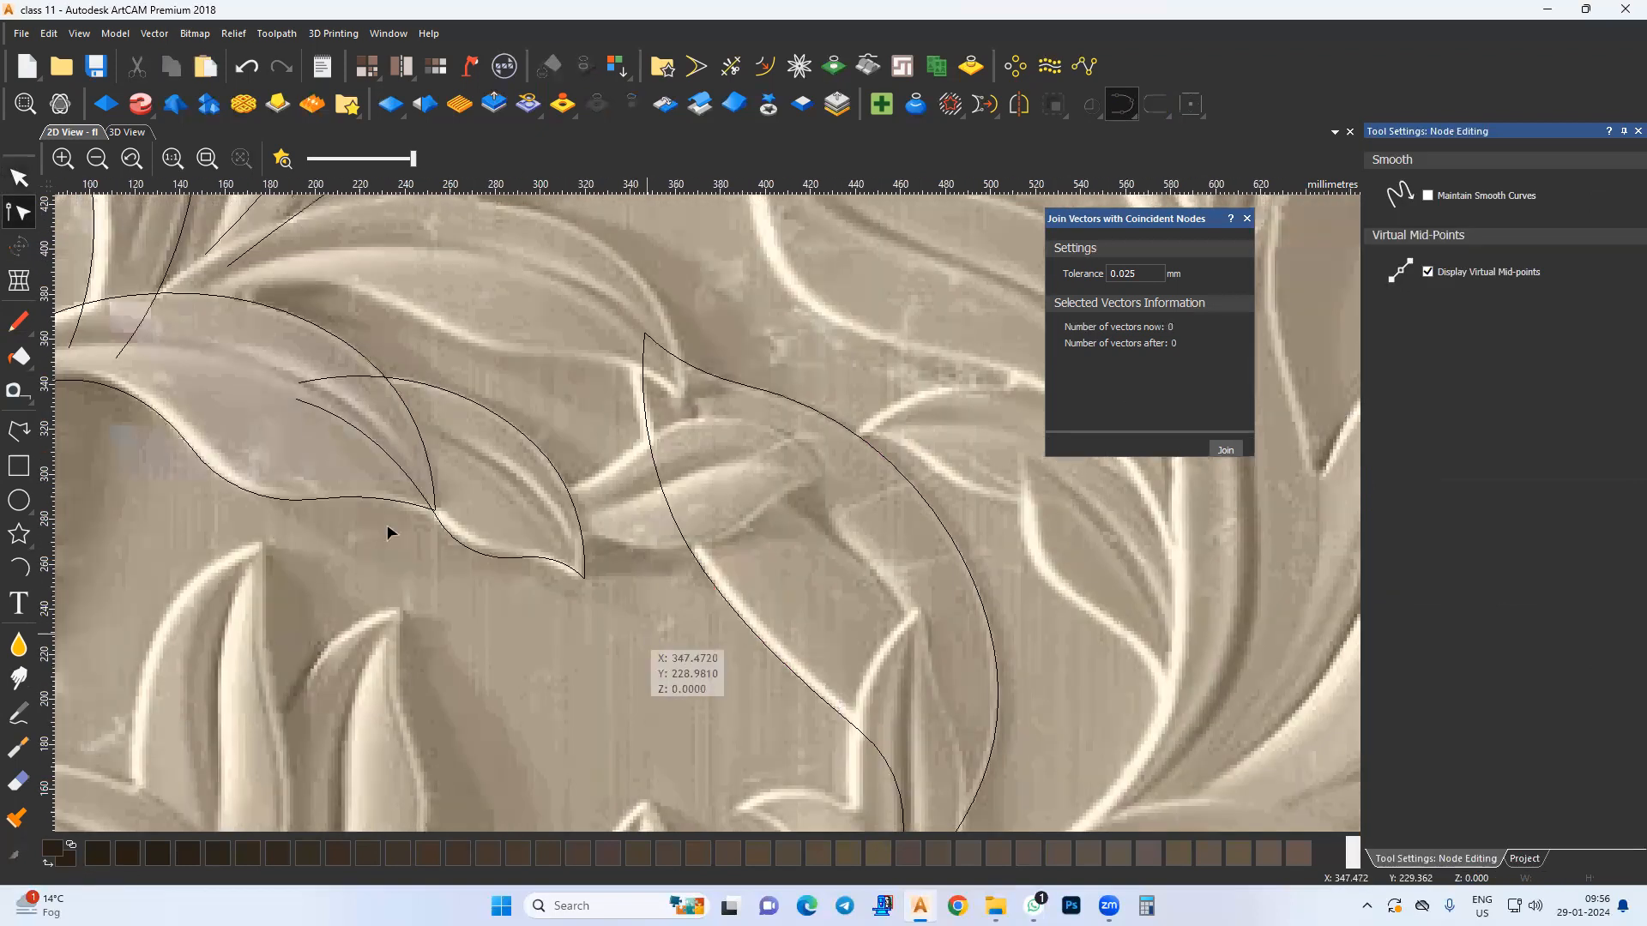
Step: Trace the lower edge of the leaf crossing the curved stem with three connected arcs, about 145 mm wide and 34 mm high overall
{"action": "left_click", "coordinate": [19, 566]}
{"action": "scroll", "coordinate": [806, 489], "scroll_direction": "up", "scroll_amount": 3}
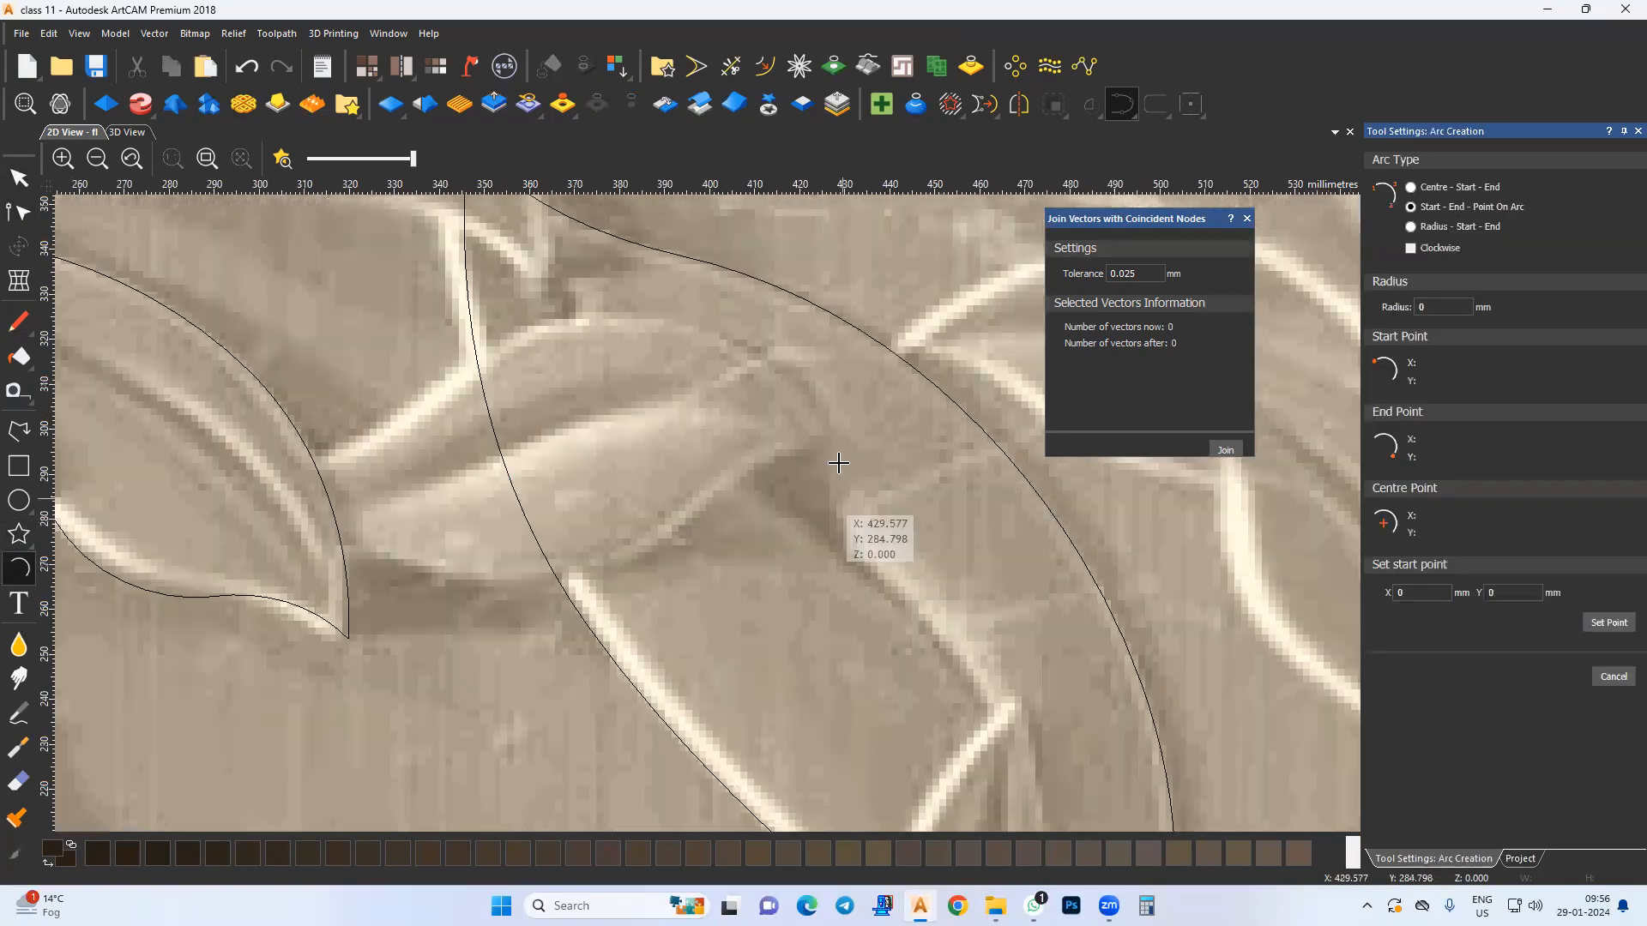
{"action": "left_click_drag", "start_coordinate": [821, 437], "coordinate": [703, 509]}
{"action": "left_click", "coordinate": [728, 478]}
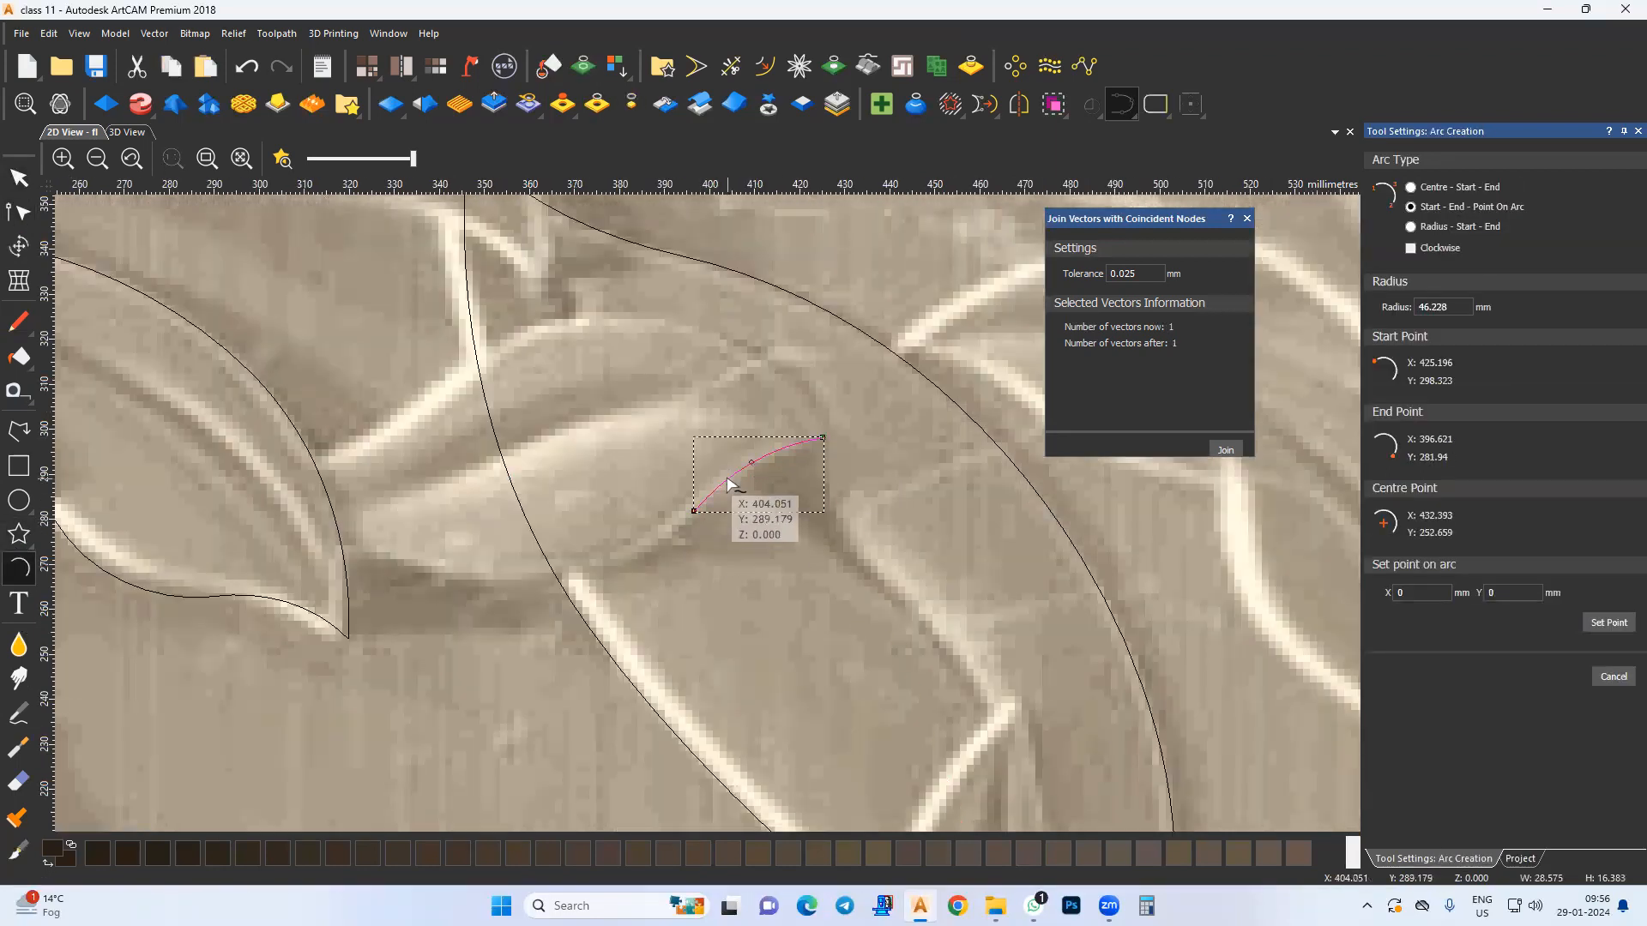
{"action": "left_click", "coordinate": [694, 512]}
{"action": "middle_click_drag", "start_coordinate": [533, 599], "coordinate": [583, 619]}
{"action": "left_click", "coordinate": [489, 599]}
{"action": "left_click", "coordinate": [606, 608]}
{"action": "middle_click_drag", "start_coordinate": [382, 588], "coordinate": [483, 603]}
{"action": "left_click", "coordinate": [323, 562]}
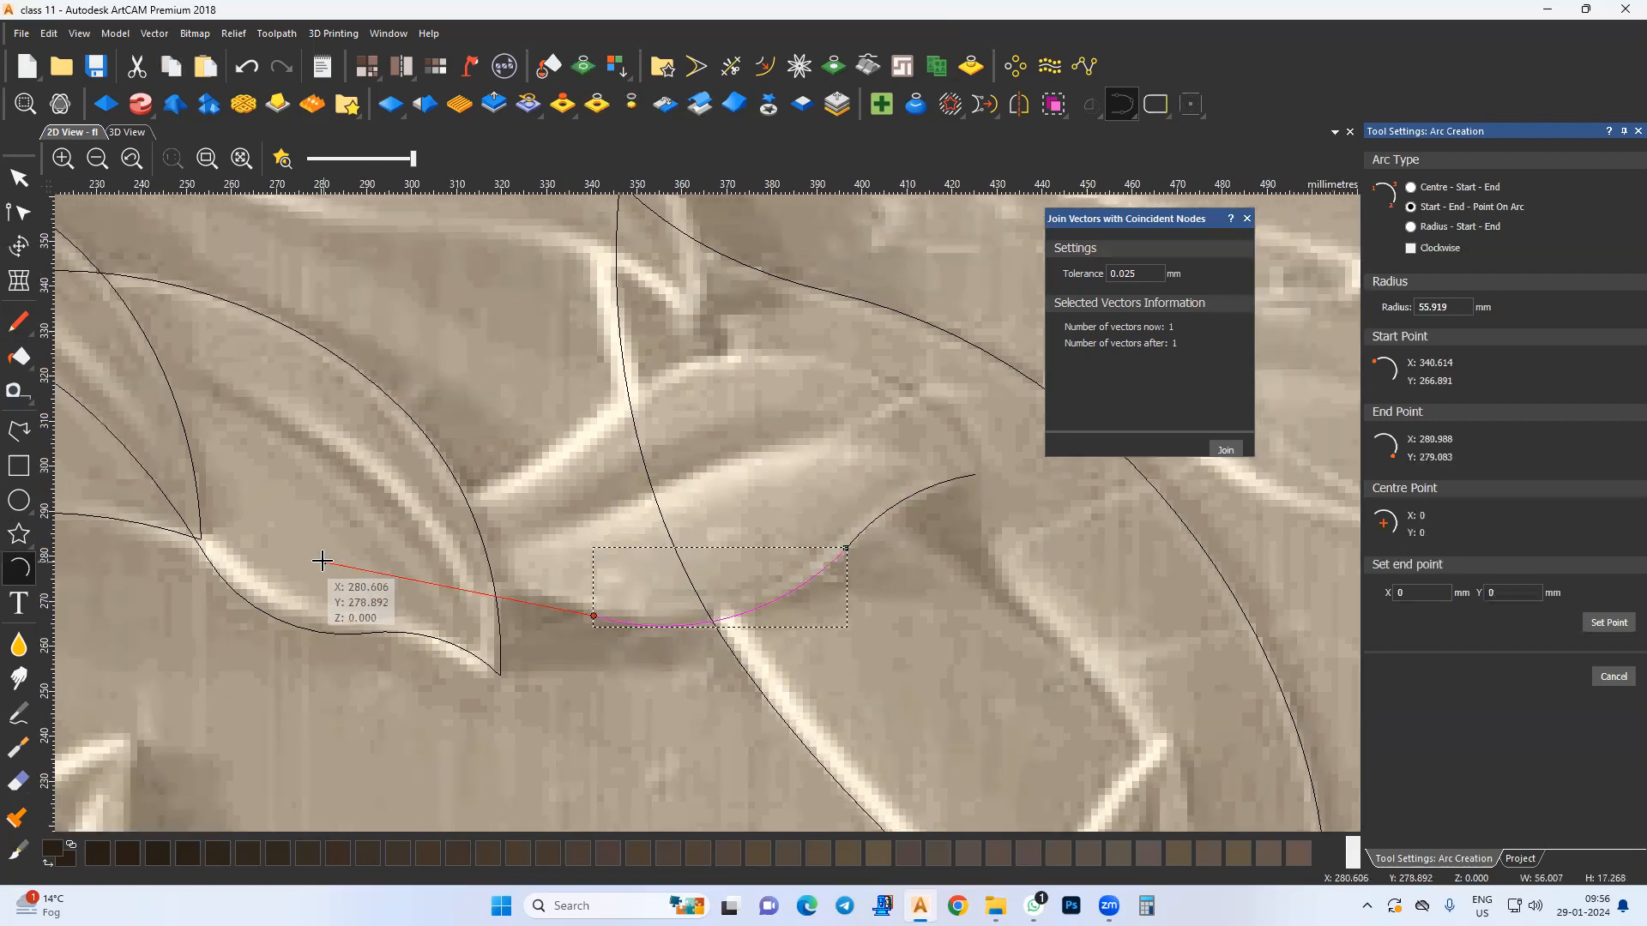
{"action": "left_click", "coordinate": [452, 579]}
{"action": "key", "text": "Escape"}
Step: Join the crossing leaf's three lower-edge arcs into one vector and smooth its two inner nodes
{"action": "left_click_drag", "start_coordinate": [803, 609], "coordinate": [803, 630], "text": "shift"}
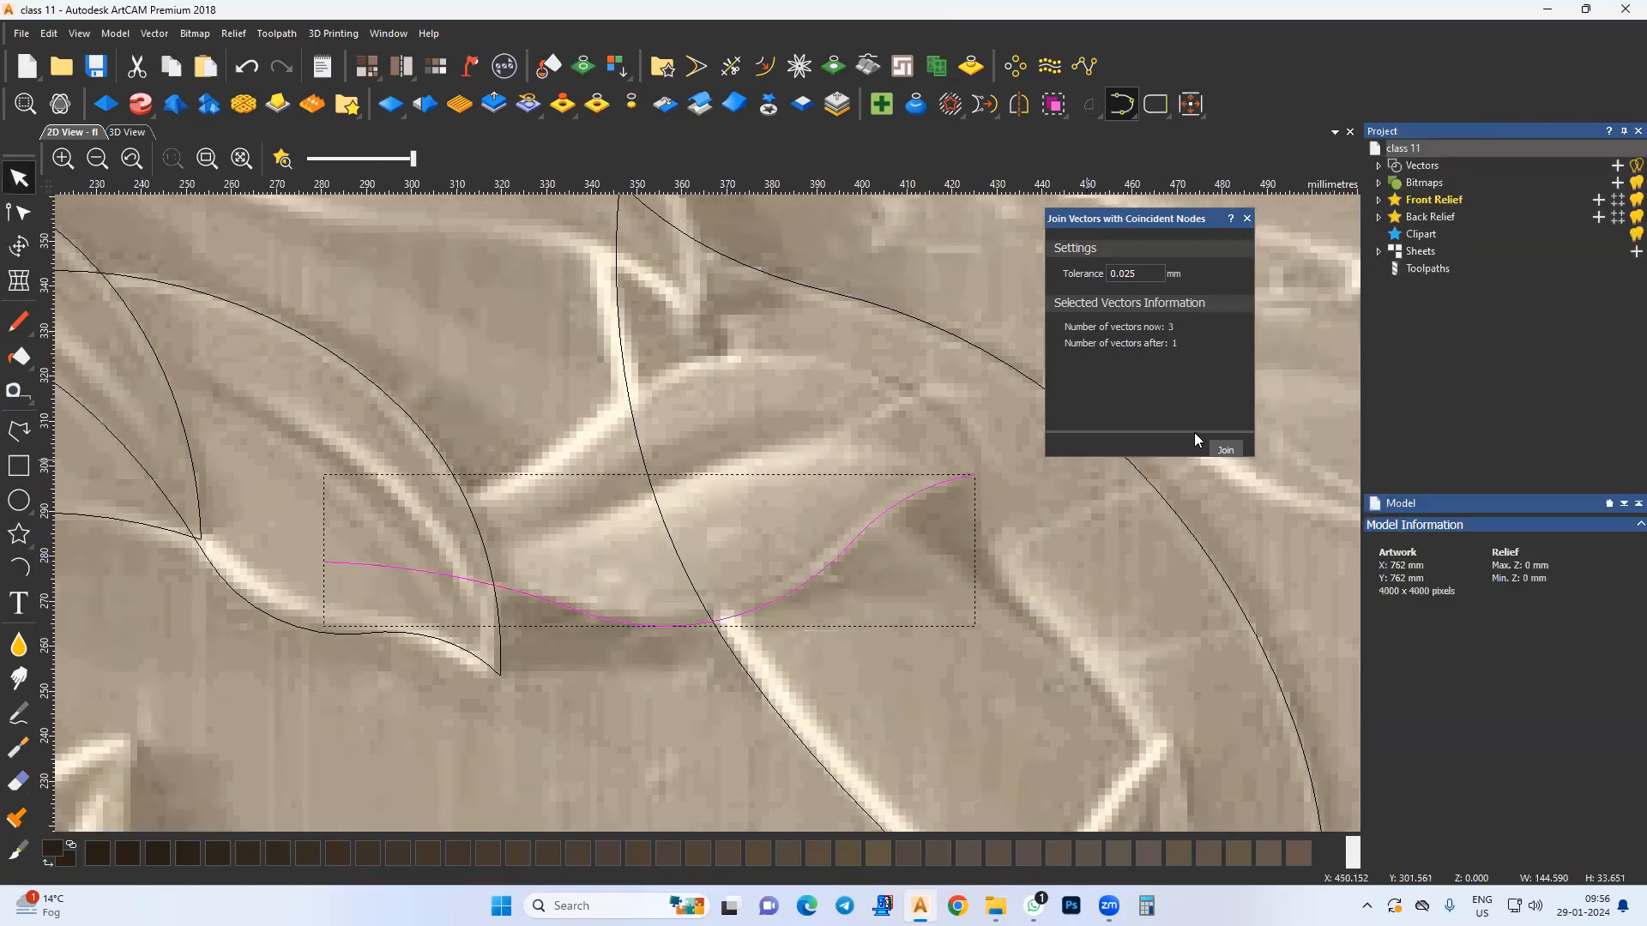
{"action": "left_click", "coordinate": [1227, 450]}
{"action": "double_click", "coordinate": [437, 570]}
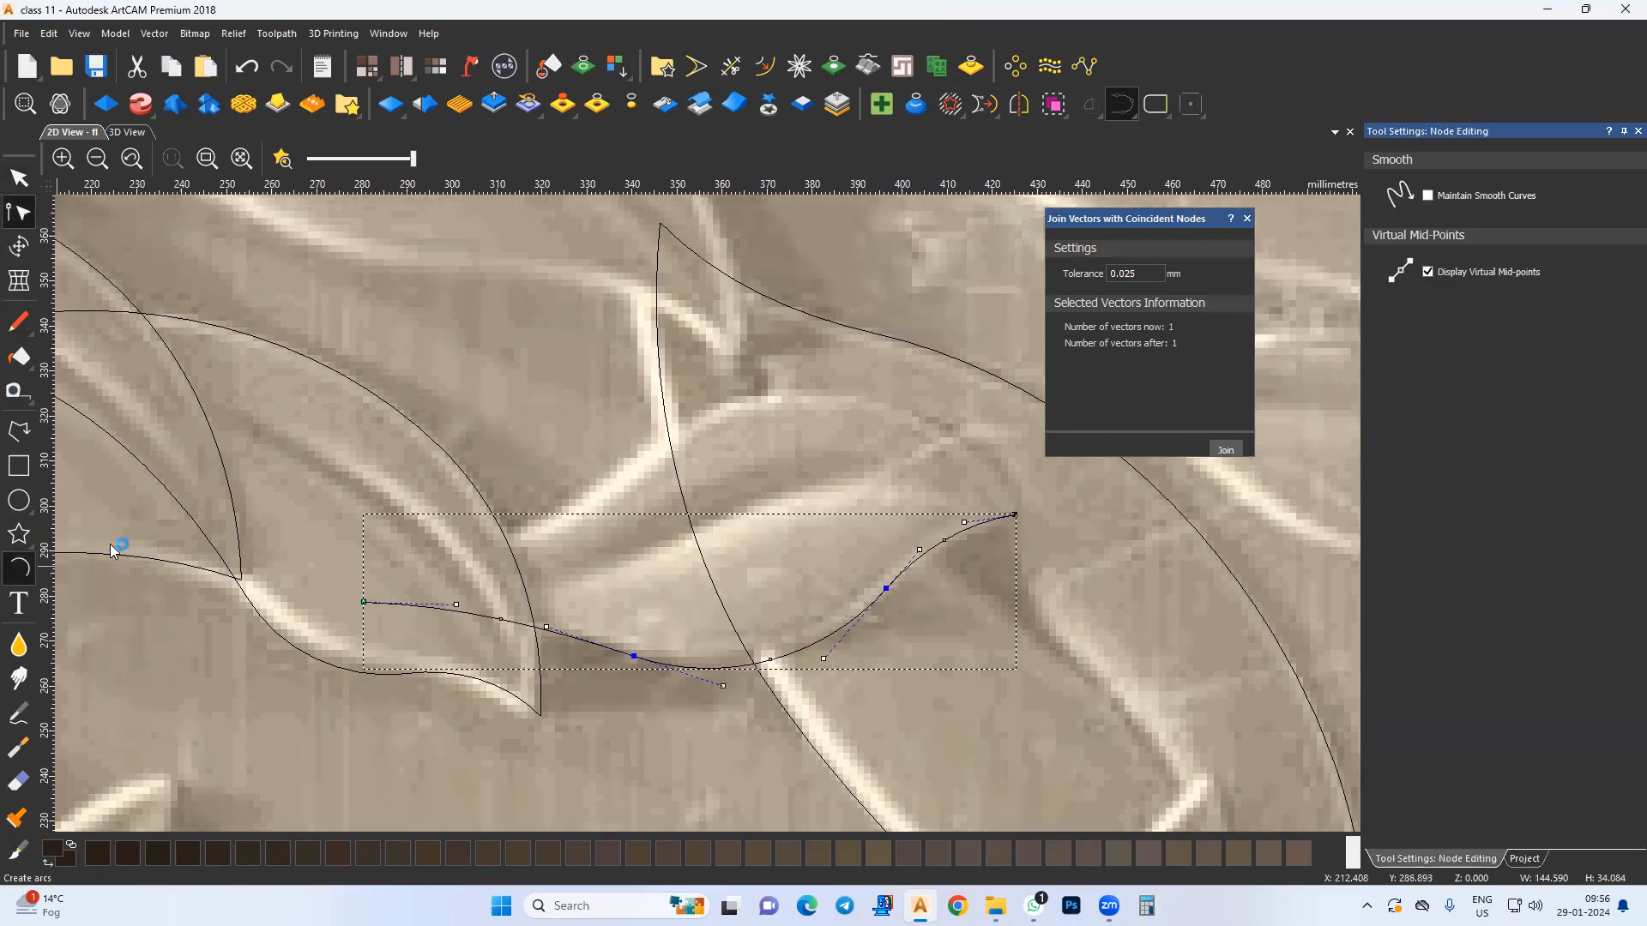
Step: Trace the crossing leaf's upper edge from its tip back inside the neighbouring leaf with three connected arcs
{"action": "left_click", "coordinate": [1012, 511]}
{"action": "left_click", "coordinate": [876, 429]}
{"action": "left_click", "coordinate": [880, 436]}
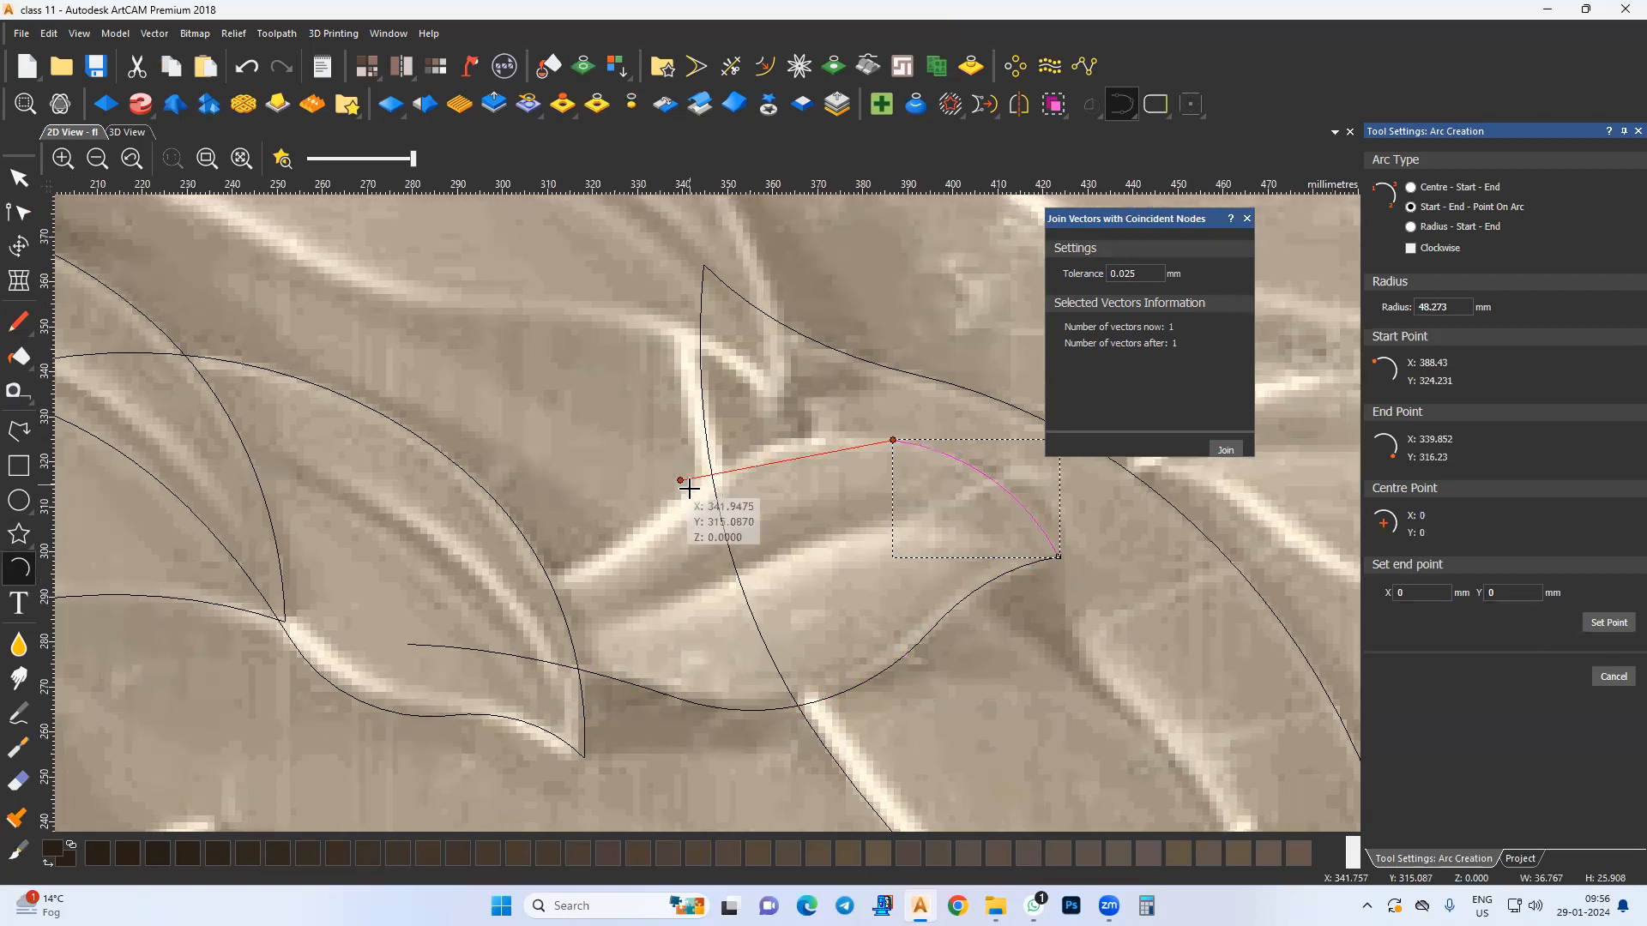
{"action": "left_click", "coordinate": [683, 508]}
{"action": "left_click", "coordinate": [738, 467]}
{"action": "left_click", "coordinate": [683, 507]}
{"action": "left_click", "coordinate": [418, 614]}
{"action": "left_click", "coordinate": [529, 601]}
{"action": "key", "text": "Escape"}
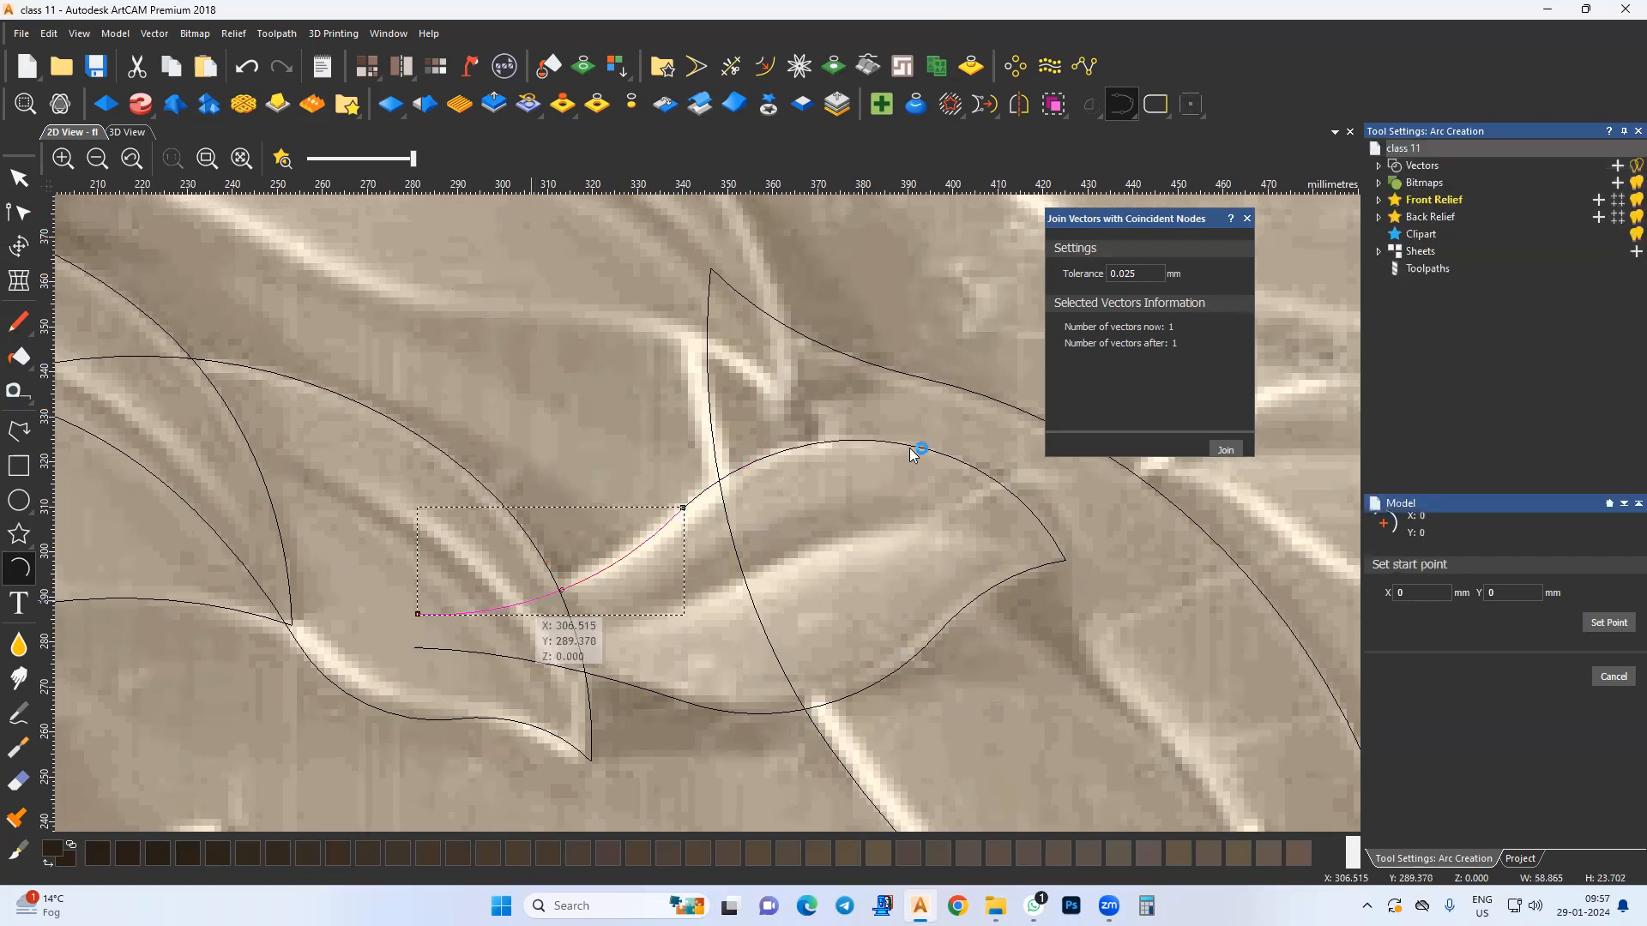
Step: Join the crossing leaf's three upper-edge arcs into one vector and smooth its two inner nodes
{"action": "left_click", "coordinate": [1231, 448]}
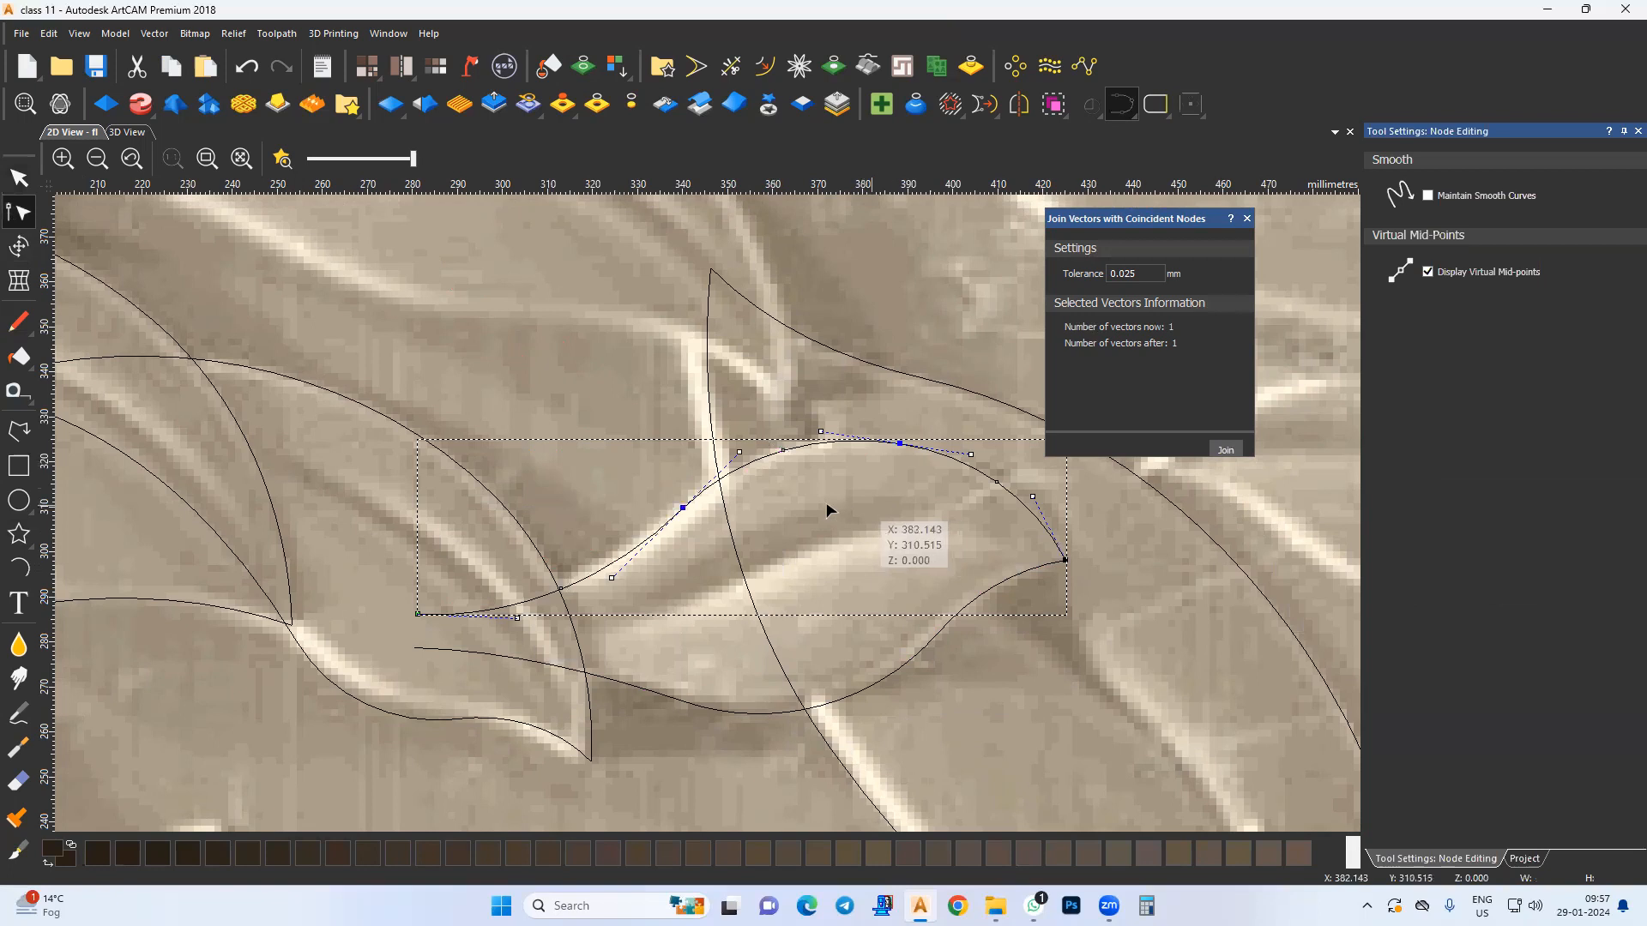
{"action": "scroll", "coordinate": [826, 506], "scroll_direction": "down", "scroll_amount": 2}
{"action": "middle_click_drag", "start_coordinate": [590, 438], "coordinate": [615, 559]}
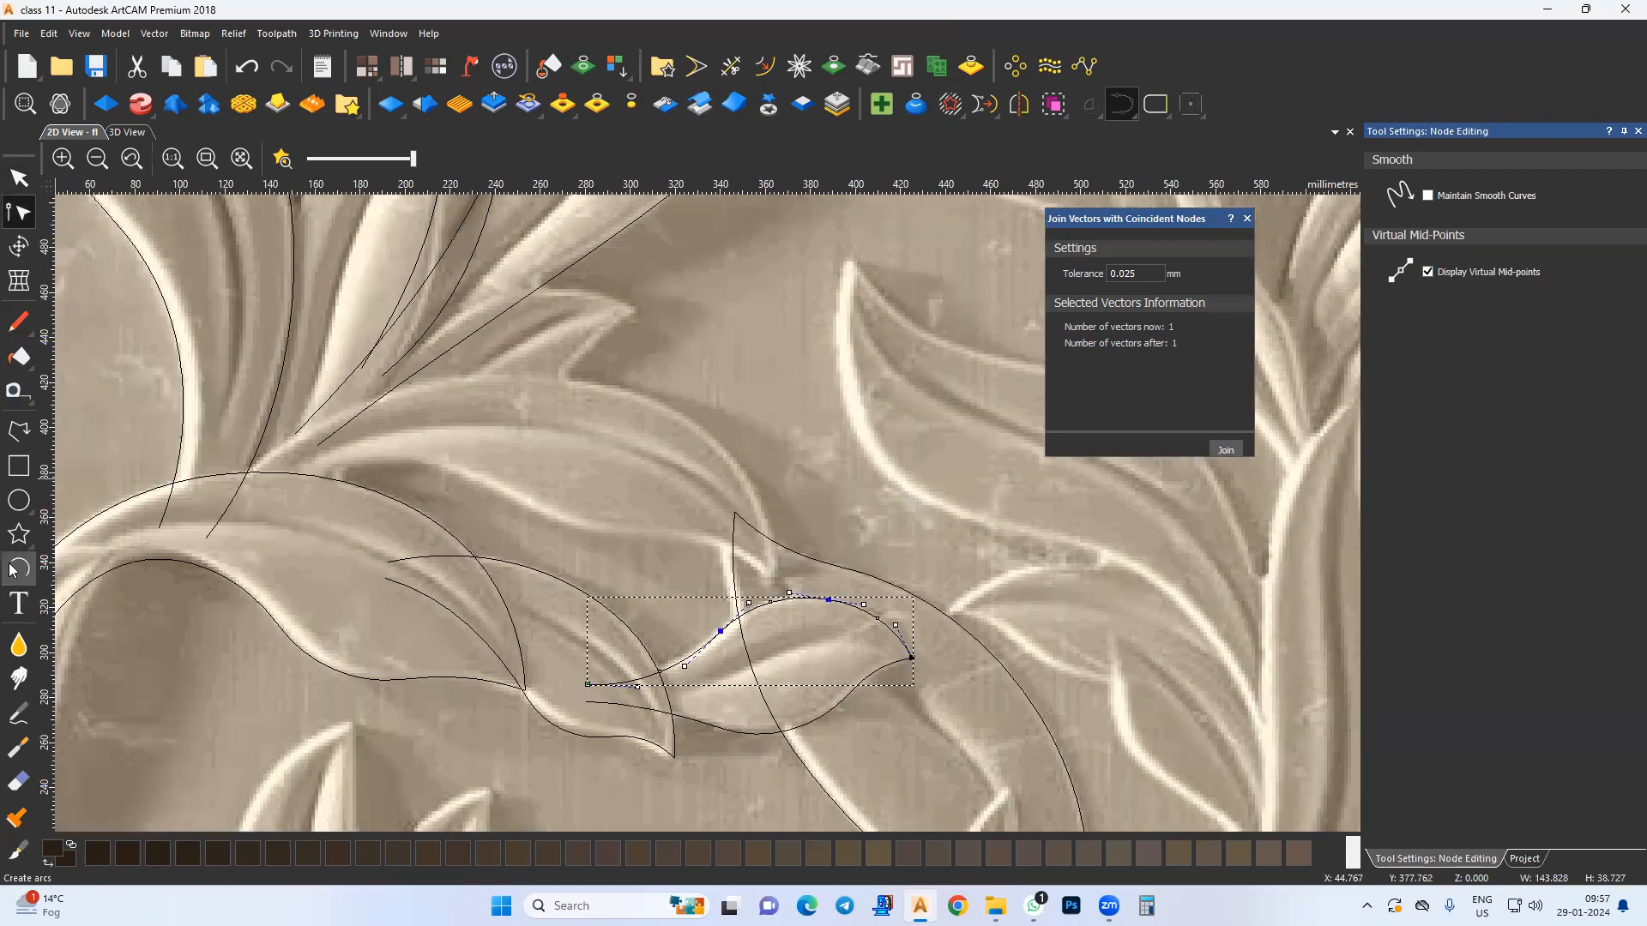
Step: Trace the lower edge of the long leaf above with three connected arcs, about 238 mm wide and 52 mm high overall
{"action": "scroll", "coordinate": [778, 575], "scroll_direction": "up", "scroll_amount": 2}
{"action": "middle_click_drag", "start_coordinate": [715, 547], "coordinate": [745, 566]}
{"action": "left_click", "coordinate": [794, 600]}
{"action": "left_click", "coordinate": [515, 512]}
{"action": "left_click", "coordinate": [634, 518]}
{"action": "left_click", "coordinate": [515, 512]}
{"action": "middle_click_drag", "start_coordinate": [290, 503], "coordinate": [416, 541]}
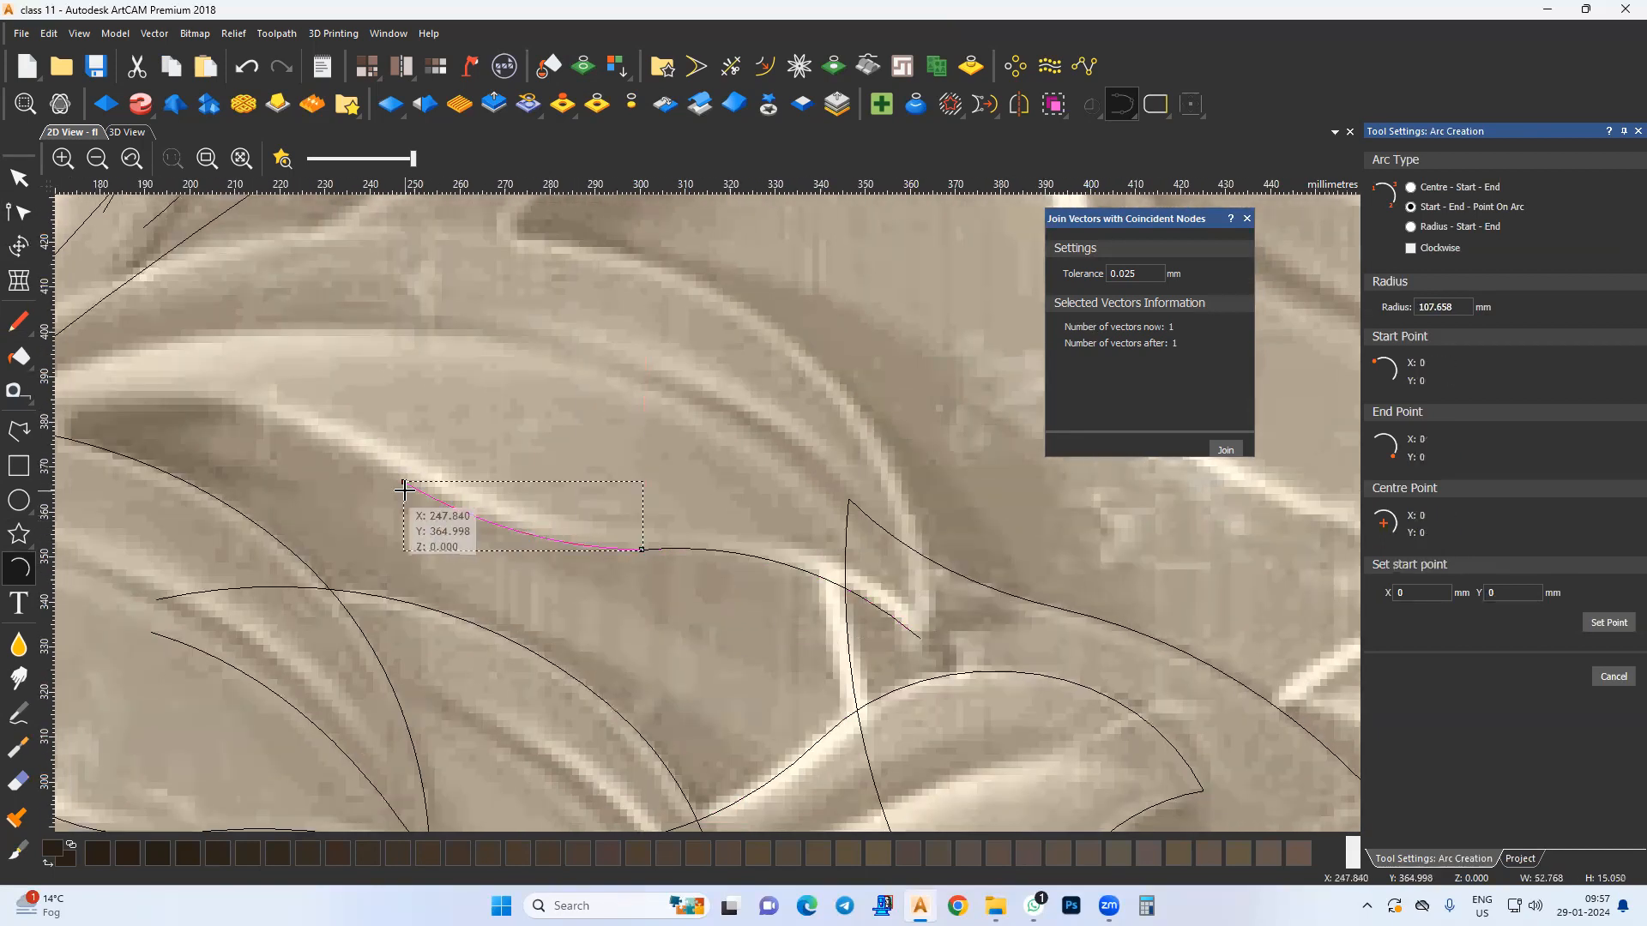
{"action": "left_click", "coordinate": [403, 485]}
{"action": "middle_click_drag", "start_coordinate": [287, 438], "coordinate": [446, 511]}
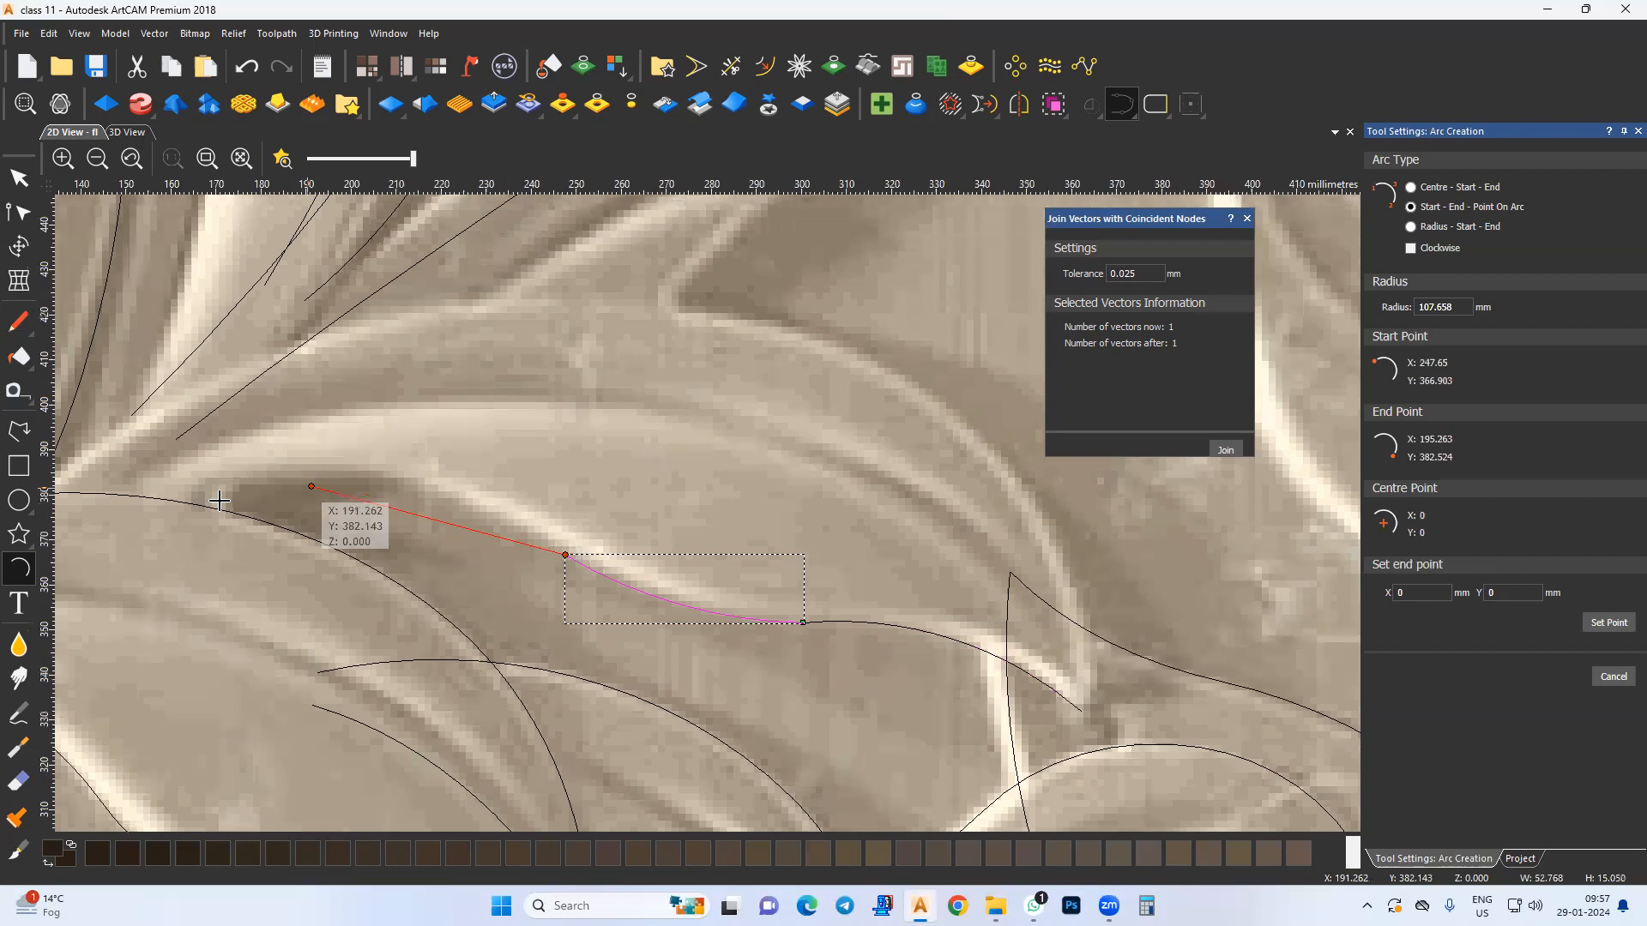
{"action": "middle_click_drag", "start_coordinate": [339, 502], "coordinate": [489, 510]}
{"action": "middle_click_drag", "start_coordinate": [176, 586], "coordinate": [449, 569]}
{"action": "left_click", "coordinate": [431, 580]}
{"action": "left_click", "coordinate": [702, 462]}
{"action": "key", "text": "Escape"}
Step: Join the long leaf's three lower-edge arcs into one vector and smooth its two inner nodes
{"action": "left_click_drag", "start_coordinate": [1243, 532], "coordinate": [1124, 635], "text": "shift"}
{"action": "left_click", "coordinate": [1228, 449]}
{"action": "middle_click_drag", "start_coordinate": [1108, 553], "coordinate": [877, 554]}
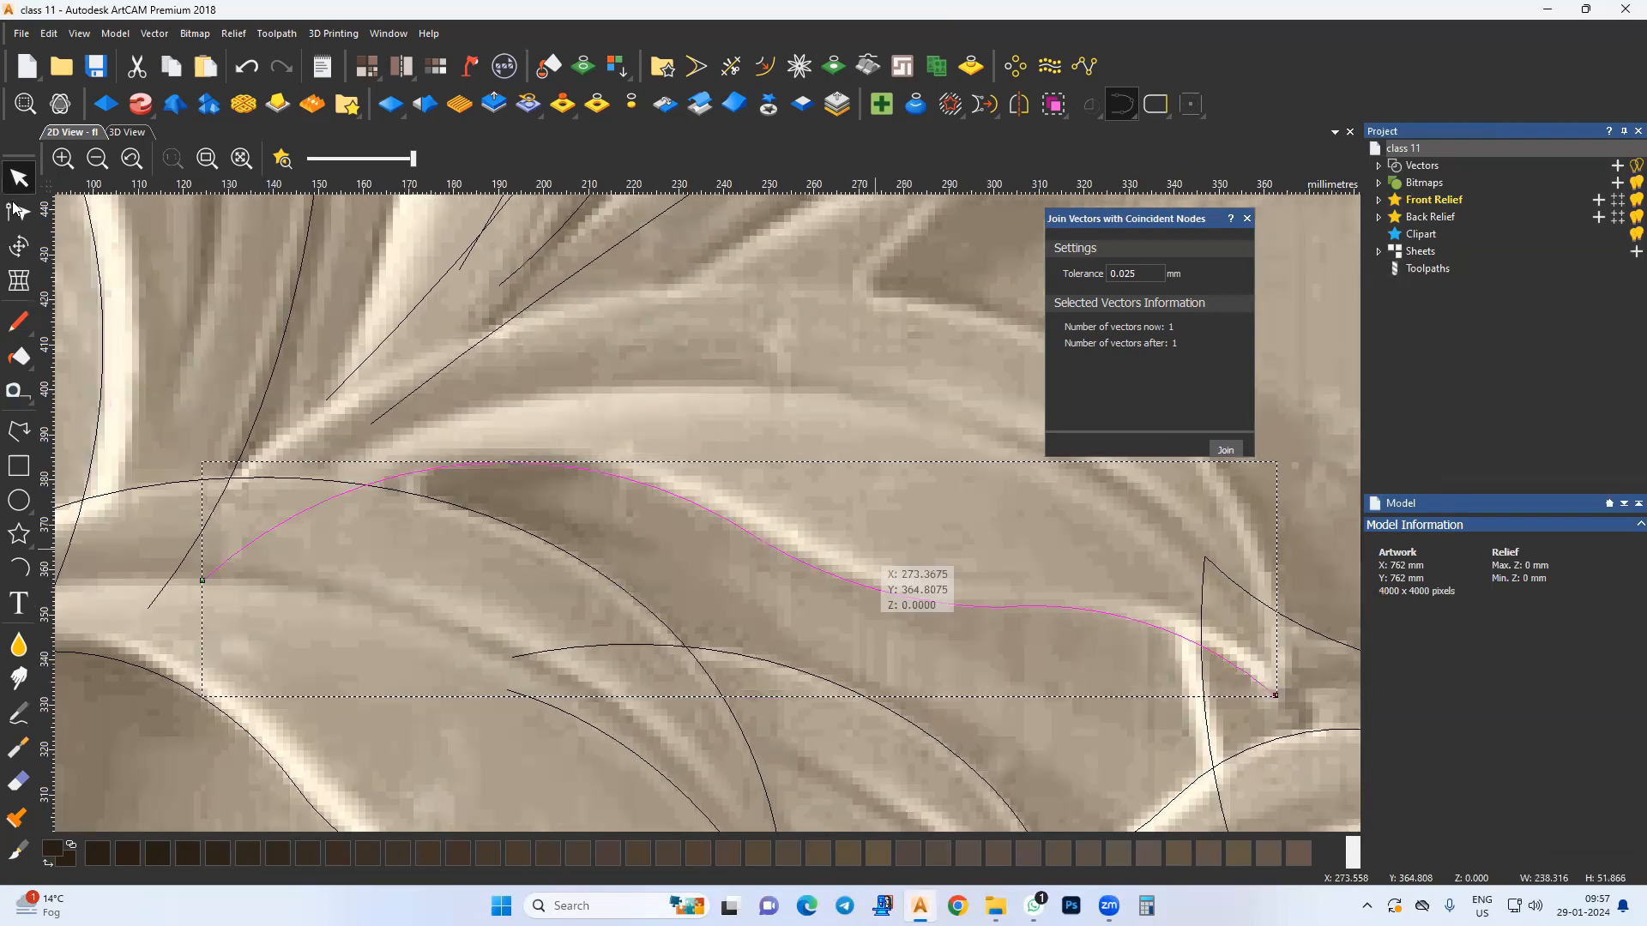
{"action": "left_click", "coordinate": [20, 212]}
{"action": "left_click_drag", "start_coordinate": [625, 448], "coordinate": [1121, 674]}
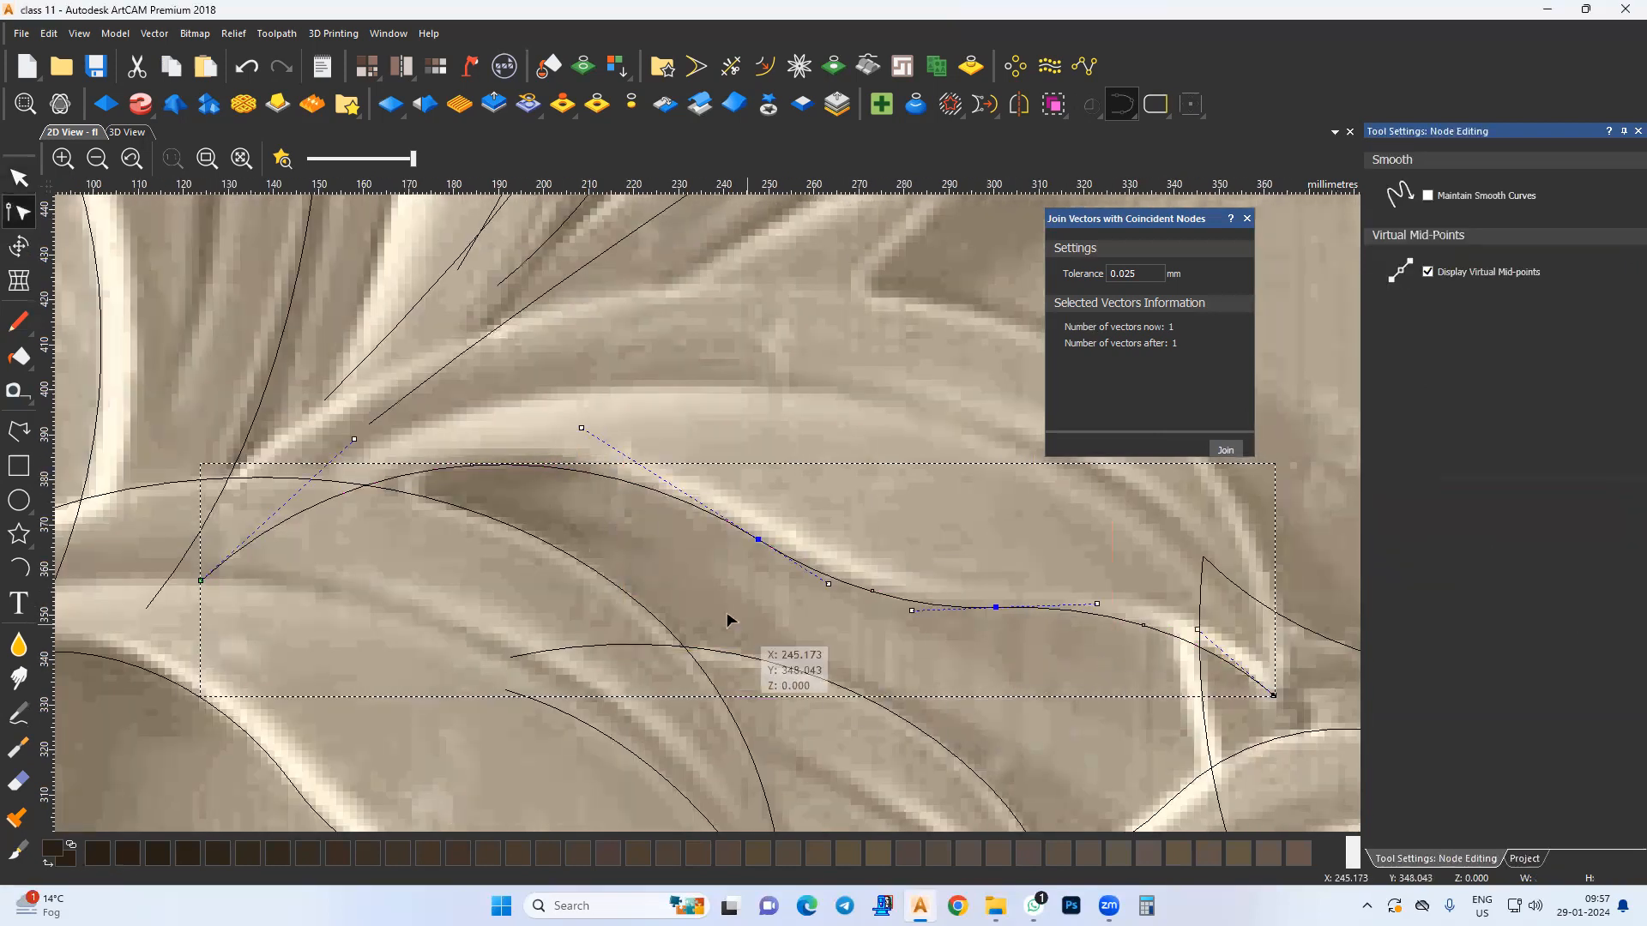
Step: Begin the long leaf's upper edge at its tip with two connected arcs, ending at the notch below the small pointed leaf
{"action": "left_click", "coordinate": [8, 566]}
{"action": "middle_click_drag", "start_coordinate": [893, 604], "coordinate": [634, 588]}
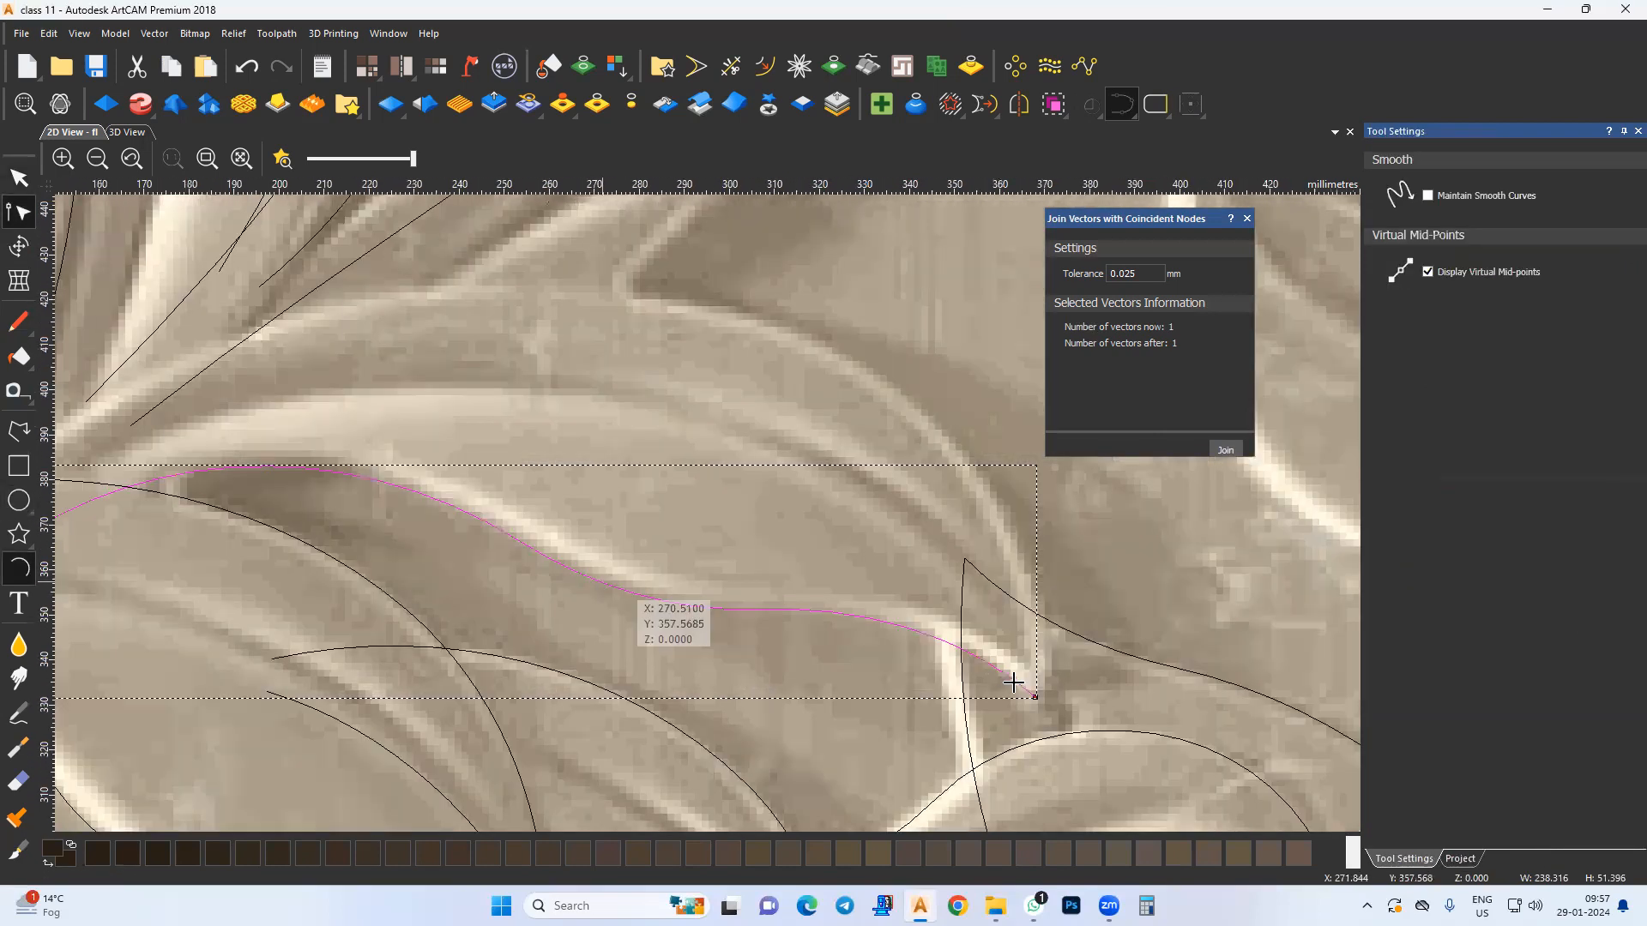
{"action": "middle_click_drag", "start_coordinate": [1035, 694], "coordinate": [997, 693]}
{"action": "left_click", "coordinate": [998, 697]}
{"action": "middle_click_drag", "start_coordinate": [1025, 579], "coordinate": [1029, 605]}
{"action": "left_click", "coordinate": [956, 499]}
{"action": "left_click", "coordinate": [996, 625]}
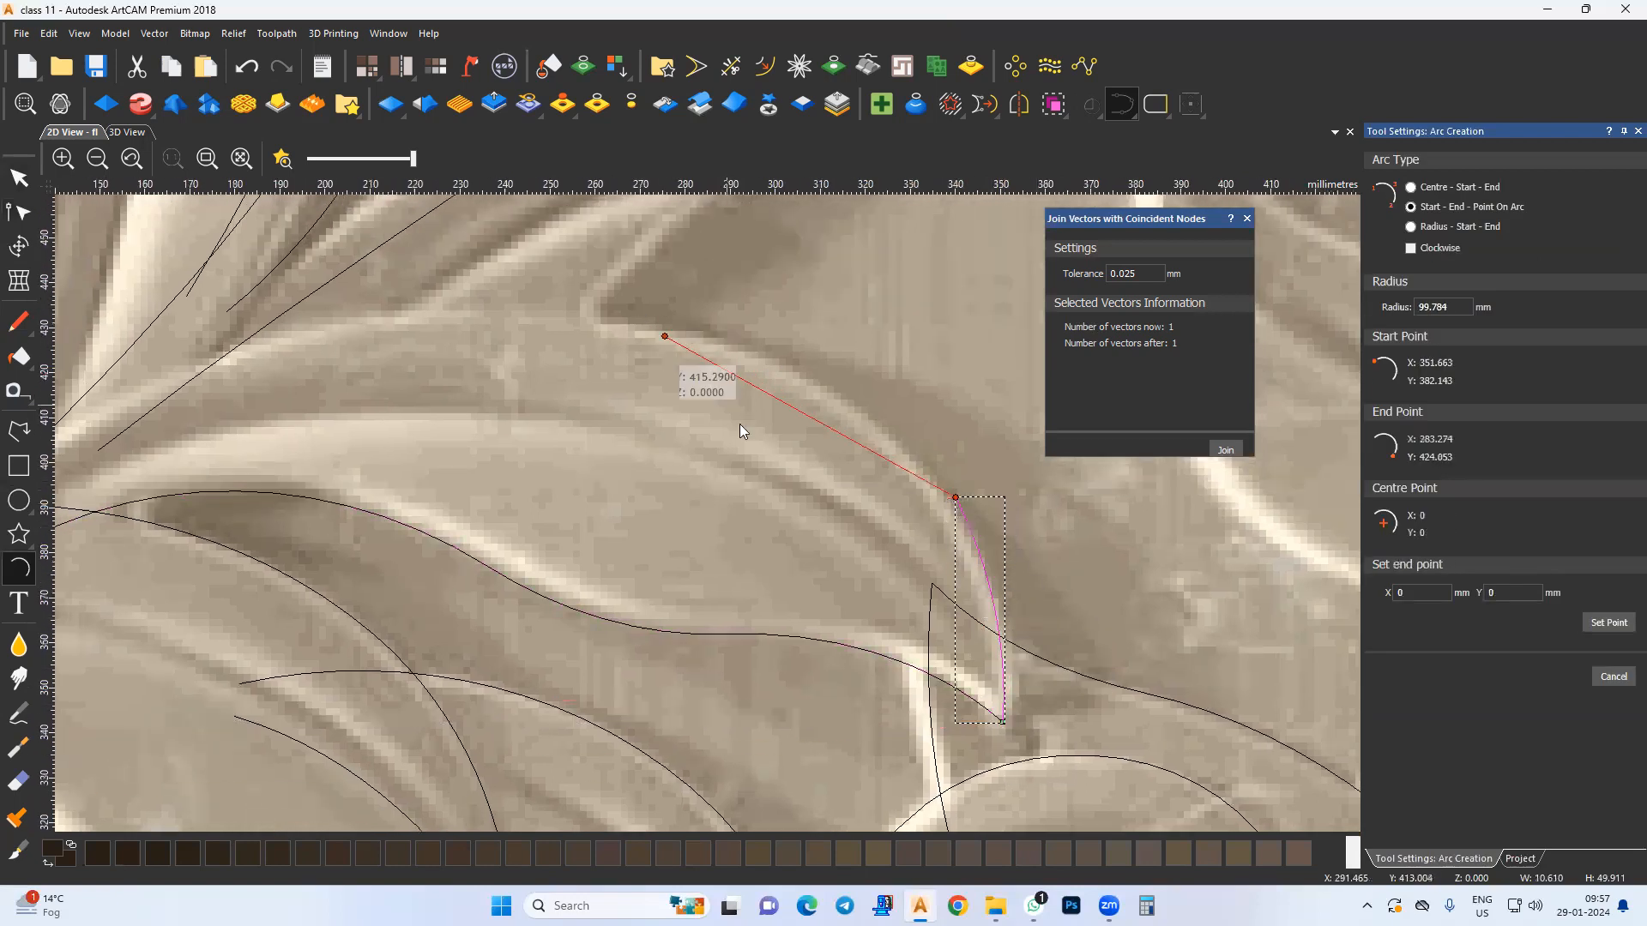
{"action": "middle_click_drag", "start_coordinate": [739, 423], "coordinate": [806, 510]}
{"action": "left_click", "coordinate": [654, 413]}
{"action": "left_click", "coordinate": [797, 438]}
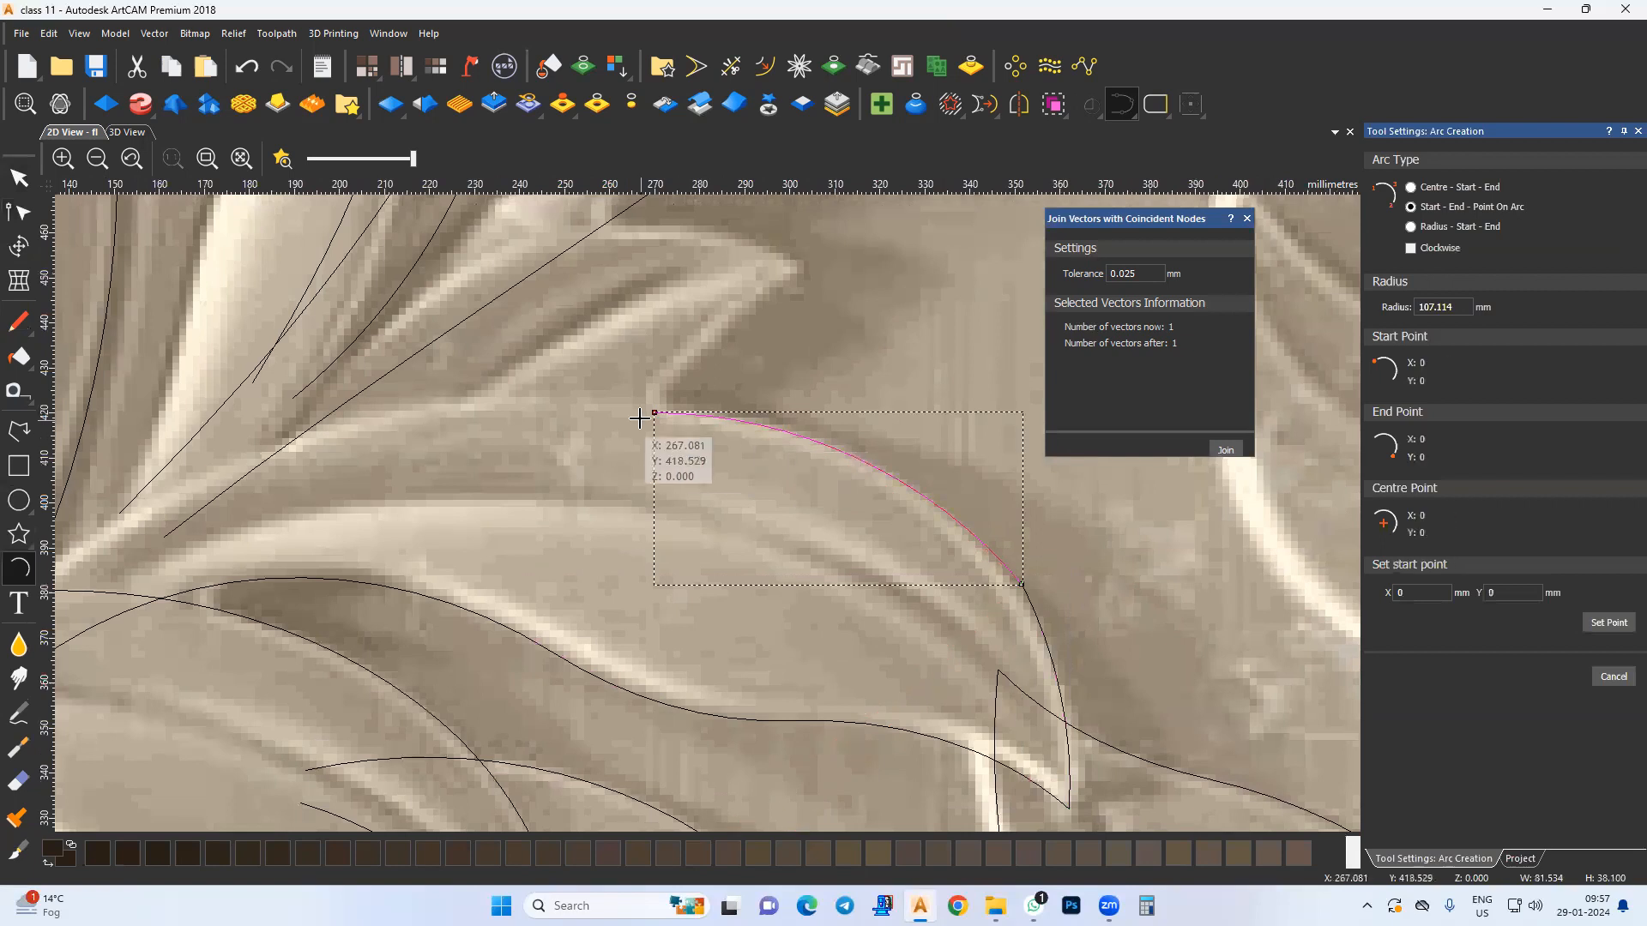
Step: Continue the long leaf's upper edge from the notch down to its base inside the main stem with two connected arcs
{"action": "left_click", "coordinate": [653, 412]}
{"action": "middle_click_drag", "start_coordinate": [290, 375], "coordinate": [471, 401]}
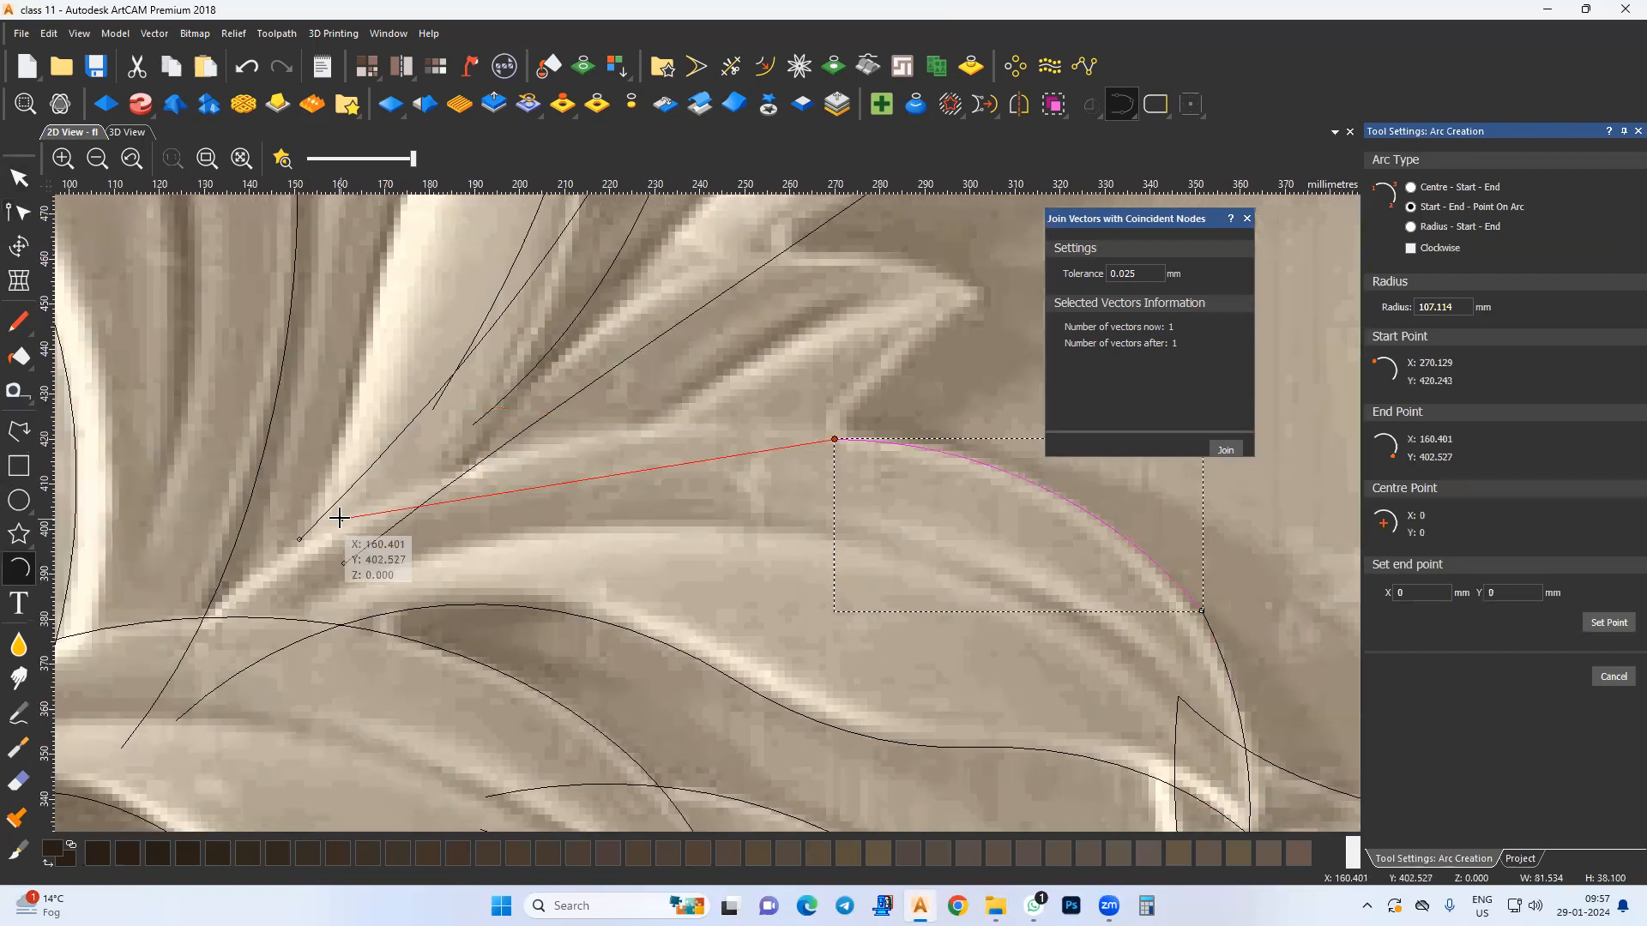
{"action": "left_click", "coordinate": [341, 518]}
{"action": "left_click", "coordinate": [476, 465]}
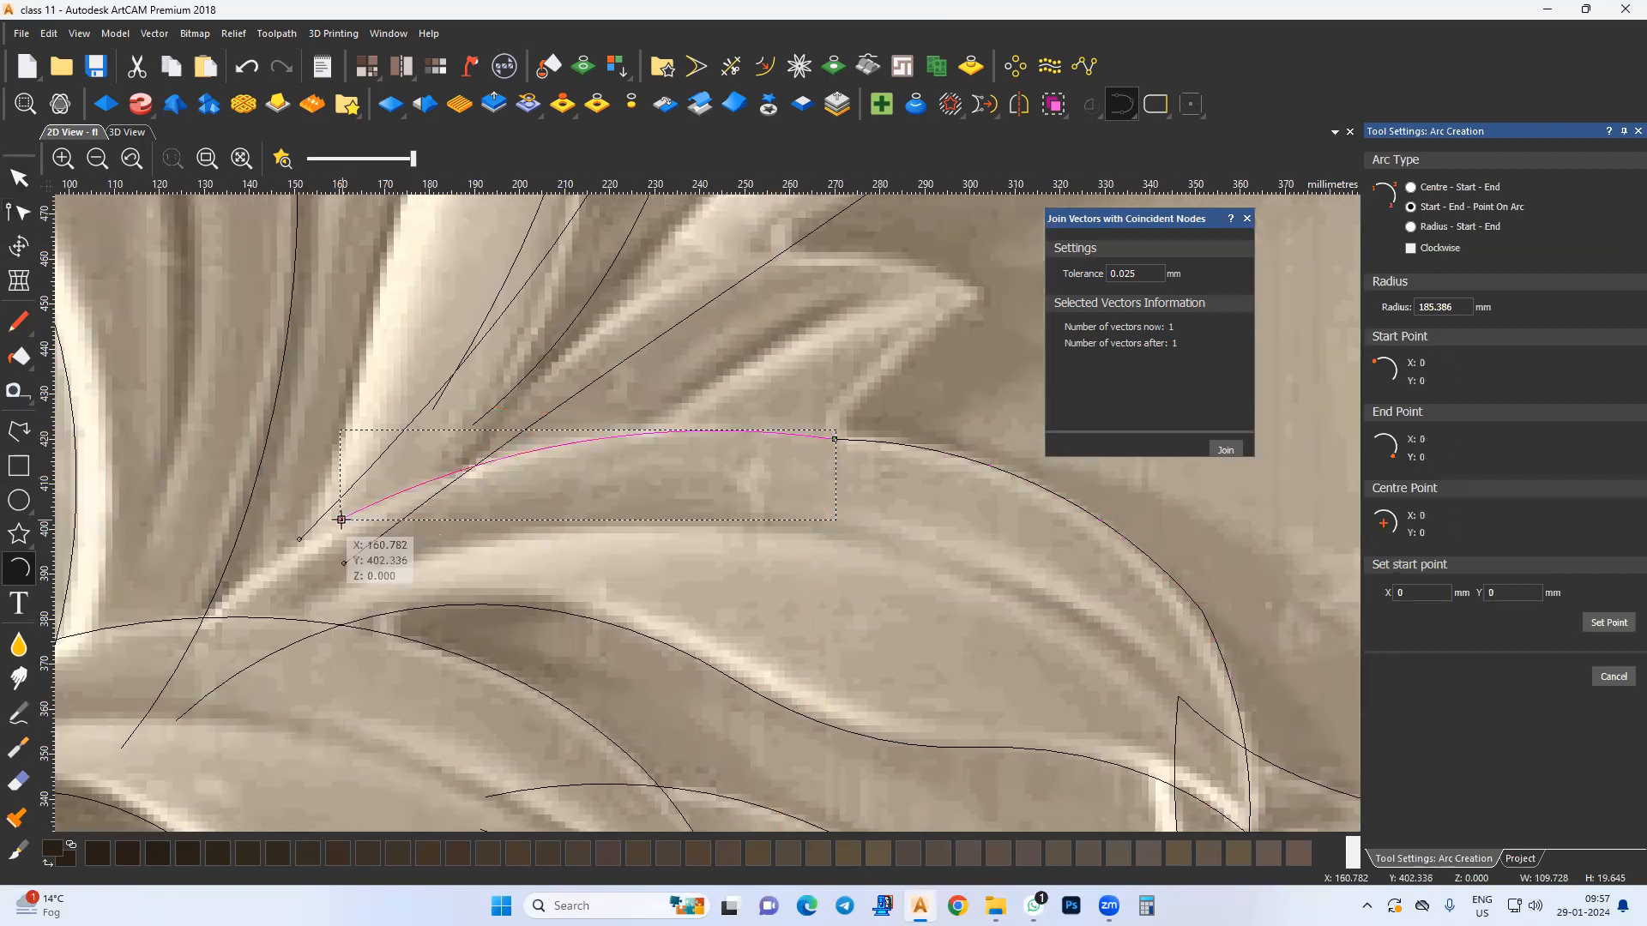
{"action": "left_click", "coordinate": [341, 518]}
{"action": "middle_click_drag", "start_coordinate": [136, 689], "coordinate": [506, 538]}
{"action": "left_click", "coordinate": [494, 540]}
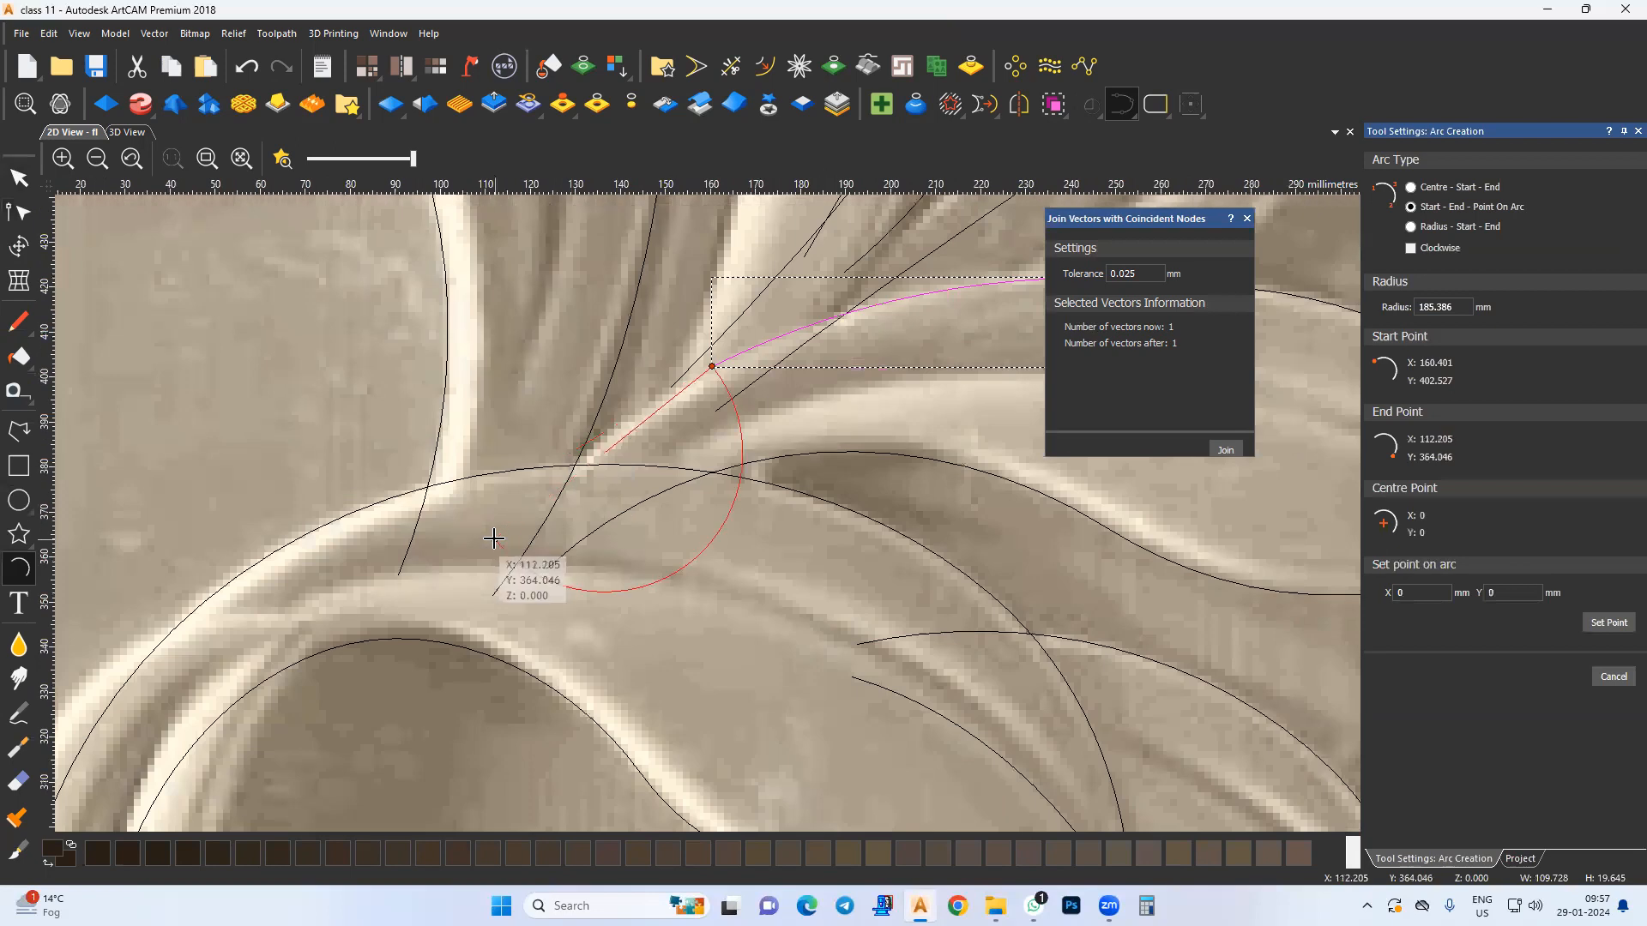
{"action": "left_click", "coordinate": [586, 446]}
{"action": "key", "text": "Escape"}
Step: Join the long leaf's four upper-edge arcs into one vector
{"action": "middle_click_drag", "start_coordinate": [883, 368], "coordinate": [394, 540]}
{"action": "left_click_drag", "start_coordinate": [607, 484], "coordinate": [669, 412], "text": "shift"}
{"action": "left_click_drag", "start_coordinate": [935, 415], "coordinate": [798, 533], "text": "shift"}
{"action": "middle_click_drag", "start_coordinate": [1069, 688], "coordinate": [696, 496]}
{"action": "left_click", "coordinate": [723, 472], "text": "shift"}
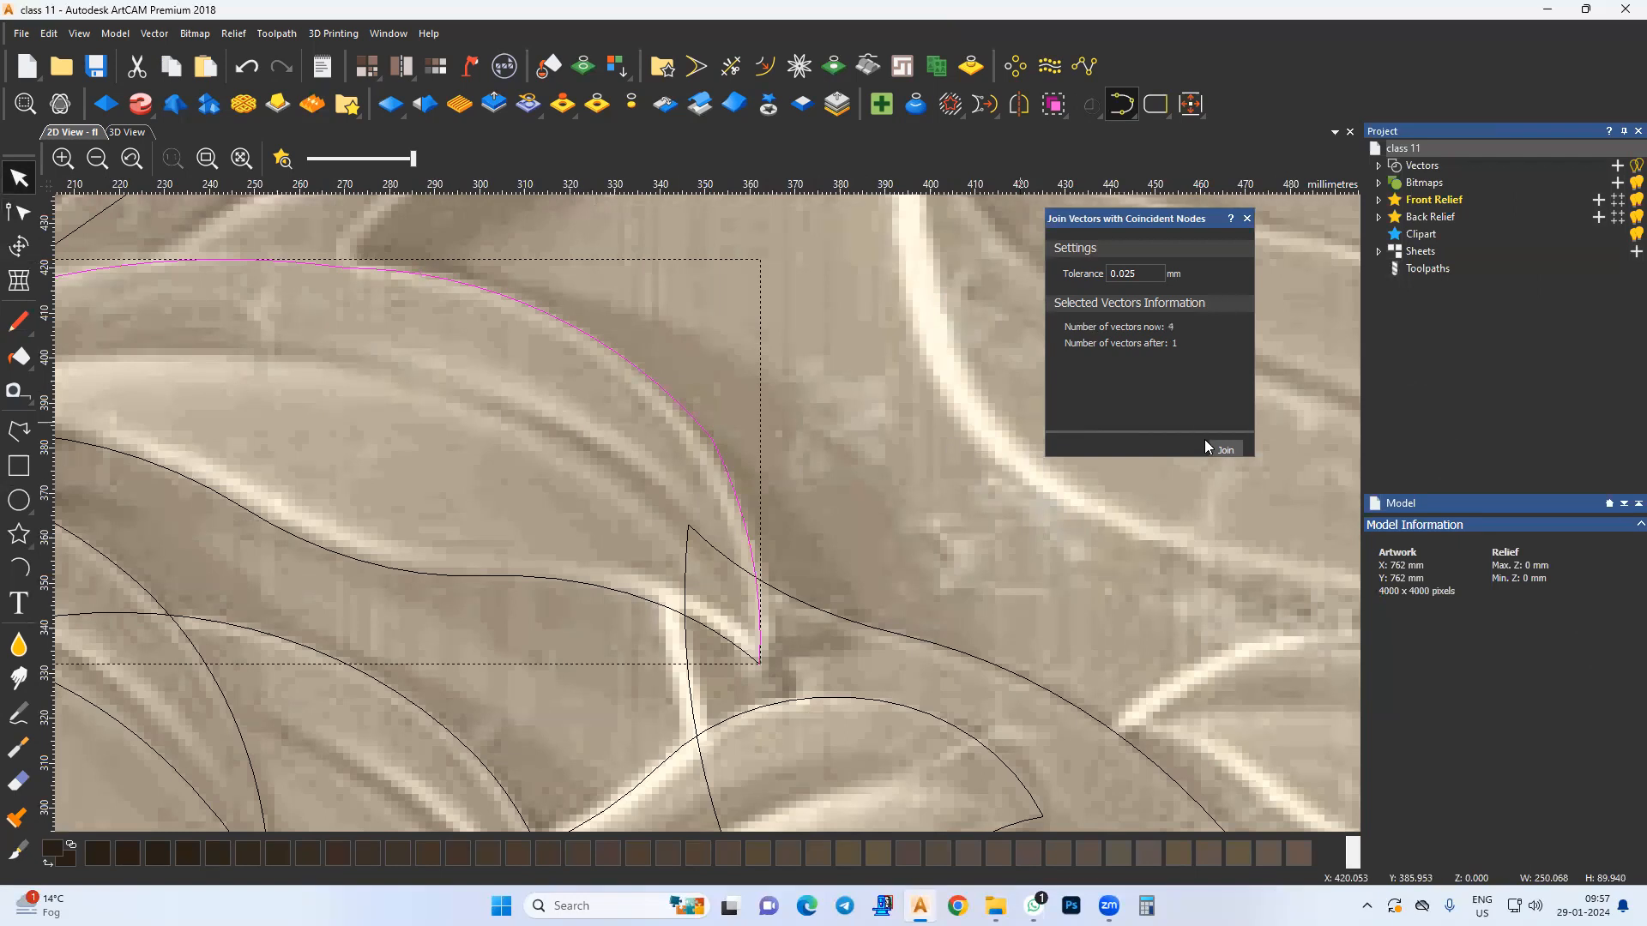
{"action": "scroll", "coordinate": [492, 454], "scroll_direction": "down", "scroll_amount": 2}
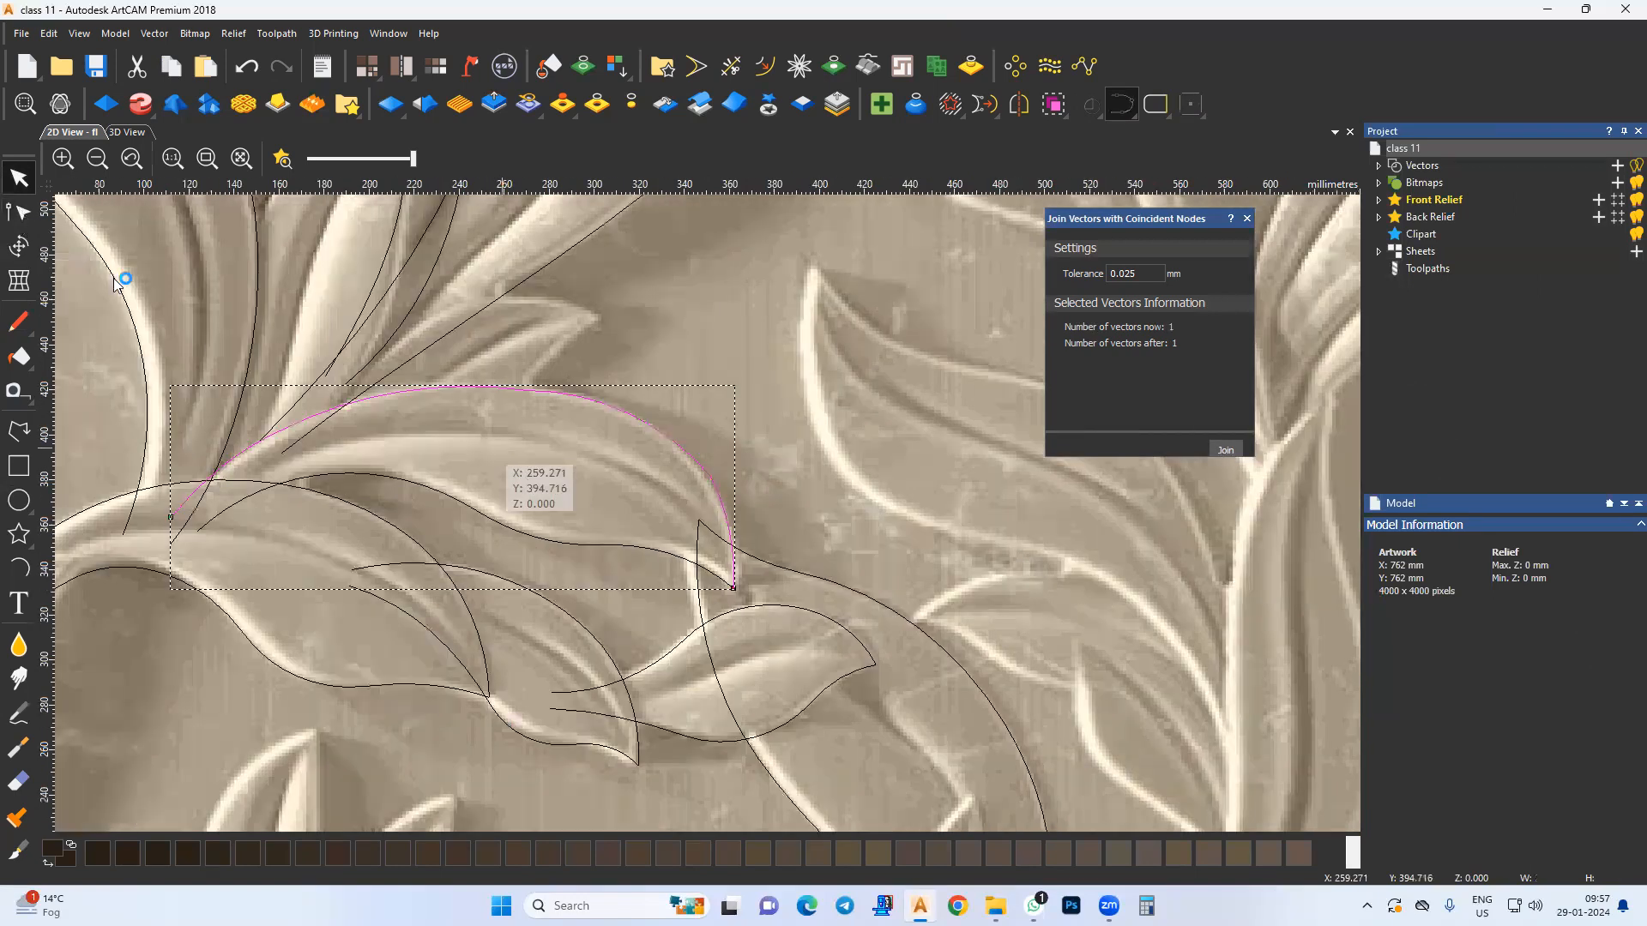
Step: Smooth the three inner nodes of the long leaf's joined upper edge
{"action": "middle_click_drag", "start_coordinate": [118, 285], "coordinate": [220, 321]}
{"action": "key", "text": "n"}
{"action": "left_click_drag", "start_coordinate": [355, 408], "coordinate": [436, 471]}
{"action": "left_click_drag", "start_coordinate": [557, 401], "coordinate": [661, 454], "text": "shift"}
{"action": "left_click_drag", "start_coordinate": [683, 443], "coordinate": [860, 549], "text": "shift"}
{"action": "key", "text": "s"}
{"action": "middle_click_drag", "start_coordinate": [575, 478], "coordinate": [609, 548]}
{"action": "left_click", "coordinate": [606, 545]}
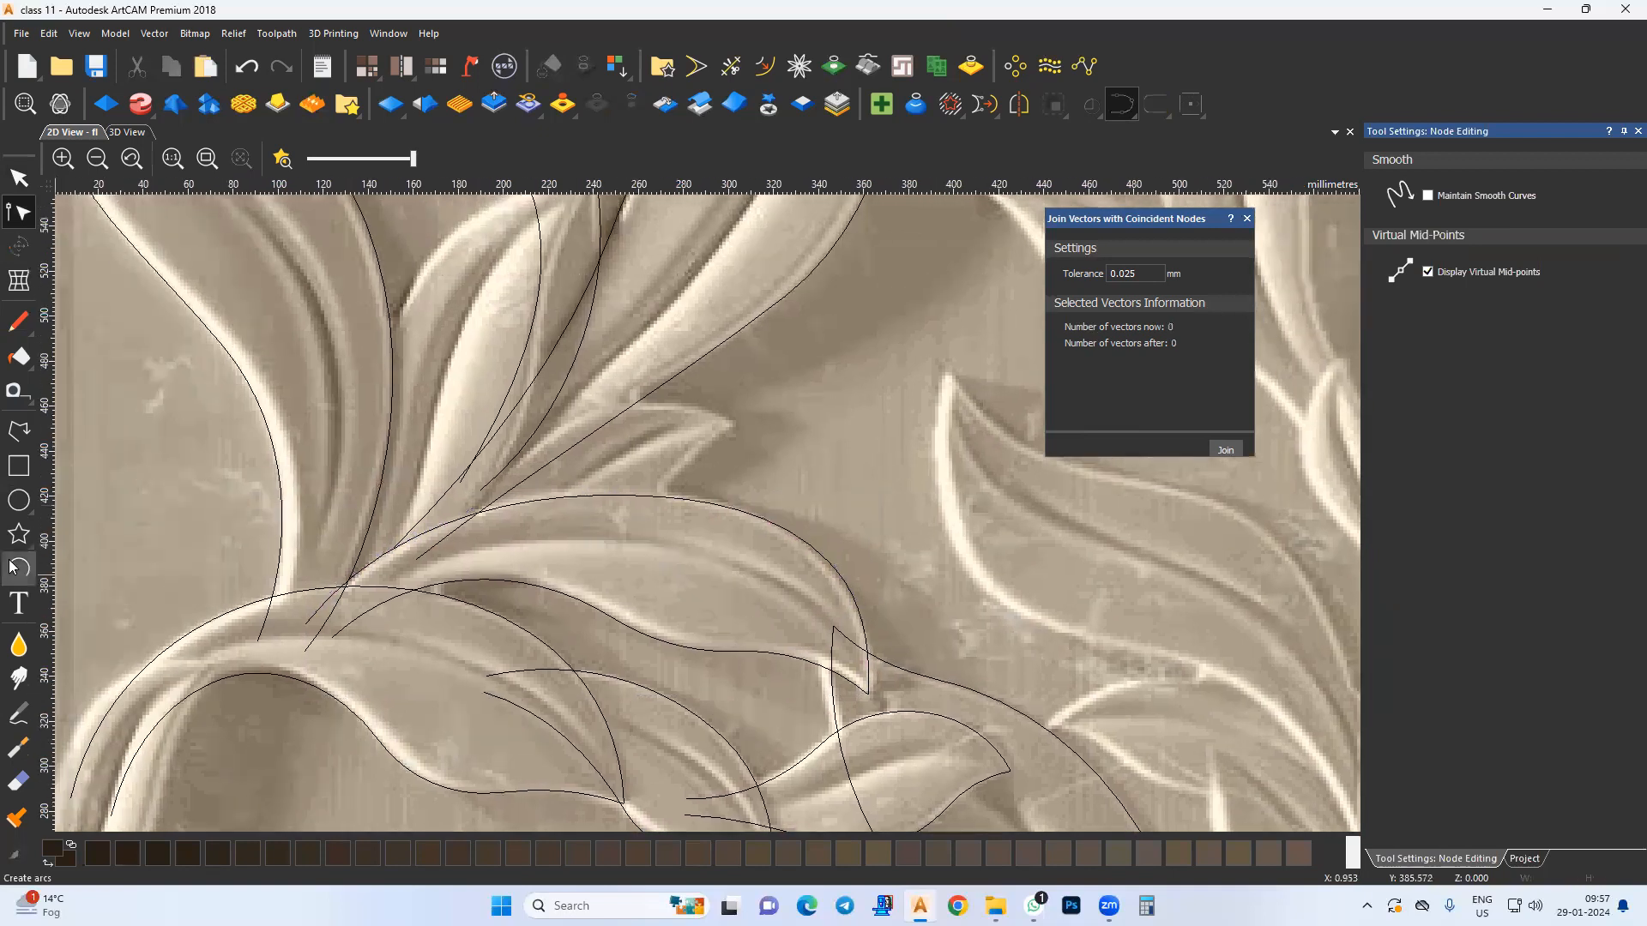
Step: Trace the small pointed leaf's lower edge from its tip into the long leaf with three connected arcs, about 130 by 55 mm overall
{"action": "scroll", "coordinate": [724, 442], "scroll_direction": "up", "scroll_amount": 2}
{"action": "left_click", "coordinate": [744, 408]}
{"action": "left_click", "coordinate": [641, 487]}
{"action": "left_click", "coordinate": [686, 442]}
{"action": "left_click", "coordinate": [639, 490]}
{"action": "middle_click_drag", "start_coordinate": [570, 545], "coordinate": [634, 527]}
{"action": "left_click", "coordinate": [558, 564]}
{"action": "left_click", "coordinate": [642, 535]}
{"action": "left_click", "coordinate": [557, 564]}
{"action": "middle_click_drag", "start_coordinate": [350, 592], "coordinate": [582, 527]}
{"action": "left_click", "coordinate": [454, 578]}
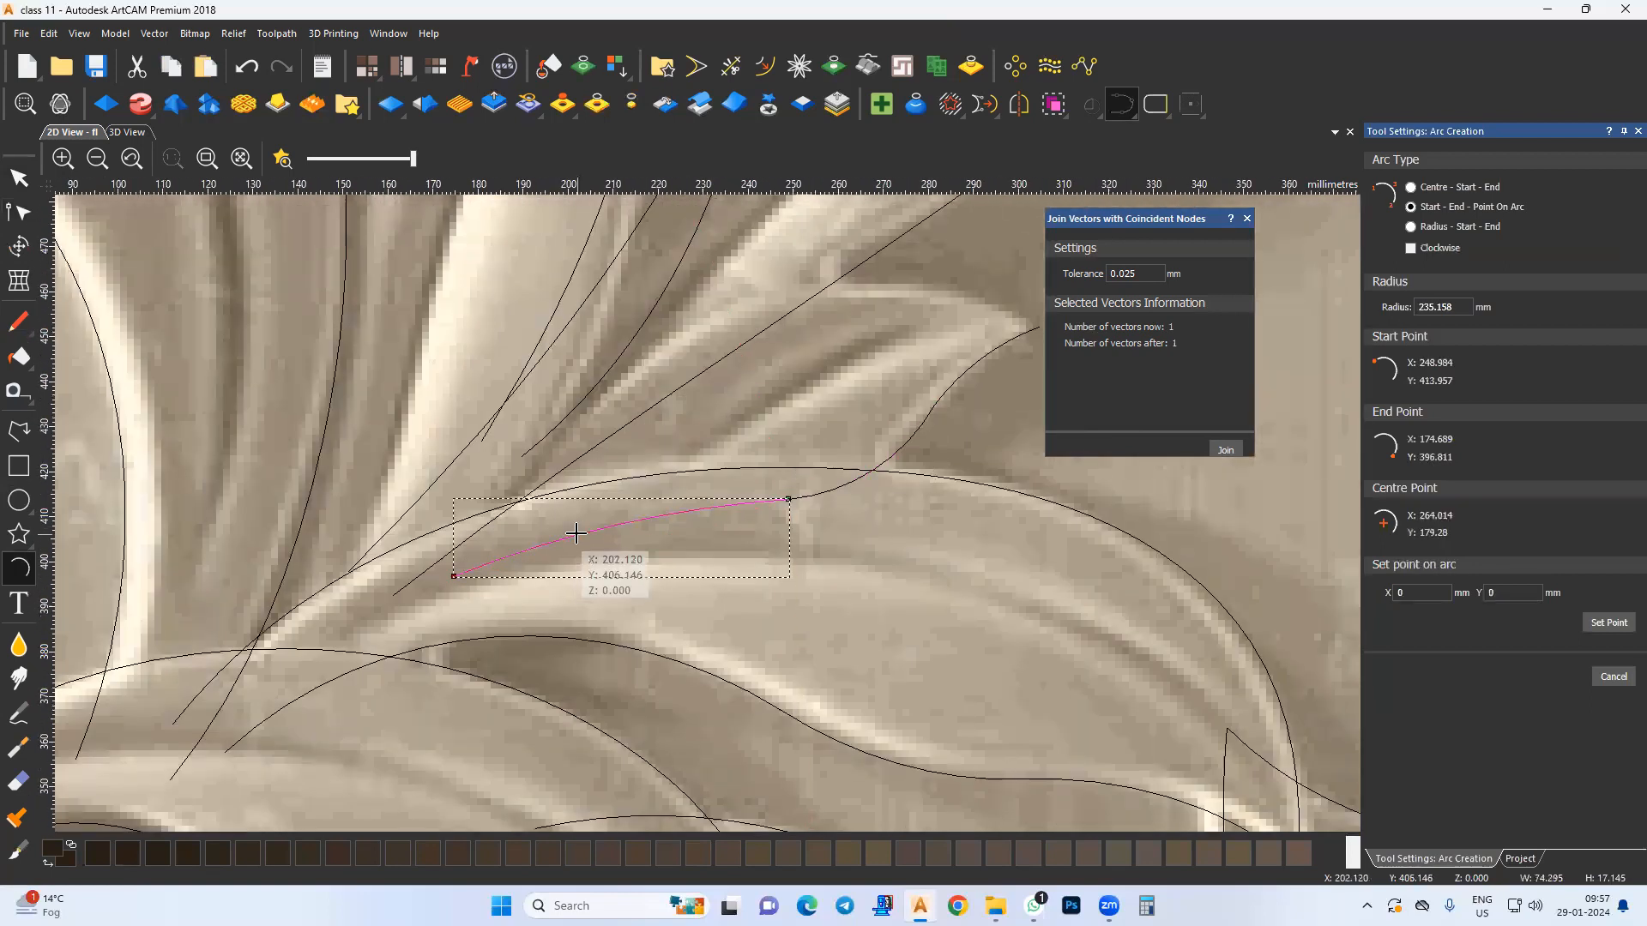
{"action": "left_click", "coordinate": [575, 535]}
{"action": "key", "text": "Escape"}
Step: Join the small pointed leaf's three lower-edge arcs into one vector and smooth its two inner nodes
{"action": "middle_click_drag", "start_coordinate": [962, 439], "coordinate": [835, 485]}
{"action": "left_click_drag", "start_coordinate": [845, 429], "coordinate": [764, 475], "text": "shift"}
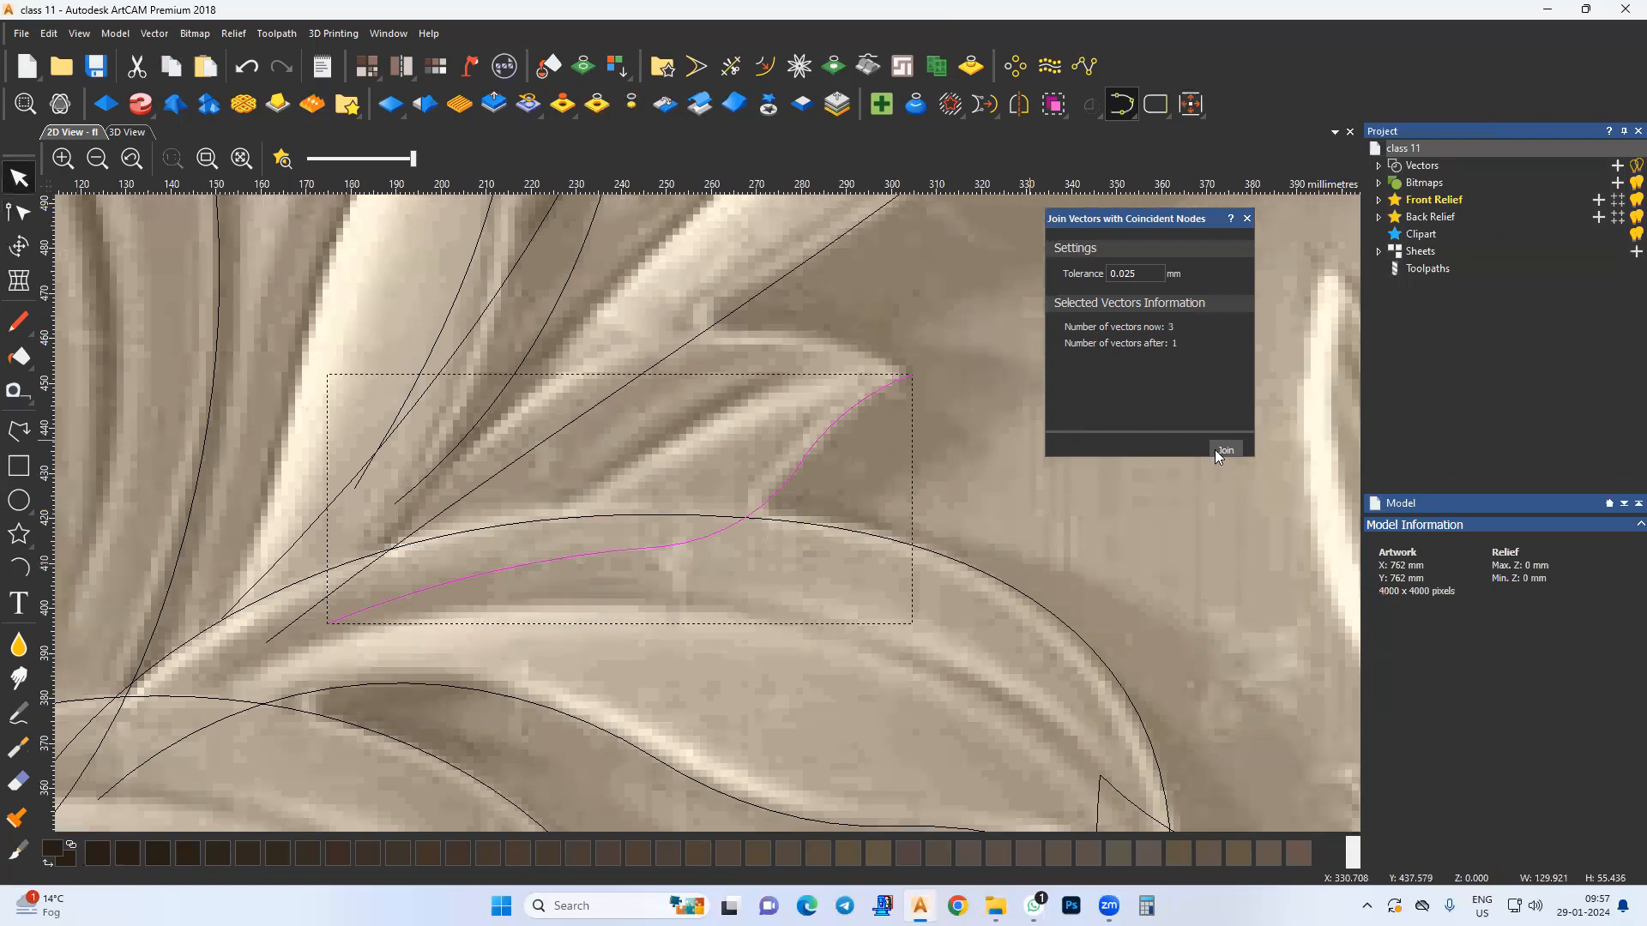
{"action": "left_click_drag", "start_coordinate": [557, 504], "coordinate": [779, 650]}
{"action": "left_click_drag", "start_coordinate": [746, 456], "coordinate": [858, 530], "text": "shift"}
{"action": "left_click_drag", "start_coordinate": [766, 424], "coordinate": [852, 547], "text": "shift"}
{"action": "key", "text": "s"}
{"action": "middle_click_drag", "start_coordinate": [690, 549], "coordinate": [721, 570]}
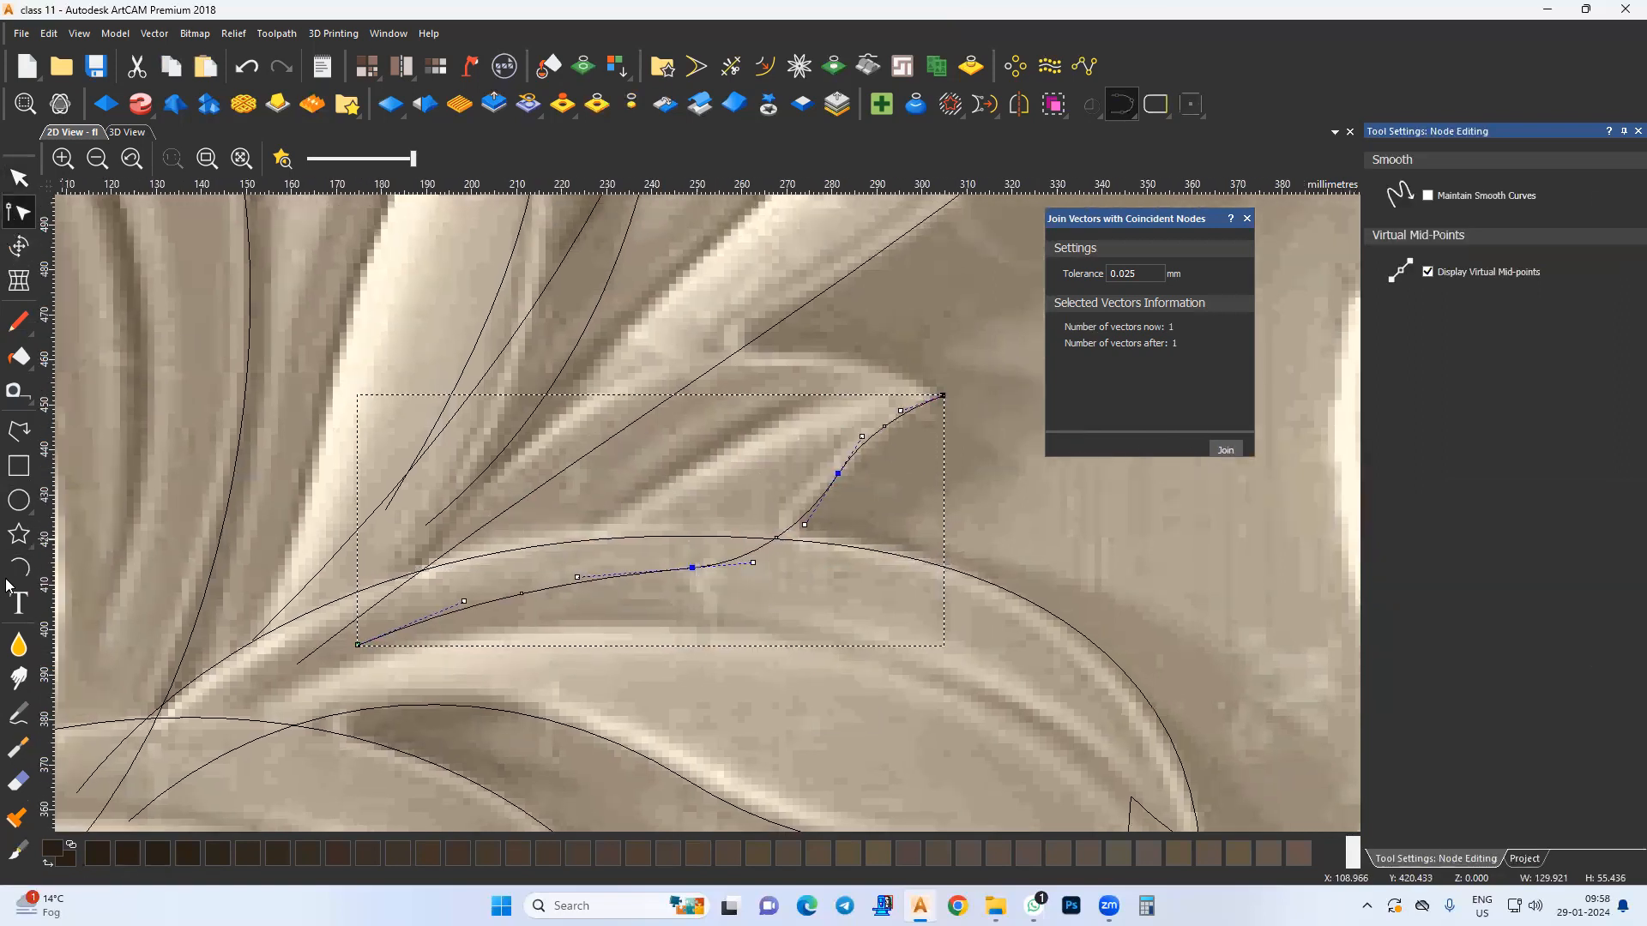
Step: Trace the small pointed leaf's upper edge from its tip to its base with two connected arcs, about 133 by 60 mm overall
{"action": "left_click", "coordinate": [943, 396]}
{"action": "middle_click_drag", "start_coordinate": [929, 397], "coordinate": [947, 418]}
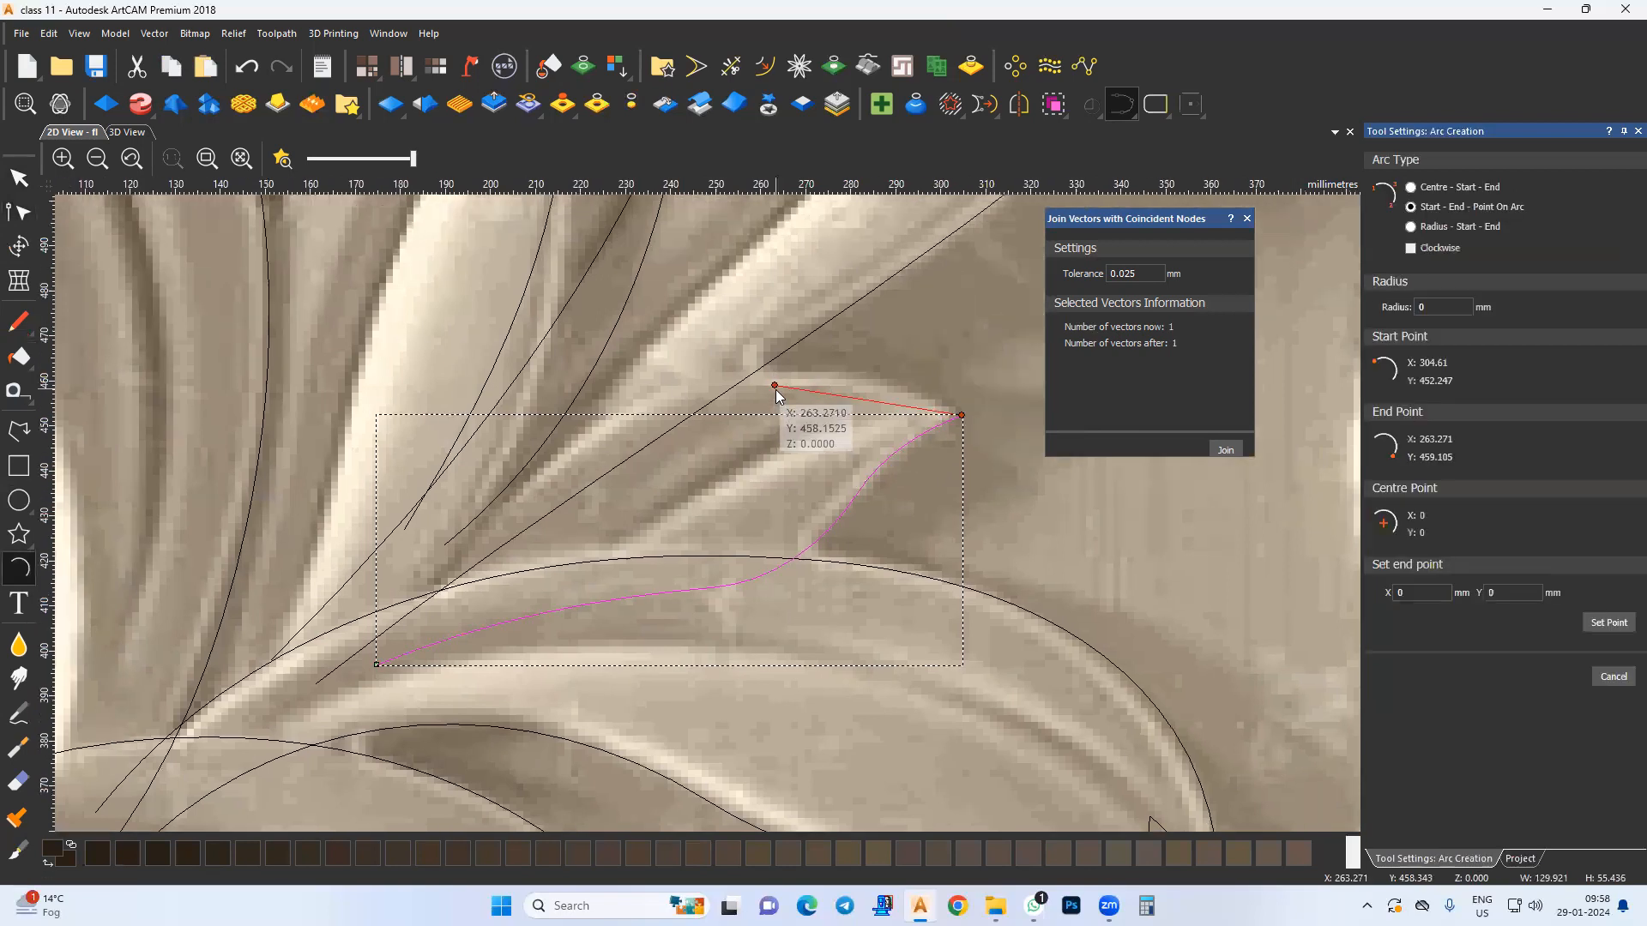
{"action": "left_click", "coordinate": [658, 393]}
{"action": "left_click", "coordinate": [684, 392]}
{"action": "left_click", "coordinate": [655, 392]}
{"action": "middle_click_drag", "start_coordinate": [630, 455], "coordinate": [817, 368]}
{"action": "left_click", "coordinate": [550, 561]}
{"action": "left_click", "coordinate": [656, 445]}
{"action": "key", "text": "Escape"}
Step: Join the small pointed leaf's two upper-edge arcs into one vector
{"action": "middle_click_drag", "start_coordinate": [983, 315], "coordinate": [791, 398]}
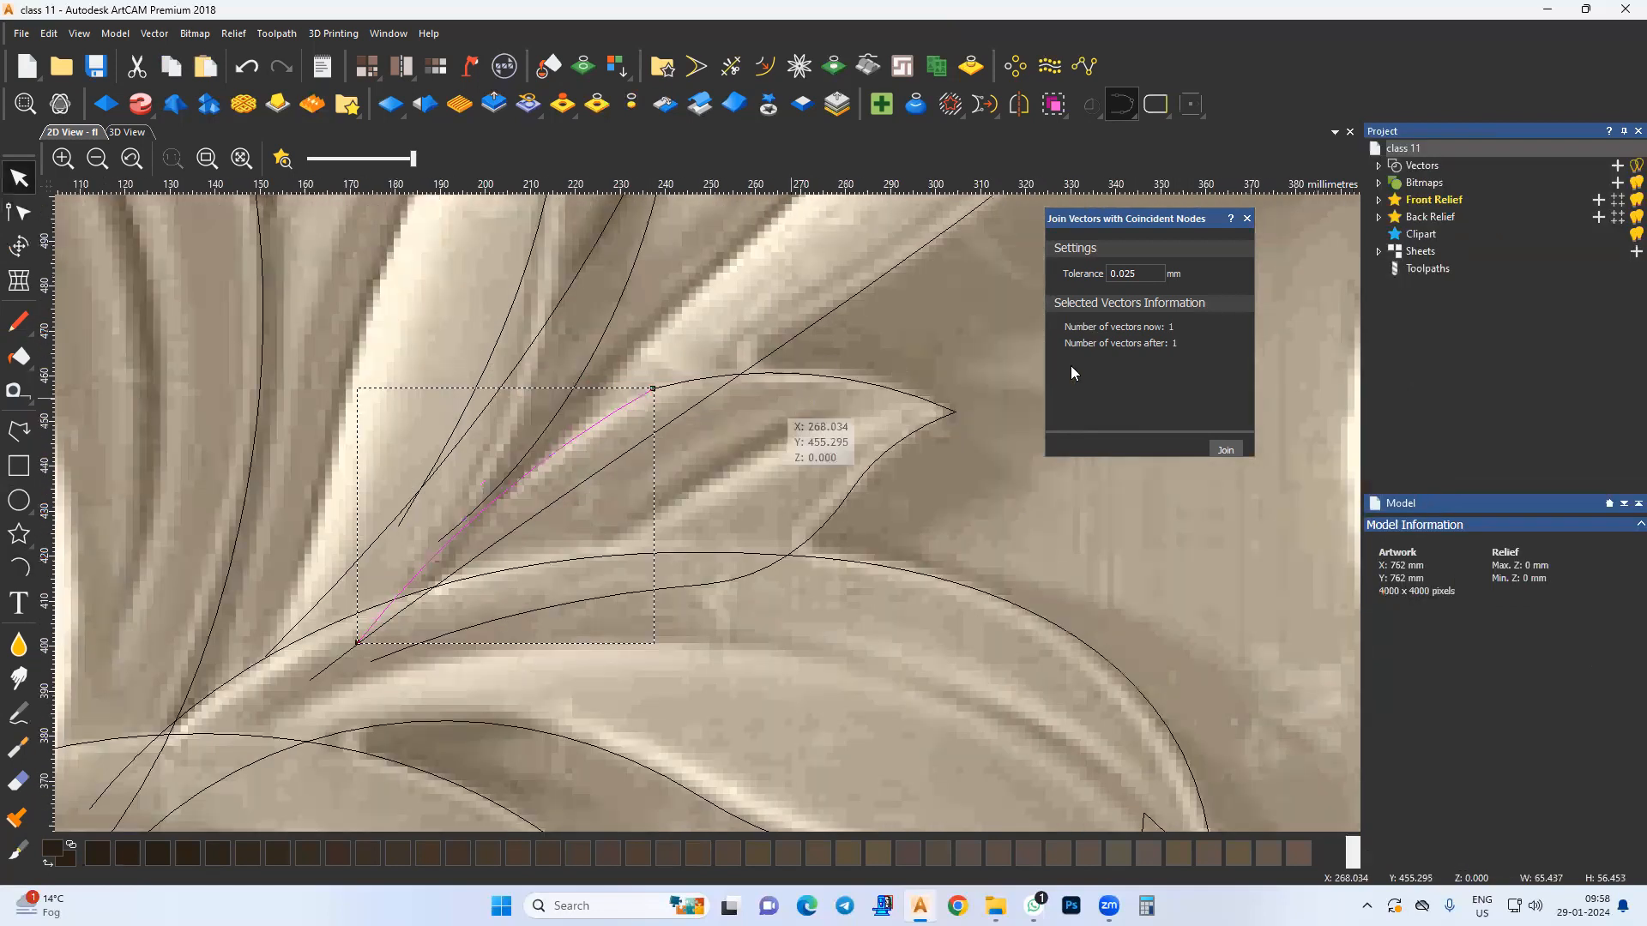
{"action": "left_click", "coordinate": [1225, 449]}
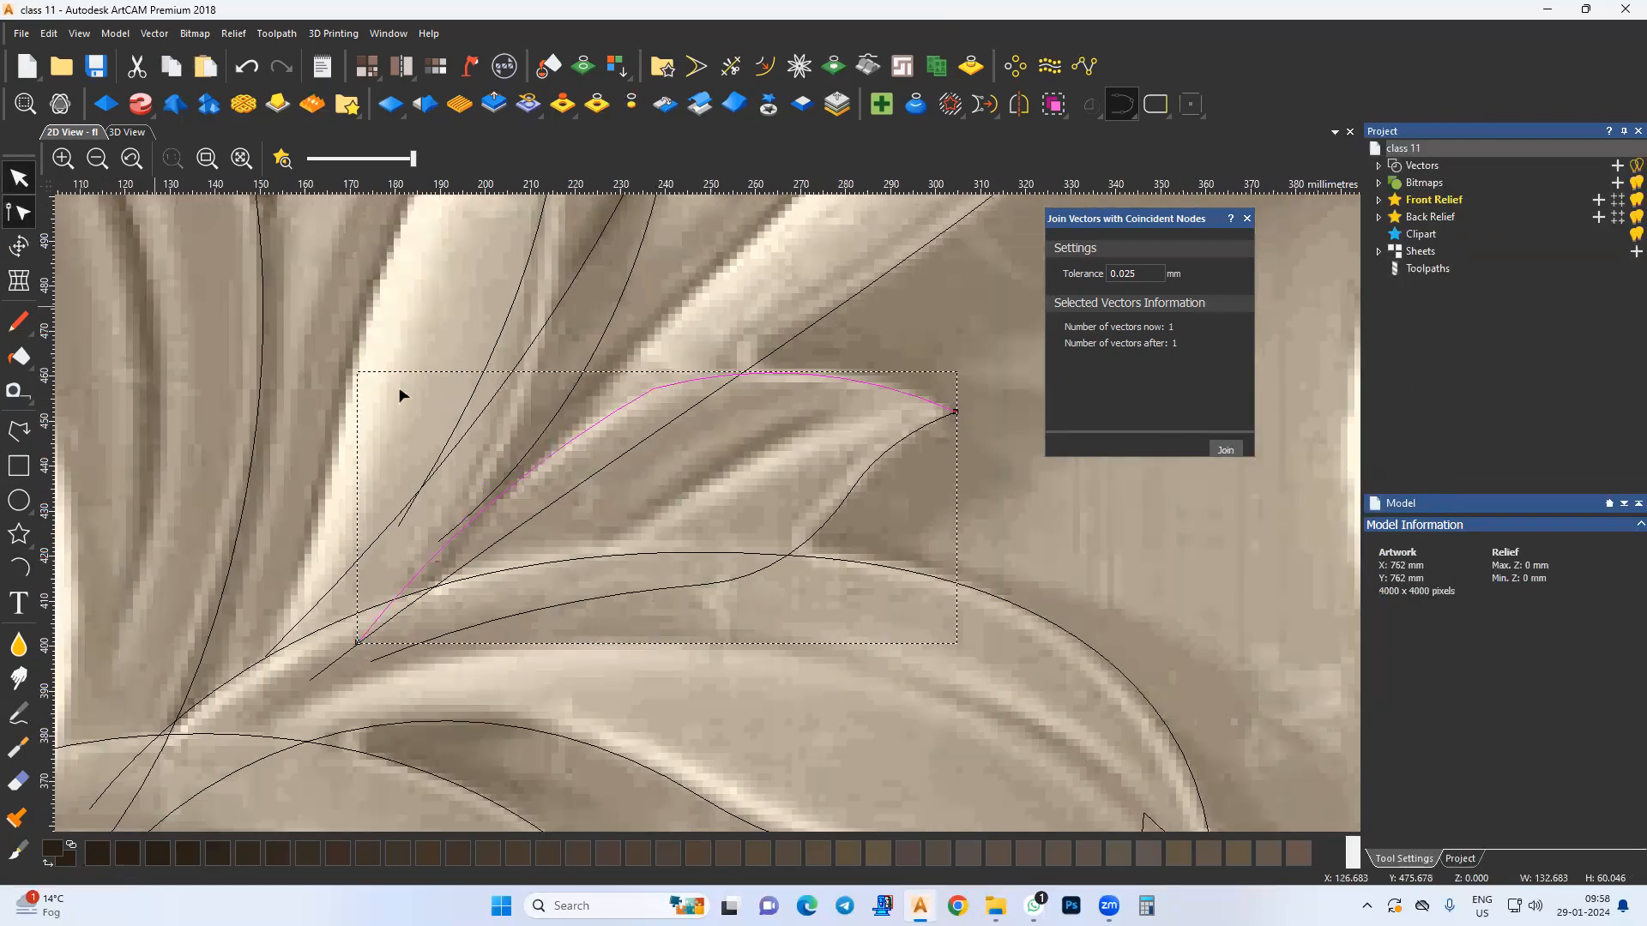
Step: Check all the traced vectors against the whole leaf image, then find the untraced drooping leaf at the image's left edge
{"action": "key", "text": "n"}
{"action": "left_click", "coordinate": [721, 434]}
{"action": "scroll", "coordinate": [700, 440], "scroll_direction": "down", "scroll_amount": 3}
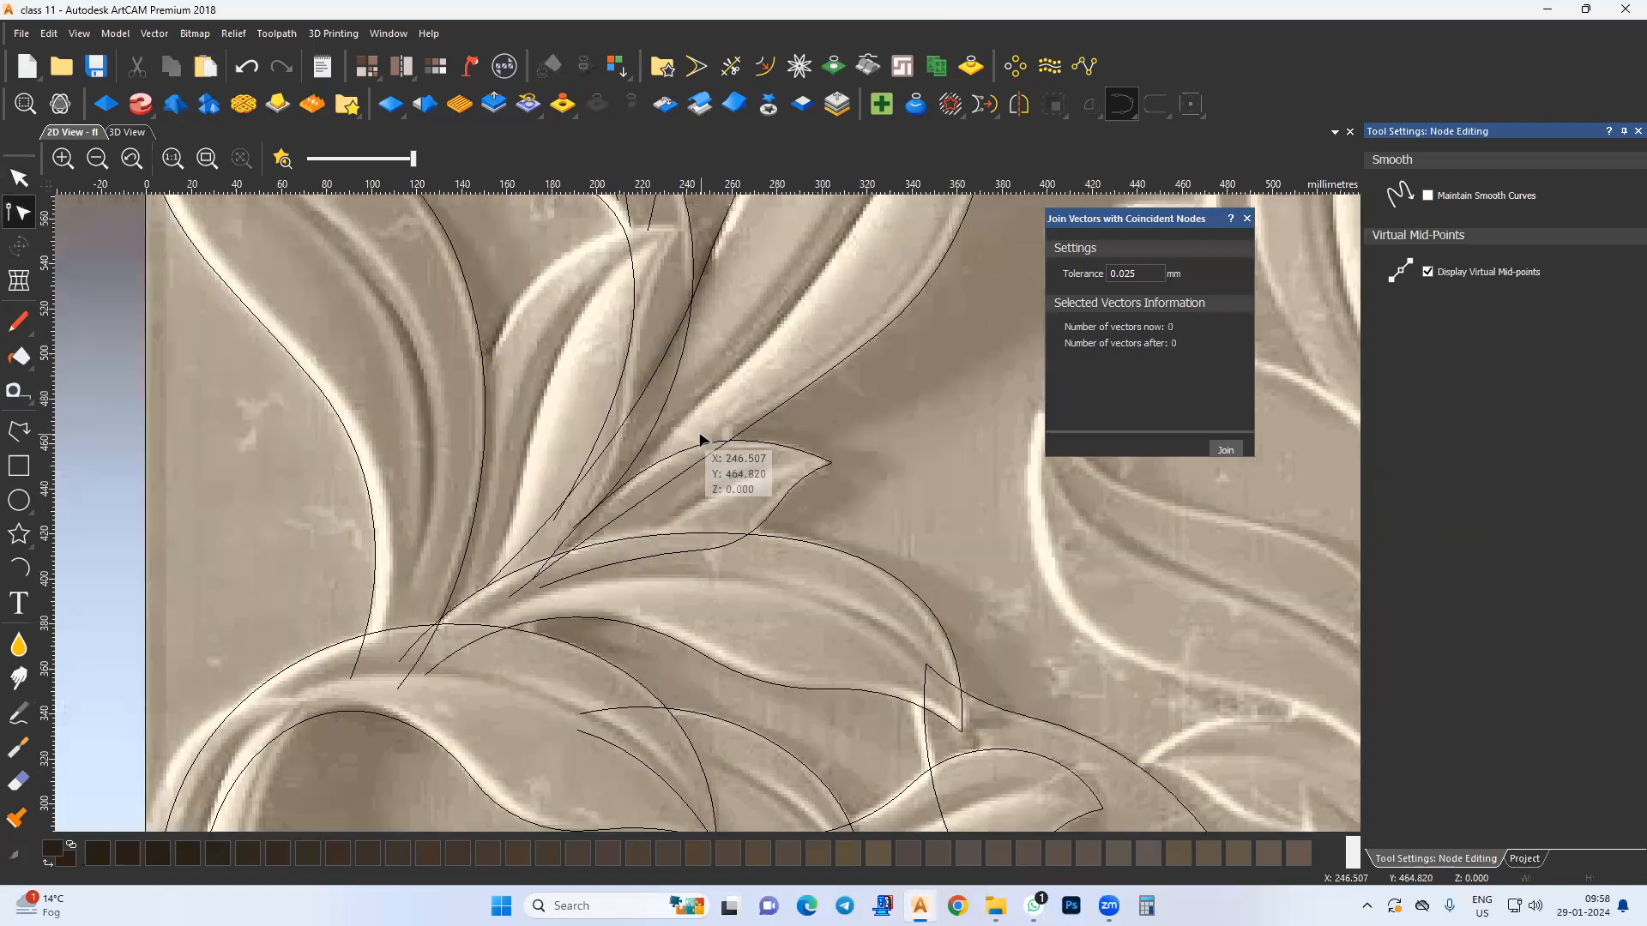
{"action": "scroll", "coordinate": [717, 475], "scroll_direction": "down", "scroll_amount": 2}
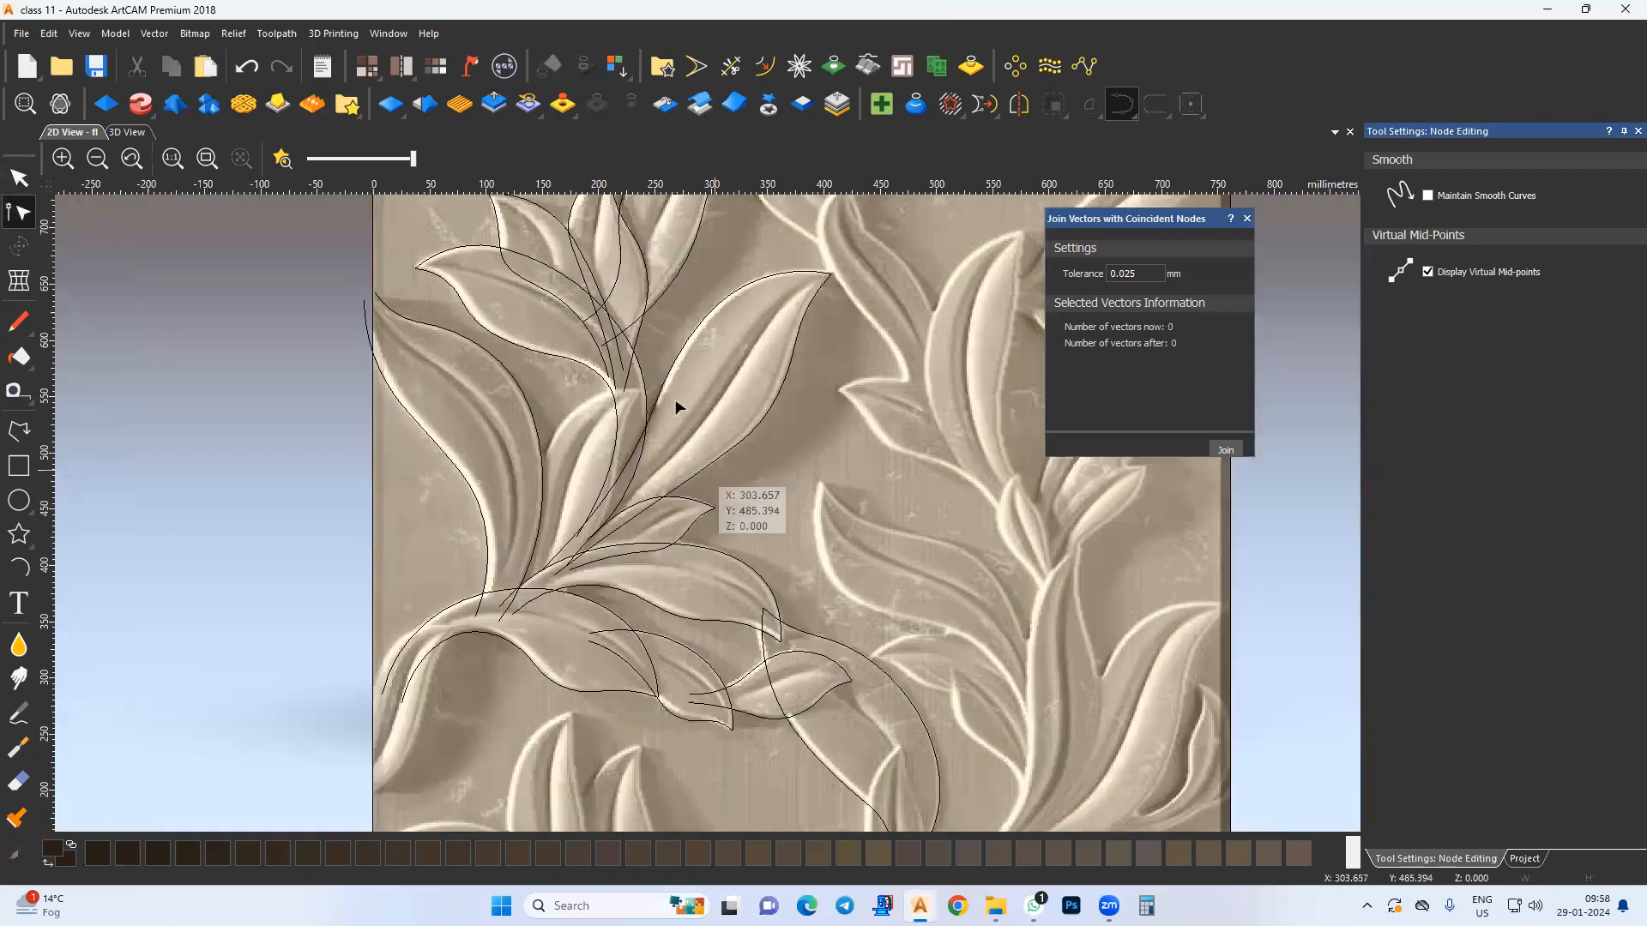
{"action": "scroll", "coordinate": [654, 470], "scroll_direction": "down", "scroll_amount": 2}
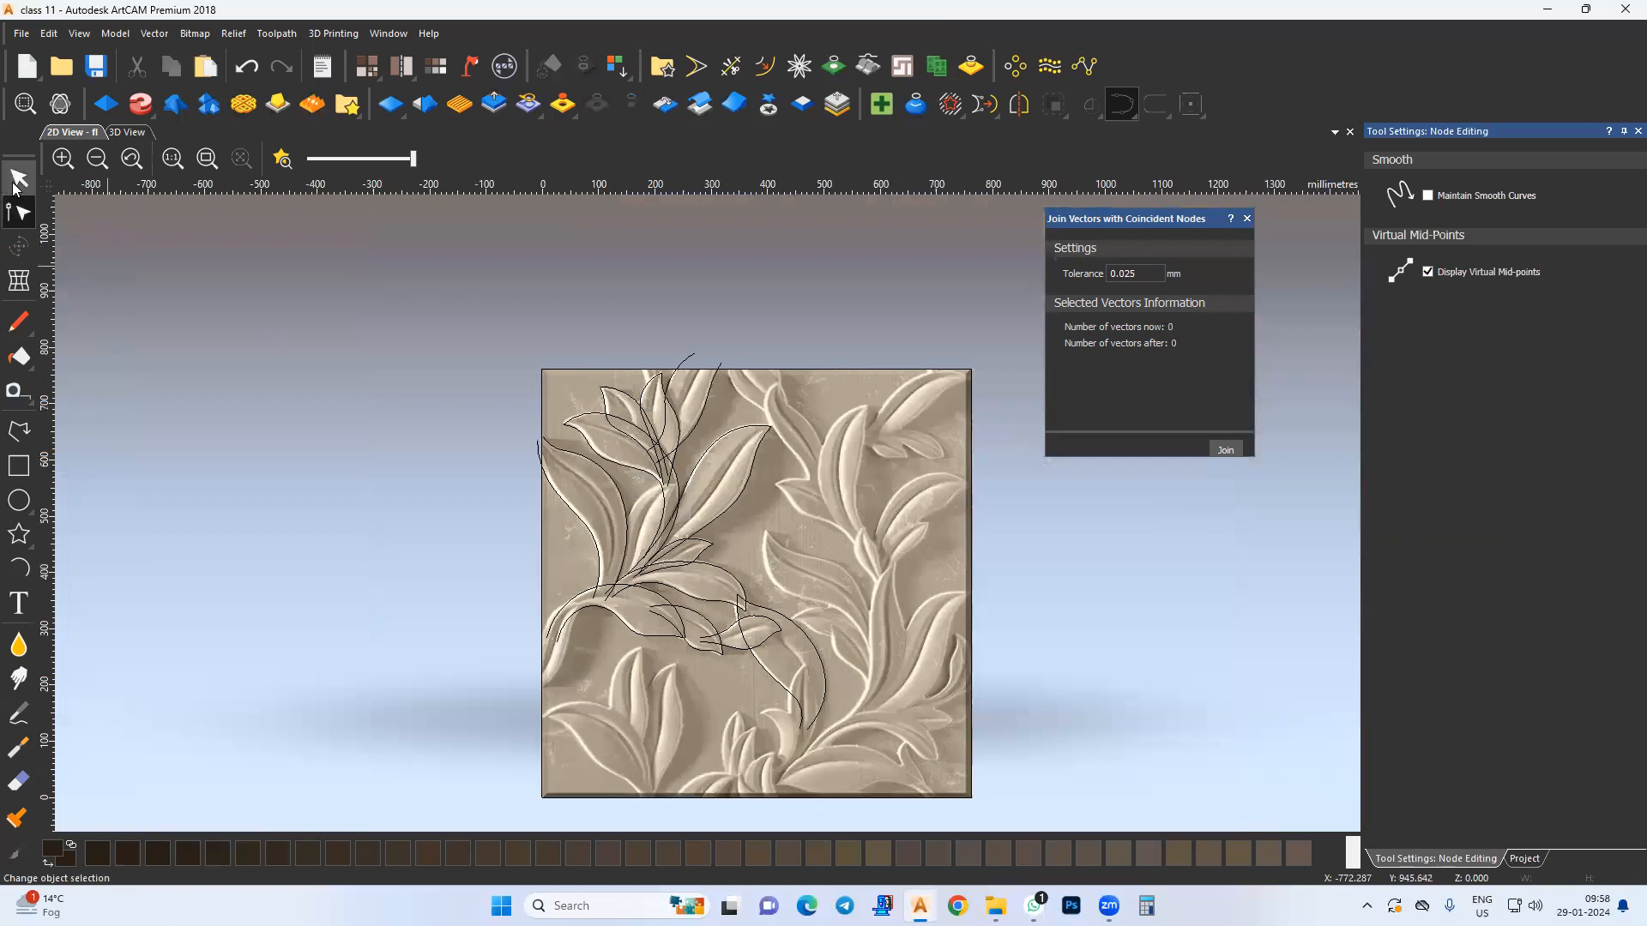
{"action": "left_click", "coordinate": [15, 184]}
{"action": "left_click_drag", "start_coordinate": [415, 312], "coordinate": [876, 783]}
{"action": "middle_click_drag", "start_coordinate": [703, 647], "coordinate": [700, 569]}
{"action": "scroll", "coordinate": [556, 586], "scroll_direction": "up", "scroll_amount": 2}
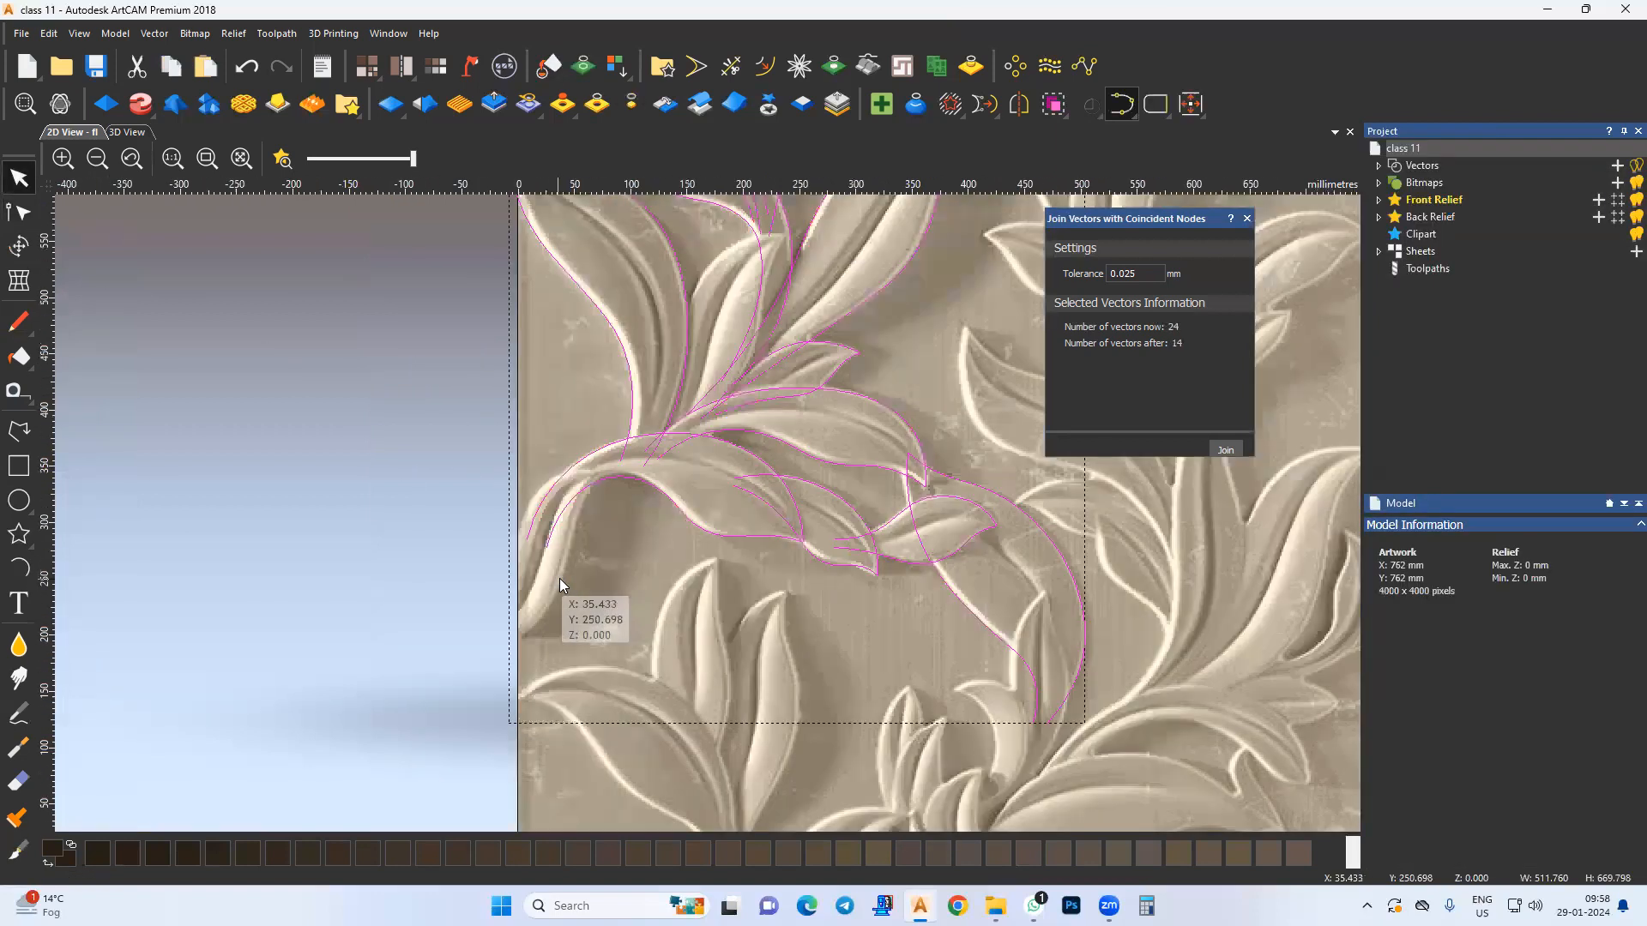
{"action": "middle_click_drag", "start_coordinate": [64, 556], "coordinate": [634, 457]}
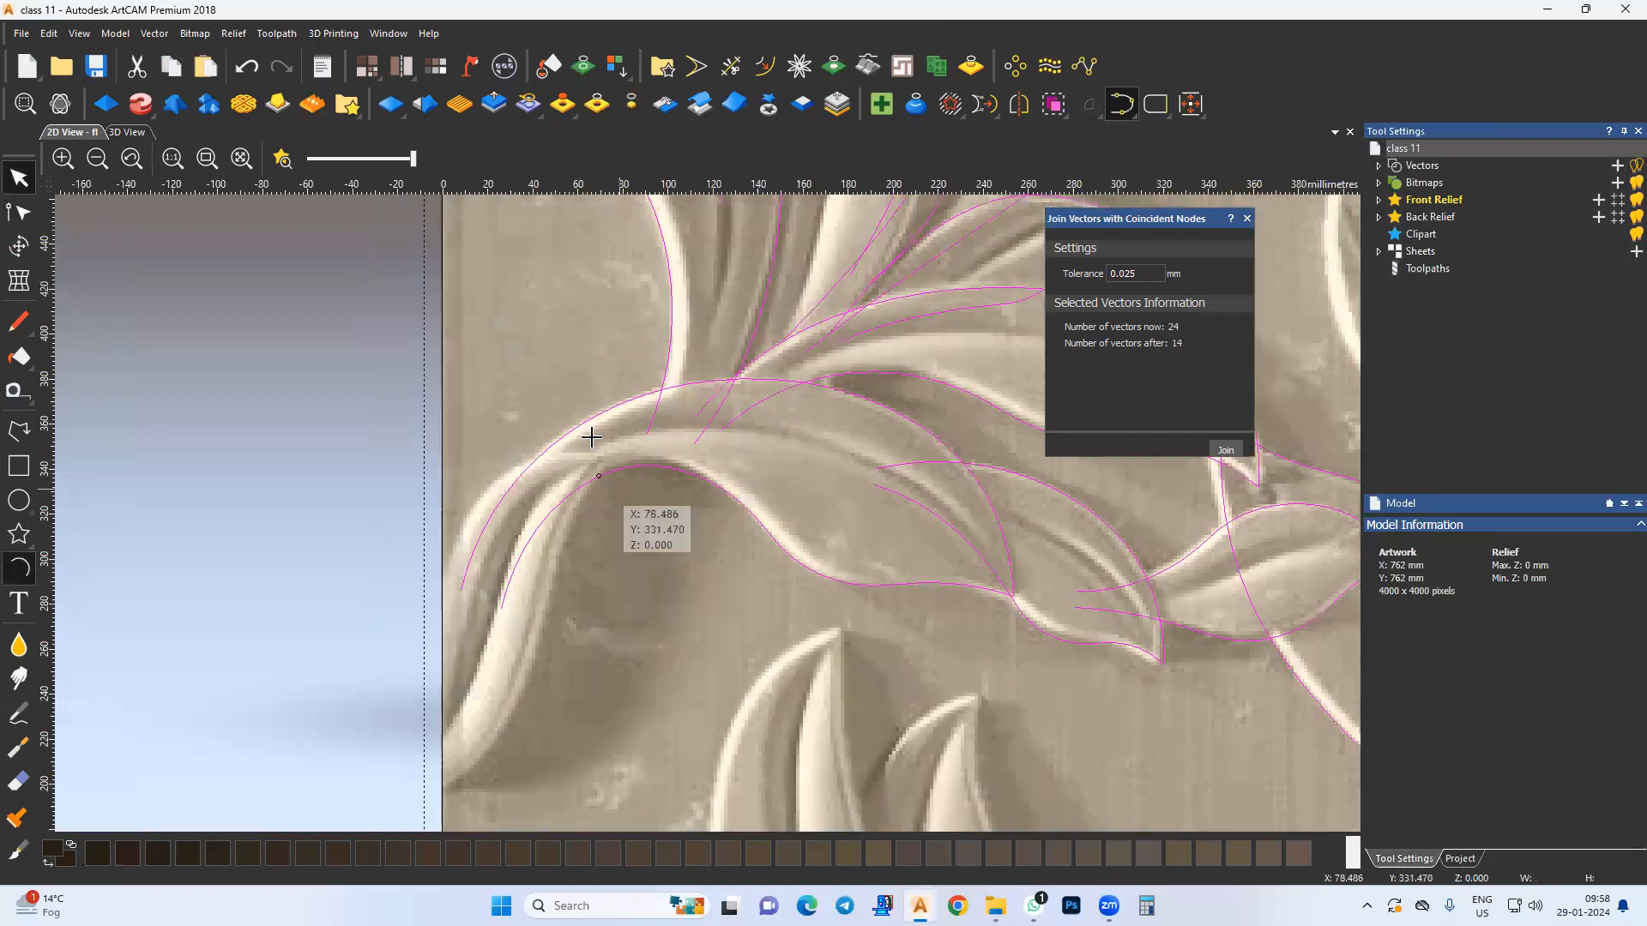
Step: Trace the drooping leaf's inner edge past the image border with two connected arcs, about 93 by 163 mm overall
{"action": "scroll", "coordinate": [591, 437], "scroll_direction": "up", "scroll_amount": 2}
{"action": "left_click", "coordinate": [591, 428]}
{"action": "middle_click_drag", "start_coordinate": [500, 647], "coordinate": [564, 528]}
{"action": "left_click", "coordinate": [548, 587]}
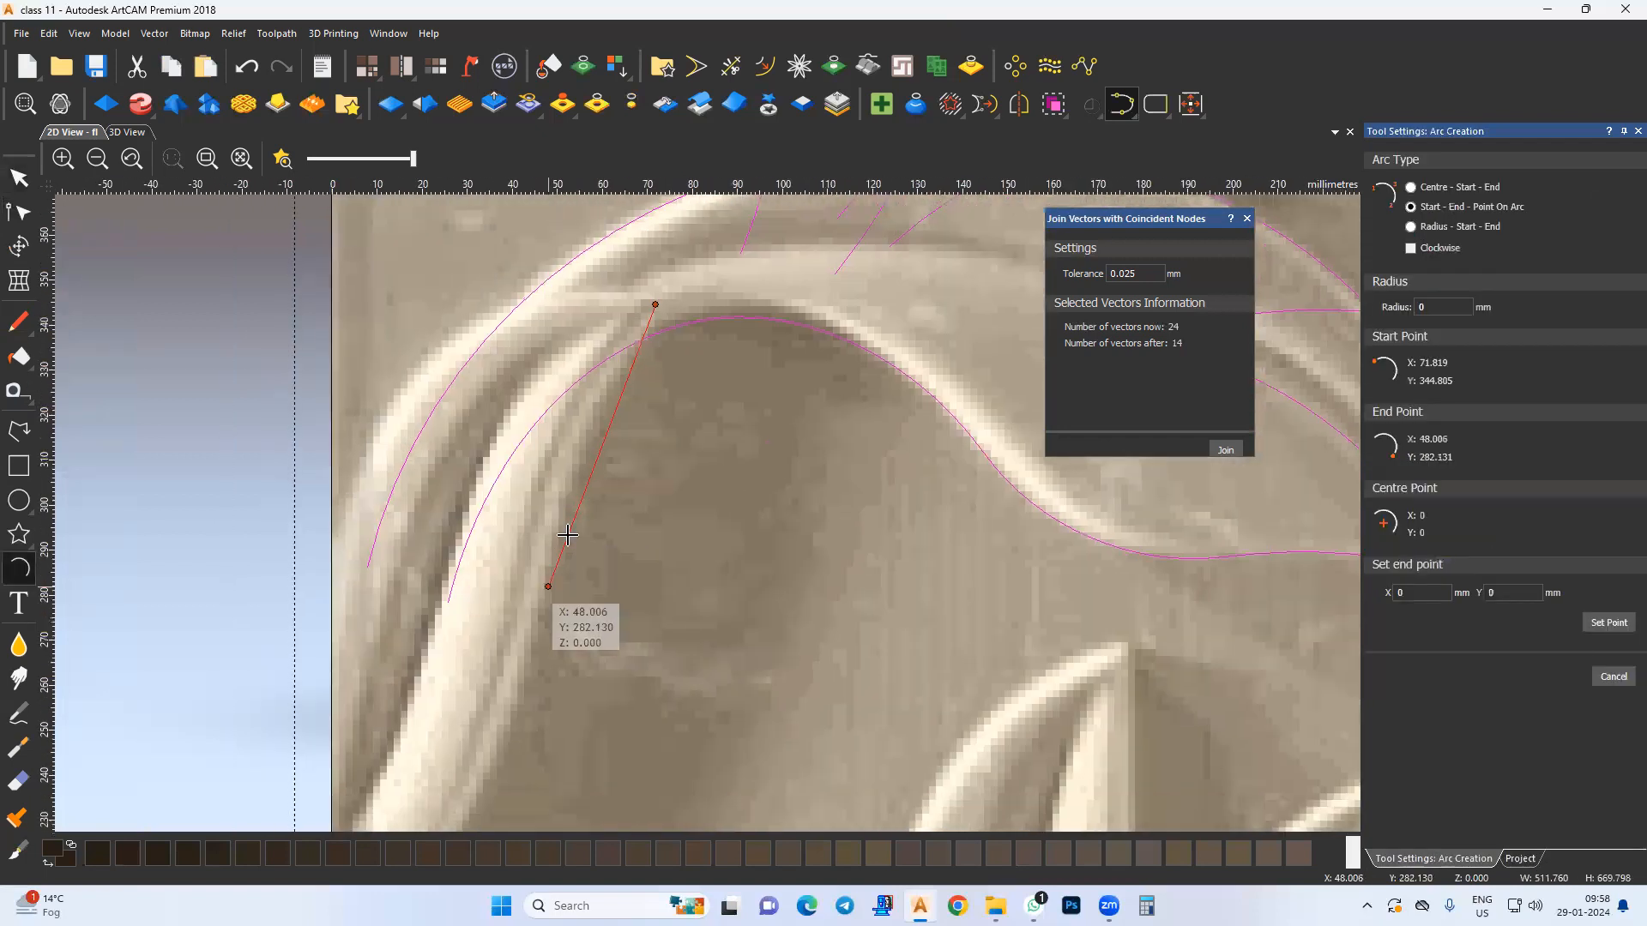
{"action": "left_click", "coordinate": [563, 486]}
{"action": "left_click", "coordinate": [545, 586]}
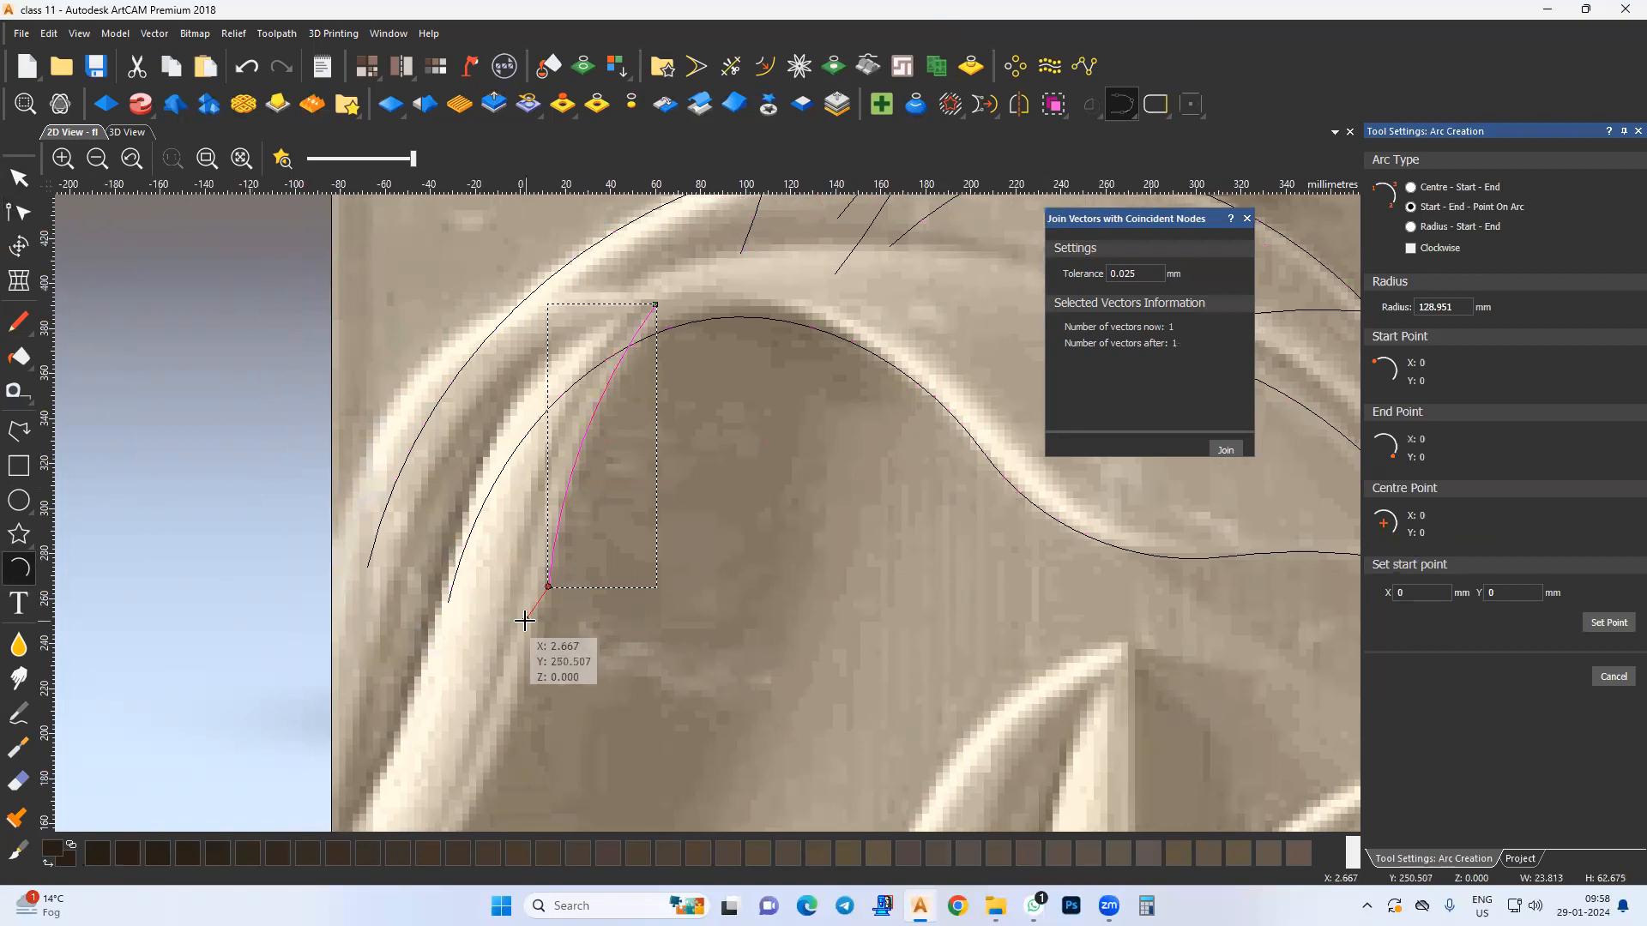
{"action": "scroll", "coordinate": [532, 613], "scroll_direction": "down", "scroll_amount": 2}
{"action": "left_click", "coordinate": [525, 663]}
{"action": "left_click", "coordinate": [645, 564]}
{"action": "key", "text": "Escape"}
Step: Join the drooping leaf's two inner-edge arcs into one vector and smooth the node between them
{"action": "left_click_drag", "start_coordinate": [681, 466], "coordinate": [679, 469]}
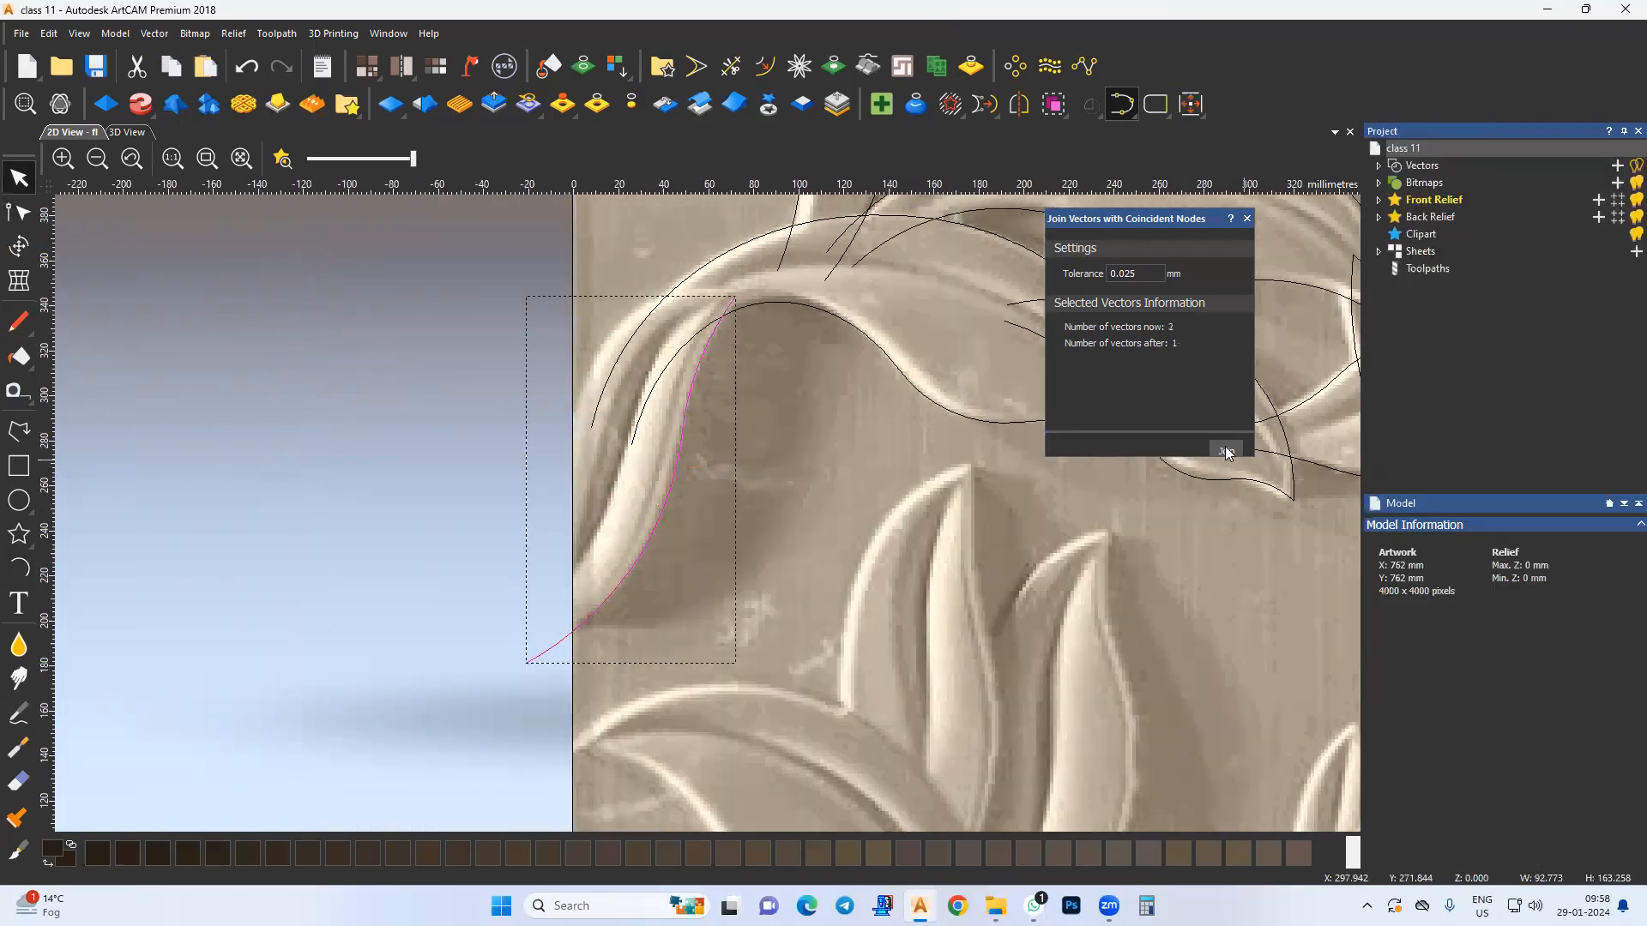
{"action": "left_click", "coordinate": [1227, 448]}
{"action": "left_click", "coordinate": [22, 212]}
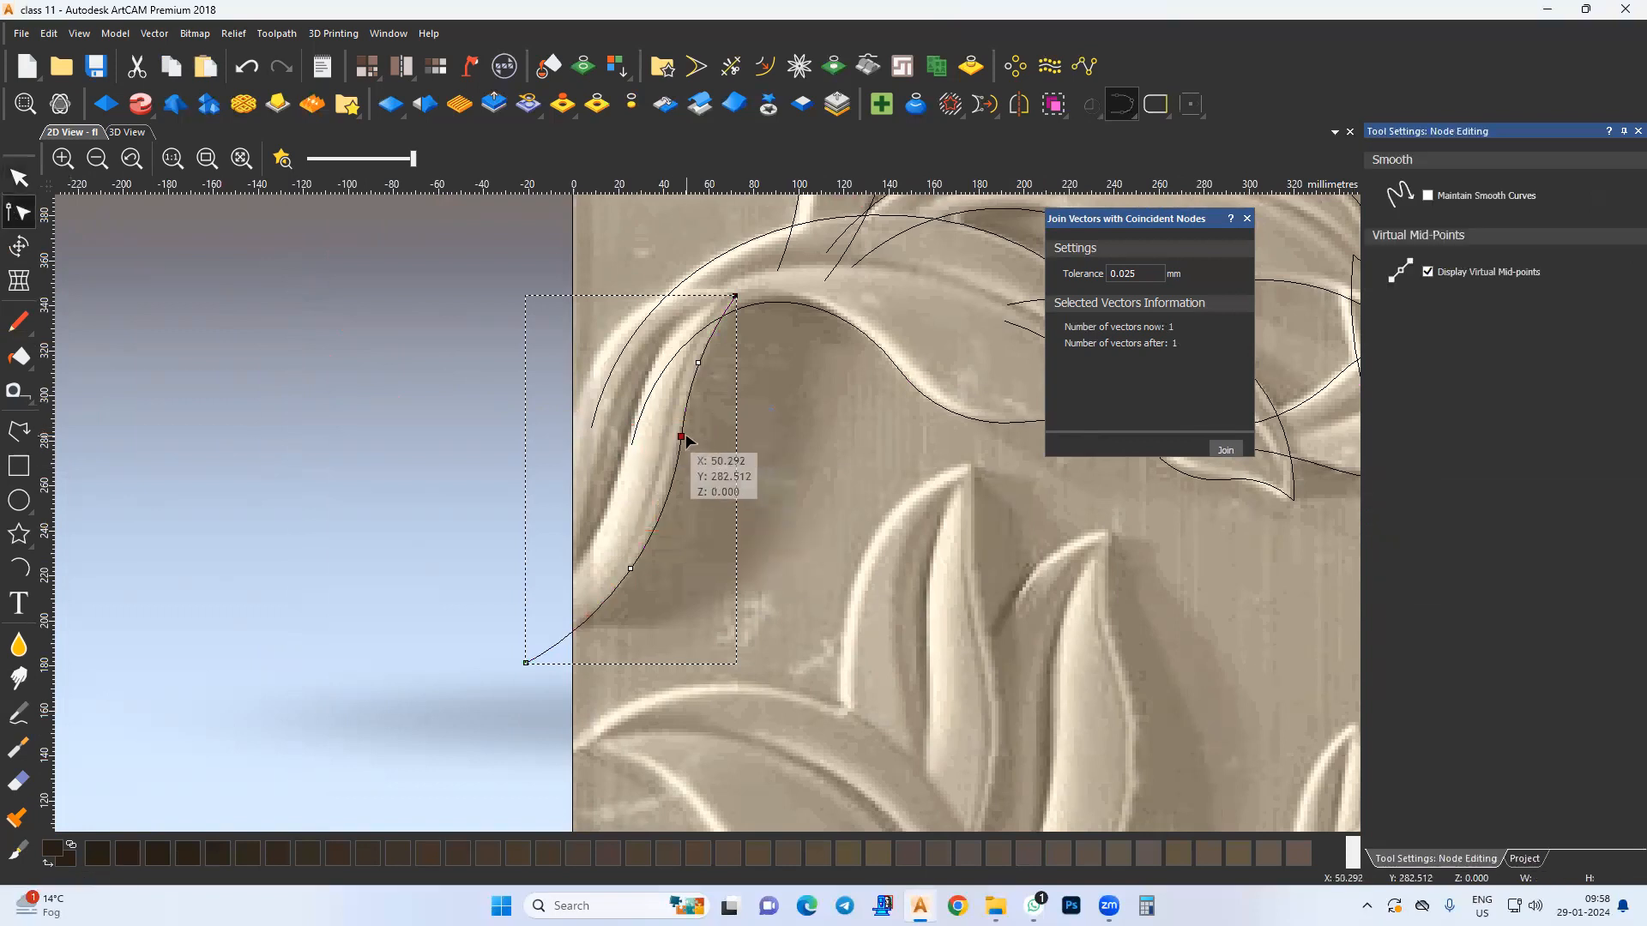
{"action": "middle_click_drag", "start_coordinate": [550, 453], "coordinate": [558, 473]}
Step: Trace the drooping leaf's outer edge from its upper end past the image border with two connected arcs, about 105 by 130 mm overall
{"action": "left_click", "coordinate": [19, 569]}
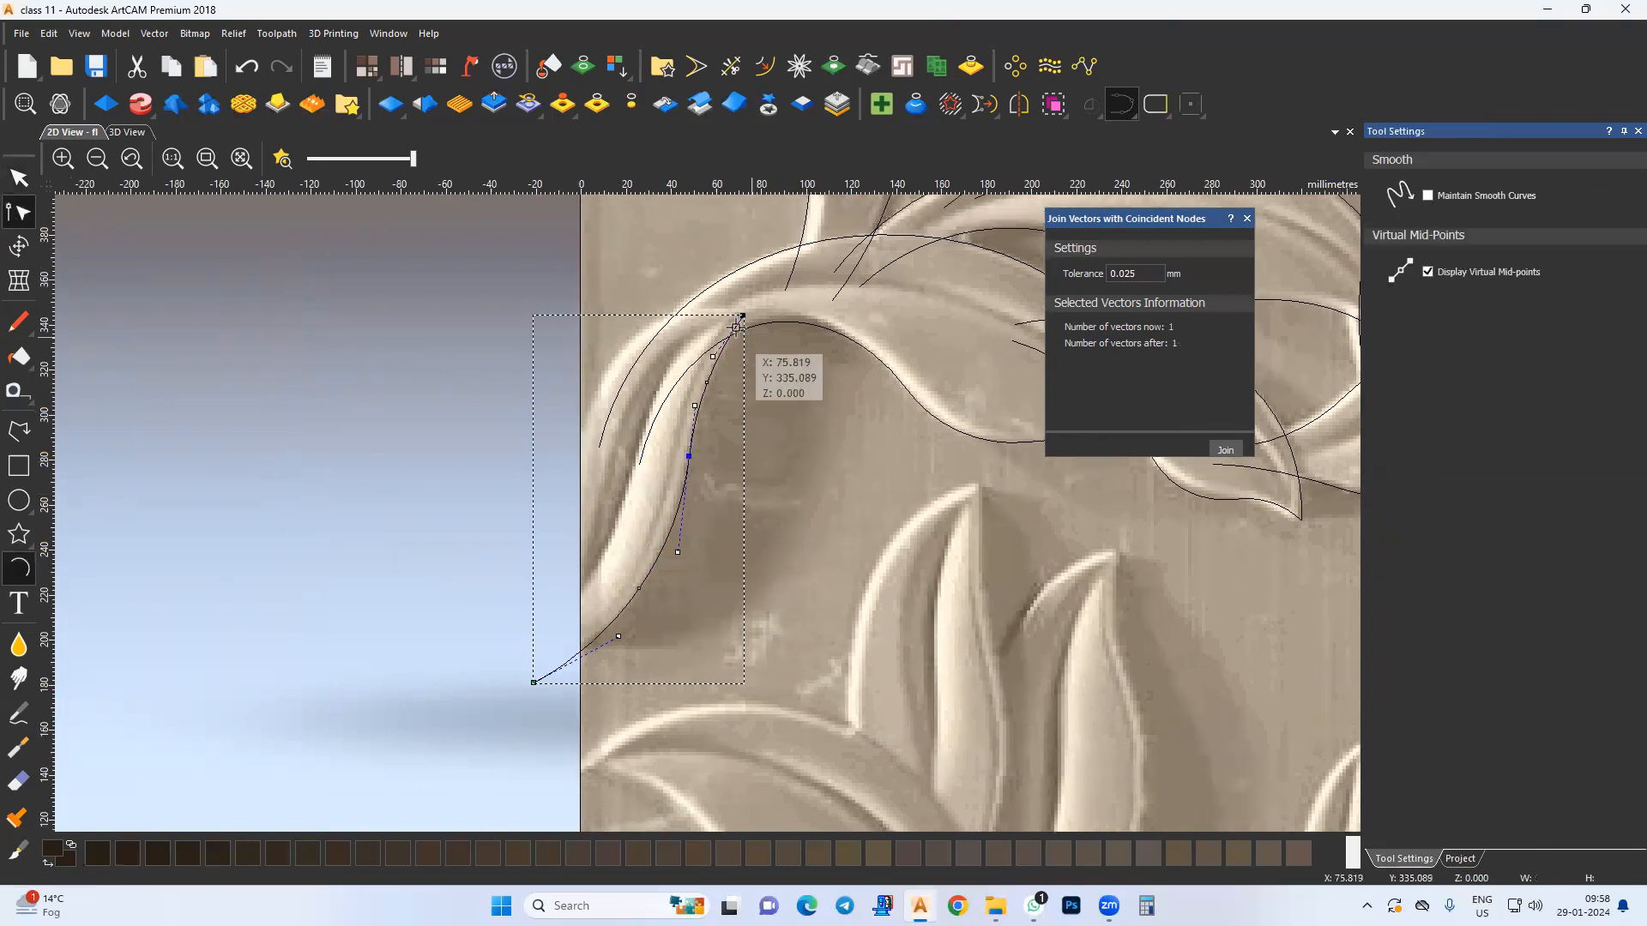
{"action": "left_click", "coordinate": [742, 316]}
{"action": "middle_click_drag", "start_coordinate": [592, 350], "coordinate": [602, 368]}
{"action": "left_click", "coordinate": [614, 387]}
{"action": "left_click", "coordinate": [665, 341]}
{"action": "left_click", "coordinate": [614, 387]}
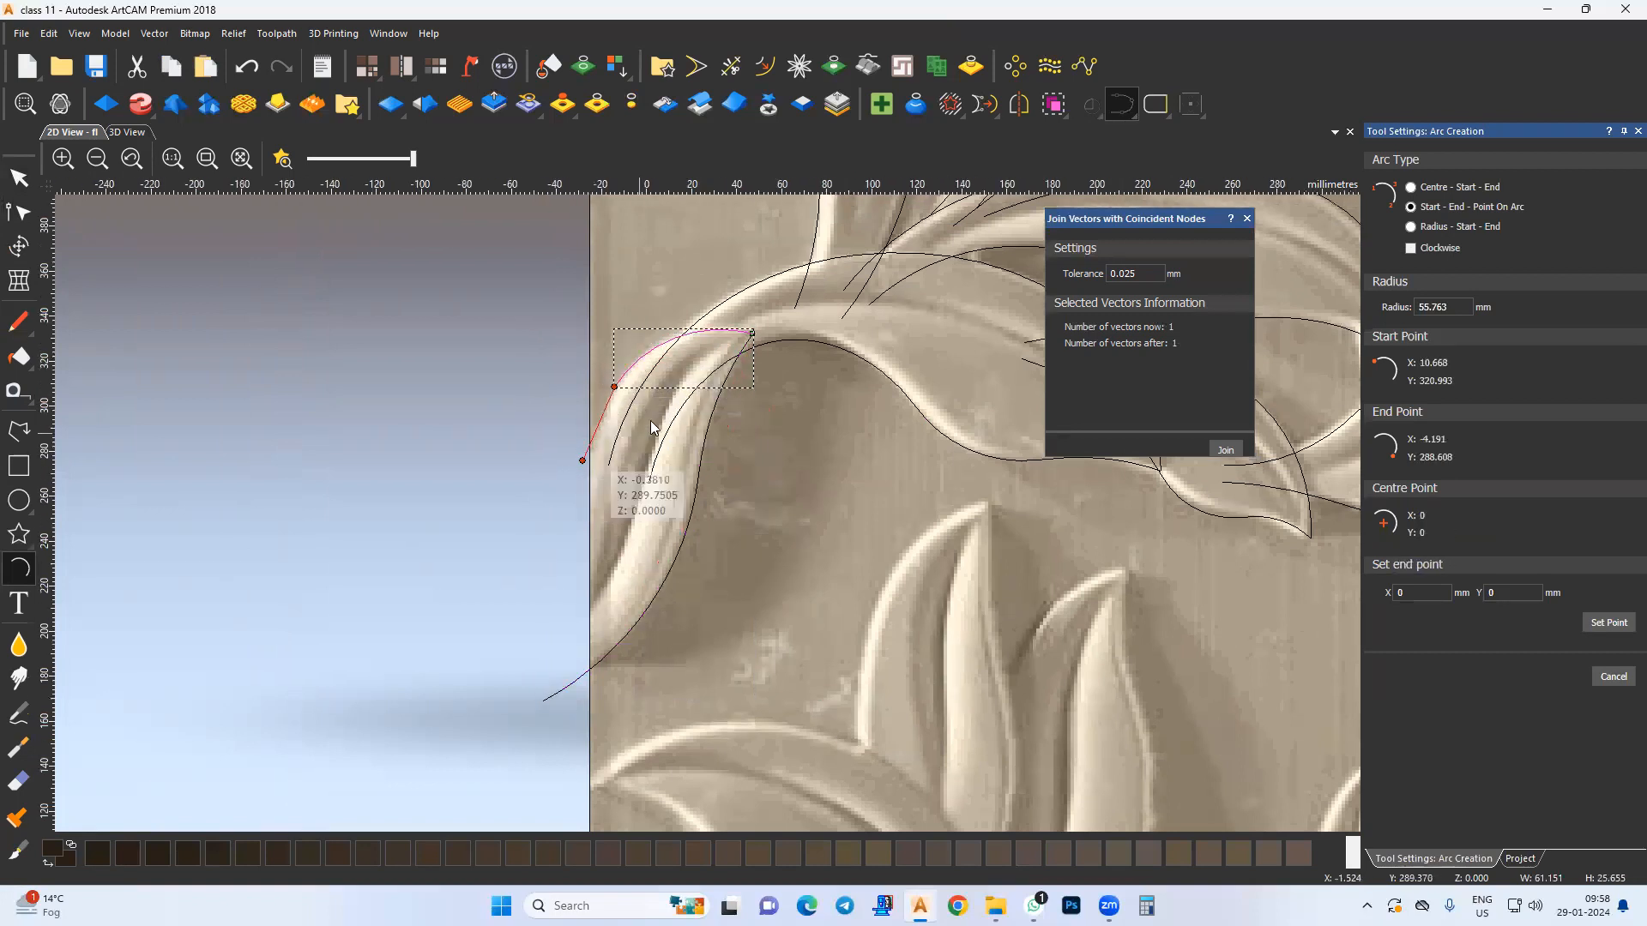
{"action": "middle_click_drag", "start_coordinate": [583, 459], "coordinate": [654, 410]}
{"action": "left_click", "coordinate": [586, 572]}
{"action": "left_click", "coordinate": [661, 413]}
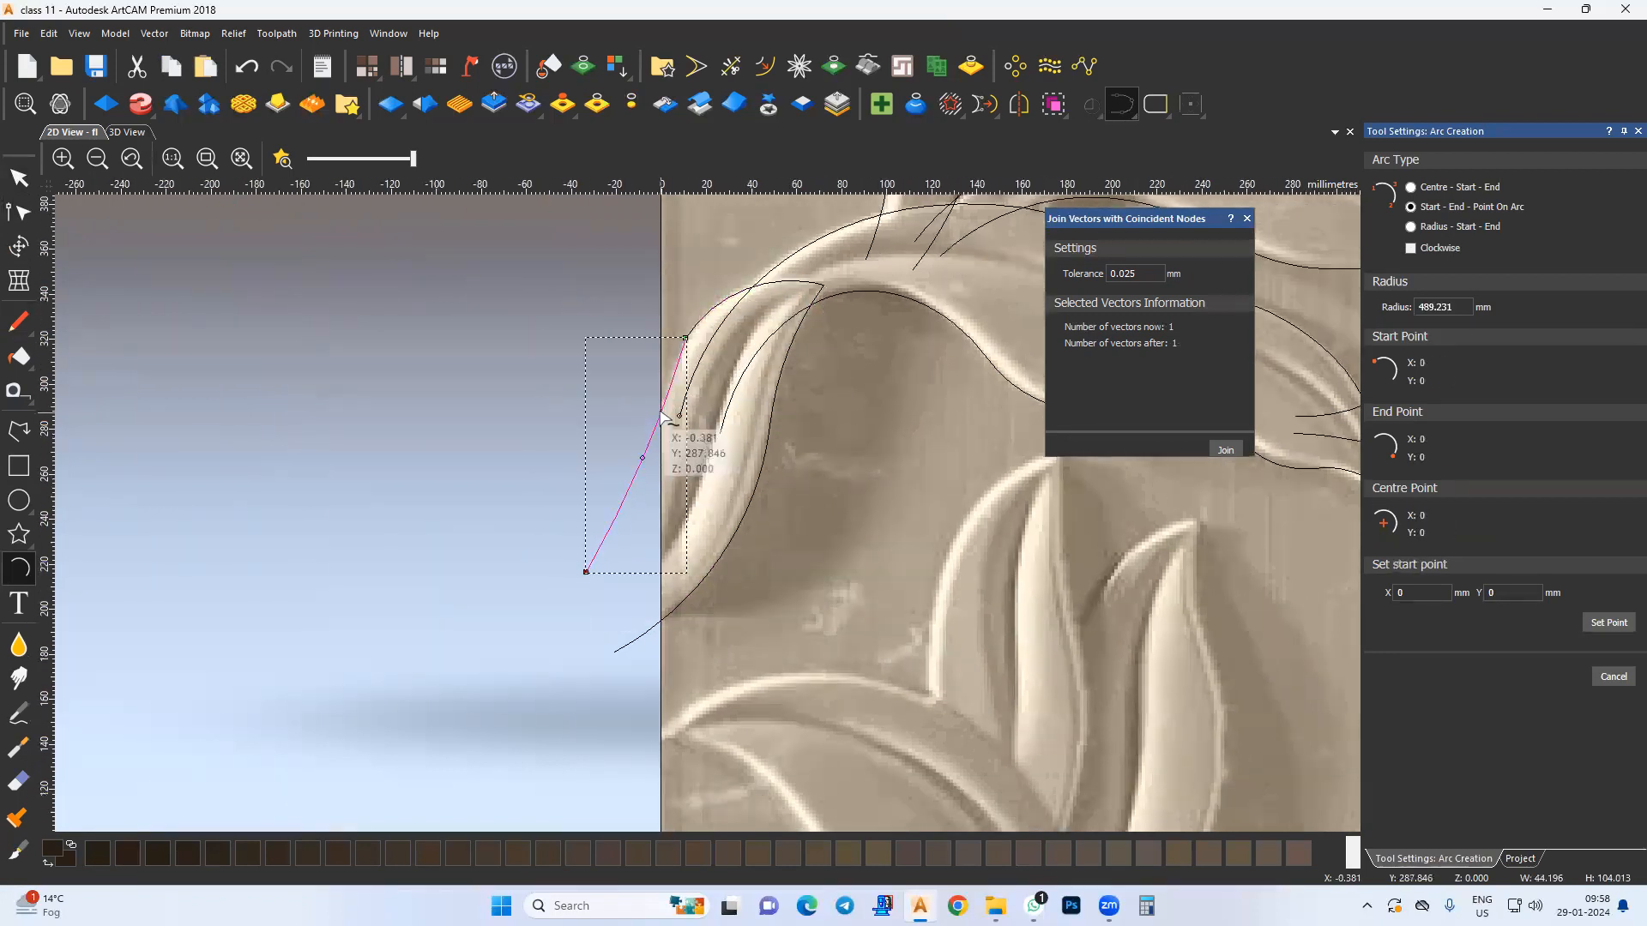
{"action": "key", "text": "Escape"}
Step: Join the drooping leaf's two outer-edge arcs into one vector and smooth the node between them
{"action": "left_click", "coordinate": [744, 292], "text": "shift"}
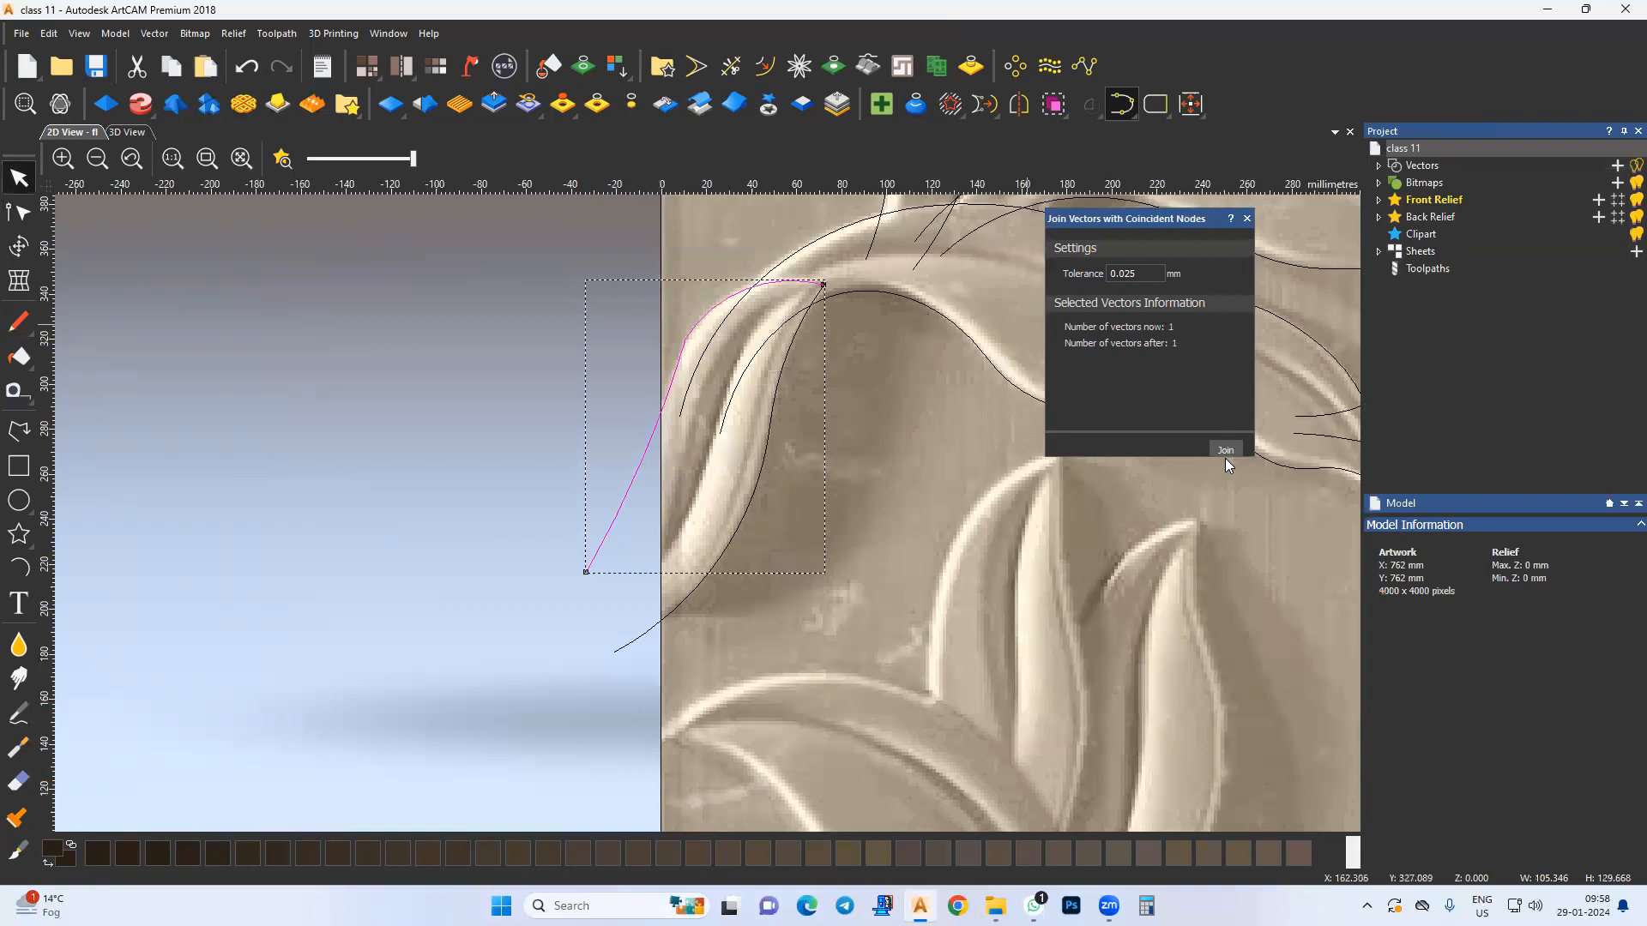
{"action": "left_click", "coordinate": [19, 213]}
{"action": "left_click", "coordinate": [684, 340]}
{"action": "key", "text": "s"}
Step: Reshape the lower span of the drooping leaf's outer-edge vector with its curve handles
{"action": "middle_click_drag", "start_coordinate": [689, 339], "coordinate": [692, 392]}
{"action": "left_click_drag", "start_coordinate": [652, 466], "coordinate": [643, 465]}
{"action": "left_click_drag", "start_coordinate": [631, 552], "coordinate": [649, 562]}
{"action": "left_click", "coordinate": [509, 457]}
Step: Leave node editing and save the class 11 model
{"action": "scroll", "coordinate": [667, 503], "scroll_direction": "down", "scroll_amount": 1}
{"action": "middle_click_drag", "start_coordinate": [844, 483], "coordinate": [673, 516]}
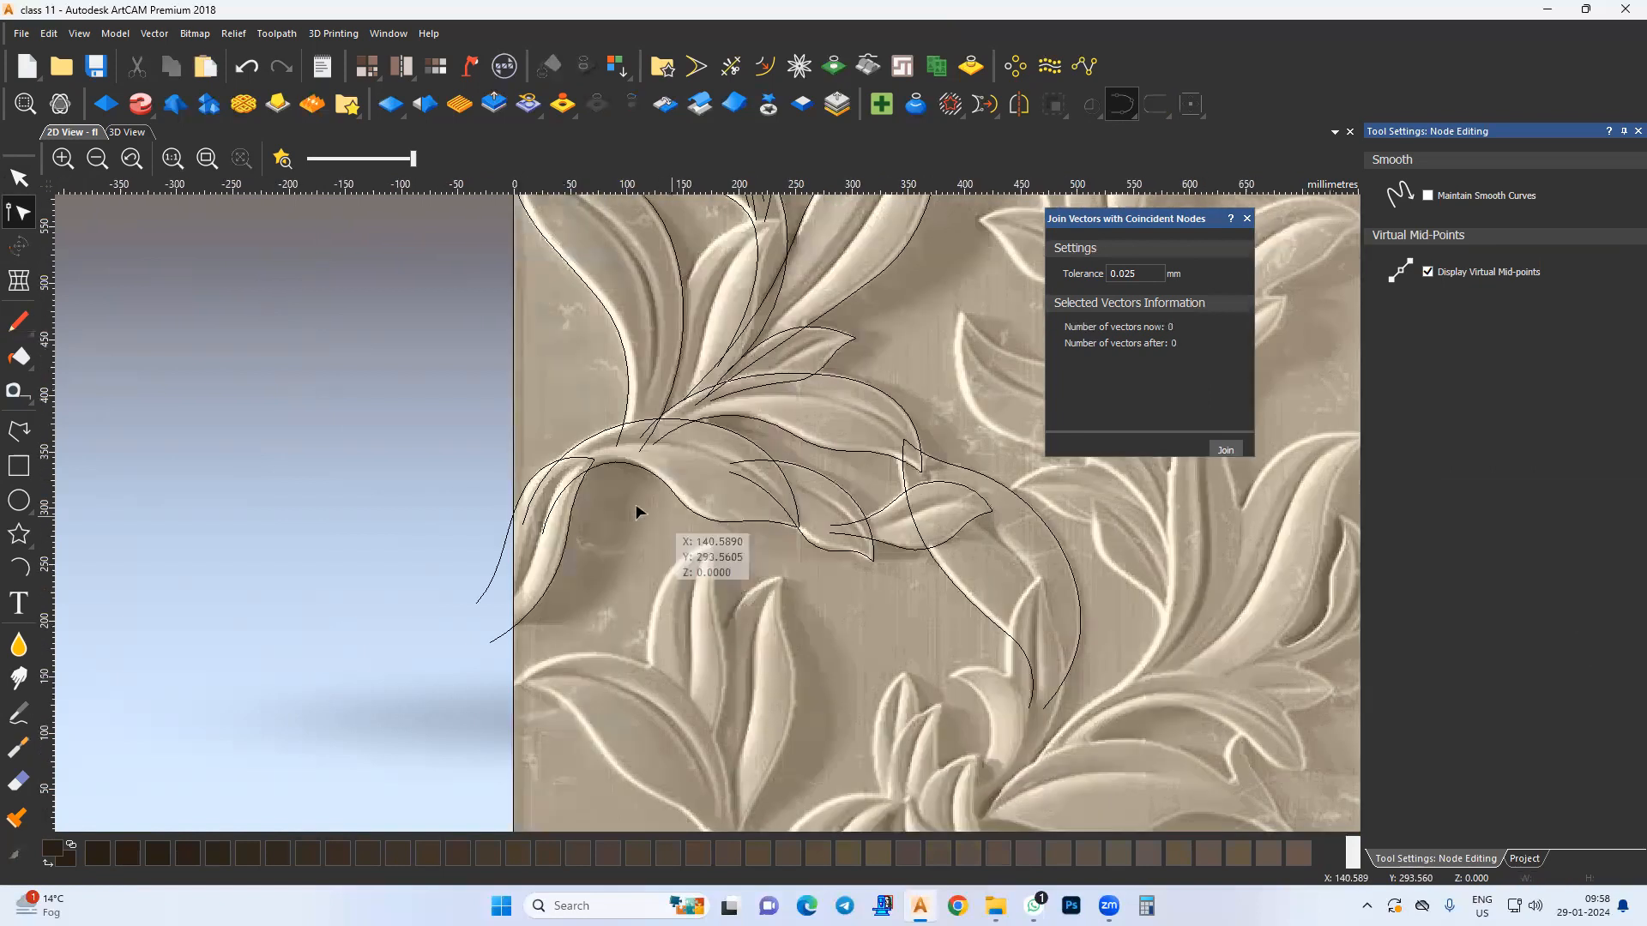
{"action": "middle_click_drag", "start_coordinate": [783, 429], "coordinate": [660, 533]}
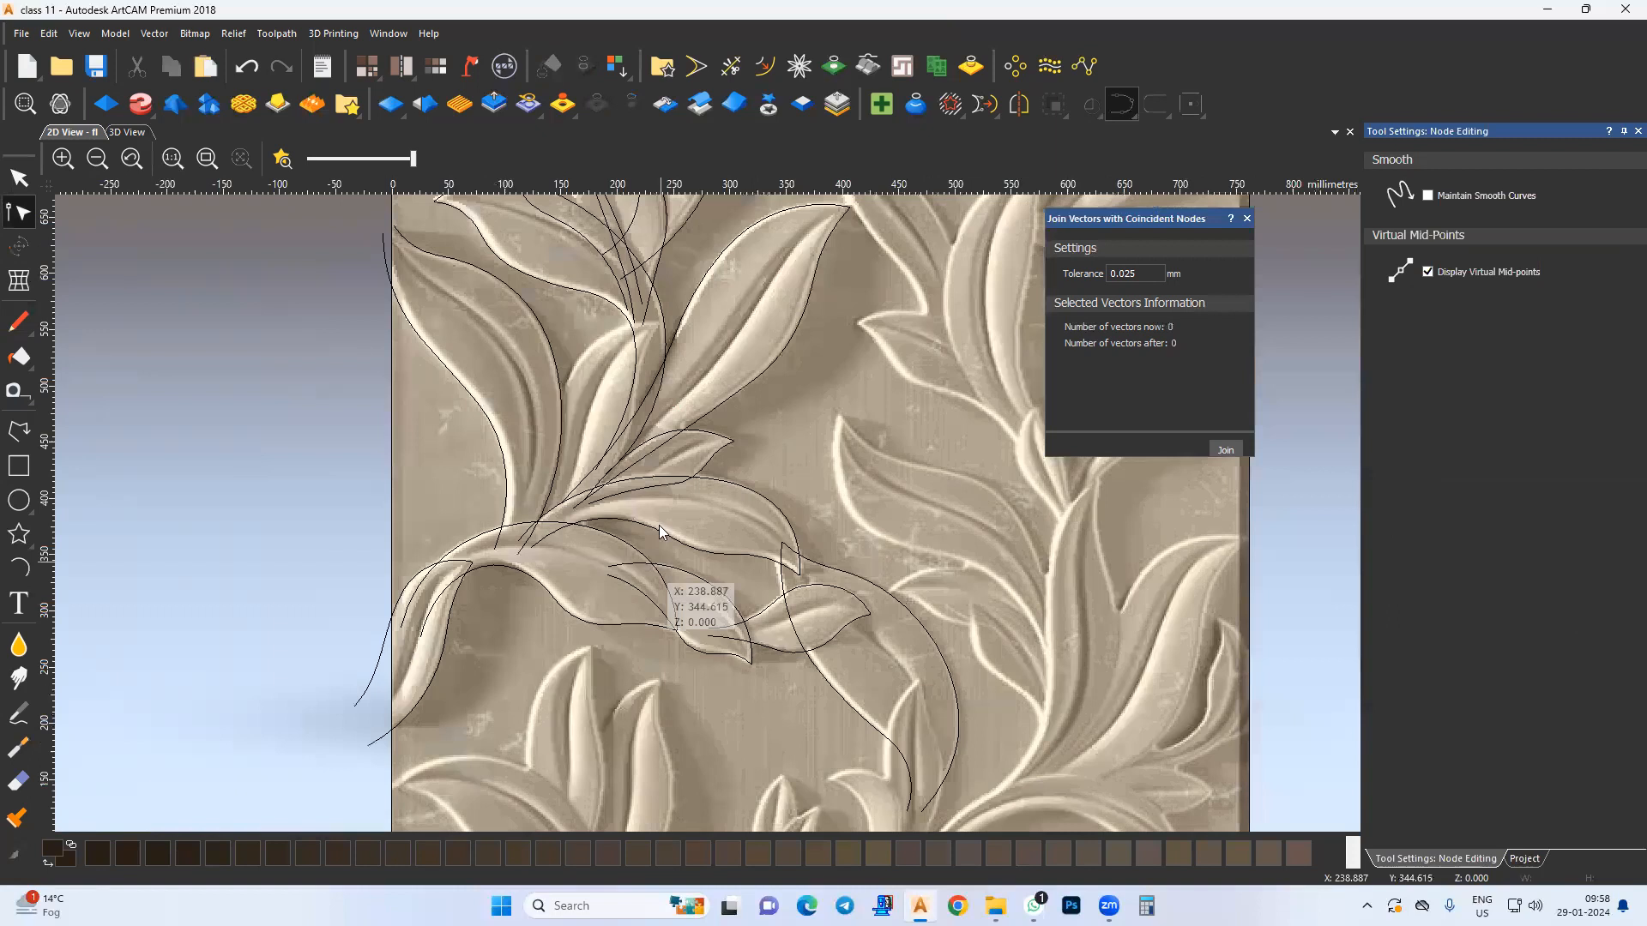
{"action": "left_click", "coordinate": [10, 185]}
{"action": "key", "text": "ctrl+s"}
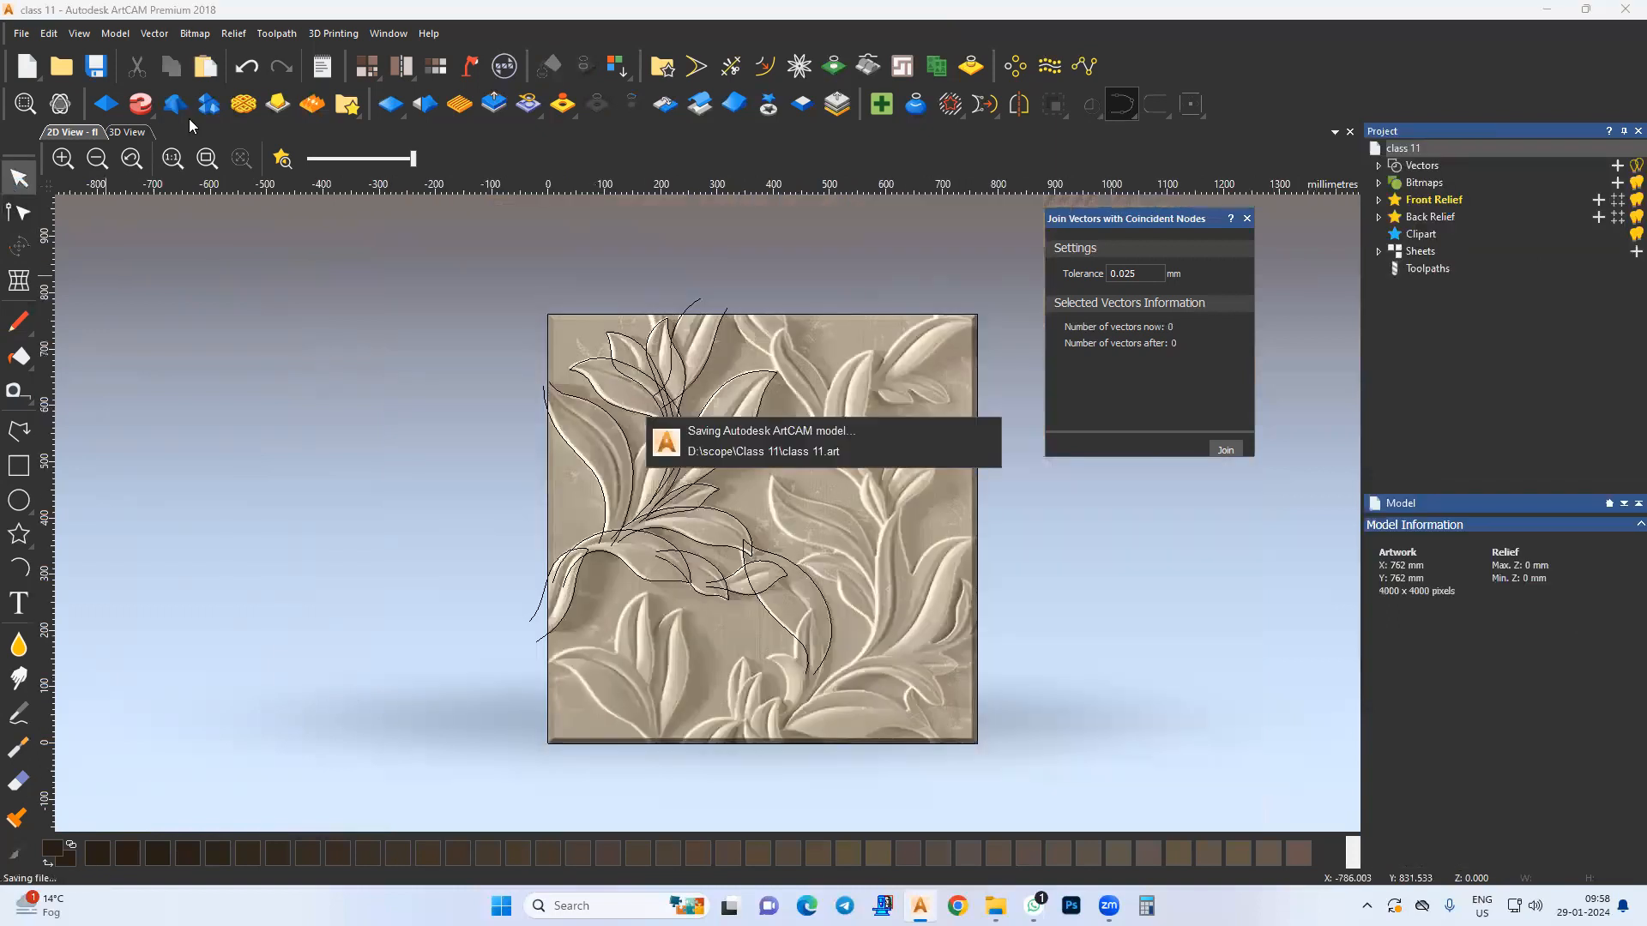
Step: Turn on vector display in the 3D view, inspect the traced outlines on the blank relief, and return to the 2D view
{"action": "left_click", "coordinate": [129, 133]}
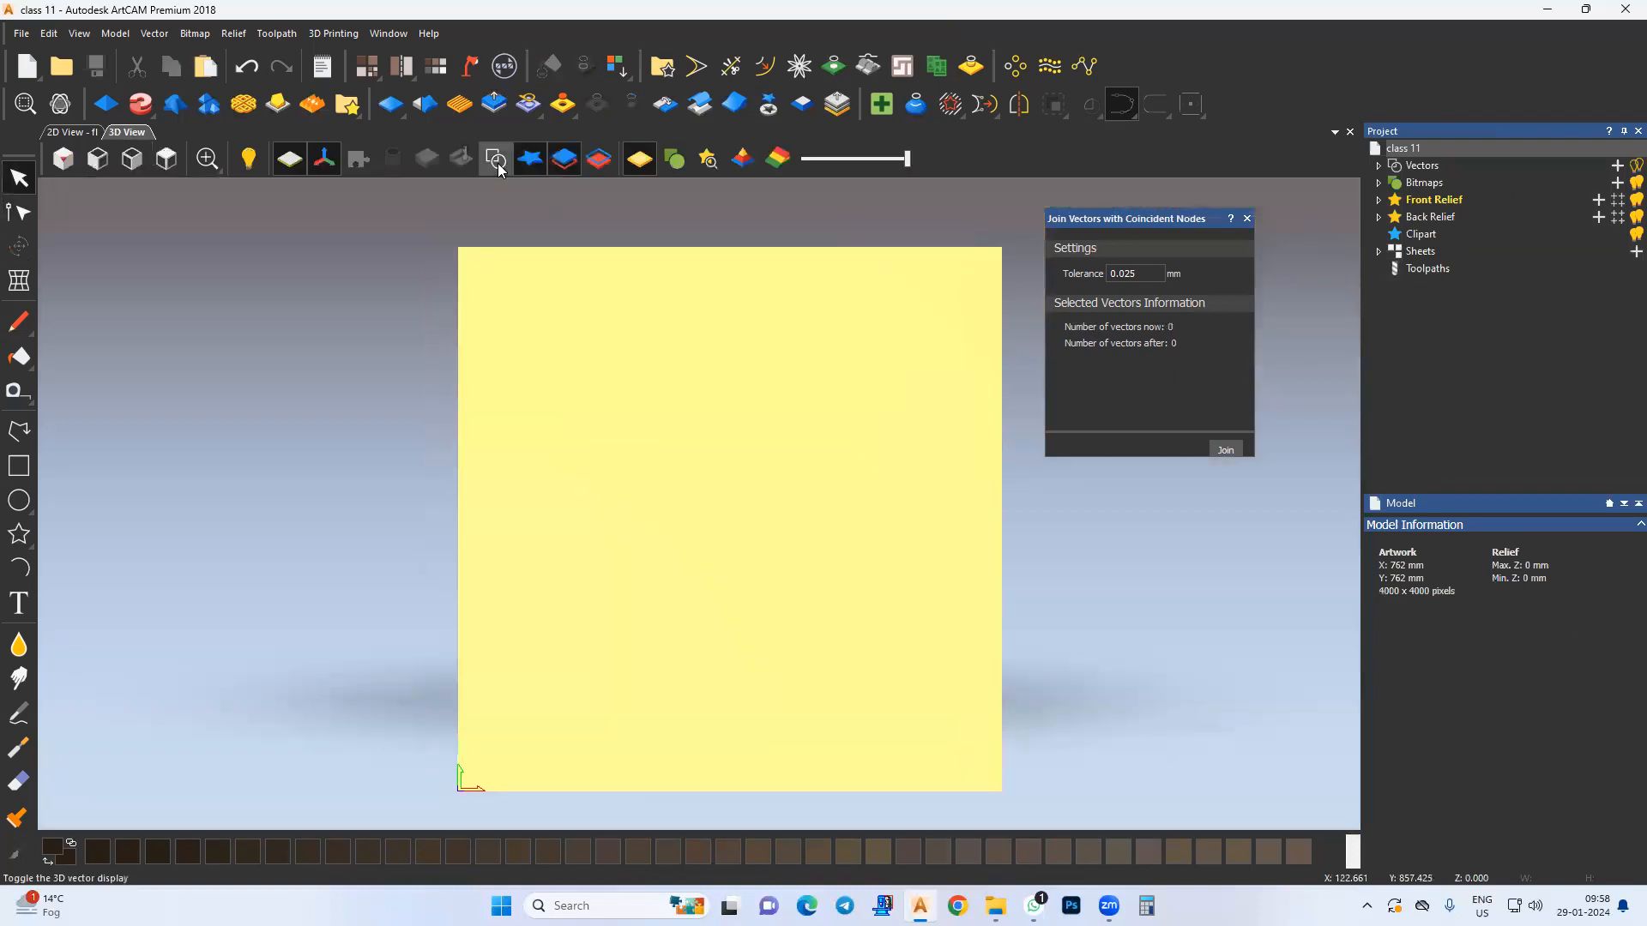
{"action": "left_click", "coordinate": [496, 162]}
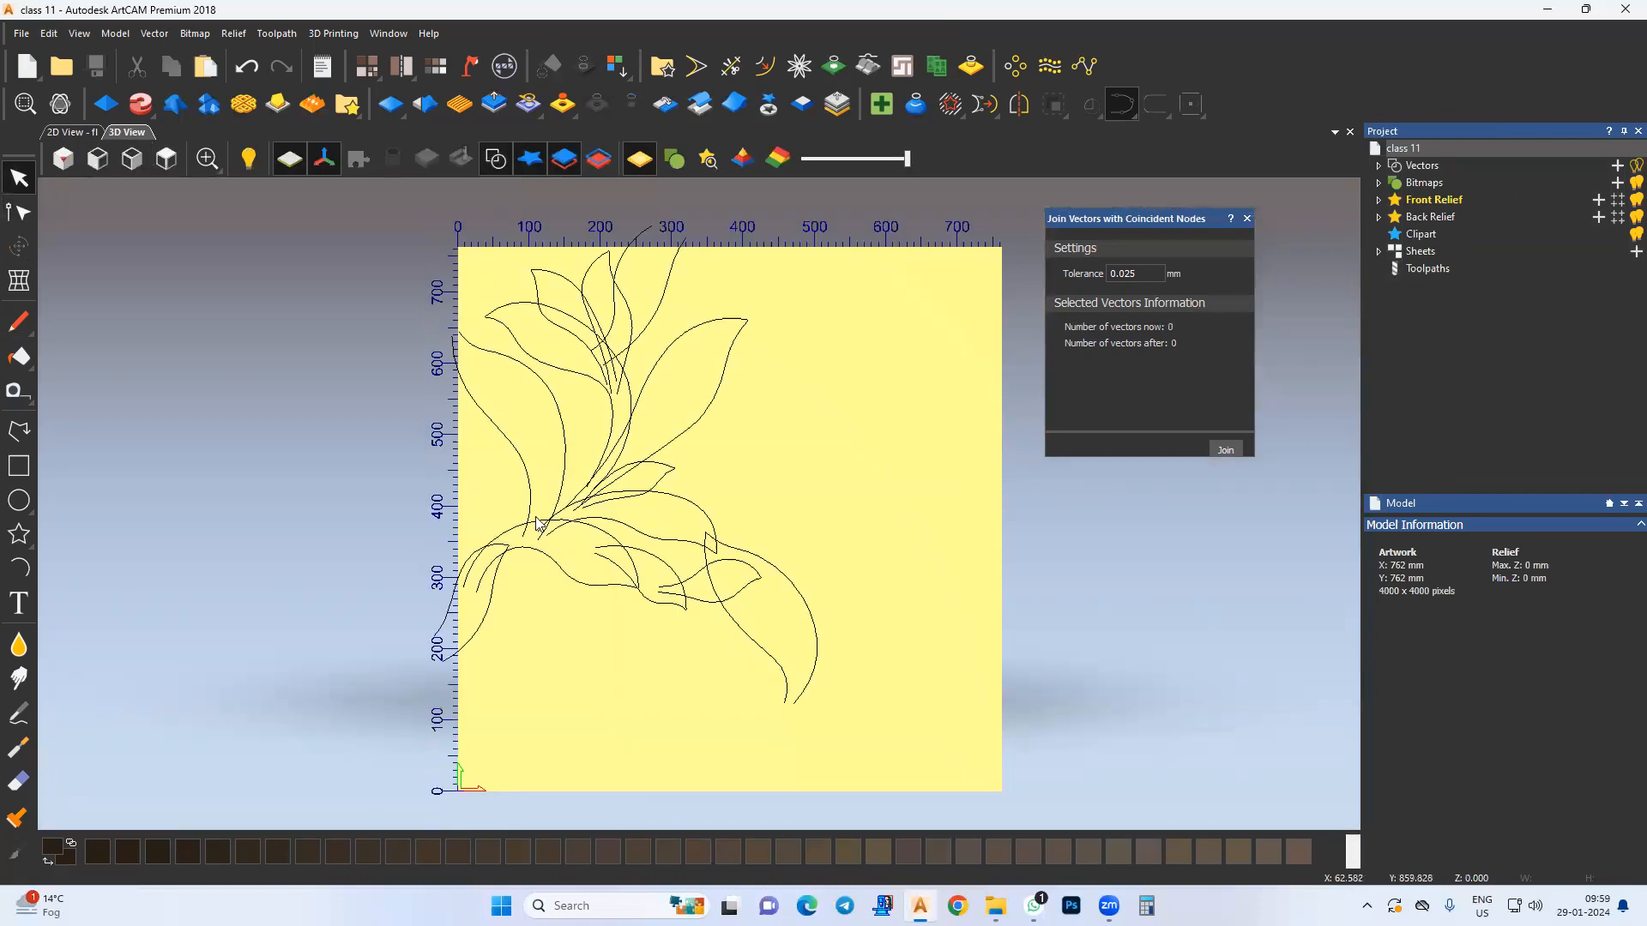
{"action": "middle_click_drag", "start_coordinate": [502, 497], "coordinate": [540, 512]}
{"action": "left_click", "coordinate": [69, 135]}
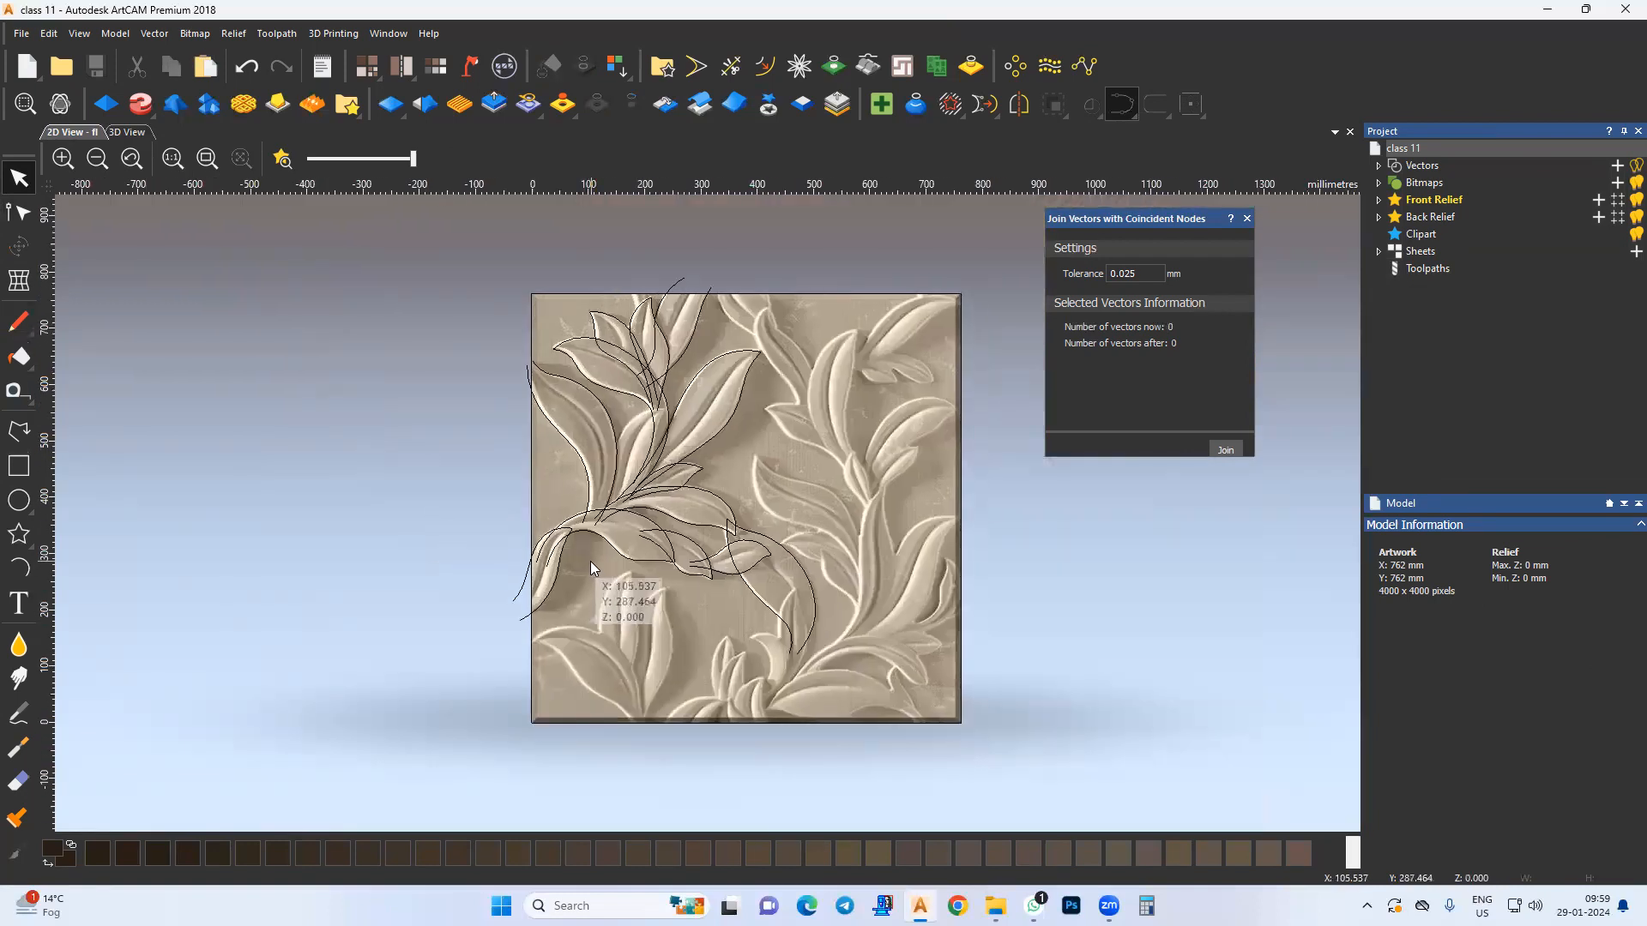
Step: Draw a rectangle about 36 by 21 mm in the empty background beside the small pointed leaf's tip
{"action": "scroll", "coordinate": [590, 561], "scroll_direction": "up", "scroll_amount": 3}
{"action": "middle_click_drag", "start_coordinate": [580, 518], "coordinate": [618, 550]}
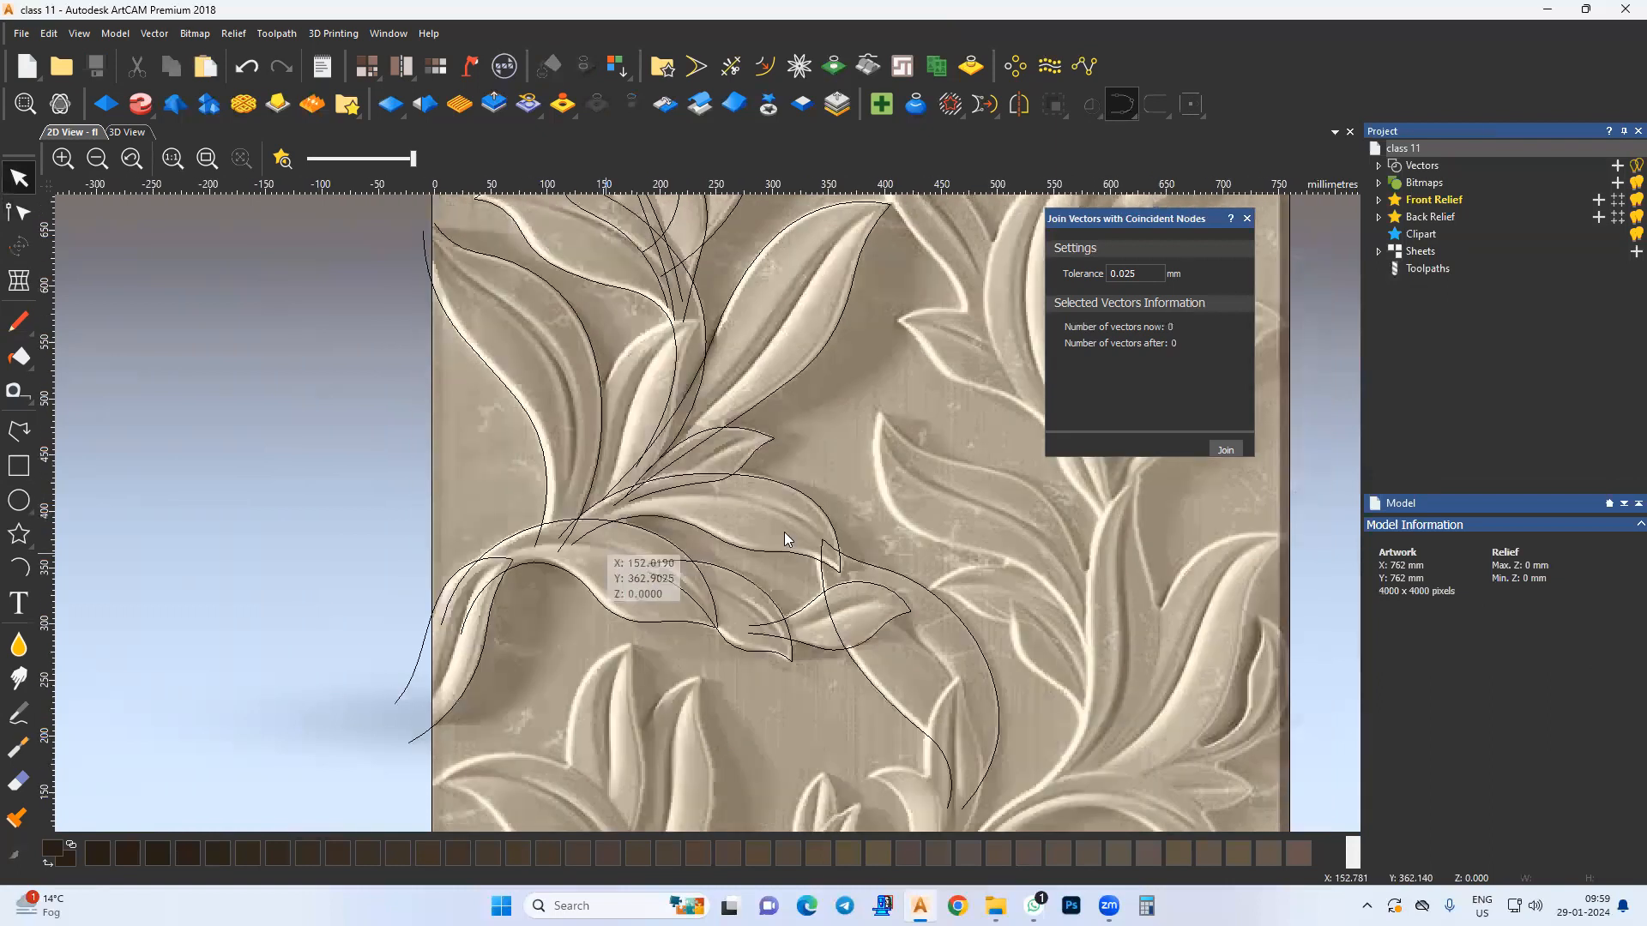
{"action": "middle_click_drag", "start_coordinate": [776, 434], "coordinate": [695, 523]}
{"action": "scroll", "coordinate": [537, 477], "scroll_direction": "up", "scroll_amount": 1}
{"action": "scroll", "coordinate": [496, 525], "scroll_direction": "up", "scroll_amount": 1}
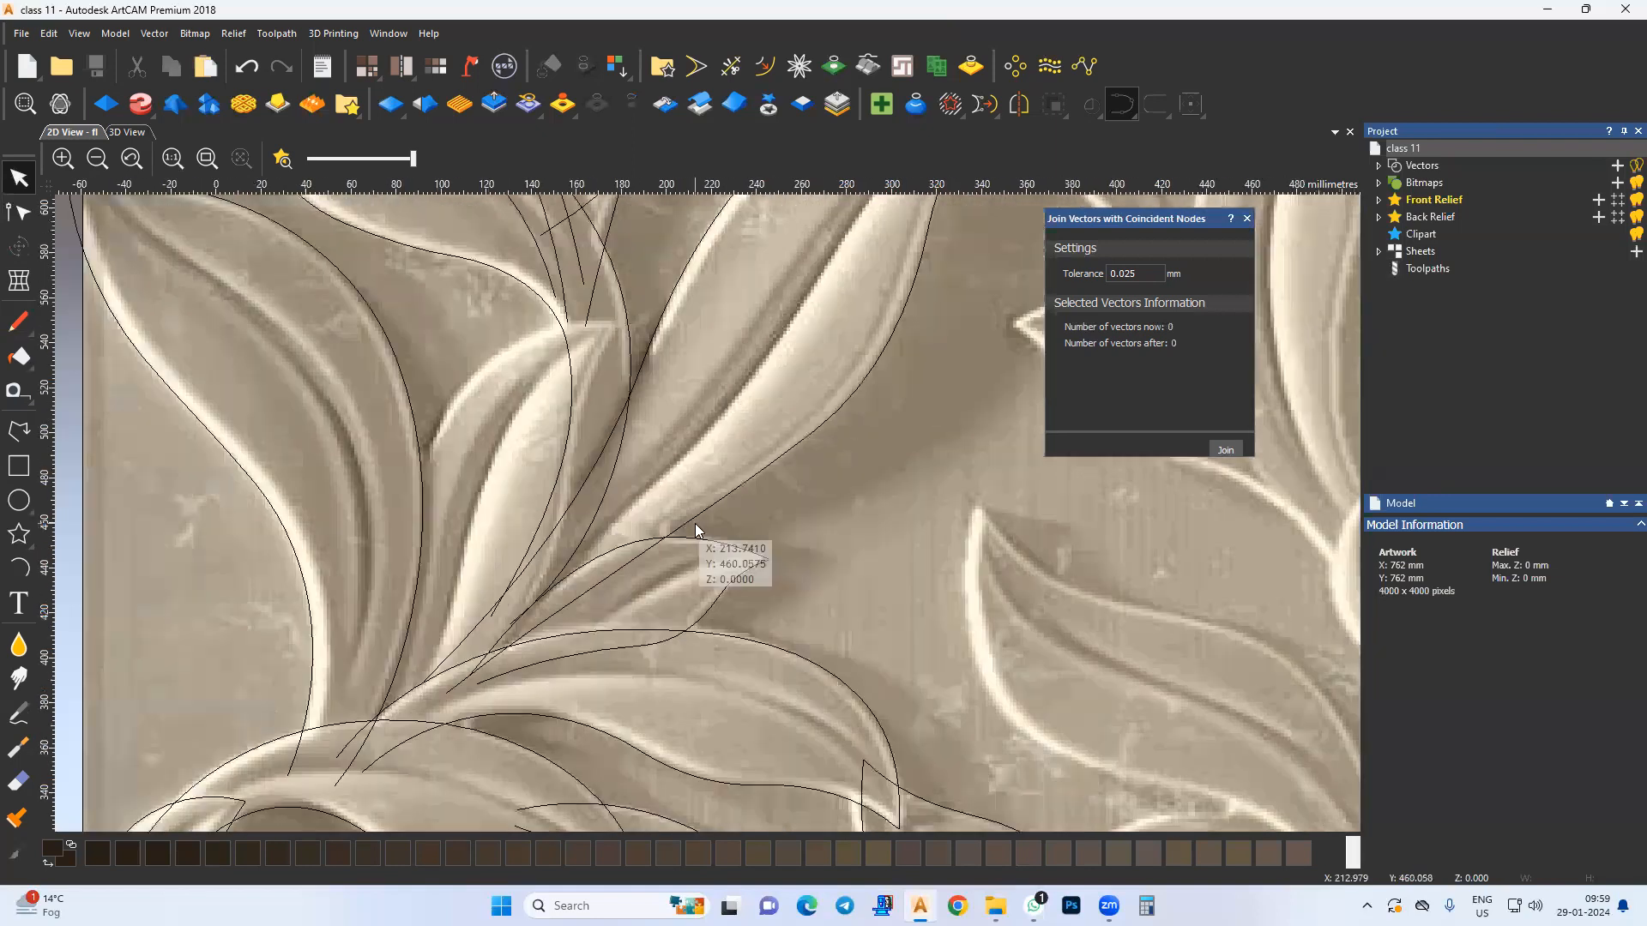
{"action": "left_click", "coordinate": [24, 468]}
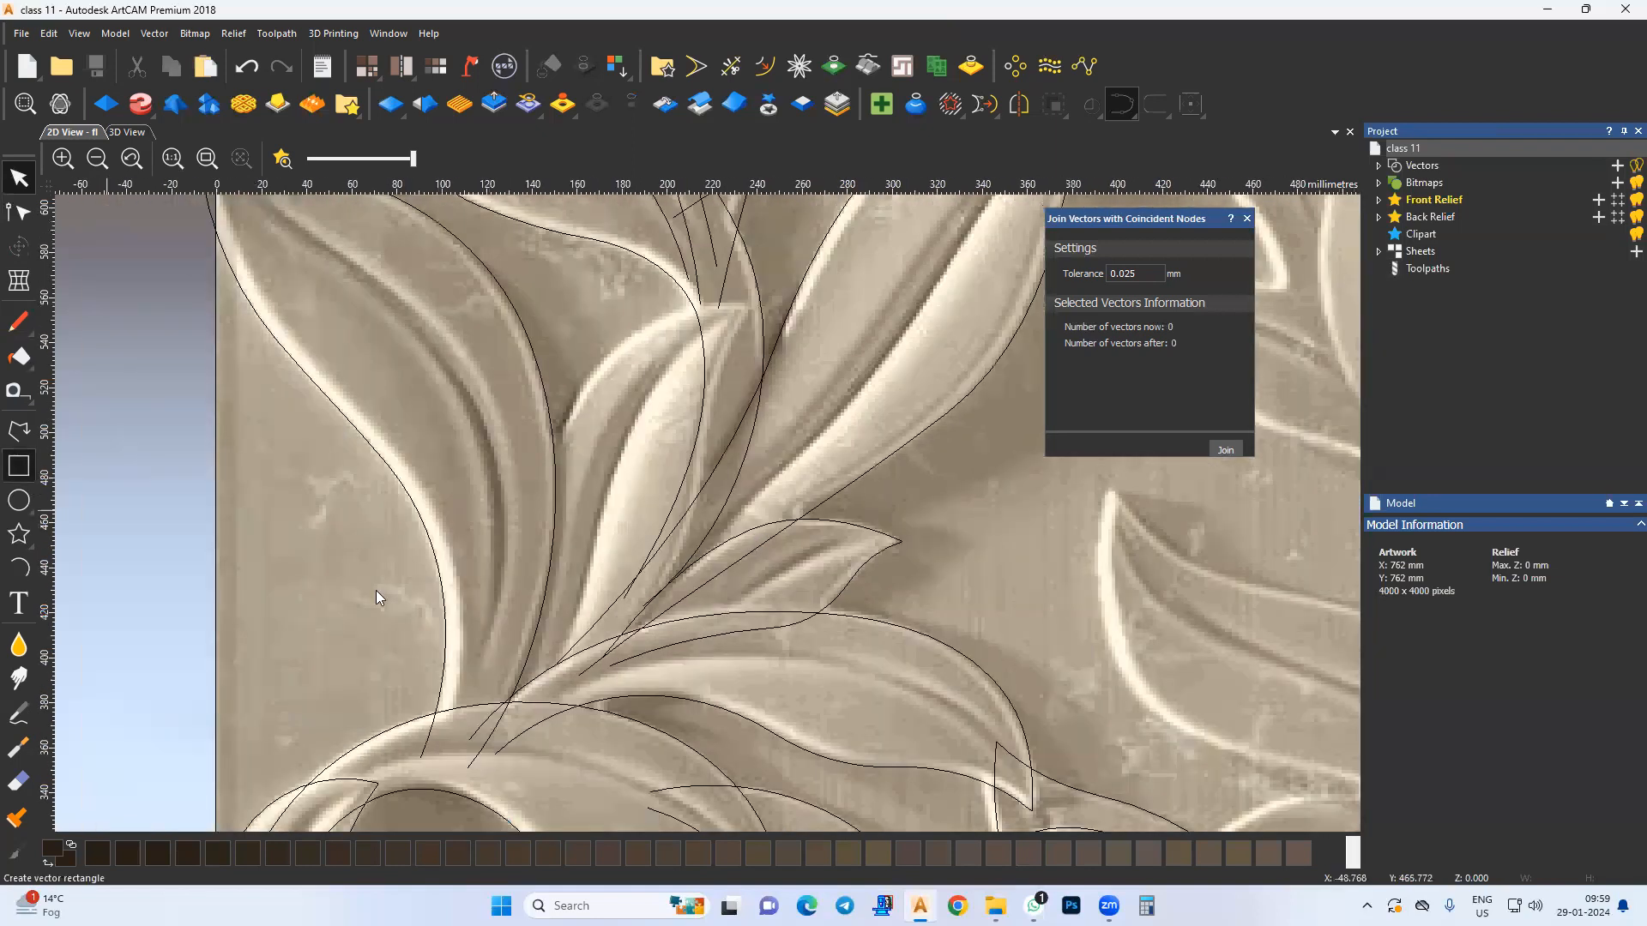
{"action": "left_click_drag", "start_coordinate": [688, 576], "coordinate": [609, 530]}
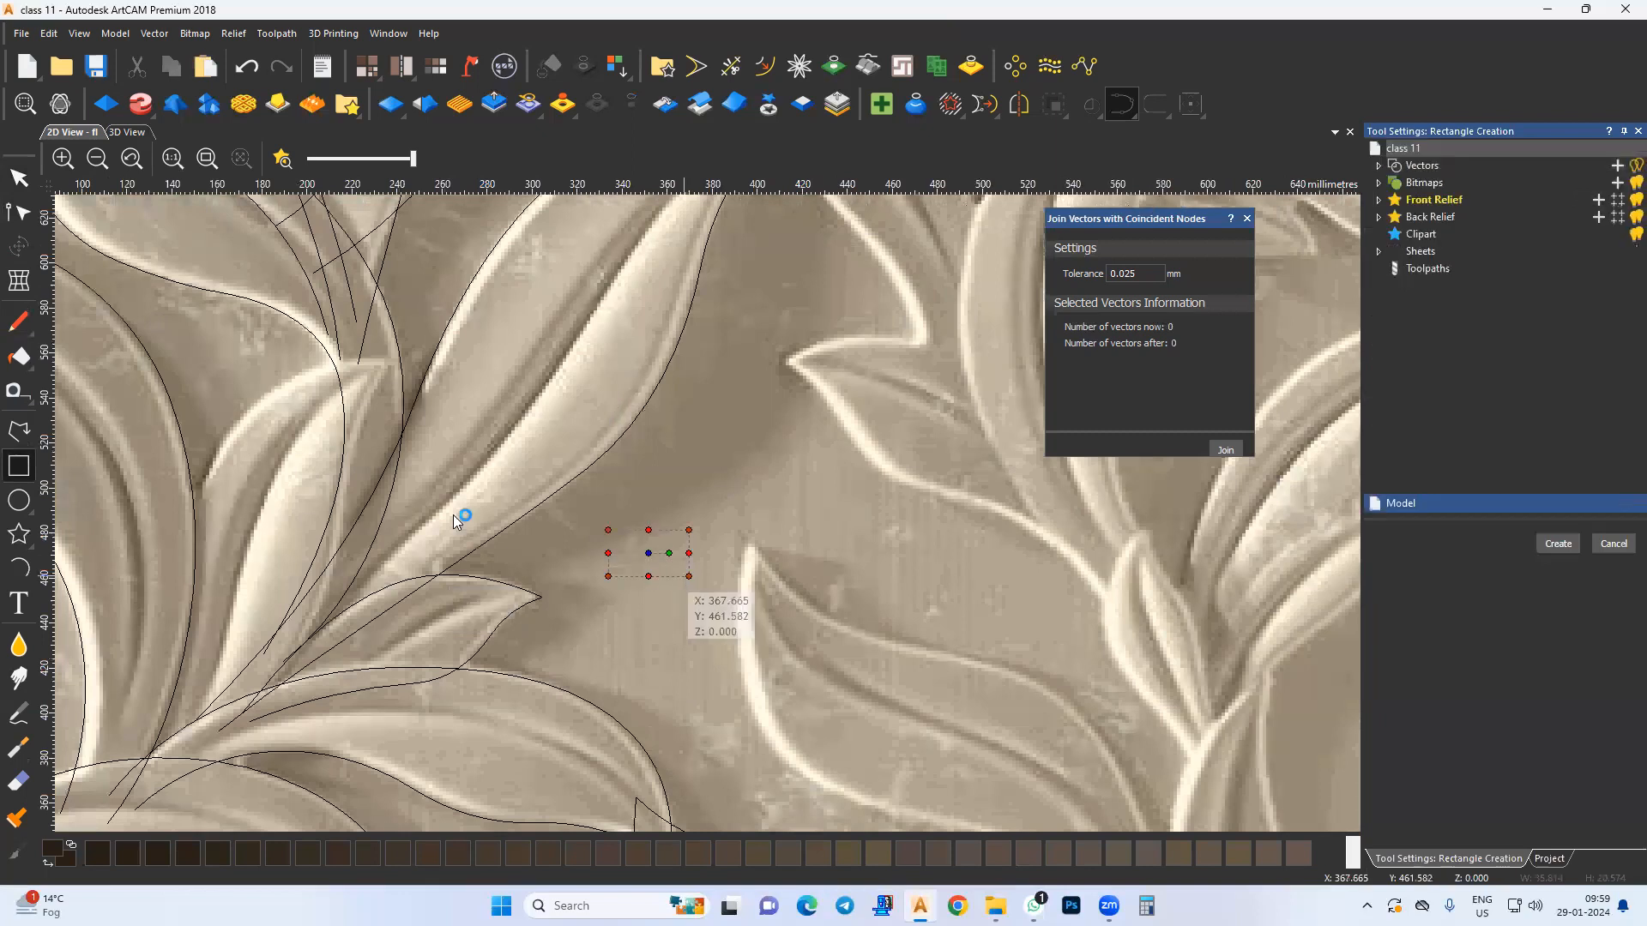
Step: Pull the midpoint of the rectangle's upper edge down to form a V-shaped notch
{"action": "left_click", "coordinate": [18, 213]}
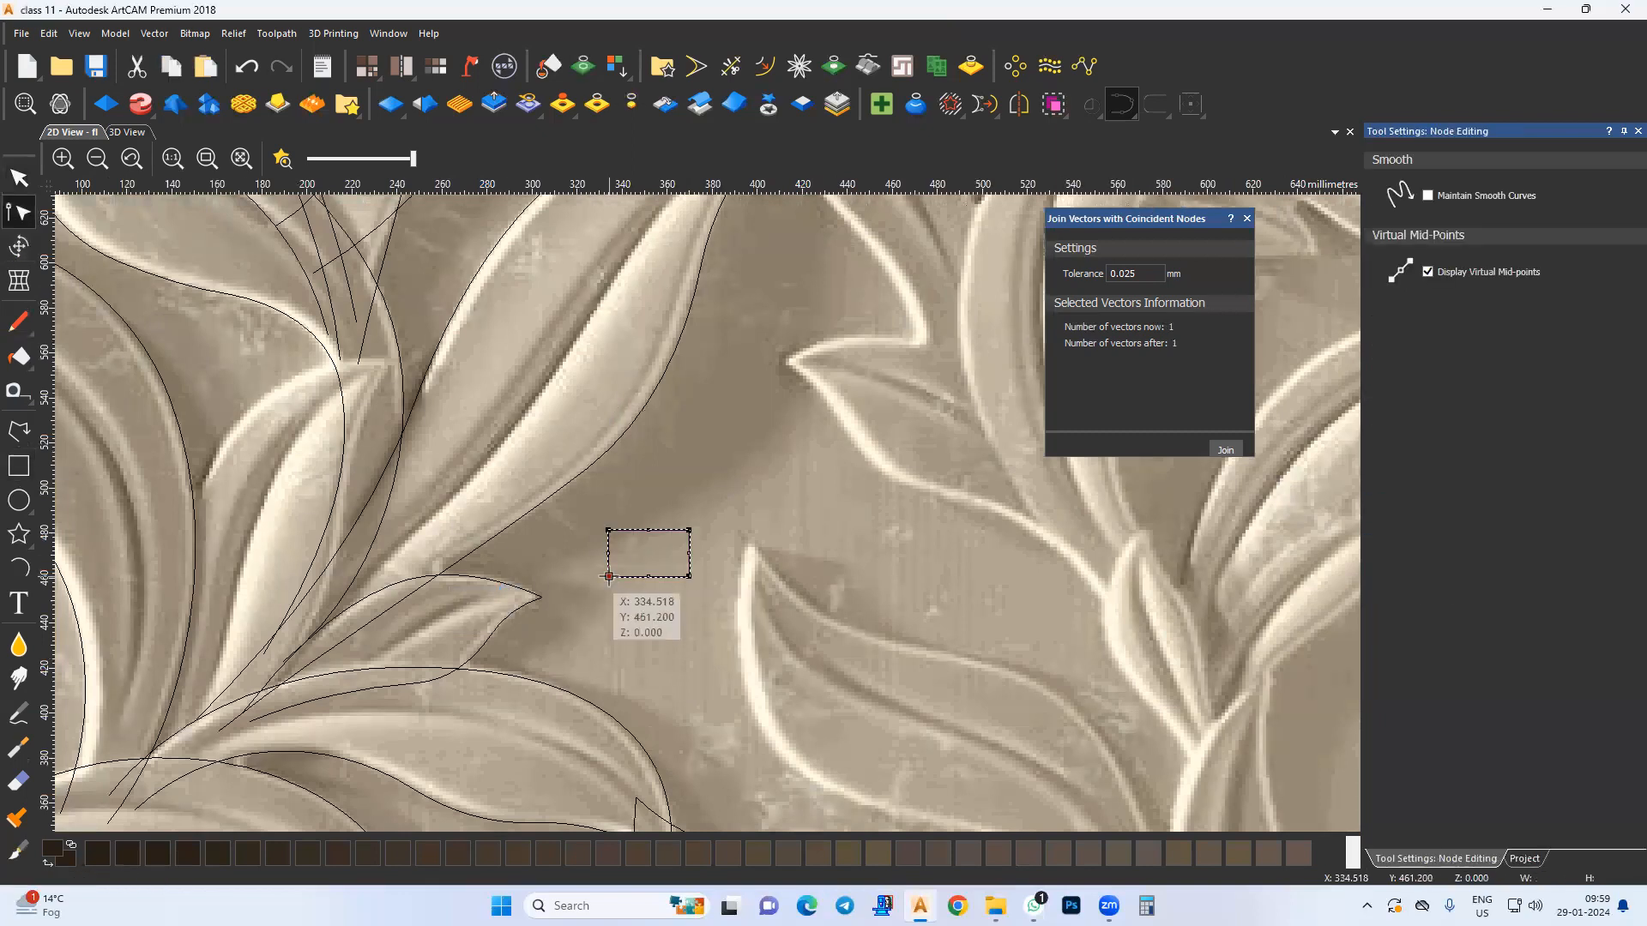
{"action": "left_click", "coordinate": [688, 576]}
{"action": "scroll", "coordinate": [621, 581], "scroll_direction": "up", "scroll_amount": 3}
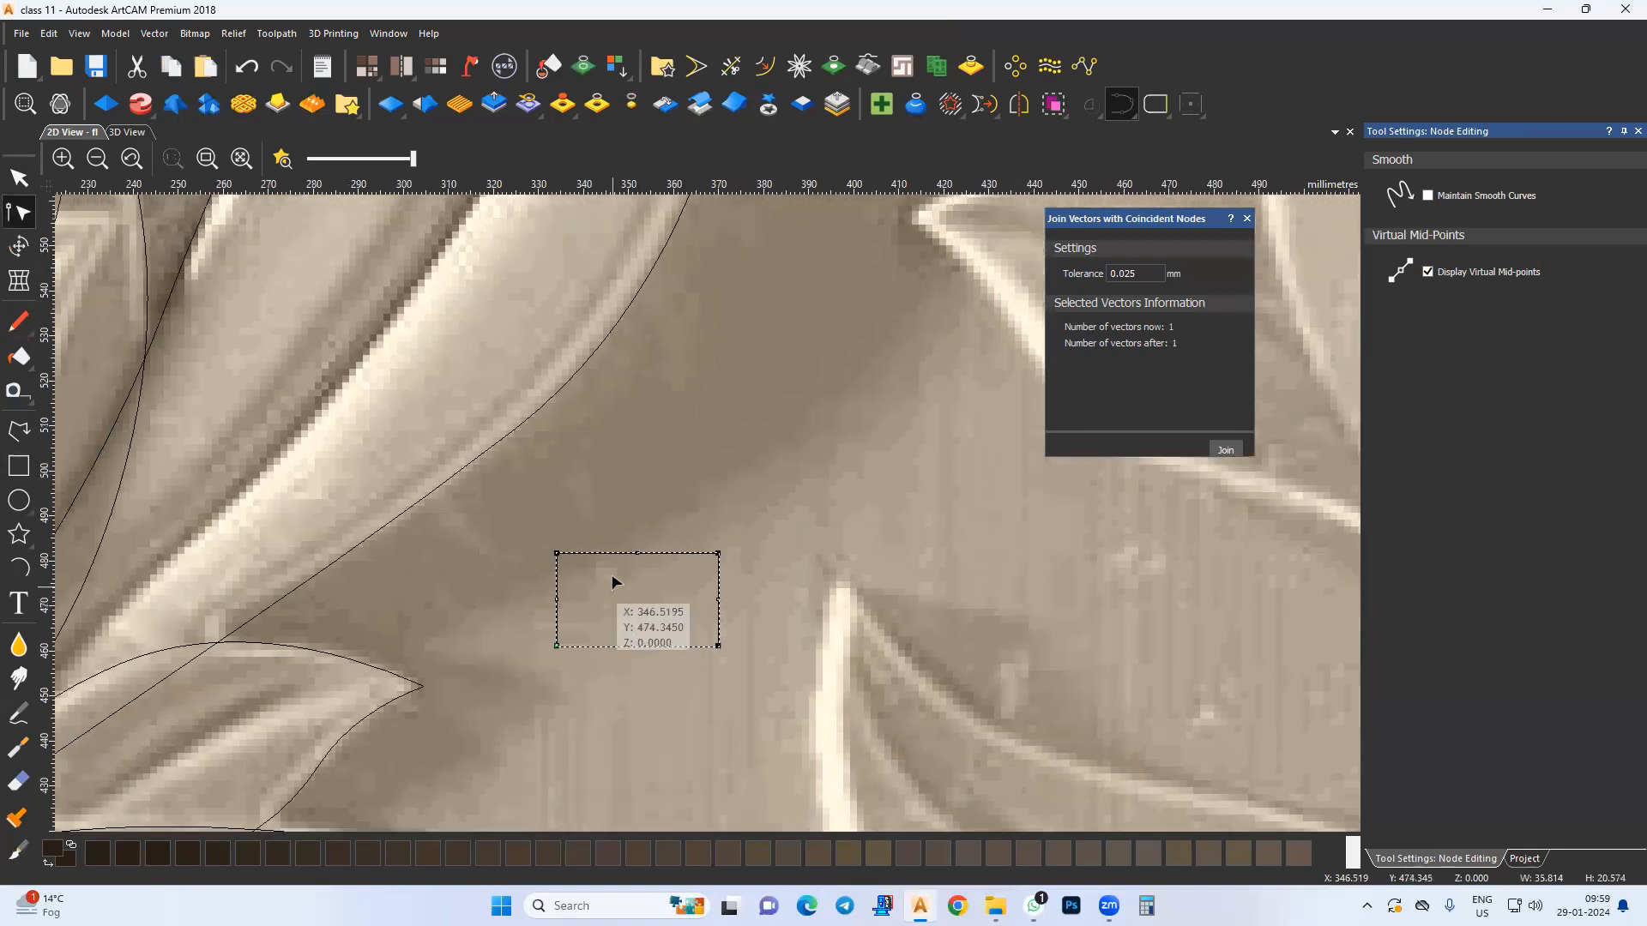
{"action": "left_click_drag", "start_coordinate": [638, 554], "coordinate": [636, 649]}
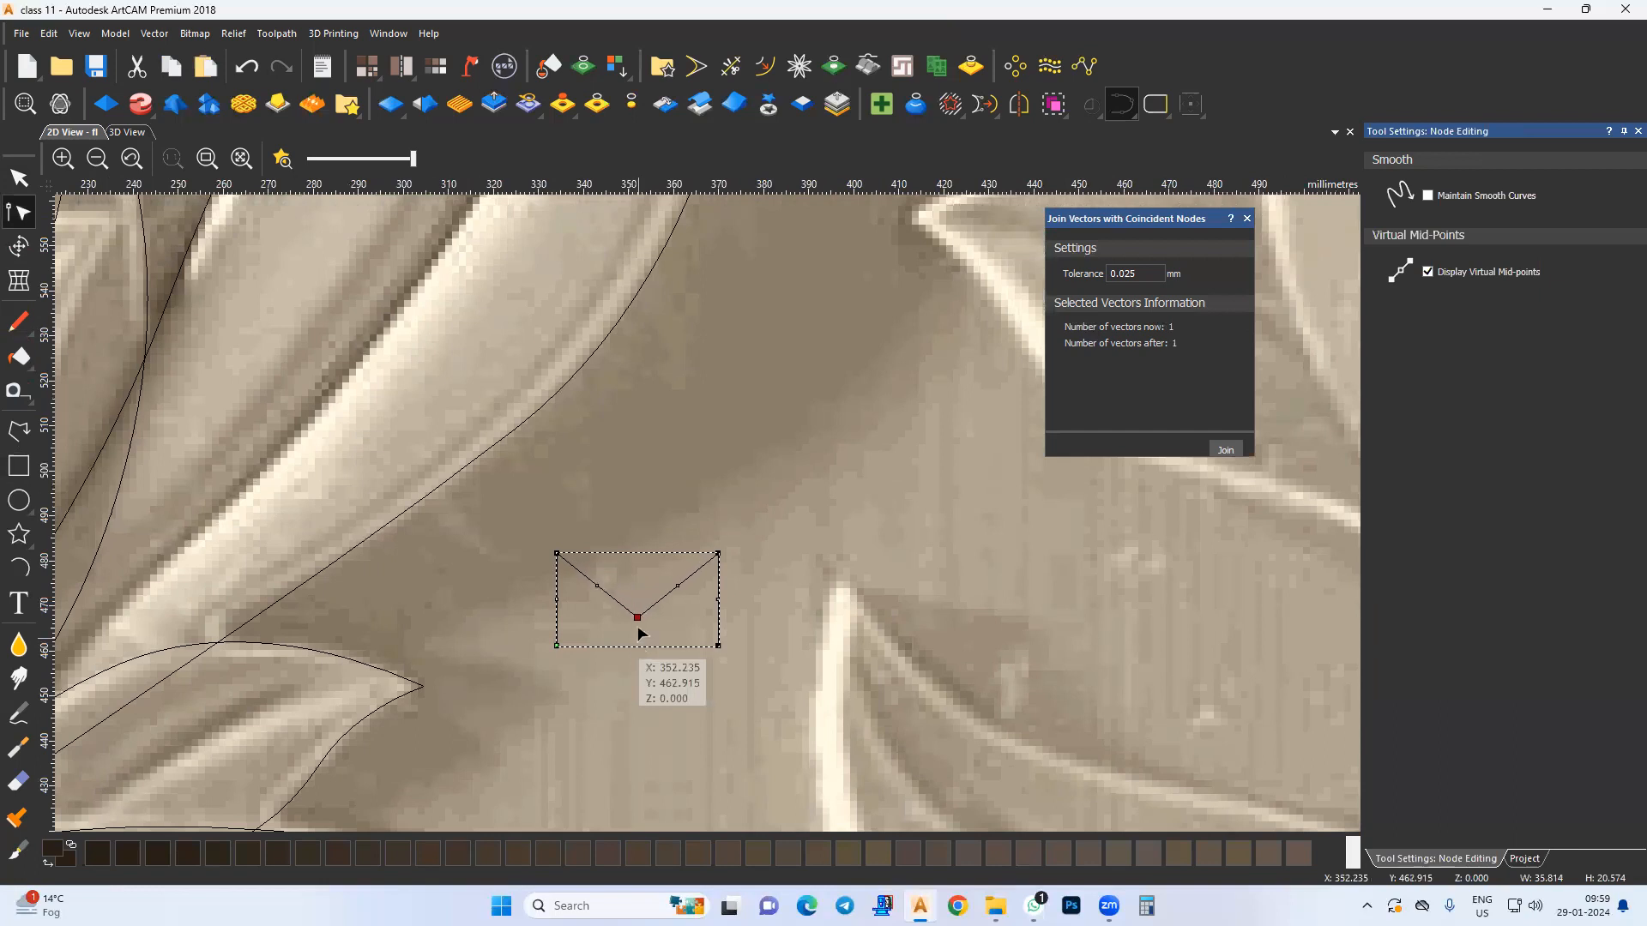
{"action": "middle_click_drag", "start_coordinate": [642, 653], "coordinate": [635, 658]}
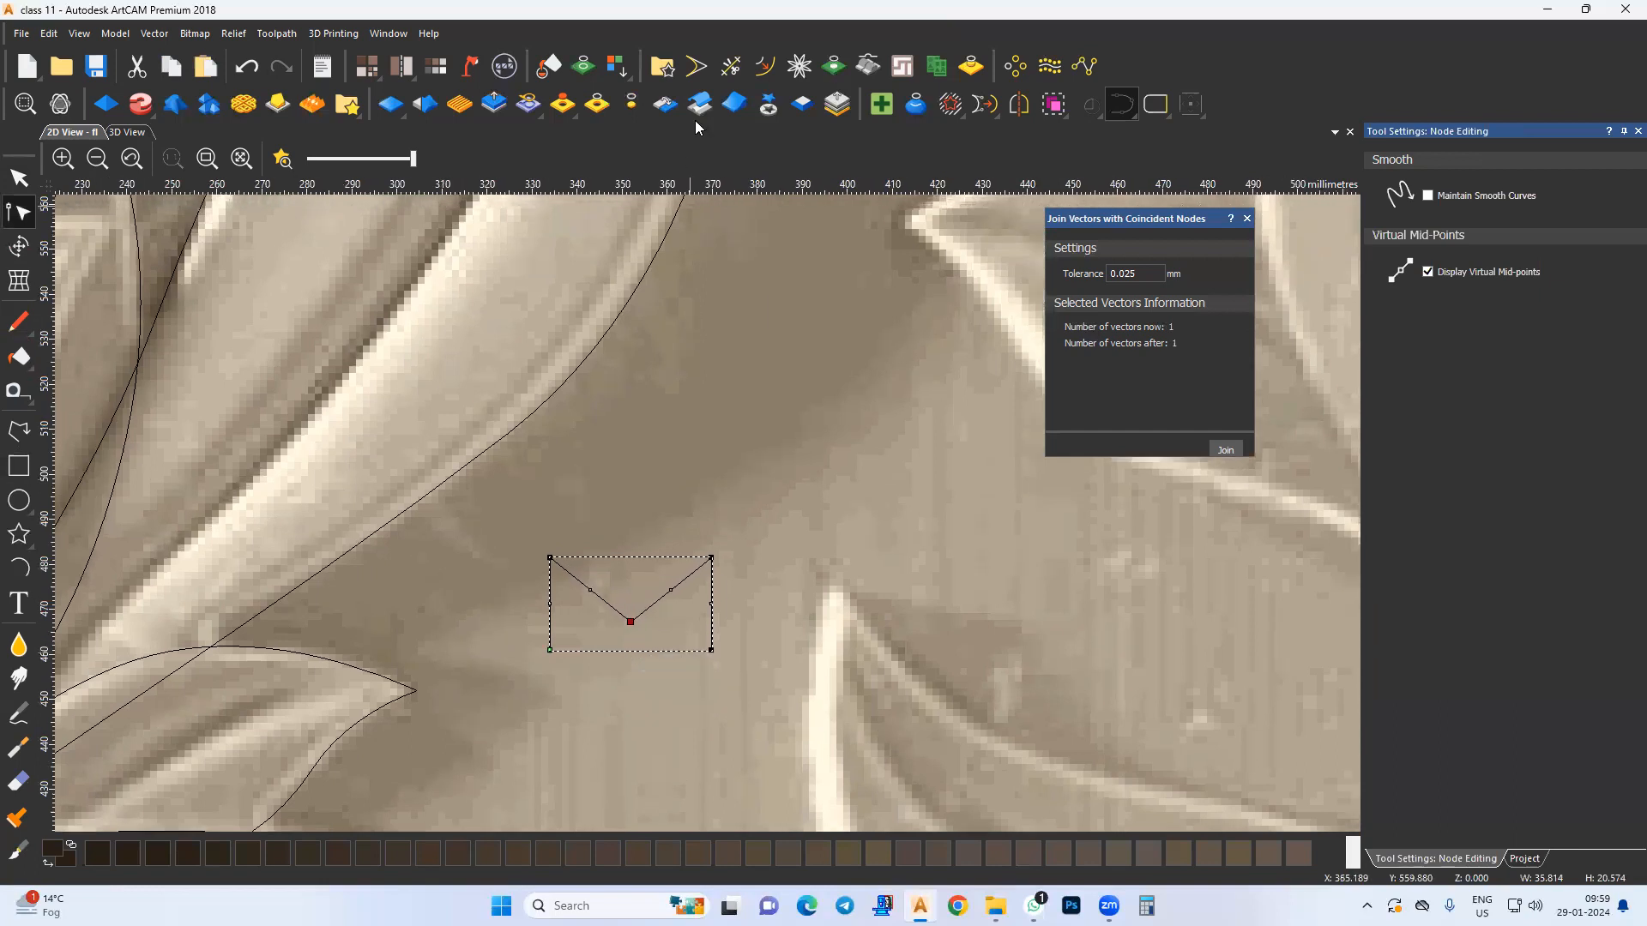
Step: Round the notch's lowest point and the rectangle's two upper corners with 1 mm fillet arcs
{"action": "left_click", "coordinate": [696, 67]}
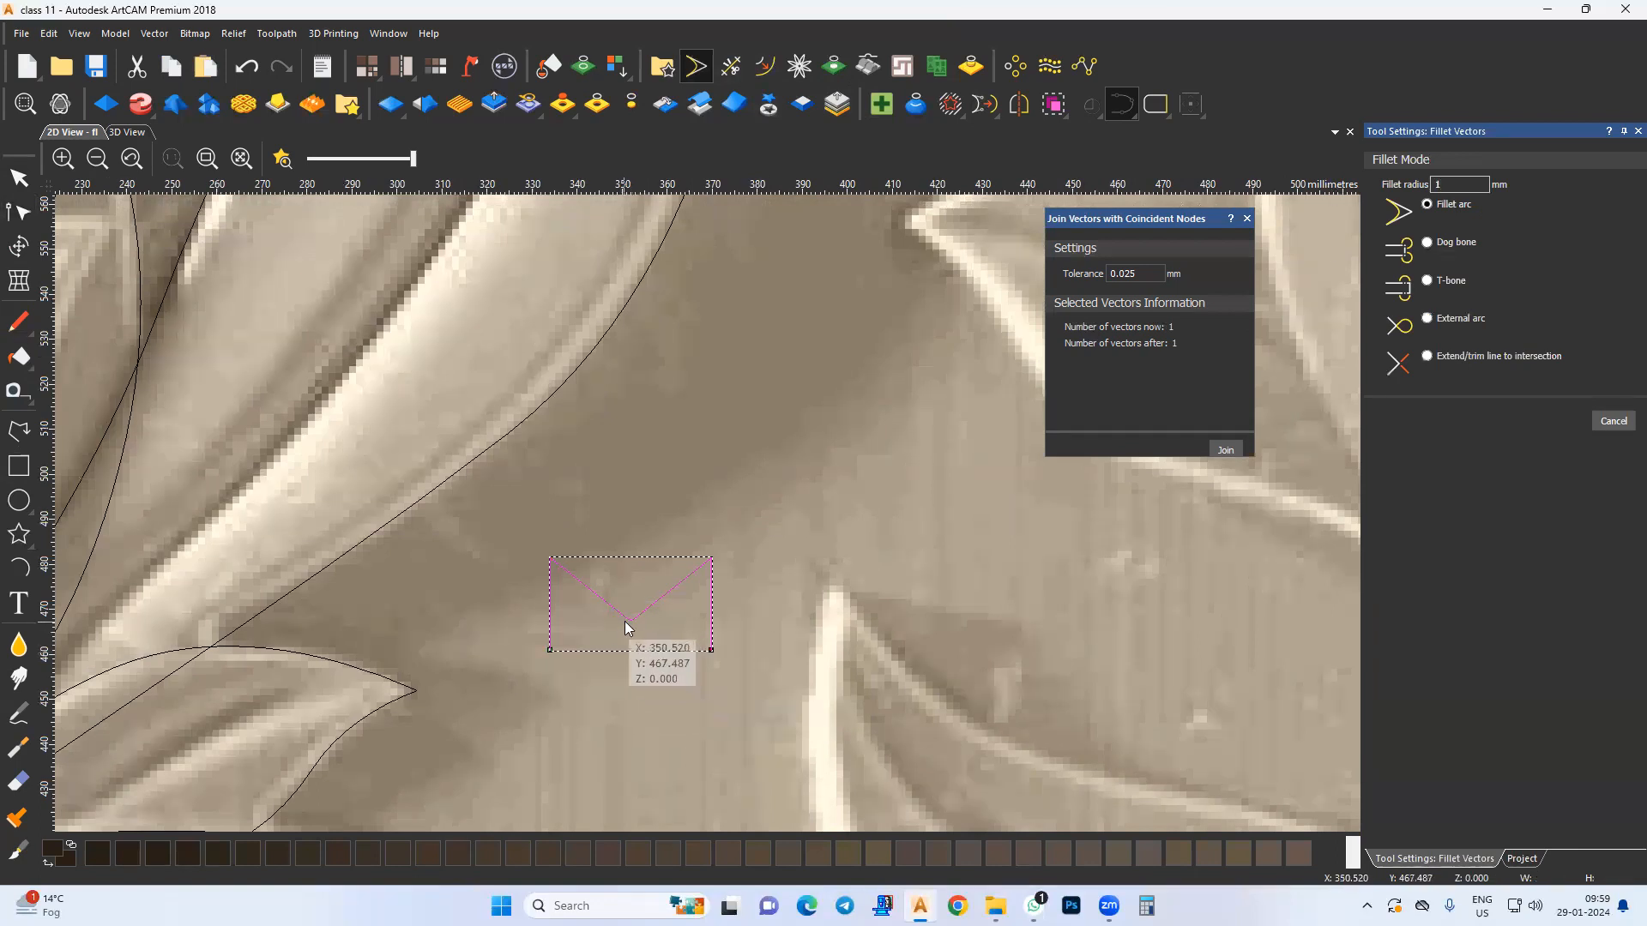
{"action": "scroll", "coordinate": [632, 636], "scroll_direction": "up", "scroll_amount": 4}
{"action": "scroll", "coordinate": [696, 642], "scroll_direction": "down", "scroll_amount": 2}
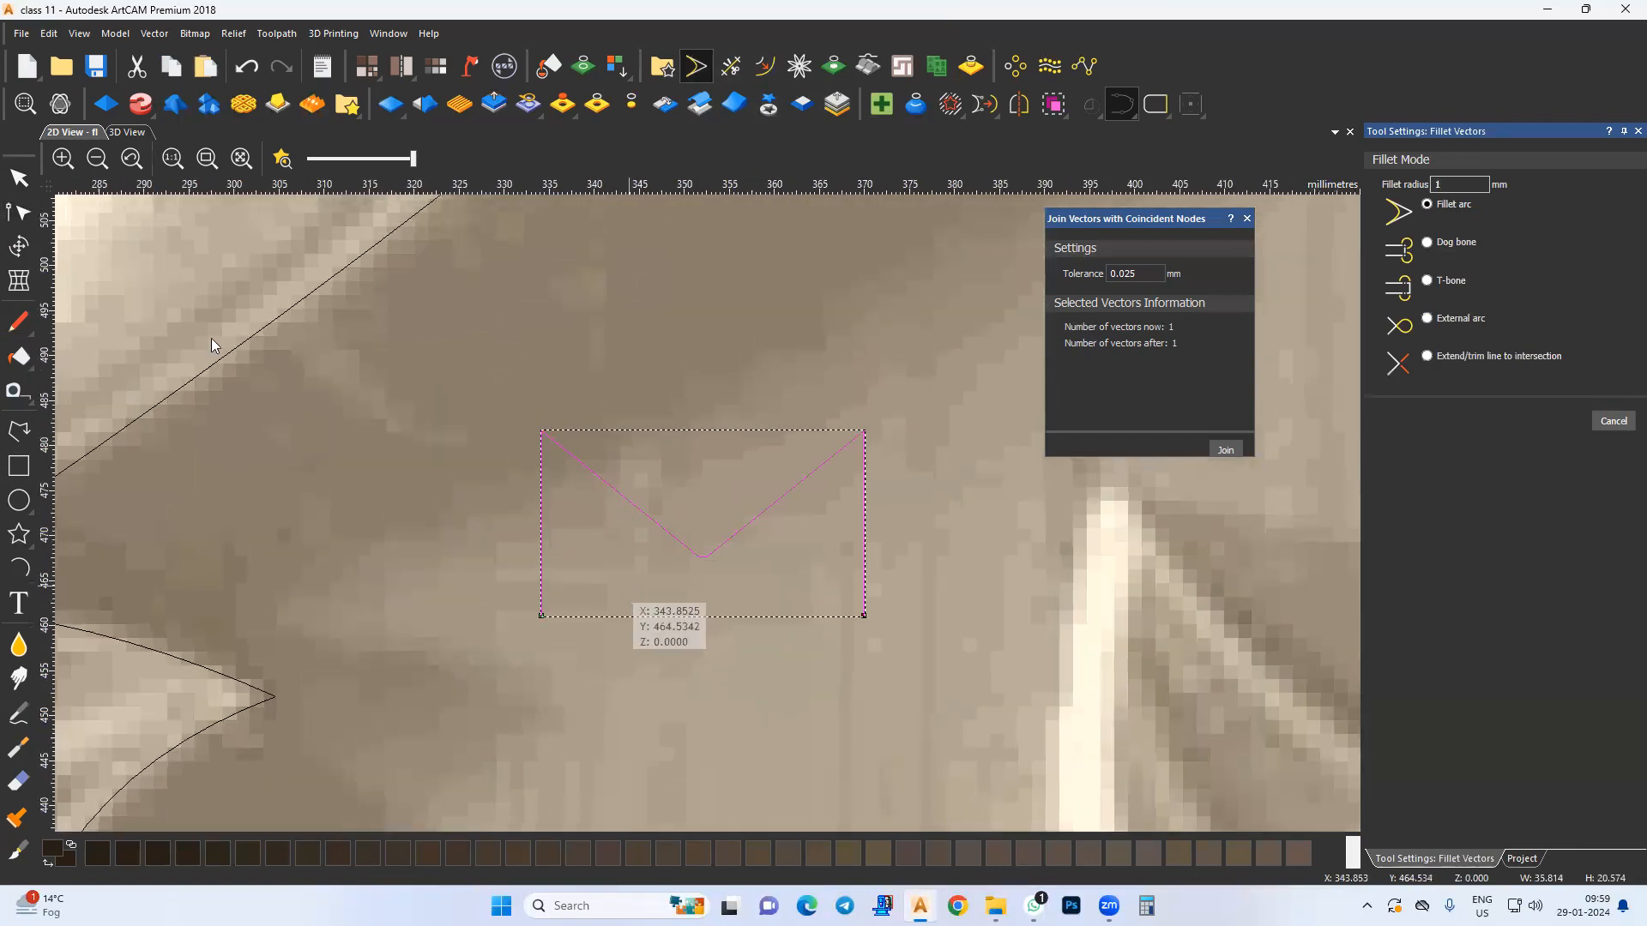
{"action": "left_click", "coordinate": [19, 212]}
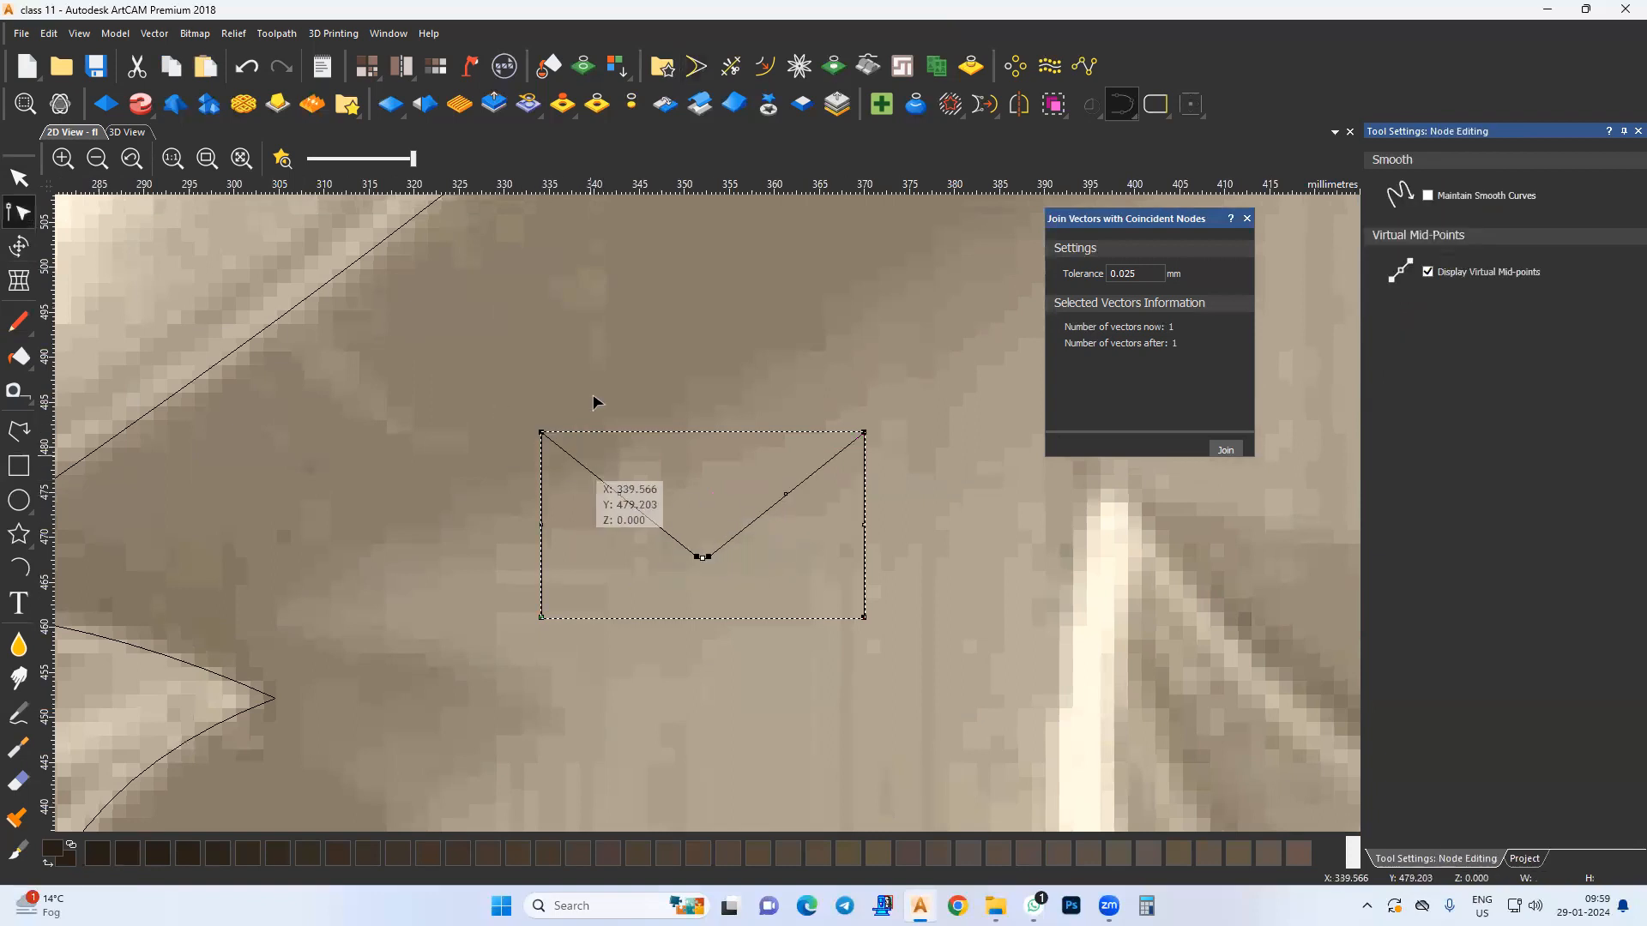
{"action": "left_click", "coordinate": [705, 76]}
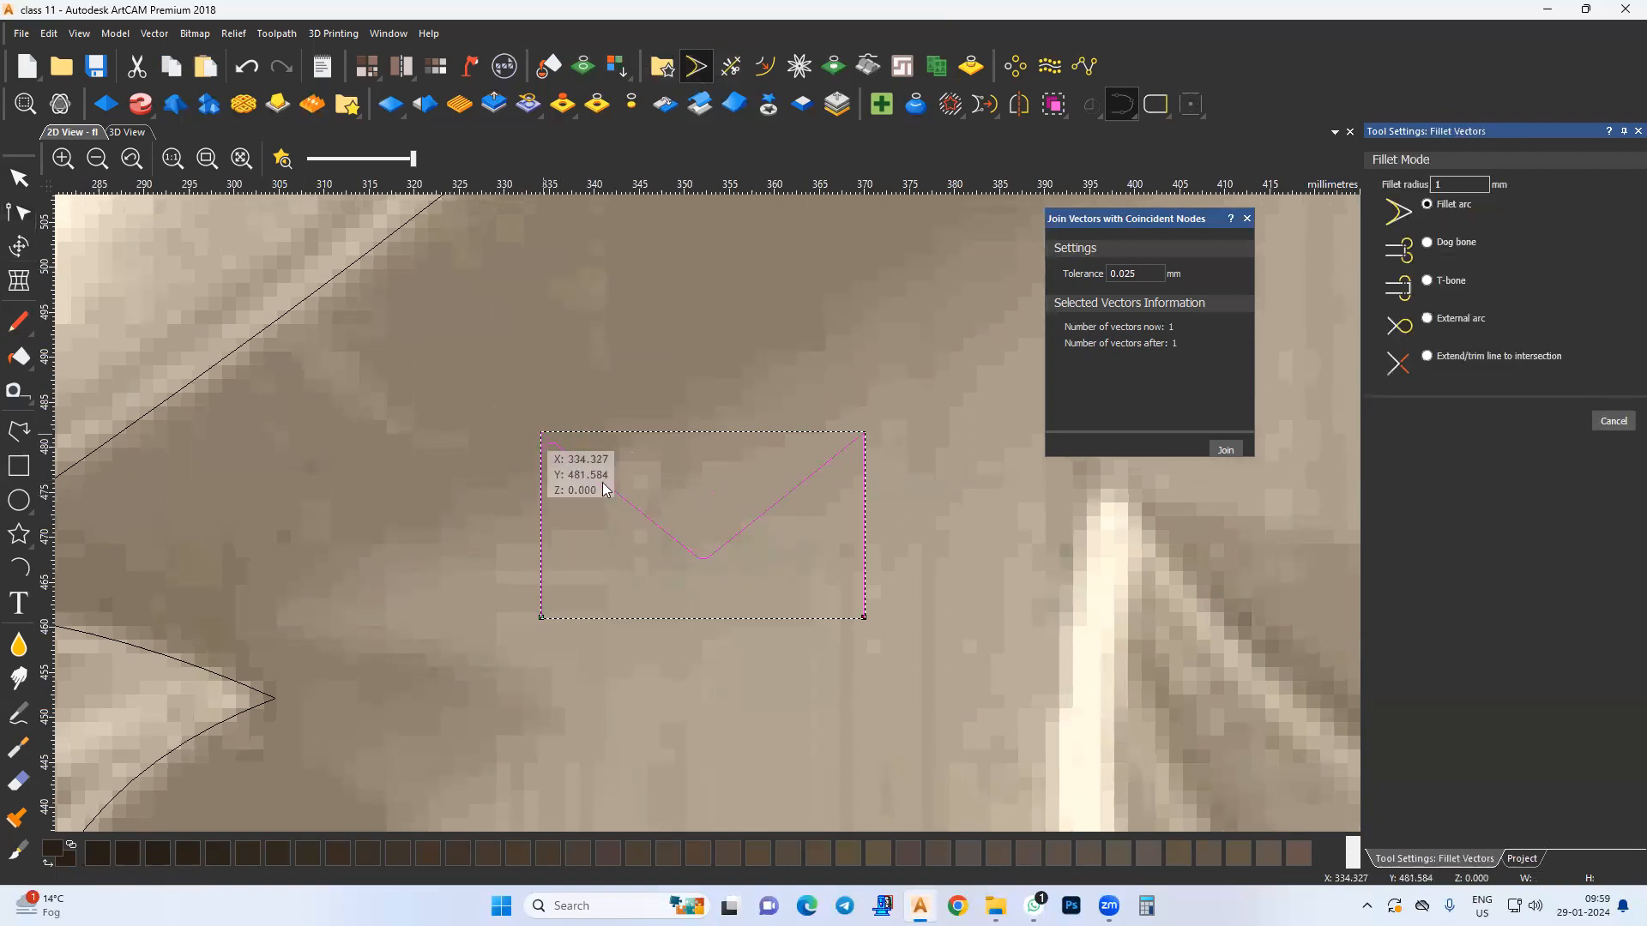
{"action": "left_click", "coordinate": [864, 434]}
Step: Convert the filleted notch's straight spans to Bezier curves and bow its left slope upward
{"action": "left_click", "coordinate": [19, 211]}
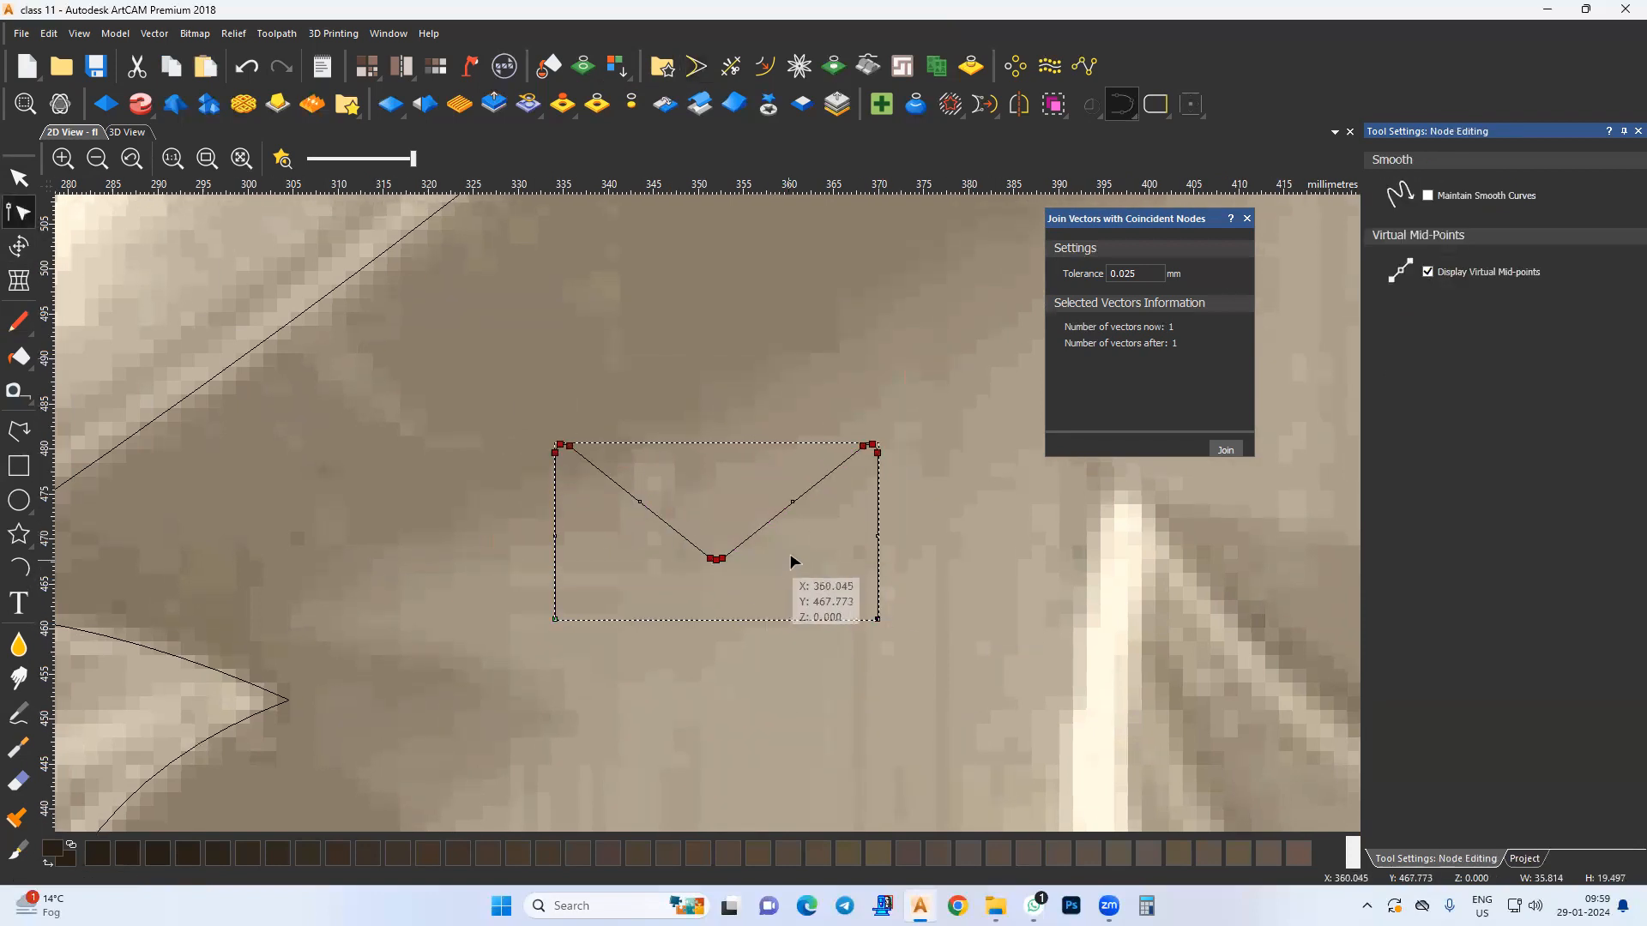
{"action": "scroll", "coordinate": [722, 561], "scroll_direction": "up", "scroll_amount": 4}
{"action": "scroll", "coordinate": [652, 573], "scroll_direction": "down", "scroll_amount": 2}
{"action": "left_click_drag", "start_coordinate": [504, 462], "coordinate": [550, 505]}
{"action": "left_click_drag", "start_coordinate": [633, 552], "coordinate": [674, 487]}
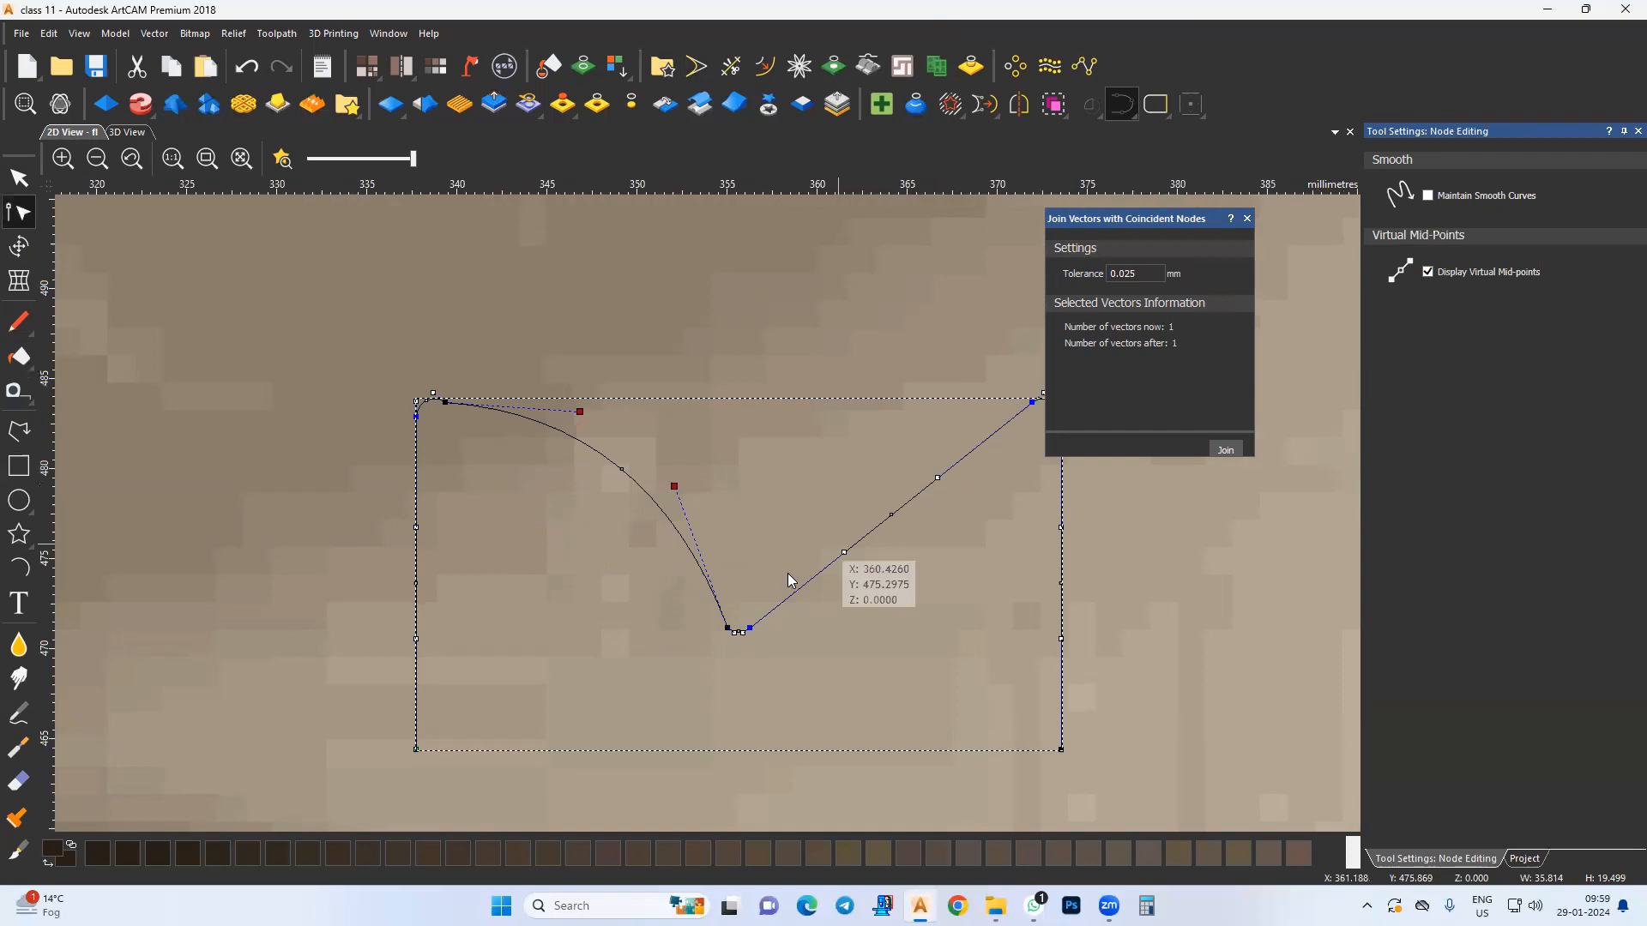
Step: Bow the notch's right slope upward with its curve handles to mirror the left slope
{"action": "middle_click_drag", "start_coordinate": [790, 577], "coordinate": [674, 667]}
{"action": "left_click_drag", "start_coordinate": [723, 509], "coordinate": [870, 669]}
{"action": "left_click_drag", "start_coordinate": [729, 643], "coordinate": [684, 568]}
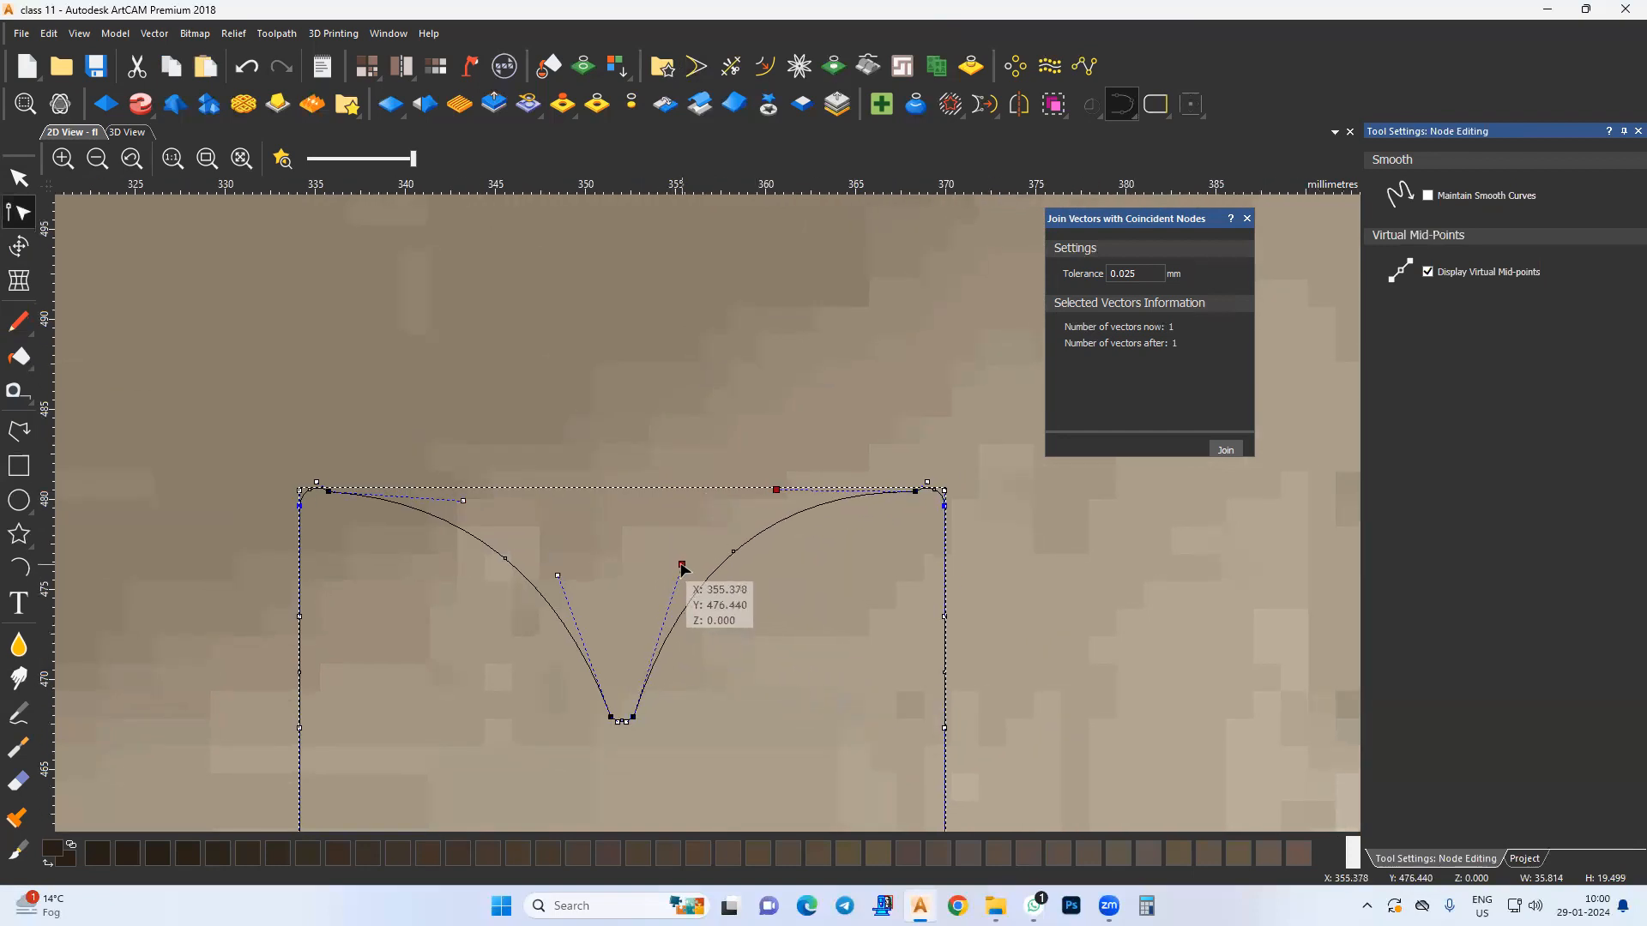
{"action": "left_click", "coordinate": [806, 582]}
{"action": "middle_click_drag", "start_coordinate": [761, 547], "coordinate": [795, 565]}
{"action": "left_click", "coordinate": [398, 512]}
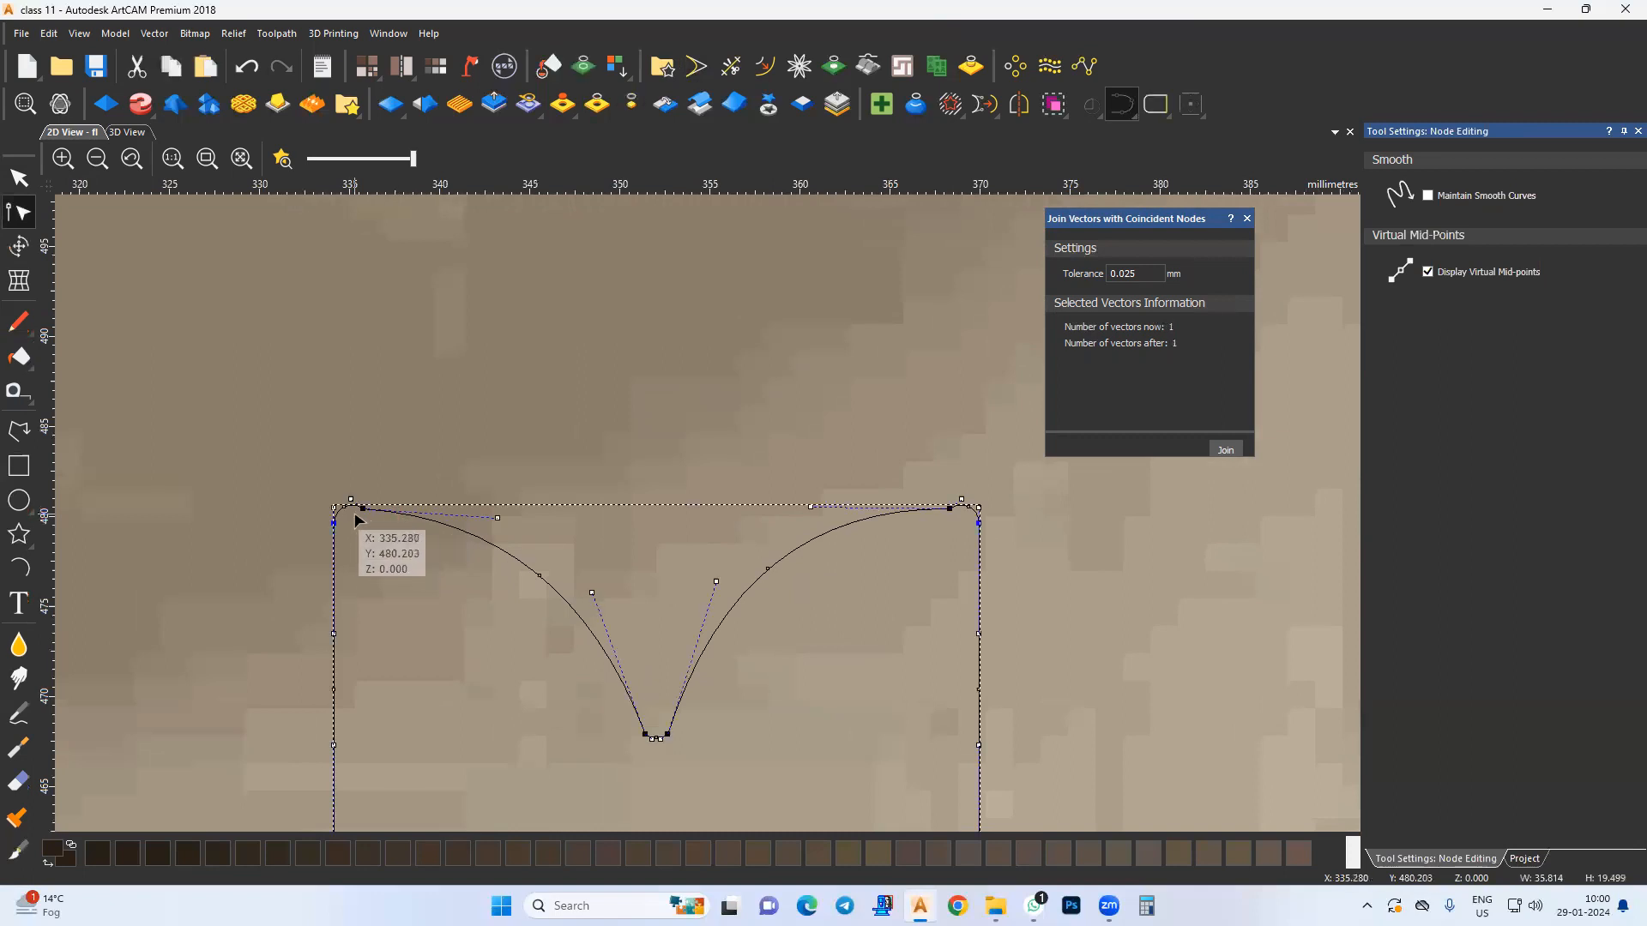
Step: Smooth the nodes where the upper corner fillets meet the notch slopes and raise the adjoining curve handles to even out both slopes
{"action": "left_click_drag", "start_coordinate": [353, 491], "coordinate": [378, 520]}
{"action": "left_click_drag", "start_coordinate": [942, 500], "coordinate": [971, 537], "text": "shift"}
{"action": "key", "text": "s"}
{"action": "middle_click_drag", "start_coordinate": [893, 564], "coordinate": [900, 544]}
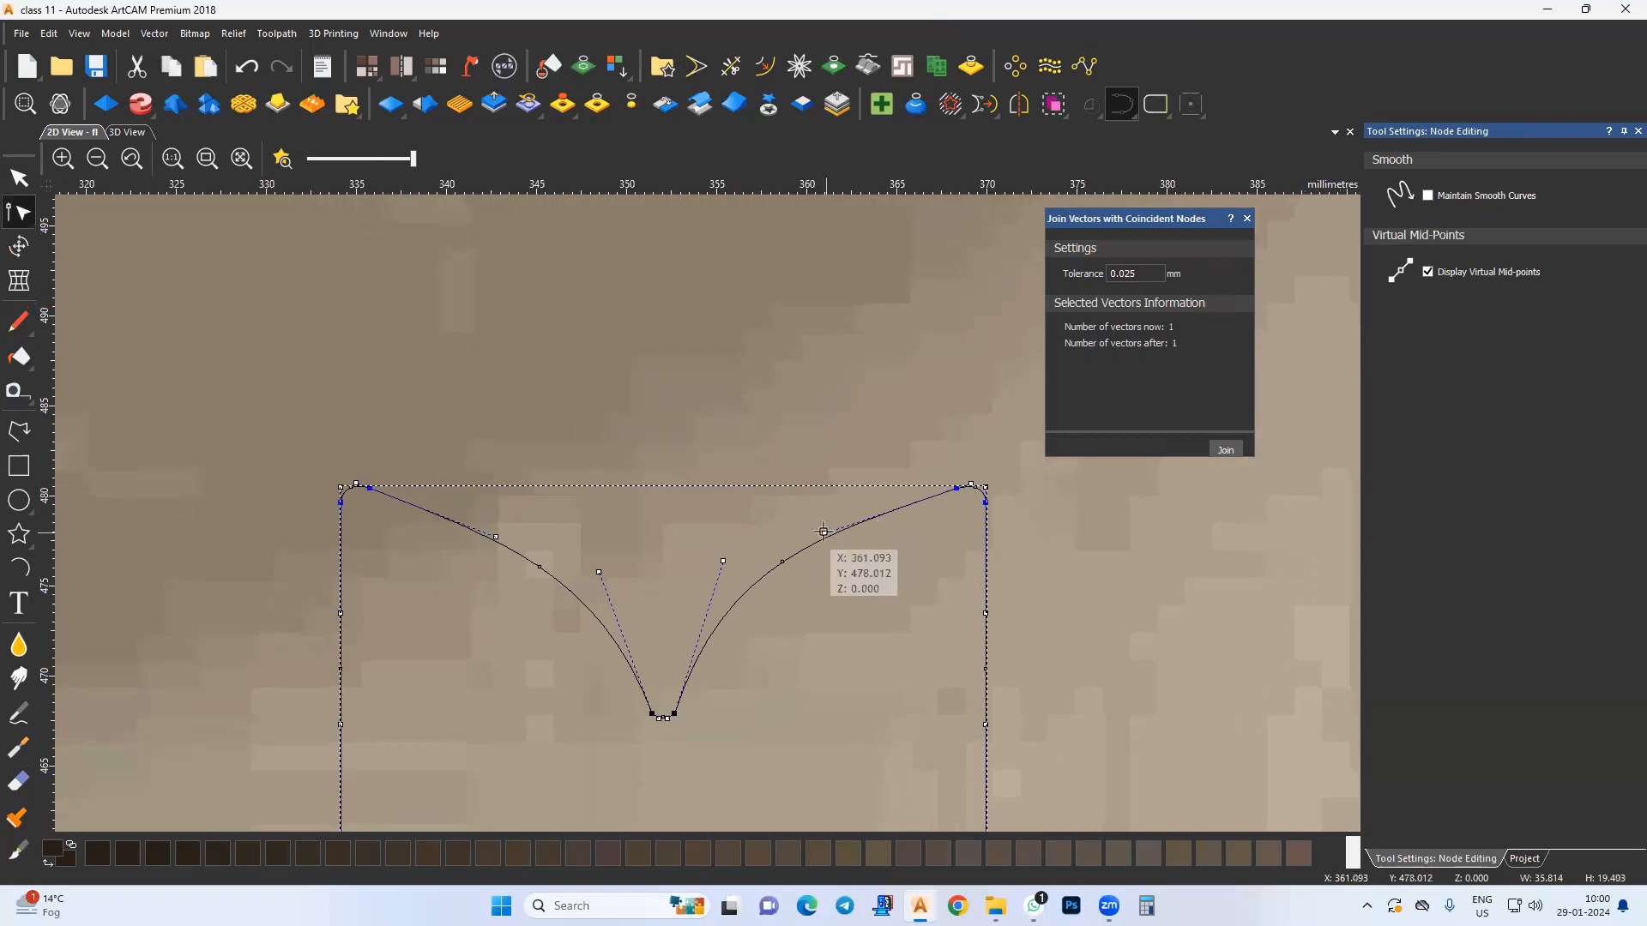
{"action": "mouse_move", "coordinate": [825, 534]}
{"action": "left_mouse_down"}
{"action": "mouse_move", "coordinate": [862, 512]}
{"action": "mouse_move", "coordinate": [821, 532]}
{"action": "mouse_move", "coordinate": [830, 515]}
{"action": "left_mouse_up"}
{"action": "left_click_drag", "start_coordinate": [495, 537], "coordinate": [497, 520]}
{"action": "left_click", "coordinate": [463, 592]}
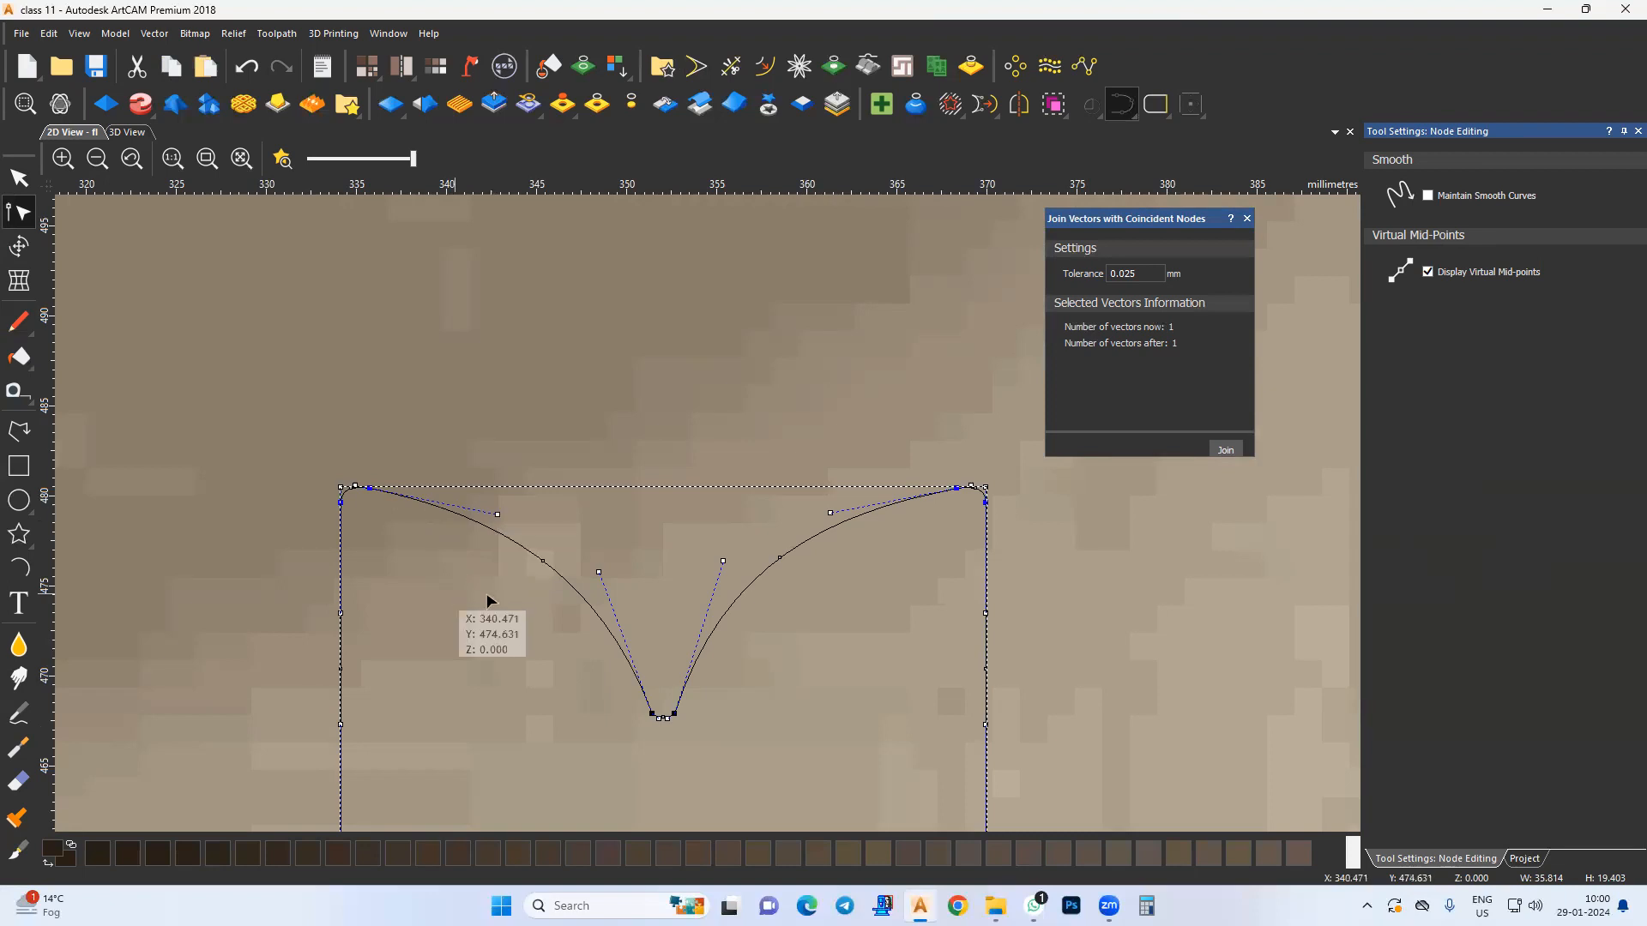
Step: Raise the lower ends of the notched profile's two vertical sides, shortening the profile to about 15 mm high
{"action": "scroll", "coordinate": [647, 659], "scroll_direction": "down", "scroll_amount": 1}
{"action": "left_click_drag", "start_coordinate": [924, 648], "coordinate": [359, 742]}
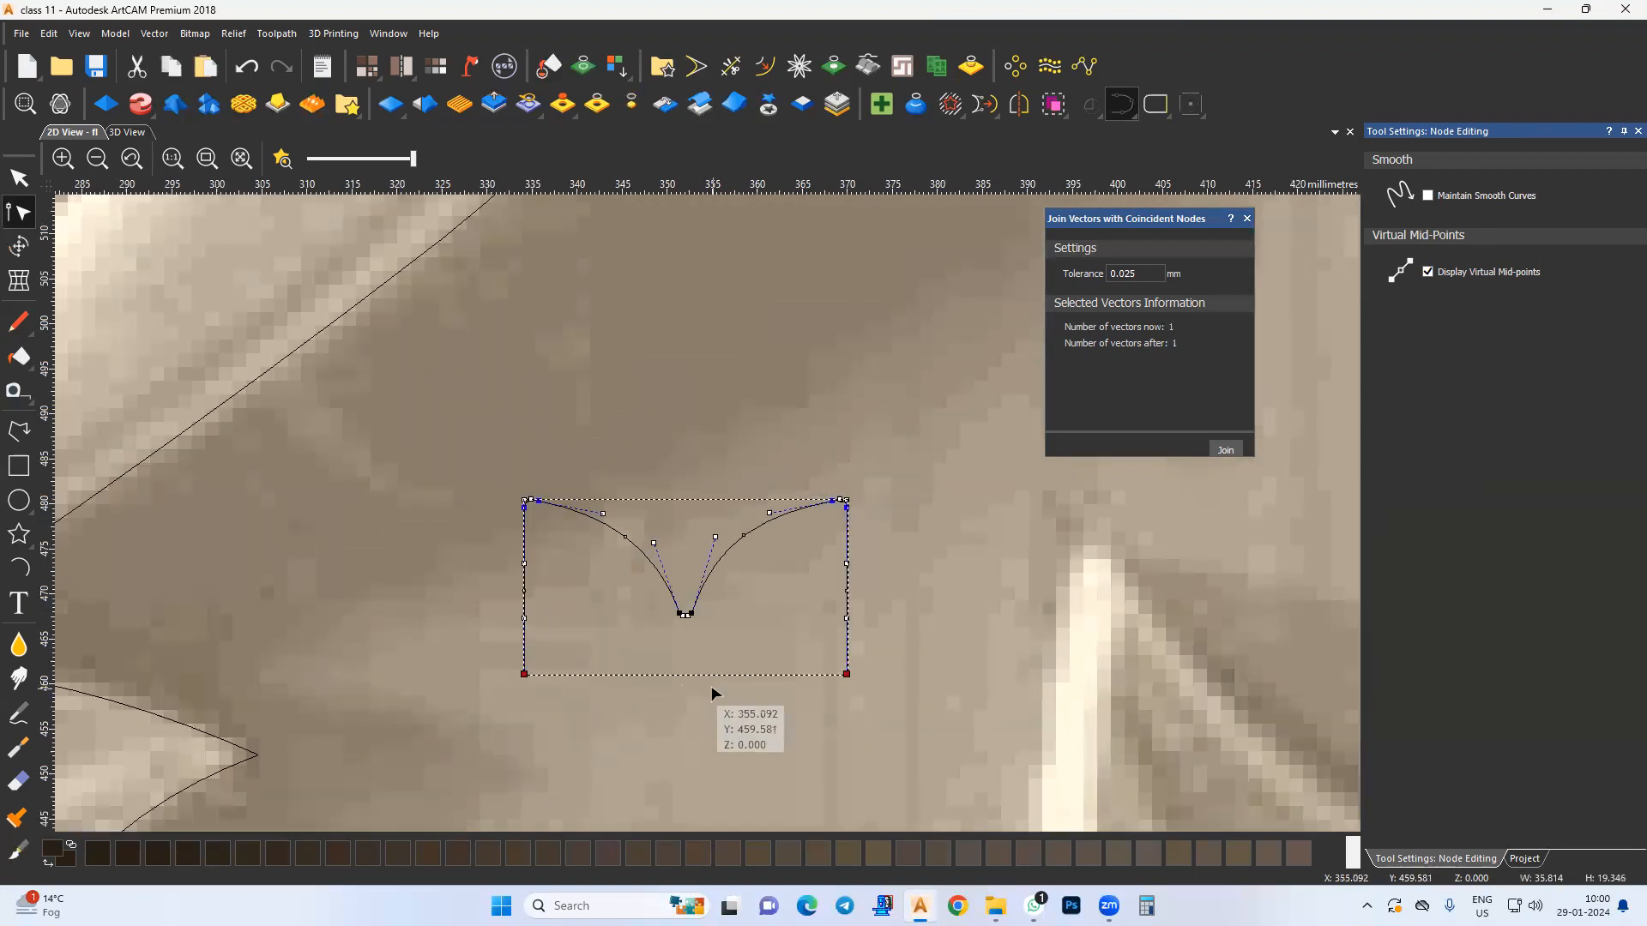
{"action": "key", "text": "Up"}
{"action": "left_click_drag", "start_coordinate": [485, 612], "coordinate": [570, 686]}
{"action": "left_click_drag", "start_coordinate": [836, 590], "coordinate": [868, 683], "text": "shift"}
{"action": "key", "text": "Up"}
{"action": "key", "text": "Up"}
{"action": "key", "text": "Up"}
{"action": "key", "text": "Up"}
{"action": "key", "text": "Up"}
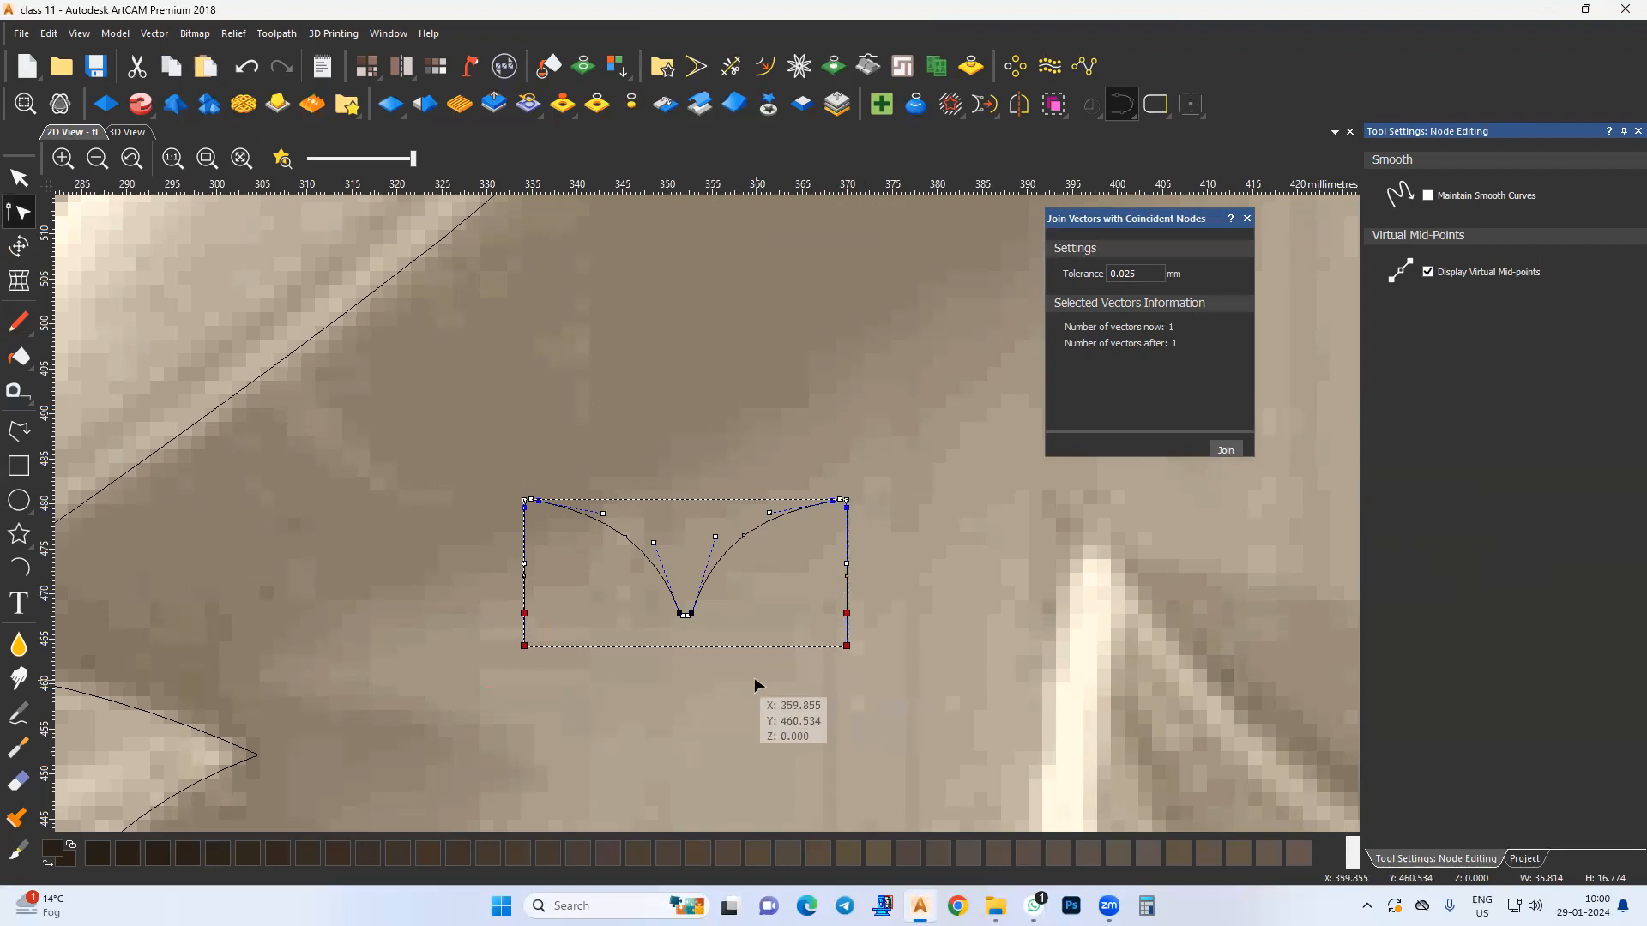
{"action": "key", "text": "Down"}
{"action": "left_click", "coordinate": [698, 695]}
Step: Duplicate the notched profile and place the copy directly below the original
{"action": "scroll", "coordinate": [556, 616], "scroll_direction": "down", "scroll_amount": 2}
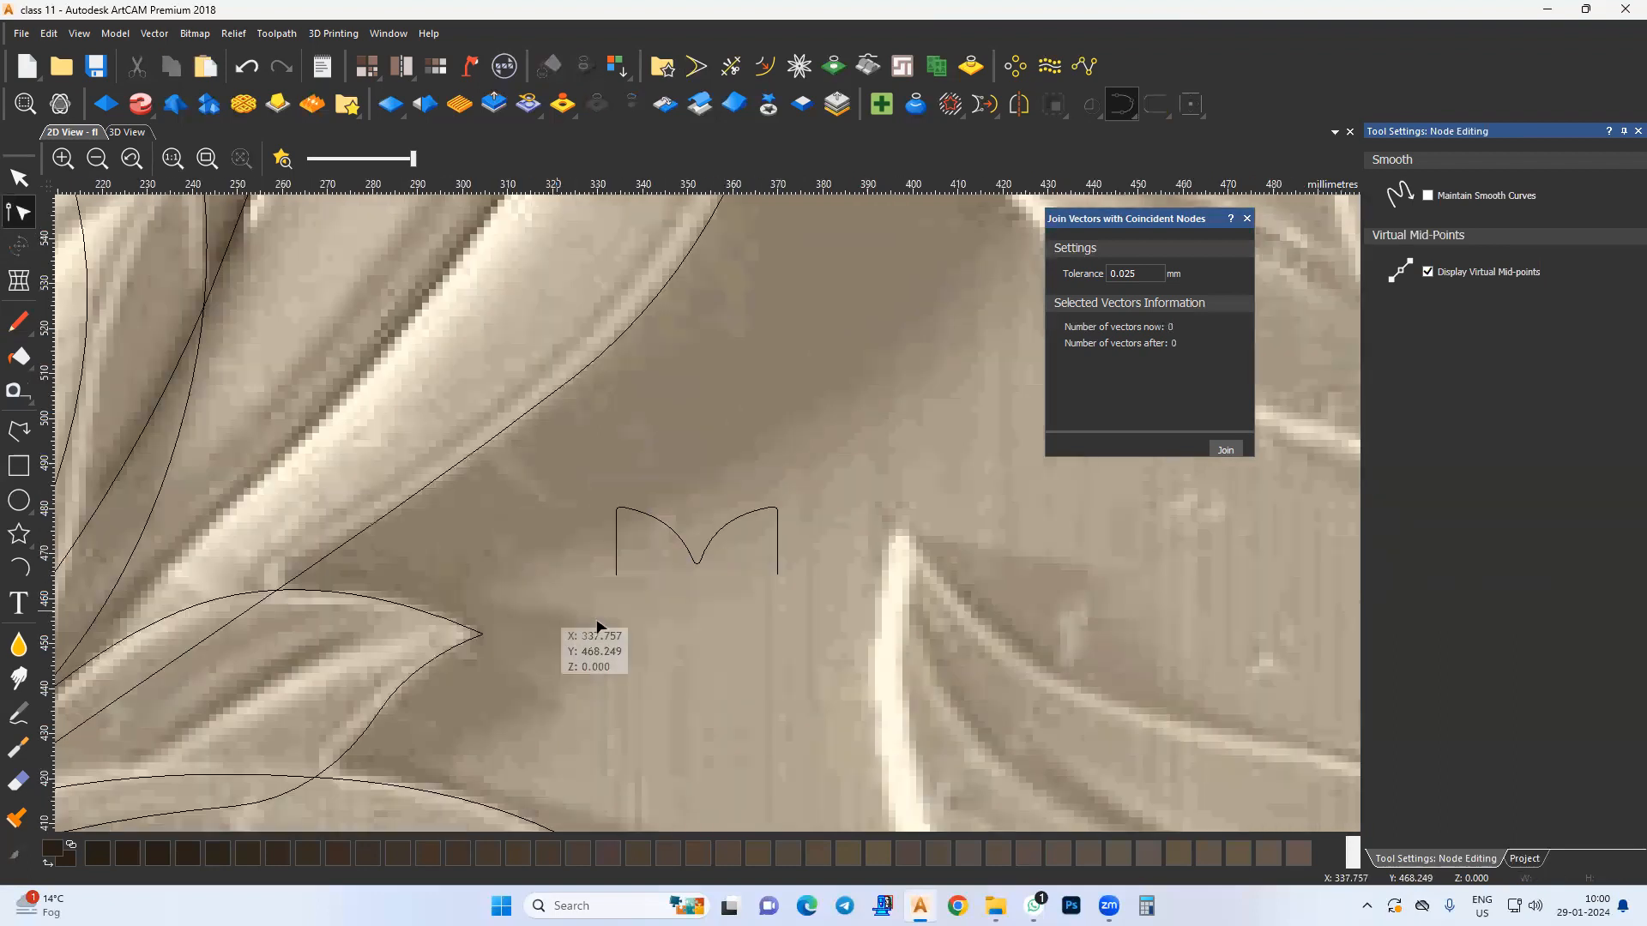
{"action": "scroll", "coordinate": [783, 580], "scroll_direction": "down", "scroll_amount": 1}
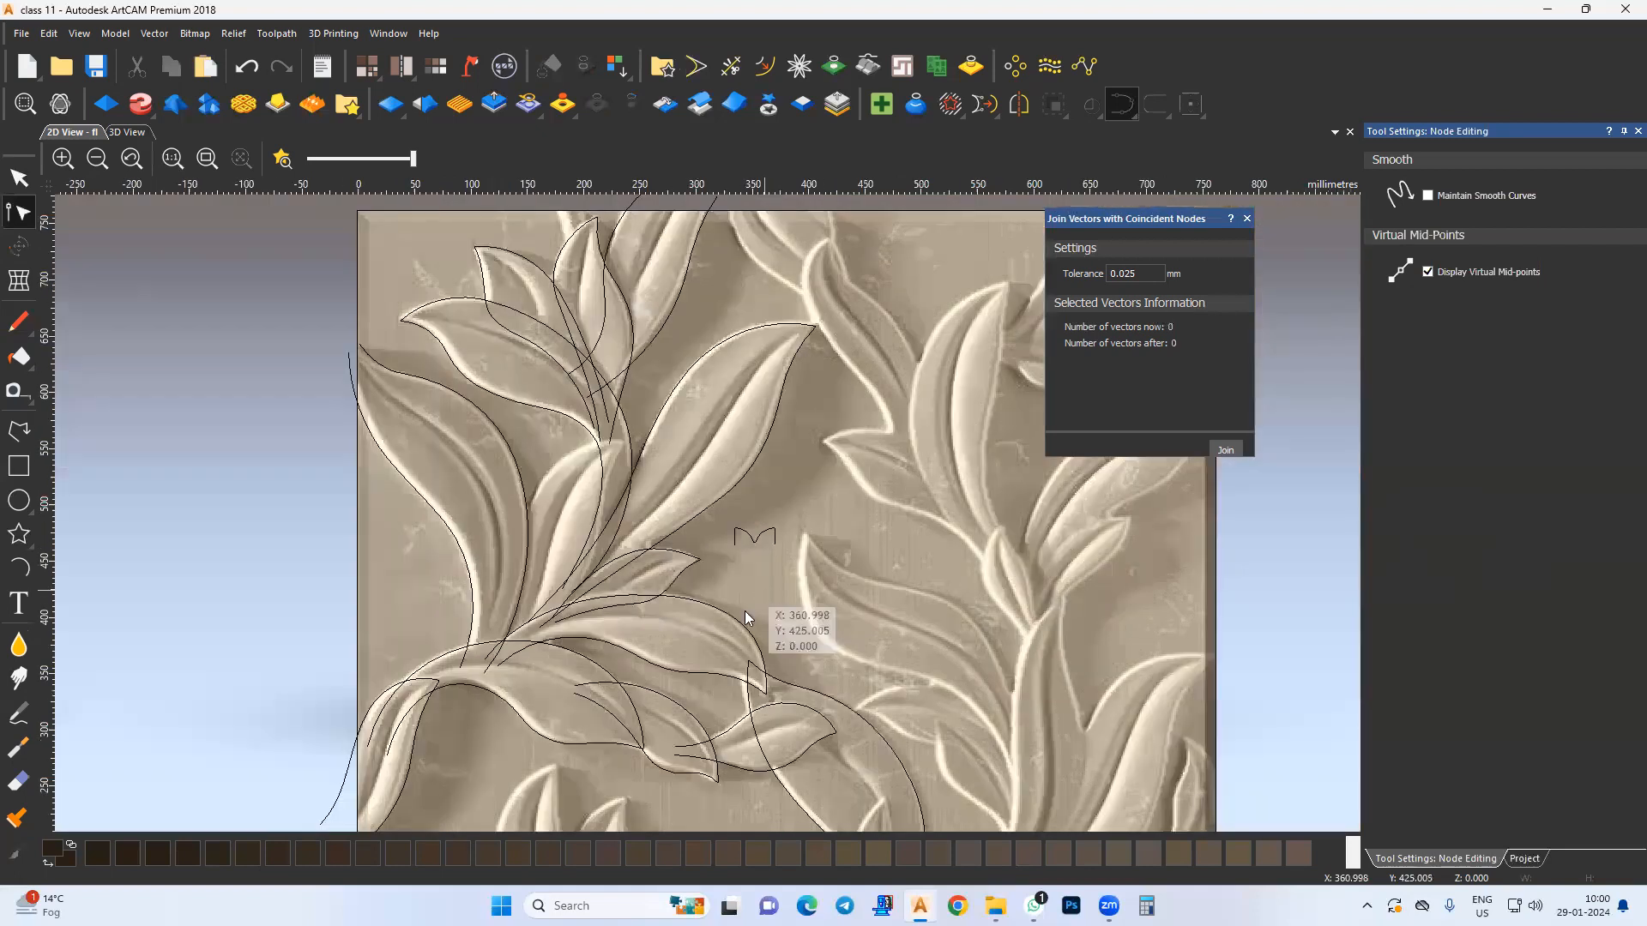
{"action": "key", "text": "Escape"}
{"action": "scroll", "coordinate": [774, 529], "scroll_direction": "up", "scroll_amount": 1}
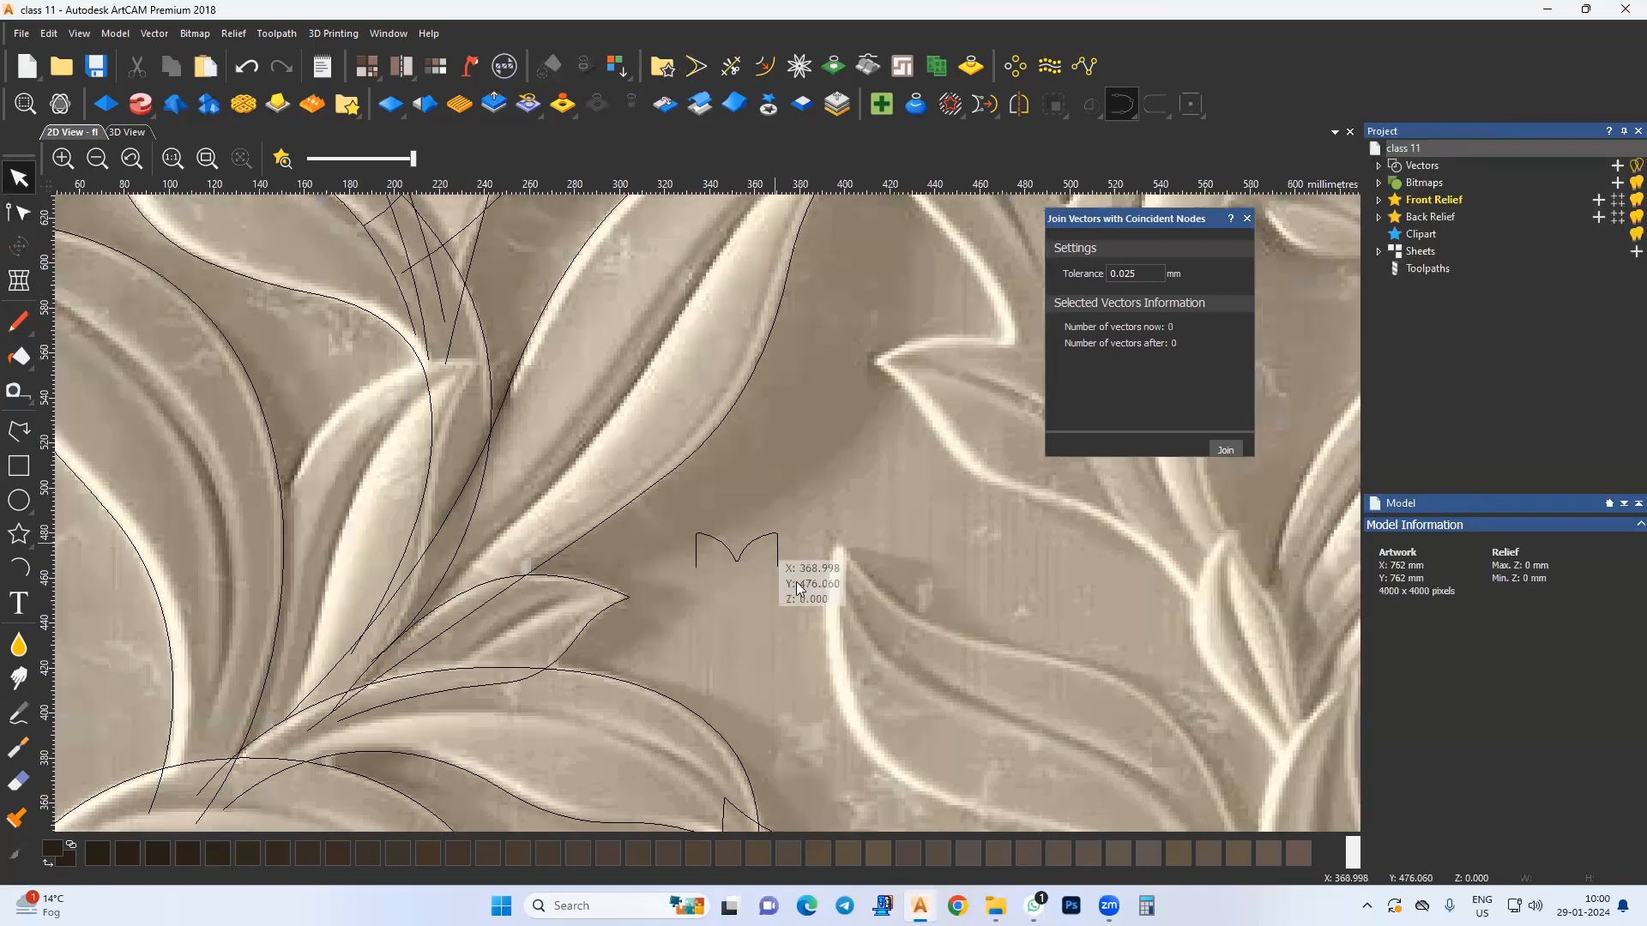
{"action": "left_click", "coordinate": [741, 560]}
{"action": "left_click_drag", "start_coordinate": [741, 560], "coordinate": [741, 636], "text": "ctrl"}
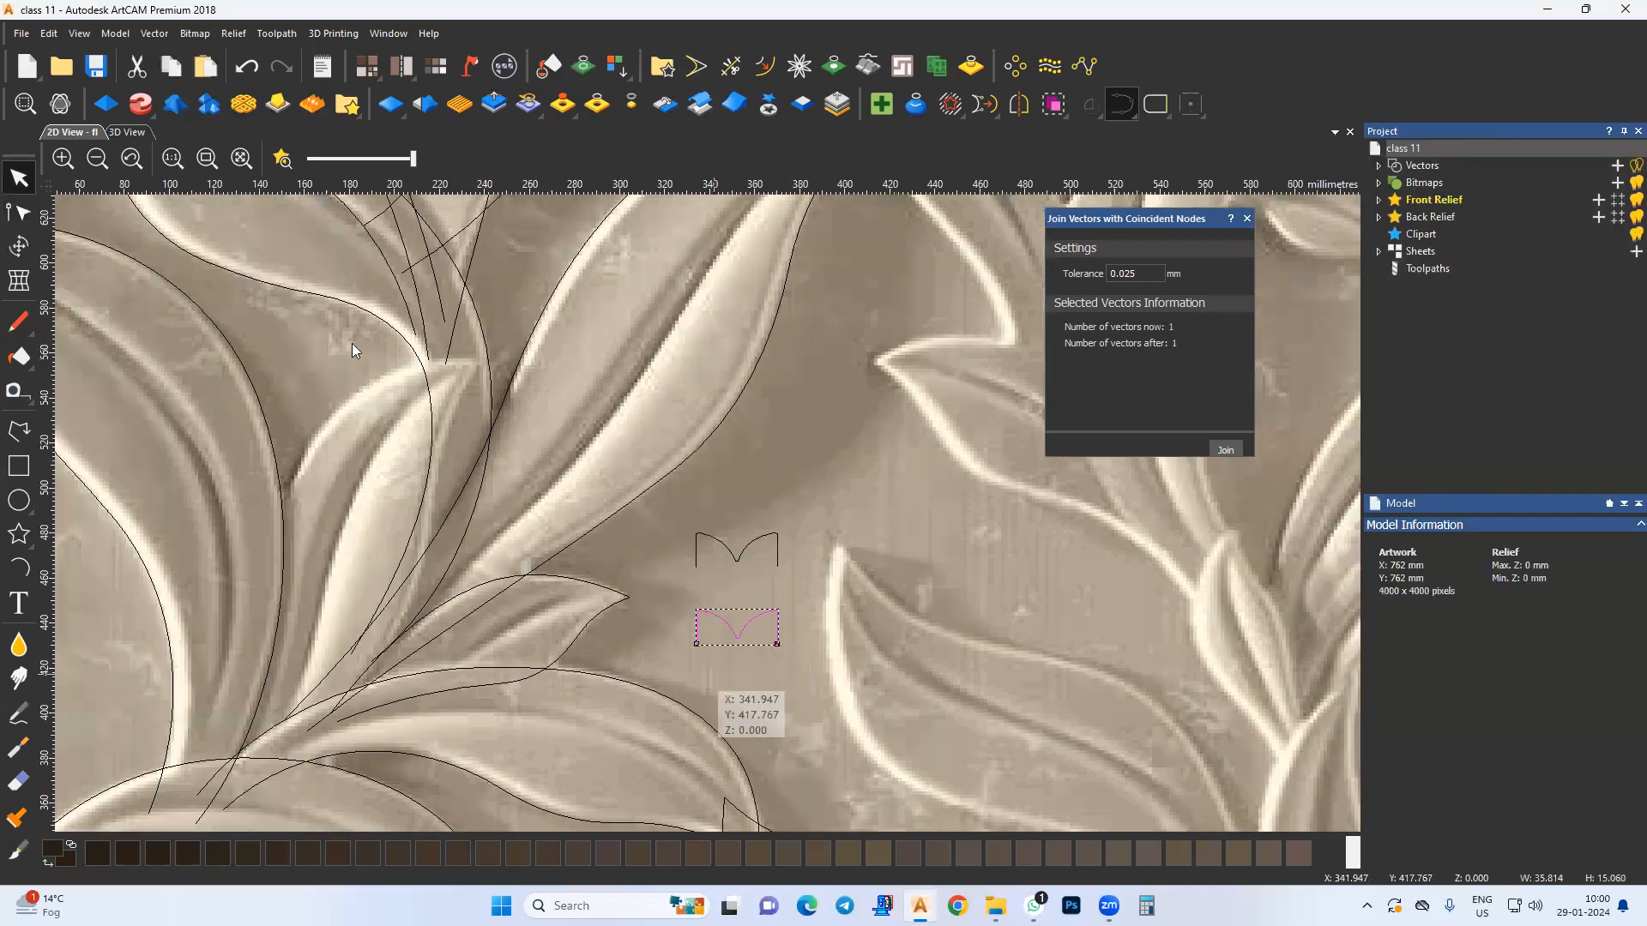
Step: Shift the notch nodes and their selected curve handles about 4 mm left in the copied profile to make it asymmetrical
{"action": "left_click", "coordinate": [12, 217]}
{"action": "scroll", "coordinate": [717, 636], "scroll_direction": "up", "scroll_amount": 2}
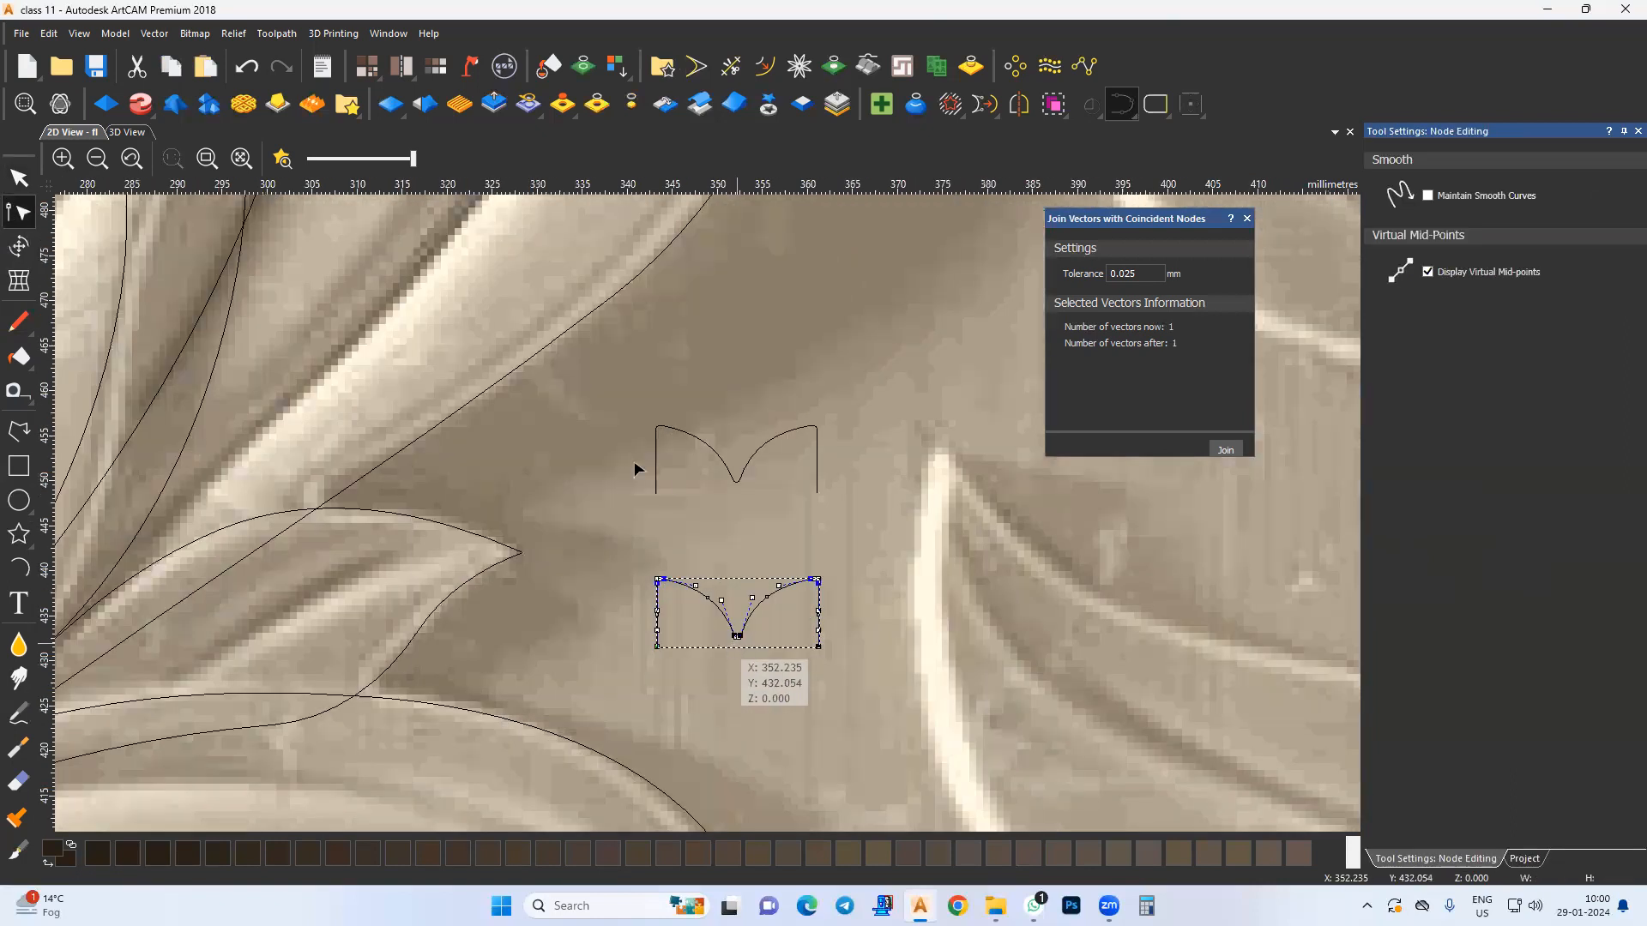
{"action": "scroll", "coordinate": [635, 469], "scroll_direction": "up", "scroll_amount": 1}
{"action": "left_click_drag", "start_coordinate": [533, 346], "coordinate": [836, 673]}
{"action": "key", "text": "Left"}
{"action": "key", "text": "Left"}
{"action": "key", "text": "Left"}
{"action": "key", "text": "Left"}
{"action": "key", "text": "Left"}
{"action": "key", "text": "Left"}
{"action": "key", "text": "Left"}
{"action": "key", "text": "Left"}
{"action": "key", "text": "Left"}
{"action": "key", "text": "Left"}
{"action": "key", "text": "Left"}
{"action": "key", "text": "Left"}
{"action": "key", "text": "Left"}
{"action": "key", "text": "Left"}
{"action": "key", "text": "Left"}
{"action": "key", "text": "Left"}
{"action": "key", "text": "Left"}
{"action": "key", "text": "Left"}
{"action": "key", "text": "Left"}
{"action": "key", "text": "Left"}
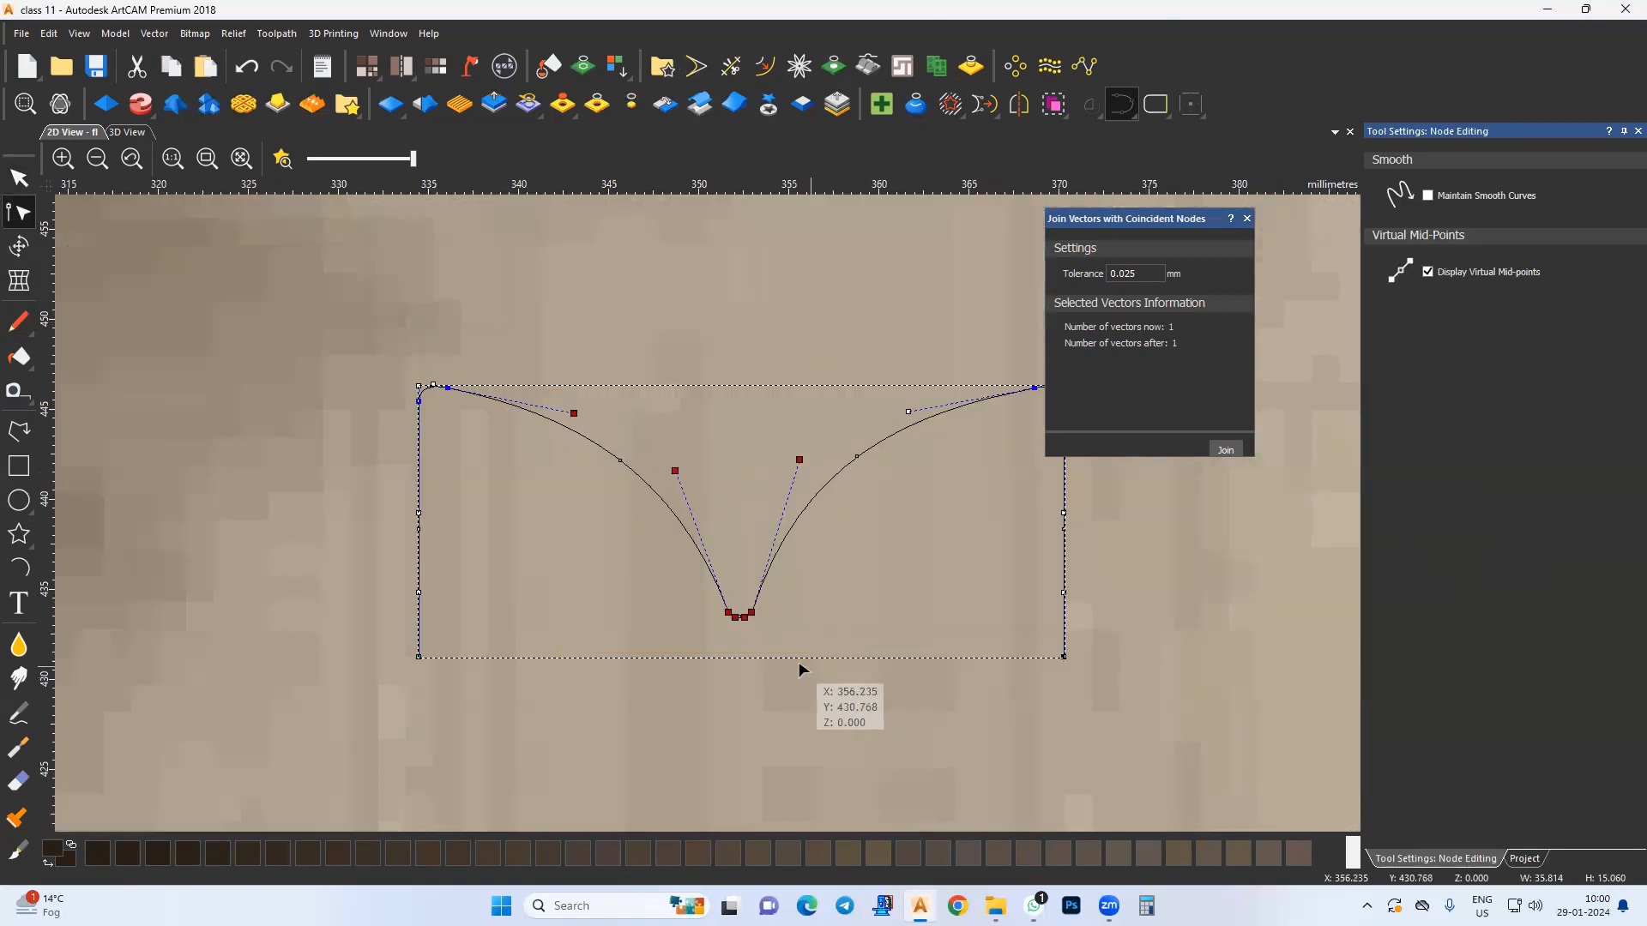
{"action": "key", "text": "Left"}
{"action": "key", "text": "Left"}
{"action": "key", "text": "Left"}
{"action": "key", "text": "Left"}
{"action": "key", "text": "Left"}
{"action": "key", "text": "Left"}
{"action": "key", "text": "Left"}
{"action": "key", "text": "Left"}
{"action": "key", "text": "Left"}
{"action": "key", "text": "Left"}
{"action": "key", "text": "Left"}
{"action": "key", "text": "Left"}
{"action": "key", "text": "Left"}
{"action": "key", "text": "Left"}
{"action": "key", "text": "Left"}
{"action": "key", "text": "Left"}
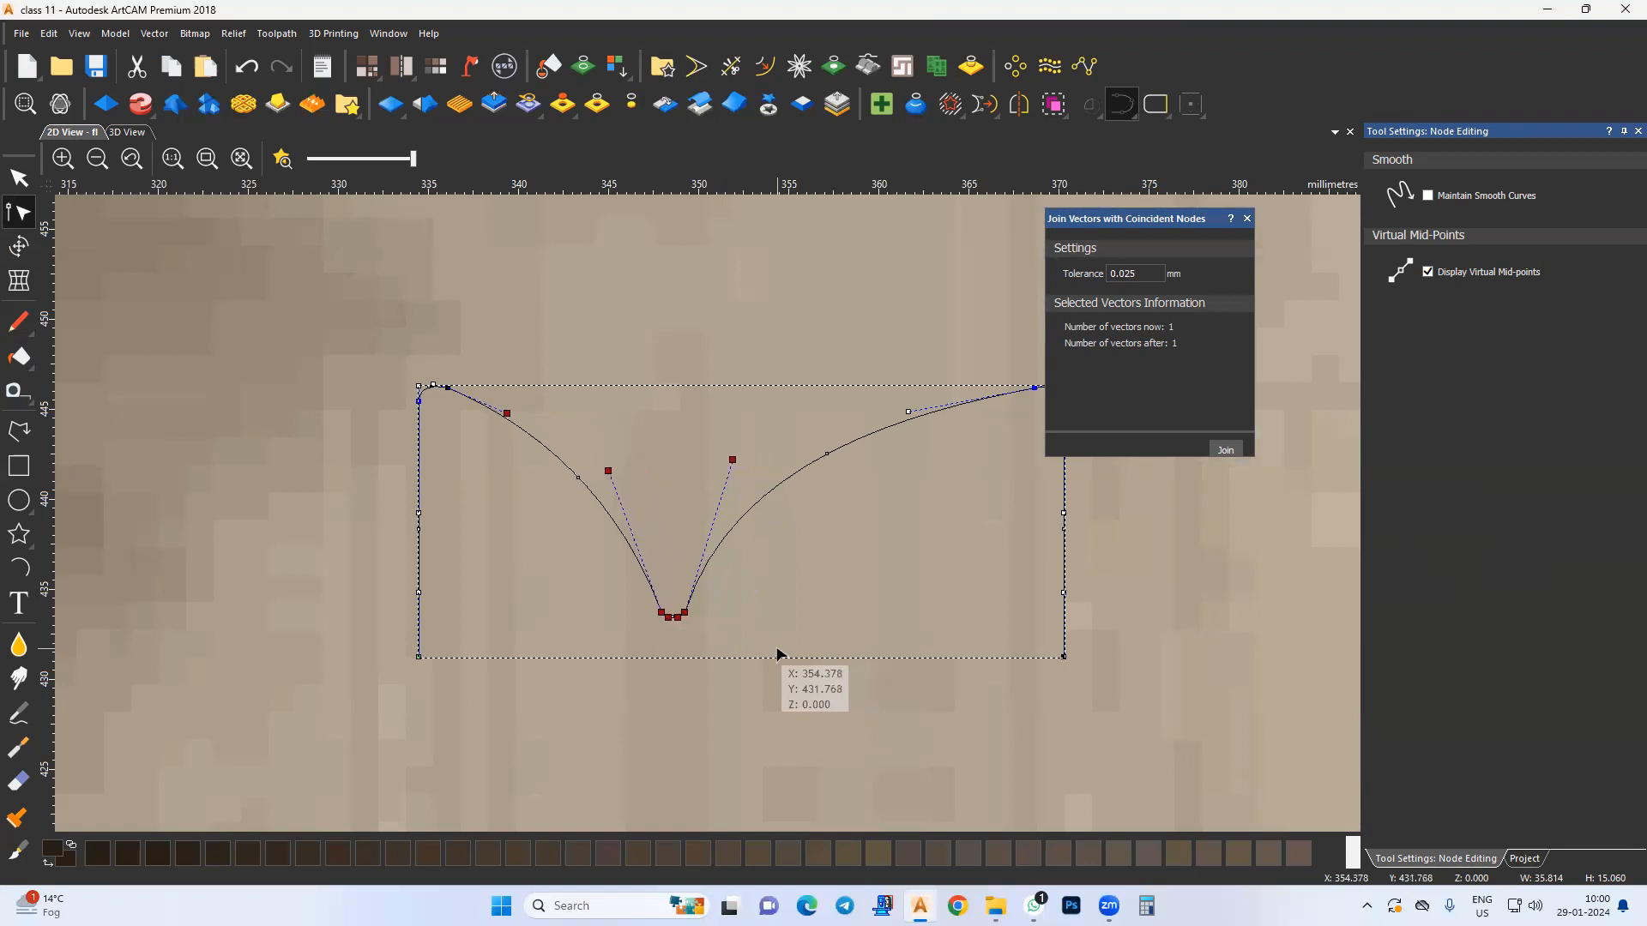
{"action": "left_click", "coordinate": [450, 385]}
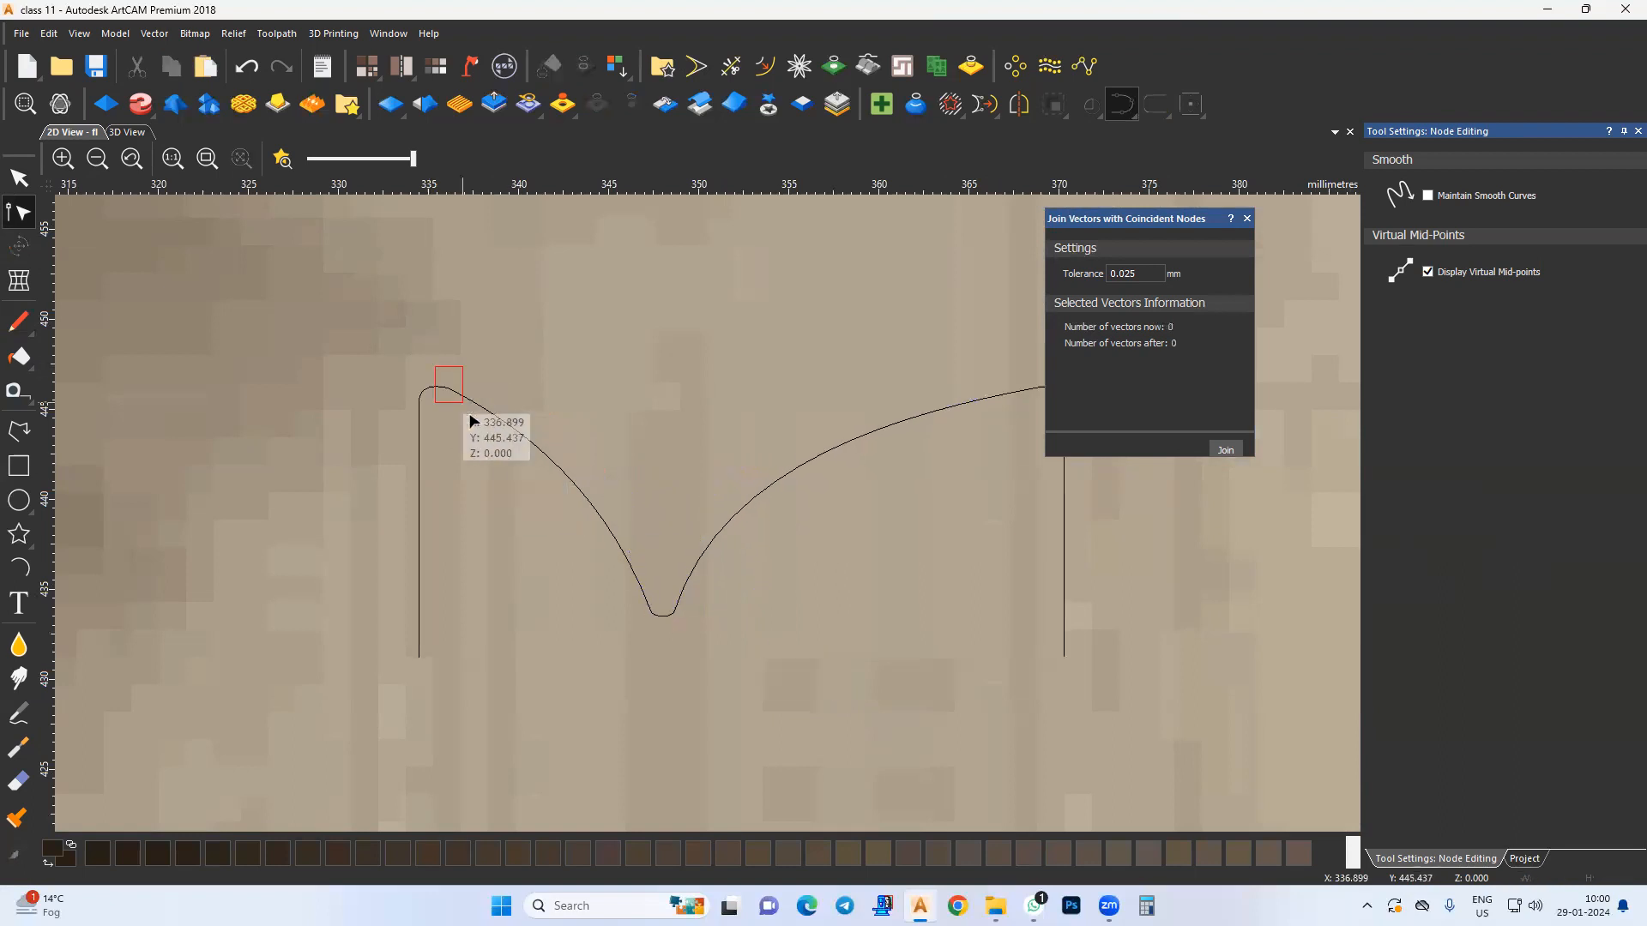
{"action": "left_click", "coordinate": [447, 391]}
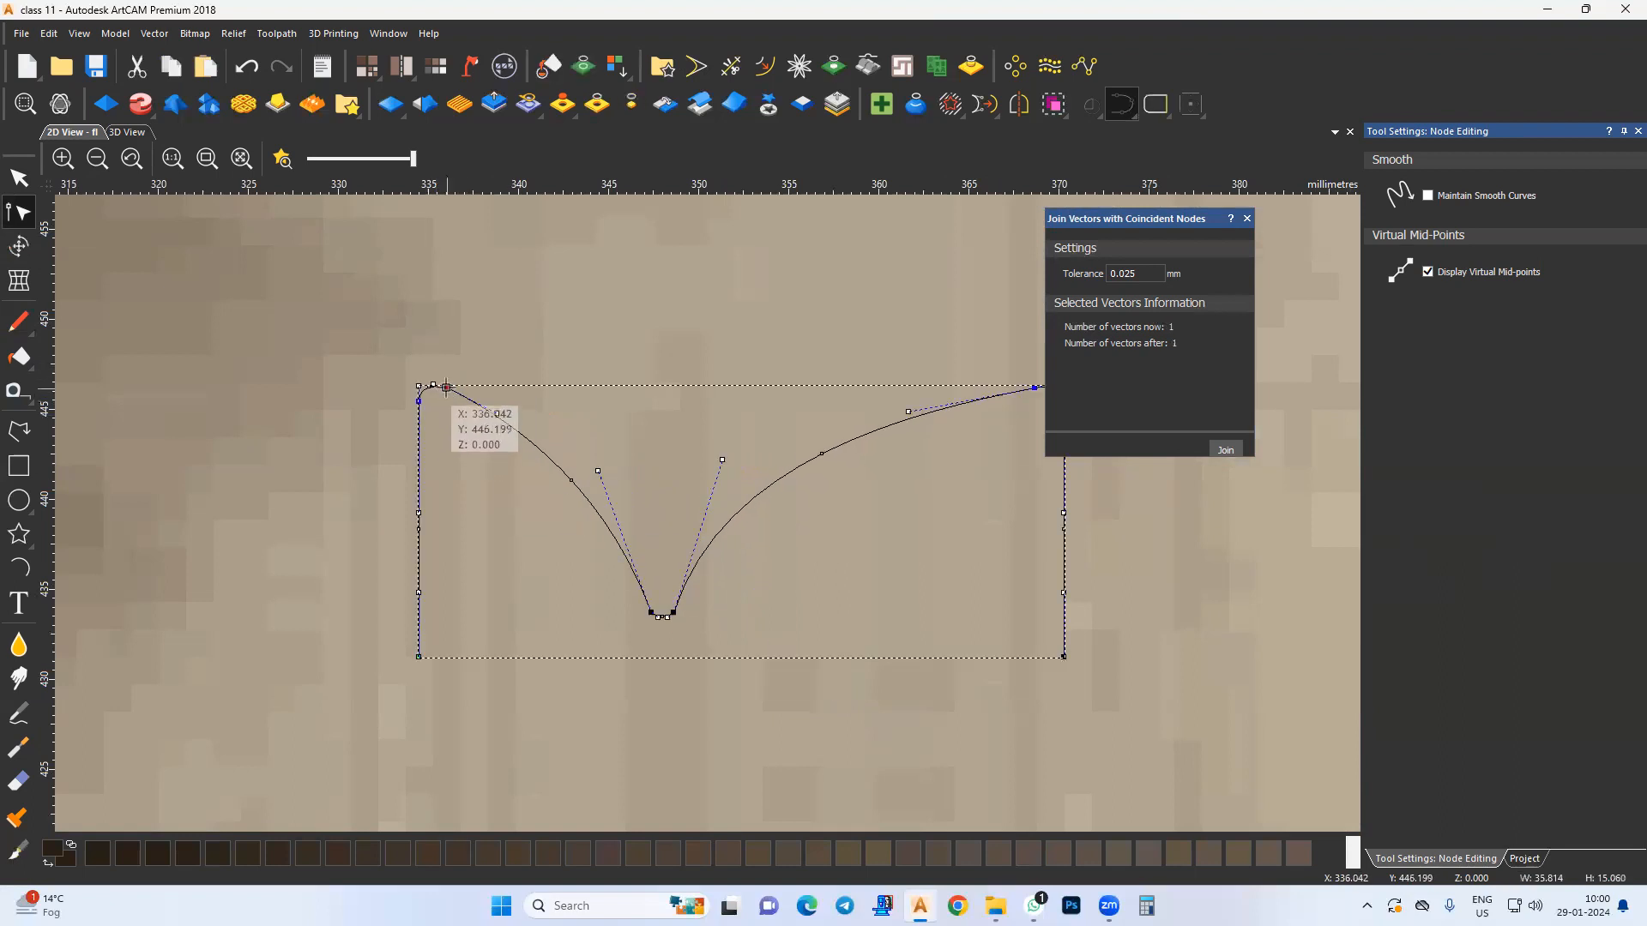
{"action": "left_click", "coordinate": [593, 559]}
Step: Select the two edge curves of the large leaf below the profiles as a pair of vectors
{"action": "scroll", "coordinate": [592, 560], "scroll_direction": "down", "scroll_amount": 4}
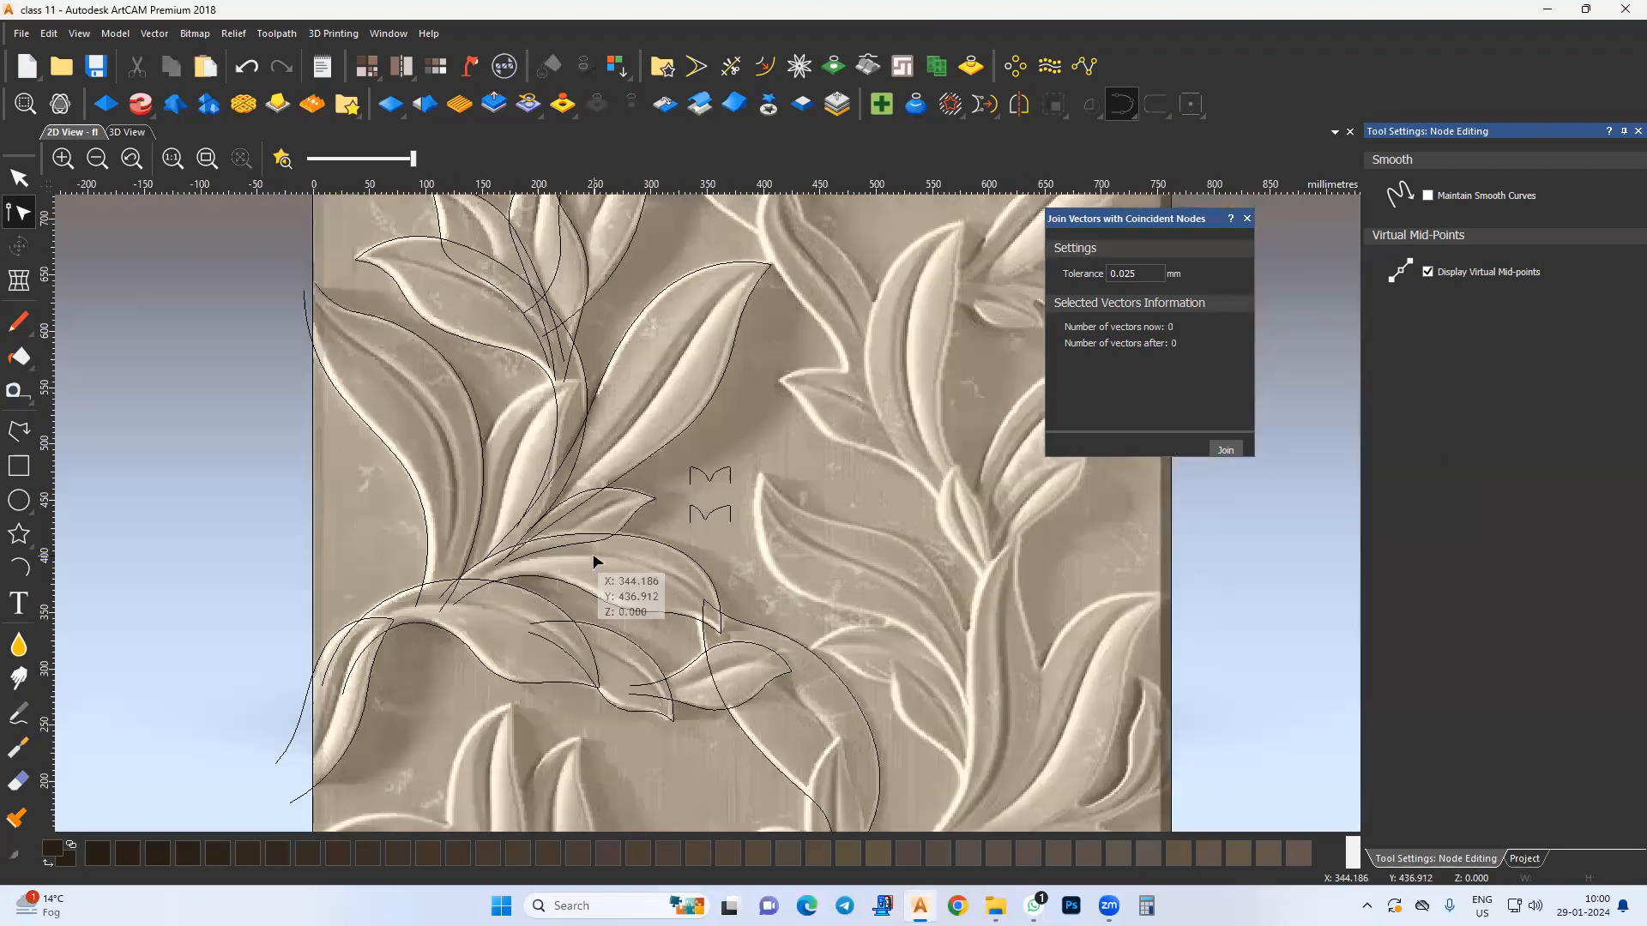
{"action": "scroll", "coordinate": [584, 611], "scroll_direction": "up", "scroll_amount": 2}
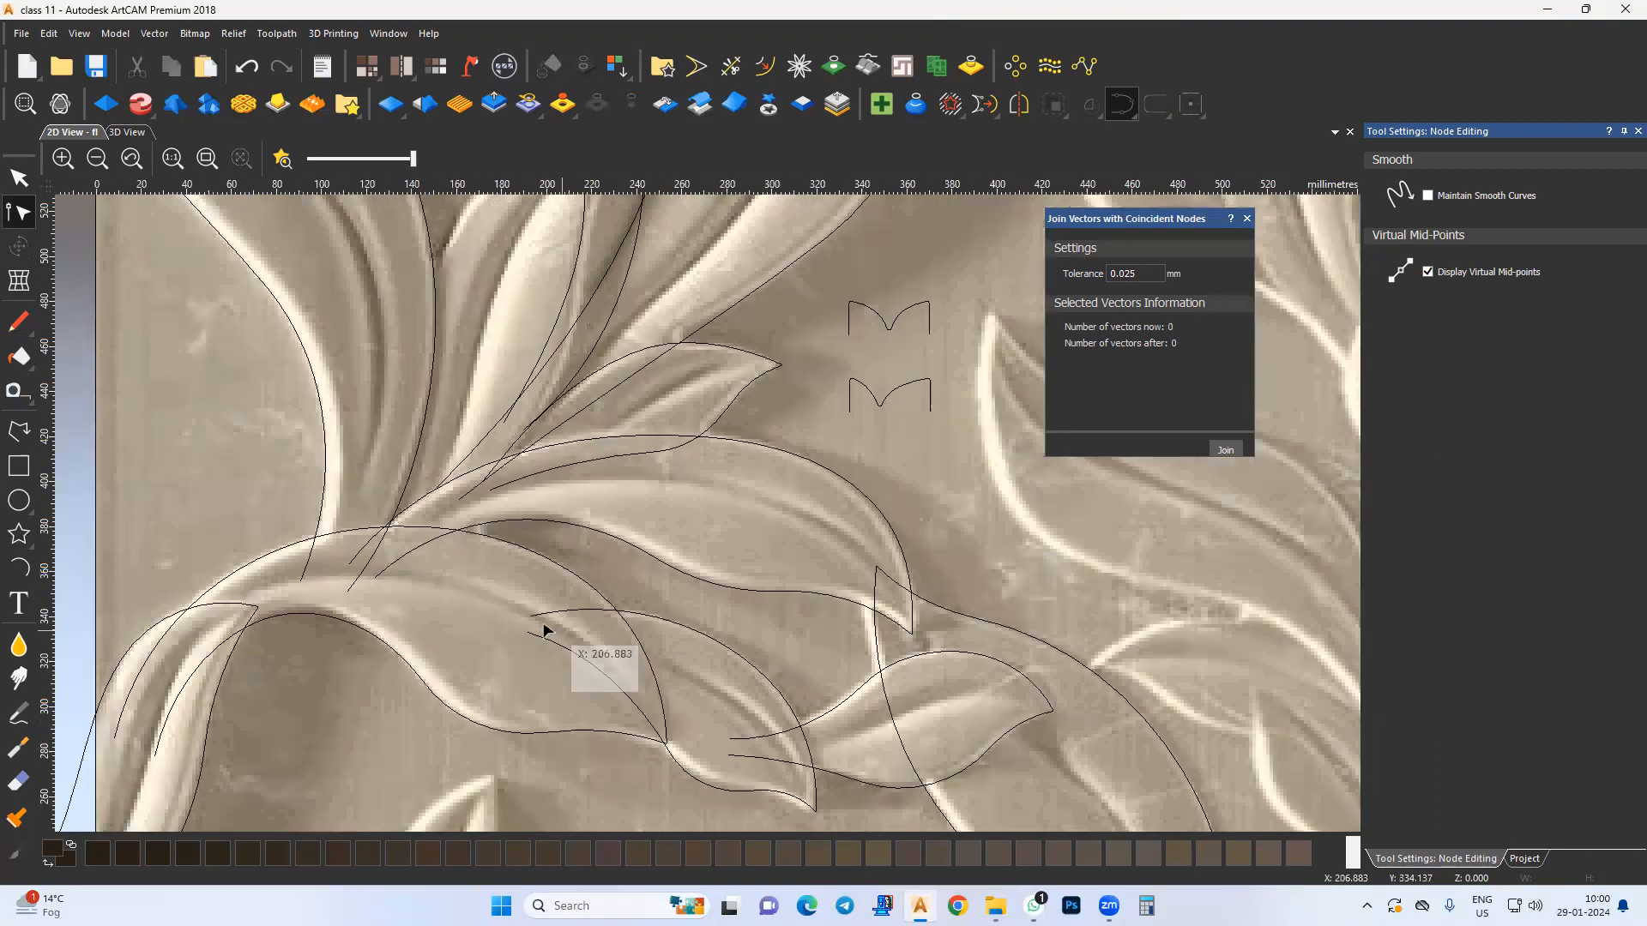
{"action": "middle_click_drag", "start_coordinate": [617, 563], "coordinate": [522, 493]}
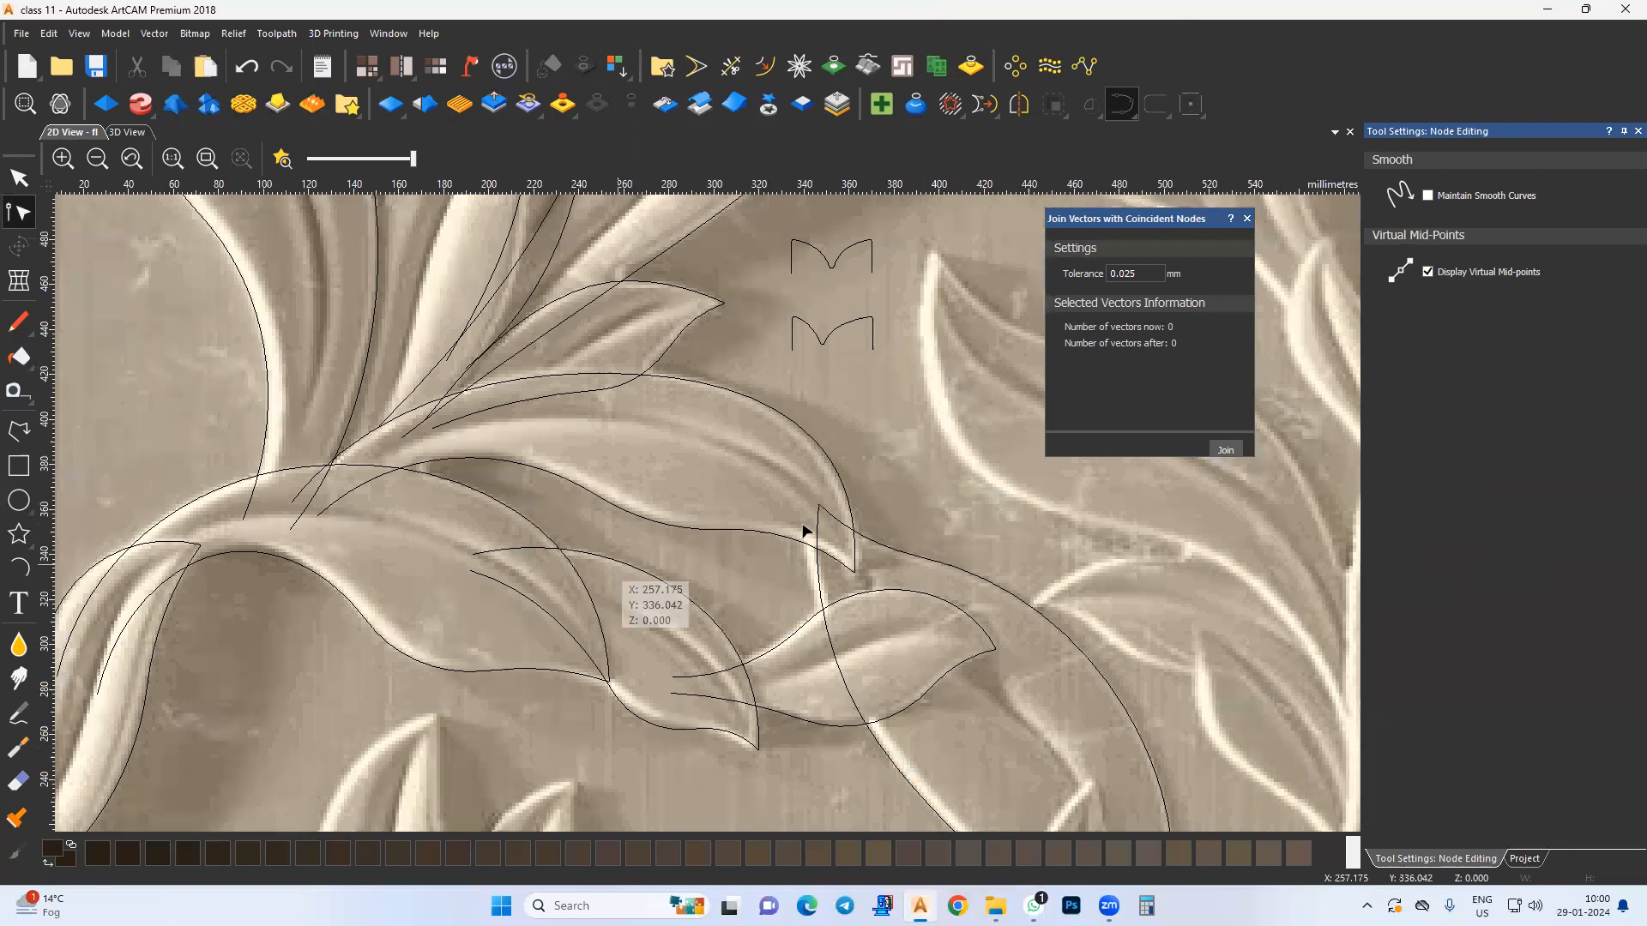
{"action": "middle_click_drag", "start_coordinate": [804, 525], "coordinate": [580, 374]}
{"action": "left_click", "coordinate": [707, 654]}
{"action": "middle_click_drag", "start_coordinate": [750, 552], "coordinate": [685, 634]}
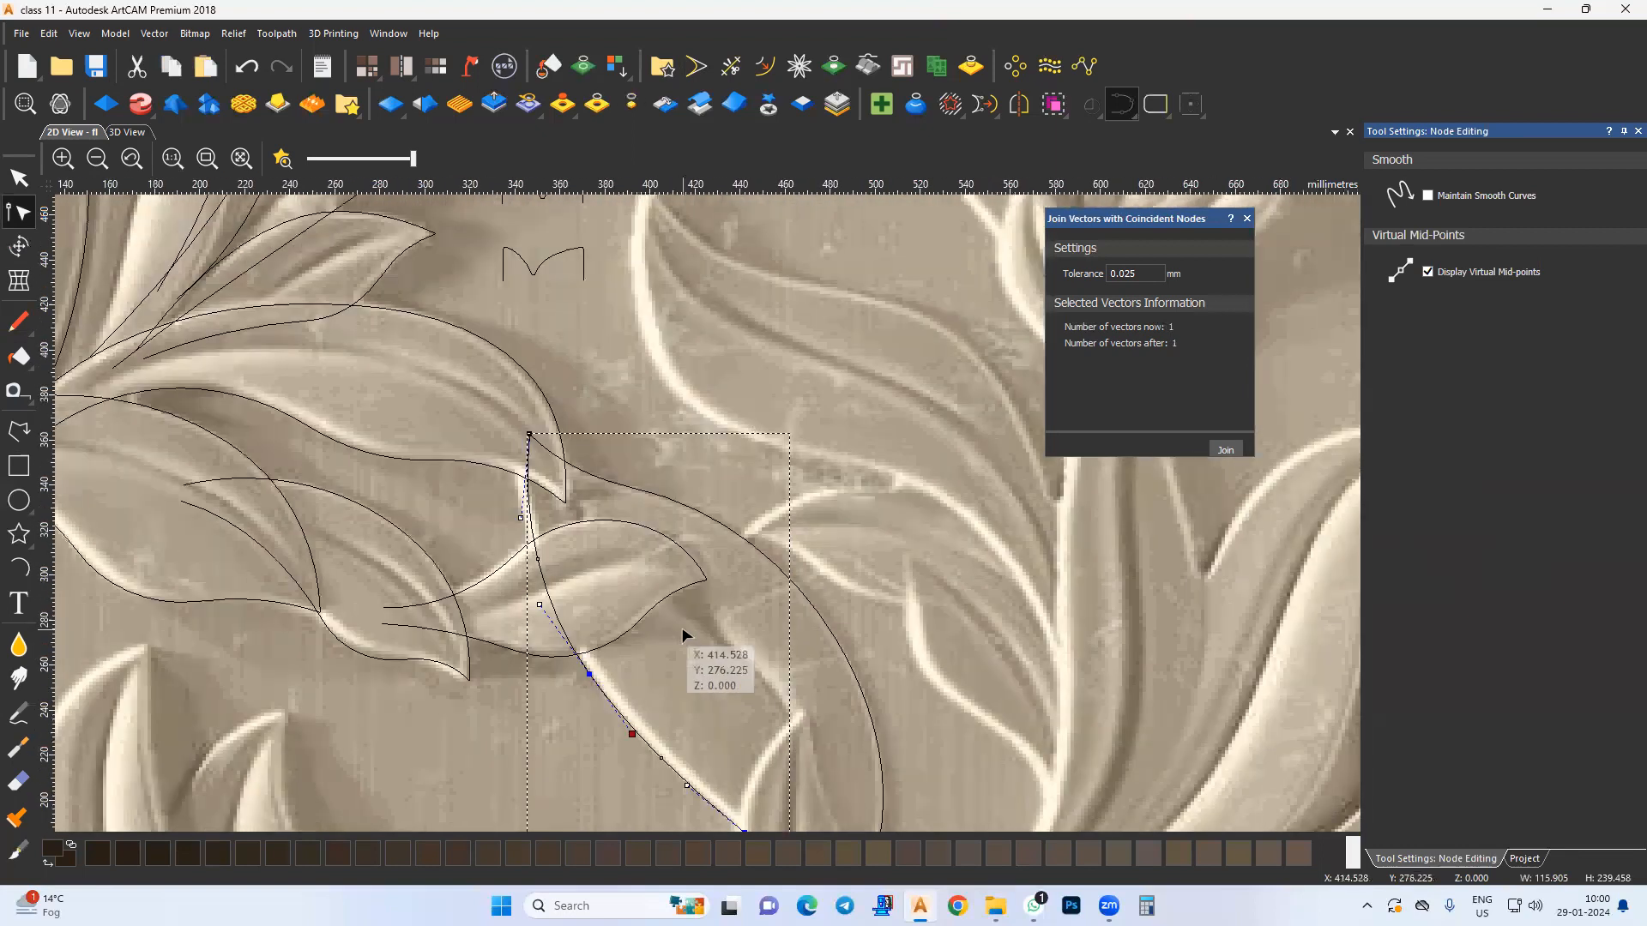
{"action": "middle_click_drag", "start_coordinate": [645, 701], "coordinate": [653, 646]}
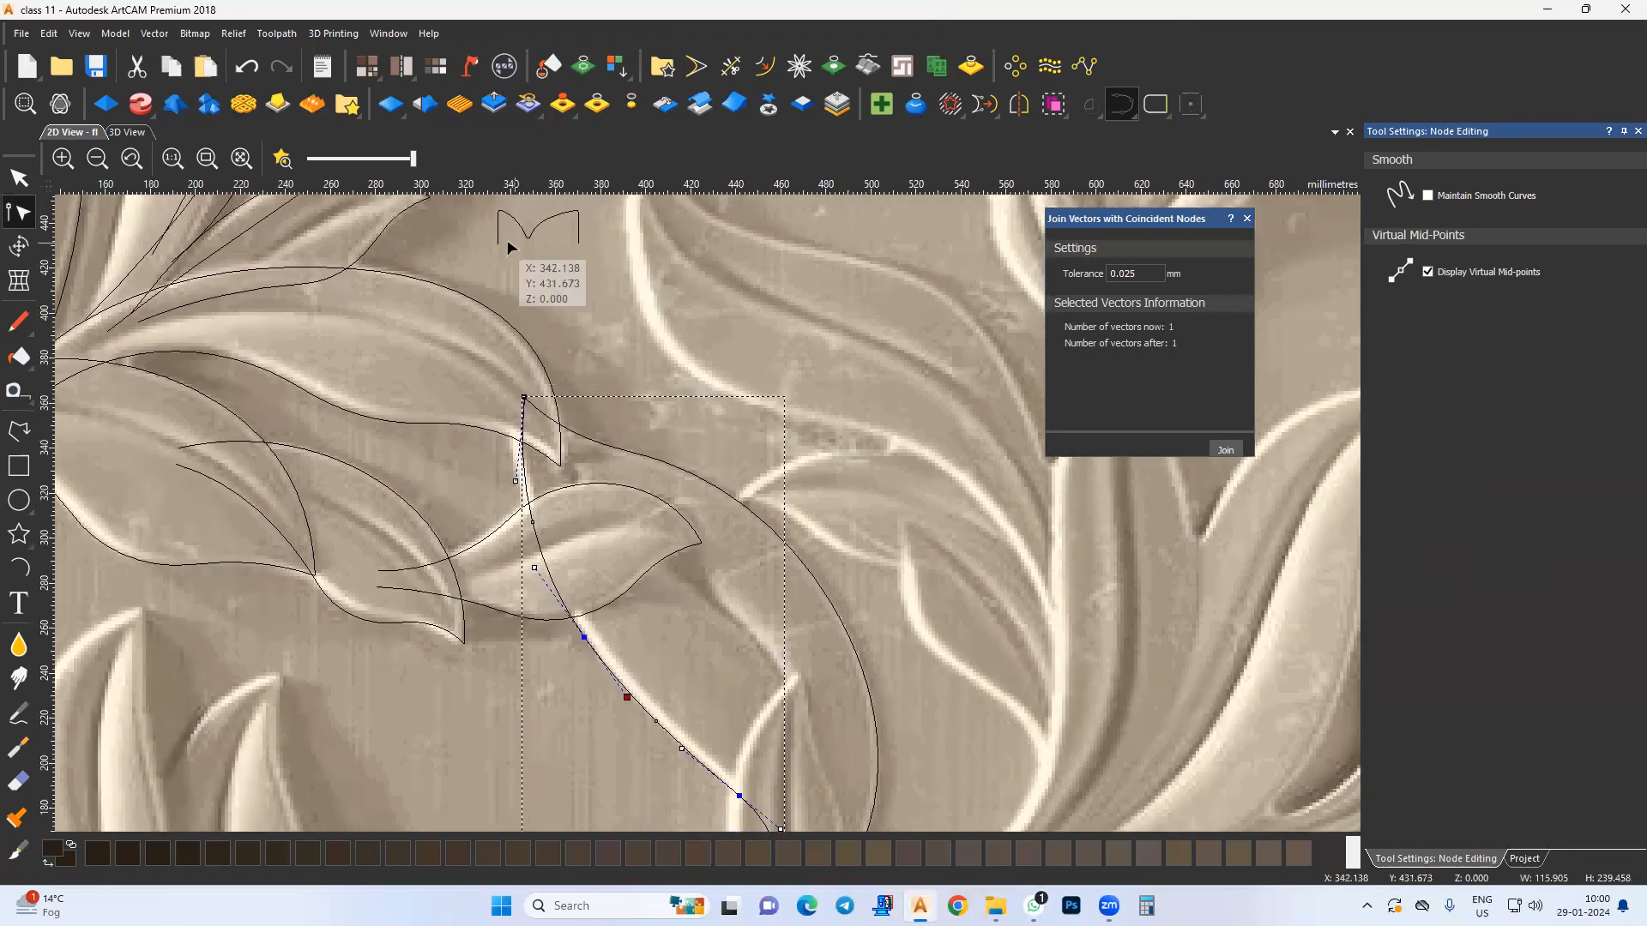
{"action": "middle_click_drag", "start_coordinate": [545, 301], "coordinate": [577, 422]}
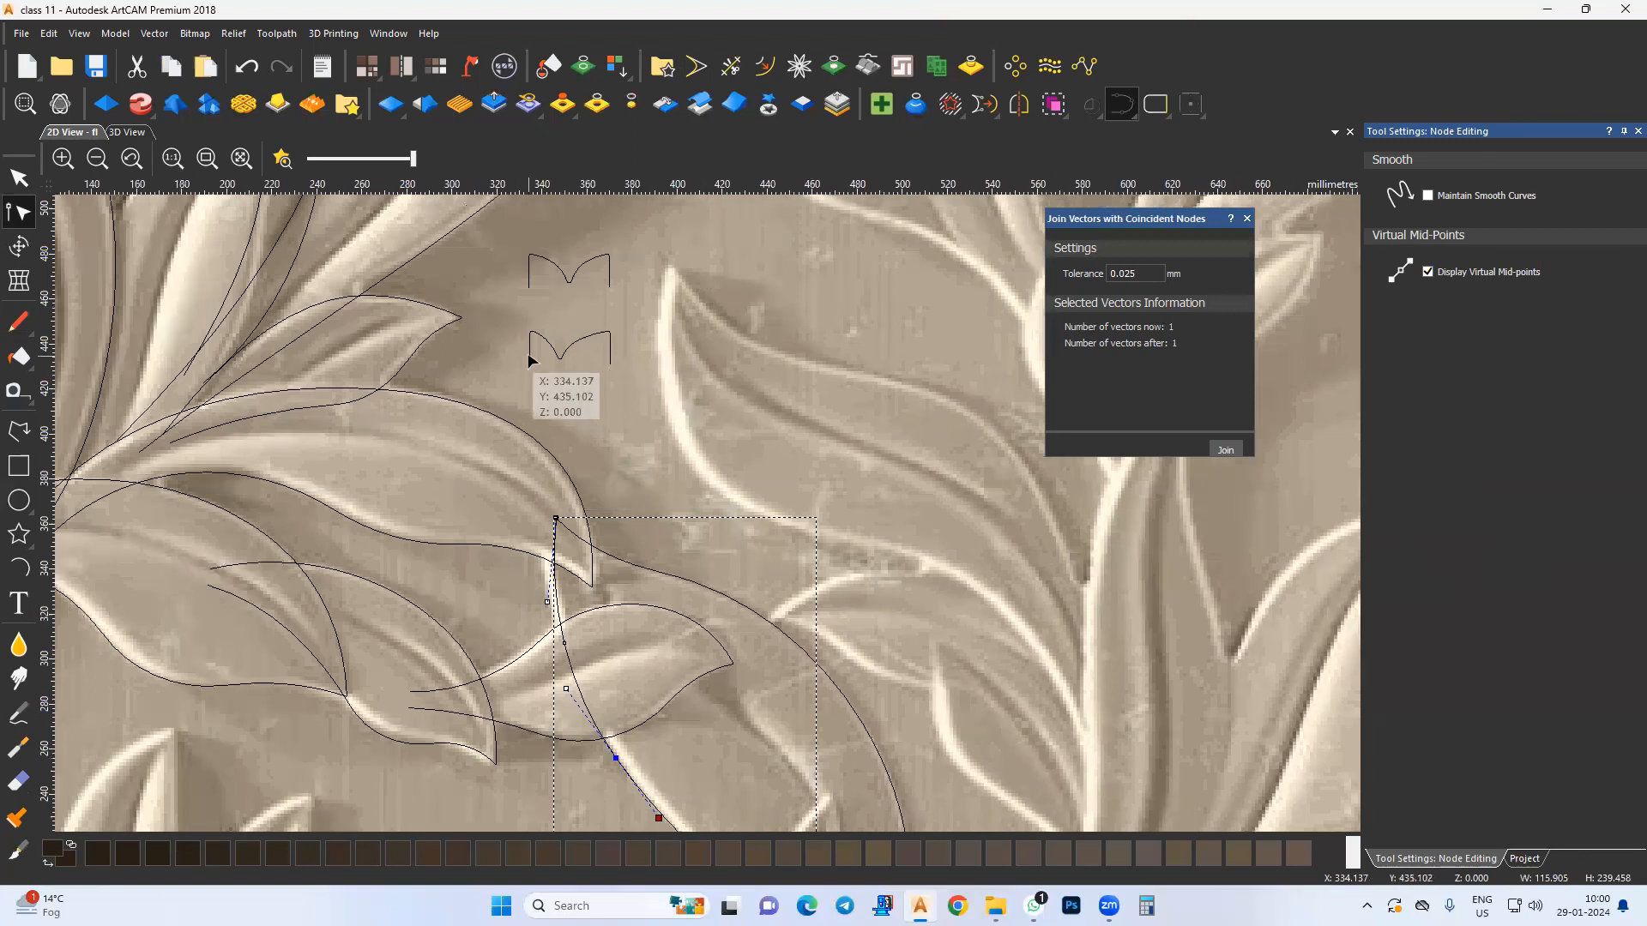
{"action": "left_click", "coordinate": [845, 699]}
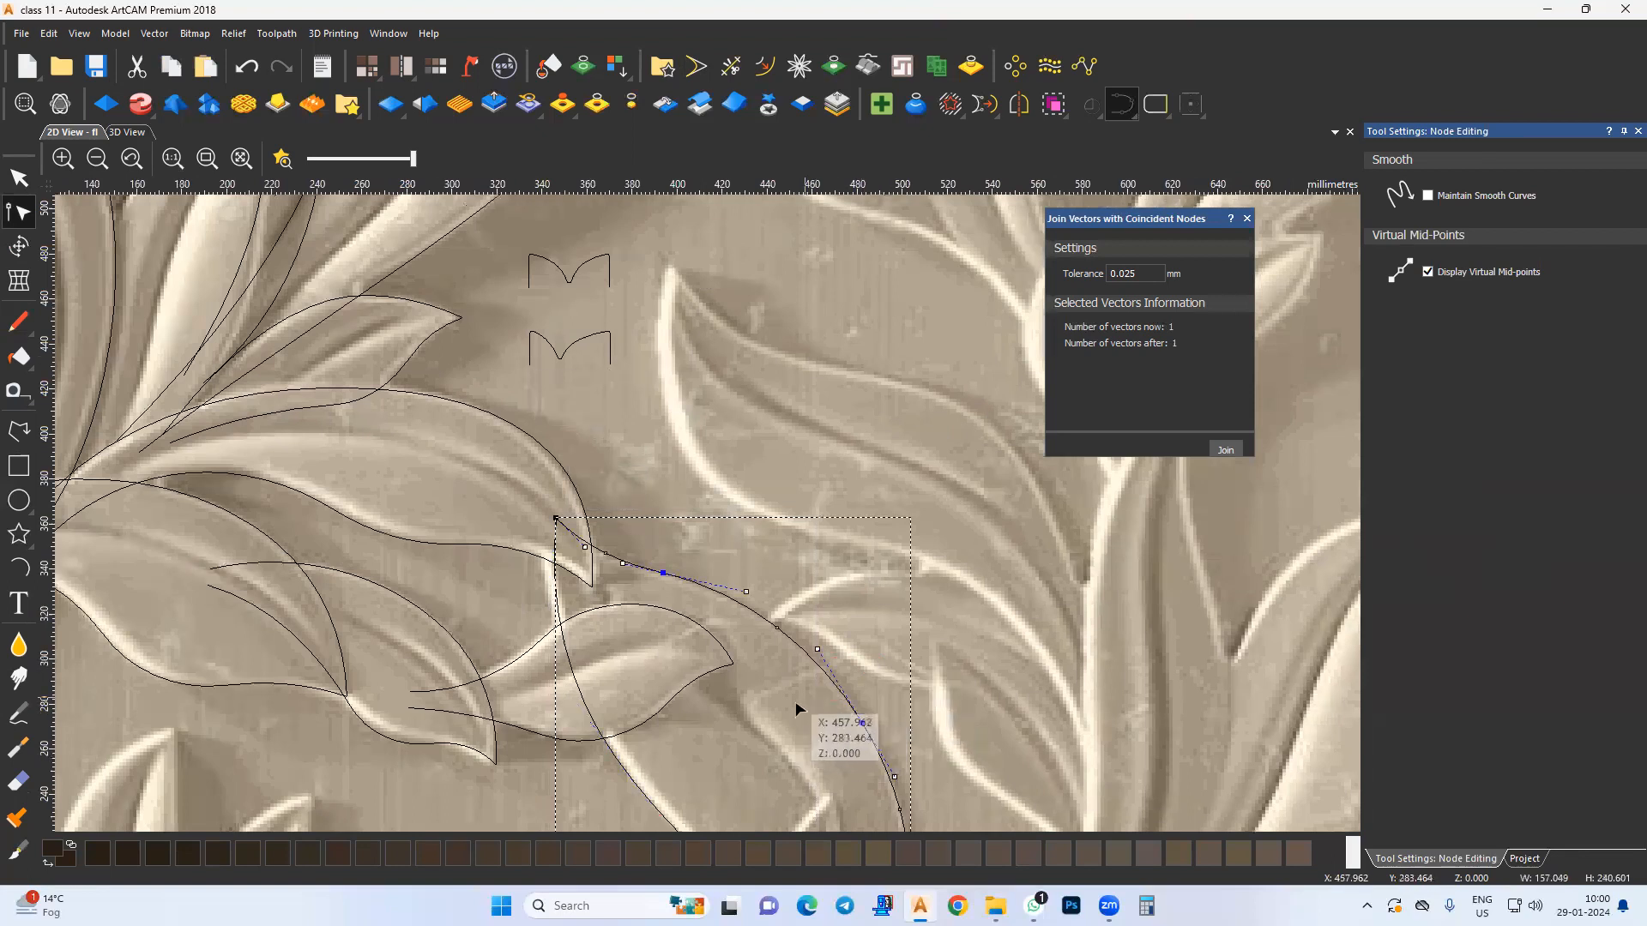
{"action": "left_click", "coordinate": [645, 805], "text": "shift"}
{"action": "middle_click_drag", "start_coordinate": [748, 776], "coordinate": [761, 766]}
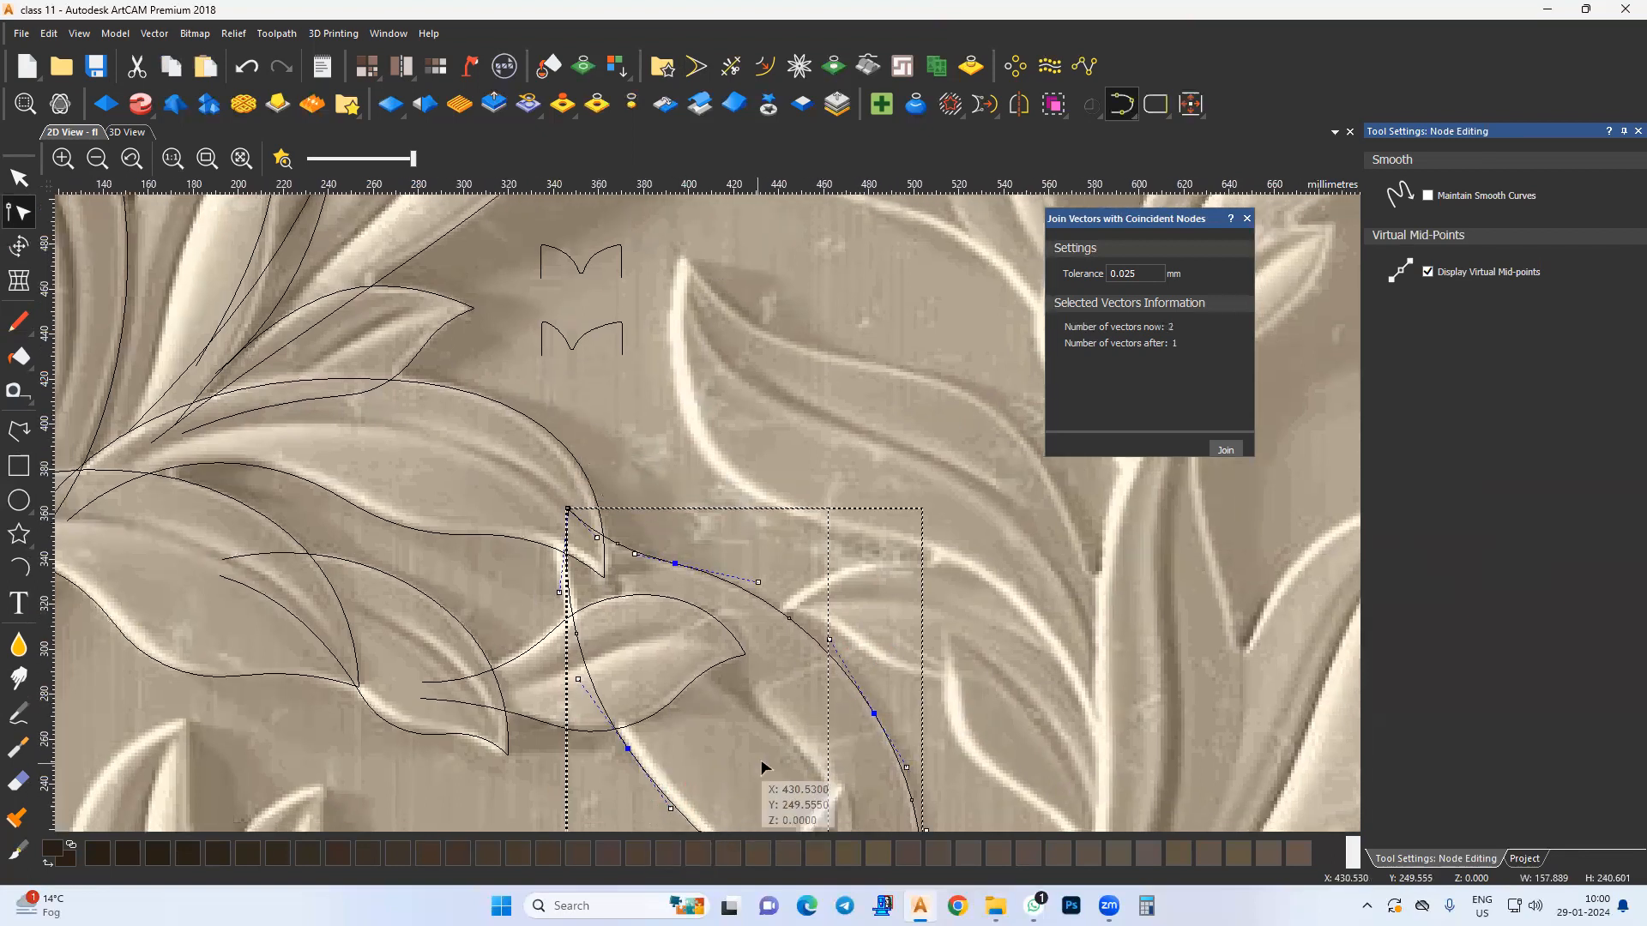
{"action": "left_click", "coordinate": [19, 179]}
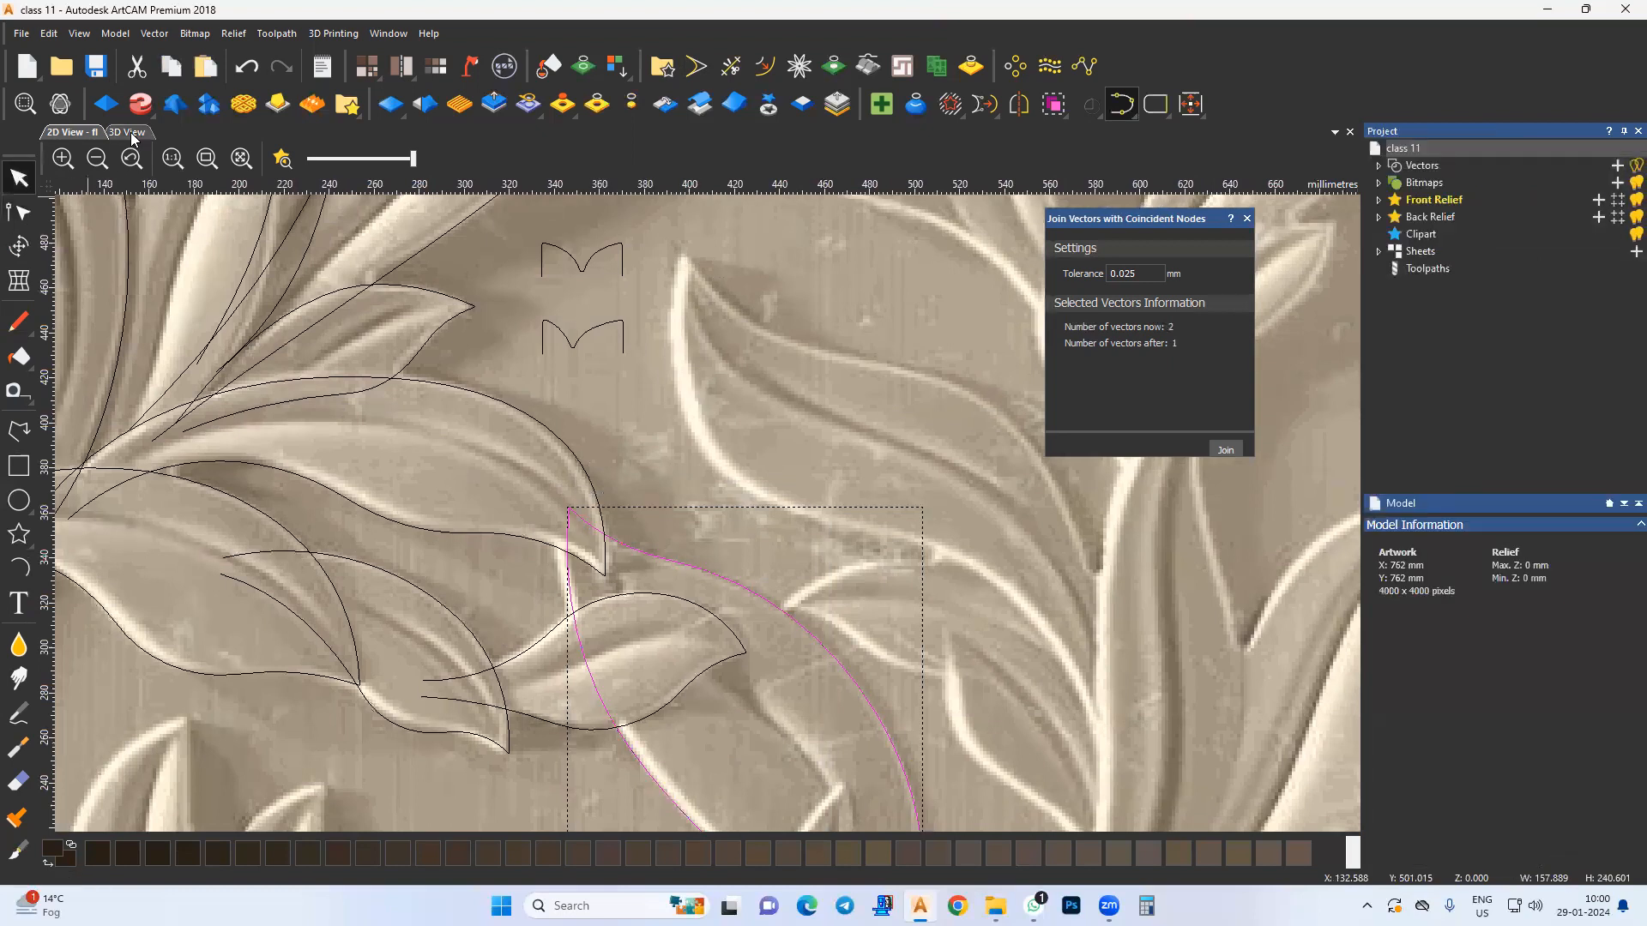
Step: Start a Two Rail Sweep in the 3D view with the leaf's edges as drive rails and the asymmetrical profile as cross section
{"action": "left_click", "coordinate": [133, 137]}
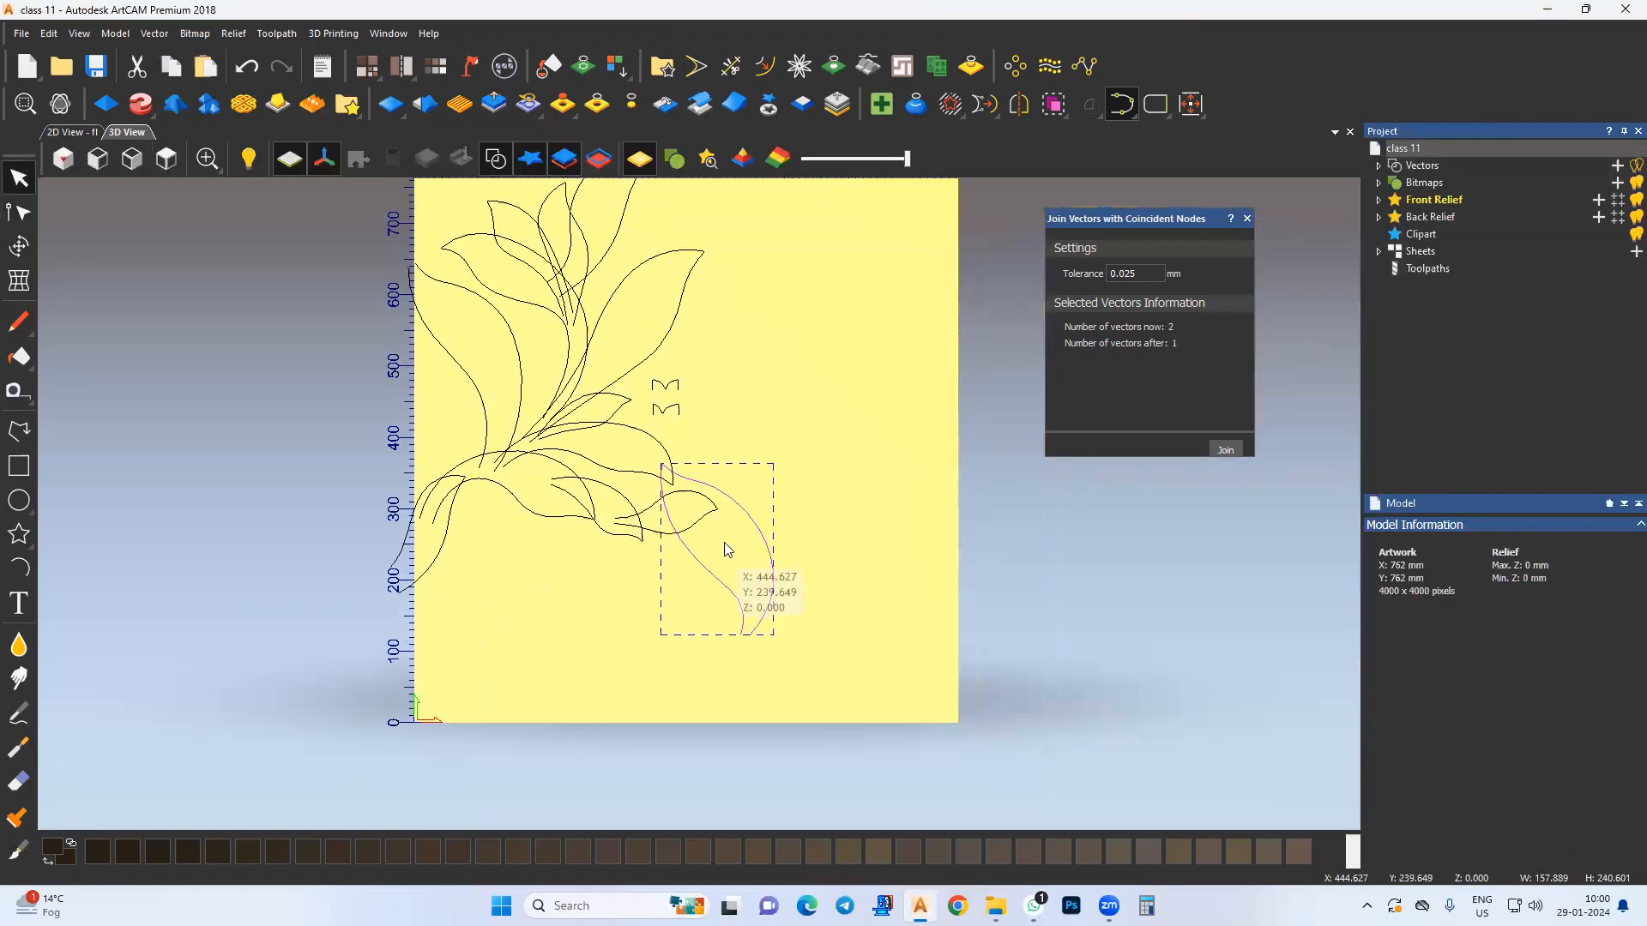
{"action": "scroll", "coordinate": [725, 549], "scroll_direction": "up", "scroll_amount": 2}
{"action": "left_click", "coordinate": [138, 106]}
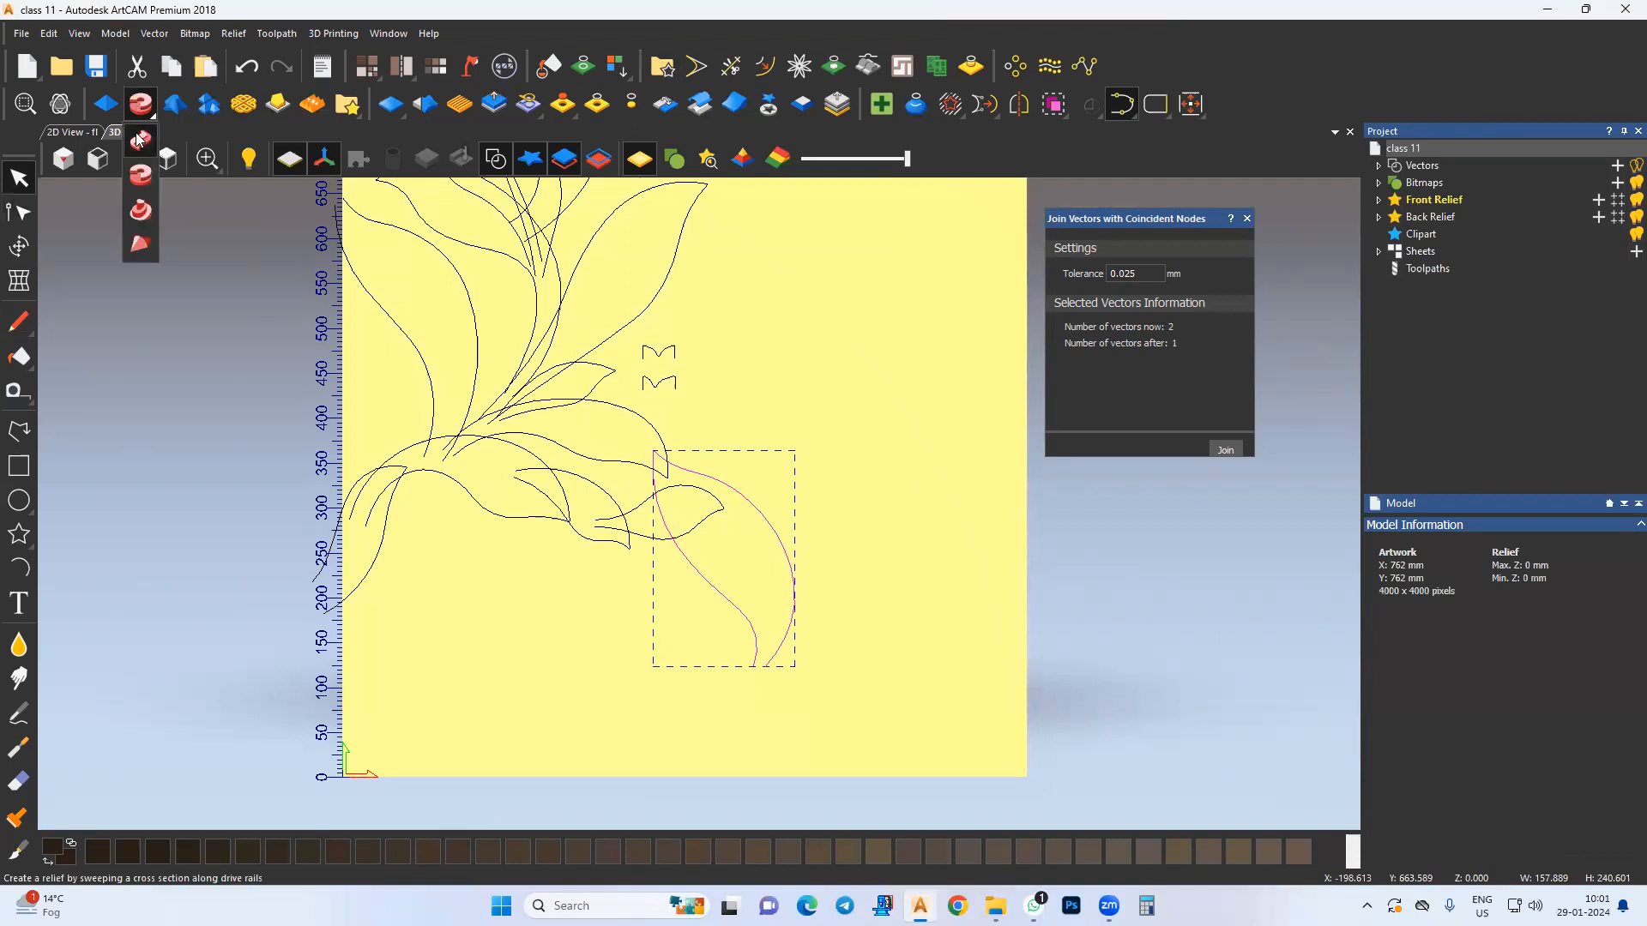
{"action": "left_click", "coordinate": [138, 140]}
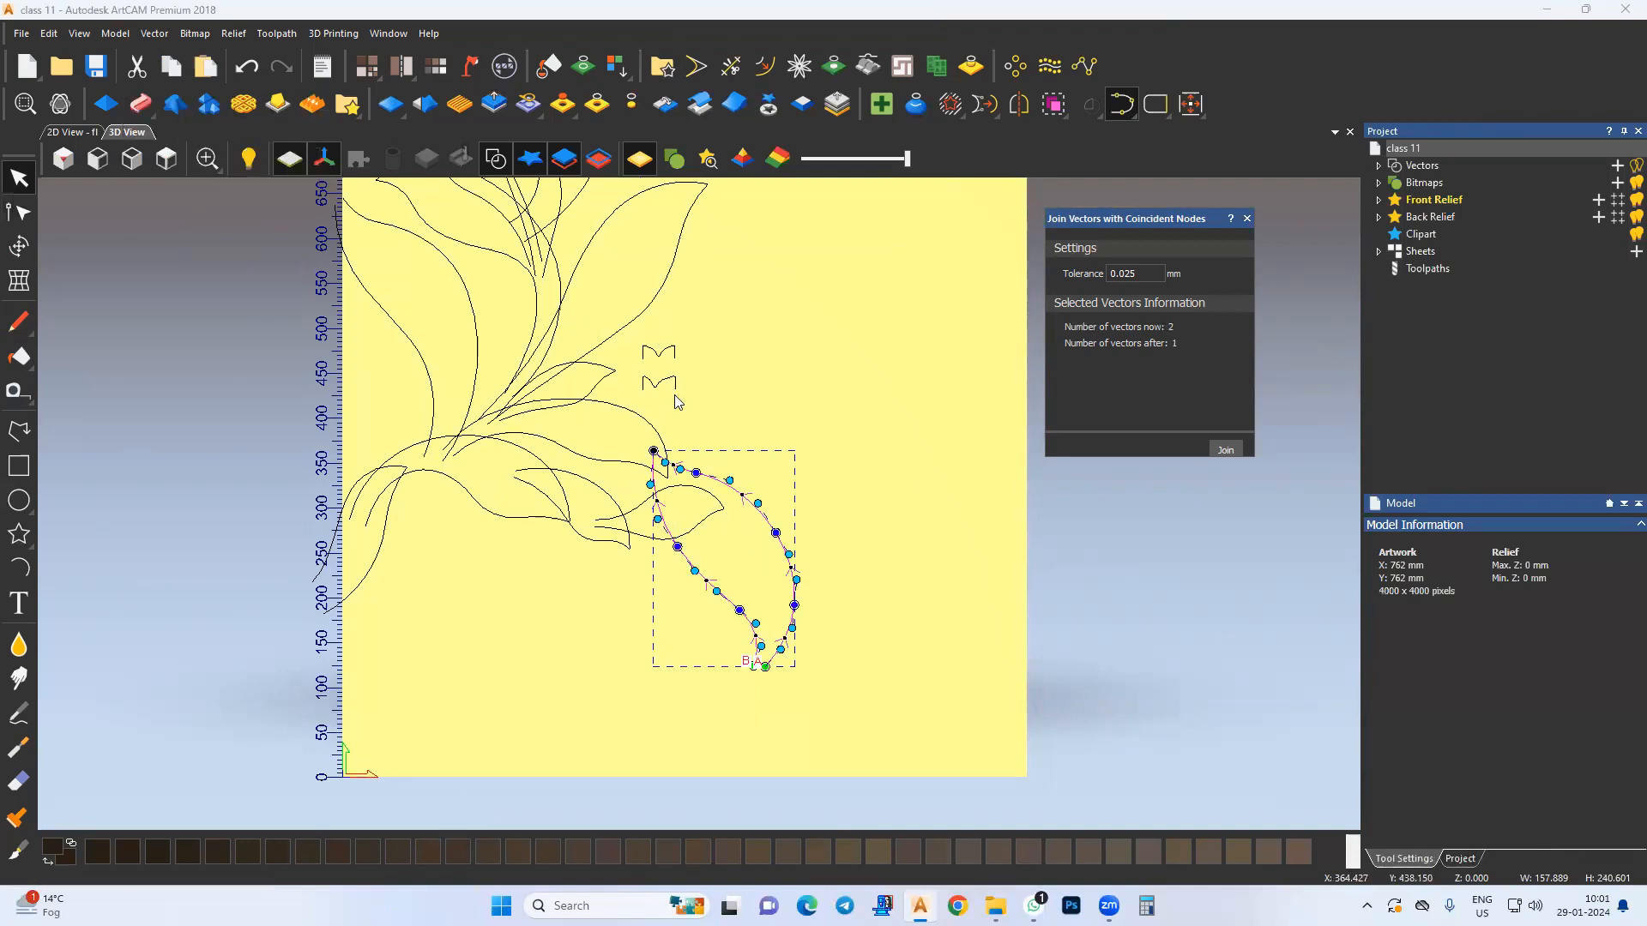
{"action": "scroll", "coordinate": [674, 395], "scroll_direction": "up", "scroll_amount": 1}
{"action": "left_click", "coordinate": [673, 383]}
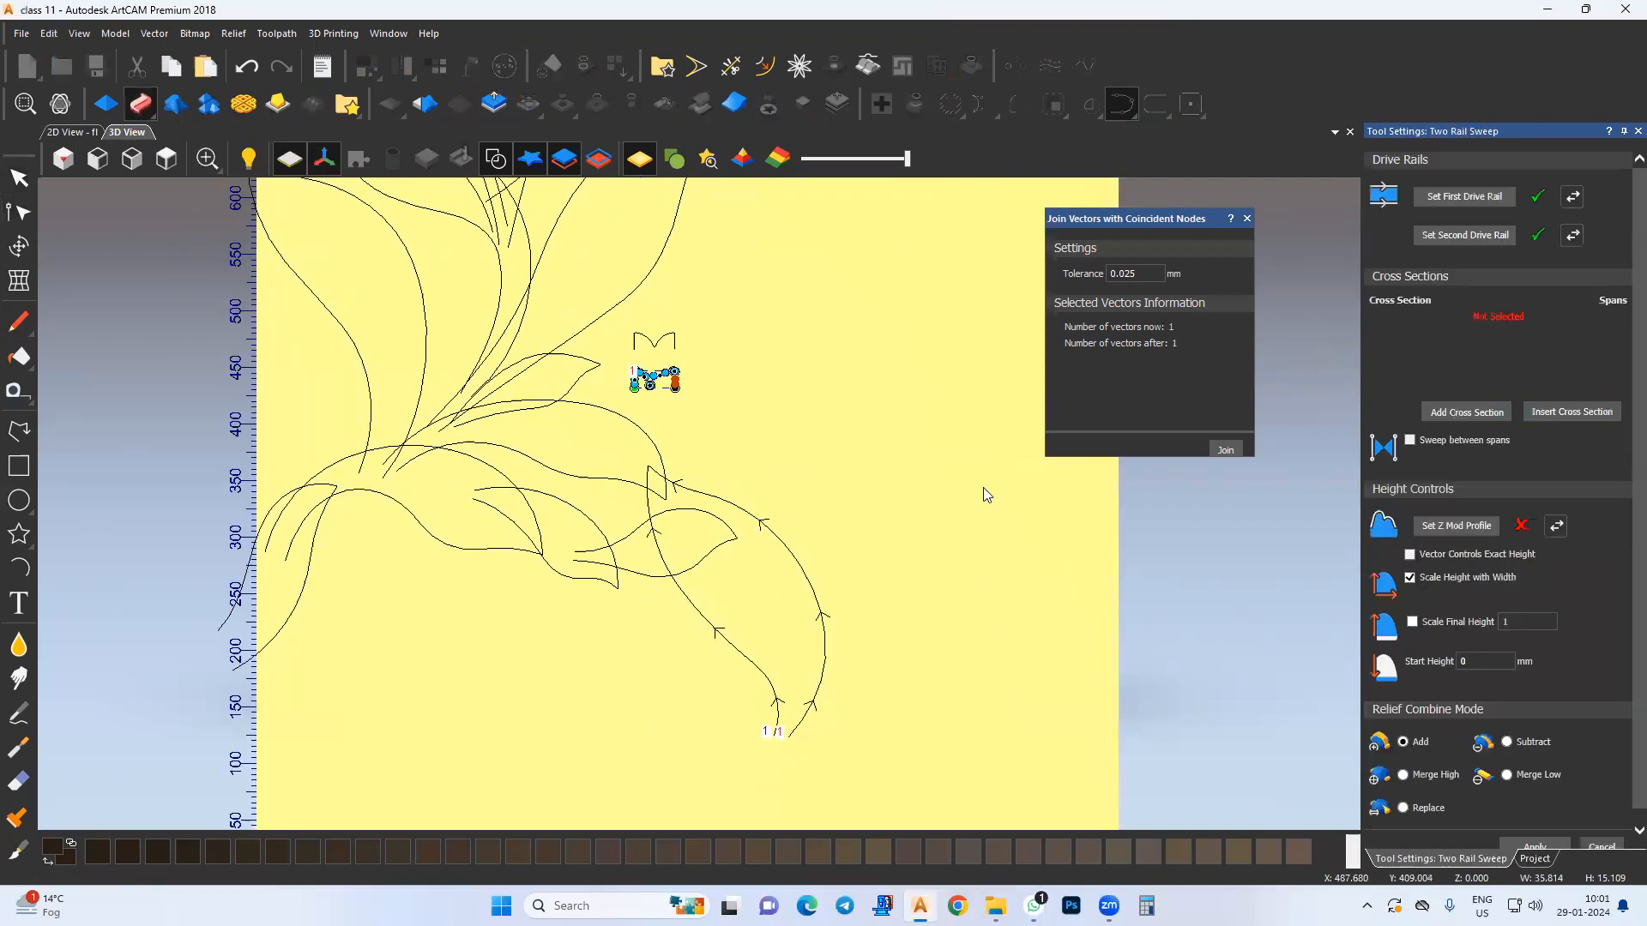
{"action": "scroll", "coordinate": [755, 506], "scroll_direction": "up", "scroll_amount": 3}
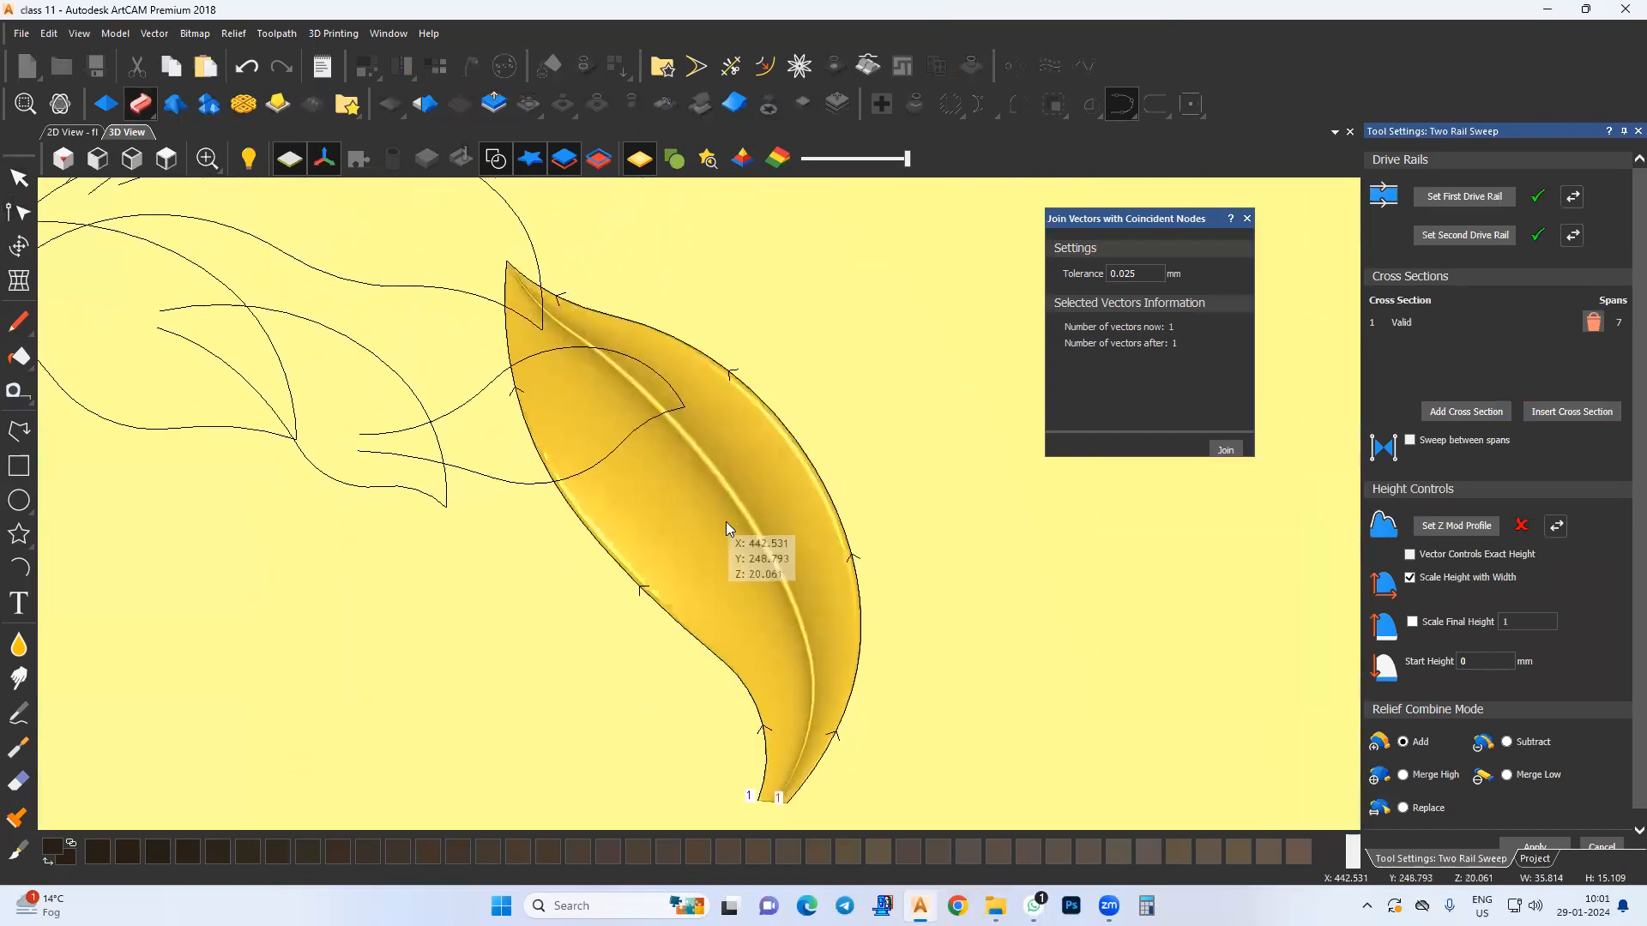
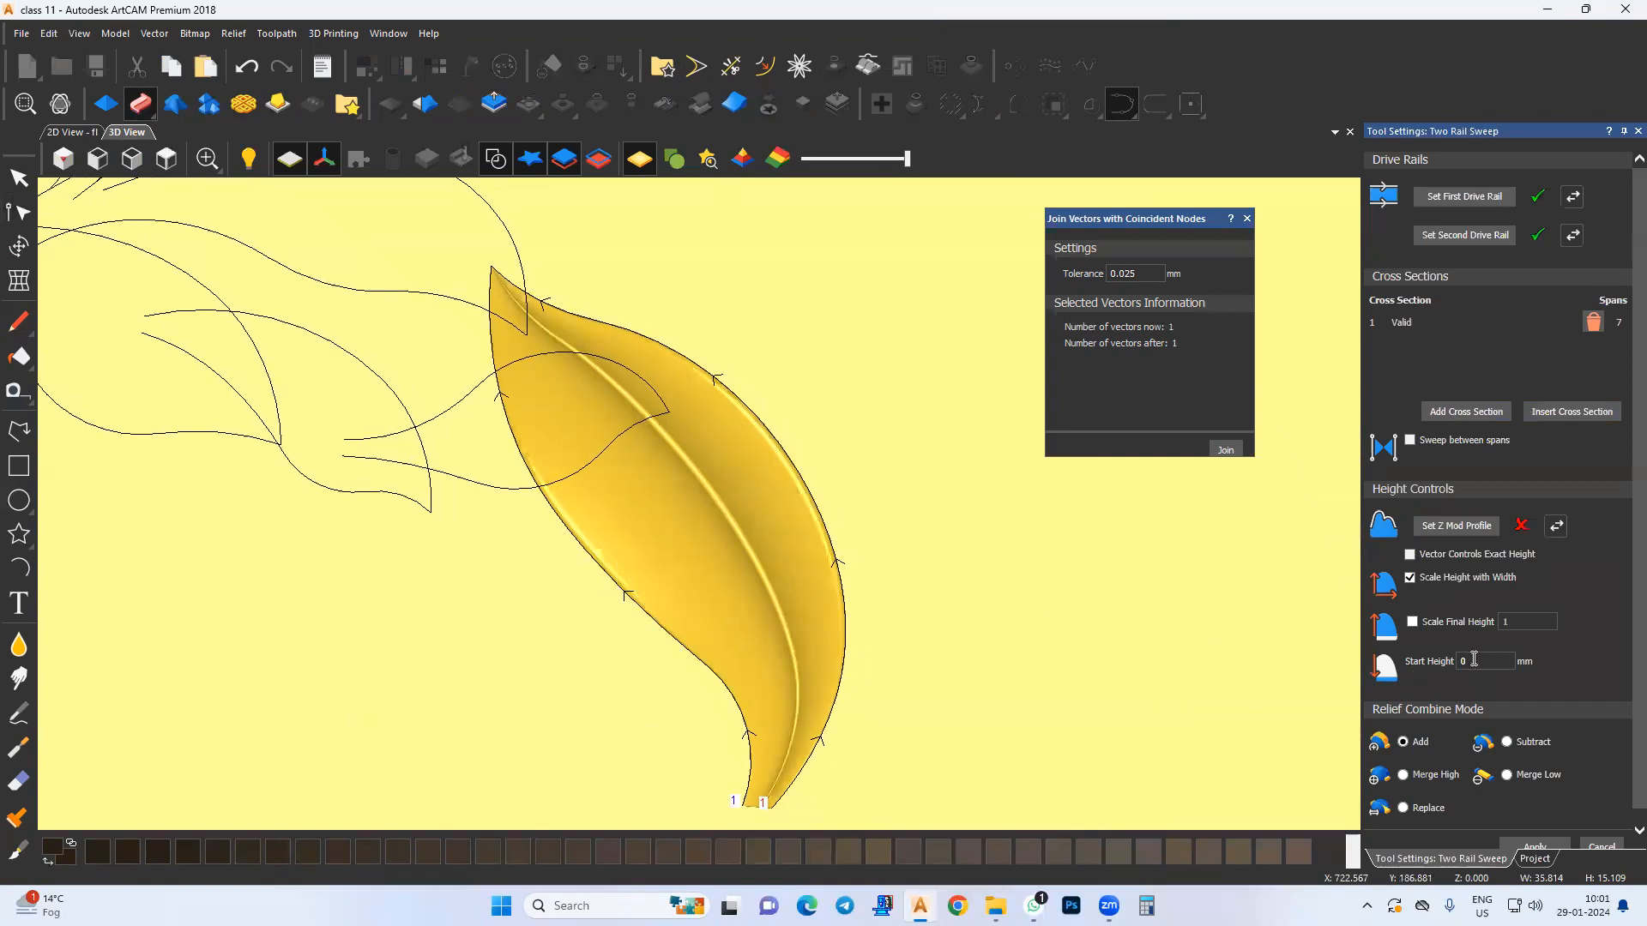
Step: Enable Scale Final Height for the leaf sweep and set it to 5
{"action": "left_click", "coordinate": [1477, 627]}
{"action": "scroll", "coordinate": [671, 550], "scroll_direction": "down", "scroll_amount": 2}
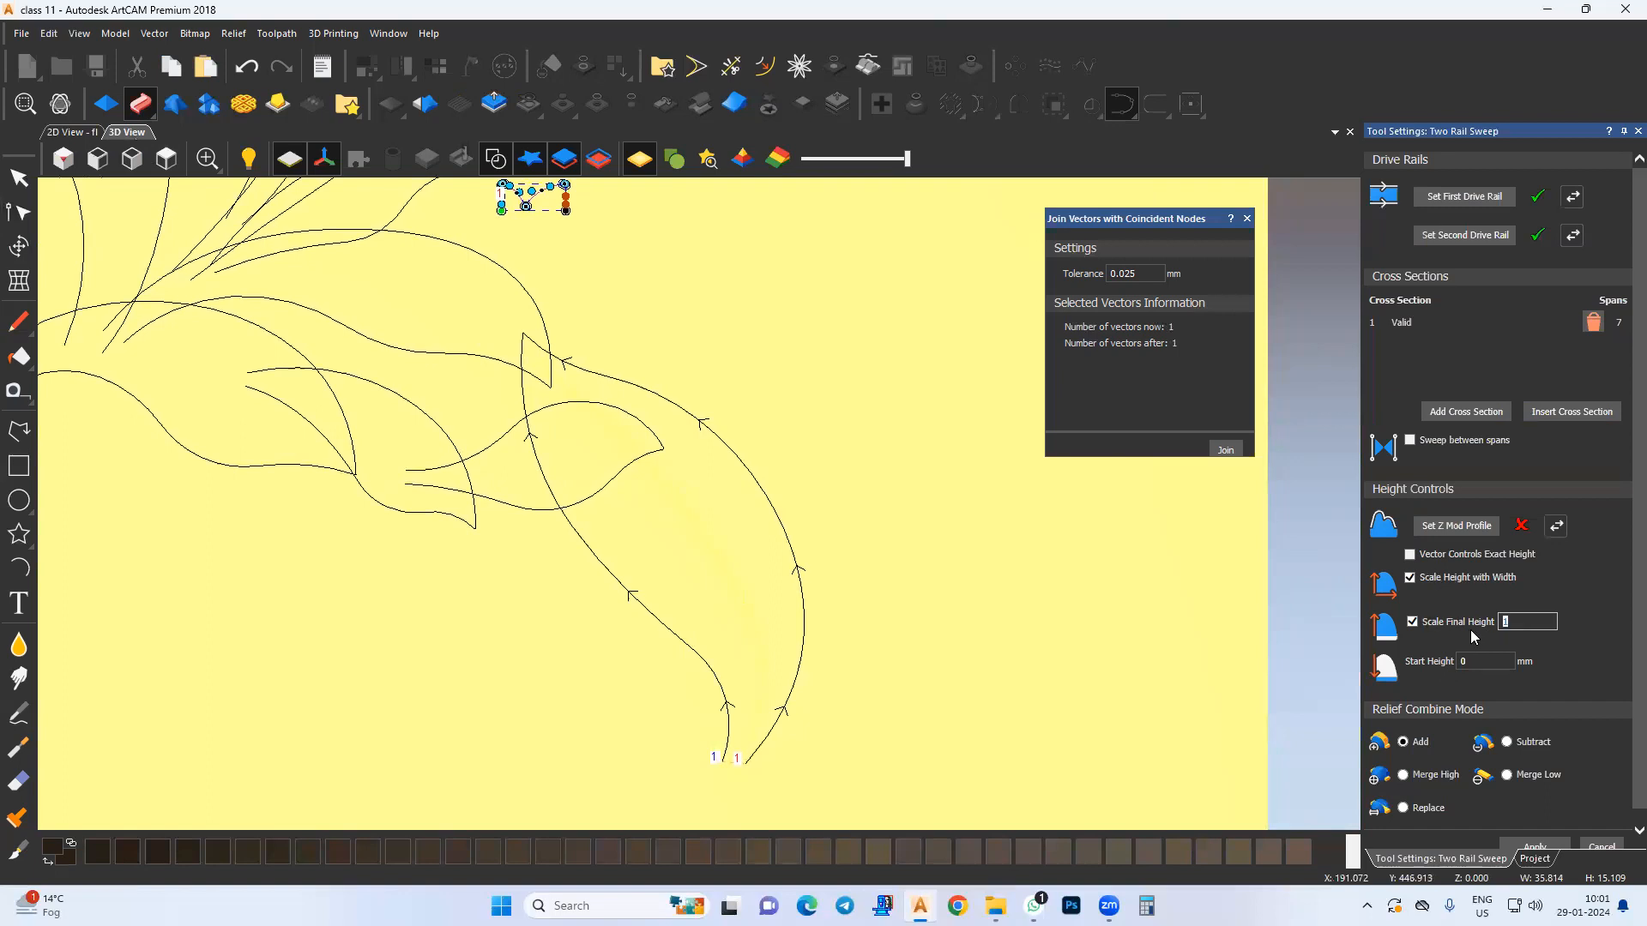
{"action": "type", "text": "5"}
{"action": "scroll", "coordinate": [686, 472], "scroll_direction": "up", "scroll_amount": 4}
{"action": "scroll", "coordinate": [735, 531], "scroll_direction": "up", "scroll_amount": 5}
{"action": "scroll", "coordinate": [691, 481], "scroll_direction": "down", "scroll_amount": 6}
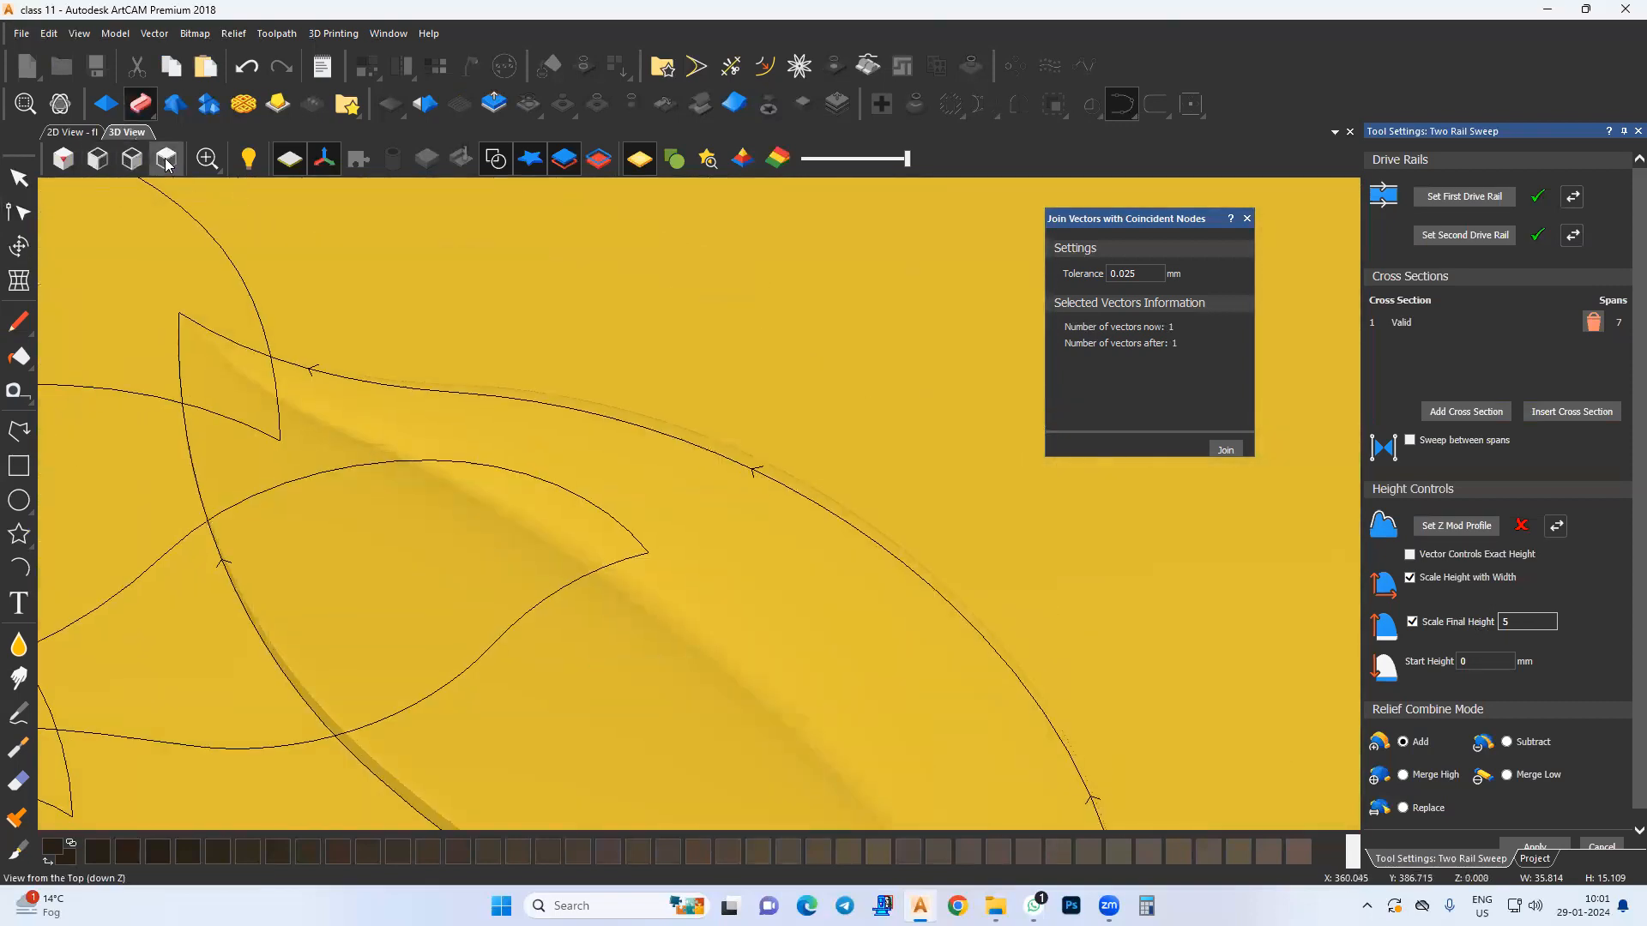
Step: Smooth the nodes at both ends of the notch's bottom arc in the asymmetrical cross-section profile
{"action": "left_click", "coordinate": [167, 160]}
{"action": "scroll", "coordinate": [699, 459], "scroll_direction": "up", "scroll_amount": 8}
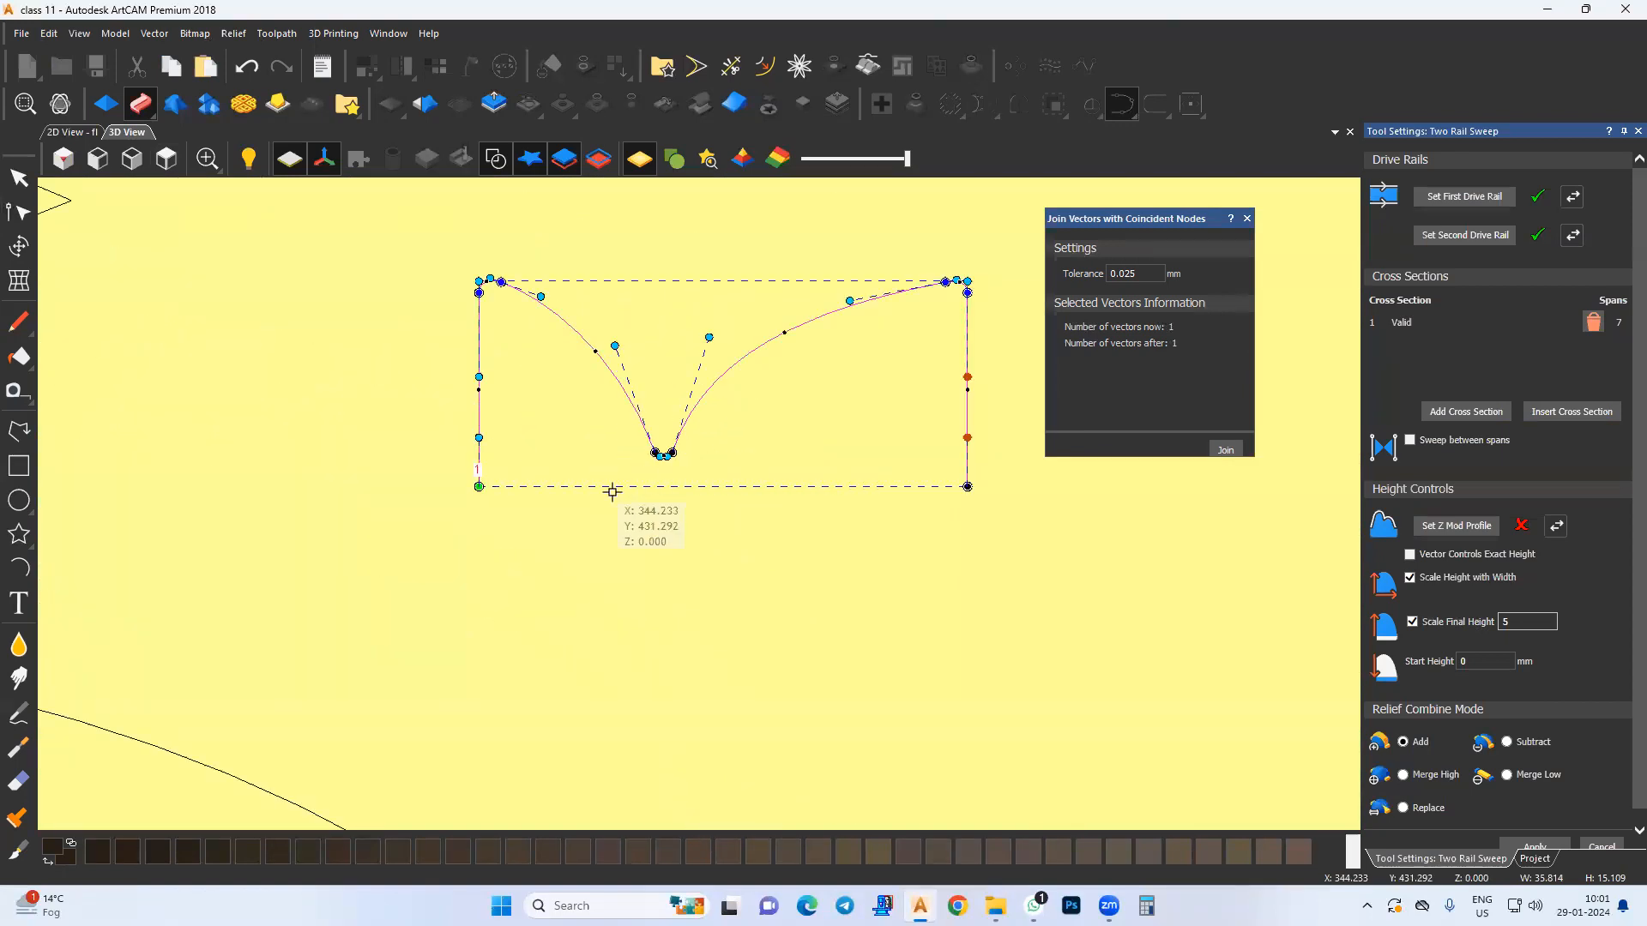
{"action": "scroll", "coordinate": [611, 492], "scroll_direction": "up", "scroll_amount": 3}
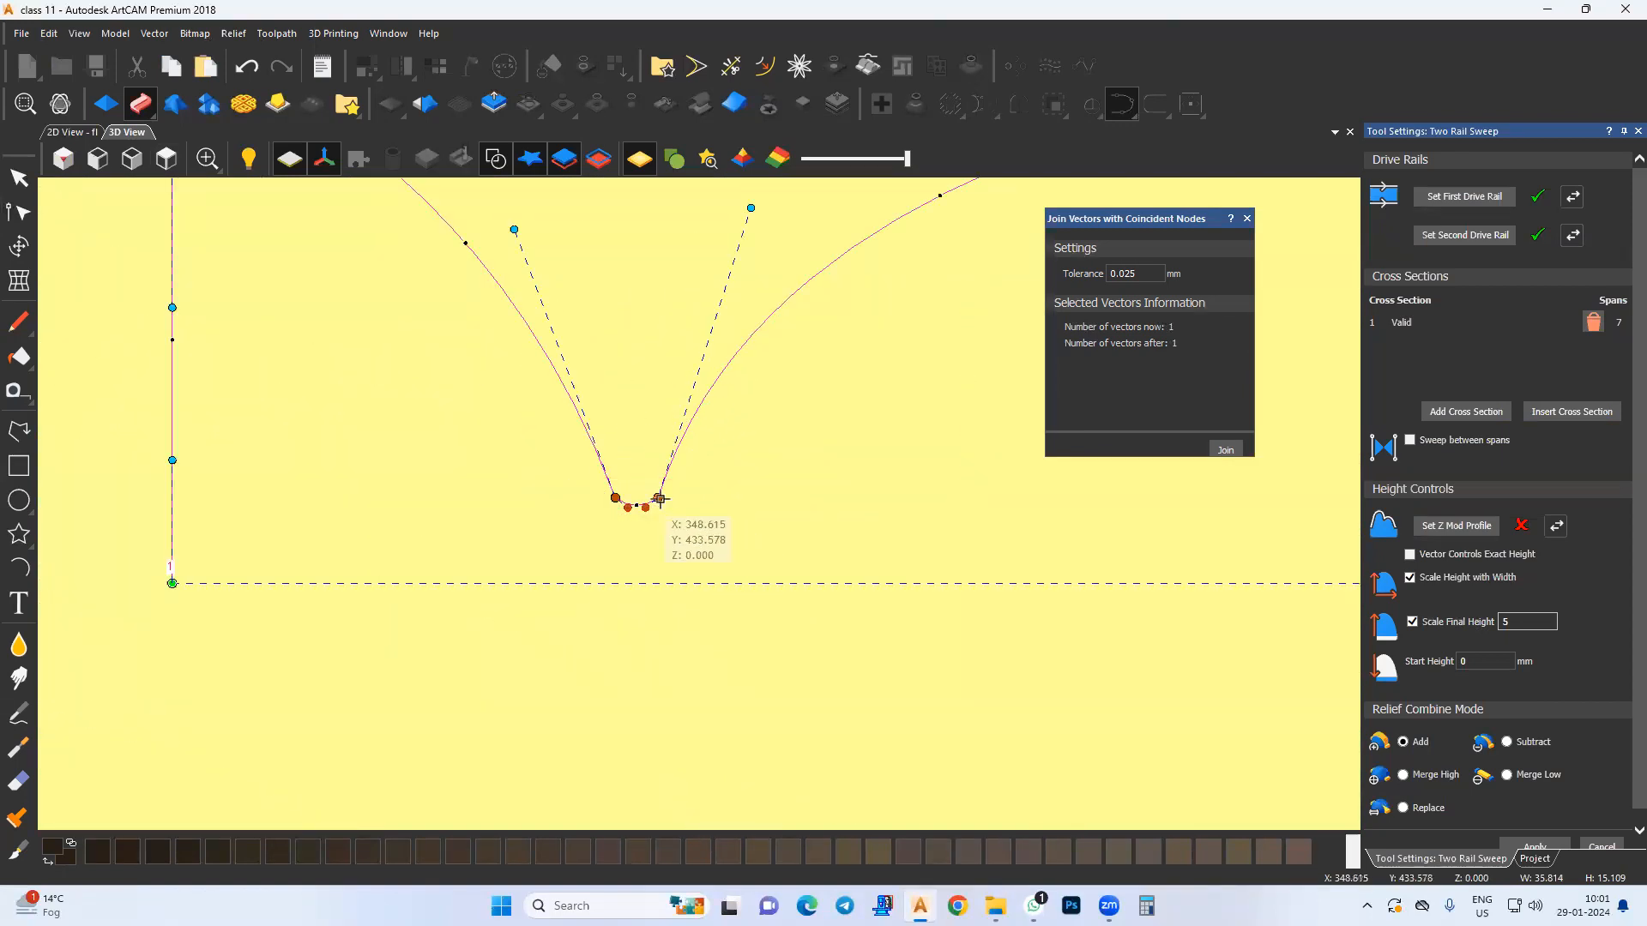
{"action": "key", "text": "s"}
{"action": "scroll", "coordinate": [666, 514], "scroll_direction": "down", "scroll_amount": 6}
{"action": "middle_click_drag", "start_coordinate": [721, 618], "coordinate": [557, 139]}
Step: Remove the sweep's existing cross section, add the smoothed profile in its place, and display the relief from the top
{"action": "left_click", "coordinate": [1593, 323]}
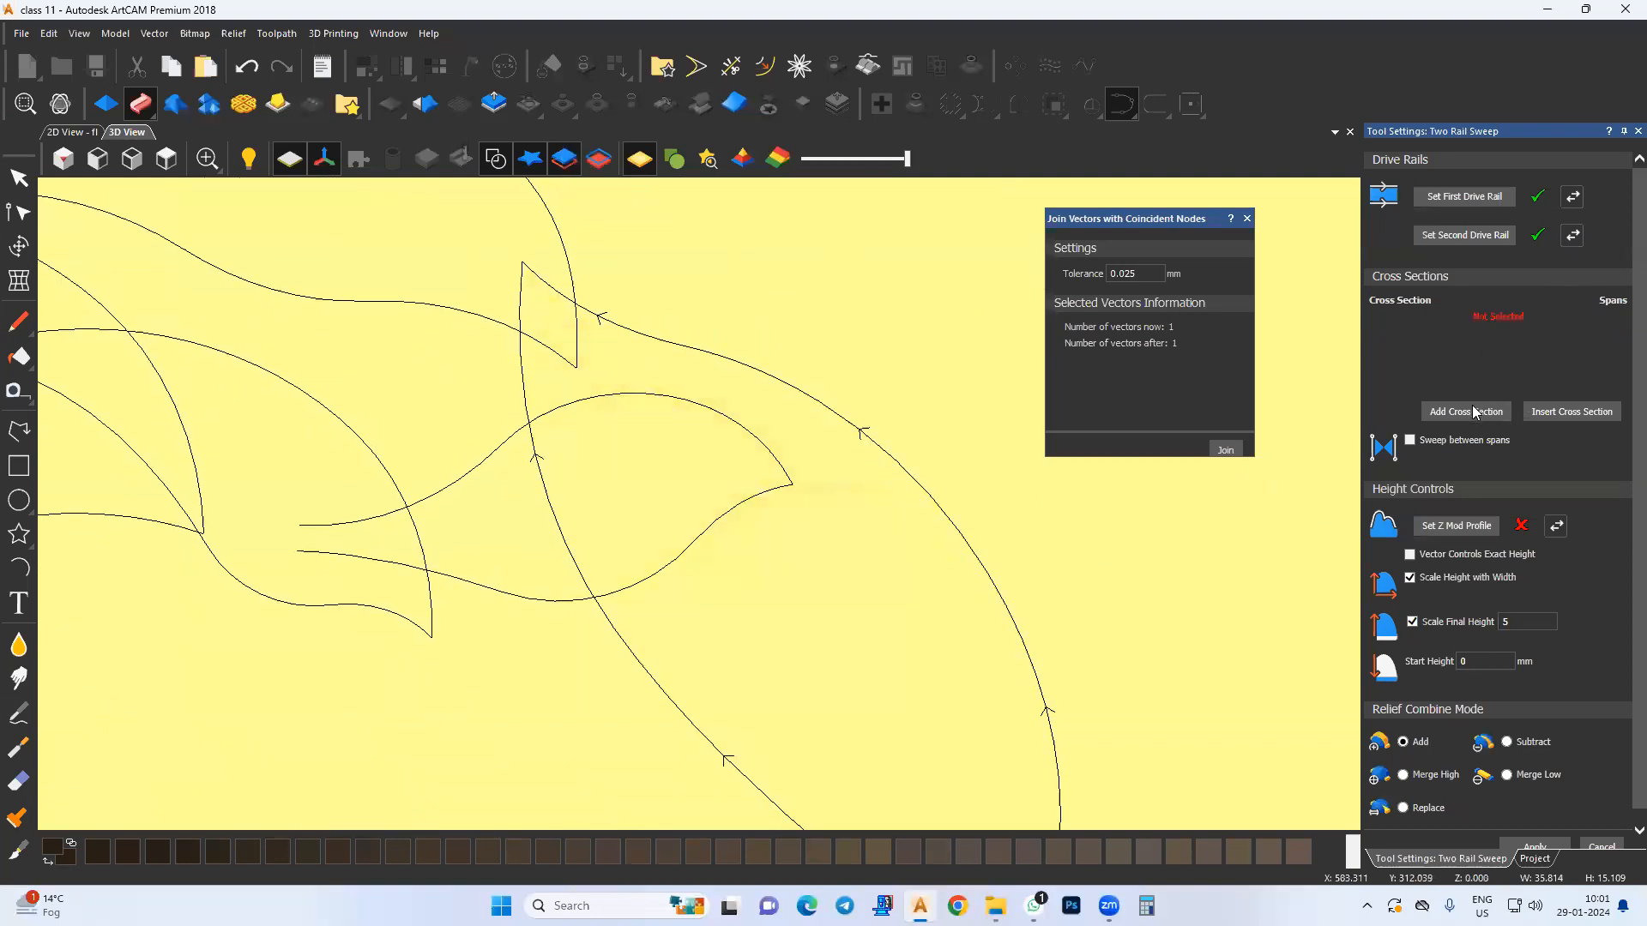
{"action": "scroll", "coordinate": [794, 635], "scroll_direction": "up", "scroll_amount": 4}
{"action": "middle_click_drag", "start_coordinate": [749, 513], "coordinate": [603, 391]}
{"action": "left_click_drag", "start_coordinate": [773, 471], "coordinate": [669, 437]}
{"action": "scroll", "coordinate": [620, 488], "scroll_direction": "down", "scroll_amount": 3}
{"action": "left_click", "coordinate": [144, 157]}
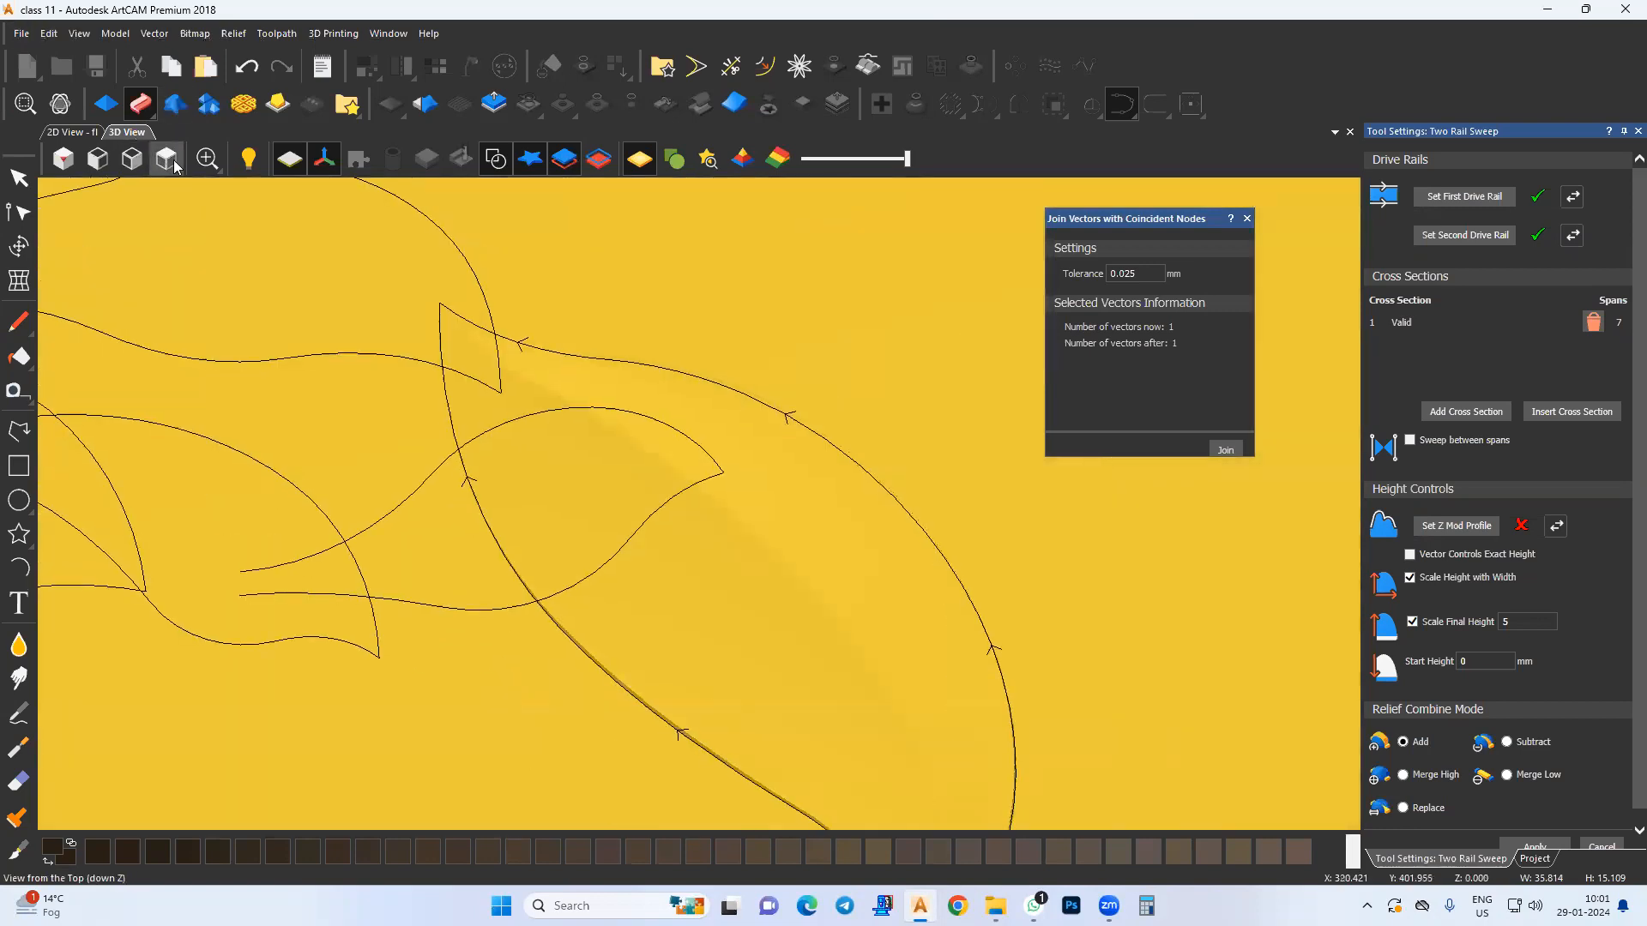
{"action": "left_click", "coordinate": [155, 161]}
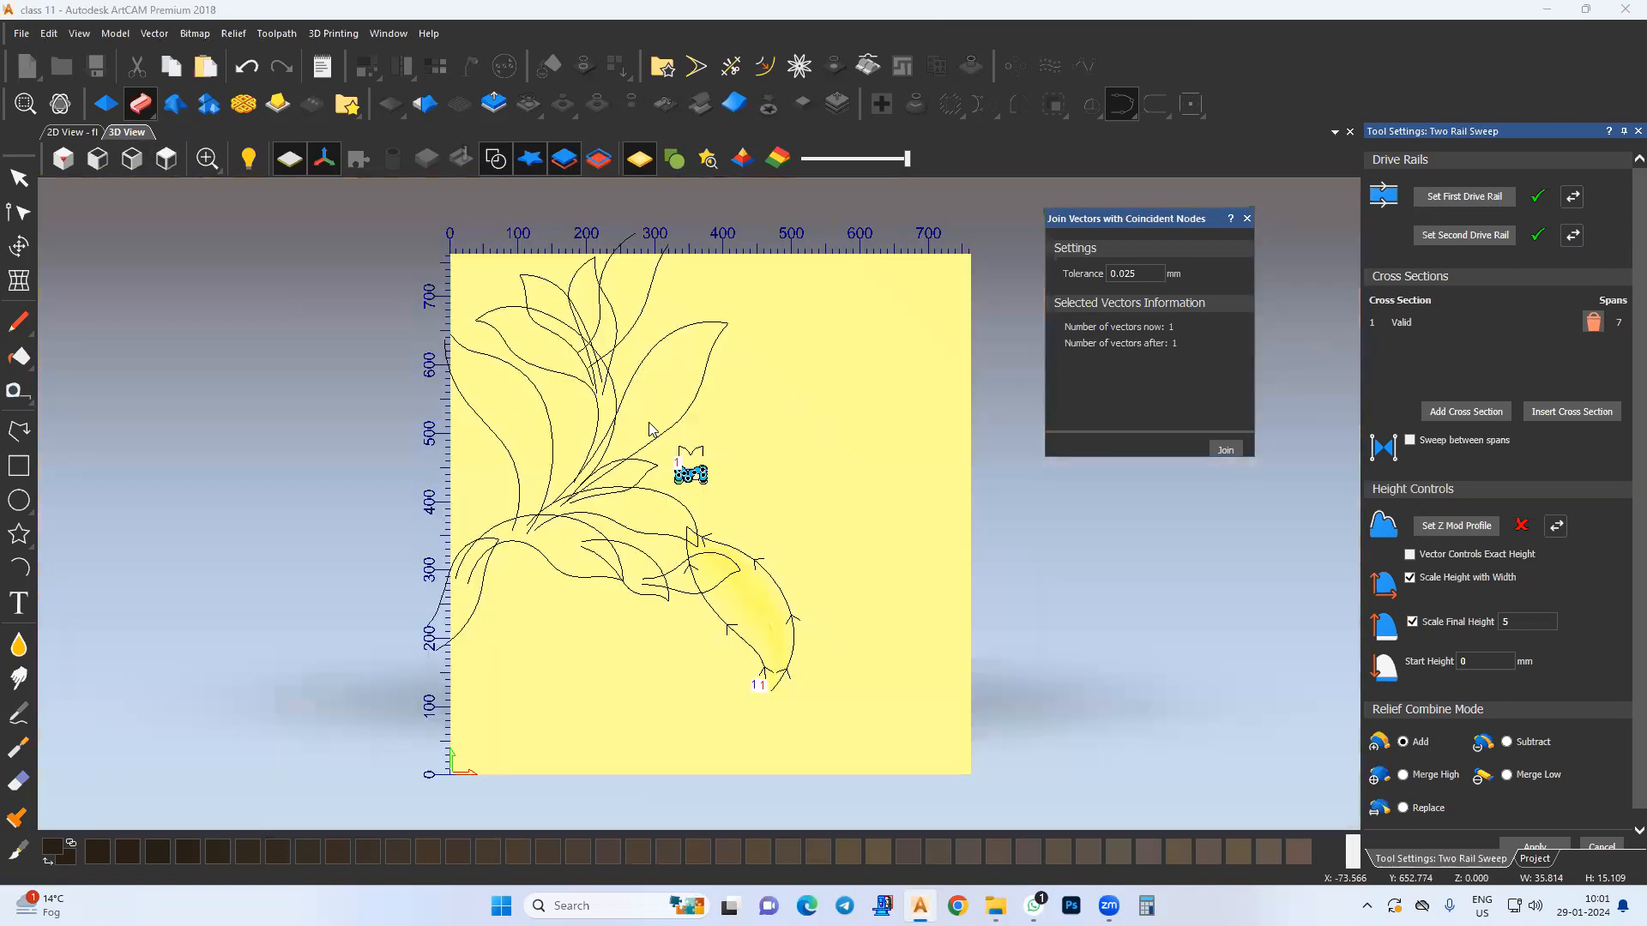
Step: Add a smooth node at the centre of the notch's bottom arc in the asymmetrical profile, lowering it slightly to round the notch
{"action": "scroll", "coordinate": [678, 493], "scroll_direction": "up", "scroll_amount": 6}
{"action": "scroll", "coordinate": [669, 422], "scroll_direction": "up", "scroll_amount": 2}
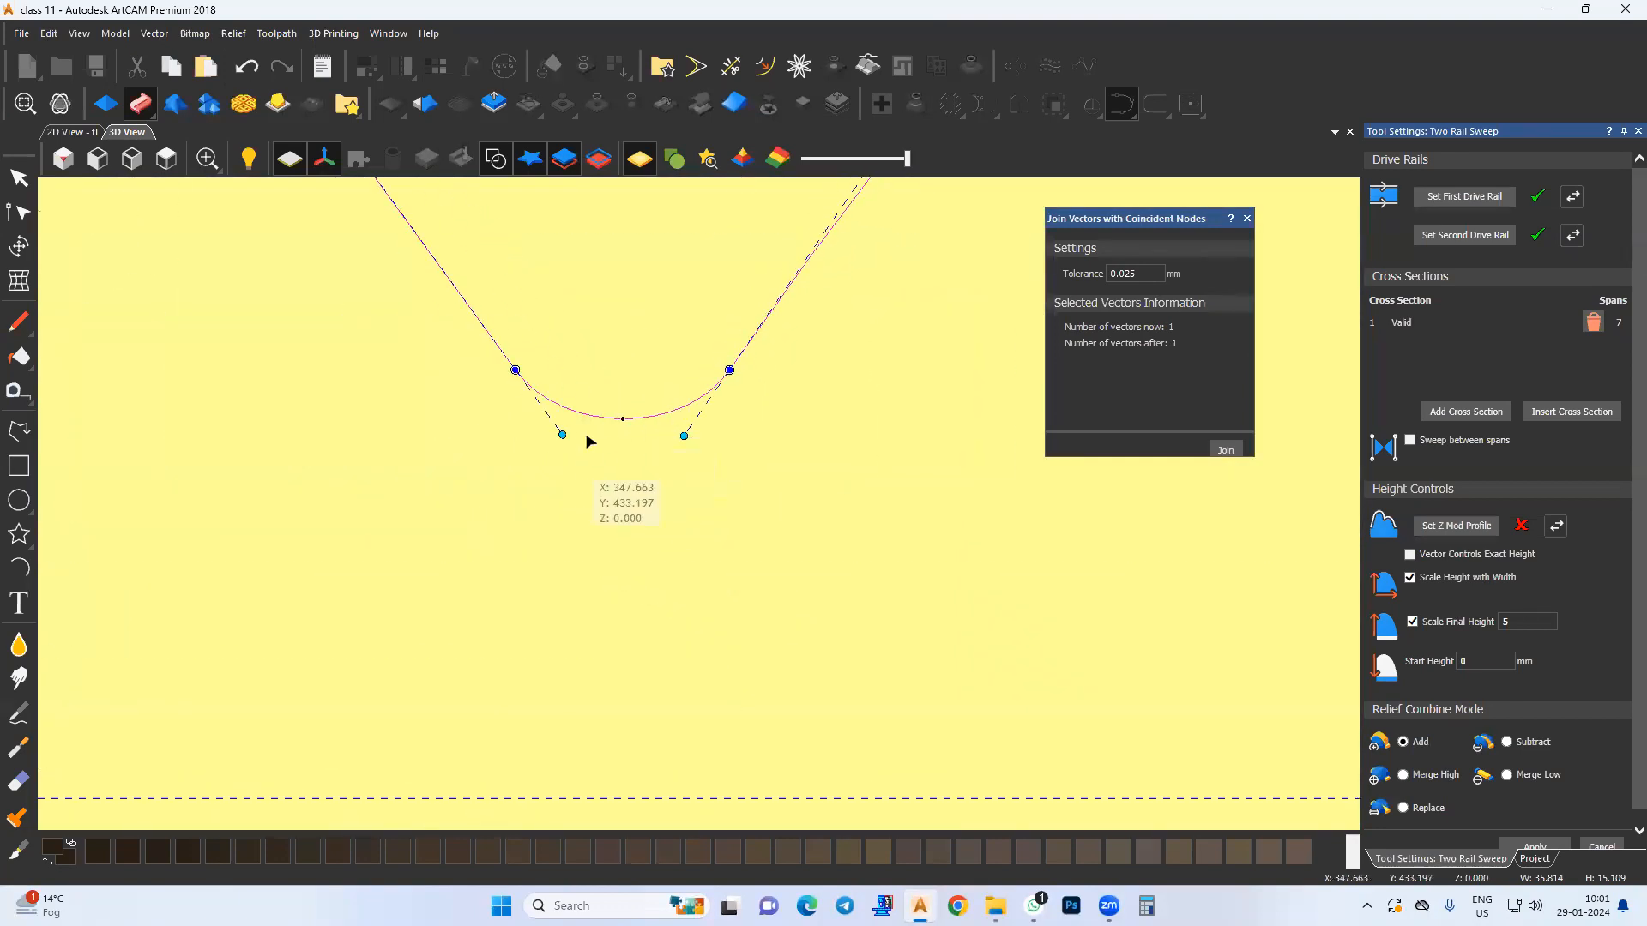
{"action": "left_click_drag", "start_coordinate": [621, 429], "coordinate": [622, 439]}
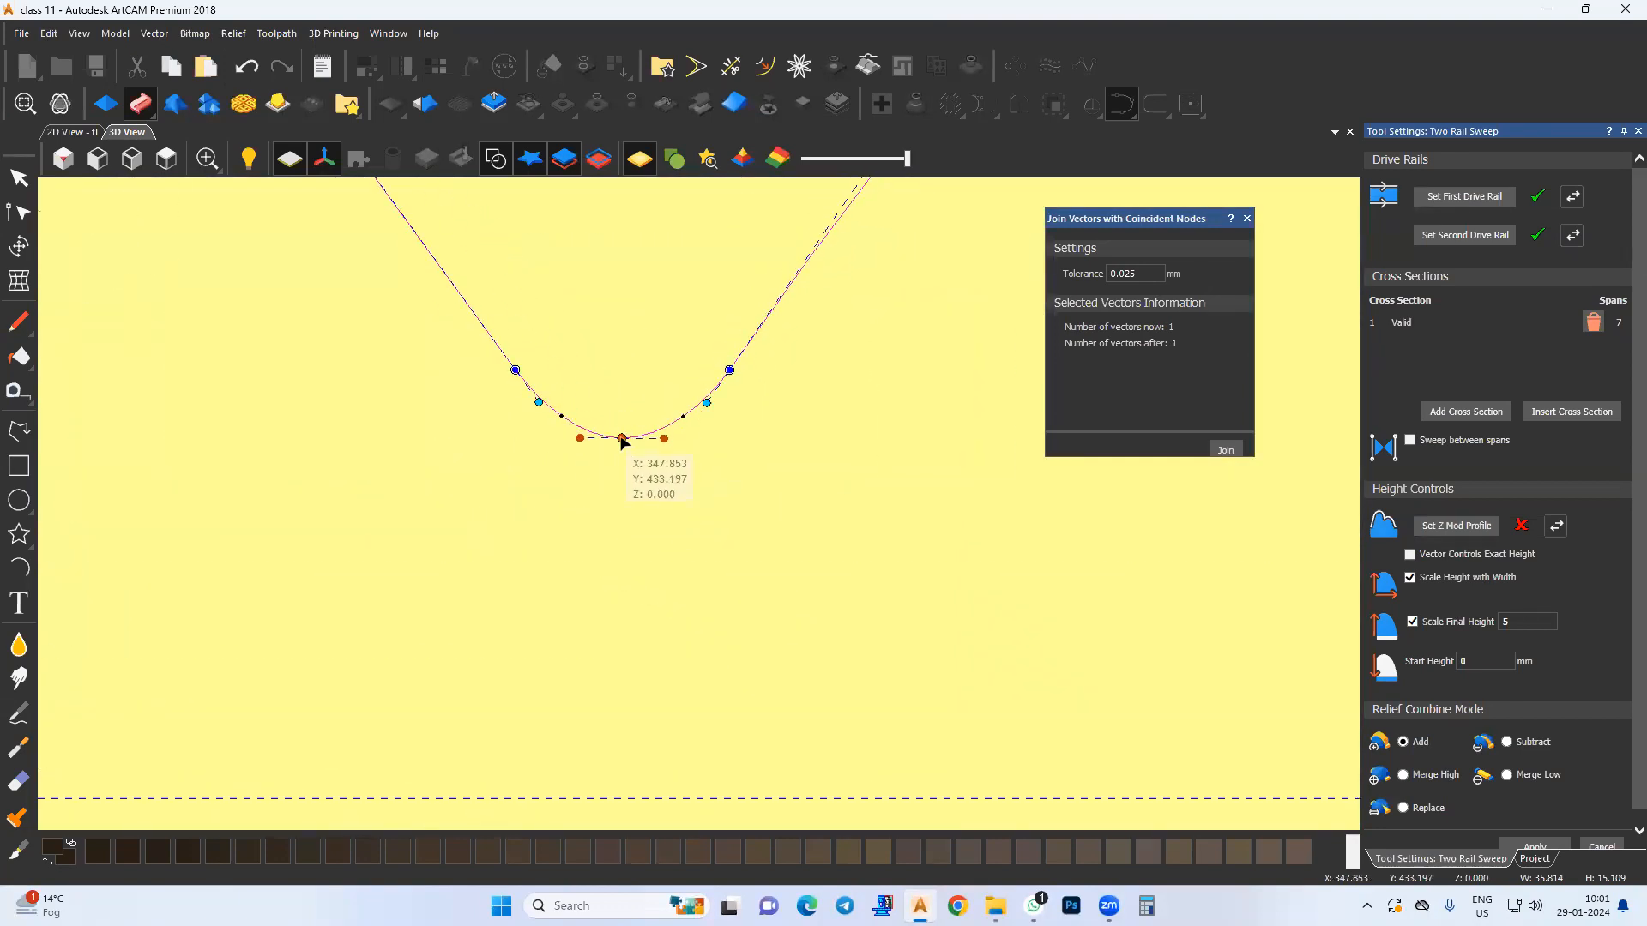
{"action": "scroll", "coordinate": [644, 568], "scroll_direction": "down", "scroll_amount": 10}
{"action": "middle_click_drag", "start_coordinate": [718, 596], "coordinate": [581, 227]}
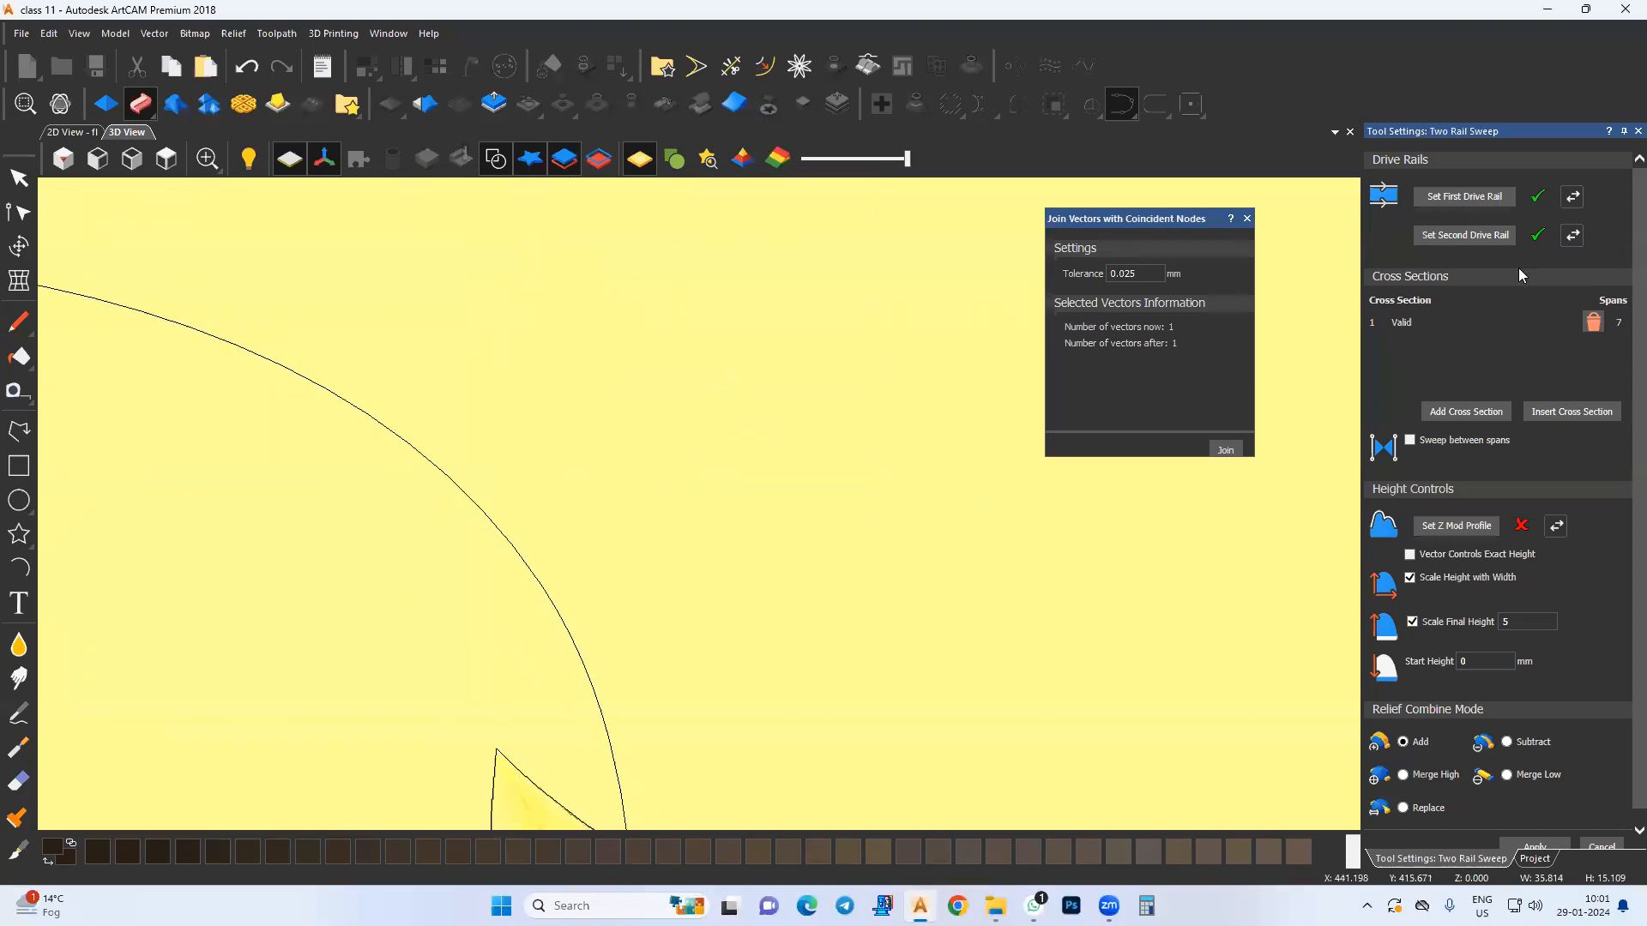
{"action": "scroll", "coordinate": [681, 544], "scroll_direction": "down", "scroll_amount": 3}
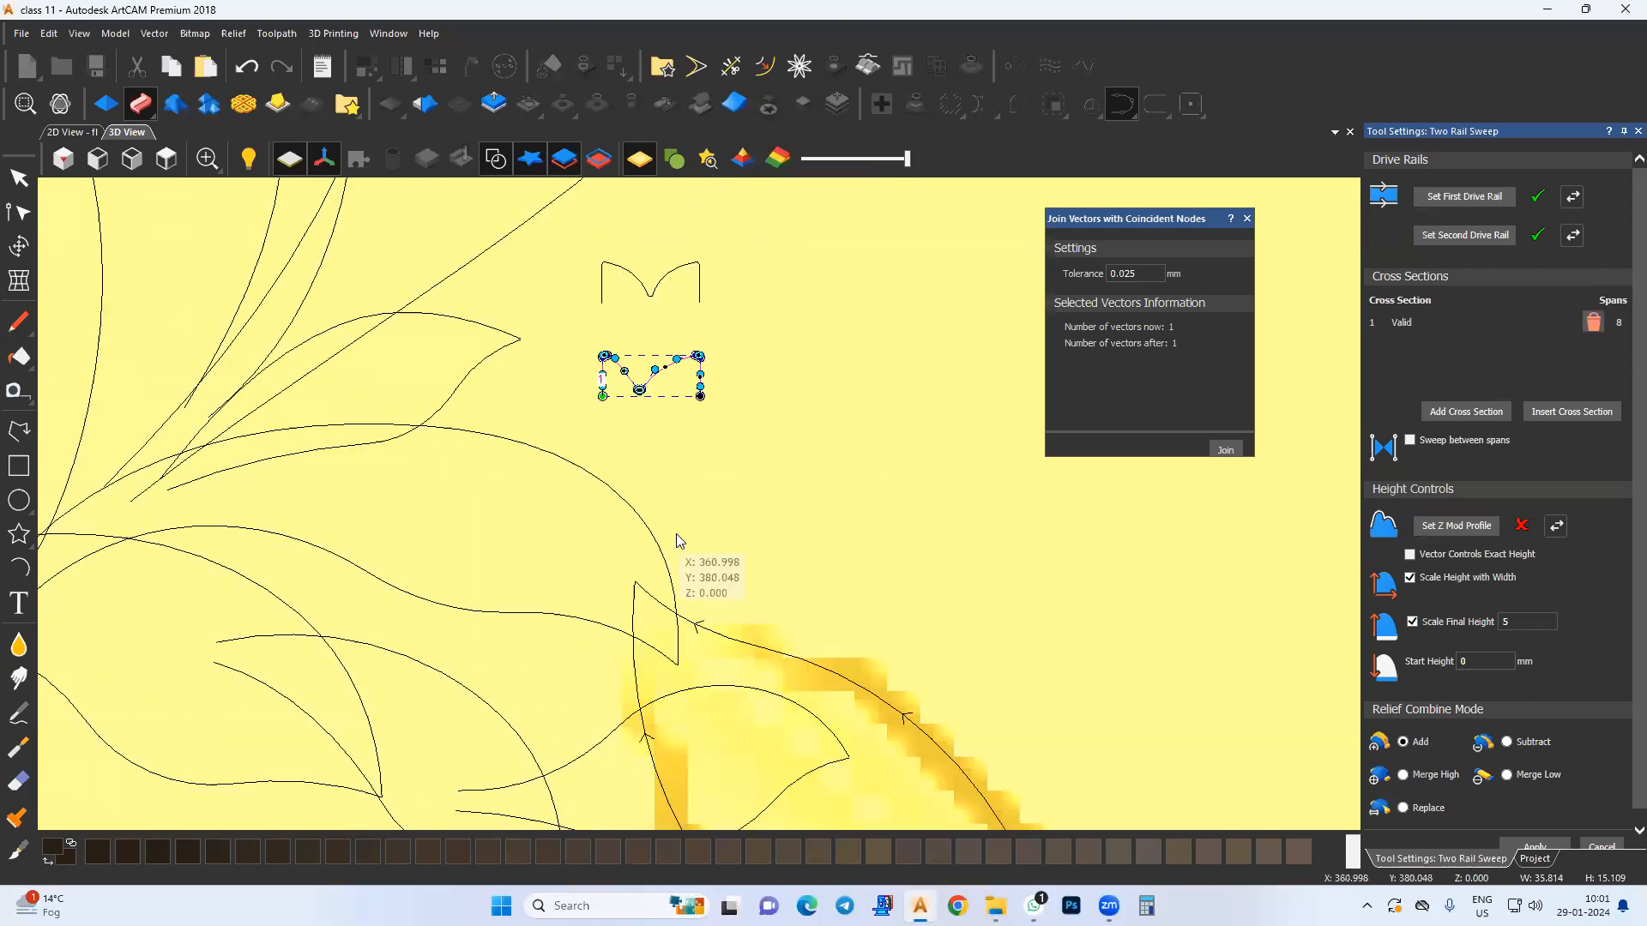
Step: Set the large leaf sweep's relief combine mode to Merge High and apply the sweep
{"action": "scroll", "coordinate": [614, 580], "scroll_direction": "up", "scroll_amount": 3}
{"action": "scroll", "coordinate": [678, 446], "scroll_direction": "up", "scroll_amount": 2}
{"action": "scroll", "coordinate": [678, 446], "scroll_direction": "down", "scroll_amount": 3}
{"action": "scroll", "coordinate": [636, 566], "scroll_direction": "up", "scroll_amount": 3}
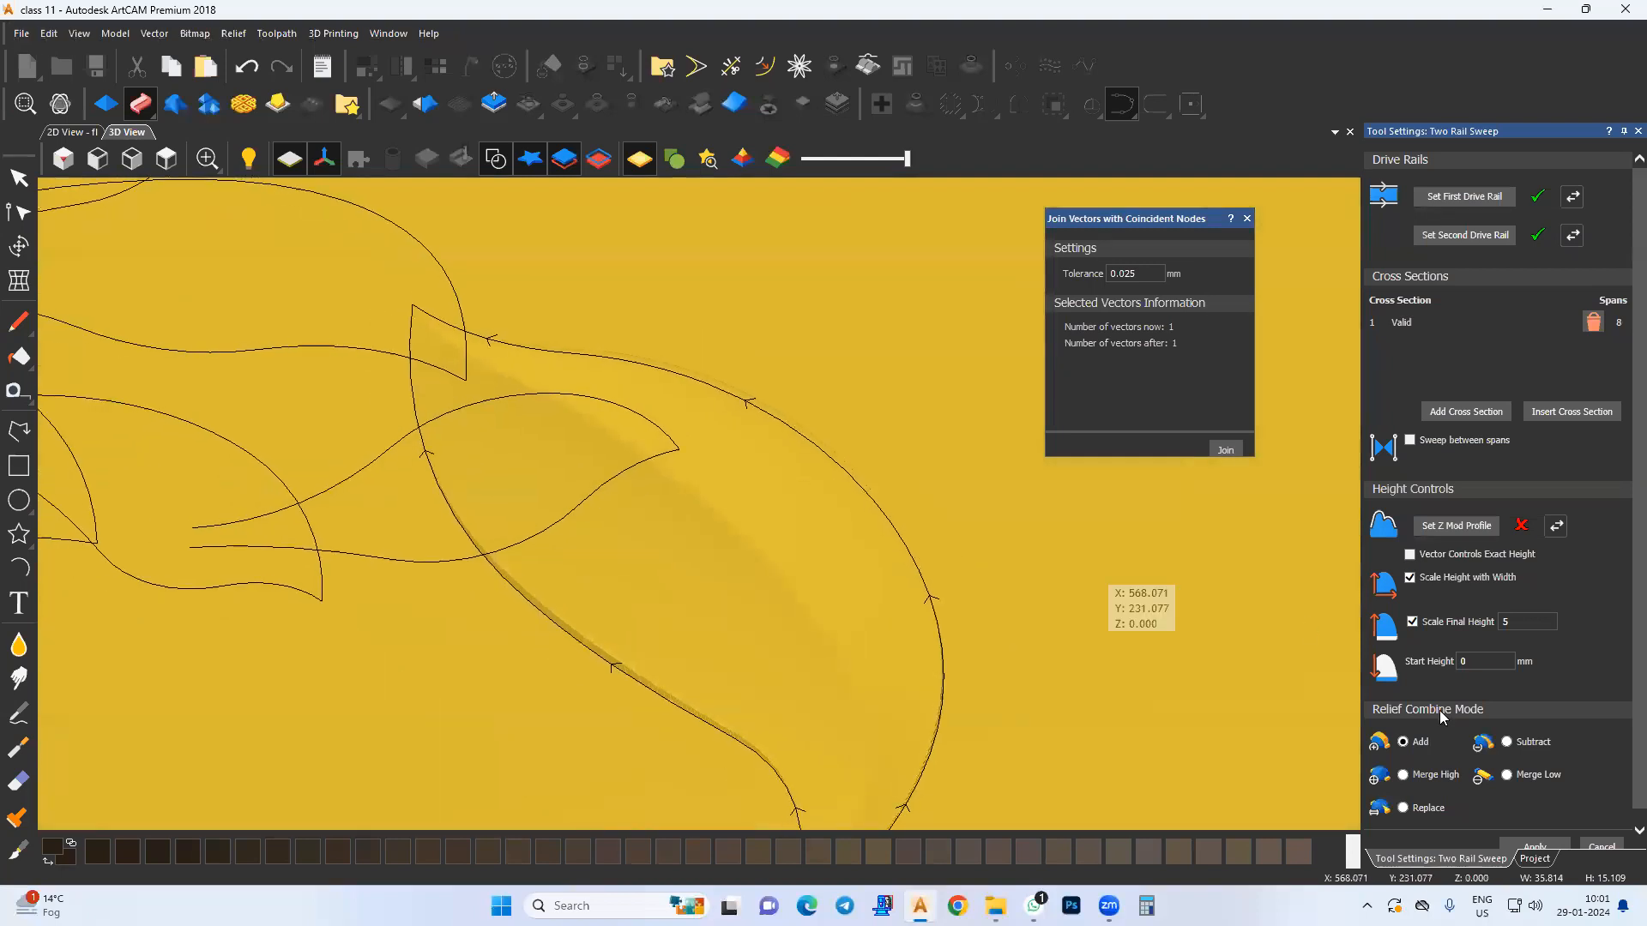
{"action": "scroll", "coordinate": [1488, 793], "scroll_direction": "down", "scroll_amount": 1}
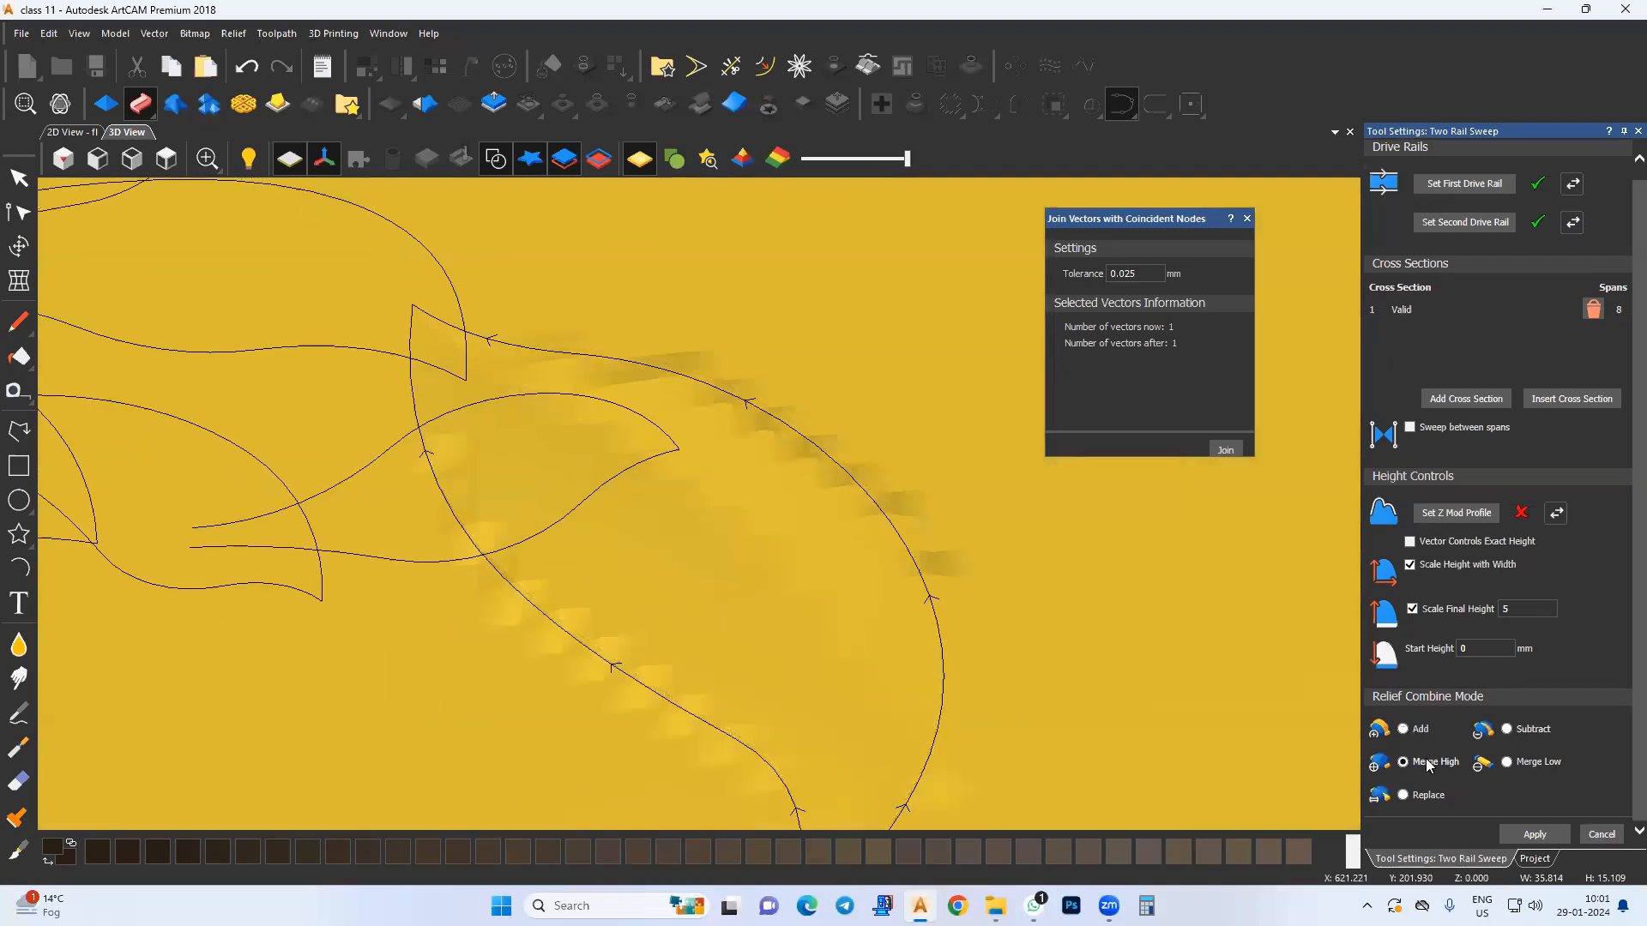
{"action": "left_click", "coordinate": [1534, 835]}
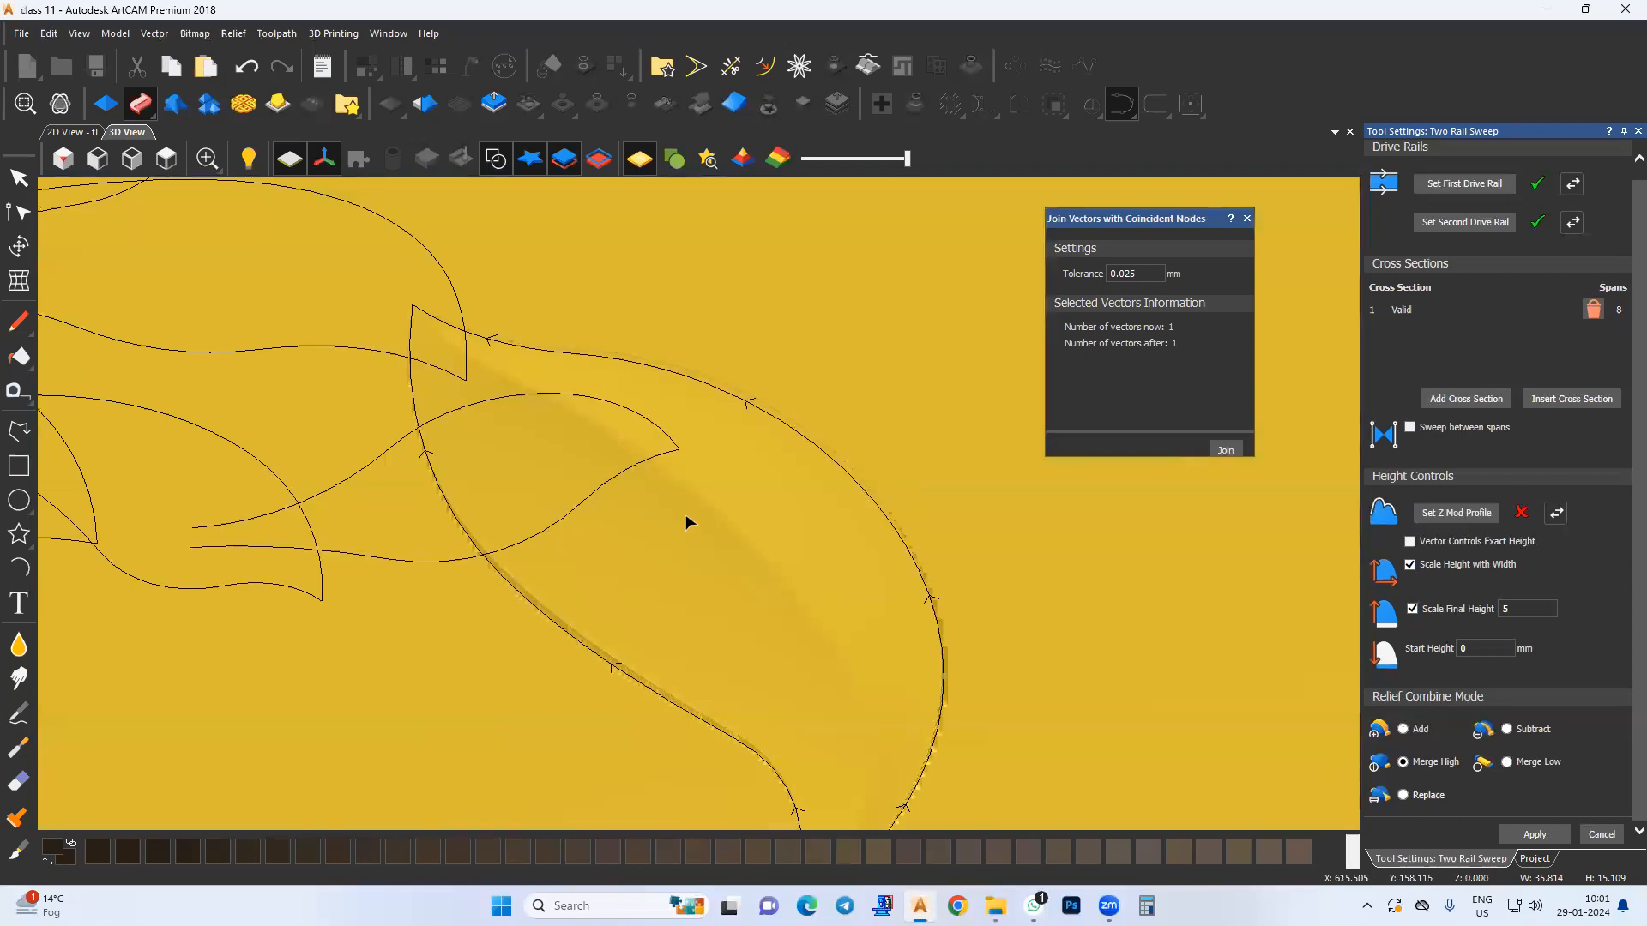
{"action": "scroll", "coordinate": [686, 515], "scroll_direction": "down", "scroll_amount": 2}
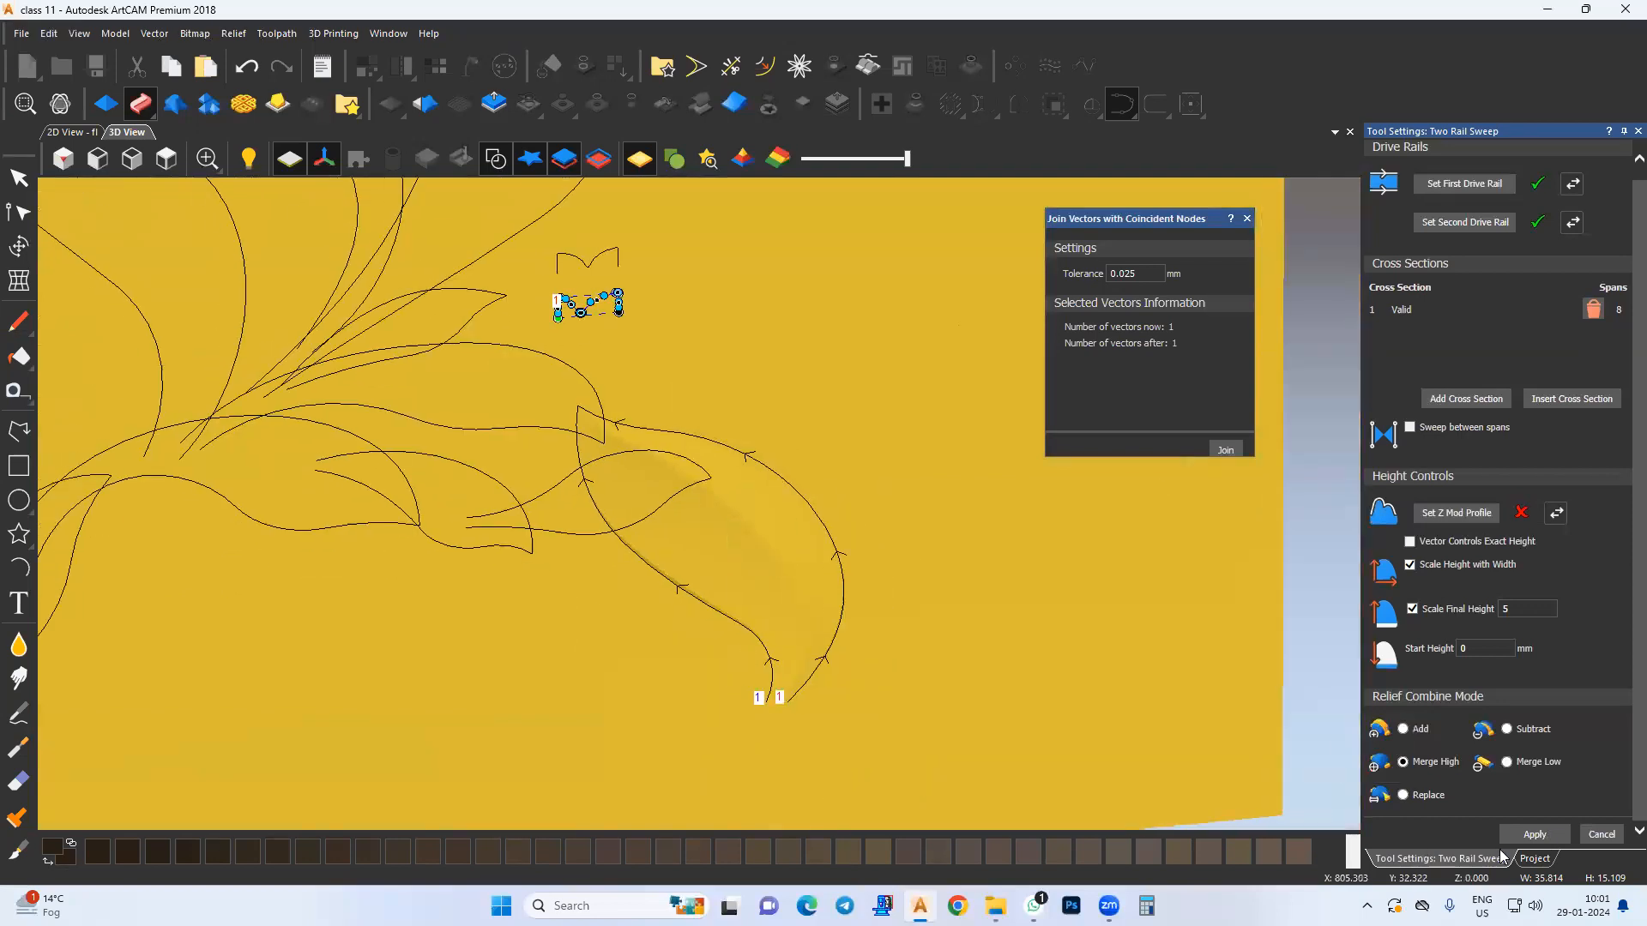
Step: Add a new layer to the Front Relief and set its combine mode to Merge High
{"action": "left_click", "coordinate": [1535, 860]}
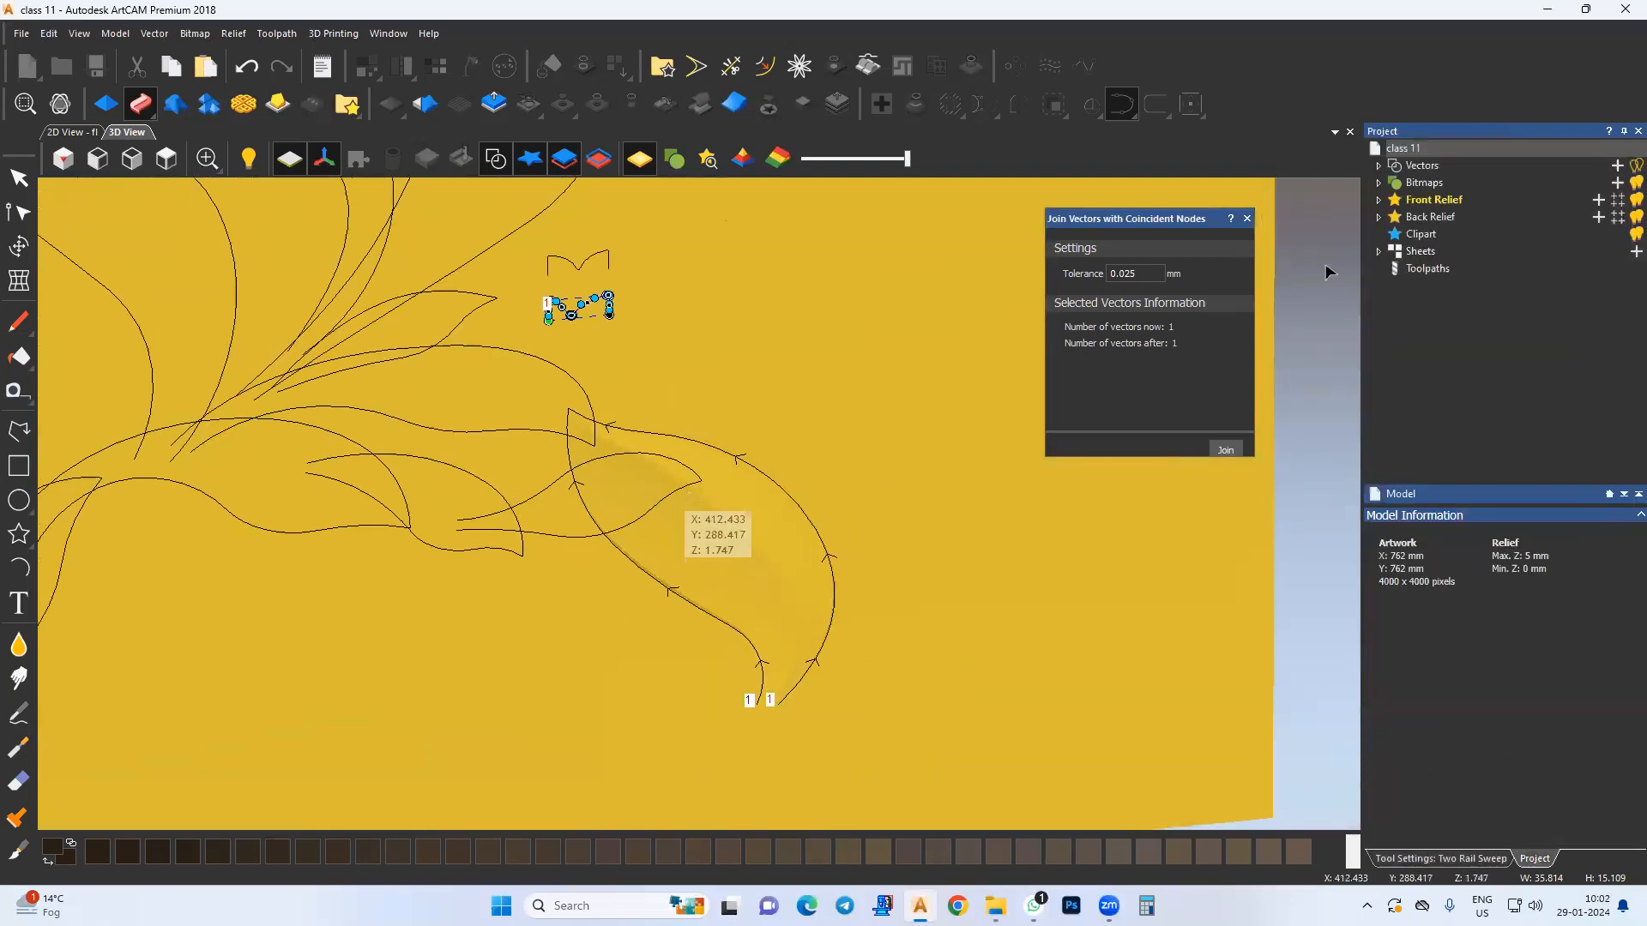
{"action": "left_click", "coordinate": [1378, 202]}
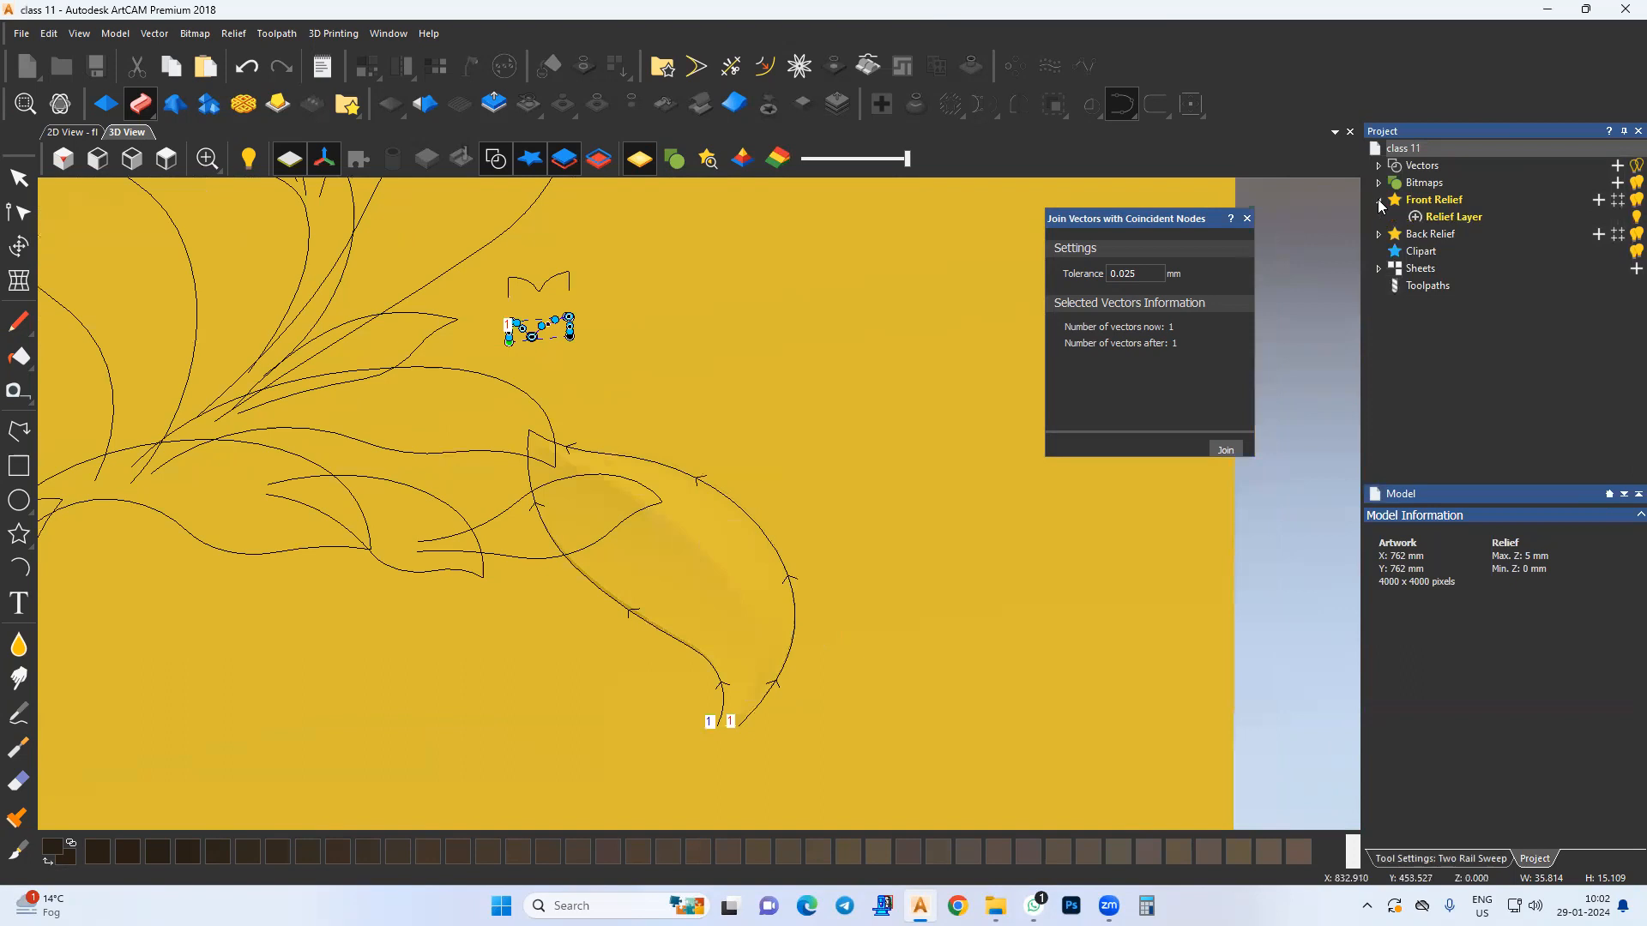
{"action": "left_click", "coordinate": [1601, 199]}
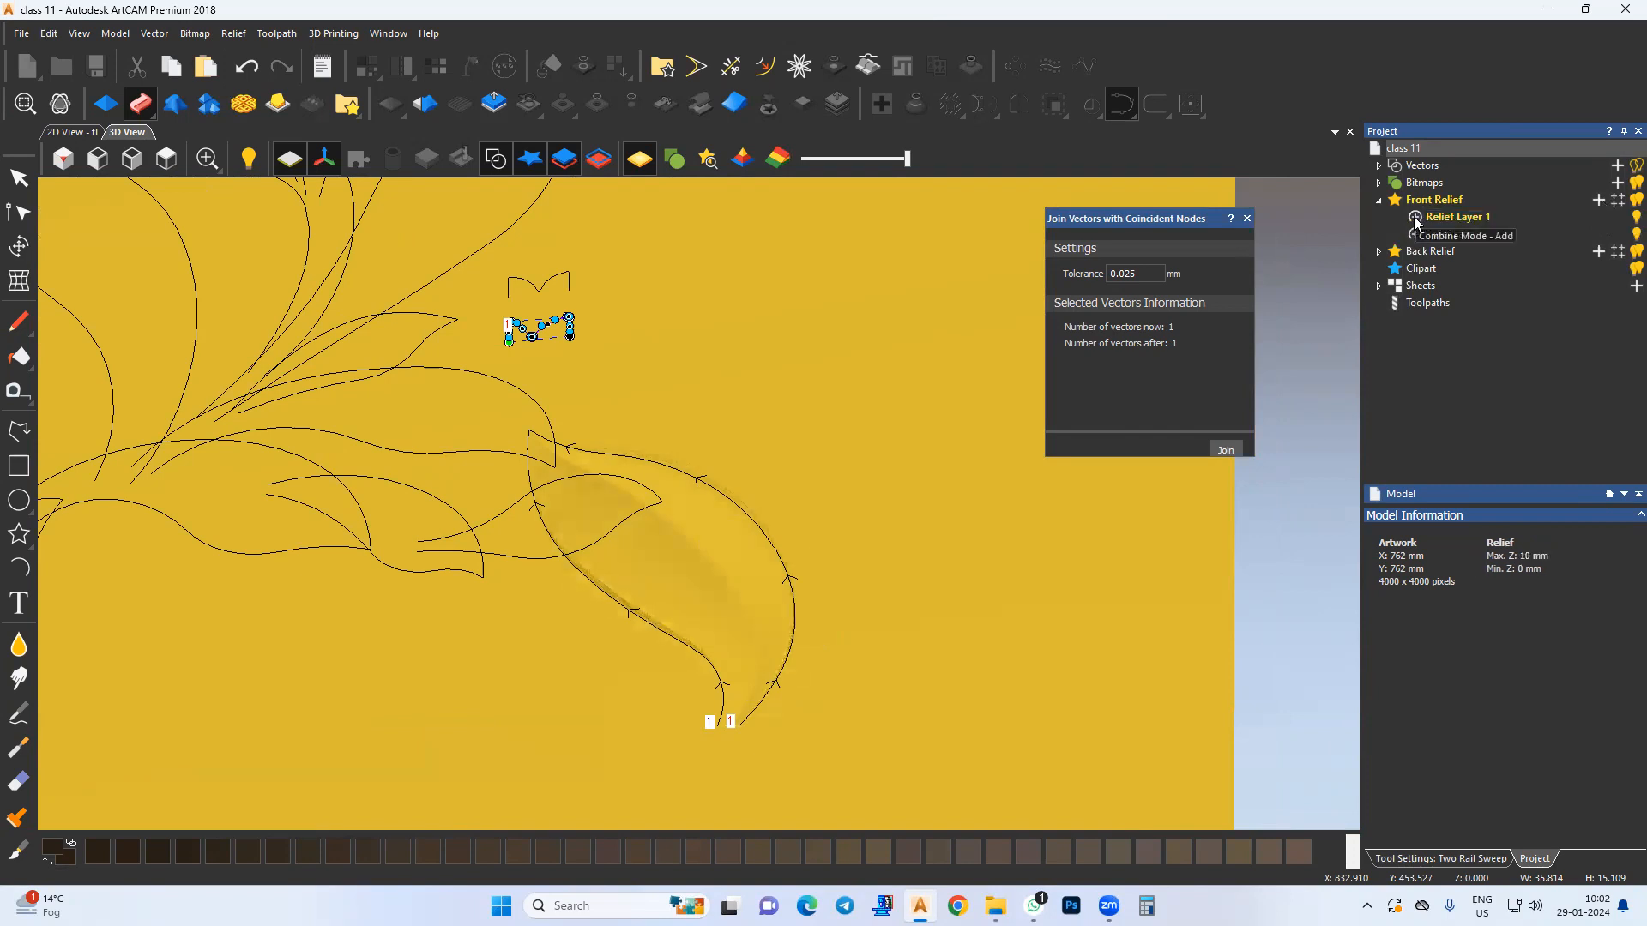
{"action": "left_click", "coordinate": [1416, 221]}
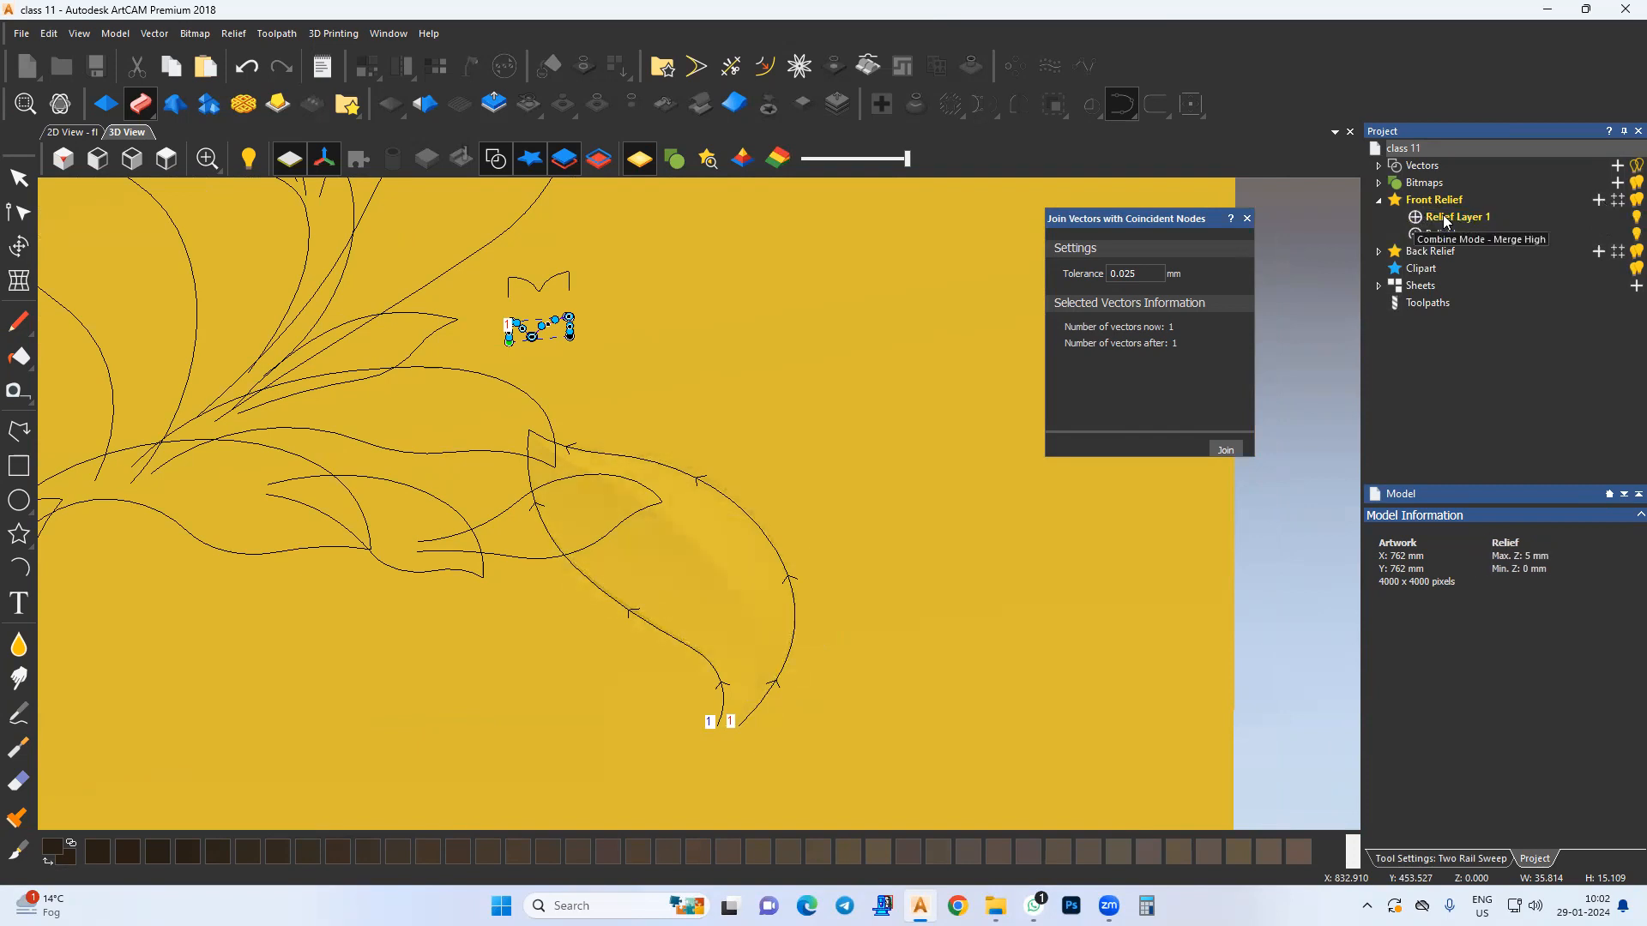
{"action": "left_click", "coordinate": [1443, 223]}
Step: Set the original Relief Layer's combine mode to Merge High, and make Relief Layer 1 the active layer
{"action": "left_click", "coordinate": [1453, 232]}
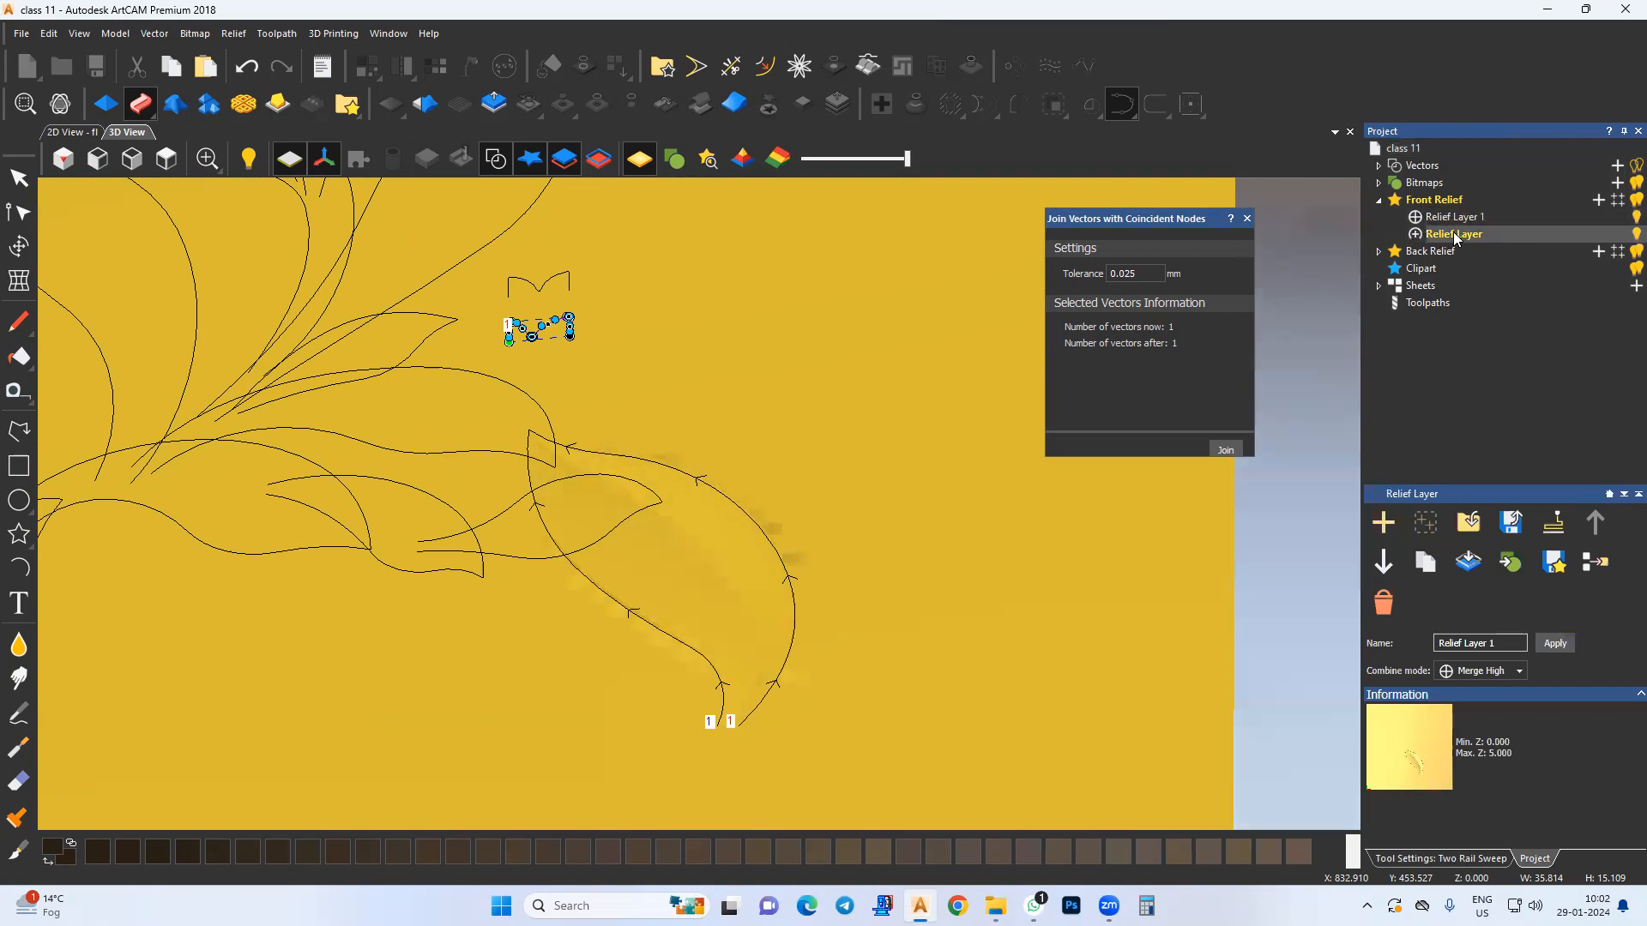
{"action": "left_click", "coordinate": [1496, 673]}
{"action": "left_click", "coordinate": [1477, 734]}
{"action": "left_click", "coordinate": [1449, 217]}
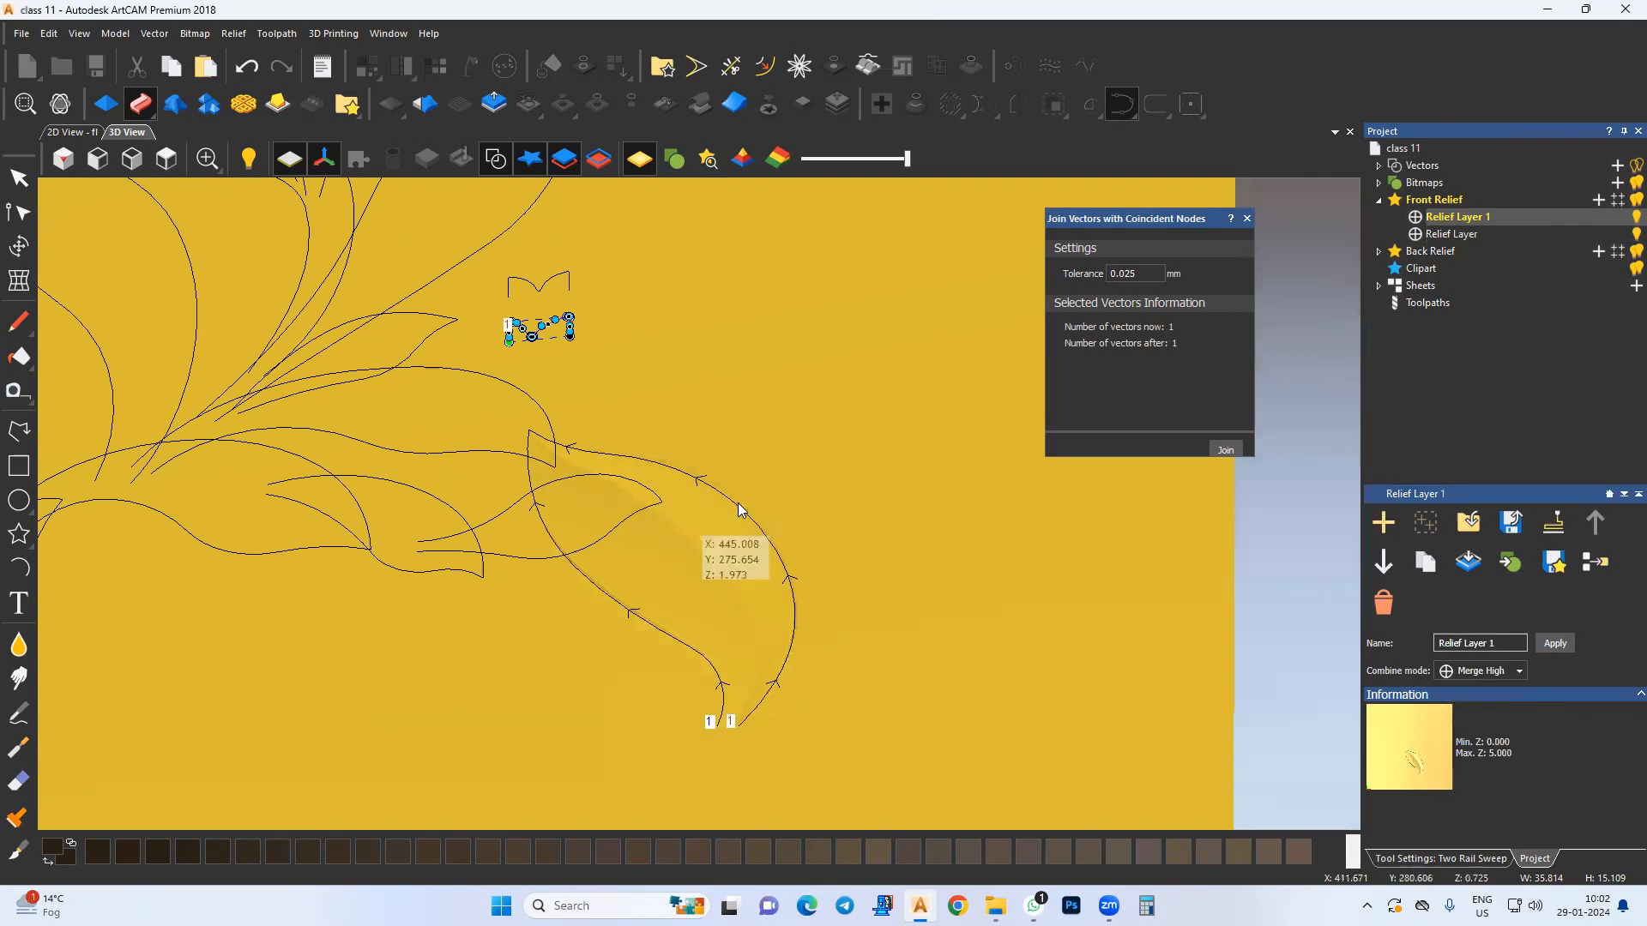
Step: Select both edges of the small leaf overlapping the swept leaf, check them against the 2D image, and set them as the sweep's drive rails
{"action": "scroll", "coordinate": [686, 515], "scroll_direction": "up", "scroll_amount": 2}
{"action": "scroll", "coordinate": [654, 529], "scroll_direction": "up", "scroll_amount": 1}
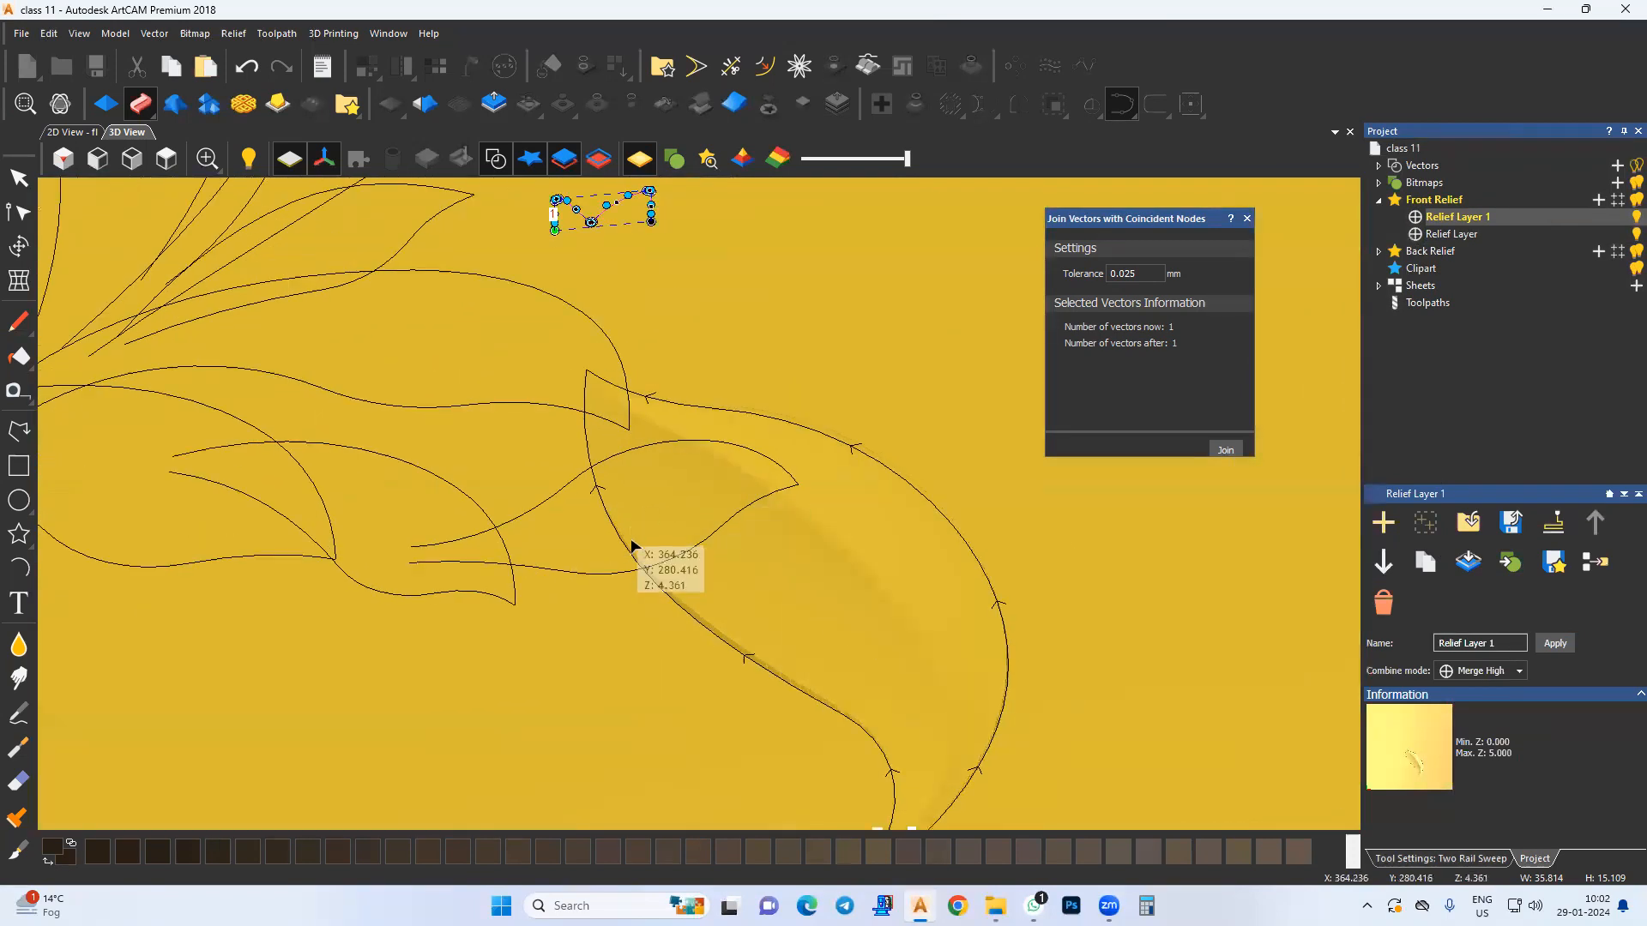
{"action": "left_click", "coordinate": [590, 573]}
{"action": "left_click", "coordinate": [544, 504], "text": "shift"}
{"action": "left_click", "coordinate": [96, 138]}
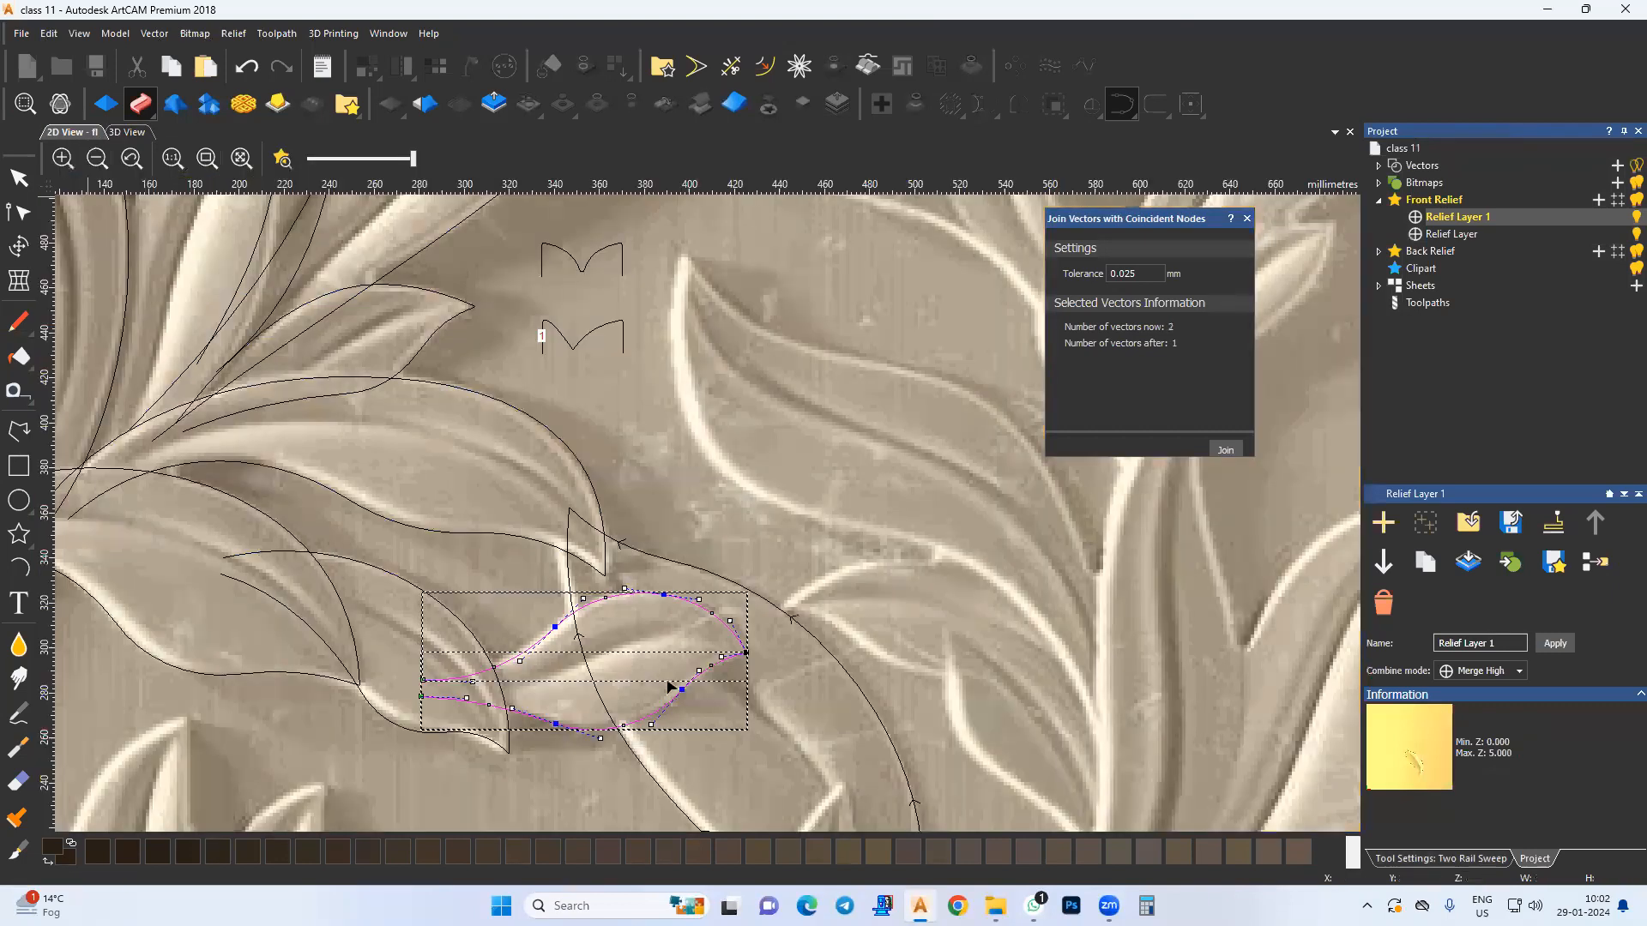
{"action": "middle_click_drag", "start_coordinate": [1034, 530], "coordinate": [1000, 483]}
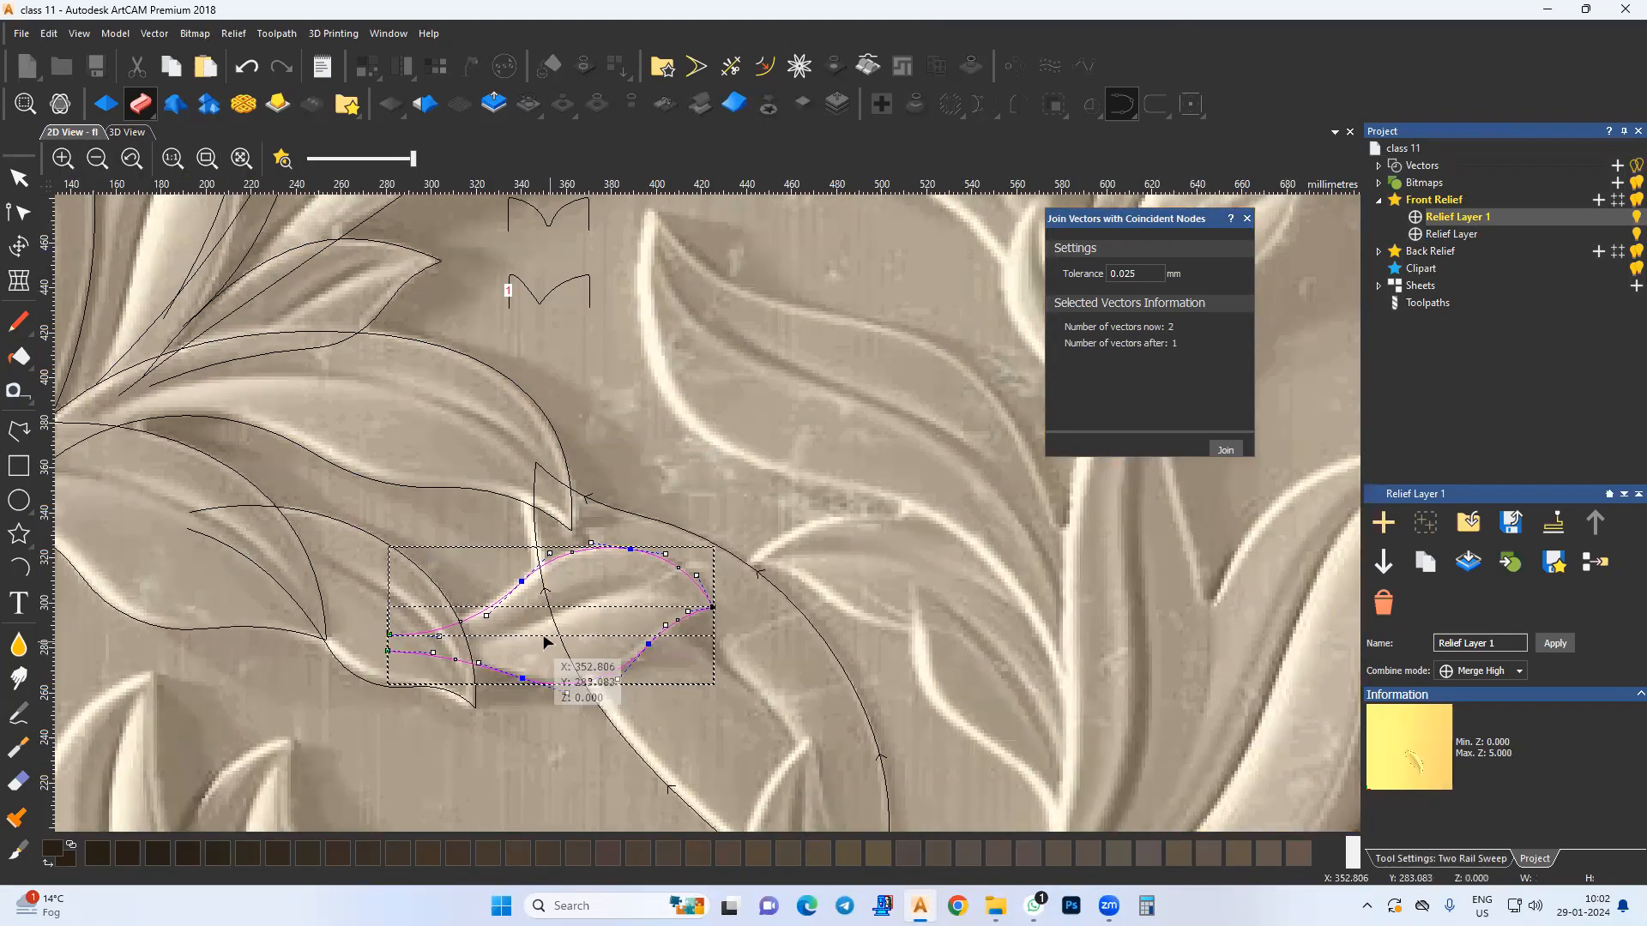
{"action": "middle_click_drag", "start_coordinate": [561, 622], "coordinate": [571, 625]}
{"action": "left_click", "coordinate": [129, 131]}
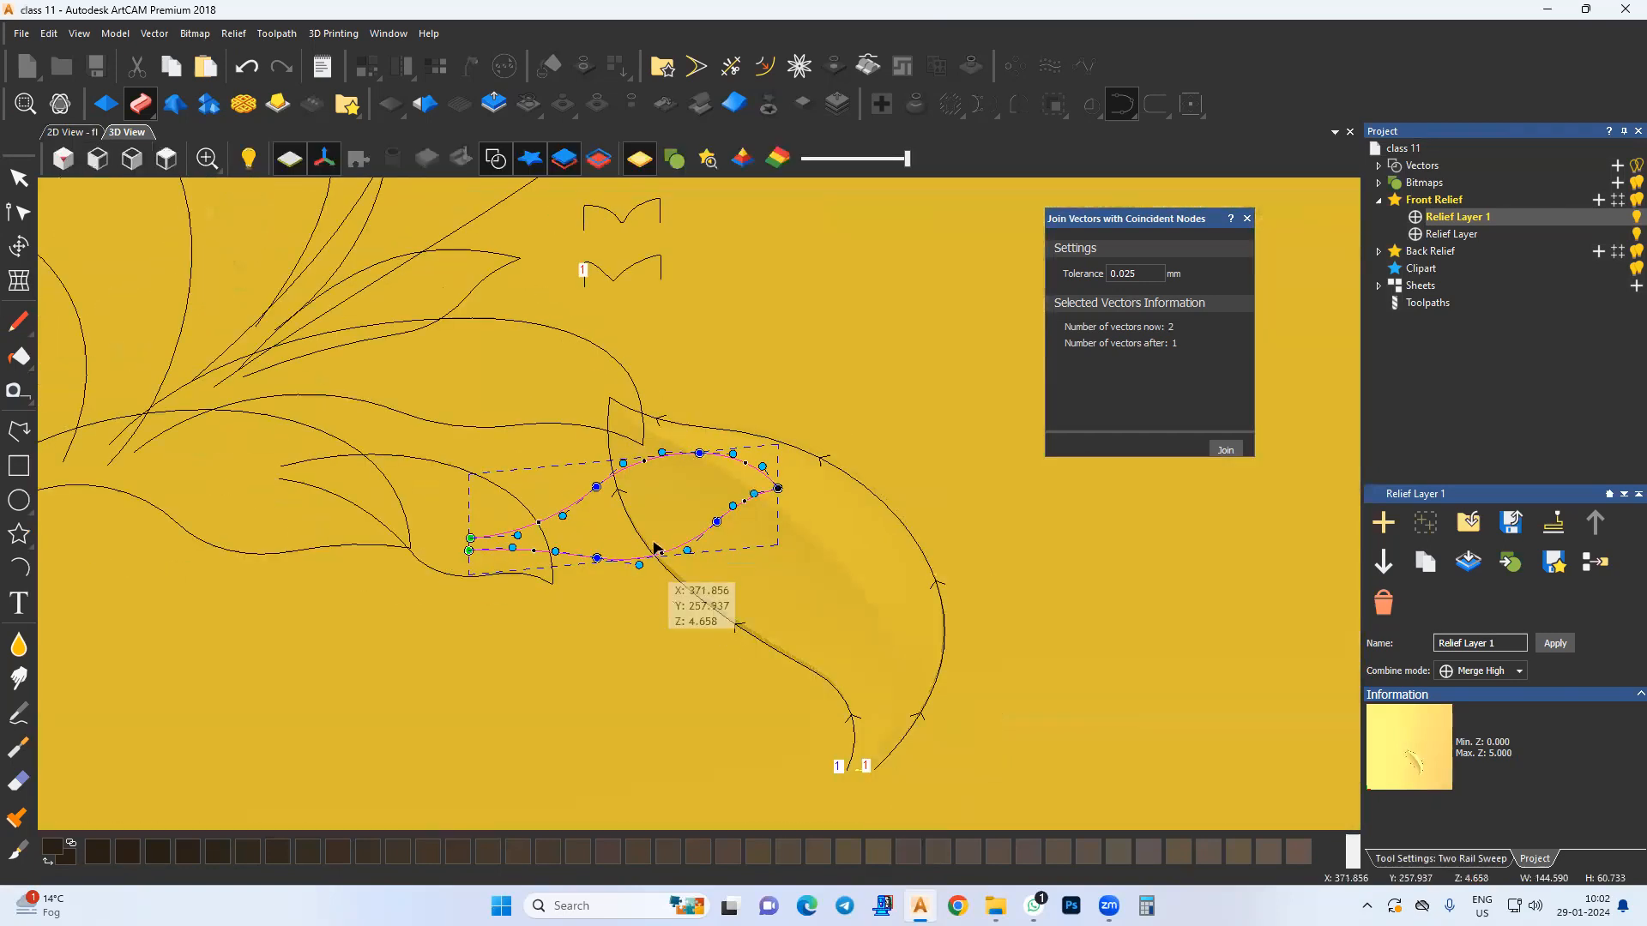
{"action": "left_click", "coordinate": [1447, 861]}
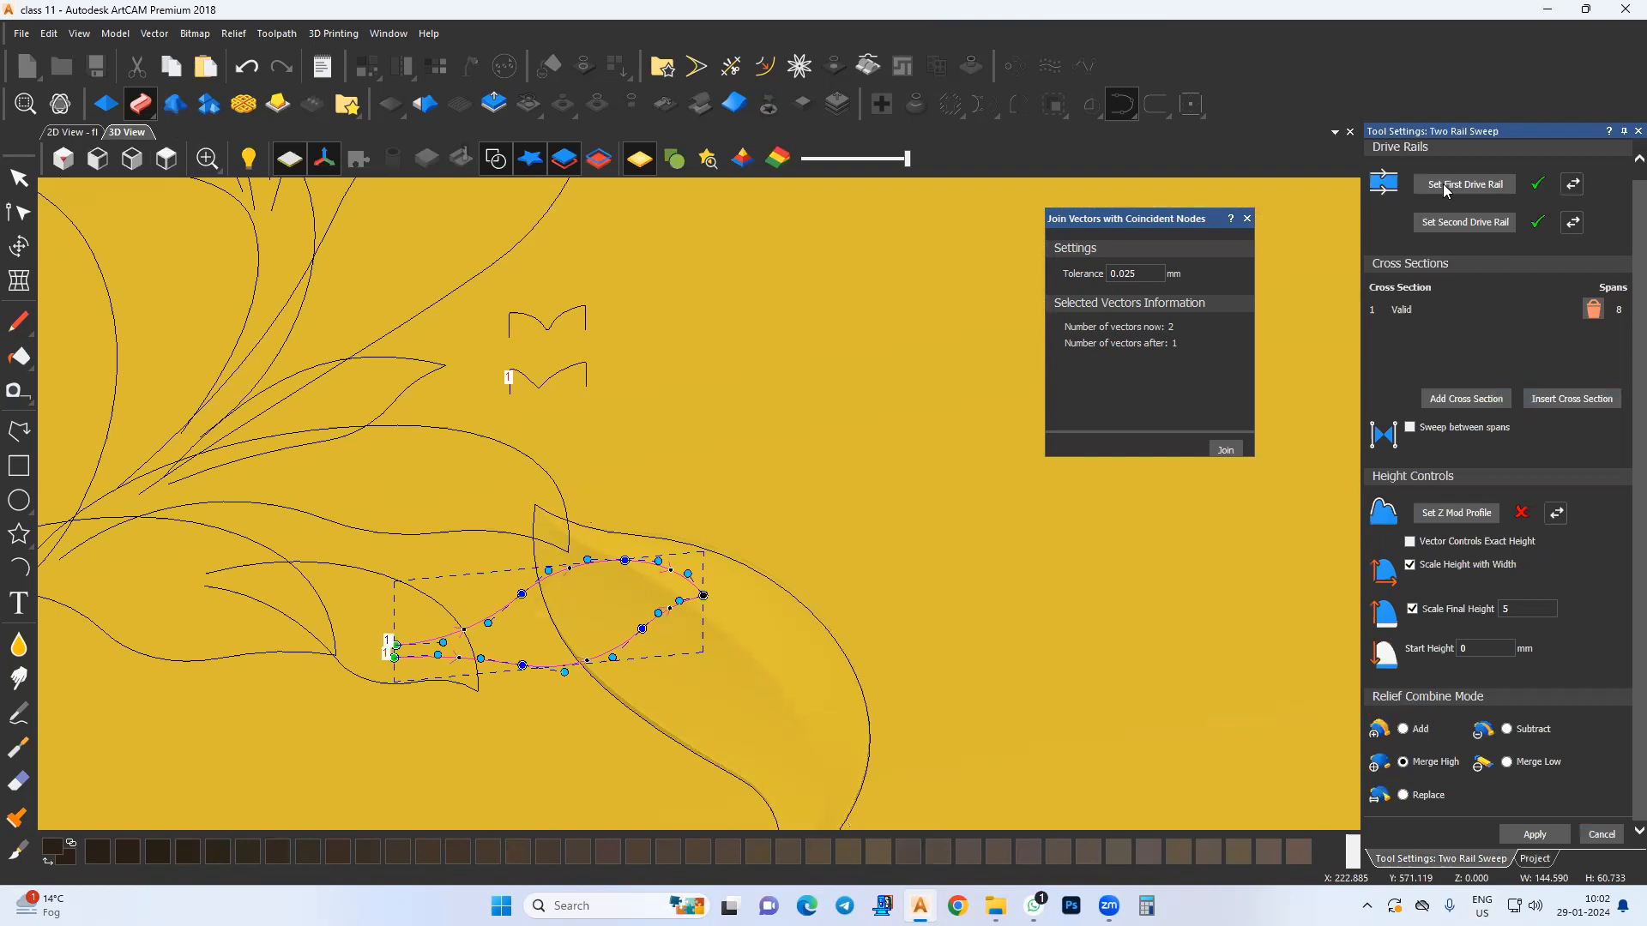
Step: Try start heights of 4, 3 and 2 mm for the small leaf's sweep, comparing its edge with the leaf beneath
{"action": "scroll", "coordinate": [678, 643], "scroll_direction": "up", "scroll_amount": 5}
{"action": "scroll", "coordinate": [573, 684], "scroll_direction": "up", "scroll_amount": 2}
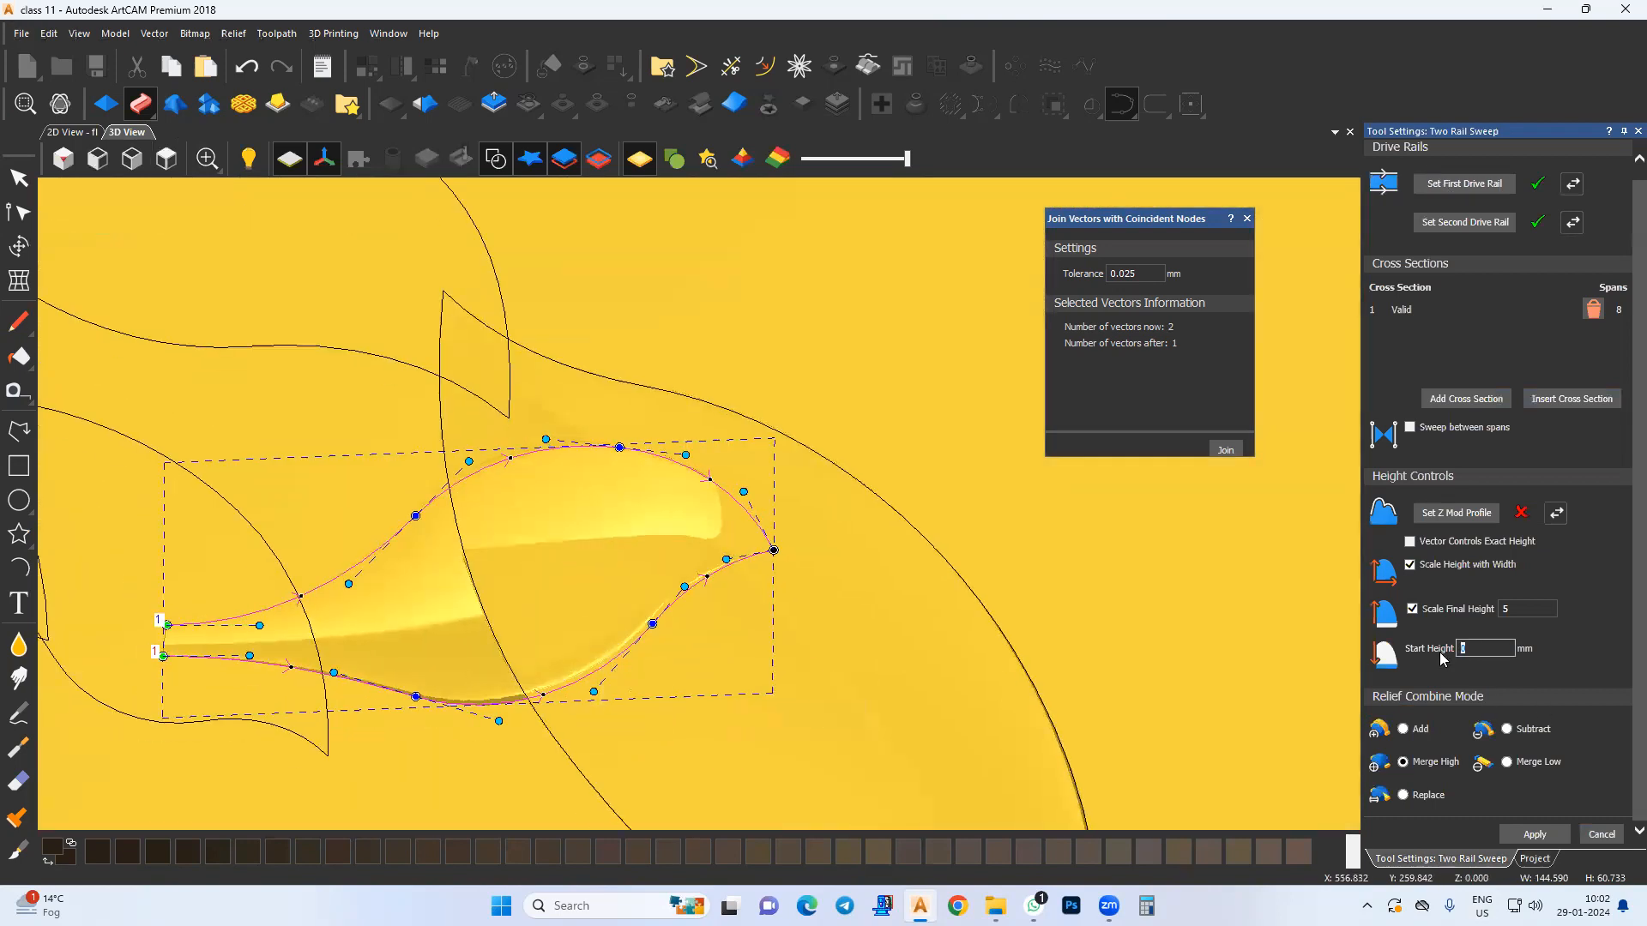
{"action": "type", "text": "4"}
{"action": "key", "text": "Return"}
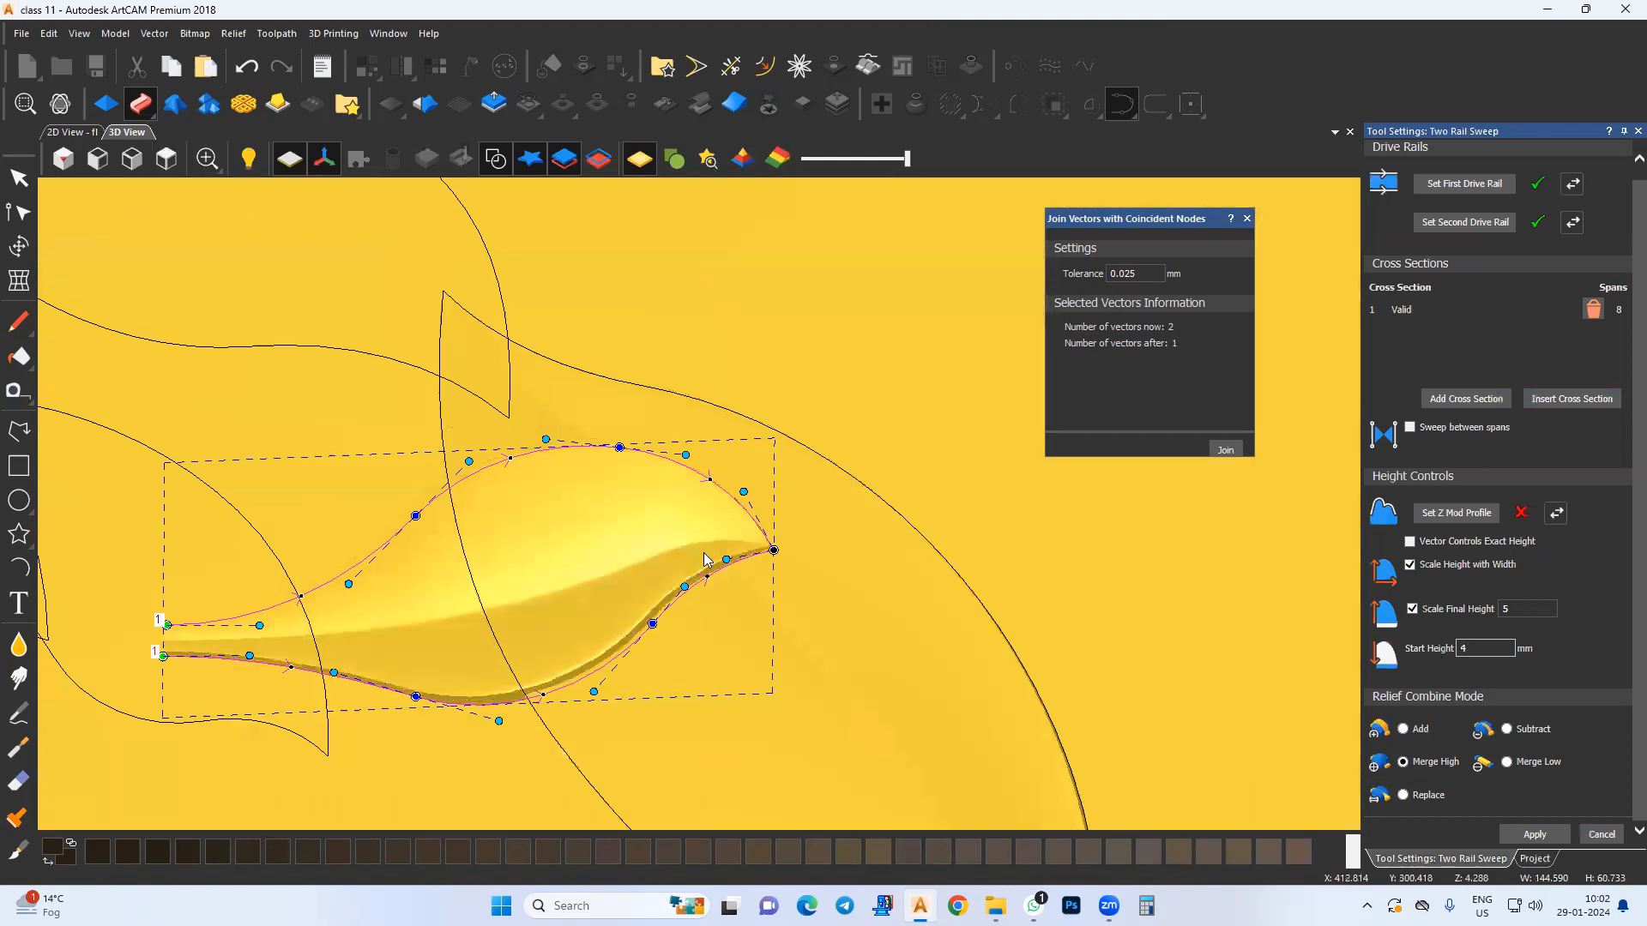
{"action": "left_click_drag", "start_coordinate": [558, 617], "coordinate": [736, 677]}
{"action": "scroll", "coordinate": [643, 673], "scroll_direction": "up", "scroll_amount": 3}
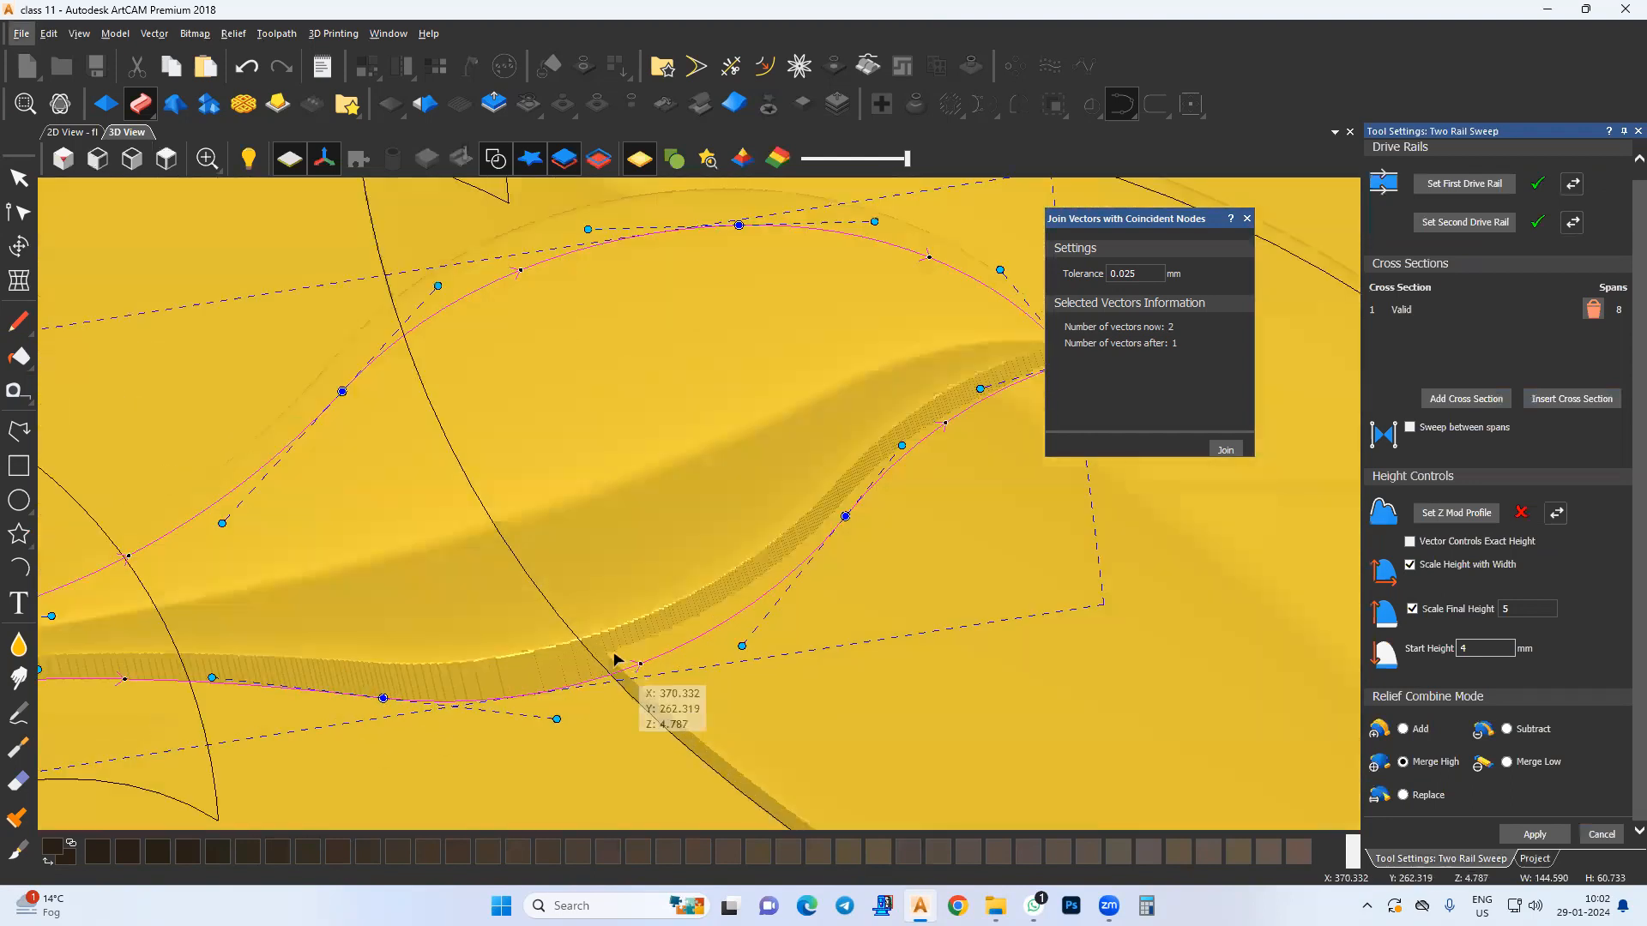
{"action": "scroll", "coordinate": [605, 656], "scroll_direction": "down", "scroll_amount": 4}
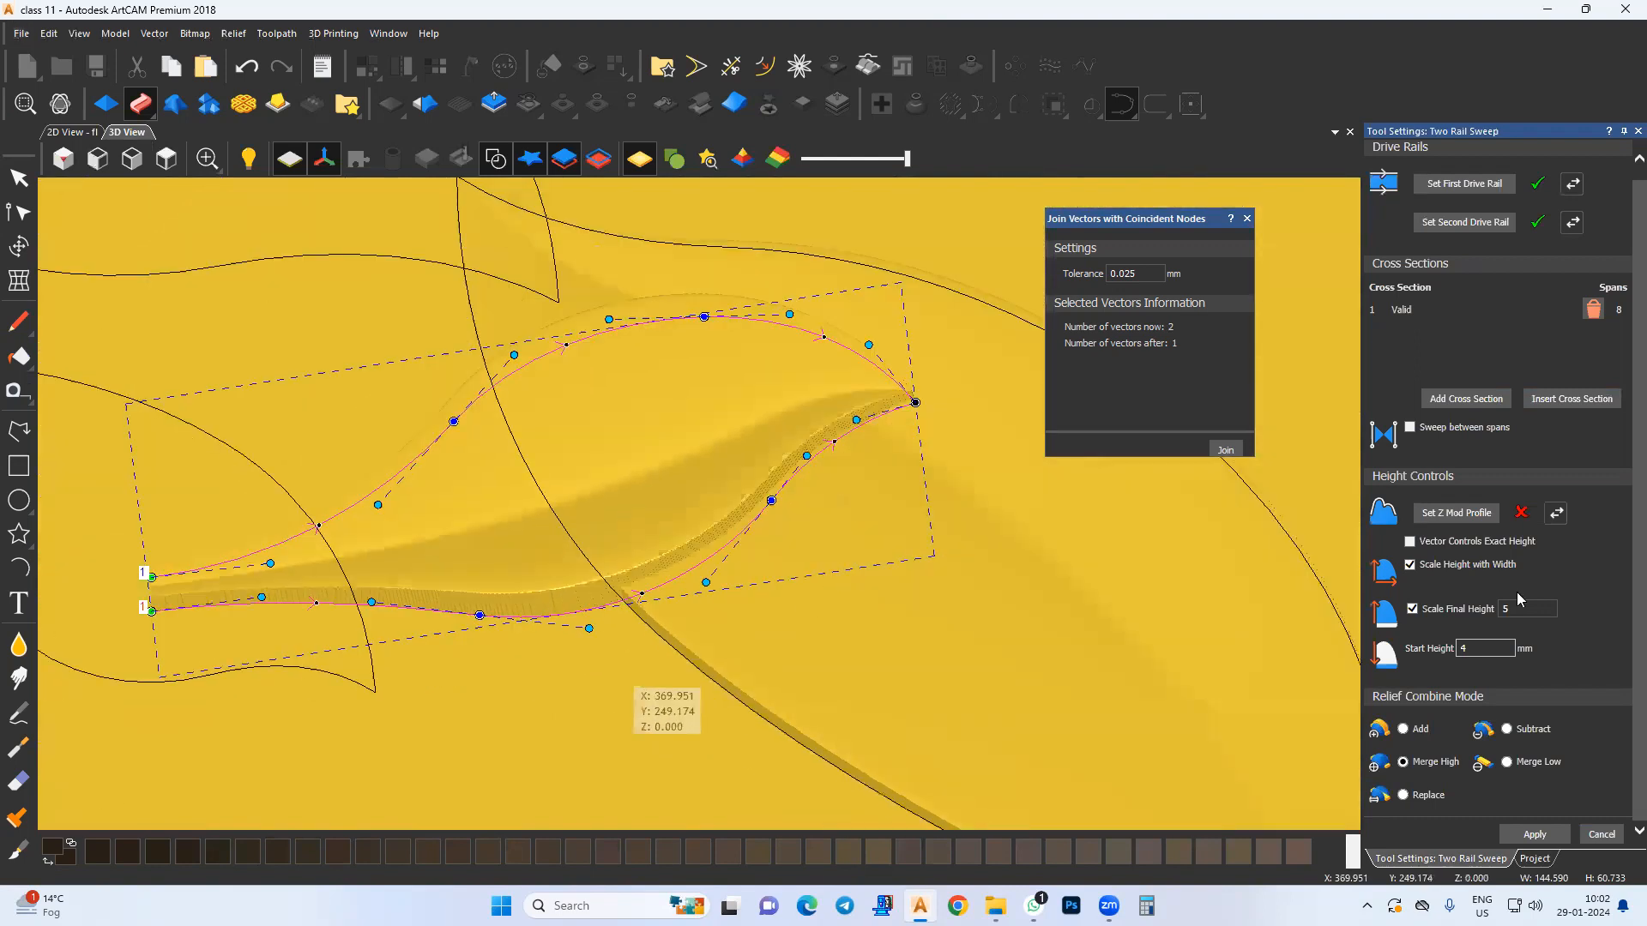
{"action": "type", "text": "3"}
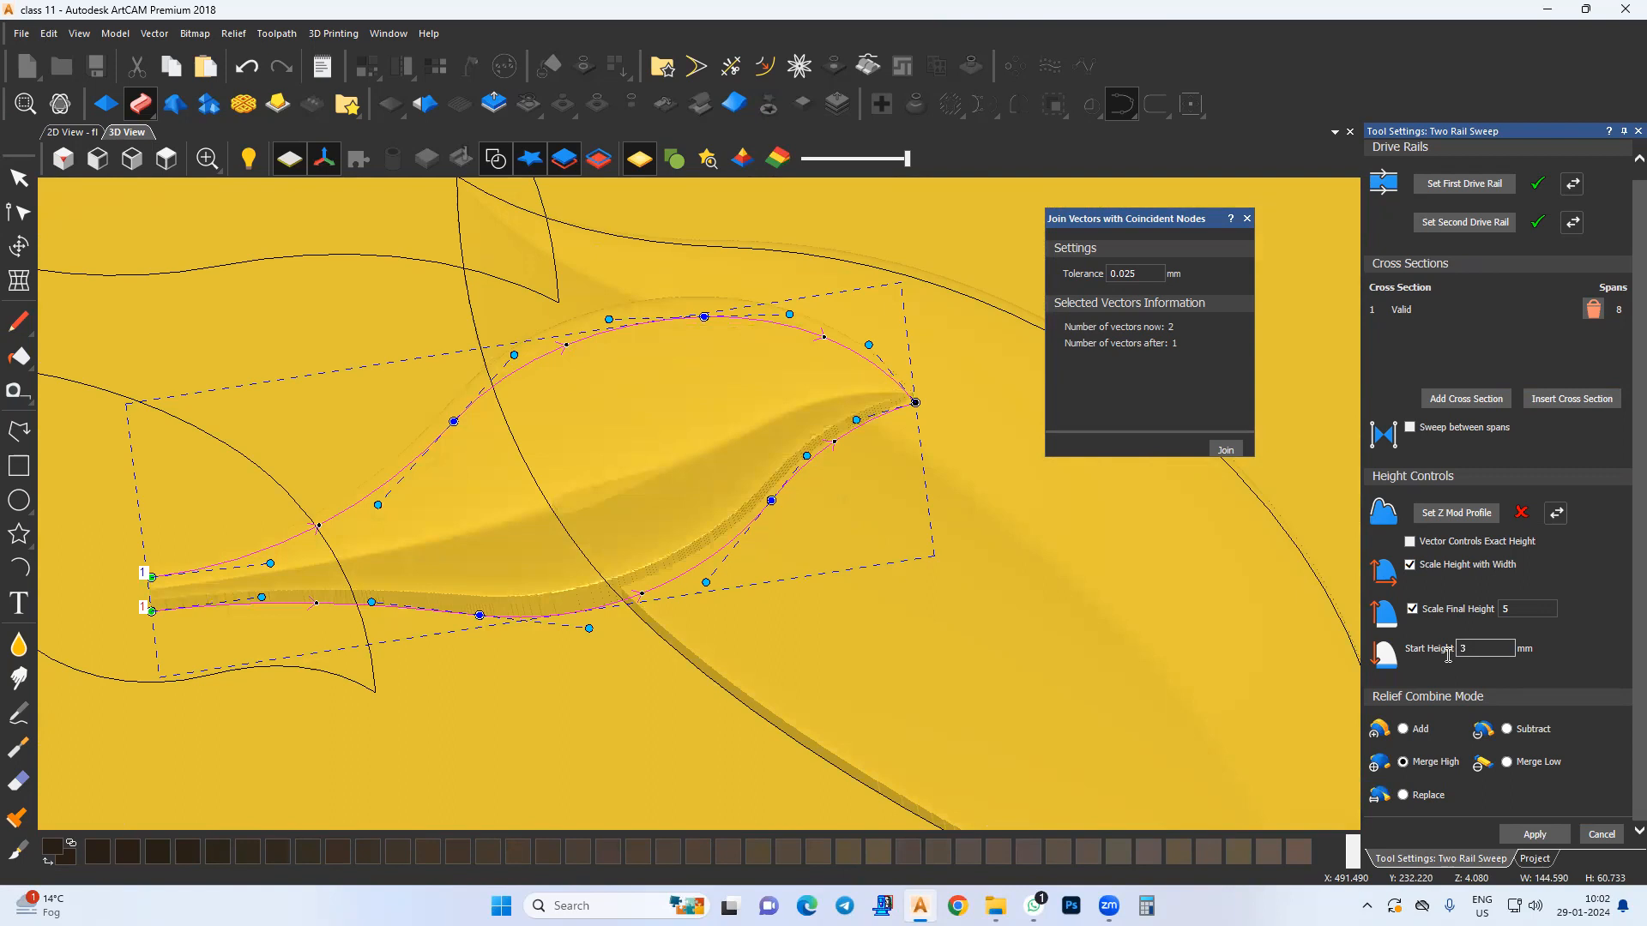
{"action": "type", "text": "2"}
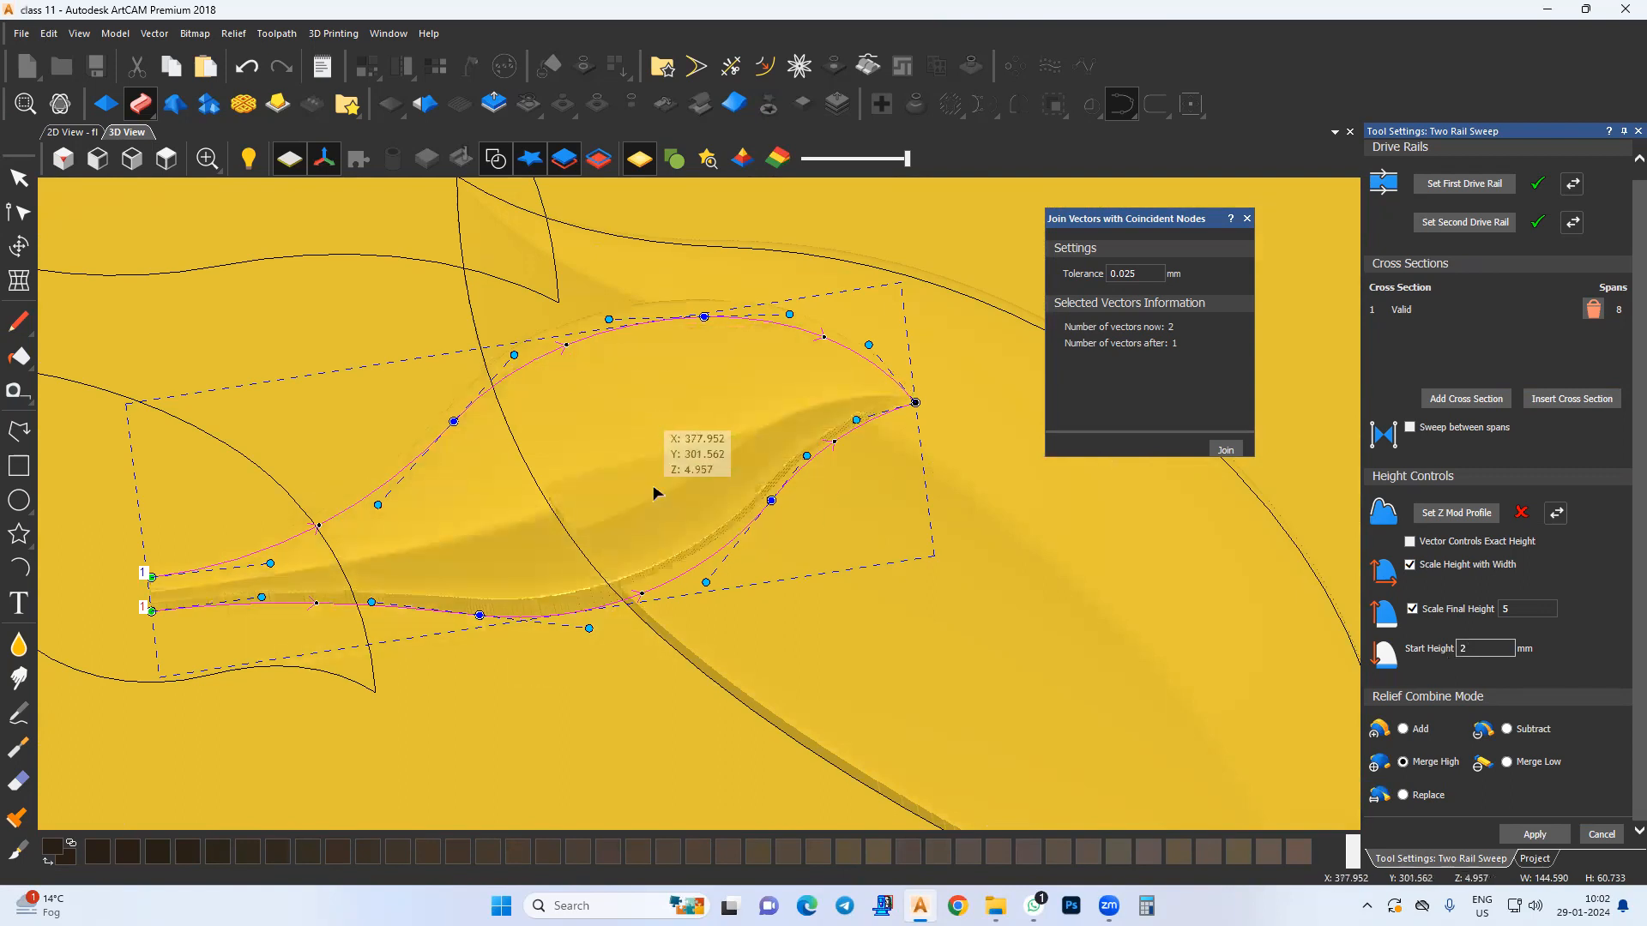
Step: Set the small leaf sweep's start height to 3 mm and its scale final height to 7
{"action": "type", "text": "3"}
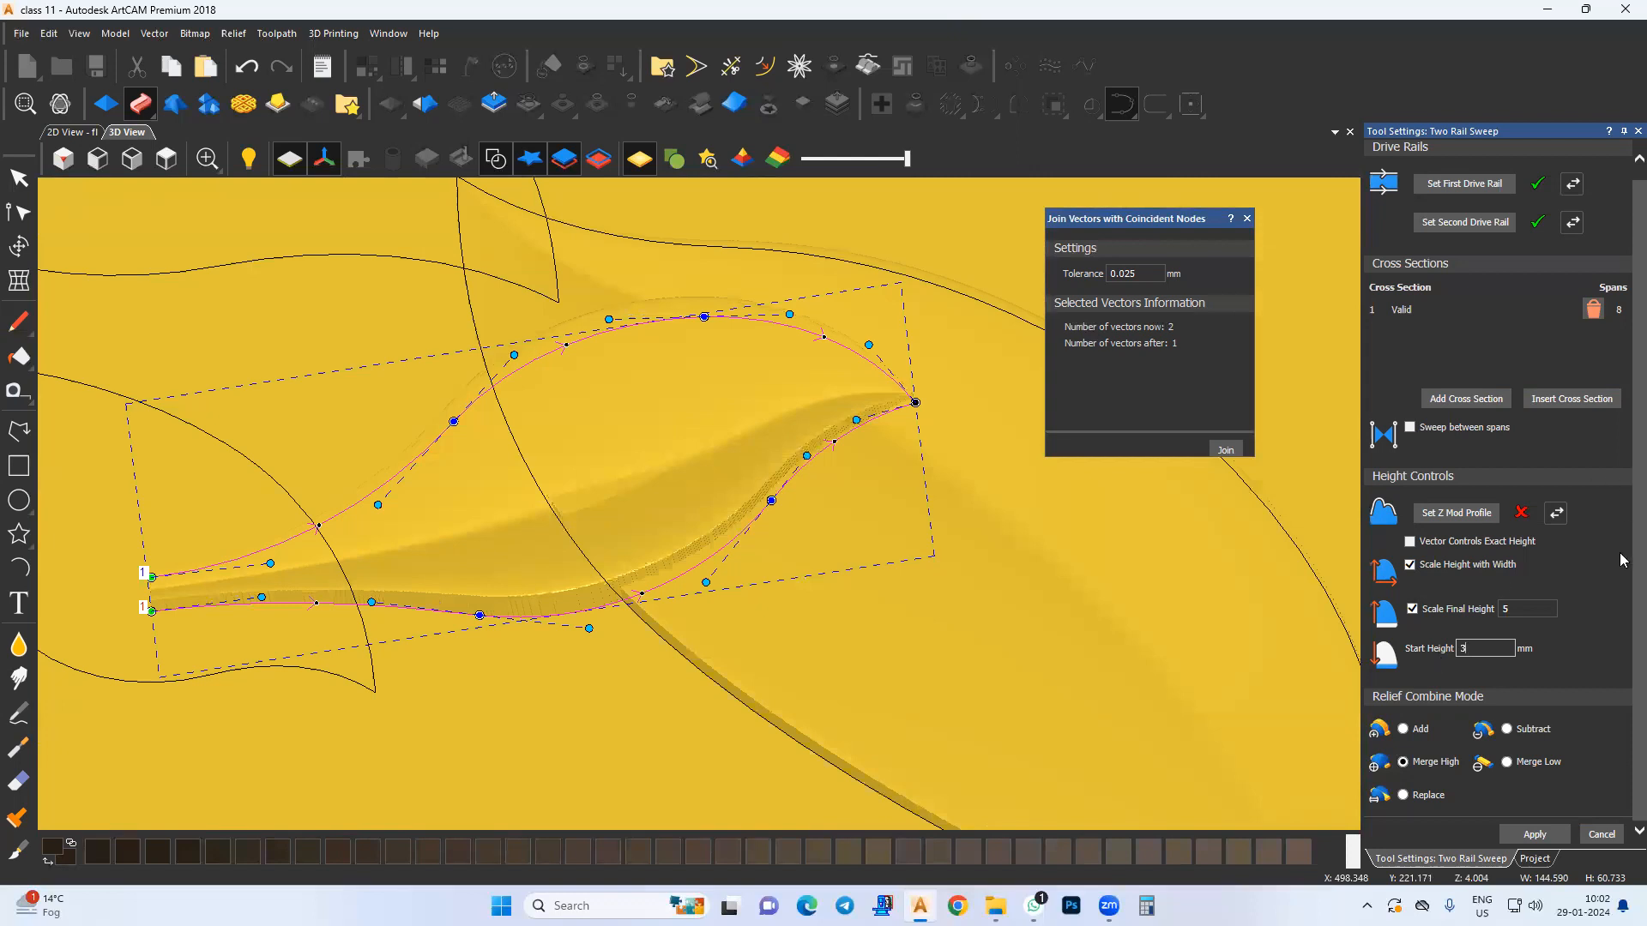
{"action": "type", "text": "7"}
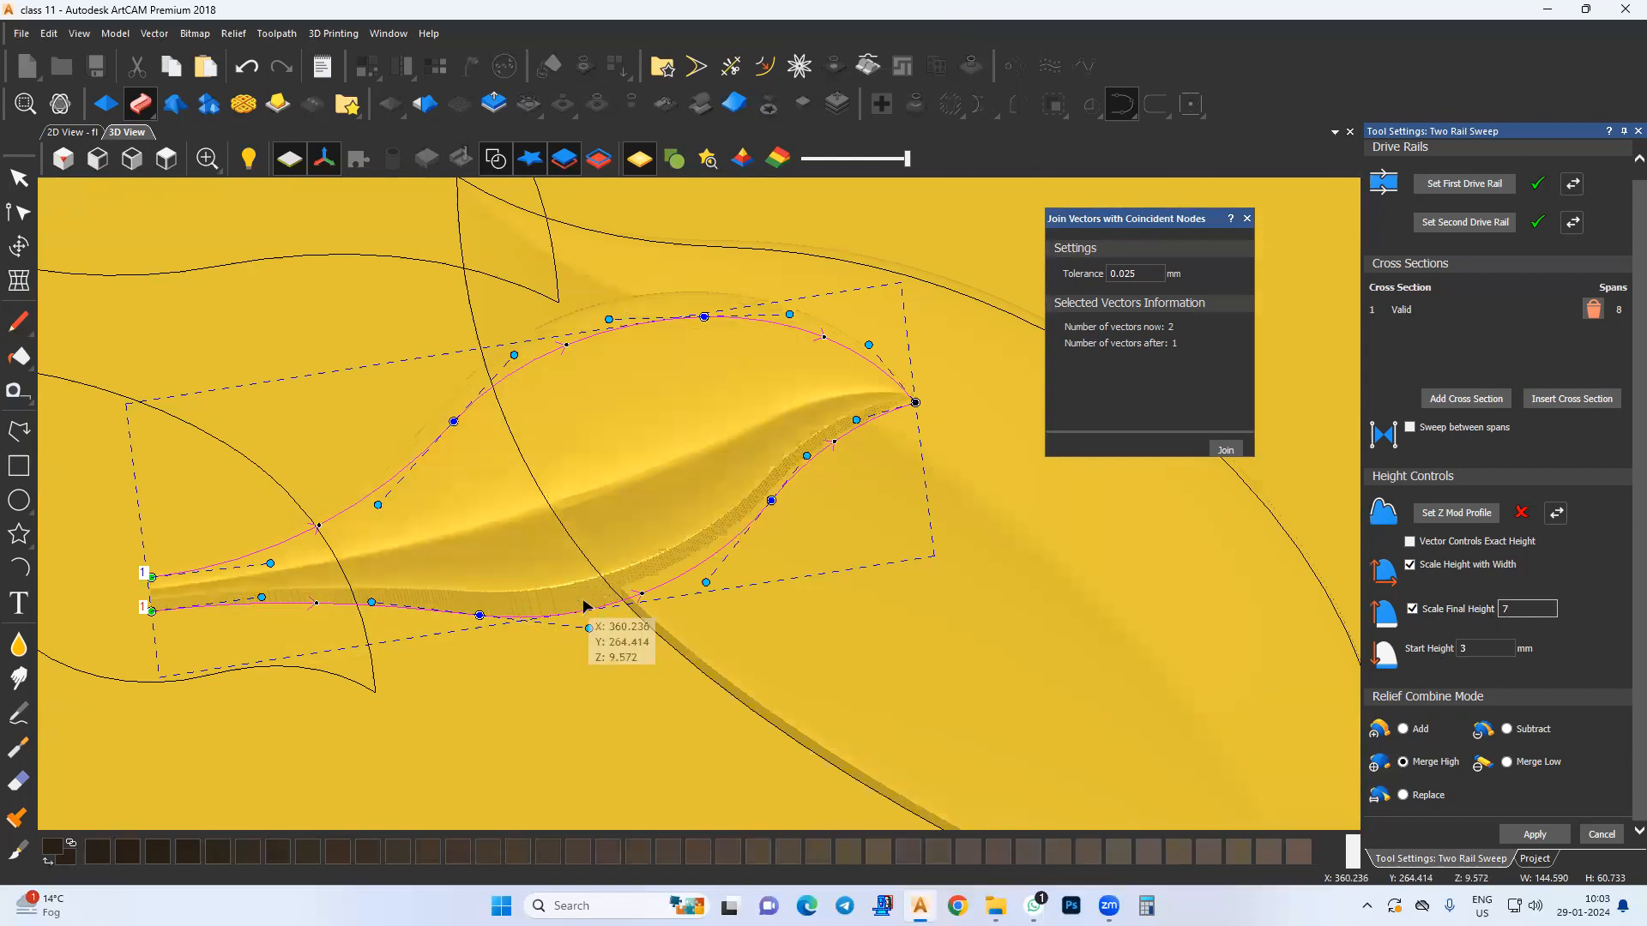
{"action": "scroll", "coordinate": [630, 592], "scroll_direction": "down", "scroll_amount": 3}
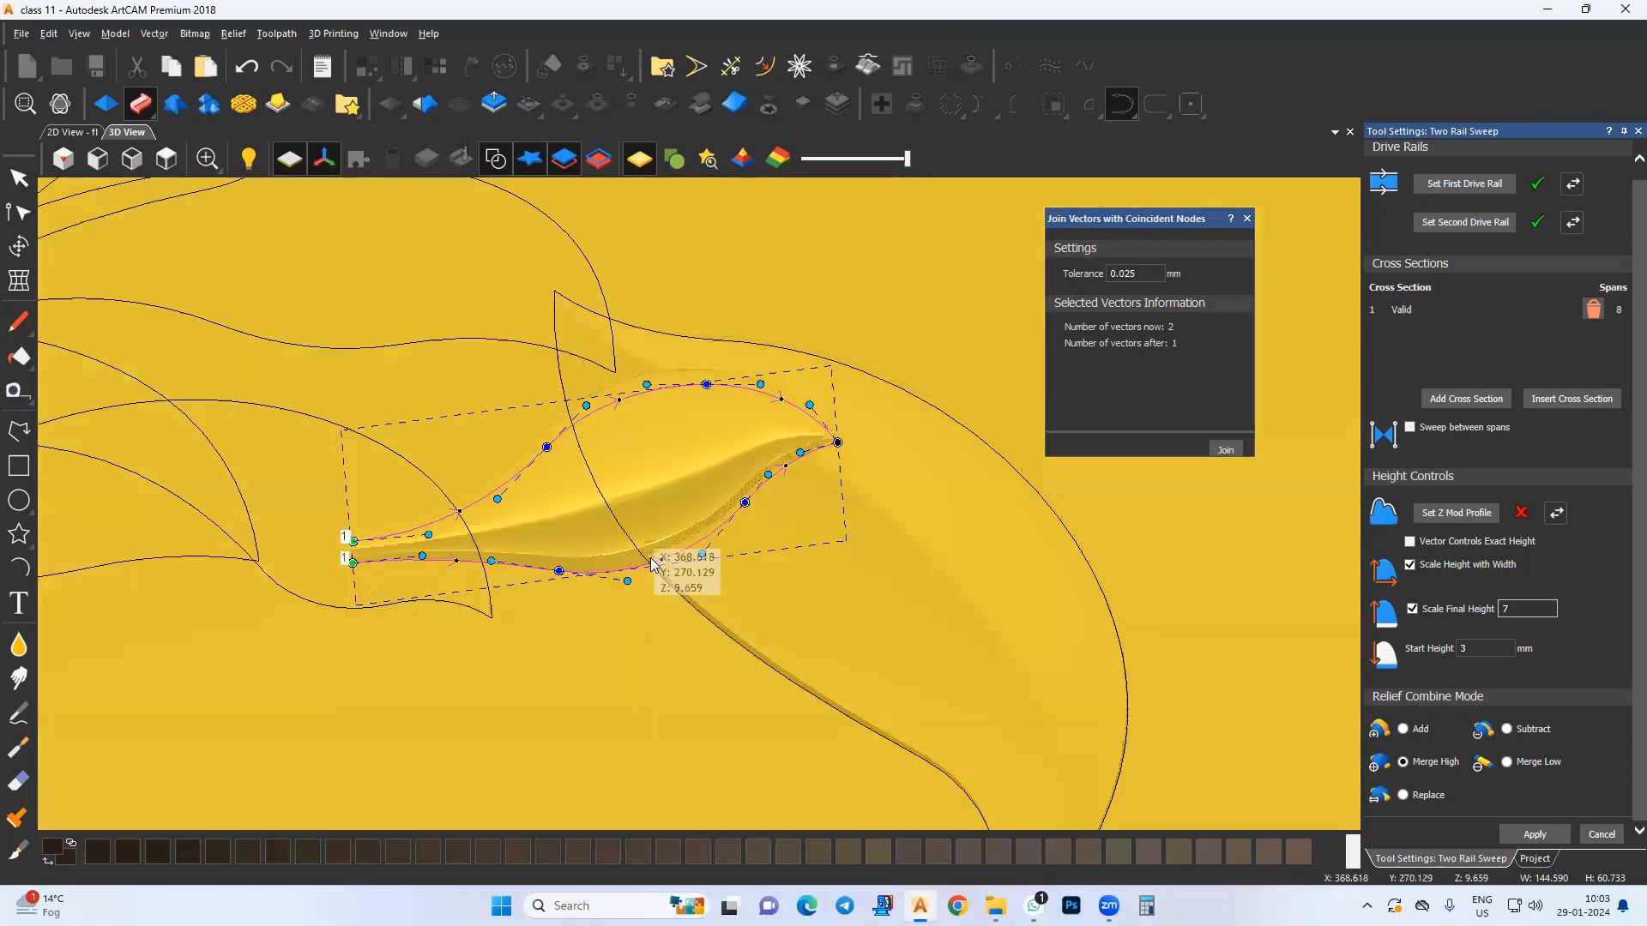
Step: Adjust the curve handles on both lobes of the asymmetrical cross-section profile to make them fuller, and inspect the small leaf's sweep
{"action": "middle_click_drag", "start_coordinate": [733, 466], "coordinate": [696, 674]}
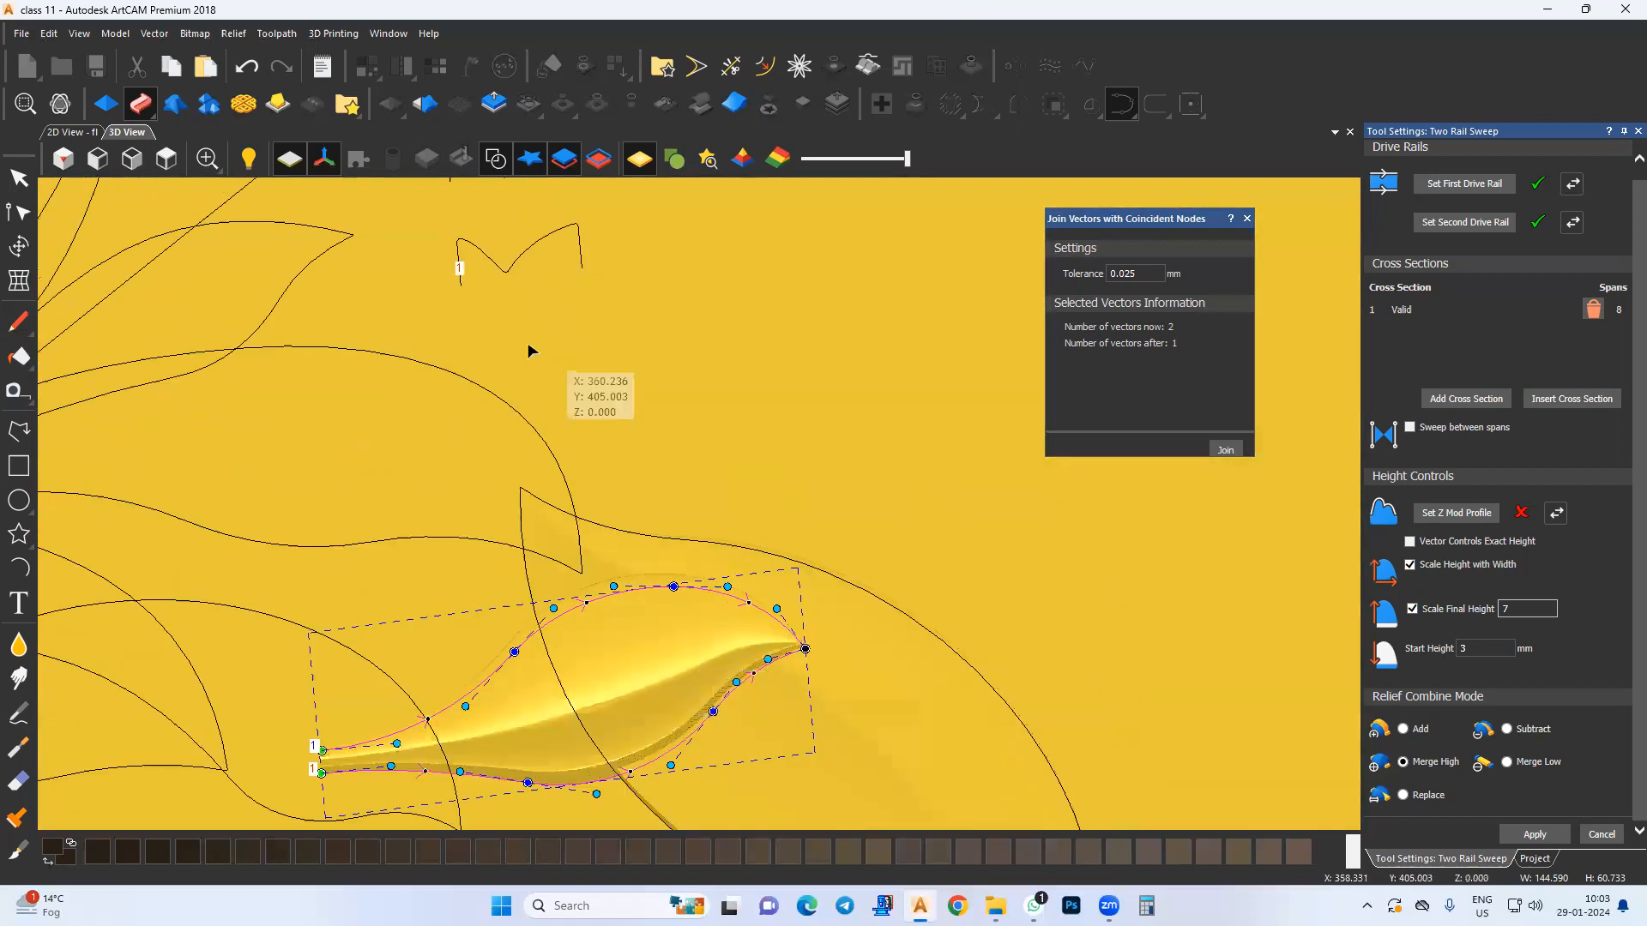
{"action": "left_click", "coordinate": [493, 263]}
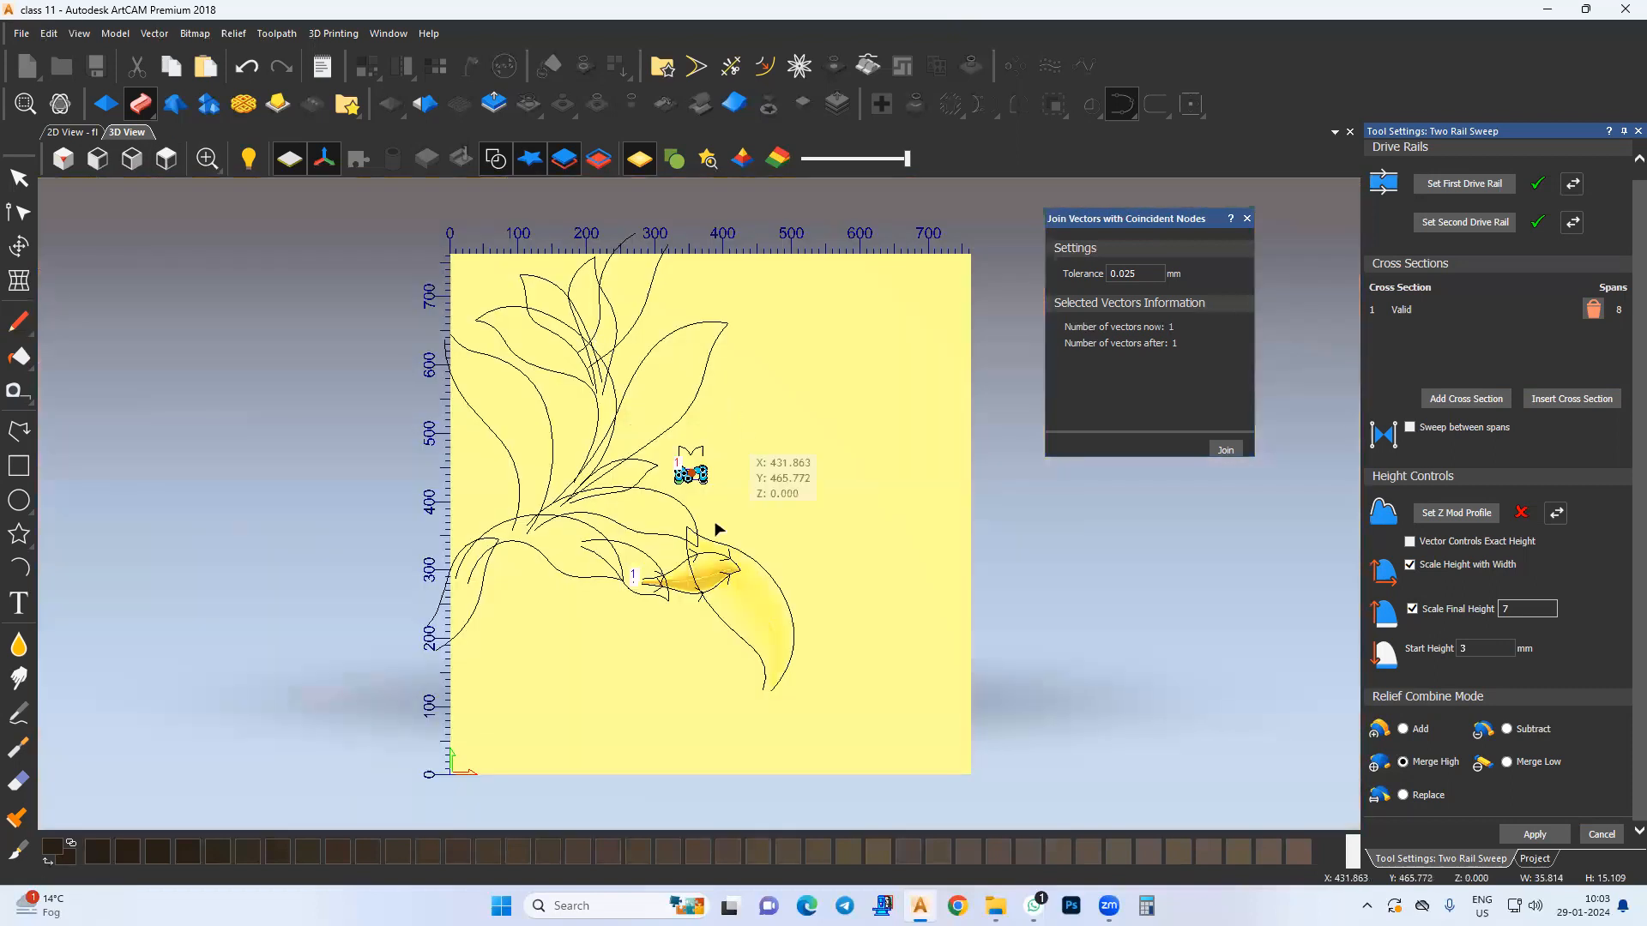
{"action": "scroll", "coordinate": [717, 529], "scroll_direction": "up", "scroll_amount": 4}
{"action": "scroll", "coordinate": [658, 395], "scroll_direction": "up", "scroll_amount": 5}
{"action": "middle_click_drag", "start_coordinate": [627, 355], "coordinate": [674, 456]}
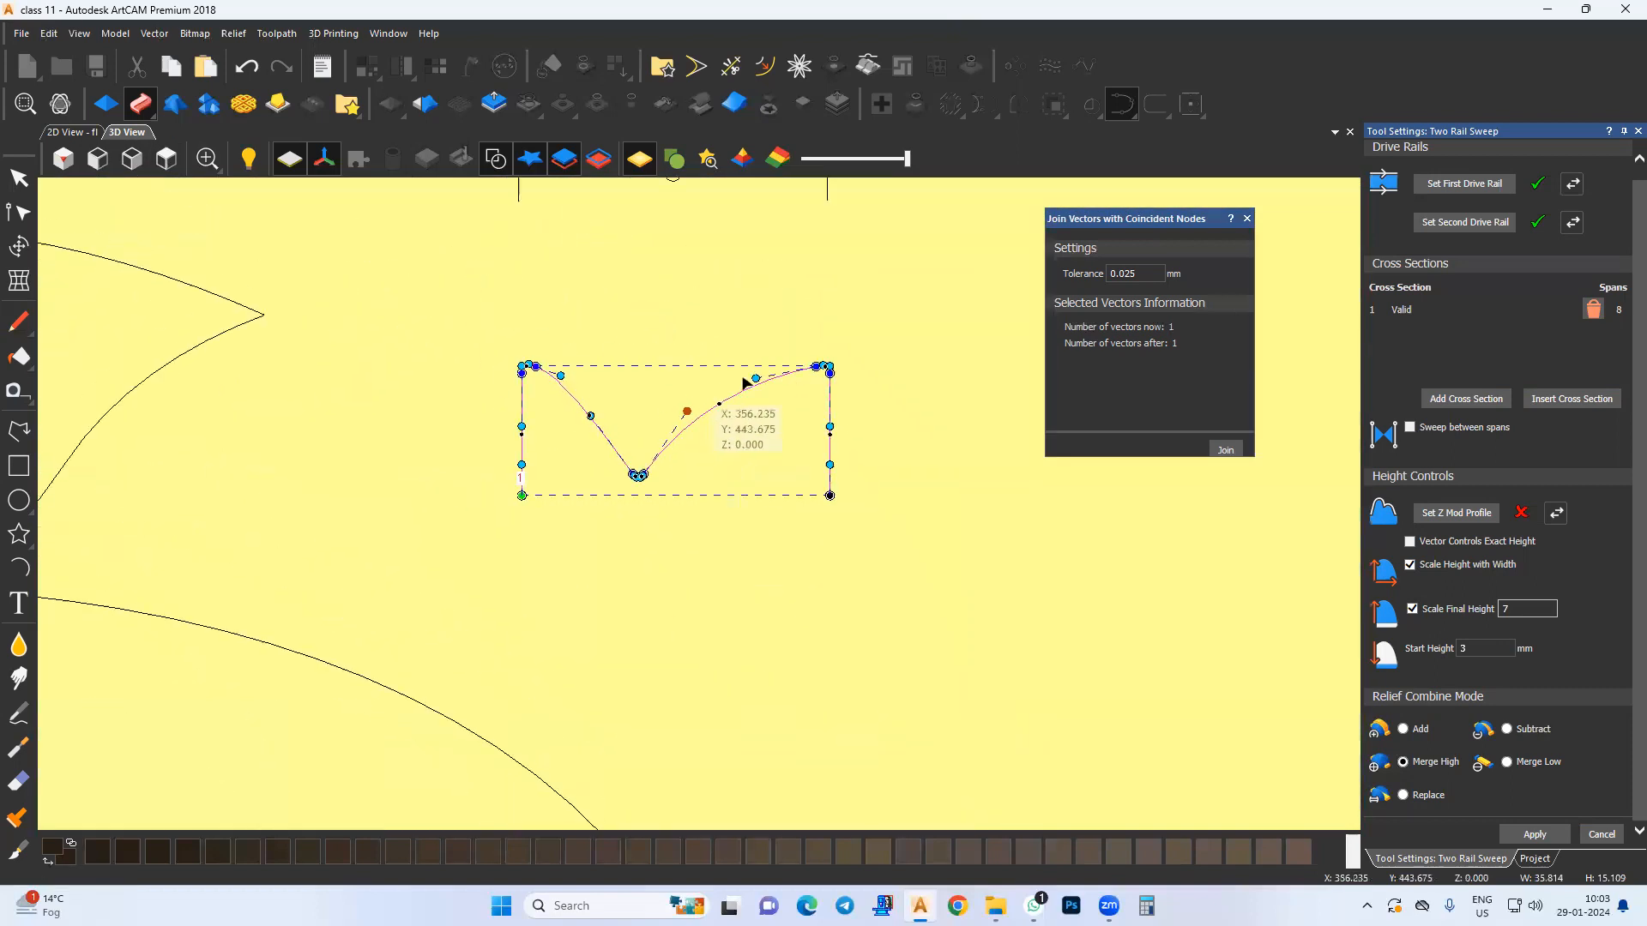
{"action": "scroll", "coordinate": [743, 384], "scroll_direction": "up", "scroll_amount": 3}
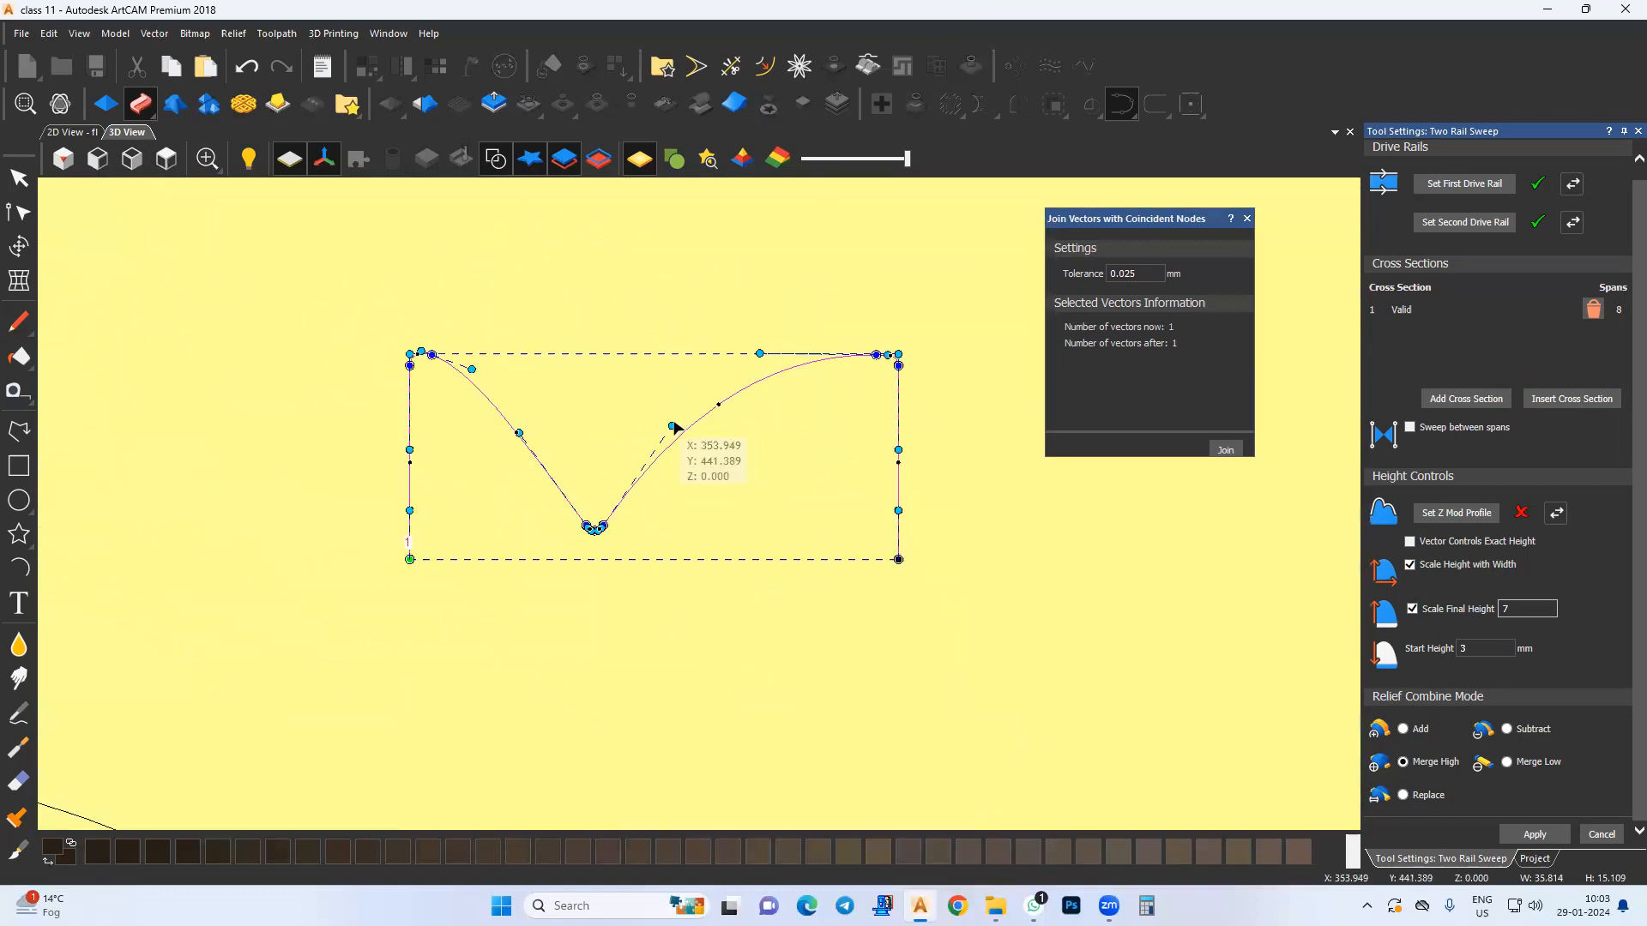
{"action": "left_click_drag", "start_coordinate": [667, 422], "coordinate": [652, 413]}
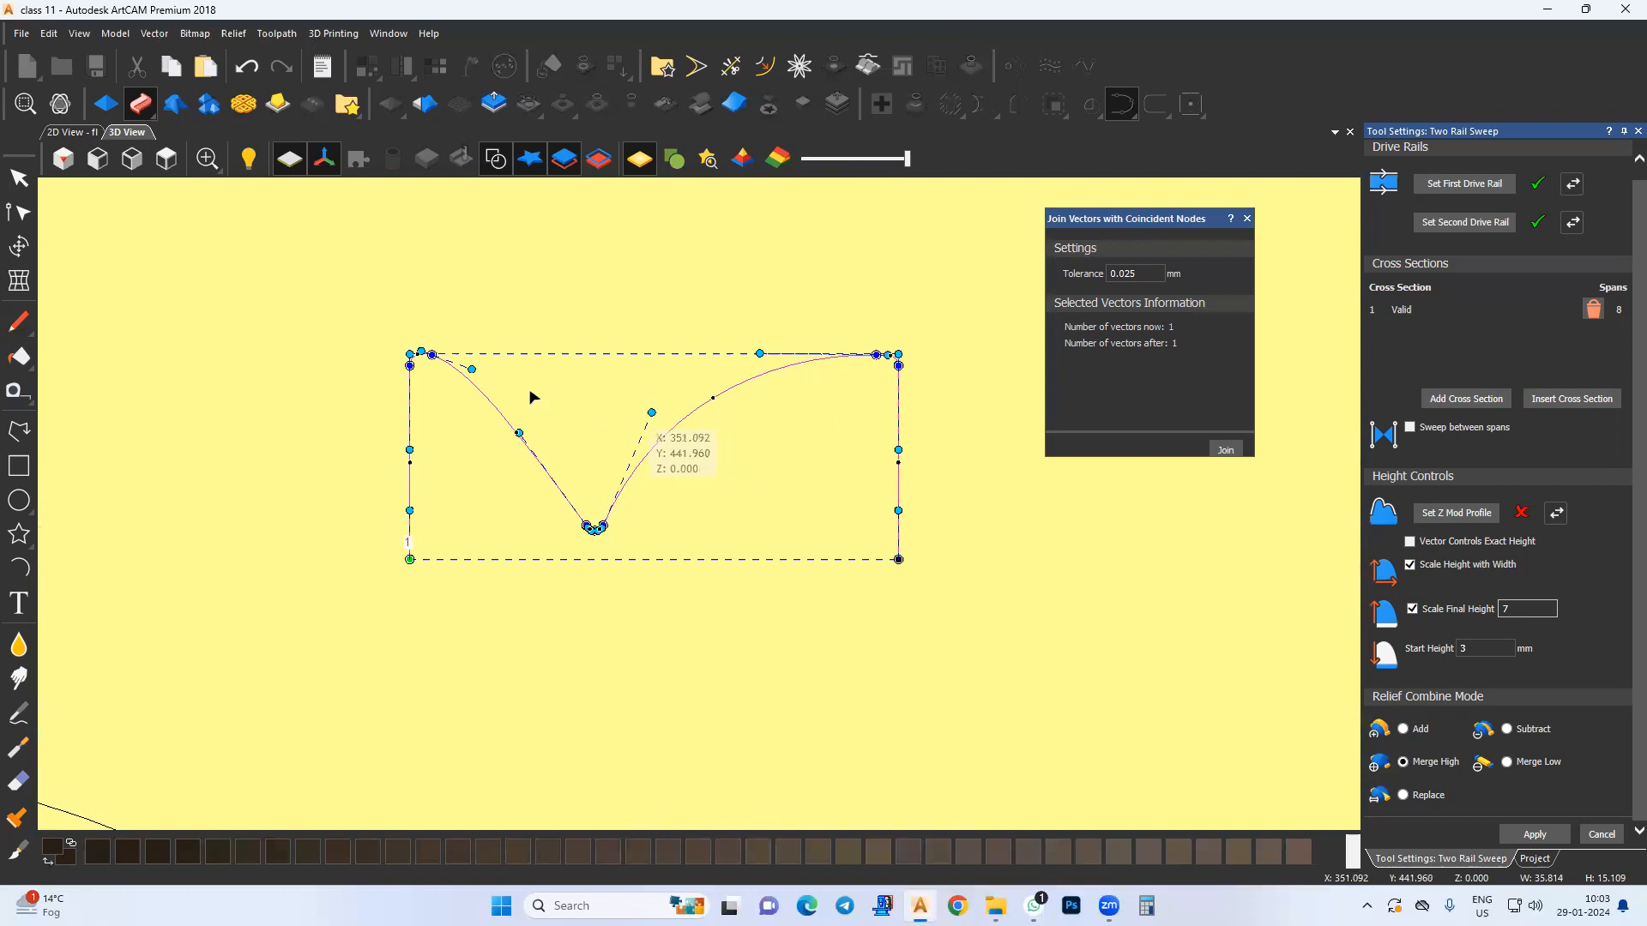
{"action": "left_click_drag", "start_coordinate": [488, 366], "coordinate": [499, 354]}
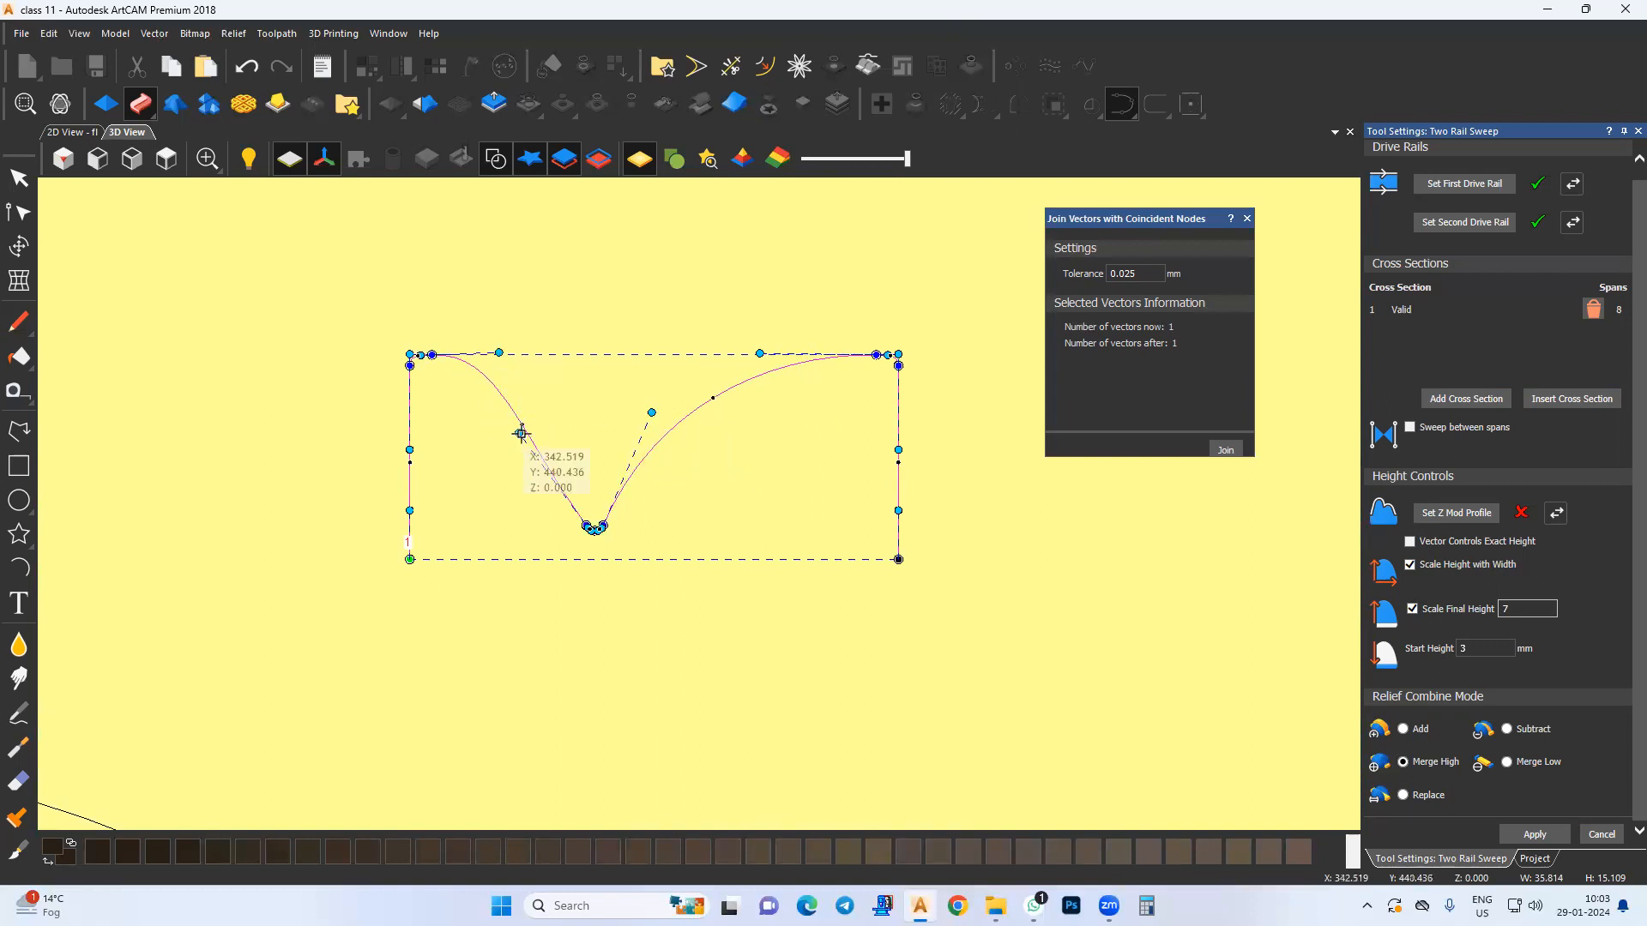
{"action": "scroll", "coordinate": [686, 502], "scroll_direction": "down", "scroll_amount": 5}
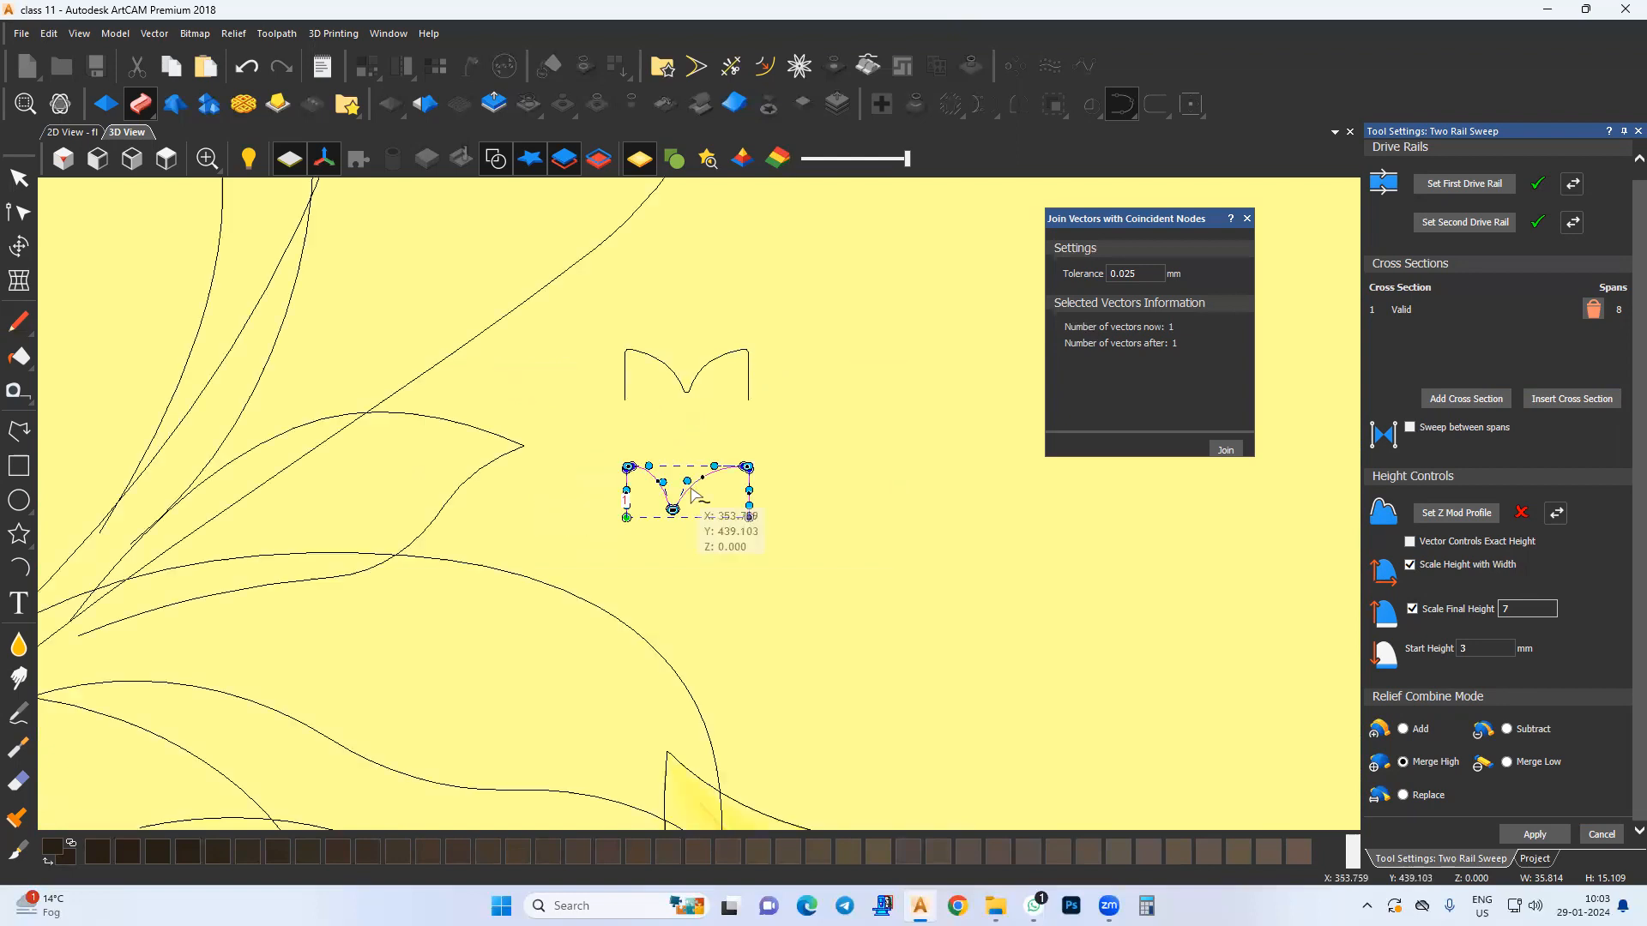
{"action": "scroll", "coordinate": [662, 589], "scroll_direction": "up", "scroll_amount": 4}
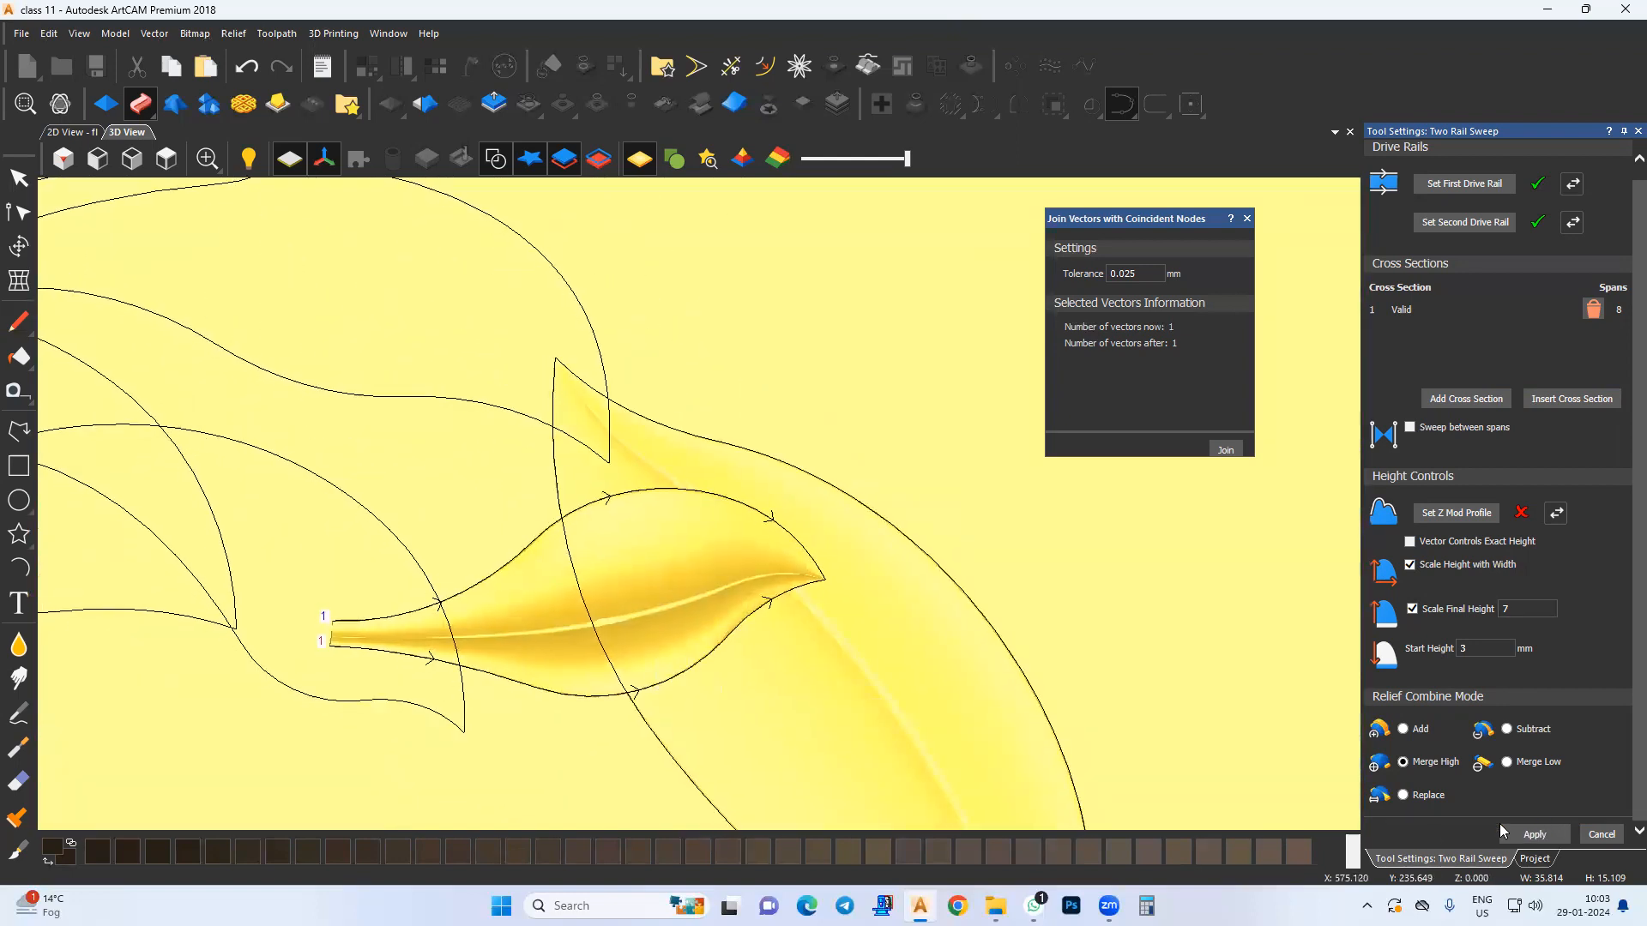
{"action": "mouse_move", "coordinate": [680, 610]}
{"action": "middle_mouse_down"}
{"action": "mouse_move", "coordinate": [760, 569]}
{"action": "mouse_move", "coordinate": [877, 557]}
{"action": "middle_mouse_up"}
{"action": "middle_click_drag", "start_coordinate": [512, 579], "coordinate": [609, 616]}
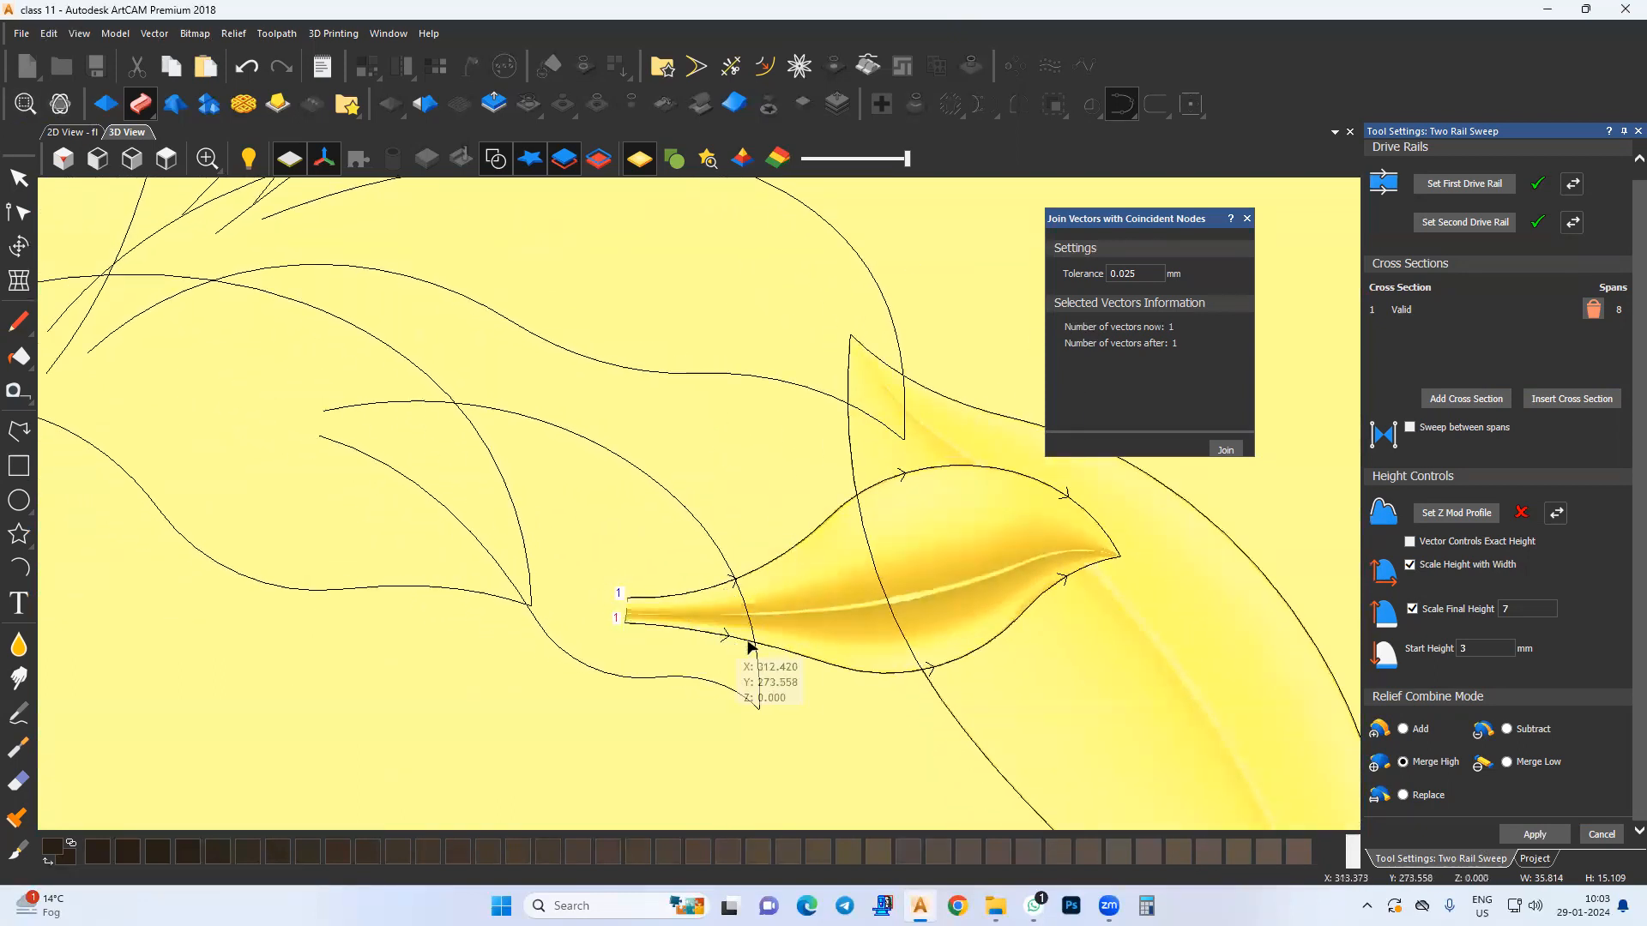
Step: Compare the swept leaf with the reference artwork and add a new front relief layer above Relief Layer 1
{"action": "left_click", "coordinate": [73, 131]}
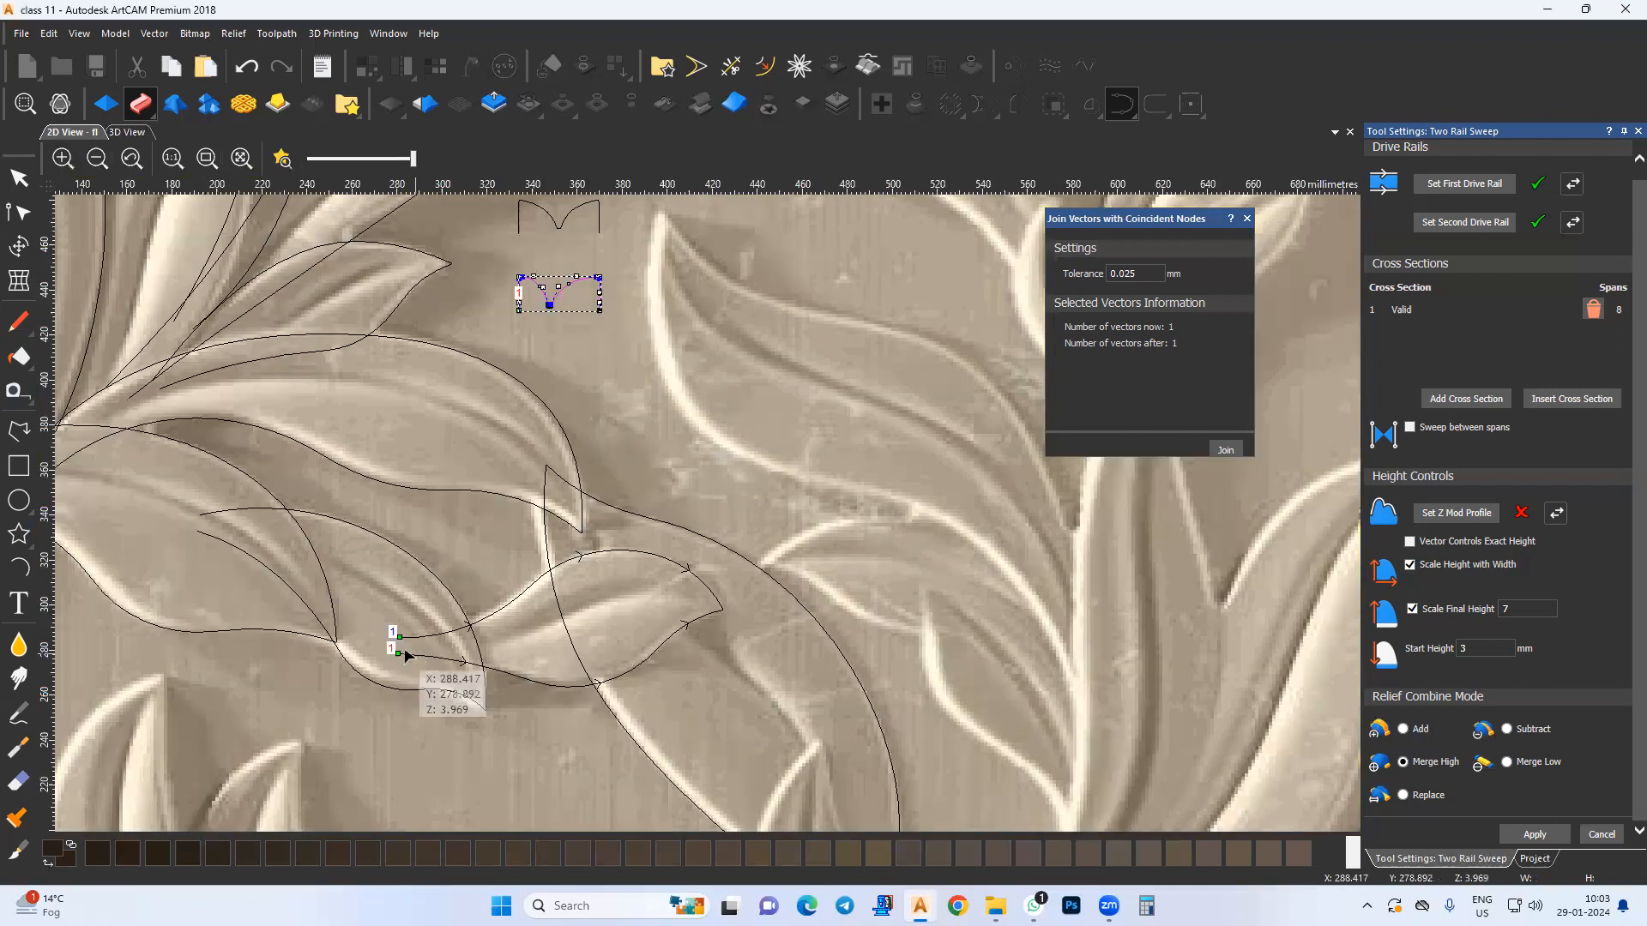
{"action": "middle_click_drag", "start_coordinate": [396, 649], "coordinate": [424, 652]}
{"action": "key", "text": "F3"}
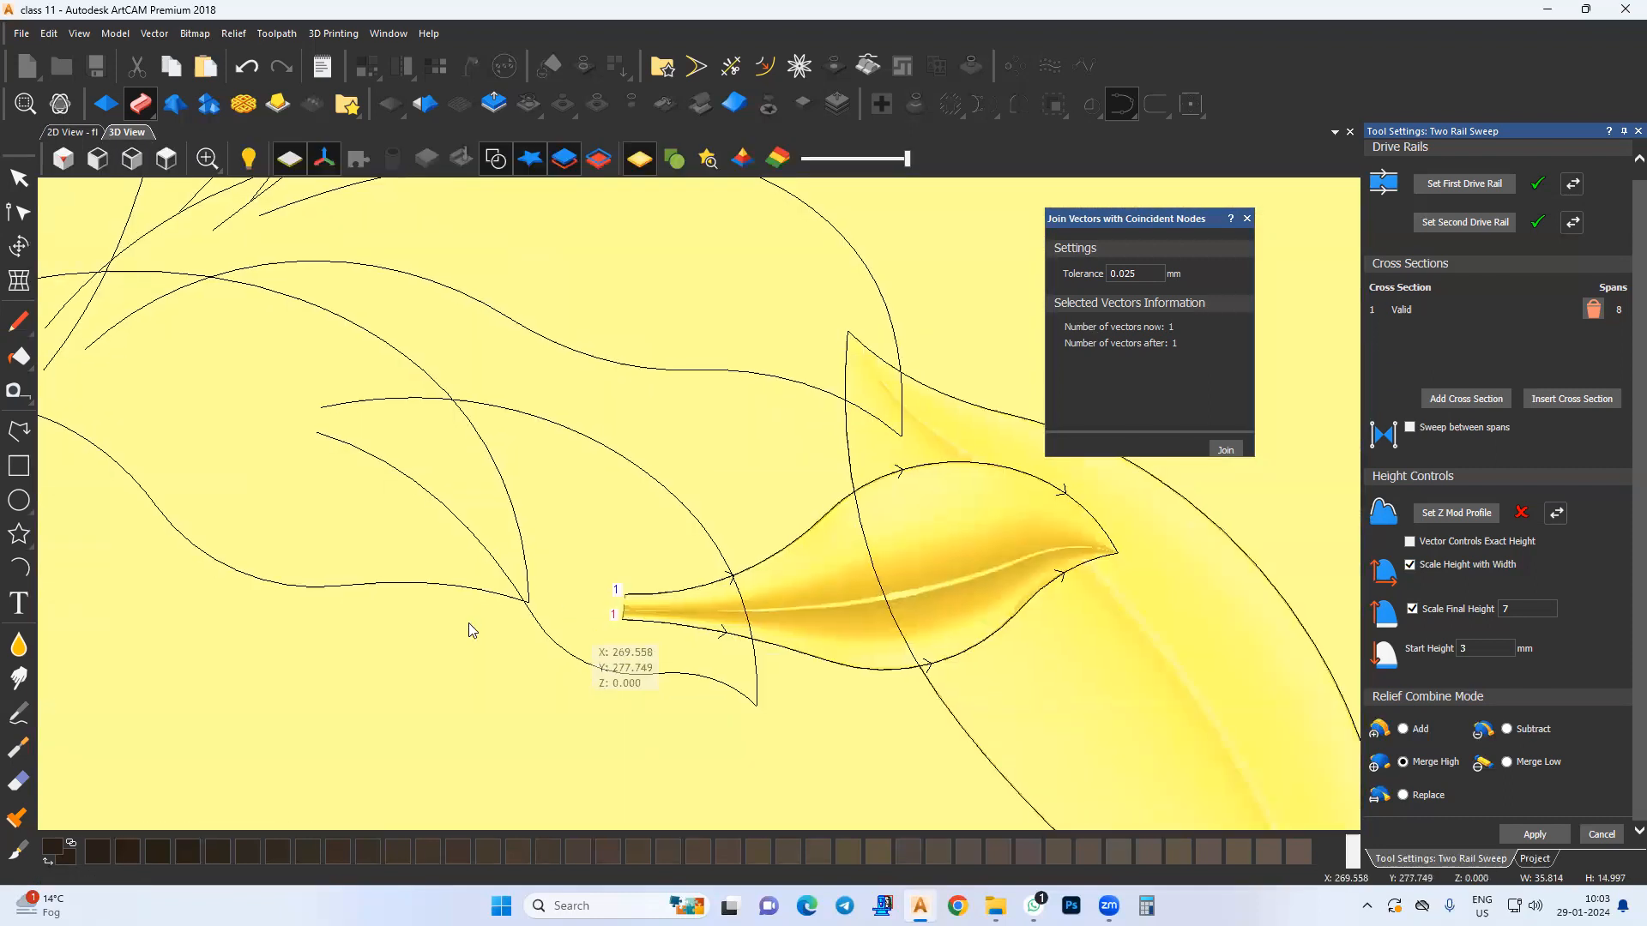
{"action": "left_click", "coordinate": [1534, 859]}
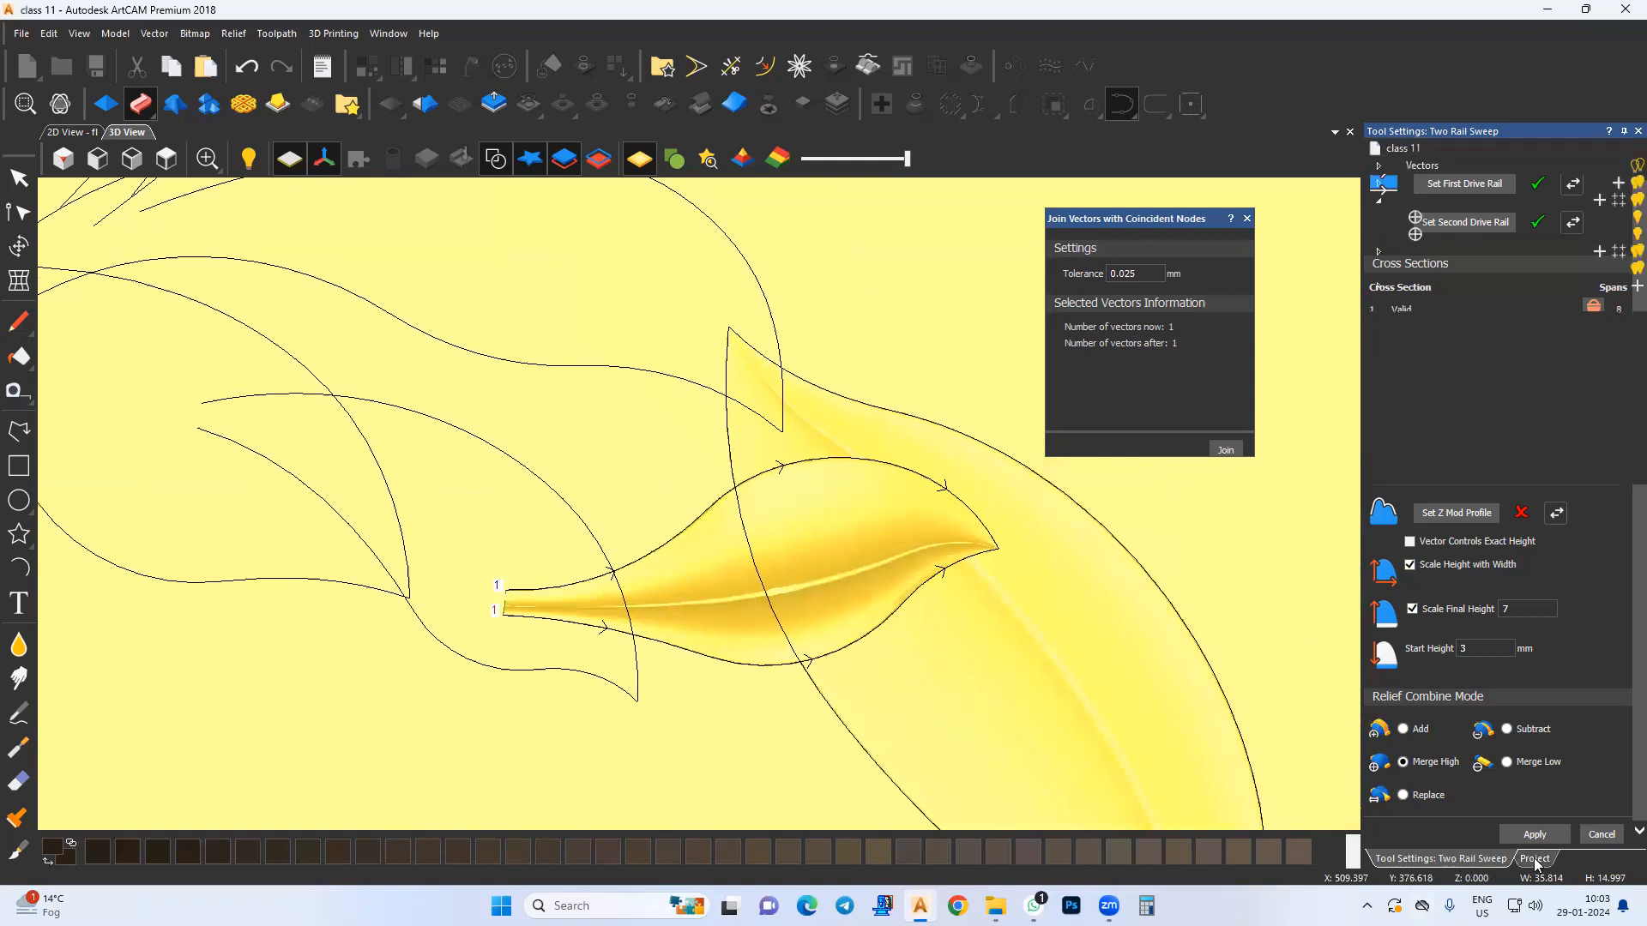
{"action": "left_click", "coordinate": [1599, 201]}
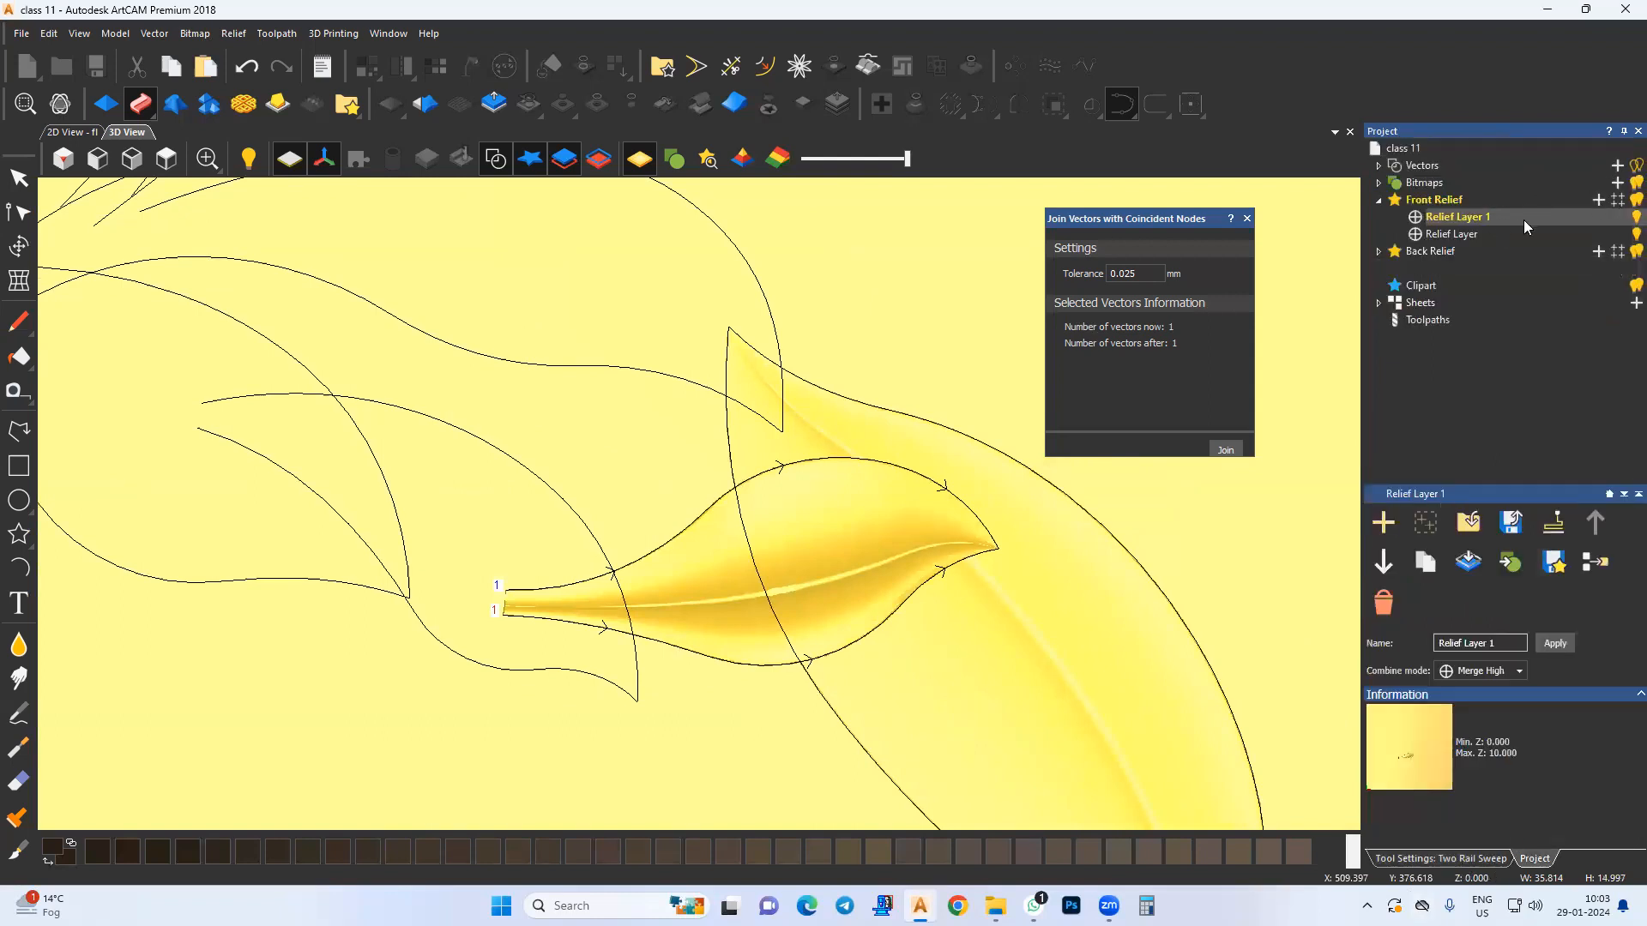
Step: Use the two edge curves of the small middle leaf as the drive rails of the two rail sweep
{"action": "middle_click_drag", "start_coordinate": [687, 591], "coordinate": [875, 526]}
{"action": "left_click", "coordinate": [824, 627]}
{"action": "middle_click_drag", "start_coordinate": [890, 651], "coordinate": [863, 663]}
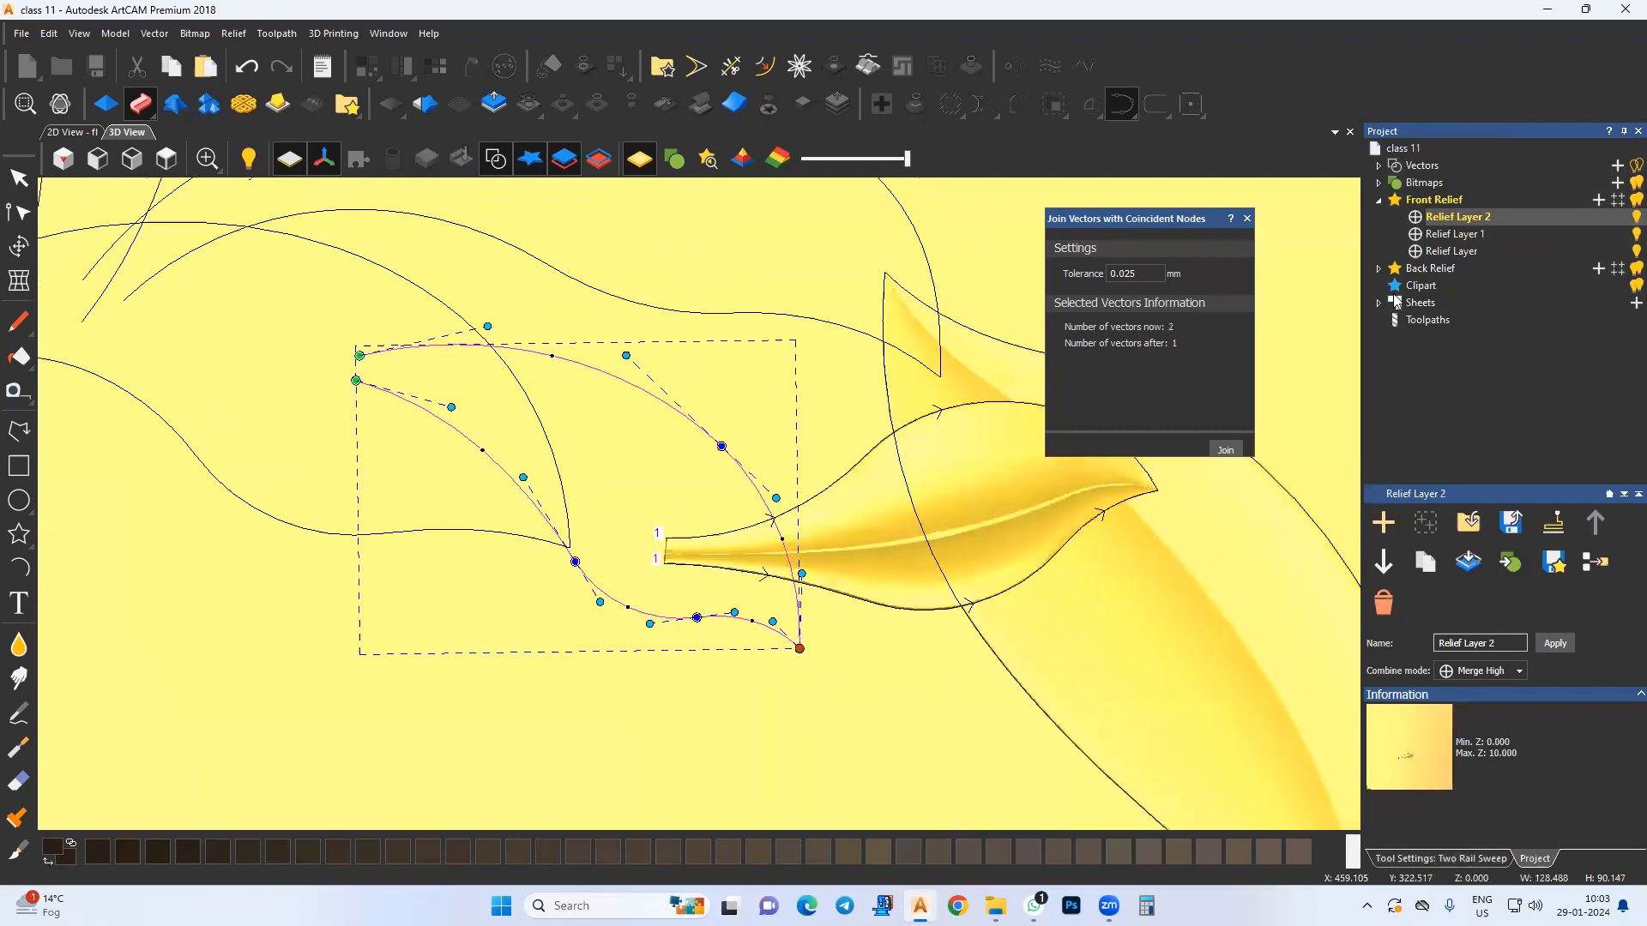
{"action": "left_click", "coordinate": [1432, 858]}
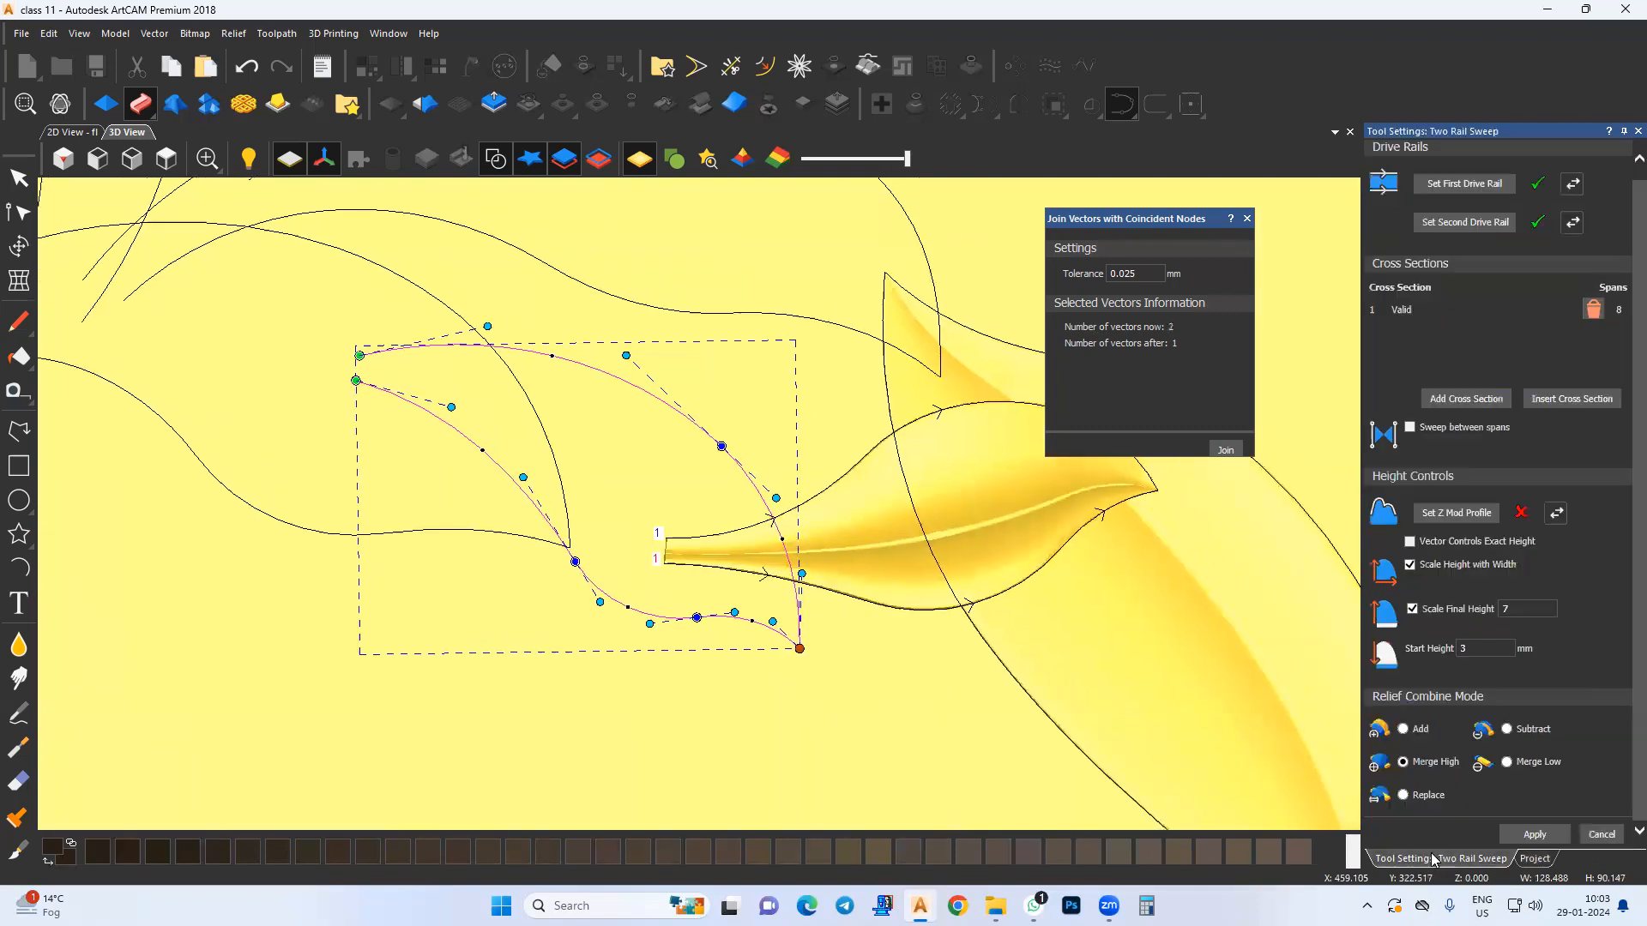
{"action": "left_click", "coordinate": [1445, 186]}
{"action": "scroll", "coordinate": [741, 594], "scroll_direction": "up", "scroll_amount": 3}
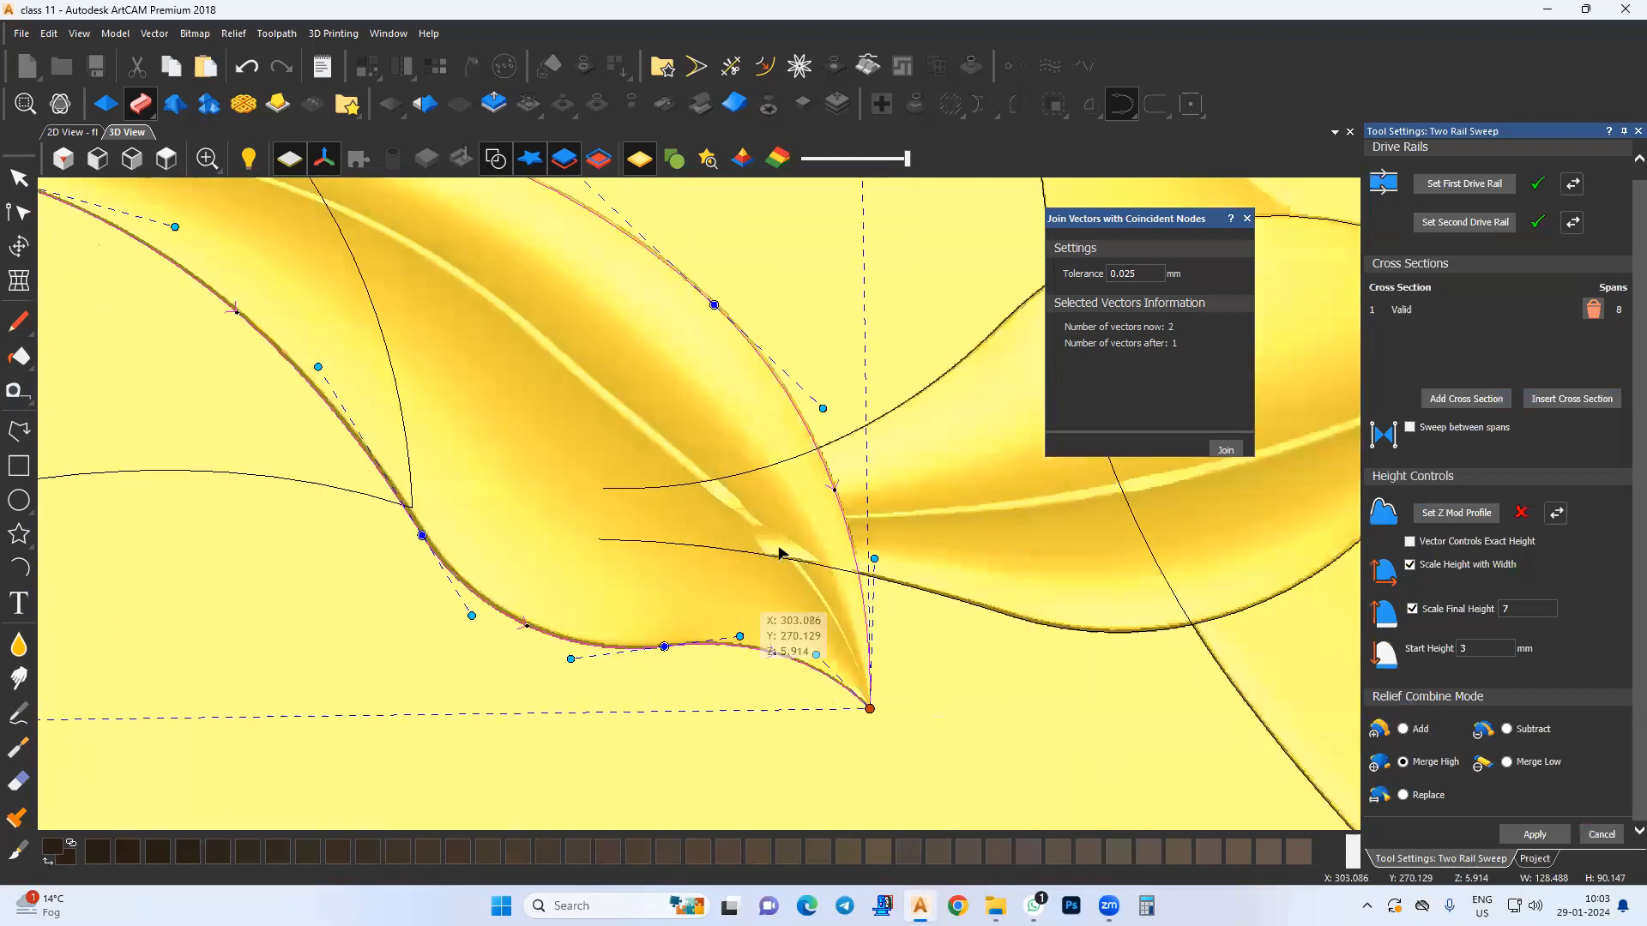
{"action": "middle_click_drag", "start_coordinate": [978, 637], "coordinate": [927, 634]}
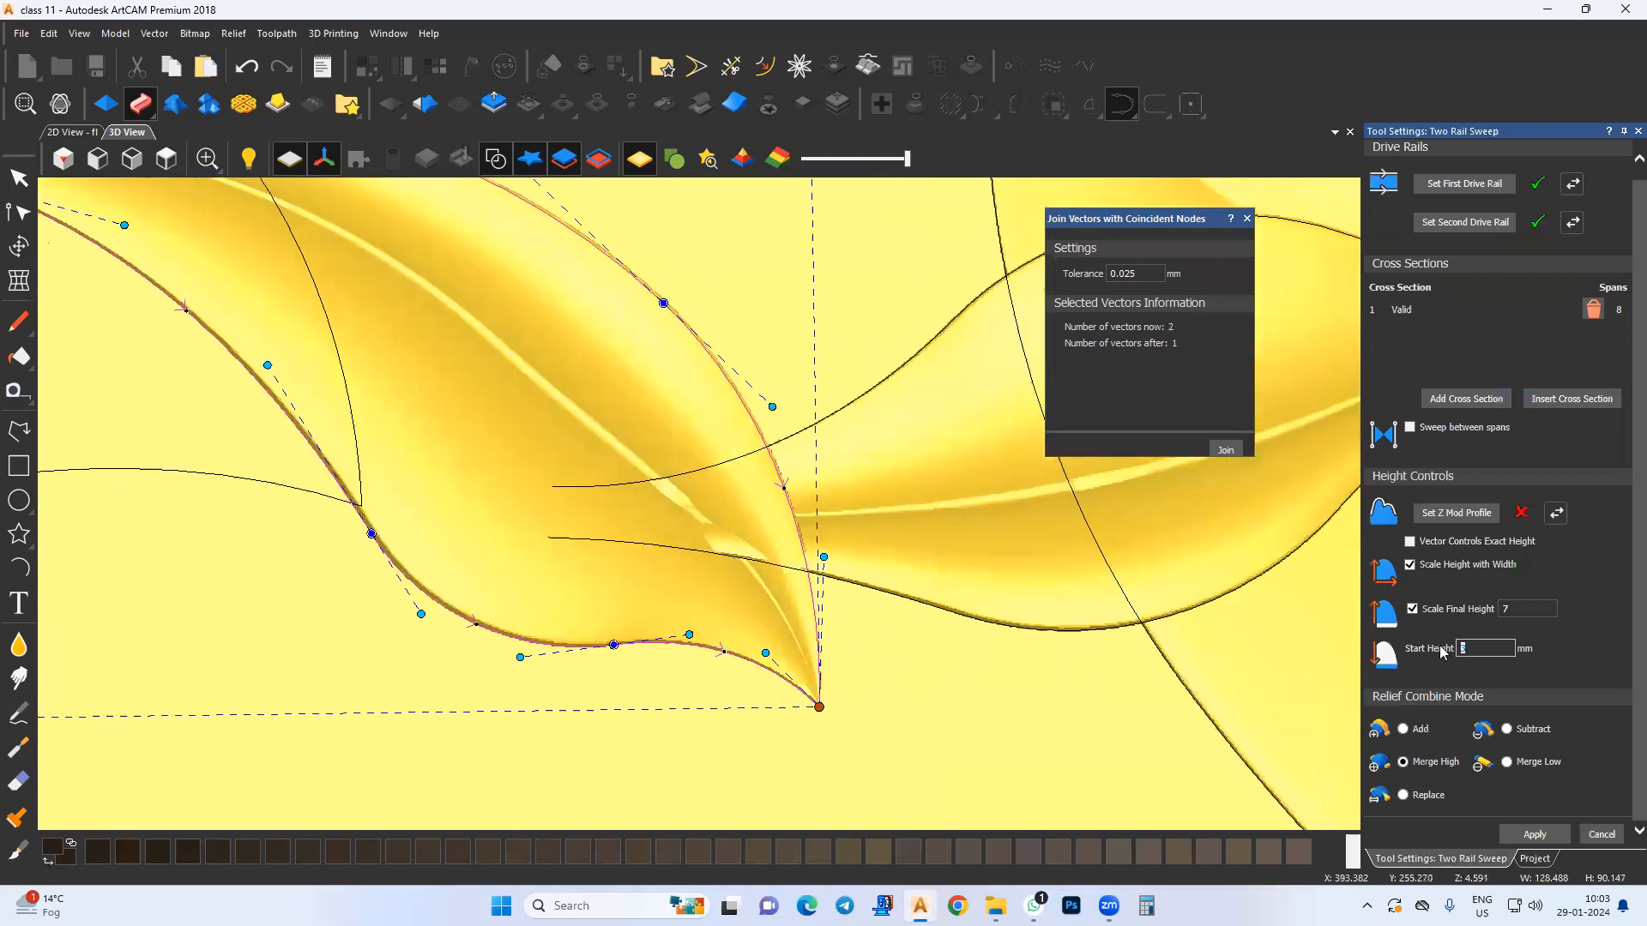
Step: Inspect the middle leaf's relief from an angle, apply the sweep, and deselect the leaf's vectors
{"action": "scroll", "coordinate": [719, 573], "scroll_direction": "down", "scroll_amount": 2}
{"action": "left_click_drag", "start_coordinate": [621, 677], "coordinate": [584, 562]}
{"action": "middle_click_drag", "start_coordinate": [584, 562], "coordinate": [739, 590]}
{"action": "scroll", "coordinate": [710, 569], "scroll_direction": "down", "scroll_amount": 2}
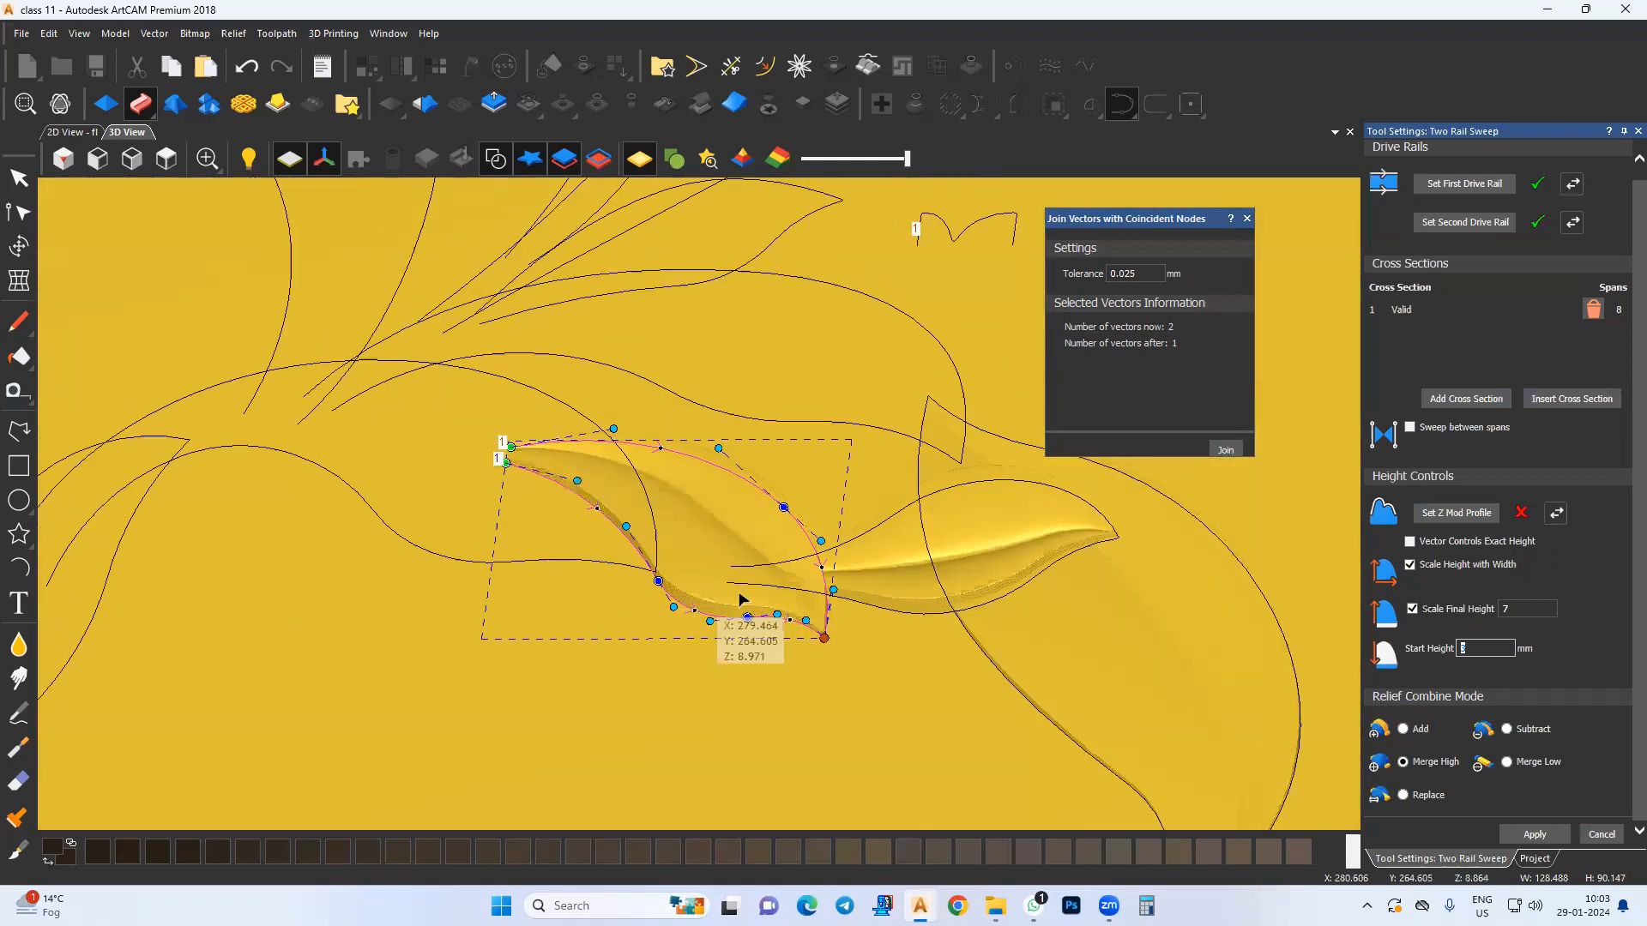
{"action": "scroll", "coordinate": [740, 588], "scroll_direction": "up", "scroll_amount": 3}
{"action": "middle_click_drag", "start_coordinate": [873, 602], "coordinate": [614, 580]}
{"action": "left_click", "coordinate": [1535, 835]}
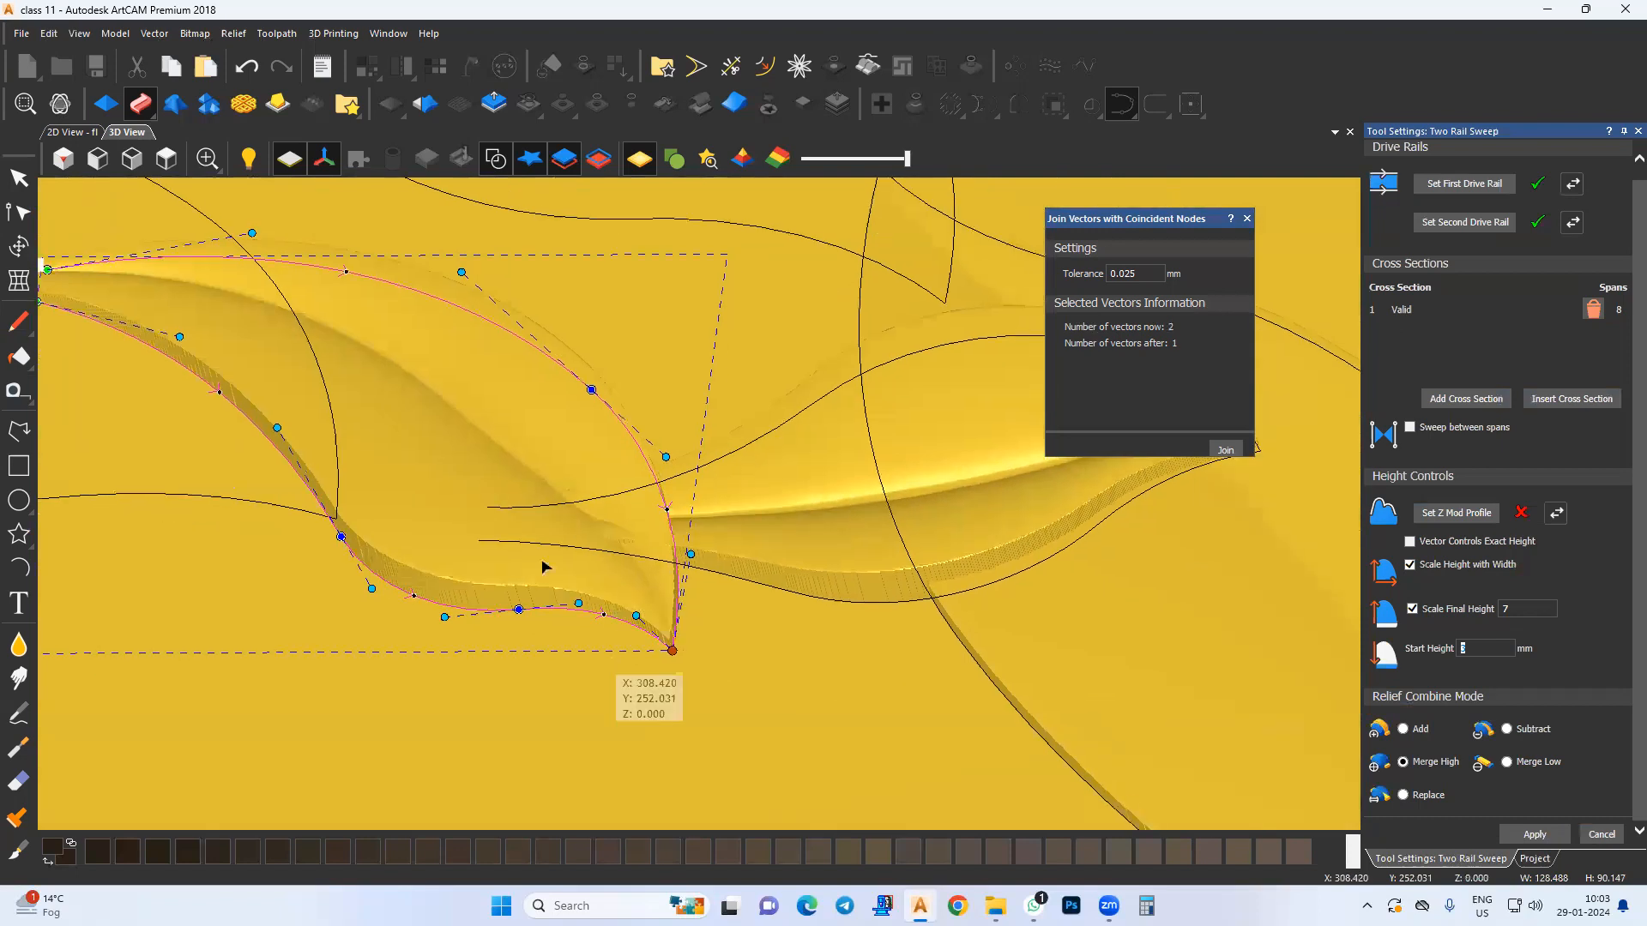
{"action": "left_click", "coordinate": [19, 178]}
{"action": "left_click", "coordinate": [479, 705]}
{"action": "middle_click_drag", "start_coordinate": [645, 670], "coordinate": [615, 674]}
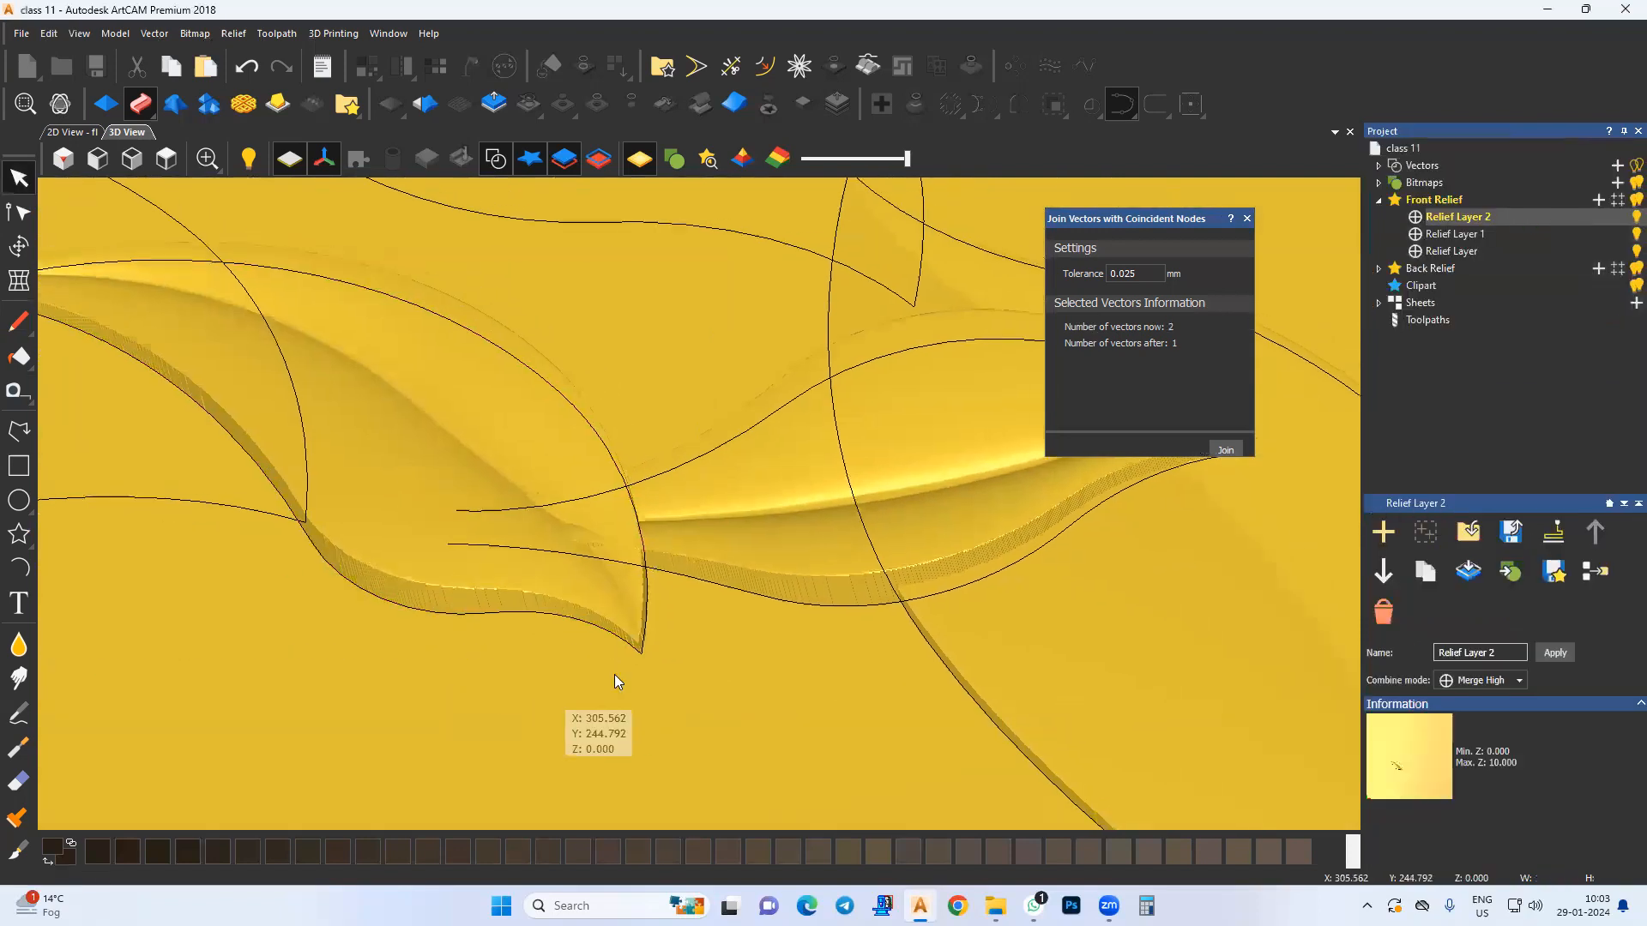
Step: On Relief Layer 1, carve down the rightmost leaf's base where it shows through the middle leaf, using the round Carve brush
{"action": "left_click", "coordinate": [1442, 235]}
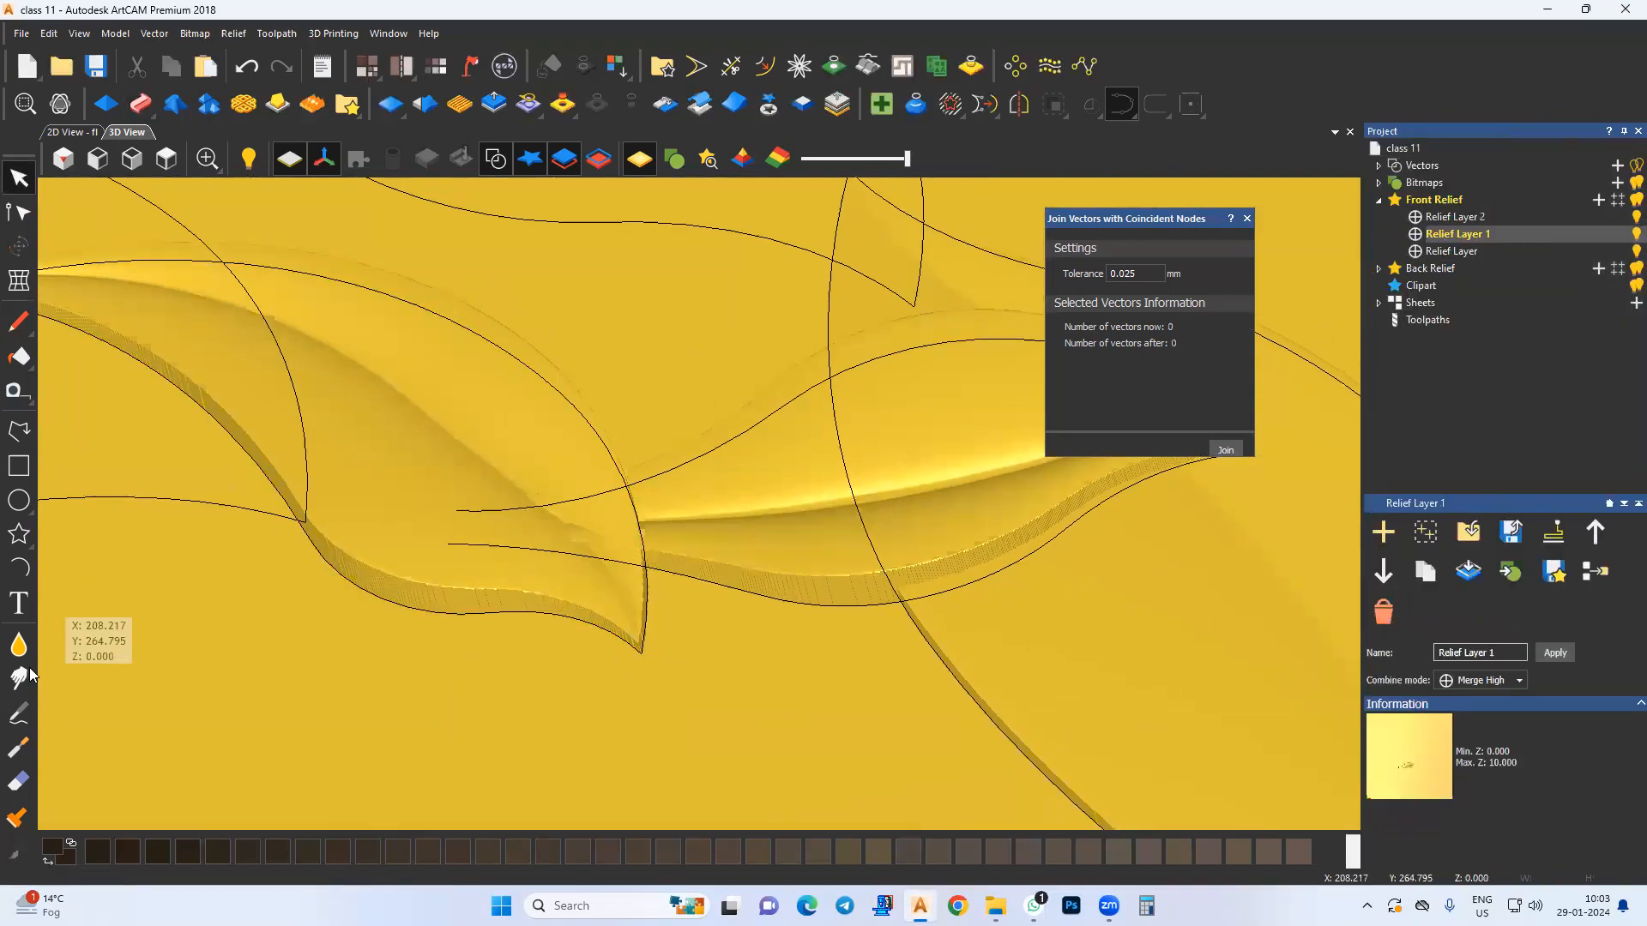
{"action": "left_click", "coordinate": [18, 750]}
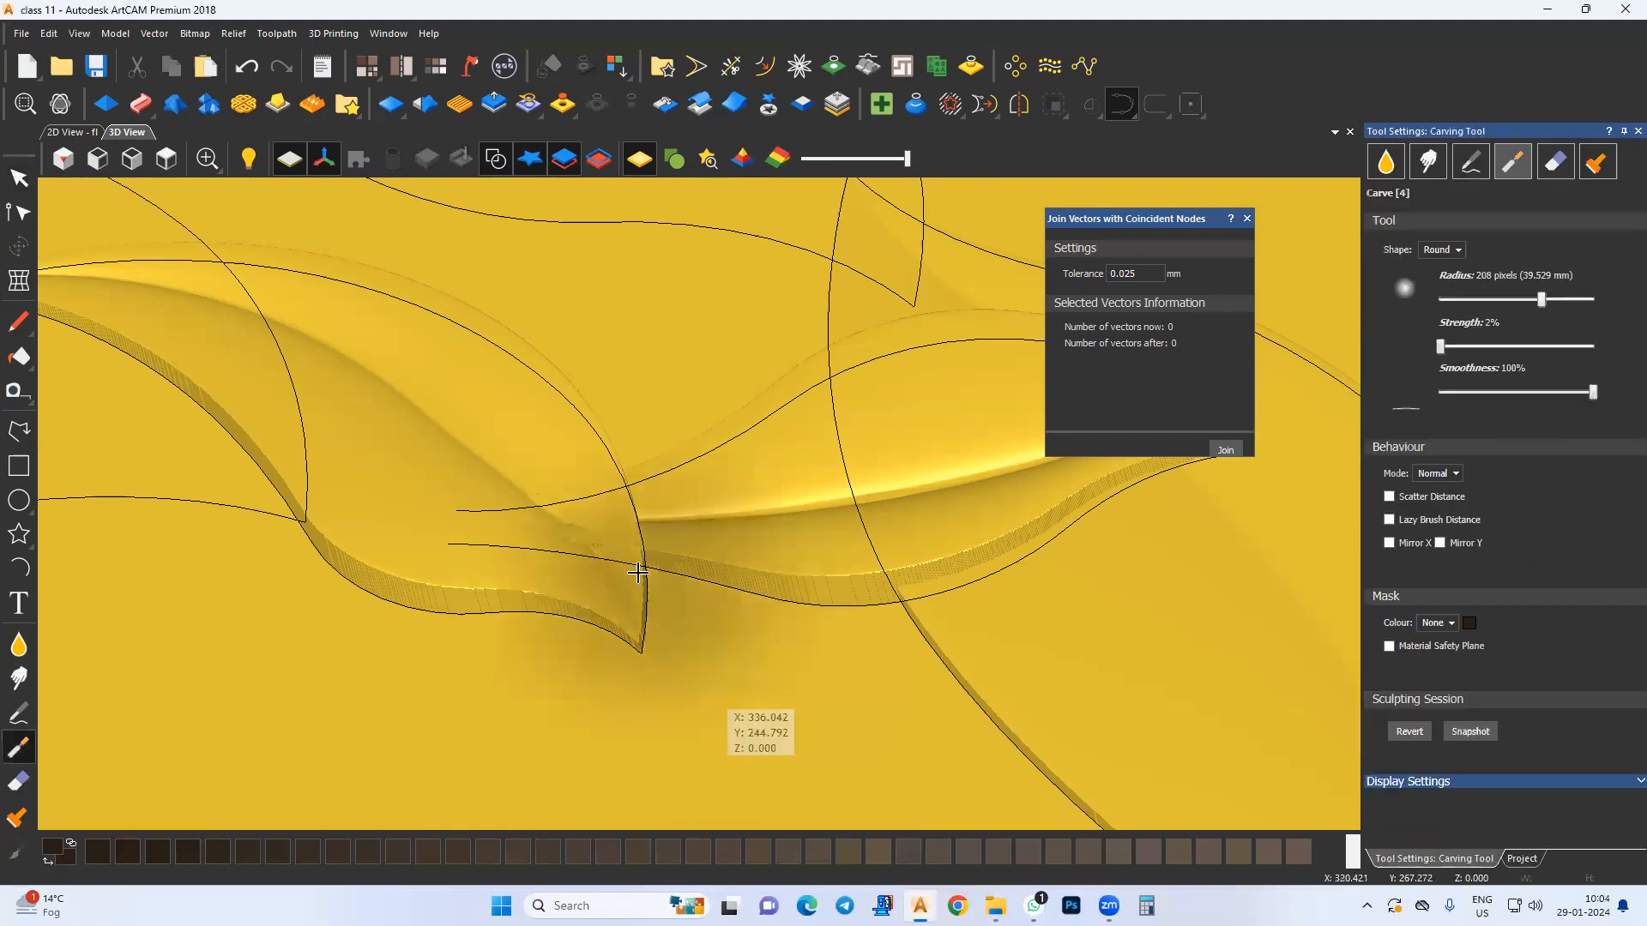
{"action": "scroll", "coordinate": [592, 571], "scroll_direction": "up", "scroll_amount": 3}
{"action": "left_click_drag", "start_coordinate": [557, 578], "coordinate": [435, 558]}
{"action": "left_click_drag", "start_coordinate": [302, 525], "coordinate": [468, 559]}
{"action": "scroll", "coordinate": [485, 555], "scroll_direction": "down", "scroll_amount": 1}
{"action": "mouse_move", "coordinate": [567, 552]}
{"action": "left_mouse_down"}
{"action": "mouse_move", "coordinate": [481, 558]}
{"action": "mouse_move", "coordinate": [692, 558]}
{"action": "mouse_move", "coordinate": [724, 604]}
{"action": "left_mouse_up"}
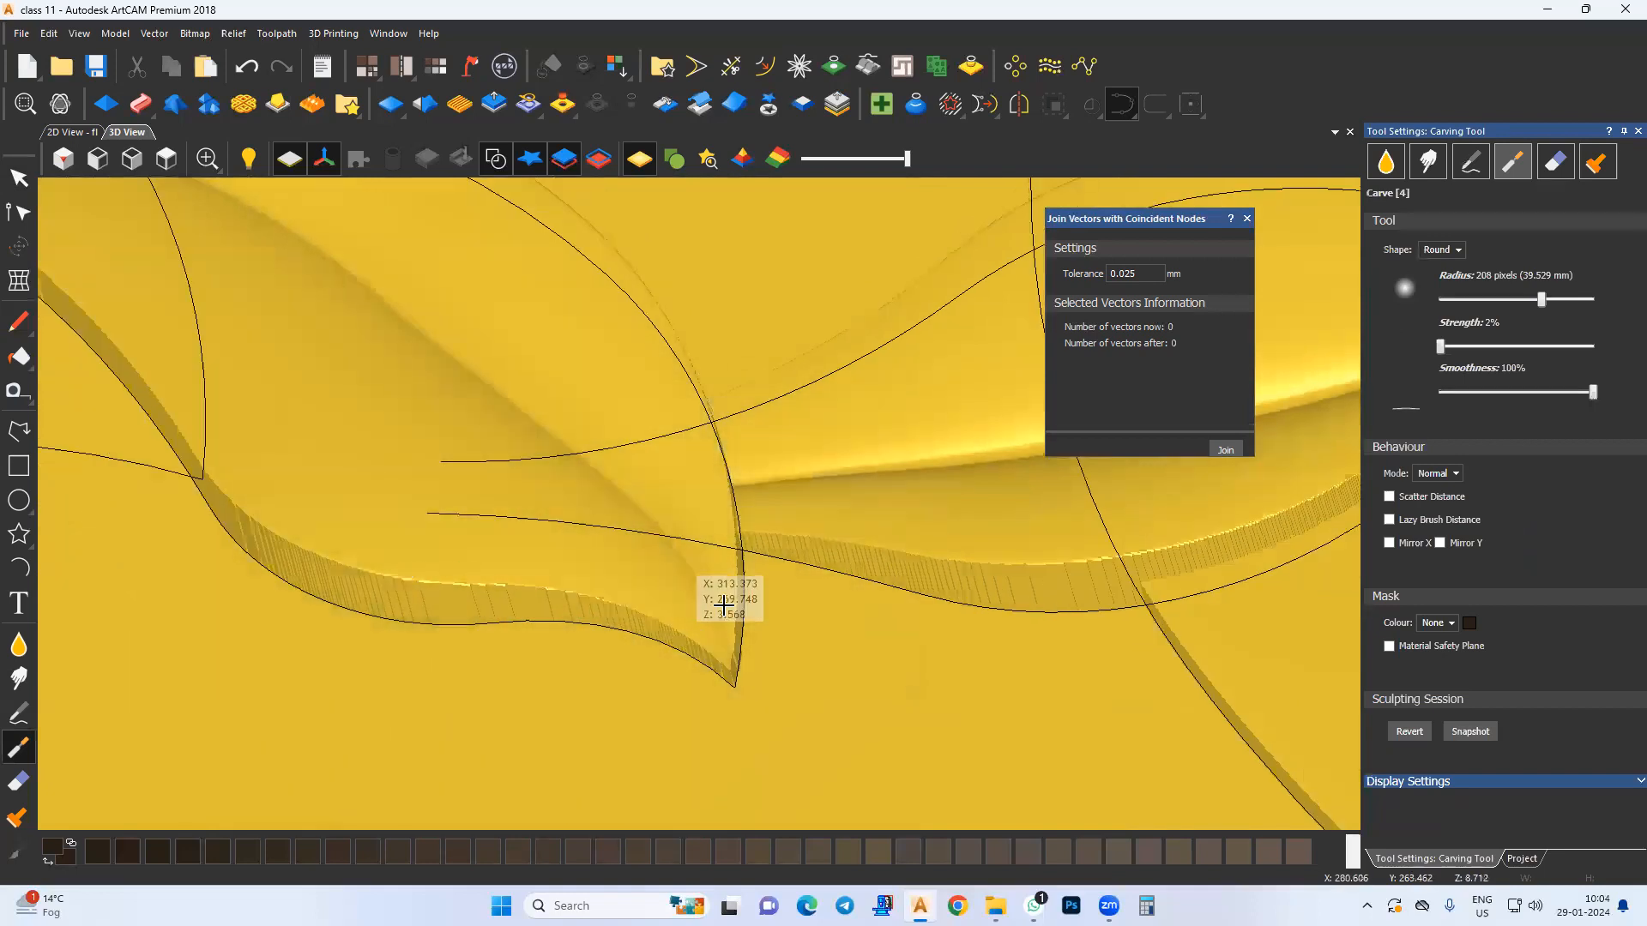
{"action": "key", "text": "Escape"}
{"action": "mouse_move", "coordinate": [603, 618]}
{"action": "left_mouse_down"}
{"action": "mouse_move", "coordinate": [500, 589]}
{"action": "mouse_move", "coordinate": [765, 612]}
{"action": "mouse_move", "coordinate": [680, 628]}
{"action": "left_mouse_up"}
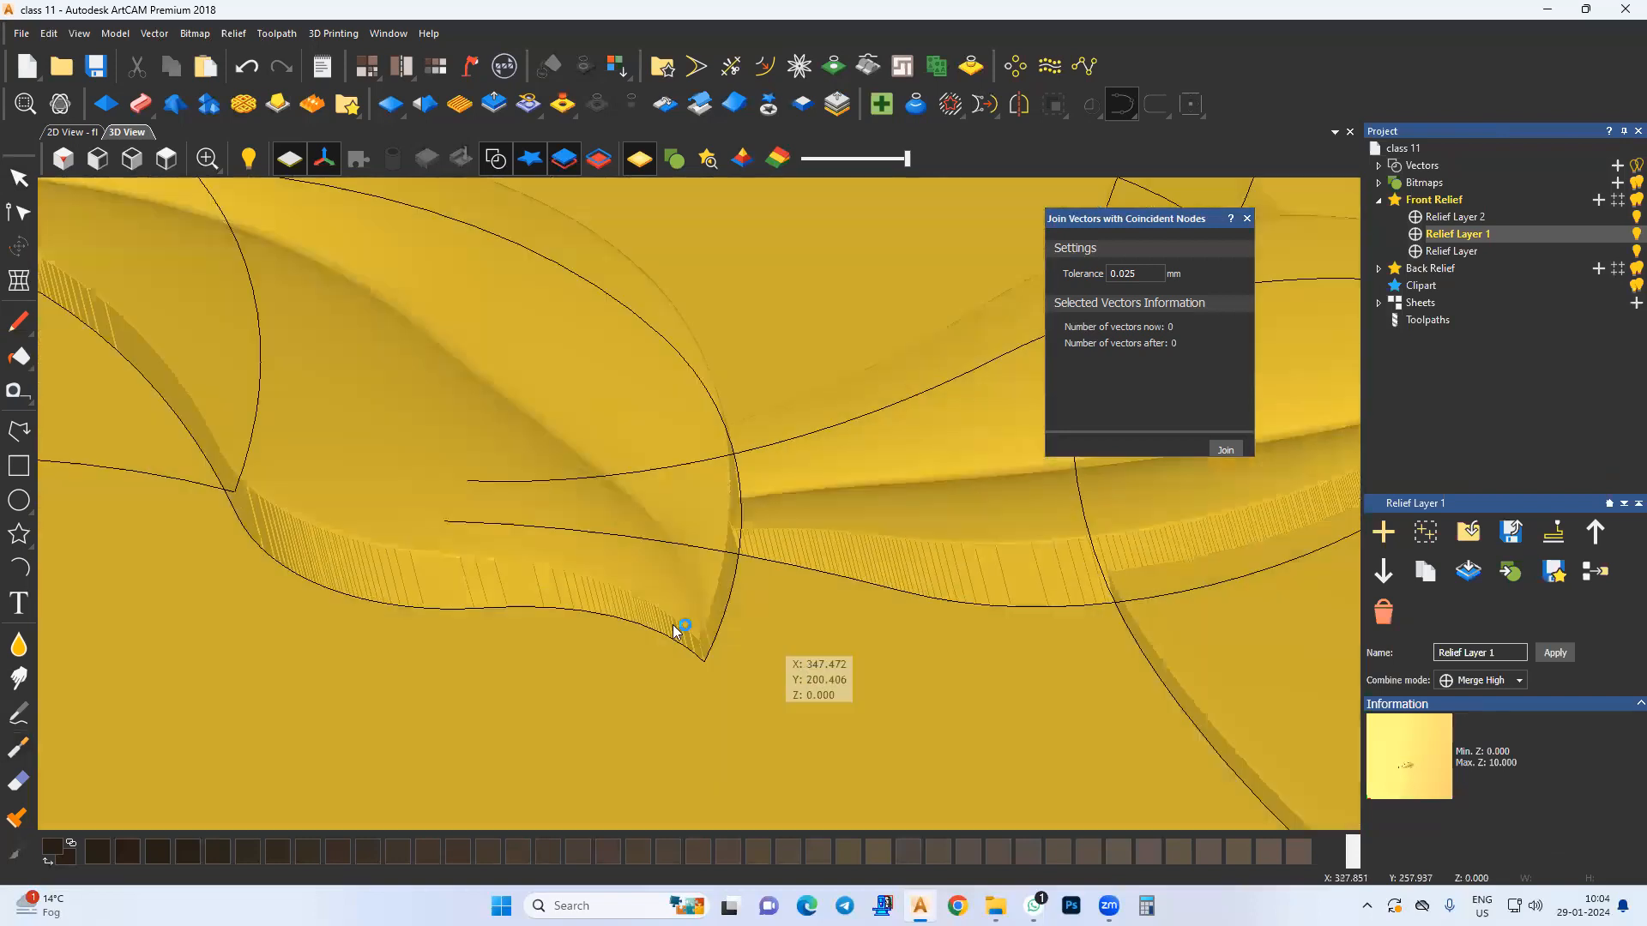
{"action": "scroll", "coordinate": [666, 643], "scroll_direction": "down", "scroll_amount": 3}
{"action": "middle_click_drag", "start_coordinate": [665, 643], "coordinate": [751, 665]}
{"action": "left_click_drag", "start_coordinate": [678, 655], "coordinate": [791, 695]}
{"action": "middle_click_drag", "start_coordinate": [791, 695], "coordinate": [815, 700]}
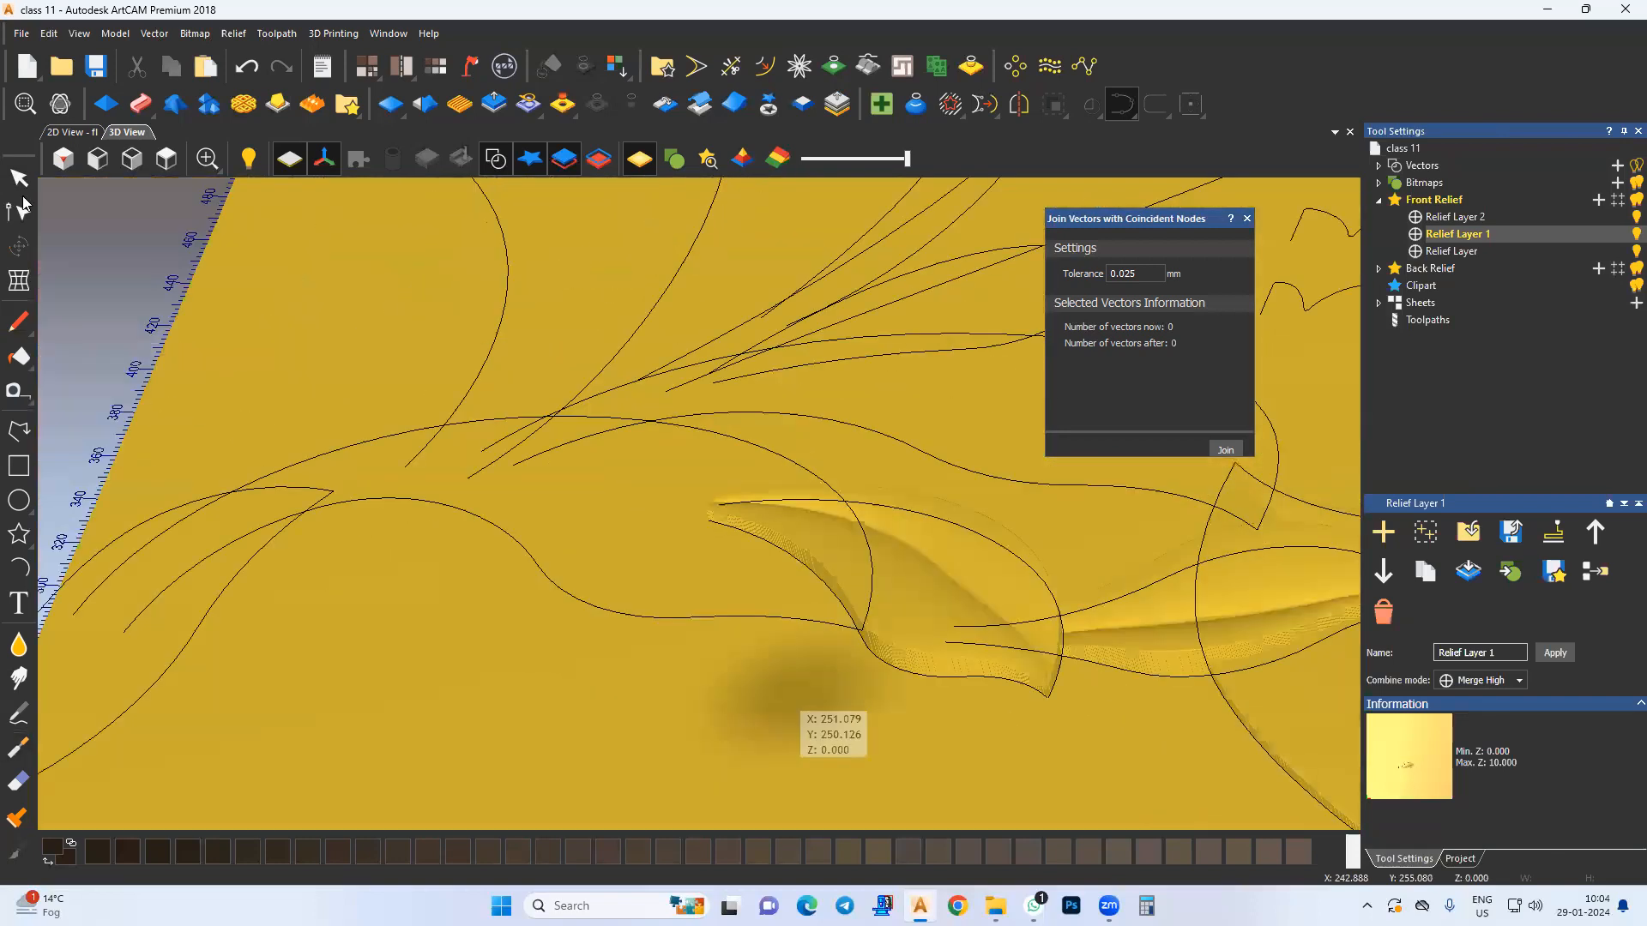
{"action": "left_click", "coordinate": [19, 180]}
{"action": "middle_click_drag", "start_coordinate": [657, 641], "coordinate": [619, 646]}
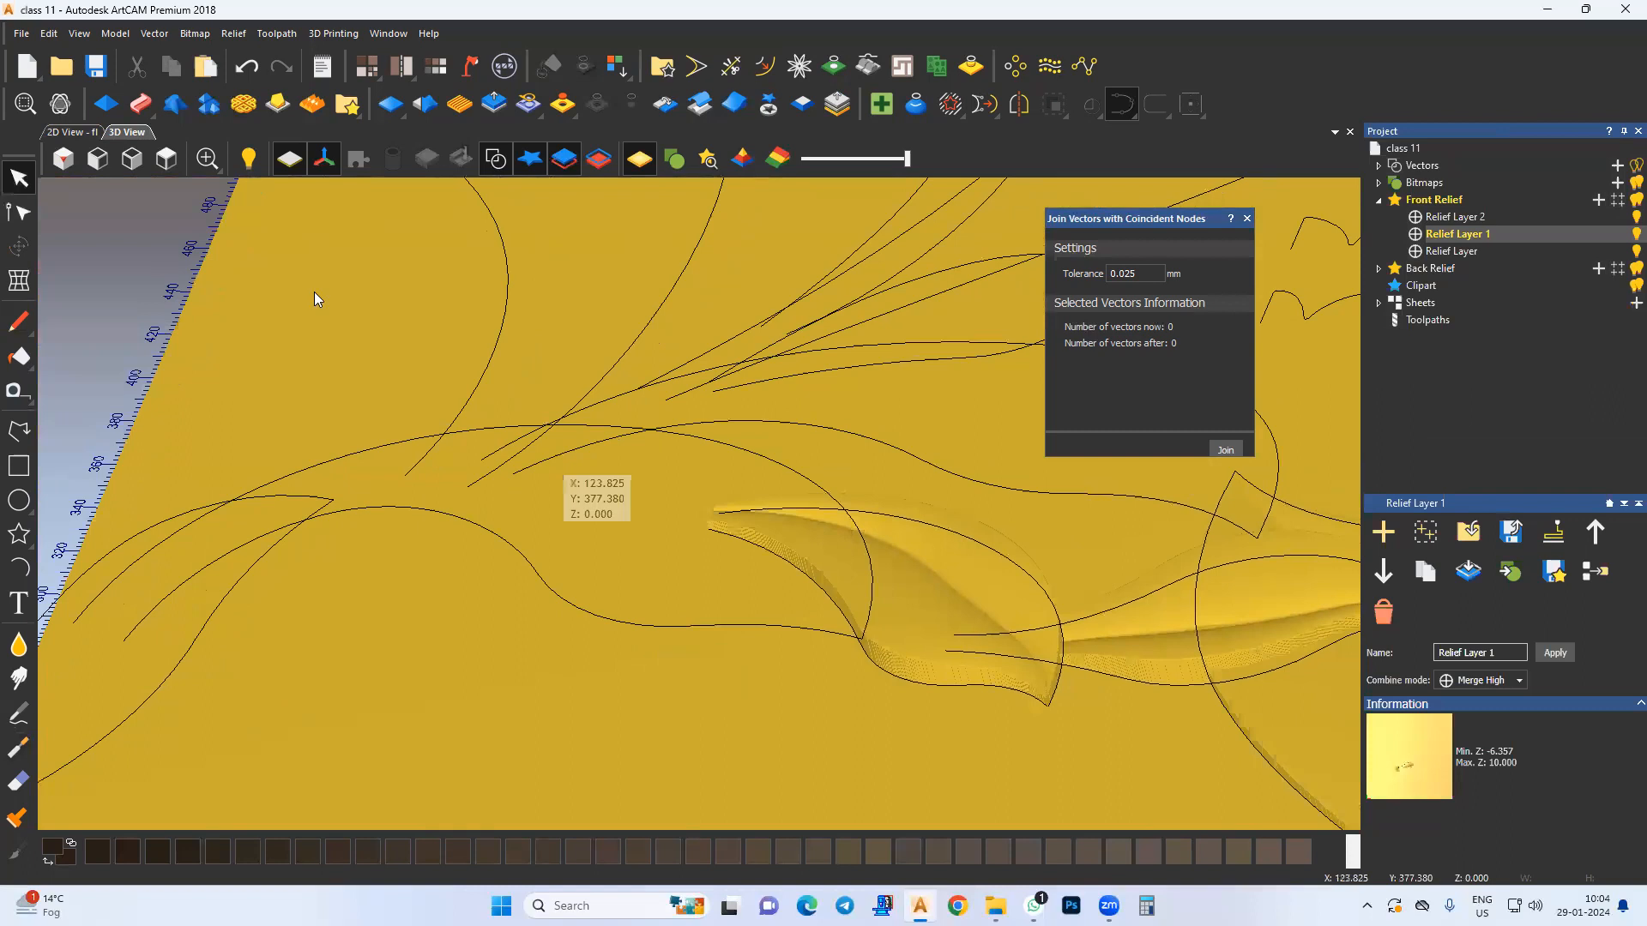
Step: Select both edge curves of the large curved leaf against the reference artwork and return to the 3D view
{"action": "left_click", "coordinate": [87, 131]}
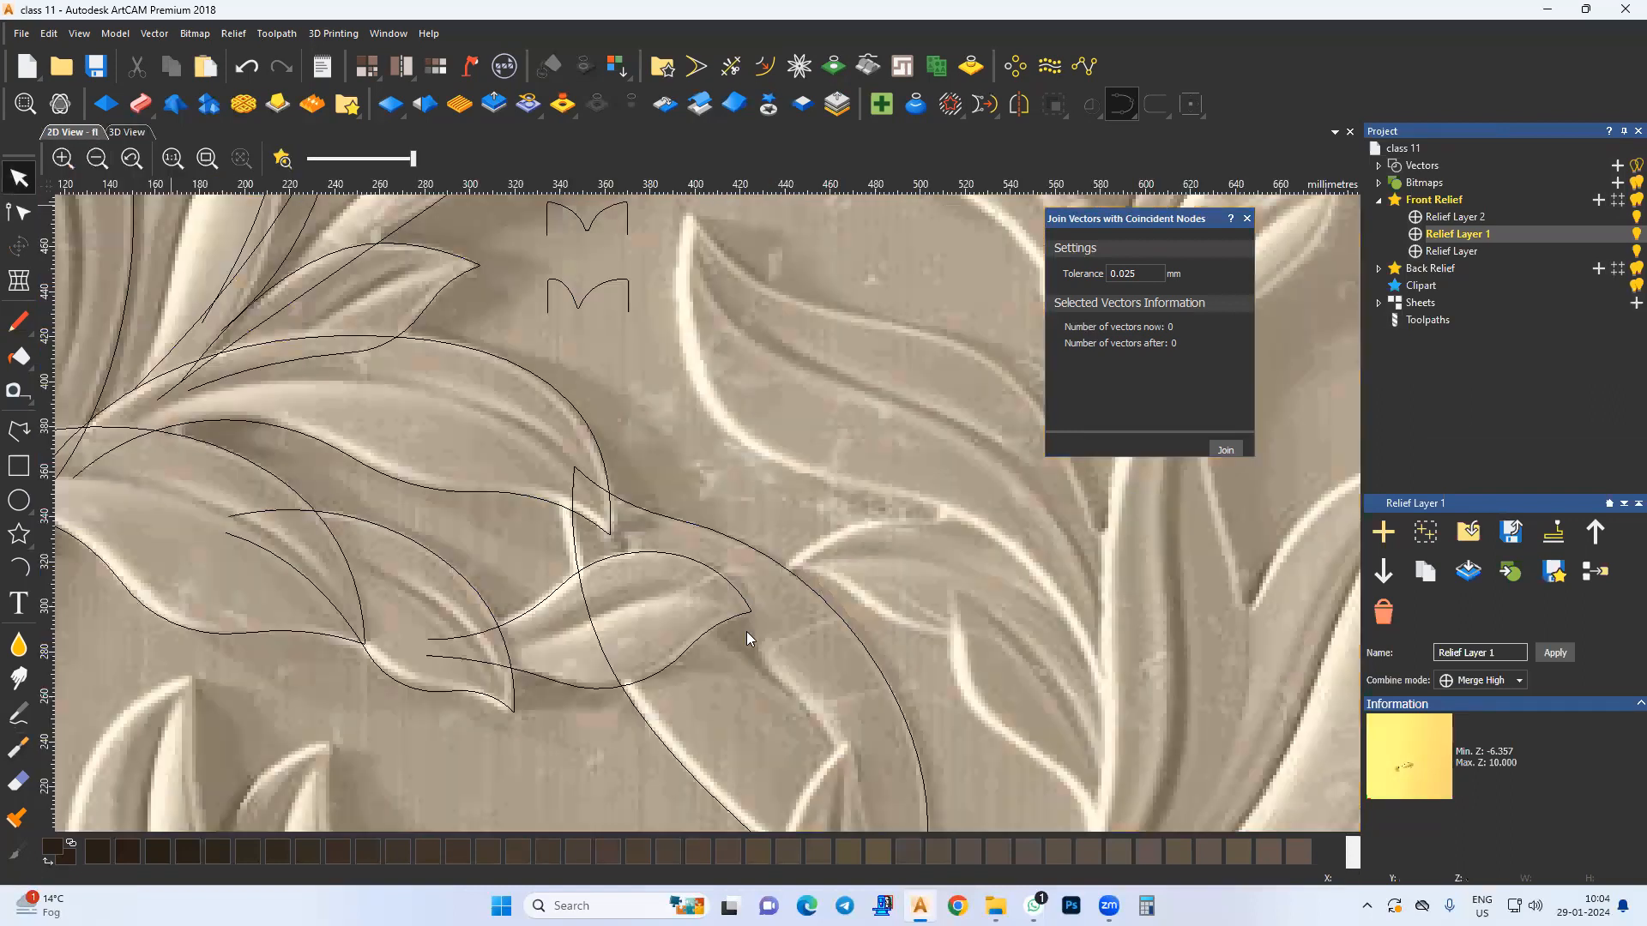
{"action": "middle_click_drag", "start_coordinate": [804, 581], "coordinate": [889, 572]}
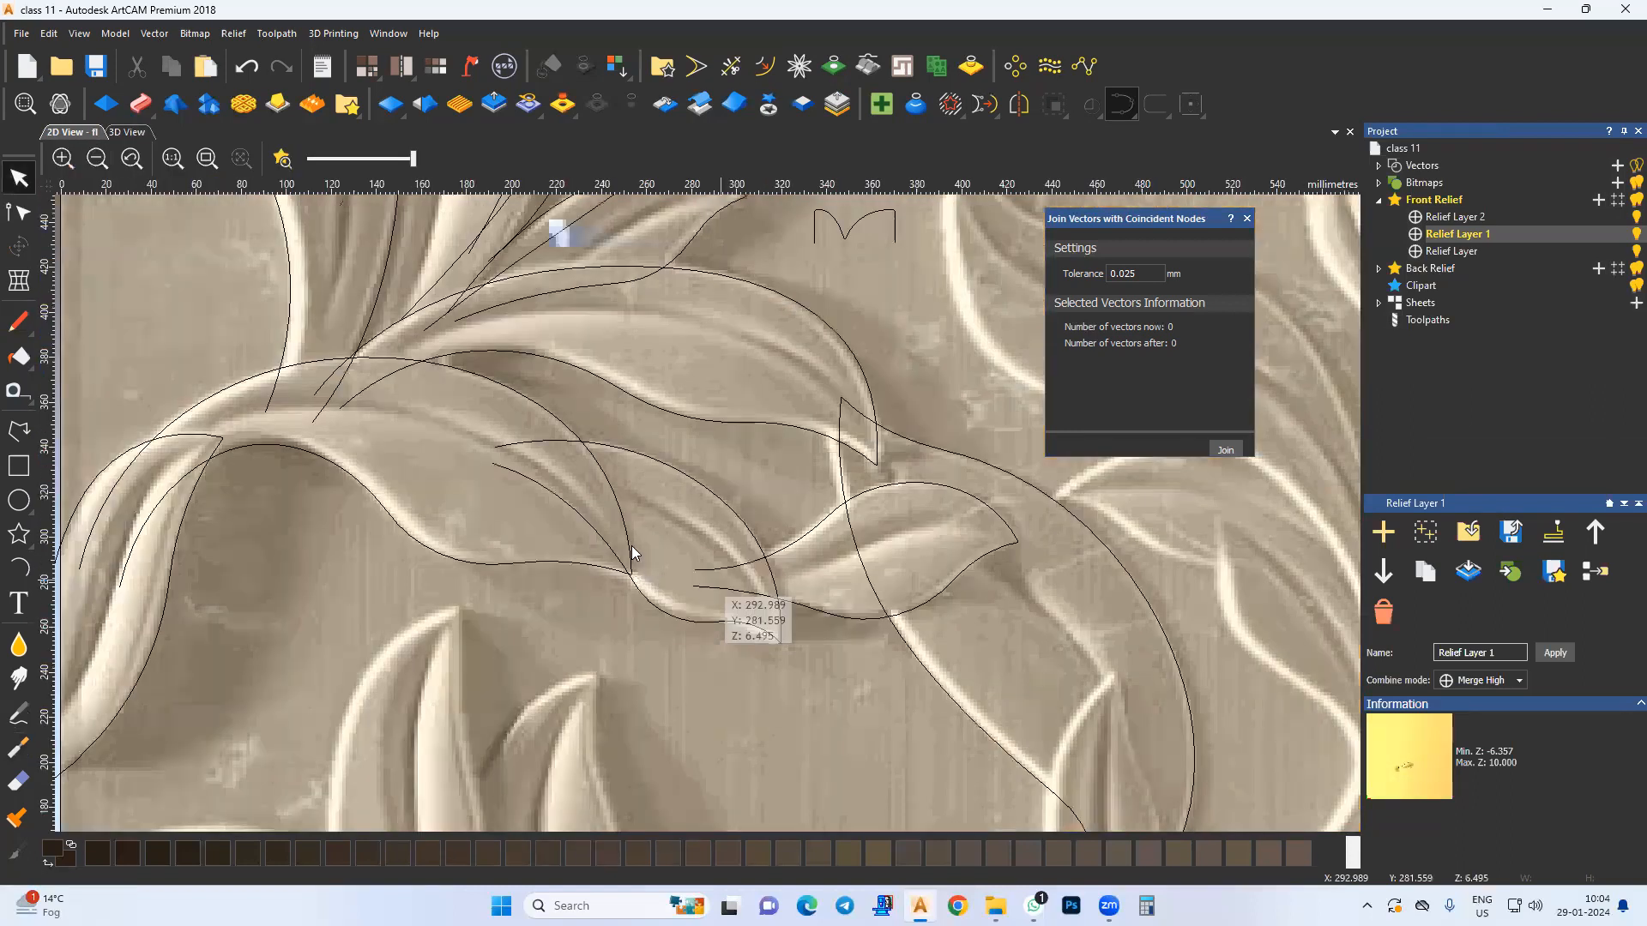
{"action": "left_click", "coordinate": [536, 564]}
{"action": "left_click", "coordinate": [607, 478], "text": "shift"}
{"action": "middle_click_drag", "start_coordinate": [581, 529], "coordinate": [674, 621]}
{"action": "key", "text": "F3"}
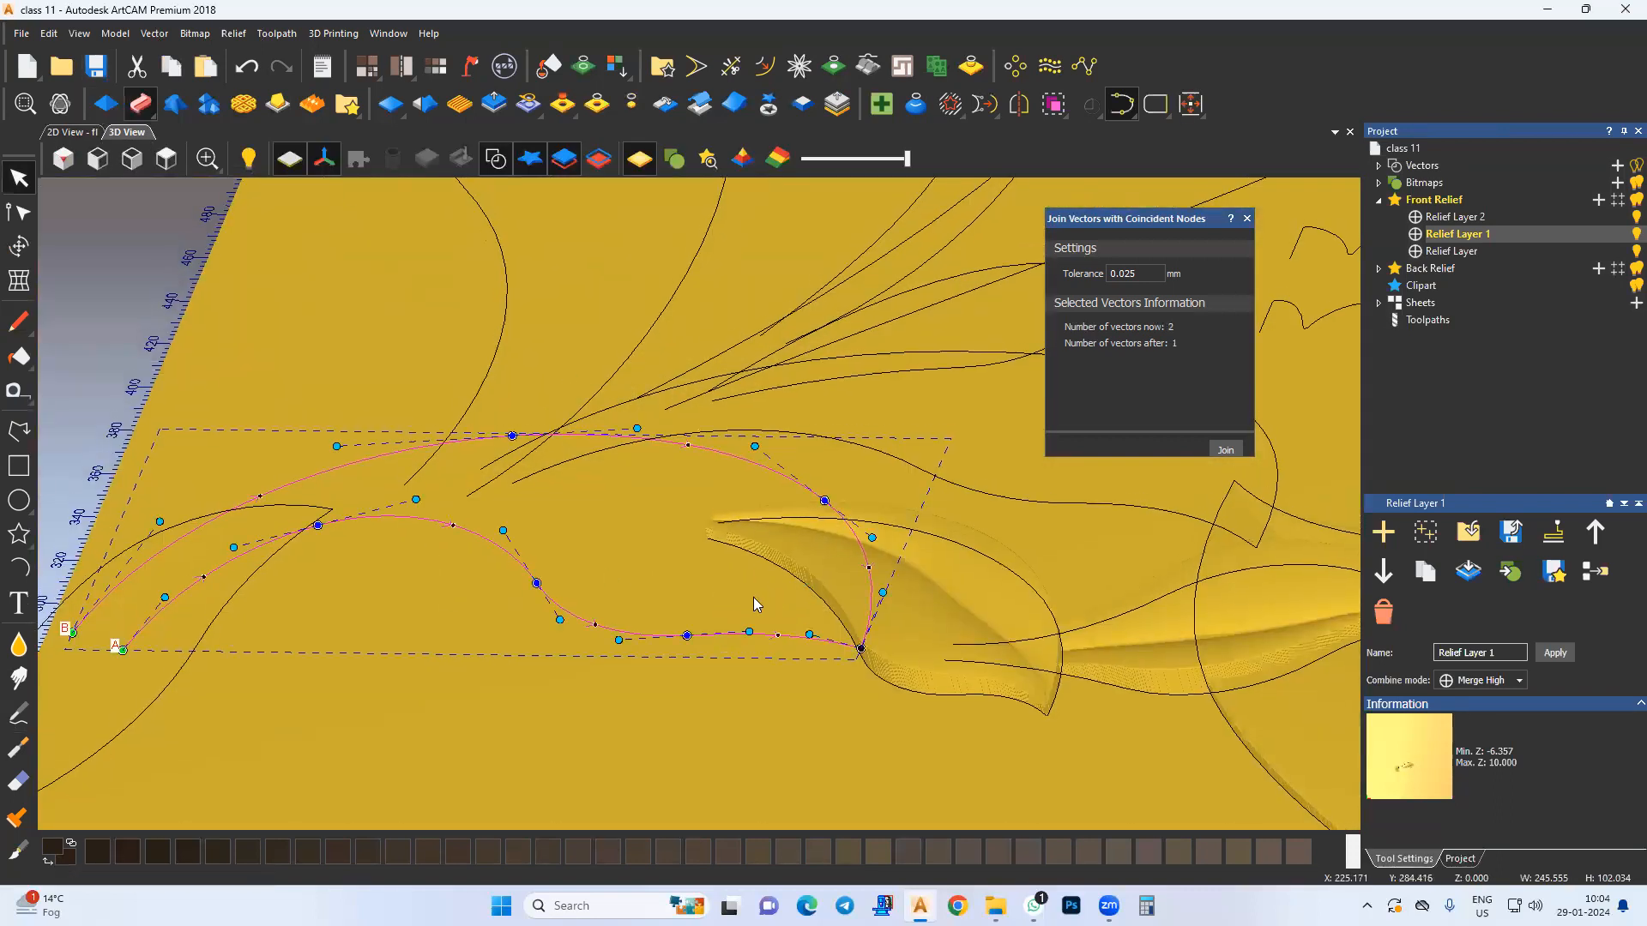
Step: Set up a two rail sweep along the large leaf's curves with the upper M-shaped profile as the cross section
{"action": "scroll", "coordinate": [771, 592], "scroll_direction": "down", "scroll_amount": 2}
{"action": "middle_click_drag", "start_coordinate": [969, 487], "coordinate": [717, 549]}
{"action": "scroll", "coordinate": [725, 545], "scroll_direction": "down", "scroll_amount": 2}
{"action": "scroll", "coordinate": [743, 539], "scroll_direction": "up", "scroll_amount": 3}
{"action": "left_click", "coordinate": [838, 445]}
{"action": "middle_click_drag", "start_coordinate": [572, 526], "coordinate": [837, 392]}
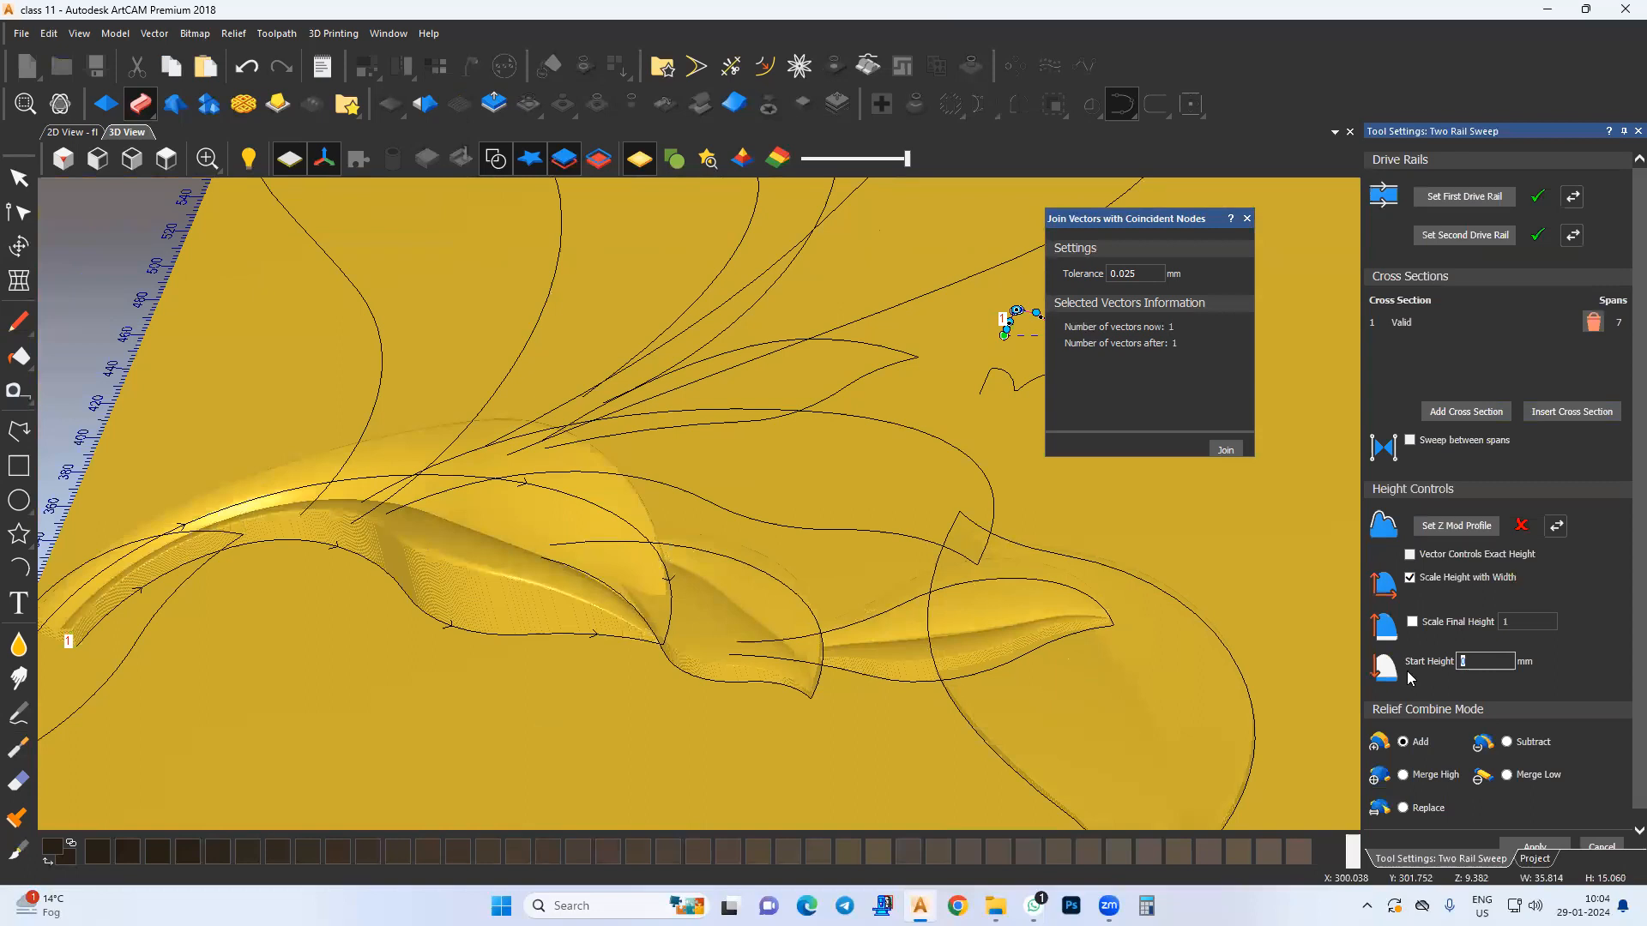
Step: Set the sweep's start height to 5 mm and enable final height scaling with a value of 10
{"action": "type", "text": "4"}
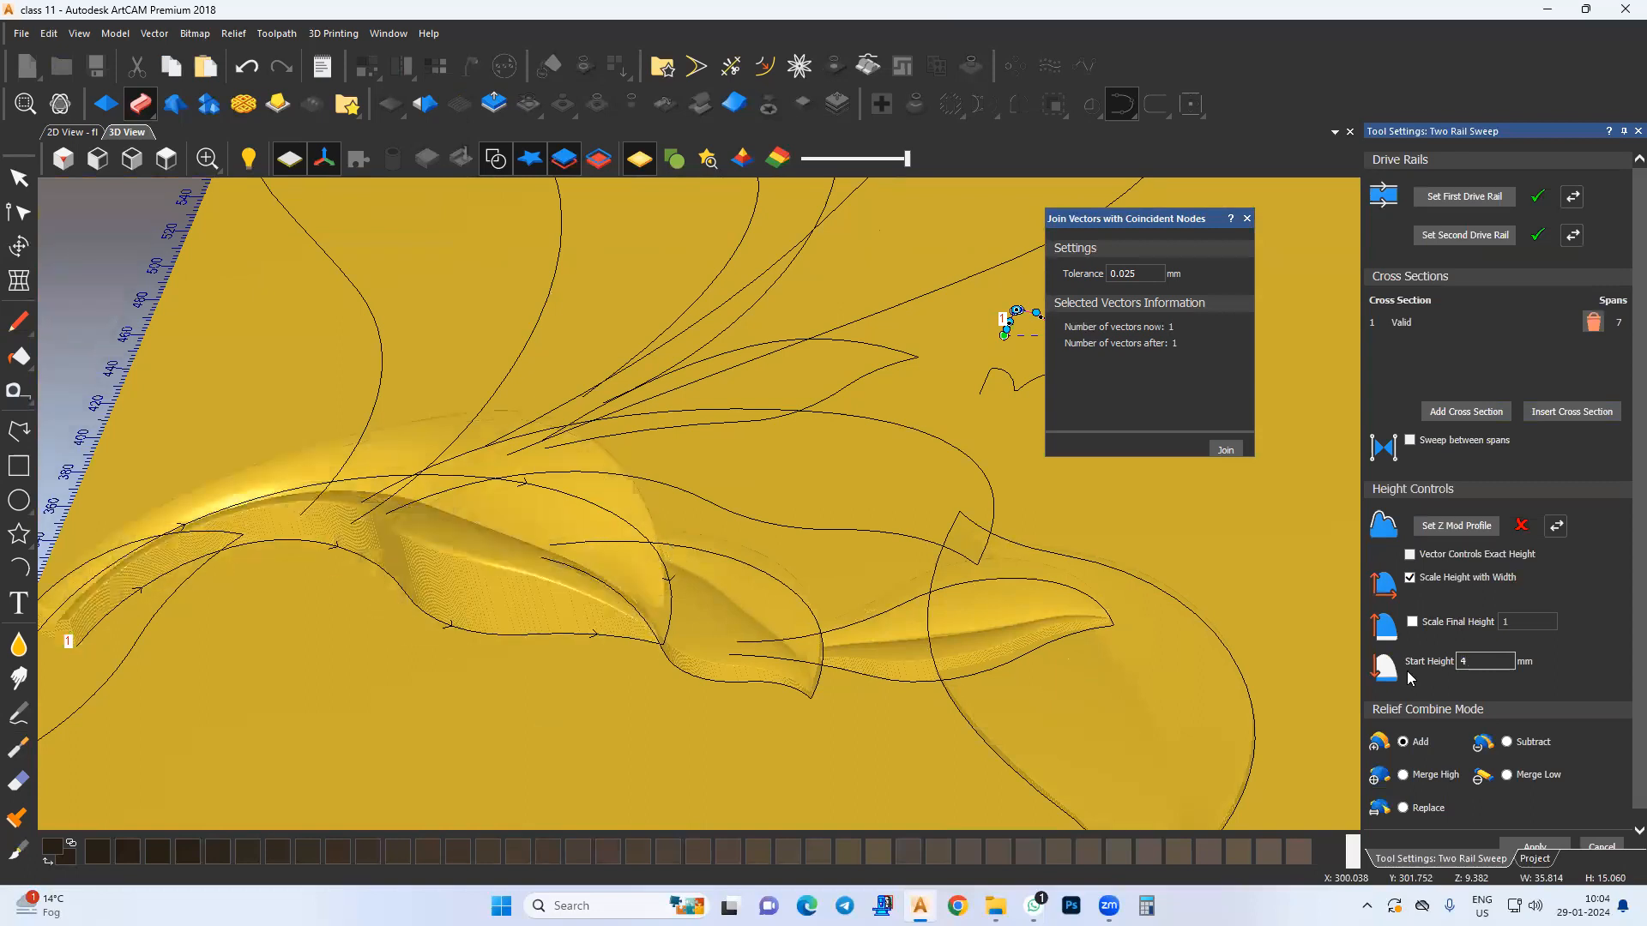
{"action": "type", "text": "5"}
{"action": "left_click", "coordinate": [1442, 621]}
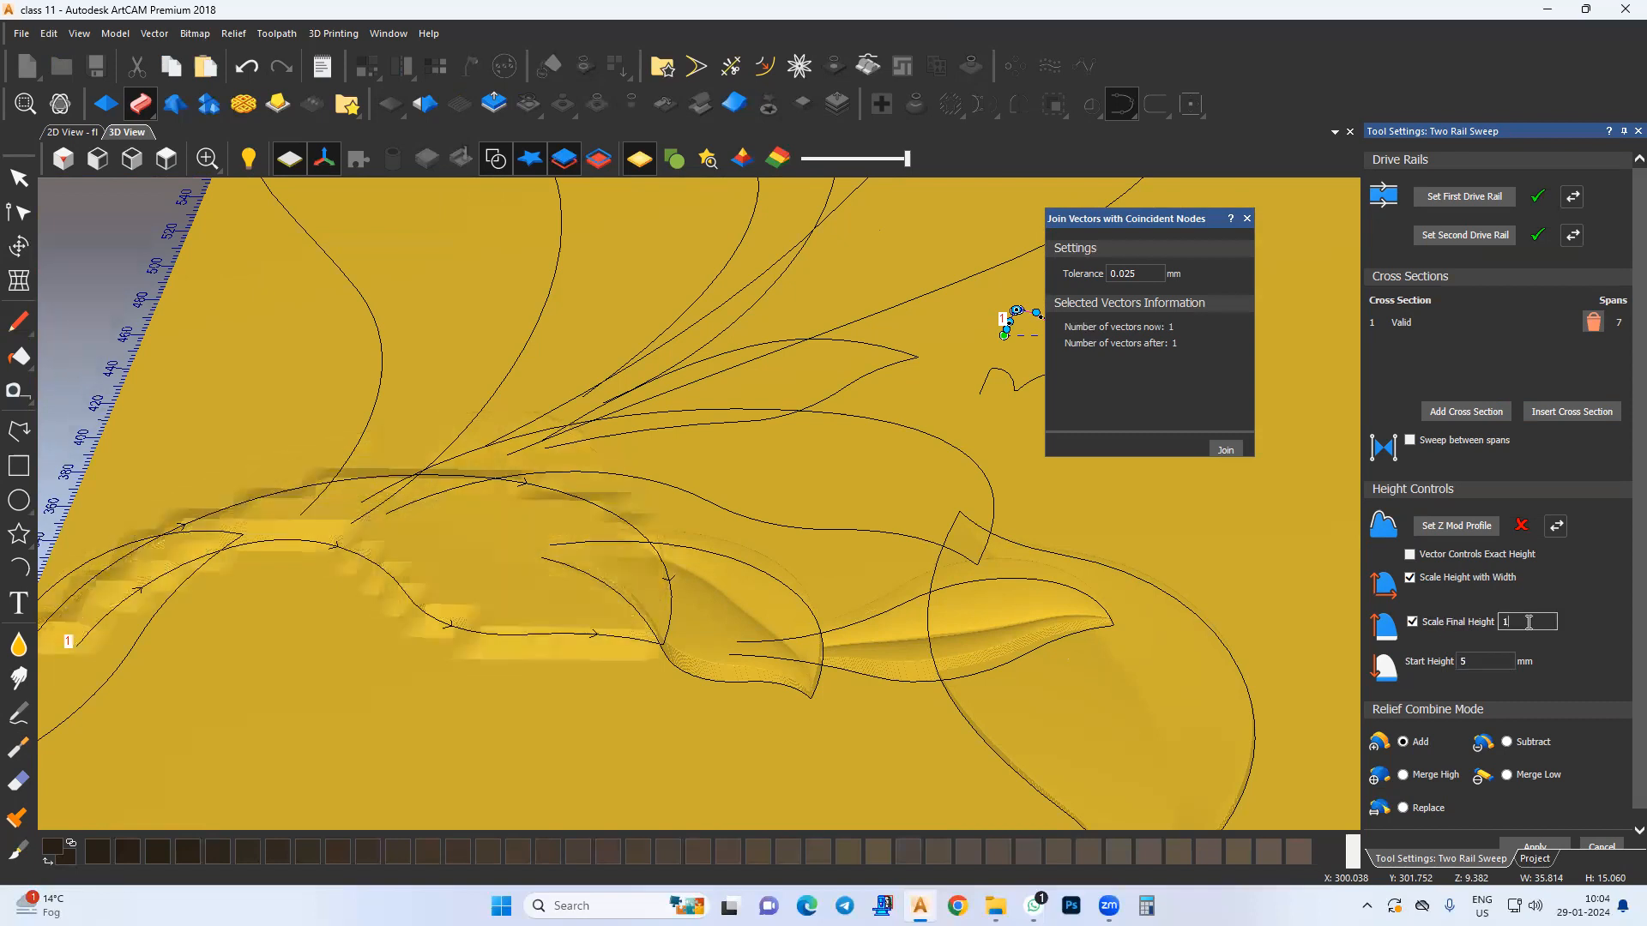
{"action": "type", "text": "0"}
Step: Reshape the upper M-shaped cross section by adjusting the curve handles of its two arches and its central dip
{"action": "middle_click_drag", "start_coordinate": [478, 576], "coordinate": [589, 581]}
{"action": "left_click_drag", "start_coordinate": [645, 756], "coordinate": [661, 566]}
{"action": "middle_click_drag", "start_coordinate": [741, 552], "coordinate": [444, 772]}
{"action": "scroll", "coordinate": [912, 402], "scroll_direction": "up", "scroll_amount": 5}
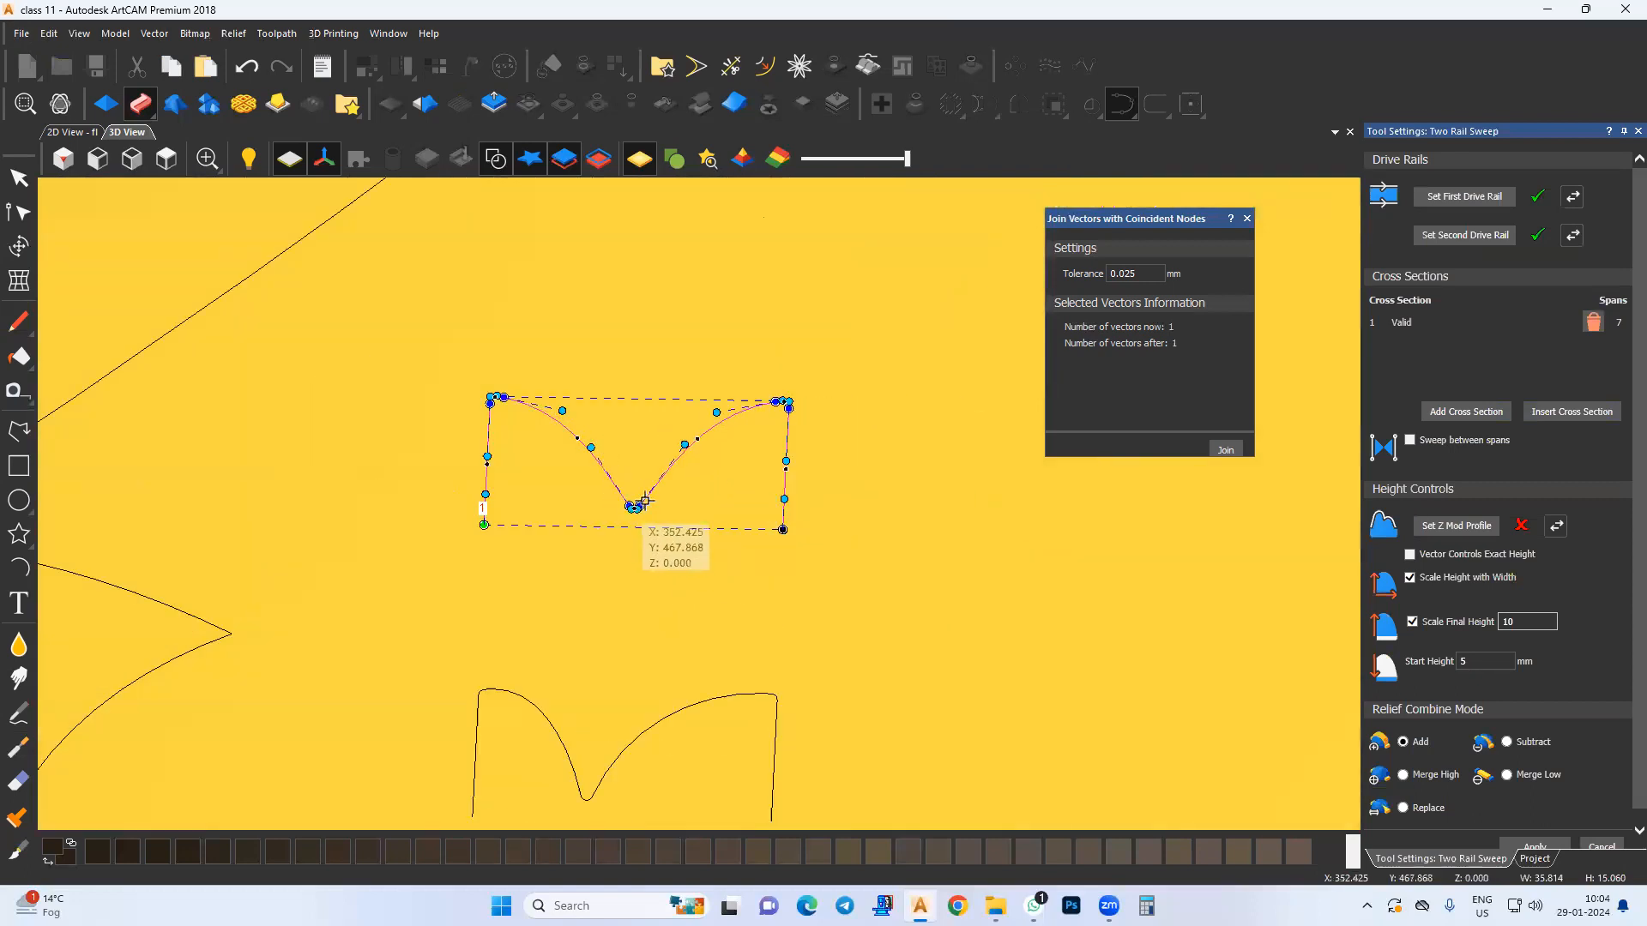
{"action": "left_click_drag", "start_coordinate": [716, 412], "coordinate": [716, 402]}
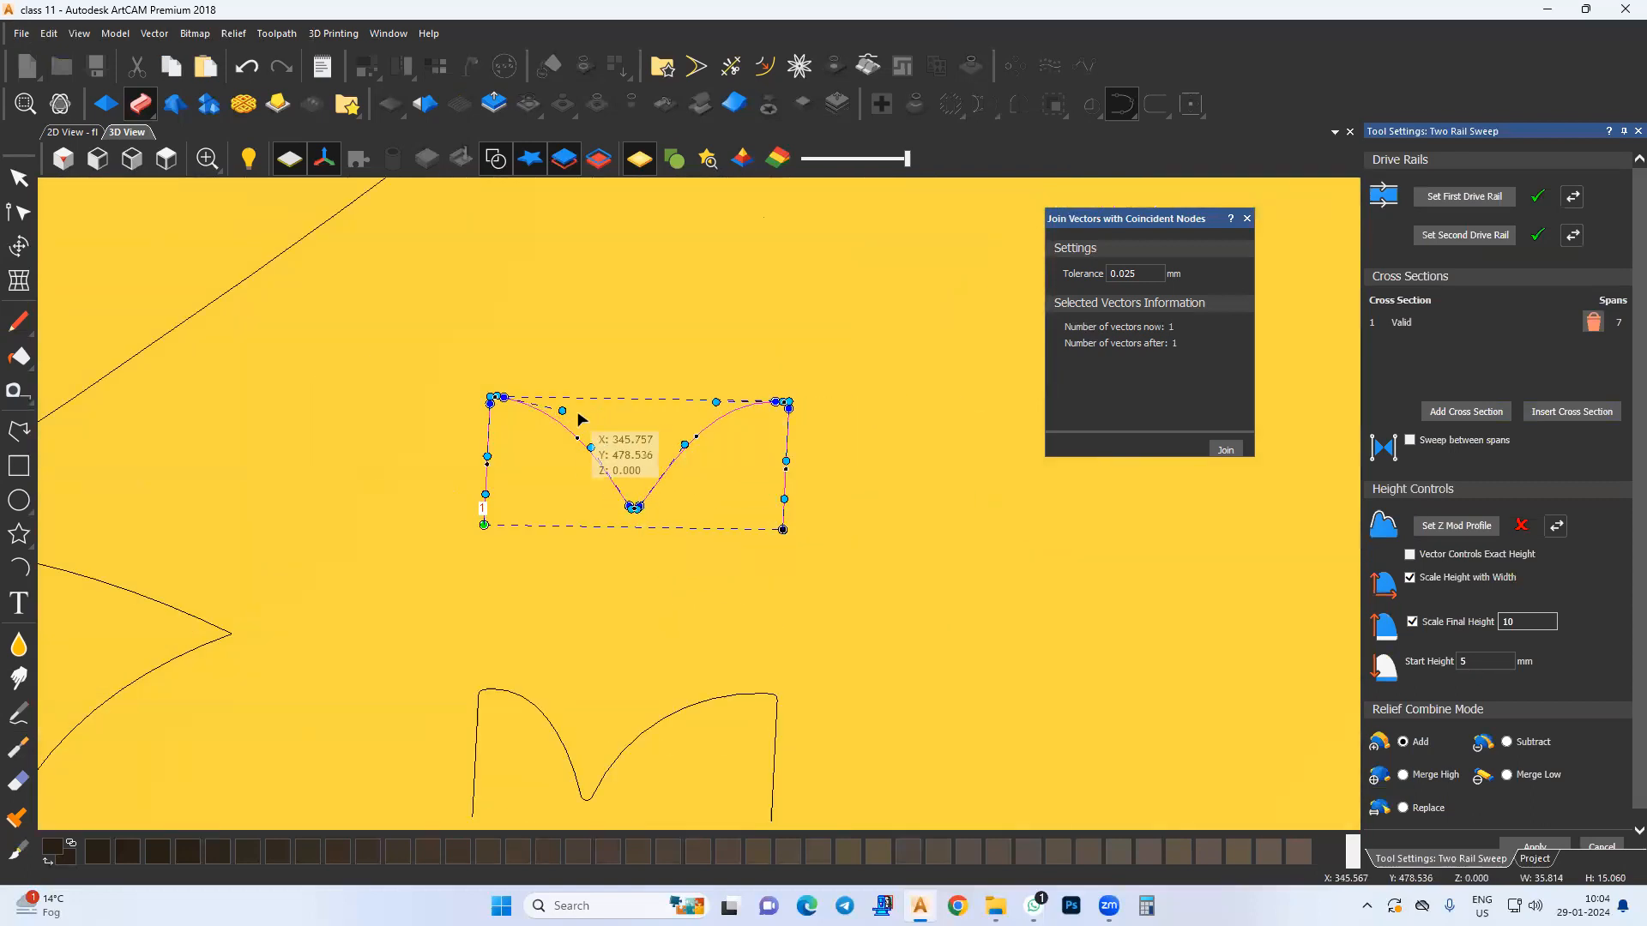
{"action": "left_click_drag", "start_coordinate": [562, 411], "coordinate": [654, 447]}
{"action": "scroll", "coordinate": [600, 598], "scroll_direction": "up", "scroll_amount": 8}
{"action": "left_click_drag", "start_coordinate": [631, 510], "coordinate": [631, 649]}
{"action": "middle_click_drag", "start_coordinate": [676, 611], "coordinate": [606, 606]}
{"action": "scroll", "coordinate": [640, 604], "scroll_direction": "down", "scroll_amount": 3}
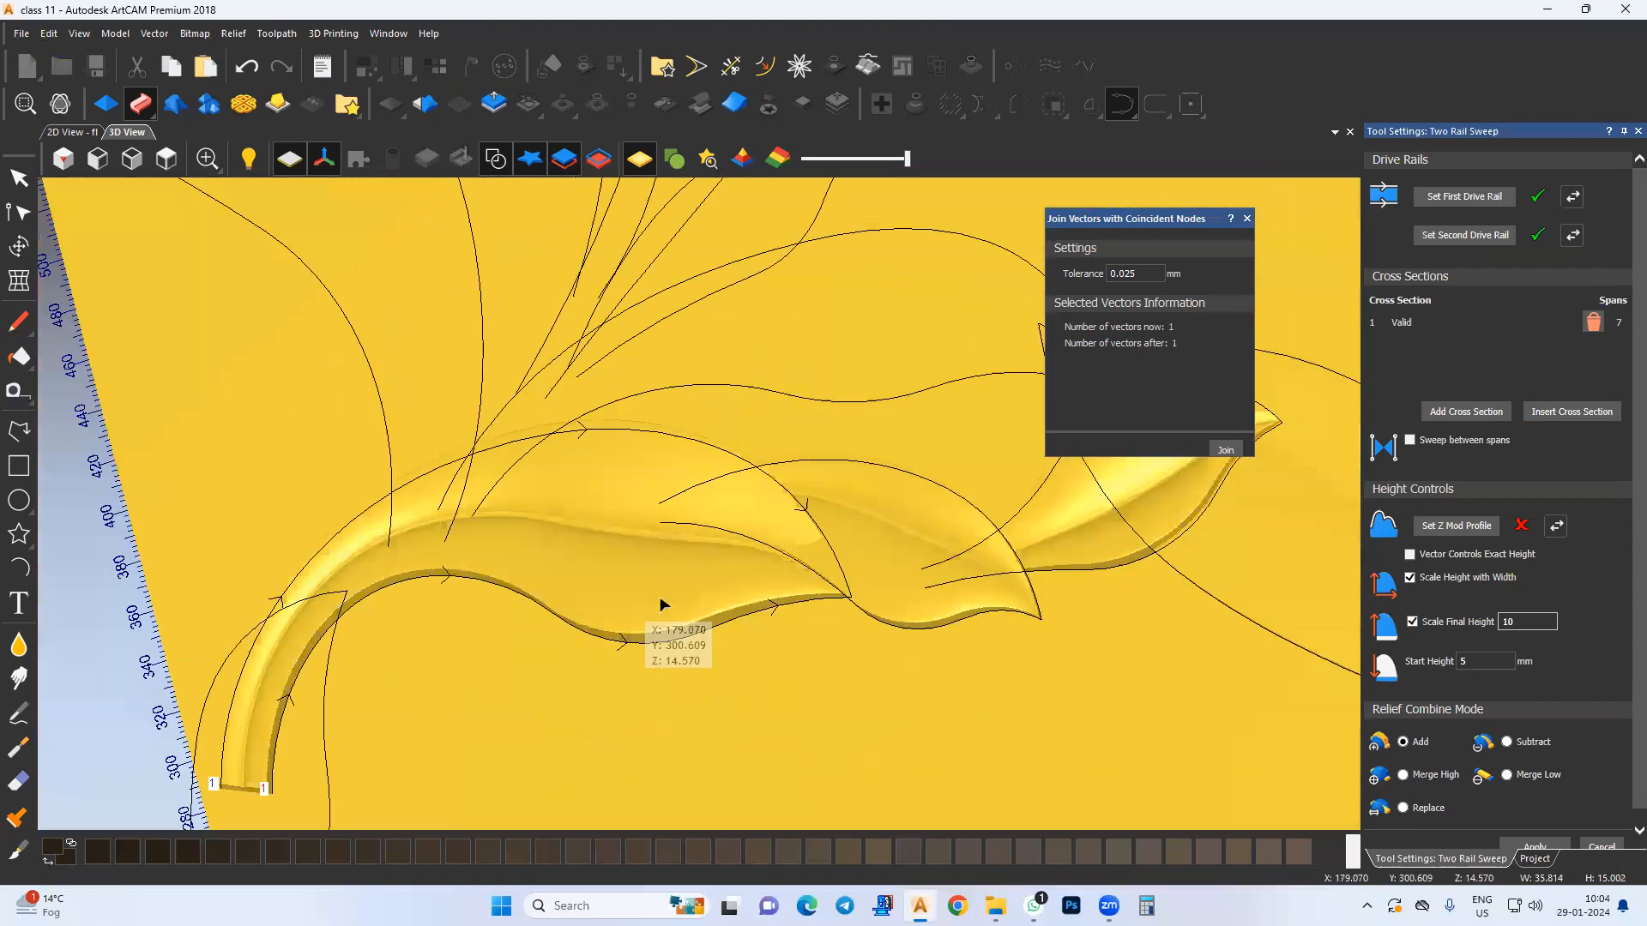
Step: Set the sweep's combine mode to Merge High, create the large leaf on a new front relief layer, and close the sweep
{"action": "scroll", "coordinate": [1535, 795], "scroll_direction": "down", "scroll_amount": 1}
{"action": "left_click", "coordinate": [1431, 765]}
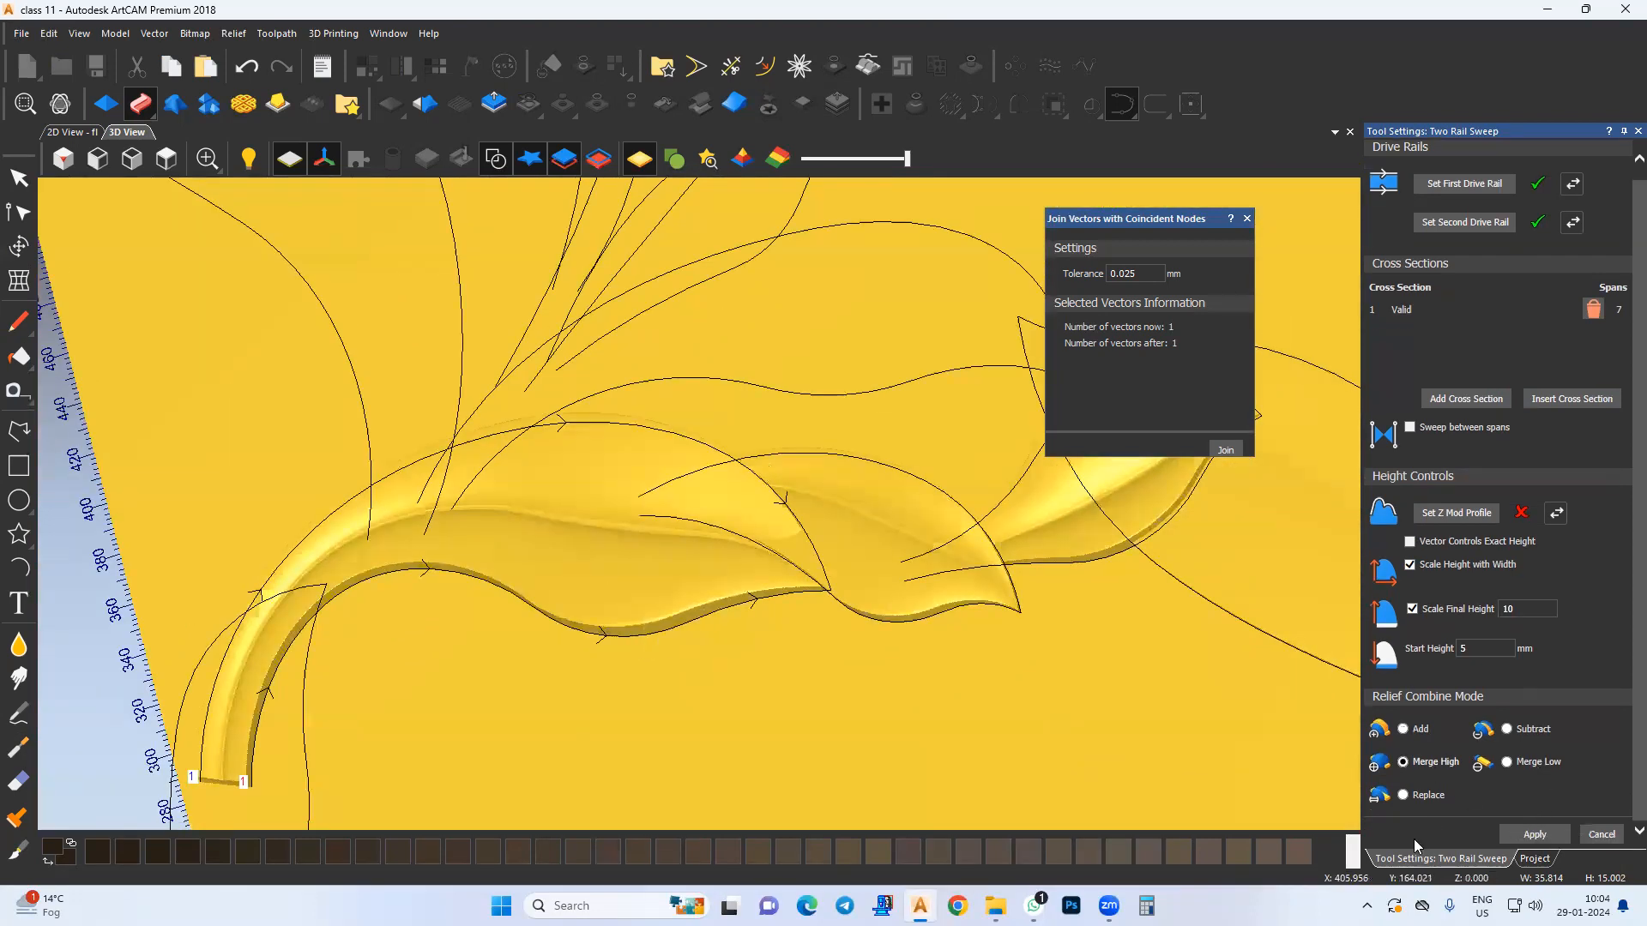
{"action": "left_click", "coordinate": [1534, 861]}
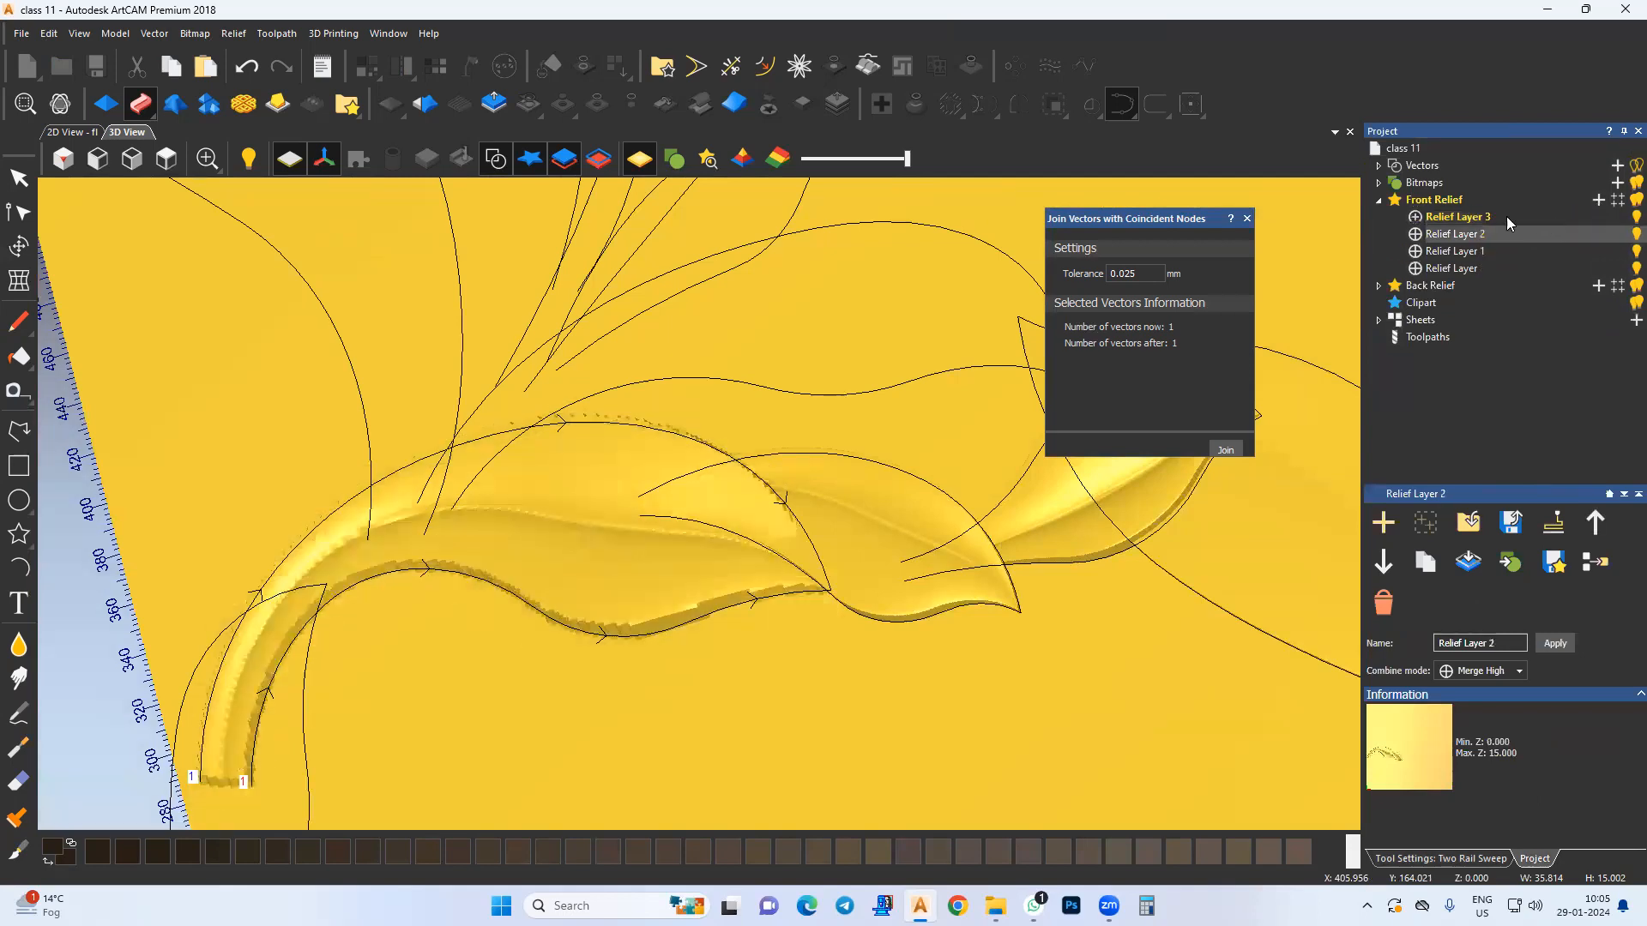
{"action": "left_click", "coordinate": [1415, 217]}
{"action": "left_click", "coordinate": [1415, 217]}
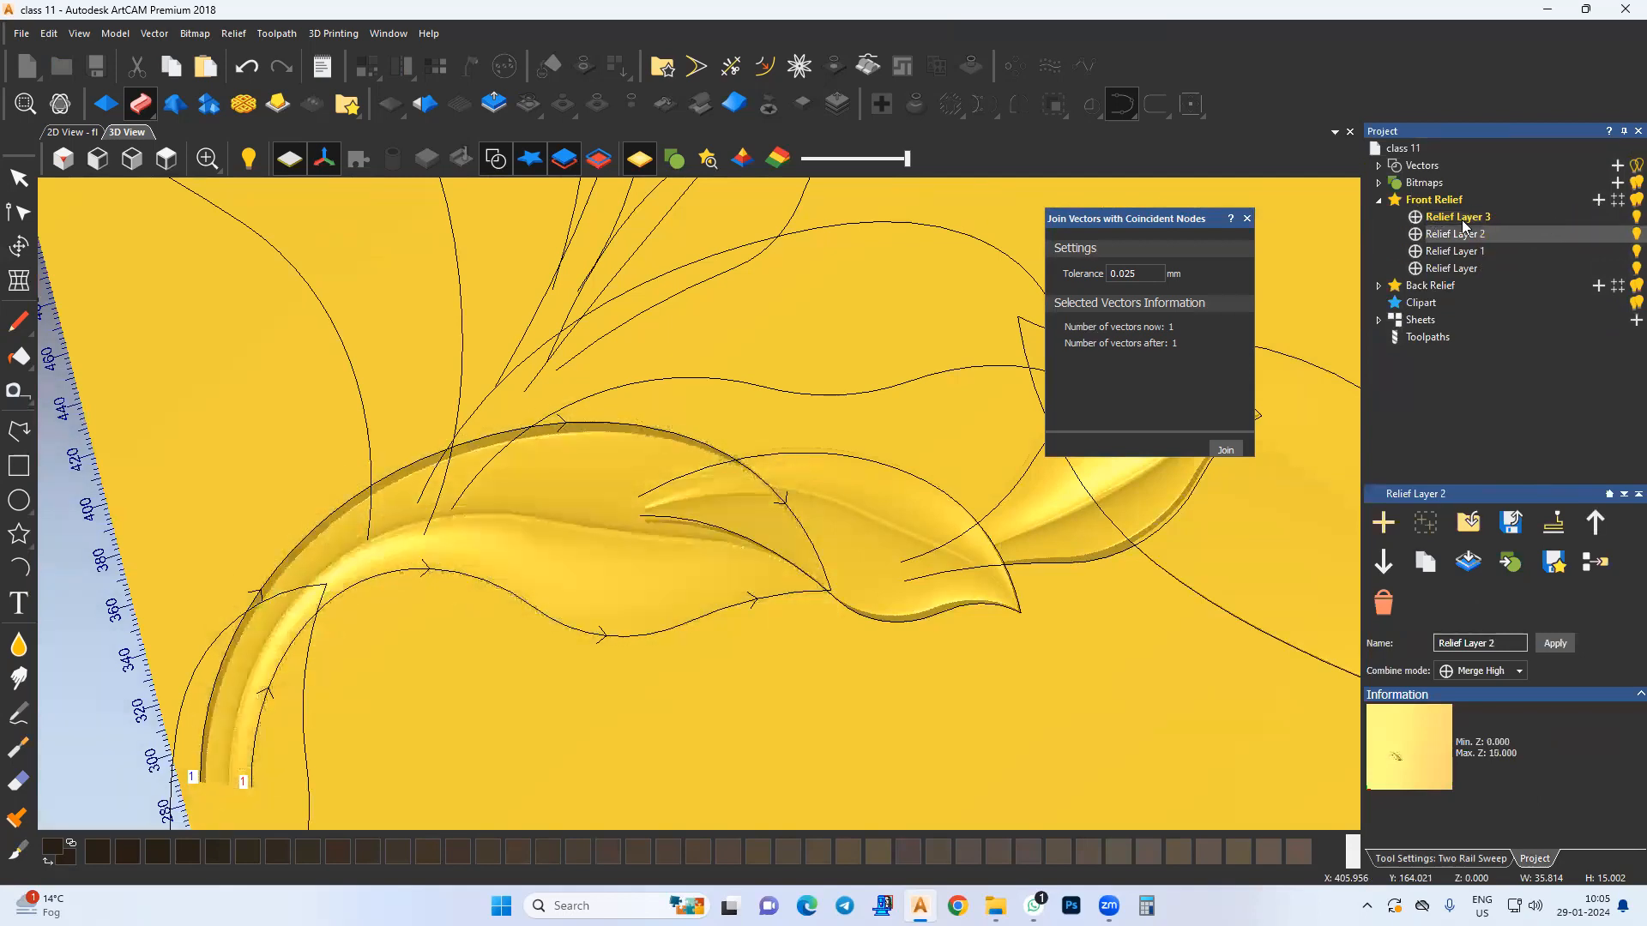
{"action": "left_click", "coordinate": [1475, 859]}
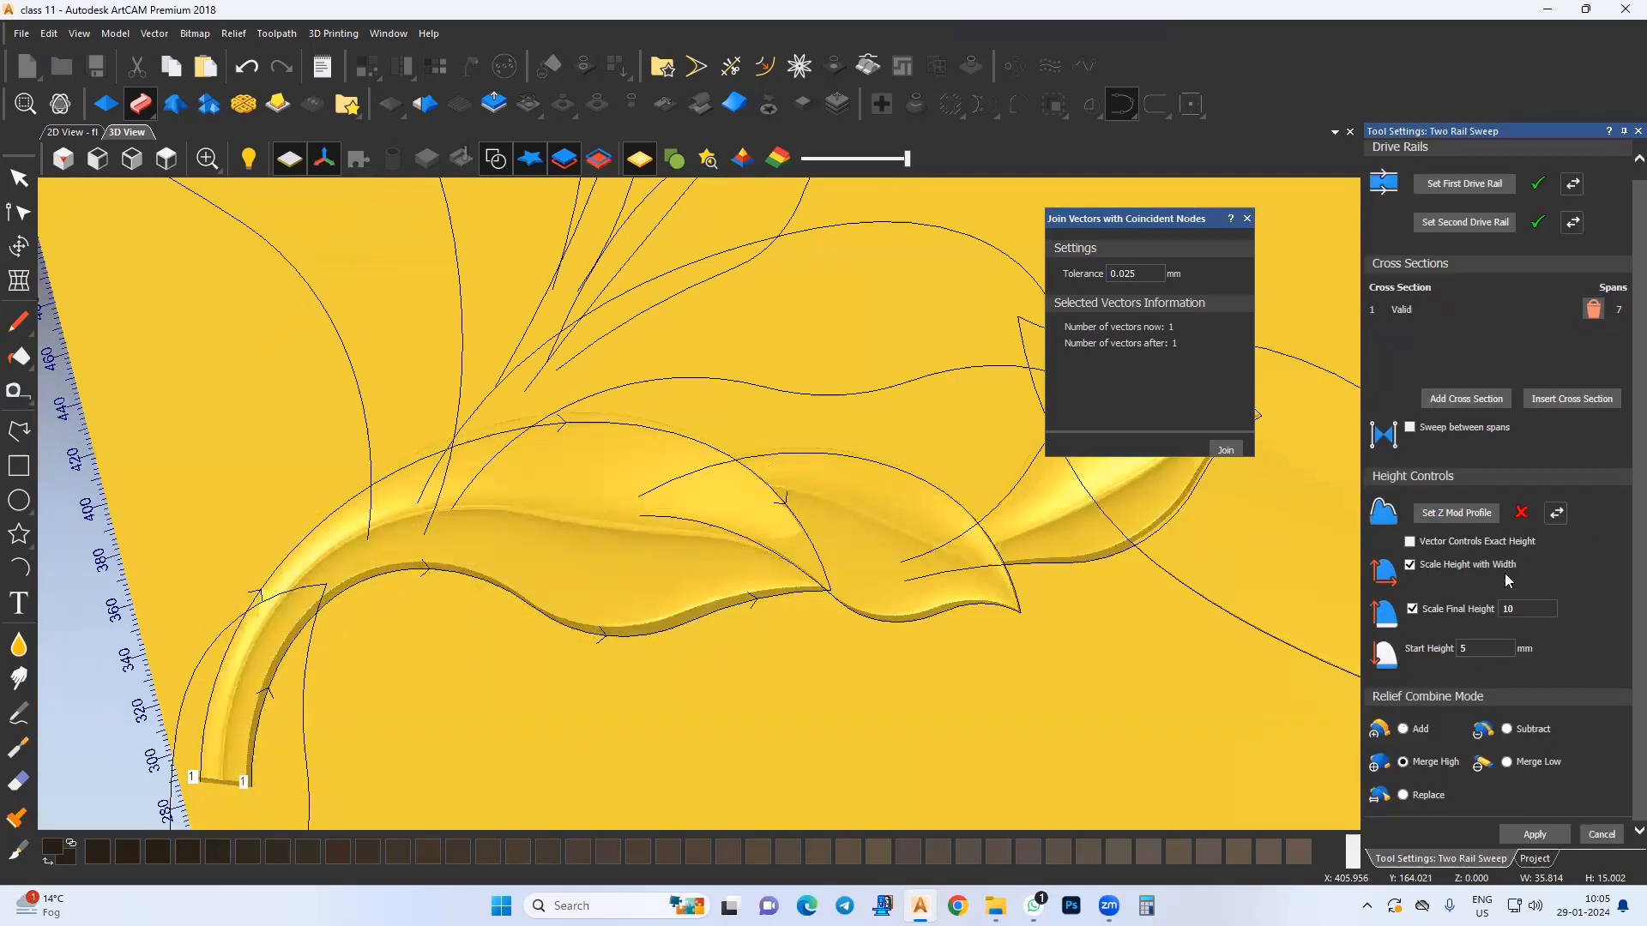
{"action": "left_click", "coordinate": [1601, 834]}
Step: On Relief Layer 2, with vectors hidden, carve down the middle leaf's base beneath the large leaf's tip
{"action": "scroll", "coordinate": [770, 598], "scroll_direction": "up", "scroll_amount": 3}
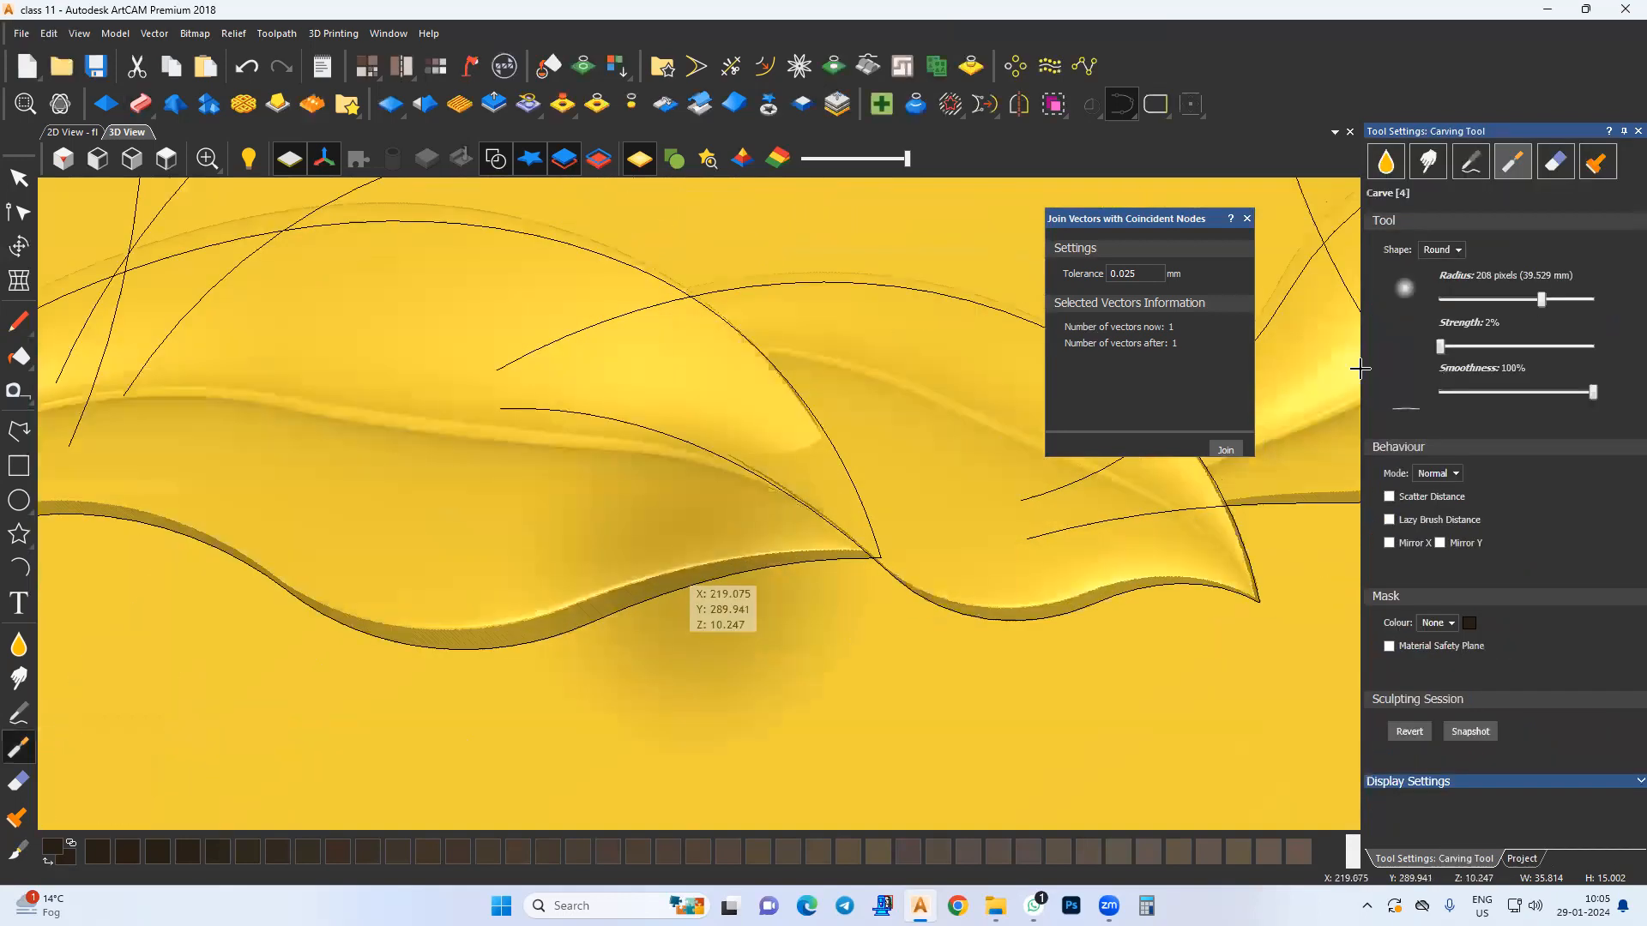
{"action": "left_click", "coordinate": [1509, 859]}
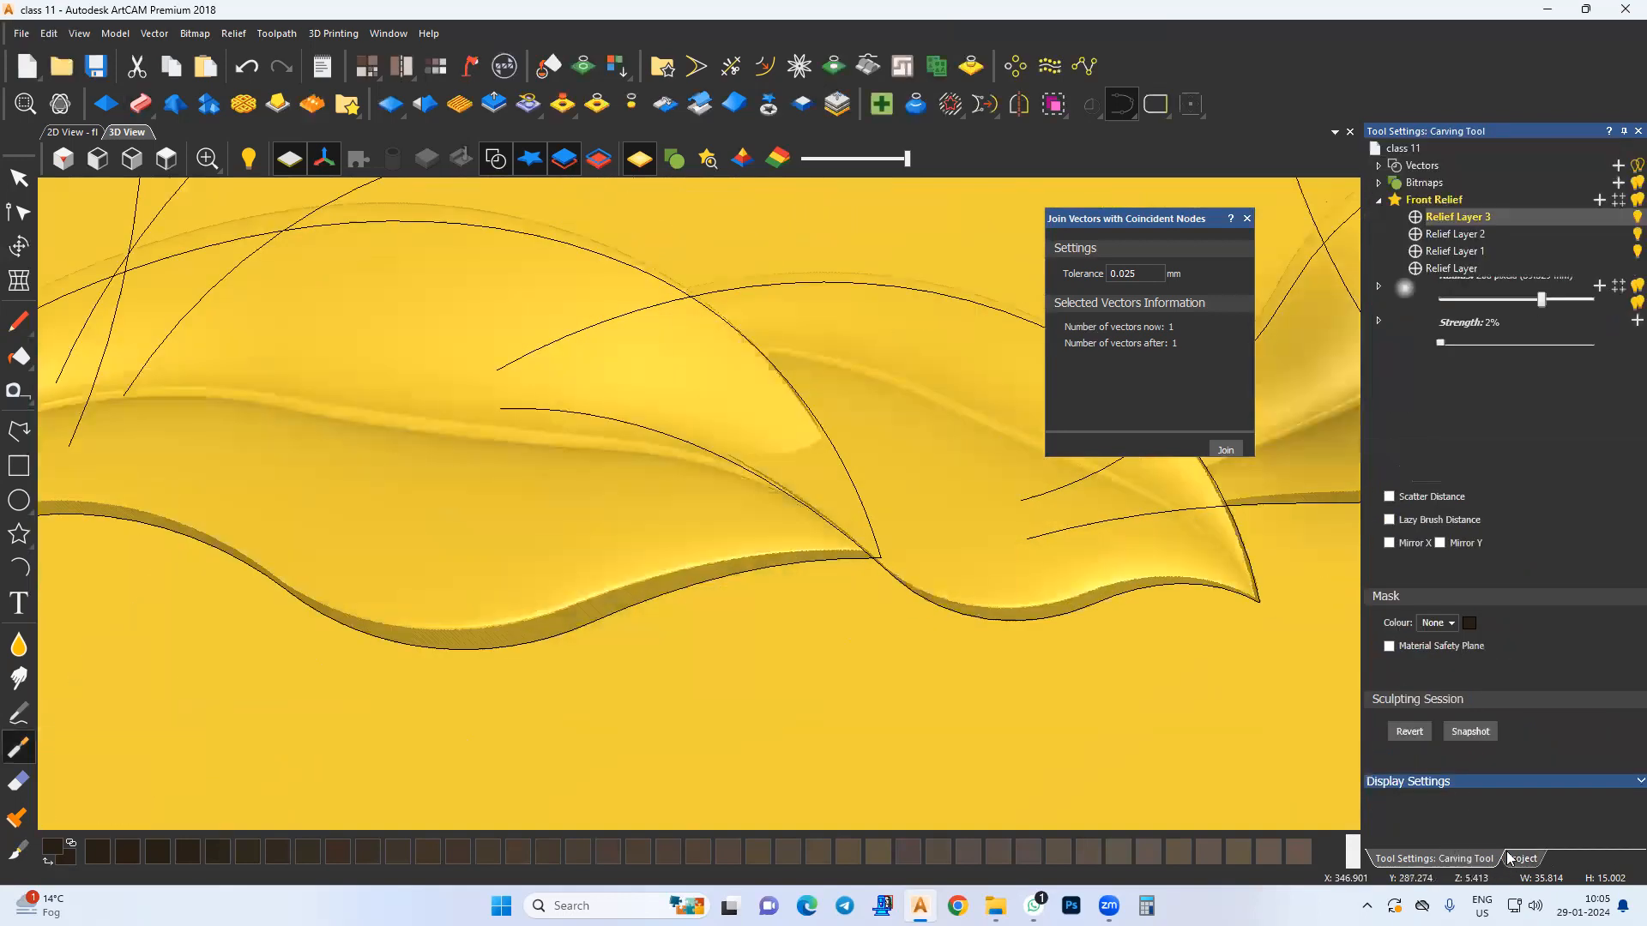
{"action": "left_click", "coordinate": [1453, 234]}
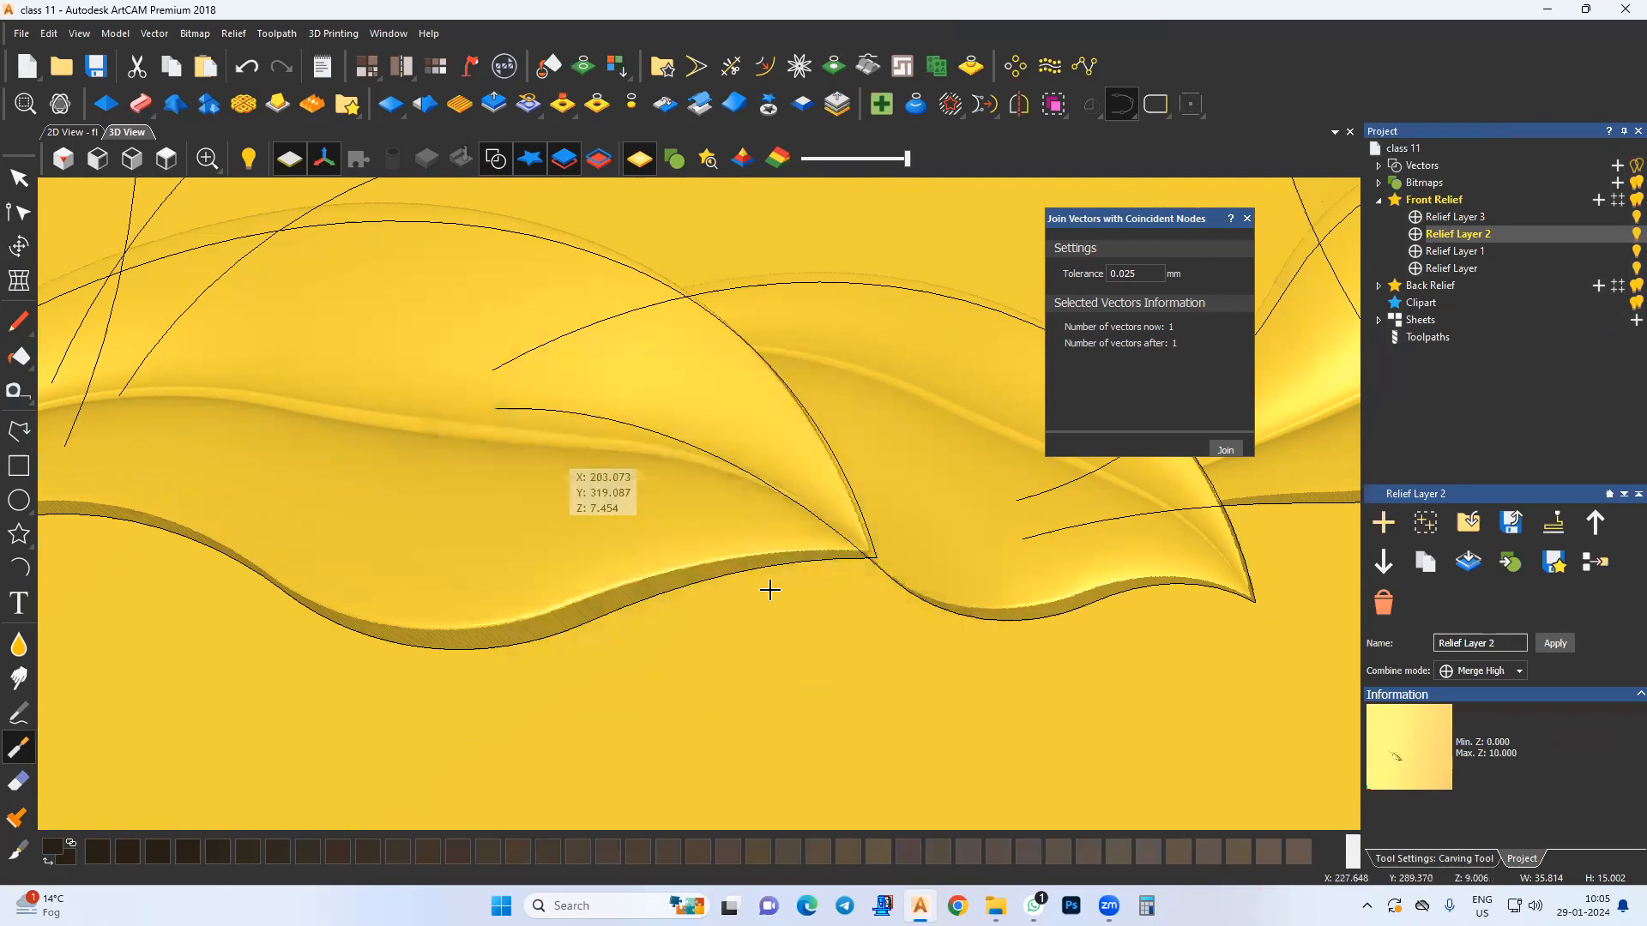
{"action": "left_click", "coordinate": [495, 158]}
{"action": "middle_click_drag", "start_coordinate": [704, 587], "coordinate": [649, 566]}
{"action": "key", "text": "4"}
{"action": "scroll", "coordinate": [698, 465], "scroll_direction": "up", "scroll_amount": 4}
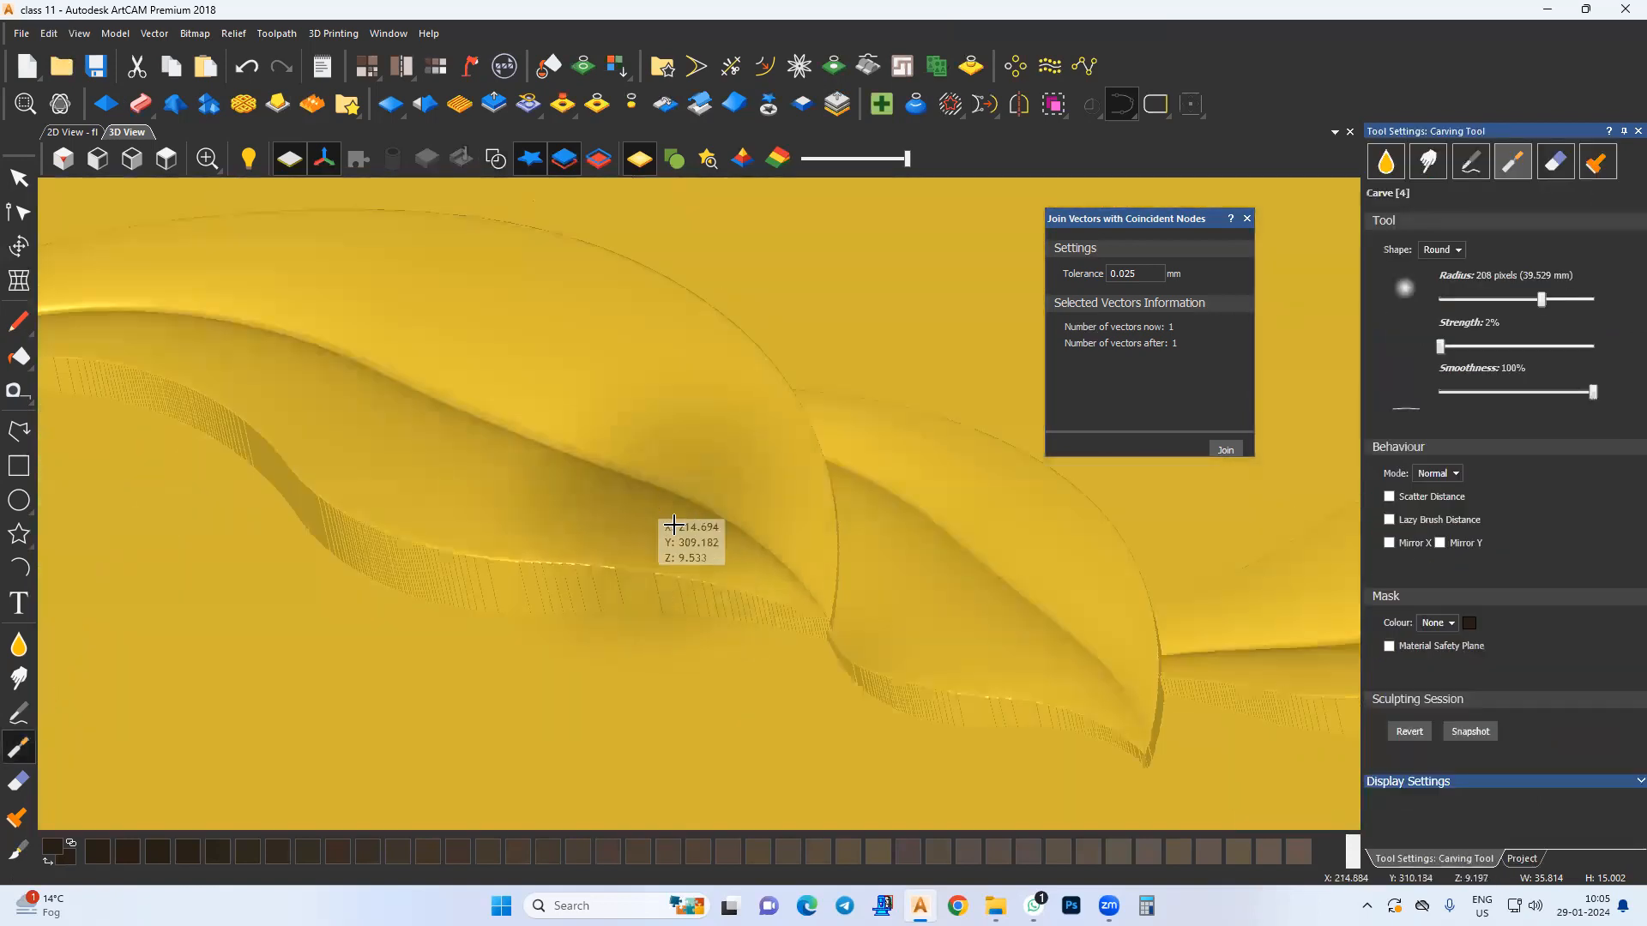
{"action": "left_click_drag", "start_coordinate": [736, 615], "coordinate": [780, 625]}
{"action": "middle_click_drag", "start_coordinate": [779, 625], "coordinate": [788, 562]}
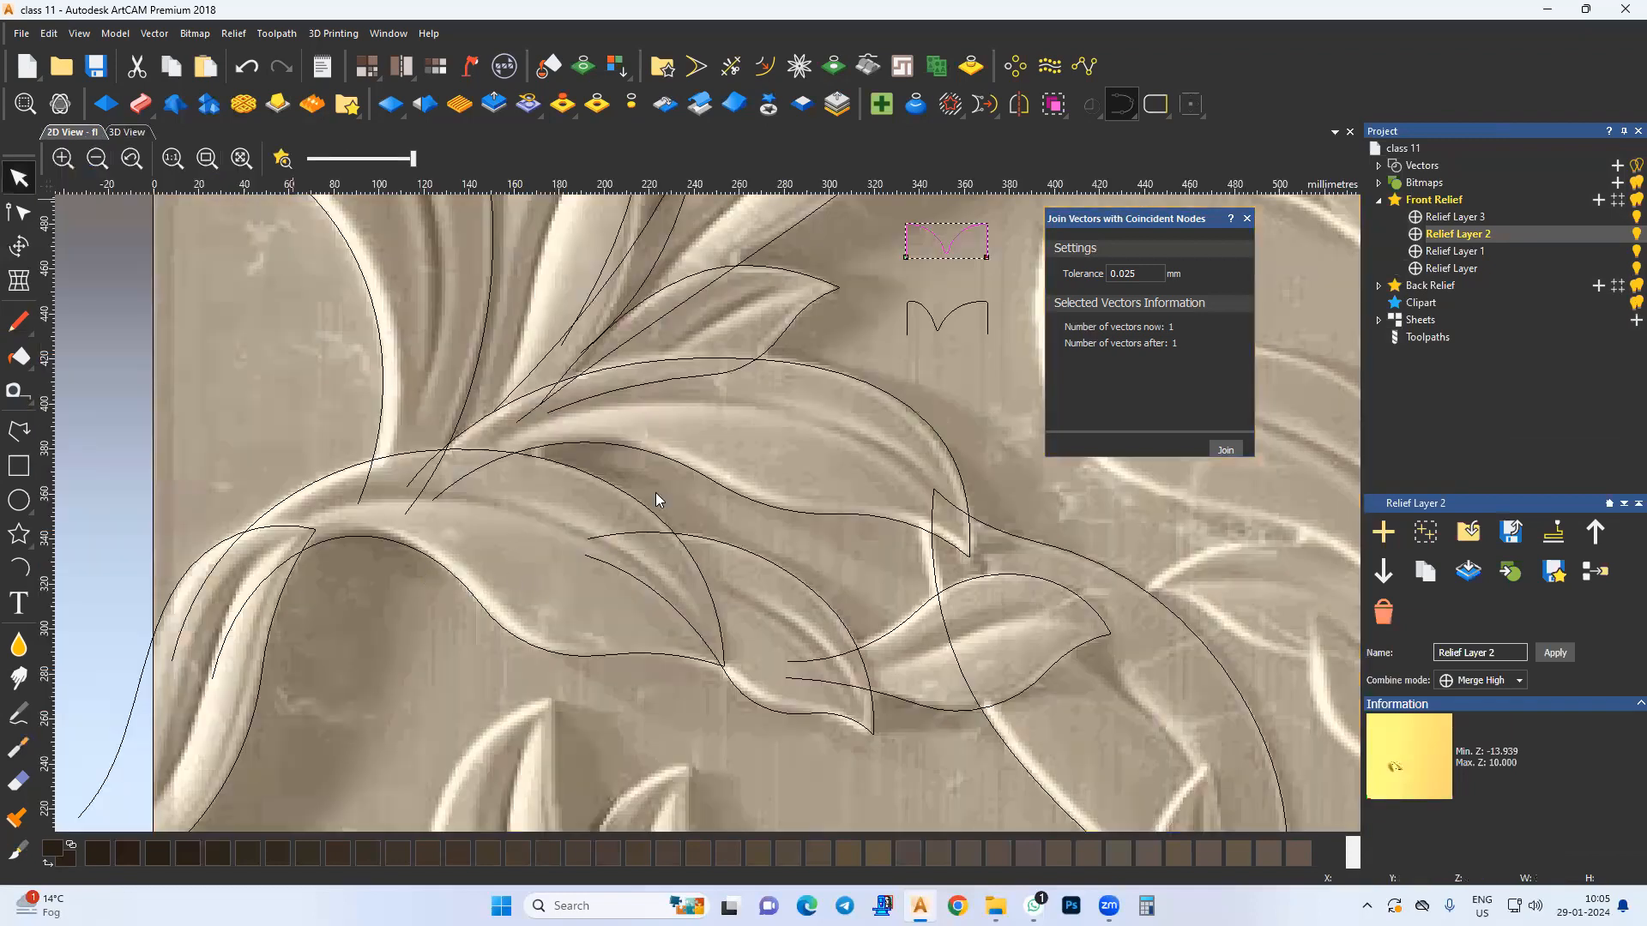
Step: Start a two-rail sweep along the two outlines of the lower-left leaf and add the upper M-shaped vector as its cross section
{"action": "middle_click_drag", "start_coordinate": [656, 492], "coordinate": [880, 416]}
{"action": "left_click", "coordinate": [486, 585]}
{"action": "left_click", "coordinate": [388, 532], "text": "shift"}
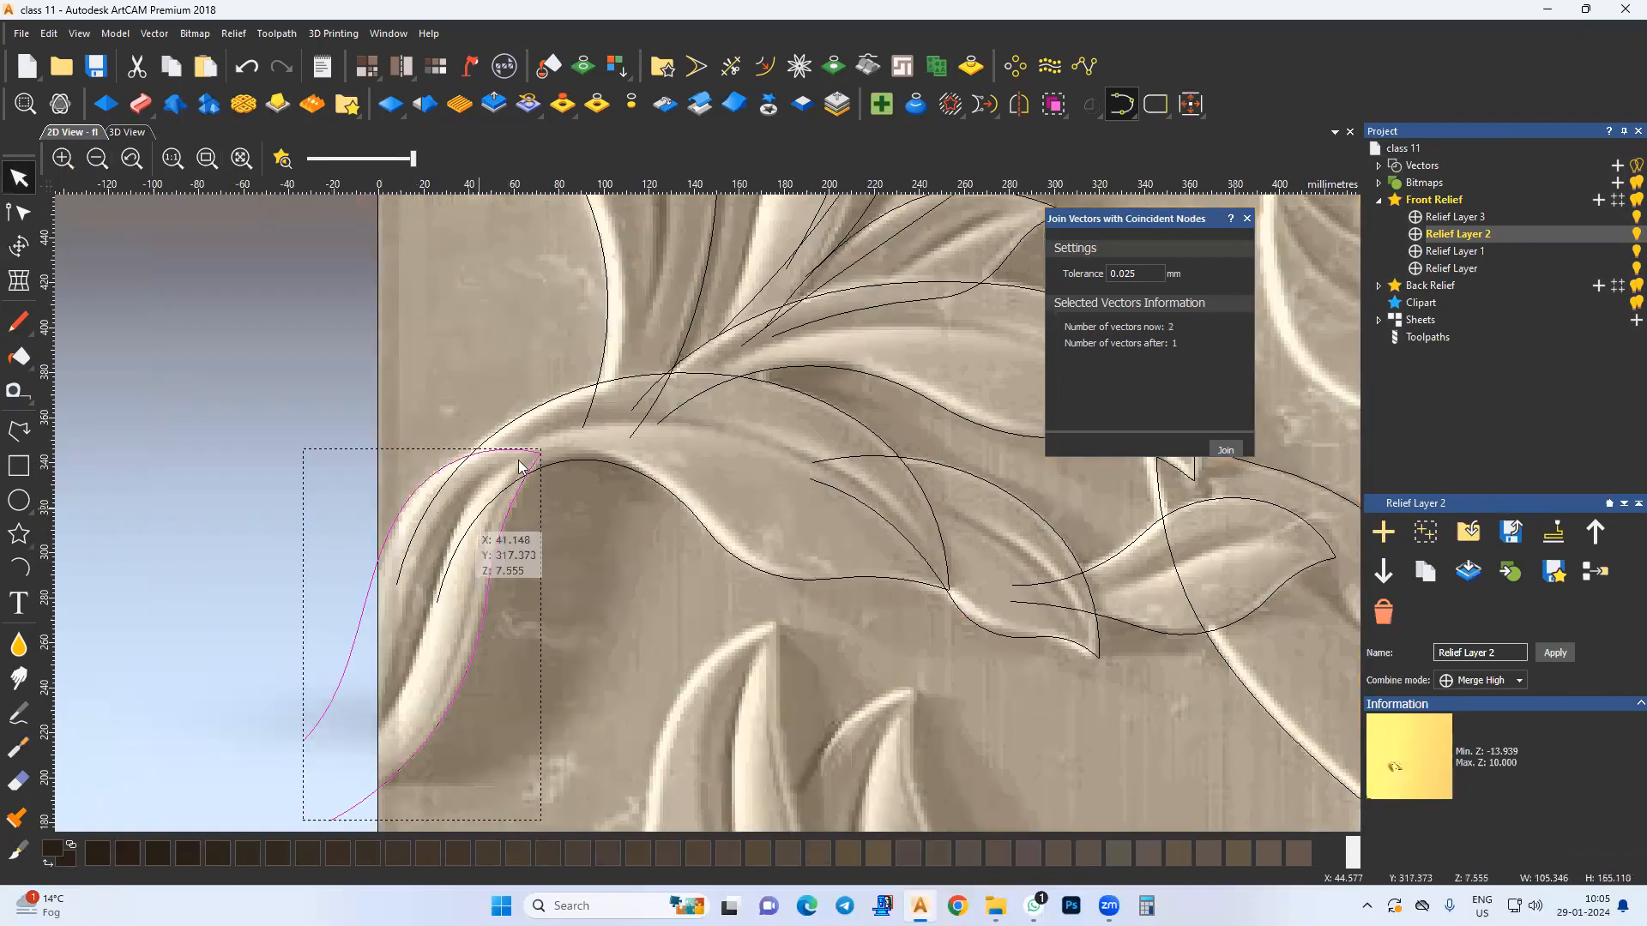
{"action": "middle_click_drag", "start_coordinate": [520, 470], "coordinate": [505, 525]}
{"action": "left_click", "coordinate": [125, 133]}
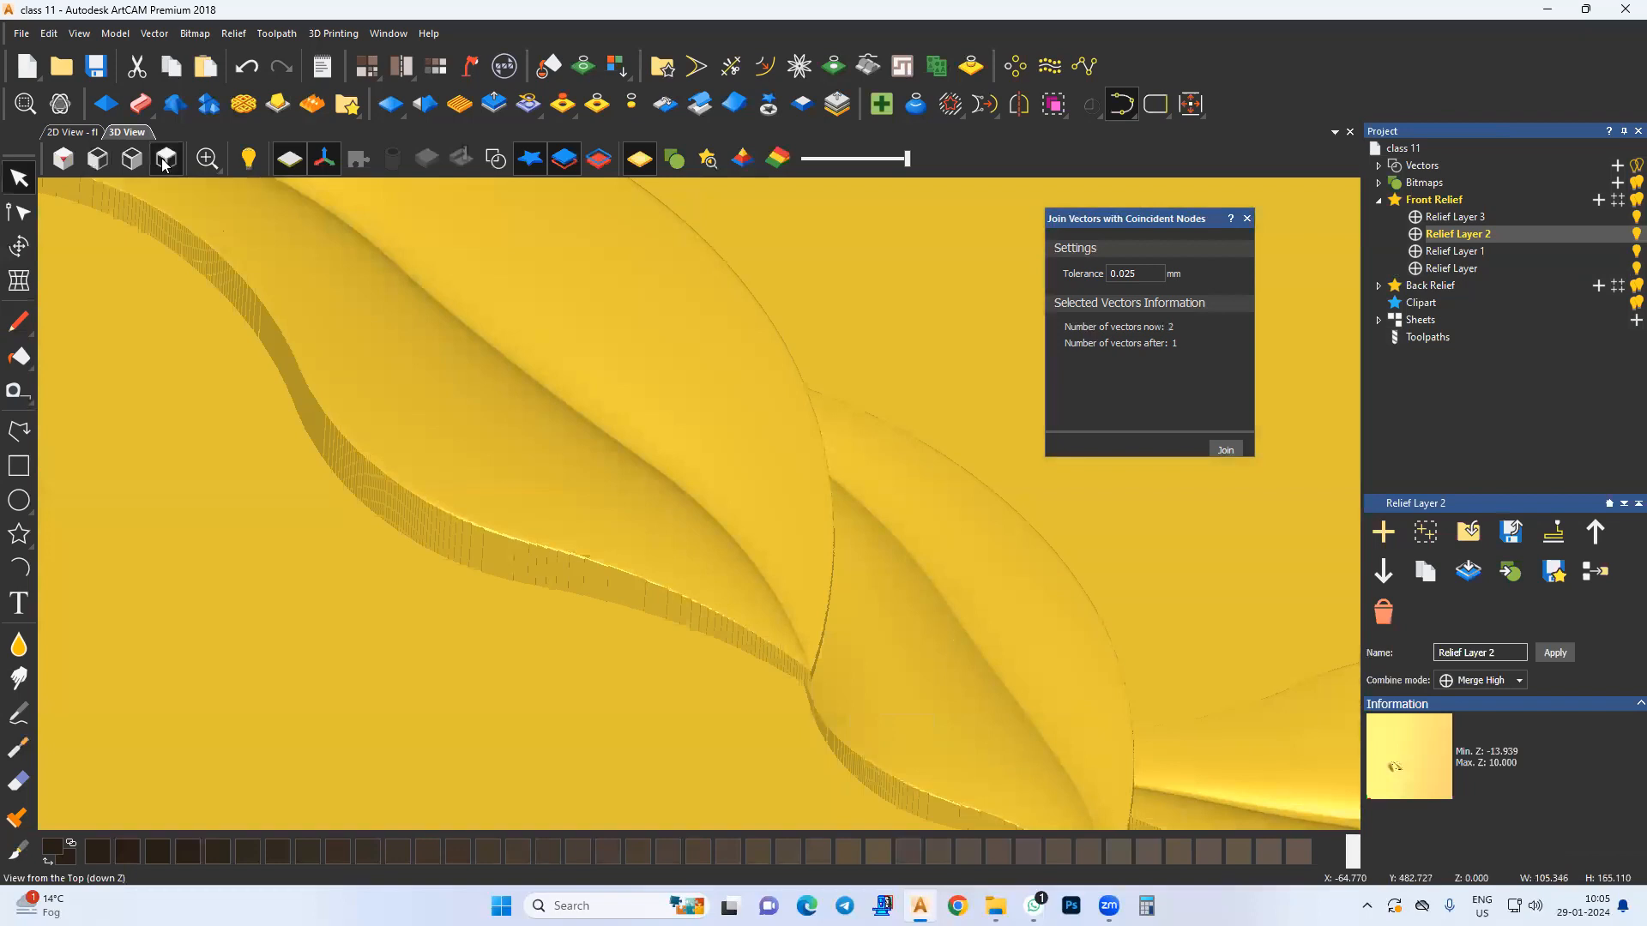
{"action": "left_click", "coordinate": [166, 160]}
{"action": "scroll", "coordinate": [490, 601], "scroll_direction": "up", "scroll_amount": 2}
{"action": "left_click", "coordinate": [495, 160]}
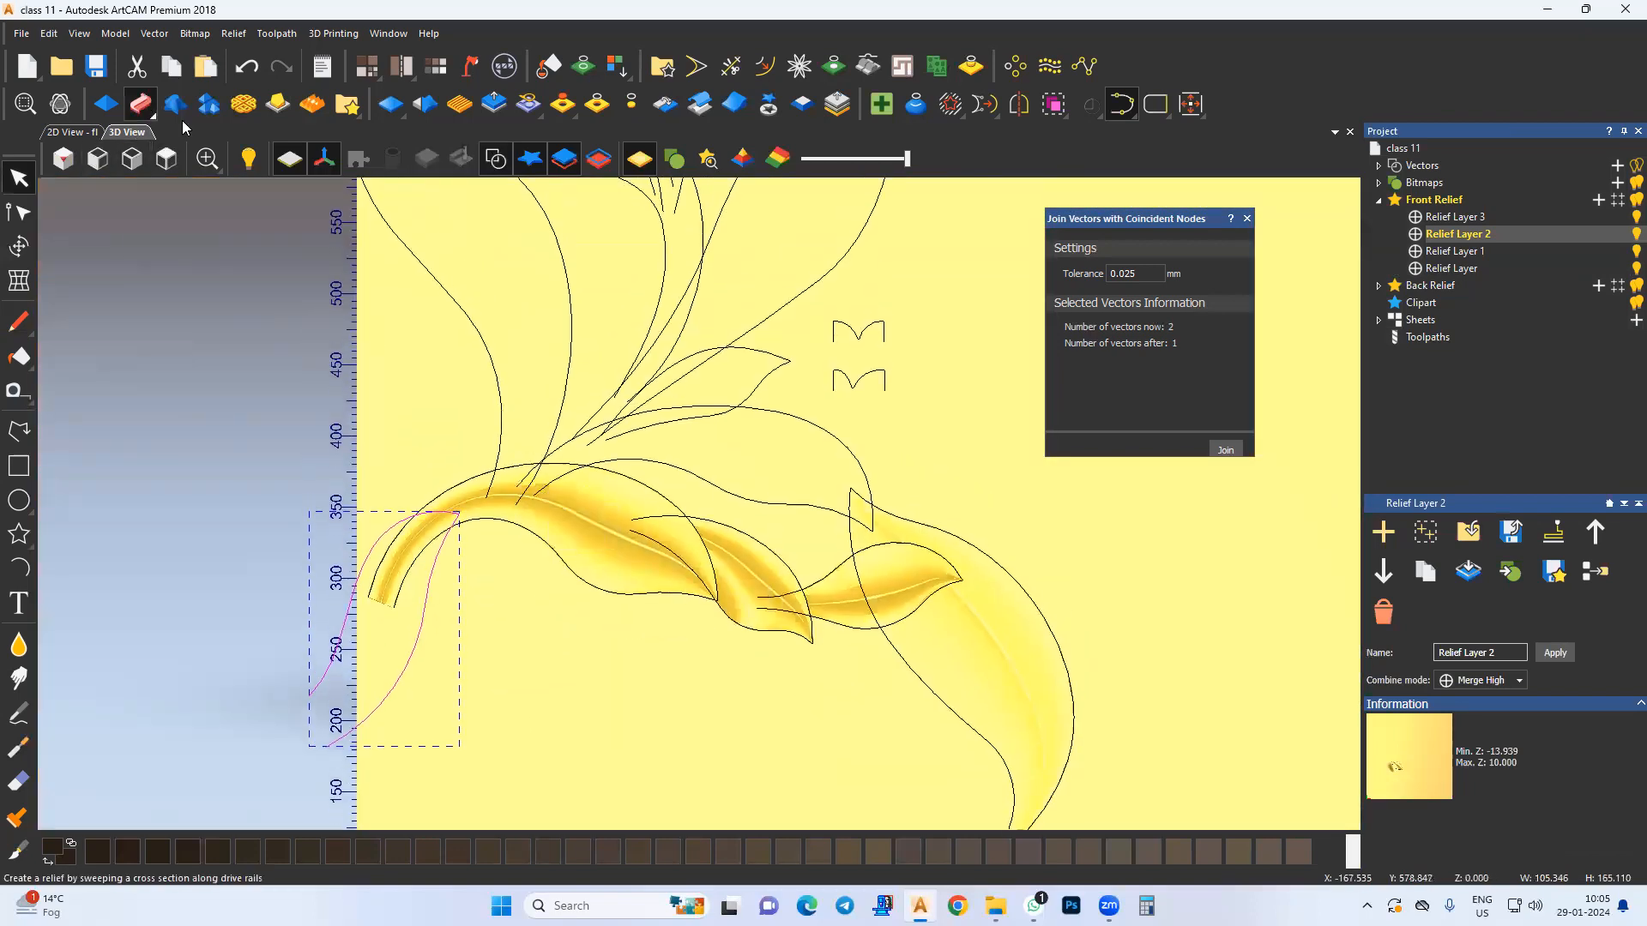
{"action": "left_click", "coordinate": [884, 331]}
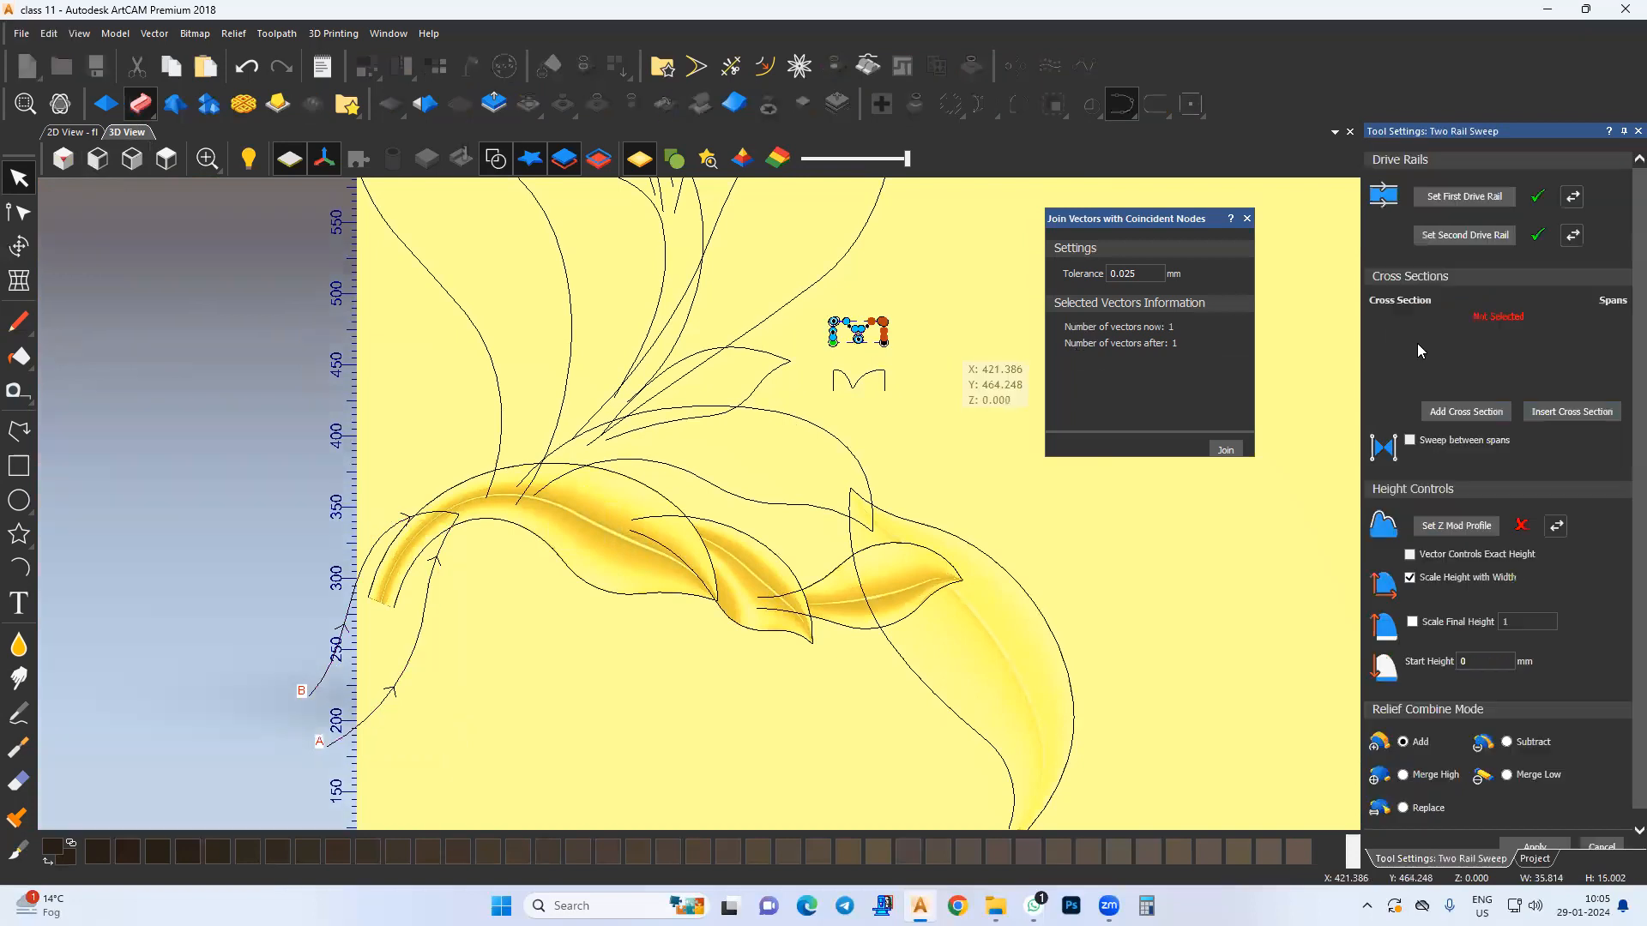
{"action": "left_click", "coordinate": [1463, 412]}
{"action": "scroll", "coordinate": [438, 611], "scroll_direction": "up", "scroll_amount": 1}
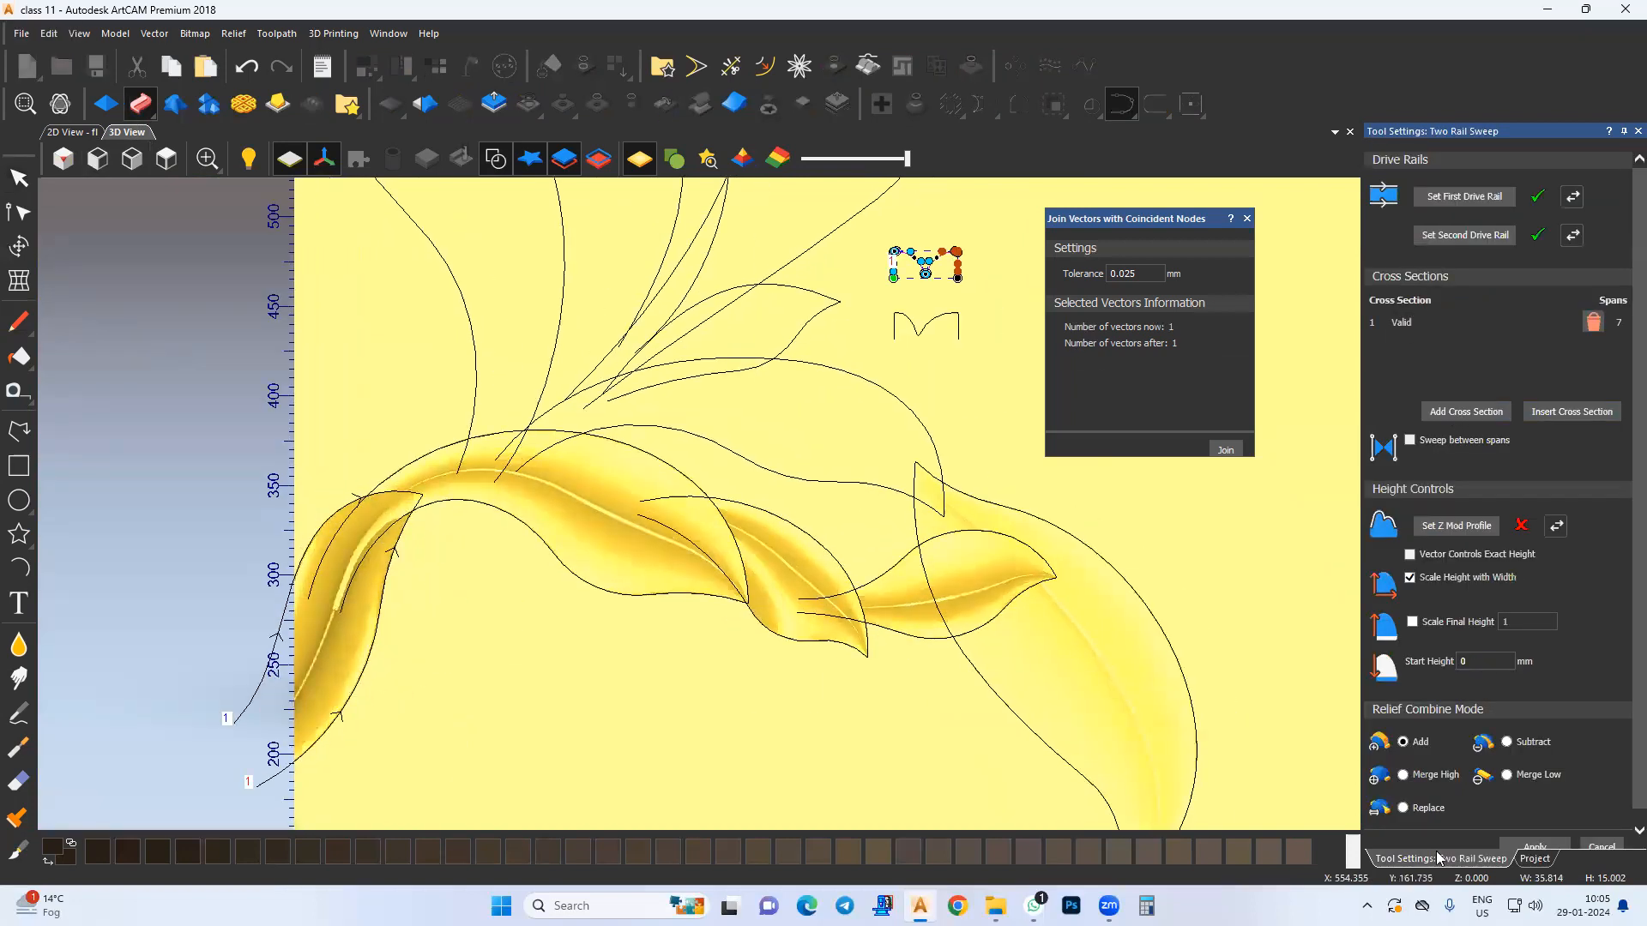
Step: Create a new front relief layer for the lower-left leaf and return to the sweep settings
{"action": "left_click", "coordinate": [1537, 860]}
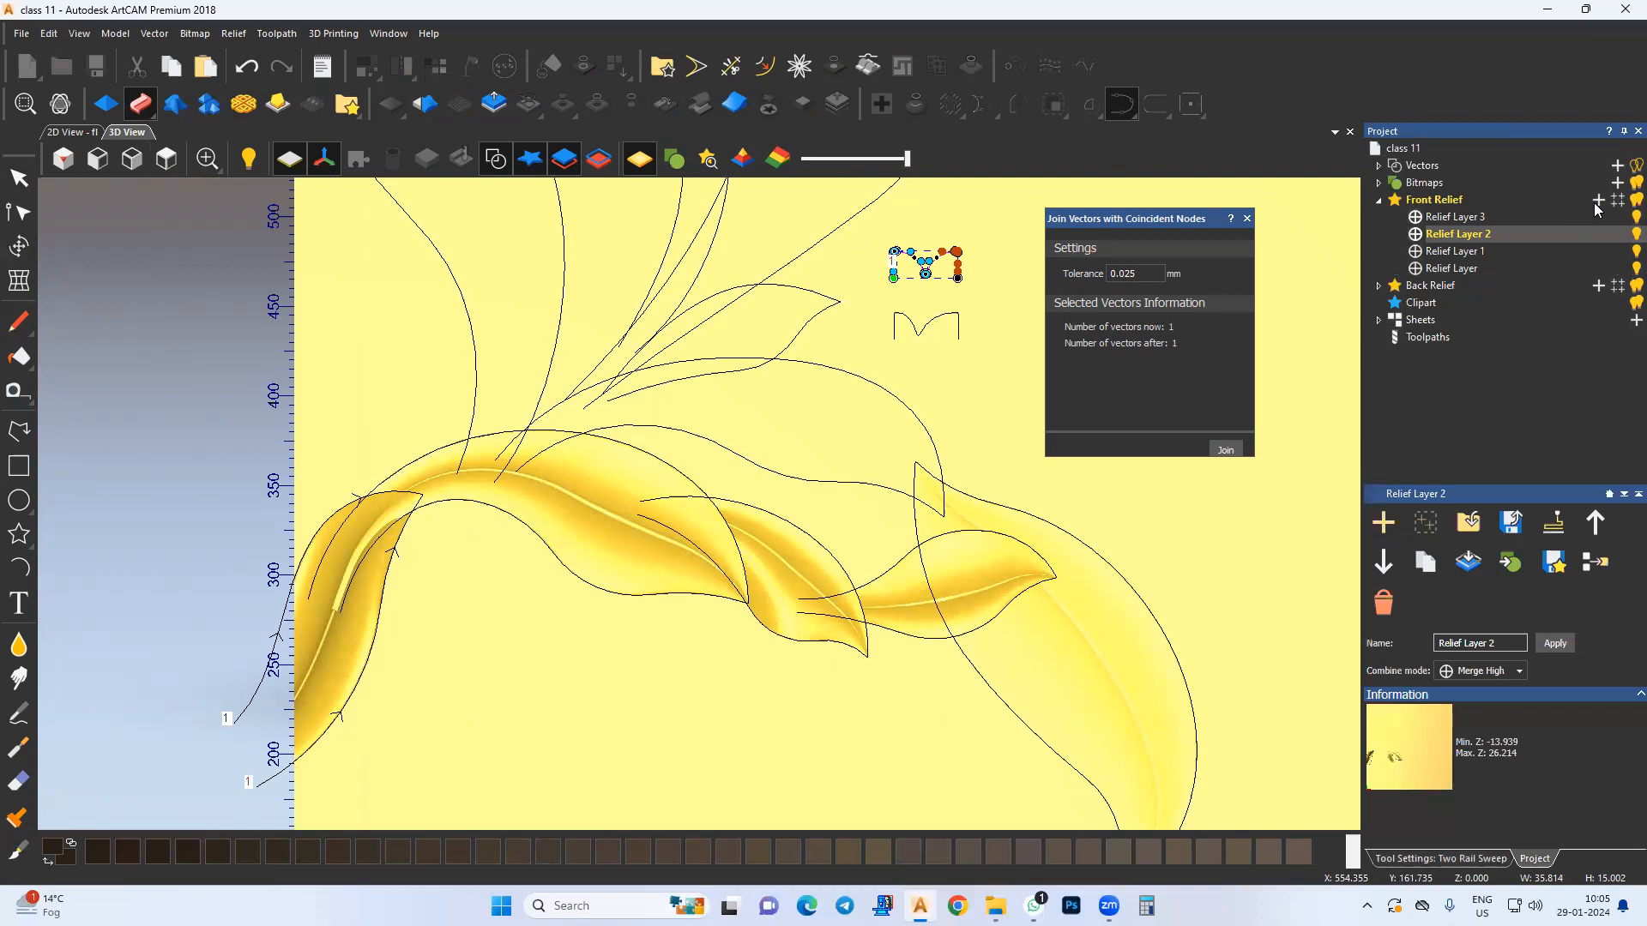
{"action": "left_click", "coordinate": [1538, 217]}
{"action": "left_click", "coordinate": [1598, 200]}
{"action": "left_click", "coordinate": [1416, 217]}
{"action": "left_click", "coordinate": [1441, 859]}
Step: Set the lower-left leaf sweep's start height to 4 mm and enable final height scaling with a value of 11
{"action": "middle_click_drag", "start_coordinate": [796, 427], "coordinate": [743, 445]}
{"action": "scroll", "coordinate": [326, 607], "scroll_direction": "up", "scroll_amount": 2}
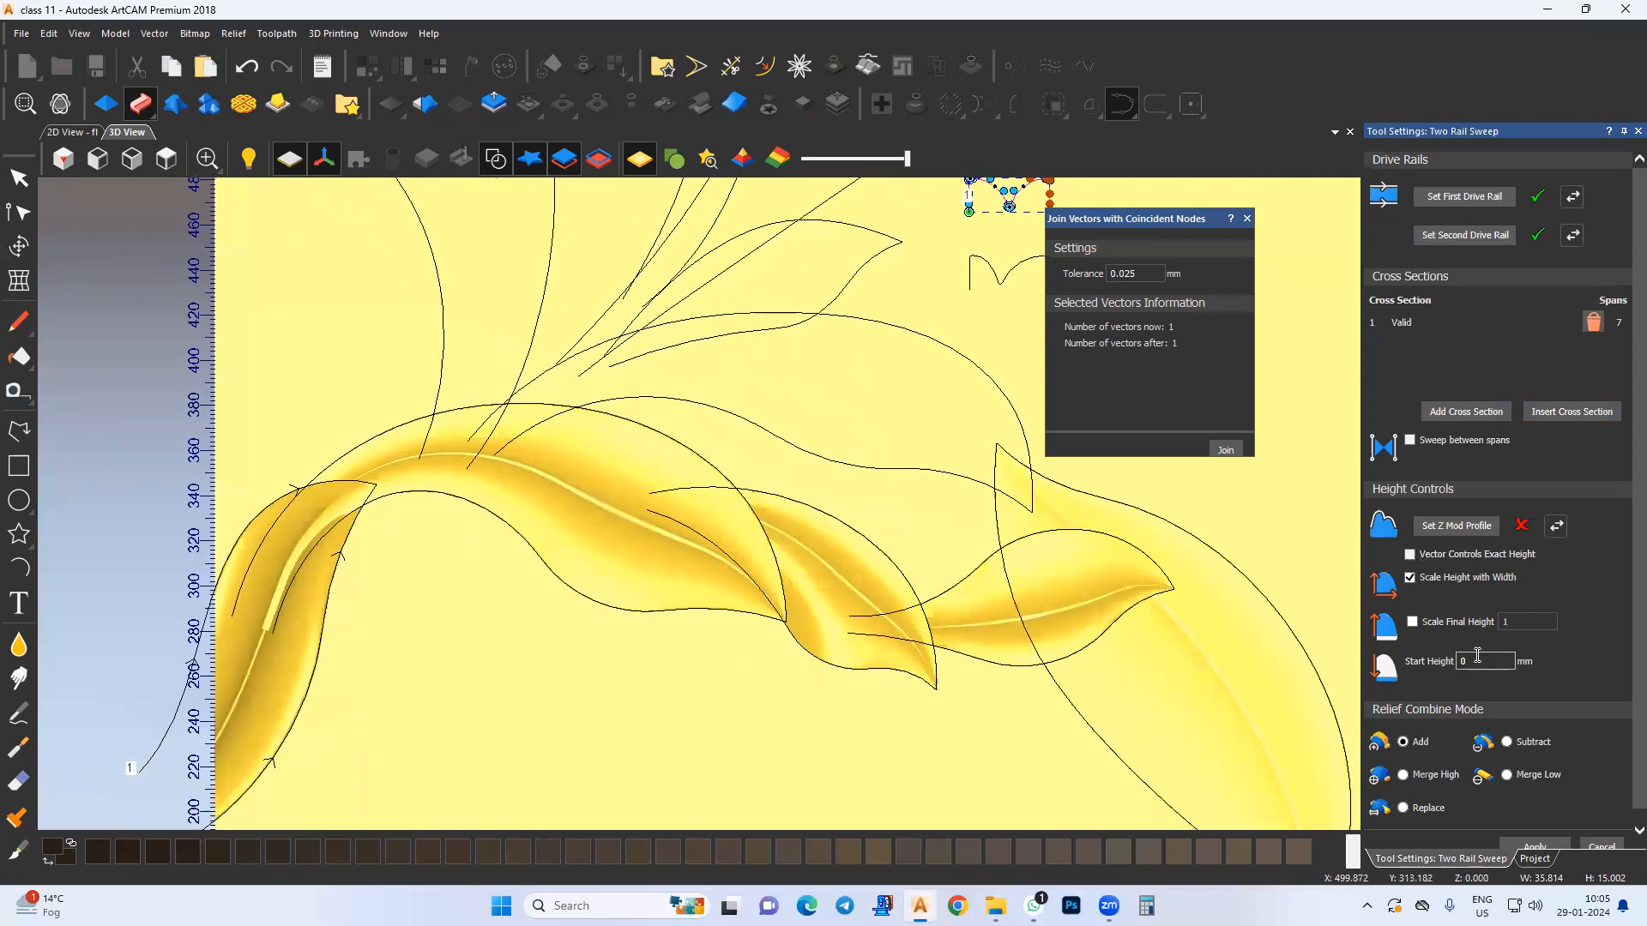
{"action": "left_click", "coordinate": [1534, 623]}
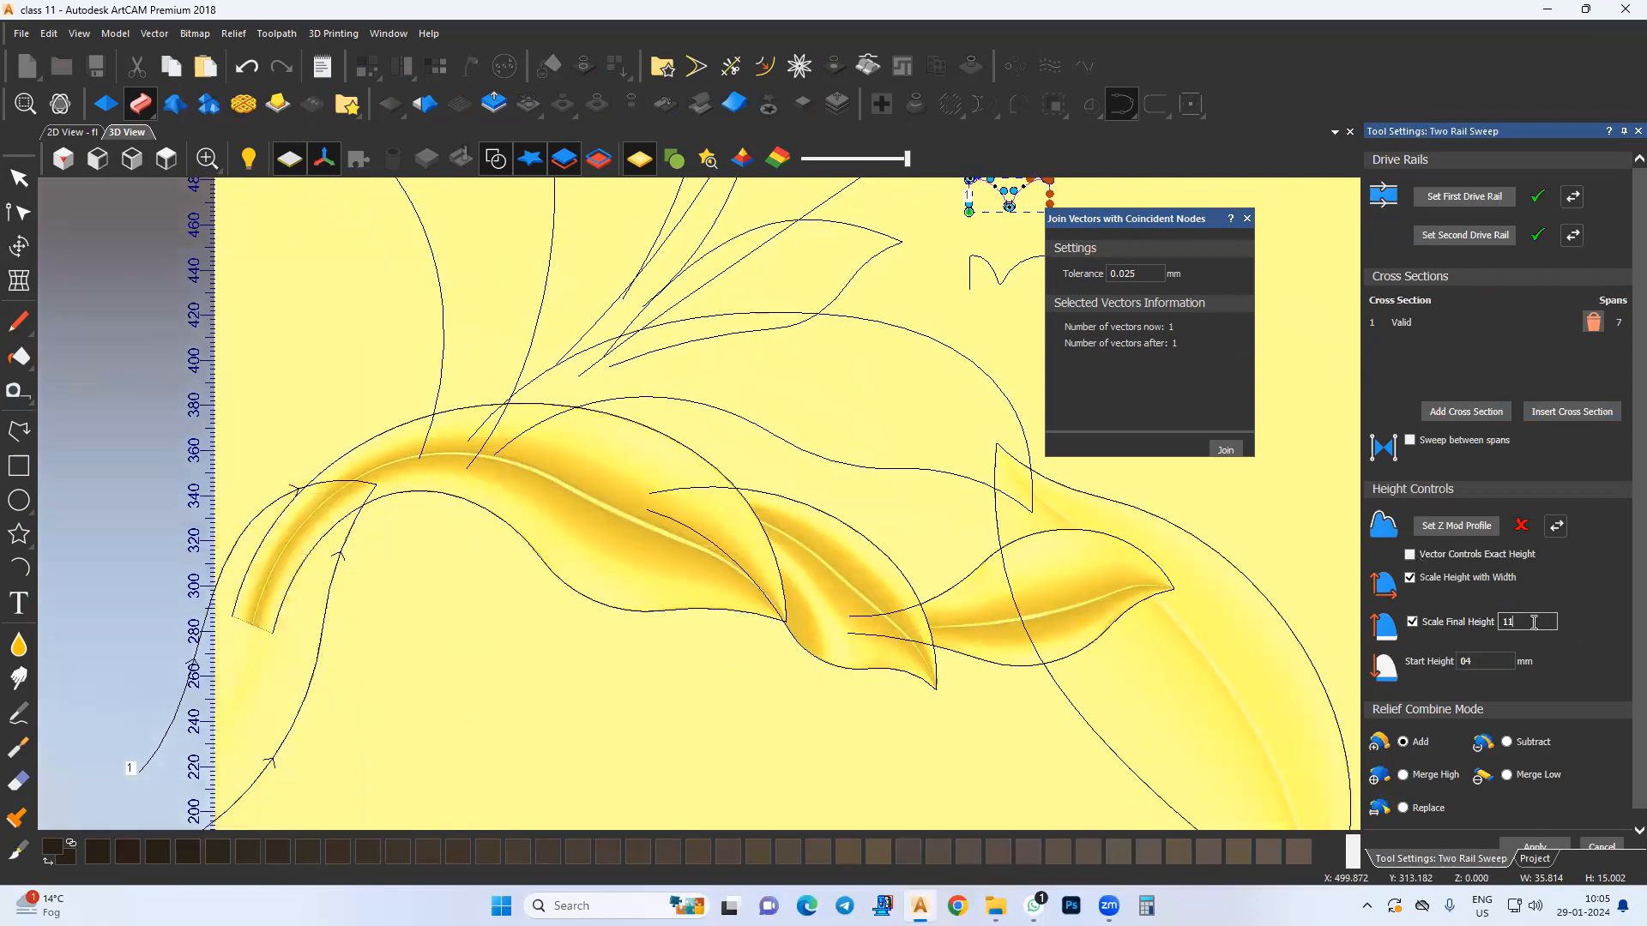
{"action": "middle_click_drag", "start_coordinate": [361, 568], "coordinate": [375, 561]}
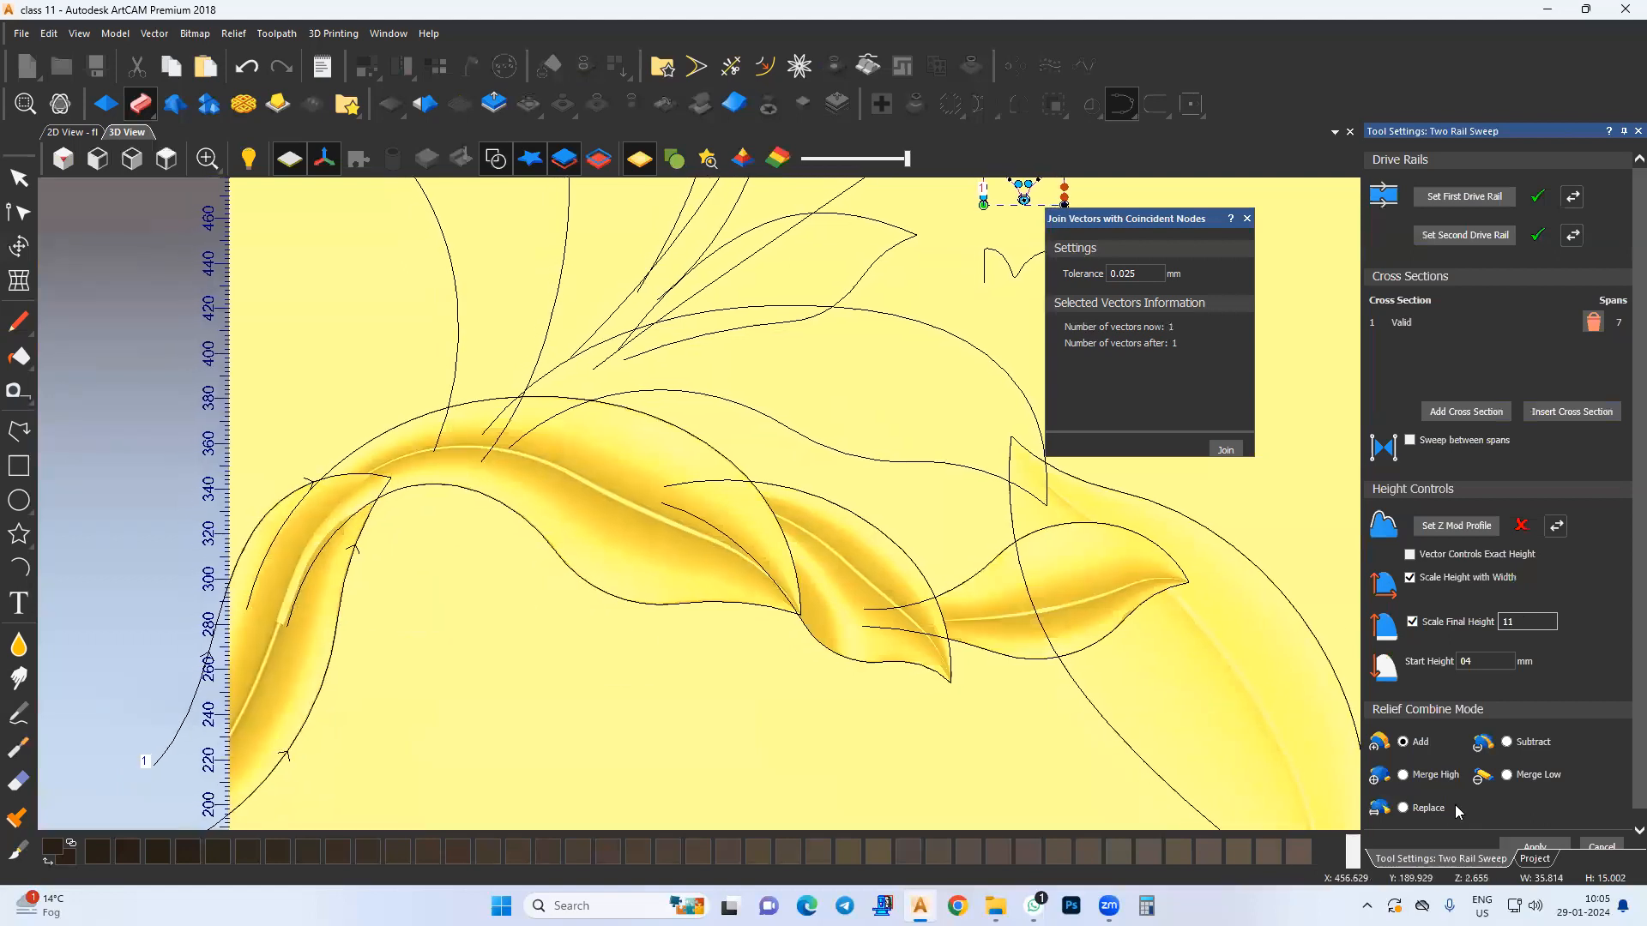
Step: Set the sweep's combine mode to Merge High, apply it for the lower-left leaf and close the sweep
{"action": "left_click", "coordinate": [1403, 775]}
{"action": "scroll", "coordinate": [1538, 846], "scroll_direction": "down", "scroll_amount": 1}
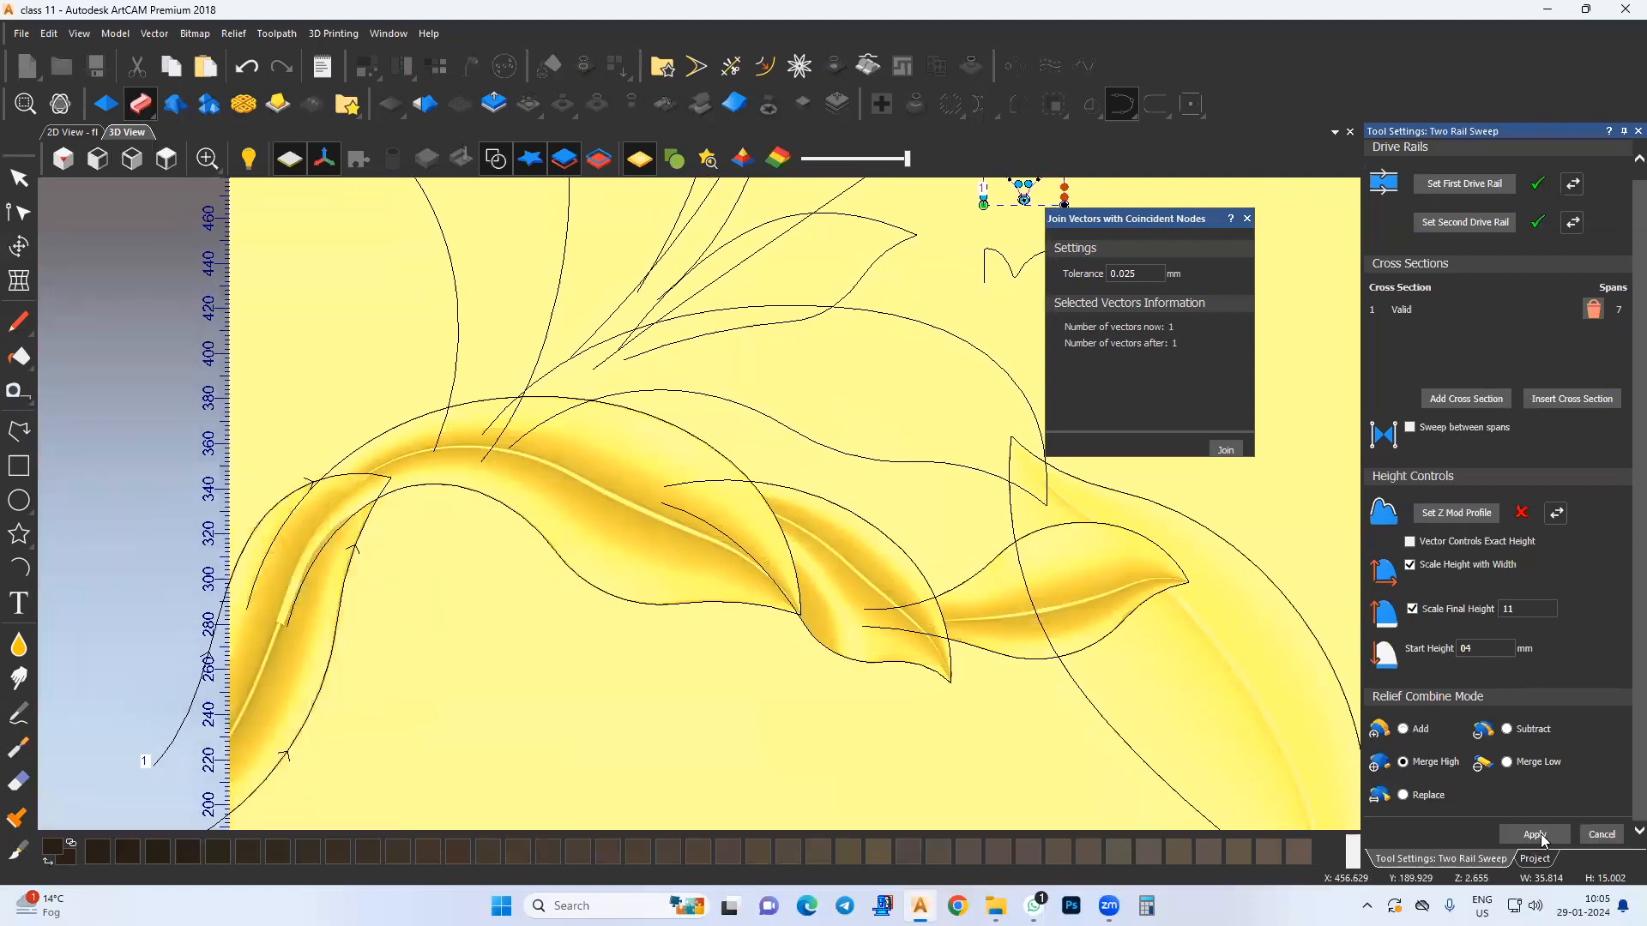
{"action": "left_click", "coordinate": [1604, 835]}
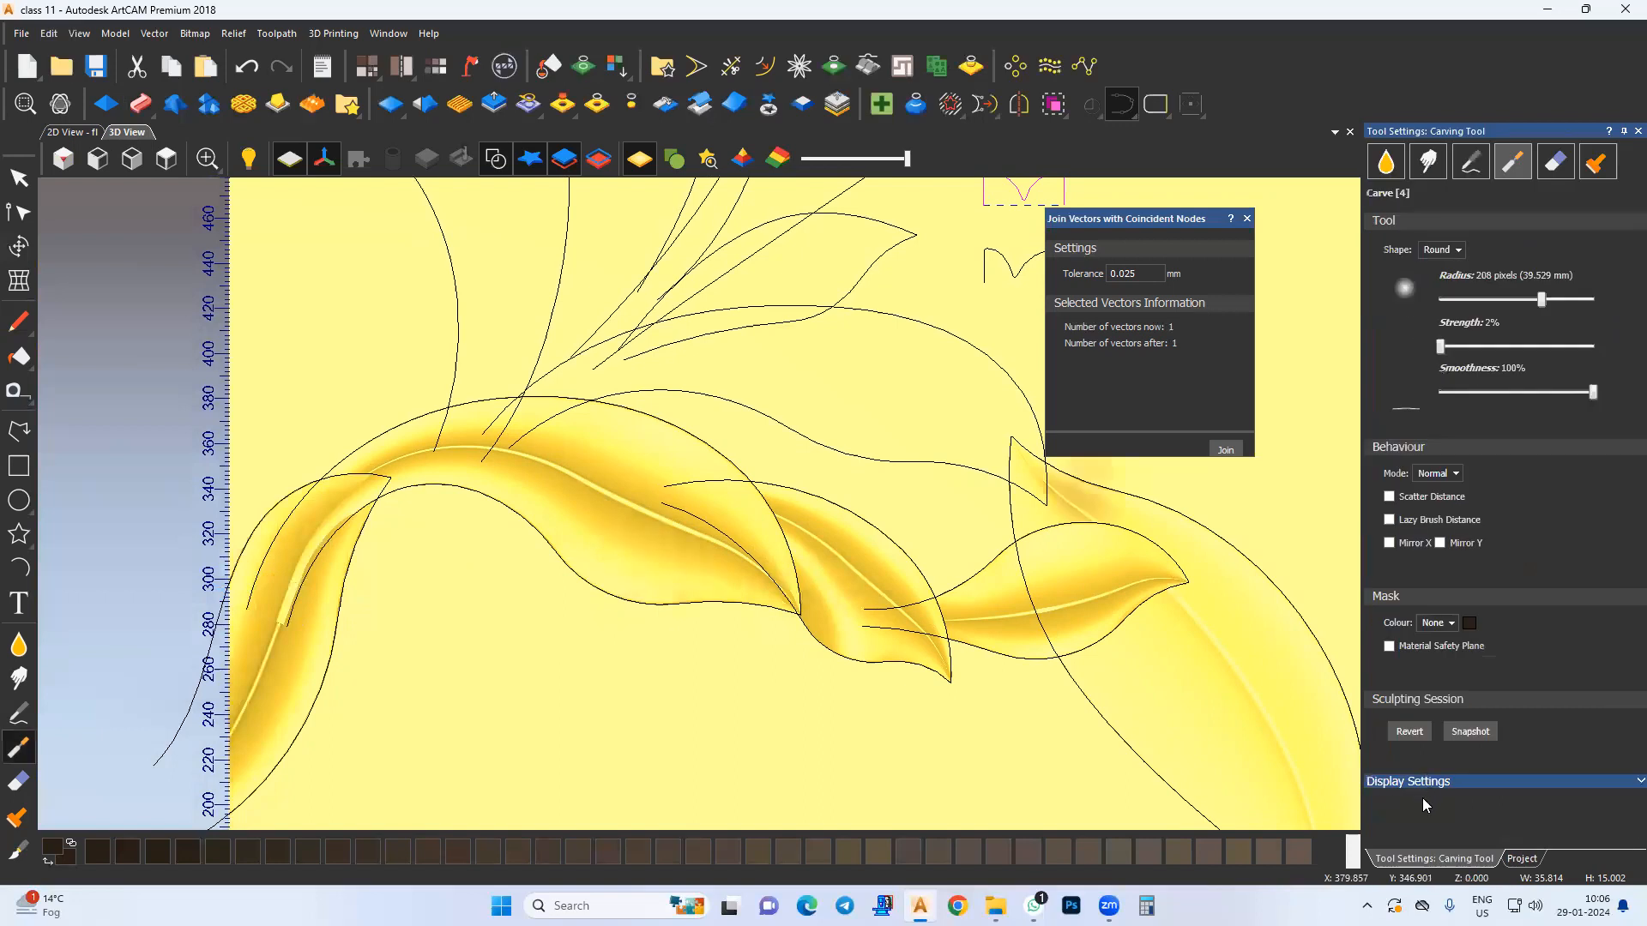
Step: On Relief Layer 3, carve down the large leaf's base where it passes beneath the lower-left leaf's tip
{"action": "left_click", "coordinate": [1520, 859]}
{"action": "left_click", "coordinate": [1443, 233]}
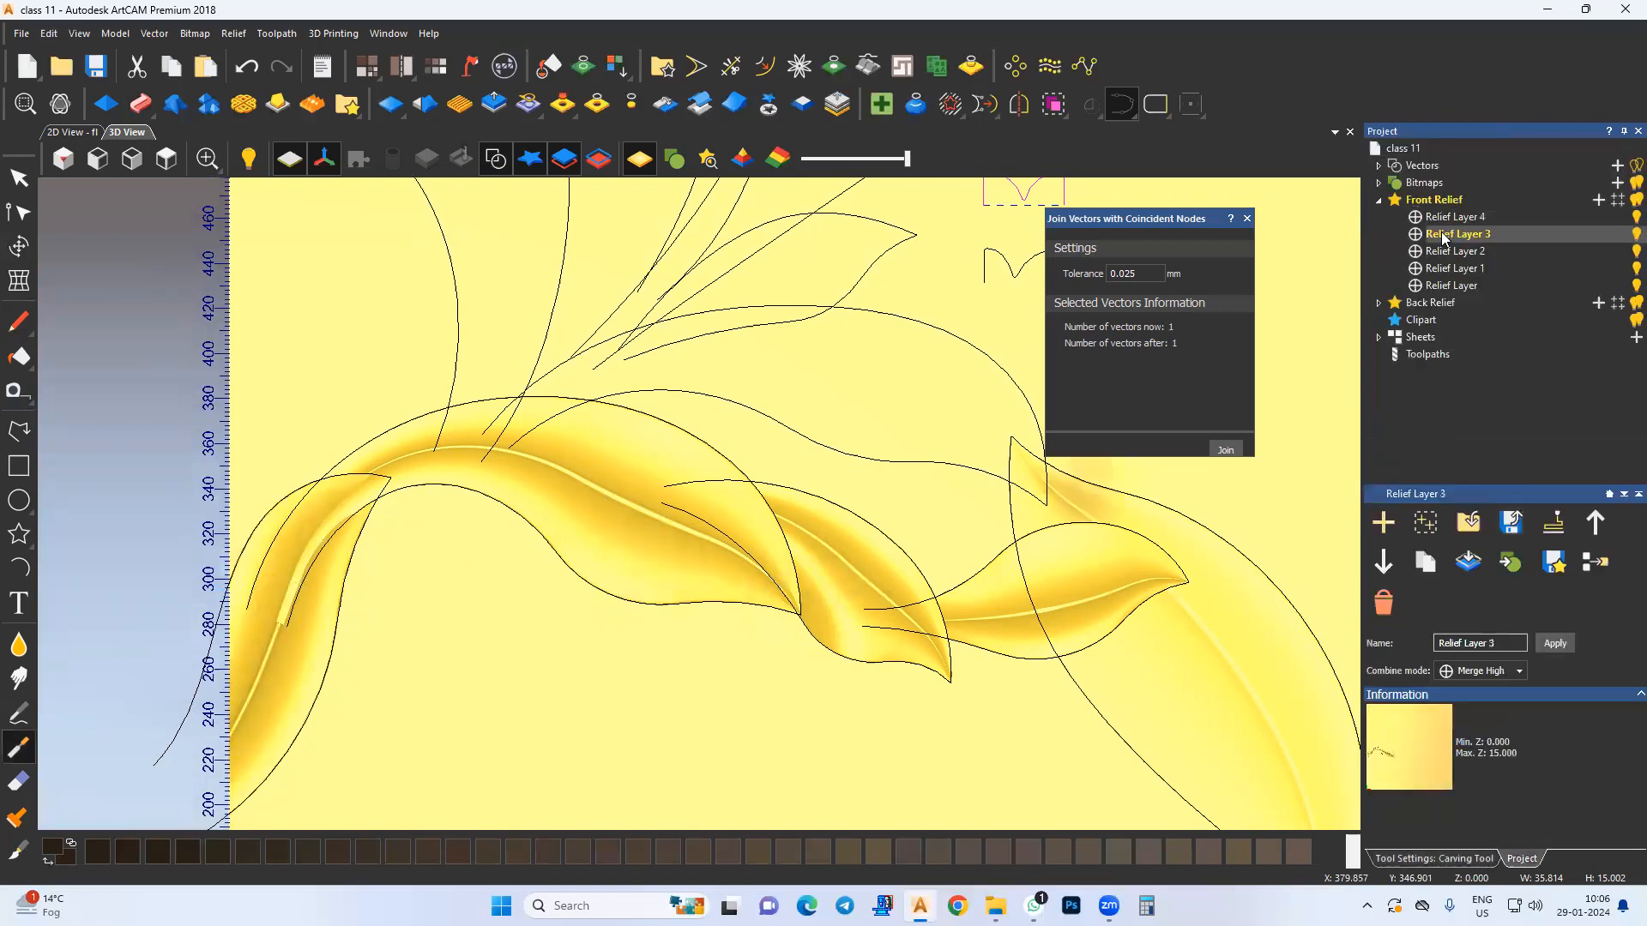
{"action": "scroll", "coordinate": [312, 551], "scroll_direction": "up", "scroll_amount": 4}
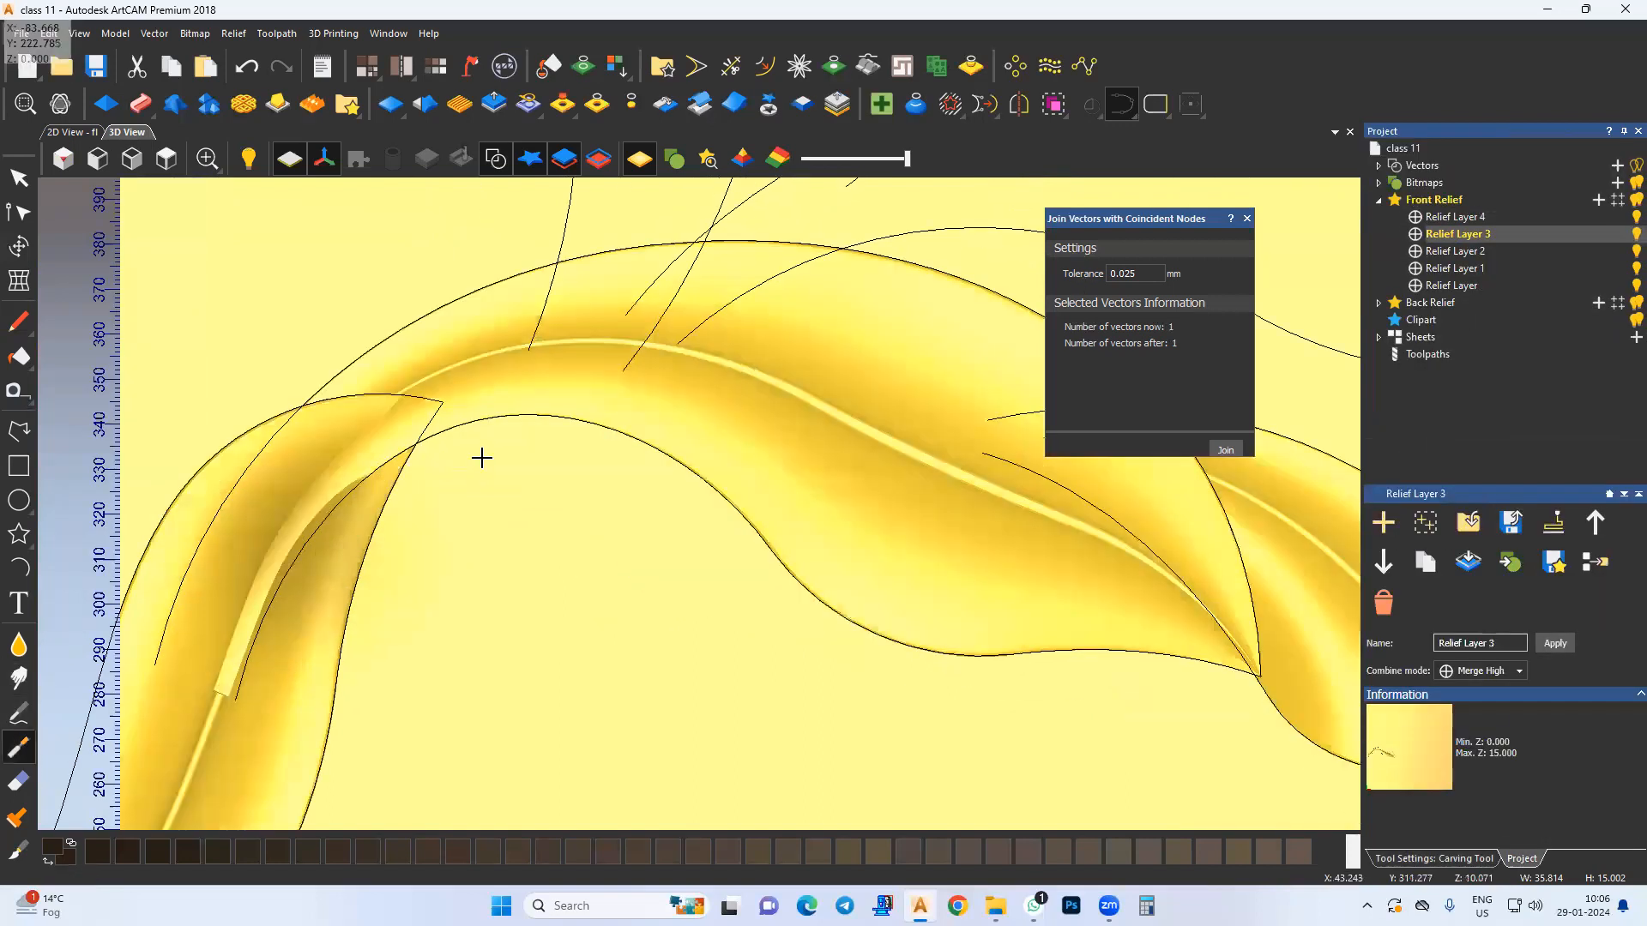
{"action": "mouse_move", "coordinate": [507, 406]}
{"action": "left_mouse_down"}
{"action": "mouse_move", "coordinate": [426, 467]}
{"action": "mouse_move", "coordinate": [370, 581]}
{"action": "left_mouse_up"}
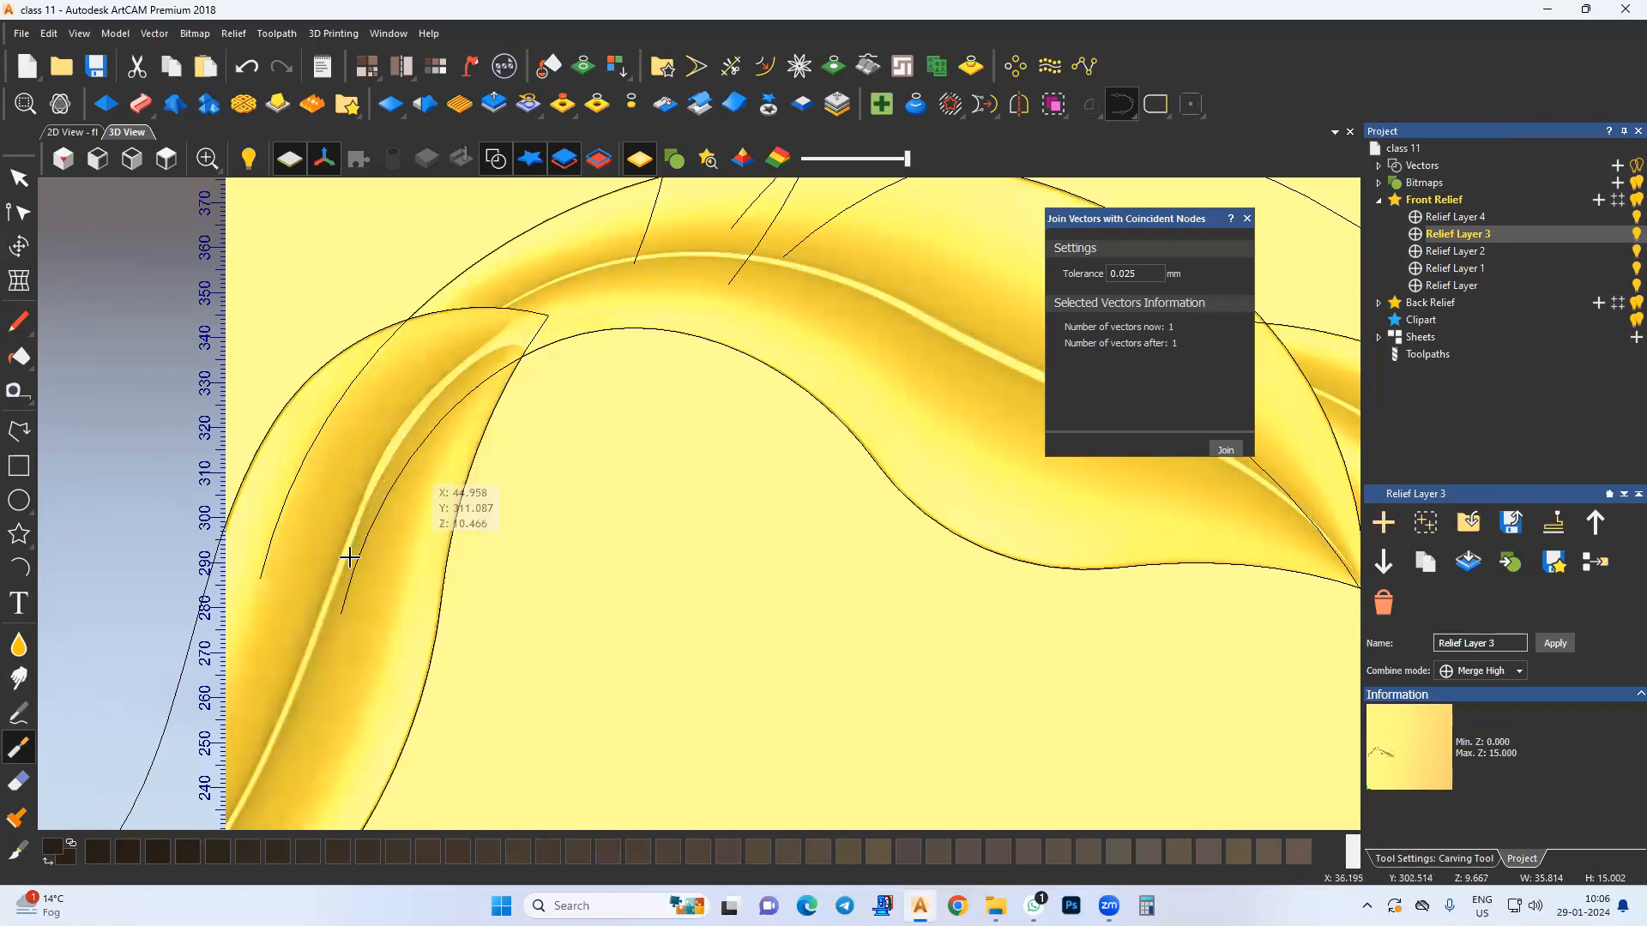
{"action": "scroll", "coordinate": [361, 583], "scroll_direction": "up", "scroll_amount": 2}
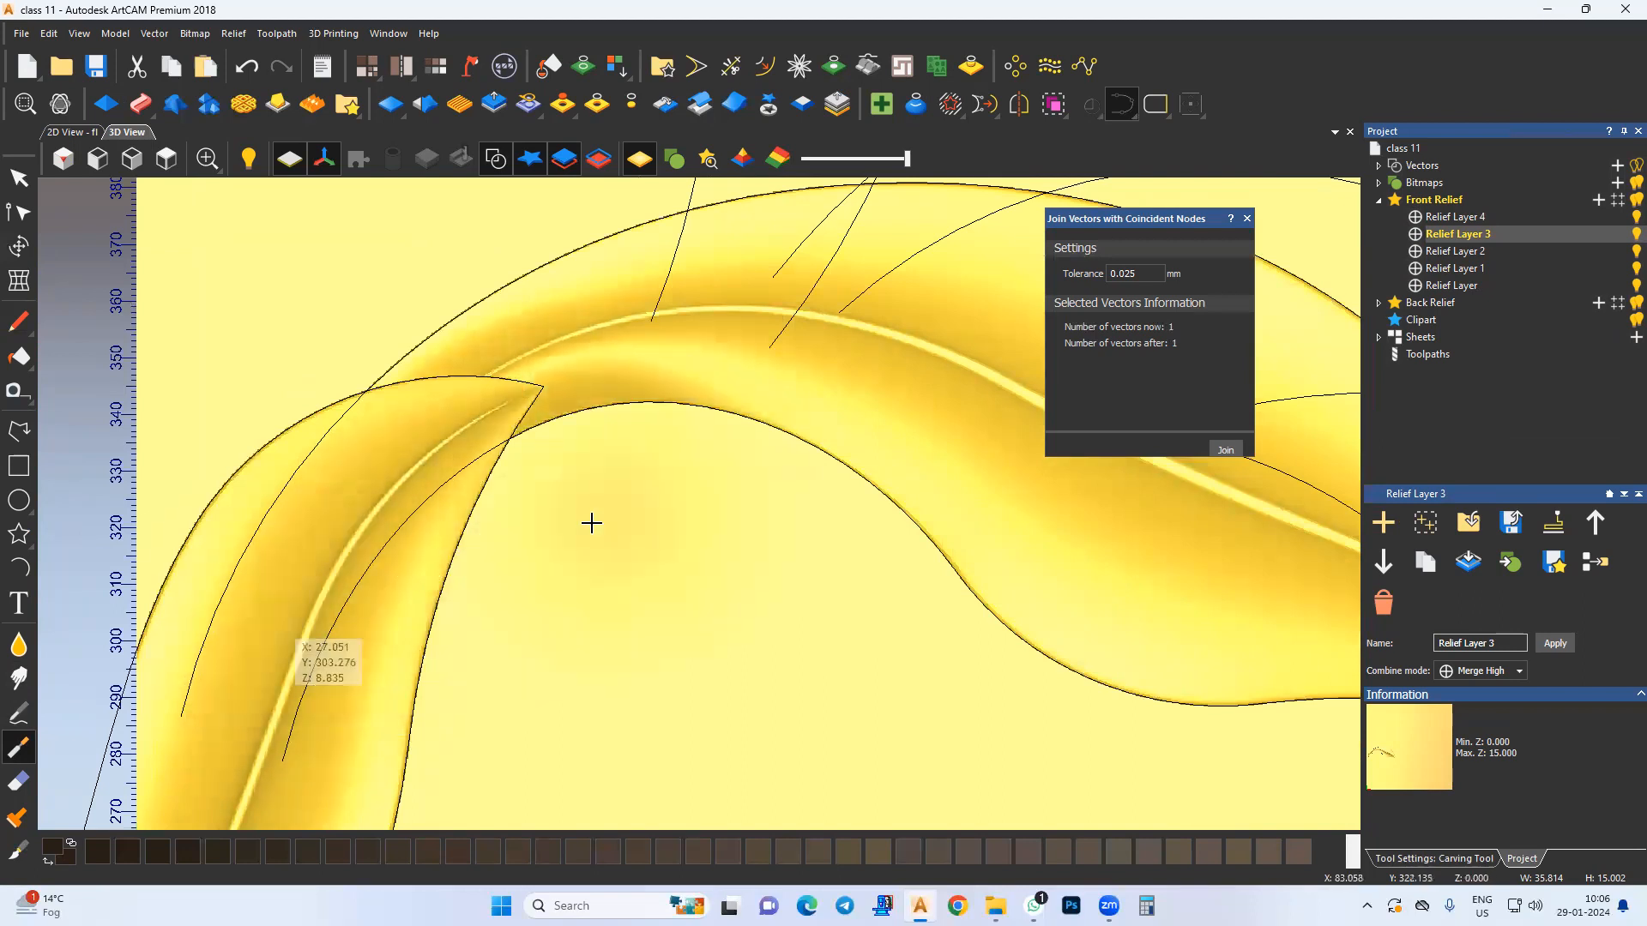
{"action": "middle_click_drag", "start_coordinate": [580, 657], "coordinate": [607, 424]}
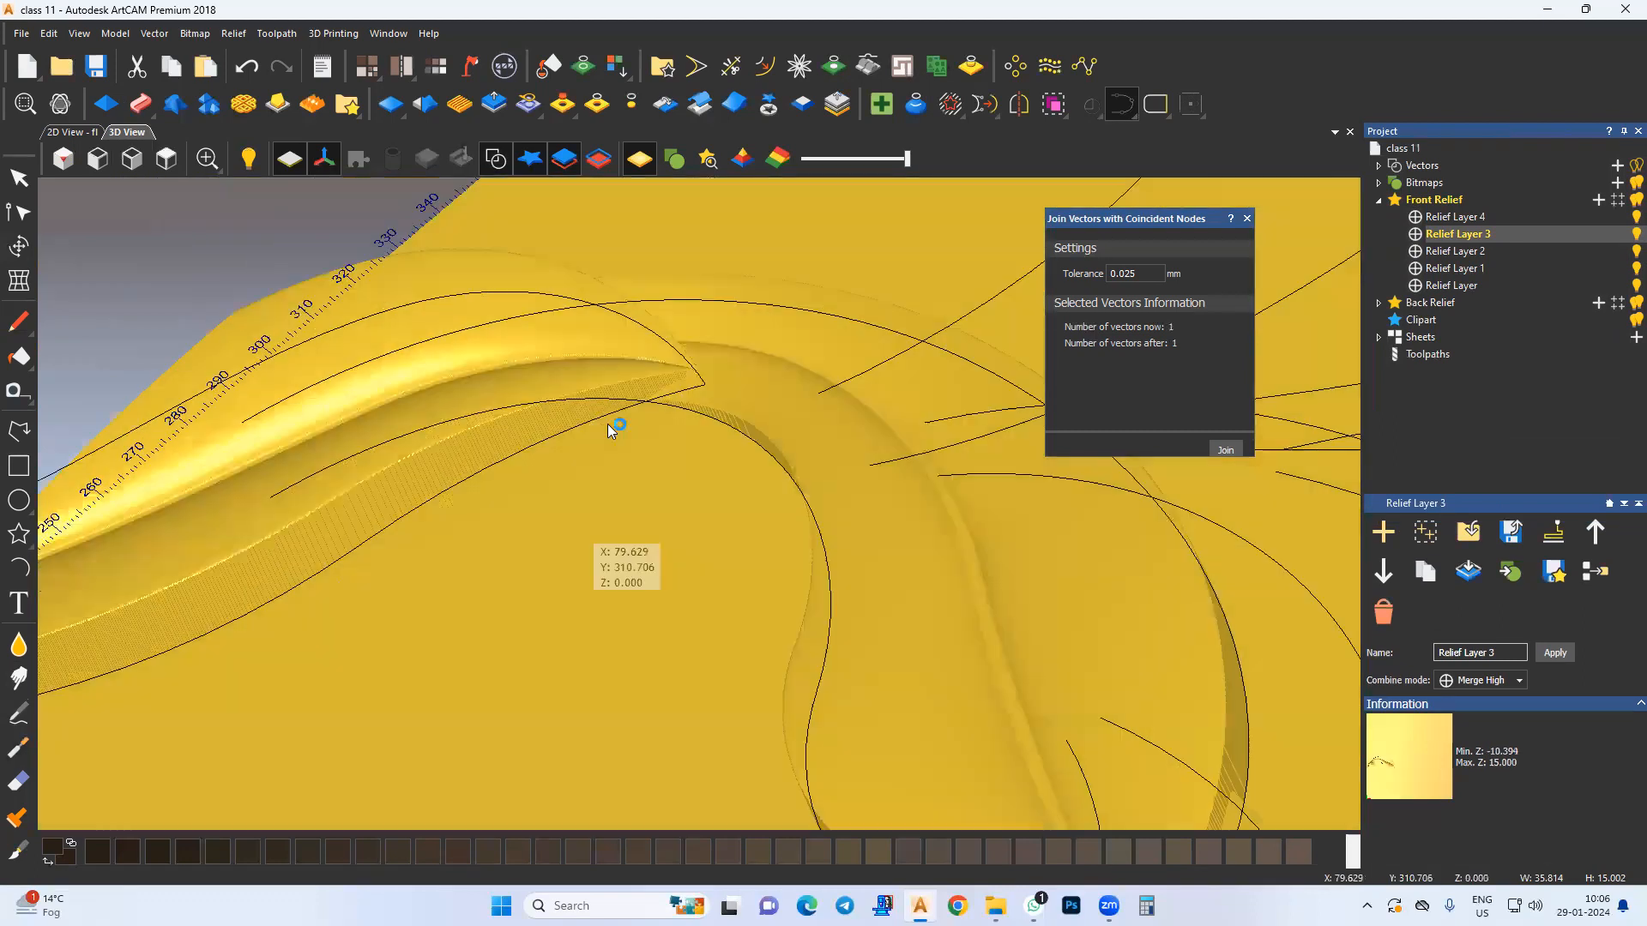
{"action": "scroll", "coordinate": [607, 423], "scroll_direction": "up", "scroll_amount": 3}
{"action": "middle_click_drag", "start_coordinate": [573, 516], "coordinate": [706, 468]}
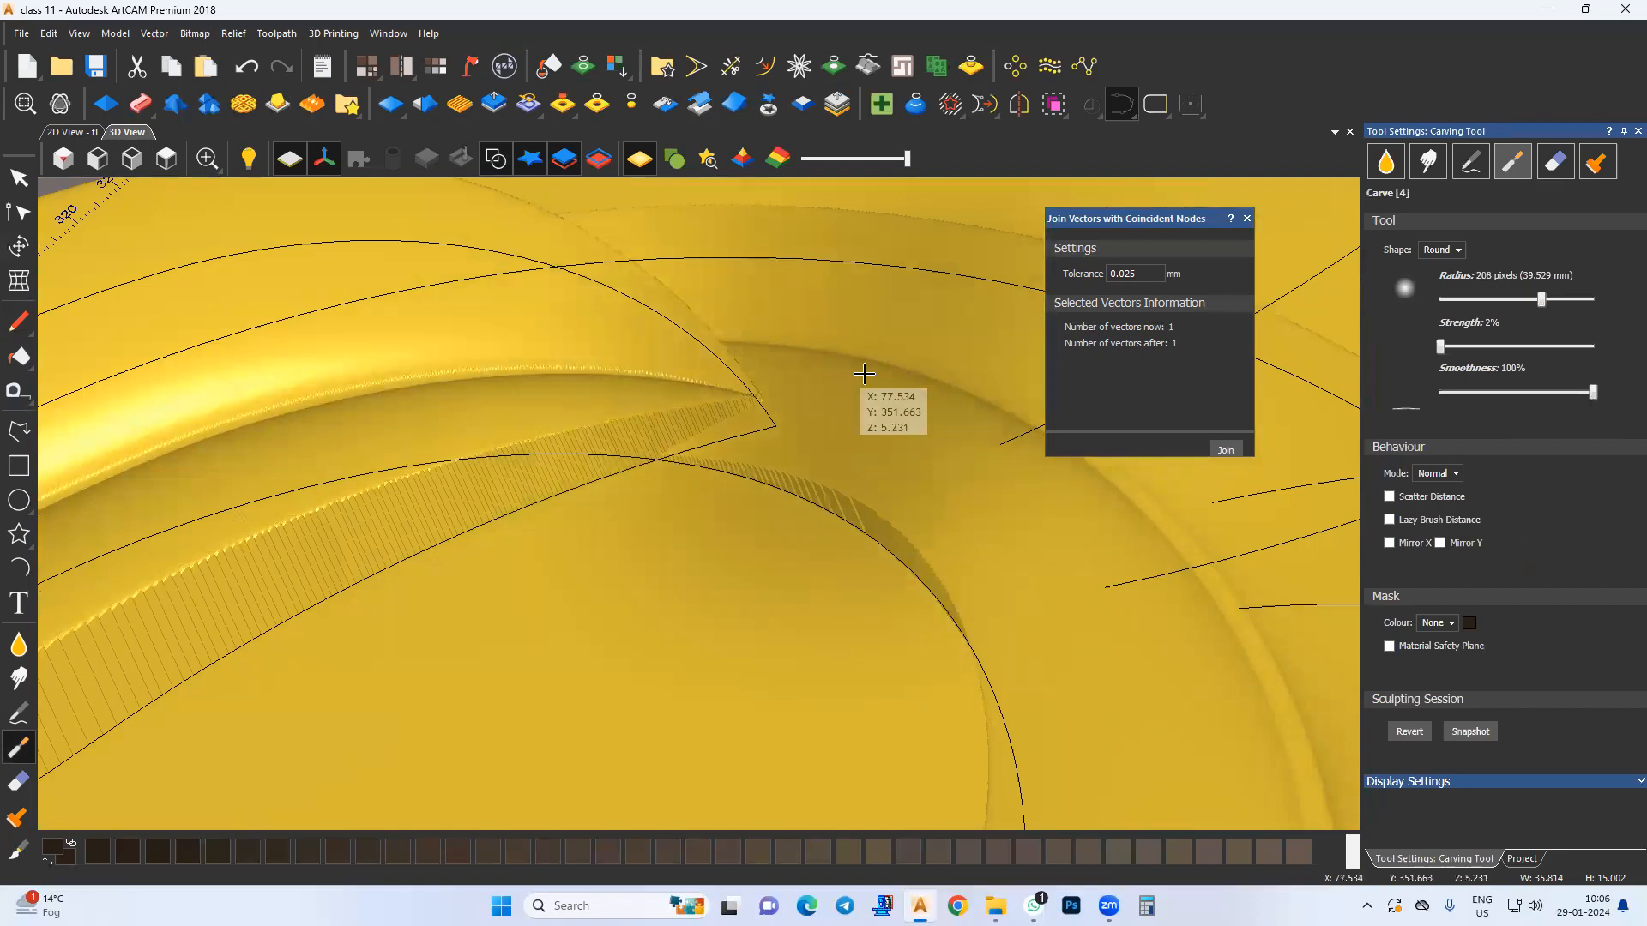
{"action": "scroll", "coordinate": [668, 520], "scroll_direction": "down", "scroll_amount": 2}
{"action": "scroll", "coordinate": [668, 520], "scroll_direction": "down", "scroll_amount": 1}
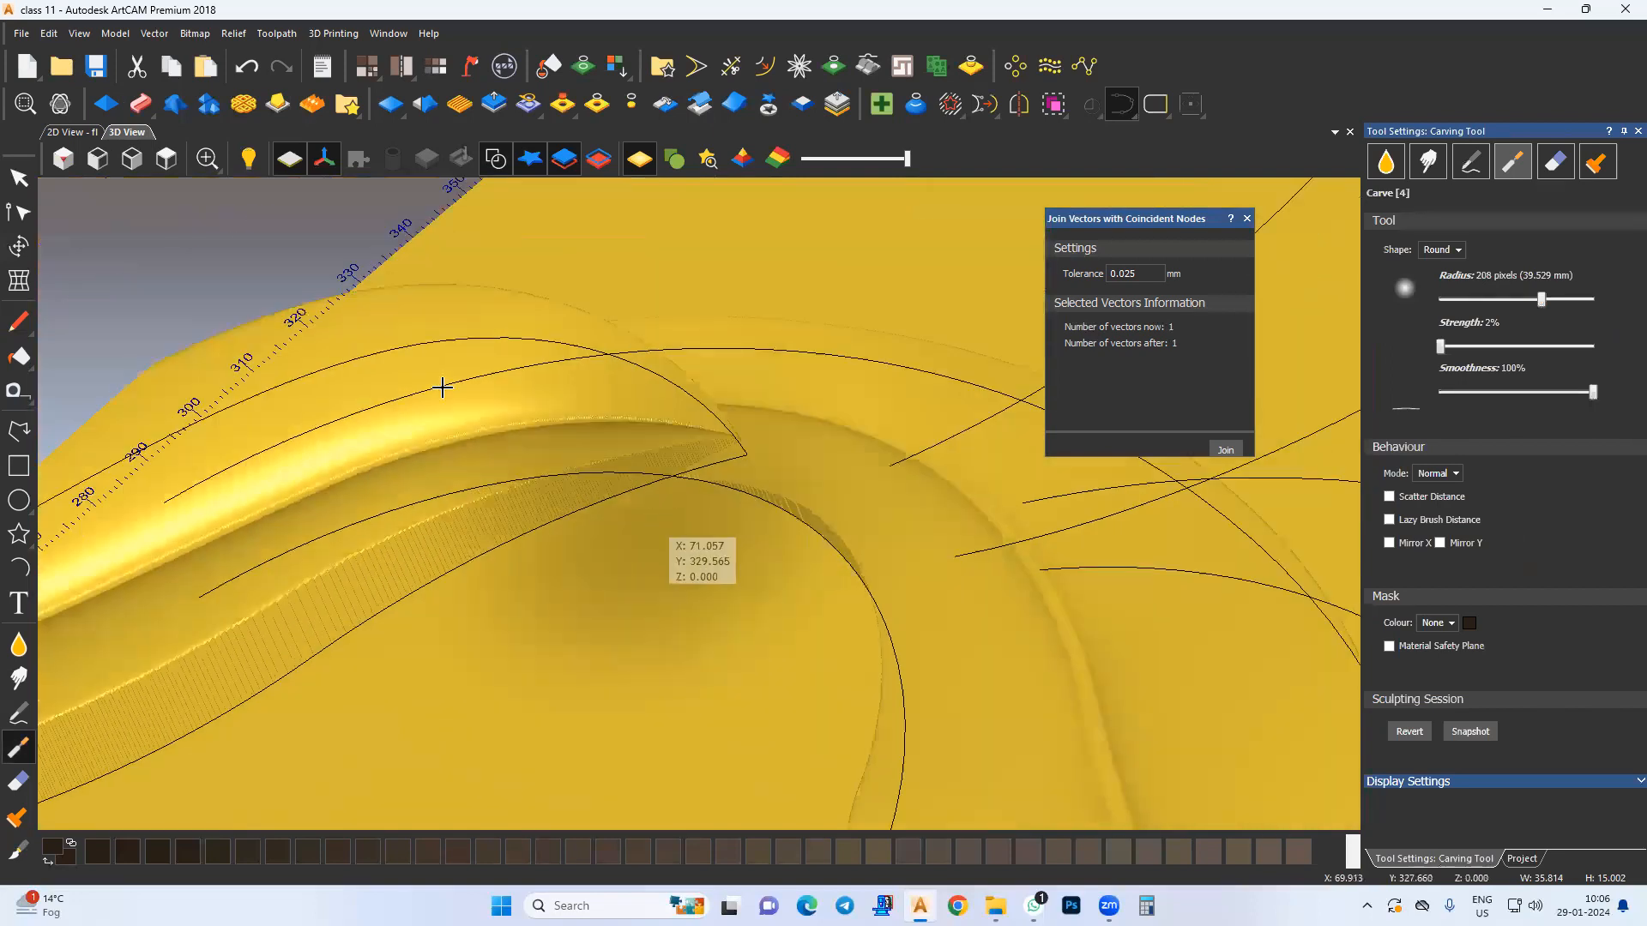
Step: Examine the carved overlap and the whole relief from above with the vectors hidden
{"action": "left_click", "coordinate": [19, 178]}
{"action": "left_click", "coordinate": [495, 160]}
{"action": "left_click_drag", "start_coordinate": [674, 573], "coordinate": [190, 207]}
{"action": "left_click", "coordinate": [166, 159]}
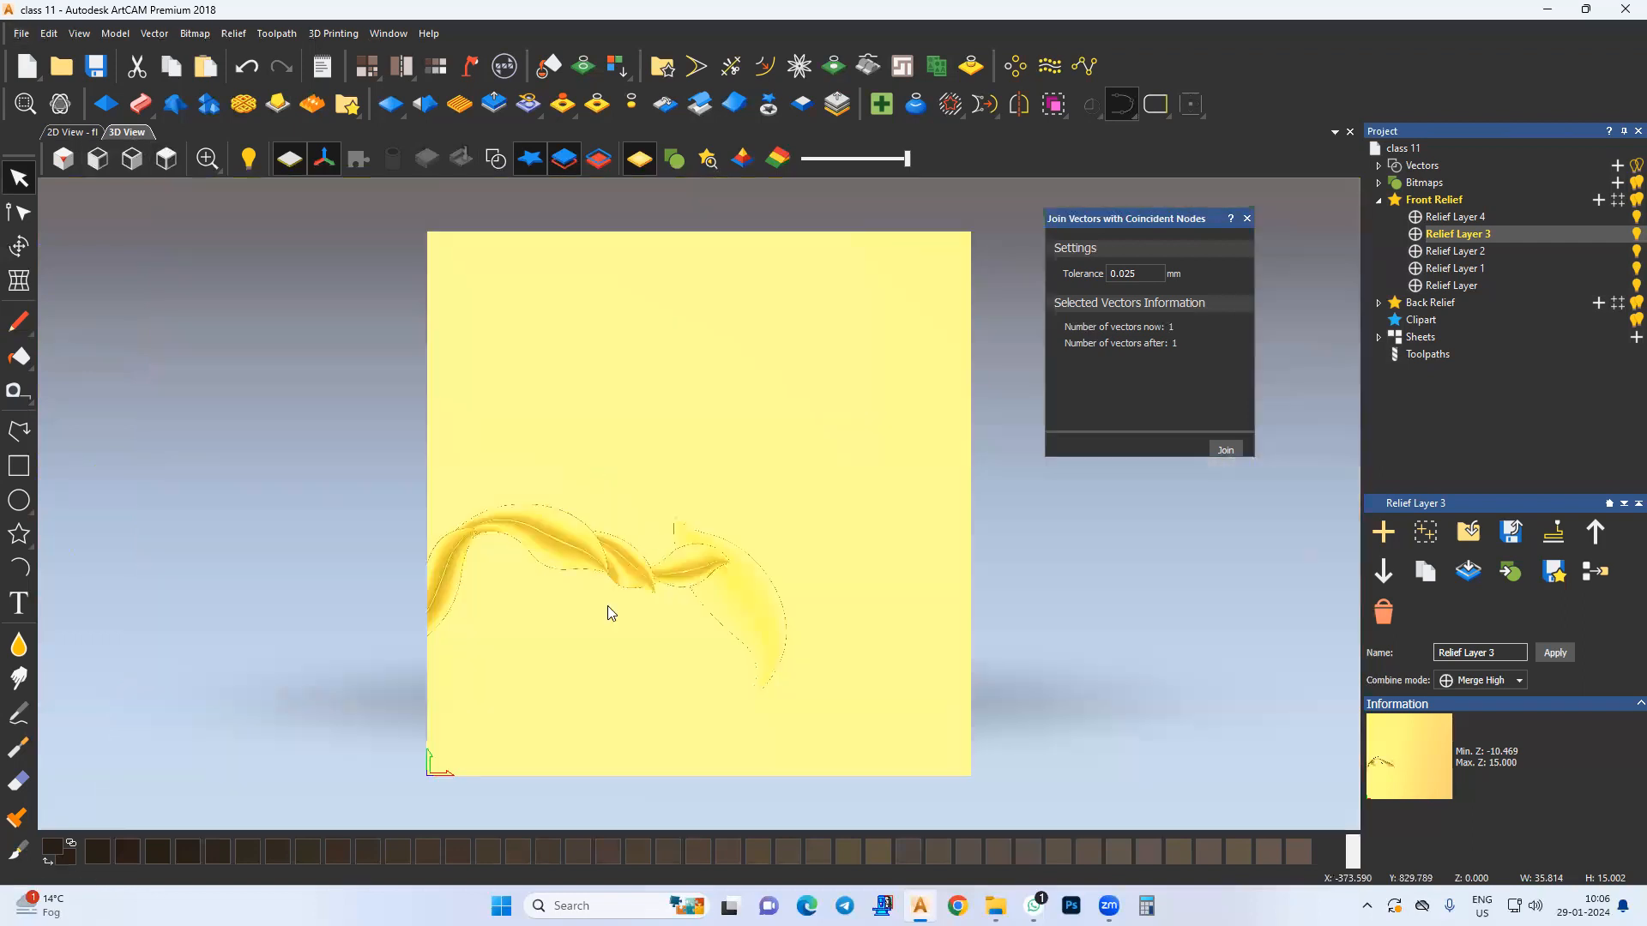
{"action": "scroll", "coordinate": [522, 584], "scroll_direction": "up", "scroll_amount": 3}
{"action": "left_click", "coordinate": [496, 158]}
{"action": "scroll", "coordinate": [563, 401], "scroll_direction": "down", "scroll_amount": 2}
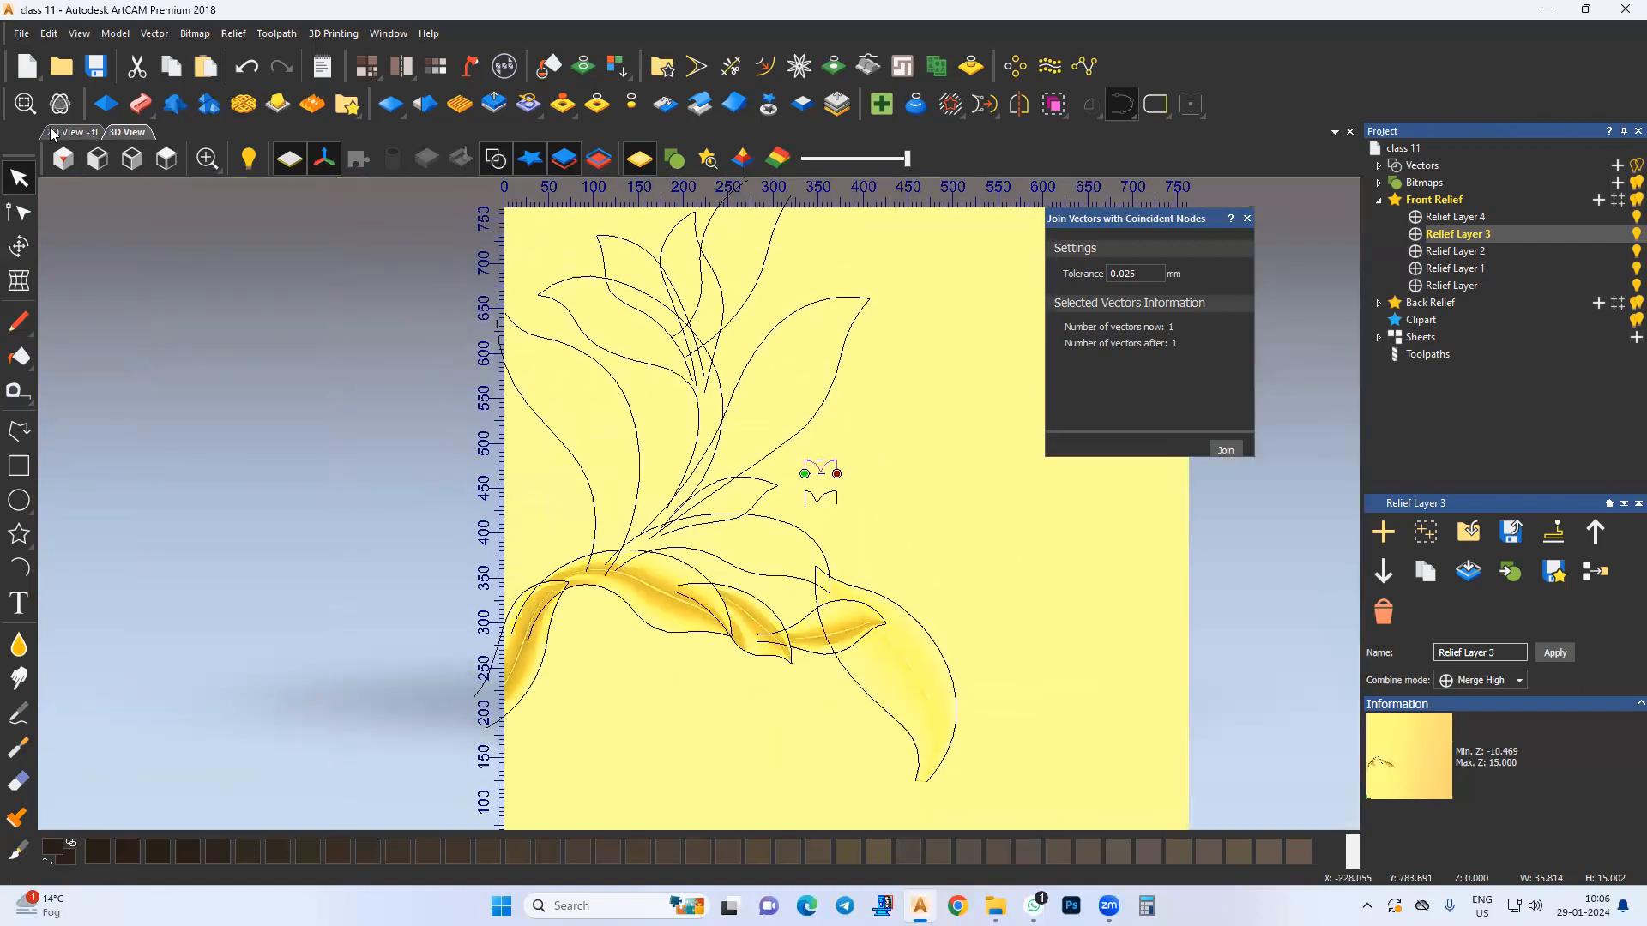
Step: On a new front relief layer, set up a two-rail sweep along the tall left leaf's outlines with the upper M-shaped cross section
{"action": "left_click", "coordinate": [54, 133]}
{"action": "middle_click_drag", "start_coordinate": [568, 484], "coordinate": [514, 557]}
{"action": "left_click", "coordinate": [549, 553]}
{"action": "left_click", "coordinate": [612, 549], "text": "shift"}
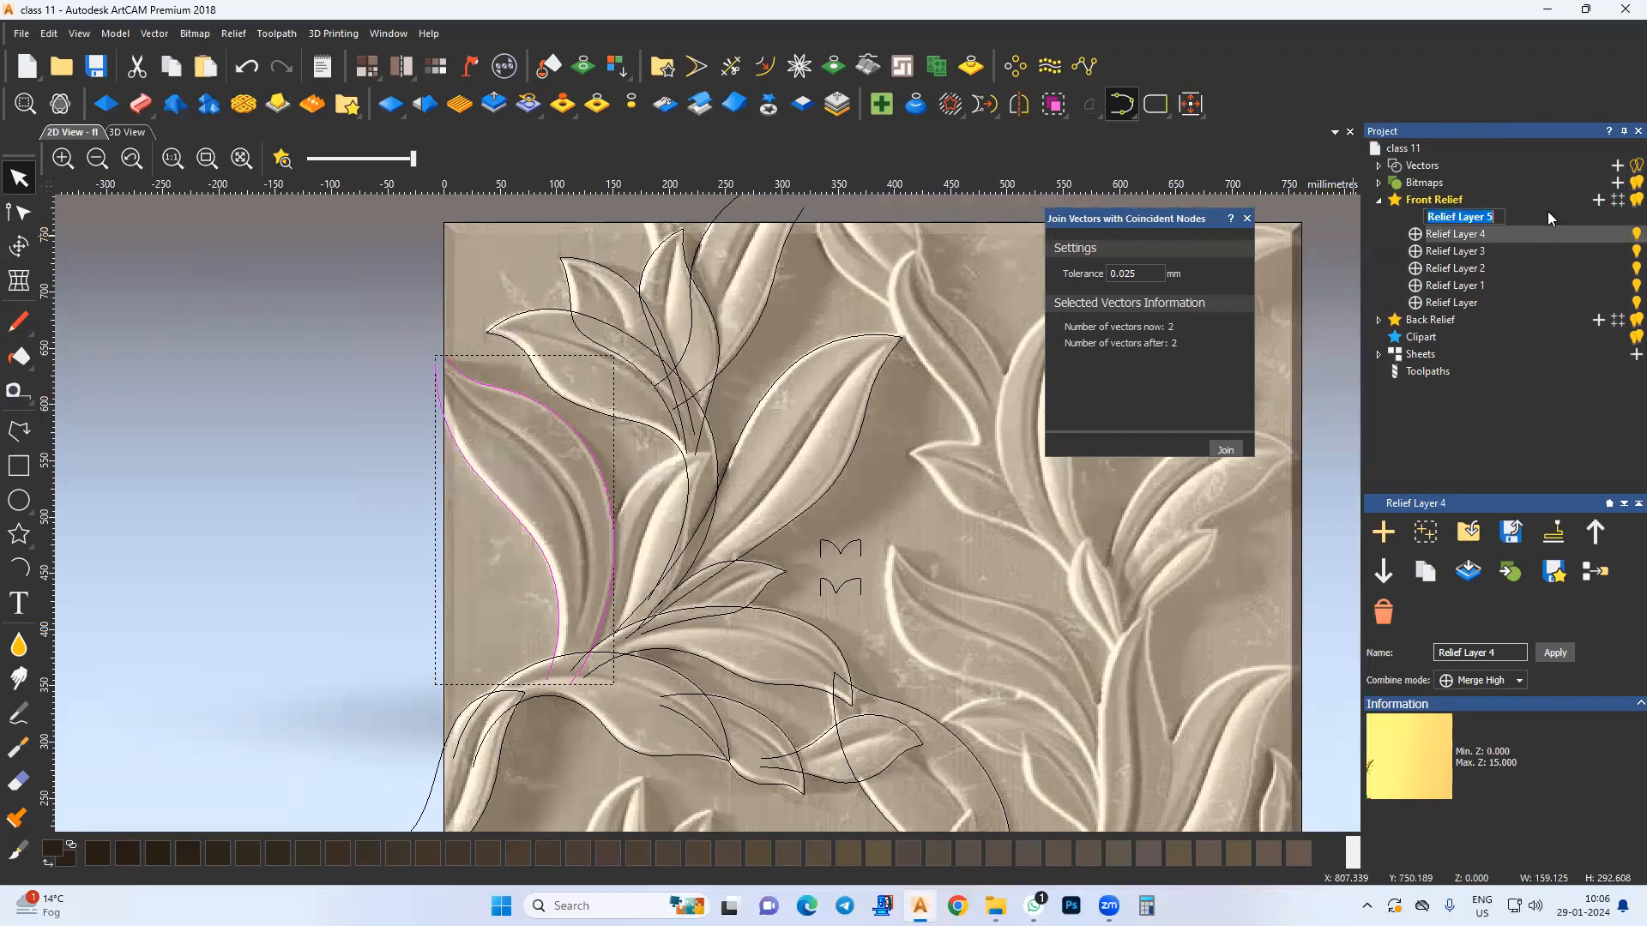
{"action": "left_click", "coordinate": [140, 104]}
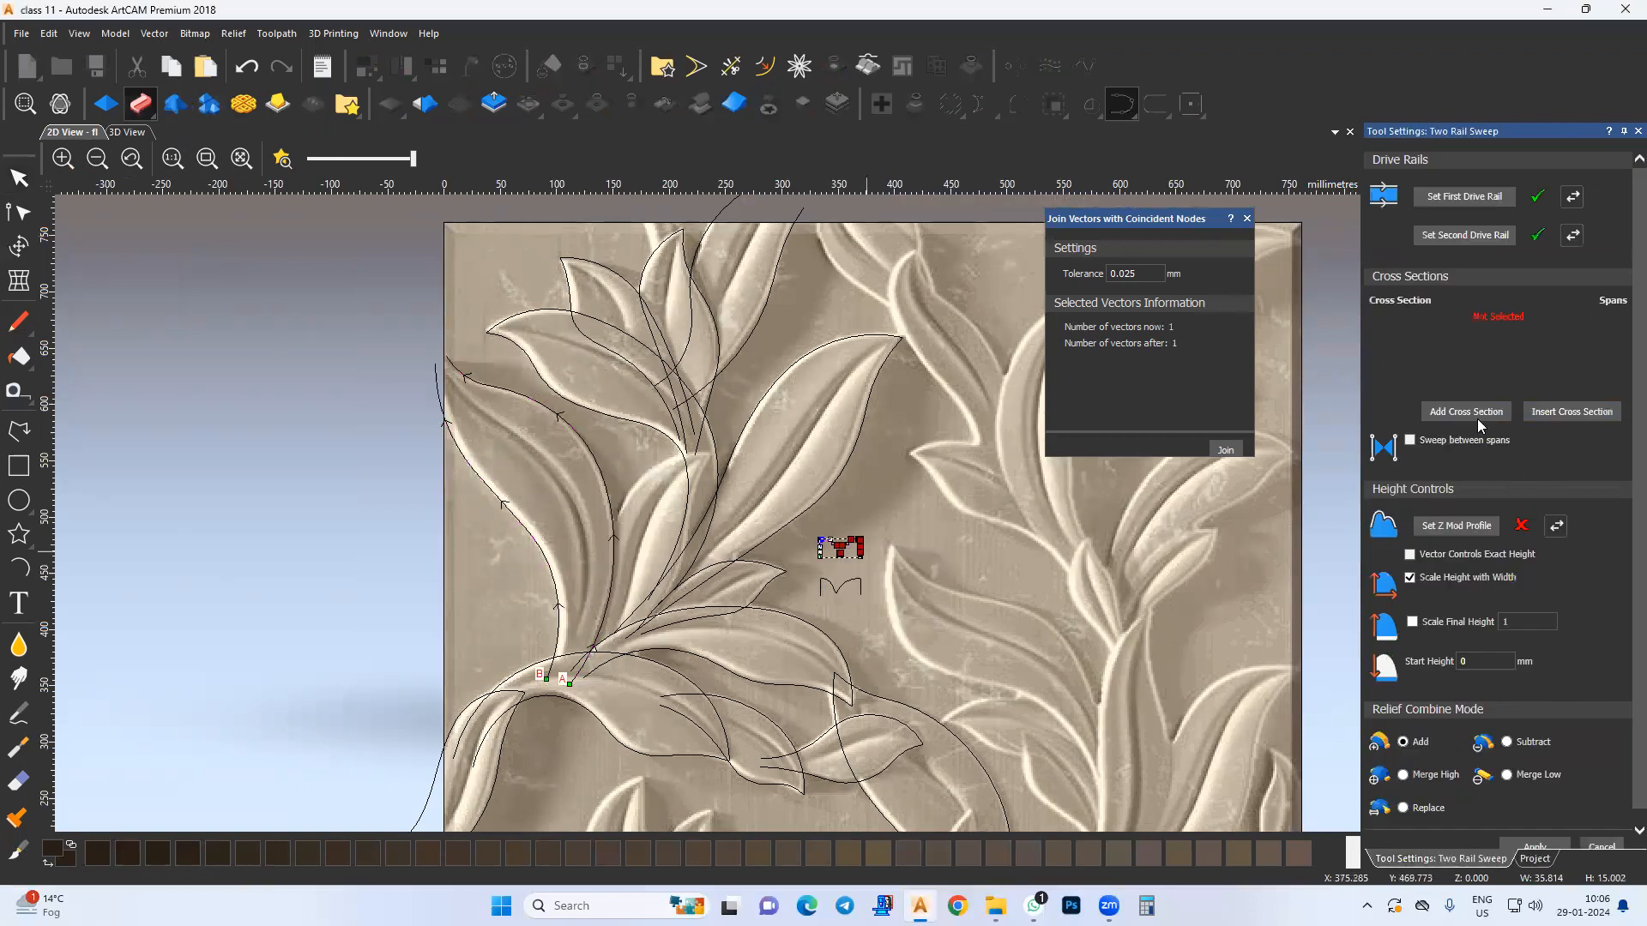
{"action": "left_click", "coordinate": [131, 132]}
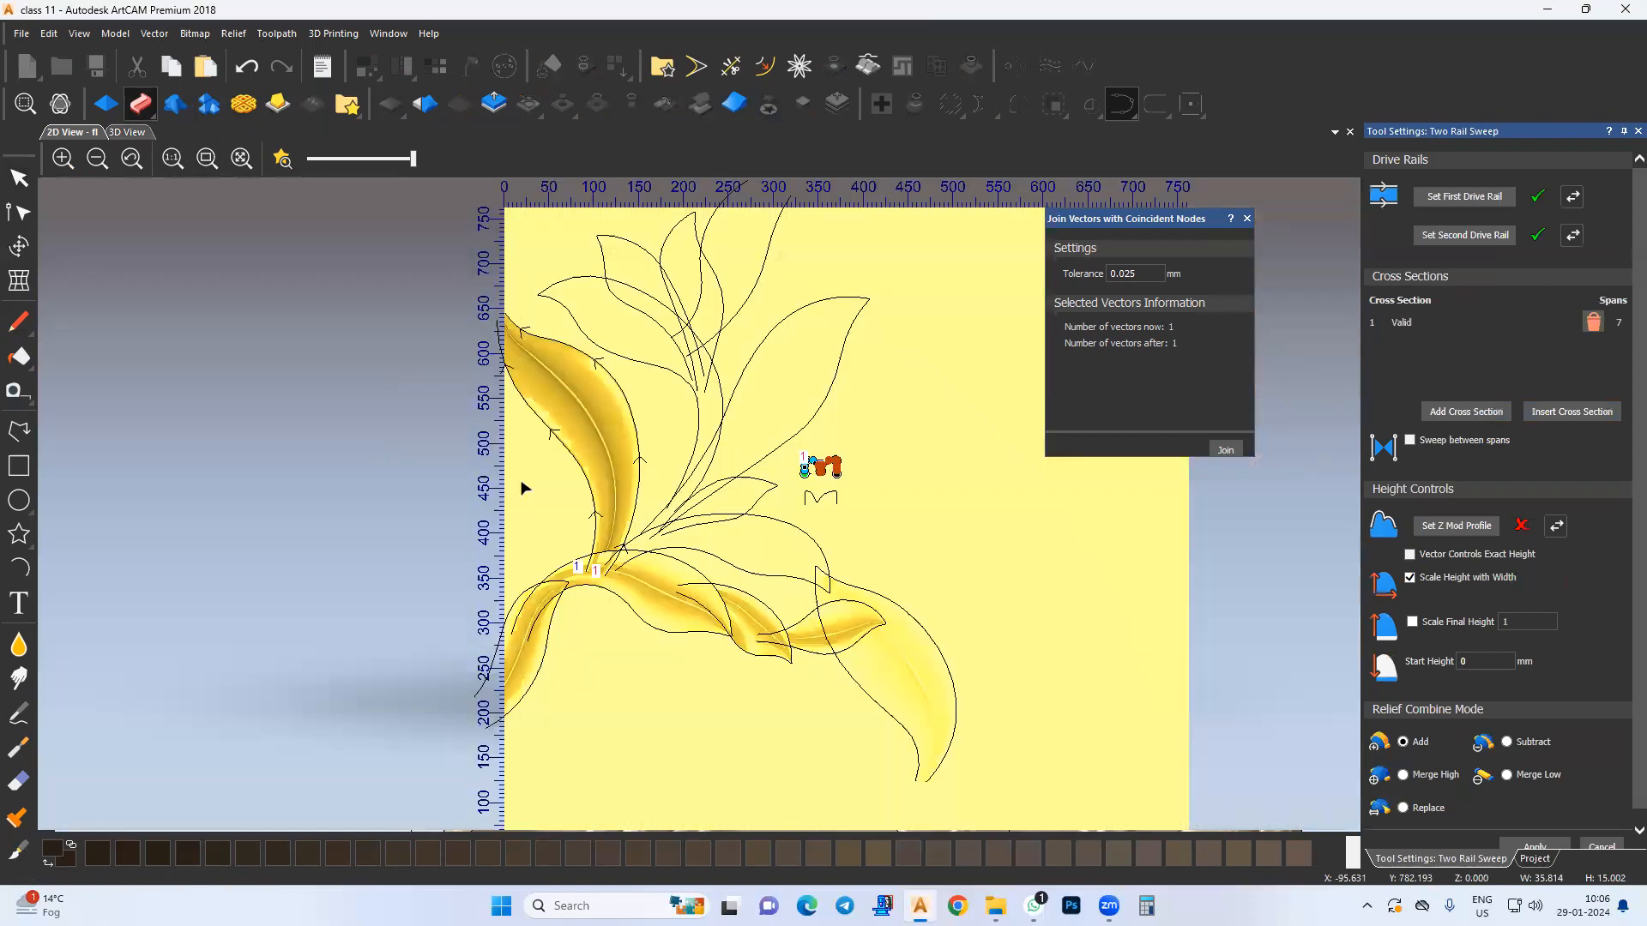
Step: Set the tall left leaf sweep's start height to 3 mm and enable final height scaling with a value of 12
{"action": "left_click", "coordinate": [1477, 622]}
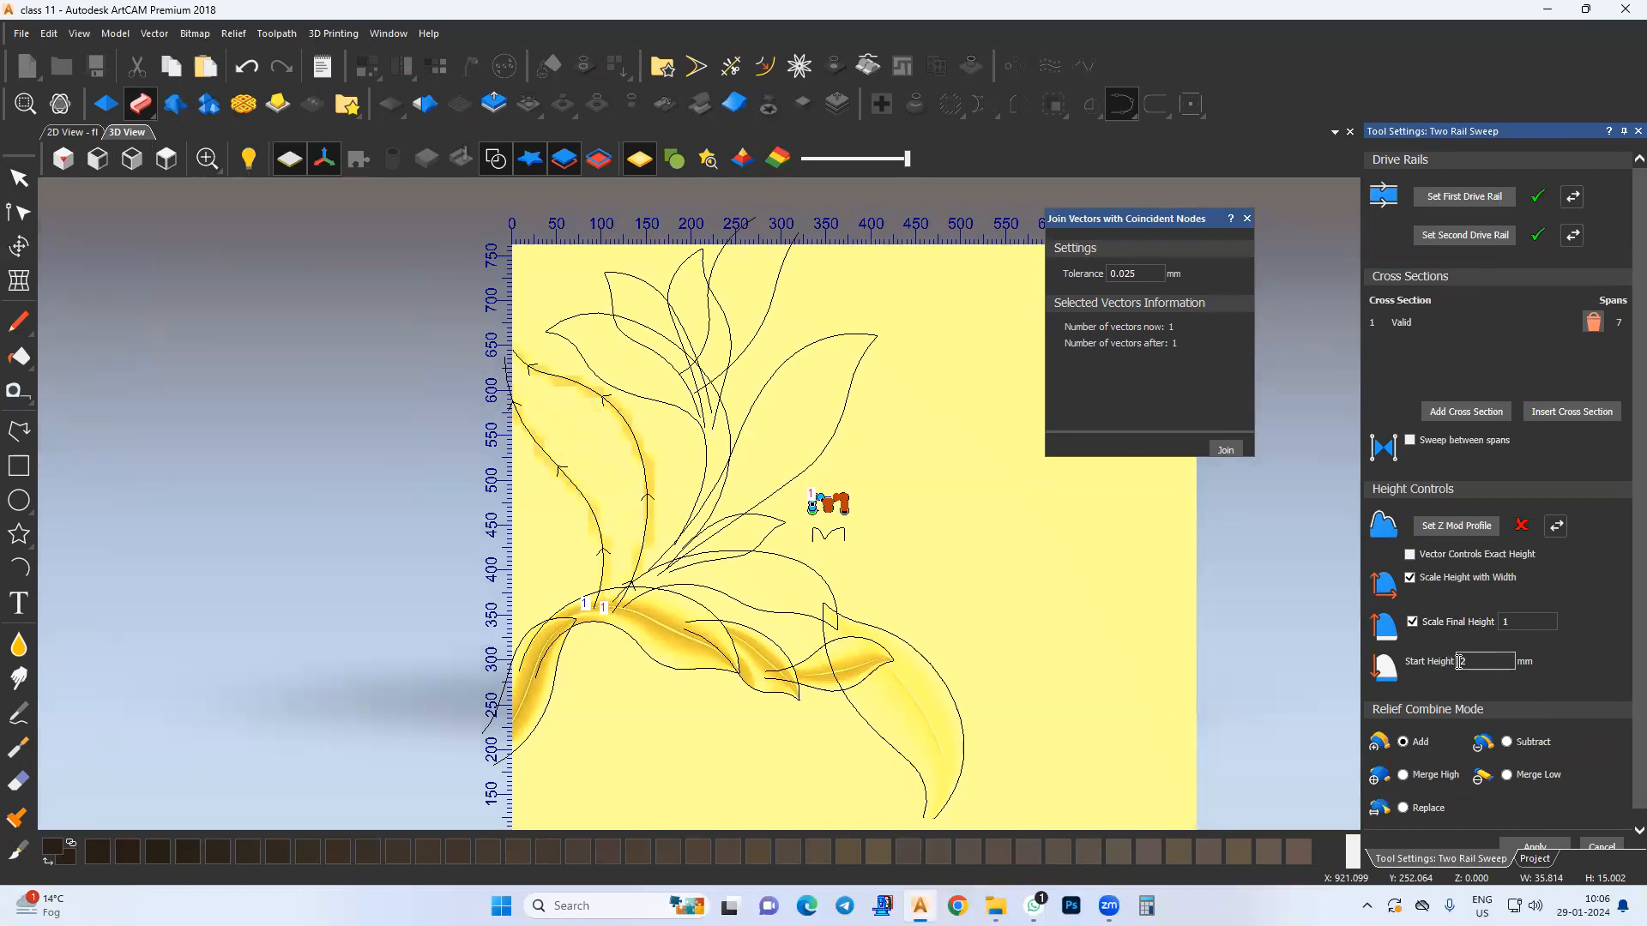
{"action": "type", "text": "3"}
{"action": "left_click", "coordinate": [1501, 621]}
{"action": "type", "text": "12"}
{"action": "middle_click_drag", "start_coordinate": [614, 582], "coordinate": [627, 589]}
{"action": "scroll", "coordinate": [631, 592], "scroll_direction": "up", "scroll_amount": 5}
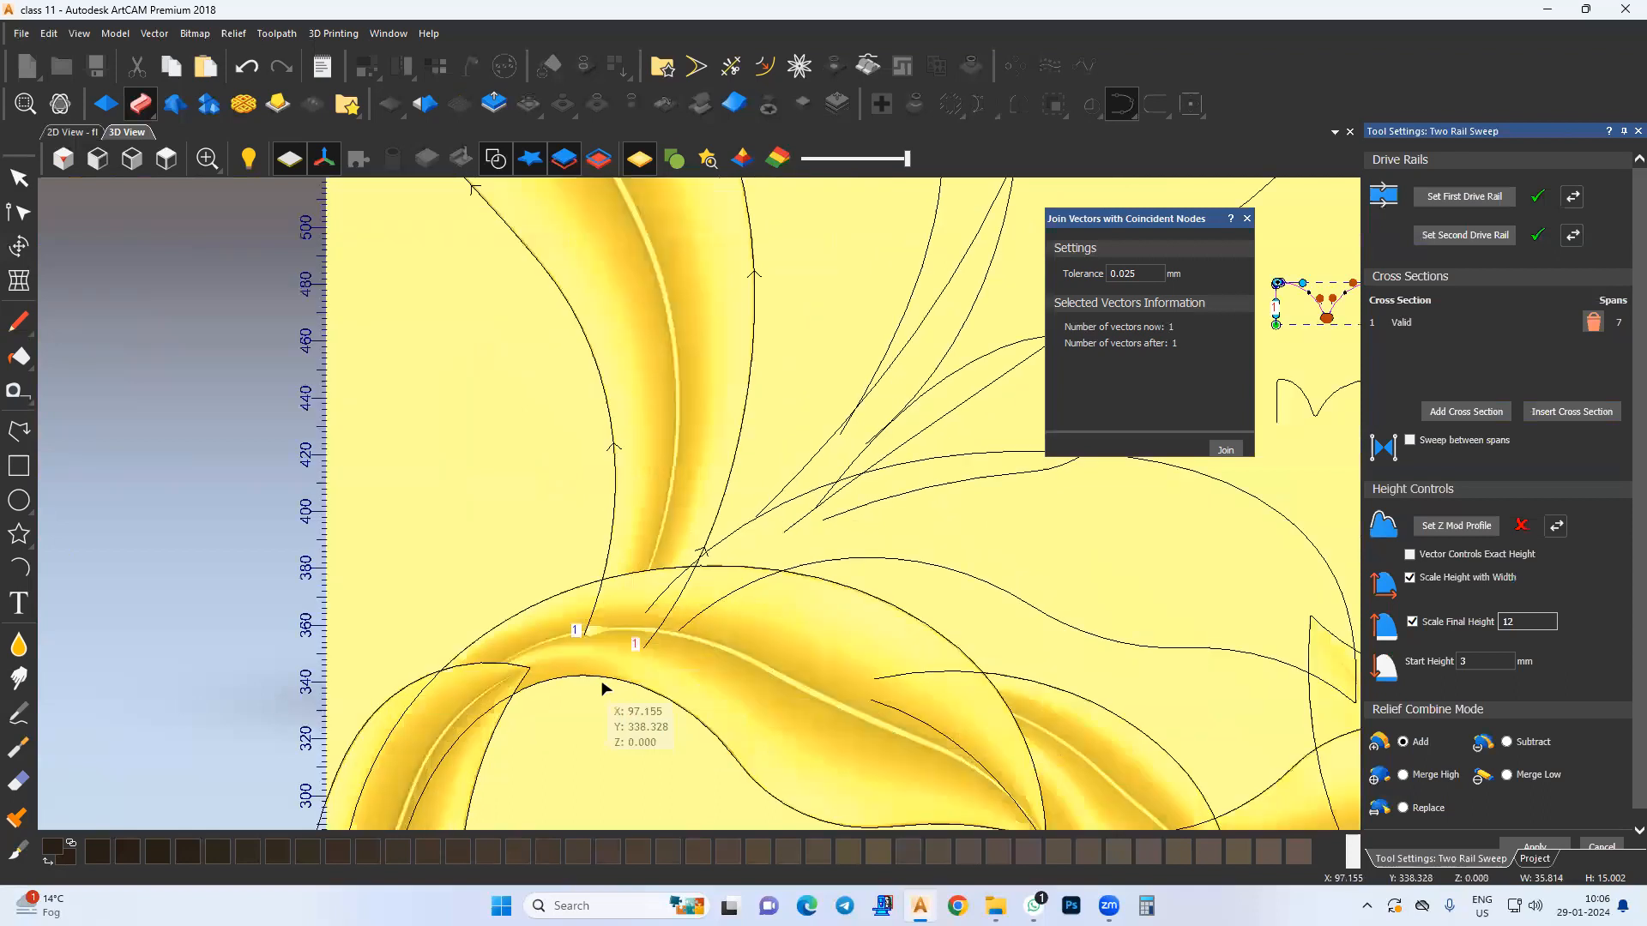
Step: Check the tall left leaf's preview from an angle and apply the sweep to its relief layer
{"action": "scroll", "coordinate": [594, 624], "scroll_direction": "up", "scroll_amount": 3}
{"action": "scroll", "coordinate": [673, 556], "scroll_direction": "down", "scroll_amount": 5}
{"action": "middle_click_drag", "start_coordinate": [779, 377], "coordinate": [782, 702]}
{"action": "left_click_drag", "start_coordinate": [274, 545], "coordinate": [614, 555]}
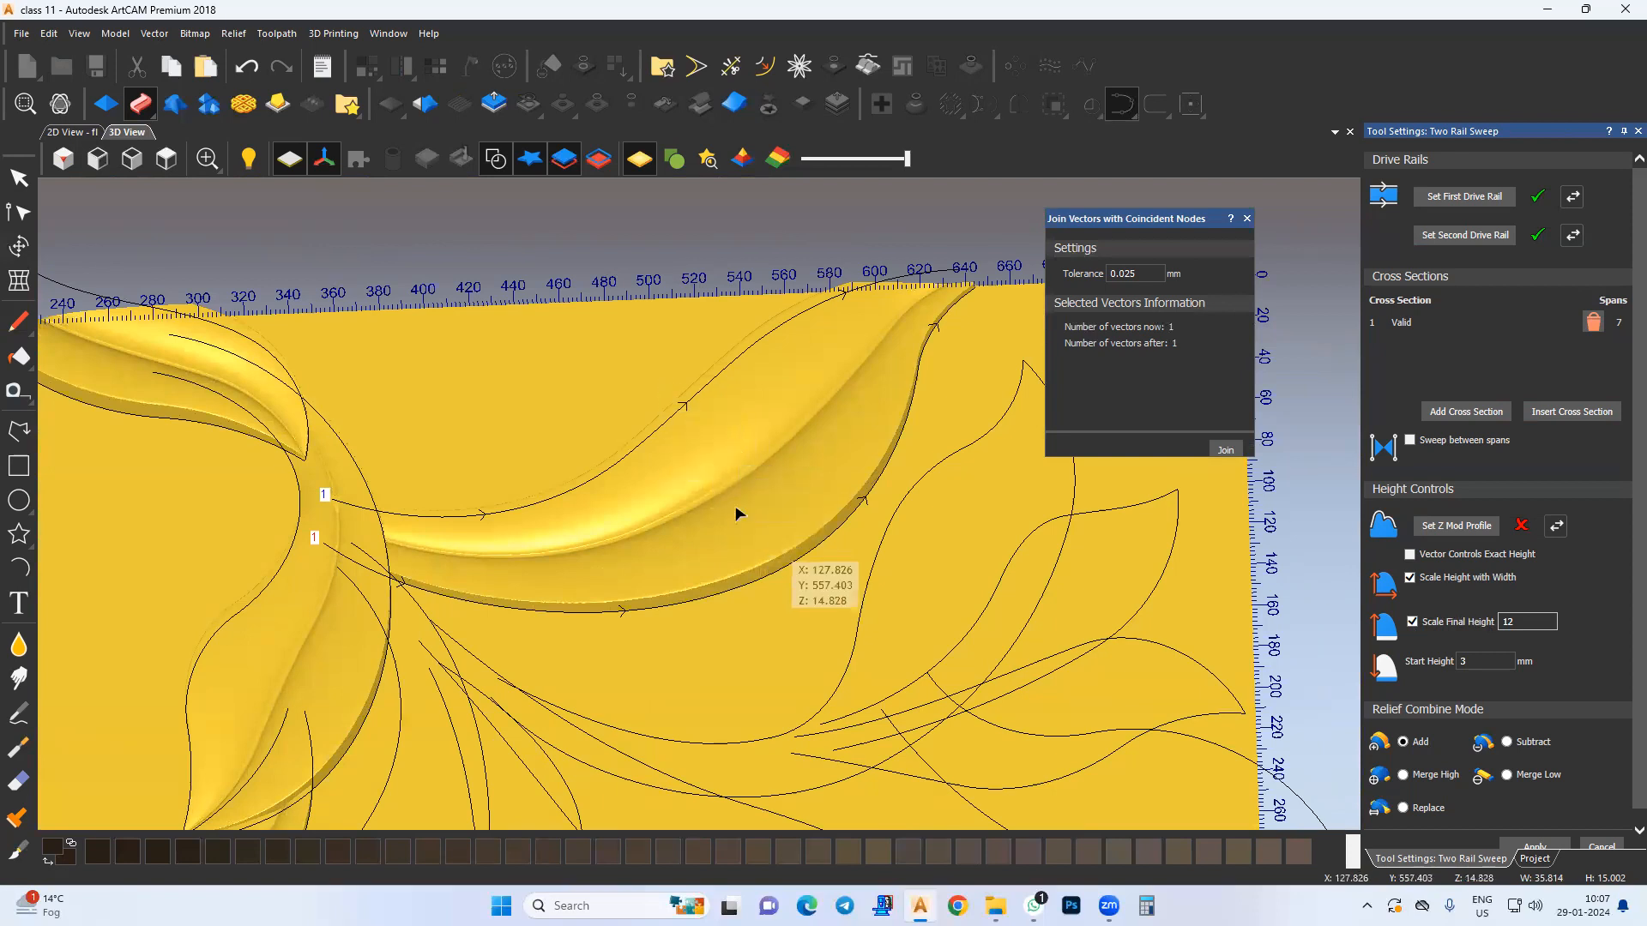
{"action": "middle_click_drag", "start_coordinate": [688, 472], "coordinate": [673, 486]}
{"action": "scroll", "coordinate": [1551, 845], "scroll_direction": "down", "scroll_amount": 1}
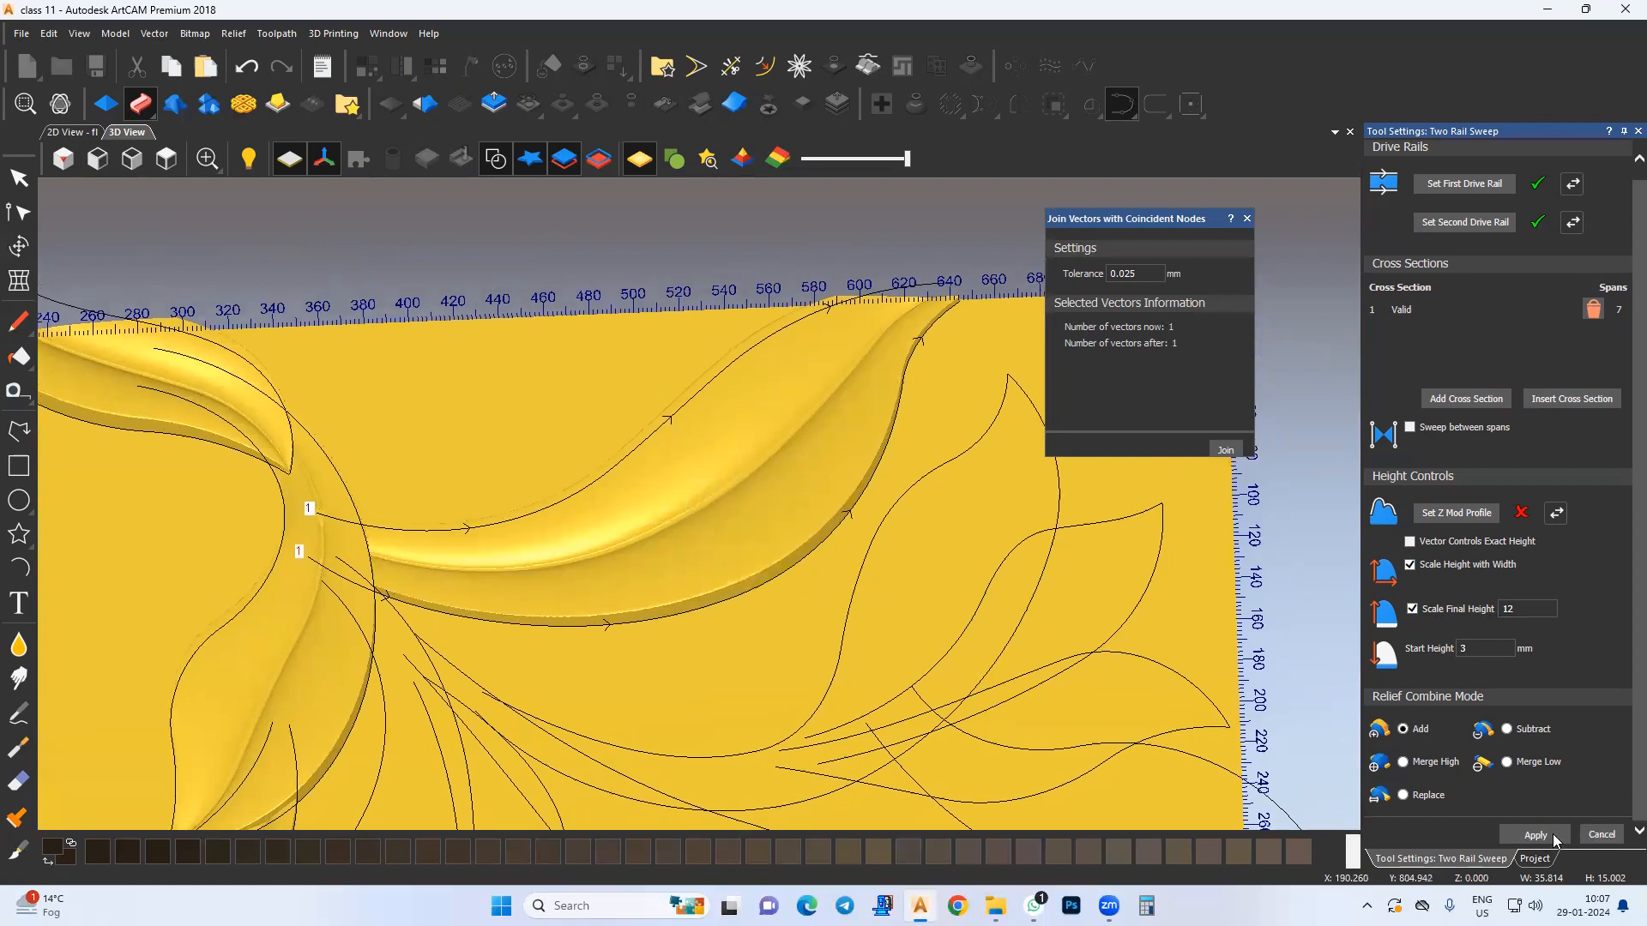
{"action": "left_click", "coordinate": [1539, 836]}
Step: Carve down the base of the tall left leaf on Relief Layer 5 where it meets the large curved leaf
{"action": "scroll", "coordinate": [513, 573], "scroll_direction": "up", "scroll_amount": 4}
{"action": "middle_click_drag", "start_coordinate": [254, 572], "coordinate": [389, 590]}
{"action": "scroll", "coordinate": [568, 558], "scroll_direction": "up", "scroll_amount": 2}
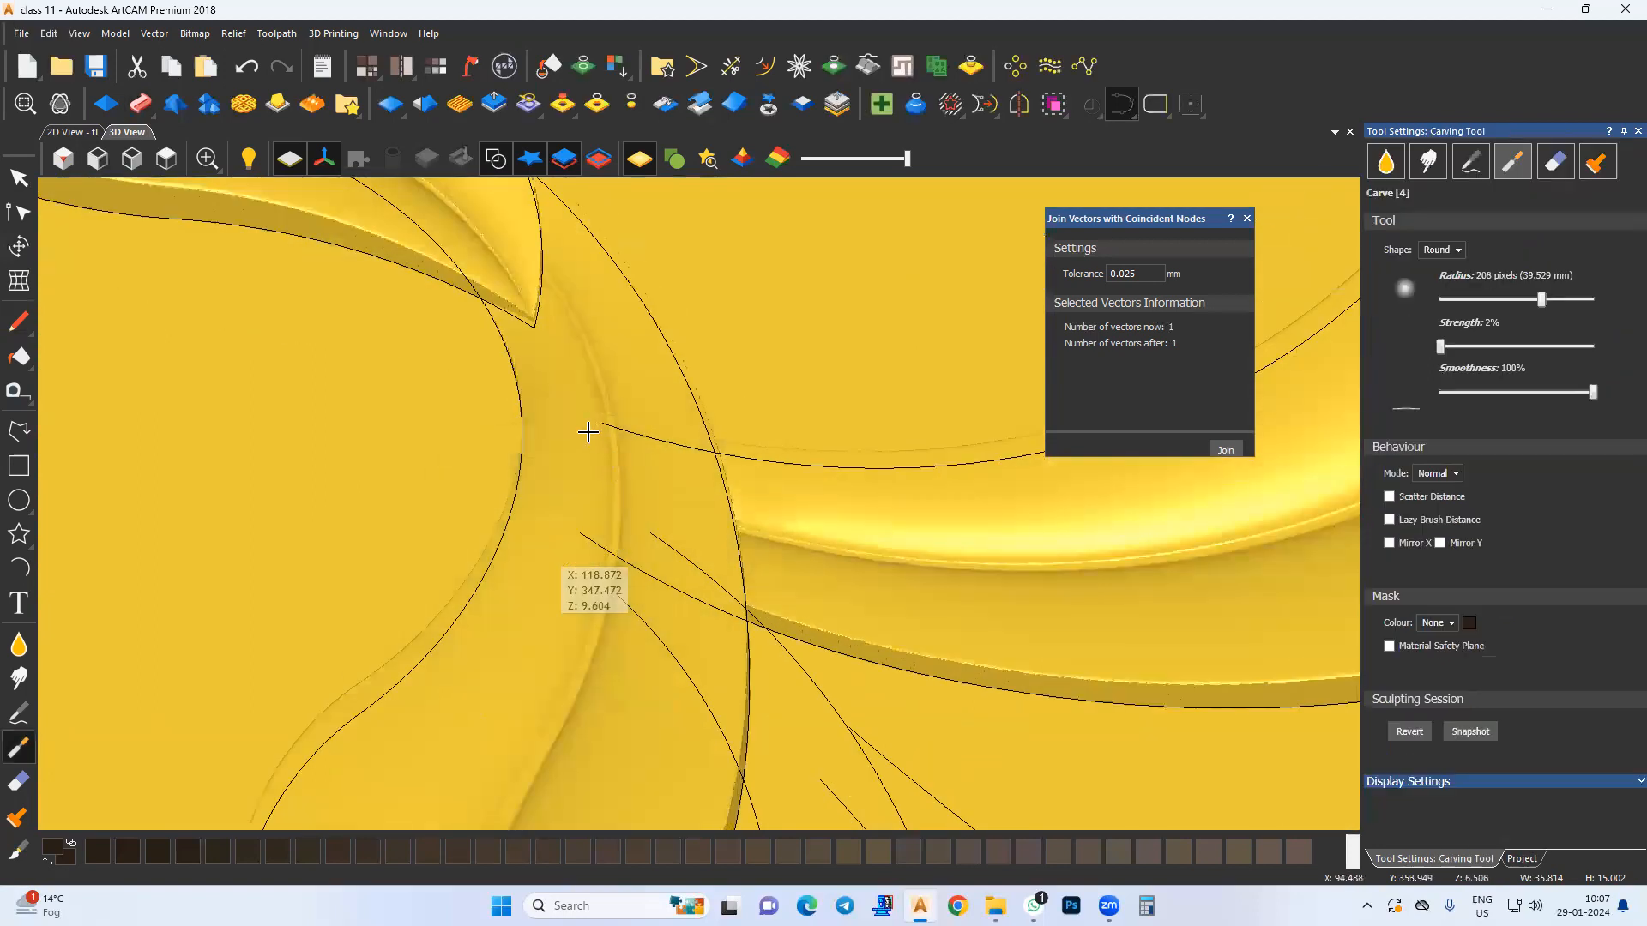
{"action": "scroll", "coordinate": [599, 563], "scroll_direction": "down", "scroll_amount": 2}
{"action": "middle_click_drag", "start_coordinate": [600, 562], "coordinate": [447, 571]}
{"action": "scroll", "coordinate": [447, 572], "scroll_direction": "down", "scroll_amount": 2}
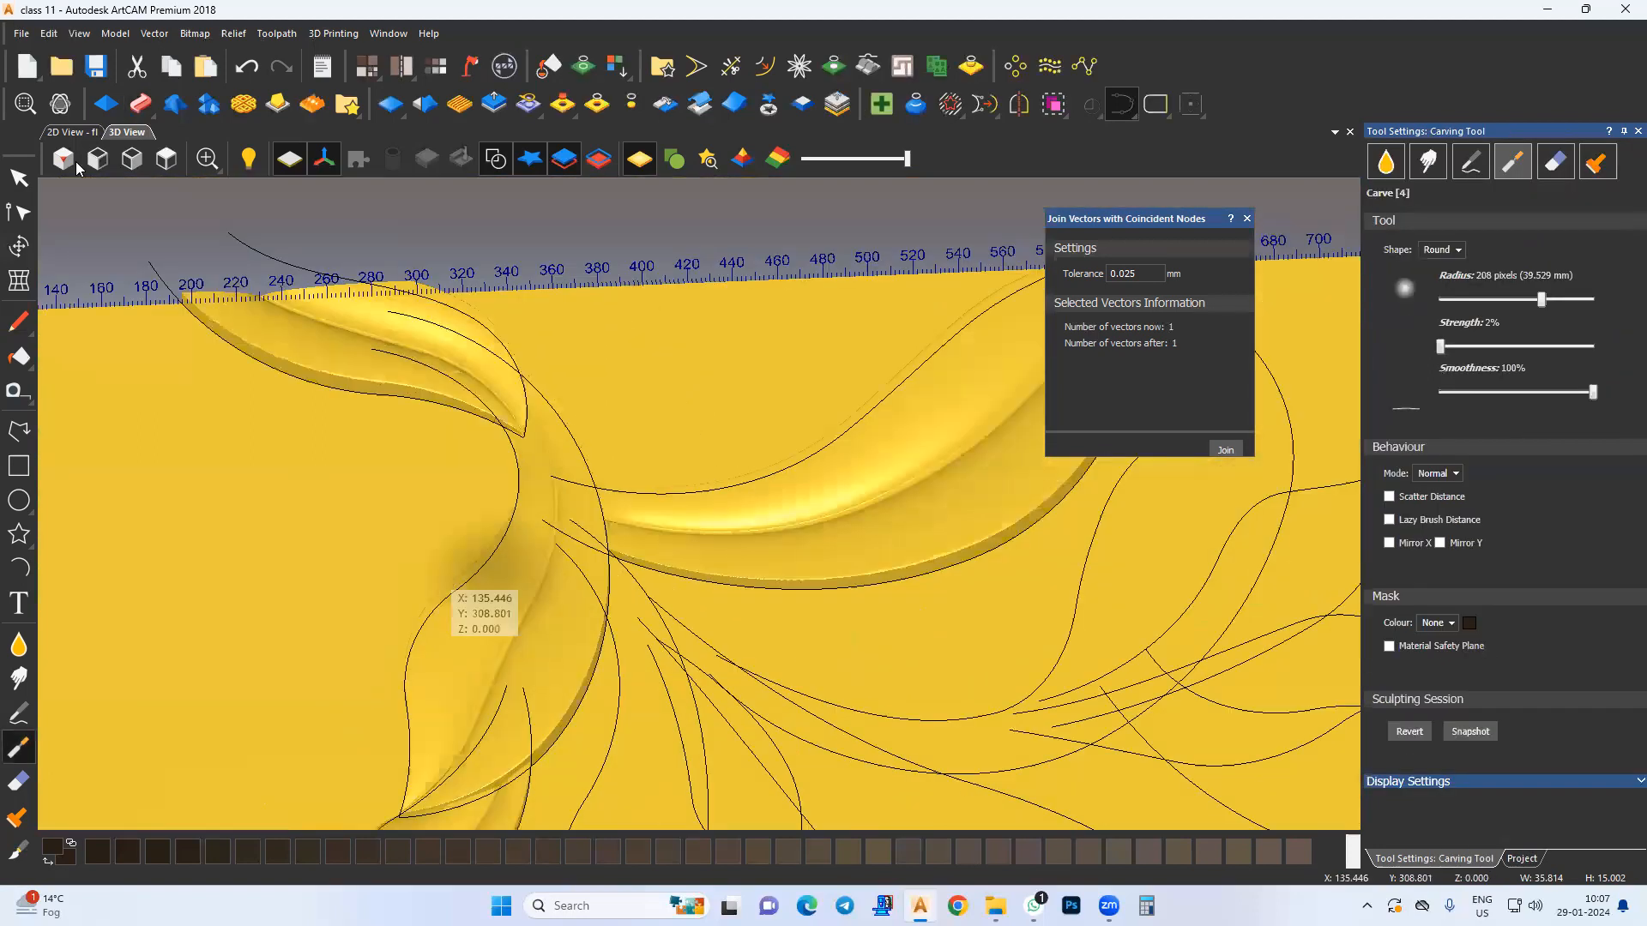
{"action": "left_click", "coordinate": [167, 161]}
{"action": "scroll", "coordinate": [558, 461], "scroll_direction": "up", "scroll_amount": 3}
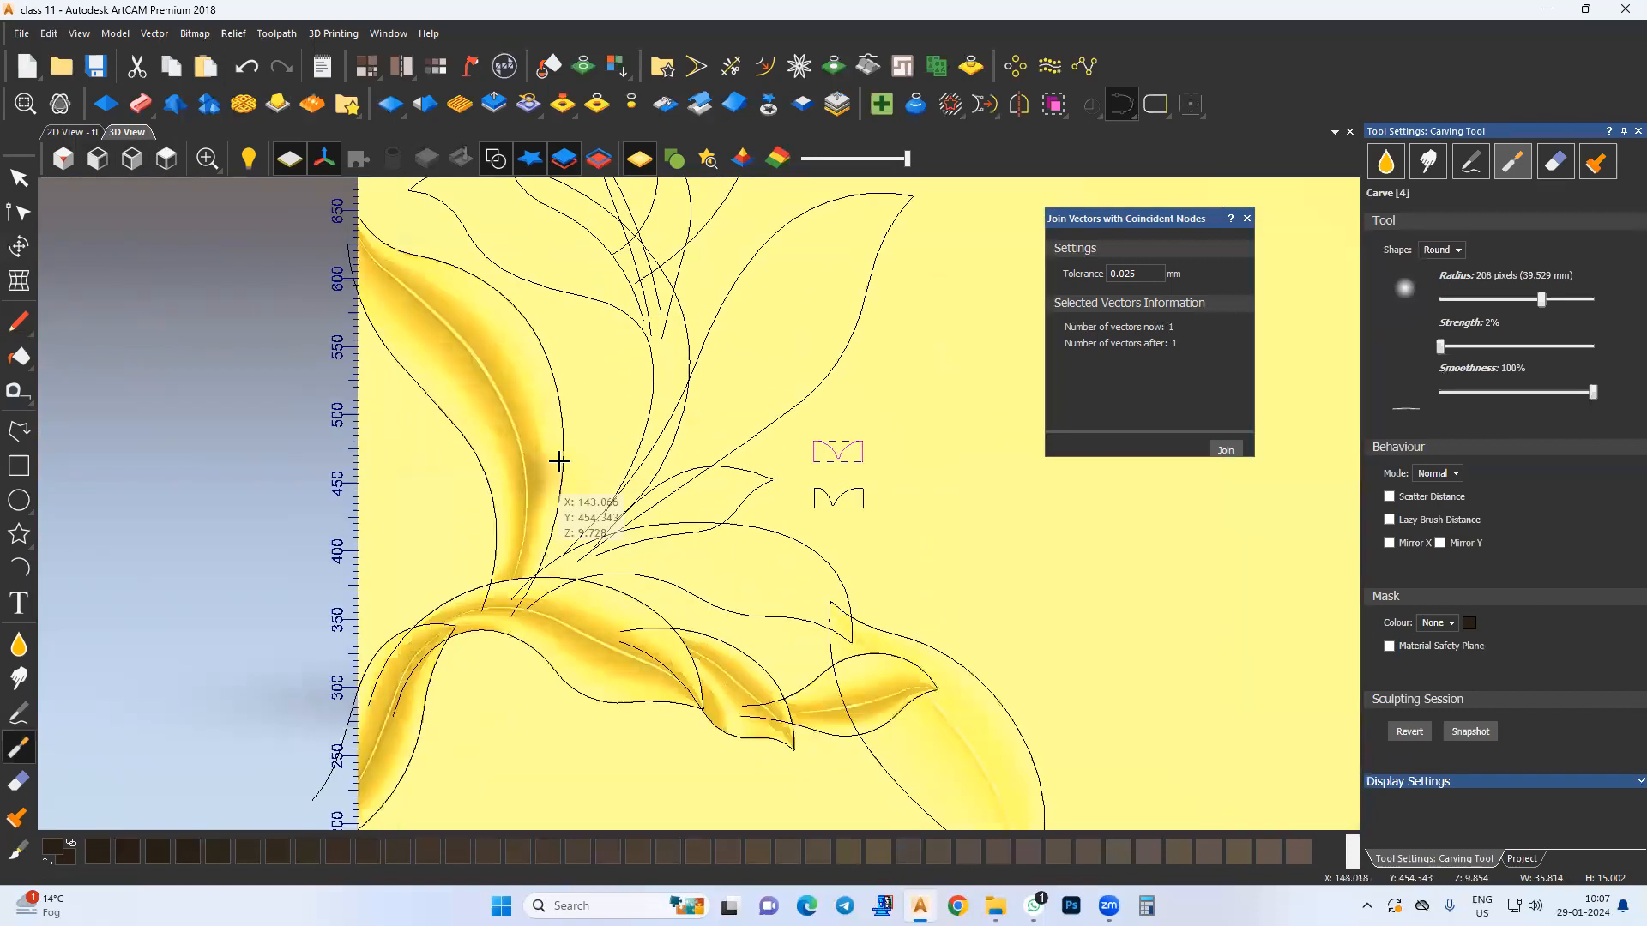
{"action": "middle_click_drag", "start_coordinate": [560, 462], "coordinate": [551, 510]}
{"action": "left_click", "coordinate": [19, 178]}
Step: On a new front relief layer, set up a two-rail sweep along the long upper-right leaf's outlines with the upper M-shaped cross section
{"action": "left_click", "coordinate": [73, 132]}
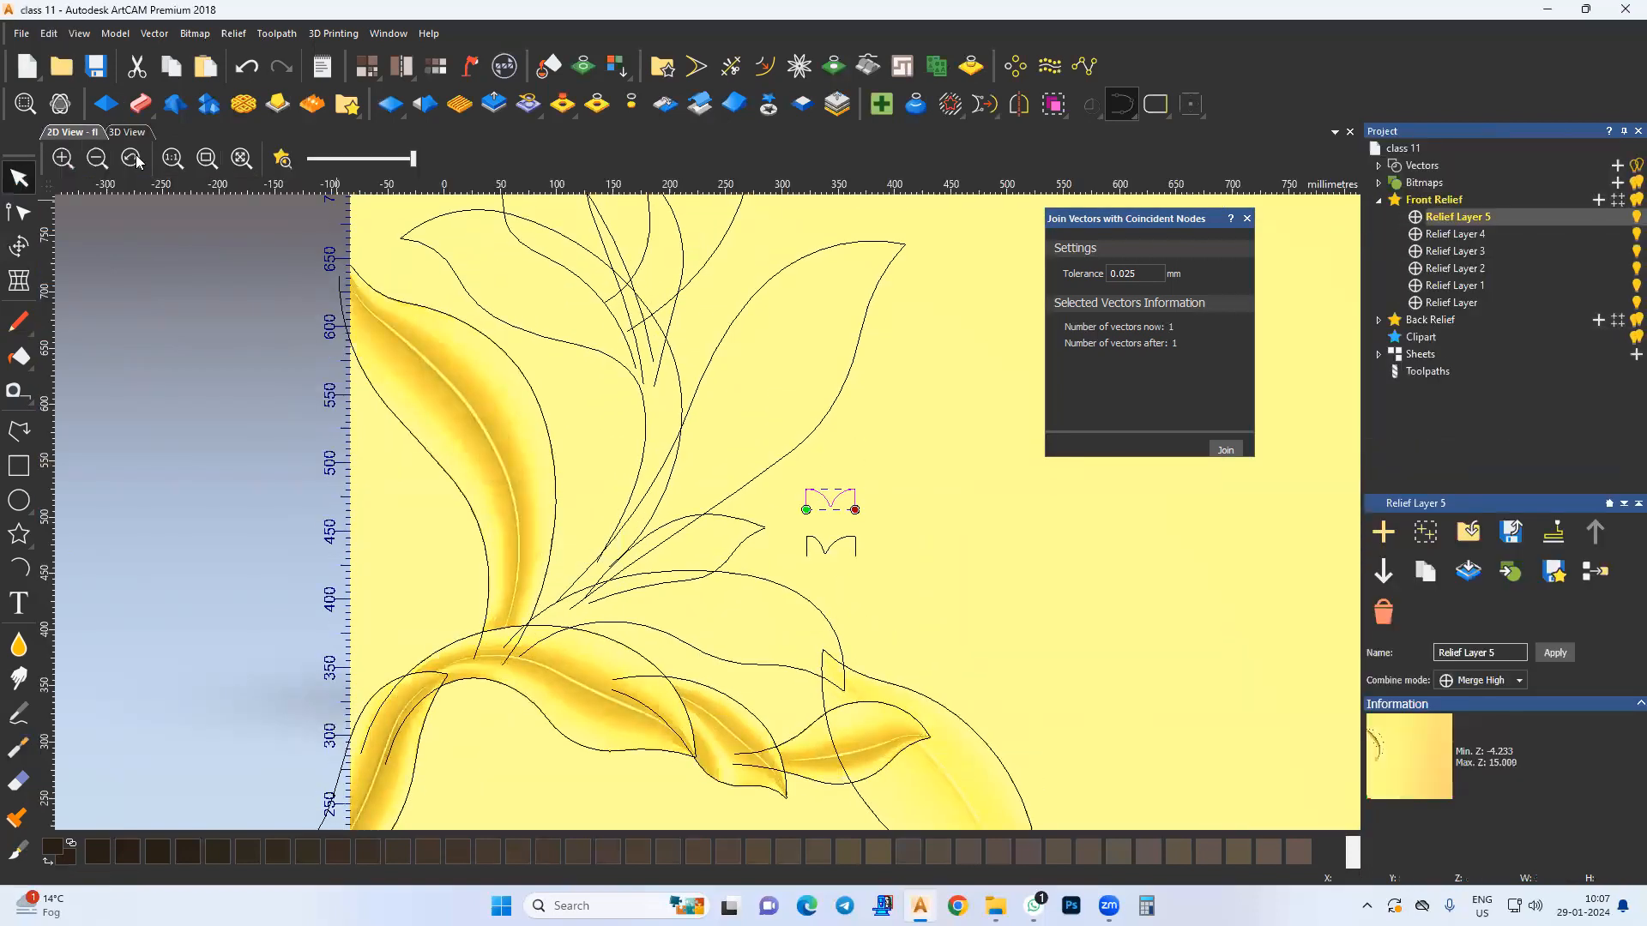
{"action": "scroll", "coordinate": [592, 472], "scroll_direction": "up", "scroll_amount": 3}
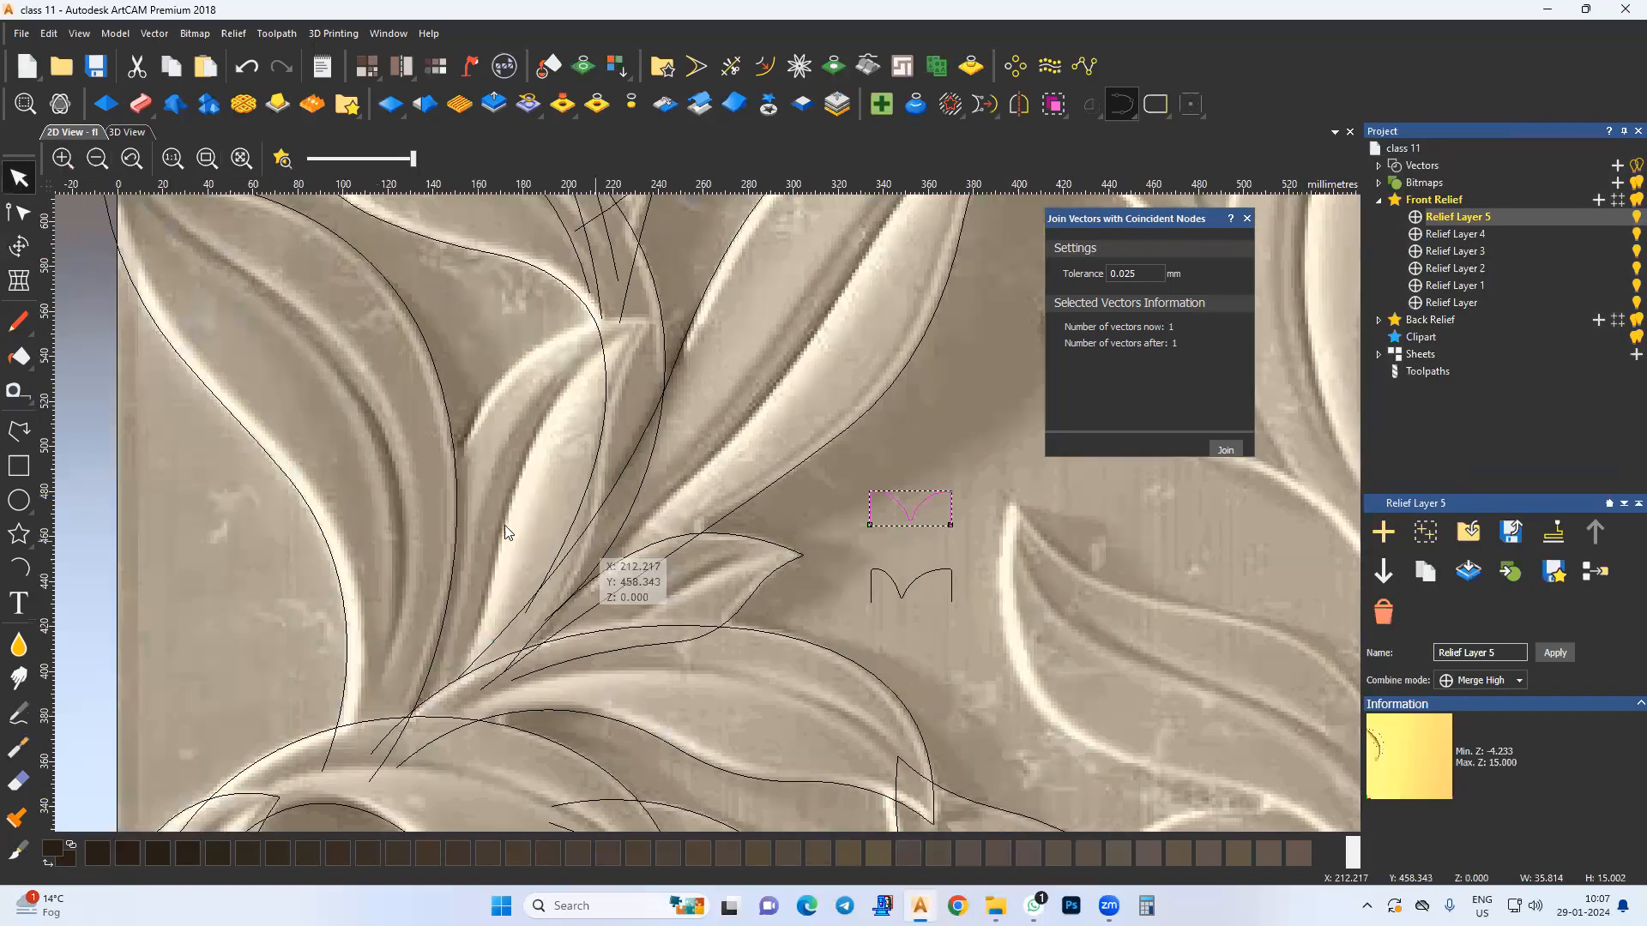
{"action": "middle_click_drag", "start_coordinate": [545, 391], "coordinate": [333, 614]}
{"action": "left_click", "coordinate": [560, 410]}
{"action": "left_click", "coordinate": [745, 470], "text": "shift"}
{"action": "scroll", "coordinate": [703, 404], "scroll_direction": "down", "scroll_amount": 3}
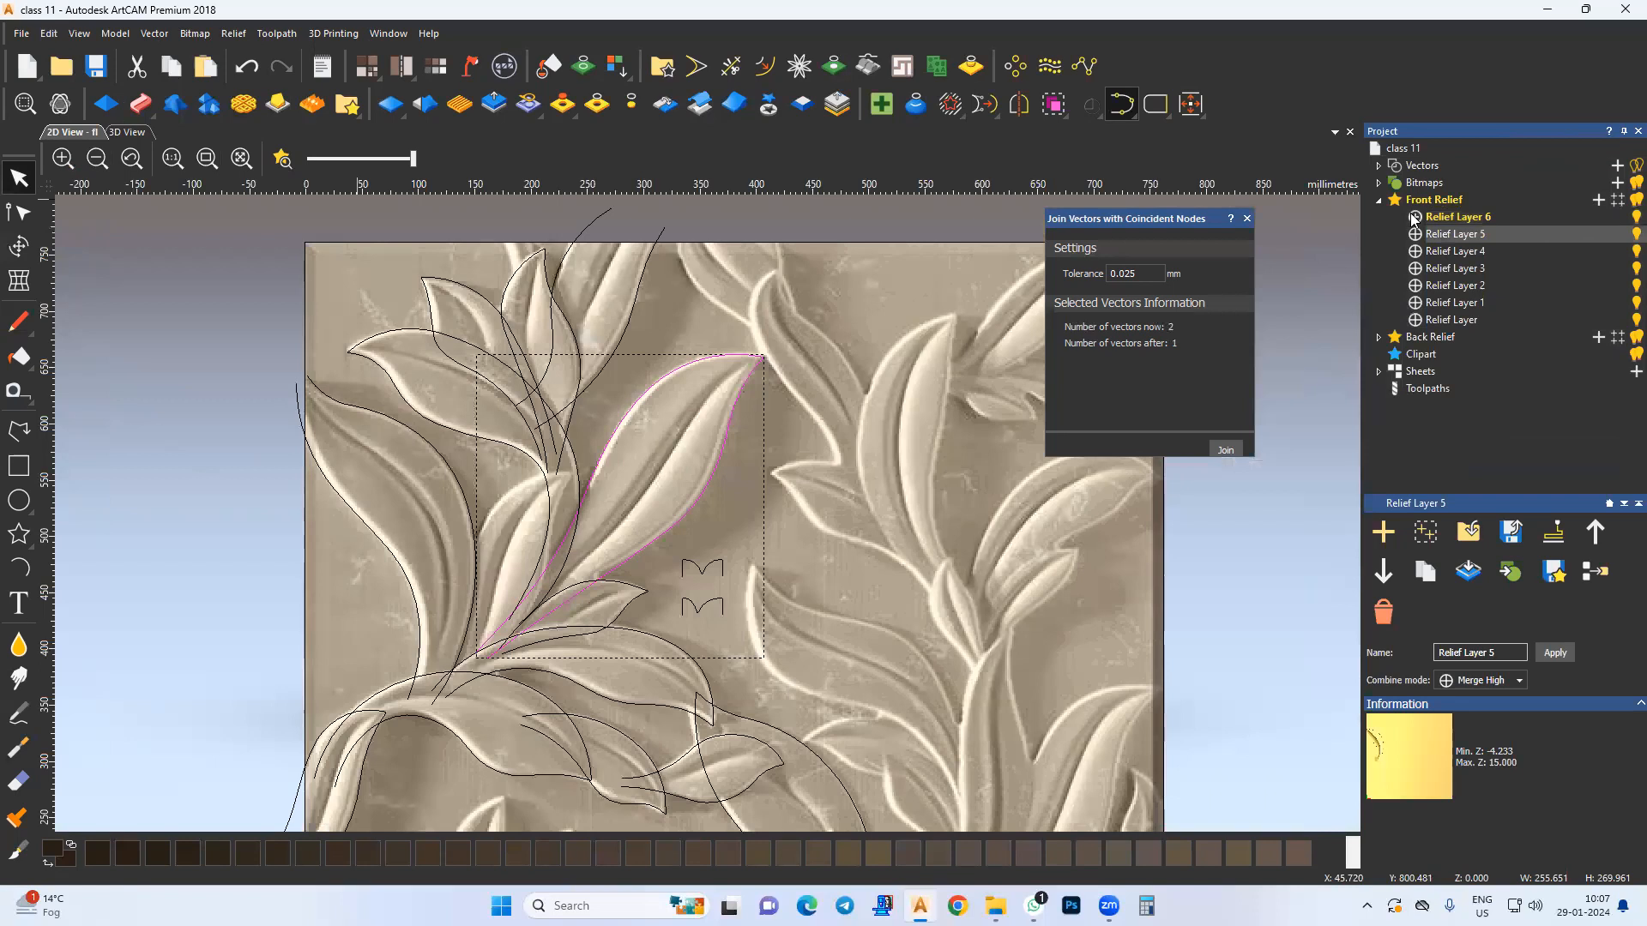
{"action": "left_click", "coordinate": [140, 104]}
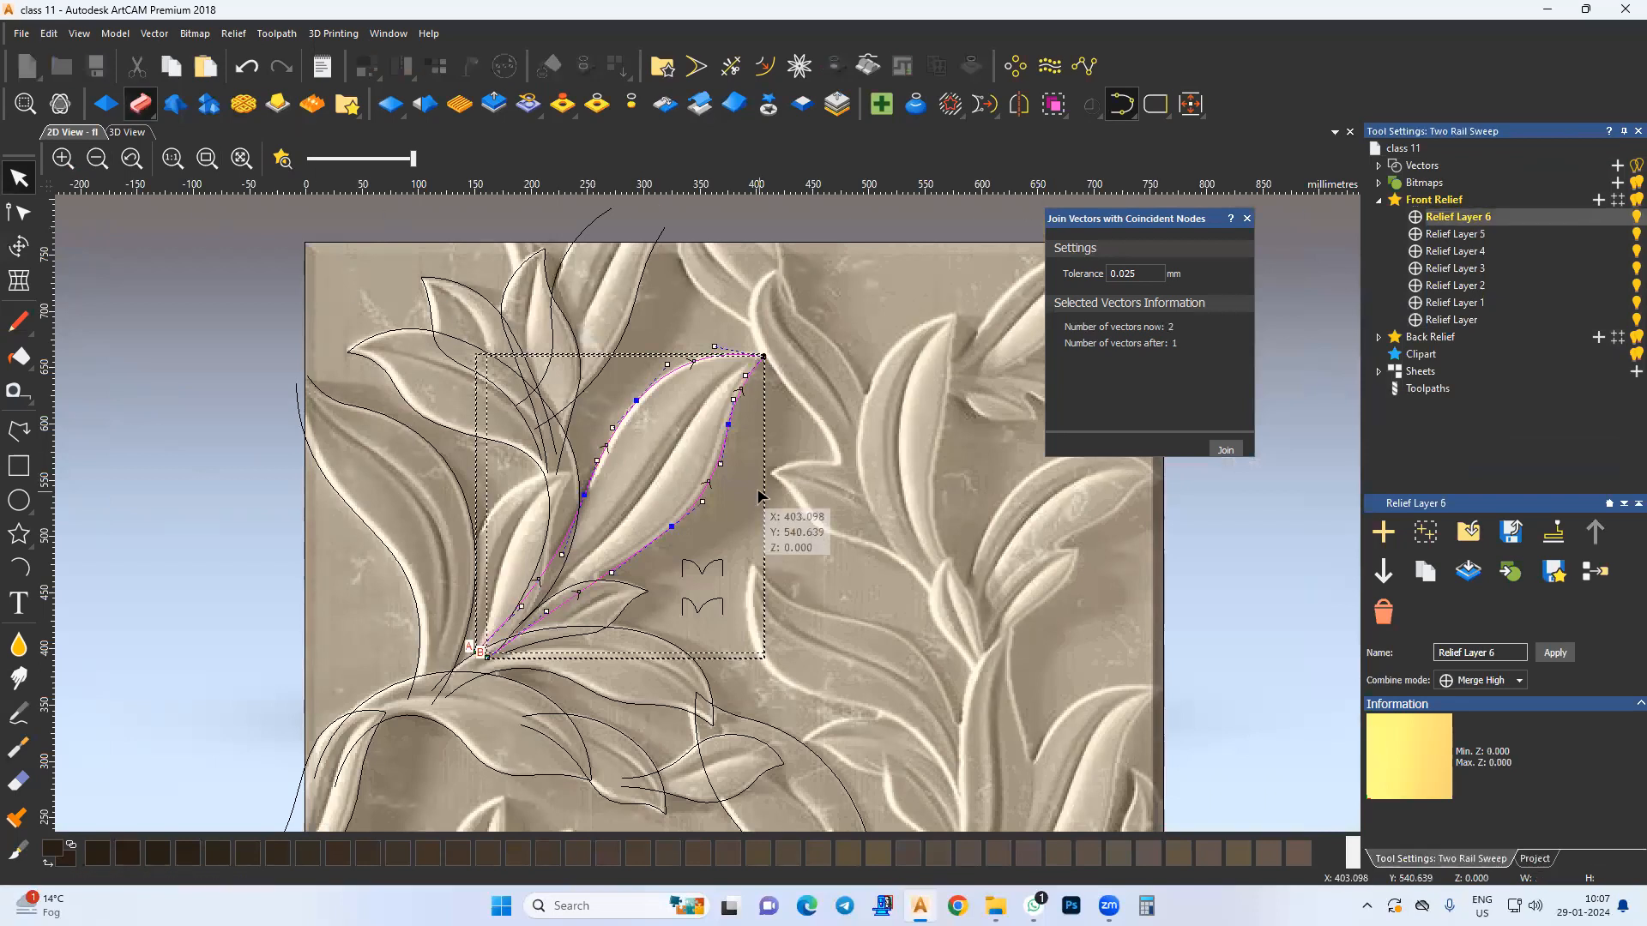
{"action": "left_click", "coordinate": [702, 568]}
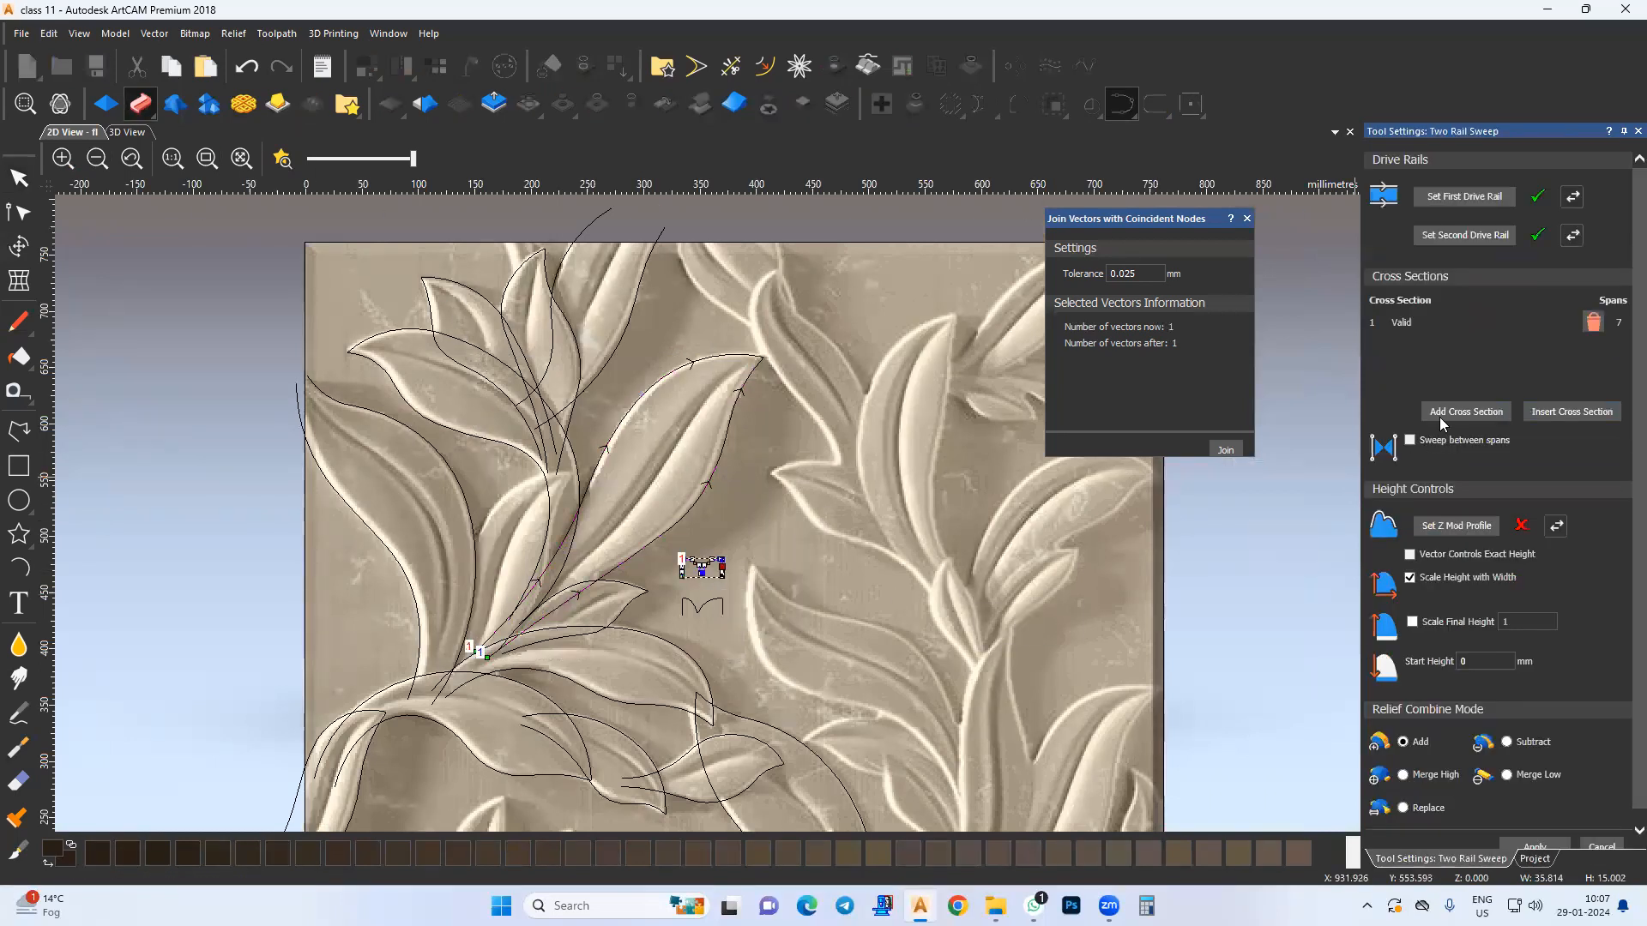
Step: Set the long upper-right leaf sweep's start height to 3 mm, scale its final height to 12, and apply the sweep
{"action": "left_click", "coordinate": [127, 132]}
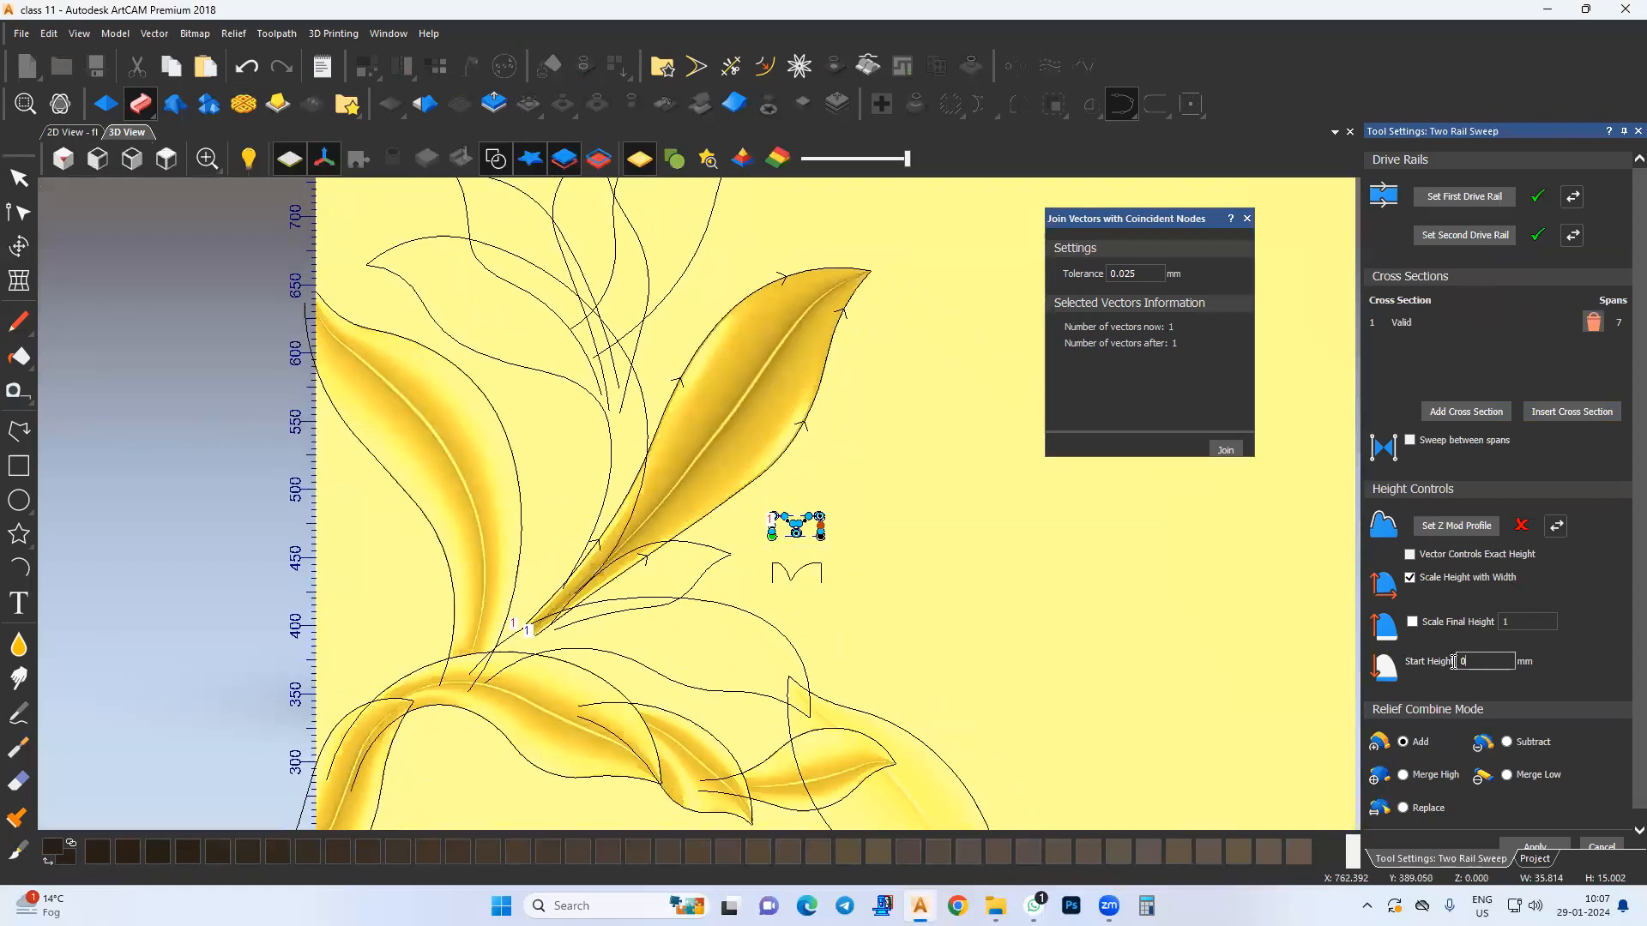
{"action": "left_click", "coordinate": [1437, 616]}
{"action": "type", "text": "2"}
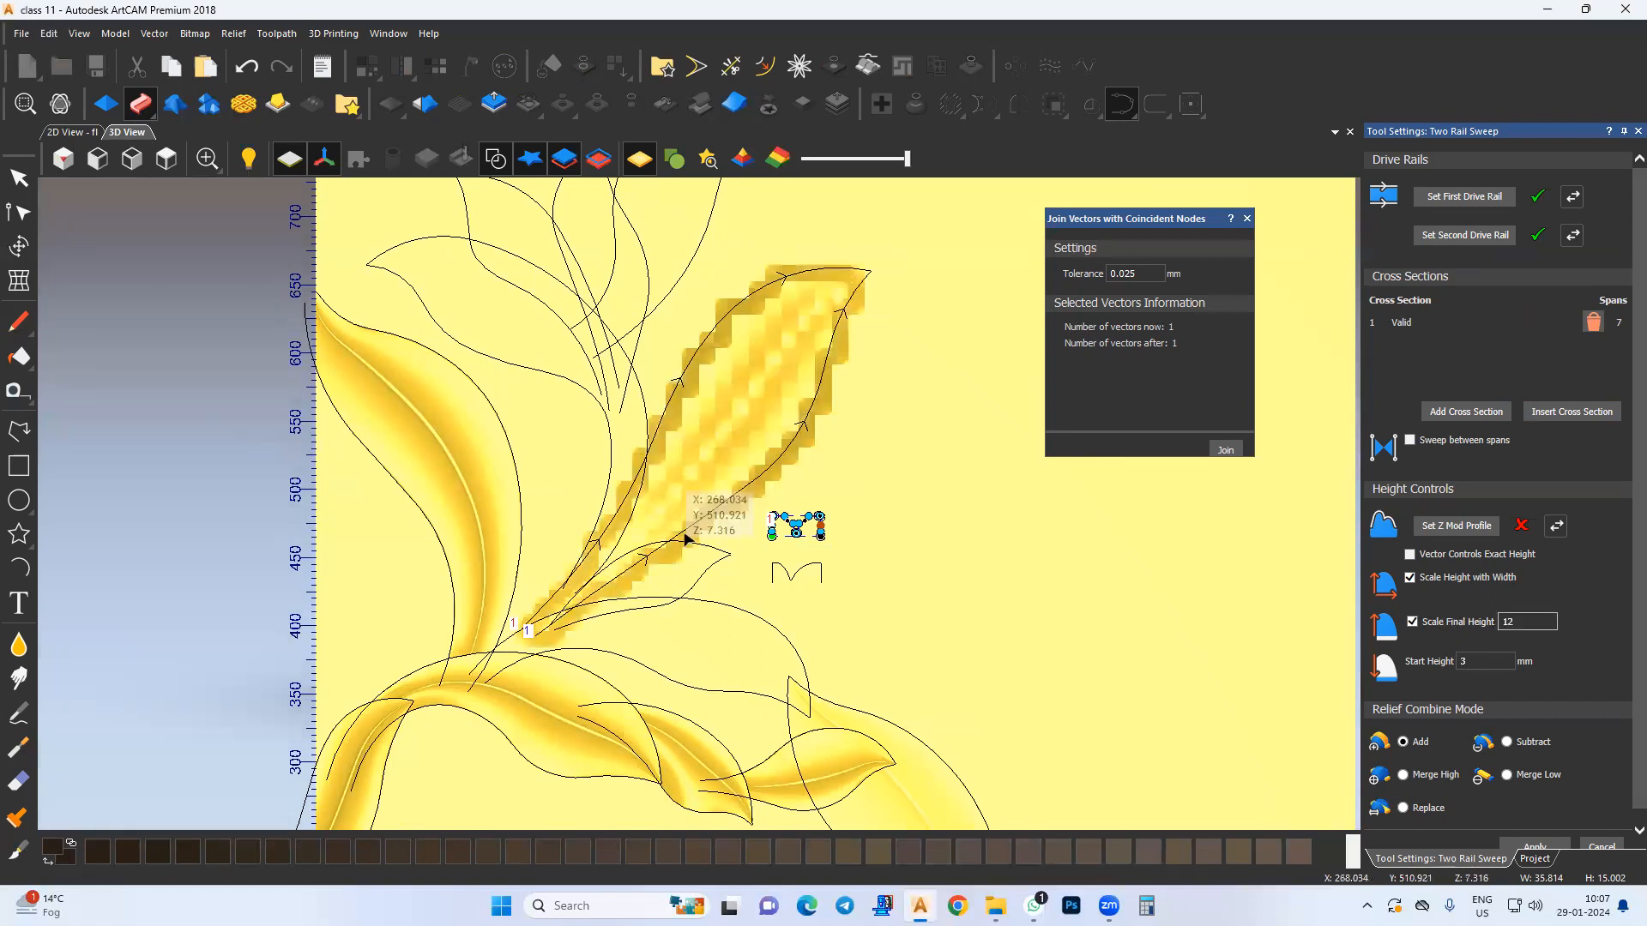
{"action": "scroll", "coordinate": [1538, 834], "scroll_direction": "down", "scroll_amount": 1}
{"action": "left_click", "coordinate": [1536, 835]}
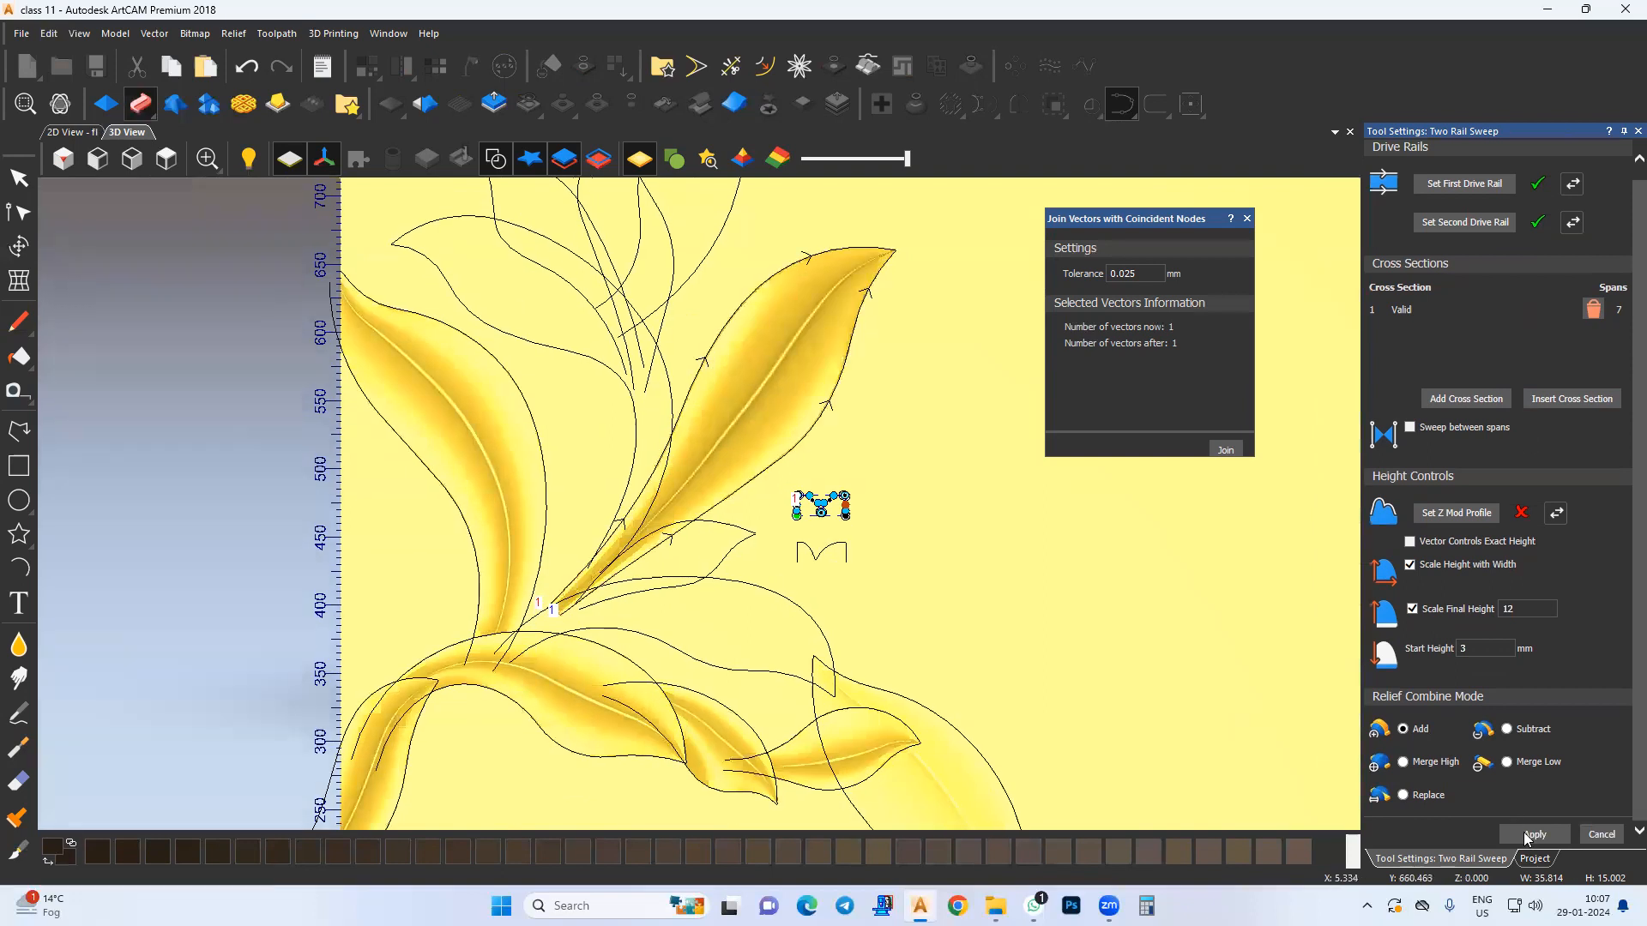
Step: Add a new front relief layer and set the small pointed leaf's two outlines as the sweep's drive rails
{"action": "left_click", "coordinate": [1539, 860]}
{"action": "left_click", "coordinate": [1597, 201]}
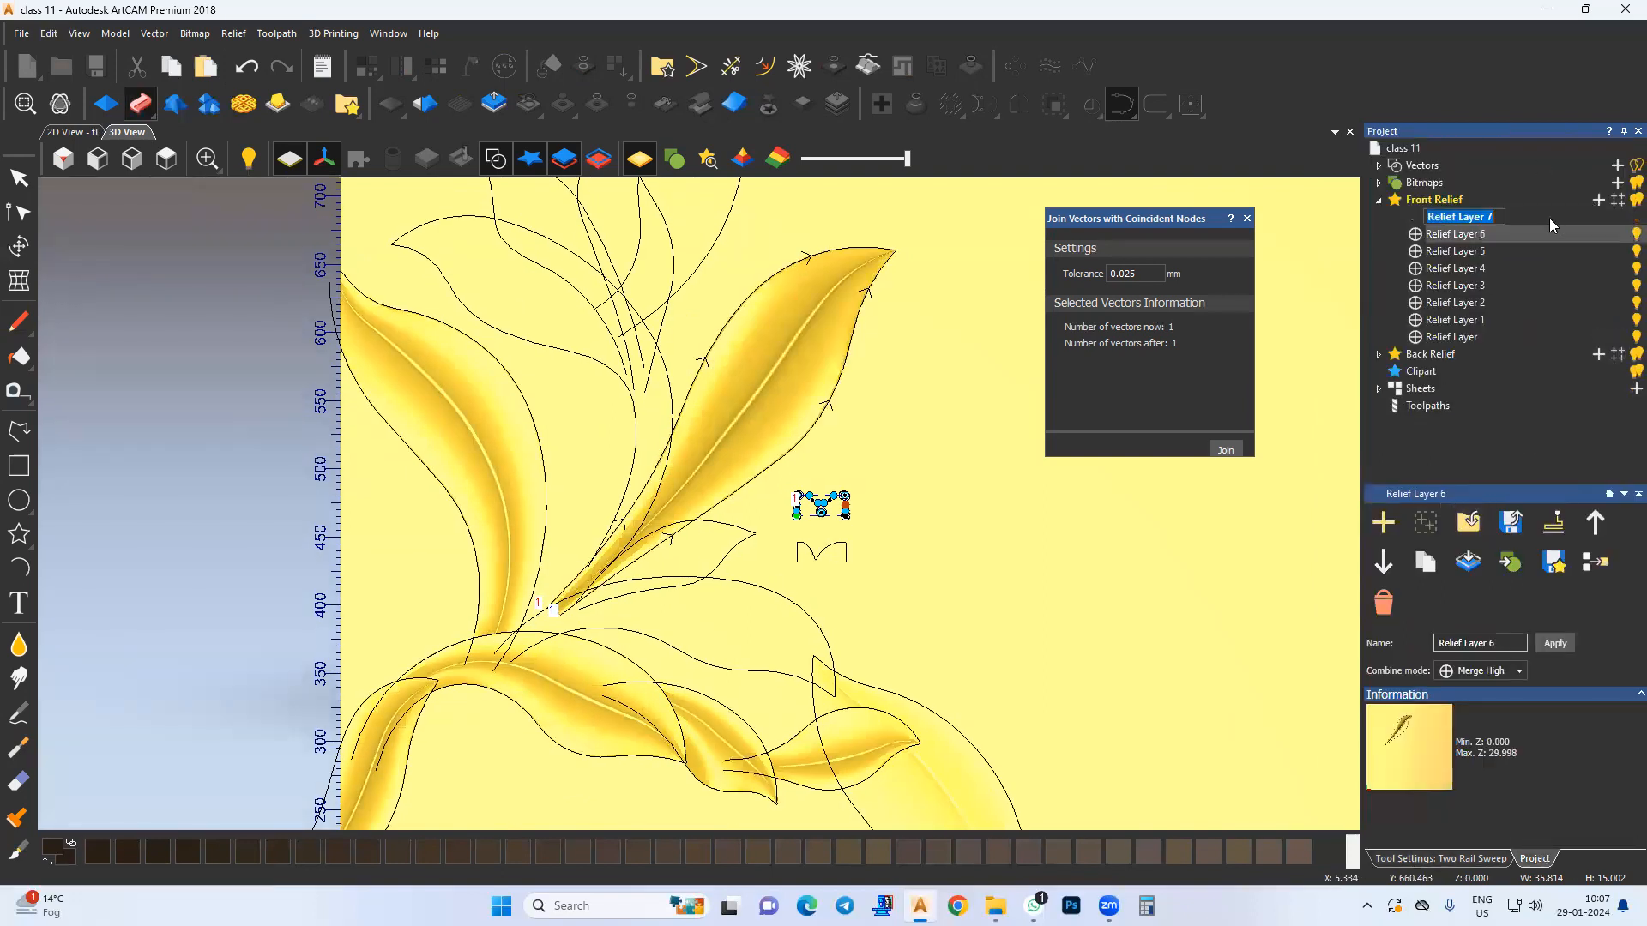
{"action": "left_click", "coordinate": [97, 138]}
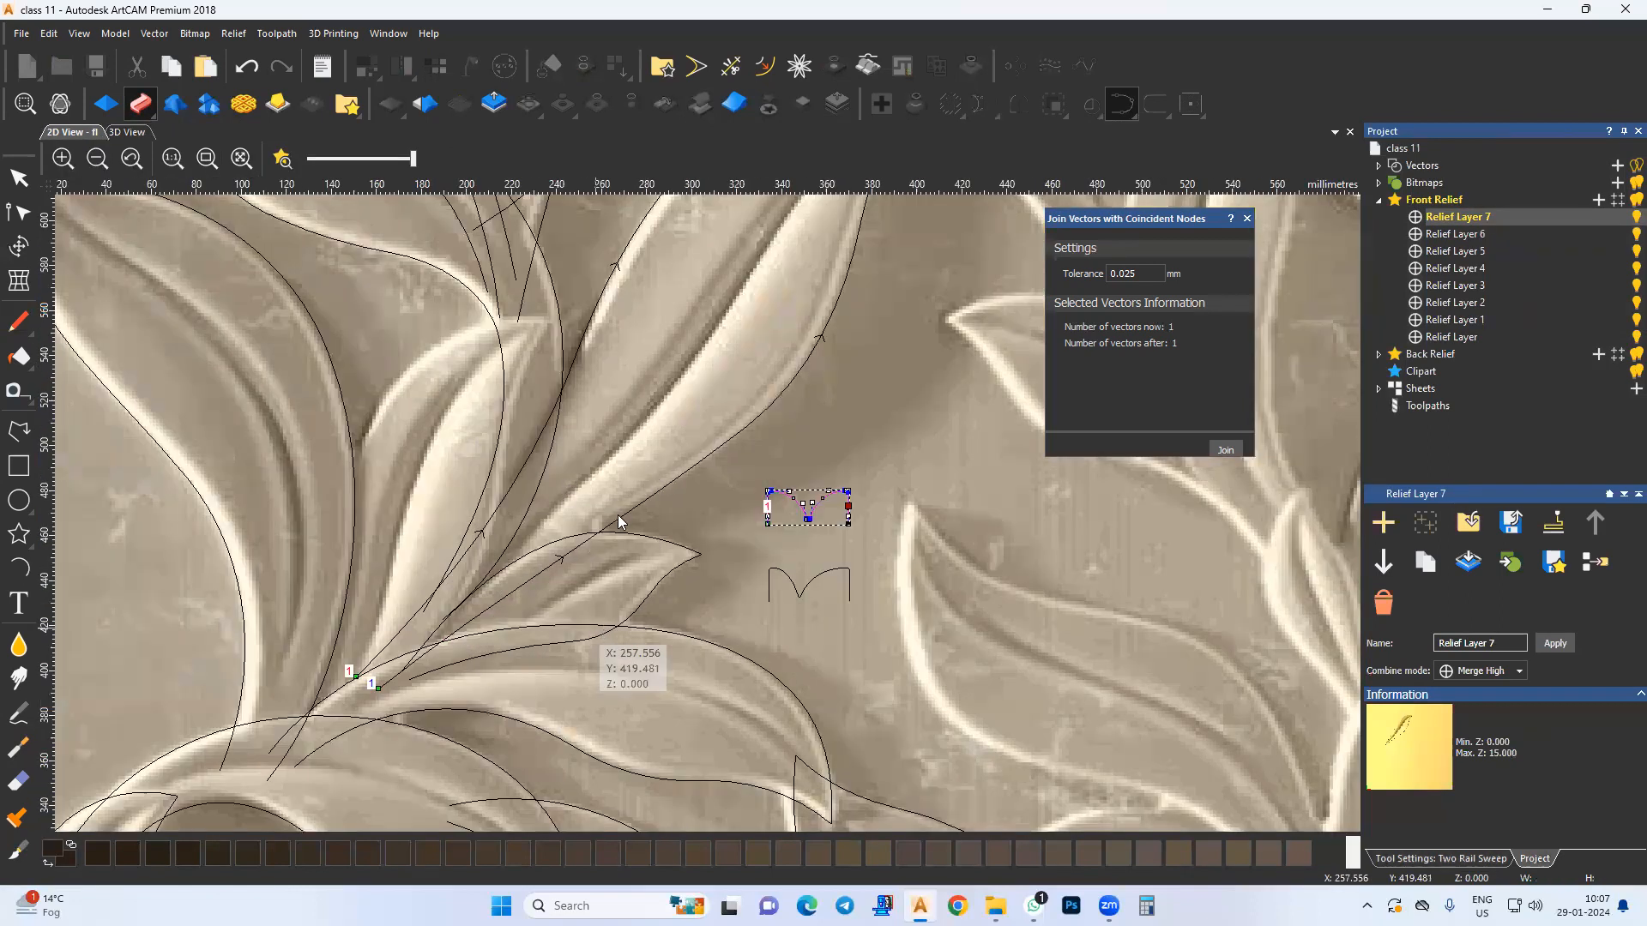
{"action": "scroll", "coordinate": [653, 436], "scroll_direction": "up", "scroll_amount": 1}
{"action": "left_click", "coordinate": [652, 373]}
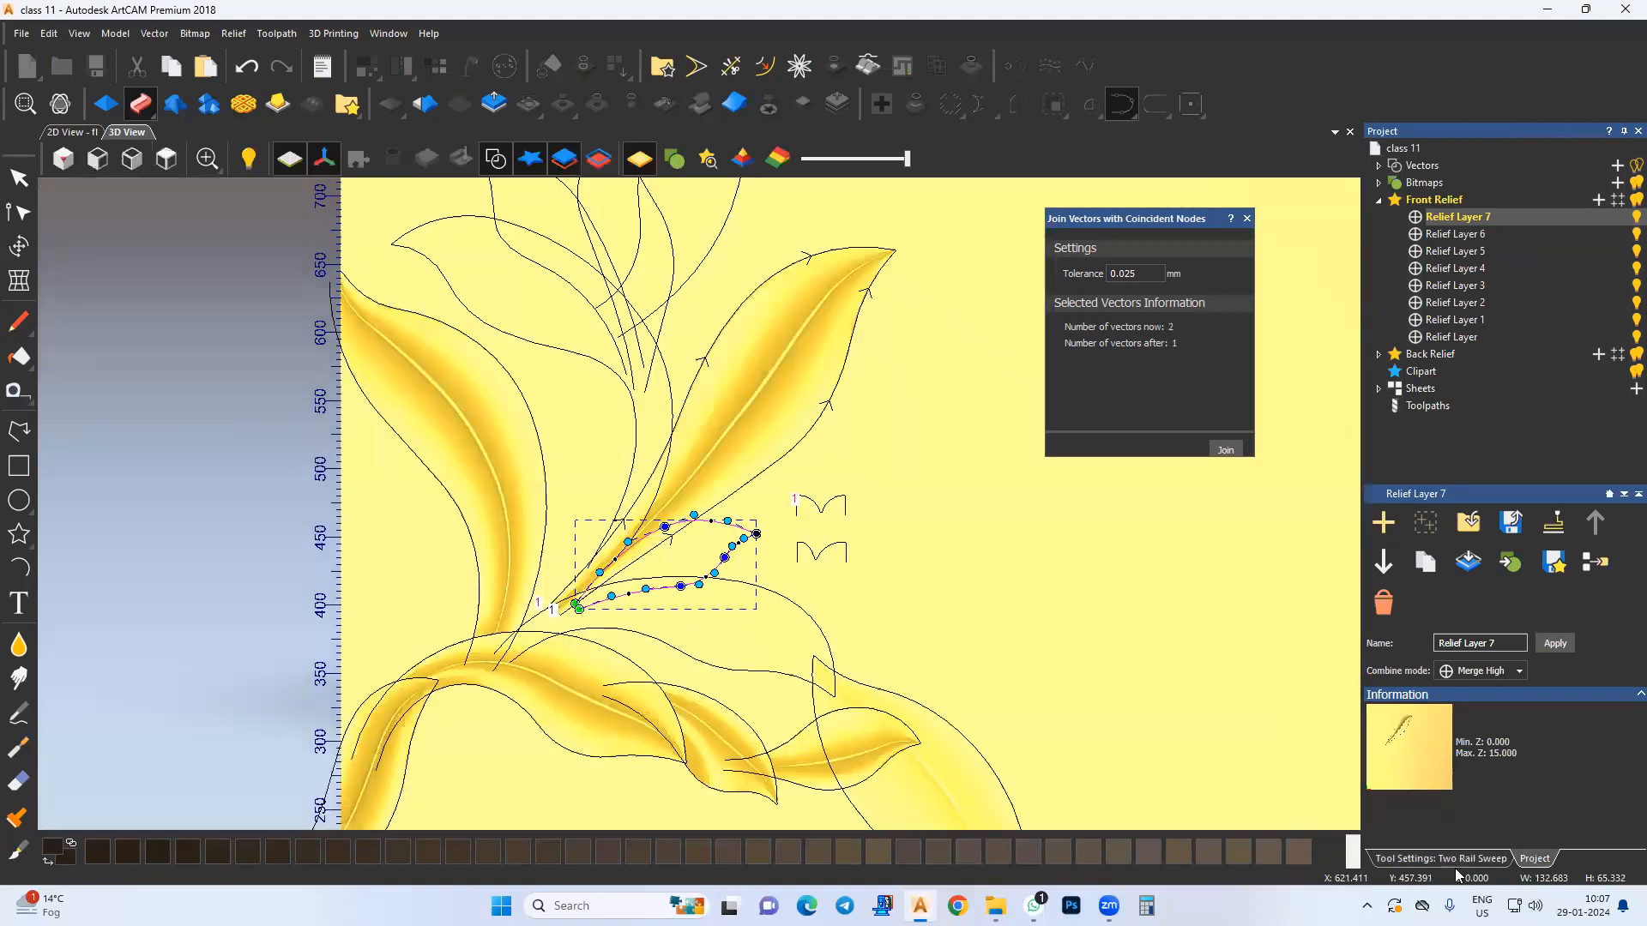
{"action": "left_click", "coordinate": [1451, 860]}
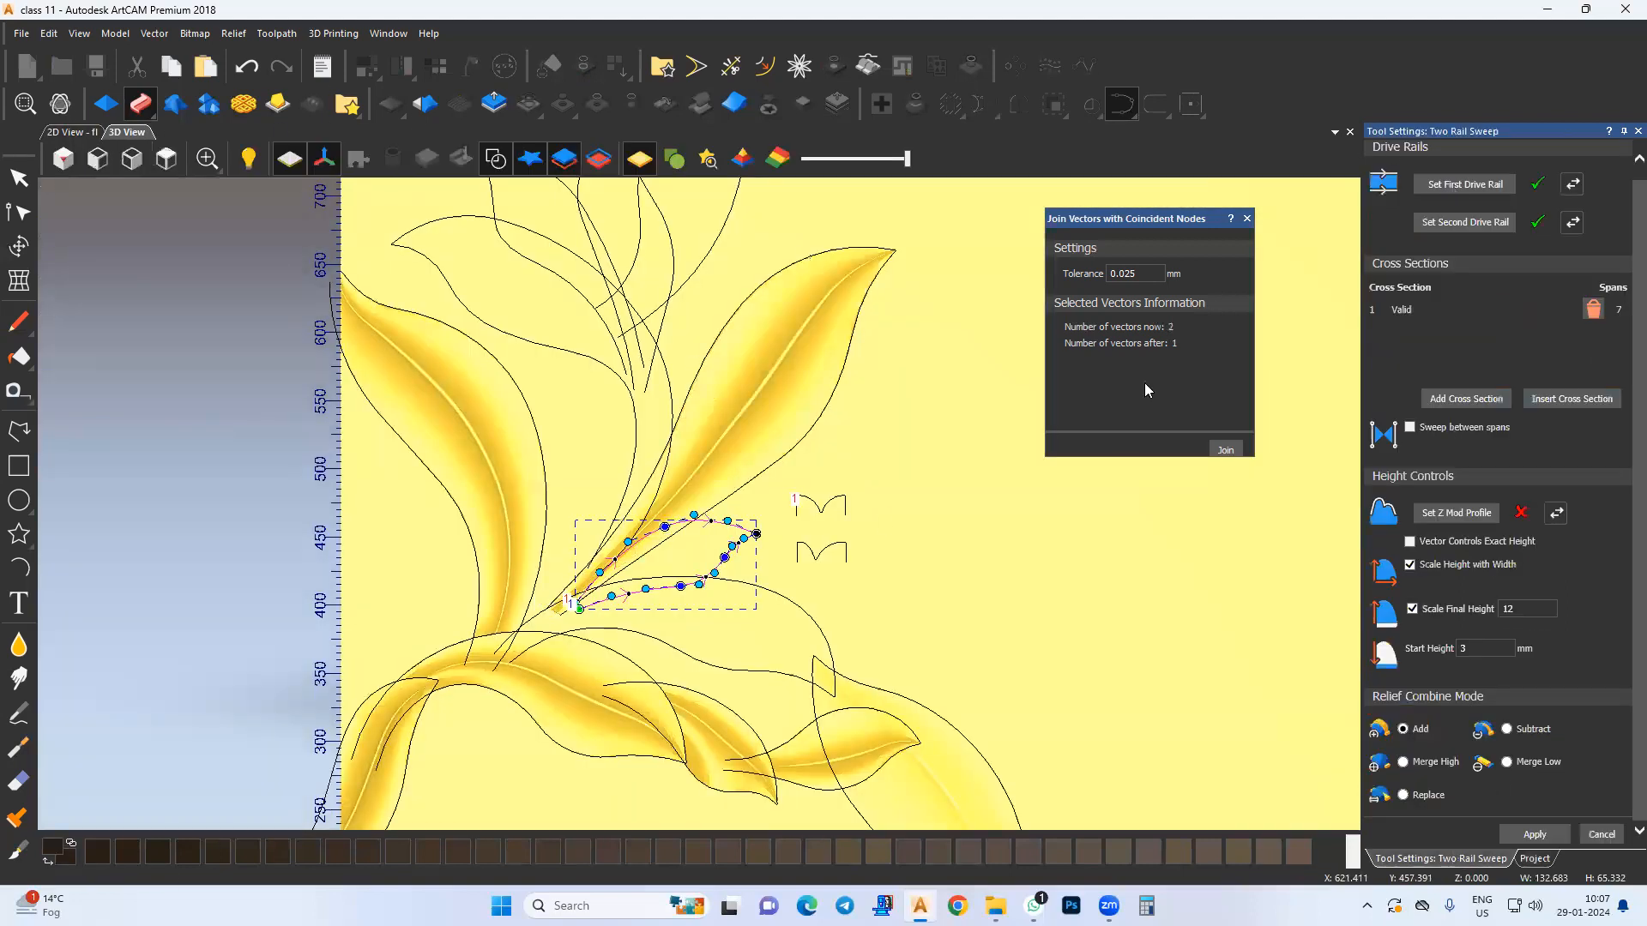
Step: Check the small pointed leaf's preview from an angle and apply the sweep to its relief layer
{"action": "scroll", "coordinate": [669, 549], "scroll_direction": "up", "scroll_amount": 3}
{"action": "scroll", "coordinate": [635, 489], "scroll_direction": "up", "scroll_amount": 2}
{"action": "middle_click_drag", "start_coordinate": [476, 540], "coordinate": [916, 520]}
{"action": "middle_click_drag", "start_coordinate": [614, 566], "coordinate": [717, 635]}
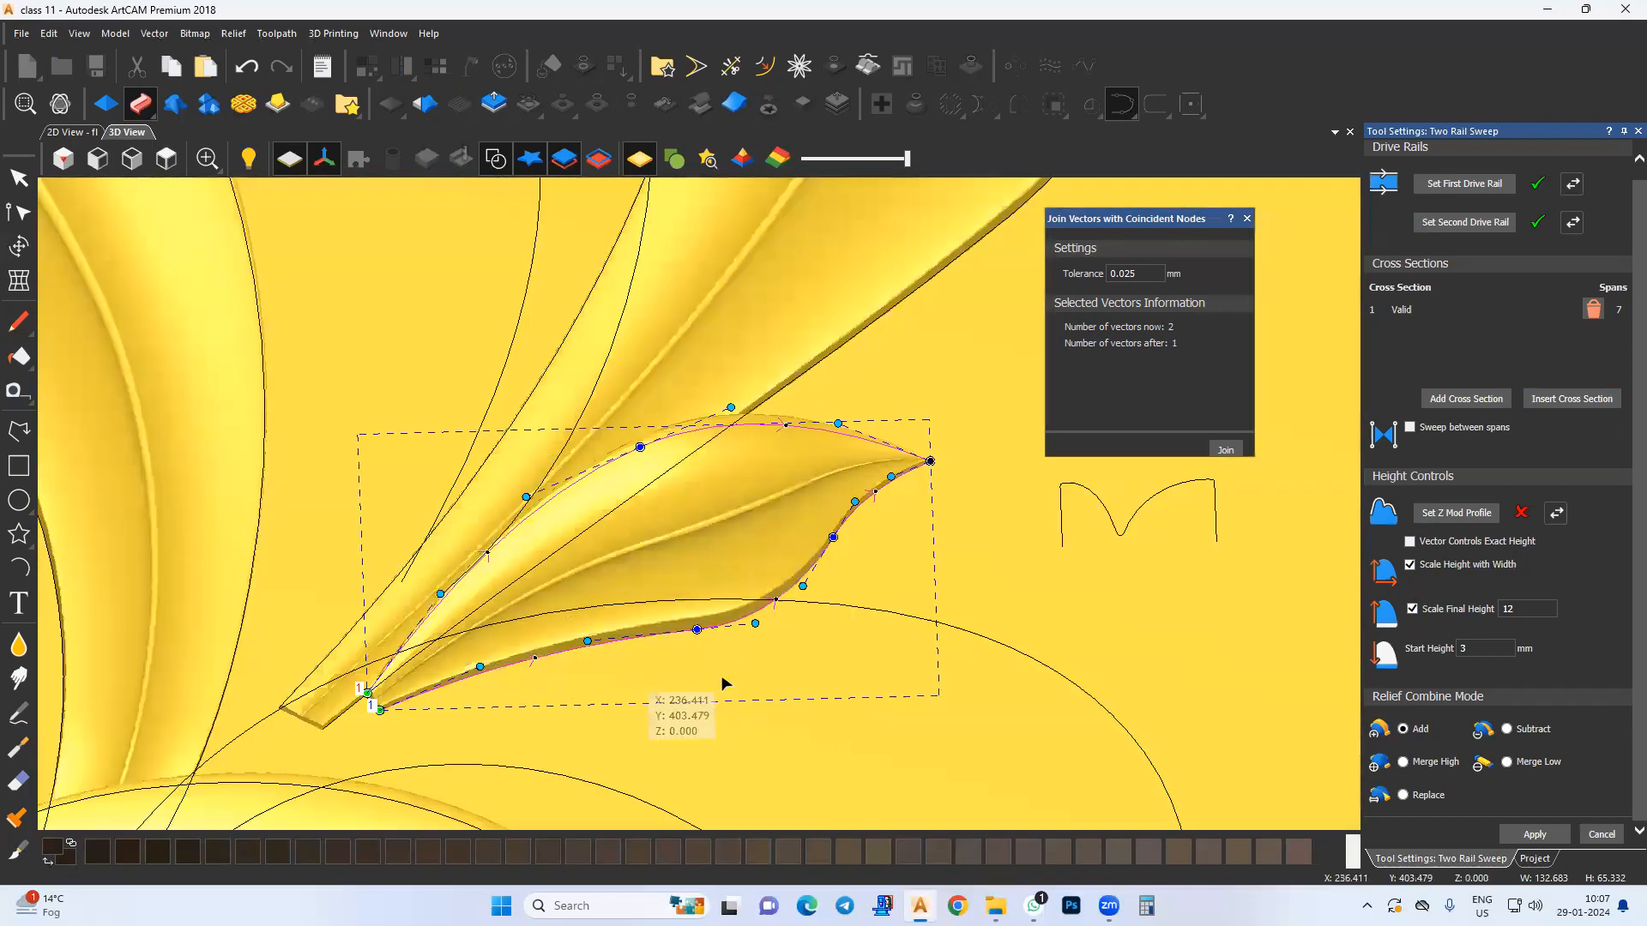
{"action": "middle_click_drag", "start_coordinate": [764, 690], "coordinate": [632, 566]}
{"action": "scroll", "coordinate": [1034, 626], "scroll_direction": "down", "scroll_amount": 2}
{"action": "middle_click_drag", "start_coordinate": [1004, 630], "coordinate": [922, 621]}
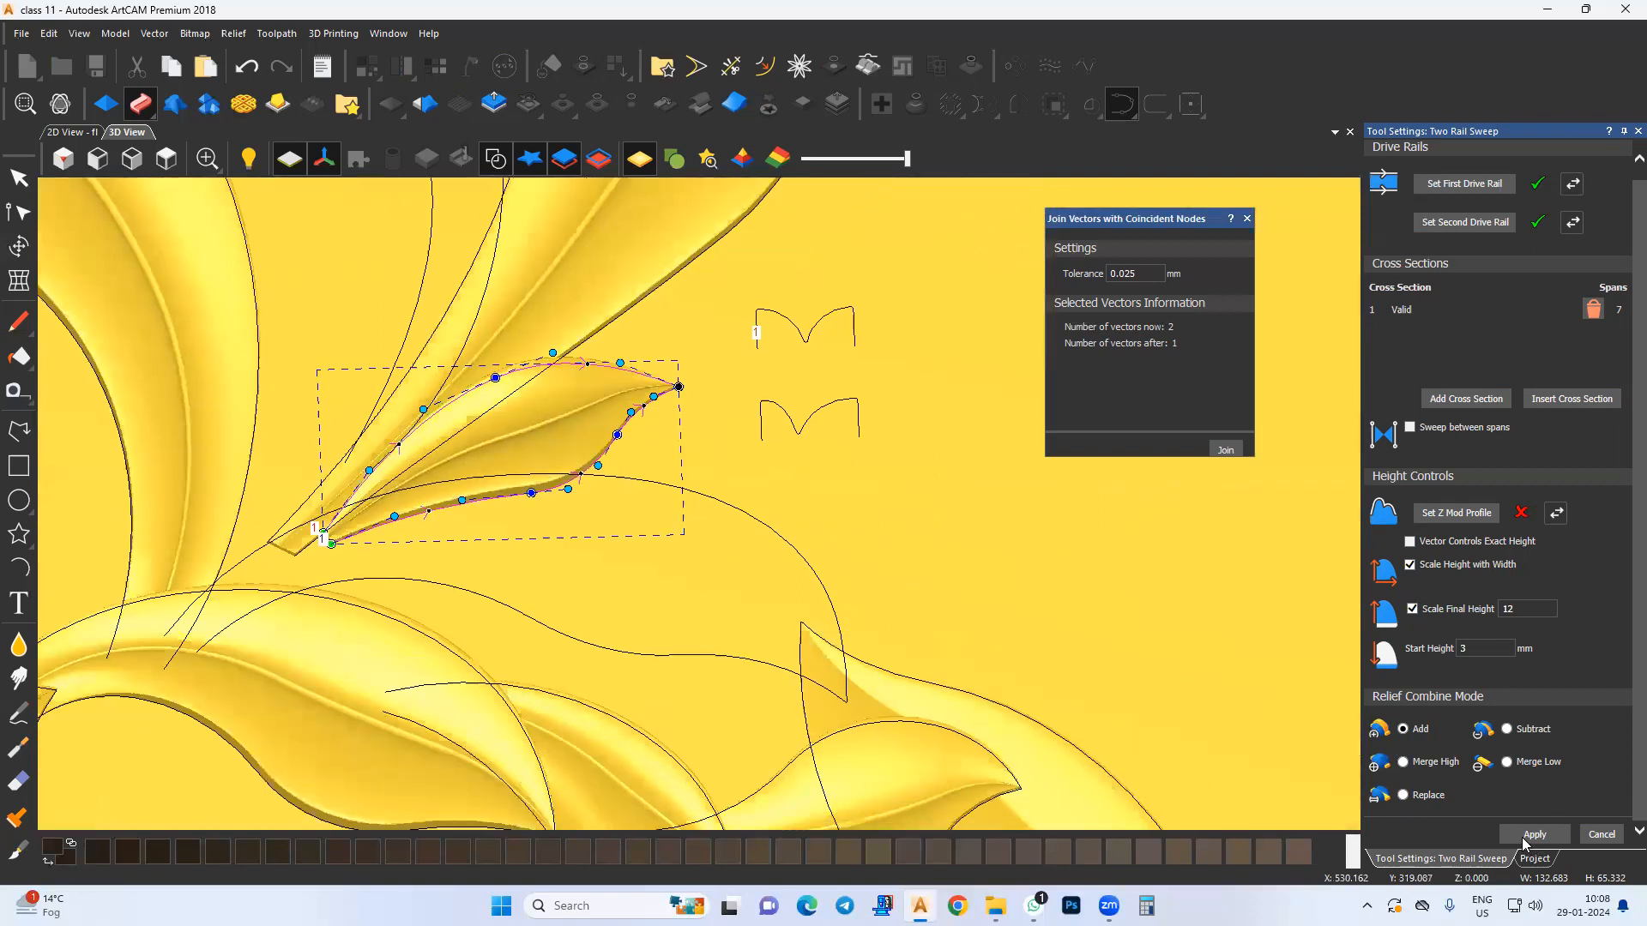
{"action": "left_click", "coordinate": [1521, 838]}
Step: Select the wide arched leaf's two outlines, add a new front relief layer, and set the outlines as the sweep's drive rails
{"action": "middle_click_drag", "start_coordinate": [637, 575], "coordinate": [621, 540]}
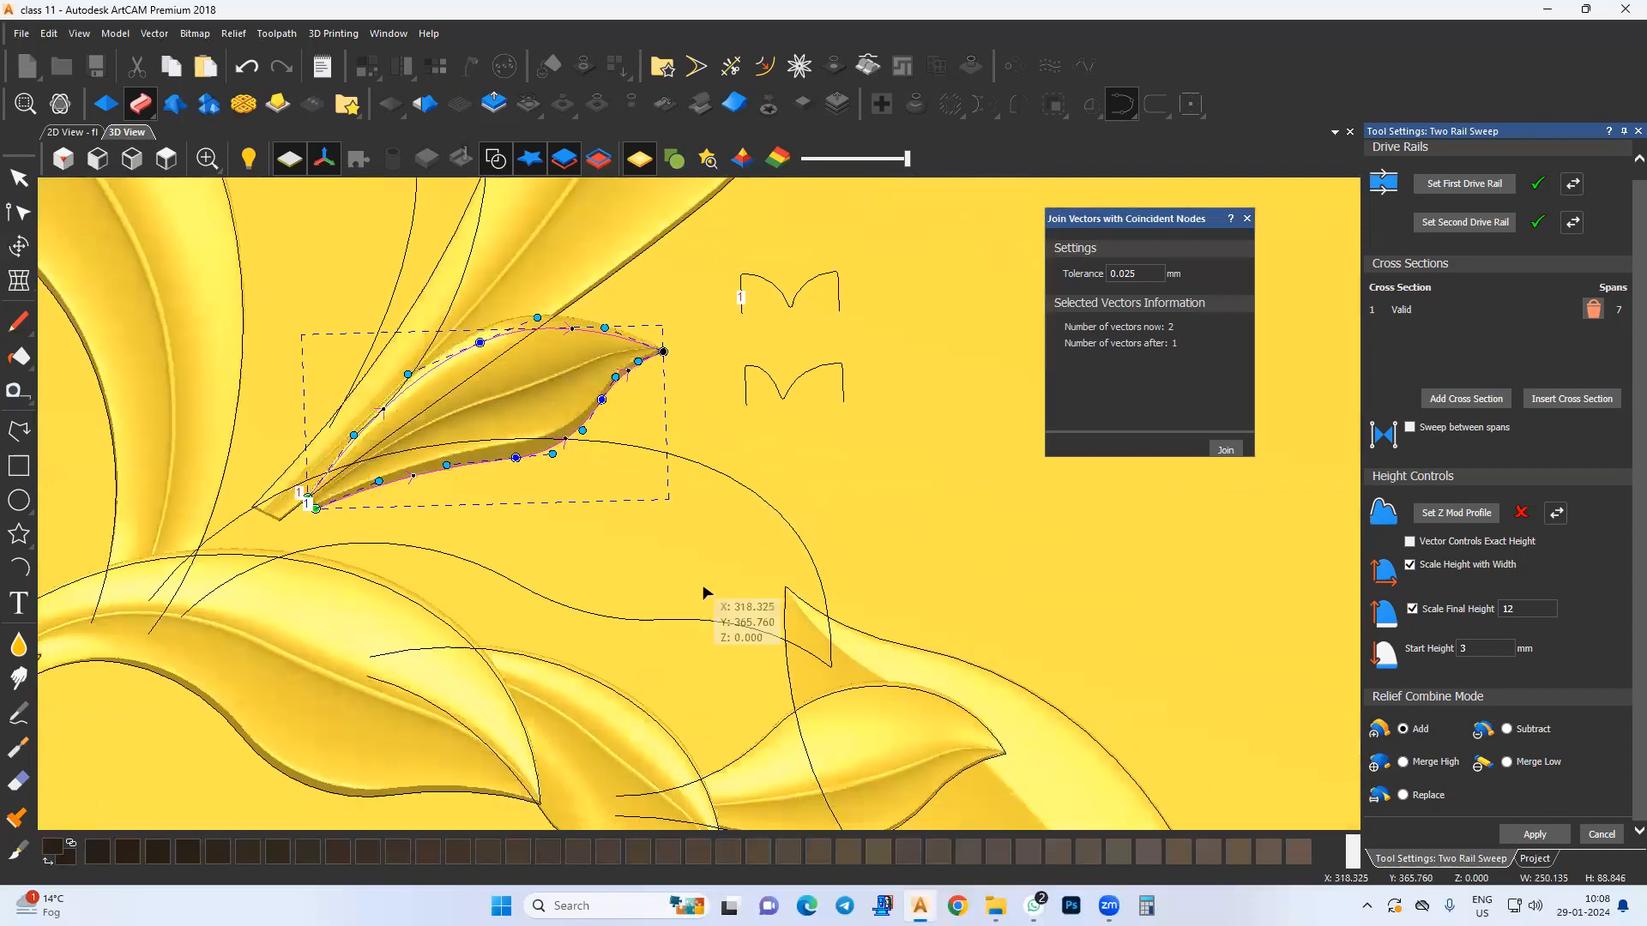
{"action": "left_click_drag", "start_coordinate": [701, 593], "coordinate": [658, 648], "text": "shift"}
{"action": "middle_click_drag", "start_coordinate": [663, 530], "coordinate": [663, 570]}
{"action": "left_click", "coordinate": [1536, 861]}
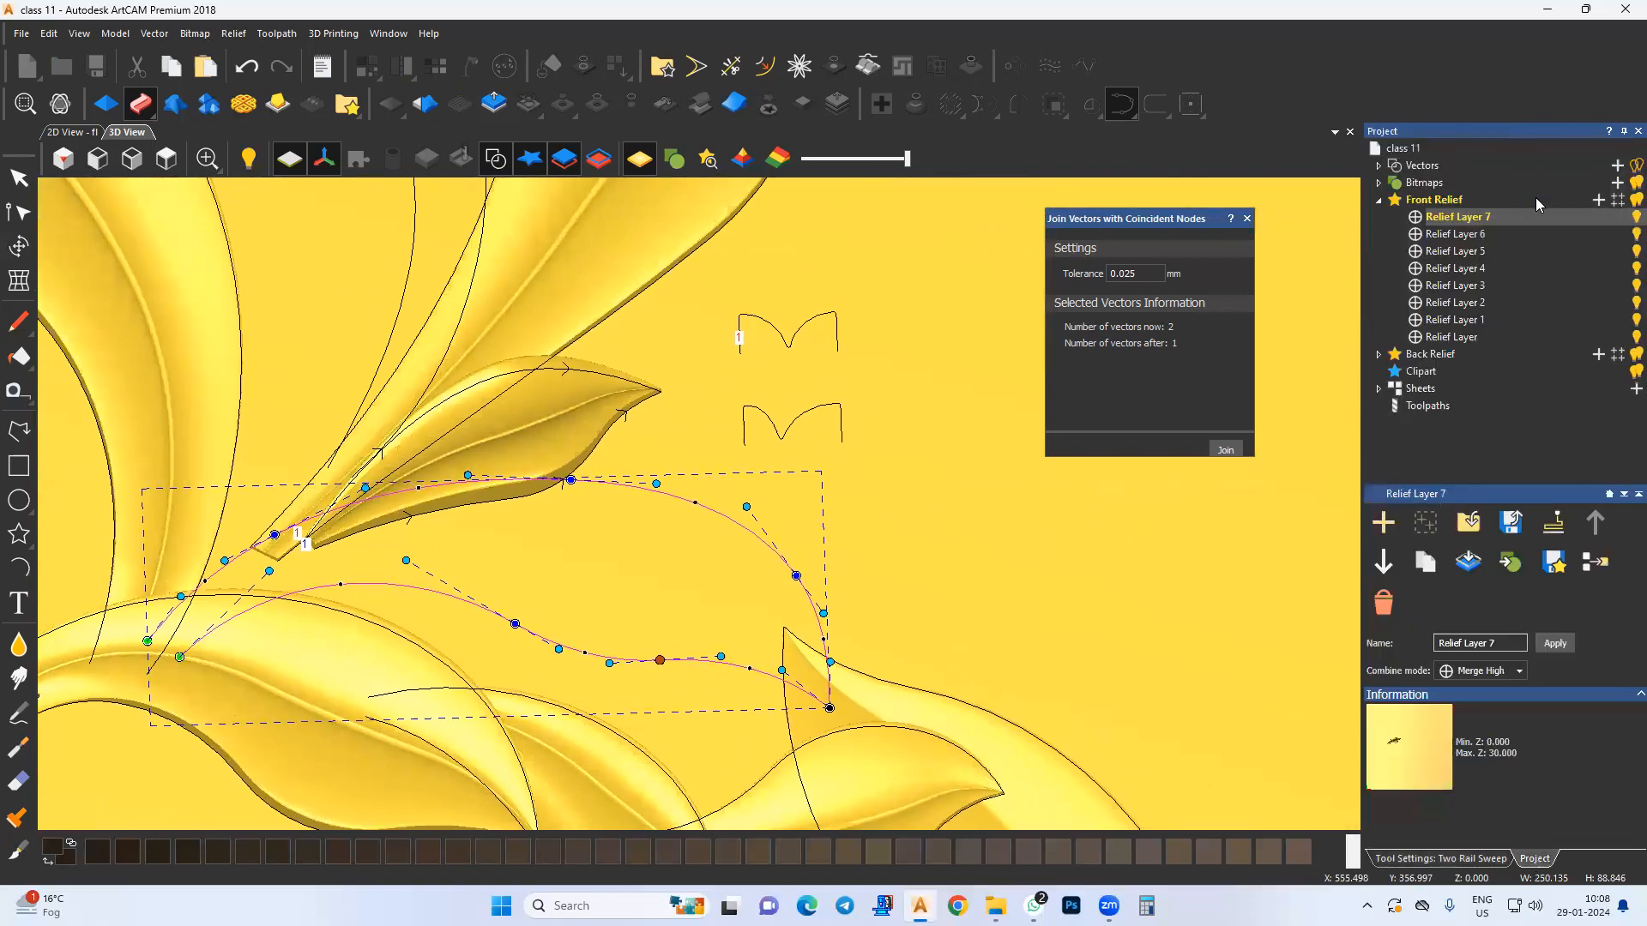
{"action": "left_click", "coordinate": [1598, 201]}
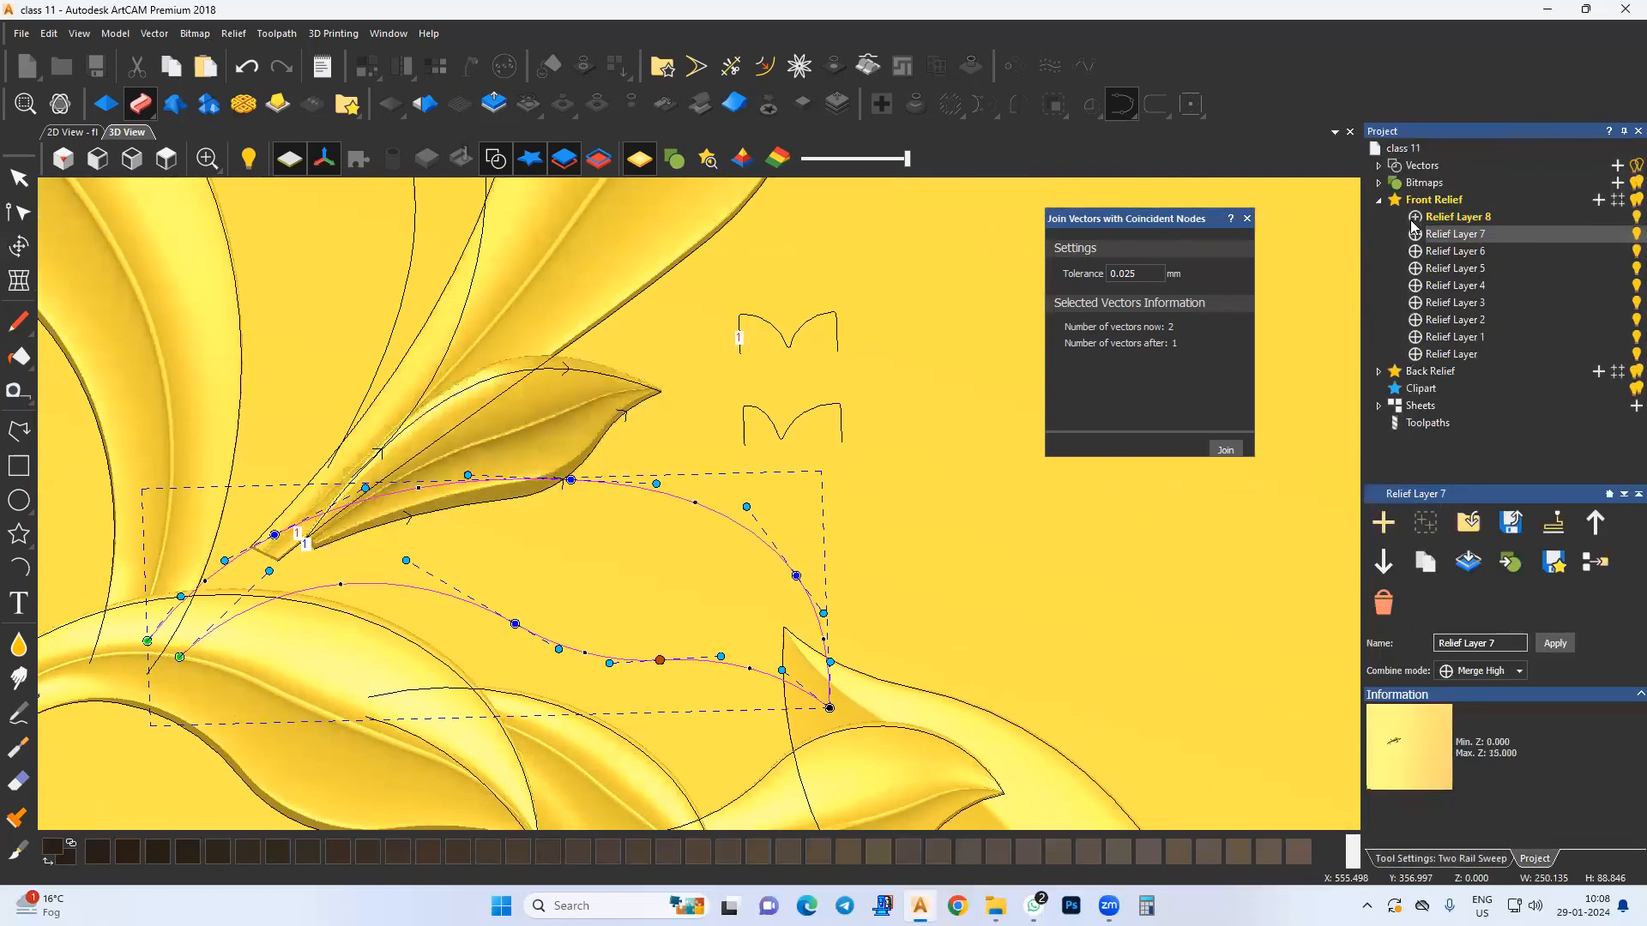
{"action": "left_click", "coordinate": [1441, 859]}
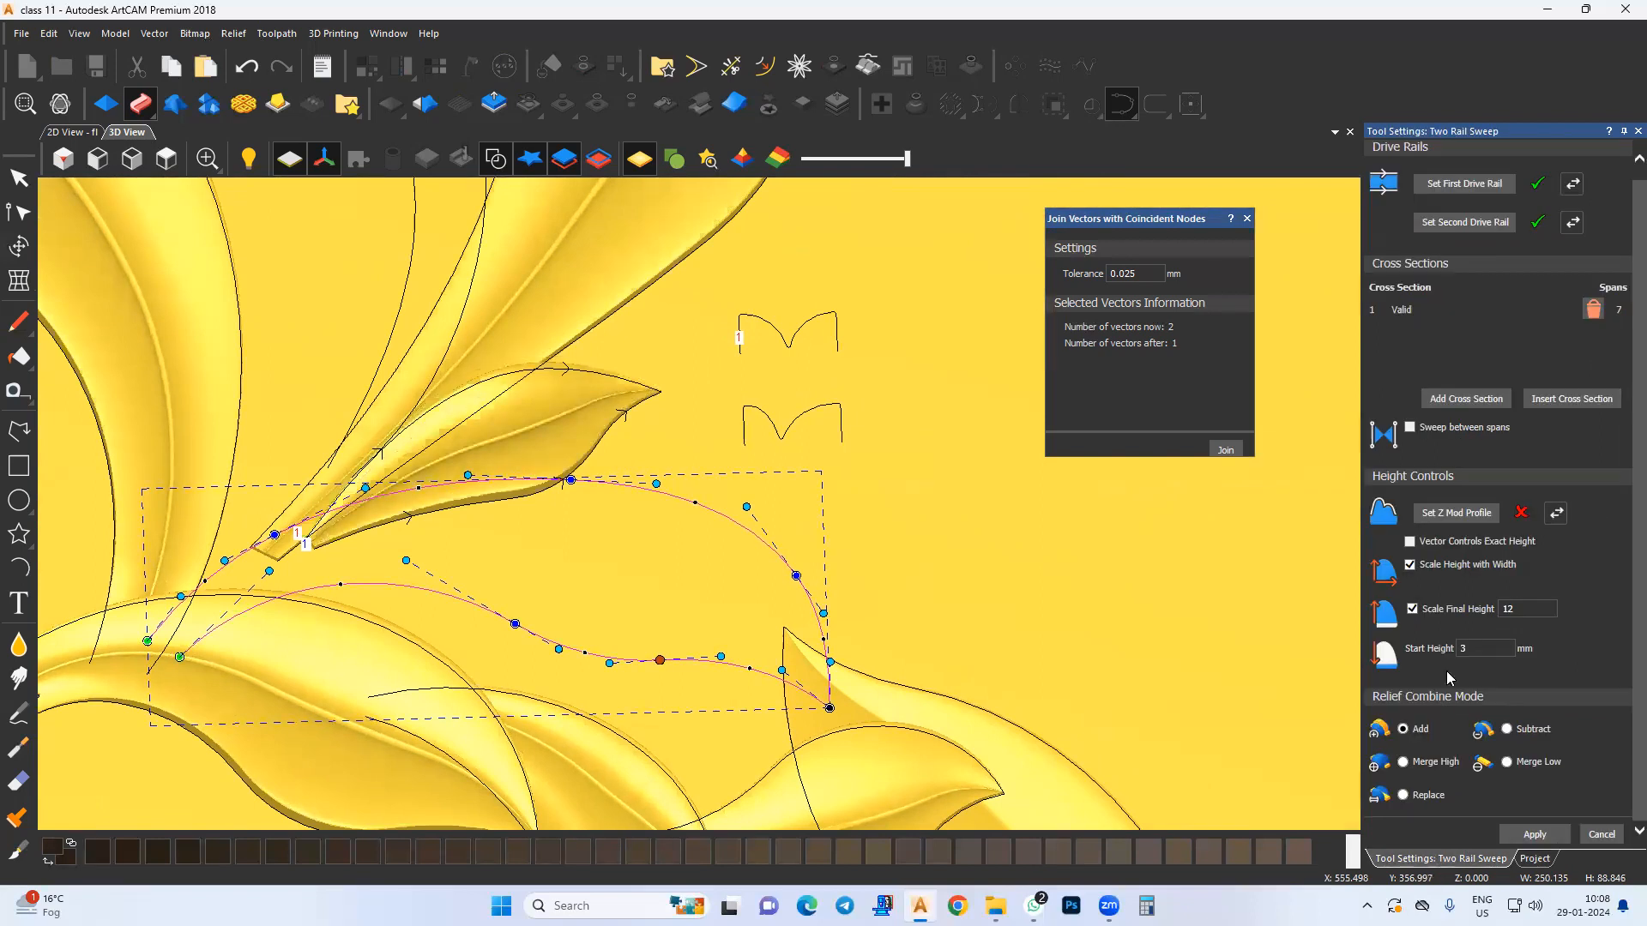
{"action": "left_click", "coordinate": [1448, 192]}
Step: Check the wide arched leaf's preview up close, apply its sweep, and end the Two Rail Sweep
{"action": "mouse_move", "coordinate": [672, 523]}
{"action": "middle_mouse_down"}
{"action": "mouse_move", "coordinate": [691, 495]}
{"action": "mouse_move", "coordinate": [653, 511]}
{"action": "mouse_move", "coordinate": [558, 500]}
{"action": "middle_mouse_up"}
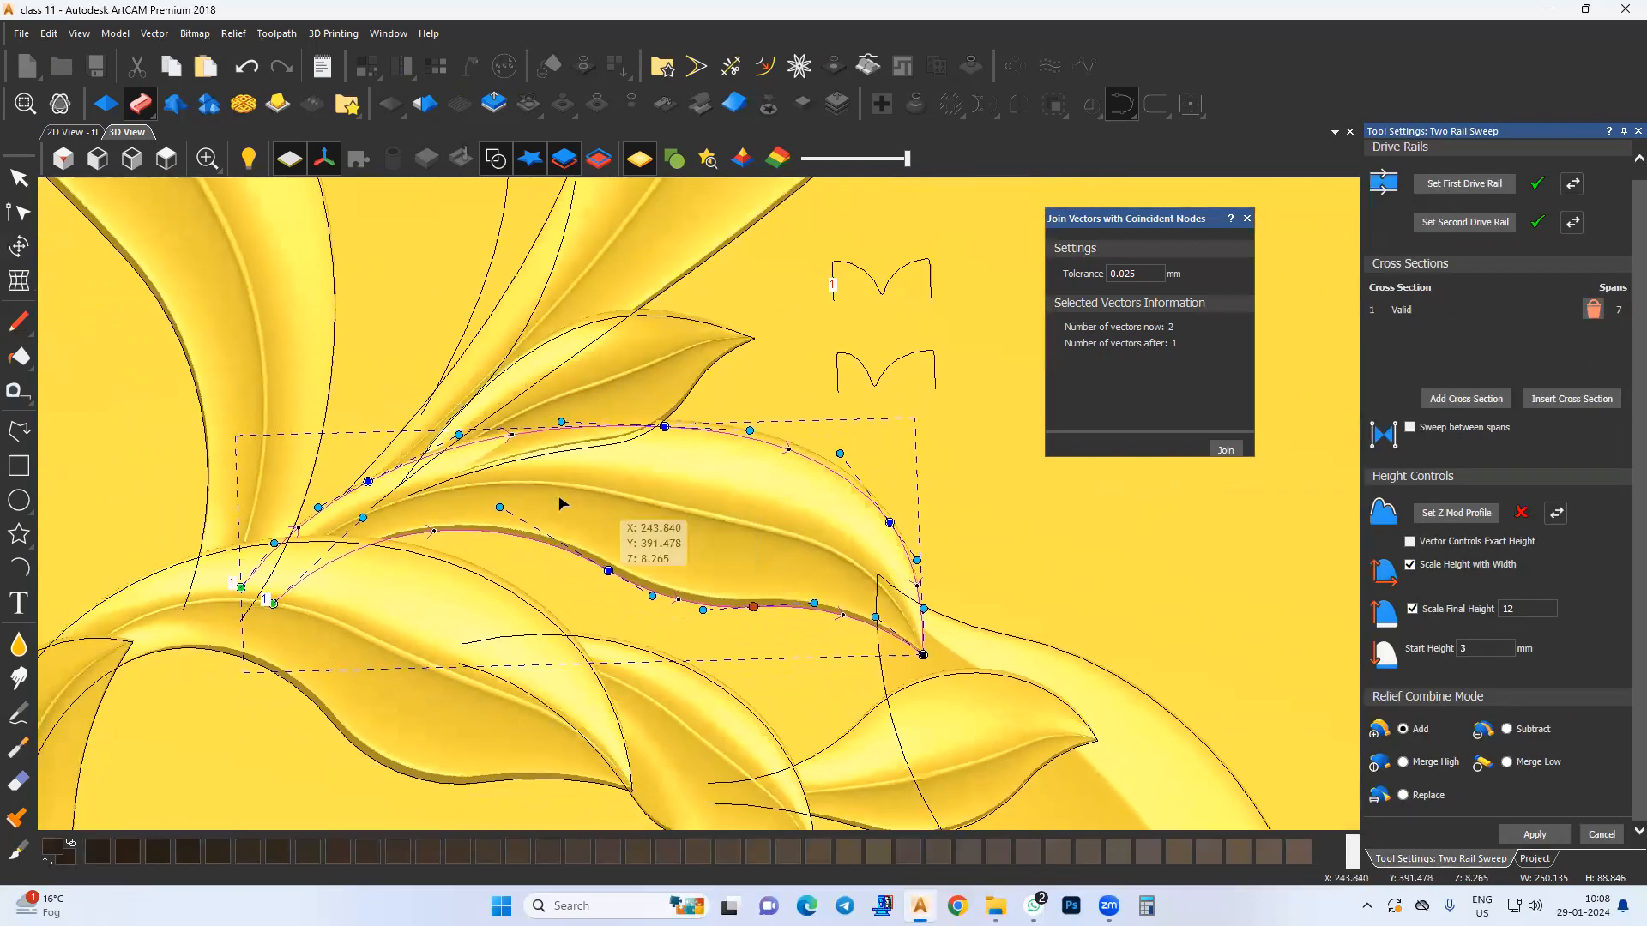
{"action": "mouse_move", "coordinate": [717, 541]}
{"action": "middle_mouse_down"}
{"action": "mouse_move", "coordinate": [618, 521]}
{"action": "mouse_move", "coordinate": [688, 553]}
{"action": "middle_mouse_up"}
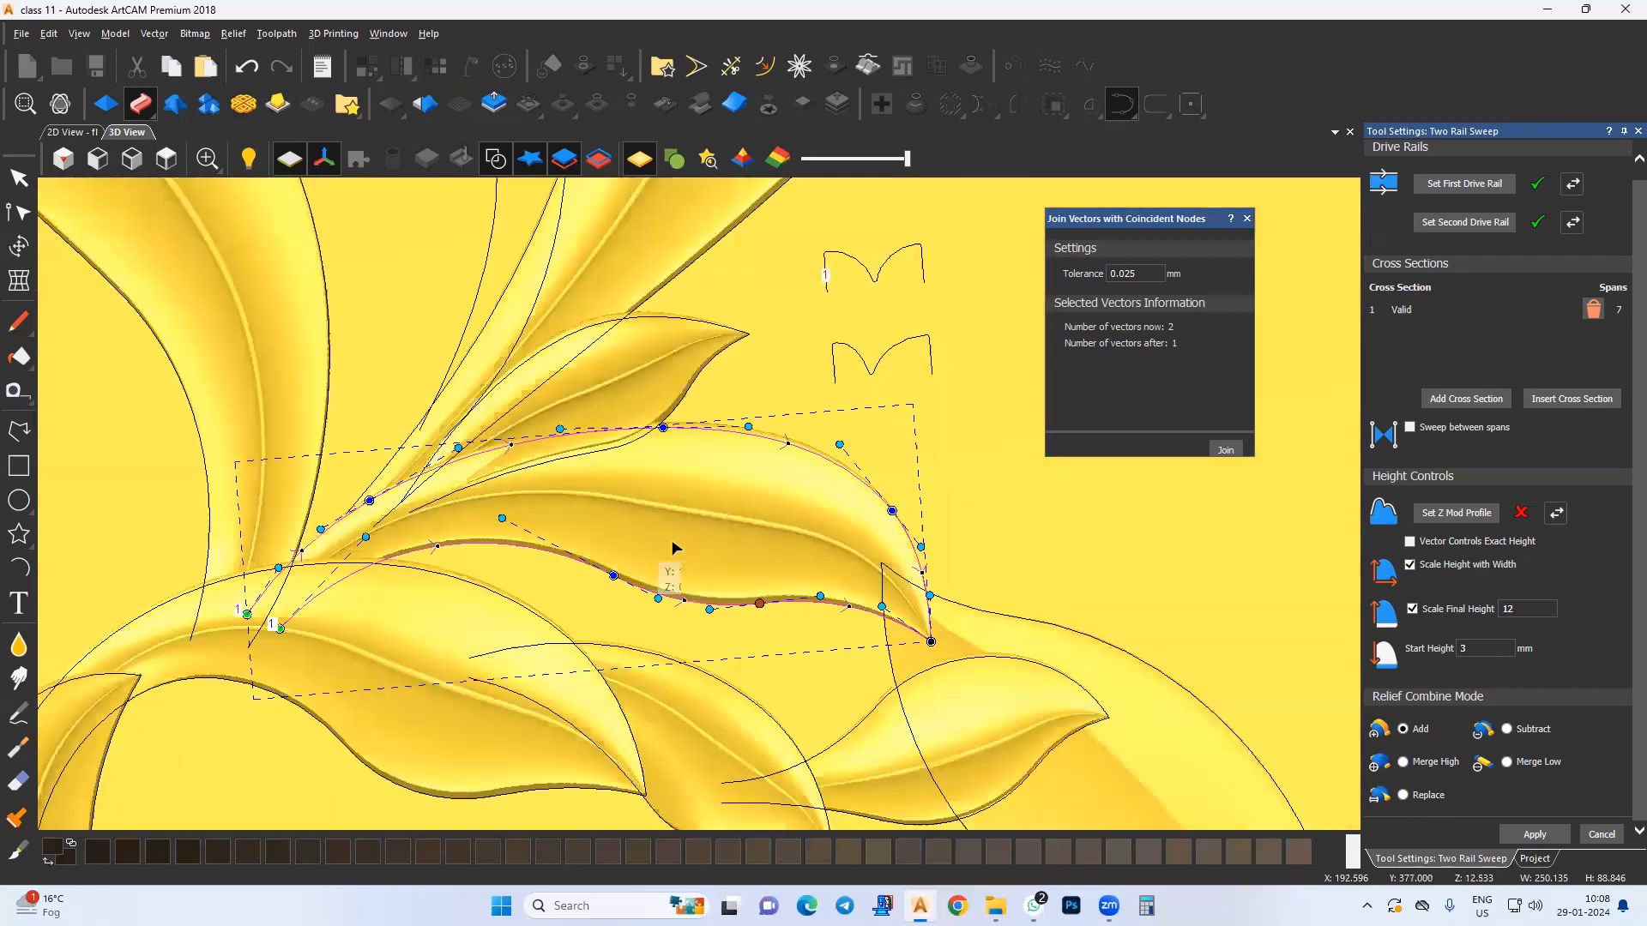
{"action": "scroll", "coordinate": [931, 643], "scroll_direction": "up", "scroll_amount": 2}
{"action": "middle_click_drag", "start_coordinate": [789, 499], "coordinate": [791, 577]}
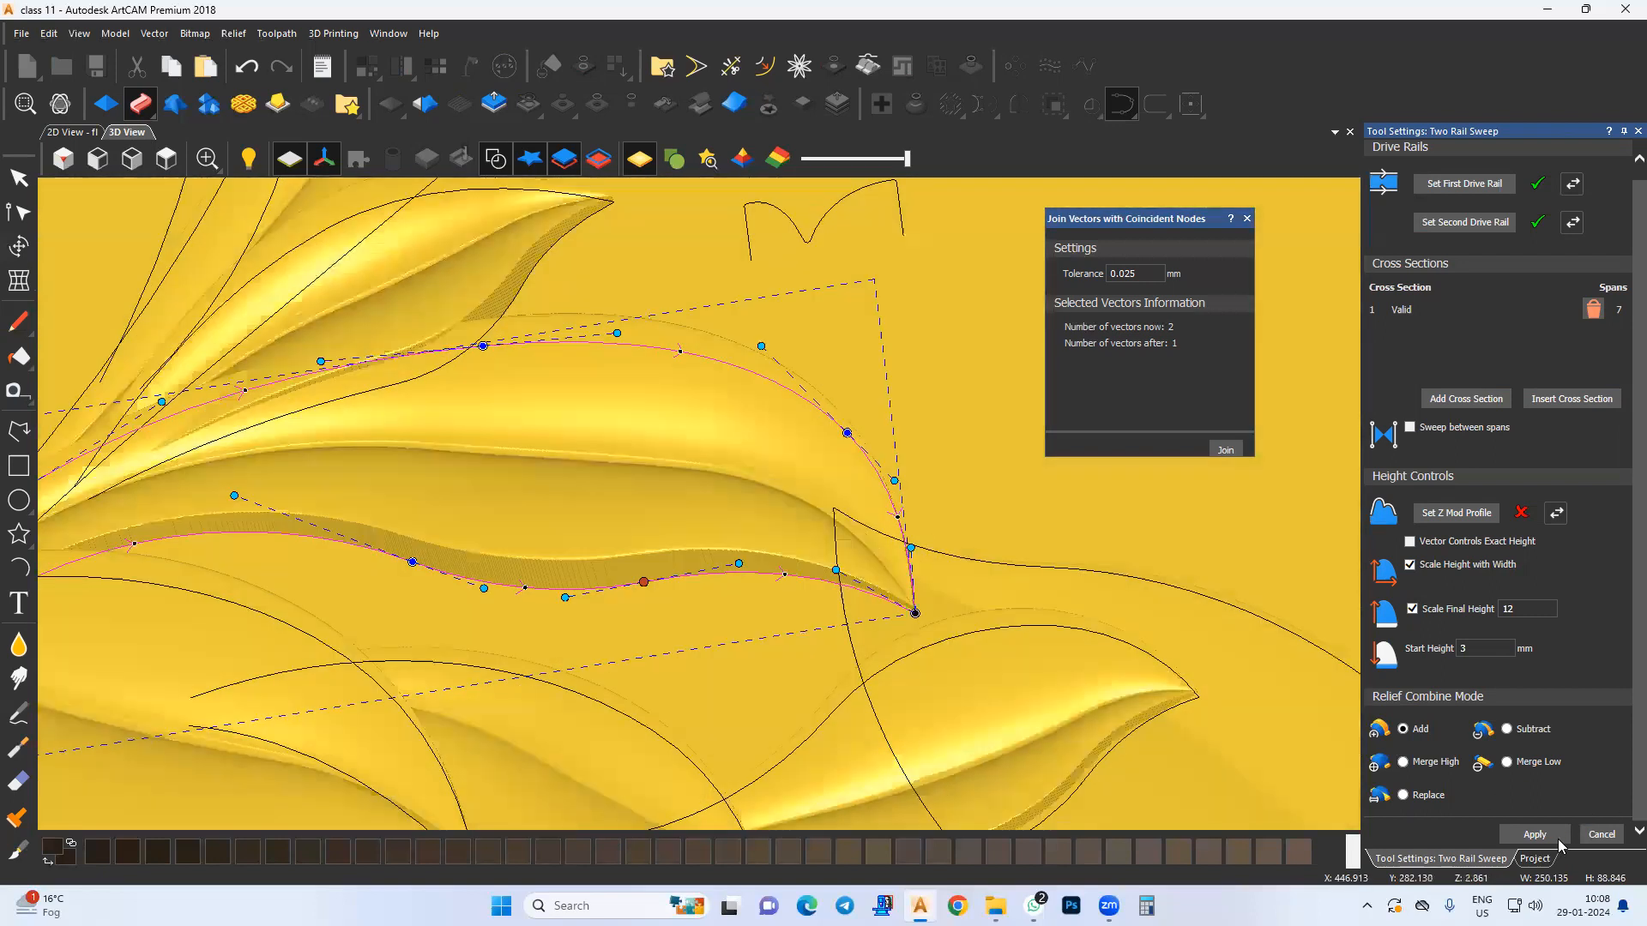
{"action": "left_click", "coordinate": [1607, 839]}
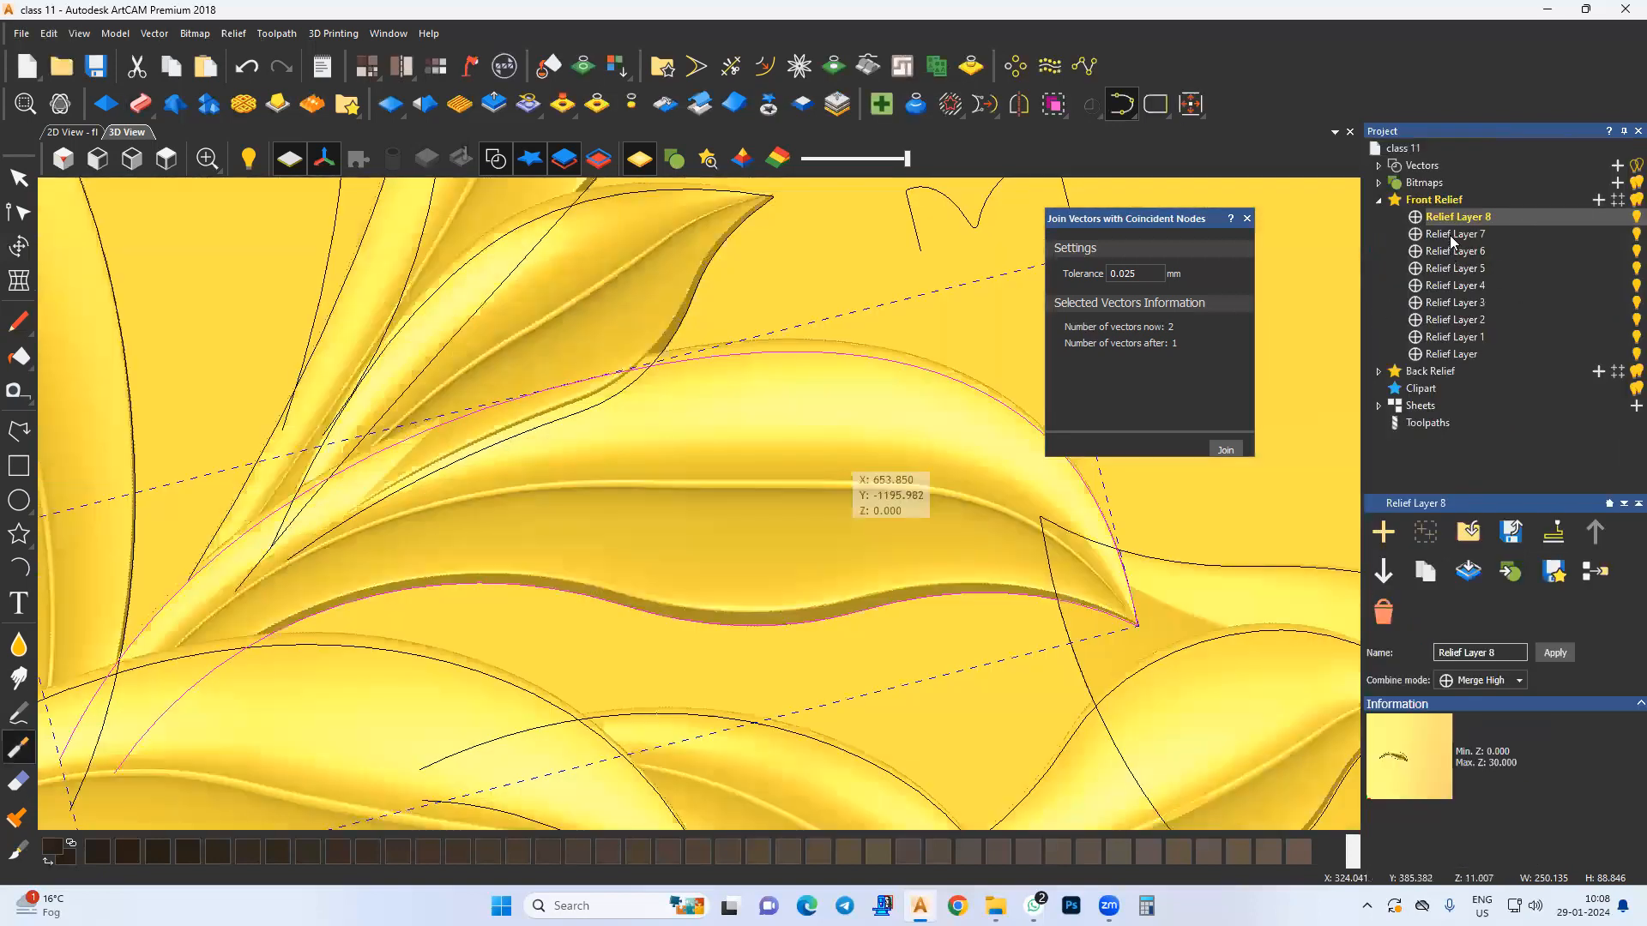
Step: Make the small pointed leaf's Relief Layer 7 active and hide the vectors in the 3D view
{"action": "left_click", "coordinate": [73, 131]}
{"action": "scroll", "coordinate": [461, 614], "scroll_direction": "down", "scroll_amount": 2}
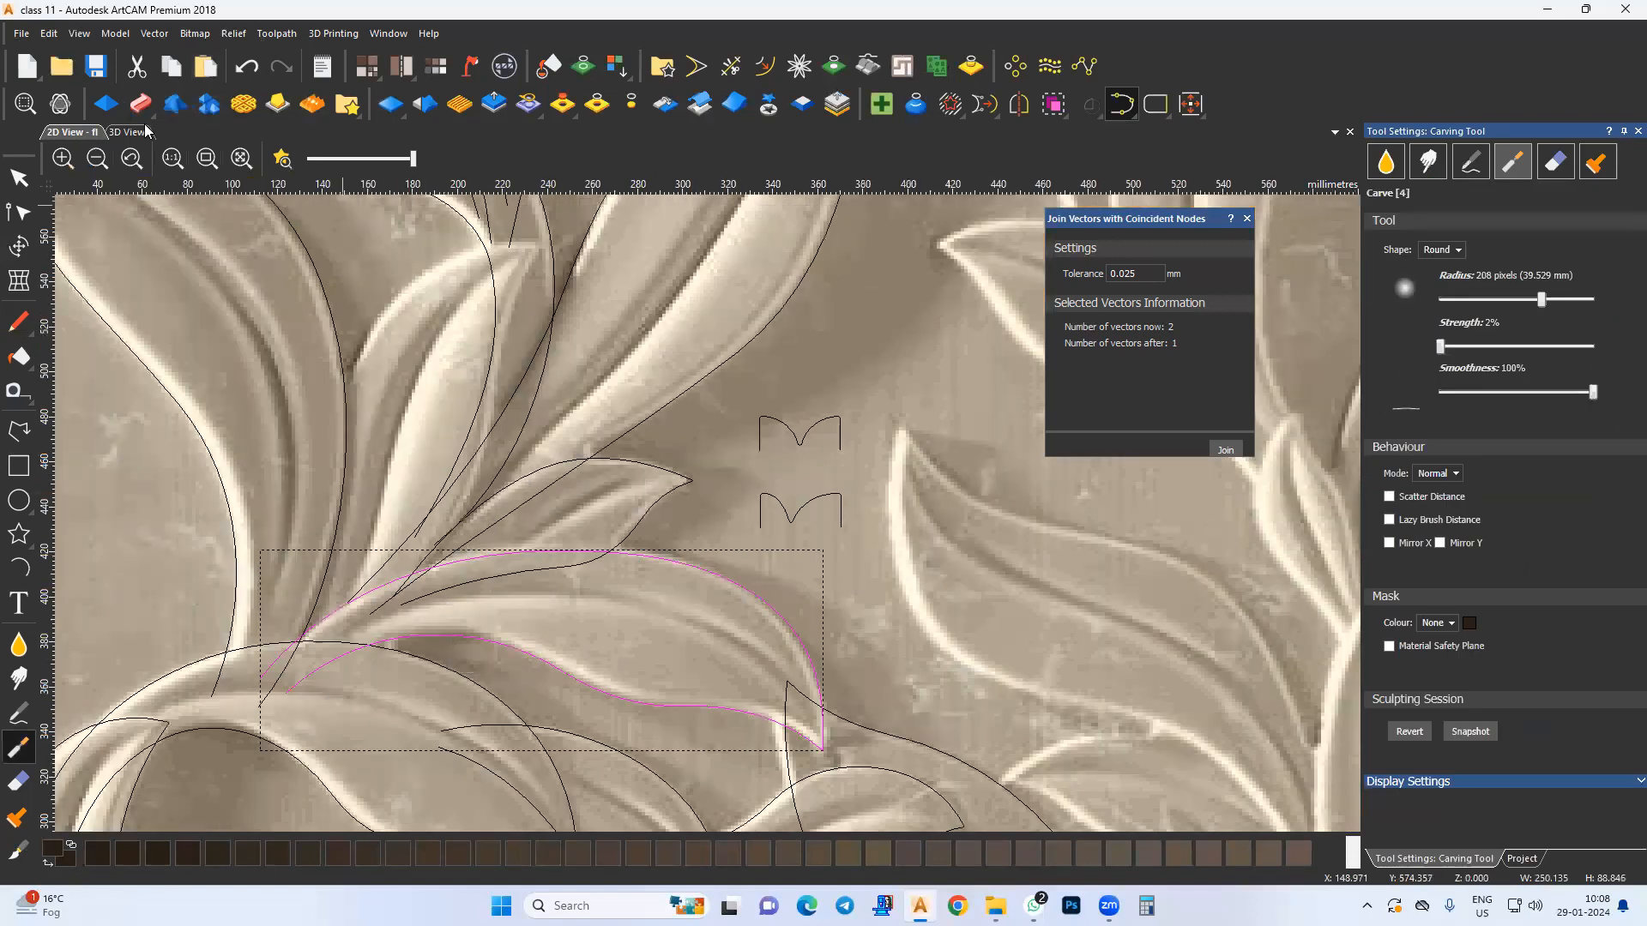
{"action": "key", "text": "F3"}
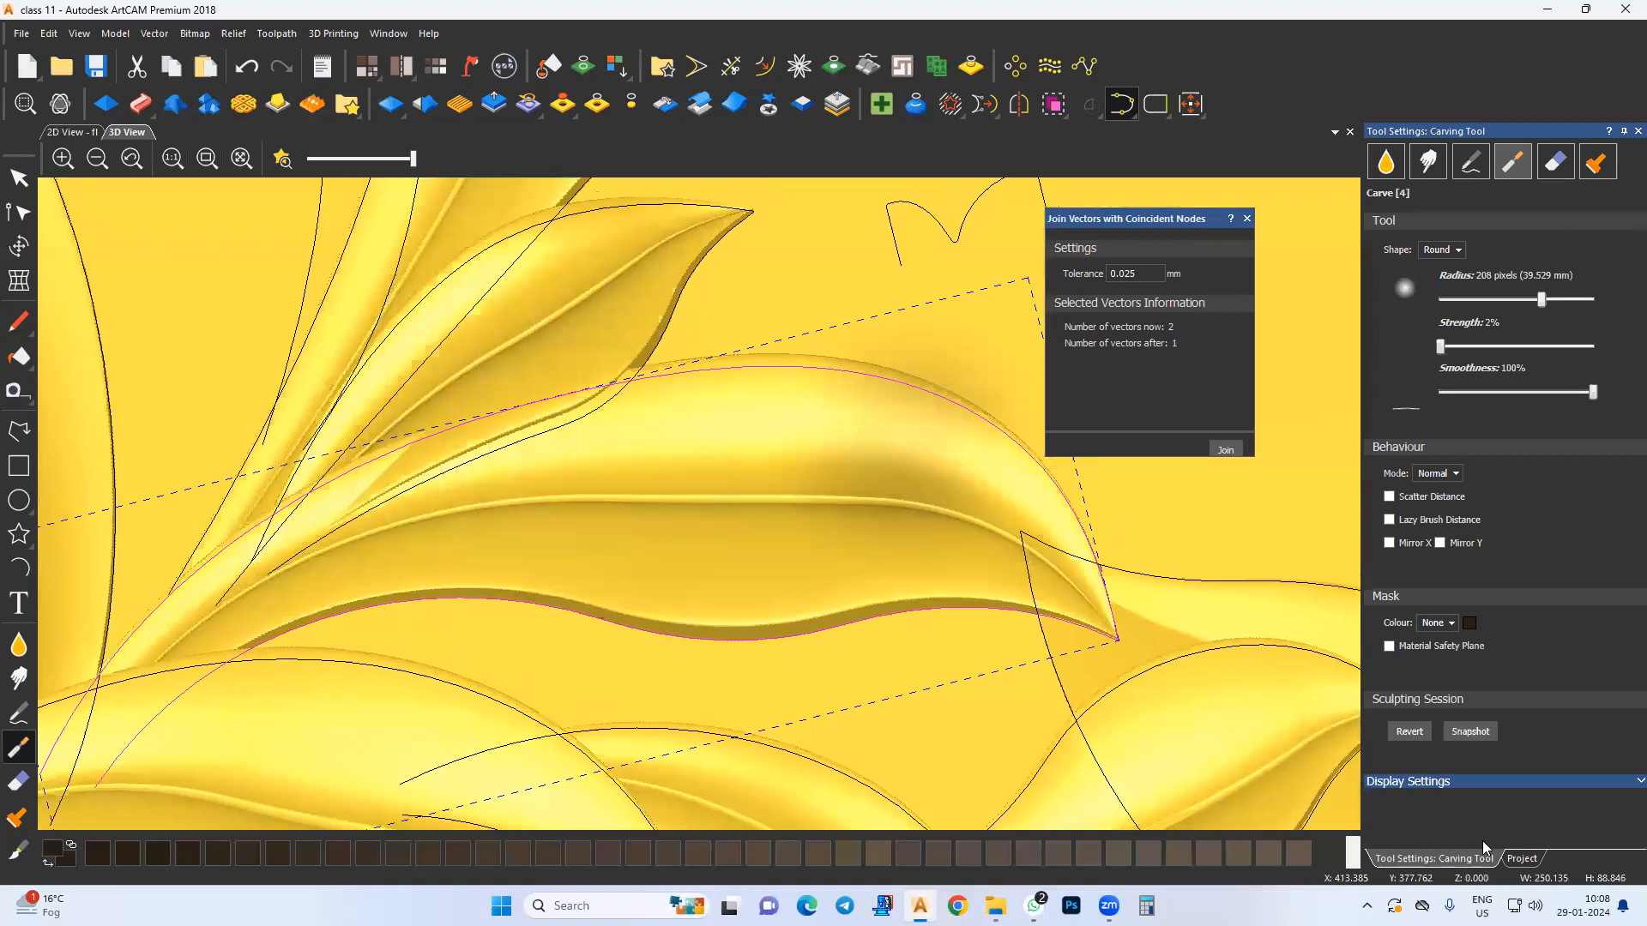
{"action": "left_click", "coordinate": [1522, 858]}
{"action": "left_click", "coordinate": [1444, 235]}
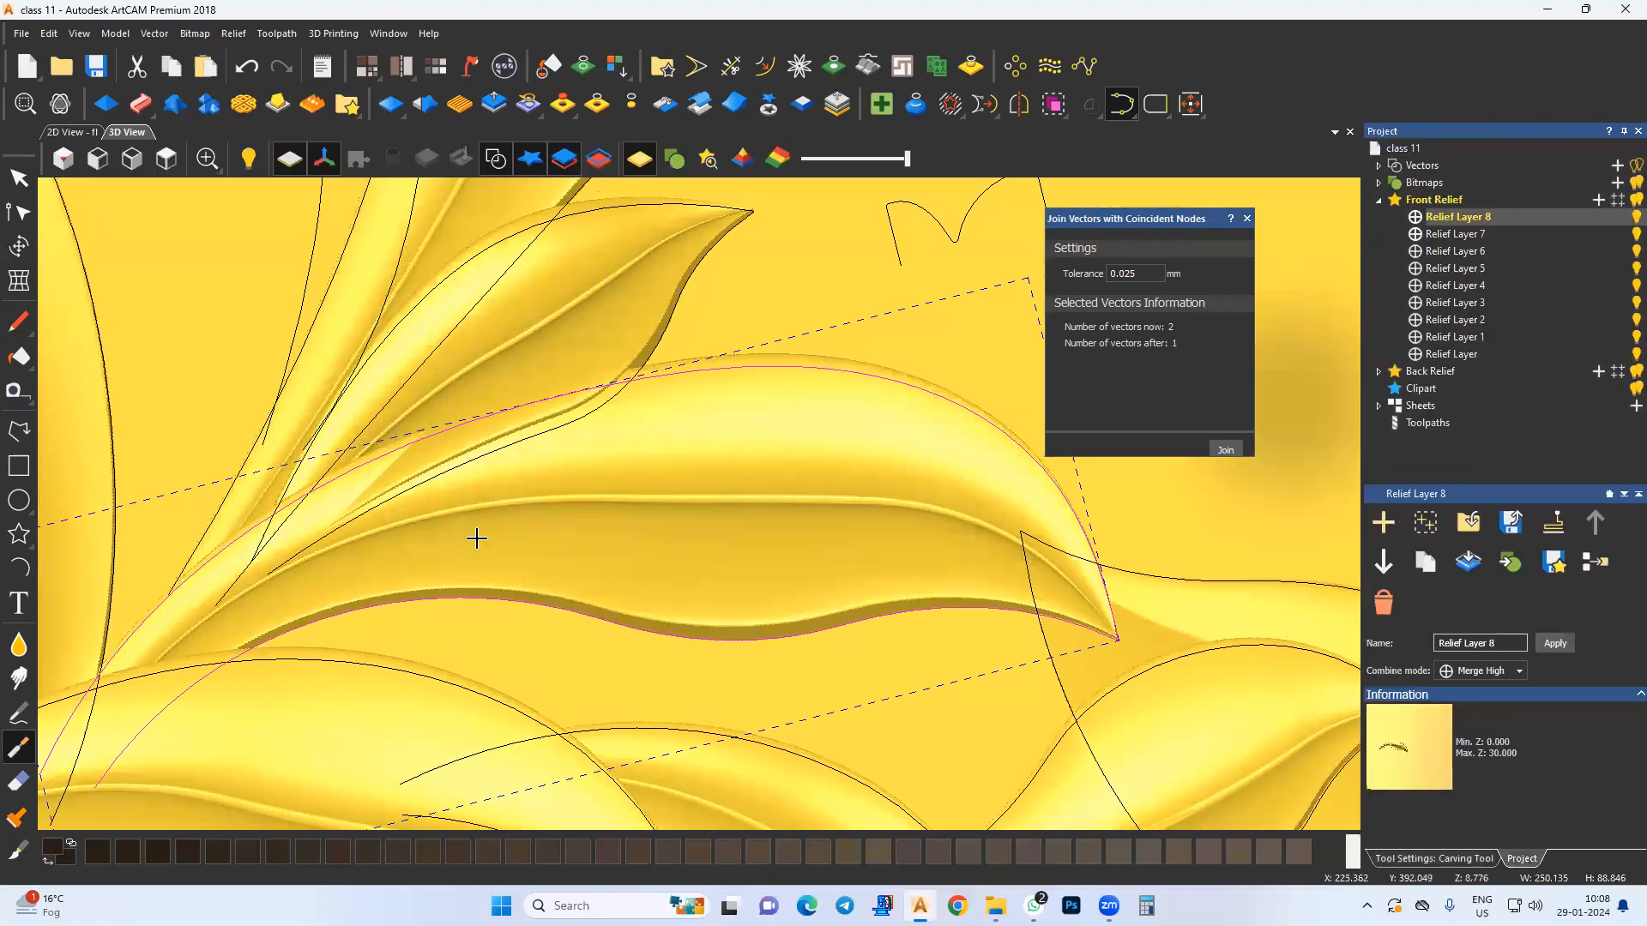
{"action": "scroll", "coordinate": [390, 575], "scroll_direction": "up", "scroll_amount": 1}
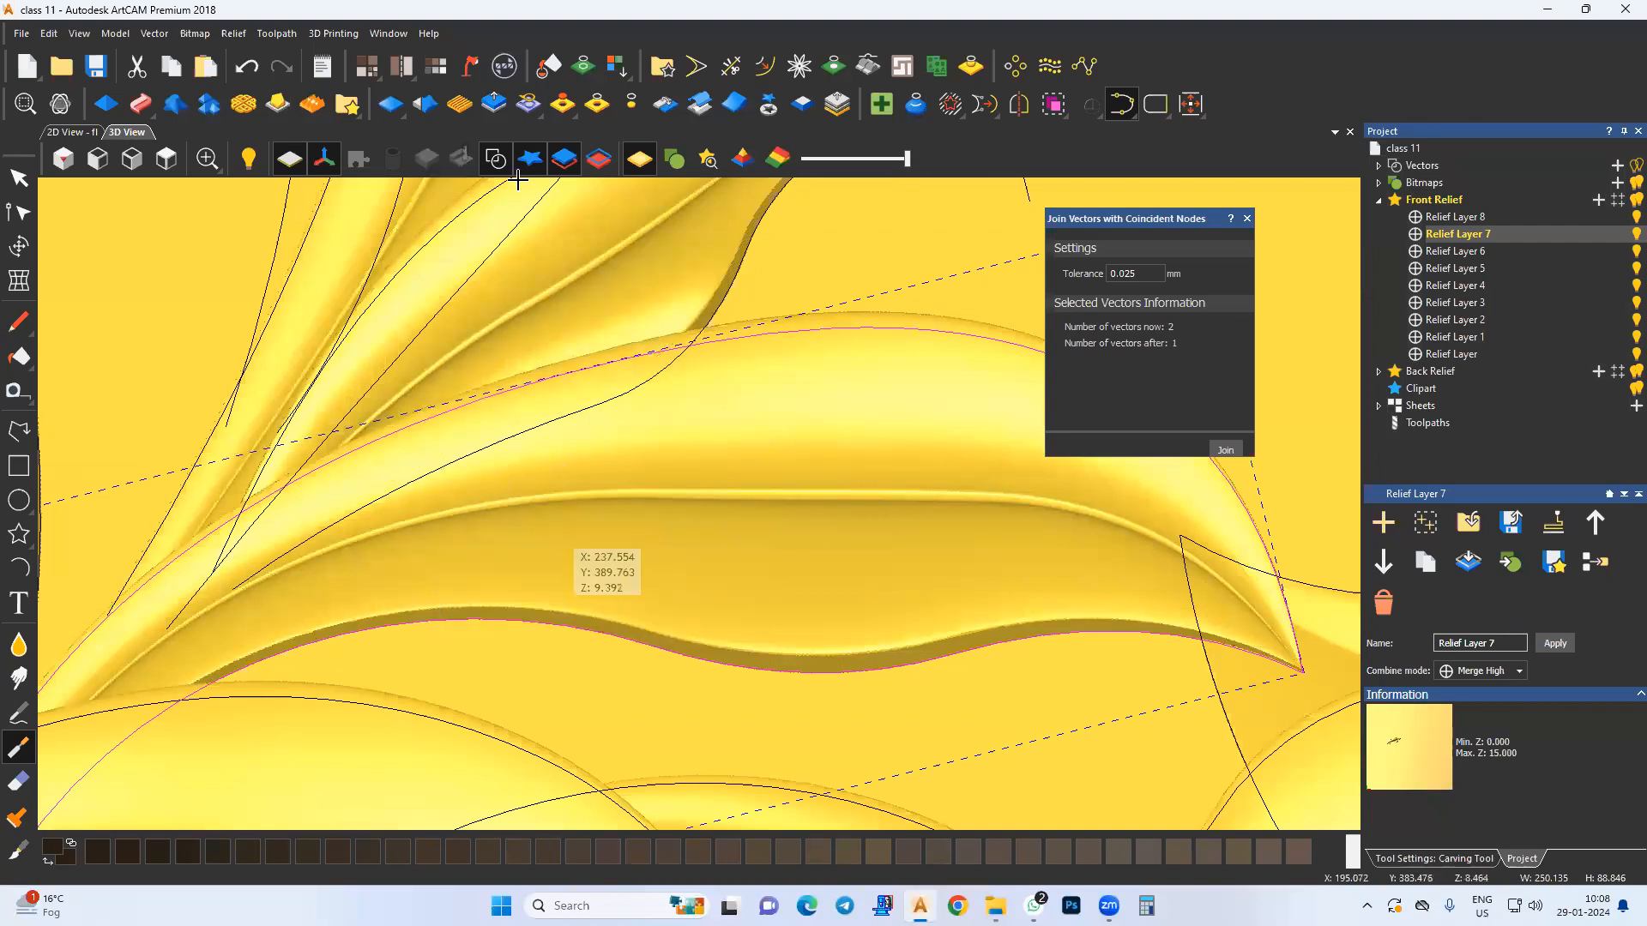
{"action": "left_click", "coordinate": [496, 158]}
Step: Carve down the small pointed leaf's base on Relief Layer 7 where it overlaps the neighbouring leaves
{"action": "scroll", "coordinate": [485, 359], "scroll_direction": "down", "scroll_amount": 3}
{"action": "middle_click_drag", "start_coordinate": [588, 820], "coordinate": [721, 557]}
{"action": "scroll", "coordinate": [686, 497], "scroll_direction": "up", "scroll_amount": 2}
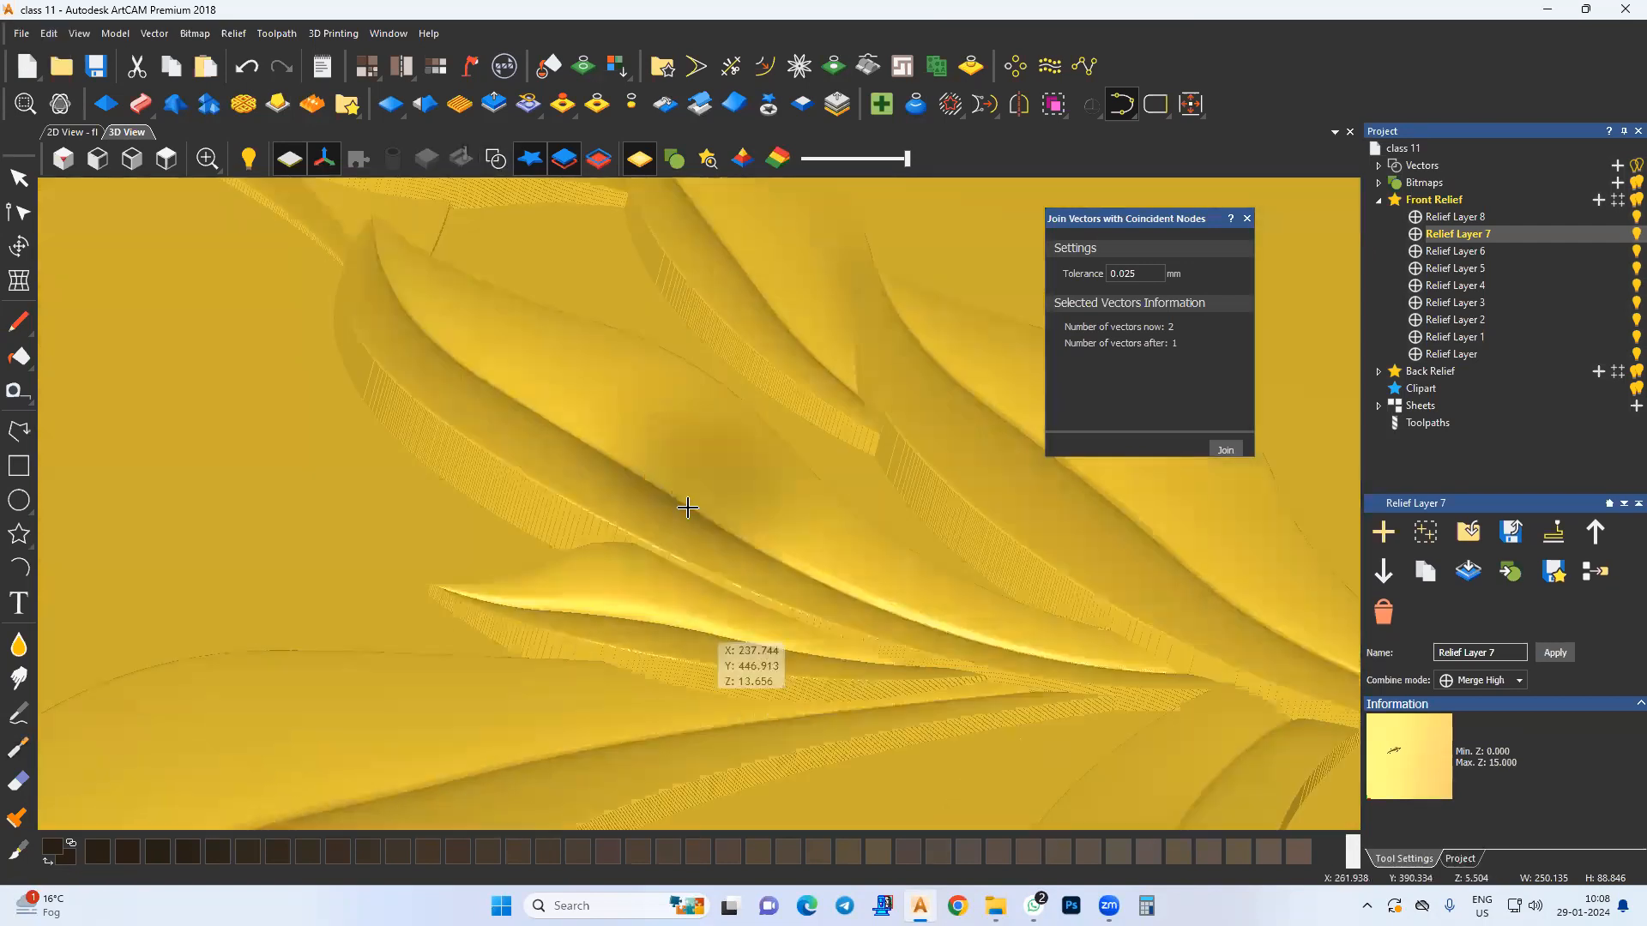
{"action": "key", "text": "4"}
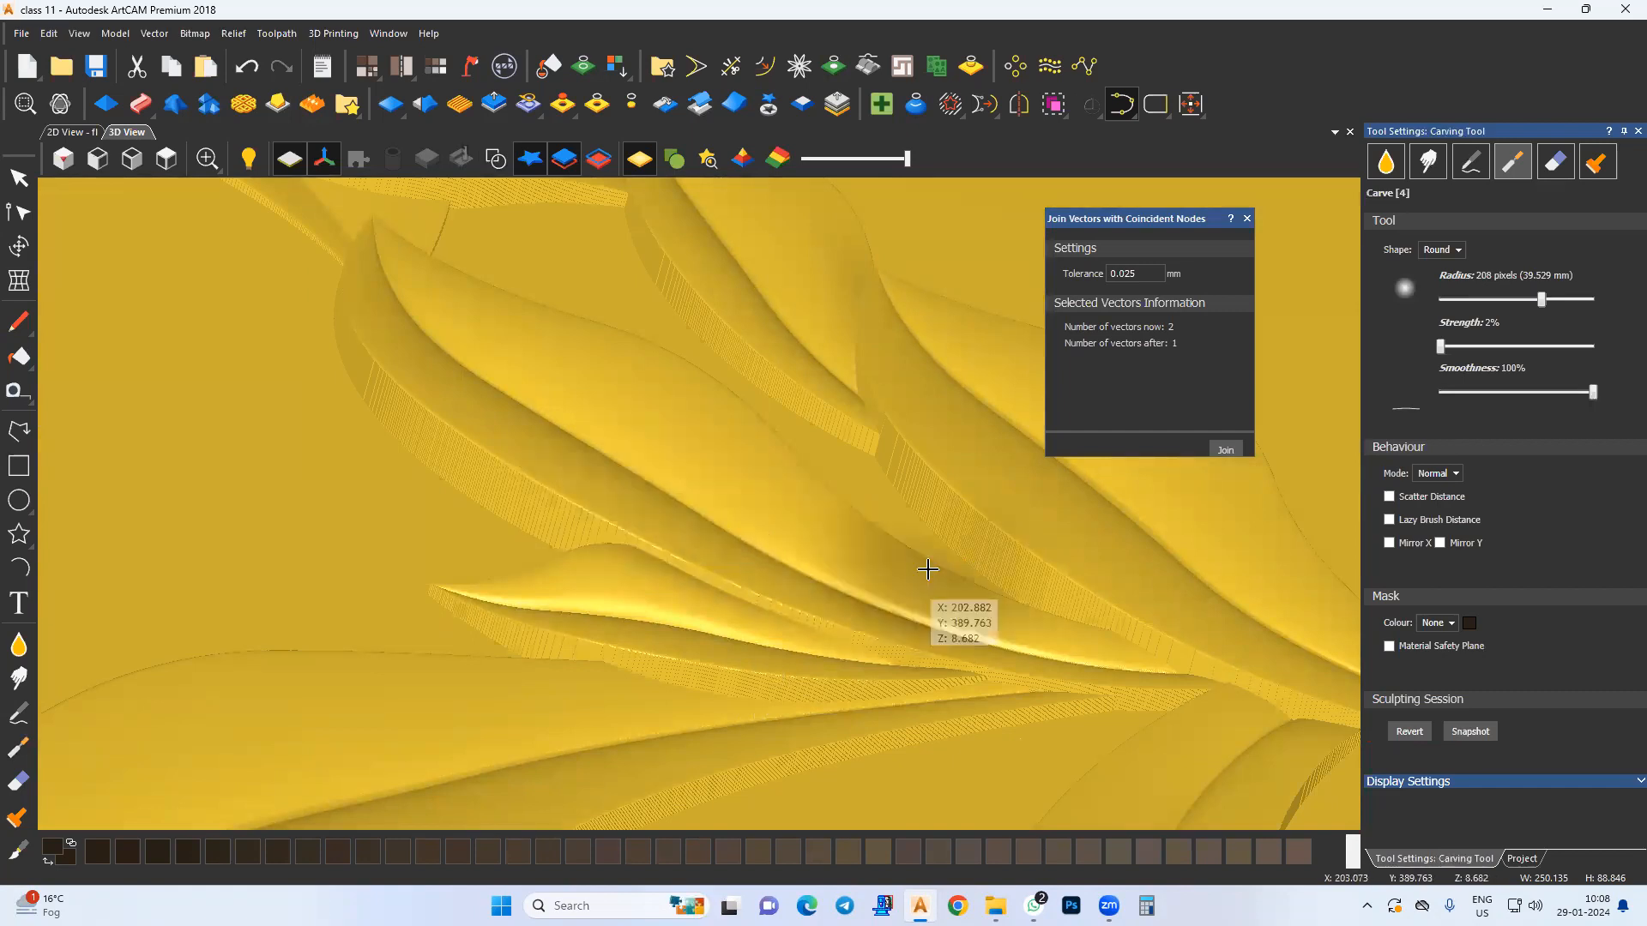
{"action": "scroll", "coordinate": [931, 580], "scroll_direction": "down", "scroll_amount": 3}
{"action": "key", "text": "Escape"}
{"action": "middle_click_drag", "start_coordinate": [552, 766], "coordinate": [688, 703]}
{"action": "mouse_move", "coordinate": [341, 706]}
{"action": "left_mouse_down"}
{"action": "mouse_move", "coordinate": [744, 507]}
{"action": "mouse_move", "coordinate": [549, 420]}
{"action": "left_mouse_up"}
{"action": "key", "text": "4"}
{"action": "left_click", "coordinate": [156, 159]}
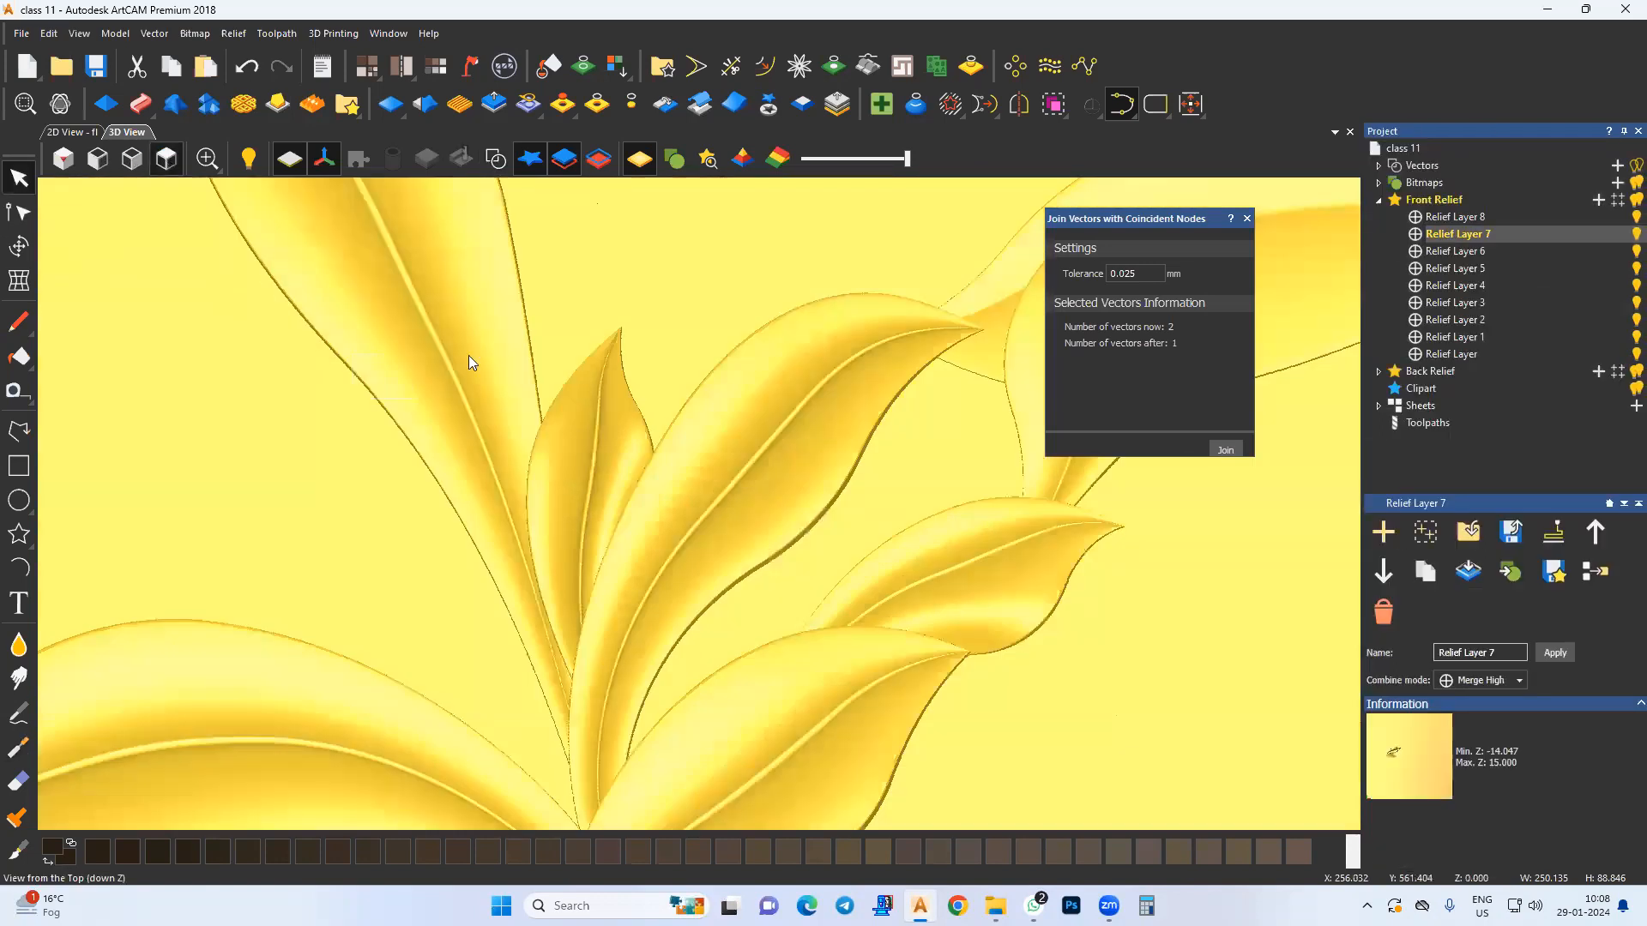
Step: Show the vectors again, select the two outlines of the leaf running past the upper edge, and add a new front relief layer
{"action": "scroll", "coordinate": [614, 559], "scroll_direction": "up", "scroll_amount": 2}
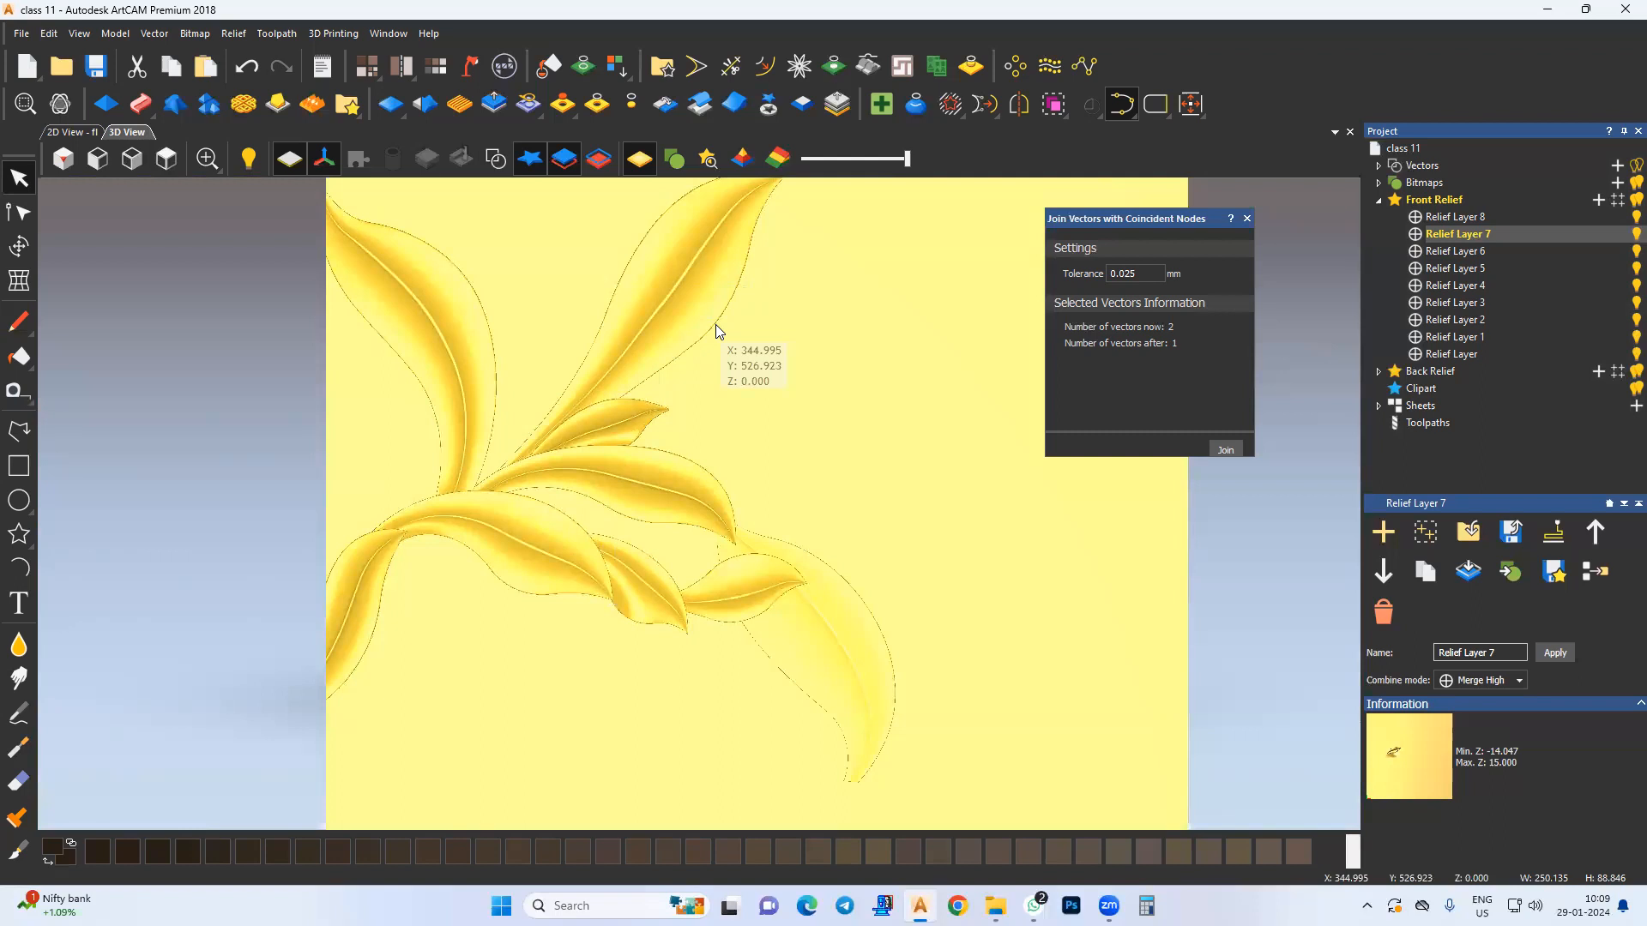
{"action": "left_click", "coordinate": [496, 159]}
{"action": "middle_click_drag", "start_coordinate": [499, 328], "coordinate": [606, 507]}
{"action": "key", "text": "F2"}
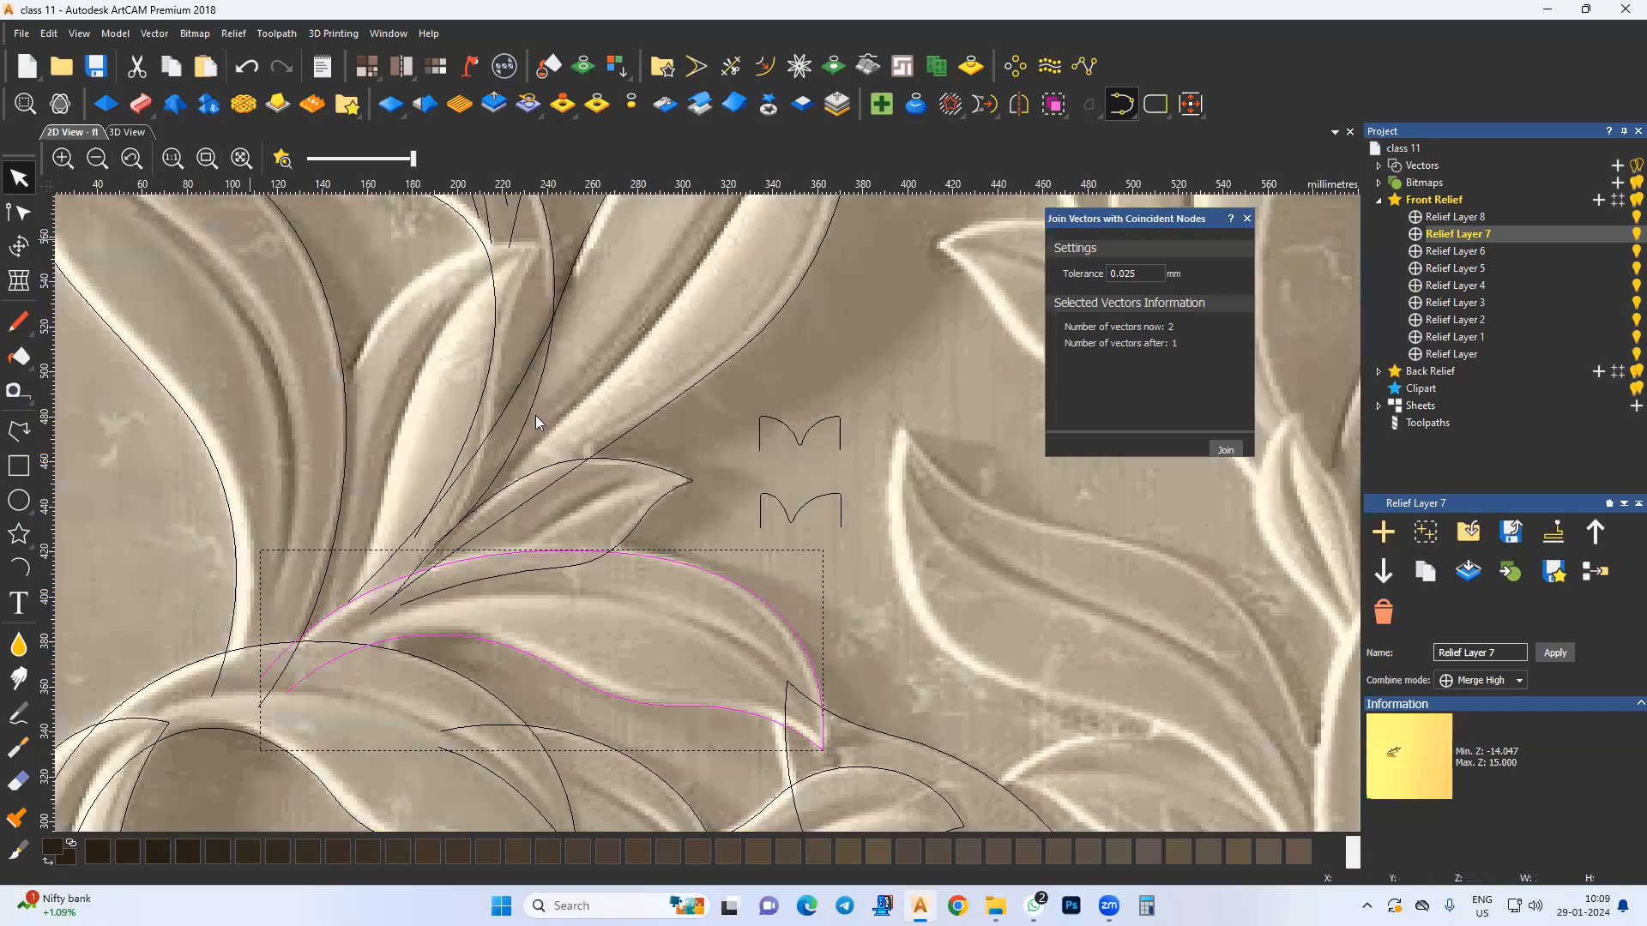
{"action": "scroll", "coordinate": [578, 477], "scroll_direction": "down", "scroll_amount": 2}
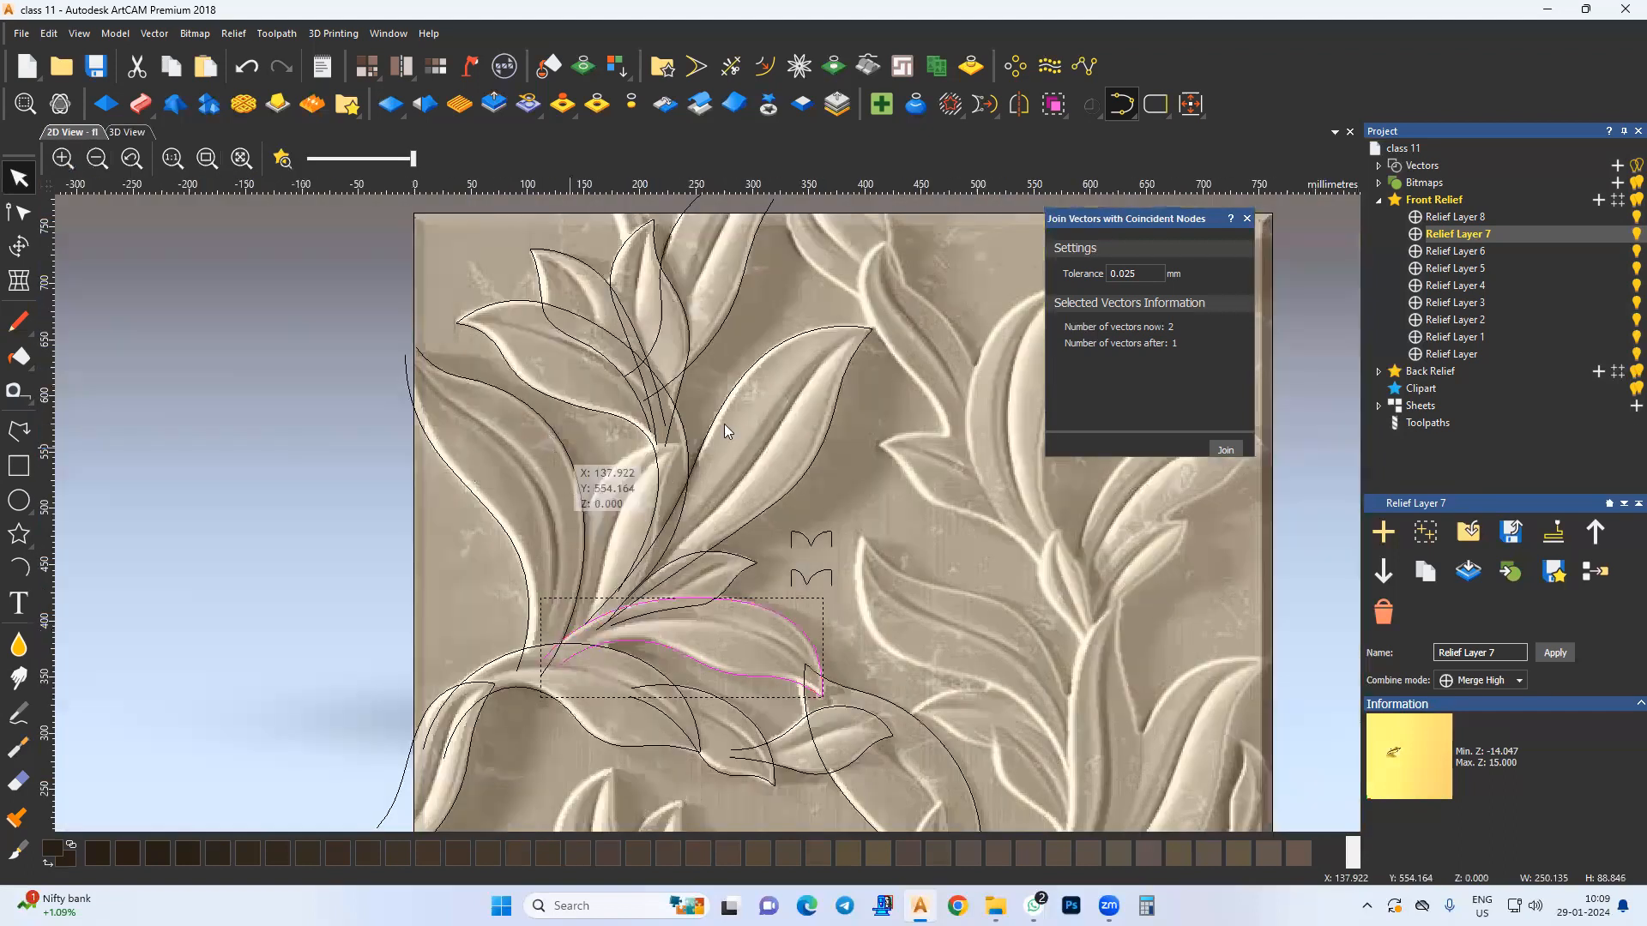
{"action": "scroll", "coordinate": [725, 431], "scroll_direction": "up", "scroll_amount": 2}
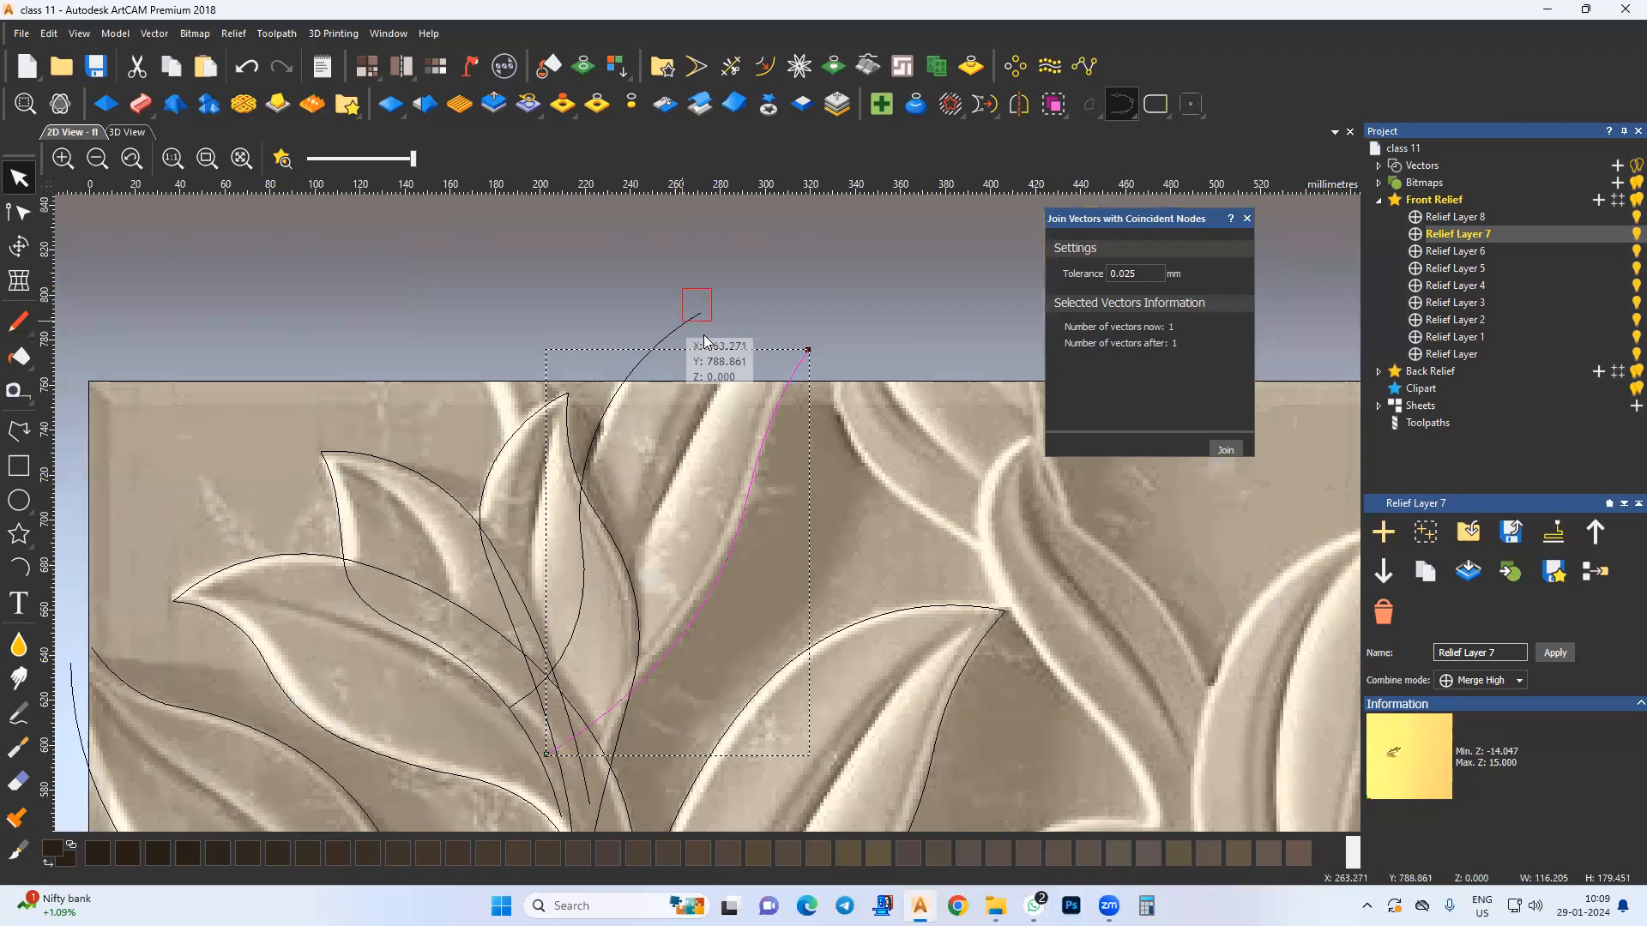
{"action": "left_click", "coordinate": [1470, 205]}
{"action": "left_click", "coordinate": [1472, 214]}
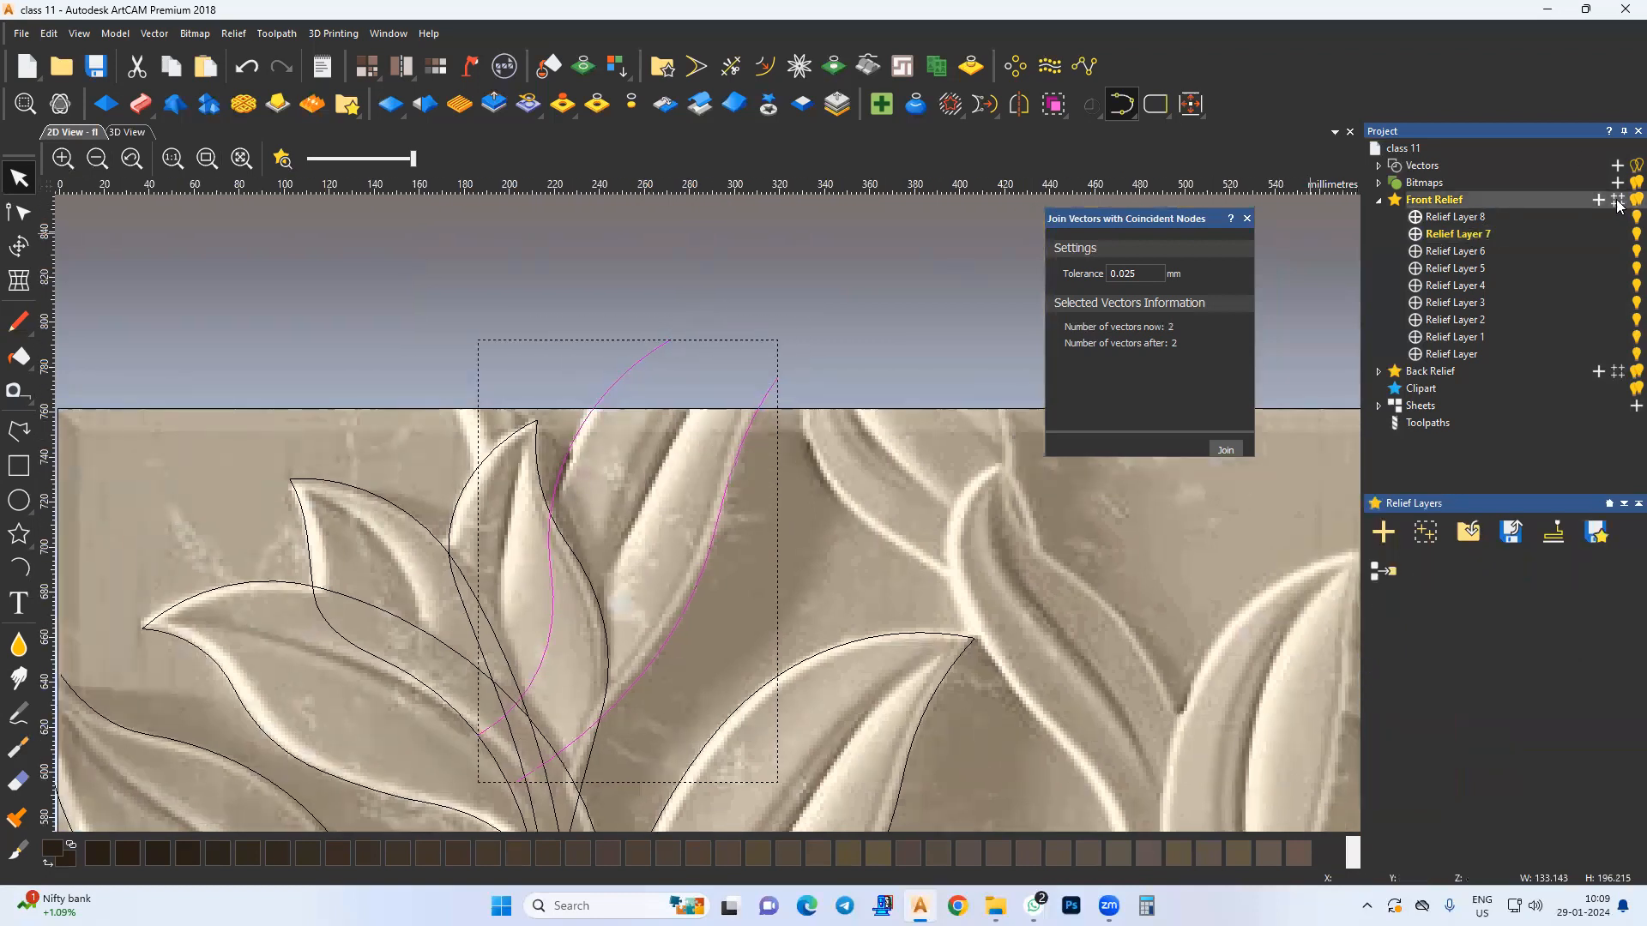
{"action": "left_click", "coordinate": [1599, 201]}
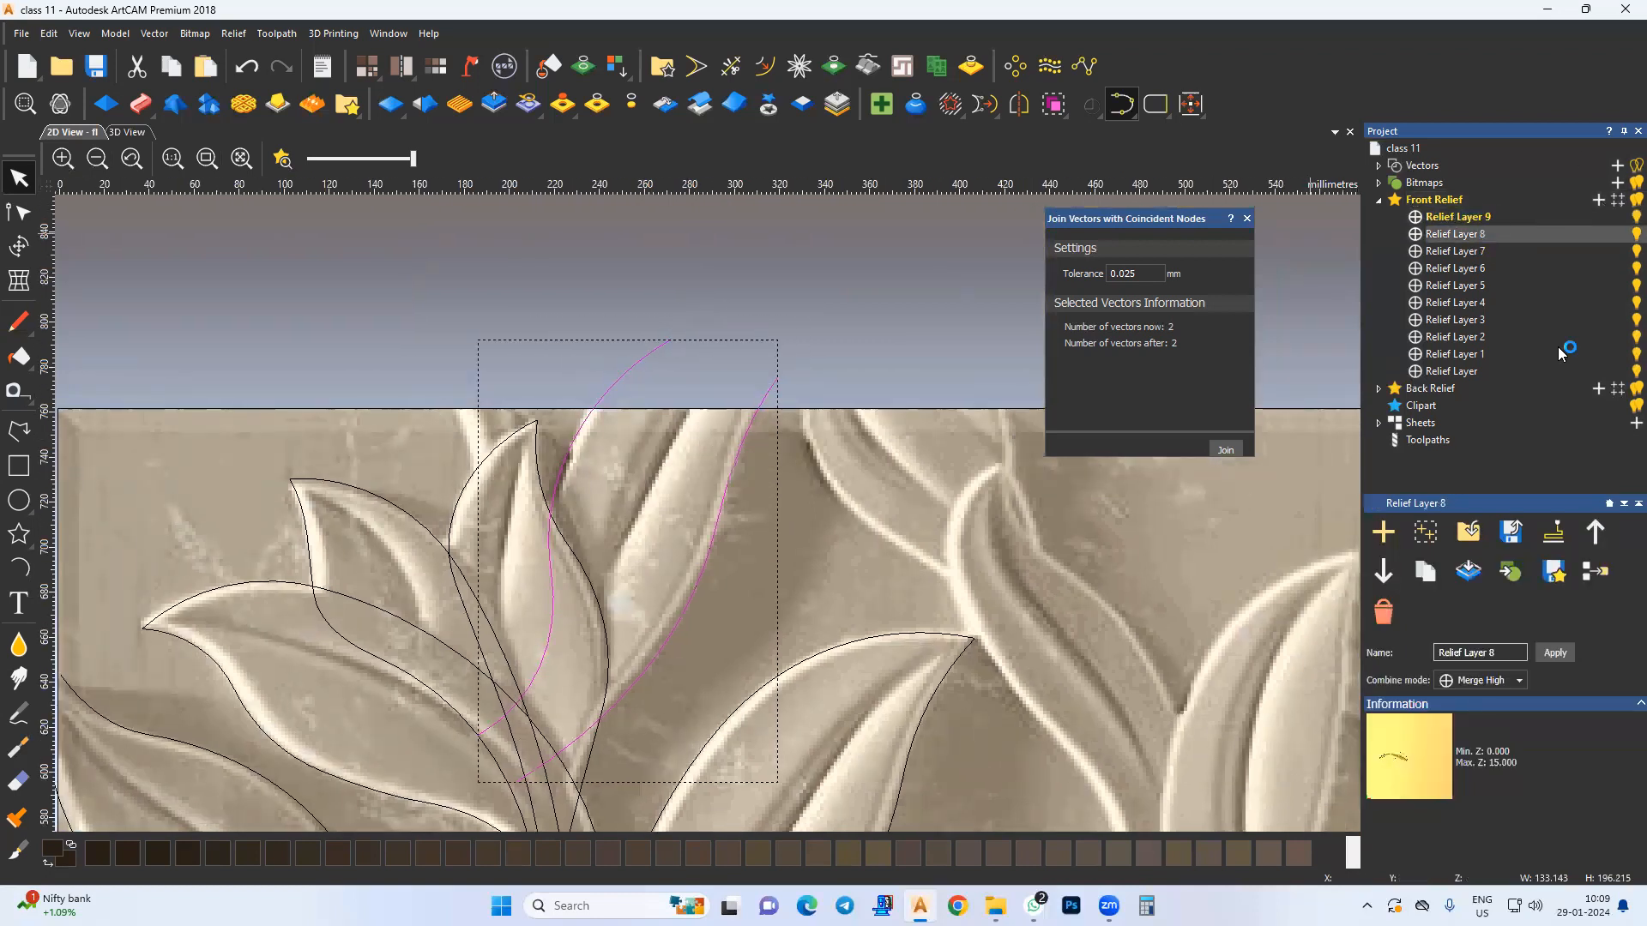
Step: Set up a two-rail sweep along the upper-edge leaf's outlines using the upper M-shaped cross section
{"action": "left_click", "coordinate": [127, 132]}
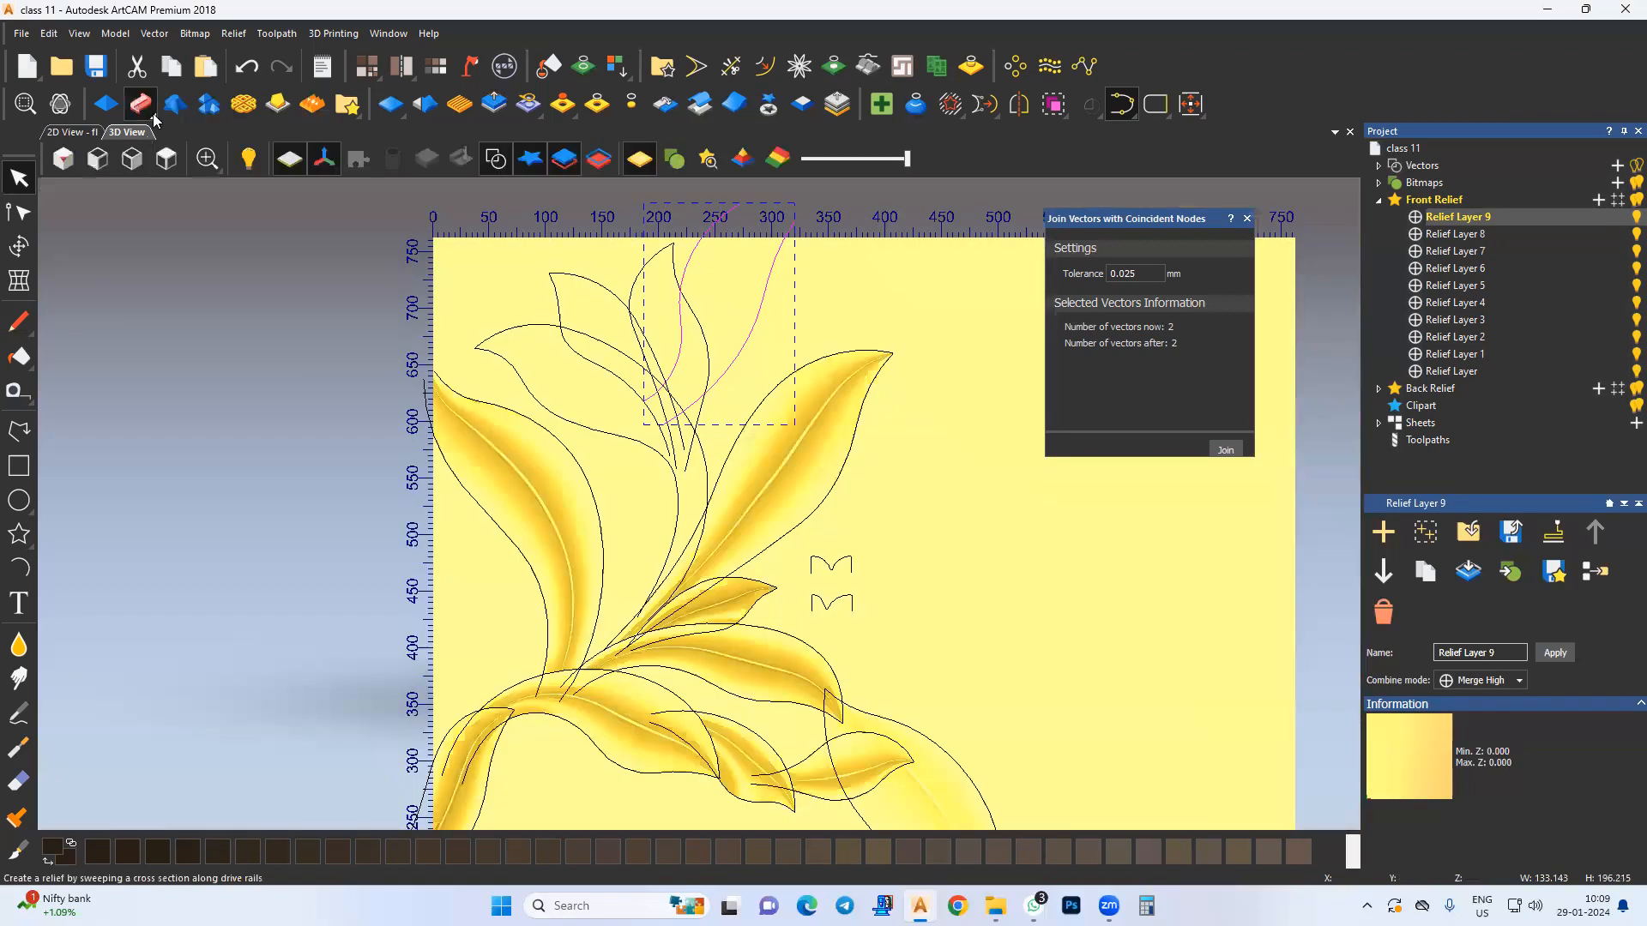
{"action": "left_click", "coordinate": [141, 104]}
{"action": "left_click", "coordinate": [830, 565]}
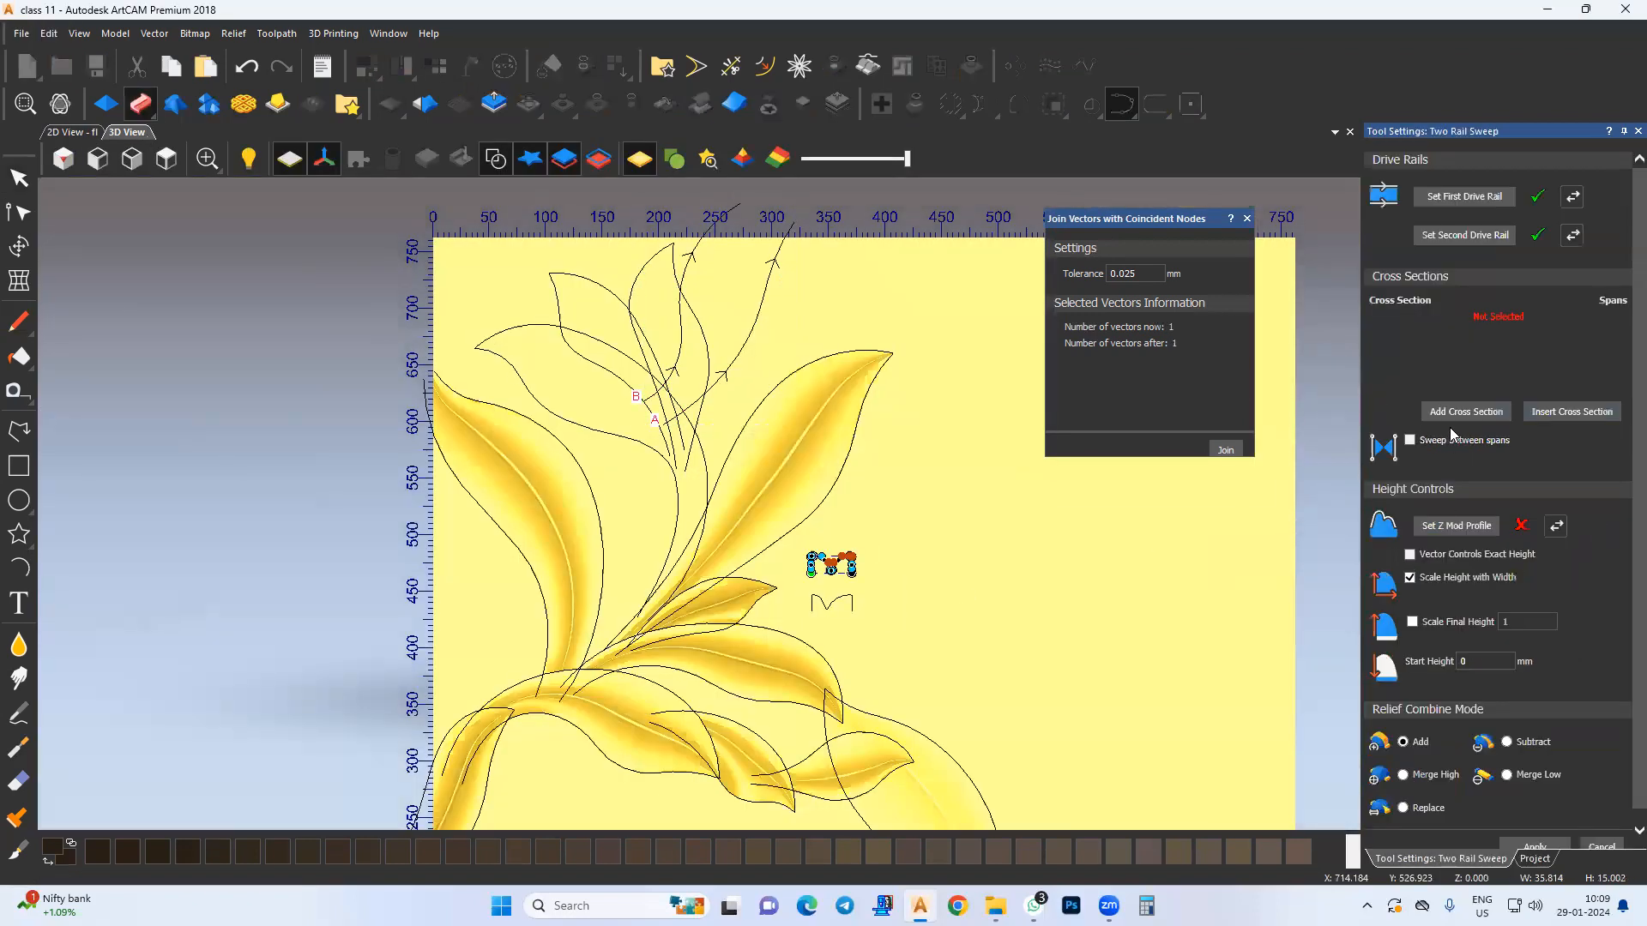
{"action": "left_click", "coordinate": [1455, 412]}
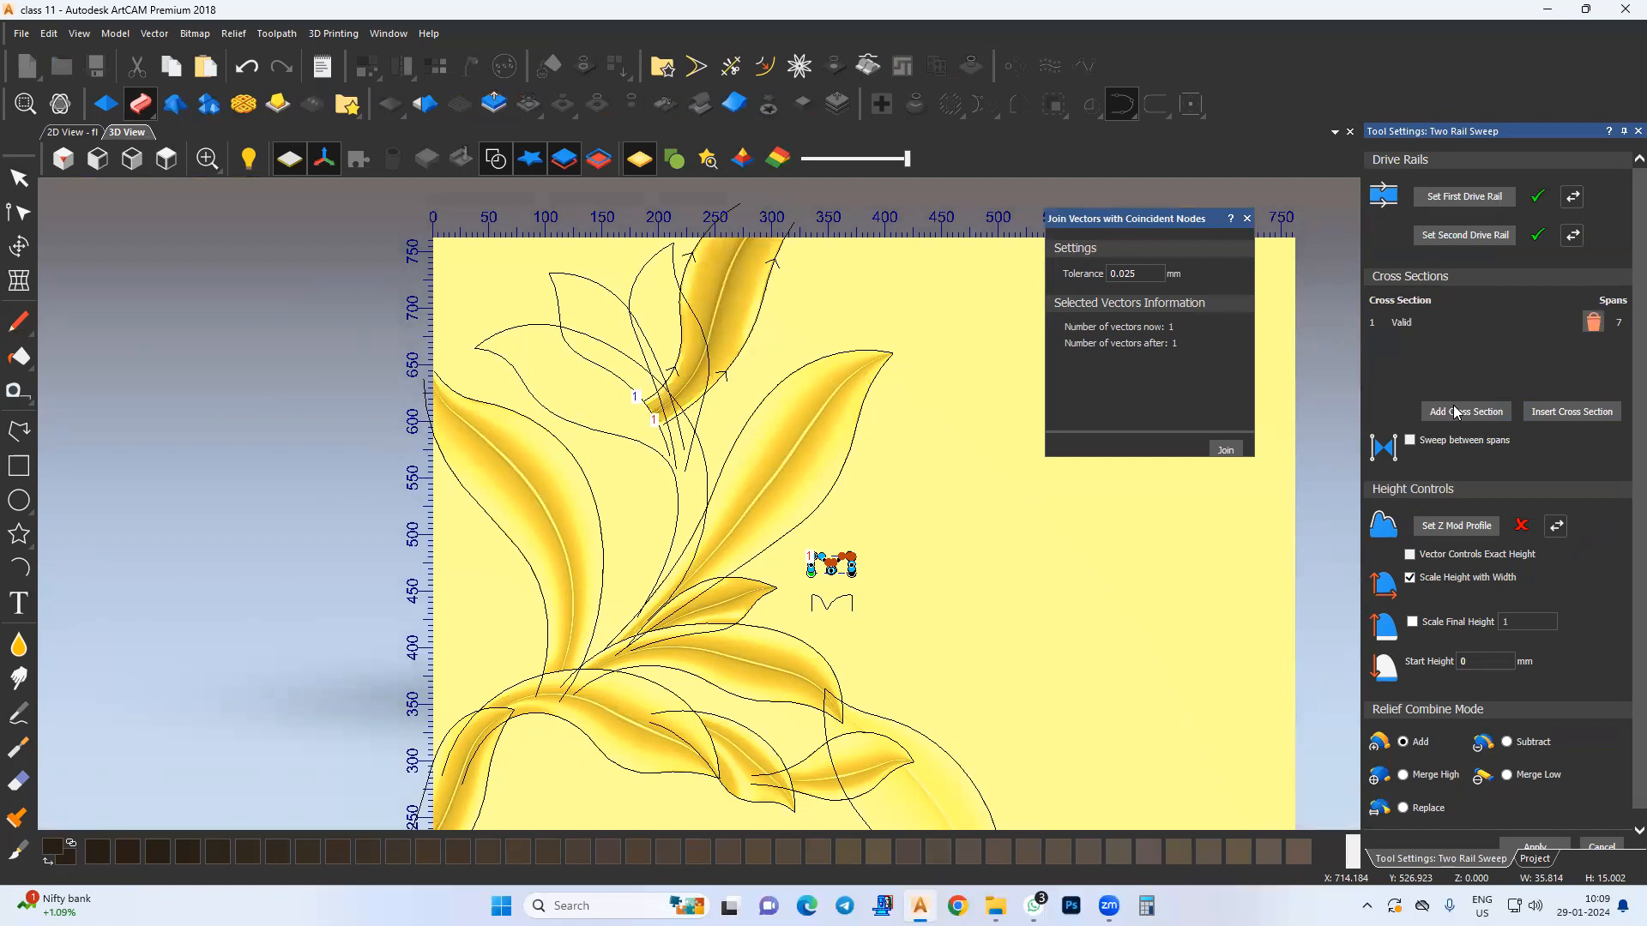
Step: Enable final height scaling for the upper-edge leaf's sweep with a value of 15
{"action": "middle_click_drag", "start_coordinate": [731, 411], "coordinate": [721, 469]}
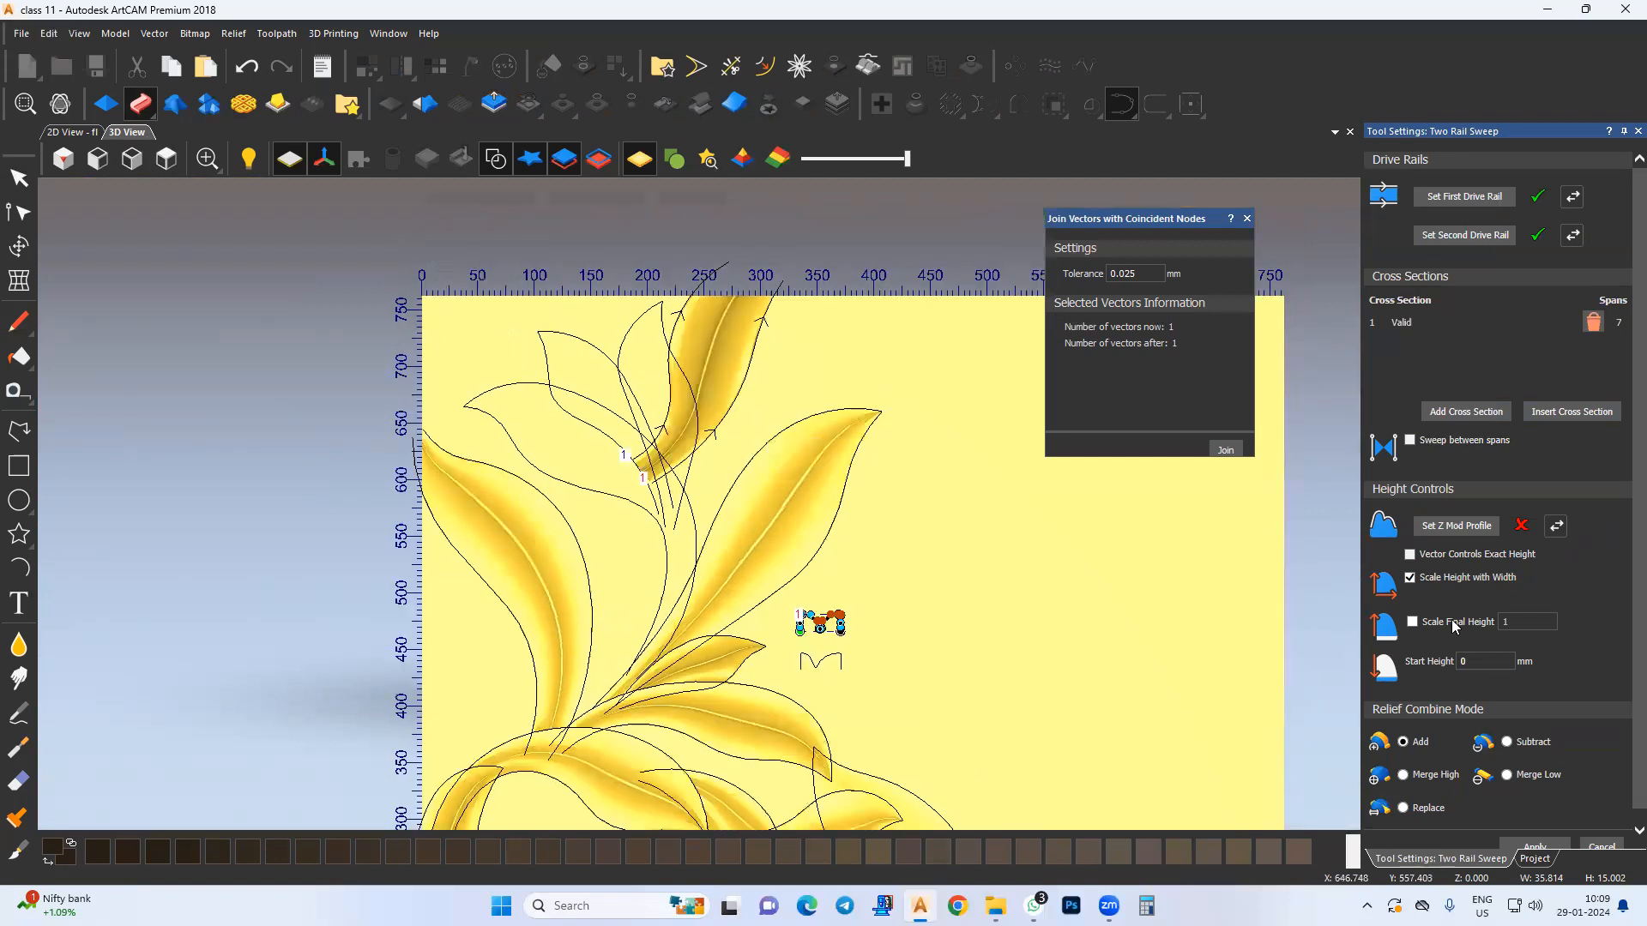
{"action": "left_click", "coordinate": [1501, 625]}
{"action": "type", "text": "5"}
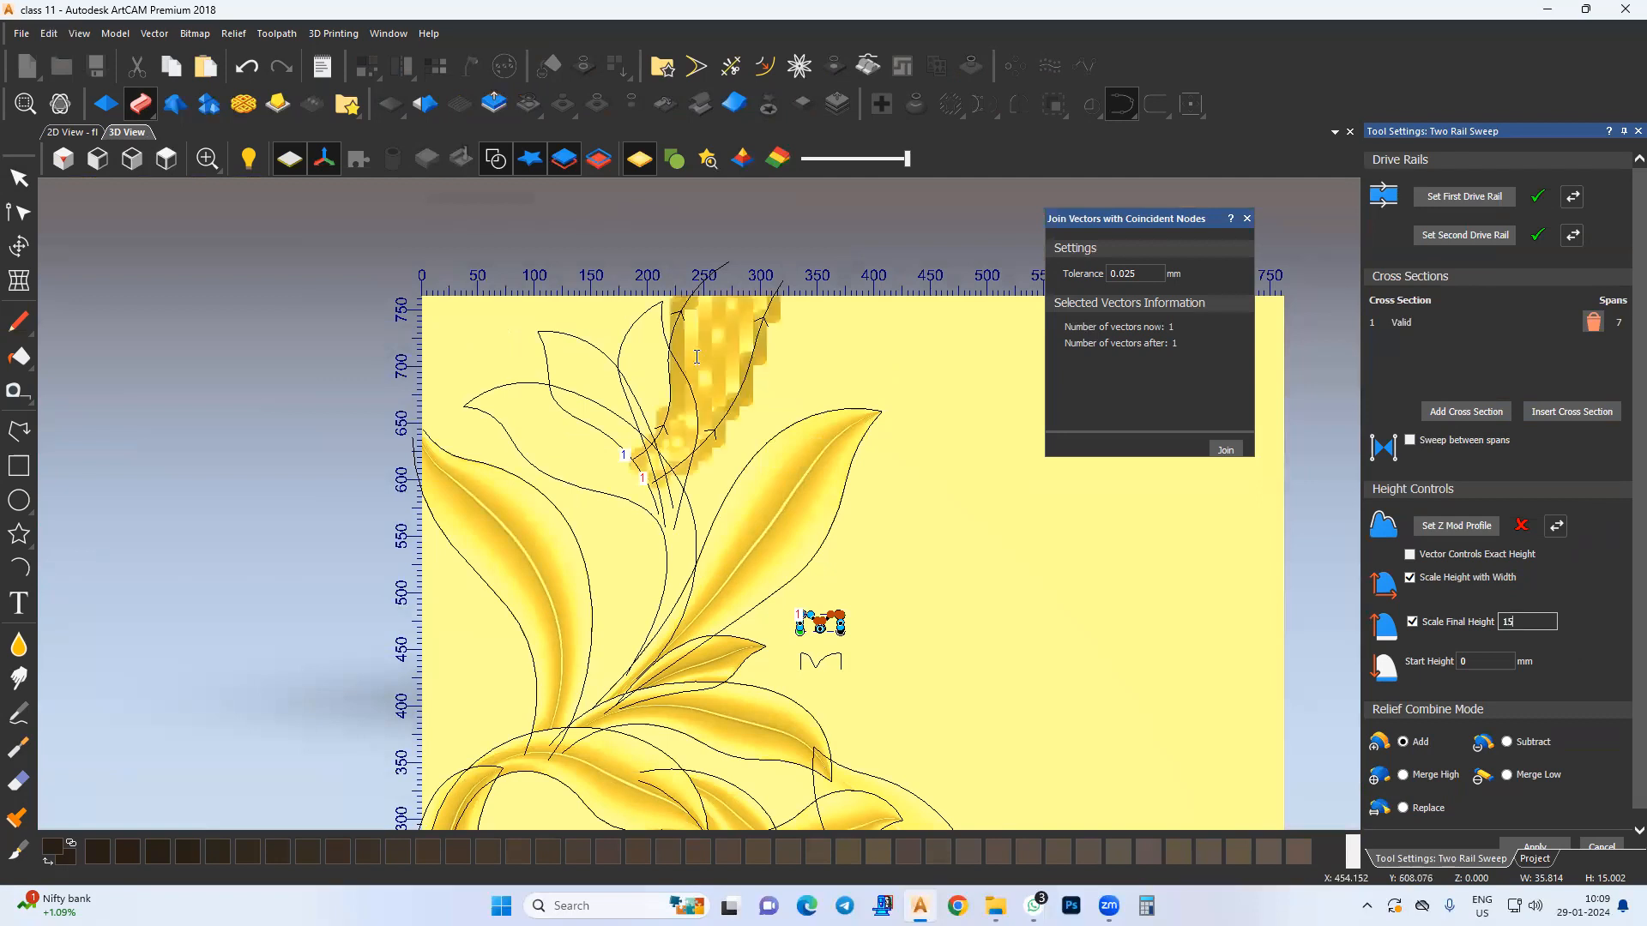
Step: Check the upper-edge leaf's sweep preview from an angle and apply the two-rail sweep to its relief layer
{"action": "scroll", "coordinate": [729, 377], "scroll_direction": "up", "scroll_amount": 2}
{"action": "left_click_drag", "start_coordinate": [754, 674], "coordinate": [542, 499]}
{"action": "left_click_drag", "start_coordinate": [675, 635], "coordinate": [695, 585]}
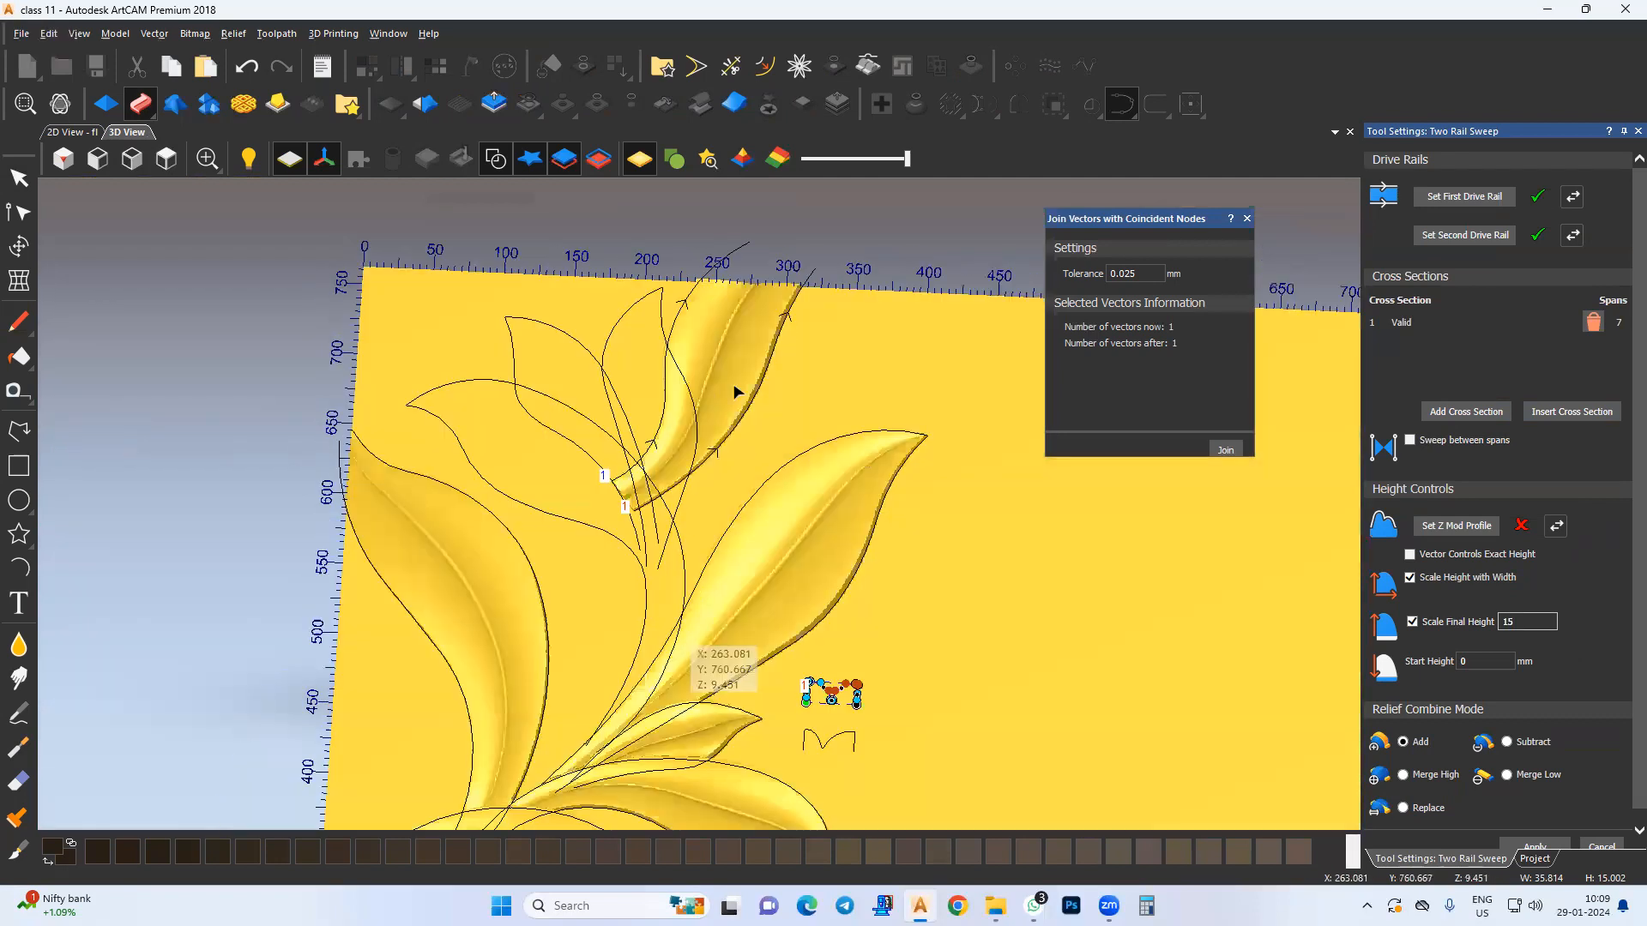
{"action": "left_click_drag", "start_coordinate": [733, 396], "coordinate": [754, 361]}
{"action": "middle_click_drag", "start_coordinate": [764, 406], "coordinate": [763, 442]}
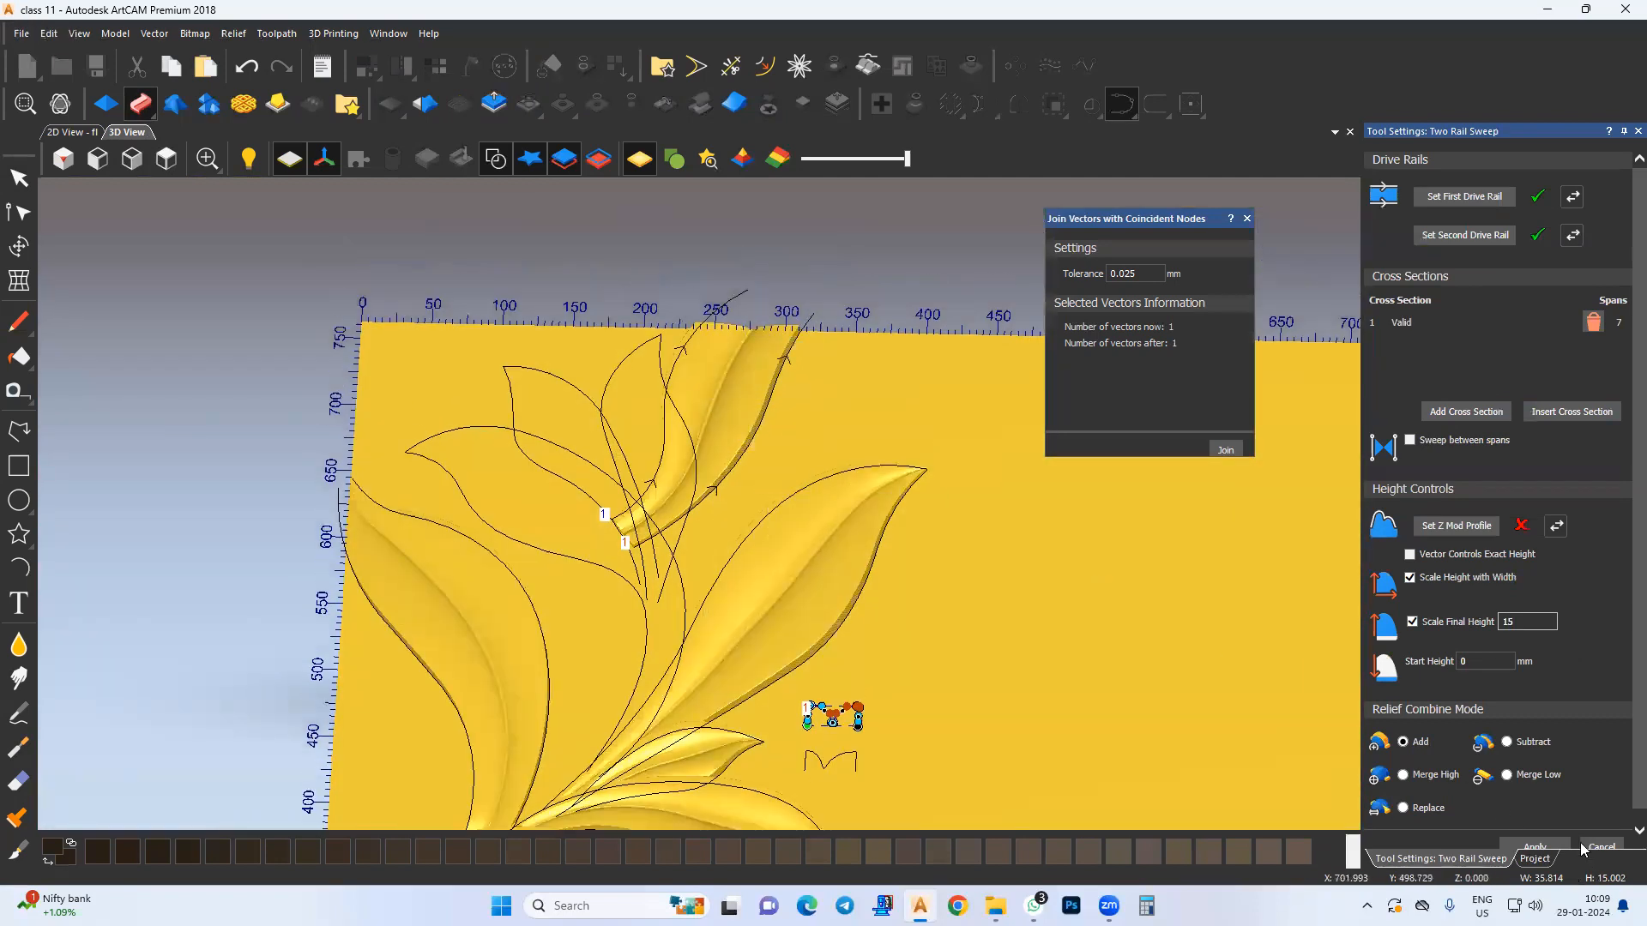
{"action": "scroll", "coordinate": [1539, 840], "scroll_direction": "down", "scroll_amount": 1}
{"action": "middle_click_drag", "start_coordinate": [603, 505], "coordinate": [785, 592]}
{"action": "left_click_drag", "start_coordinate": [785, 592], "coordinate": [787, 532]}
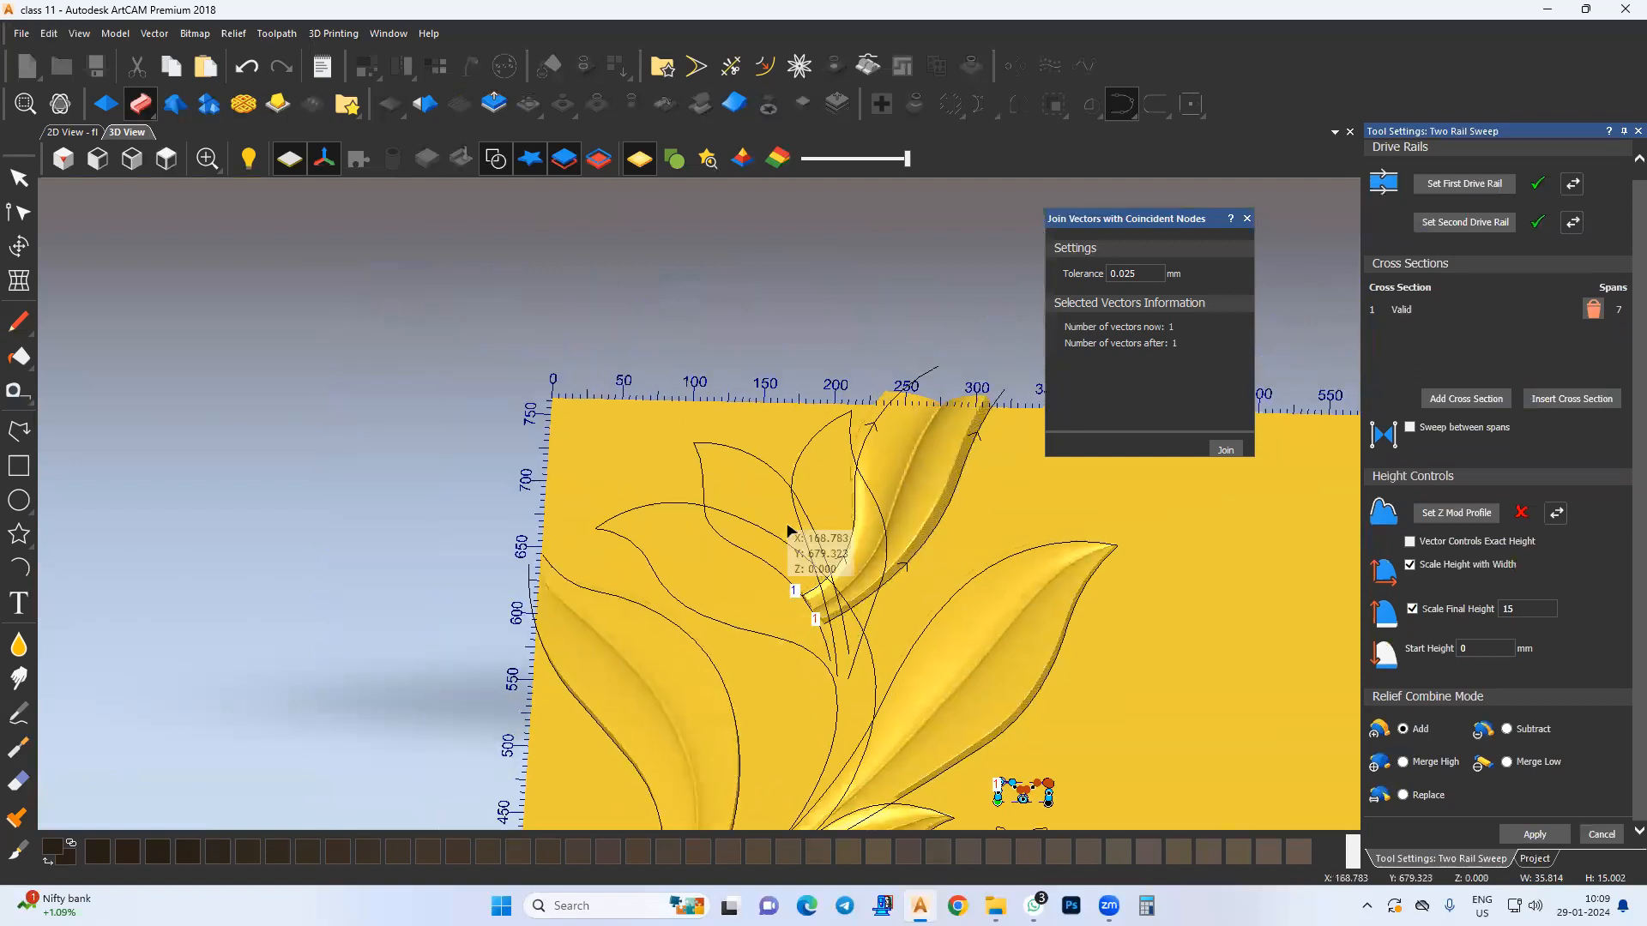
{"action": "scroll", "coordinate": [787, 531], "scroll_direction": "up", "scroll_amount": 2}
Step: Add a new front relief layer, make it active, and select both outlines of the pointed leaf beside the upper-edge leaf
{"action": "left_click", "coordinate": [69, 132]}
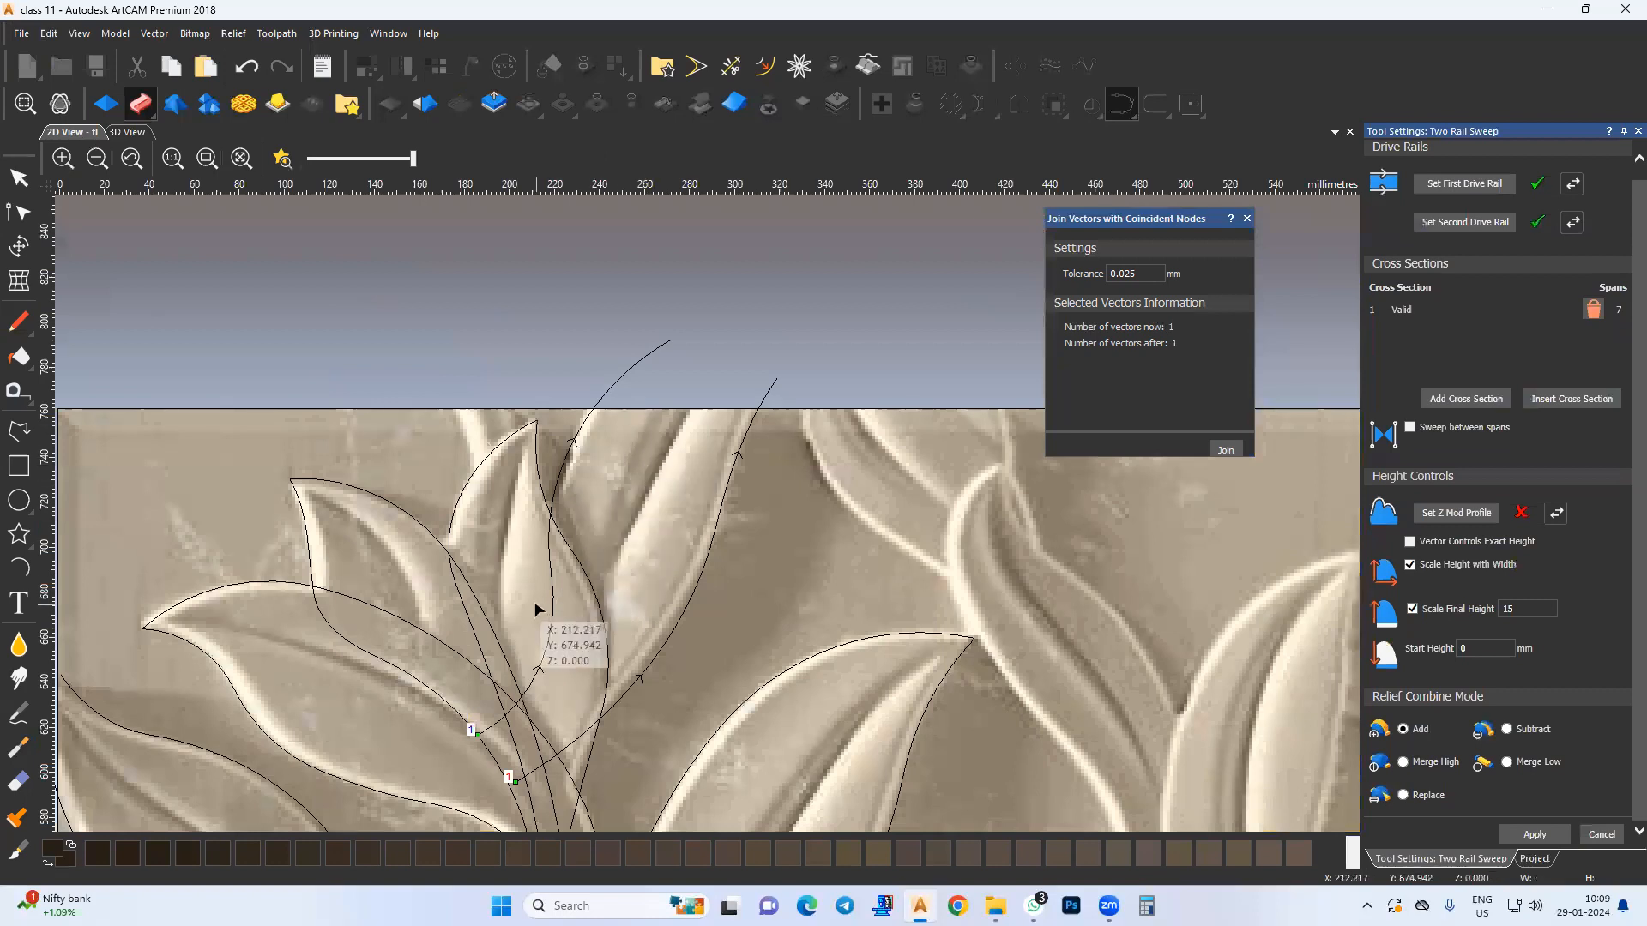
{"action": "middle_click_drag", "start_coordinate": [535, 603], "coordinate": [545, 588]}
{"action": "left_click", "coordinate": [1535, 859]}
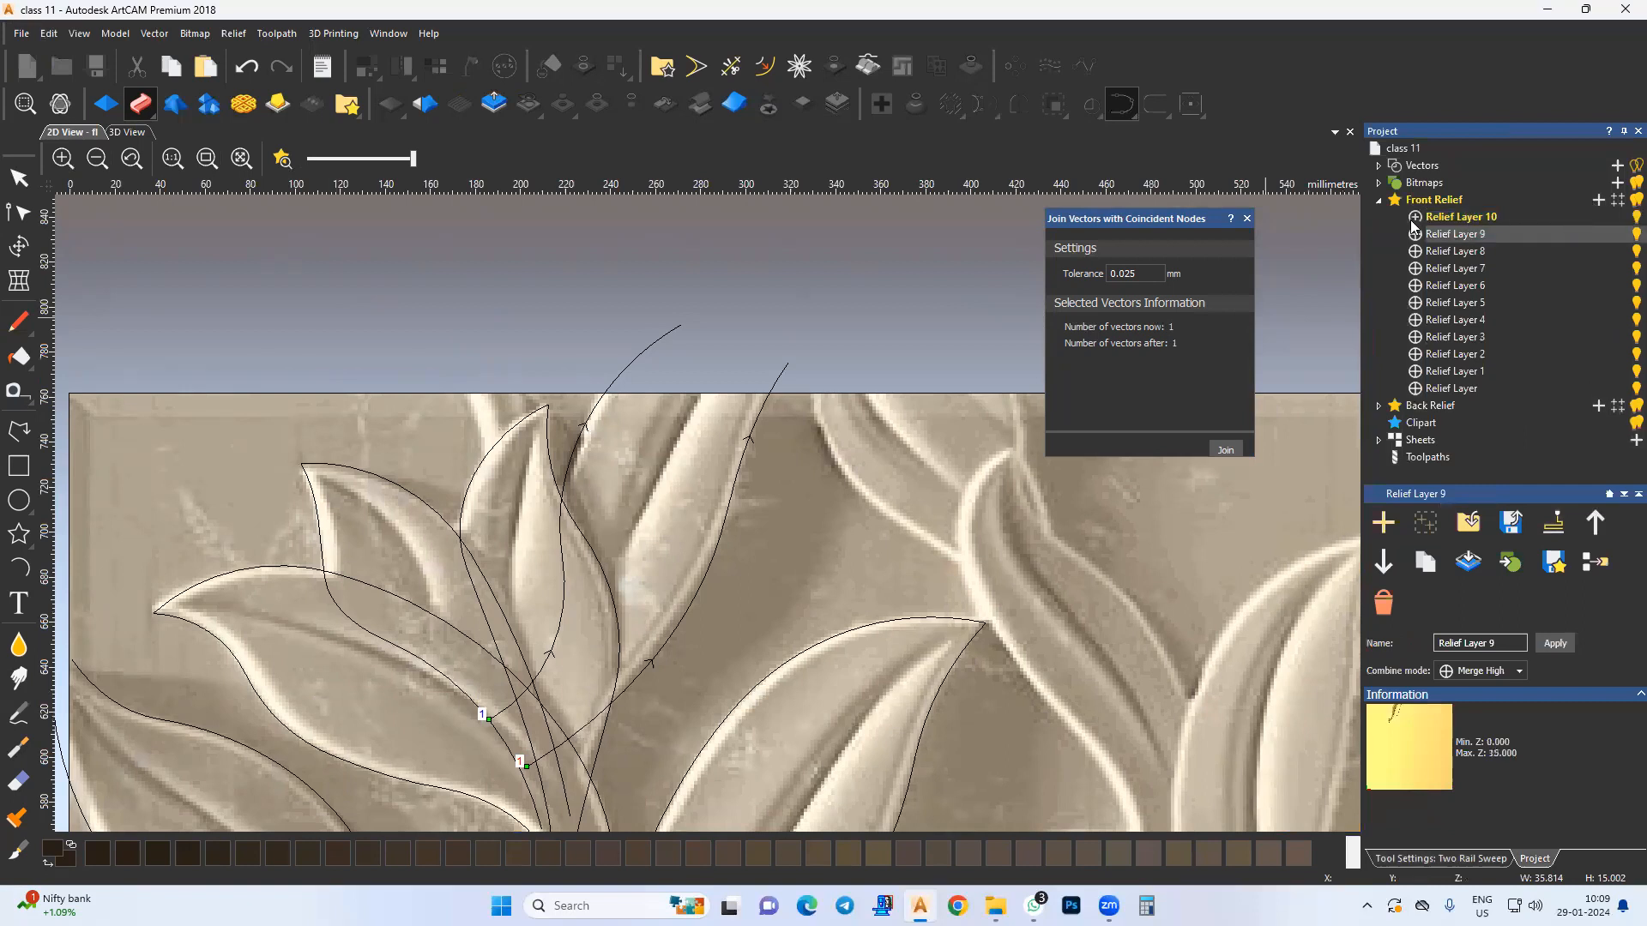
{"action": "left_click", "coordinate": [1441, 217]}
{"action": "middle_click_drag", "start_coordinate": [527, 518], "coordinate": [561, 497]}
{"action": "left_click_drag", "start_coordinate": [600, 396], "coordinate": [532, 418]}
{"action": "left_click", "coordinate": [127, 132]}
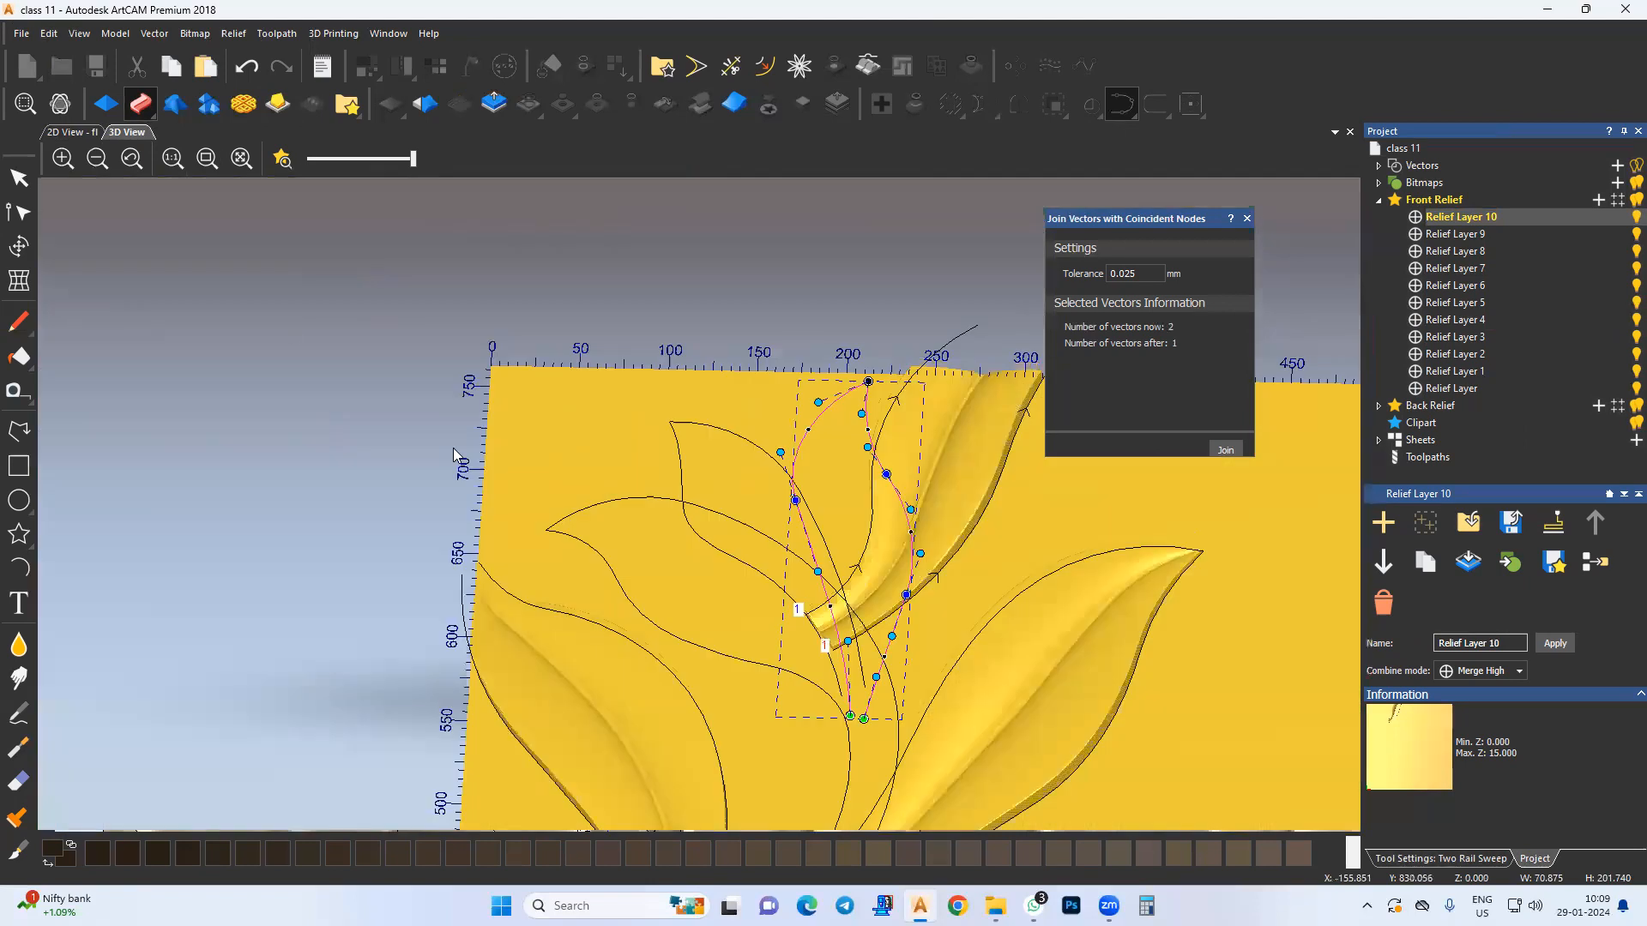
{"action": "scroll", "coordinate": [453, 448], "scroll_direction": "up", "scroll_amount": 3}
{"action": "middle_click_drag", "start_coordinate": [607, 458], "coordinate": [412, 418]}
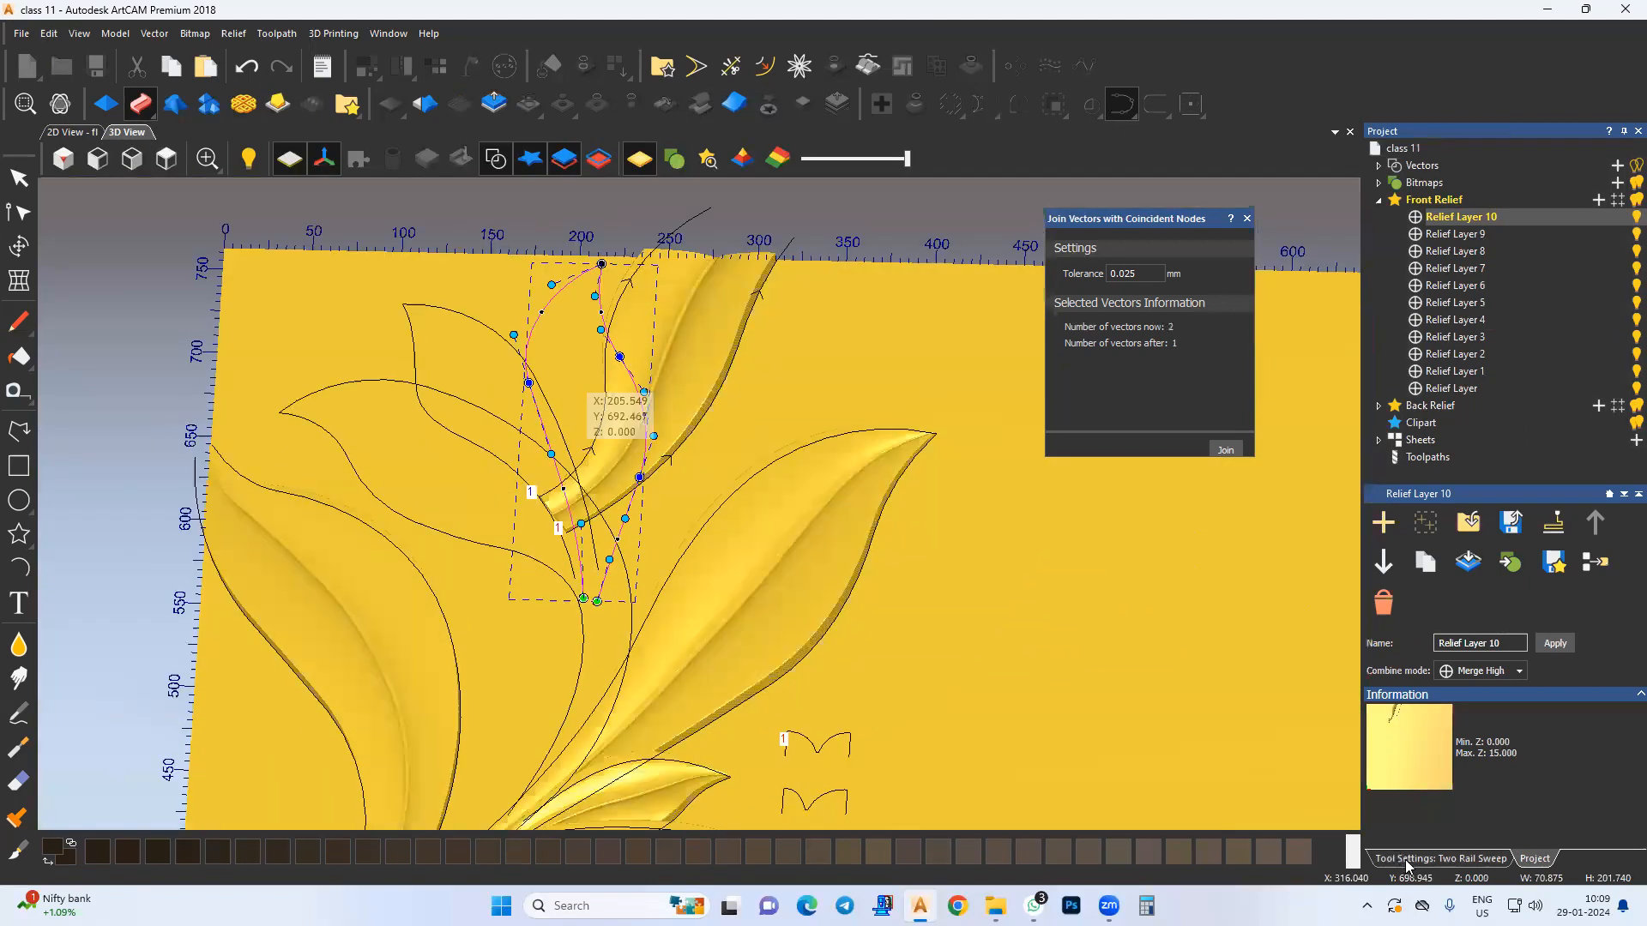
Step: Set the pointed leaf's outlines as drive rails and replace the cross section with the lower M-shaped vector
{"action": "left_click", "coordinate": [1441, 858]}
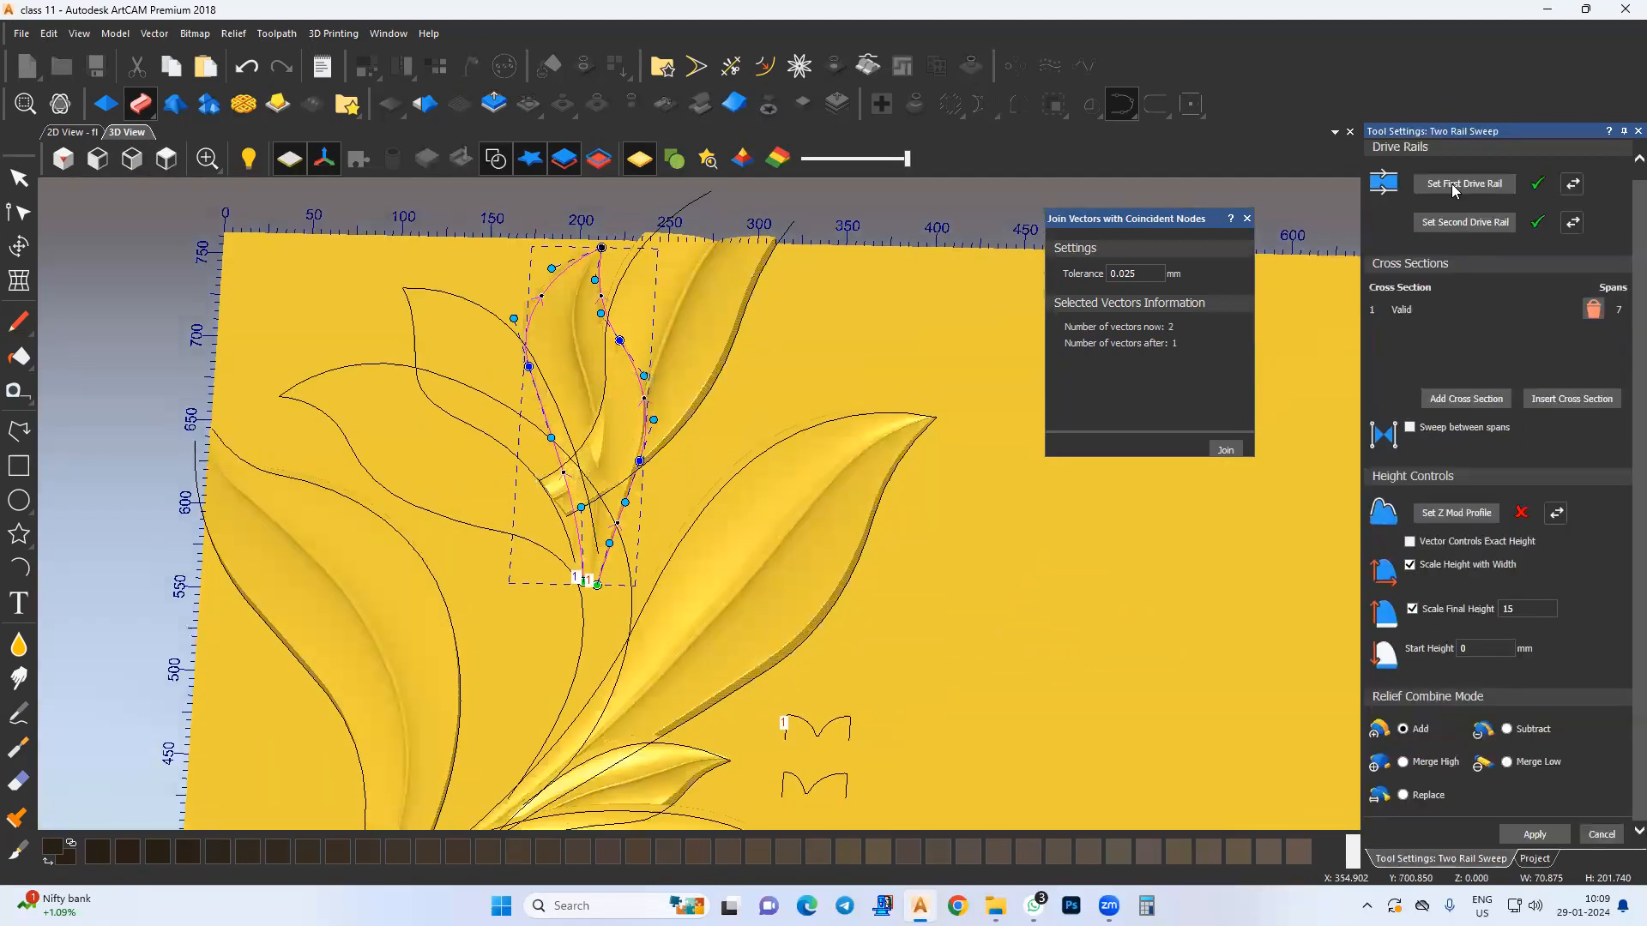
{"action": "left_click", "coordinate": [1594, 311]}
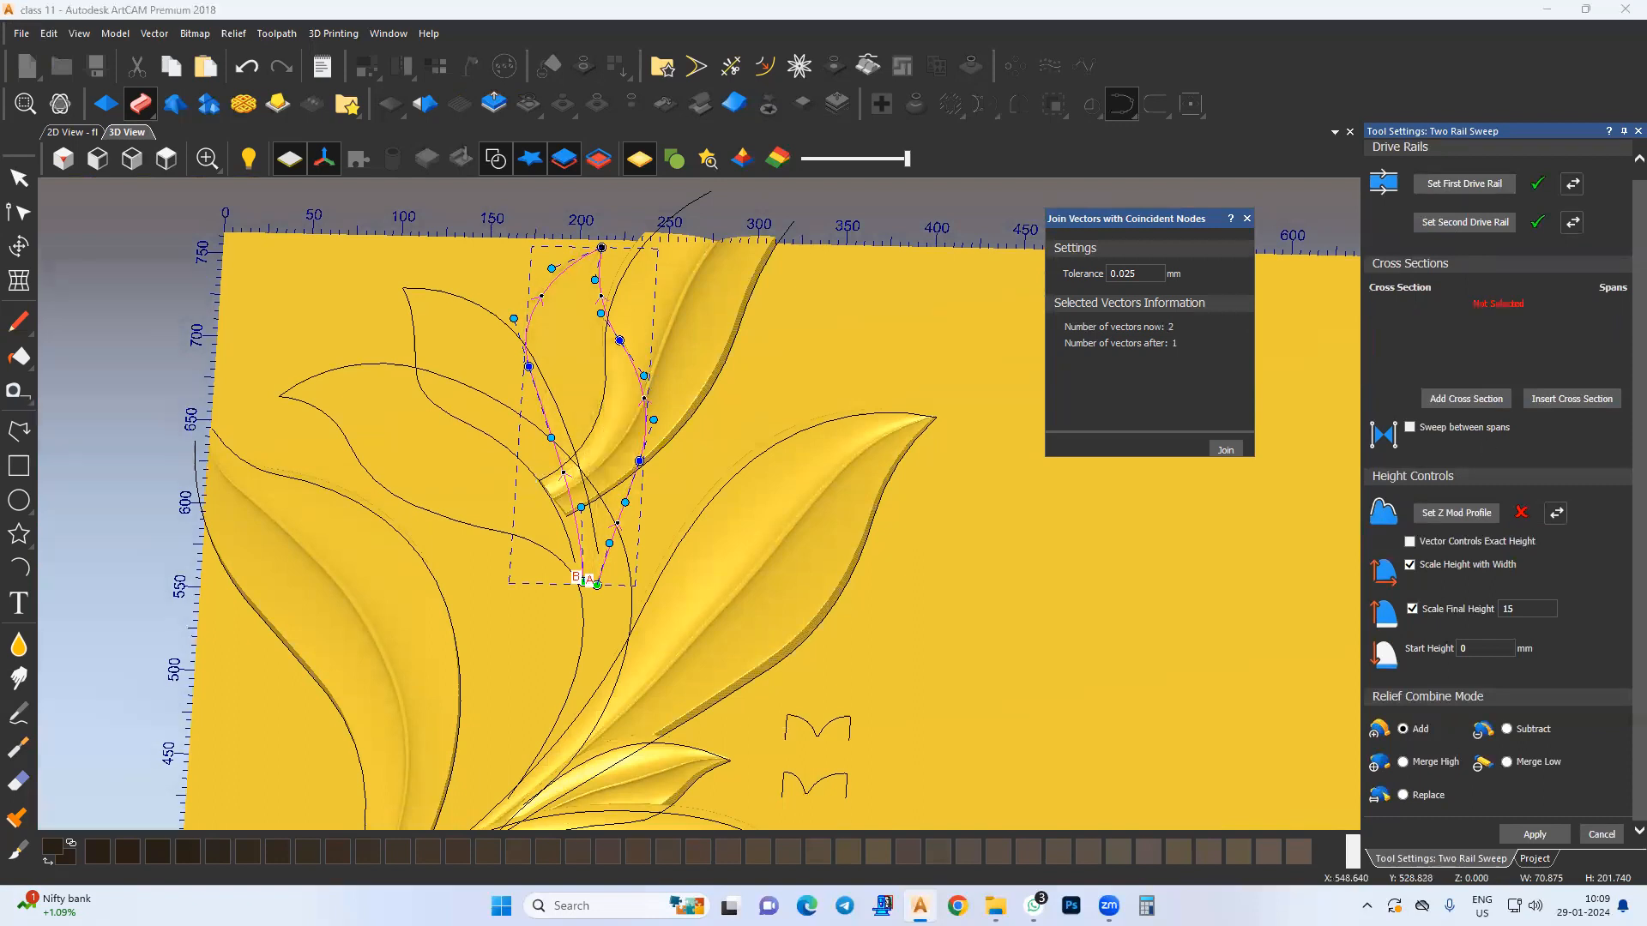
{"action": "left_click", "coordinate": [847, 776]}
{"action": "left_click", "coordinate": [1460, 400]}
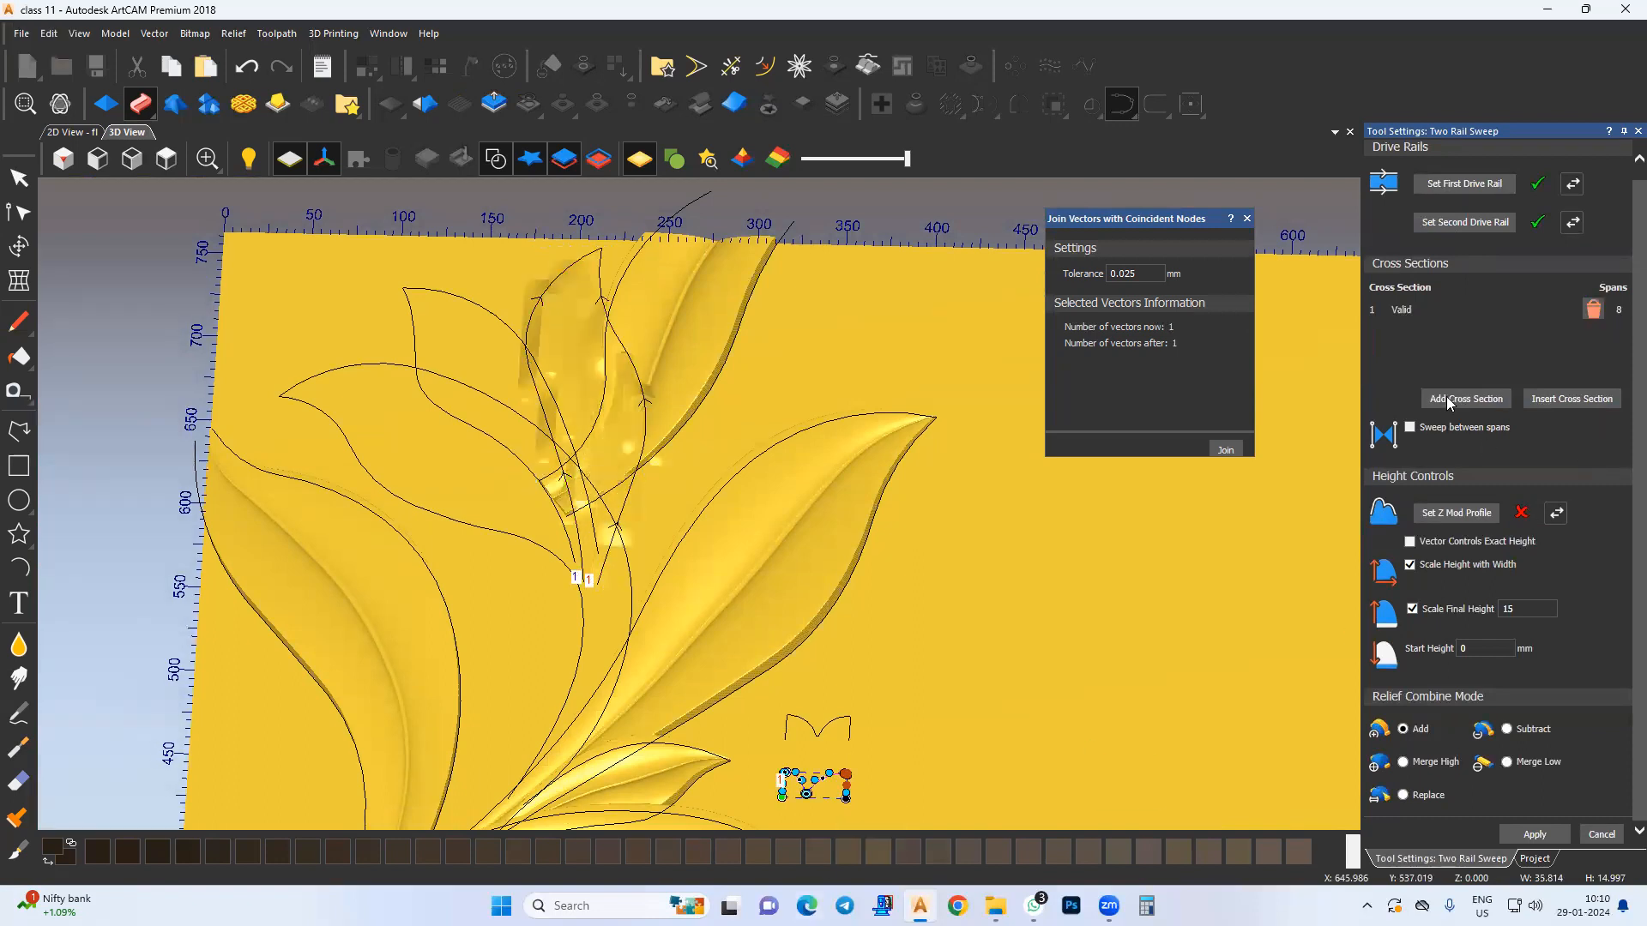
{"action": "middle_click_drag", "start_coordinate": [559, 393], "coordinate": [587, 419]}
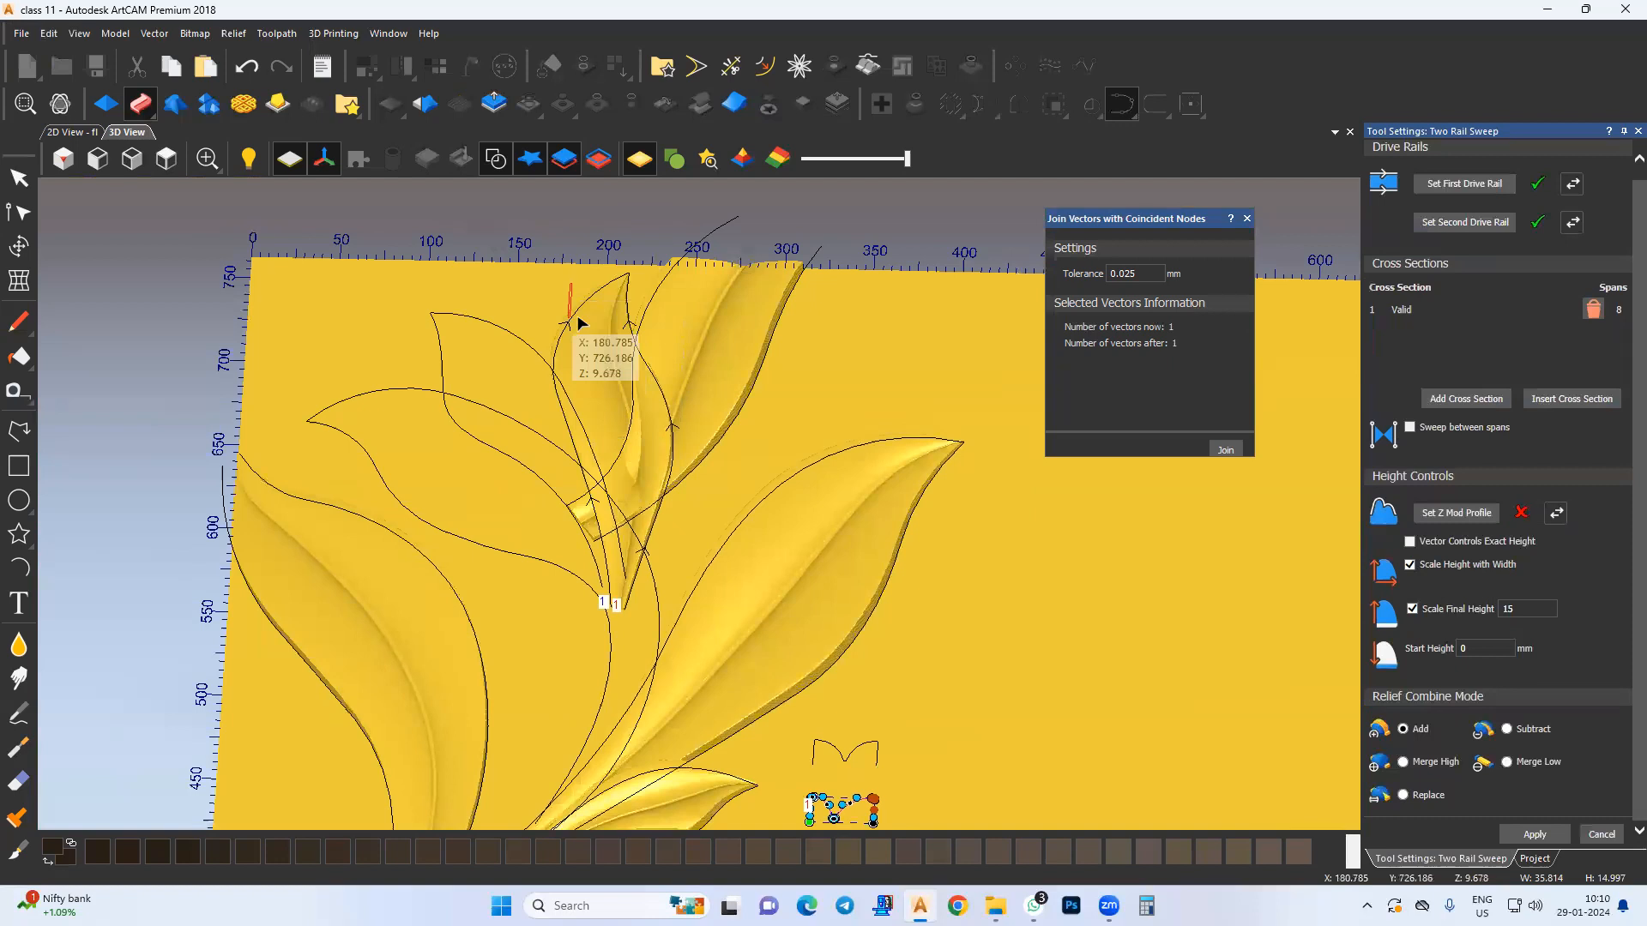
Step: Set the pointed leaf's sweep to a 3 mm start height and a scaled final height of 12, and apply it
{"action": "left_click", "coordinate": [614, 281]}
{"action": "left_click", "coordinate": [626, 306], "text": "shift"}
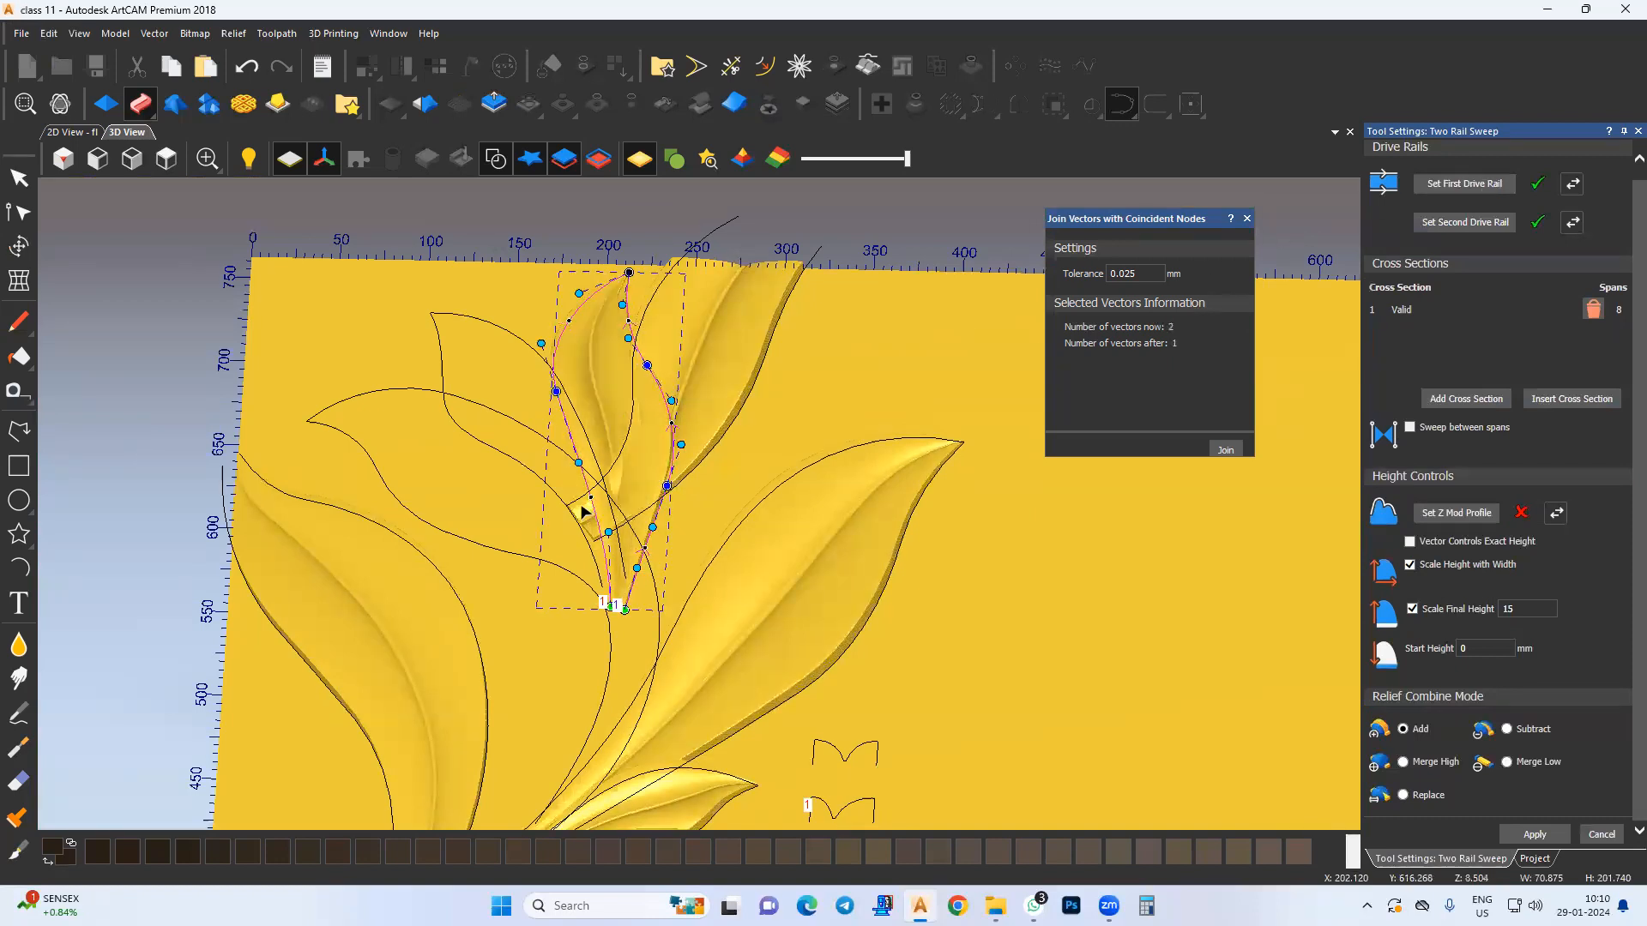
{"action": "middle_click_drag", "start_coordinate": [635, 519], "coordinate": [581, 489]}
{"action": "middle_click_drag", "start_coordinate": [649, 629], "coordinate": [729, 480]}
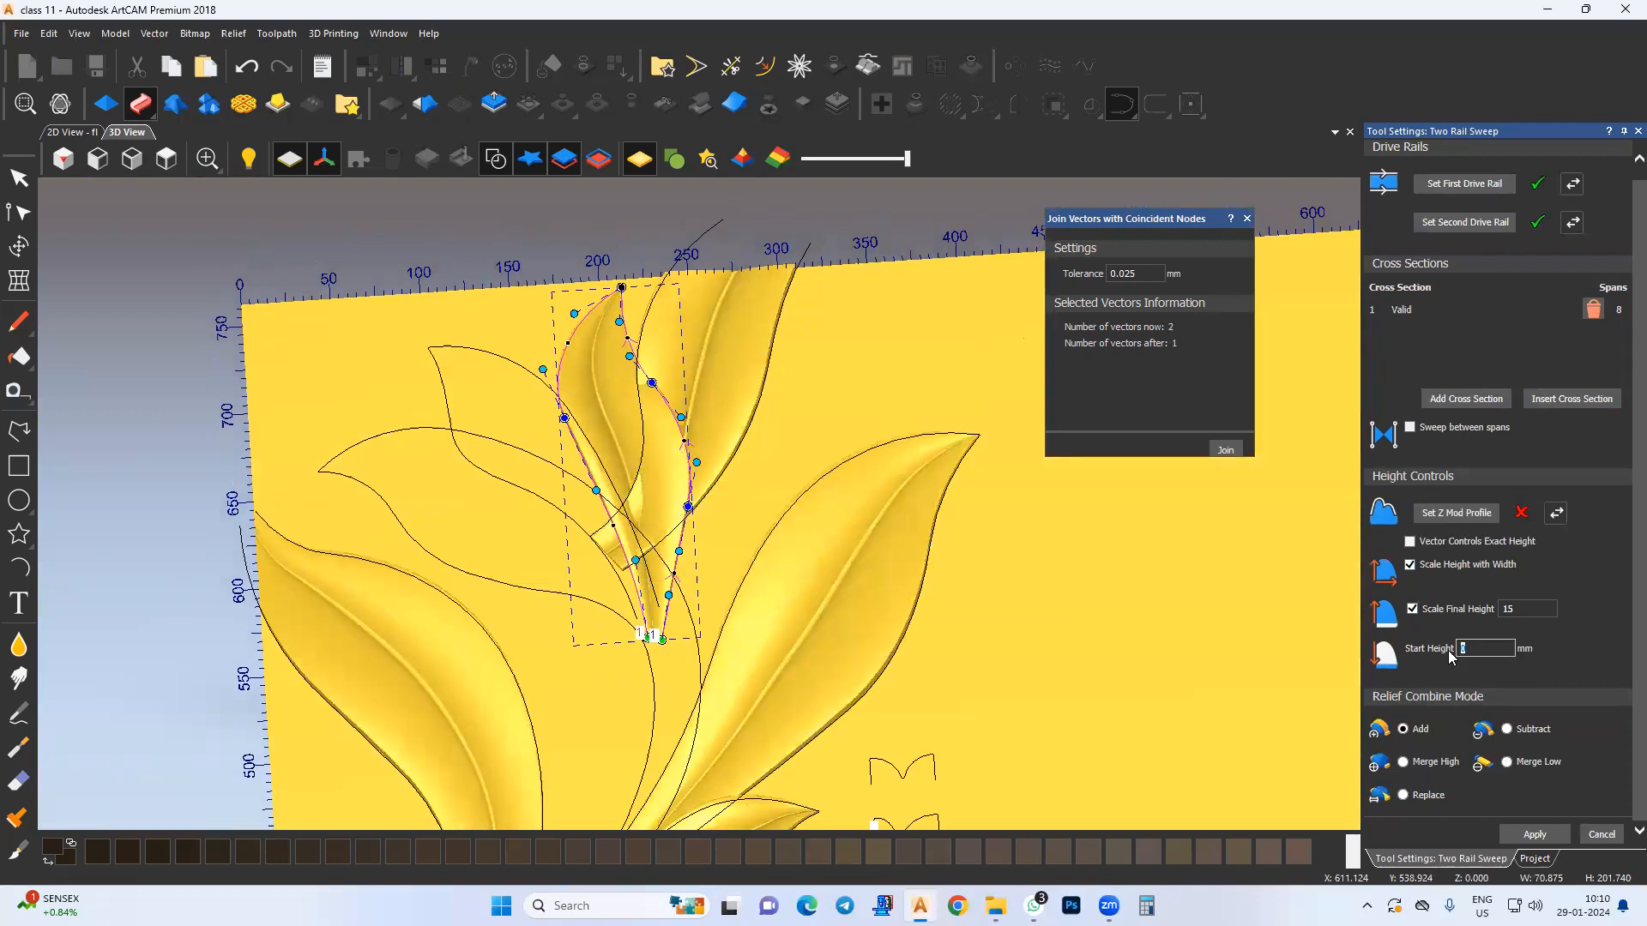
{"action": "left_click", "coordinate": [1490, 609]}
{"action": "type", "text": "12"}
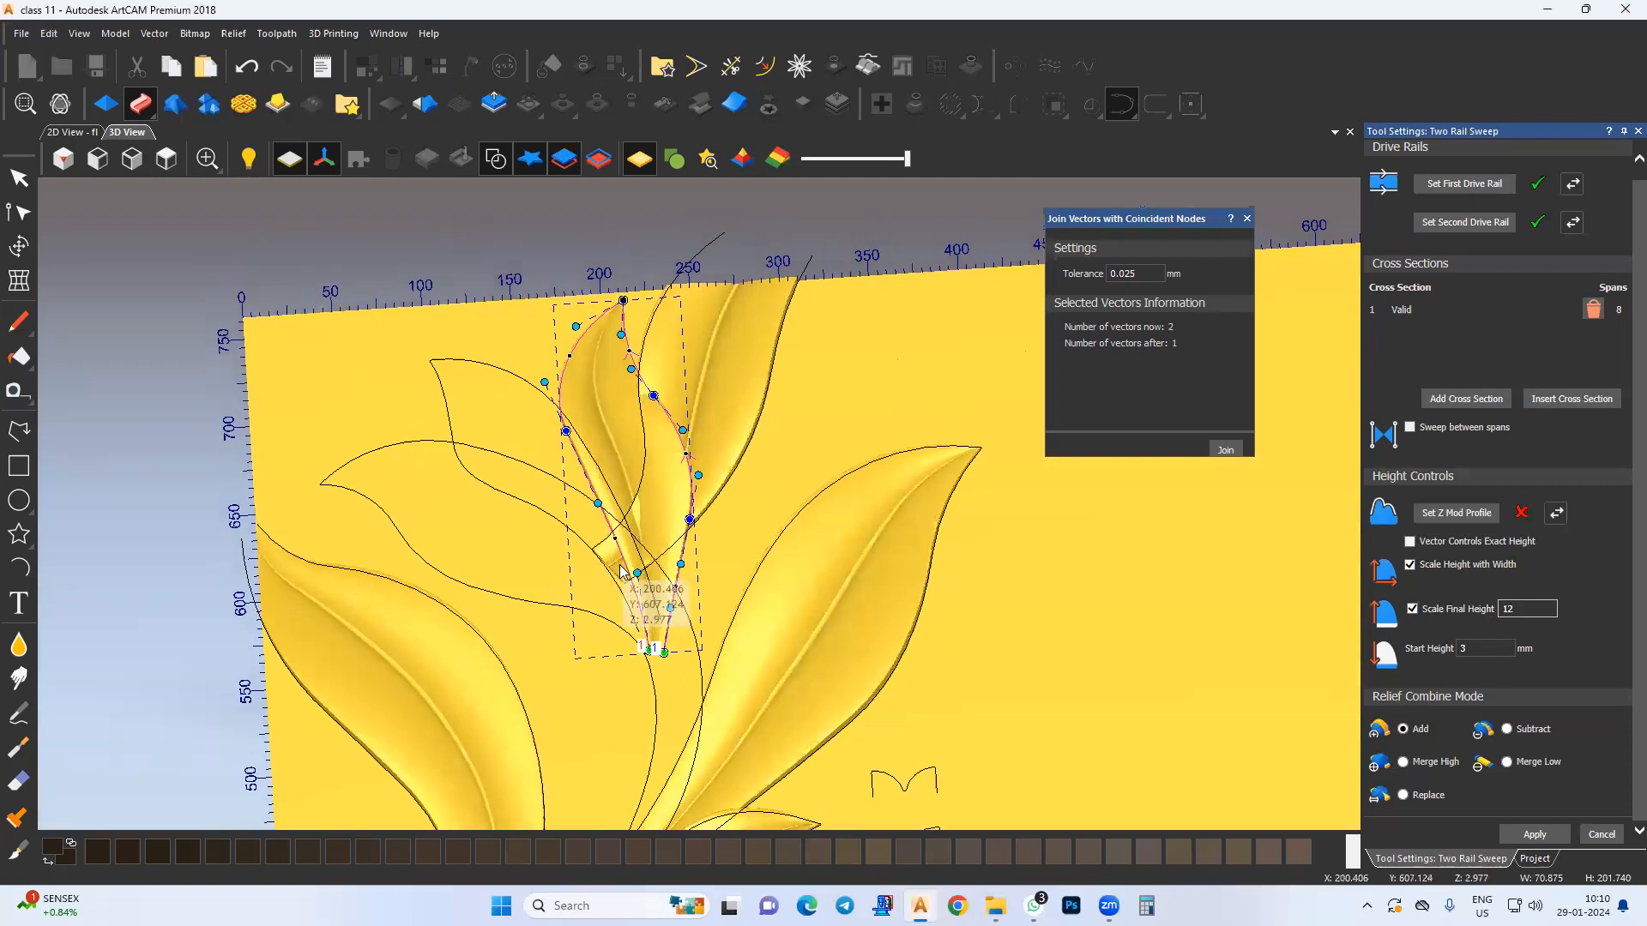
{"action": "left_click", "coordinate": [1532, 834]}
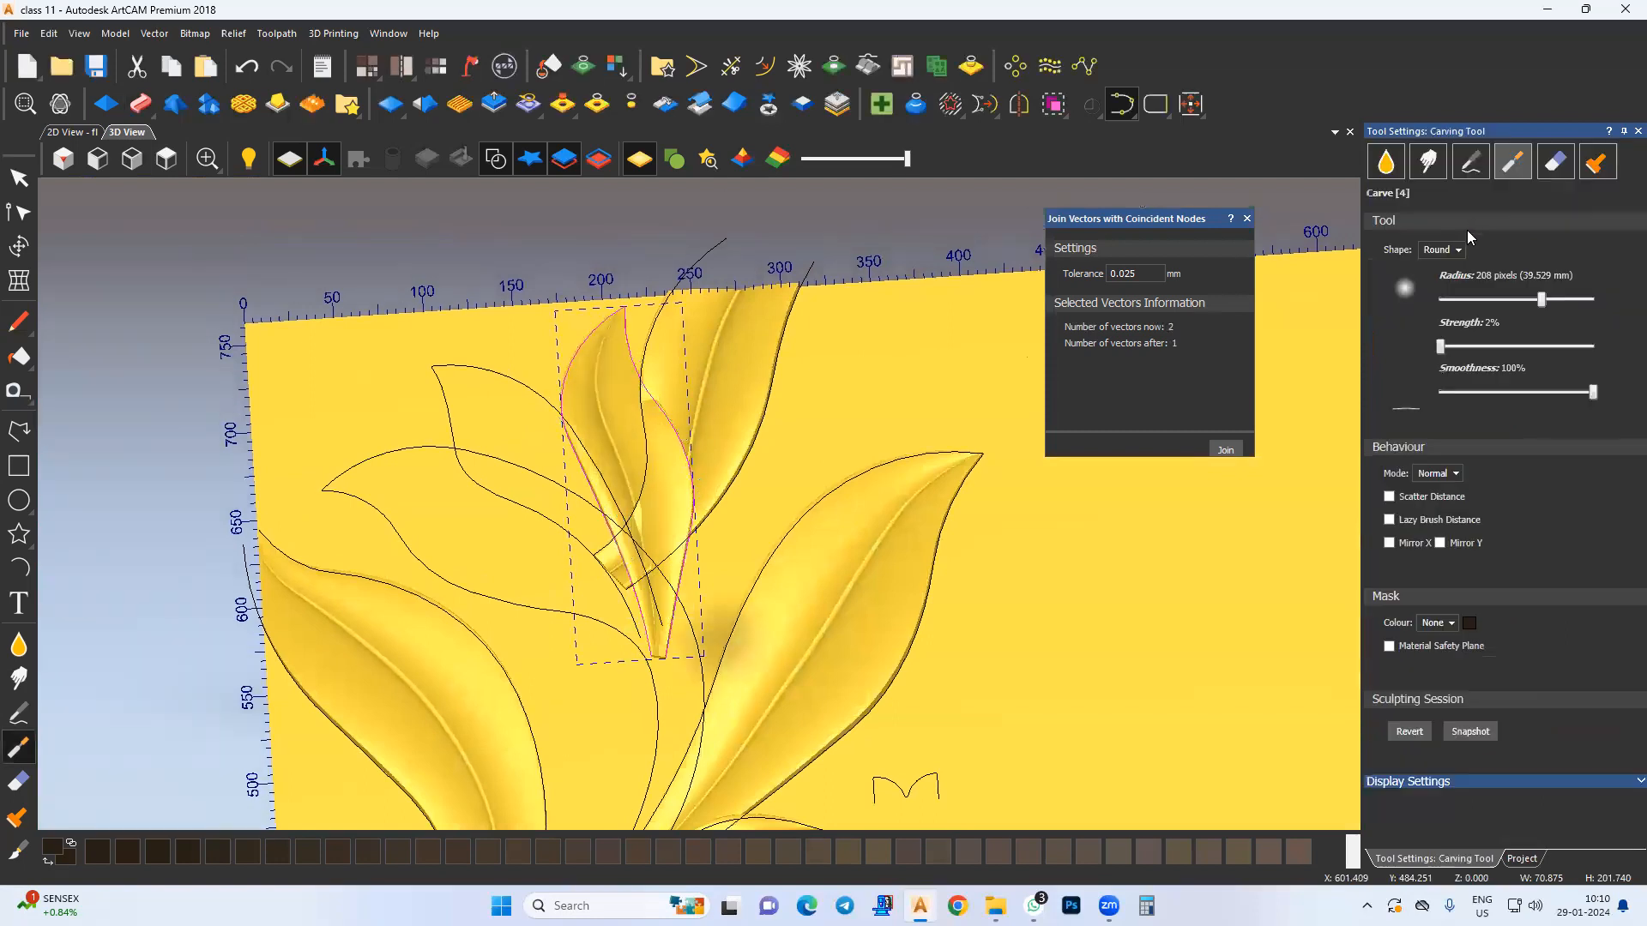
Step: Carve away the upper-edge leaf's protruding base on Relief Layer 9 beside the pointed leaf's stem
{"action": "left_click", "coordinate": [1522, 859]}
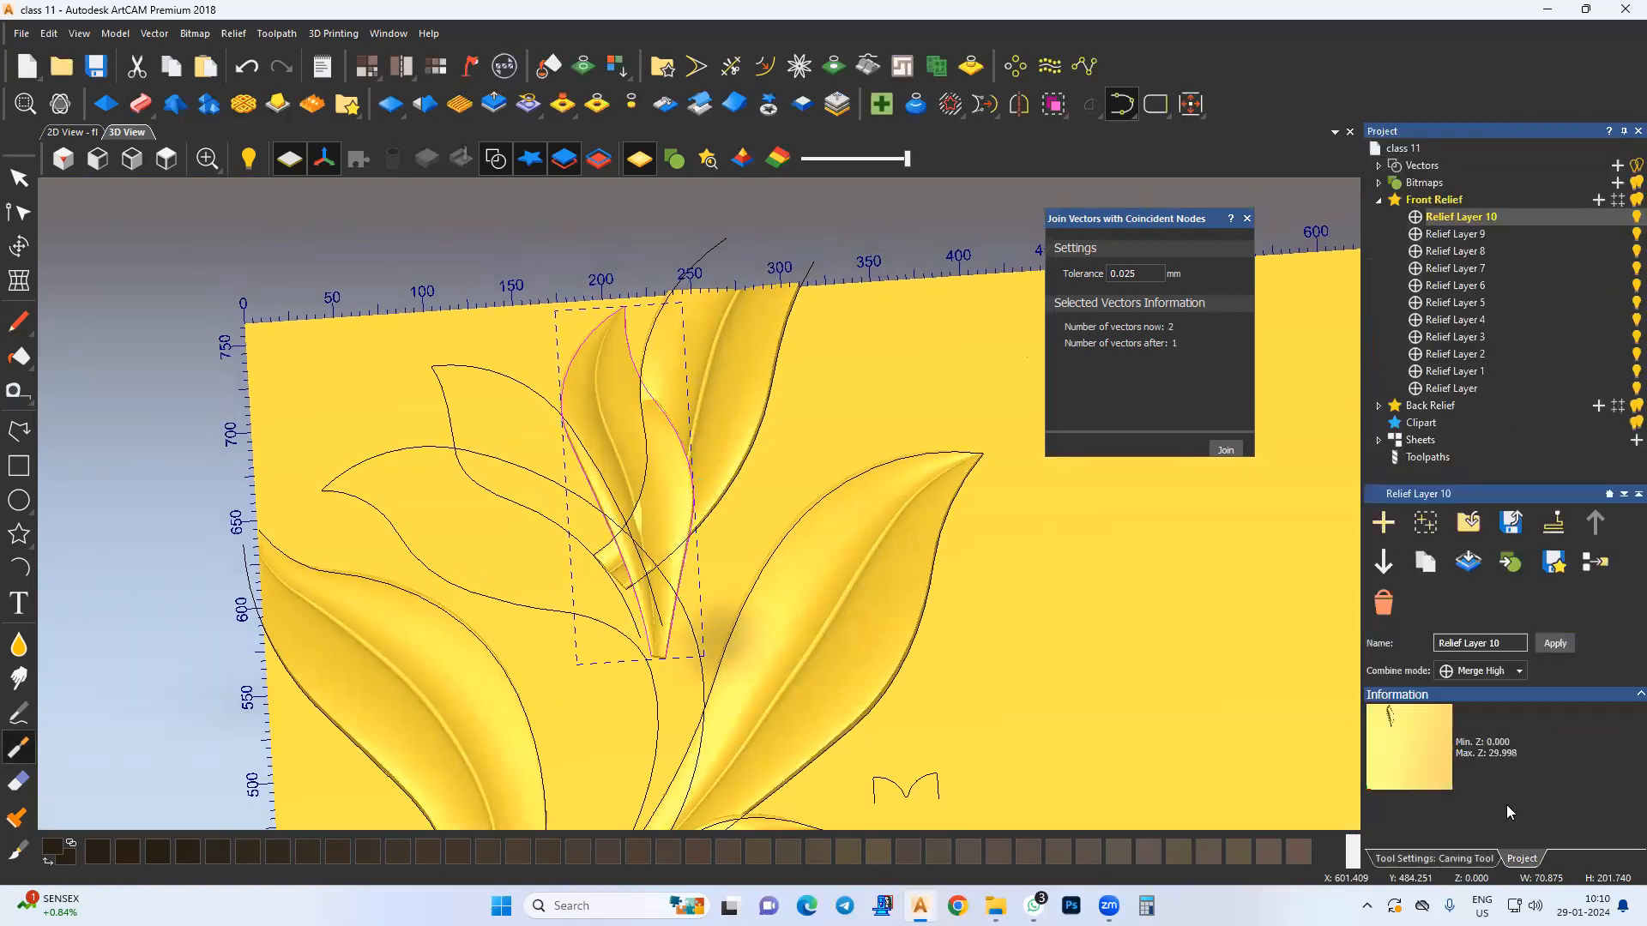
{"action": "left_click", "coordinate": [1450, 236]}
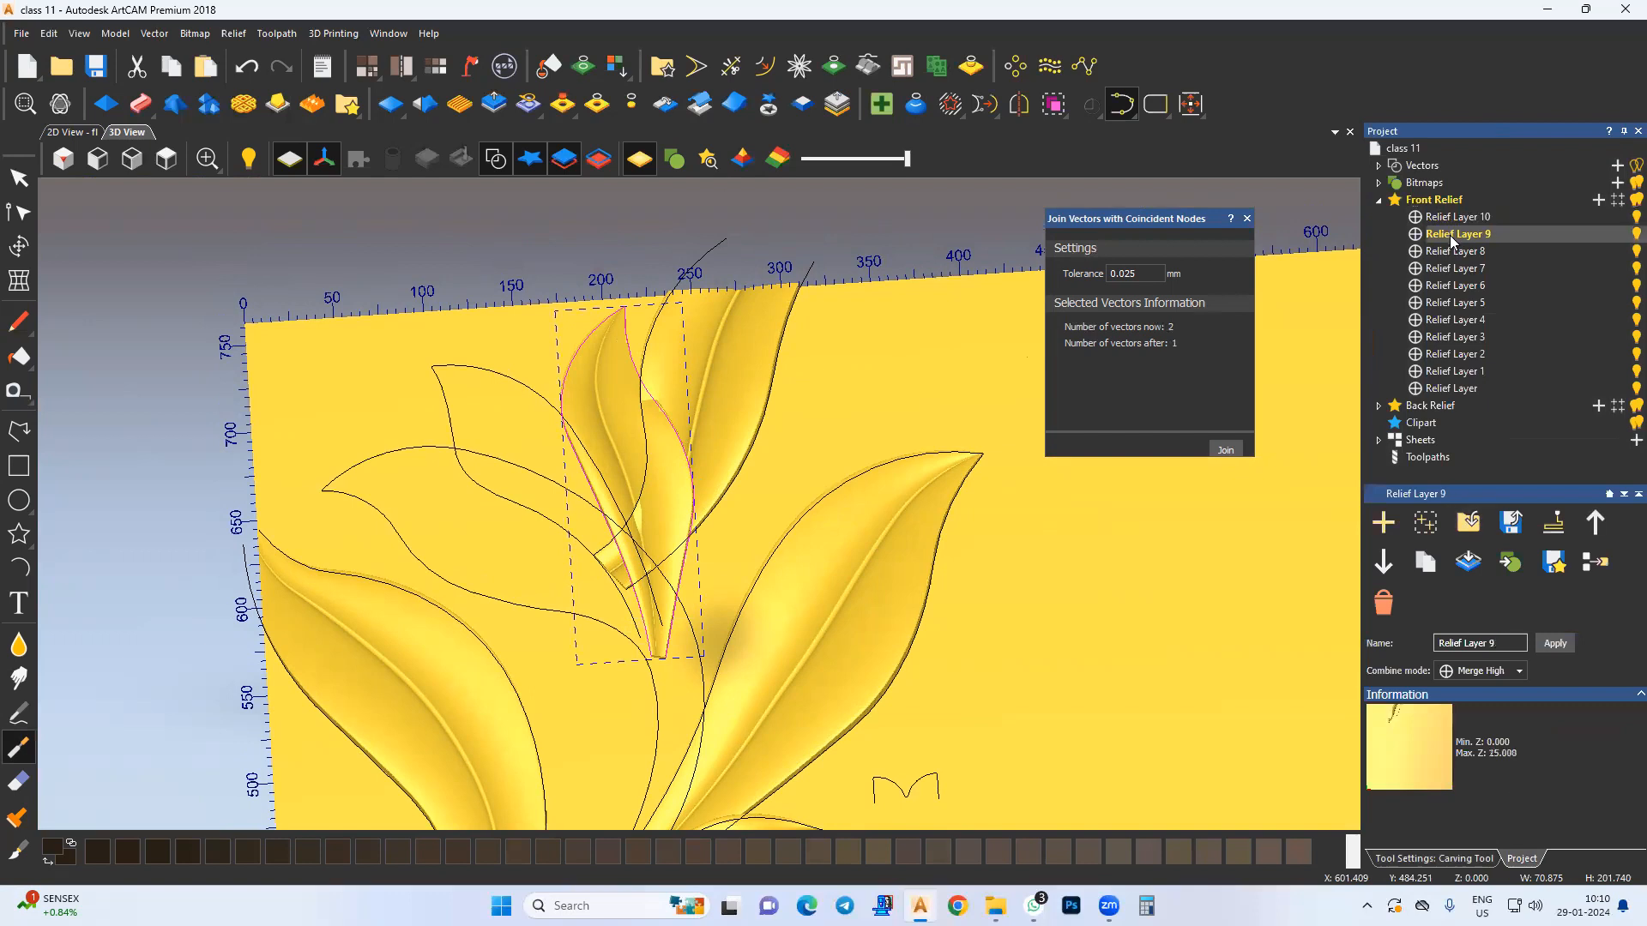
{"action": "scroll", "coordinate": [599, 551], "scroll_direction": "up", "scroll_amount": 3}
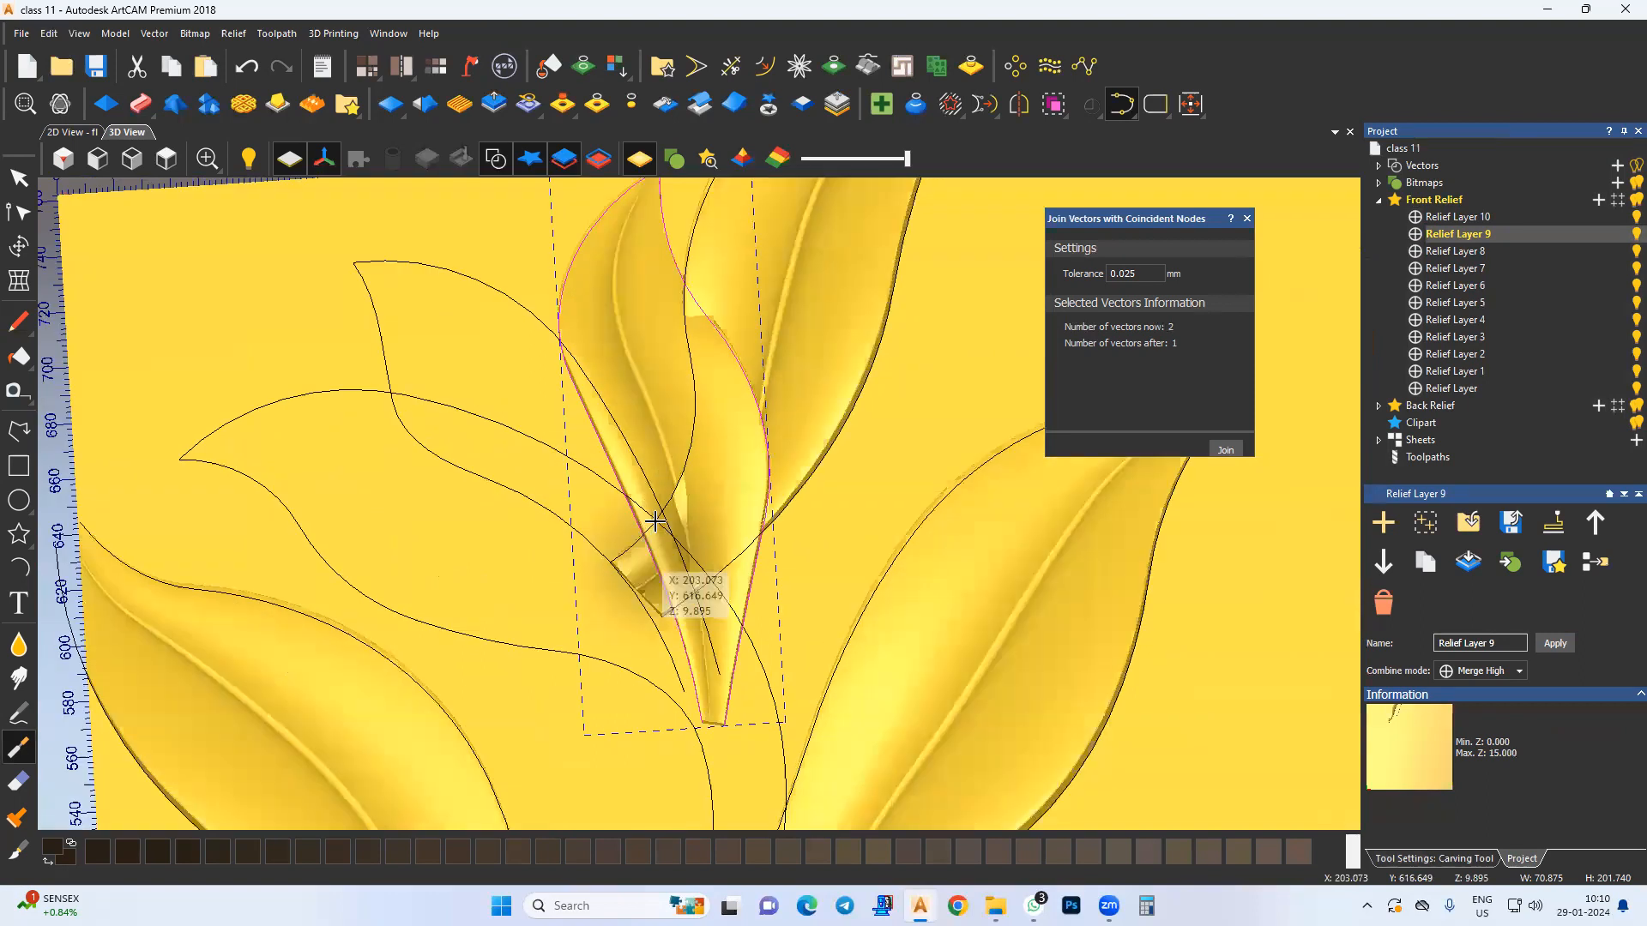
{"action": "left_click", "coordinate": [642, 573]}
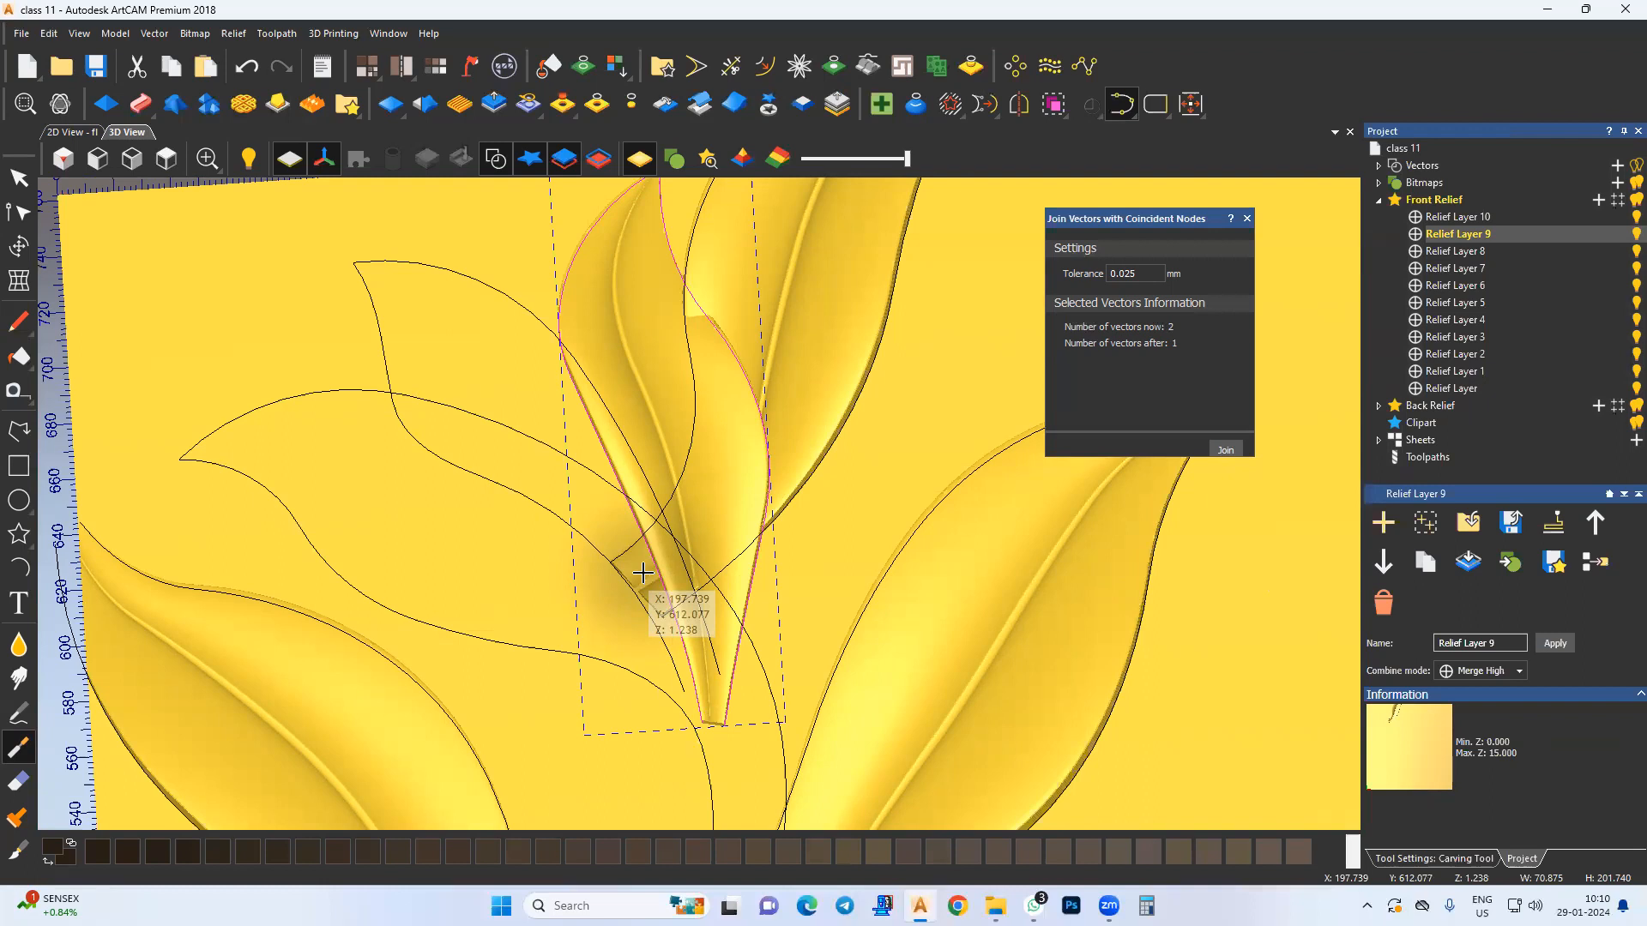
{"action": "mouse_move", "coordinate": [642, 594]}
{"action": "left_mouse_down"}
{"action": "mouse_move", "coordinate": [592, 626]}
{"action": "mouse_move", "coordinate": [655, 600]}
{"action": "mouse_move", "coordinate": [619, 568]}
{"action": "mouse_move", "coordinate": [647, 551]}
{"action": "left_mouse_up"}
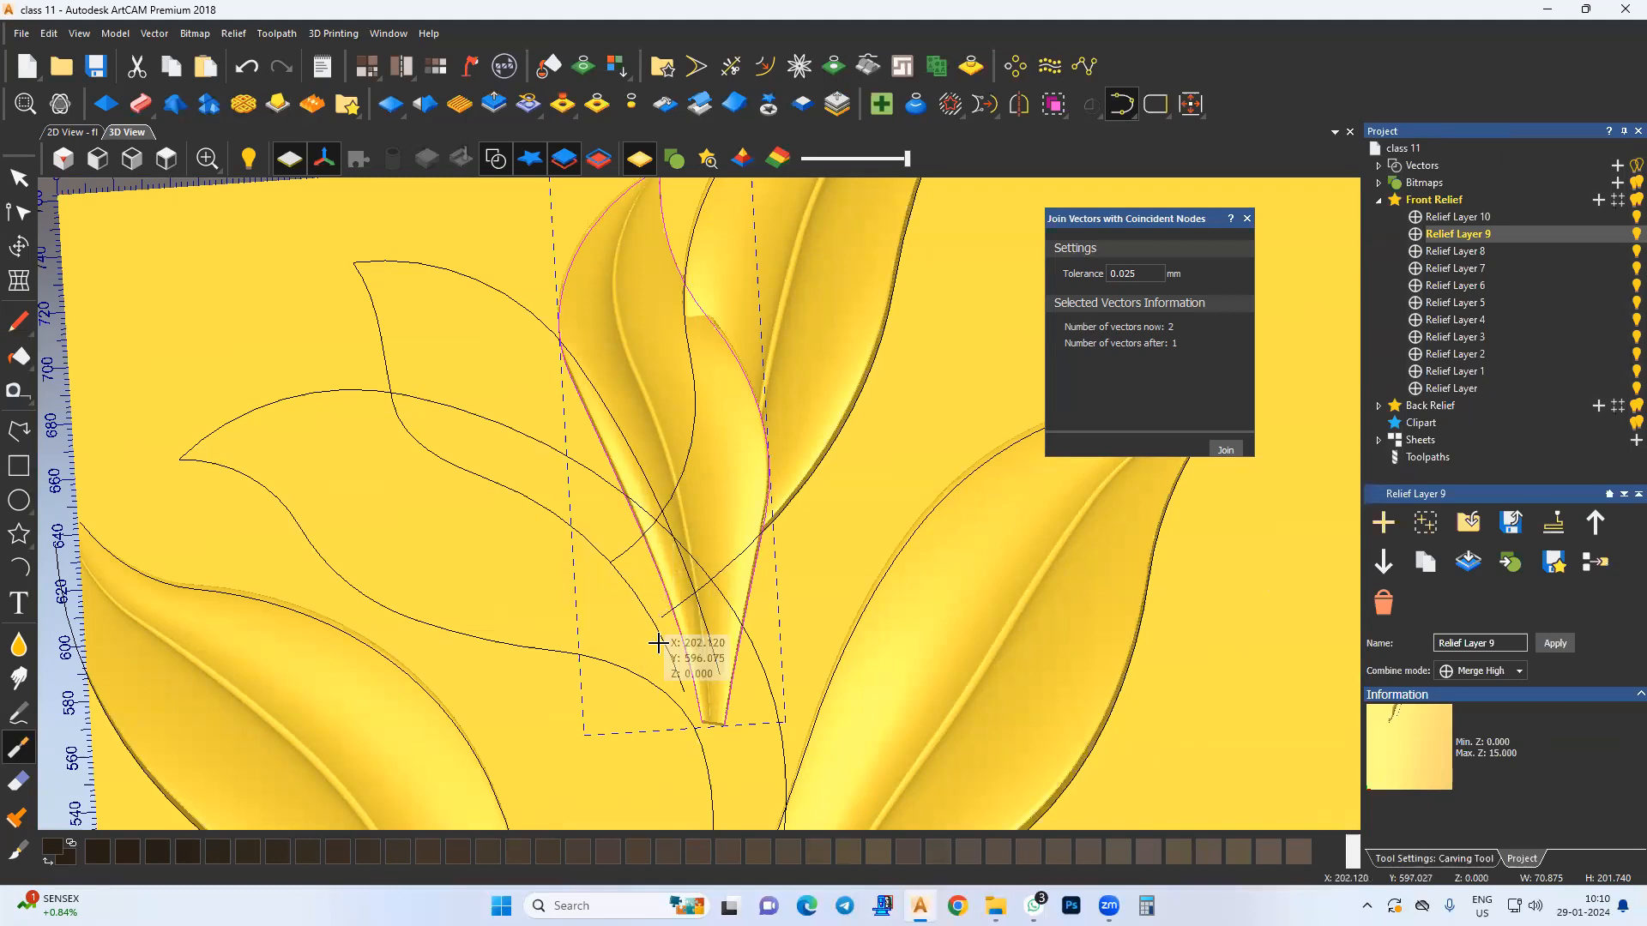
Step: Carve down the rest of Relief Layer 9 where the upper-edge leaf overlaps the pointed leaf
{"action": "middle_click_drag", "start_coordinate": [606, 543], "coordinate": [618, 606]}
{"action": "scroll", "coordinate": [668, 370], "scroll_direction": "up", "scroll_amount": 3}
{"action": "middle_click_drag", "start_coordinate": [645, 429], "coordinate": [639, 532]}
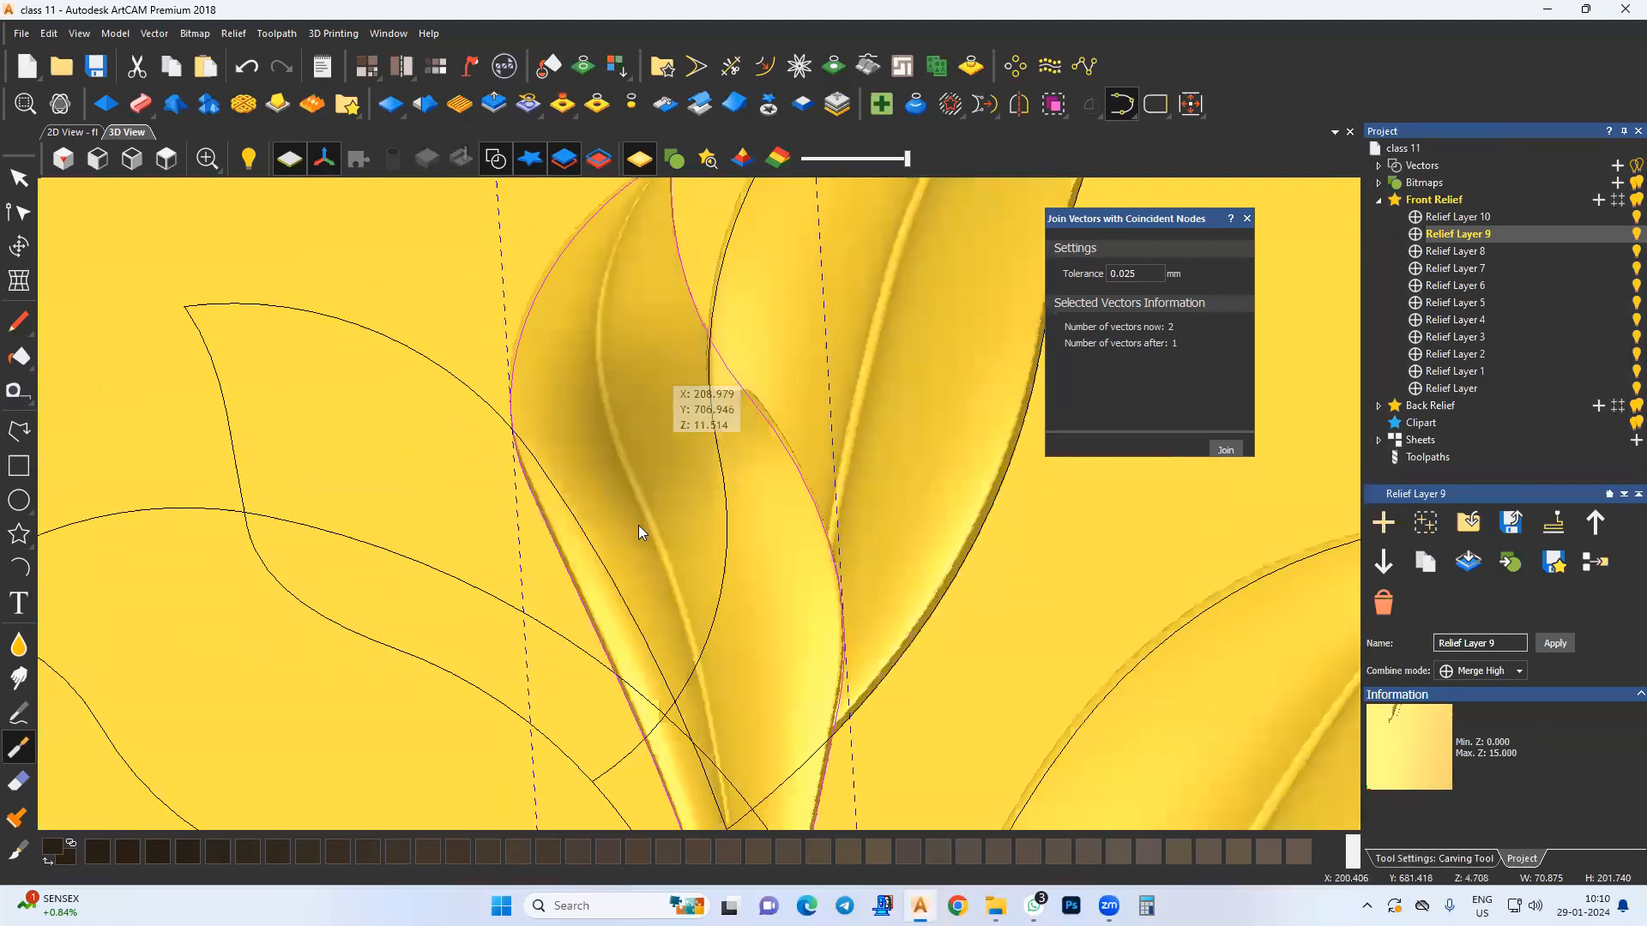
{"action": "mouse_move", "coordinate": [684, 506]}
{"action": "left_mouse_down"}
{"action": "mouse_move", "coordinate": [669, 455]}
{"action": "mouse_move", "coordinate": [687, 463]}
{"action": "mouse_move", "coordinate": [669, 491]}
{"action": "mouse_move", "coordinate": [663, 443]}
{"action": "left_mouse_up"}
{"action": "mouse_move", "coordinate": [694, 528]}
{"action": "left_mouse_down"}
{"action": "mouse_move", "coordinate": [735, 629]}
{"action": "mouse_move", "coordinate": [783, 680]}
{"action": "left_mouse_up"}
{"action": "mouse_move", "coordinate": [602, 711]}
{"action": "middle_mouse_down"}
{"action": "mouse_move", "coordinate": [411, 554]}
{"action": "mouse_move", "coordinate": [487, 498]}
{"action": "middle_mouse_up"}
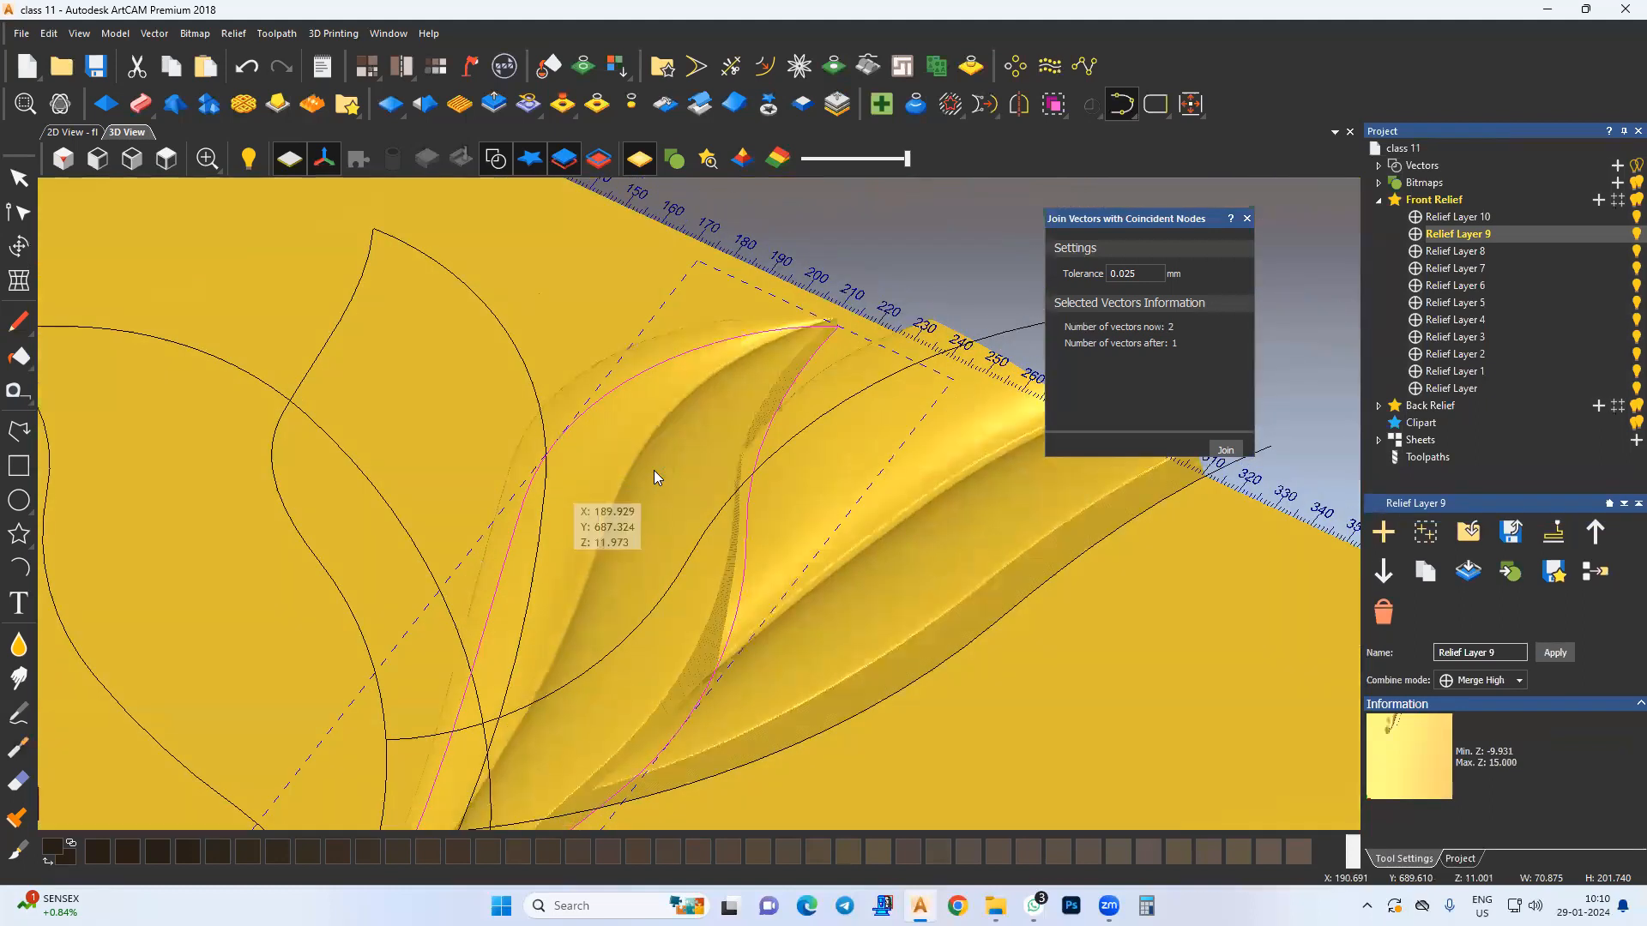
{"action": "scroll", "coordinate": [654, 470], "scroll_direction": "up", "scroll_amount": 2}
{"action": "left_click_drag", "start_coordinate": [699, 427], "coordinate": [706, 493]}
{"action": "mouse_move", "coordinate": [690, 428]}
{"action": "left_mouse_down"}
{"action": "mouse_move", "coordinate": [697, 366]}
{"action": "mouse_move", "coordinate": [704, 510]}
{"action": "mouse_move", "coordinate": [683, 497]}
{"action": "left_mouse_up"}
{"action": "middle_click_drag", "start_coordinate": [684, 497], "coordinate": [690, 489]}
{"action": "mouse_move", "coordinate": [700, 507]}
{"action": "left_mouse_down"}
{"action": "mouse_move", "coordinate": [672, 445]}
{"action": "mouse_move", "coordinate": [651, 530]}
{"action": "left_mouse_up"}
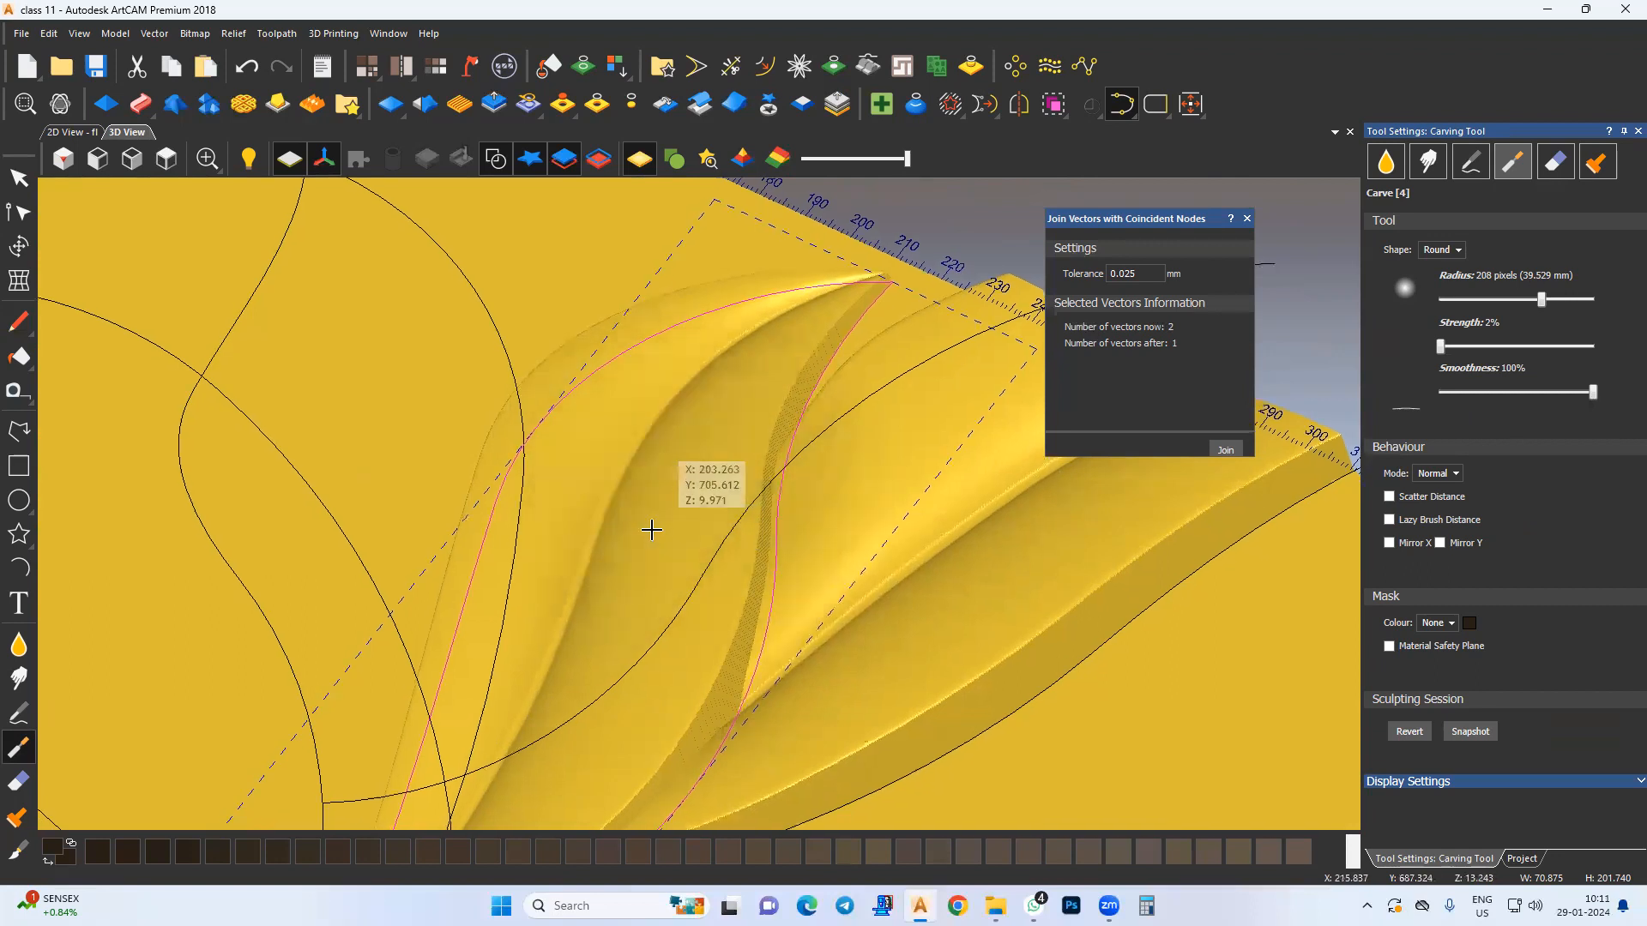
{"action": "middle_click_drag", "start_coordinate": [628, 503], "coordinate": [609, 478]}
{"action": "scroll", "coordinate": [609, 489], "scroll_direction": "down", "scroll_amount": 2}
{"action": "middle_click_drag", "start_coordinate": [564, 553], "coordinate": [577, 558]}
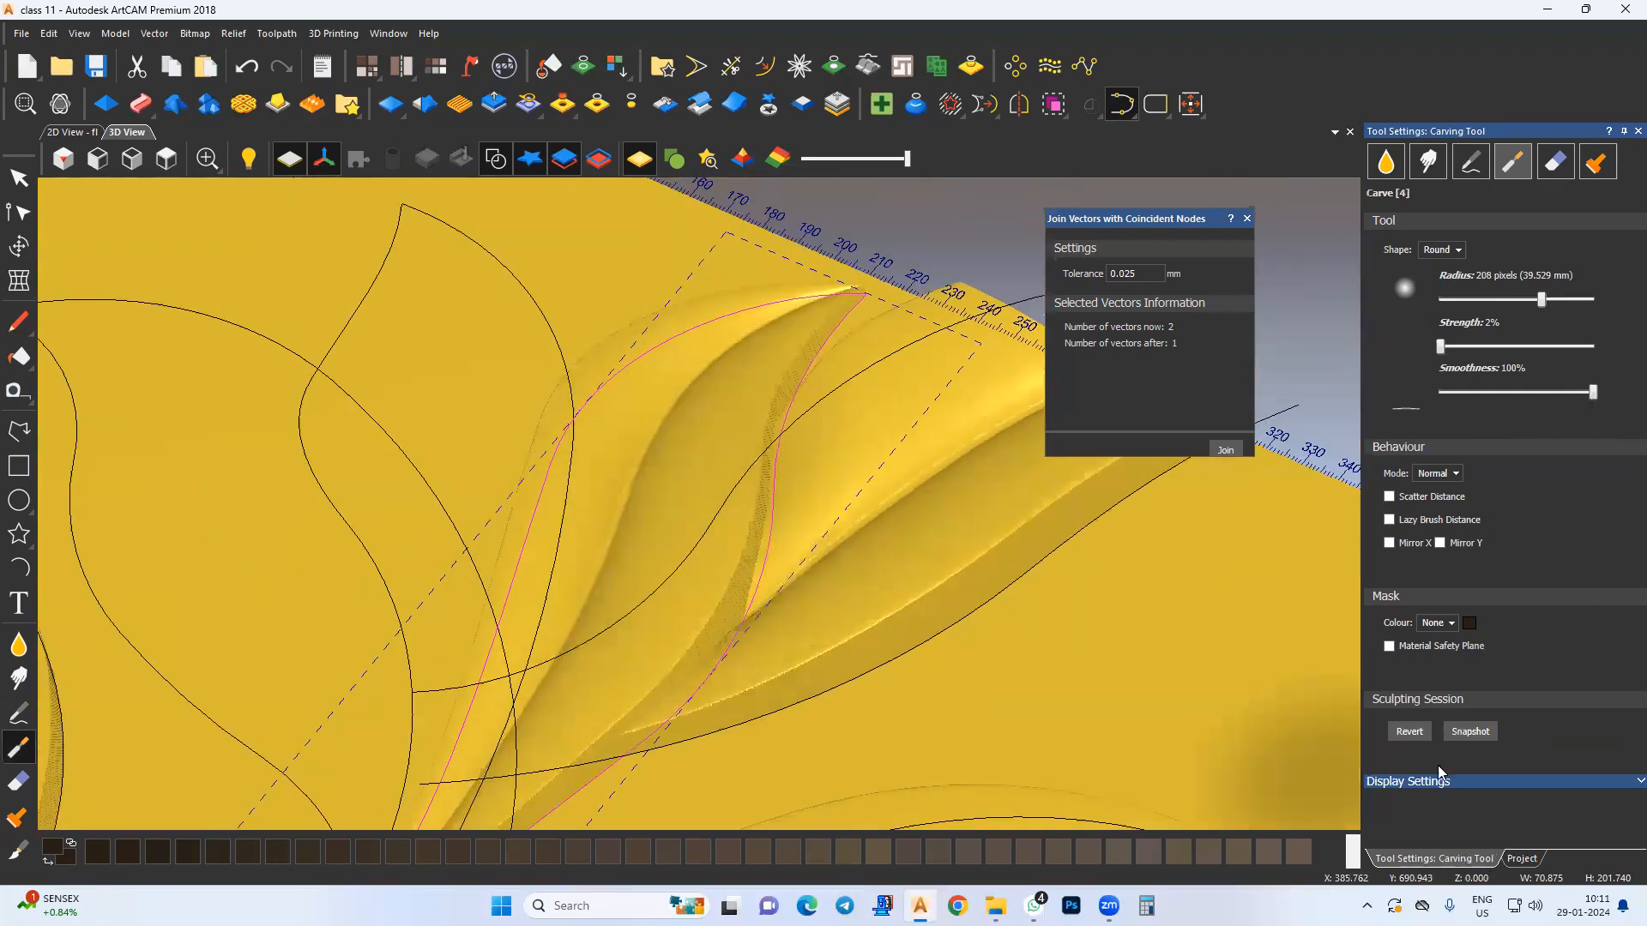
Step: Select the two outlines of the next leaf beside the pointed leaf and add a new front relief layer for it
{"action": "left_click", "coordinate": [19, 181]}
{"action": "middle_click_drag", "start_coordinate": [412, 456], "coordinate": [605, 539]}
{"action": "left_click", "coordinate": [695, 274]}
{"action": "left_click", "coordinate": [555, 383]}
{"action": "left_click", "coordinate": [675, 289]}
{"action": "left_click", "coordinate": [558, 377]}
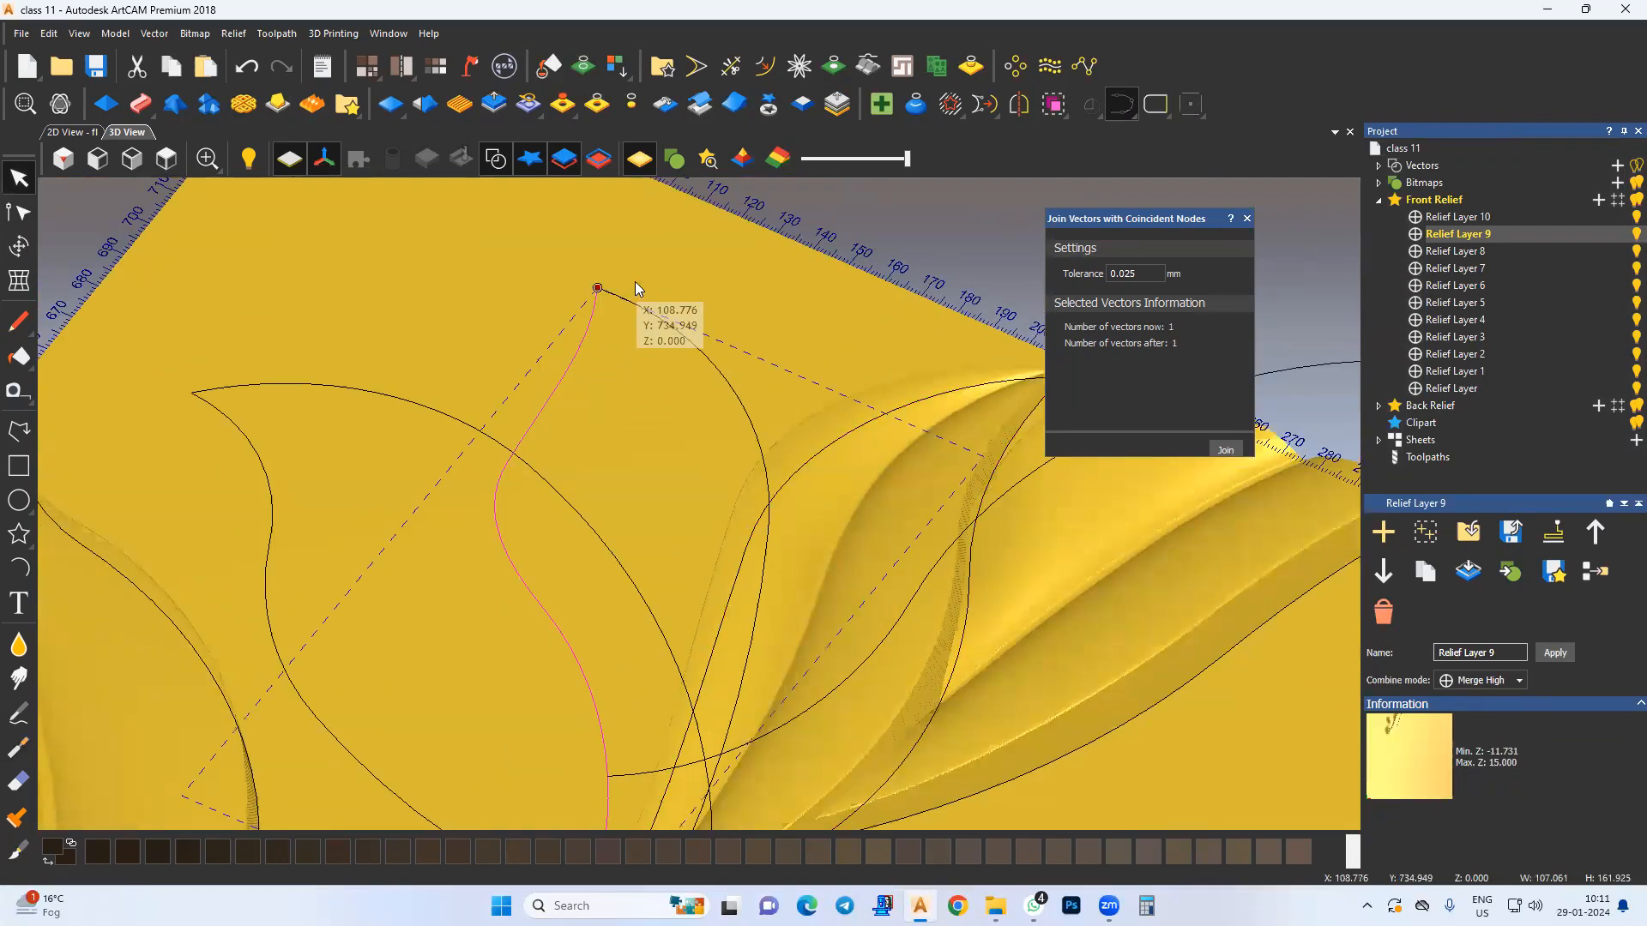
{"action": "left_click", "coordinate": [709, 358], "text": "shift"}
{"action": "left_click", "coordinate": [1556, 216]}
{"action": "left_click", "coordinate": [1599, 200]}
{"action": "left_click", "coordinate": [1533, 214]}
{"action": "left_click", "coordinate": [1411, 218]}
{"action": "left_click", "coordinate": [1410, 220]}
Step: Set up a two-rail sweep along the selected leaf's outlines using the upper M-shaped cross section
{"action": "left_click", "coordinate": [133, 105]}
{"action": "scroll", "coordinate": [735, 478], "scroll_direction": "down", "scroll_amount": 2}
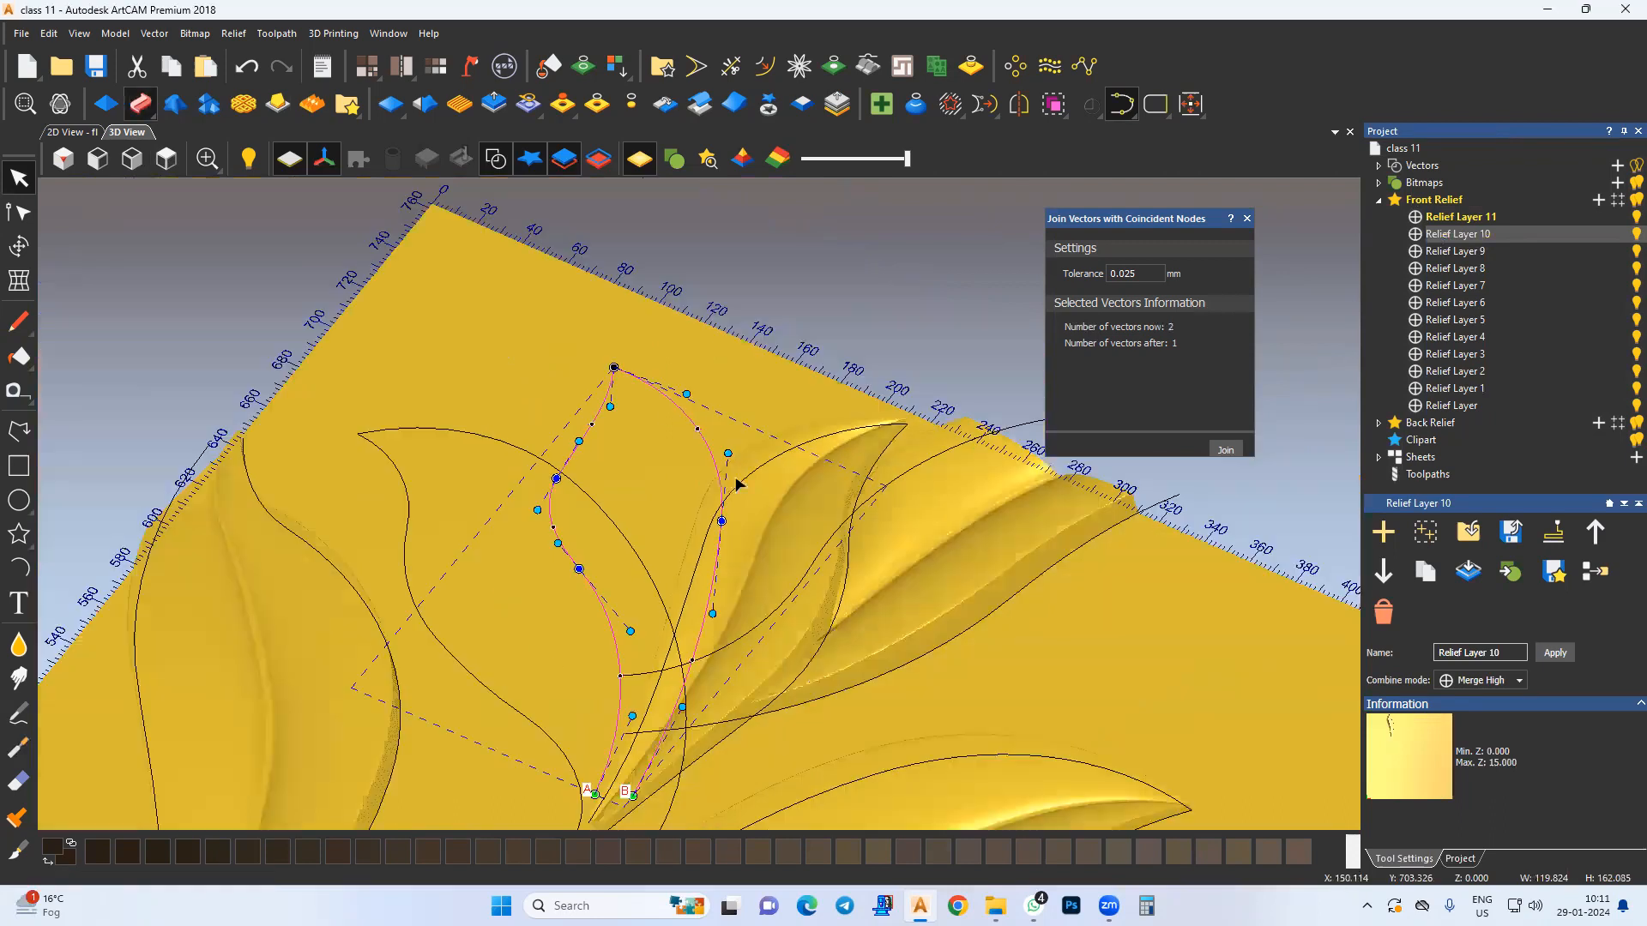
{"action": "middle_click_drag", "start_coordinate": [735, 477], "coordinate": [542, 268]}
{"action": "scroll", "coordinate": [600, 731], "scroll_direction": "down", "scroll_amount": 2}
{"action": "left_click", "coordinate": [599, 719]}
{"action": "left_click", "coordinate": [1436, 412]}
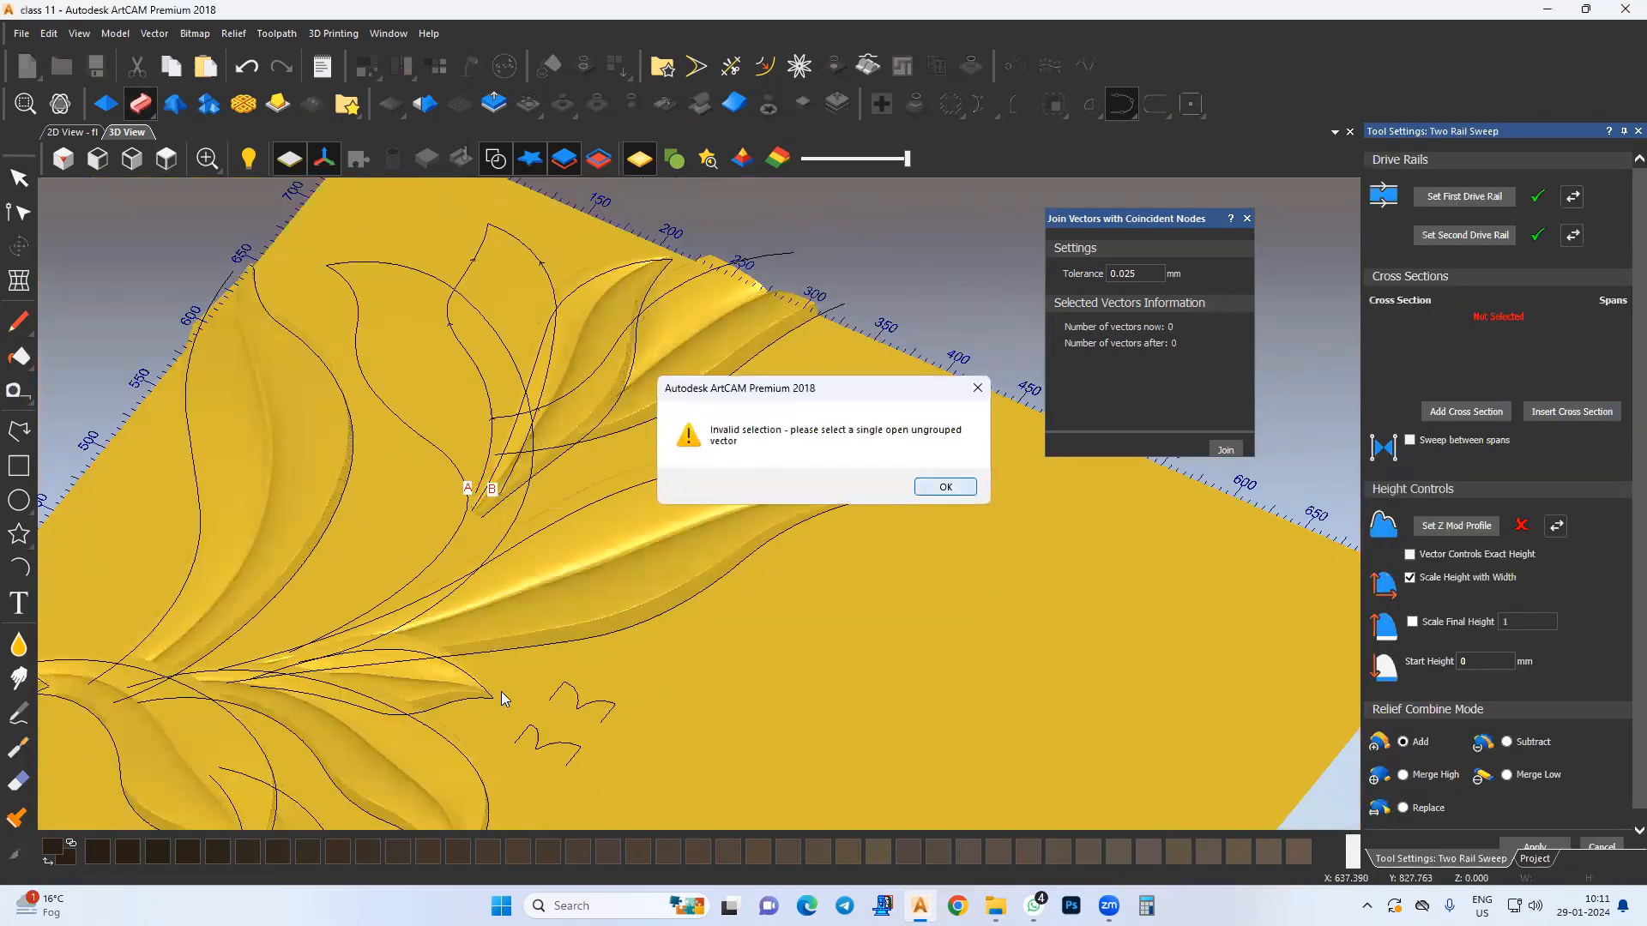
{"action": "left_click", "coordinate": [931, 491]}
{"action": "left_click", "coordinate": [571, 693]}
{"action": "left_click", "coordinate": [1451, 412]}
{"action": "scroll", "coordinate": [546, 364], "scroll_direction": "up", "scroll_amount": 2}
{"action": "middle_click_drag", "start_coordinate": [503, 389], "coordinate": [552, 474]}
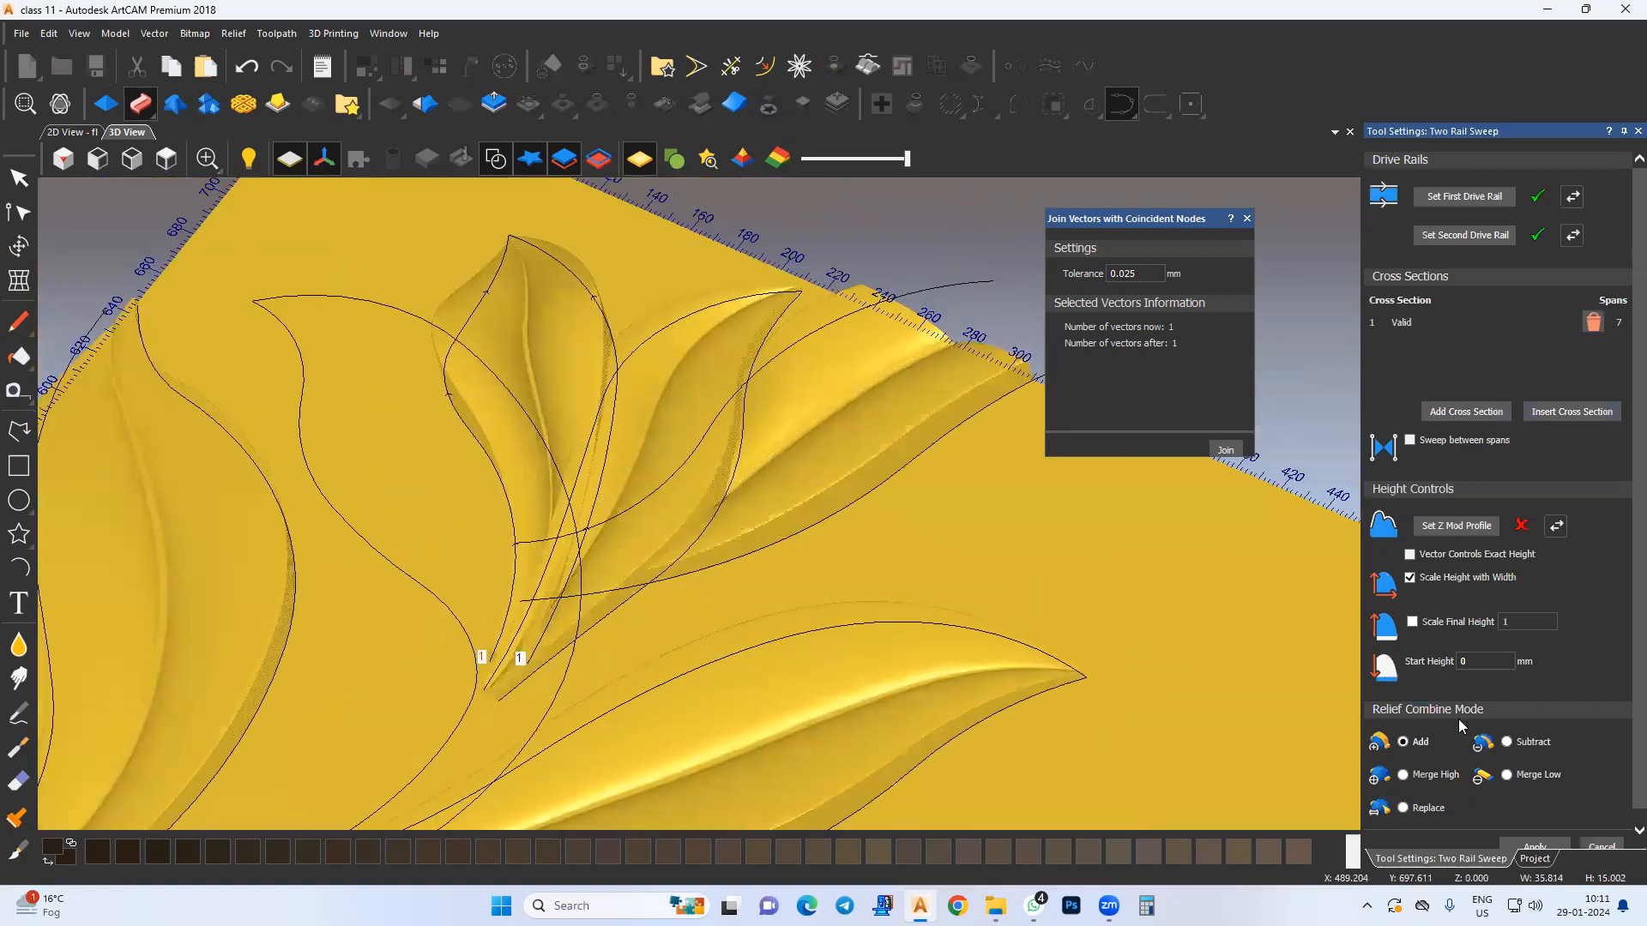
Step: Give this leaf's sweep a 4 mm start height and a scaled final height of 11, apply it, and close the tool
{"action": "left_click", "coordinate": [1413, 622]}
{"action": "left_click", "coordinate": [1518, 625]}
{"action": "type", "text": "11"}
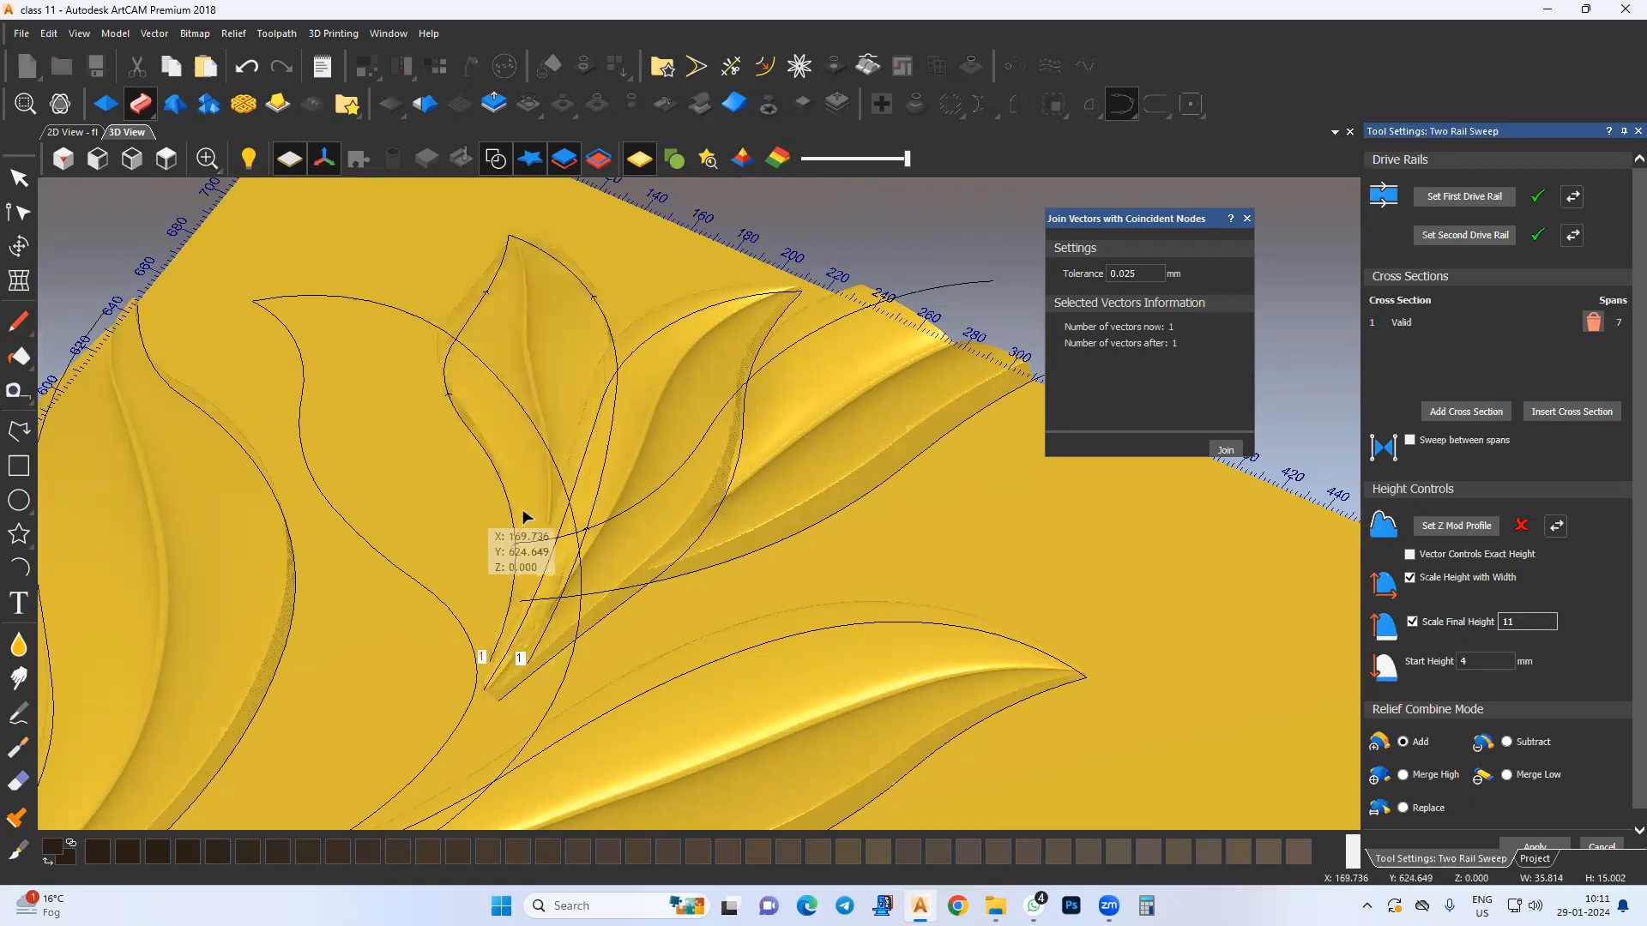
{"action": "scroll", "coordinate": [487, 509], "scroll_direction": "up", "scroll_amount": 3}
{"action": "left_click_drag", "start_coordinate": [826, 533], "coordinate": [539, 542]}
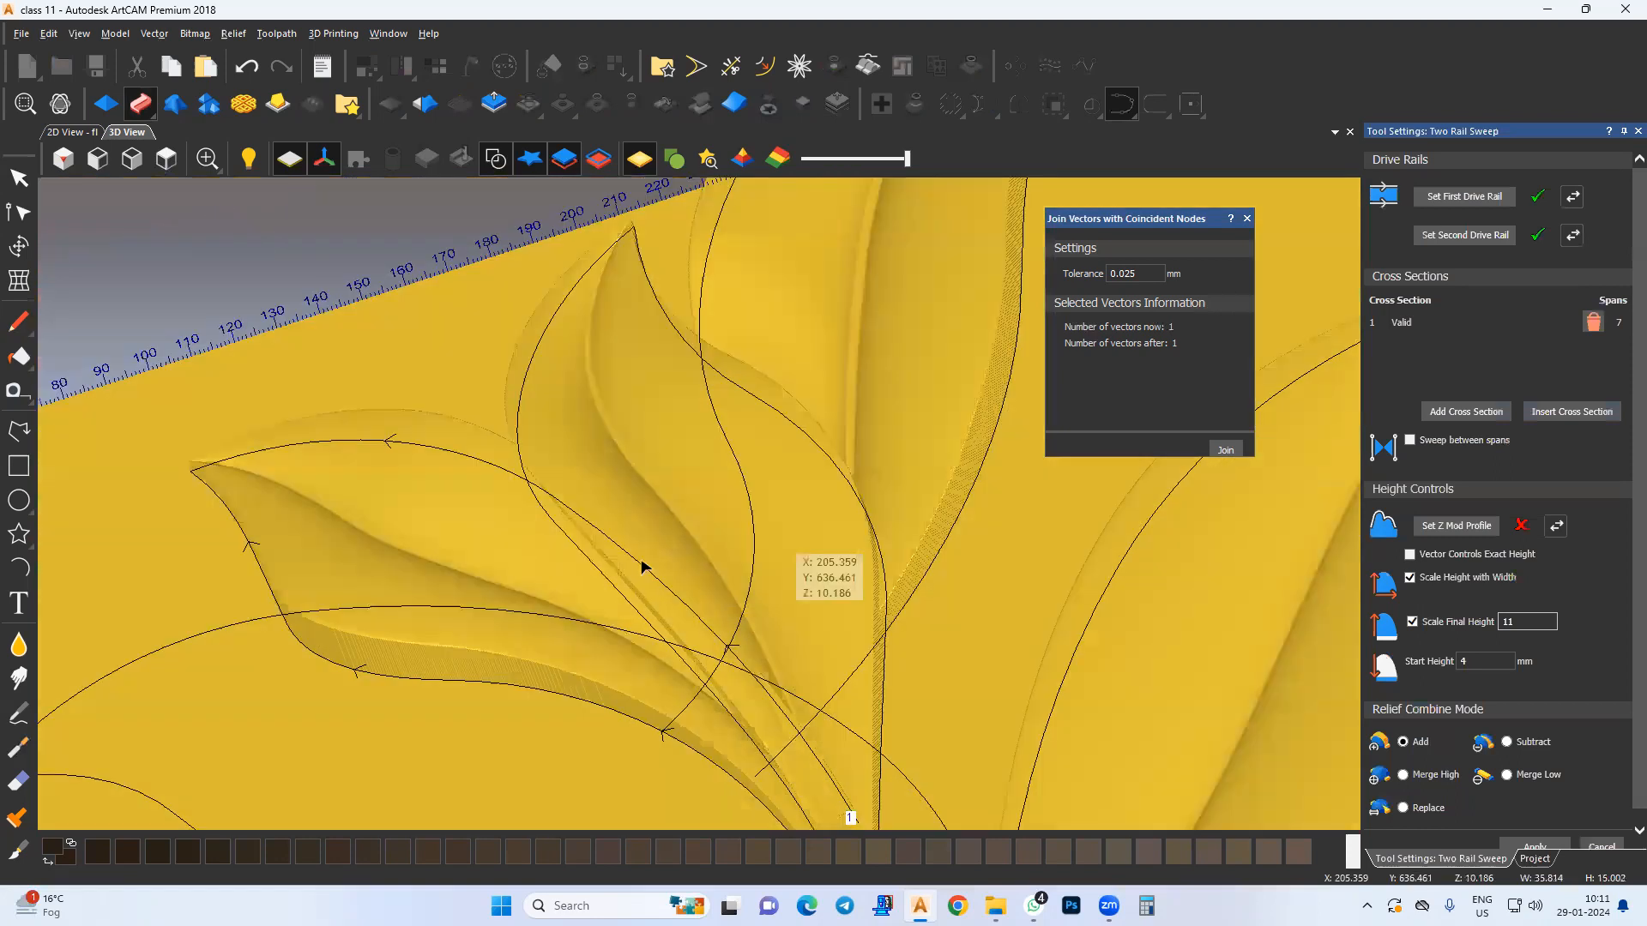
{"action": "left_click_drag", "start_coordinate": [668, 499], "coordinate": [611, 439]}
{"action": "scroll", "coordinate": [1524, 797], "scroll_direction": "down", "scroll_amount": 1}
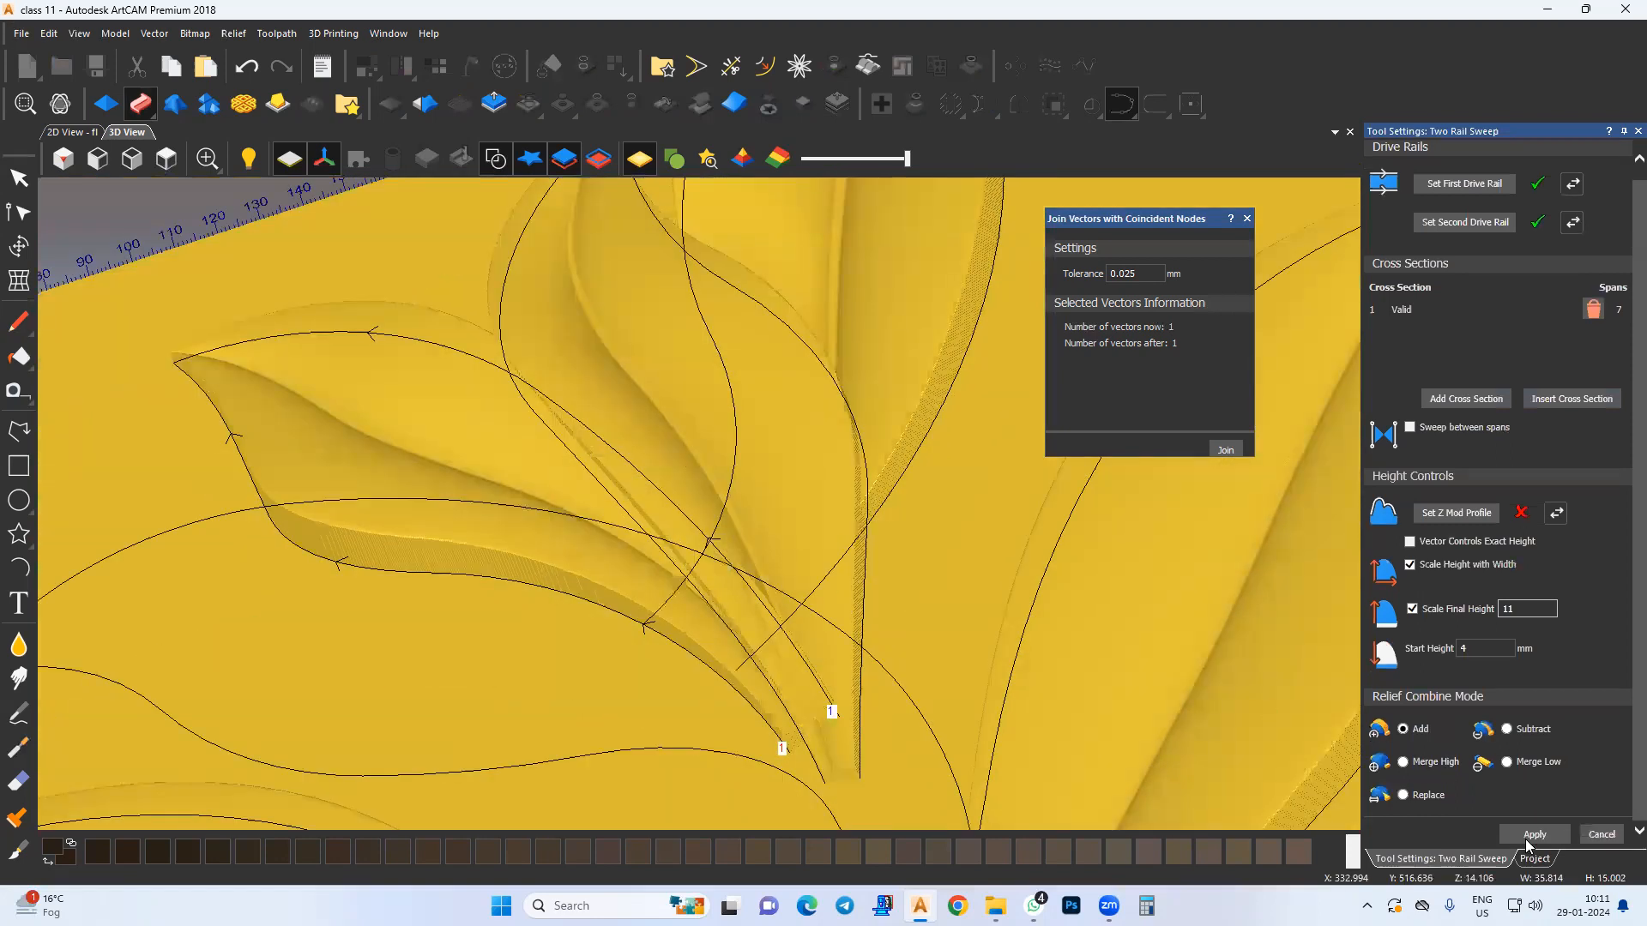
{"action": "left_click", "coordinate": [1597, 835]}
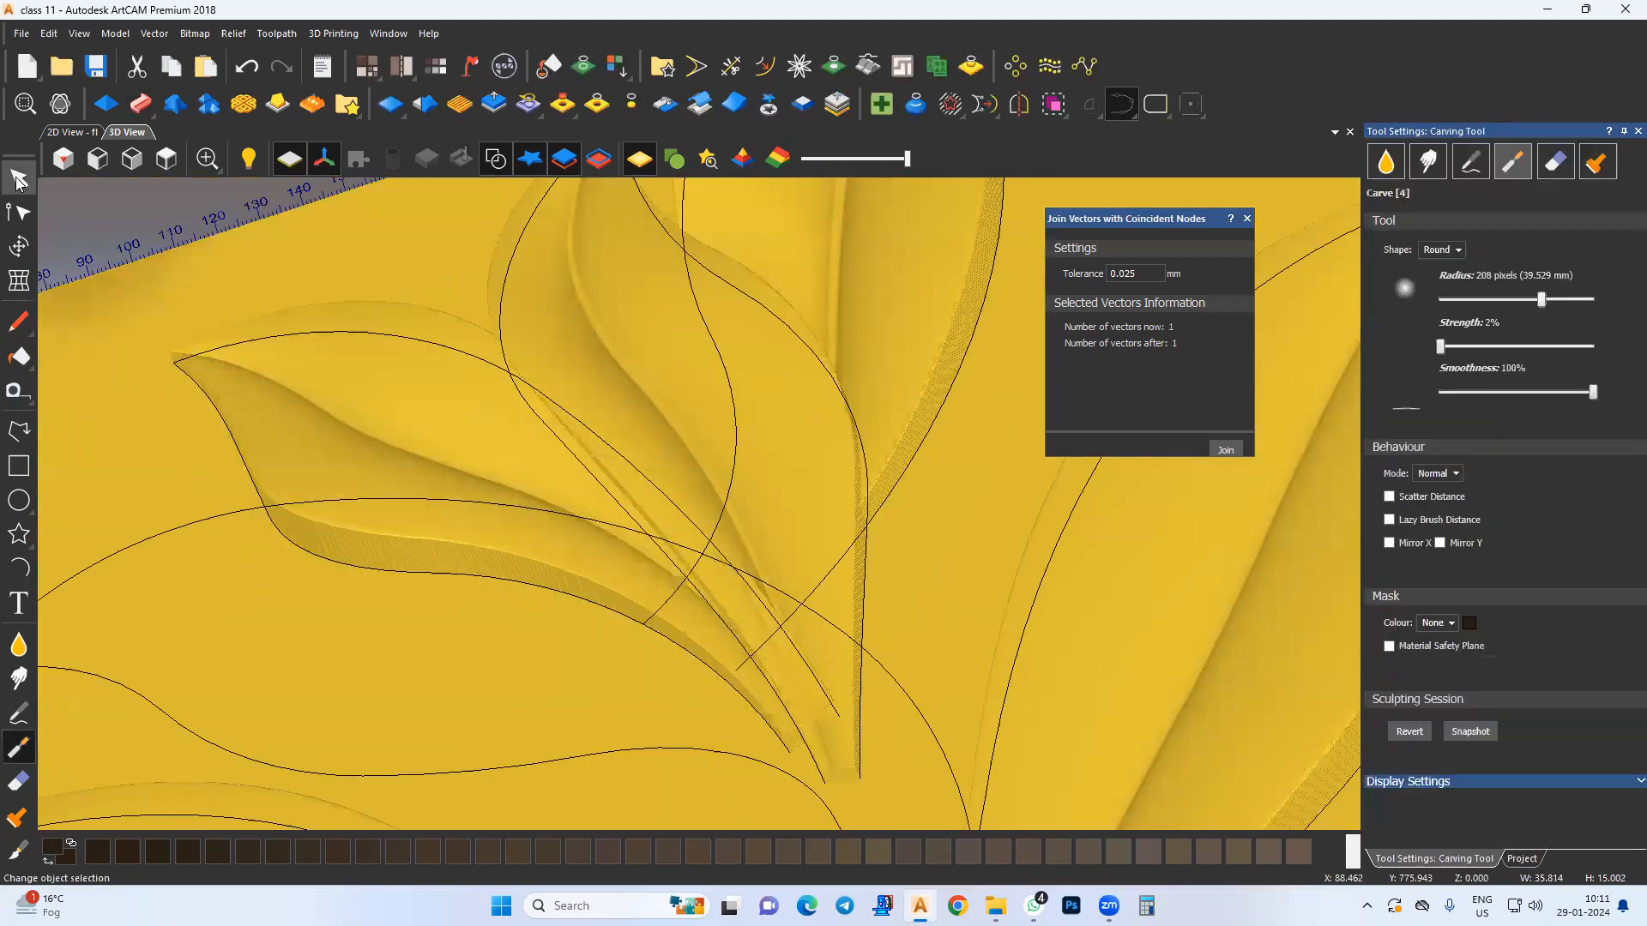
Step: Activate Relief Layer 10 and carve it down along the edge where it overlaps the newly swept neighbouring leaf
{"action": "left_click", "coordinate": [70, 132]}
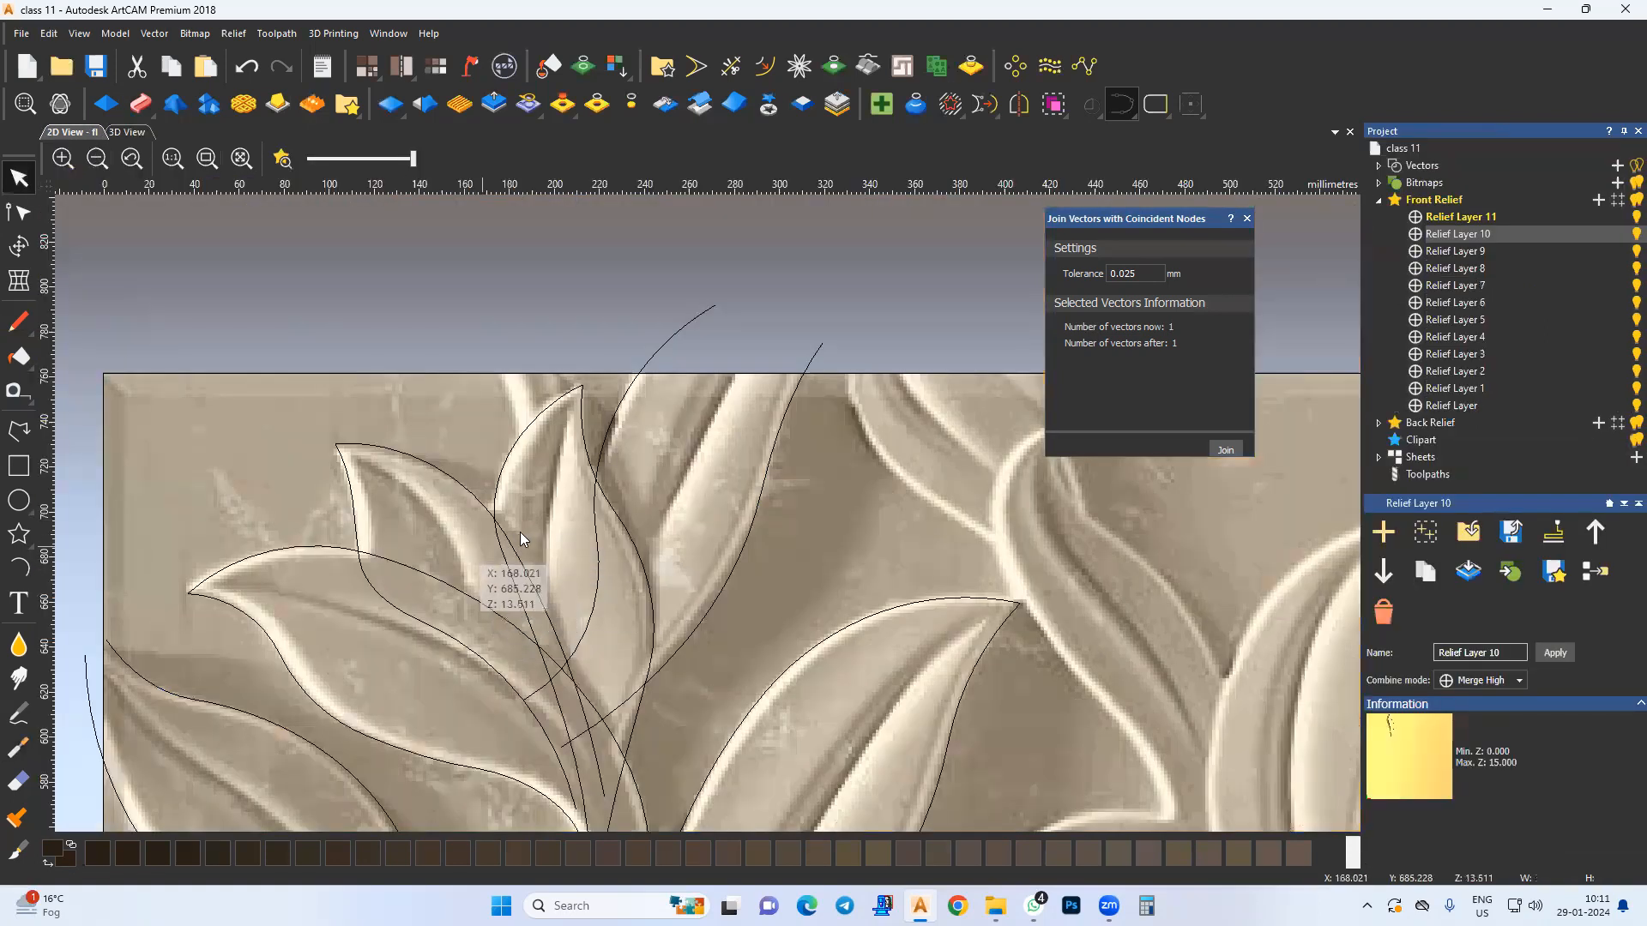
{"action": "left_click", "coordinate": [127, 132]}
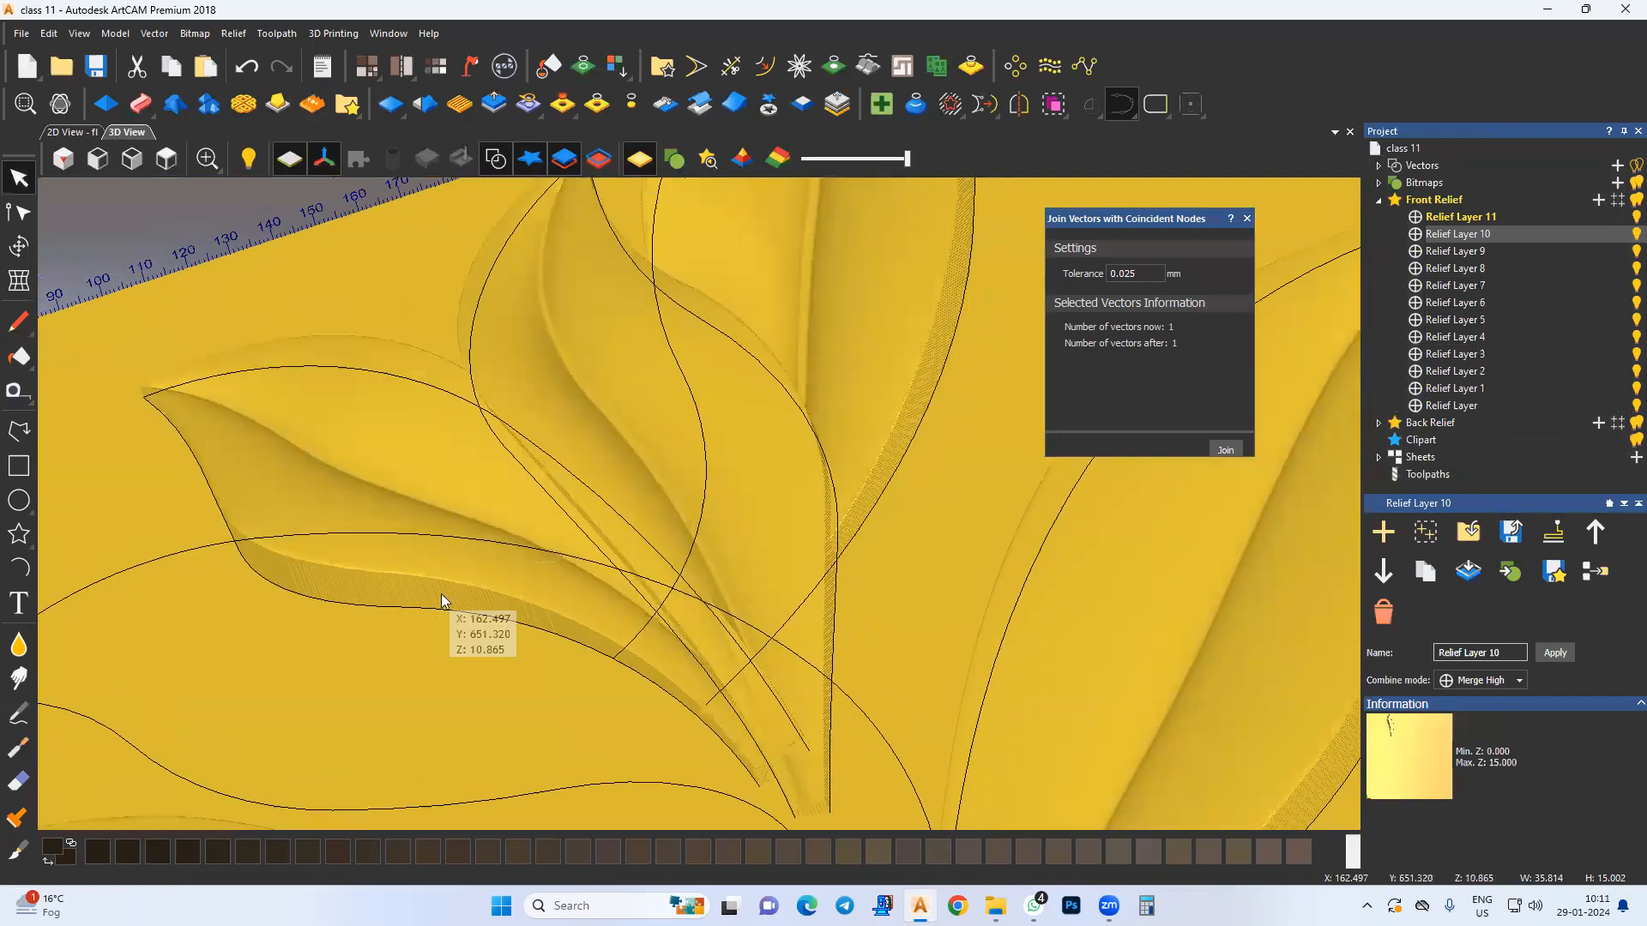
{"action": "middle_click_drag", "start_coordinate": [440, 593], "coordinate": [408, 668]}
{"action": "left_click", "coordinate": [1464, 235]}
{"action": "middle_click_drag", "start_coordinate": [462, 554], "coordinate": [492, 497]}
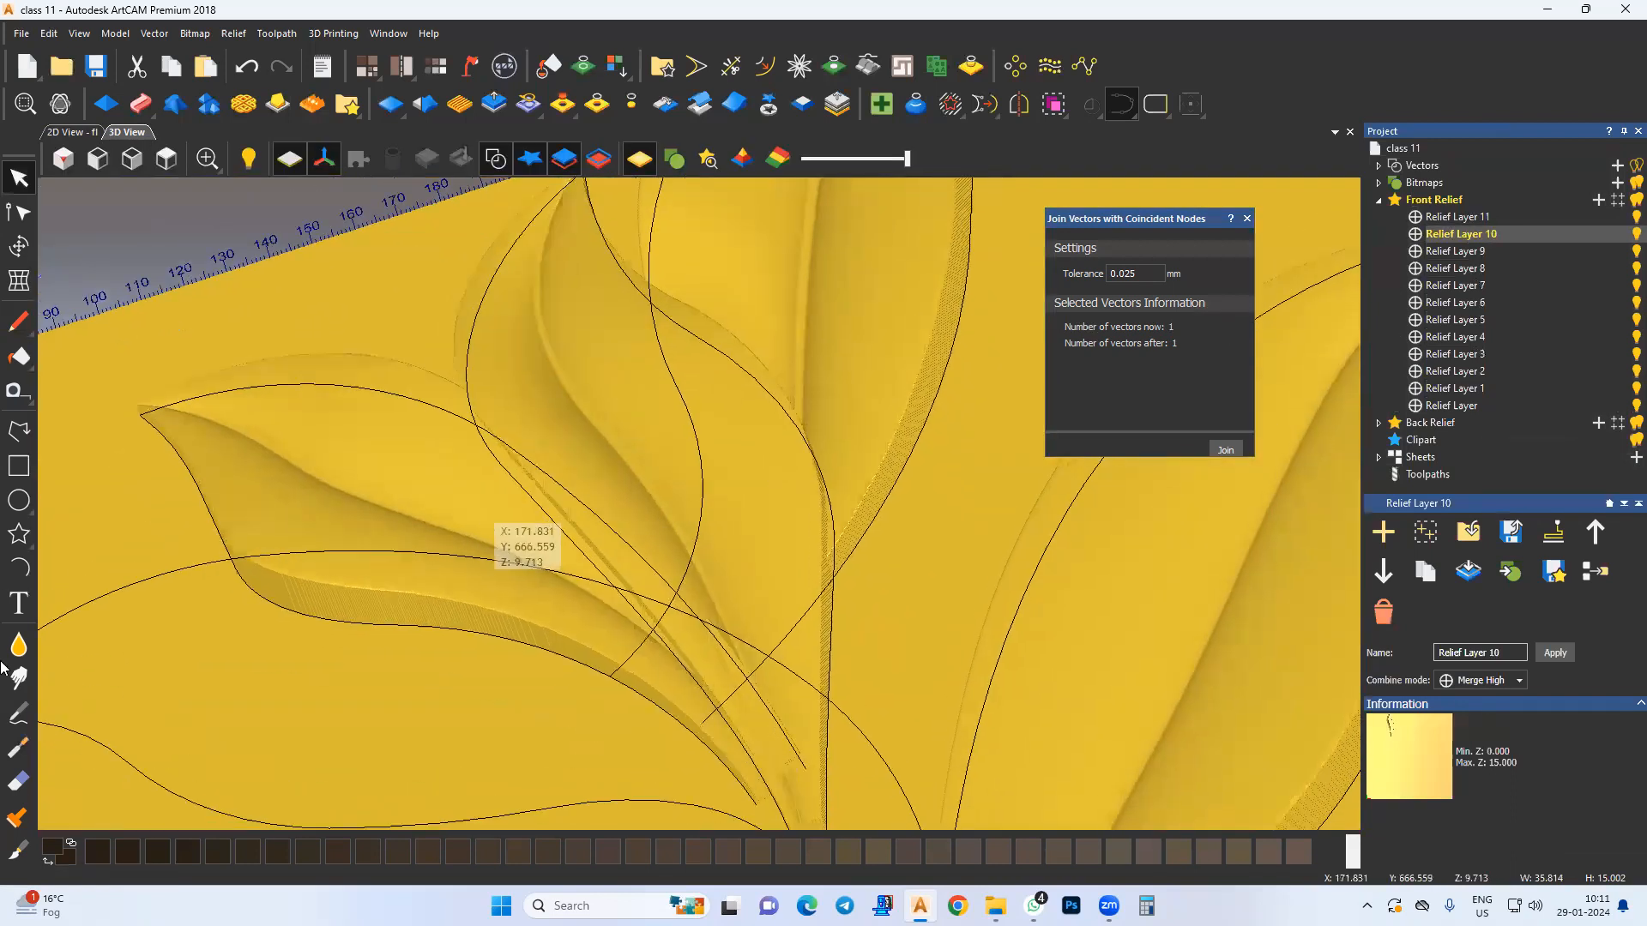
{"action": "left_click", "coordinate": [17, 748]}
{"action": "mouse_move", "coordinate": [468, 507]}
{"action": "left_mouse_down"}
{"action": "mouse_move", "coordinate": [463, 438]}
{"action": "mouse_move", "coordinate": [456, 488]}
{"action": "mouse_move", "coordinate": [611, 547]}
{"action": "left_mouse_up"}
{"action": "scroll", "coordinate": [455, 488], "scroll_direction": "up", "scroll_amount": 2}
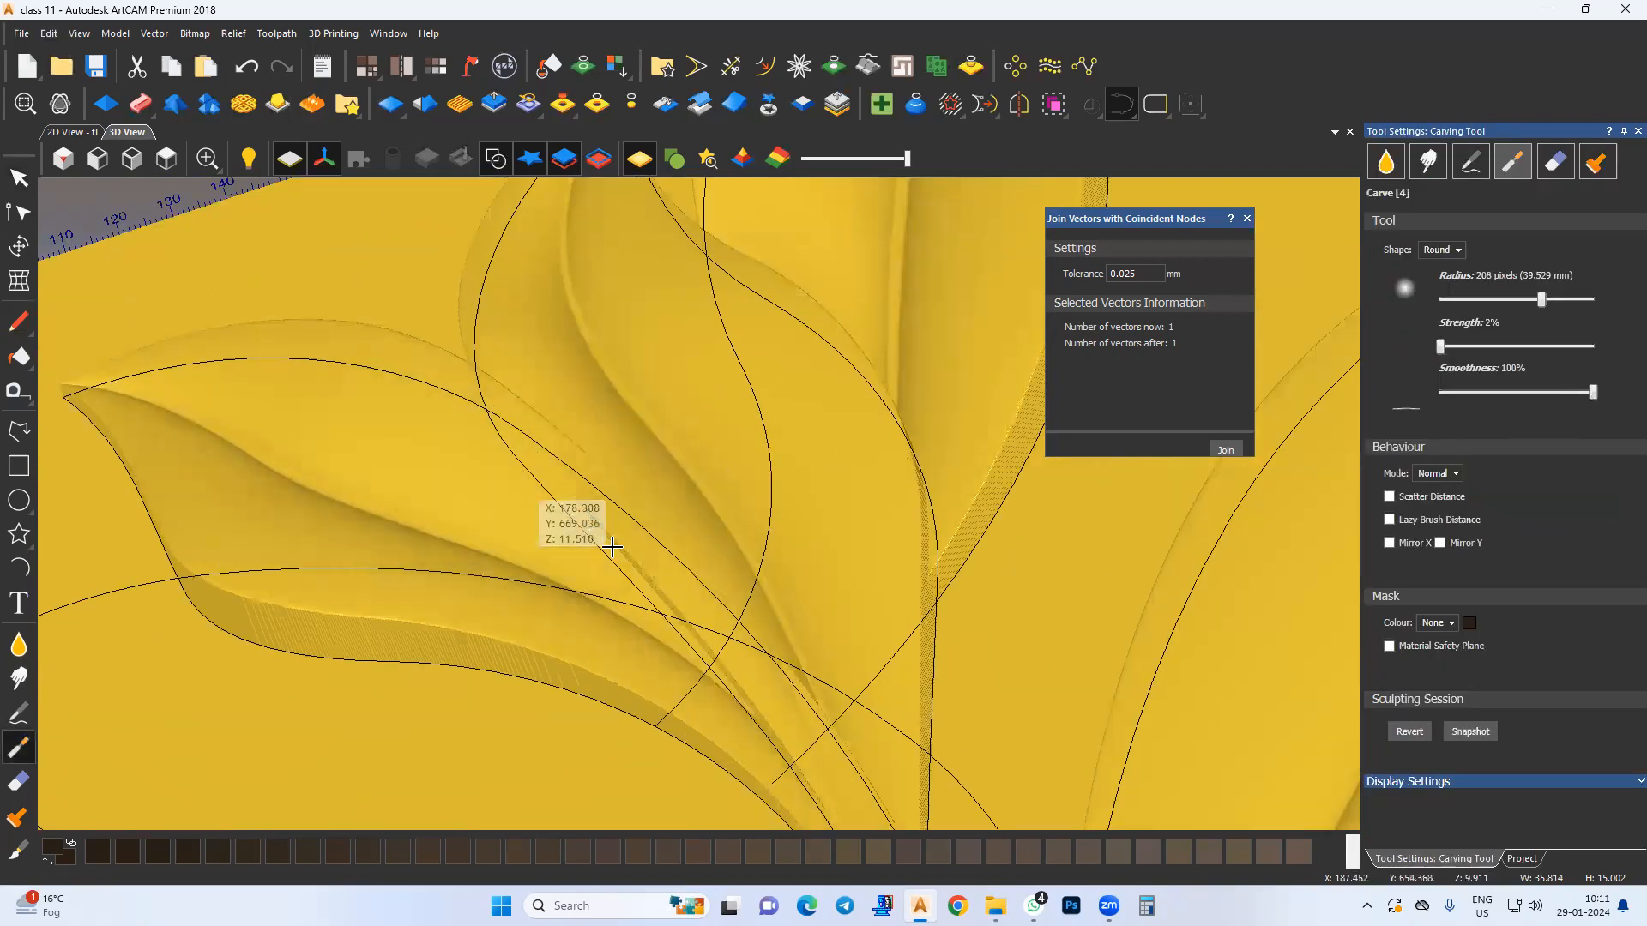
{"action": "middle_click_drag", "start_coordinate": [590, 596], "coordinate": [521, 461]}
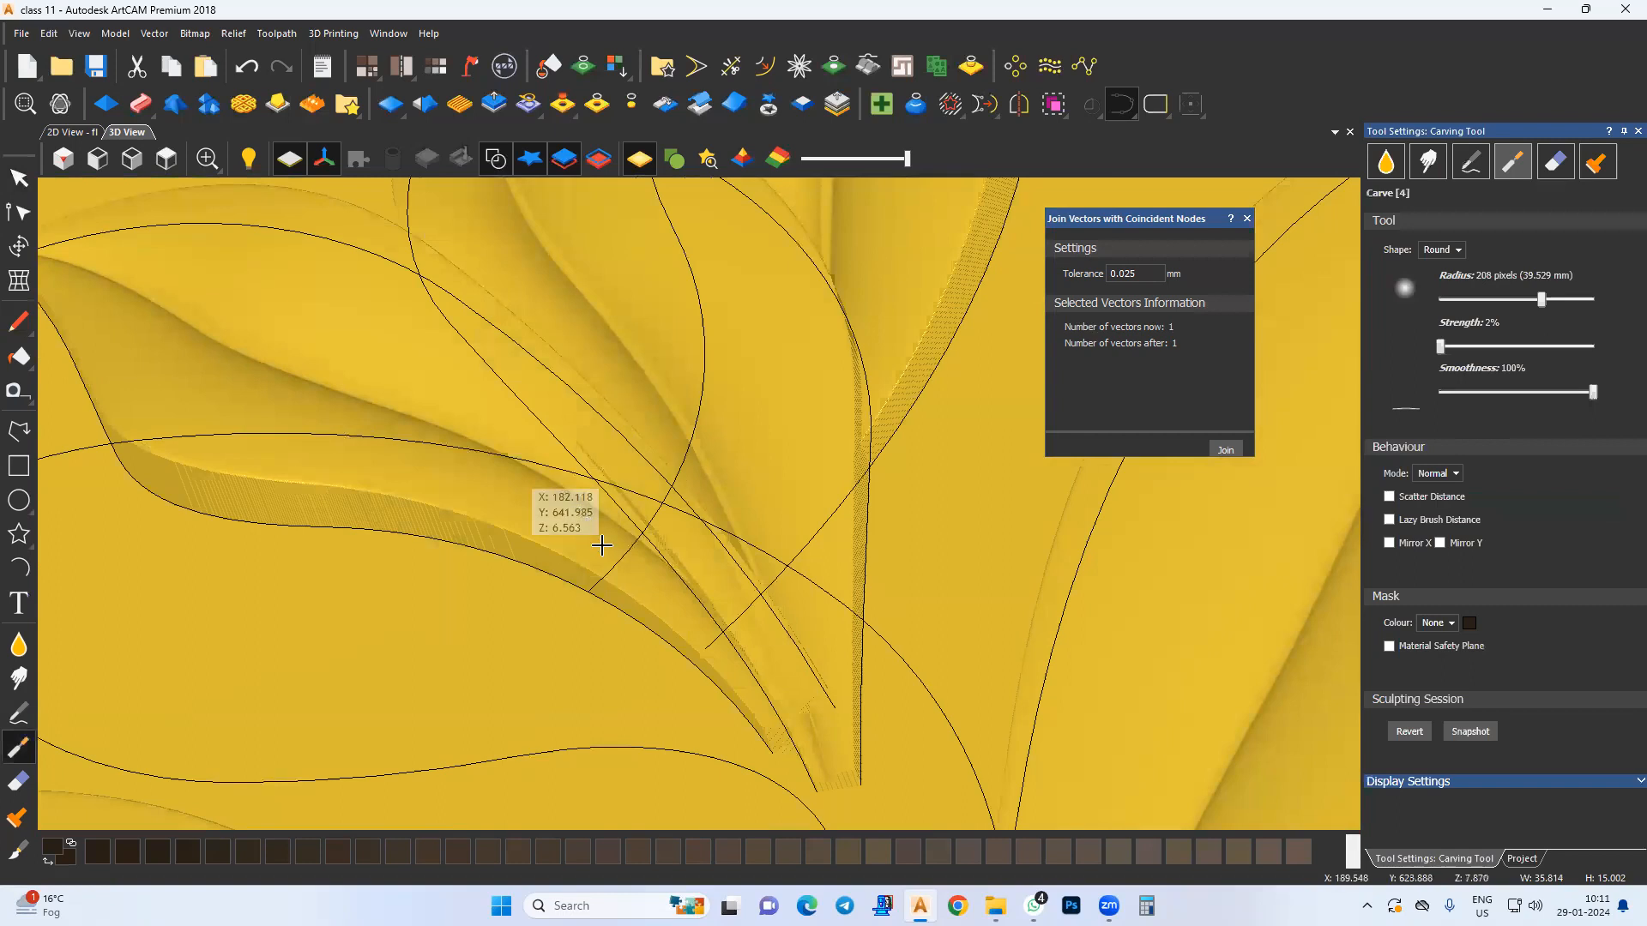
{"action": "mouse_move", "coordinate": [660, 632]}
{"action": "left_mouse_down"}
{"action": "mouse_move", "coordinate": [672, 688]}
{"action": "mouse_move", "coordinate": [551, 540]}
{"action": "mouse_move", "coordinate": [327, 347]}
{"action": "left_mouse_up"}
{"action": "middle_click_drag", "start_coordinate": [339, 349], "coordinate": [376, 475]}
{"action": "left_click_drag", "start_coordinate": [389, 482], "coordinate": [666, 687]}
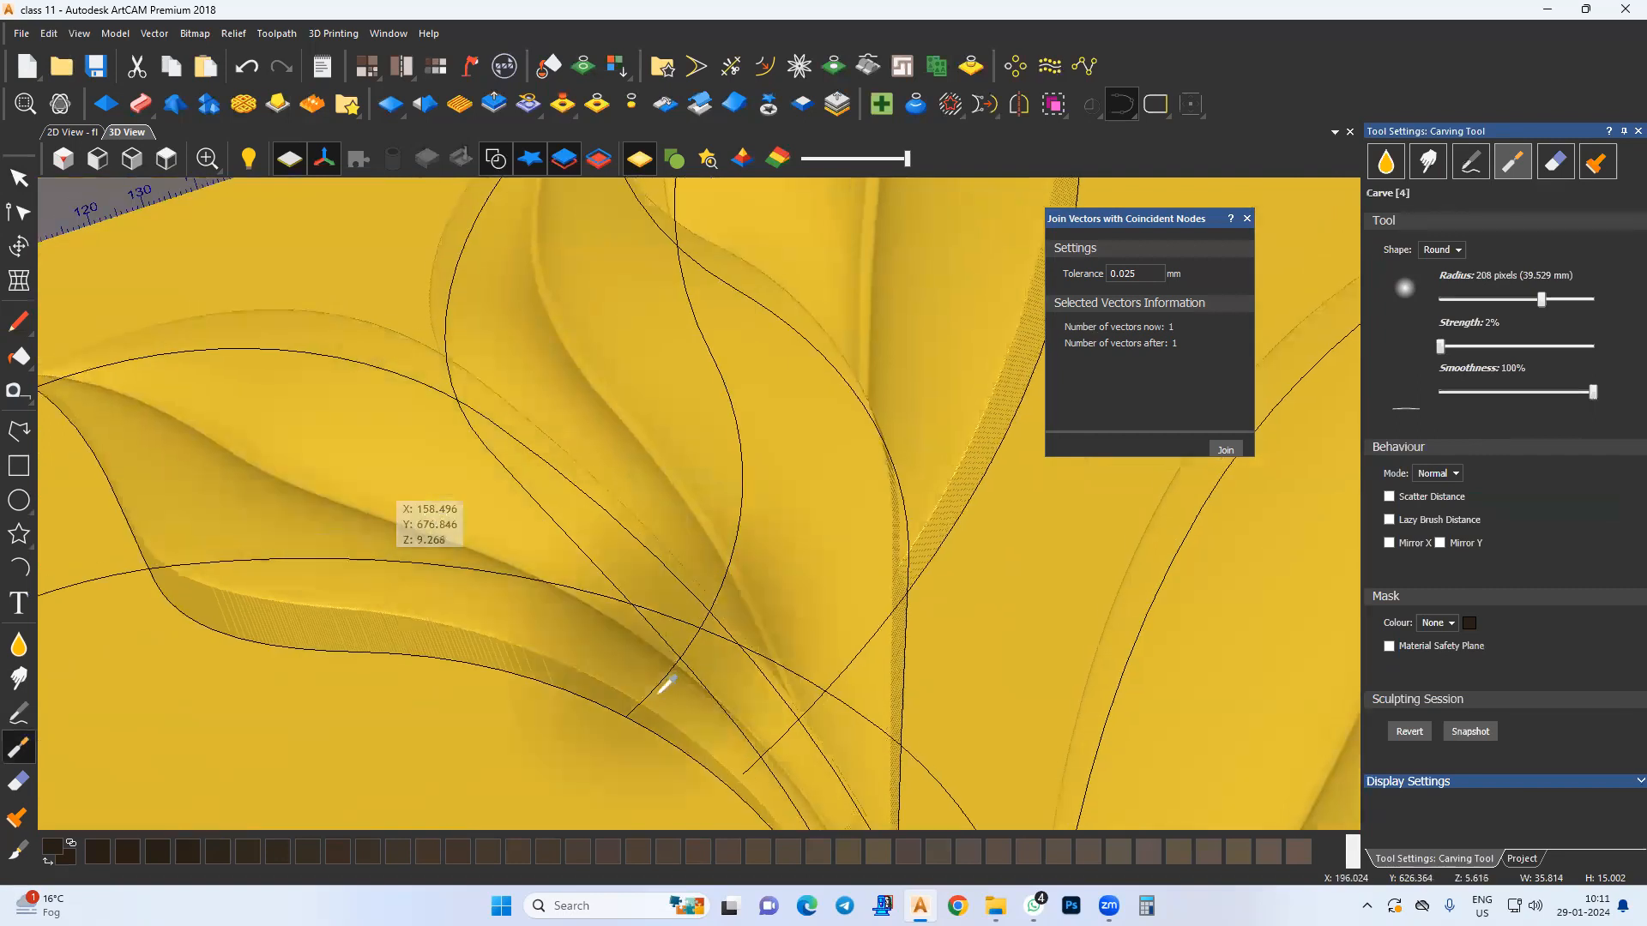
Step: Carve the rest of Relief Layer 10 deeper along the overlap toward the shared leaf base, working from the opposite side
{"action": "key", "text": "Escape"}
{"action": "left_click_drag", "start_coordinate": [149, 546], "coordinate": [691, 300]}
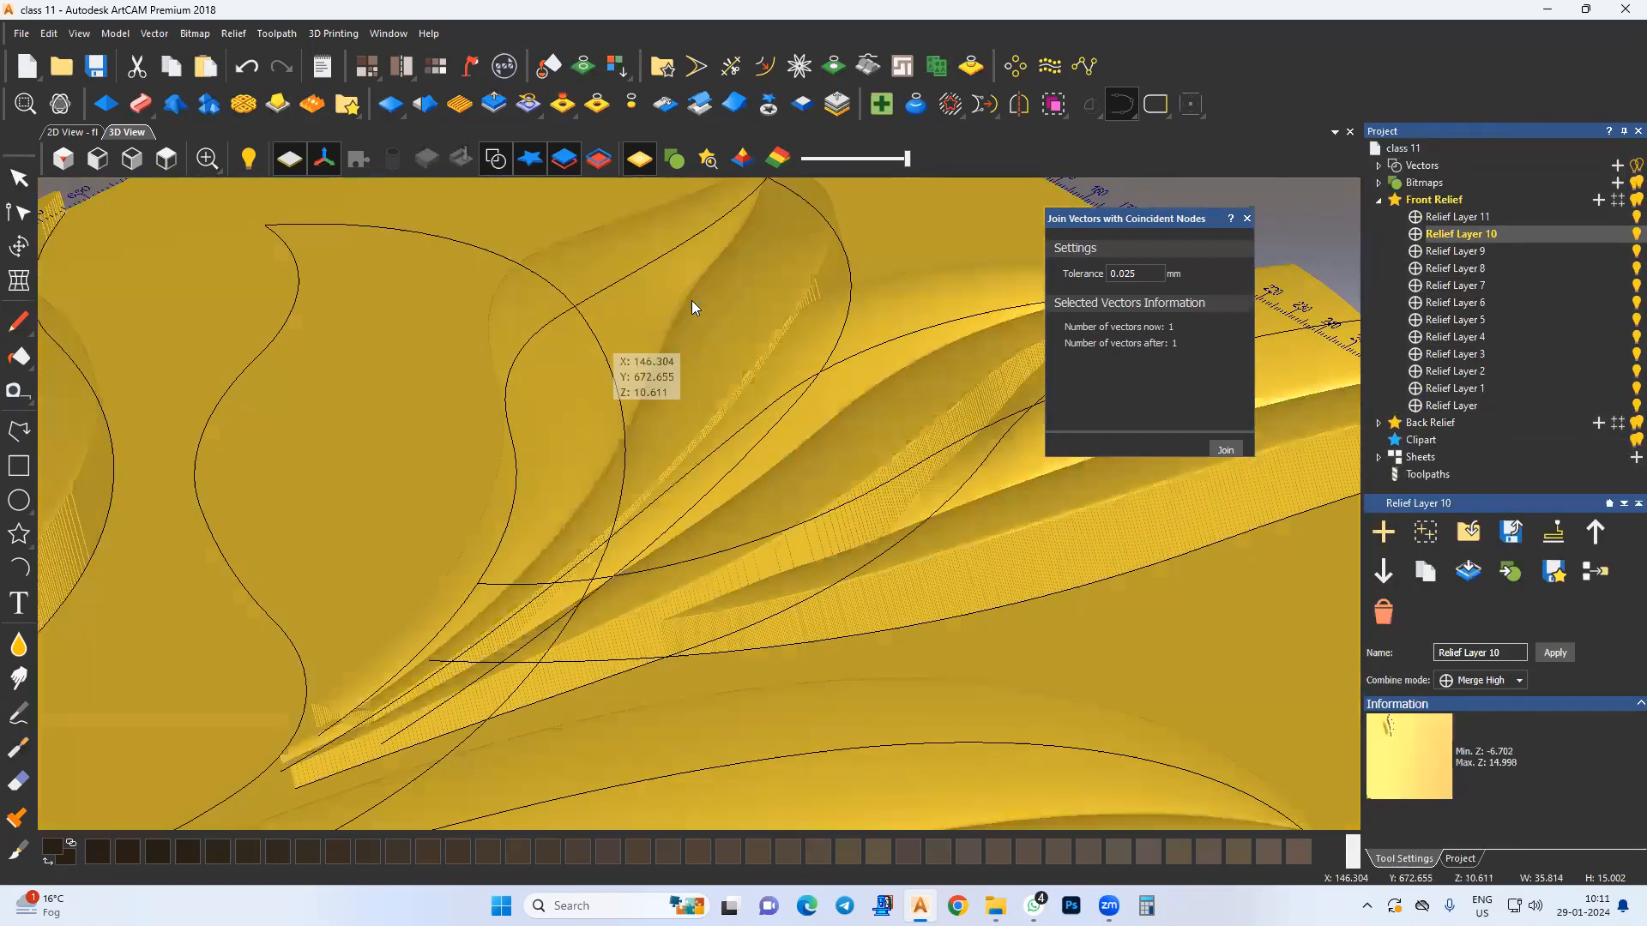
{"action": "scroll", "coordinate": [691, 300], "scroll_direction": "up", "scroll_amount": 2}
{"action": "left_click", "coordinate": [692, 291]}
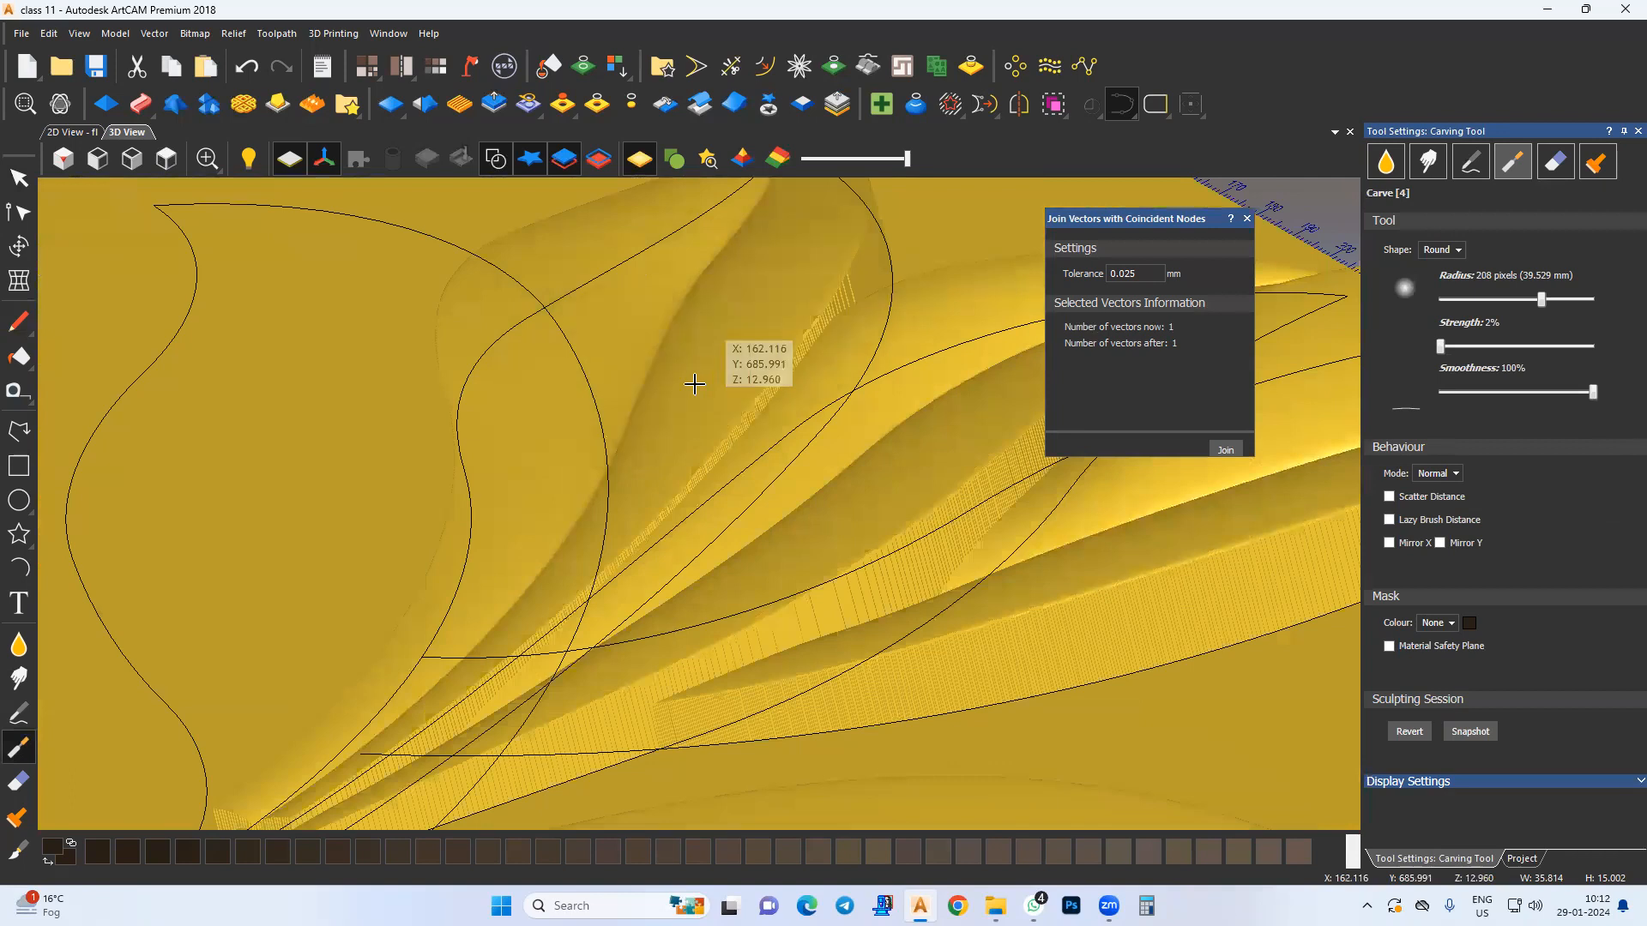
{"action": "left_click_drag", "start_coordinate": [632, 449], "coordinate": [500, 566]}
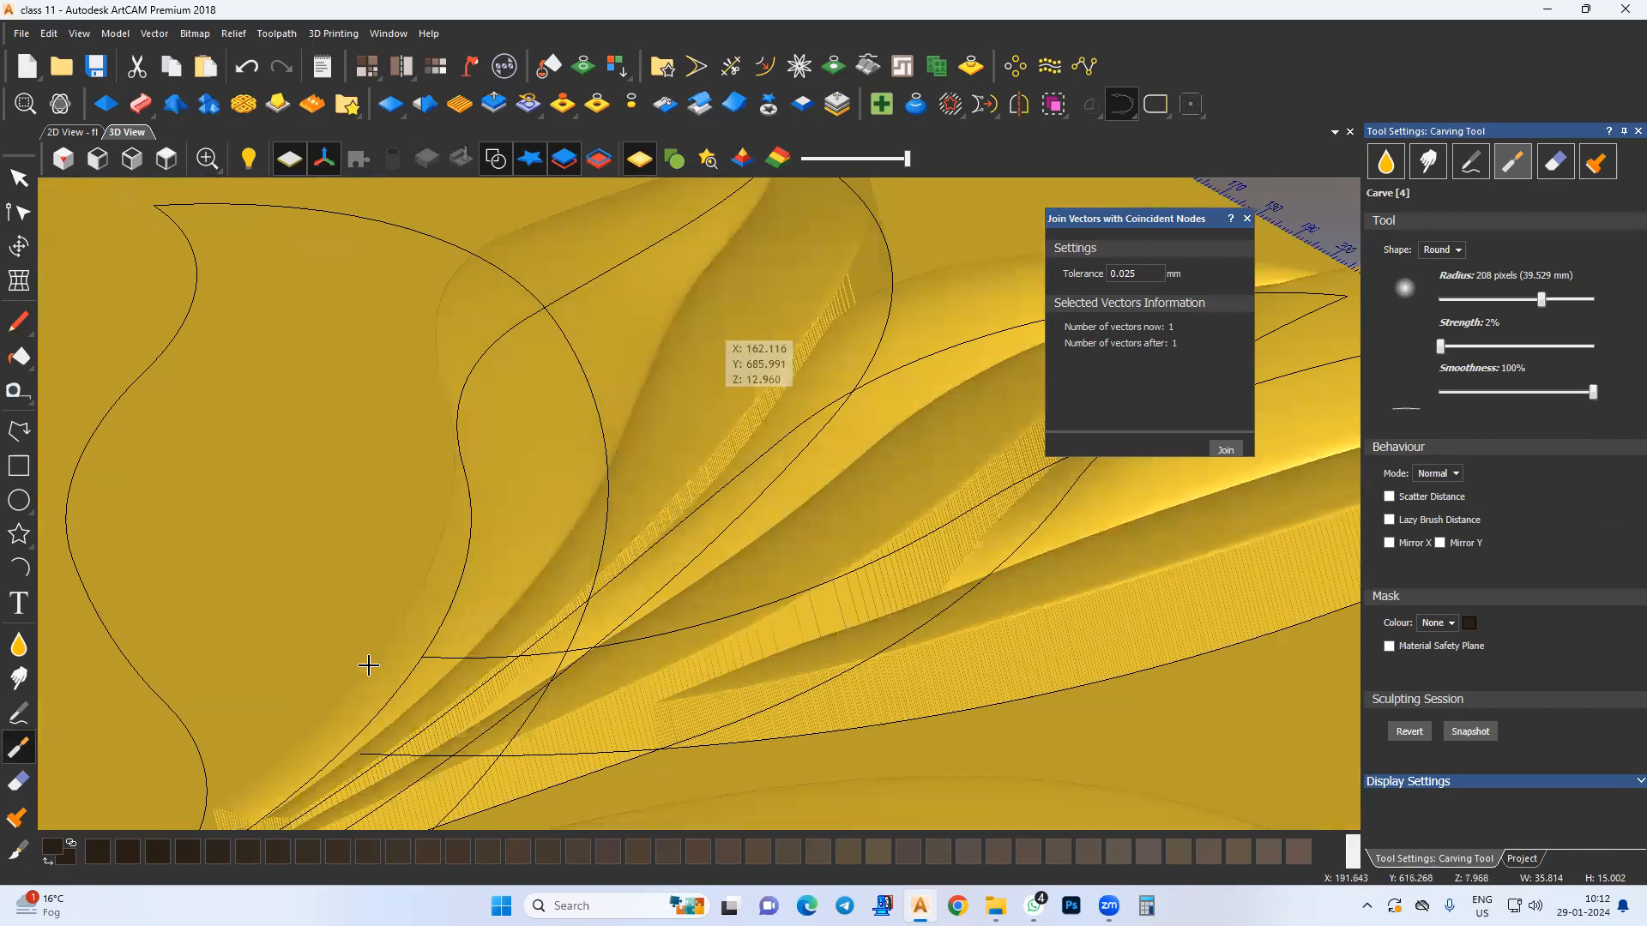
{"action": "mouse_move", "coordinate": [702, 332]}
{"action": "left_mouse_down"}
{"action": "mouse_move", "coordinate": [571, 511]}
{"action": "mouse_move", "coordinate": [384, 382]}
{"action": "left_mouse_up"}
{"action": "mouse_move", "coordinate": [676, 533]}
{"action": "left_mouse_down"}
{"action": "mouse_move", "coordinate": [599, 372]}
{"action": "mouse_move", "coordinate": [456, 559]}
{"action": "left_mouse_up"}
{"action": "left_click_drag", "start_coordinate": [346, 446], "coordinate": [363, 500]}
{"action": "scroll", "coordinate": [364, 500], "scroll_direction": "down", "scroll_amount": 2}
{"action": "middle_click_drag", "start_coordinate": [364, 500], "coordinate": [441, 585]}
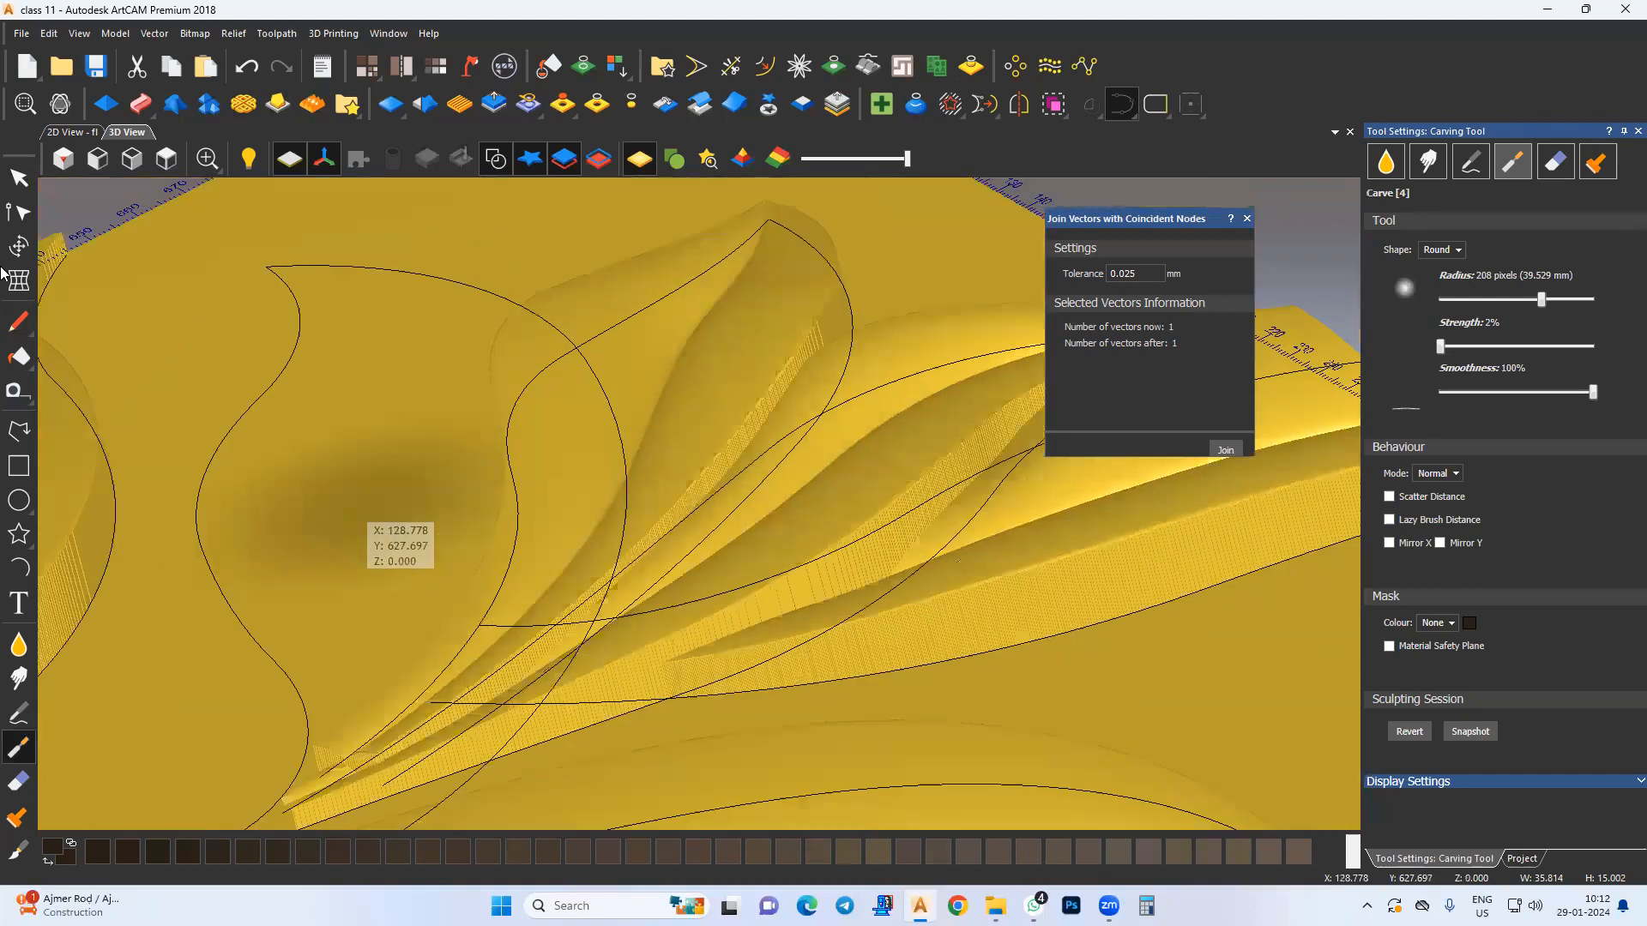
Step: Select the two outlines of the long curved leaf below the upper cluster and add a new active front relief layer for it
{"action": "left_click", "coordinate": [23, 178]}
{"action": "left_click", "coordinate": [175, 164]}
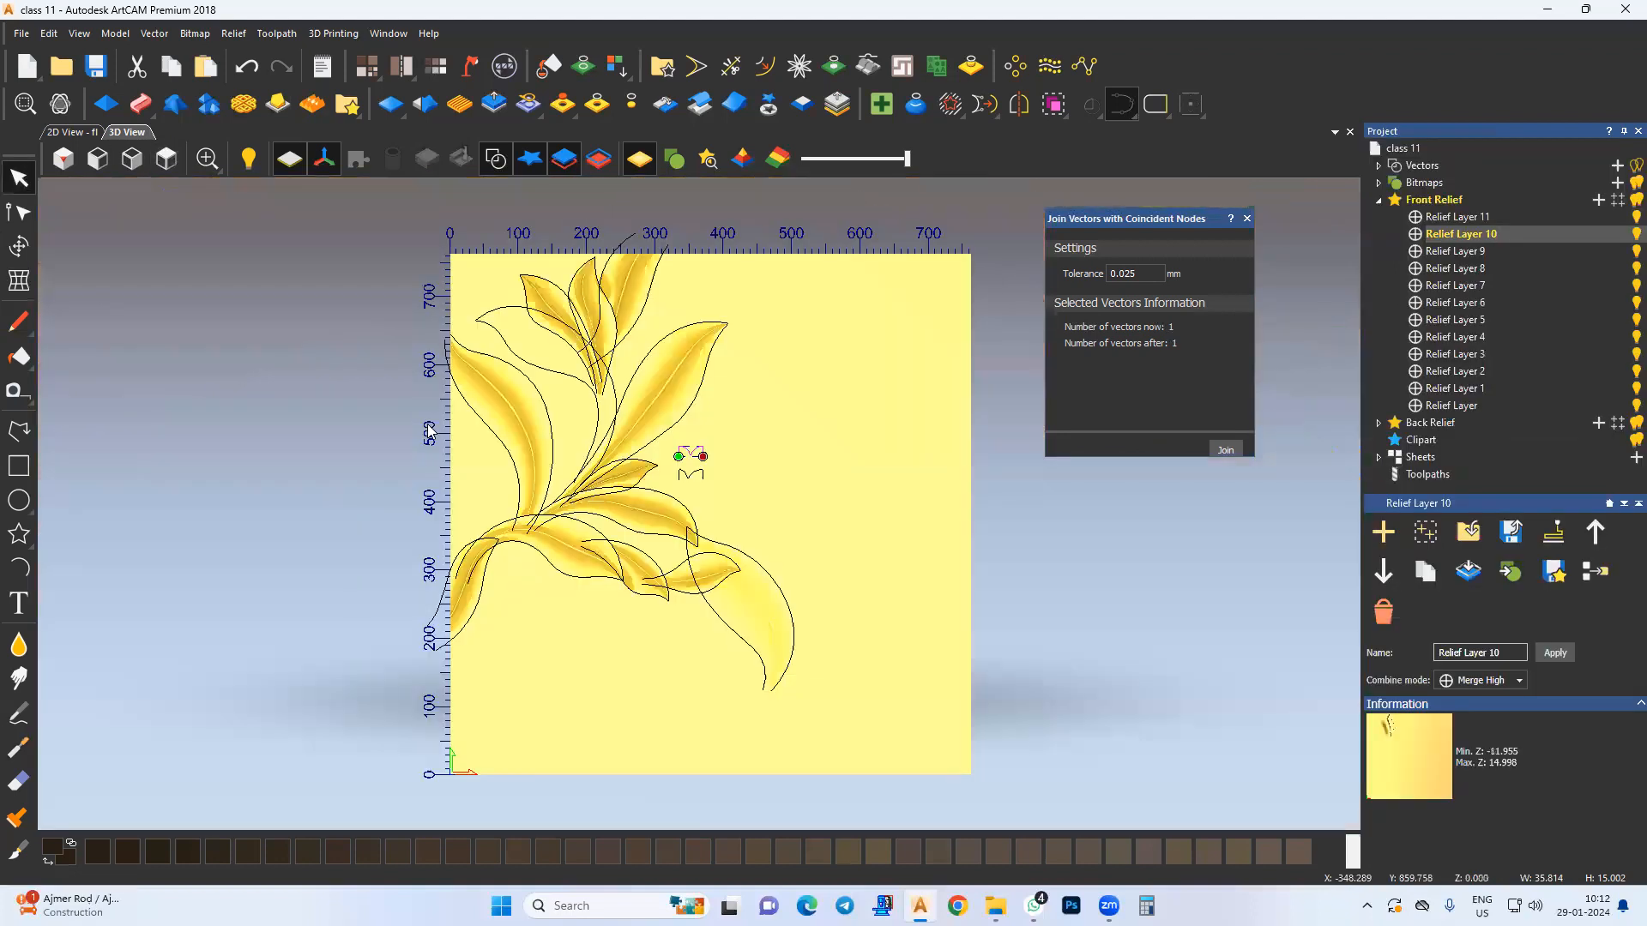
{"action": "scroll", "coordinate": [515, 463], "scroll_direction": "up", "scroll_amount": 2}
{"action": "scroll", "coordinate": [450, 457], "scroll_direction": "up", "scroll_amount": 2}
{"action": "left_click", "coordinate": [412, 444]}
{"action": "left_click", "coordinate": [395, 460], "text": "shift"}
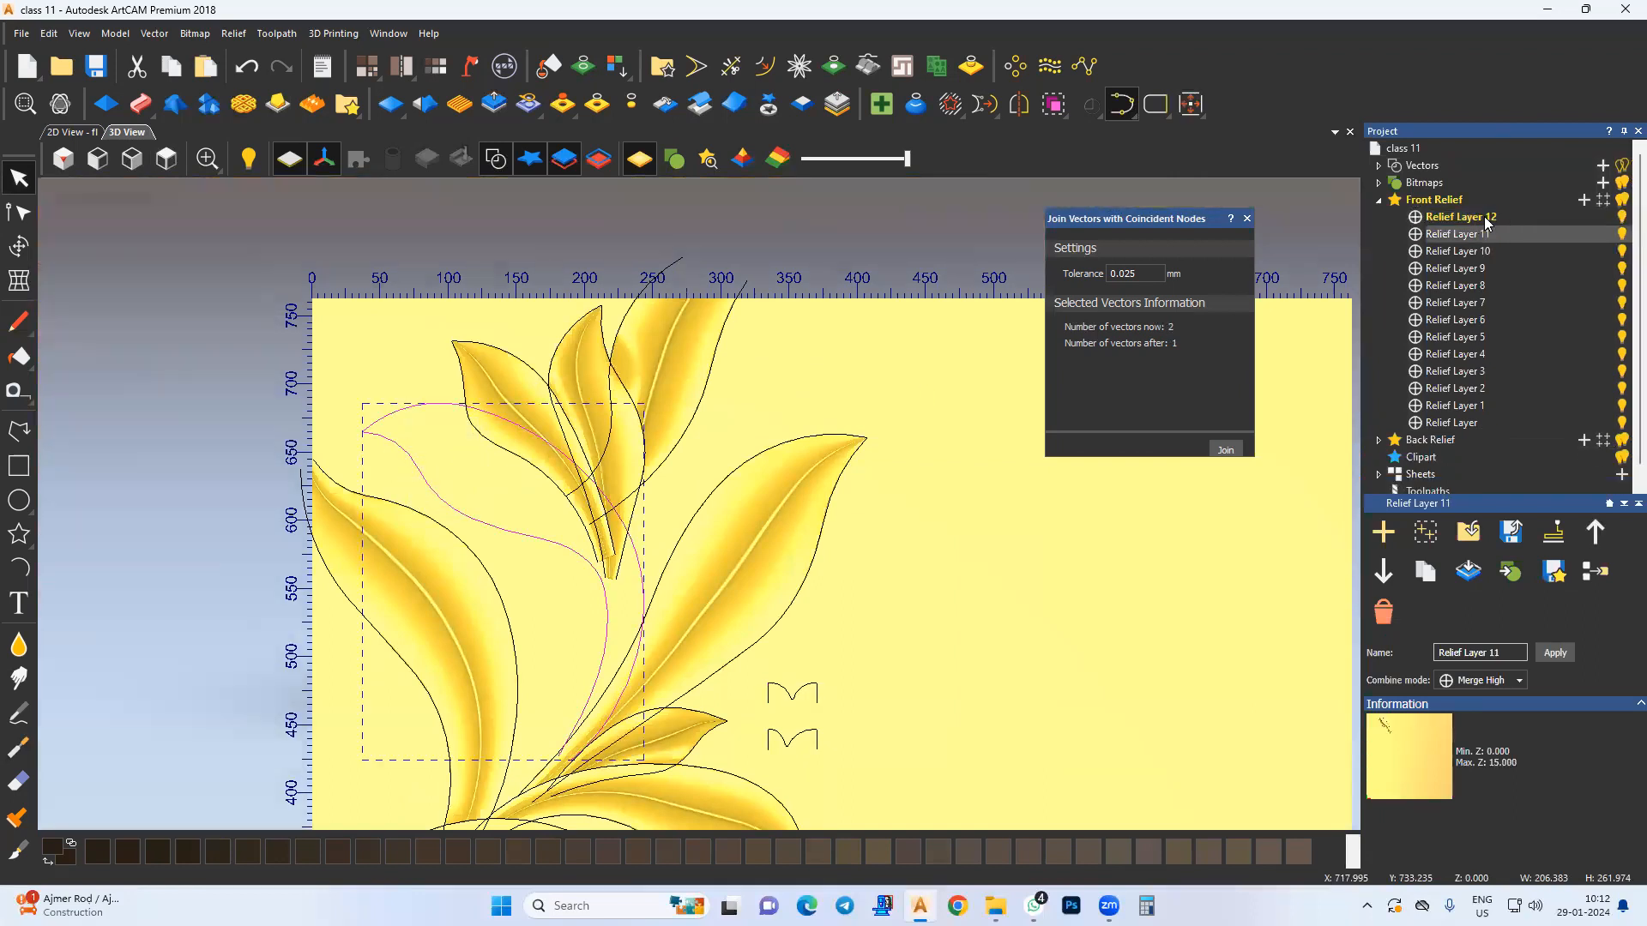
{"action": "left_click", "coordinate": [1475, 218]}
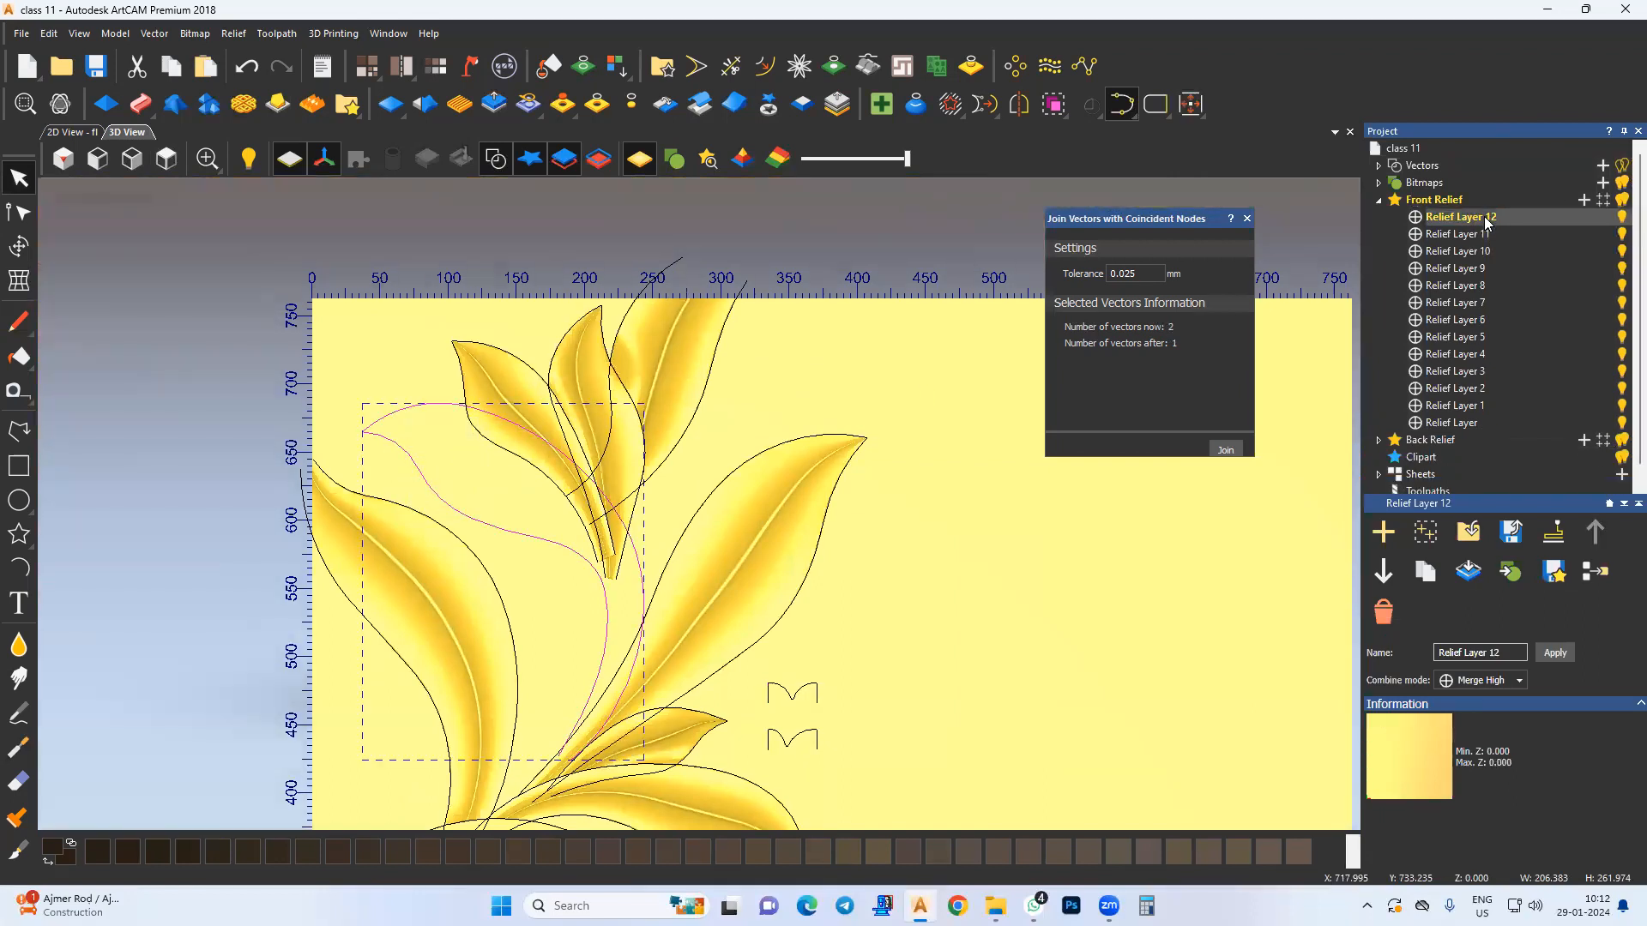
Step: Set up a two-rail sweep along the long curved leaf's outlines using the lower M-shaped cross section
{"action": "left_click", "coordinate": [77, 133]}
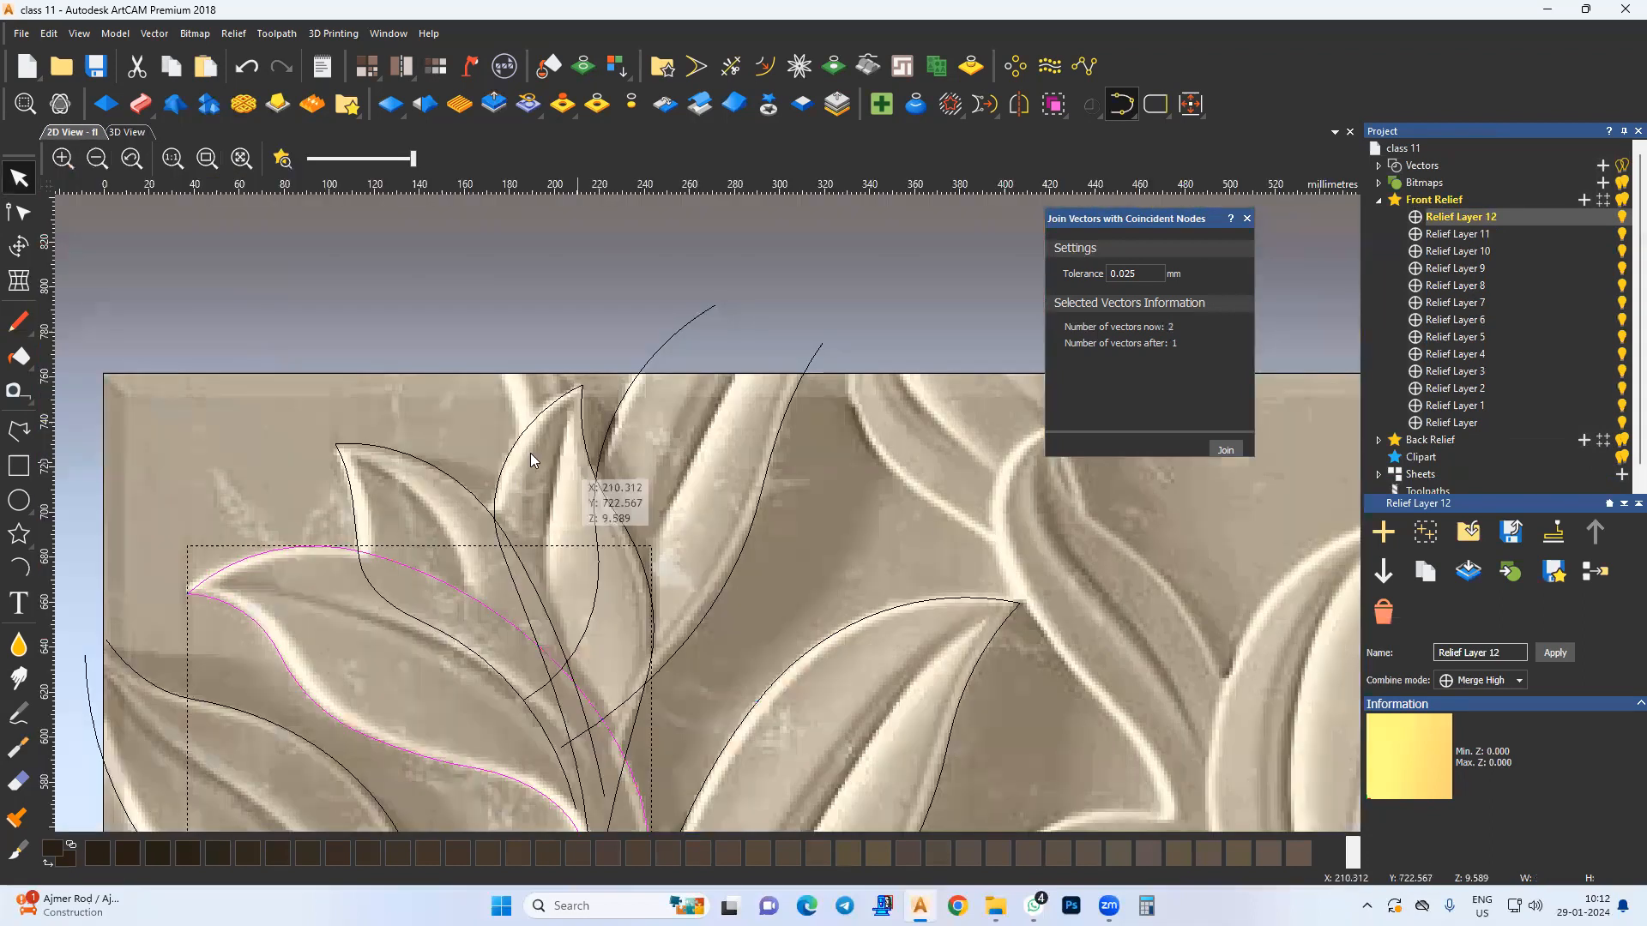
{"action": "middle_click_drag", "start_coordinate": [530, 453], "coordinate": [624, 321]}
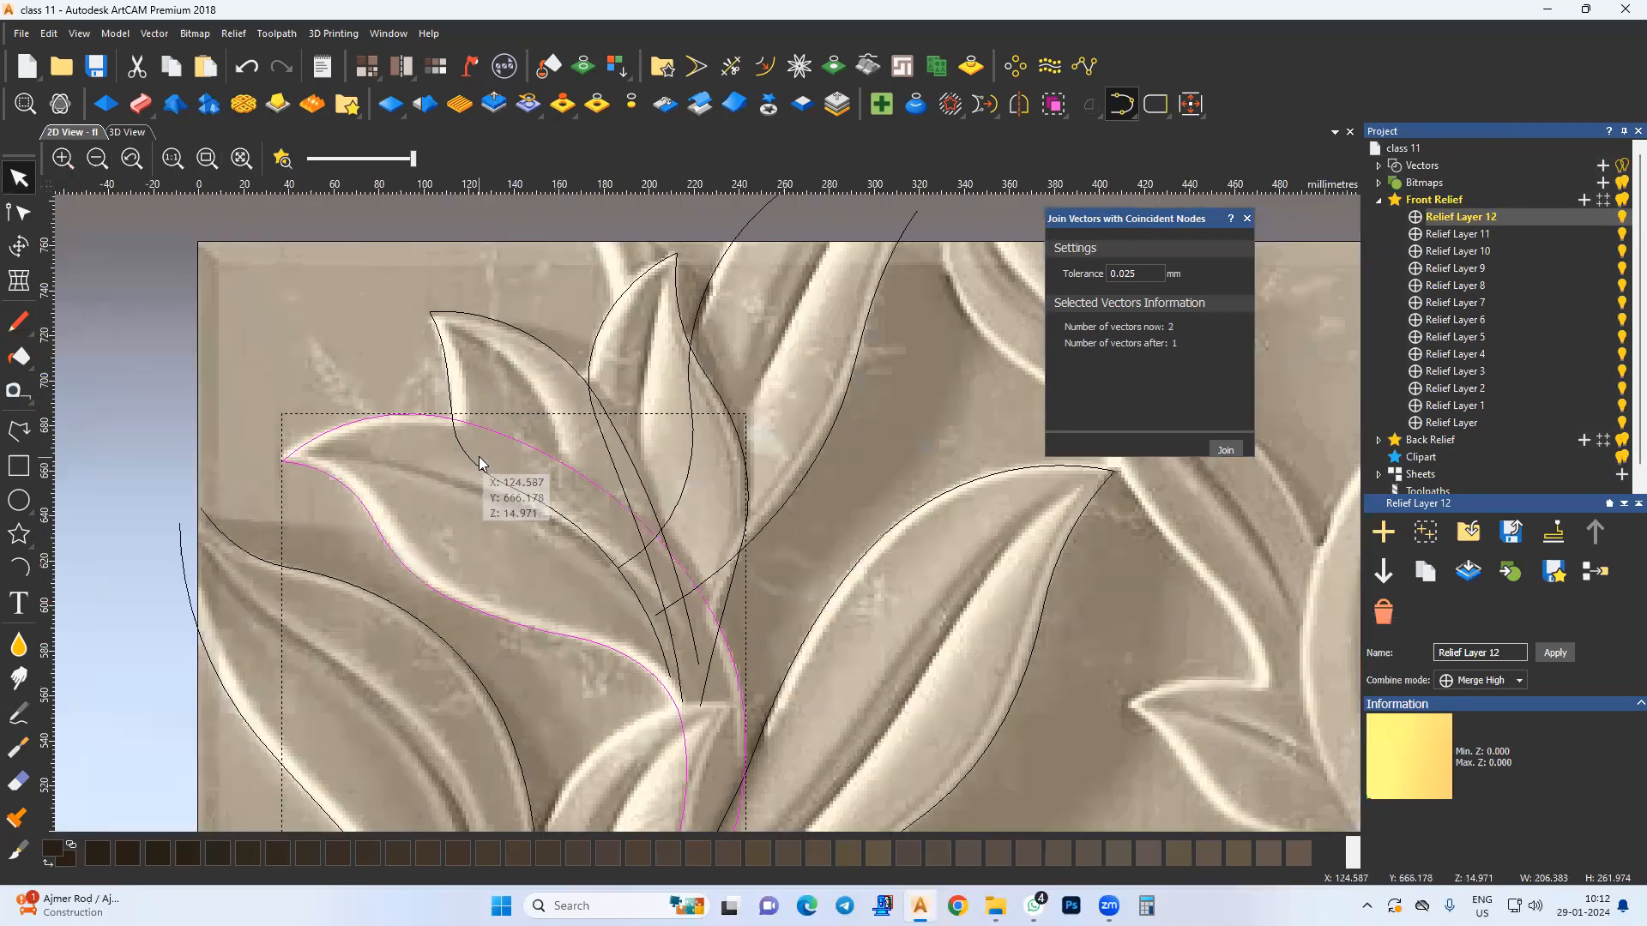
{"action": "middle_click_drag", "start_coordinate": [473, 512], "coordinate": [468, 473]}
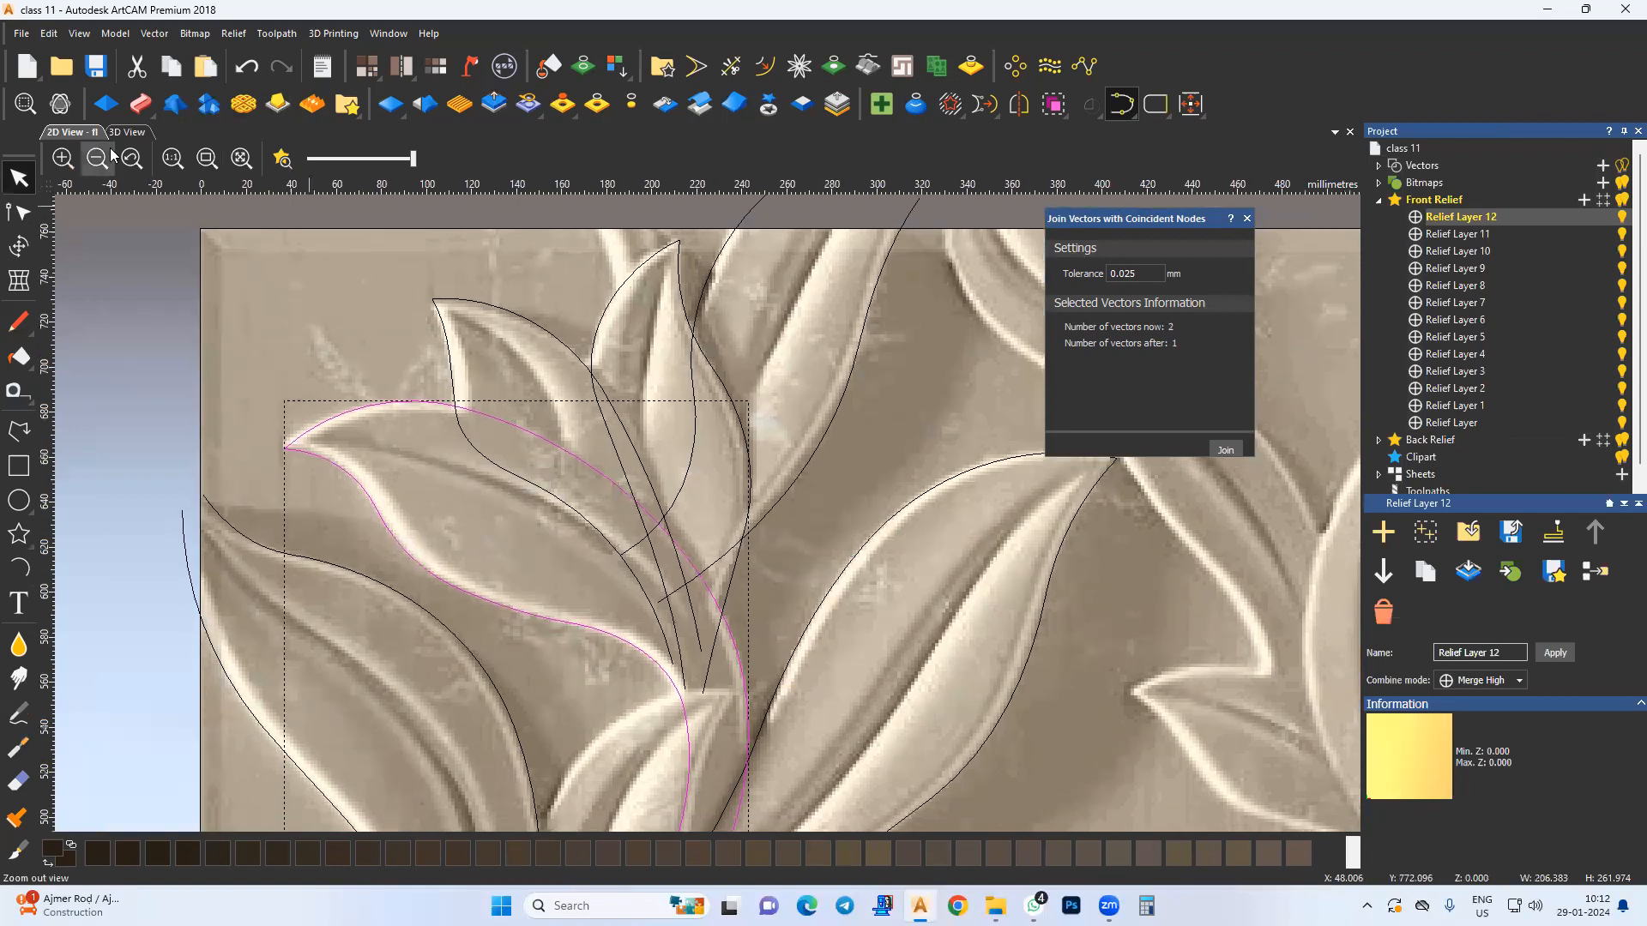
{"action": "left_click", "coordinate": [128, 132]}
{"action": "left_click", "coordinate": [139, 108]}
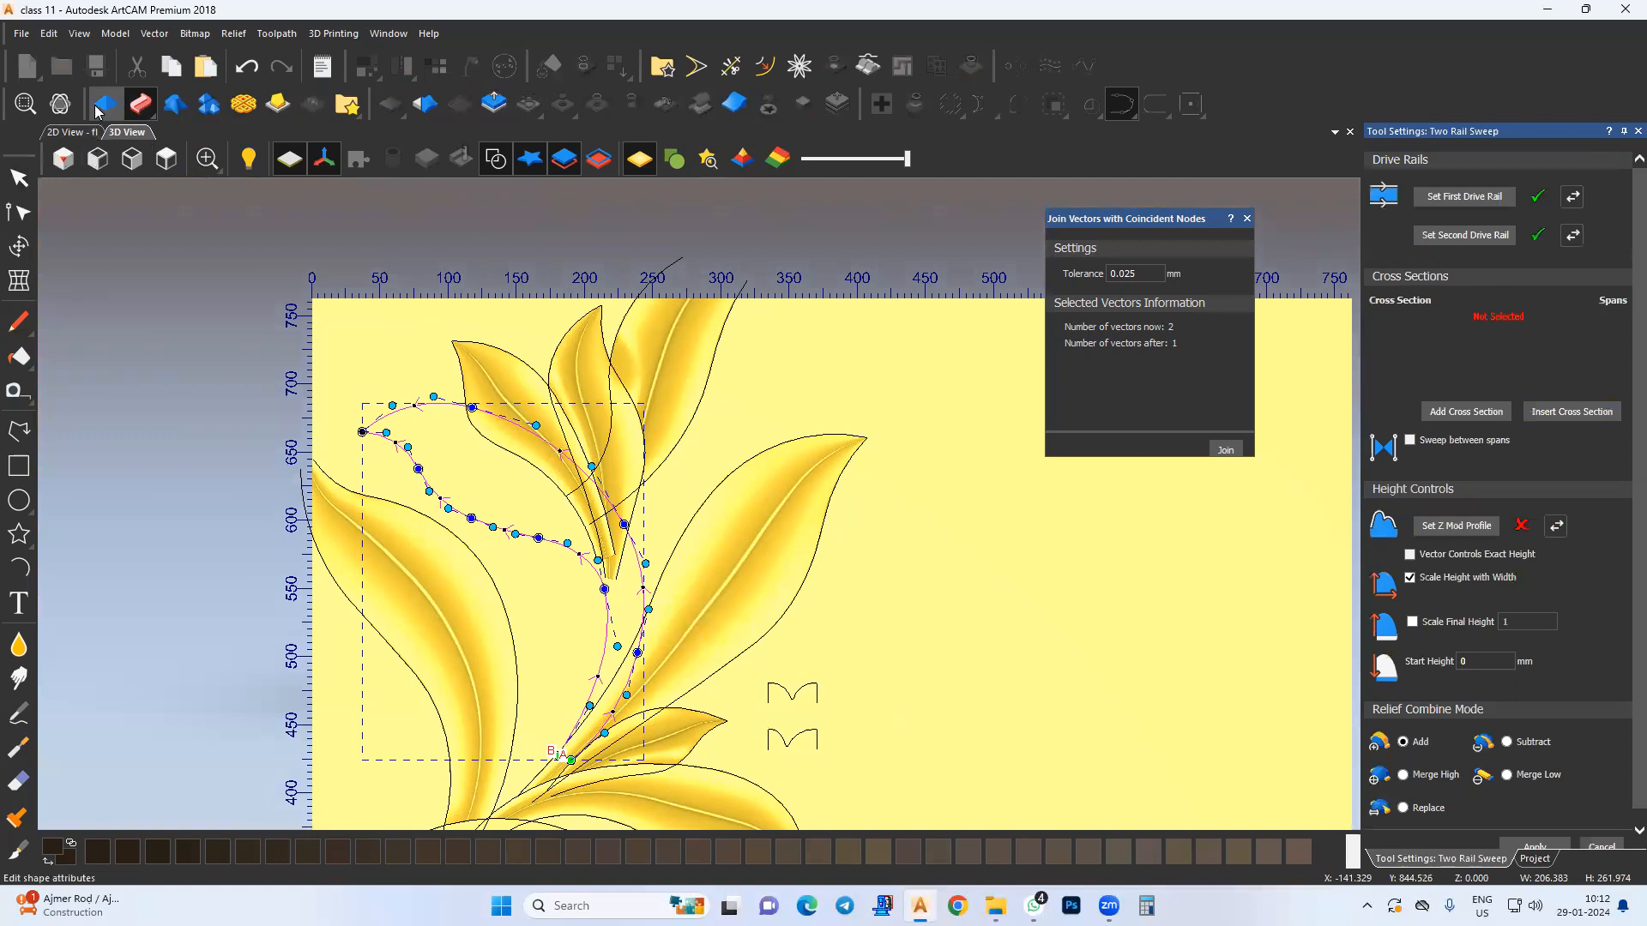
{"action": "left_click", "coordinate": [72, 133]}
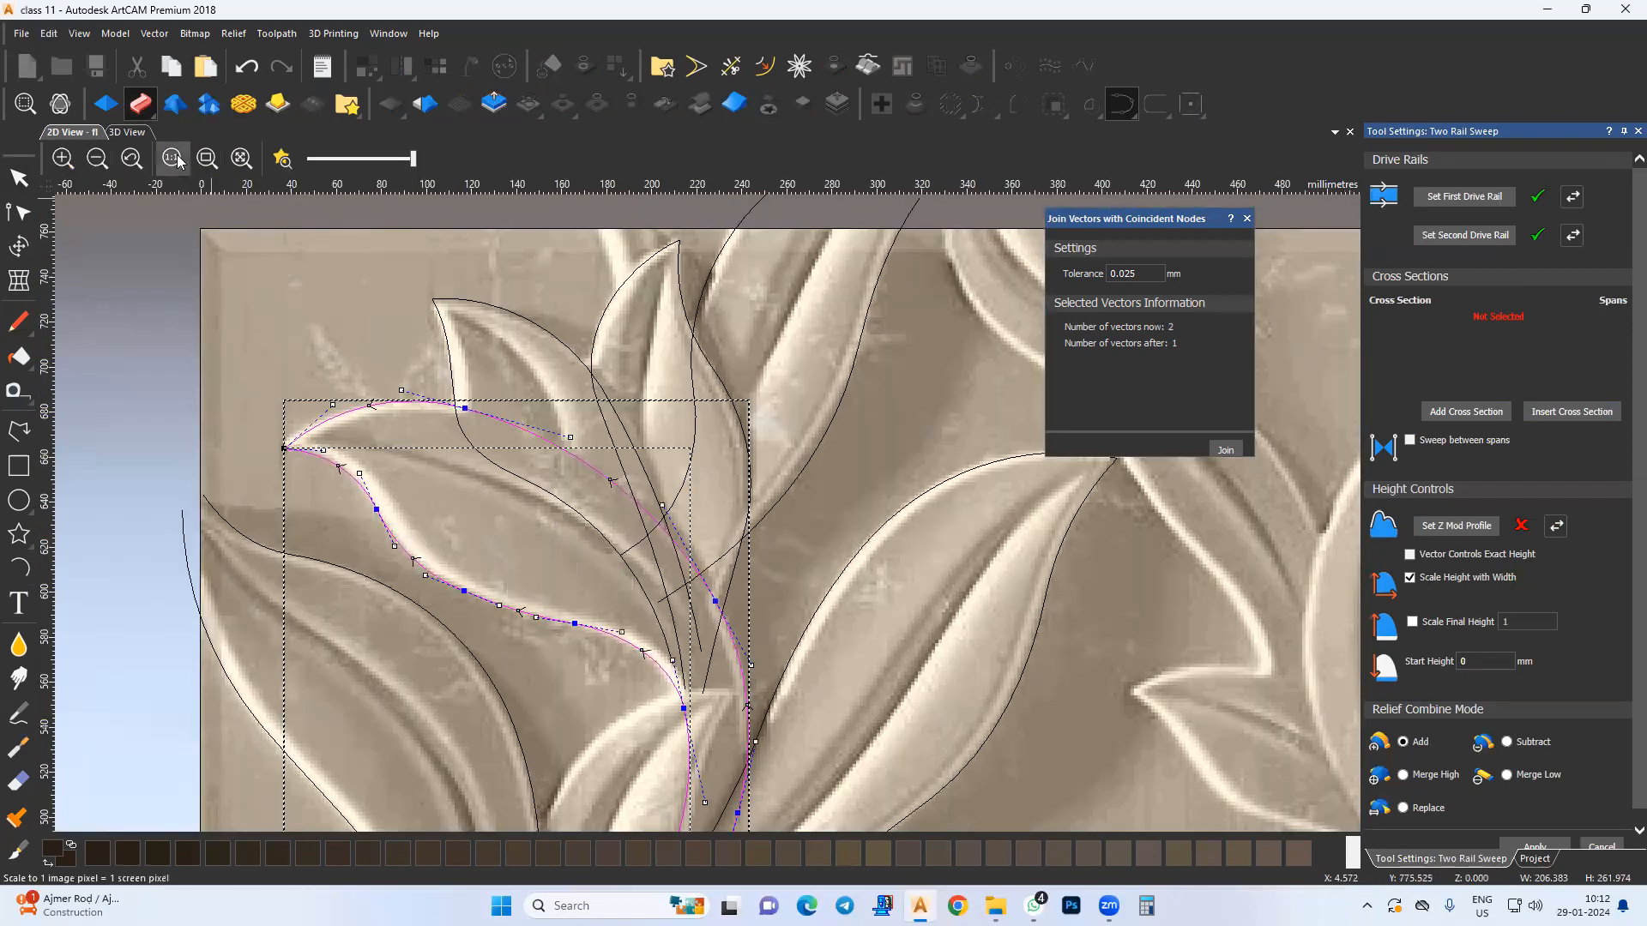
{"action": "key", "text": "F3"}
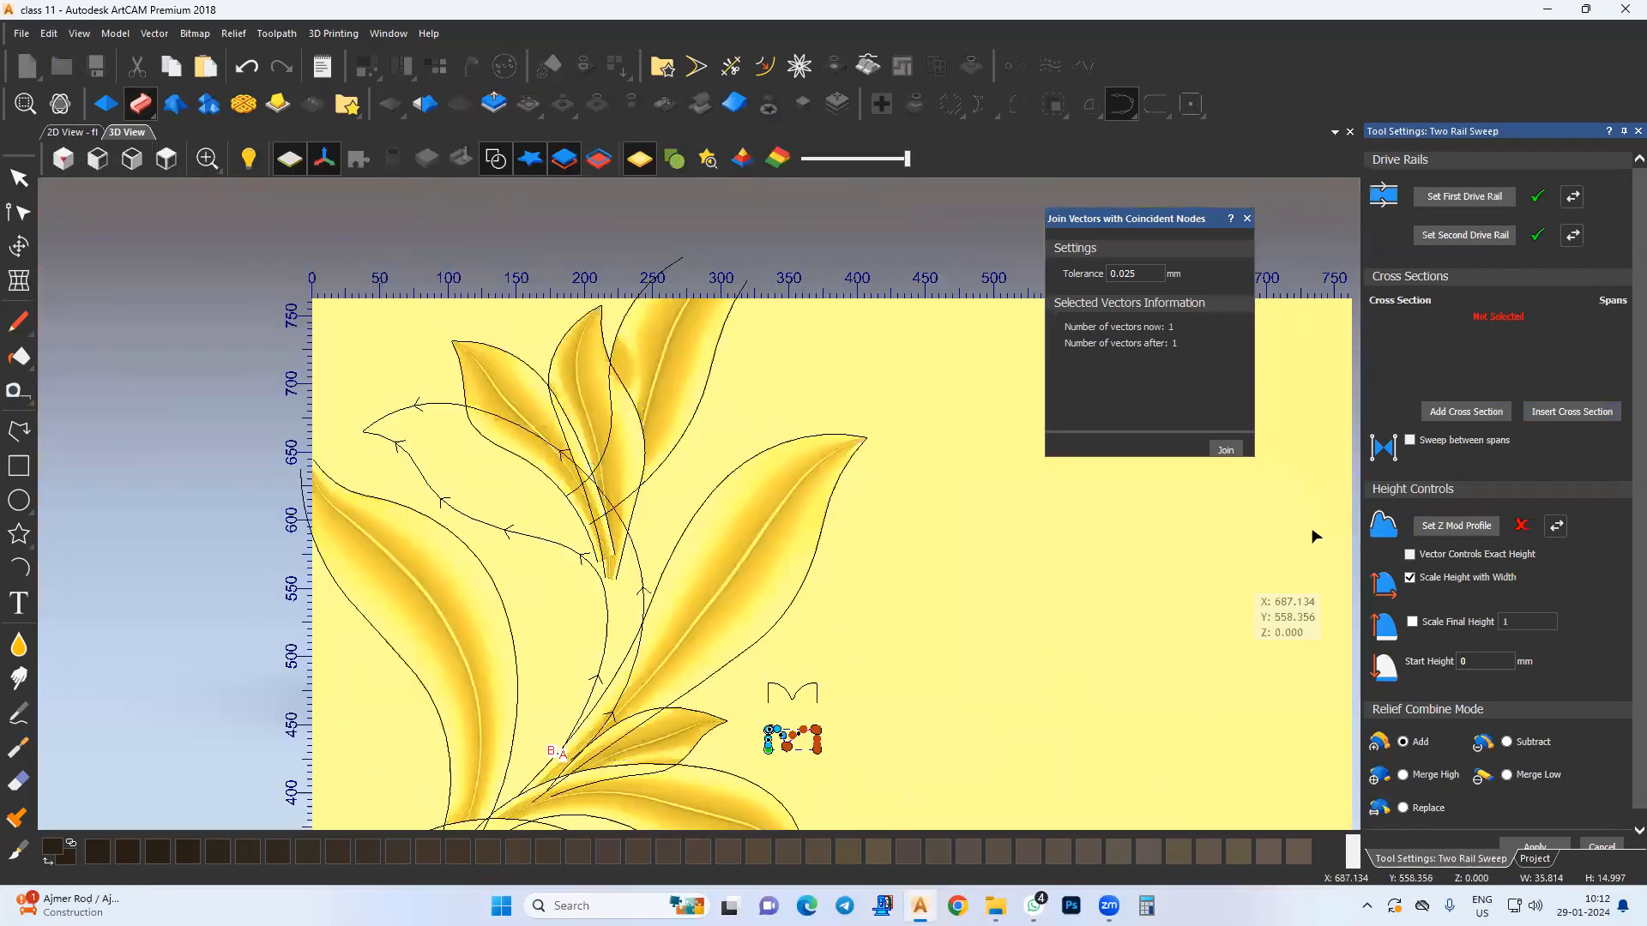
{"action": "scroll", "coordinate": [496, 506], "scroll_direction": "up", "scroll_amount": 3}
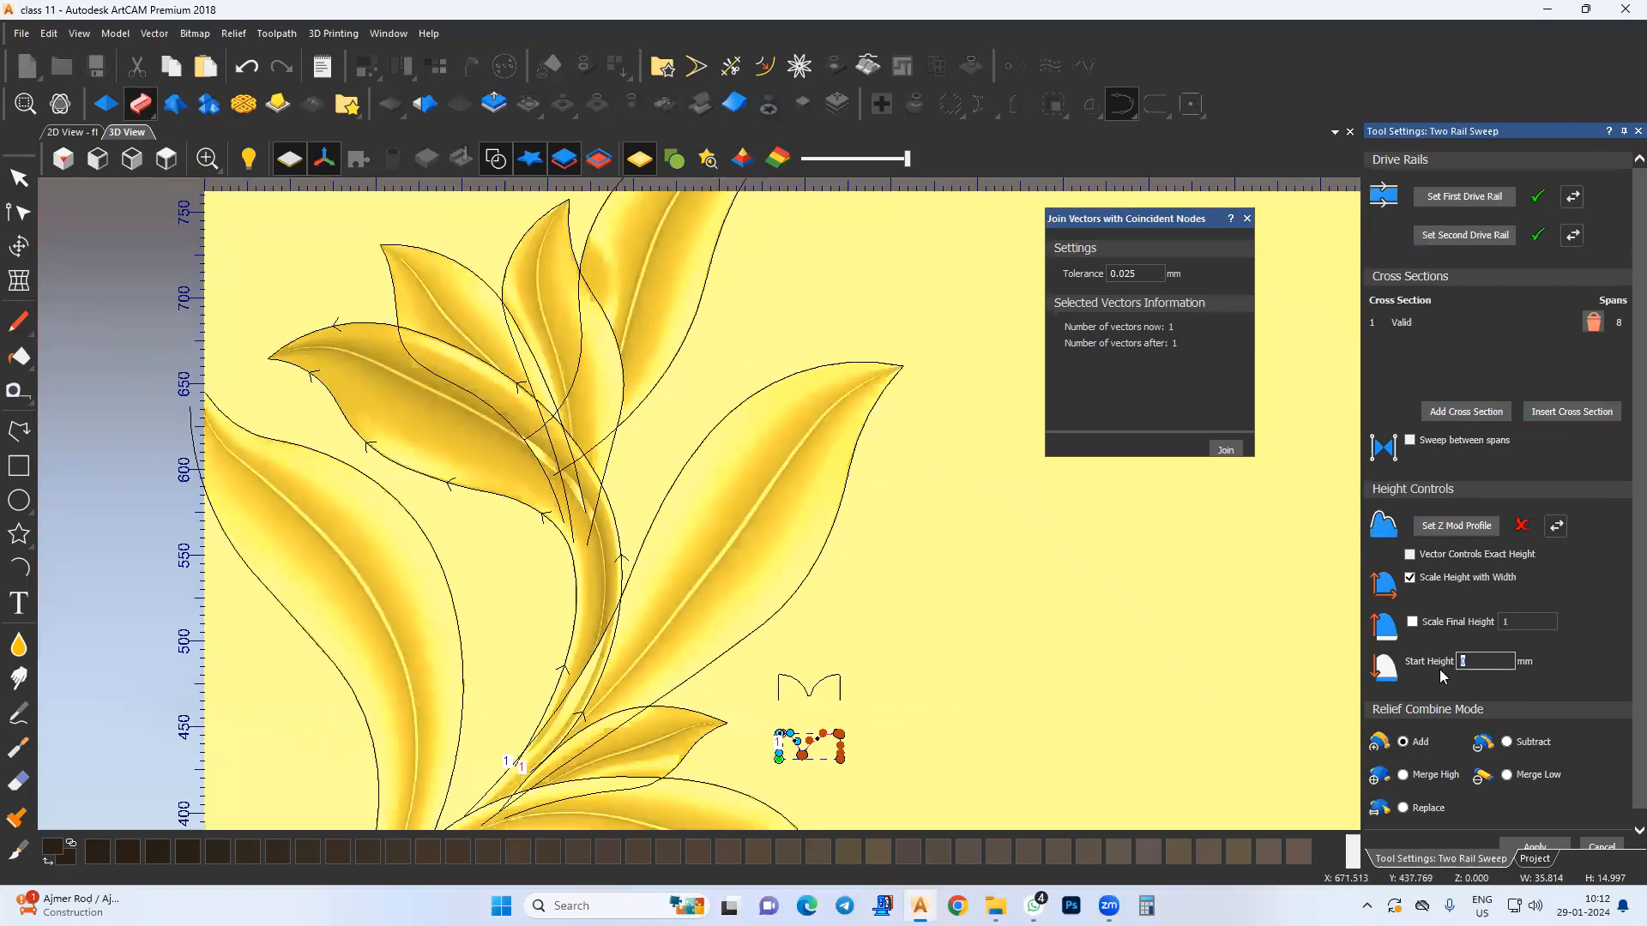
Step: Give the long curved leaf's sweep a 4 mm start height, scaled final height 11 and Merge High mode, and apply it
{"action": "type", "text": "4"}
{"action": "left_click", "coordinate": [1412, 622]}
{"action": "double_click", "coordinate": [1525, 624]}
{"action": "type", "text": "10"}
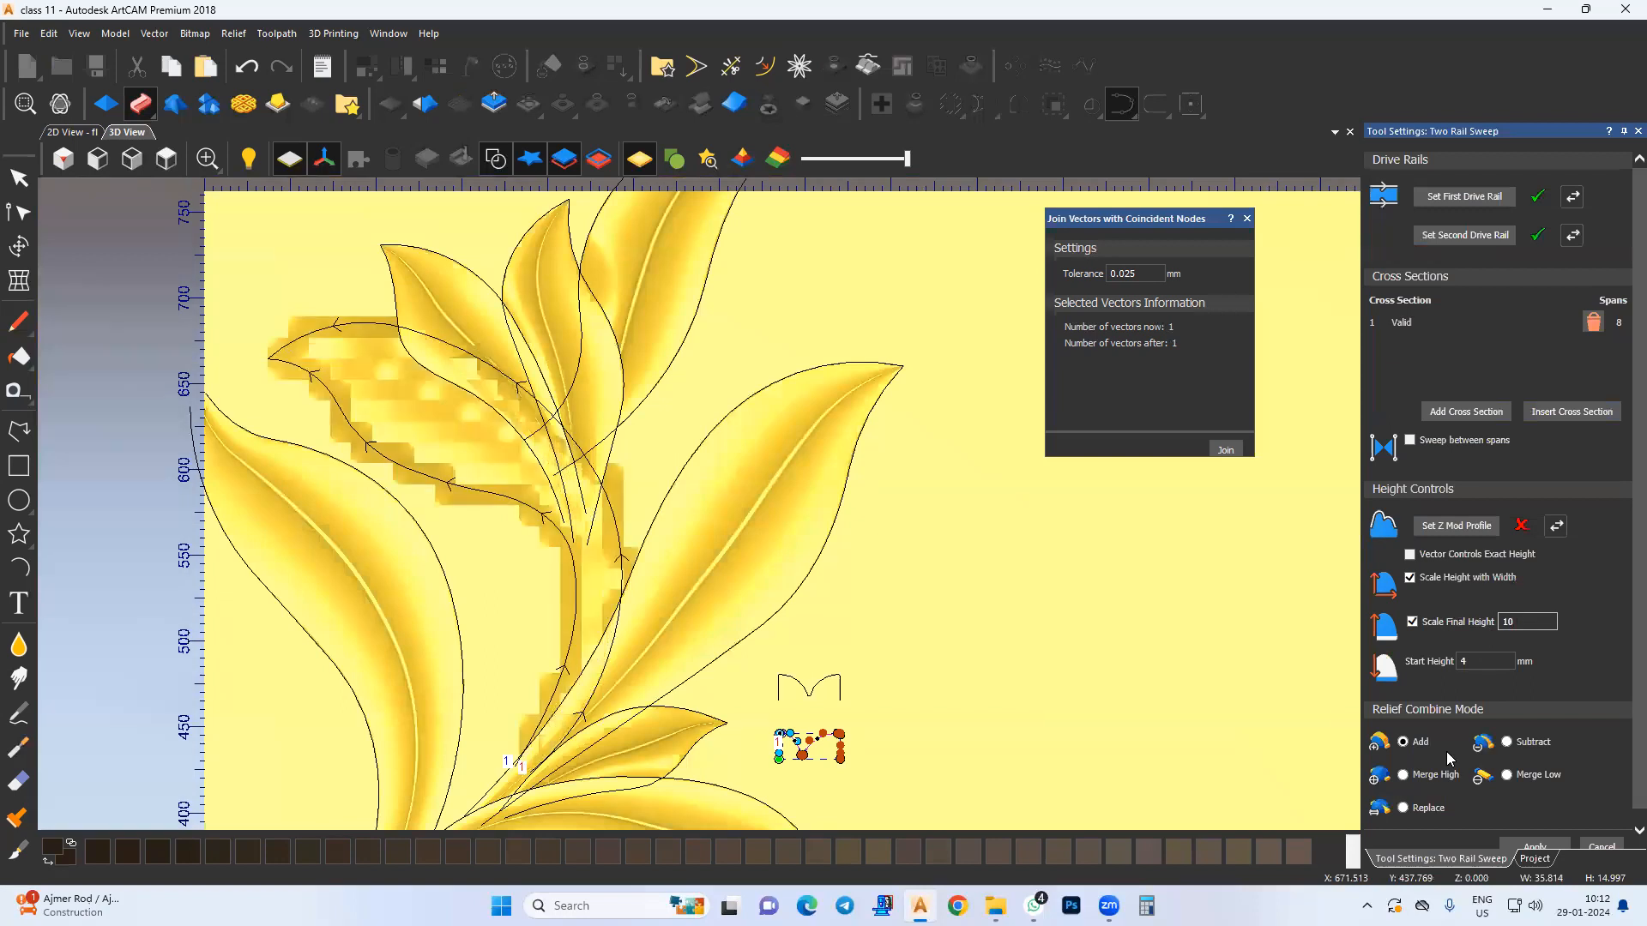
{"action": "key", "text": "BackSpace"}
{"action": "type", "text": "1"}
{"action": "left_click", "coordinate": [1438, 779]}
{"action": "scroll", "coordinate": [1546, 842], "scroll_direction": "down", "scroll_amount": 1}
{"action": "left_click", "coordinate": [1535, 834]}
Step: Activate Relief Layer 11 and carve it down where it pokes through the upper part of the long curved leaf
{"action": "left_click", "coordinate": [19, 747]}
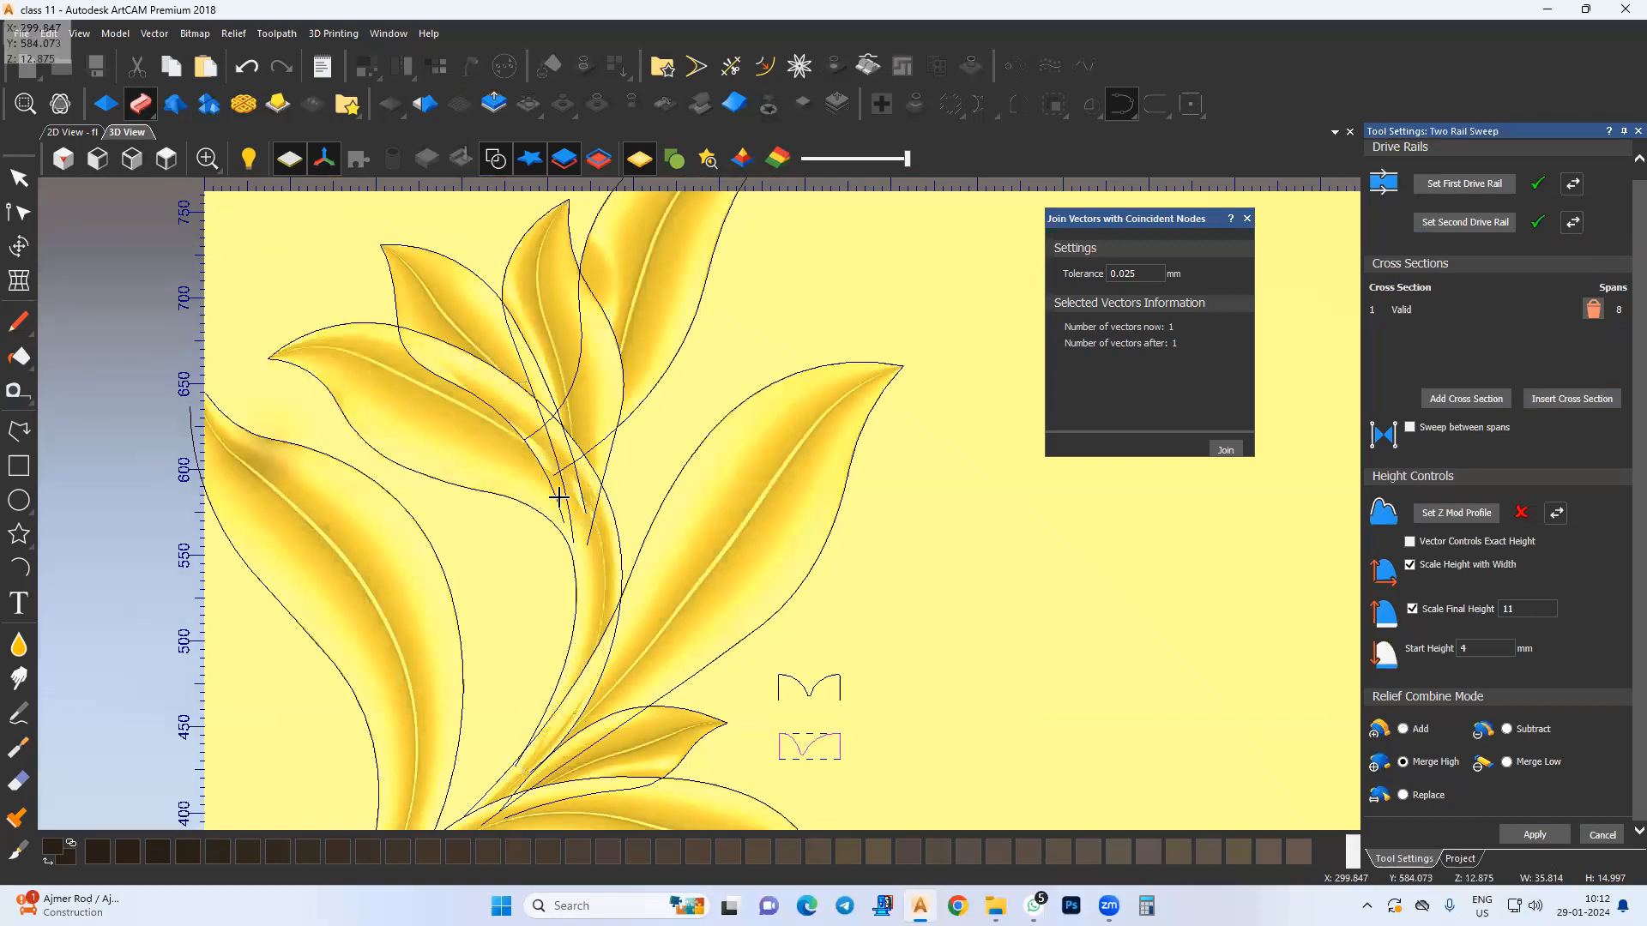
{"action": "scroll", "coordinate": [463, 436], "scroll_direction": "up", "scroll_amount": 3}
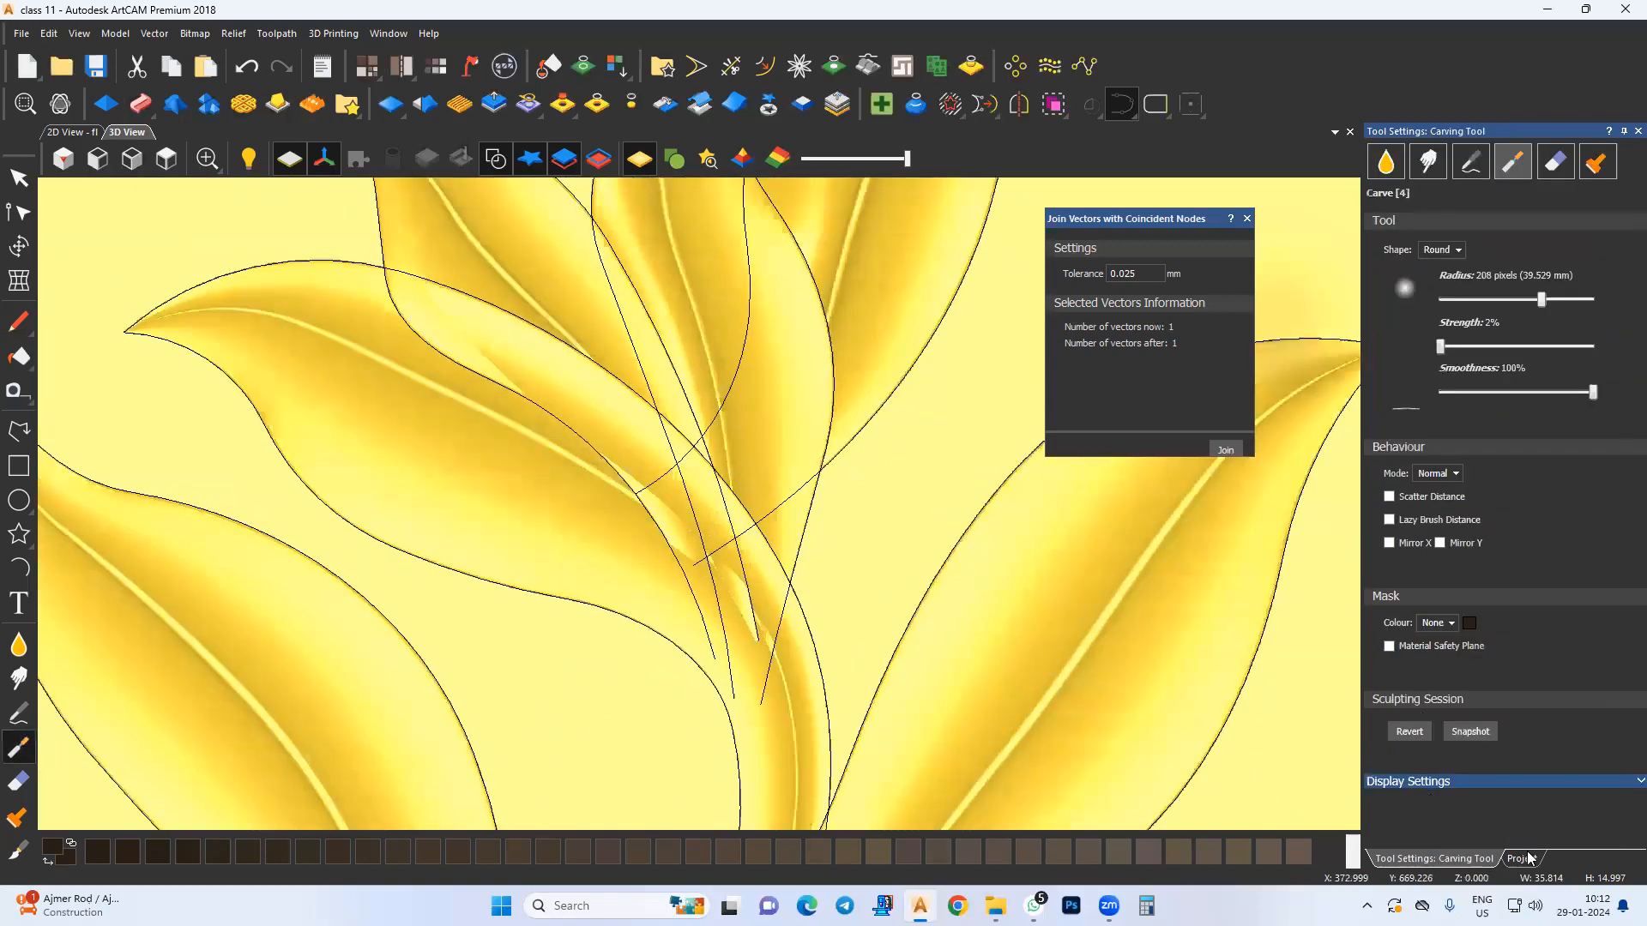
{"action": "left_click", "coordinate": [1526, 858]}
{"action": "middle_click_drag", "start_coordinate": [463, 382], "coordinate": [496, 399]}
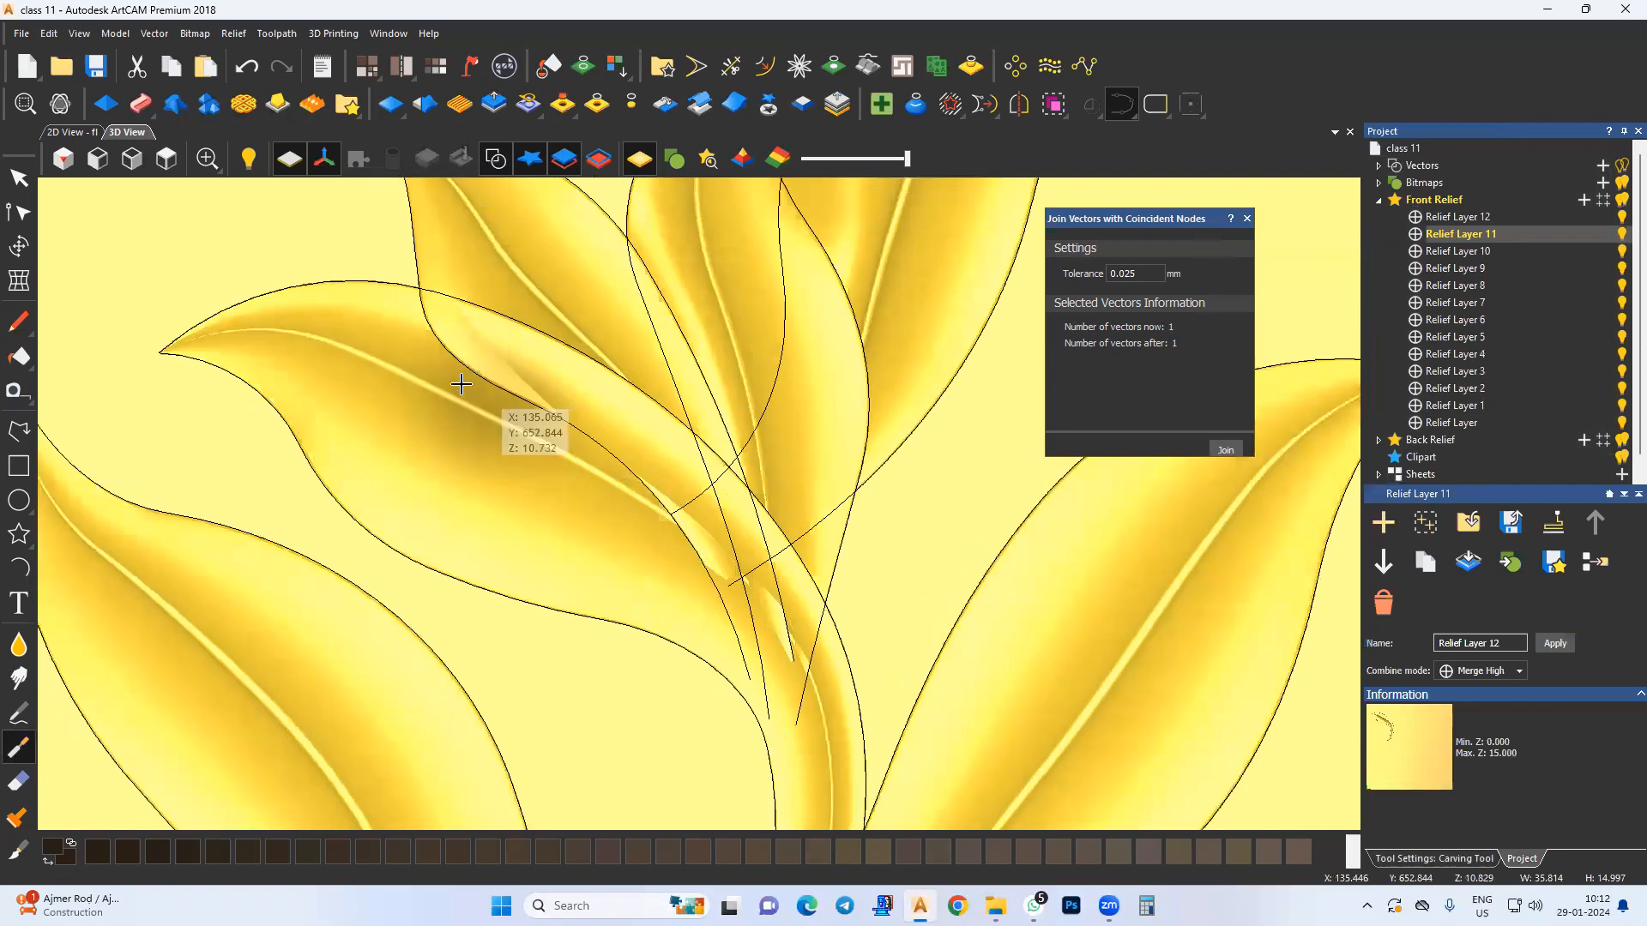
{"action": "scroll", "coordinate": [473, 386], "scroll_direction": "up", "scroll_amount": 2}
{"action": "left_click_drag", "start_coordinate": [409, 354], "coordinate": [373, 332]}
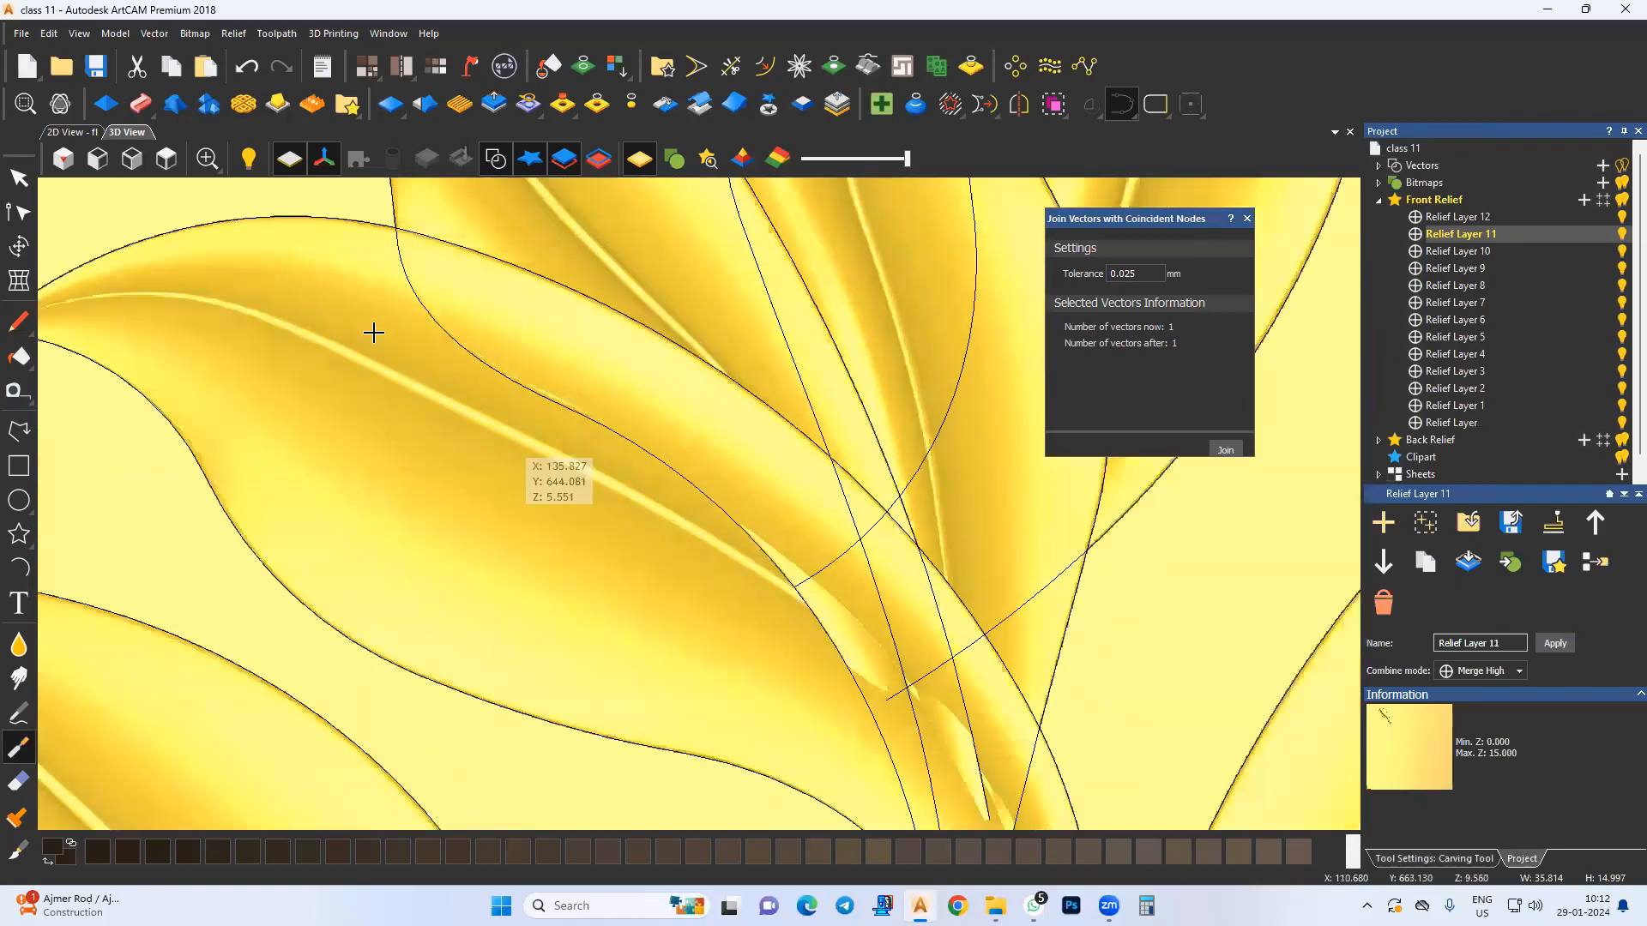
{"action": "left_click_drag", "start_coordinate": [633, 539], "coordinate": [745, 586]}
Step: Carve away the remaining overlap of Relief Layer 11 down along the long curved leaf's stem
{"action": "middle_click_drag", "start_coordinate": [708, 584], "coordinate": [550, 390]}
{"action": "left_click_drag", "start_coordinate": [566, 436], "coordinate": [718, 587]}
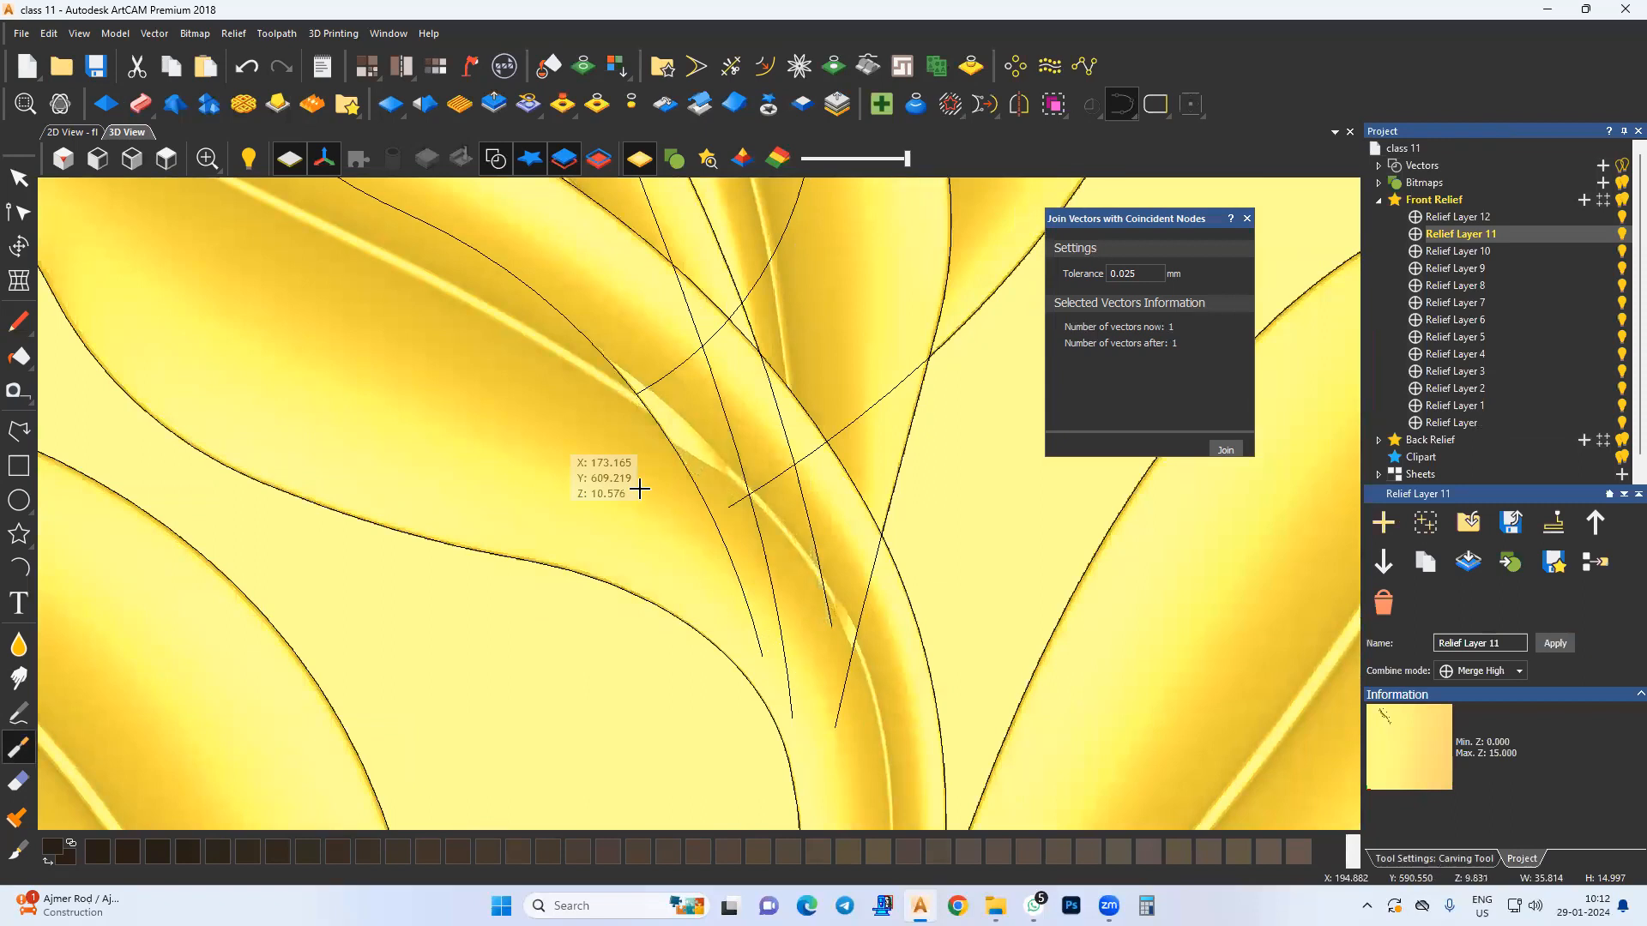
{"action": "left_click_drag", "start_coordinate": [542, 439], "coordinate": [622, 489]}
{"action": "left_click_drag", "start_coordinate": [568, 442], "coordinate": [691, 563]}
{"action": "middle_click_drag", "start_coordinate": [691, 563], "coordinate": [601, 482]}
{"action": "mouse_move", "coordinate": [602, 482]}
{"action": "left_mouse_down"}
{"action": "mouse_move", "coordinate": [758, 592]}
{"action": "mouse_move", "coordinate": [747, 601]}
{"action": "left_mouse_up"}
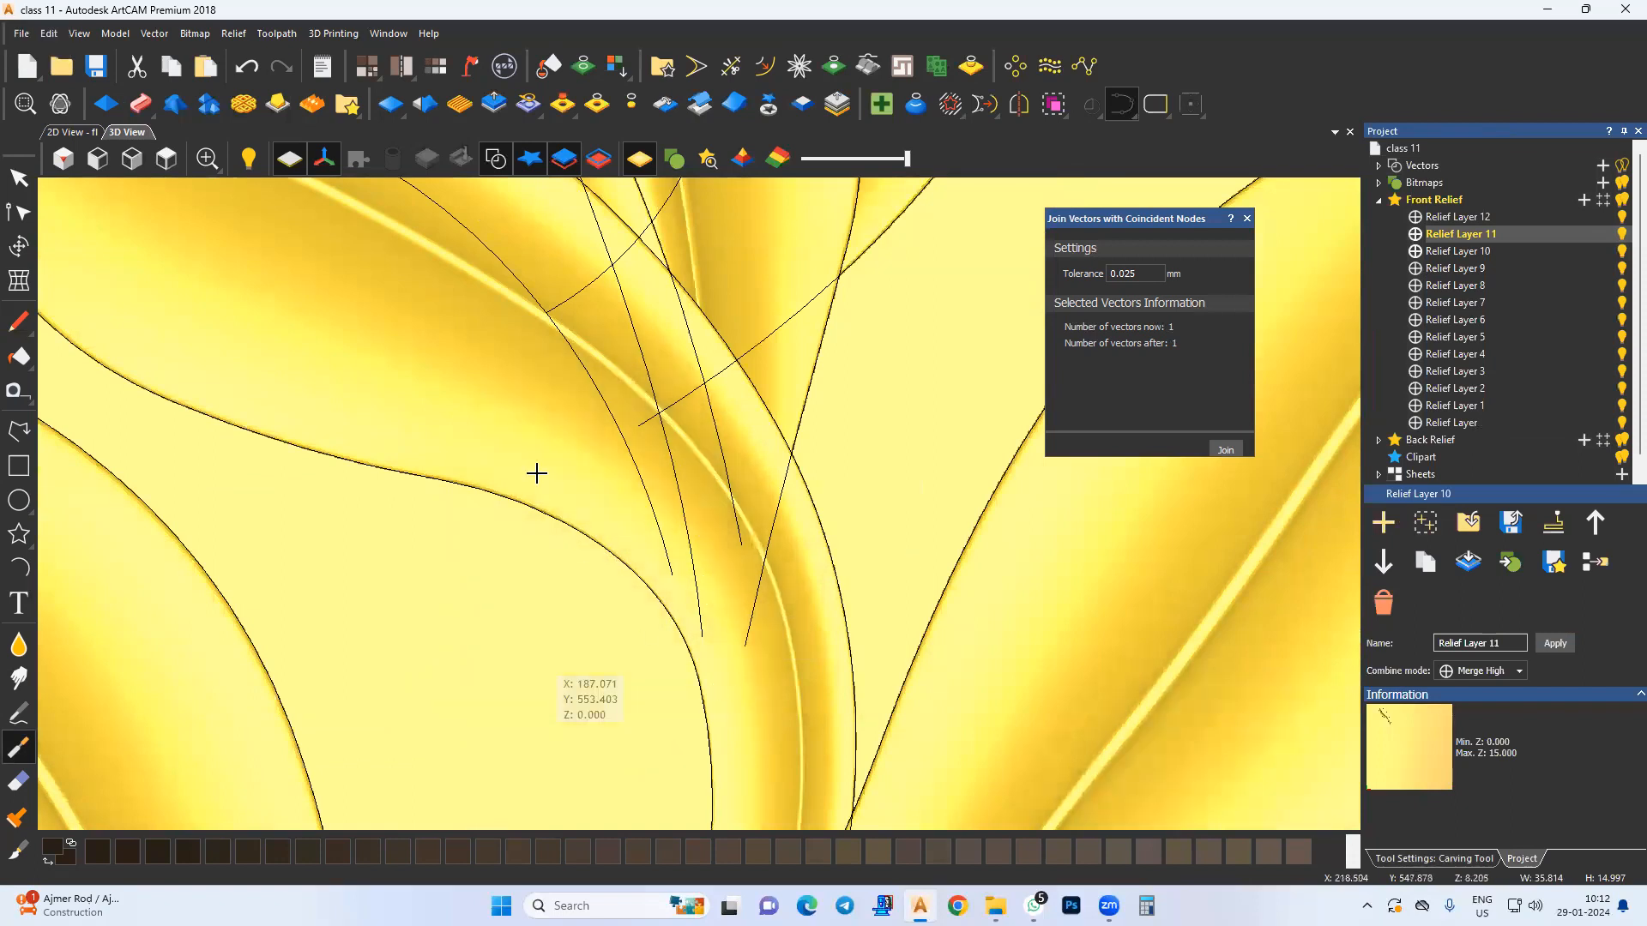
Step: Hide the vectors and carve Relief Layer 10 down along the long curved leaf's edge
{"action": "scroll", "coordinate": [537, 473], "scroll_direction": "down", "scroll_amount": 5}
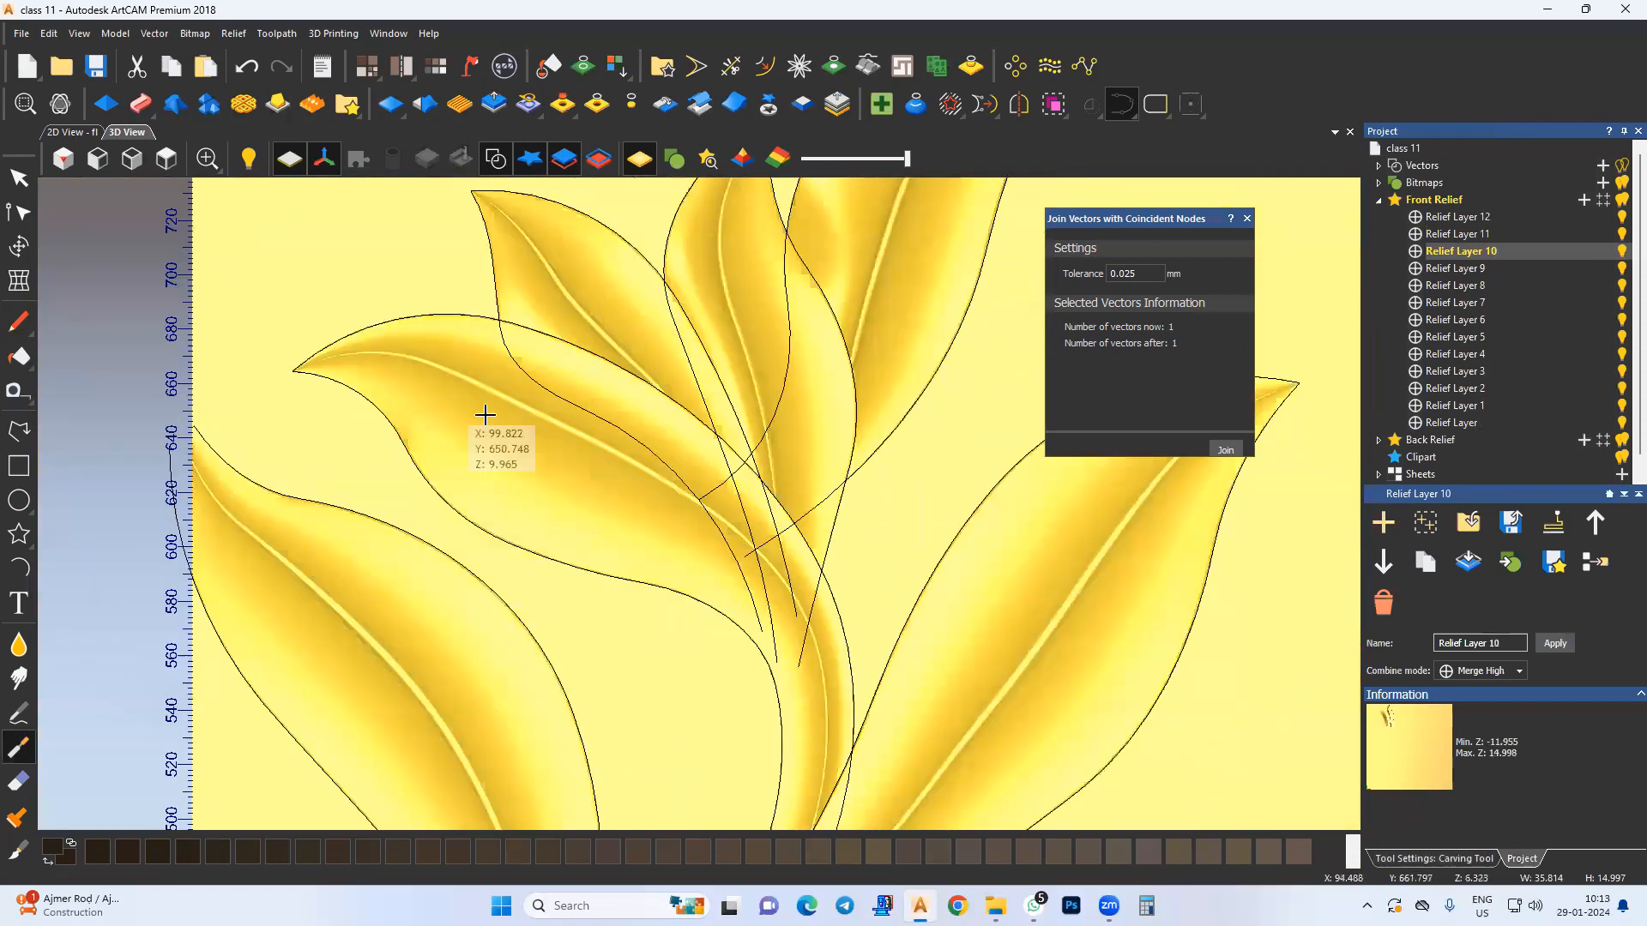
{"action": "left_click", "coordinate": [495, 160]}
{"action": "middle_click_drag", "start_coordinate": [580, 672], "coordinate": [257, 665]}
{"action": "middle_click_drag", "start_coordinate": [103, 563], "coordinate": [235, 574]}
{"action": "scroll", "coordinate": [618, 281], "scroll_direction": "up", "scroll_amount": 3}
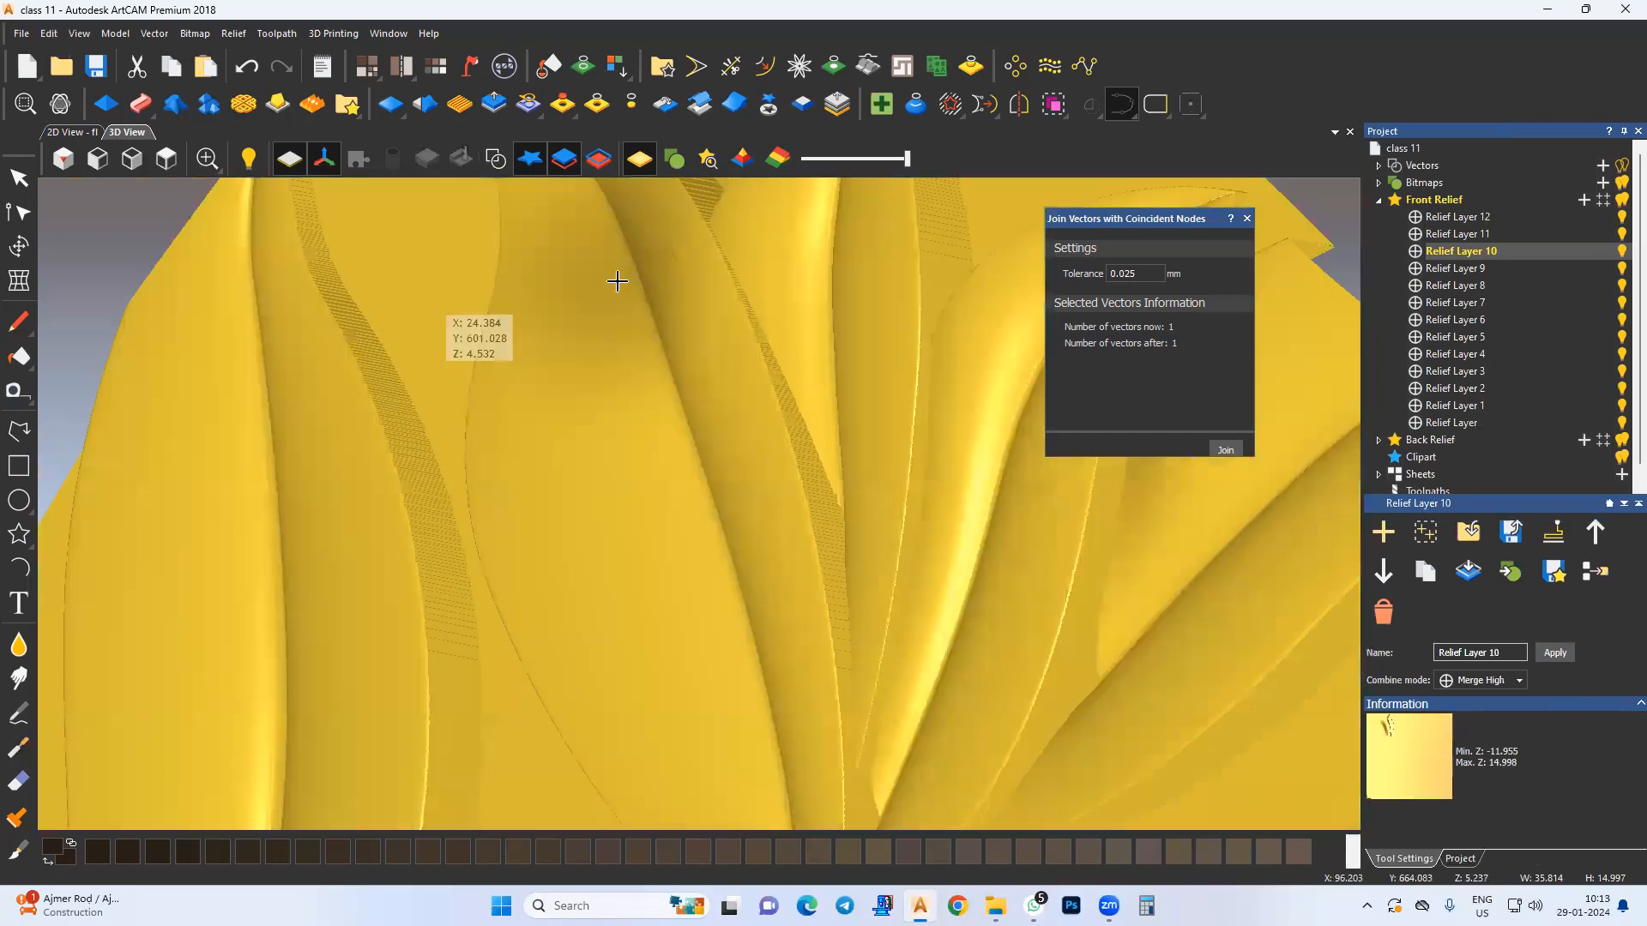
{"action": "key", "text": "4"}
{"action": "left_click_drag", "start_coordinate": [617, 281], "coordinate": [618, 231]}
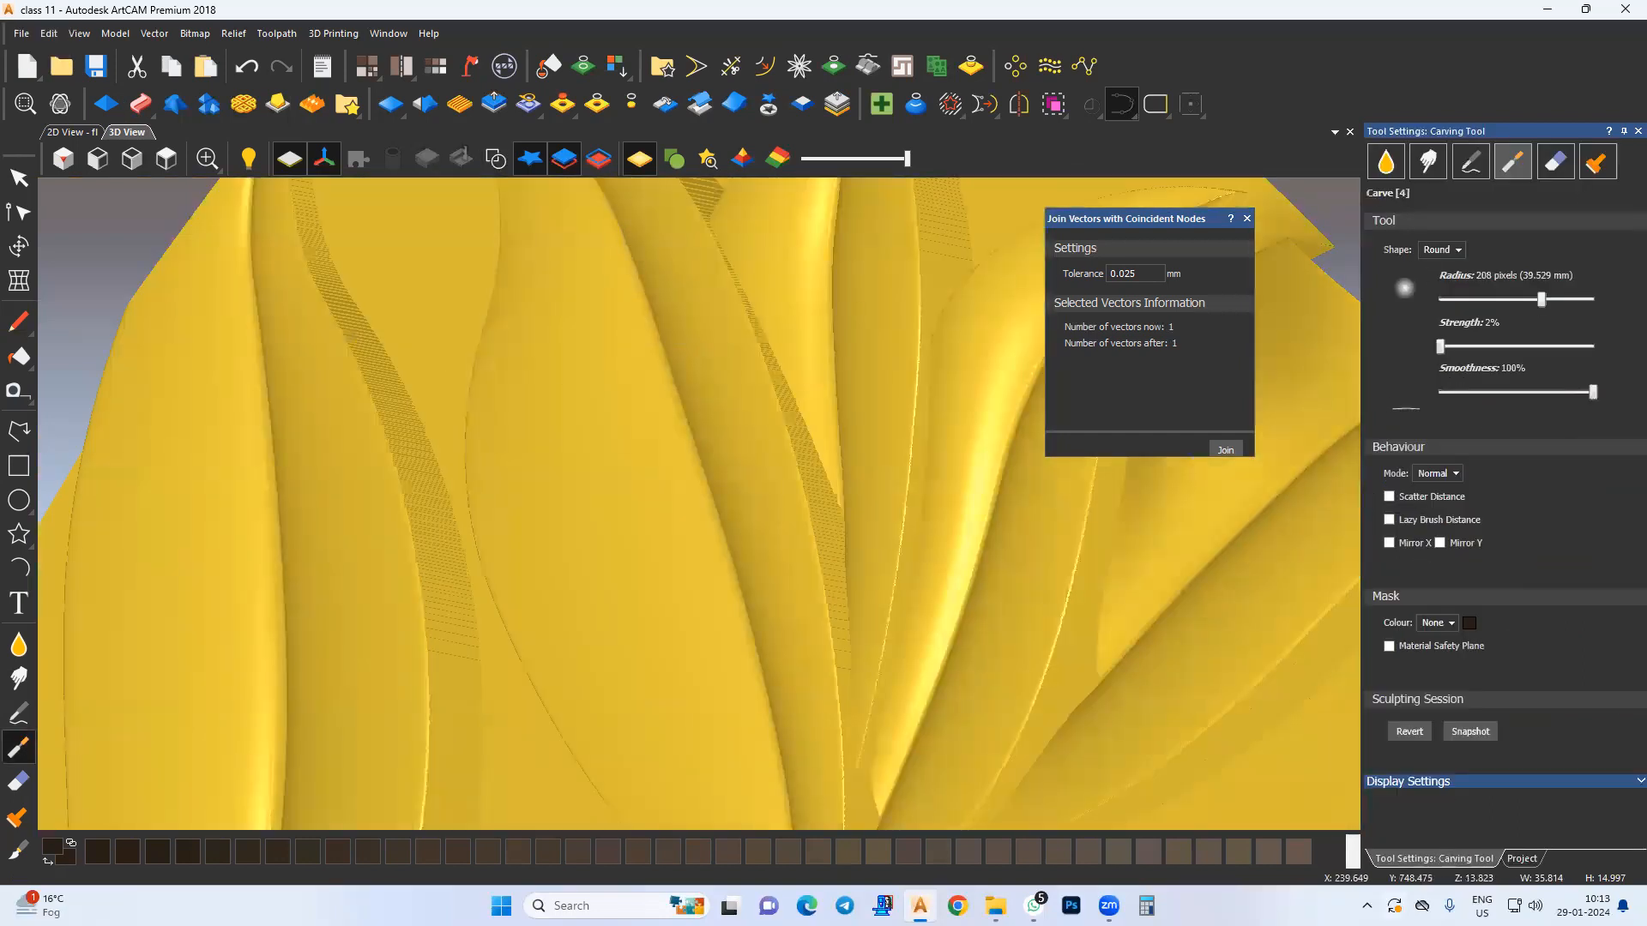
Step: Carve Relief Layer 11 down further beside the long curved leaf, close the carving tool and return to the top view
{"action": "left_click", "coordinate": [1525, 858]}
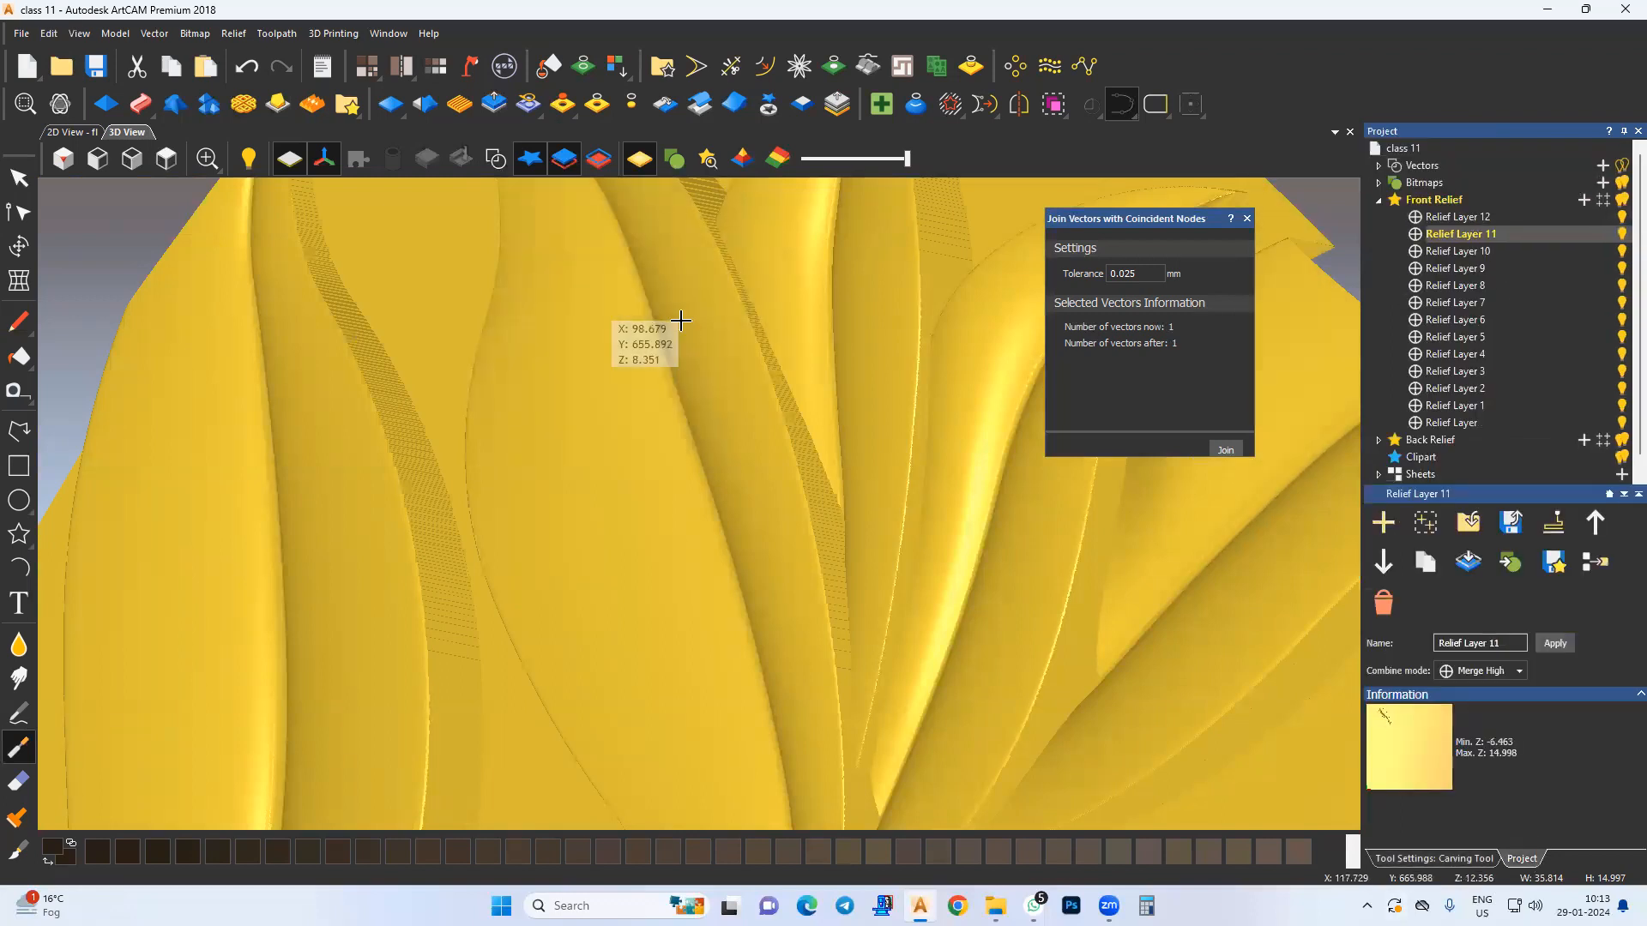
{"action": "scroll", "coordinate": [681, 447], "scroll_direction": "down", "scroll_amount": 4}
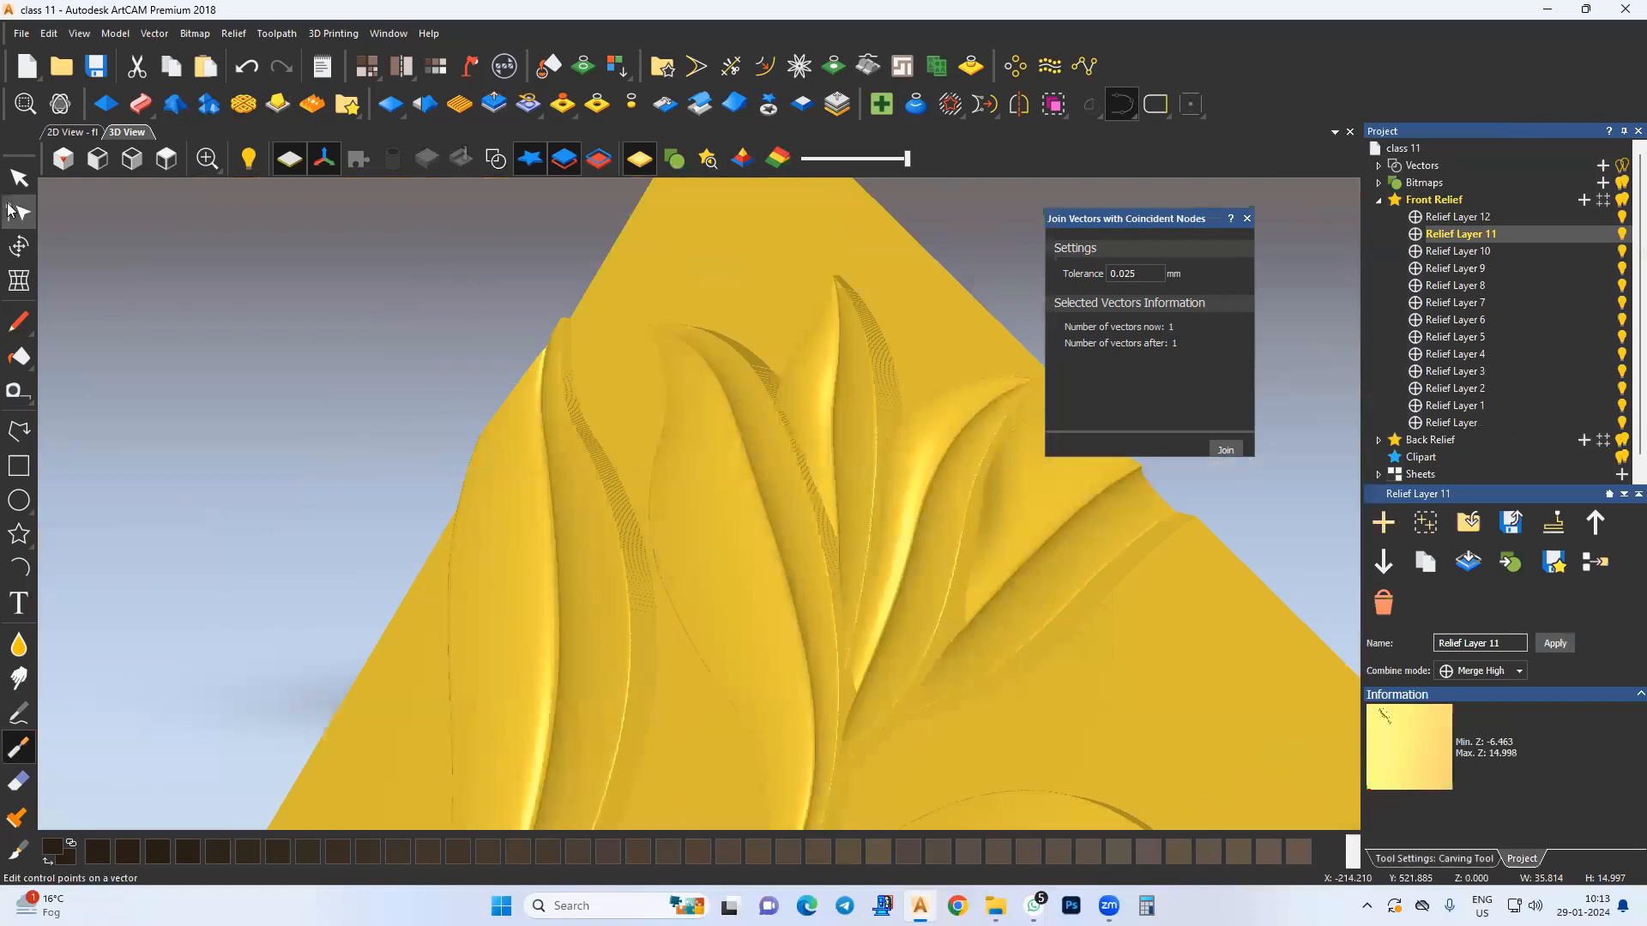
{"action": "left_click", "coordinate": [19, 179]}
{"action": "left_click", "coordinate": [166, 160]}
{"action": "scroll", "coordinate": [558, 429], "scroll_direction": "up", "scroll_amount": 3}
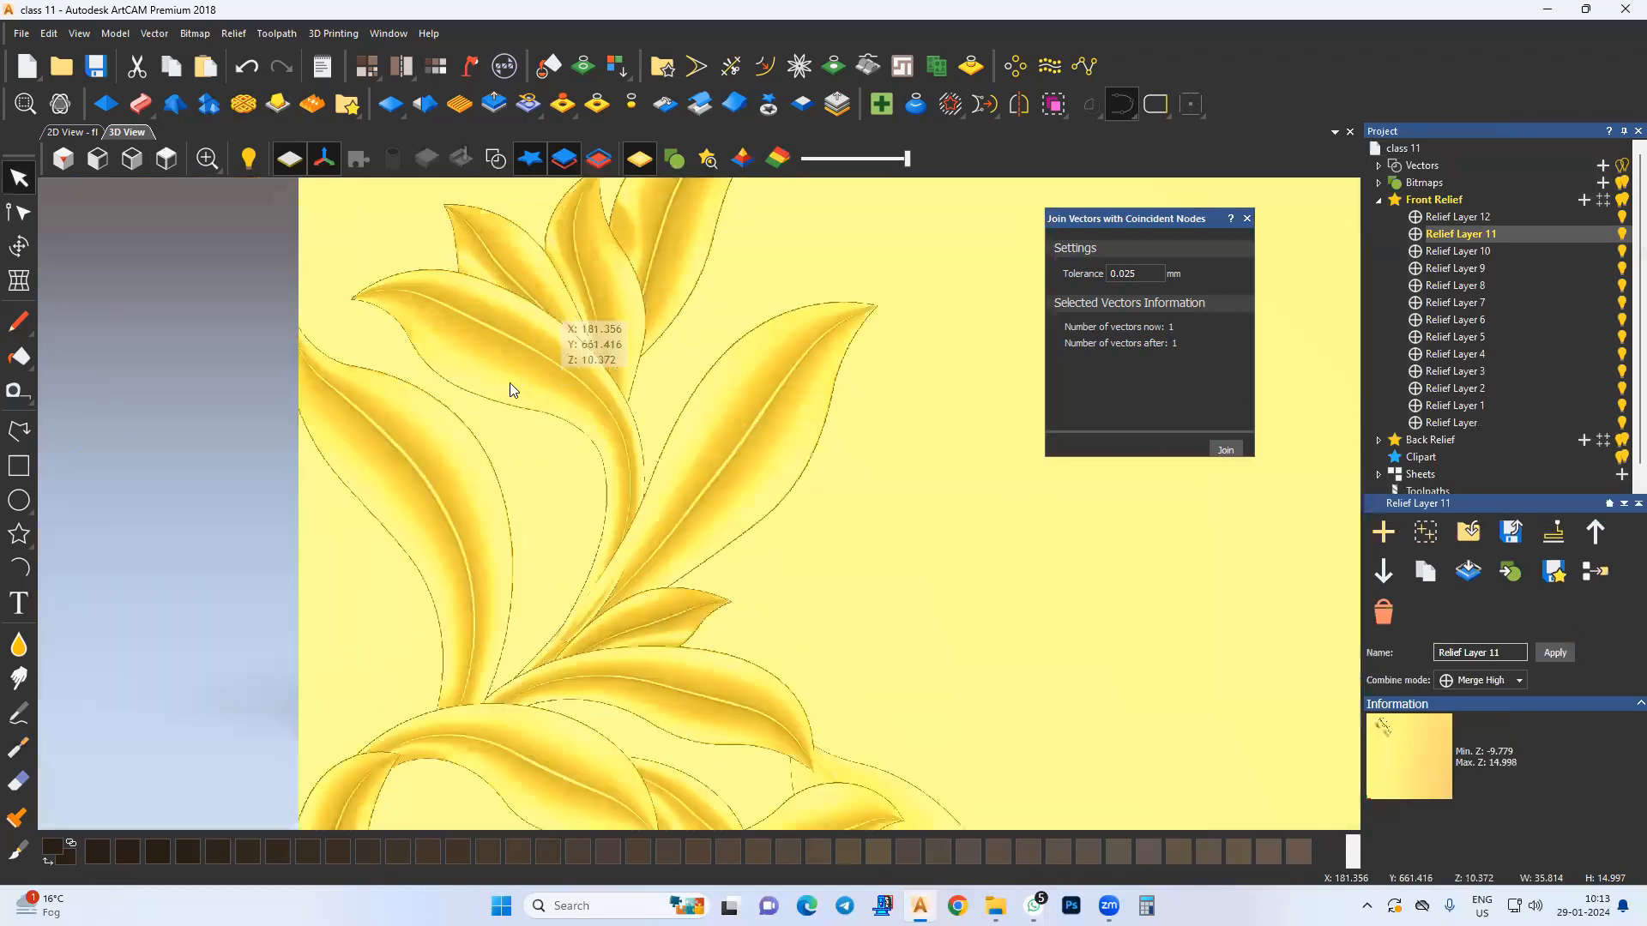
Step: In the 2D view, draw a three-point arc from the untraced middle leaf's tip down its inner edge, about 18 mm wide and 61 mm high
{"action": "left_click", "coordinate": [81, 132]}
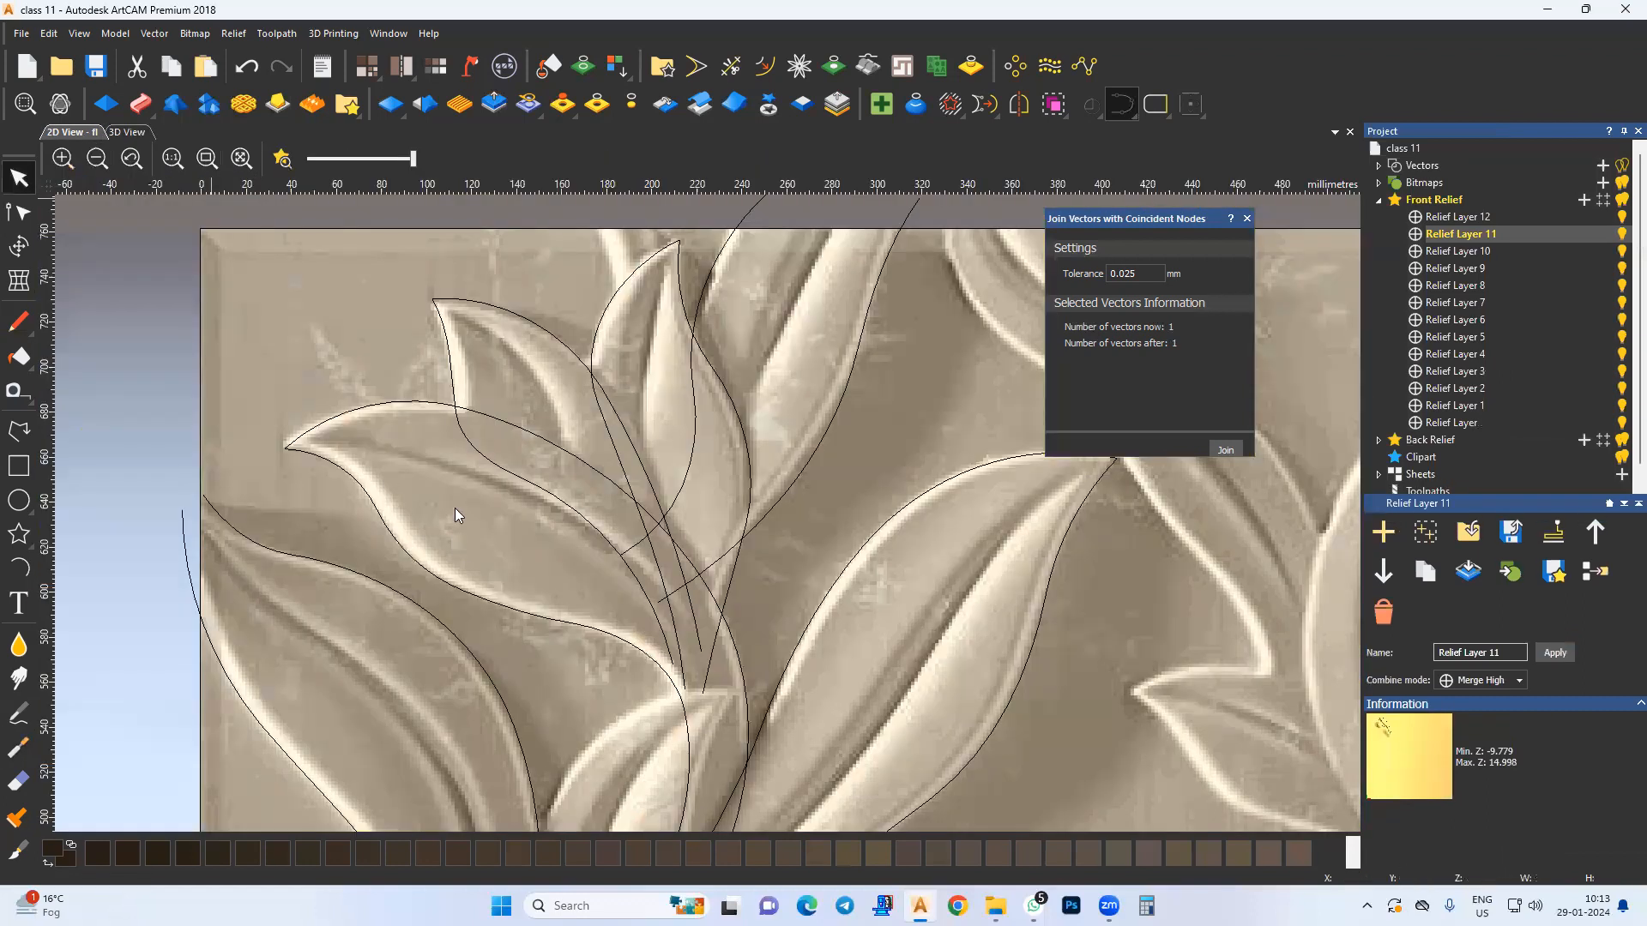
{"action": "middle_click_drag", "start_coordinate": [555, 753], "coordinate": [508, 479]}
{"action": "left_click", "coordinate": [508, 479]}
{"action": "left_click", "coordinate": [28, 567]}
{"action": "scroll", "coordinate": [682, 394], "scroll_direction": "up", "scroll_amount": 4}
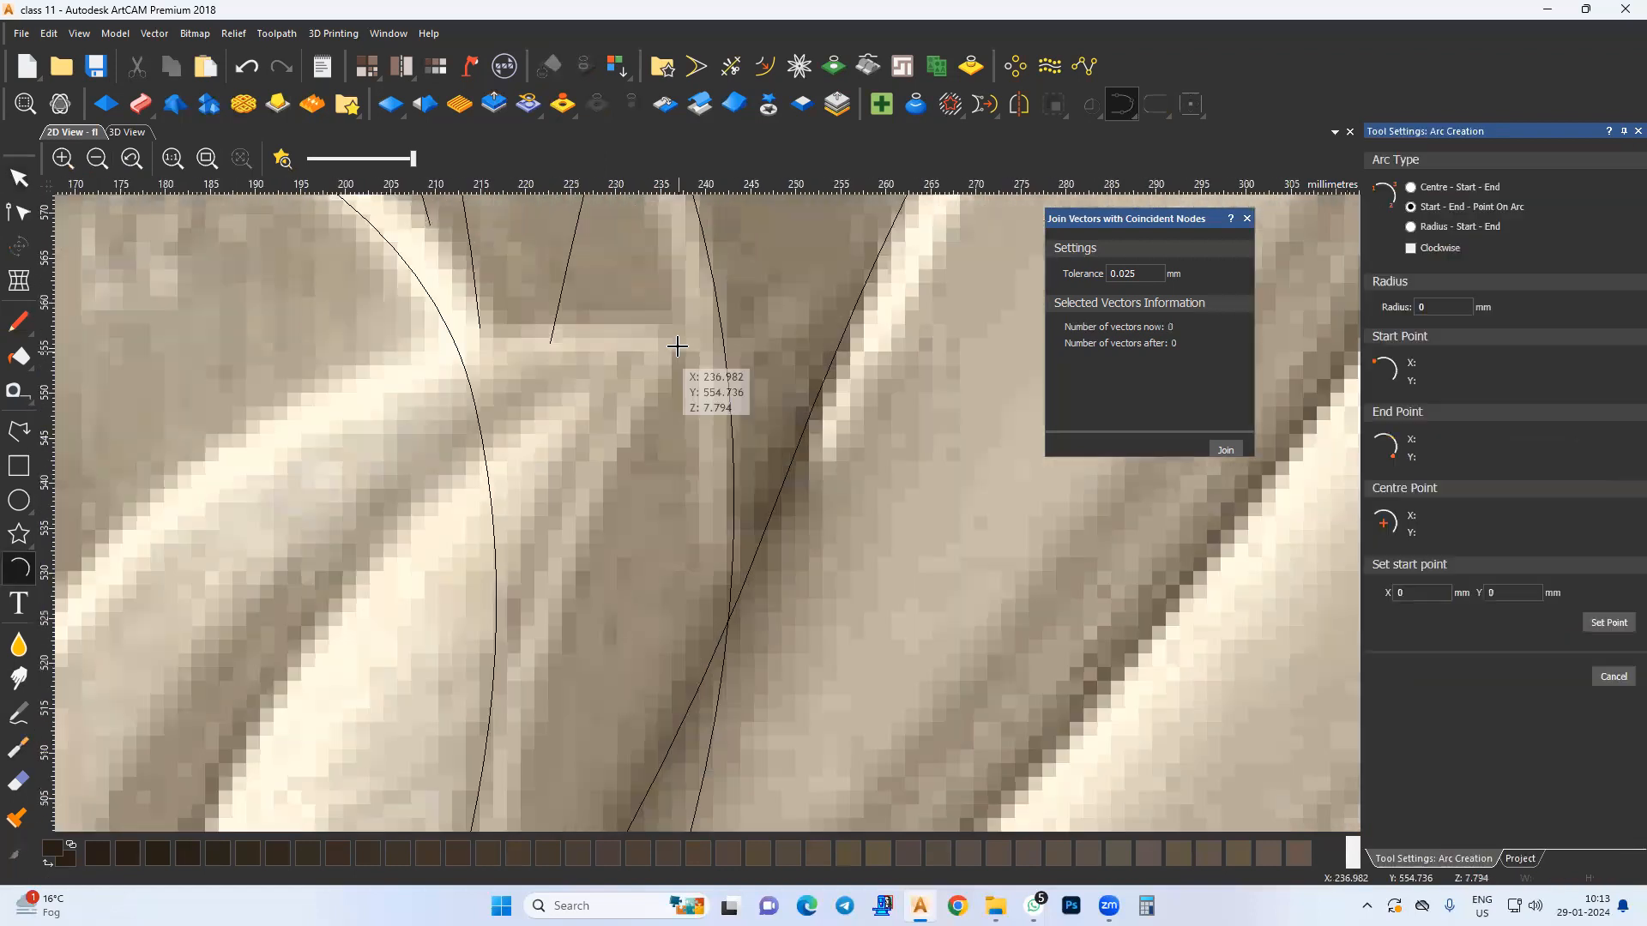
{"action": "scroll", "coordinate": [585, 618], "scroll_direction": "down", "scroll_amount": 3}
{"action": "key", "text": "Escape"}
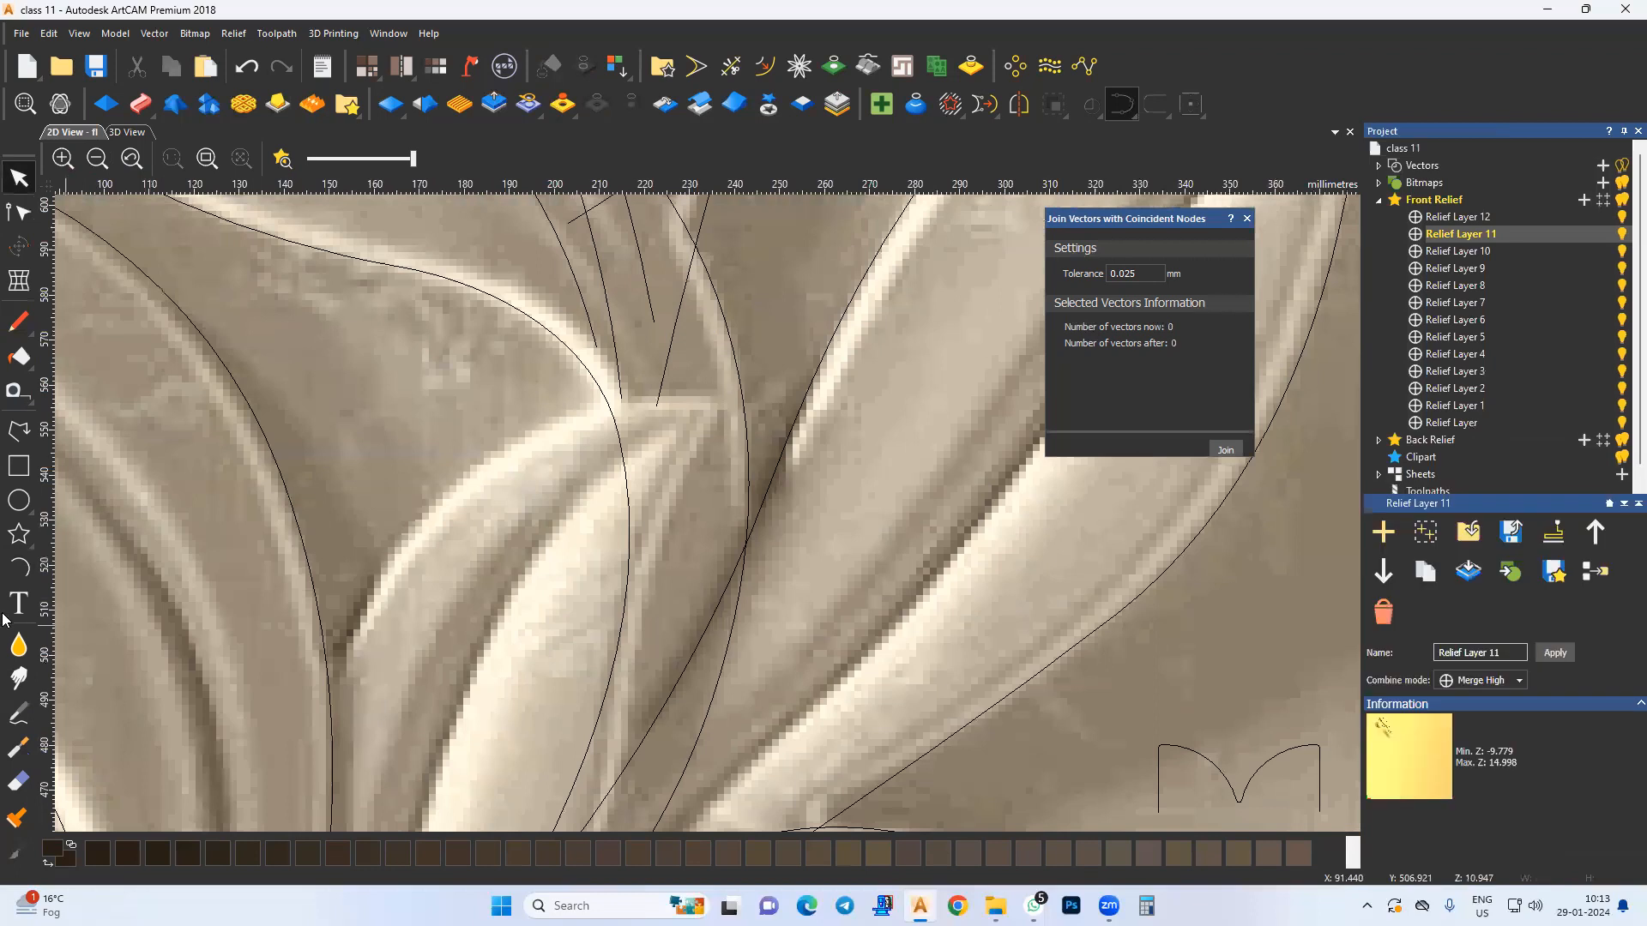
{"action": "left_click", "coordinate": [17, 567]}
{"action": "left_click", "coordinate": [717, 405]}
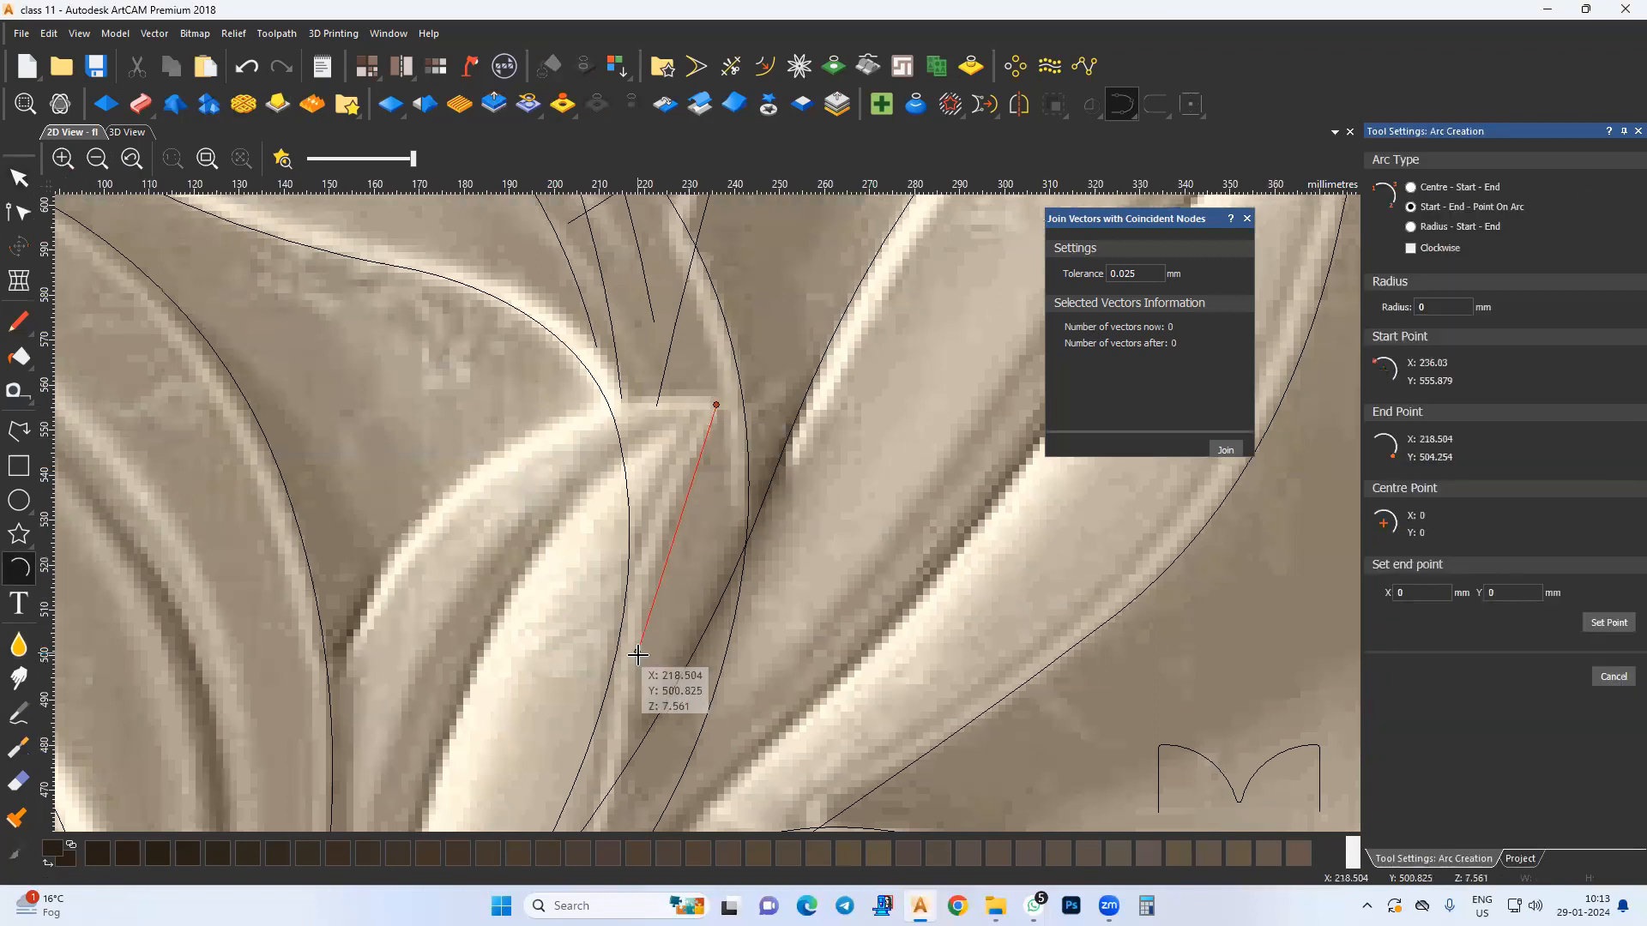
{"action": "left_click", "coordinate": [636, 680]}
{"action": "left_click", "coordinate": [652, 558]}
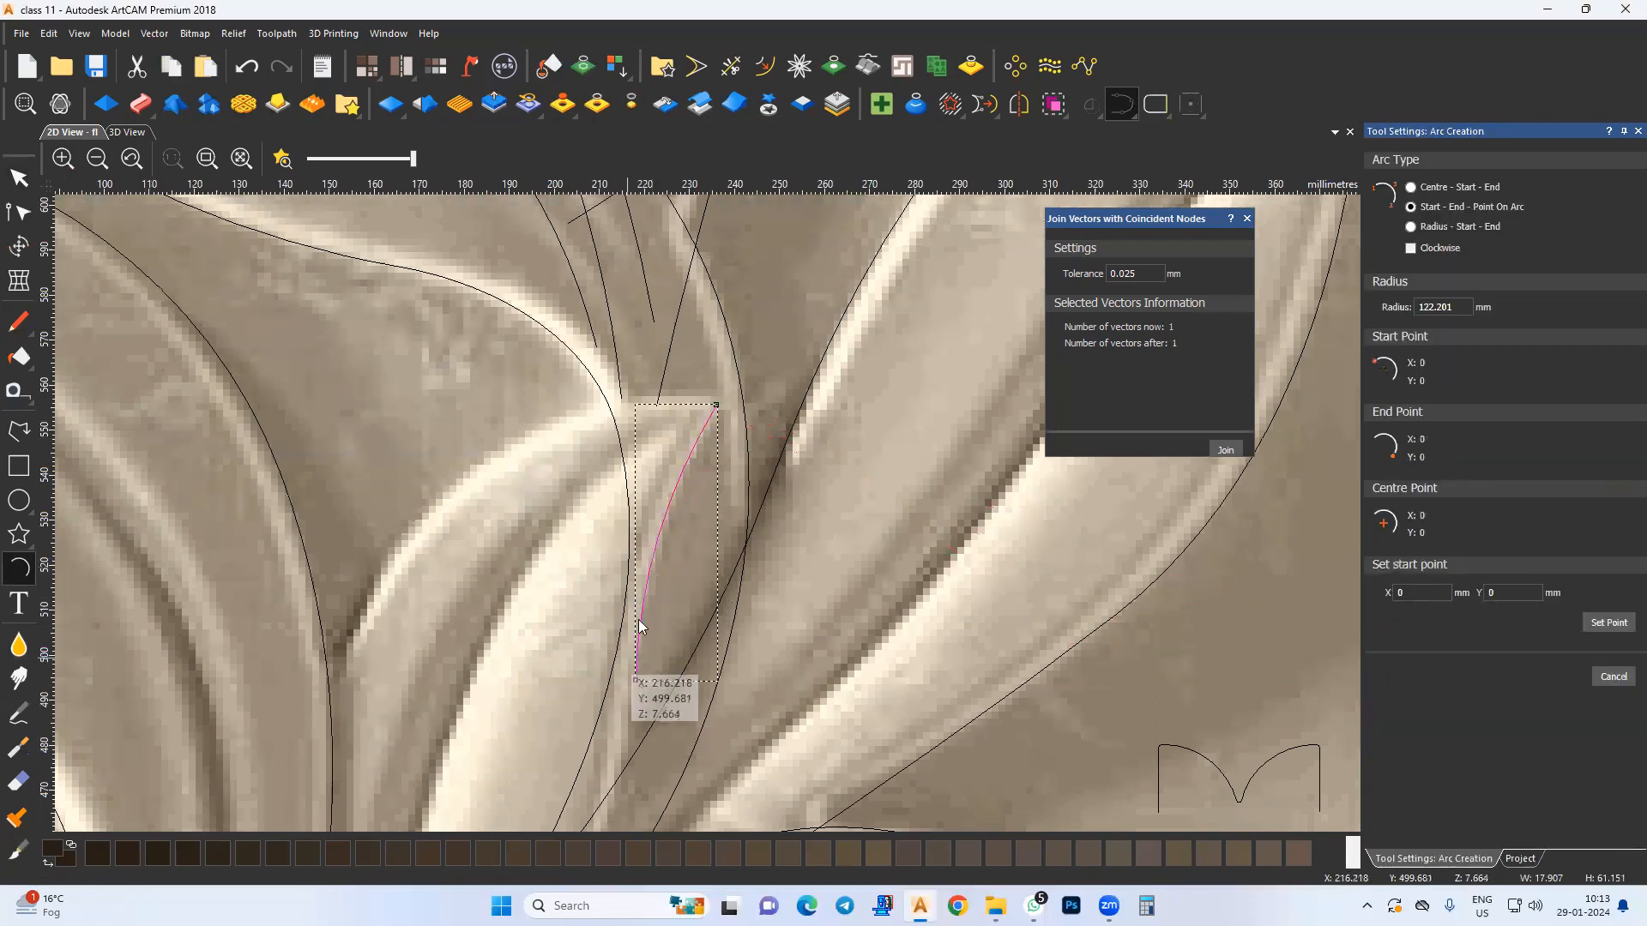
Step: Continue that leaf edge with two more connected arcs running down the stem and past the leaf's base
{"action": "middle_click_drag", "start_coordinate": [642, 734], "coordinate": [659, 499]}
{"action": "left_click", "coordinate": [657, 482]}
{"action": "middle_click_drag", "start_coordinate": [540, 797], "coordinate": [577, 661]}
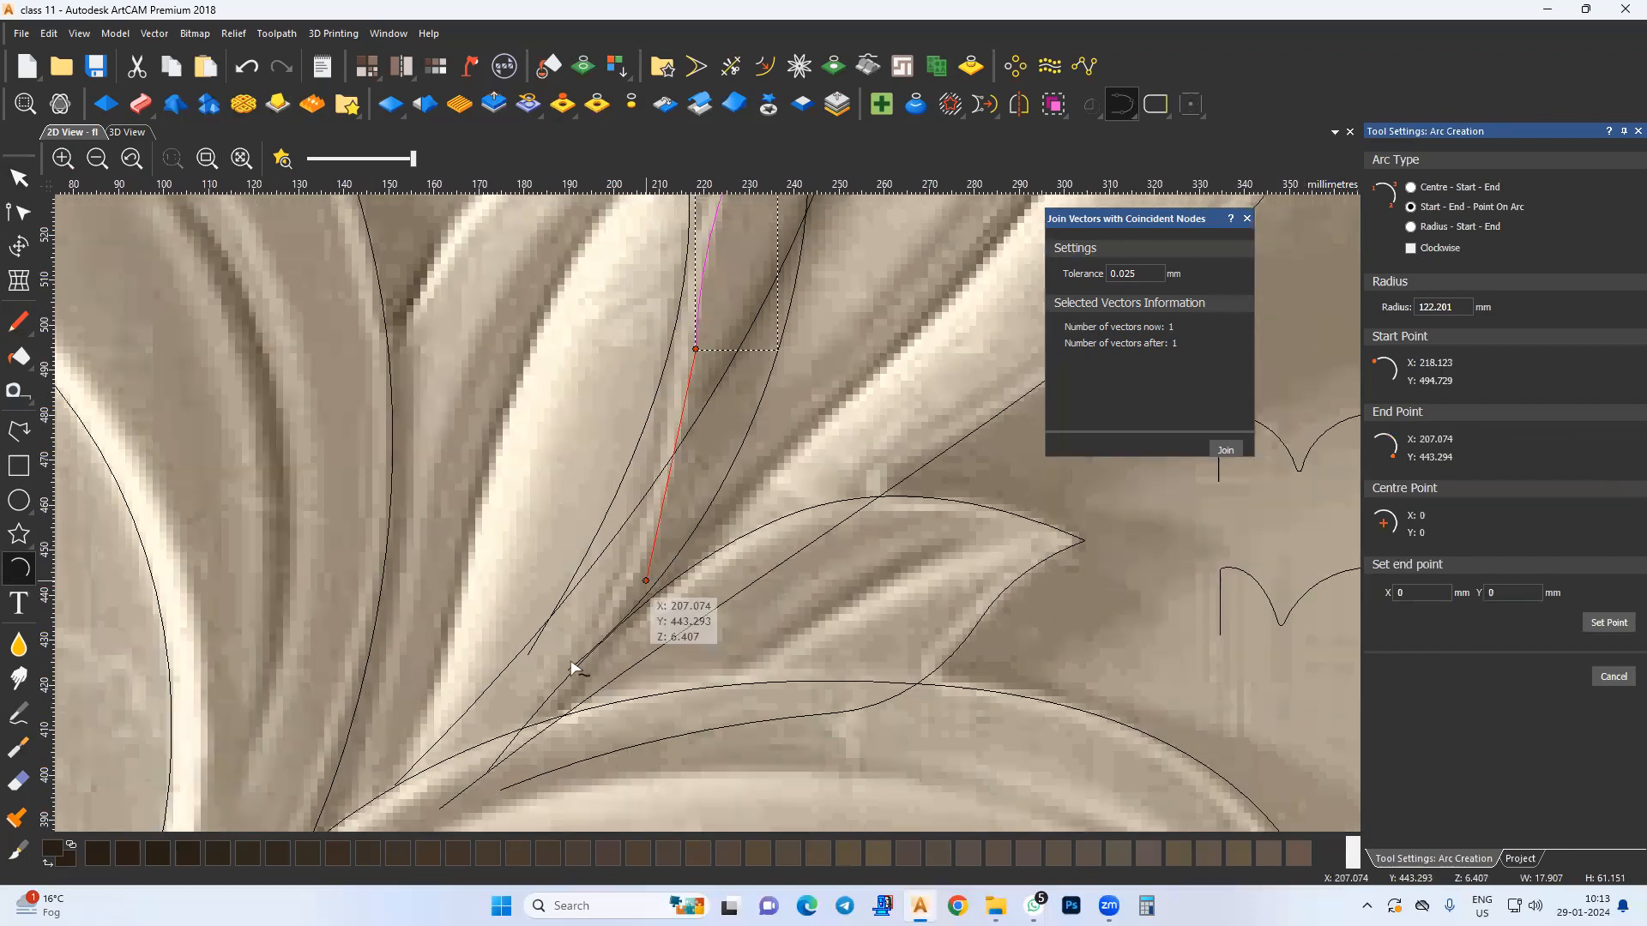
{"action": "left_click", "coordinate": [571, 684]}
{"action": "left_click", "coordinate": [657, 542]}
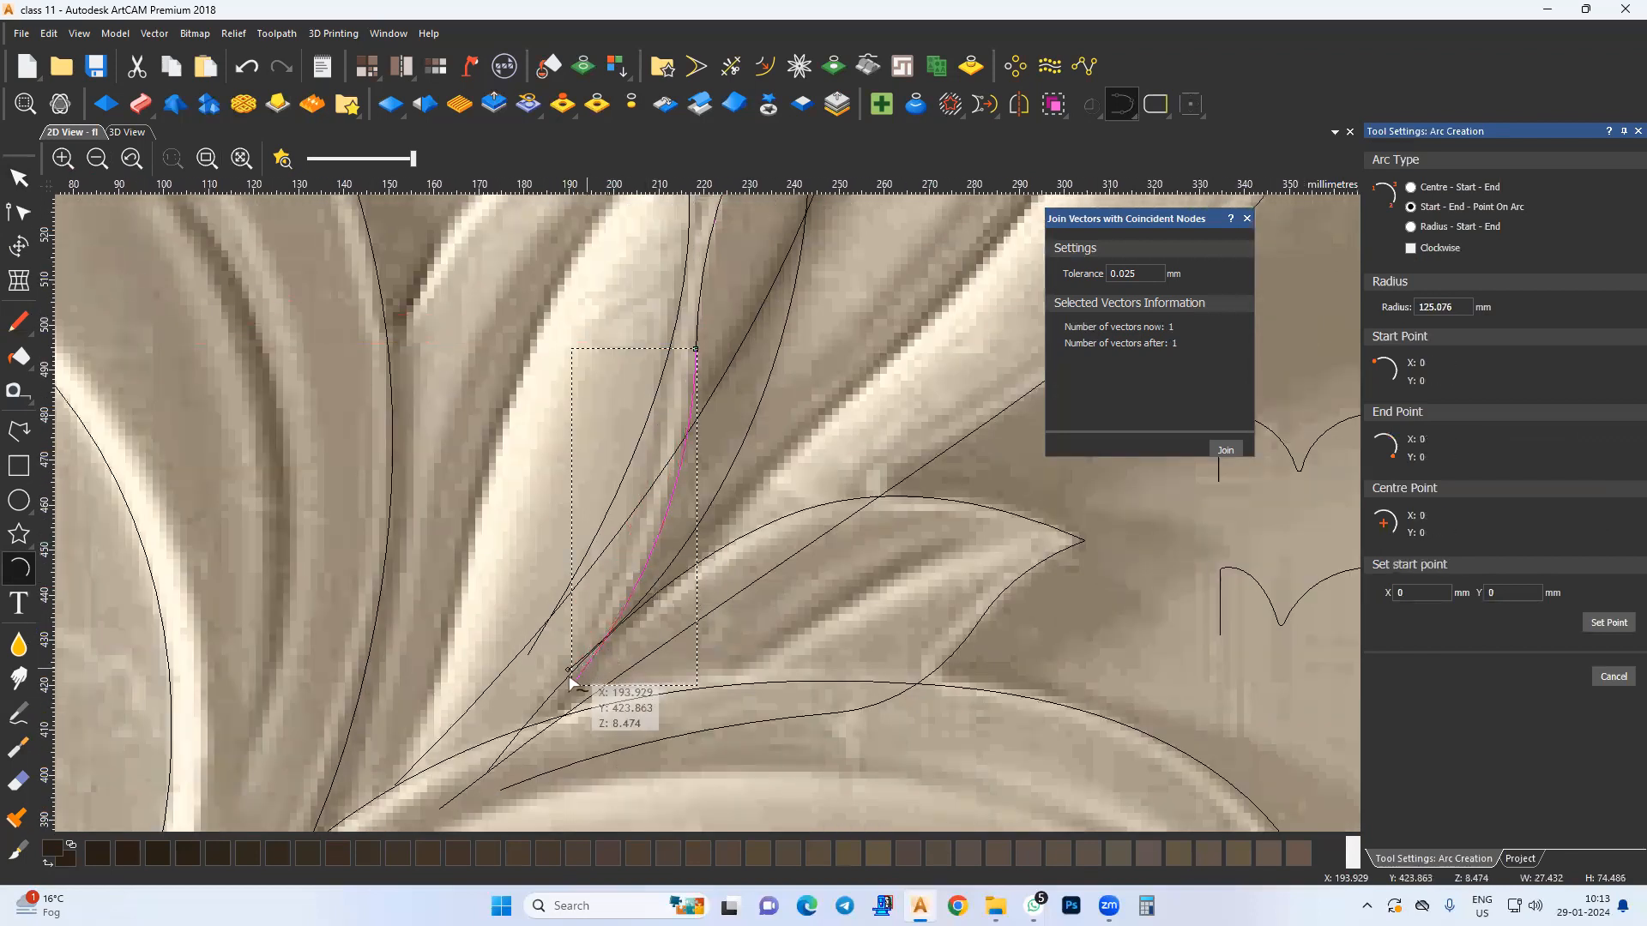
{"action": "left_click", "coordinate": [574, 684]}
{"action": "middle_click_drag", "start_coordinate": [518, 761], "coordinate": [629, 599]}
{"action": "middle_click_drag", "start_coordinate": [464, 758], "coordinate": [513, 676]}
{"action": "left_click", "coordinate": [492, 705]}
{"action": "left_click", "coordinate": [607, 580]}
{"action": "key", "text": "Escape"}
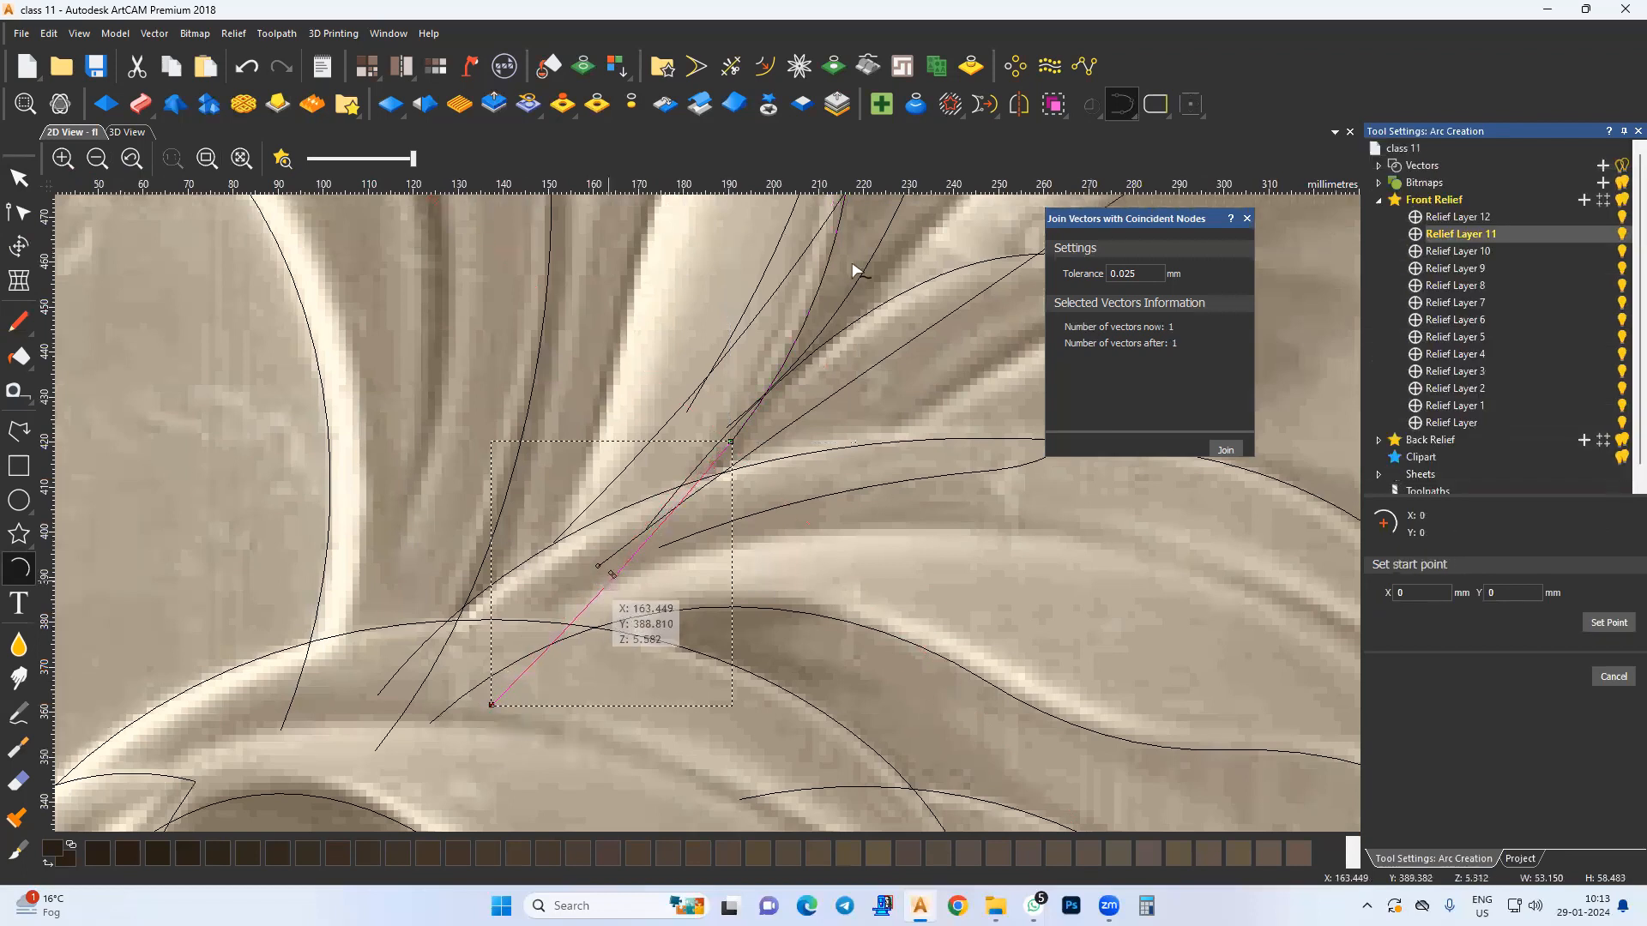
Step: Select the arcs along the stem side of the middle leaf and join them into one vector with 0.025 mm tolerance
{"action": "left_click", "coordinate": [832, 254], "text": "shift"}
{"action": "middle_click_drag", "start_coordinate": [771, 307], "coordinate": [755, 672]}
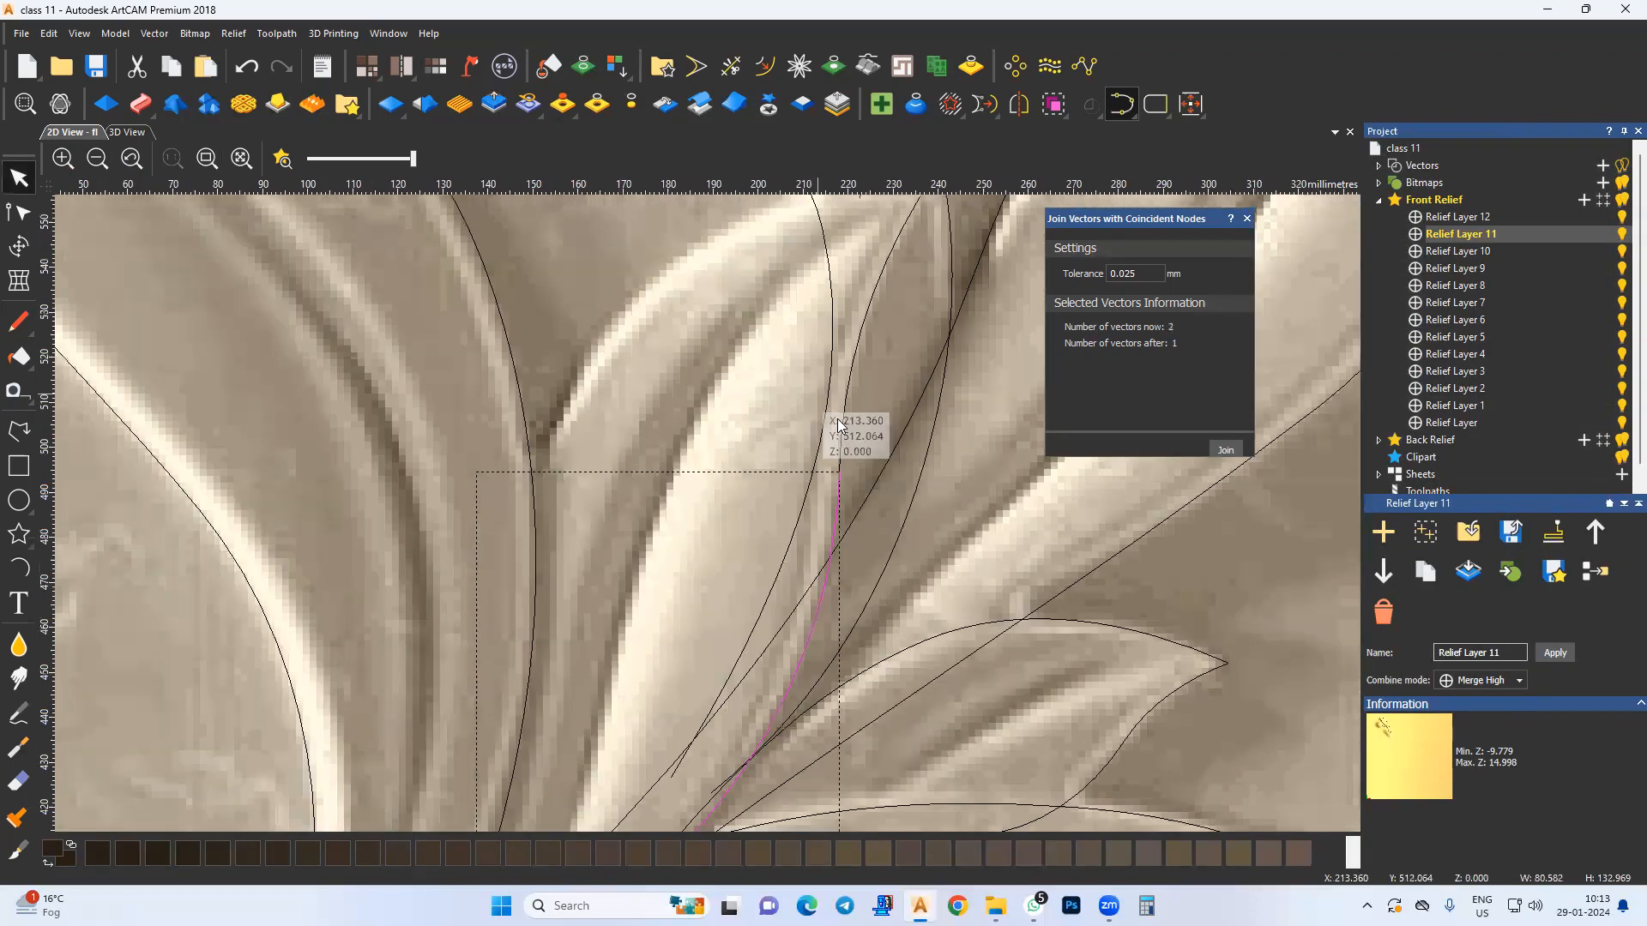
{"action": "middle_click_drag", "start_coordinate": [839, 428], "coordinate": [810, 562]}
{"action": "left_click", "coordinate": [1214, 448]}
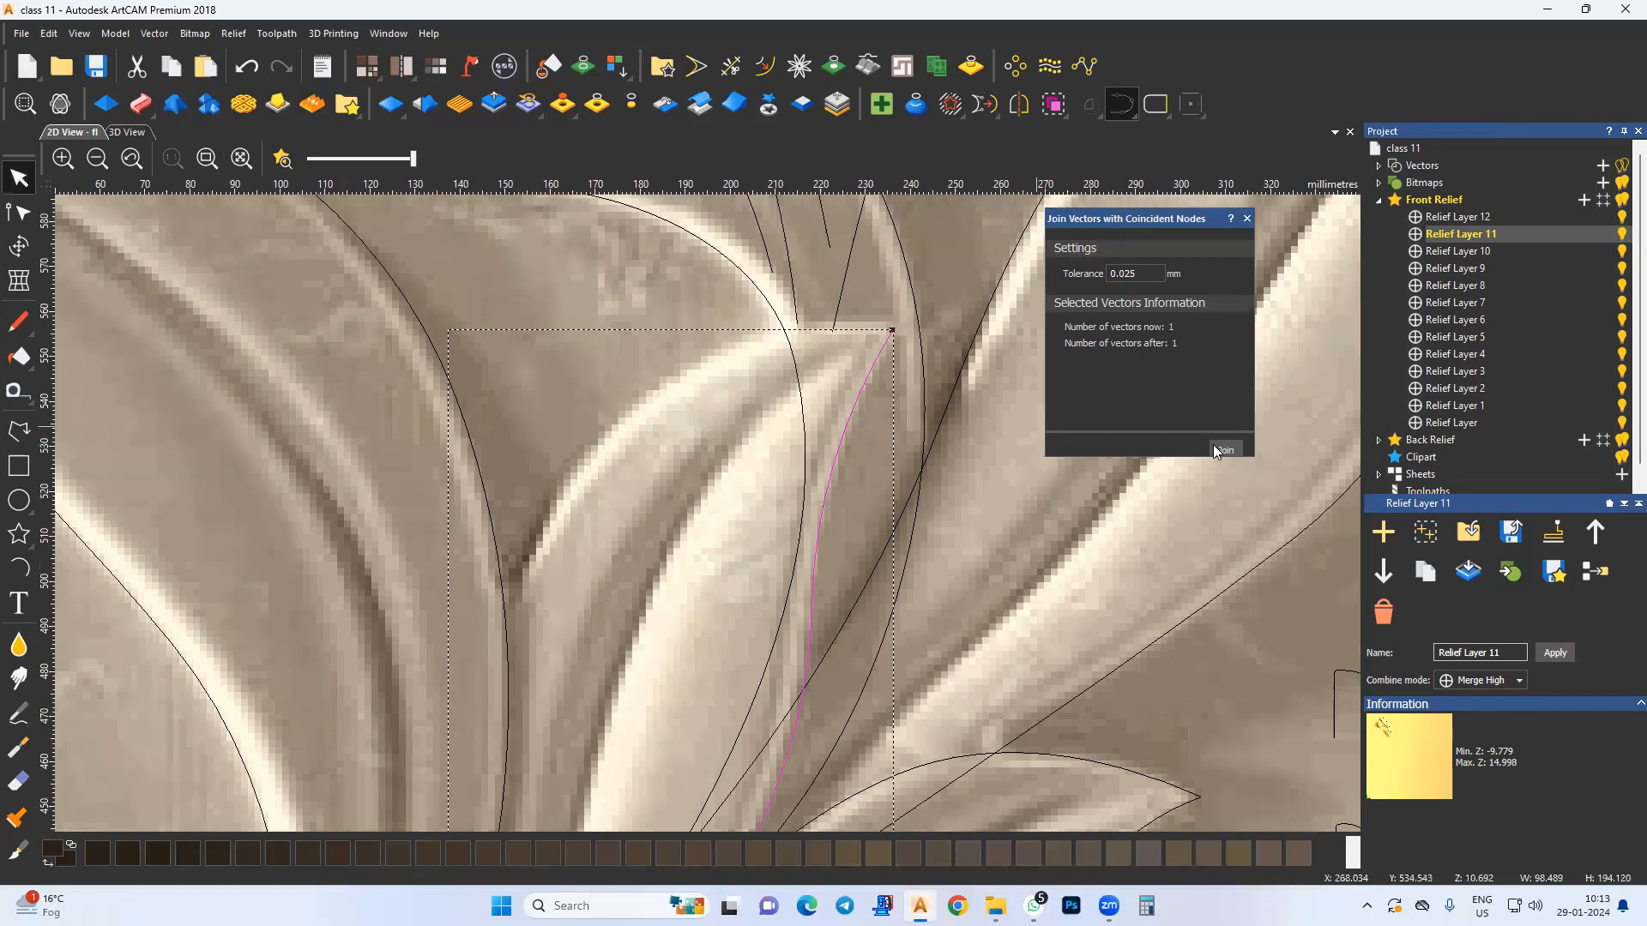
Step: Smooth the nodes where the arcs of the joined stem-side edge meet
{"action": "left_click", "coordinate": [10, 213]}
{"action": "scroll", "coordinate": [669, 463], "scroll_direction": "down", "scroll_amount": 5}
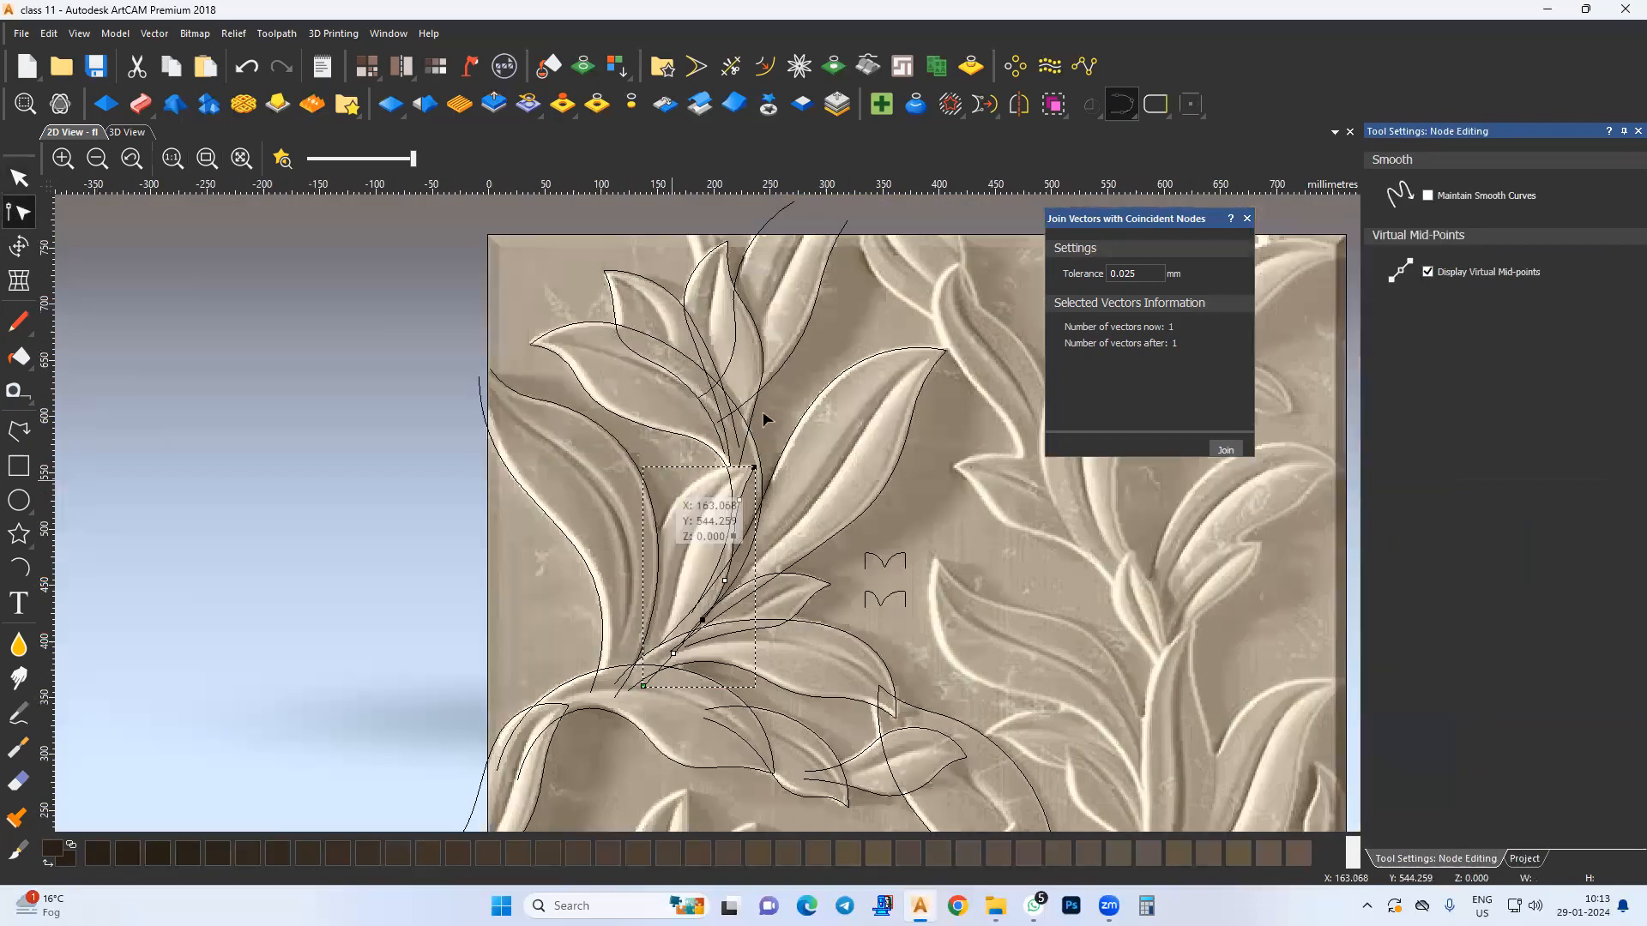
{"action": "middle_click_drag", "start_coordinate": [766, 419], "coordinate": [764, 282]}
{"action": "left_click_drag", "start_coordinate": [747, 375], "coordinate": [678, 498]}
{"action": "key", "text": "s"}
{"action": "middle_click_drag", "start_coordinate": [633, 417], "coordinate": [647, 458]}
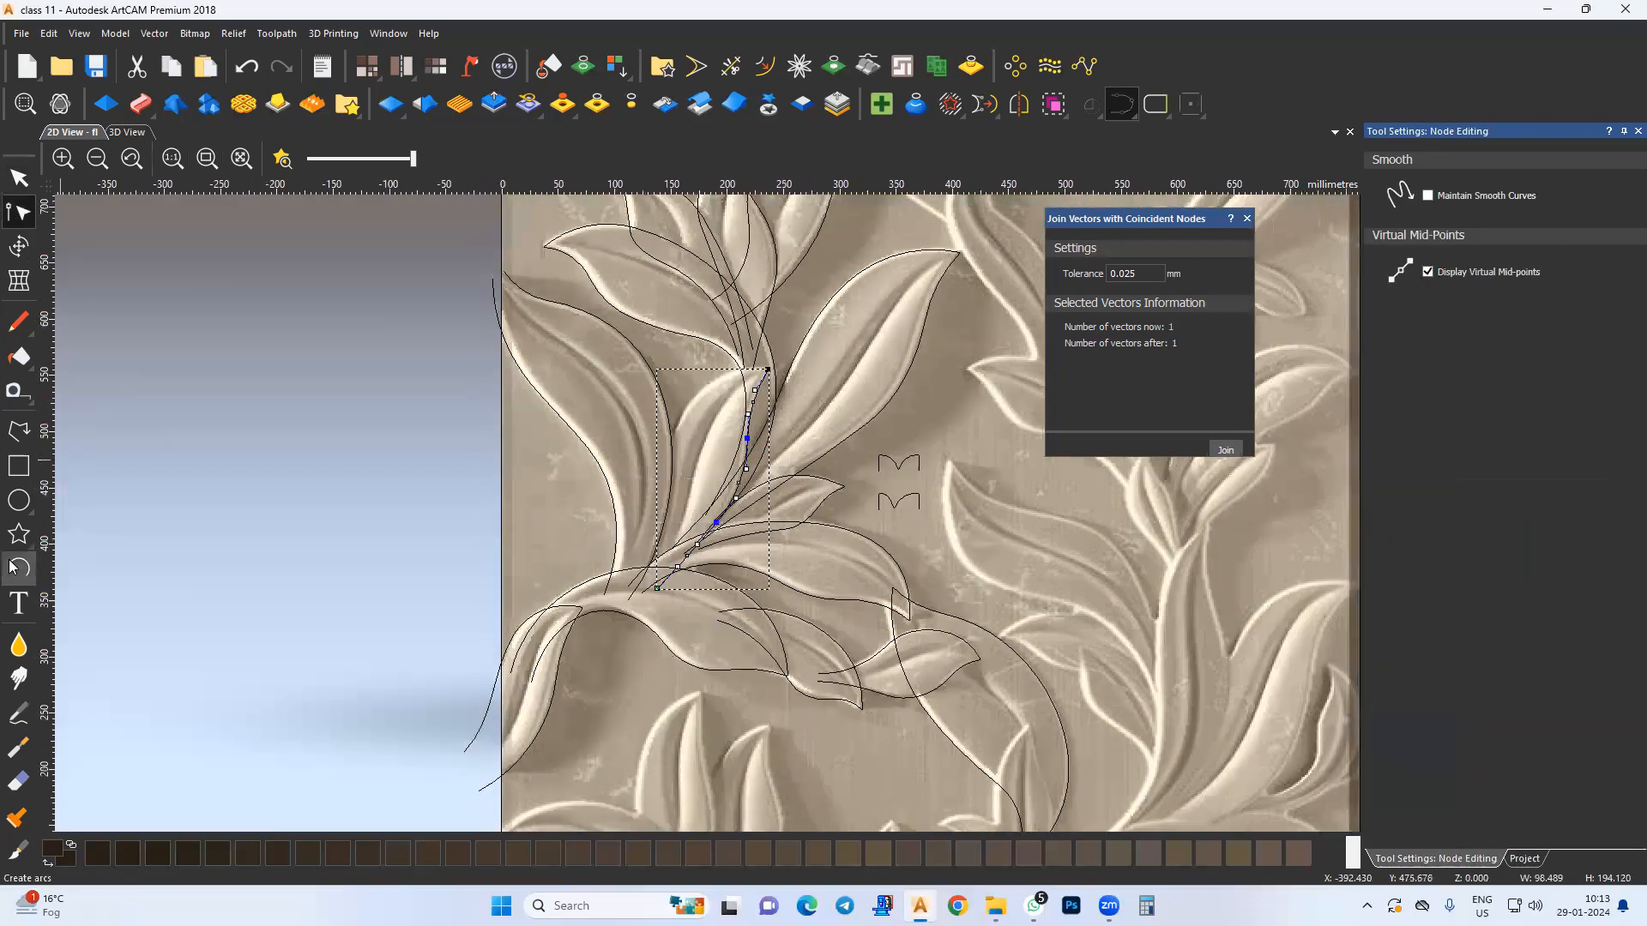
Step: Draw a three-point arc from the middle leaf's tip along its upper outer edge, about 68 mm wide and 28 mm high
{"action": "scroll", "coordinate": [751, 368], "scroll_direction": "up", "scroll_amount": 2}
{"action": "scroll", "coordinate": [799, 373], "scroll_direction": "up", "scroll_amount": 2}
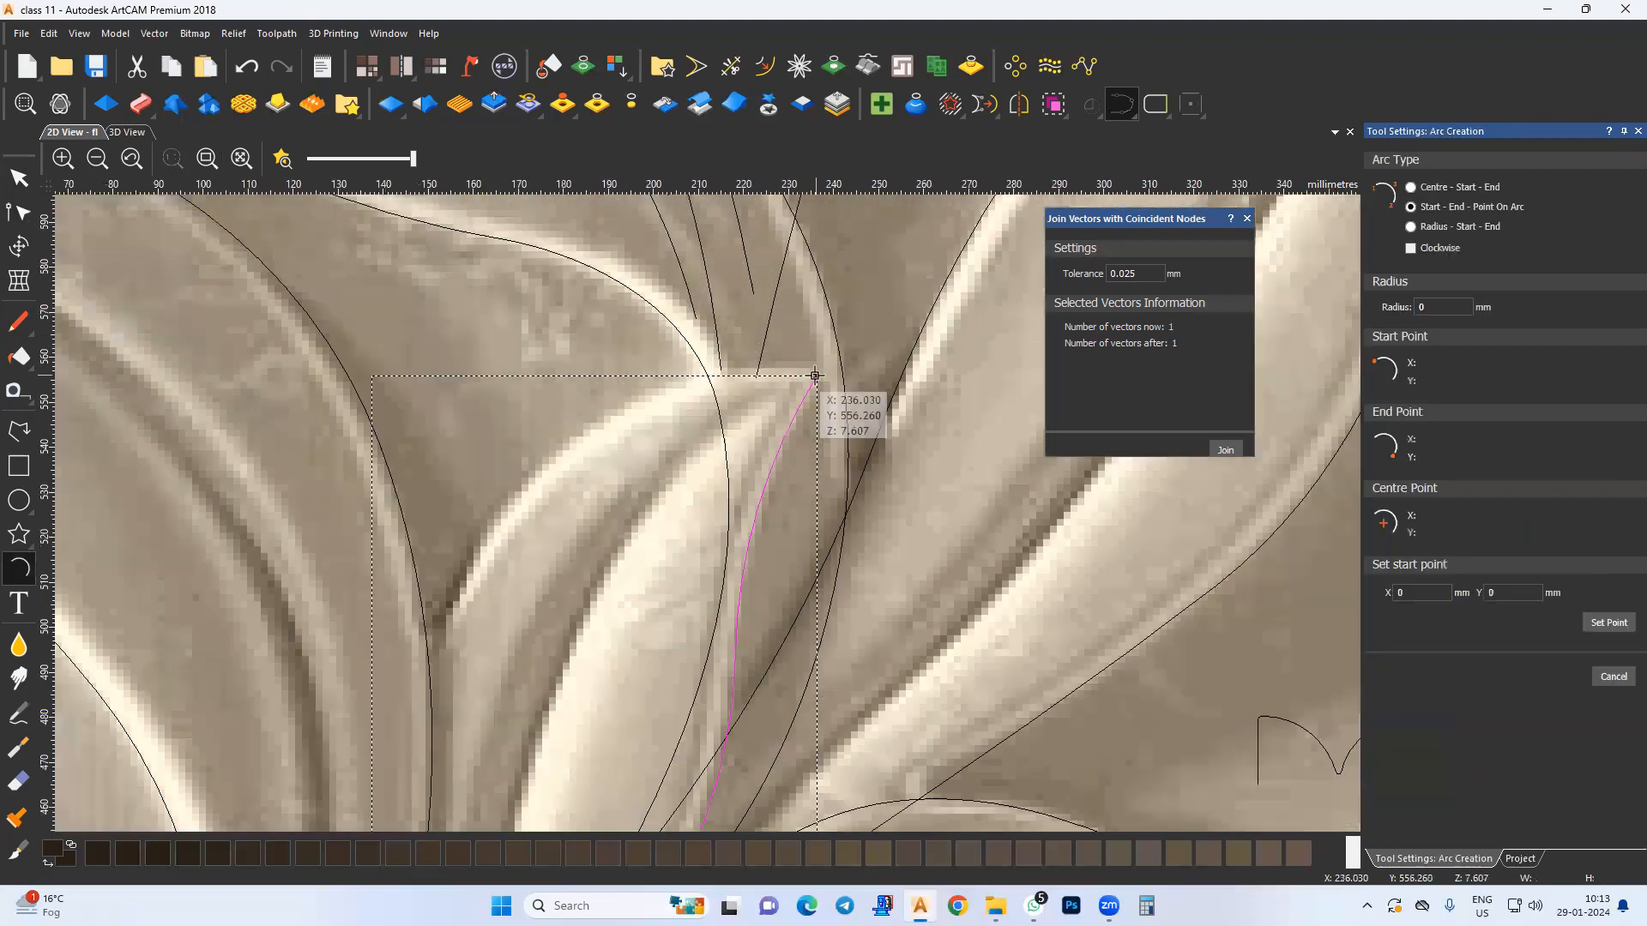
{"action": "left_click", "coordinate": [544, 501]}
{"action": "left_click", "coordinate": [635, 423]}
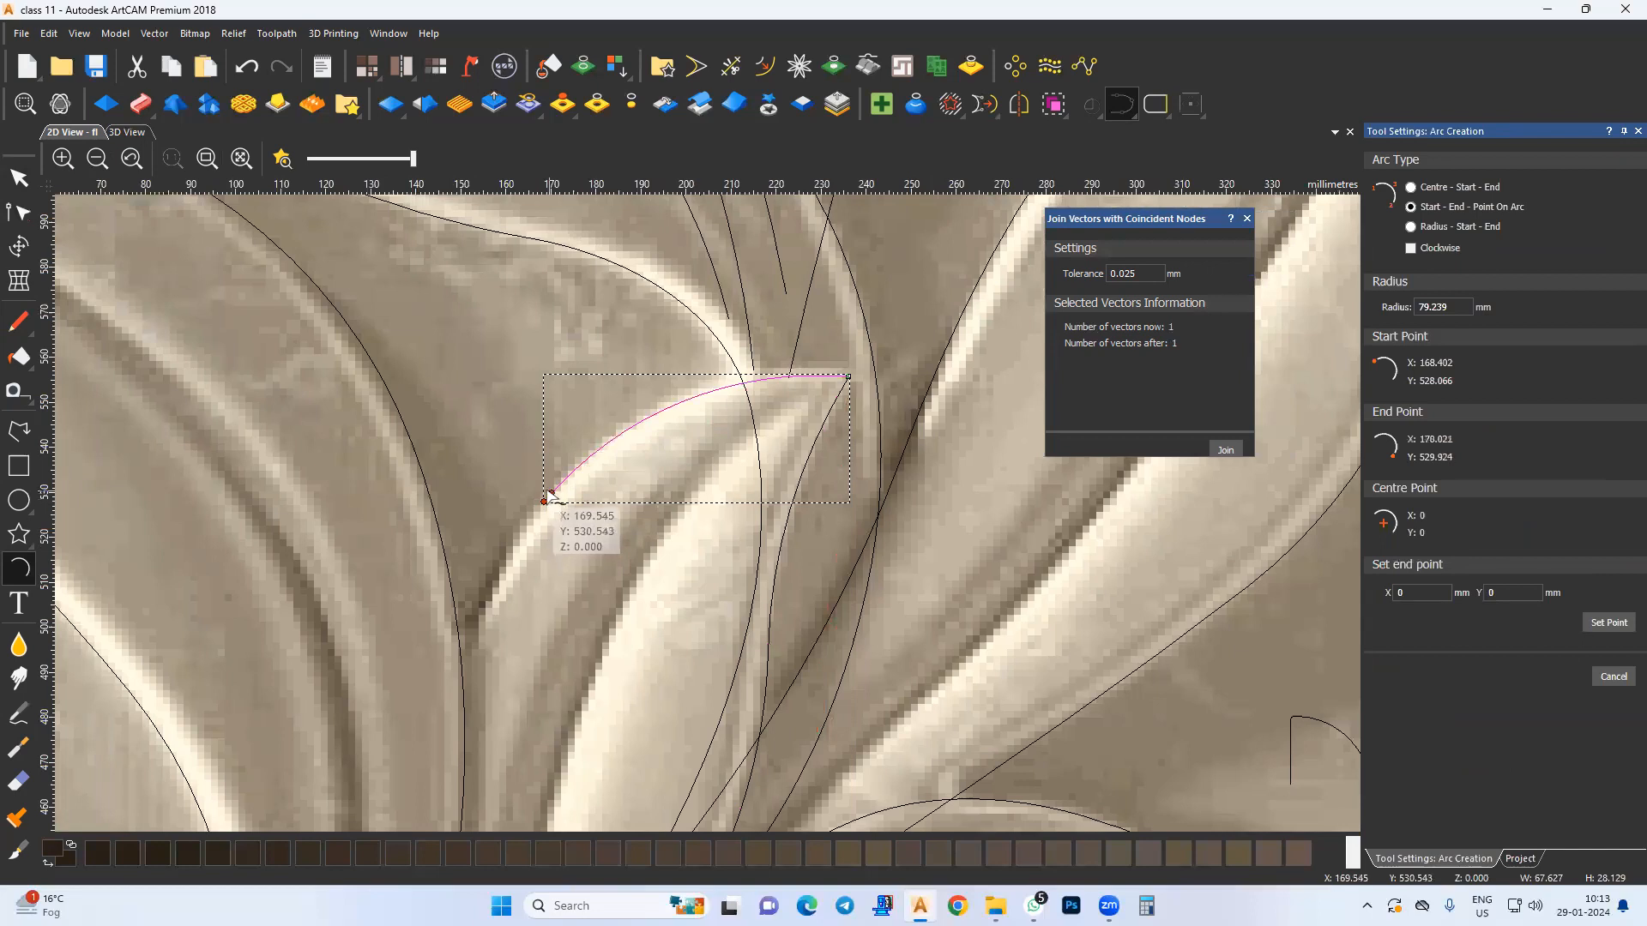
Step: Continue the leaf's outer edge with two more connected arcs down to the base of the stem
{"action": "scroll", "coordinate": [547, 561], "scroll_direction": "down", "scroll_amount": 2}
{"action": "middle_click_drag", "start_coordinate": [556, 664], "coordinate": [594, 456]}
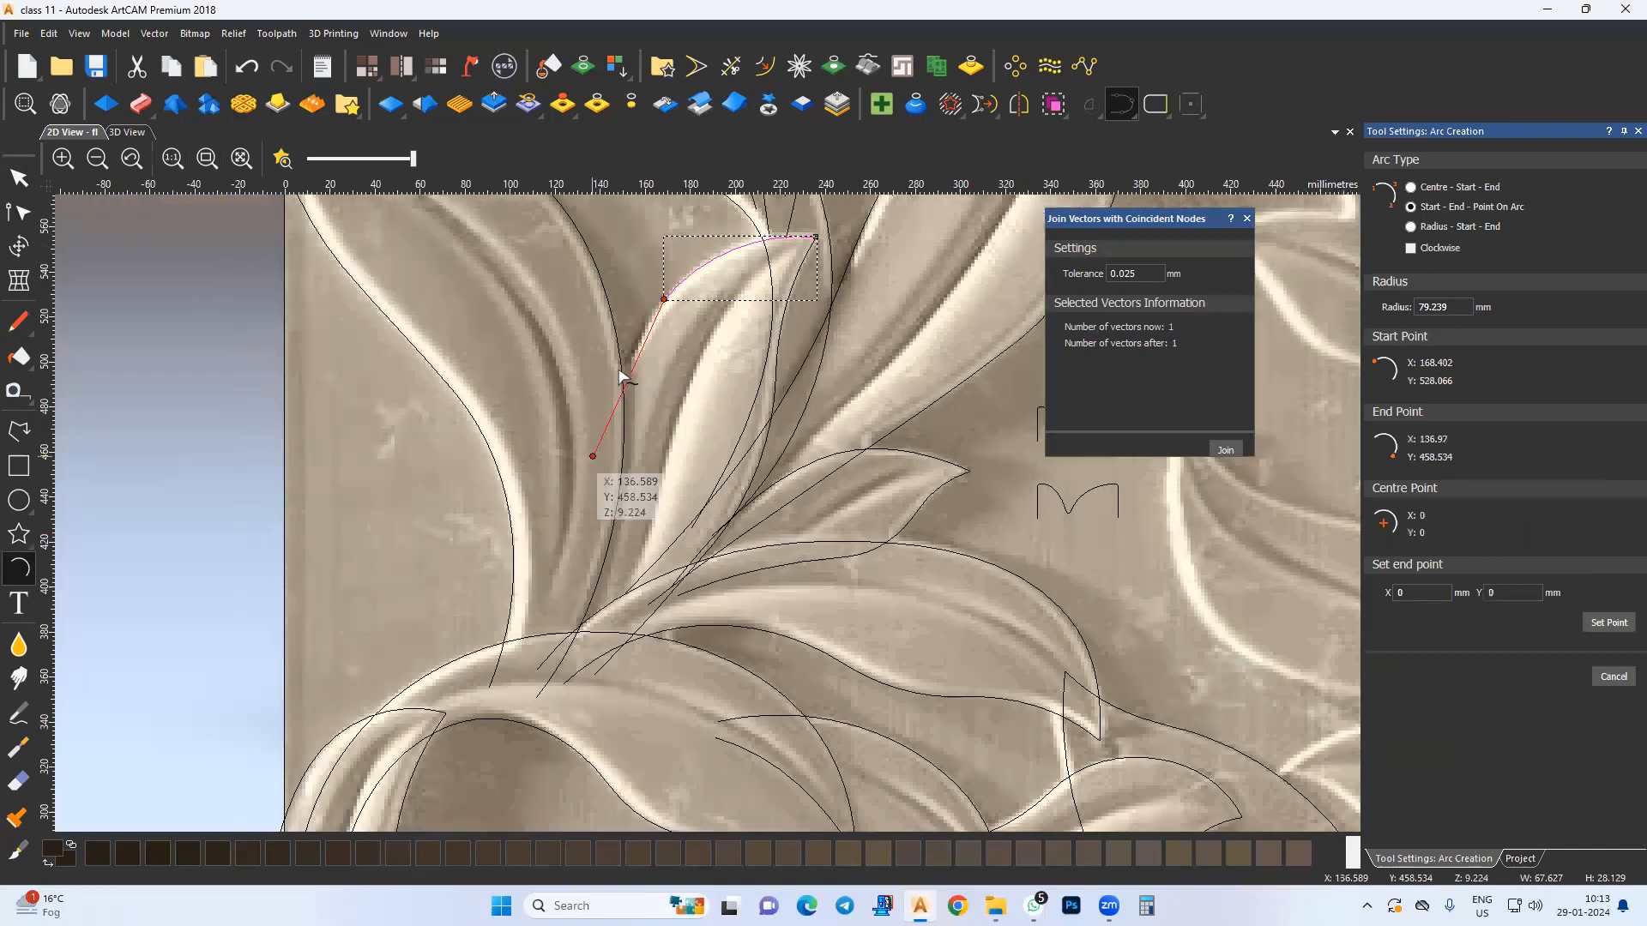
{"action": "left_click", "coordinate": [602, 459]}
{"action": "left_click", "coordinate": [621, 375]}
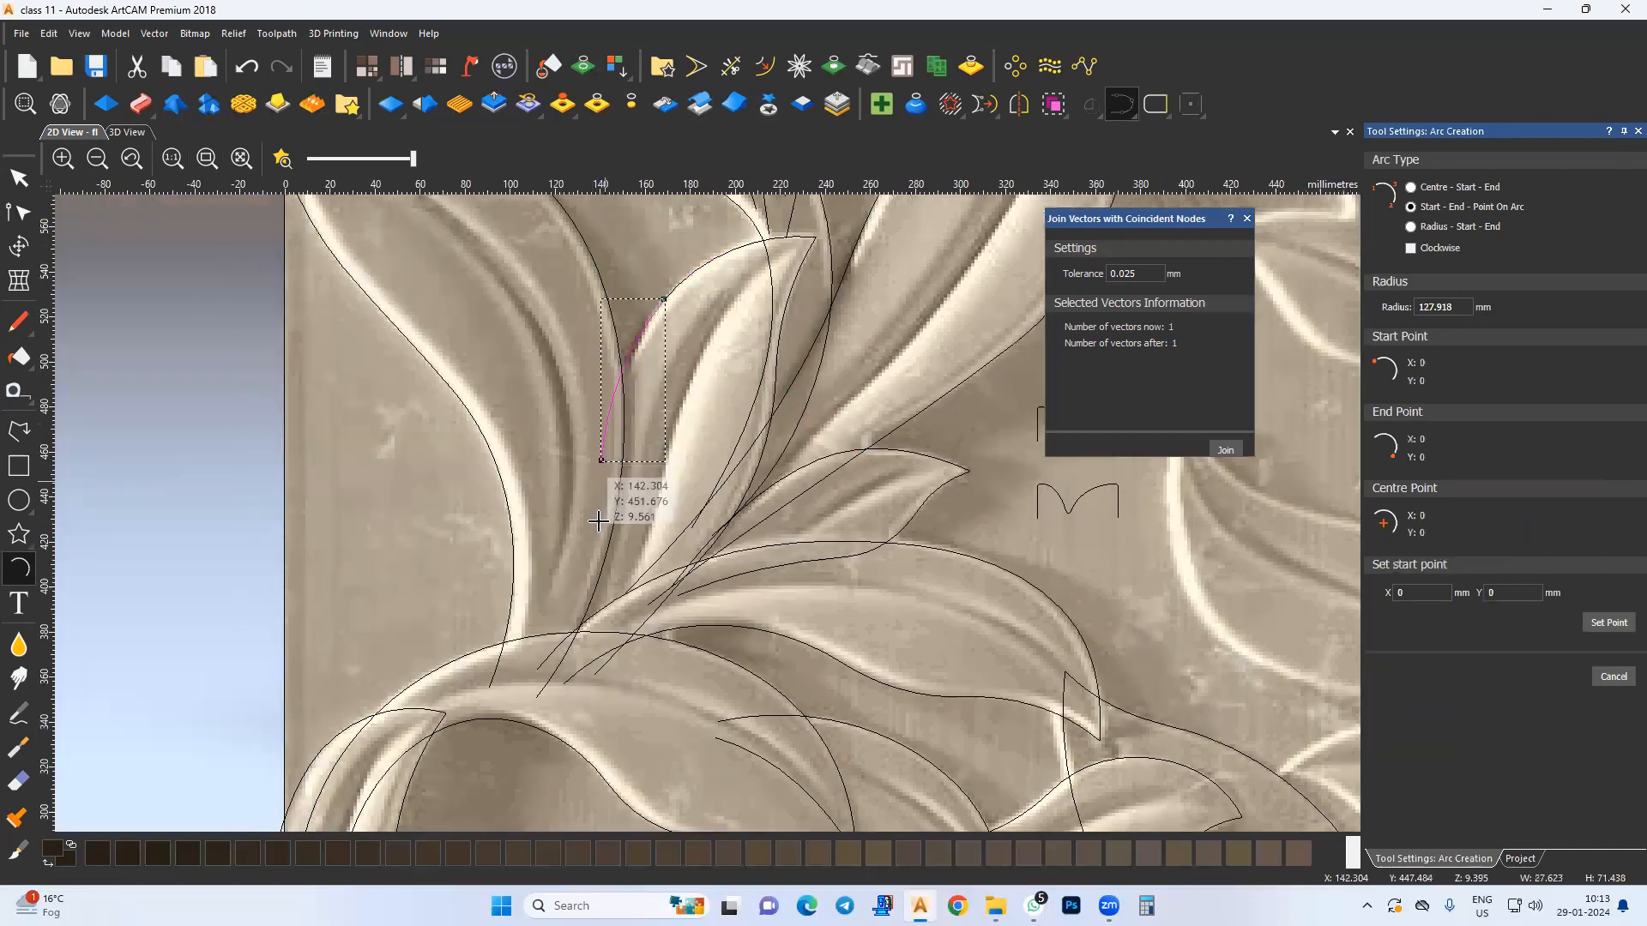
{"action": "left_click", "coordinate": [601, 460]}
{"action": "middle_click_drag", "start_coordinate": [570, 596], "coordinate": [600, 492]}
{"action": "left_click", "coordinate": [568, 564]}
{"action": "left_click", "coordinate": [621, 449]}
{"action": "key", "text": "Escape"}
Step: Select the arcs of the leaf's outer edge and join them into one vector
{"action": "left_click", "coordinate": [645, 284], "text": "shift"}
{"action": "middle_click_drag", "start_coordinate": [647, 245], "coordinate": [580, 498]}
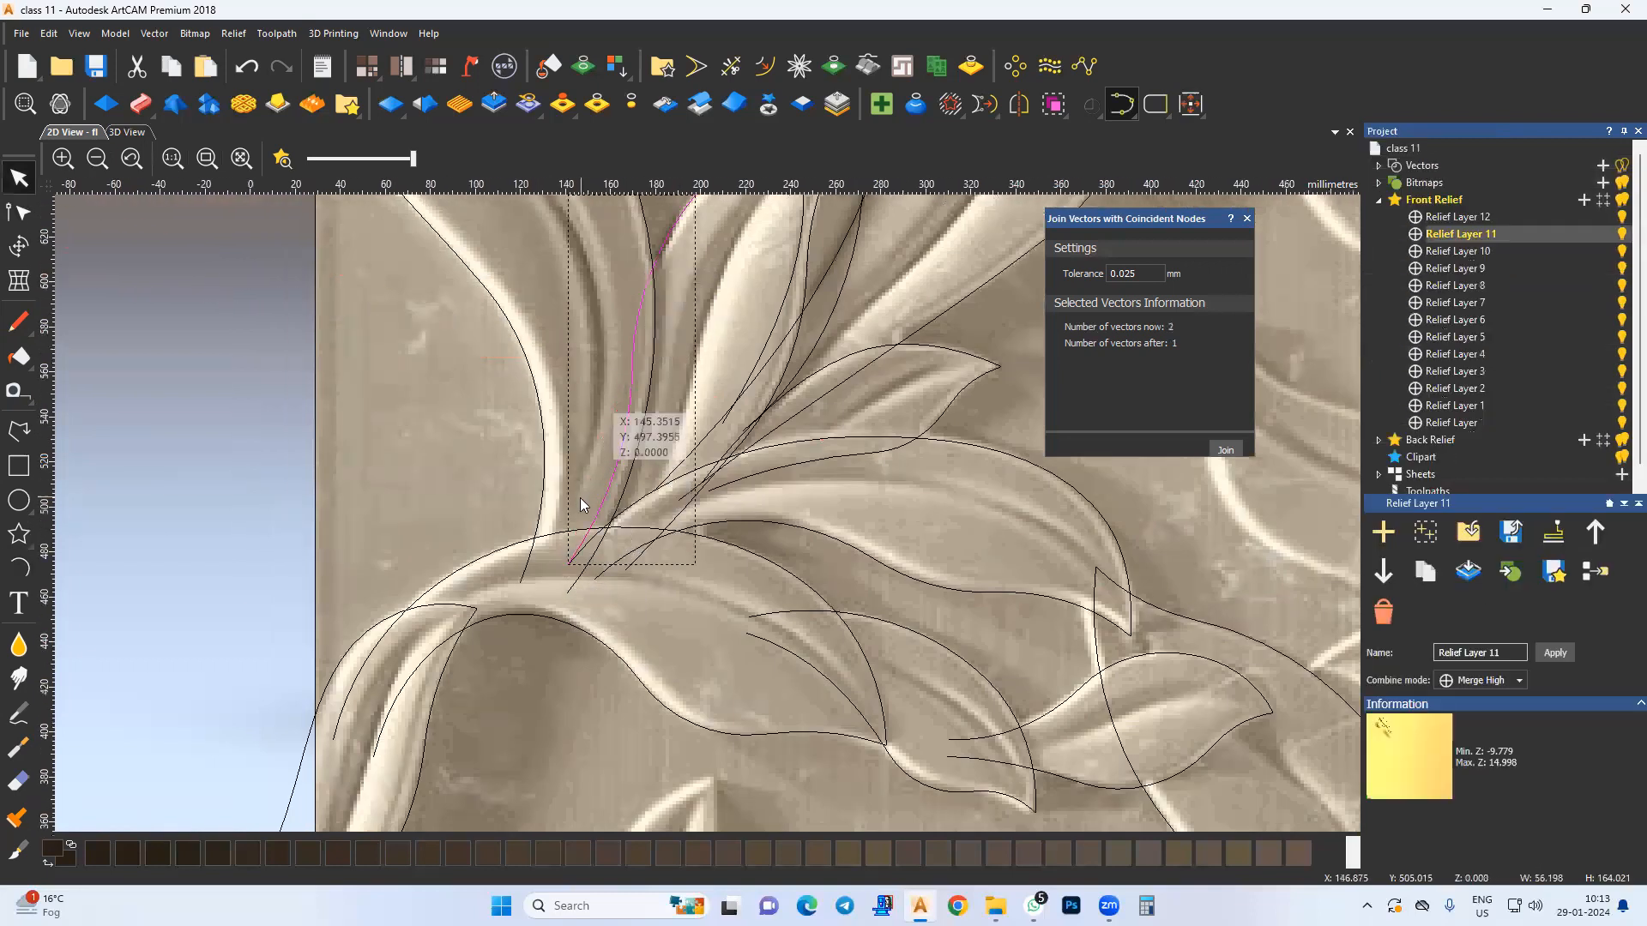
{"action": "left_click", "coordinate": [1225, 449]}
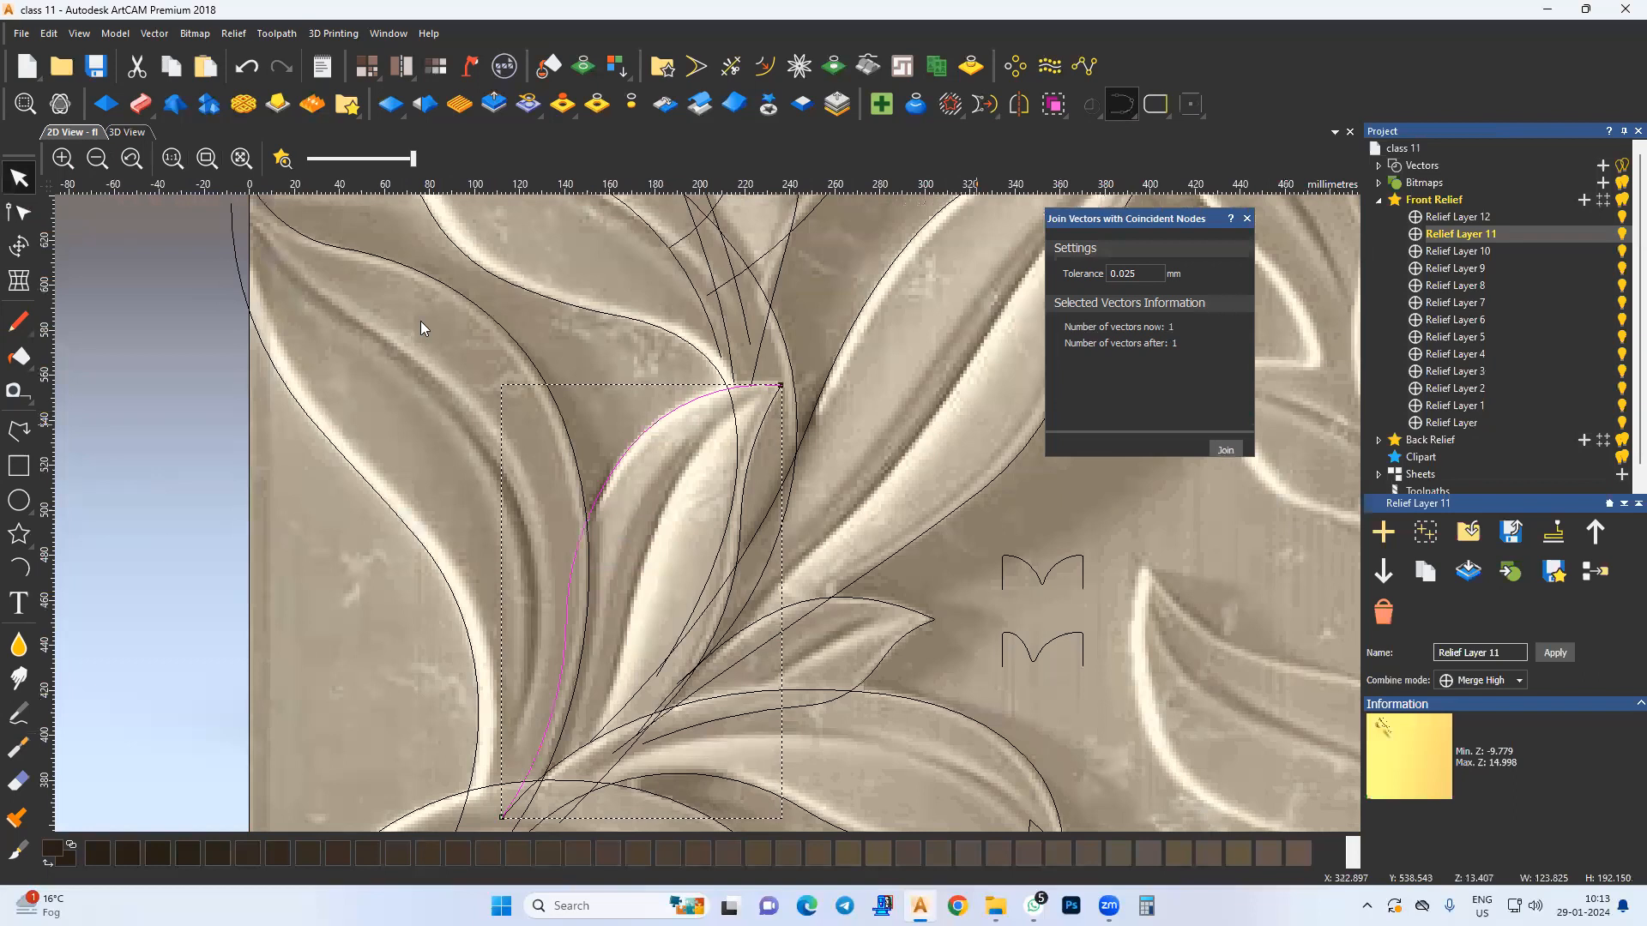
Step: Smooth the nodes of the joined outer edge and adjust a handle on its lower part to follow the leaf
{"action": "left_click", "coordinate": [7, 214]}
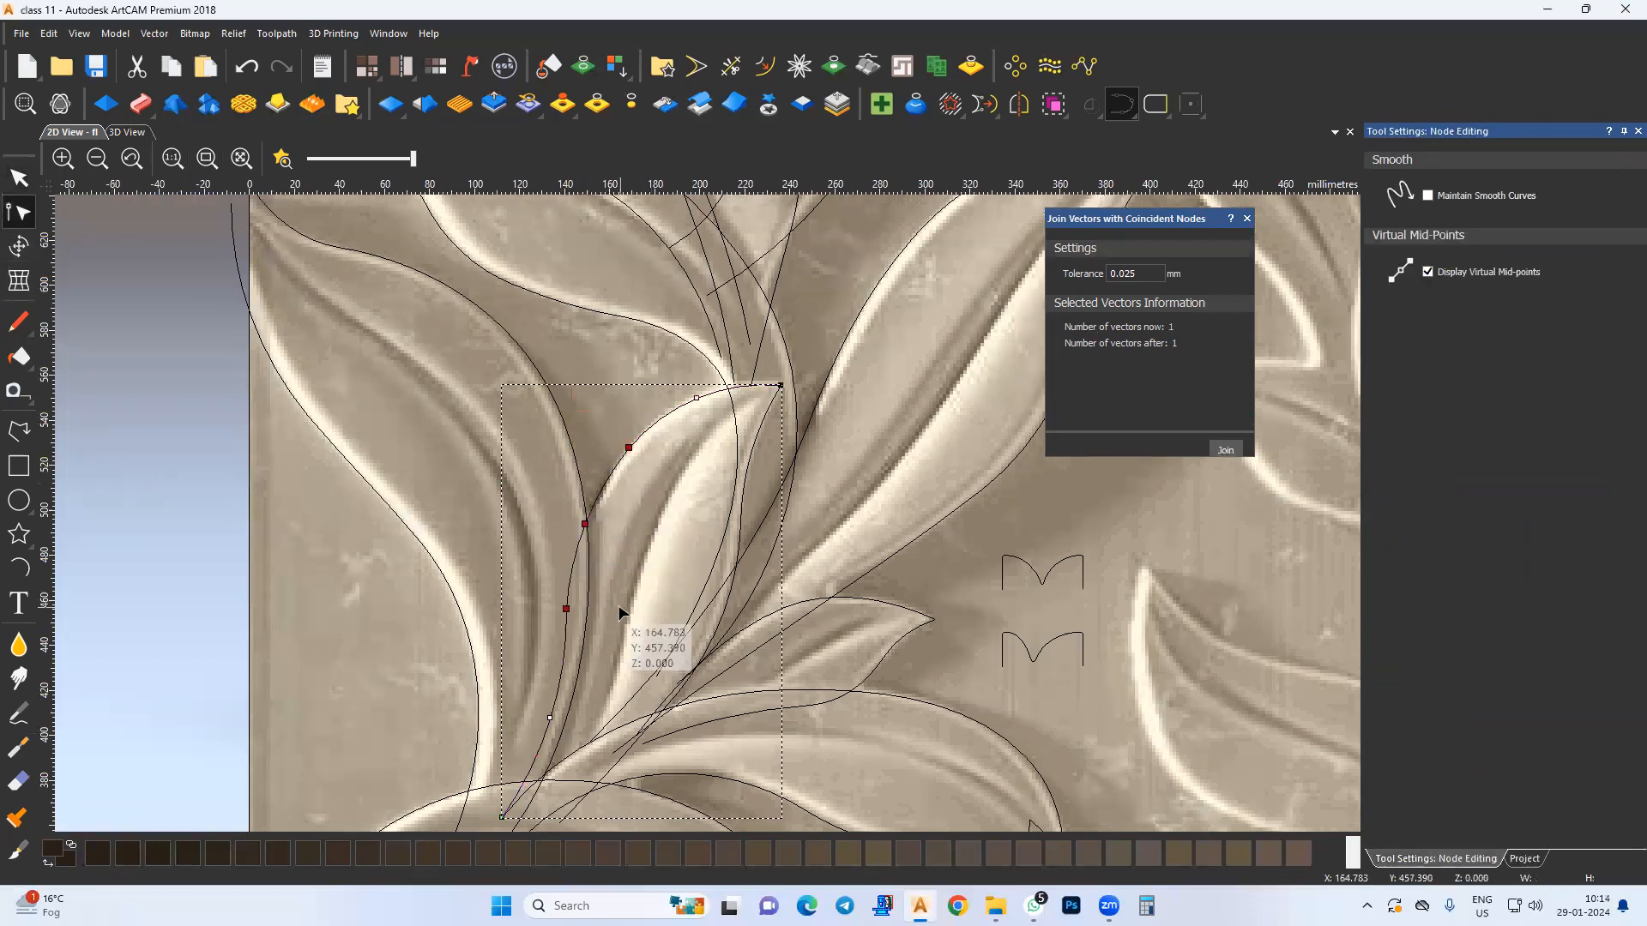
{"action": "middle_click_drag", "start_coordinate": [608, 558], "coordinate": [613, 552]}
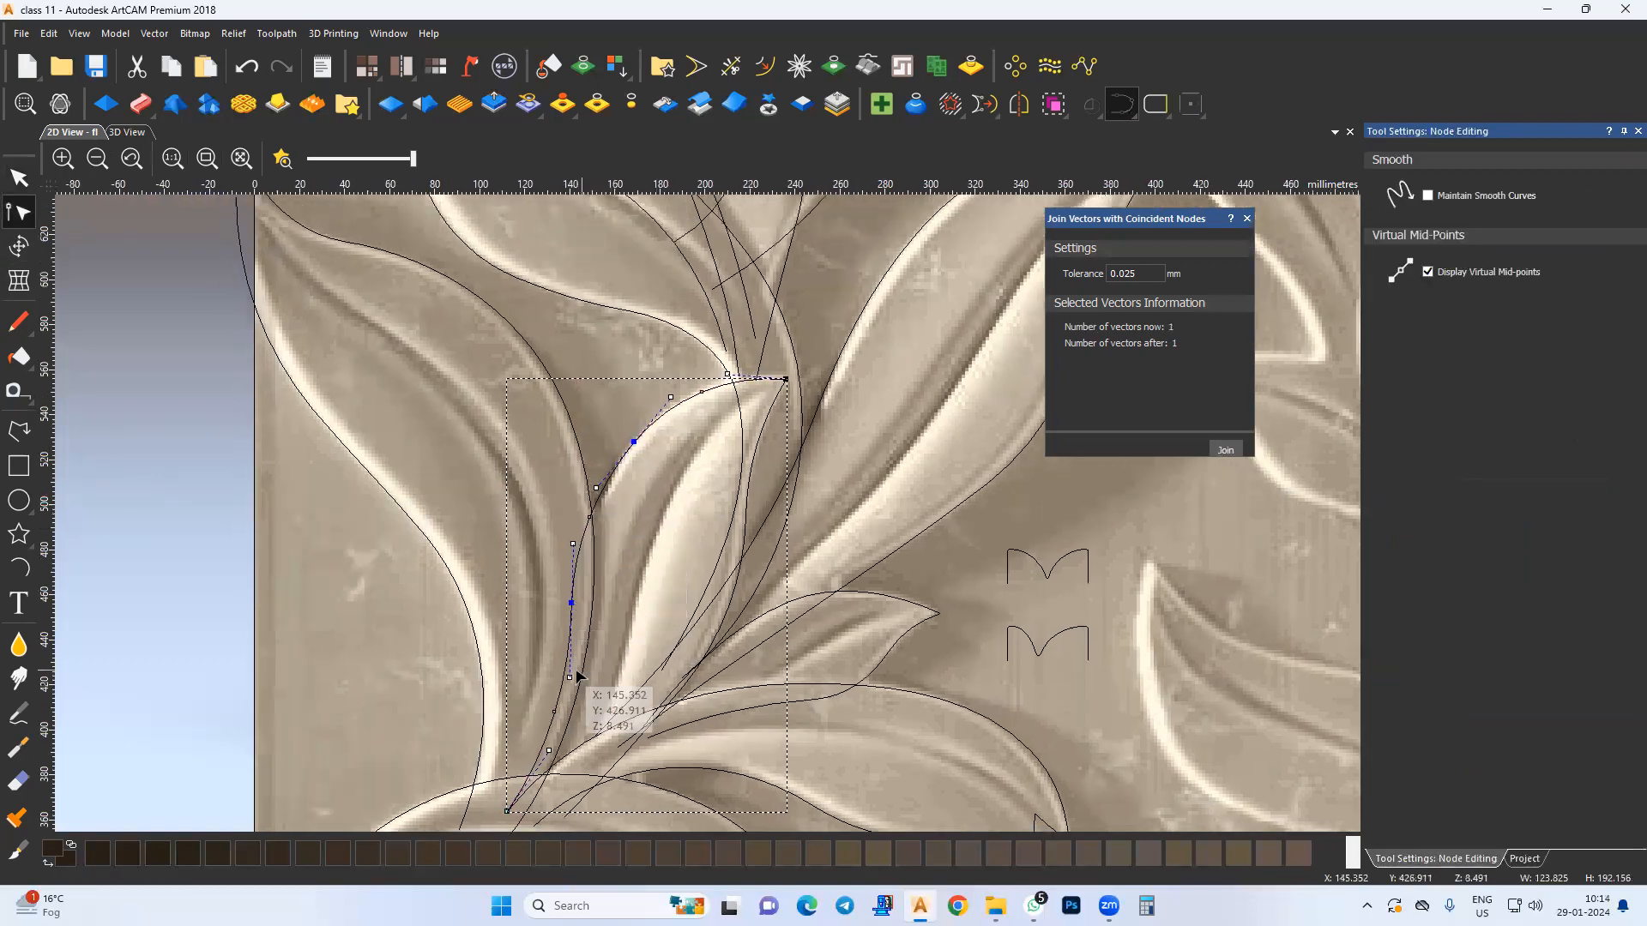
{"action": "left_click_drag", "start_coordinate": [569, 678], "coordinate": [563, 680]}
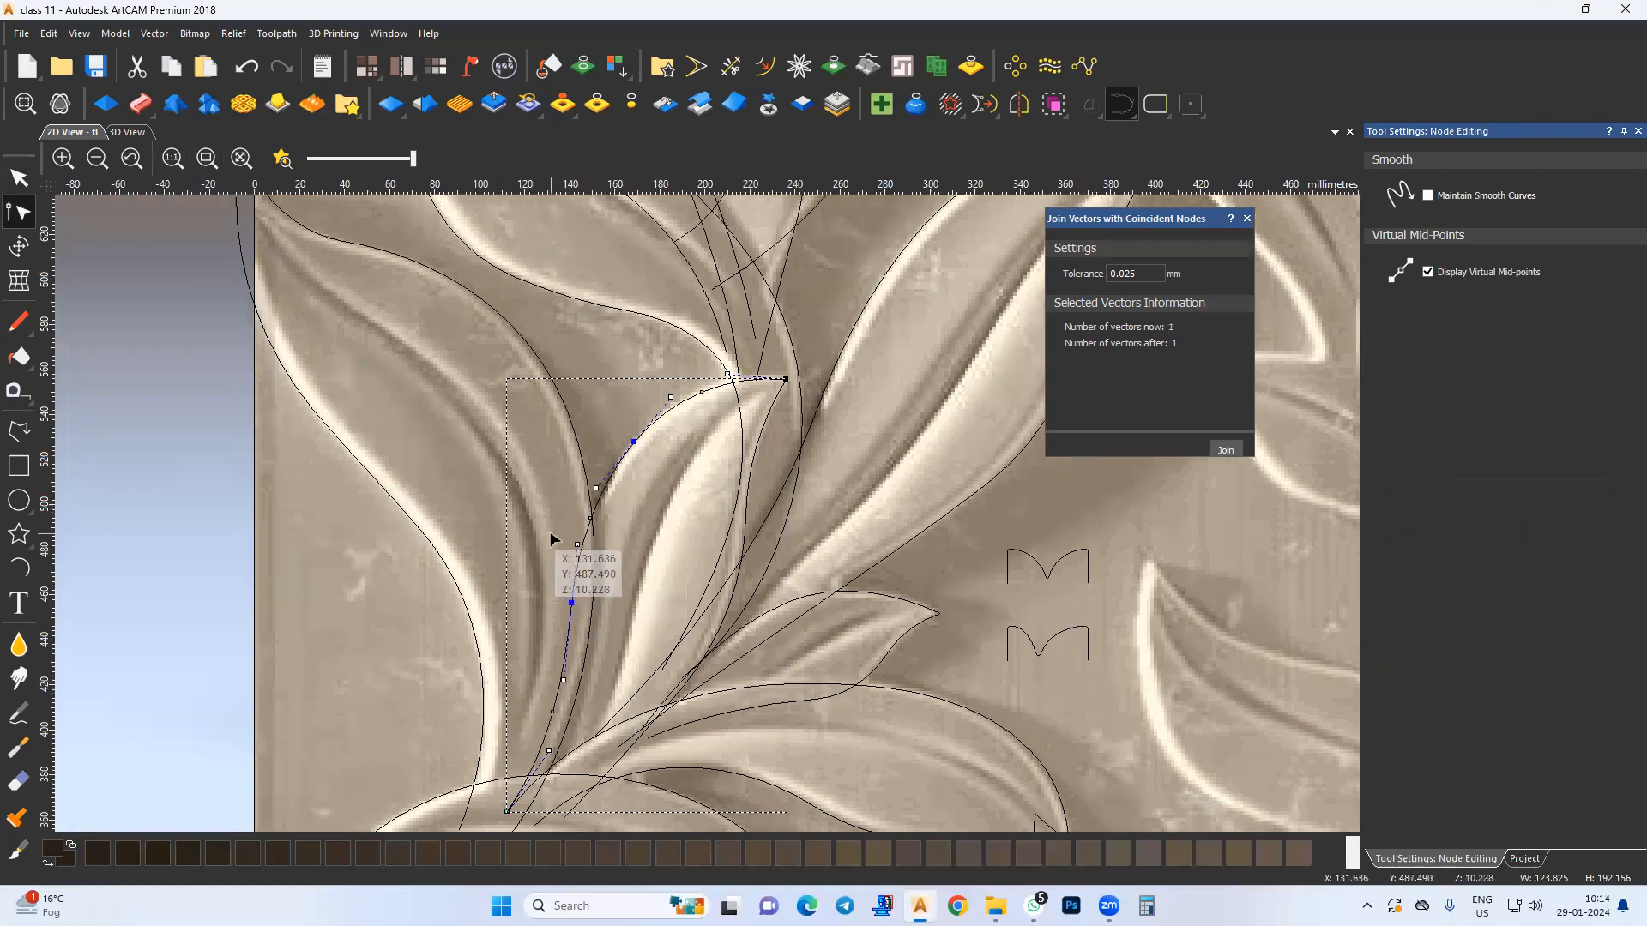
{"action": "middle_click_drag", "start_coordinate": [552, 539], "coordinate": [550, 546]}
Step: Select both edge vectors of the middle leaf and add a new relief layer above Relief Layer 12
{"action": "left_click", "coordinate": [19, 177]}
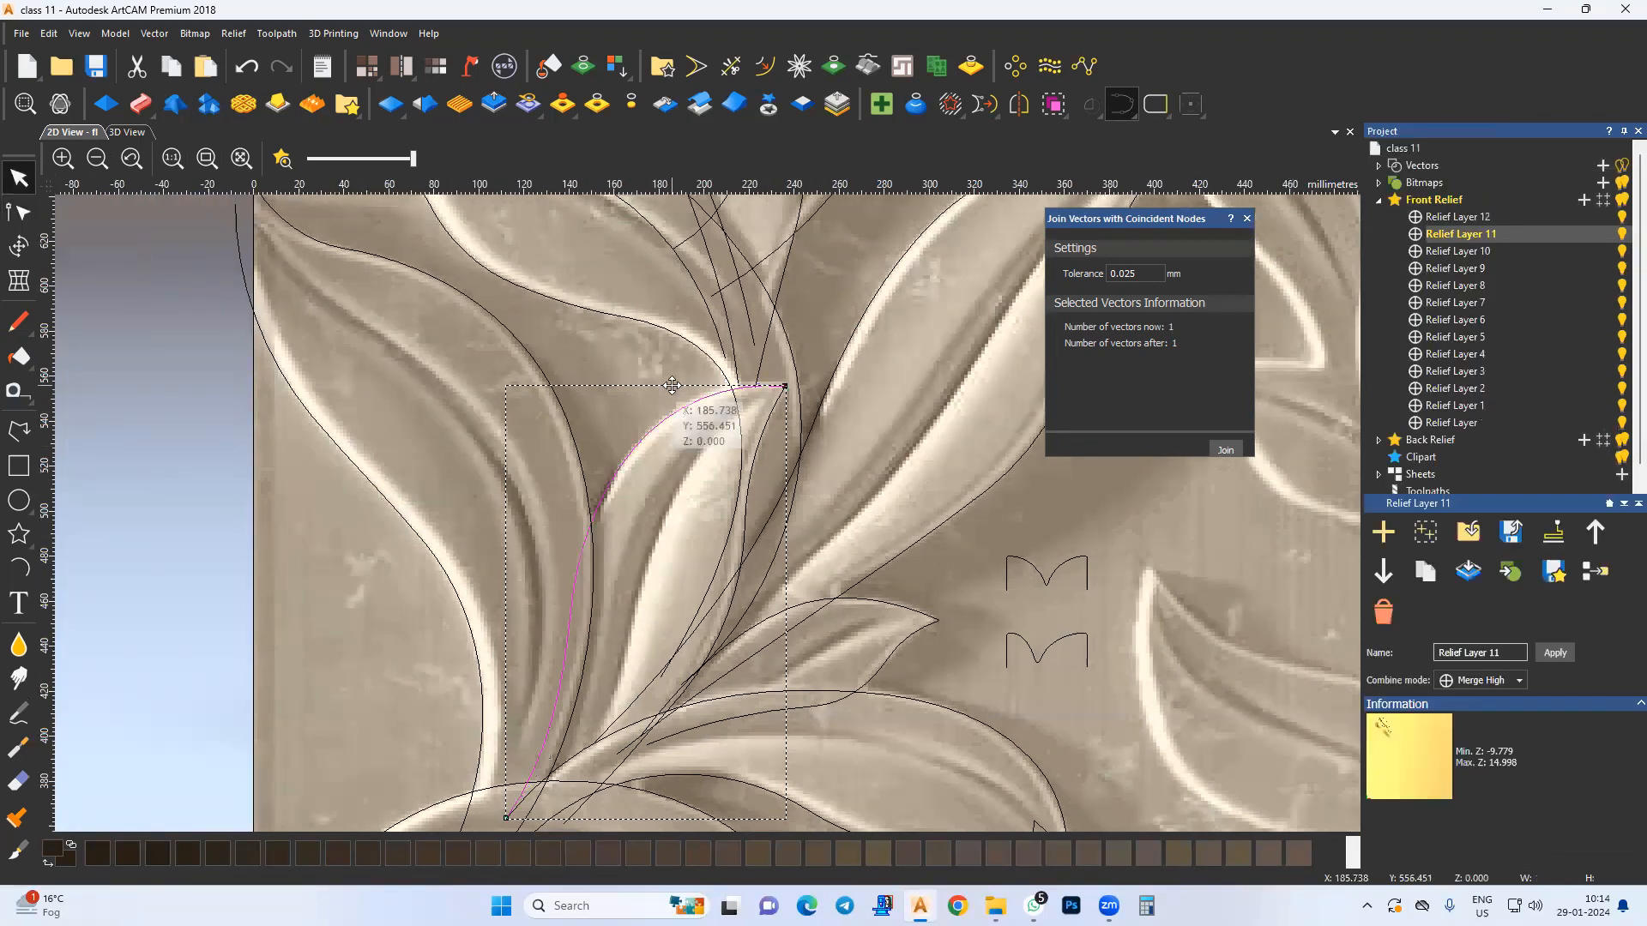
{"action": "left_click", "coordinate": [756, 449], "text": "shift"}
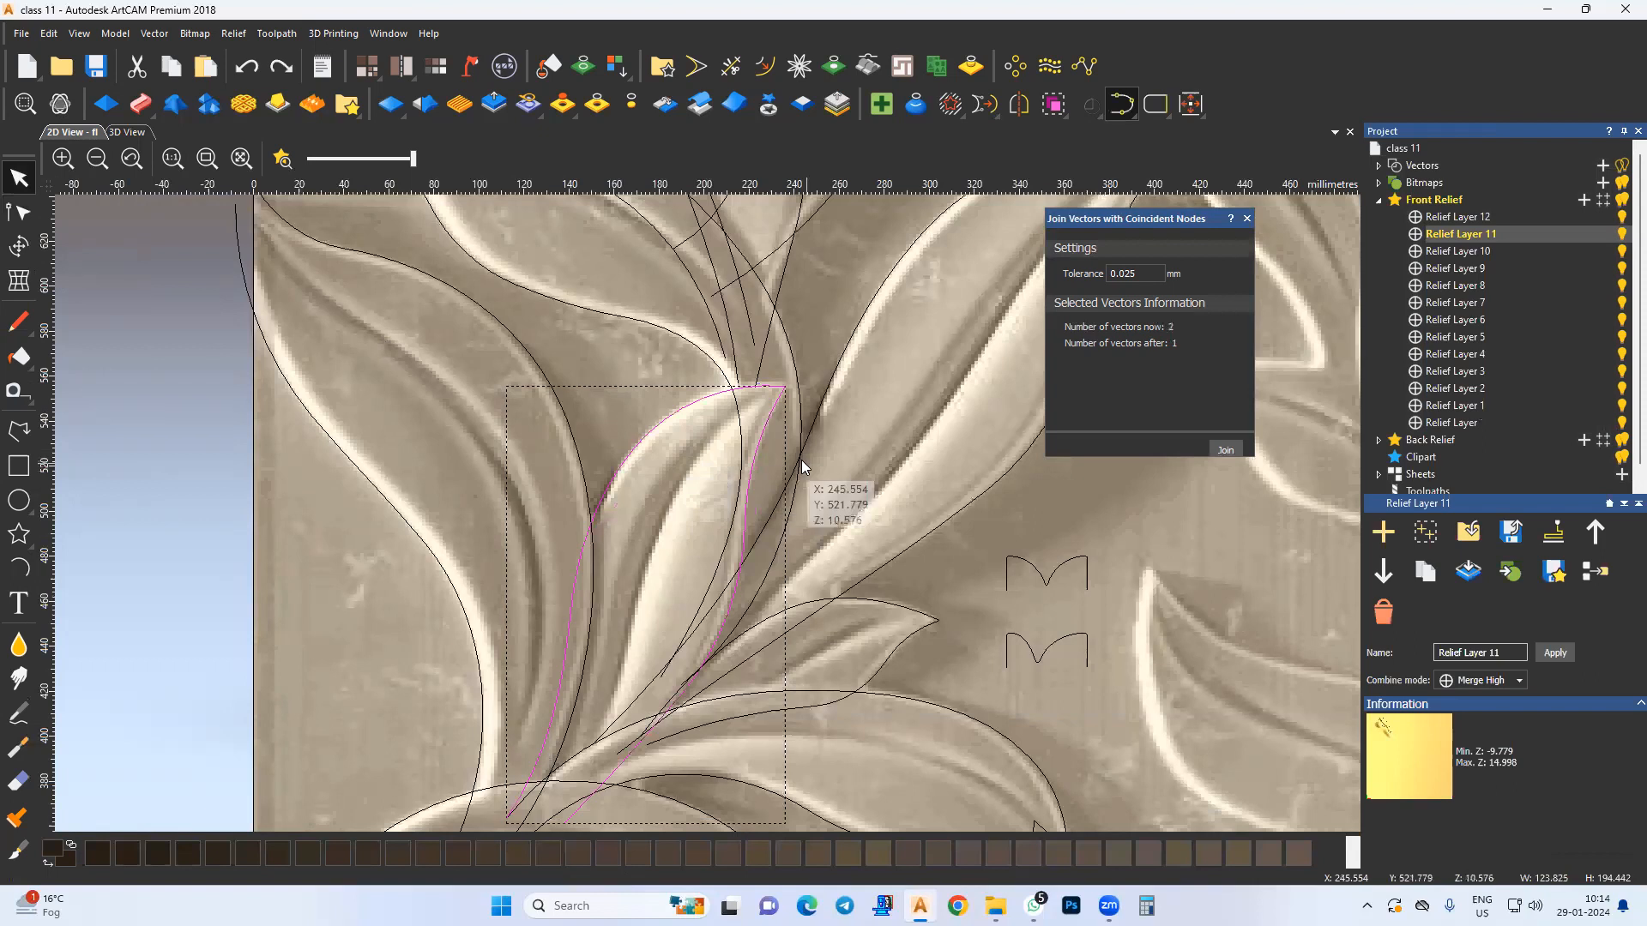
{"action": "middle_click_drag", "start_coordinate": [801, 459], "coordinate": [781, 471]}
{"action": "left_click", "coordinate": [1478, 219]}
{"action": "left_click", "coordinate": [1585, 201]}
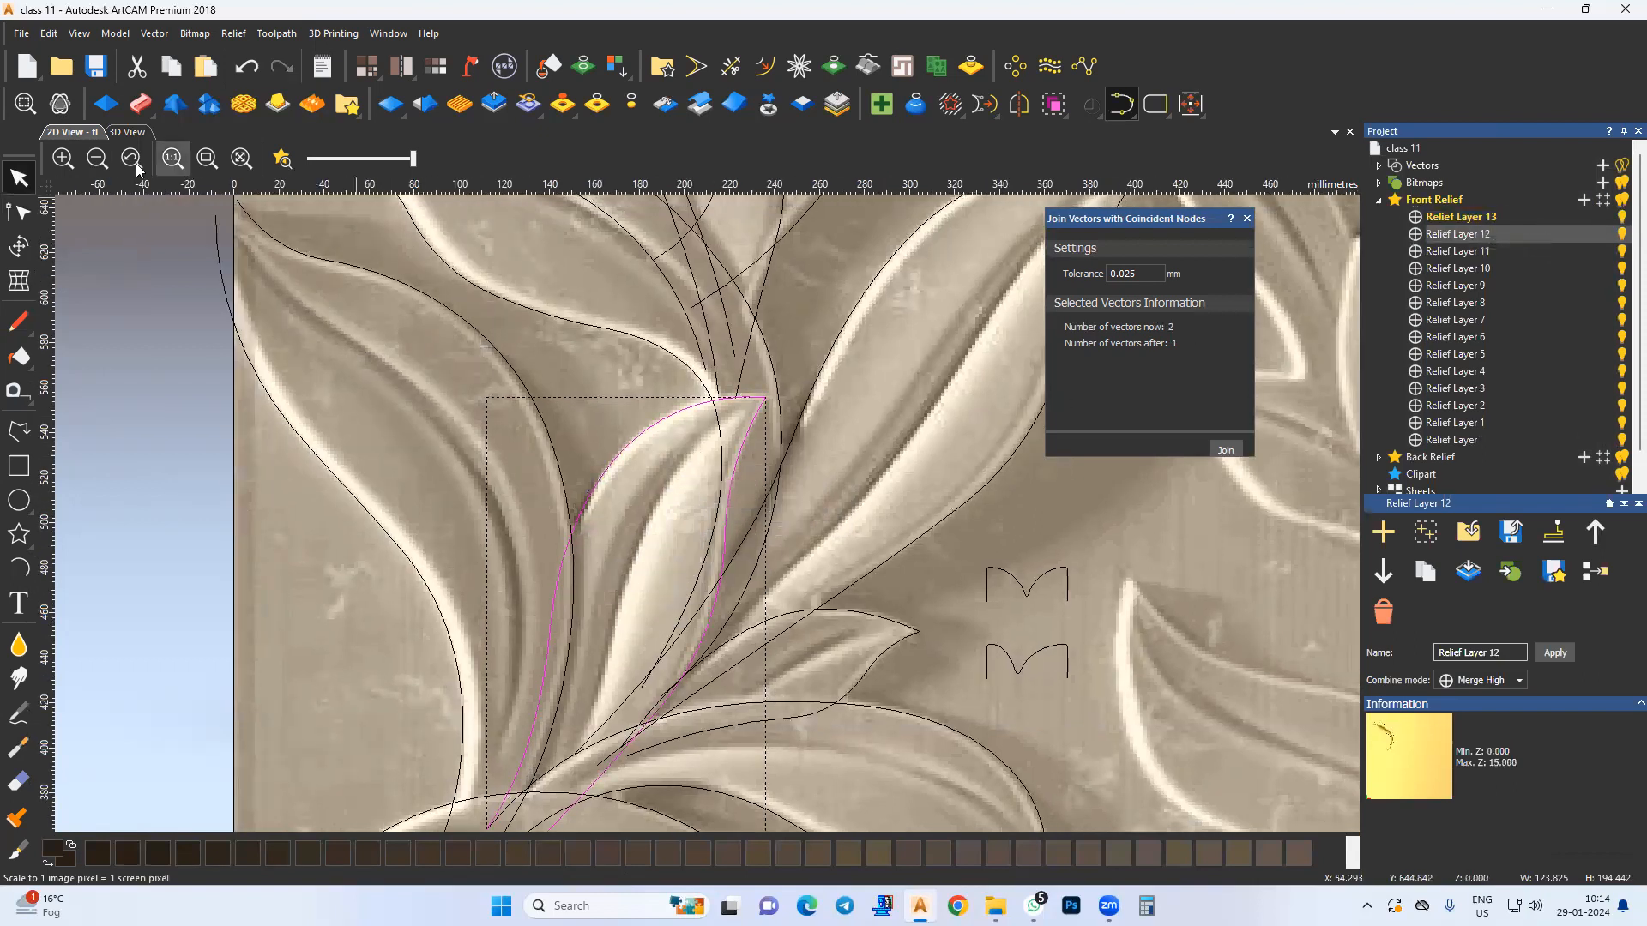
Step: Set up a Two Rail Sweep between the leaf edges in the 3D view, using the upper profile as cross section and a 4 mm start height
{"action": "left_click", "coordinate": [137, 133]}
{"action": "left_click", "coordinate": [141, 104]}
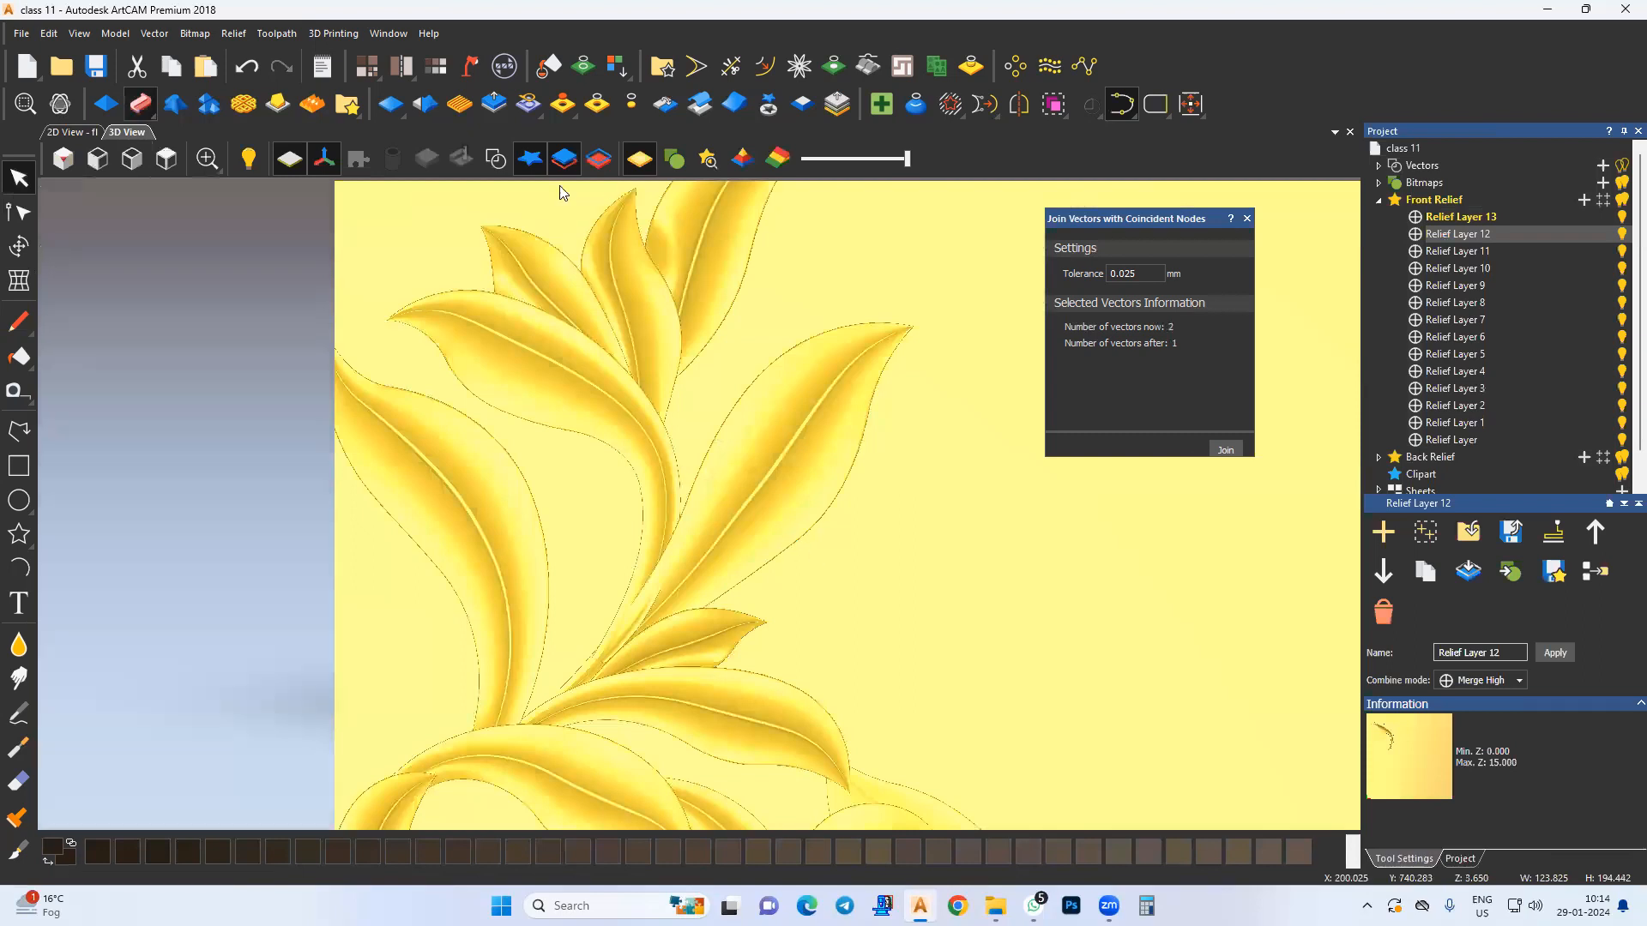
{"action": "left_click", "coordinate": [494, 159]}
{"action": "left_click", "coordinate": [836, 641]}
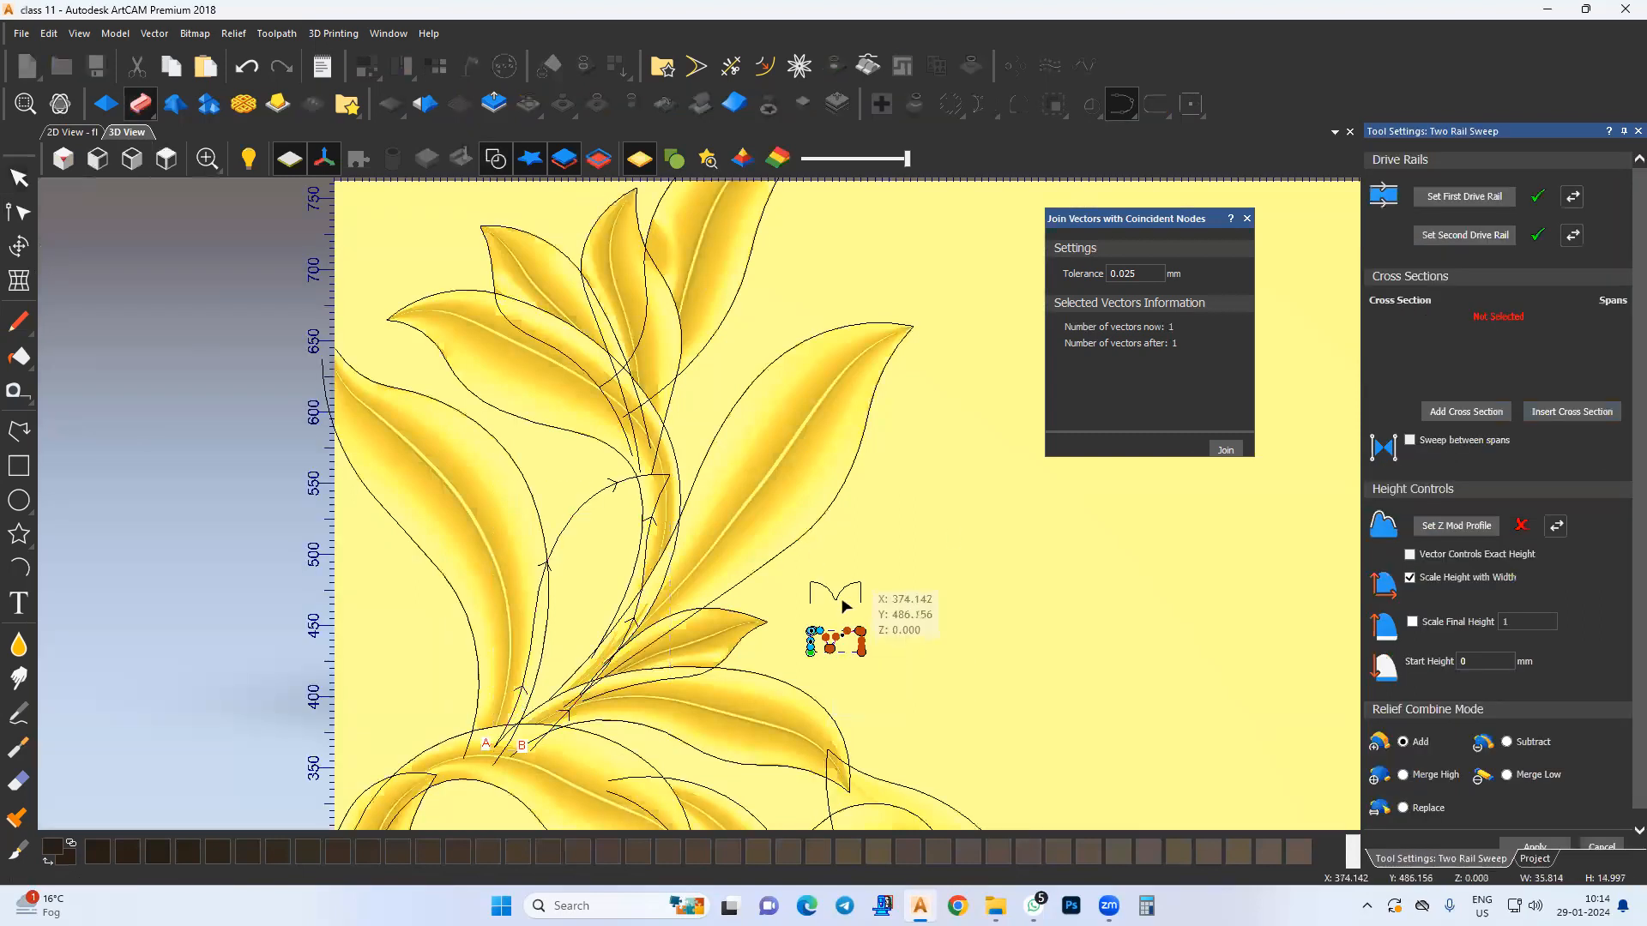
{"action": "left_click", "coordinate": [1492, 412]}
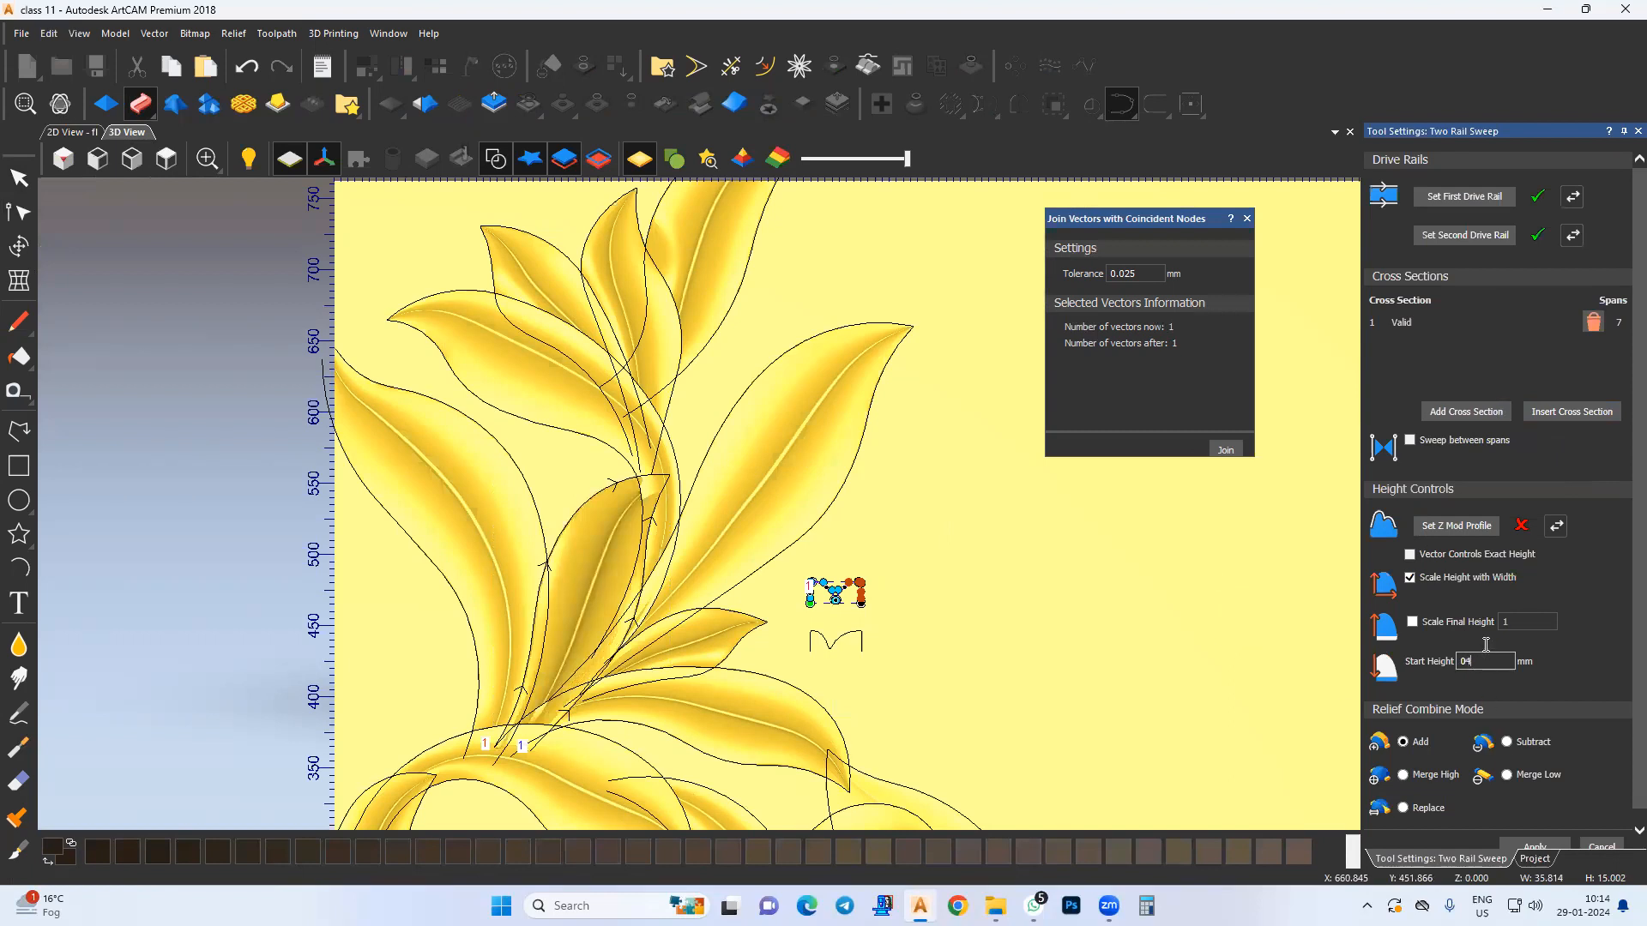
Step: Enable Scale Final Height with a value of 11, apply the sweep and close its settings
{"action": "left_click", "coordinate": [1492, 625]}
{"action": "left_click", "coordinate": [1519, 621]}
{"action": "type", "text": "0"}
{"action": "key", "text": "BackSpace"}
{"action": "type", "text": "1"}
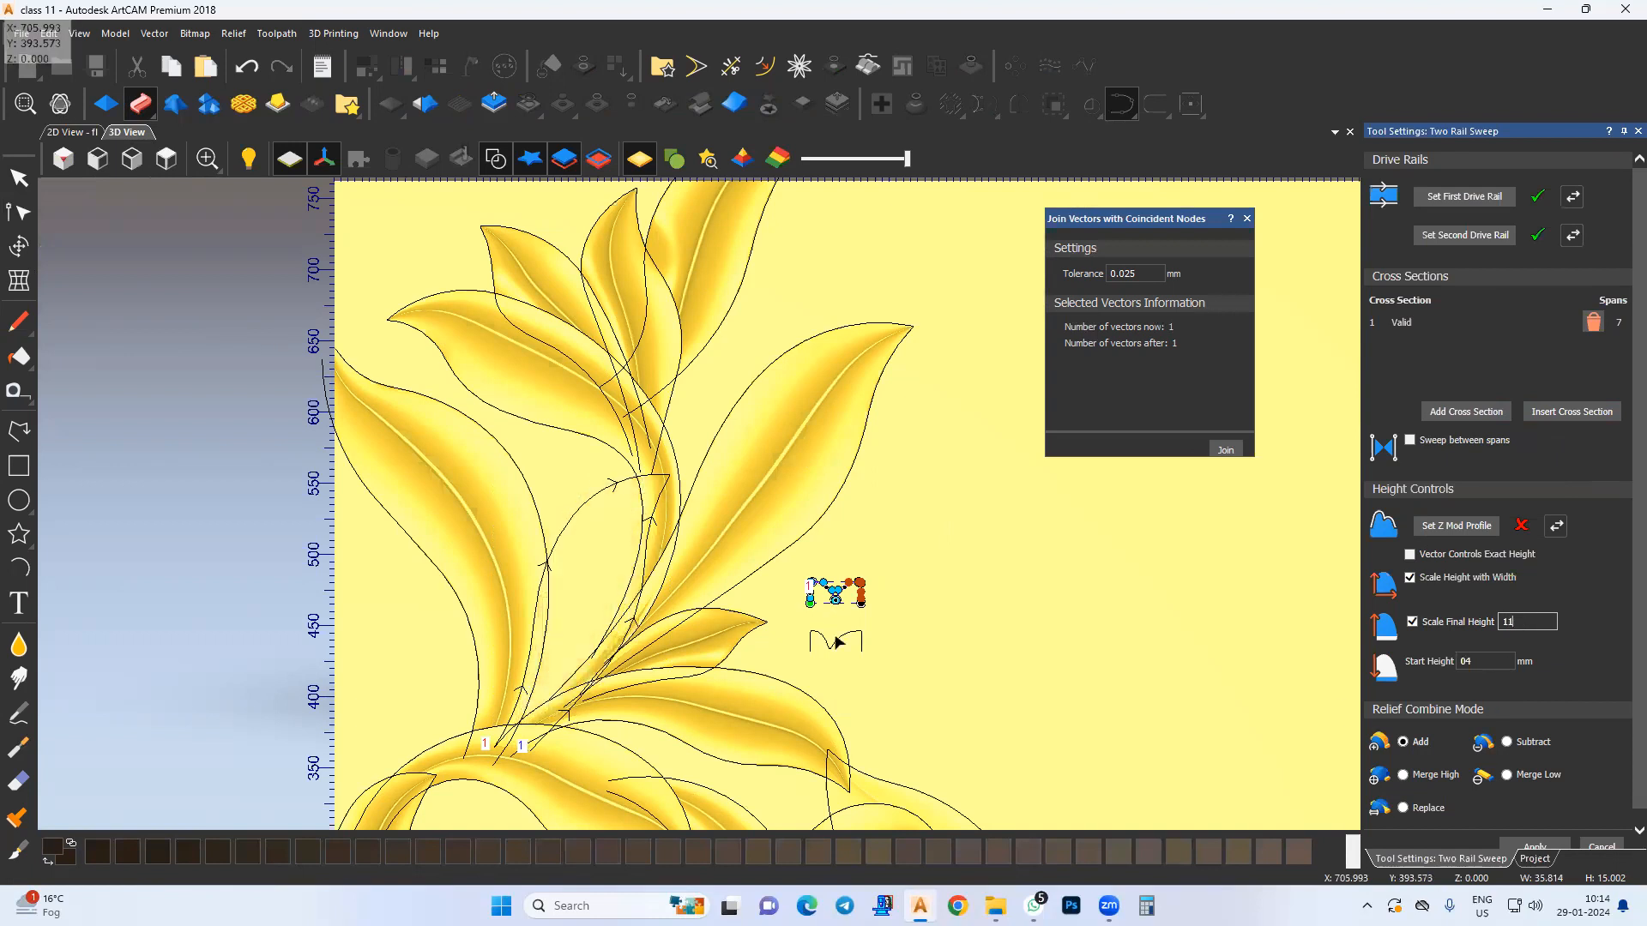
{"action": "middle_click_drag", "start_coordinate": [835, 638], "coordinate": [817, 606]}
{"action": "left_click", "coordinate": [1546, 842]}
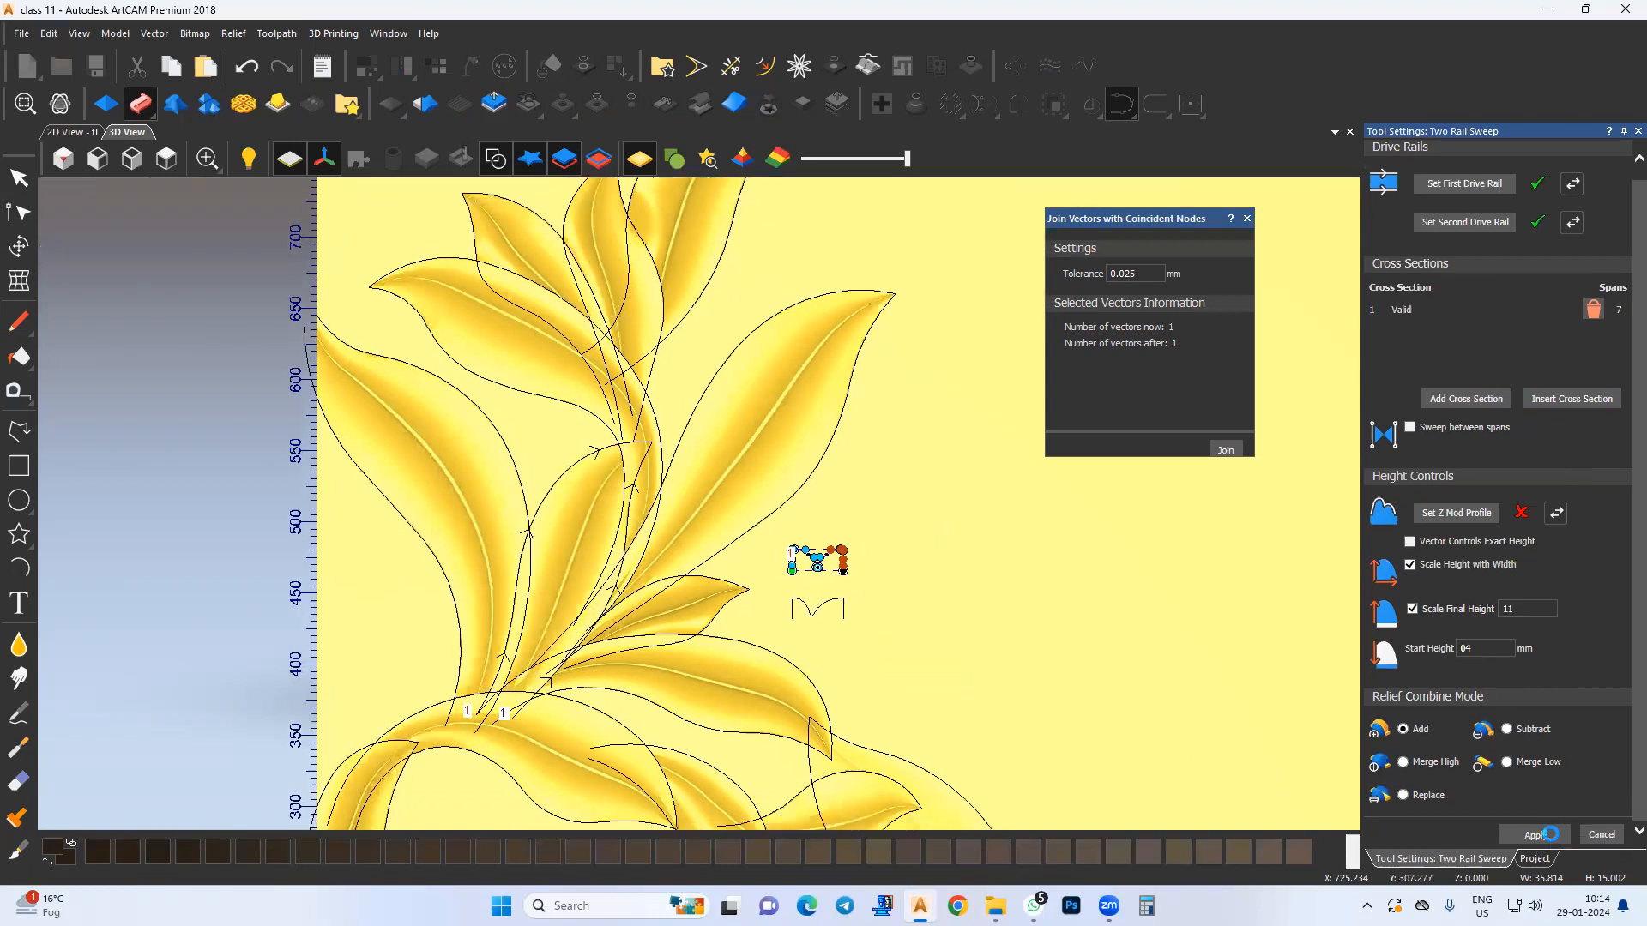
{"action": "left_click", "coordinate": [1603, 837]}
Step: Carve down the stem leaf on Relief Layer 12 where it overlaps the tip of the middle leaf
{"action": "scroll", "coordinate": [634, 461], "scroll_direction": "up", "scroll_amount": 3}
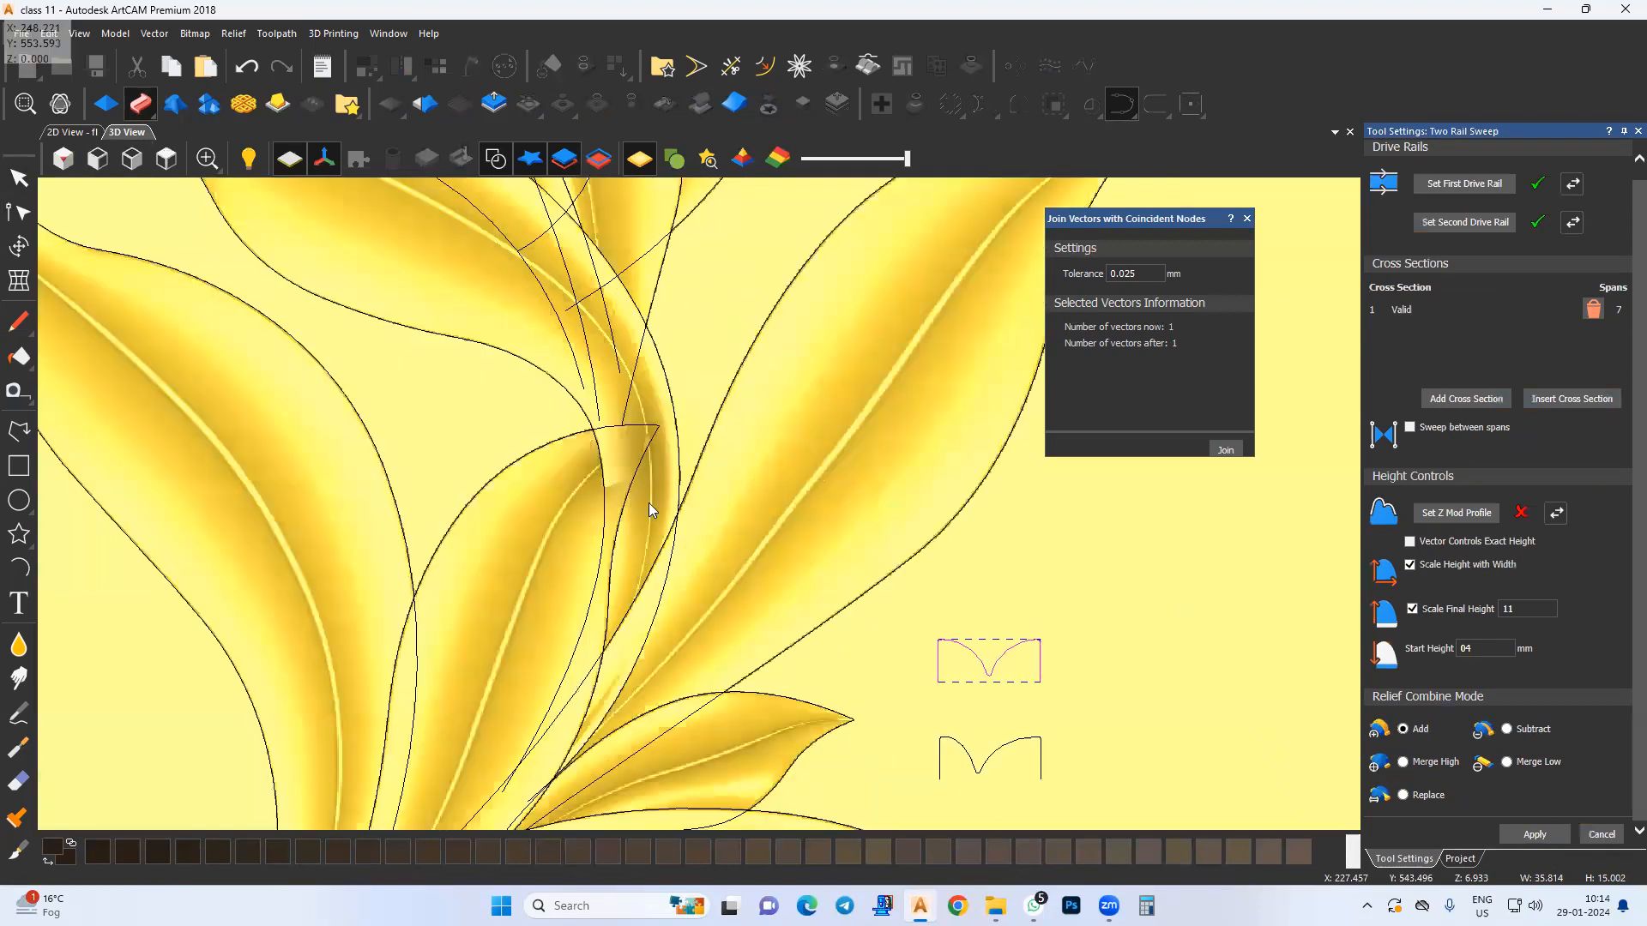
{"action": "scroll", "coordinate": [652, 506], "scroll_direction": "up", "scroll_amount": 3}
{"action": "left_click", "coordinate": [1535, 859]}
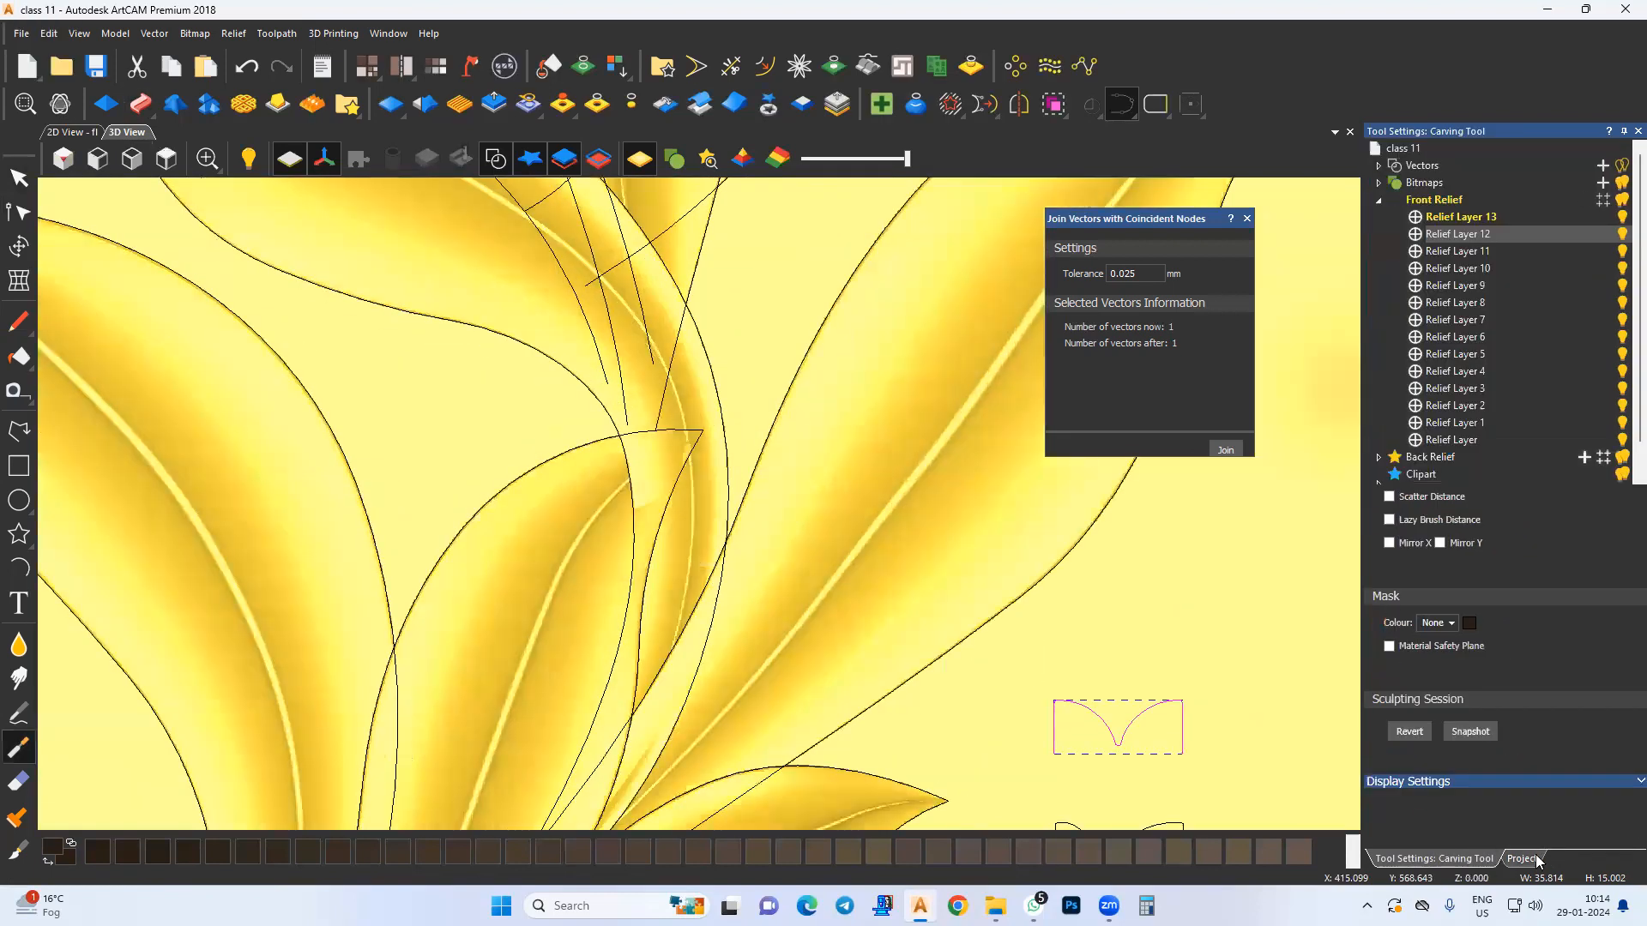
{"action": "left_click", "coordinate": [1463, 240]}
{"action": "middle_click_drag", "start_coordinate": [626, 540], "coordinate": [647, 579]}
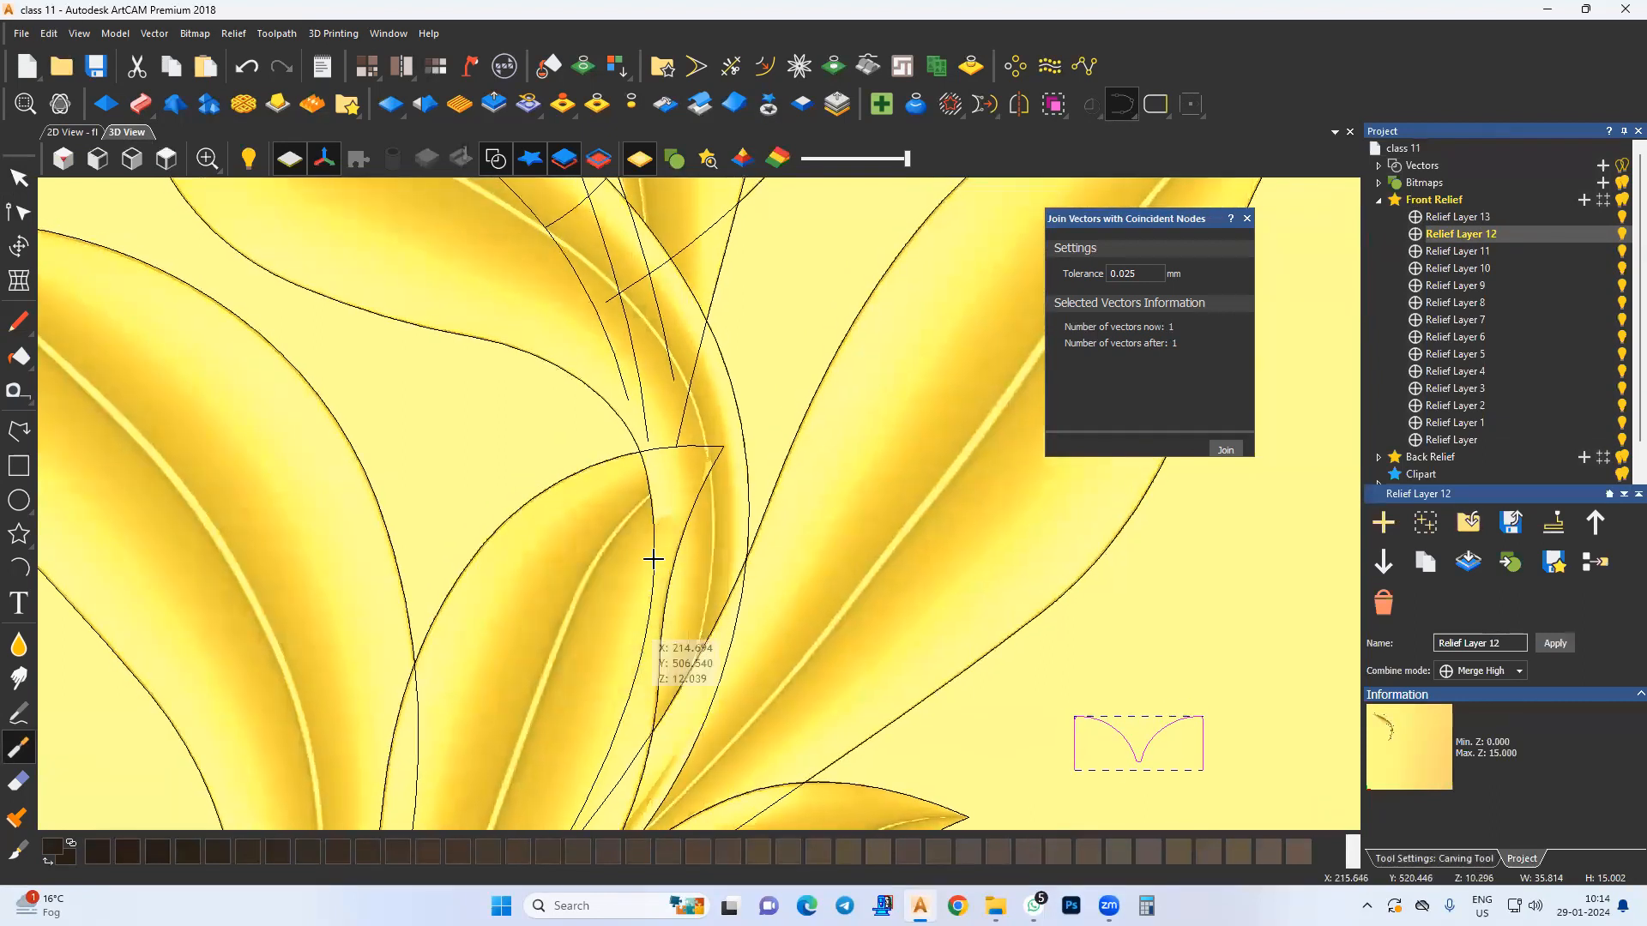
{"action": "mouse_move", "coordinate": [612, 502]}
{"action": "left_mouse_down"}
{"action": "mouse_move", "coordinate": [695, 474]}
{"action": "mouse_move", "coordinate": [665, 472]}
{"action": "left_mouse_up"}
{"action": "mouse_move", "coordinate": [682, 584]}
{"action": "left_mouse_down"}
{"action": "mouse_move", "coordinate": [666, 548]}
{"action": "mouse_move", "coordinate": [667, 631]}
{"action": "left_mouse_up"}
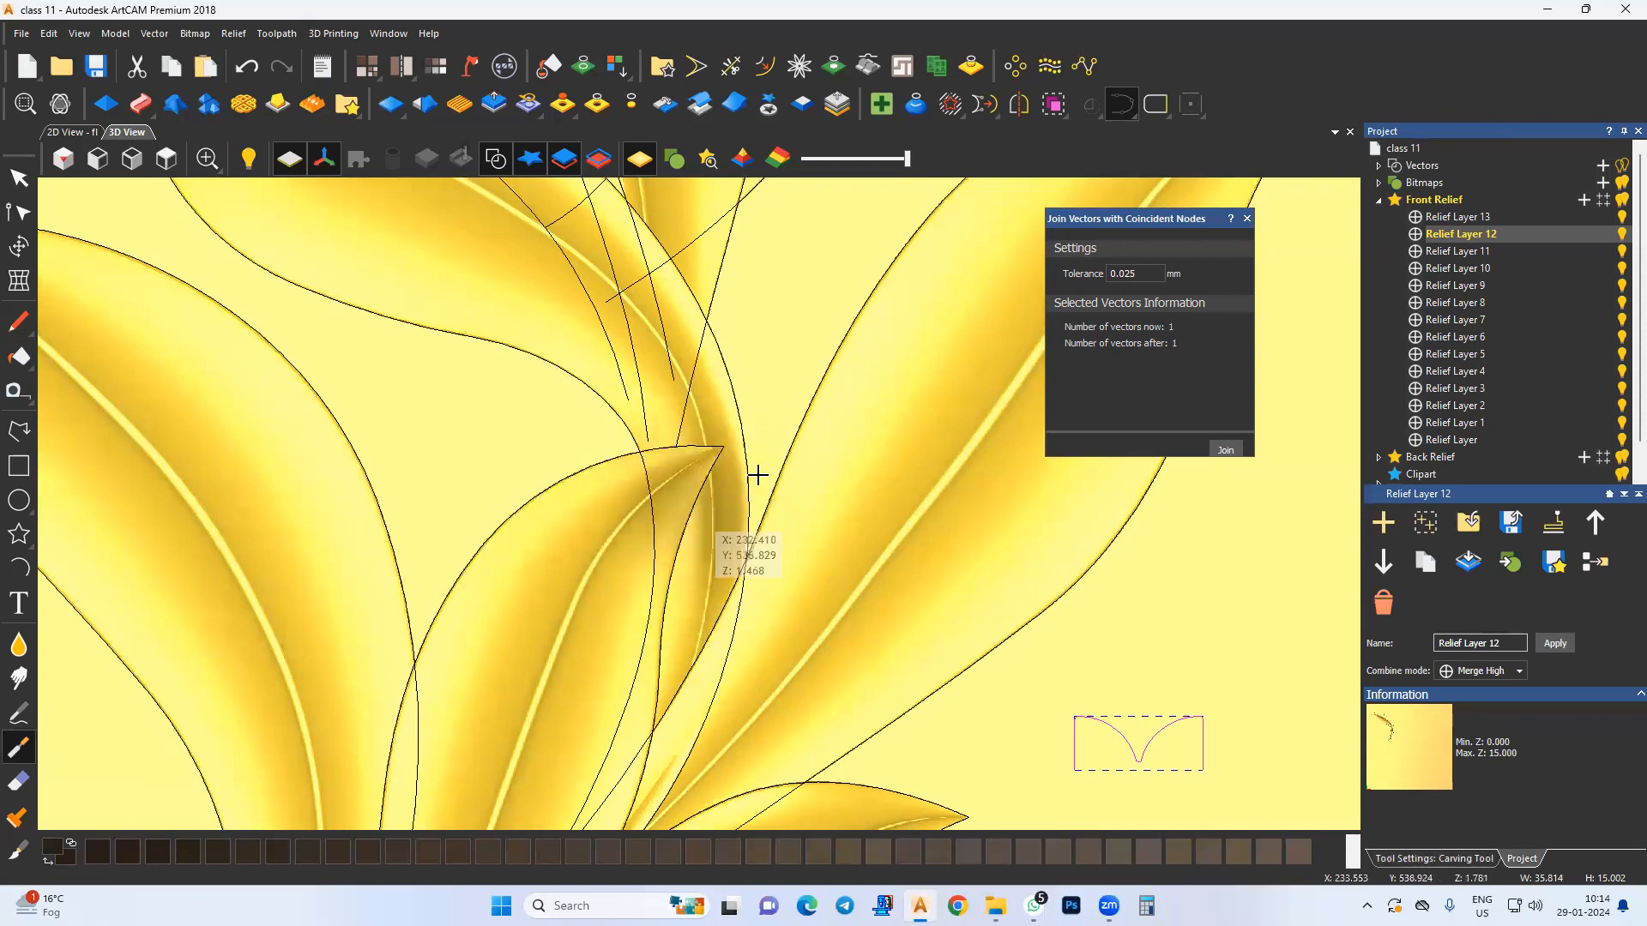
{"action": "scroll", "coordinate": [757, 478], "scroll_direction": "up", "scroll_amount": 1}
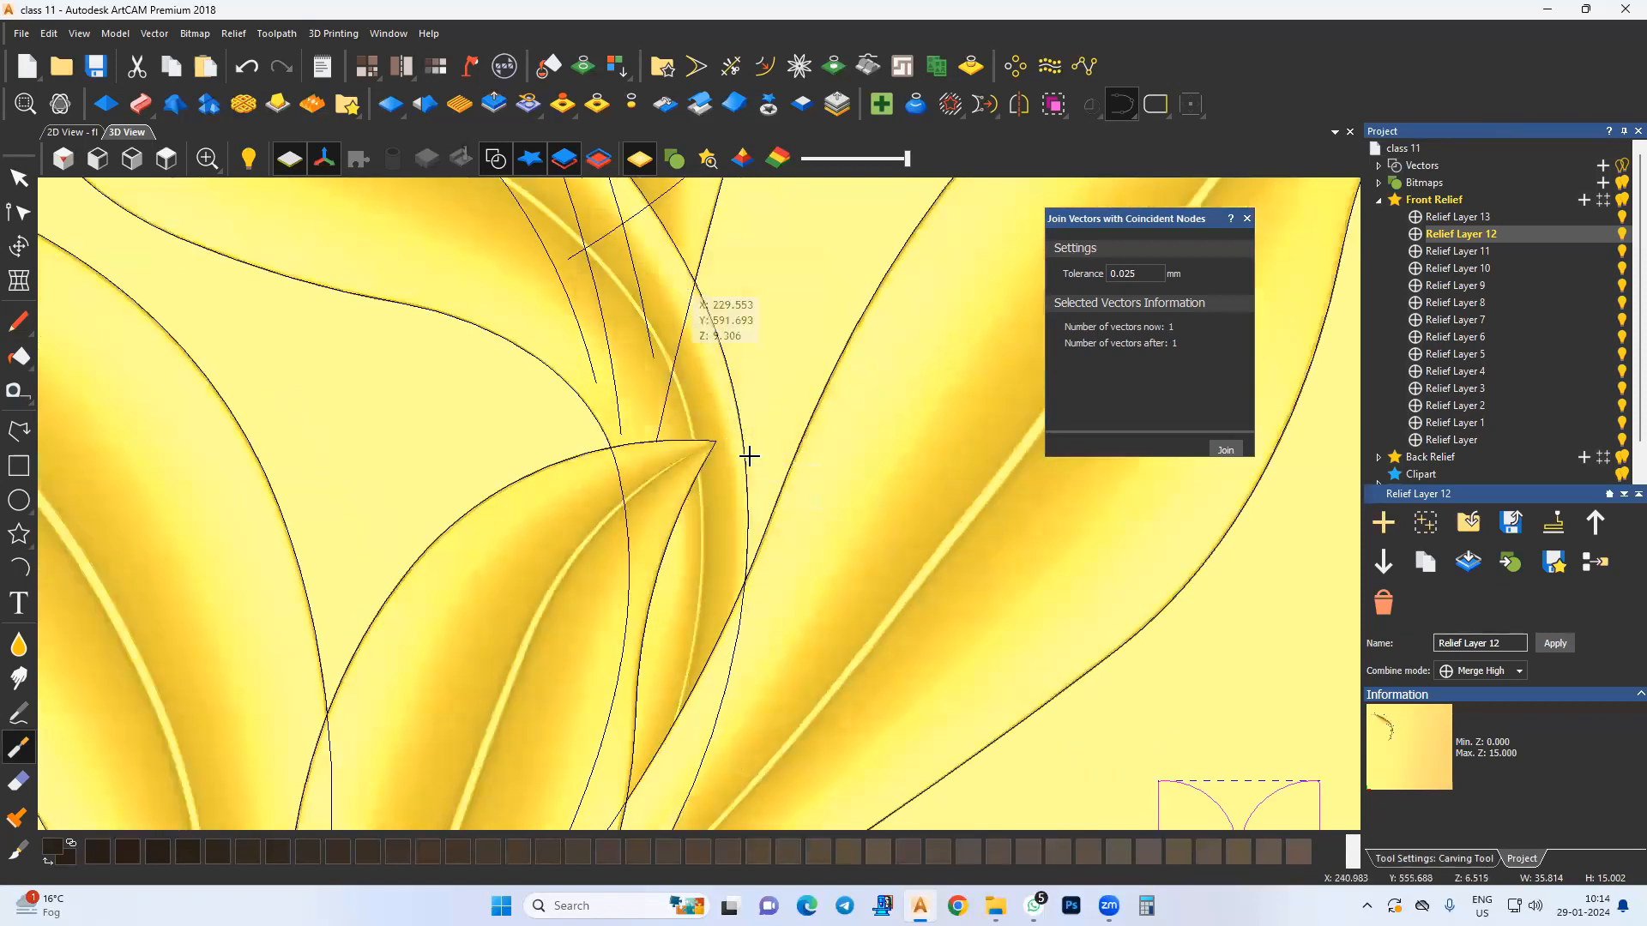
Step: Undo the last carving stroke and carve the stem leaf's lower end again beside the middle leaf
{"action": "middle_click_drag", "start_coordinate": [746, 720], "coordinate": [676, 526]}
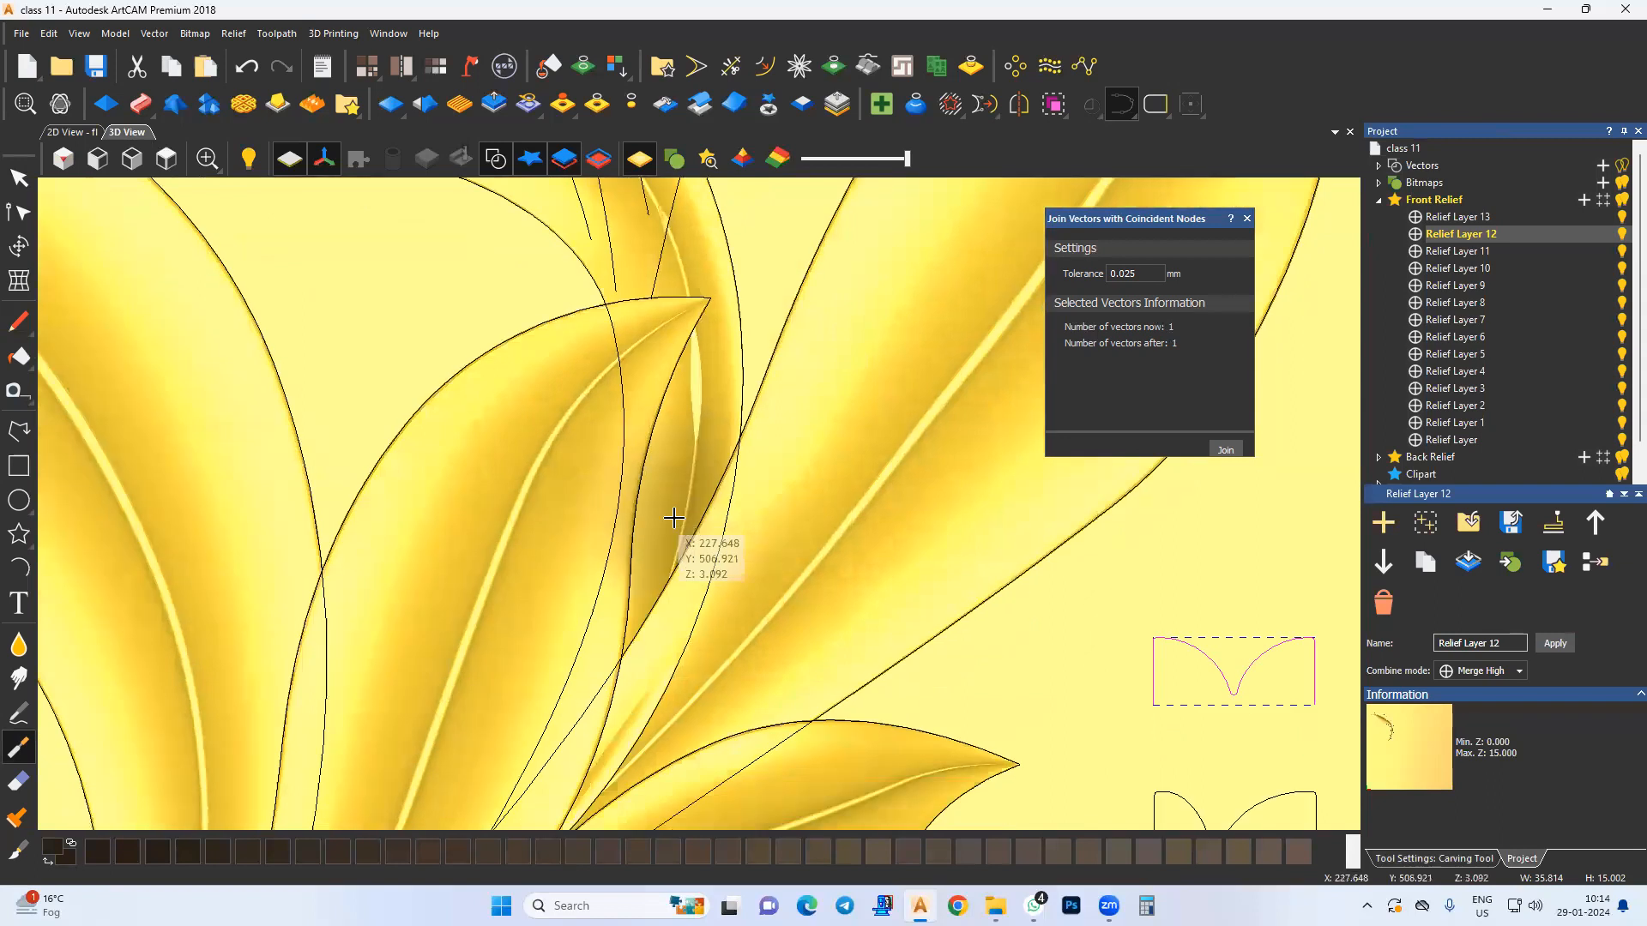
{"action": "key", "text": "ctrl+z"}
{"action": "middle_click_drag", "start_coordinate": [705, 444], "coordinate": [702, 342]}
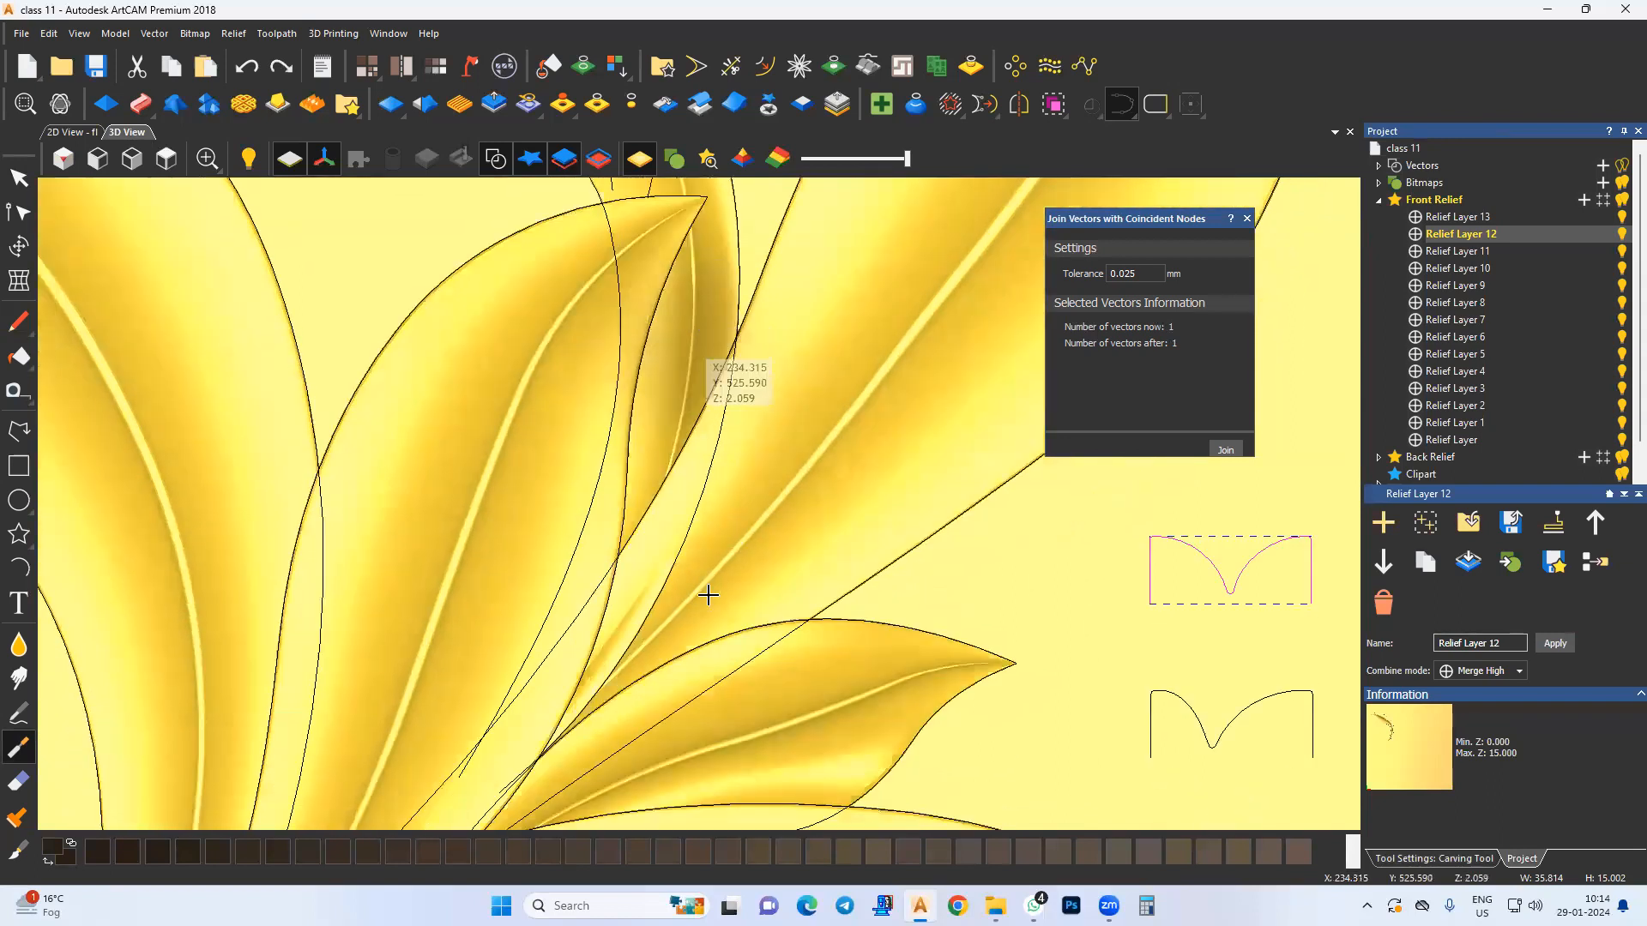
{"action": "middle_click_drag", "start_coordinate": [690, 641], "coordinate": [708, 508]}
{"action": "left_click_drag", "start_coordinate": [709, 432], "coordinate": [687, 496]}
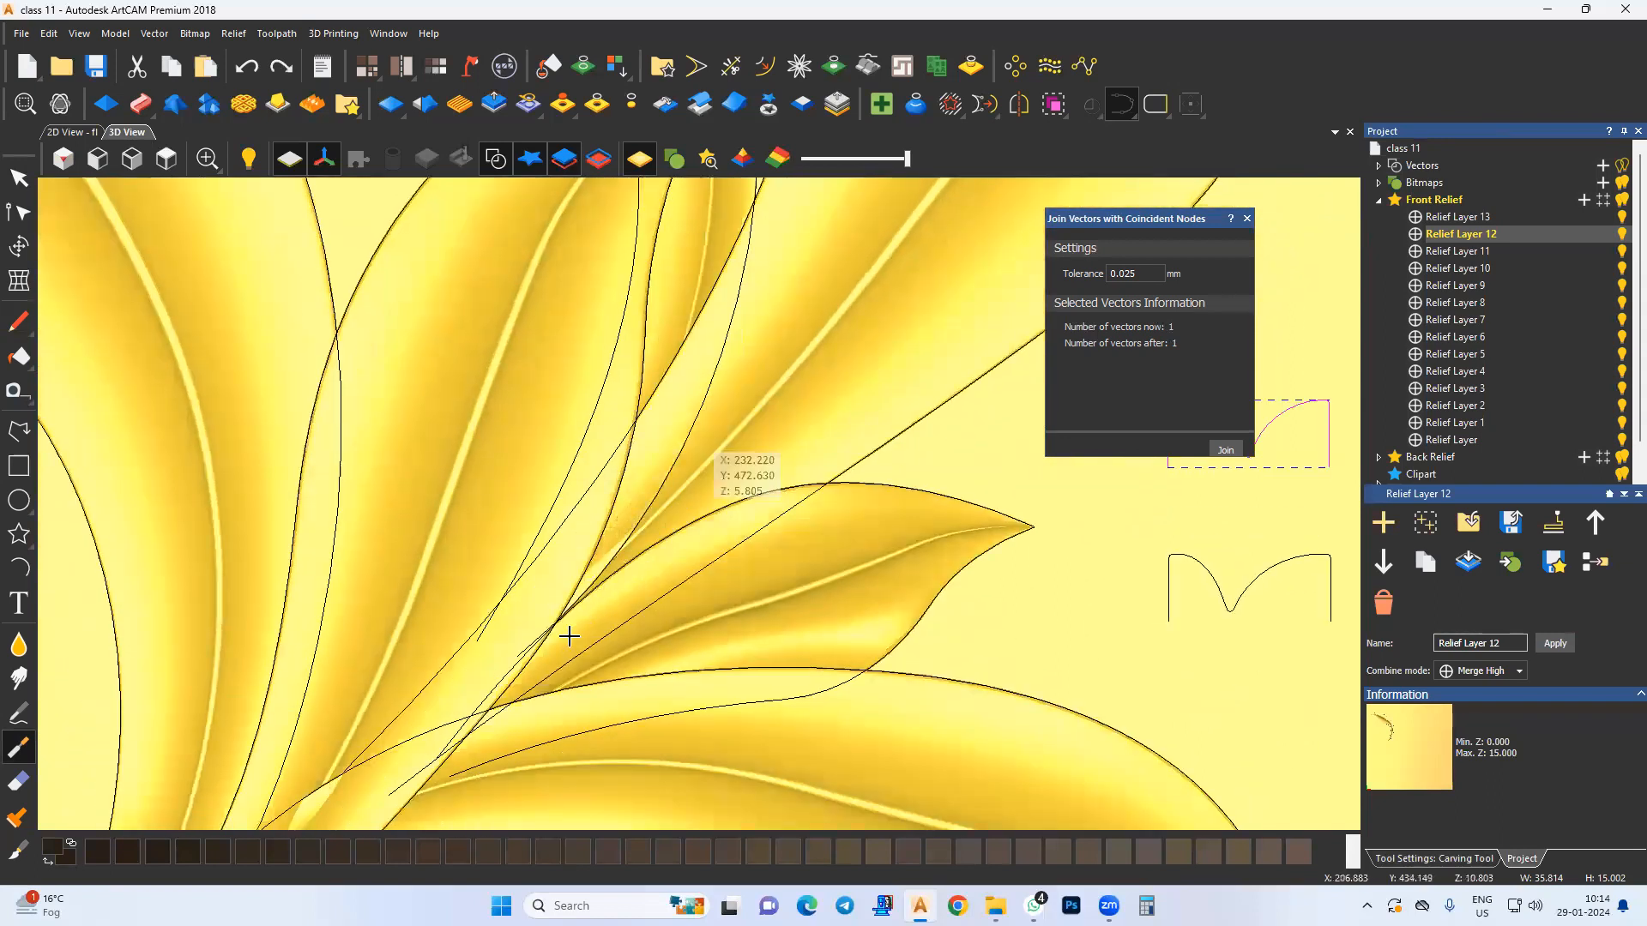
Step: Compare the leaf bases with the reference image and carve the middle leaf's base on Relief Layer 13 where it meets the lower leaf
{"action": "middle_click_drag", "start_coordinate": [577, 643], "coordinate": [680, 474]}
{"action": "scroll", "coordinate": [581, 577], "scroll_direction": "down", "scroll_amount": 2}
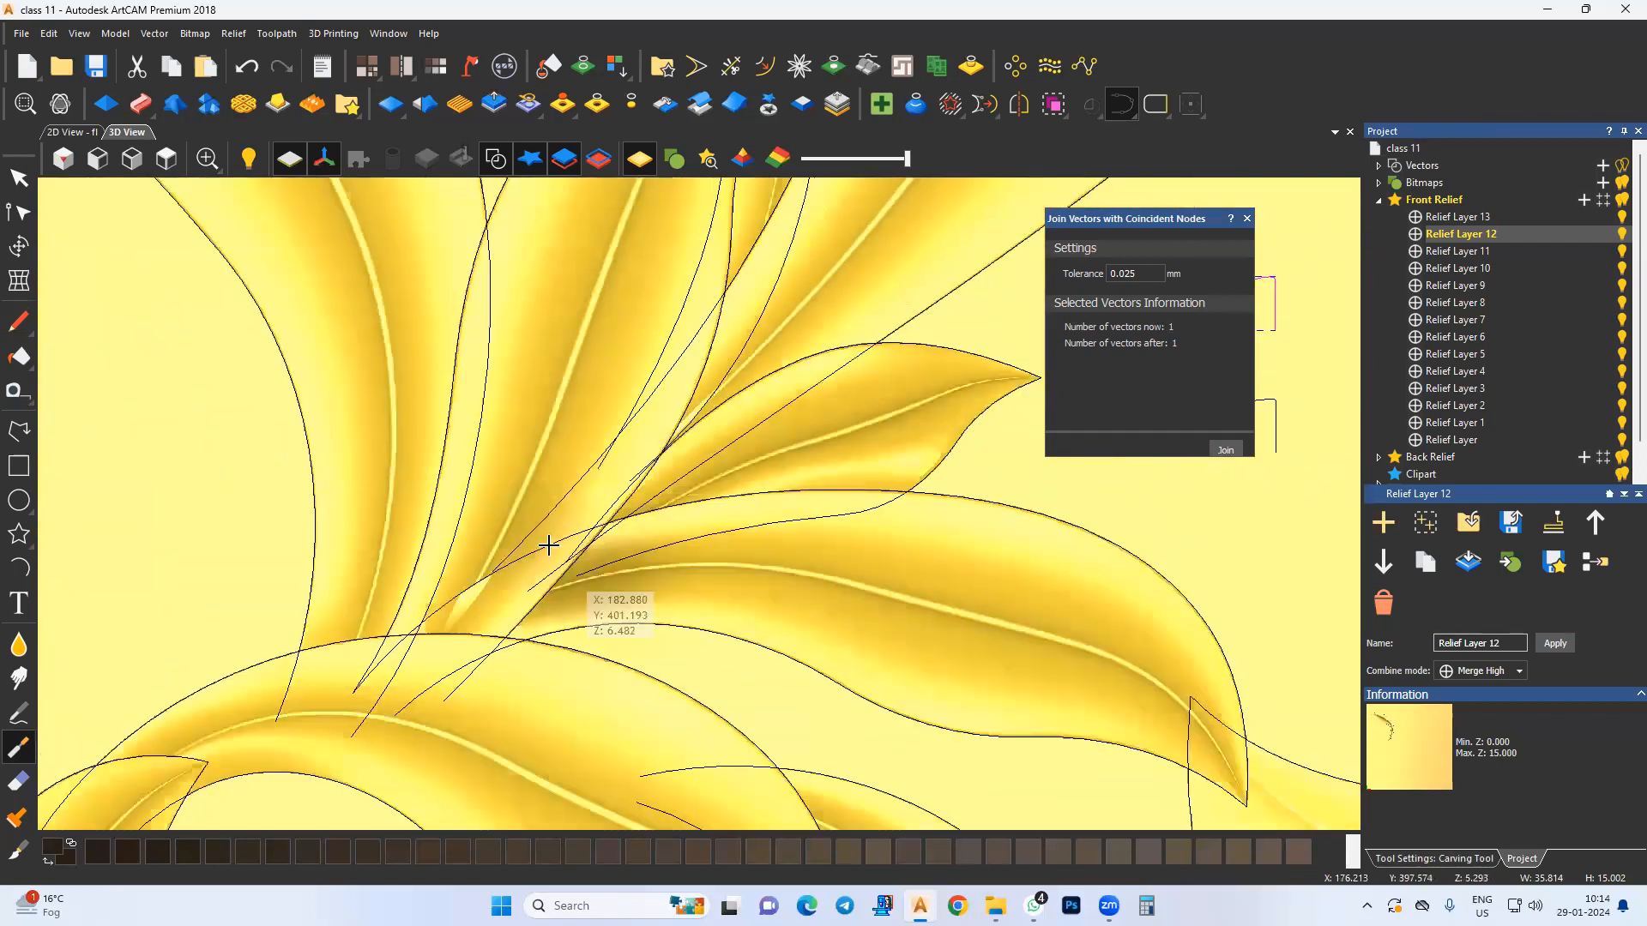
{"action": "middle_click_drag", "start_coordinate": [548, 544], "coordinate": [544, 574]}
{"action": "left_click", "coordinate": [72, 132]}
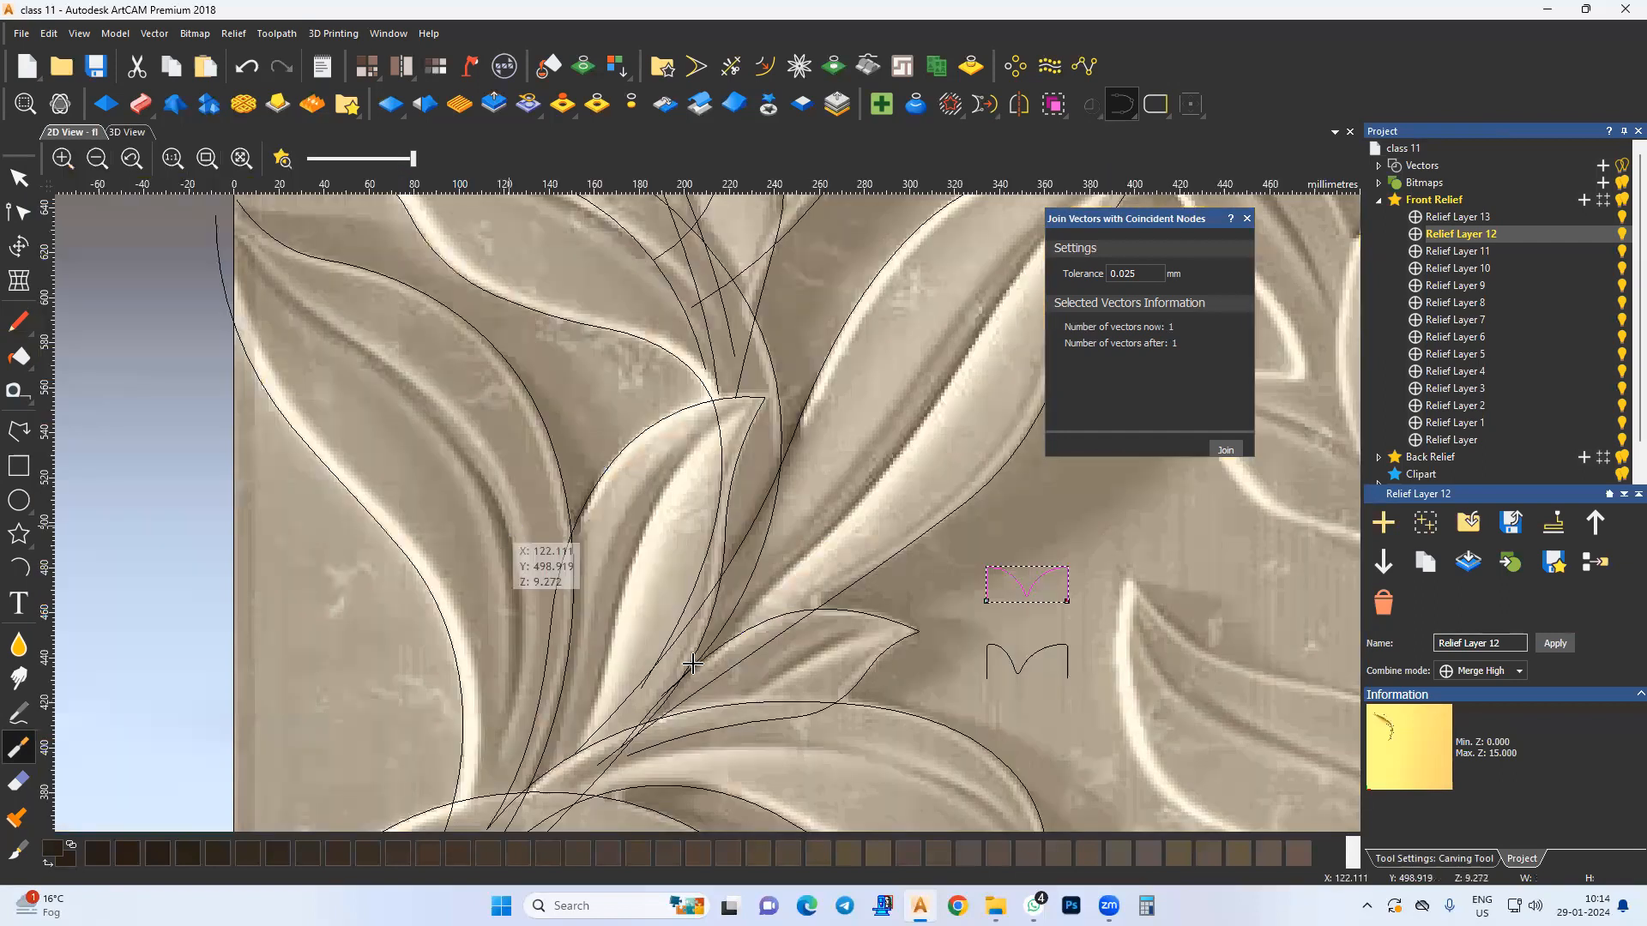
{"action": "scroll", "coordinate": [802, 649], "scroll_direction": "down", "scroll_amount": 2}
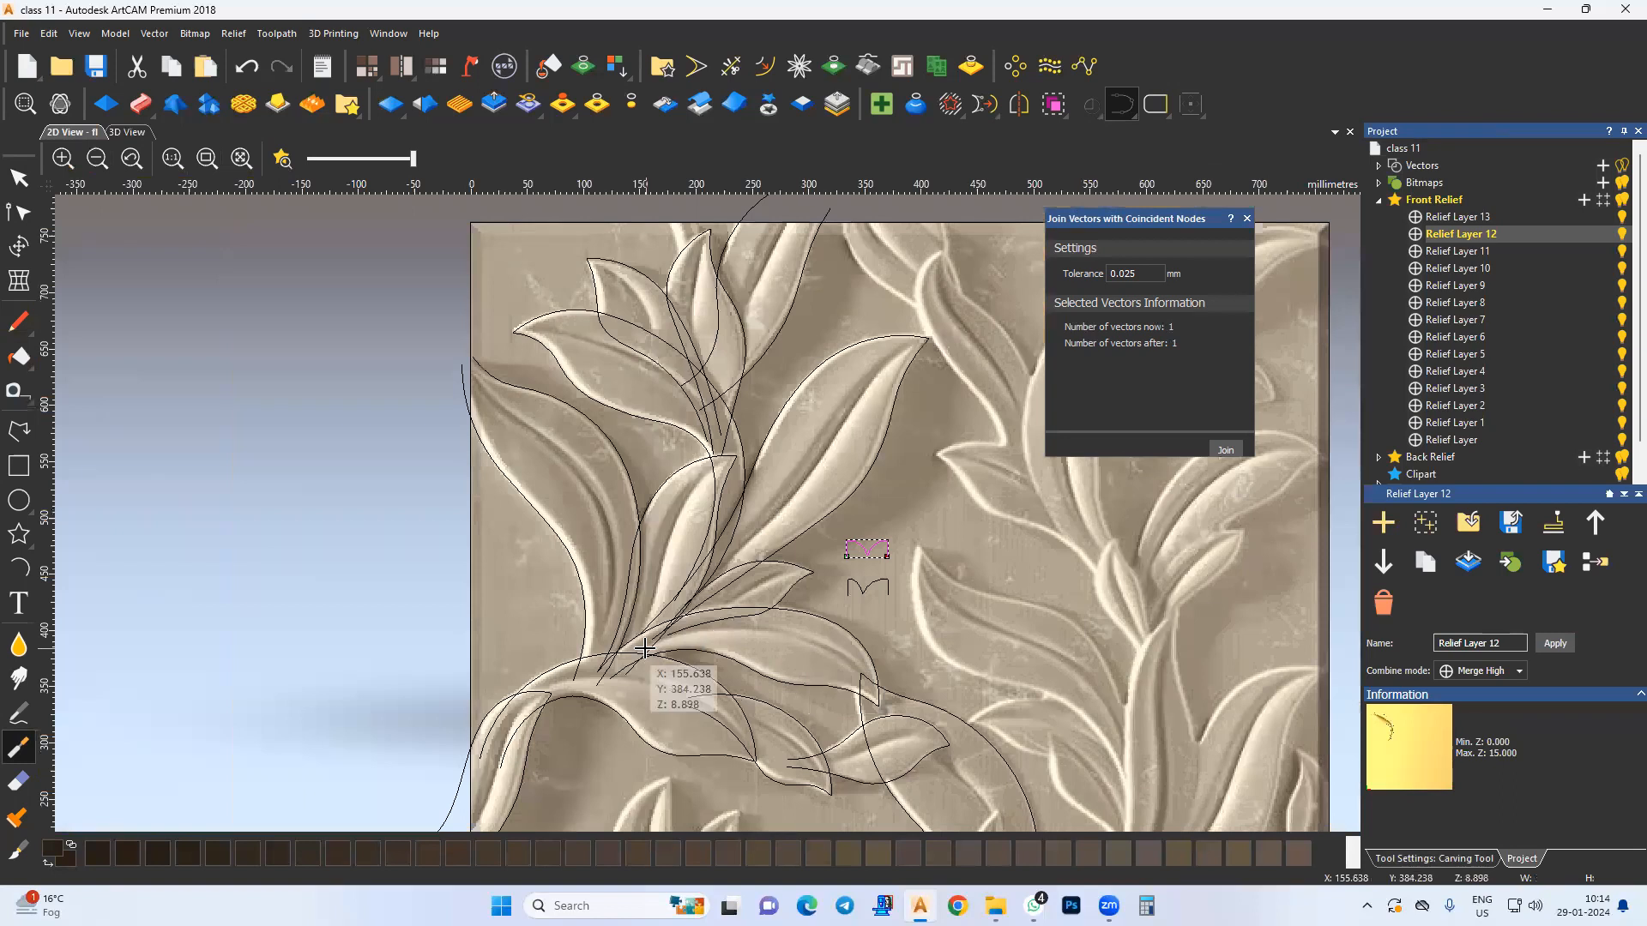
{"action": "left_click", "coordinate": [127, 134]}
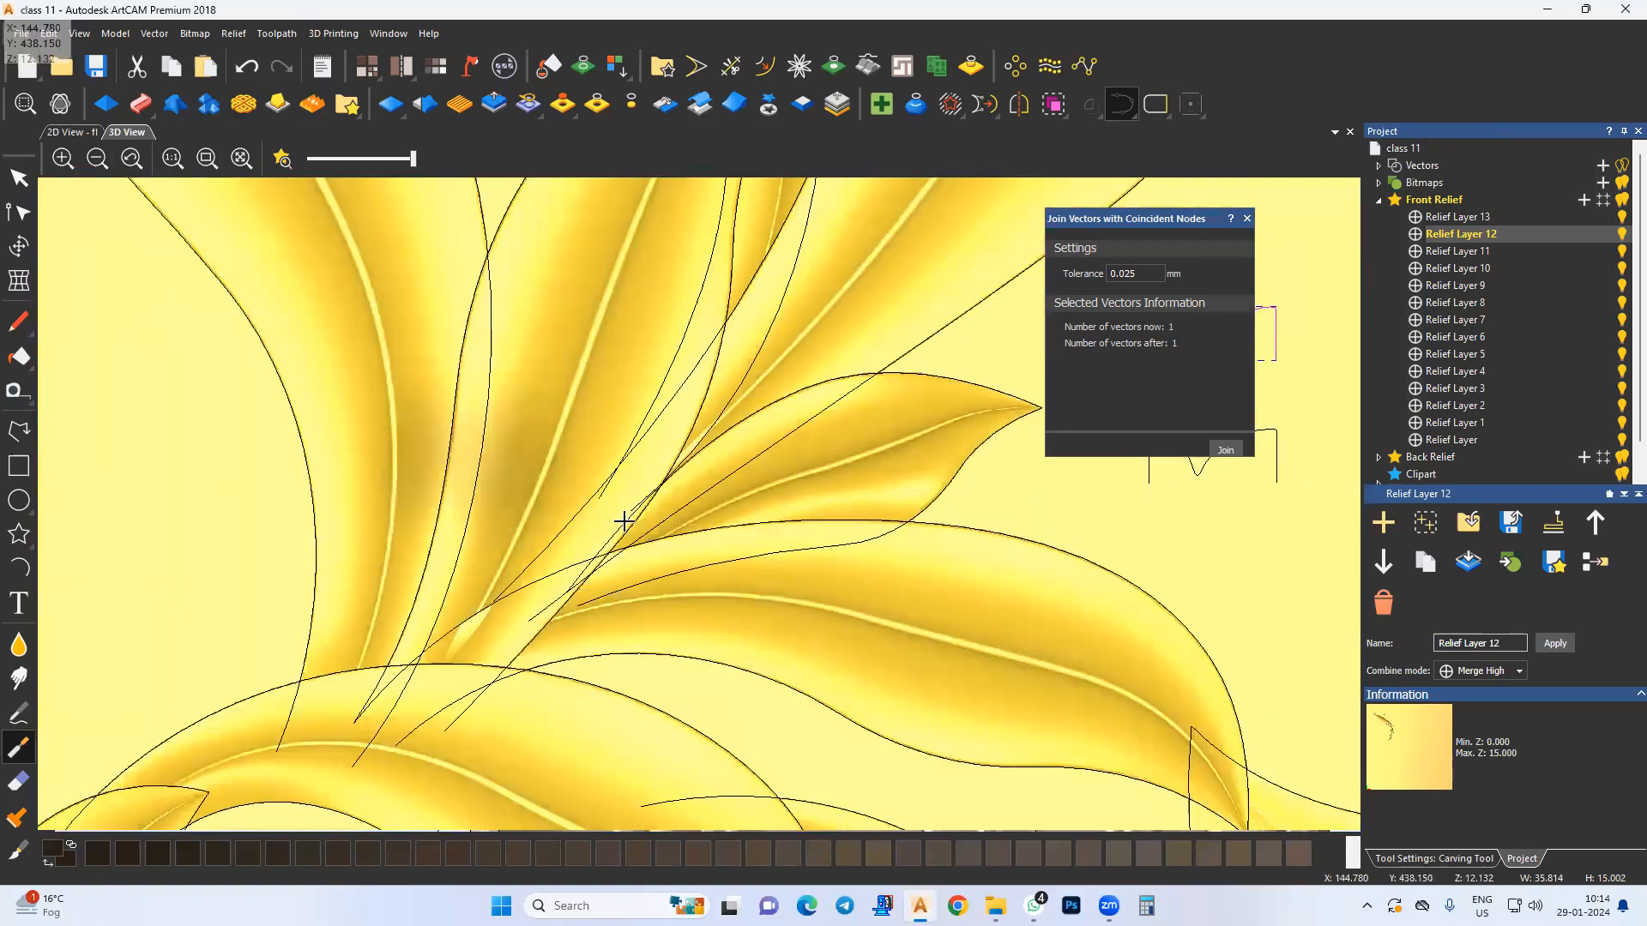
{"action": "middle_click_drag", "start_coordinate": [553, 588], "coordinate": [565, 555]}
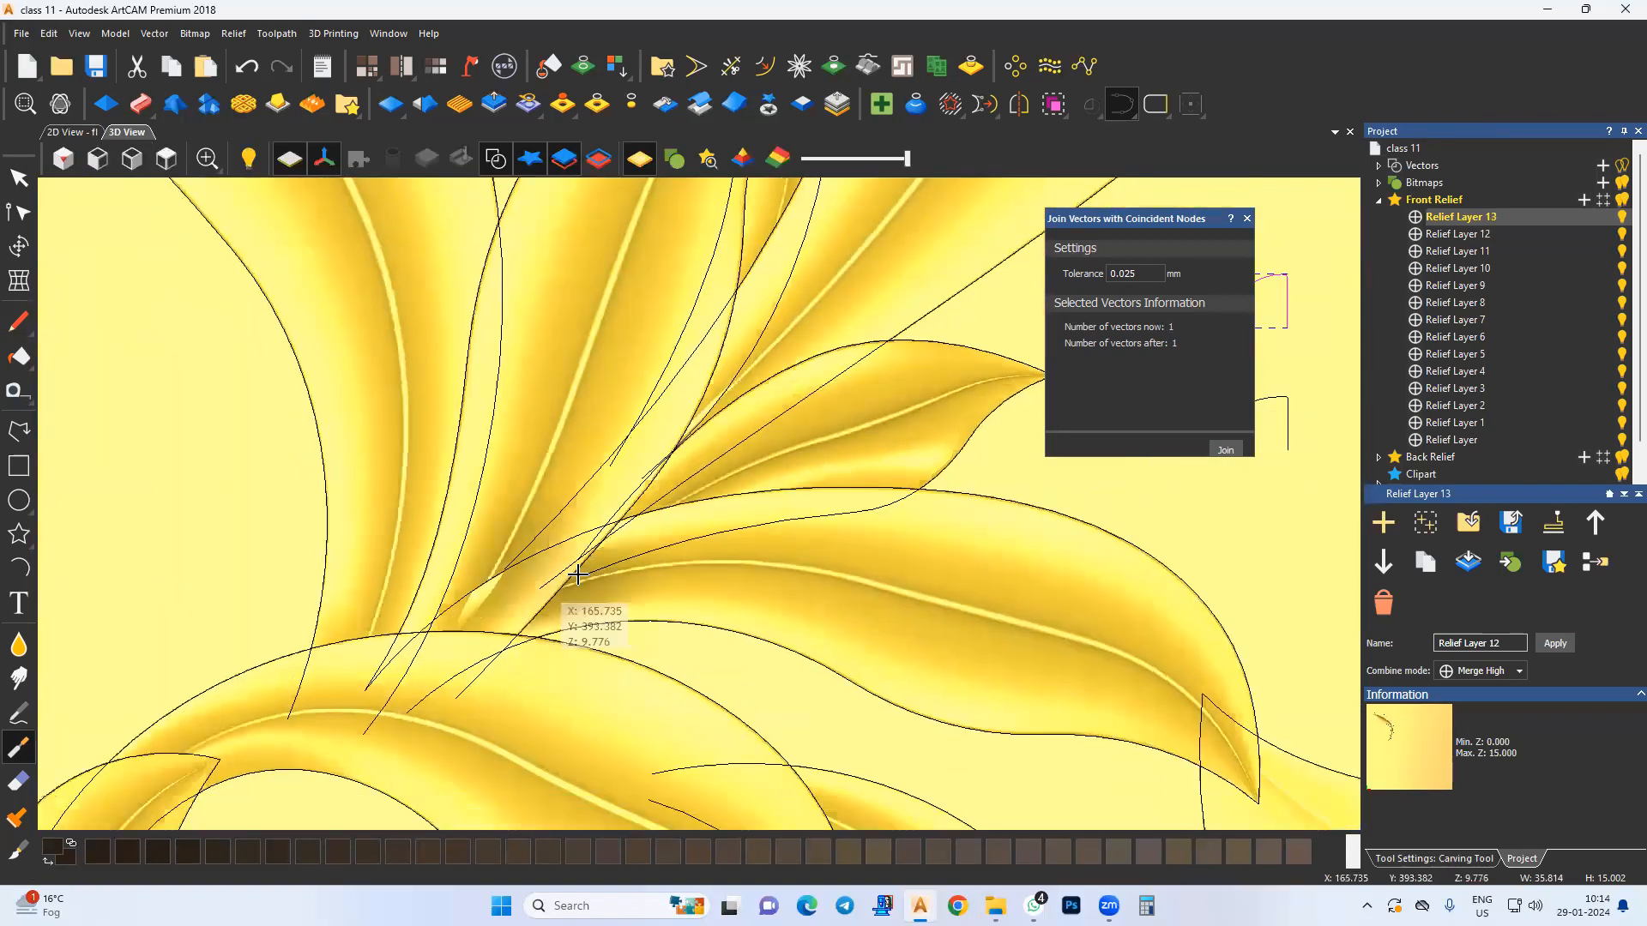
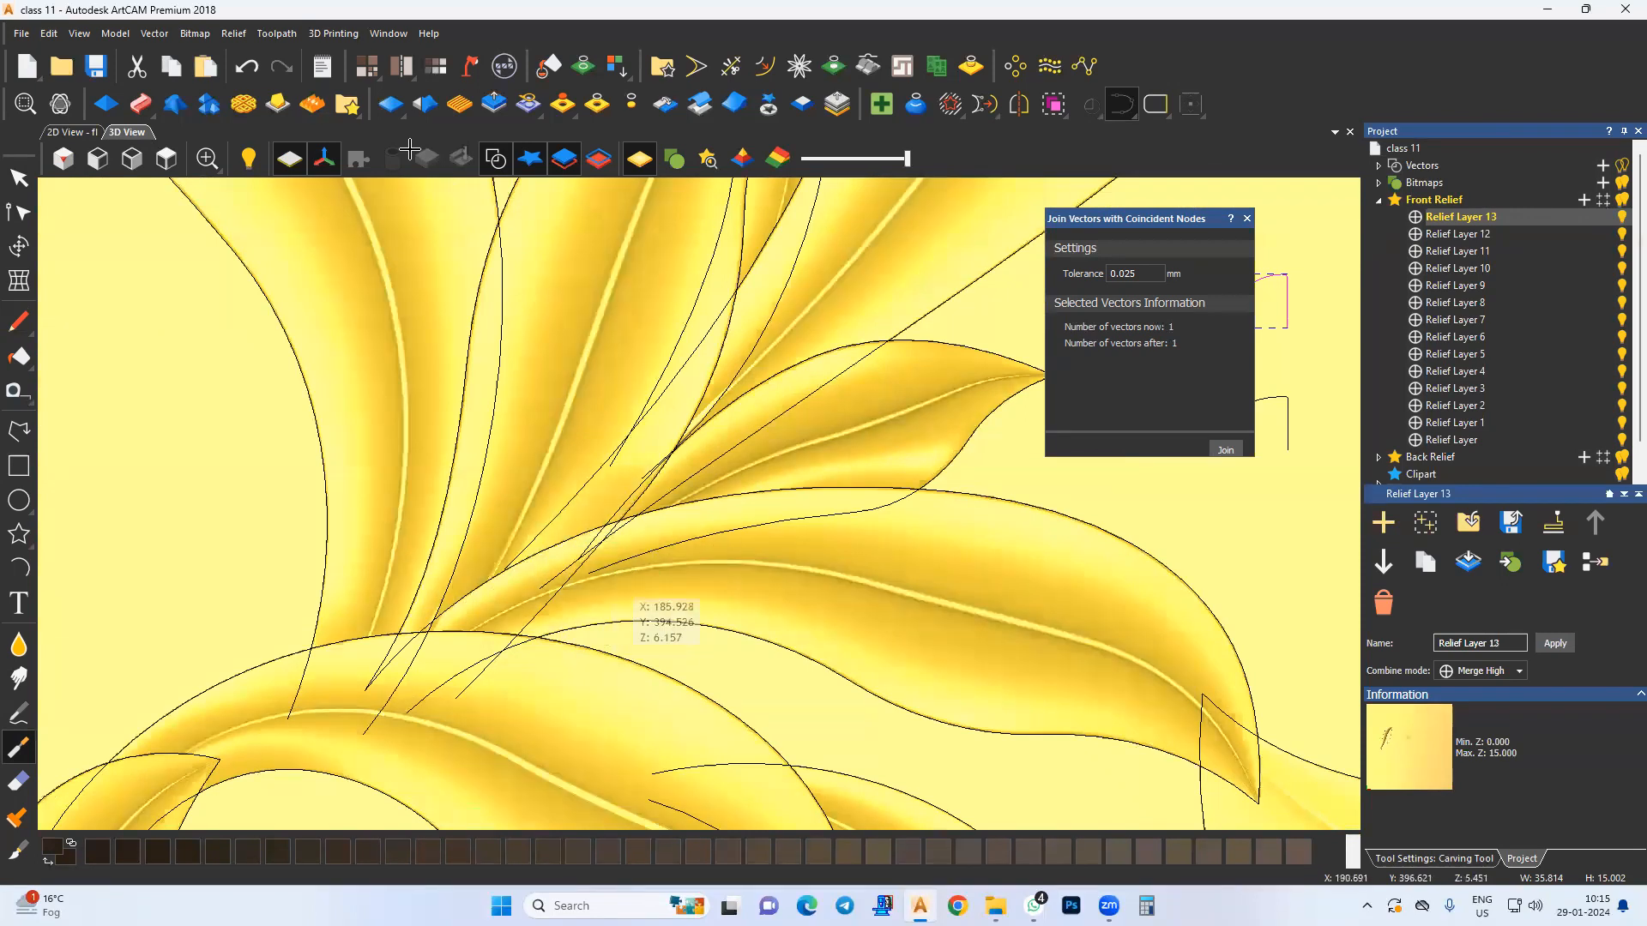
Step: Hide the vectors in the 3D view, activate the Carve tool and compare the leaf junction with the reference image
{"action": "left_click", "coordinate": [503, 162]}
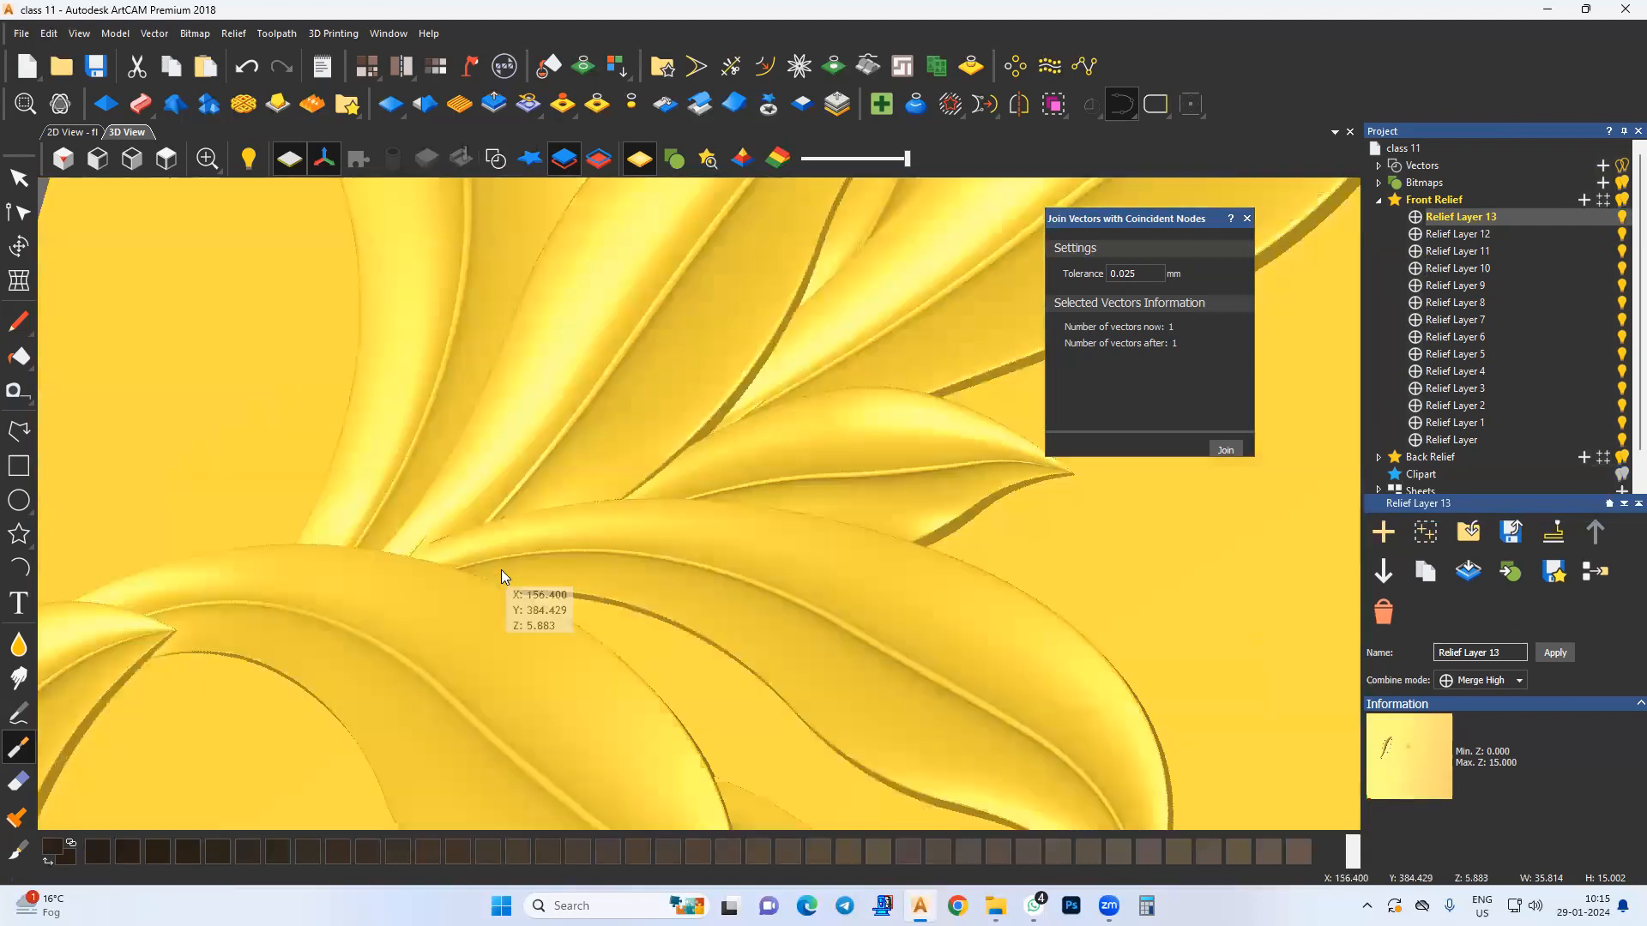
{"action": "scroll", "coordinate": [427, 558], "scroll_direction": "up", "scroll_amount": 2}
{"action": "key", "text": "4"}
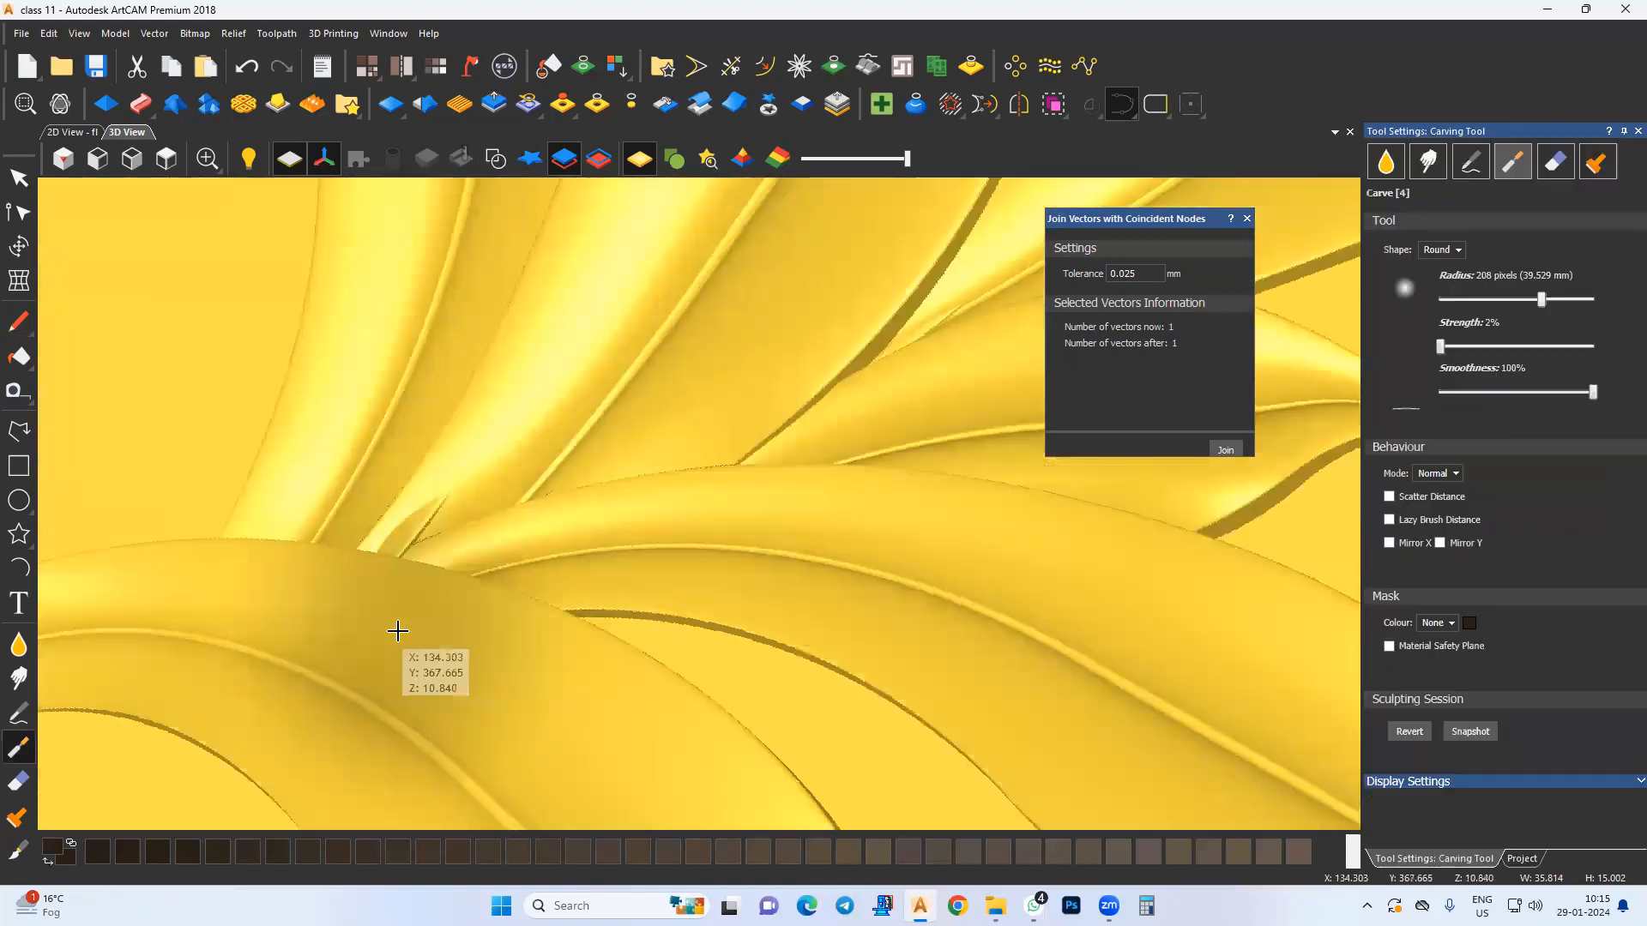
{"action": "left_click", "coordinate": [131, 159]}
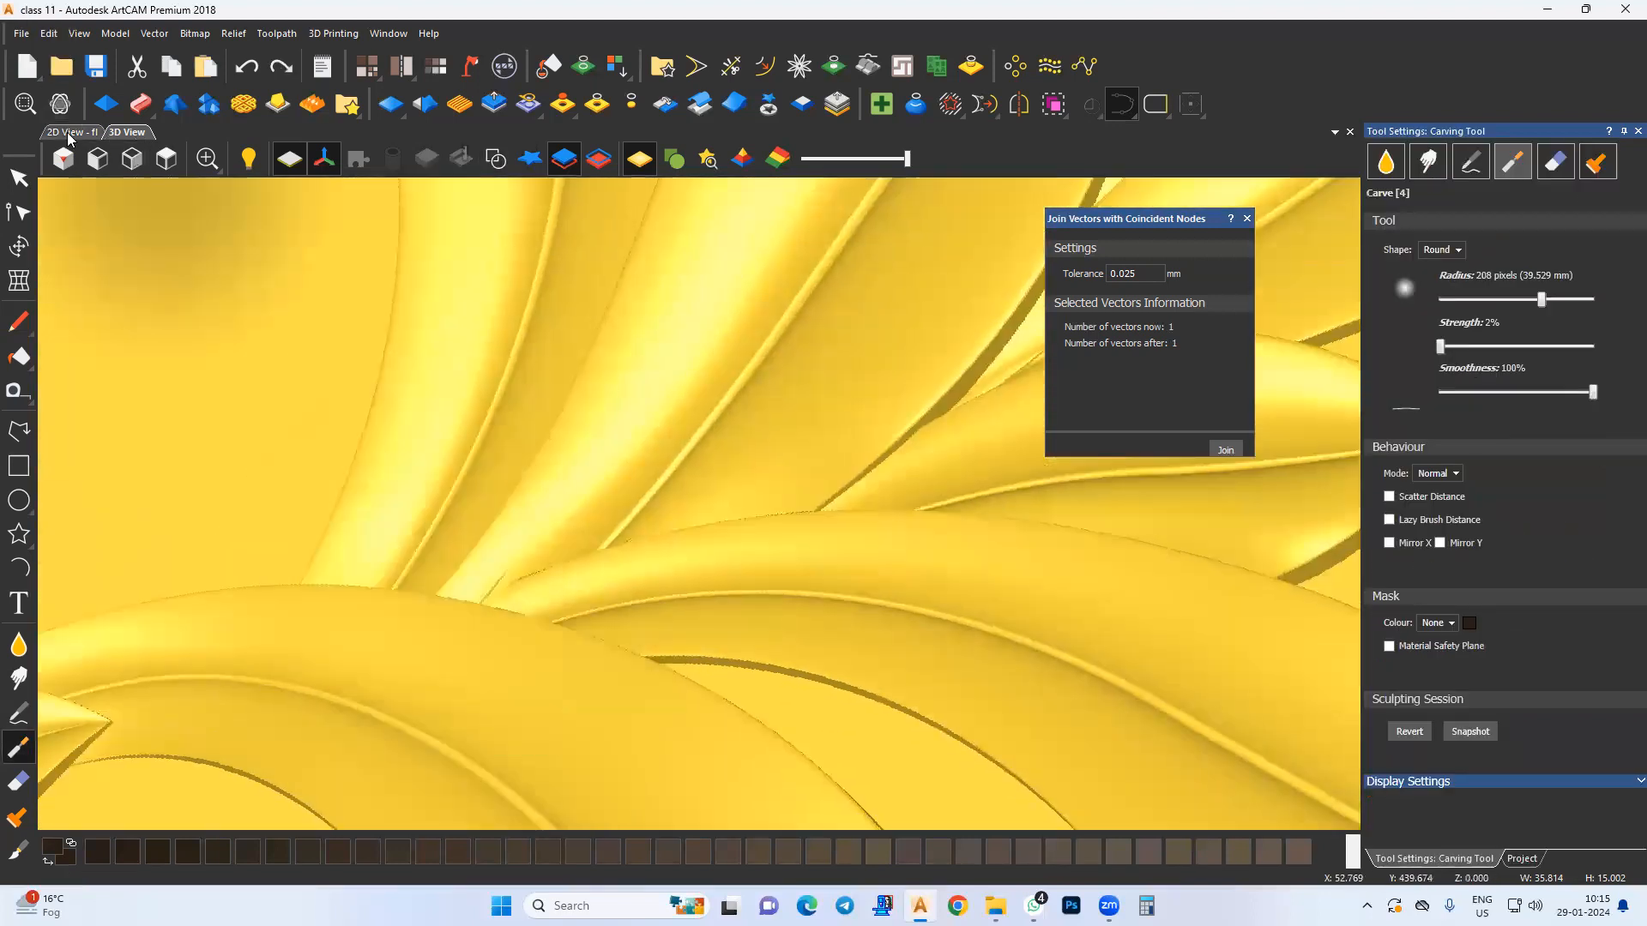
{"action": "left_click", "coordinate": [69, 134]}
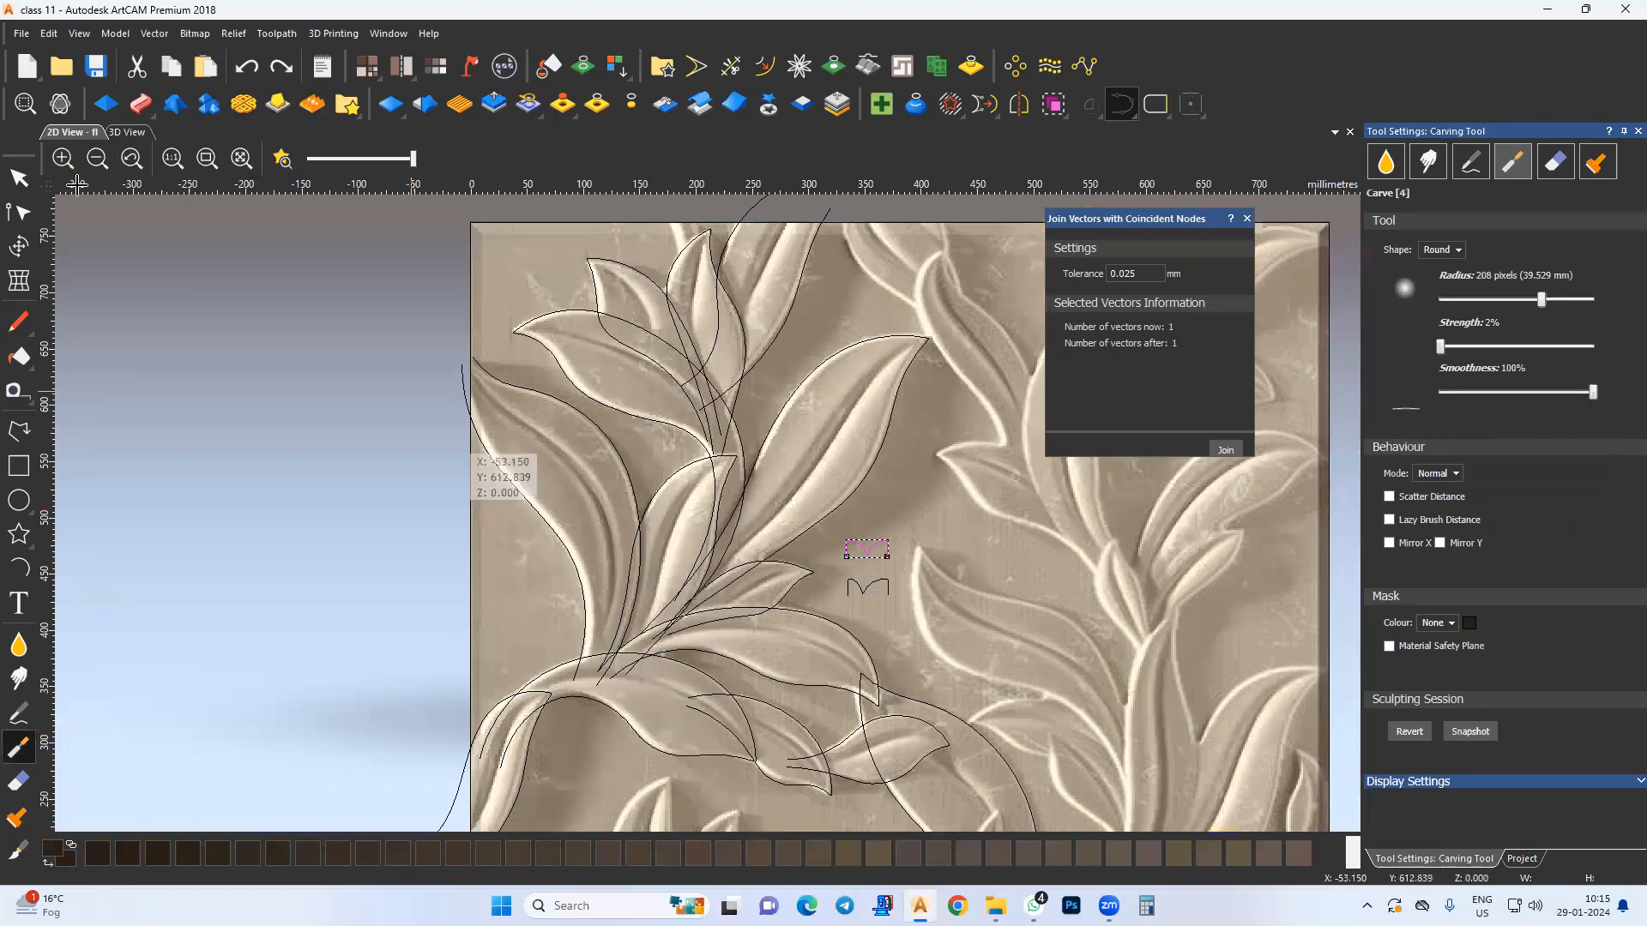
{"action": "left_click", "coordinate": [127, 132]}
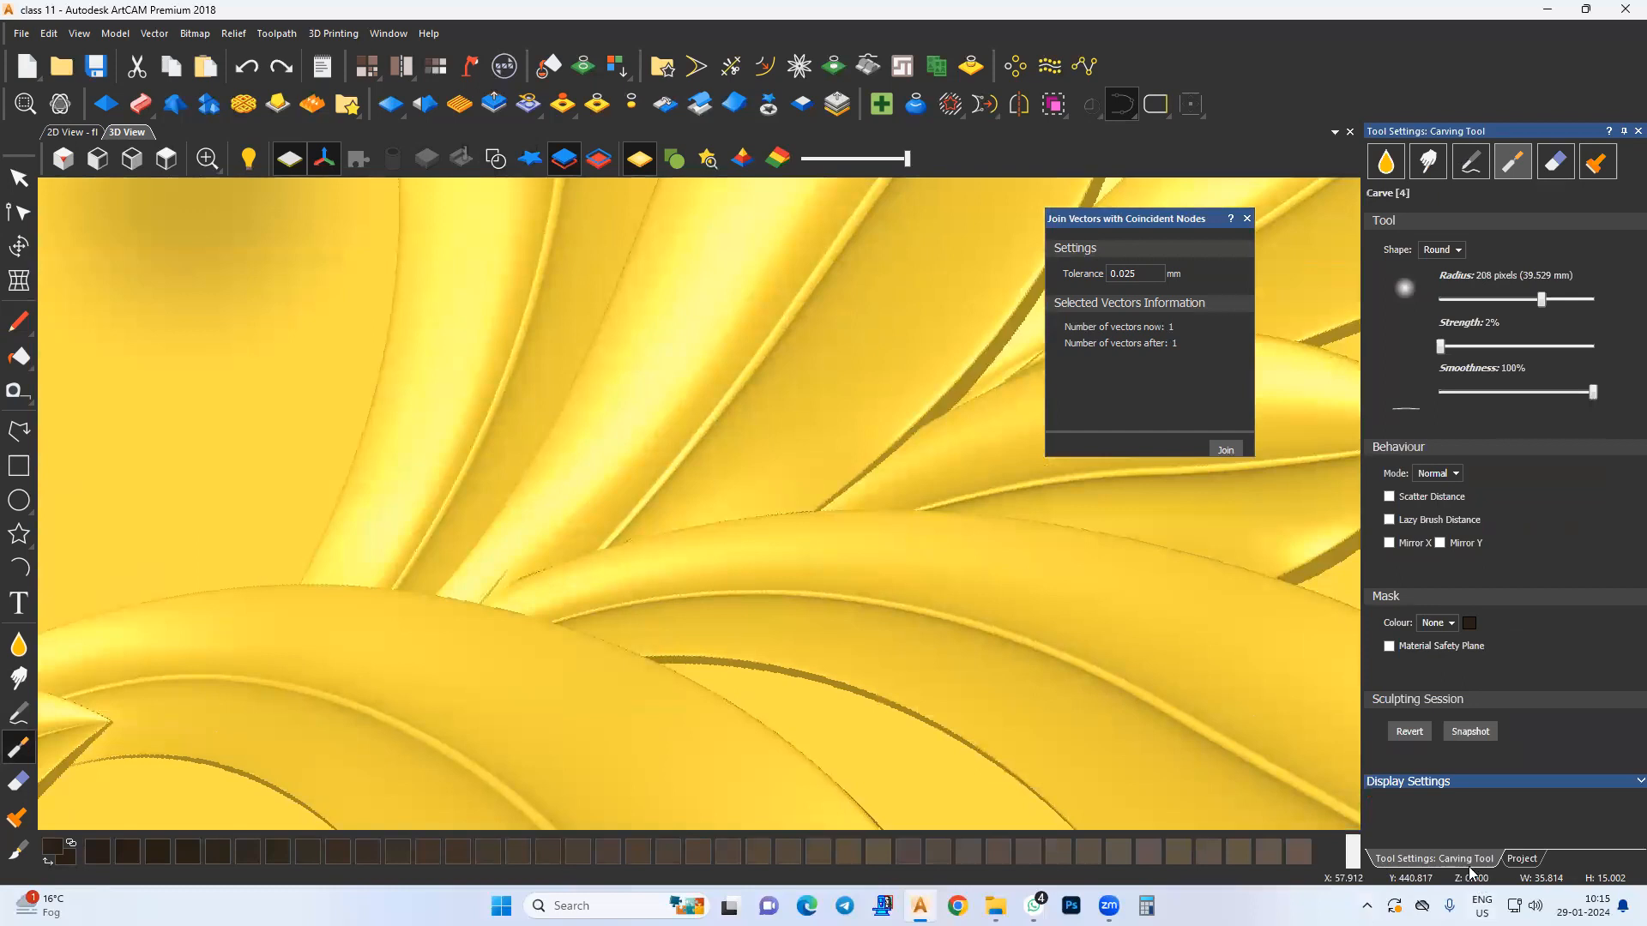
Step: Try a carving stroke at the base of the large left leaf and undo it
{"action": "middle_click_drag", "start_coordinate": [327, 554], "coordinate": [325, 714]}
{"action": "scroll", "coordinate": [549, 411], "scroll_direction": "down", "scroll_amount": 2}
{"action": "middle_click_drag", "start_coordinate": [503, 517], "coordinate": [470, 611]}
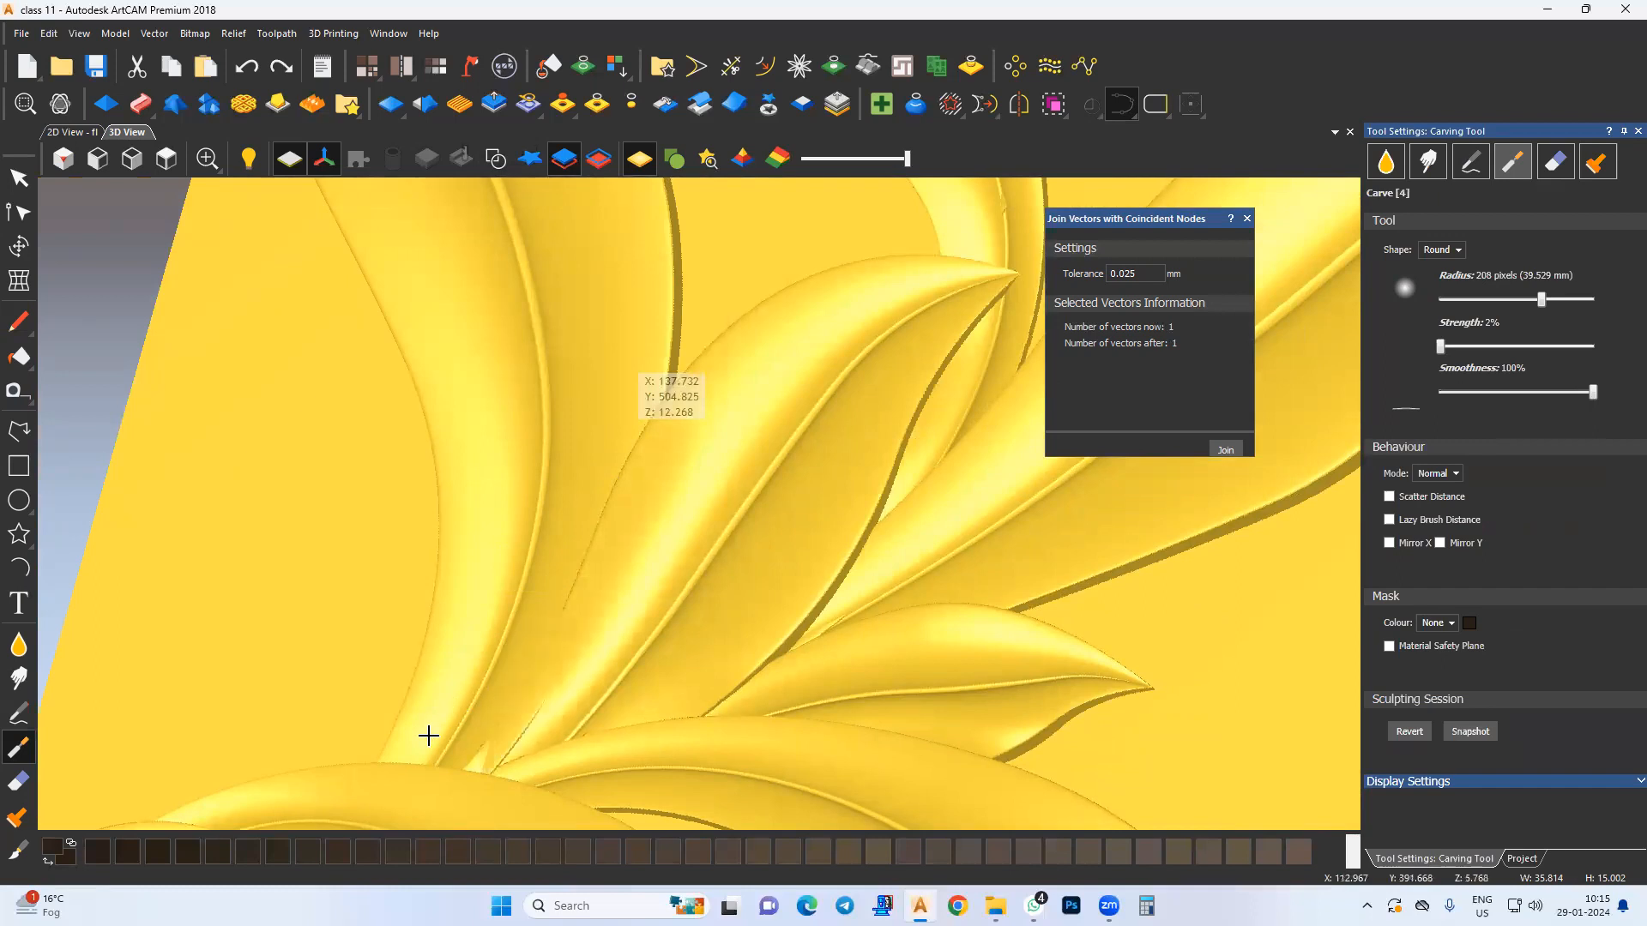
{"action": "left_click_drag", "start_coordinate": [390, 767], "coordinate": [438, 698]}
{"action": "key", "text": "ctrl+z"}
Step: Carve down Relief Layer 13 along the edge where the middle leaf overlaps the large left leaf, and leave the Carve tool
{"action": "scroll", "coordinate": [670, 543], "scroll_direction": "up", "scroll_amount": 3}
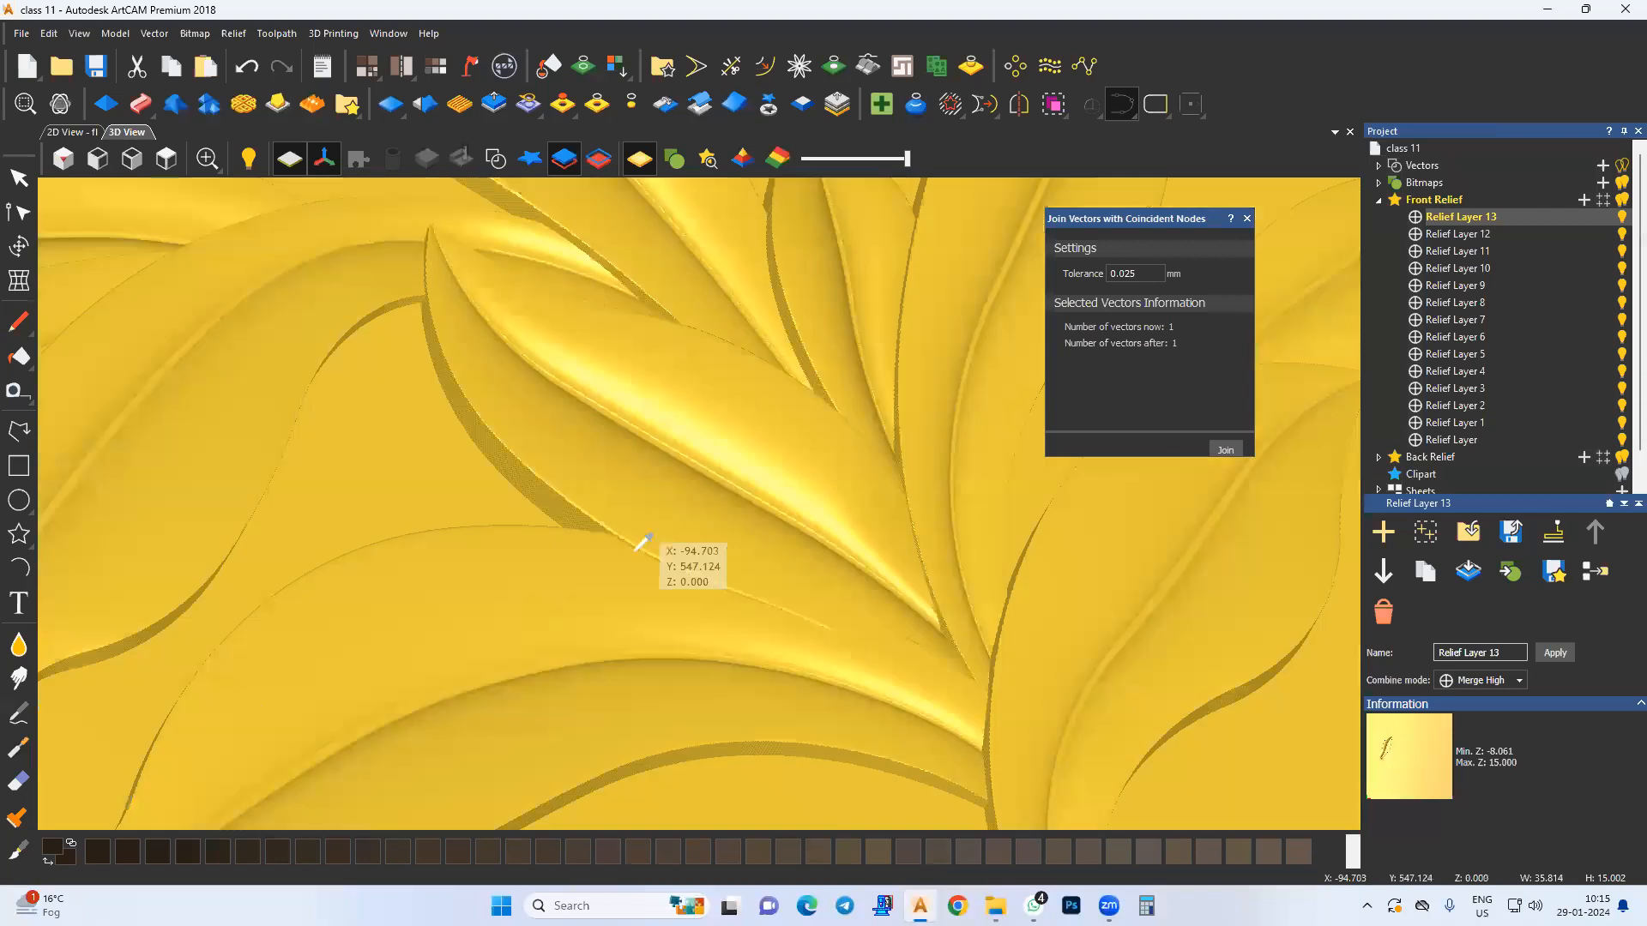
{"action": "left_click_drag", "start_coordinate": [878, 688], "coordinate": [772, 627]}
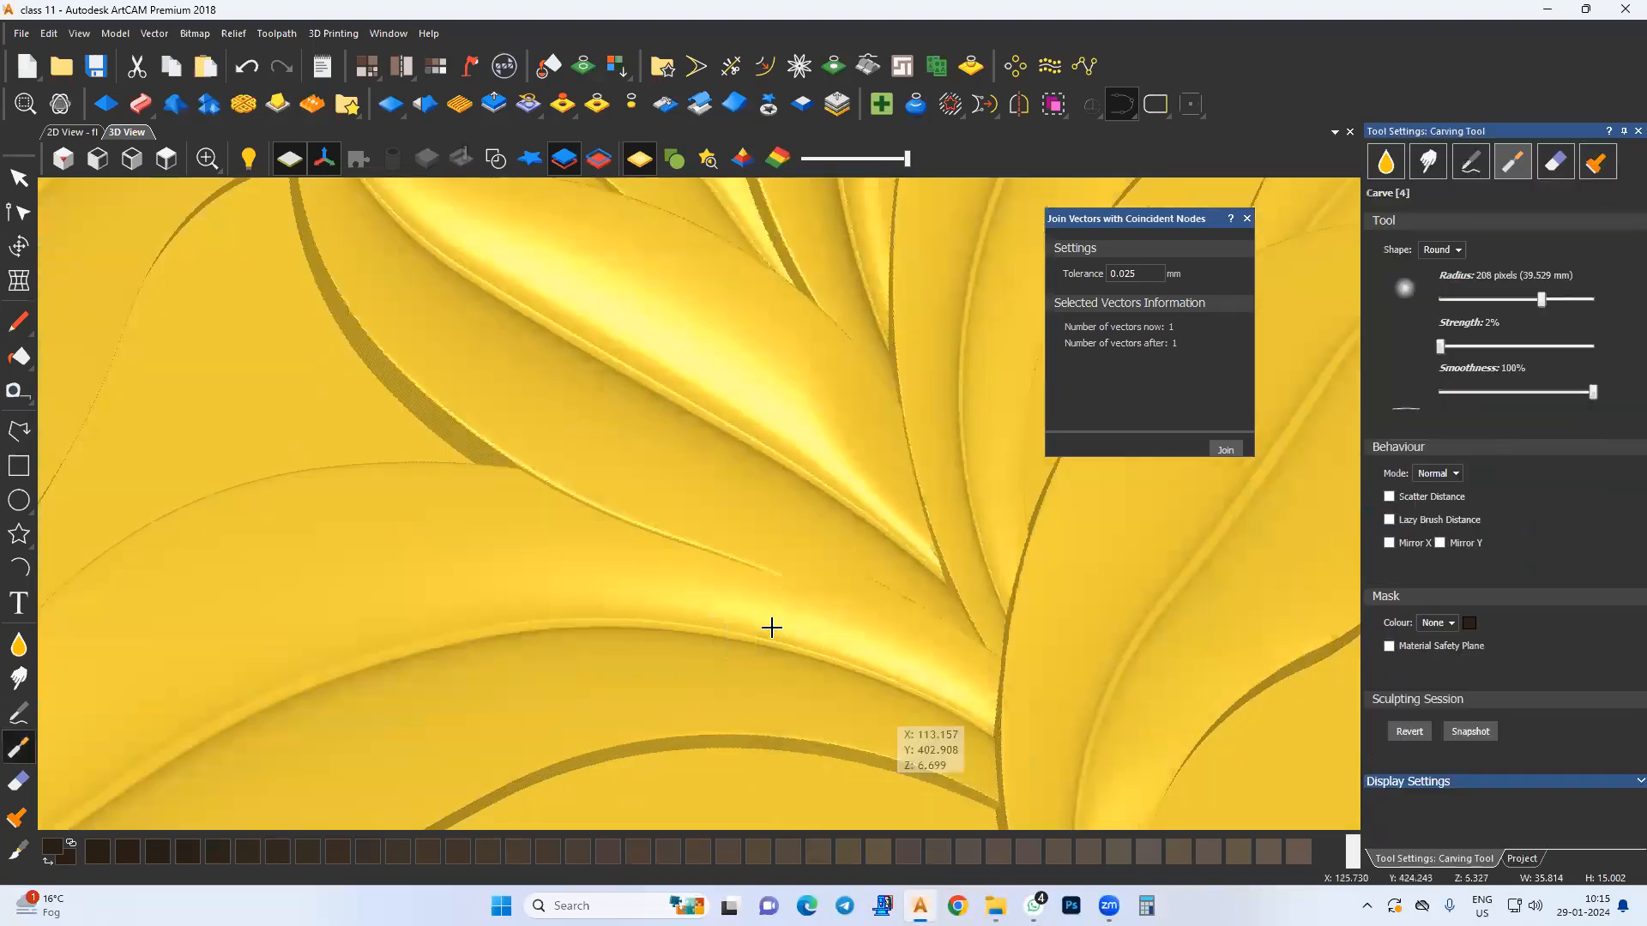
{"action": "left_click_drag", "start_coordinate": [562, 601], "coordinate": [556, 599]}
{"action": "left_click_drag", "start_coordinate": [779, 617], "coordinate": [619, 544]}
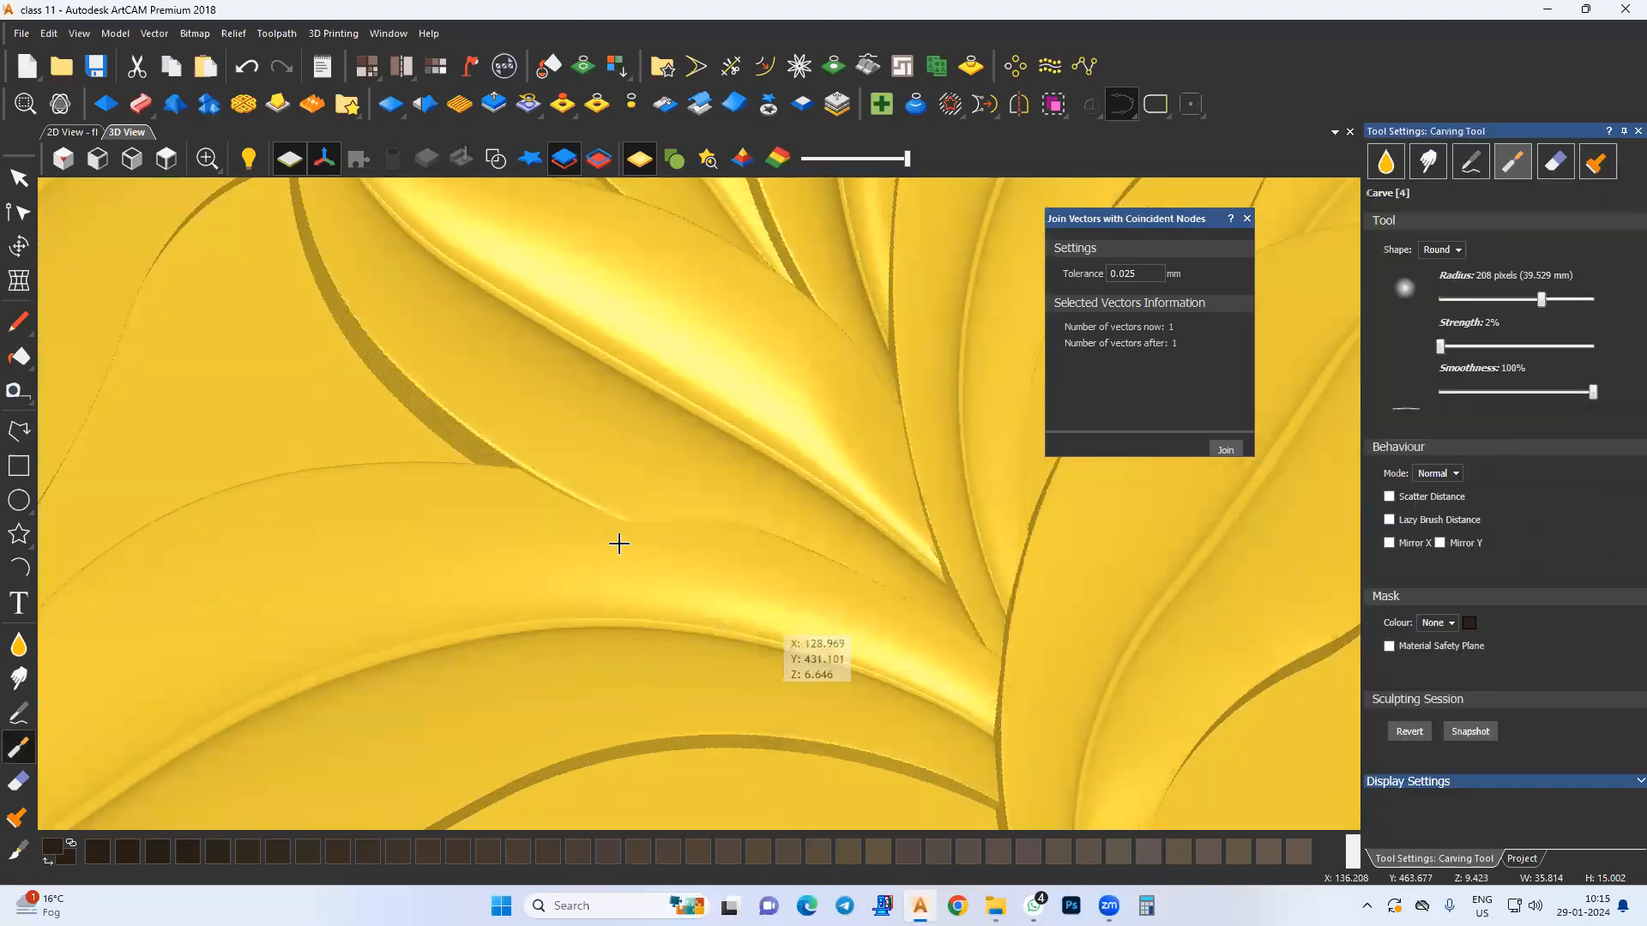
{"action": "left_click_drag", "start_coordinate": [750, 606], "coordinate": [543, 522]}
{"action": "left_click_drag", "start_coordinate": [700, 583], "coordinate": [447, 562]}
{"action": "mouse_move", "coordinate": [602, 585]}
{"action": "left_mouse_down"}
{"action": "mouse_move", "coordinate": [532, 559]}
{"action": "mouse_move", "coordinate": [382, 552]}
{"action": "left_mouse_up"}
{"action": "scroll", "coordinate": [684, 582], "scroll_direction": "down", "scroll_amount": 3}
{"action": "middle_click_drag", "start_coordinate": [684, 578], "coordinate": [722, 683]}
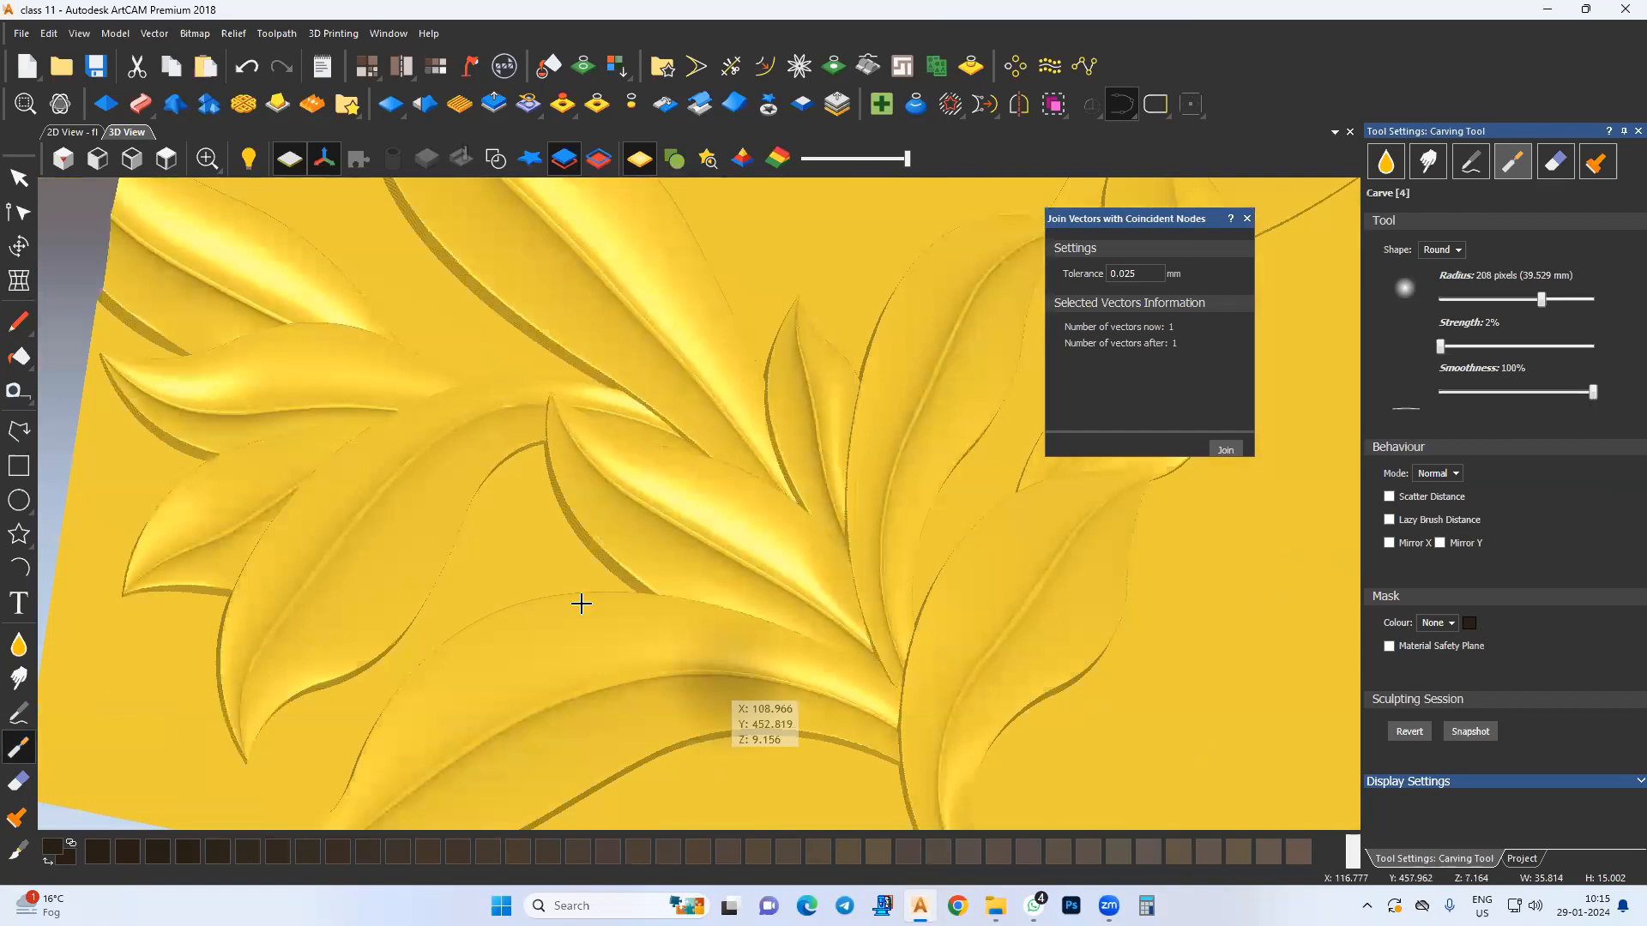
{"action": "left_click", "coordinate": [19, 178]}
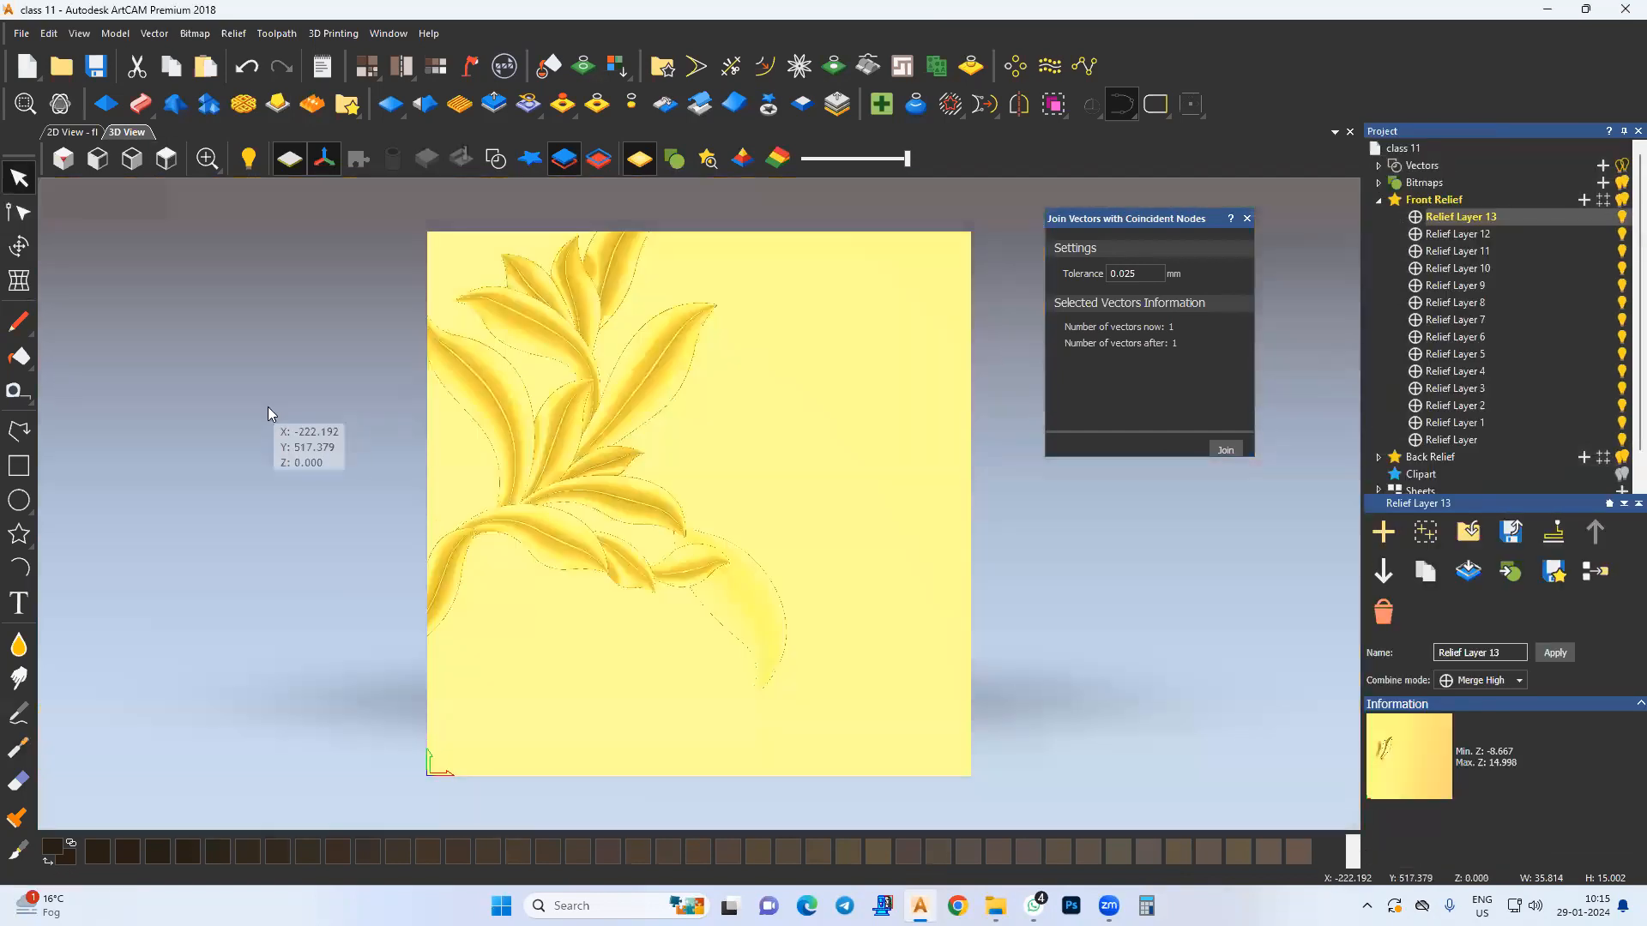
Step: Merge all Front Relief layers, from Relief Layer 13 to Relief Layer, into a single layer and hide the original layers
{"action": "left_click", "coordinate": [267, 407]}
{"action": "scroll", "coordinate": [535, 638], "scroll_direction": "up", "scroll_amount": 4}
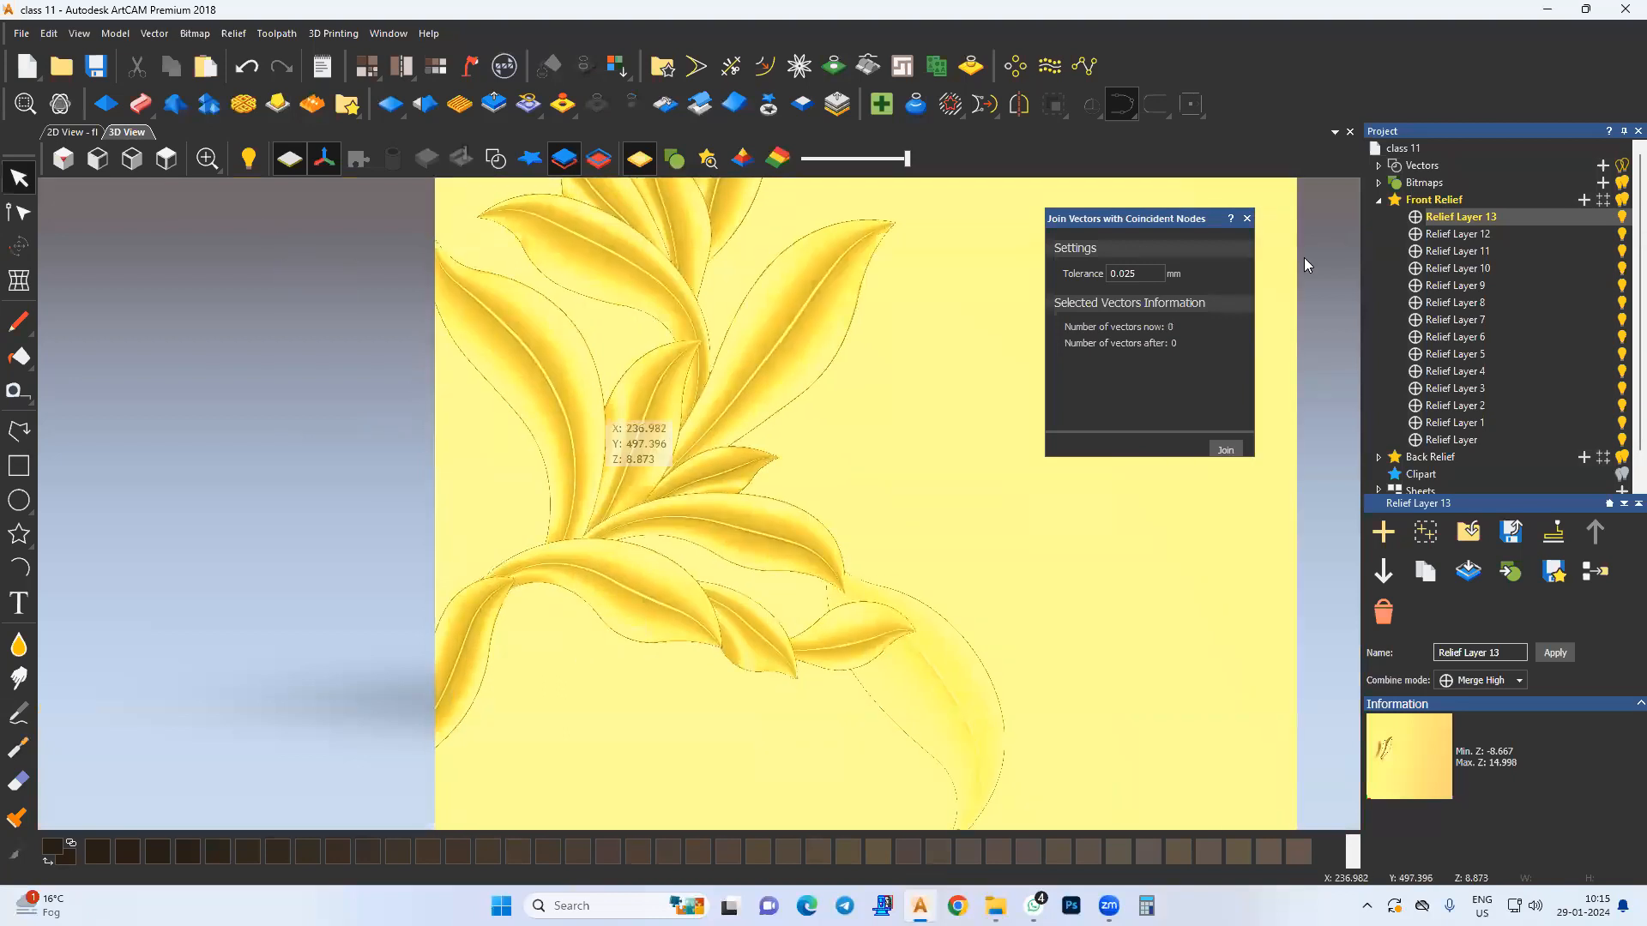
{"action": "left_click", "coordinate": [1455, 440], "text": "shift"}
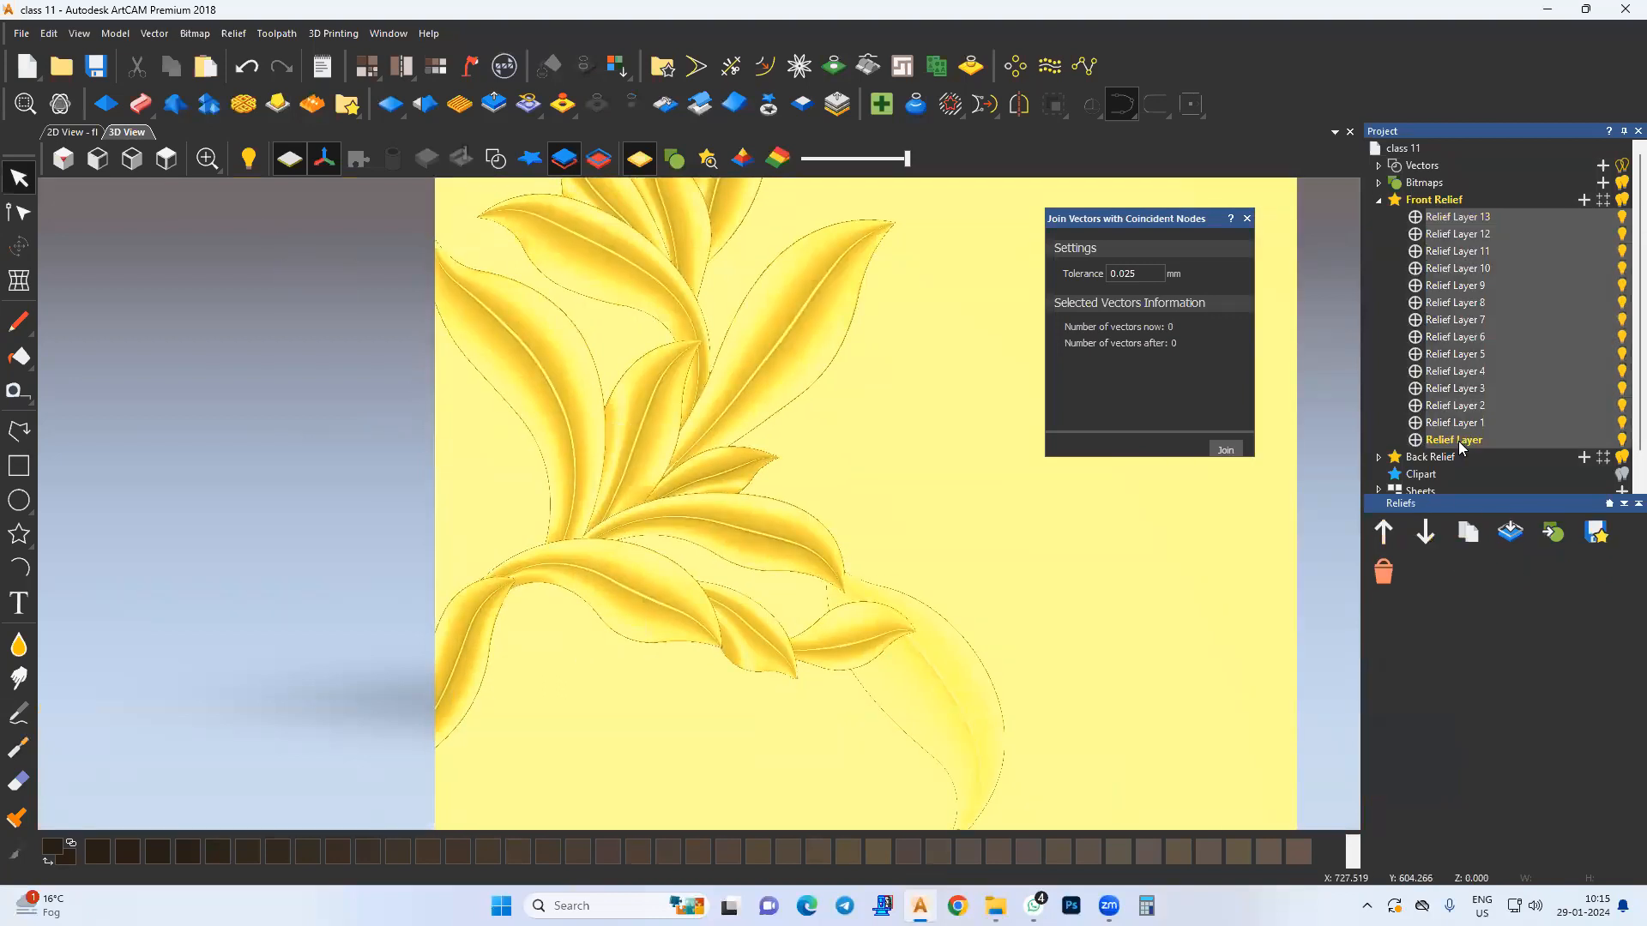
{"action": "right_click", "coordinate": [1459, 447]}
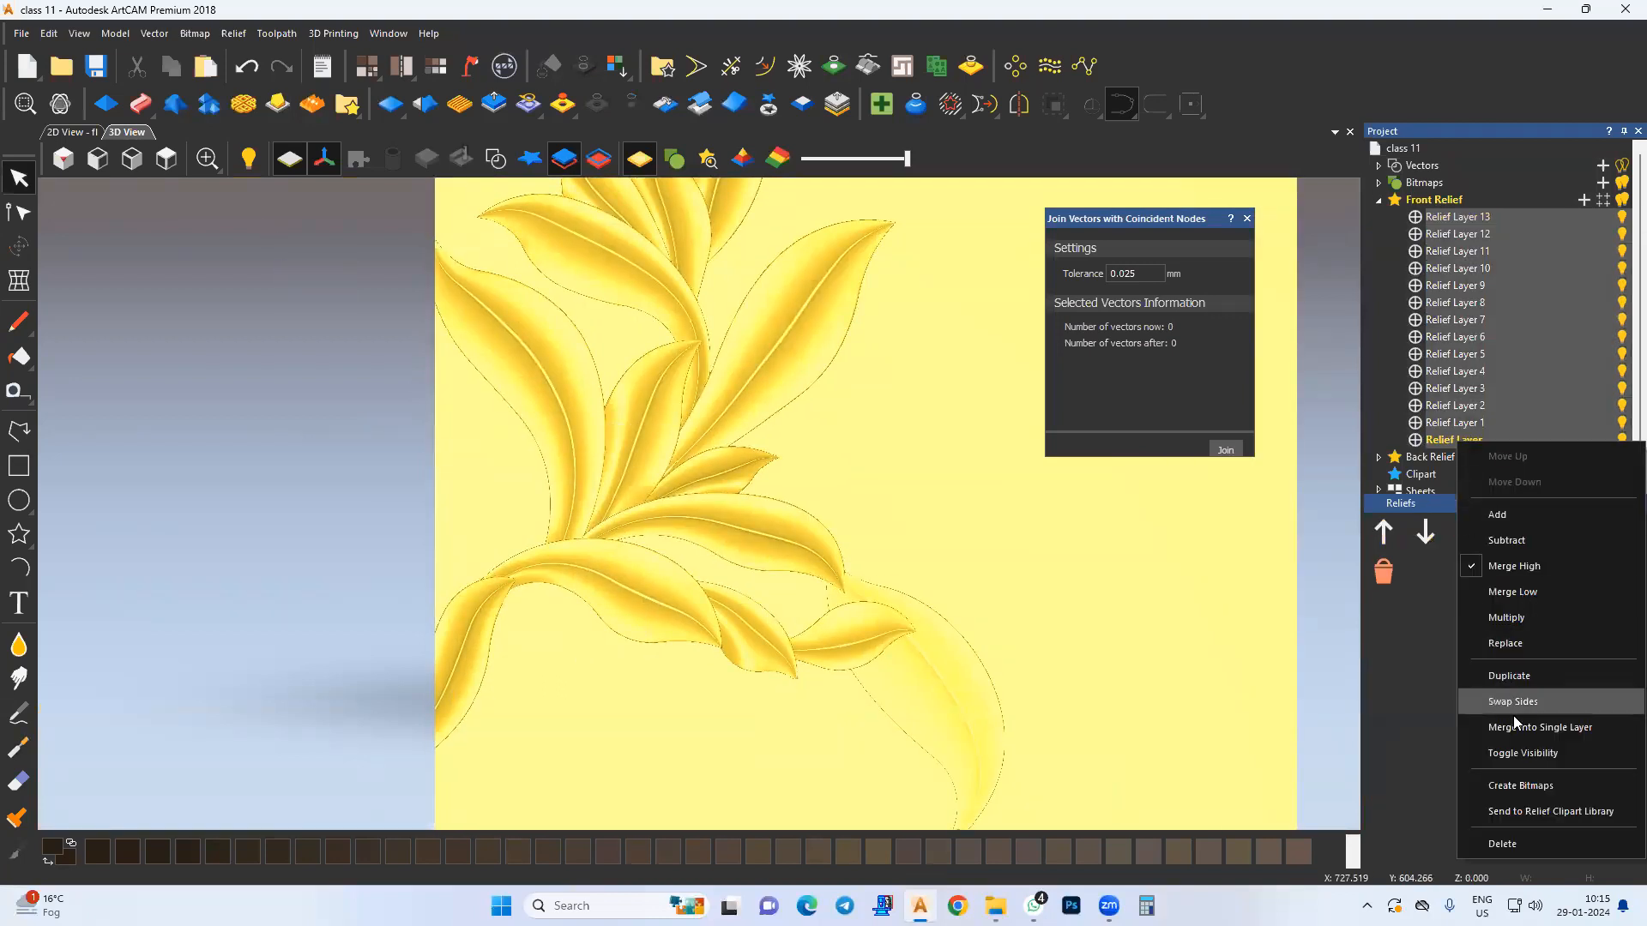
{"action": "left_click", "coordinate": [1468, 727]}
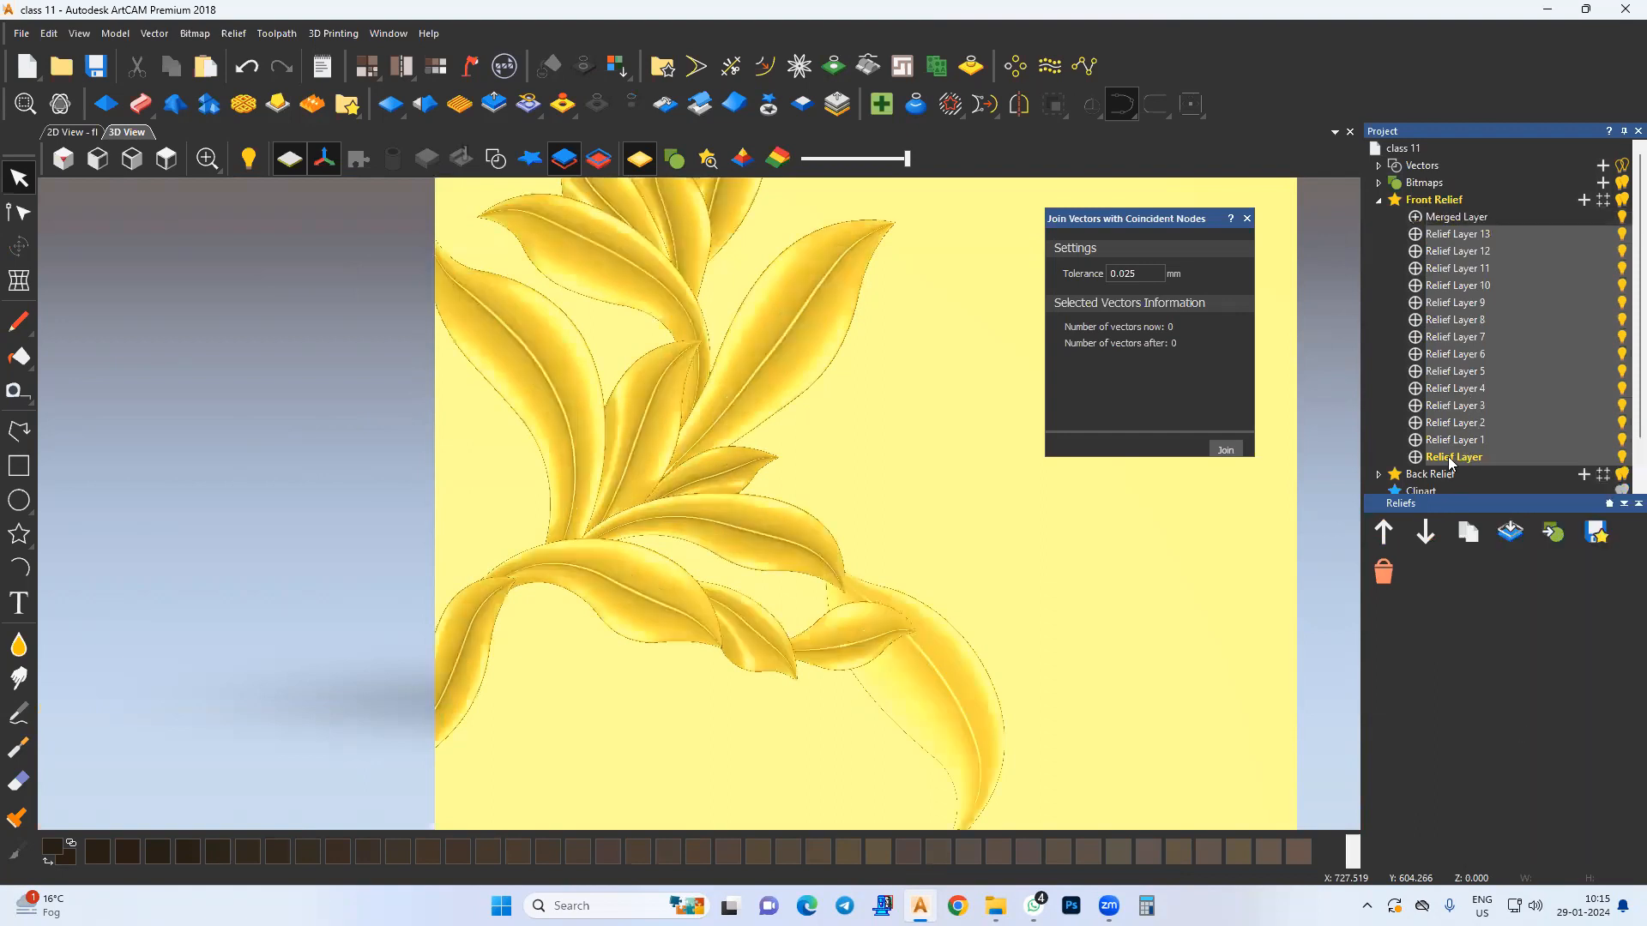
{"action": "right_click", "coordinate": [1450, 459]}
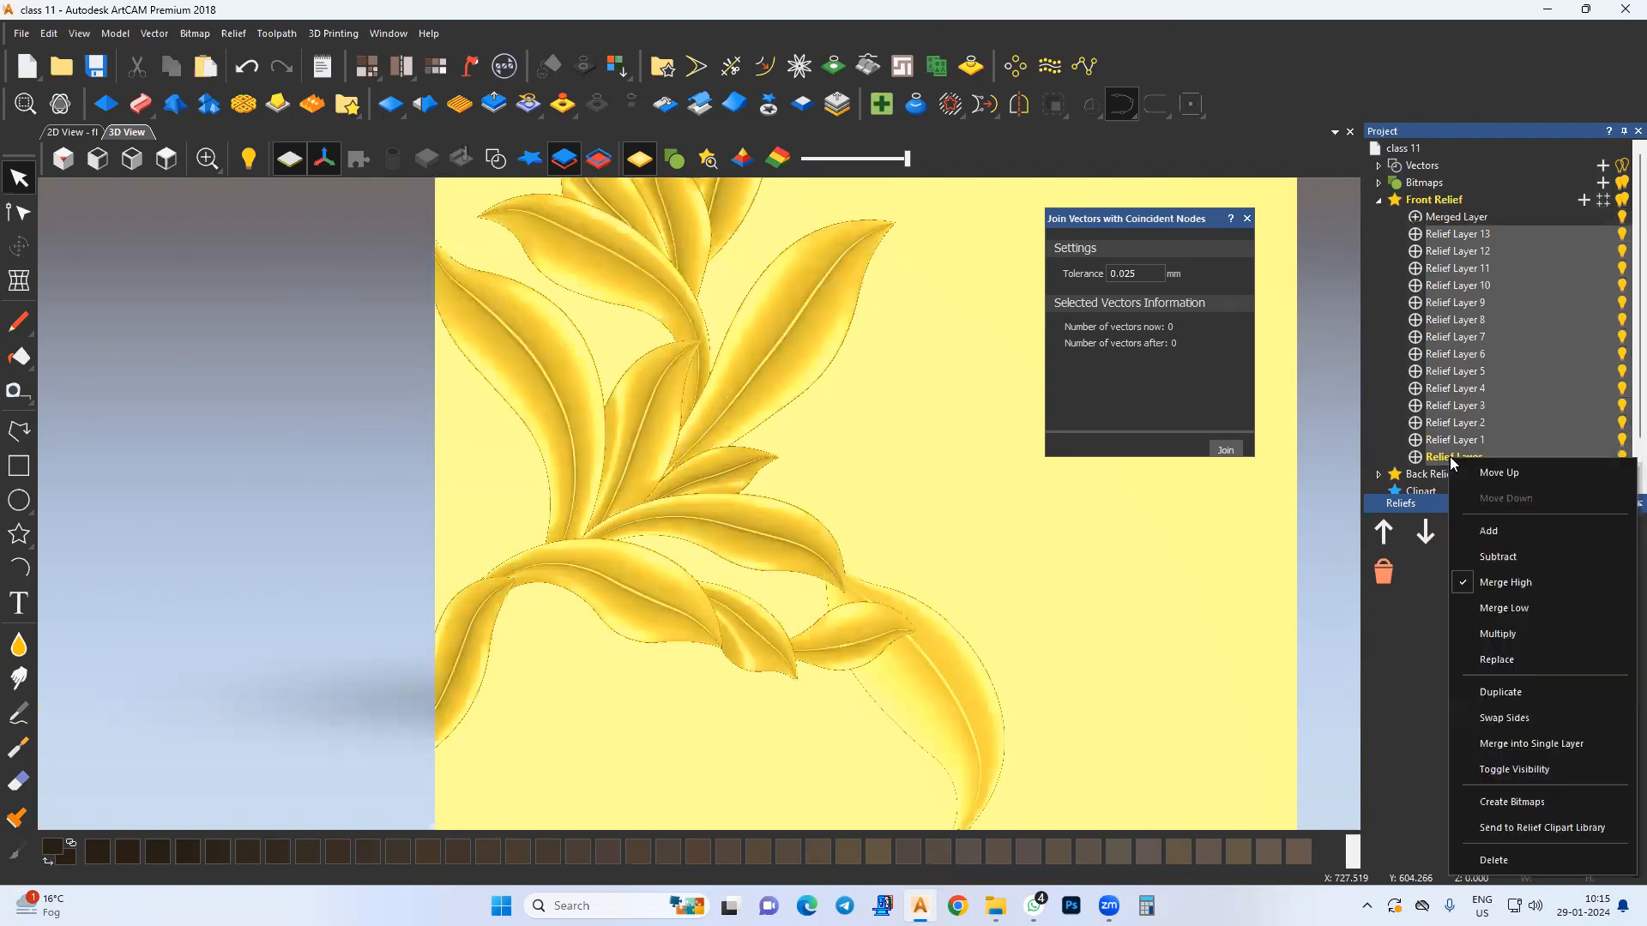
{"action": "left_click", "coordinate": [1530, 772]}
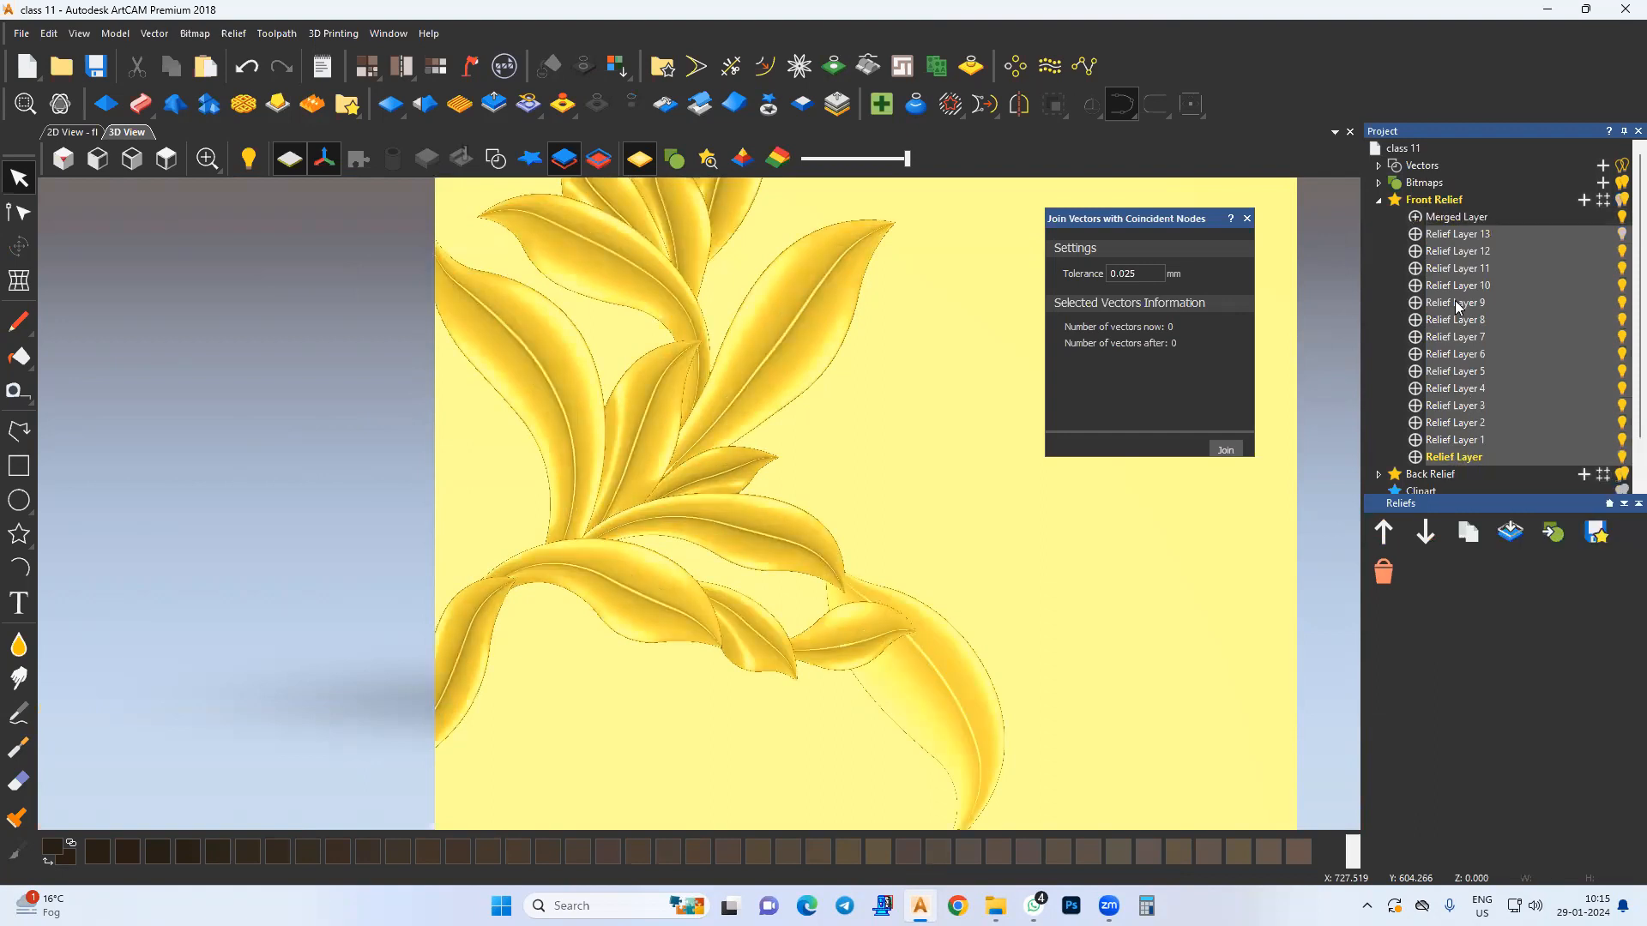
Step: Make Merged Layer active and show the relief preview in the 2D view over the reference image
{"action": "left_click", "coordinate": [1453, 219]}
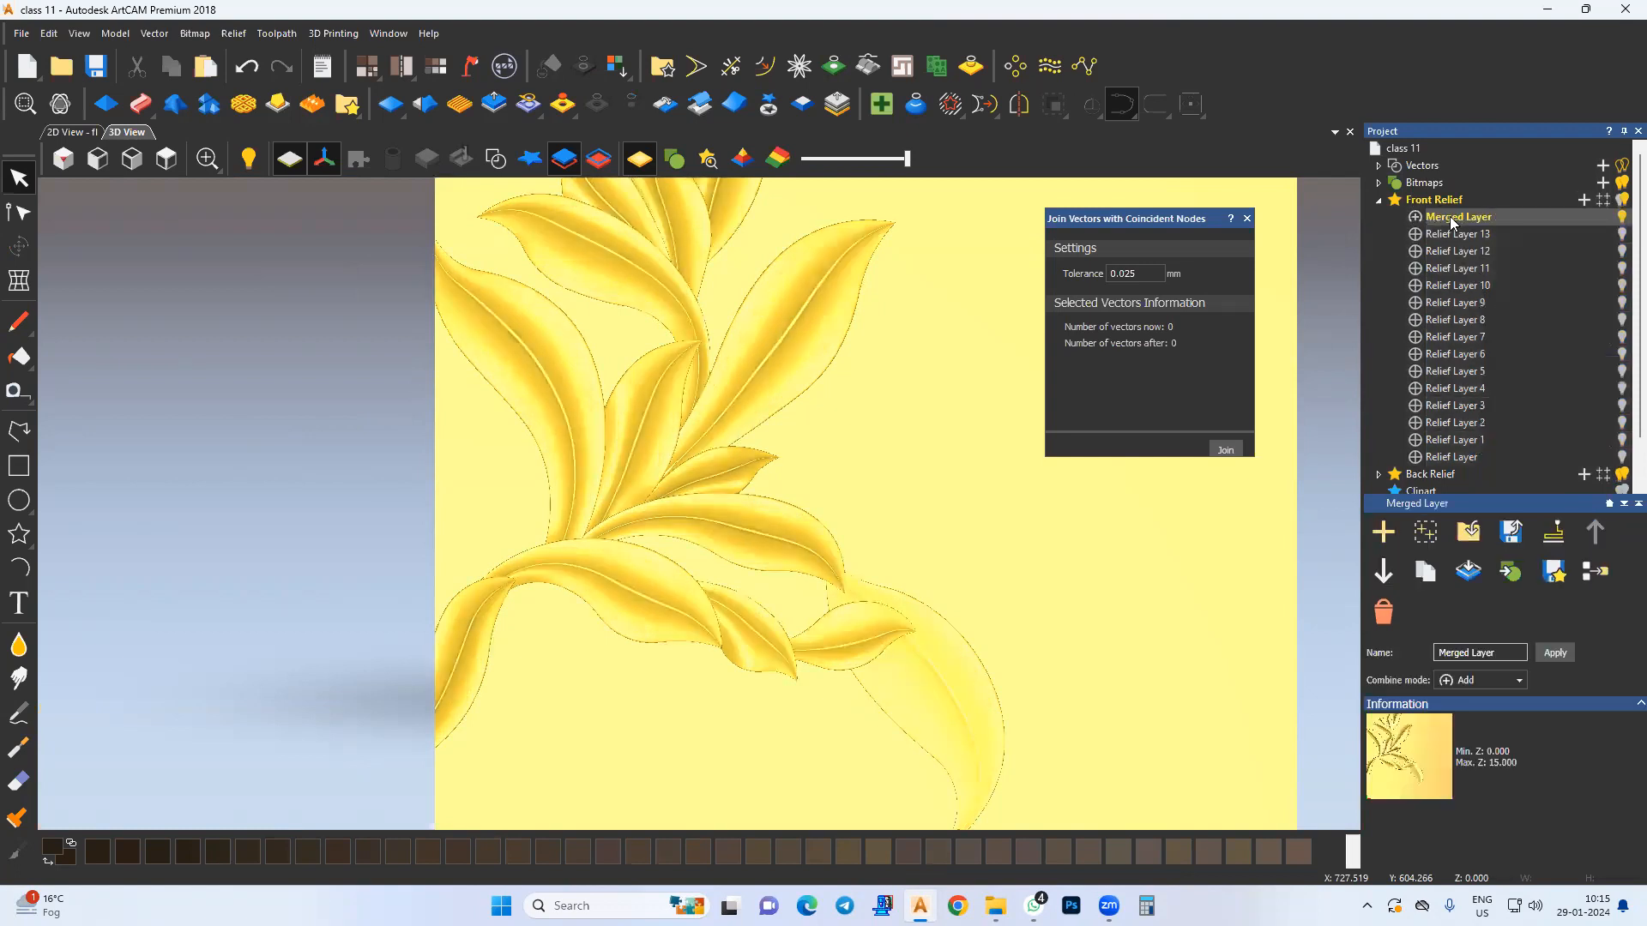
{"action": "left_click", "coordinate": [78, 137]}
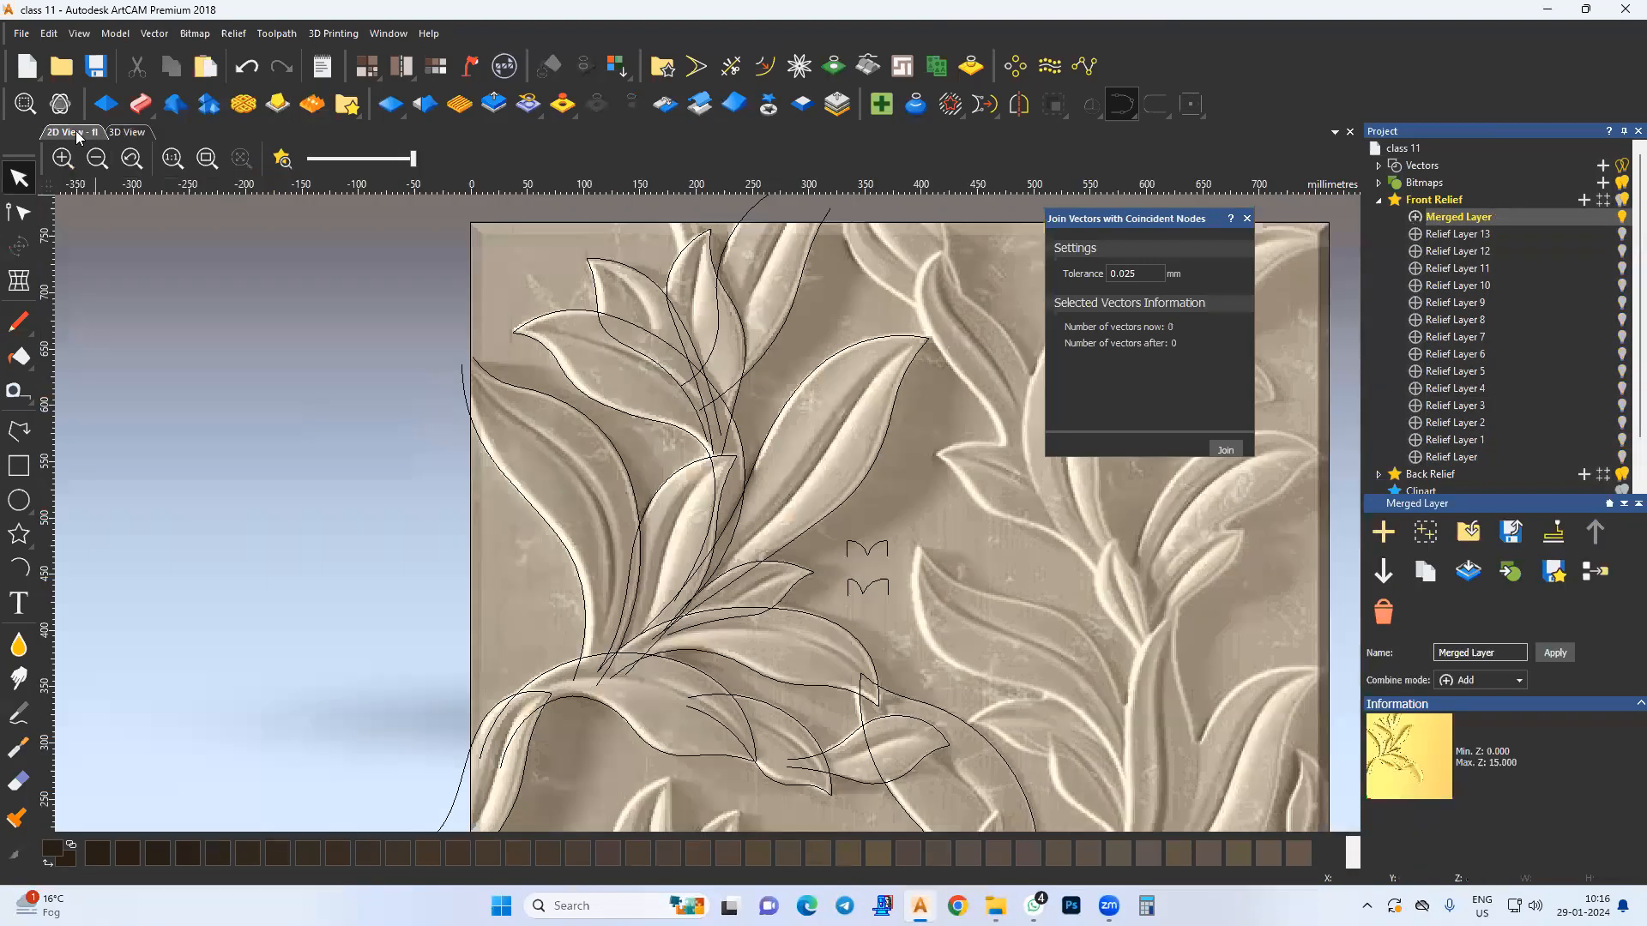
{"action": "scroll", "coordinate": [801, 635], "scroll_direction": "down", "scroll_amount": 3}
{"action": "scroll", "coordinate": [824, 600], "scroll_direction": "up", "scroll_amount": 1}
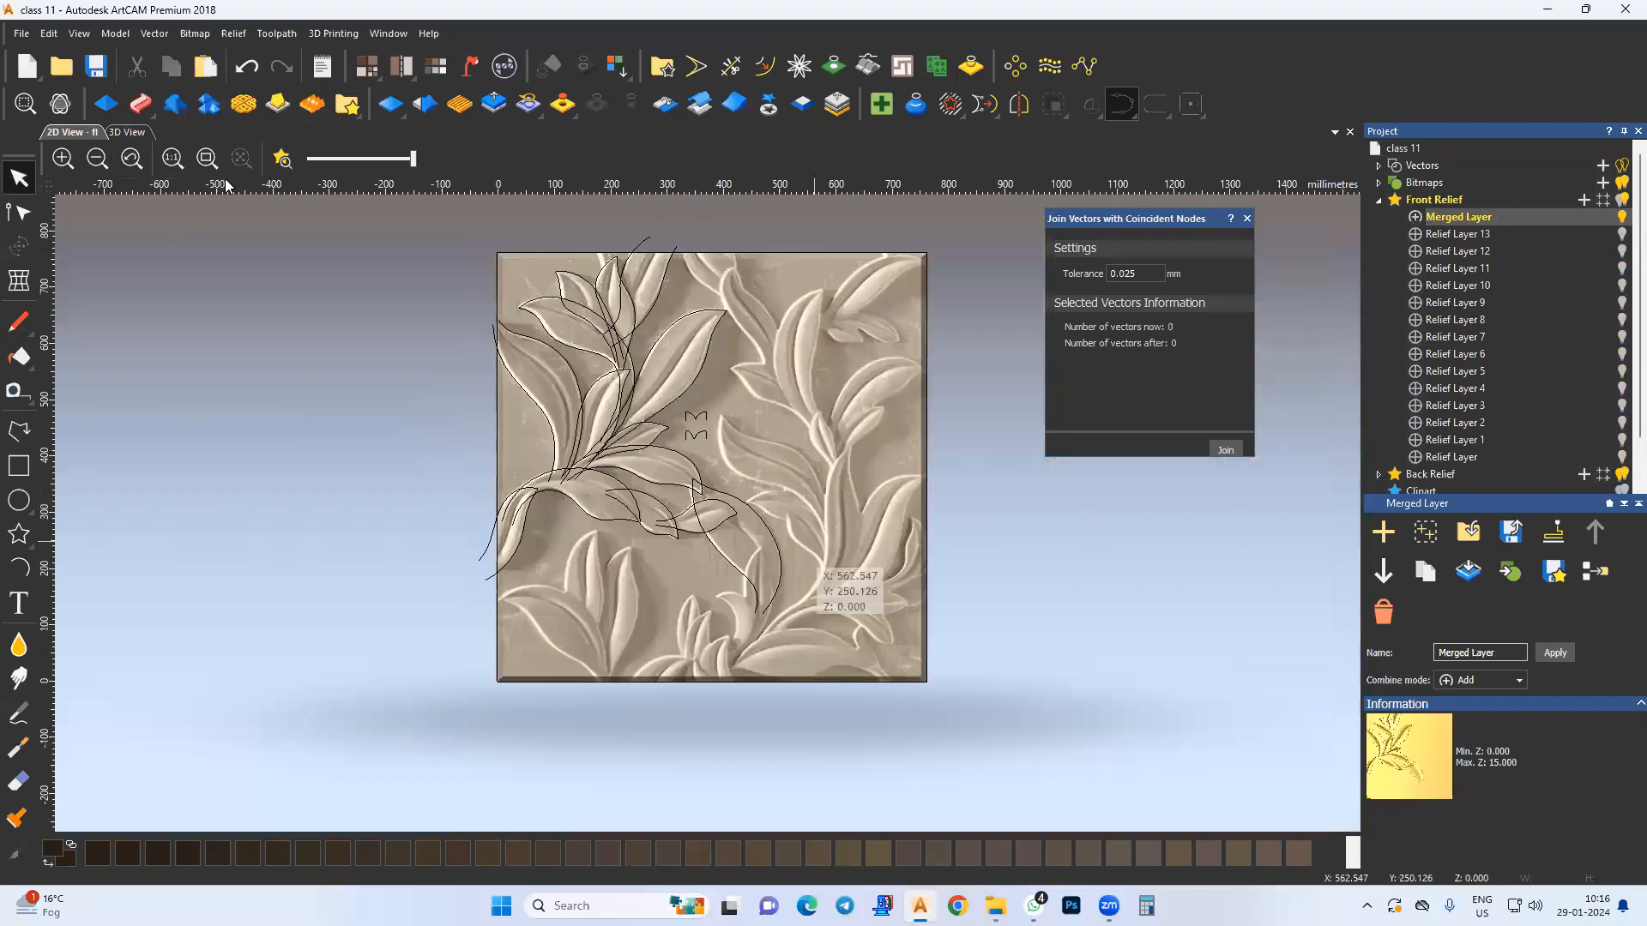
{"action": "left_click", "coordinate": [283, 159]}
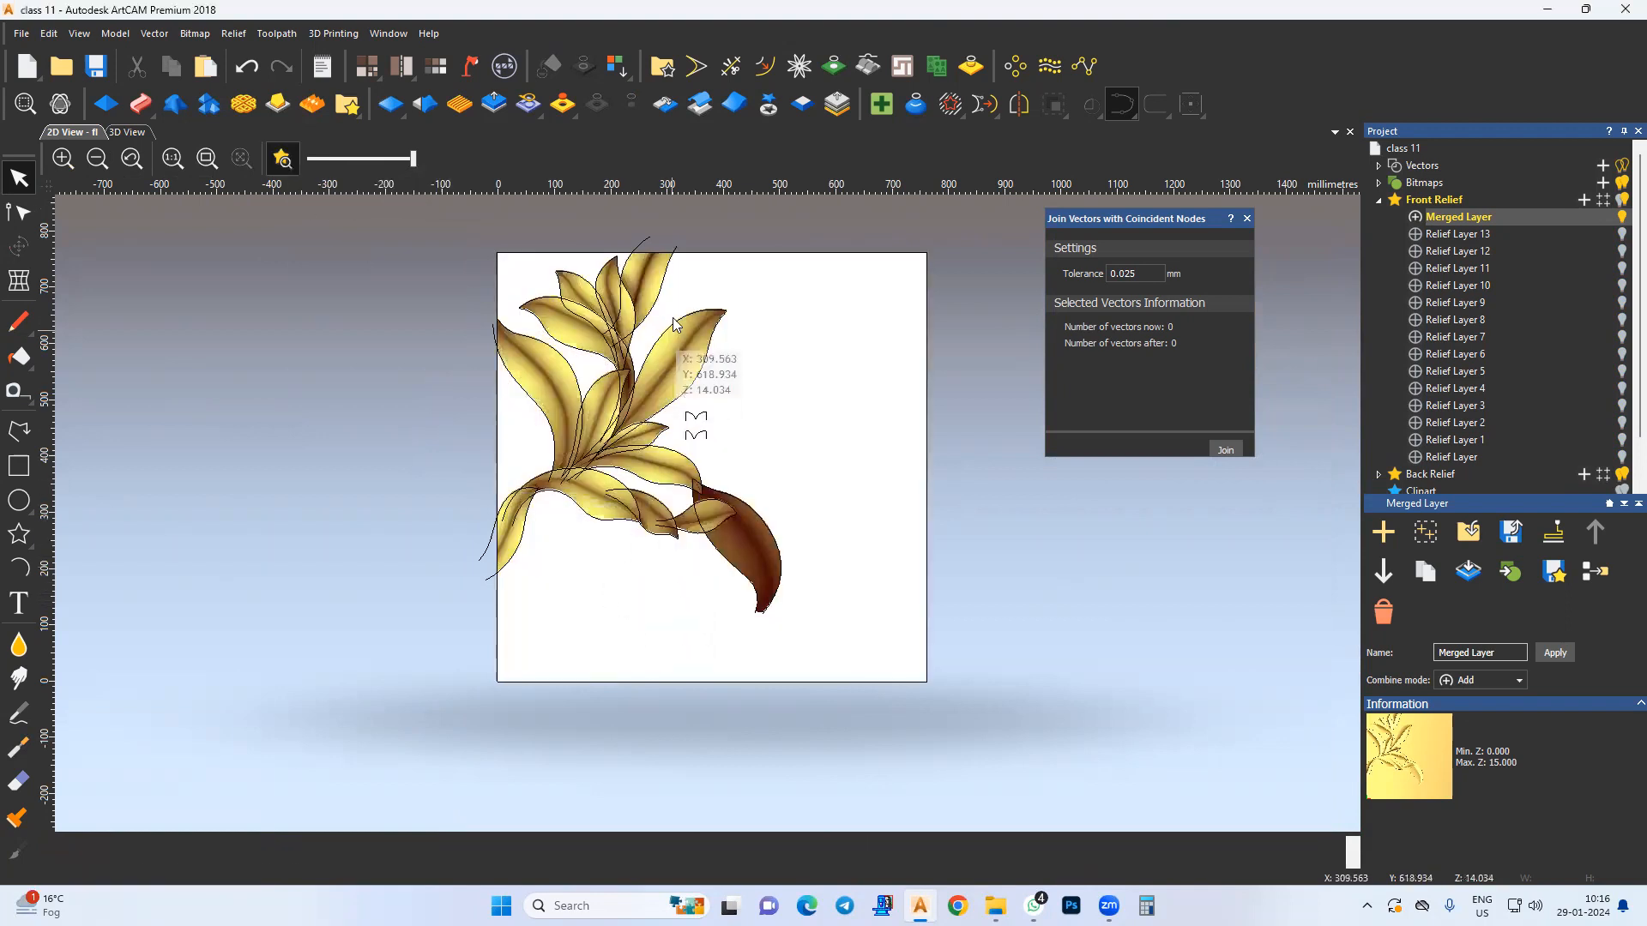
Step: Check the merged leaves in the 2D preview, turn that preview off, and inspect the merged relief in the 3D view
{"action": "scroll", "coordinate": [611, 404], "scroll_direction": "up", "scroll_amount": 2}
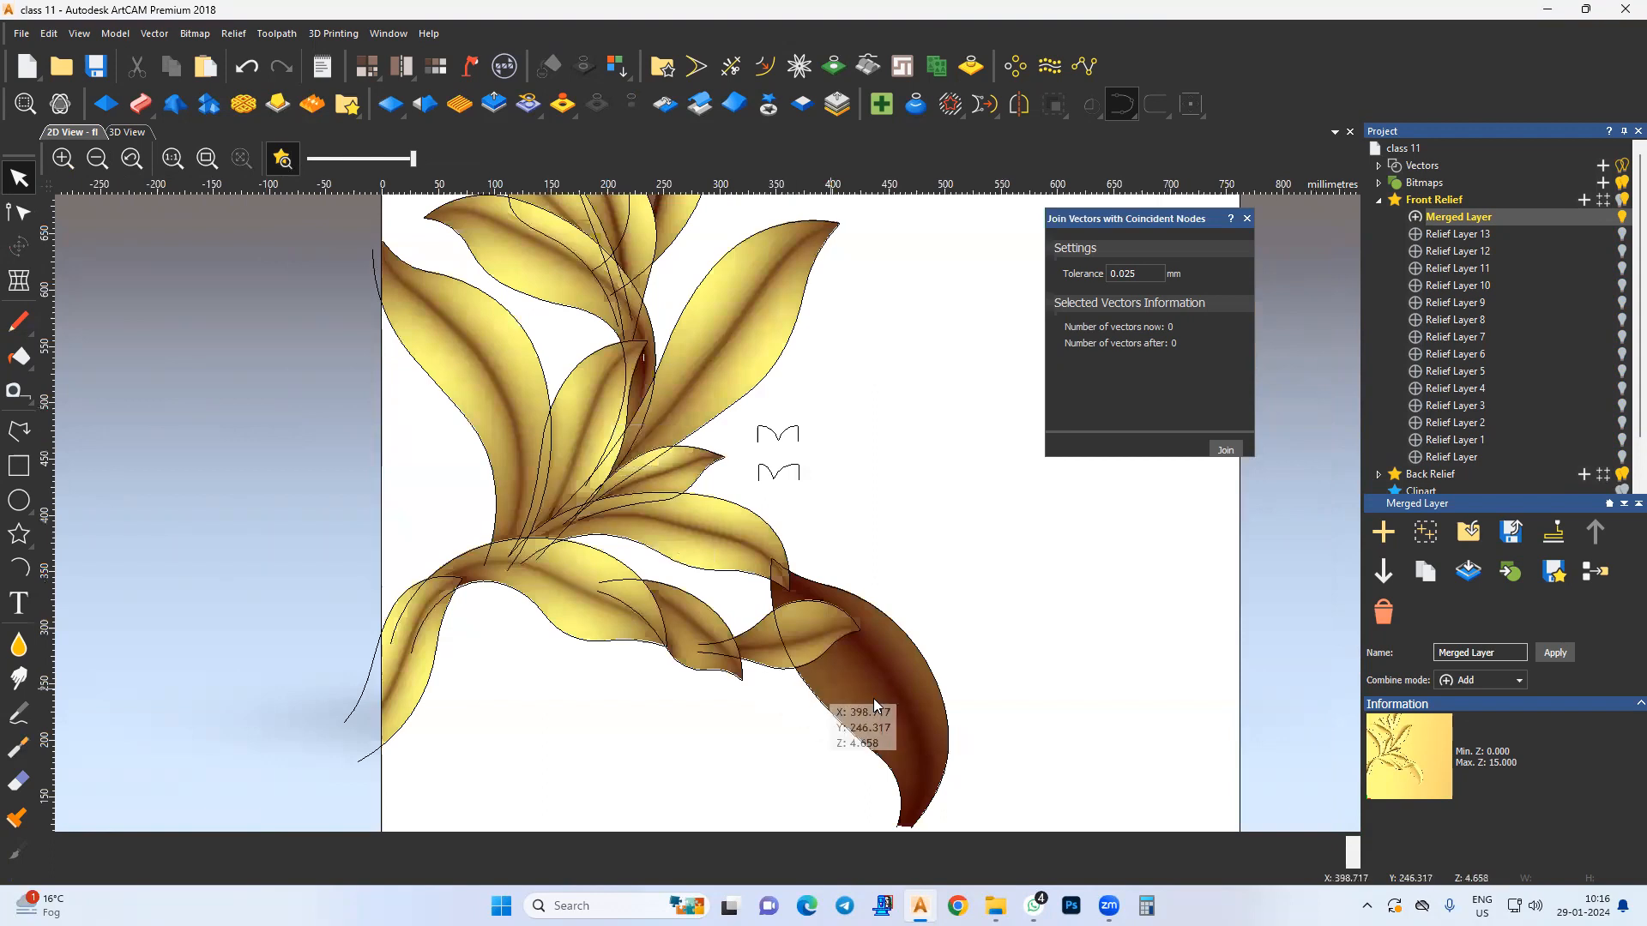
{"action": "scroll", "coordinate": [625, 420], "scroll_direction": "down", "scroll_amount": 2}
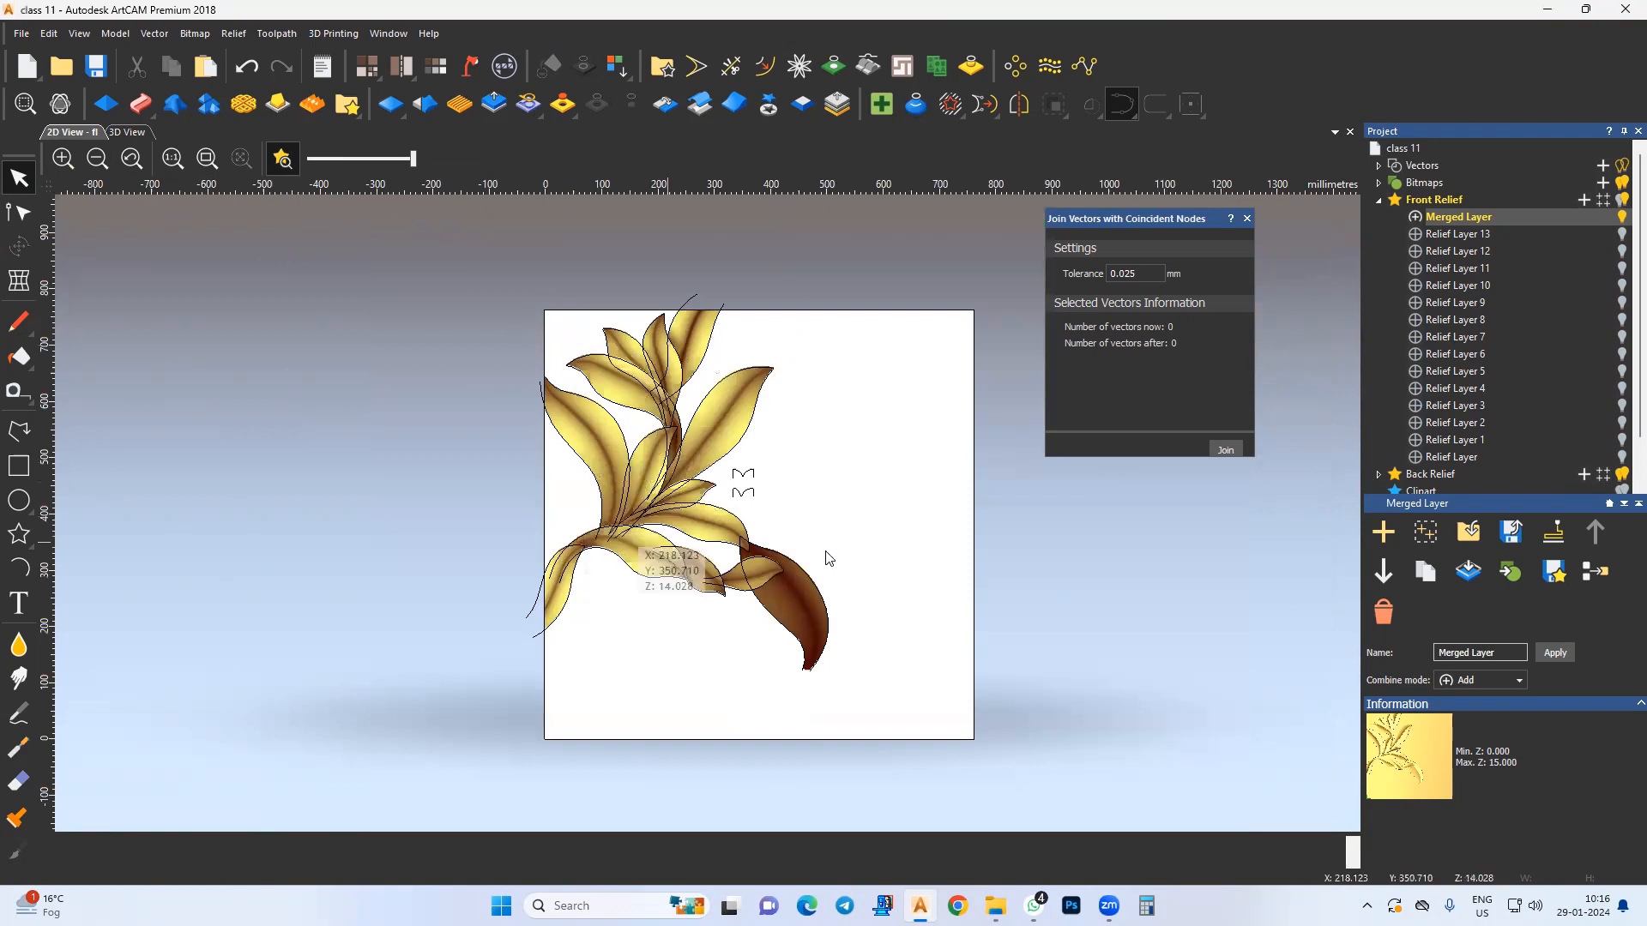
{"action": "left_click", "coordinate": [283, 159]}
{"action": "left_click", "coordinate": [129, 133]}
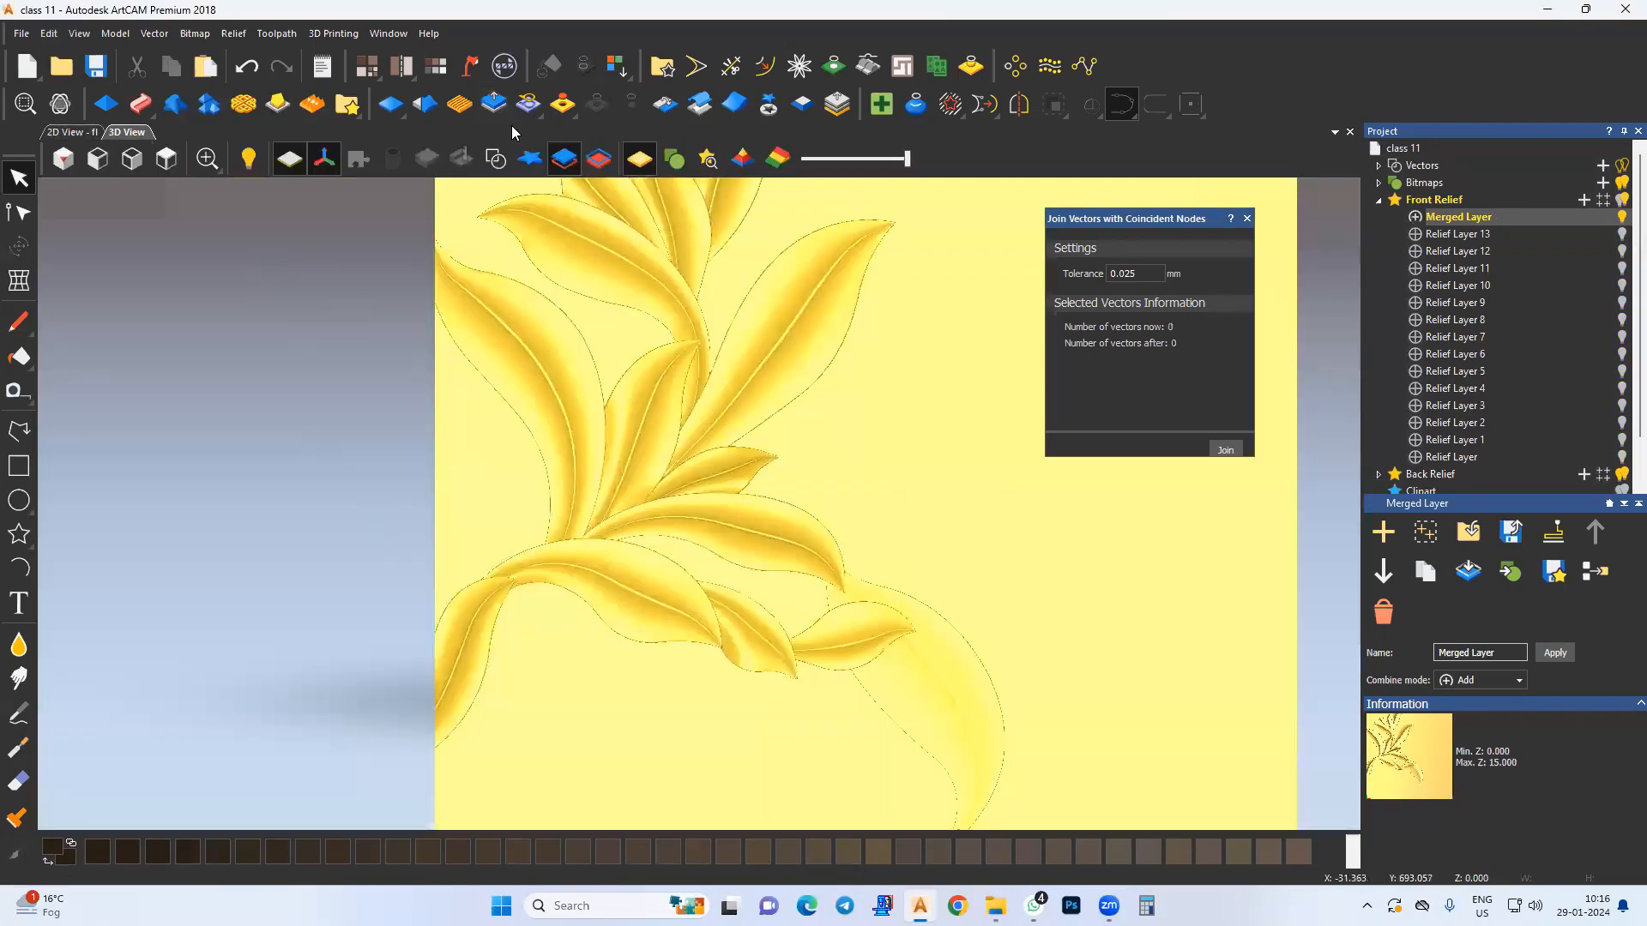
{"action": "left_click_drag", "start_coordinate": [258, 663], "coordinate": [622, 589]}
{"action": "scroll", "coordinate": [622, 588], "scroll_direction": "down", "scroll_amount": 3}
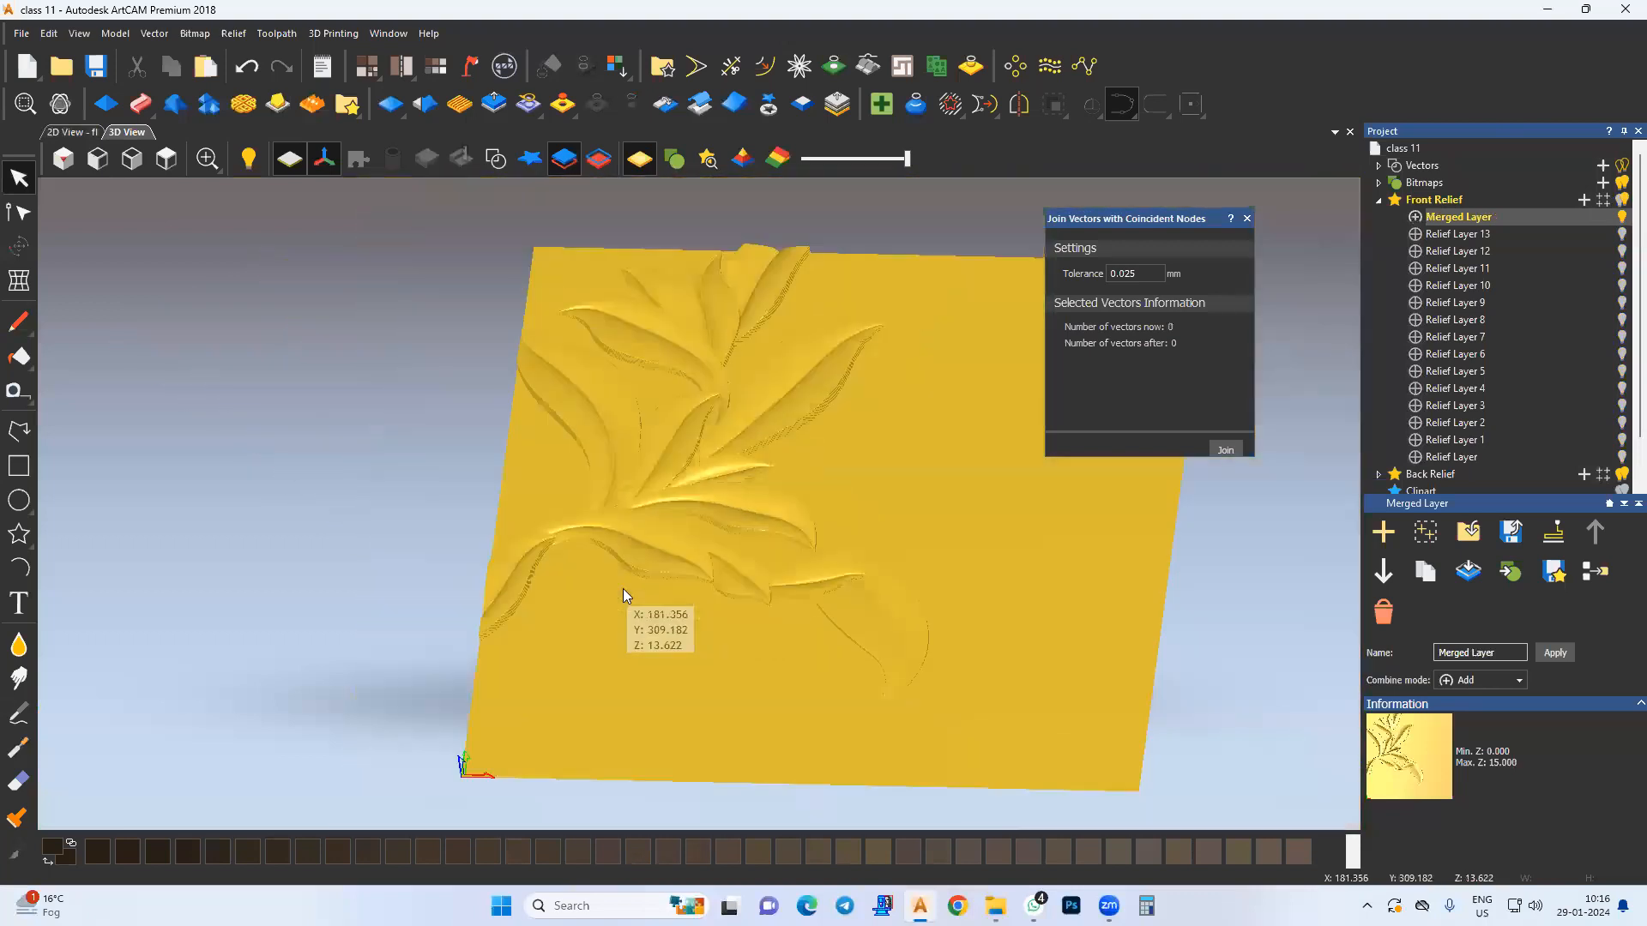
Step: In the 2D view, draw a three-point arc about 84 mm in radius from the bottom-left leaf's tip along its lower edge
{"action": "left_click", "coordinate": [86, 134]}
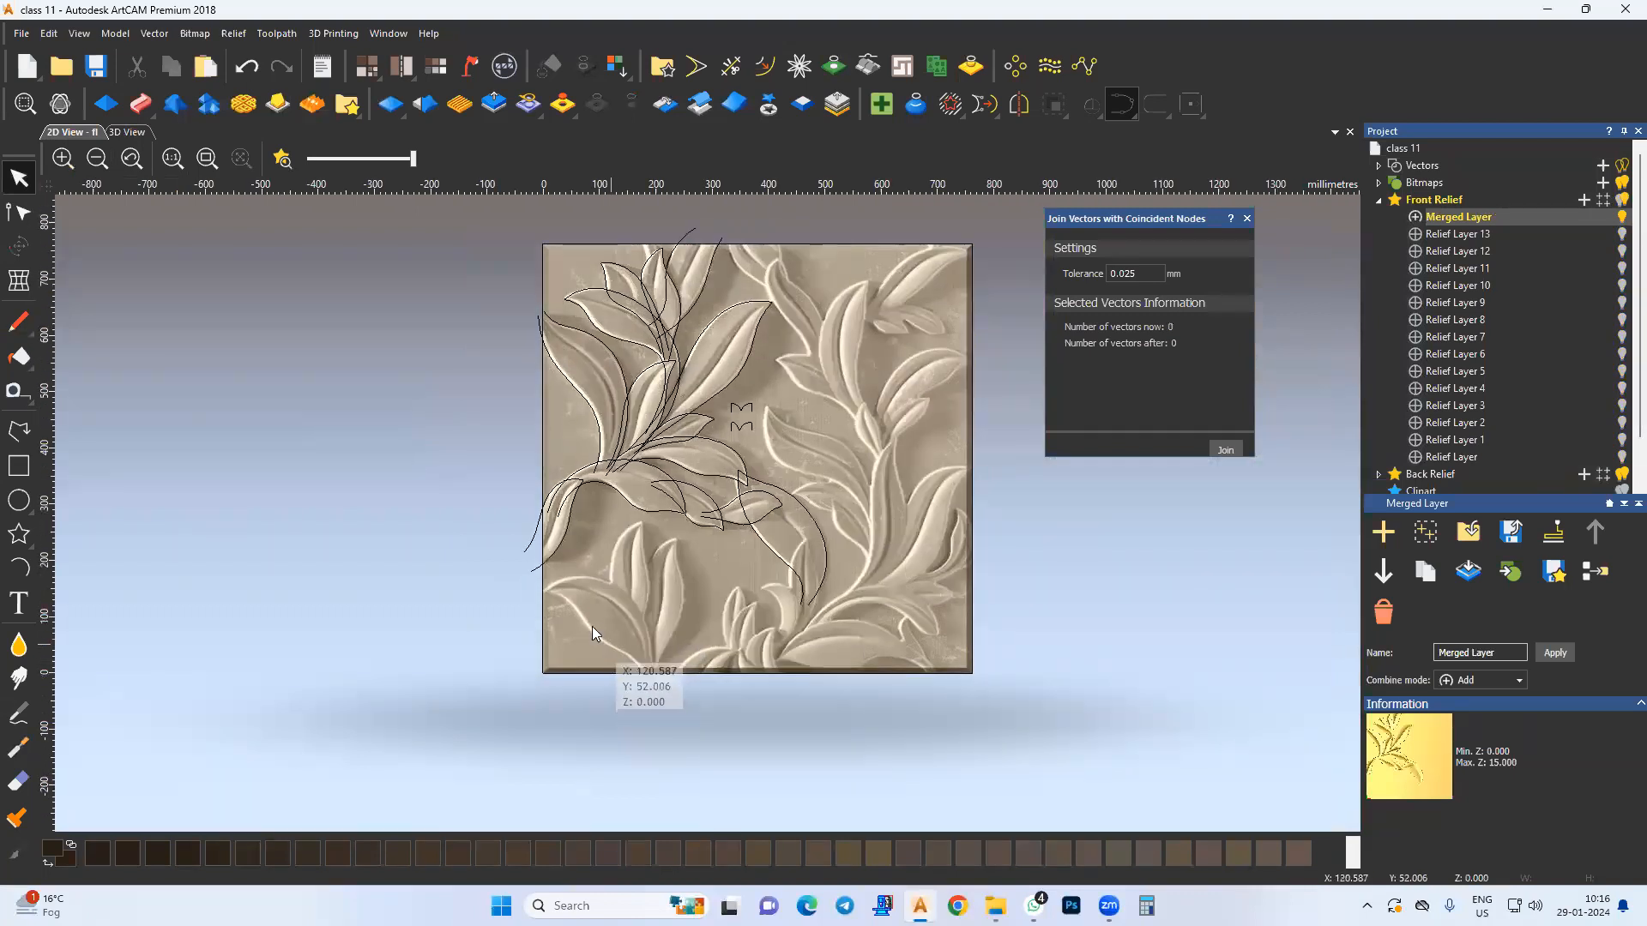
{"action": "scroll", "coordinate": [592, 633], "scroll_direction": "up", "scroll_amount": 2}
{"action": "scroll", "coordinate": [544, 598], "scroll_direction": "up", "scroll_amount": 2}
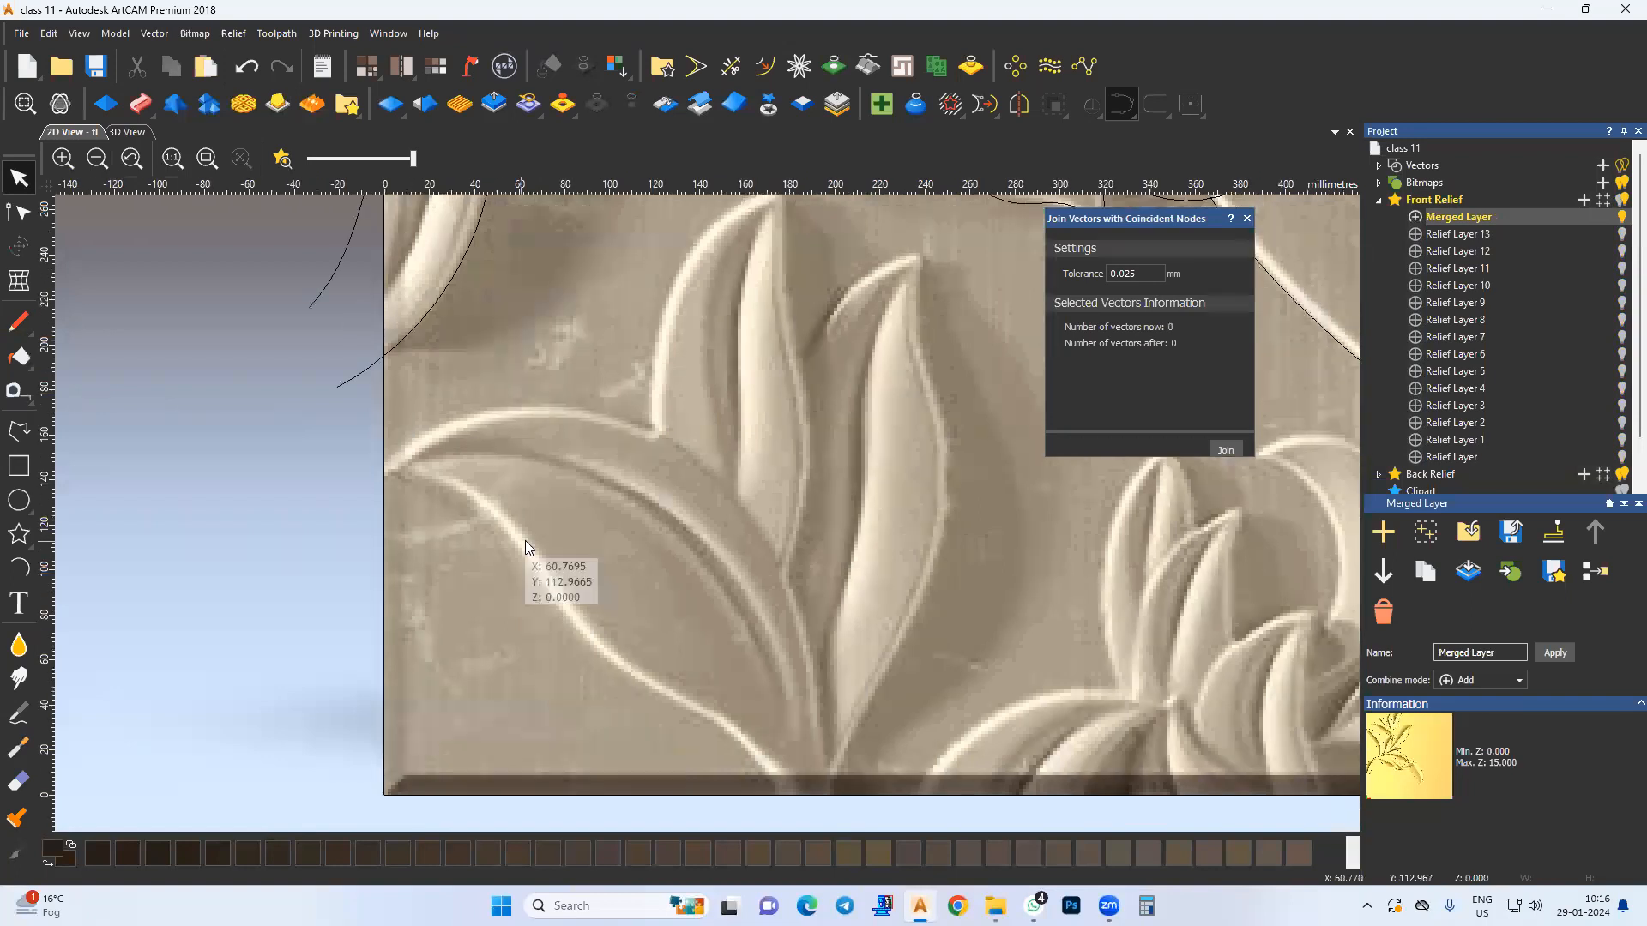
{"action": "left_click", "coordinate": [17, 569]}
{"action": "left_click", "coordinate": [384, 476]}
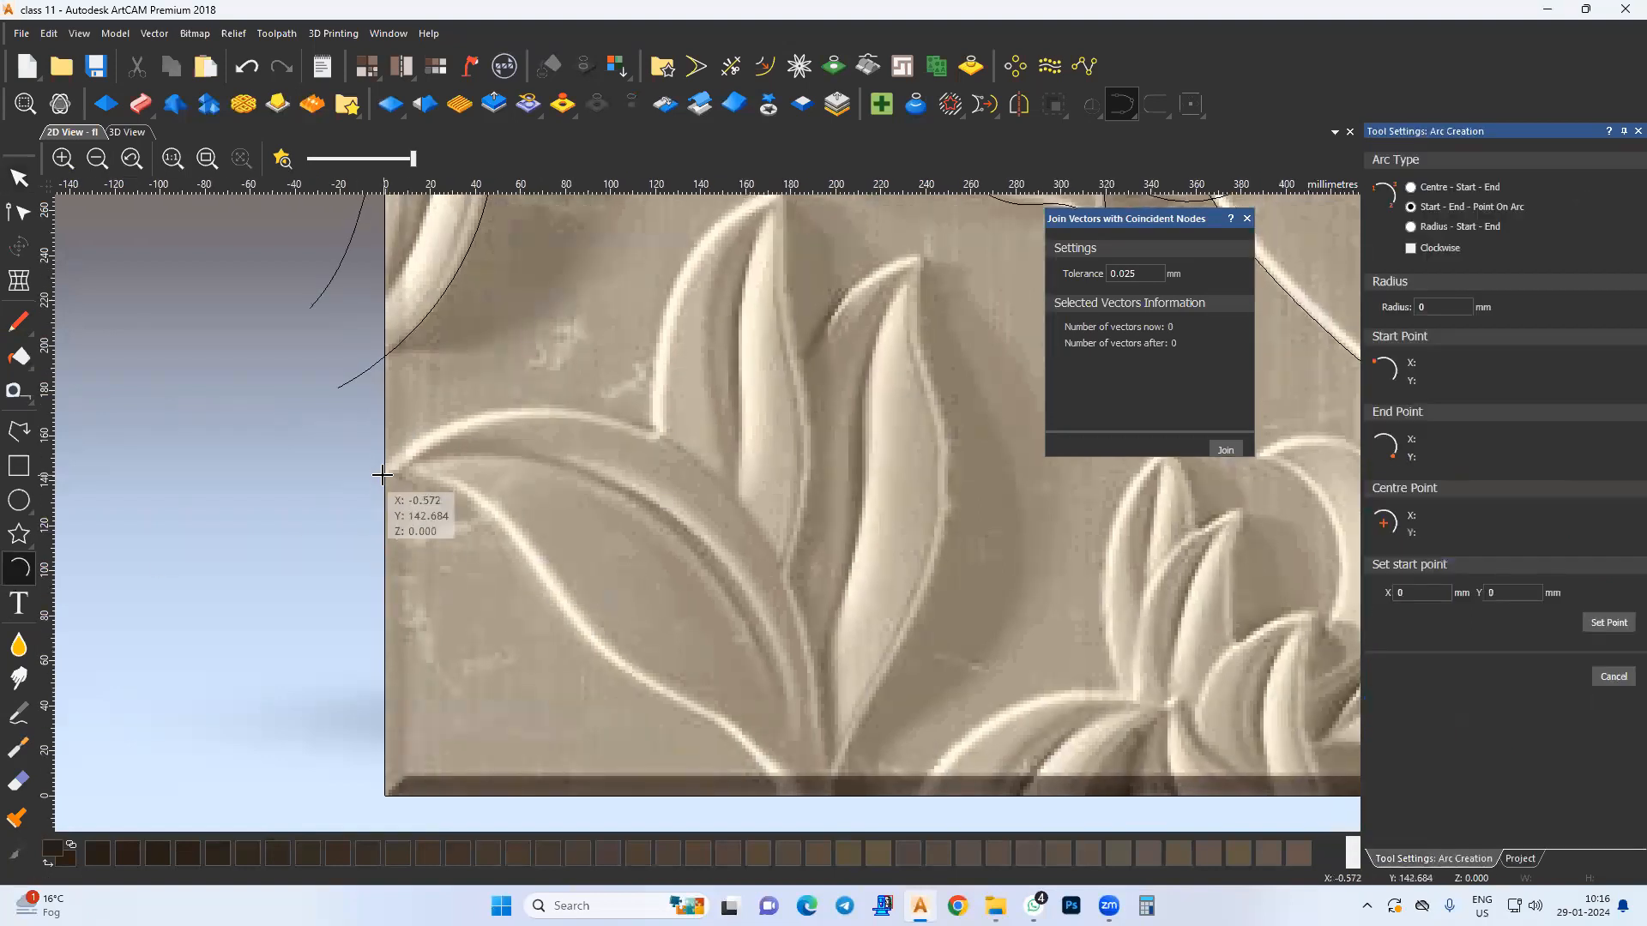
{"action": "left_click", "coordinate": [513, 543]}
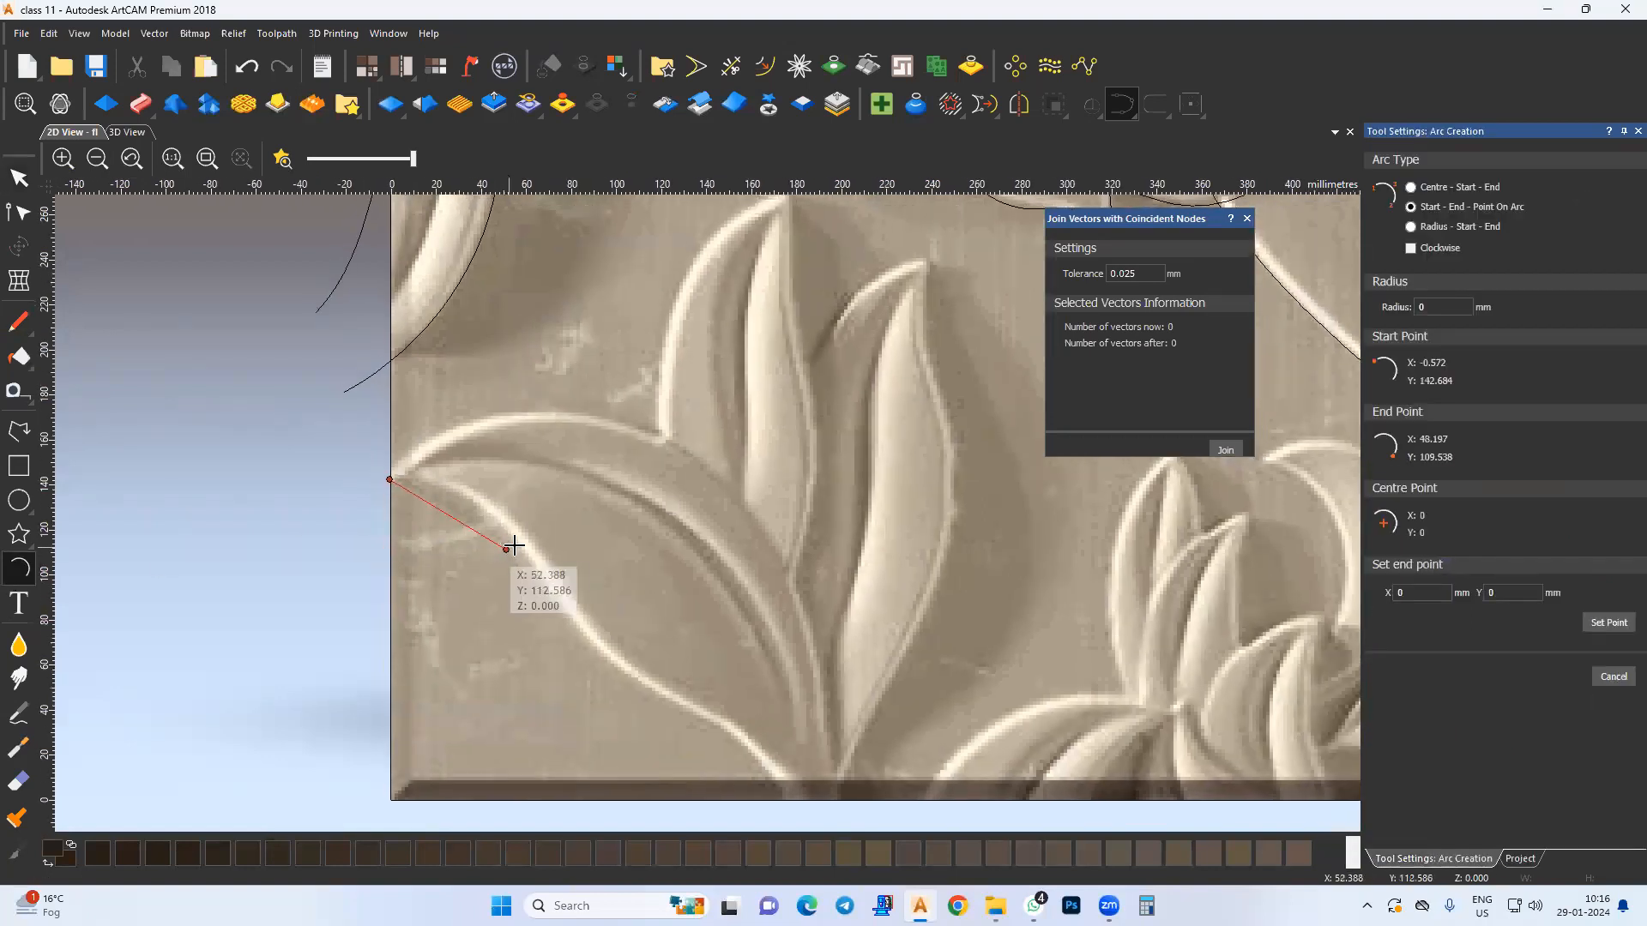
{"action": "left_click", "coordinate": [461, 500]}
Step: Continue the leaf's lower edge with two connected arcs, about 138 and 89 mm in radius, ending below the panel's bottom edge
{"action": "left_click", "coordinate": [520, 549]}
{"action": "middle_click_drag", "start_coordinate": [552, 632], "coordinate": [558, 615]}
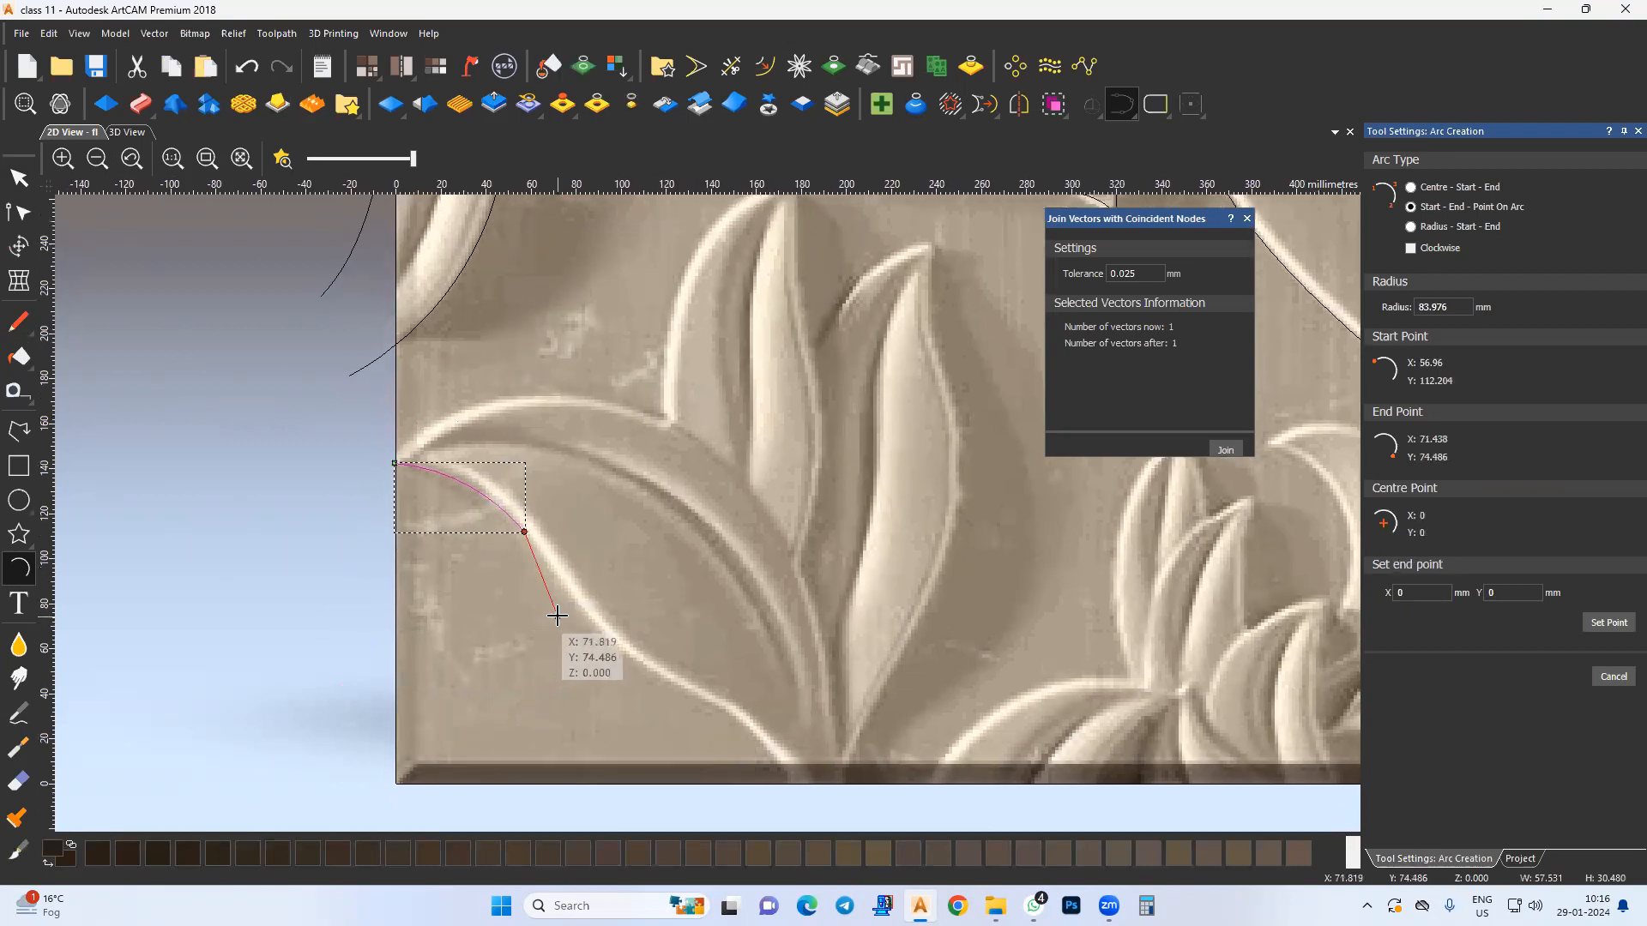
{"action": "left_click", "coordinate": [691, 693]}
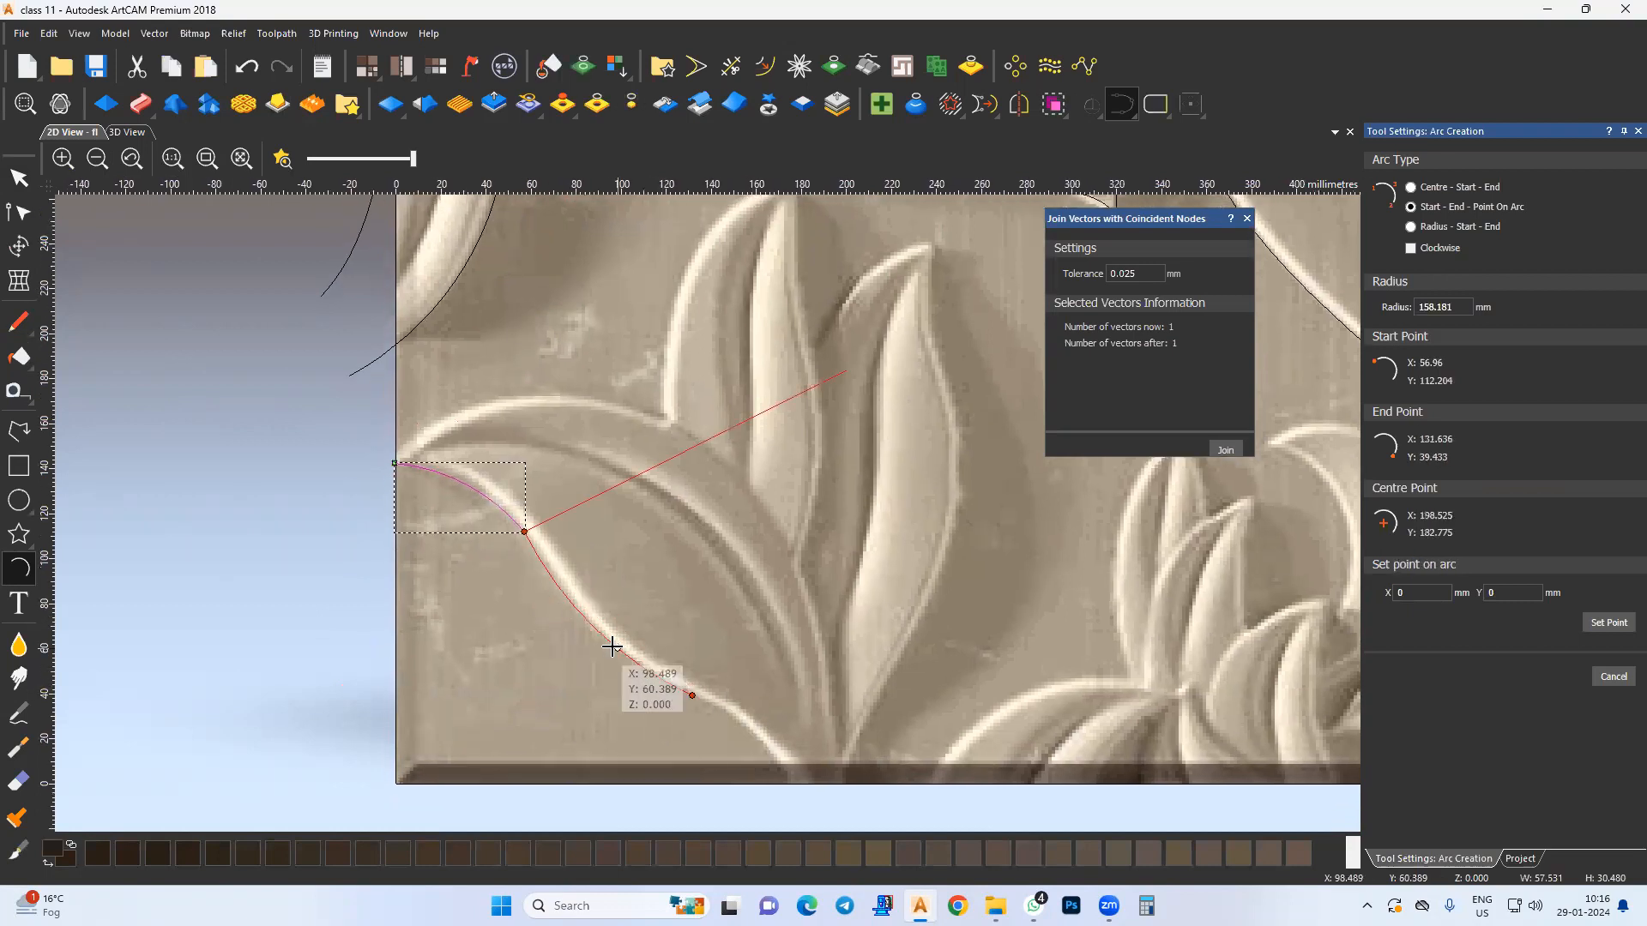
{"action": "middle_click_drag", "start_coordinate": [688, 727], "coordinate": [619, 639]}
{"action": "left_click", "coordinate": [623, 607]}
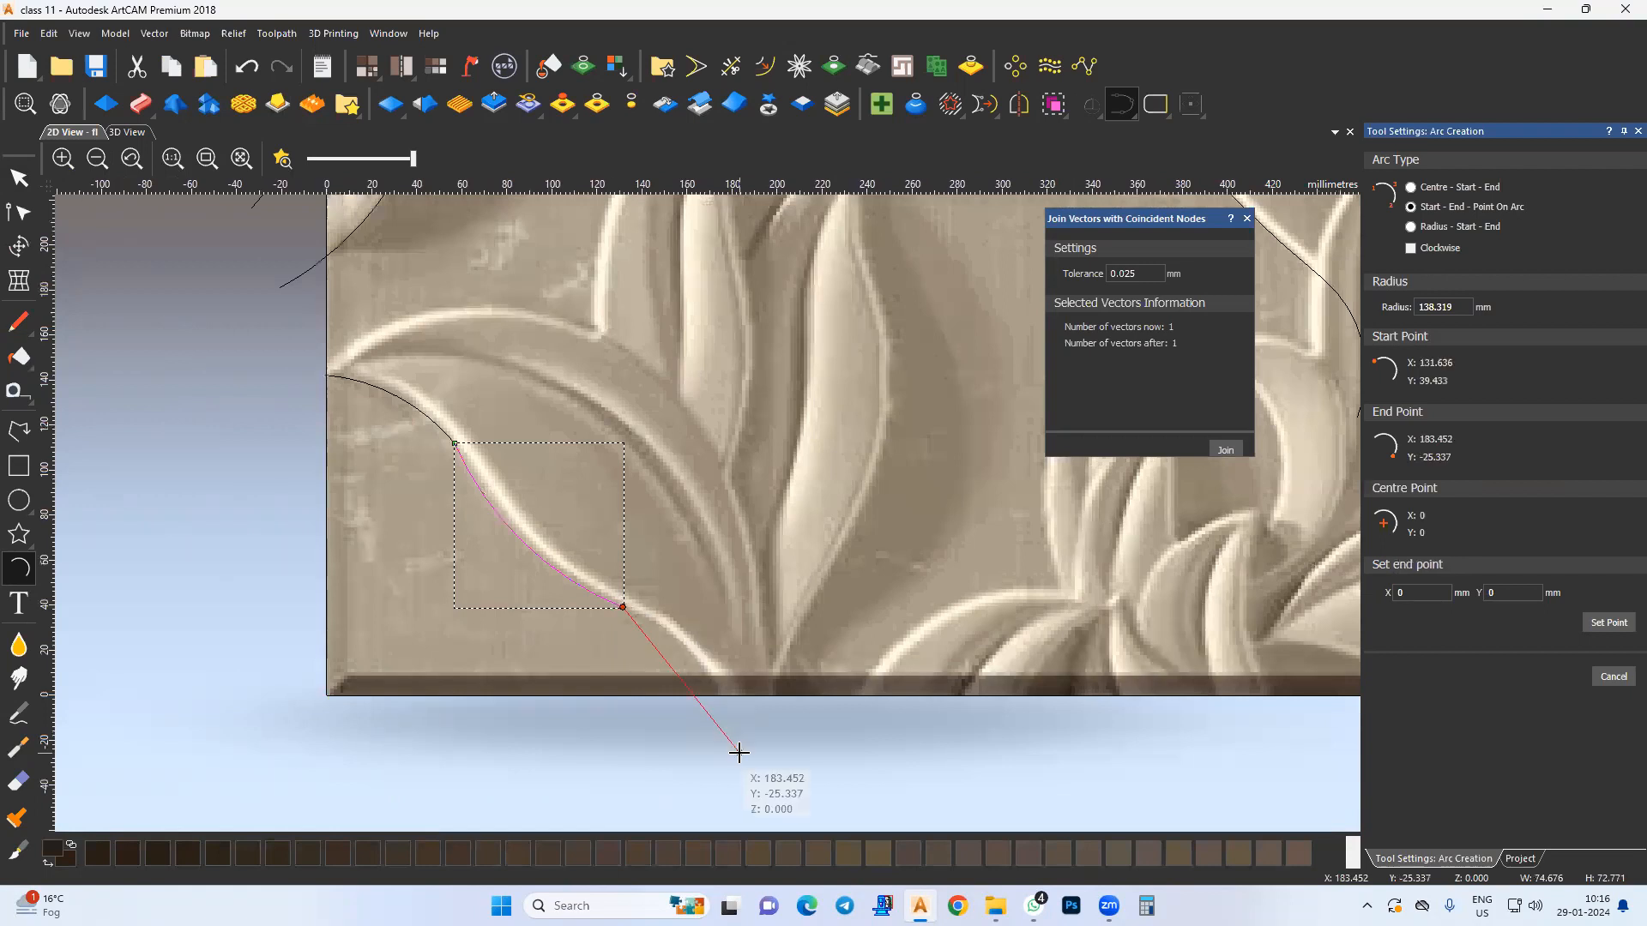
{"action": "left_click", "coordinate": [748, 743]}
{"action": "left_click", "coordinate": [708, 667]}
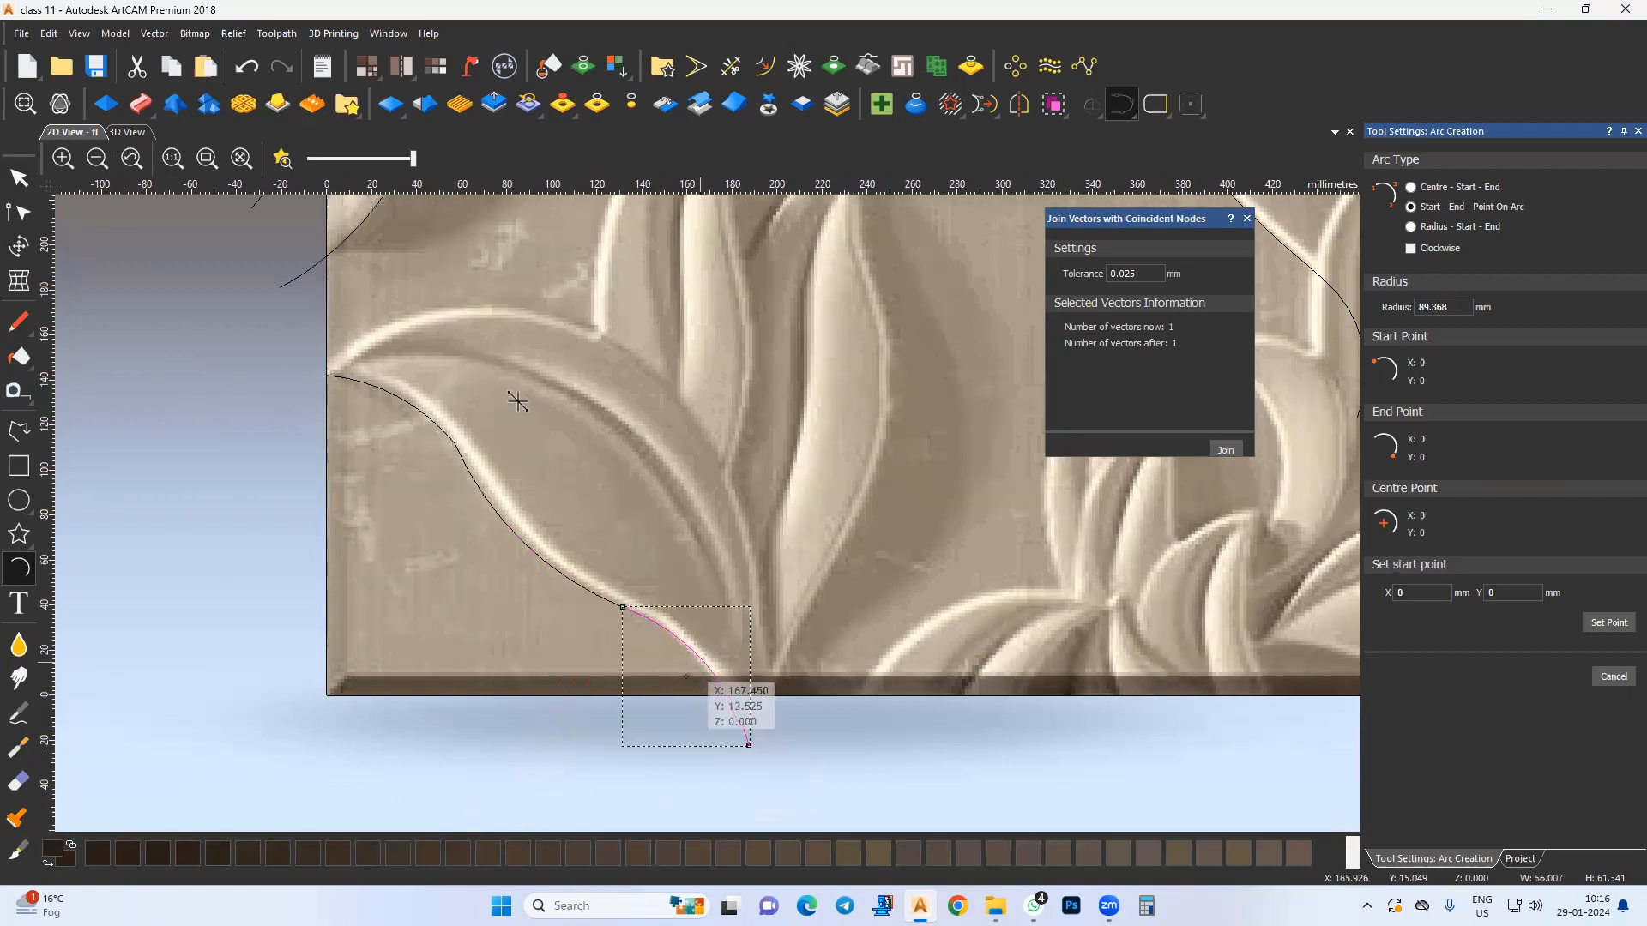
Step: Join the three lower-edge arcs into one vector and smooth its two inner nodes
{"action": "key", "text": "Escape"}
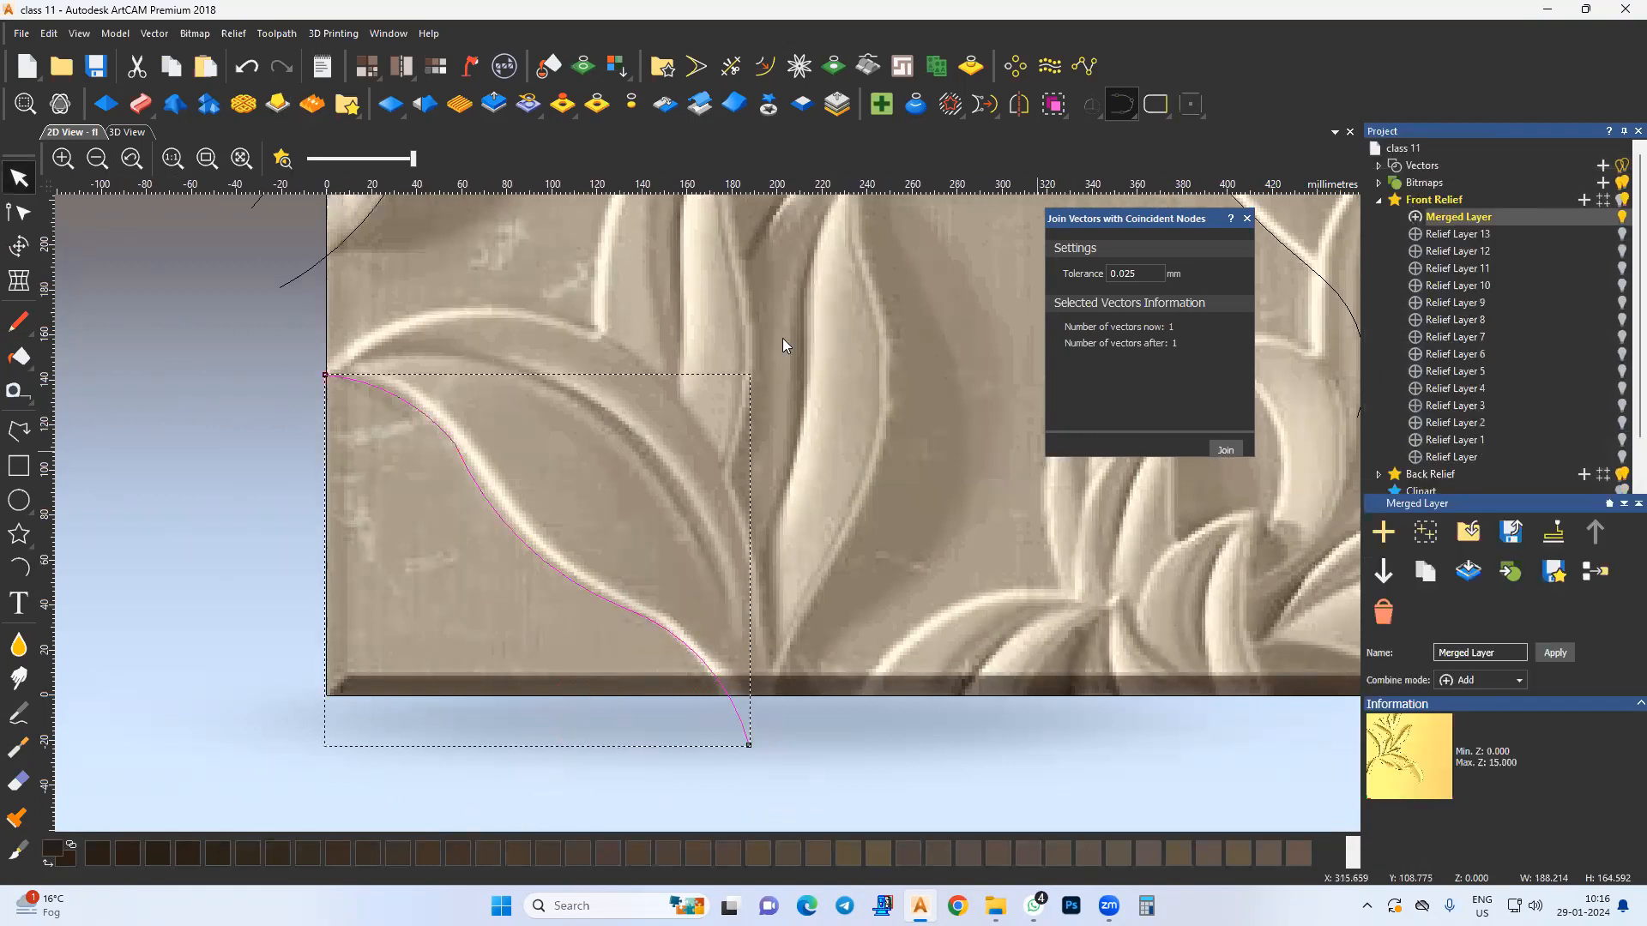
{"action": "left_click", "coordinate": [19, 211]}
{"action": "left_click_drag", "start_coordinate": [421, 412], "coordinate": [658, 646]}
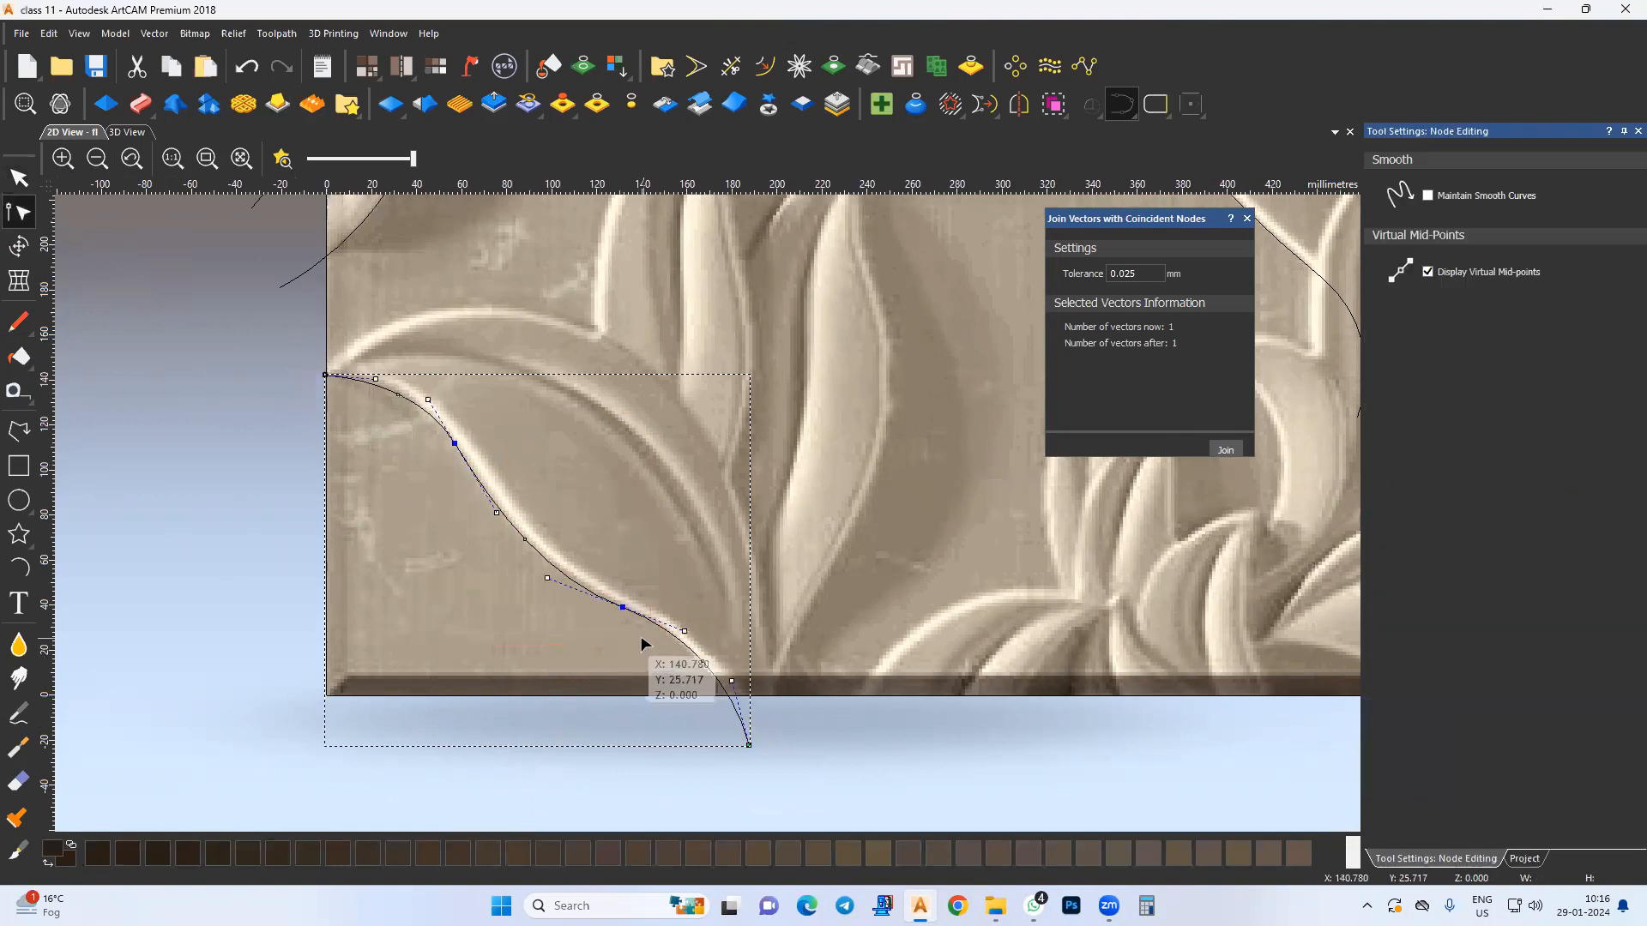
{"action": "middle_click_drag", "start_coordinate": [429, 531], "coordinate": [457, 575]}
Step: Start the same leaf's upper edge with a three-point arc about 92 mm in radius from the shared tip to the crest
{"action": "left_click", "coordinate": [20, 573]}
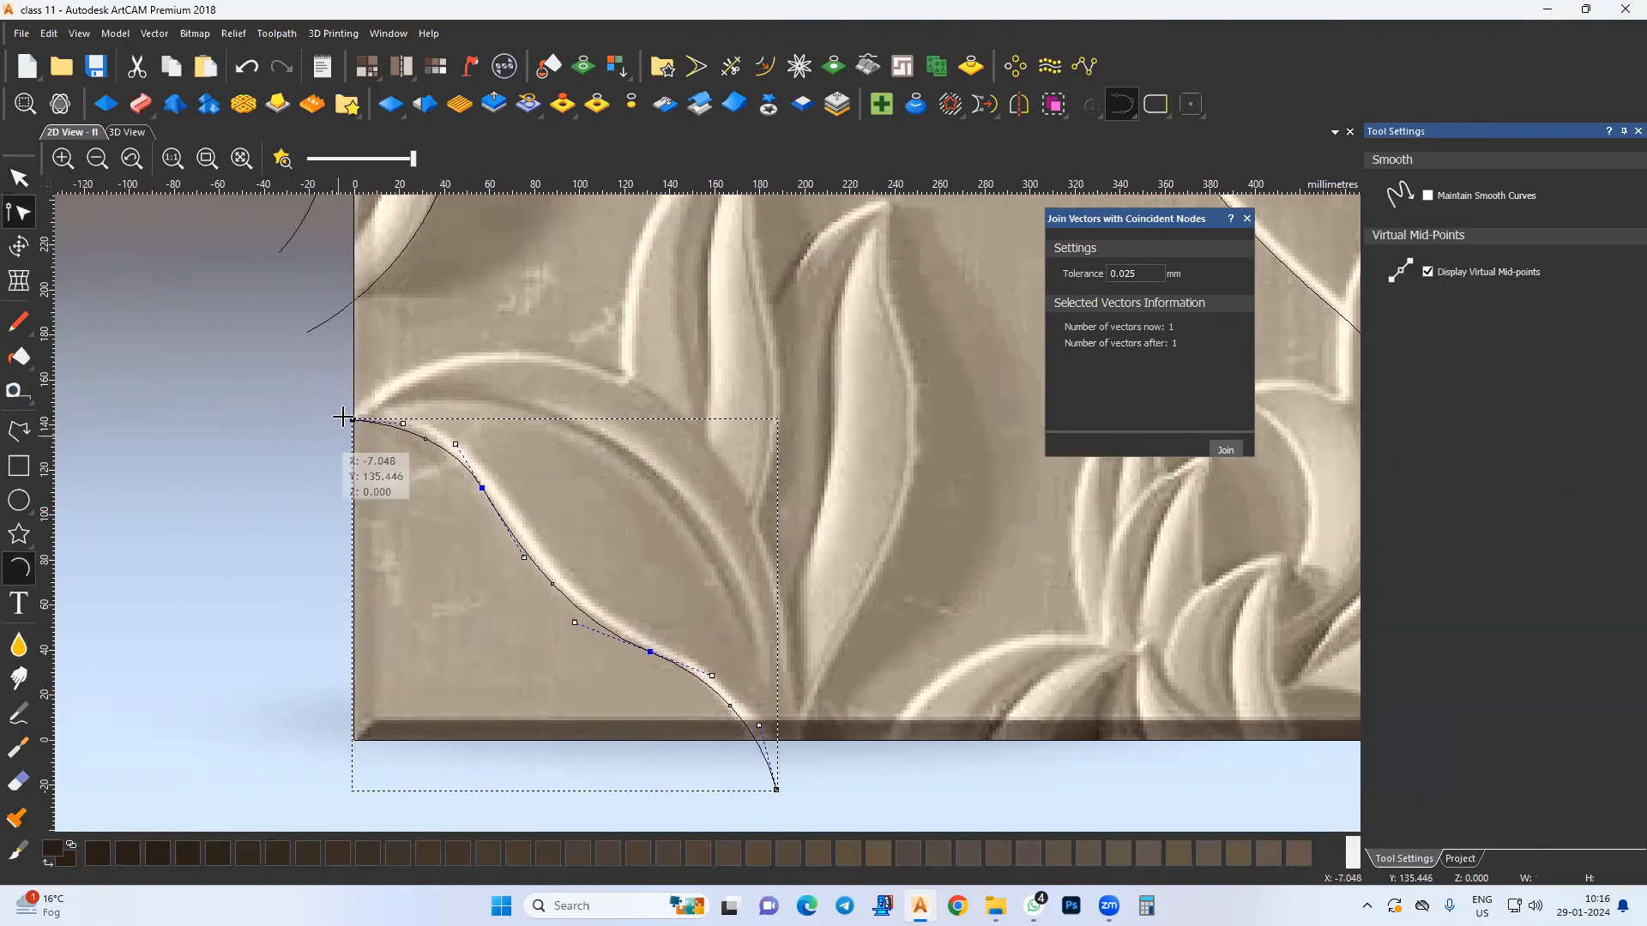
{"action": "left_click", "coordinate": [353, 420]}
{"action": "middle_click_drag", "start_coordinate": [438, 367], "coordinate": [460, 397]}
{"action": "left_click", "coordinate": [530, 378]}
{"action": "left_click", "coordinate": [453, 390]}
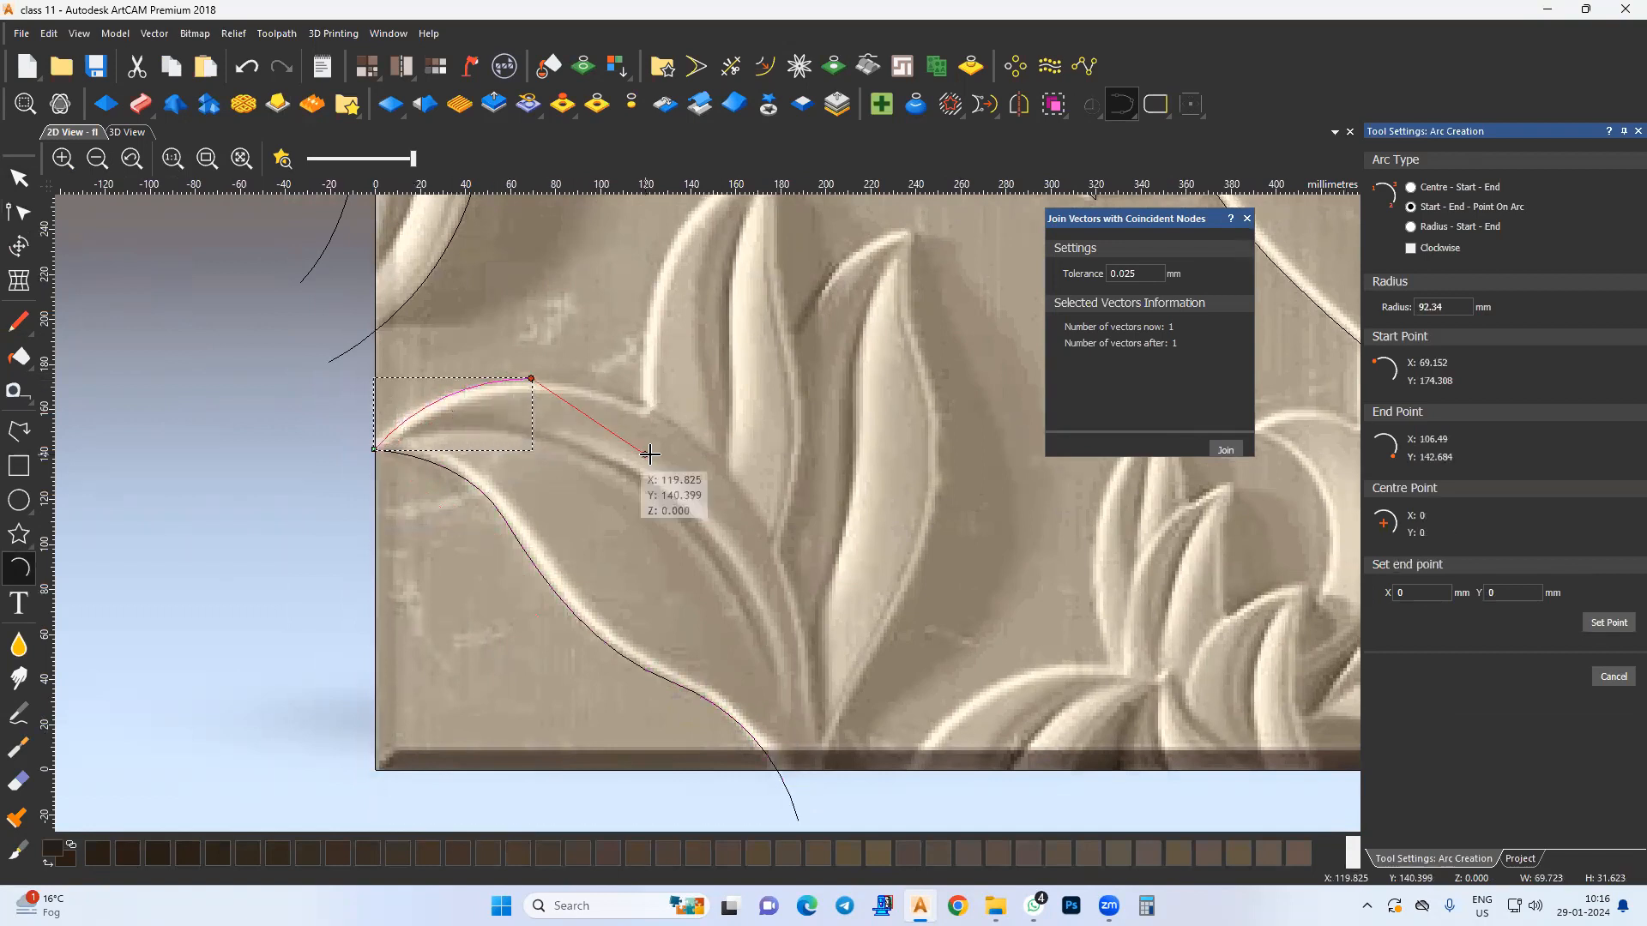
Step: Continue the upper edge with two connected arcs, about 128 and 215 mm in radius, down to just below the panel
{"action": "middle_click_drag", "start_coordinate": [713, 473], "coordinate": [698, 478]}
{"action": "left_click", "coordinate": [710, 479]}
{"action": "left_click", "coordinate": [633, 417]}
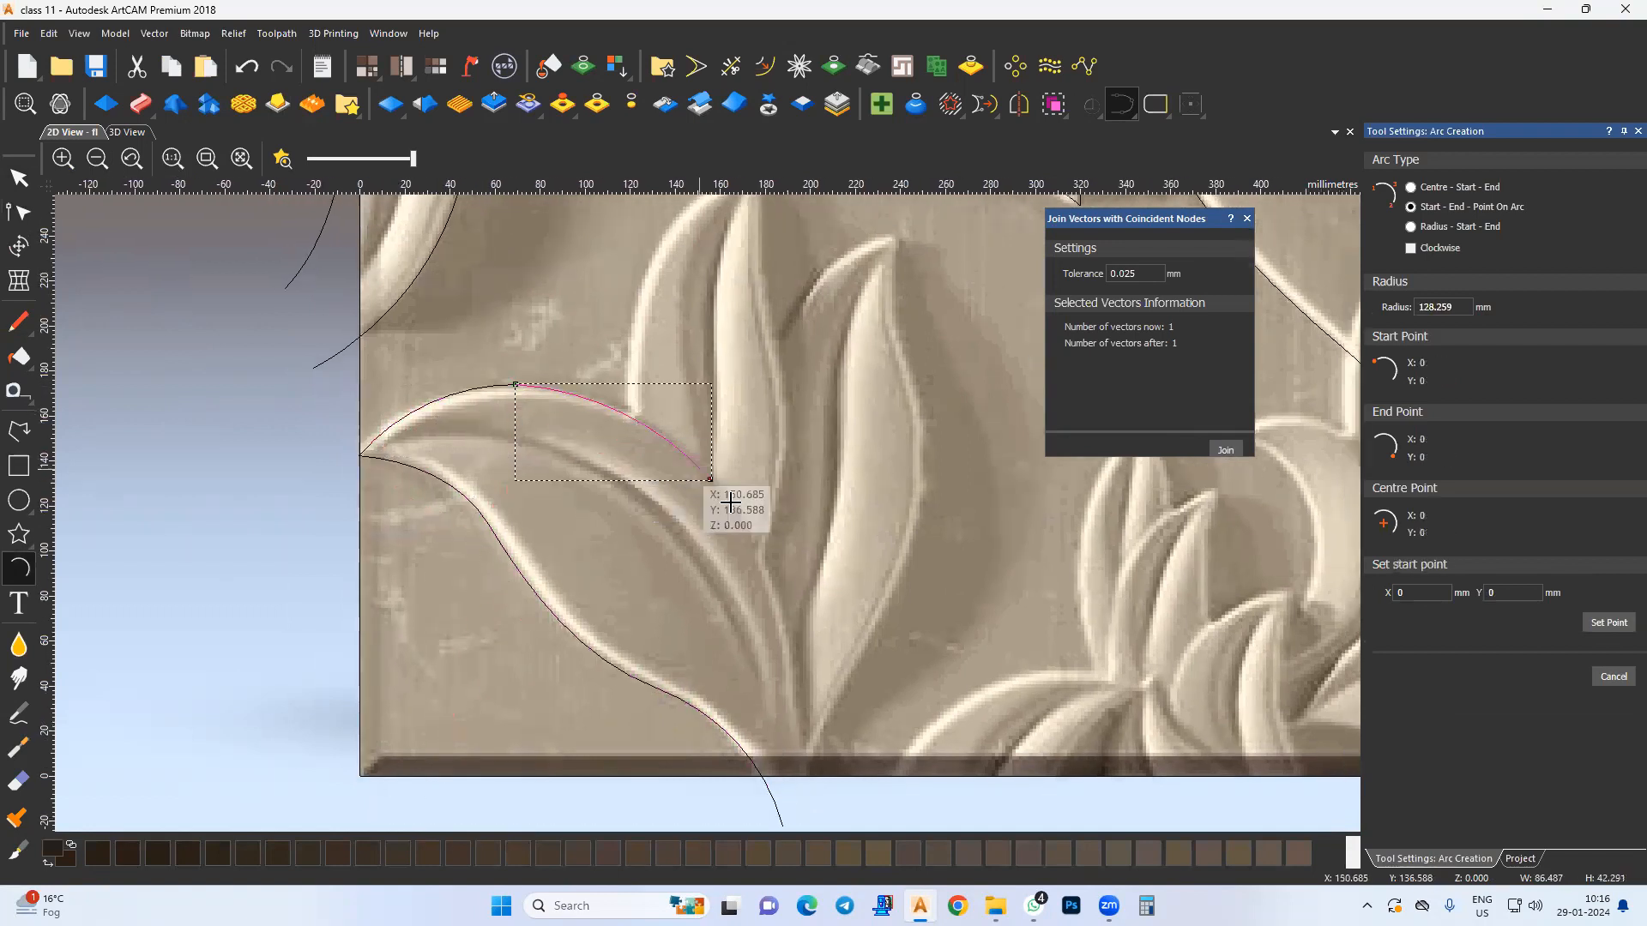
{"action": "middle_click_drag", "start_coordinate": [846, 762], "coordinate": [819, 650]}
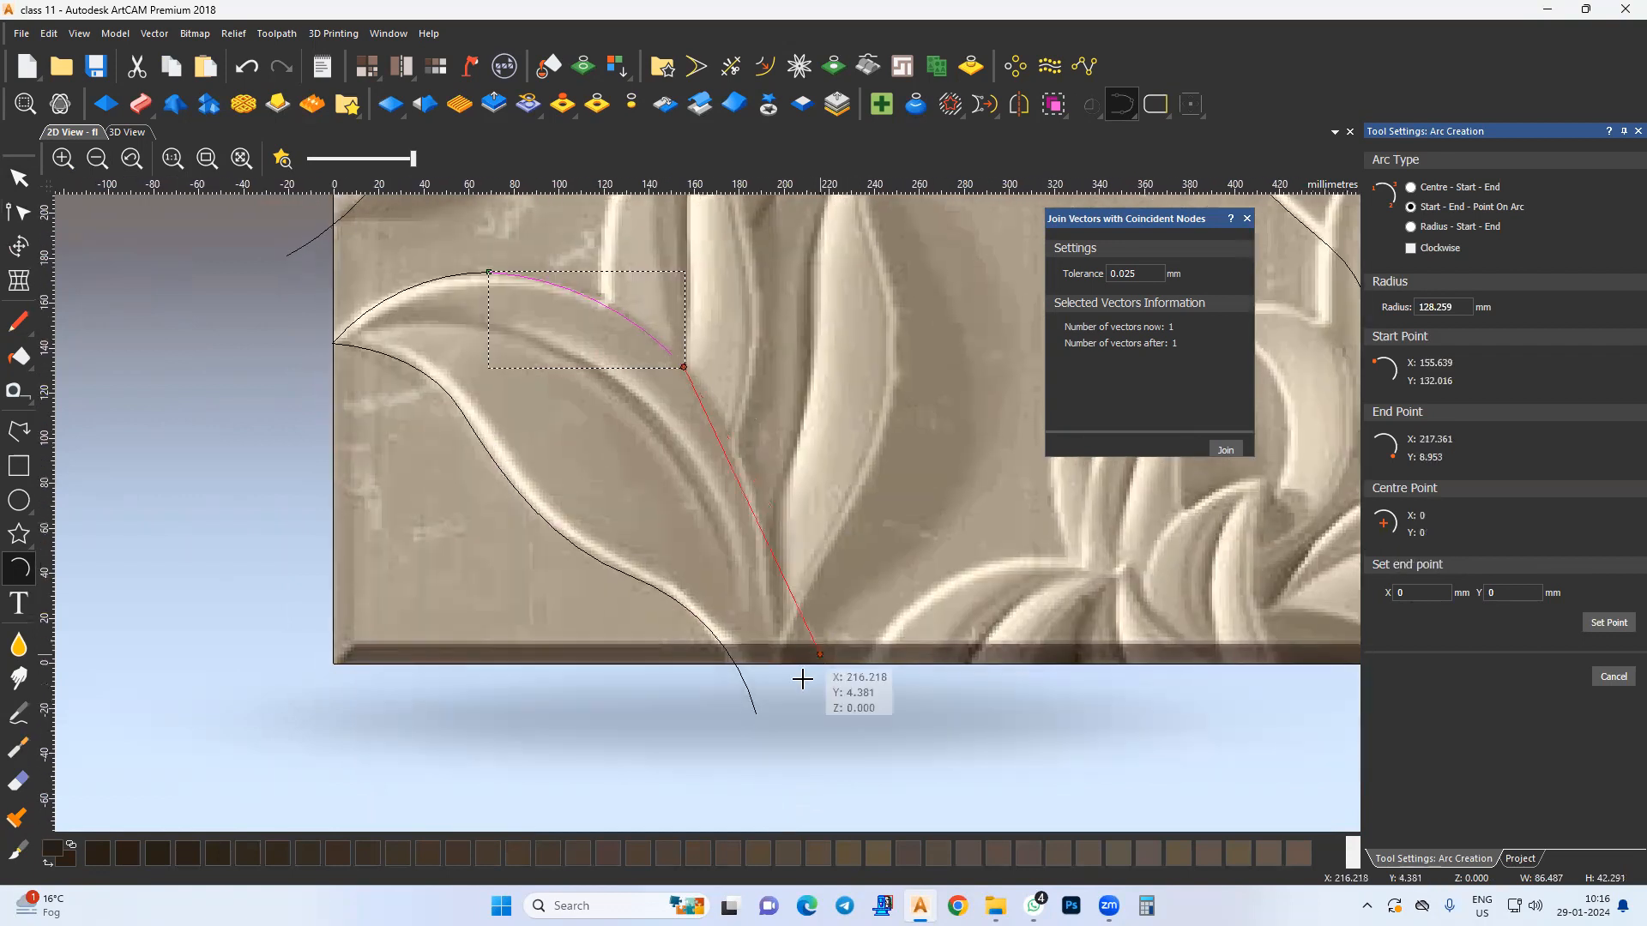
{"action": "left_click", "coordinate": [776, 721]}
{"action": "left_click", "coordinate": [772, 553]}
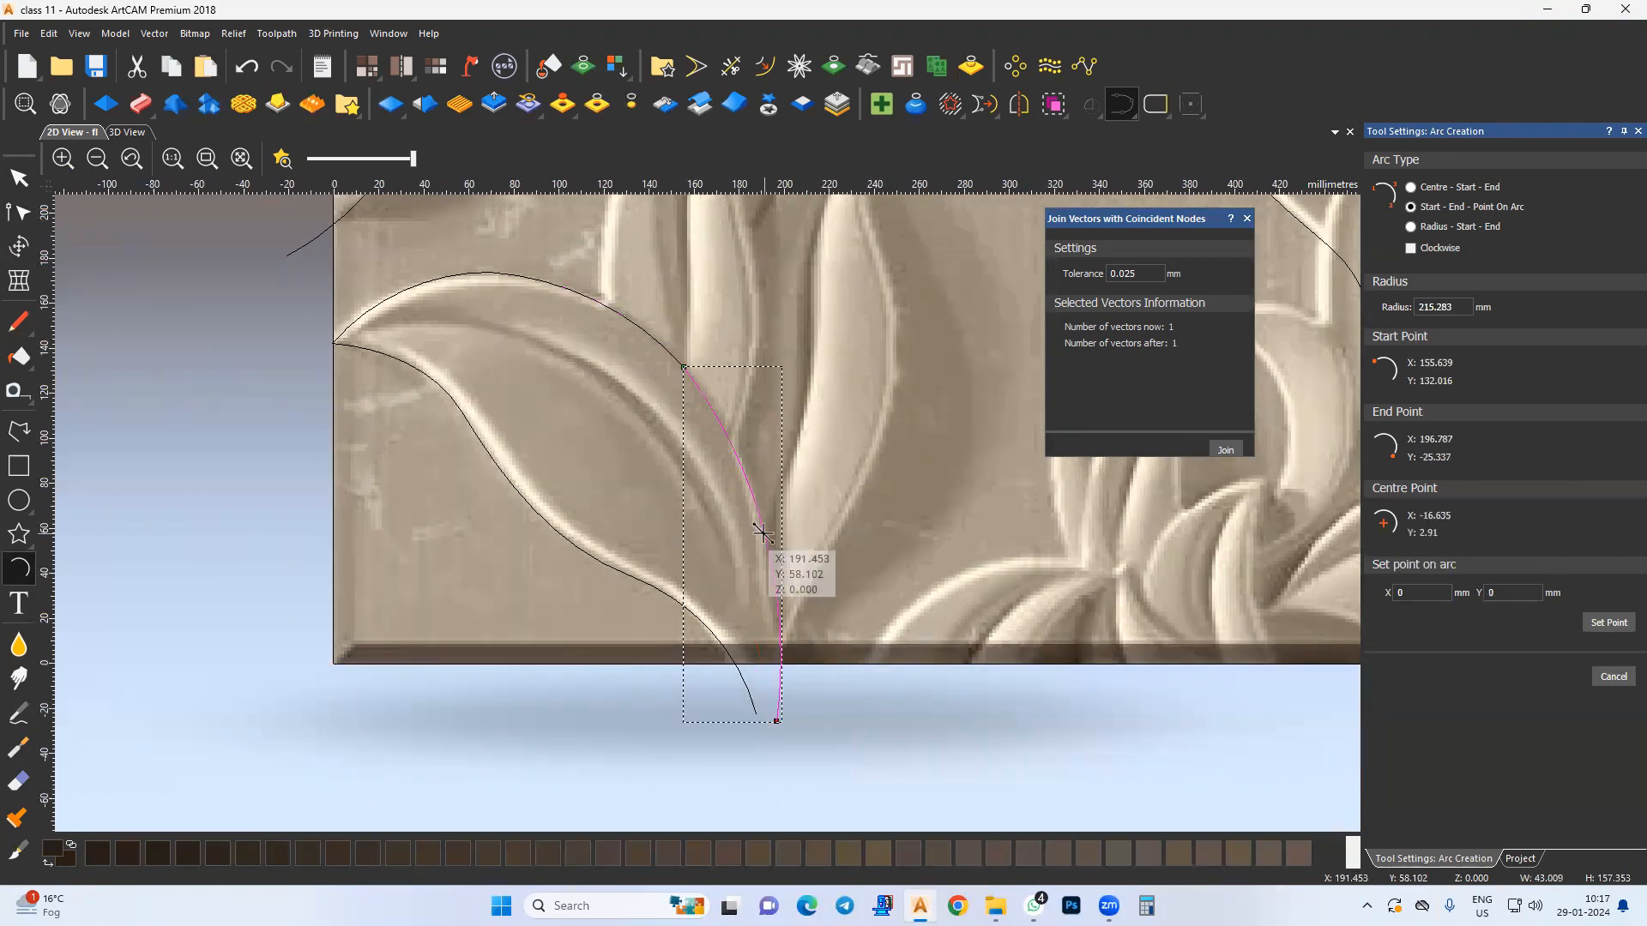
Step: Join the three upper-edge arcs into one vector and smooth its two inner nodes
{"action": "key", "text": "Escape"}
{"action": "left_click", "coordinate": [439, 319], "text": "shift"}
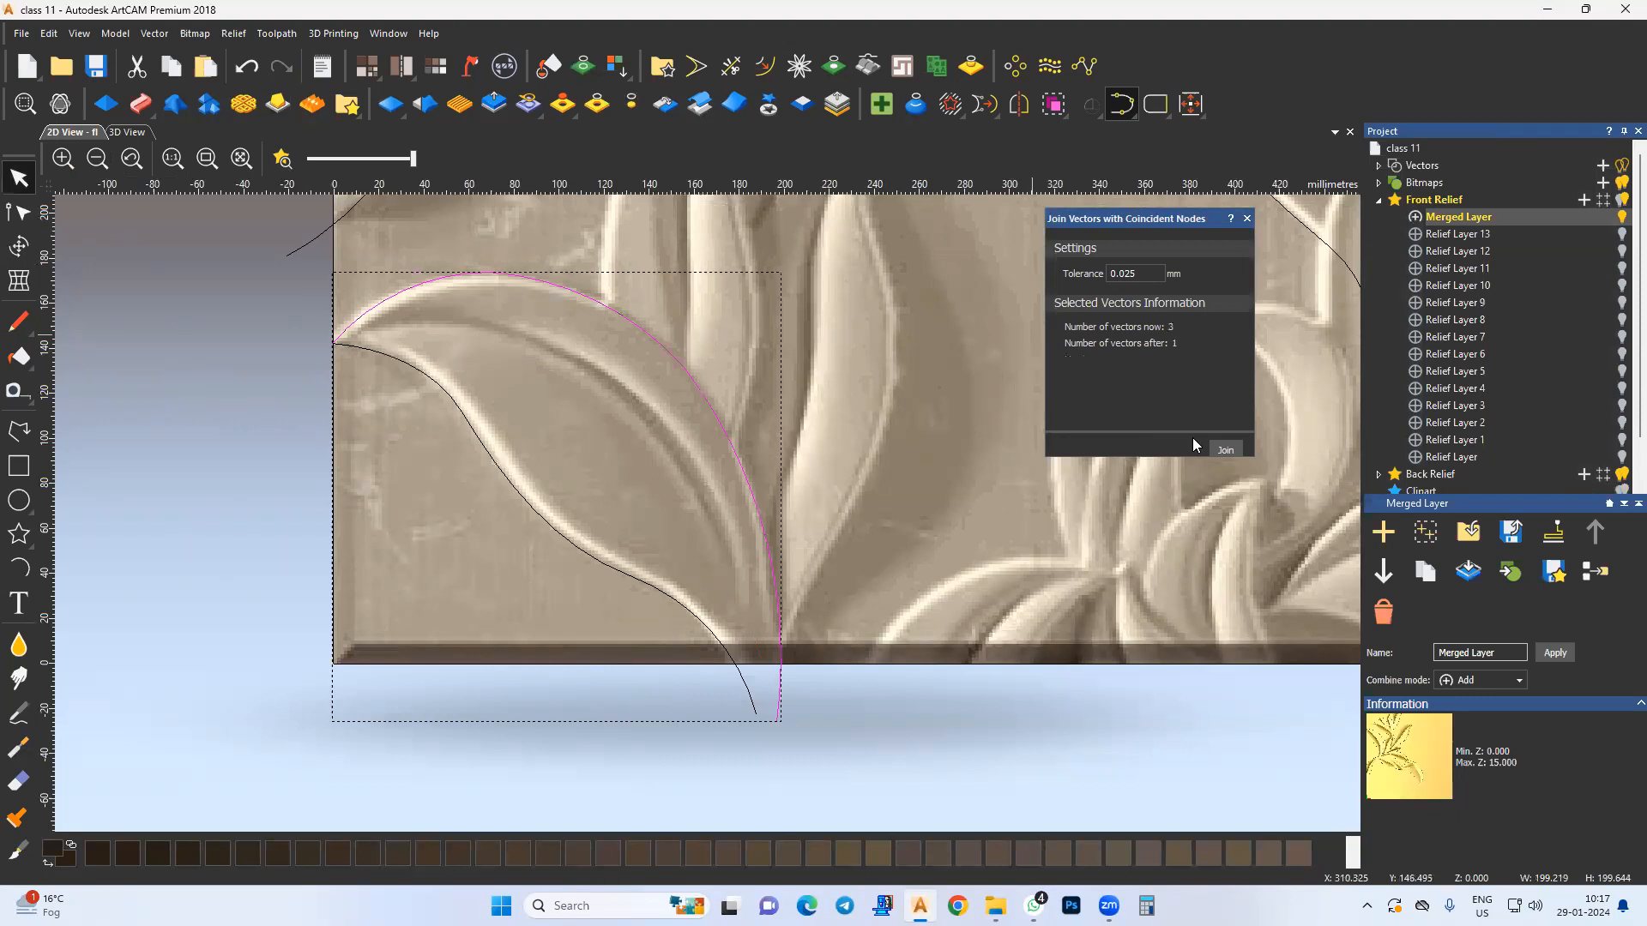
{"action": "left_click", "coordinate": [1227, 449]}
{"action": "key", "text": "n"}
{"action": "left_click_drag", "start_coordinate": [459, 240], "coordinate": [697, 407]}
{"action": "key", "text": "s"}
{"action": "middle_click_drag", "start_coordinate": [598, 404], "coordinate": [559, 516]}
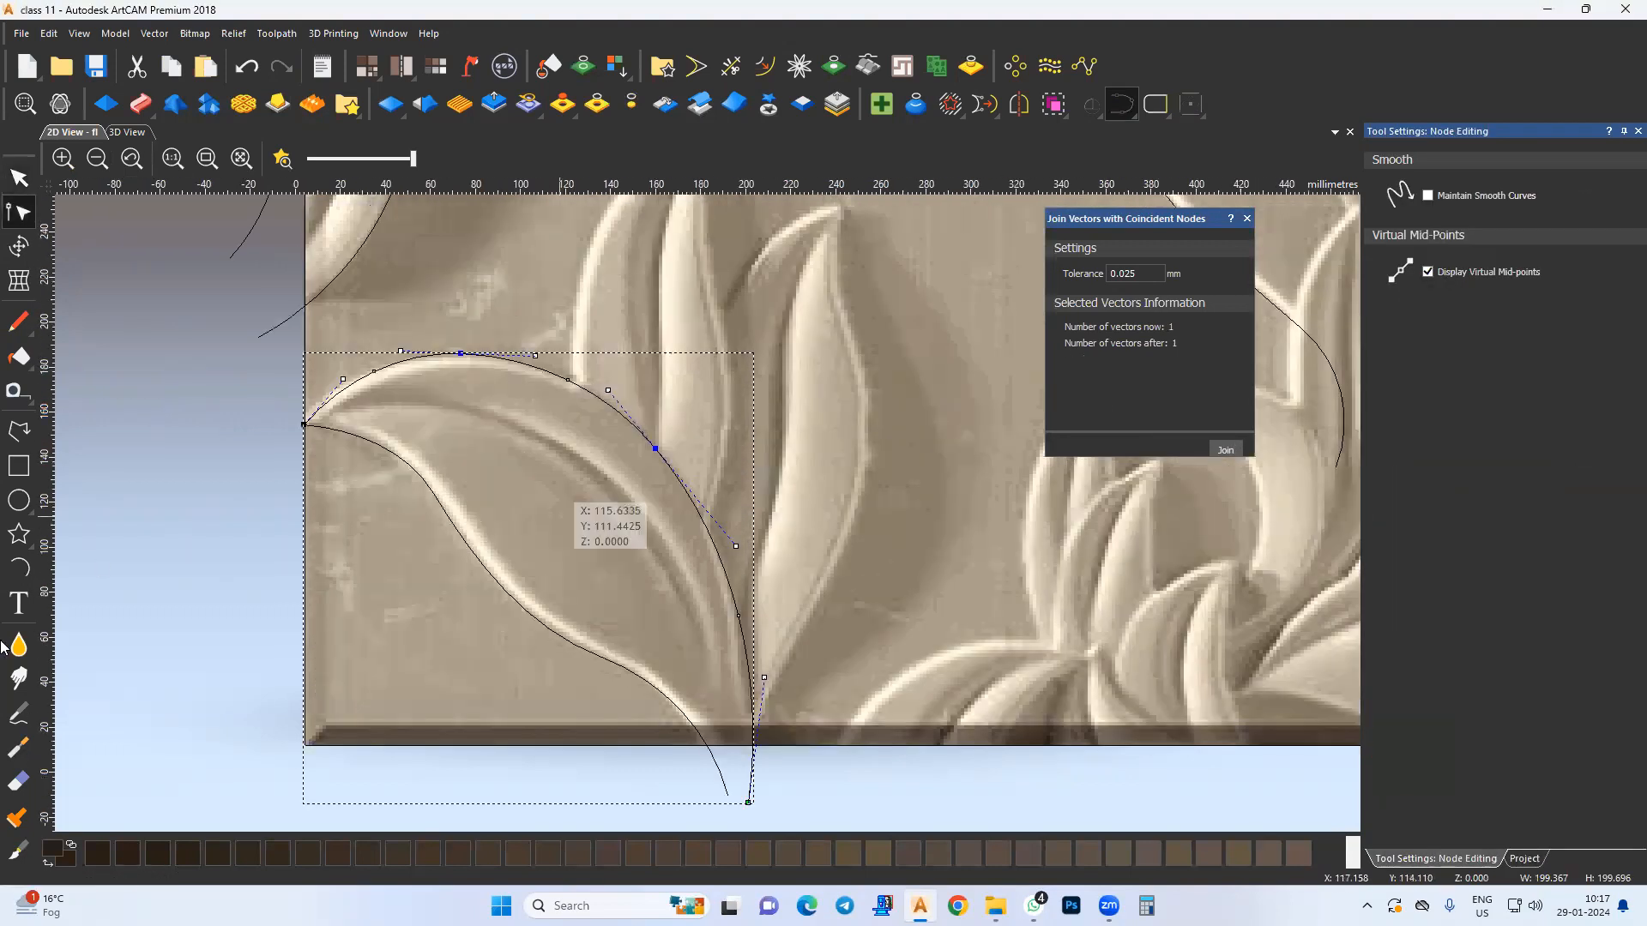
Step: Trace the upper right edge of the neighbouring upright leaf from its tip with two arcs, about 87 and 128 mm in radius
{"action": "middle_click_drag", "start_coordinate": [724, 371], "coordinate": [705, 395]}
{"action": "left_click", "coordinate": [811, 273]}
{"action": "left_click", "coordinate": [822, 406]}
{"action": "left_click", "coordinate": [806, 352]}
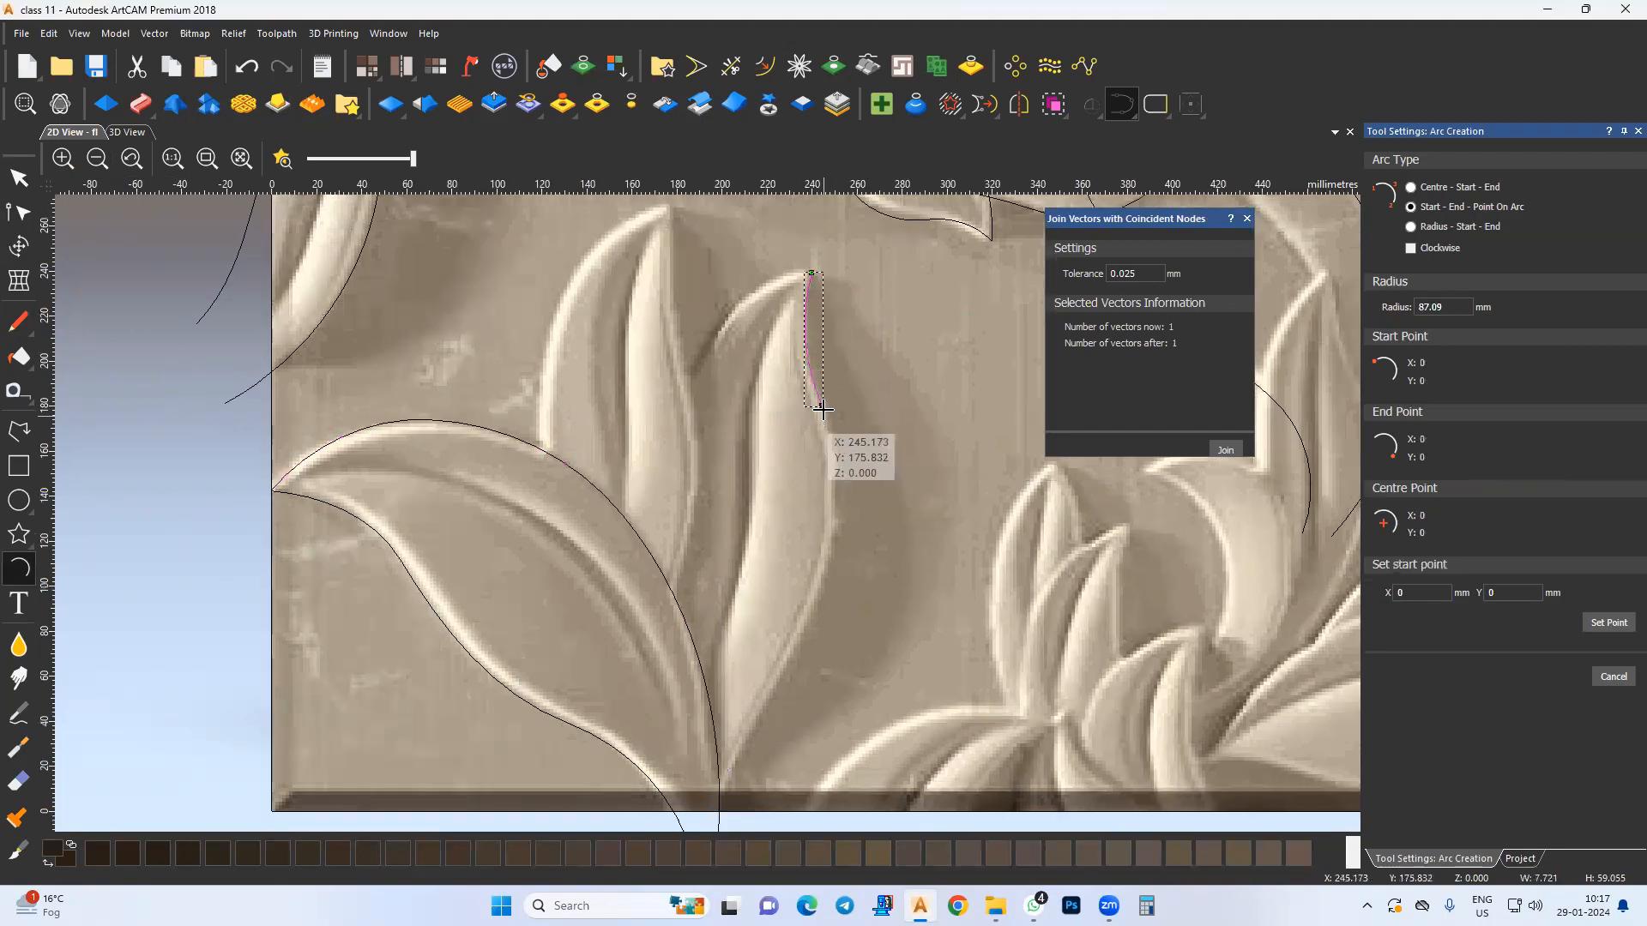
{"action": "scroll", "coordinate": [819, 429], "scroll_direction": "down", "scroll_amount": 3}
{"action": "left_click", "coordinate": [810, 488]}
{"action": "left_click", "coordinate": [828, 403]}
Step: Extend the upright leaf's right edge with two more connected arcs that end below the panel at the stem
{"action": "left_click", "coordinate": [799, 498]}
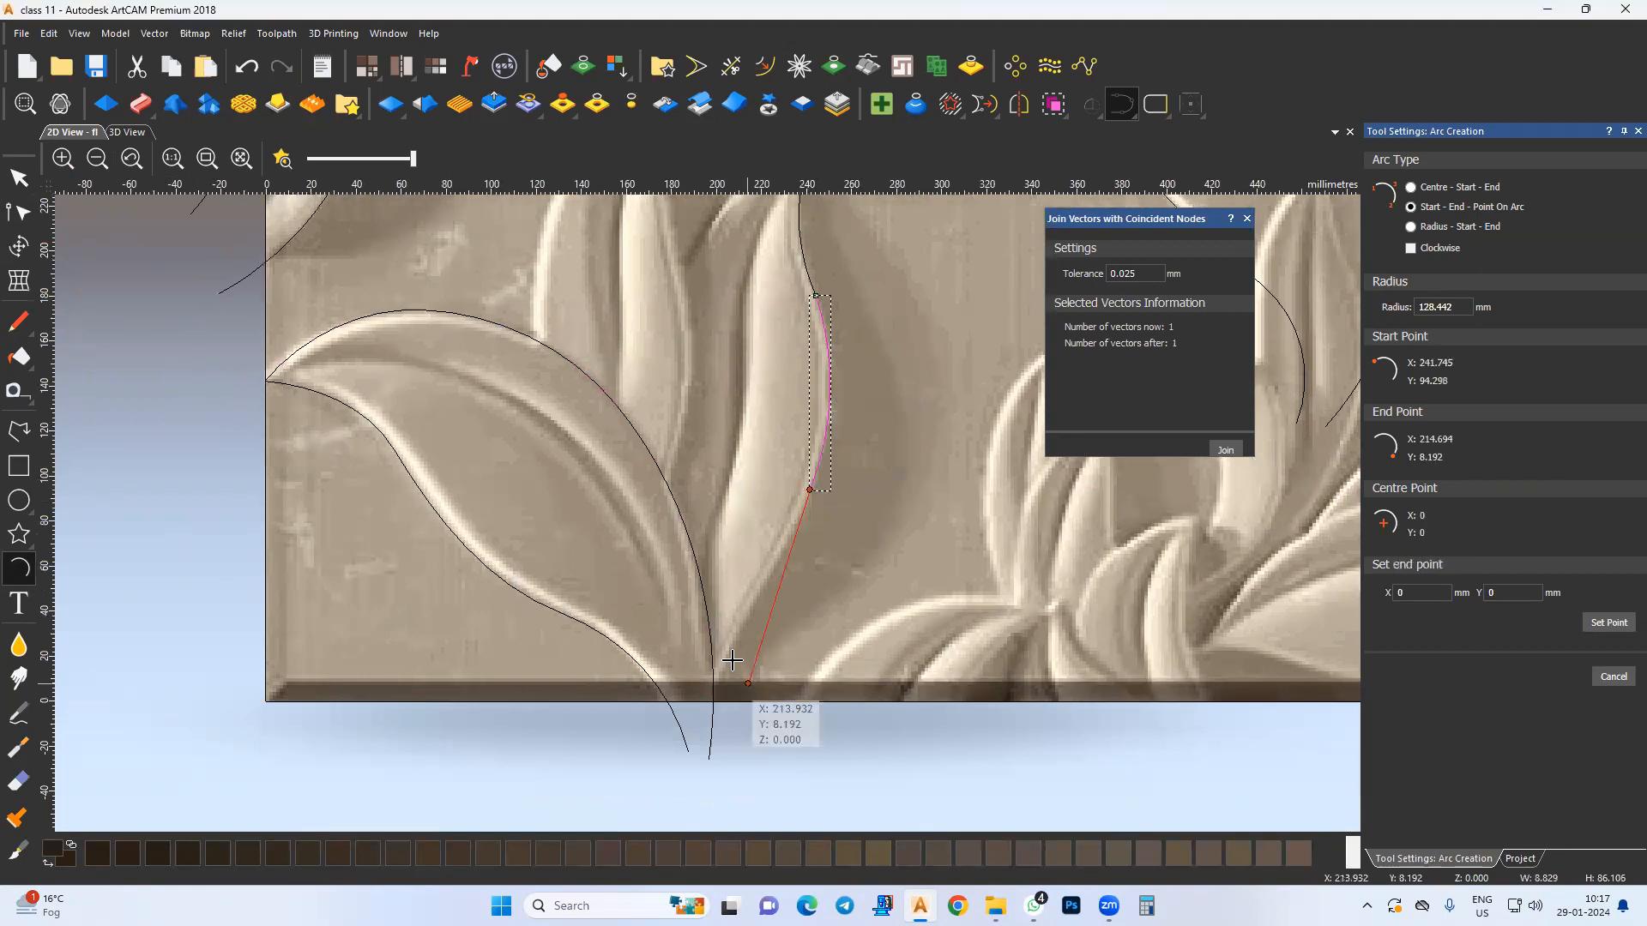
{"action": "middle_click_drag", "start_coordinate": [742, 686], "coordinate": [765, 673]}
{"action": "left_click", "coordinate": [739, 630]}
{"action": "left_click", "coordinate": [799, 542]}
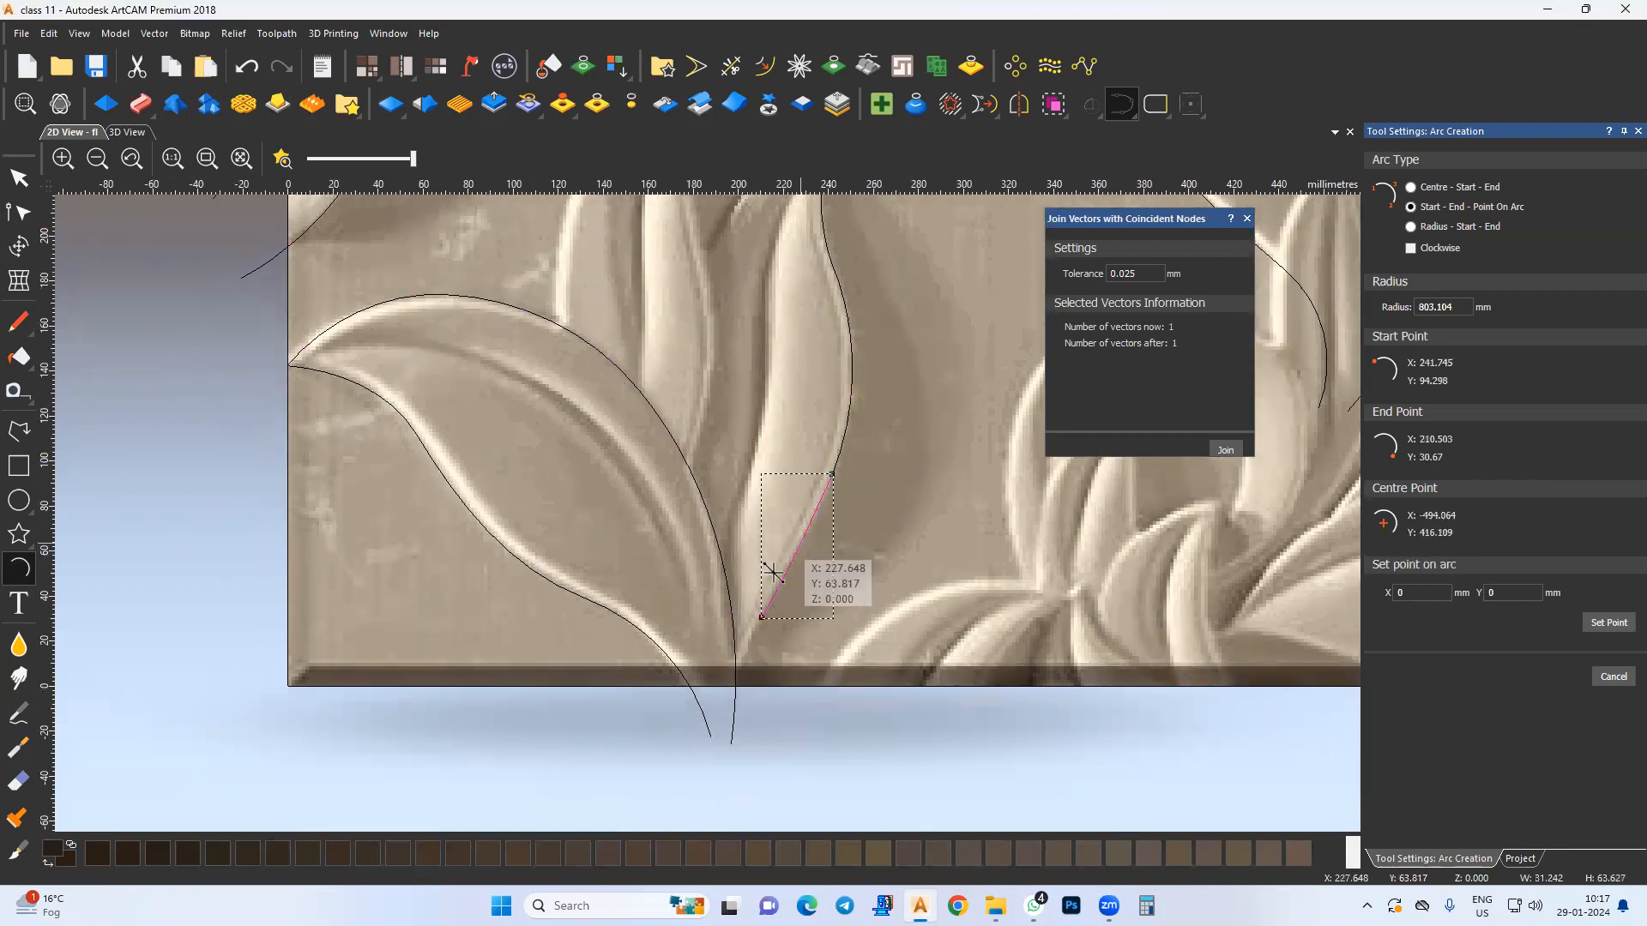
{"action": "middle_click_drag", "start_coordinate": [730, 744], "coordinate": [743, 713]}
{"action": "left_click", "coordinate": [744, 712]}
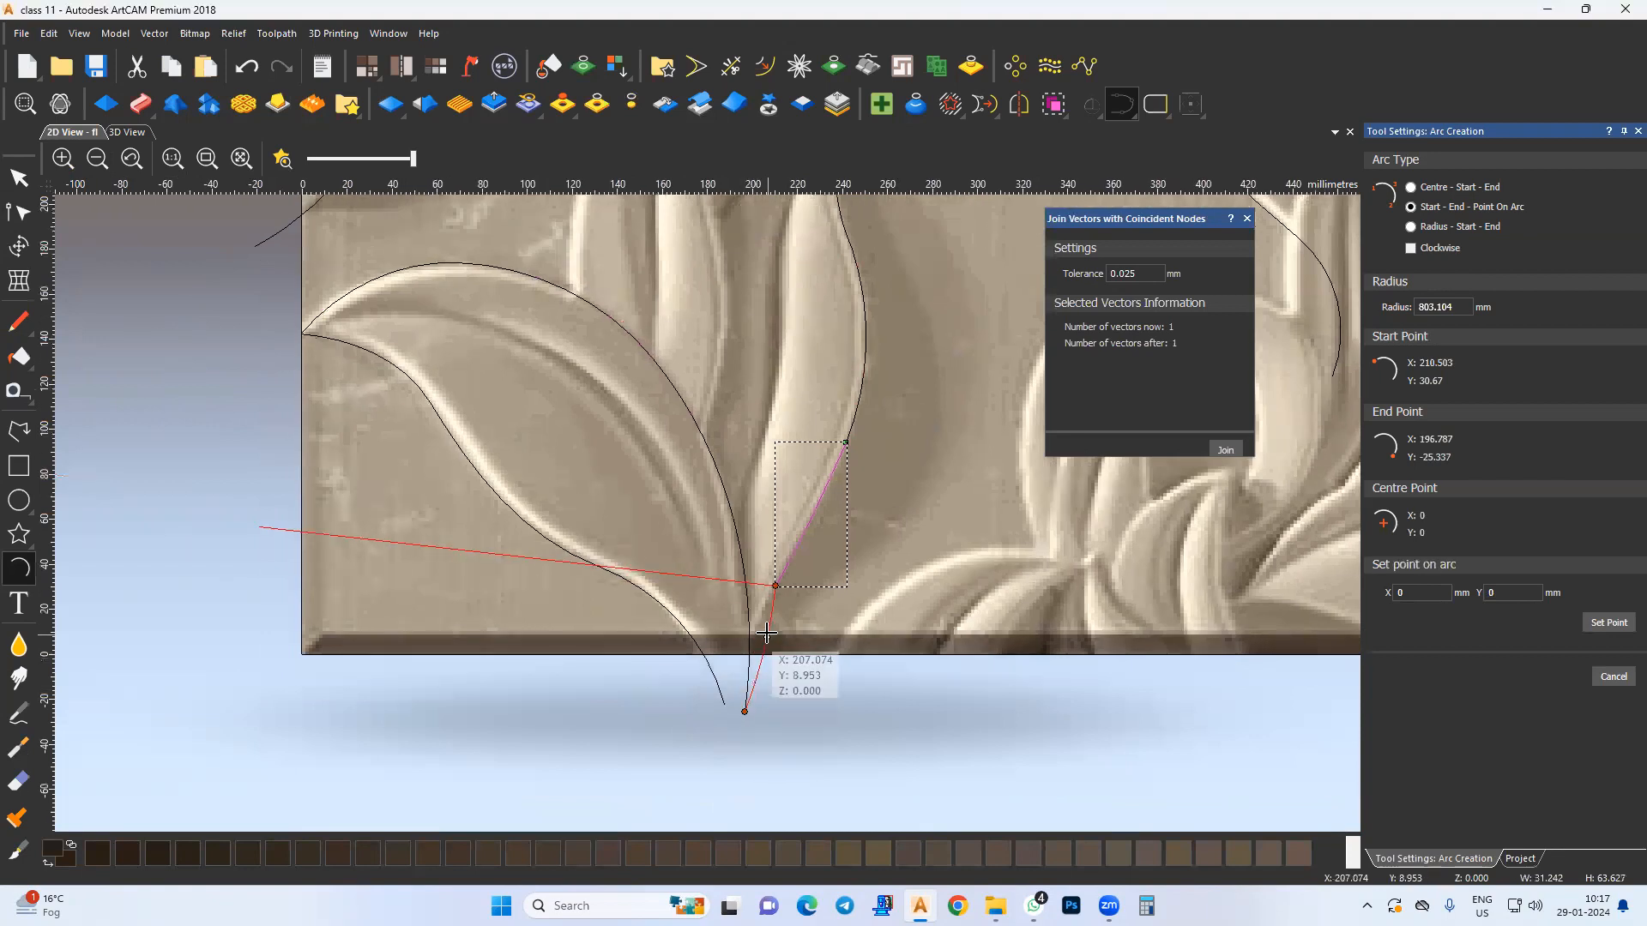
Step: Join the four right-edge arcs of the upright leaf into one vector and smooth its inner nodes
{"action": "key", "text": "Escape"}
{"action": "left_click_drag", "start_coordinate": [885, 252], "coordinate": [801, 533], "text": "shift"}
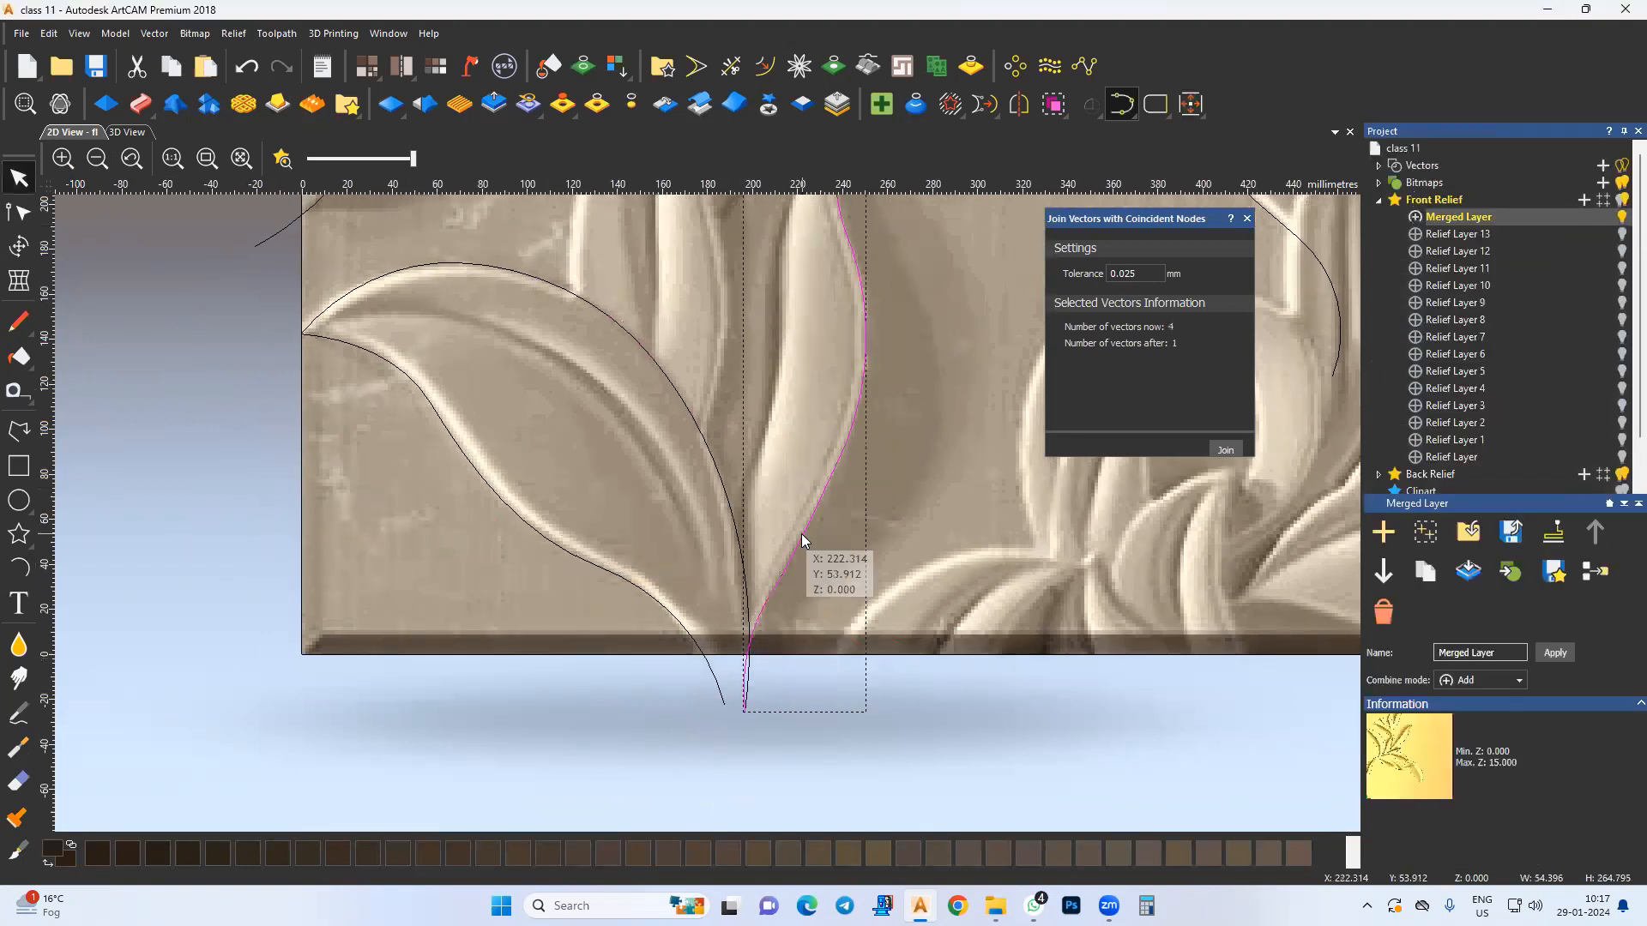
{"action": "middle_click_drag", "start_coordinate": [784, 335], "coordinate": [781, 464]}
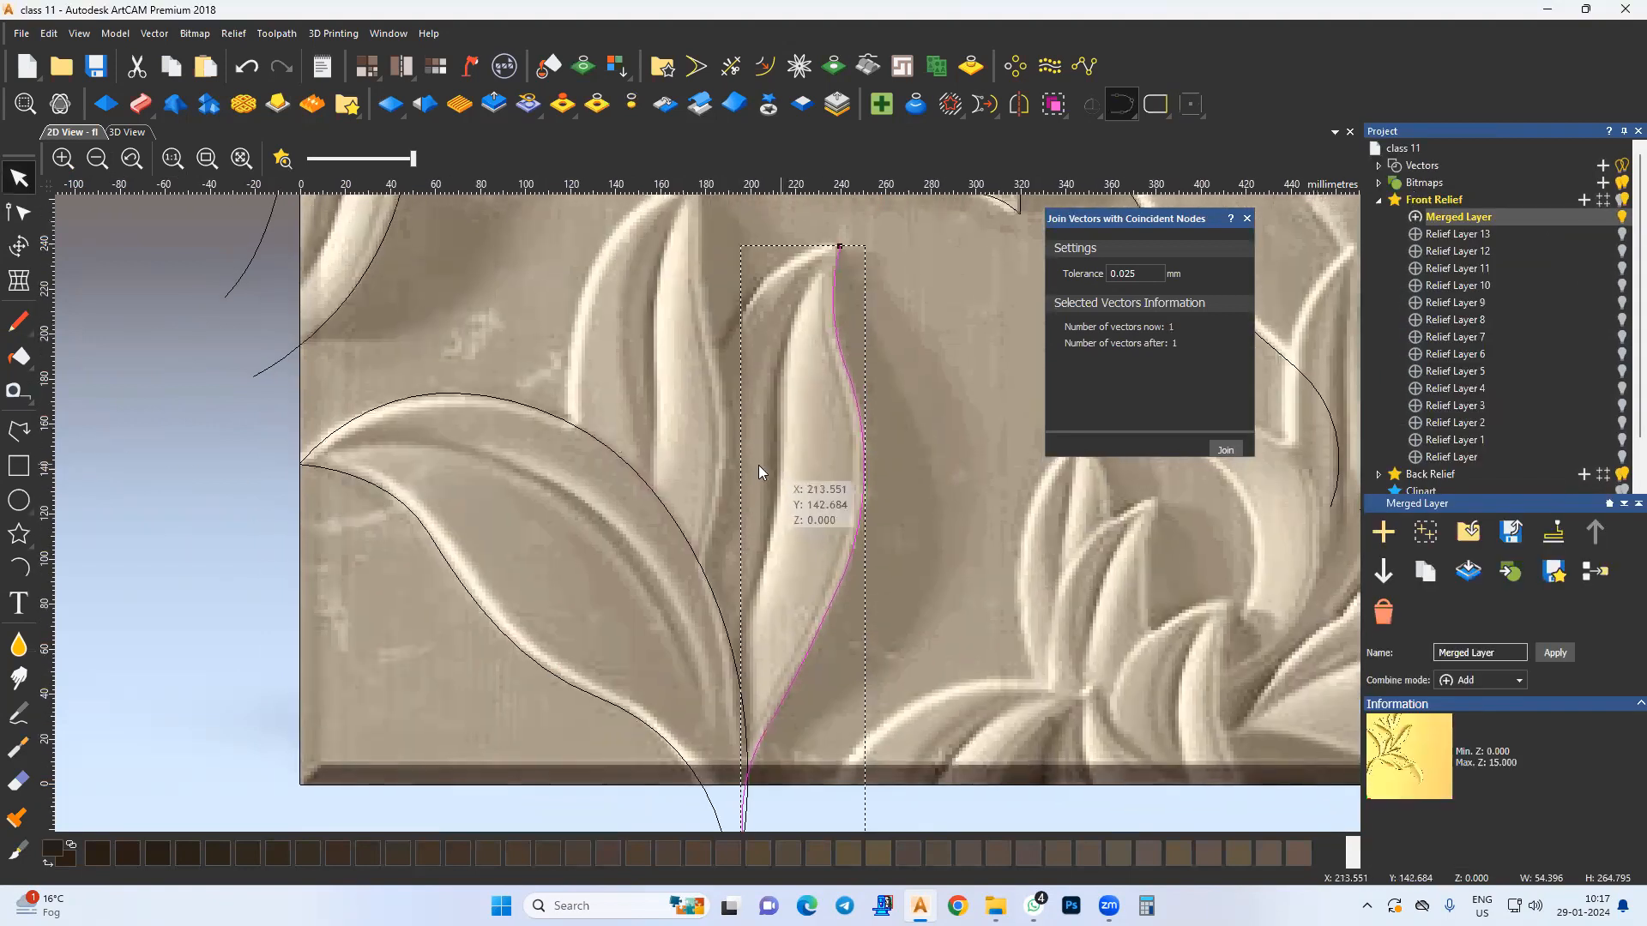
{"action": "left_click_drag", "start_coordinate": [723, 333], "coordinate": [943, 745]}
{"action": "middle_click_drag", "start_coordinate": [743, 550], "coordinate": [767, 609]}
Step: Start the upright leaf's left edge with a three-point arc about 73 mm in radius, beginning at the tip
{"action": "left_click", "coordinate": [18, 568]}
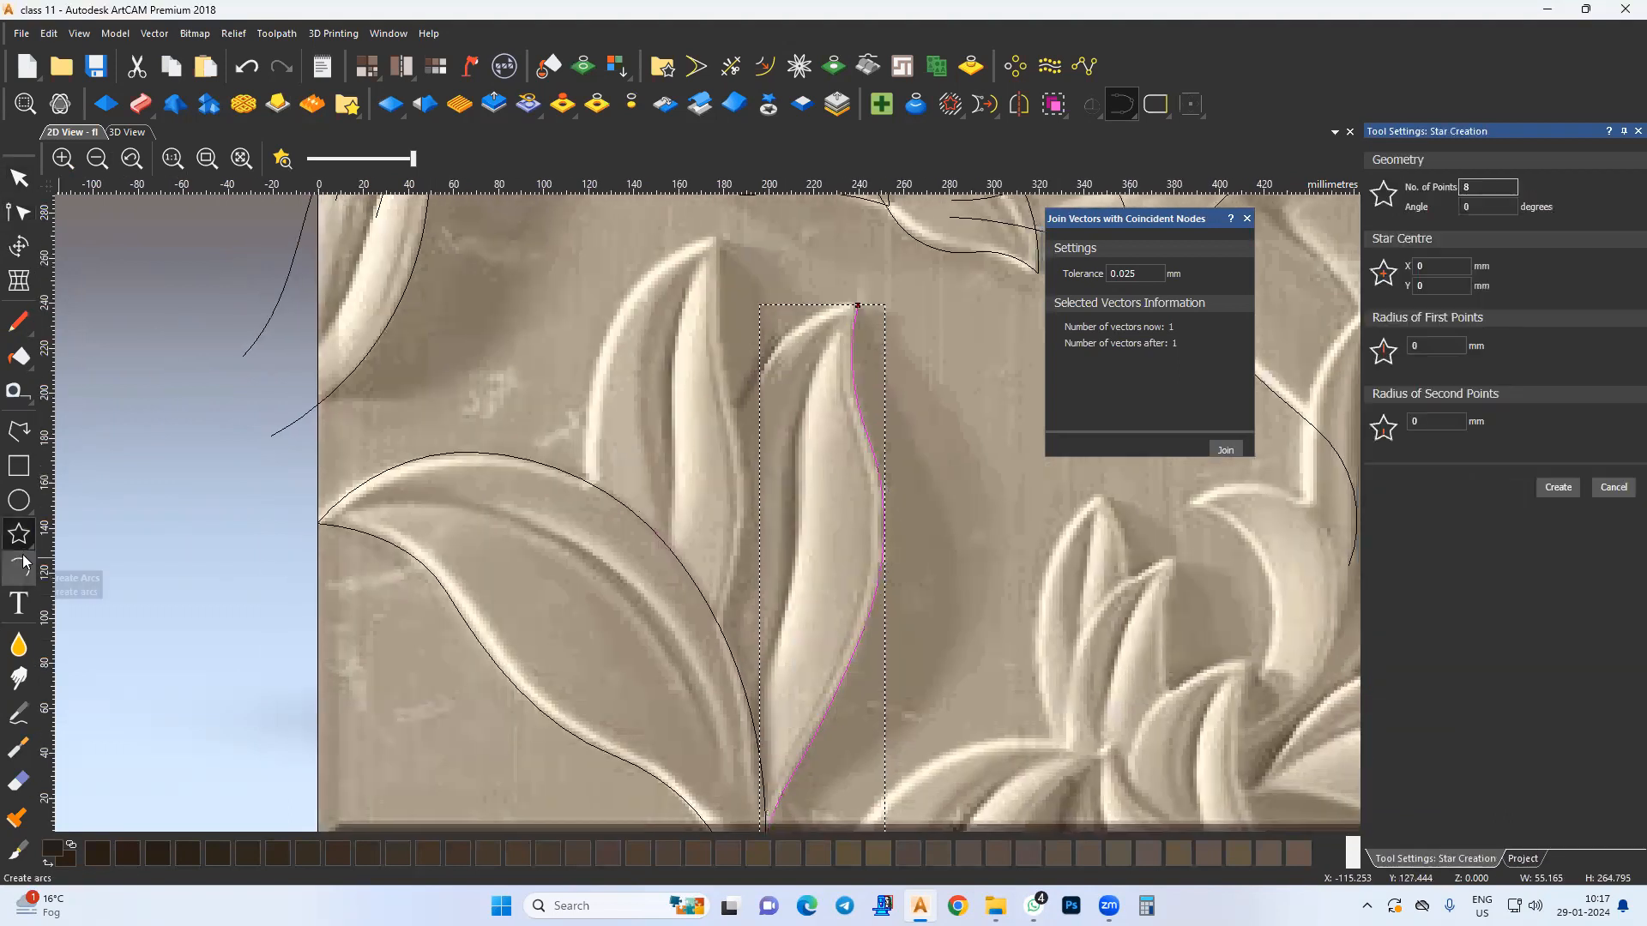
{"action": "left_click", "coordinate": [859, 303]}
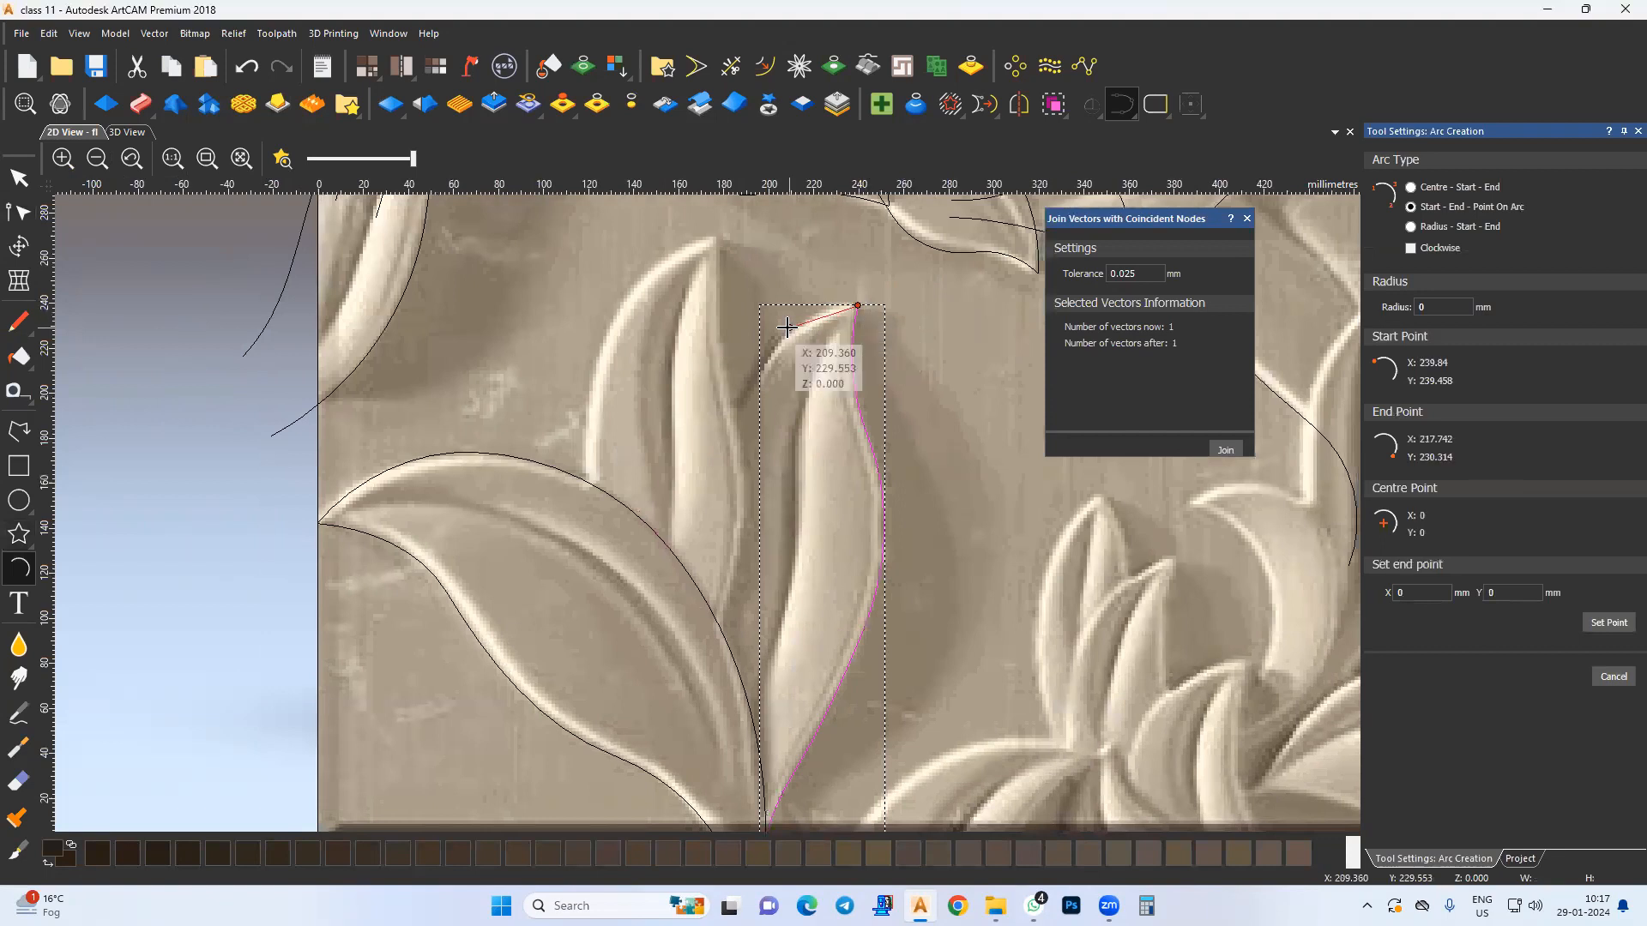
{"action": "left_click", "coordinate": [755, 470]}
{"action": "left_click", "coordinate": [808, 367]}
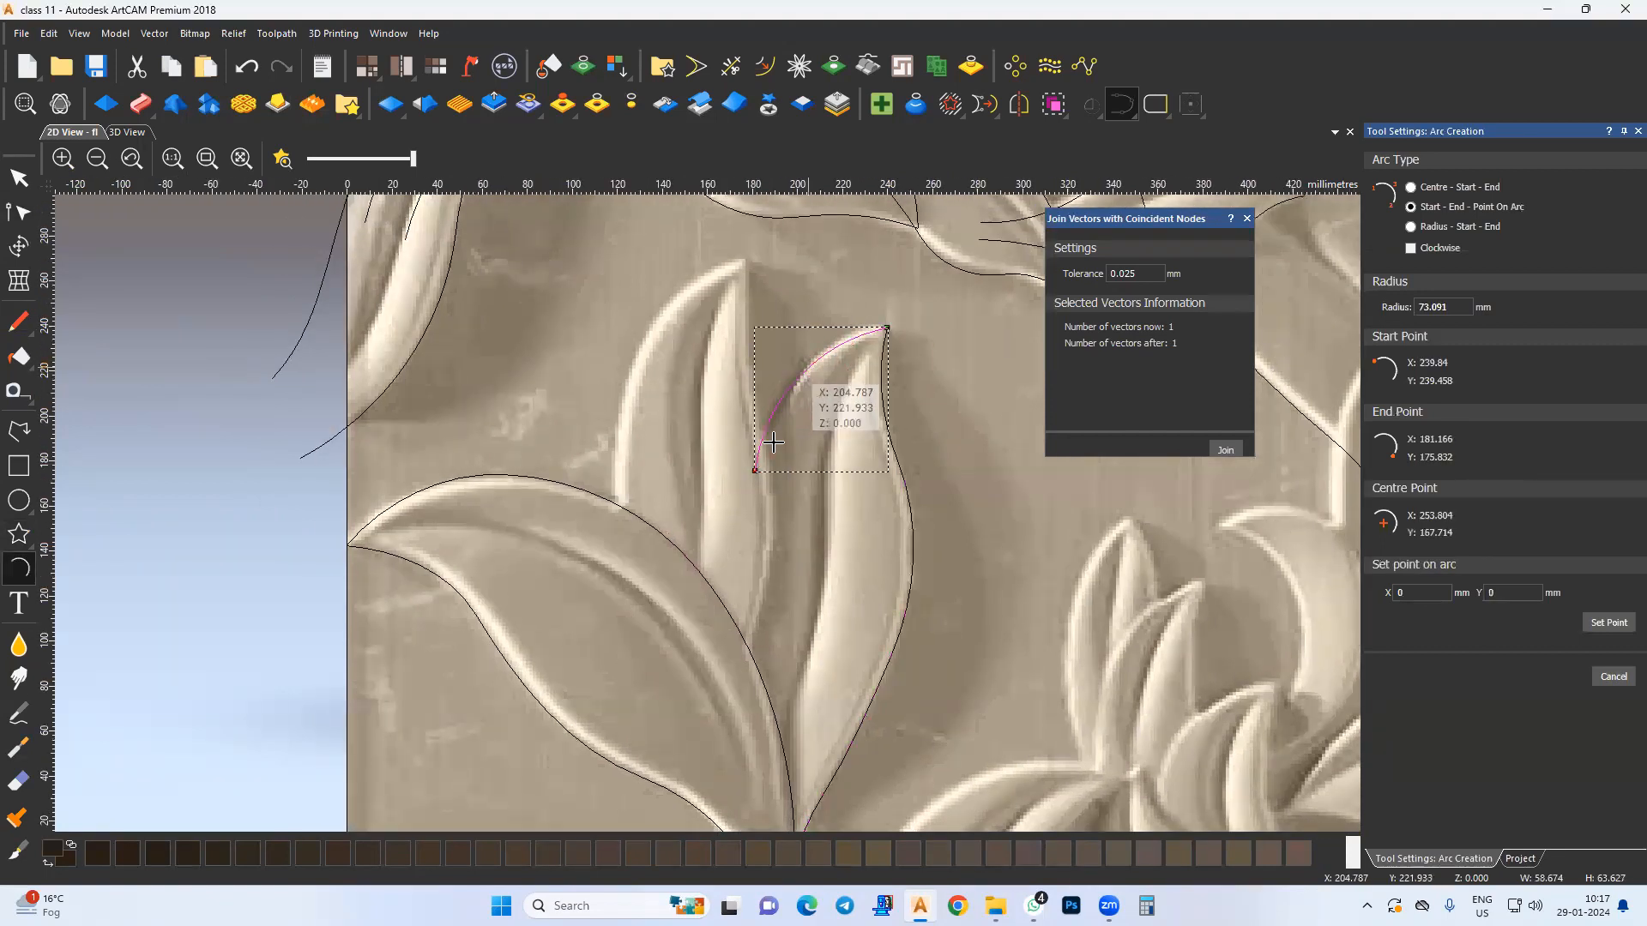
Step: Continue the upright leaf's left edge with two connected arcs through the overlapping bottom-left leaf to a point below the panel
{"action": "left_click", "coordinate": [755, 471]}
{"action": "middle_click_drag", "start_coordinate": [755, 587], "coordinate": [776, 530]}
{"action": "left_click", "coordinate": [750, 572]}
{"action": "left_click", "coordinate": [769, 486]}
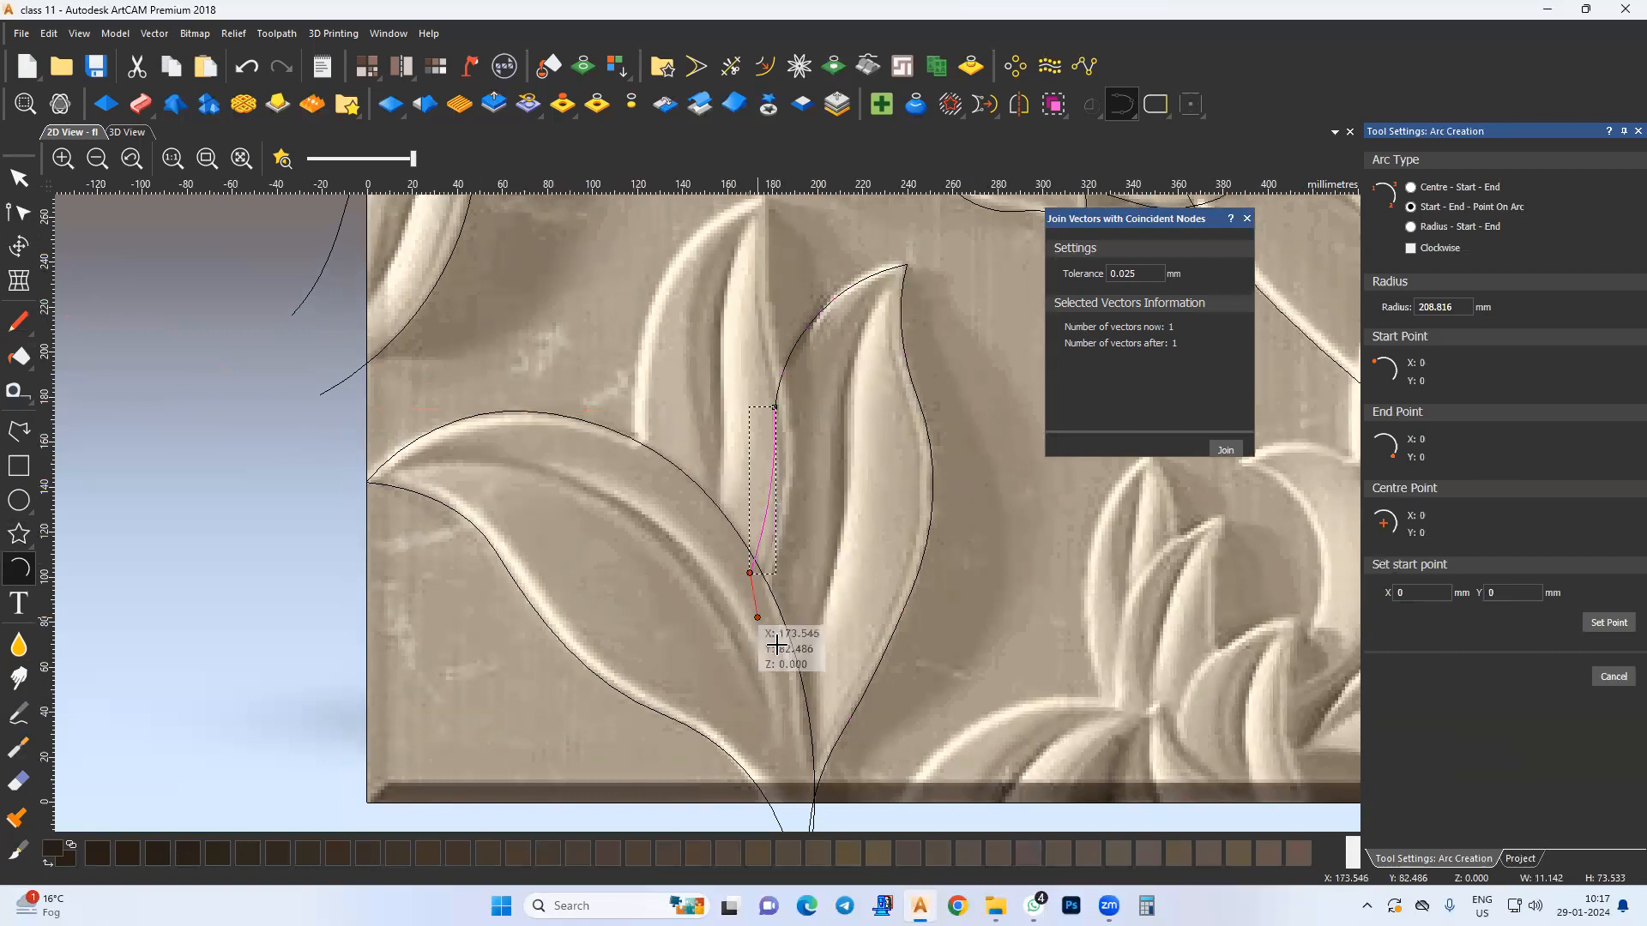
{"action": "left_click", "coordinate": [749, 571]}
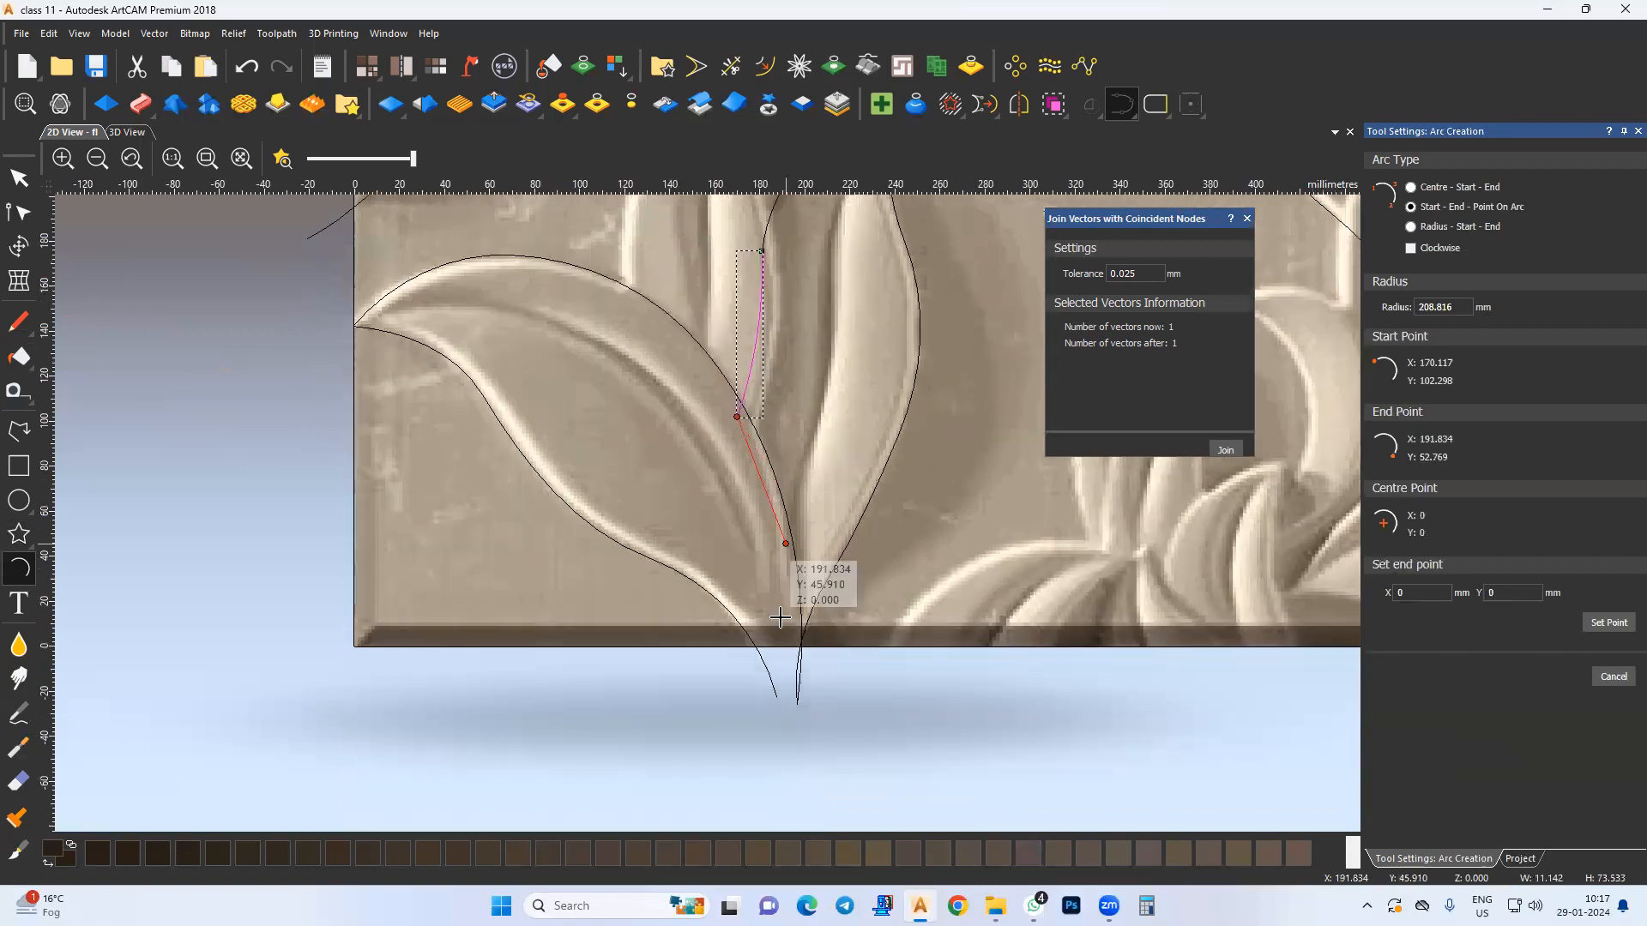
{"action": "left_click", "coordinate": [787, 697]}
{"action": "left_click", "coordinate": [731, 560]}
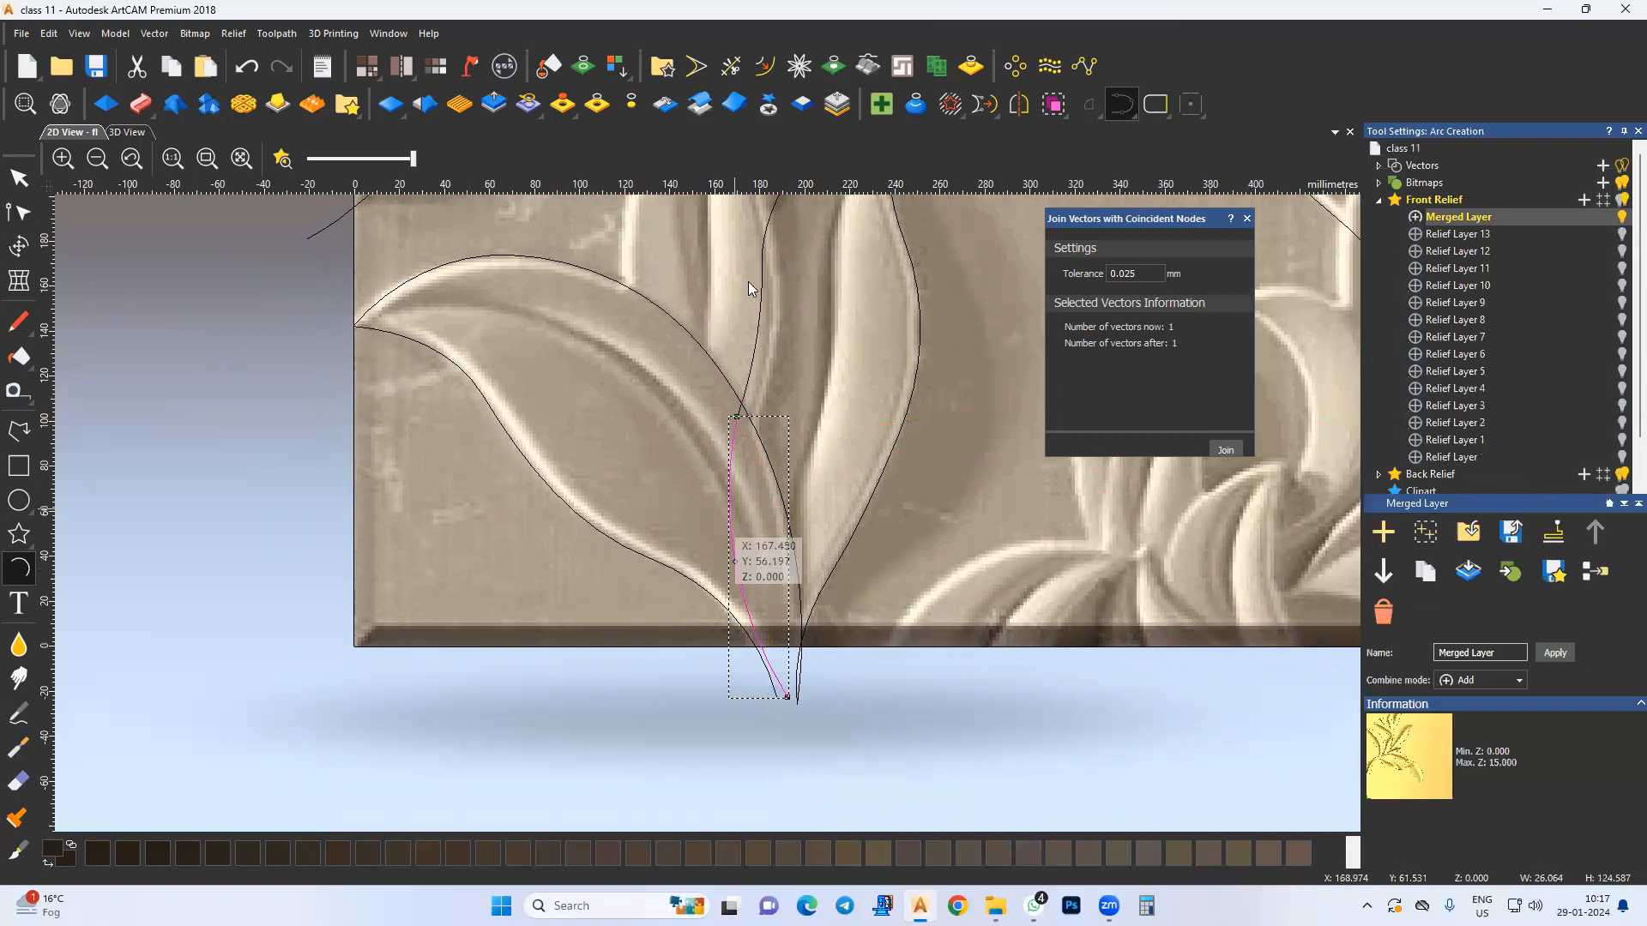
Step: Join the three left-edge arcs of the upright leaf into one vector and smooth its two inner nodes
{"action": "left_click_drag", "start_coordinate": [748, 281], "coordinate": [825, 366], "text": "shift"}
{"action": "middle_click_drag", "start_coordinate": [825, 366], "coordinate": [812, 451]}
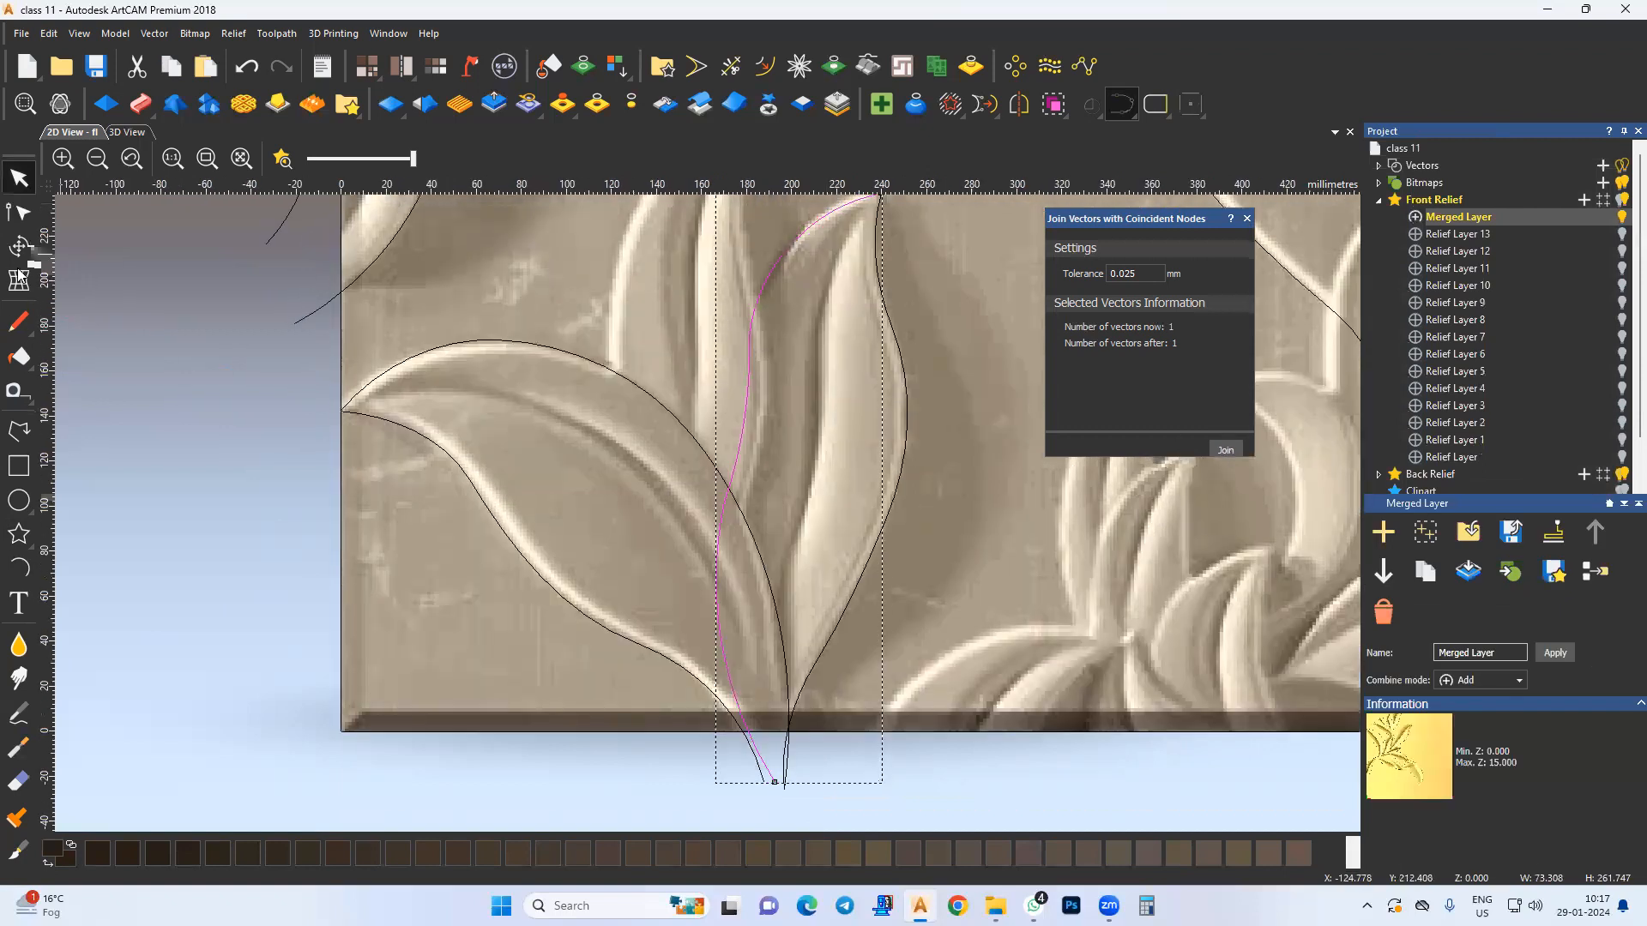
{"action": "key", "text": "n"}
{"action": "left_click_drag", "start_coordinate": [672, 483], "coordinate": [743, 546]}
{"action": "left_click_drag", "start_coordinate": [672, 251], "coordinate": [801, 388], "text": "shift"}
{"action": "key", "text": "s"}
{"action": "middle_click_drag", "start_coordinate": [735, 605], "coordinate": [758, 620]}
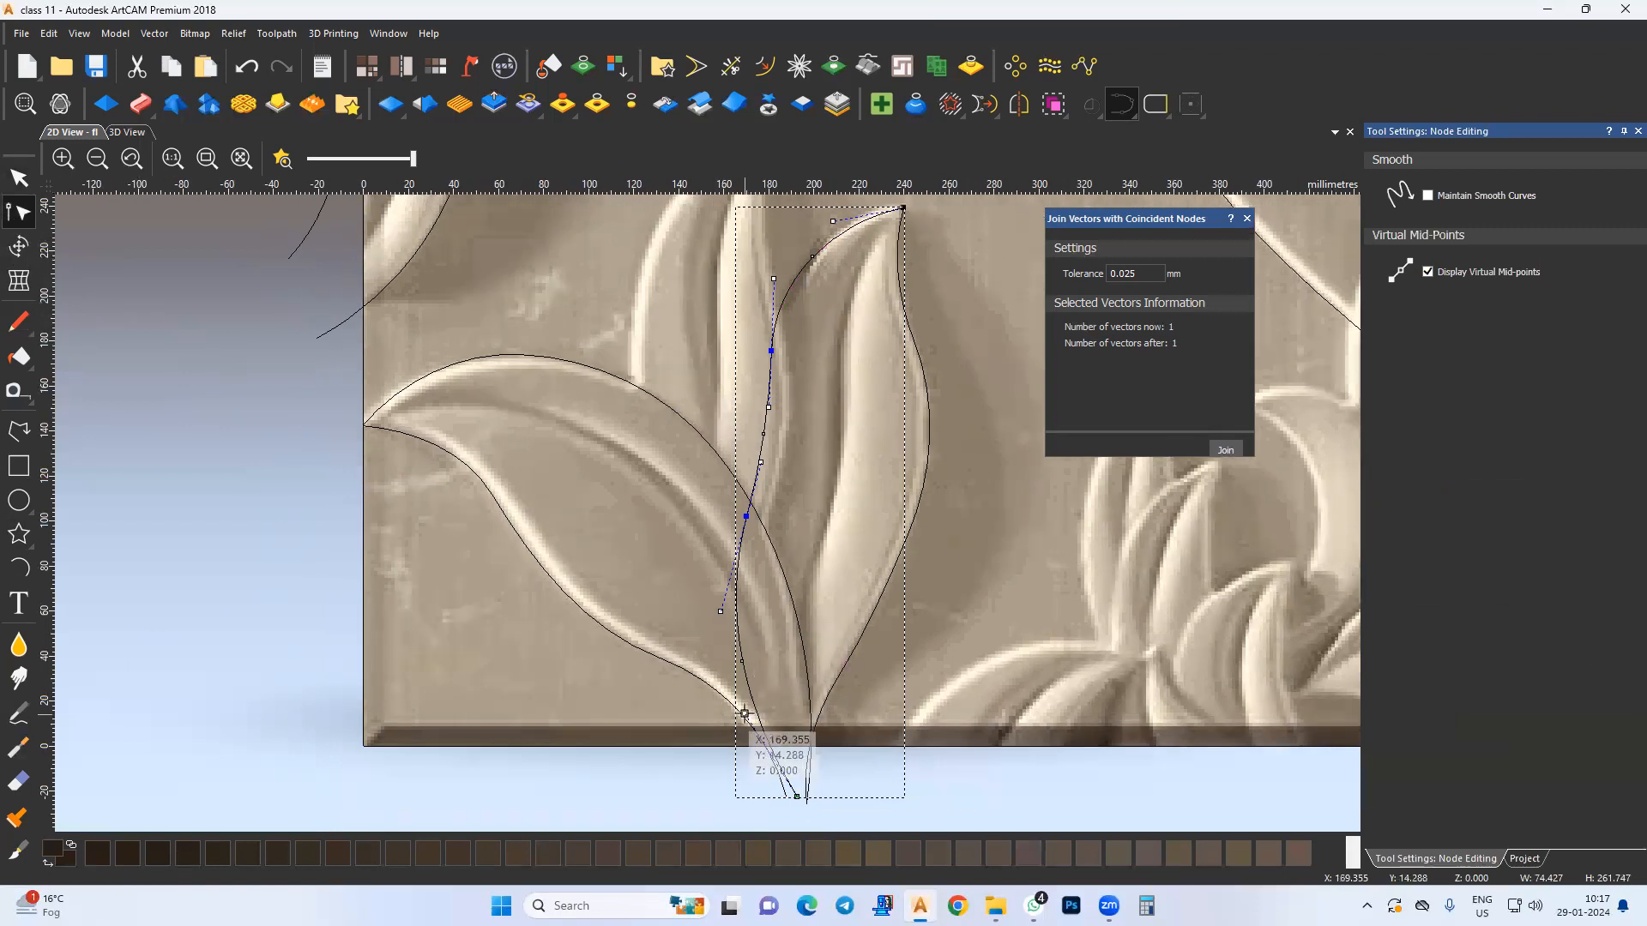
Step: Start the right edge of the shorter leaf behind the upright leaf with a three-point arc about 145 mm in radius, beginning at its tip
{"action": "middle_click_drag", "start_coordinate": [655, 452], "coordinate": [690, 578]}
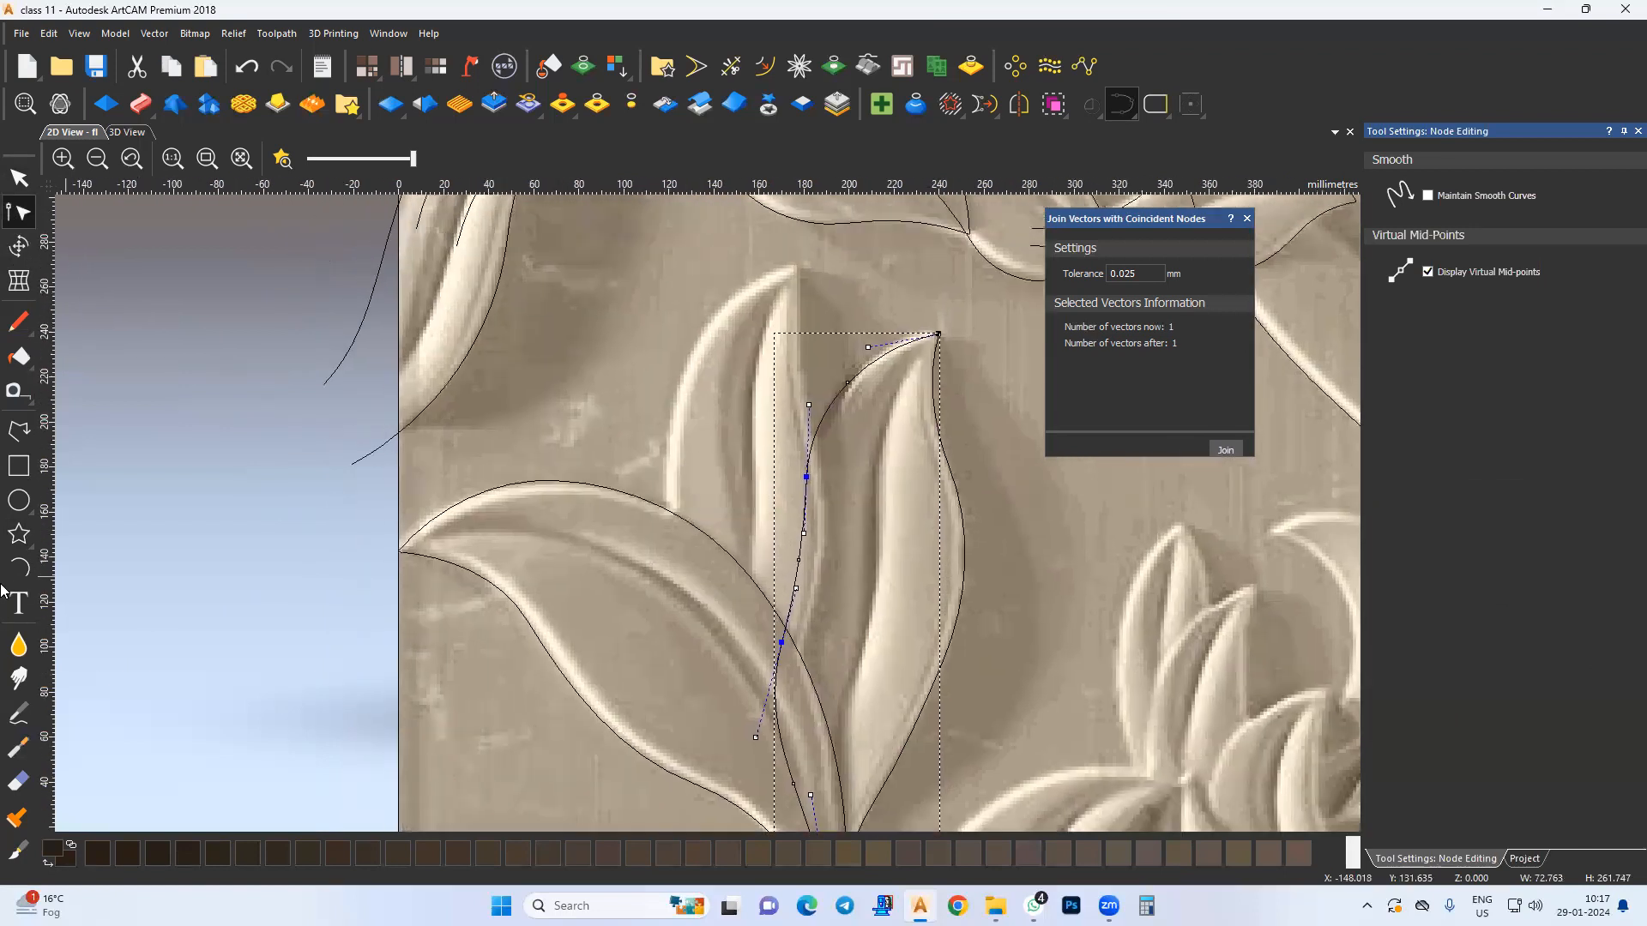
{"action": "left_click", "coordinate": [798, 264]}
{"action": "left_click", "coordinate": [807, 396]}
{"action": "left_click", "coordinate": [796, 328]}
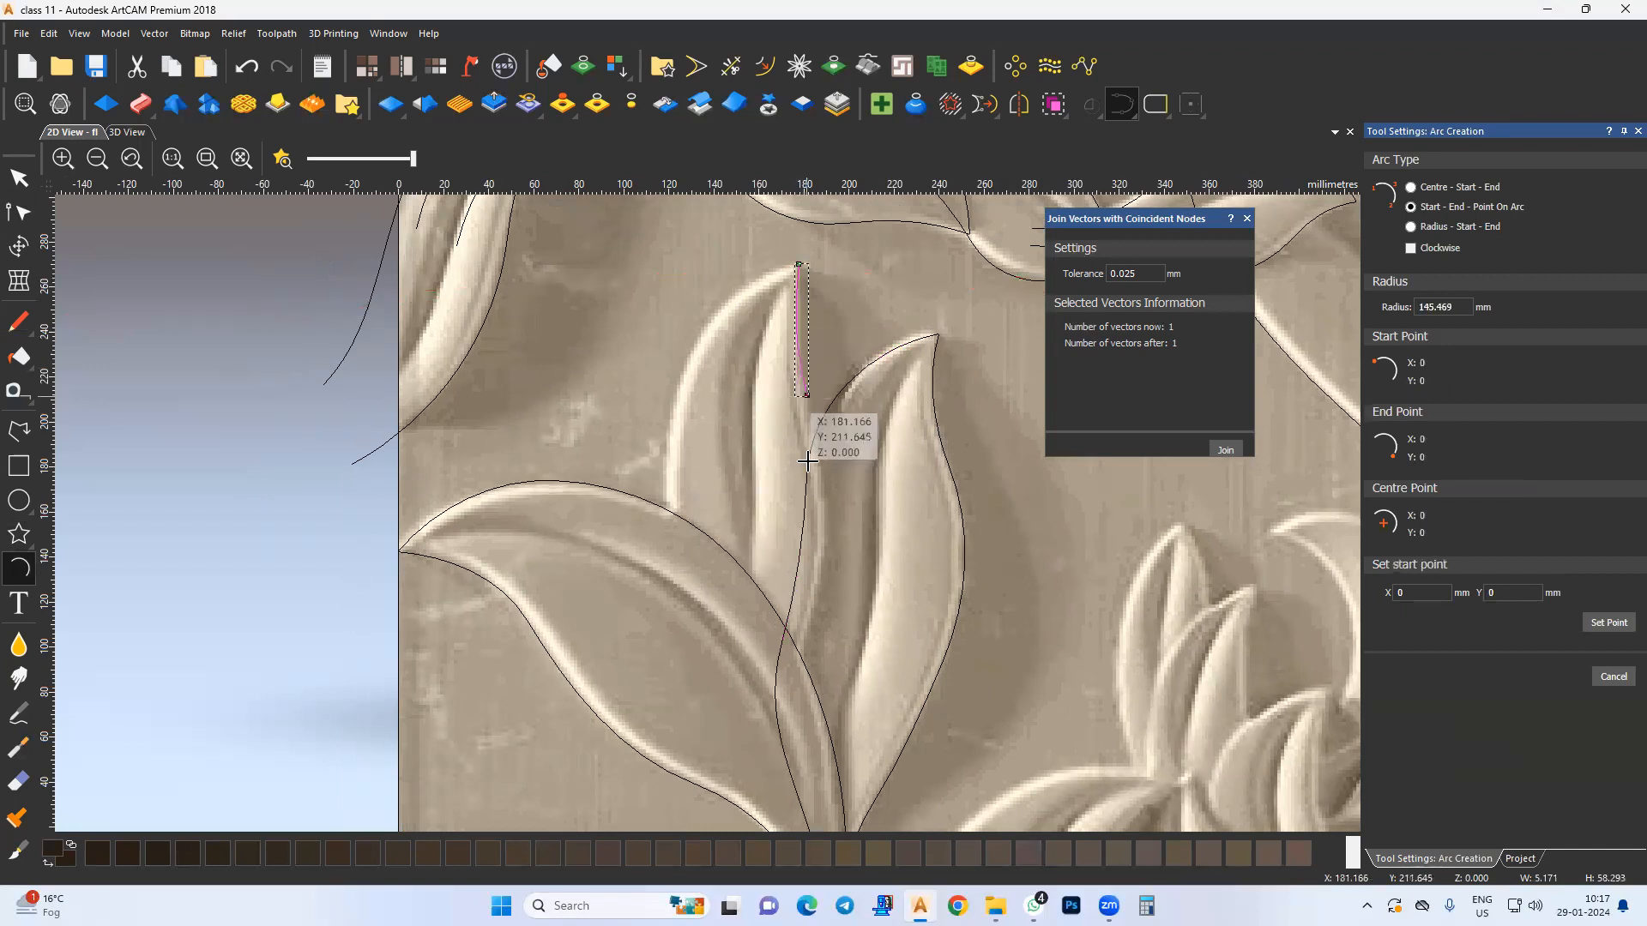
Step: Continue the rear leaf's right edge with two connected arcs, the first about 175 mm in radius, down through the overlapping leaves
{"action": "left_click", "coordinate": [807, 396]}
{"action": "middle_click_drag", "start_coordinate": [803, 530], "coordinate": [819, 429]}
{"action": "left_click", "coordinate": [825, 517]}
{"action": "left_click", "coordinate": [840, 428]}
{"action": "left_click", "coordinate": [825, 517]}
{"action": "middle_click_drag", "start_coordinate": [816, 612], "coordinate": [819, 576]}
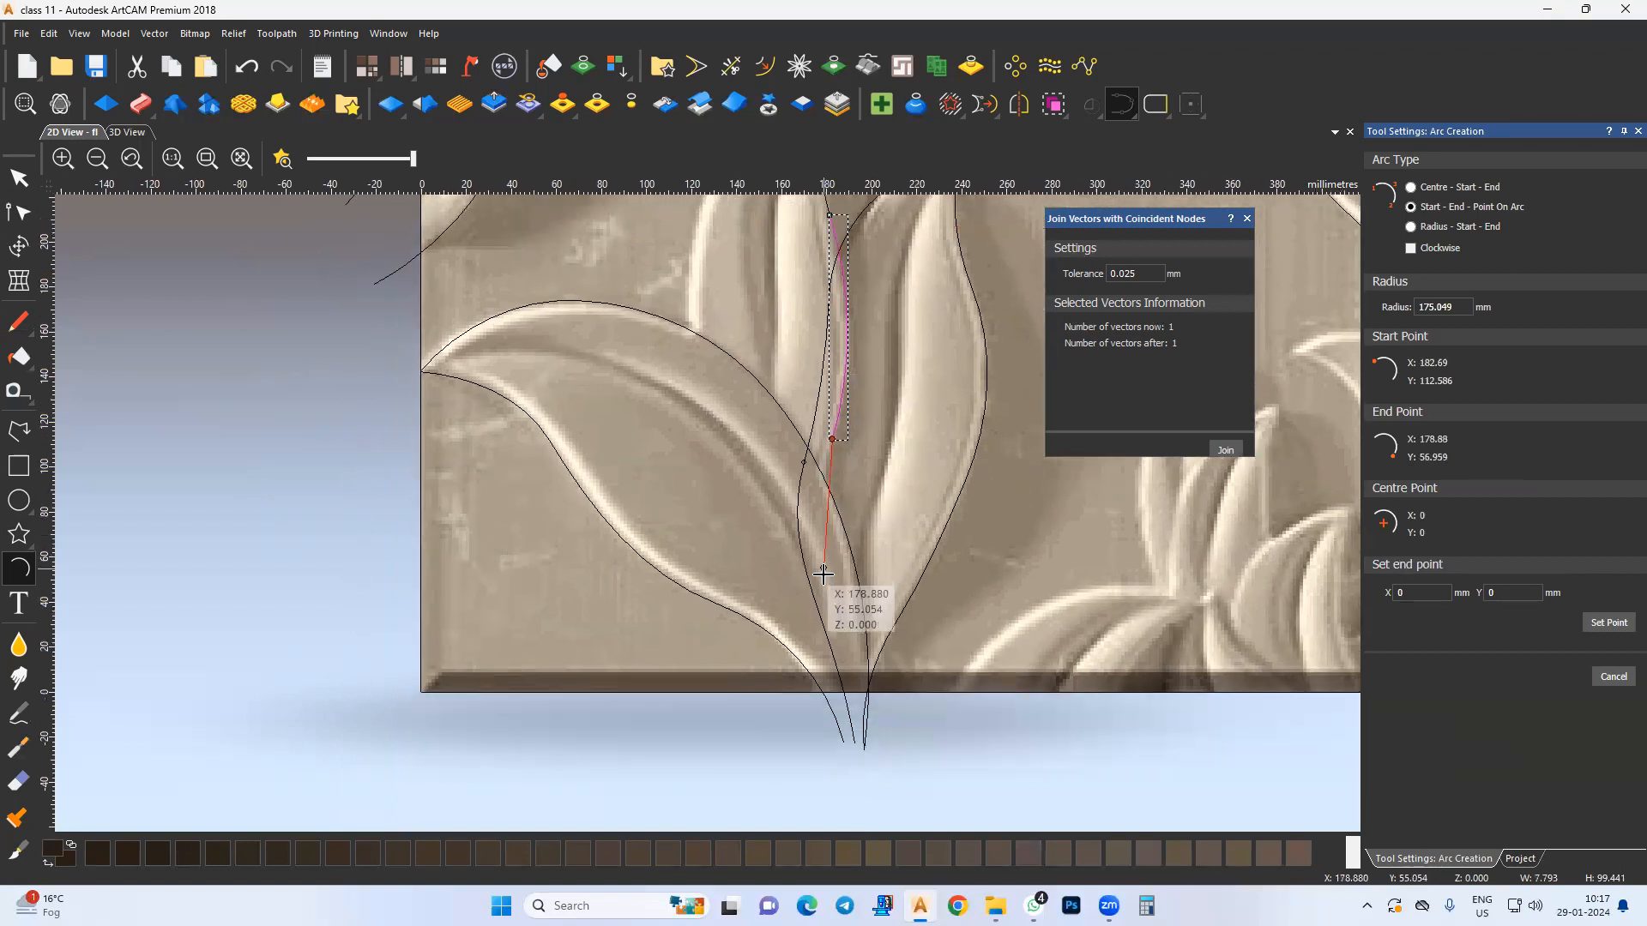
{"action": "left_click", "coordinate": [825, 594]}
{"action": "left_click", "coordinate": [830, 477]}
{"action": "key", "text": "Escape"}
Step: Join the three right-edge arcs of the rear leaf into one vector and smooth its inner nodes
{"action": "left_click", "coordinate": [839, 360], "text": "shift"}
{"action": "middle_click_drag", "start_coordinate": [712, 317], "coordinate": [720, 495]}
{"action": "left_click", "coordinate": [826, 293], "text": "shift"}
{"action": "left_click", "coordinate": [1224, 450]}
{"action": "left_click", "coordinate": [18, 210]}
{"action": "left_click_drag", "start_coordinate": [772, 478], "coordinate": [944, 703]}
Step: Trace the rear leaf's left edge from the tip with two connected three-point arcs, the first about 81 mm in radius, through the overlapping leaf
{"action": "middle_click_drag", "start_coordinate": [724, 521], "coordinate": [763, 569]}
{"action": "middle_click_drag", "start_coordinate": [729, 434], "coordinate": [783, 413]}
{"action": "left_click", "coordinate": [873, 324]}
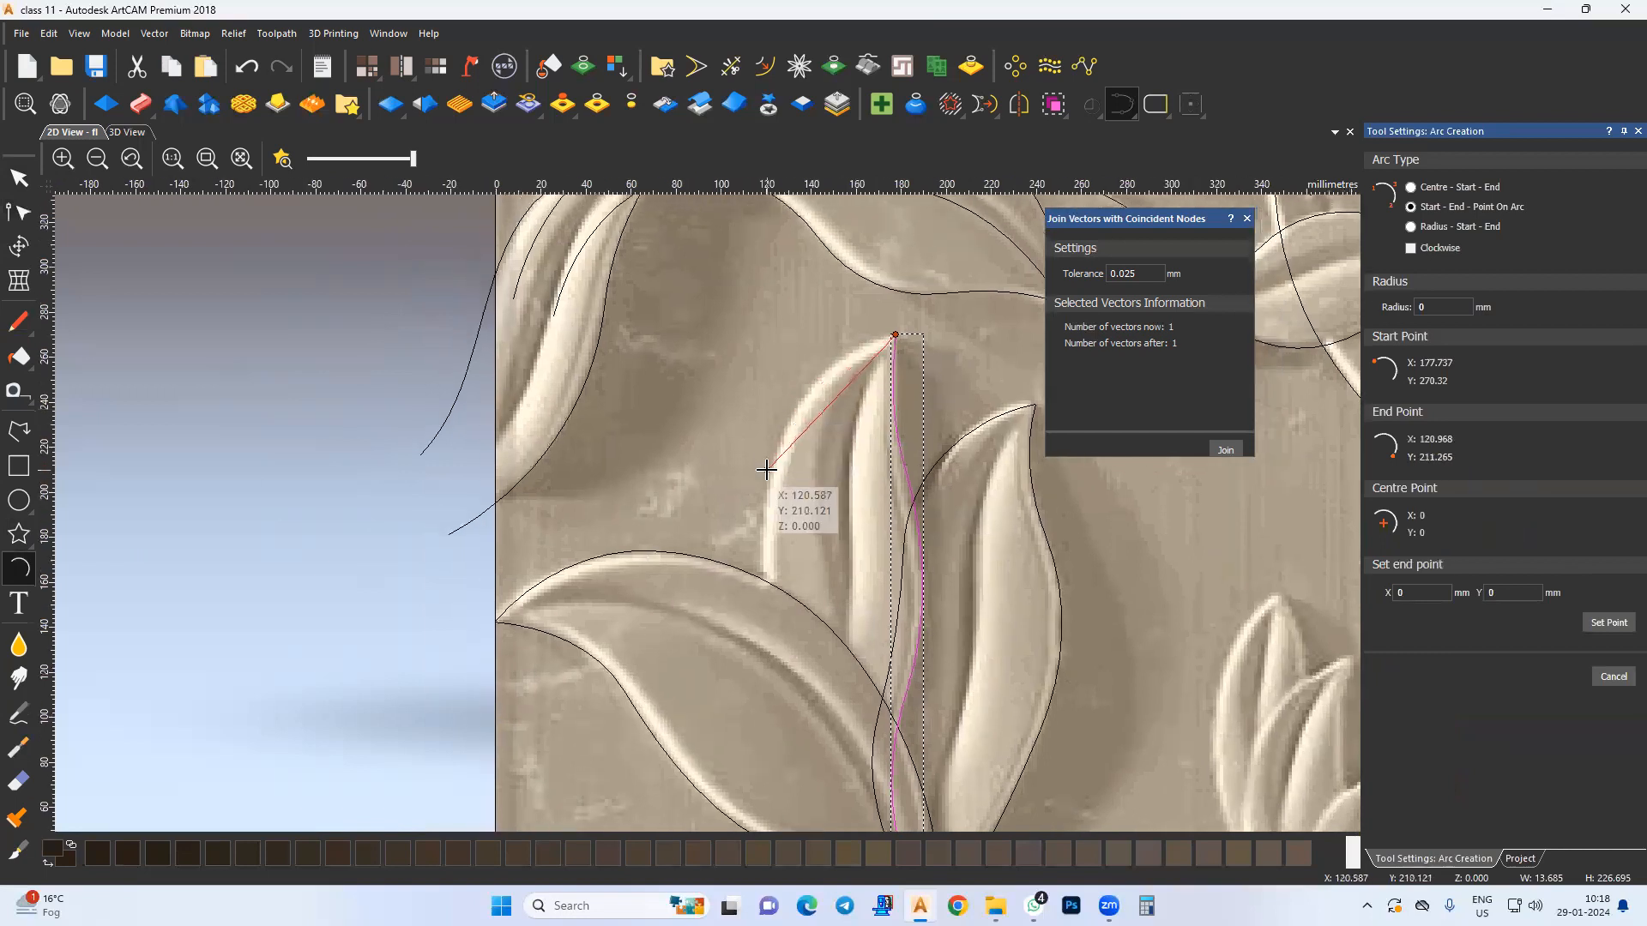
{"action": "left_click", "coordinate": [771, 470]}
{"action": "left_click", "coordinate": [797, 404]}
{"action": "left_click", "coordinate": [770, 471]}
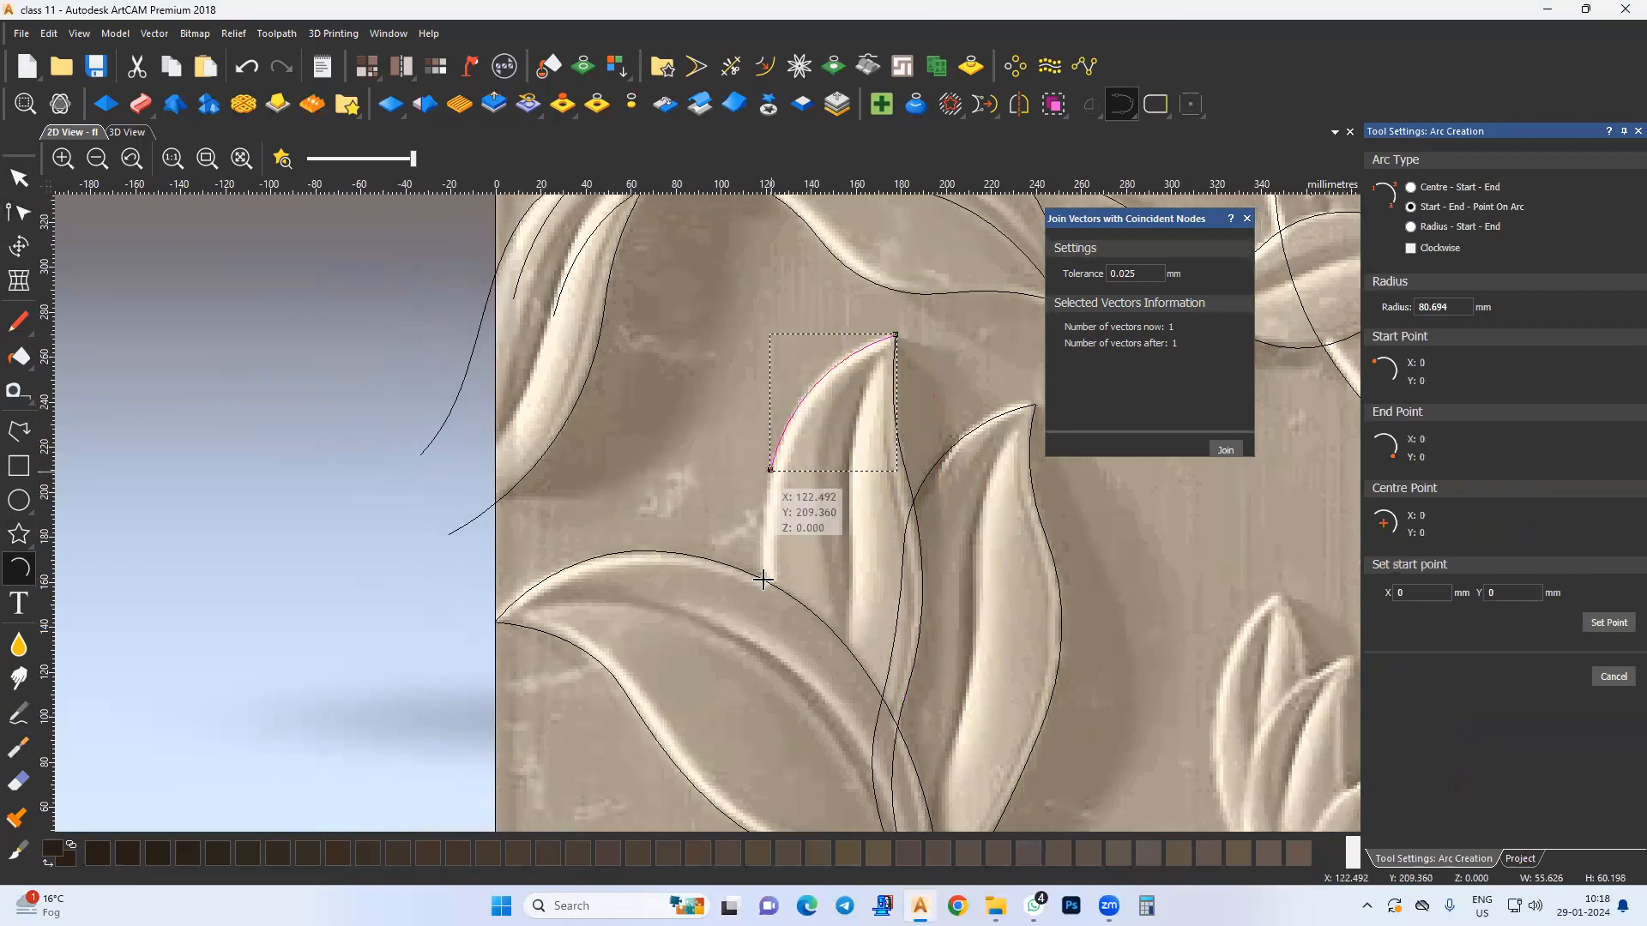
{"action": "middle_click_drag", "start_coordinate": [768, 651], "coordinate": [766, 556]}
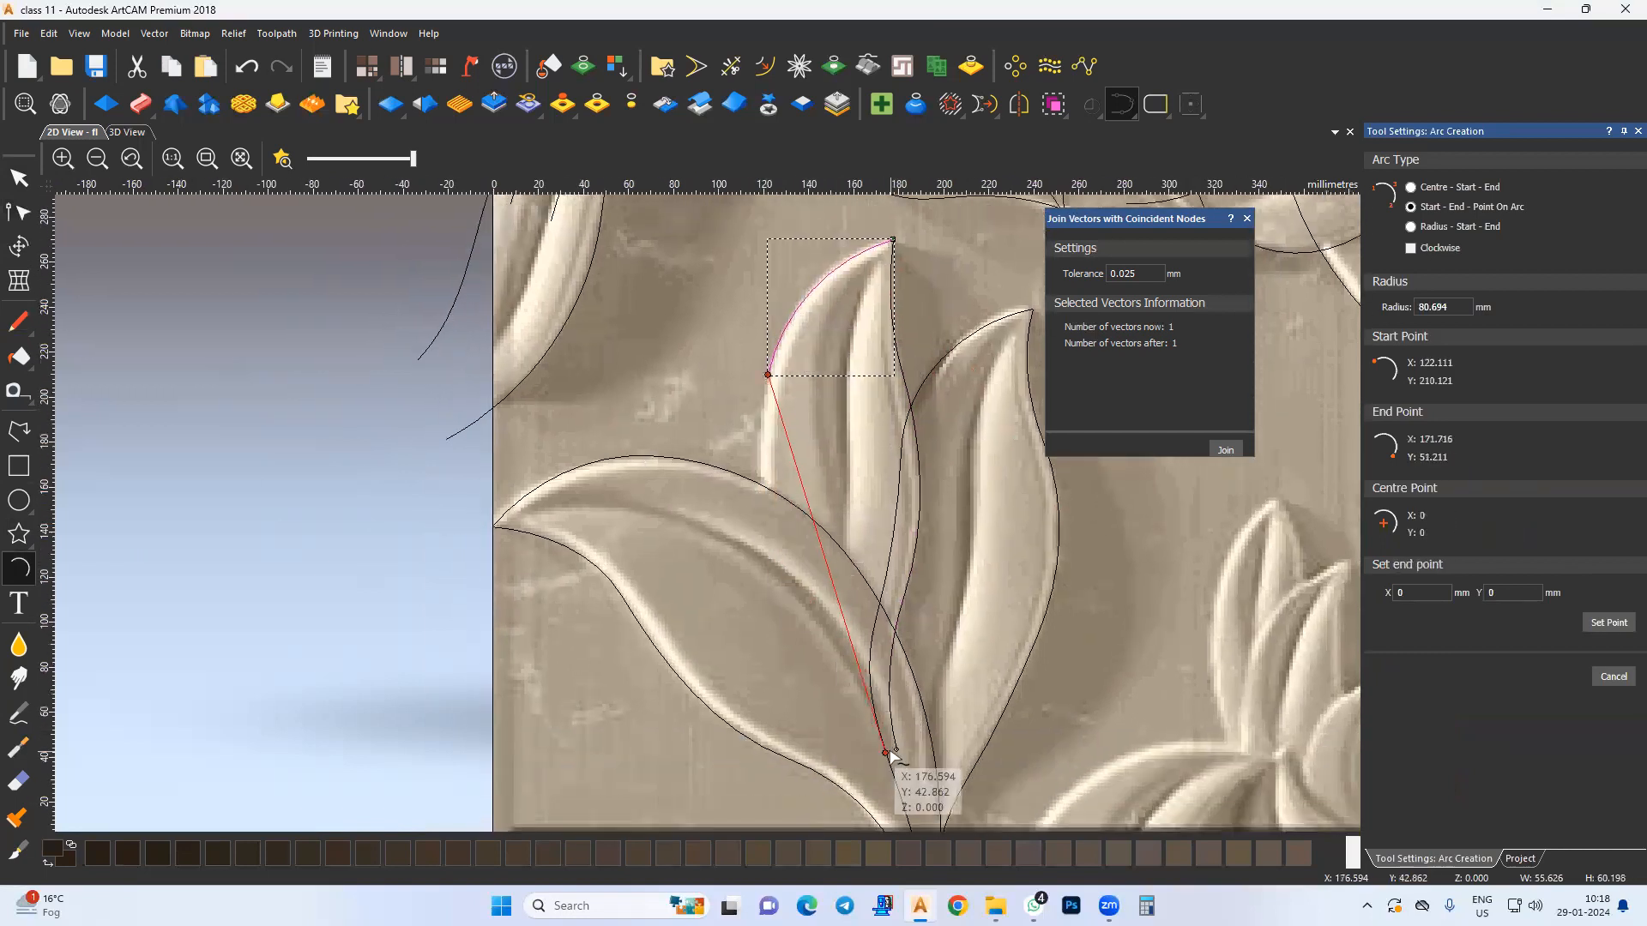
{"action": "left_click", "coordinate": [786, 600]}
{"action": "key", "text": "Escape"}
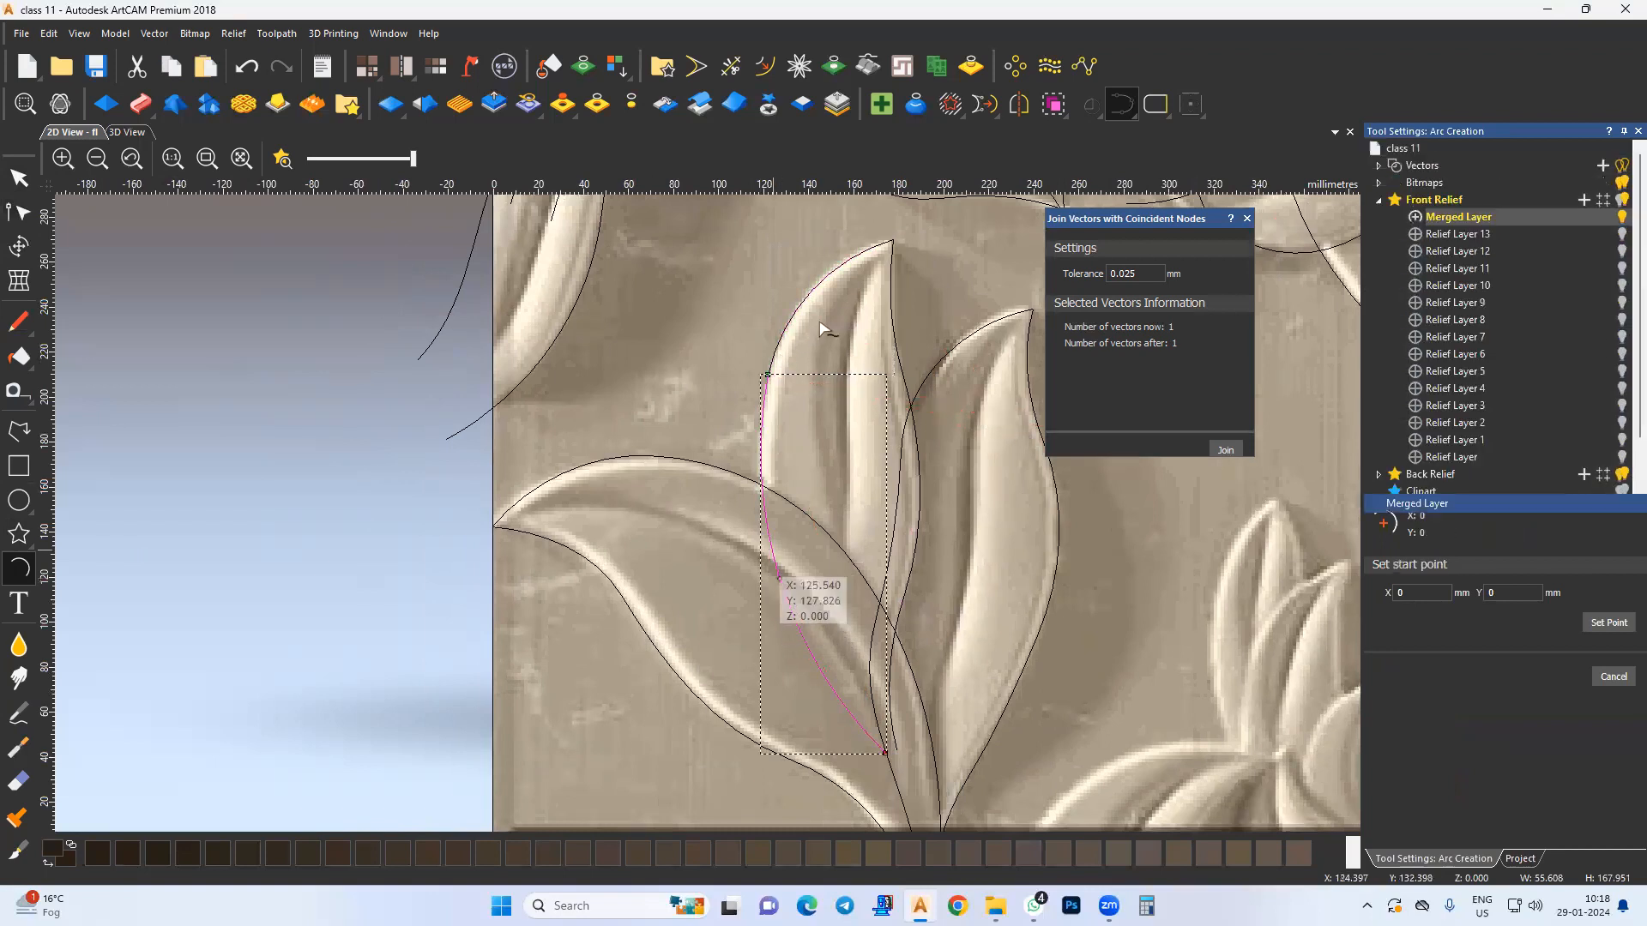
Step: Select the two edge curves of the rightmost leaf in the three-leaf cluster and add a new front relief layer
{"action": "left_click", "coordinate": [17, 212]}
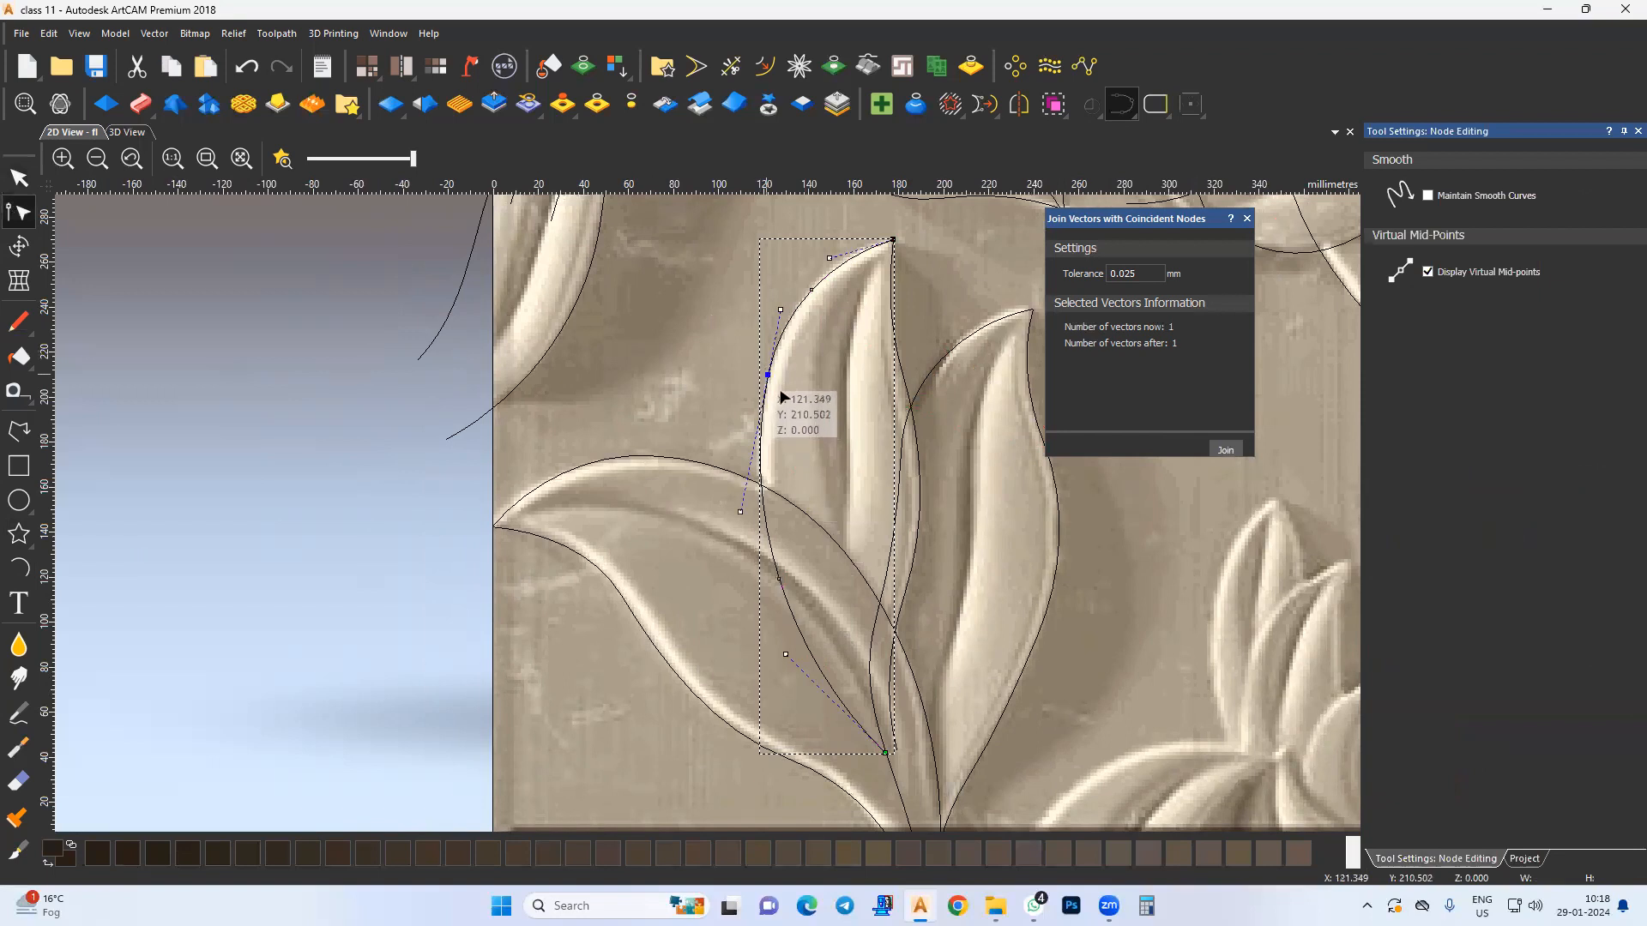
{"action": "middle_click_drag", "start_coordinate": [672, 383], "coordinate": [642, 392]}
{"action": "left_click", "coordinate": [144, 341]}
{"action": "middle_click_drag", "start_coordinate": [549, 461], "coordinate": [362, 505]}
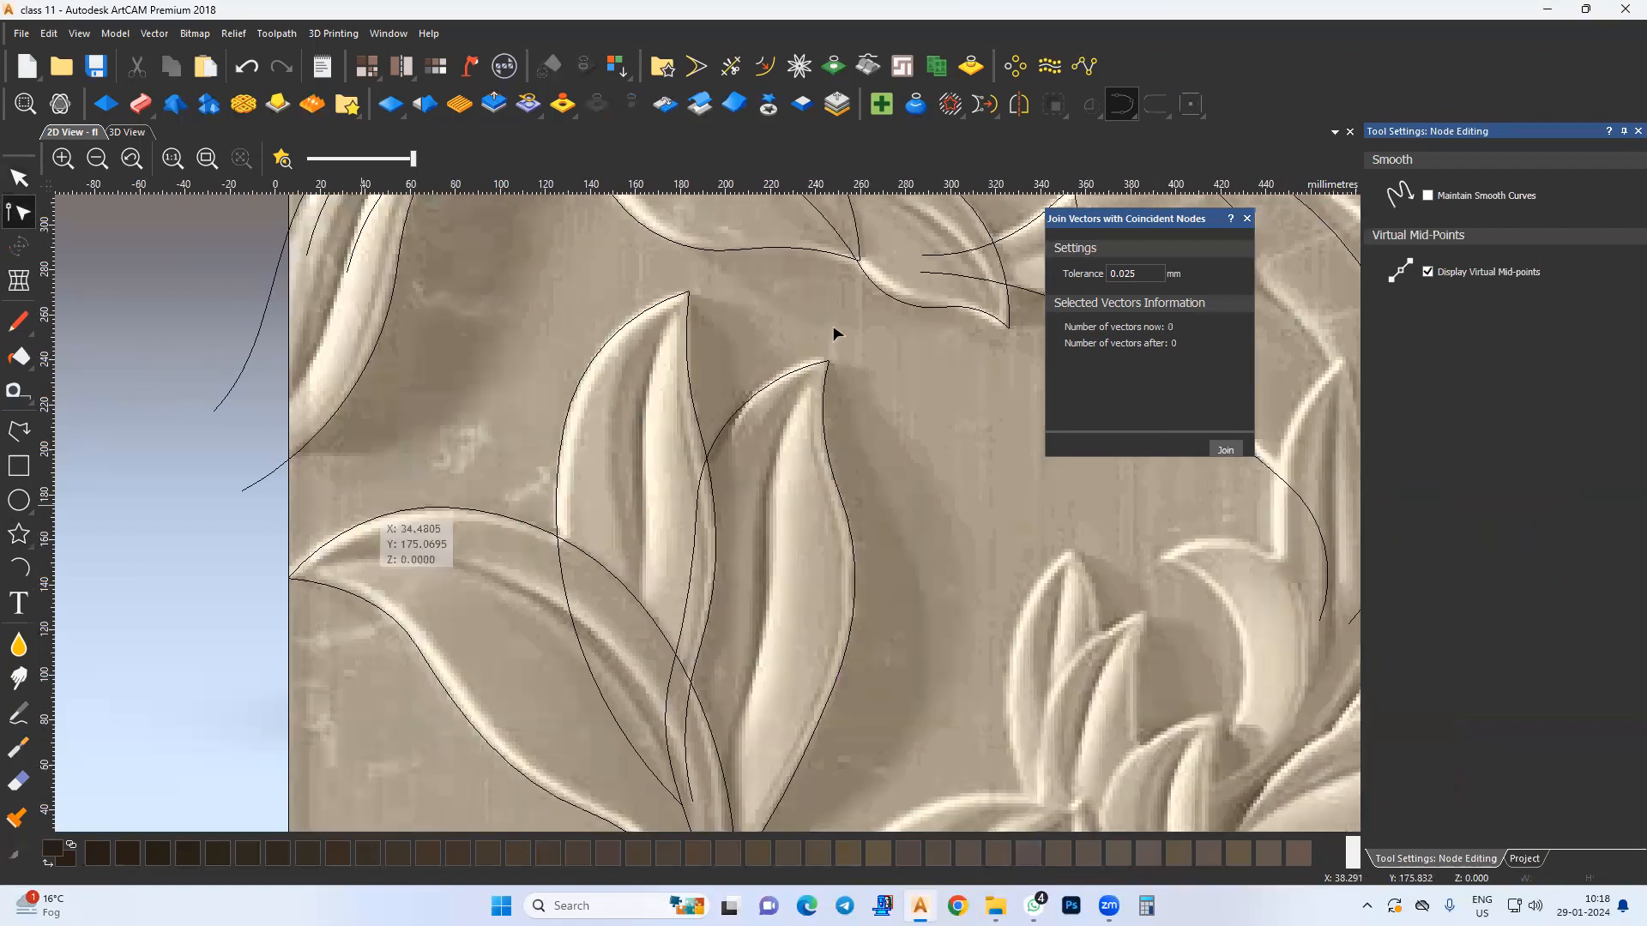
{"action": "left_click_drag", "start_coordinate": [833, 327], "coordinate": [790, 413]}
{"action": "left_click", "coordinate": [1524, 858]}
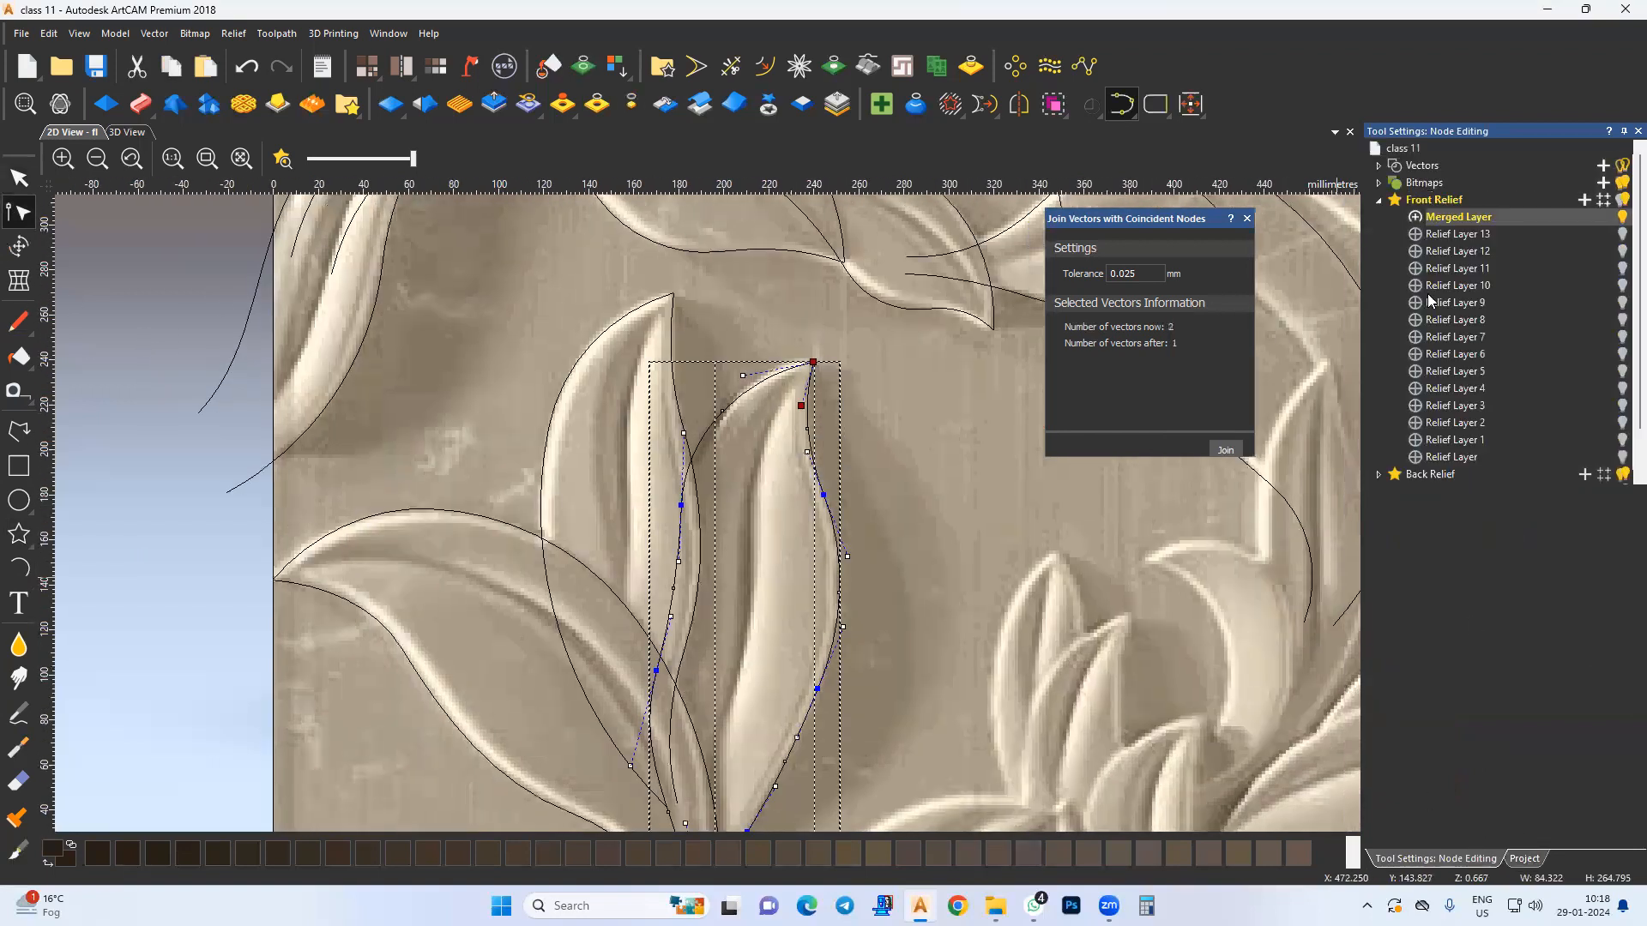
{"action": "left_click", "coordinate": [1584, 200]}
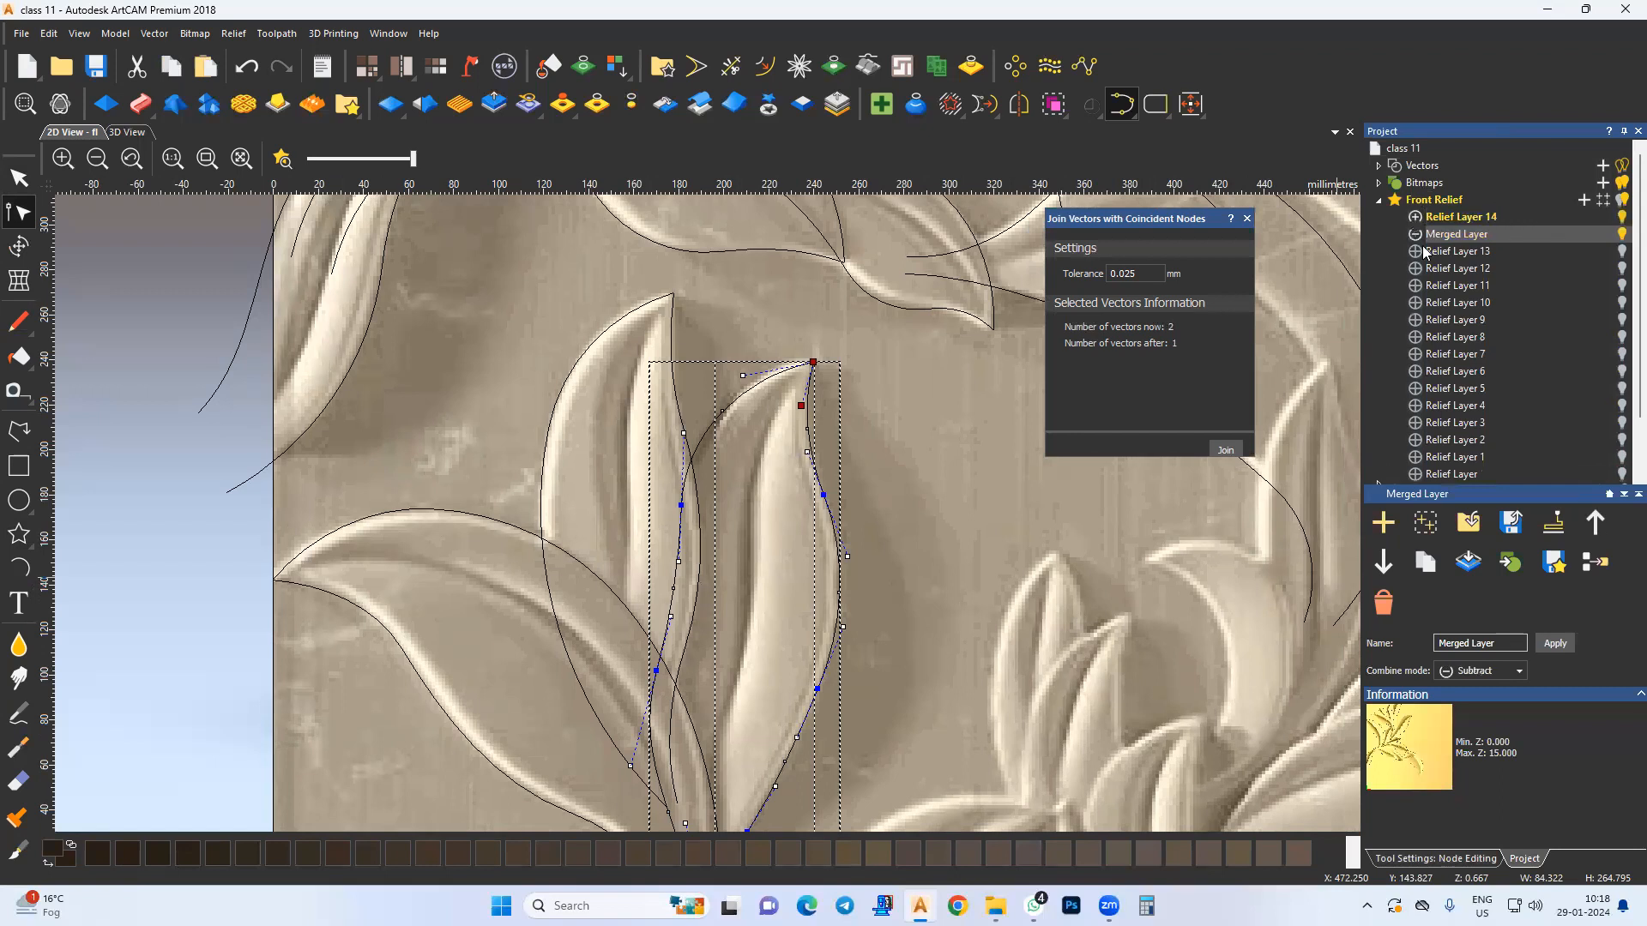
Step: Start a Two Rail Sweep on the selected leaf curves and add the upper M-shaped profile as its cross section
{"action": "left_click", "coordinate": [141, 104]}
{"action": "scroll", "coordinate": [749, 431], "scroll_direction": "down", "scroll_amount": 5}
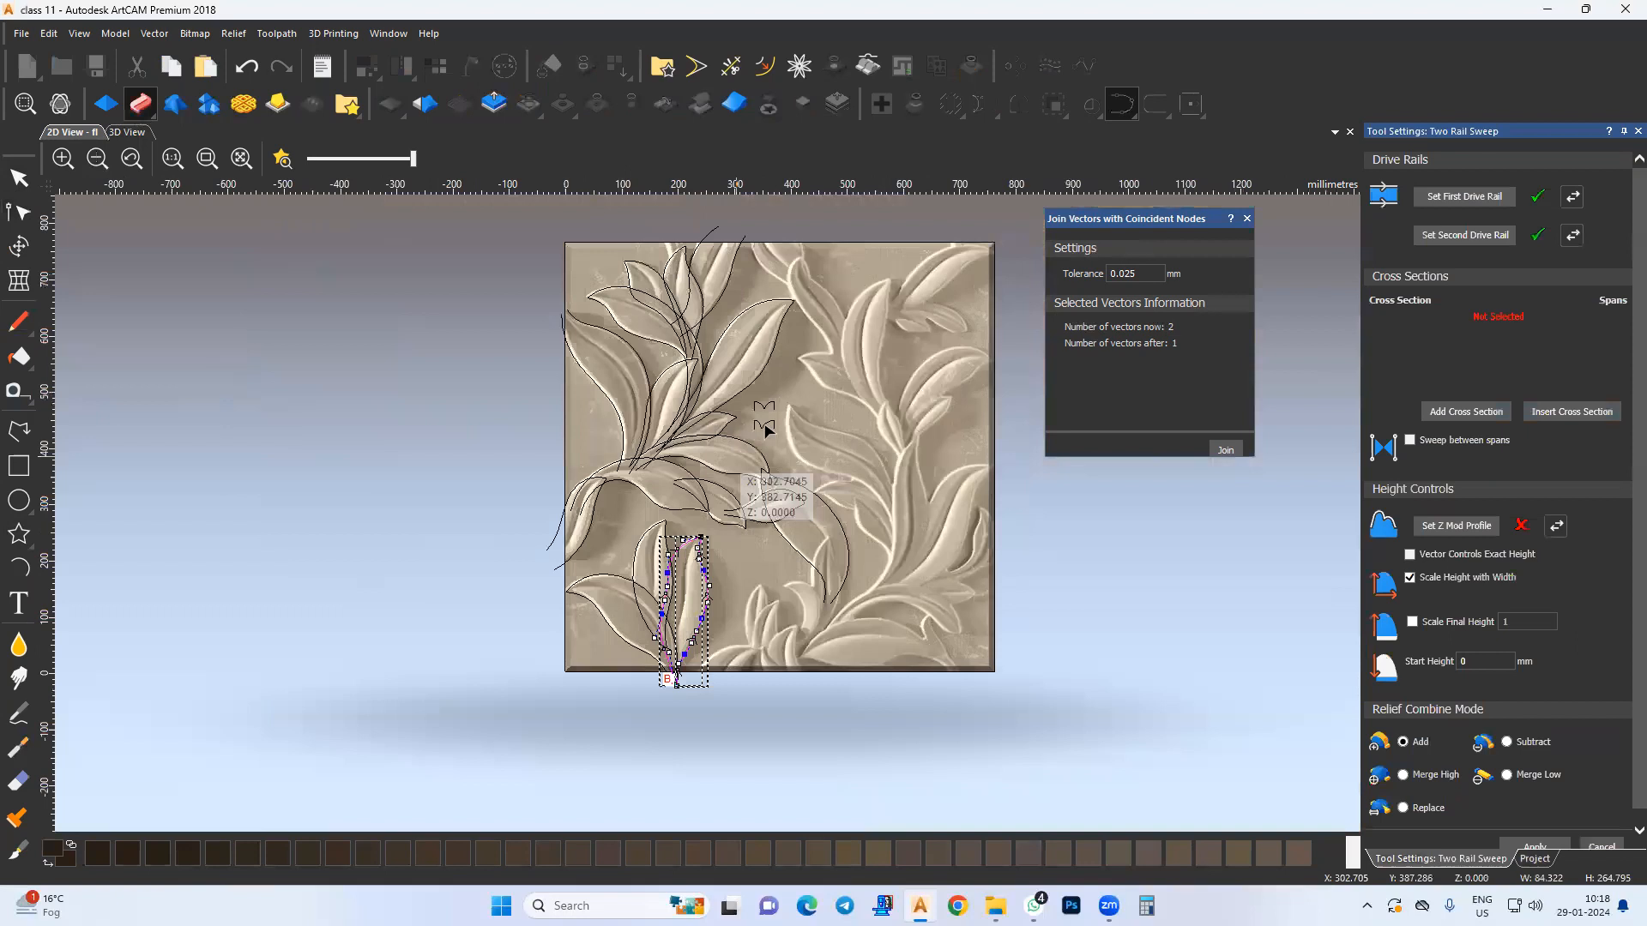
{"action": "scroll", "coordinate": [766, 431], "scroll_direction": "up", "scroll_amount": 3}
{"action": "left_click", "coordinate": [783, 392]}
{"action": "left_click", "coordinate": [1465, 412]}
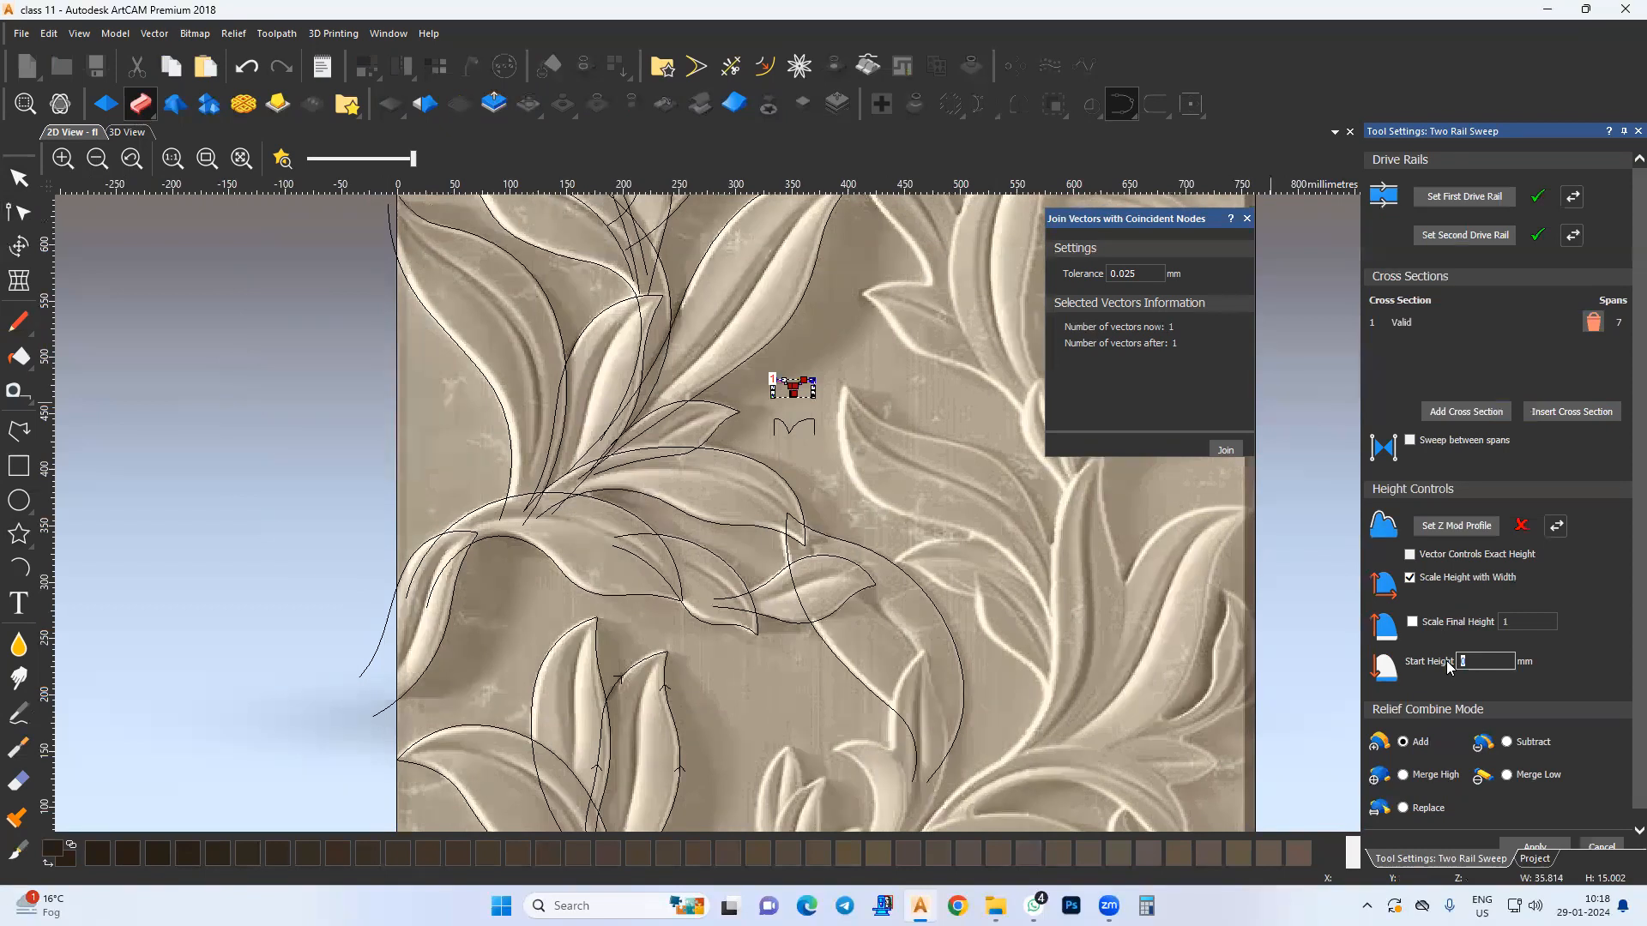
Step: Set the sweep's start height to 3 mm and enable a scaled final height of 12
{"action": "left_click", "coordinate": [1472, 627]}
{"action": "type", "text": "12"}
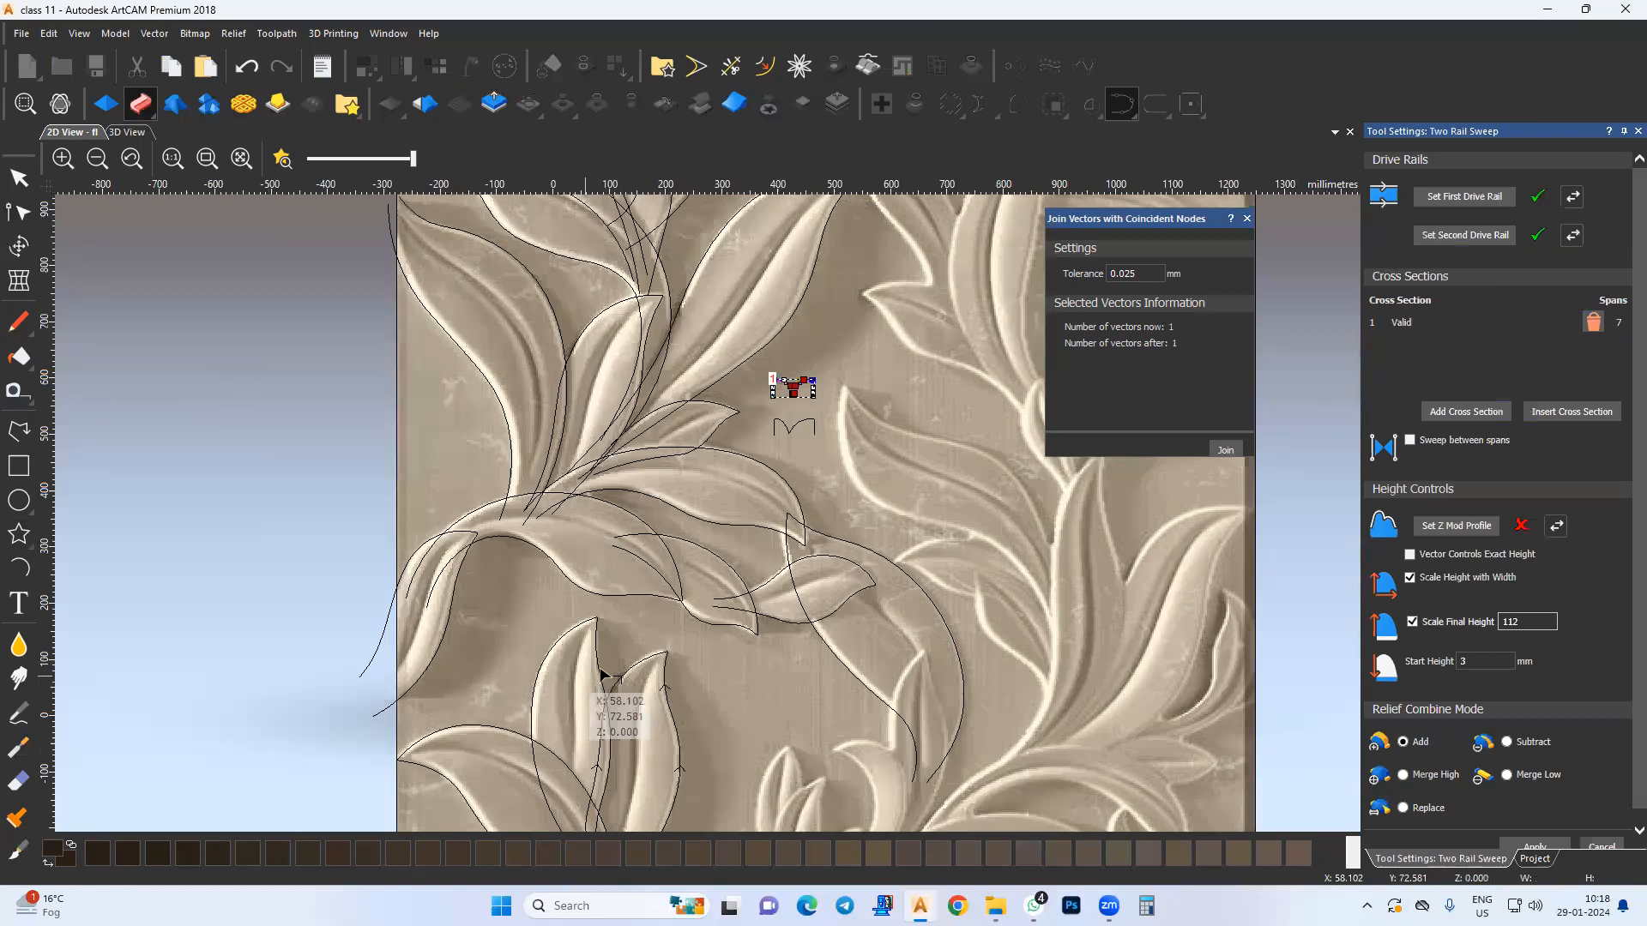
{"action": "scroll", "coordinate": [669, 592], "scroll_direction": "down", "scroll_amount": 3}
{"action": "scroll", "coordinate": [699, 500], "scroll_direction": "up", "scroll_amount": 3}
{"action": "scroll", "coordinate": [711, 435], "scroll_direction": "up", "scroll_amount": 2}
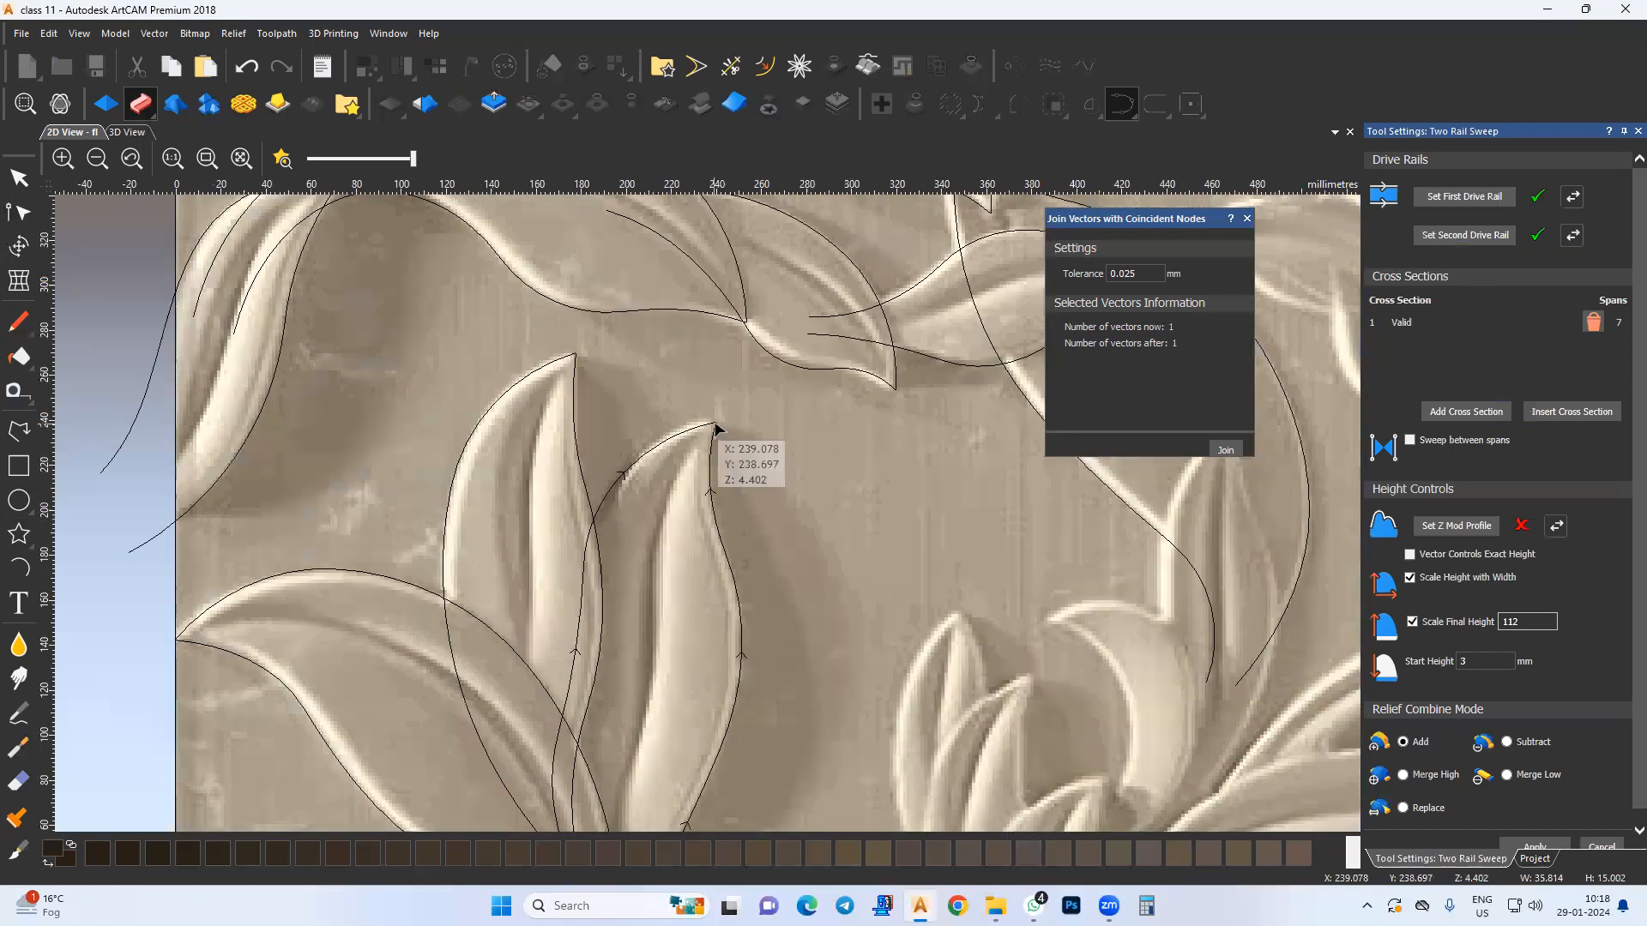
{"action": "left_click", "coordinate": [127, 131]}
{"action": "middle_click_drag", "start_coordinate": [688, 693], "coordinate": [667, 694]}
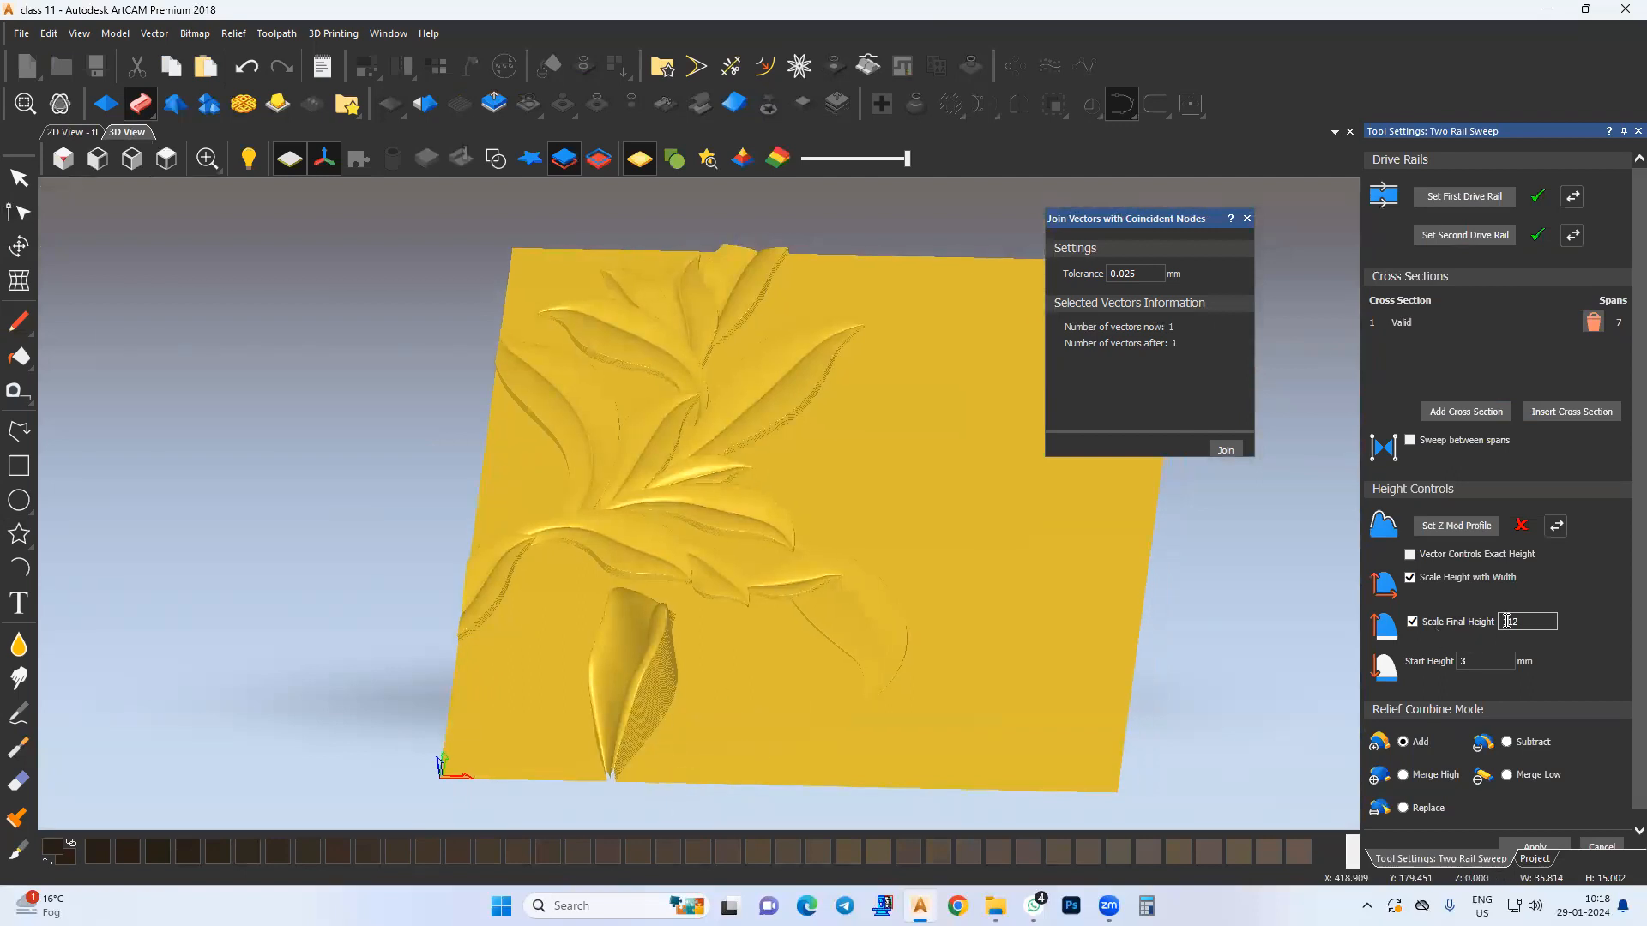
Step: Set the sweep's relief combine mode to Merge High and apply it to the rightmost leaf
{"action": "scroll", "coordinate": [686, 699], "scroll_direction": "up", "scroll_amount": 5}
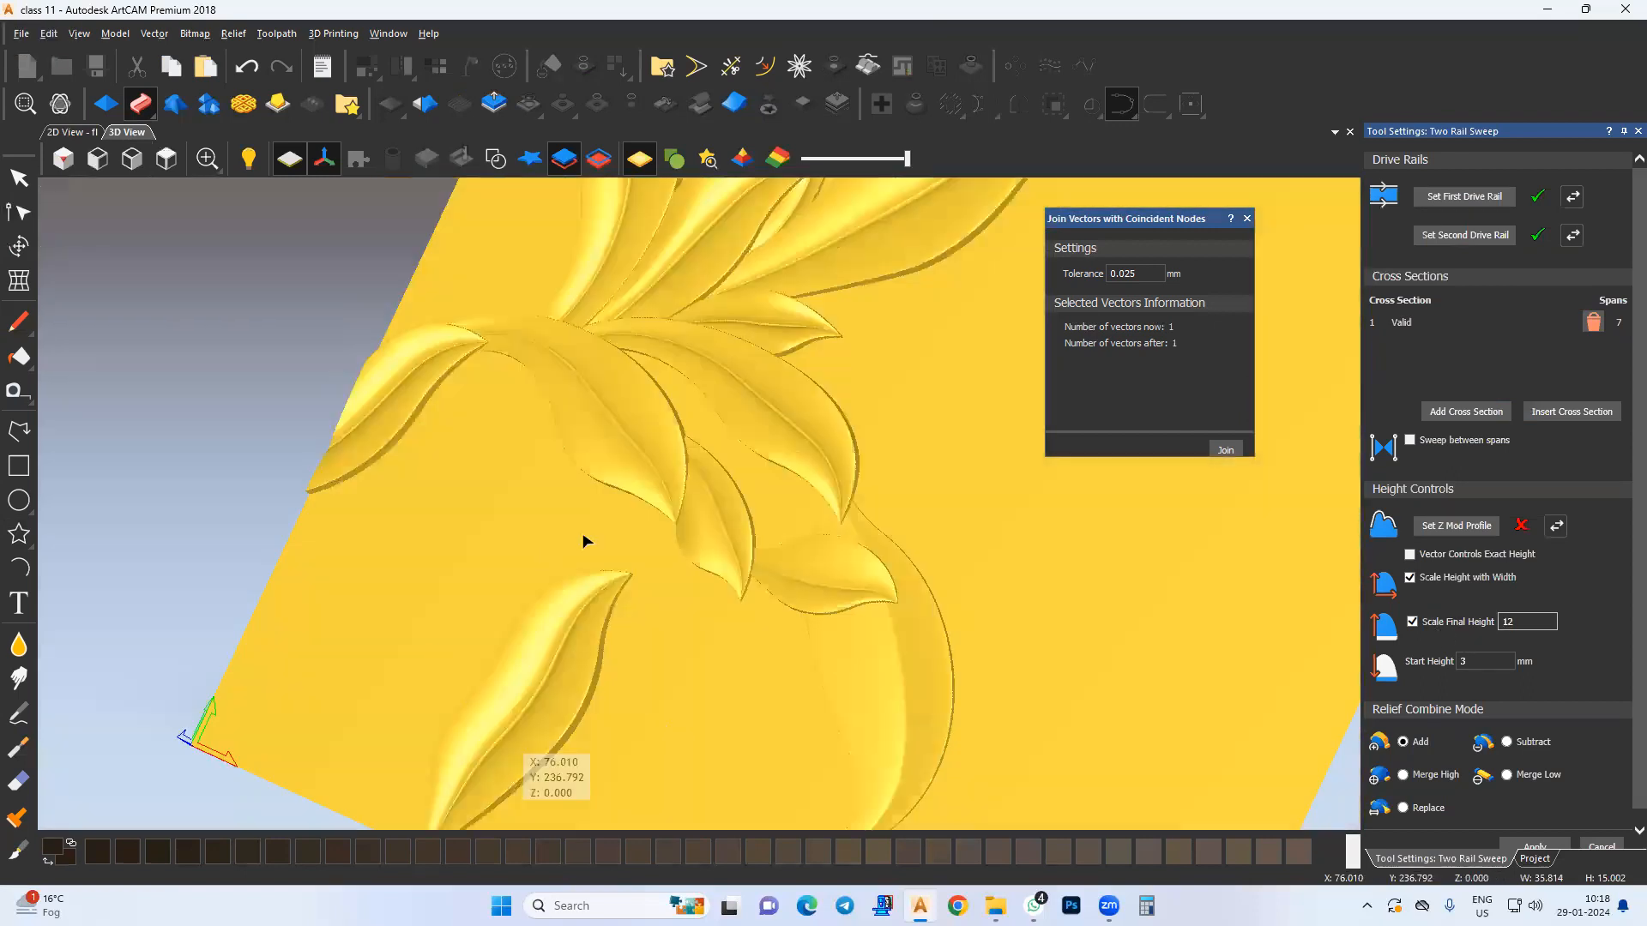
{"action": "scroll", "coordinate": [601, 557], "scroll_direction": "up", "scroll_amount": 4}
{"action": "scroll", "coordinate": [703, 542], "scroll_direction": "up", "scroll_amount": 1}
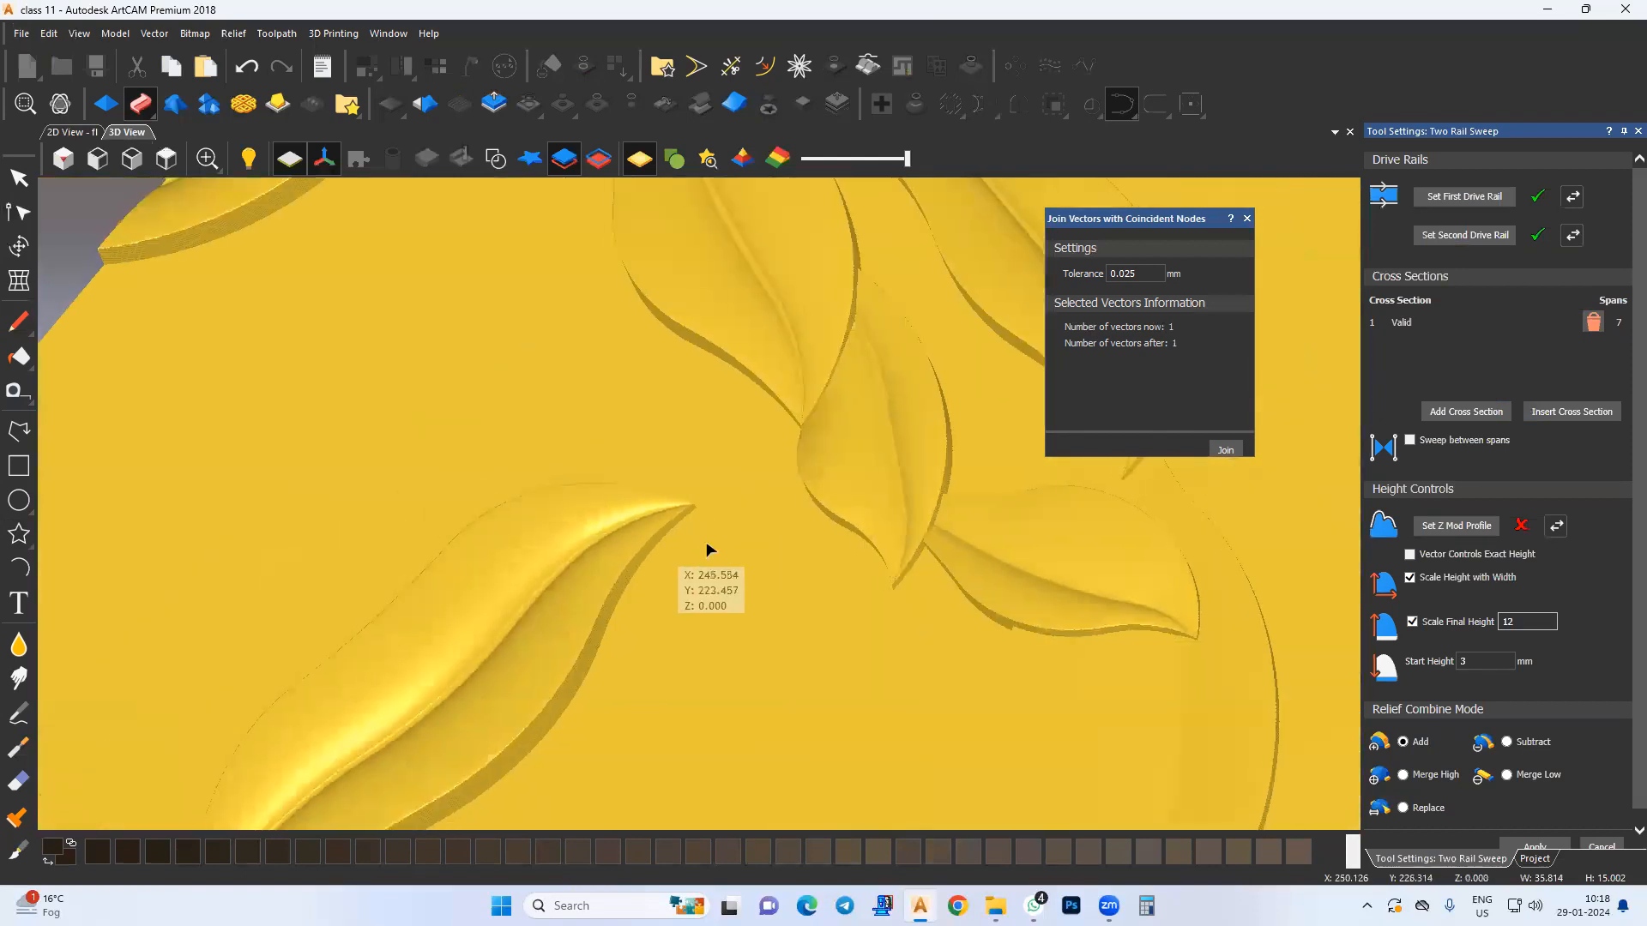
{"action": "scroll", "coordinate": [686, 541], "scroll_direction": "down", "scroll_amount": 5}
{"action": "scroll", "coordinate": [713, 618], "scroll_direction": "up", "scroll_amount": 2}
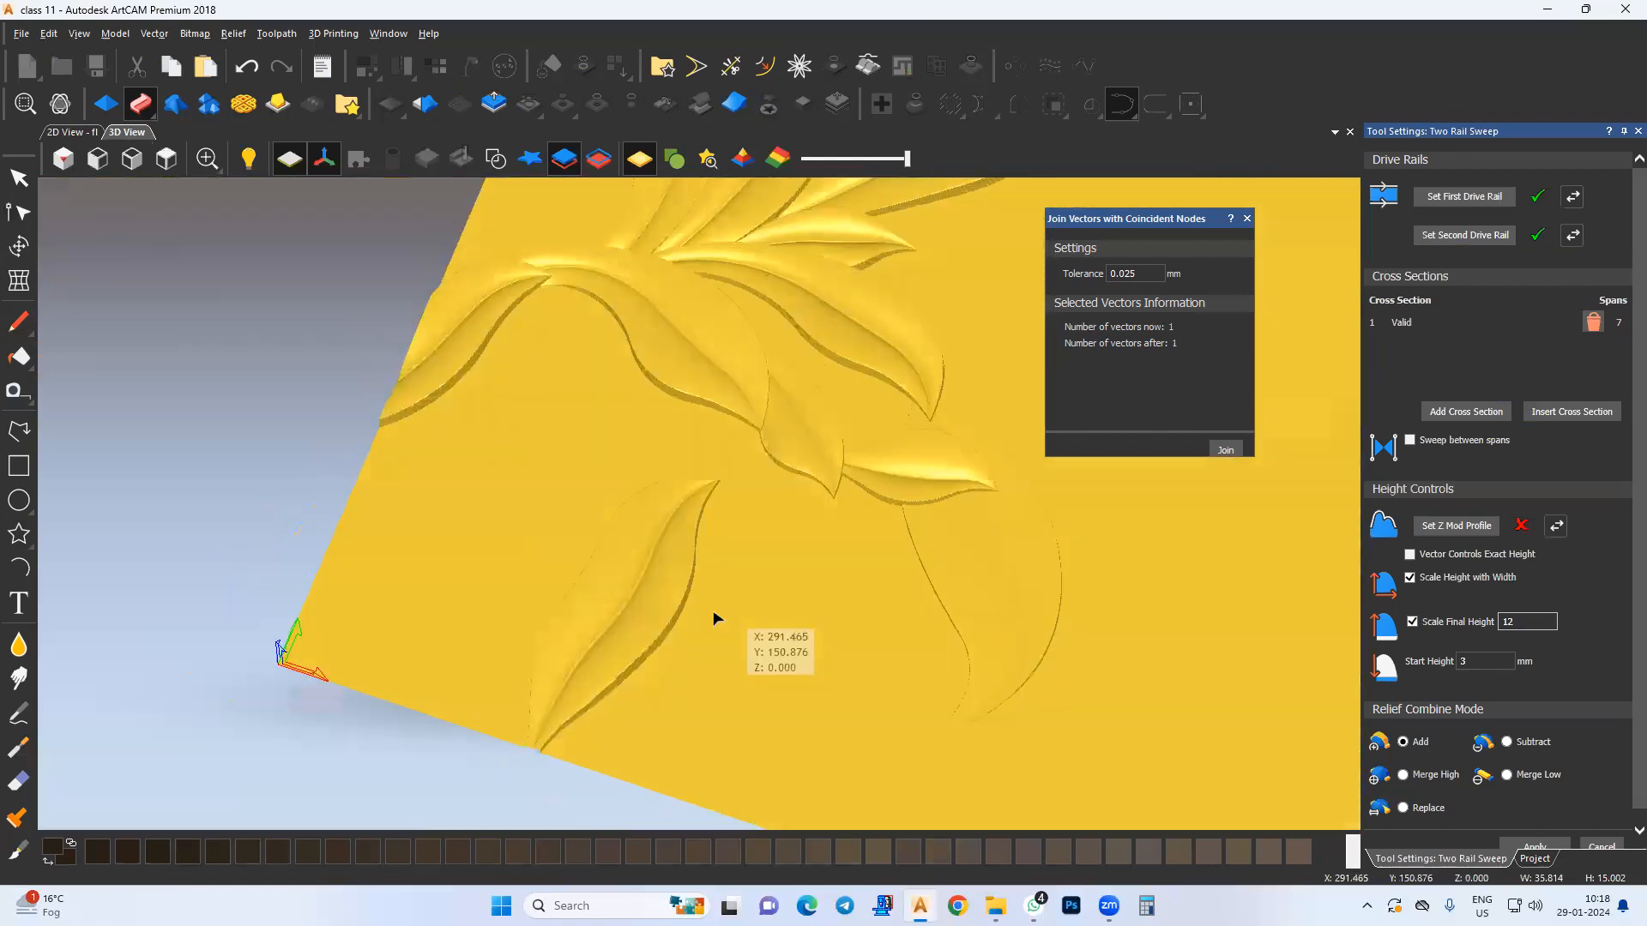
{"action": "left_click", "coordinate": [1432, 776]}
{"action": "left_click", "coordinate": [1539, 843]}
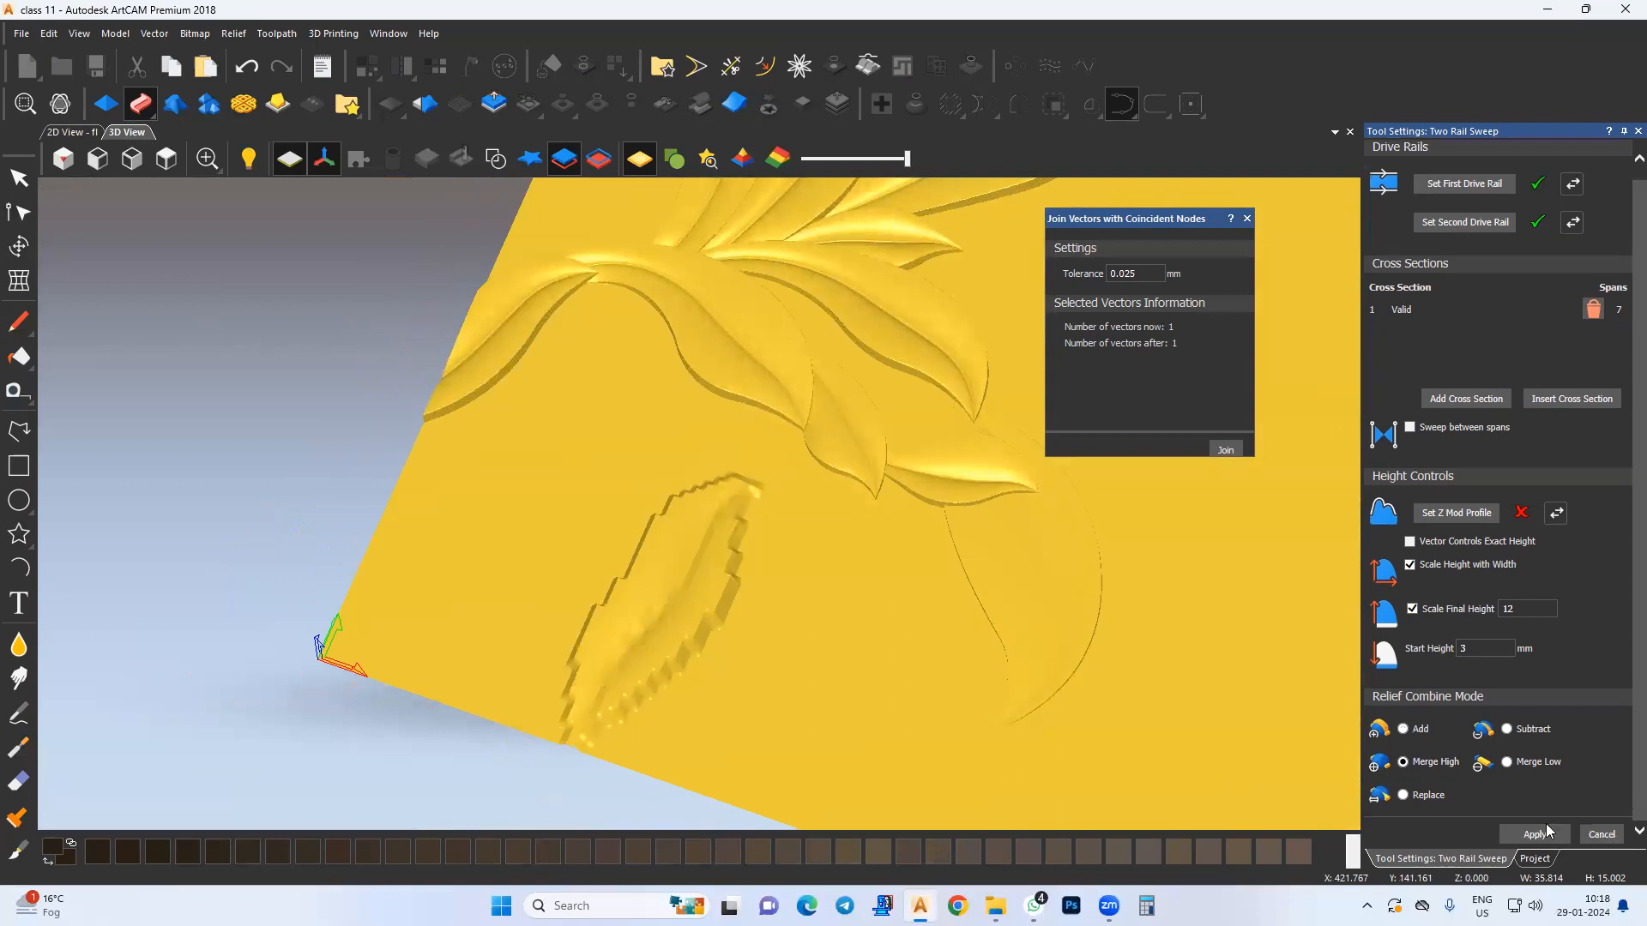
Step: Add another front relief layer and sweep the middle leaf between its two edge curves with the same profile and heights
{"action": "left_click", "coordinate": [1535, 859]}
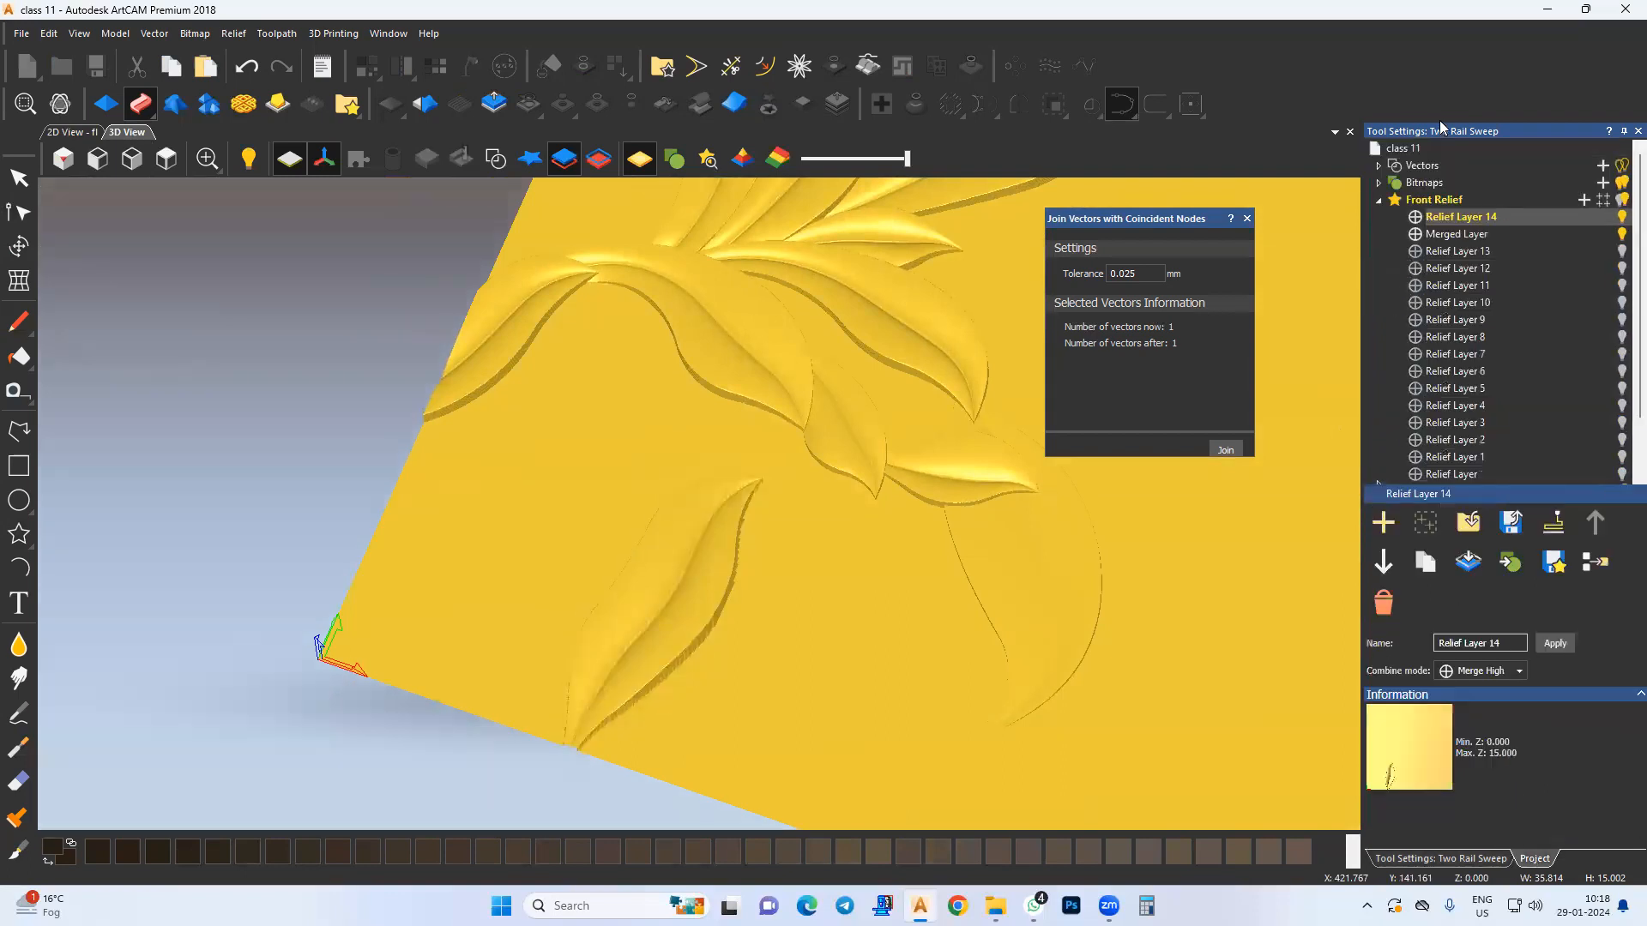
{"action": "left_click", "coordinate": [1584, 200]}
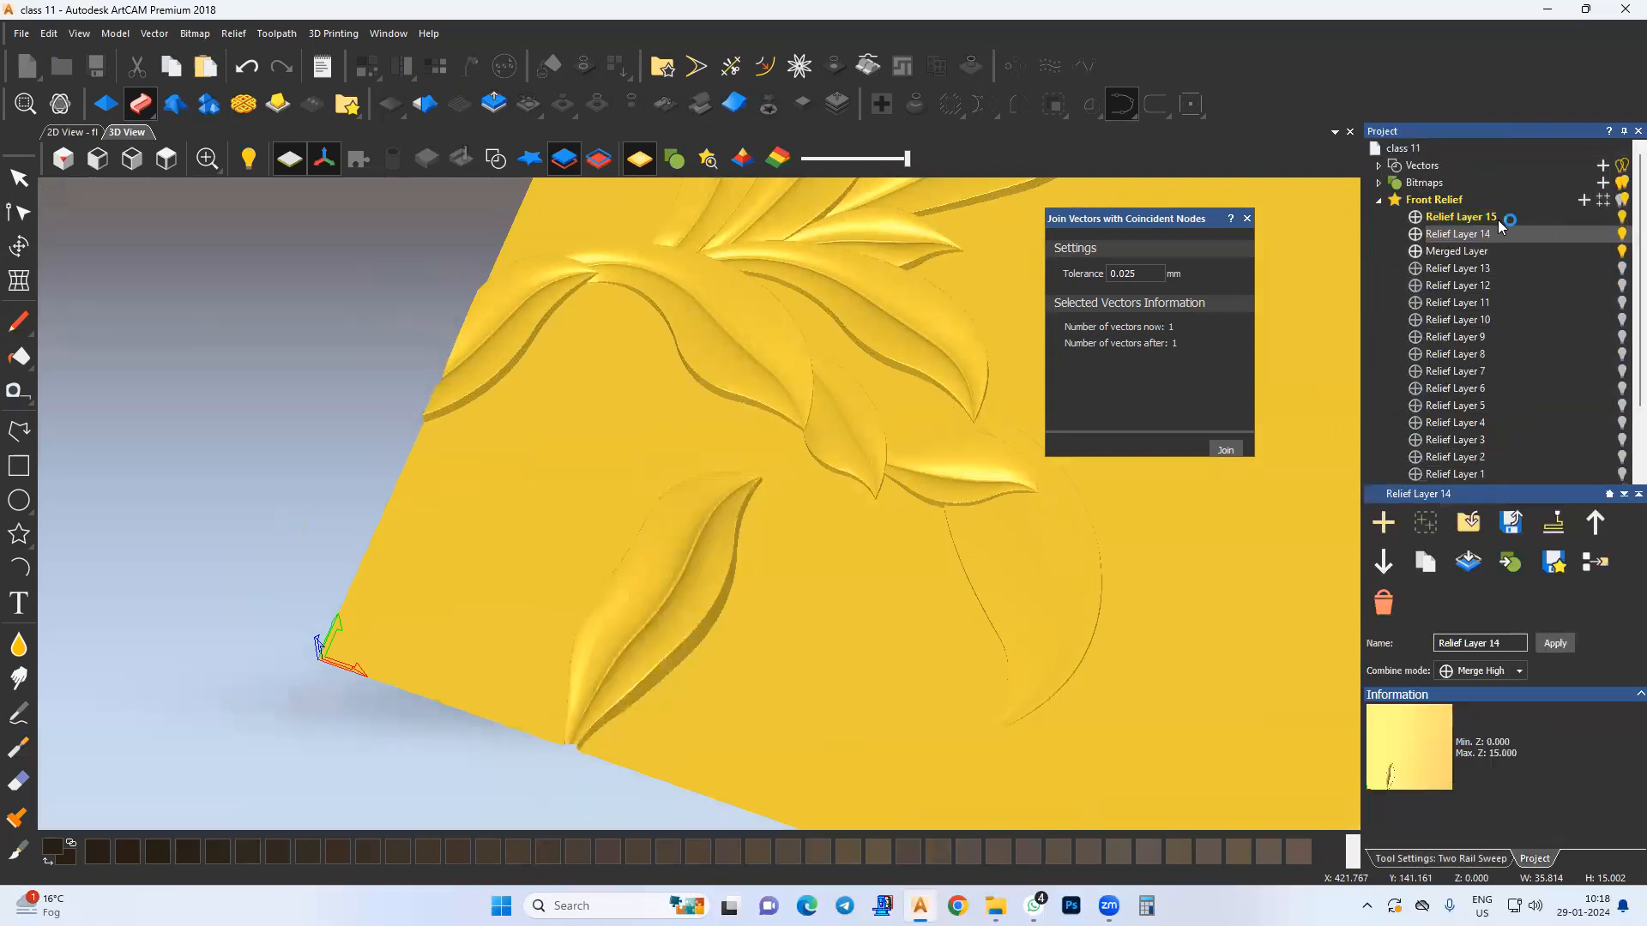
{"action": "left_click", "coordinate": [1450, 859]}
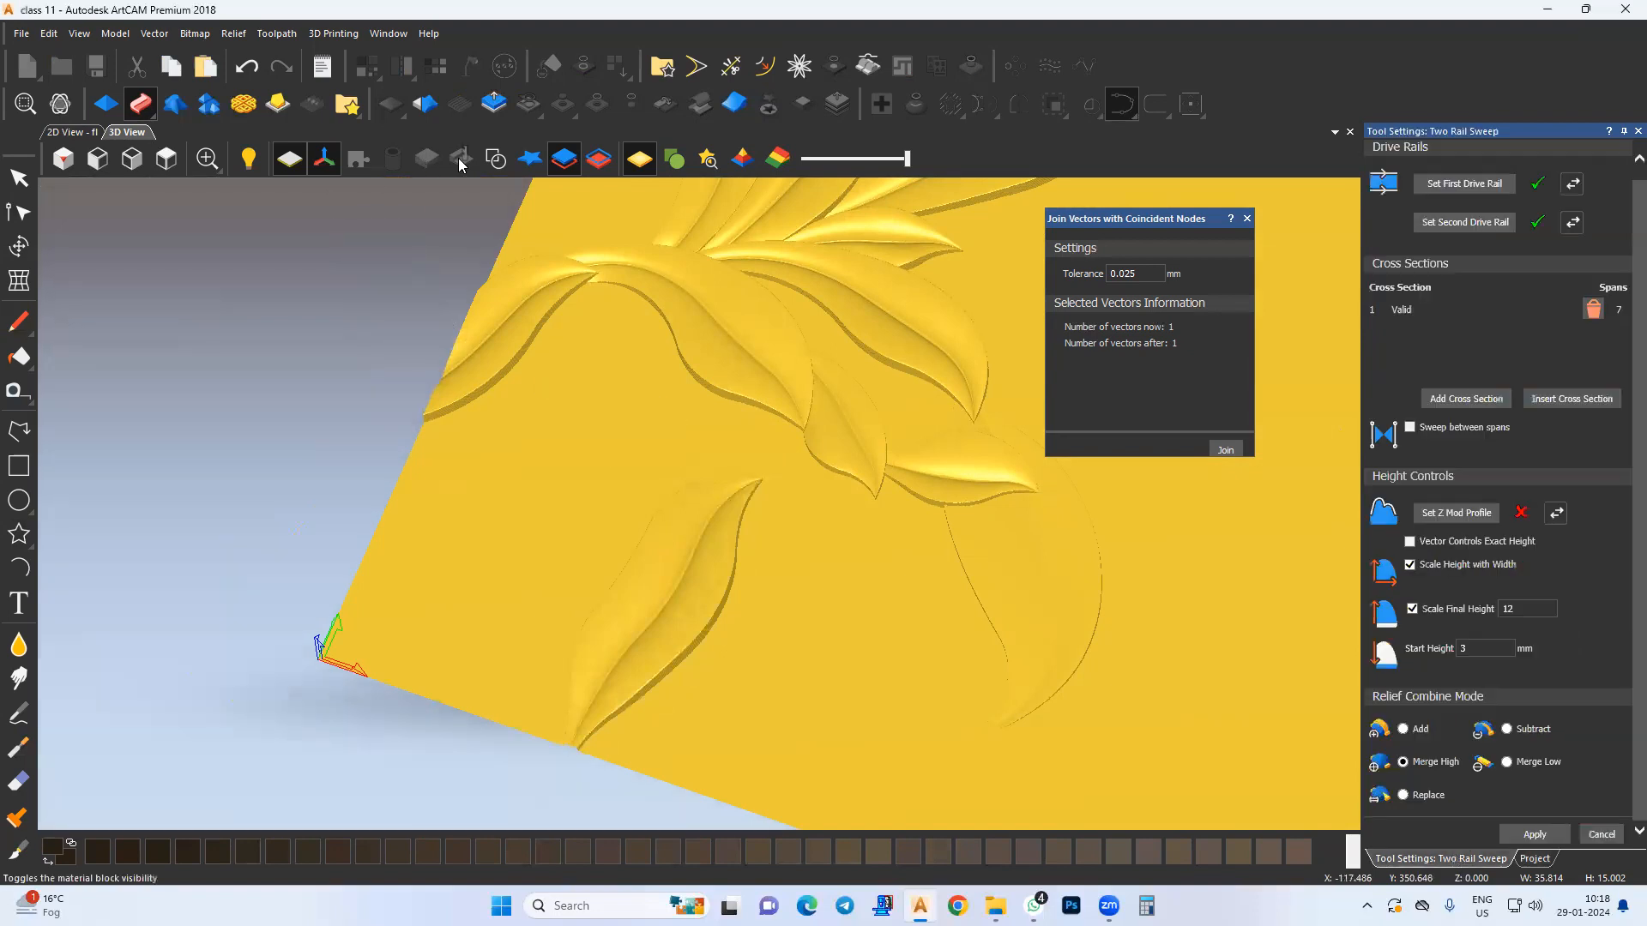
{"action": "scroll", "coordinate": [600, 438], "scroll_direction": "up", "scroll_amount": 5}
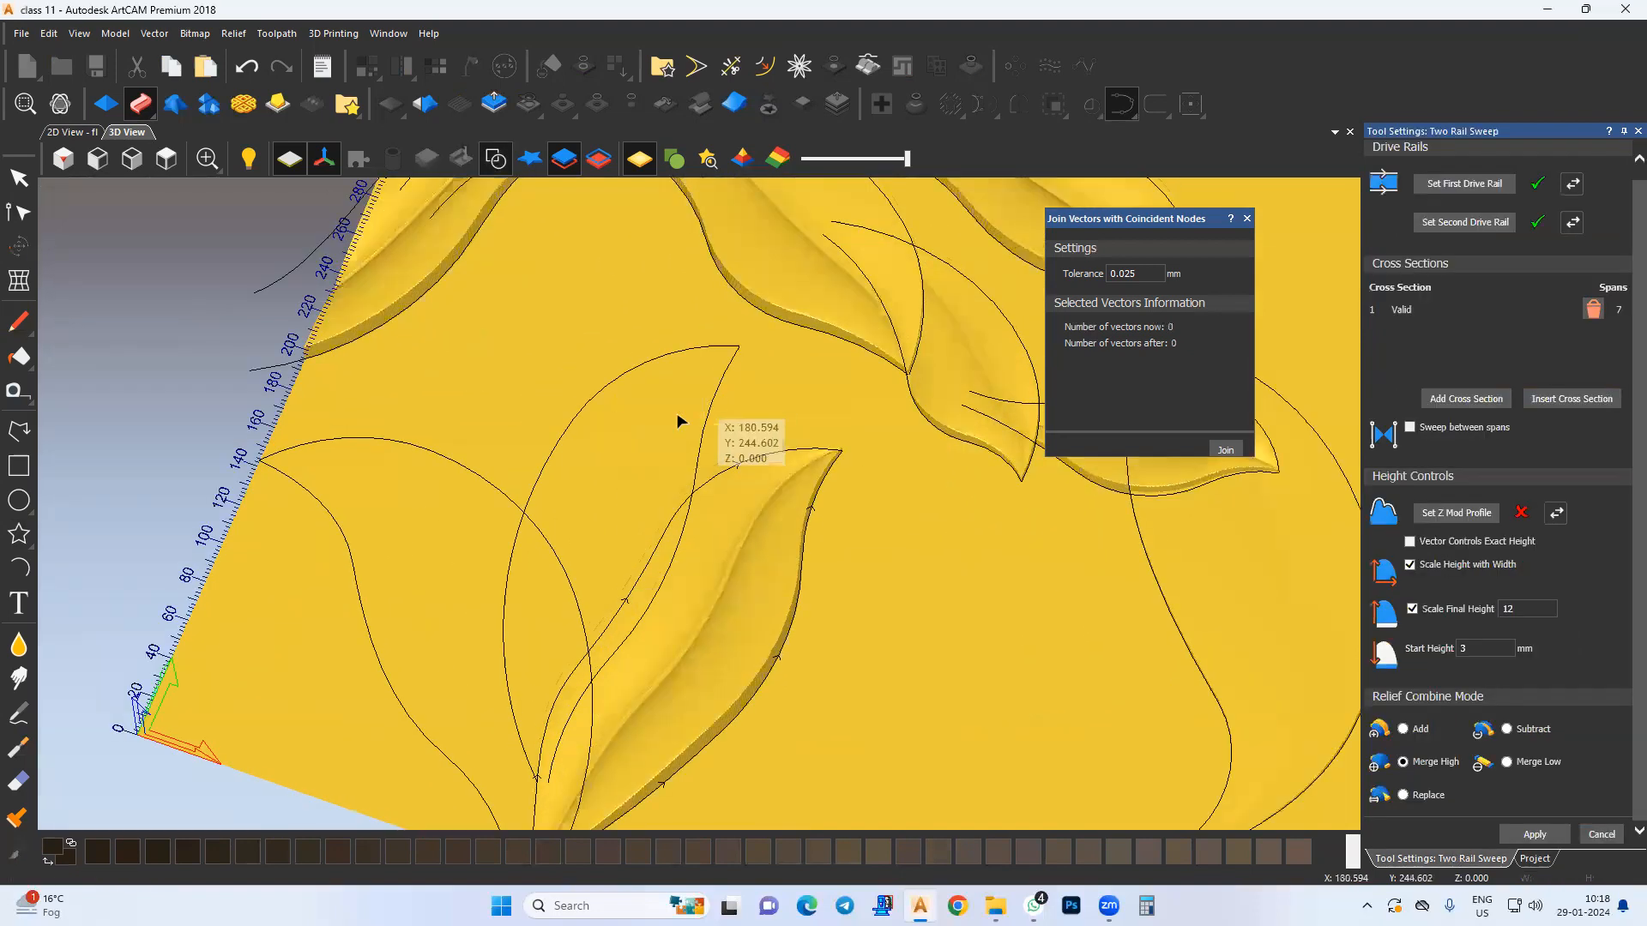
{"action": "left_click", "coordinate": [598, 386], "text": "shift"}
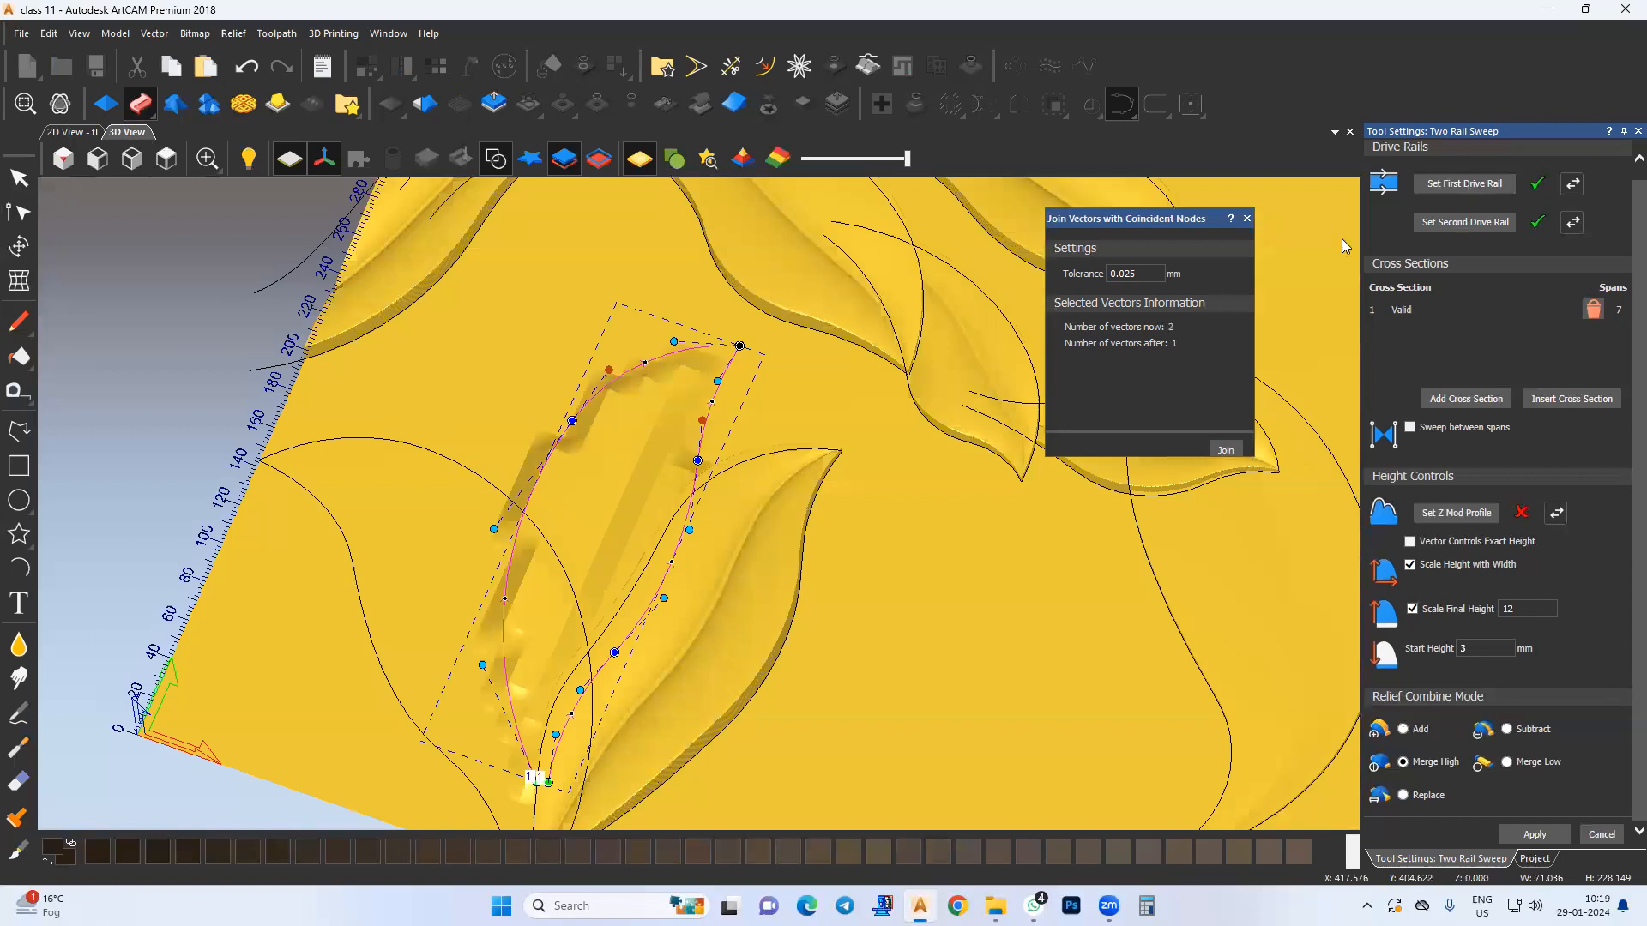
{"action": "middle_click_drag", "start_coordinate": [709, 473], "coordinate": [737, 463]}
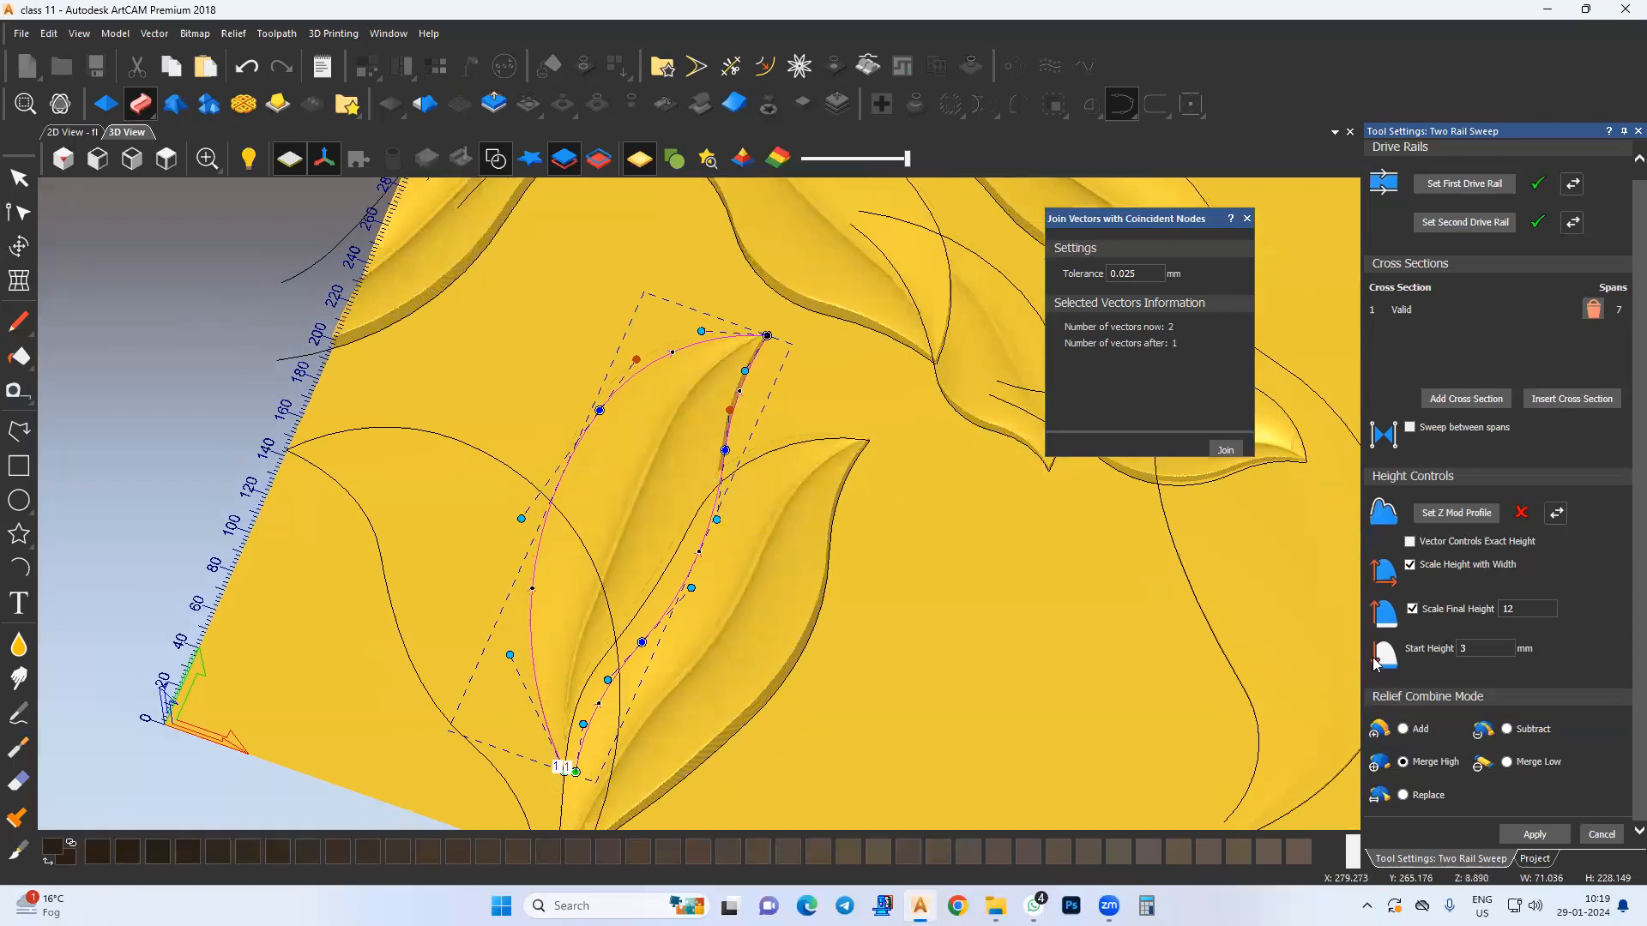
Step: Add another front relief layer and sweep the leaf nearest the origin between its two edge curves with the same settings
{"action": "left_click", "coordinate": [1527, 860]}
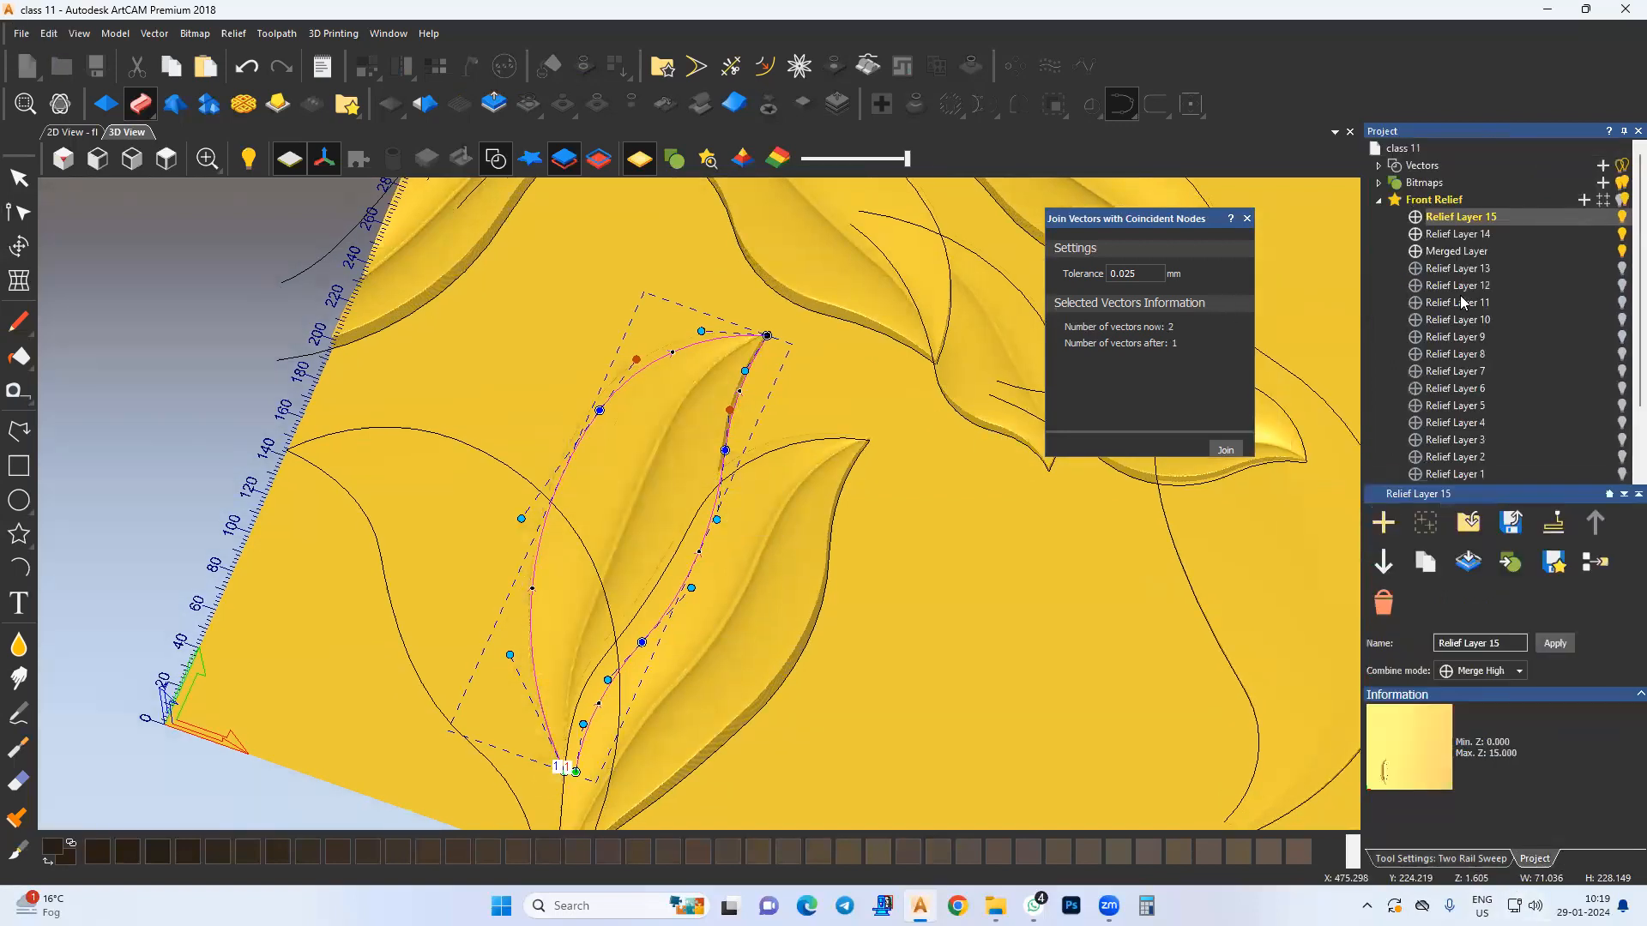
{"action": "left_click", "coordinate": [1583, 200]}
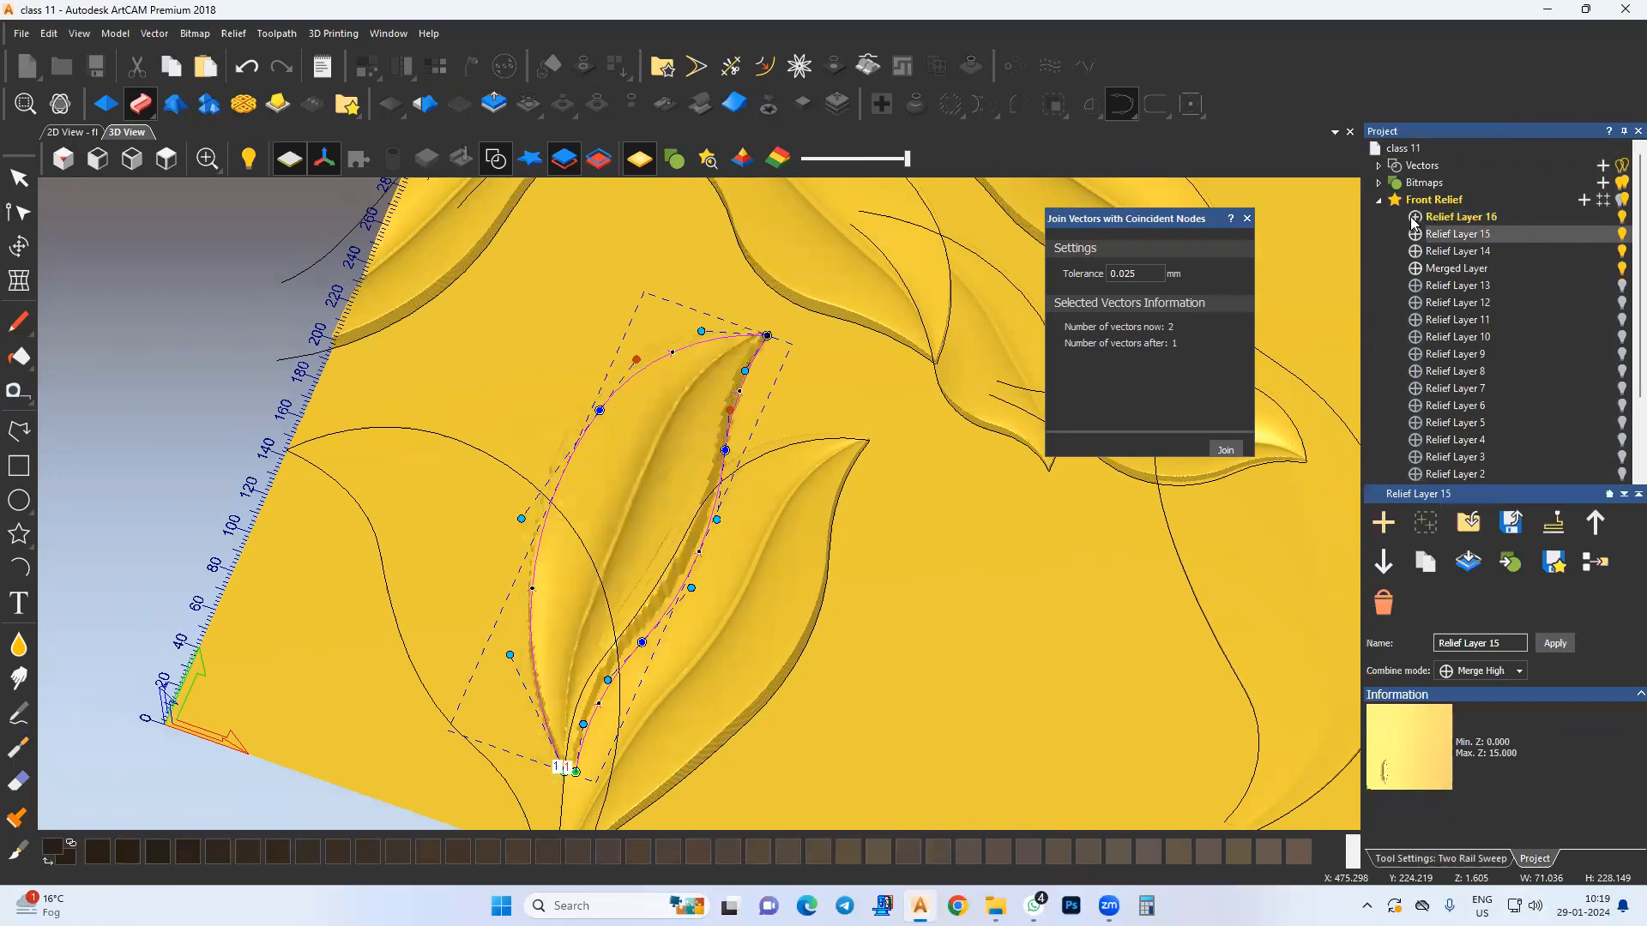
{"action": "left_click", "coordinate": [461, 439]}
{"action": "left_click", "coordinate": [378, 542], "text": "shift"}
{"action": "left_click", "coordinate": [1453, 859]}
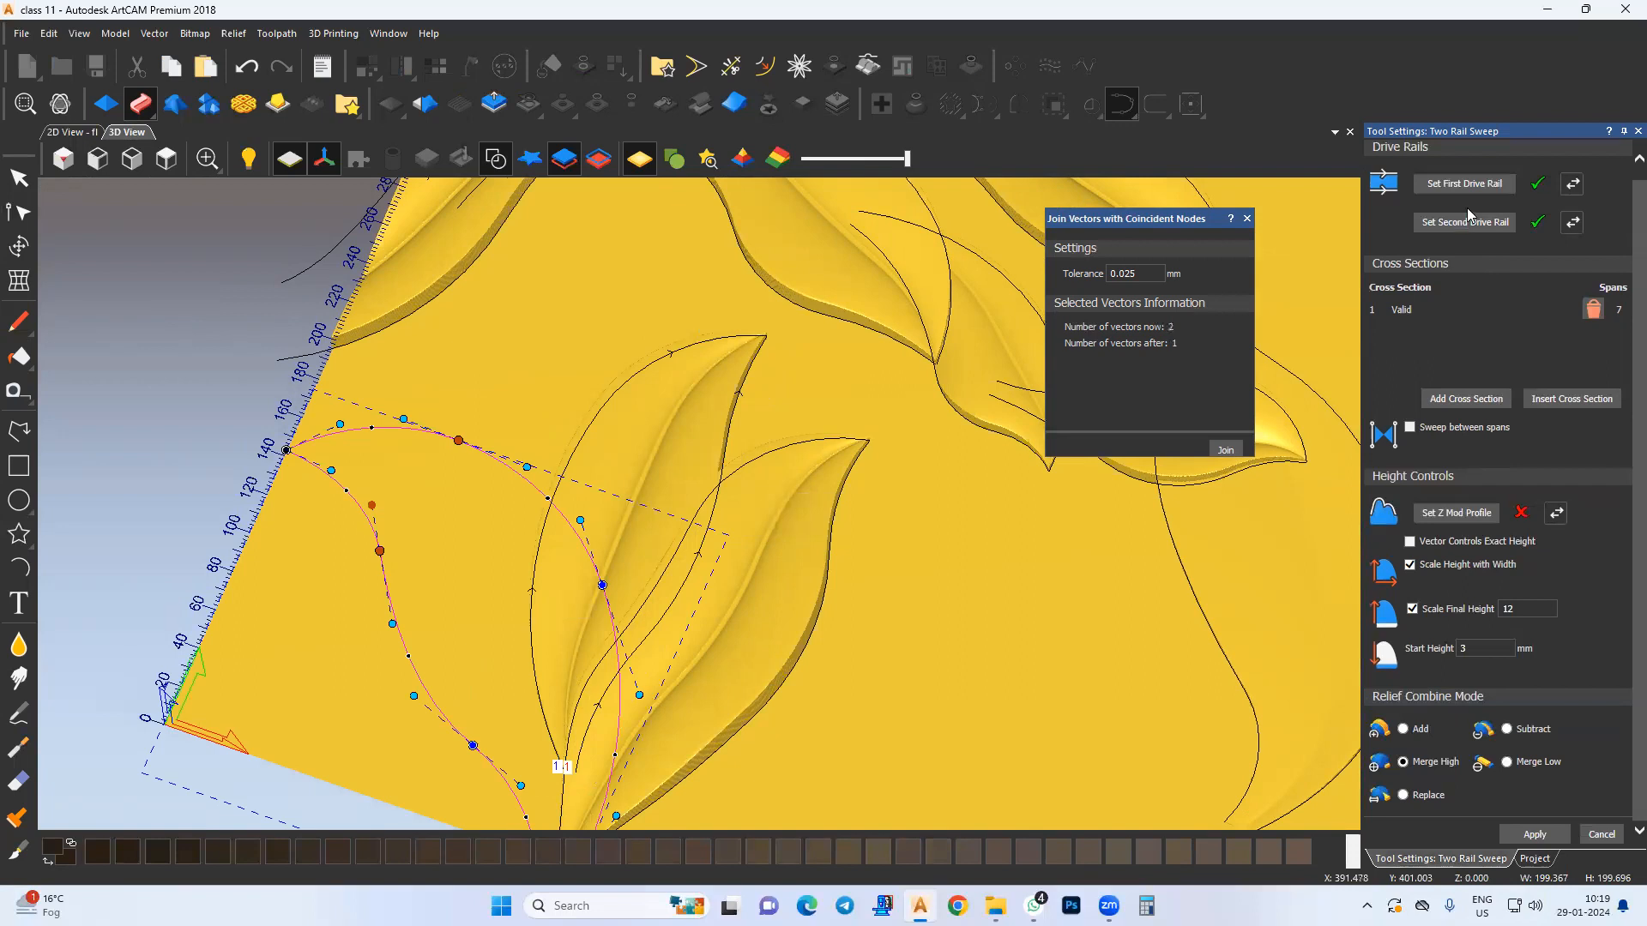
{"action": "left_click", "coordinate": [1468, 188]}
{"action": "middle_click_drag", "start_coordinate": [697, 572], "coordinate": [767, 422]}
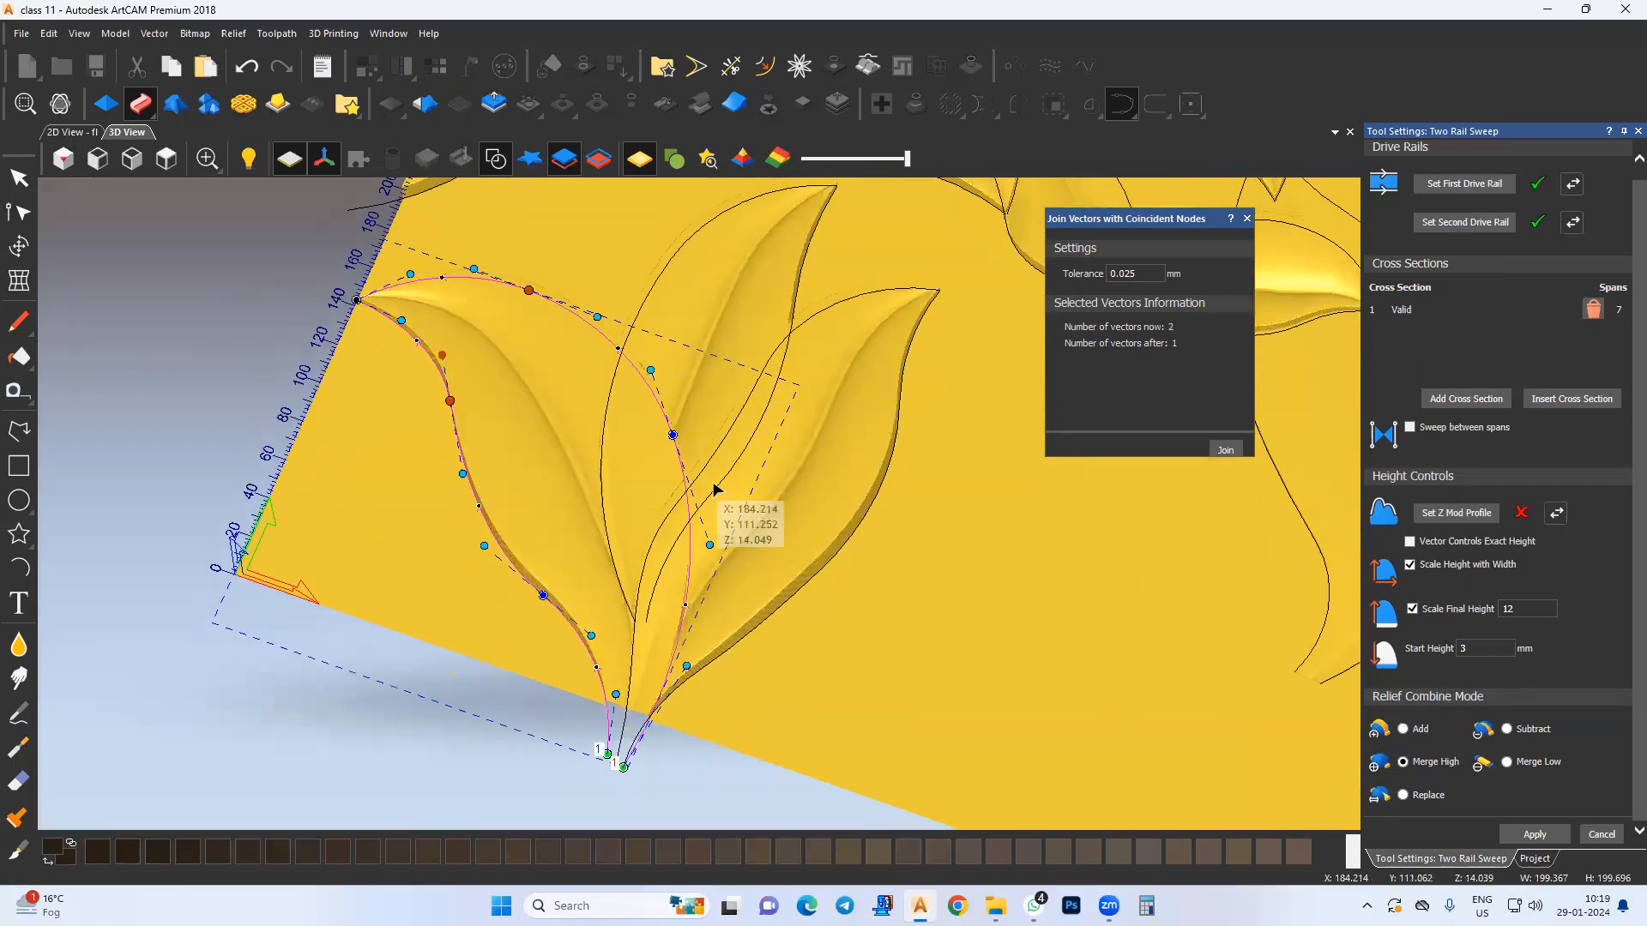
{"action": "left_click", "coordinate": [1535, 834]}
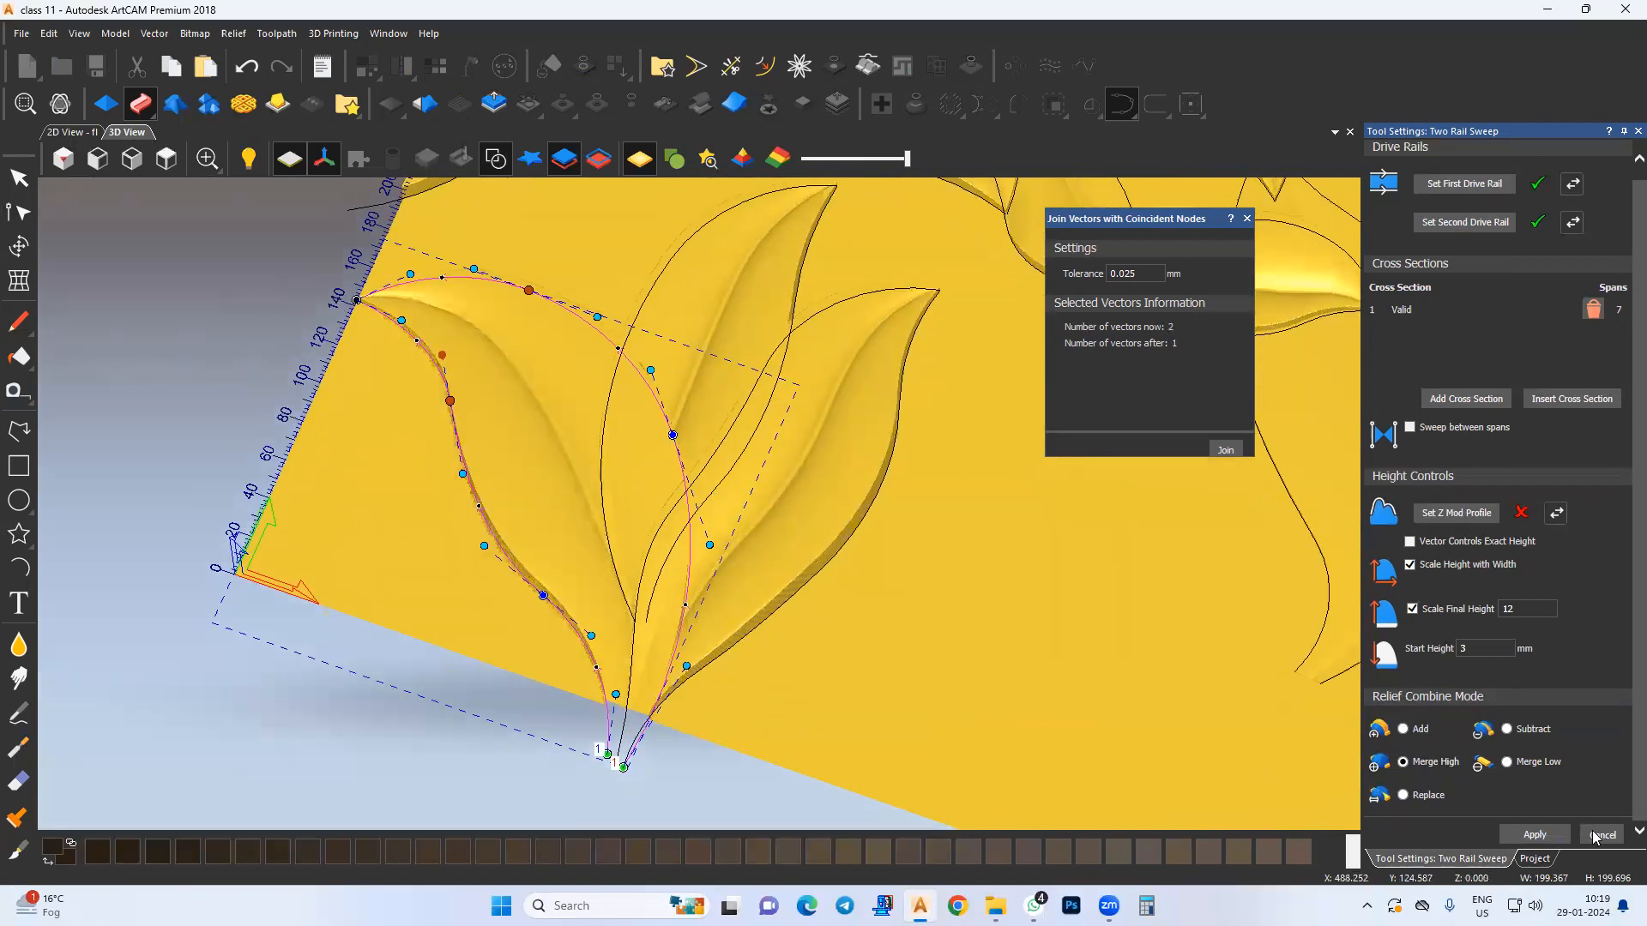
Step: Leave the sweep, compare the leaves with the reference image, and make Relief Layer 15 the active layer
{"action": "middle_click_drag", "start_coordinate": [697, 483], "coordinate": [691, 578]}
{"action": "left_click", "coordinate": [19, 178]}
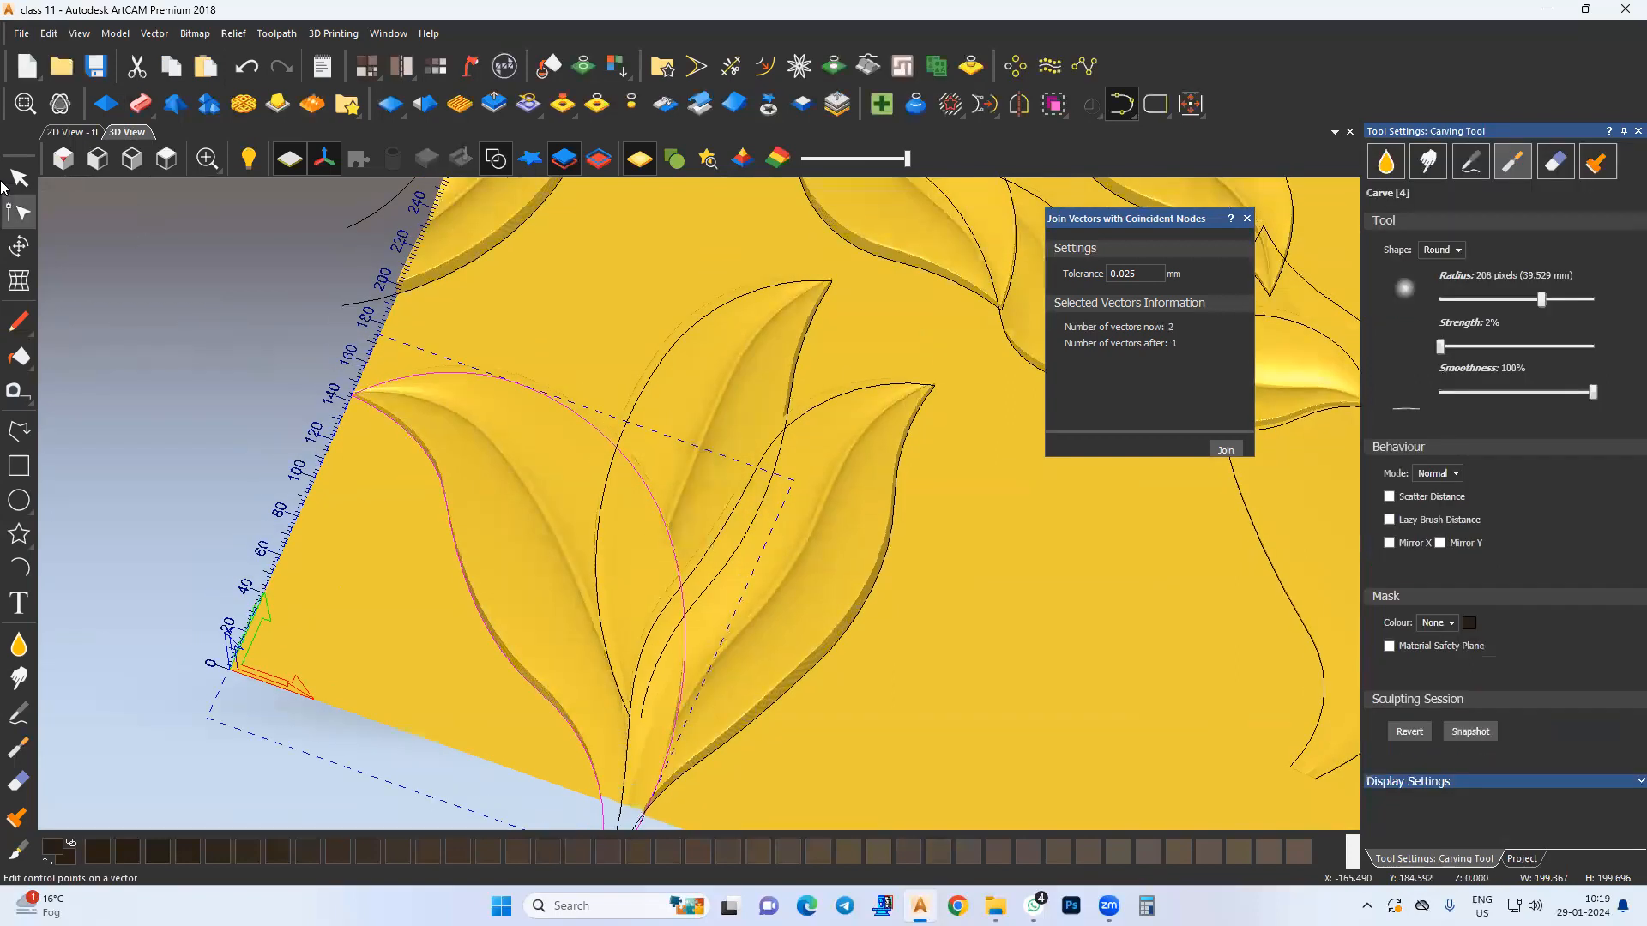
{"action": "left_click", "coordinate": [73, 131]}
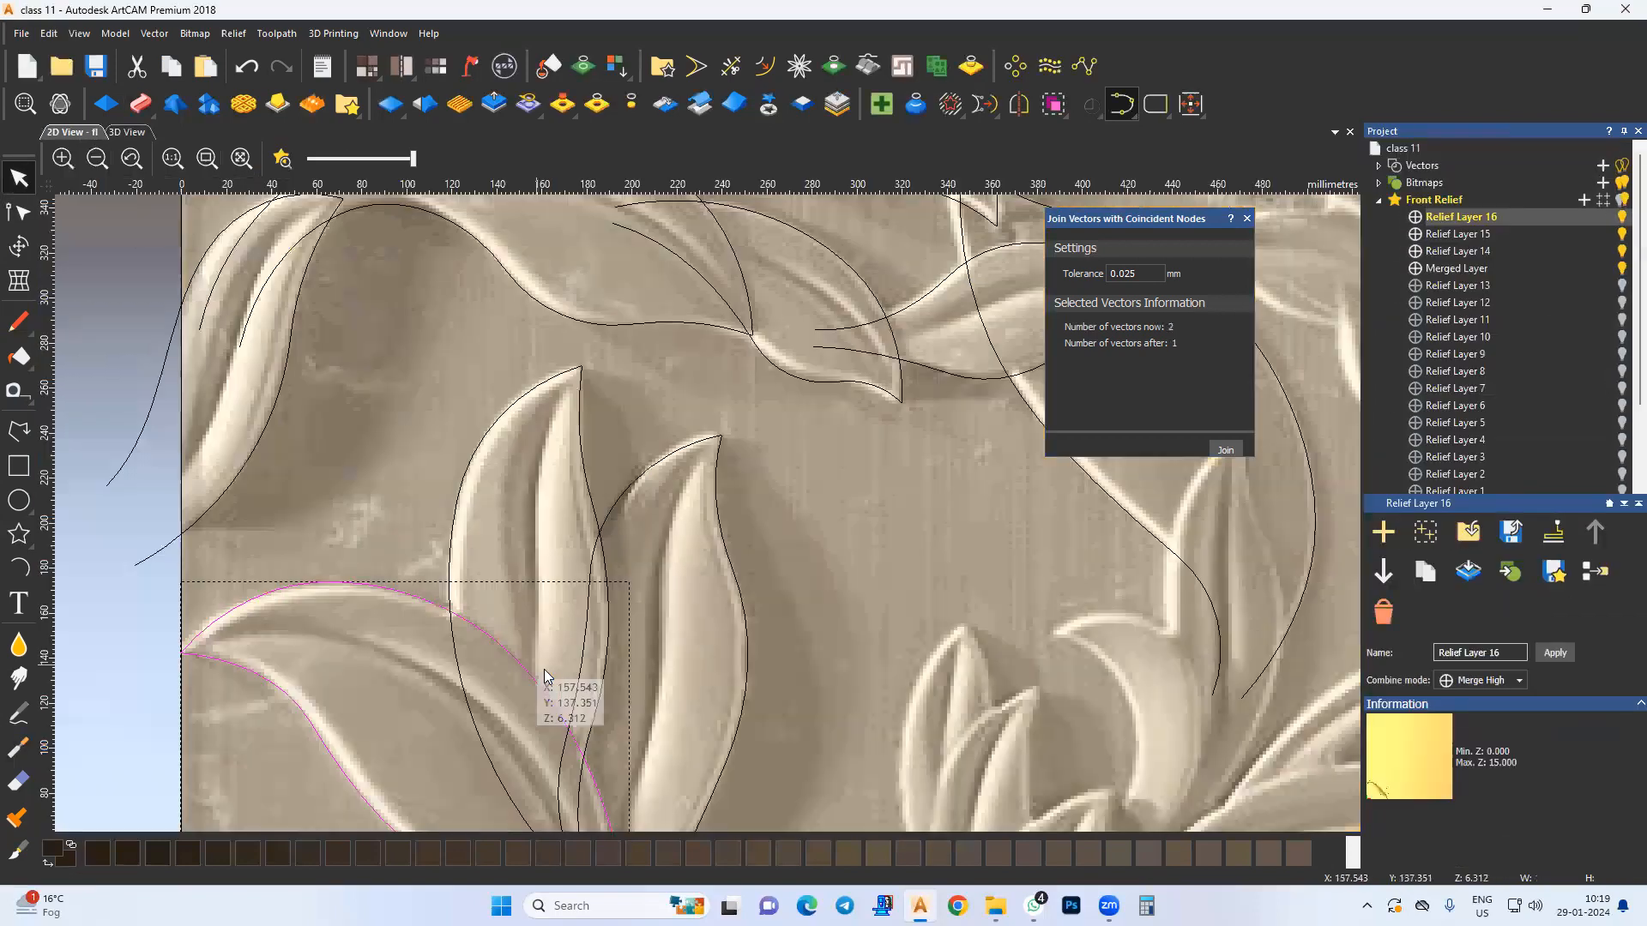
{"action": "middle_click_drag", "start_coordinate": [509, 528], "coordinate": [623, 465]}
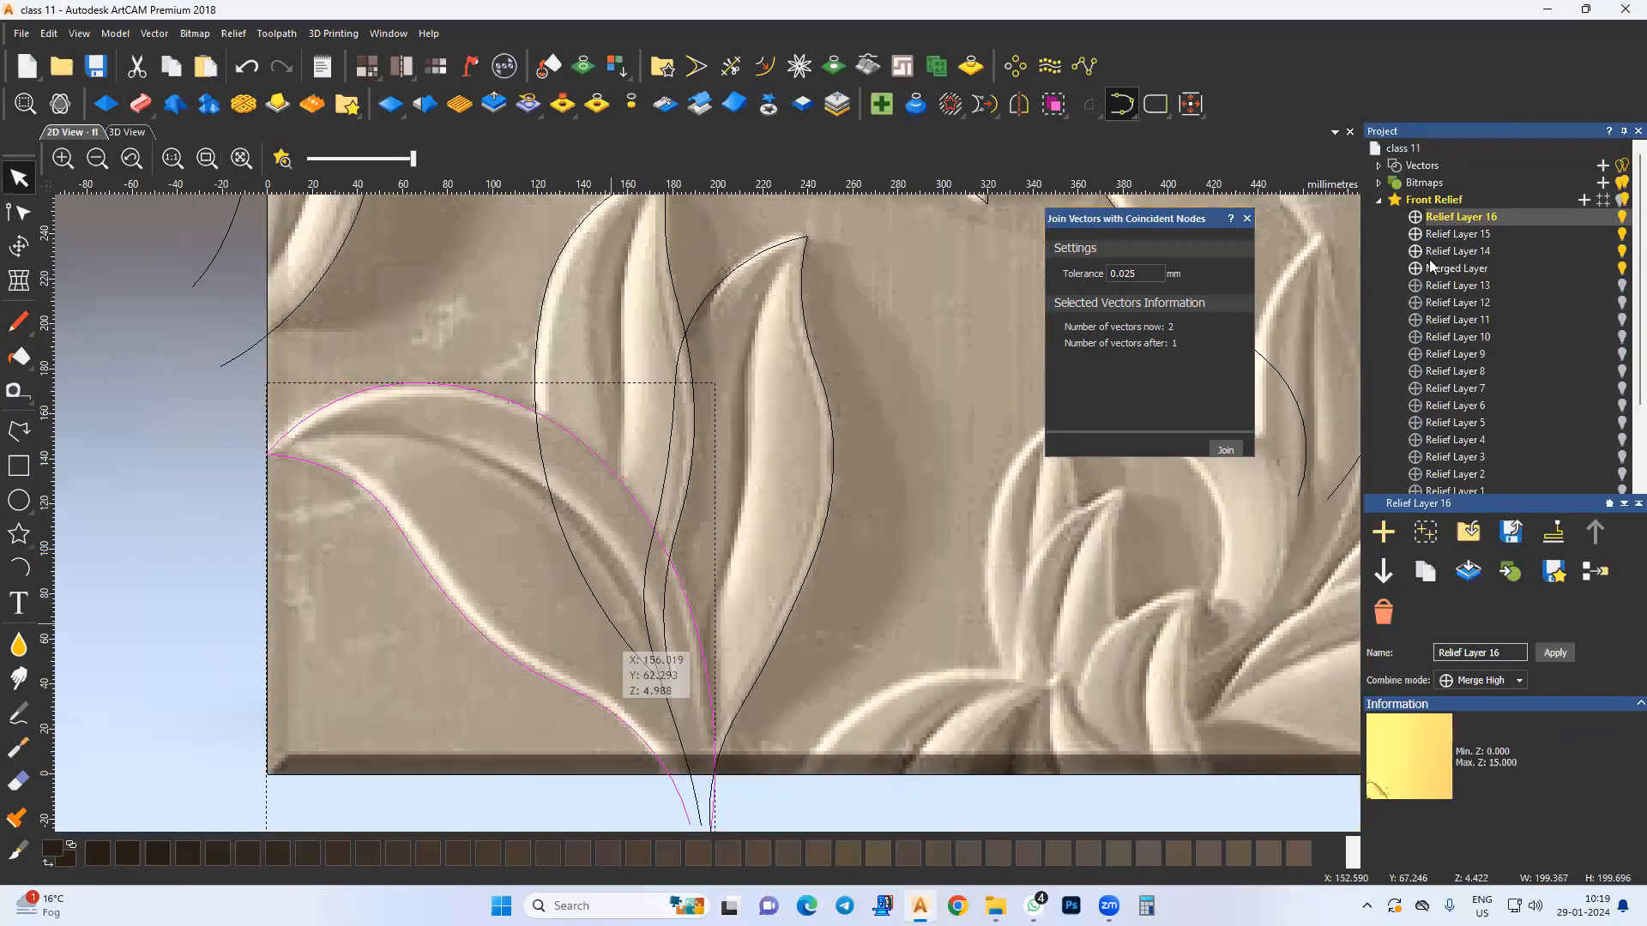
{"action": "left_click", "coordinate": [1456, 233]}
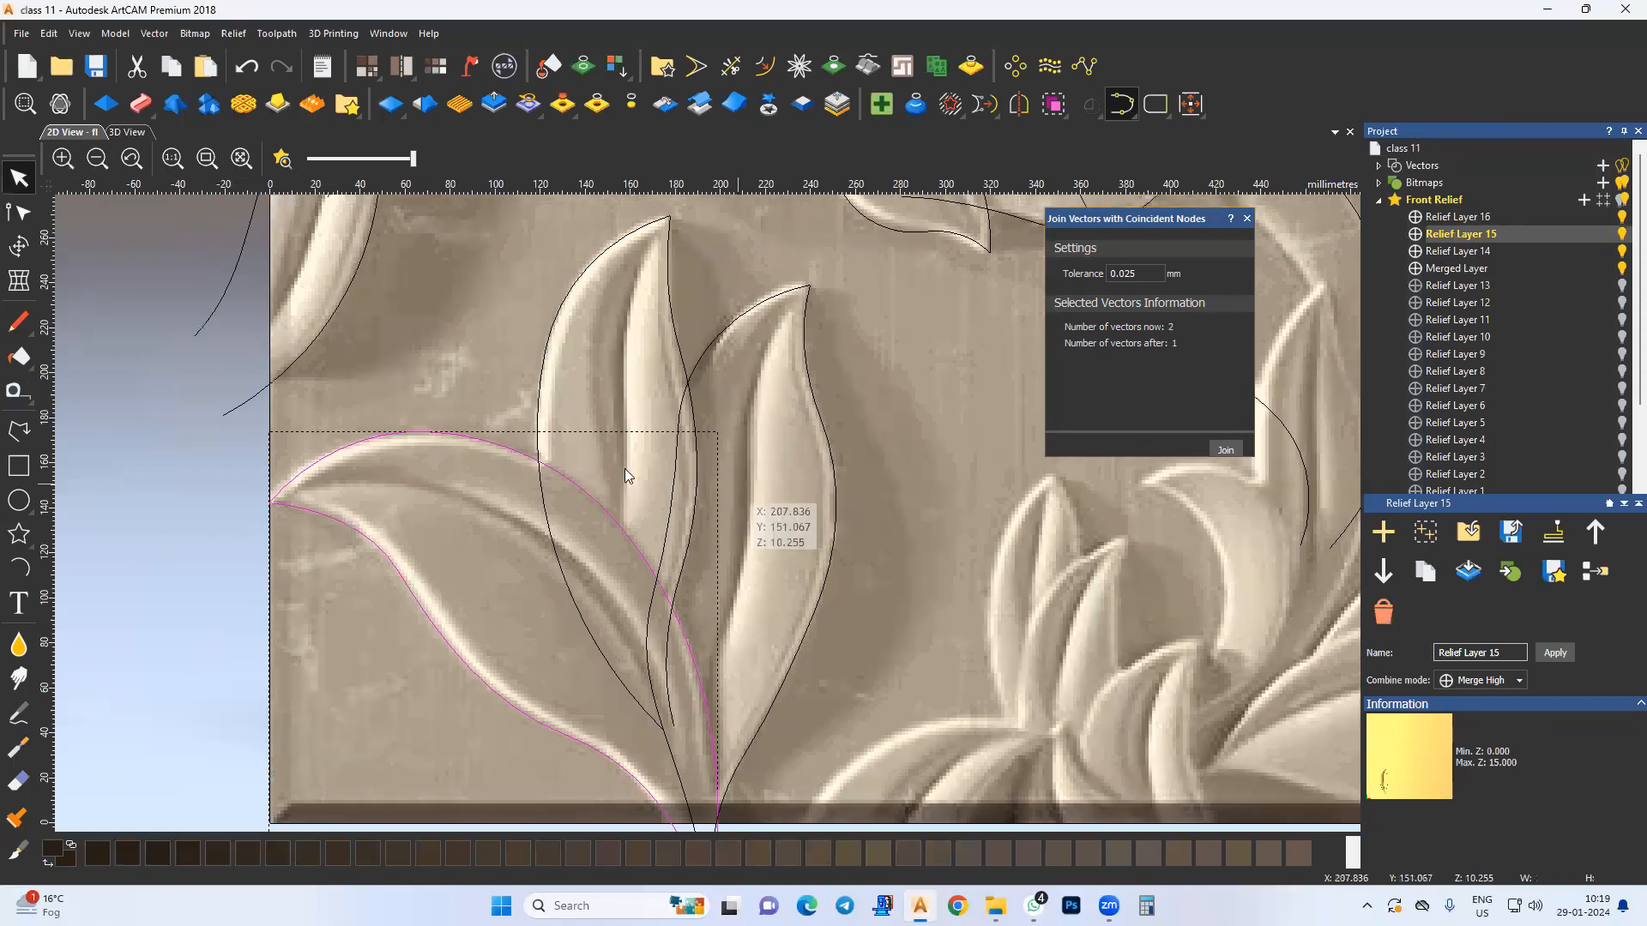
{"action": "middle_click_drag", "start_coordinate": [593, 564], "coordinate": [599, 567]}
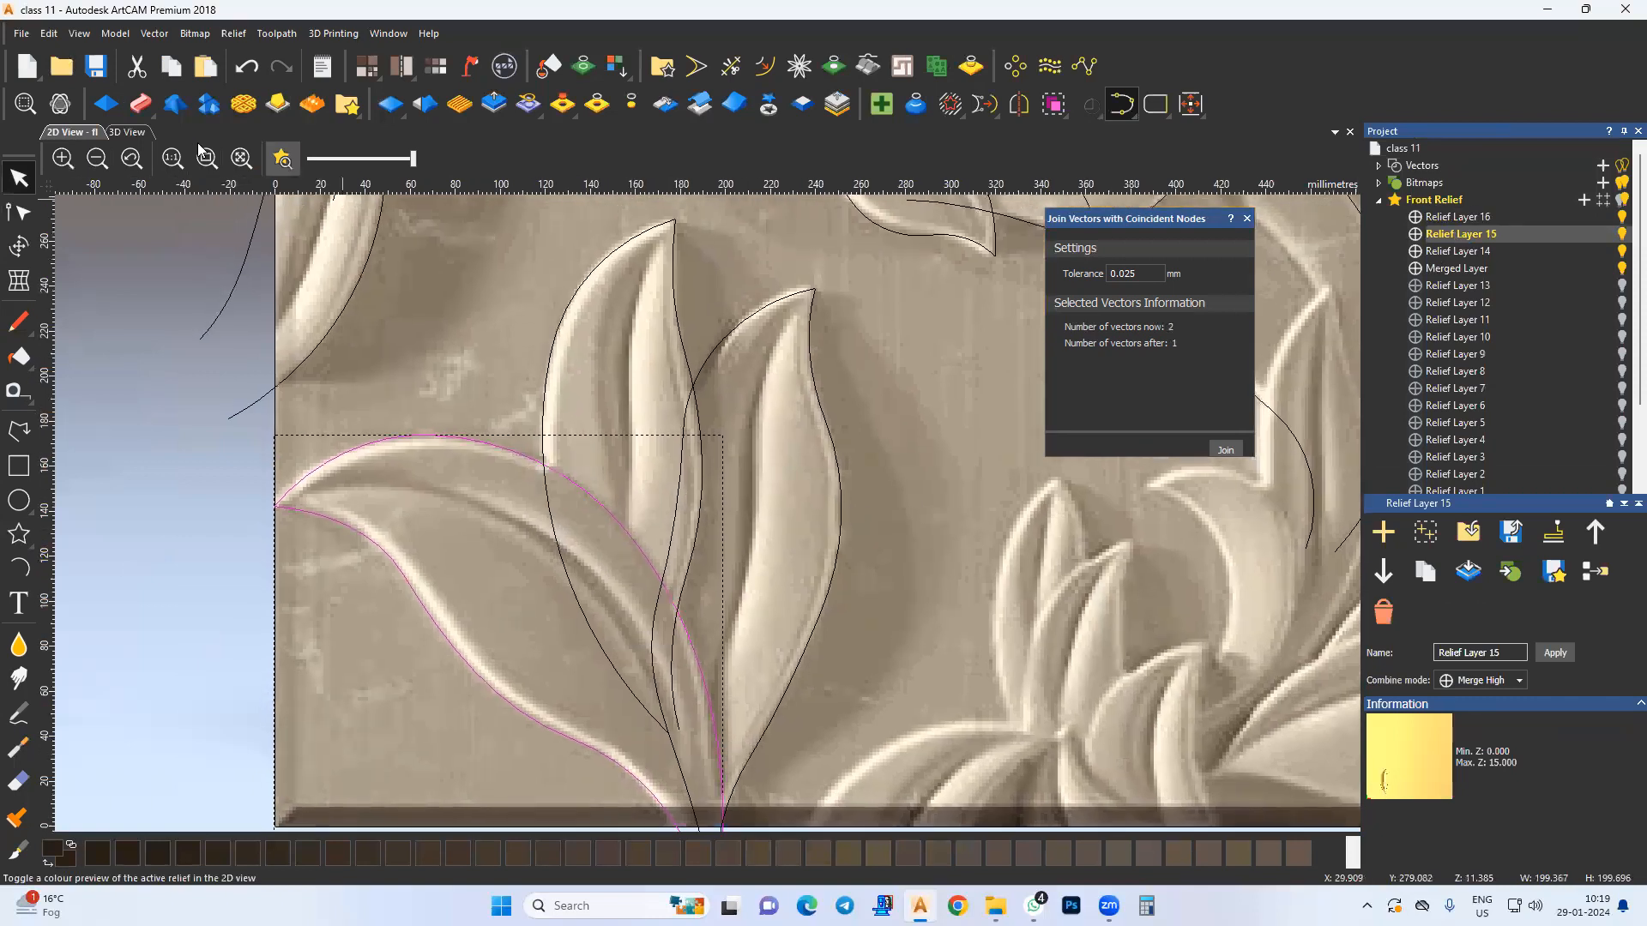
{"action": "left_click", "coordinate": [125, 132]}
Step: Set up the sculpting Carve tool with a round brush of 230 pixels radius and 1% strength
{"action": "left_click", "coordinate": [19, 712]}
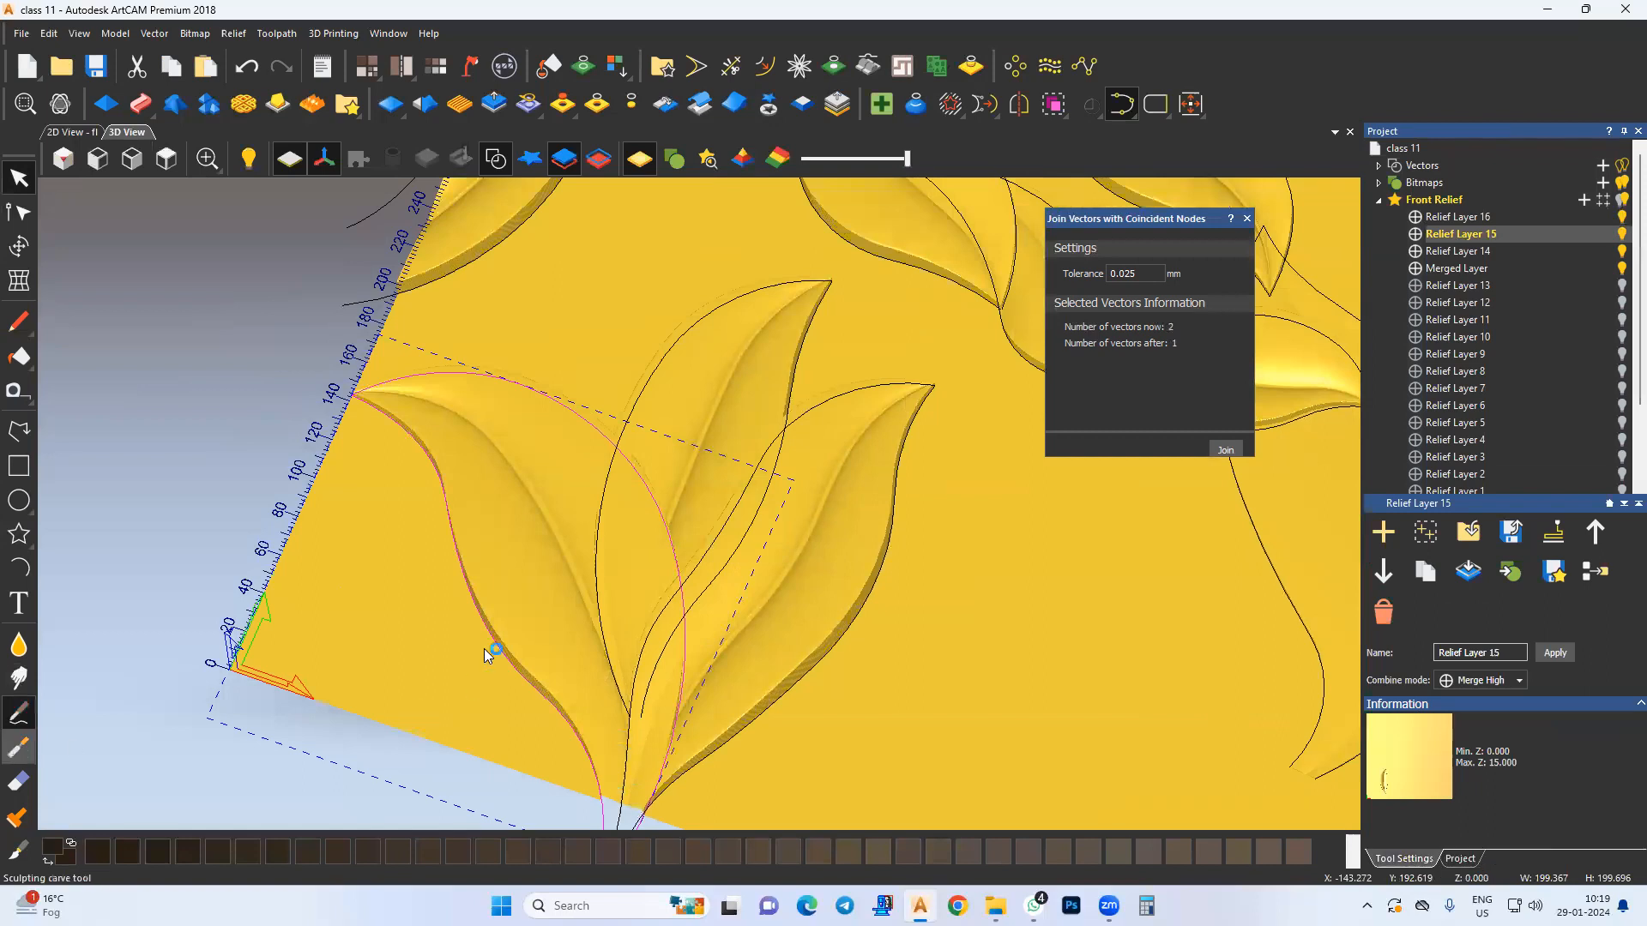
{"action": "left_click", "coordinate": [18, 739]}
{"action": "scroll", "coordinate": [581, 595], "scroll_direction": "up", "scroll_amount": 2}
{"action": "middle_click_drag", "start_coordinate": [578, 458], "coordinate": [586, 444]}
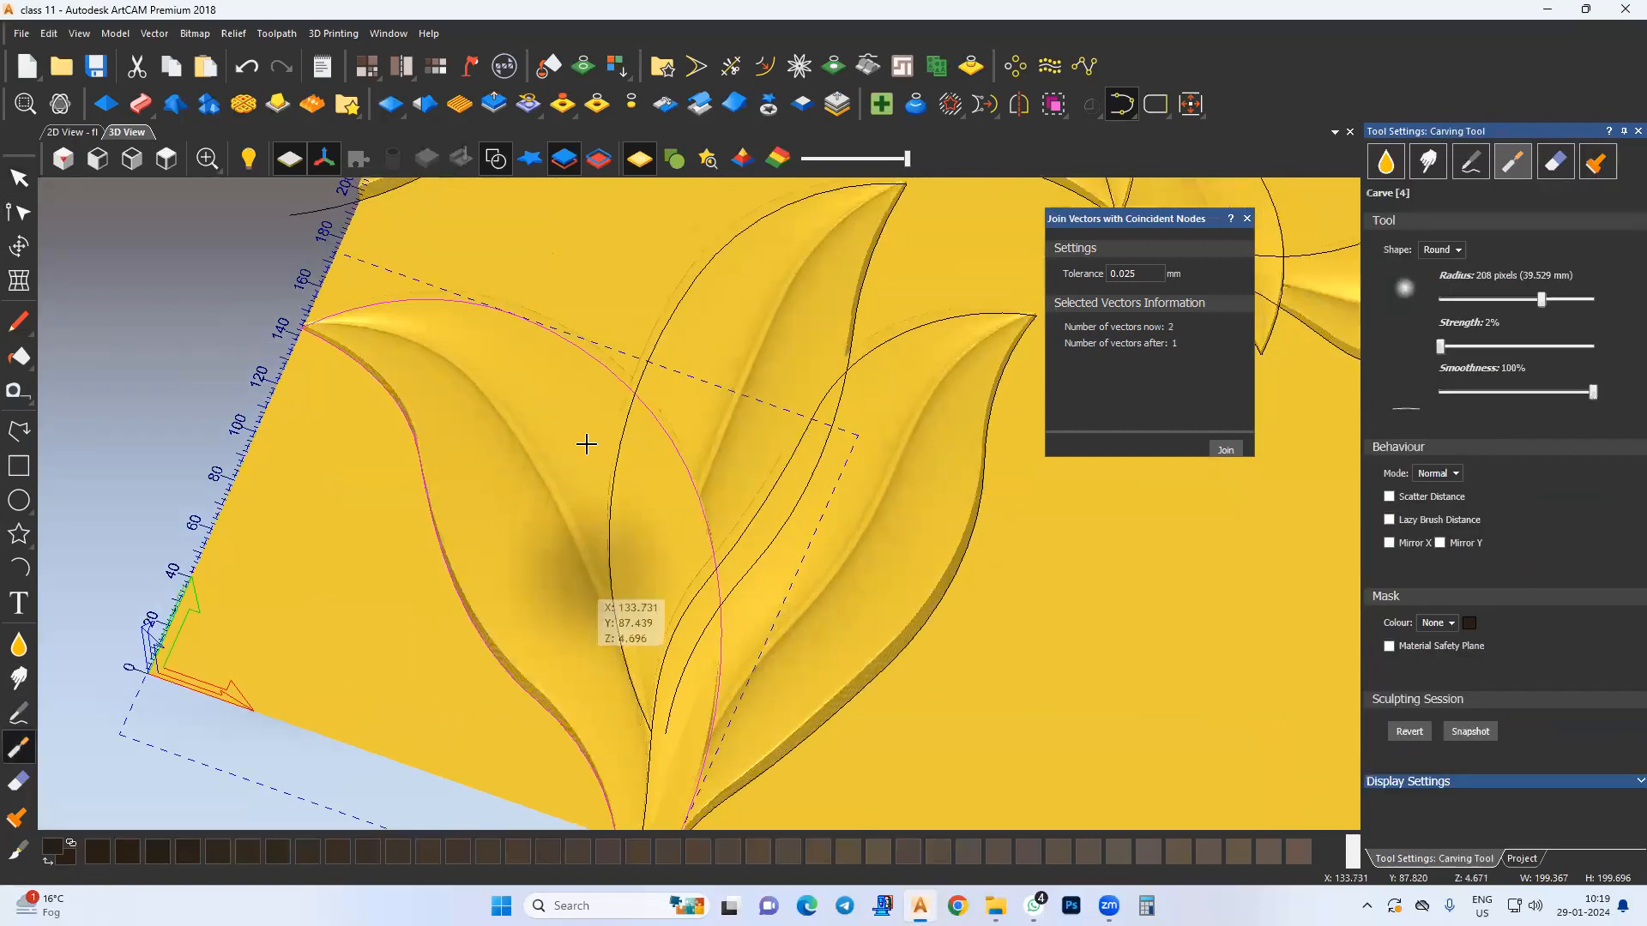
{"action": "scroll", "coordinate": [592, 446], "scroll_direction": "up", "scroll_amount": 2}
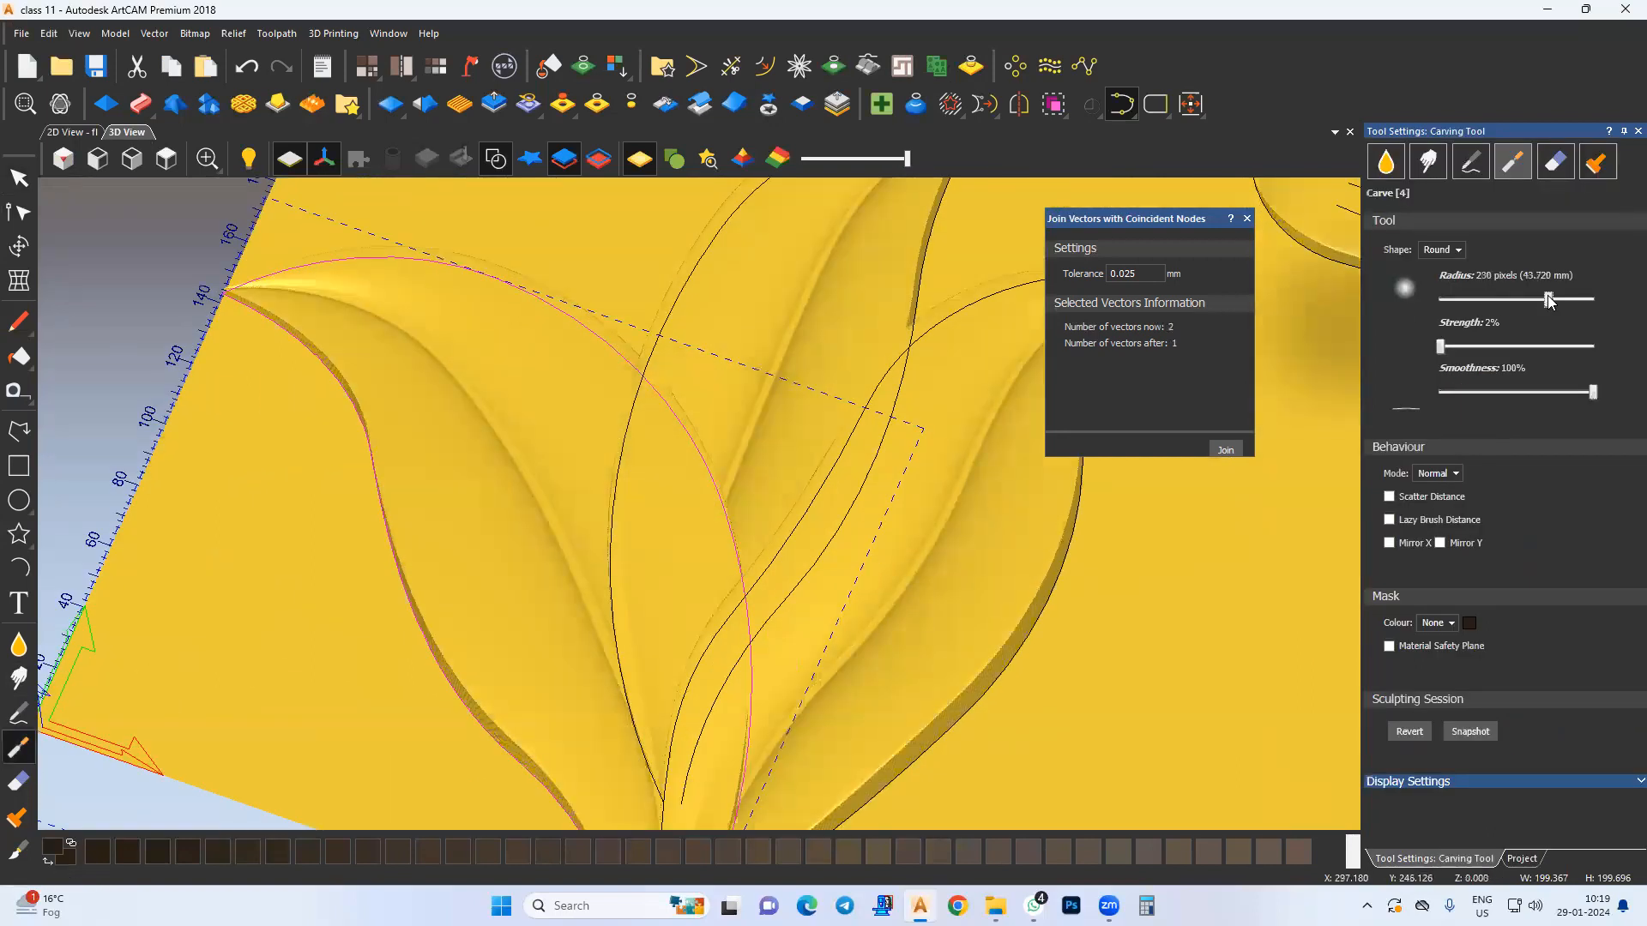
{"action": "left_click_drag", "start_coordinate": [1441, 347], "coordinate": [1433, 349]}
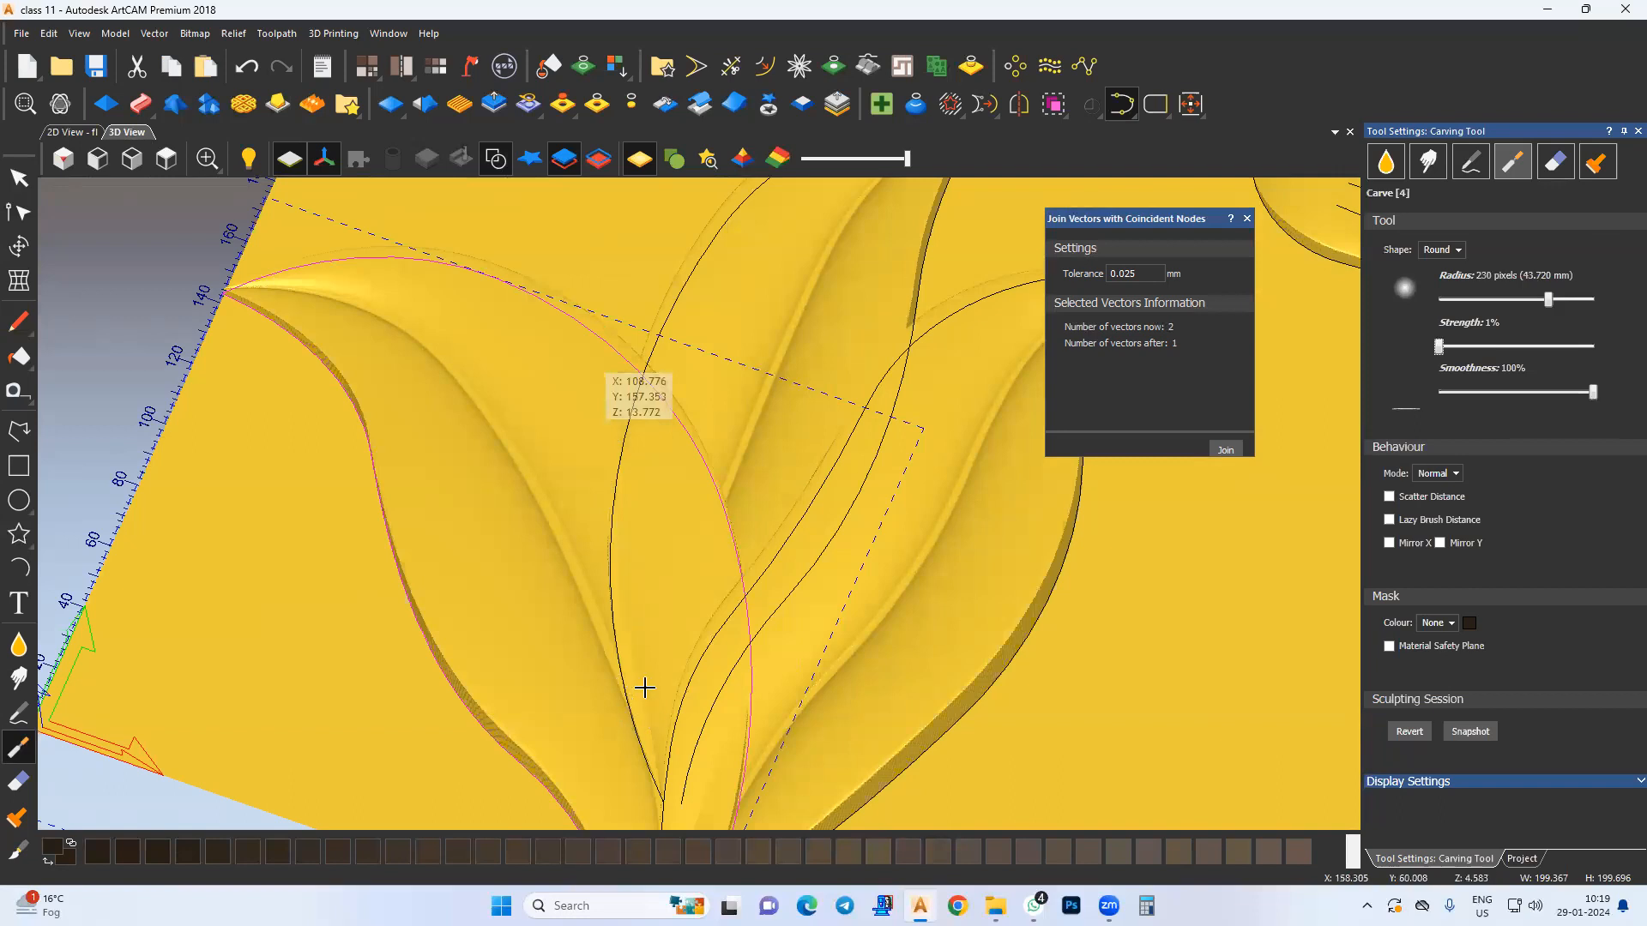
Step: Carve down the middle leaf on Relief Layer 15 where it passes beneath the leaf nearest the origin, using 2% strength
{"action": "middle_click_drag", "start_coordinate": [645, 688], "coordinate": [620, 497]}
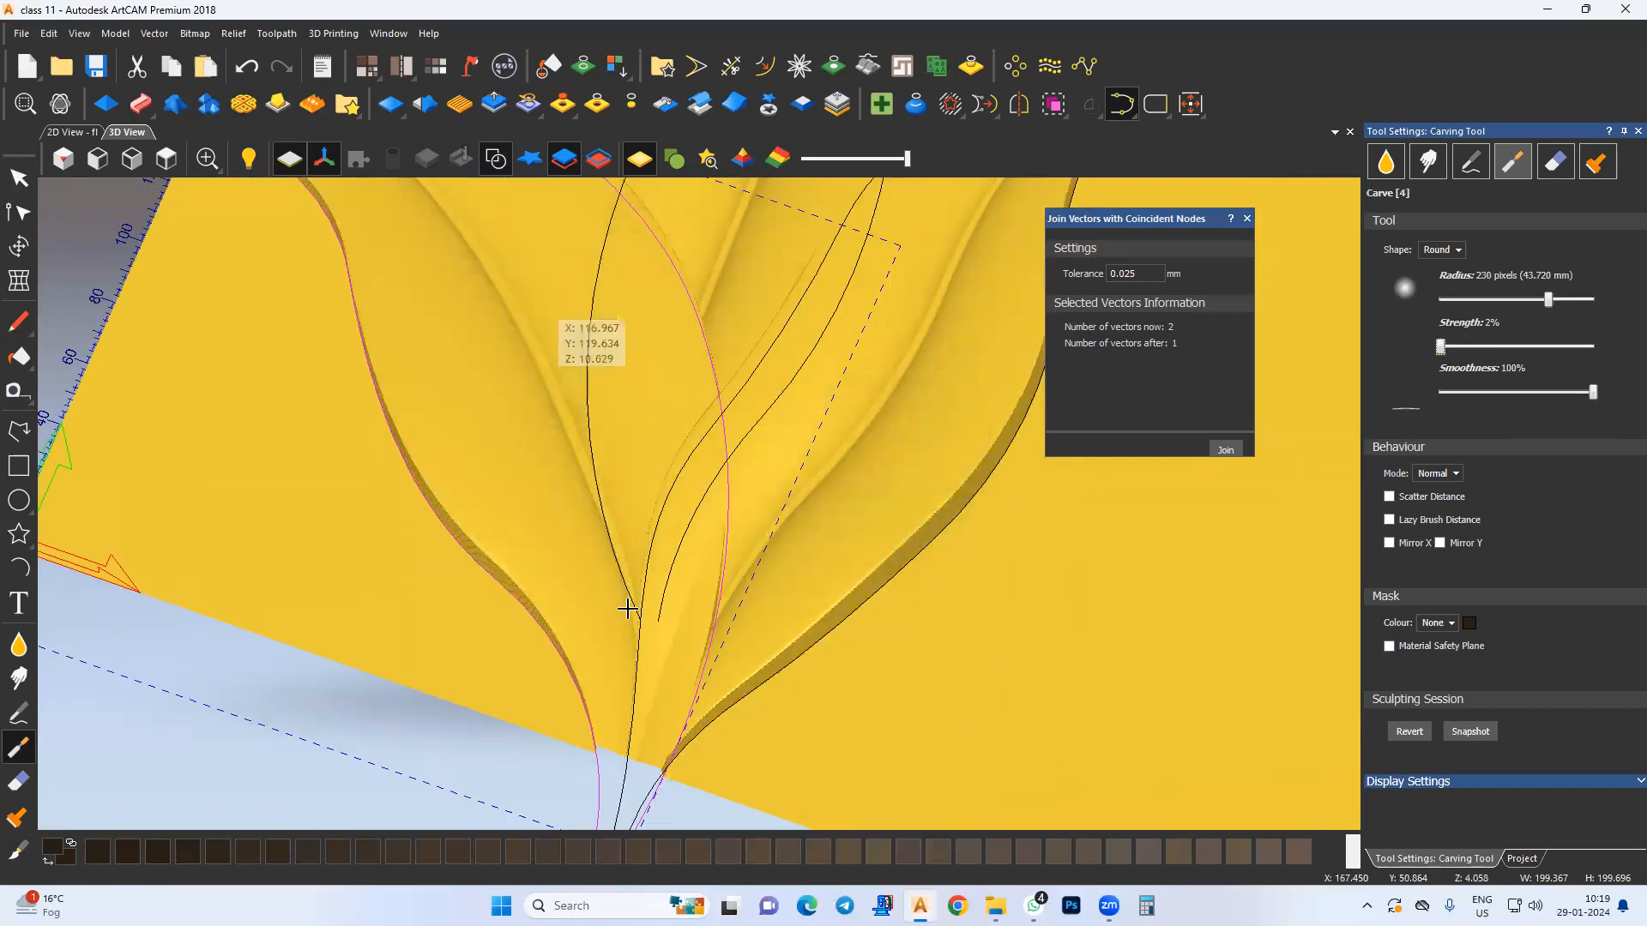
{"action": "left_click", "coordinate": [631, 487]}
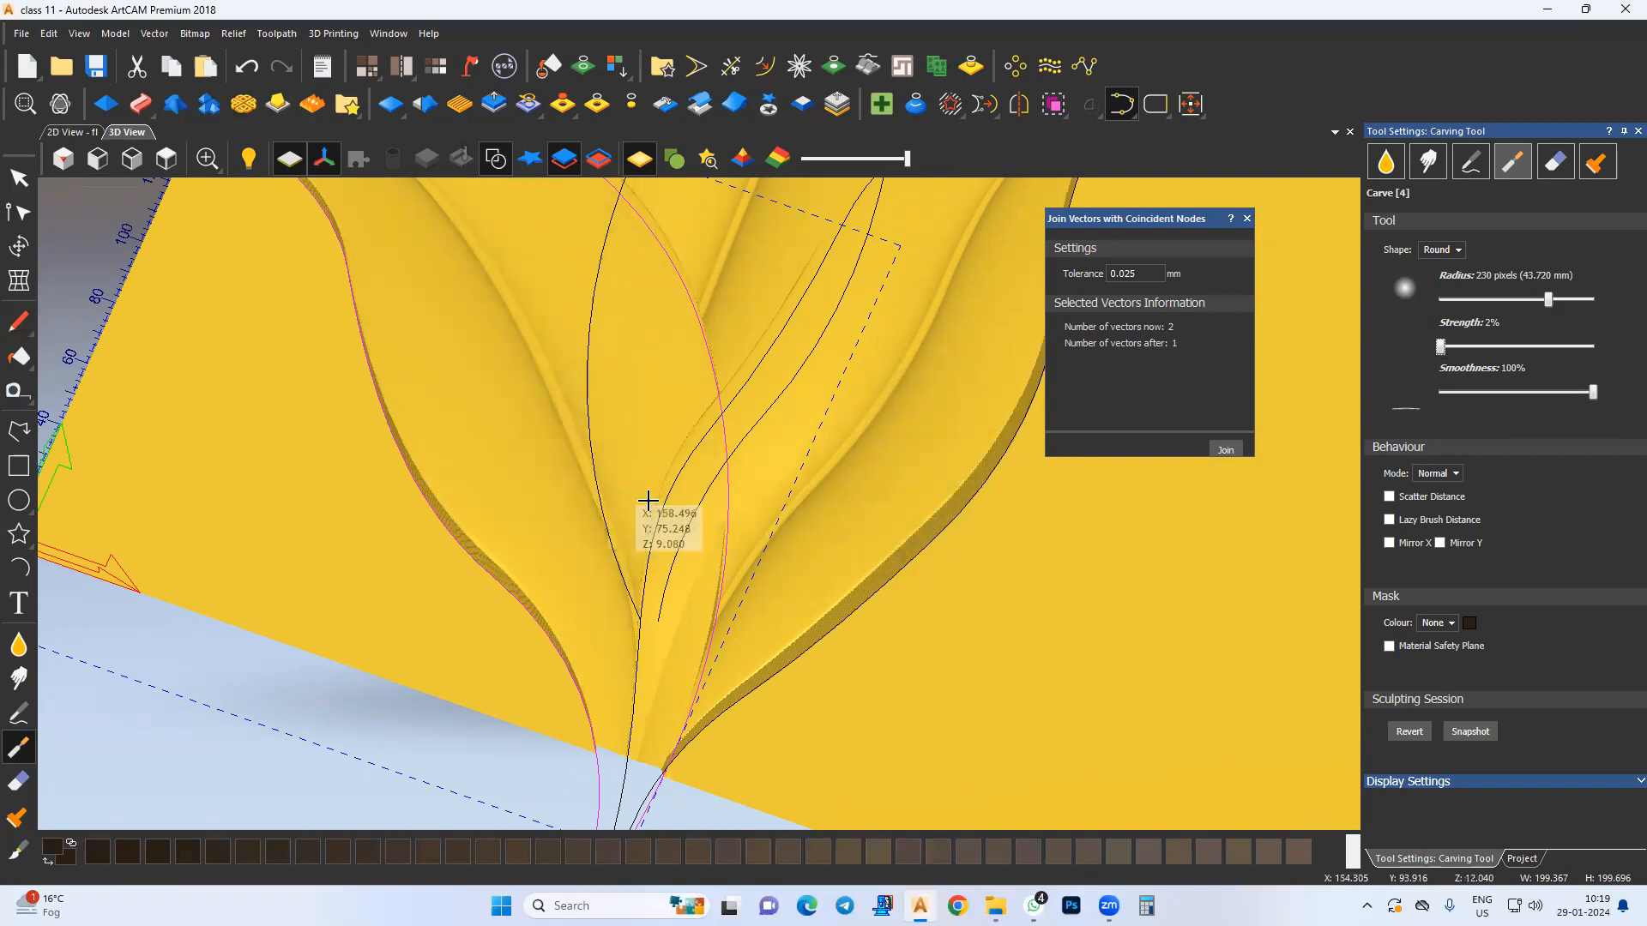
{"action": "middle_click_drag", "start_coordinate": [603, 382], "coordinate": [618, 547]}
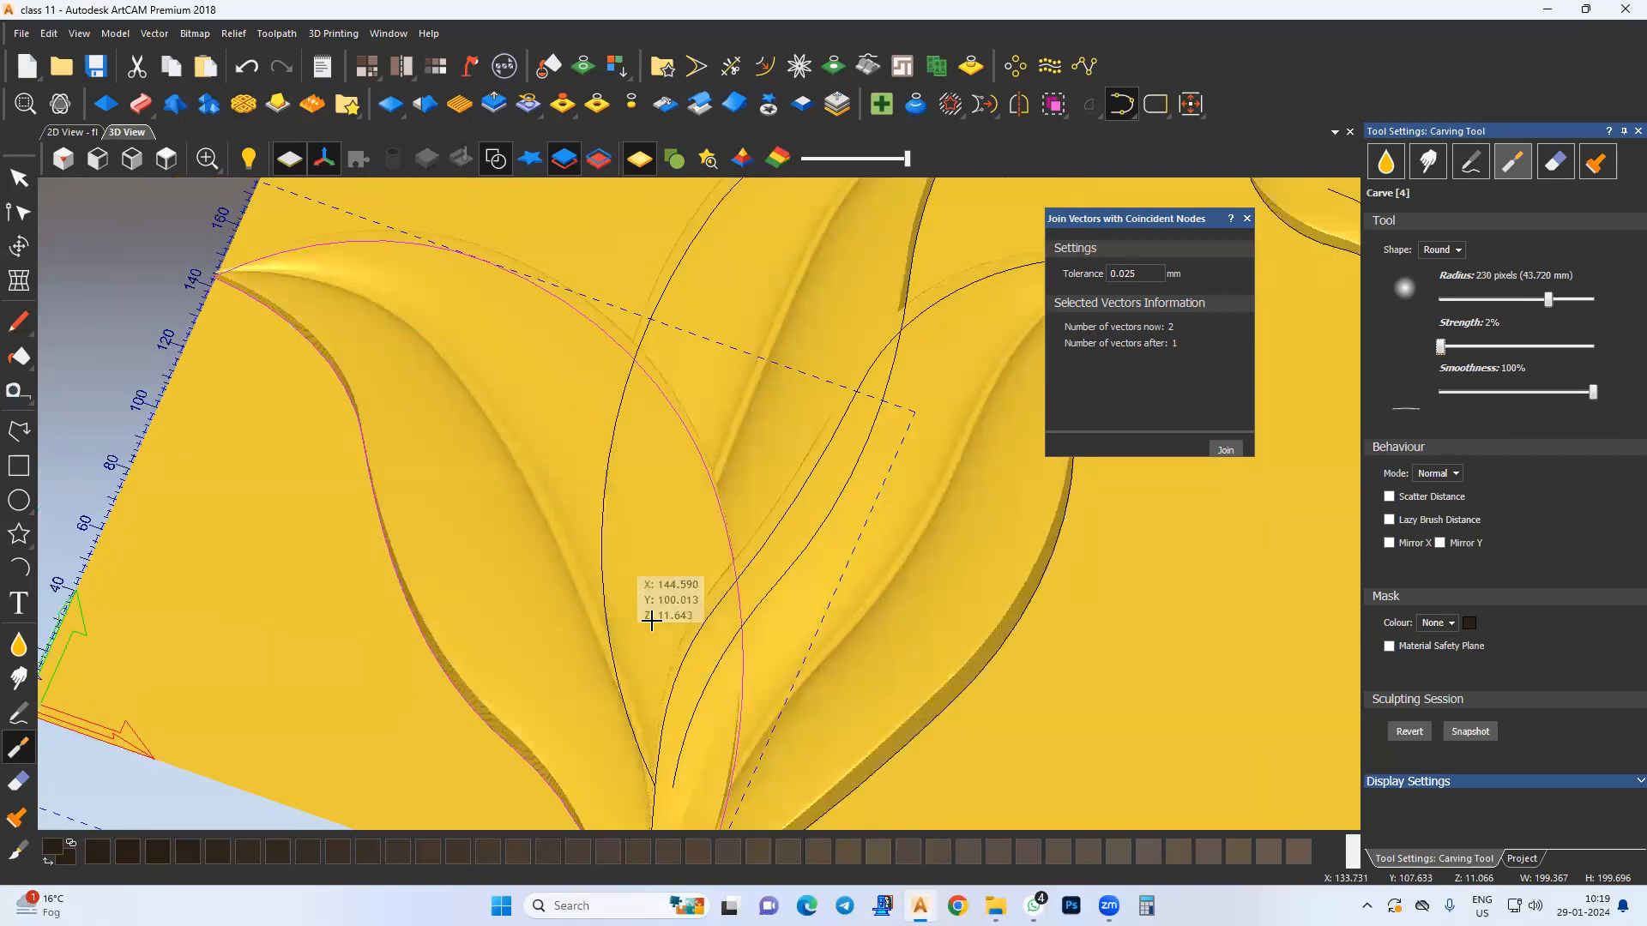
{"action": "middle_click_drag", "start_coordinate": [652, 621], "coordinate": [542, 588]}
Step: Make Relief Layer 14 active and carve down that leaf along its overlap with the middle leaf and toward the shared base
{"action": "left_click", "coordinate": [1521, 858]}
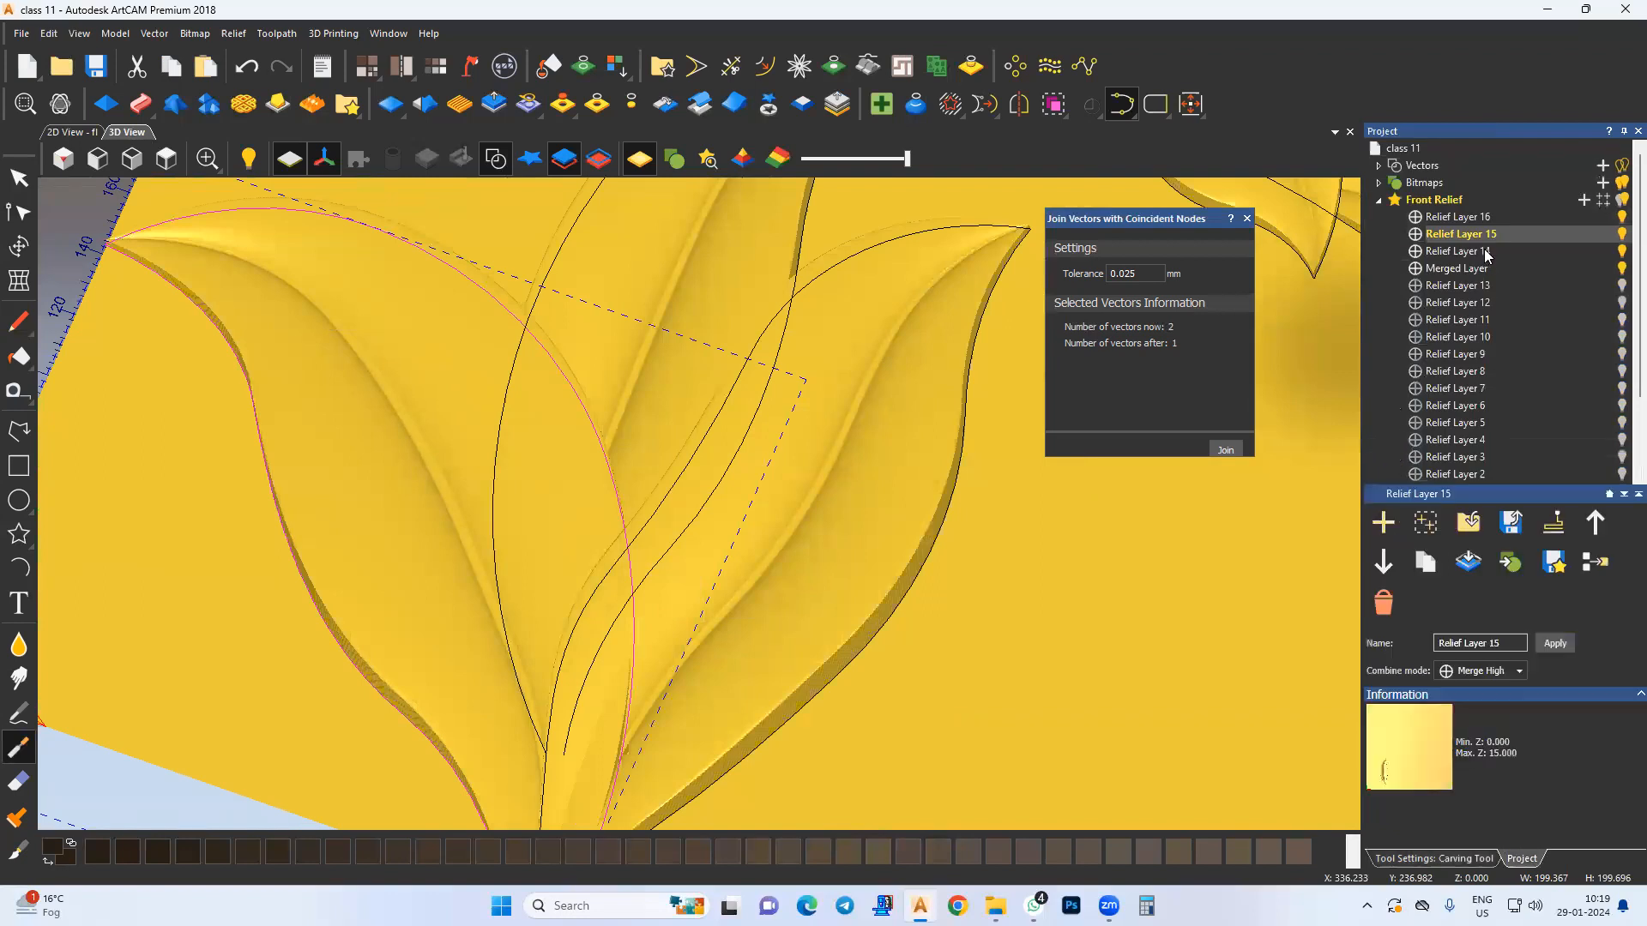
{"action": "middle_click_drag", "start_coordinate": [623, 484], "coordinate": [611, 540]}
{"action": "scroll", "coordinate": [733, 367], "scroll_direction": "up", "scroll_amount": 2}
{"action": "mouse_move", "coordinate": [736, 341]}
{"action": "left_mouse_down"}
{"action": "mouse_move", "coordinate": [695, 482]}
{"action": "mouse_move", "coordinate": [743, 298]}
{"action": "mouse_move", "coordinate": [589, 702]}
{"action": "mouse_move", "coordinate": [625, 511]}
{"action": "mouse_move", "coordinate": [570, 660]}
{"action": "left_mouse_up"}
{"action": "middle_click_drag", "start_coordinate": [572, 661], "coordinate": [666, 356]}
{"action": "mouse_move", "coordinate": [676, 316]}
{"action": "left_mouse_down"}
{"action": "mouse_move", "coordinate": [684, 283]}
{"action": "mouse_move", "coordinate": [556, 566]}
{"action": "mouse_move", "coordinate": [557, 675]}
{"action": "mouse_move", "coordinate": [540, 658]}
{"action": "mouse_move", "coordinate": [551, 749]}
{"action": "mouse_move", "coordinate": [564, 738]}
{"action": "left_mouse_up"}
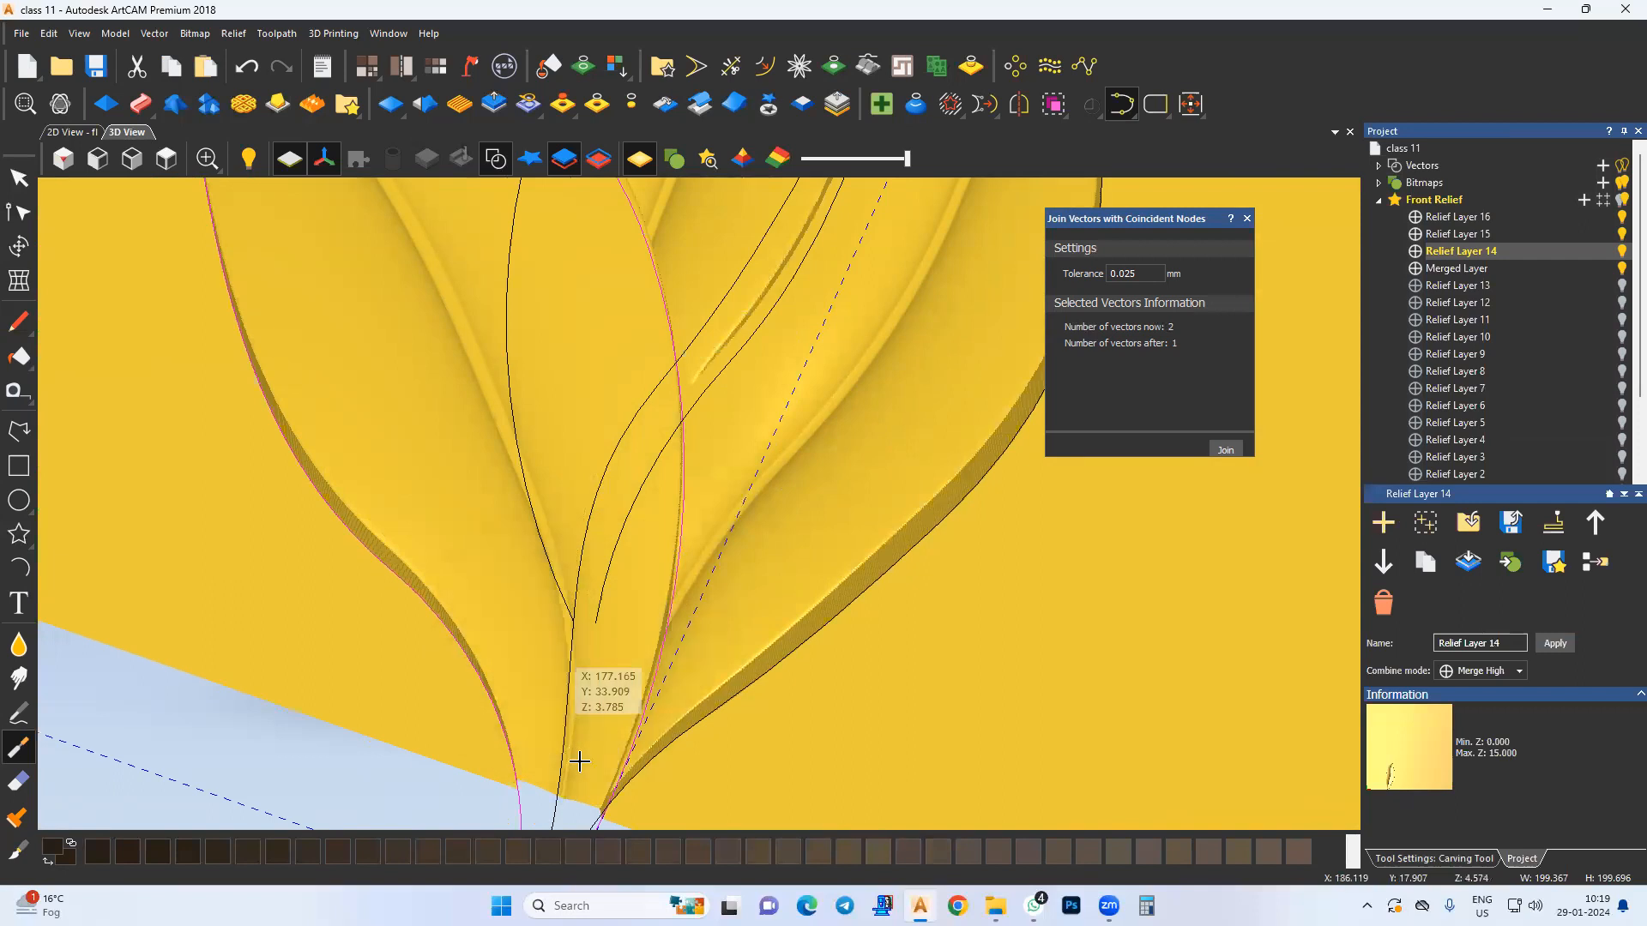
{"action": "left_click_drag", "start_coordinate": [571, 618], "coordinate": [568, 573]}
{"action": "middle_click_drag", "start_coordinate": [568, 573], "coordinate": [517, 691]}
{"action": "left_click_drag", "start_coordinate": [516, 691], "coordinate": [567, 553]}
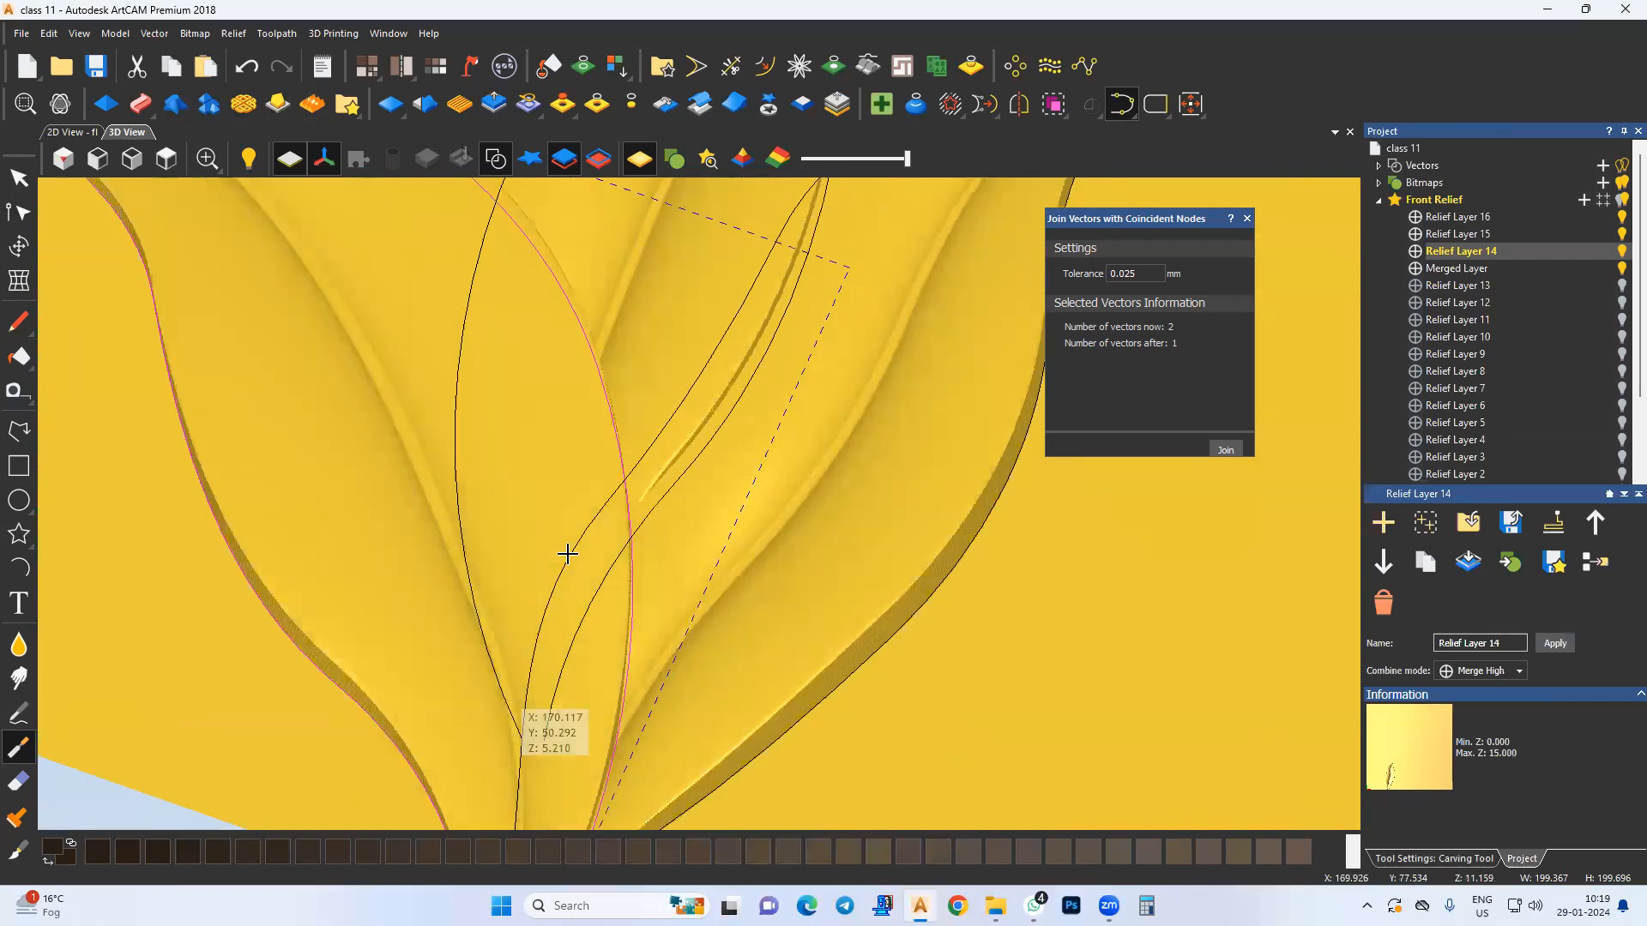
{"action": "left_click", "coordinate": [572, 448]}
{"action": "middle_click_drag", "start_coordinate": [625, 412], "coordinate": [515, 666]}
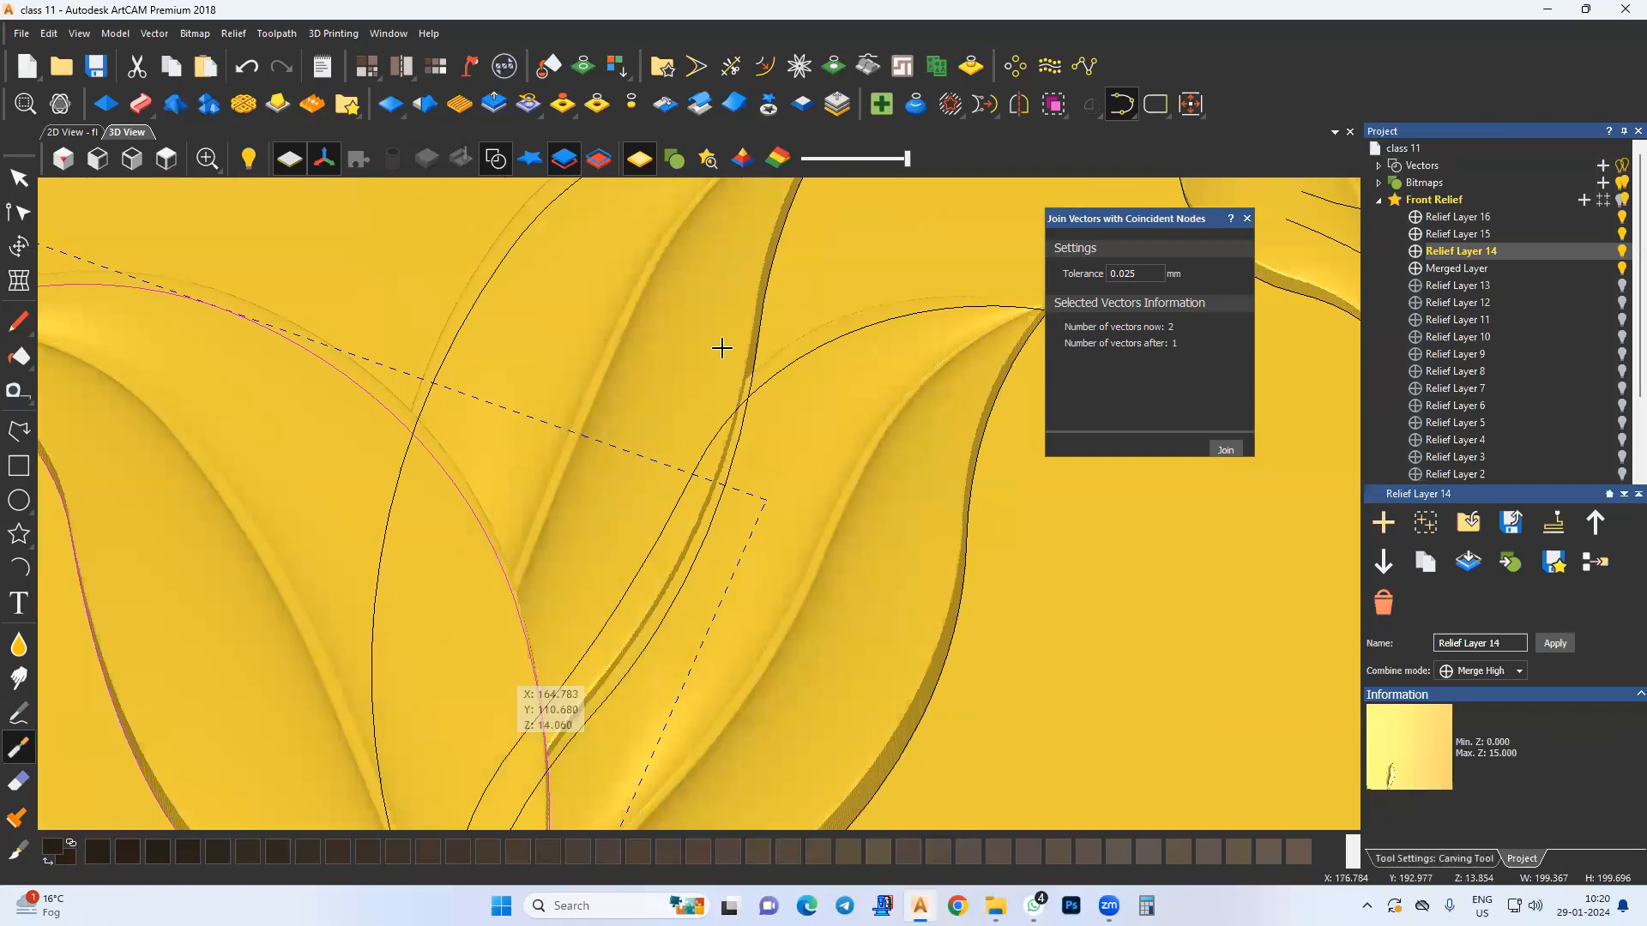
{"action": "left_click", "coordinate": [753, 296]}
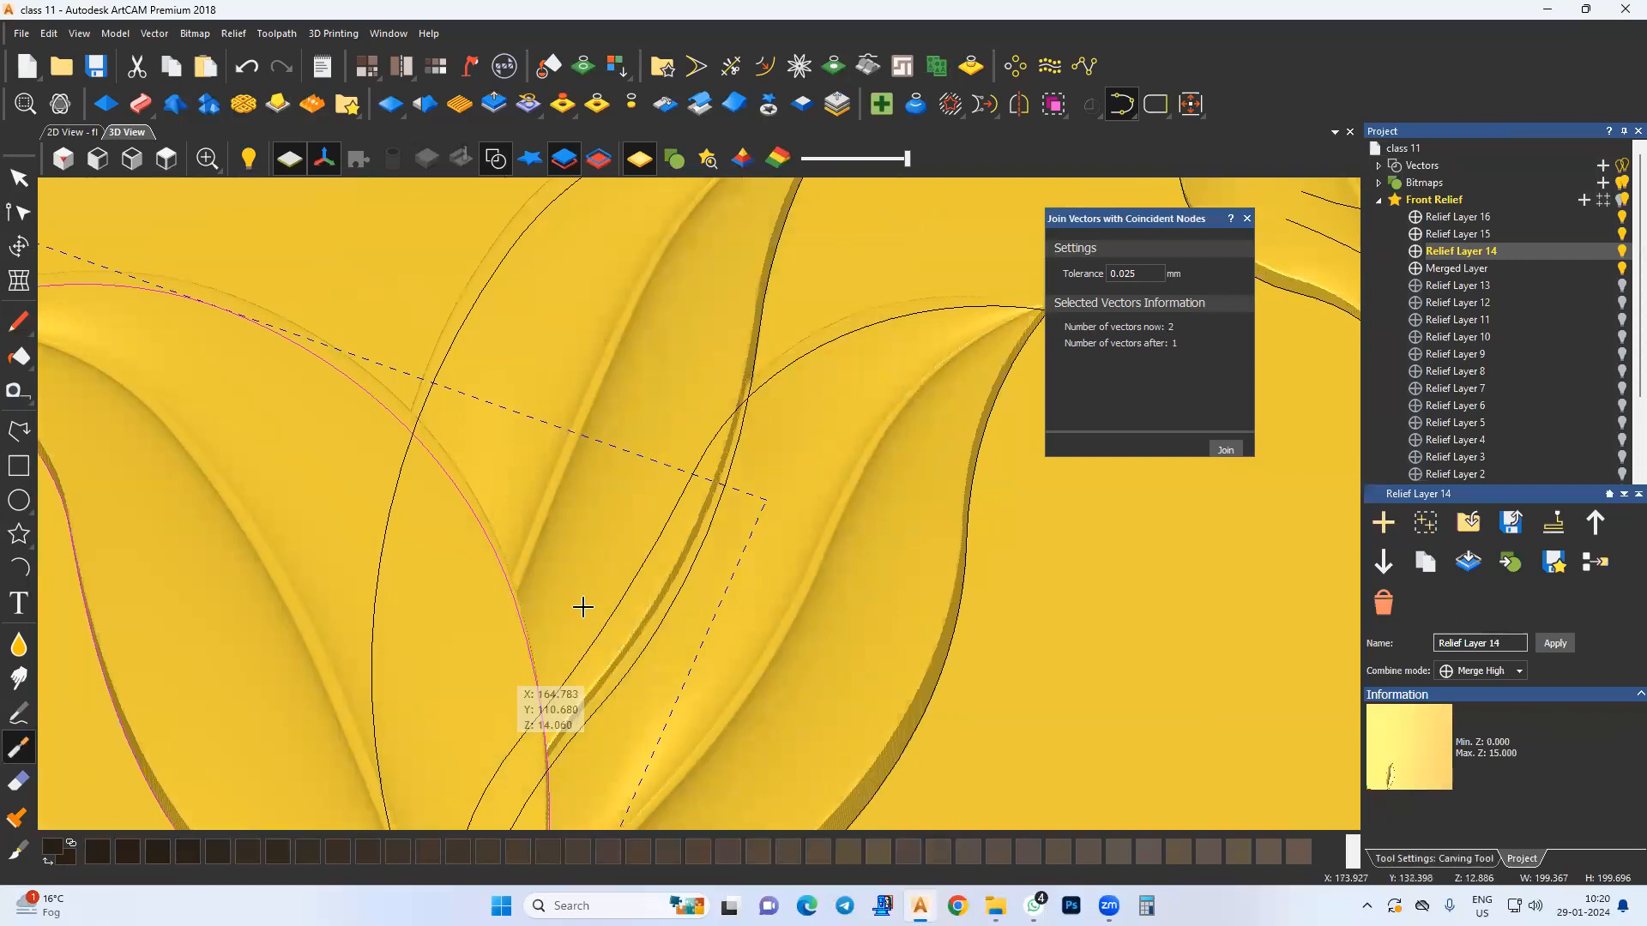
Step: Hide the vectors in the 3D view and carve Relief Layer 14 further where the leaves overlap, then leave the sculpting tool
{"action": "left_click", "coordinate": [493, 163]}
{"action": "scroll", "coordinate": [514, 493], "scroll_direction": "down", "scroll_amount": 4}
{"action": "key", "text": "Escape"}
{"action": "mouse_move", "coordinate": [407, 579]}
{"action": "left_mouse_down"}
{"action": "mouse_move", "coordinate": [993, 801]}
{"action": "mouse_move", "coordinate": [978, 602]}
{"action": "left_mouse_up"}
{"action": "left_click_drag", "start_coordinate": [549, 598], "coordinate": [727, 535]}
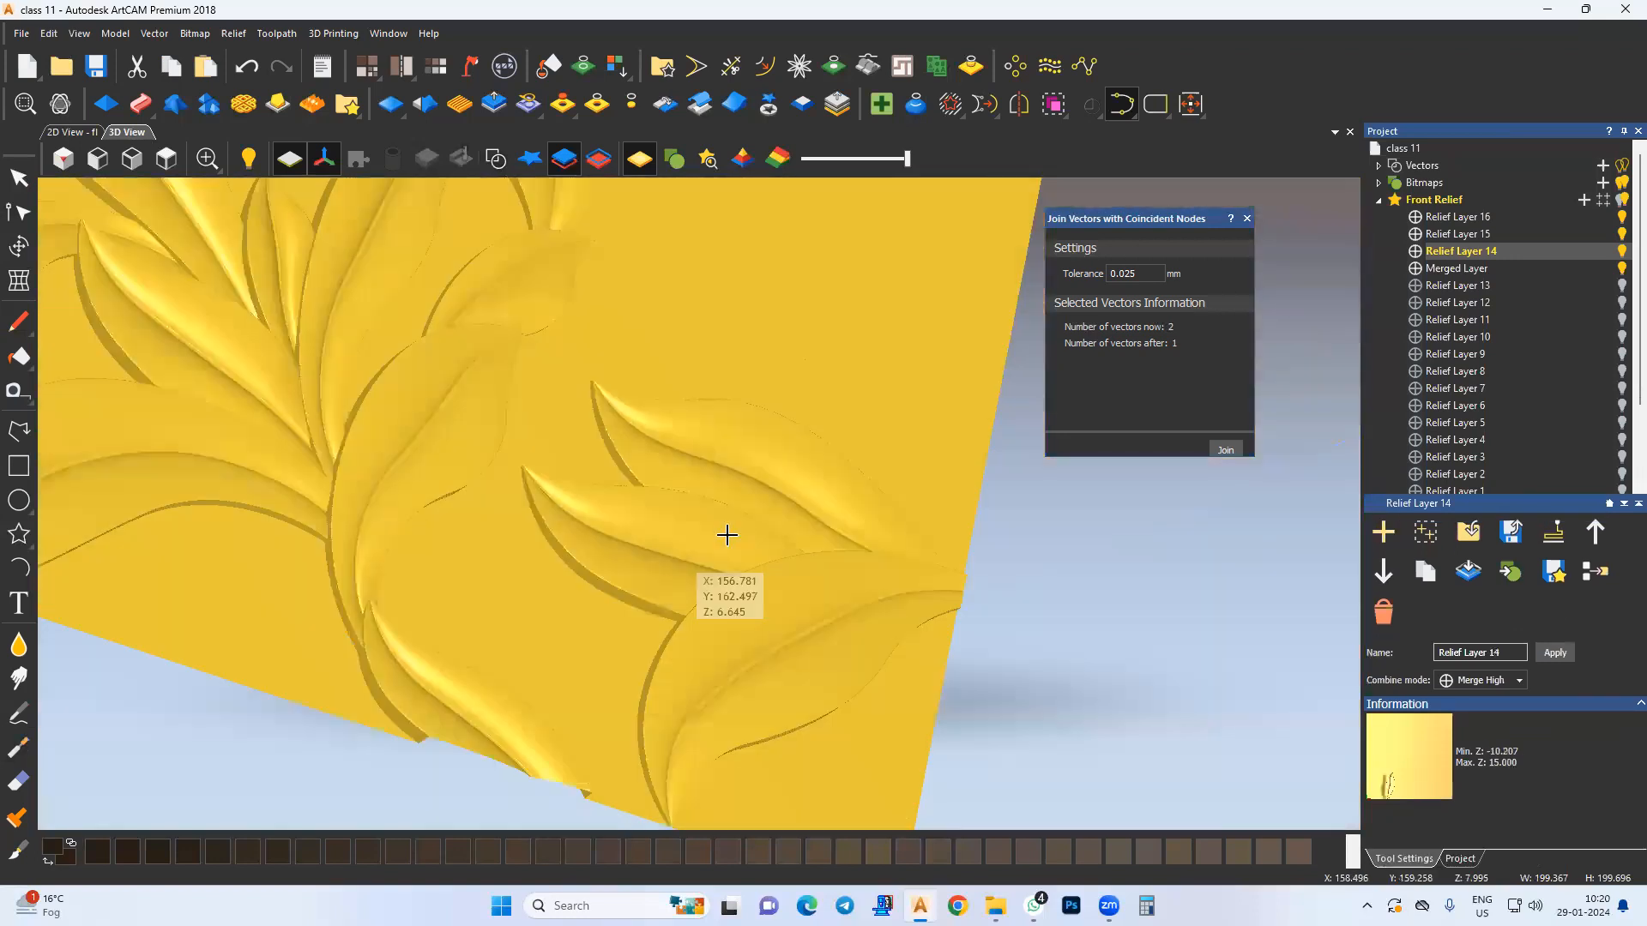
{"action": "scroll", "coordinate": [728, 535], "scroll_direction": "up", "scroll_amount": 3}
{"action": "key", "text": "4"}
{"action": "mouse_move", "coordinate": [605, 517]}
{"action": "left_mouse_down"}
{"action": "mouse_move", "coordinate": [946, 630]}
{"action": "mouse_move", "coordinate": [820, 605]}
{"action": "left_mouse_up"}
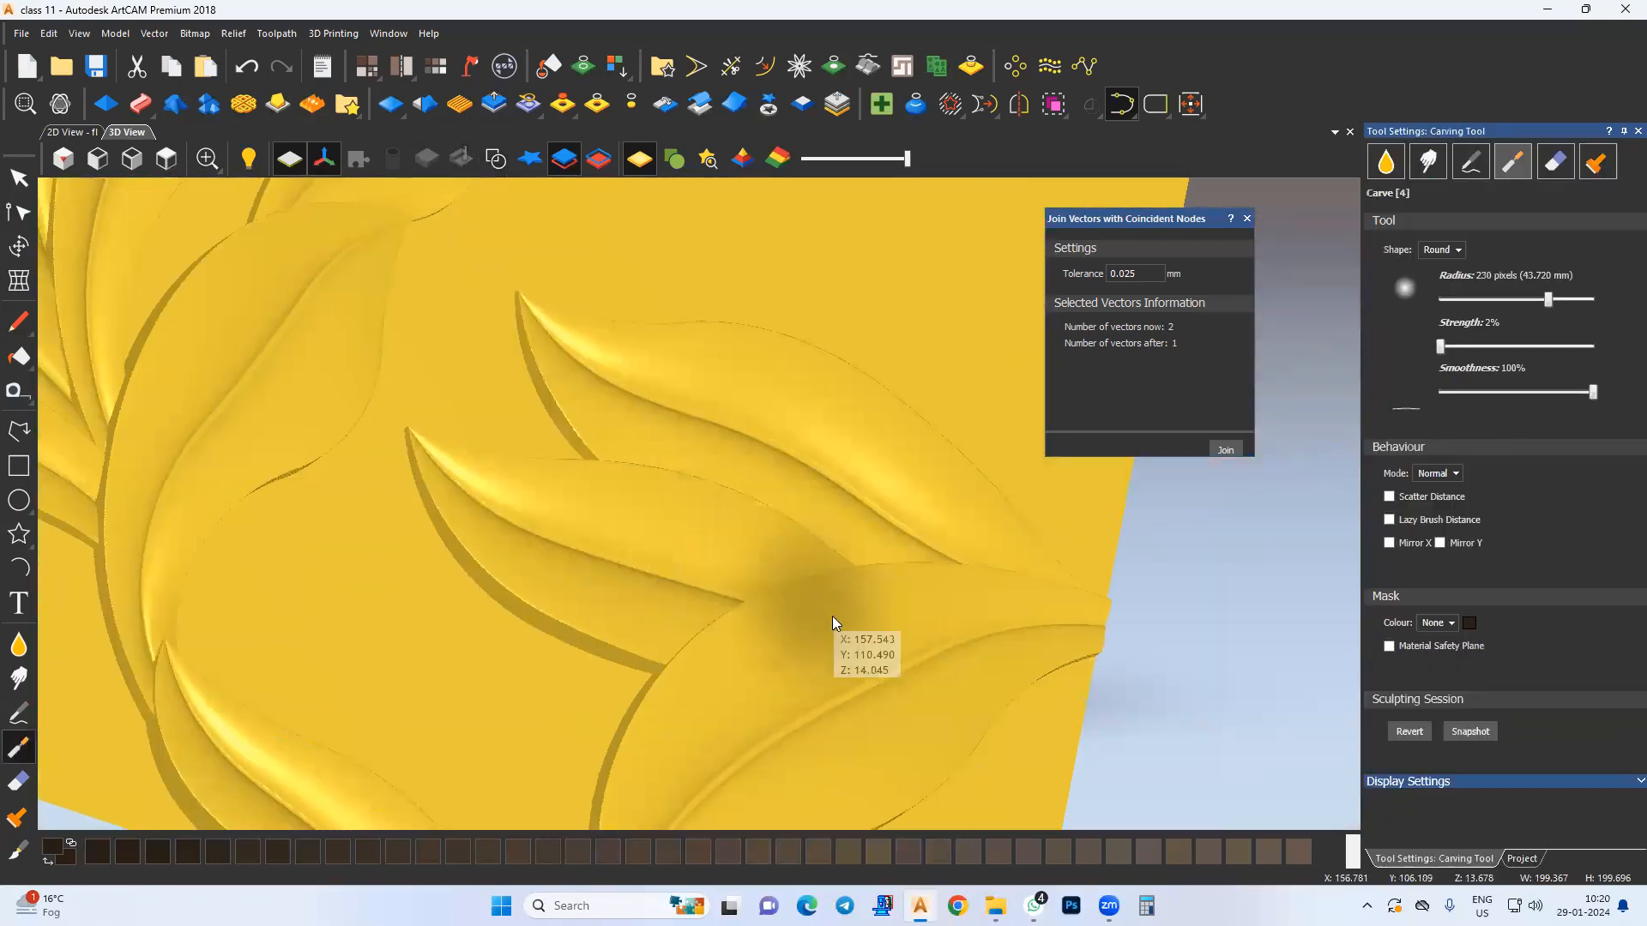
{"action": "key", "text": "Escape"}
Step: View the carved leaf cluster from the top and save the model
{"action": "left_click", "coordinate": [176, 170]}
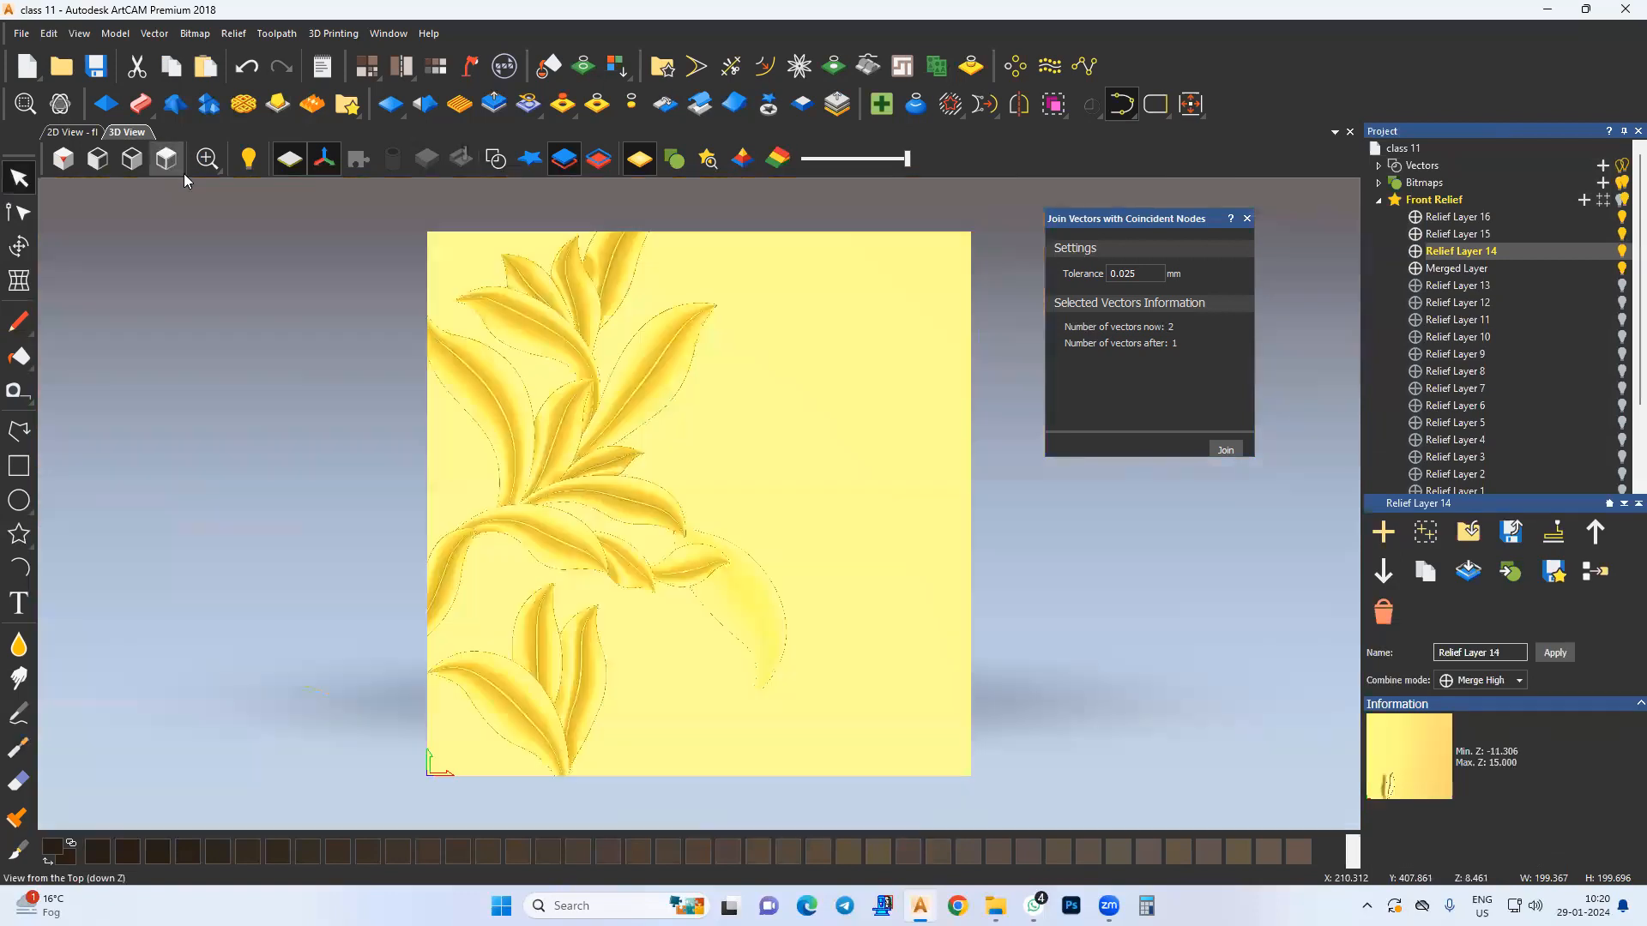
{"action": "scroll", "coordinate": [636, 662], "scroll_direction": "up", "scroll_amount": 4}
{"action": "middle_click_drag", "start_coordinate": [611, 649], "coordinate": [745, 393]}
{"action": "left_click", "coordinate": [802, 501]}
{"action": "scroll", "coordinate": [790, 516], "scroll_direction": "down", "scroll_amount": 2}
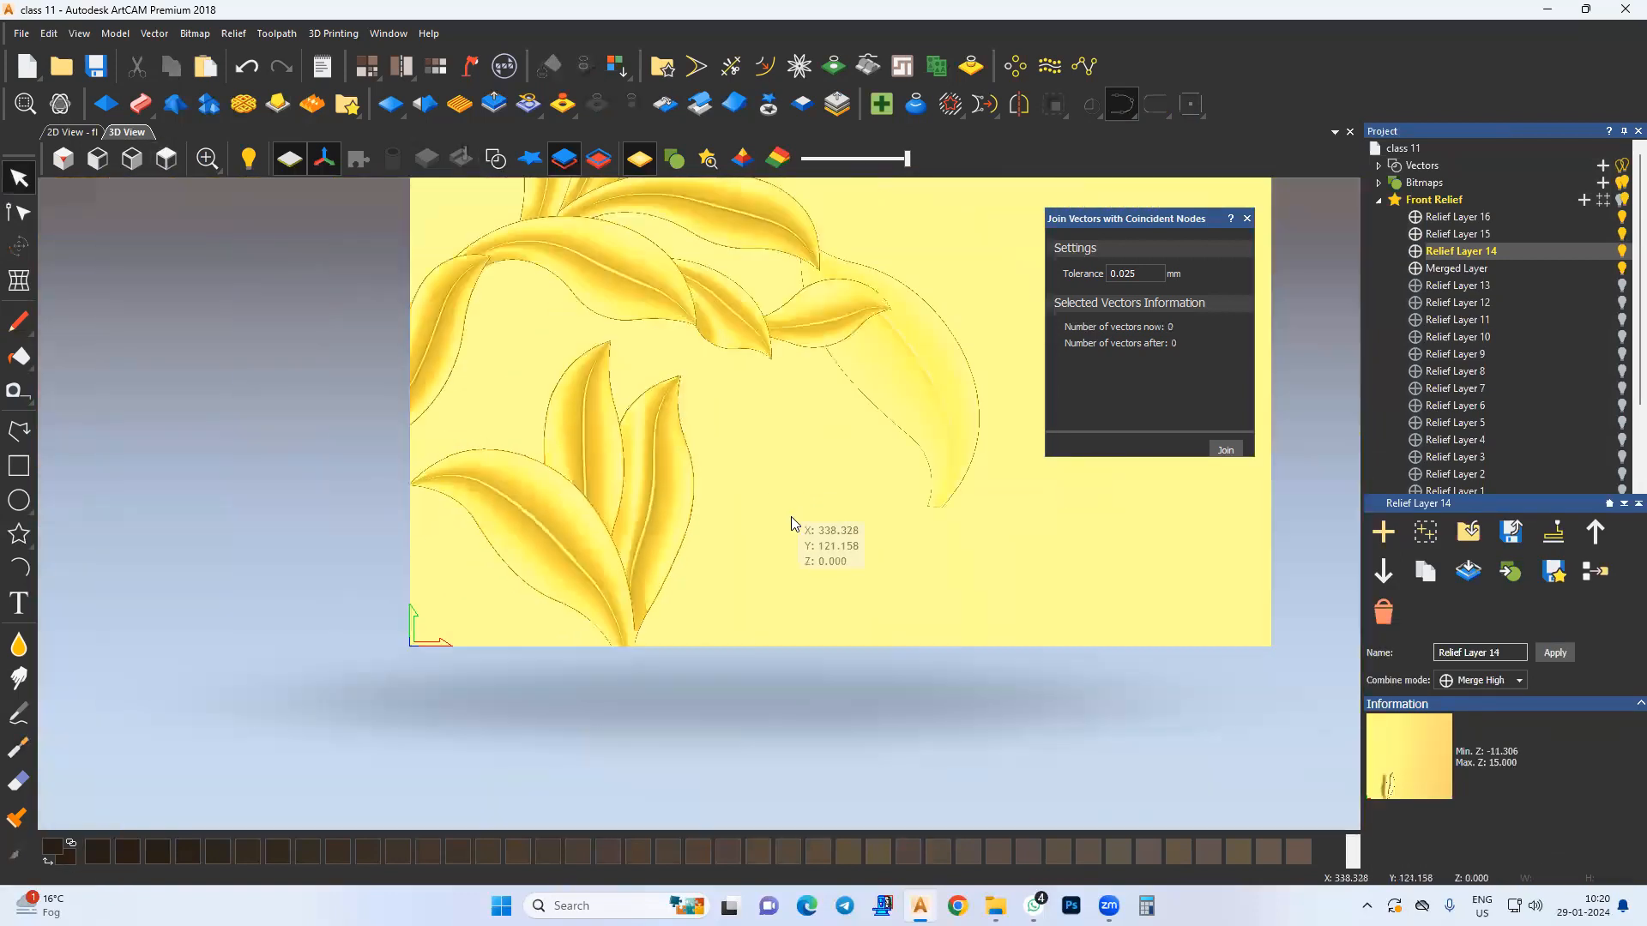
{"action": "key", "text": "ctrl+s"}
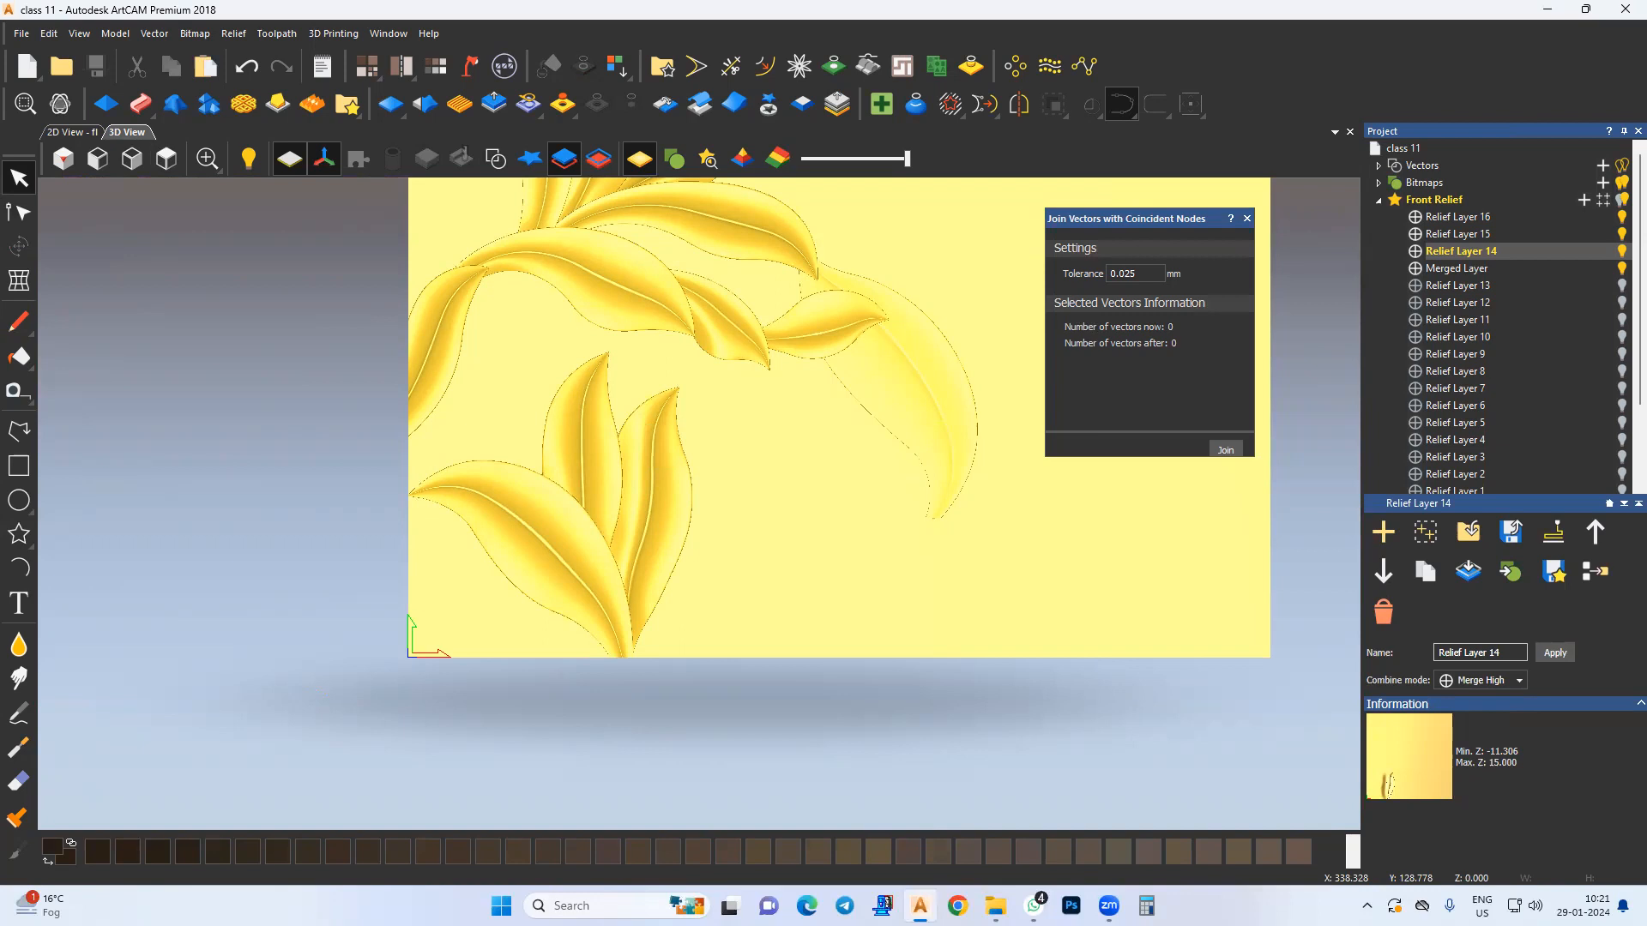
{"action": "key", "text": "alt+Tab"}
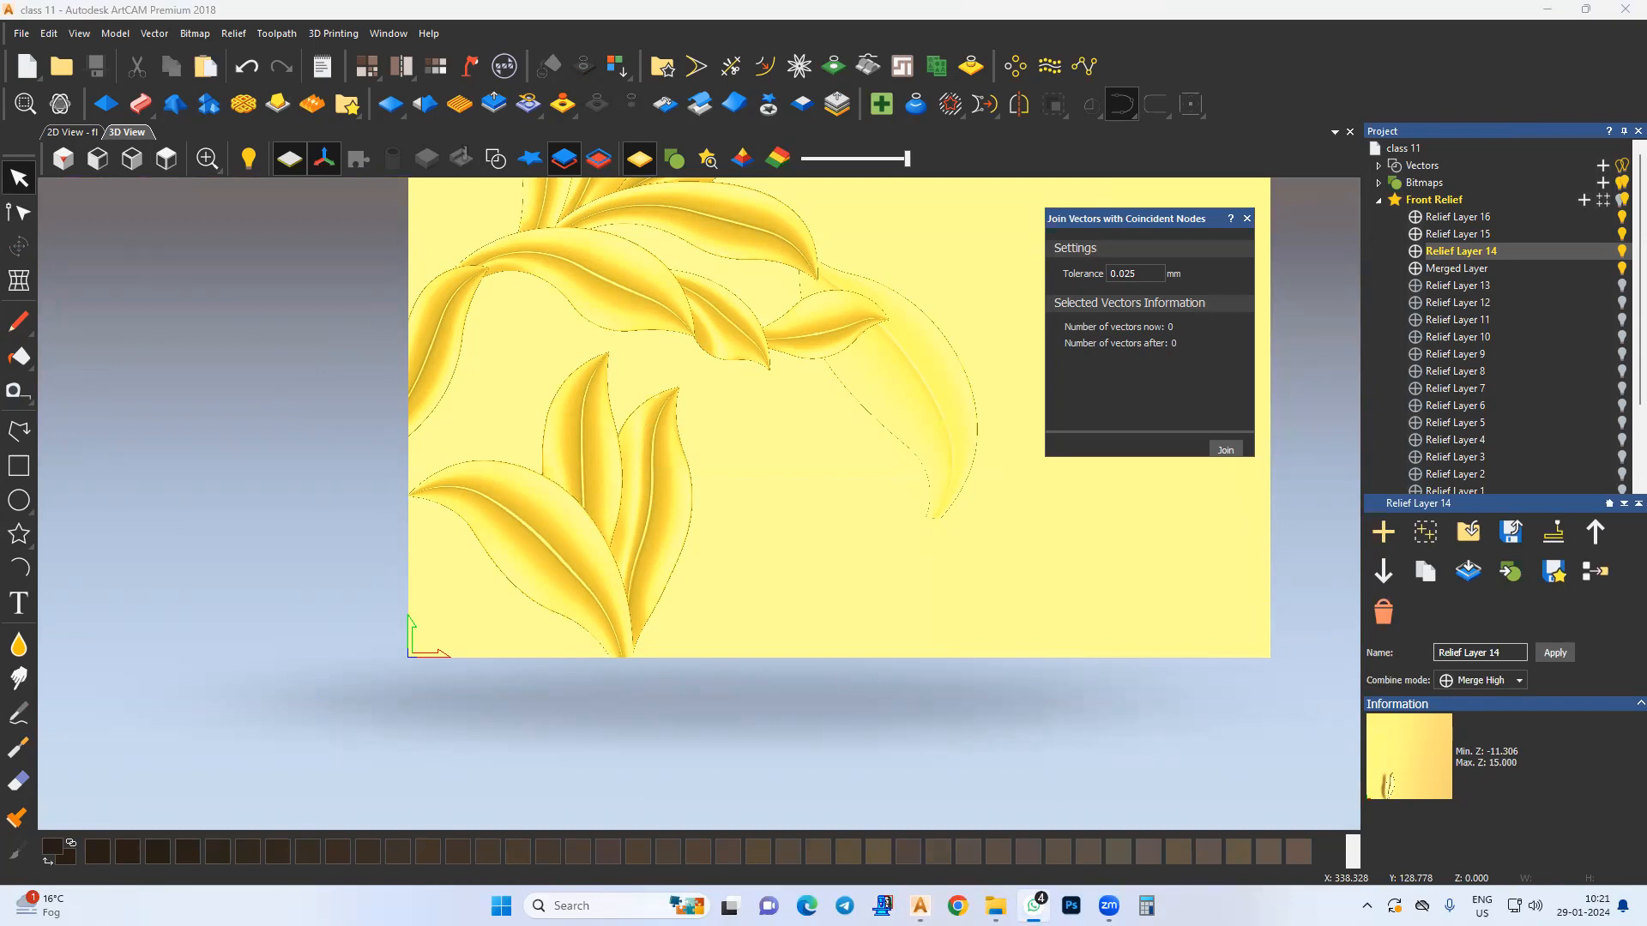
{"action": "left_click", "coordinate": [1075, 288]}
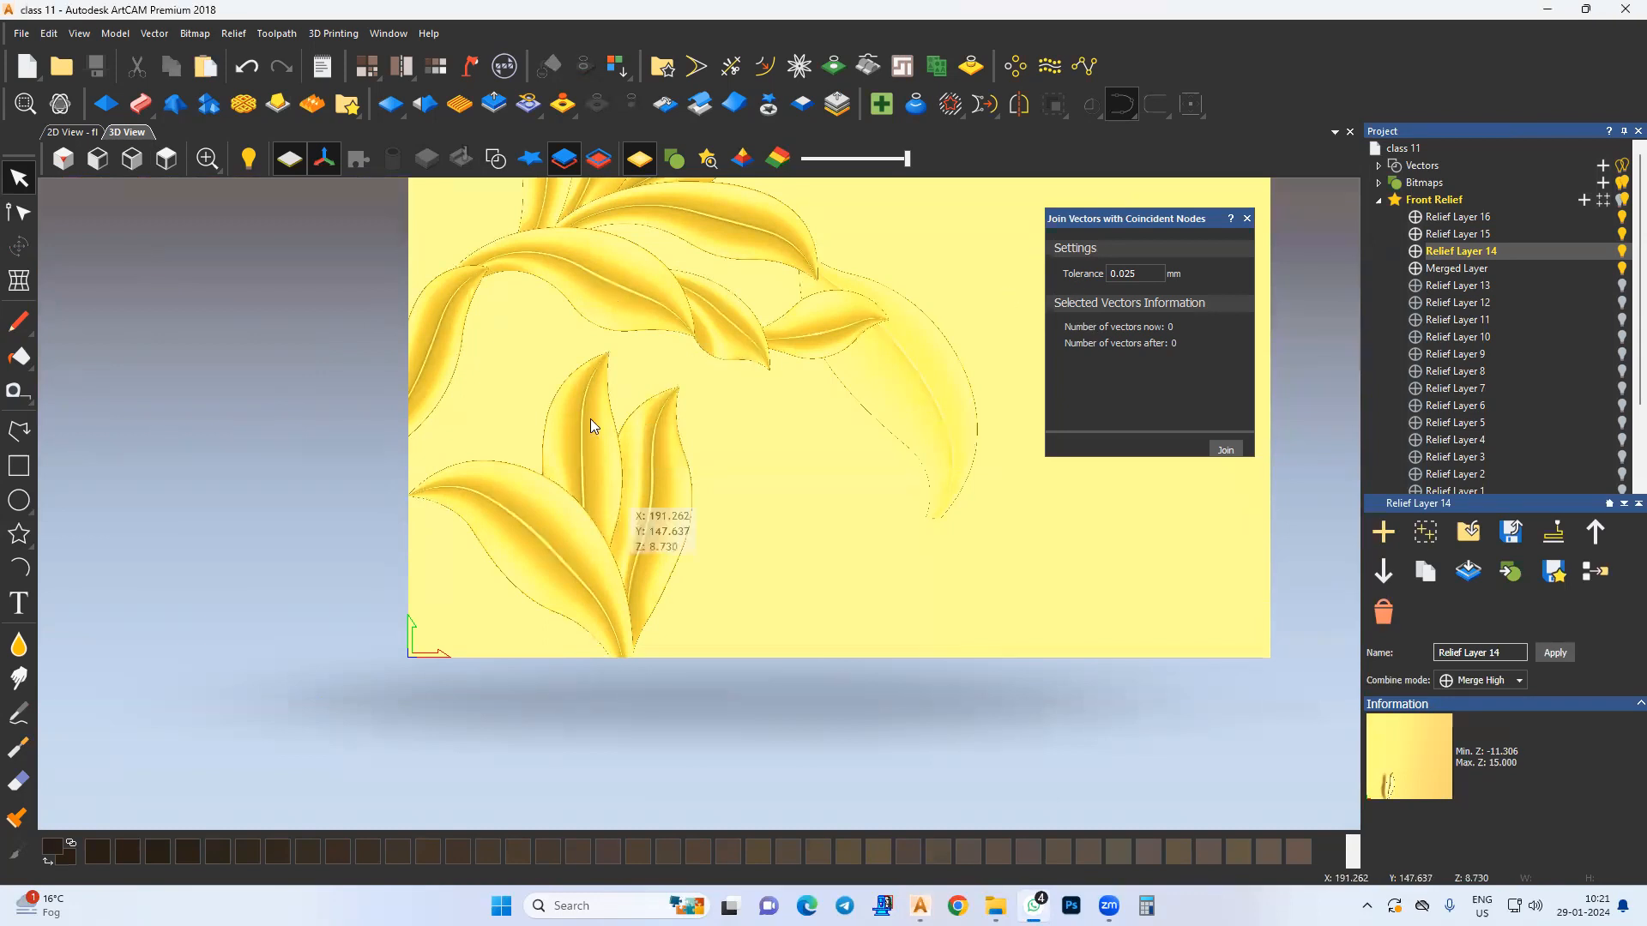
Step: In the 2D view, draw a start-end-point arc of about 48 mm radius along the start of the large bottom leaf's lower edge
{"action": "left_click", "coordinate": [86, 133]}
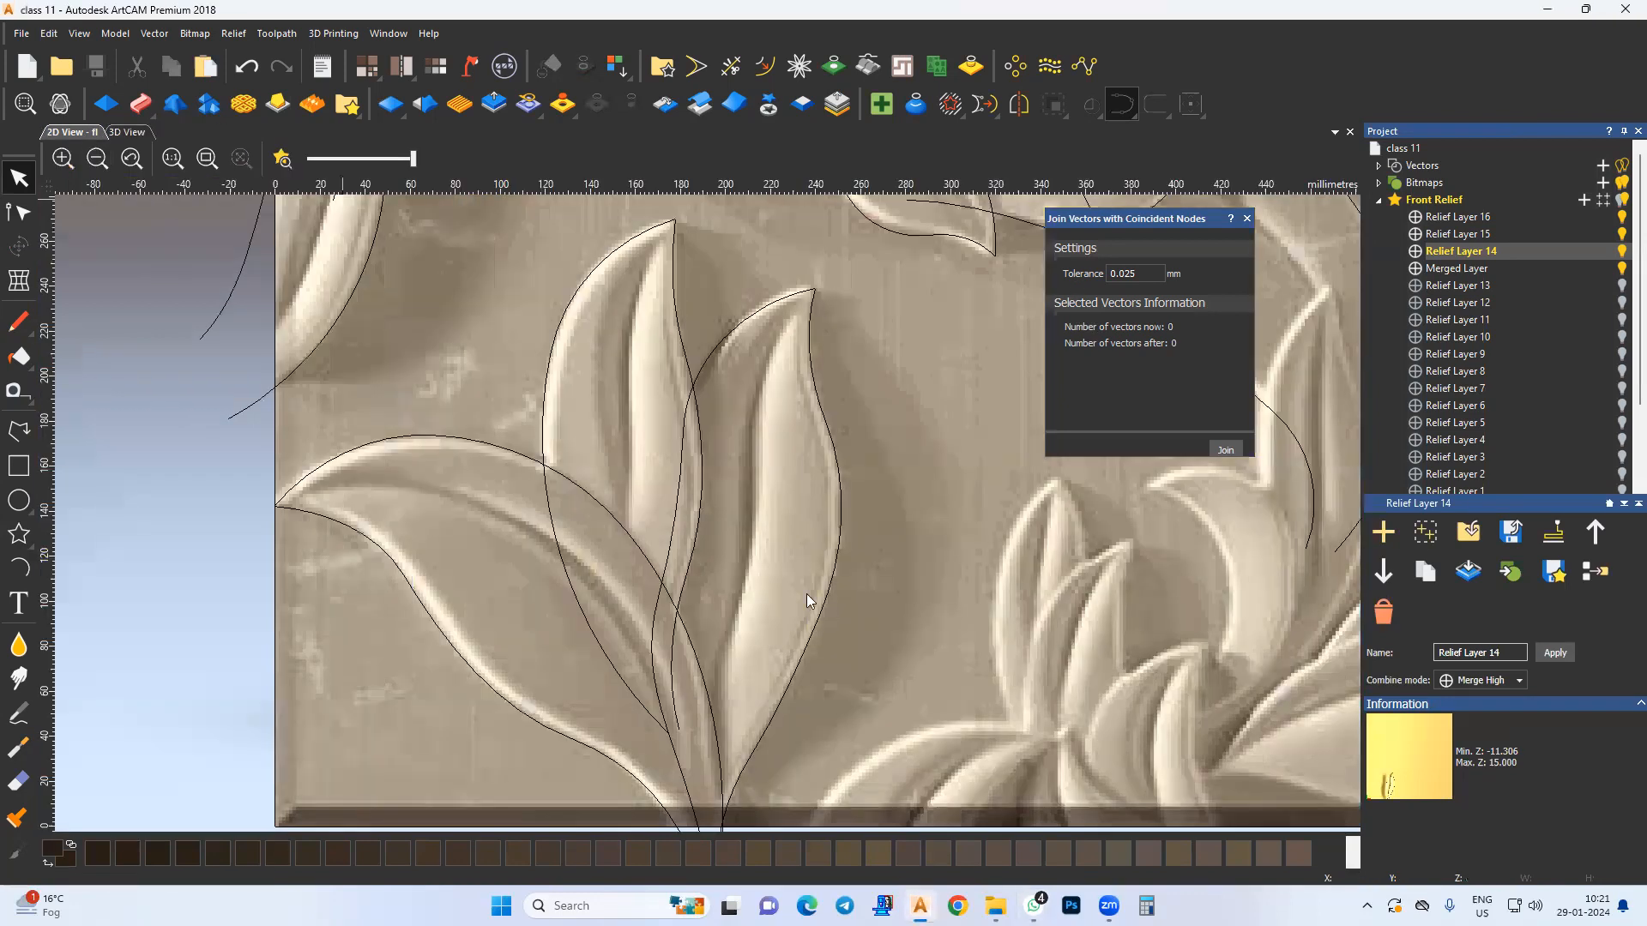
{"action": "middle_click_drag", "start_coordinate": [649, 607], "coordinate": [423, 728]}
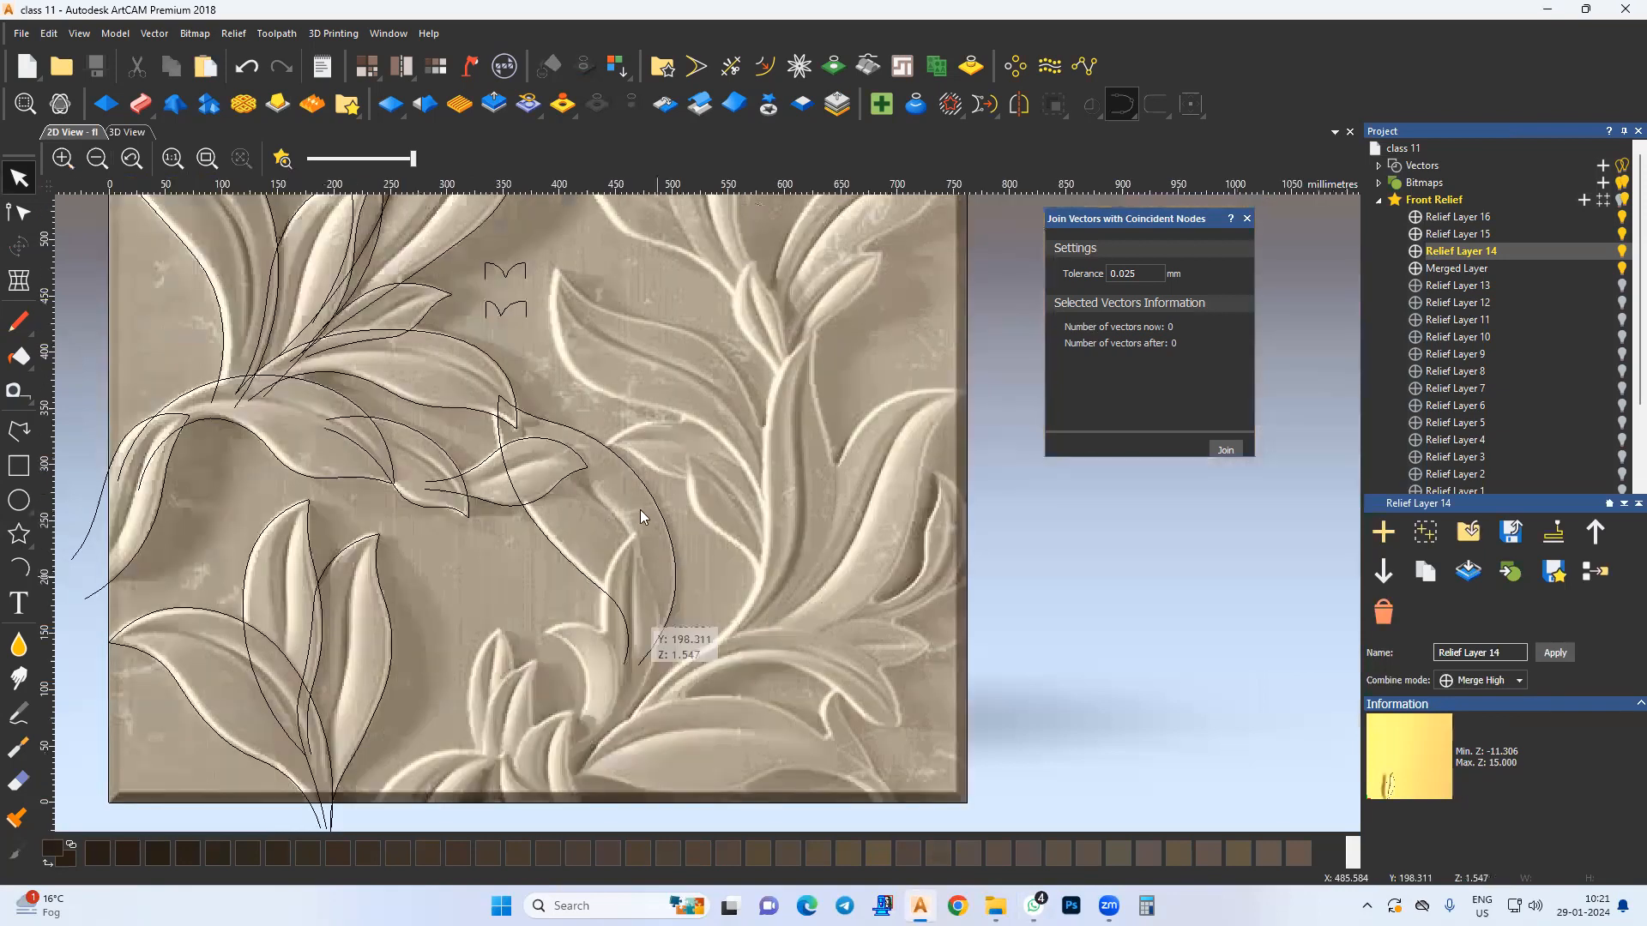
{"action": "scroll", "coordinate": [655, 476], "scroll_direction": "down", "scroll_amount": 2}
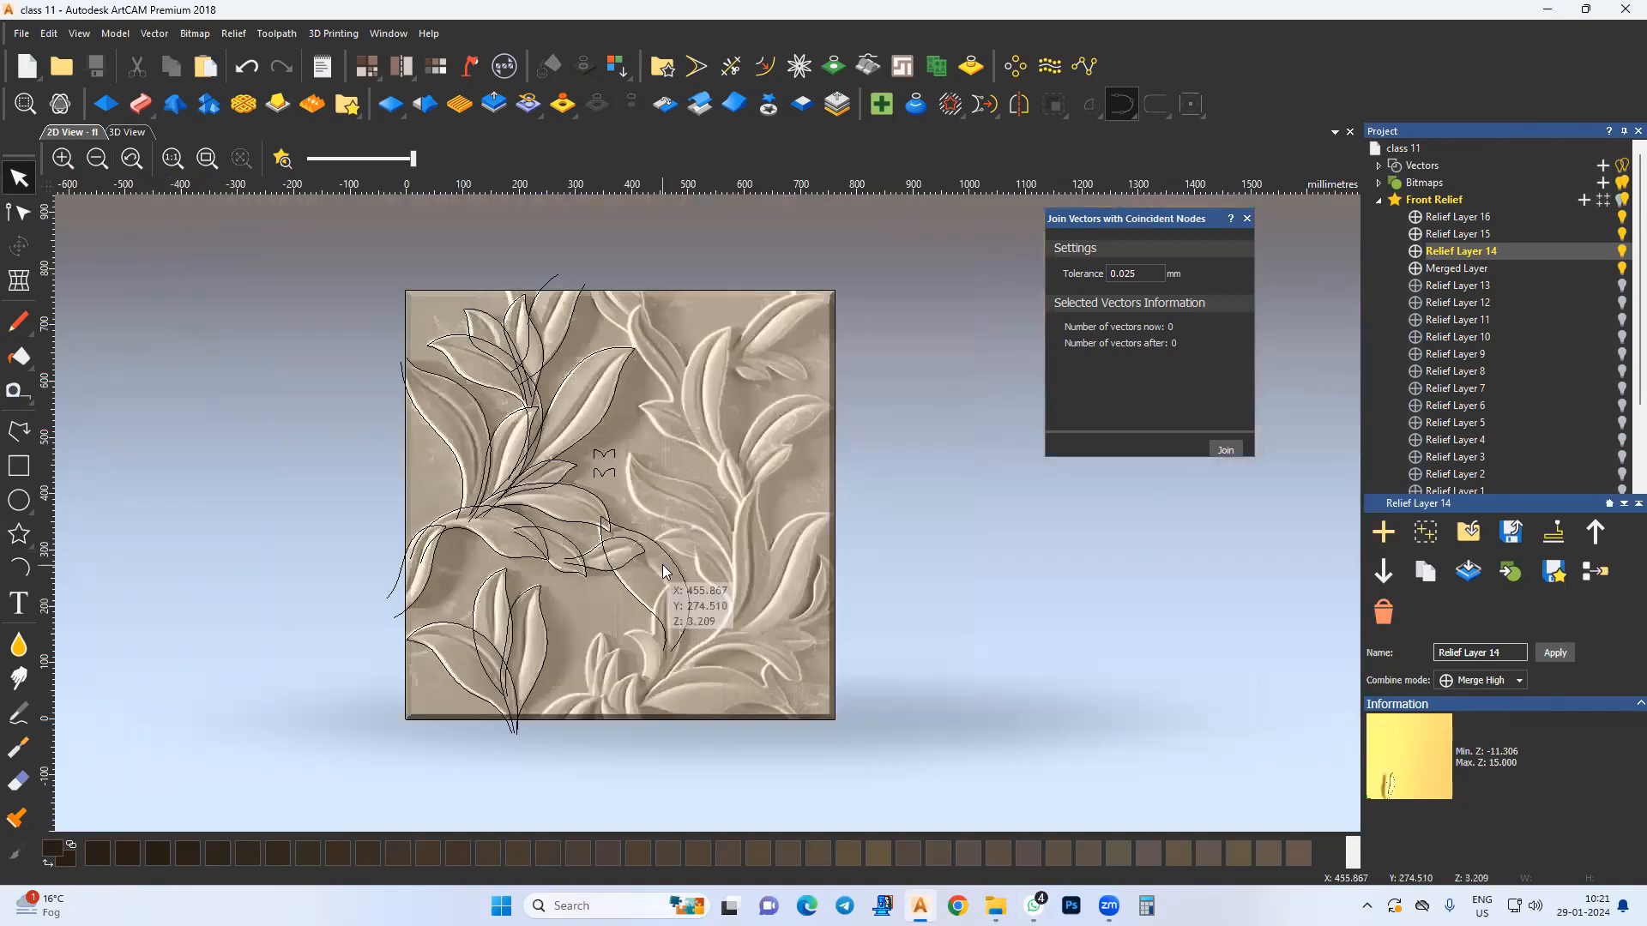
{"action": "middle_click_drag", "start_coordinate": [539, 596], "coordinate": [538, 576]}
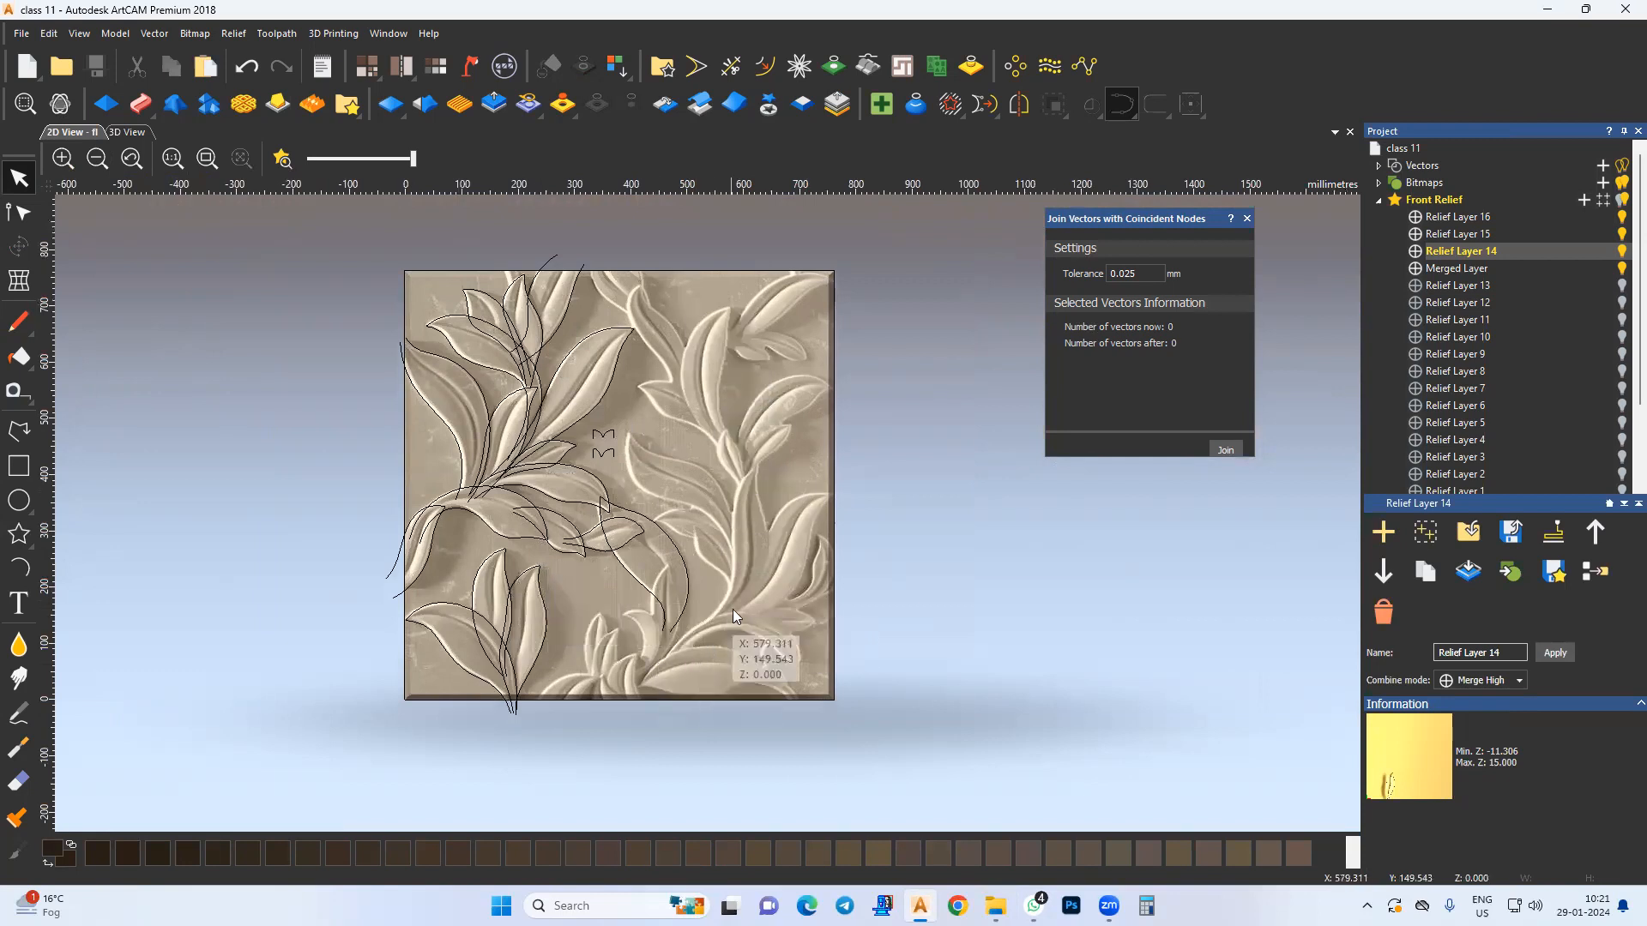
{"action": "middle_click_drag", "start_coordinate": [672, 716], "coordinate": [677, 661]}
{"action": "scroll", "coordinate": [700, 609], "scroll_direction": "up", "scroll_amount": 2}
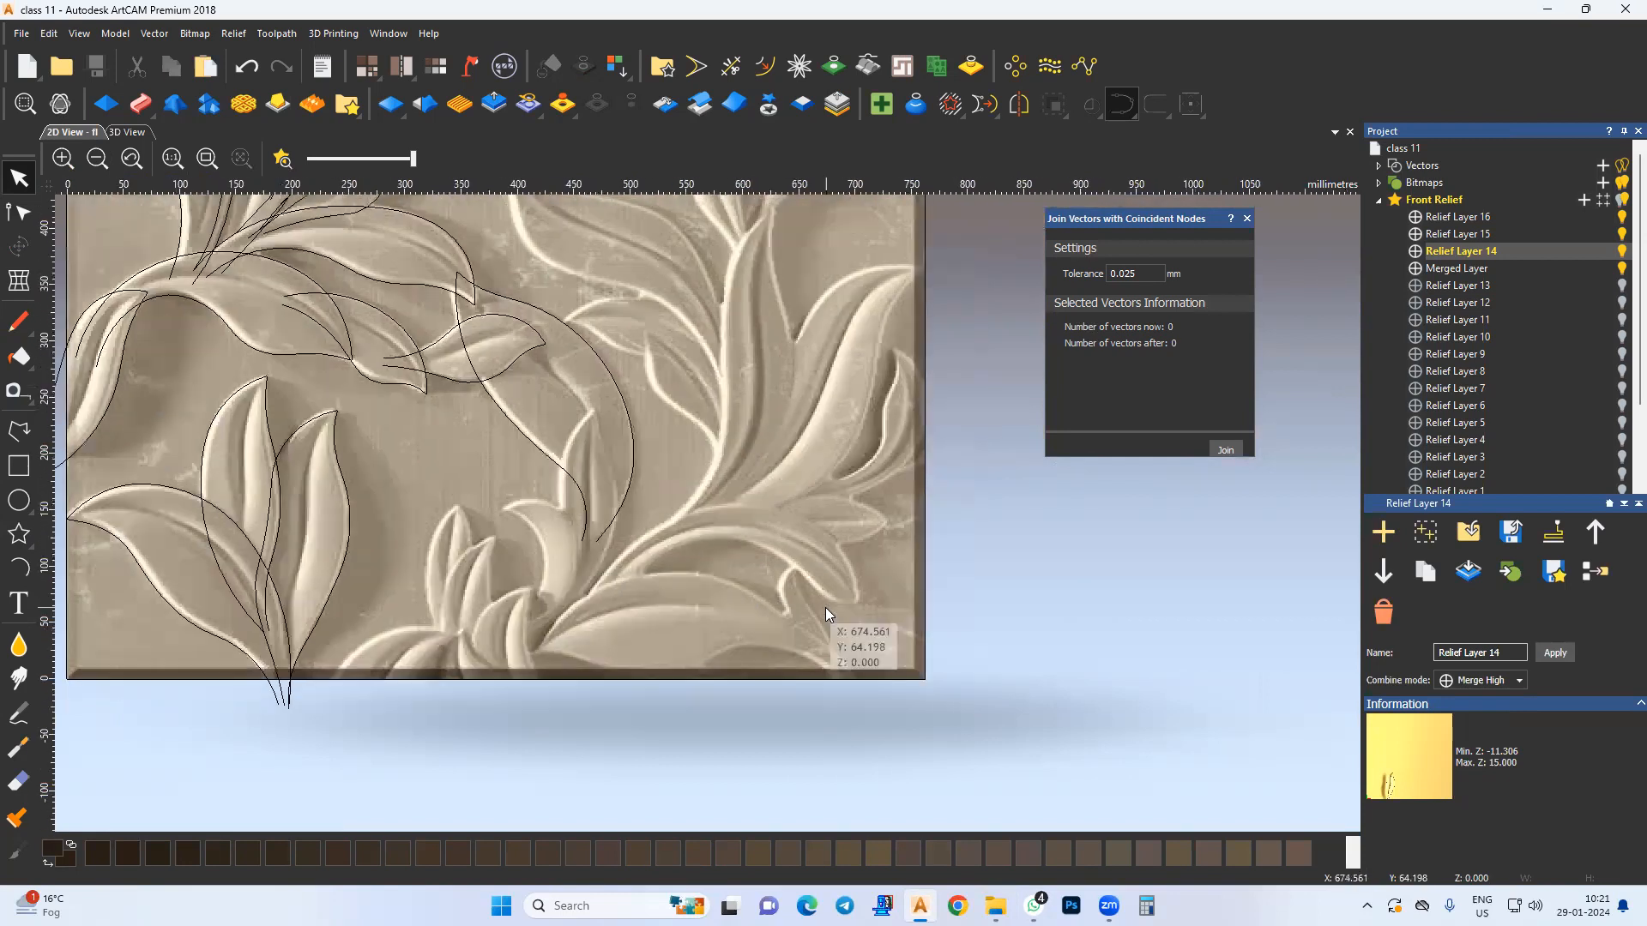
{"action": "scroll", "coordinate": [690, 571], "scroll_direction": "up", "scroll_amount": 3}
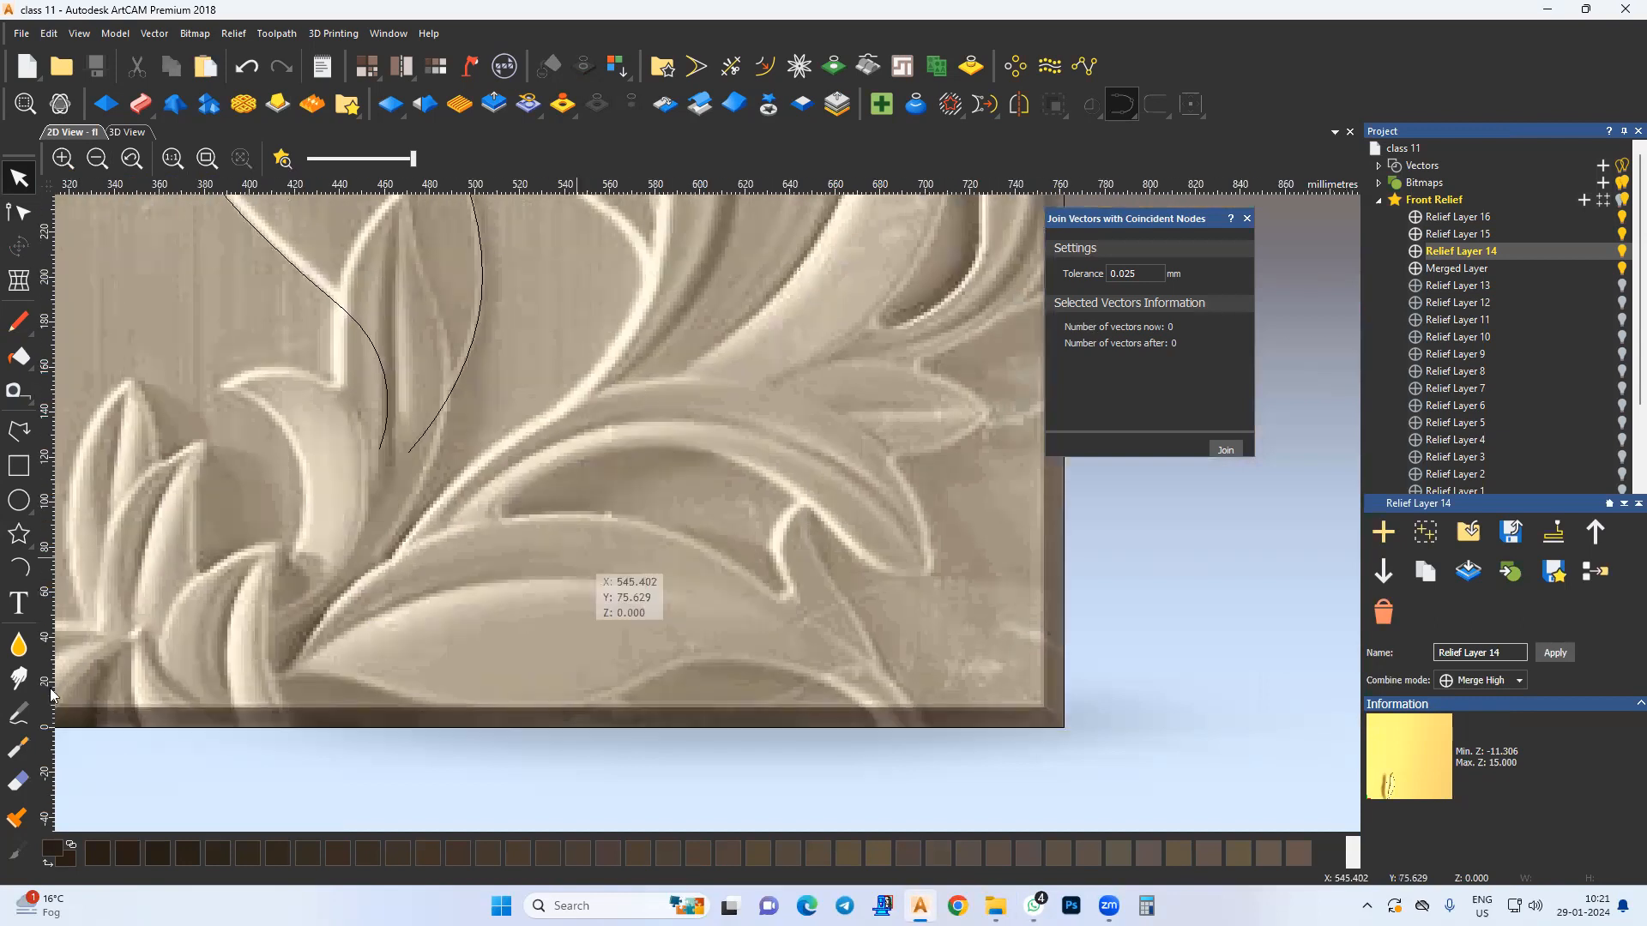
{"action": "left_click", "coordinate": [18, 567]}
{"action": "scroll", "coordinate": [325, 686], "scroll_direction": "up", "scroll_amount": 2}
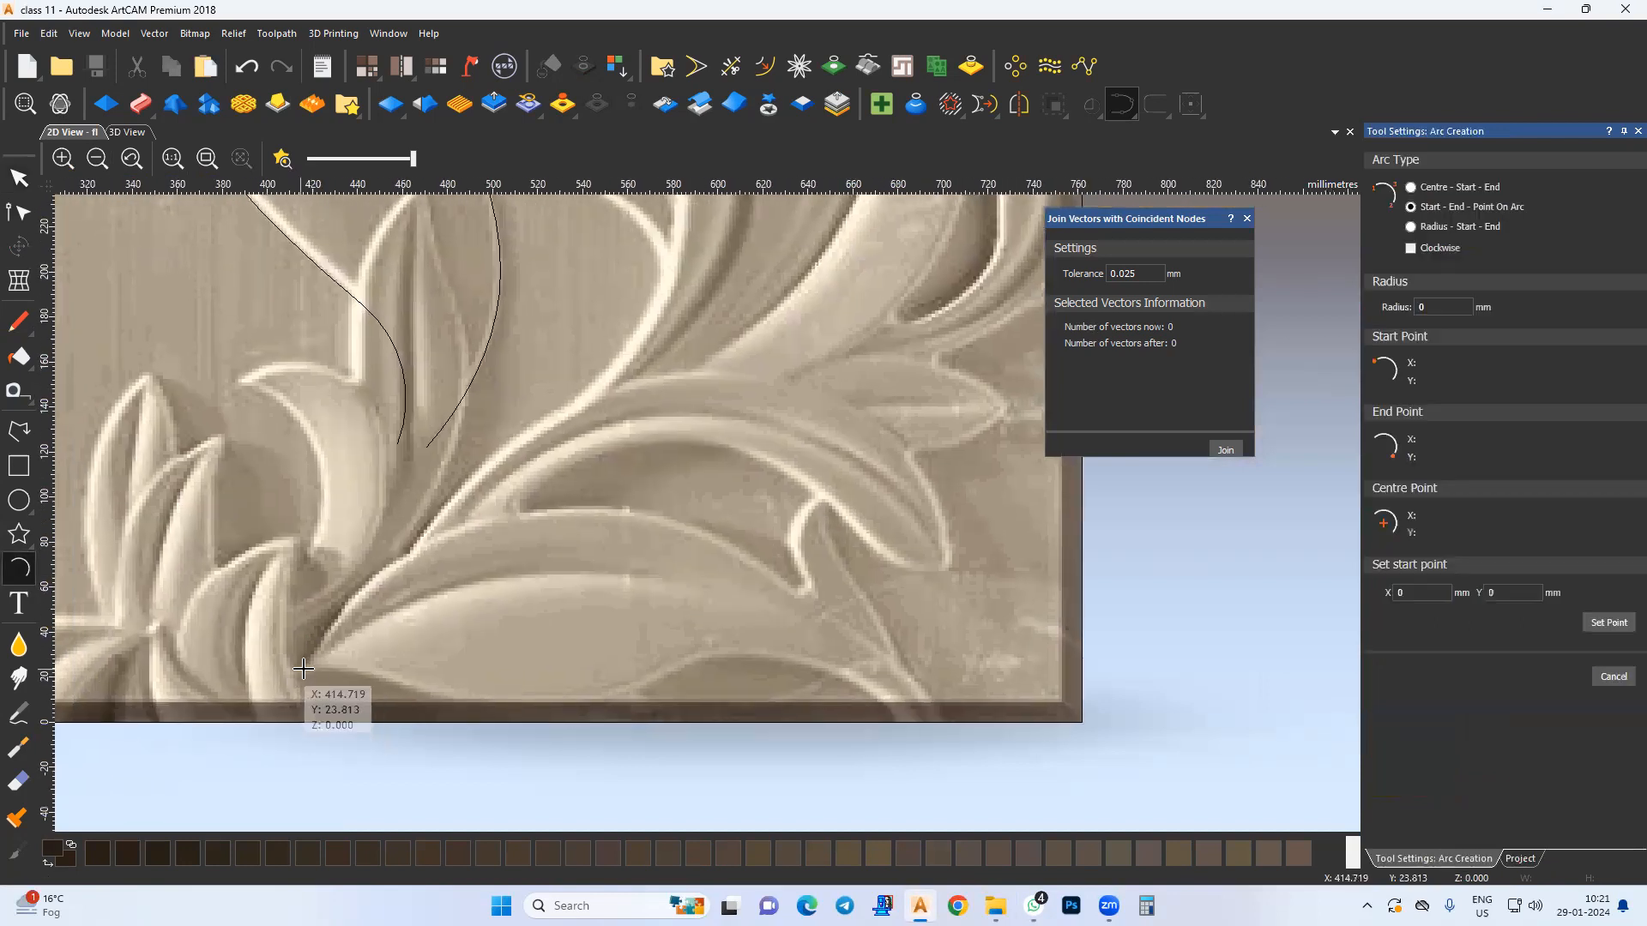
{"action": "middle_click_drag", "start_coordinate": [331, 686], "coordinate": [330, 663]}
{"action": "left_click_drag", "start_coordinate": [309, 656], "coordinate": [488, 682]}
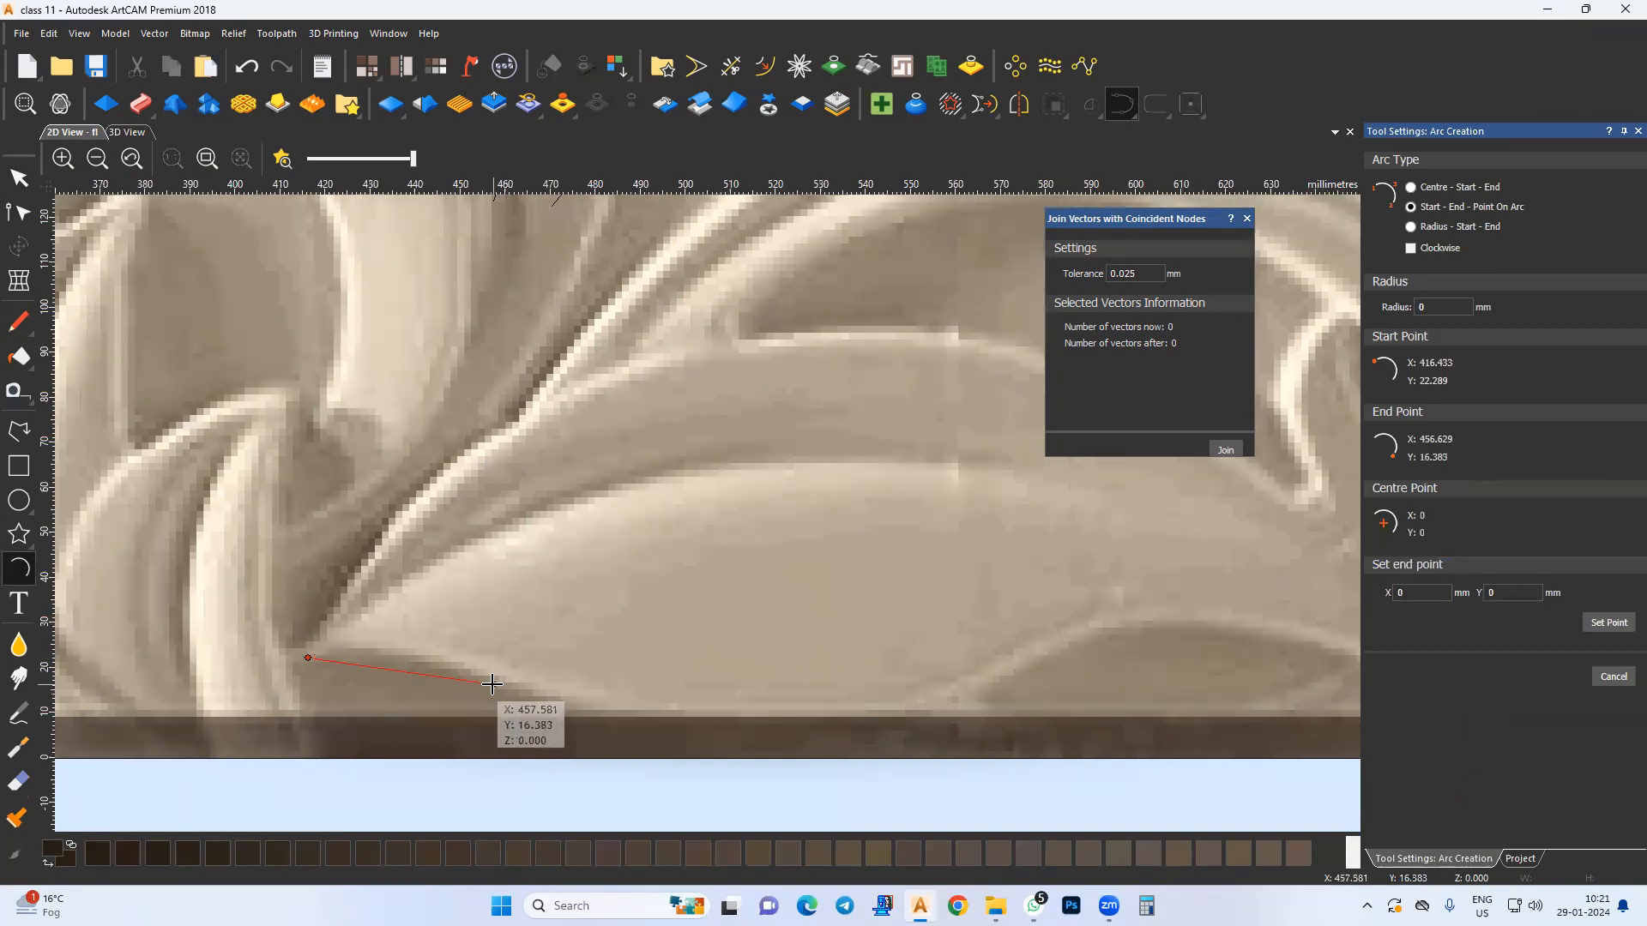
{"action": "left_click", "coordinate": [413, 654]}
{"action": "middle_click_drag", "start_coordinate": [531, 691], "coordinate": [500, 696]}
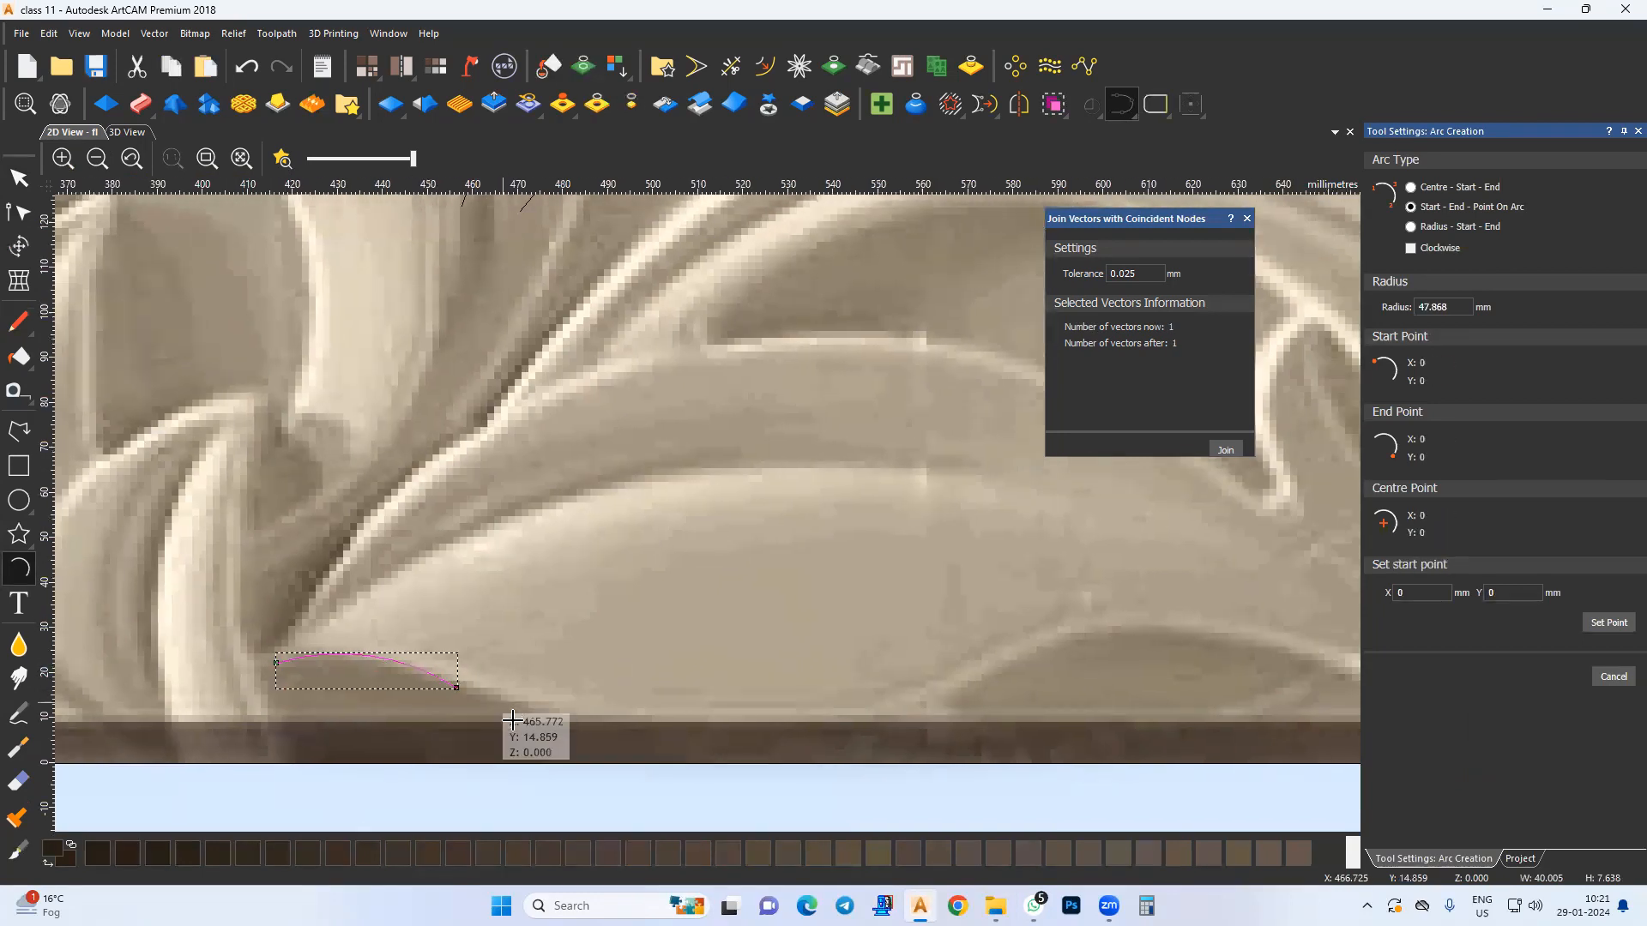
Step: Continue the leaf's lower edge with two connected arcs, one dipping and one arching at about 83 mm radius, ending beyond the panel border
{"action": "left_click", "coordinate": [457, 687]}
{"action": "middle_click_drag", "start_coordinate": [861, 687], "coordinate": [798, 703]}
{"action": "left_click", "coordinate": [905, 686]}
{"action": "left_click", "coordinate": [884, 705]}
{"action": "left_click", "coordinate": [906, 685]}
{"action": "middle_click_drag", "start_coordinate": [1129, 673], "coordinate": [583, 600]}
{"action": "left_click", "coordinate": [831, 726]}
{"action": "left_click", "coordinate": [634, 585]}
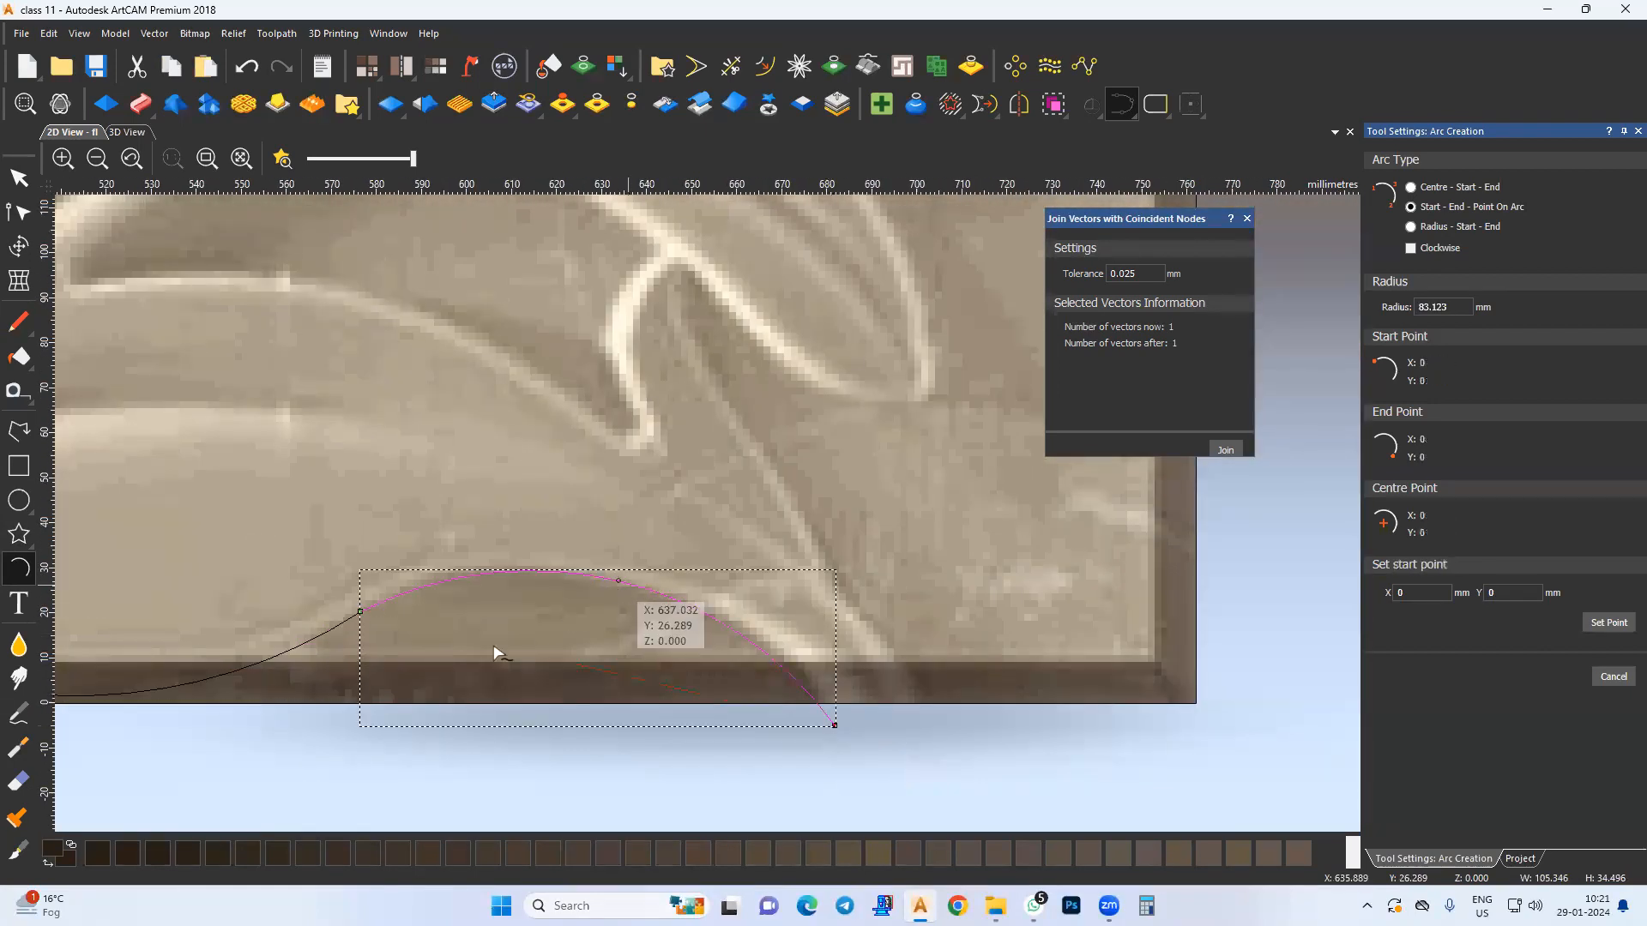
Step: Join the three lower-edge arcs into one vector and smooth the two nodes where they meet
{"action": "key", "text": "Escape"}
{"action": "scroll", "coordinate": [525, 658], "scroll_direction": "down", "scroll_amount": 1}
{"action": "middle_click_drag", "start_coordinate": [524, 659], "coordinate": [806, 677]}
{"action": "left_click_drag", "start_coordinate": [623, 559], "coordinate": [501, 660]}
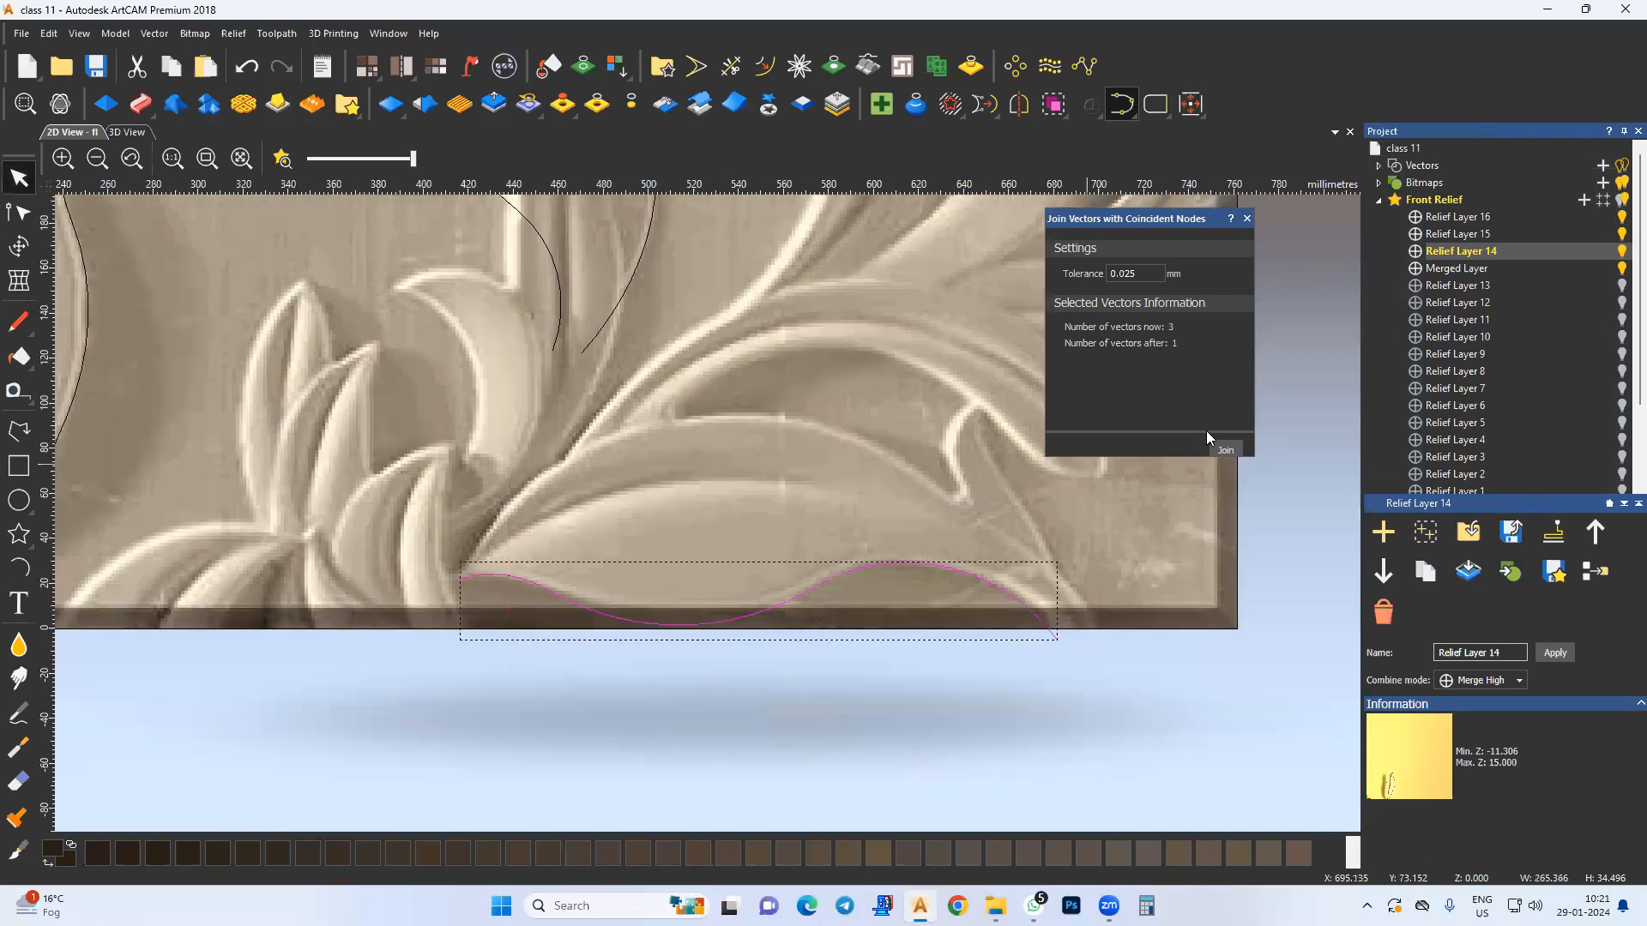
{"action": "left_click", "coordinate": [1225, 450]}
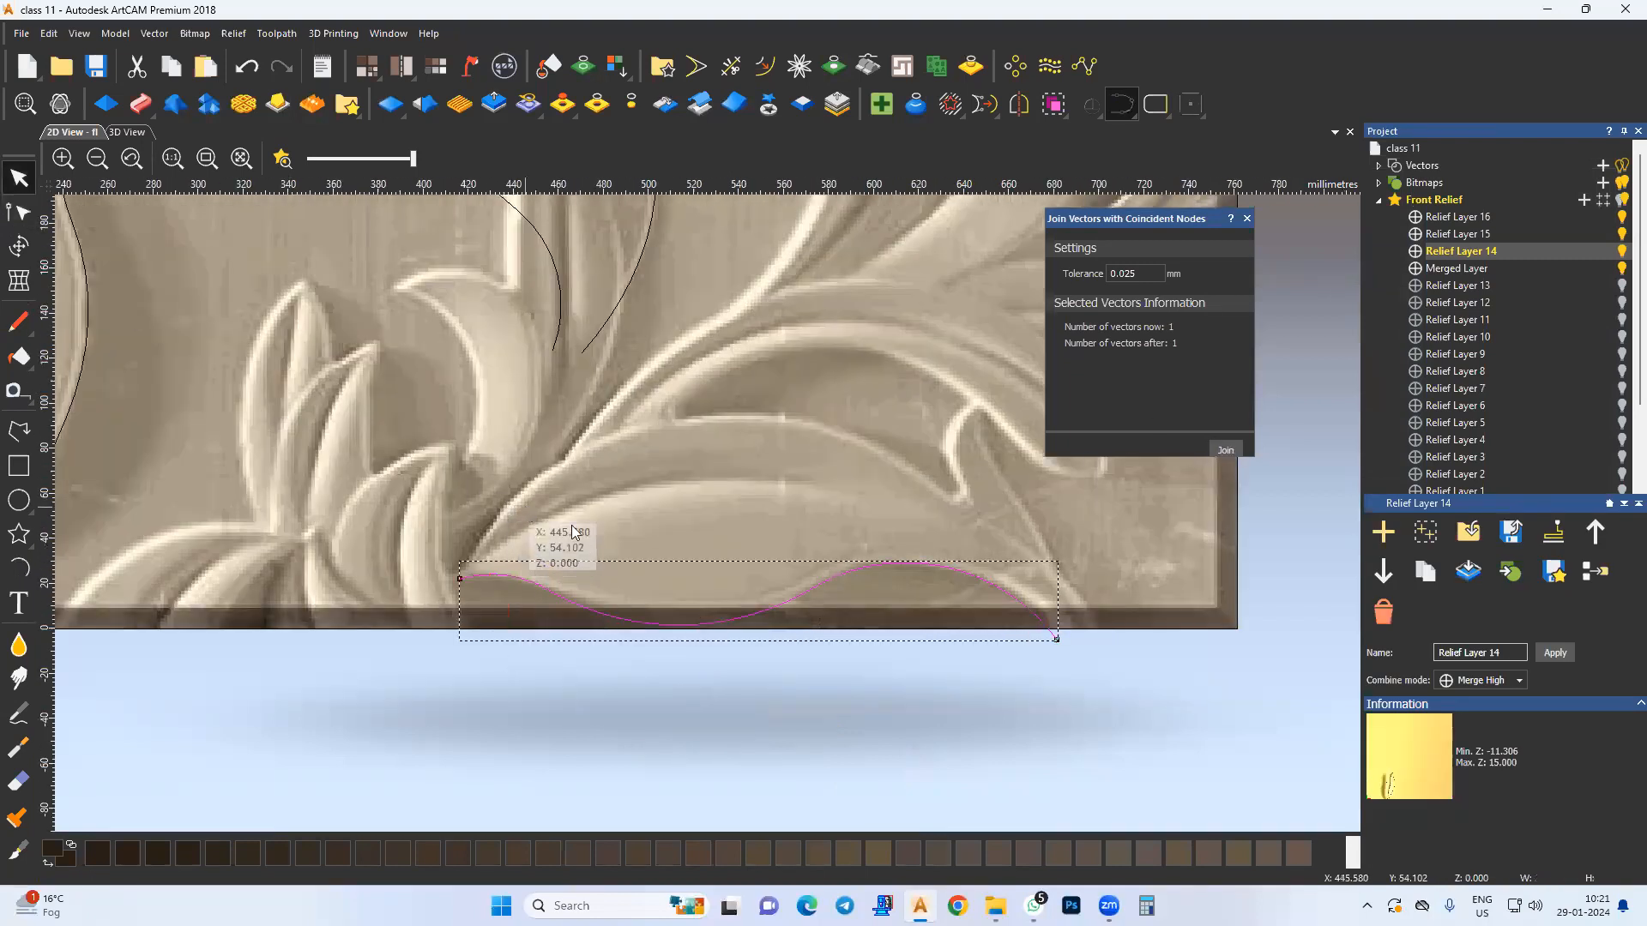
{"action": "left_click", "coordinate": [19, 213]}
{"action": "left_click_drag", "start_coordinate": [554, 559], "coordinate": [870, 722]}
{"action": "key", "text": "s"}
{"action": "middle_click_drag", "start_coordinate": [720, 658], "coordinate": [757, 699]}
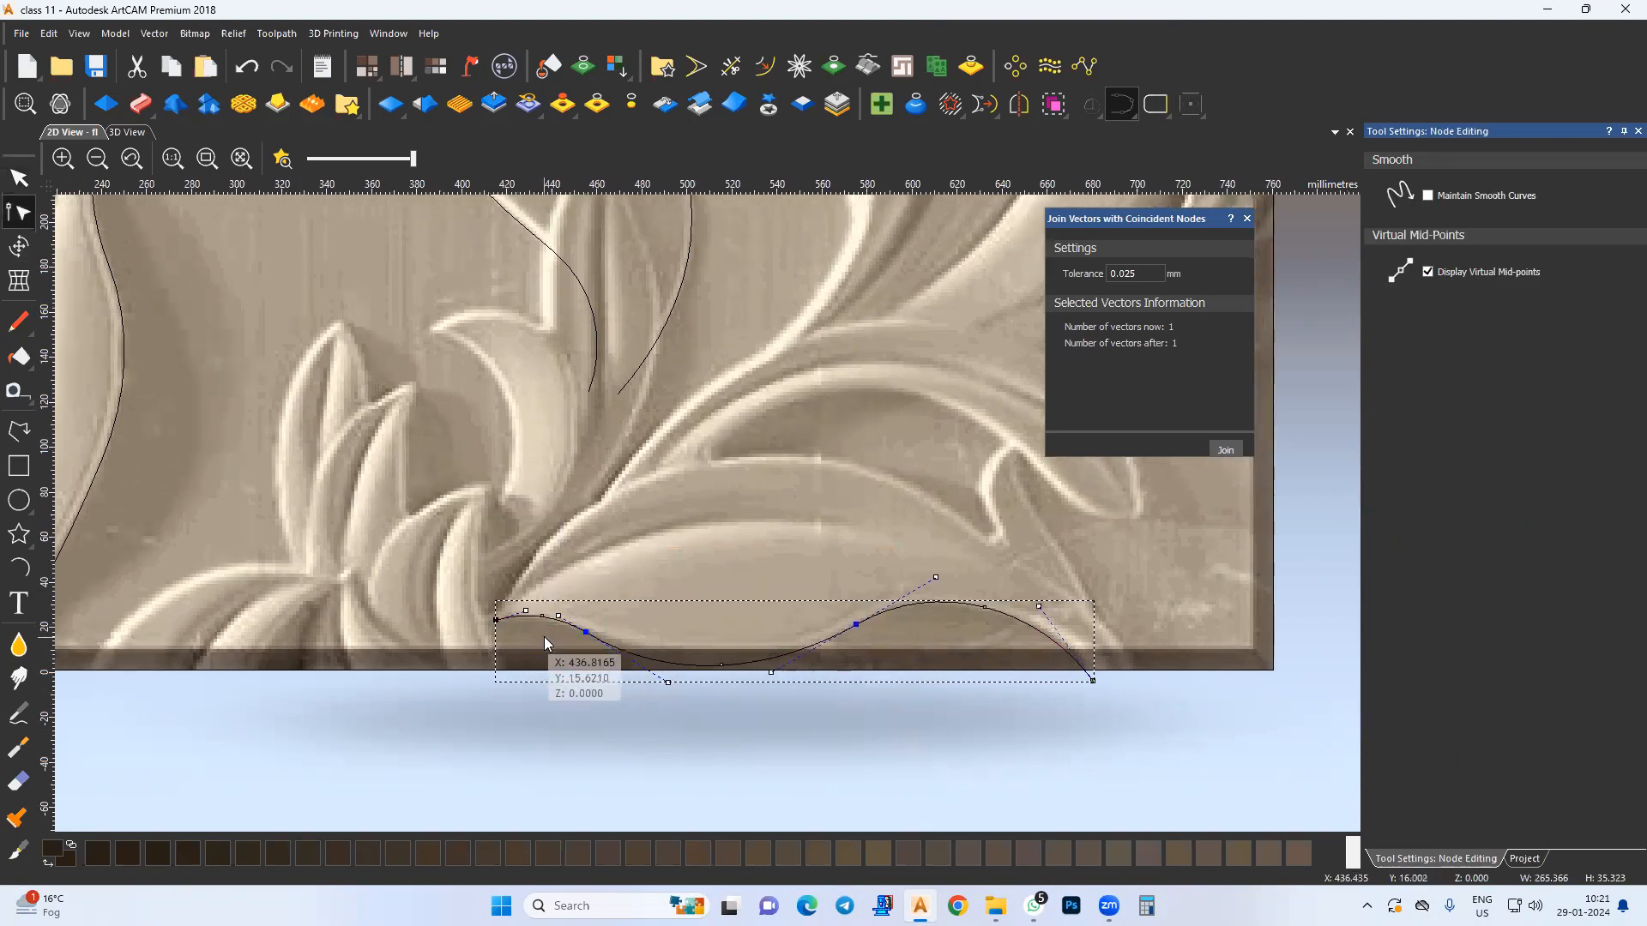
Step: Trace the large leaf's upper edge from its base with three connected arcs of about 100, 167 and 297 mm radius
{"action": "middle_click_drag", "start_coordinate": [541, 634], "coordinate": [546, 638]}
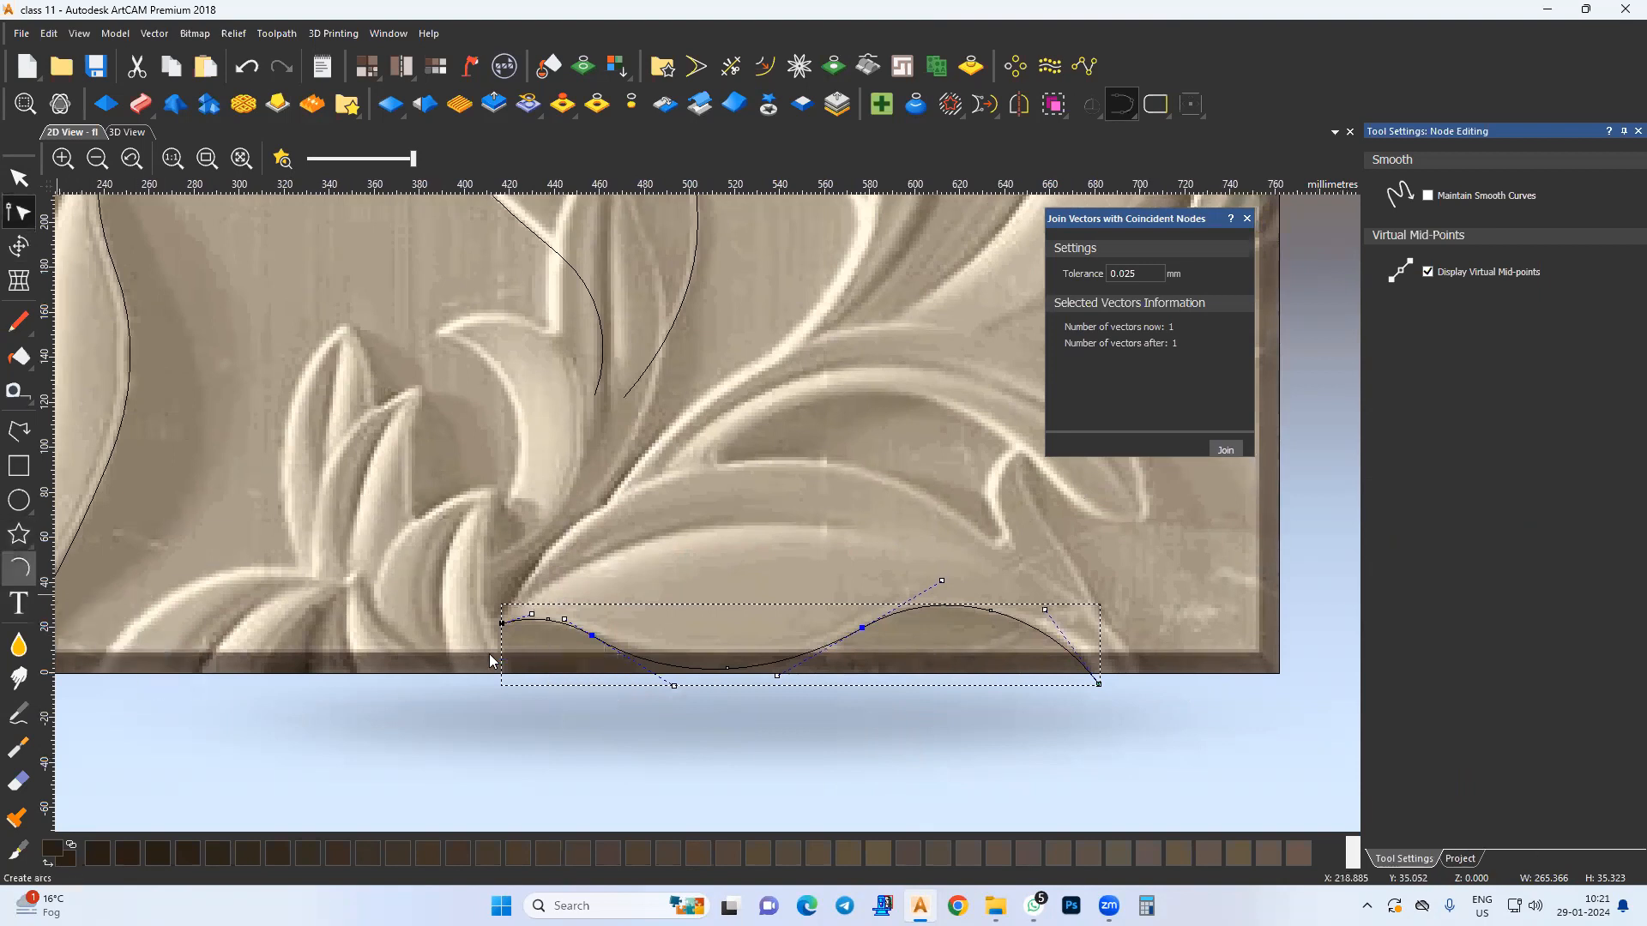
{"action": "left_click", "coordinate": [502, 623]}
{"action": "left_click", "coordinate": [625, 516]}
{"action": "left_click", "coordinate": [566, 582]}
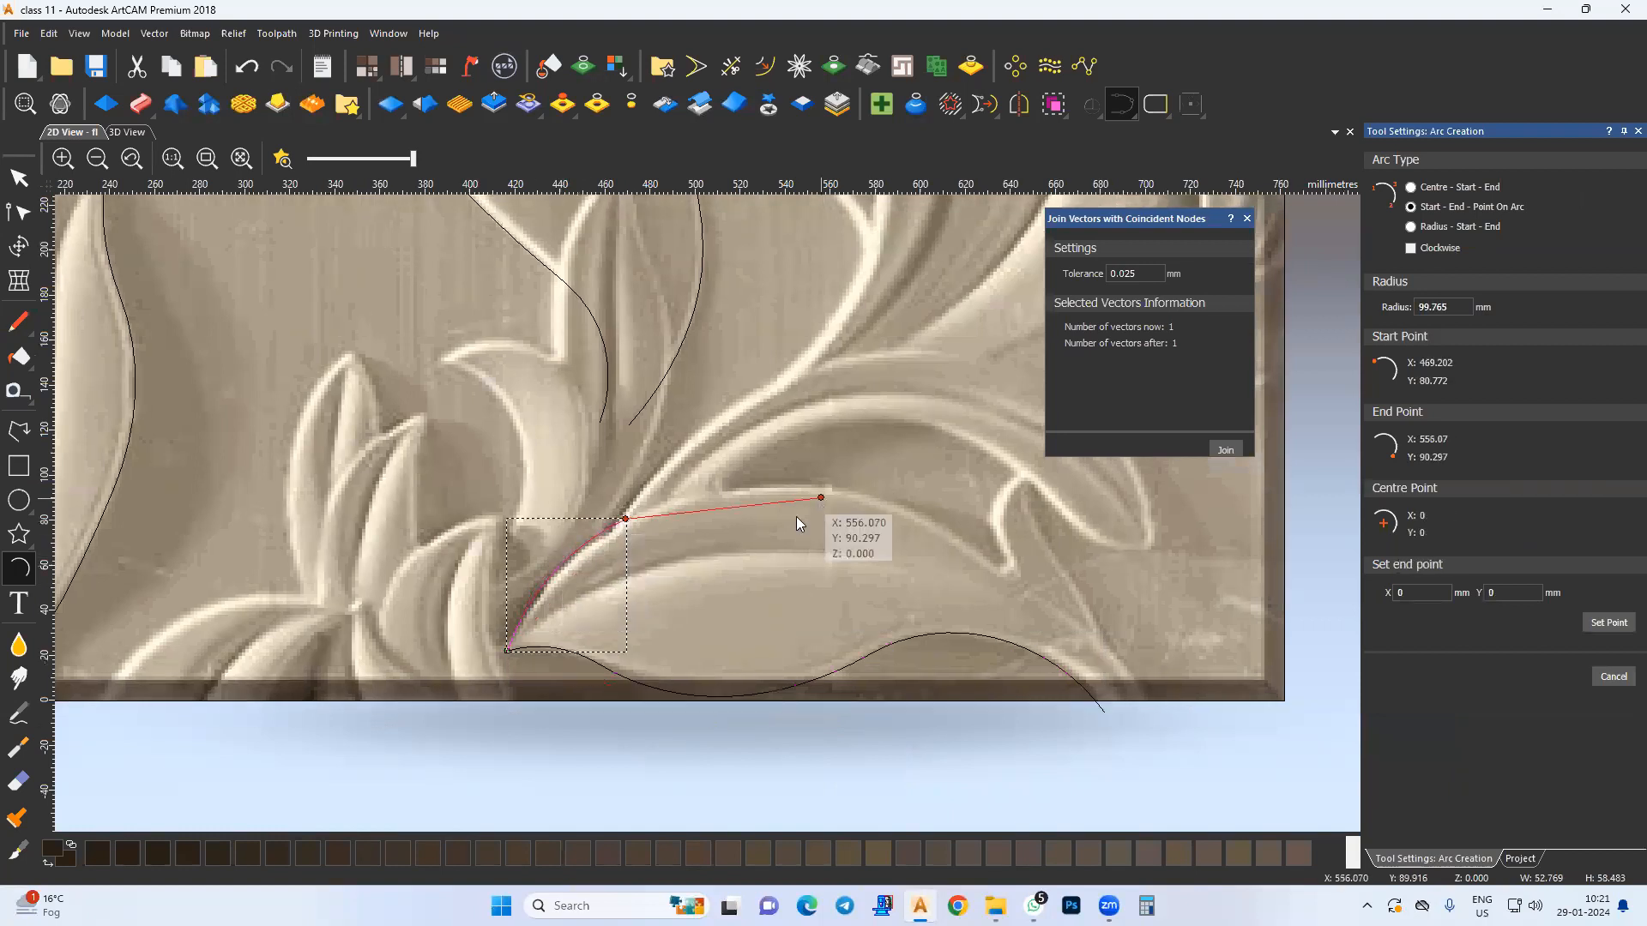
{"action": "left_click", "coordinate": [923, 580]}
{"action": "left_click", "coordinate": [787, 526]}
{"action": "left_click", "coordinate": [922, 574]}
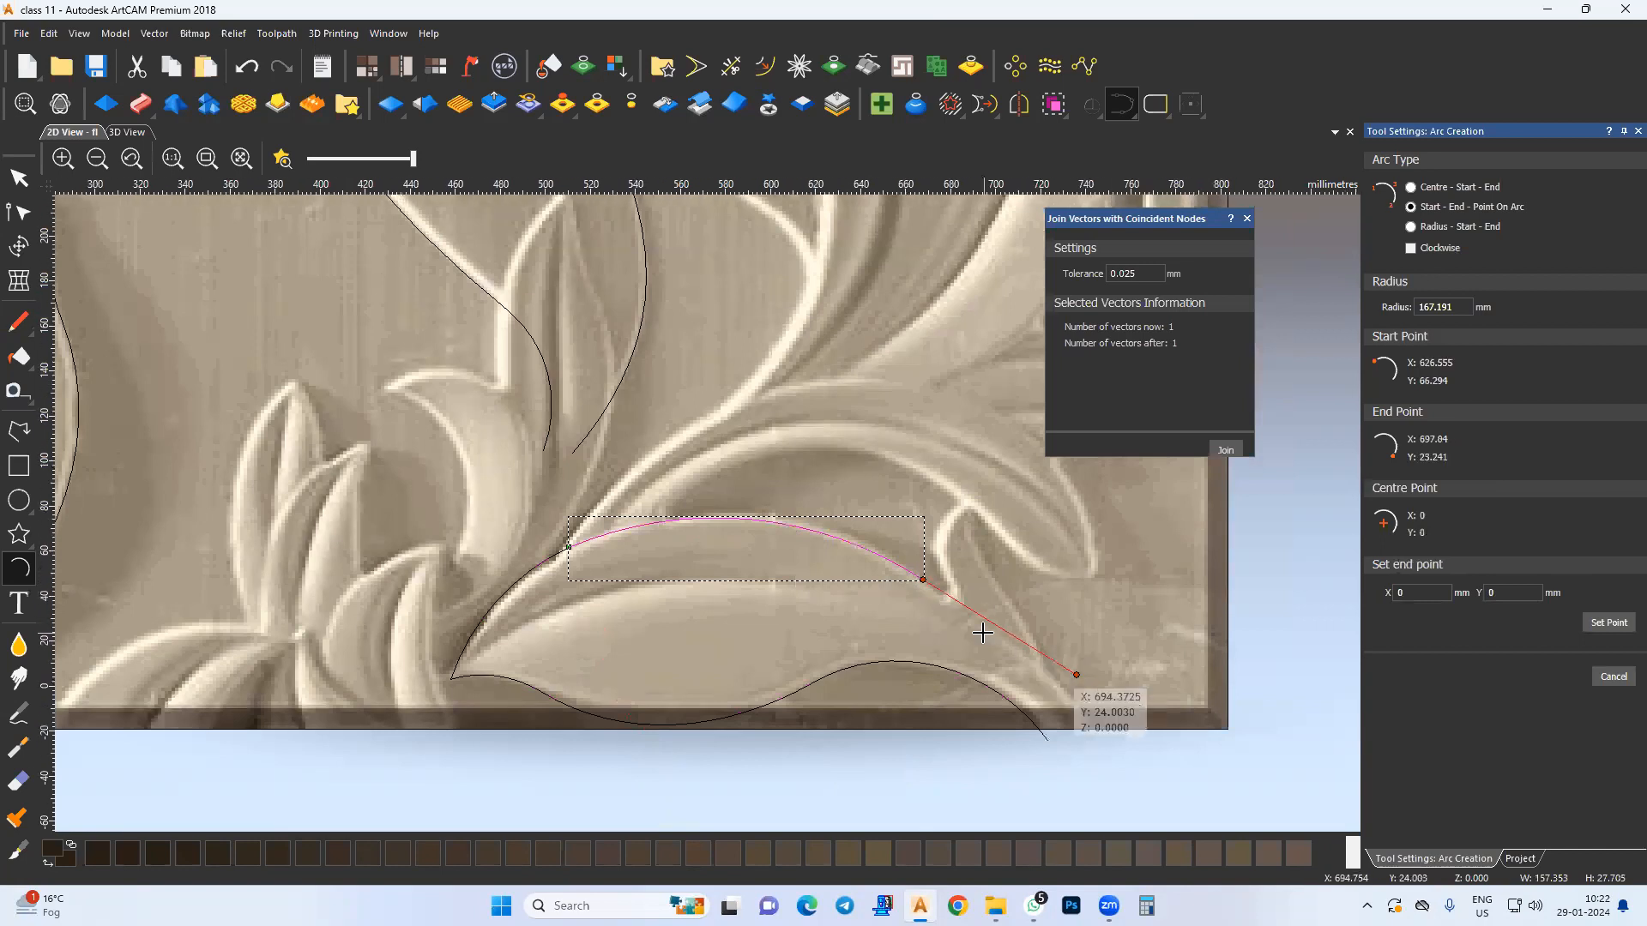
{"action": "left_click", "coordinate": [1016, 708]}
{"action": "left_click", "coordinate": [936, 621]}
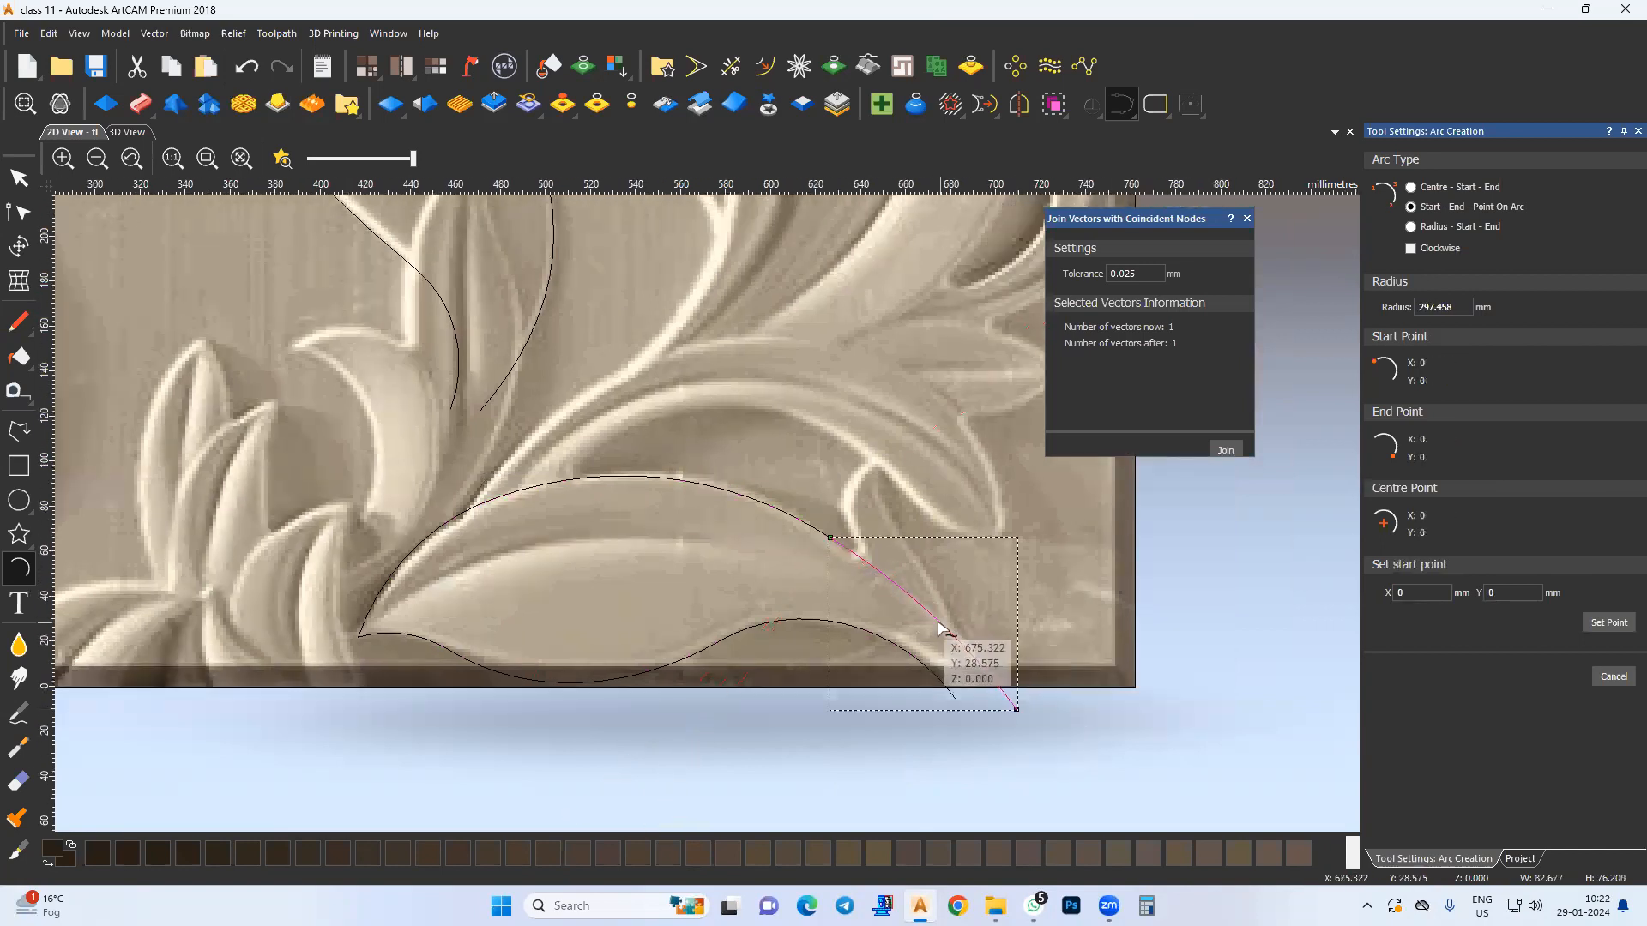
Step: Join the three upper-edge arcs into one vector, smooth its inner nodes and deselect it
{"action": "key", "text": "Escape"}
{"action": "left_click_drag", "start_coordinate": [670, 457], "coordinate": [403, 555]}
{"action": "left_click", "coordinate": [1223, 449]}
{"action": "left_click", "coordinate": [18, 213]}
{"action": "left_click_drag", "start_coordinate": [478, 476], "coordinate": [868, 574]}
{"action": "middle_click_drag", "start_coordinate": [667, 562], "coordinate": [697, 566]}
{"action": "left_click", "coordinate": [665, 553]}
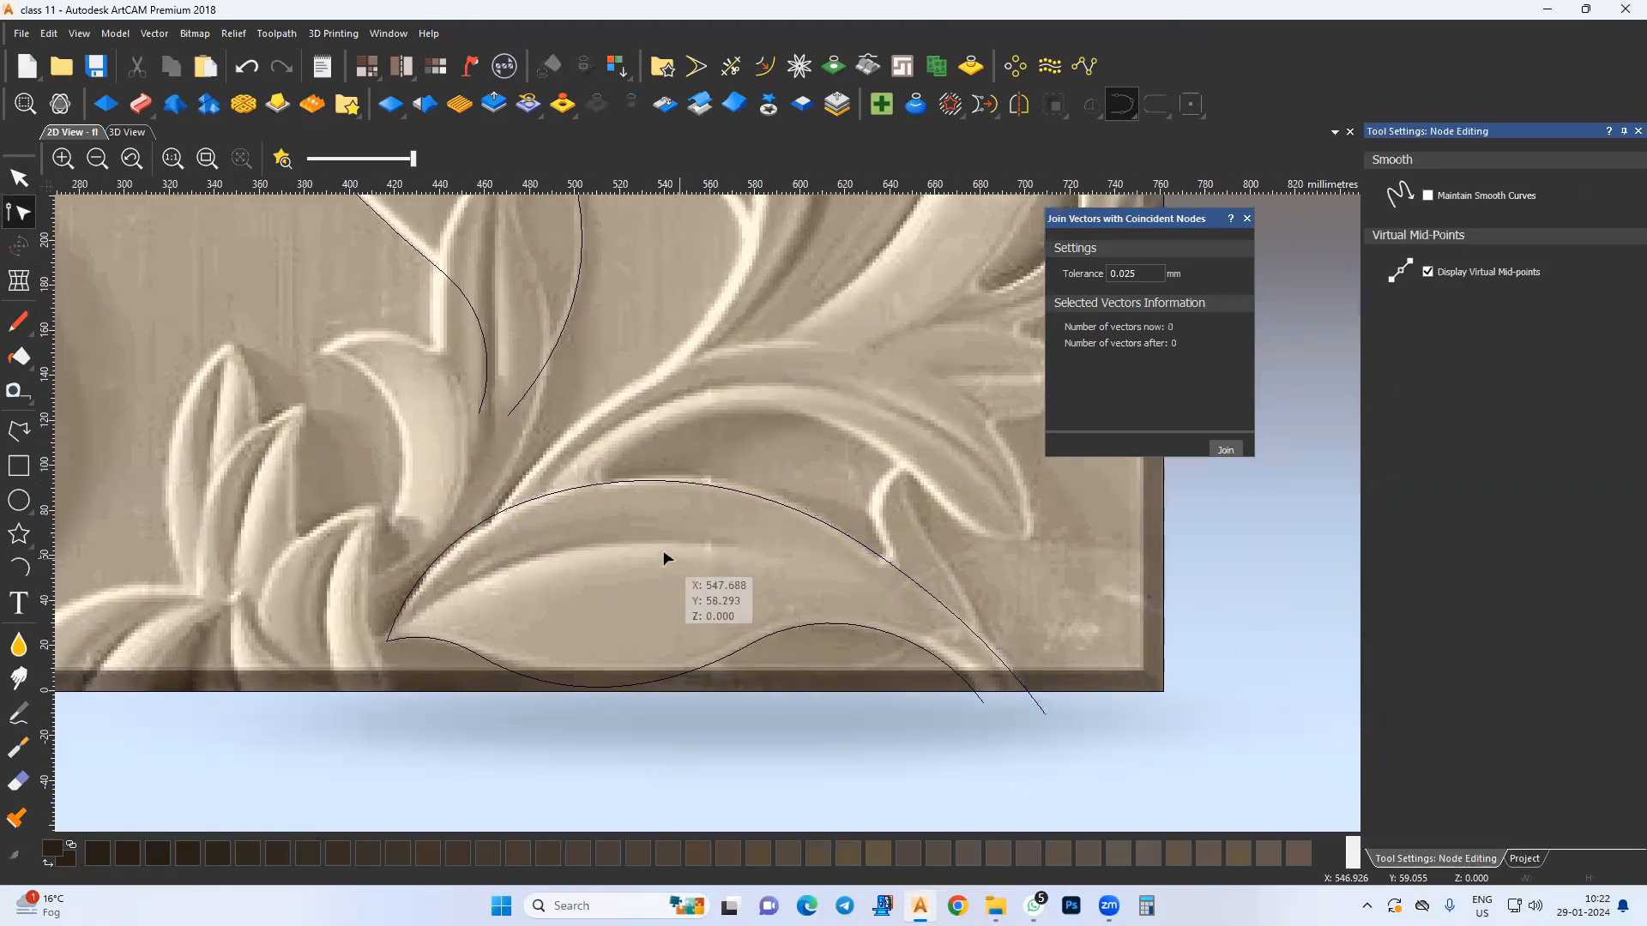
Step: Trace the outer edge of the small curled leaf above the large leaf's tip with two connected arcs of about 28 and 130 mm radius
{"action": "scroll", "coordinate": [869, 550], "scroll_direction": "up", "scroll_amount": 2}
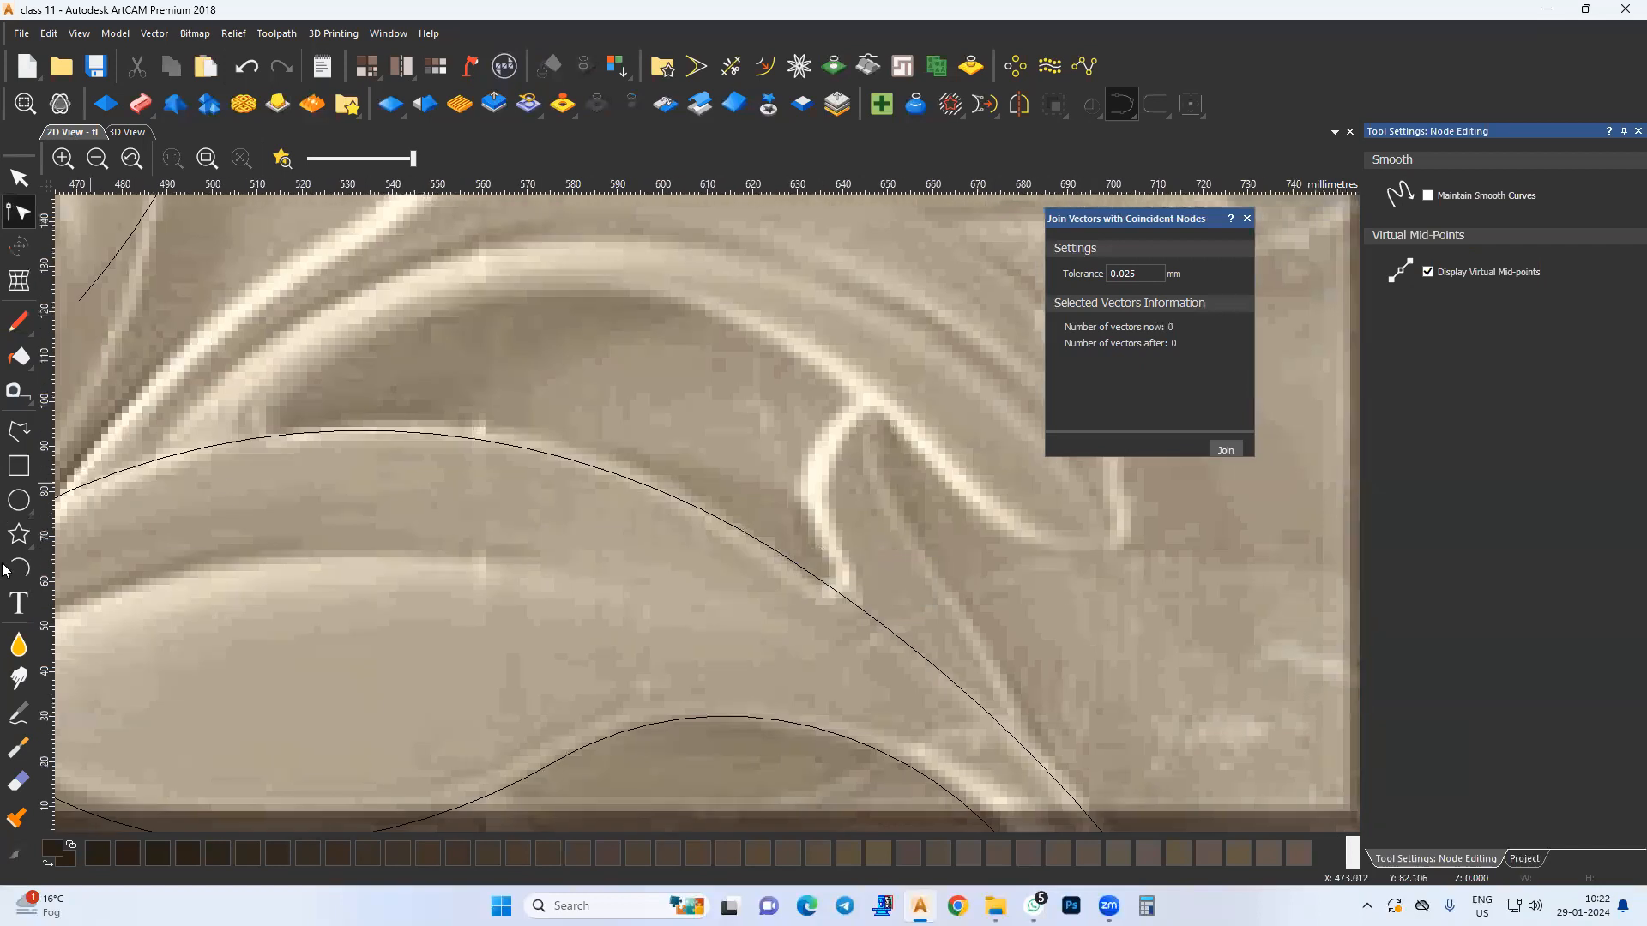
{"action": "middle_click_drag", "start_coordinate": [464, 520], "coordinate": [393, 542]}
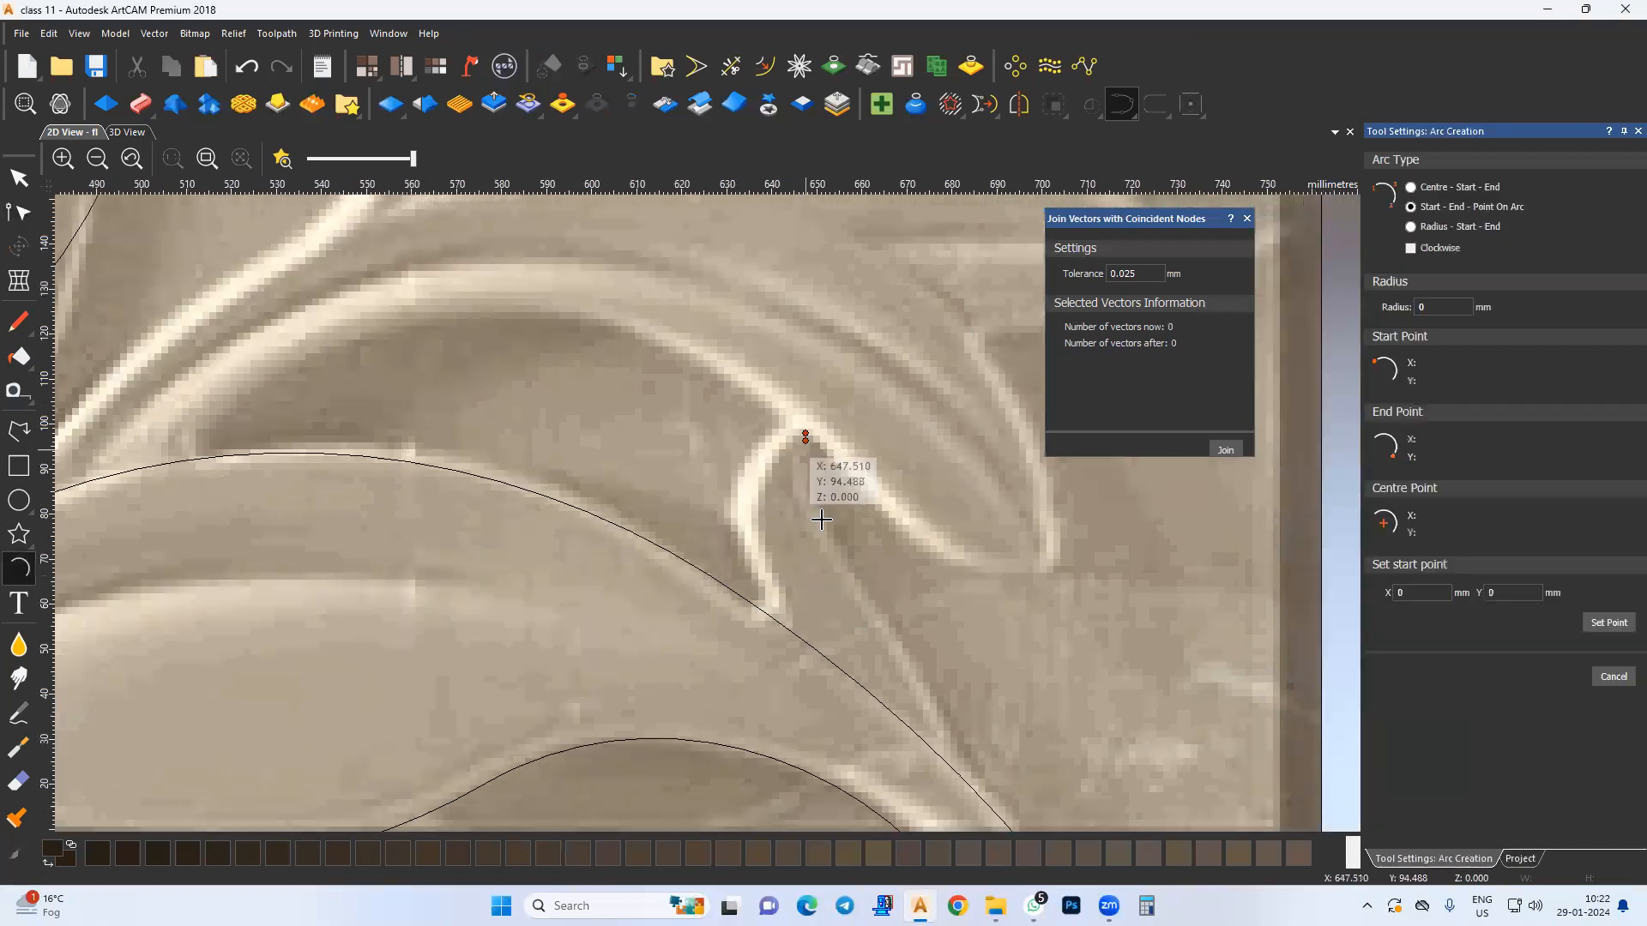
{"action": "left_click", "coordinate": [852, 563]}
{"action": "left_click", "coordinate": [809, 506]}
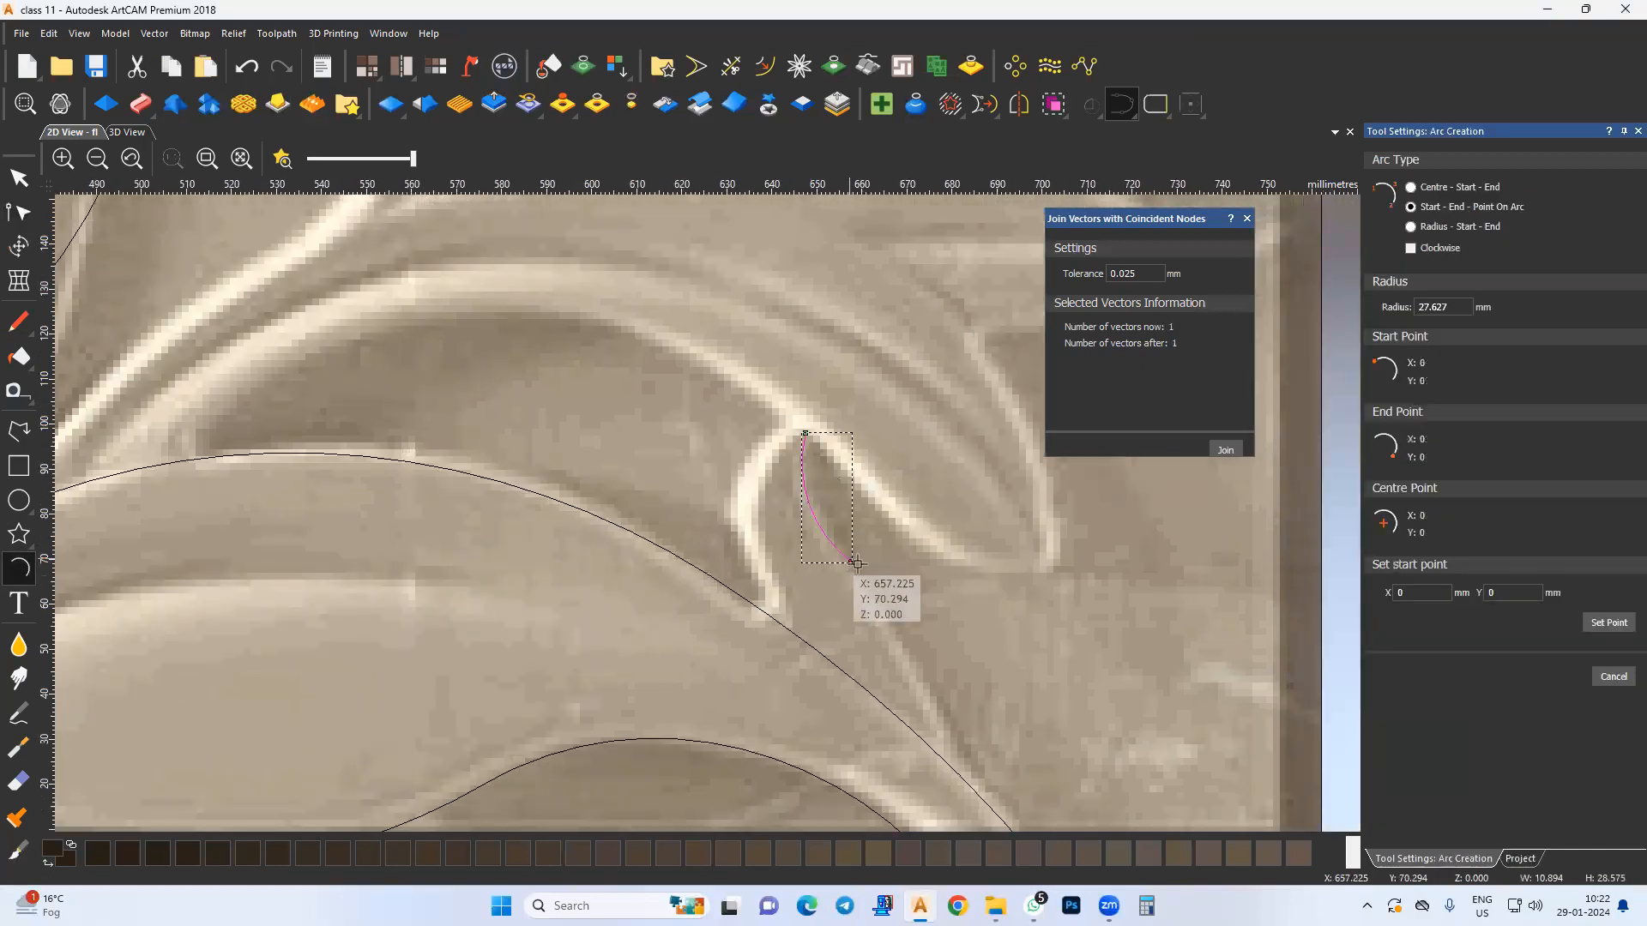
{"action": "left_click", "coordinate": [853, 562]}
{"action": "middle_click_drag", "start_coordinate": [935, 738], "coordinate": [883, 601]}
{"action": "left_click", "coordinate": [919, 680]}
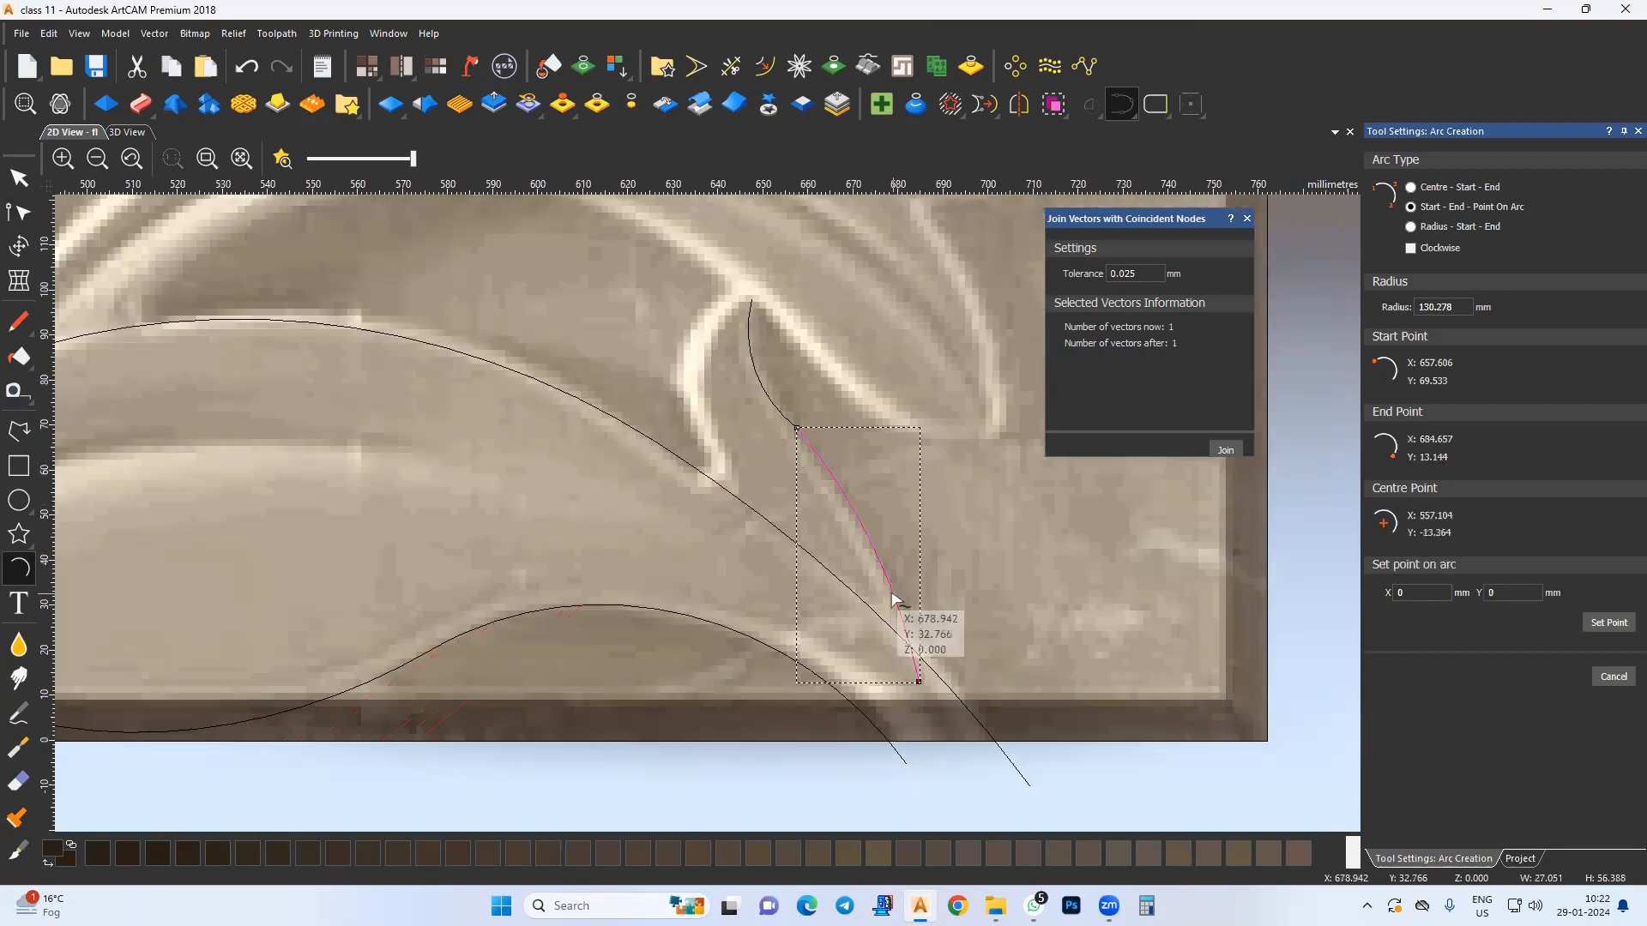
{"action": "left_click", "coordinate": [892, 594]}
Step: Join the curled leaf's two outer-edge arcs into one vector and smooth the node where they meet
{"action": "key", "text": "Escape"}
{"action": "left_click", "coordinate": [776, 406], "text": "shift"}
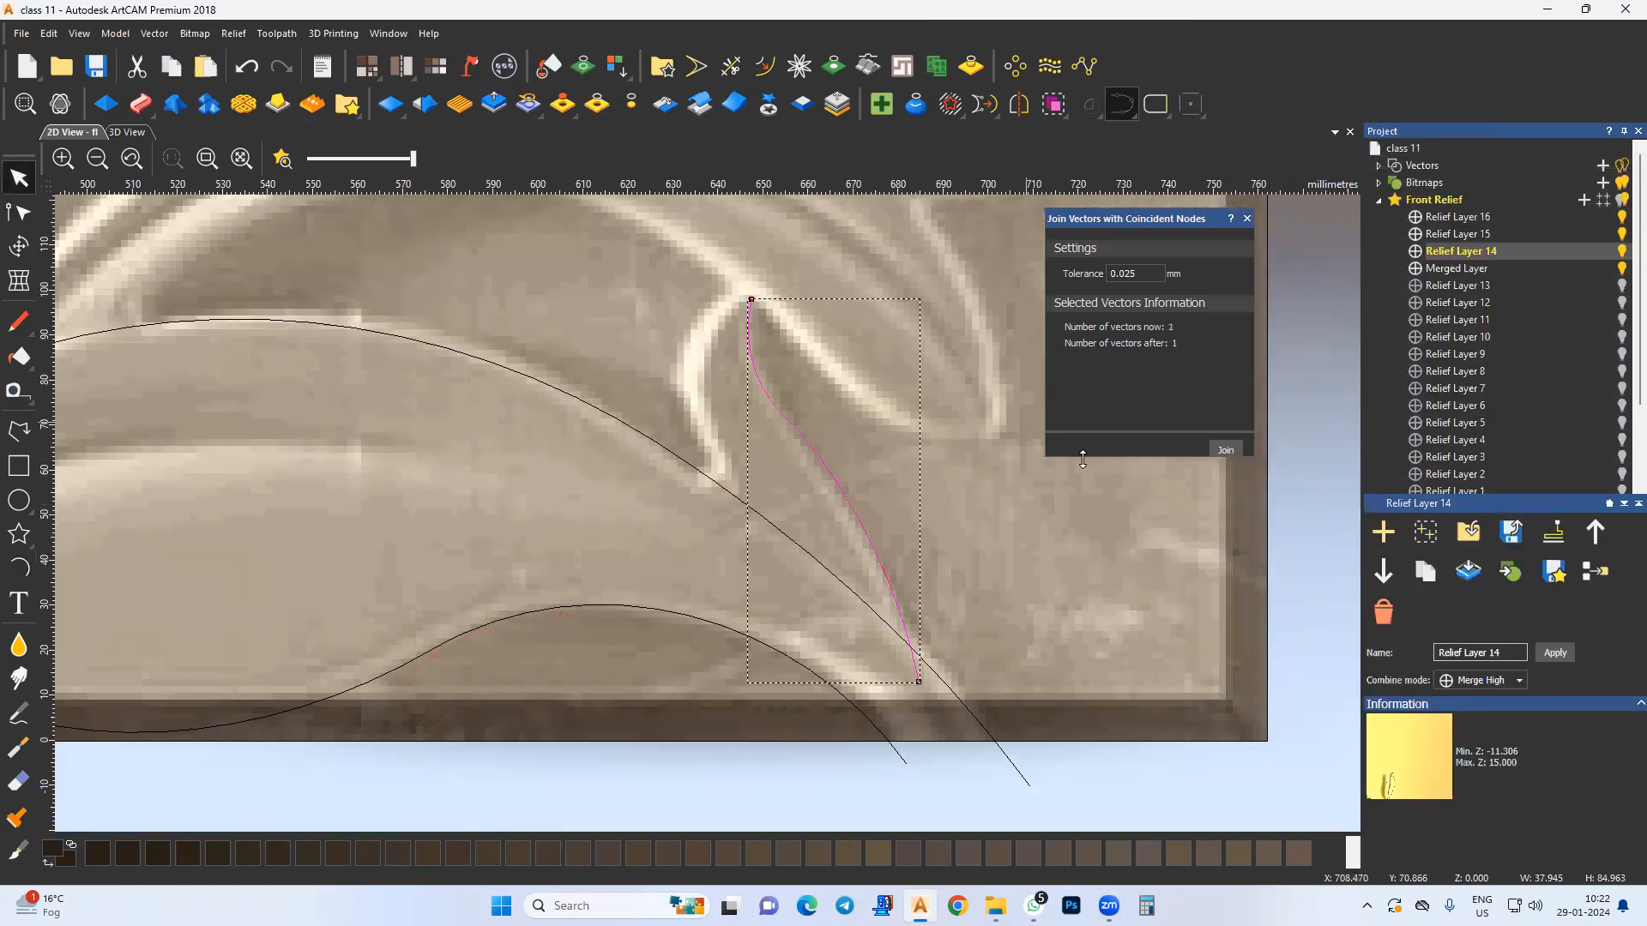
{"action": "left_click", "coordinate": [19, 213]}
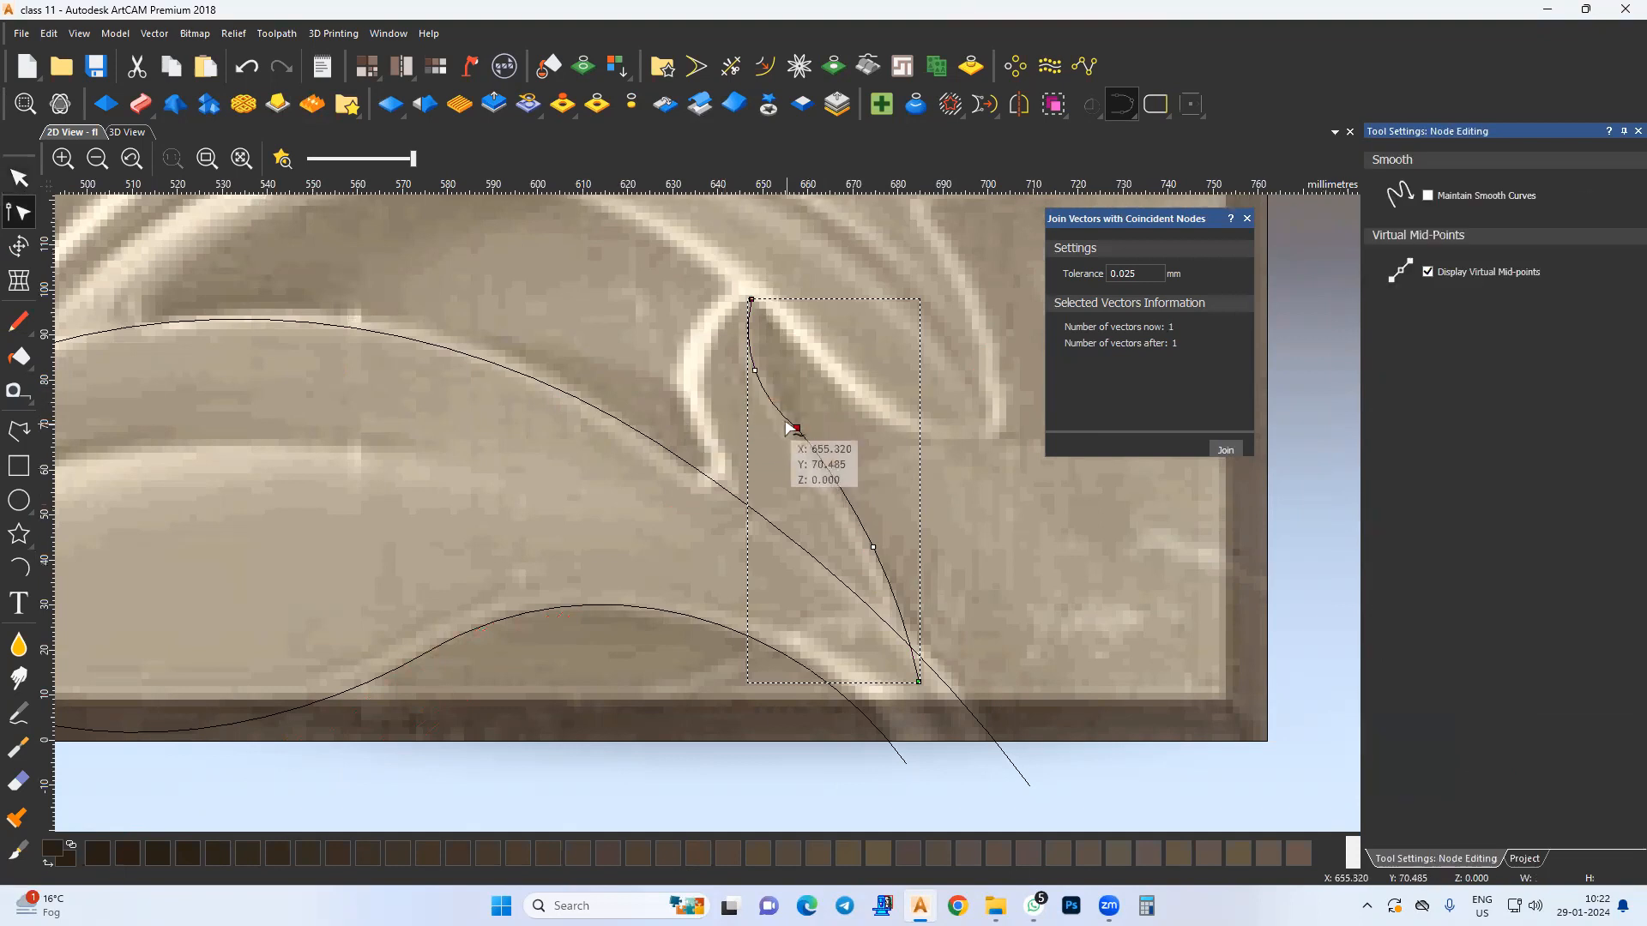
{"action": "middle_click_drag", "start_coordinate": [723, 439], "coordinate": [739, 462]}
{"action": "left_click_drag", "start_coordinate": [881, 518], "coordinate": [870, 526]}
{"action": "middle_click_drag", "start_coordinate": [754, 485], "coordinate": [771, 495]}
Step: Trace the curled leaf's inner edge from its tip with an arc of about 22 mm radius and a nearly straight one down to the stem
{"action": "left_click", "coordinate": [19, 568]}
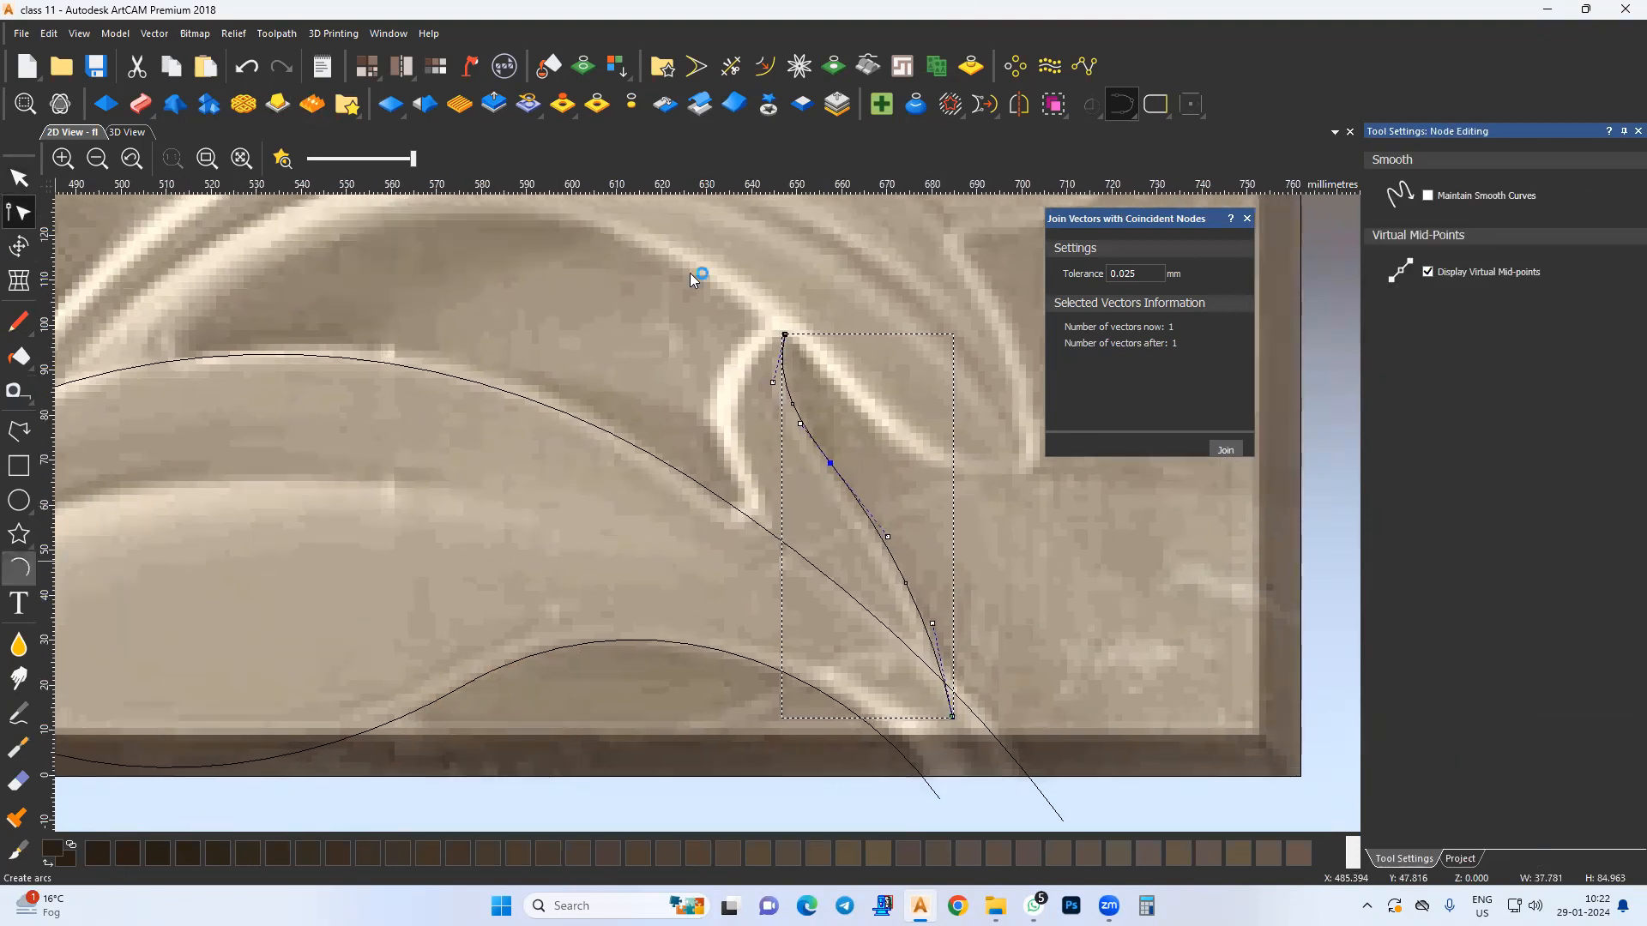
{"action": "left_click", "coordinate": [782, 332]}
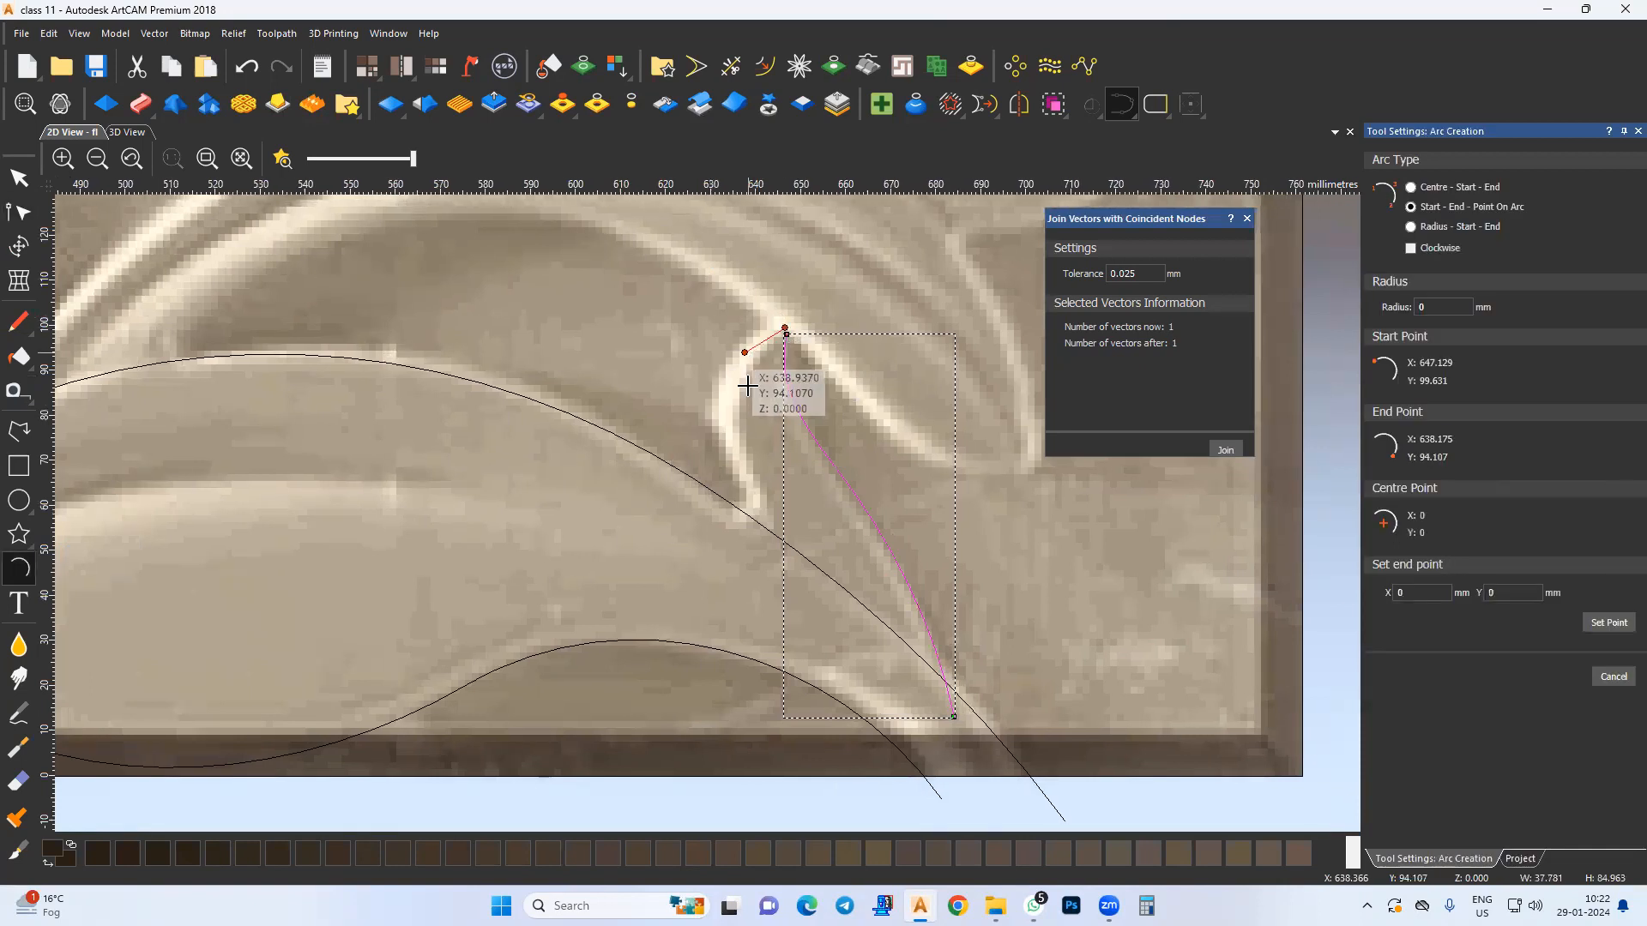
{"action": "left_click", "coordinate": [728, 451]}
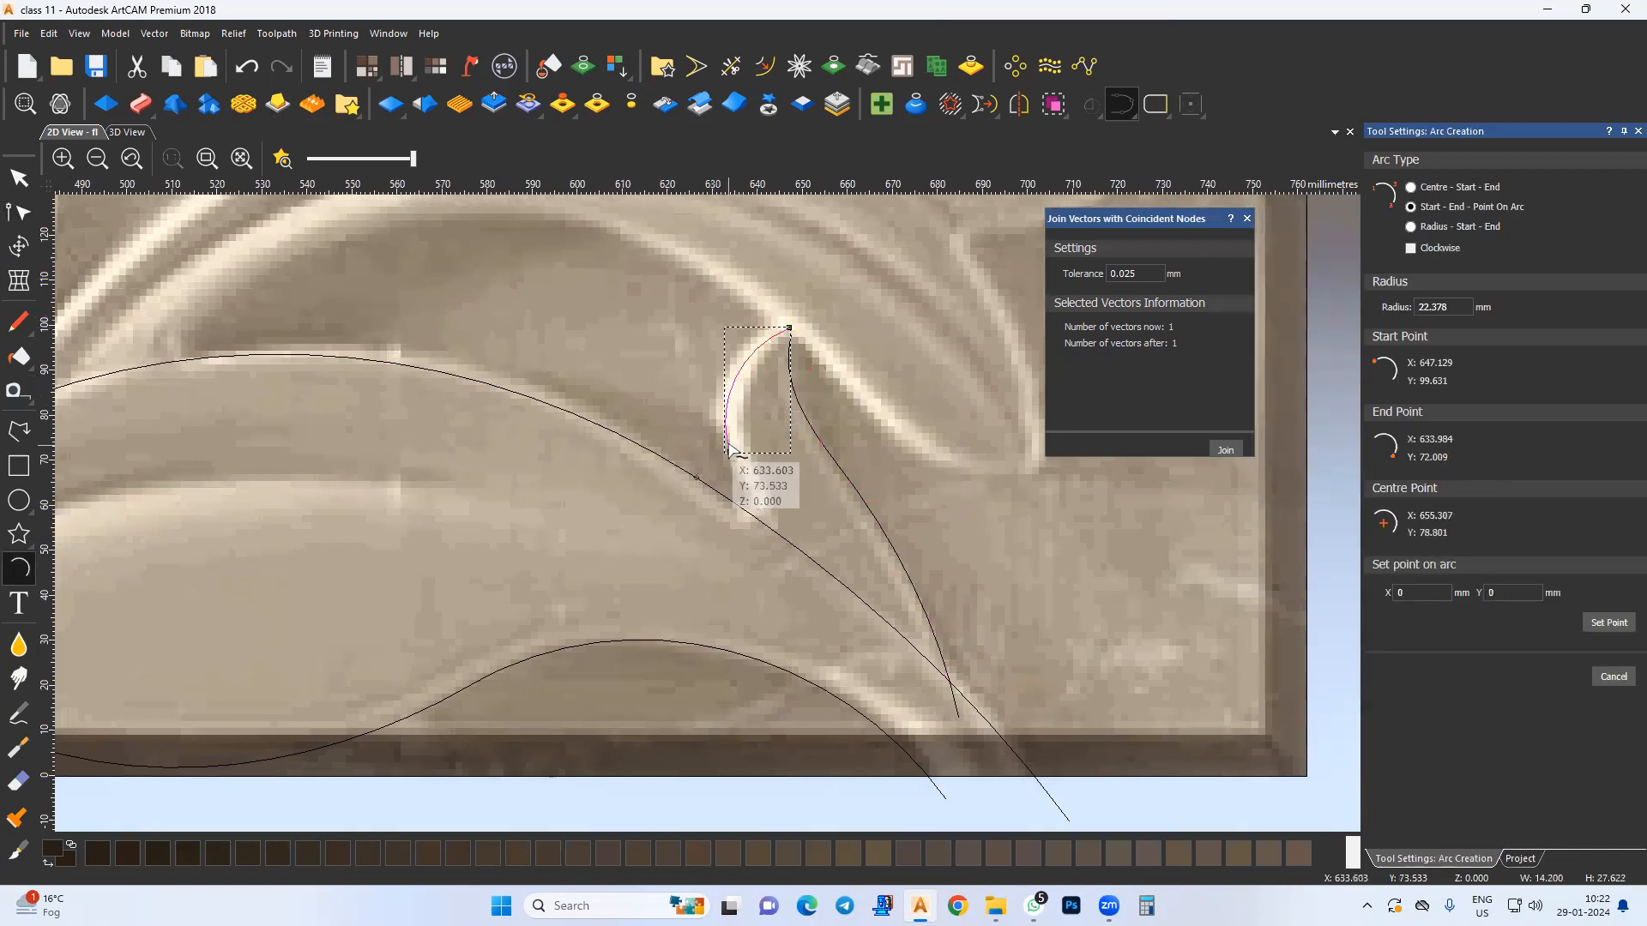
{"action": "left_click", "coordinate": [730, 452]}
{"action": "middle_click_drag", "start_coordinate": [956, 703], "coordinate": [929, 655]}
{"action": "left_click", "coordinate": [901, 674]}
{"action": "left_click", "coordinate": [803, 541]}
Step: Join the two inner-edge arcs, smooth their shared node, bend the lower span to follow the stem and deselect the vector
{"action": "key", "text": "Escape"}
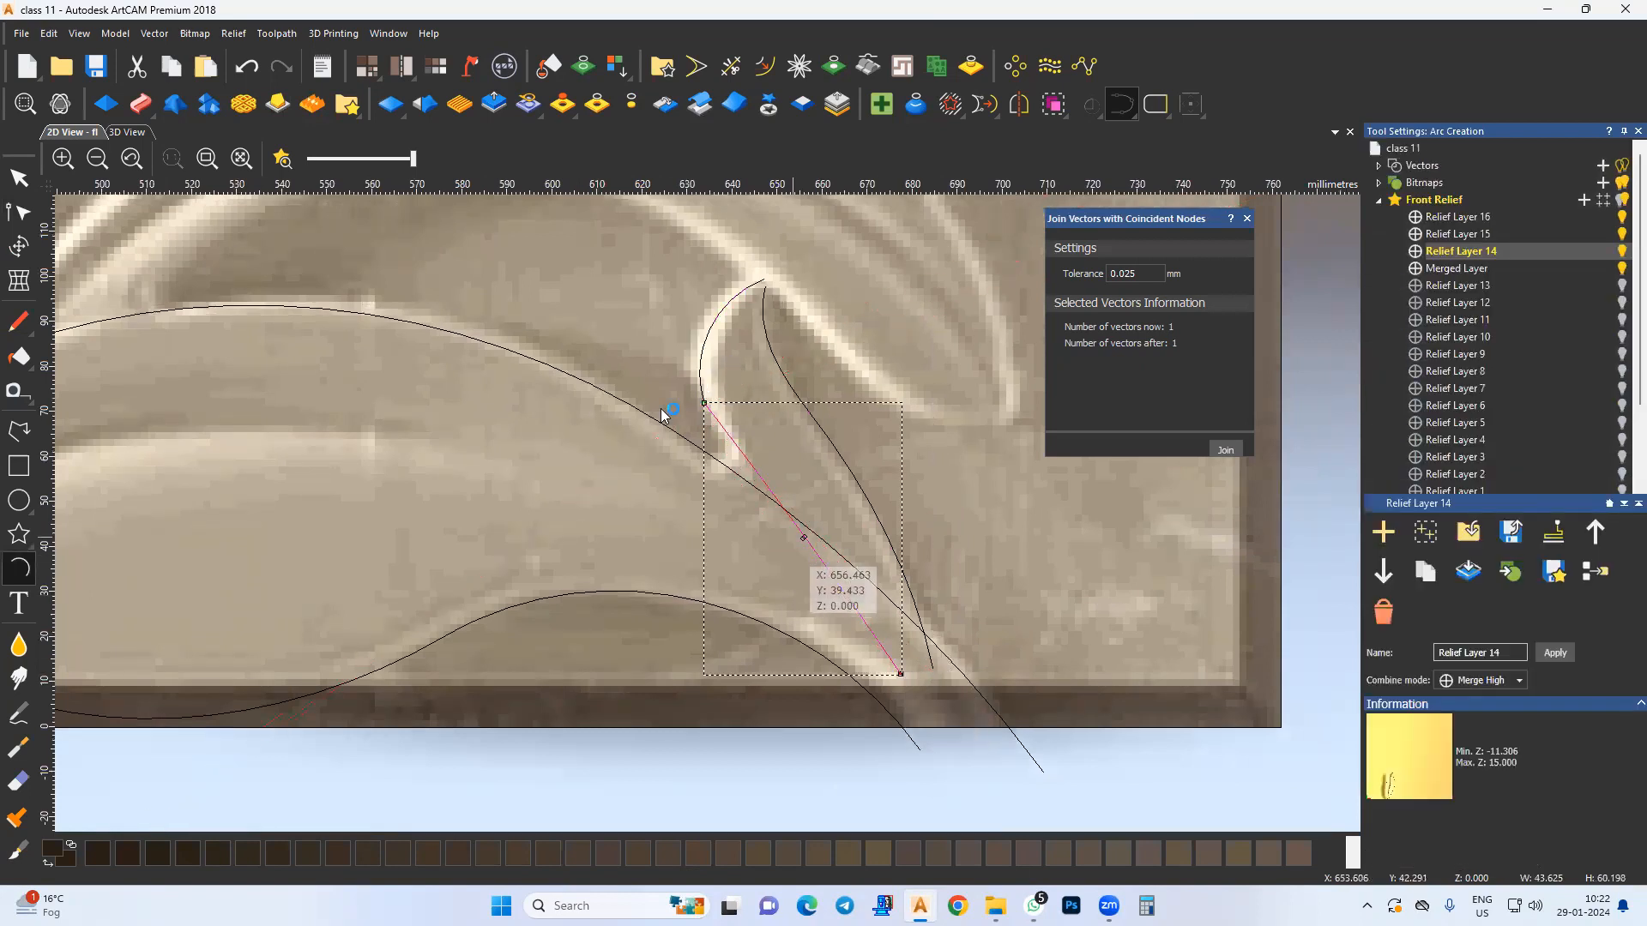
{"action": "left_click", "coordinate": [702, 391], "text": "shift"}
{"action": "left_click", "coordinate": [1226, 451]}
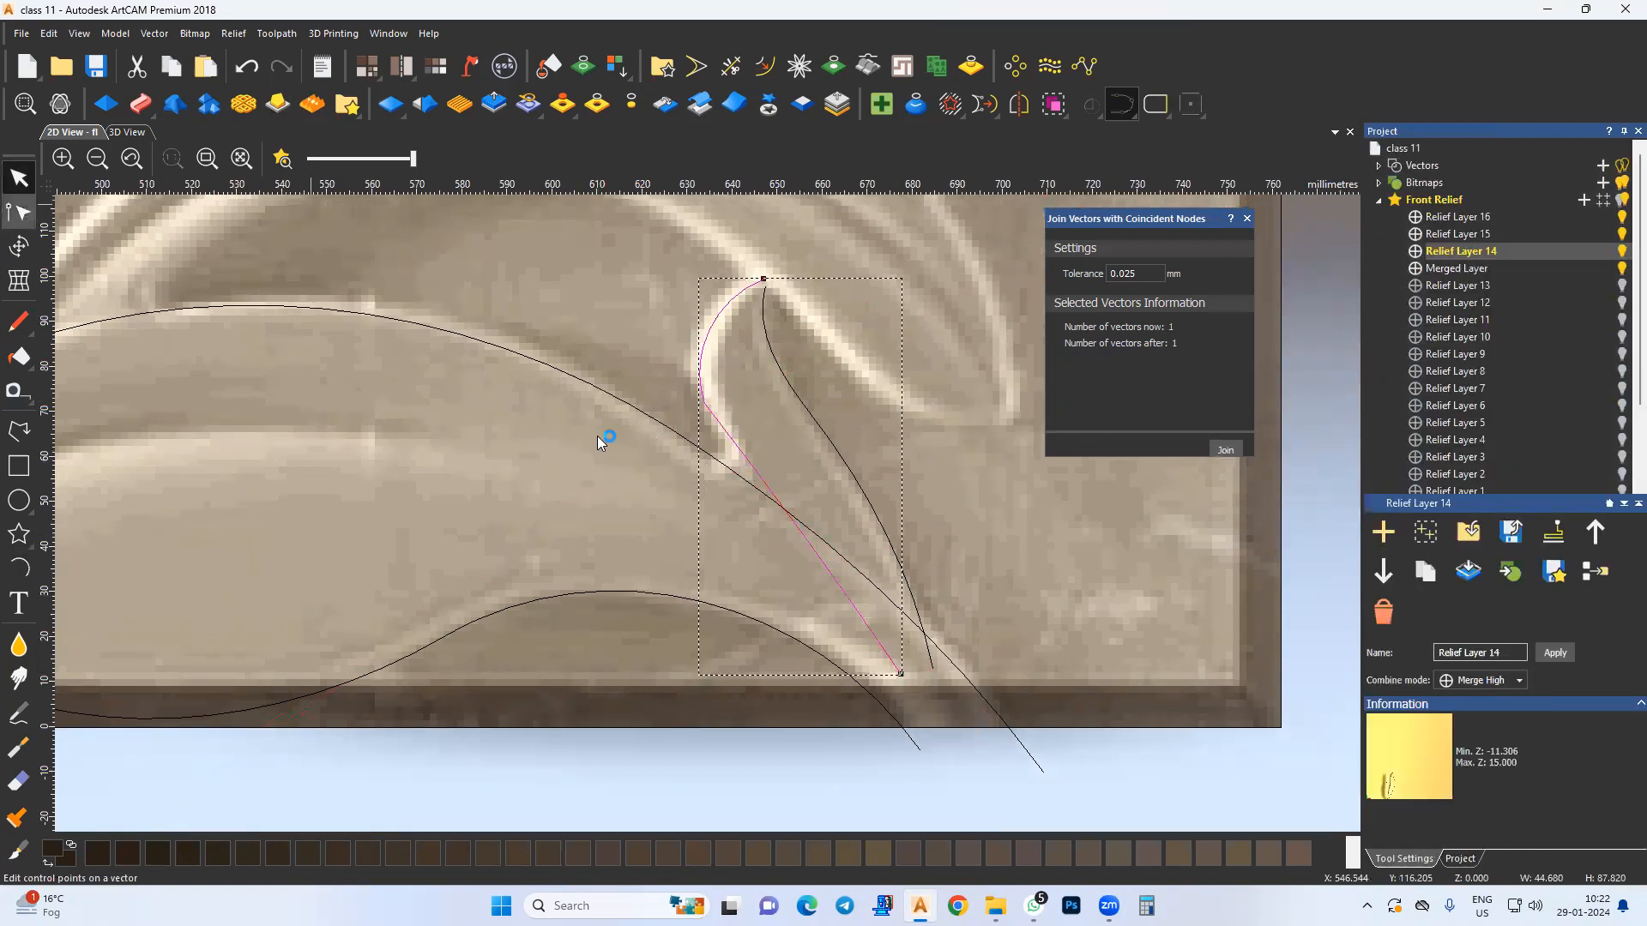
{"action": "left_click", "coordinate": [710, 423]}
{"action": "left_click_drag", "start_coordinate": [754, 501], "coordinate": [733, 502]}
{"action": "left_click_drag", "start_coordinate": [838, 581], "coordinate": [852, 555]}
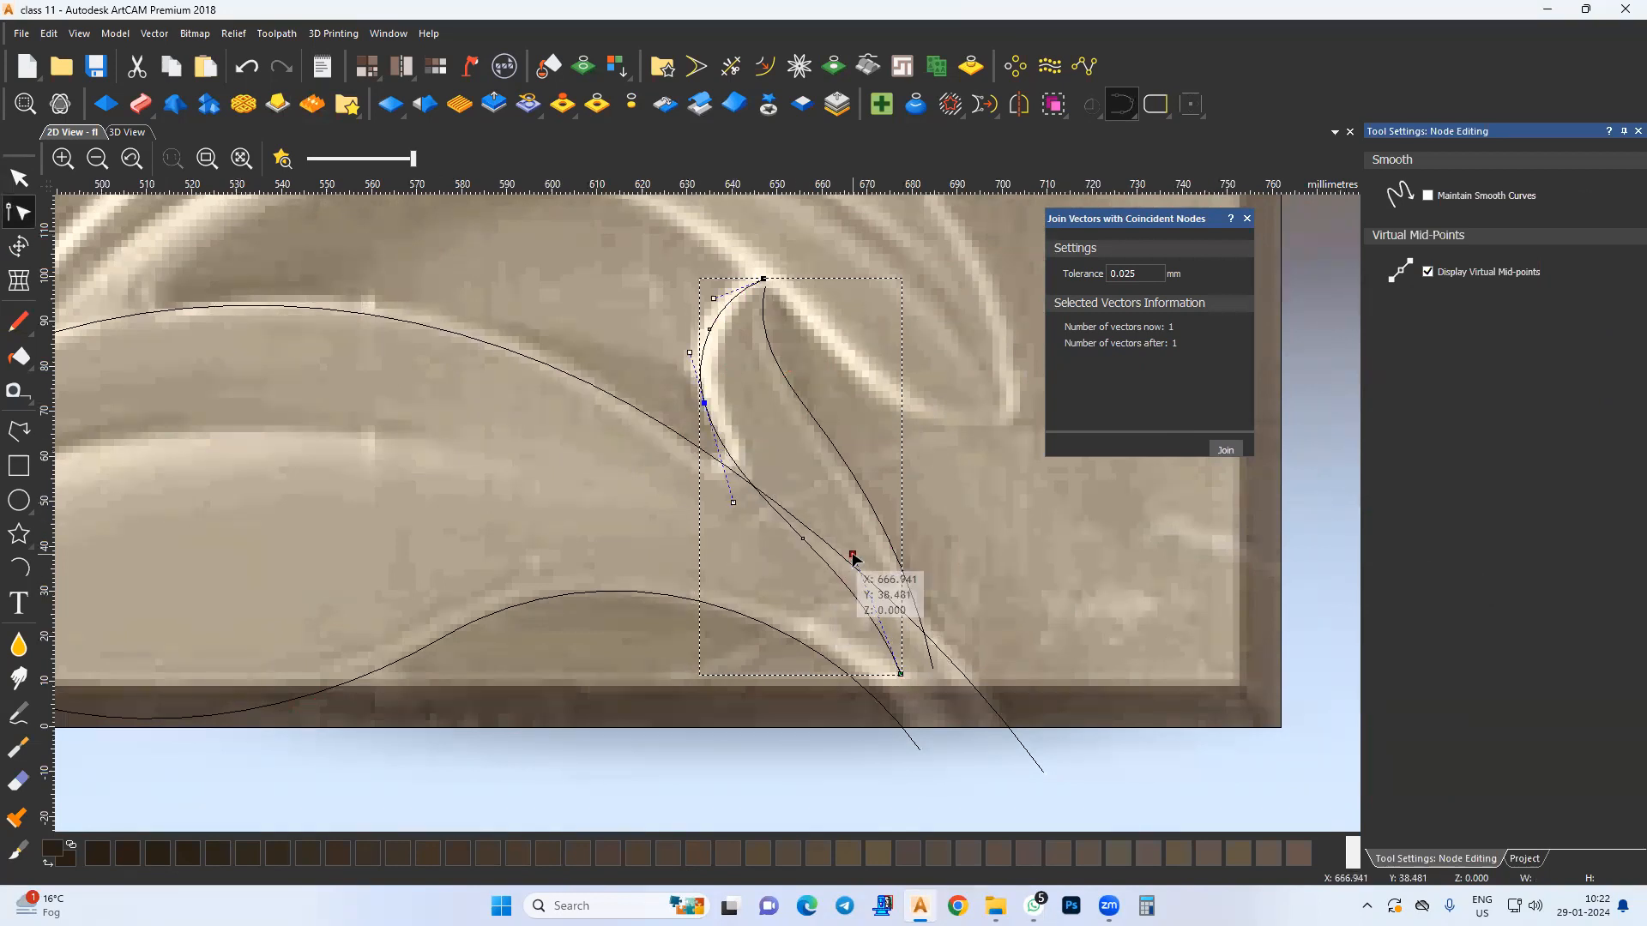
{"action": "left_click", "coordinate": [623, 400]}
Step: Trace the concave inner edge of the hooked leaf beside the central flower with one arc of about 56 mm radius
{"action": "scroll", "coordinate": [619, 399], "scroll_direction": "down", "scroll_amount": 2}
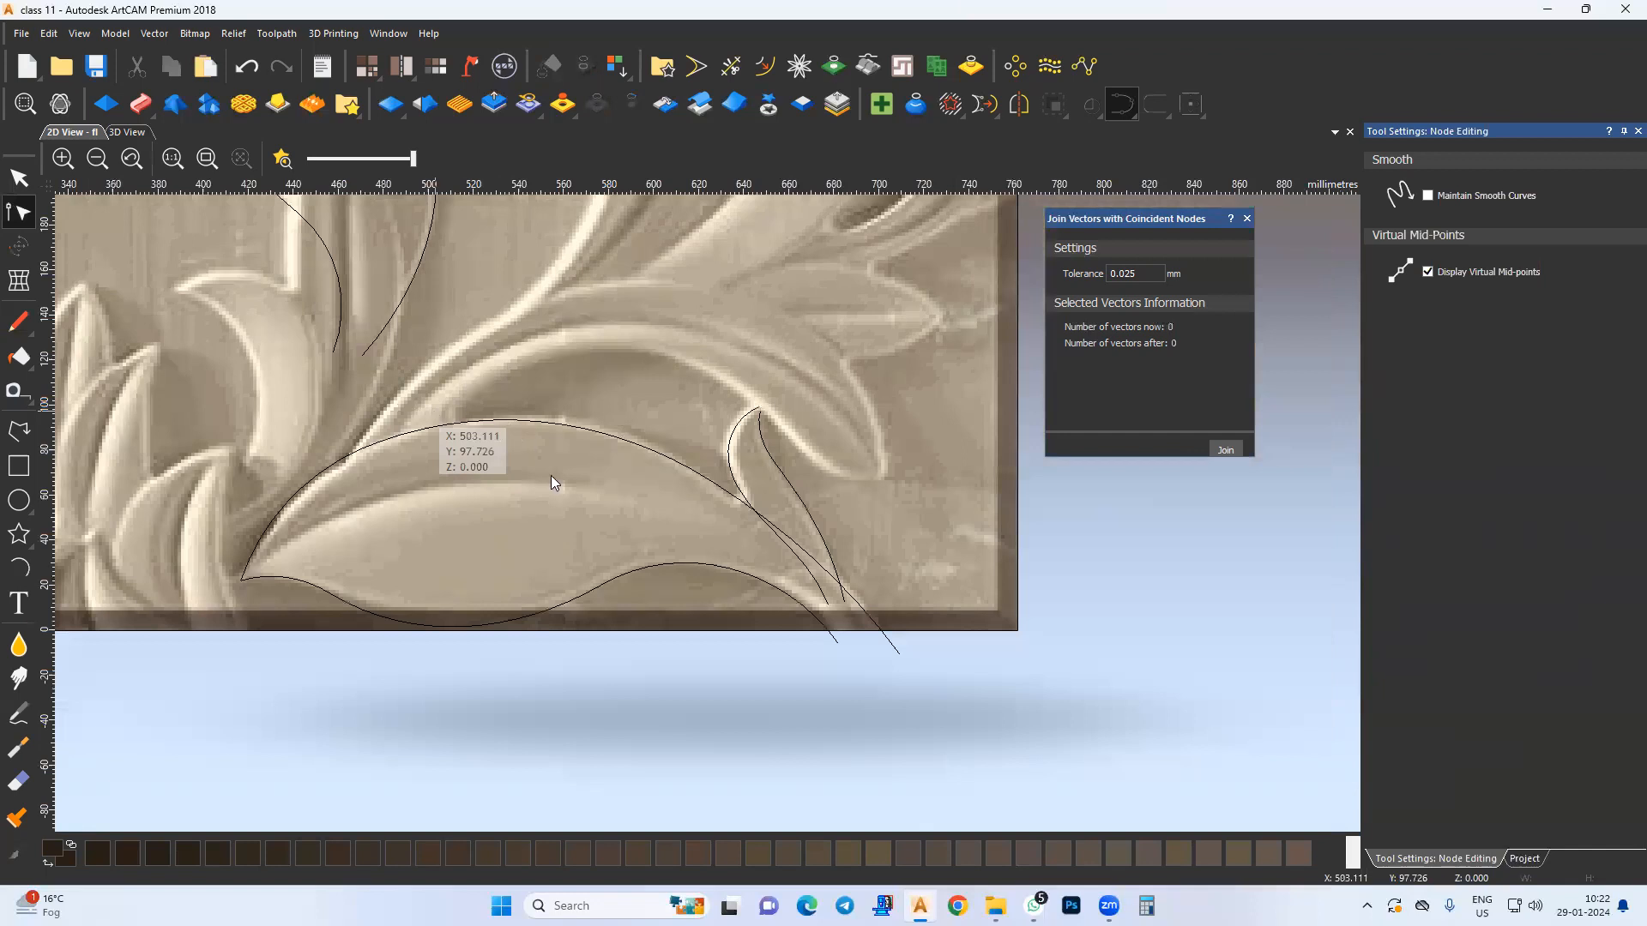
{"action": "middle_click_drag", "start_coordinate": [440, 401], "coordinate": [562, 489]}
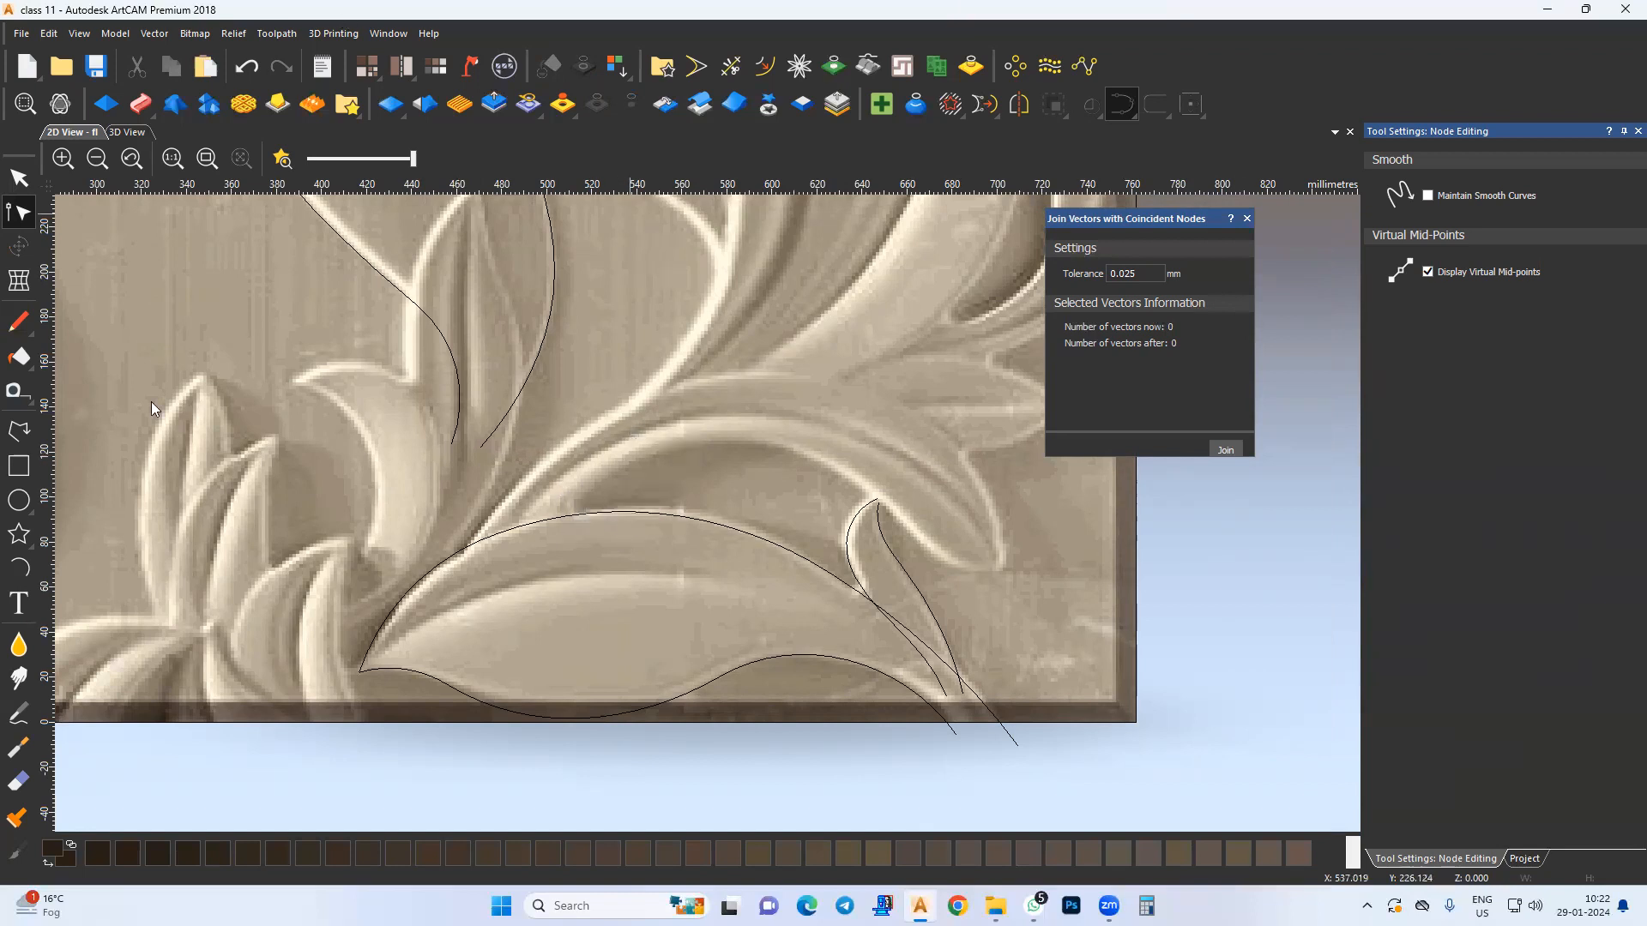
{"action": "middle_click_drag", "start_coordinate": [338, 485], "coordinate": [485, 478]}
{"action": "left_click", "coordinate": [417, 385]}
{"action": "left_click", "coordinate": [440, 617]}
{"action": "left_click", "coordinate": [513, 514]}
Step: Trace the hooked leaf's outer edge from its tip with arcs of about 42 and 73 mm radius and a third down to the flower
{"action": "left_click", "coordinate": [436, 389]}
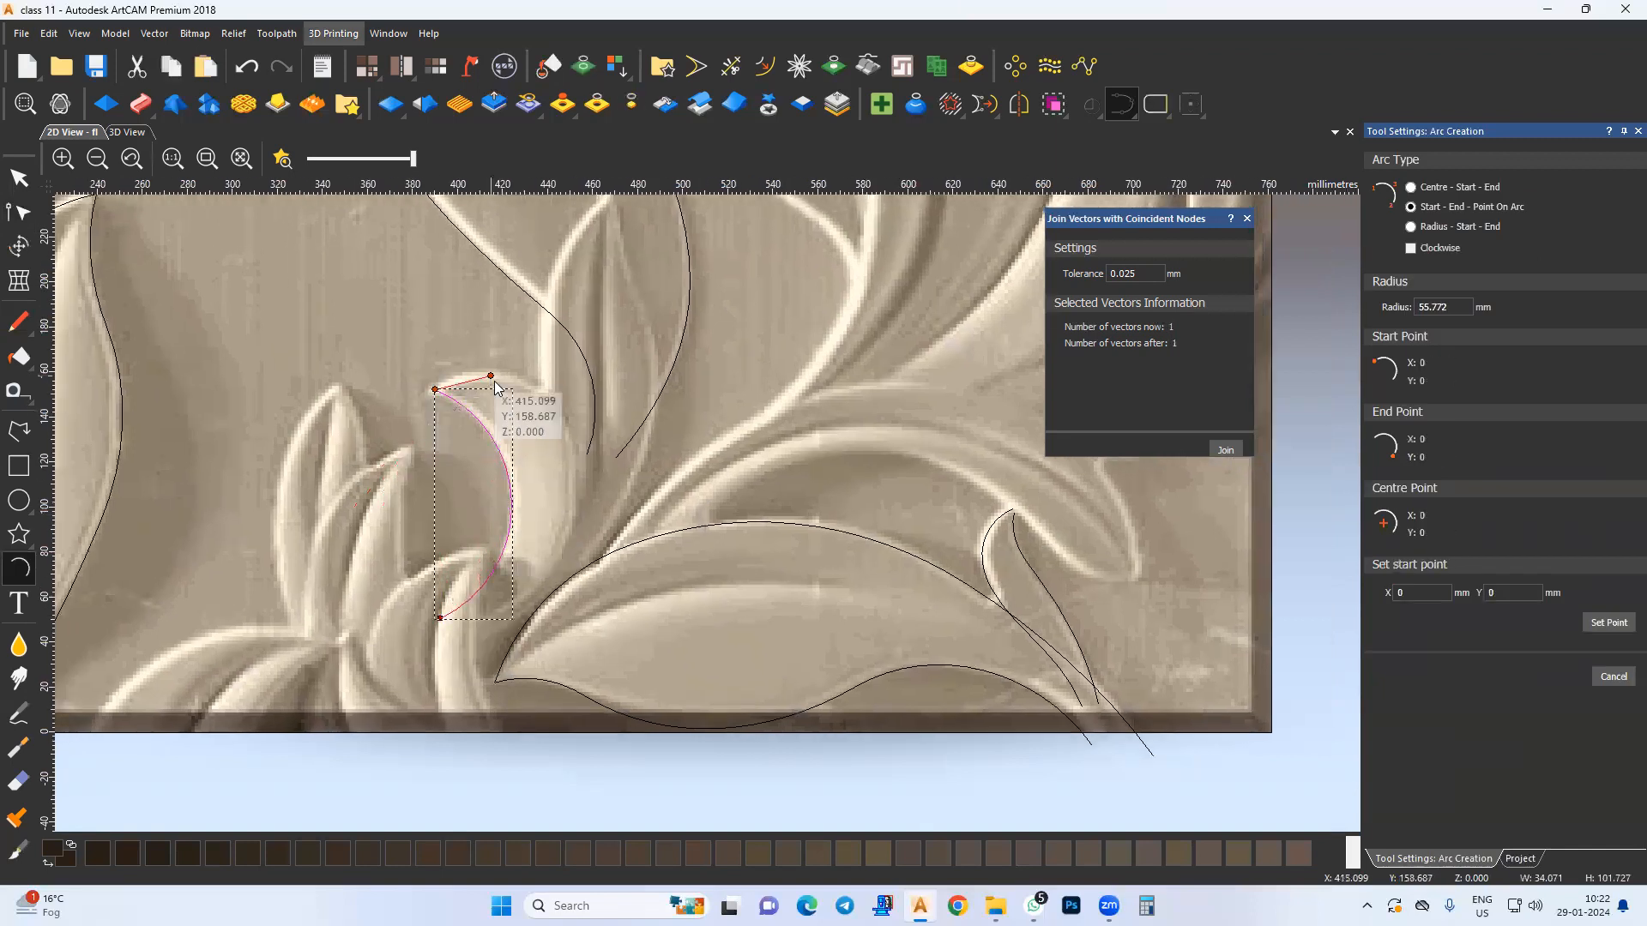
{"action": "middle_click_drag", "start_coordinate": [447, 382], "coordinate": [471, 399]}
{"action": "left_click", "coordinate": [576, 414]}
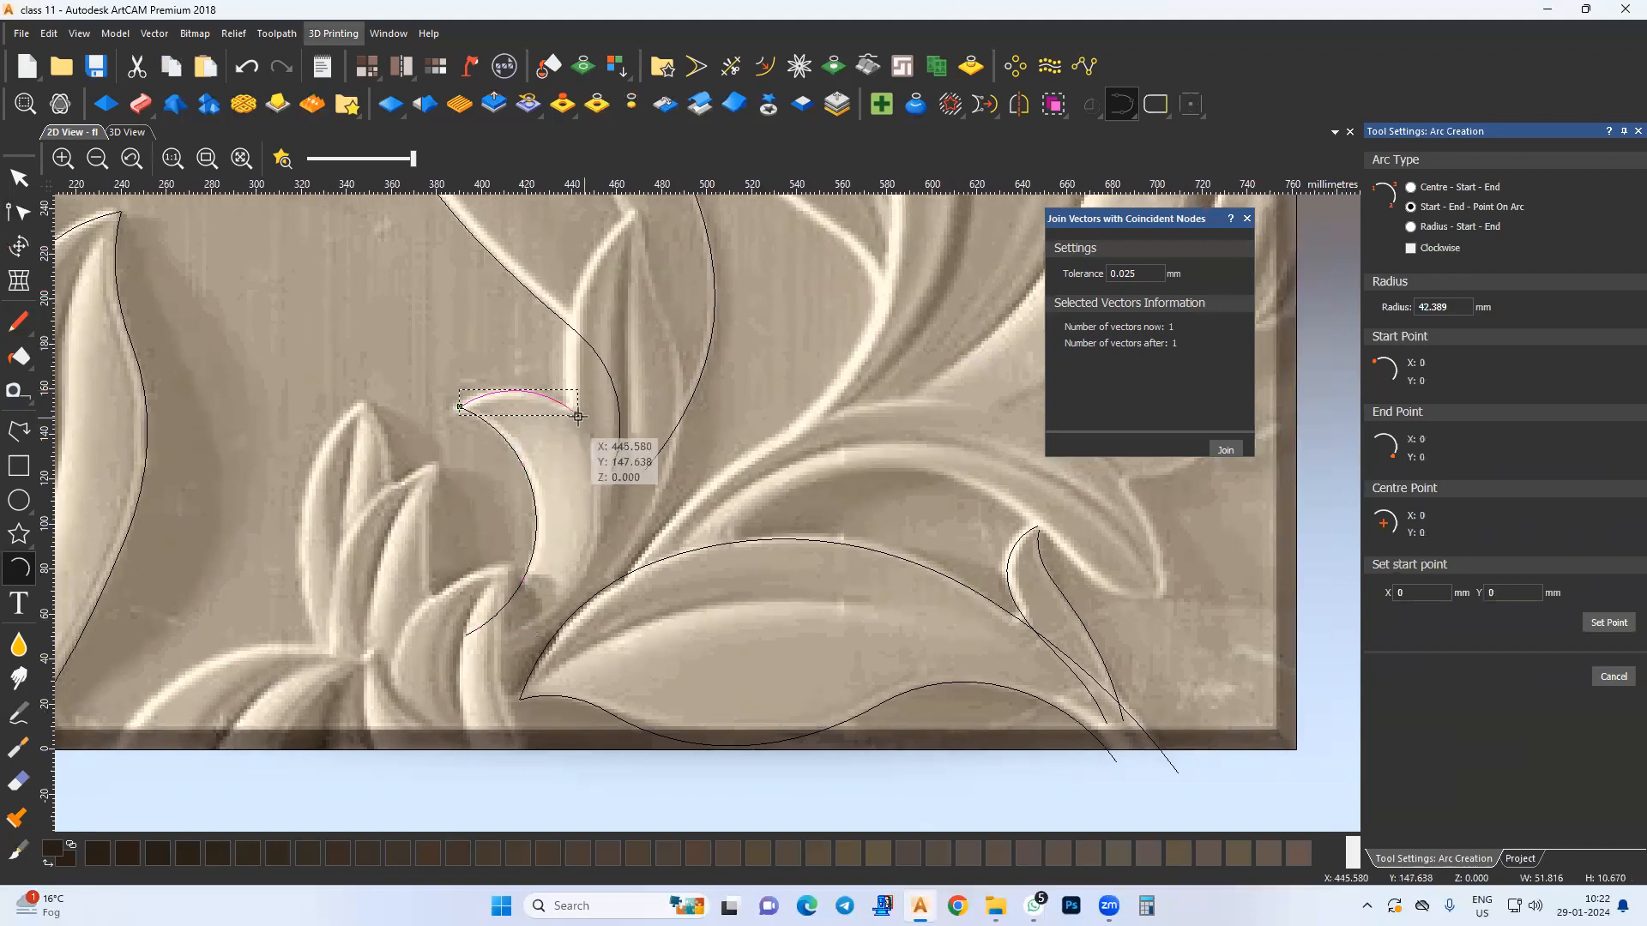
{"action": "middle_click_drag", "start_coordinate": [568, 592], "coordinate": [600, 544]}
{"action": "left_click", "coordinate": [607, 551]}
{"action": "left_click", "coordinate": [634, 467]}
{"action": "left_click", "coordinate": [607, 551]}
{"action": "middle_click_drag", "start_coordinate": [493, 631], "coordinate": [536, 603]}
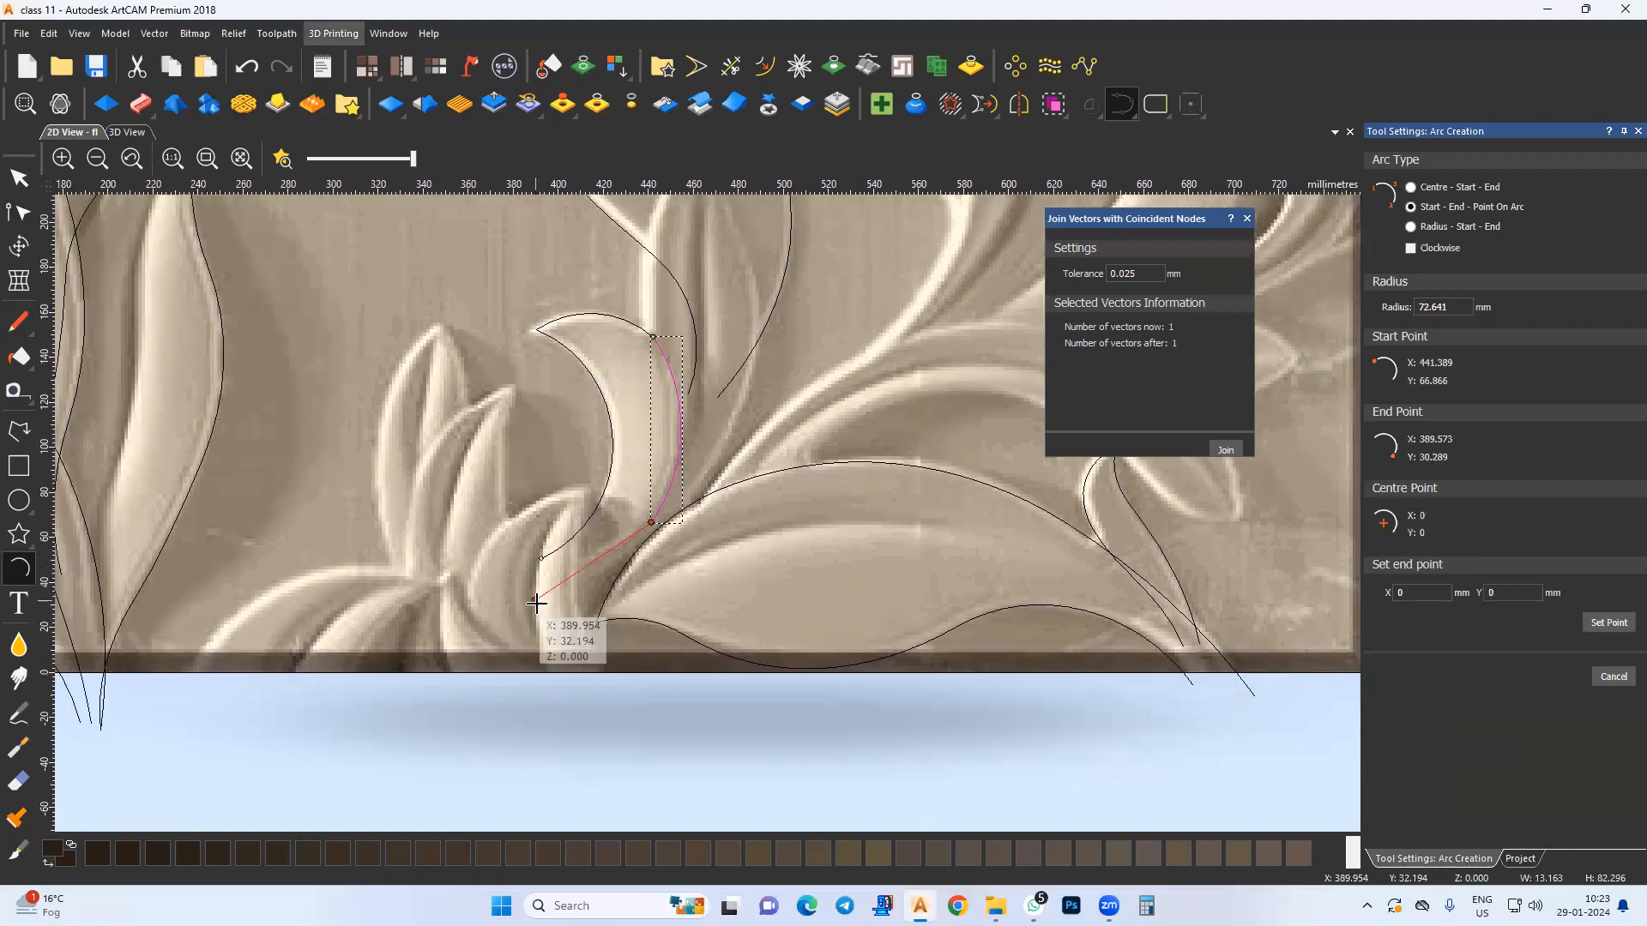
{"action": "left_click", "coordinate": [544, 592]}
{"action": "left_click", "coordinate": [605, 567]}
Step: Join the hooked leaf's three outer-edge arcs into one vector, smooth its inner nodes and deselect it
{"action": "key", "text": "Escape"}
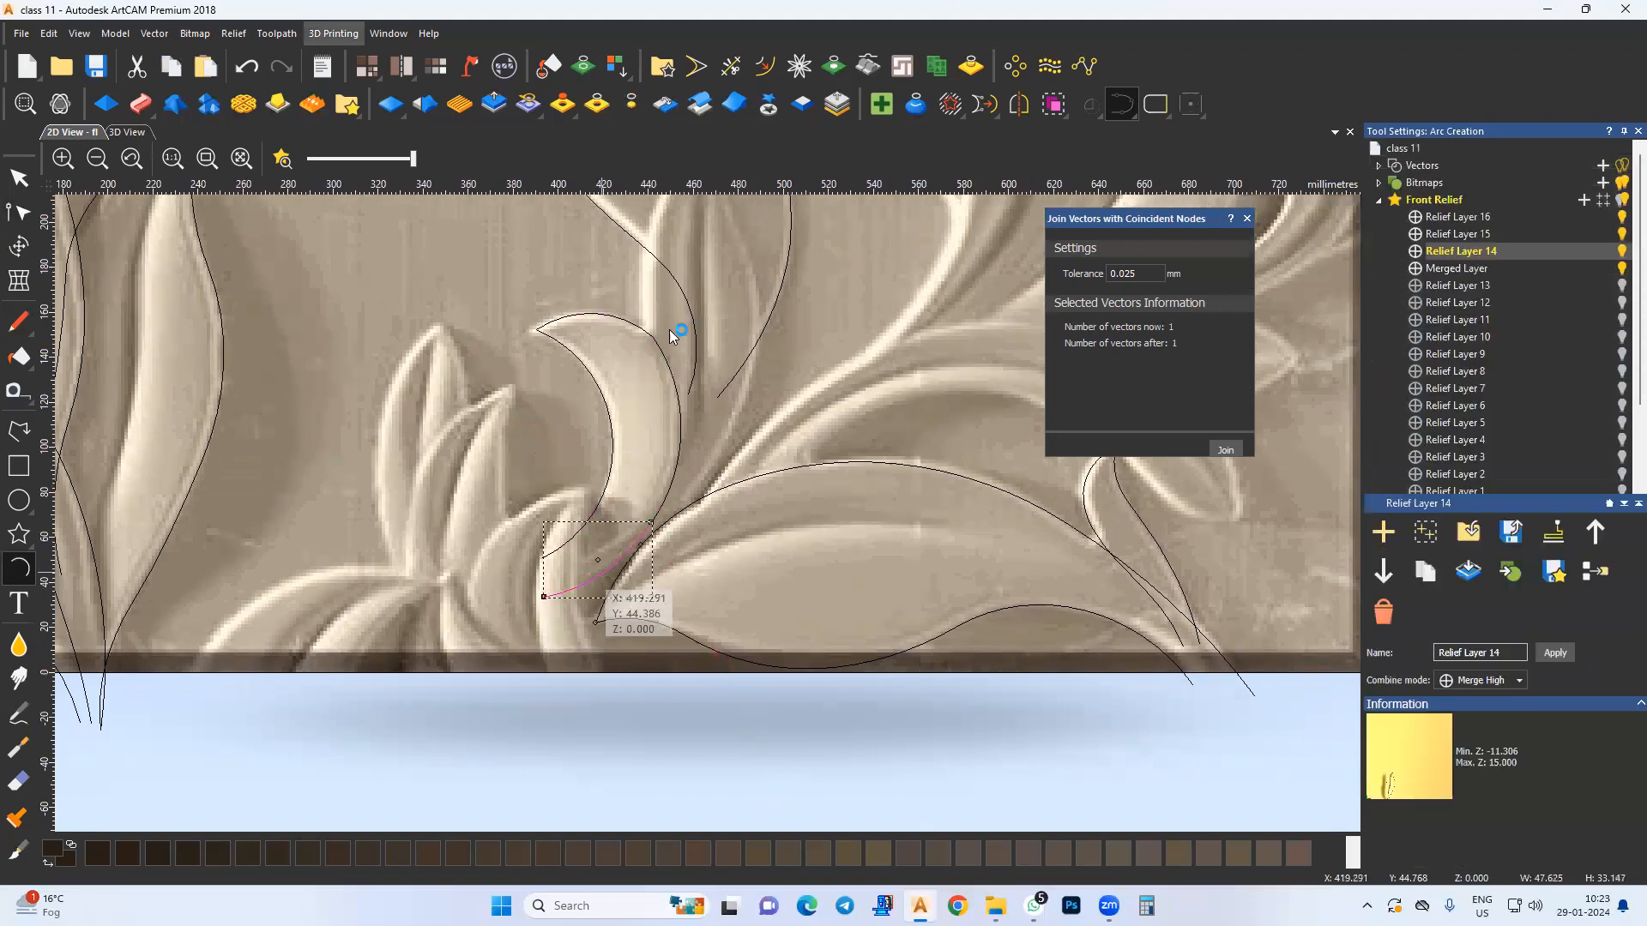
{"action": "left_click_drag", "start_coordinate": [676, 330], "coordinate": [640, 364], "text": "shift"}
{"action": "left_click", "coordinate": [1223, 452]}
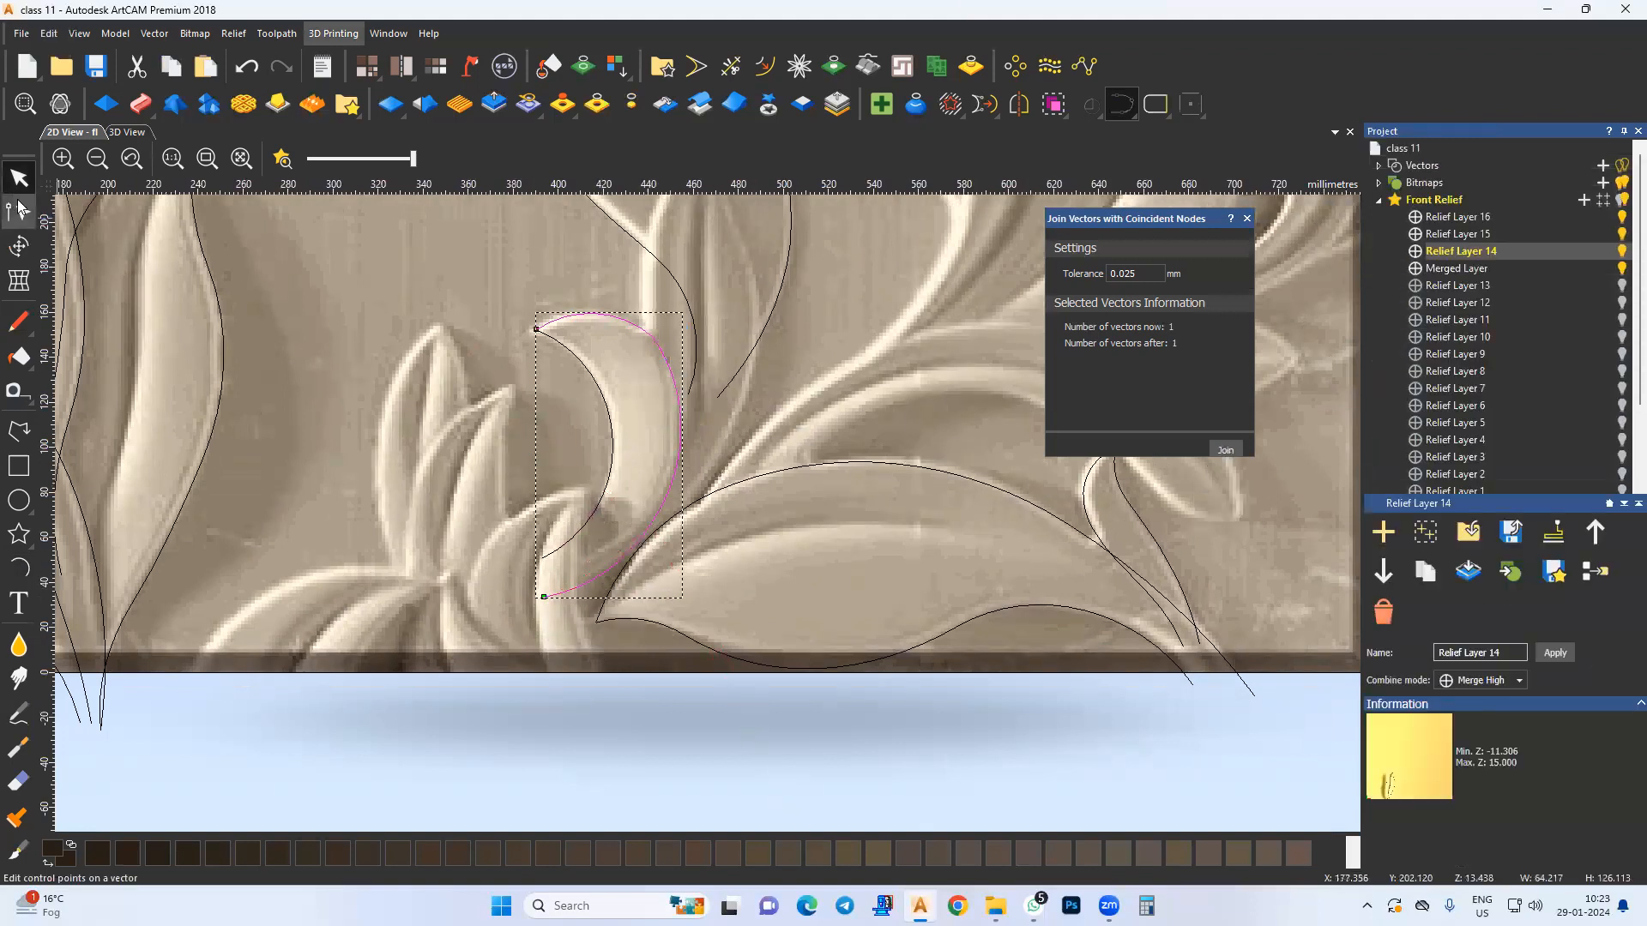
{"action": "key", "text": "n"}
{"action": "left_click_drag", "start_coordinate": [640, 313], "coordinate": [707, 567]}
{"action": "key", "text": "s"}
{"action": "middle_click_drag", "start_coordinate": [591, 402], "coordinate": [573, 497]}
{"action": "left_click", "coordinate": [528, 347]}
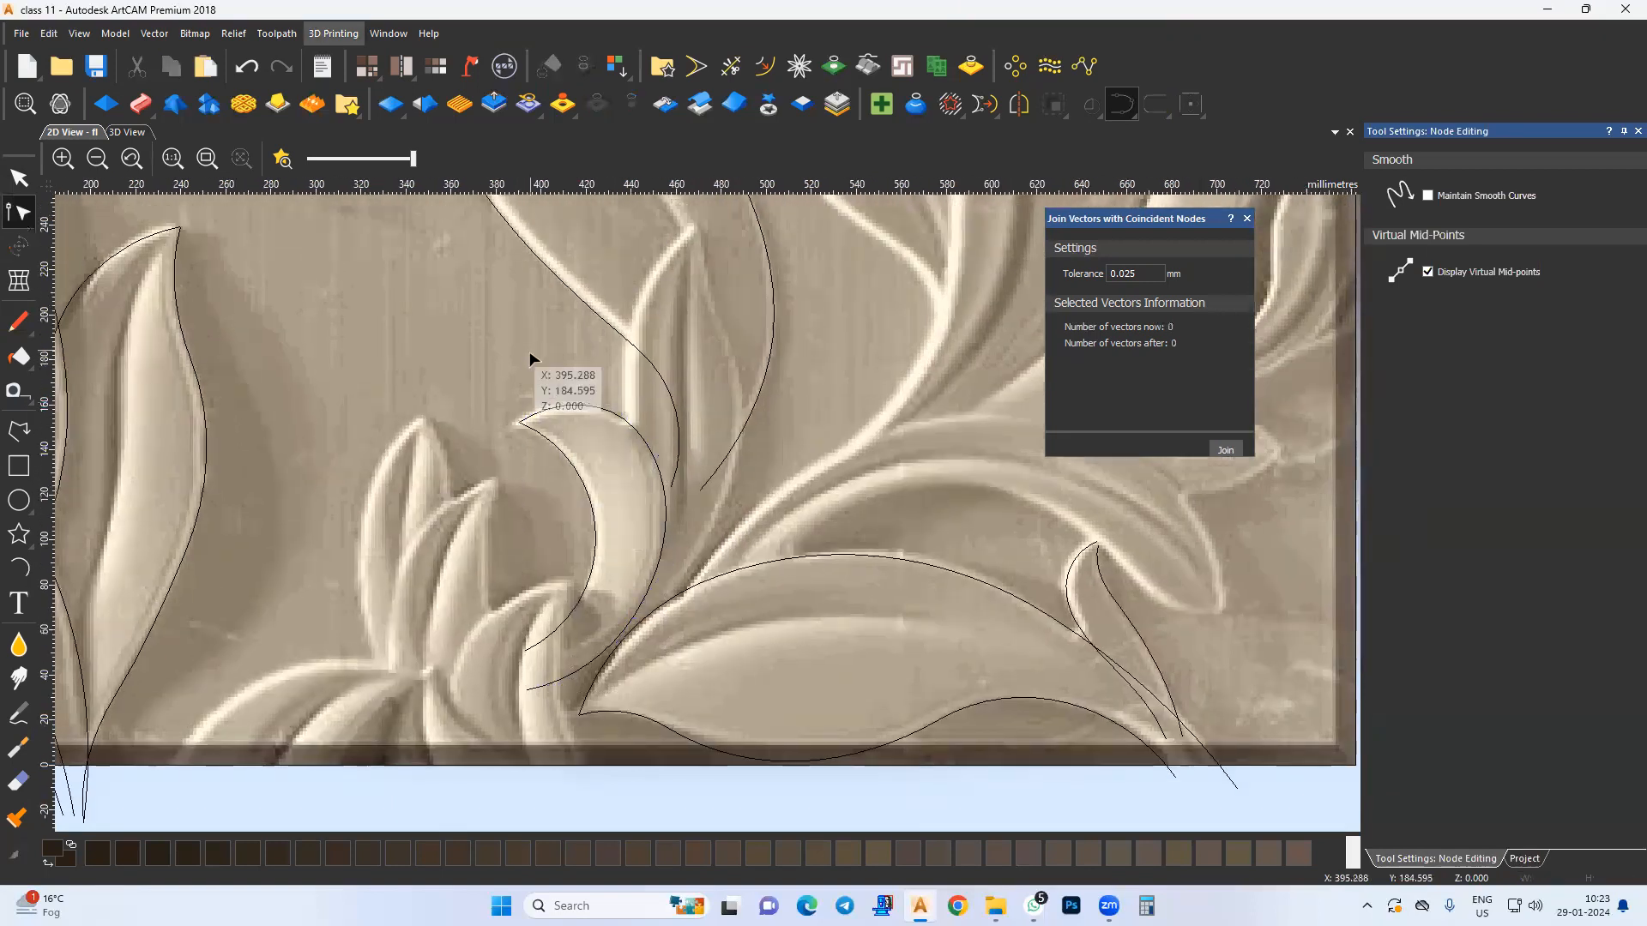
Step: Trace the right edge of the upright leaf behind the hooked leaf with three connected arcs of about 94, 129 and 228 mm radius
{"action": "middle_click_drag", "start_coordinate": [528, 347], "coordinate": [538, 369]}
{"action": "middle_click_drag", "start_coordinate": [709, 260], "coordinate": [705, 268]}
{"action": "left_click", "coordinate": [705, 257]}
{"action": "left_click", "coordinate": [734, 364]}
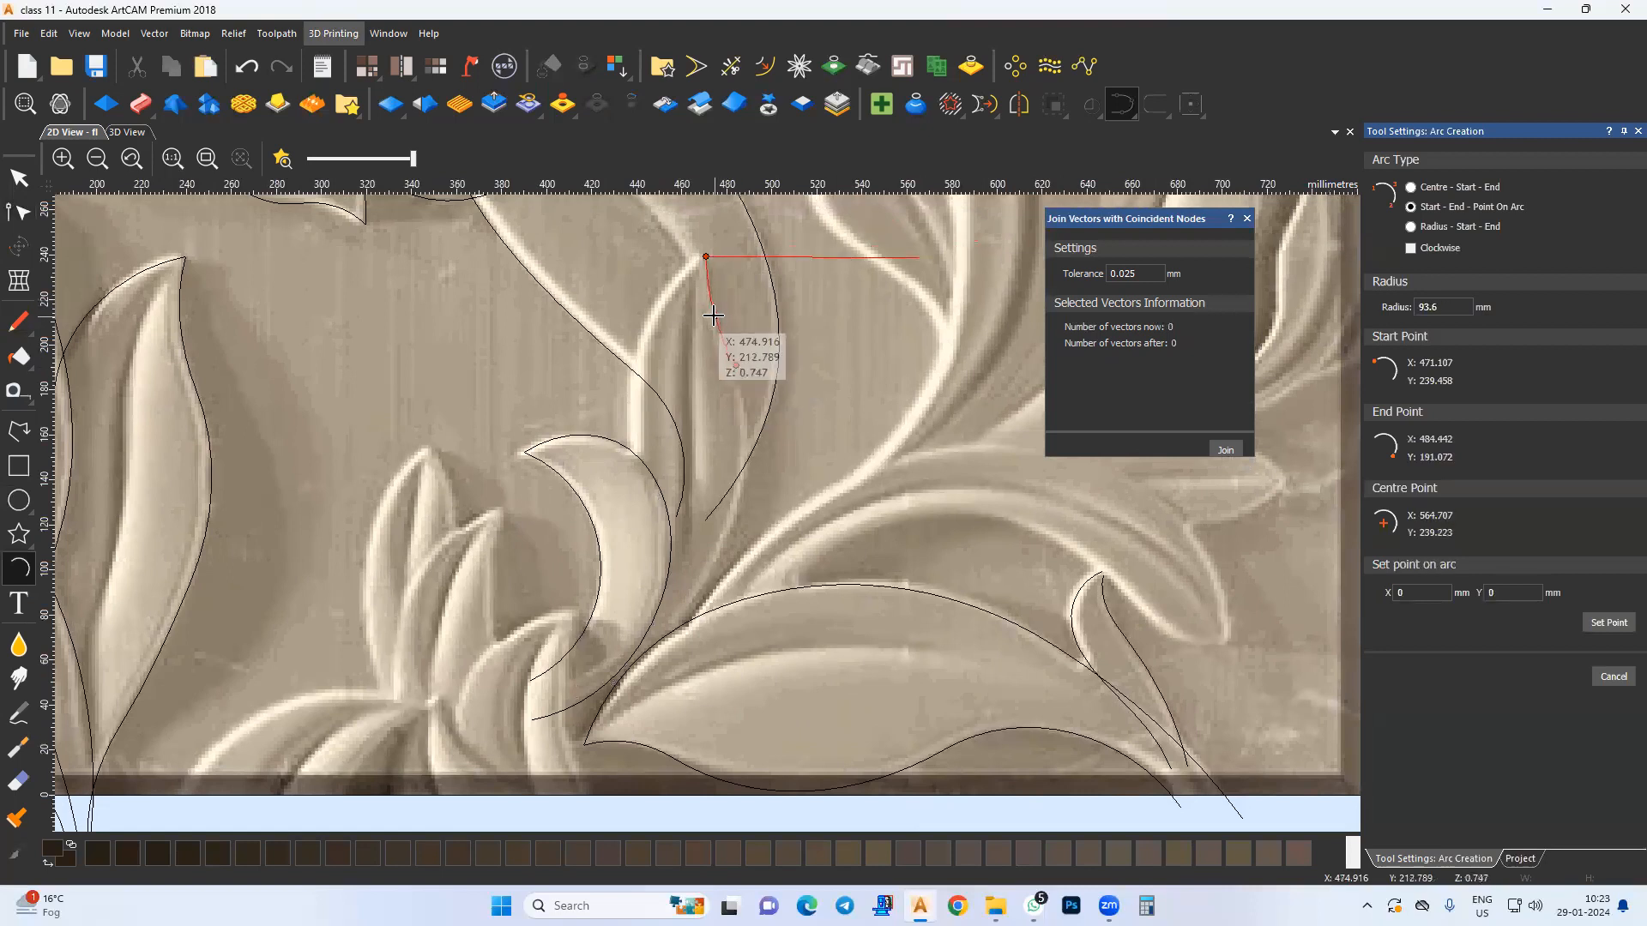
{"action": "left_click", "coordinate": [714, 315]}
{"action": "left_click", "coordinate": [735, 365]}
{"action": "middle_click_drag", "start_coordinate": [727, 489], "coordinate": [749, 393]}
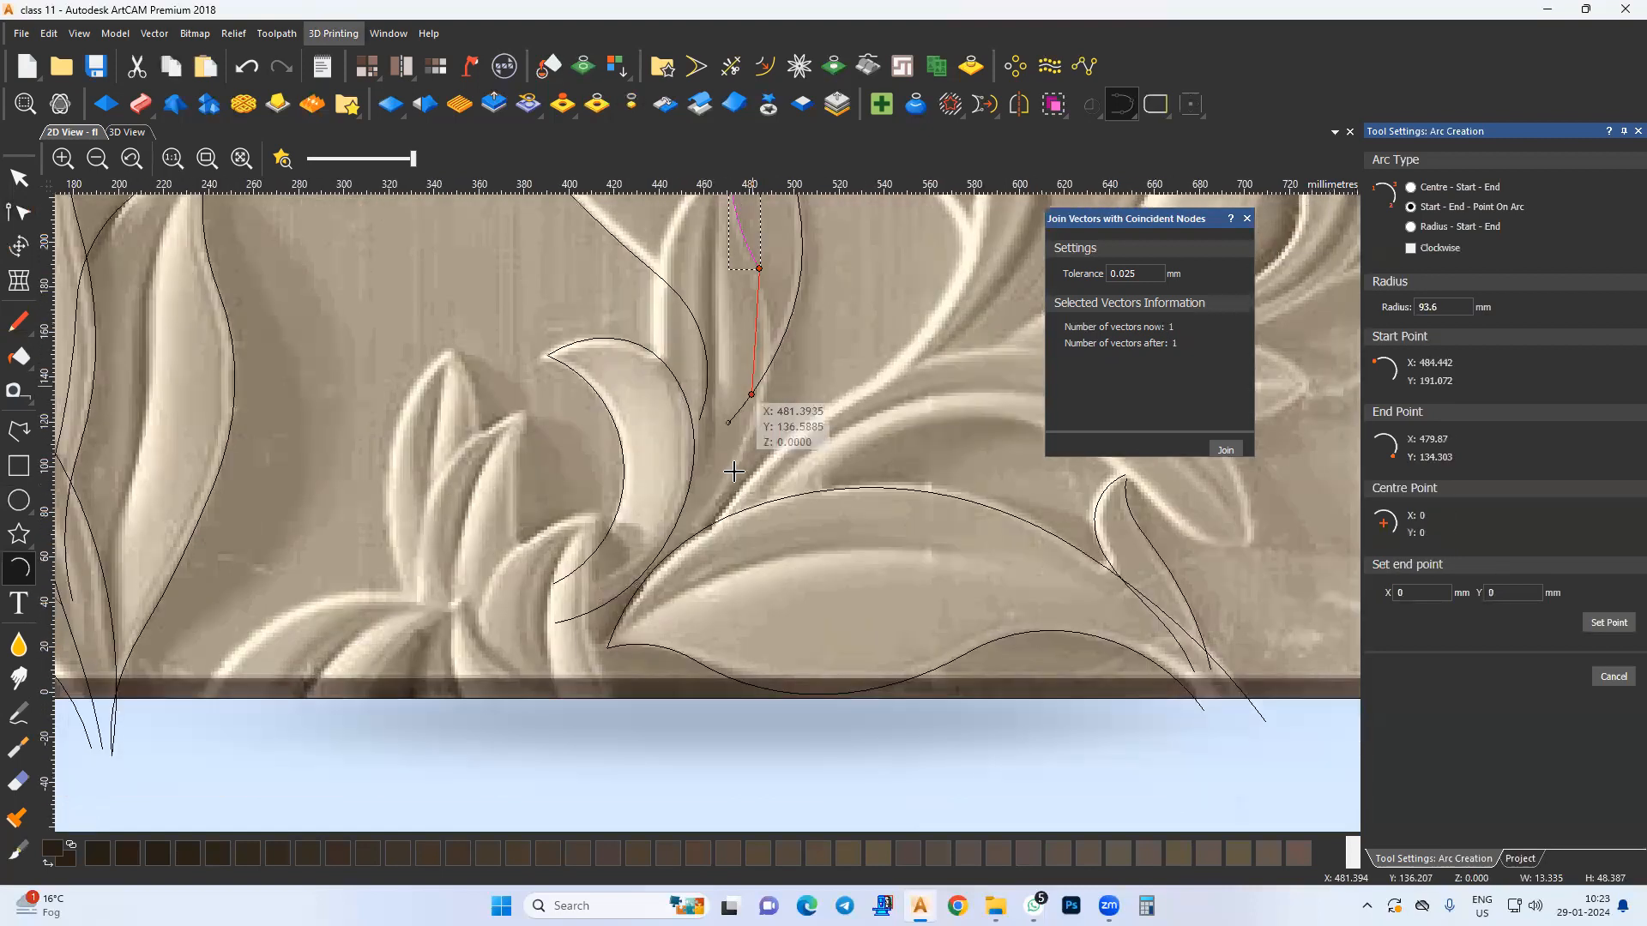
{"action": "left_click", "coordinate": [734, 471]}
{"action": "left_click", "coordinate": [766, 383]}
{"action": "left_click", "coordinate": [737, 470]}
{"action": "middle_click_drag", "start_coordinate": [632, 601], "coordinate": [689, 565]}
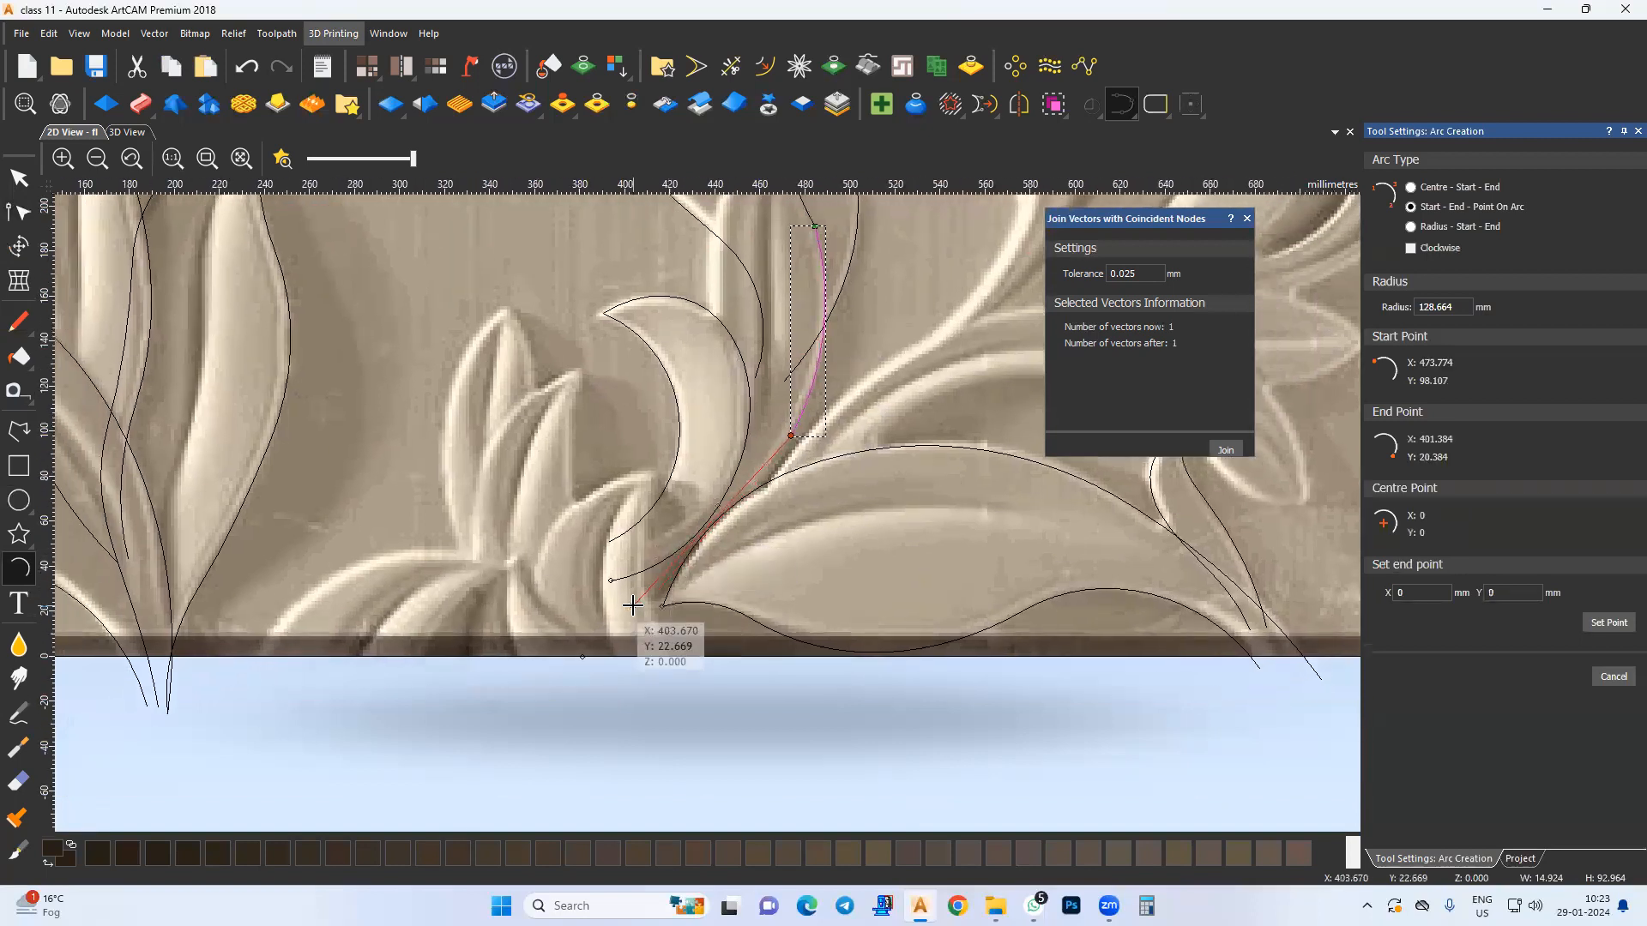
{"action": "left_click", "coordinate": [596, 623]}
{"action": "left_click", "coordinate": [731, 519]}
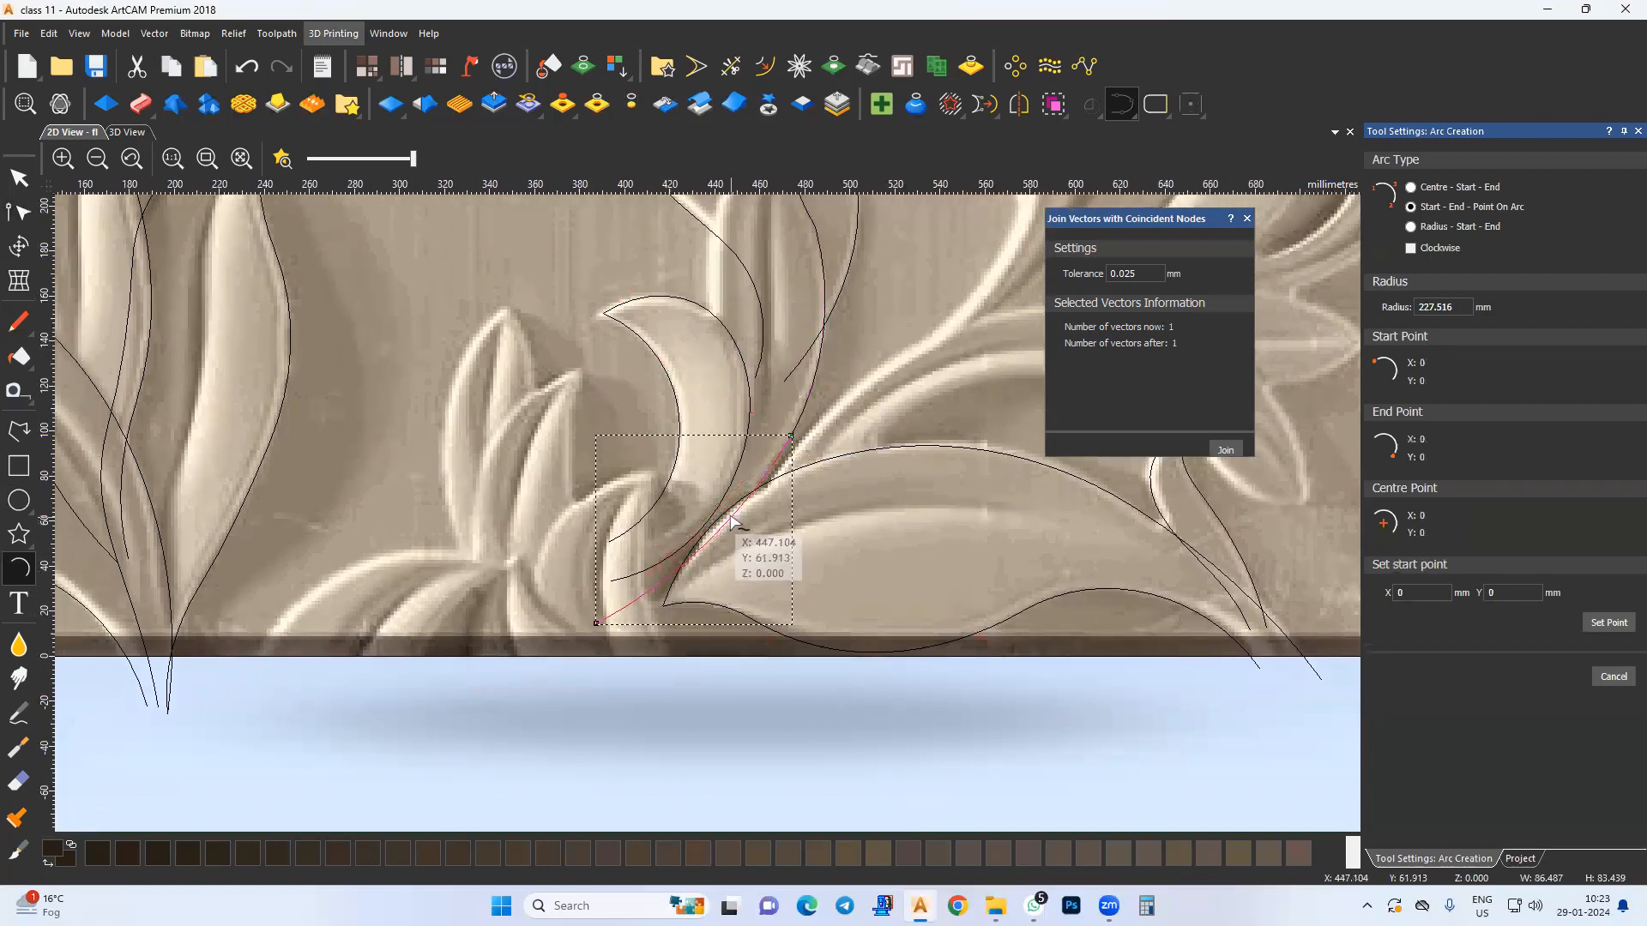
Step: Join the upright leaf's three right-edge arcs into one vector and smooth the two nodes where they meet
{"action": "key", "text": "Escape"}
{"action": "left_click_drag", "start_coordinate": [784, 256], "coordinate": [836, 289], "text": "shift"}
{"action": "left_click", "coordinate": [1224, 450]}
{"action": "middle_click_drag", "start_coordinate": [798, 462], "coordinate": [774, 538]}
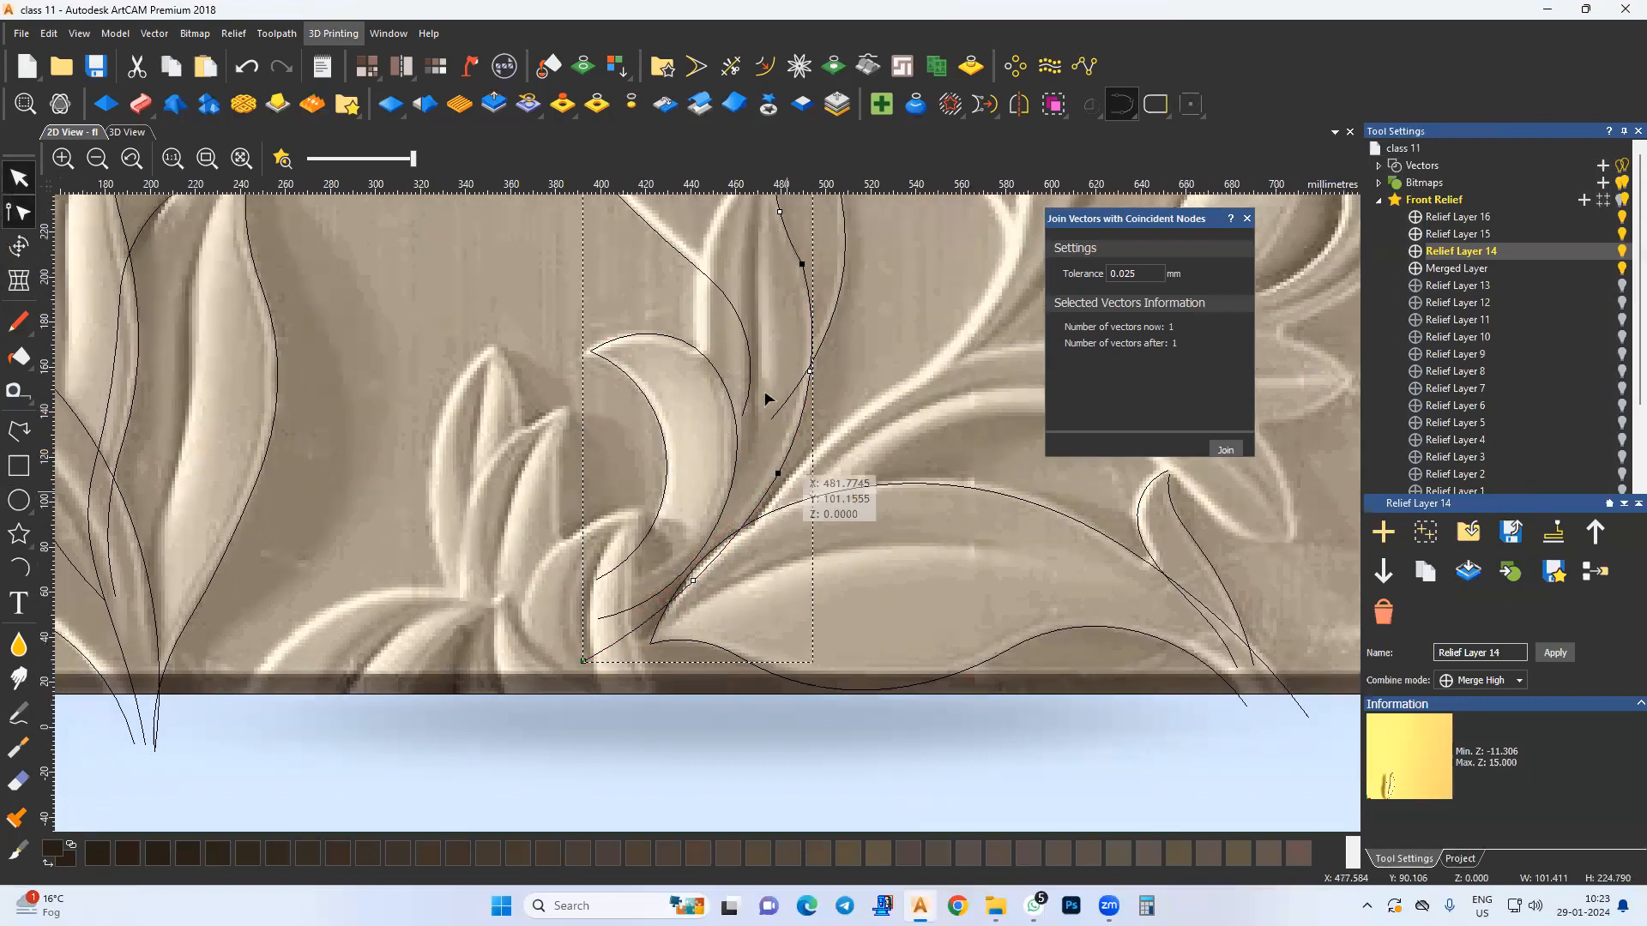
{"action": "left_click_drag", "start_coordinate": [736, 331], "coordinate": [804, 561]}
{"action": "middle_click_drag", "start_coordinate": [698, 510], "coordinate": [716, 517]}
{"action": "key", "text": "s"}
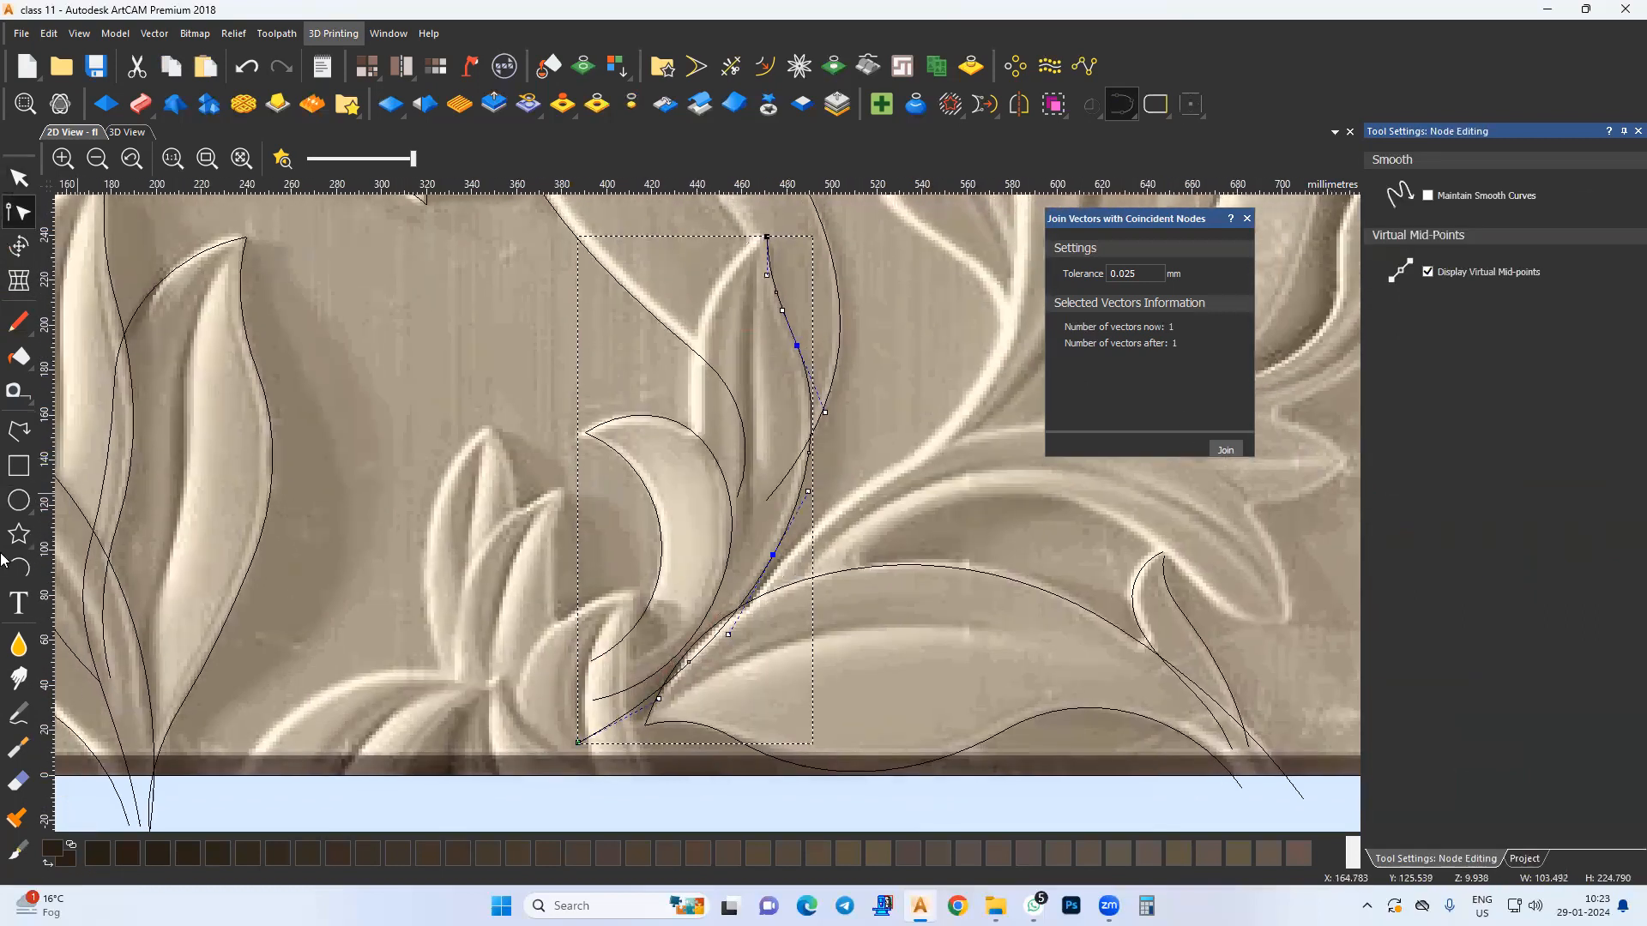
Step: Trace the upright leaf's left edge from its tip with an arc of about 76 mm radius and a second one down into the flower
{"action": "left_click", "coordinate": [766, 237]}
{"action": "left_click", "coordinate": [695, 446]}
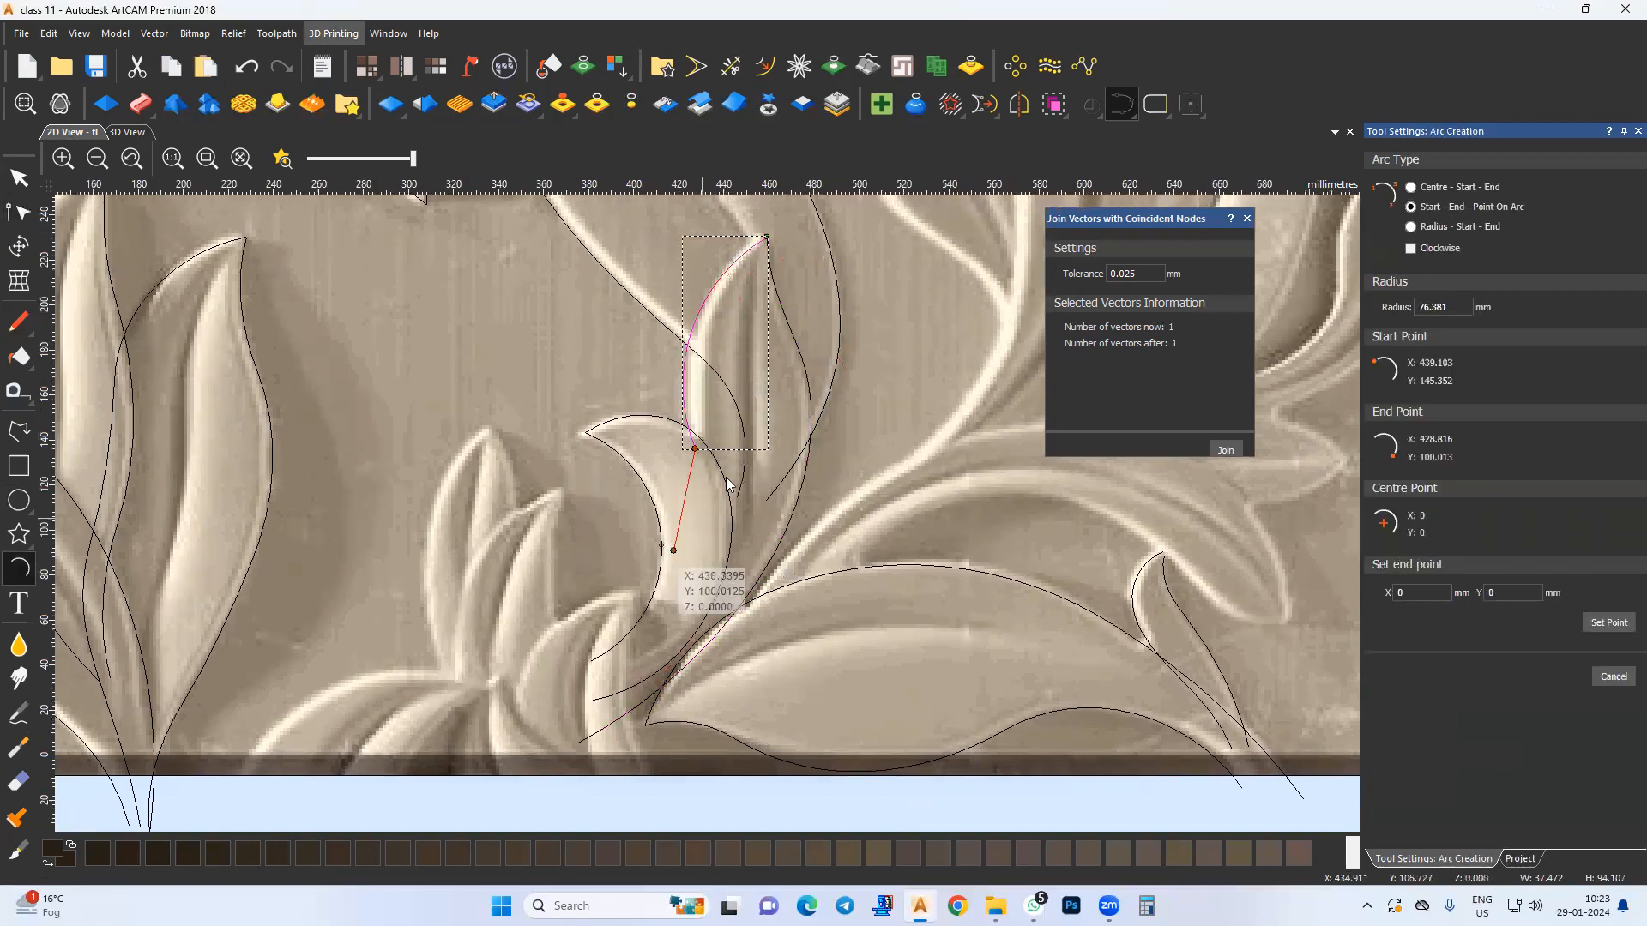
{"action": "middle_click_drag", "start_coordinate": [726, 485], "coordinate": [725, 476]}
{"action": "left_click", "coordinate": [615, 653]}
{"action": "left_click", "coordinate": [700, 566]}
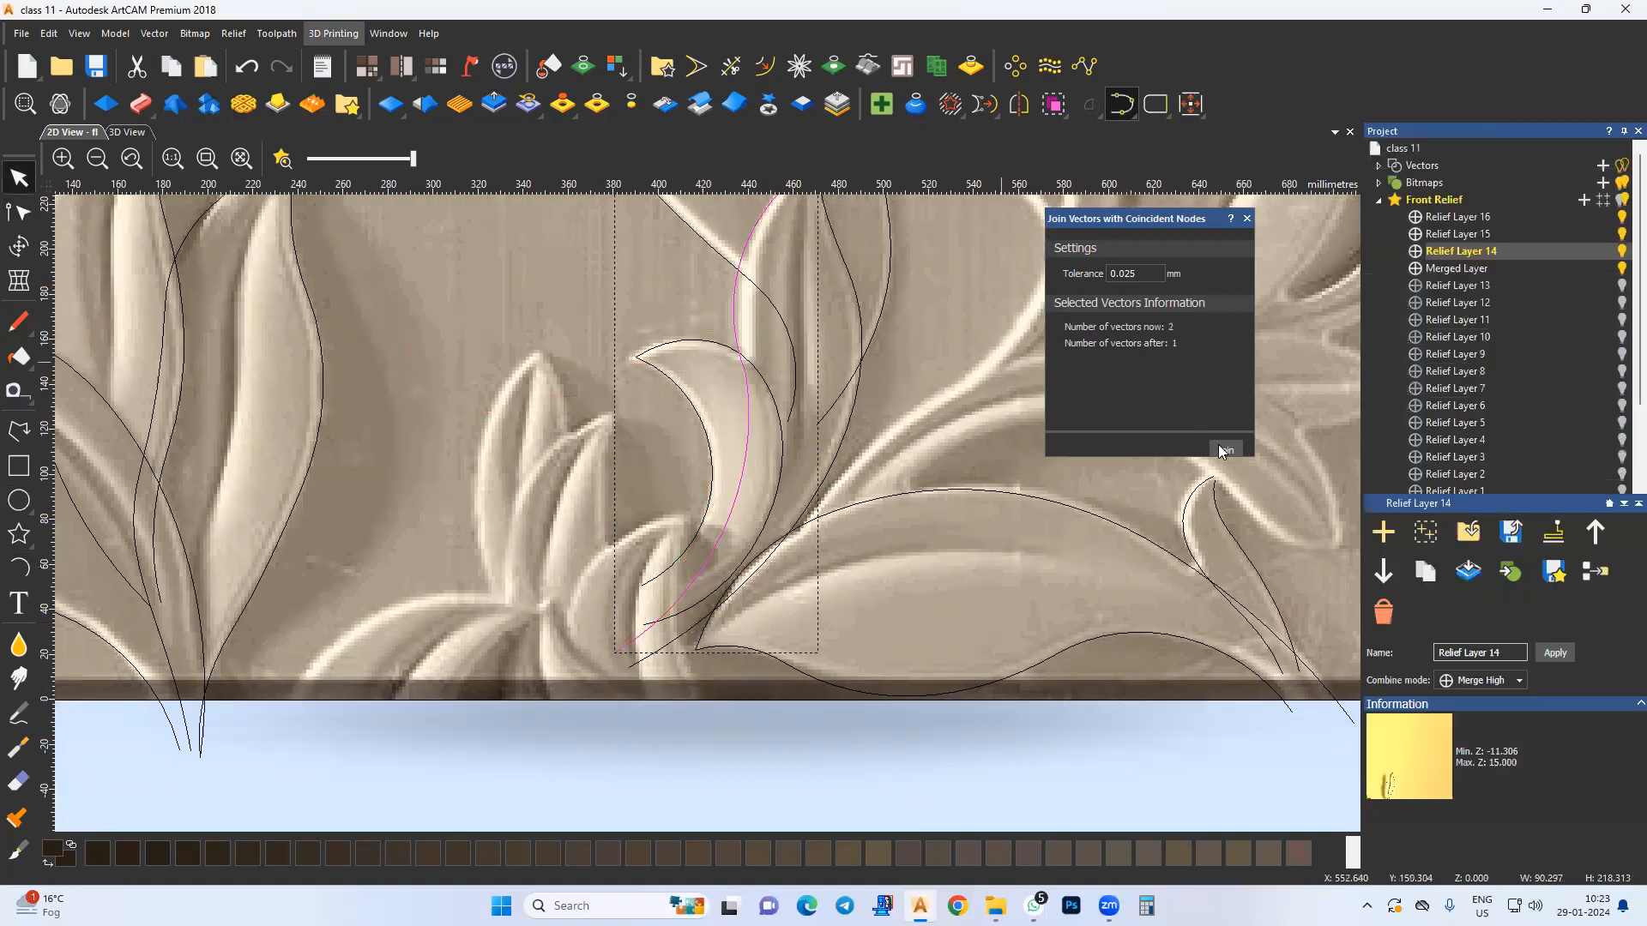
Step: Join the upright leaf's two left-edge arcs into one vector, smooth their shared node and deselect it
{"action": "left_click", "coordinate": [17, 210]}
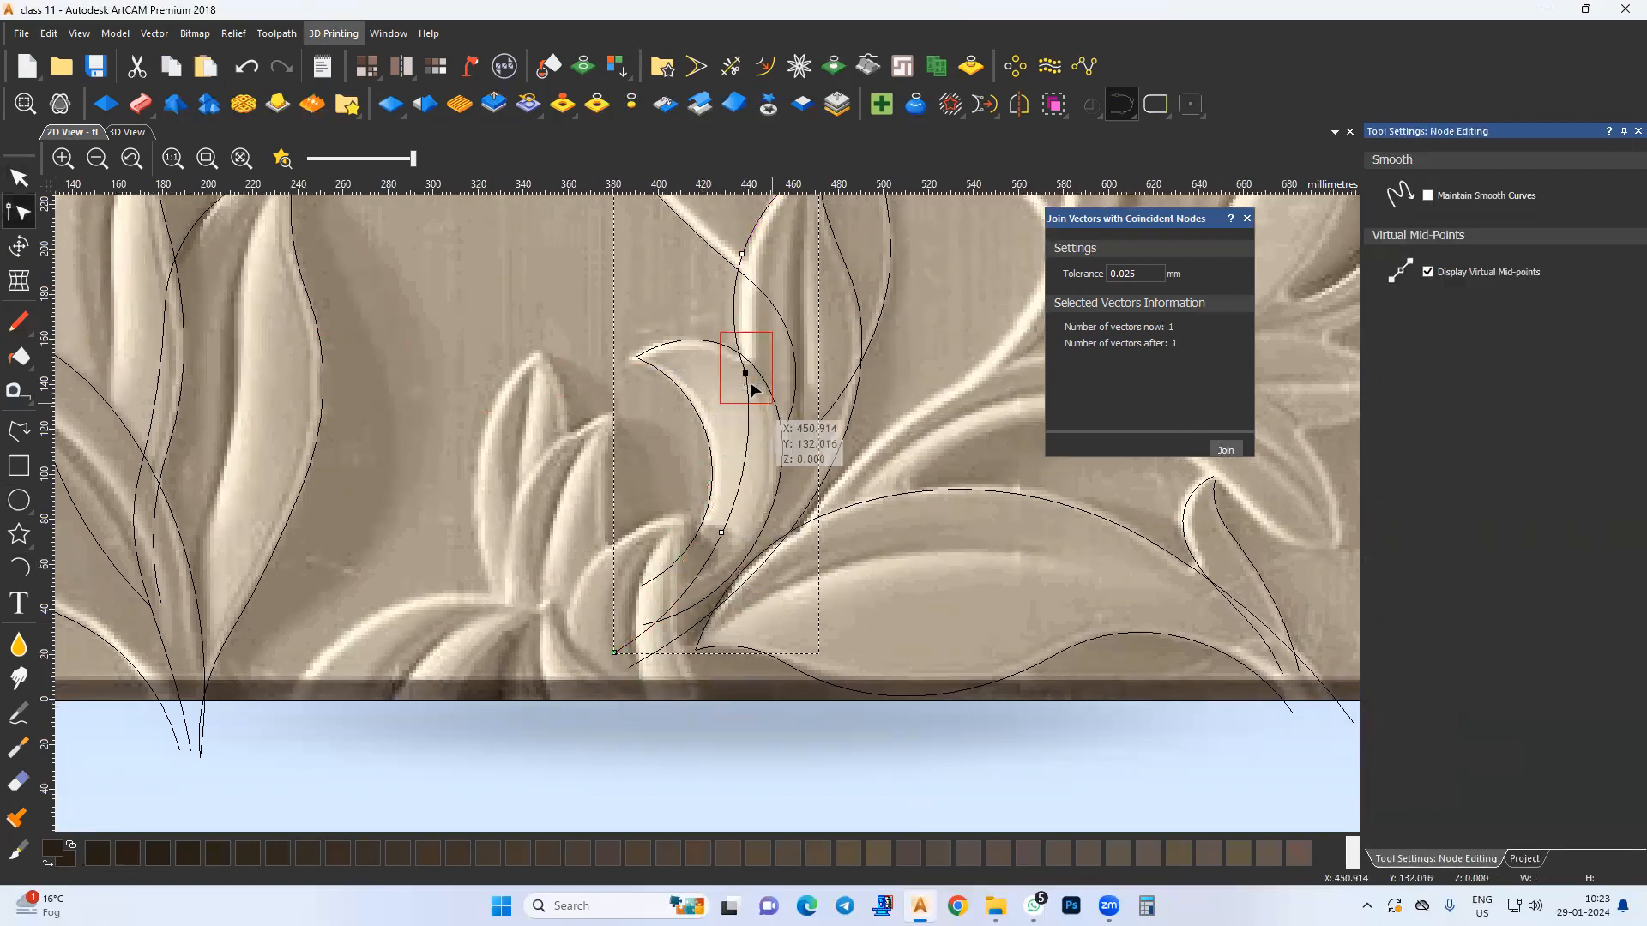
{"action": "left_click", "coordinate": [697, 428]}
{"action": "middle_click_drag", "start_coordinate": [596, 272], "coordinate": [581, 394]}
{"action": "scroll", "coordinate": [608, 350], "scroll_direction": "down", "scroll_amount": 1}
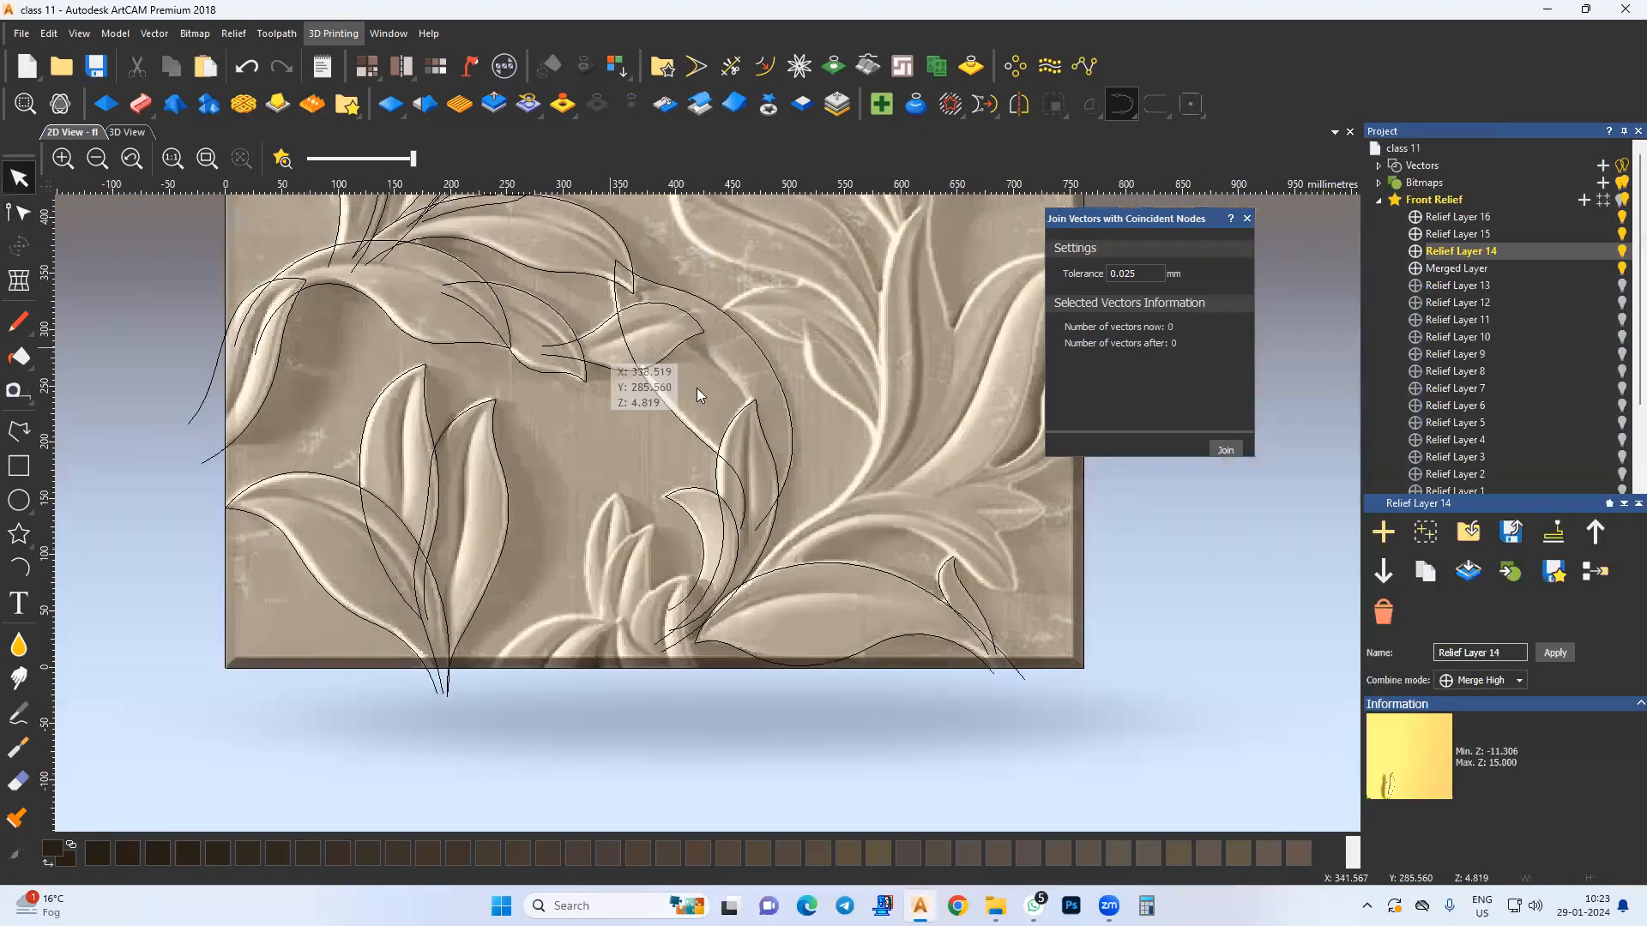
Step: Draw an open three-segment polyline profile about 18 mm wide and 19 mm high in the empty area above the flower
{"action": "middle_click_drag", "start_coordinate": [624, 422], "coordinate": [600, 408]}
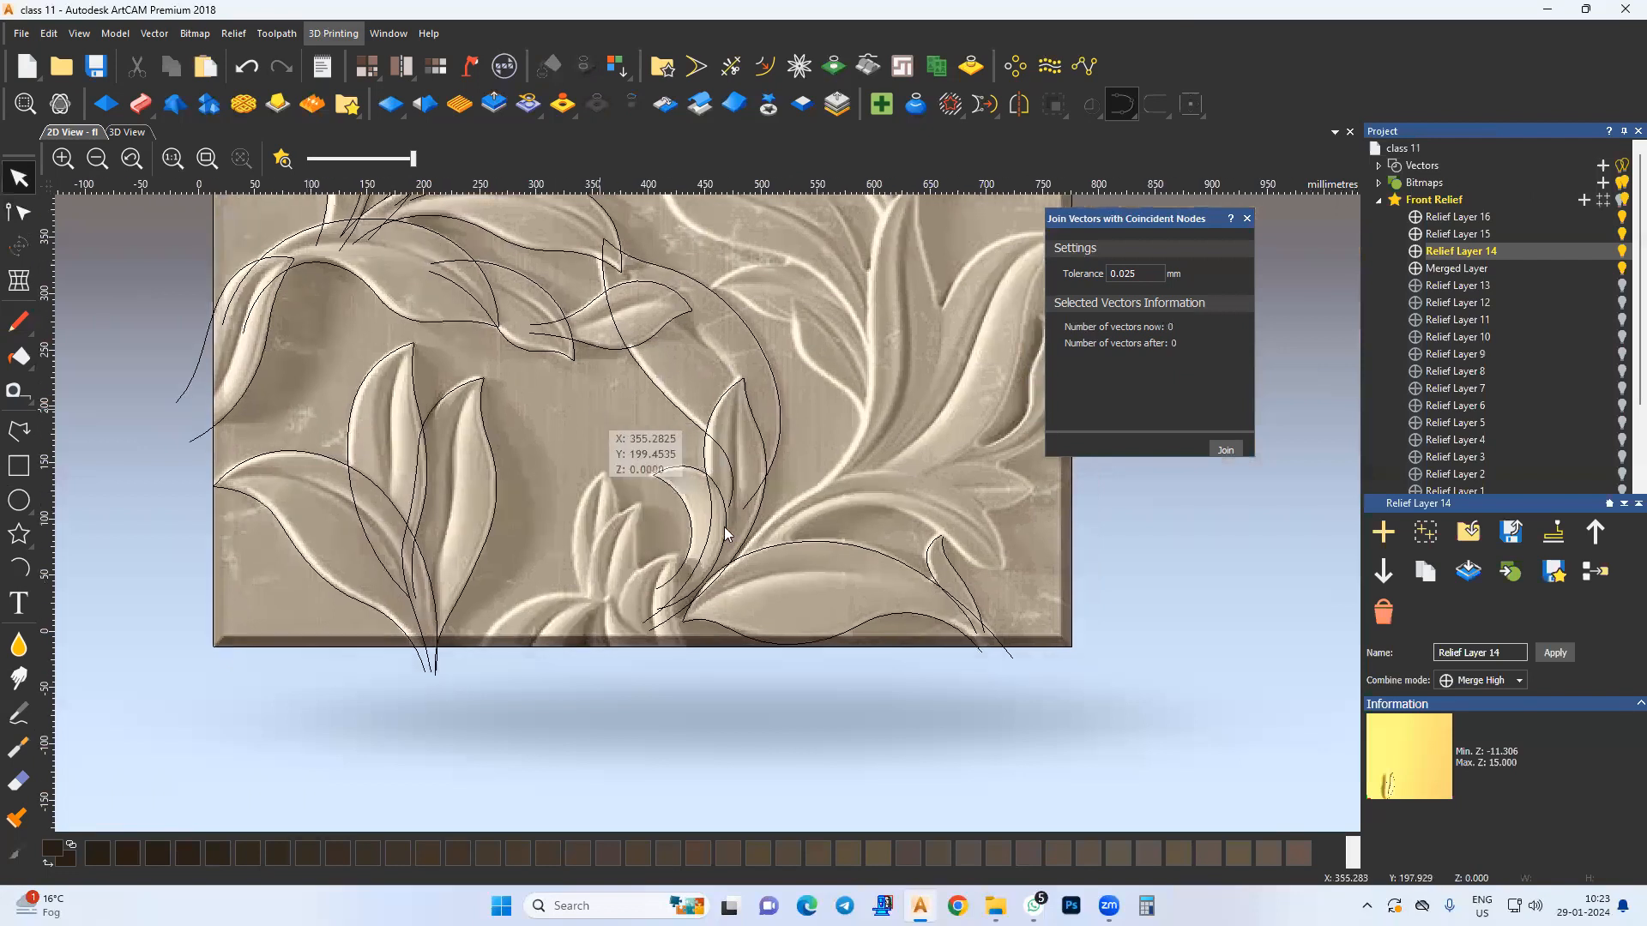
{"action": "middle_click_drag", "start_coordinate": [805, 565], "coordinate": [762, 556]}
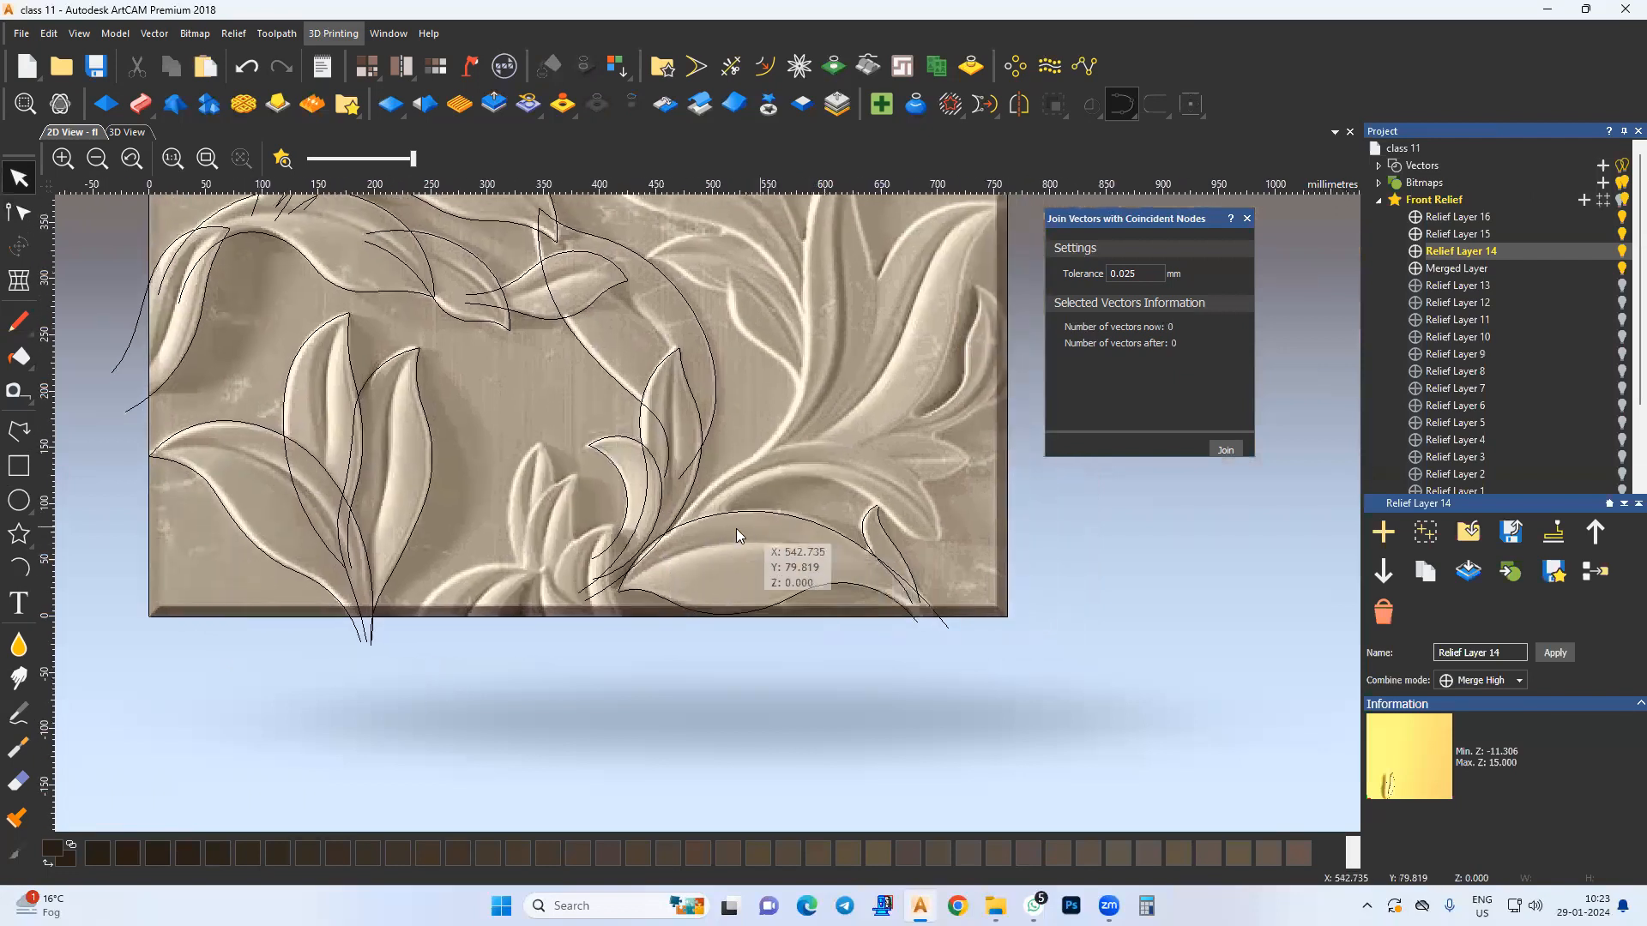
{"action": "scroll", "coordinate": [737, 536], "scroll_direction": "up", "scroll_amount": 1}
{"action": "middle_click_drag", "start_coordinate": [530, 462], "coordinate": [682, 495]}
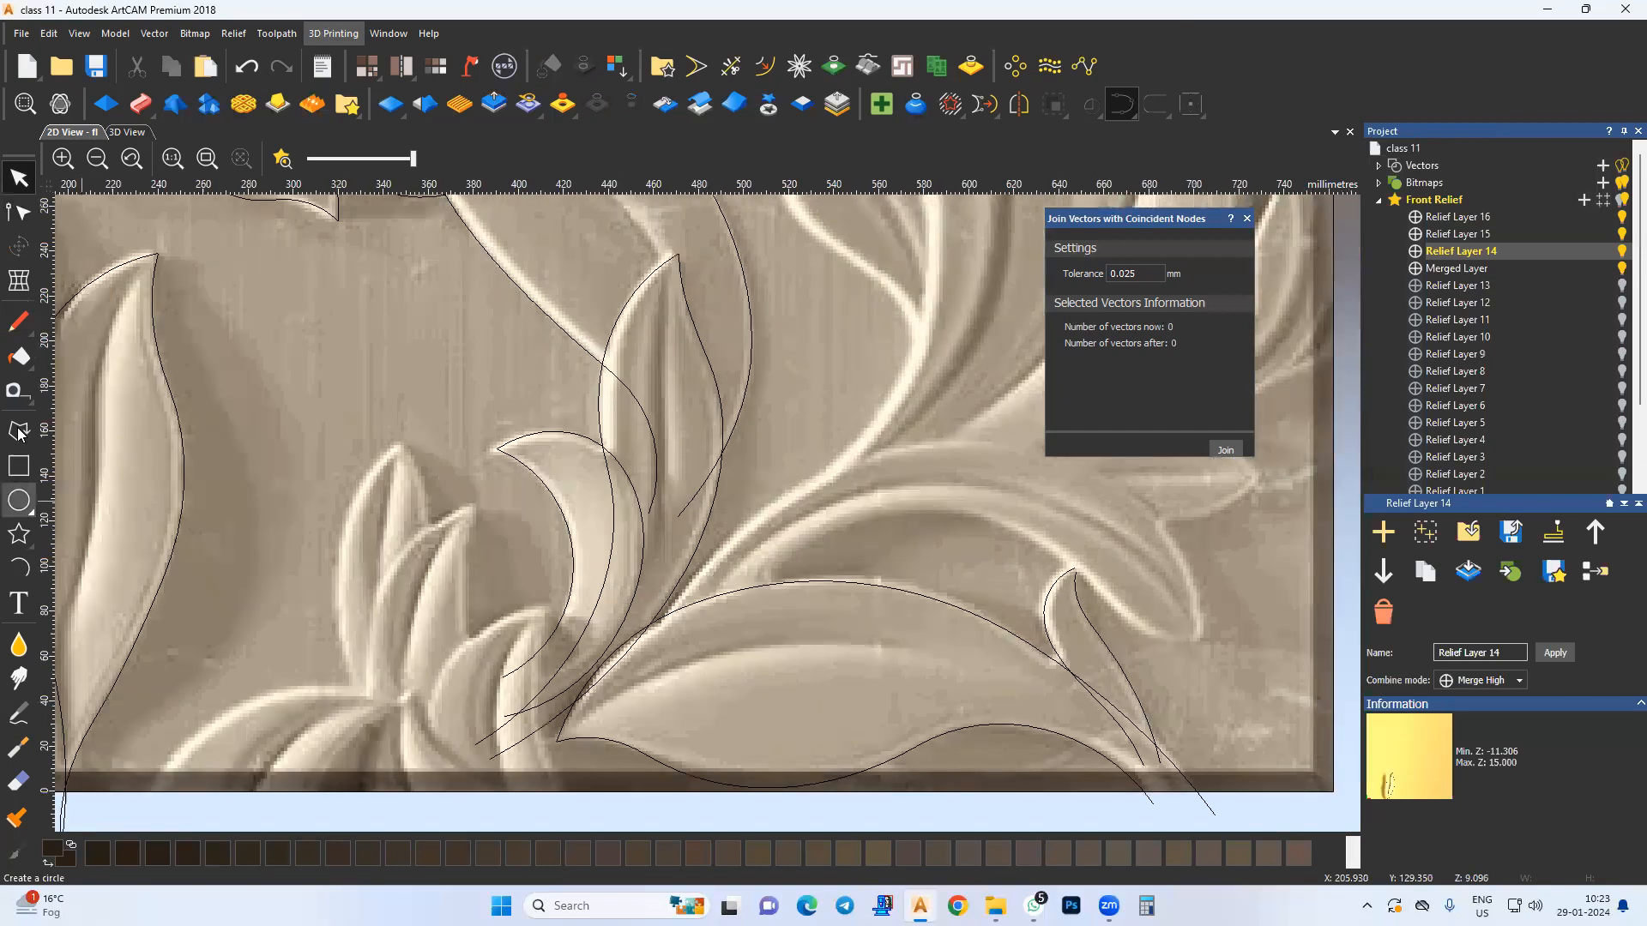
{"action": "left_click", "coordinate": [19, 431]}
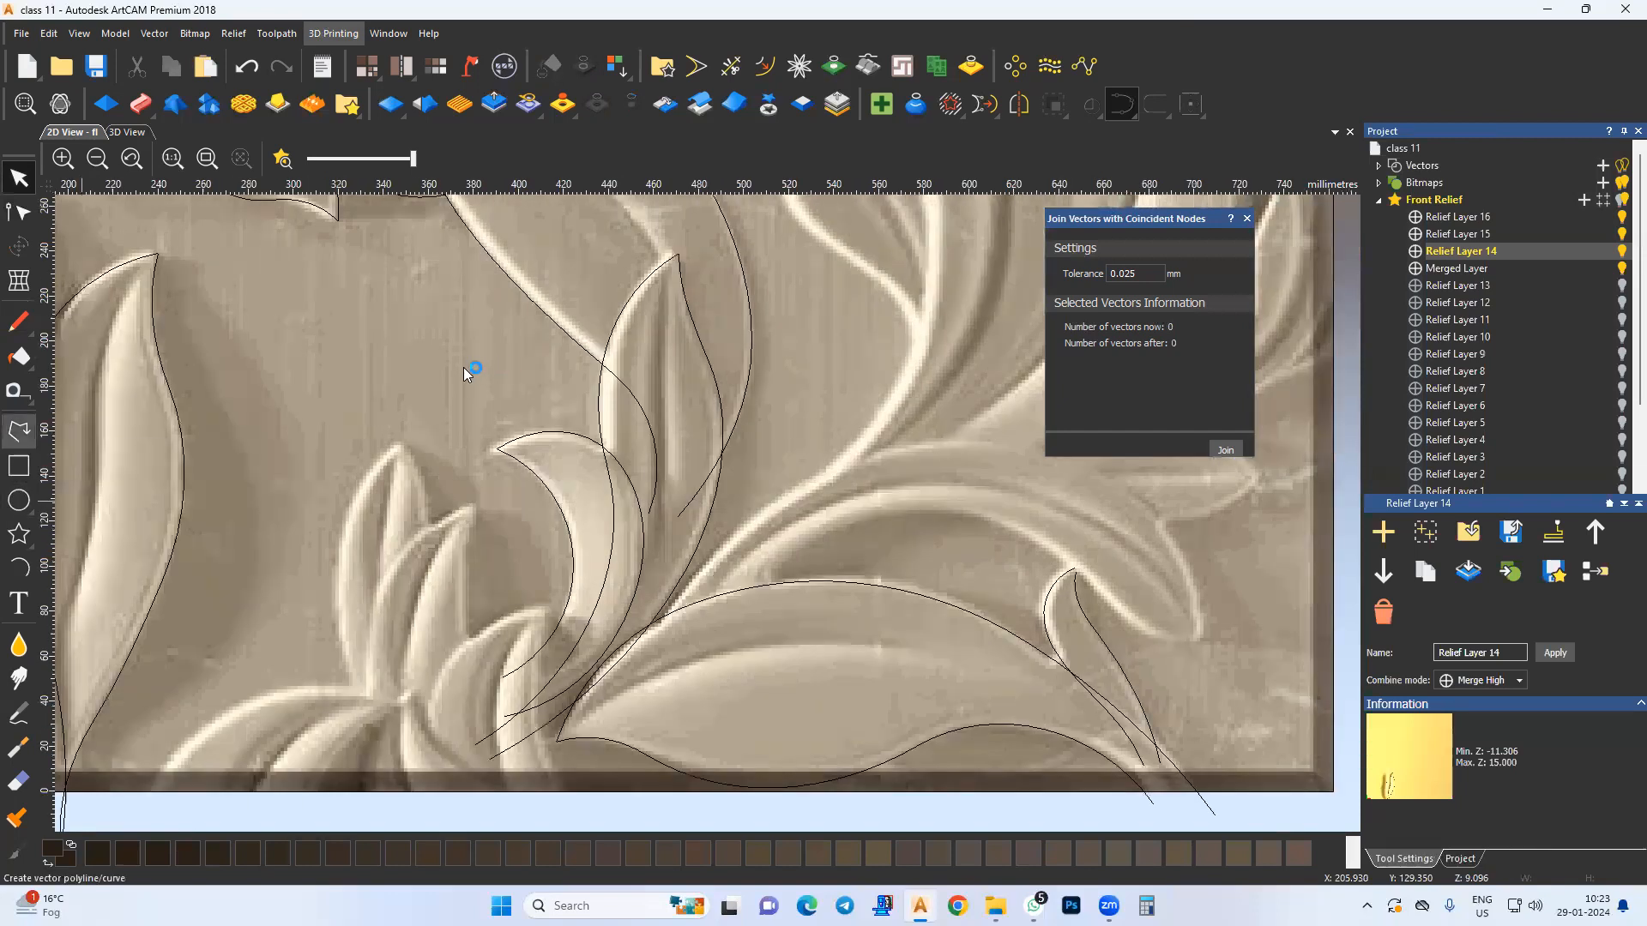
{"action": "left_click", "coordinate": [433, 328]}
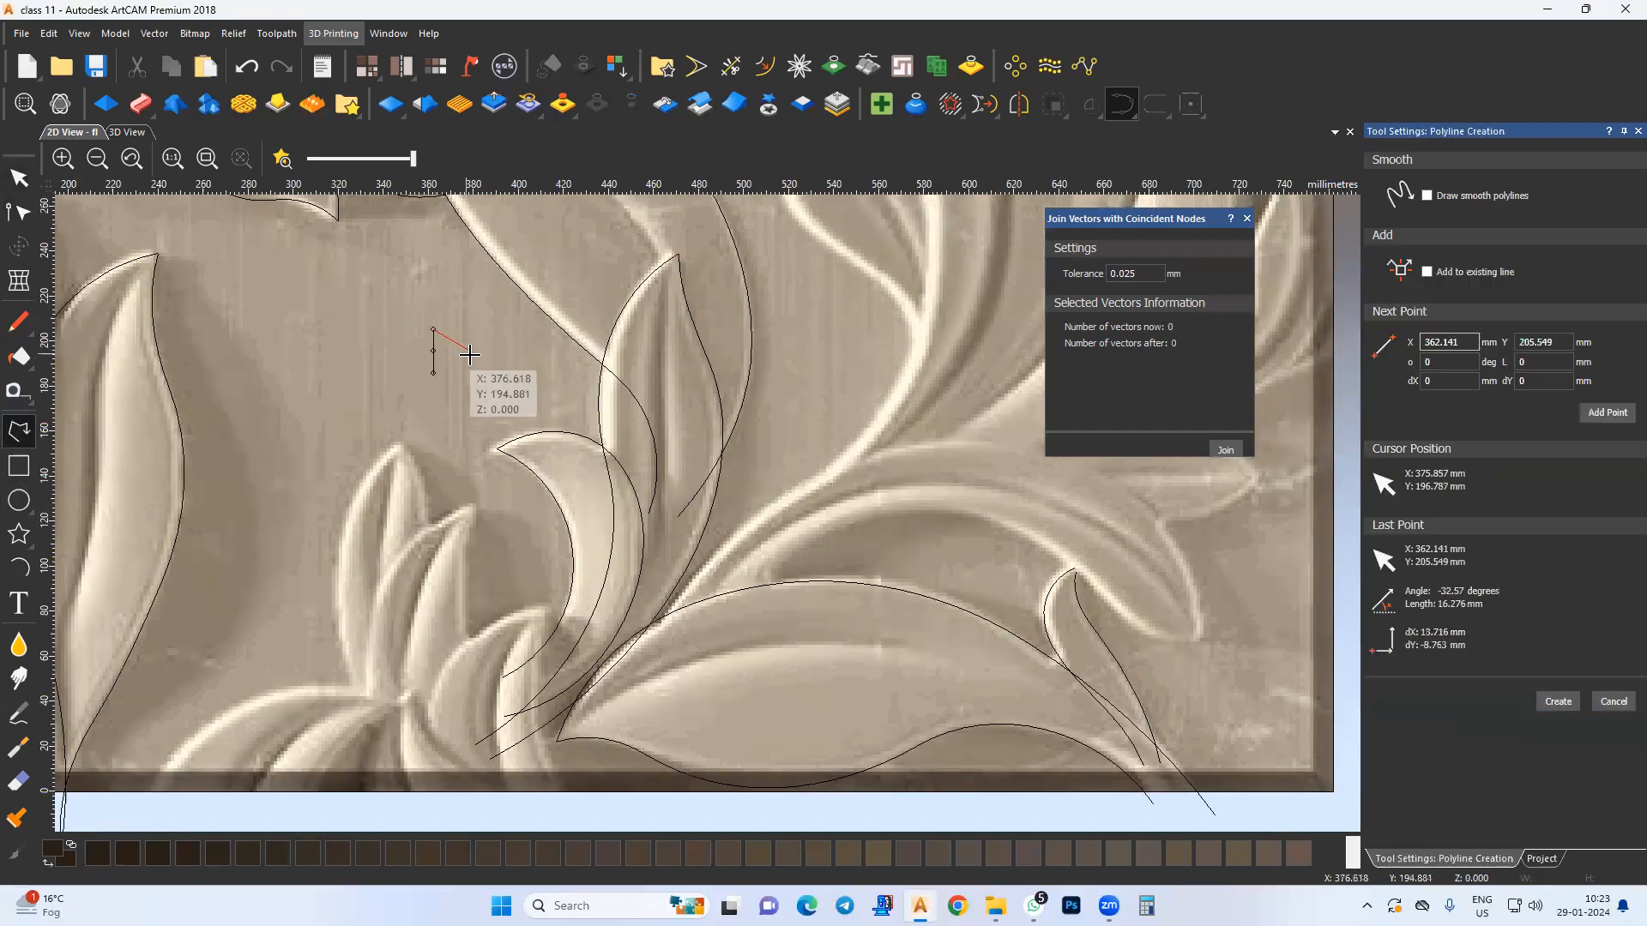
{"action": "scroll", "coordinate": [470, 358], "scroll_direction": "up", "scroll_amount": 4}
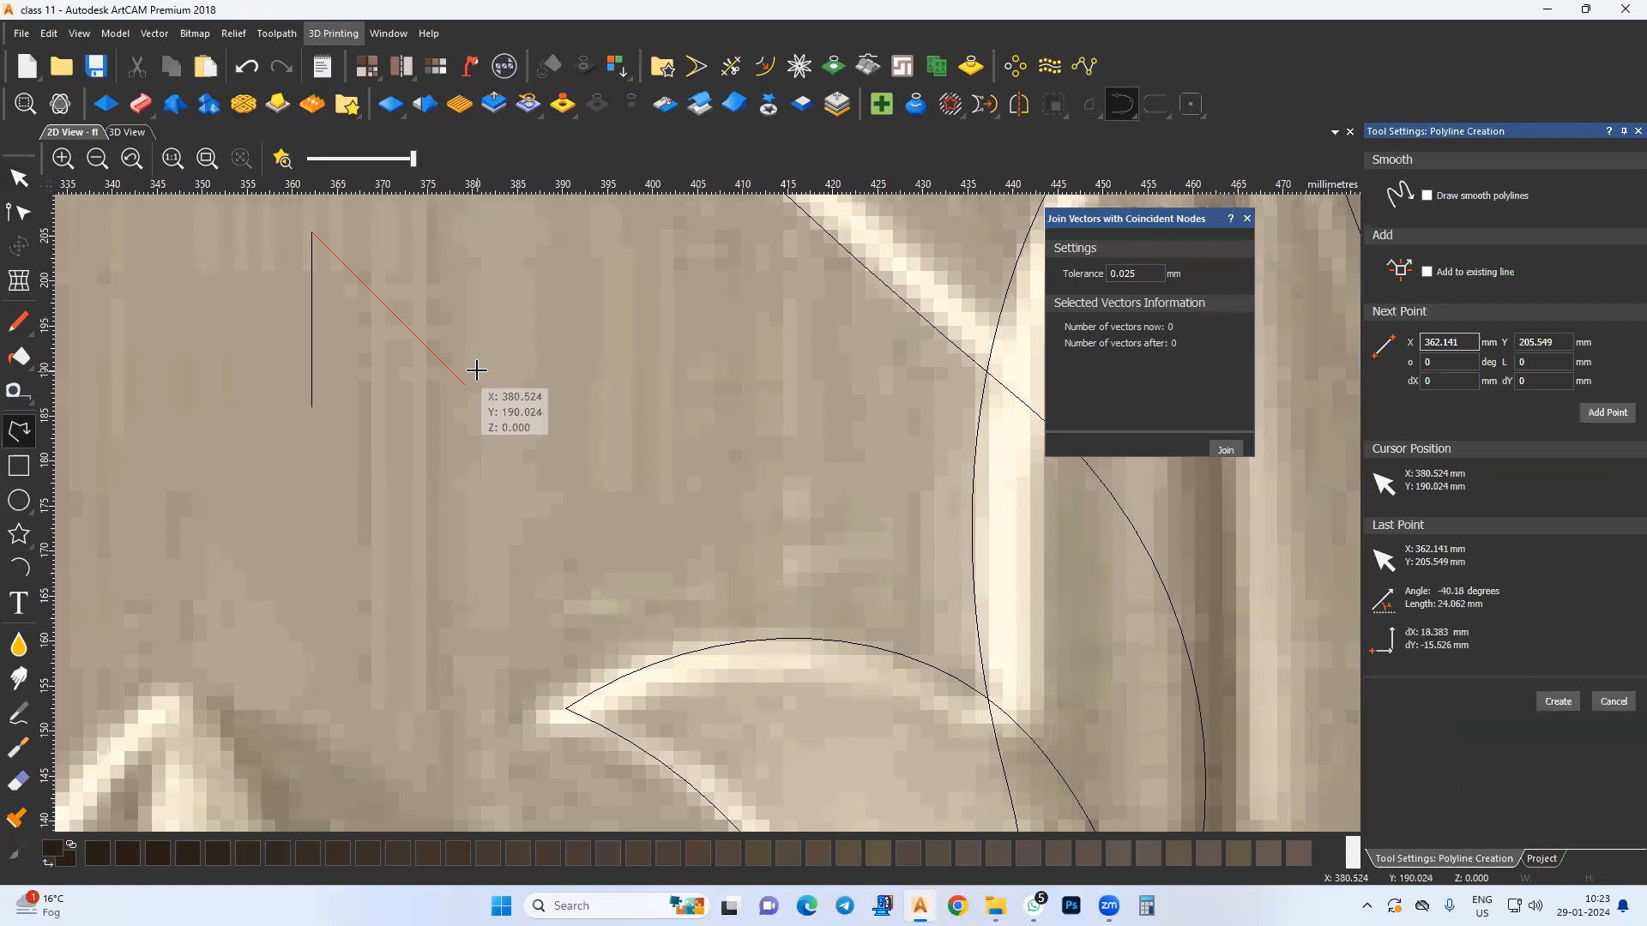
{"action": "left_click", "coordinate": [478, 374]}
{"action": "right_click", "coordinate": [475, 396]}
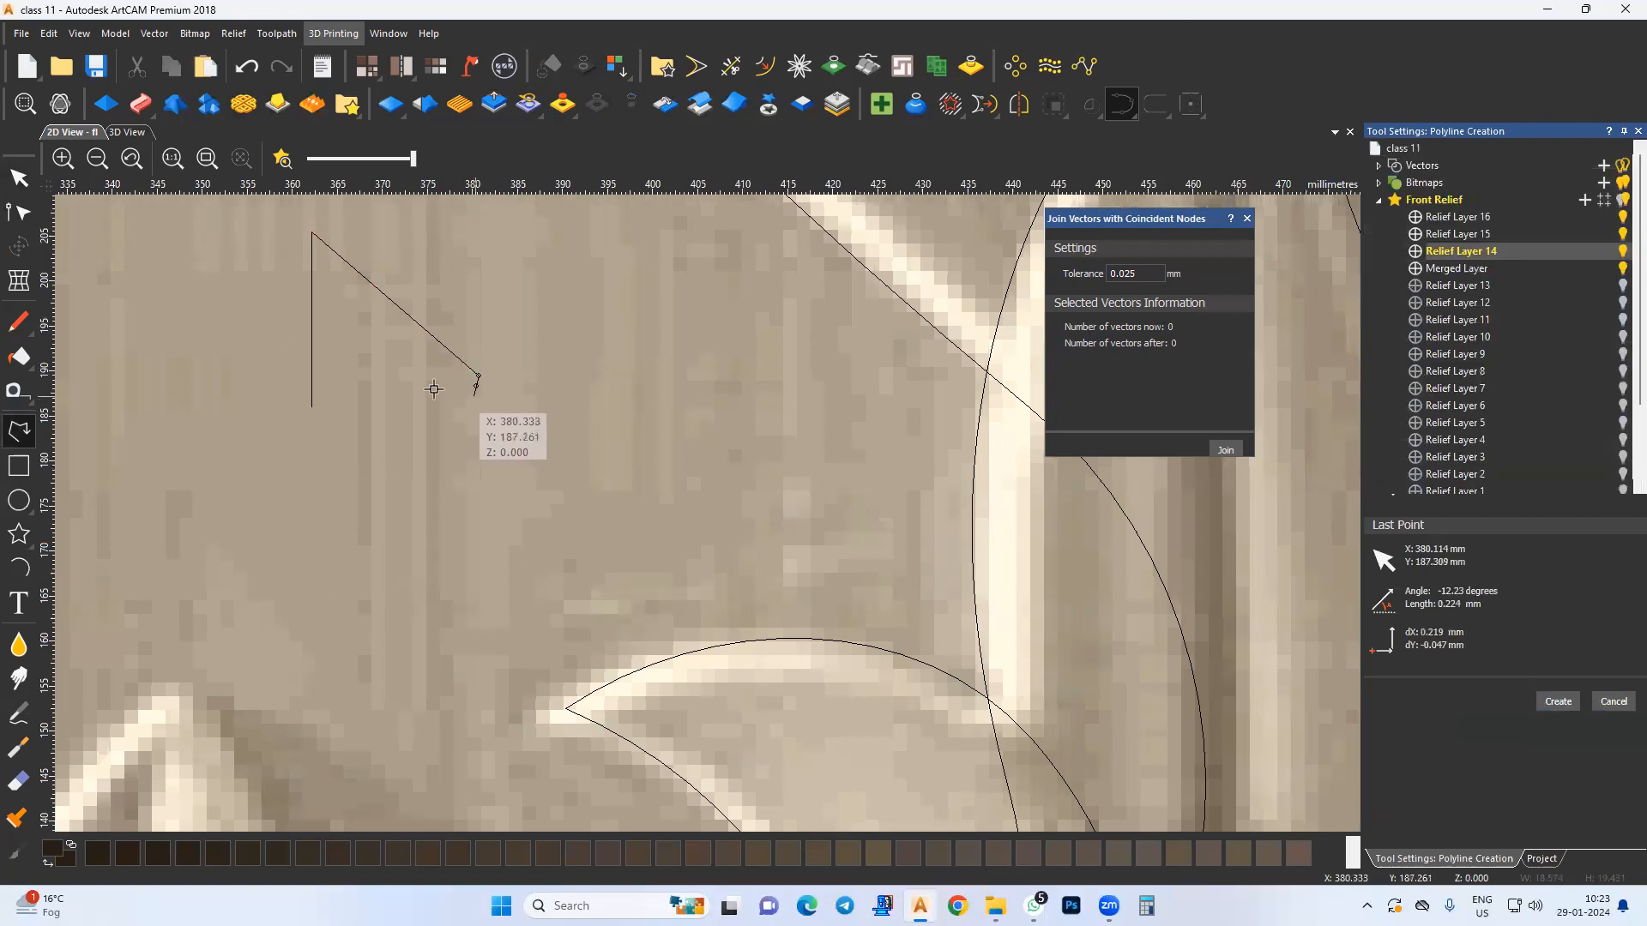
Step: Nudge the end node of the profile's short segment to the right so that segment stands vertical, and deselect the profile
{"action": "left_click", "coordinate": [21, 213]}
{"action": "scroll", "coordinate": [465, 391], "scroll_direction": "up", "scroll_amount": 2}
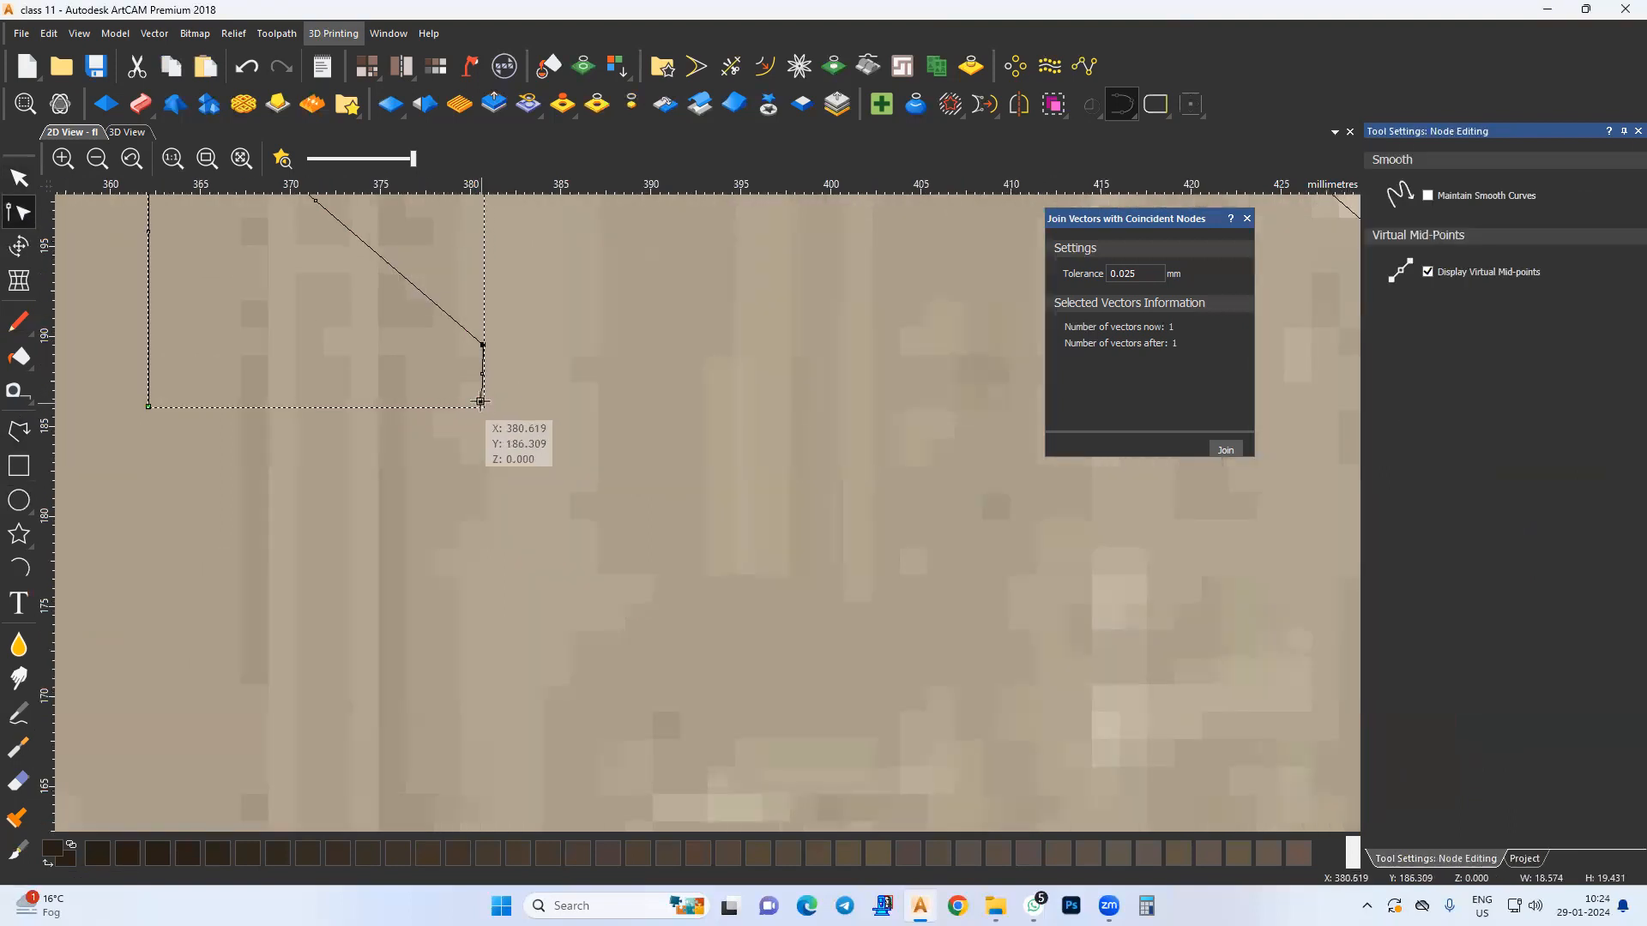
{"action": "scroll", "coordinate": [480, 400], "scroll_direction": "up", "scroll_amount": 4}
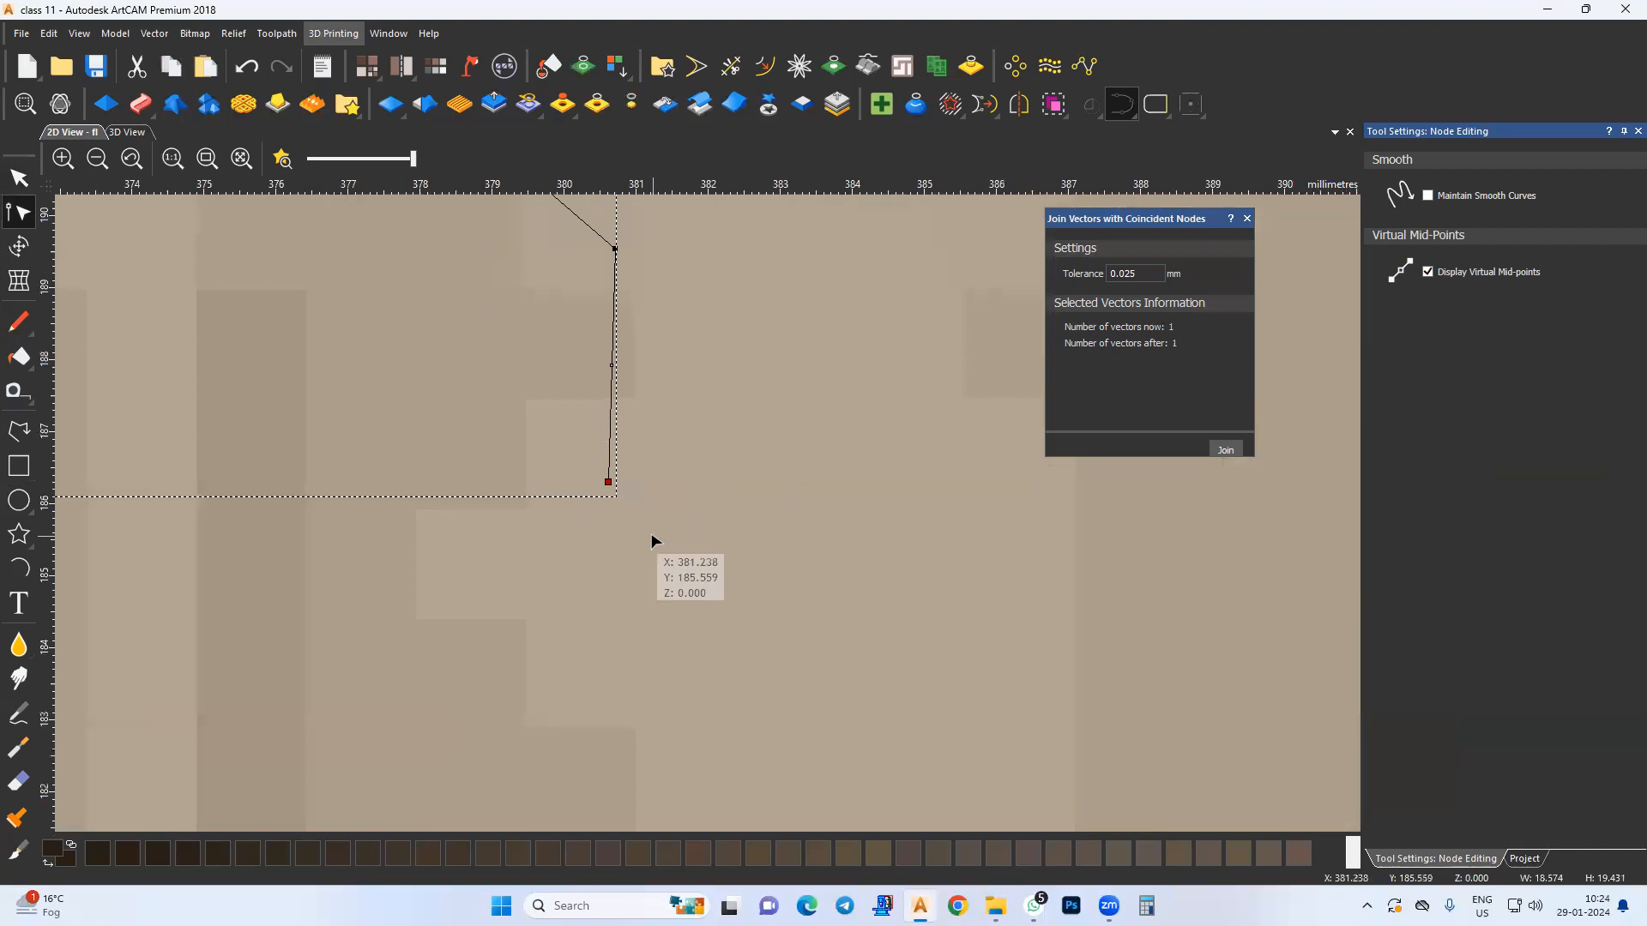
{"action": "key", "text": "Right"}
{"action": "key", "text": "Right"}
{"action": "key", "text": "Right"}
{"action": "key", "text": "Right"}
{"action": "key", "text": "Right"}
{"action": "key", "text": "Right"}
{"action": "key", "text": "Right"}
{"action": "key", "text": "Right"}
{"action": "key", "text": "Right"}
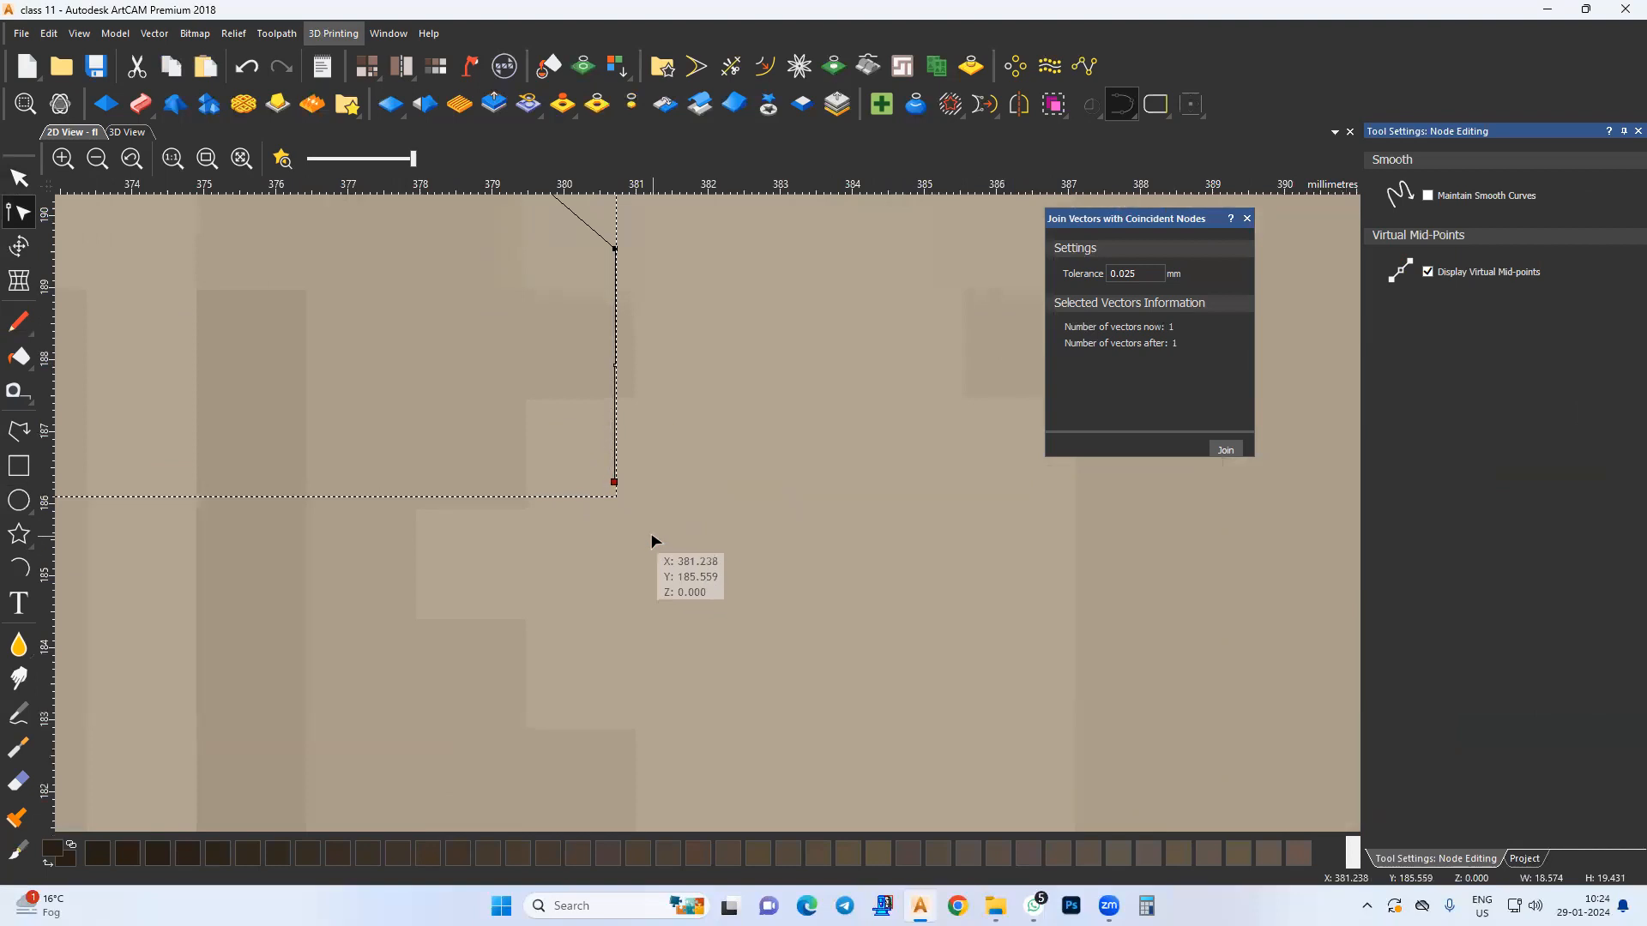
{"action": "left_click", "coordinate": [619, 566]}
{"action": "scroll", "coordinate": [601, 568], "scroll_direction": "down", "scroll_amount": 8}
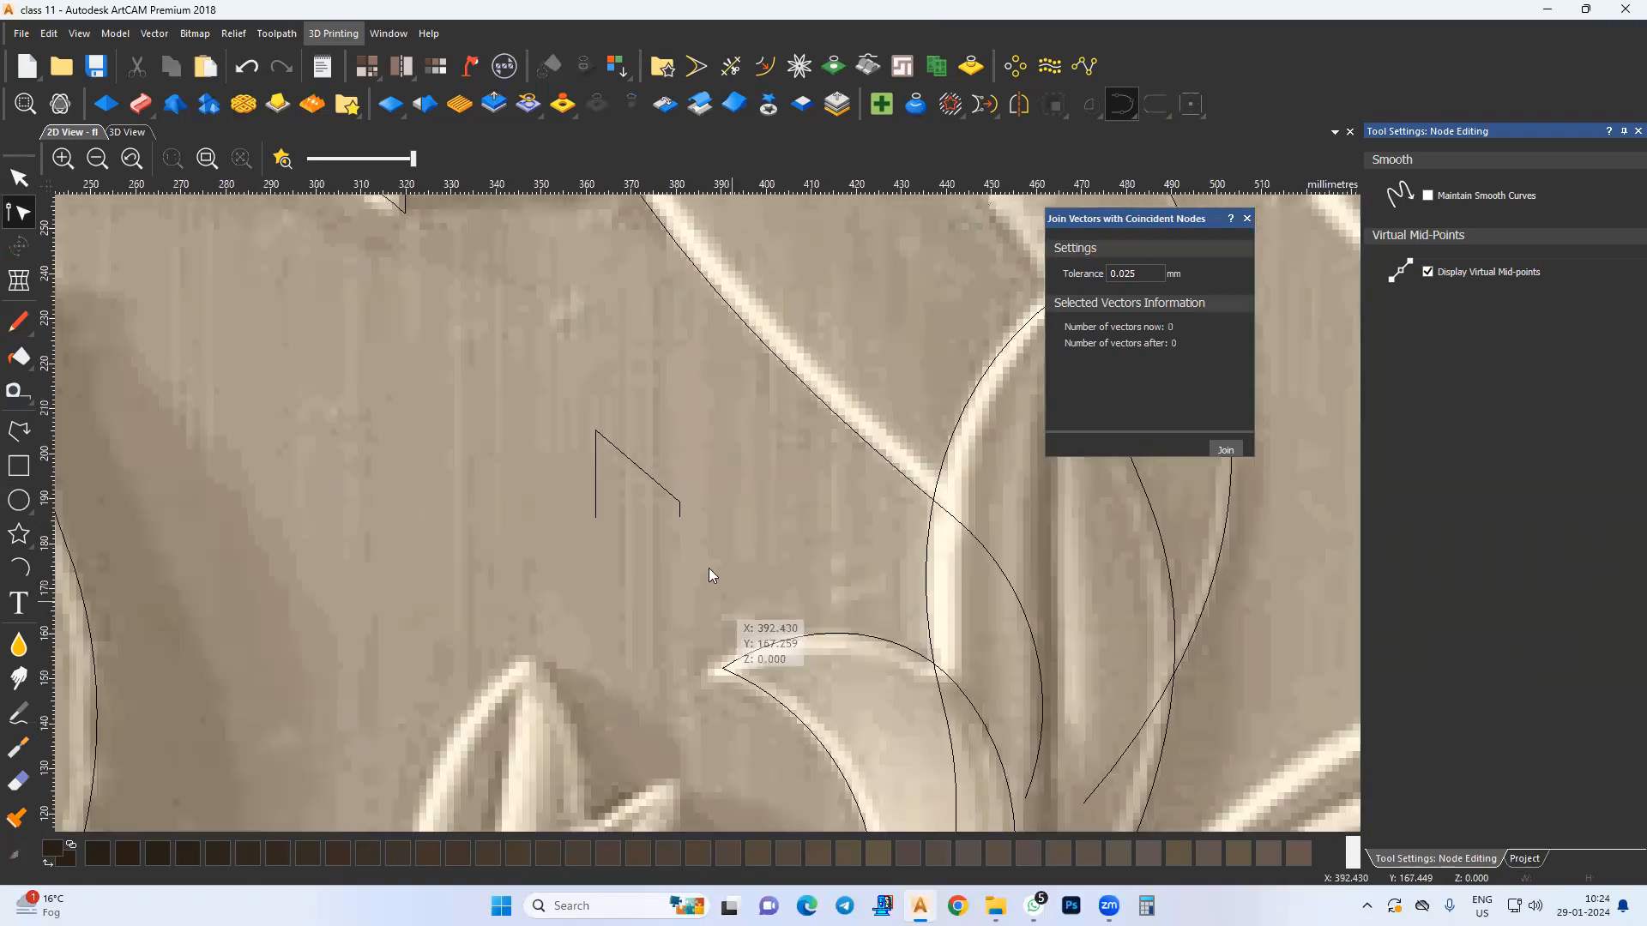
Step: Round the profile's peak with a fillet arc of radius 1 mm
{"action": "scroll", "coordinate": [709, 568], "scroll_direction": "down", "scroll_amount": 2}
{"action": "scroll", "coordinate": [717, 577], "scroll_direction": "up", "scroll_amount": 2}
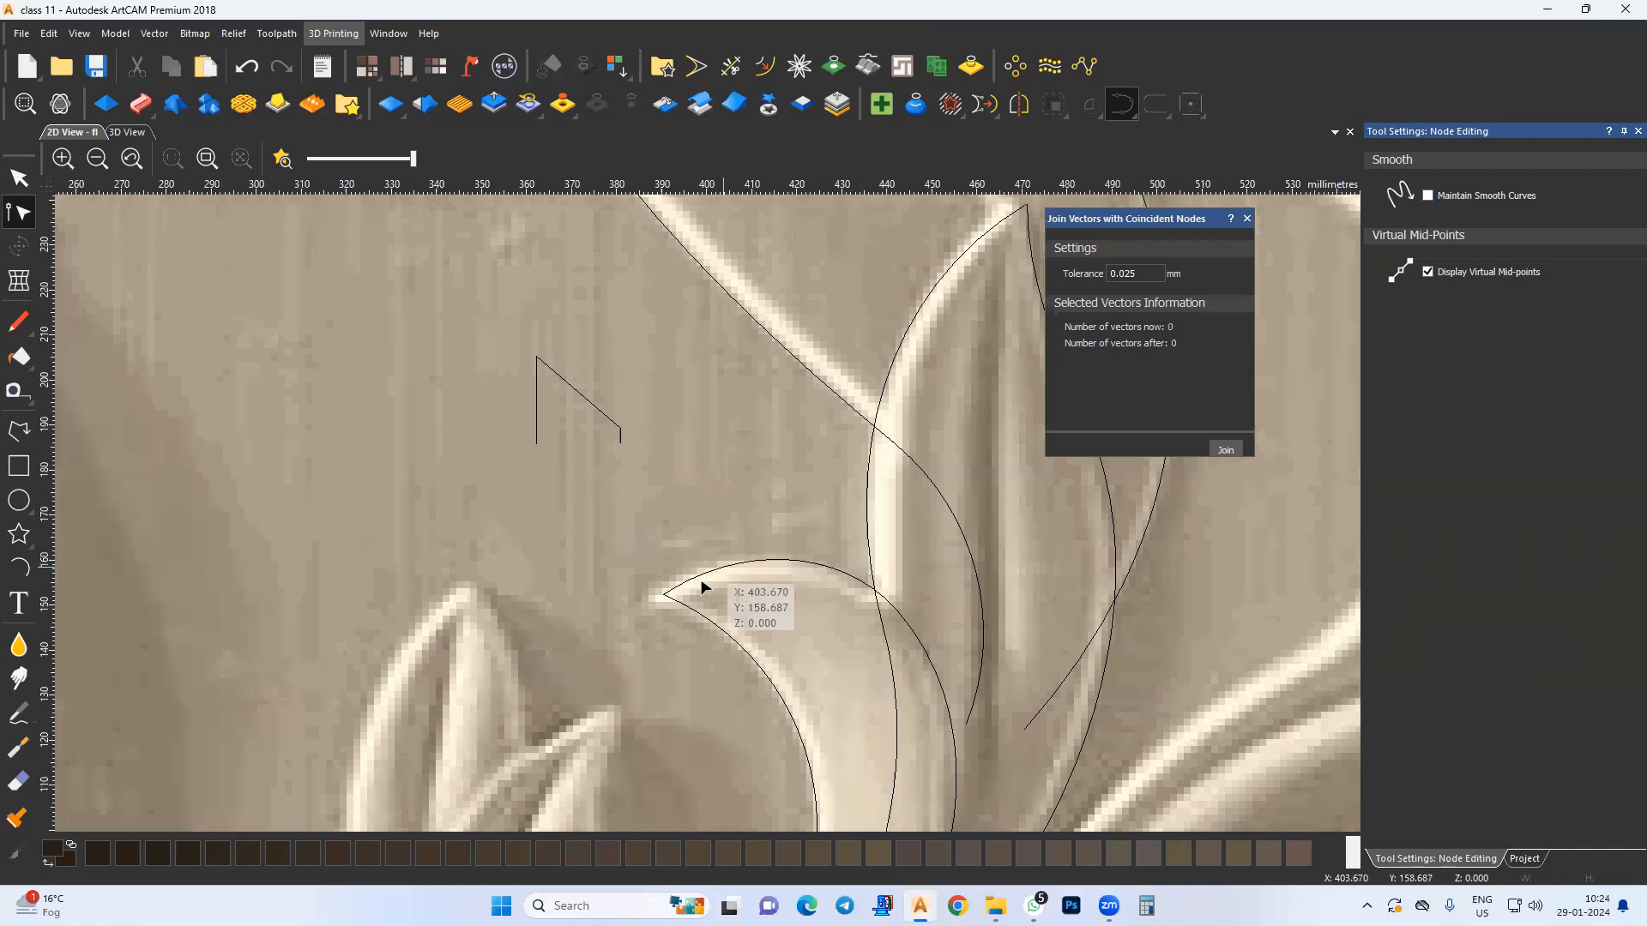
{"action": "left_click", "coordinate": [696, 67]}
{"action": "scroll", "coordinate": [625, 495], "scroll_direction": "up", "scroll_amount": 2}
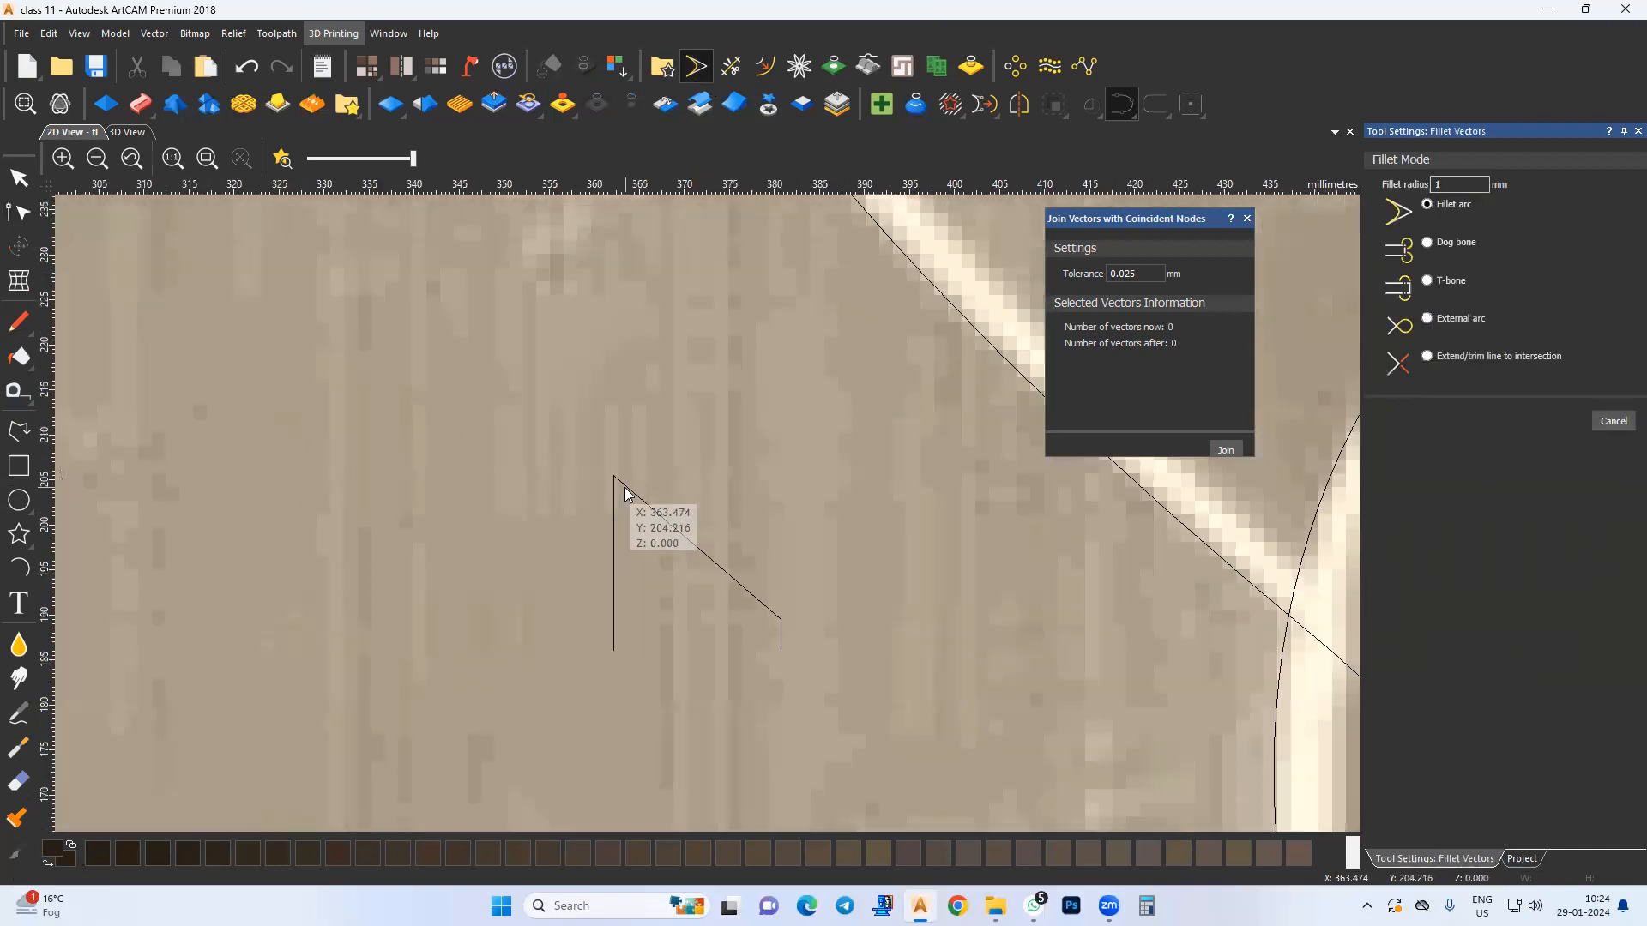
{"action": "left_click", "coordinate": [612, 474]}
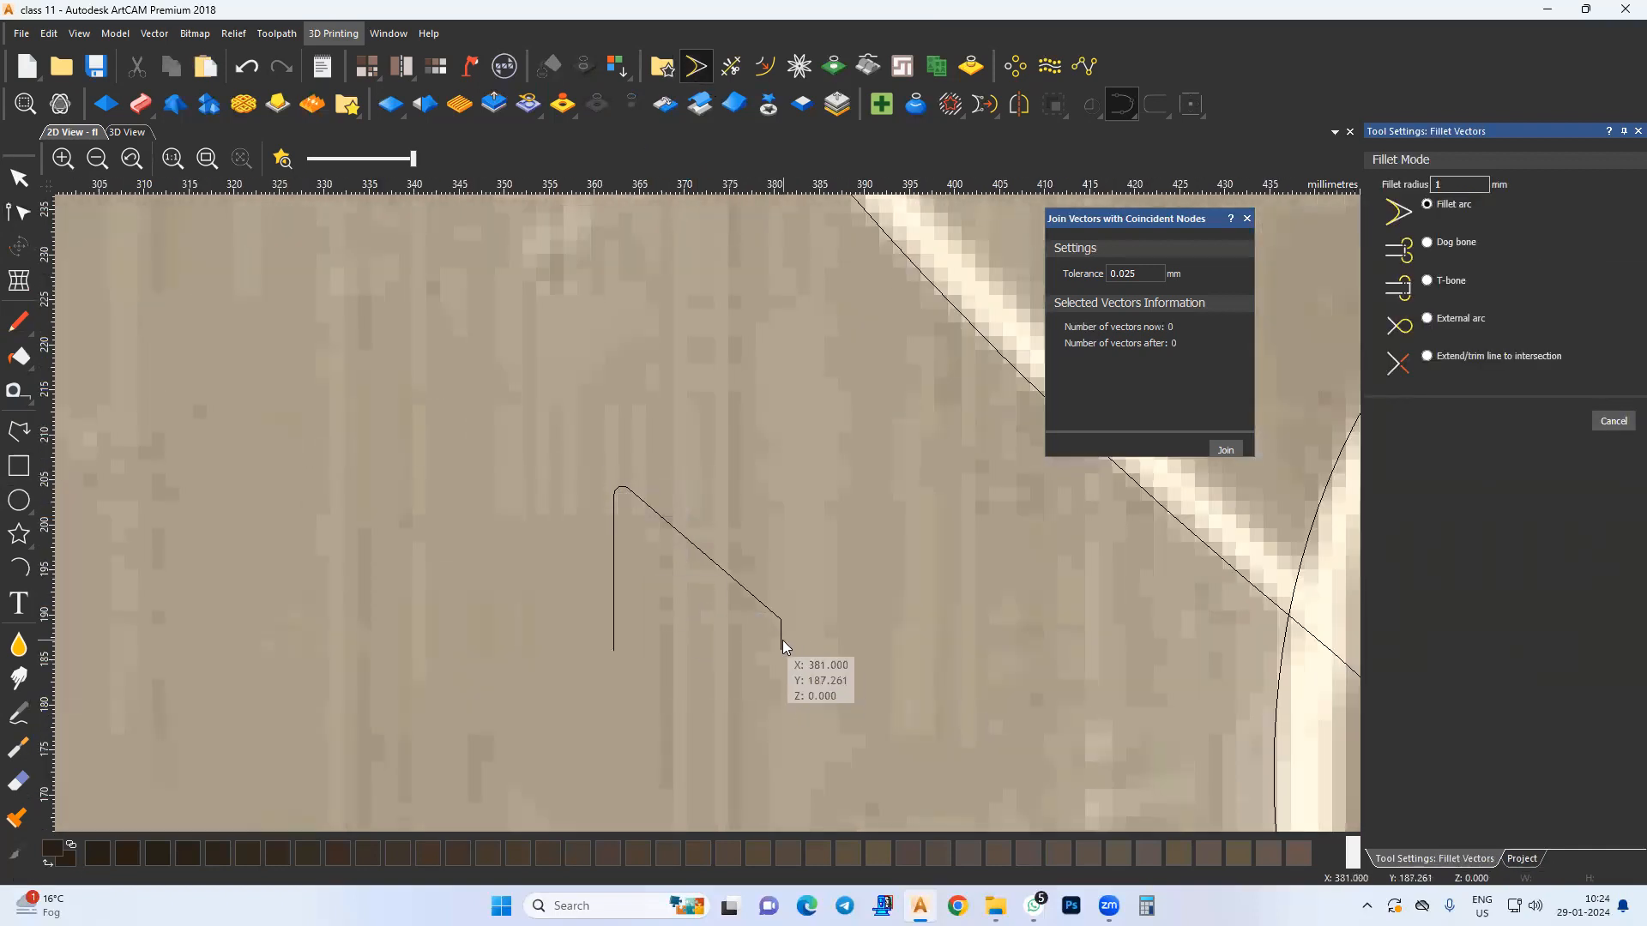
{"action": "middle_click_drag", "start_coordinate": [674, 629], "coordinate": [674, 617]}
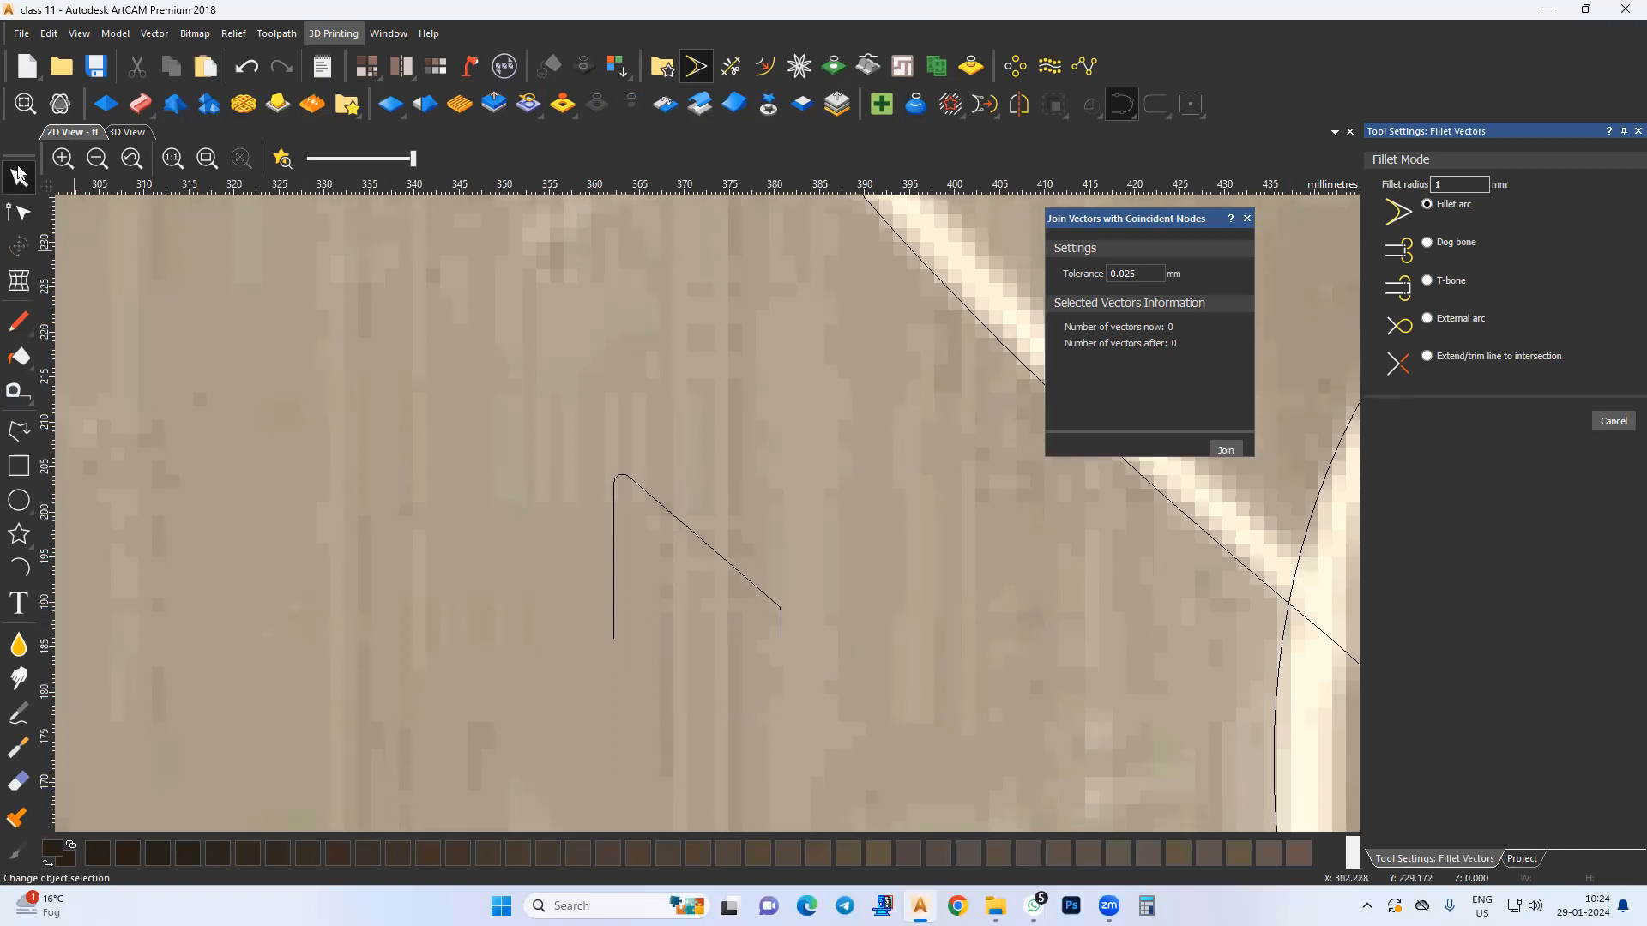
Step: Select the hooked leaf's two edge vectors, add a new relief layer for it, and display the vectors in the 3D view
{"action": "left_click", "coordinate": [19, 176]}
{"action": "scroll", "coordinate": [566, 496], "scroll_direction": "down", "scroll_amount": 4}
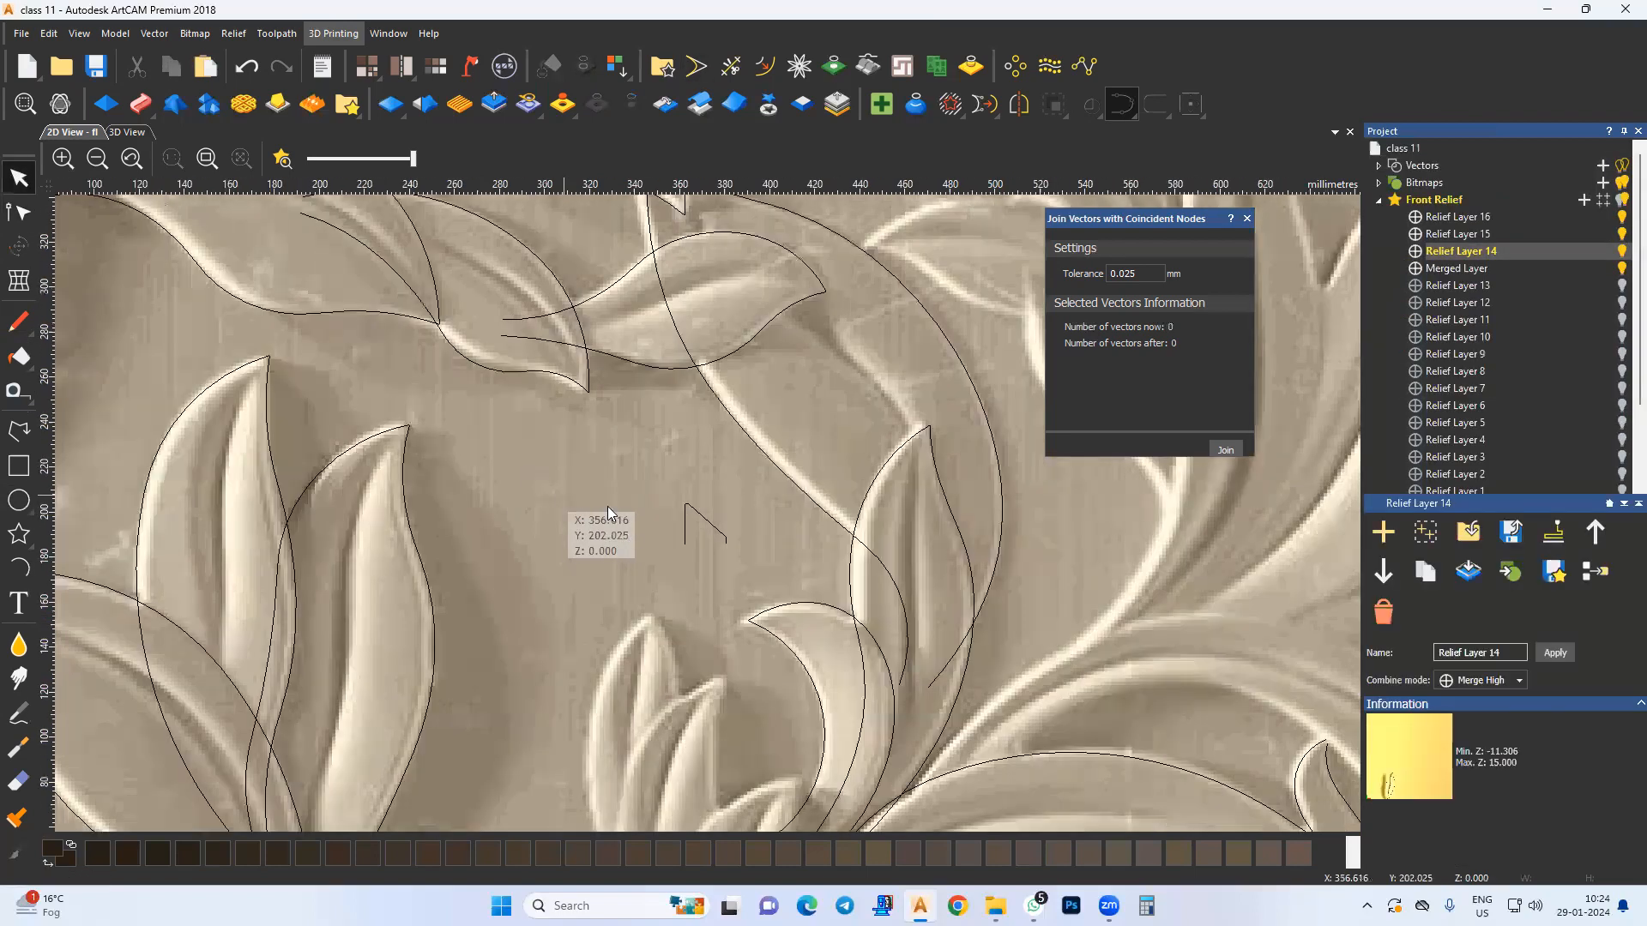
{"action": "middle_click_drag", "start_coordinate": [764, 683], "coordinate": [624, 524]}
{"action": "left_click", "coordinate": [666, 509]}
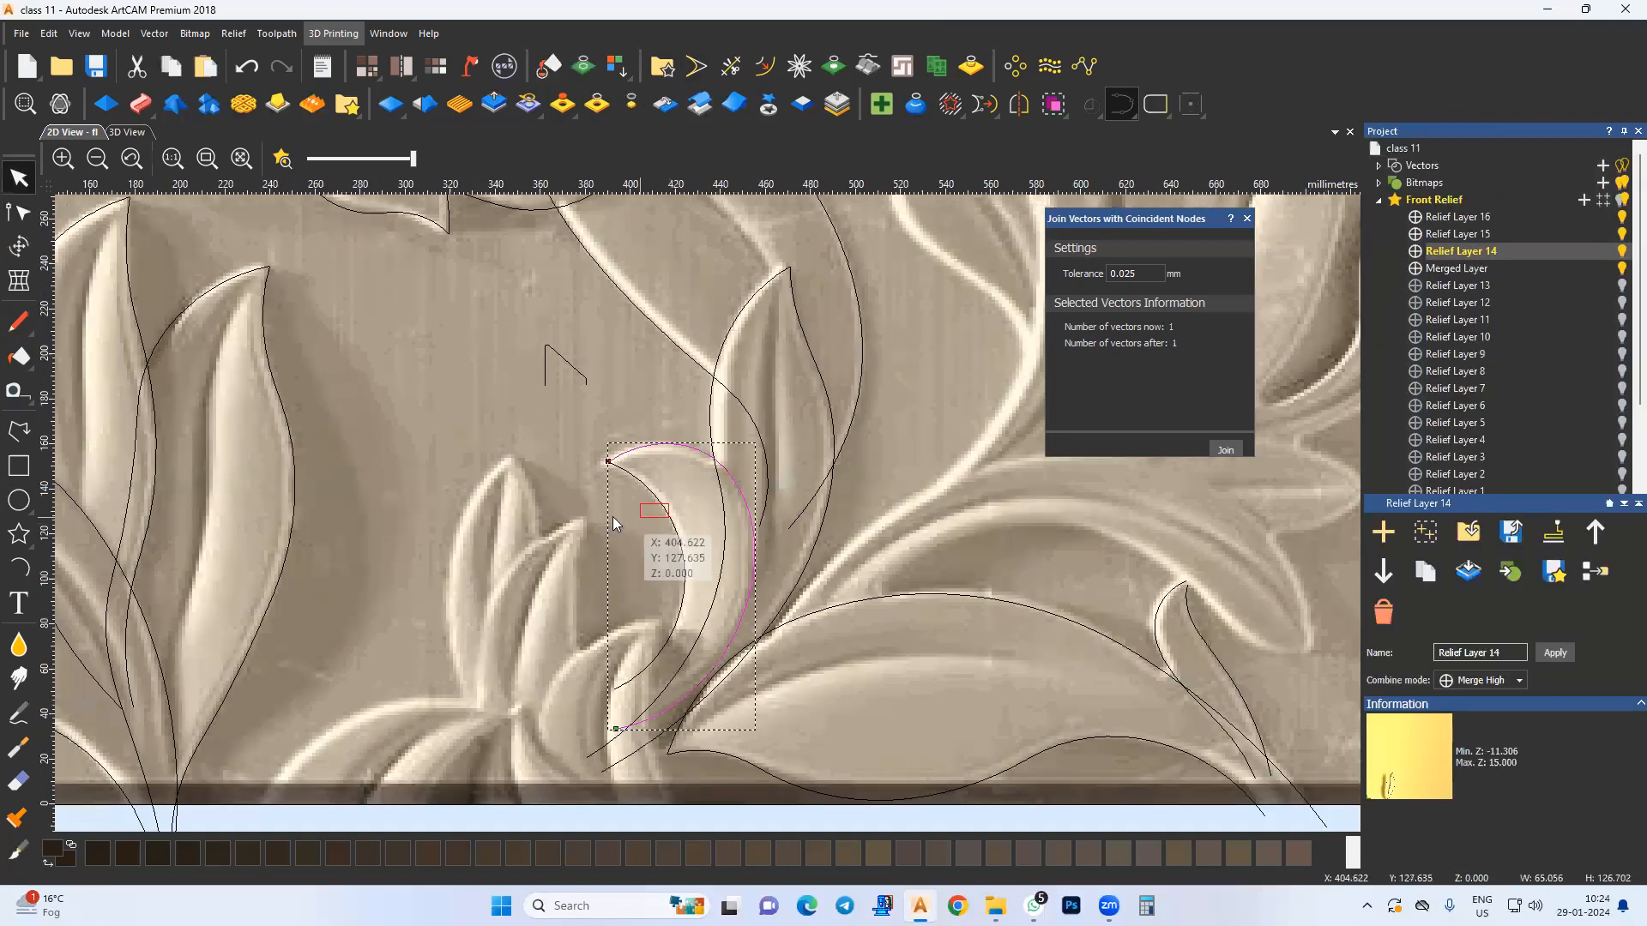
{"action": "left_click", "coordinate": [131, 131]}
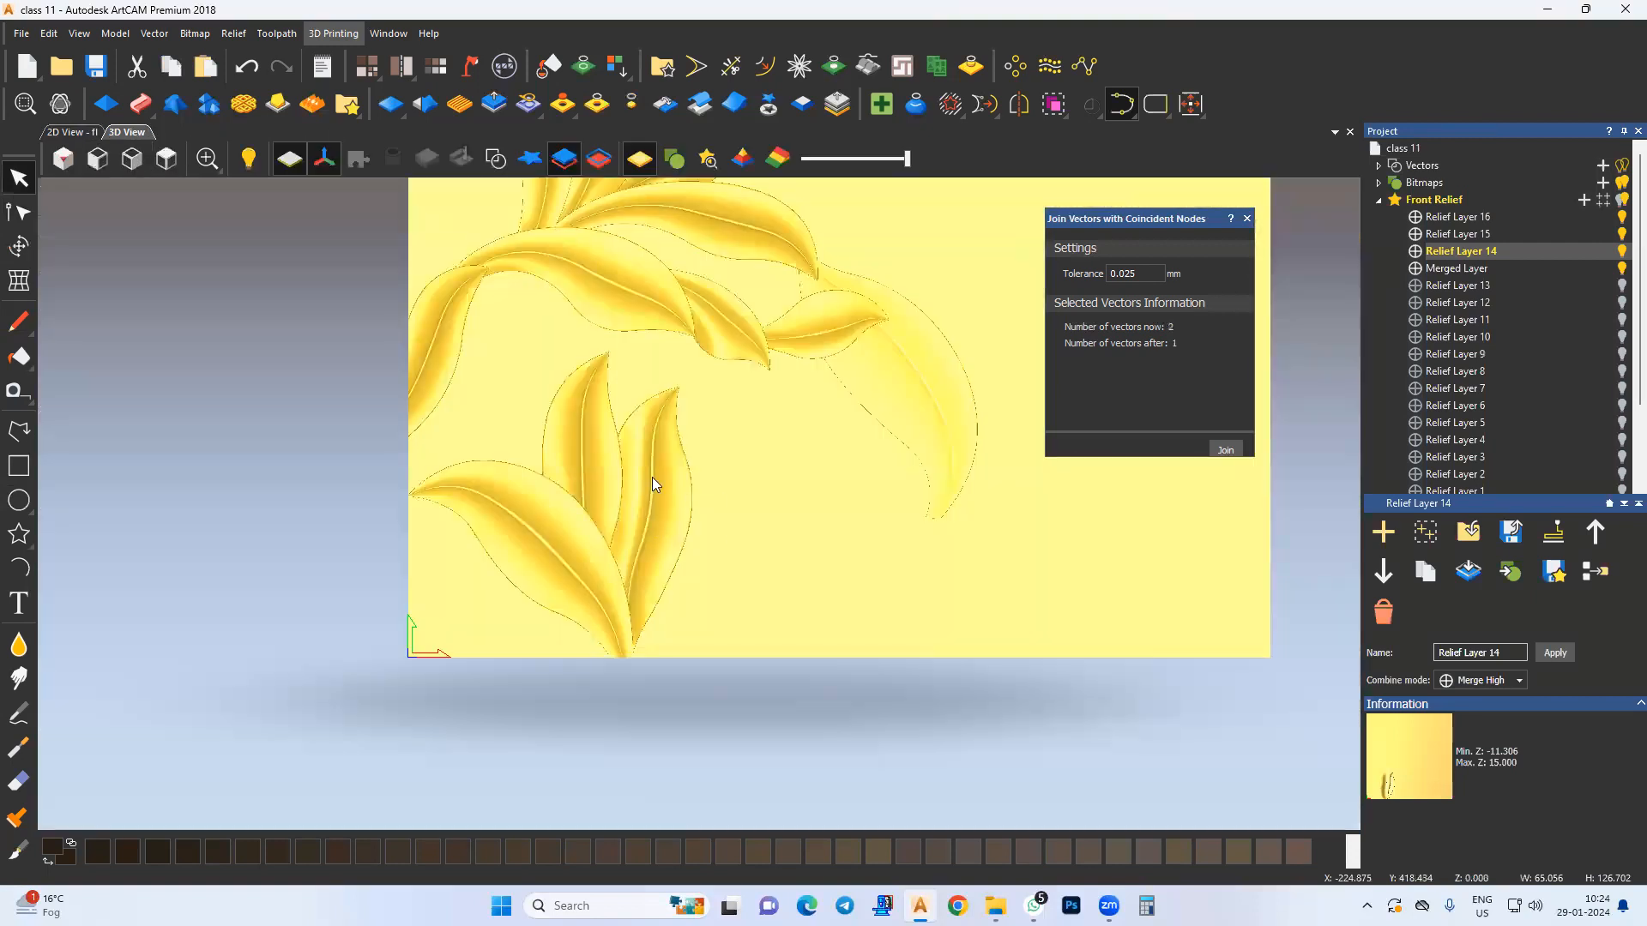
{"action": "left_click", "coordinate": [1584, 200]}
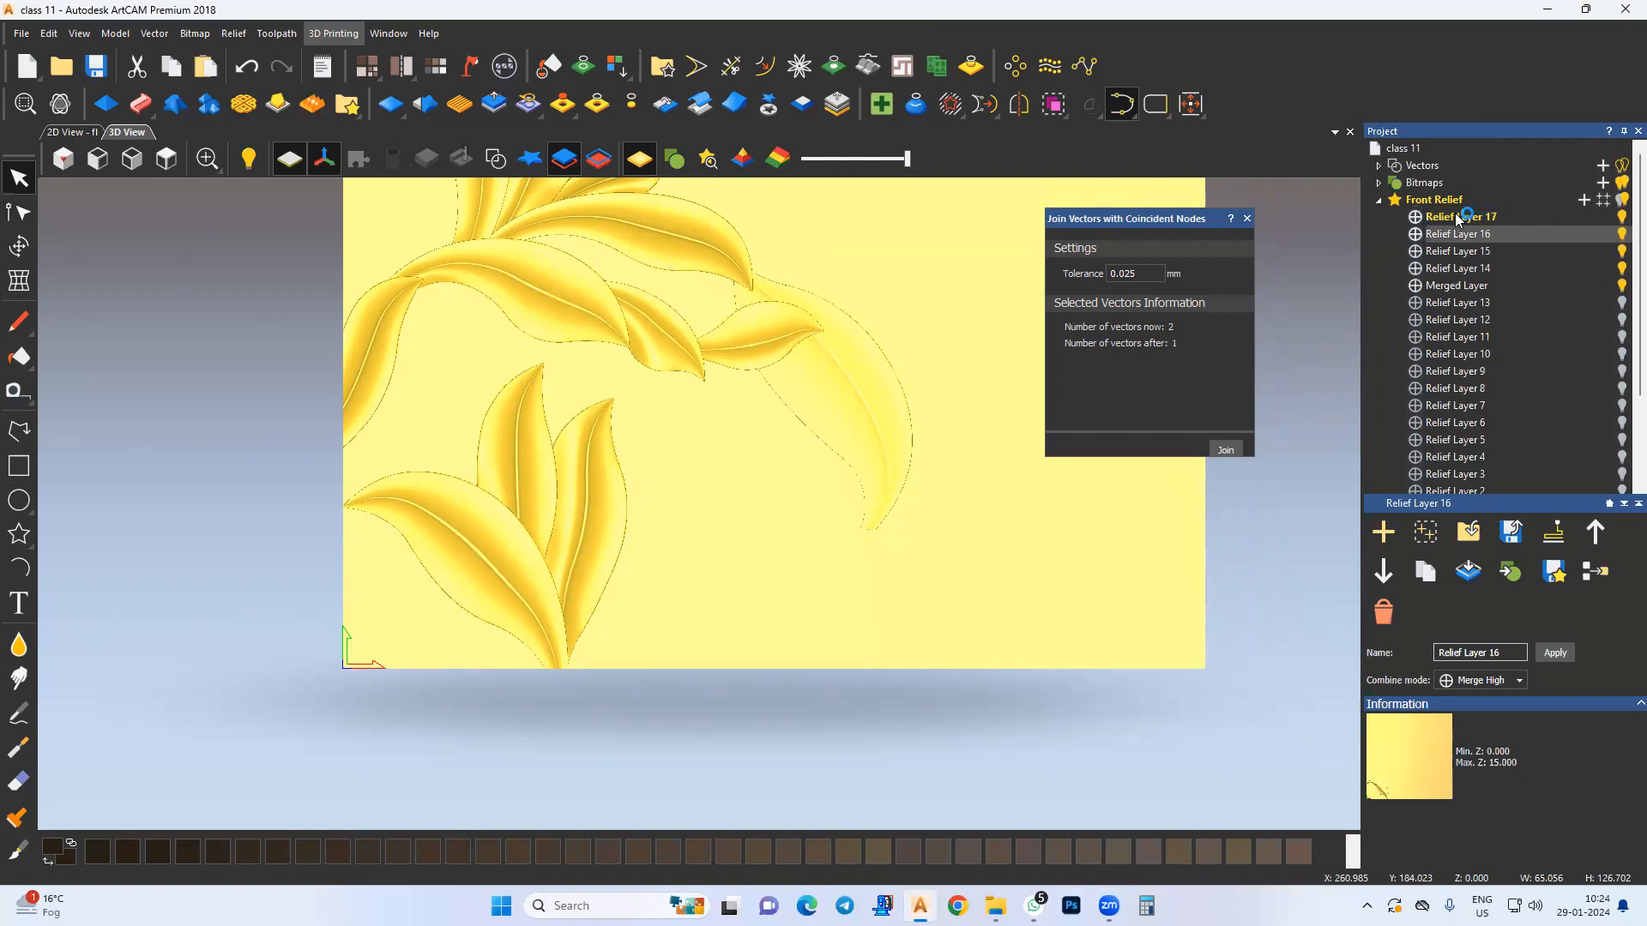
{"action": "middle_click_drag", "start_coordinate": [801, 508], "coordinate": [836, 493]}
{"action": "left_click", "coordinate": [496, 160]}
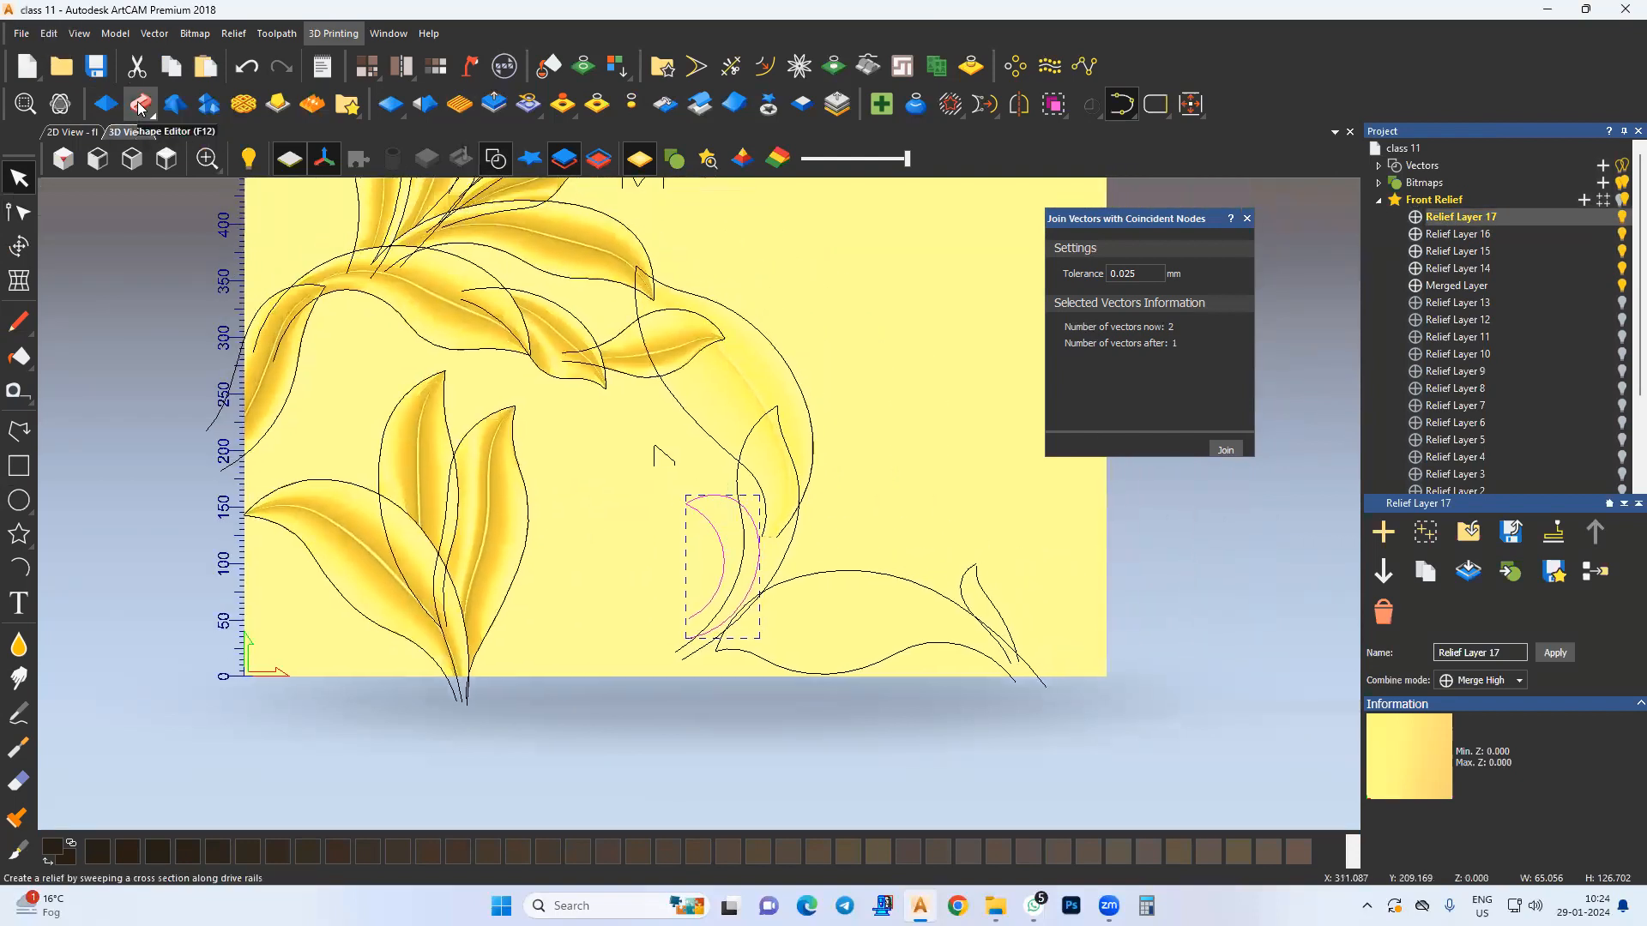
Step: Set up a two rail sweep along the hooked leaf's edges with the filleted profile as cross section, reversing the first drive rail
{"action": "left_click", "coordinate": [140, 105]}
{"action": "scroll", "coordinate": [682, 509], "scroll_direction": "up", "scroll_amount": 2}
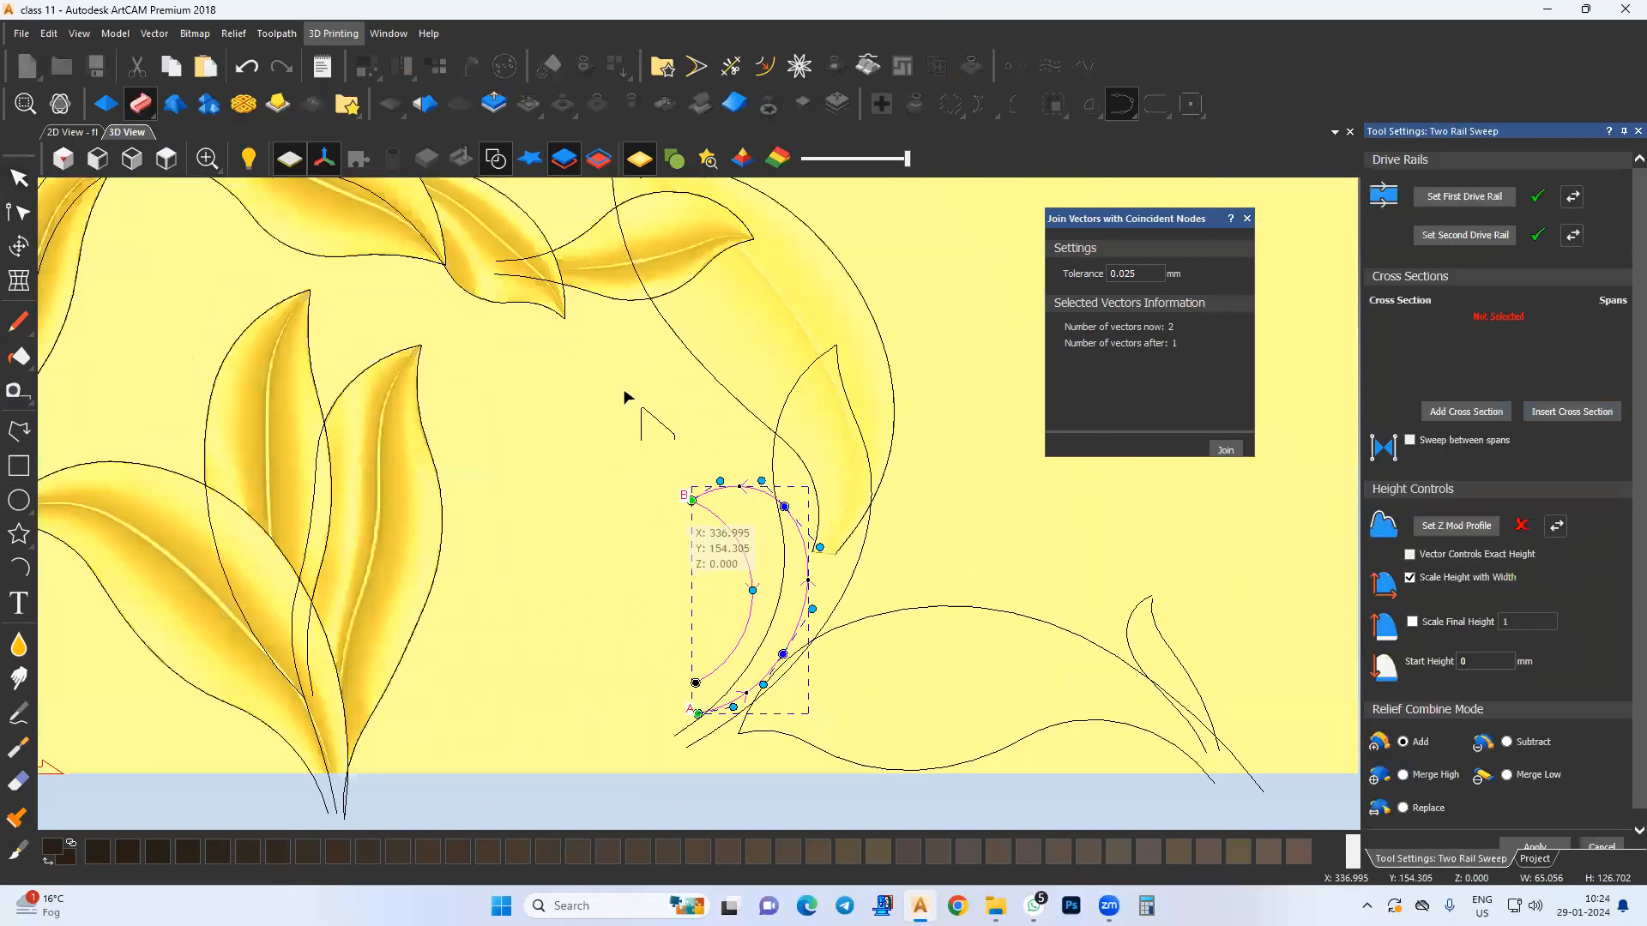
{"action": "middle_click_drag", "start_coordinate": [591, 476], "coordinate": [507, 469]}
{"action": "left_click", "coordinate": [568, 407]}
{"action": "left_click", "coordinate": [1483, 414]}
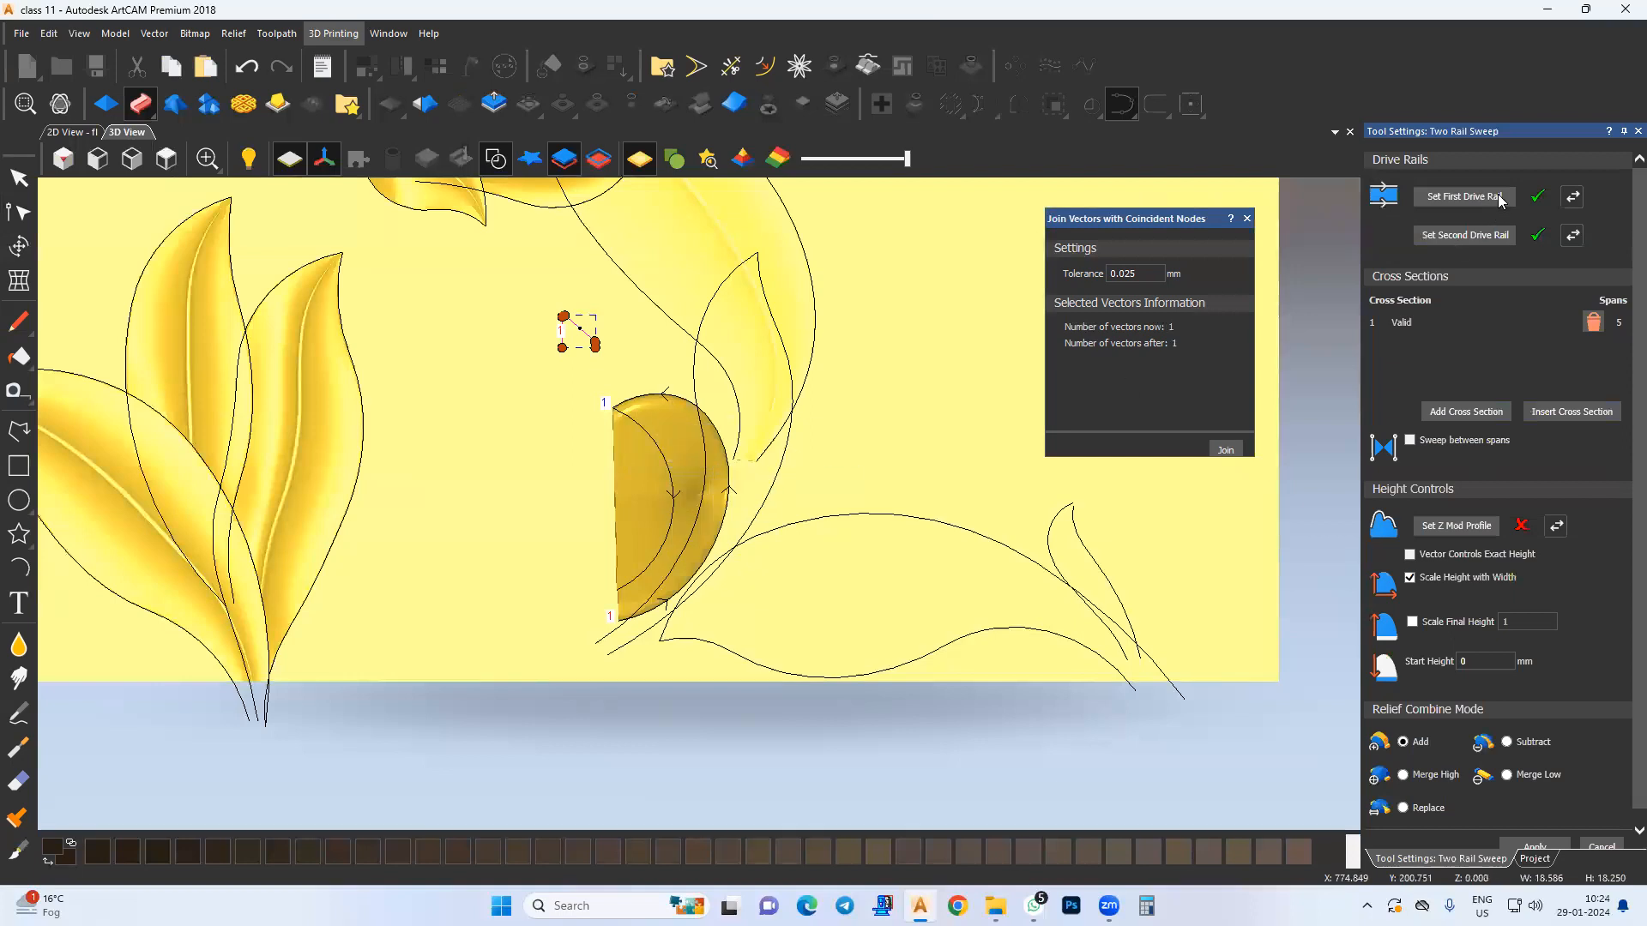
{"action": "left_click", "coordinate": [1573, 198]}
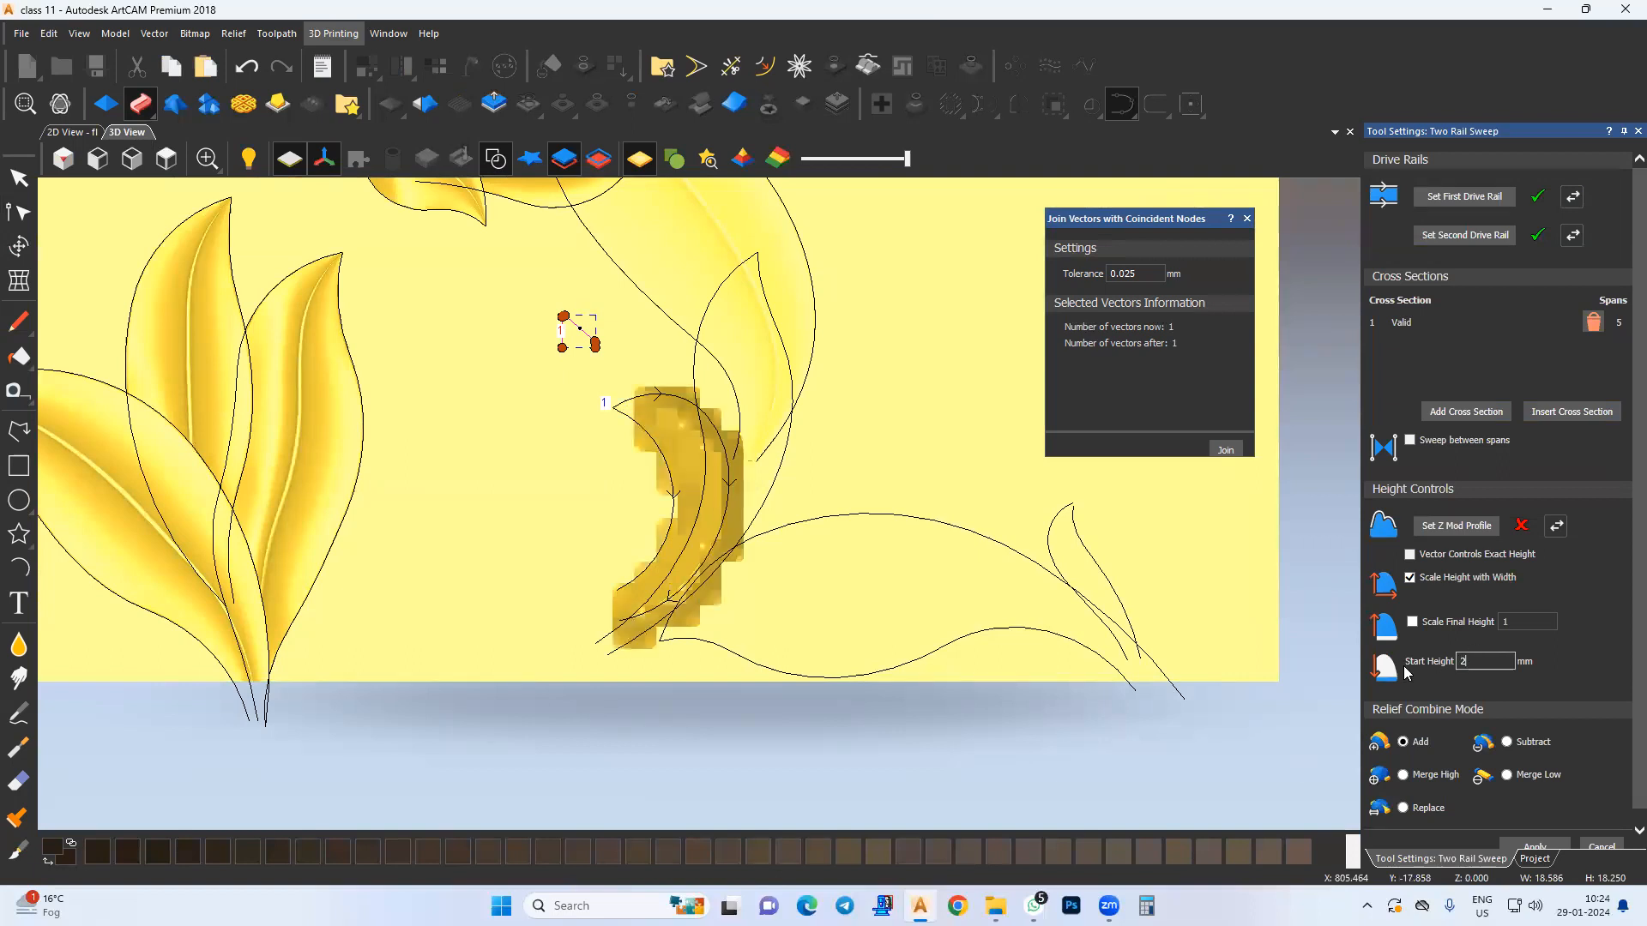
Step: Set the sweep's start height to 2 mm and scaled final height to 13, and apply it to the hooked leaf
{"action": "left_click", "coordinate": [1412, 622]}
{"action": "type", "text": "13"}
{"action": "left_click_drag", "start_coordinate": [922, 632], "coordinate": [692, 471]}
{"action": "scroll", "coordinate": [714, 573], "scroll_direction": "up", "scroll_amount": 4}
{"action": "left_click_drag", "start_coordinate": [713, 573], "coordinate": [611, 657]}
{"action": "left_click_drag", "start_coordinate": [741, 466], "coordinate": [649, 572]}
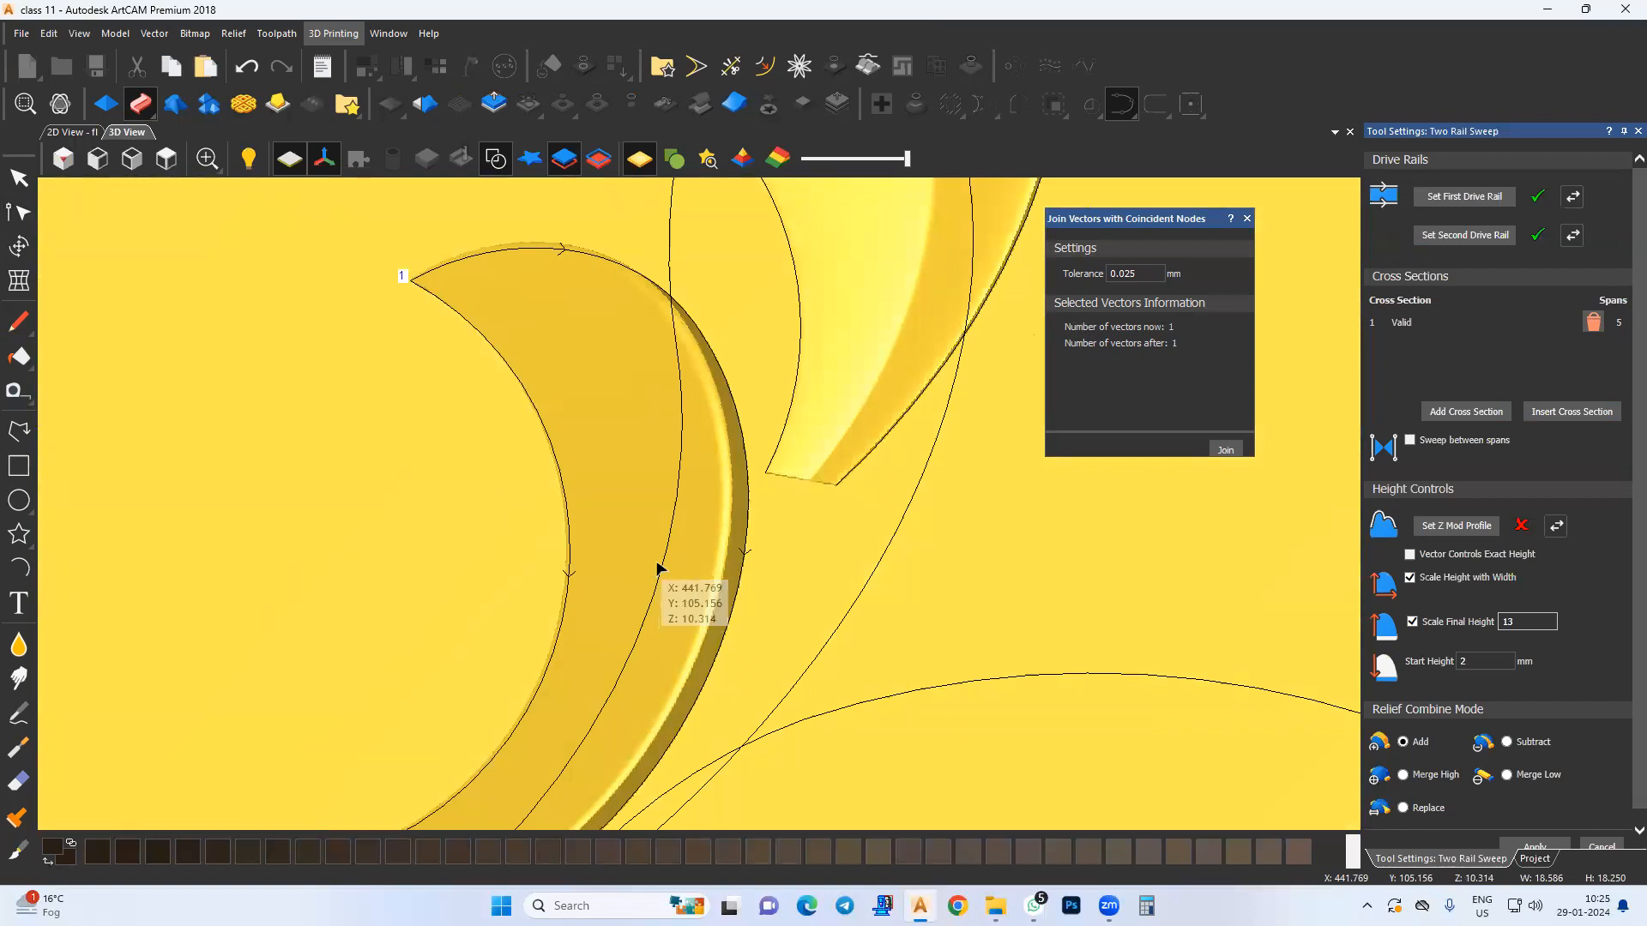
{"action": "scroll", "coordinate": [710, 525], "scroll_direction": "down", "scroll_amount": 2}
{"action": "scroll", "coordinate": [1520, 807], "scroll_direction": "down", "scroll_amount": 1}
{"action": "left_click", "coordinate": [1533, 834]}
{"action": "scroll", "coordinate": [695, 535], "scroll_direction": "down", "scroll_amount": 2}
{"action": "middle_click_drag", "start_coordinate": [776, 575], "coordinate": [476, 448]}
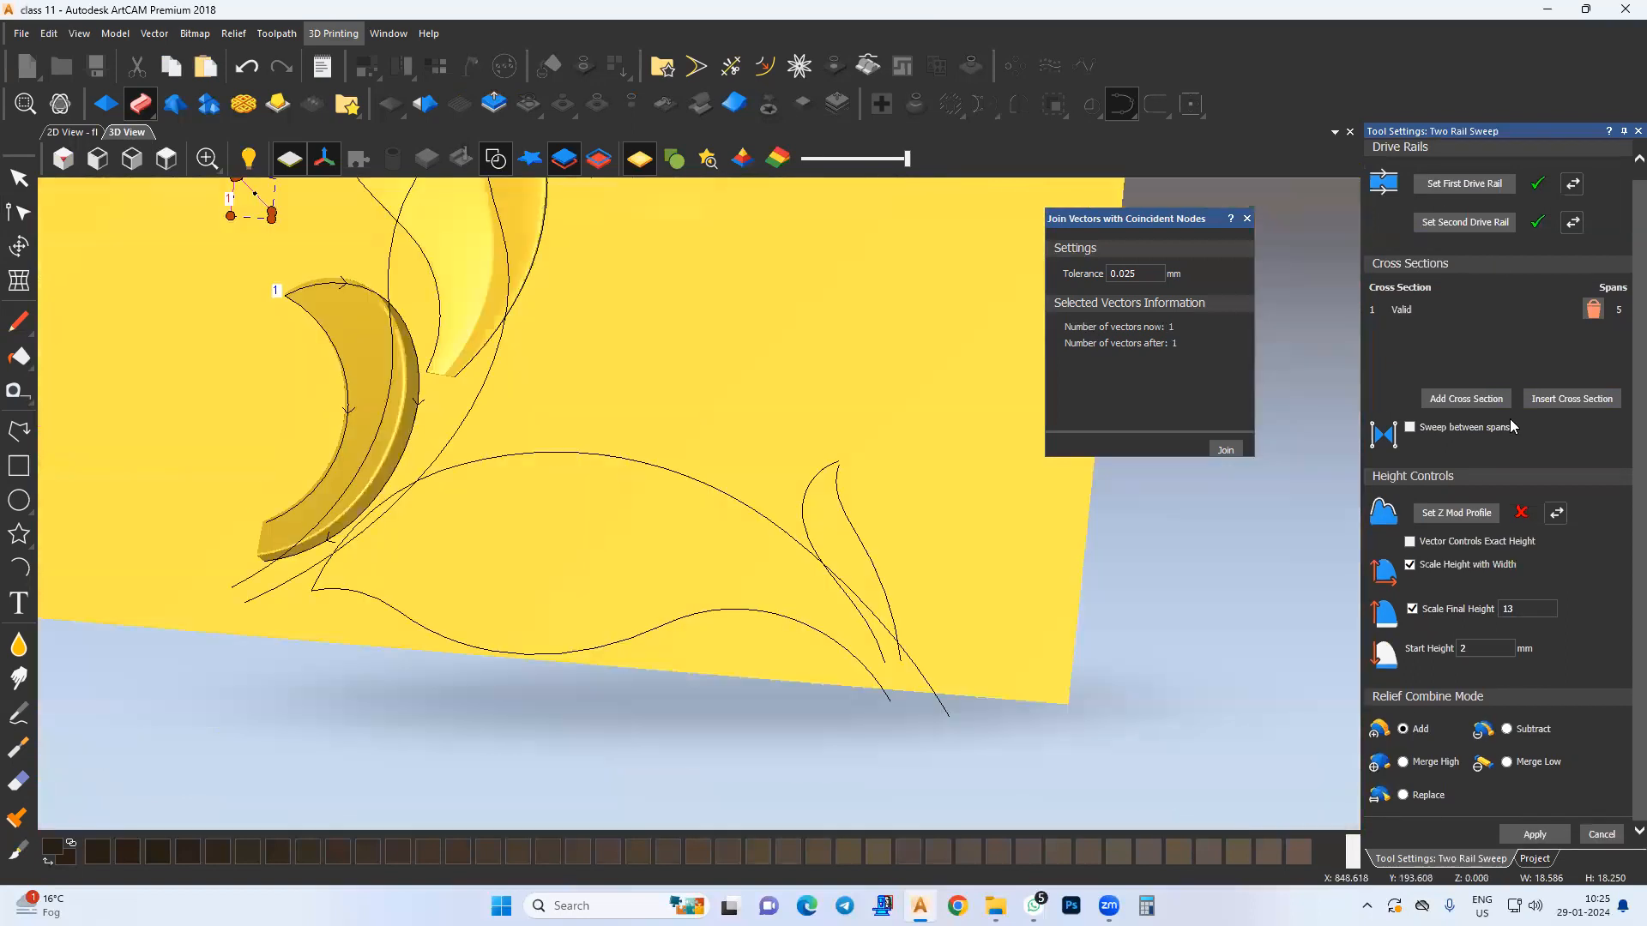
Step: Add a new relief layer and select the two edge vectors of the large horizontal leaf beside the hooked leaf
{"action": "left_click", "coordinate": [1523, 858]}
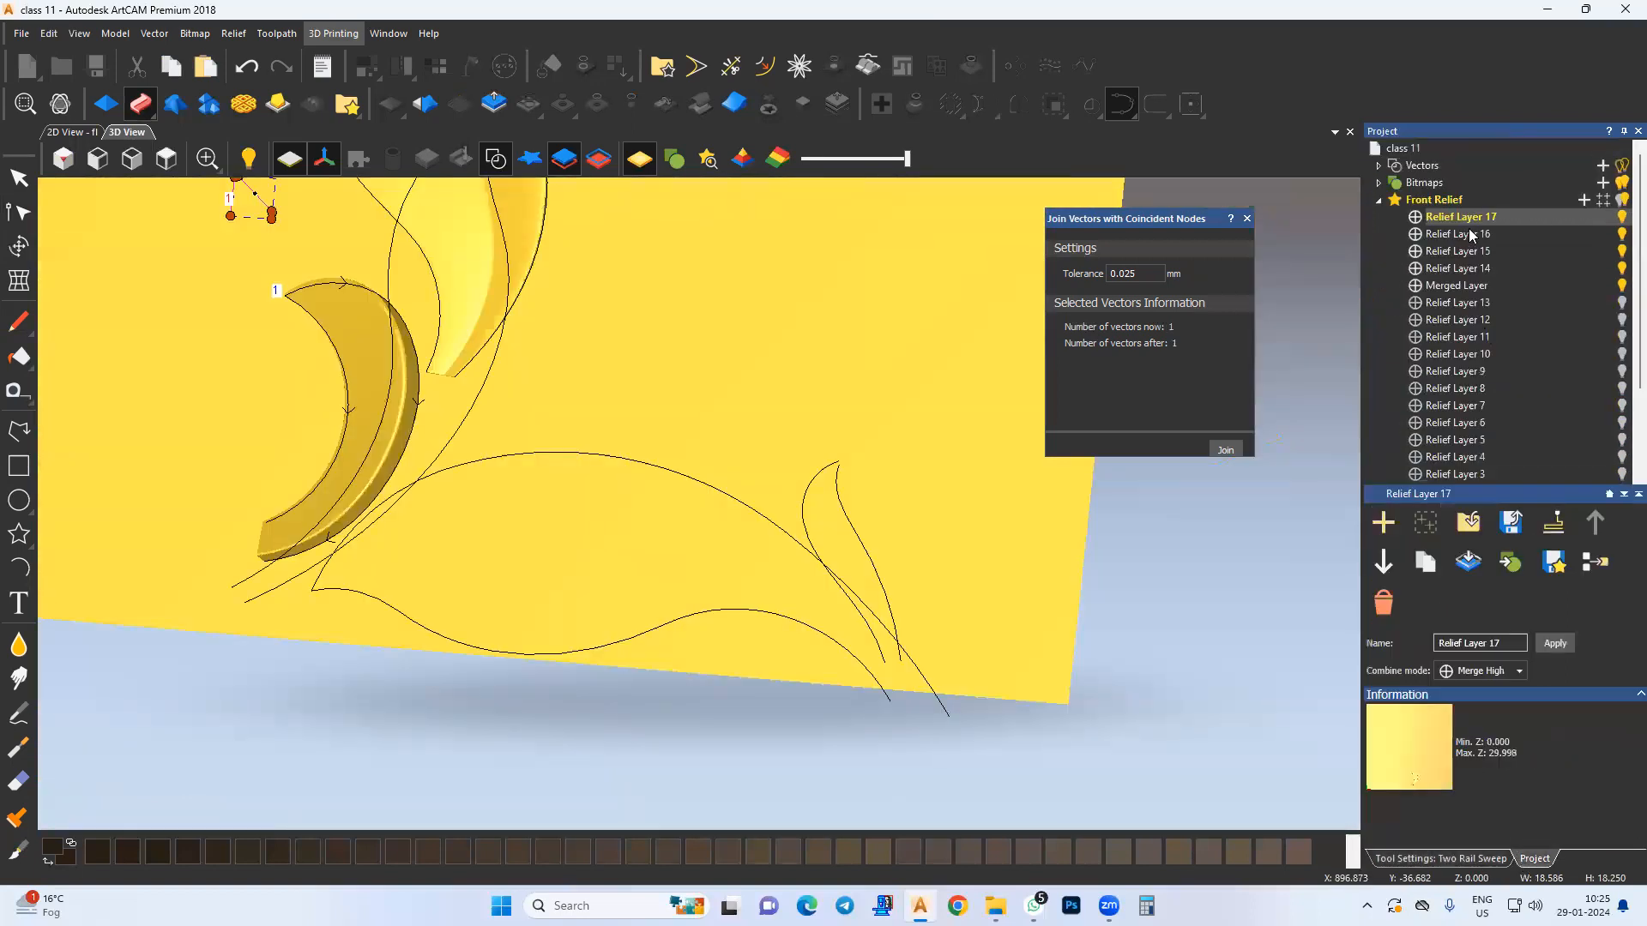
{"action": "left_click", "coordinate": [1583, 199]}
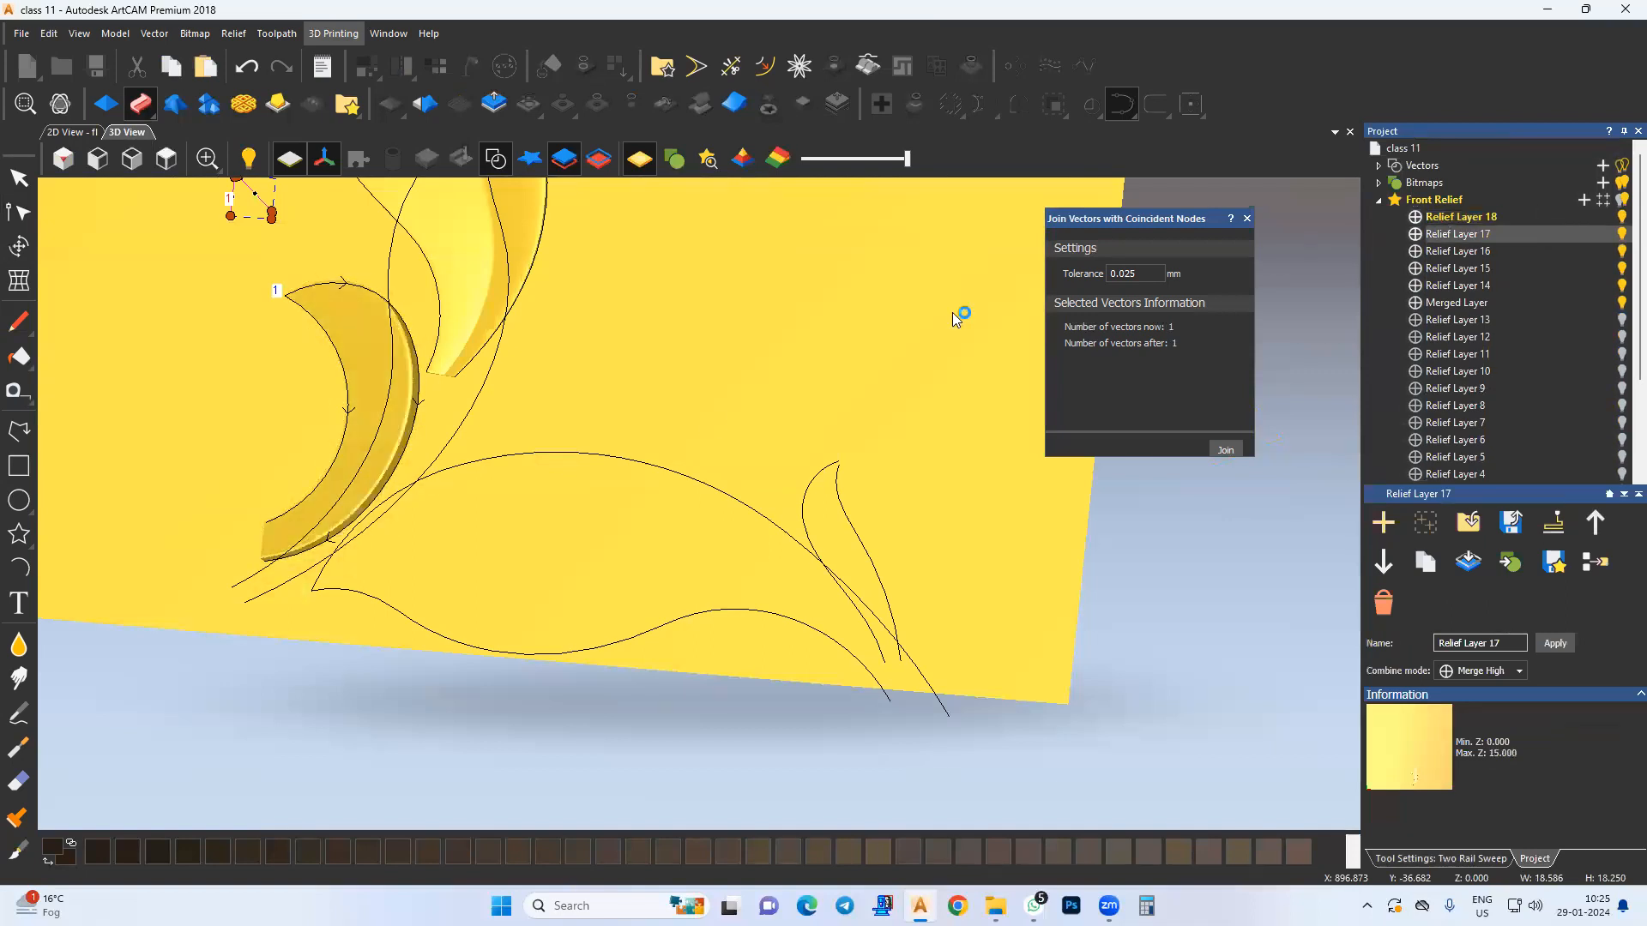
{"action": "left_click", "coordinate": [663, 473]}
{"action": "left_click", "coordinate": [689, 615], "text": "shift"}
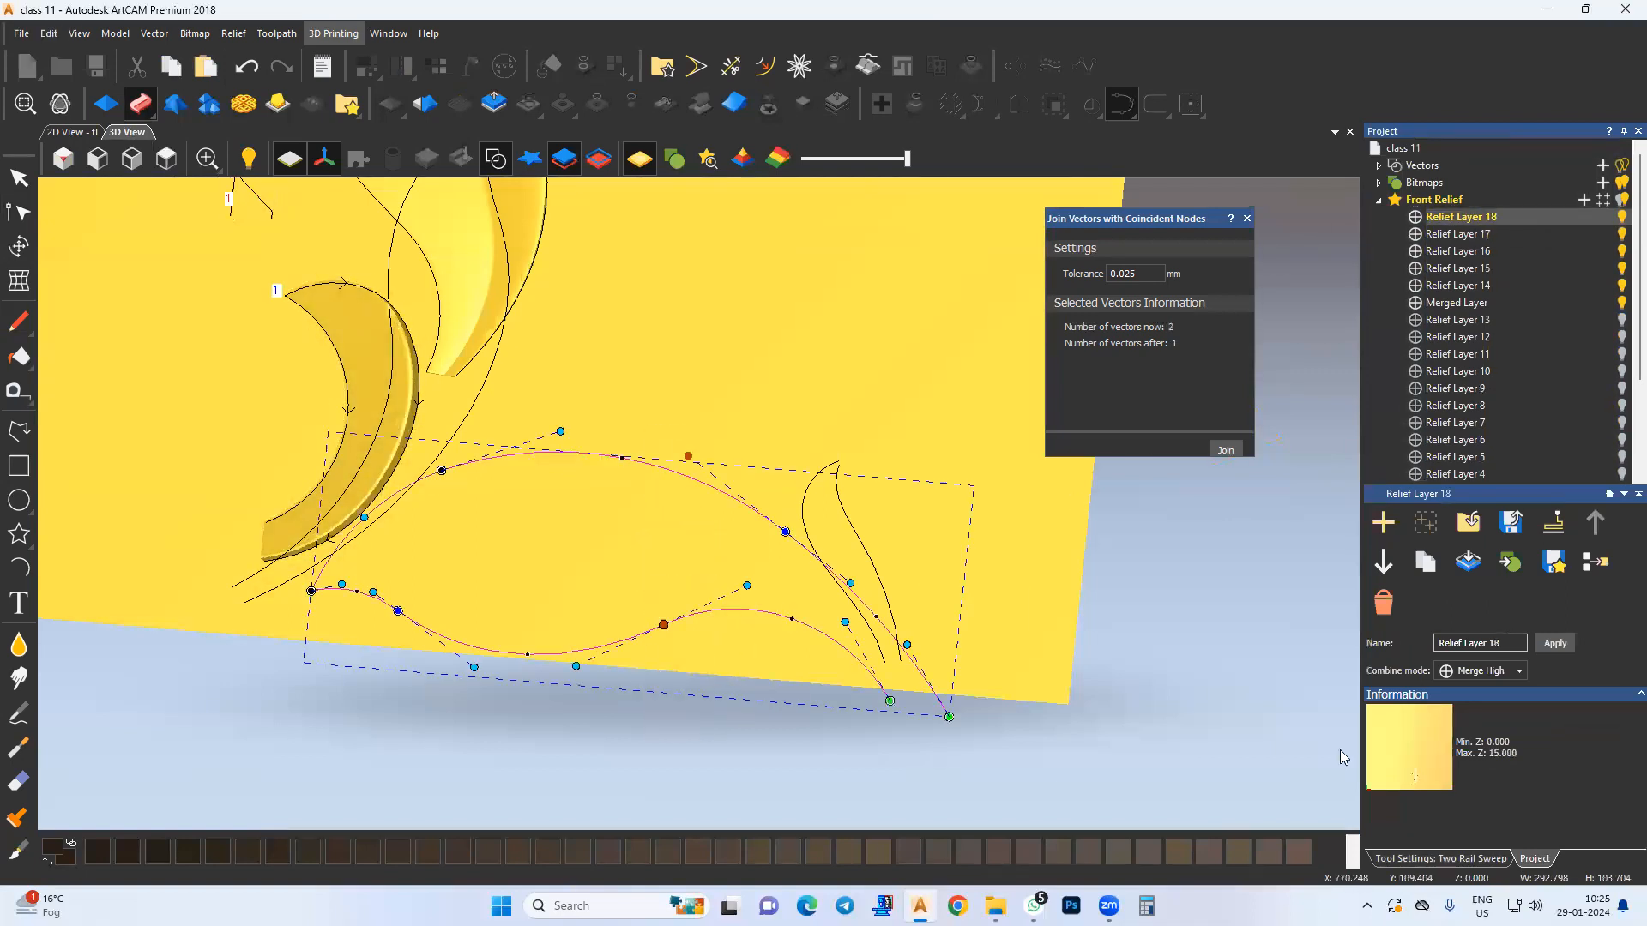
Step: Assign the large leaf's edges as drive rails and replace the cross section with the upper profile near the panel's centre
{"action": "left_click", "coordinate": [1440, 858]}
{"action": "left_click", "coordinate": [1468, 183]}
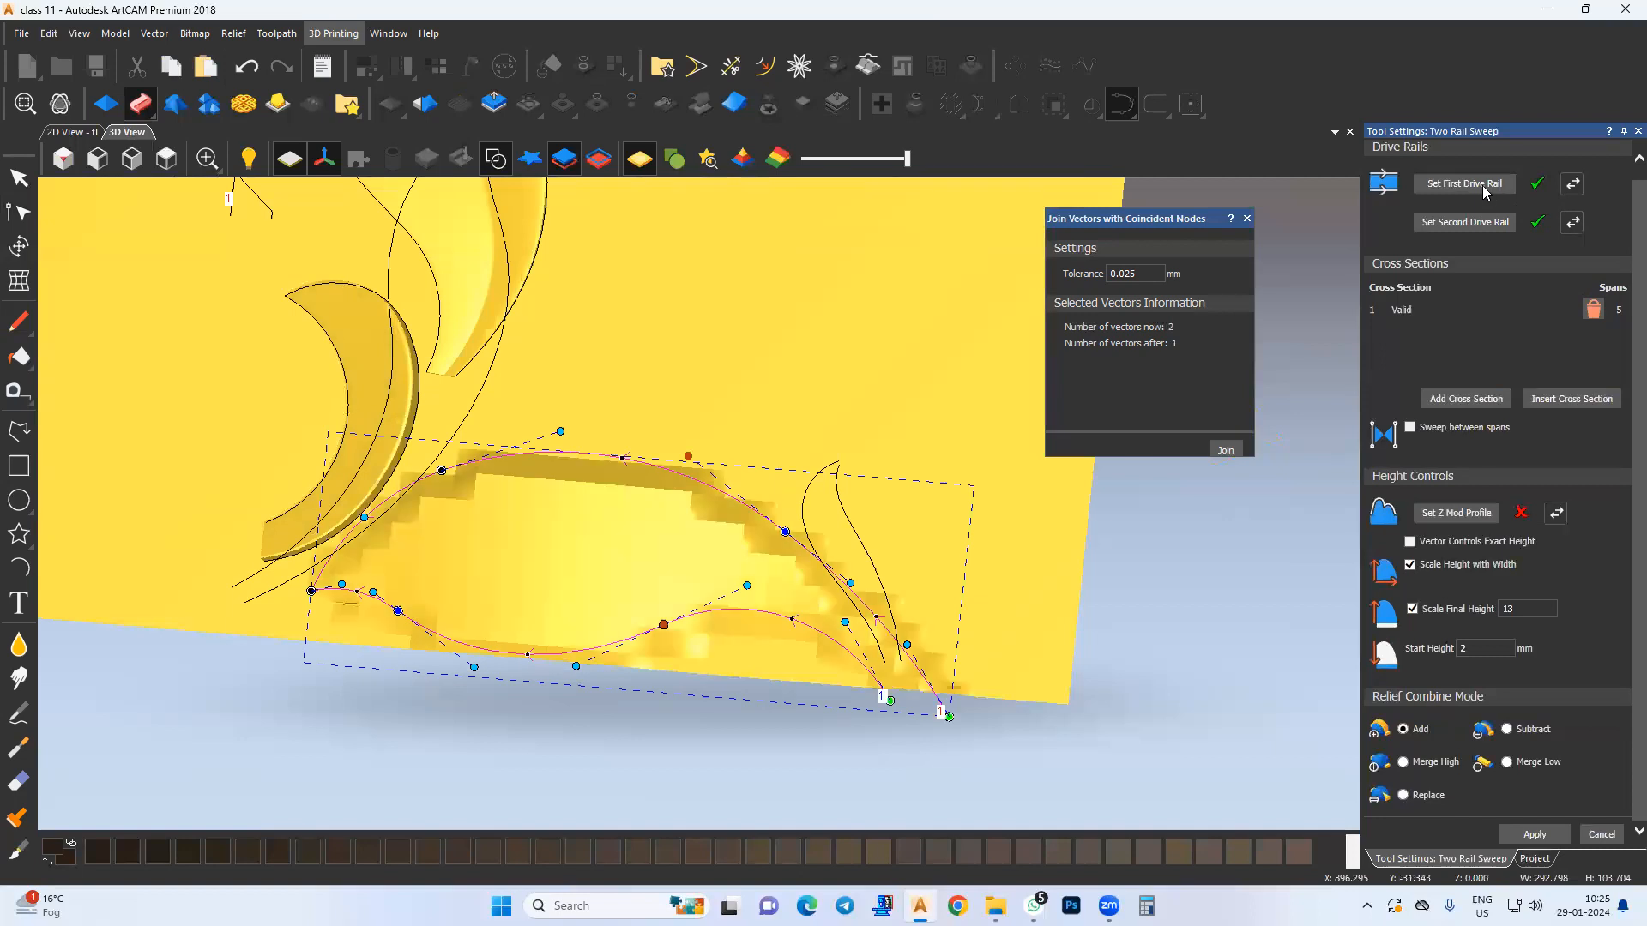
{"action": "left_click", "coordinate": [1595, 314]}
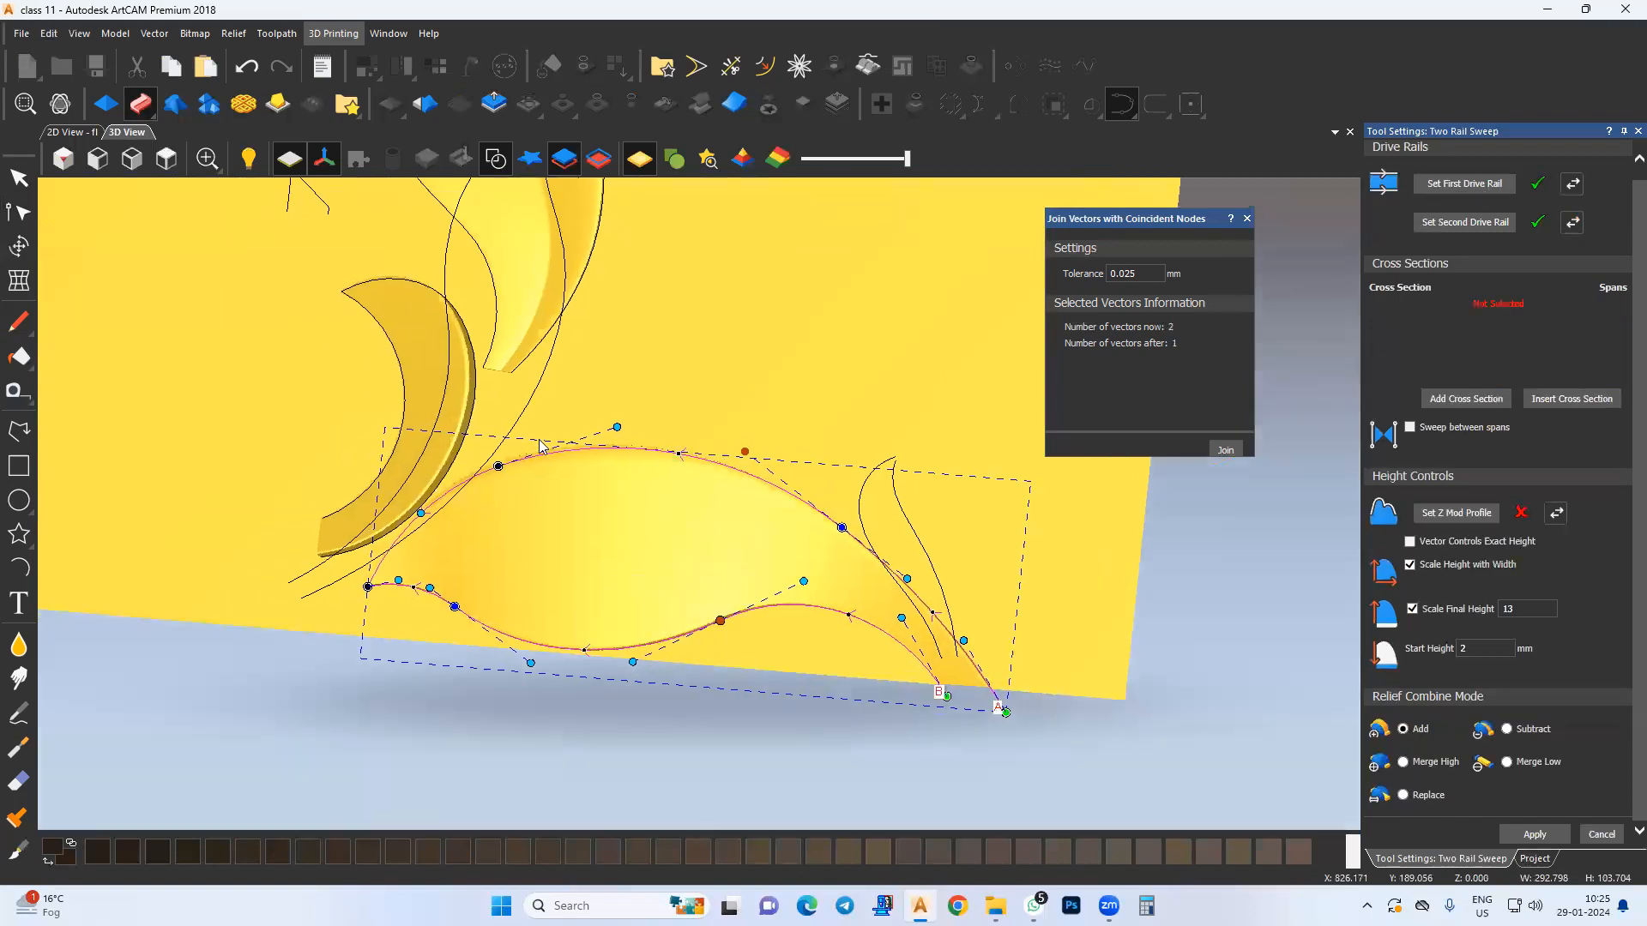
{"action": "scroll", "coordinate": [563, 418], "scroll_direction": "down", "scroll_amount": 5}
{"action": "middle_click_drag", "start_coordinate": [564, 419], "coordinate": [566, 432]}
{"action": "left_click_drag", "start_coordinate": [723, 361], "coordinate": [668, 404]}
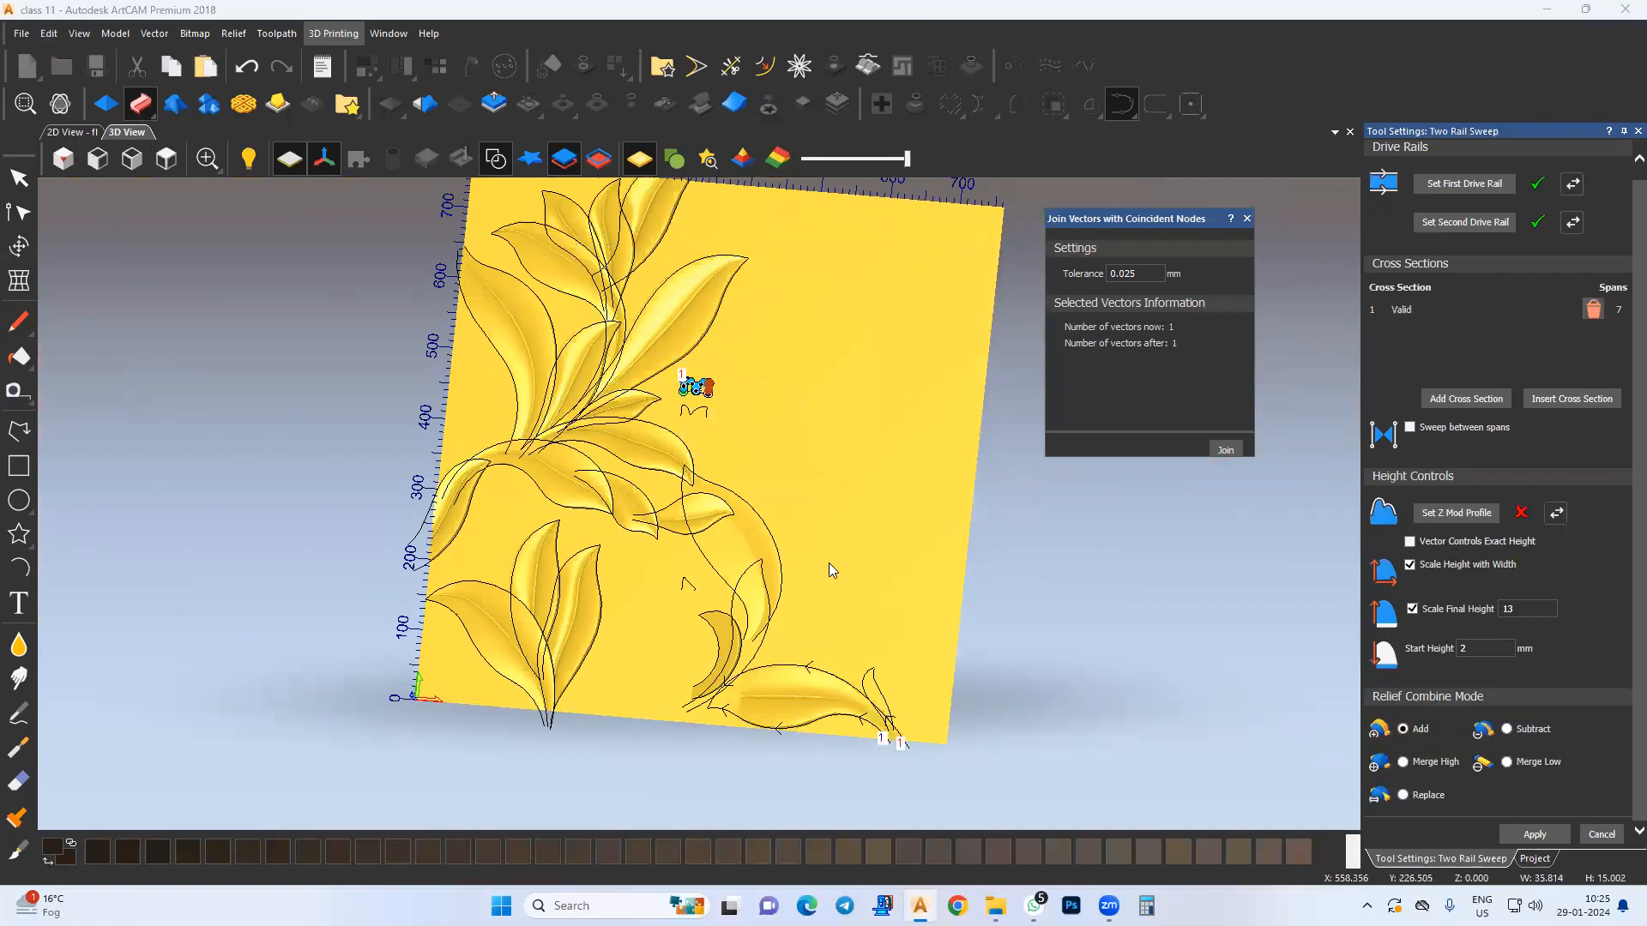
Step: Set the large leaf sweep's start height to 3 mm and its scaled final height to 12
{"action": "middle_click_drag", "start_coordinate": [828, 563], "coordinate": [828, 505]}
{"action": "left_click", "coordinate": [166, 159]}
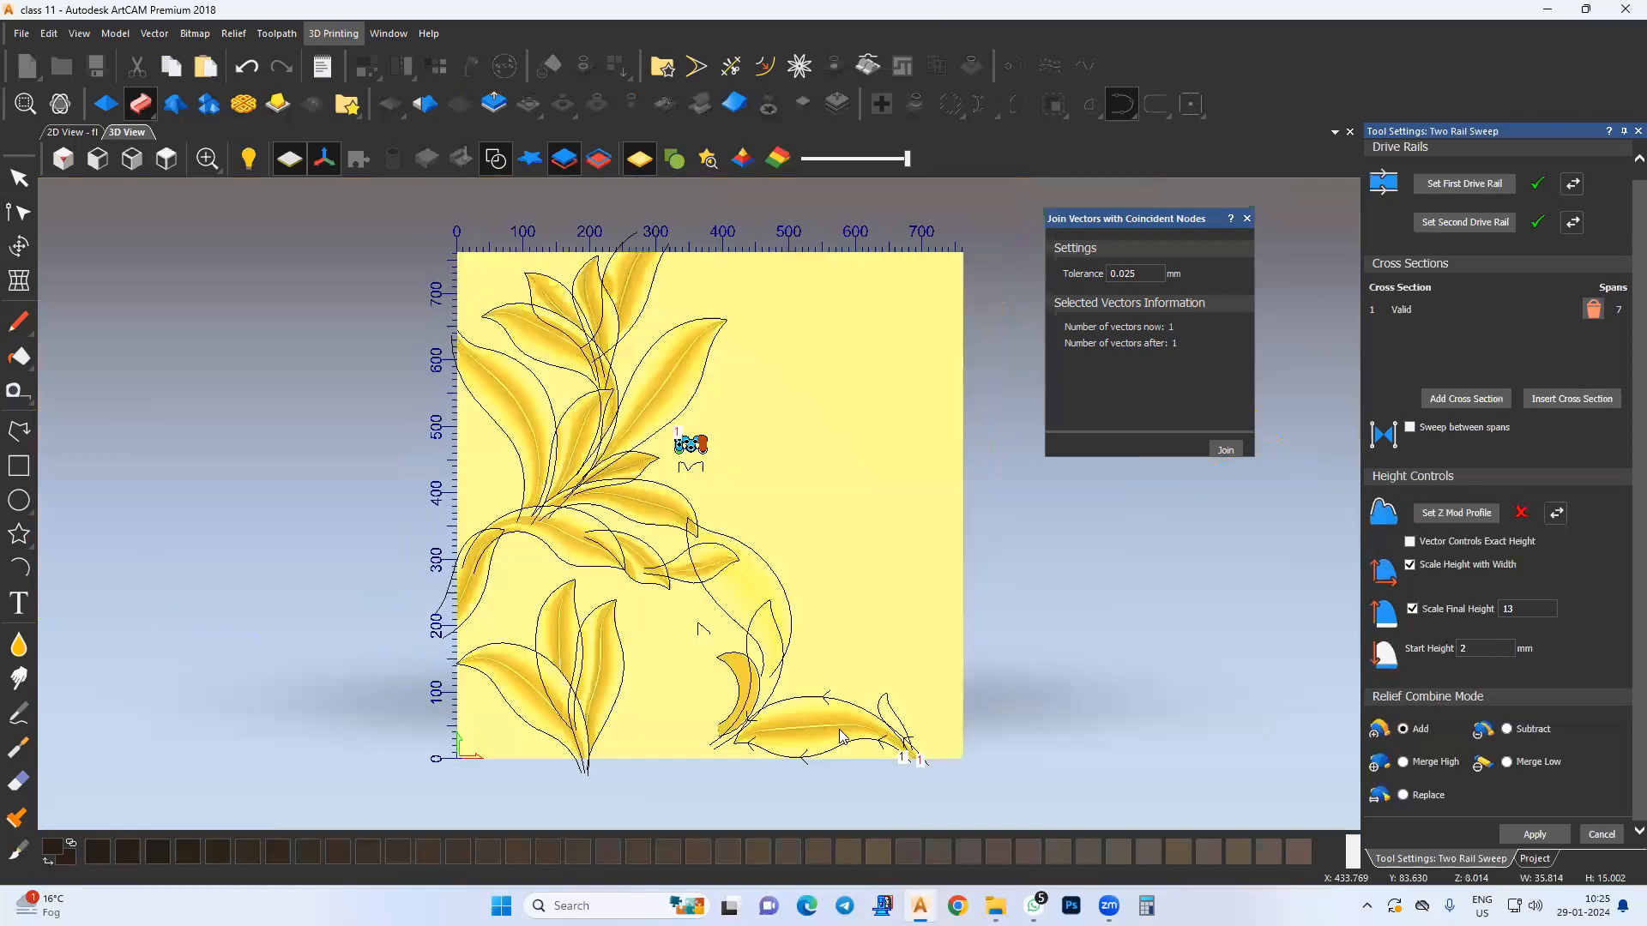
{"action": "scroll", "coordinate": [809, 754], "scroll_direction": "up", "scroll_amount": 2}
{"action": "scroll", "coordinate": [663, 633], "scroll_direction": "up", "scroll_amount": 2}
{"action": "scroll", "coordinate": [888, 712], "scroll_direction": "up", "scroll_amount": 2}
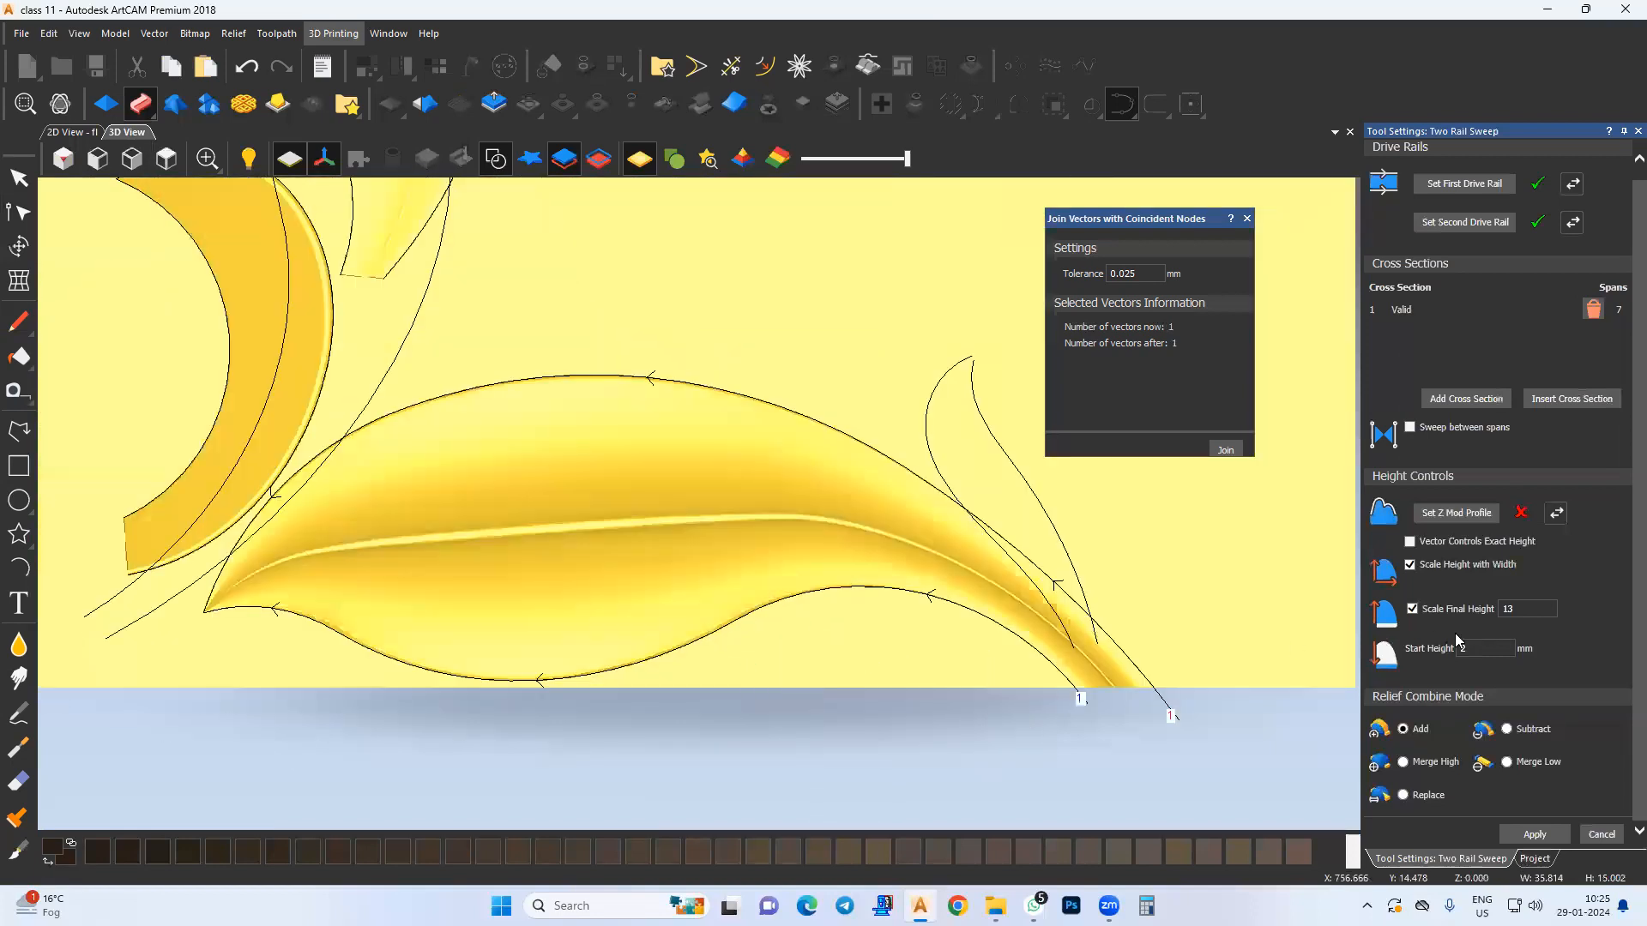
{"action": "type", "text": "3"}
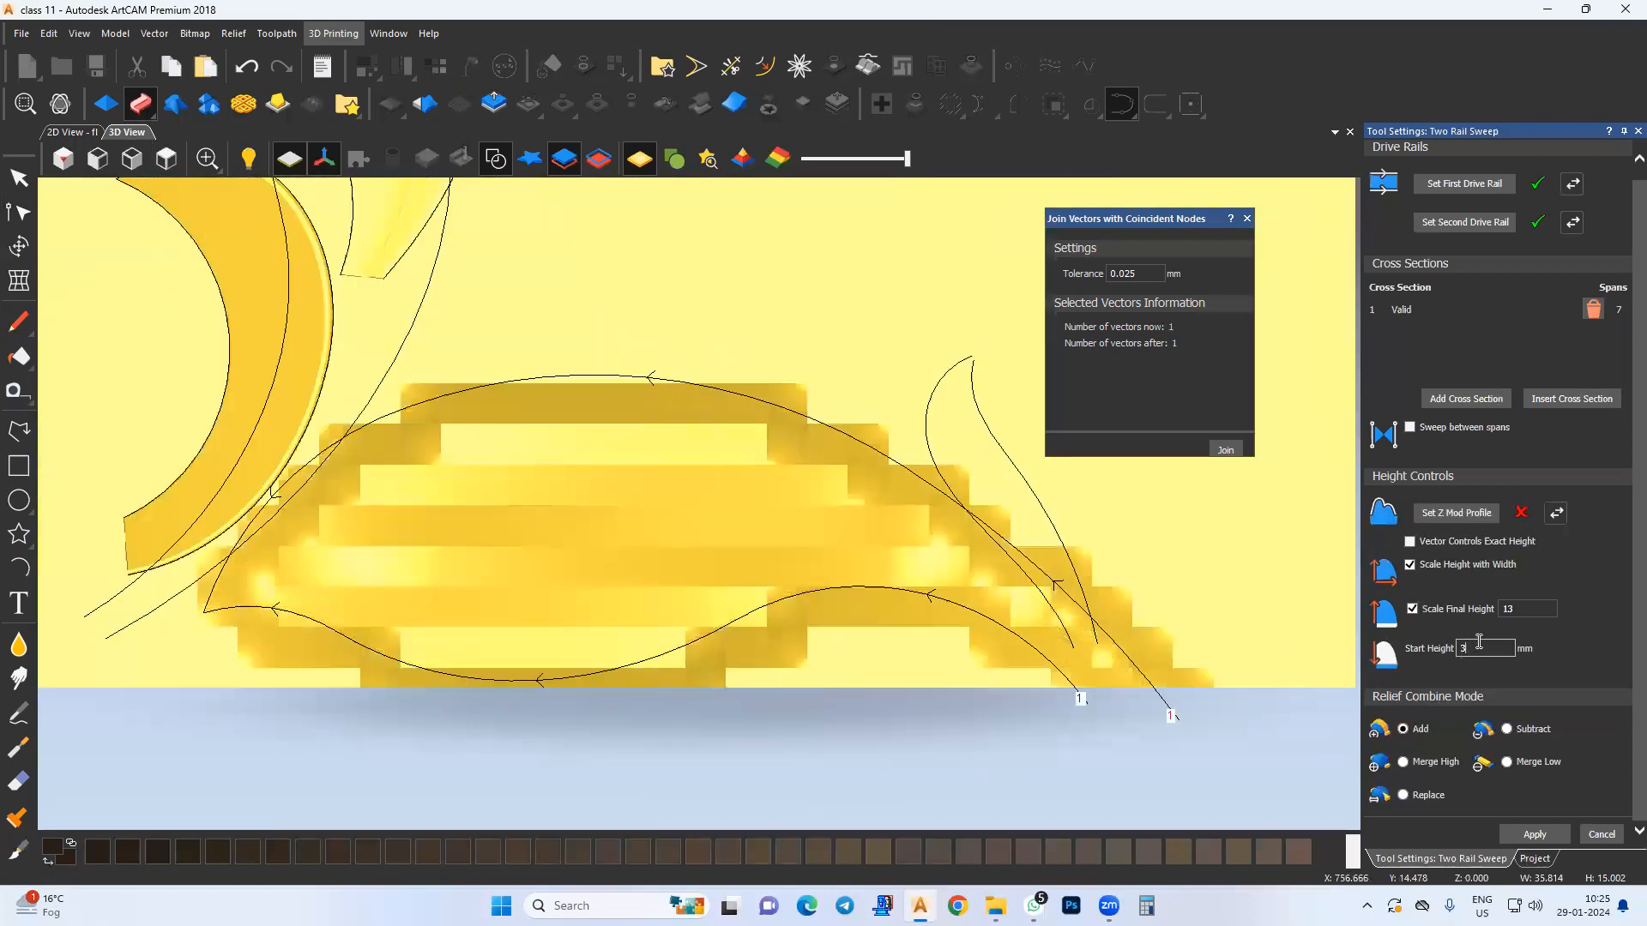
{"action": "type", "text": "12"}
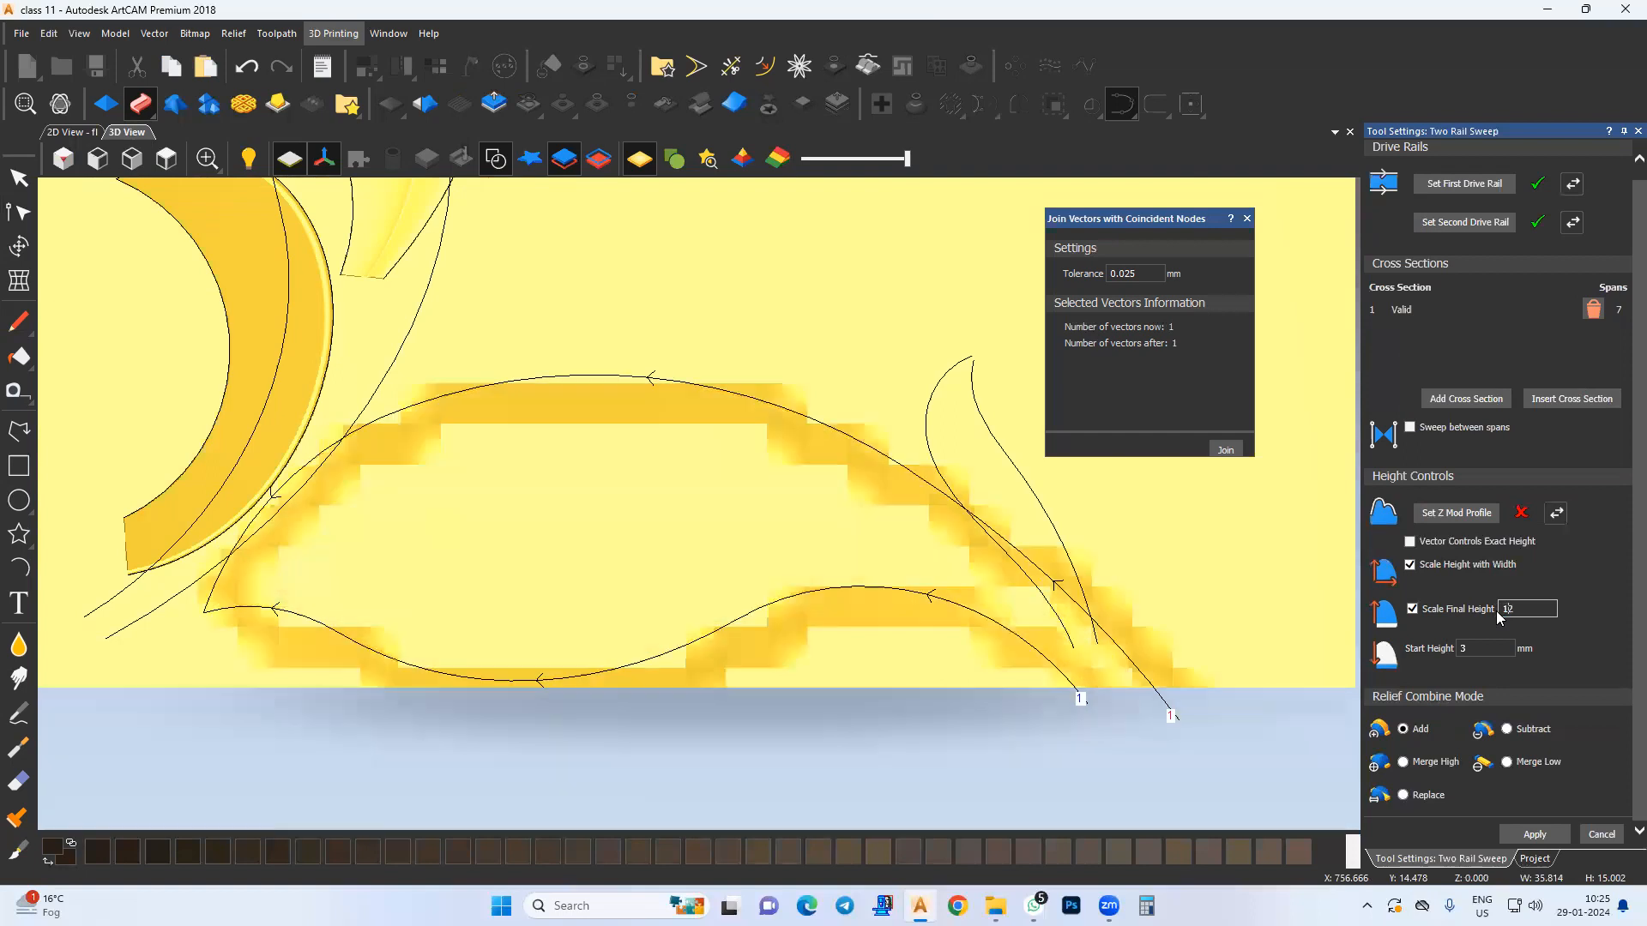
Step: Apply the large leaf's sweep and assign the two edges of the small curved leaf by its stem as drive rails
{"action": "middle_click_drag", "start_coordinate": [605, 615], "coordinate": [540, 610]}
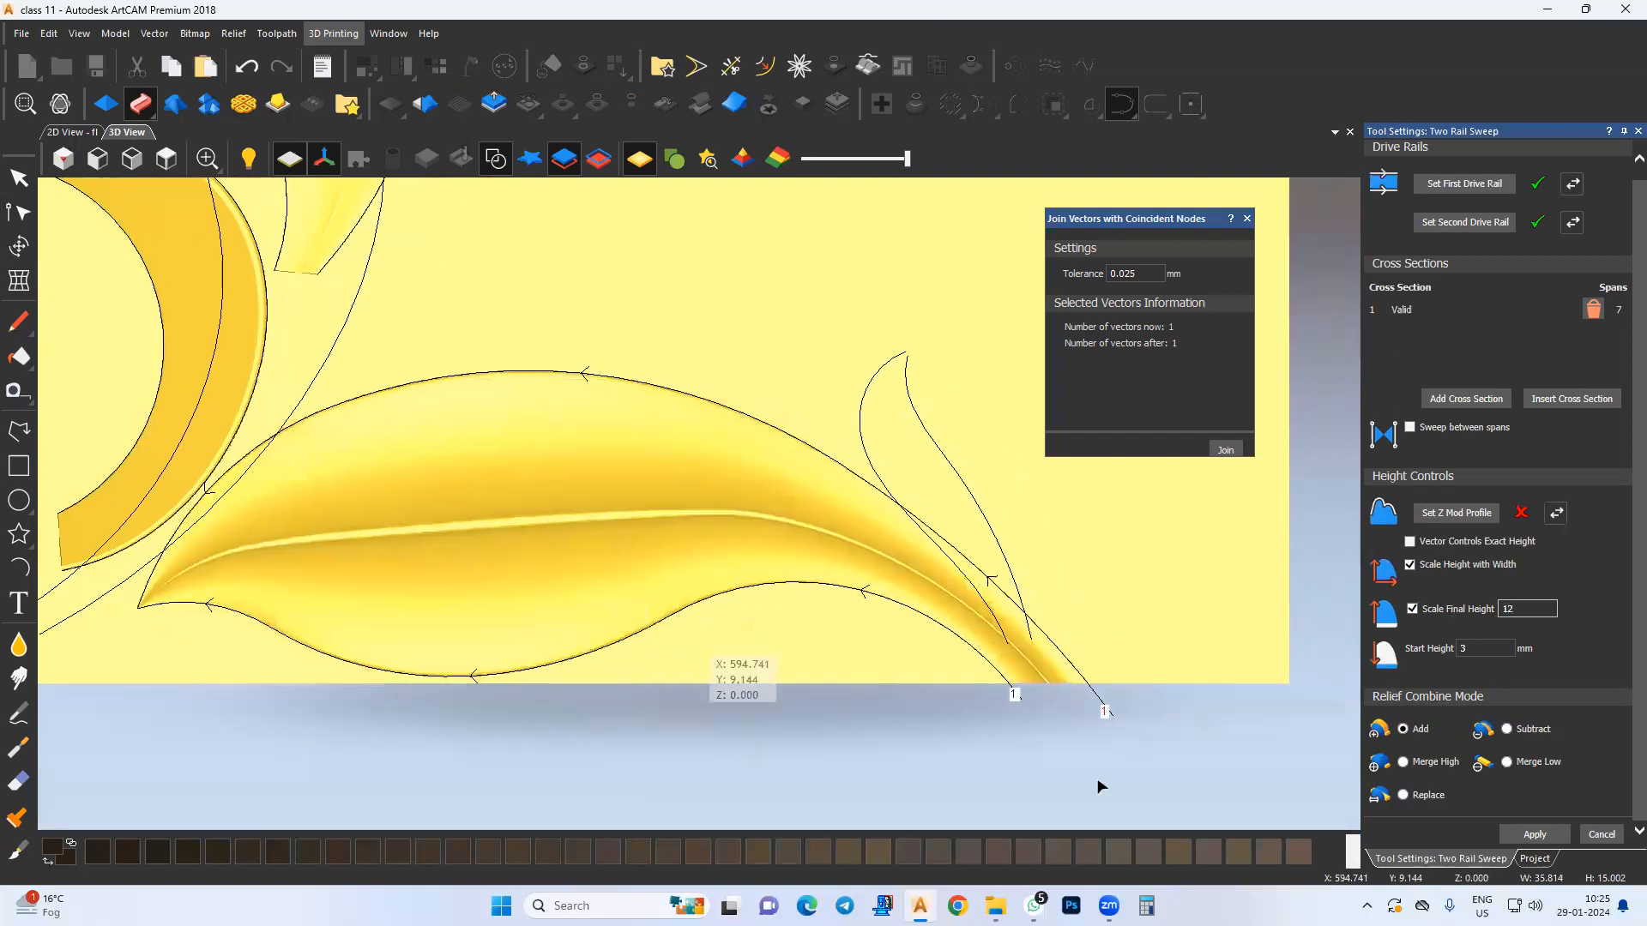
{"action": "middle_click_drag", "start_coordinate": [907, 477], "coordinate": [836, 536]}
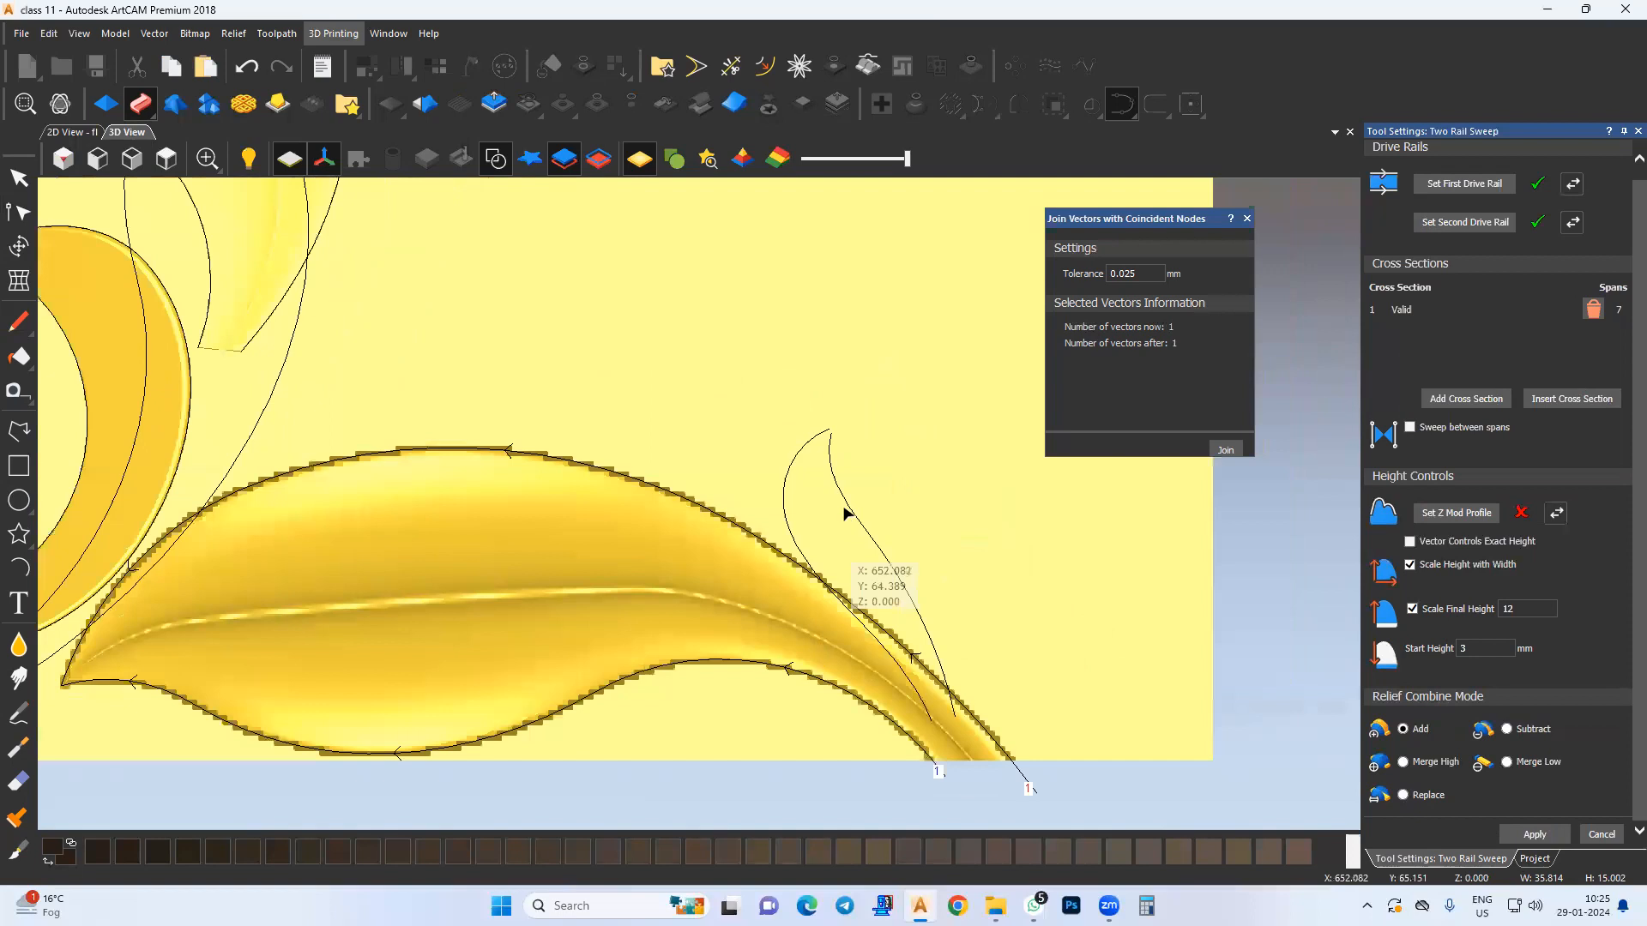
{"action": "left_click", "coordinate": [788, 467]}
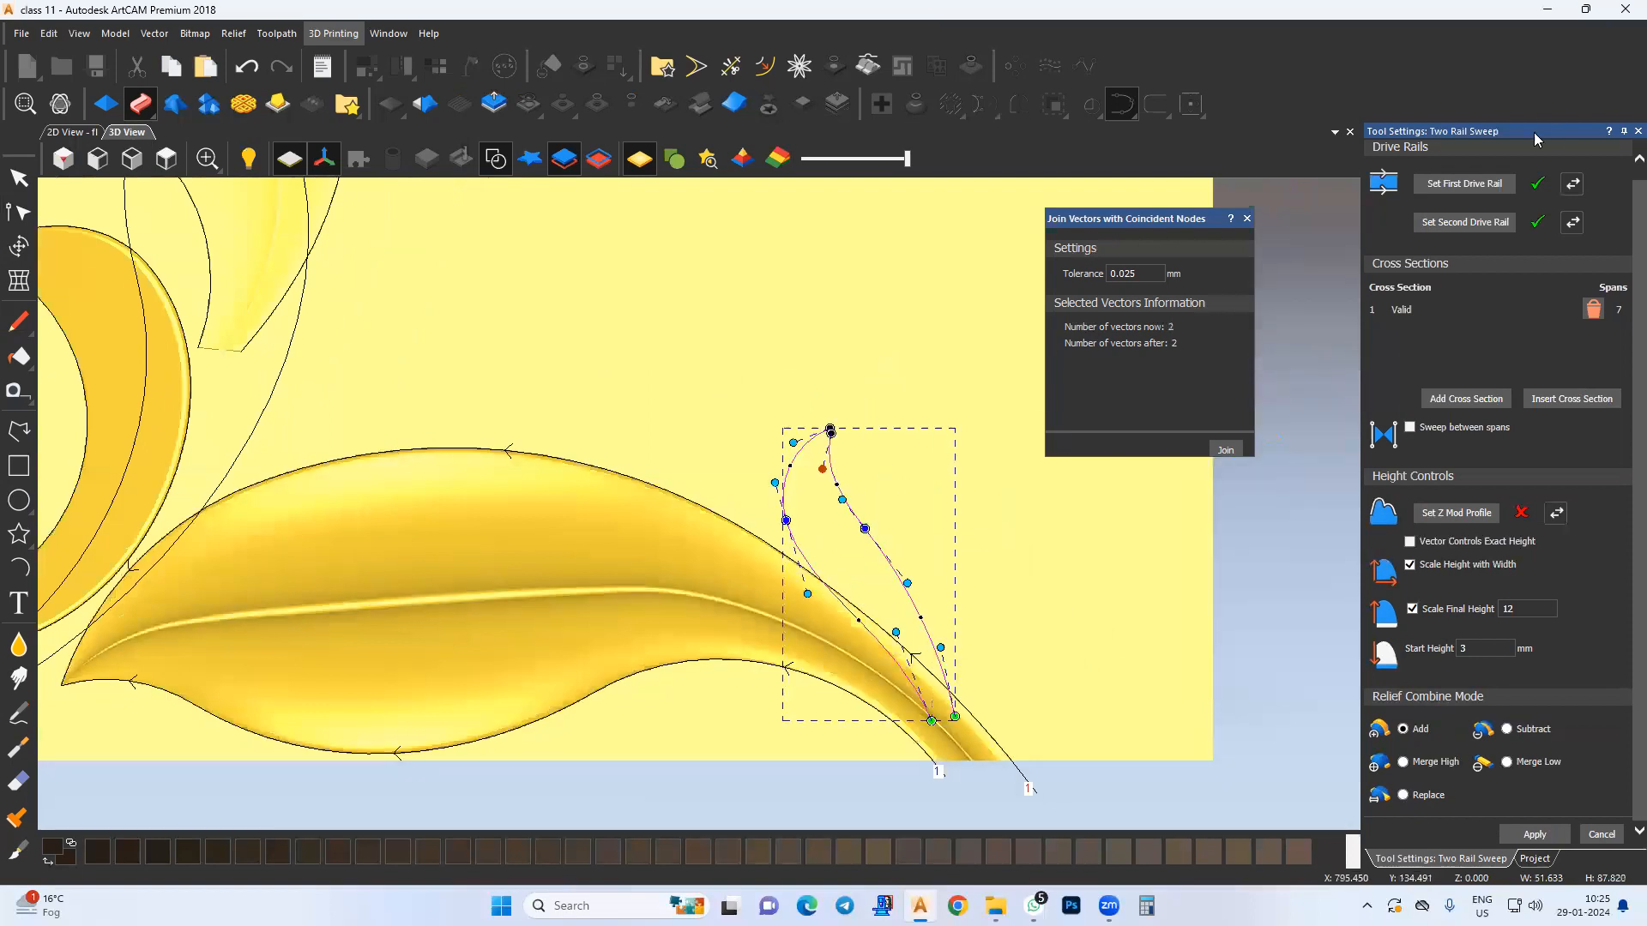
{"action": "left_click", "coordinate": [1472, 185]}
{"action": "left_click", "coordinate": [1534, 834]}
{"action": "middle_click_drag", "start_coordinate": [953, 491], "coordinate": [877, 474]}
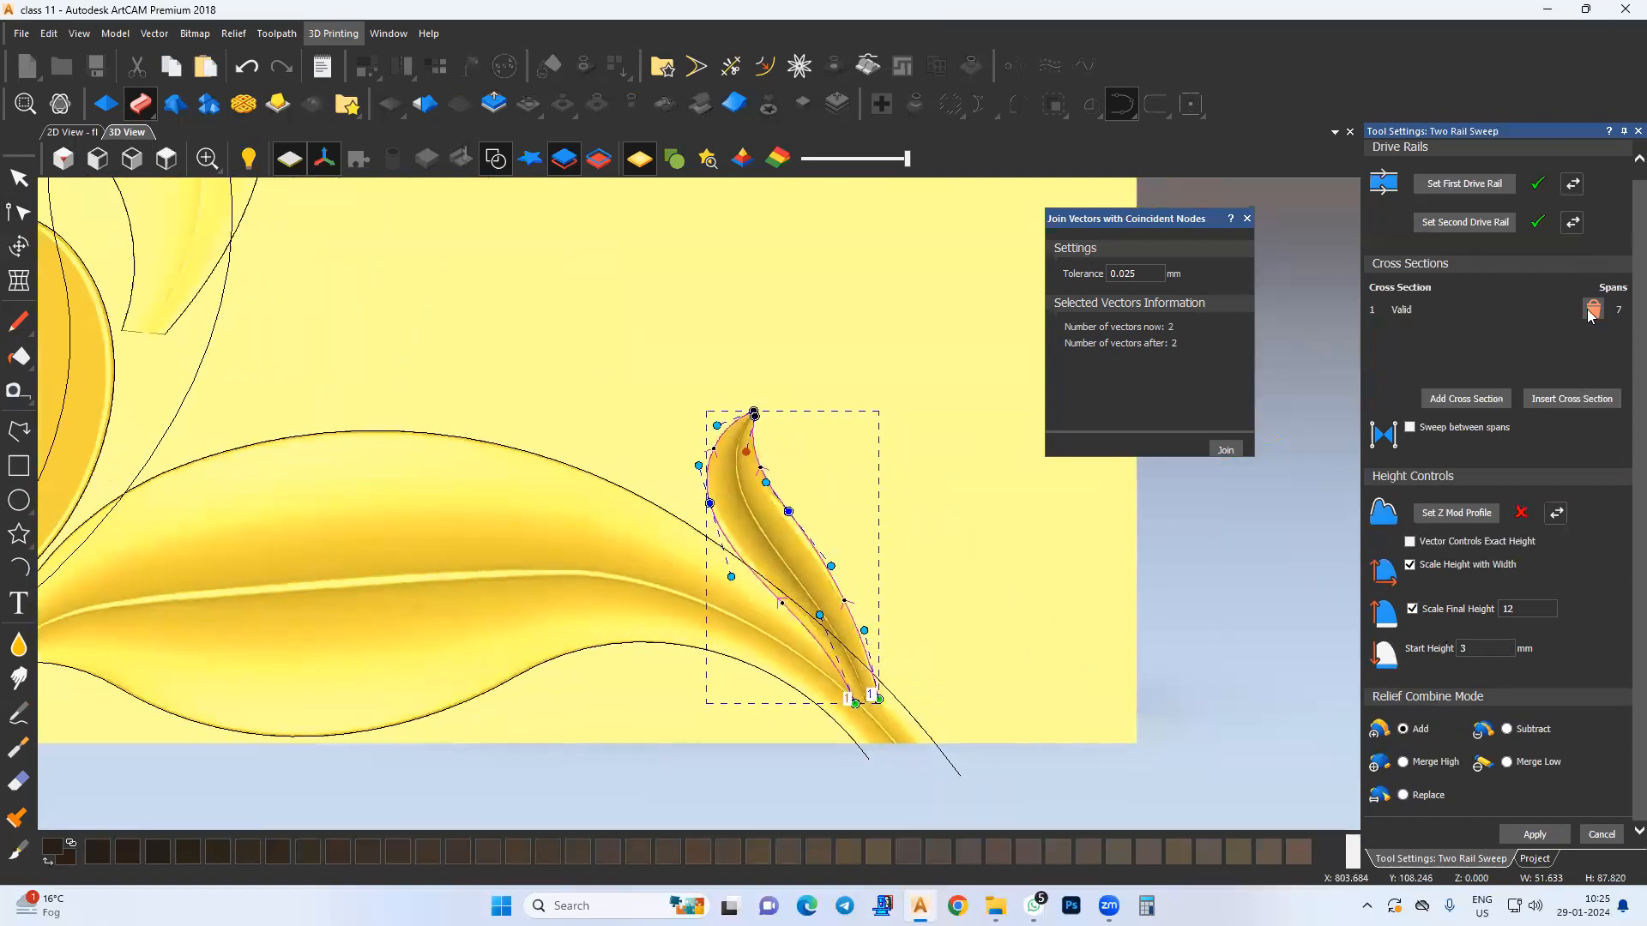
Step: Replace the small leaf's cross section with the angular sloping profile above the crescent leaf
{"action": "key", "text": "ctrl+z"}
{"action": "scroll", "coordinate": [748, 440], "scroll_direction": "down", "scroll_amount": 2}
{"action": "middle_click_drag", "start_coordinate": [549, 432], "coordinate": [804, 477]}
{"action": "left_click", "coordinate": [419, 288]}
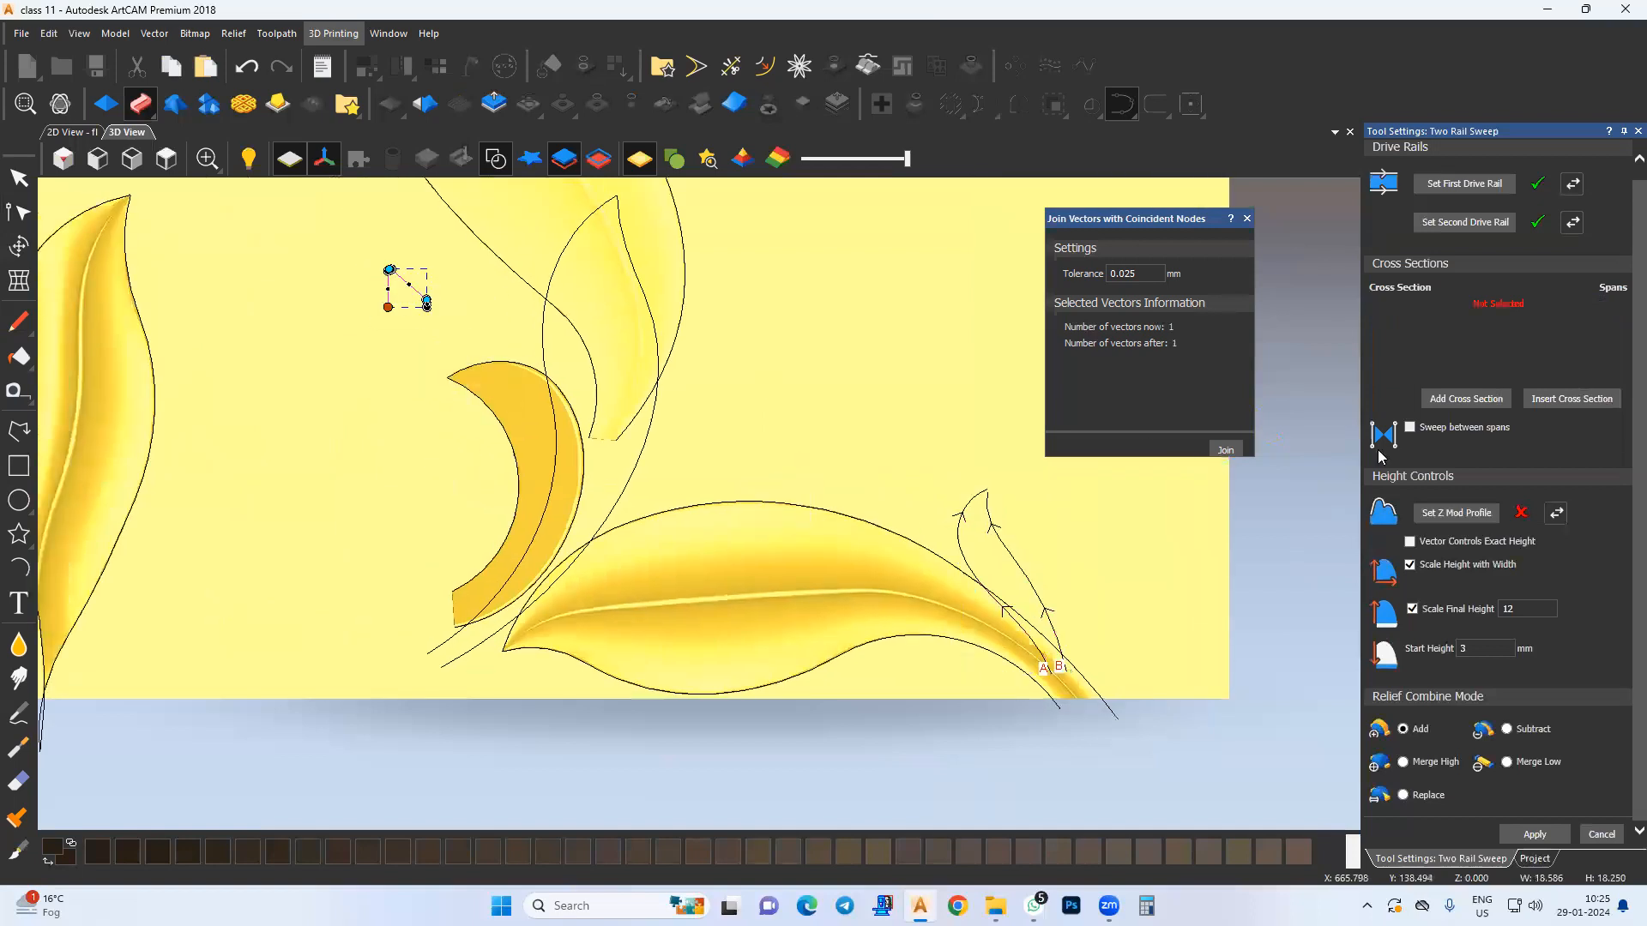
{"action": "left_click", "coordinate": [1461, 400]}
{"action": "scroll", "coordinate": [1012, 669], "scroll_direction": "up", "scroll_amount": 4}
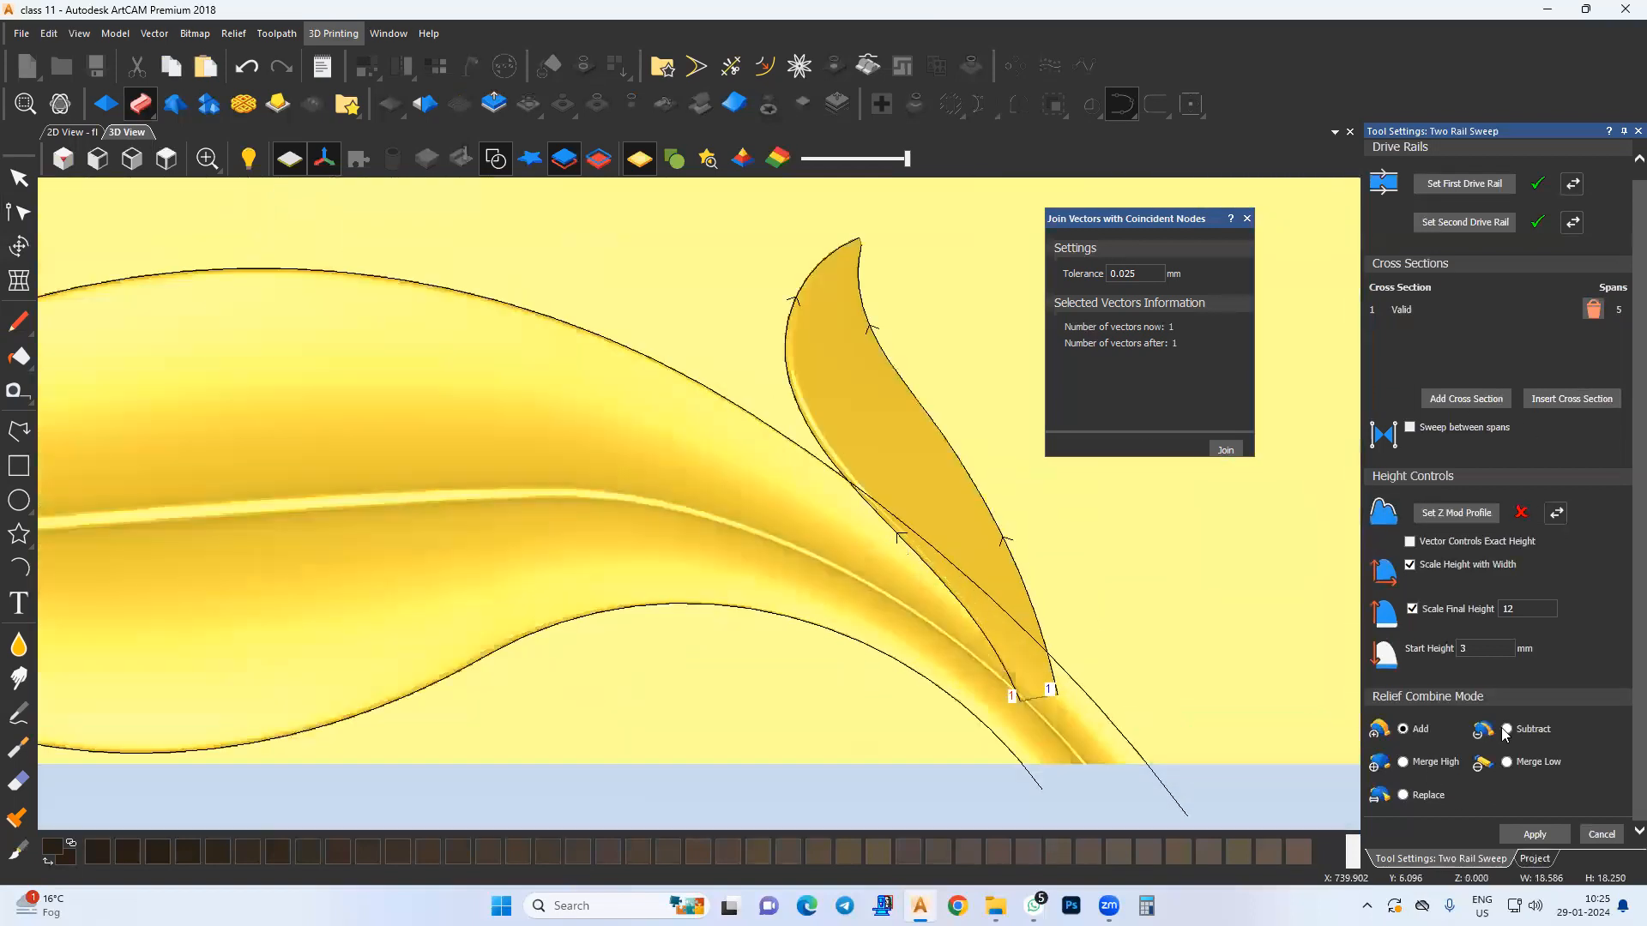
Step: Set the small leaf's sweep to Merge High with a start height of 2 mm and a scaled final height of 13
{"action": "scroll", "coordinate": [1005, 627], "scroll_direction": "up", "scroll_amount": 2}
{"action": "left_click_drag", "start_coordinate": [913, 652], "coordinate": [893, 497]}
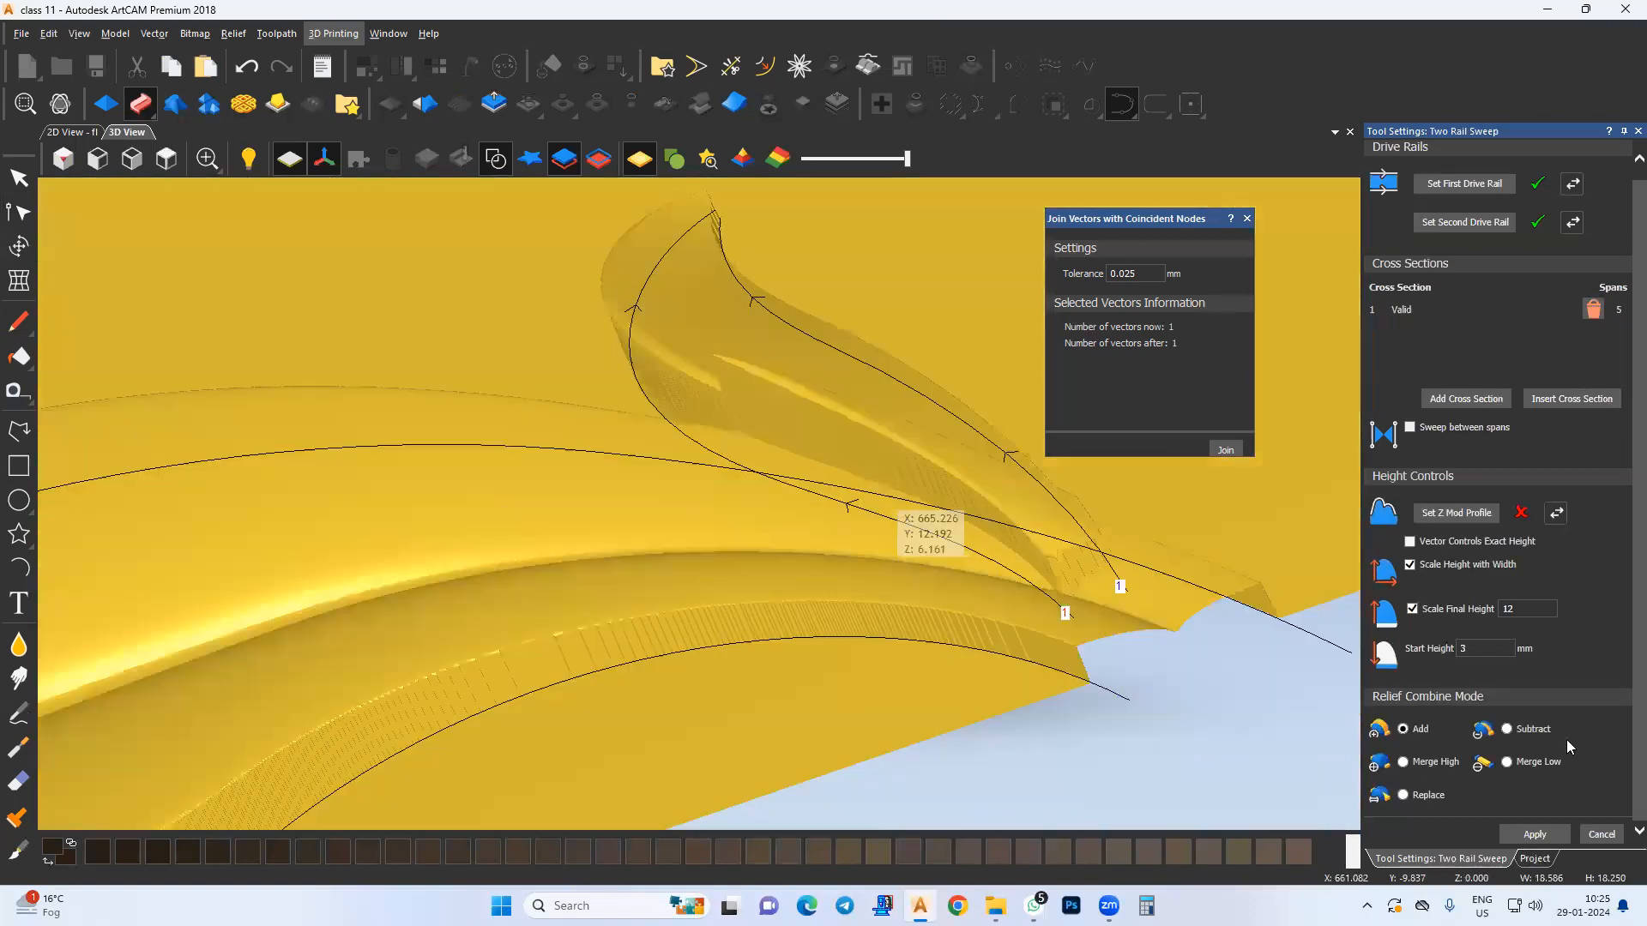
{"action": "left_click", "coordinate": [1404, 762]}
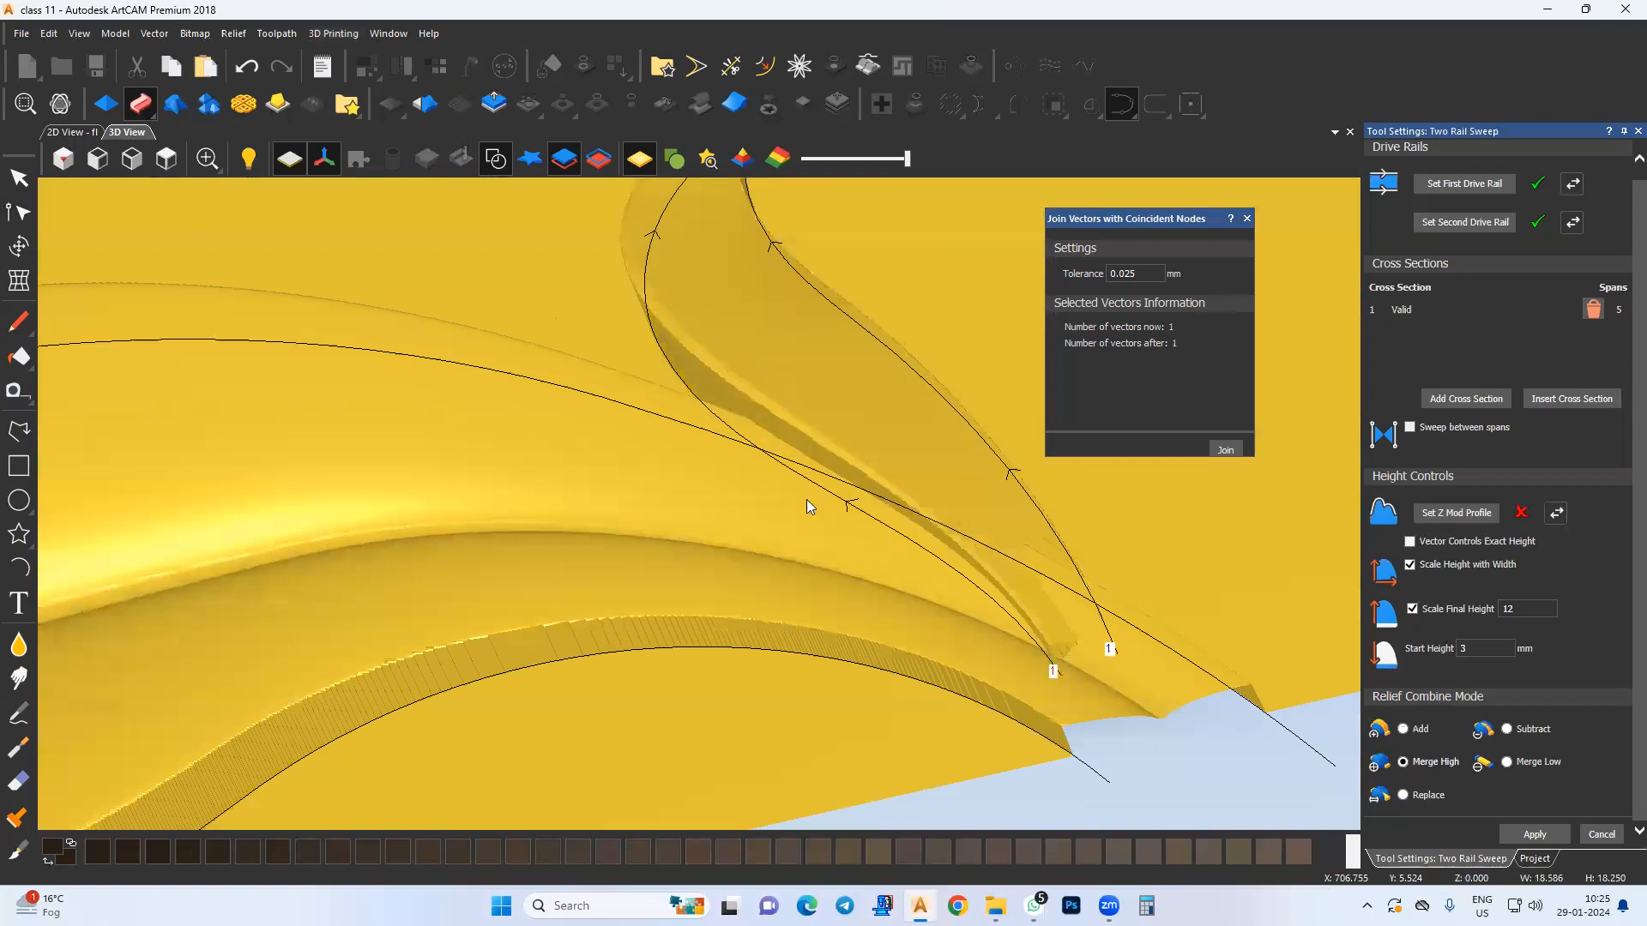
{"action": "left_click_drag", "start_coordinate": [880, 561], "coordinate": [825, 571]}
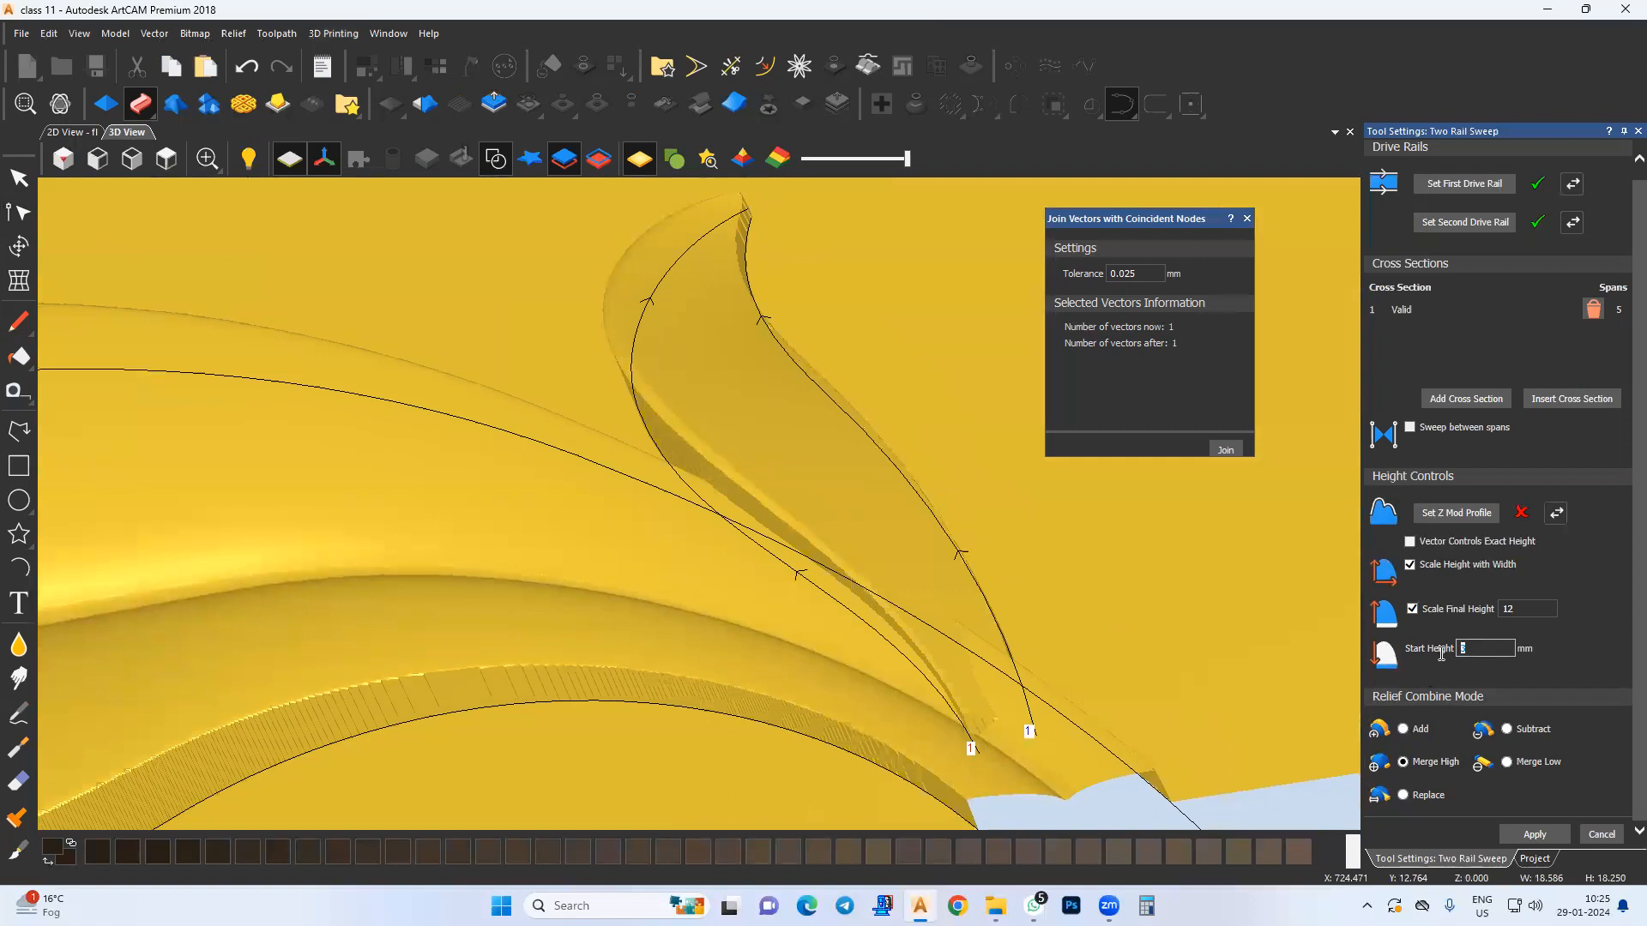
{"action": "left_click", "coordinate": [1519, 608]}
{"action": "type", "text": "13"}
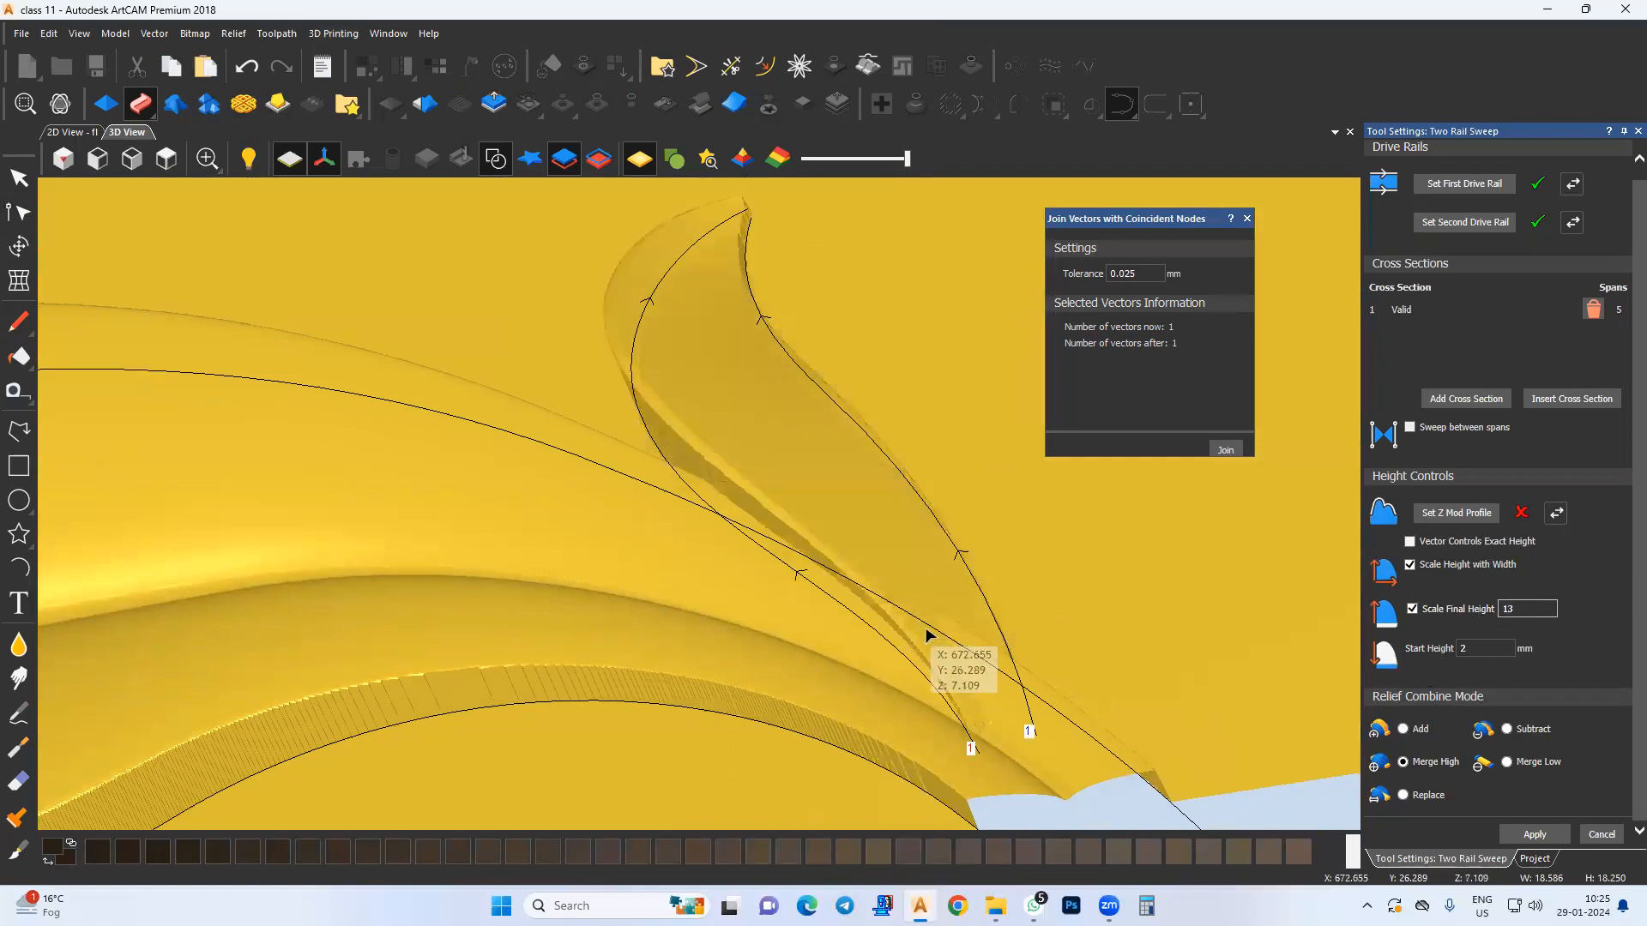
Step: Add a new relief layer, make it active, and apply the small leaf's sweep to it
{"action": "left_click", "coordinate": [1535, 859]}
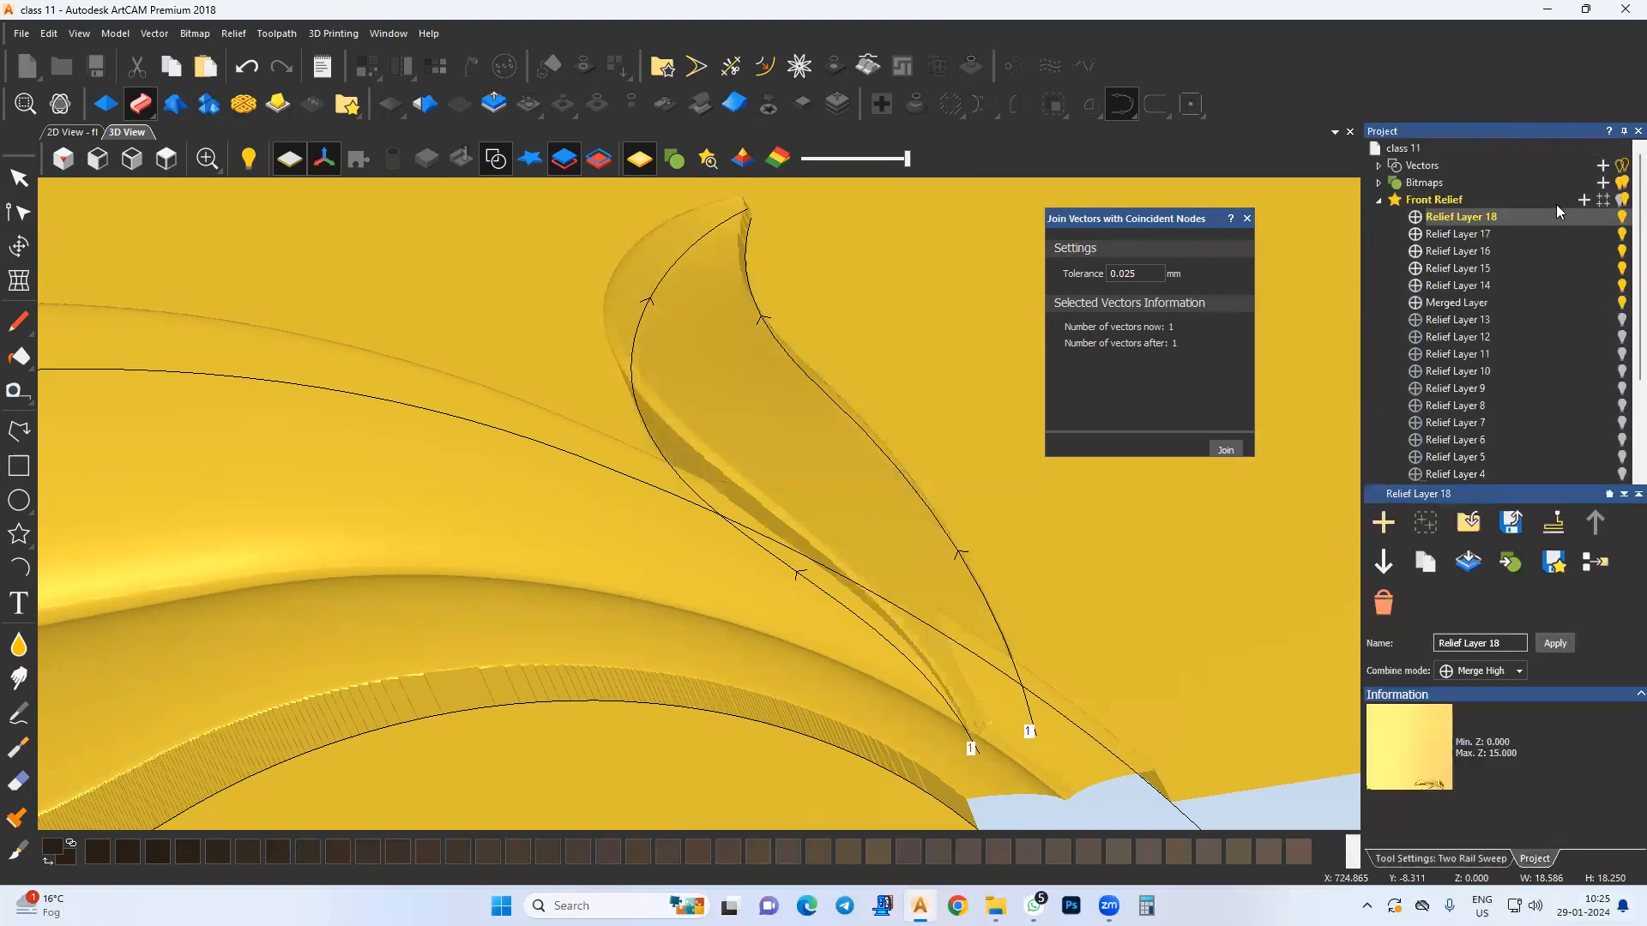
{"action": "left_click", "coordinate": [1583, 200]}
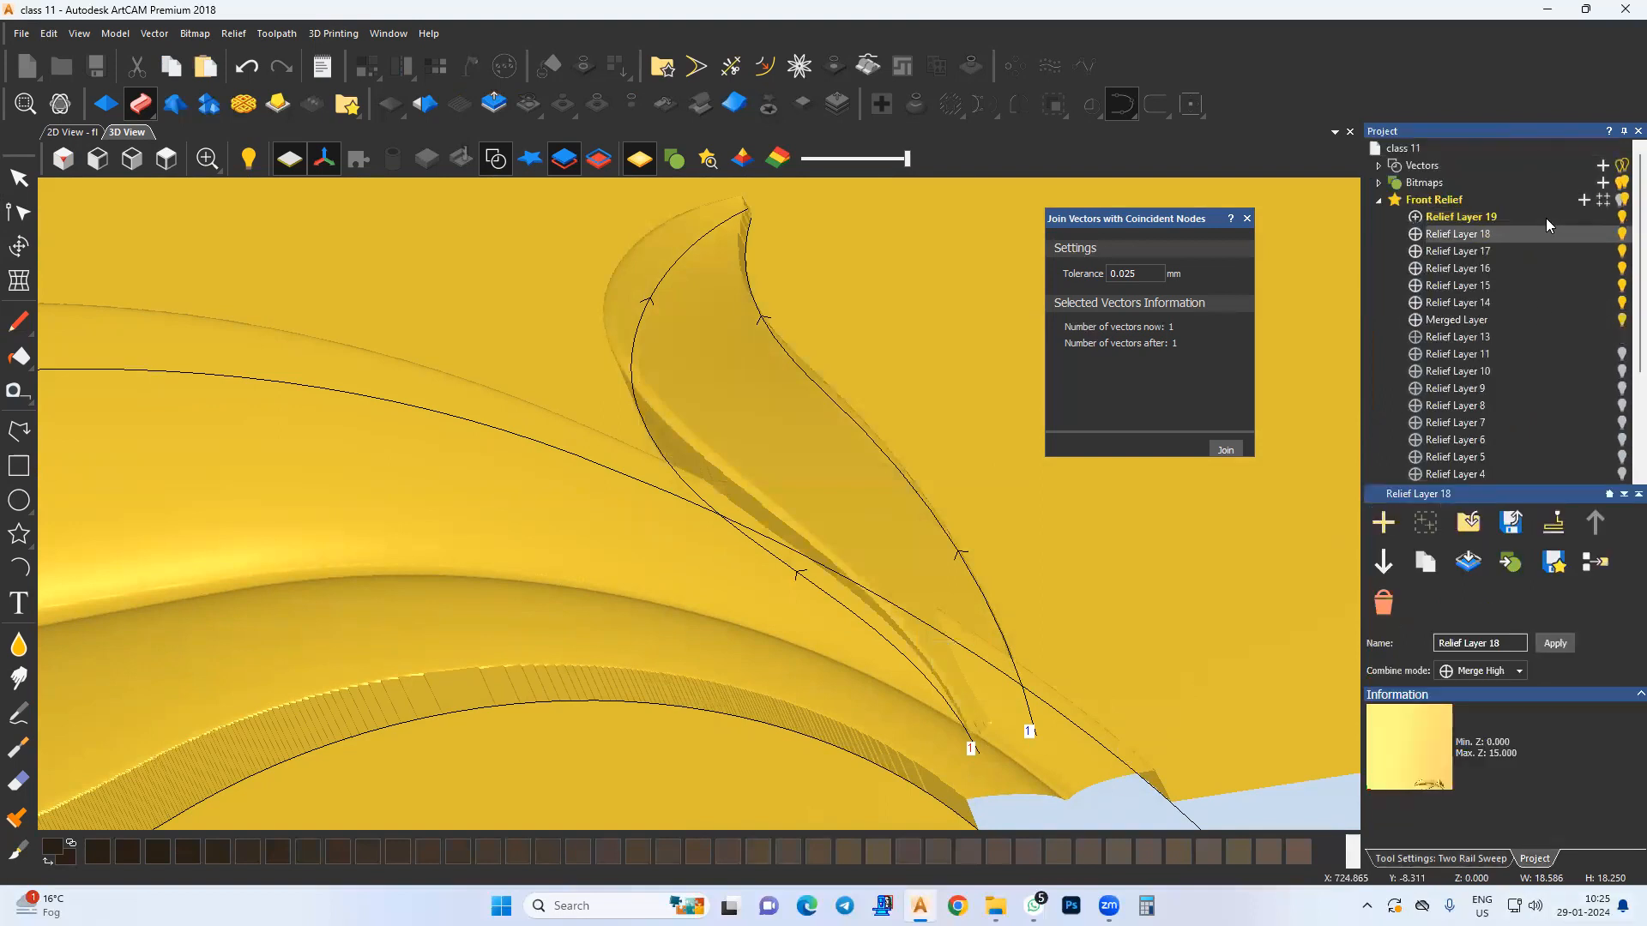
{"action": "left_click", "coordinate": [1416, 217]}
{"action": "left_click", "coordinate": [1416, 218]}
{"action": "left_click", "coordinate": [1457, 218]}
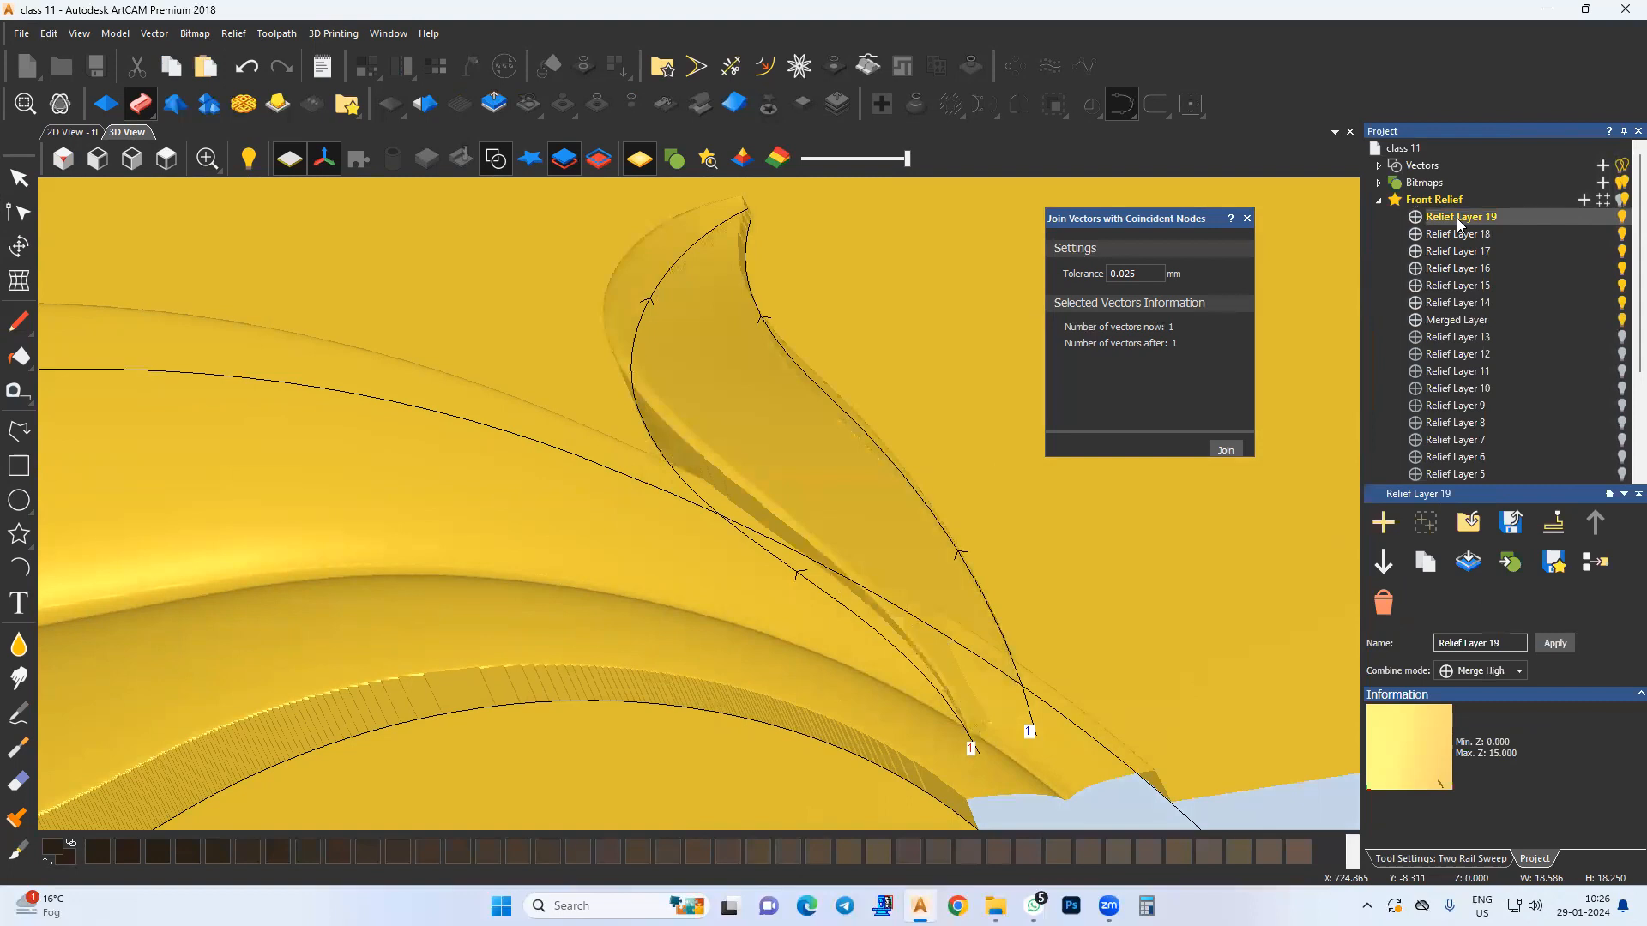
{"action": "left_click", "coordinate": [1465, 859]}
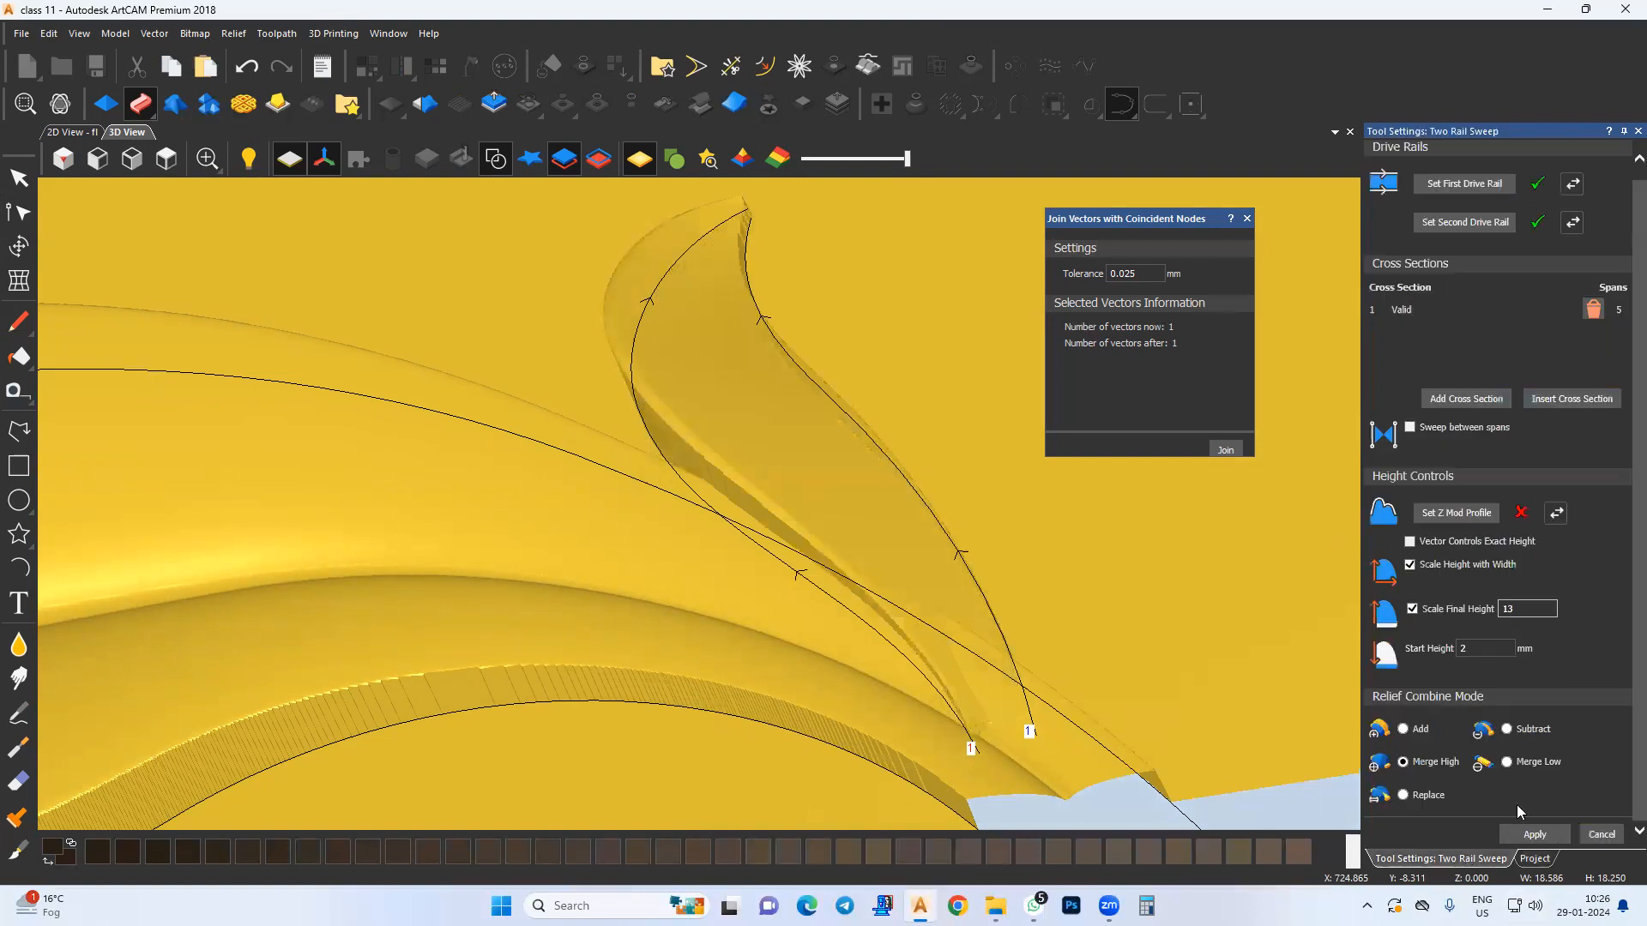
{"action": "left_click", "coordinate": [1593, 839]}
Step: Carve down the base of the small leaf with the Carve tool where it overlaps the large leaf's stem
{"action": "key", "text": "4"}
{"action": "middle_click_drag", "start_coordinate": [750, 569], "coordinate": [769, 521]}
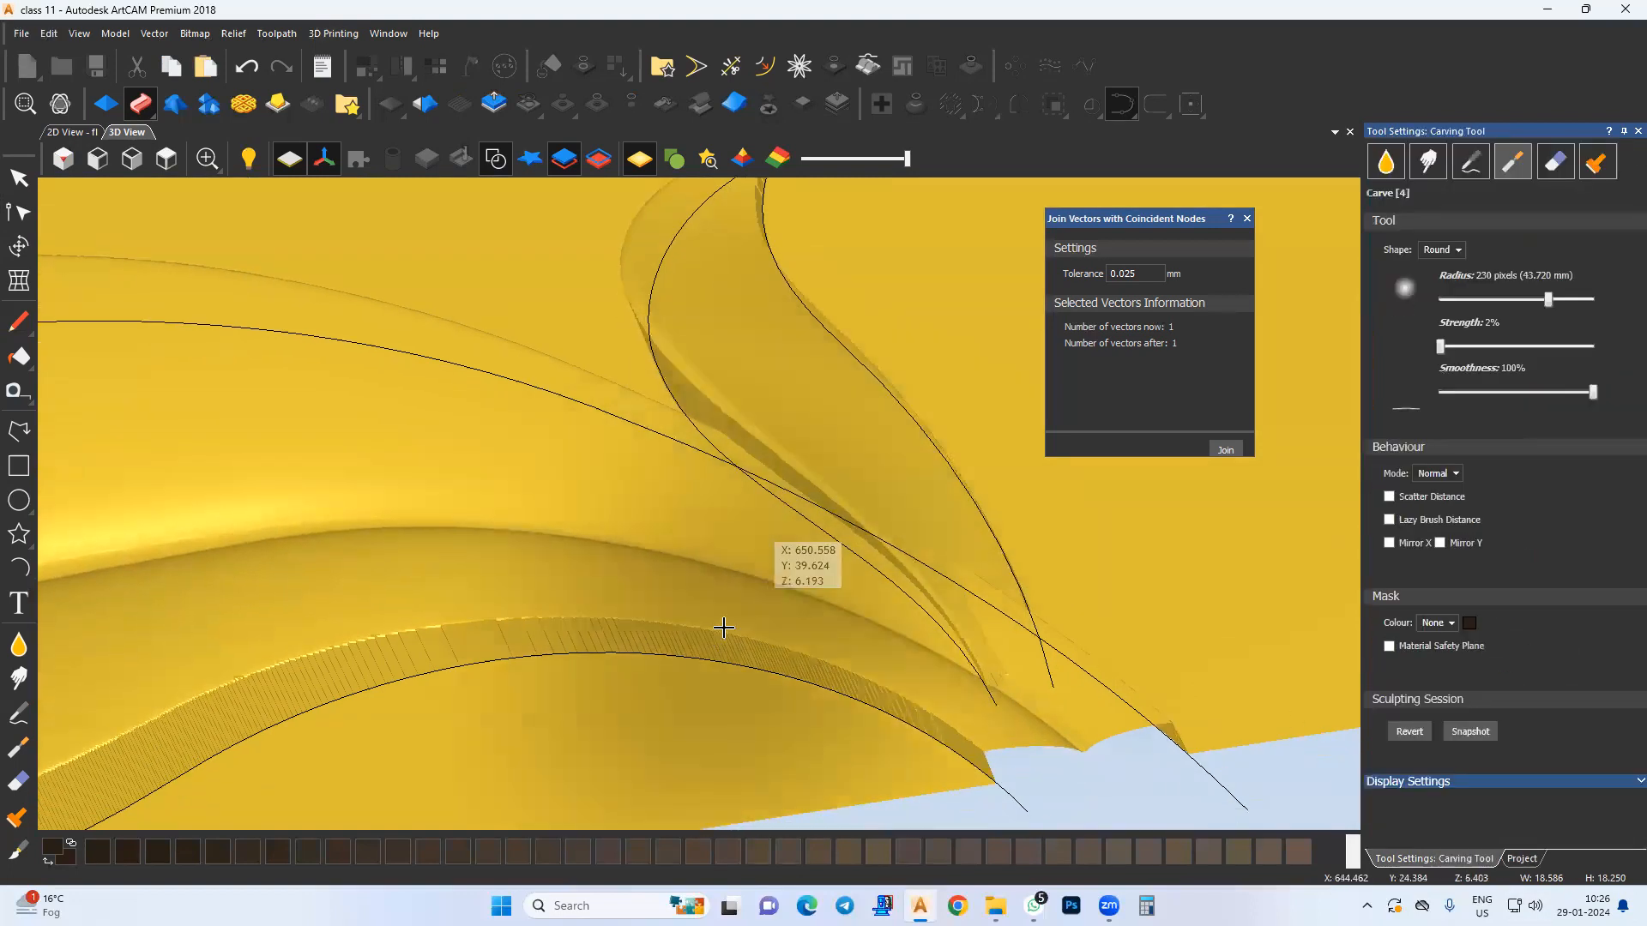
{"action": "left_click_drag", "start_coordinate": [723, 628], "coordinate": [692, 574]}
{"action": "left_click_drag", "start_coordinate": [602, 528], "coordinate": [699, 596]}
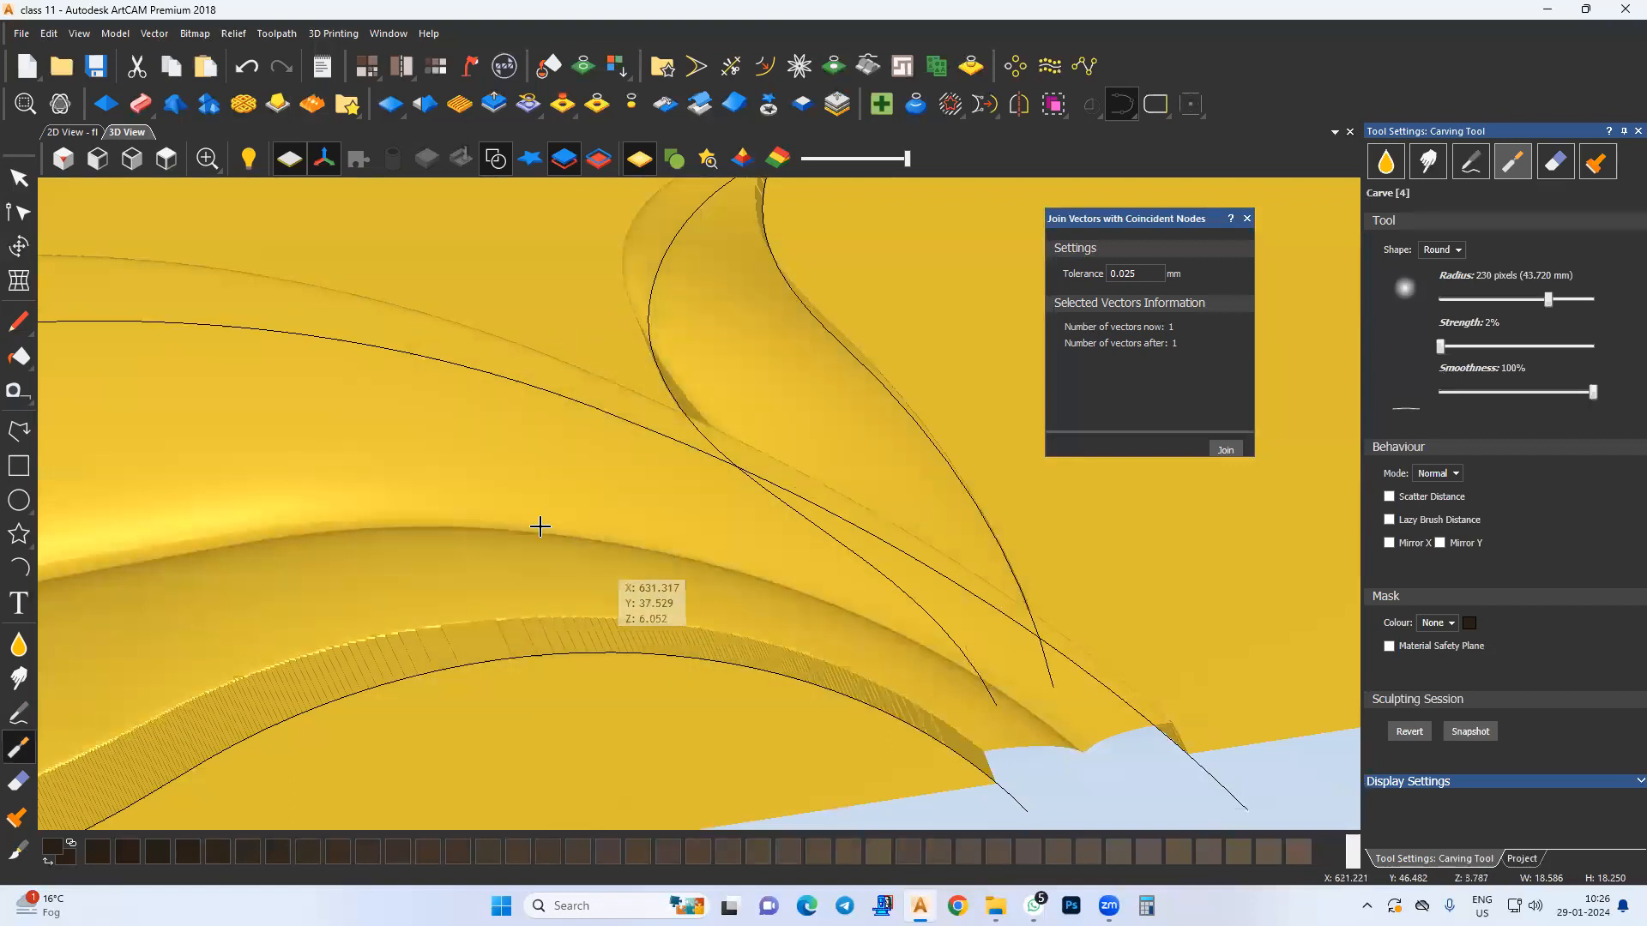
{"action": "scroll", "coordinate": [548, 571], "scroll_direction": "down", "scroll_amount": 3}
{"action": "middle_click_drag", "start_coordinate": [415, 640], "coordinate": [1035, 590]}
{"action": "middle_click_drag", "start_coordinate": [639, 592], "coordinate": [687, 641]}
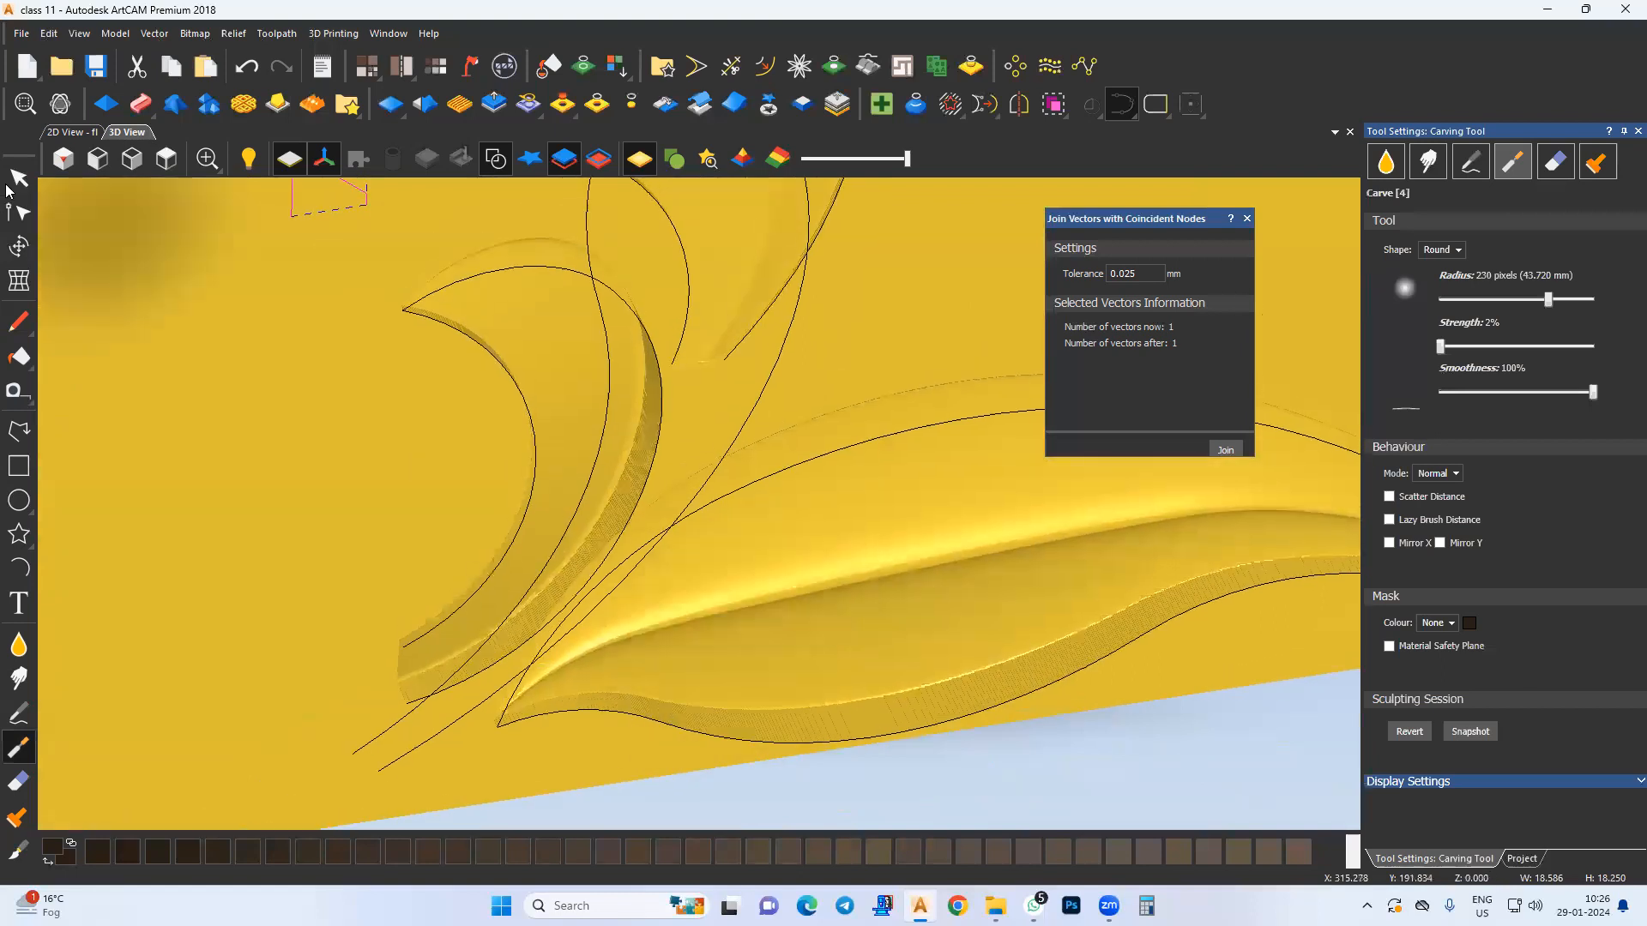
{"action": "left_click", "coordinate": [19, 179]}
{"action": "left_click", "coordinate": [167, 159]}
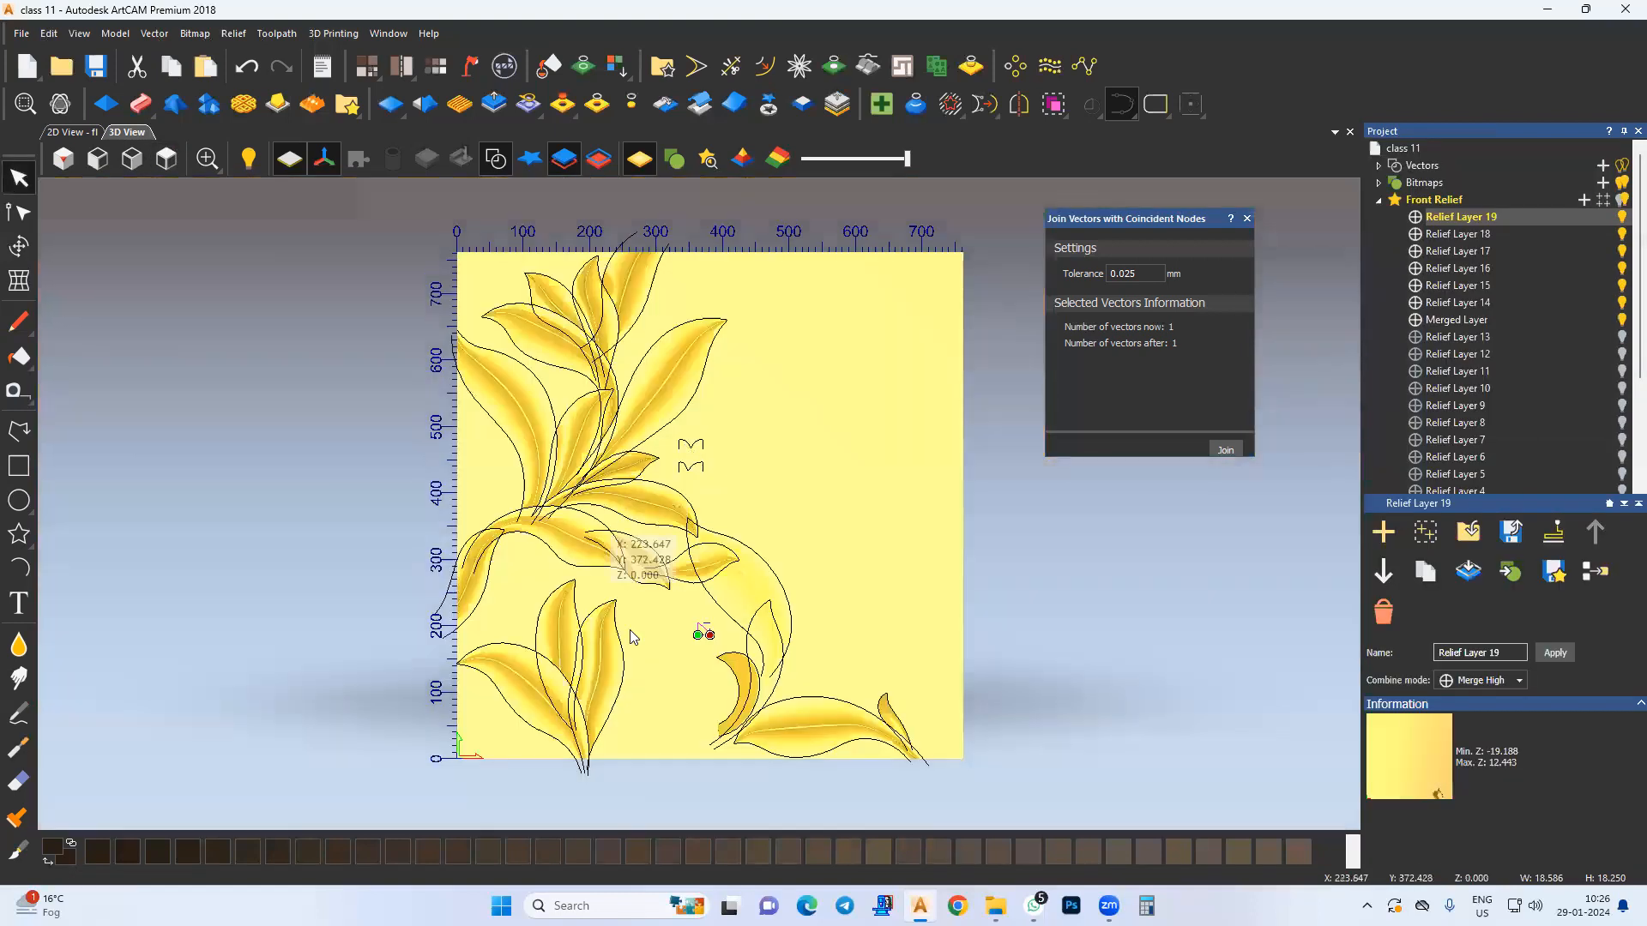
Step: Add another relief layer and start a two-rail sweep from the two edges of the upright leaf behind the crescent leaf
{"action": "scroll", "coordinate": [639, 597], "scroll_direction": "up", "scroll_amount": 3}
{"action": "middle_click_drag", "start_coordinate": [588, 594], "coordinate": [396, 434]}
{"action": "left_click", "coordinate": [1583, 201]}
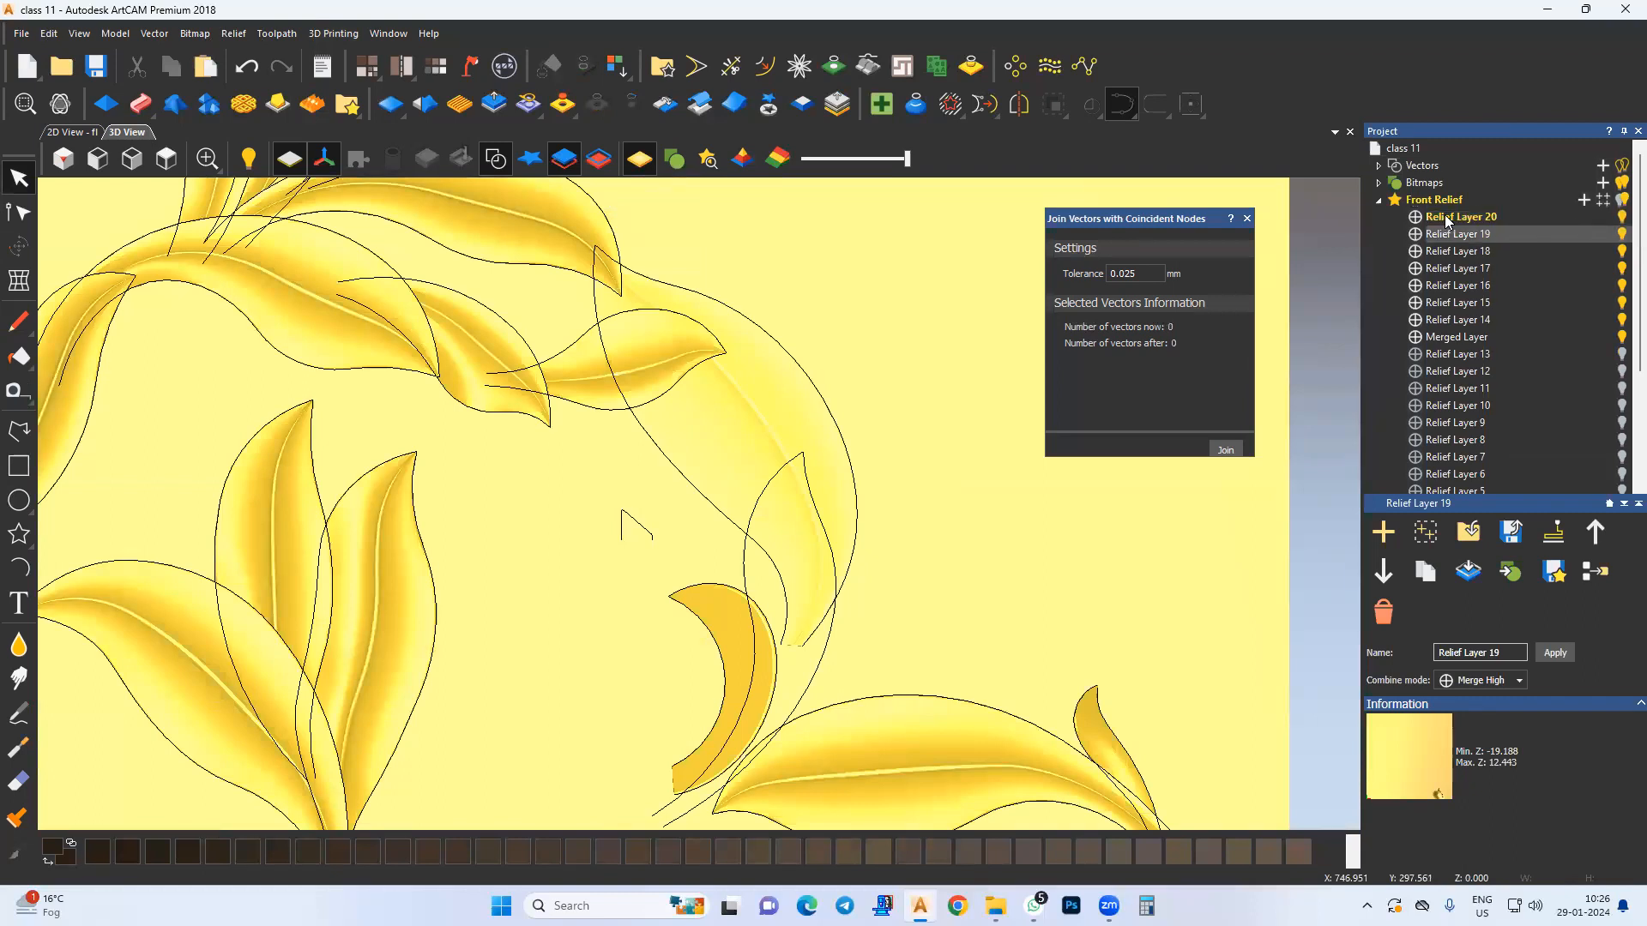
{"action": "scroll", "coordinate": [789, 506], "scroll_direction": "up", "scroll_amount": 2}
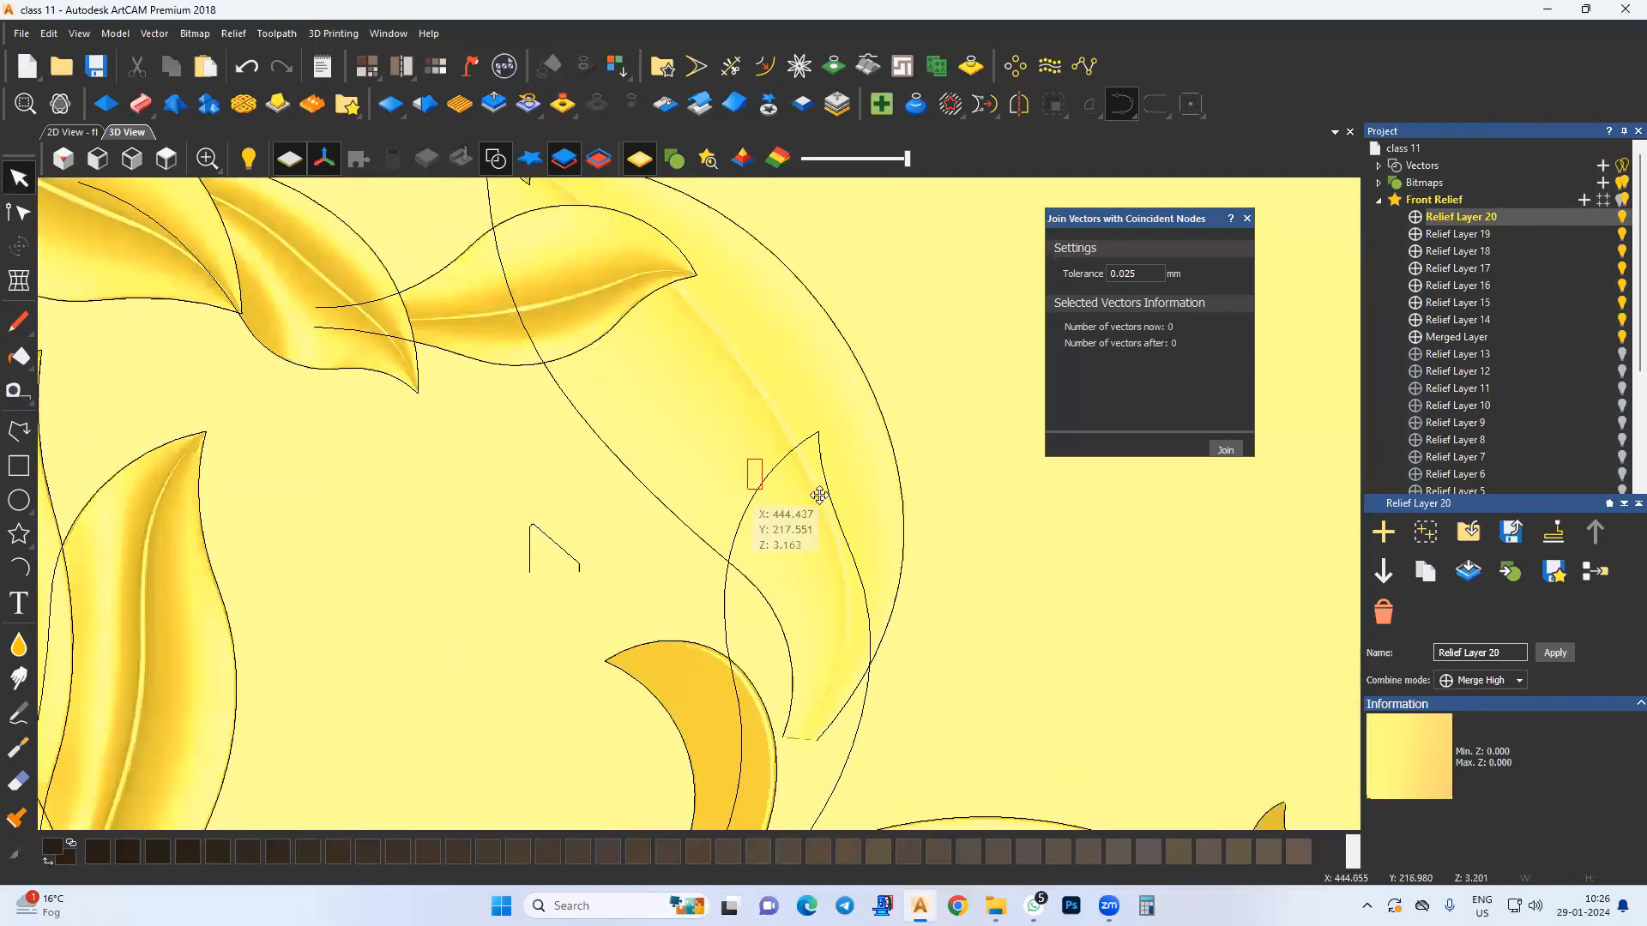
{"action": "left_click", "coordinate": [819, 495]}
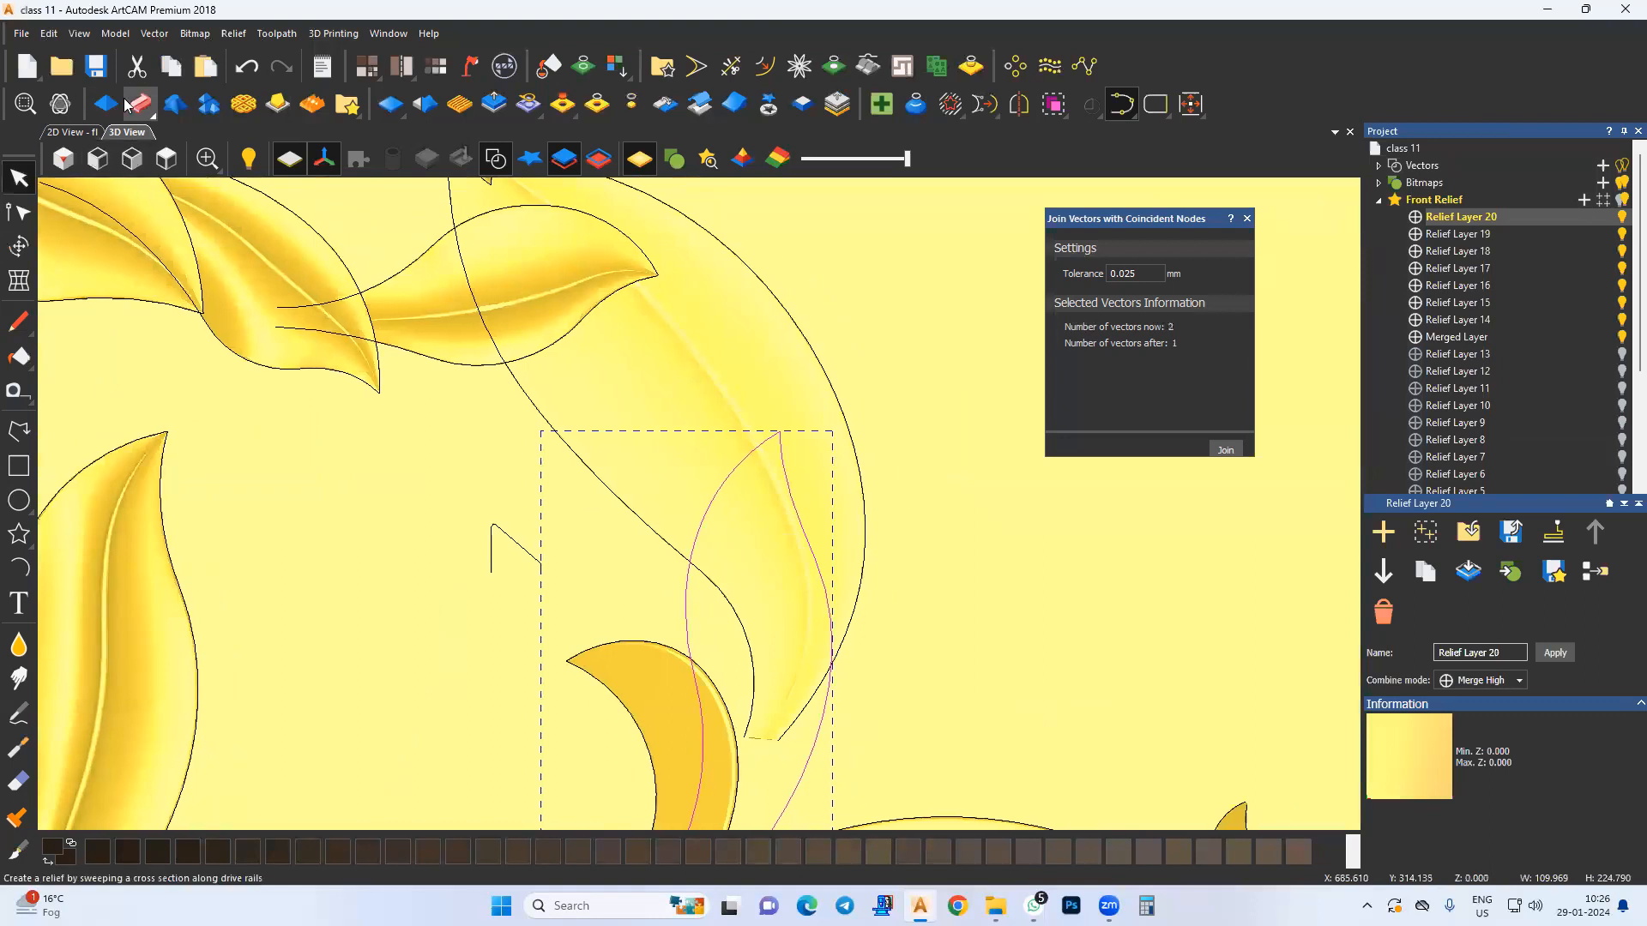
{"action": "left_click", "coordinate": [126, 105]}
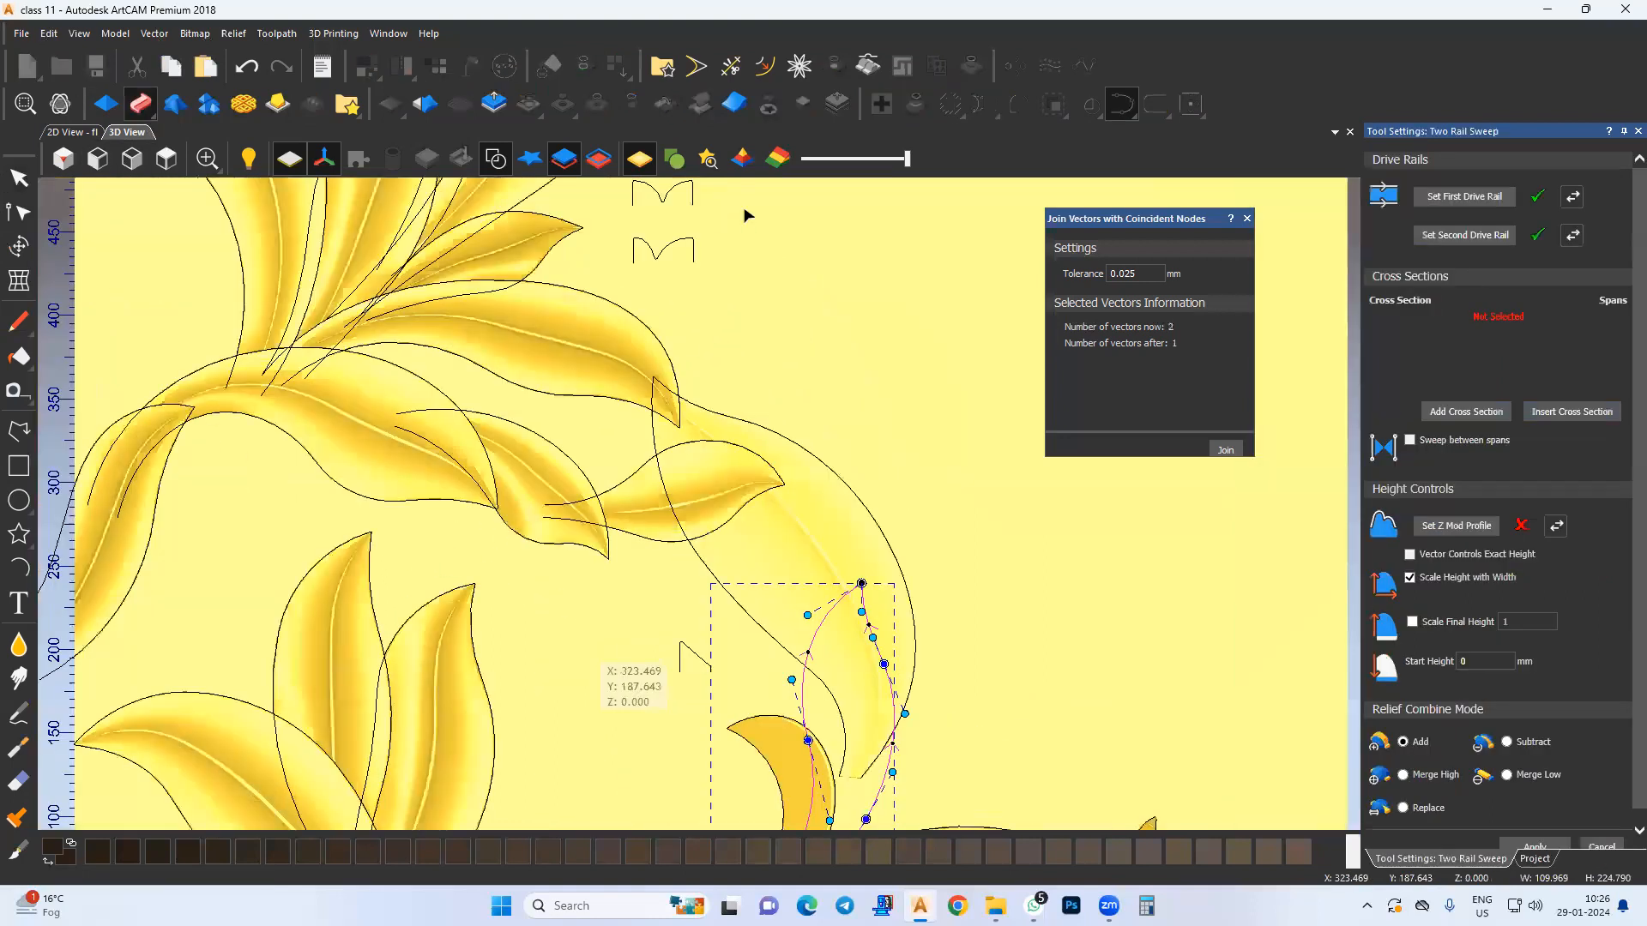
Step: Use an M-shaped profile near the panel's centre as the upright leaf's cross section and combine with Merge High
{"action": "left_click", "coordinate": [719, 233]}
{"action": "middle_click_drag", "start_coordinate": [894, 729], "coordinate": [838, 481]}
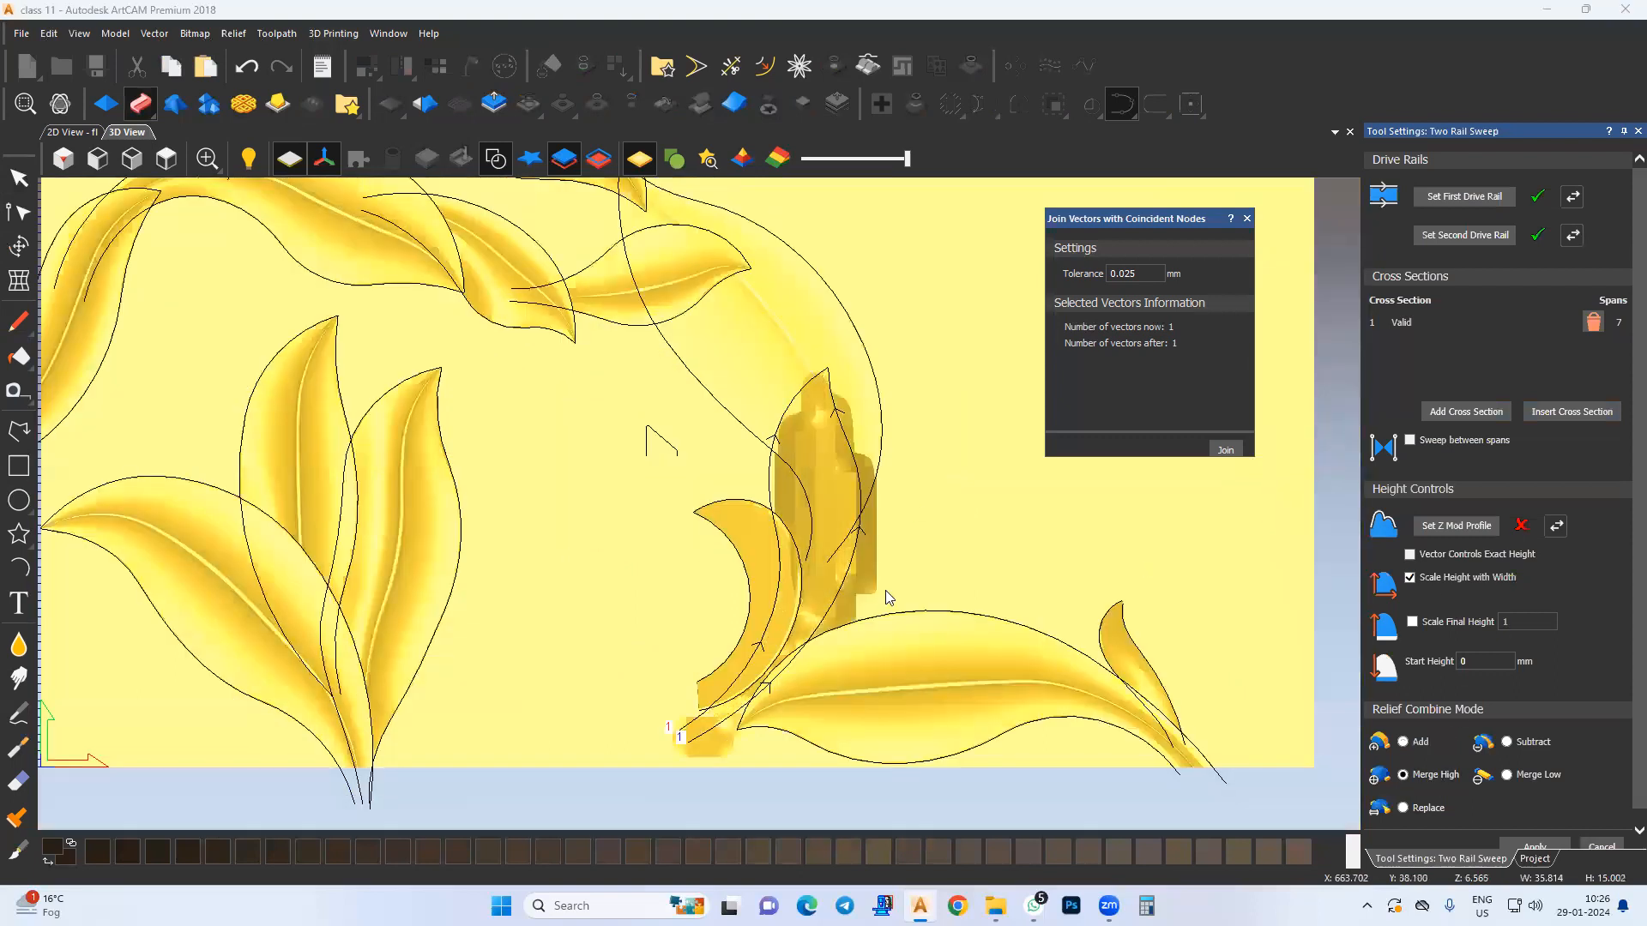
{"action": "scroll", "coordinate": [858, 678], "scroll_direction": "up", "scroll_amount": 3}
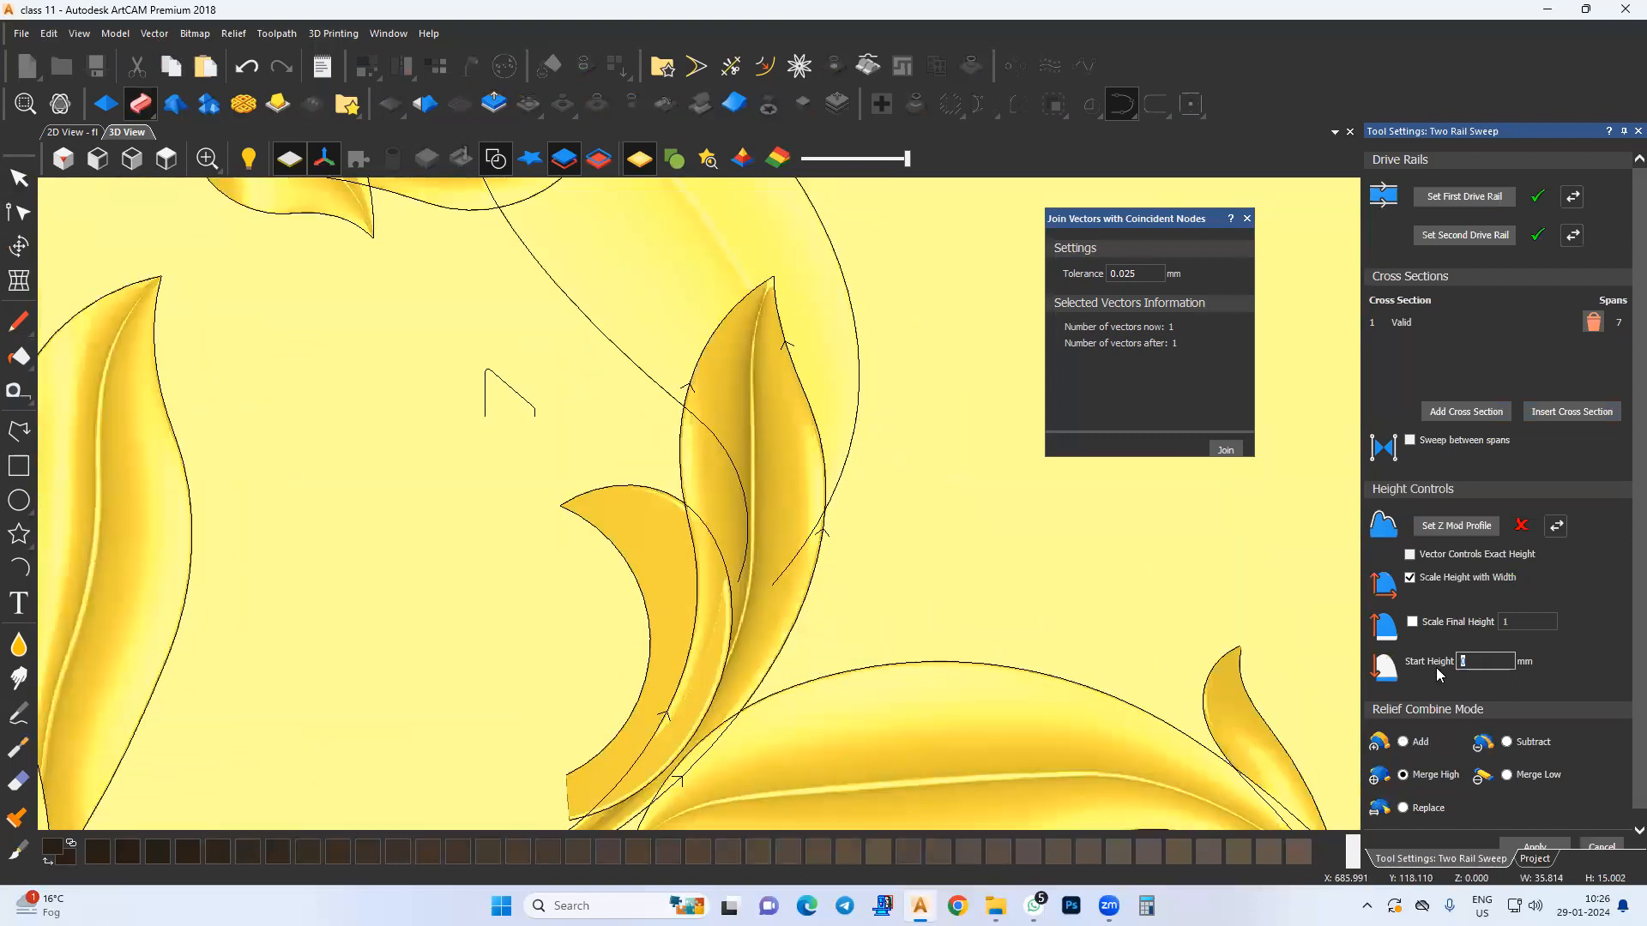
Step: Set the upright leaf's start height to 3 mm and scaled final height to 12, apply the sweep and close it
{"action": "left_click", "coordinate": [1478, 624]}
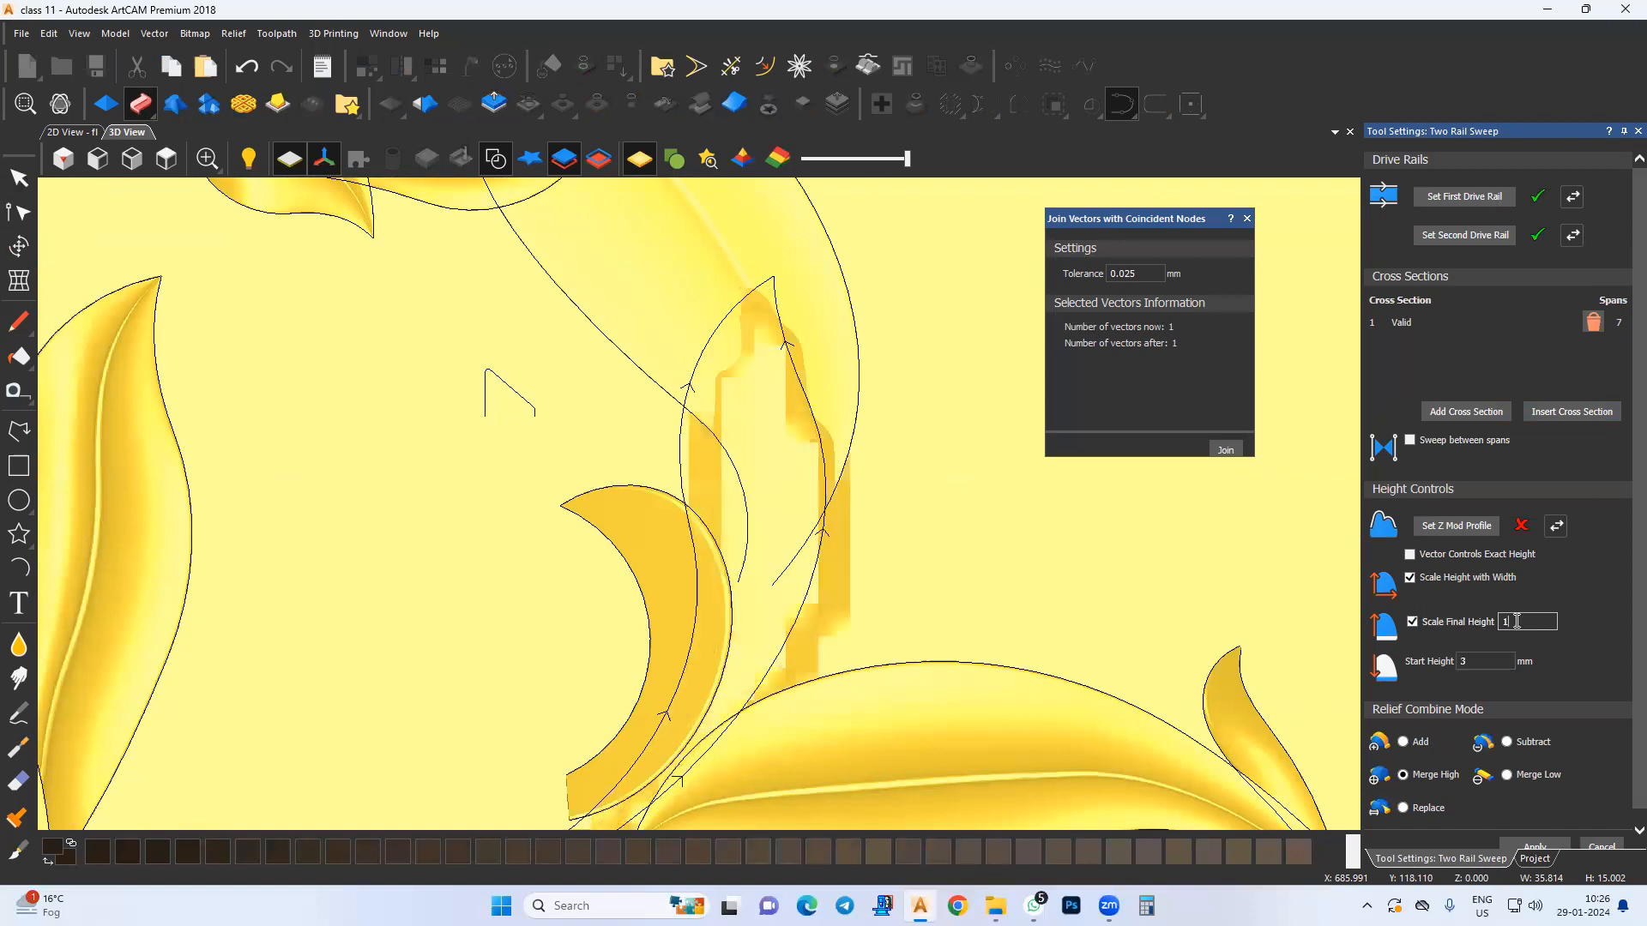
{"action": "mouse_move", "coordinate": [768, 569]}
{"action": "middle_mouse_down"}
{"action": "mouse_move", "coordinate": [769, 507]}
{"action": "mouse_move", "coordinate": [758, 541]}
{"action": "middle_mouse_up"}
{"action": "scroll", "coordinate": [1517, 805], "scroll_direction": "down", "scroll_amount": 1}
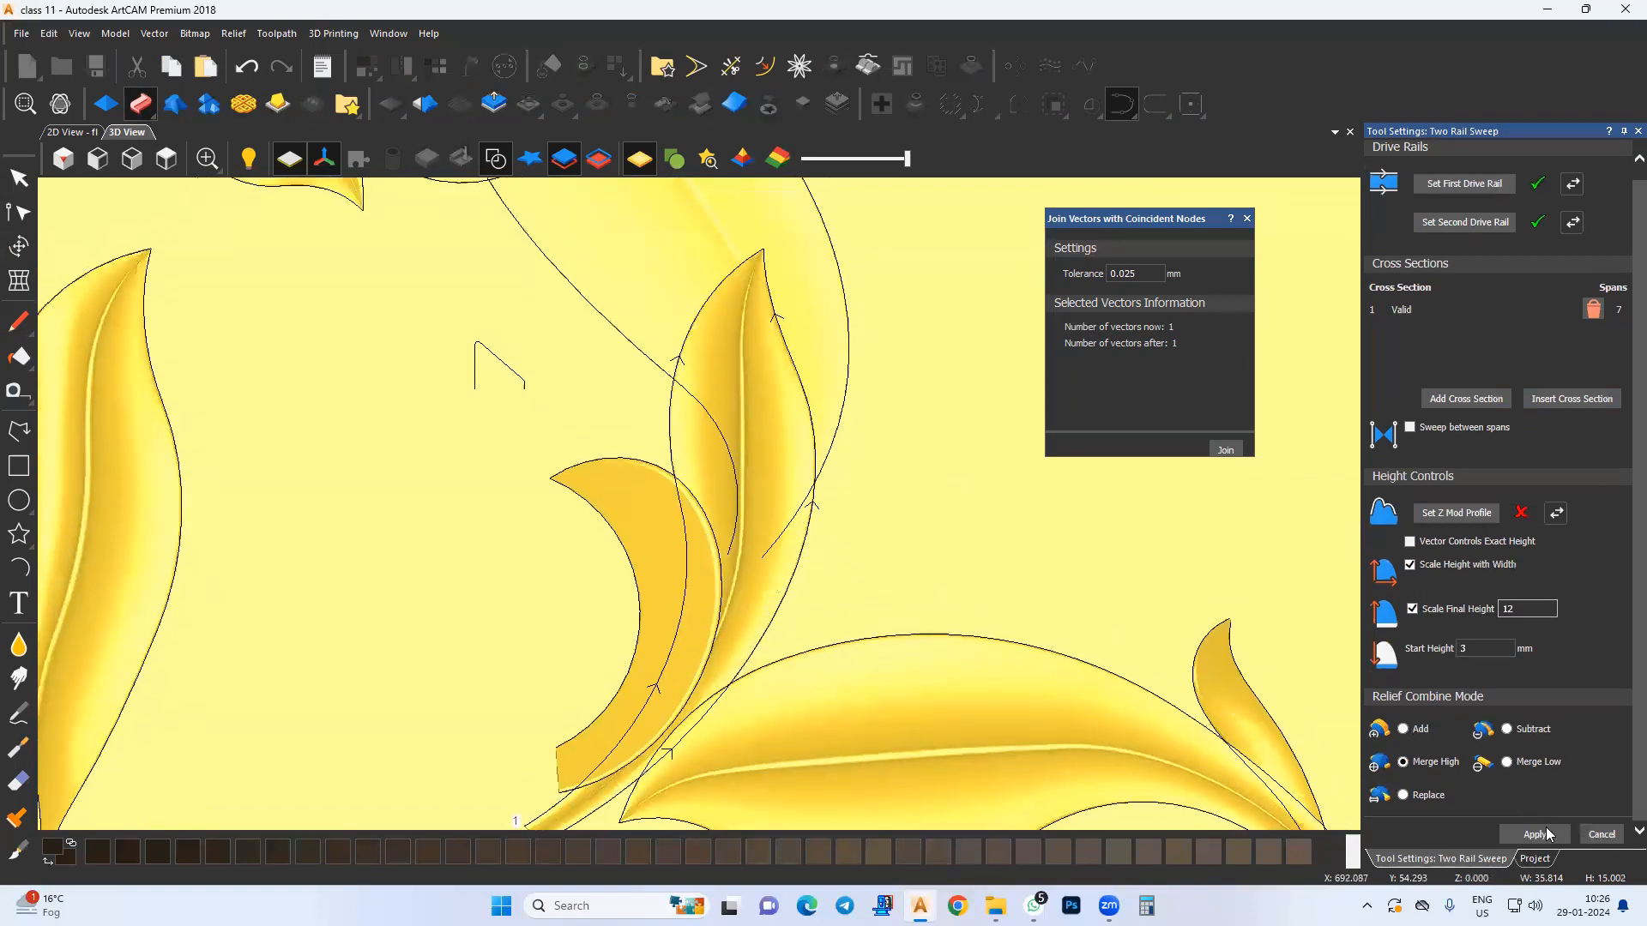
{"action": "left_click", "coordinate": [1603, 835]}
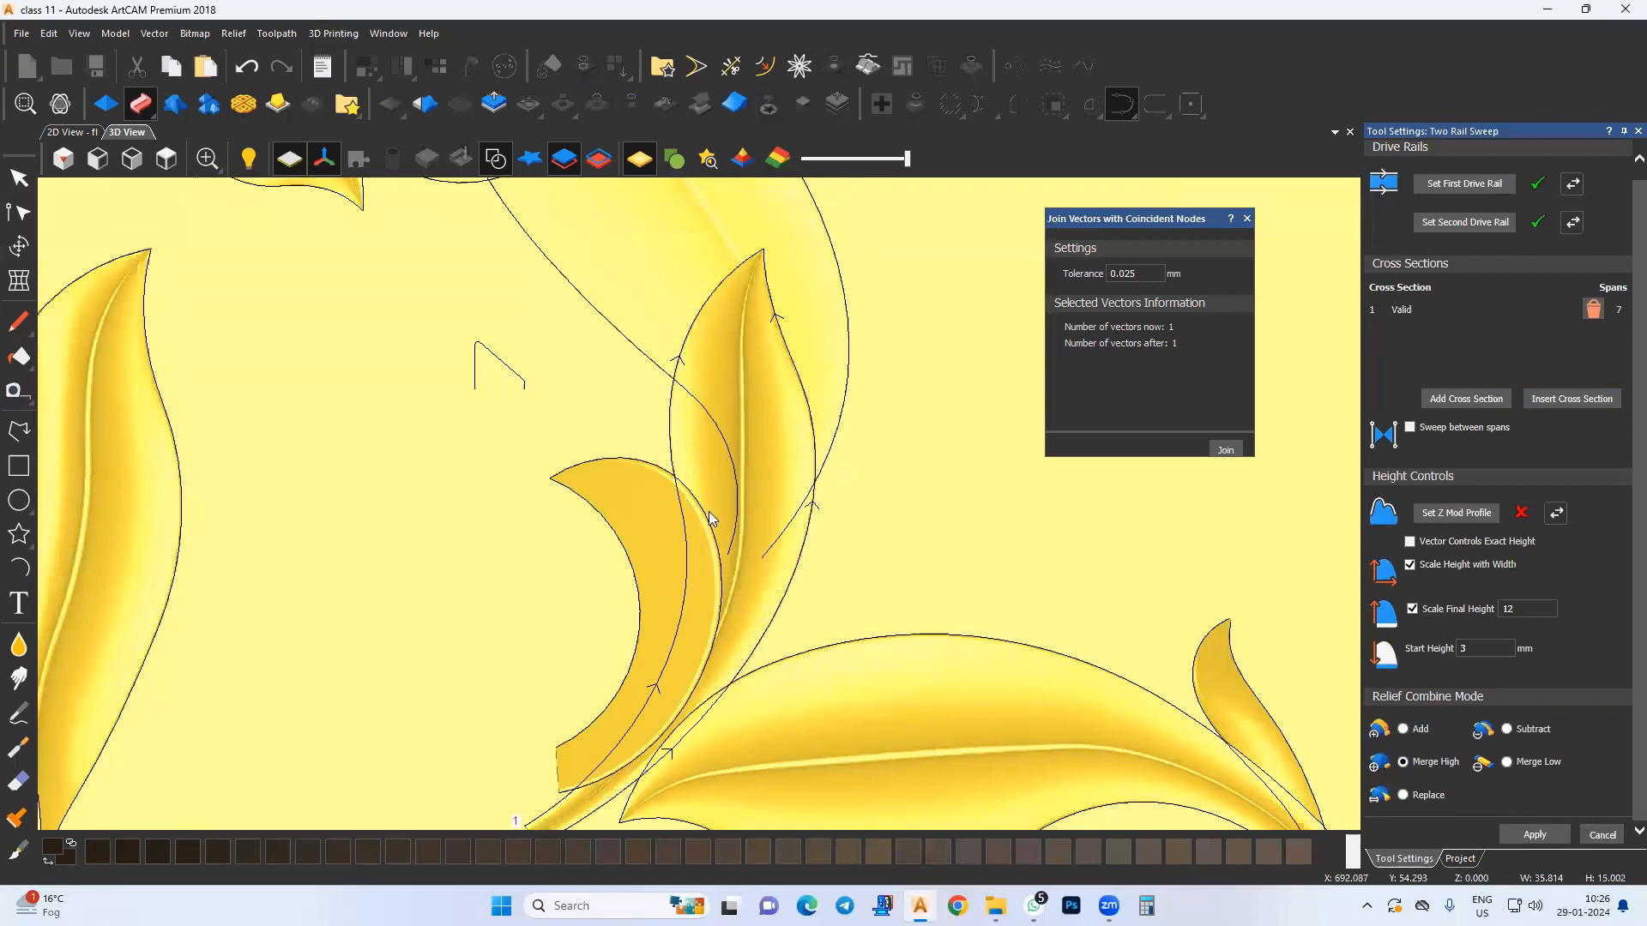
Step: Carve along the body of the crescent leaf with the Carve tool
{"action": "scroll", "coordinate": [710, 461], "scroll_direction": "up", "scroll_amount": 3}
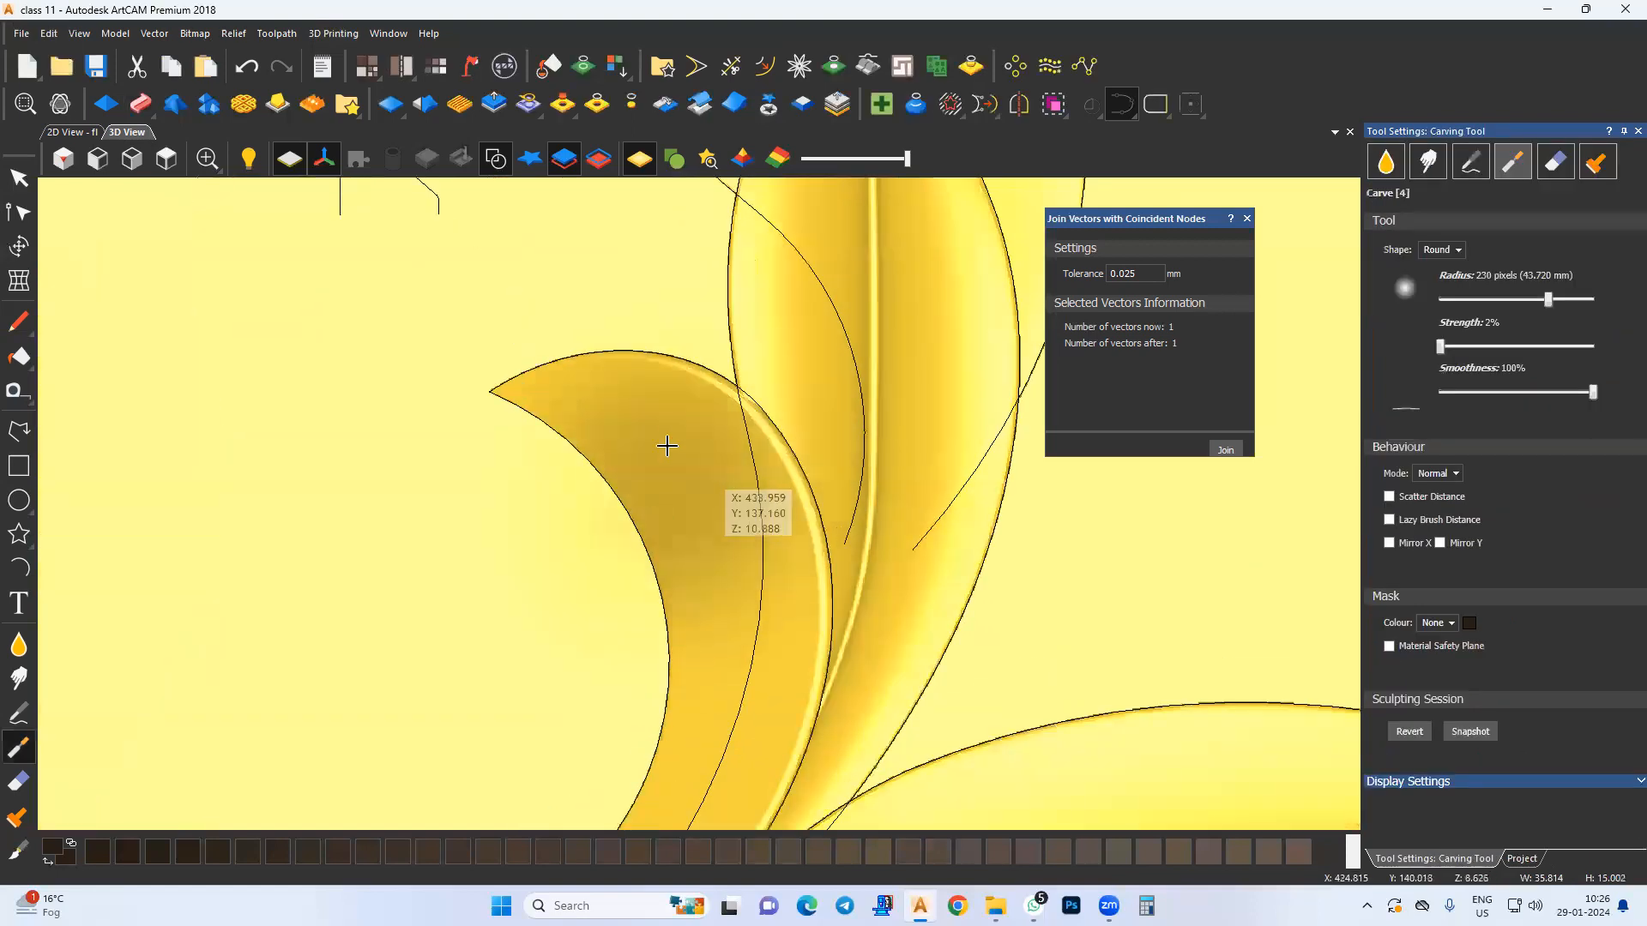
{"action": "left_click_drag", "start_coordinate": [621, 409], "coordinate": [676, 581]}
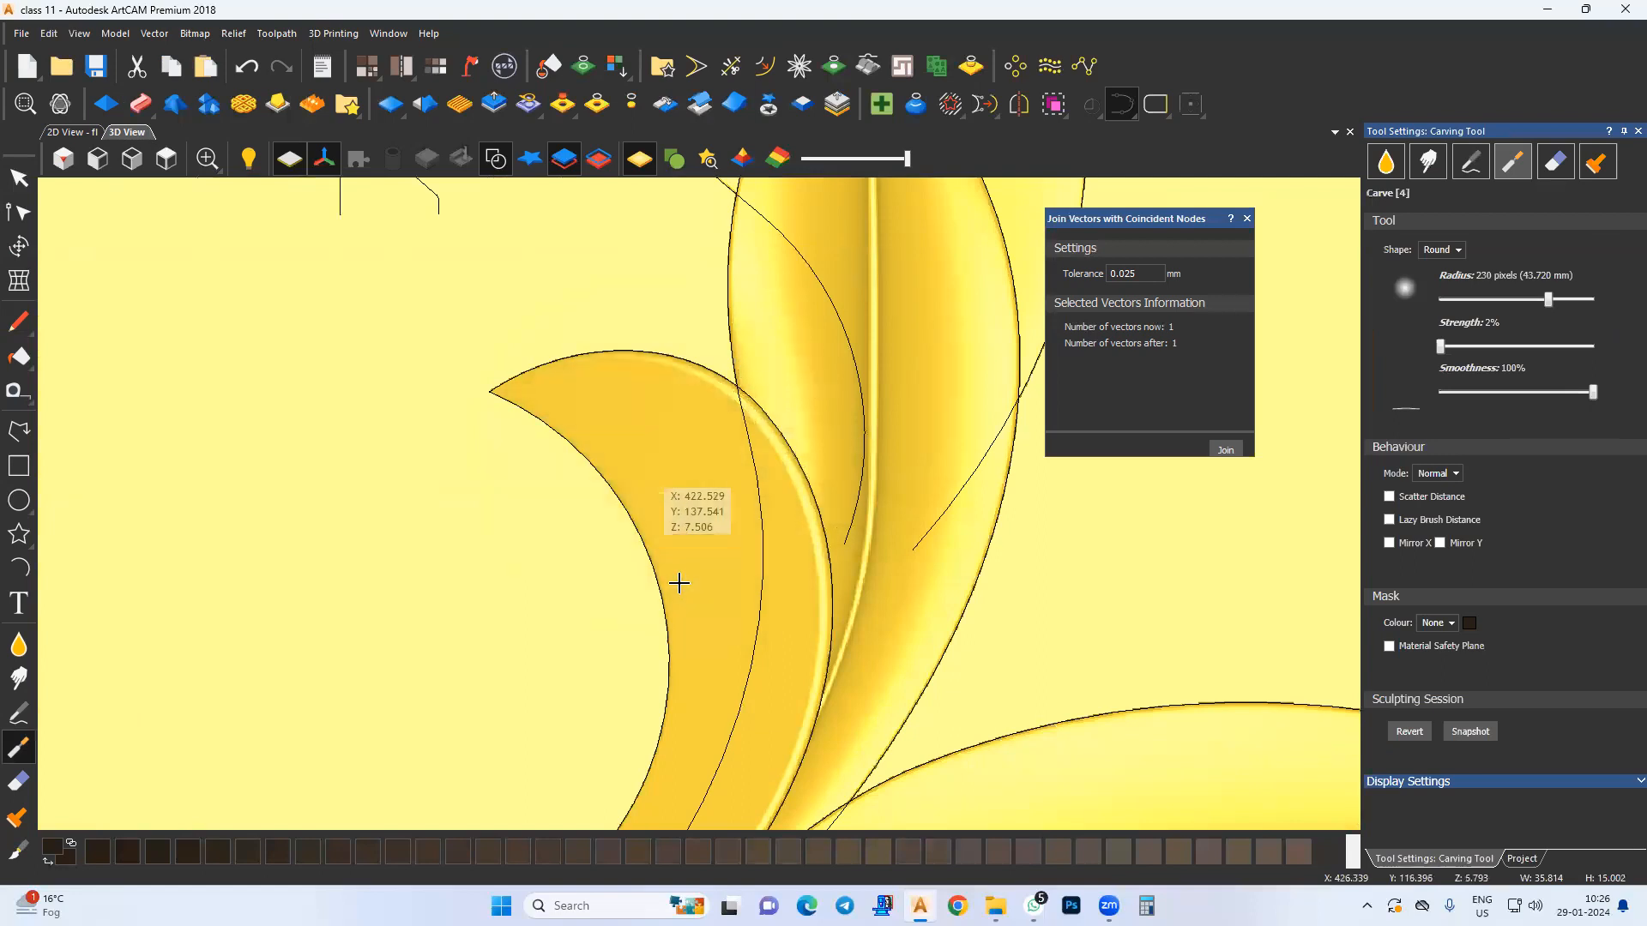
{"action": "scroll", "coordinate": [941, 662], "scroll_direction": "down", "scroll_amount": 3}
{"action": "left_click", "coordinate": [1522, 858]}
Step: Hide the vectors in the 3D view and carve down the upright leaf around the crescent leaf
{"action": "middle_click_drag", "start_coordinate": [424, 439], "coordinate": [431, 390]}
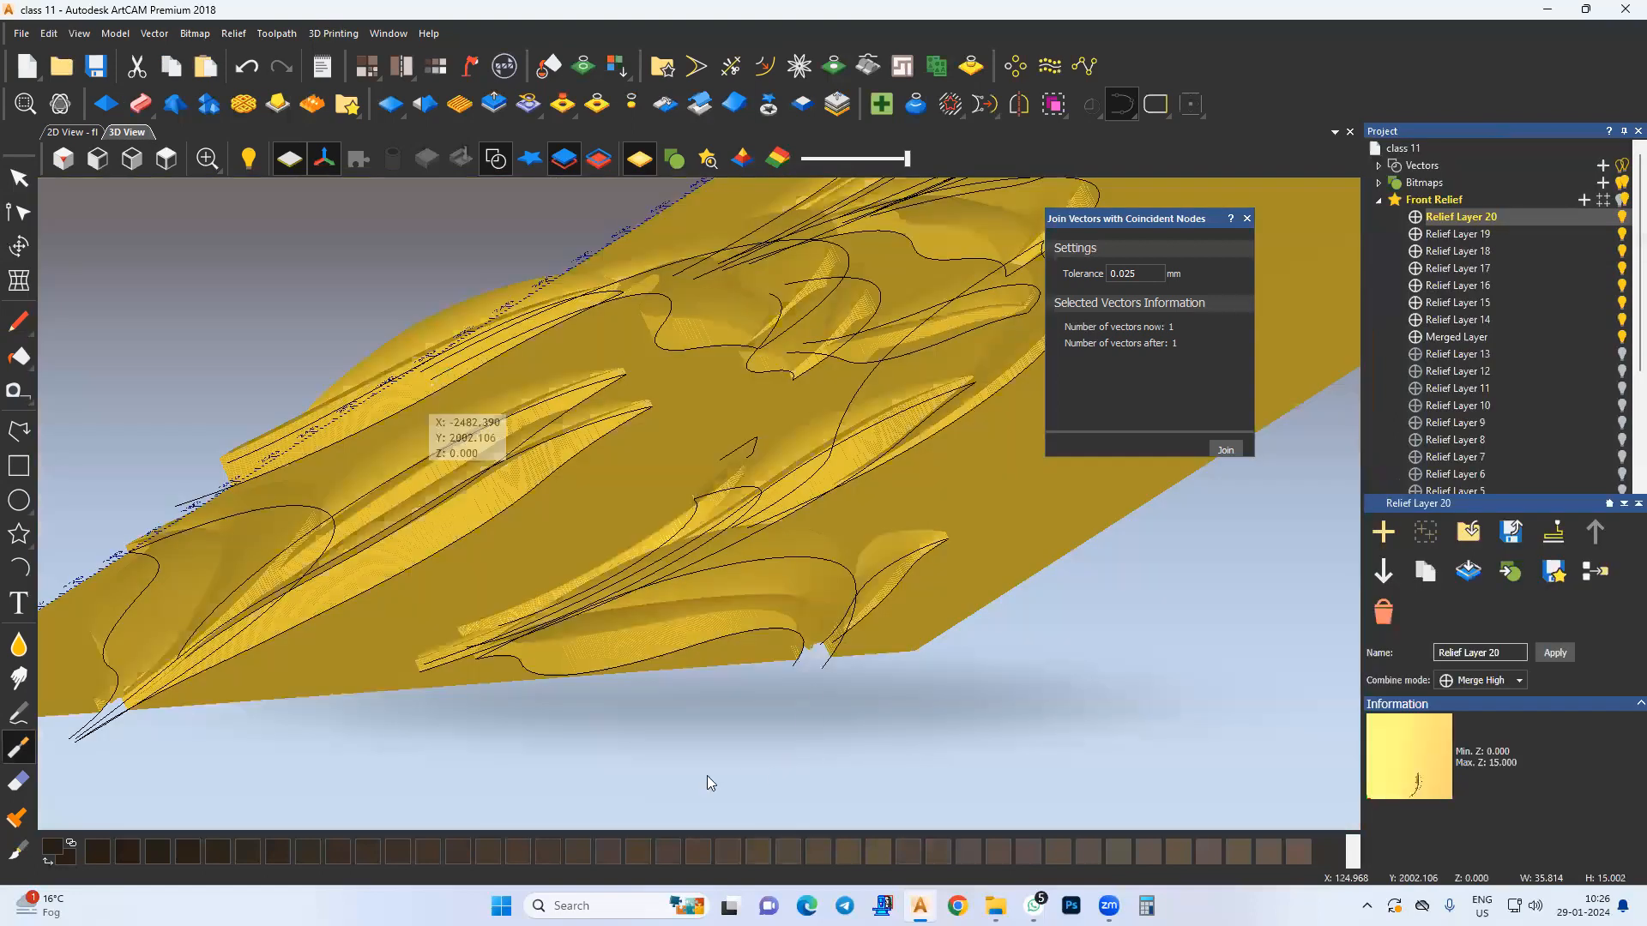
{"action": "middle_click_drag", "start_coordinate": [710, 783], "coordinate": [630, 645]}
{"action": "left_click", "coordinate": [492, 161]}
{"action": "scroll", "coordinate": [698, 561], "scroll_direction": "up", "scroll_amount": 3}
{"action": "mouse_move", "coordinate": [864, 434]}
{"action": "left_mouse_down"}
{"action": "mouse_move", "coordinate": [223, 511]}
{"action": "mouse_move", "coordinate": [603, 589]}
{"action": "left_mouse_up"}
{"action": "scroll", "coordinate": [603, 590], "scroll_direction": "down", "scroll_amount": 3}
{"action": "left_click", "coordinate": [1522, 858]}
Step: Examine how the crescent, upright and large leaves overlap, and check the whole relief from above
{"action": "mouse_move", "coordinate": [902, 555]}
{"action": "middle_mouse_down"}
{"action": "mouse_move", "coordinate": [832, 546]}
{"action": "mouse_move", "coordinate": [735, 592]}
{"action": "middle_mouse_up"}
{"action": "middle_click_drag", "start_coordinate": [528, 613], "coordinate": [1118, 636]}
{"action": "middle_click_drag", "start_coordinate": [757, 567], "coordinate": [672, 653]}
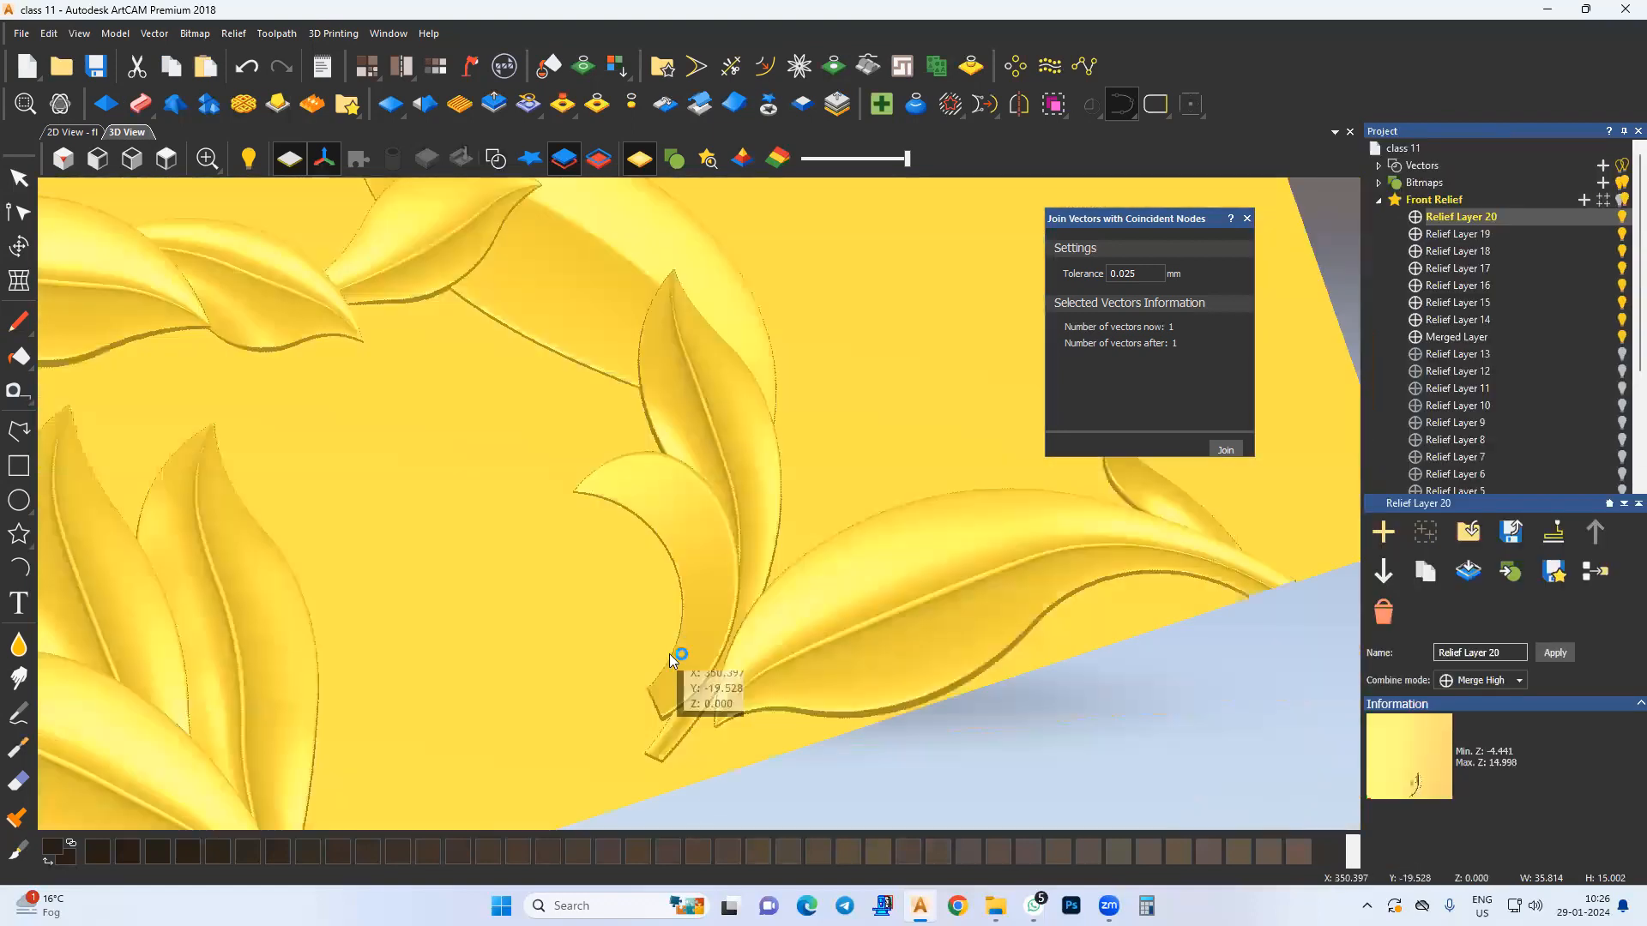
{"action": "key", "text": "4"}
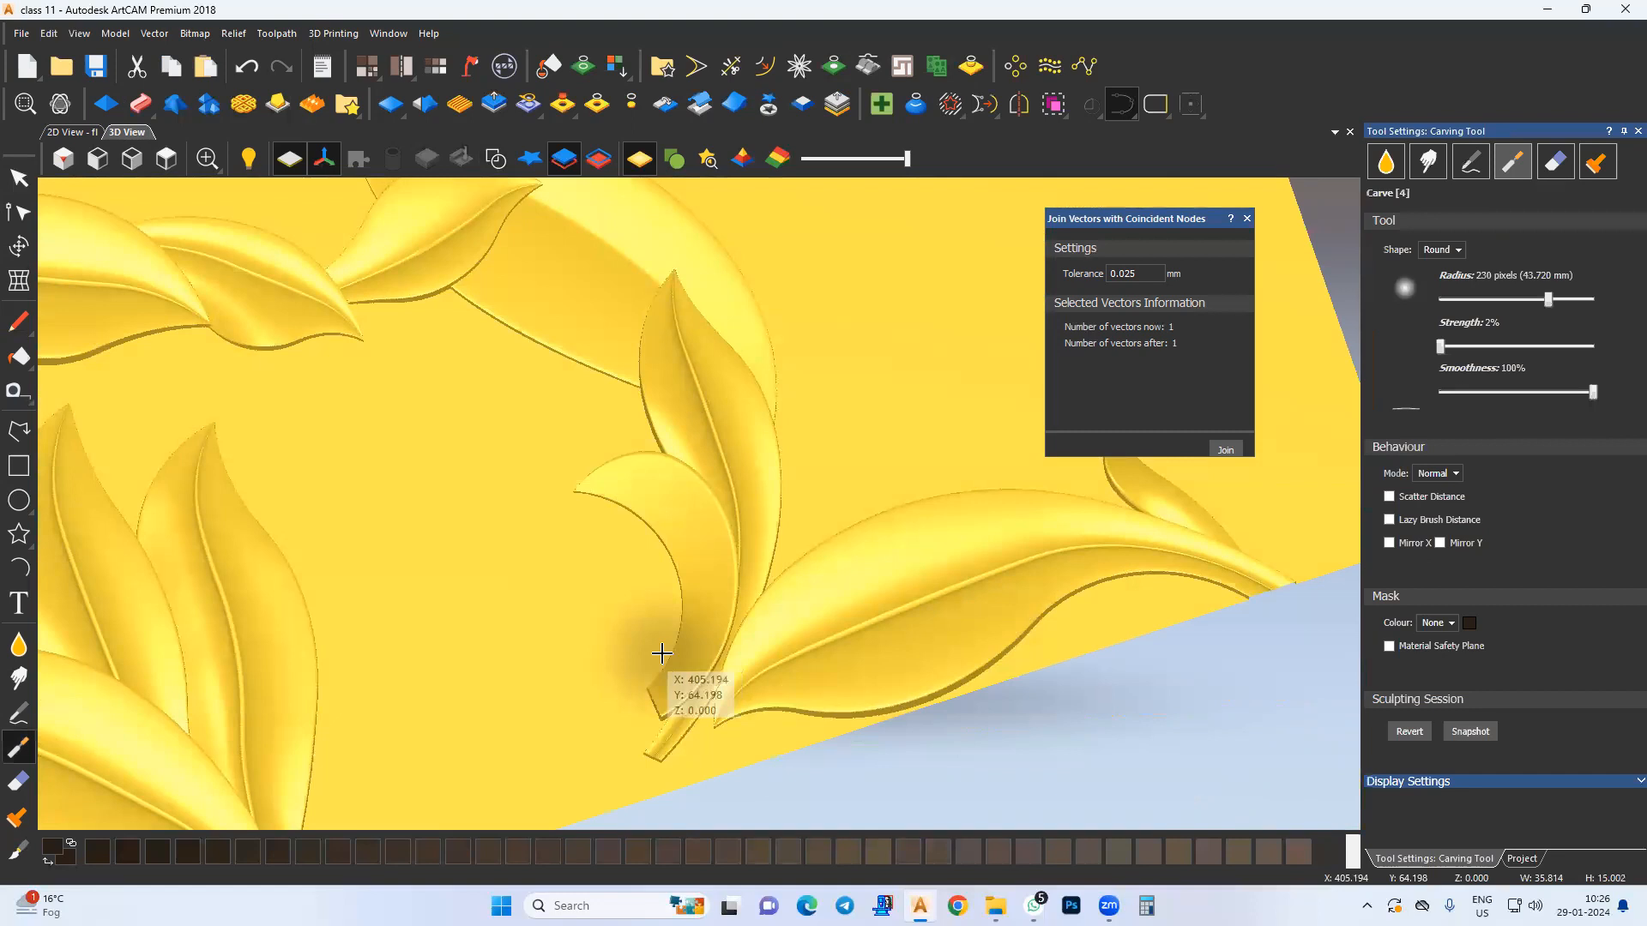
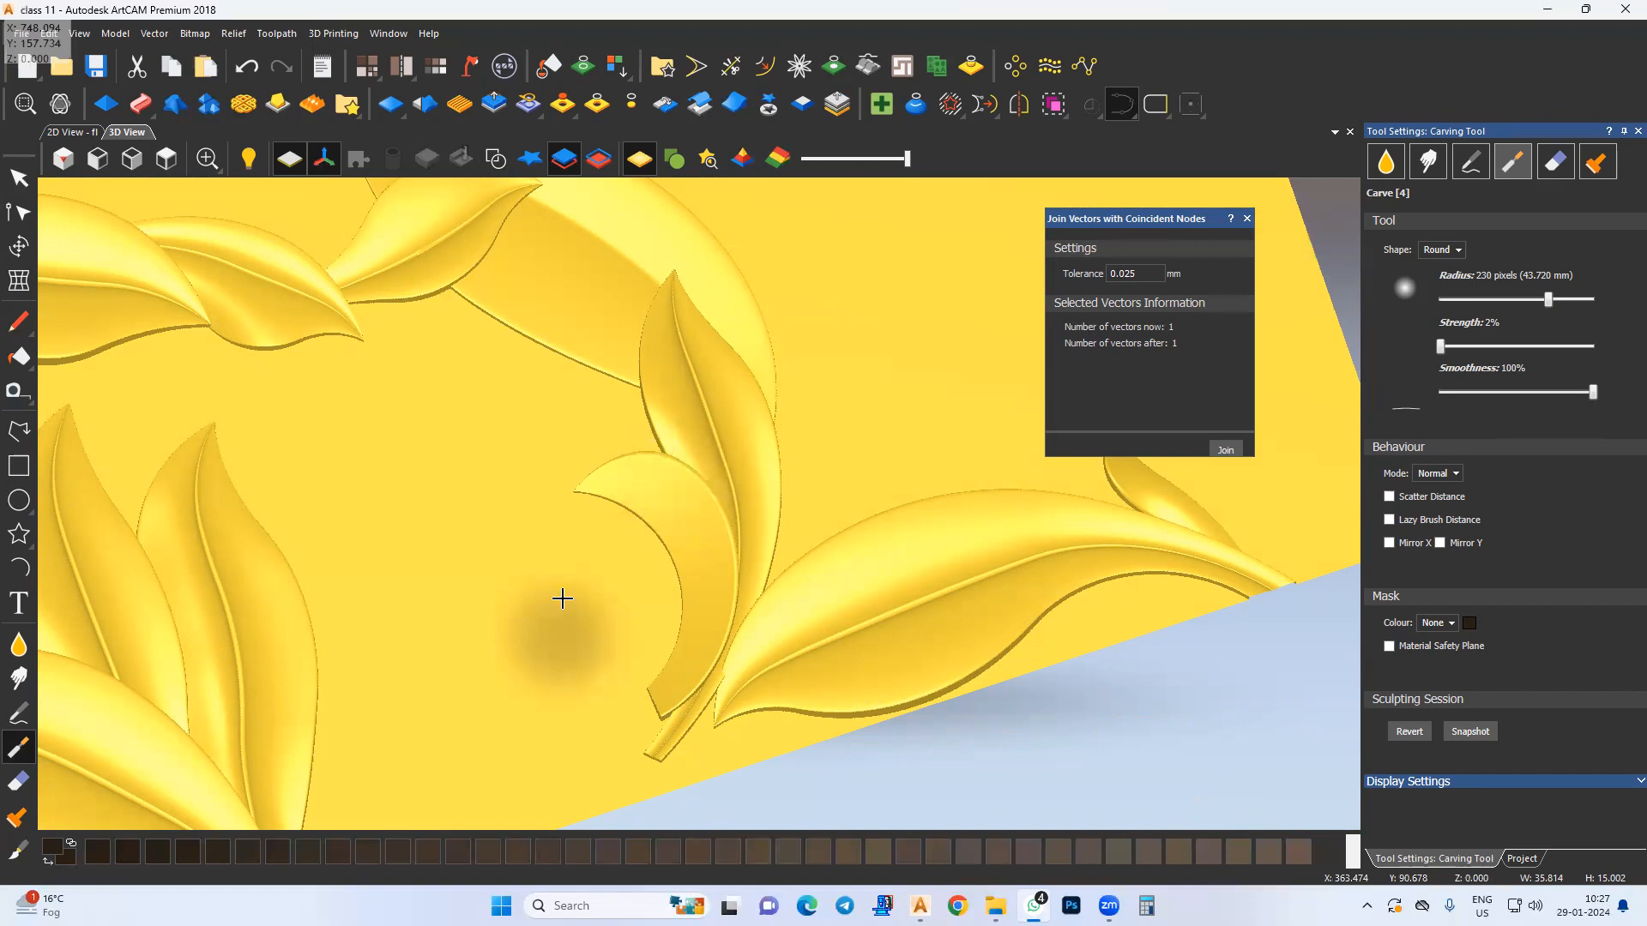
{"action": "scroll", "coordinate": [559, 598], "scroll_direction": "down", "scroll_amount": 3}
{"action": "middle_click_drag", "start_coordinate": [496, 497], "coordinate": [596, 549]}
{"action": "left_click", "coordinate": [19, 178]}
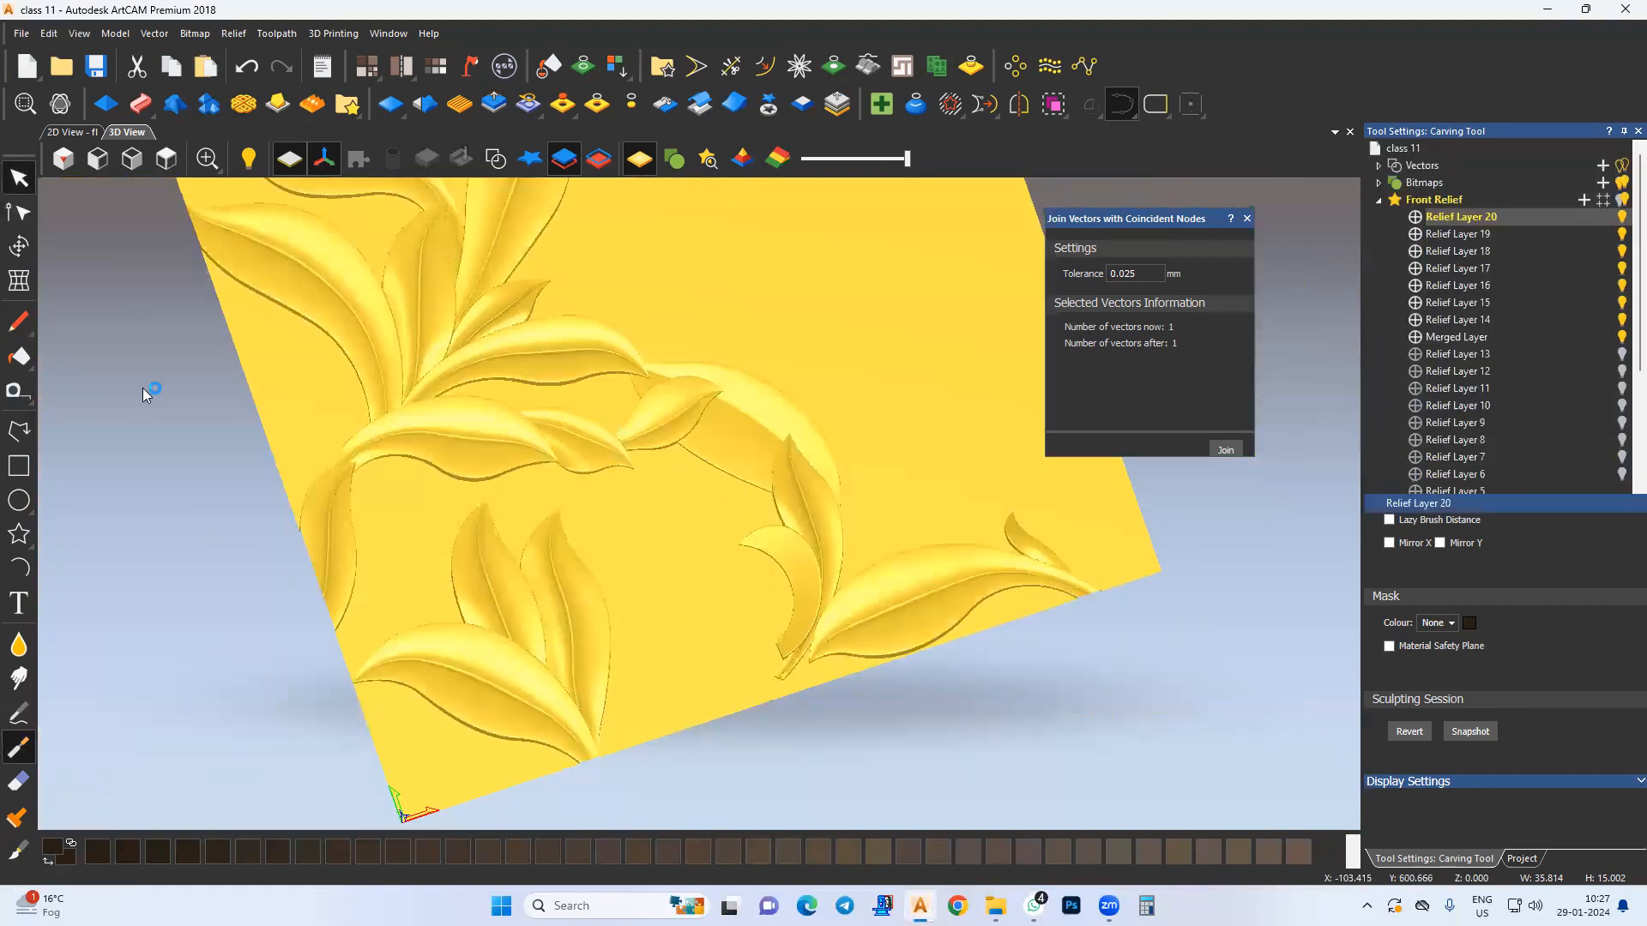
{"action": "left_click", "coordinate": [167, 158]}
{"action": "scroll", "coordinate": [667, 666], "scroll_direction": "up", "scroll_amount": 2}
{"action": "middle_click_drag", "start_coordinate": [621, 613], "coordinate": [516, 585]}
{"action": "scroll", "coordinate": [601, 589], "scroll_direction": "down", "scroll_amount": 1}
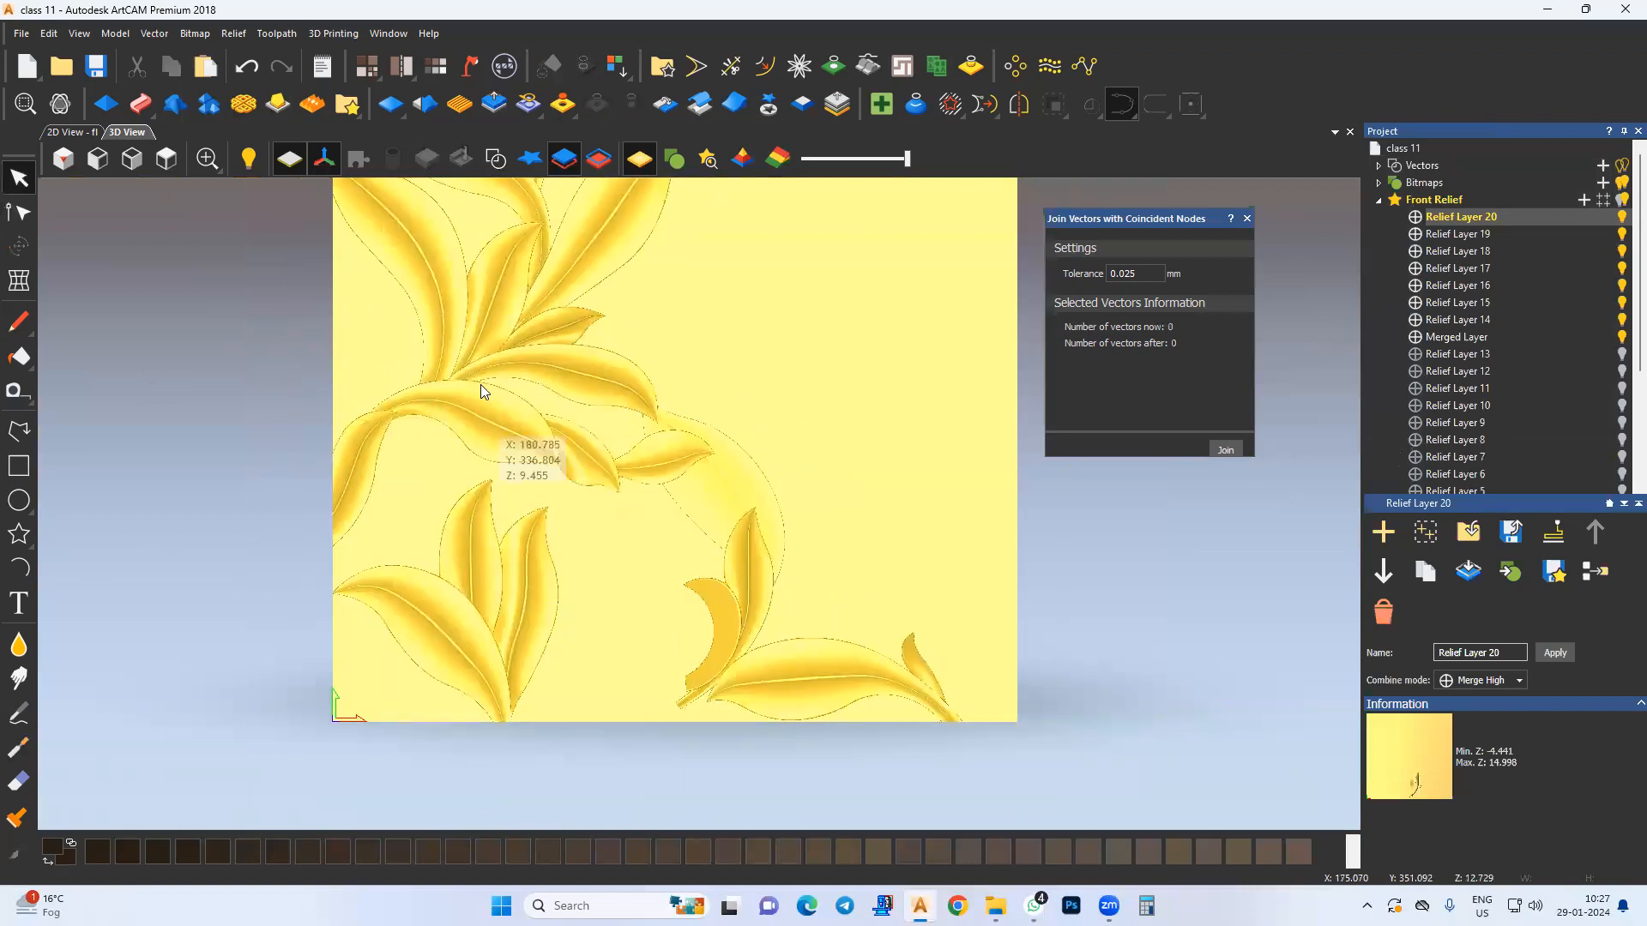
Step: Show the vectors in the 3D view and trace the right edge of the short curved leaf below the crescent leaf with a start-end-point arc, radius about 95 mm
{"action": "left_click", "coordinate": [495, 159]}
{"action": "scroll", "coordinate": [736, 674], "scroll_direction": "up", "scroll_amount": 2}
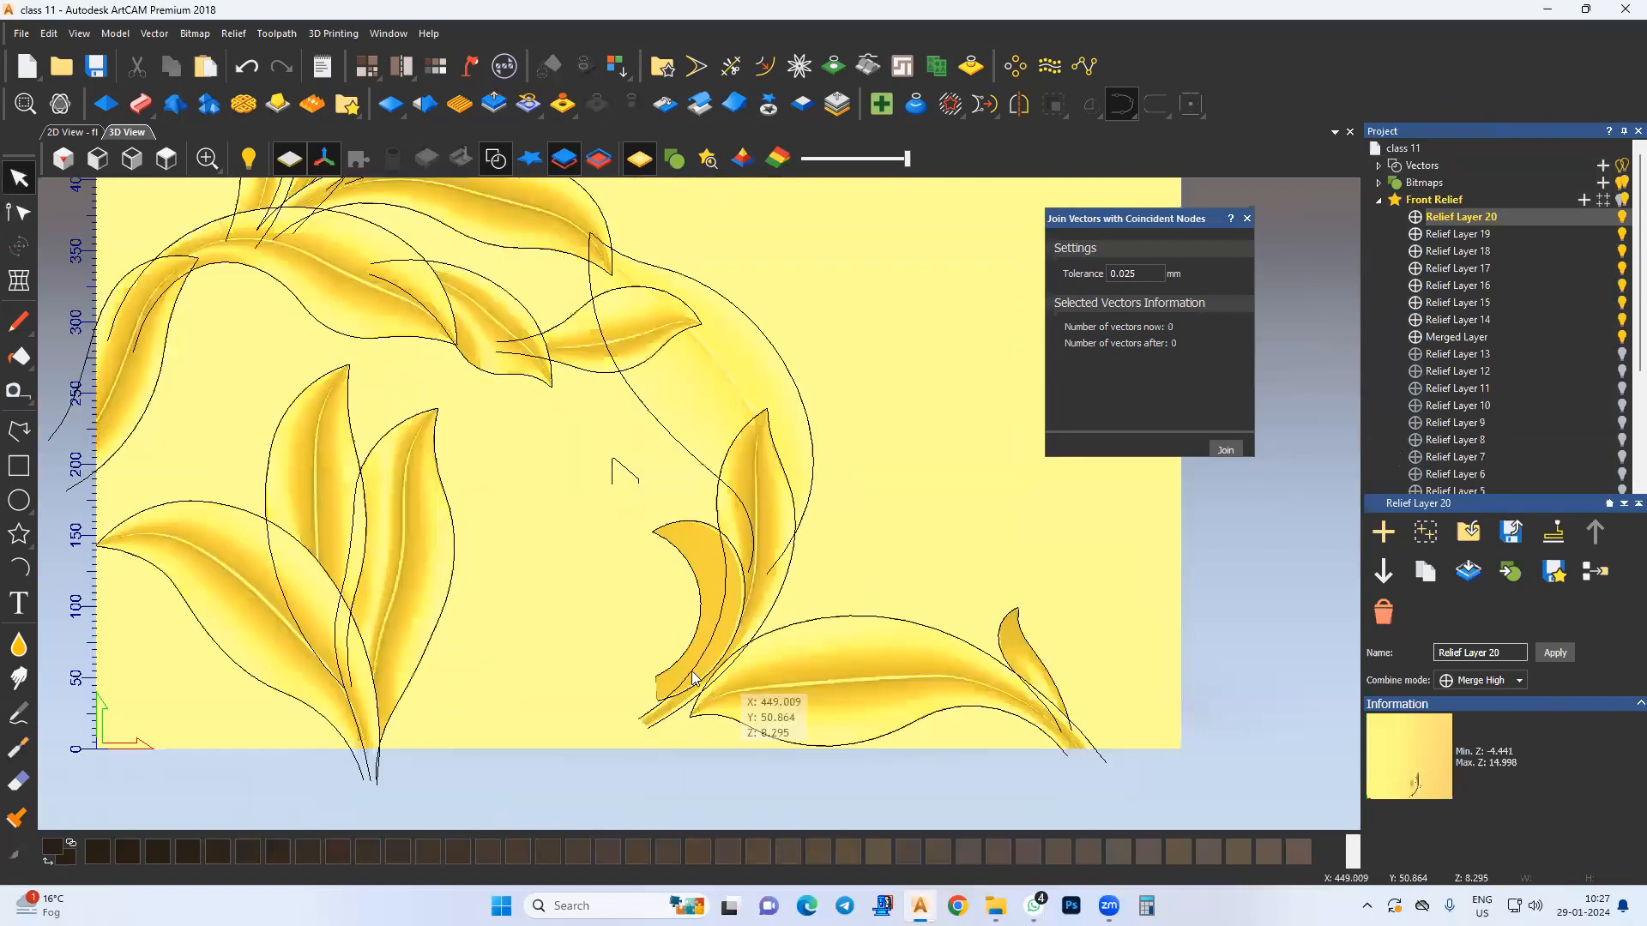
{"action": "left_click", "coordinate": [71, 131]}
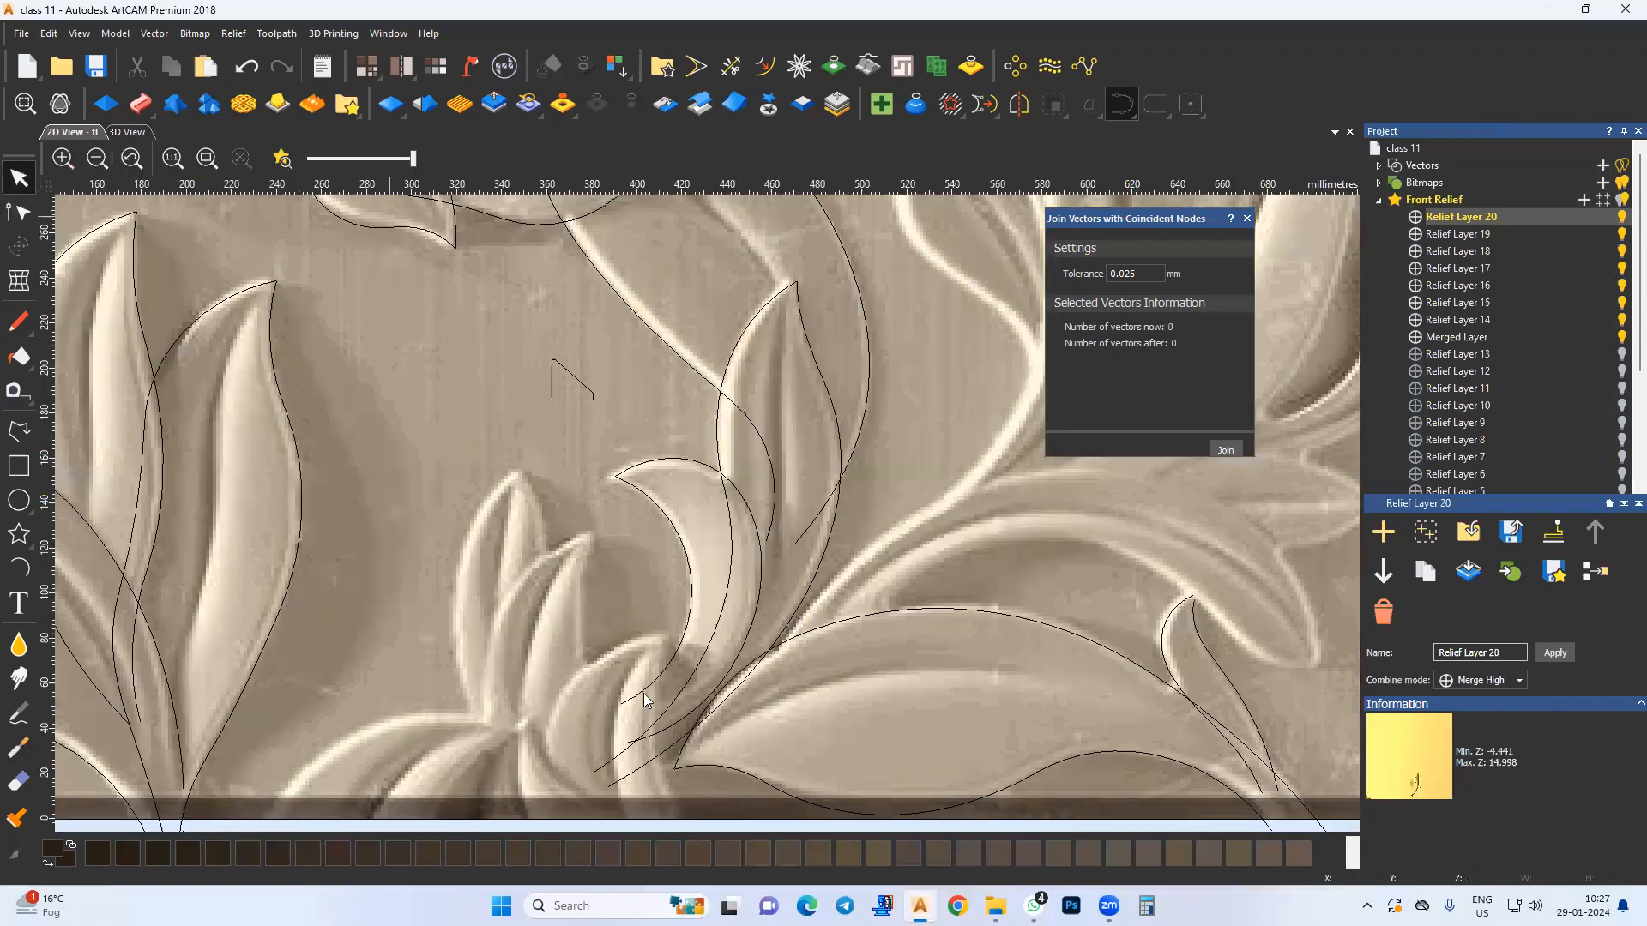
{"action": "scroll", "coordinate": [644, 700], "scroll_direction": "up", "scroll_amount": 2}
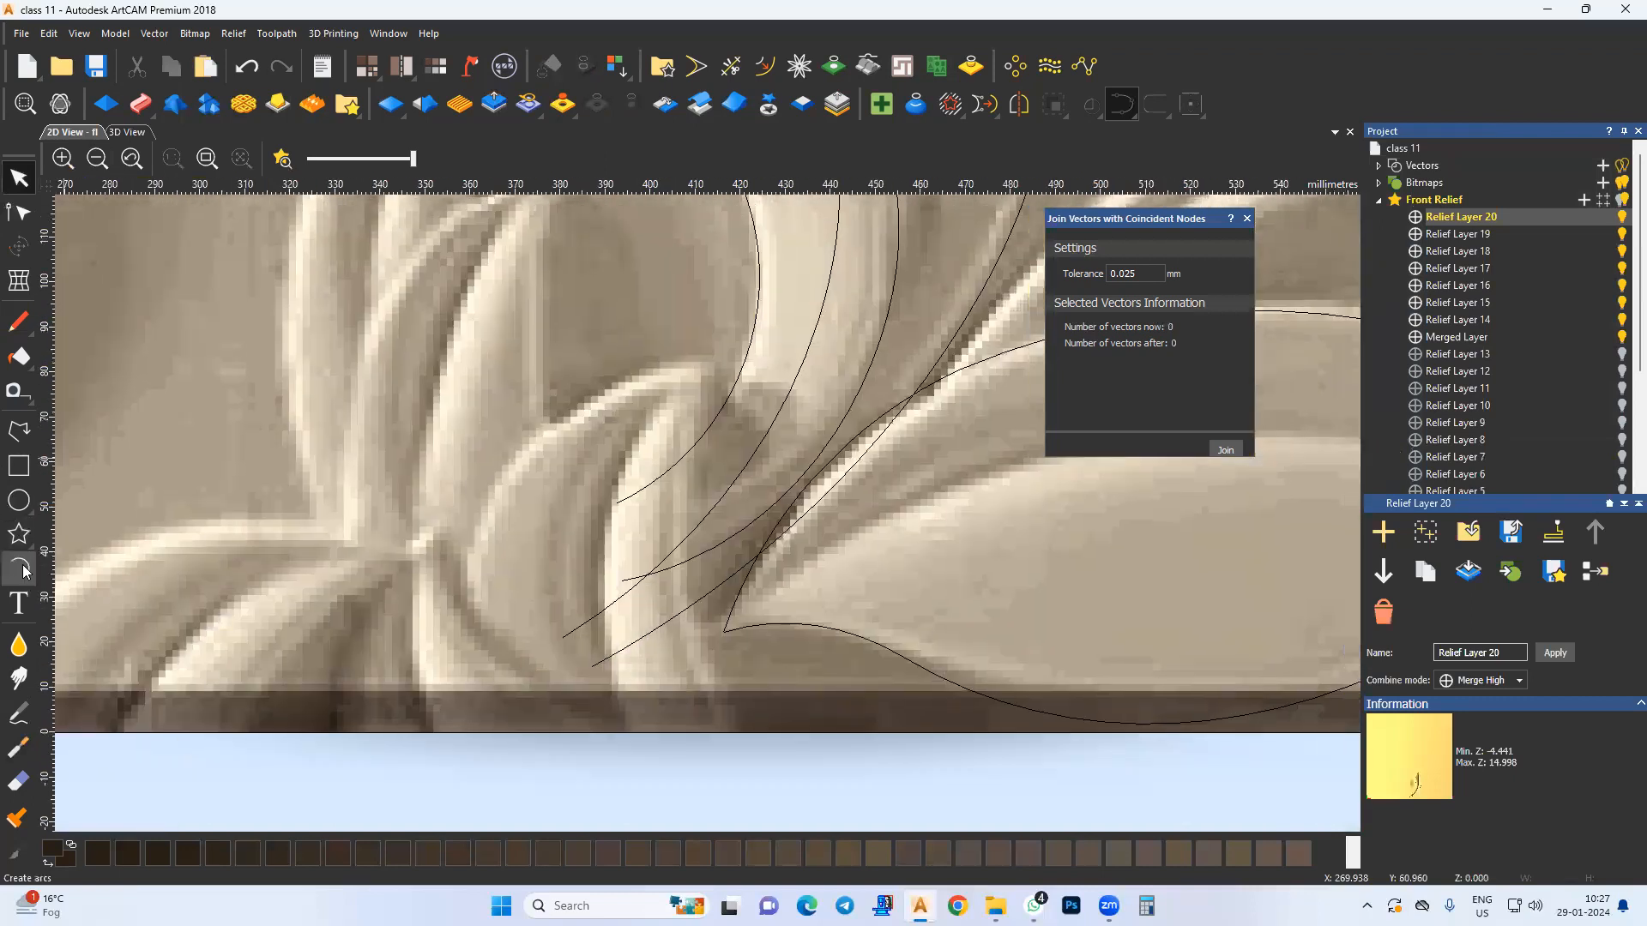
{"action": "left_click", "coordinate": [709, 360]}
{"action": "middle_click_drag", "start_coordinate": [737, 774], "coordinate": [724, 698]}
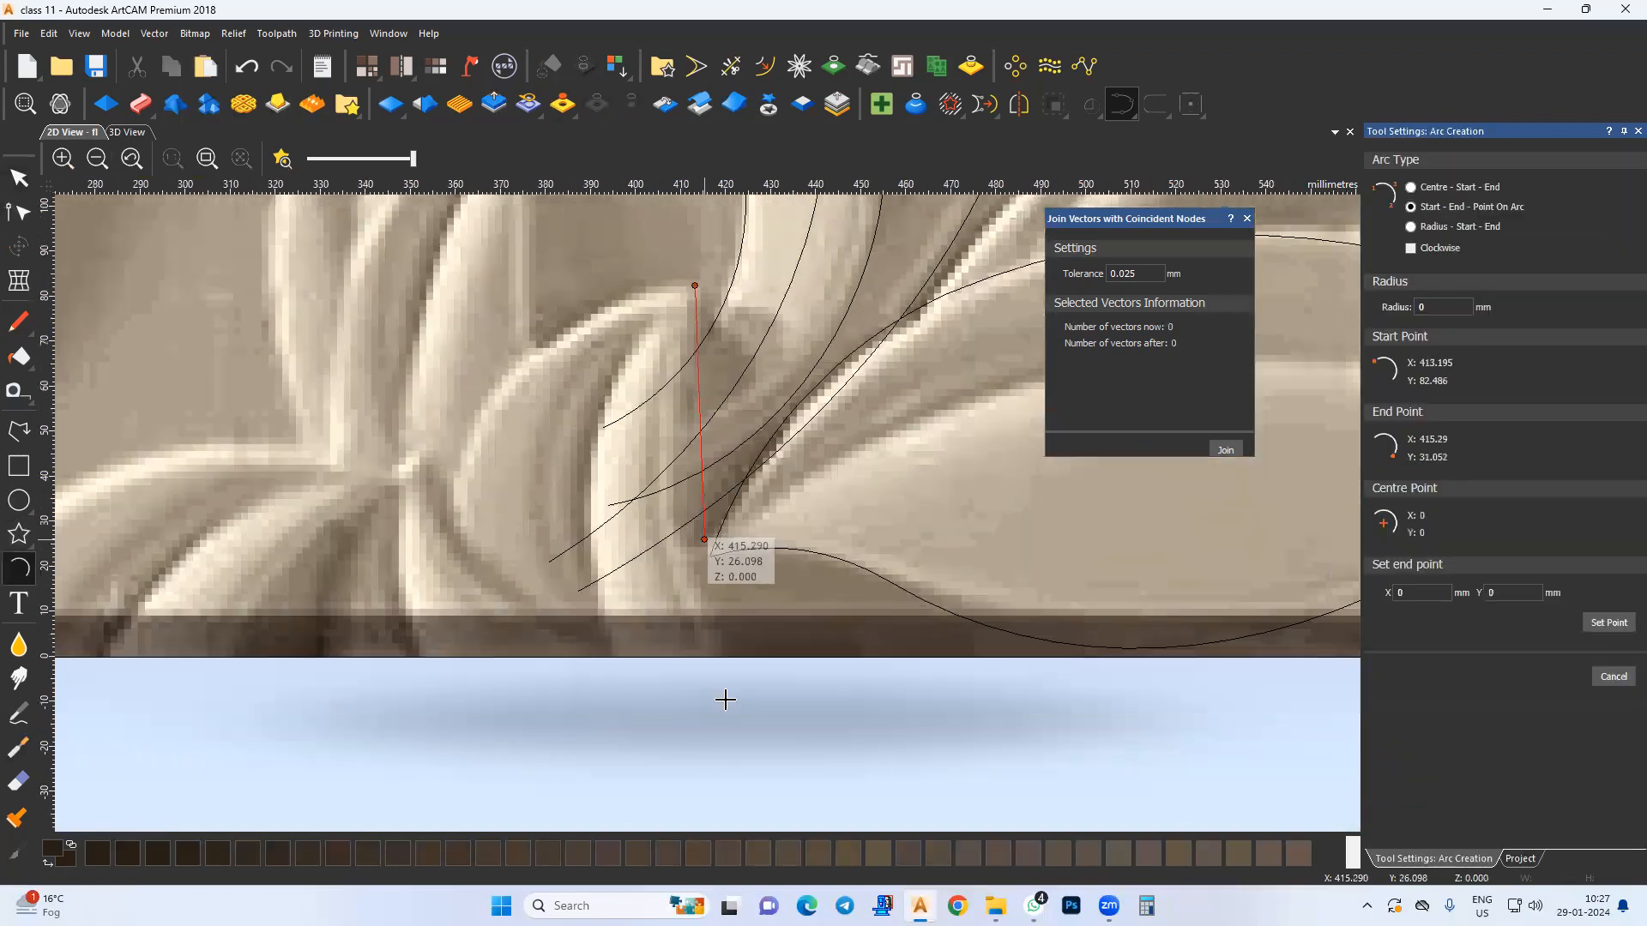
{"action": "left_click", "coordinate": [673, 539]}
{"action": "middle_click_drag", "start_coordinate": [595, 479], "coordinate": [625, 534]}
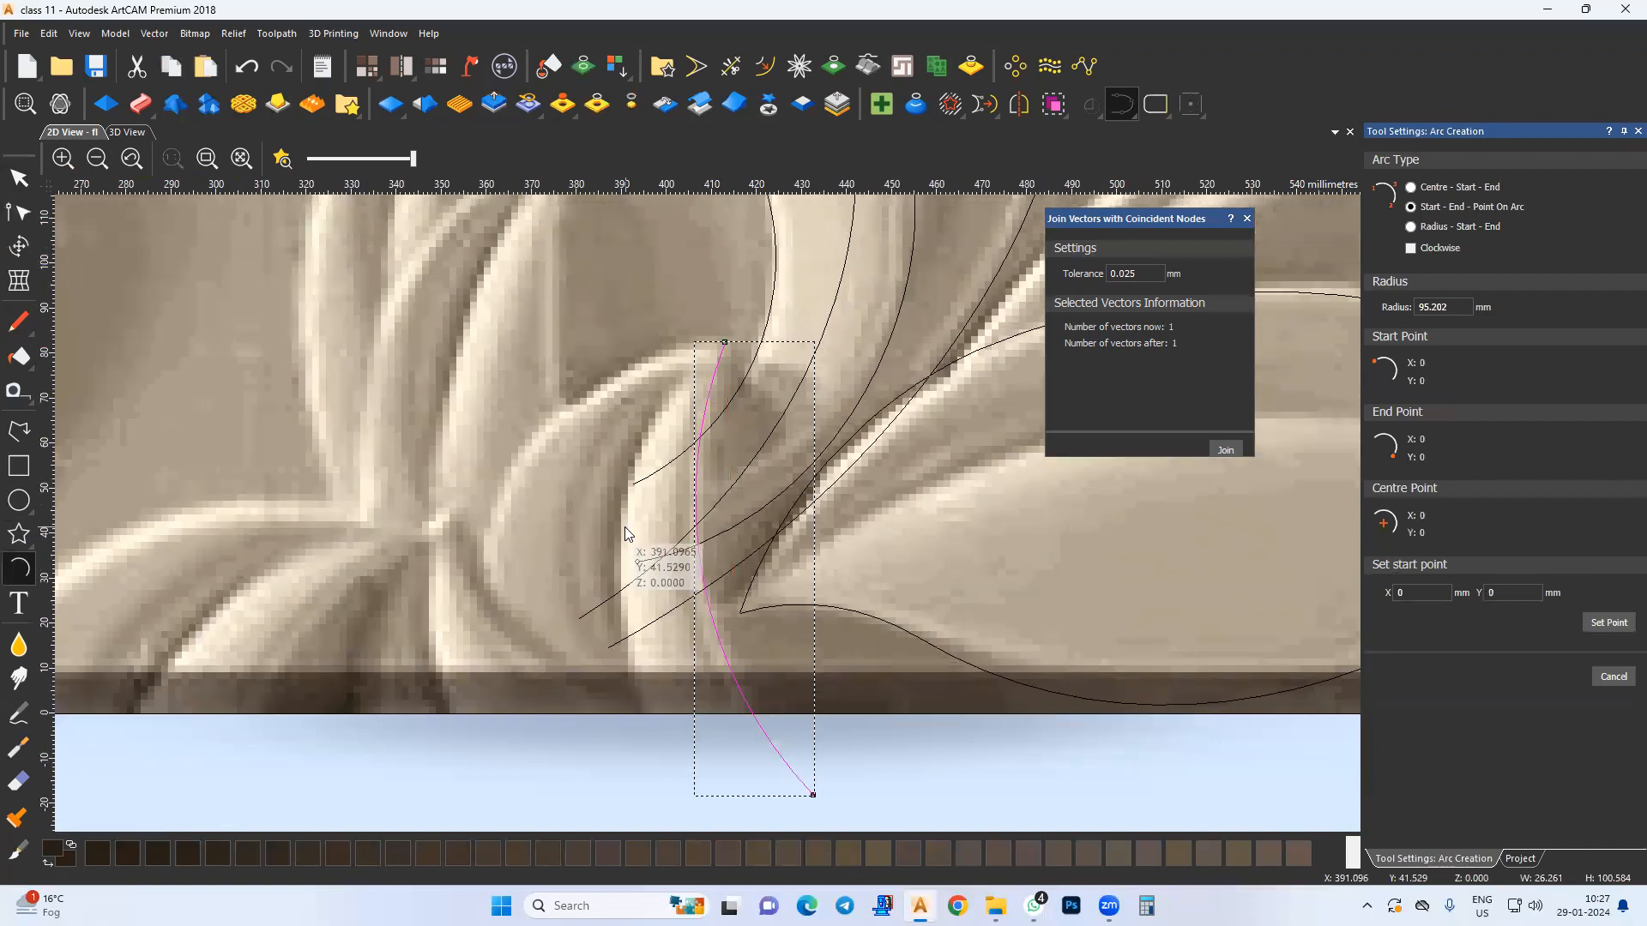
Step: Trace the left edge of the short curved leaf from its tip with an arc about 57 mm wide and 100 mm high
{"action": "left_click", "coordinate": [725, 343]}
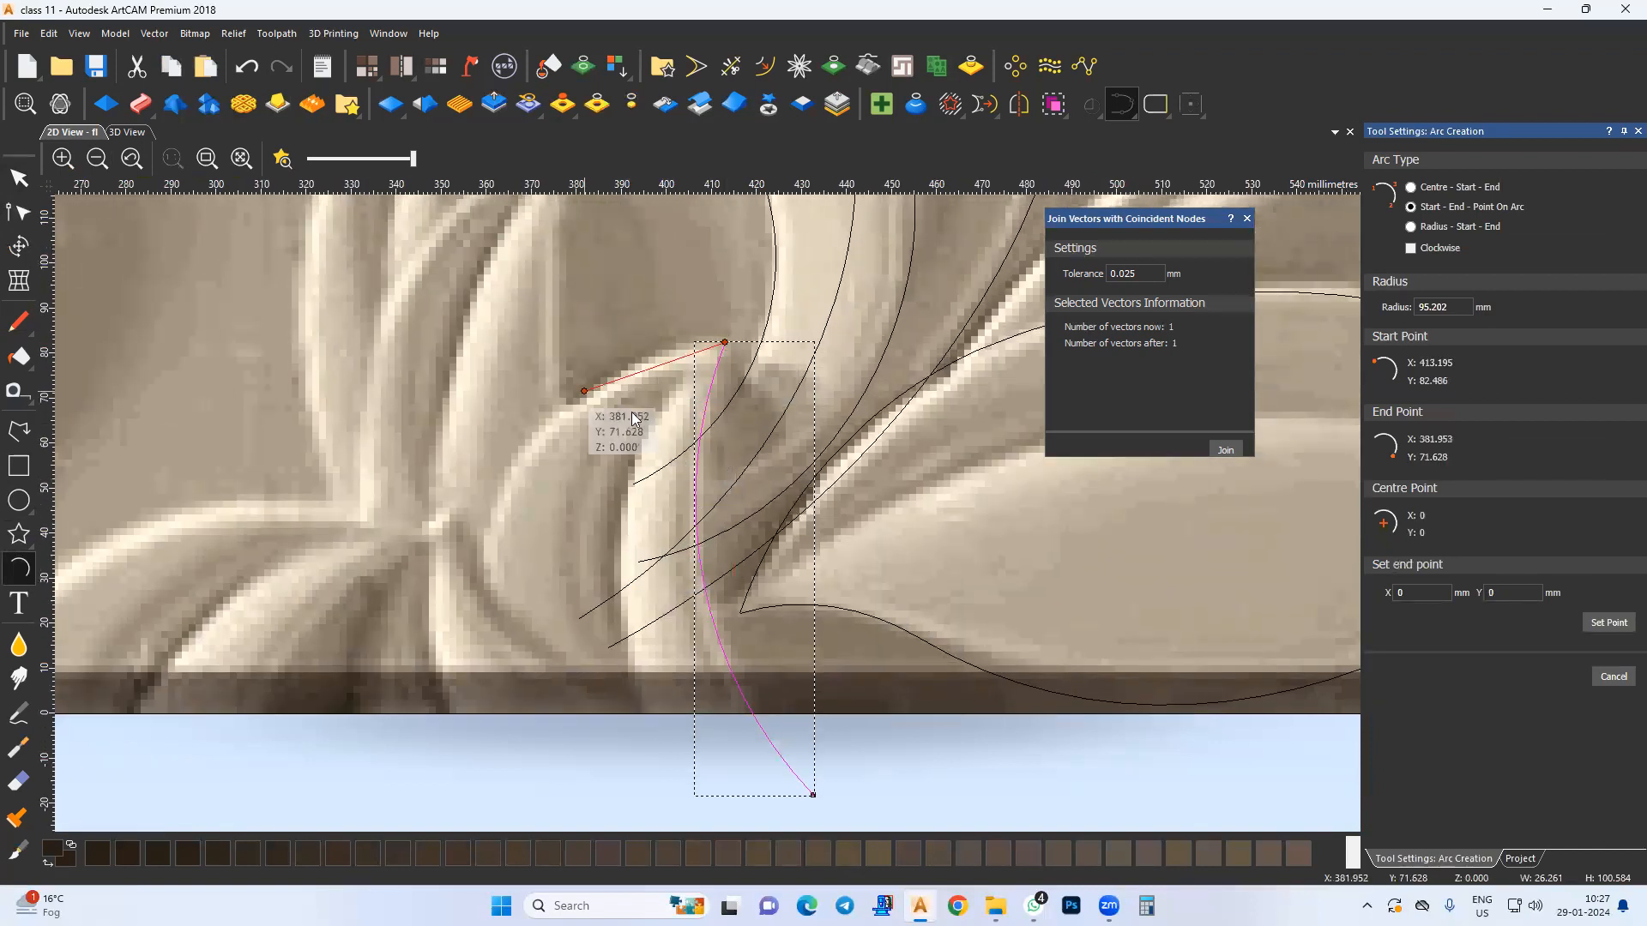
{"action": "middle_click_drag", "start_coordinate": [724, 343], "coordinate": [766, 359]}
{"action": "left_click", "coordinate": [561, 805]}
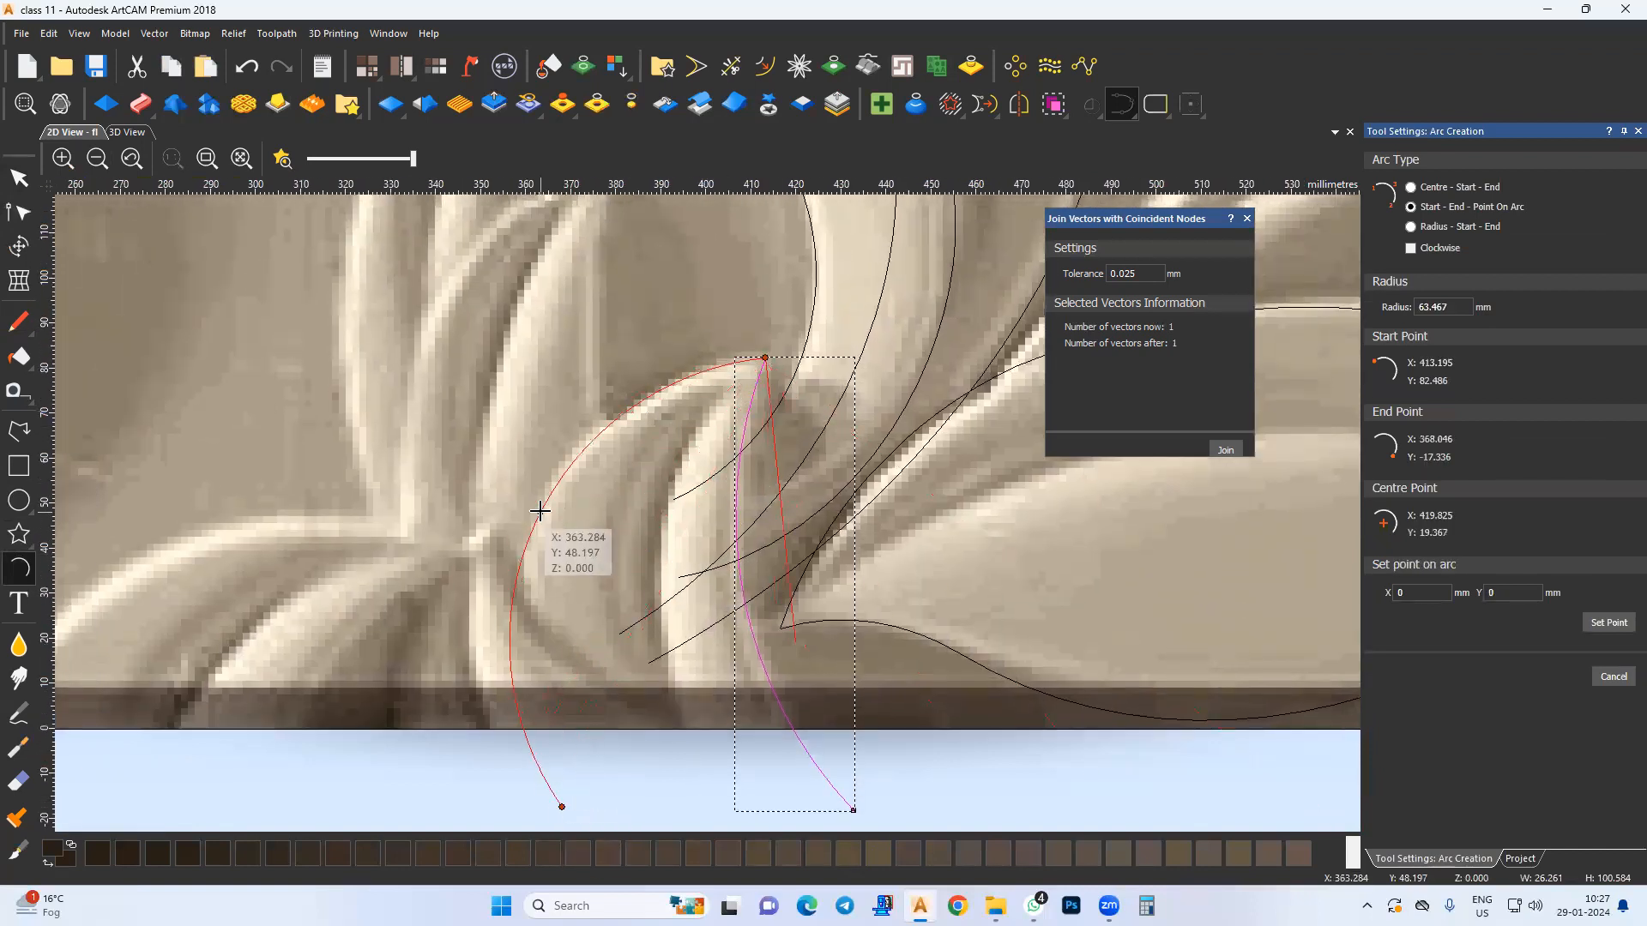
Step: Trace both edges of the small narrow leaf beside the short curved leaf with two arcs meeting at its tip, the first about 93 mm in radius
{"action": "left_click", "coordinate": [19, 568]}
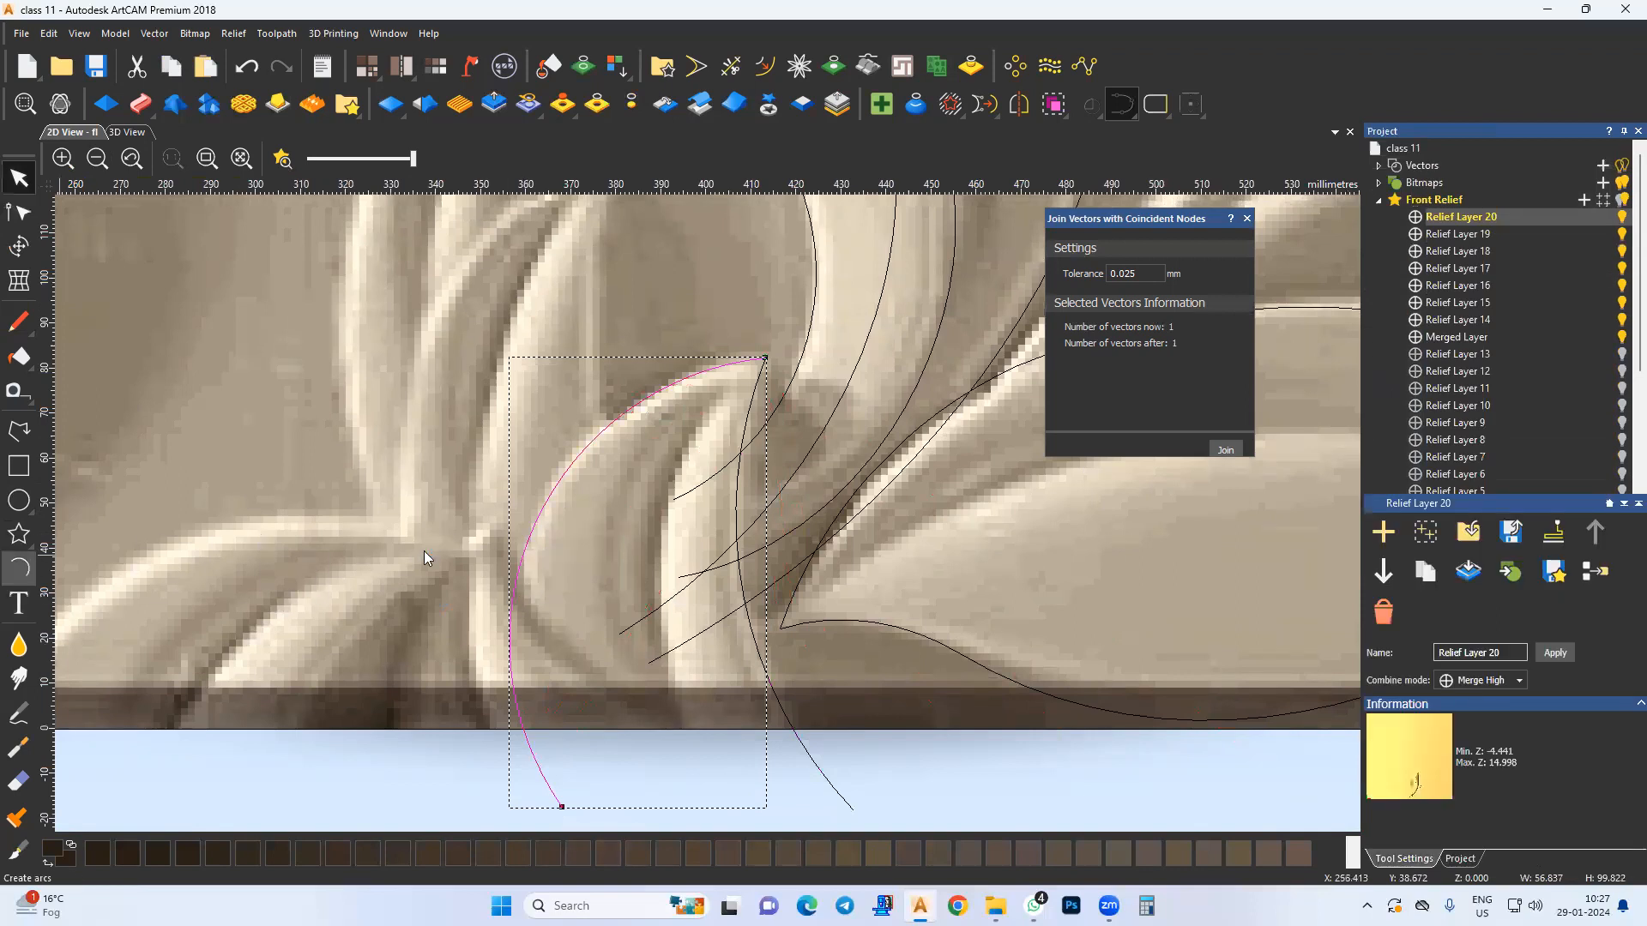
{"action": "left_click", "coordinate": [485, 526]}
{"action": "left_click", "coordinate": [730, 798]}
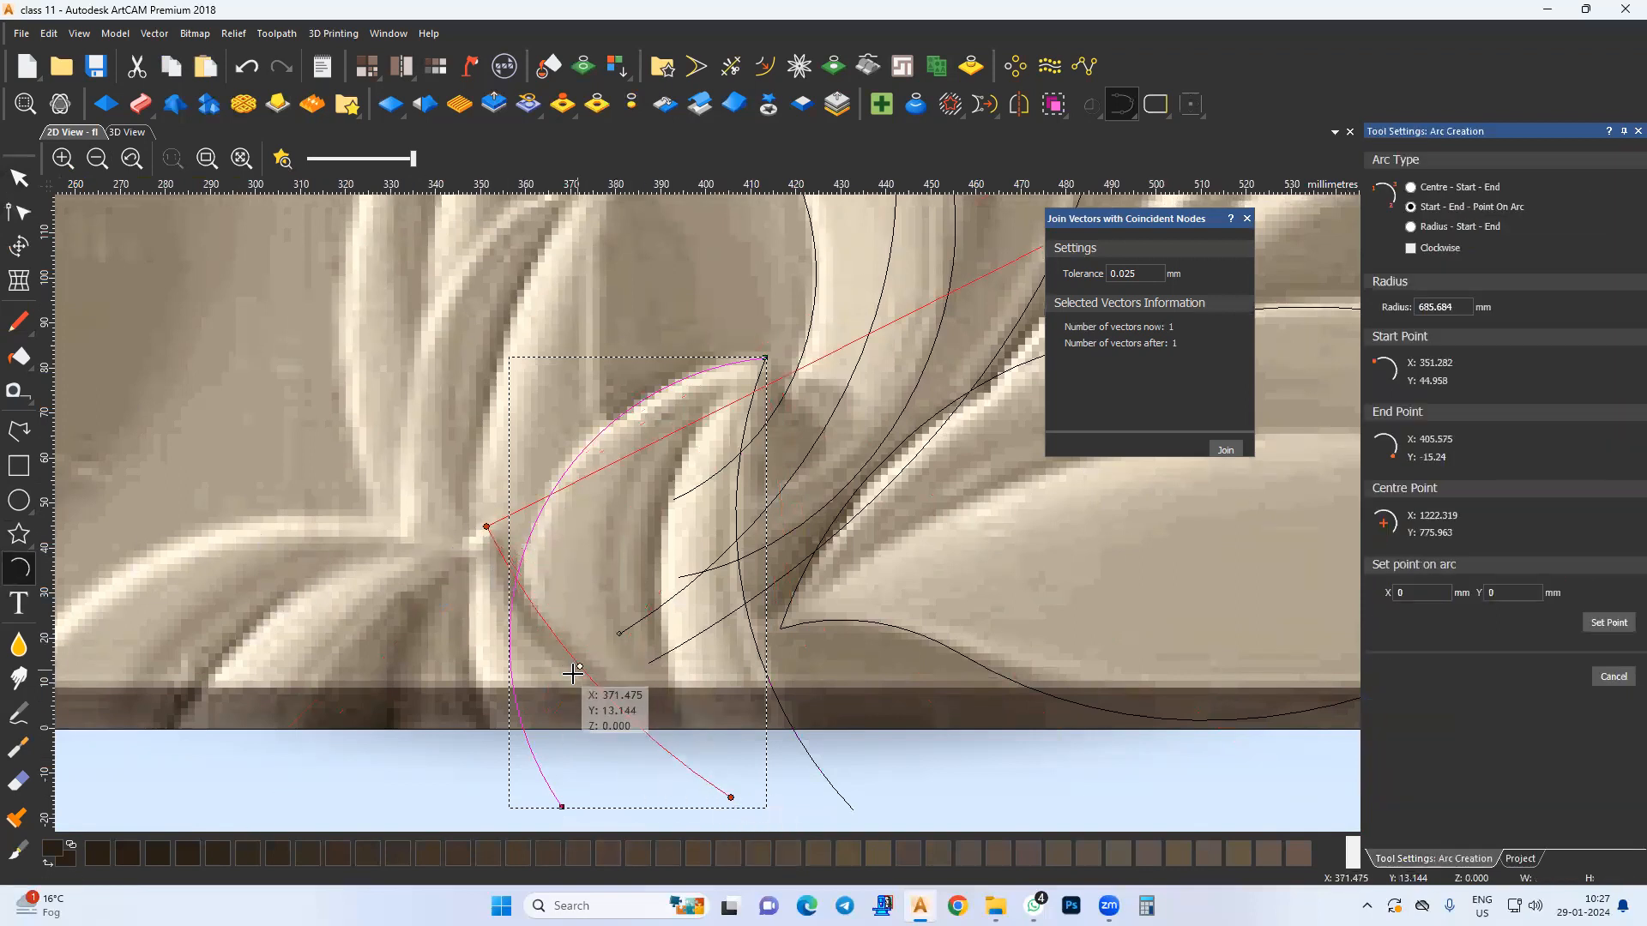
{"action": "left_click", "coordinate": [486, 527]}
{"action": "middle_click_drag", "start_coordinate": [467, 810], "coordinate": [490, 685]}
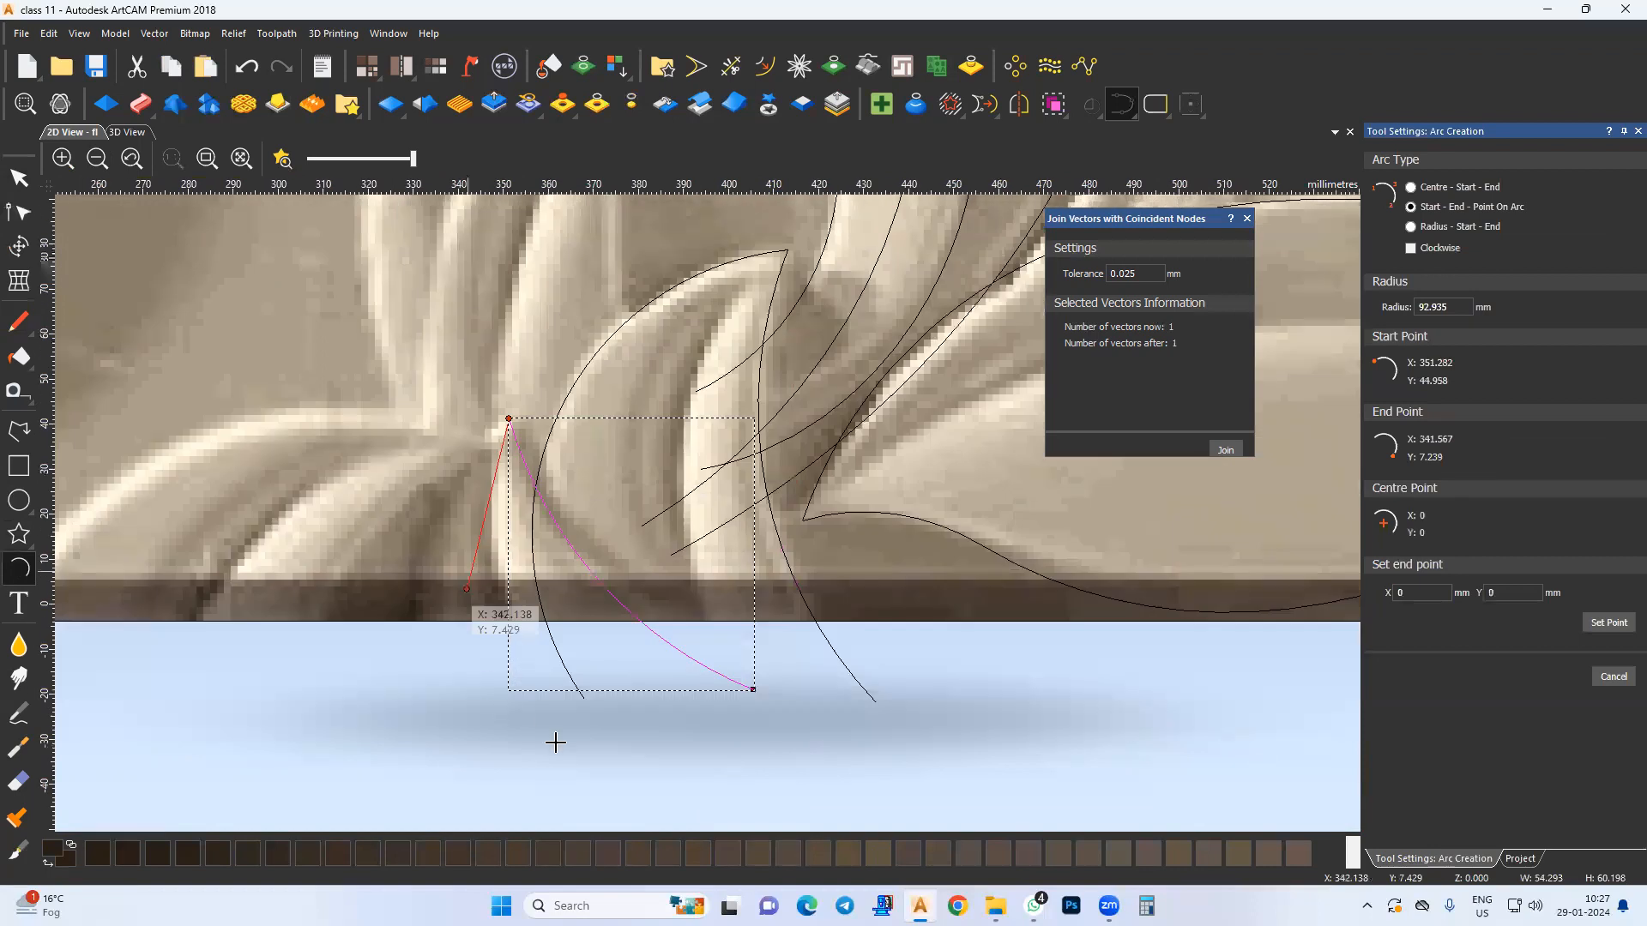
{"action": "left_click", "coordinate": [616, 793]}
{"action": "left_click", "coordinate": [507, 626]}
Step: Trace the lower and upper edges of the low arched leaf with two arcs, the upper one about 88 mm in radius
{"action": "middle_click_drag", "start_coordinate": [368, 593], "coordinate": [607, 567]}
{"action": "left_click", "coordinate": [678, 541]}
{"action": "left_click", "coordinate": [539, 765]}
{"action": "left_click", "coordinate": [594, 592]}
{"action": "middle_click_drag", "start_coordinate": [665, 450], "coordinate": [686, 530]}
{"action": "left_click", "coordinate": [777, 508]}
{"action": "middle_click_drag", "start_coordinate": [443, 579], "coordinate": [496, 599]}
{"action": "left_click", "coordinate": [288, 794]}
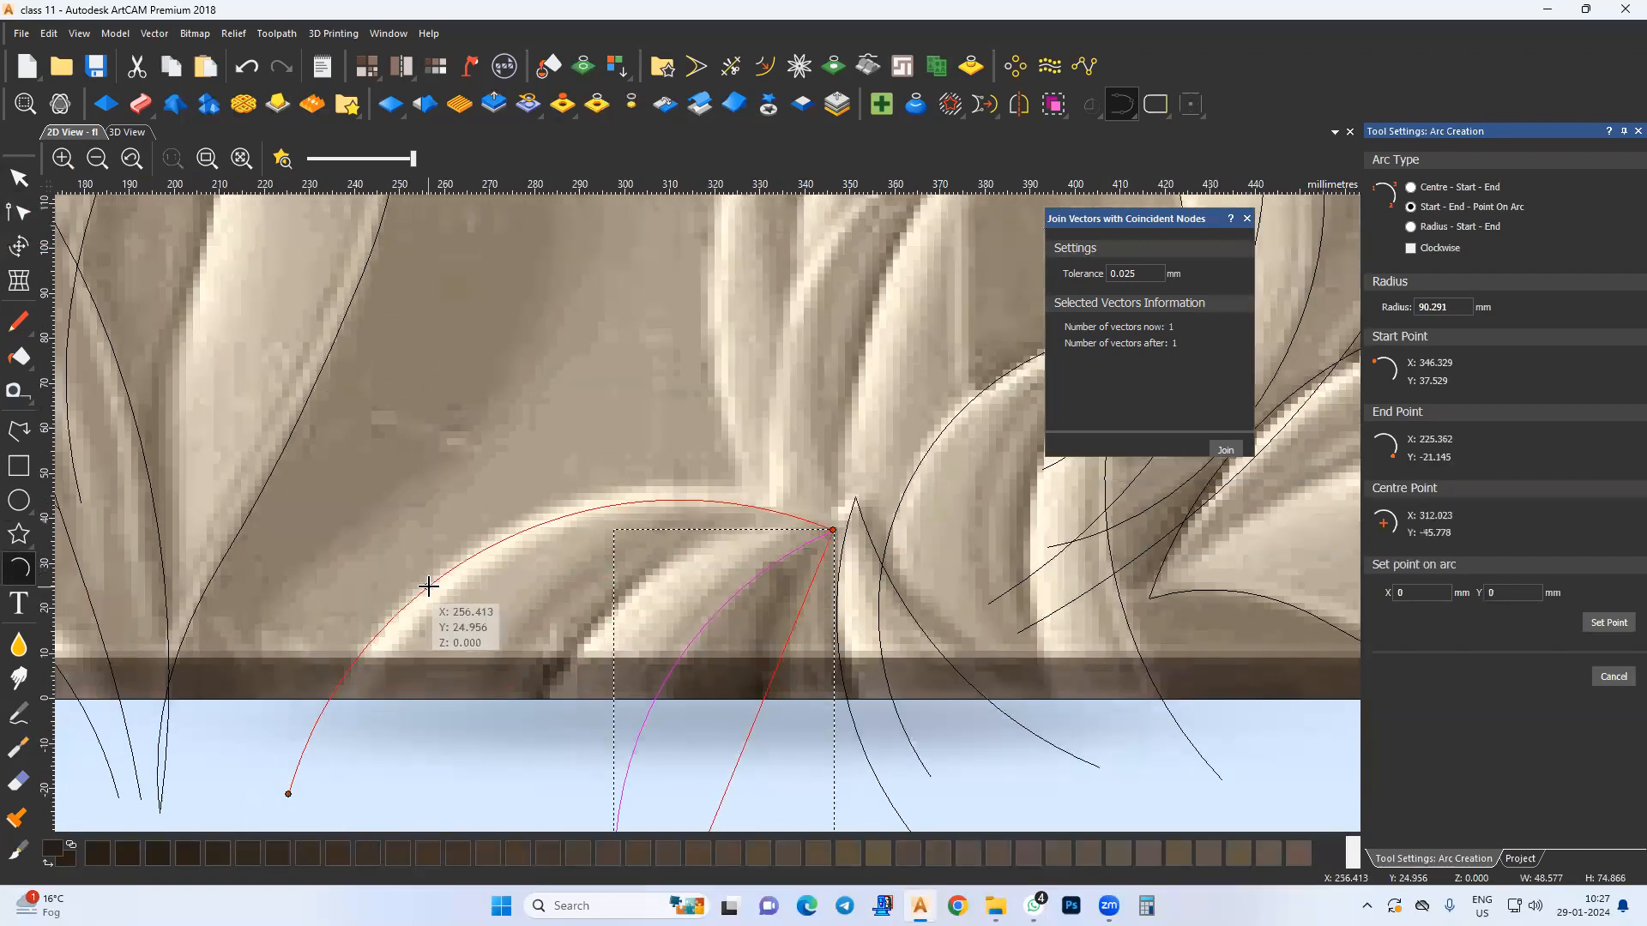
{"action": "left_click", "coordinate": [431, 576]}
Step: Trace the right edge of the middle upright leaf with three connected arcs, about 150 mm high overall
{"action": "middle_click_drag", "start_coordinate": [735, 488], "coordinate": [461, 736]}
{"action": "middle_click_drag", "start_coordinate": [712, 442], "coordinate": [659, 481]}
{"action": "left_click", "coordinate": [661, 418]}
{"action": "middle_click_drag", "start_coordinate": [643, 666], "coordinate": [628, 588]}
{"action": "left_click", "coordinate": [630, 587]}
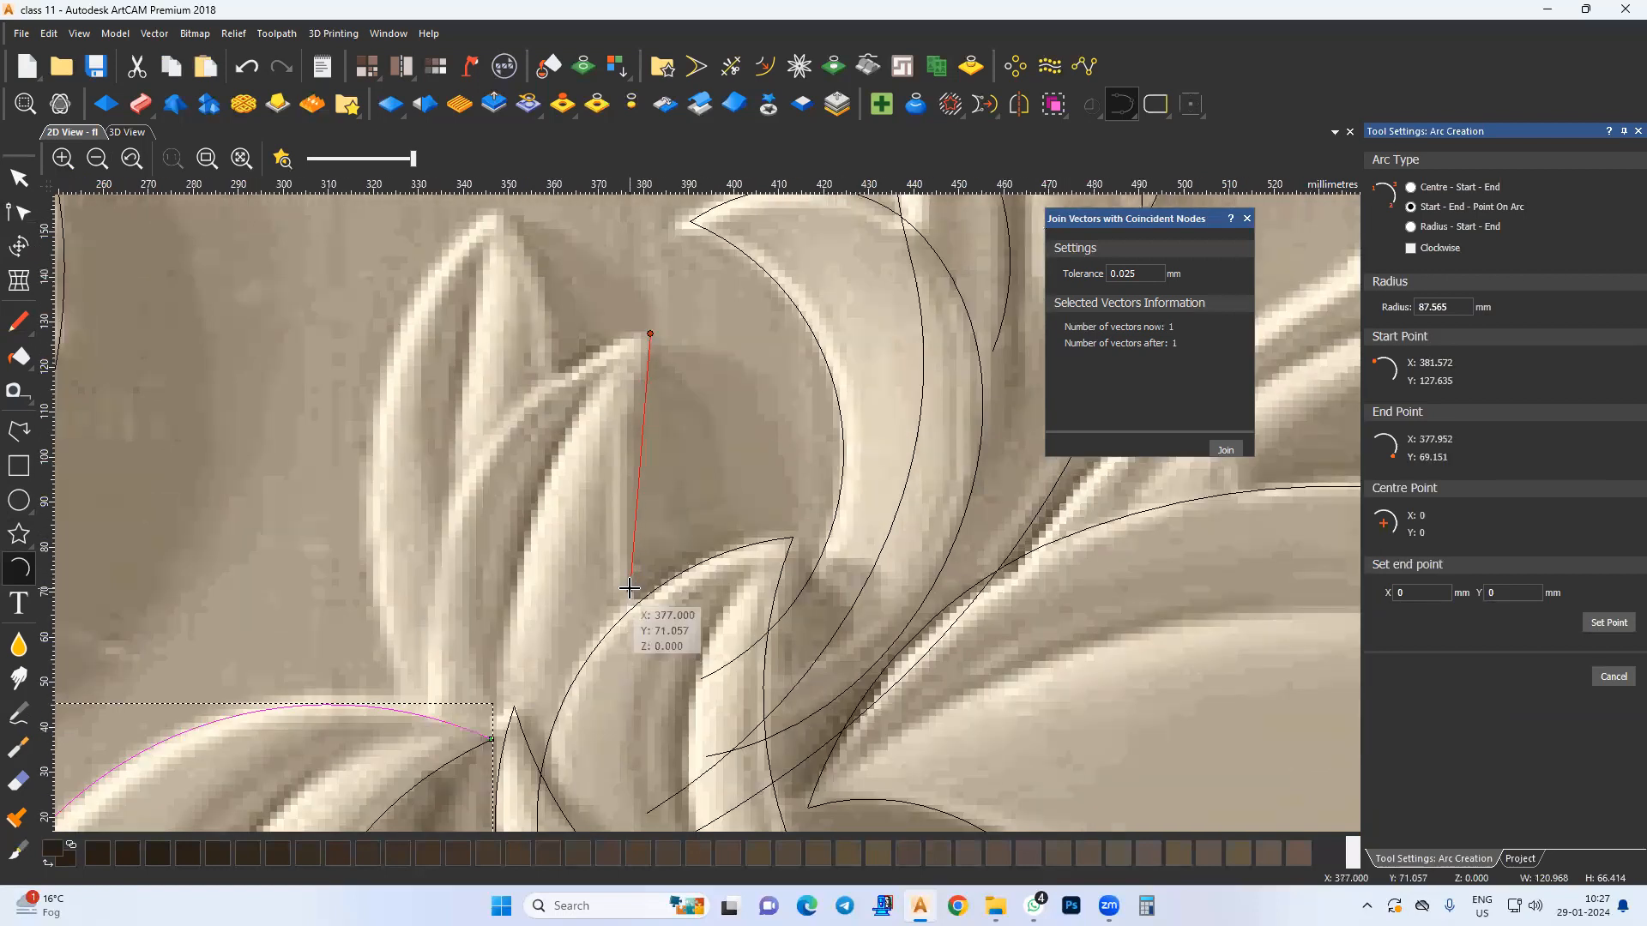
{"action": "left_click", "coordinate": [617, 533]}
{"action": "left_click", "coordinate": [628, 588]}
{"action": "middle_click_drag", "start_coordinate": [615, 680], "coordinate": [622, 582]}
{"action": "left_click", "coordinate": [598, 594]}
{"action": "left_click", "coordinate": [619, 560]}
{"action": "left_click", "coordinate": [595, 593]}
{"action": "middle_click_drag", "start_coordinate": [553, 711], "coordinate": [571, 566]}
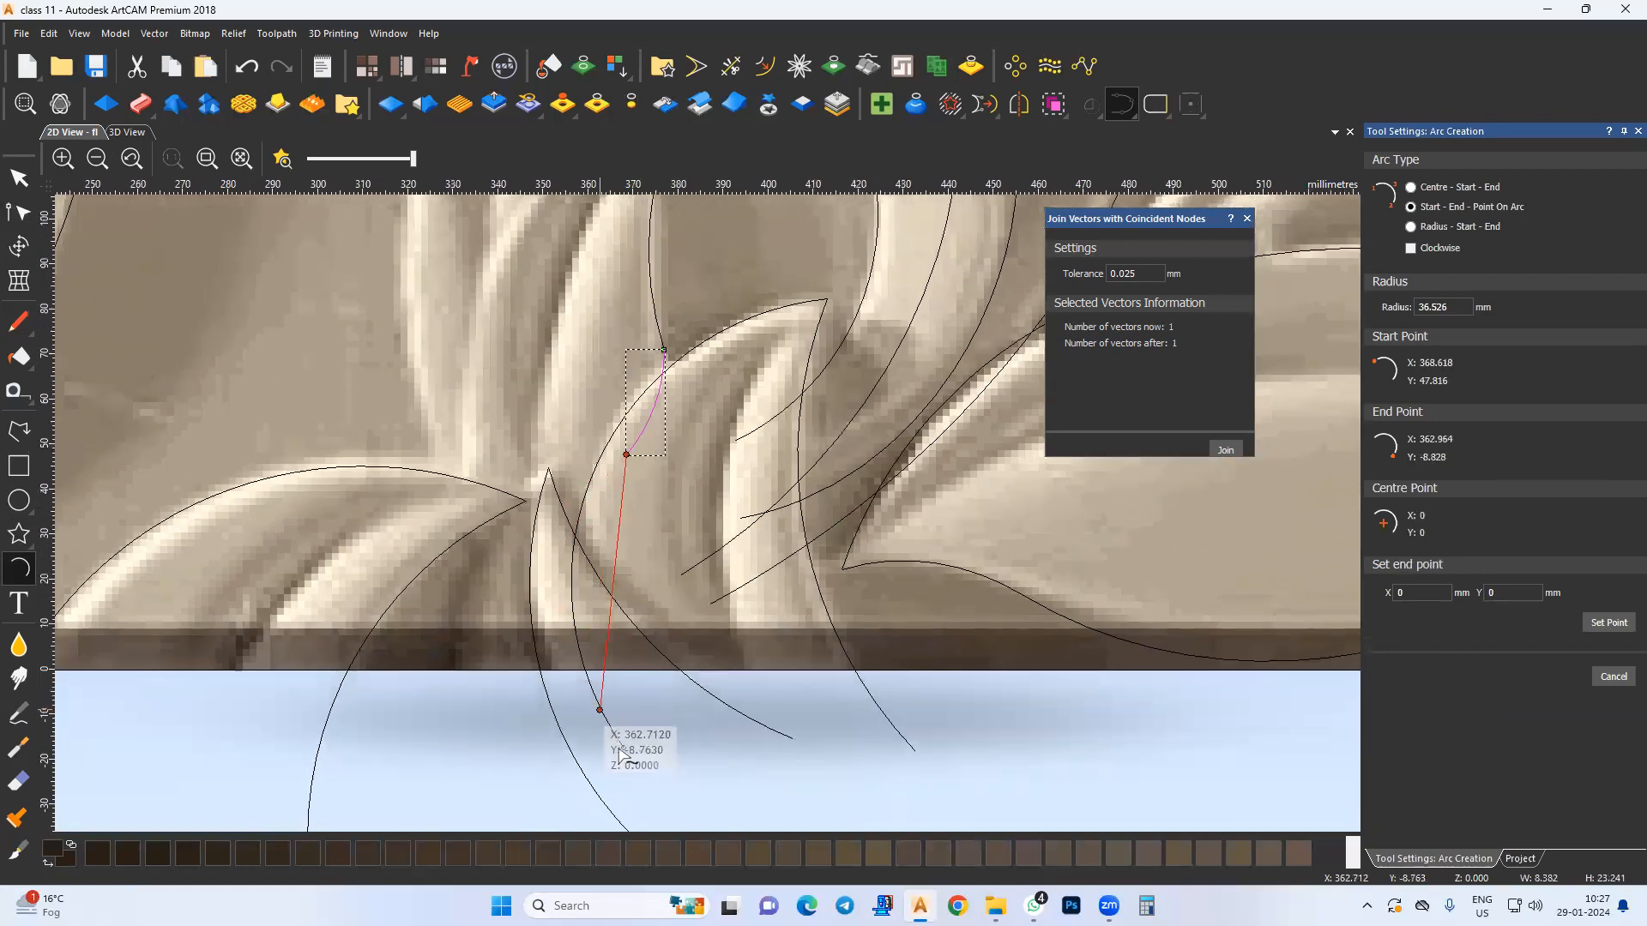
{"action": "left_click", "coordinate": [641, 768]}
{"action": "left_click", "coordinate": [589, 612]}
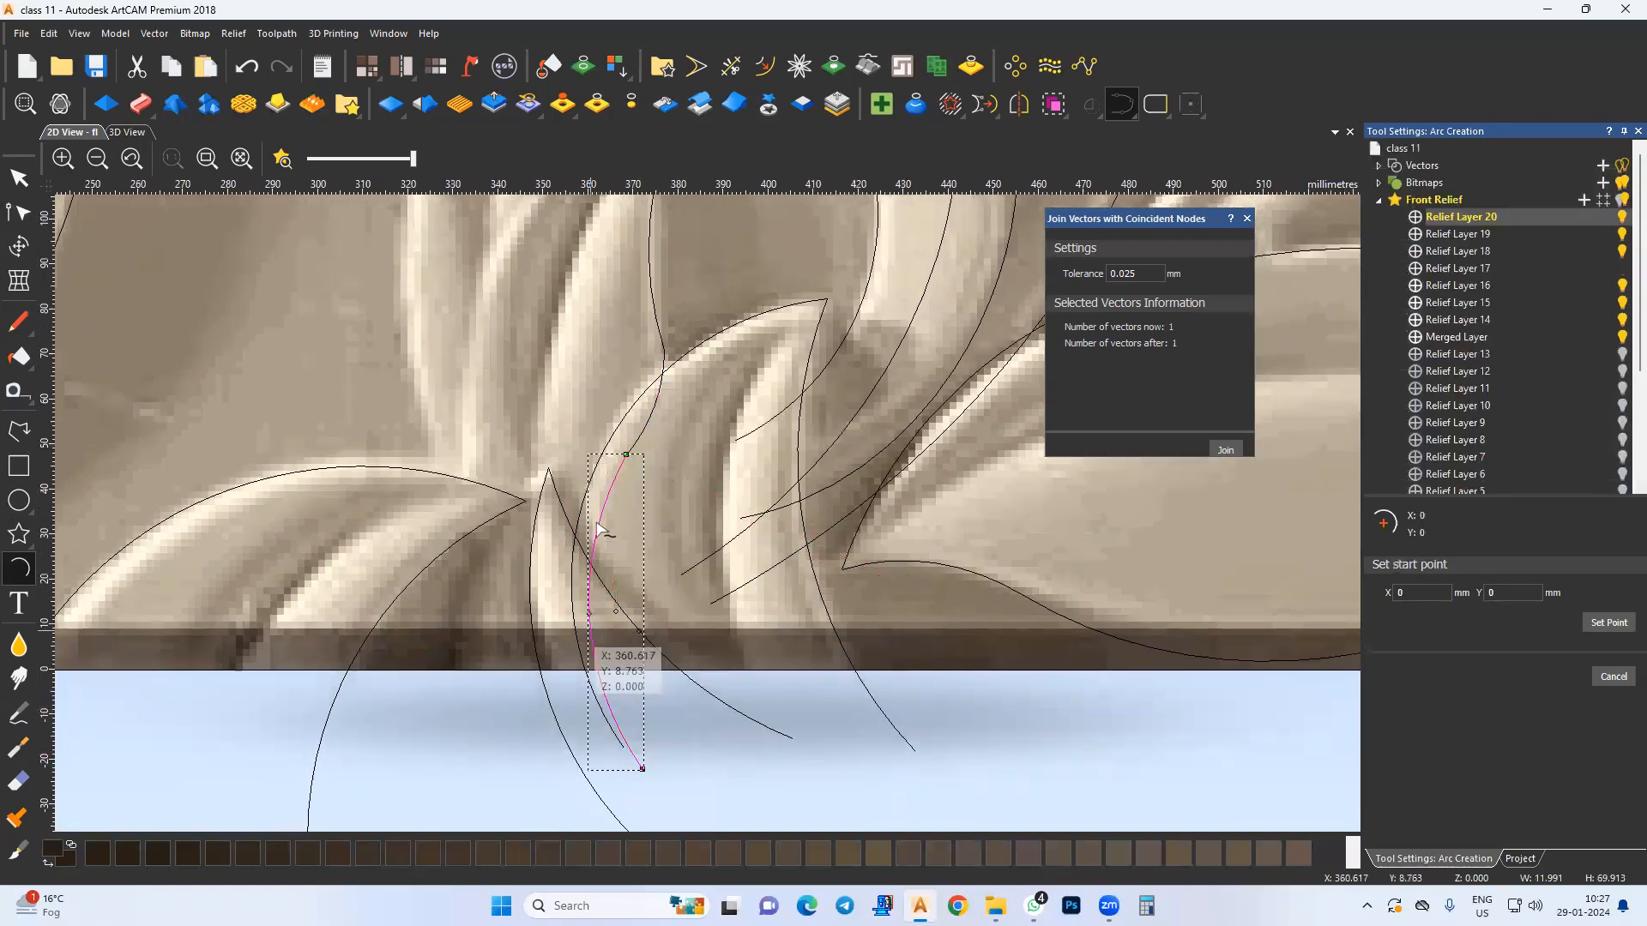
Step: Join the three right-edge arcs of the middle upright leaf into one vector and smooth its inner nodes
{"action": "key", "text": "Escape"}
{"action": "middle_click_drag", "start_coordinate": [652, 514], "coordinate": [662, 628]}
{"action": "left_click_drag", "start_coordinate": [681, 423], "coordinate": [667, 475]}
{"action": "left_click", "coordinate": [1227, 449]}
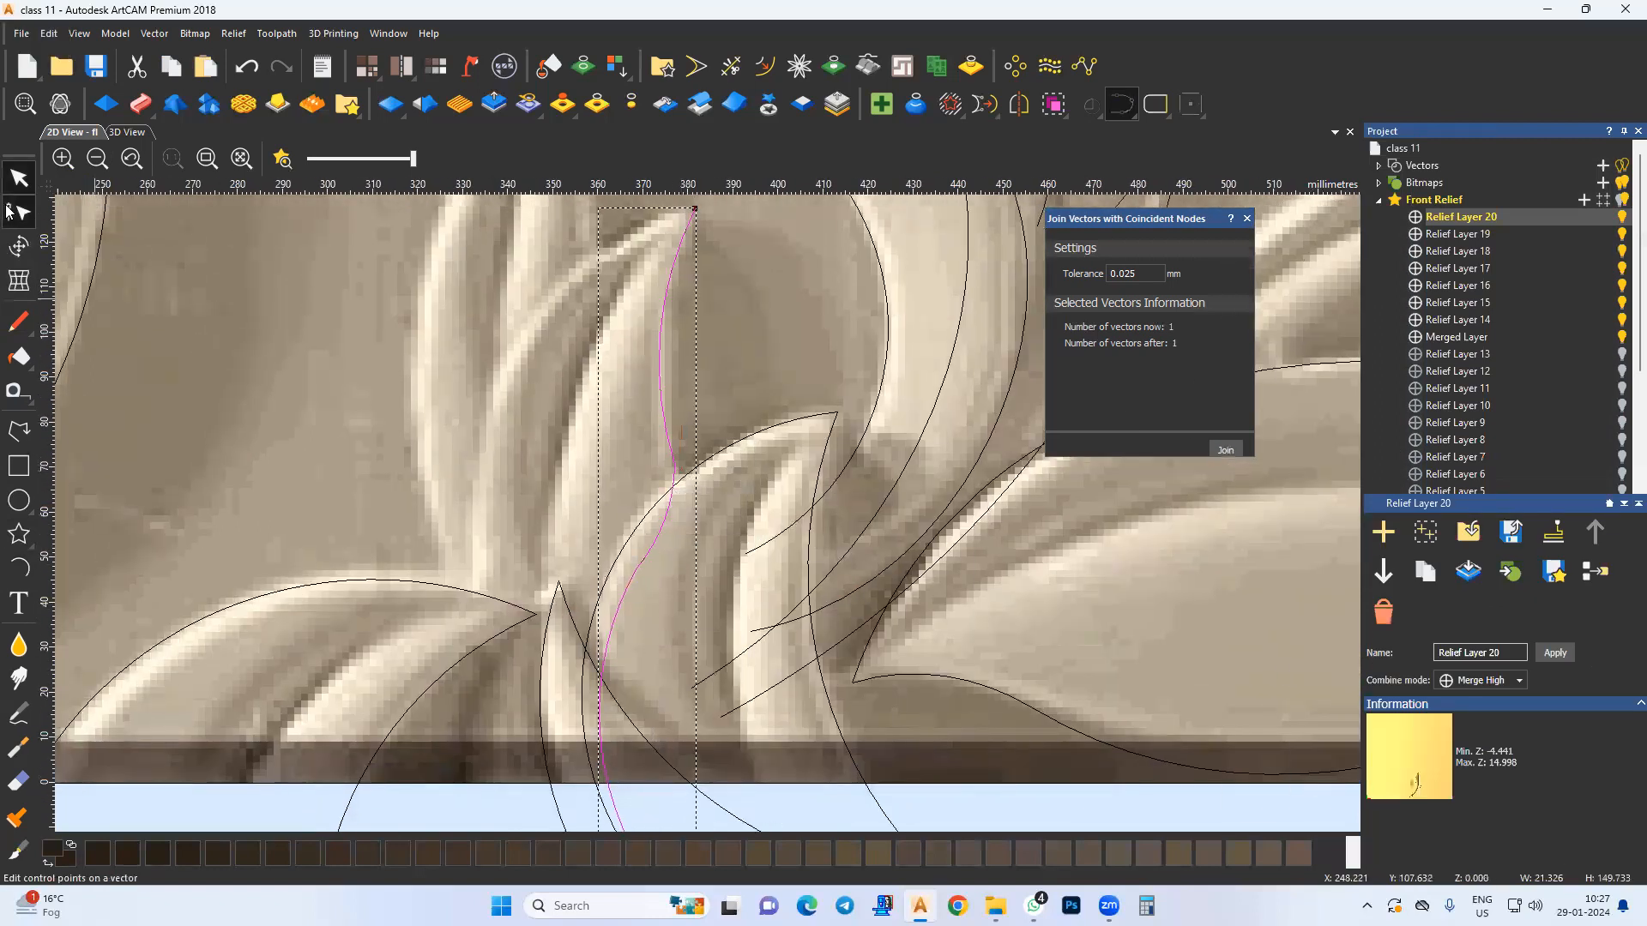
{"action": "key", "text": "n"}
{"action": "left_click_drag", "start_coordinate": [583, 422], "coordinate": [721, 614]}
{"action": "key", "text": "s"}
Step: Trace the left edge of the middle upright leaf from its tip with two connected arcs, the lower one about 229 mm in radius
{"action": "middle_click_drag", "start_coordinate": [533, 560], "coordinate": [626, 628]}
{"action": "left_click", "coordinate": [787, 278]}
{"action": "left_click", "coordinate": [626, 383]}
{"action": "left_click", "coordinate": [658, 348]}
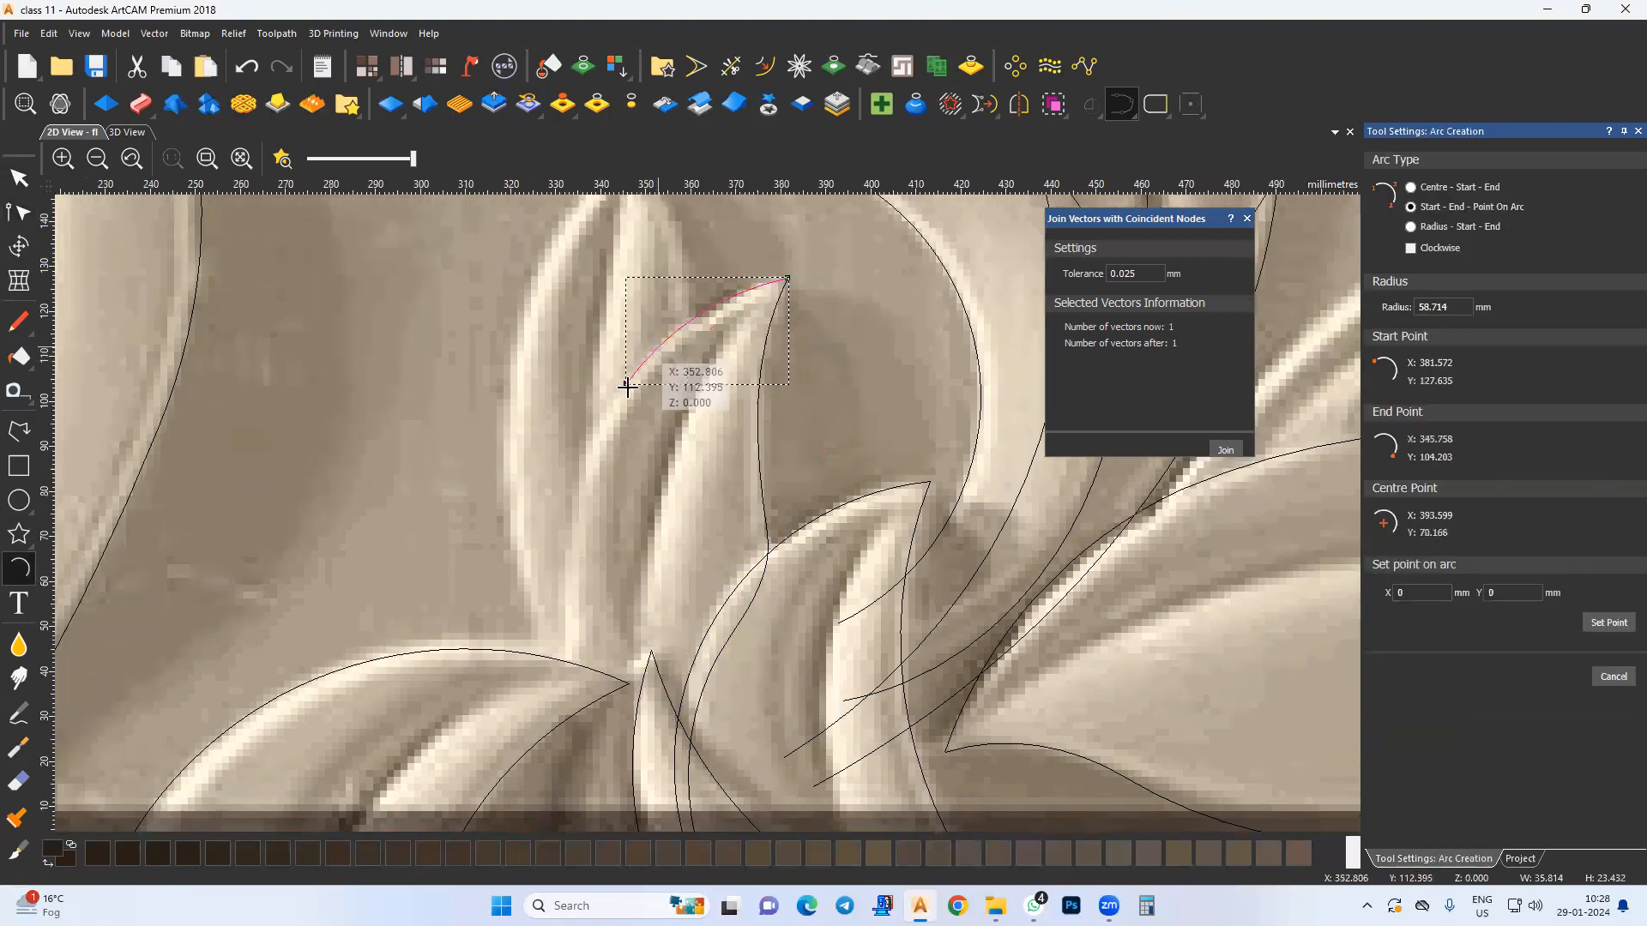
{"action": "left_click", "coordinate": [626, 383]}
{"action": "middle_click_drag", "start_coordinate": [562, 540], "coordinate": [581, 404]}
{"action": "middle_click_drag", "start_coordinate": [597, 673], "coordinate": [600, 621]}
{"action": "left_click", "coordinate": [593, 769]}
{"action": "left_click", "coordinate": [574, 538]}
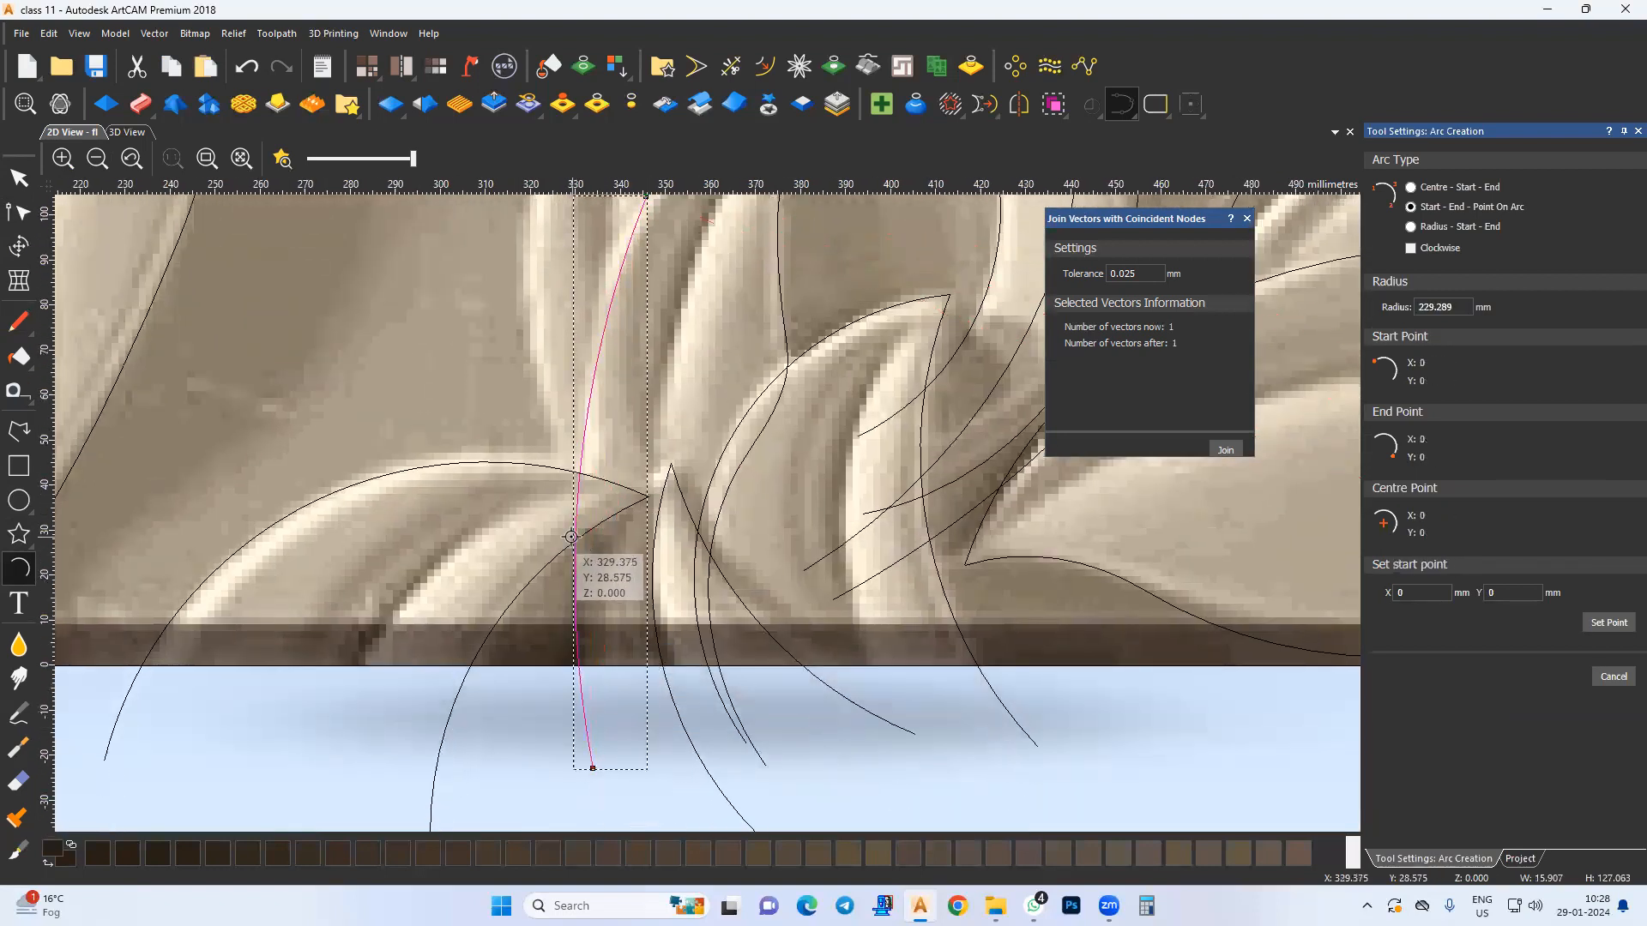
Step: Join the two left-edge arcs of the middle upright leaf and edit the nodes so the curve follows the leaf smoothly
{"action": "key", "text": "Escape"}
{"action": "middle_click_drag", "start_coordinate": [654, 461], "coordinate": [661, 630]}
{"action": "left_click", "coordinate": [677, 327], "text": "shift"}
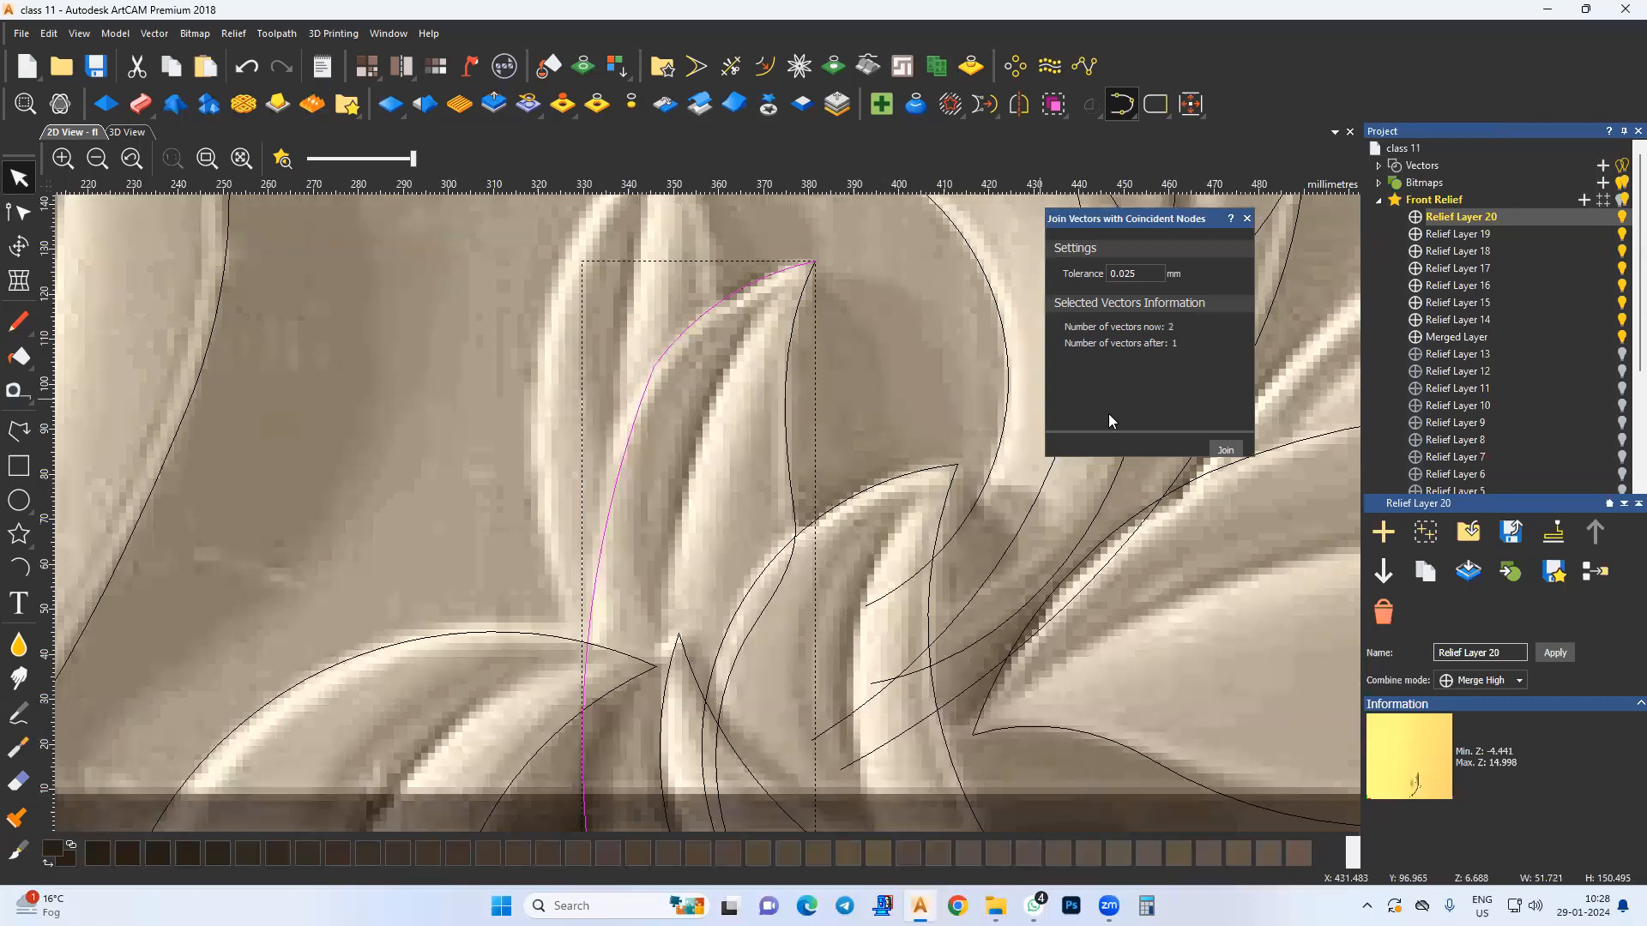
{"action": "left_click", "coordinate": [1219, 449]}
{"action": "left_click", "coordinate": [17, 210]}
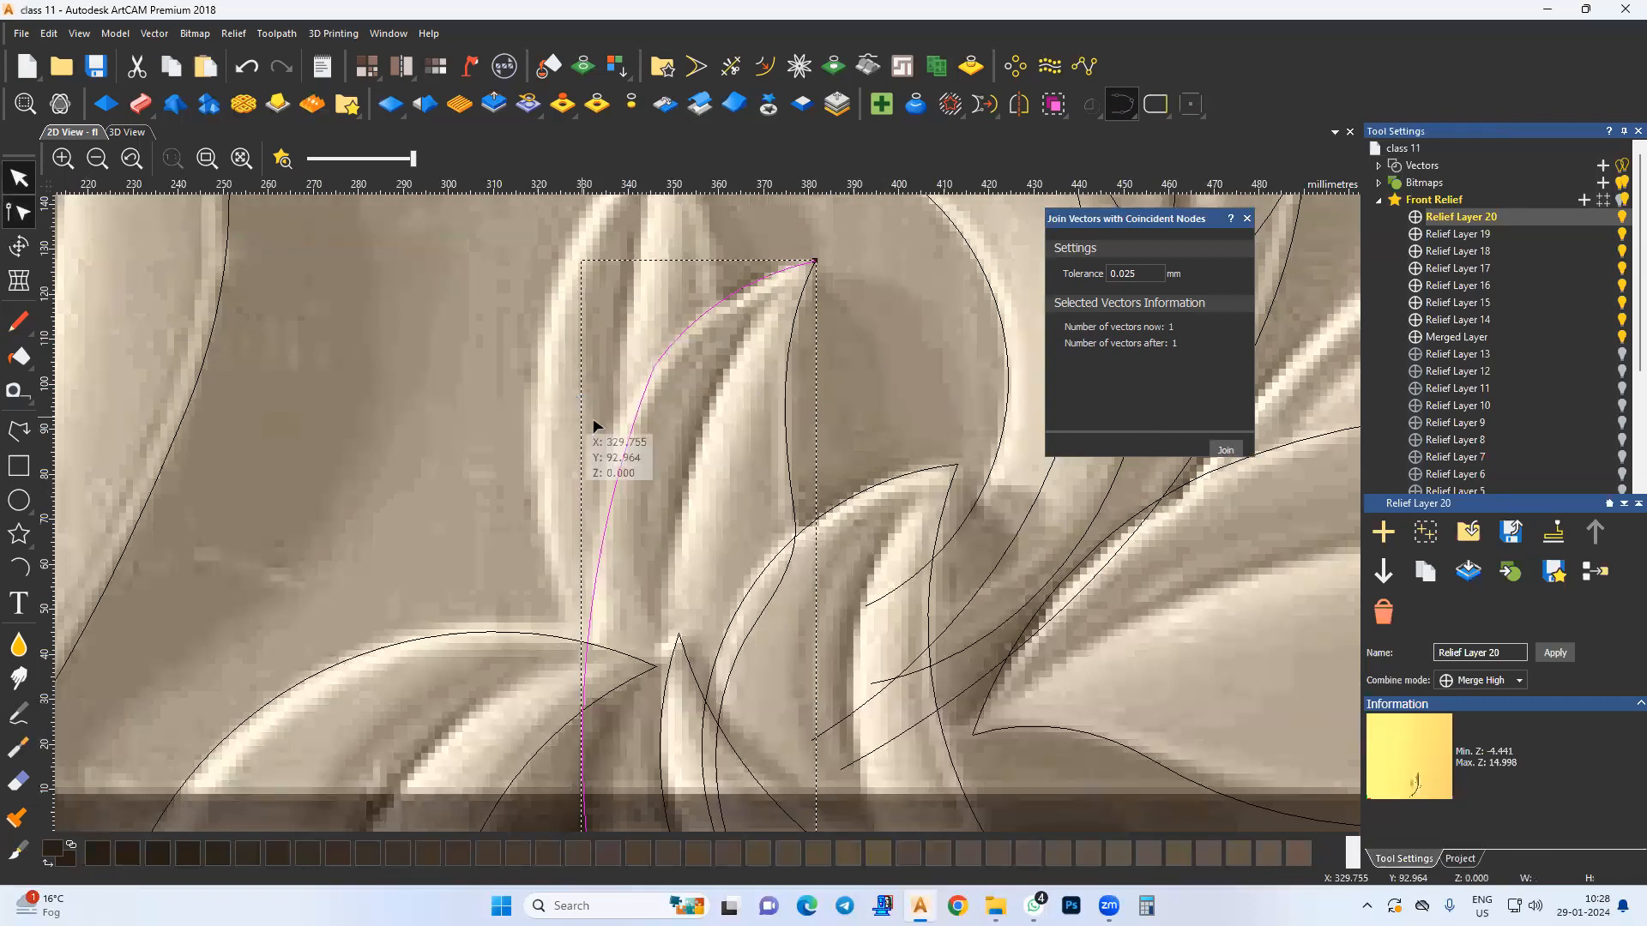
{"action": "left_click_drag", "start_coordinate": [633, 480], "coordinate": [543, 515]}
{"action": "middle_click_drag", "start_coordinate": [550, 659], "coordinate": [557, 528]}
{"action": "left_click_drag", "start_coordinate": [570, 614], "coordinate": [615, 613]}
Step: Trace the left edge of the tallest upright leaf with two connected arcs, about 80 mm and 127 mm in radius
{"action": "middle_click_drag", "start_coordinate": [559, 371], "coordinate": [540, 543]}
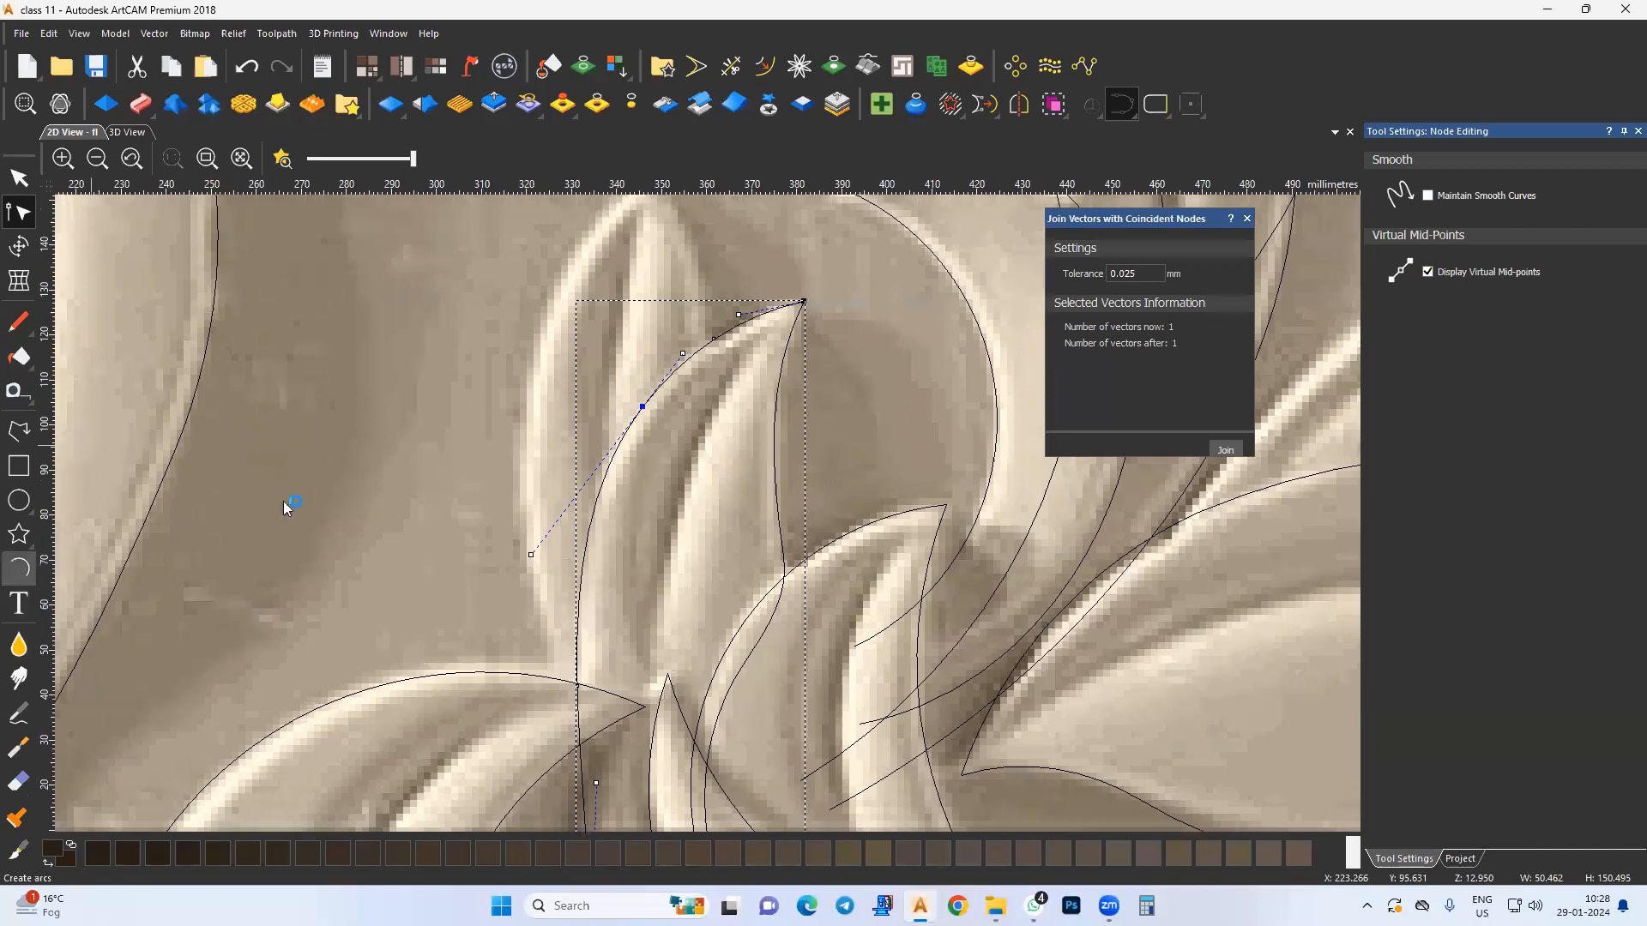
{"action": "middle_click_drag", "start_coordinate": [681, 357], "coordinate": [631, 548]}
{"action": "left_click", "coordinate": [600, 367]}
{"action": "middle_click_drag", "start_coordinate": [496, 483], "coordinate": [568, 415]}
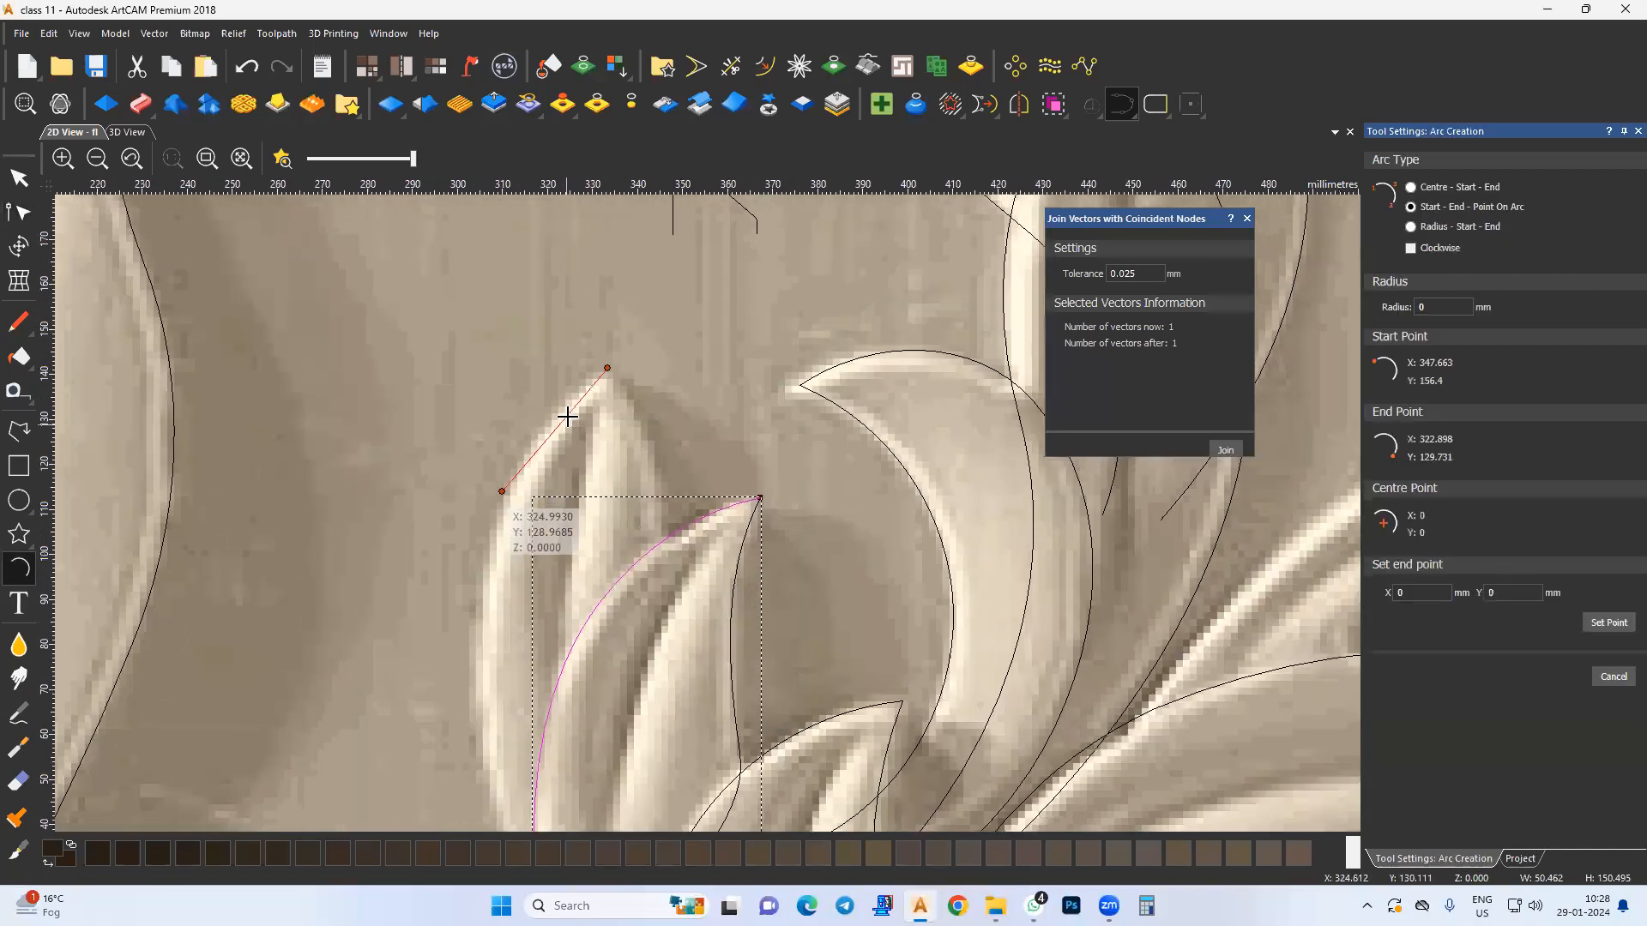
{"action": "left_click", "coordinate": [570, 438]}
{"action": "left_click", "coordinate": [542, 555]}
{"action": "middle_click_drag", "start_coordinate": [503, 687], "coordinate": [526, 525]}
{"action": "middle_click_drag", "start_coordinate": [559, 581], "coordinate": [564, 474]}
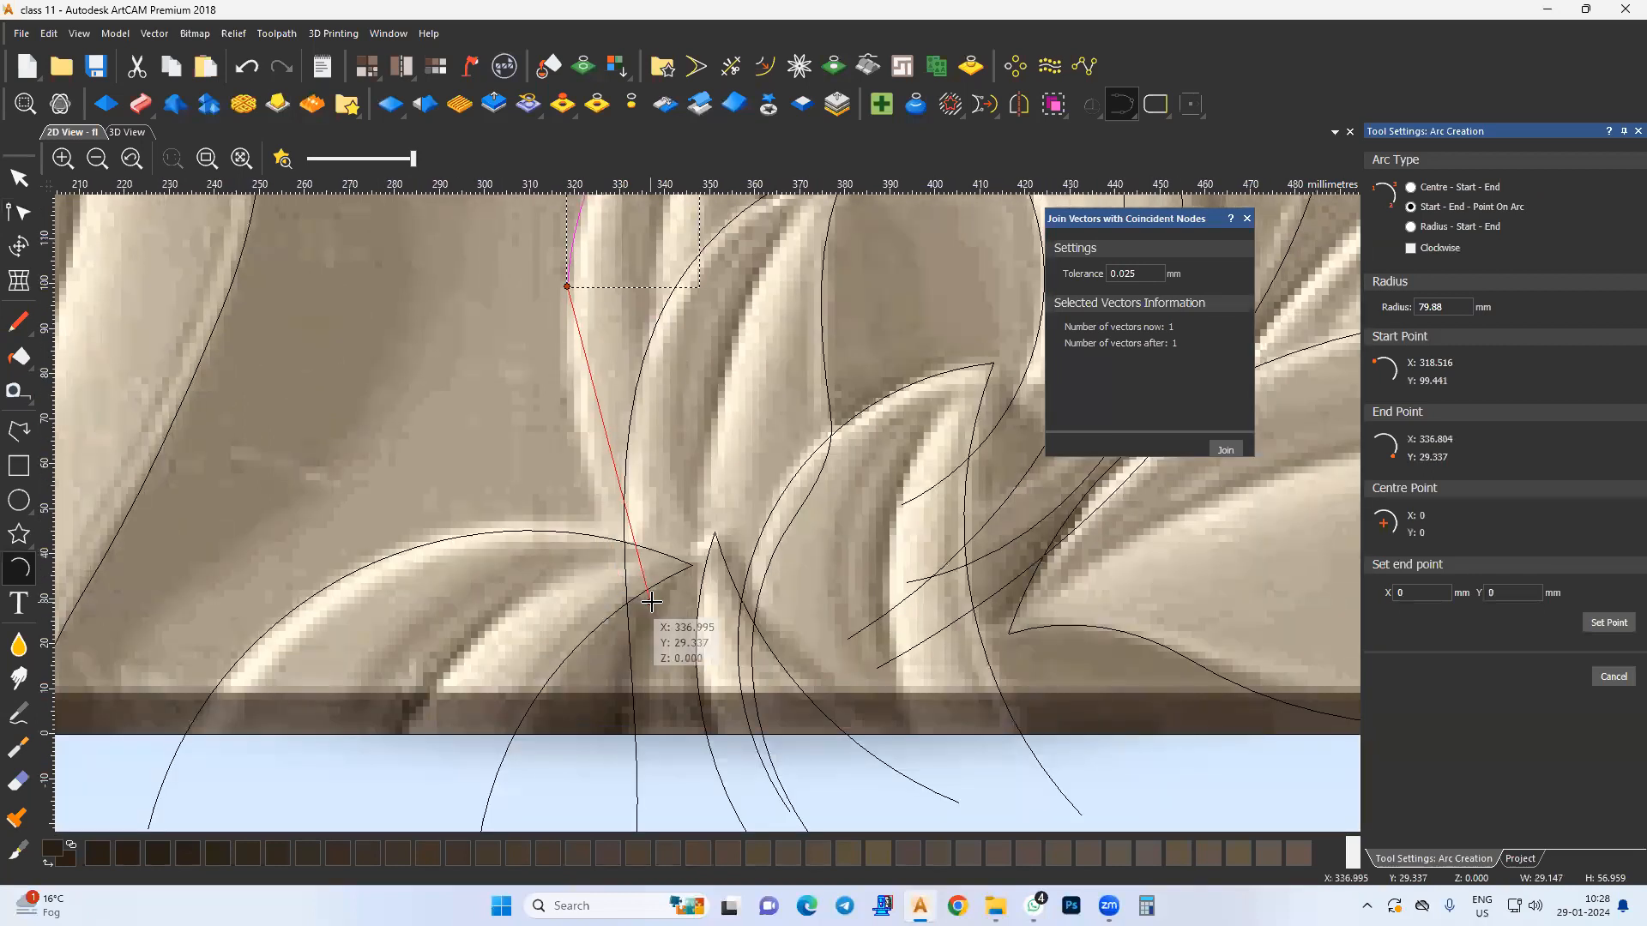
{"action": "left_click", "coordinate": [672, 643]}
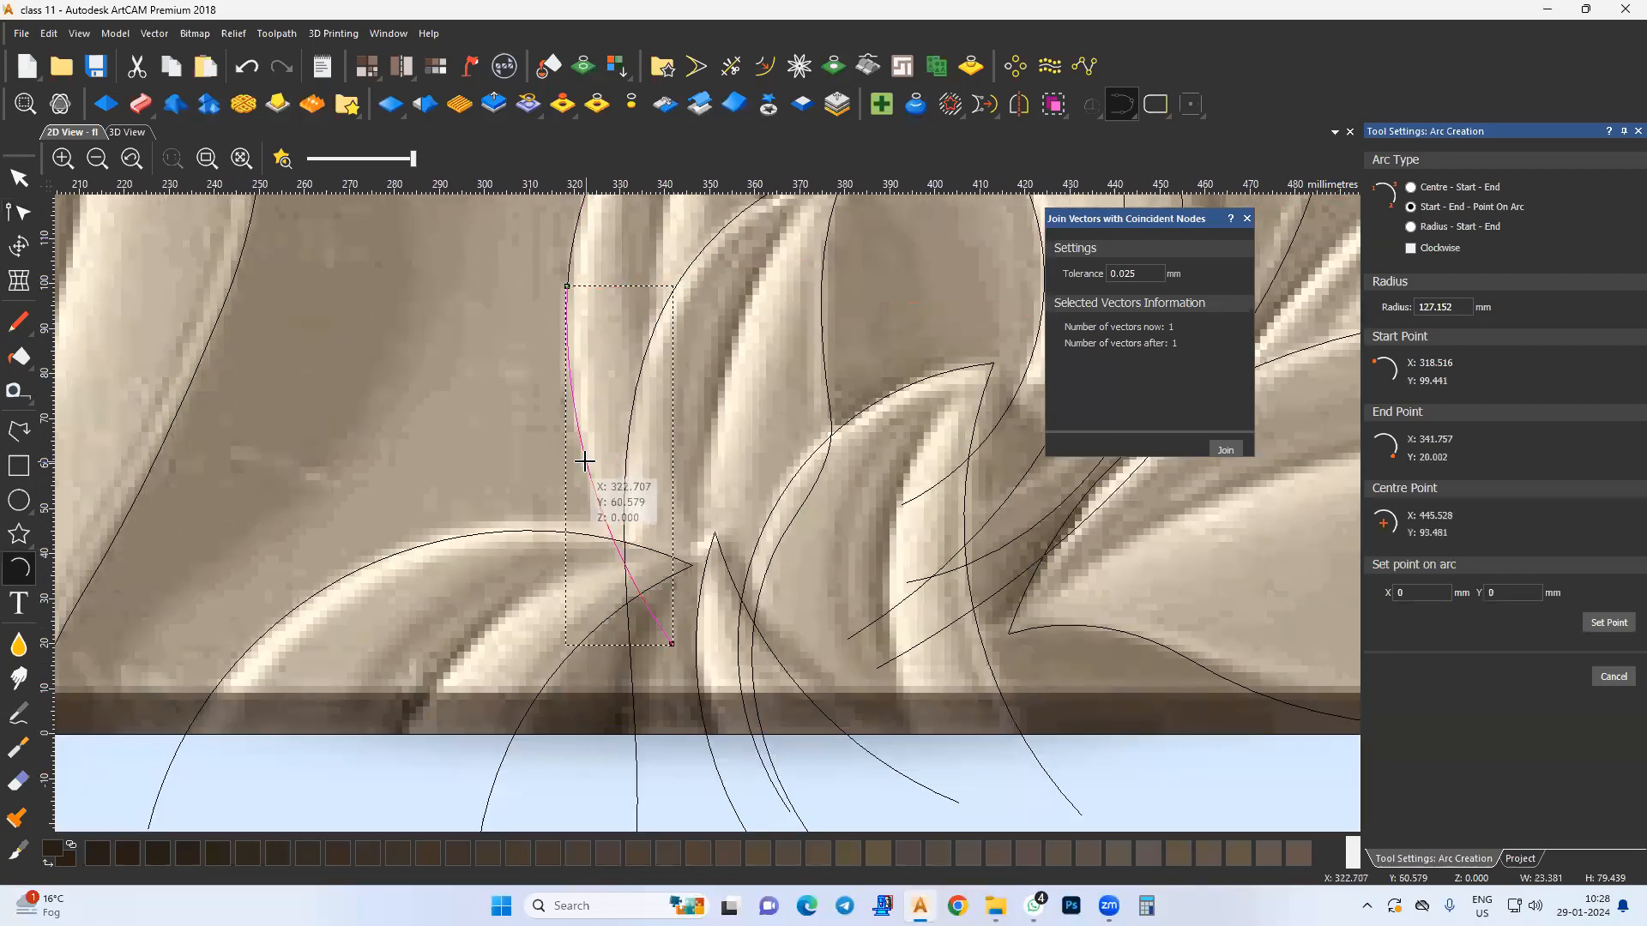
{"action": "left_click", "coordinate": [588, 454]}
Step: Join the two left-edge arcs of the tallest upright leaf into one vector and smooth the node between them
{"action": "middle_click_drag", "start_coordinate": [588, 383], "coordinate": [588, 538]}
{"action": "middle_click_drag", "start_coordinate": [611, 395], "coordinate": [614, 460]}
{"action": "key", "text": "Escape"}
{"action": "left_click", "coordinate": [588, 416], "text": "shift"}
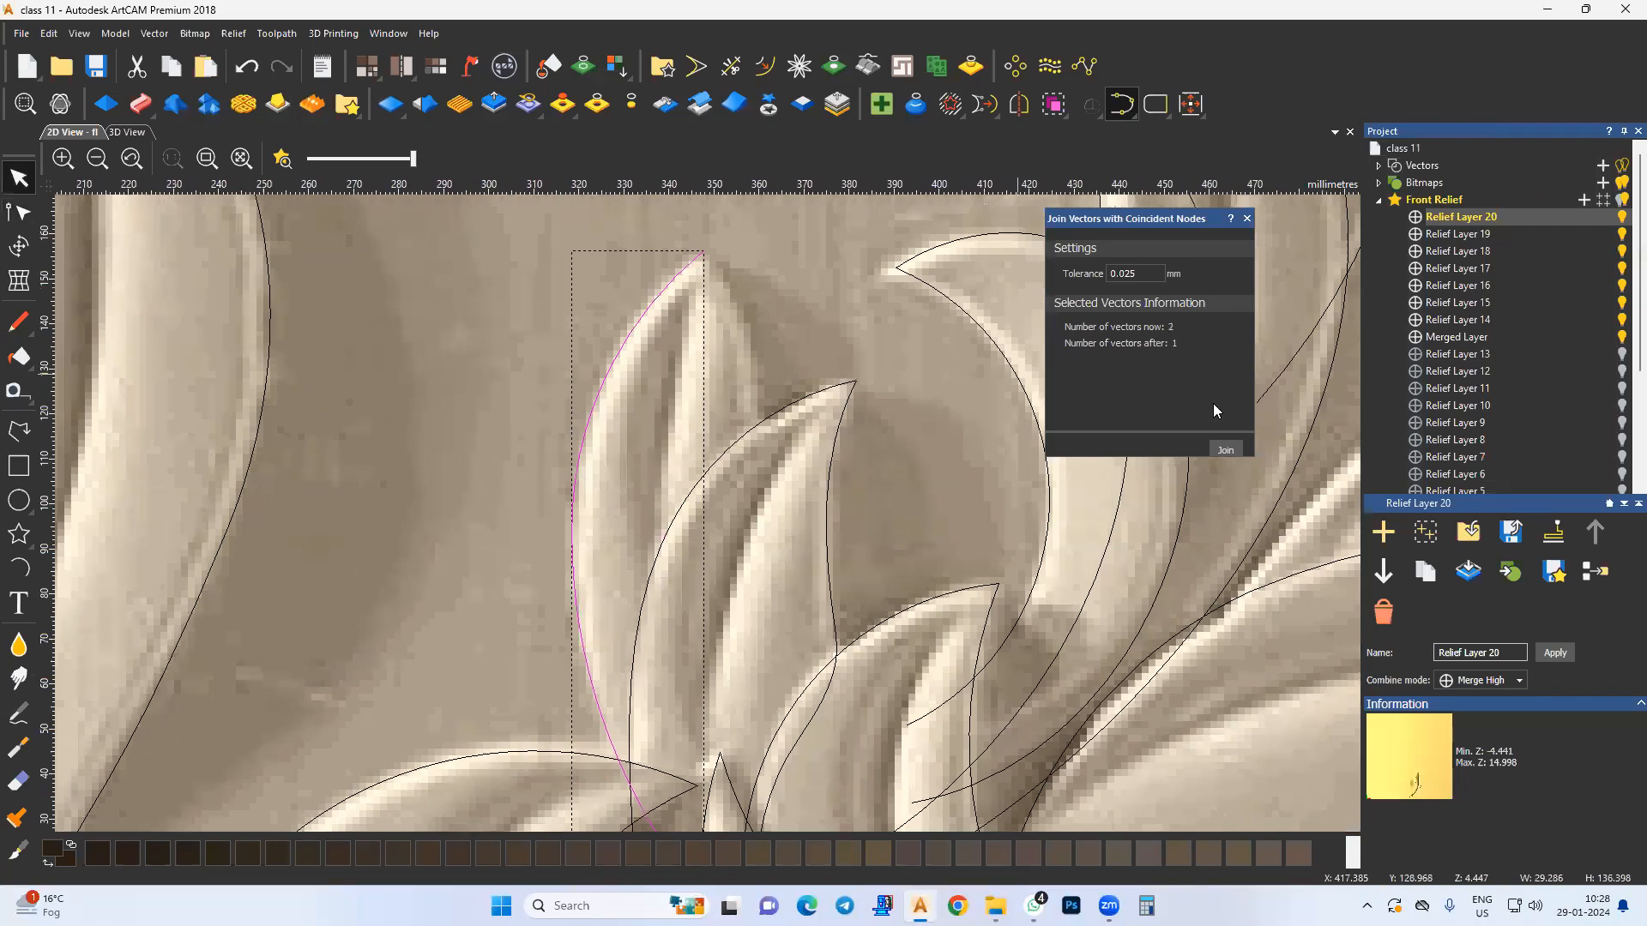
{"action": "left_click", "coordinate": [1225, 450]}
{"action": "left_click", "coordinate": [19, 213]}
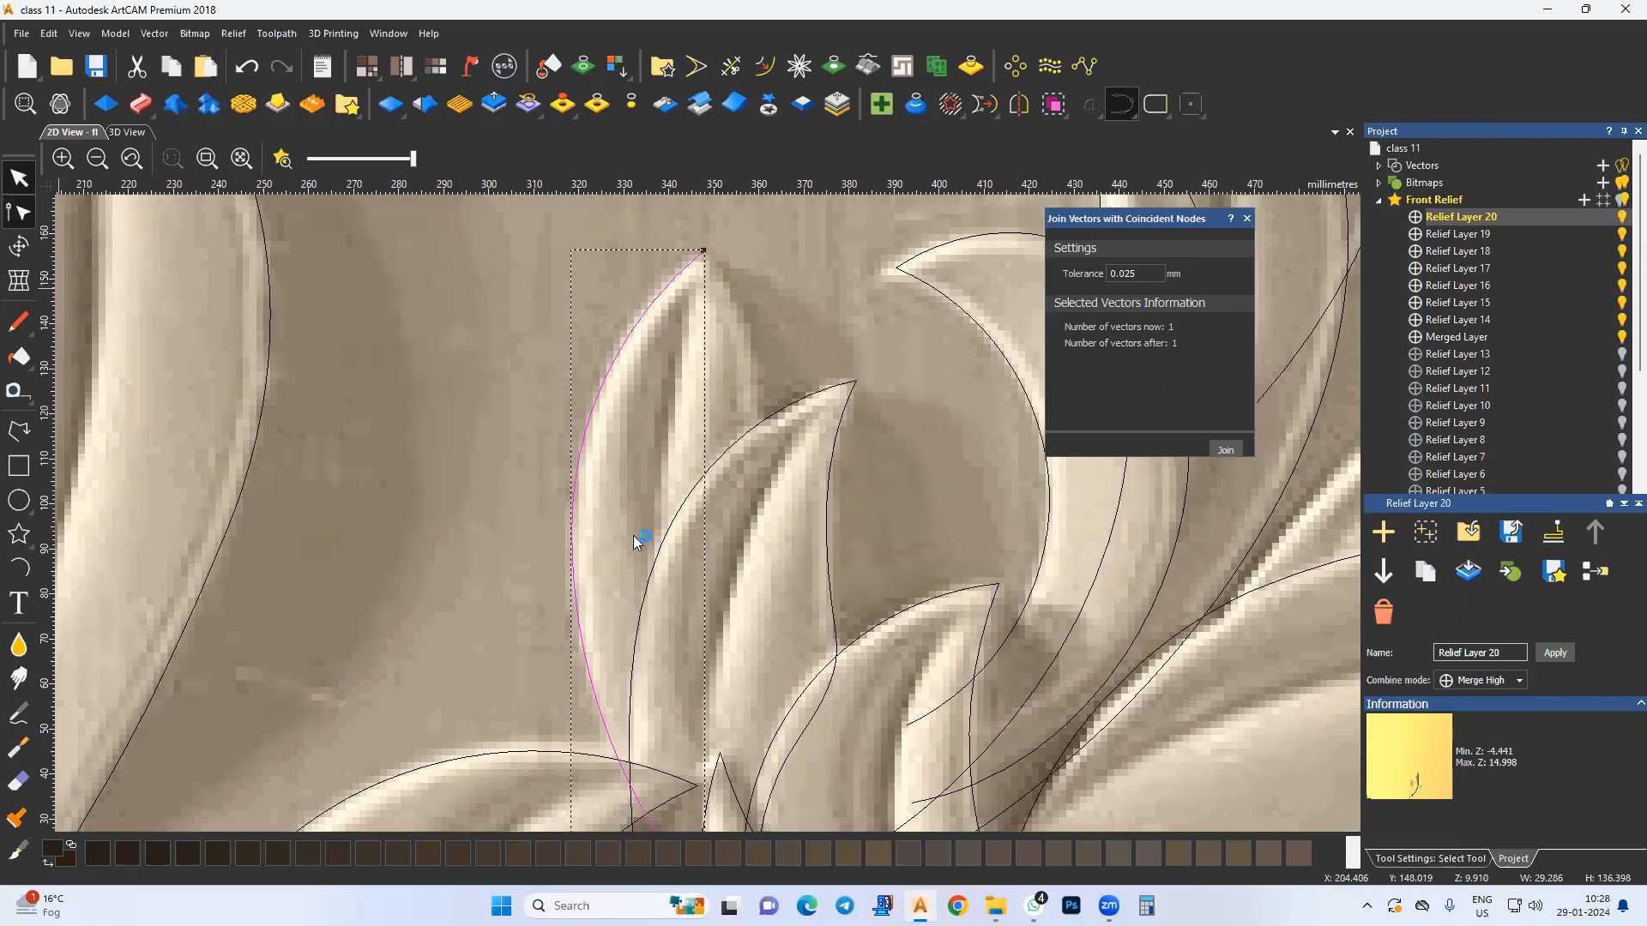
{"action": "left_click_drag", "start_coordinate": [588, 549], "coordinate": [589, 552]}
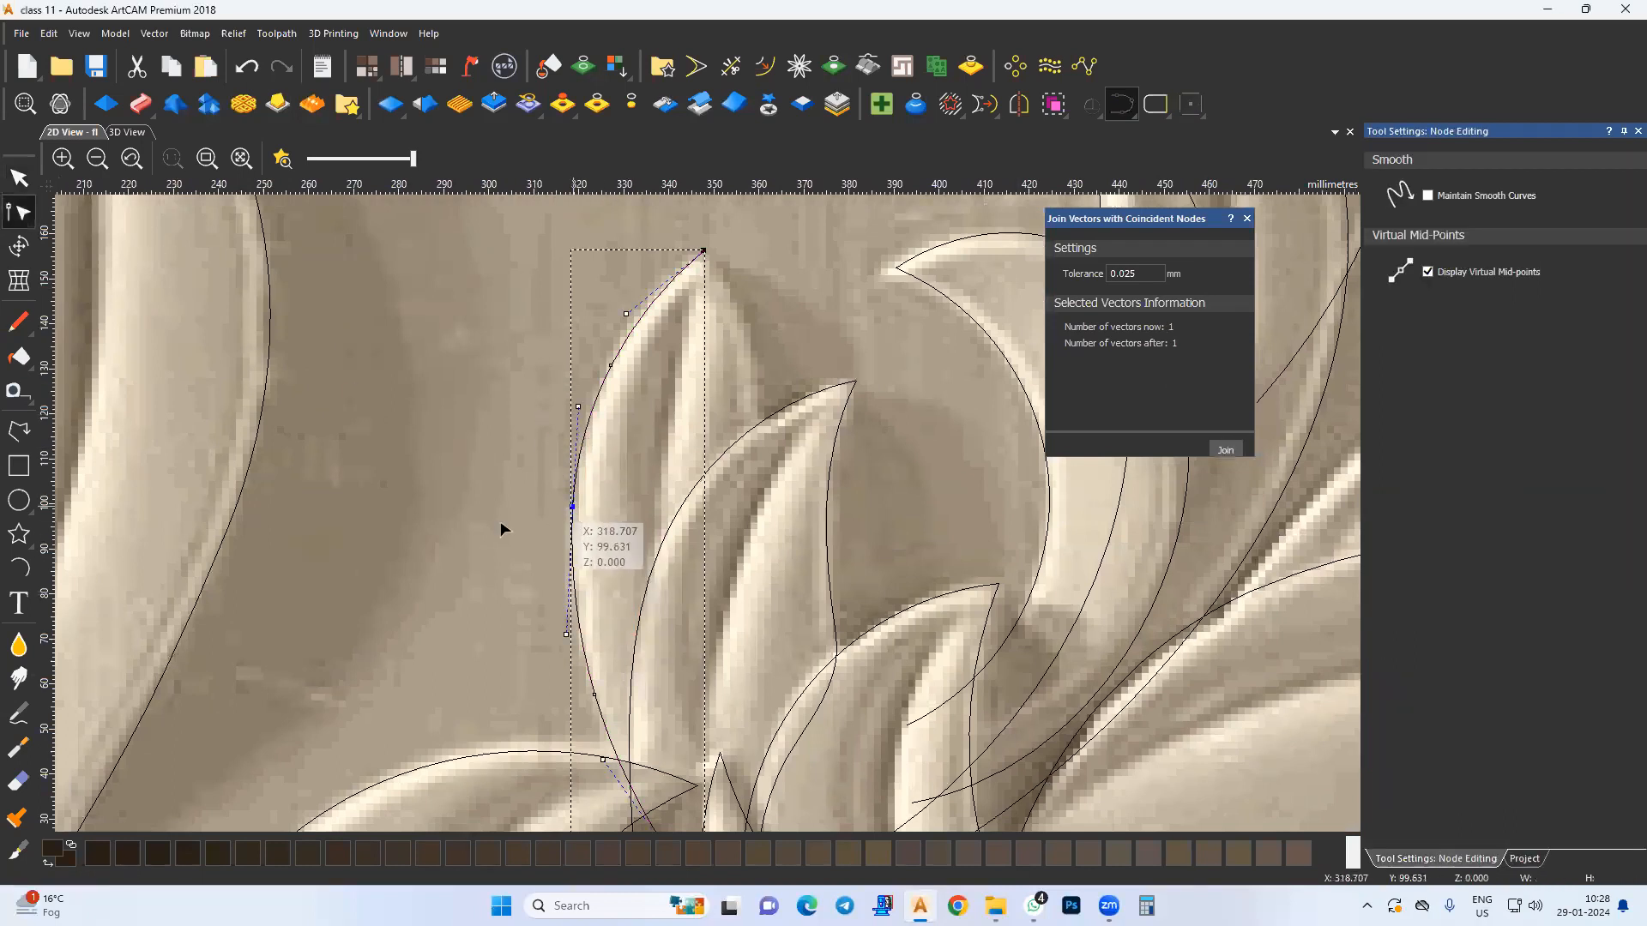
Step: Trace the right edge of the tallest upright leaf with two connected arcs, about 136 mm high overall
{"action": "left_click", "coordinate": [19, 567]}
{"action": "left_click_drag", "start_coordinate": [702, 250], "coordinate": [772, 467]}
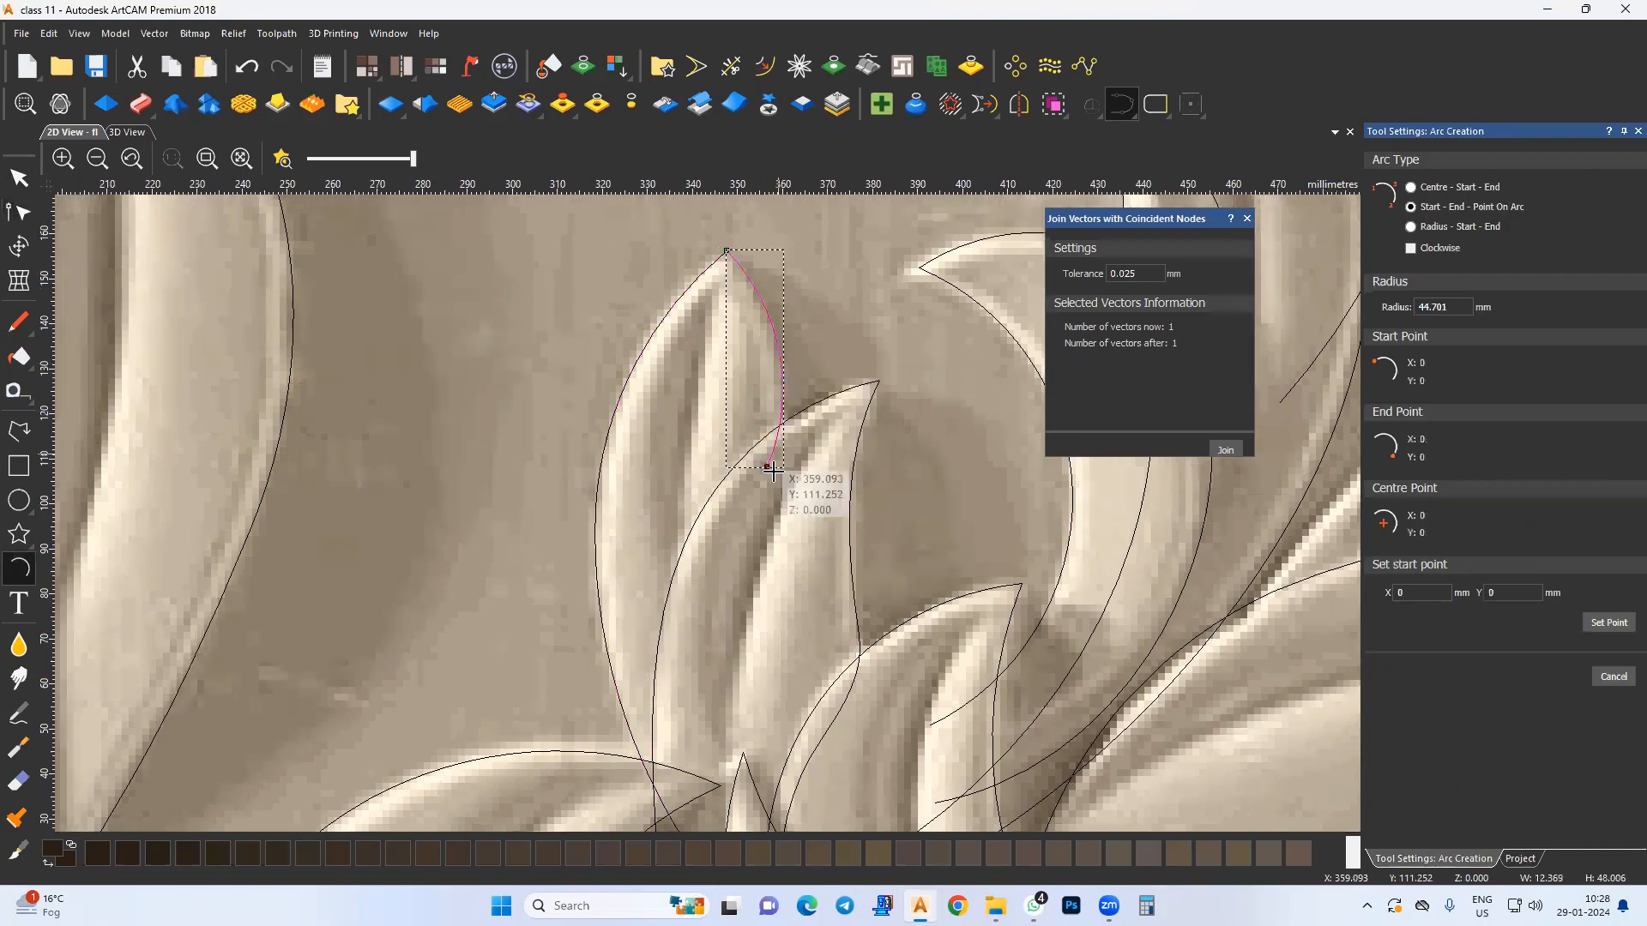
{"action": "left_click", "coordinate": [766, 468]}
{"action": "middle_click_drag", "start_coordinate": [683, 664], "coordinate": [697, 572]}
{"action": "middle_click_drag", "start_coordinate": [720, 643], "coordinate": [713, 558]}
{"action": "left_click", "coordinate": [718, 681]}
{"action": "left_click", "coordinate": [698, 519]}
Step: Join the two right-edge arcs of the tallest upright leaf and smooth the node where they meet
{"action": "key", "text": "Escape"}
{"action": "middle_click_drag", "start_coordinate": [752, 439], "coordinate": [742, 602]}
{"action": "left_click", "coordinate": [778, 330], "text": "shift"}
{"action": "left_click", "coordinate": [1222, 451]}
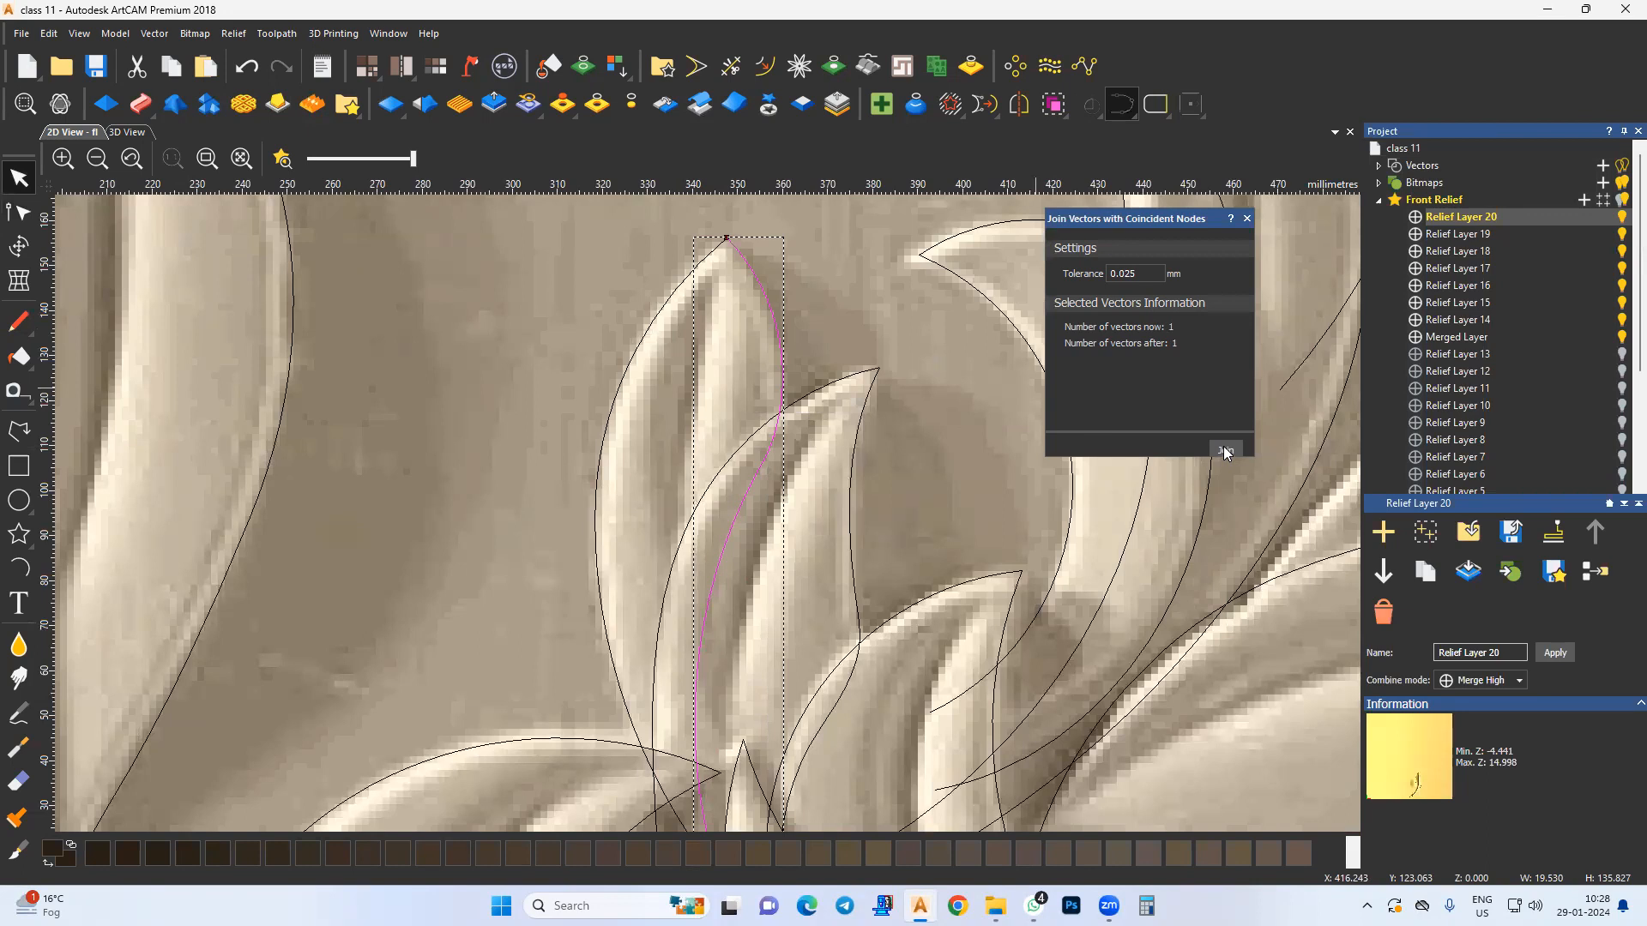
{"action": "key", "text": "n"}
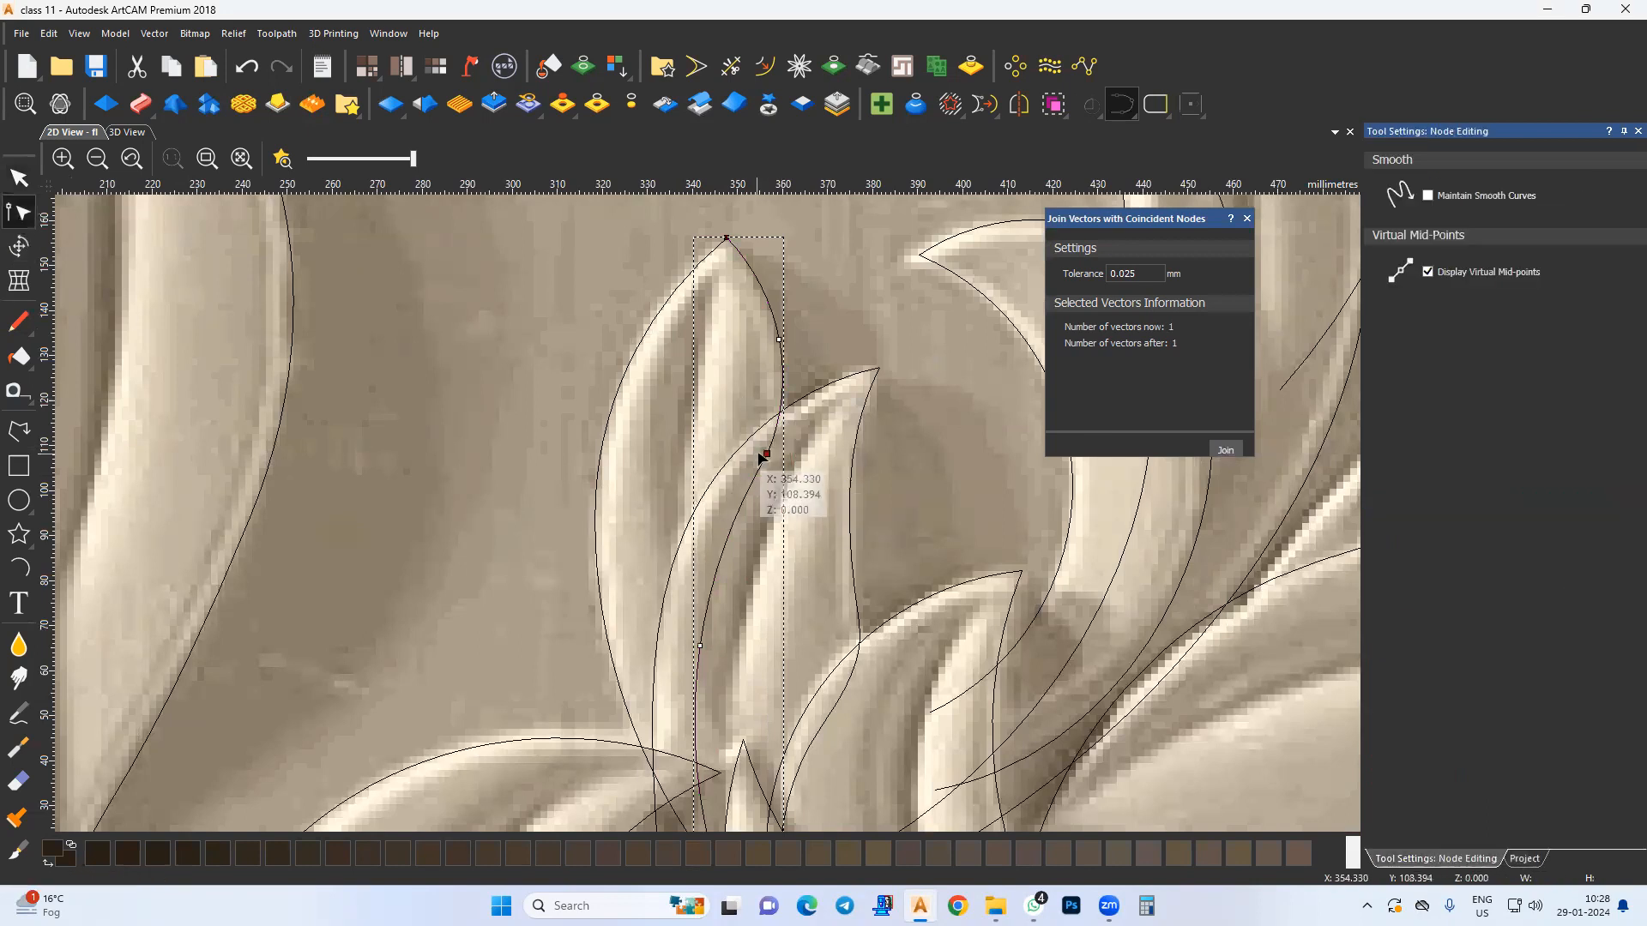
{"action": "key", "text": "s"}
{"action": "middle_click_drag", "start_coordinate": [715, 504], "coordinate": [741, 441]}
{"action": "left_click", "coordinate": [541, 517]}
{"action": "middle_click_drag", "start_coordinate": [585, 534], "coordinate": [534, 541]}
{"action": "scroll", "coordinate": [592, 540], "scroll_direction": "down", "scroll_amount": 2}
{"action": "middle_click_drag", "start_coordinate": [671, 580], "coordinate": [652, 569]}
Step: Add a new relief layer to the front relief and make it the active layer
{"action": "left_click", "coordinate": [19, 179]}
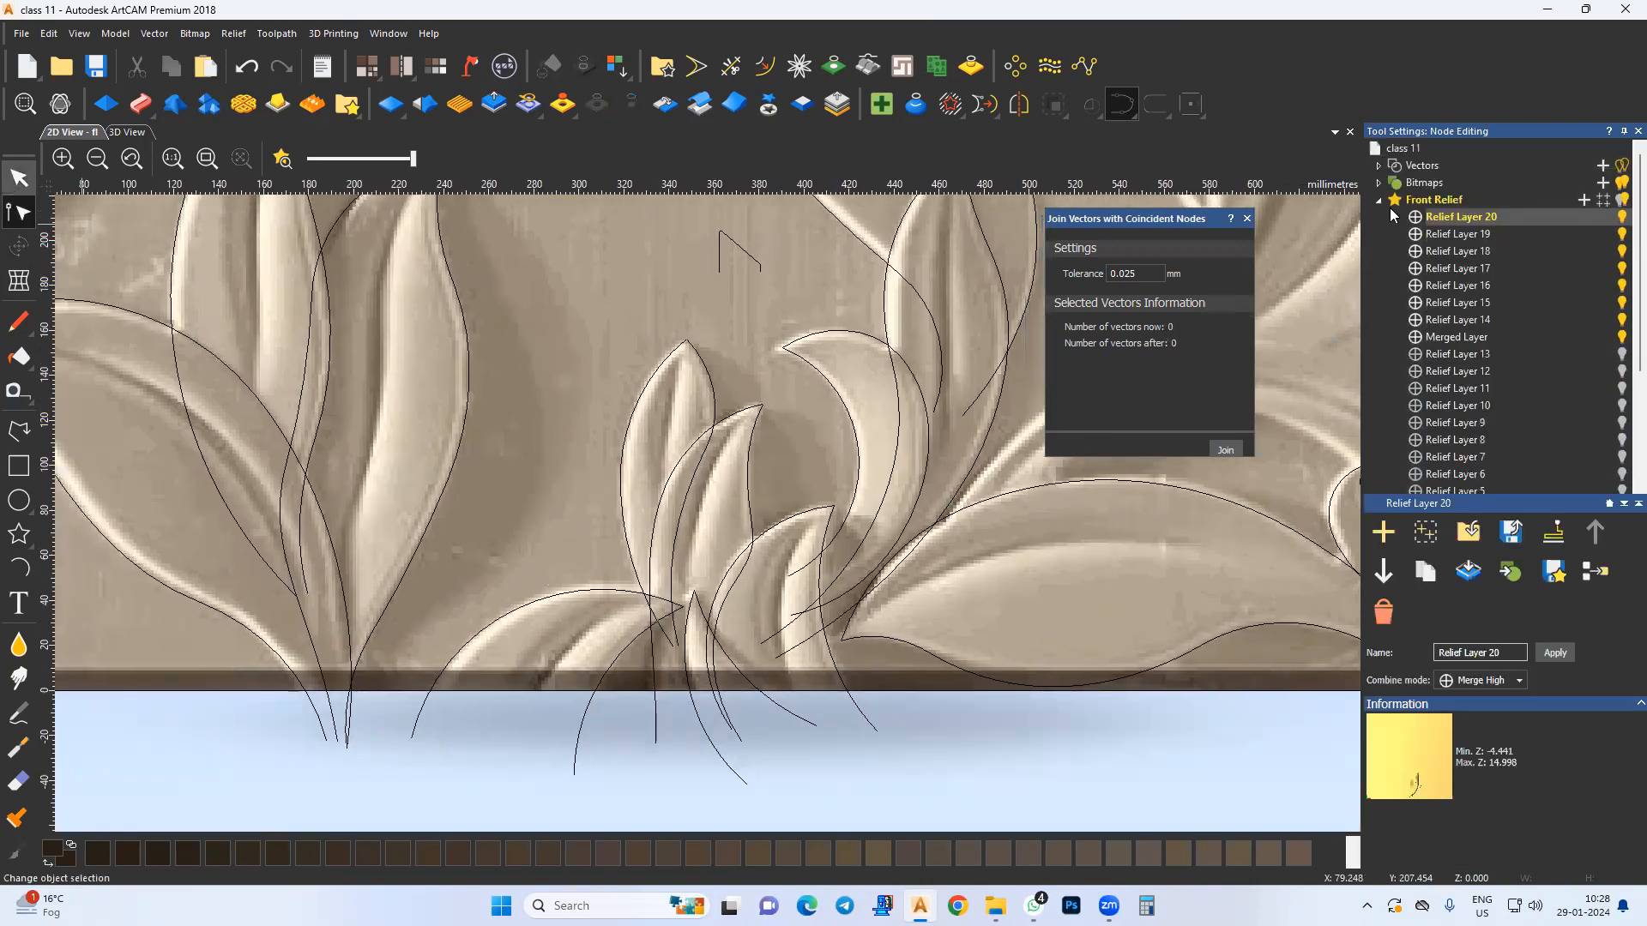
{"action": "left_click", "coordinate": [1584, 200]}
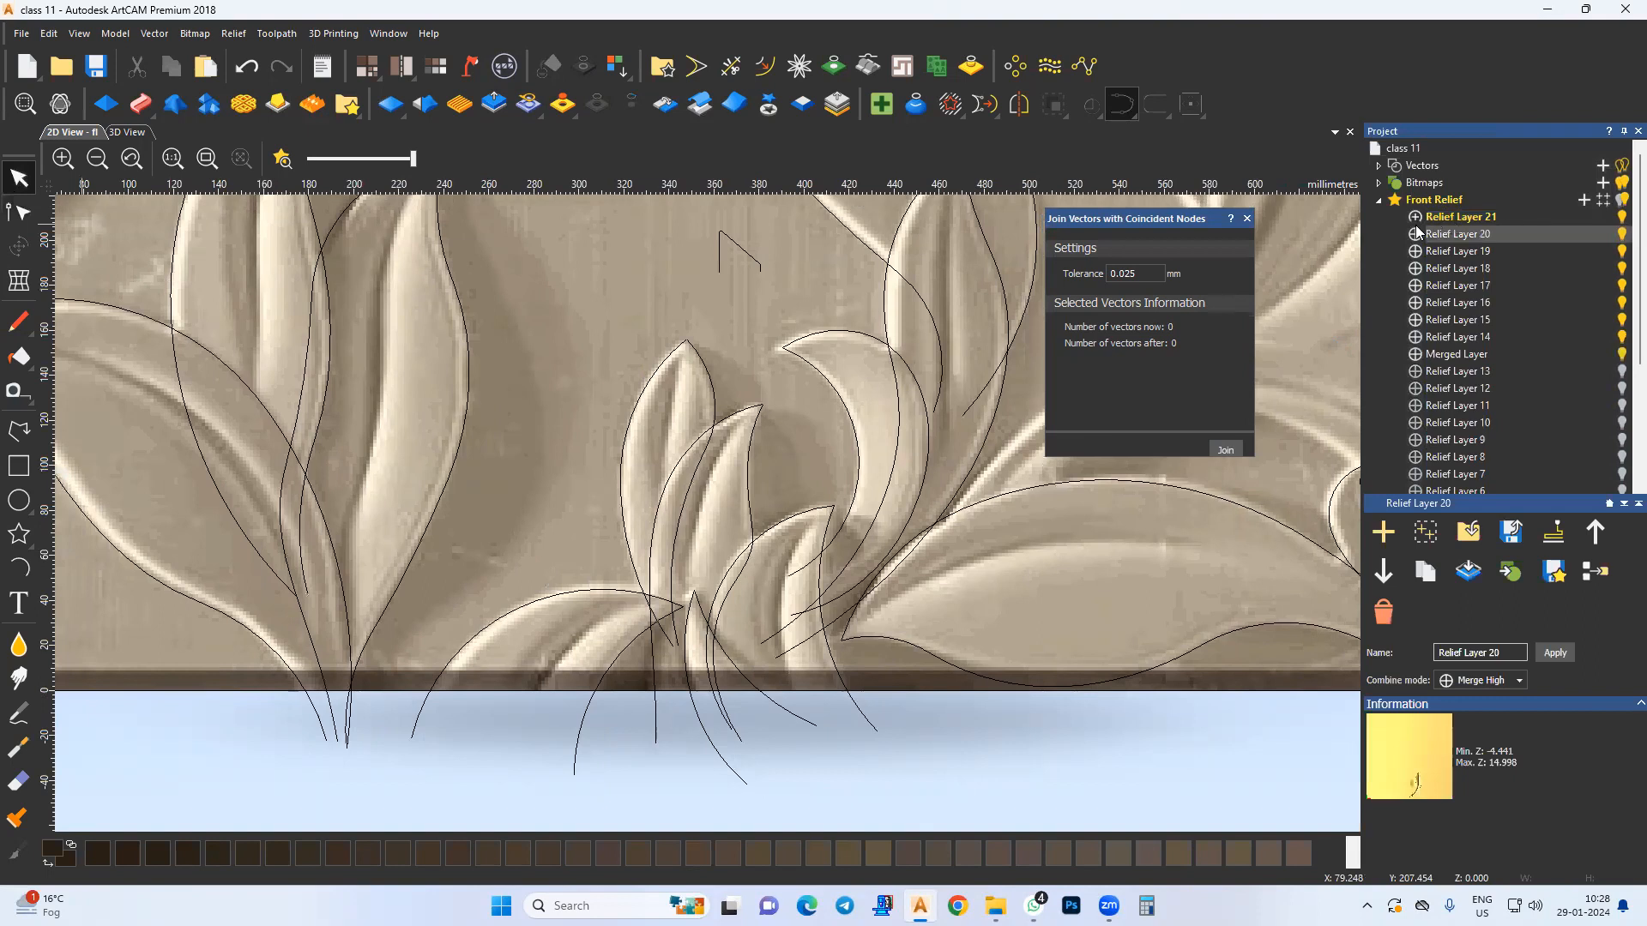
{"action": "left_click", "coordinate": [1449, 217]}
{"action": "middle_click_drag", "start_coordinate": [717, 579], "coordinate": [703, 590]}
Step: Start a two-rail sweep with the short upright leaf's two edges as drive rails and the upper M-shaped profile as cross section
{"action": "left_click", "coordinate": [802, 524]}
{"action": "left_click", "coordinate": [810, 544], "text": "shift"}
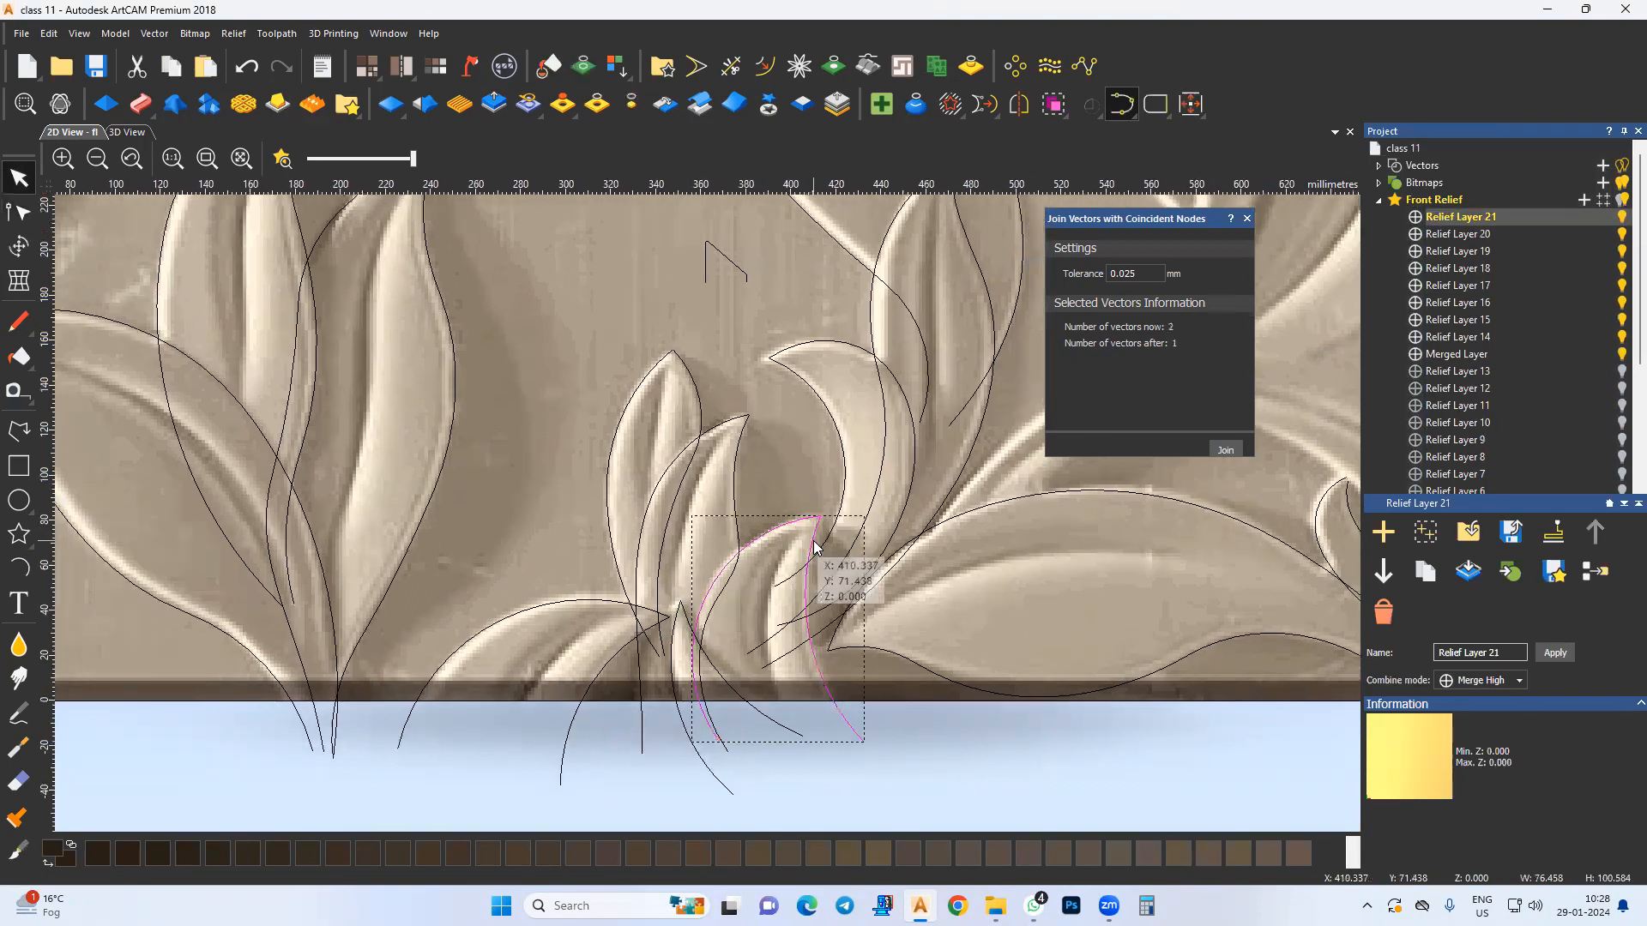
{"action": "left_click", "coordinate": [127, 132]}
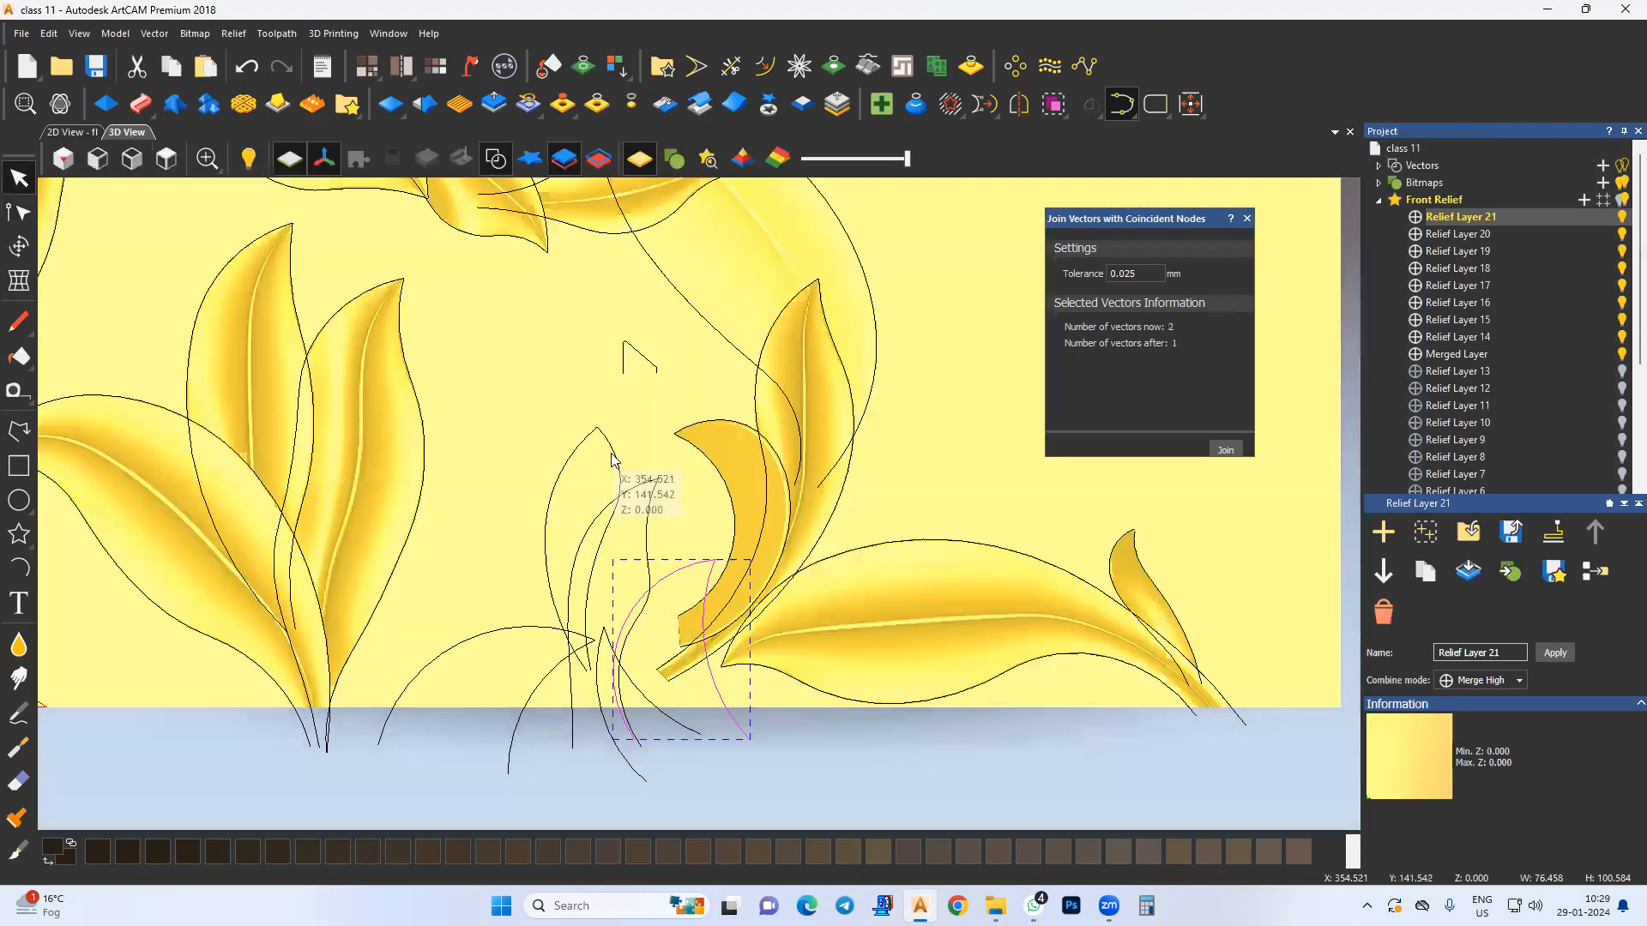
{"action": "scroll", "coordinate": [650, 505], "scroll_direction": "down", "scroll_amount": 3}
{"action": "middle_click_drag", "start_coordinate": [359, 187], "coordinate": [334, 332]}
{"action": "middle_click_drag", "start_coordinate": [512, 434], "coordinate": [520, 466]}
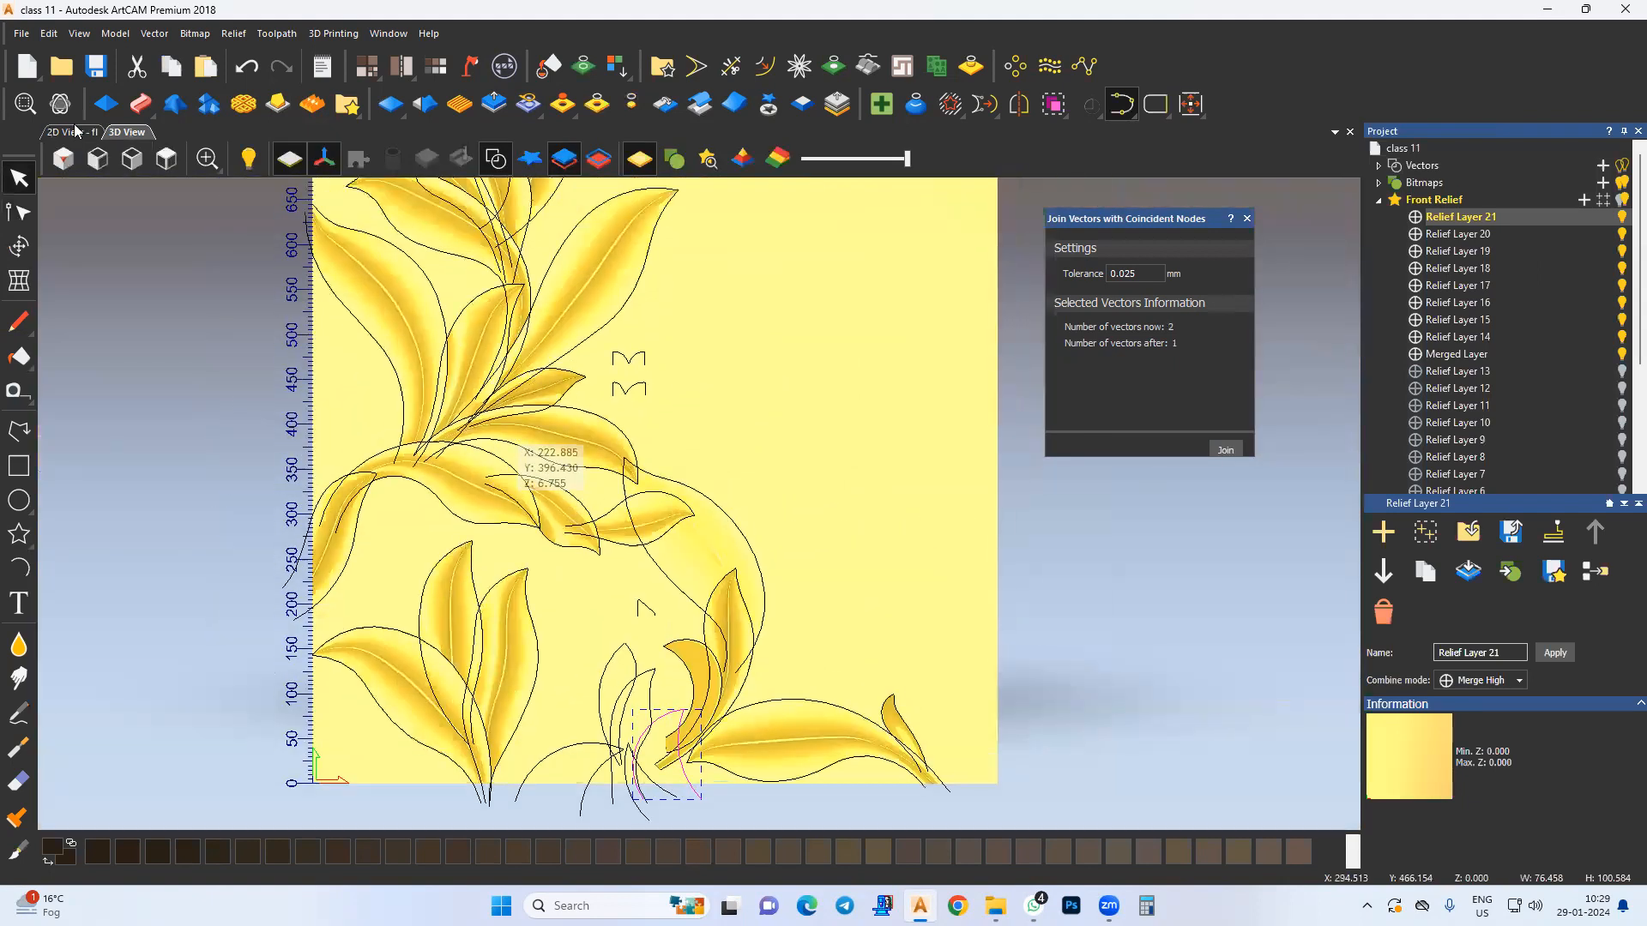
{"action": "left_click", "coordinate": [141, 104]}
{"action": "scroll", "coordinate": [639, 373], "scroll_direction": "up", "scroll_amount": 3}
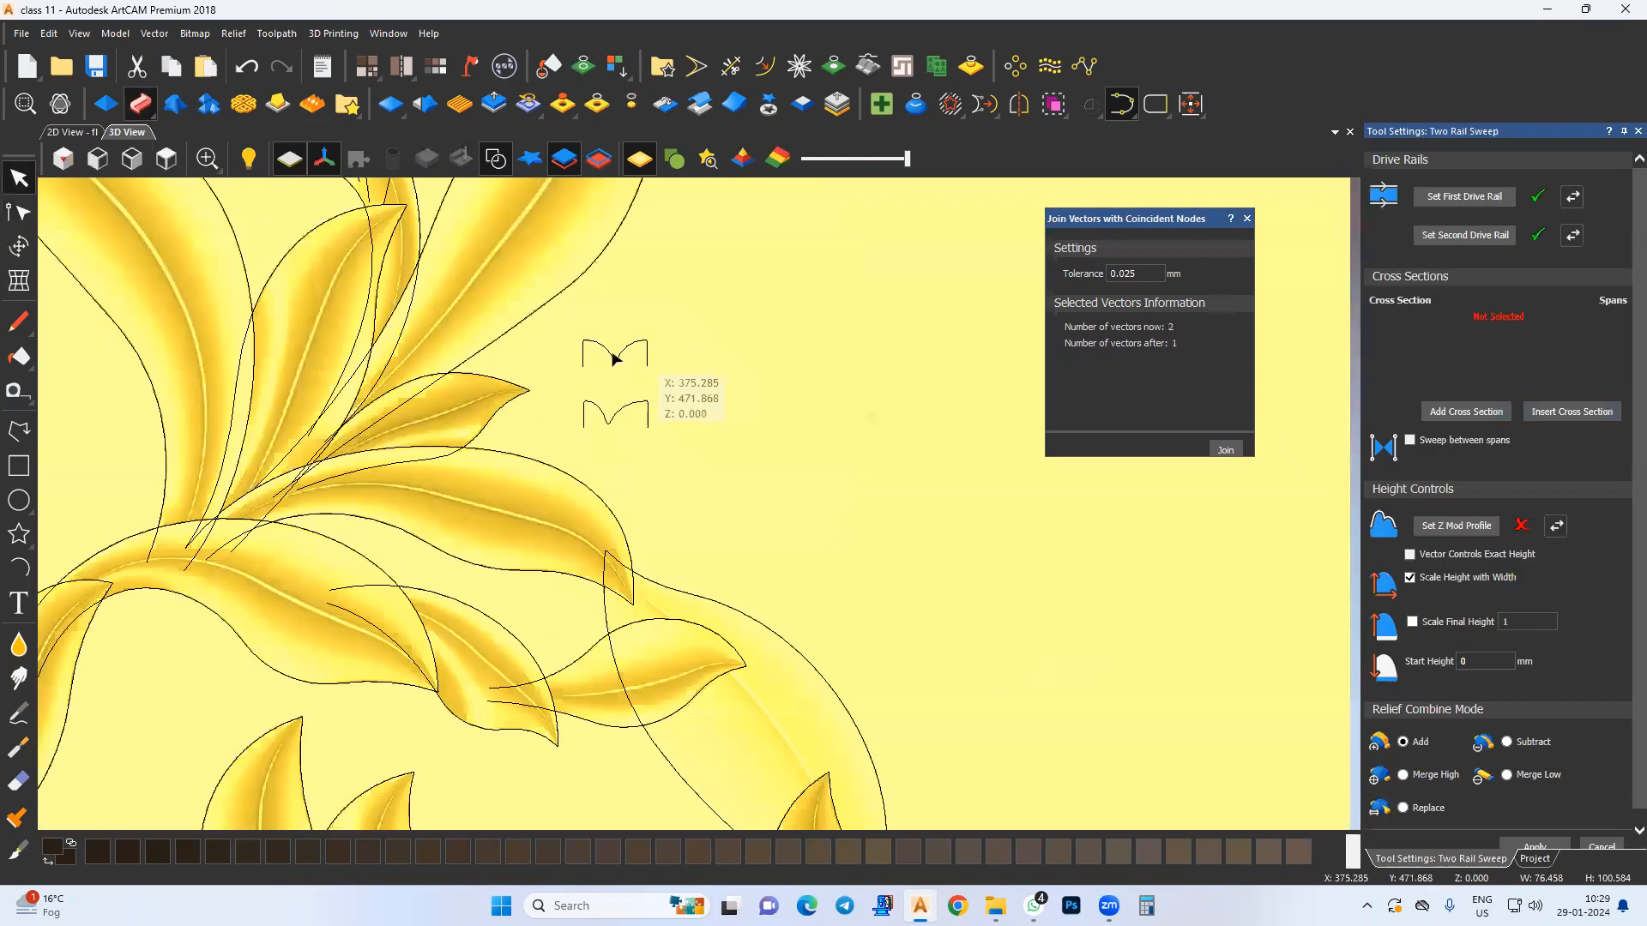
{"action": "left_click", "coordinate": [645, 354]}
Step: Set the sweep's start height to 4 mm, scale final height to 11 and combine mode to Merge High, and apply it to the short leaf
{"action": "middle_click_drag", "start_coordinate": [759, 658], "coordinate": [728, 291]}
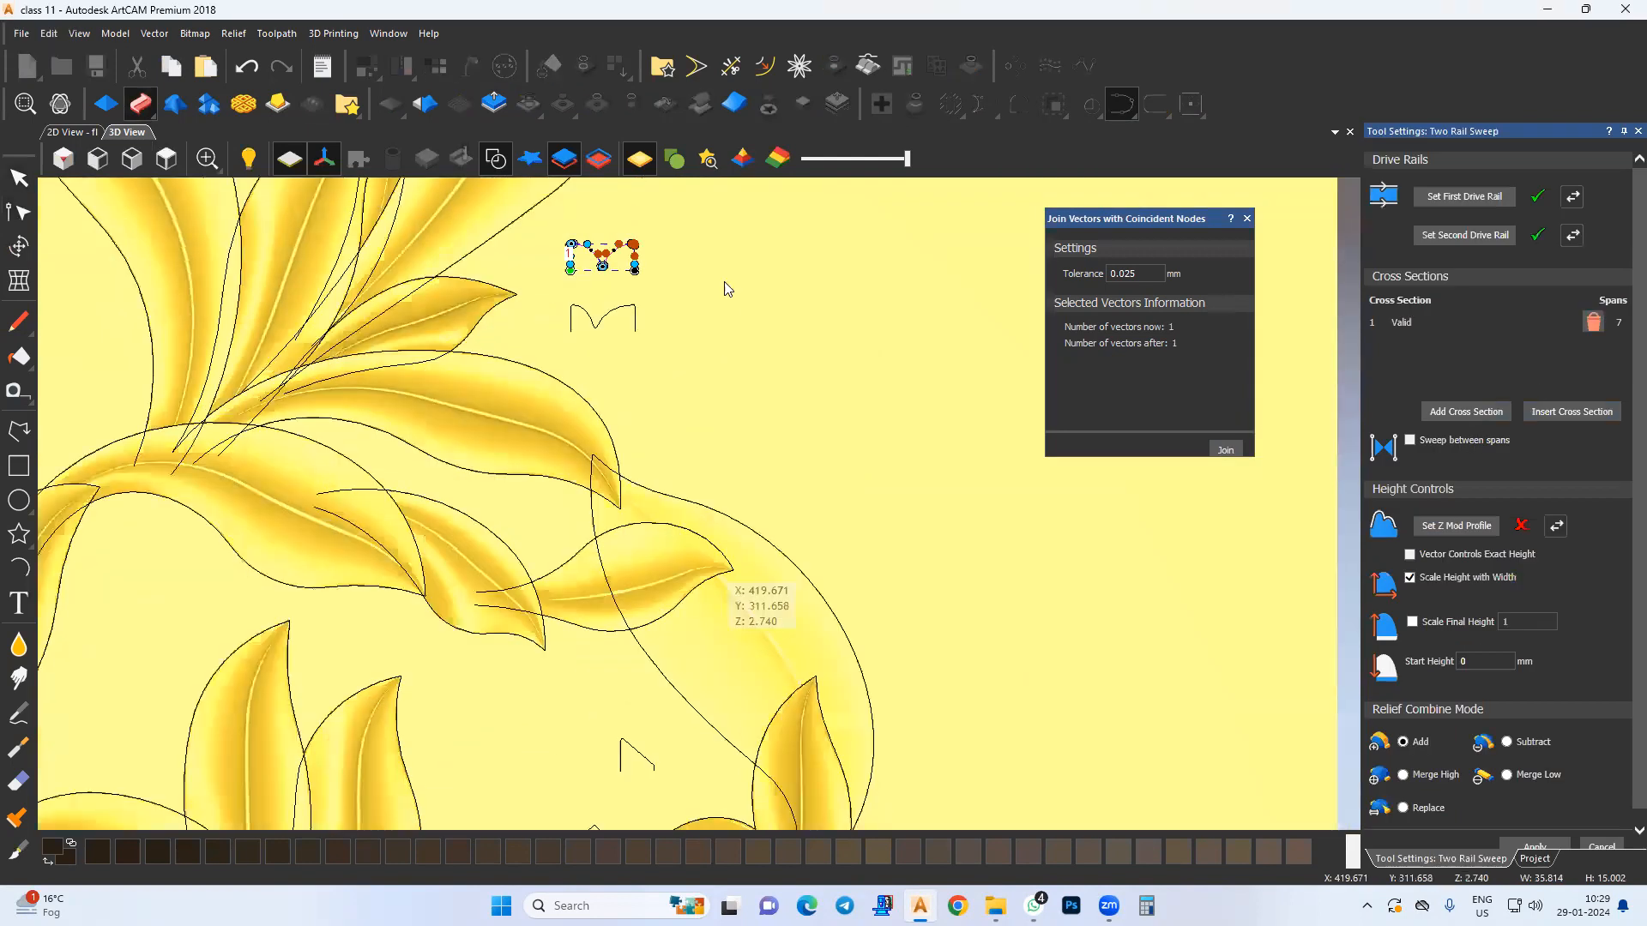
{"action": "middle_click_drag", "start_coordinate": [640, 761], "coordinate": [624, 464]}
{"action": "scroll", "coordinate": [623, 480], "scroll_direction": "up", "scroll_amount": 2}
{"action": "left_click", "coordinate": [1470, 661]}
{"action": "type", "text": "3"}
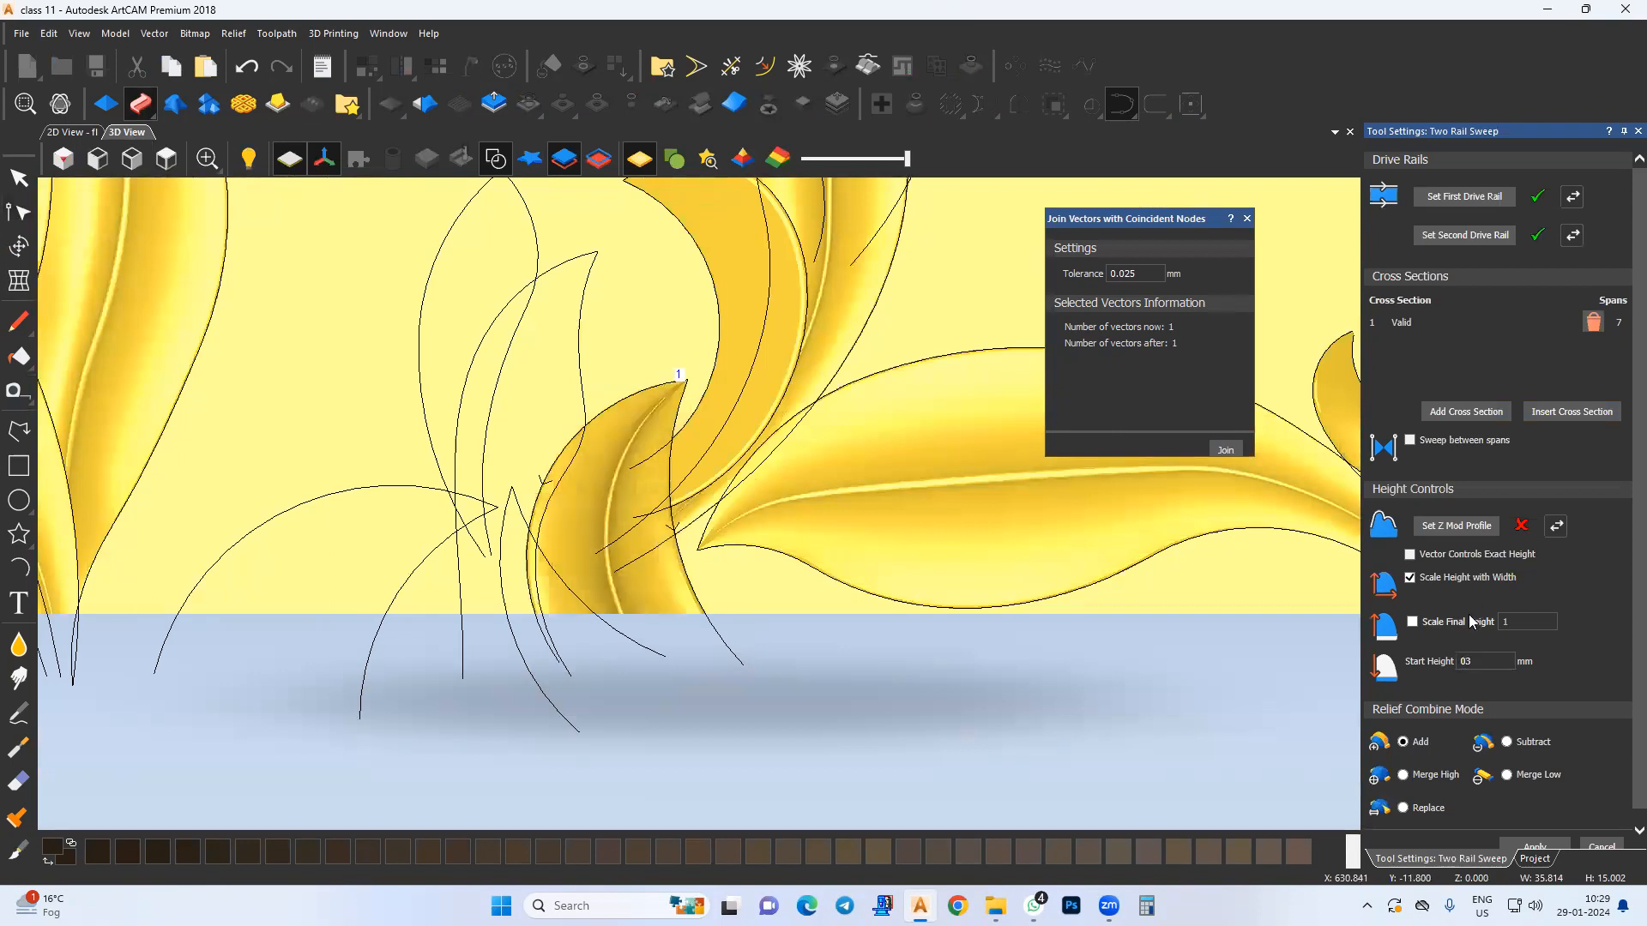
{"action": "left_click", "coordinate": [1472, 623]}
{"action": "type", "text": "4"}
{"action": "left_click", "coordinate": [1523, 619]}
{"action": "type", "text": "1"}
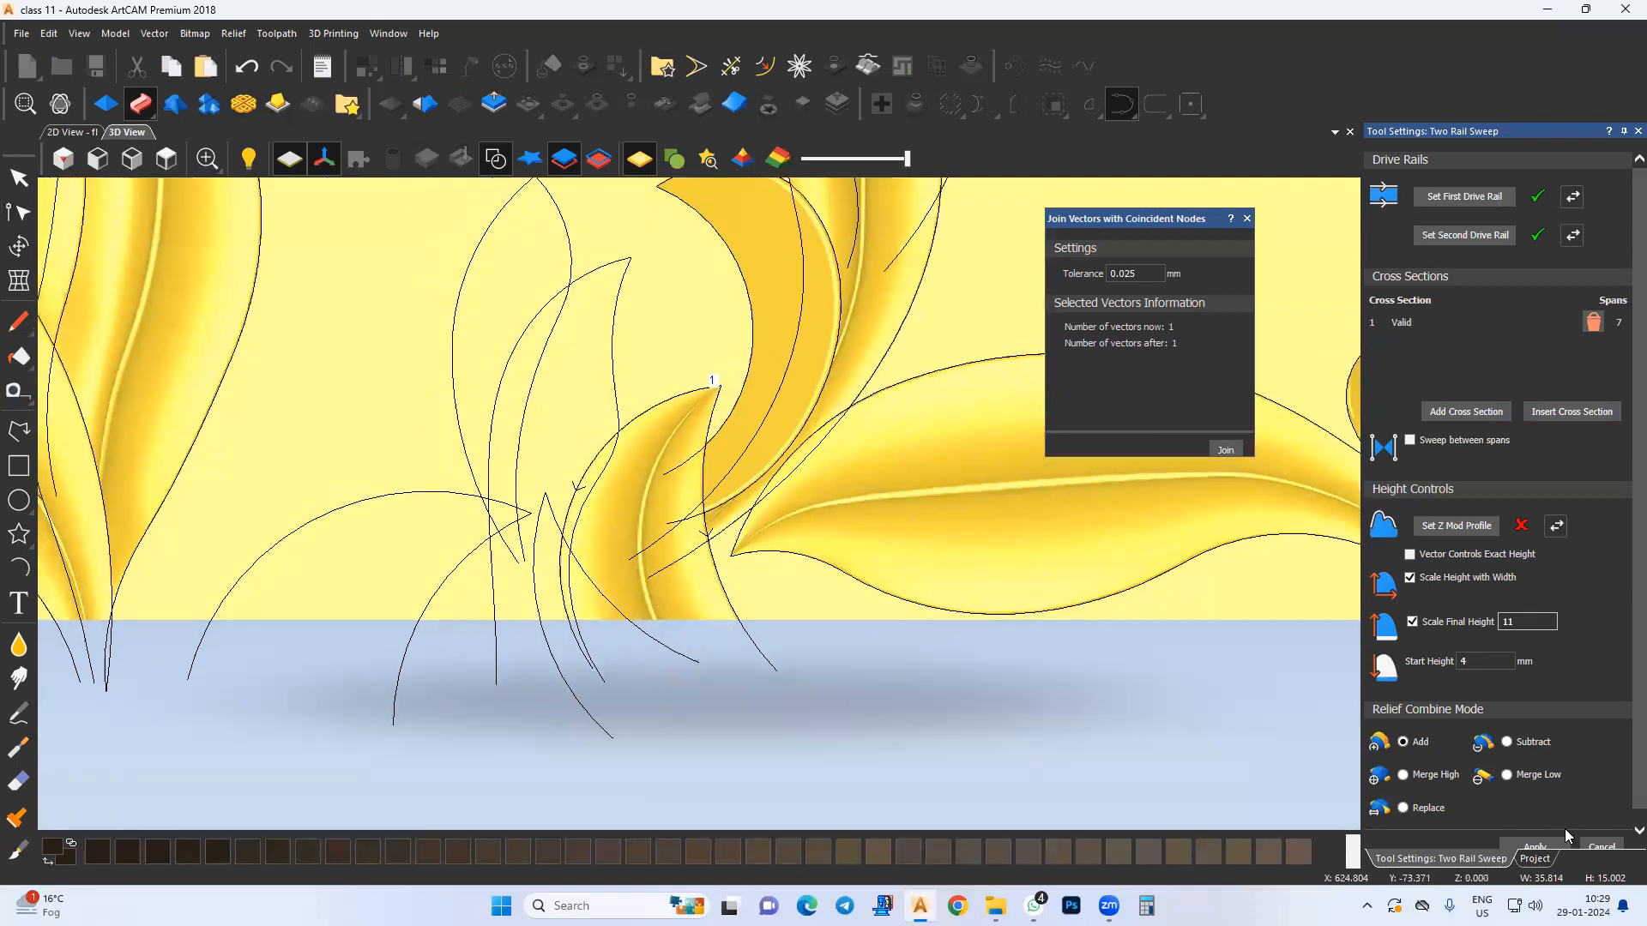
{"action": "scroll", "coordinate": [1565, 829], "scroll_direction": "down", "scroll_amount": 1}
{"action": "left_click", "coordinate": [1417, 762]}
{"action": "left_click", "coordinate": [1532, 834]}
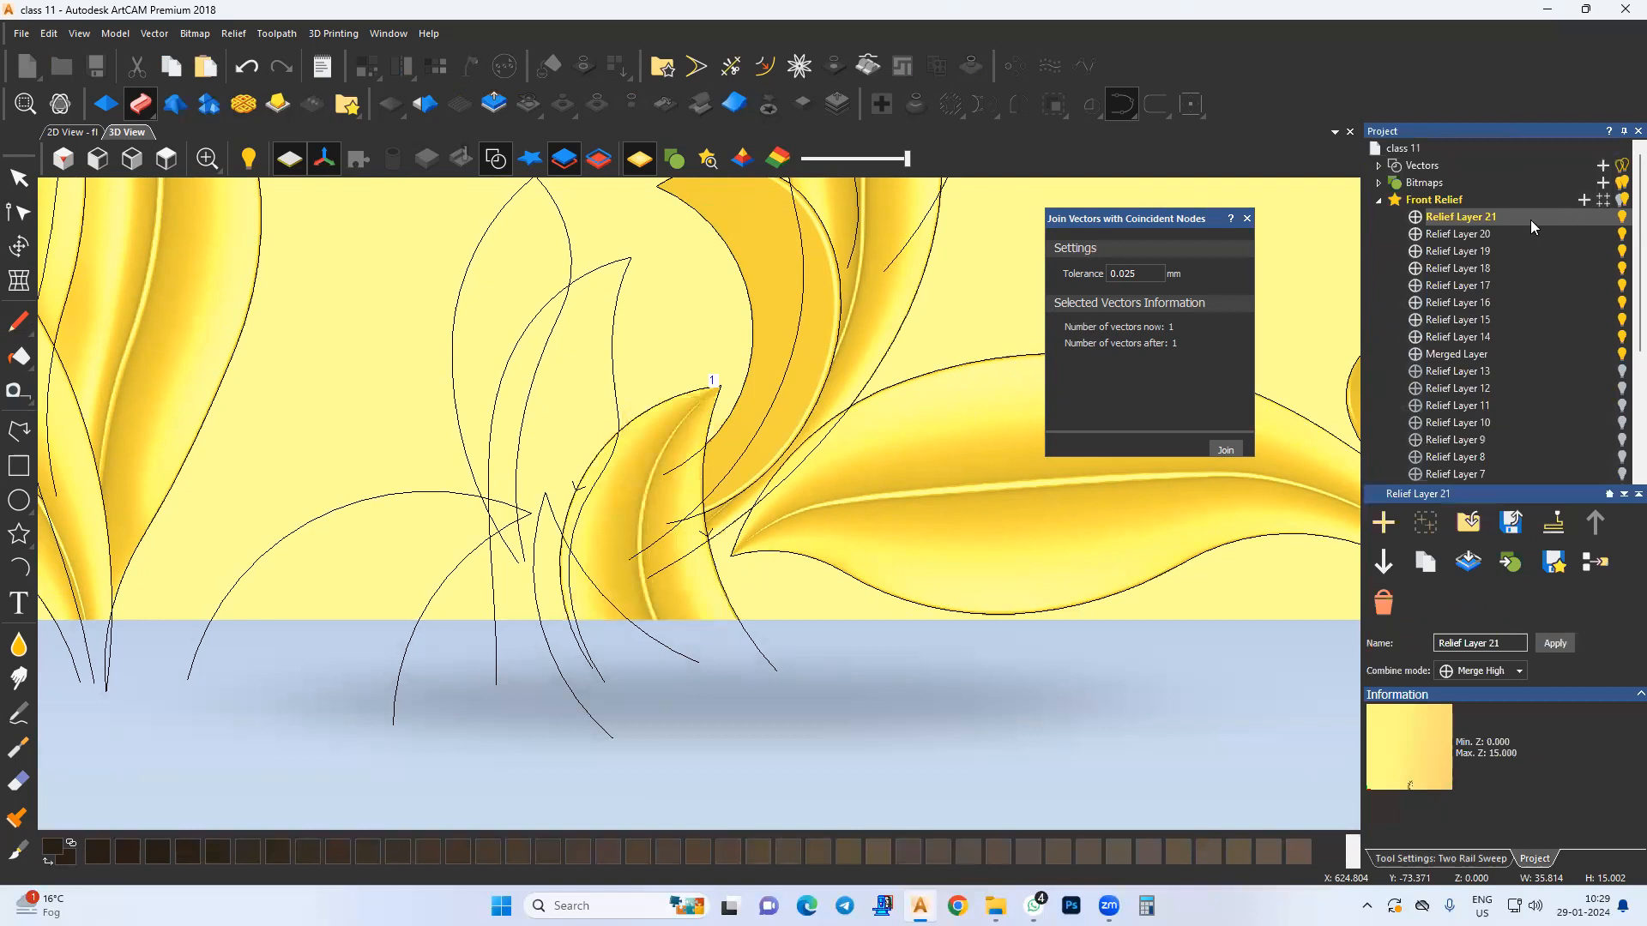
Step: Add a new relief layer and sweep the same profile between the two edges of the middle upright leaf
{"action": "left_click", "coordinate": [1584, 202]}
{"action": "left_click", "coordinate": [1420, 220]}
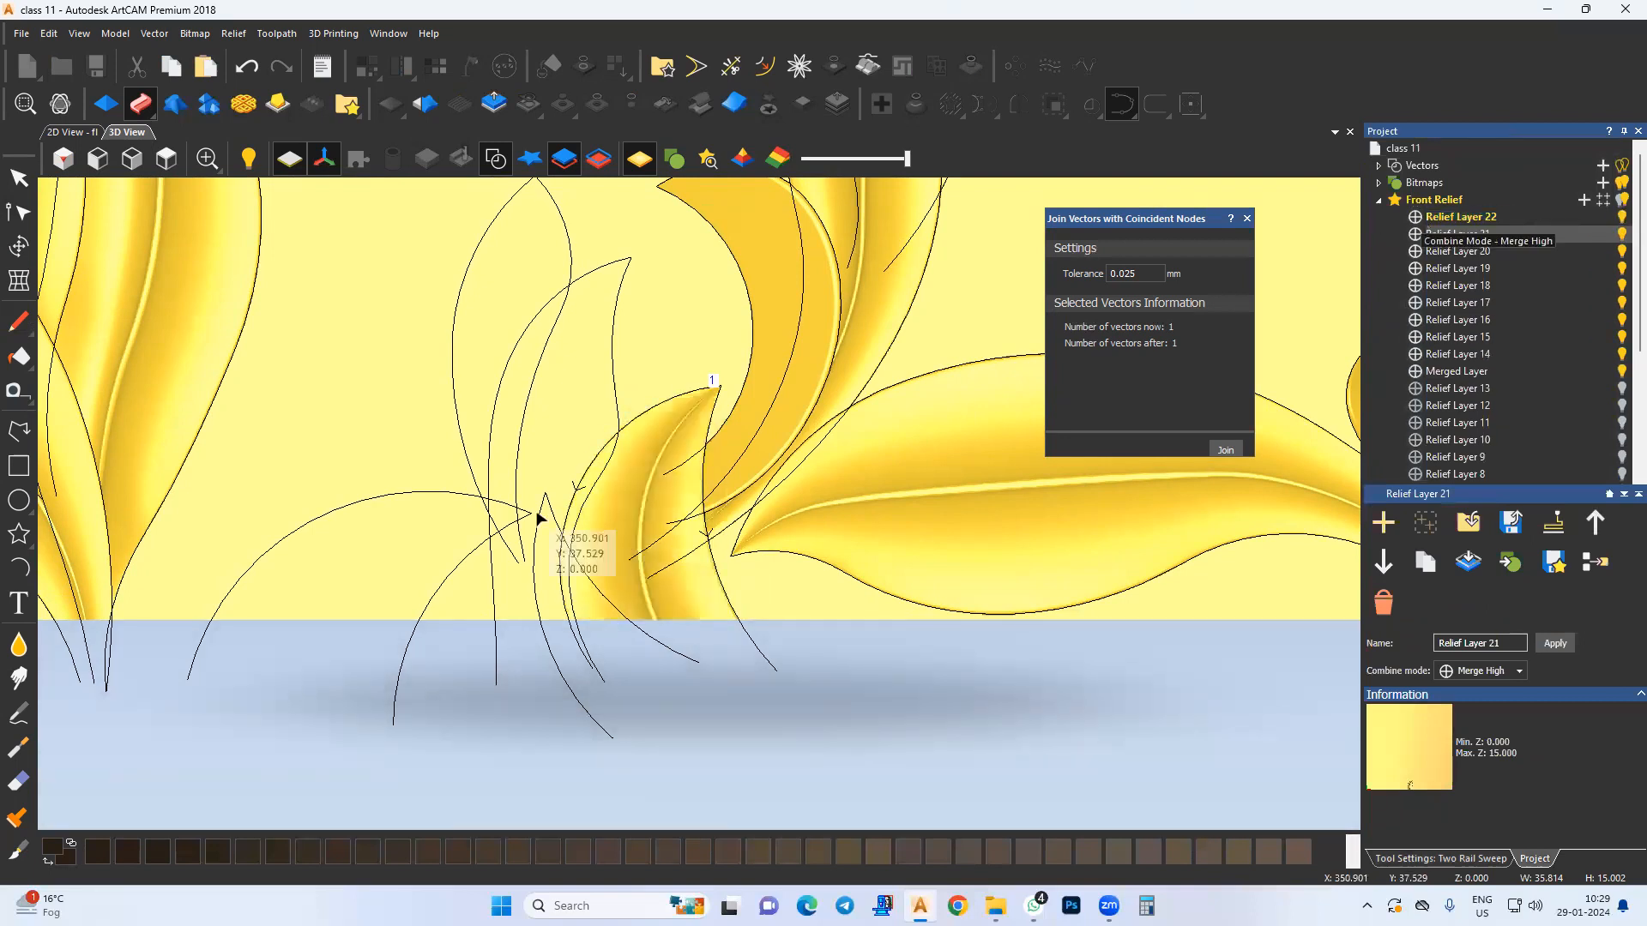
{"action": "middle_click_drag", "start_coordinate": [556, 528], "coordinate": [637, 515]}
{"action": "left_click", "coordinate": [693, 247]}
{"action": "left_click", "coordinate": [709, 289], "text": "shift"}
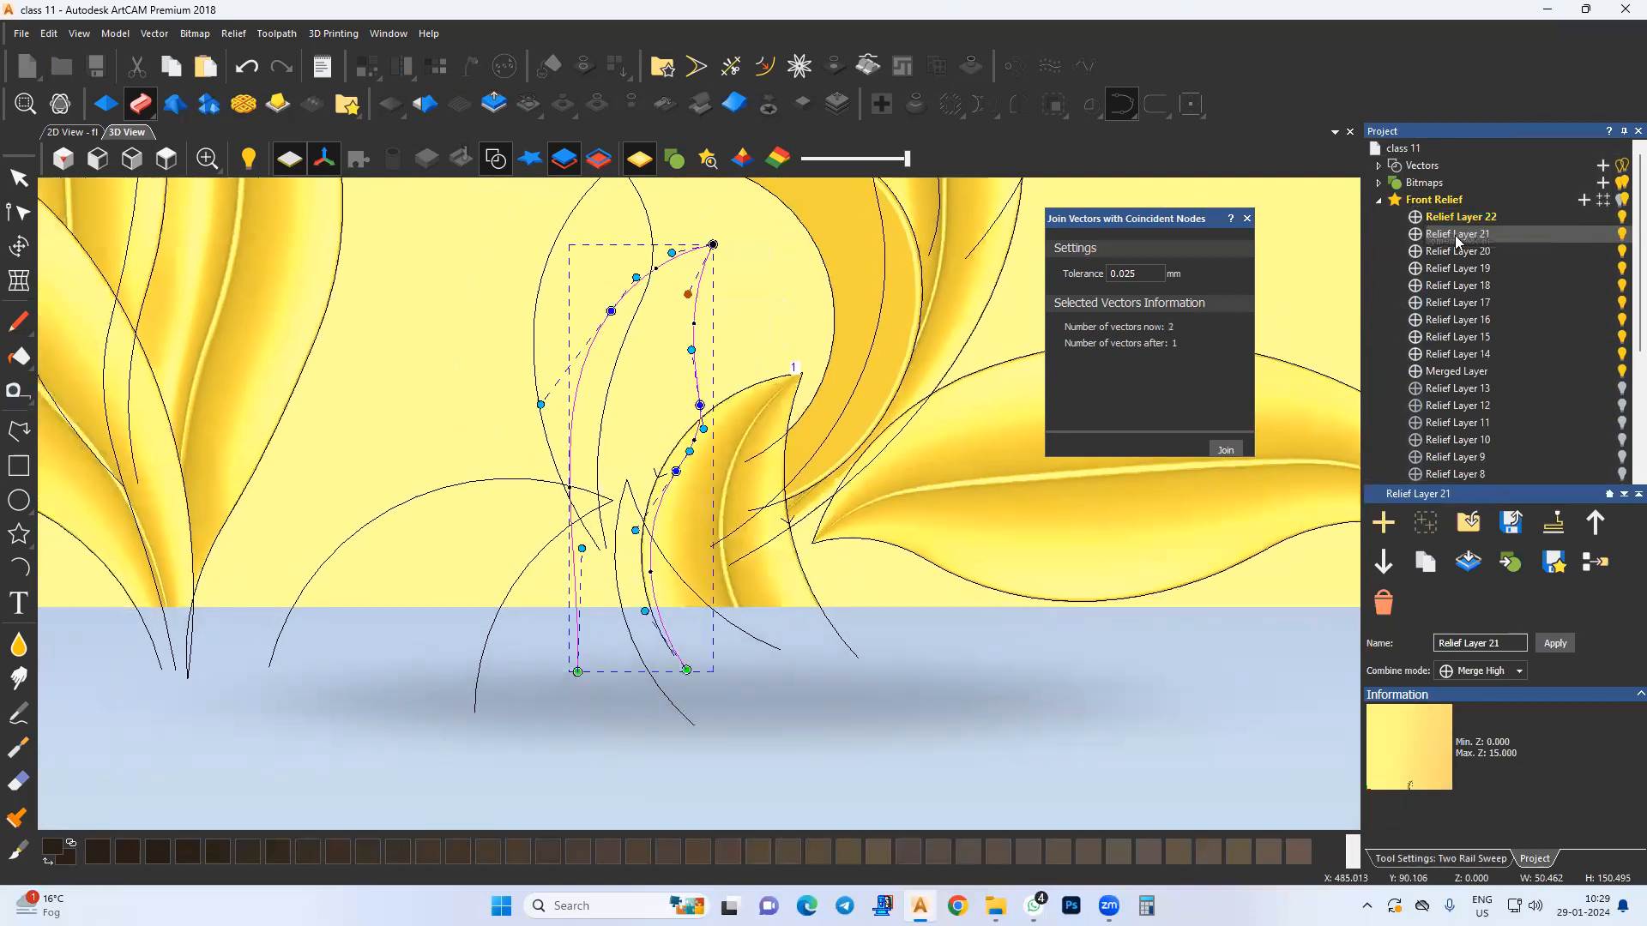
{"action": "left_click", "coordinate": [1449, 861]}
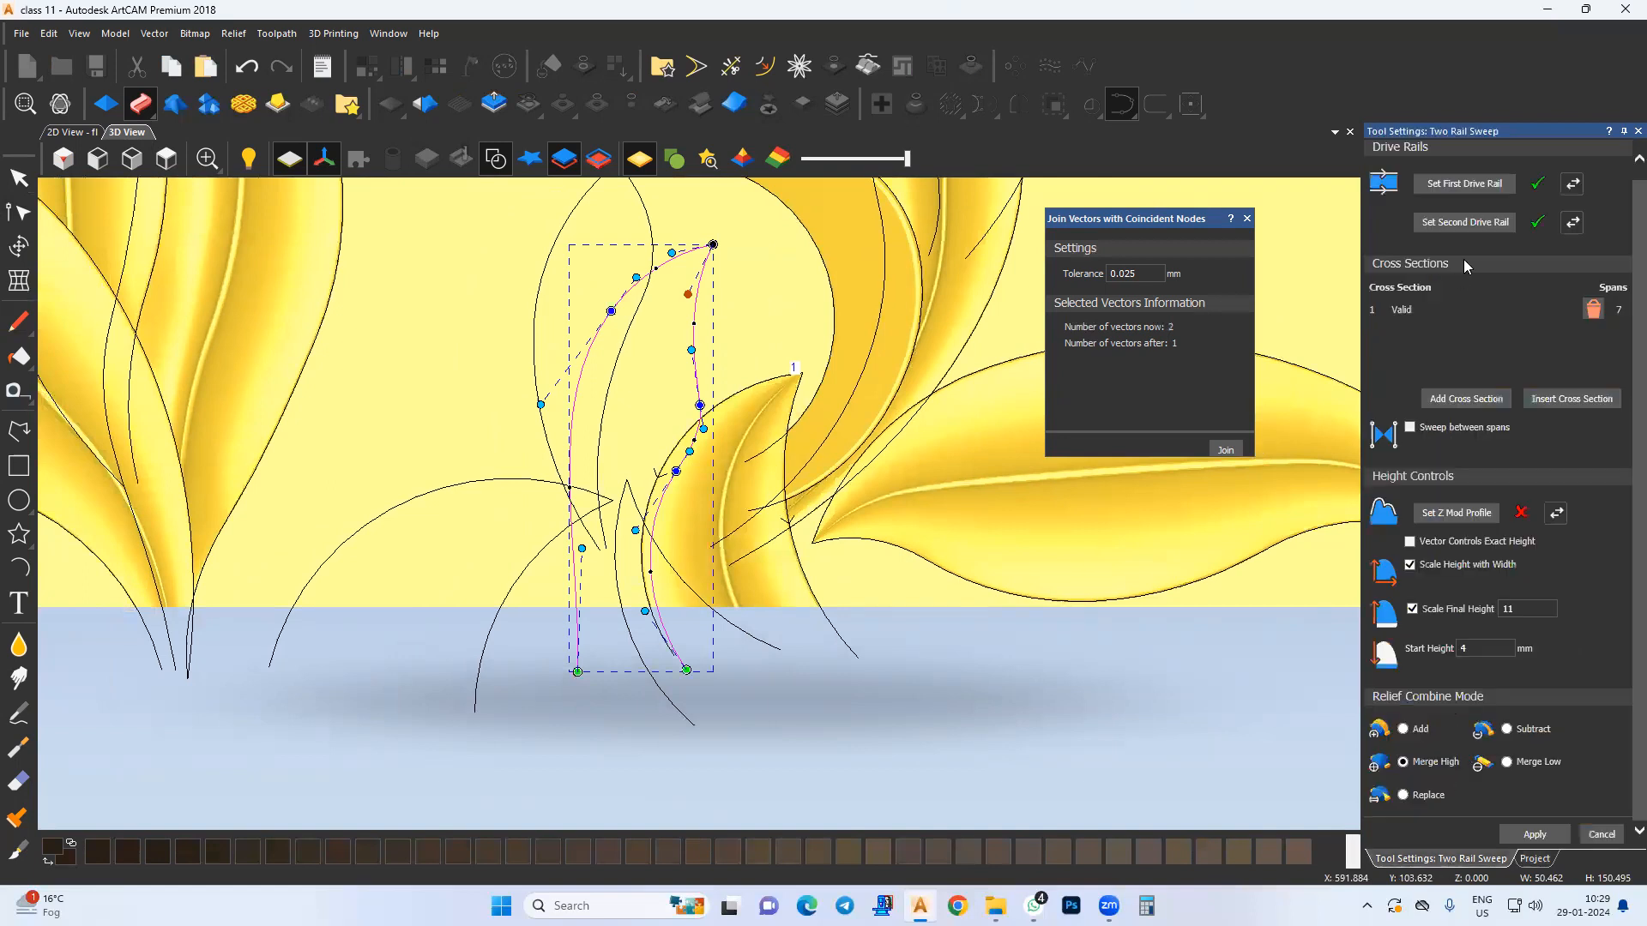
{"action": "left_click", "coordinate": [1460, 182]}
{"action": "middle_click_drag", "start_coordinate": [731, 561], "coordinate": [726, 530]}
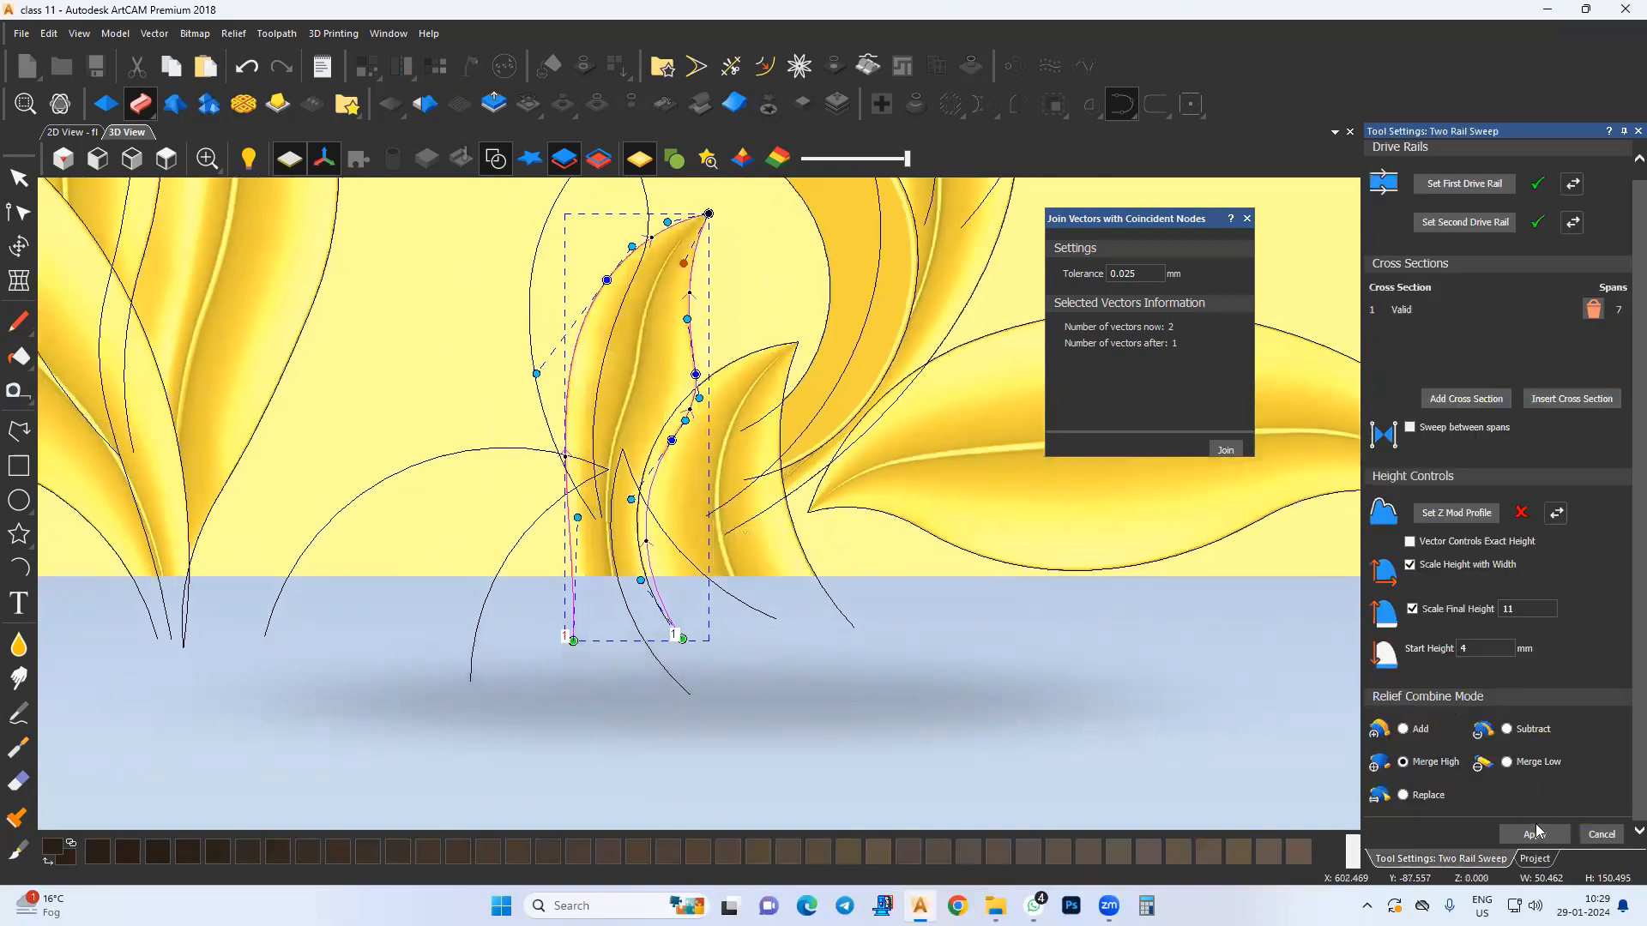
Step: Add another relief layer and sweep the profile between the two arcs of the low leaf arching out beside the upright leaves
{"action": "left_click", "coordinate": [1535, 859]}
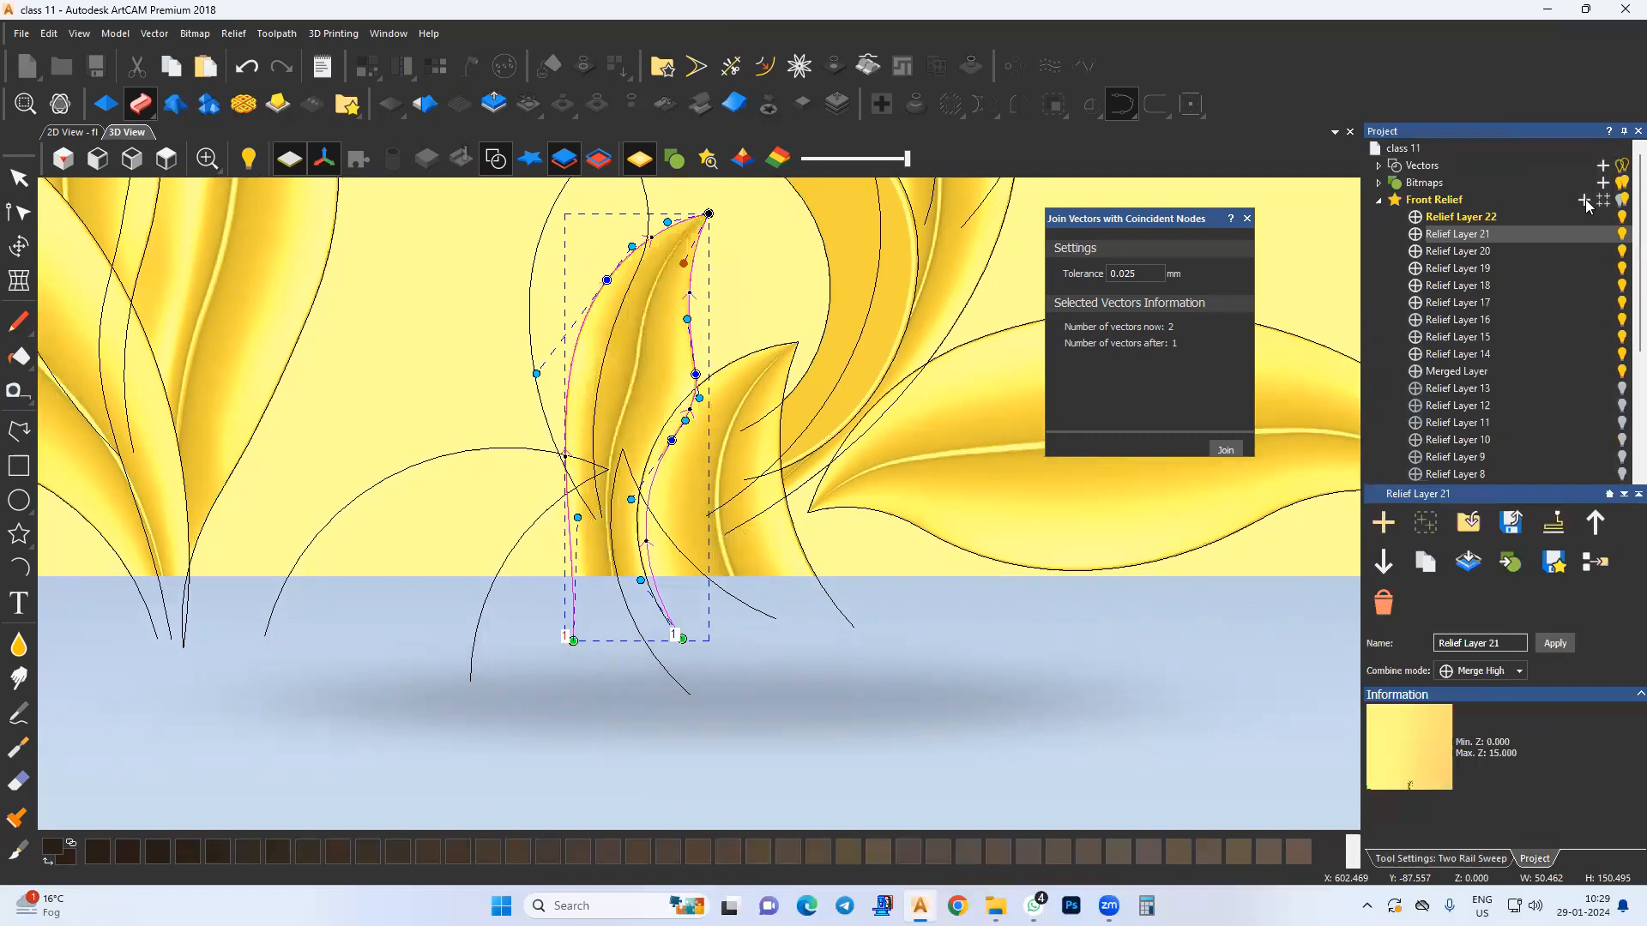
{"action": "left_click", "coordinate": [1415, 219]}
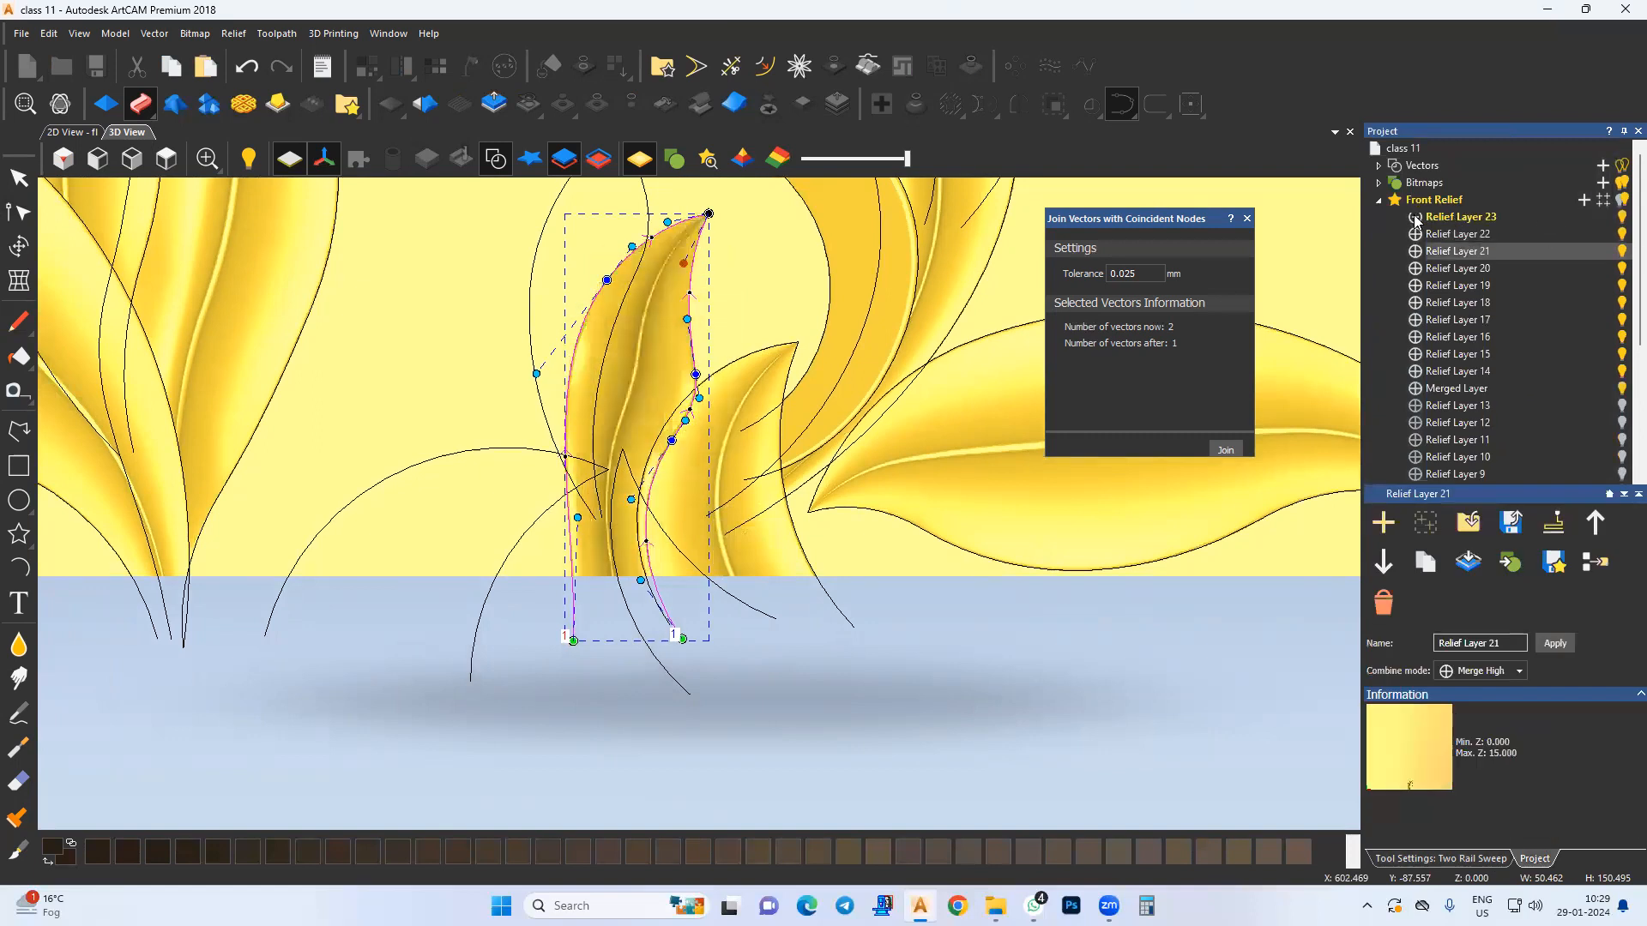
{"action": "left_click", "coordinate": [426, 462]}
{"action": "left_click", "coordinate": [506, 547], "text": "shift"}
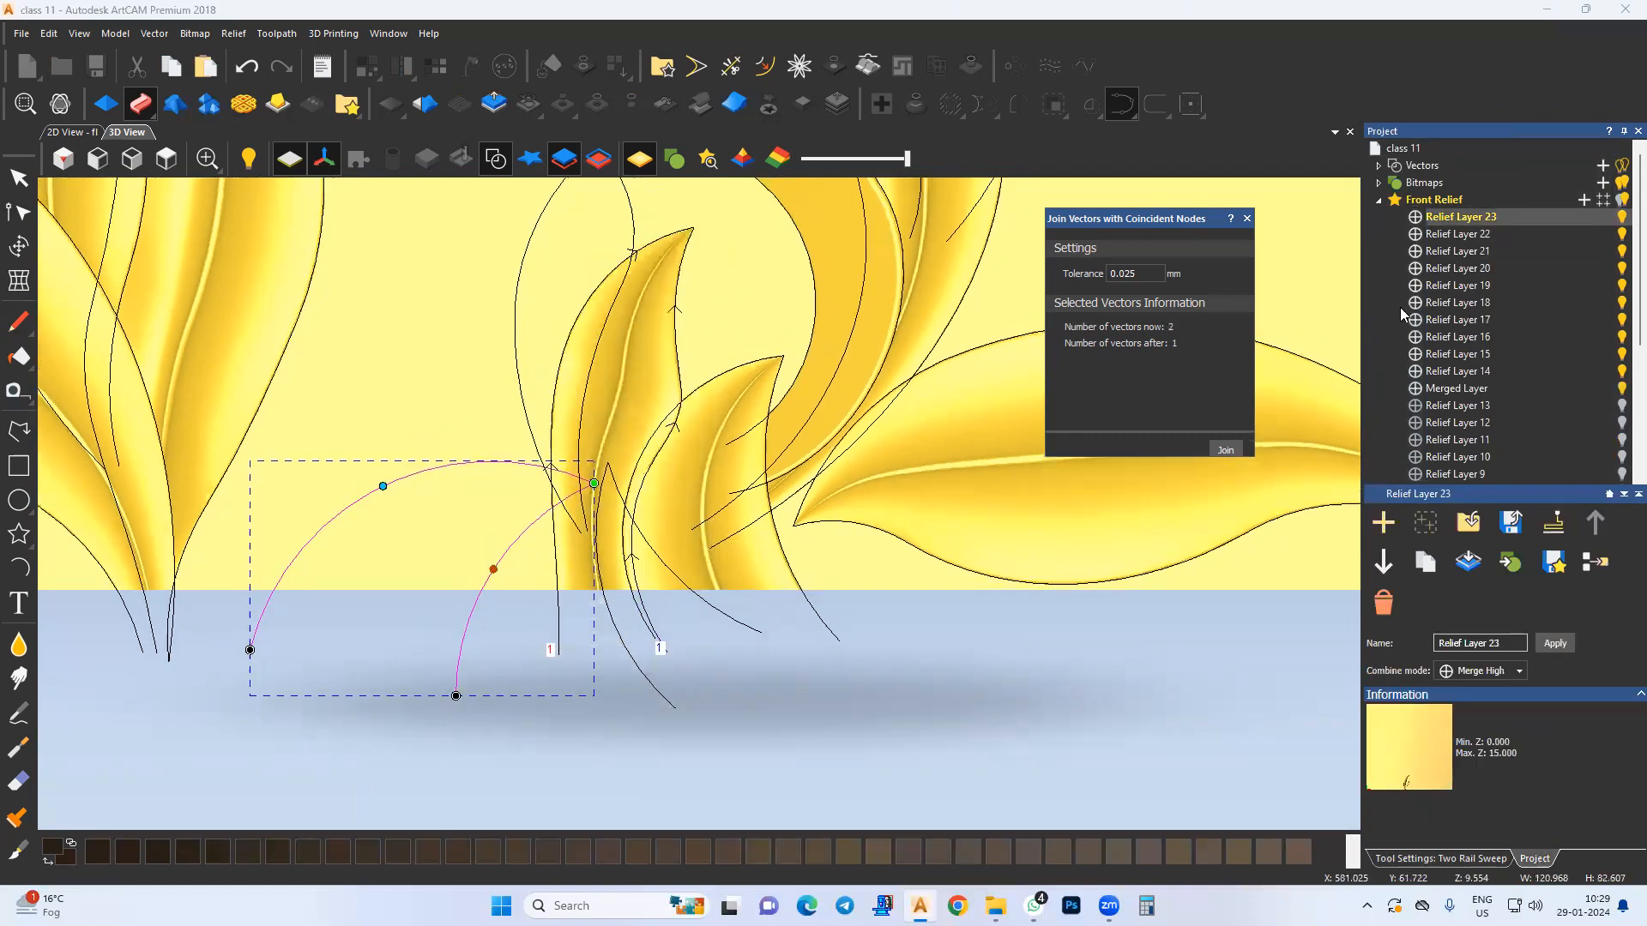
{"action": "left_click", "coordinate": [1450, 859]}
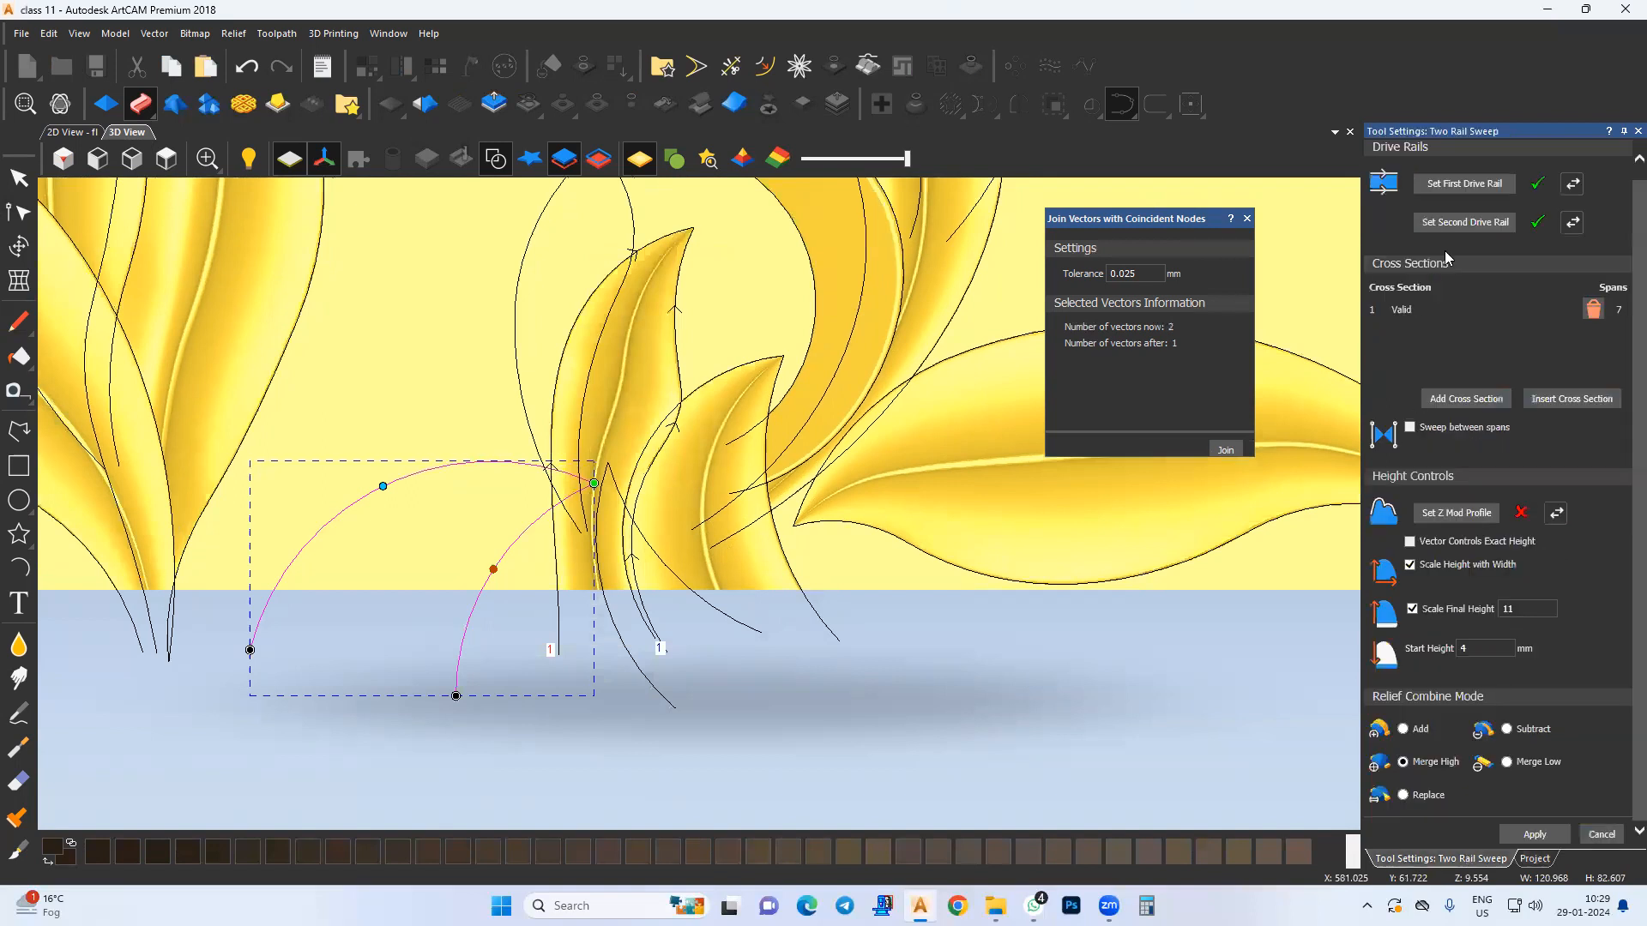
{"action": "left_click", "coordinate": [1450, 185]}
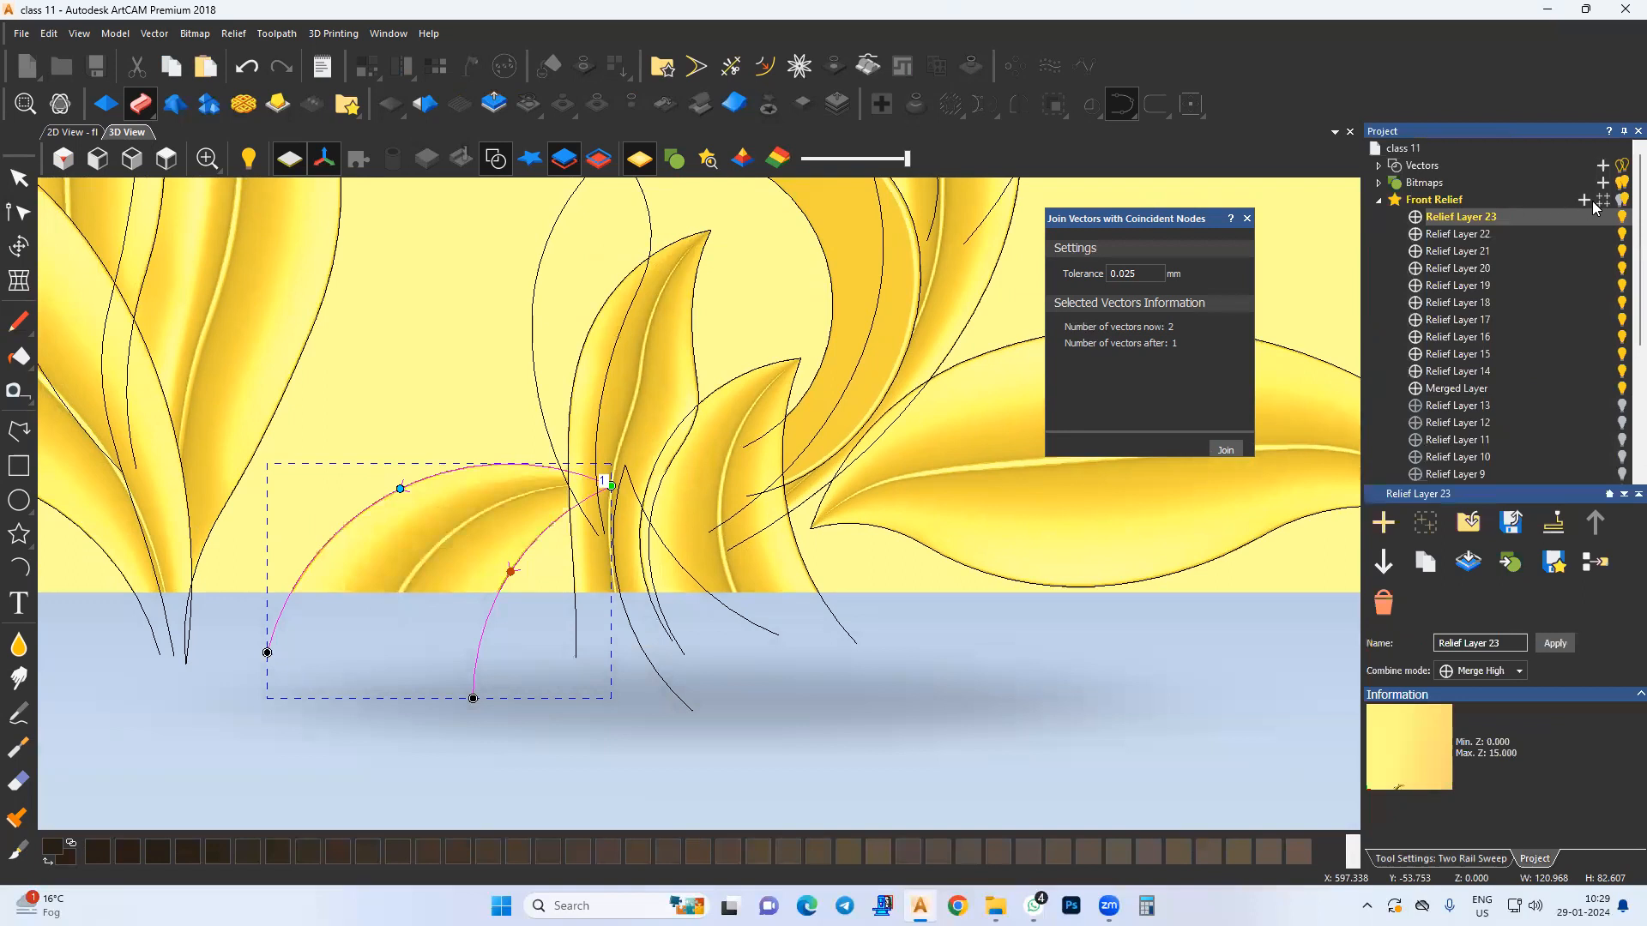
Step: Add a further relief layer and sweep the profile between the two edges of the tallest upright leaf
{"action": "left_click", "coordinate": [1584, 199]}
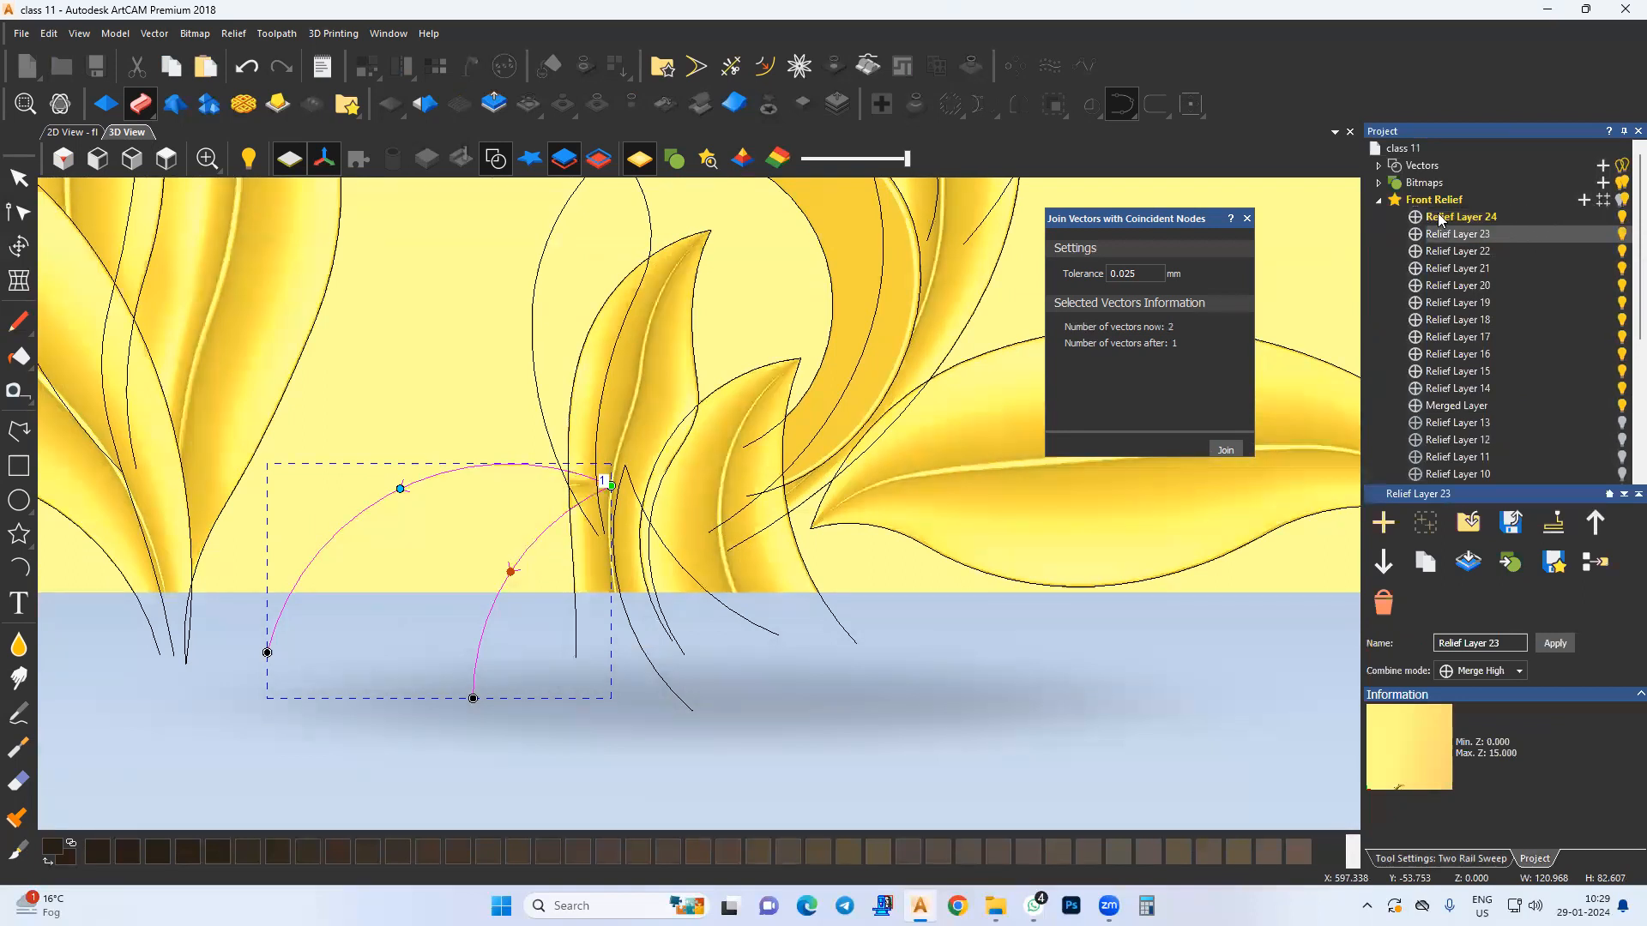
{"action": "left_click", "coordinate": [650, 230]}
{"action": "left_click", "coordinate": [554, 225], "text": "shift"}
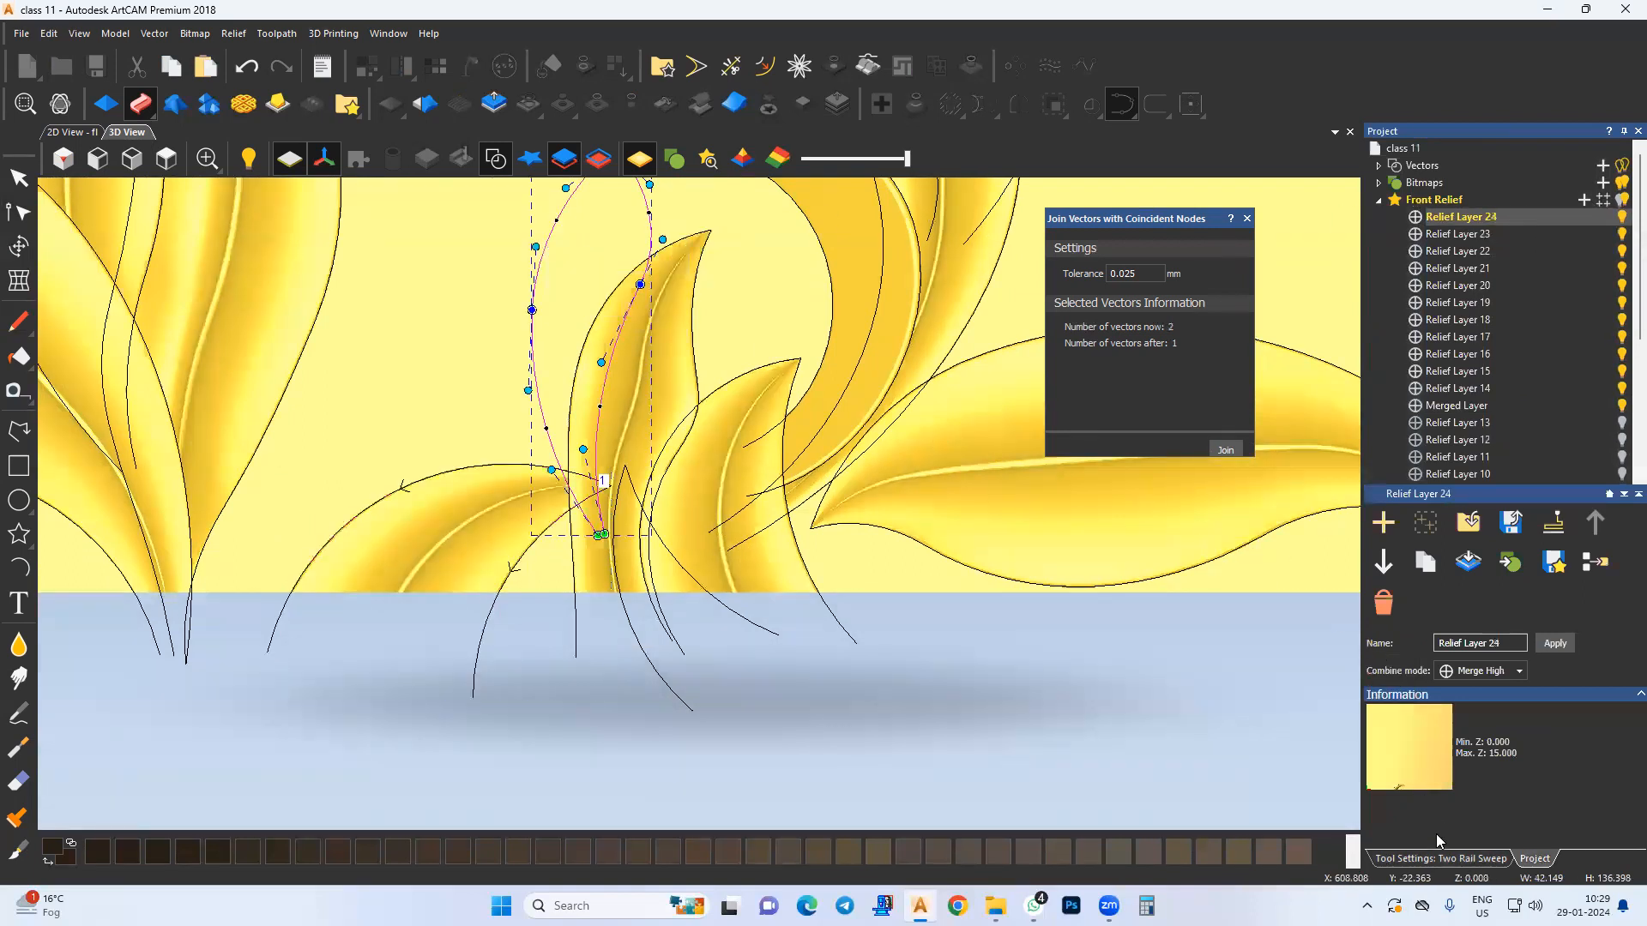
{"action": "left_click", "coordinate": [1431, 862]}
{"action": "left_click", "coordinate": [1446, 184]}
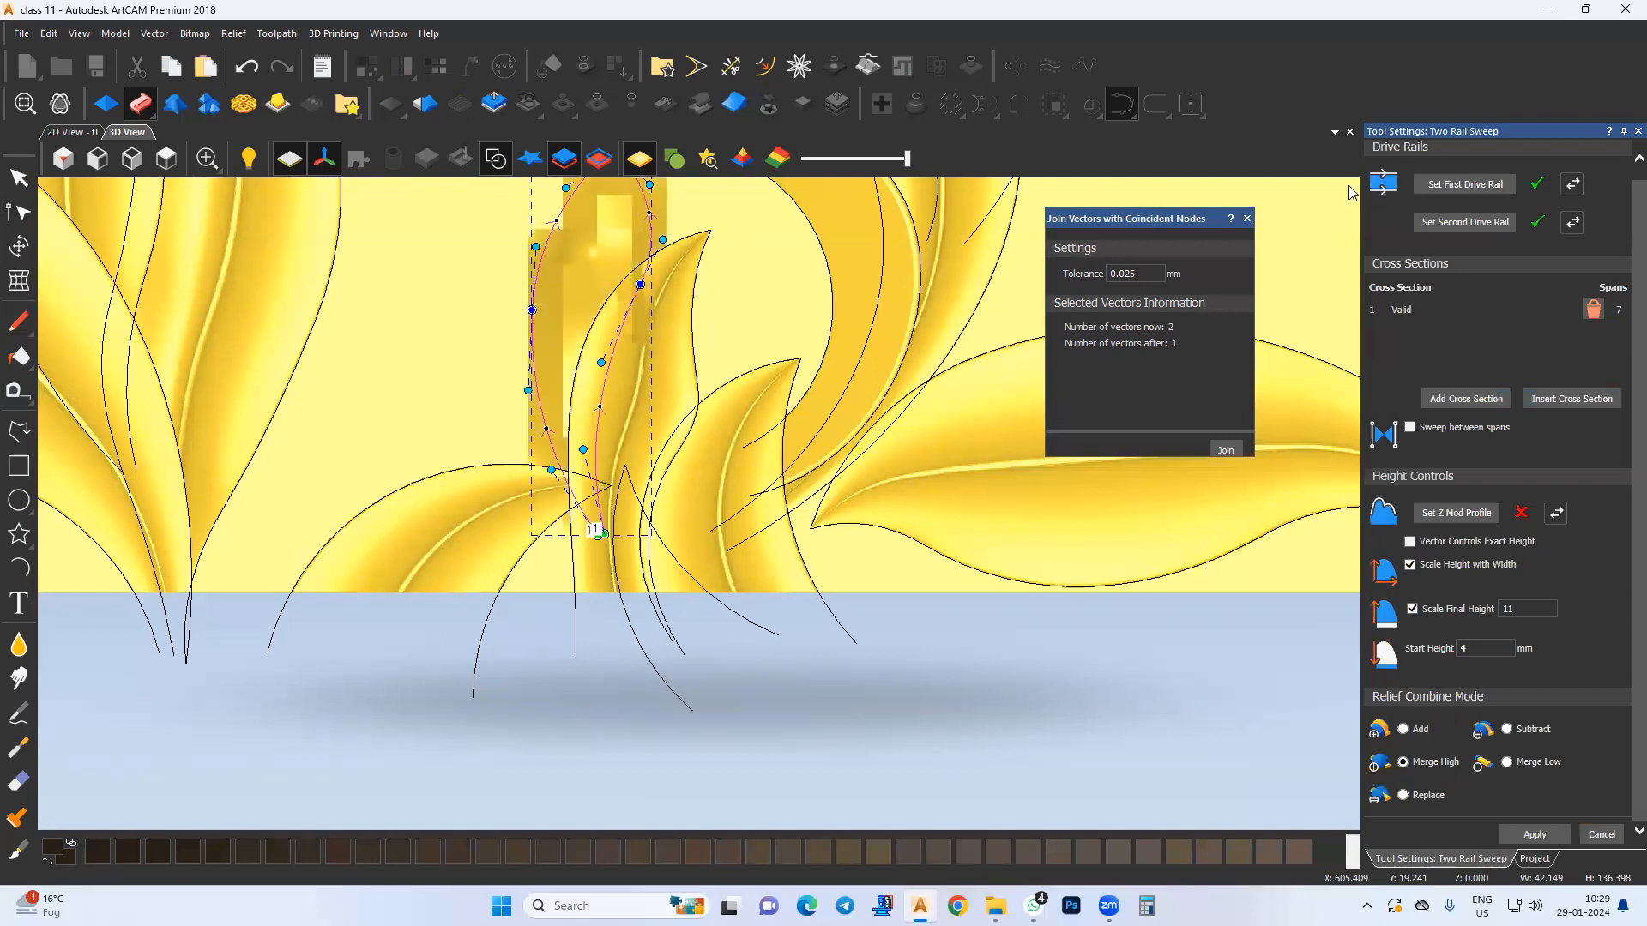
{"action": "middle_click_drag", "start_coordinate": [577, 413], "coordinate": [565, 468]}
{"action": "left_click", "coordinate": [1532, 834]}
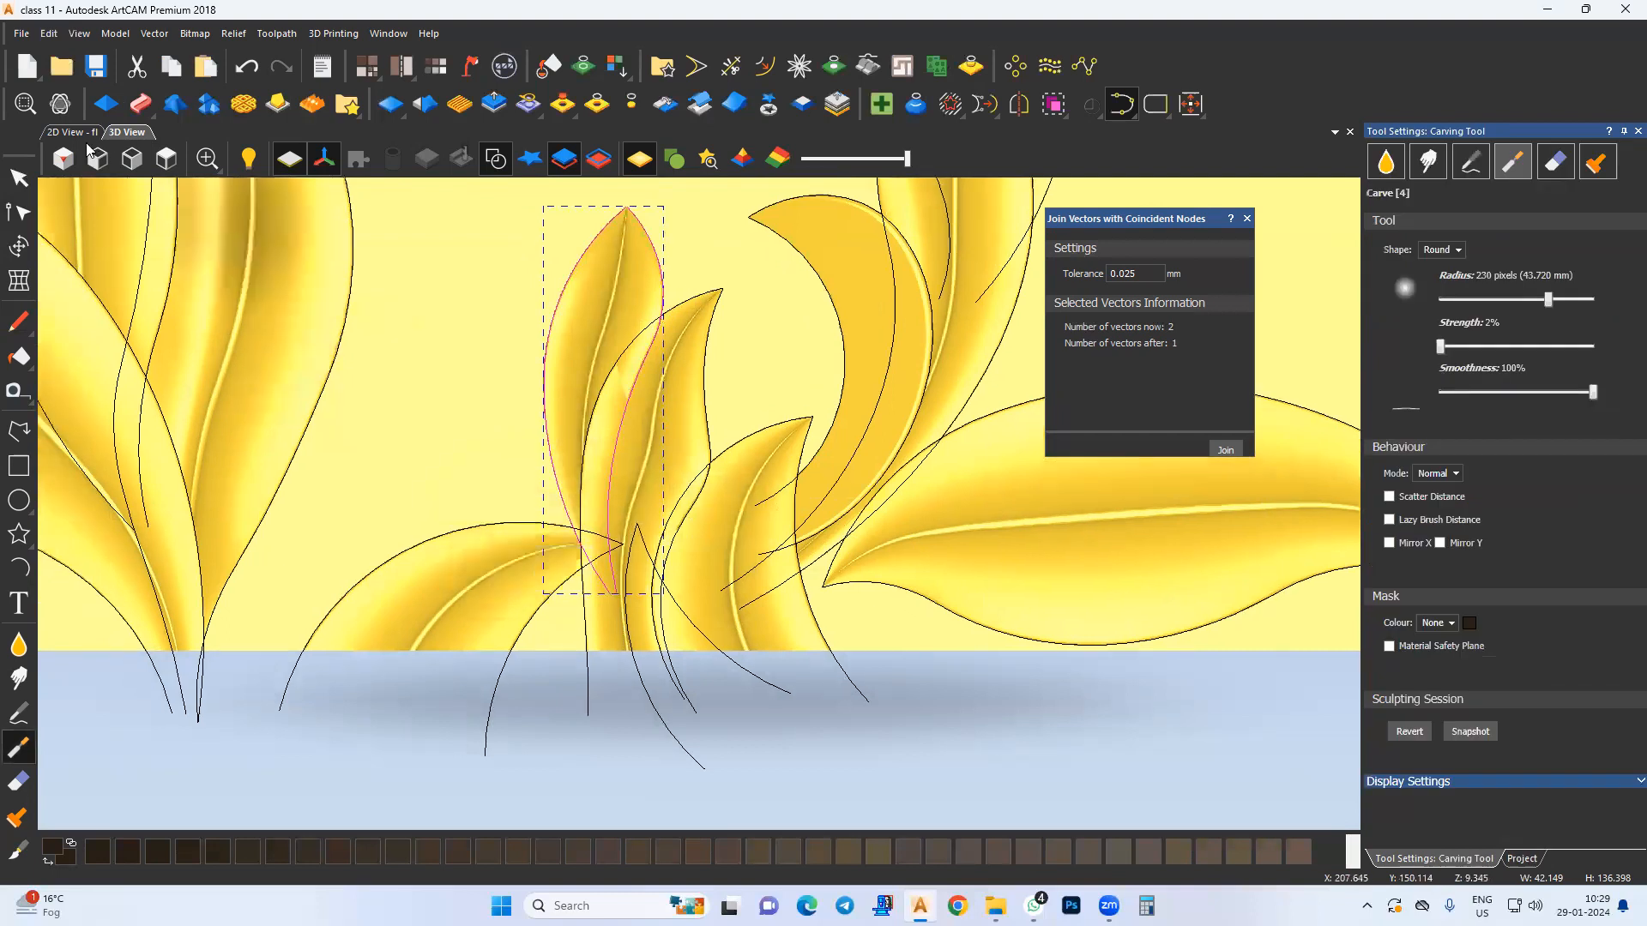
Step: Examine the leaf overlaps in the reference image and toggle the visibility of Relief Layer 21 to identify its leaf
{"action": "left_click", "coordinate": [22, 181]}
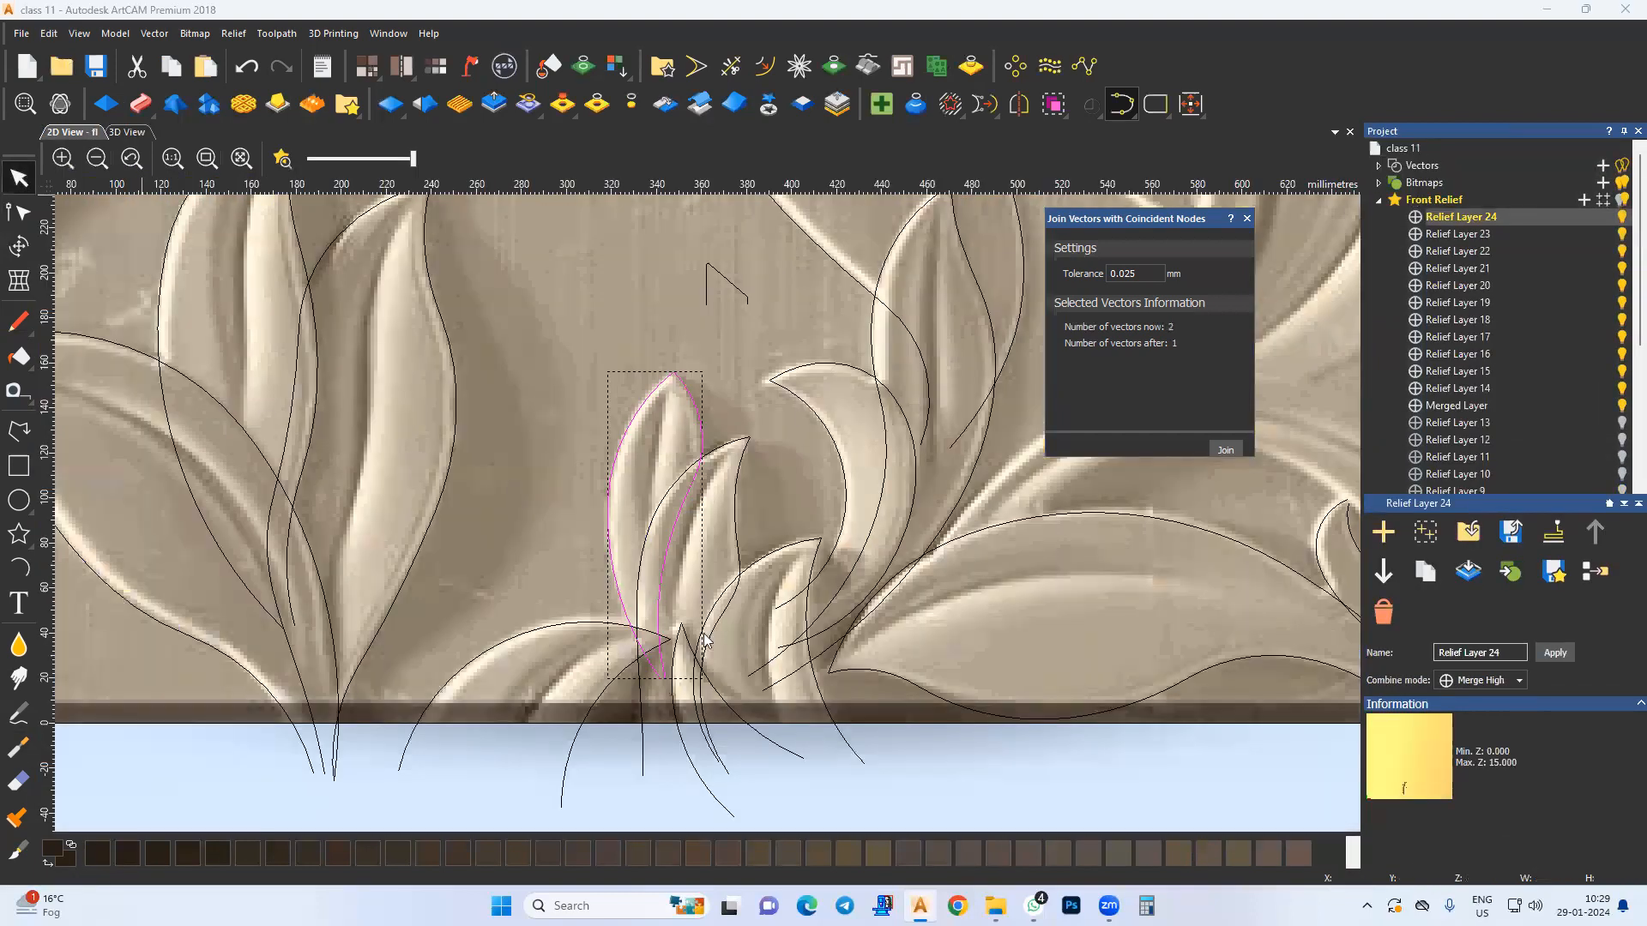
{"action": "middle_click_drag", "start_coordinate": [712, 596], "coordinate": [667, 572]}
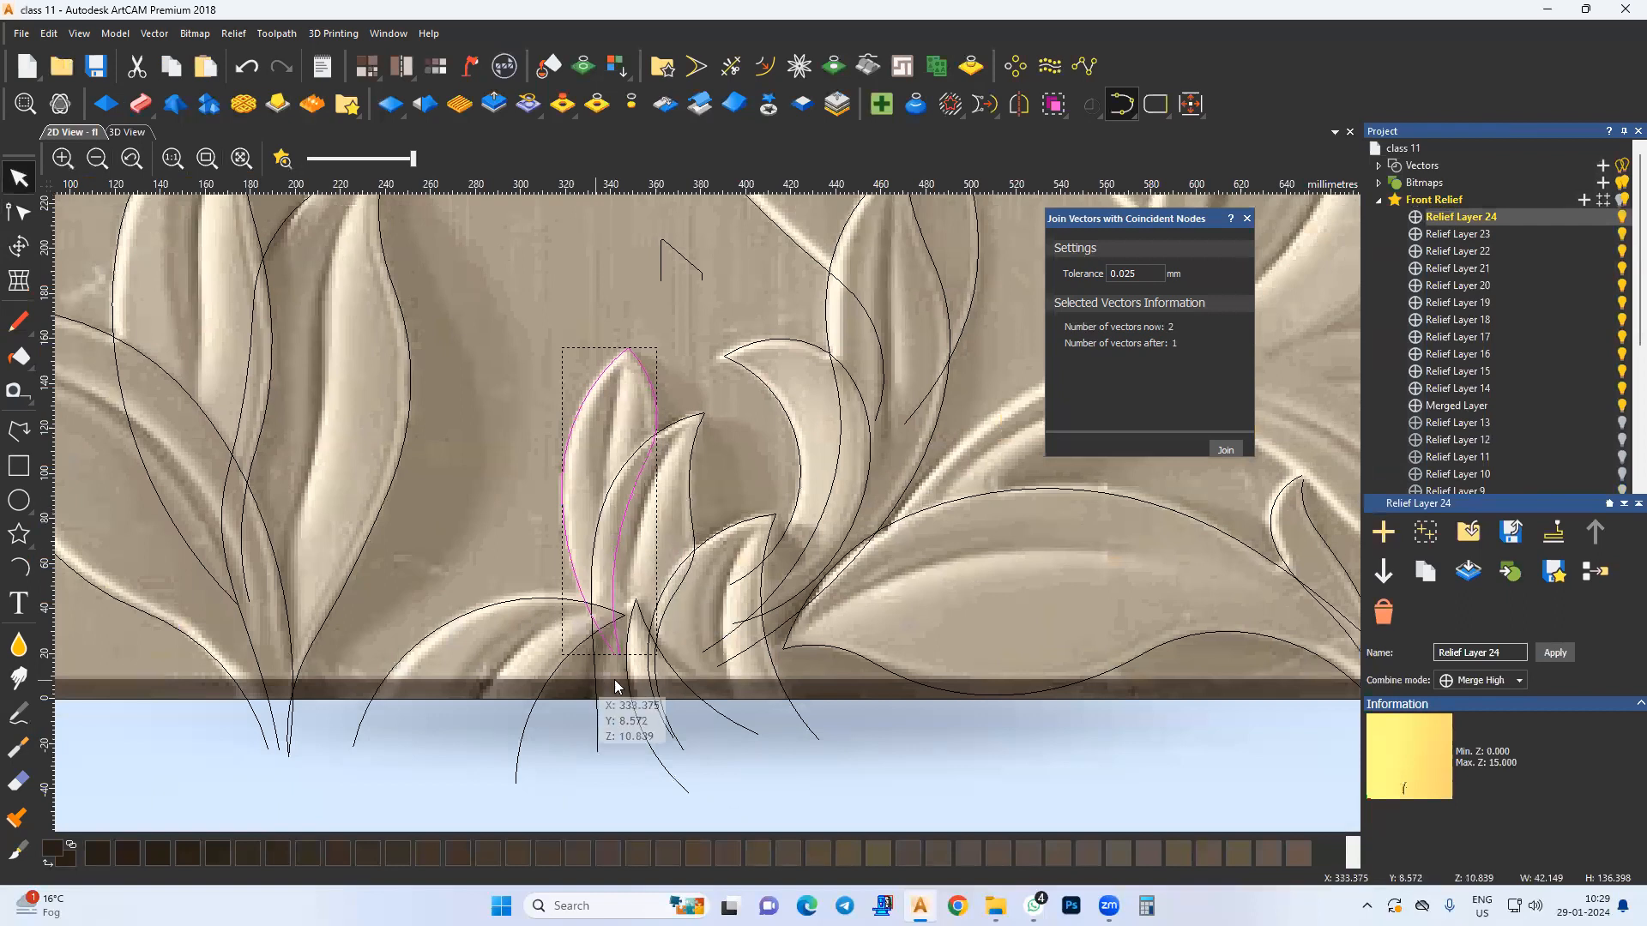
{"action": "middle_click_drag", "start_coordinate": [706, 643], "coordinate": [692, 630]}
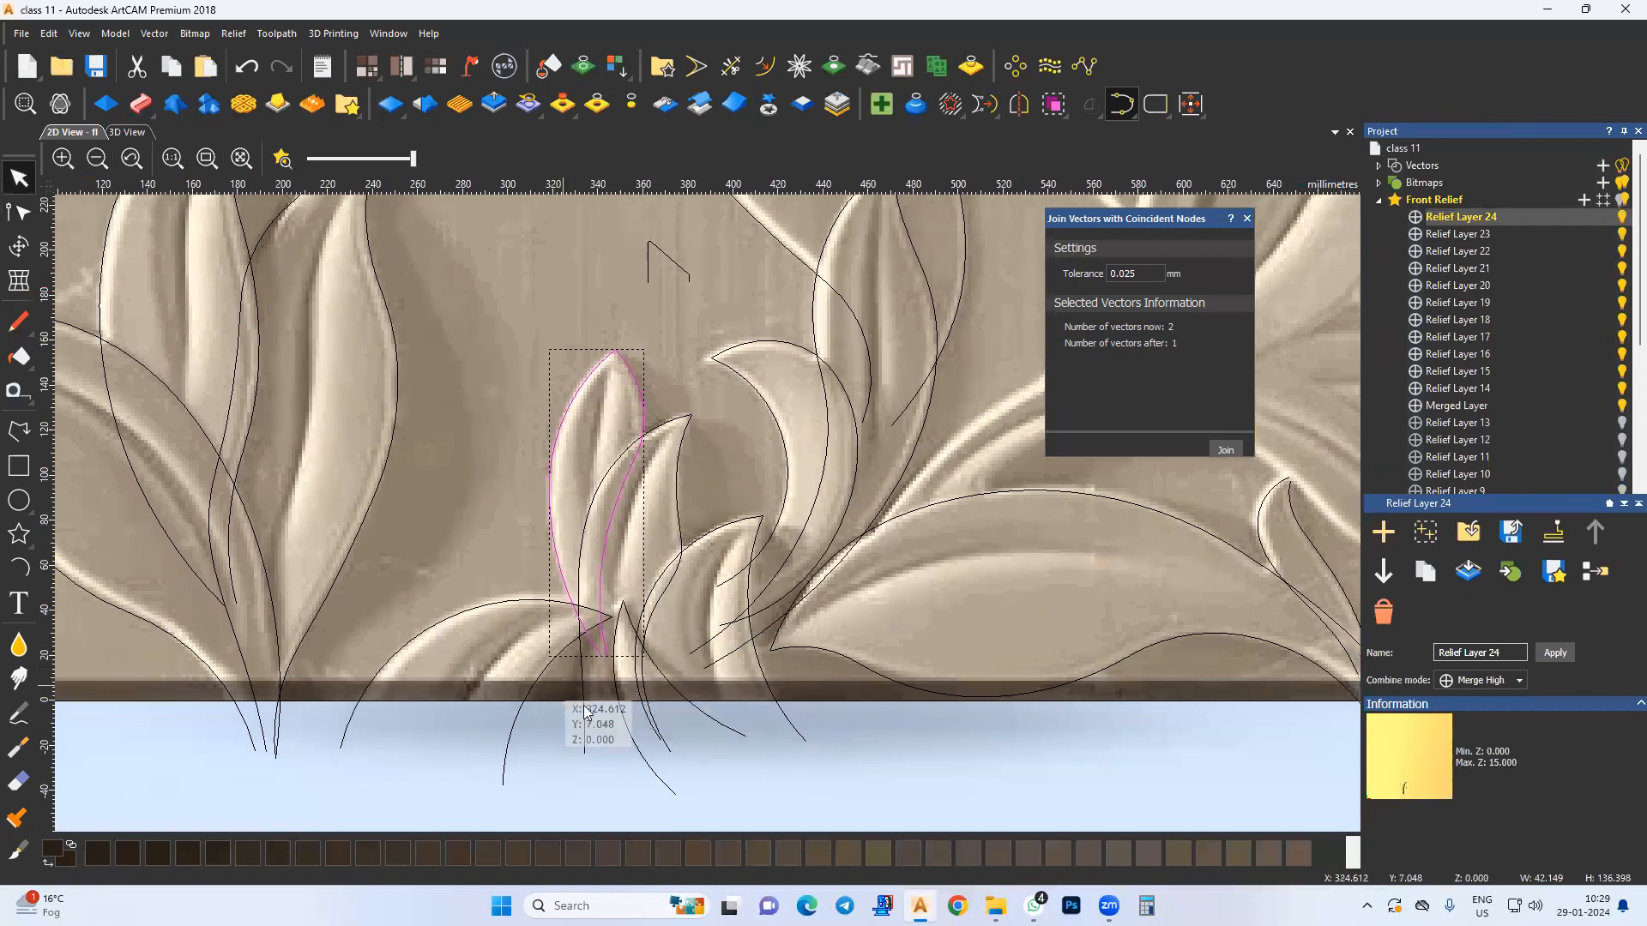
{"action": "left_click", "coordinate": [1477, 269]}
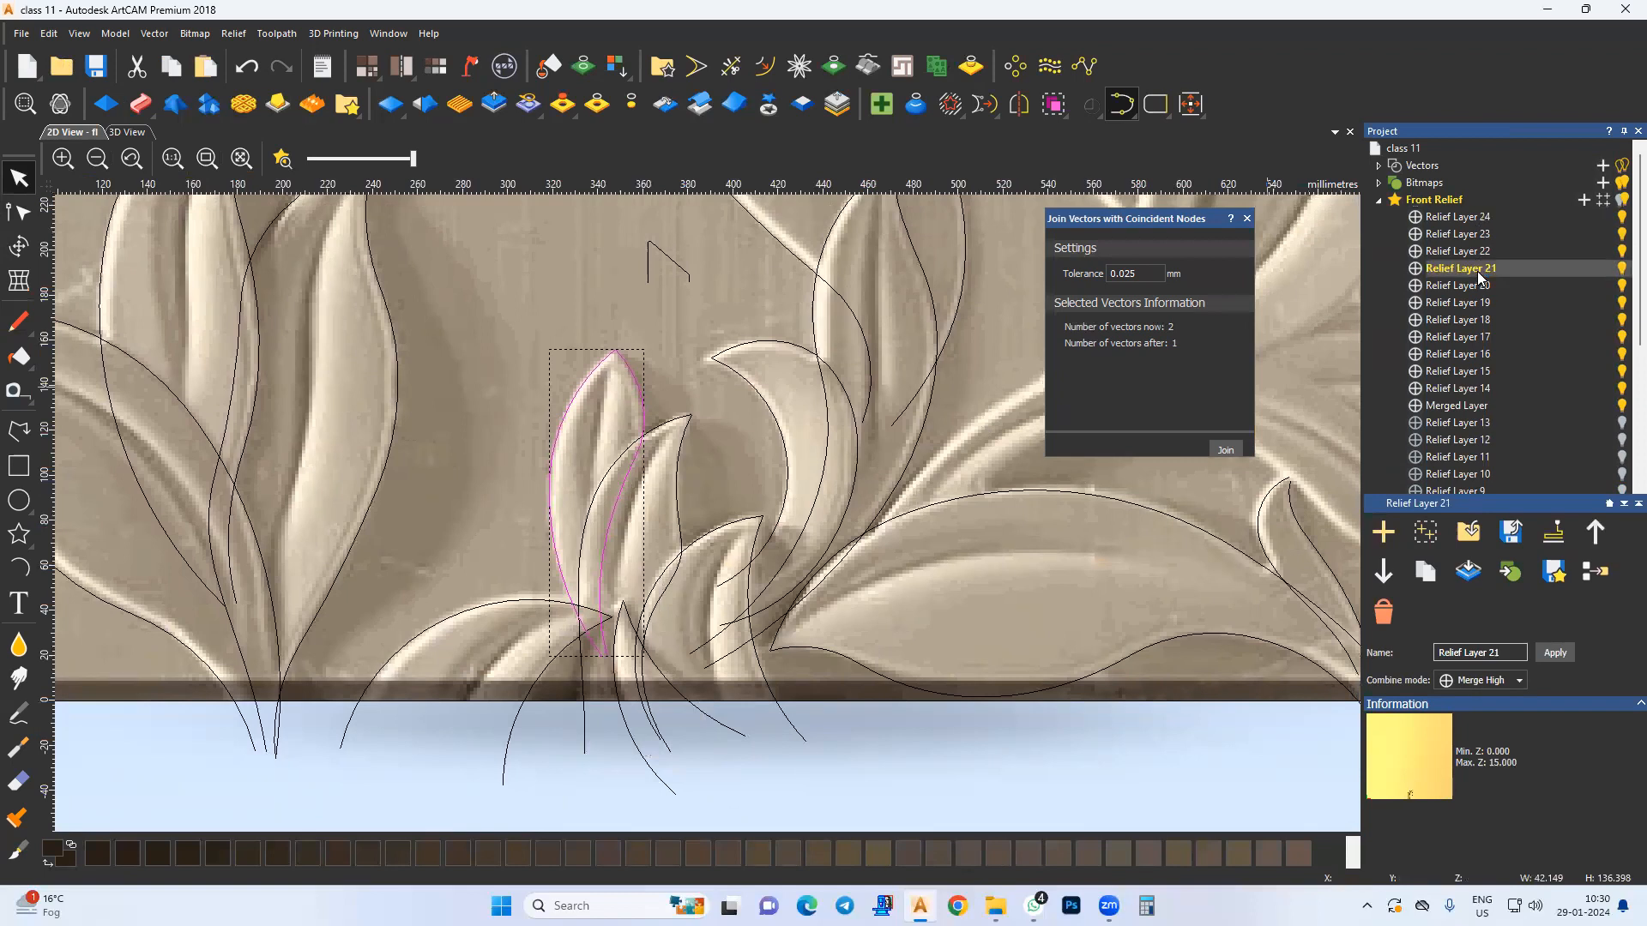
{"action": "left_click", "coordinate": [116, 135]}
{"action": "left_click", "coordinate": [1622, 270]}
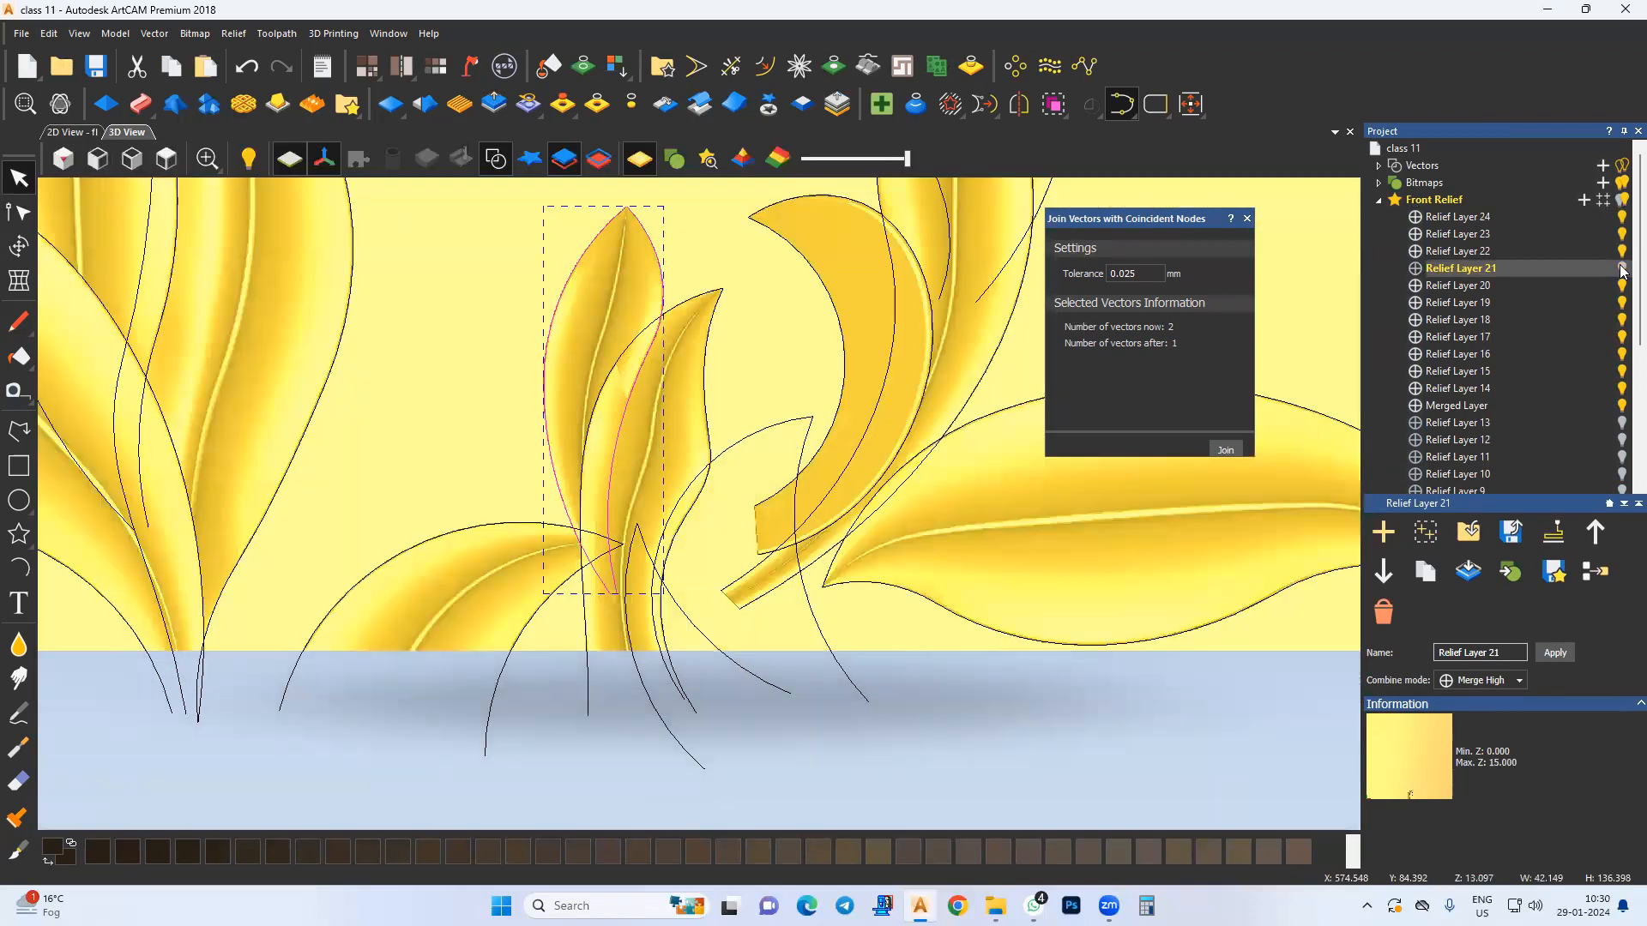
Step: Make Relief Layer 22 active and carve down the middle upright leaf where the short leaf overlaps it
{"action": "left_click", "coordinate": [1455, 251]}
{"action": "scroll", "coordinate": [669, 549], "scroll_direction": "up", "scroll_amount": 3}
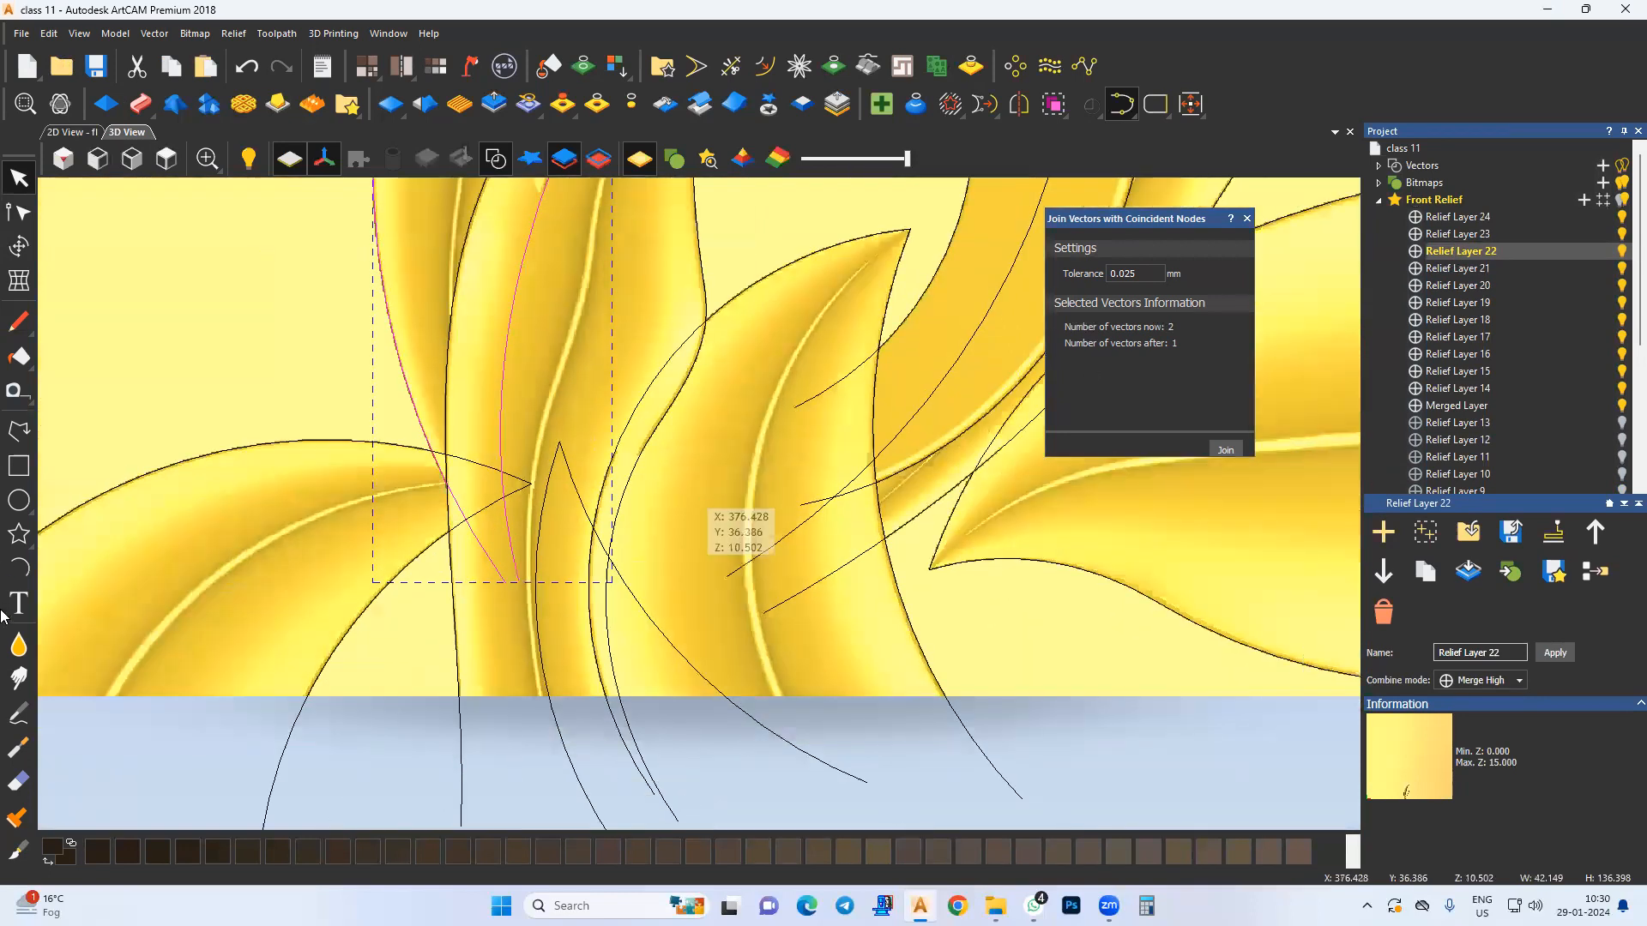
{"action": "left_click", "coordinate": [23, 645]}
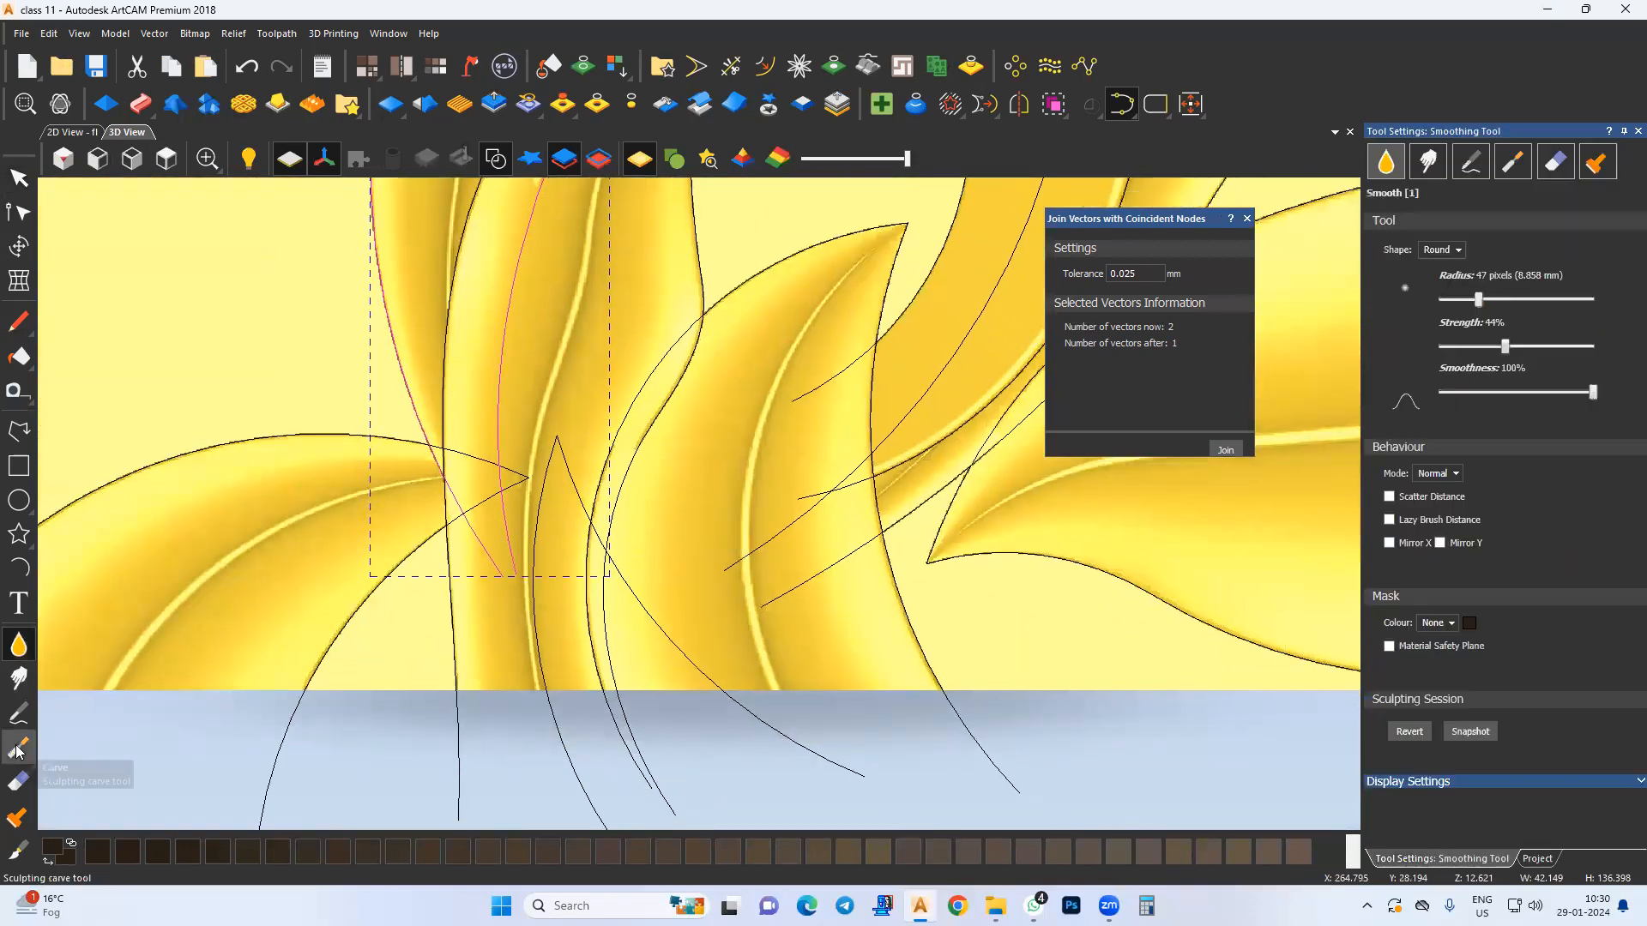
{"action": "left_click", "coordinate": [18, 750]}
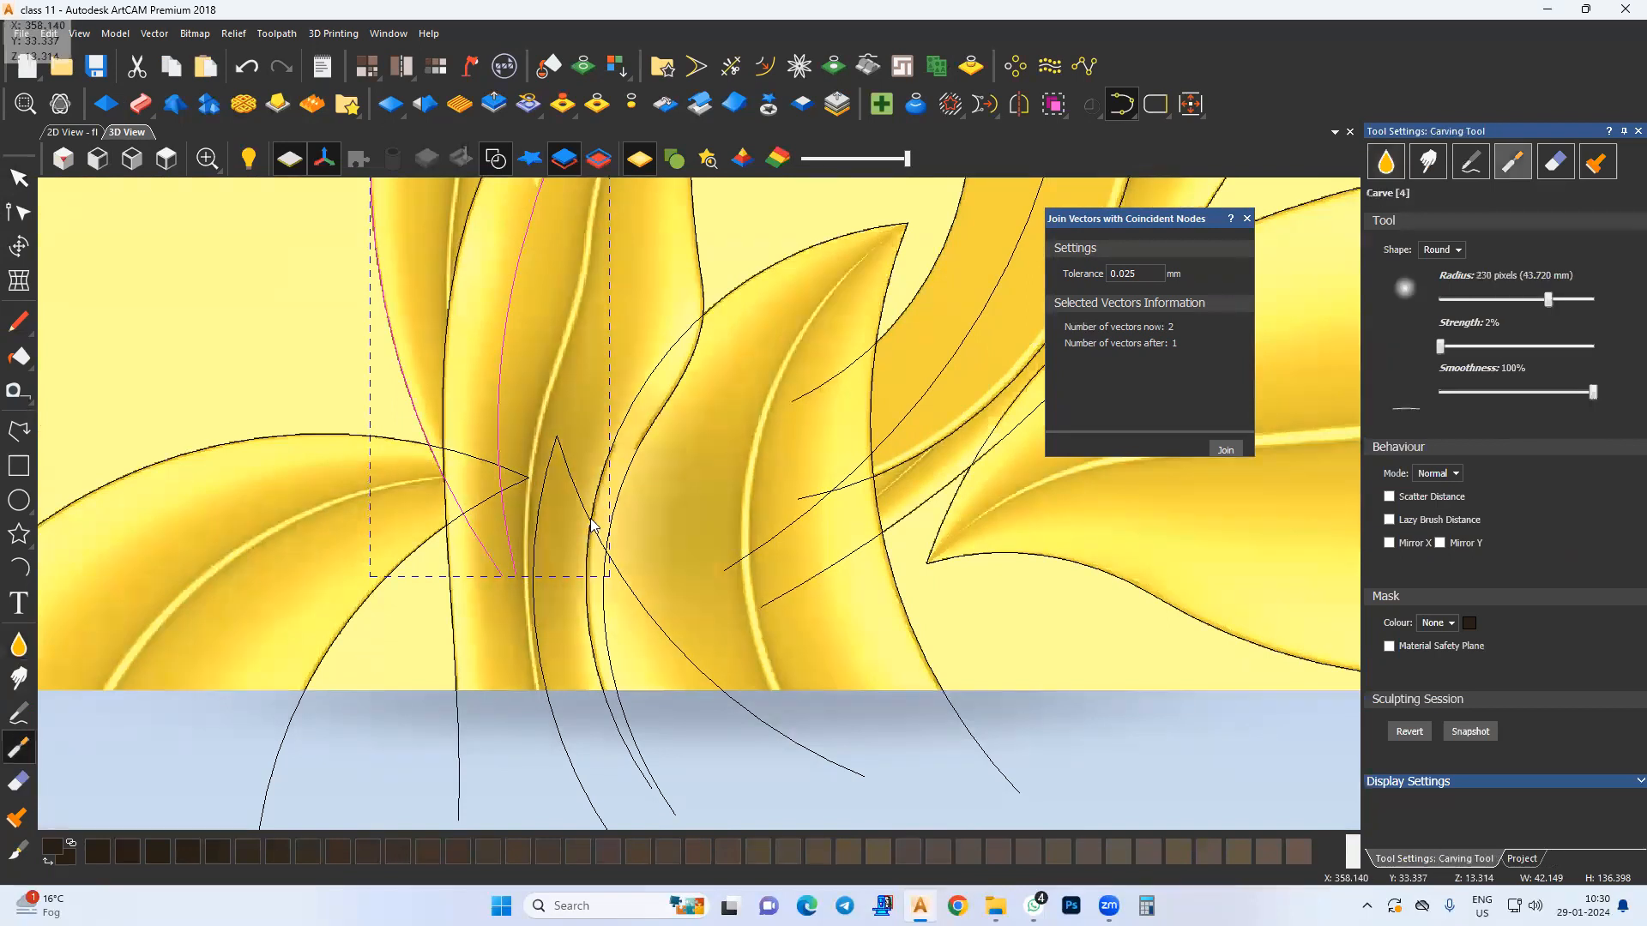
{"action": "left_click_drag", "start_coordinate": [678, 468], "coordinate": [706, 422]}
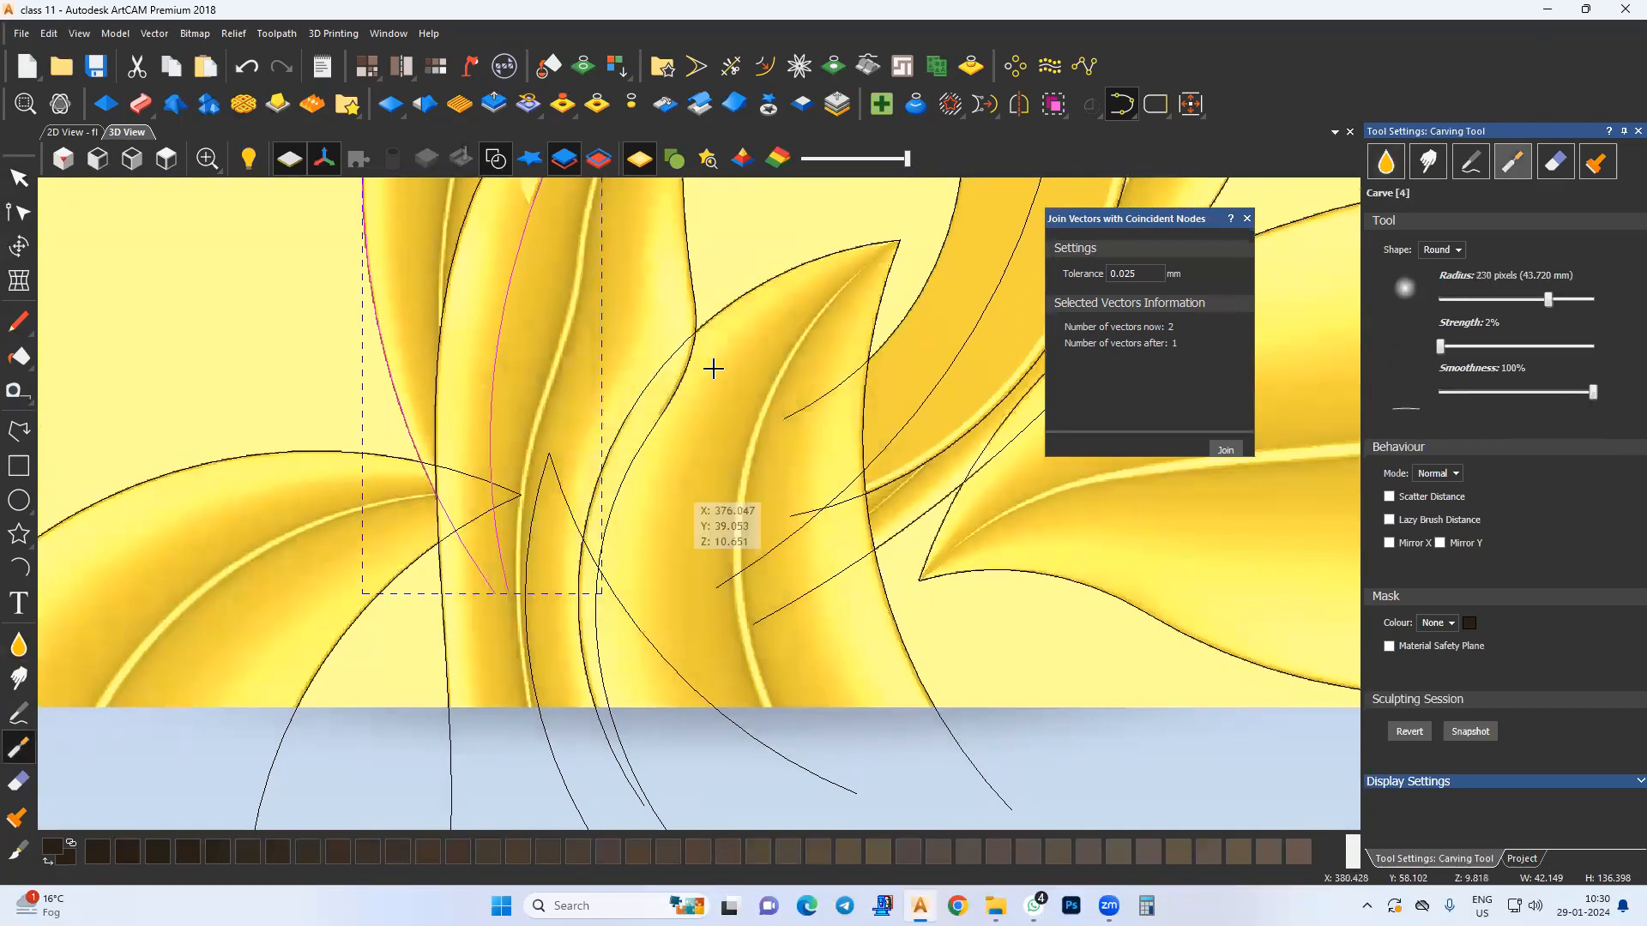
{"action": "left_click_drag", "start_coordinate": [734, 331], "coordinate": [721, 364]}
{"action": "mouse_move", "coordinate": [721, 364]}
{"action": "left_mouse_down"}
{"action": "mouse_move", "coordinate": [754, 317]}
{"action": "mouse_move", "coordinate": [794, 356]}
{"action": "left_mouse_up"}
{"action": "left_click_drag", "start_coordinate": [796, 378], "coordinate": [727, 470]}
{"action": "left_click_drag", "start_coordinate": [748, 549], "coordinate": [761, 460]}
Step: Compare the upright leaves with the reference image, make Relief Layer 24 active and carve the tallest leaf where the middle leaf overlaps it
{"action": "mouse_move", "coordinate": [645, 477]}
{"action": "middle_mouse_down"}
{"action": "mouse_move", "coordinate": [693, 508]}
{"action": "mouse_move", "coordinate": [820, 691]}
{"action": "middle_mouse_up"}
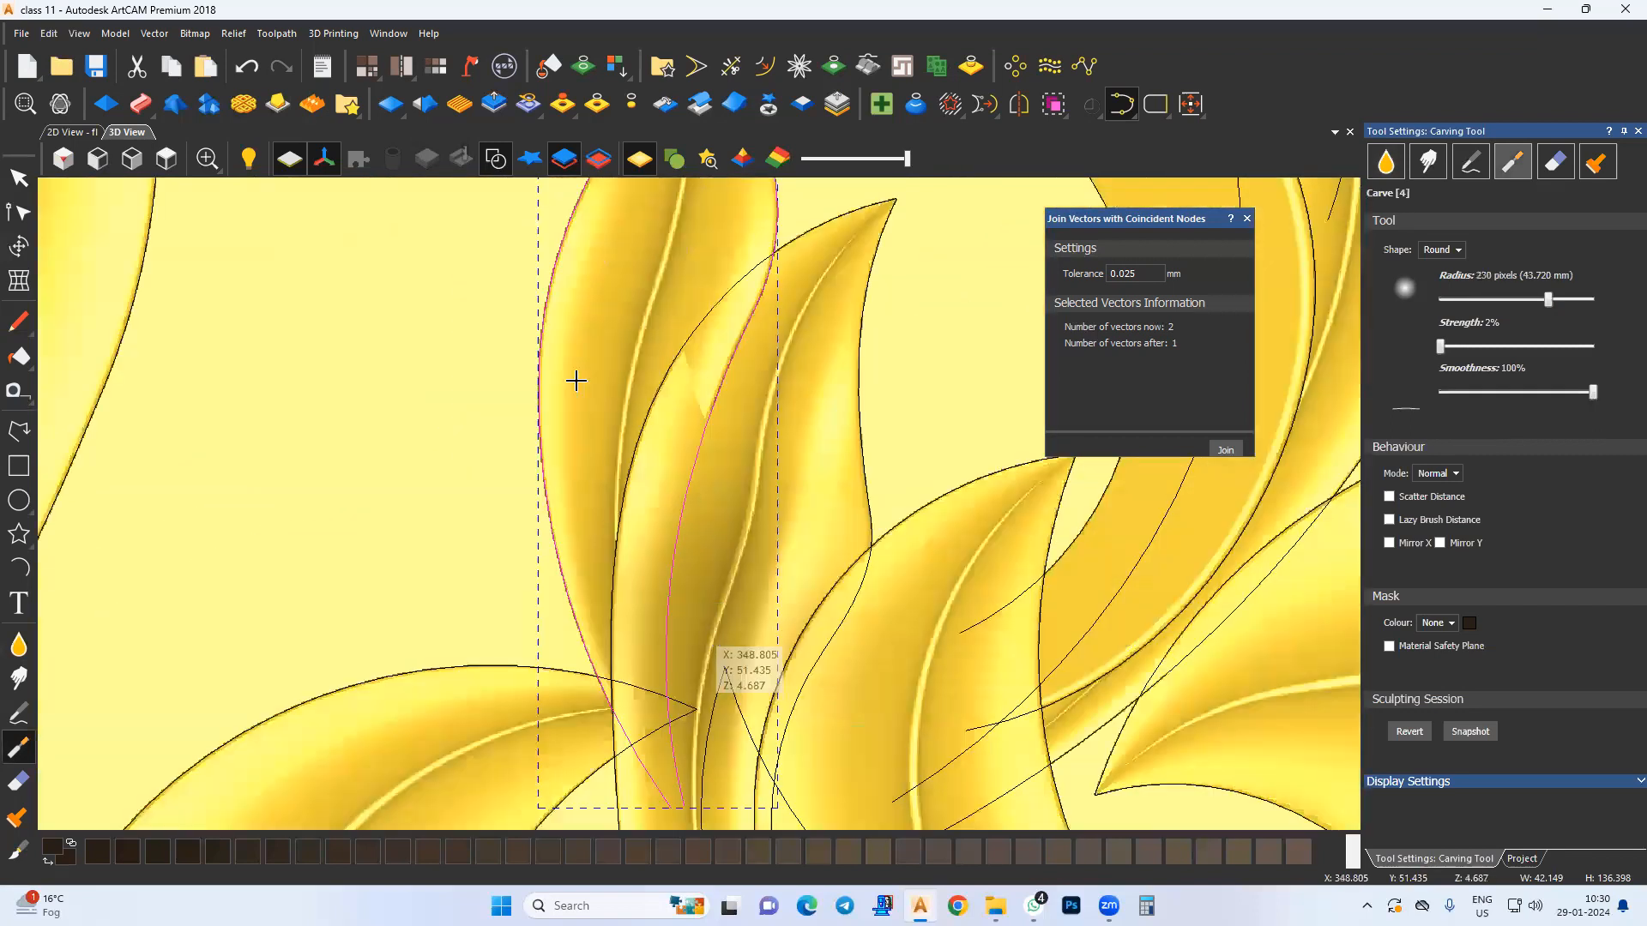
{"action": "left_click", "coordinate": [73, 132]}
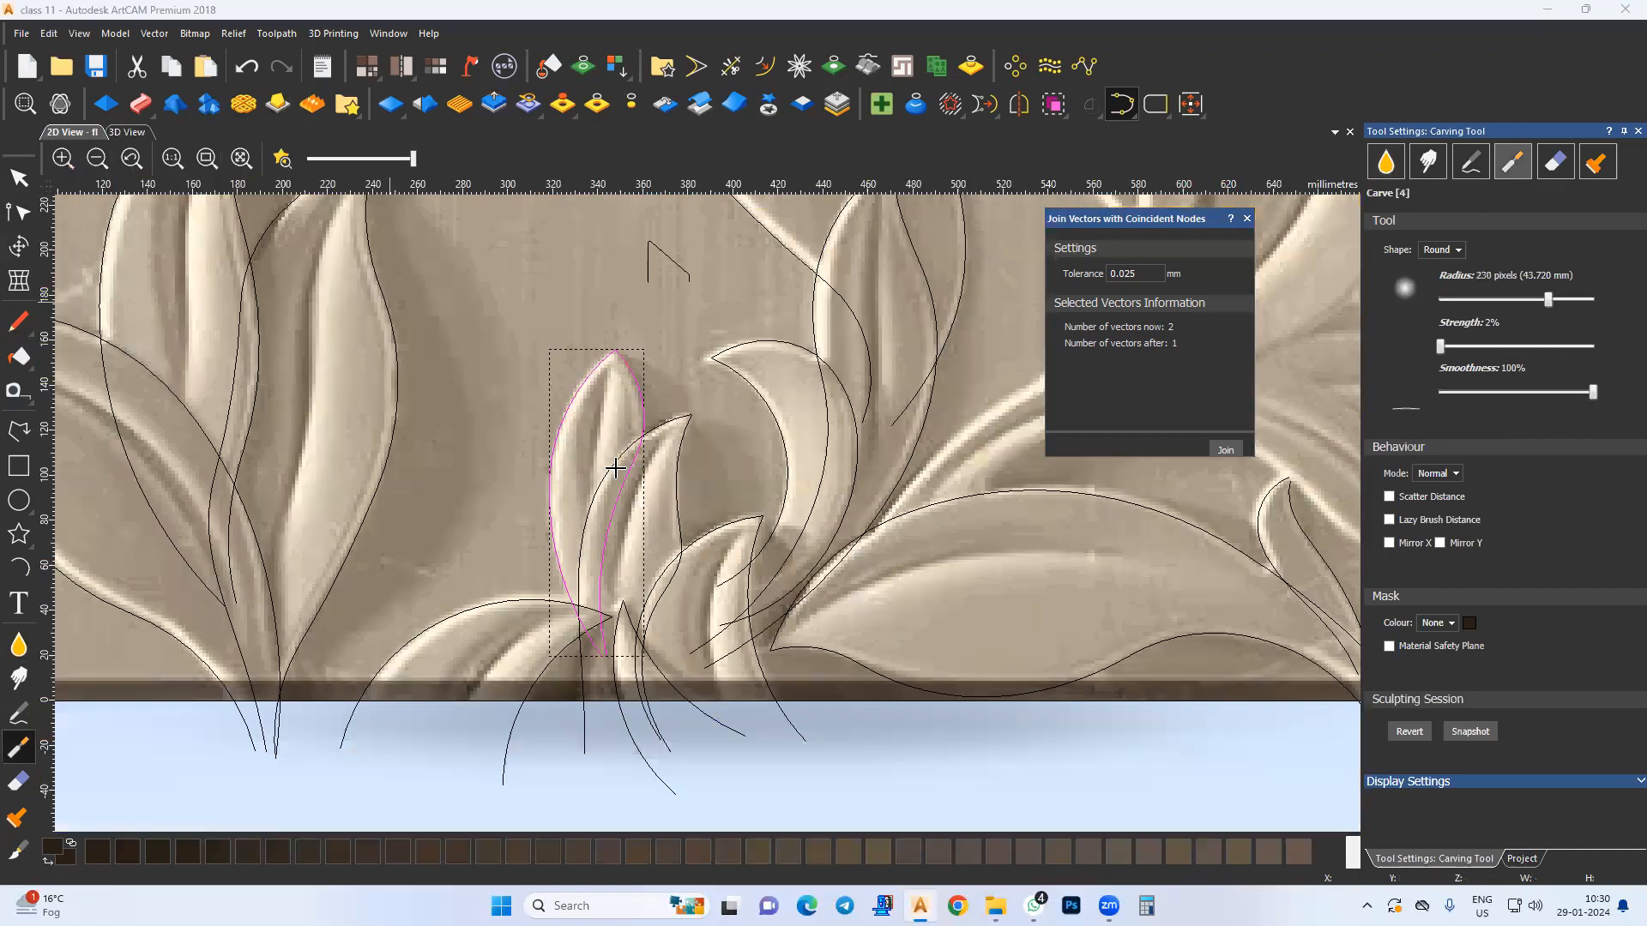
{"action": "left_click", "coordinate": [126, 133]}
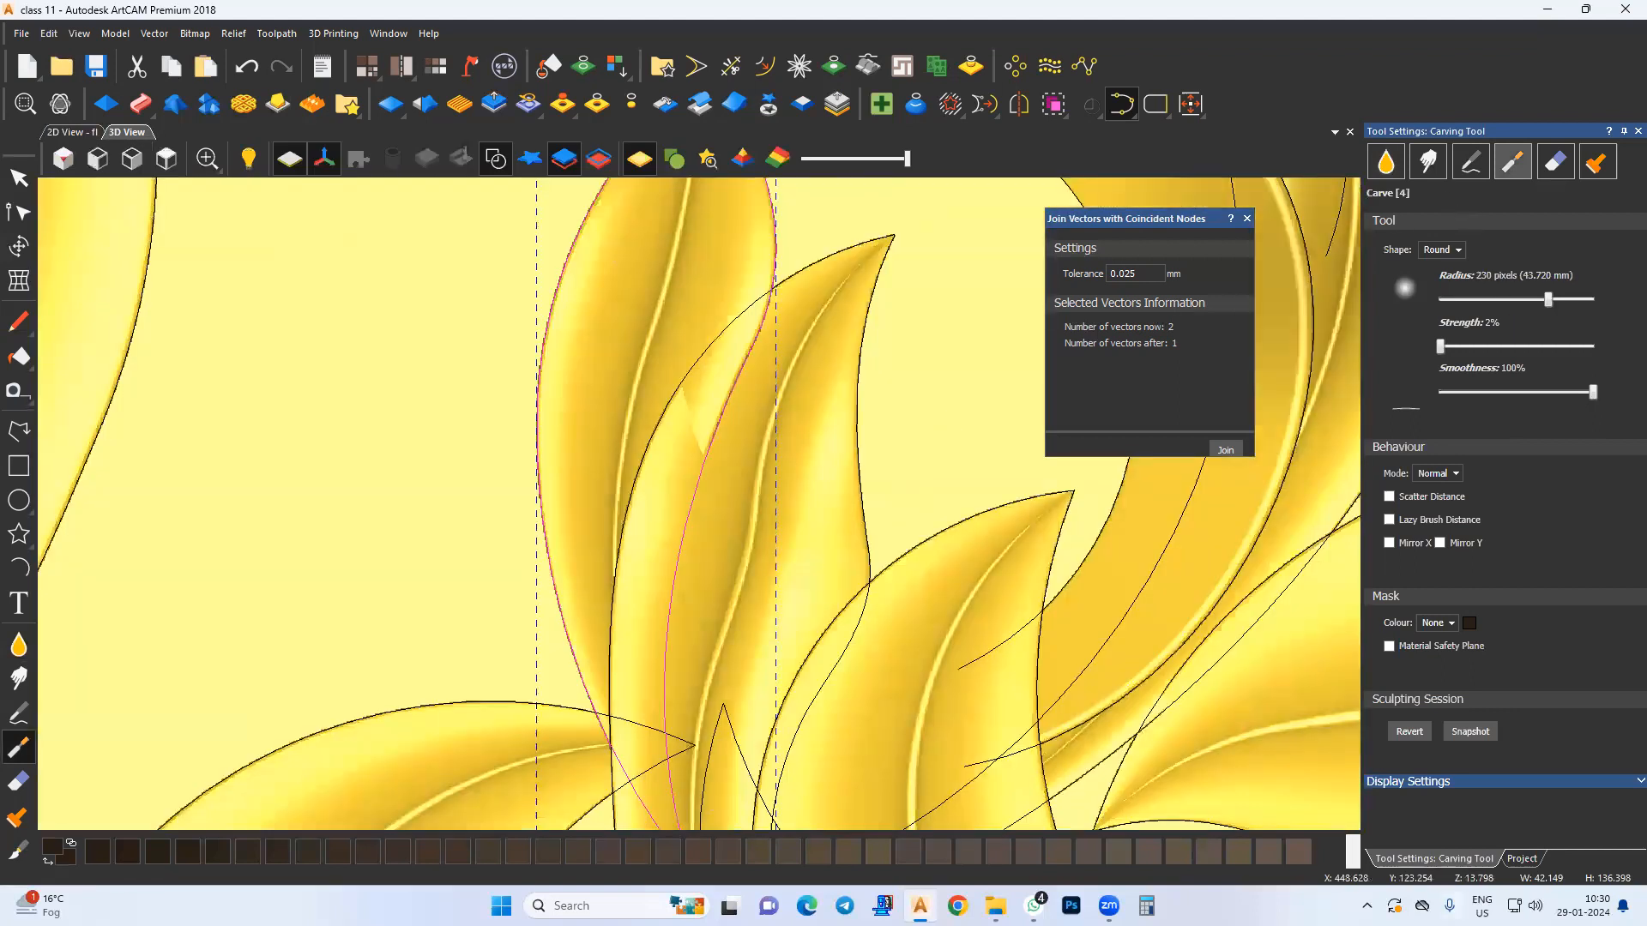
{"action": "left_click", "coordinate": [1520, 859]}
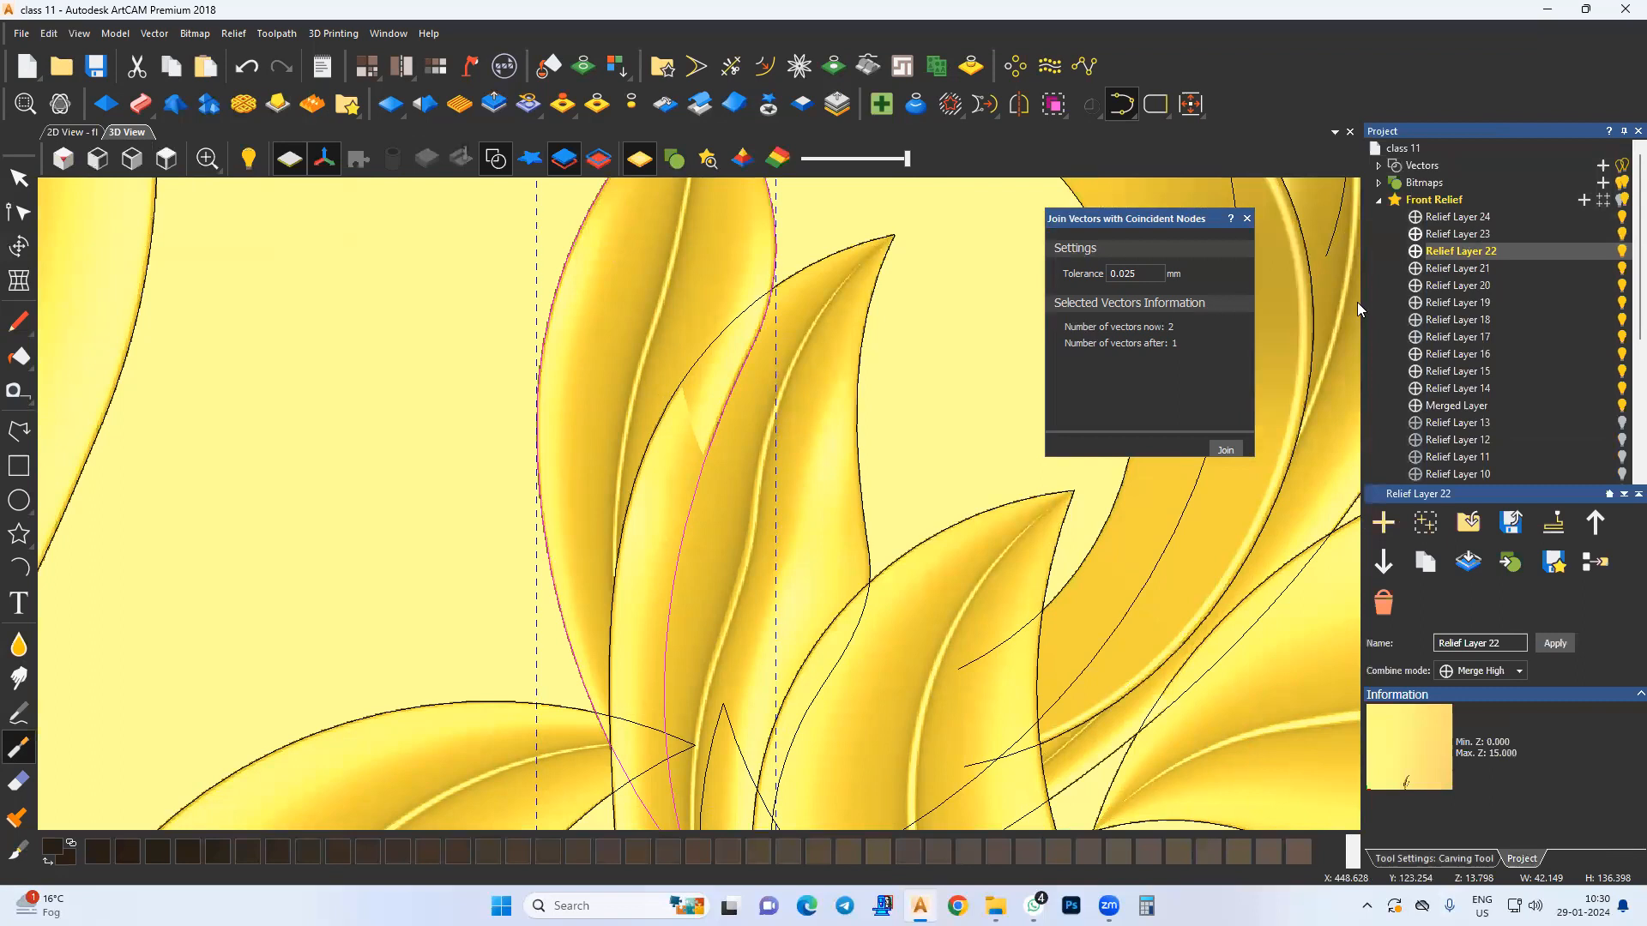
{"action": "left_click", "coordinate": [1456, 234]}
{"action": "middle_click_drag", "start_coordinate": [695, 449], "coordinate": [656, 484]}
{"action": "middle_click_drag", "start_coordinate": [761, 403], "coordinate": [735, 388]}
{"action": "left_click", "coordinate": [1434, 859]}
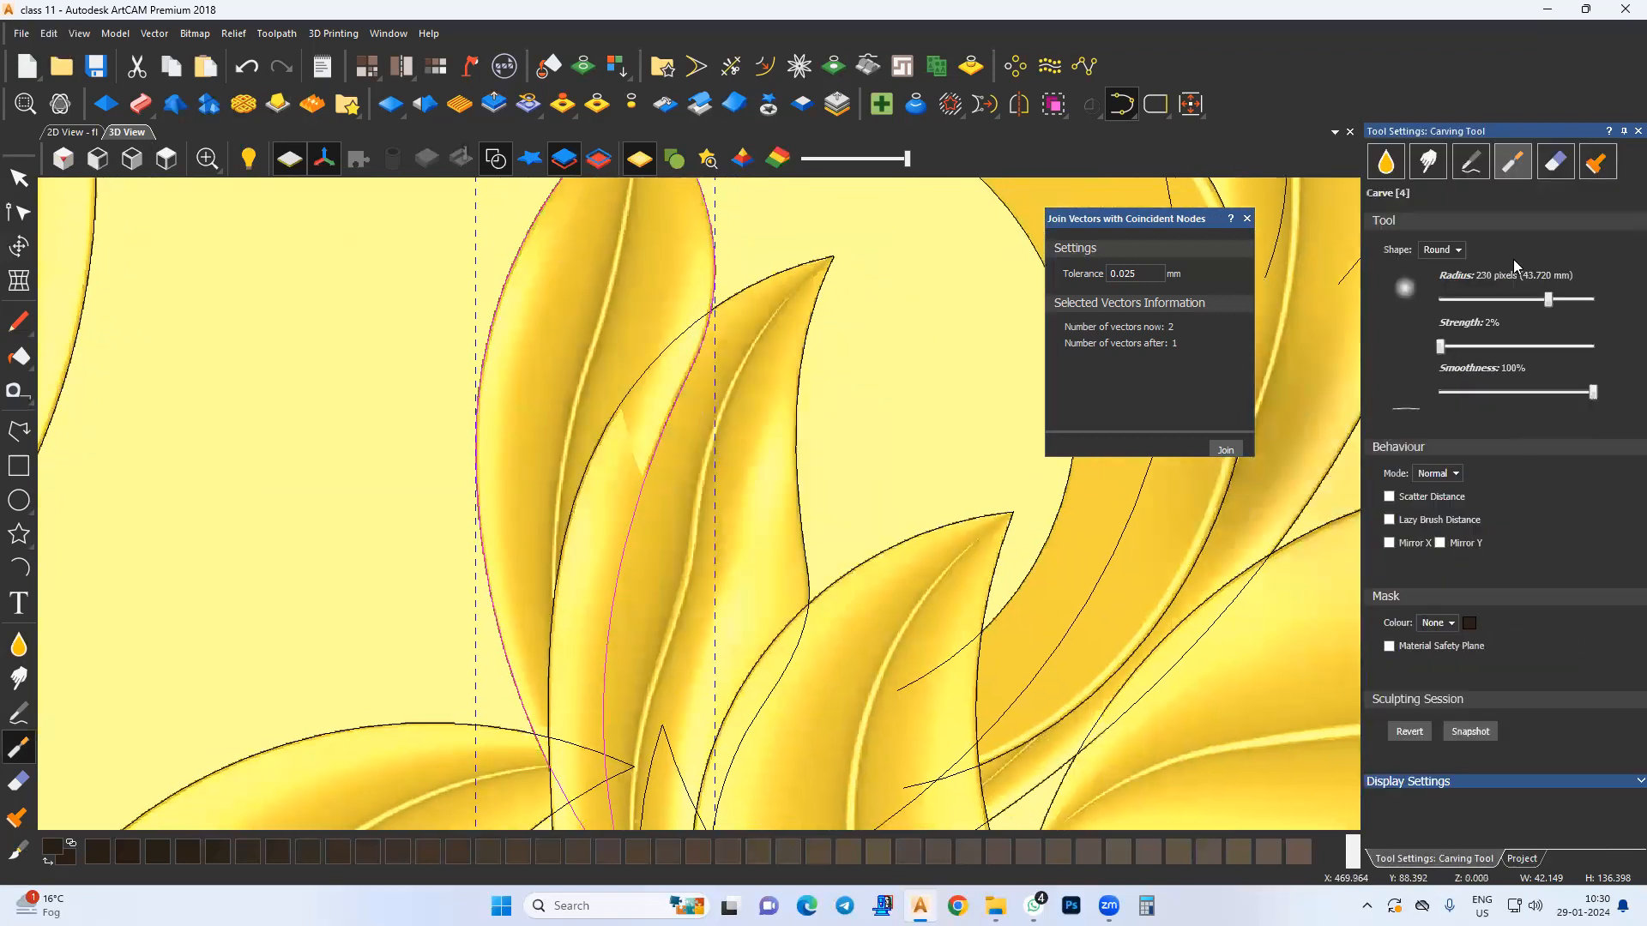
{"action": "left_click", "coordinate": [1521, 859]}
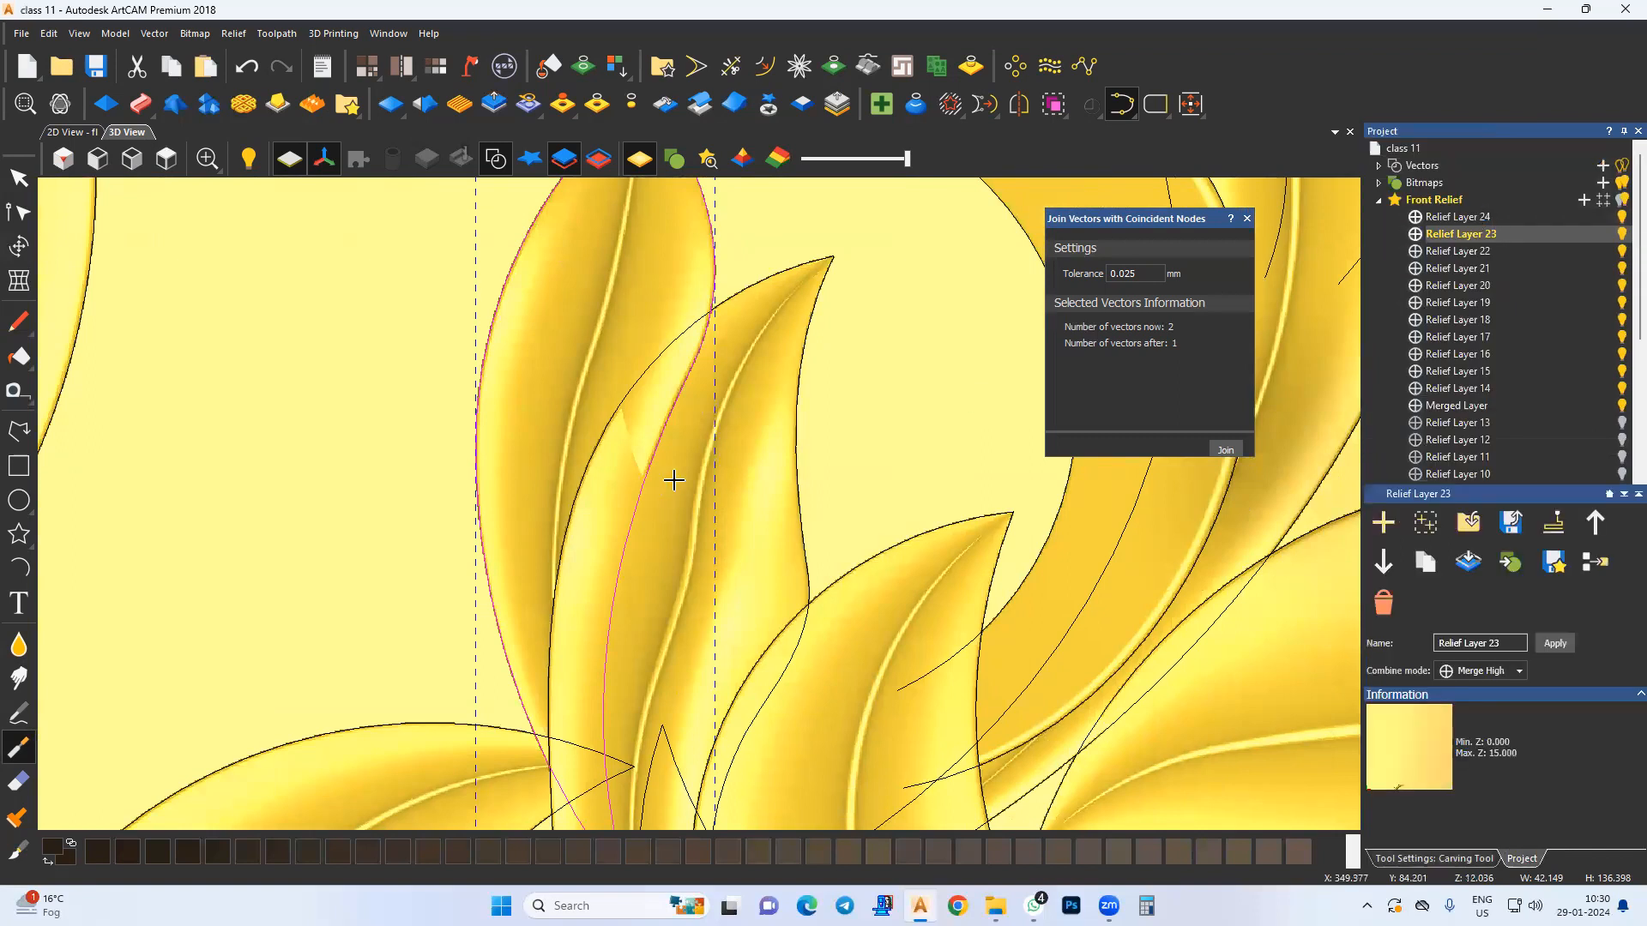
{"action": "key", "text": "ctrl+z"}
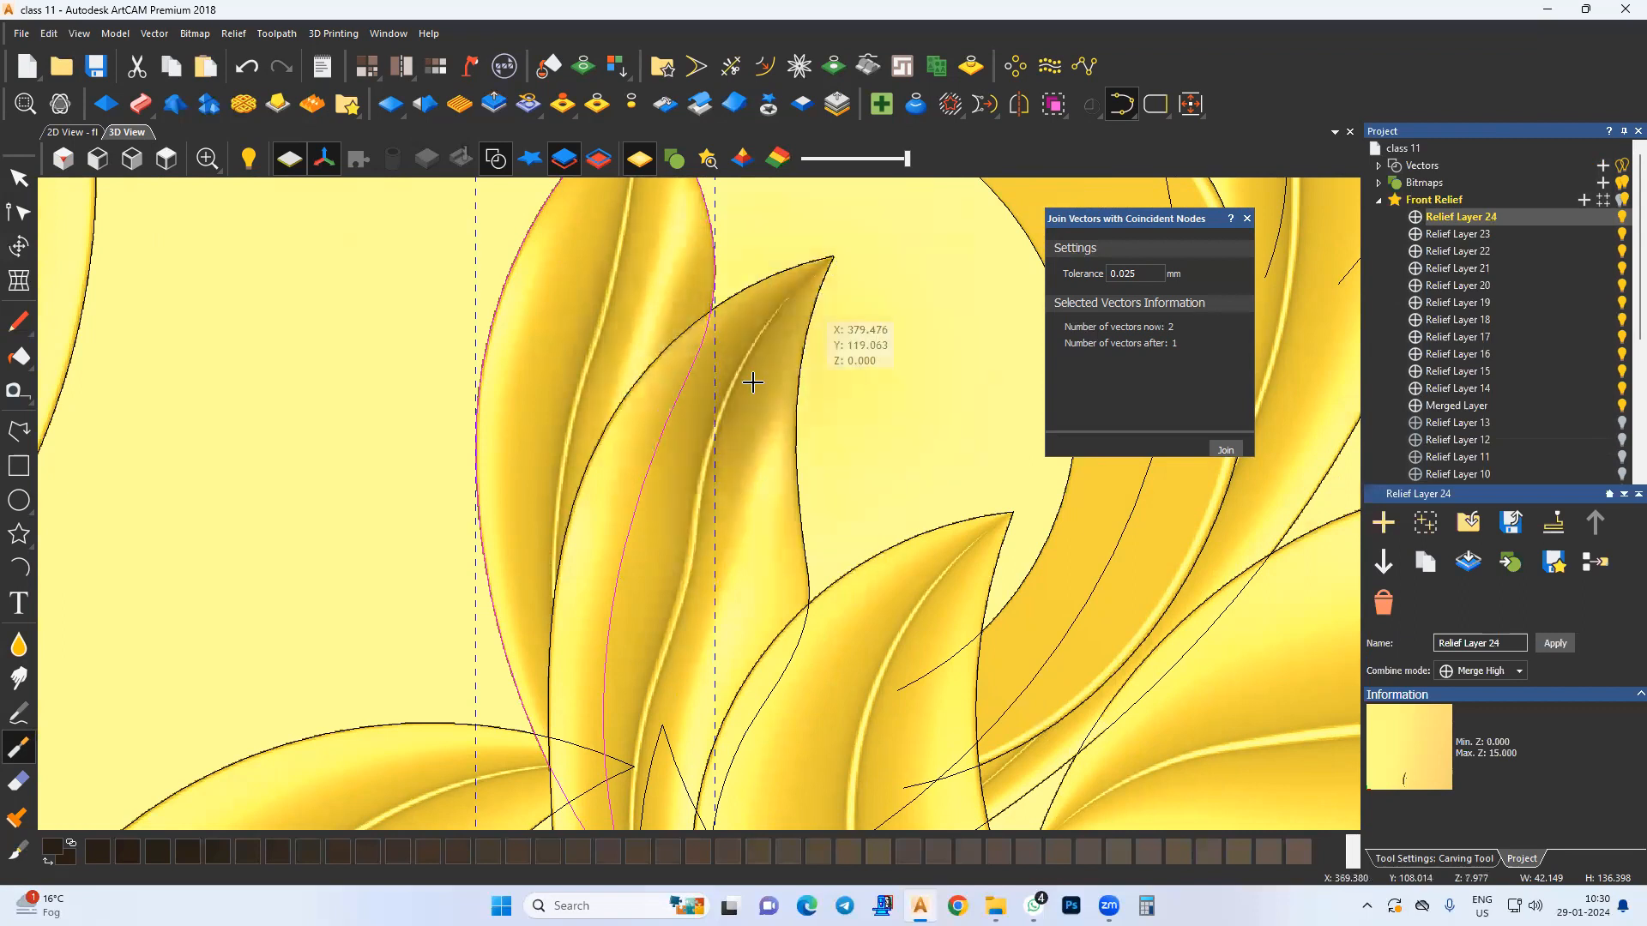
Step: Carve down the base of the tallest upright leaf on Relief Layer 24 around the tip of the low arching leaf
{"action": "scroll", "coordinate": [747, 429], "scroll_direction": "down", "scroll_amount": 3}
{"action": "middle_click_drag", "start_coordinate": [728, 735], "coordinate": [778, 524]}
{"action": "scroll", "coordinate": [778, 523], "scroll_direction": "up", "scroll_amount": 3}
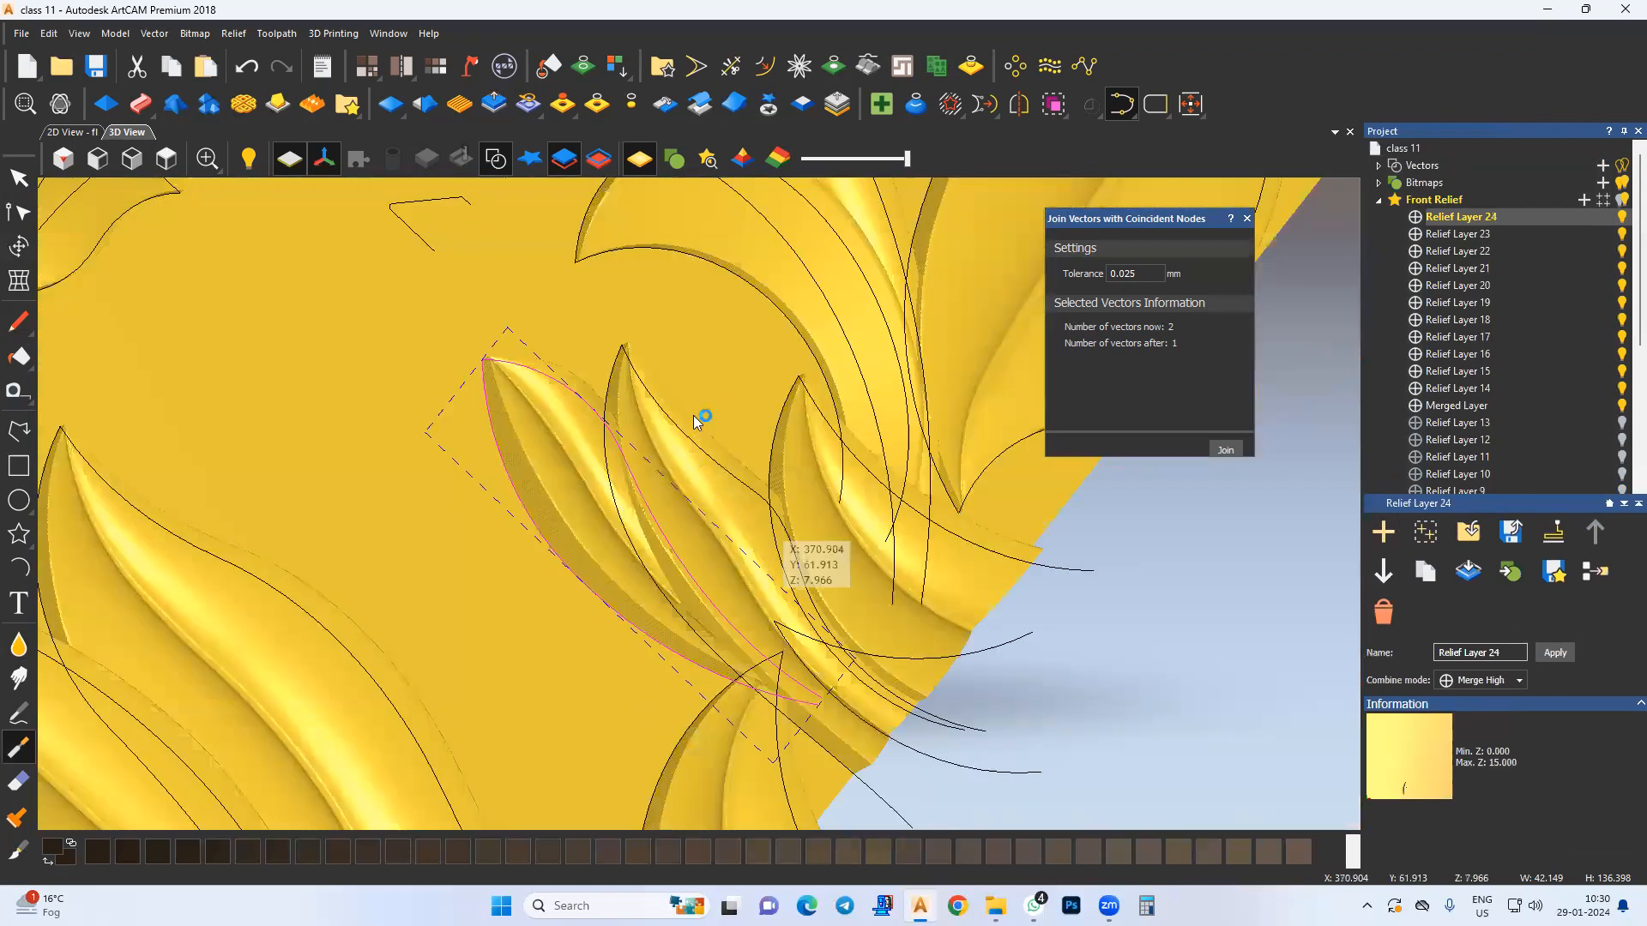
{"action": "scroll", "coordinate": [682, 413], "scroll_direction": "up", "scroll_amount": 2}
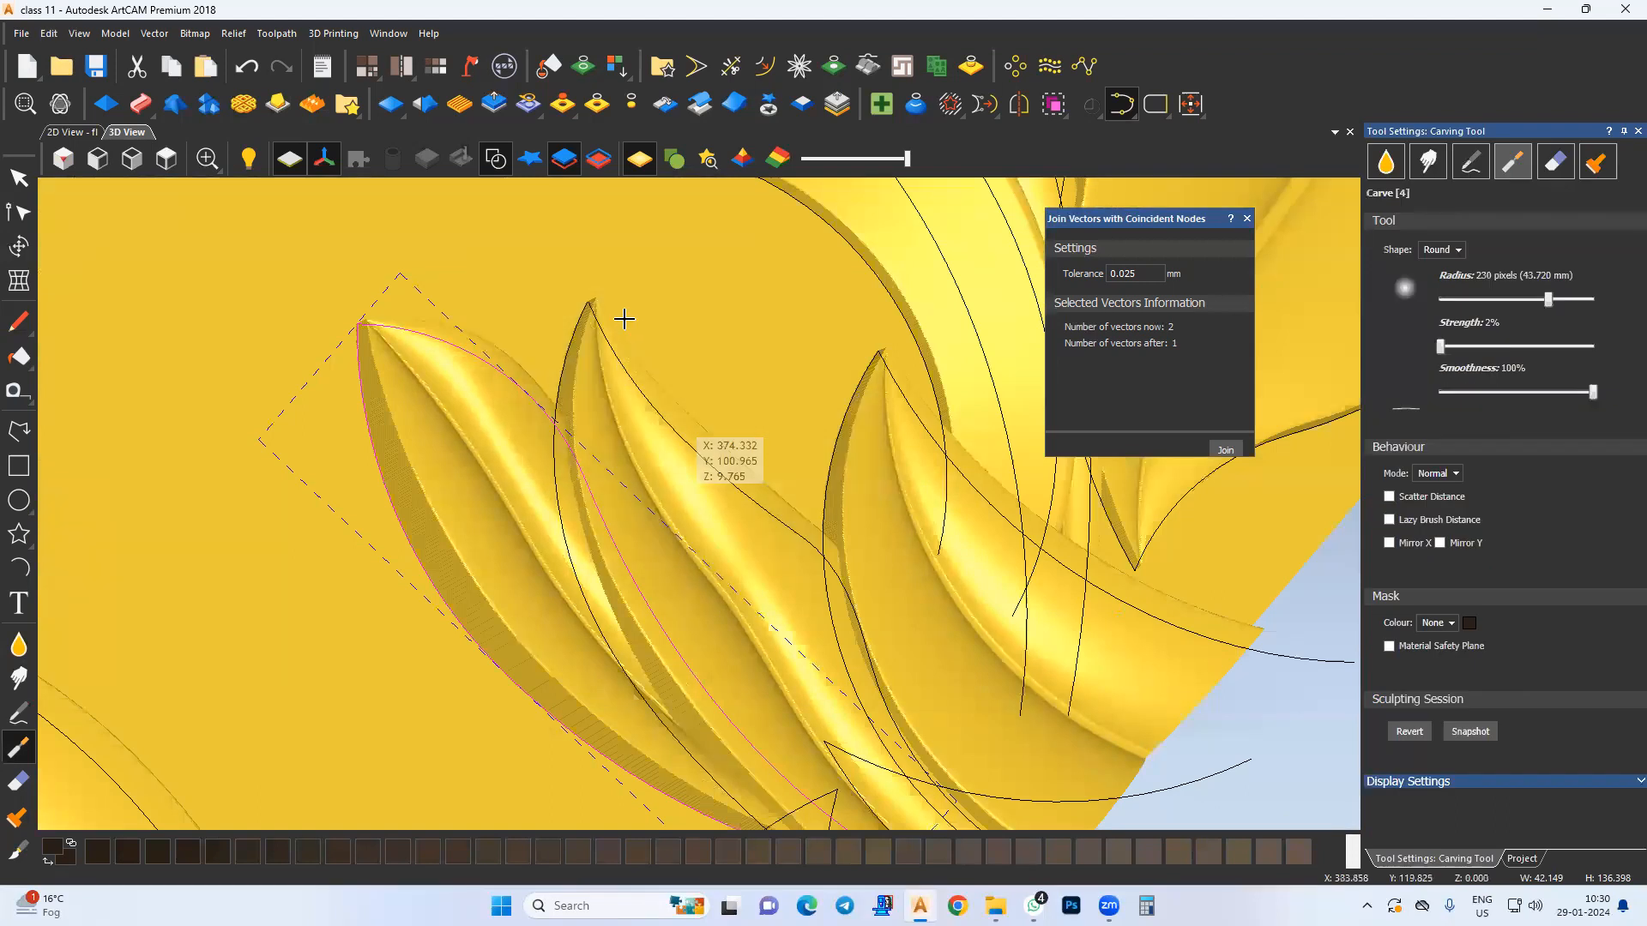
{"action": "scroll", "coordinate": [726, 481], "scroll_direction": "down", "scroll_amount": 2}
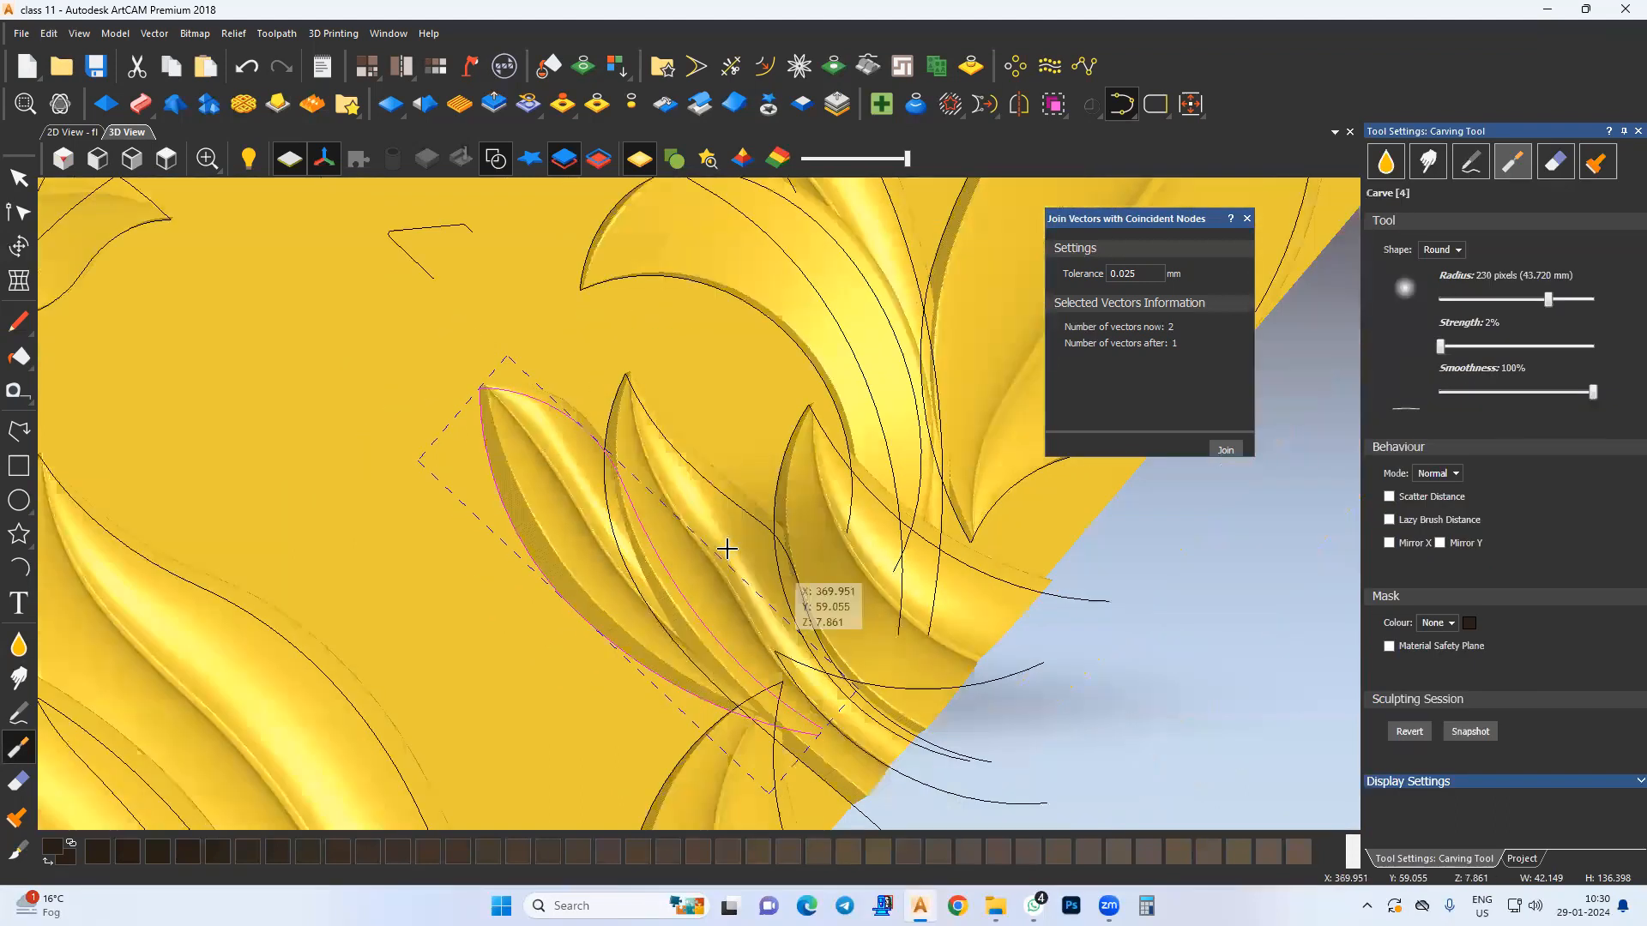
{"action": "middle_click_drag", "start_coordinate": [727, 549], "coordinate": [705, 408]}
{"action": "middle_click_drag", "start_coordinate": [695, 644], "coordinate": [685, 605]}
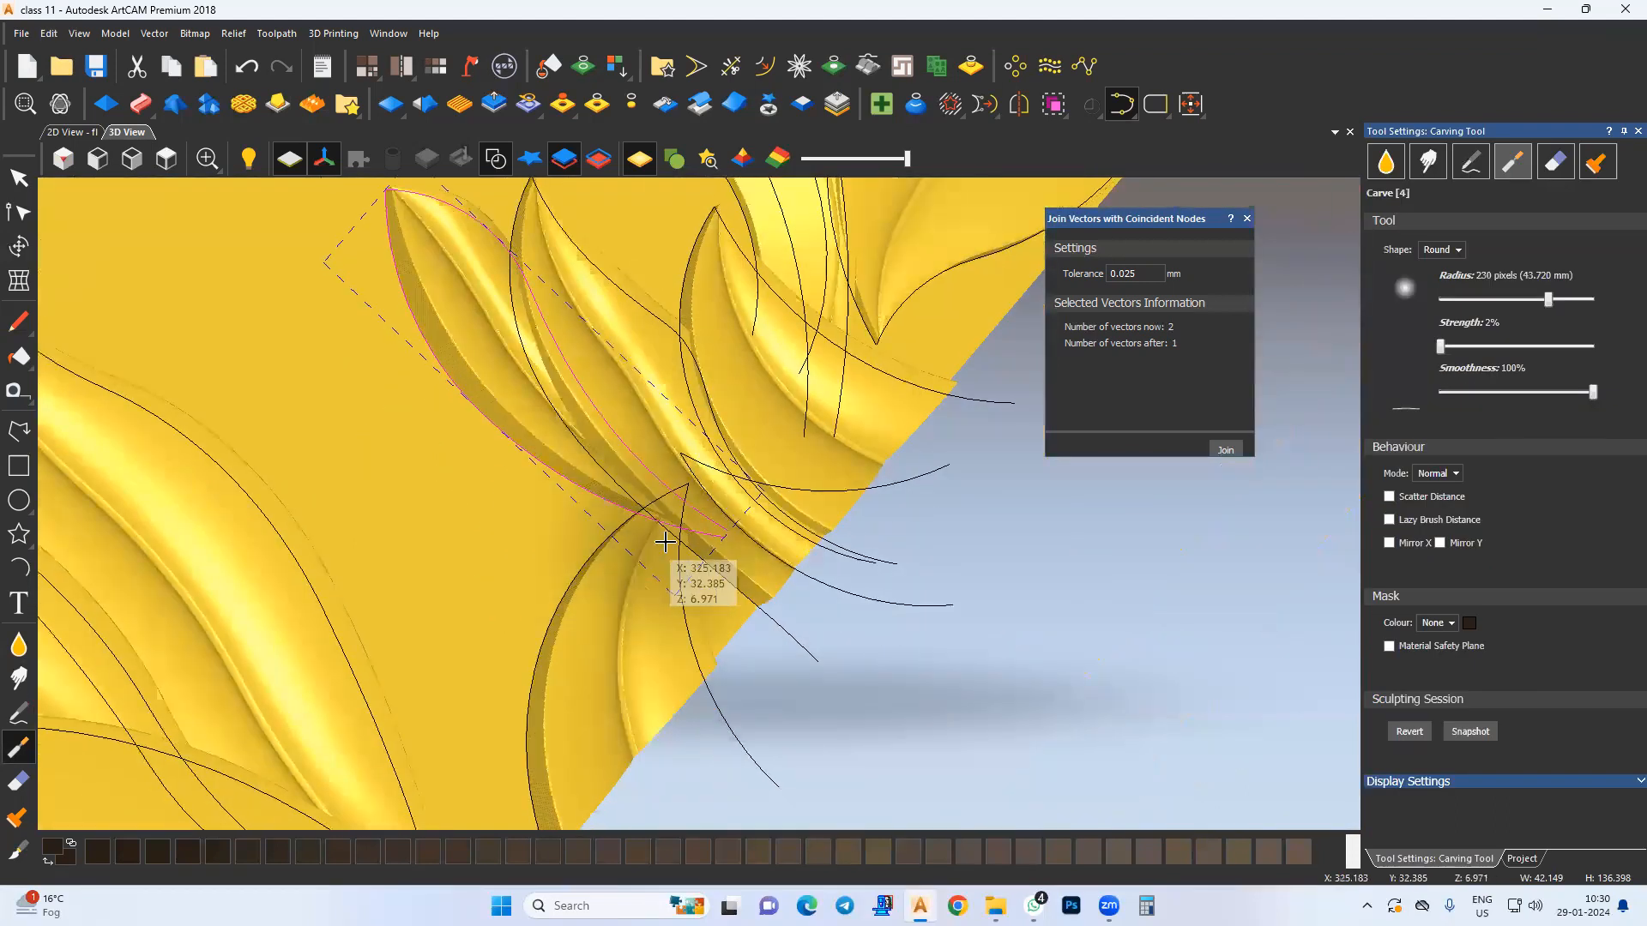
{"action": "middle_click_drag", "start_coordinate": [630, 521], "coordinate": [638, 540]}
{"action": "left_click_drag", "start_coordinate": [661, 544], "coordinate": [695, 570]}
{"action": "middle_click_drag", "start_coordinate": [695, 570], "coordinate": [669, 548]}
Step: Make Relief Layer 22 active and carve down the middle upright leaf's base where the low arching leaf's tip overlaps it
{"action": "left_click", "coordinate": [1520, 854]}
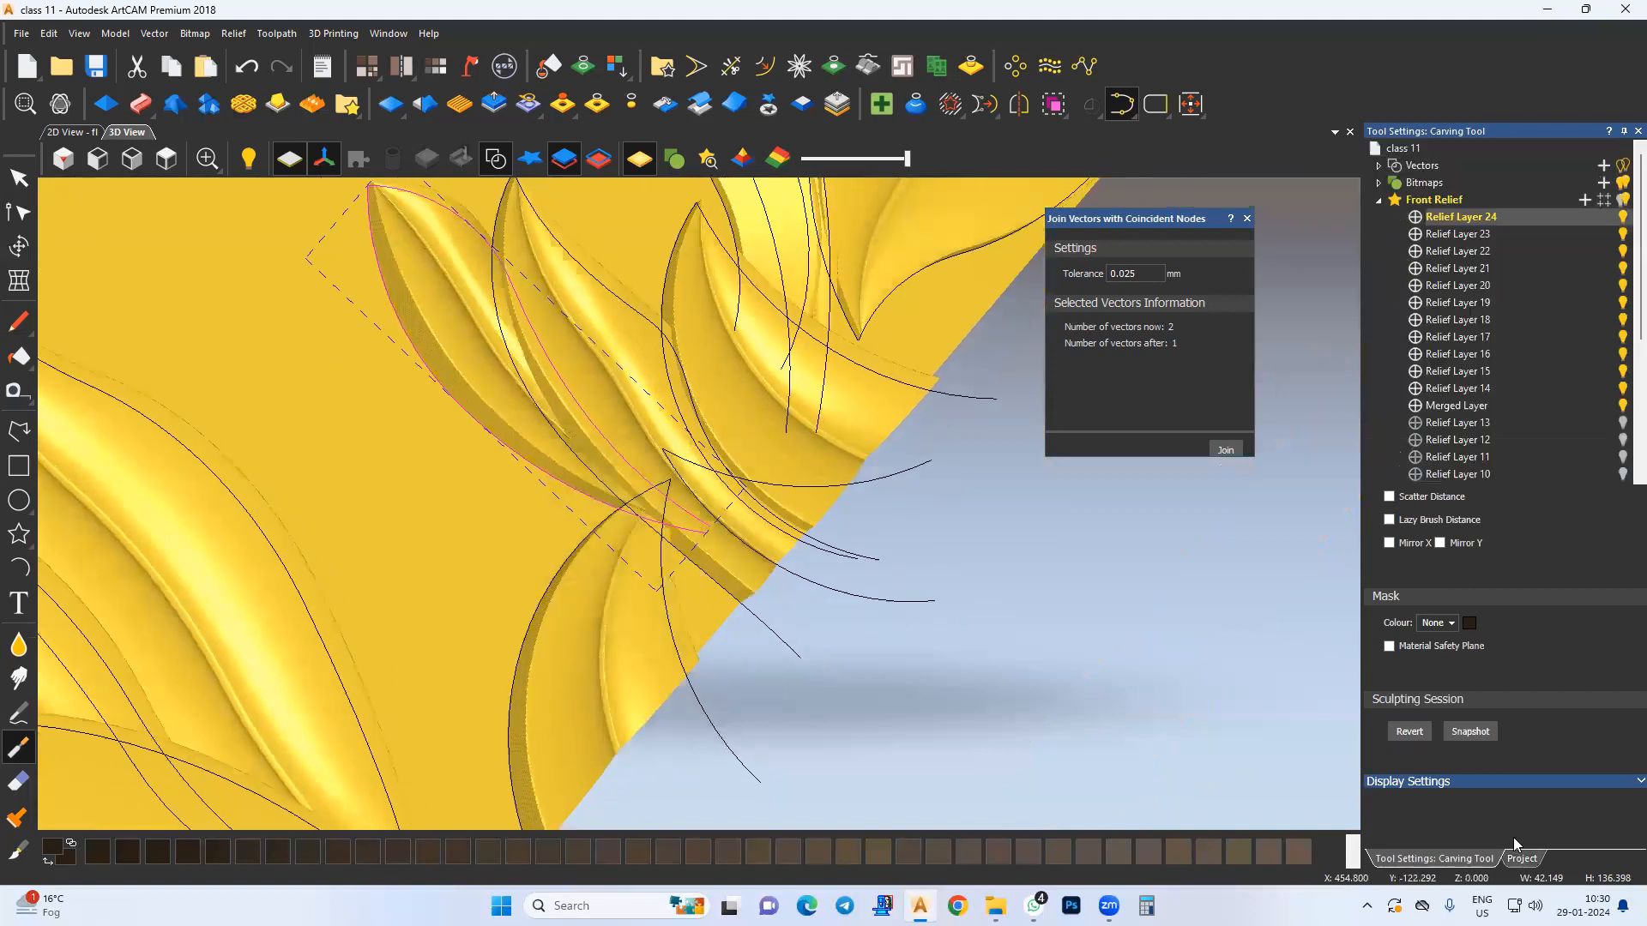
{"action": "left_click", "coordinate": [1458, 251]}
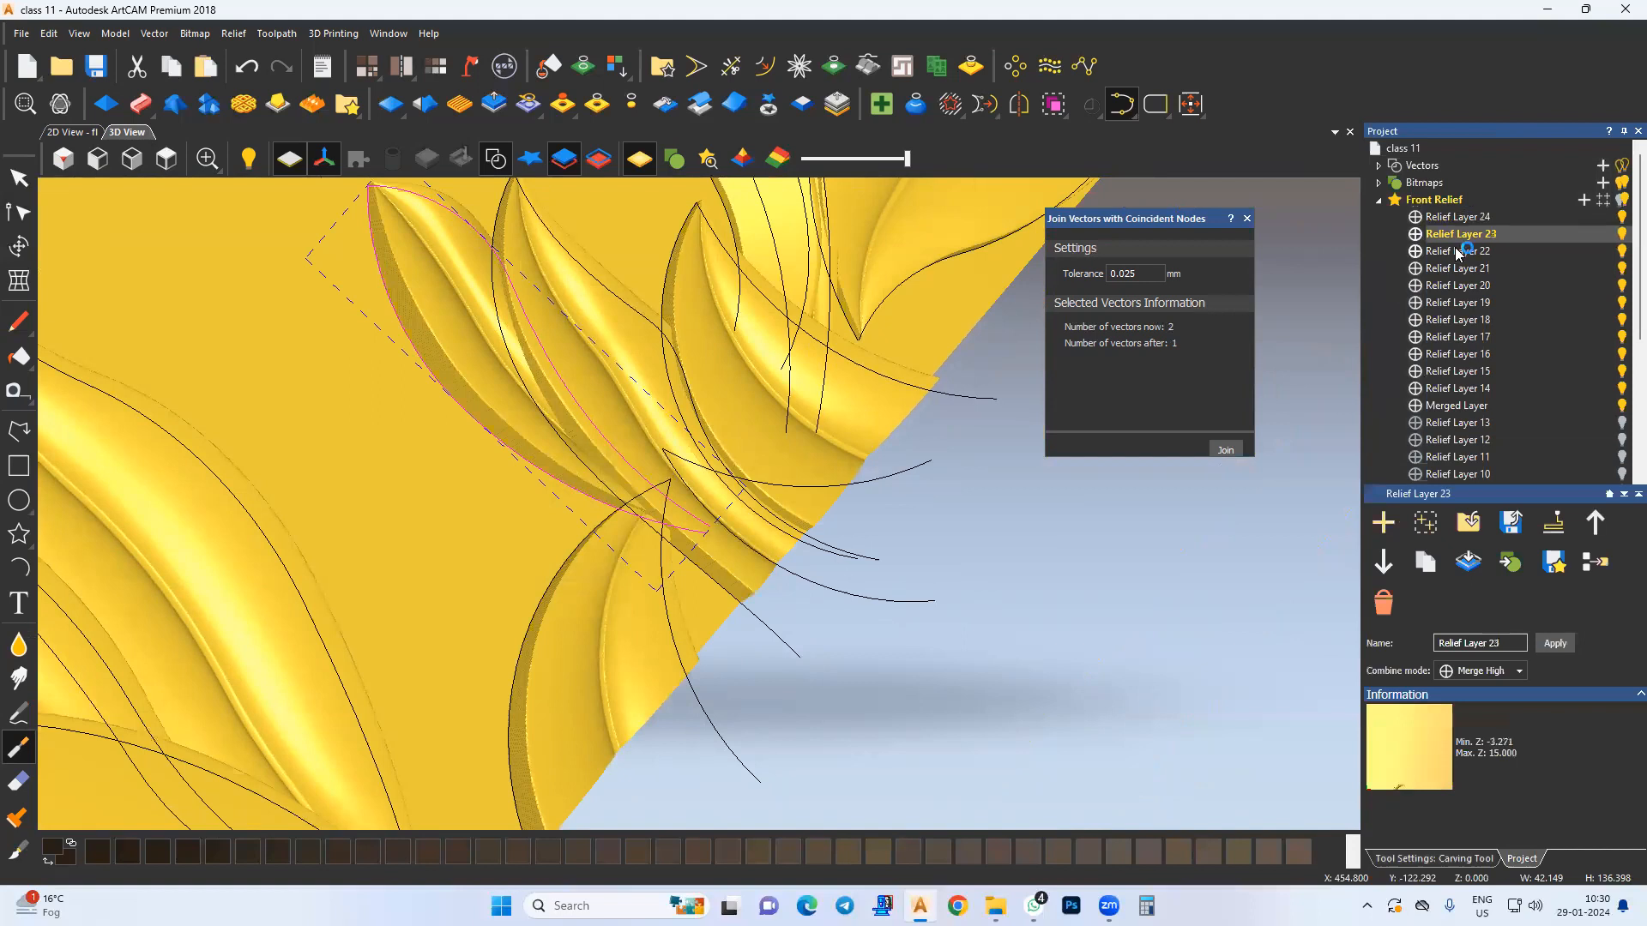
{"action": "middle_click_drag", "start_coordinate": [655, 581], "coordinate": [652, 538]}
{"action": "scroll", "coordinate": [652, 538], "scroll_direction": "up", "scroll_amount": 3}
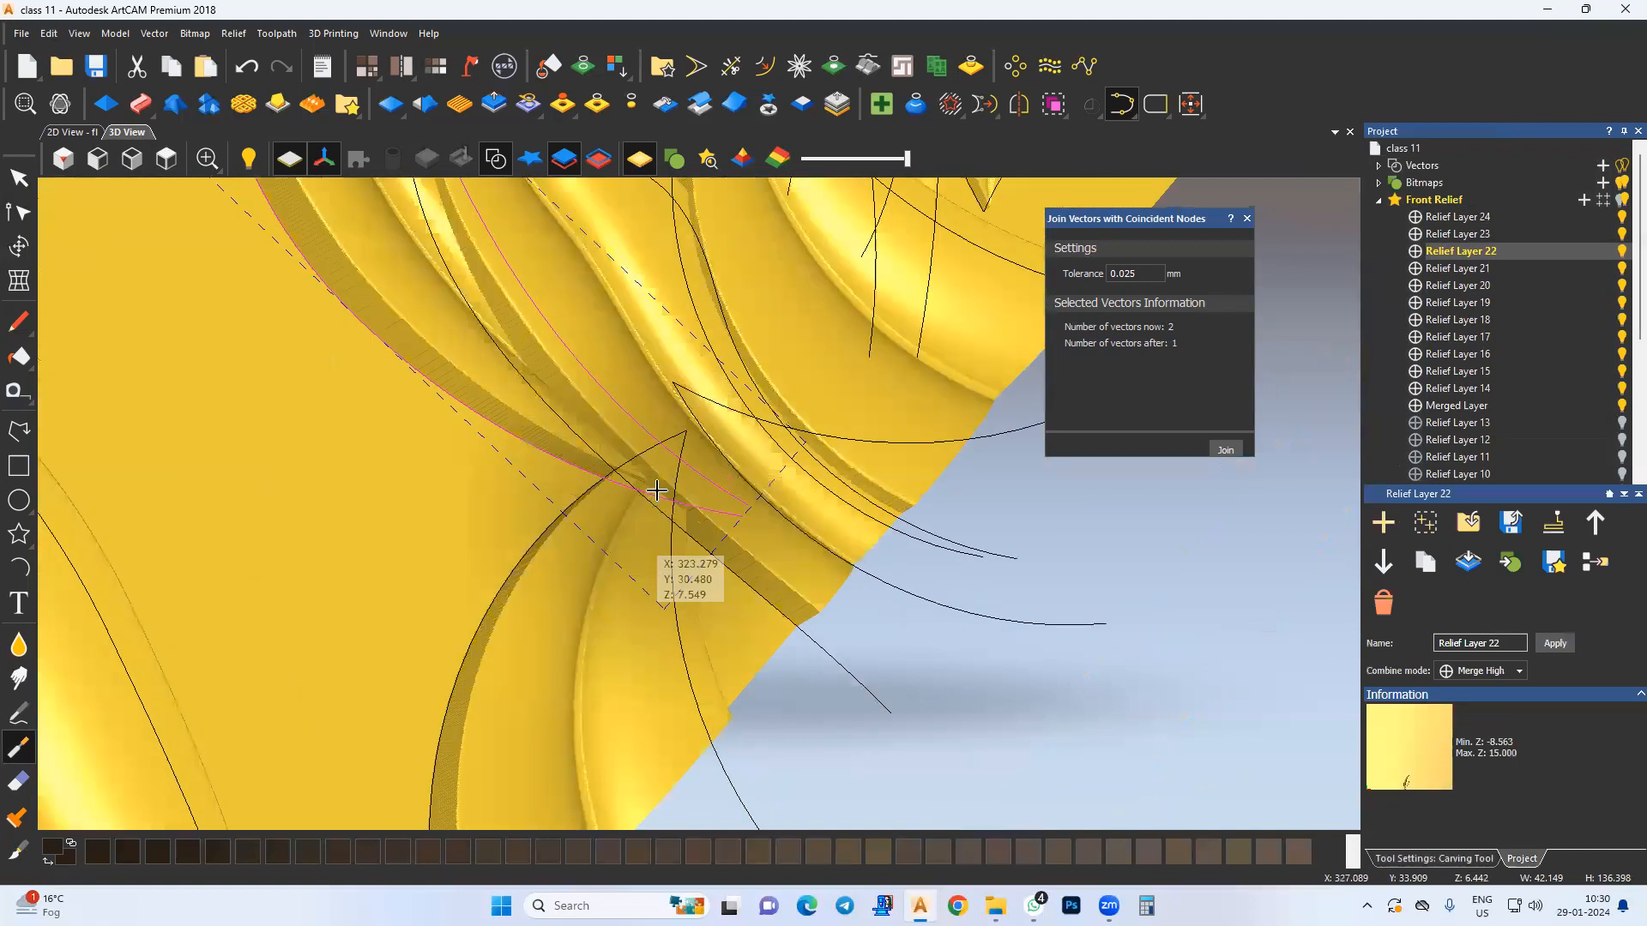
{"action": "left_click_drag", "start_coordinate": [686, 377], "coordinate": [775, 420]}
{"action": "left_click_drag", "start_coordinate": [925, 511], "coordinate": [895, 512]}
{"action": "left_click_drag", "start_coordinate": [816, 568], "coordinate": [780, 608]}
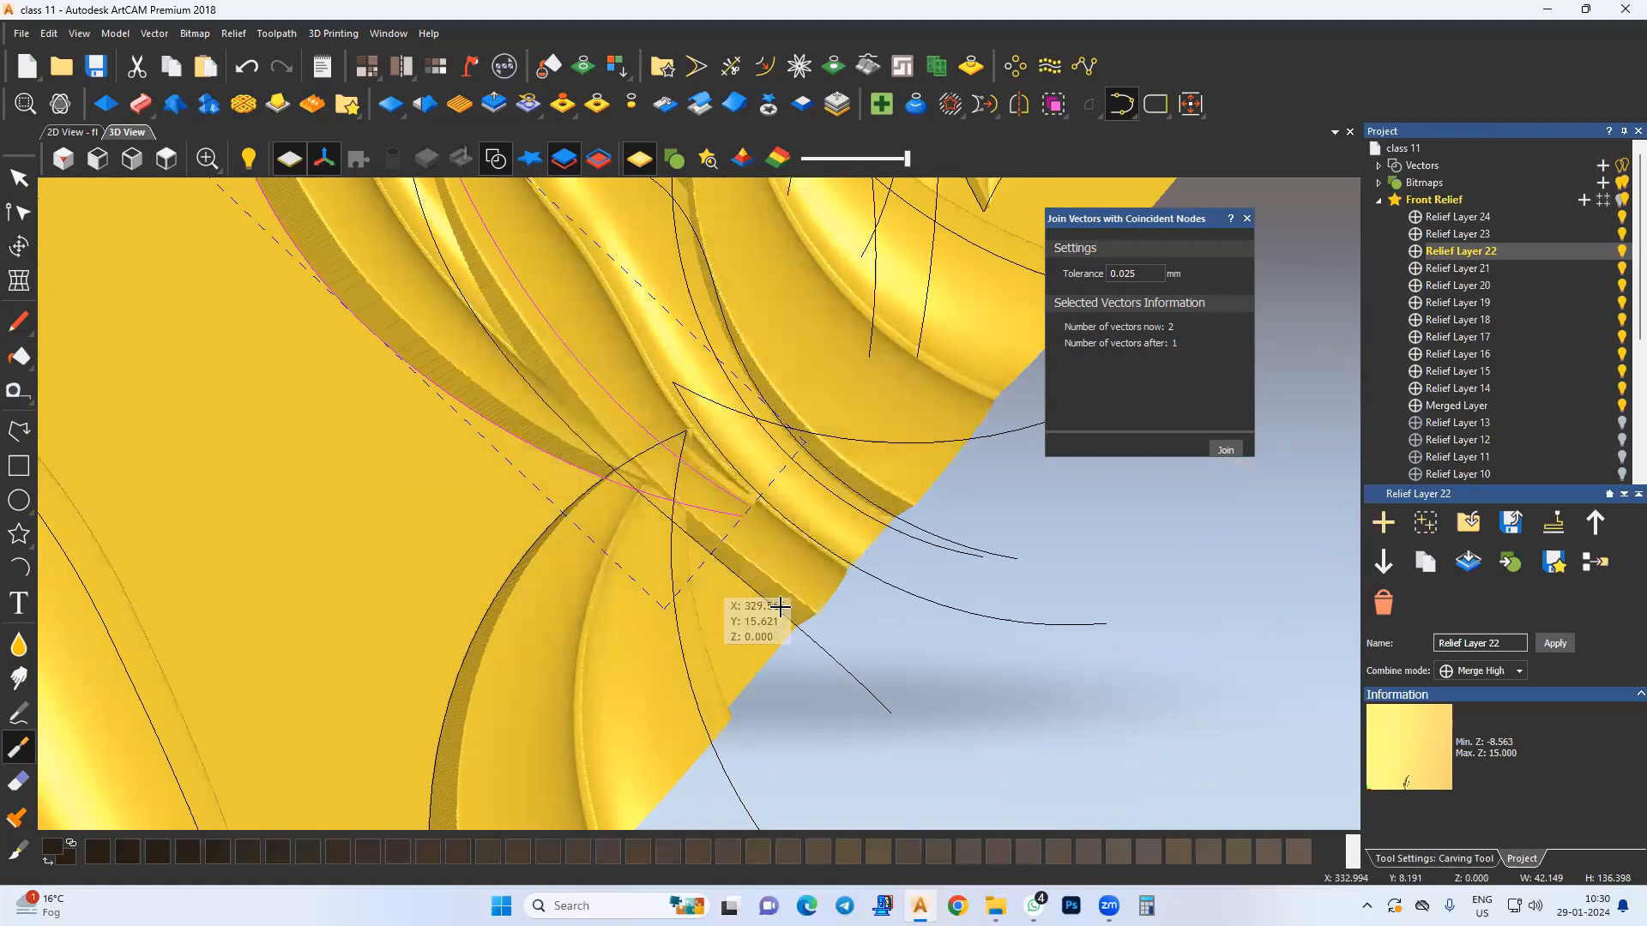
{"action": "mouse_move", "coordinate": [684, 633]}
{"action": "left_mouse_down"}
{"action": "mouse_move", "coordinate": [713, 625]}
{"action": "mouse_move", "coordinate": [515, 338]}
{"action": "mouse_move", "coordinate": [652, 499]}
{"action": "left_mouse_up"}
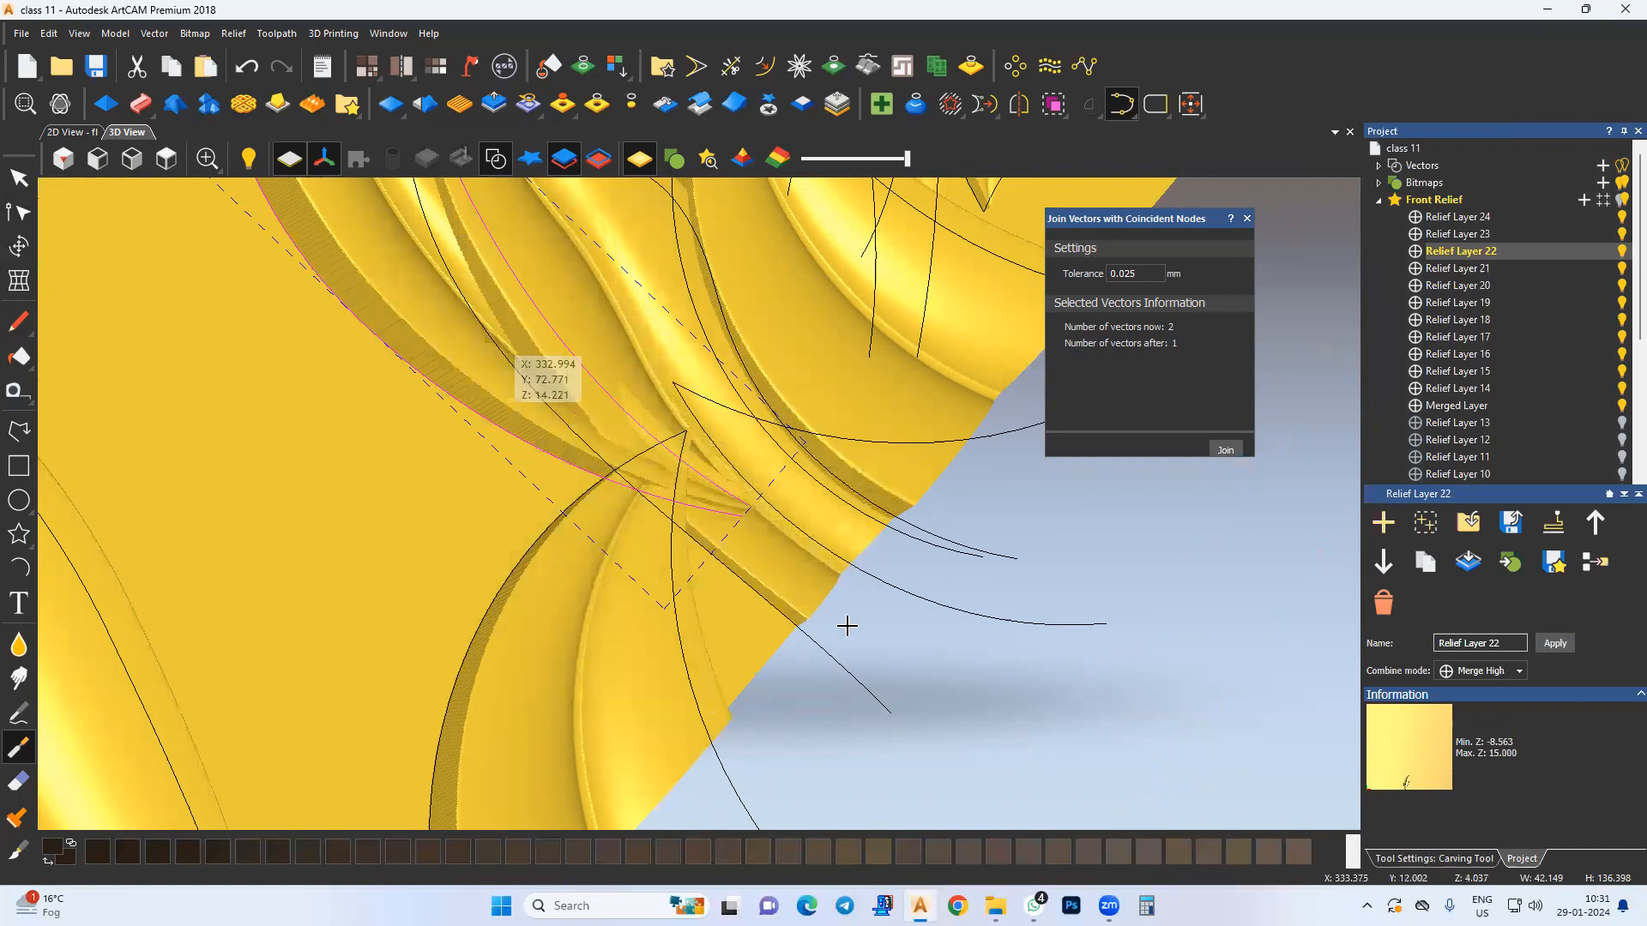
{"action": "key", "text": "ctrl+z"}
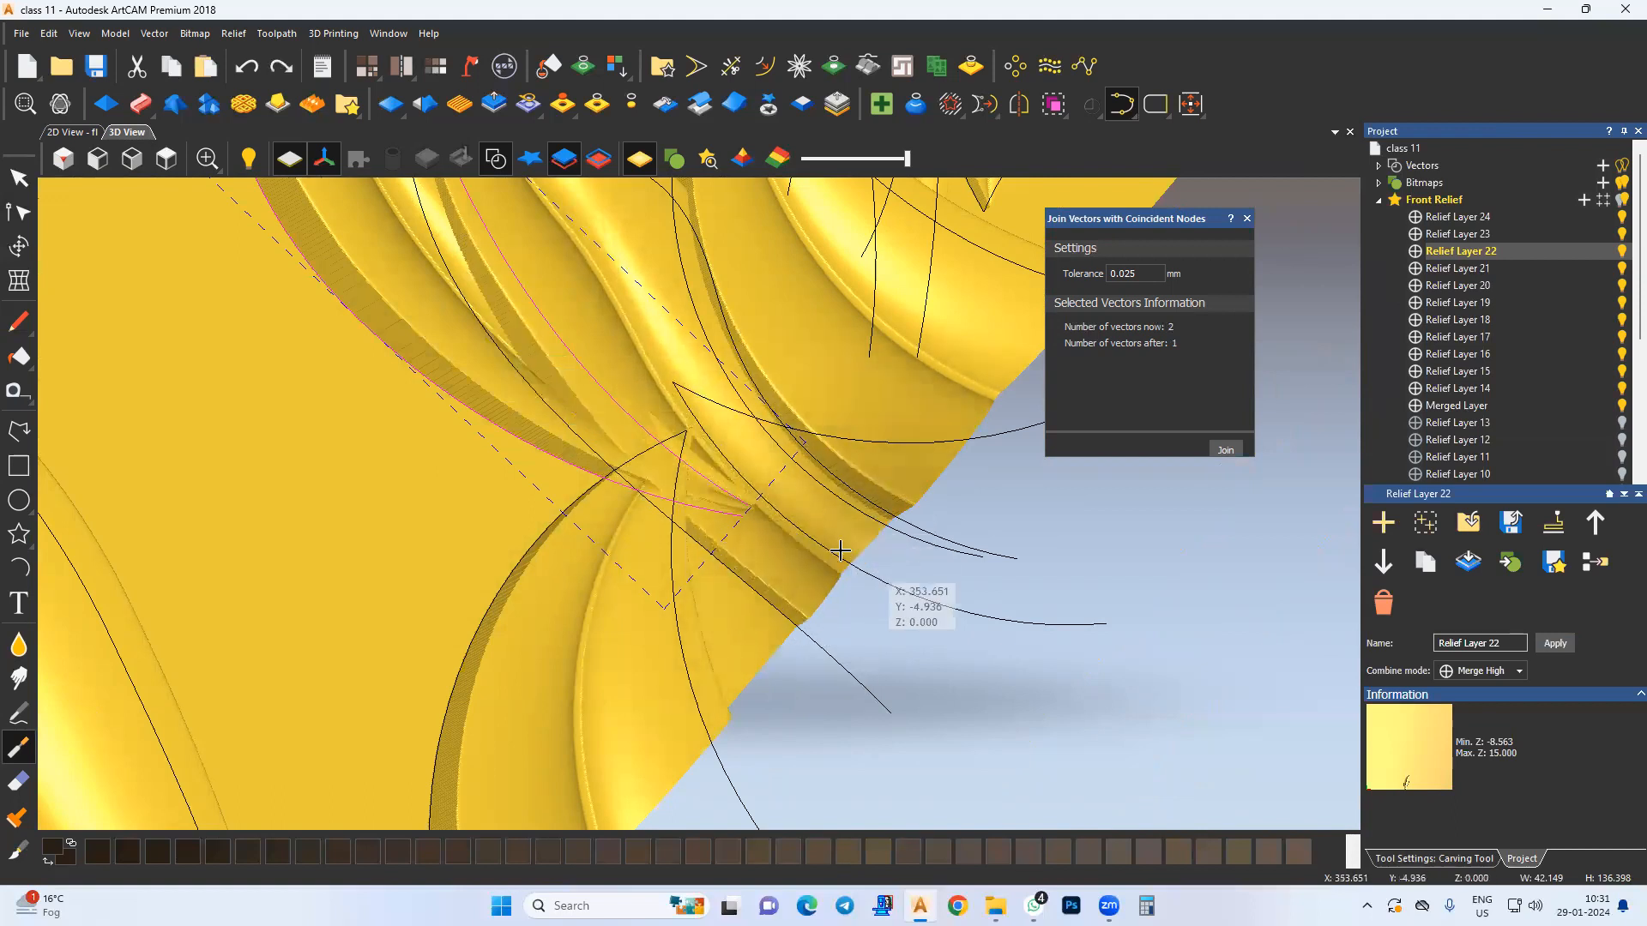
{"action": "key", "text": "ctrl+z"}
{"action": "middle_click_drag", "start_coordinate": [757, 549], "coordinate": [764, 546]}
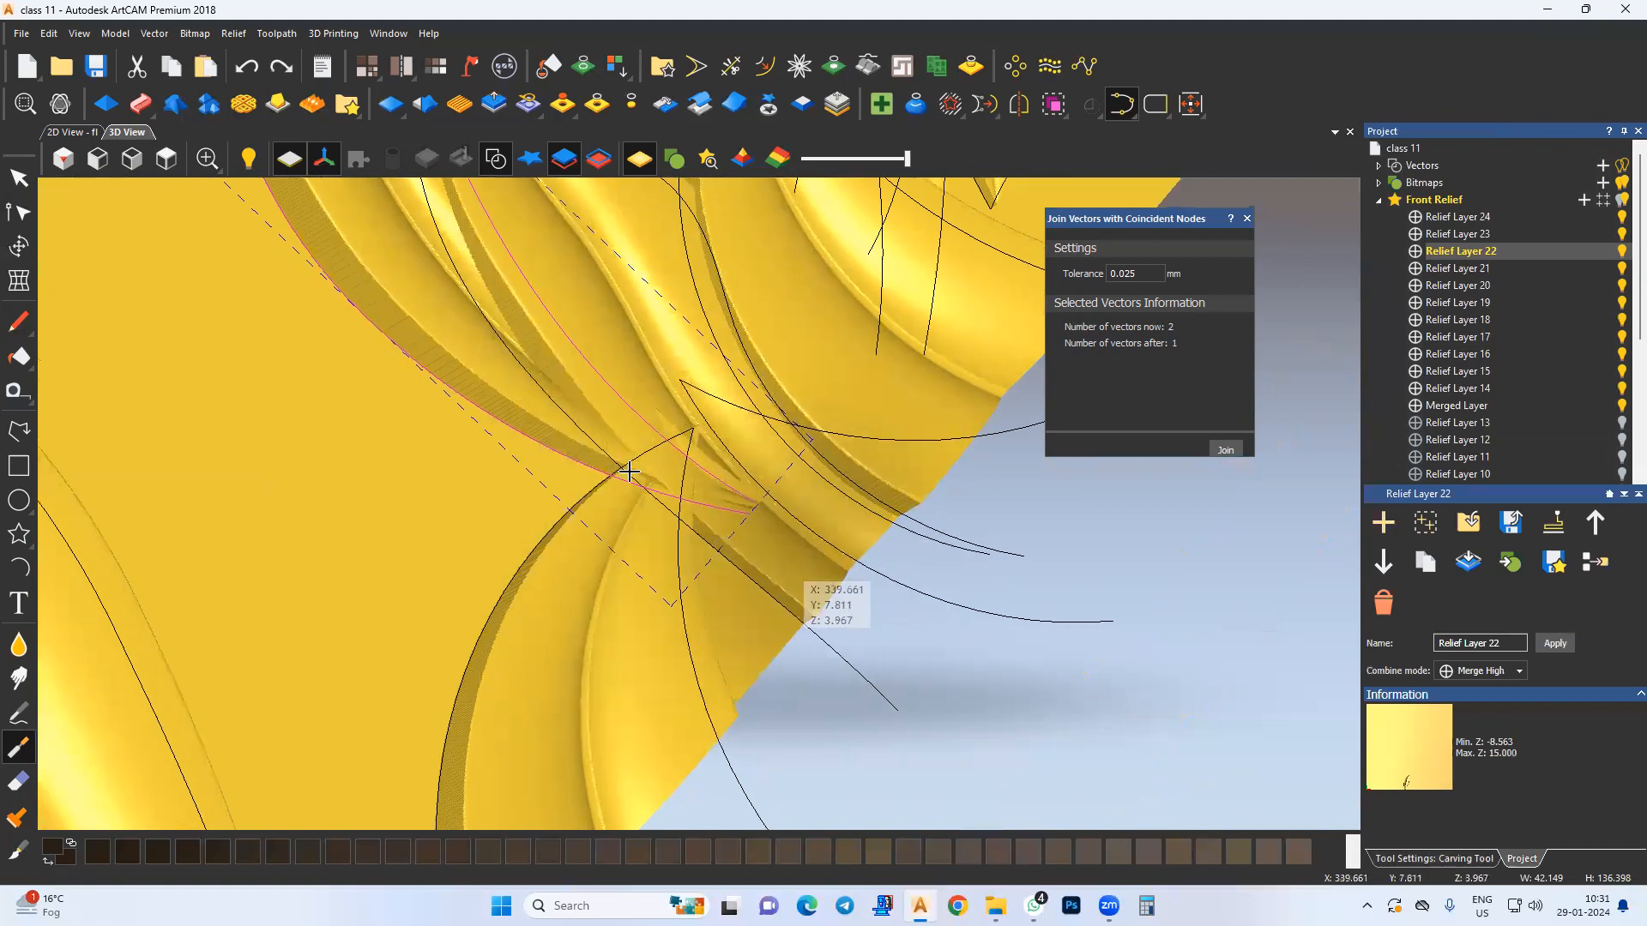
Step: Return to Relief Layer 24 and carve away more of the tallest leaf's base beside the low arching leaf's tip
{"action": "left_click", "coordinate": [1463, 237]}
{"action": "middle_click_drag", "start_coordinate": [709, 394], "coordinate": [723, 420]}
{"action": "left_click_drag", "start_coordinate": [706, 490], "coordinate": [772, 528]}
{"action": "key", "text": "ctrl+z"}
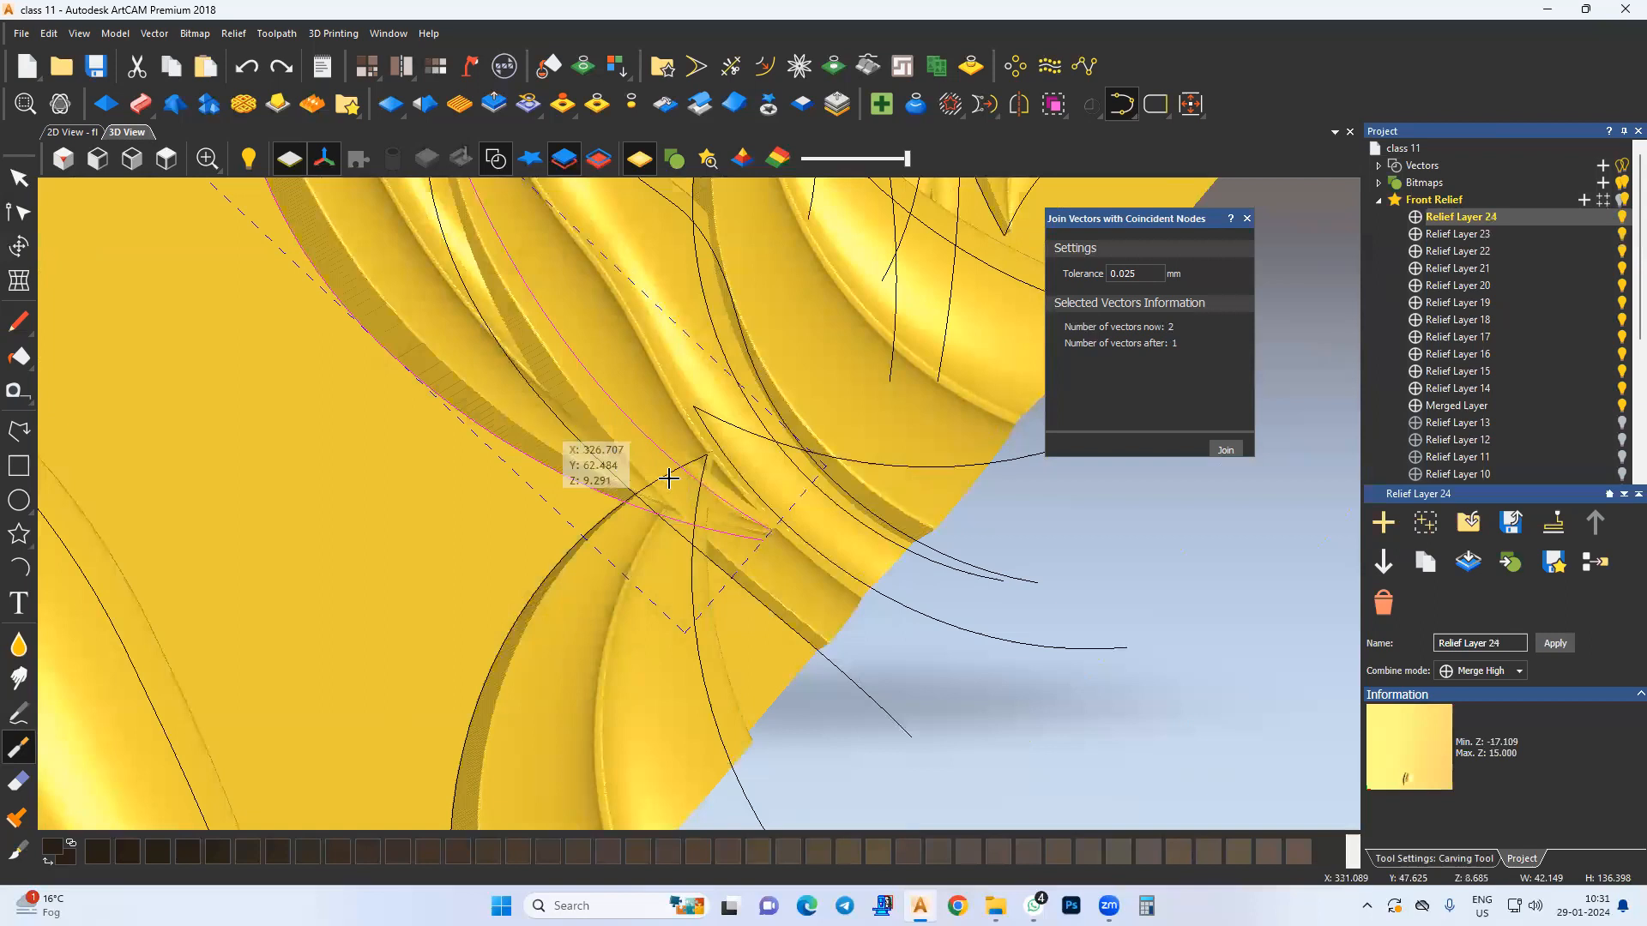
{"action": "left_click_drag", "start_coordinate": [826, 550], "coordinate": [802, 519]}
{"action": "middle_click_drag", "start_coordinate": [743, 634], "coordinate": [760, 563]}
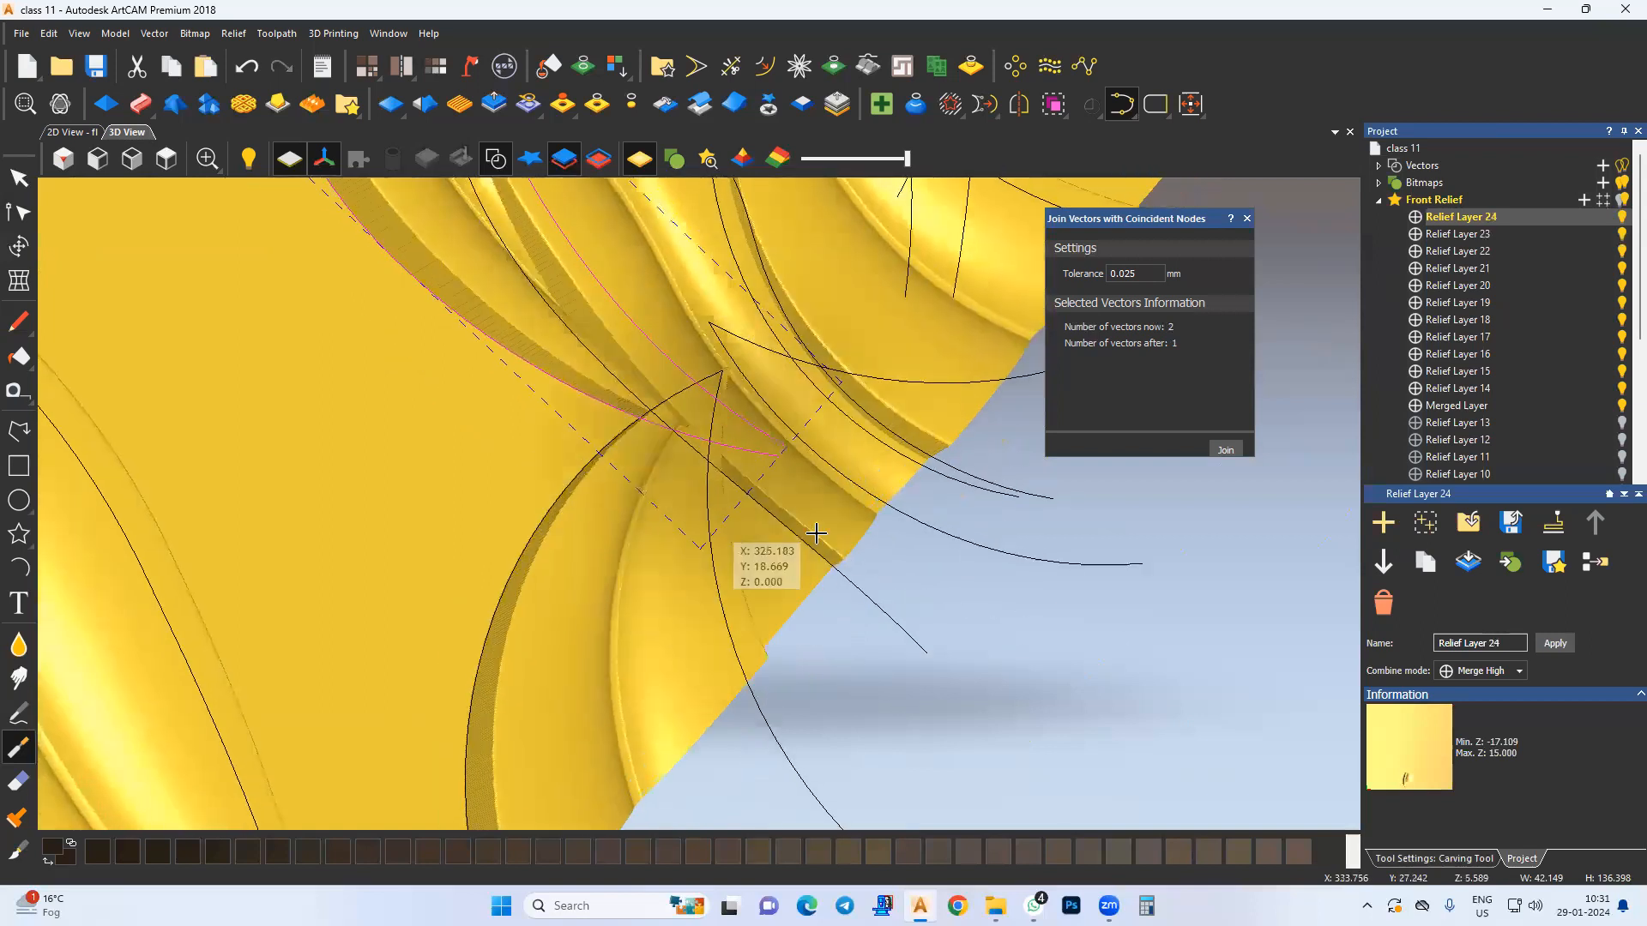
Step: Set the carving radius to 110 pixels and strength to 1%, and refine the middle leaf on Relief Layer 22 near the low leaf's tip
{"action": "left_click", "coordinate": [1461, 251]}
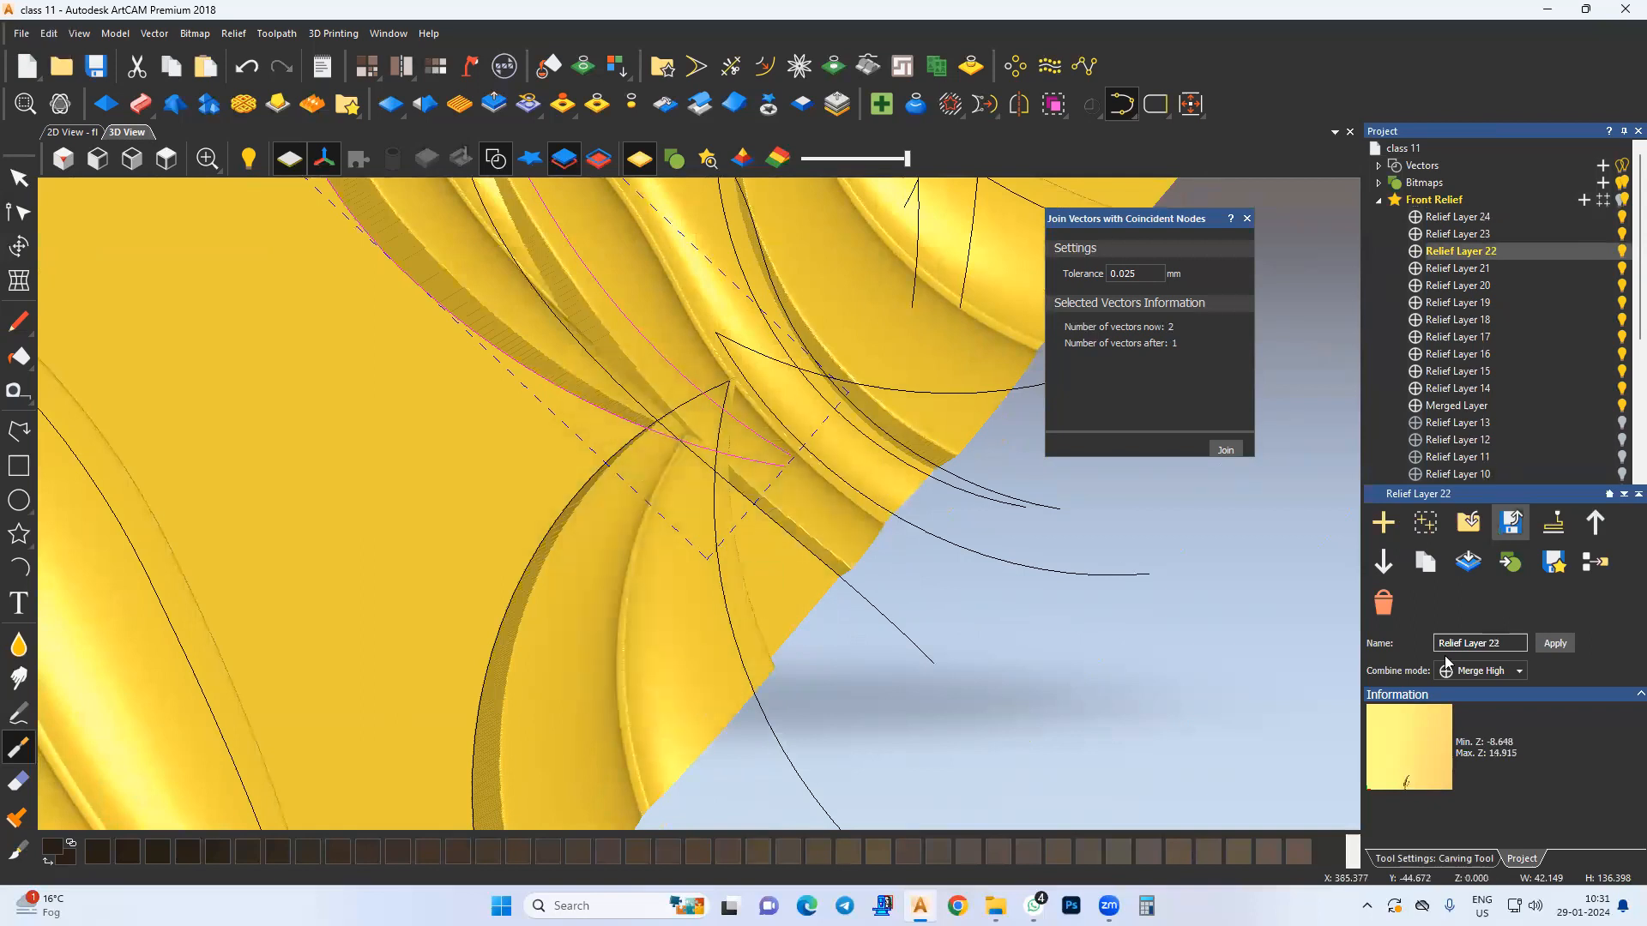
{"action": "left_click", "coordinate": [1457, 859]}
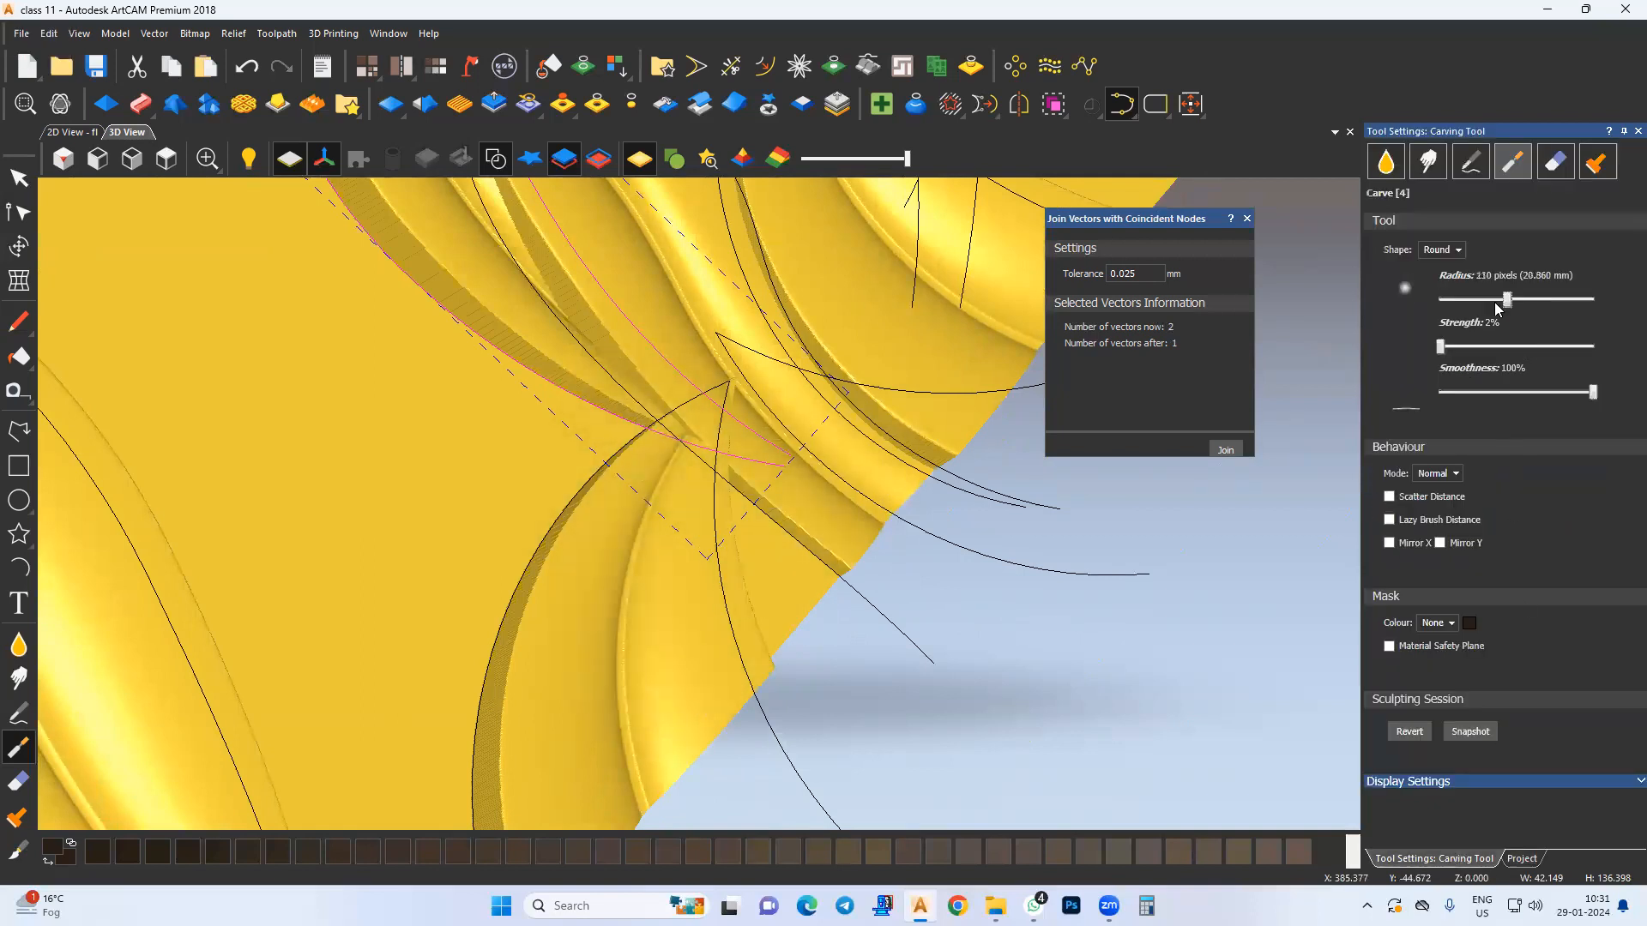
{"action": "scroll", "coordinate": [792, 452], "scroll_direction": "up", "scroll_amount": 1}
{"action": "middle_click_drag", "start_coordinate": [671, 434], "coordinate": [733, 484]}
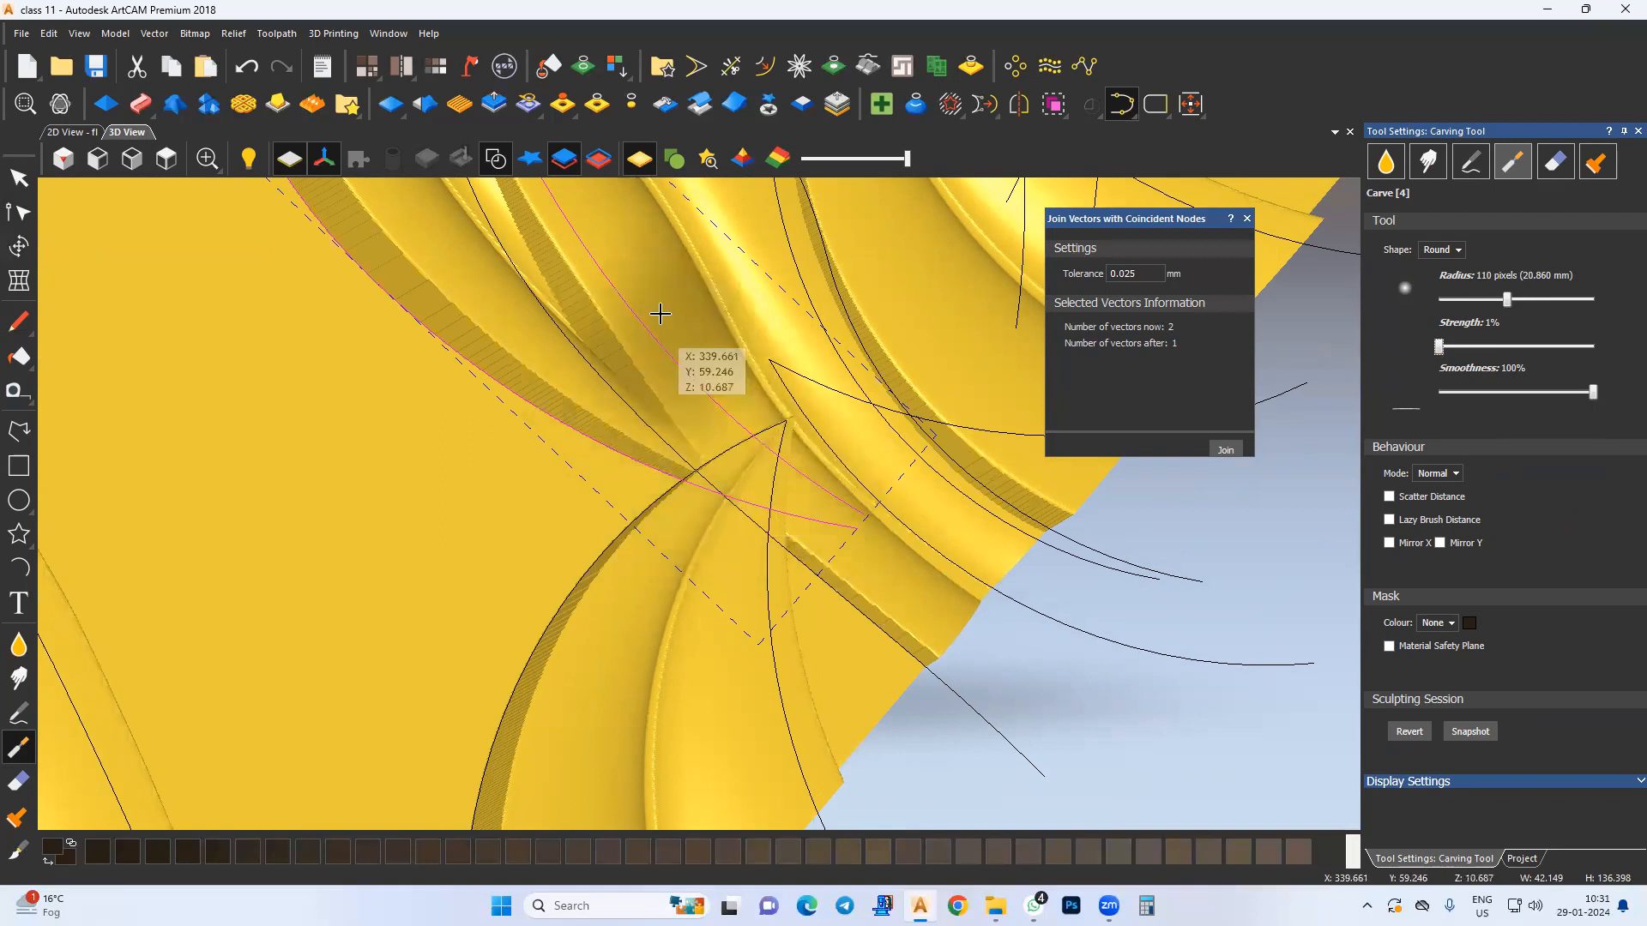
{"action": "middle_click_drag", "start_coordinate": [575, 488], "coordinate": [648, 529]}
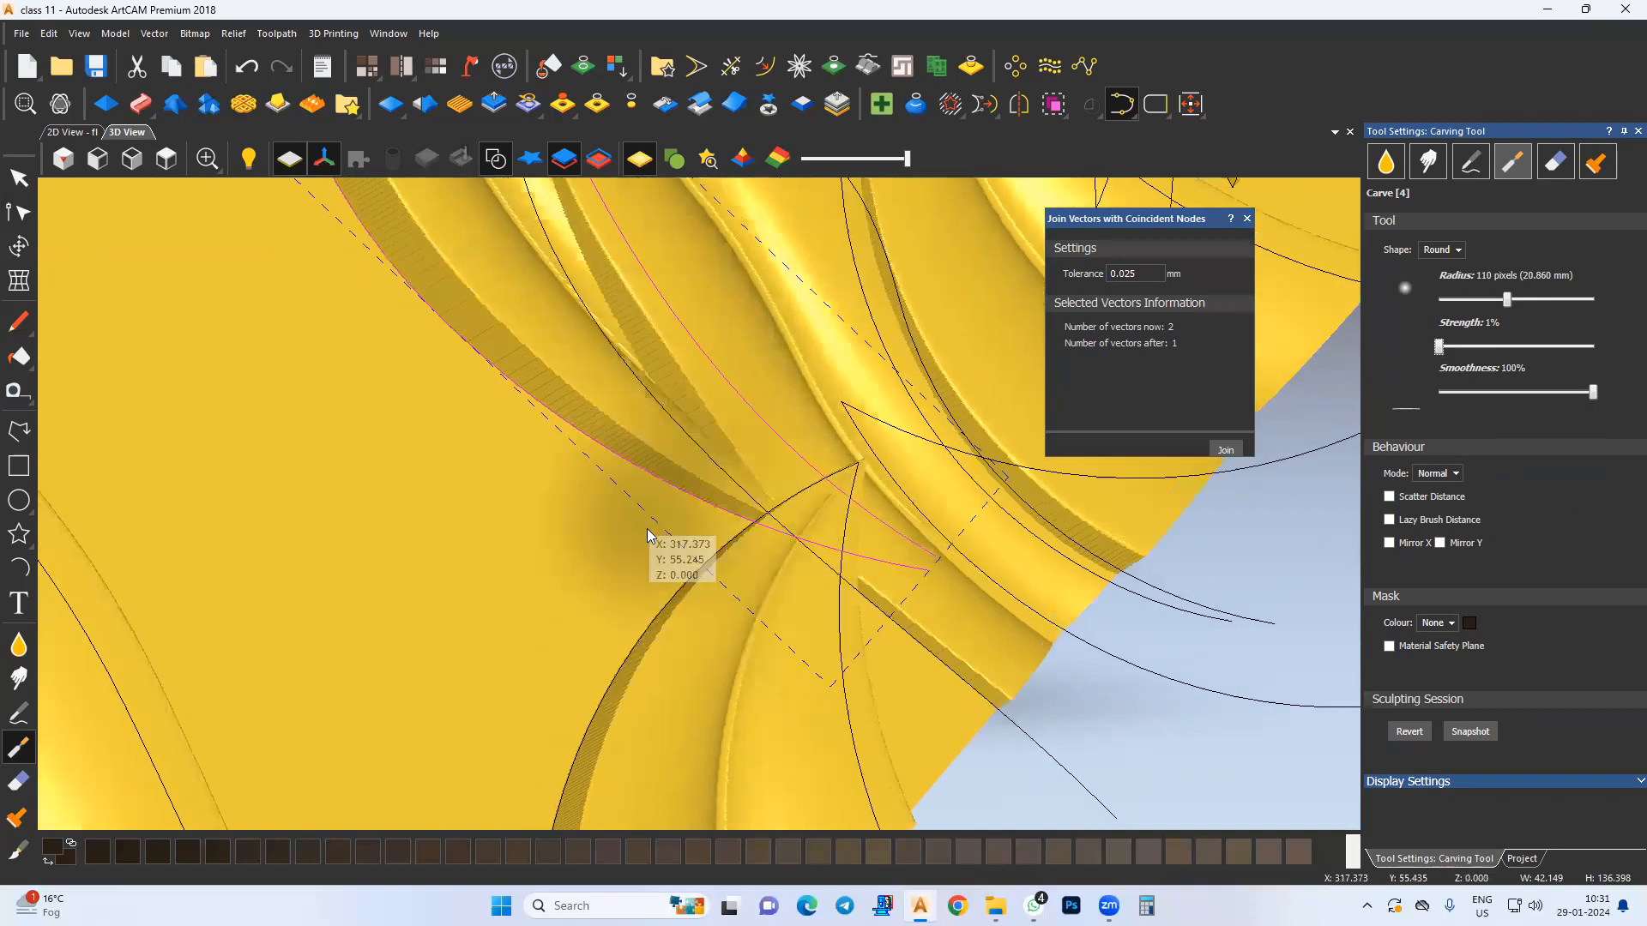
Step: Make Relief Layer 24 active and clean up the tallest leaf's base along the edge of the low arching leaf
{"action": "left_click", "coordinate": [1522, 859]}
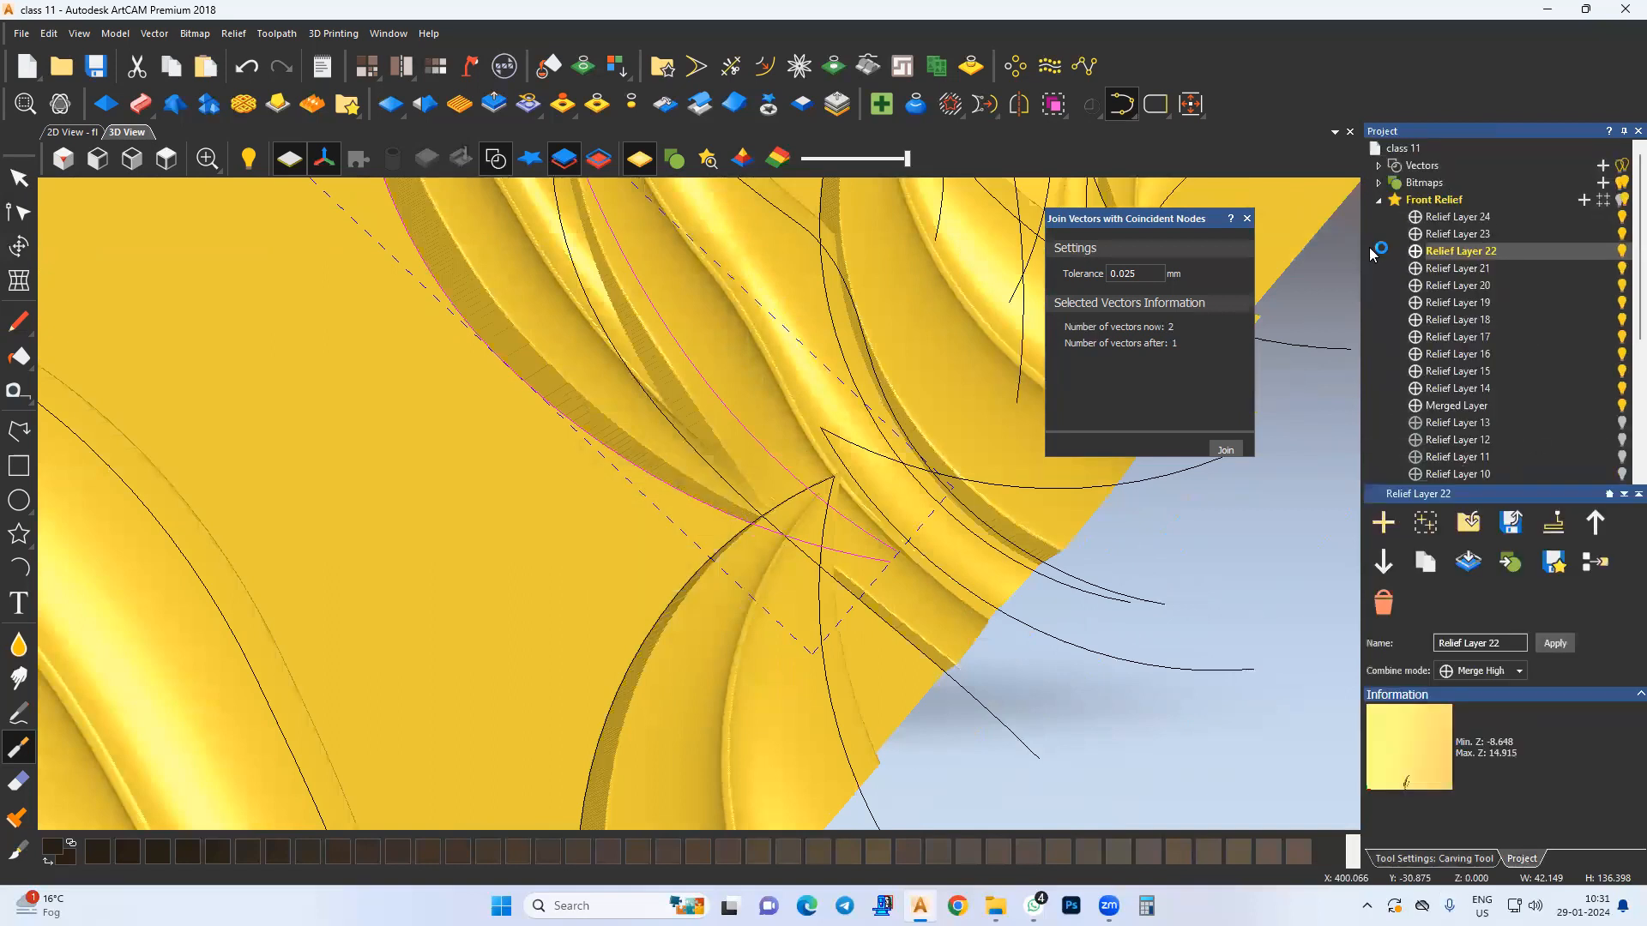
{"action": "left_click", "coordinate": [1416, 217]}
{"action": "scroll", "coordinate": [736, 512], "scroll_direction": "up", "scroll_amount": 3}
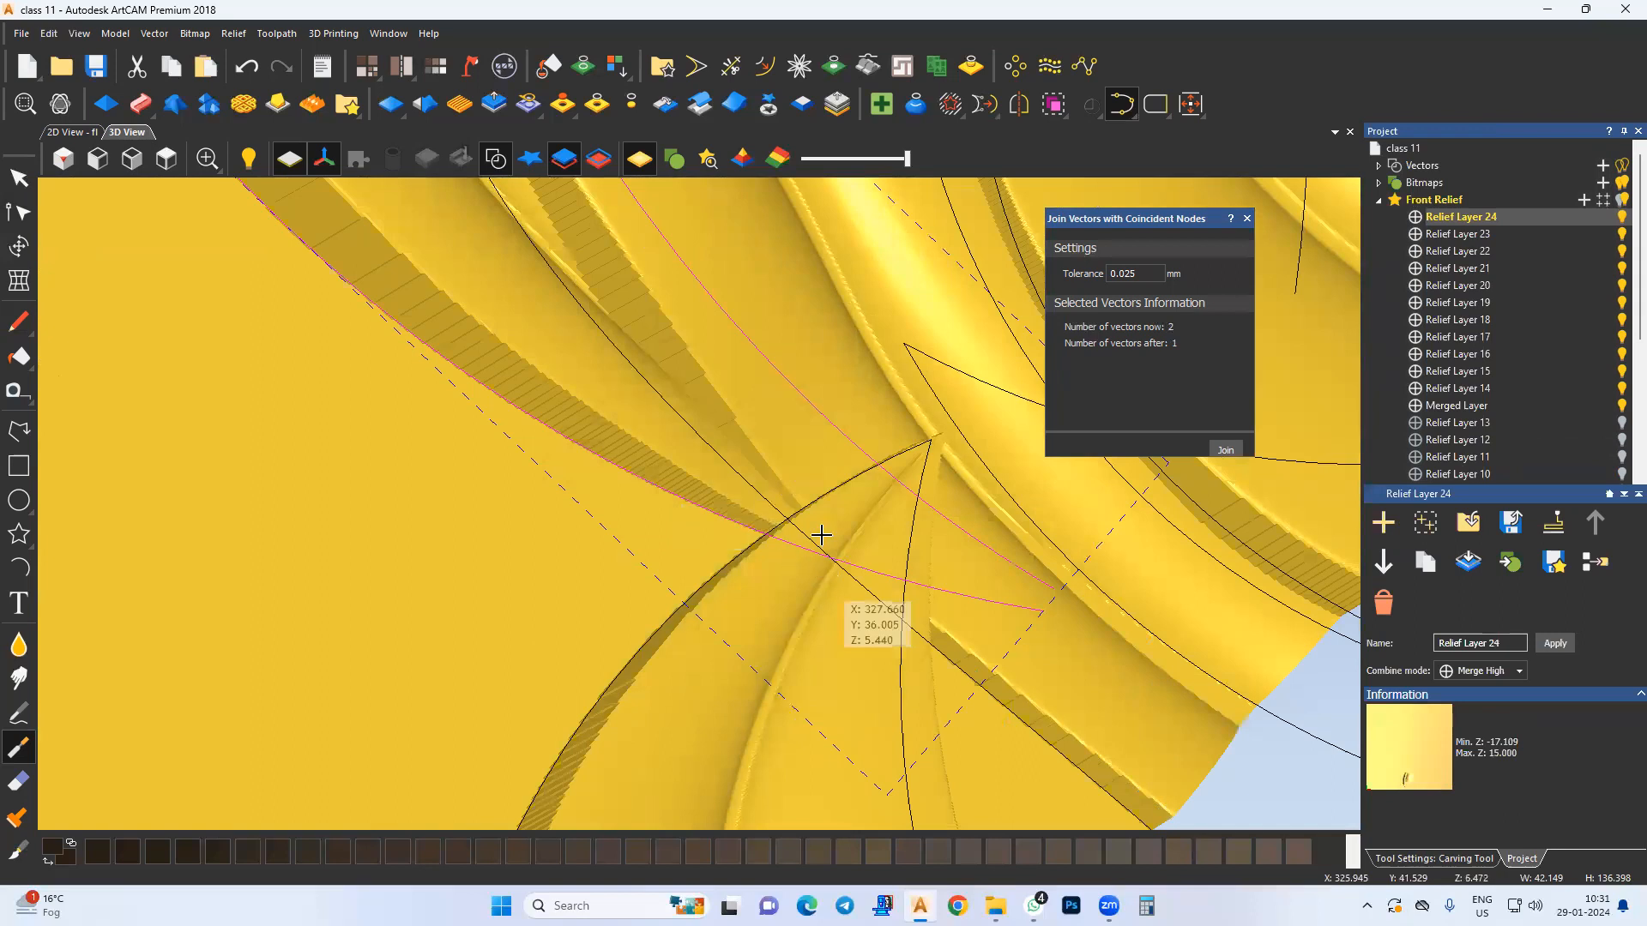
{"action": "scroll", "coordinate": [820, 539], "scroll_direction": "down", "scroll_amount": 2}
{"action": "middle_click_drag", "start_coordinate": [862, 560], "coordinate": [557, 477]}
Step: Add a new relief layer and select the two edge vectors of the small pointed leaf at the base of the upright leaves
{"action": "left_click", "coordinate": [19, 178]}
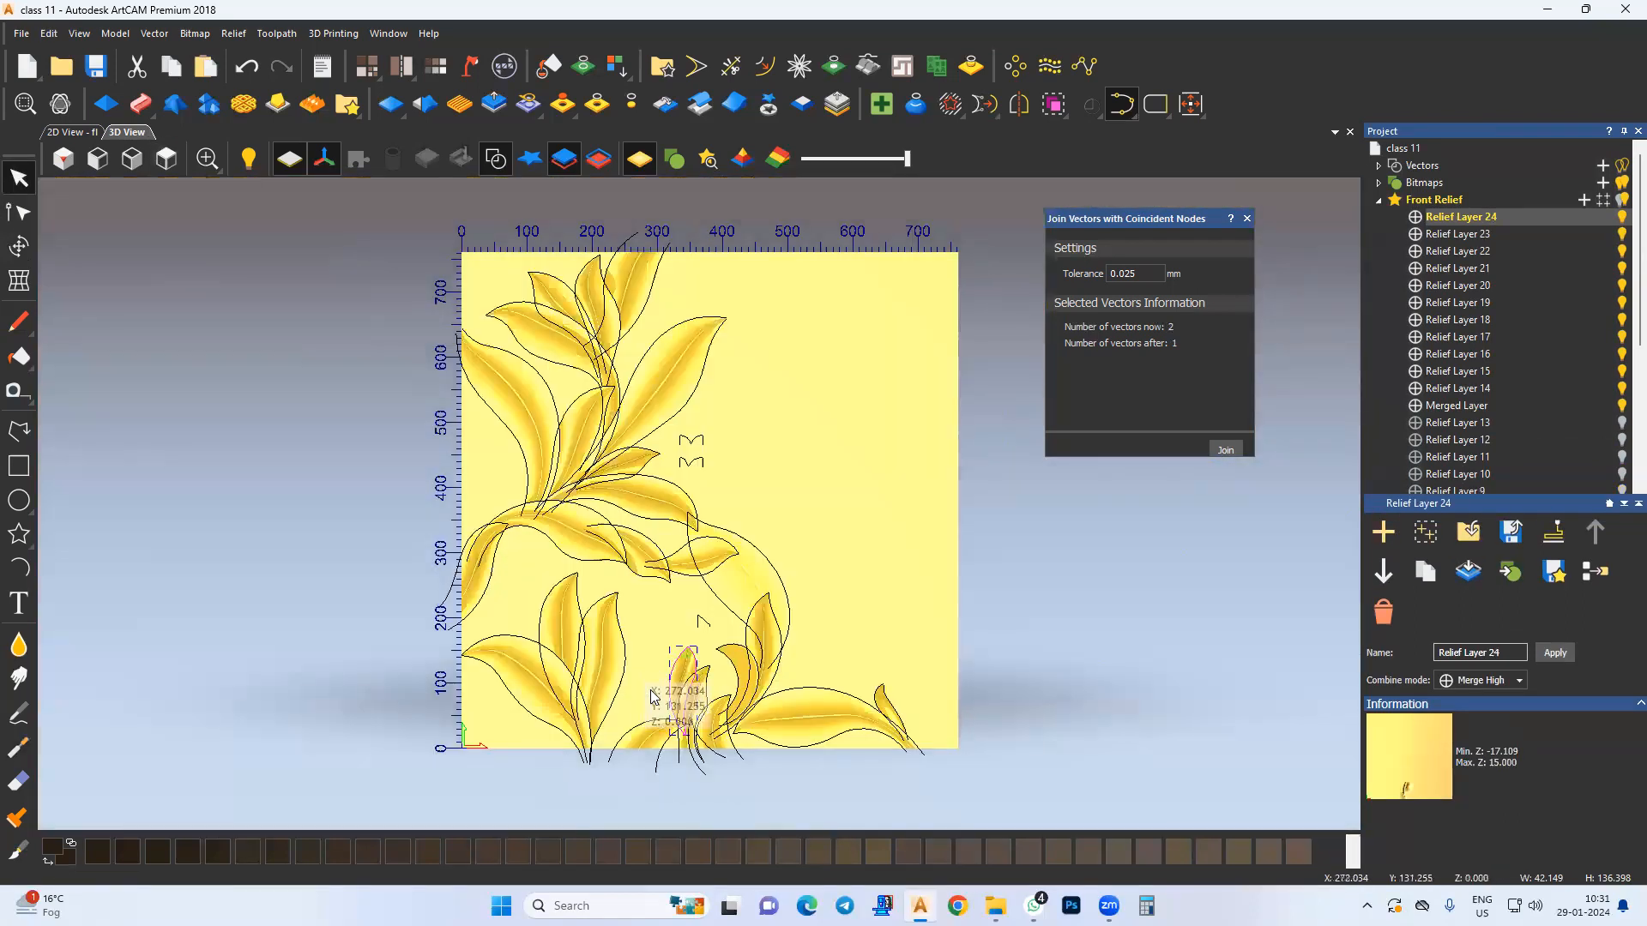
{"action": "scroll", "coordinate": [662, 678], "scroll_direction": "up", "scroll_amount": 5}
{"action": "scroll", "coordinate": [680, 428], "scroll_direction": "up", "scroll_amount": 2}
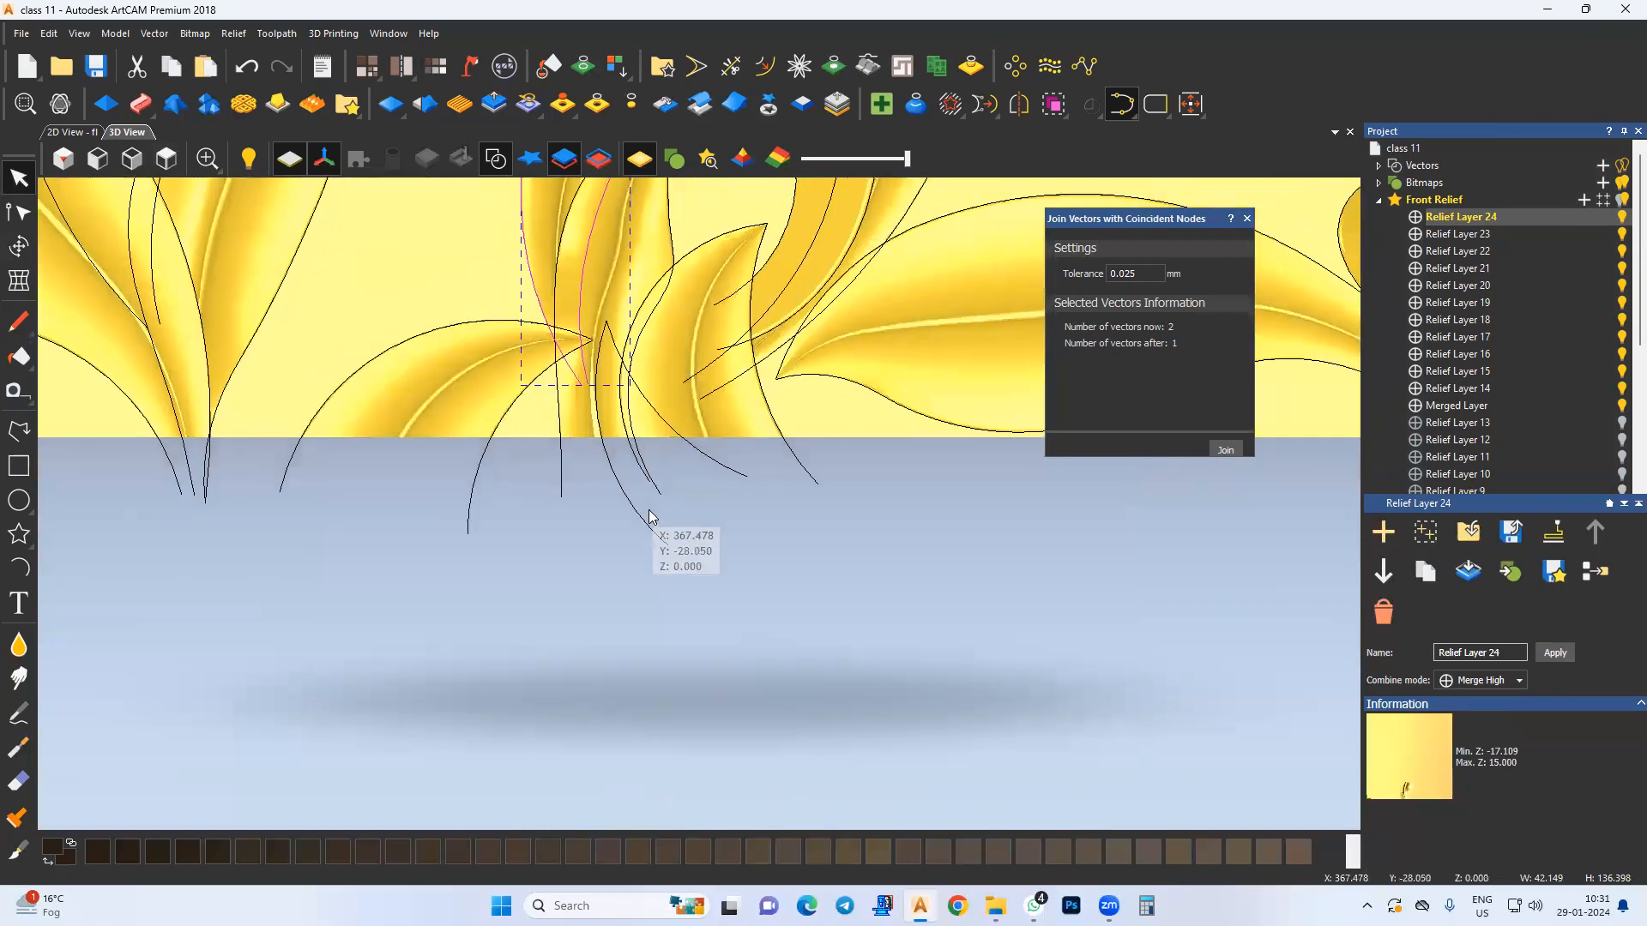
{"action": "left_click", "coordinate": [1580, 200]}
{"action": "left_click", "coordinate": [1415, 220]}
{"action": "scroll", "coordinate": [794, 365], "scroll_direction": "down", "scroll_amount": 3}
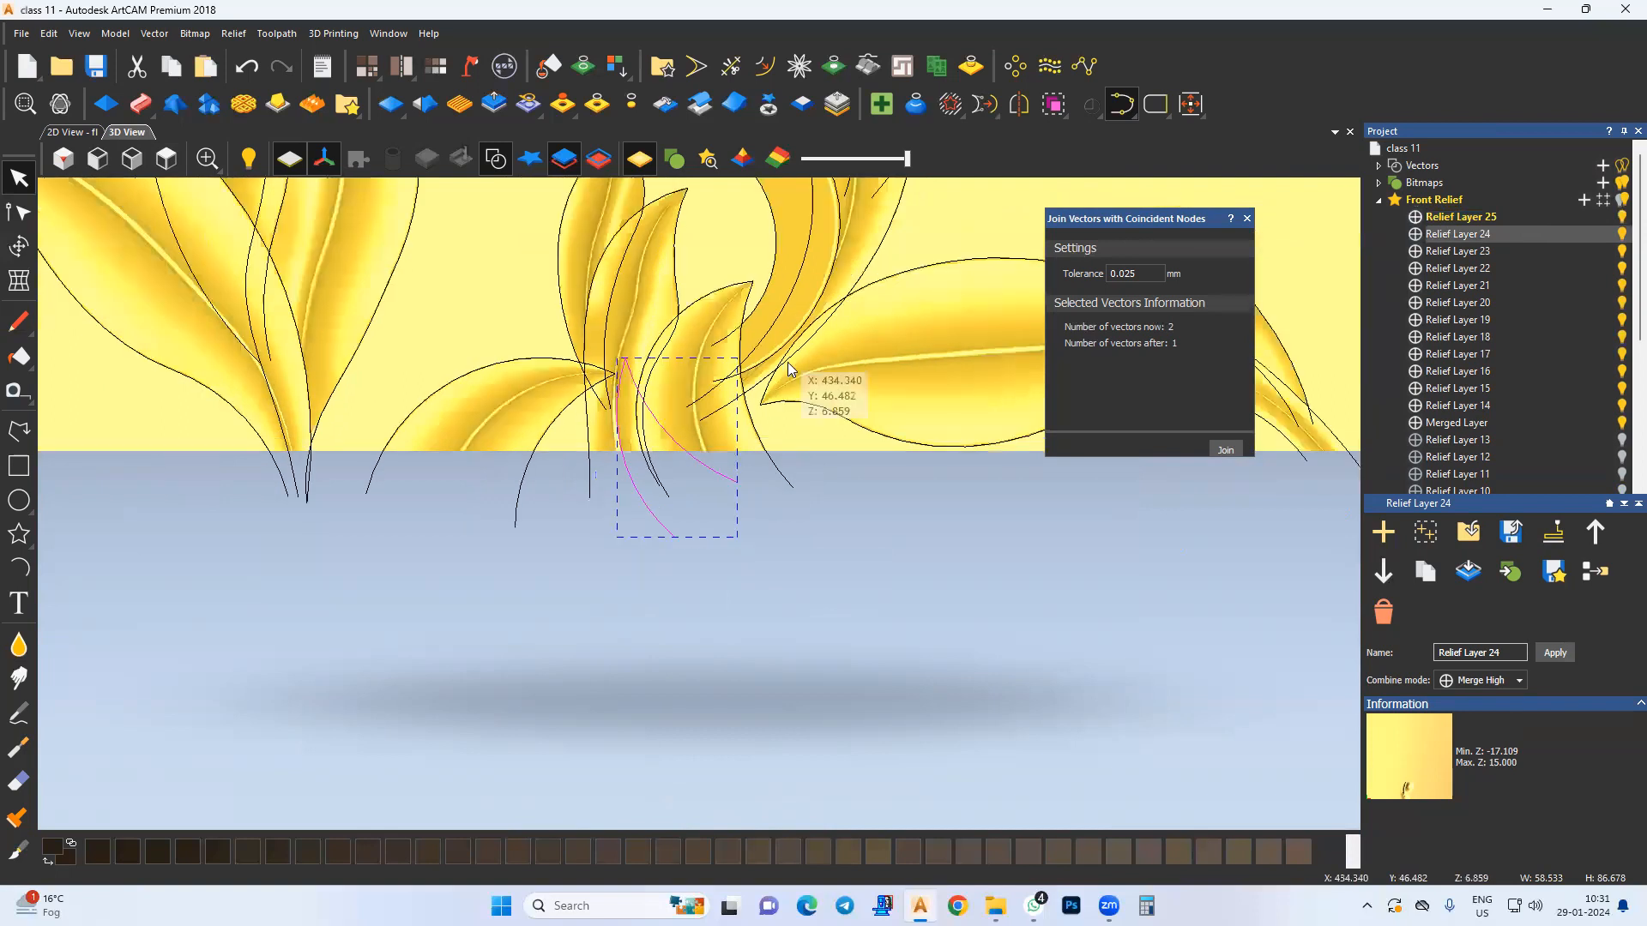
{"action": "middle_click_drag", "start_coordinate": [586, 390], "coordinate": [459, 556]}
Step: Two Rail Sweep the upper M-shaped profile between the small leaf's edges with start height 05 mm, final height scale 10 and Merge High
{"action": "left_click", "coordinate": [151, 115]}
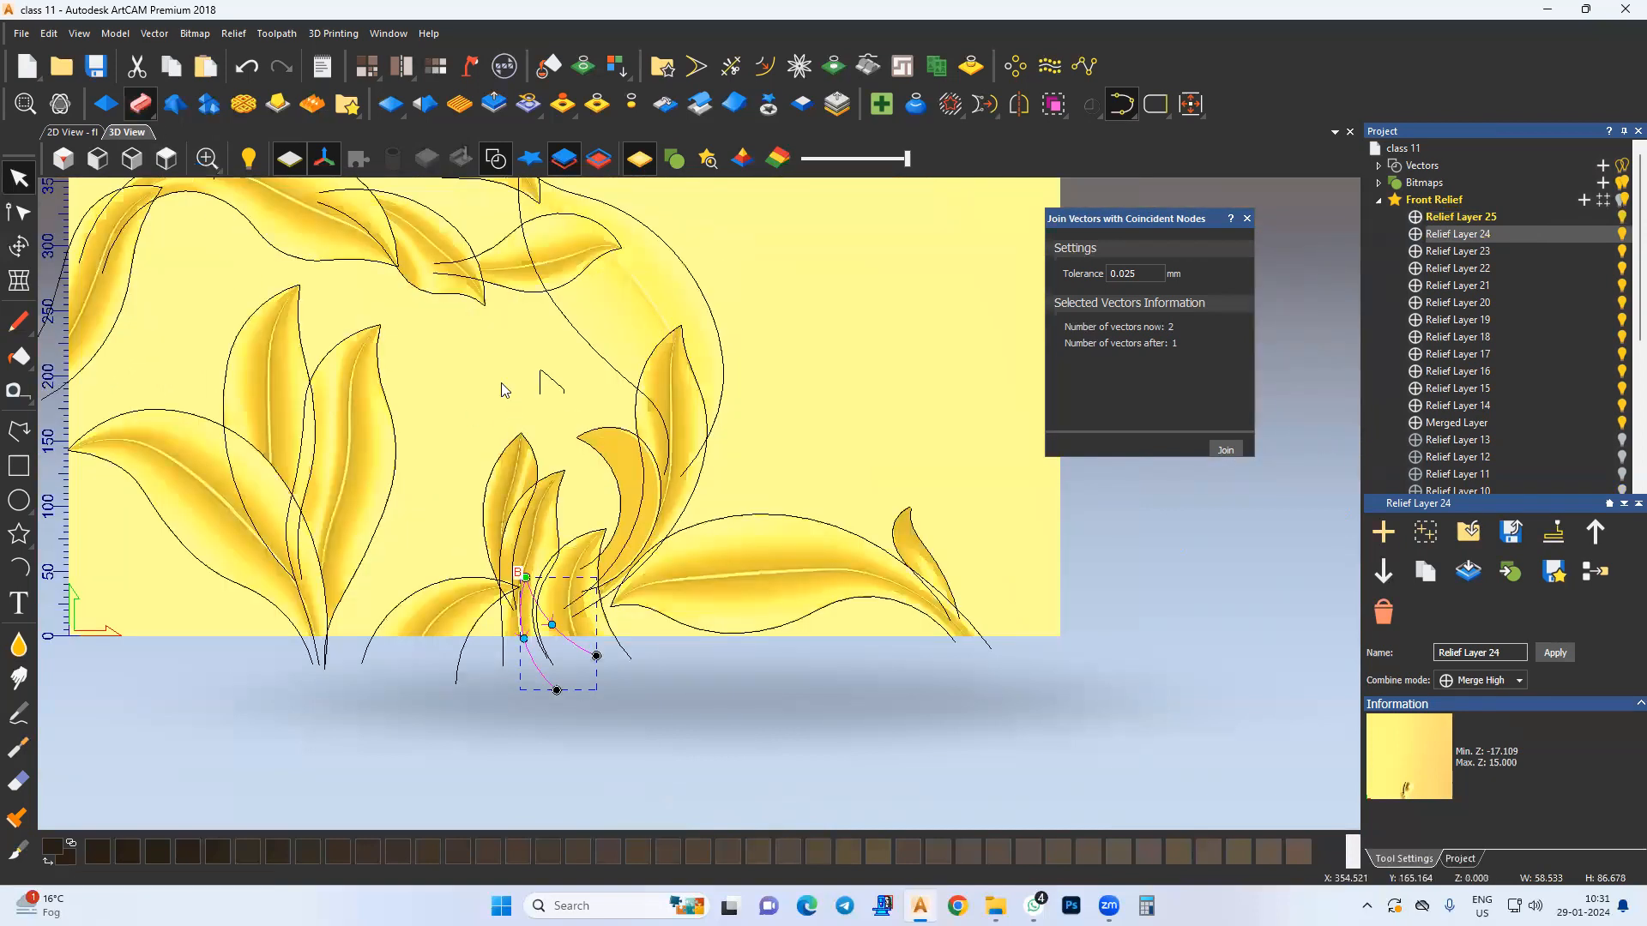
{"action": "scroll", "coordinate": [499, 350], "scroll_direction": "down", "scroll_amount": 2}
{"action": "middle_click_drag", "start_coordinate": [500, 350], "coordinate": [549, 535]}
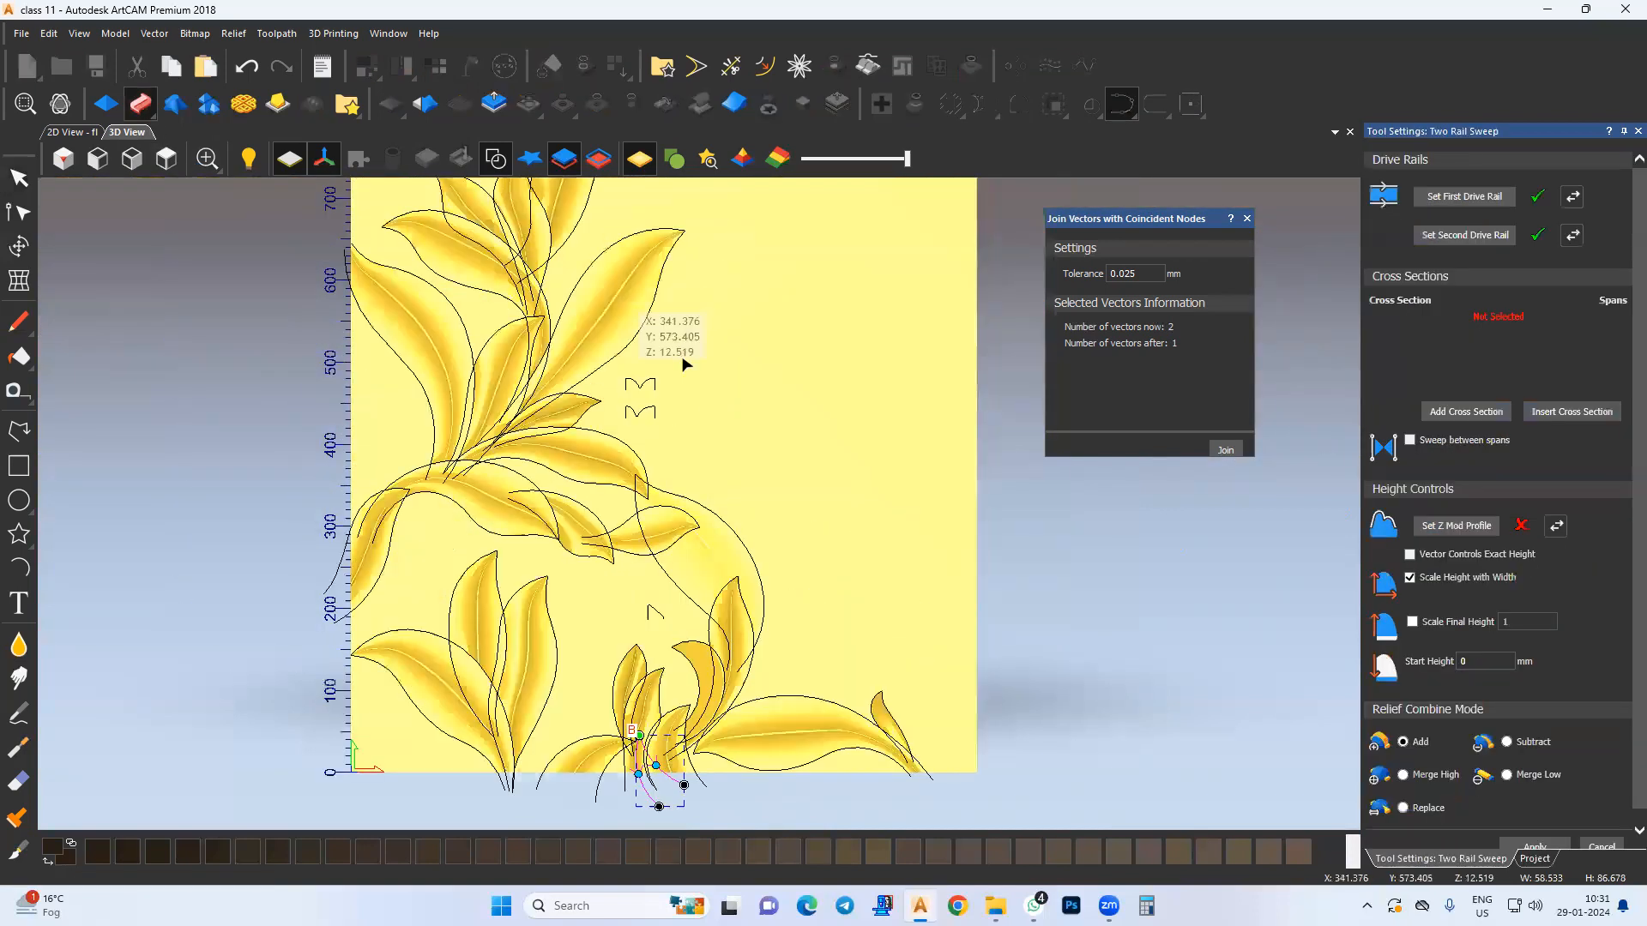
{"action": "left_click", "coordinate": [639, 383]}
{"action": "left_click", "coordinate": [1459, 411]}
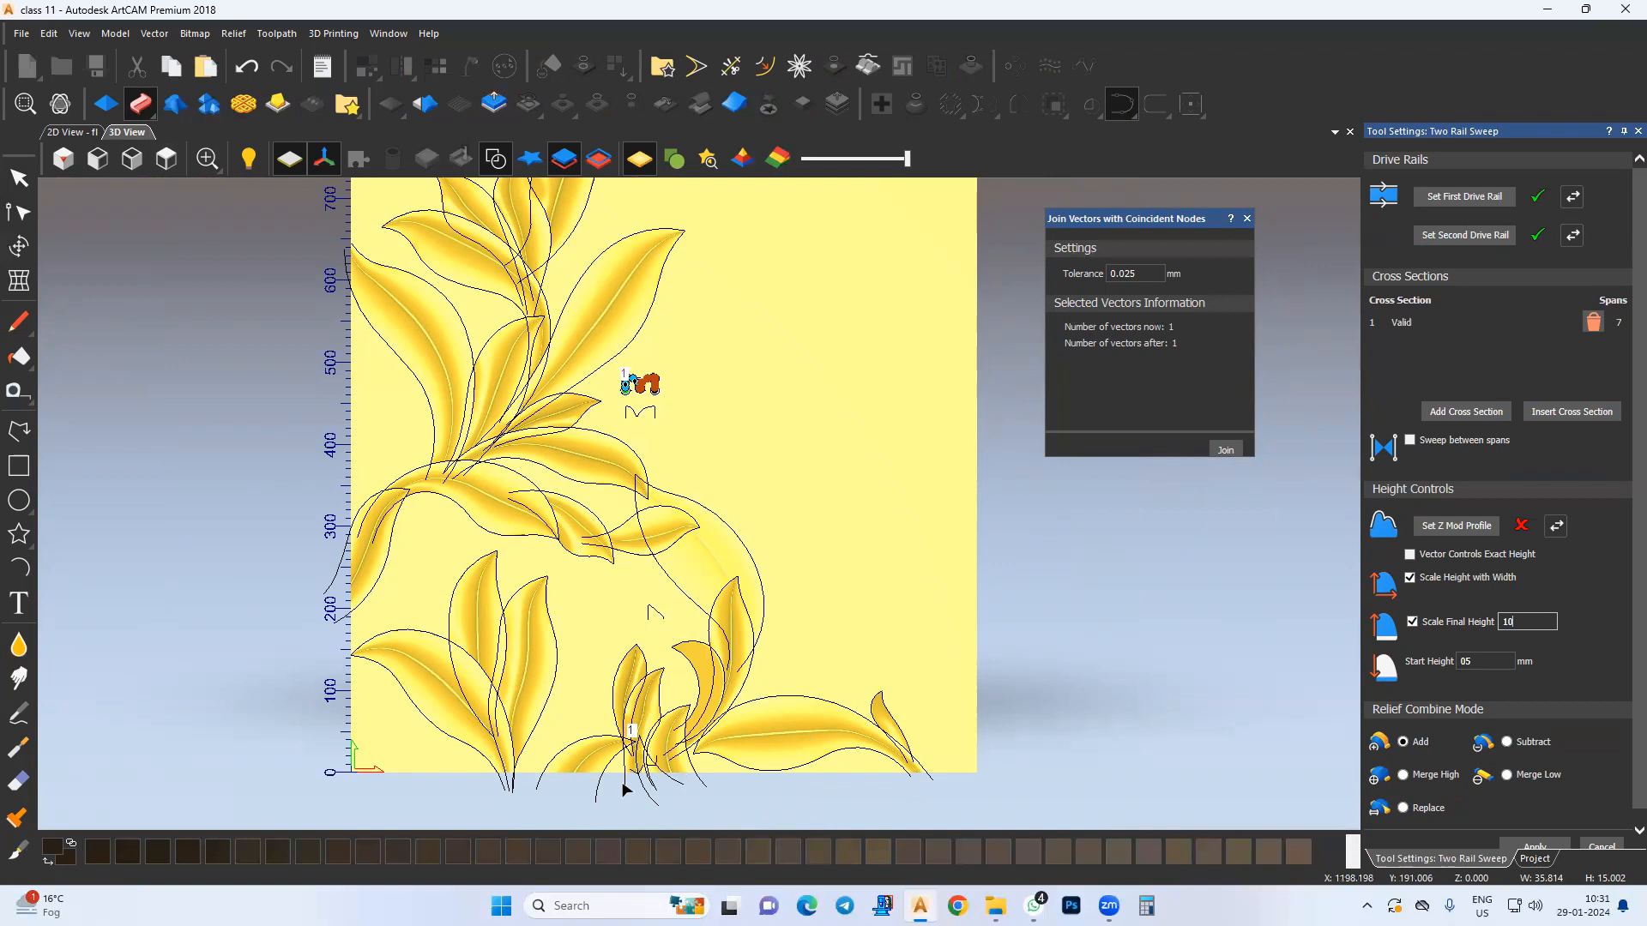
{"action": "scroll", "coordinate": [625, 790], "scroll_direction": "up", "scroll_amount": 5}
{"action": "left_click", "coordinate": [1429, 777]}
{"action": "scroll", "coordinate": [1540, 819], "scroll_direction": "down", "scroll_amount": 1}
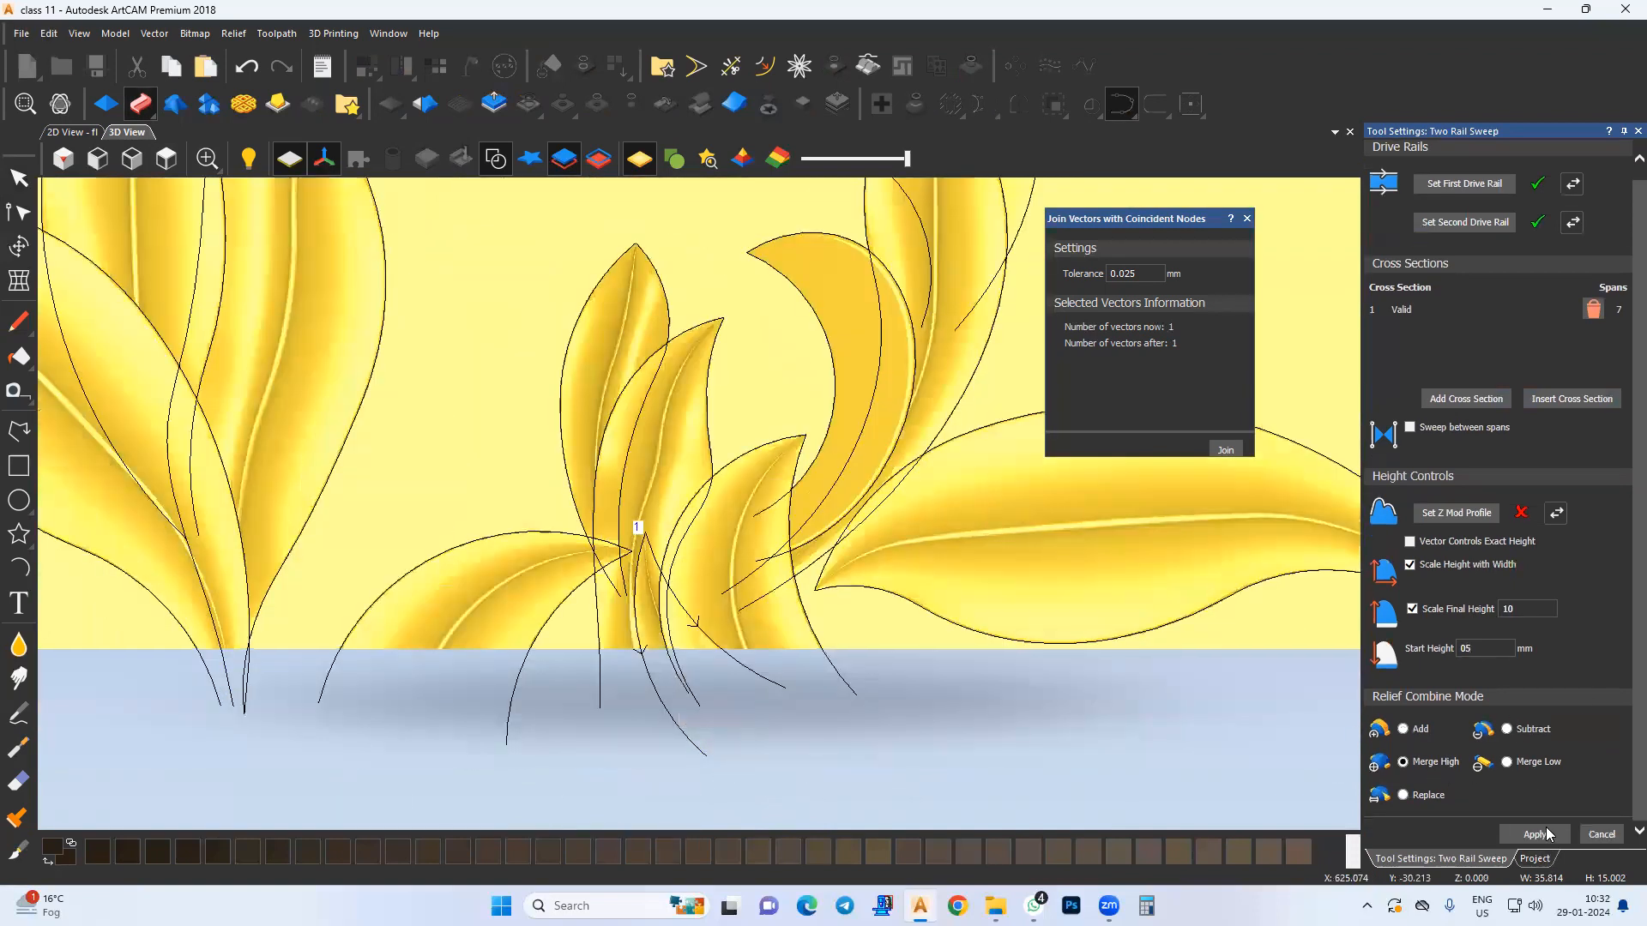
{"action": "left_click", "coordinate": [1615, 838]}
Step: Make Relief Layer 21 active and carve down the broad upright leaf along the edge of the small pointed leaf
{"action": "scroll", "coordinate": [646, 655], "scroll_direction": "up", "scroll_amount": 4}
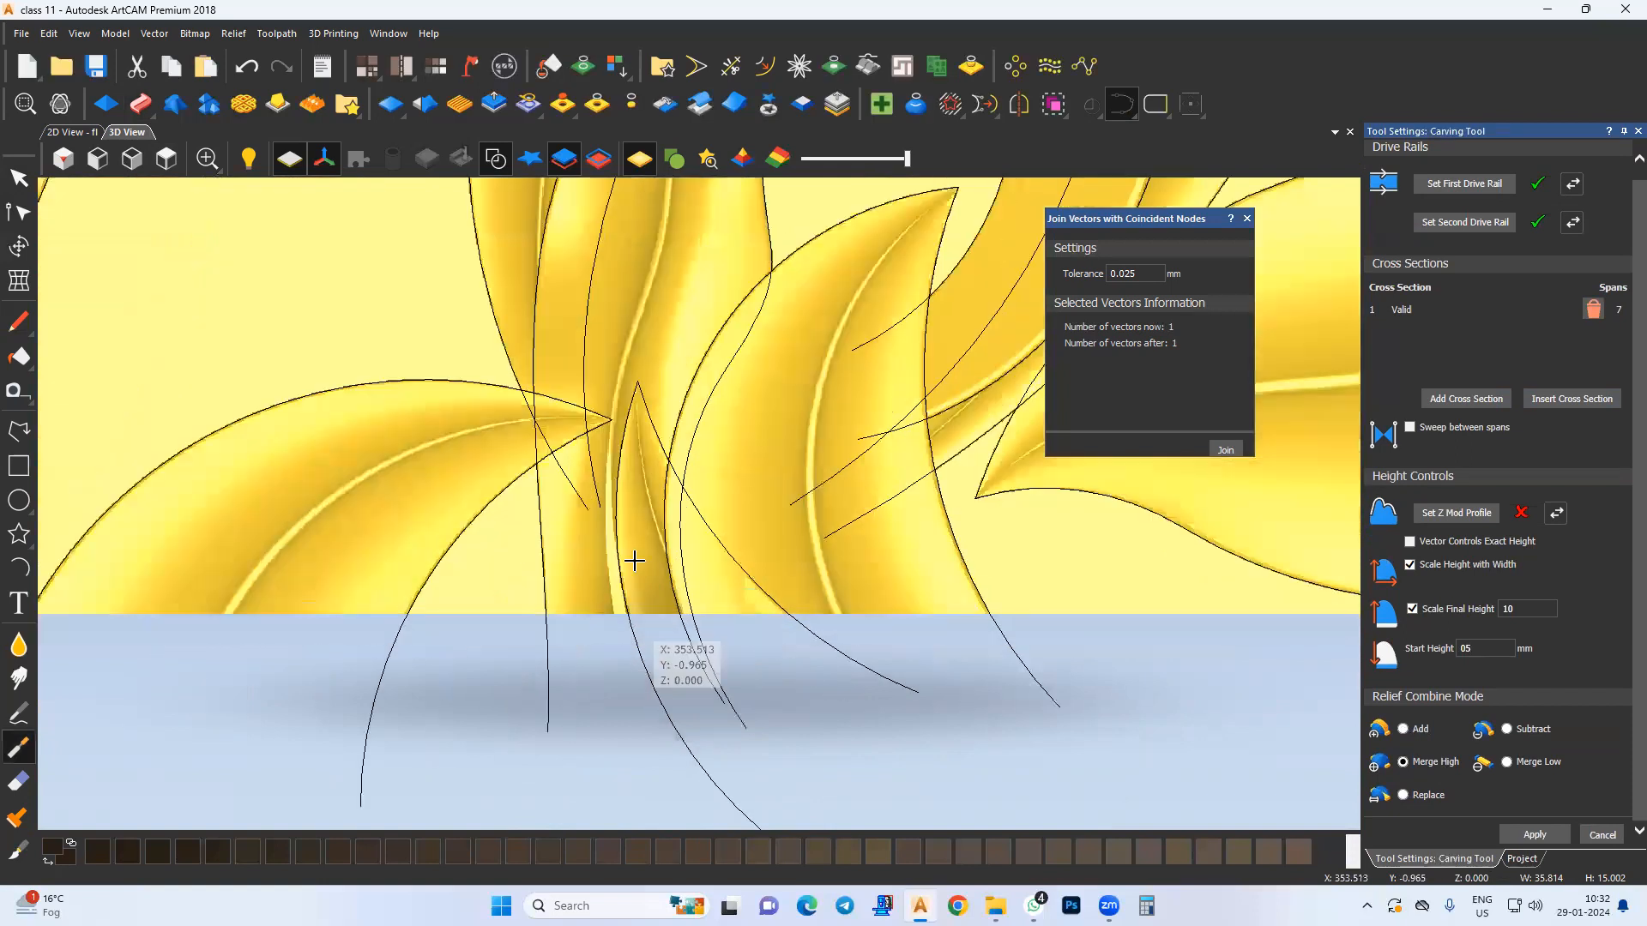
{"action": "middle_click_drag", "start_coordinate": [632, 562], "coordinate": [621, 506]}
{"action": "left_click", "coordinate": [1522, 859]}
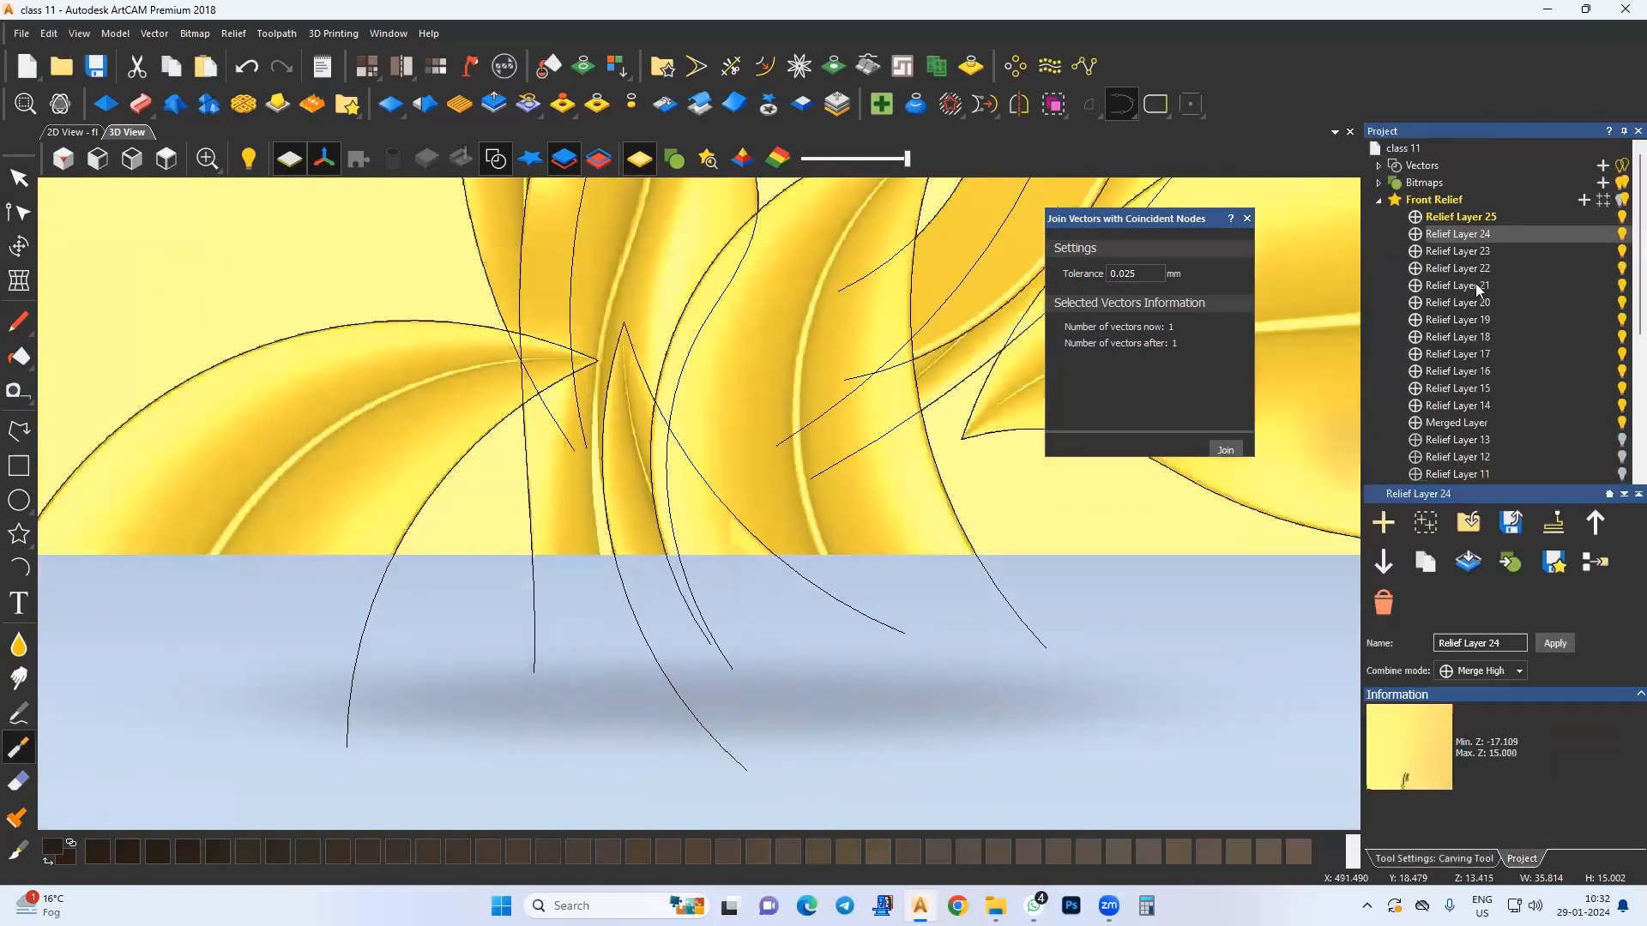
{"action": "scroll", "coordinate": [691, 588], "scroll_direction": "up", "scroll_amount": 1}
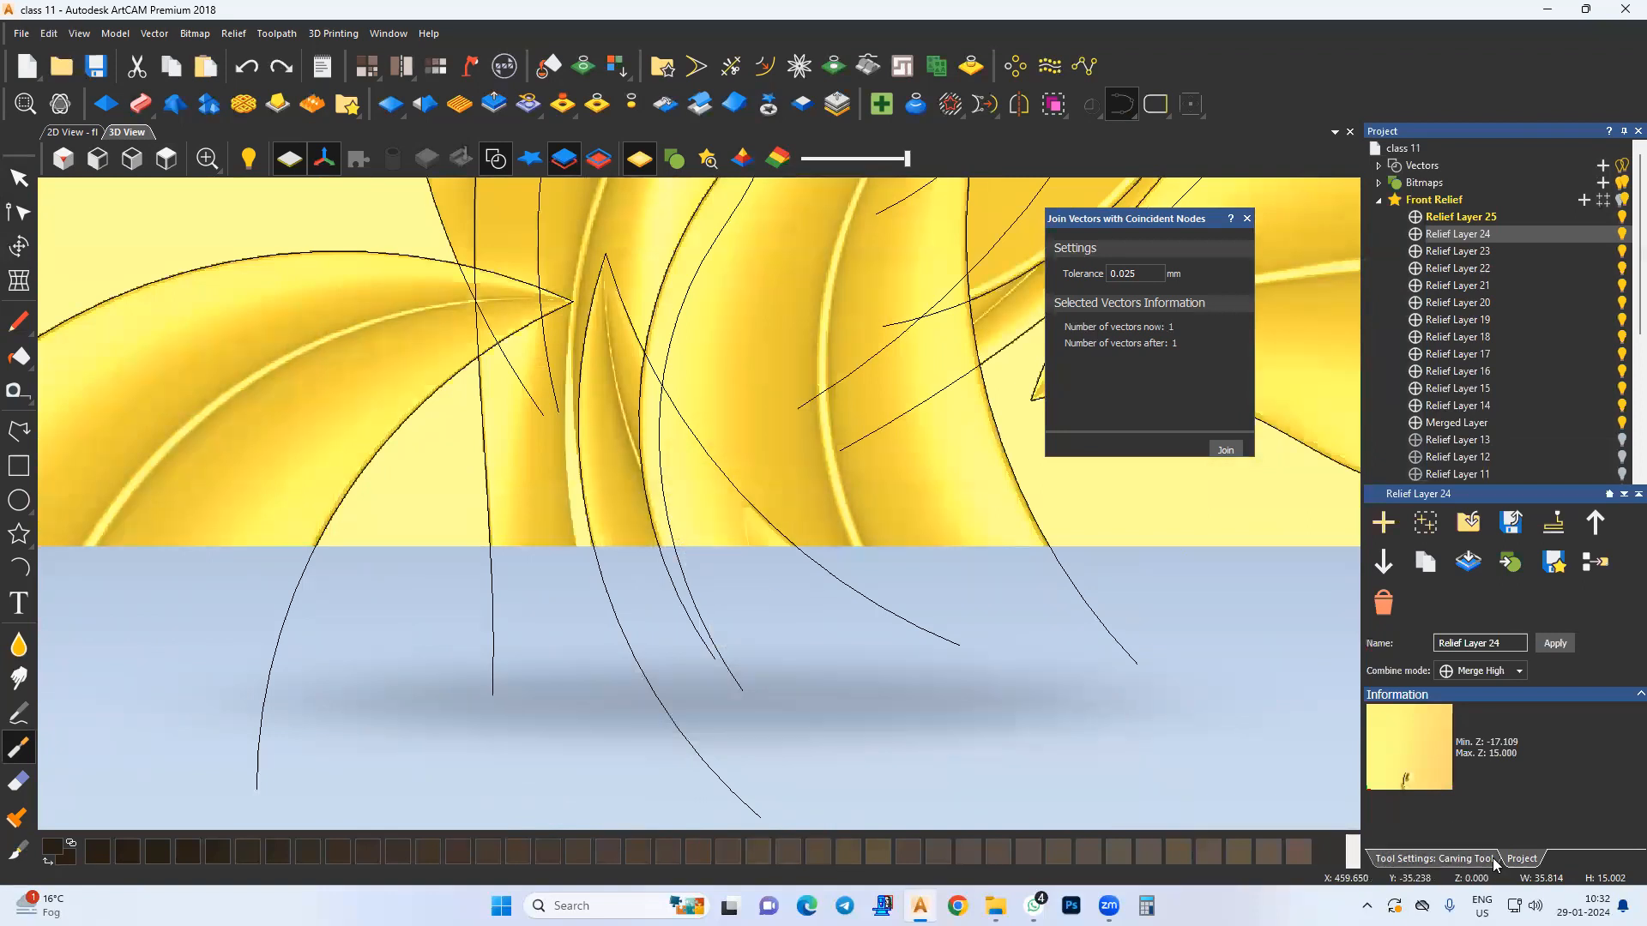
{"action": "left_click", "coordinate": [1464, 285]}
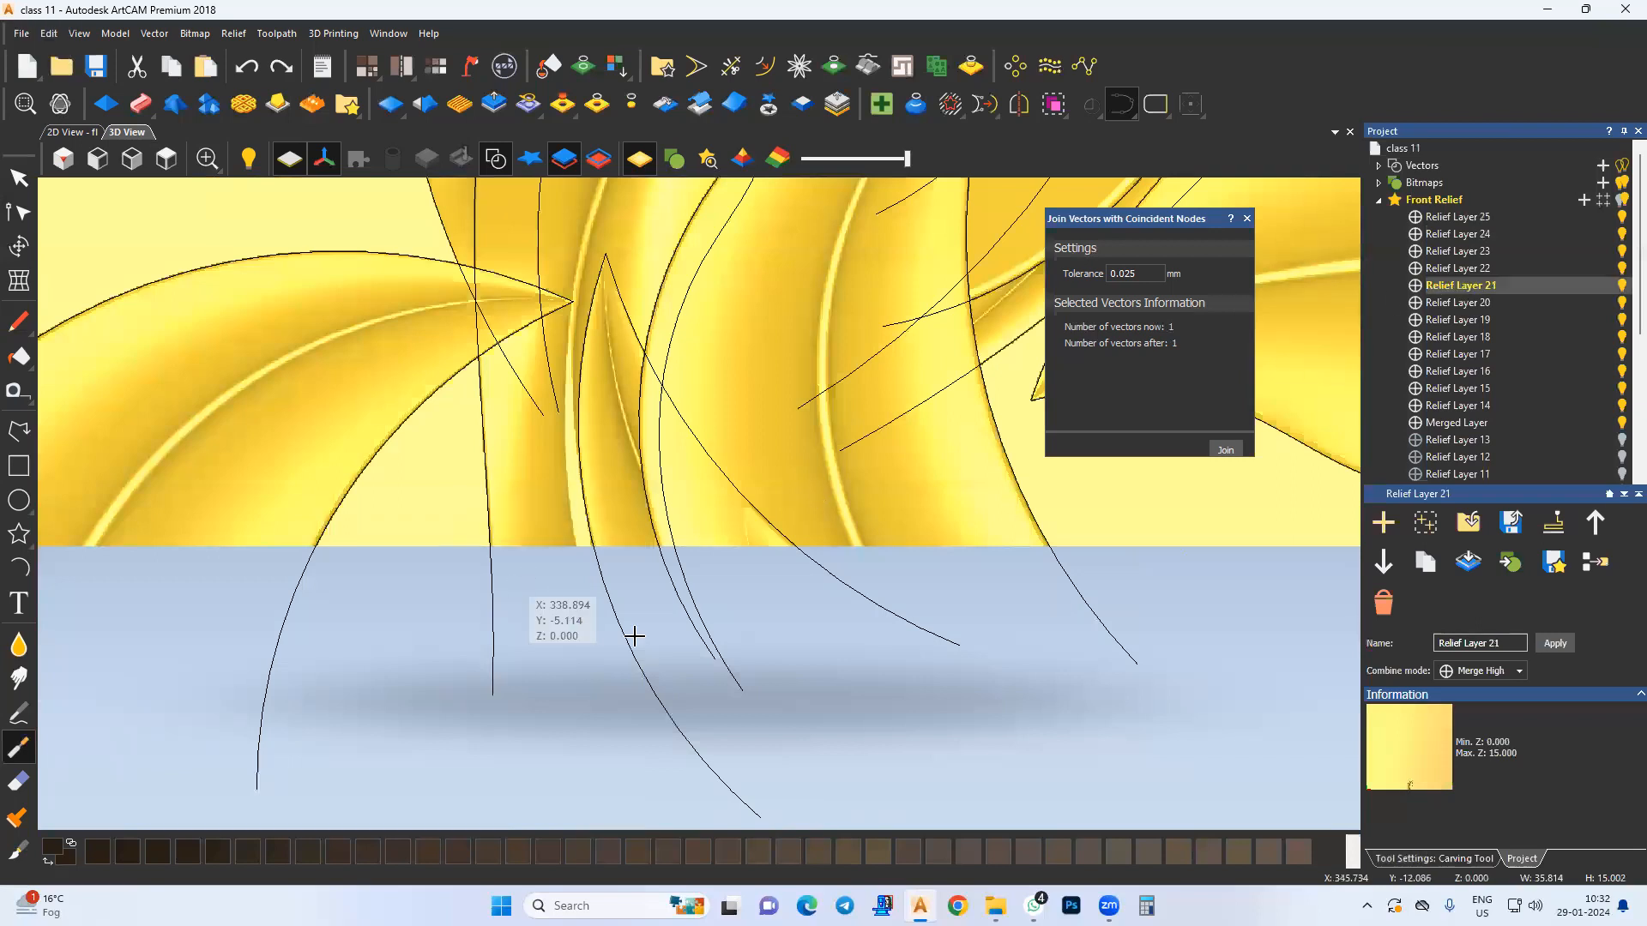
{"action": "left_click_drag", "start_coordinate": [646, 416], "coordinate": [639, 375]}
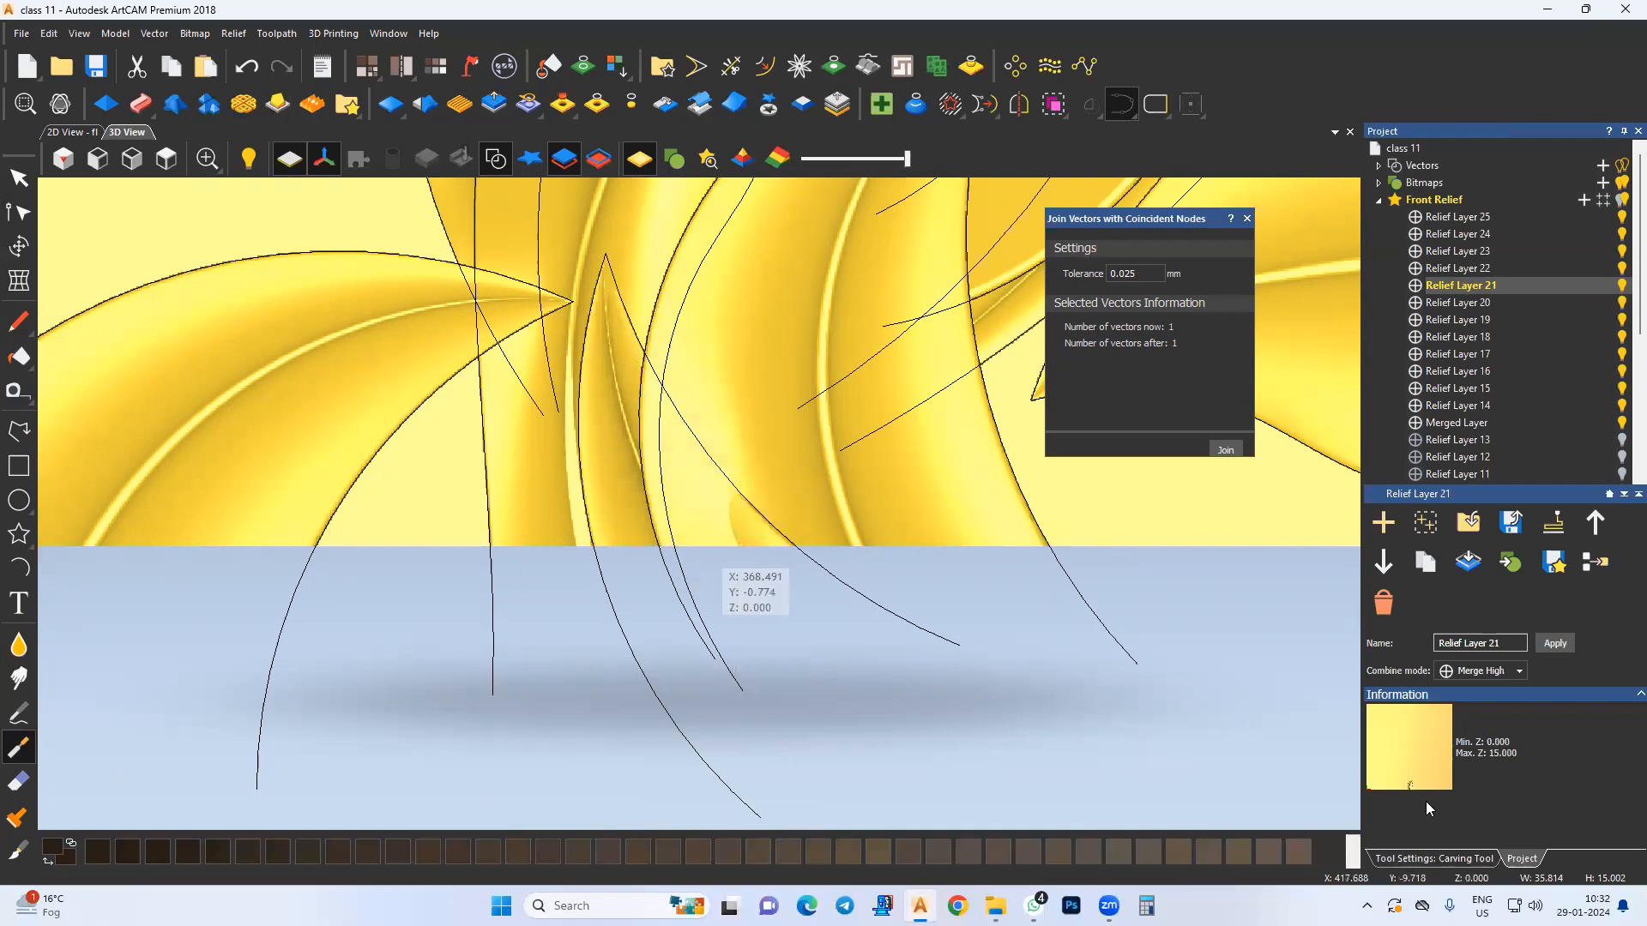
Step: Set the carving radius to 147 pixels and lower the broad leaf's base beside the small pointed leaf
{"action": "left_click", "coordinate": [1434, 858]}
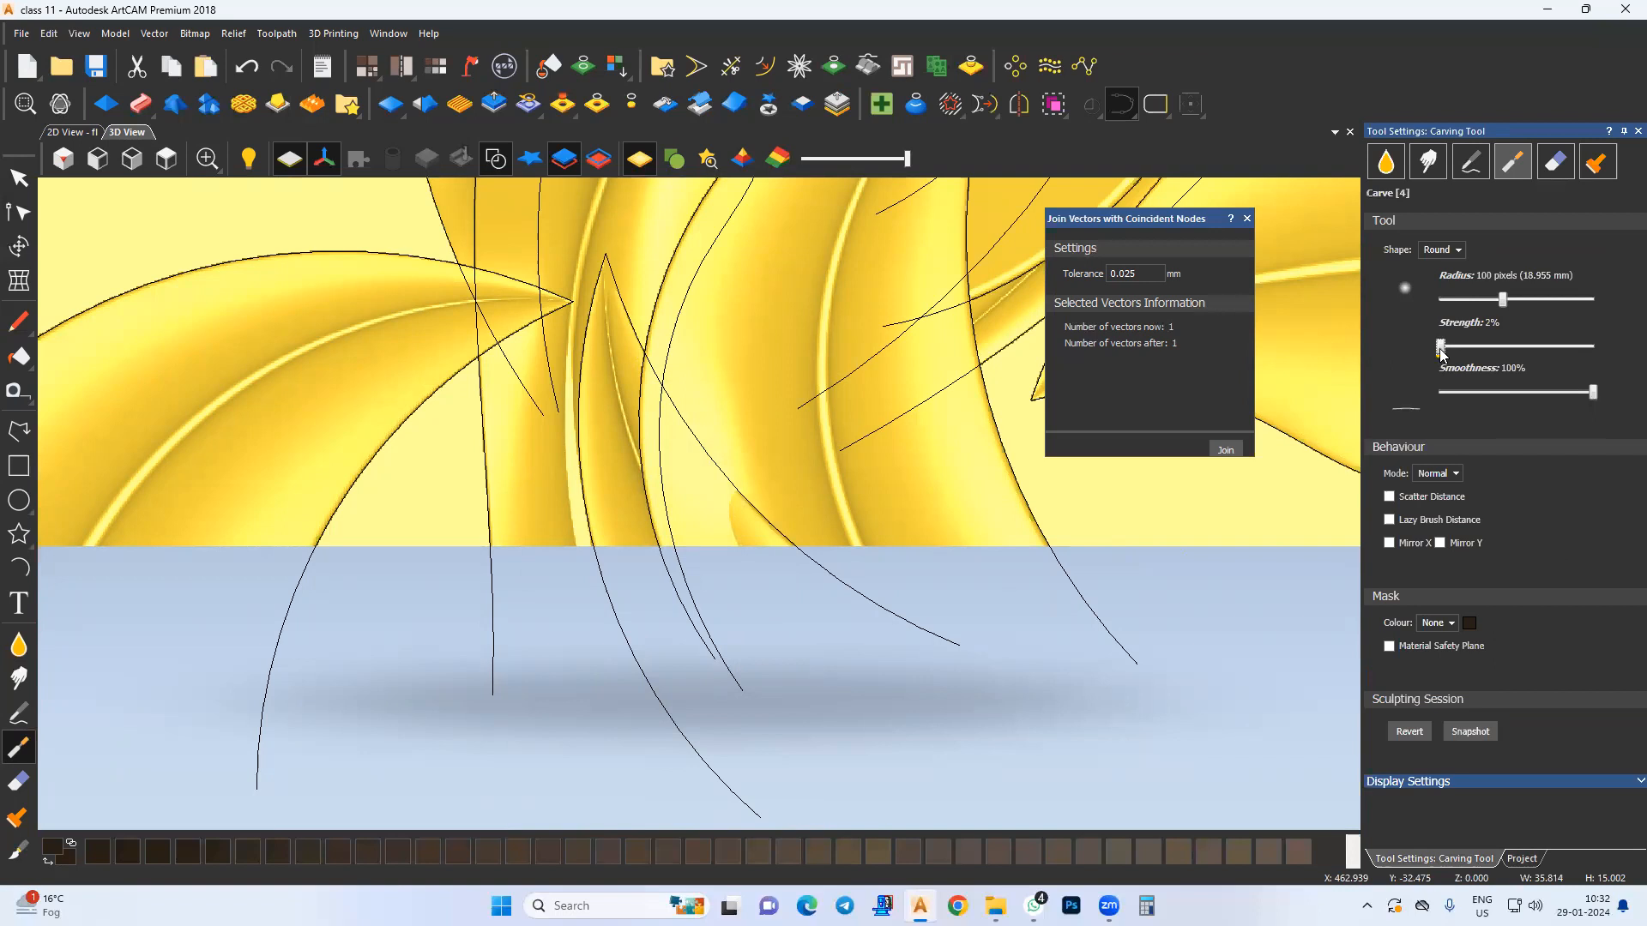
{"action": "left_click", "coordinate": [1521, 300]}
{"action": "mouse_move", "coordinate": [631, 496]}
{"action": "left_mouse_down"}
{"action": "mouse_move", "coordinate": [650, 467]}
{"action": "mouse_move", "coordinate": [618, 301]}
{"action": "mouse_move", "coordinate": [635, 430]}
{"action": "mouse_move", "coordinate": [597, 474]}
{"action": "mouse_move", "coordinate": [649, 585]}
{"action": "mouse_move", "coordinate": [640, 544]}
{"action": "mouse_move", "coordinate": [668, 585]}
{"action": "mouse_move", "coordinate": [654, 551]}
{"action": "mouse_move", "coordinate": [655, 581]}
{"action": "mouse_move", "coordinate": [644, 561]}
{"action": "left_mouse_up"}
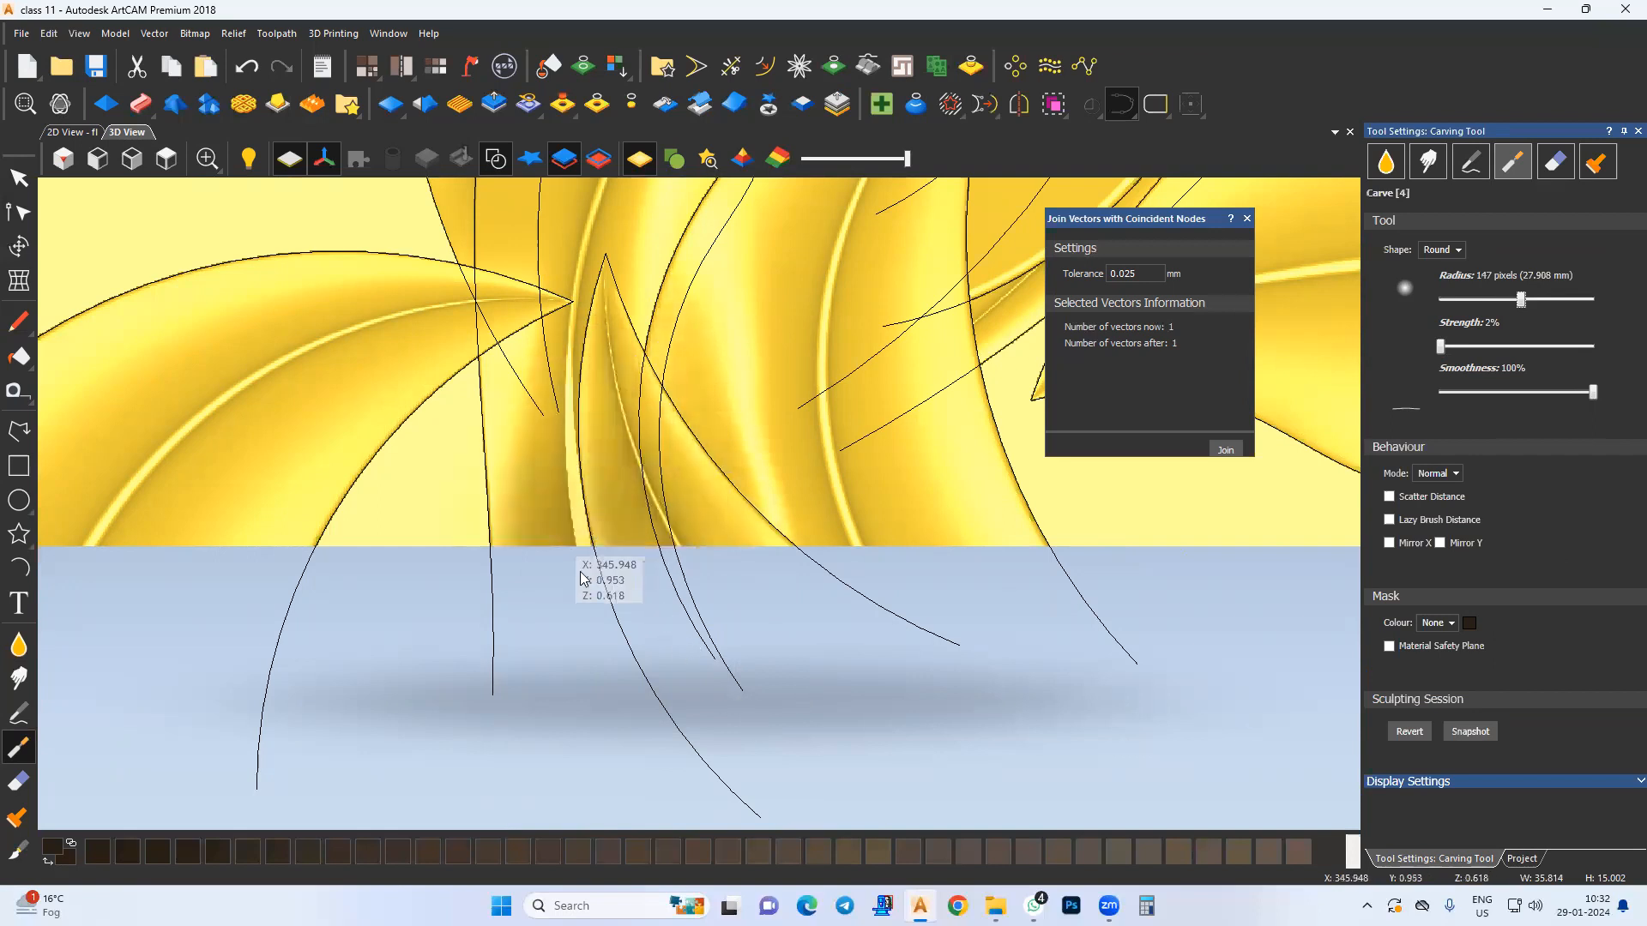
{"action": "scroll", "coordinate": [583, 549], "scroll_direction": "up", "scroll_amount": 2}
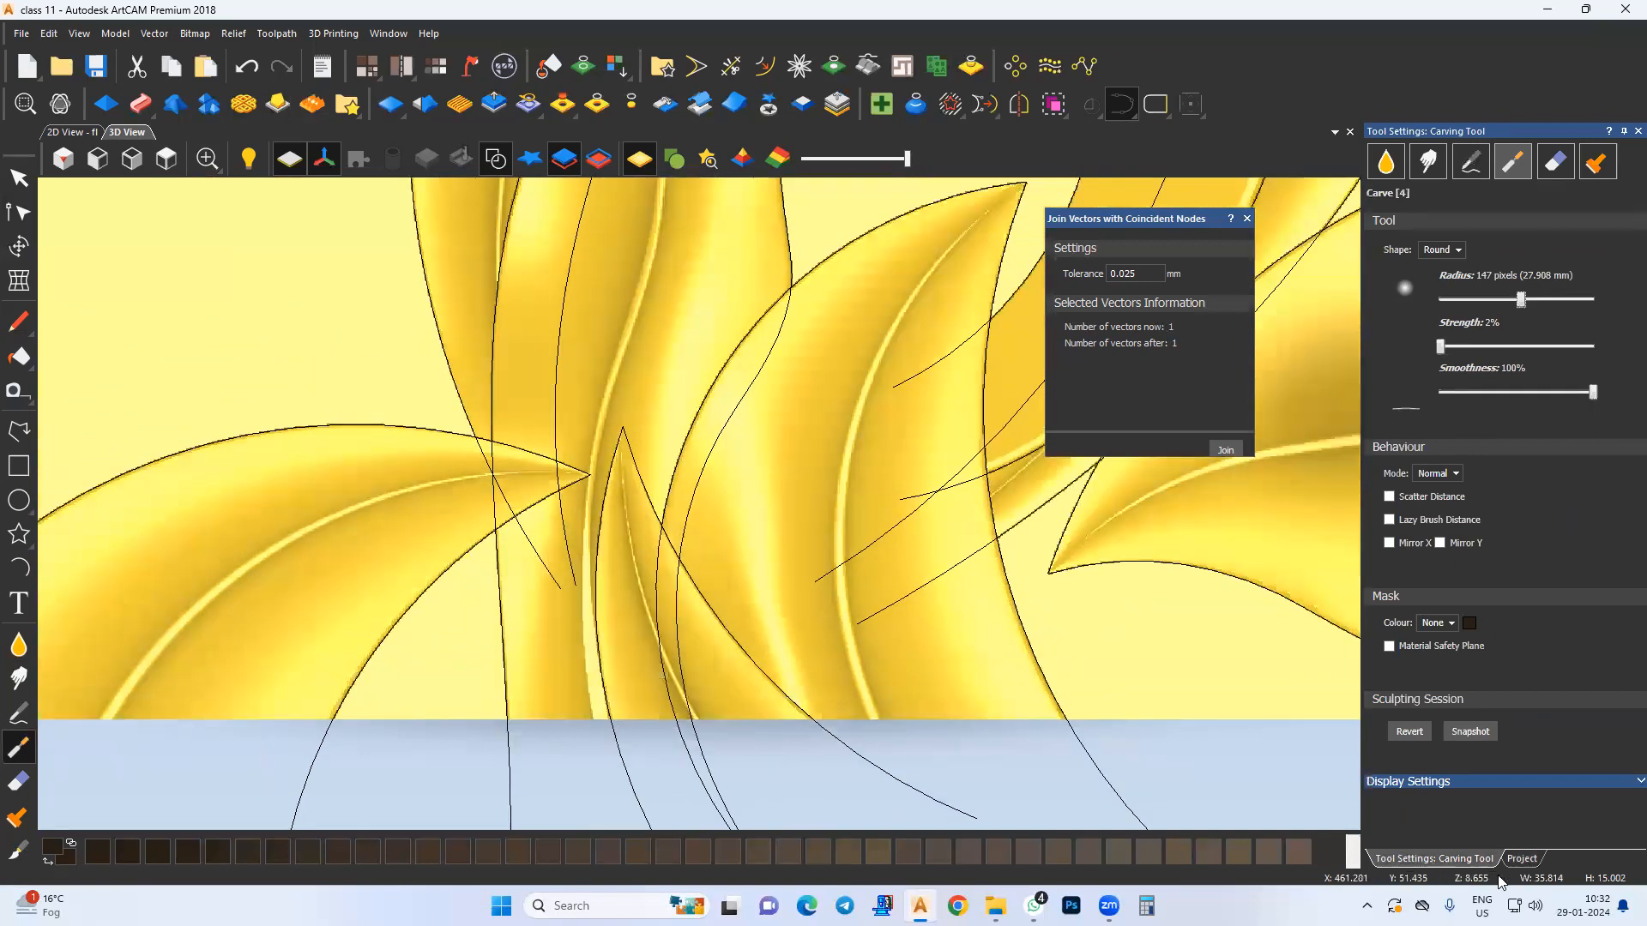
Step: Make Relief Layer 22 active and carve the middle leaf between the small pointed leaf's tip and the broad leaf, comparing before and after
{"action": "left_click", "coordinate": [1521, 859]}
{"action": "scroll", "coordinate": [631, 504], "scroll_direction": "up", "scroll_amount": 2}
{"action": "mouse_move", "coordinate": [636, 607]}
{"action": "left_mouse_down"}
{"action": "mouse_move", "coordinate": [669, 457]}
{"action": "mouse_move", "coordinate": [730, 372]}
{"action": "left_mouse_up"}
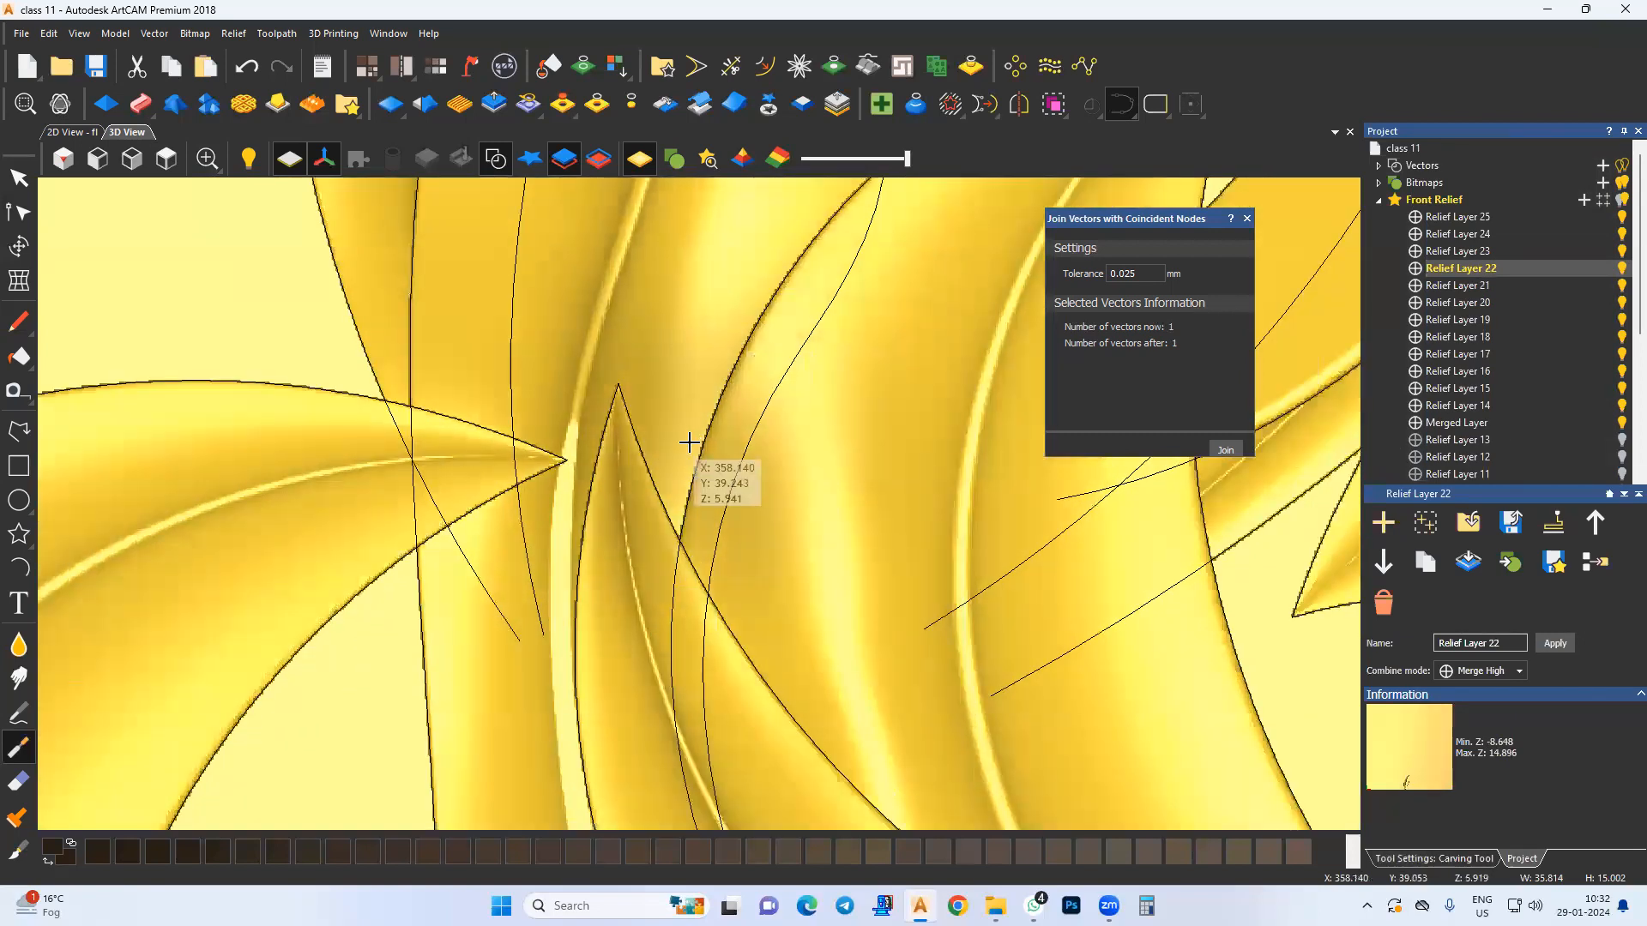
{"action": "key", "text": "ctrl+z"}
{"action": "middle_click_drag", "start_coordinate": [710, 466], "coordinate": [657, 559]}
{"action": "key", "text": "ctrl+y"}
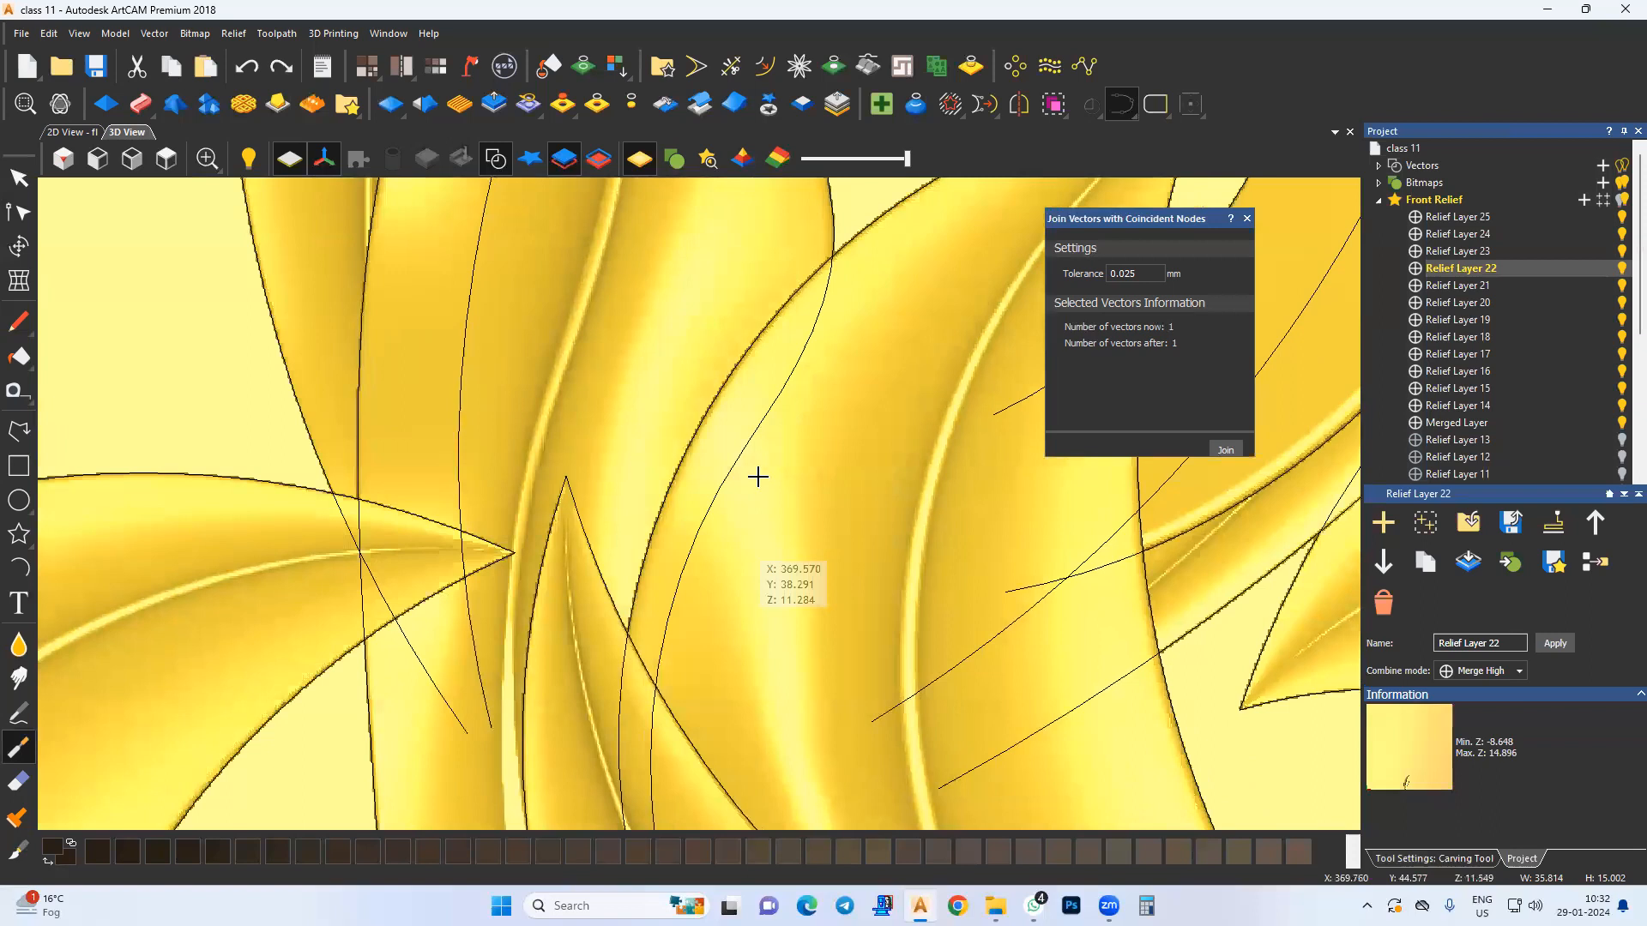
{"action": "key", "text": "ctrl+z"}
{"action": "key", "text": "ctrl+y"}
{"action": "scroll", "coordinate": [588, 242], "scroll_direction": "down", "scroll_amount": 3}
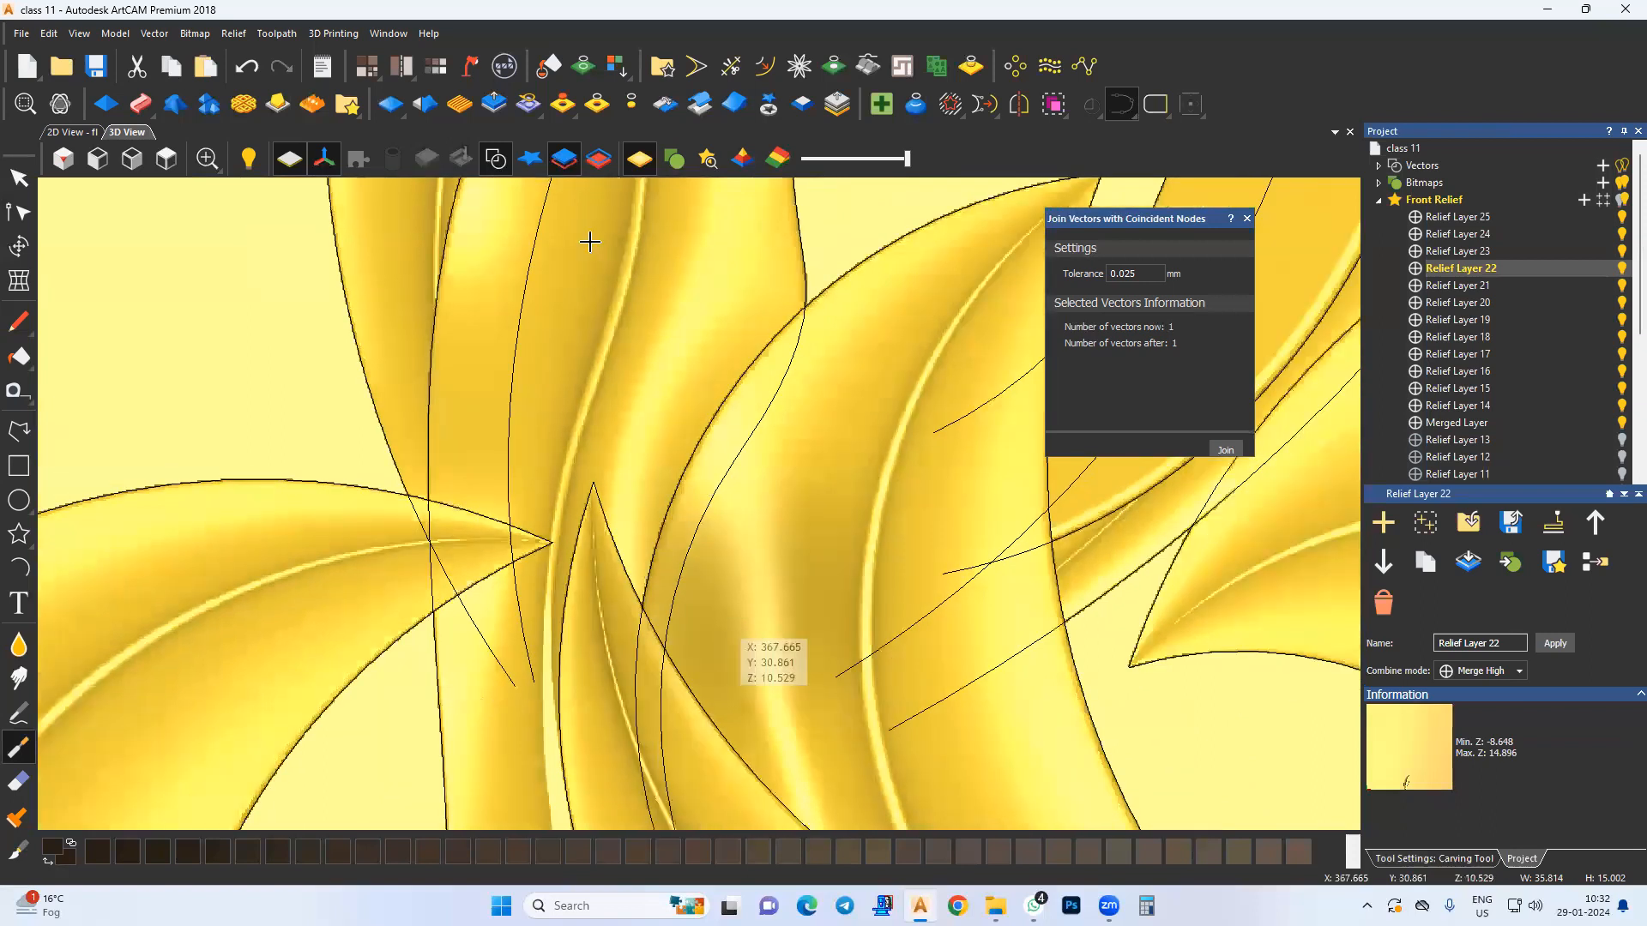
Step: Clear the vector selection and hide the vectors in the 3D view
{"action": "left_click", "coordinate": [500, 163]}
{"action": "scroll", "coordinate": [570, 582], "scroll_direction": "down", "scroll_amount": 5}
{"action": "scroll", "coordinate": [569, 583], "scroll_direction": "down", "scroll_amount": 3}
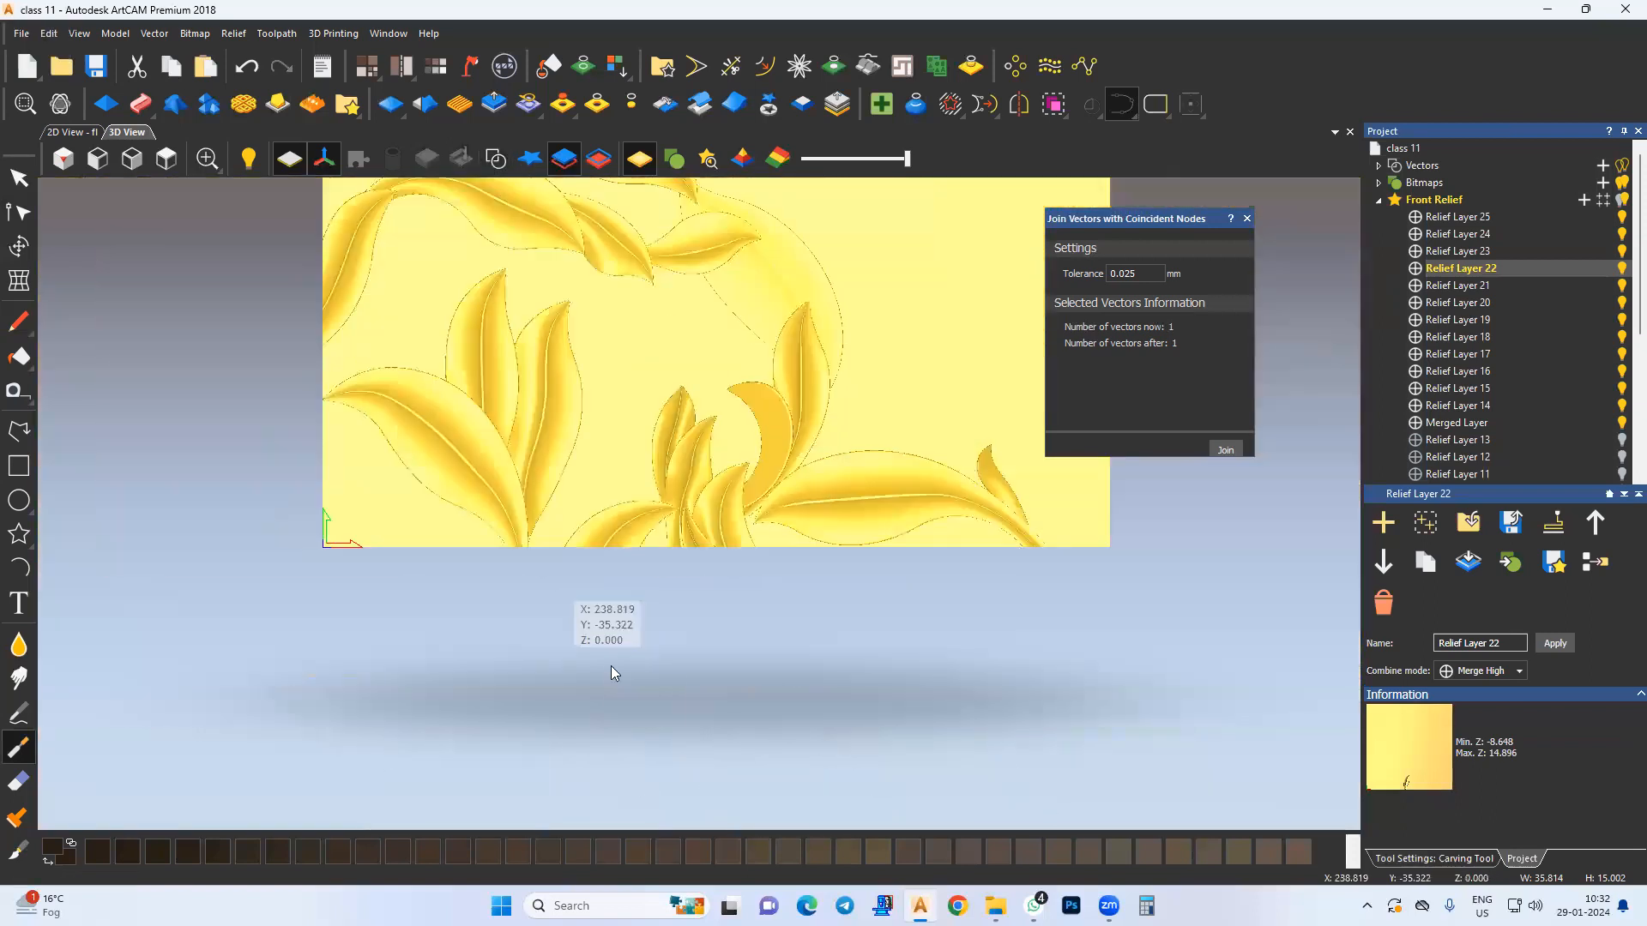
{"action": "middle_click_drag", "start_coordinate": [614, 671], "coordinate": [581, 723]}
{"action": "left_click", "coordinate": [19, 179]}
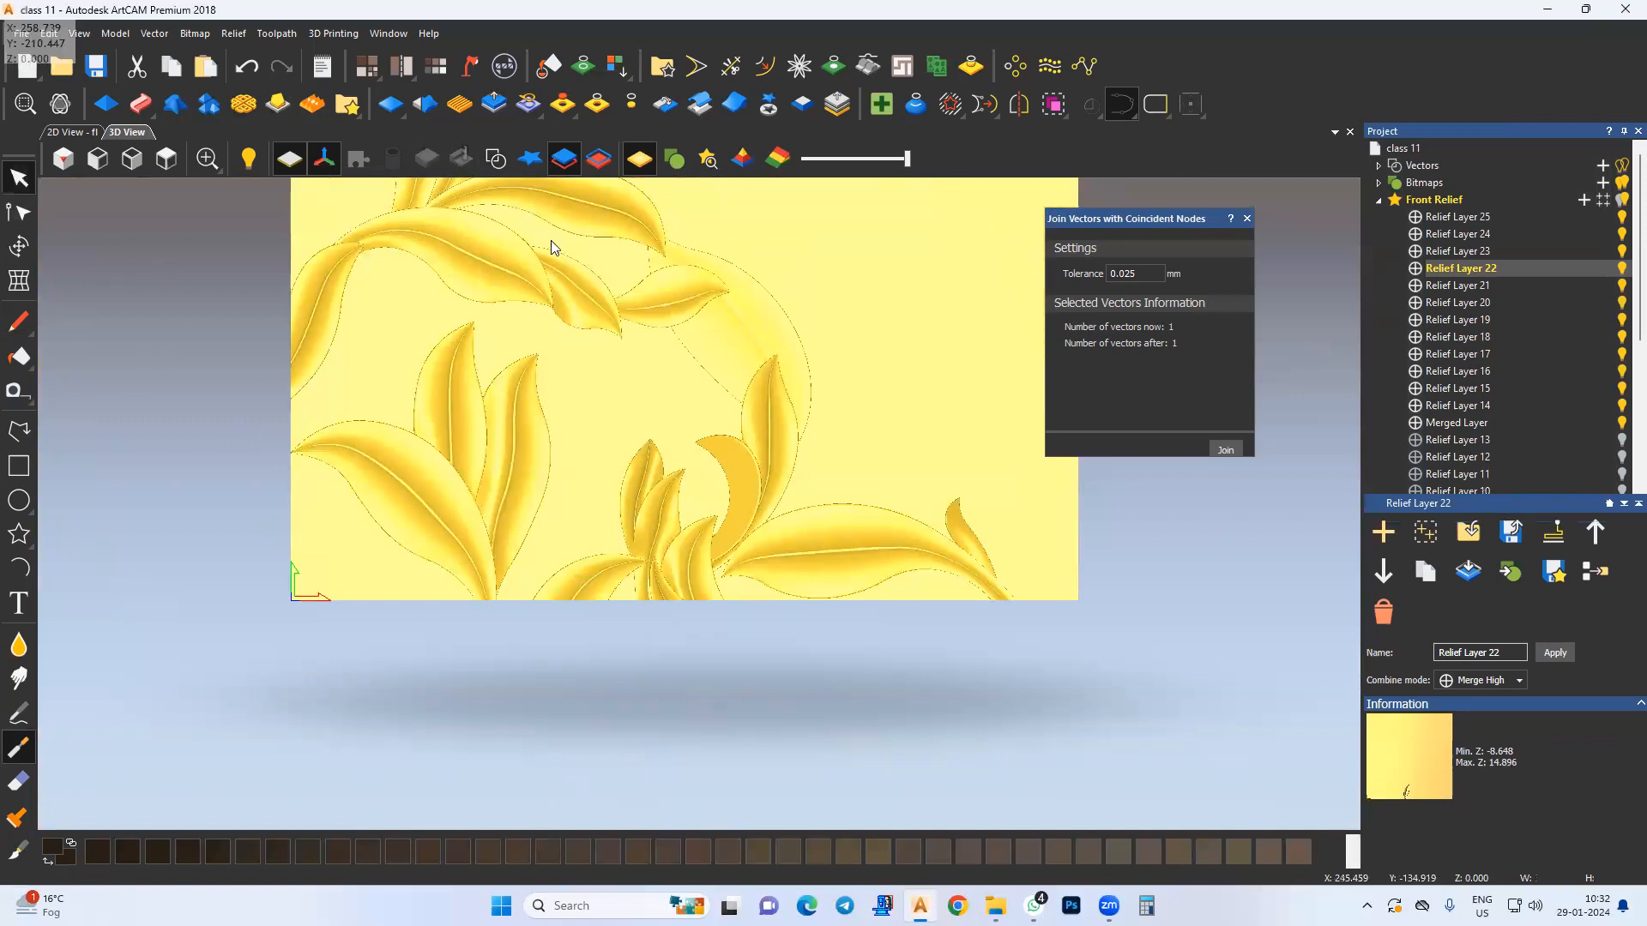
{"action": "left_click", "coordinate": [500, 163]}
{"action": "left_click", "coordinate": [619, 385]}
{"action": "left_click", "coordinate": [500, 163]}
Step: Examine the leaf overlaps along the relief's lower edge from tilted close-up angles and return to the view from above
{"action": "left_click_drag", "start_coordinate": [699, 808], "coordinate": [574, 480]}
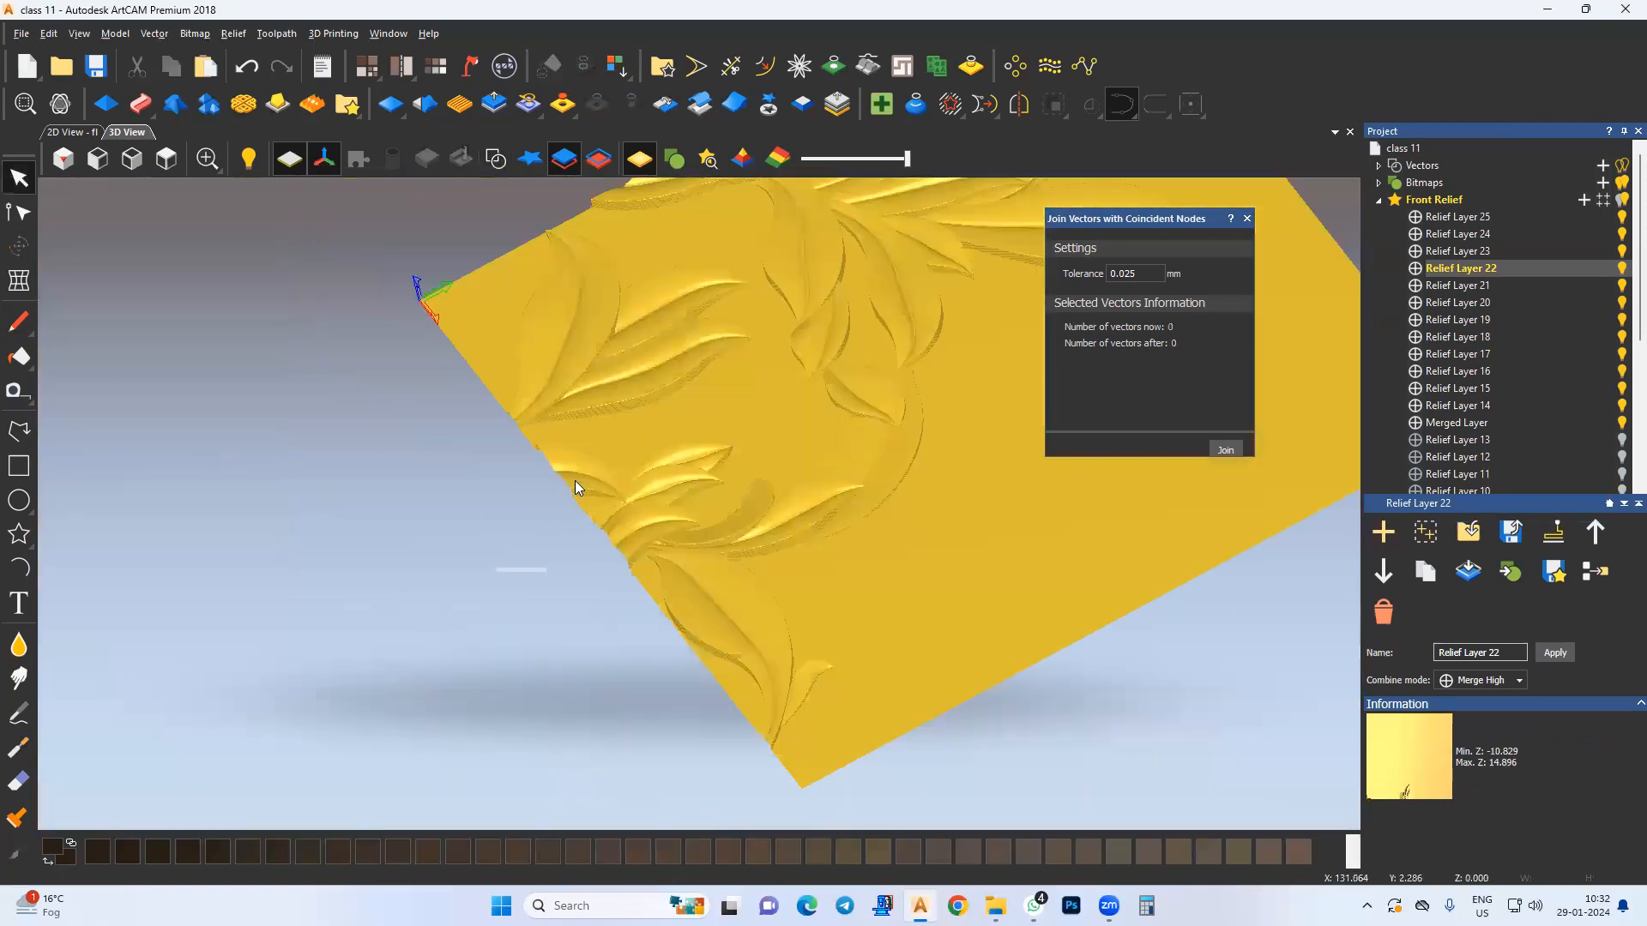
{"action": "scroll", "coordinate": [613, 520], "scroll_direction": "up", "scroll_amount": 4}
{"action": "middle_click_drag", "start_coordinate": [613, 520], "coordinate": [581, 641]}
{"action": "scroll", "coordinate": [575, 636], "scroll_direction": "up", "scroll_amount": 4}
{"action": "left_click_drag", "start_coordinate": [767, 686], "coordinate": [734, 410]}
{"action": "key", "text": "alt"}
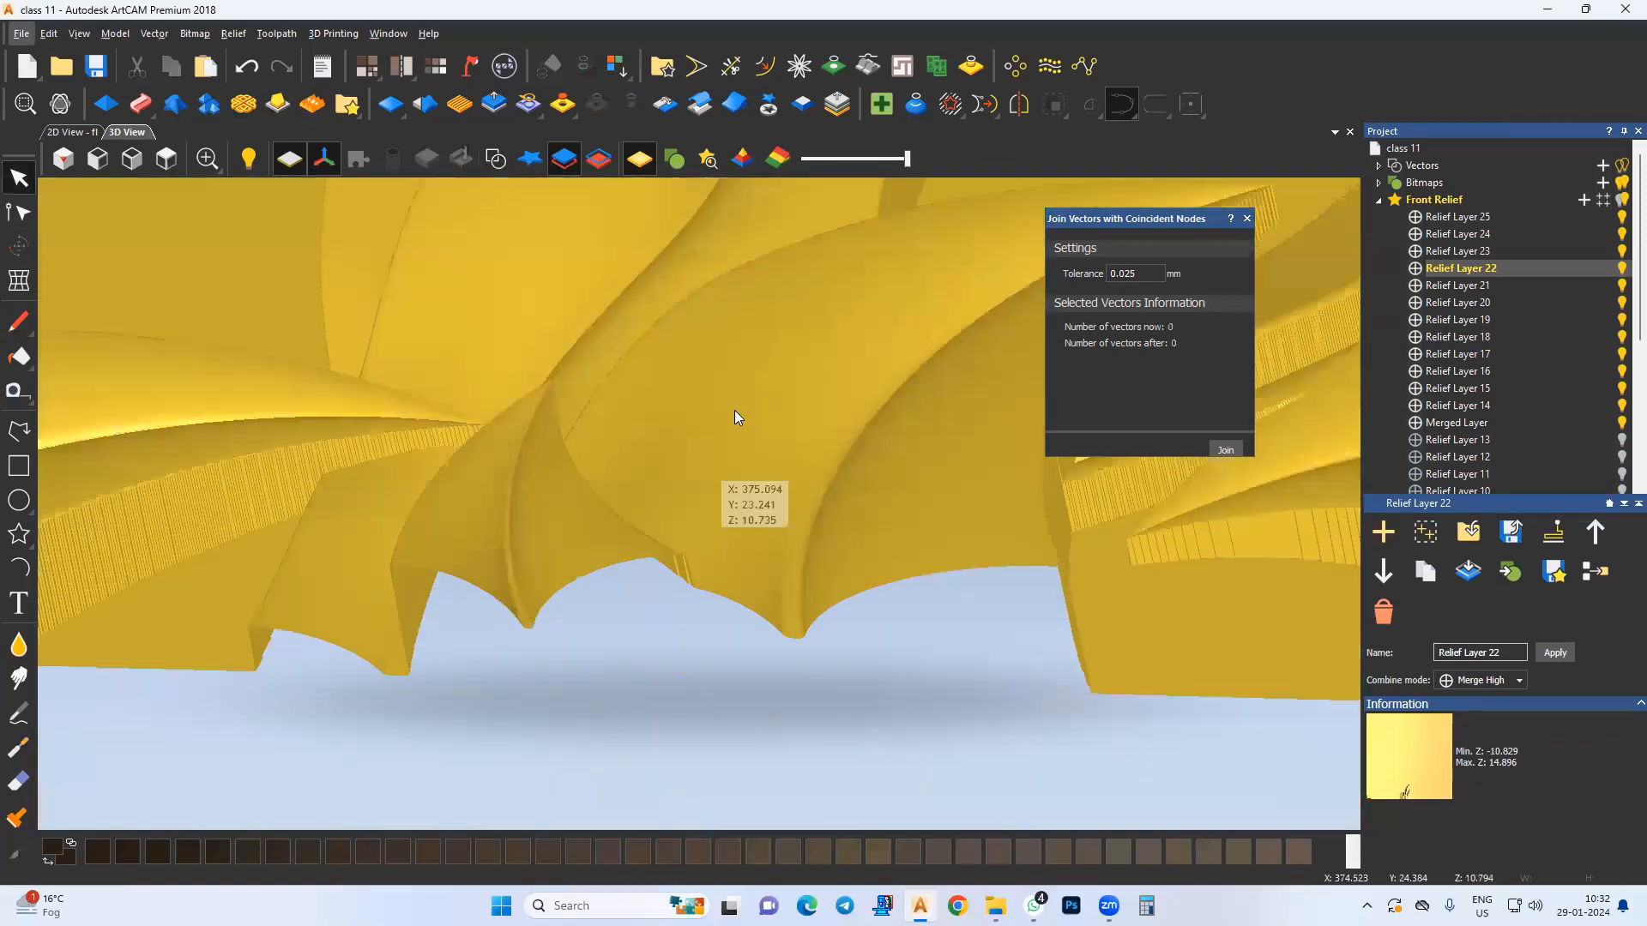
{"action": "scroll", "coordinate": [585, 609], "scroll_direction": "down", "scroll_amount": 2}
{"action": "left_click_drag", "start_coordinate": [585, 609], "coordinate": [845, 650]}
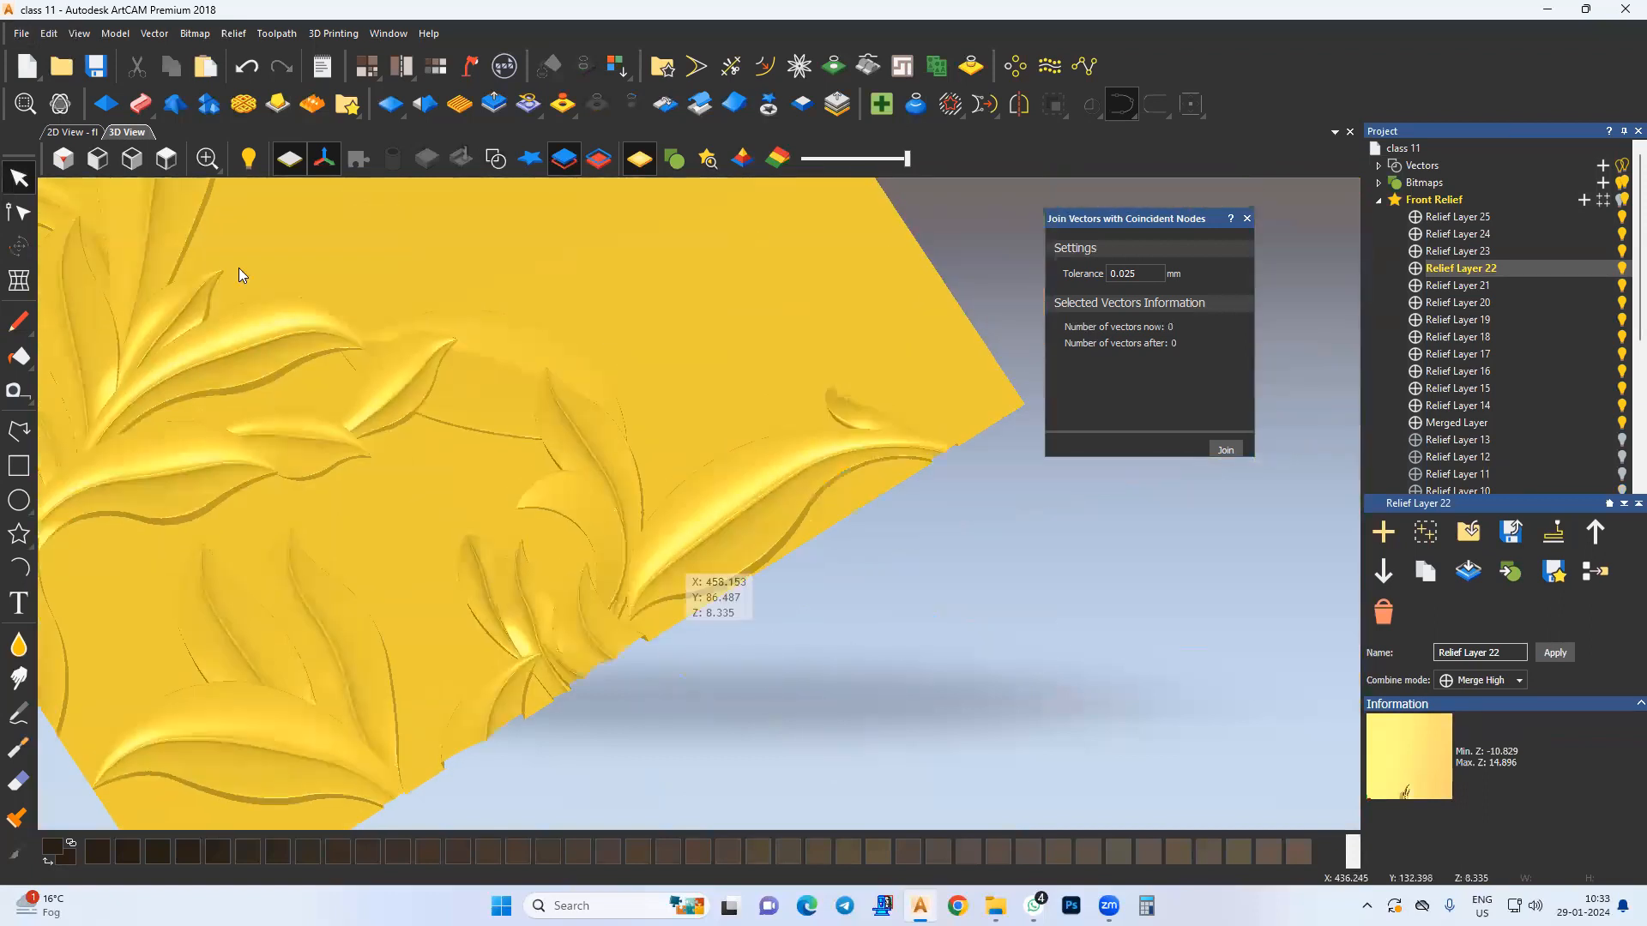
{"action": "left_click", "coordinate": [166, 159]}
{"action": "middle_click_drag", "start_coordinate": [652, 563], "coordinate": [539, 506]}
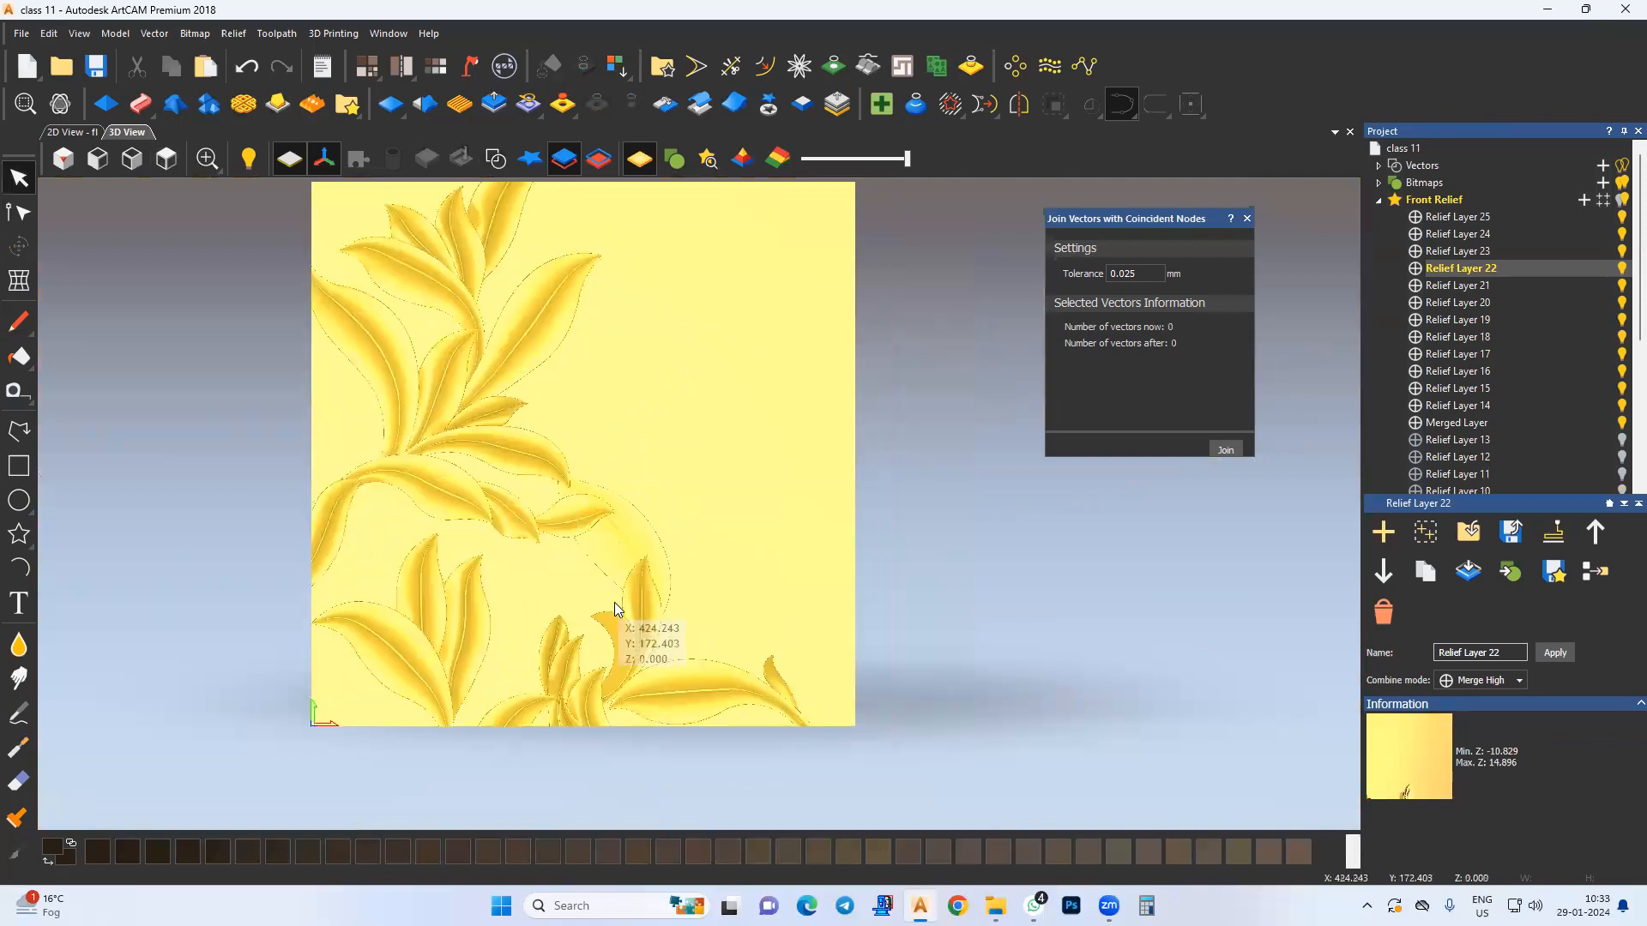